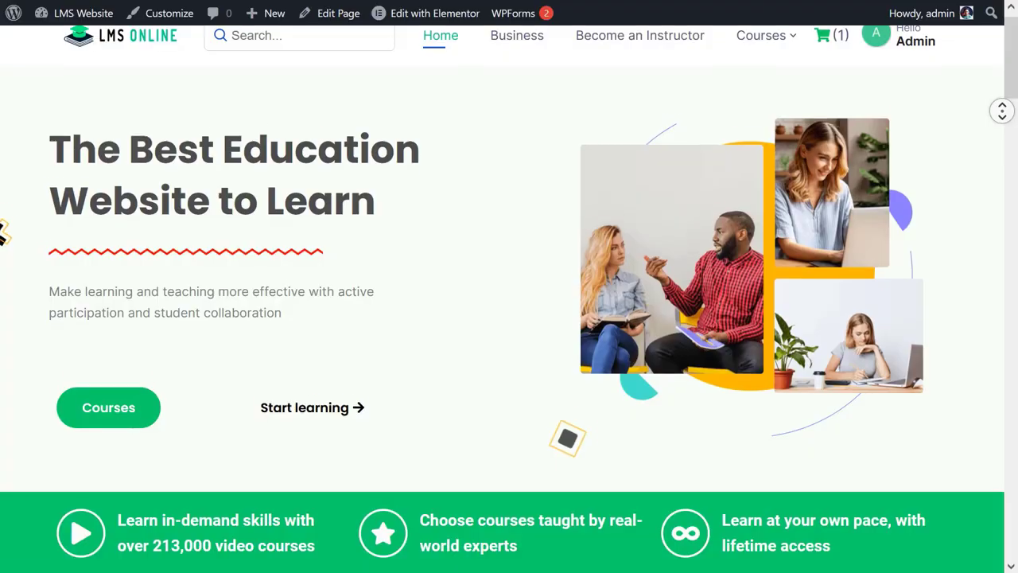
Scroll the page and pick a new colour for the heading text.
scroll(509, 294, "down", 3)
scroll(1010, 120, "down", 5)
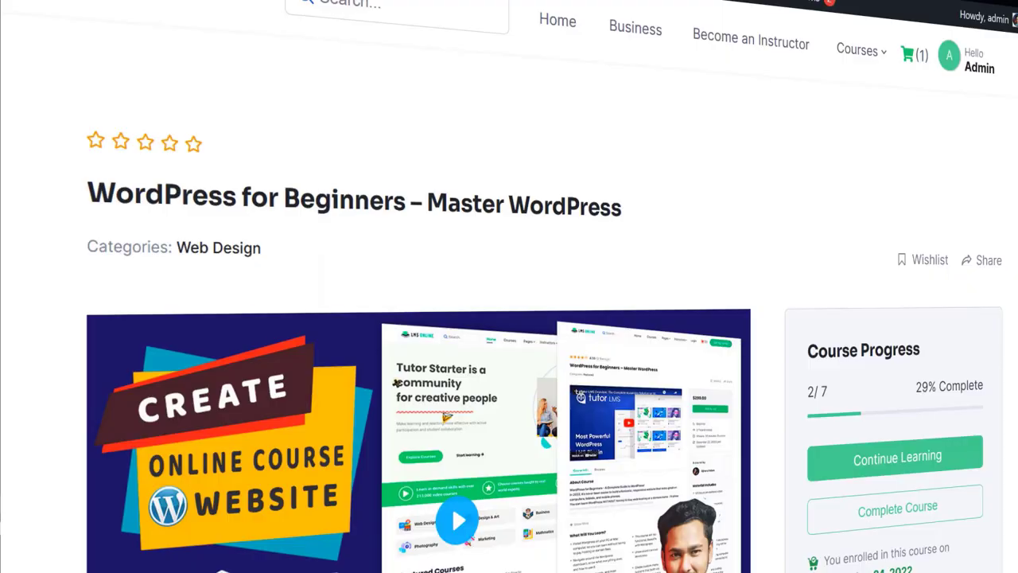
scroll(509, 286, "down", 4)
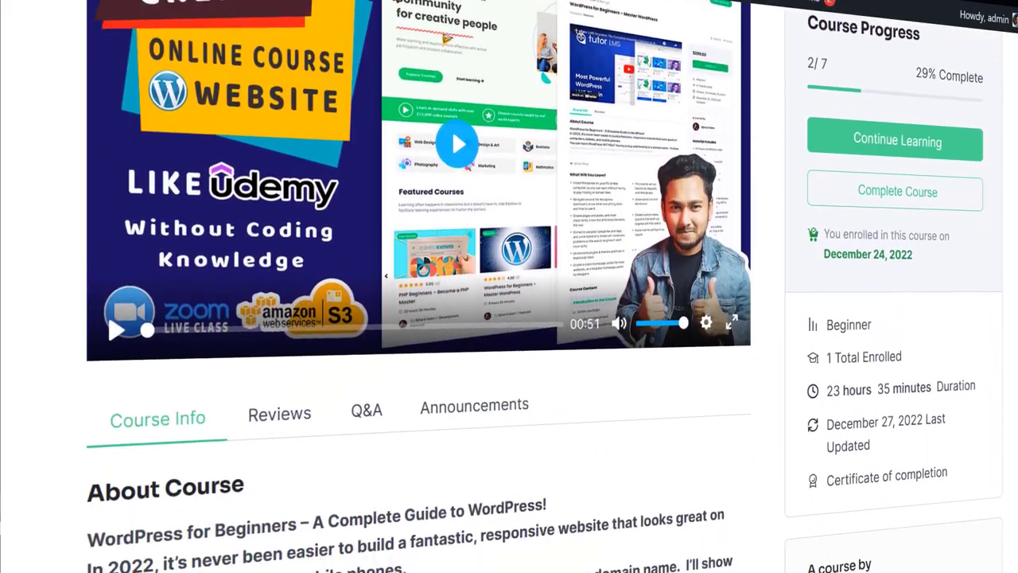
scroll(509, 286, "down", 10)
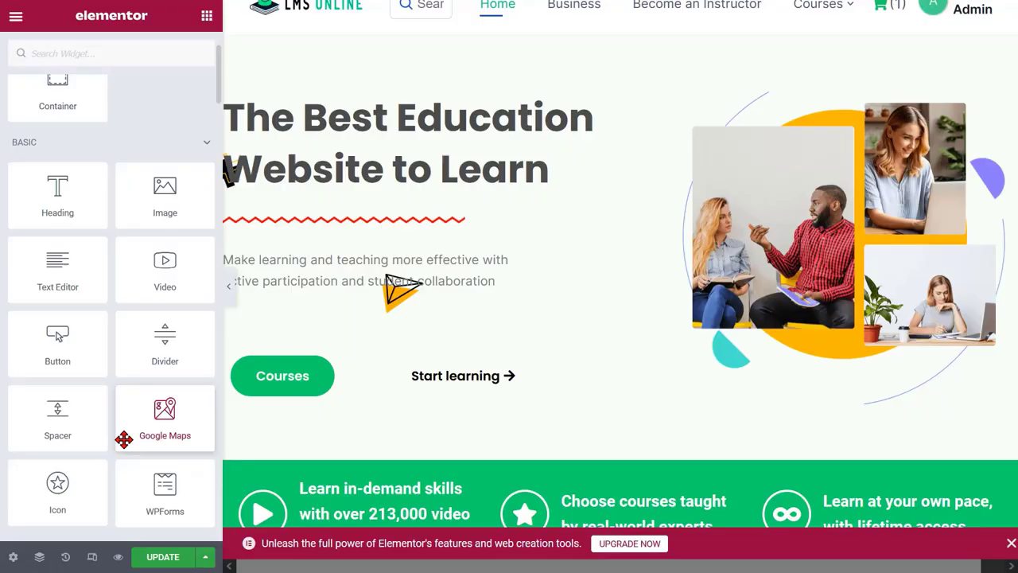
scroll(292, 327, "down", 5)
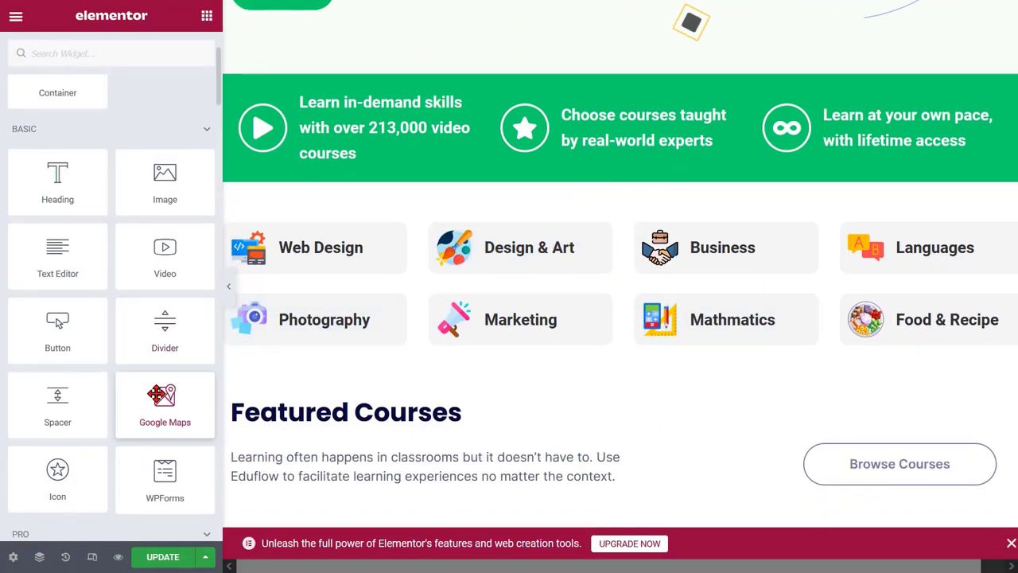
scroll(743, 291, "up", 4)
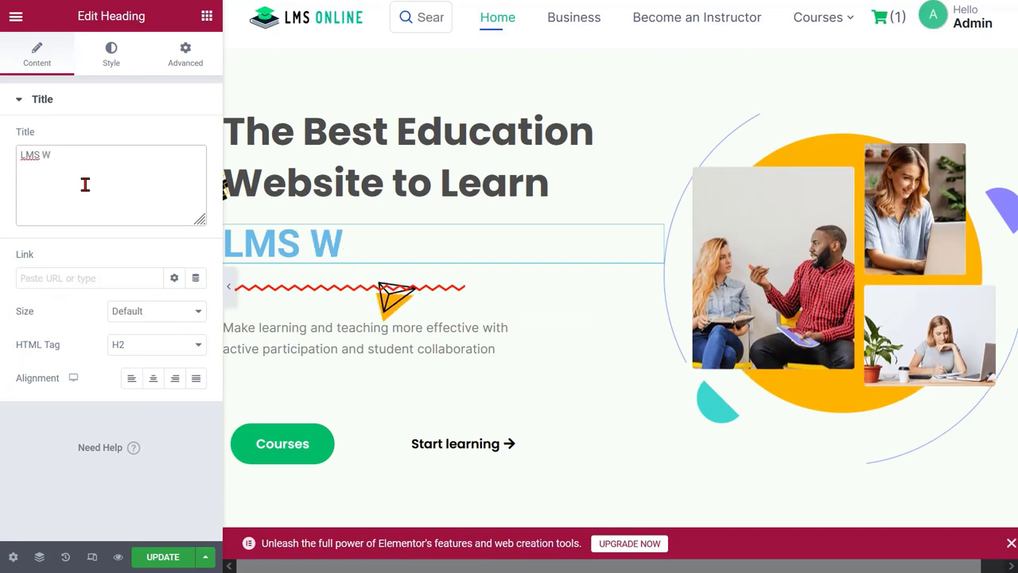
left_click(112, 55)
left_click(197, 137)
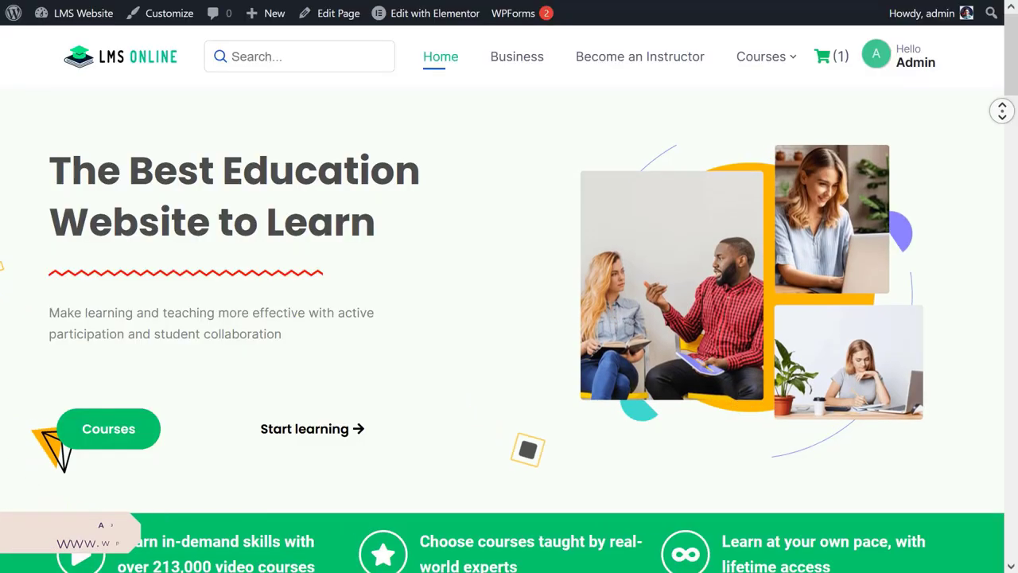
Go to the sign-in page and start a student sign-up with an e-mail address.
scroll(509, 294, "down", 5)
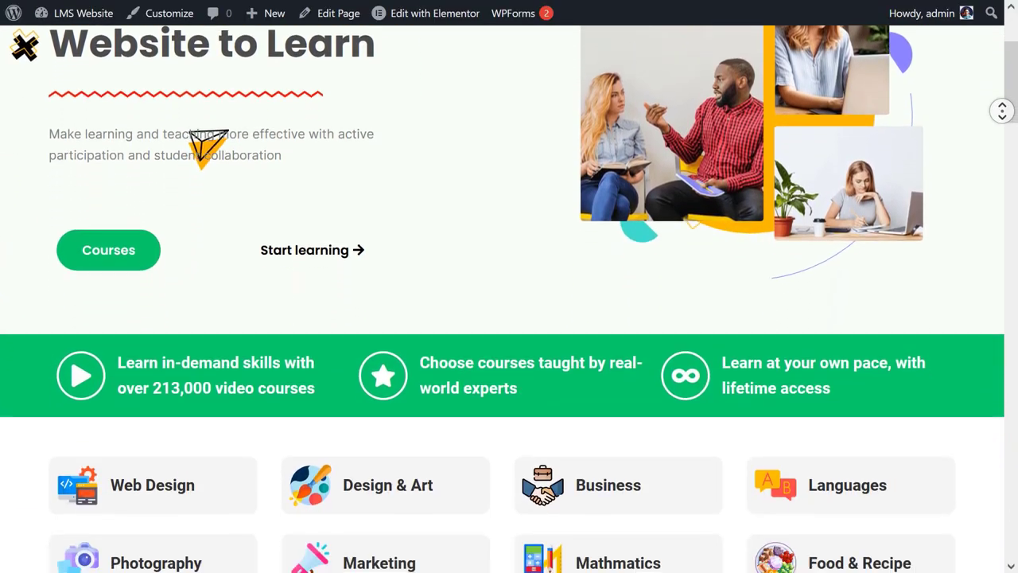
scroll(509, 295, "down", 4)
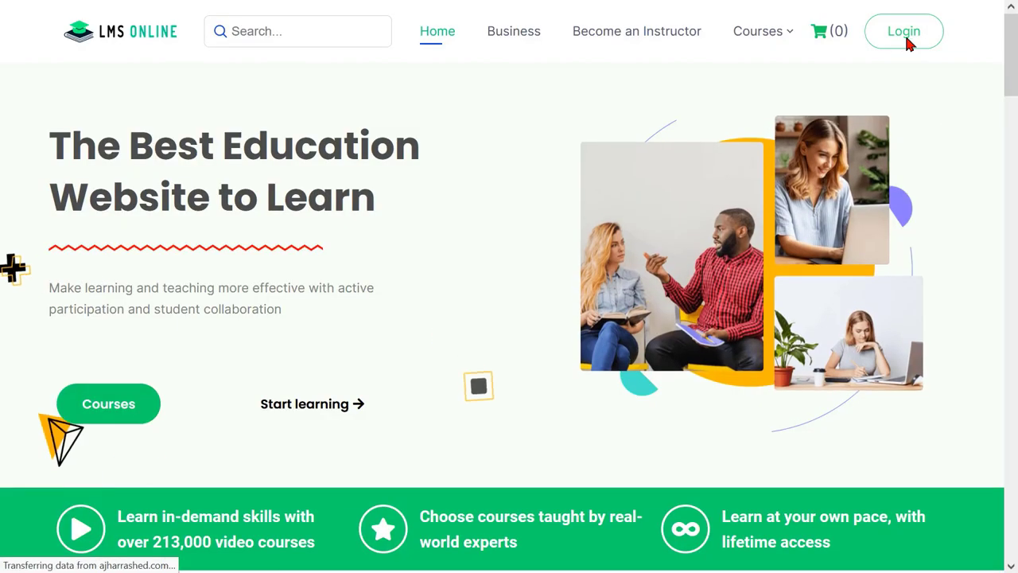
left_click(907, 36)
left_click(576, 459)
left_click(135, 424)
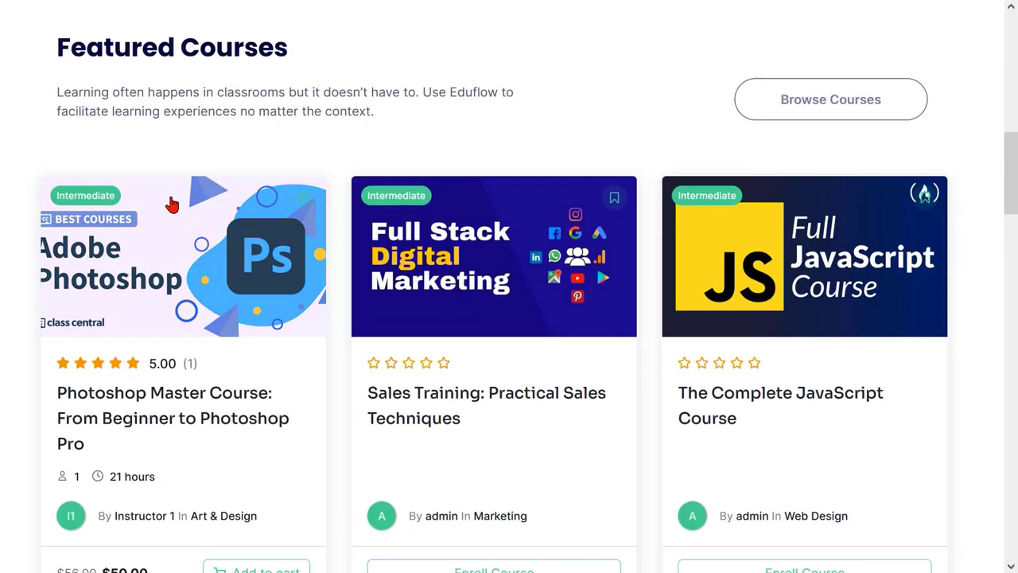
Show the student's enrolled courses in the dashboard.
scroll(129, 495, "down", 2)
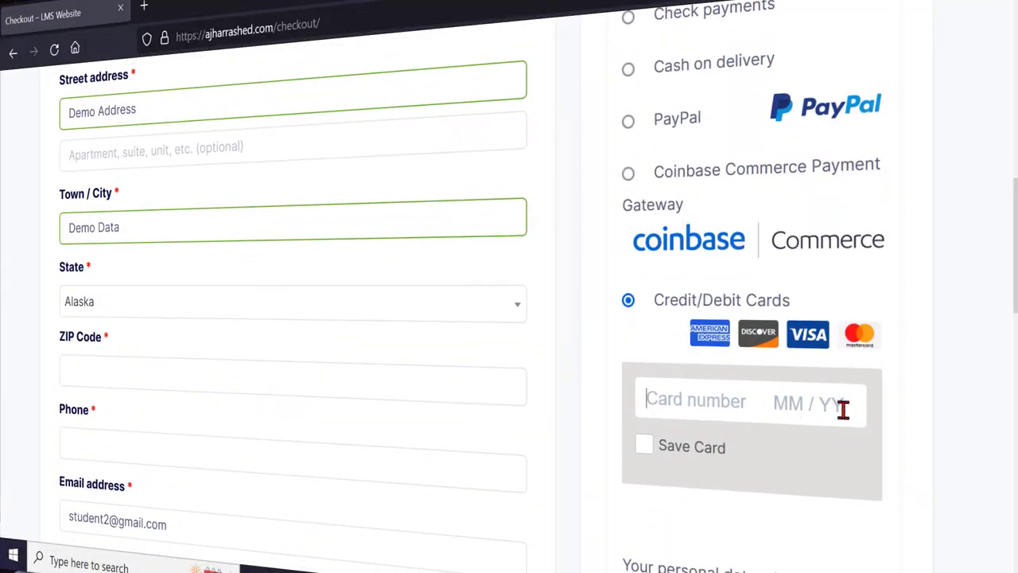
scroll(722, 454, "down", 1)
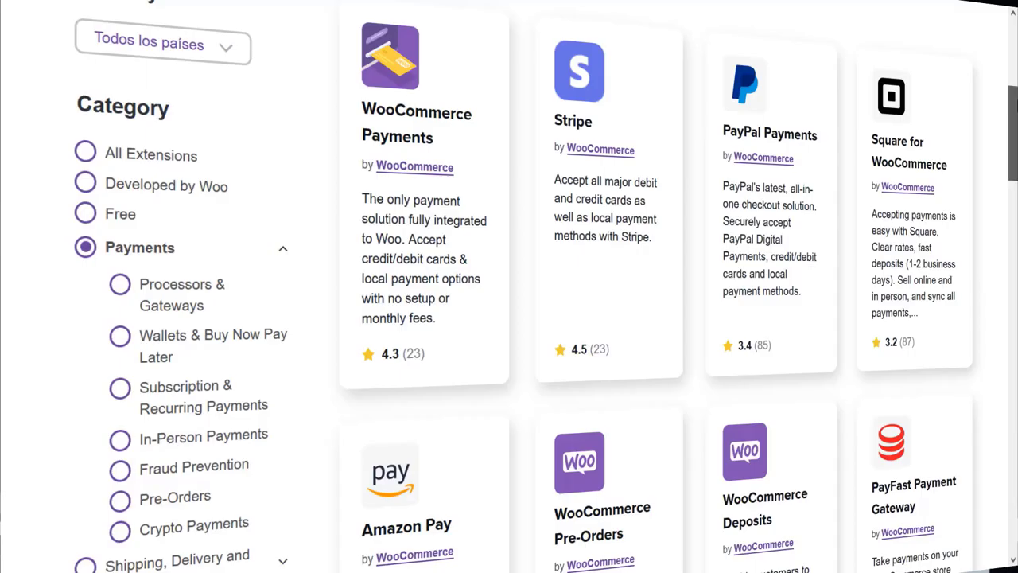
scroll(509, 286, "down", 4)
scroll(509, 286, "down", 2)
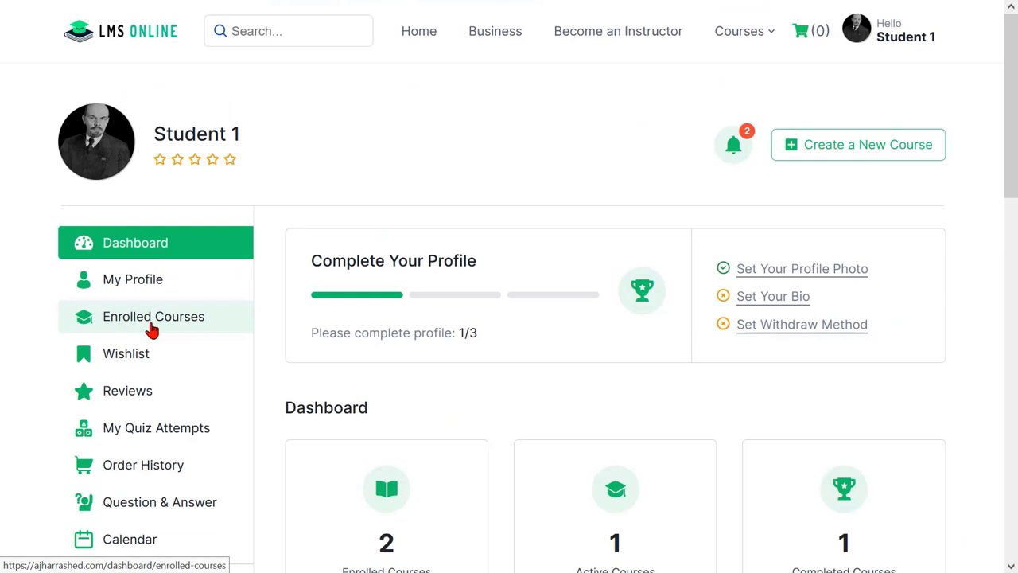
left_click(152, 330)
Download the Photoshop course certificate.
scroll(398, 398, "down", 1)
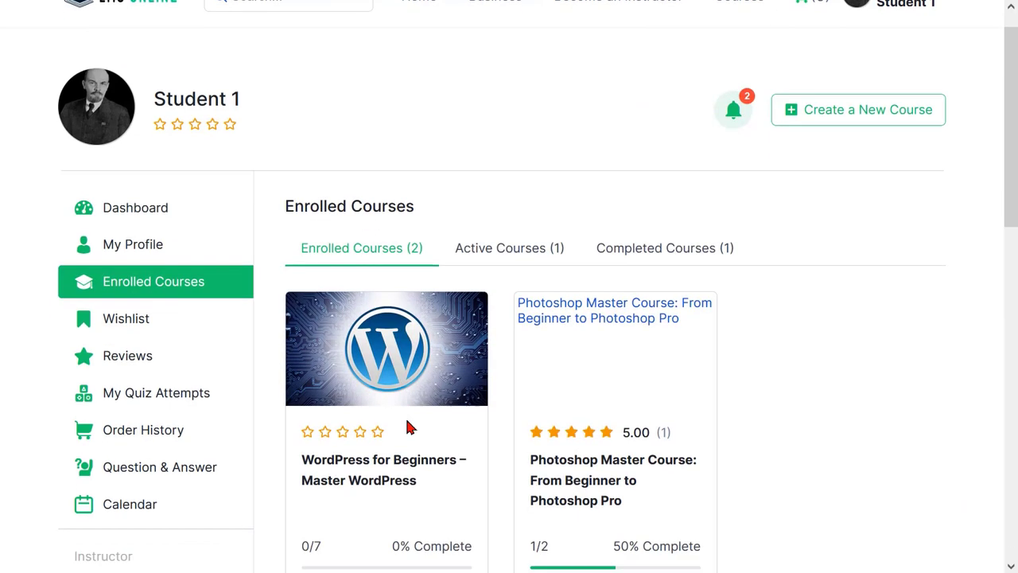
scroll(366, 446, "down", 1)
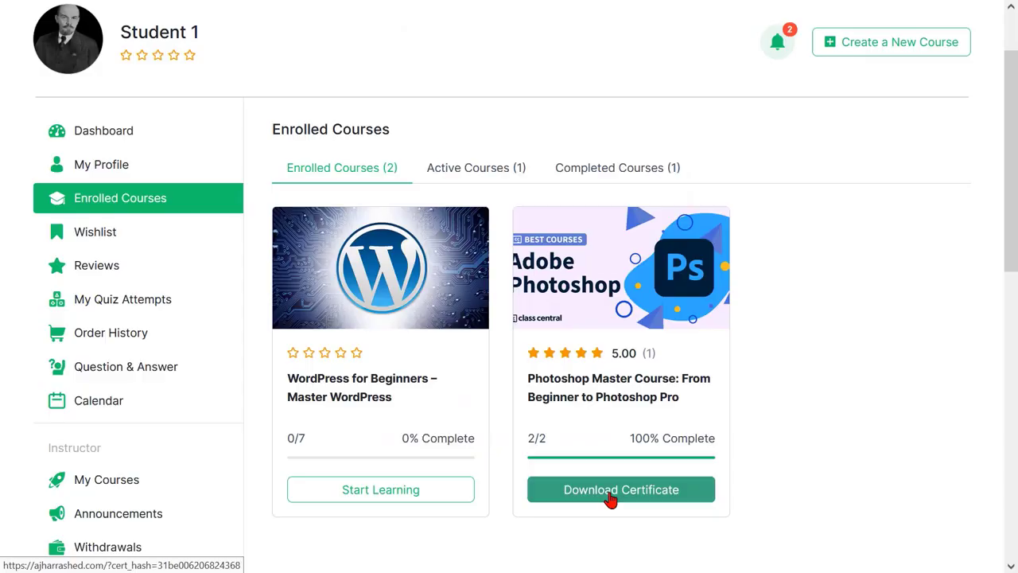
left_click(513, 476)
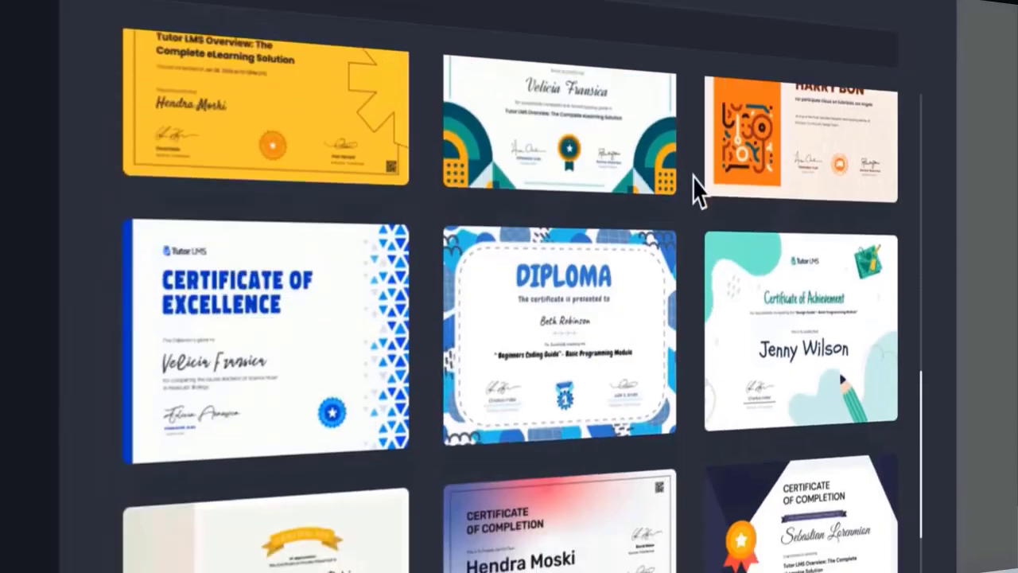
scroll(694, 191, "down", 3)
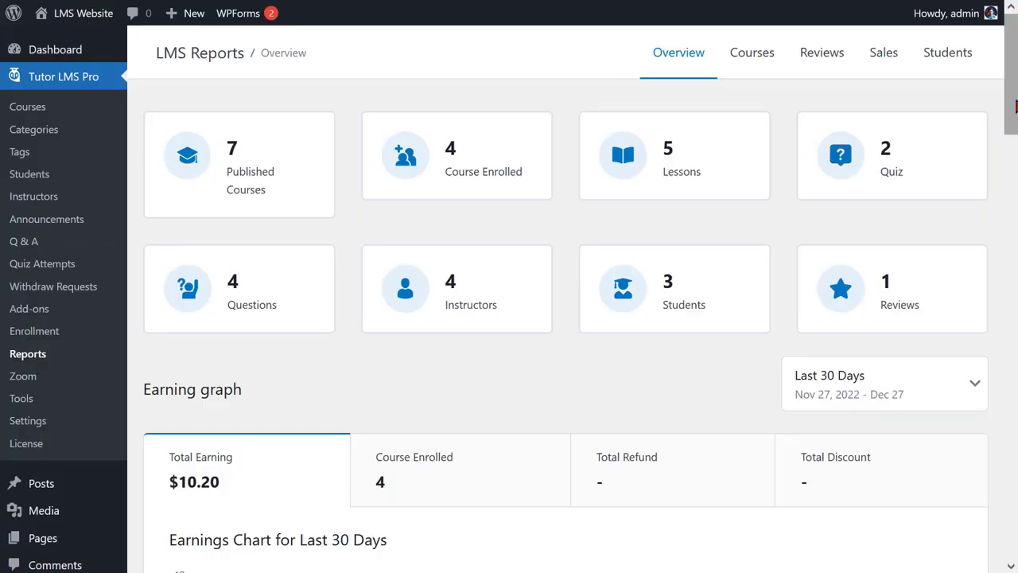
Scroll down through the Reports page and back up.
scroll(1016, 108, "down", 9)
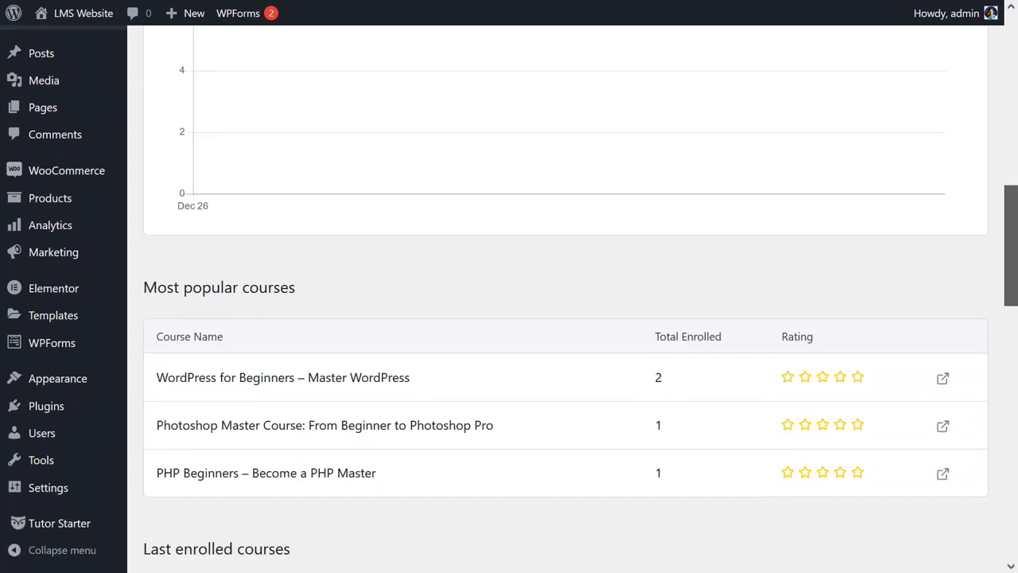
scroll(556, 318, "down", 3)
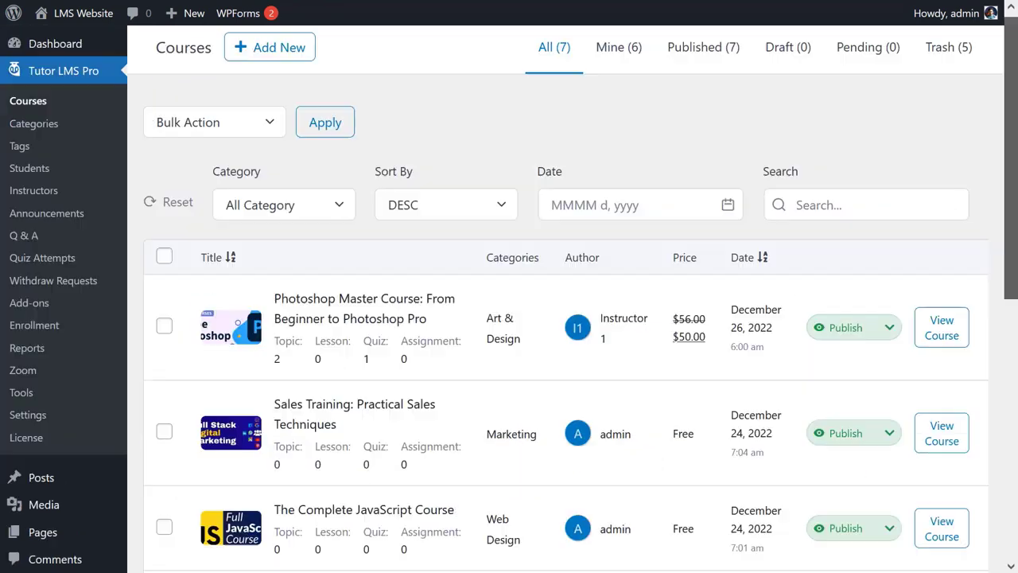
scroll(556, 319, "down", 3)
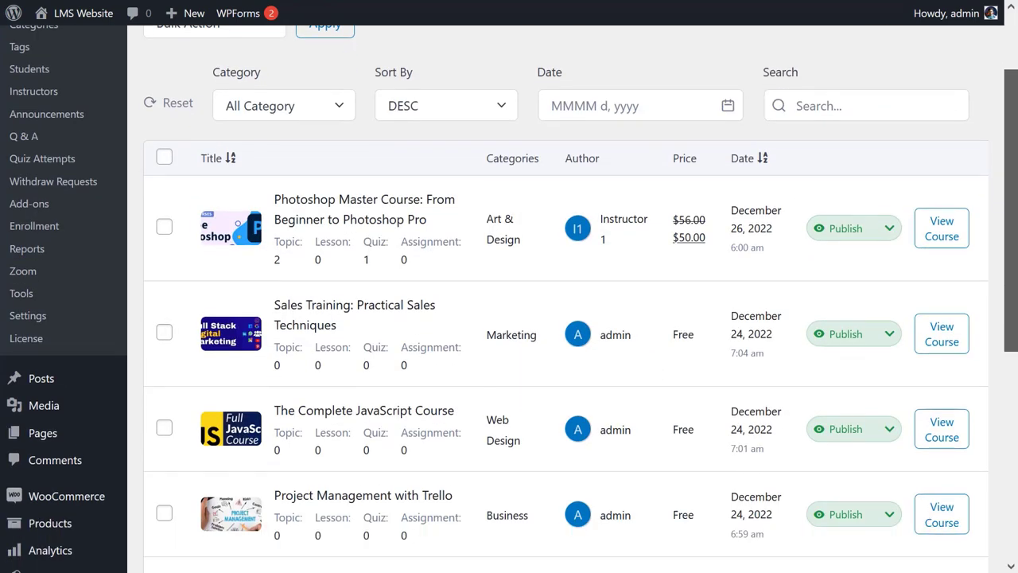
scroll(986, 30, "up", 3)
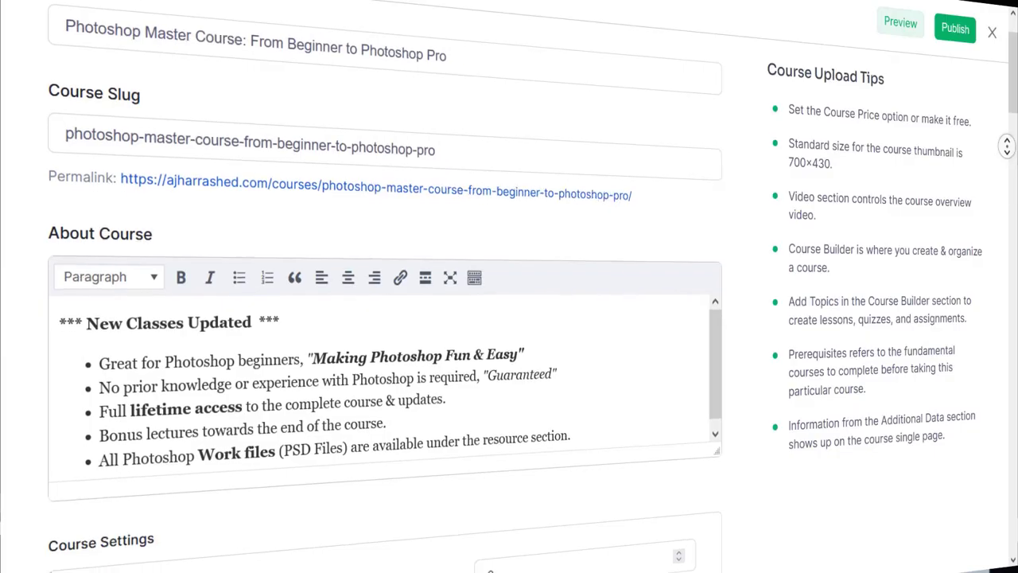
Switch on revenue sharing for instructors in the Tutor settings.
scroll(382, 319, "down", 10)
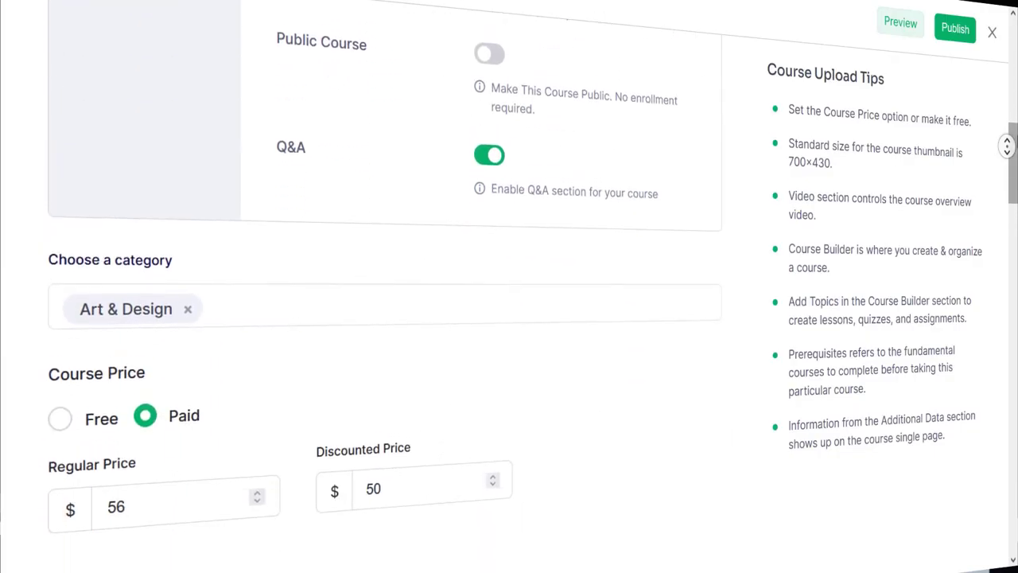
scroll(1011, 152, "down", 5)
scroll(1013, 157, "up", 2)
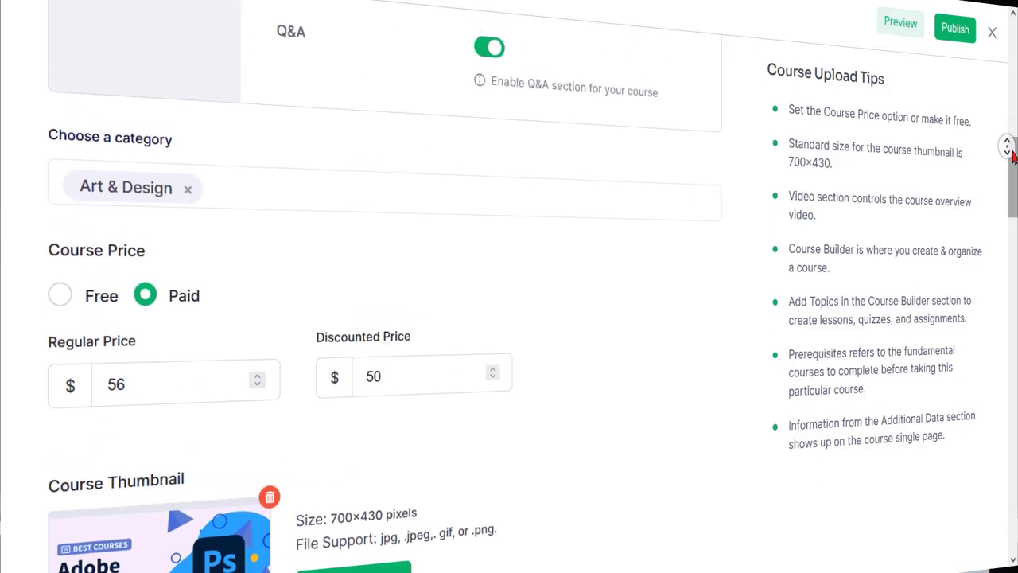
scroll(1012, 157, "down", 5)
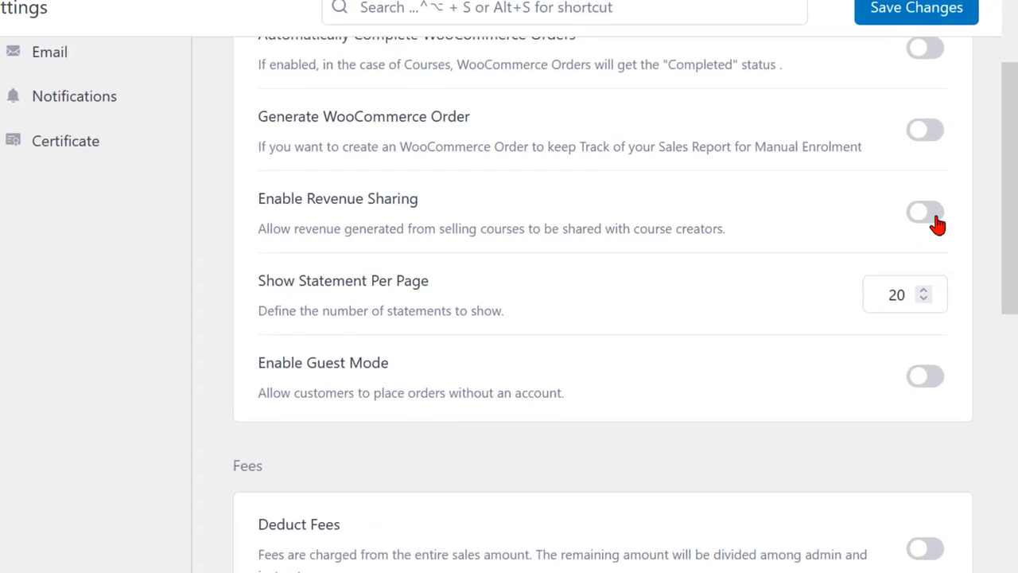
left_click(932, 219)
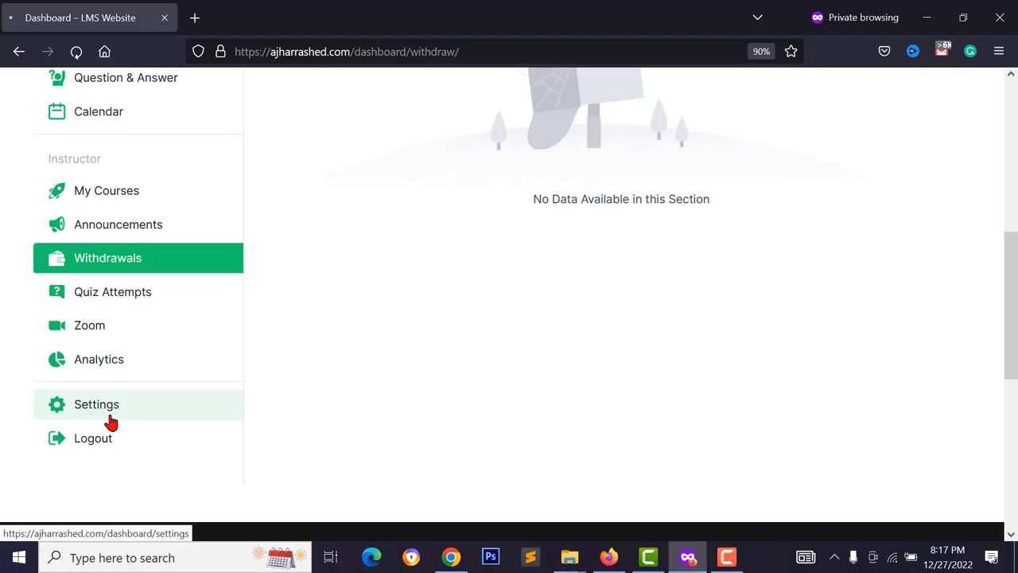
In the withdraw settings, try Bank Transfer, then set the method back to PayPal.
left_click(466, 329)
scroll(466, 345, "down", 2)
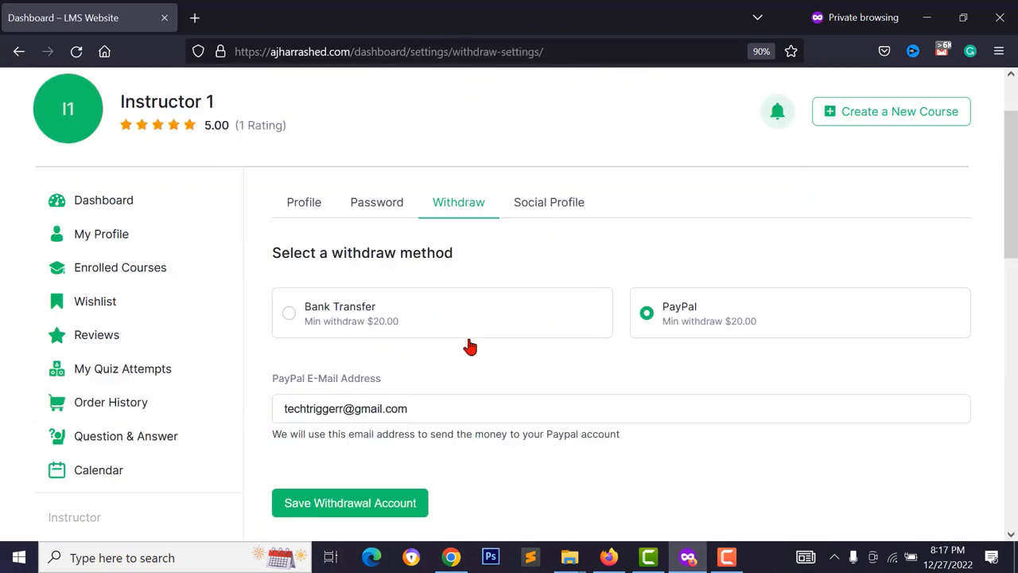
left_click(396, 297)
left_click(660, 300)
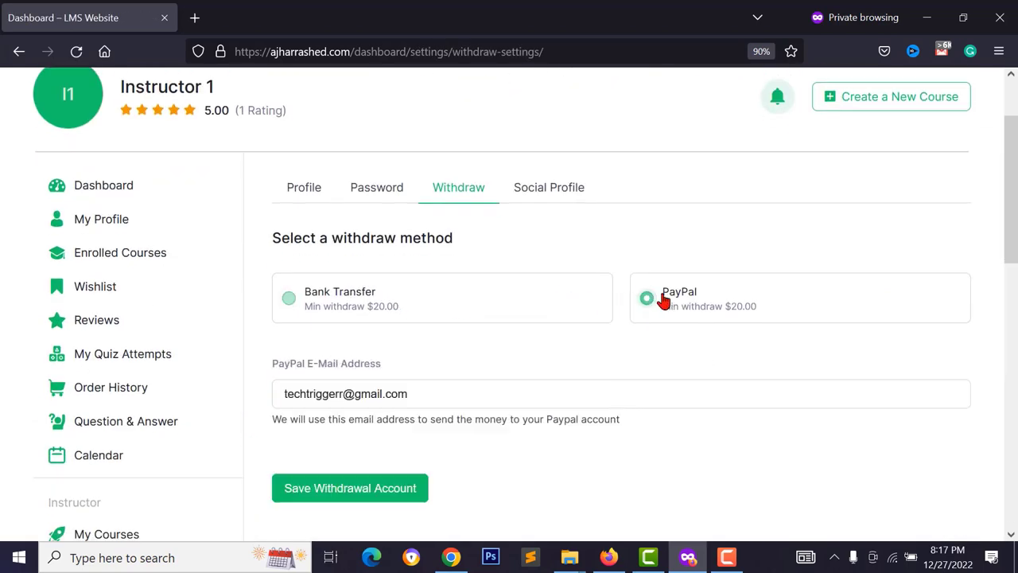
scroll(664, 310, "down", 1)
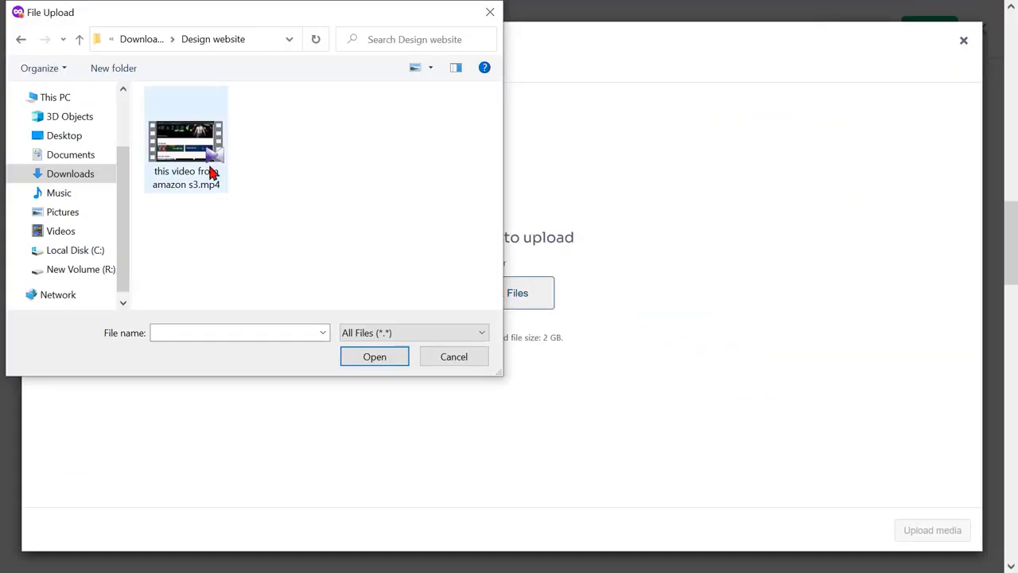
Upload the Amazon S3 MP4 video and set the lesson's video source to YouTube.
double_click(216, 175)
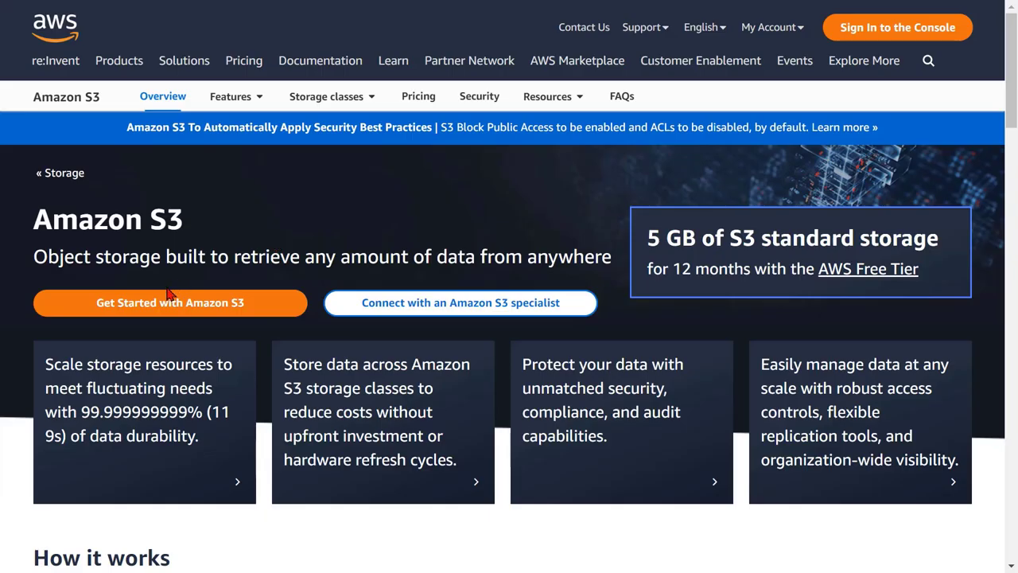
left_click_drag(502, 339, 279, 338)
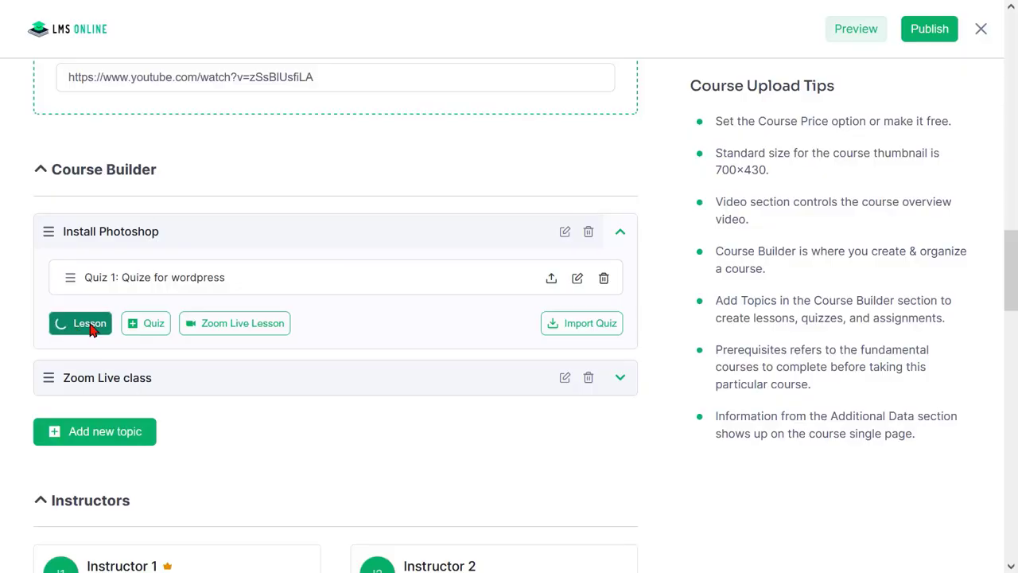
left_click(79, 323)
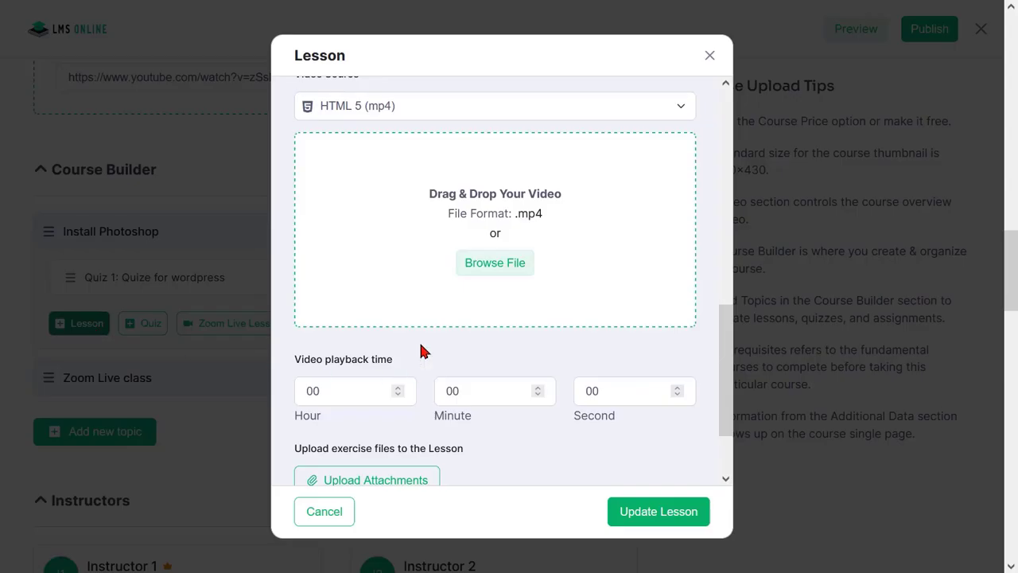
left_click(417, 111)
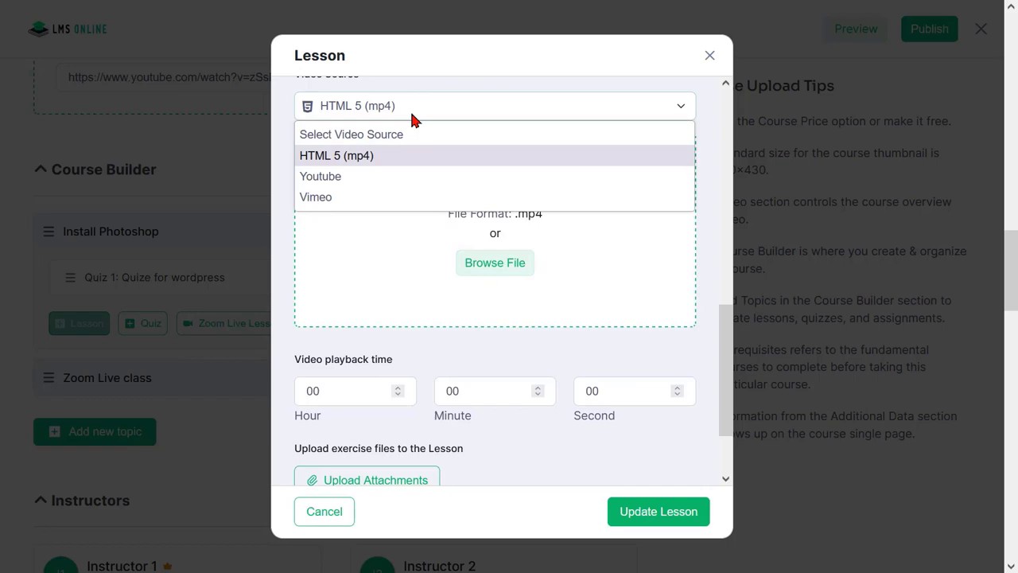
left_click(338, 176)
left_click(360, 130)
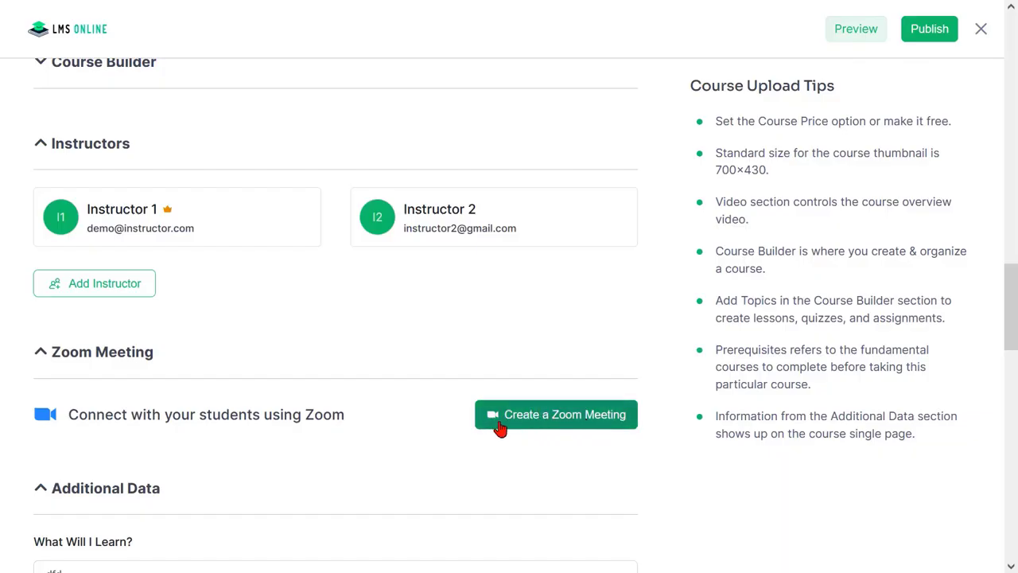
Add a Zoom live lesson to the topic and view the 'Q & A of wordpress' live class.
scroll(255, 207, "up", 2)
left_click(259, 211)
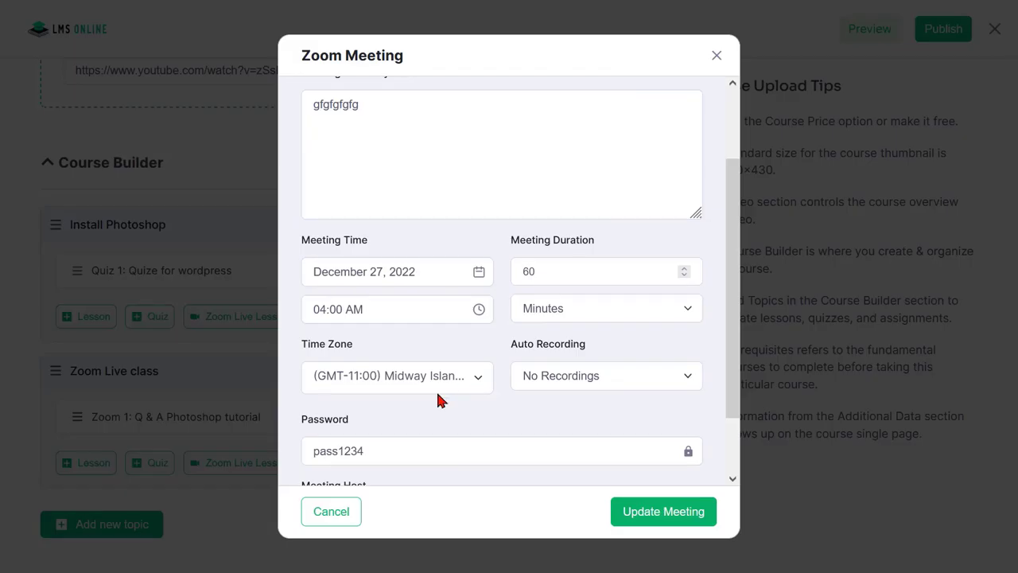
scroll(438, 398, "down", 2)
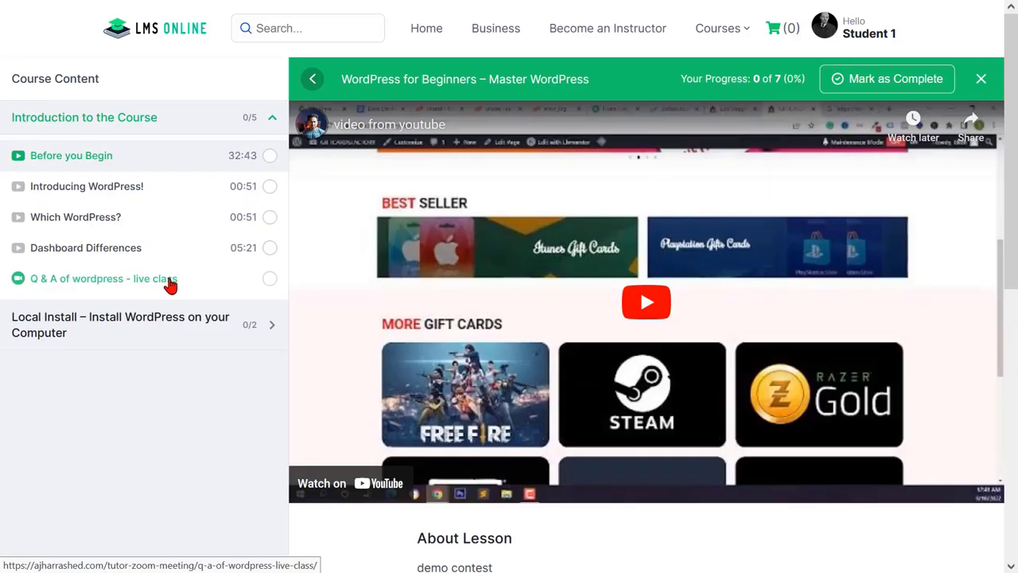
left_click(168, 283)
scroll(484, 363, "down", 2)
scroll(487, 372, "down", 1)
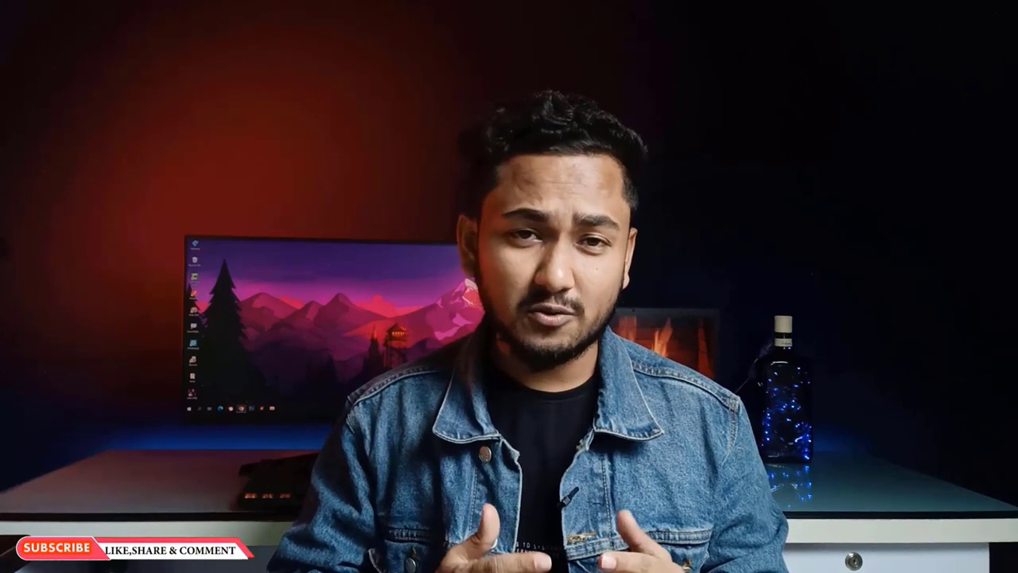
middle_click(1003, 111)
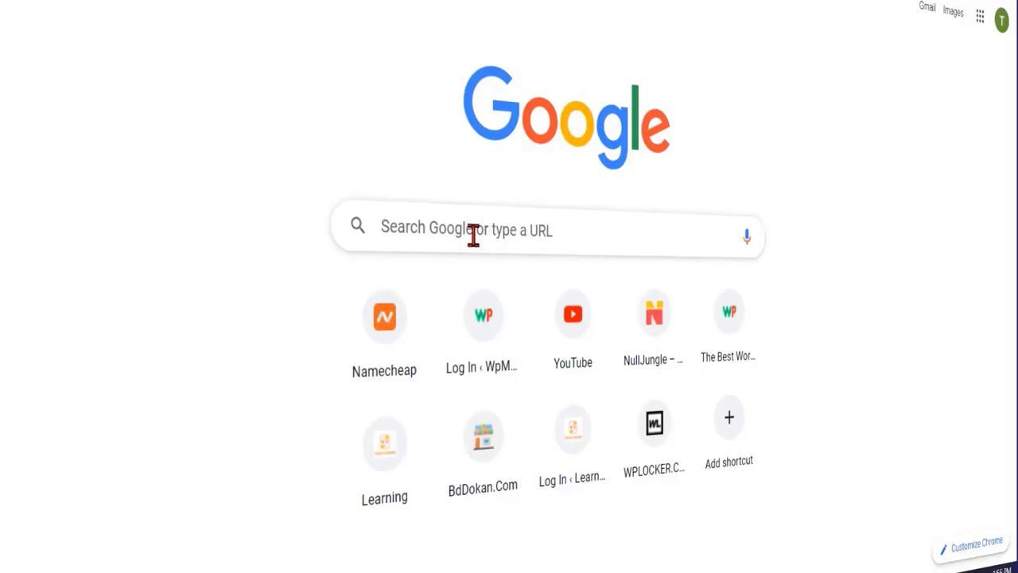
left_click(471, 234)
type("www.")
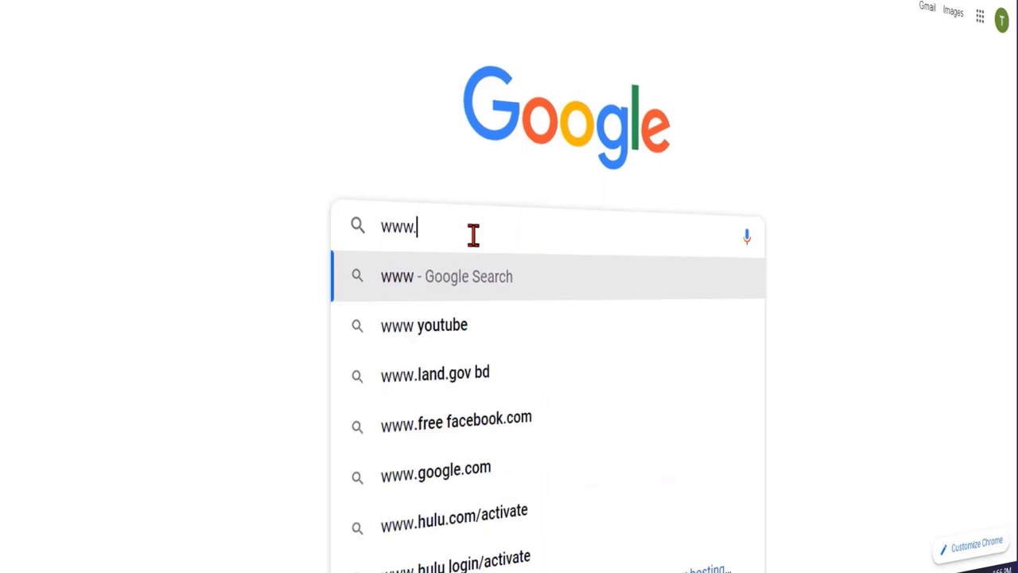
type("facebook")
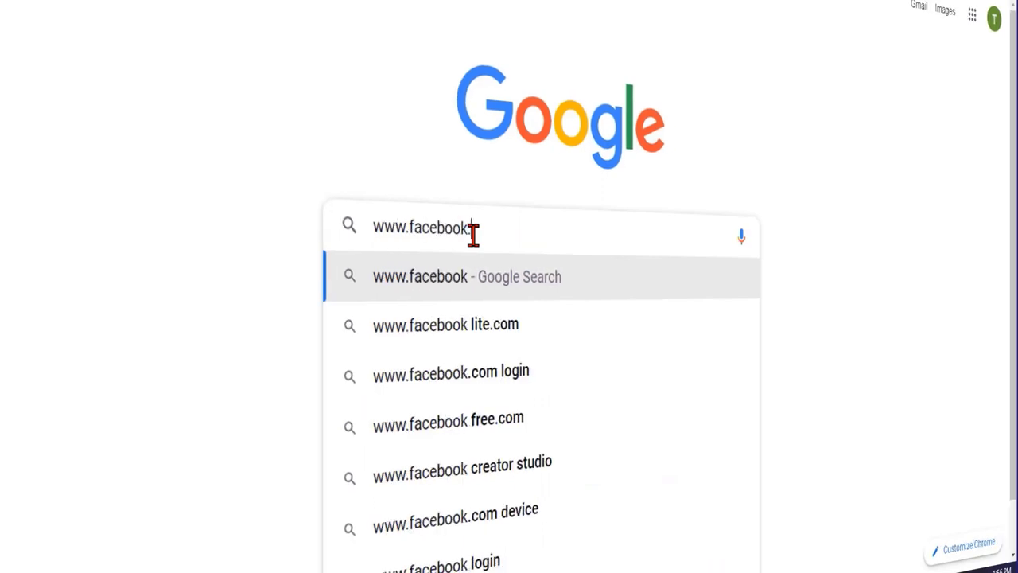
type(".com")
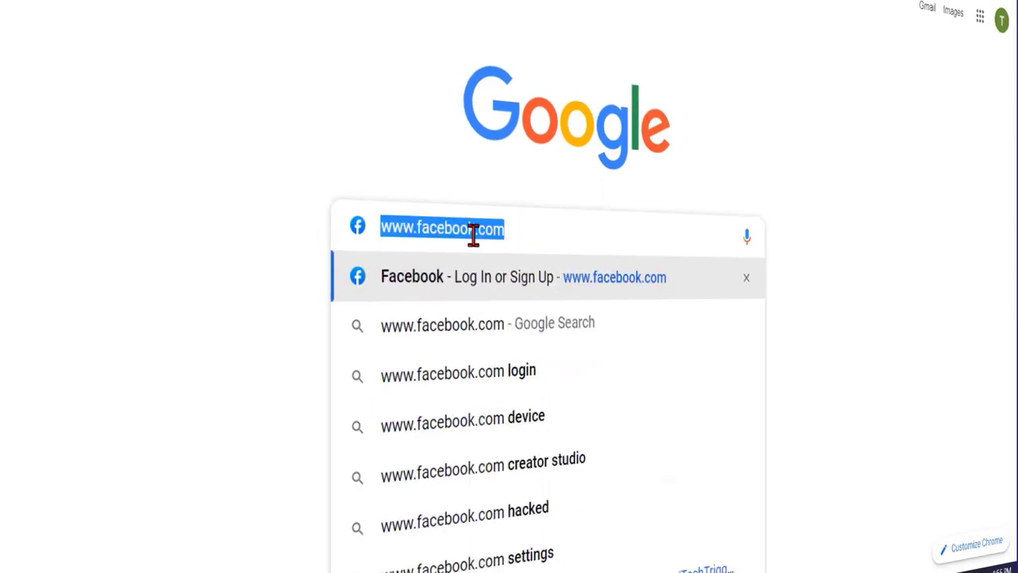
type("goo")
key("BackSpace")
key("BackSpace")
key("BackSpace")
type("amazon.")
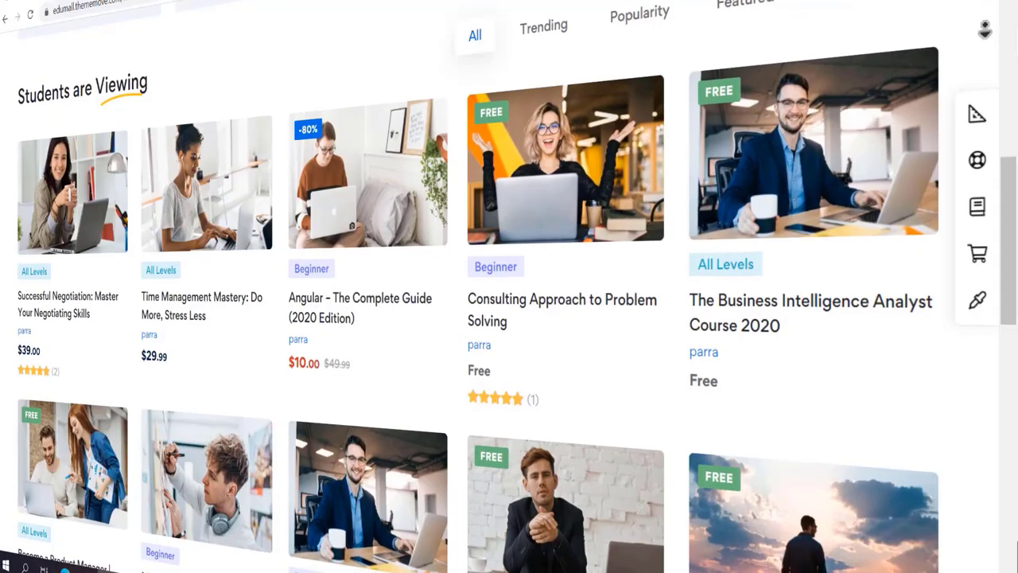
Browse the sample sites down to the Hostinger homepage.
scroll(509, 319, "down", 2)
scroll(985, 52, "down", 1)
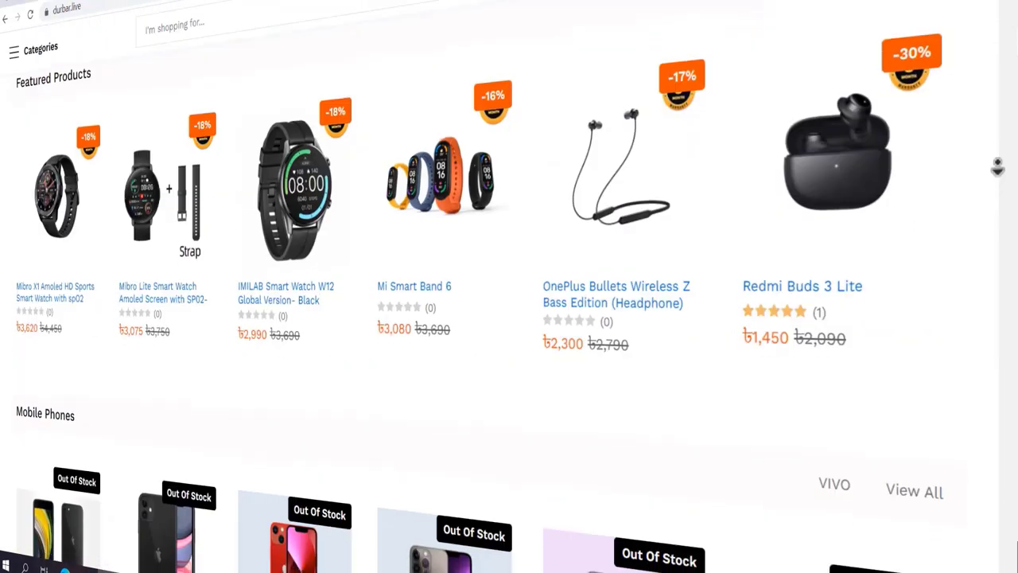
scroll(1000, 173, "down", 3)
scroll(1000, 173, "down", 2)
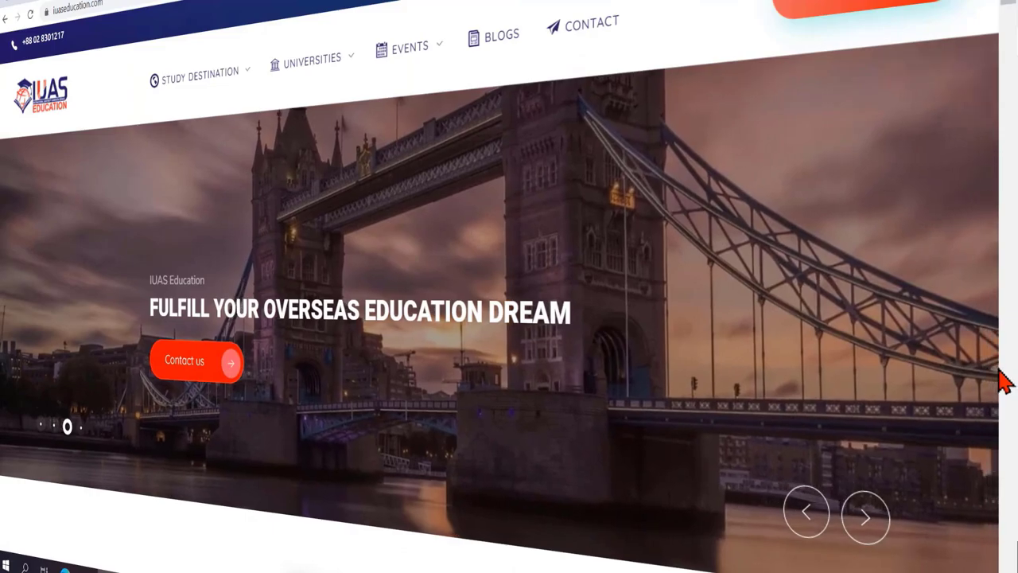
scroll(1000, 381, "down", 1)
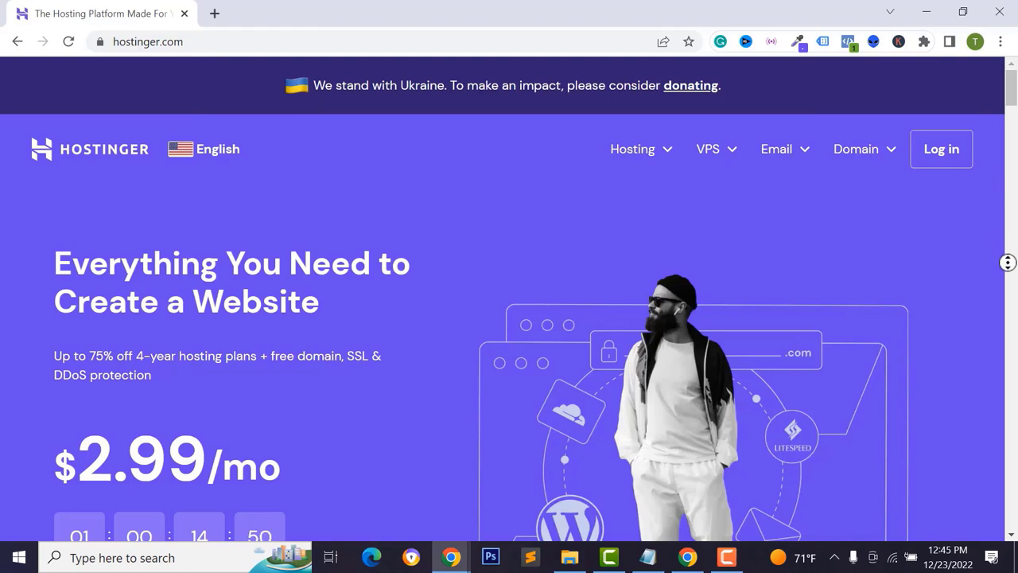
Scroll the Hostinger homepage and open Web Hosting from the Hosting menu.
scroll(1008, 262, "down", 1)
scroll(509, 318, "down", 3)
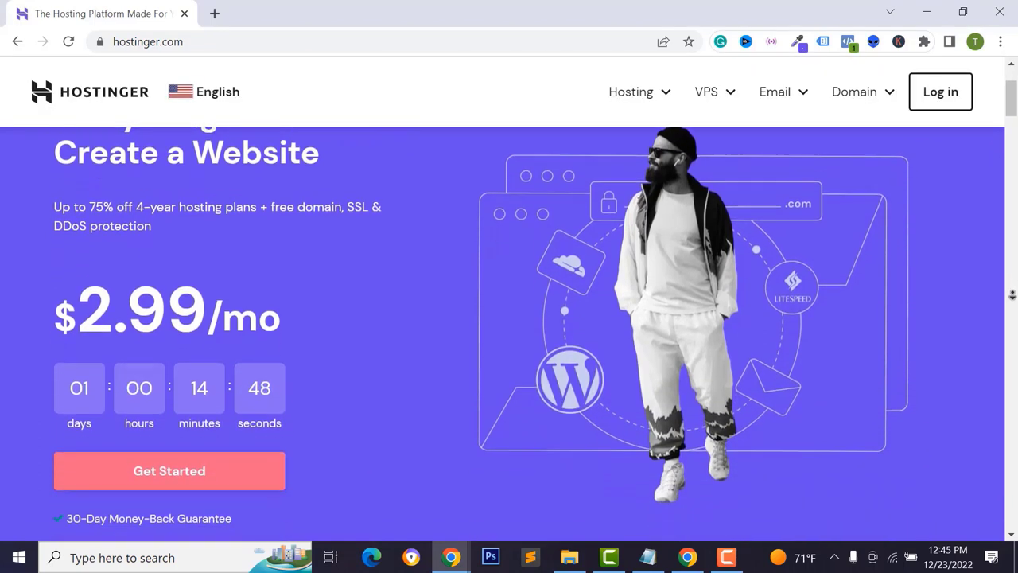
scroll(510, 318, "down", 3)
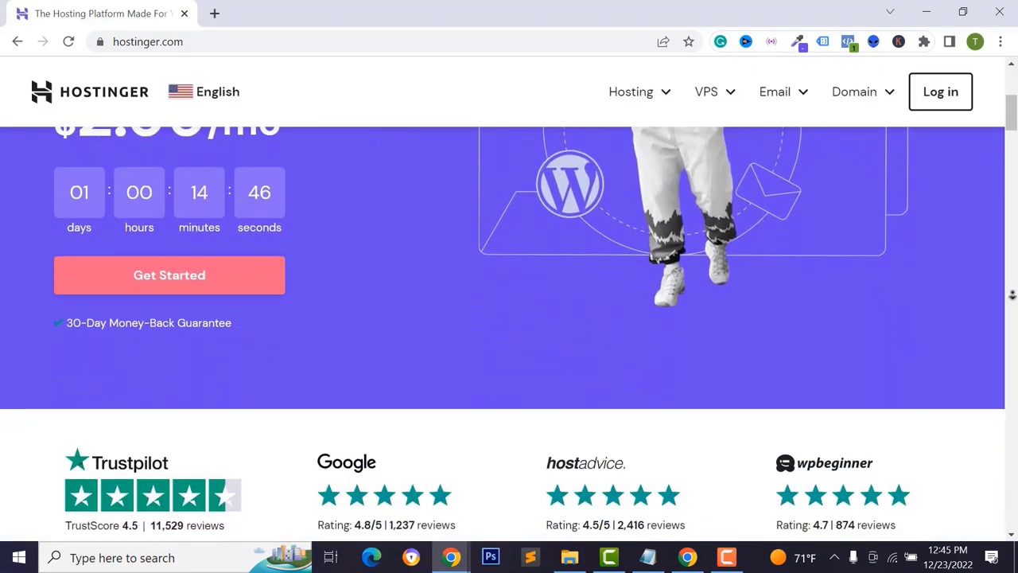
scroll(509, 318, "down", 3)
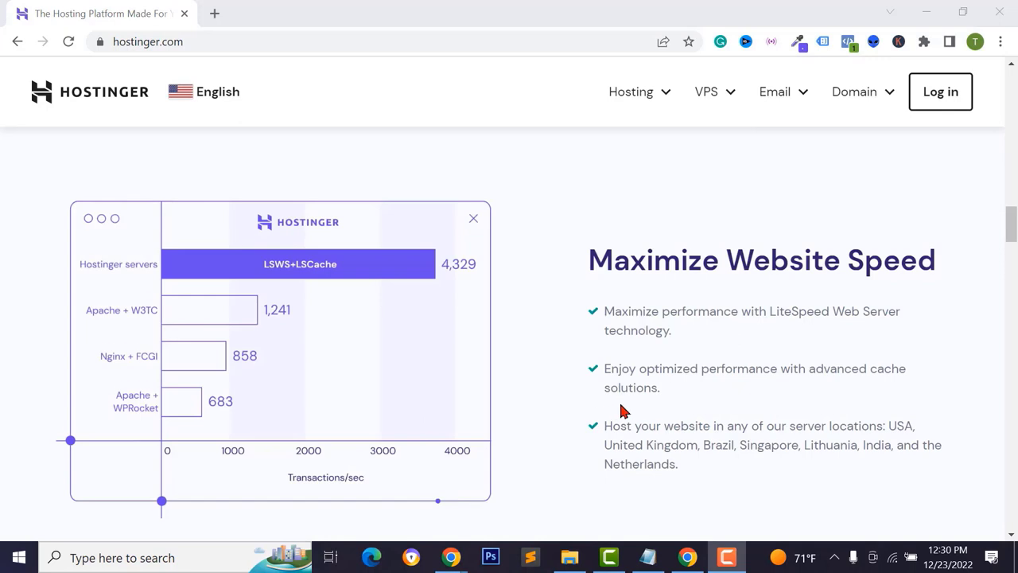
scroll(623, 411, "down", 1)
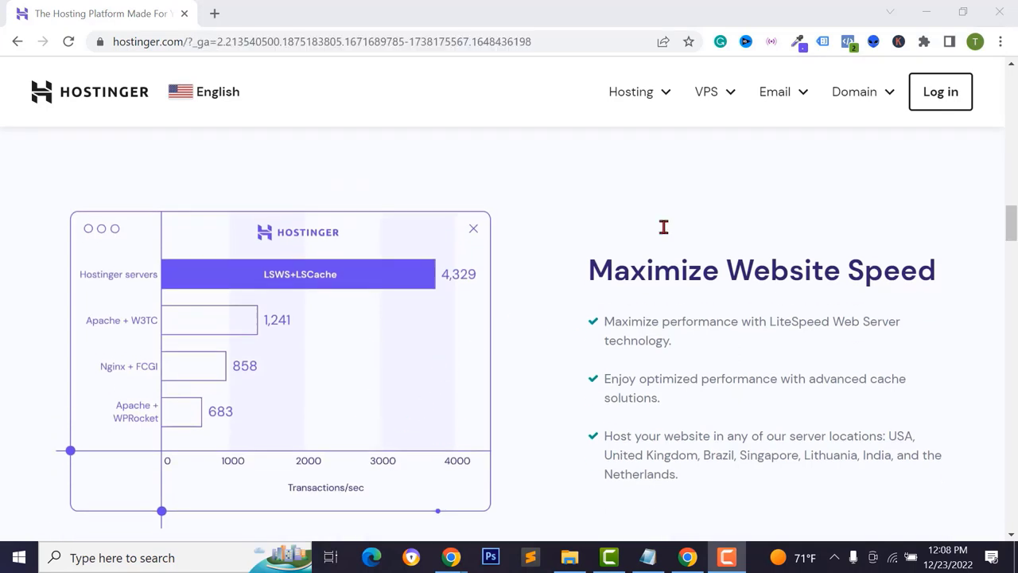
scroll(668, 238, "down", 1)
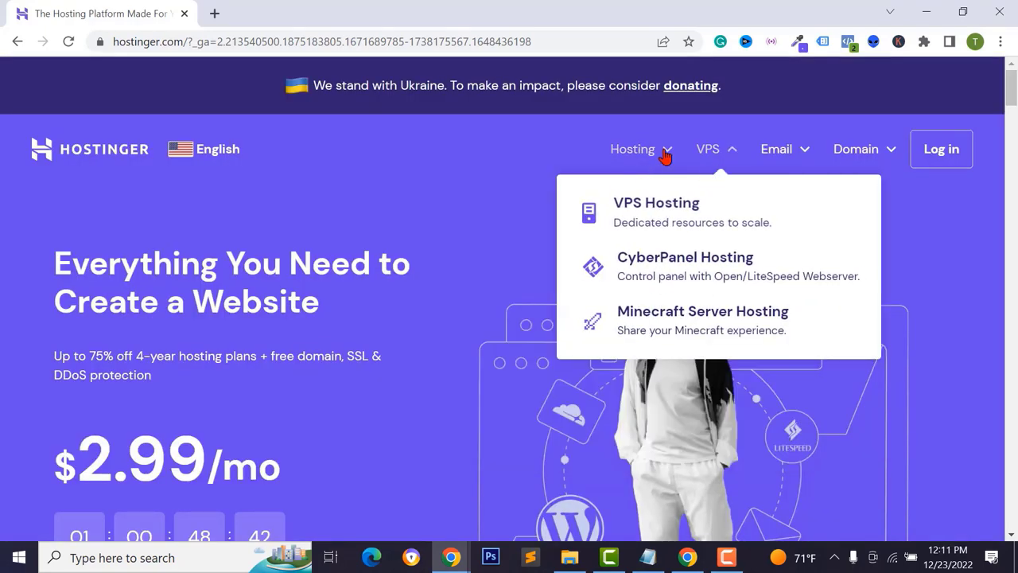
mouse_move(640, 163)
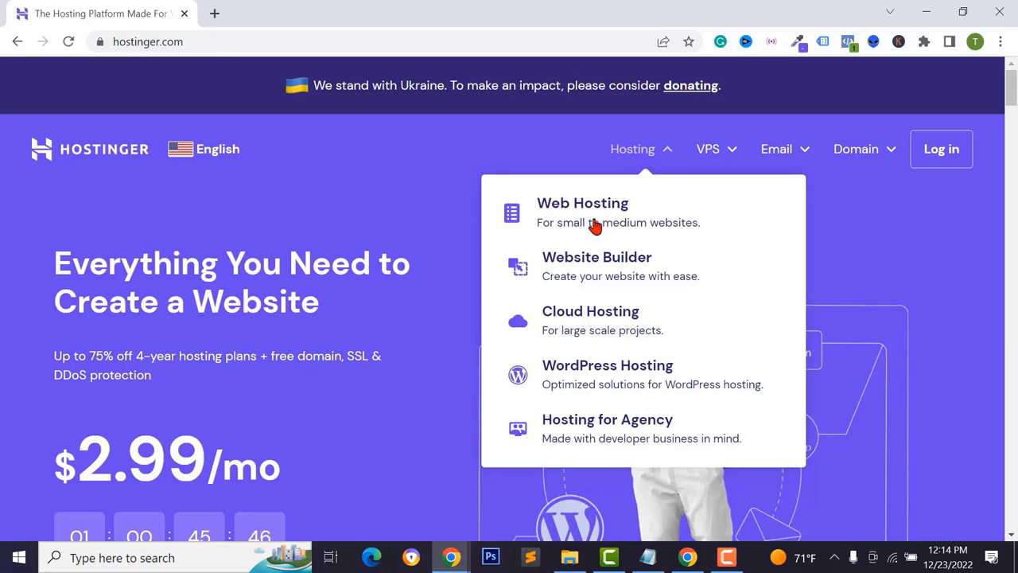
left_click(594, 226)
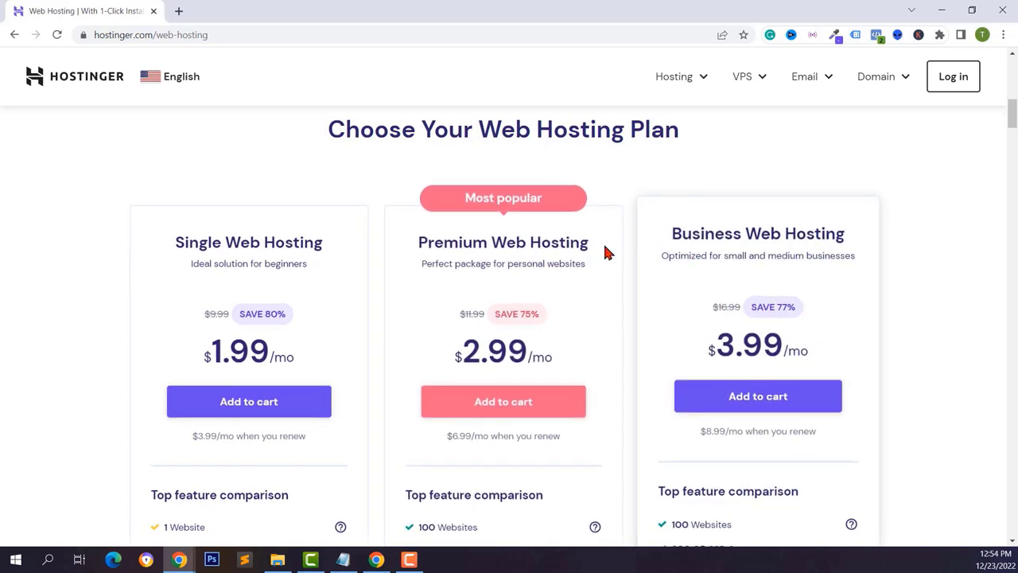
scroll(231, 275, "up", 1)
scroll(204, 341, "down", 2)
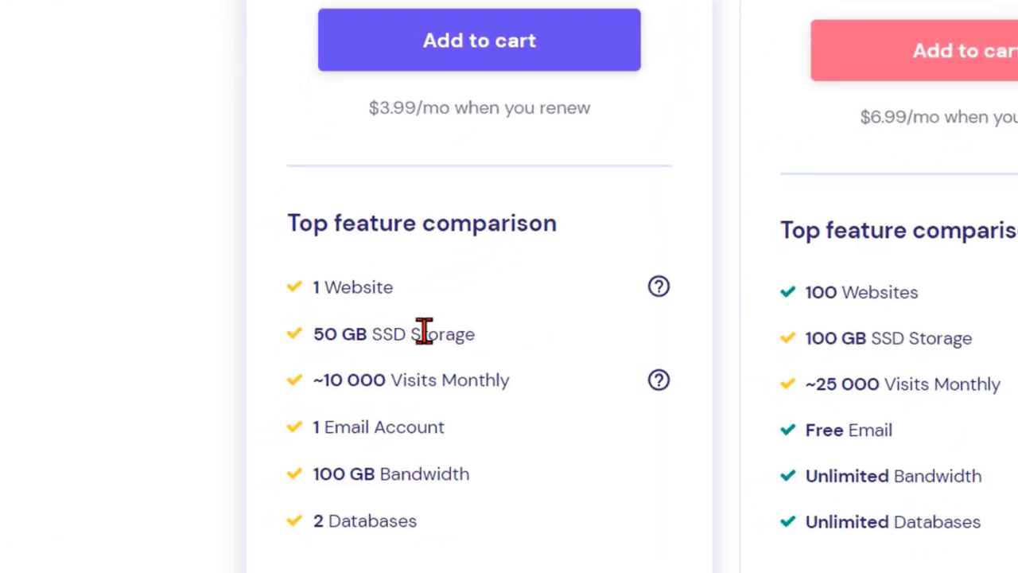
scroll(322, 358, "down", 1)
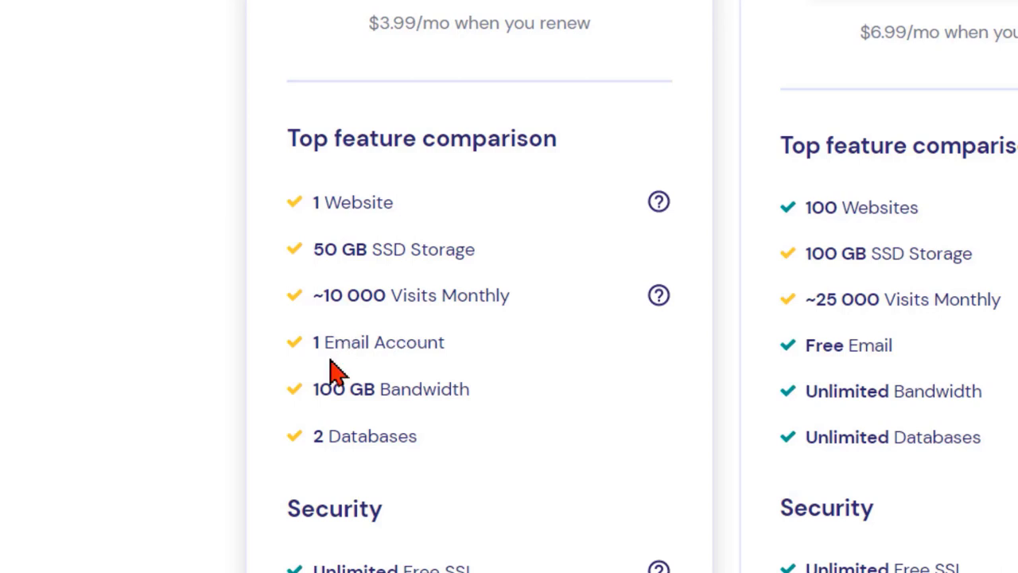
scroll(333, 370, "down", 1)
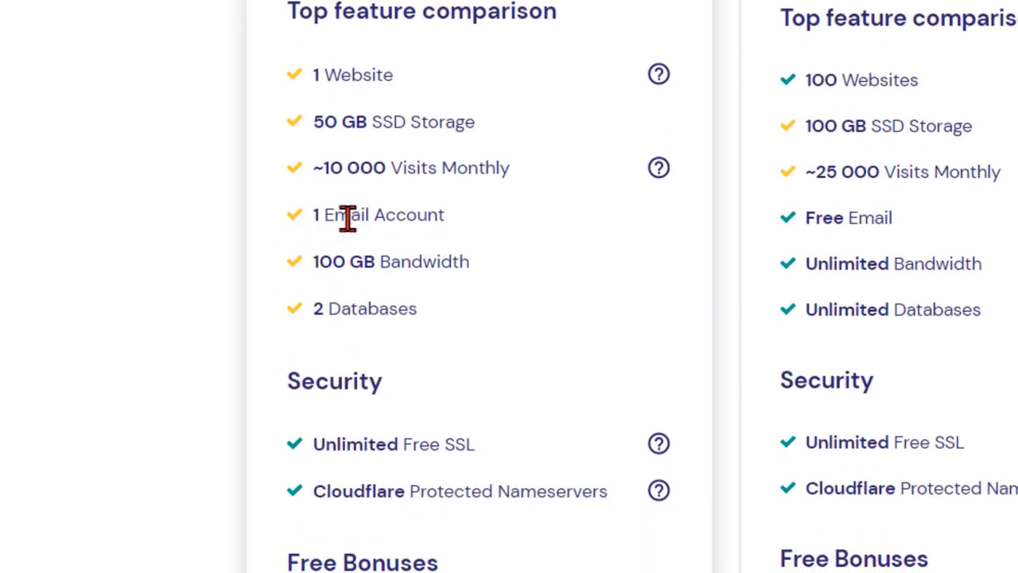
scroll(840, 342, "up", 3)
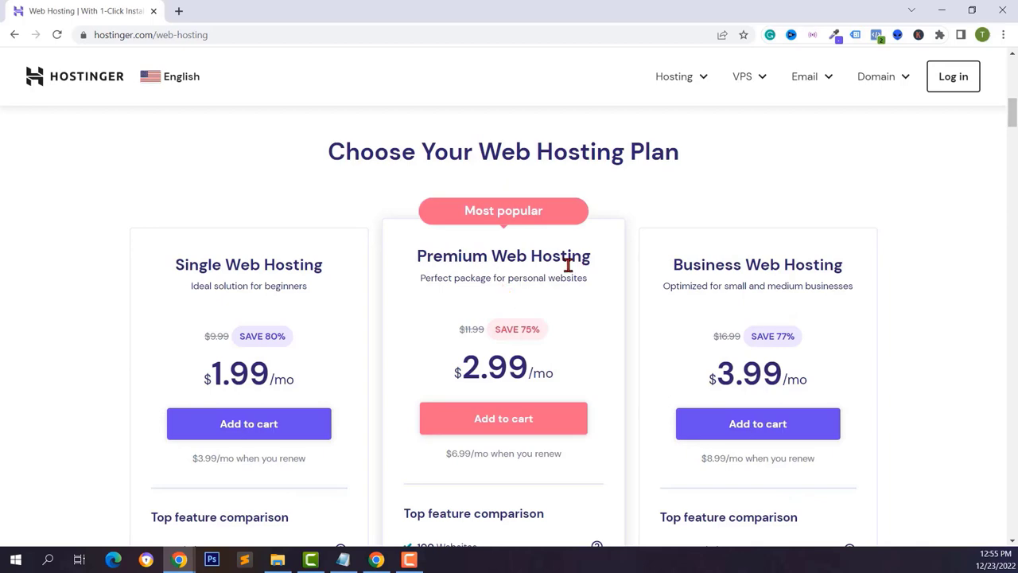
scroll(661, 337, "down", 2)
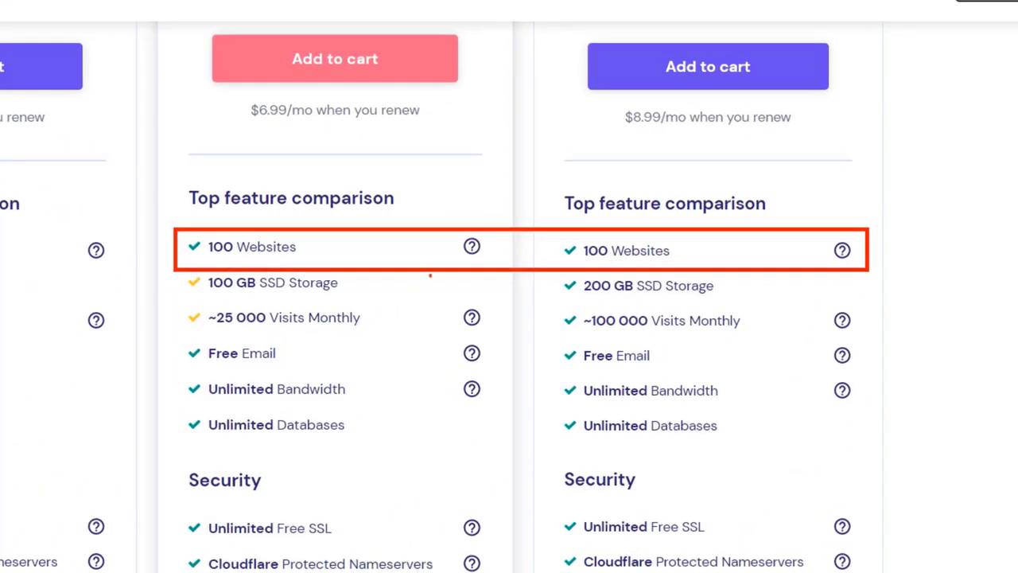
scroll(509, 318, "down", 3)
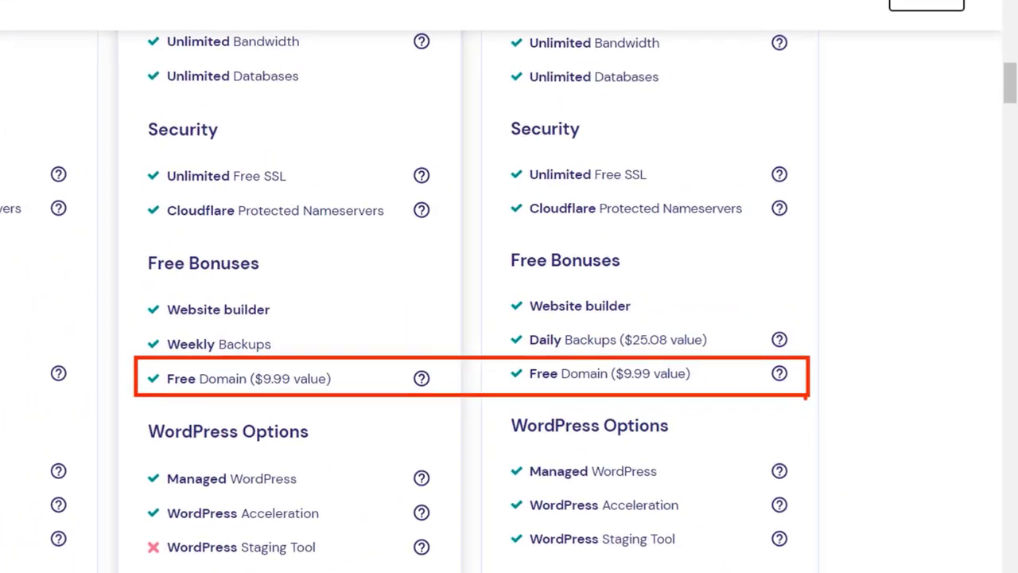
scroll(552, 422, "up", 3)
scroll(290, 424, "down", 1)
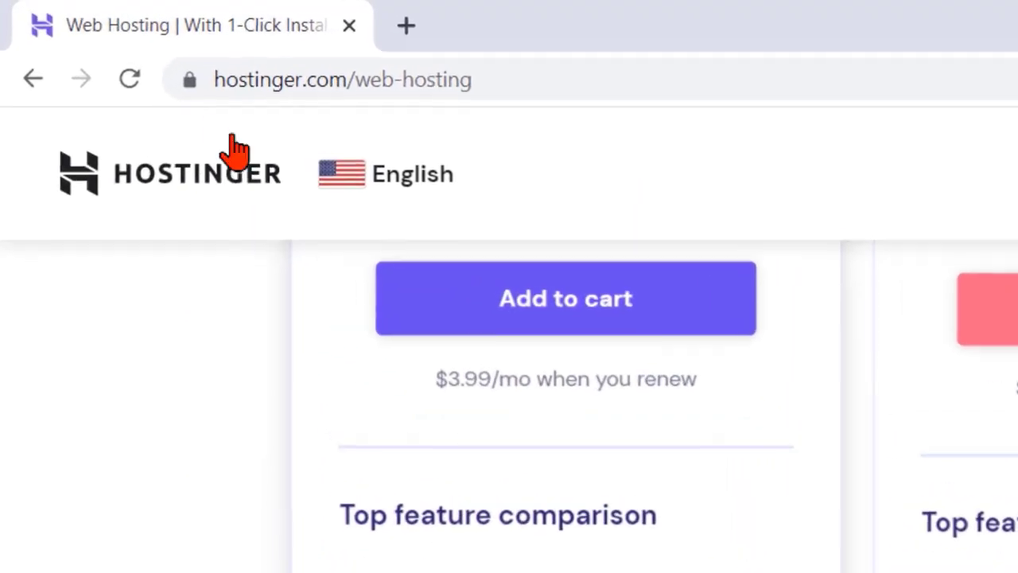
left_click(191, 82)
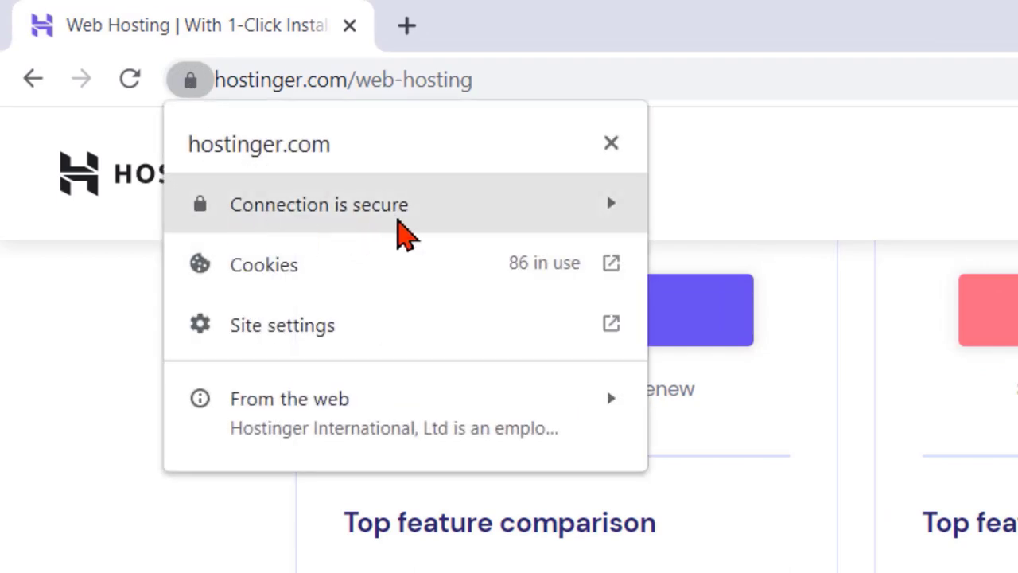
left_click(397, 218)
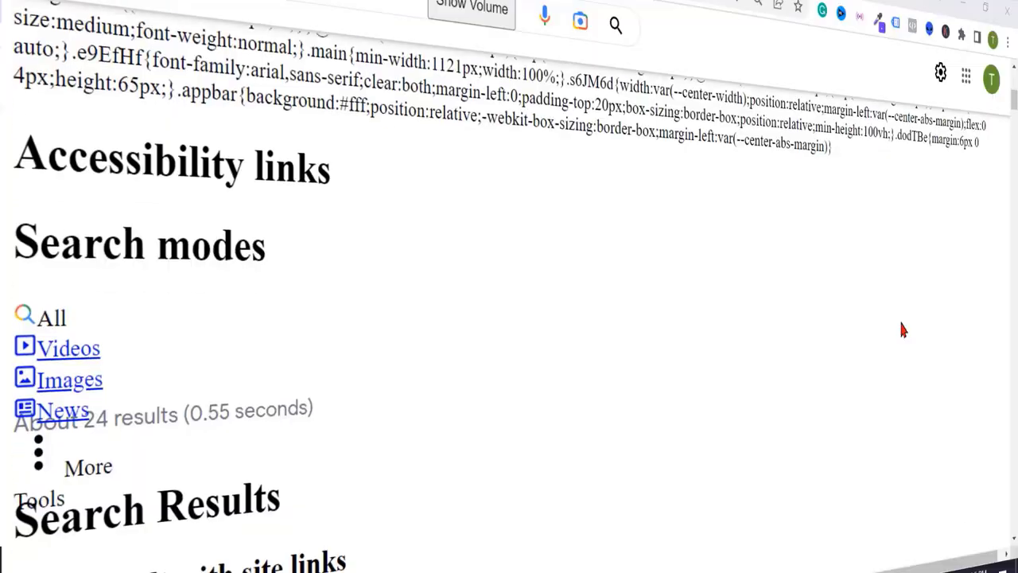
scroll(902, 330, "down", 5)
scroll(902, 330, "down", 7)
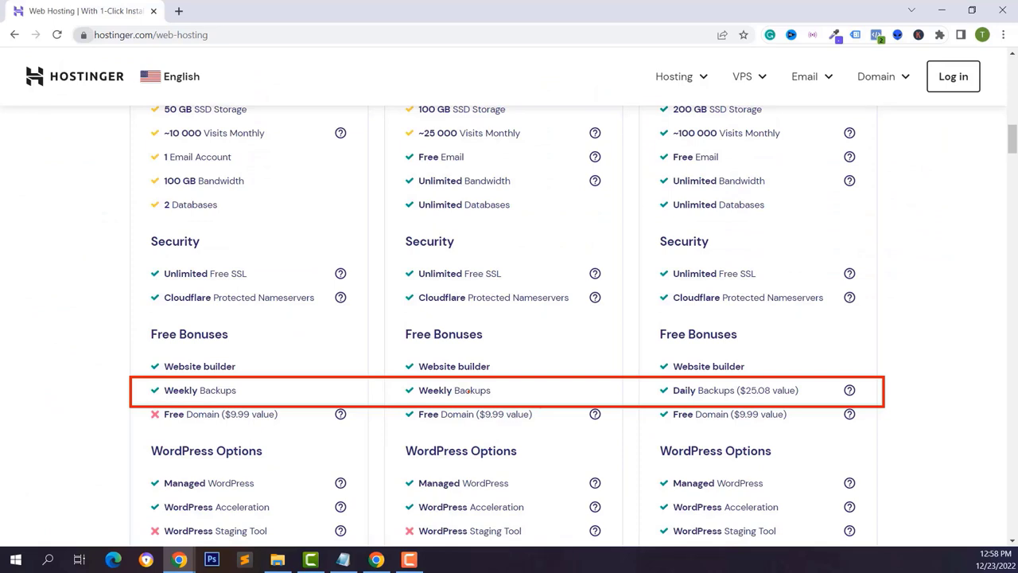
scroll(467, 390, "down", 2)
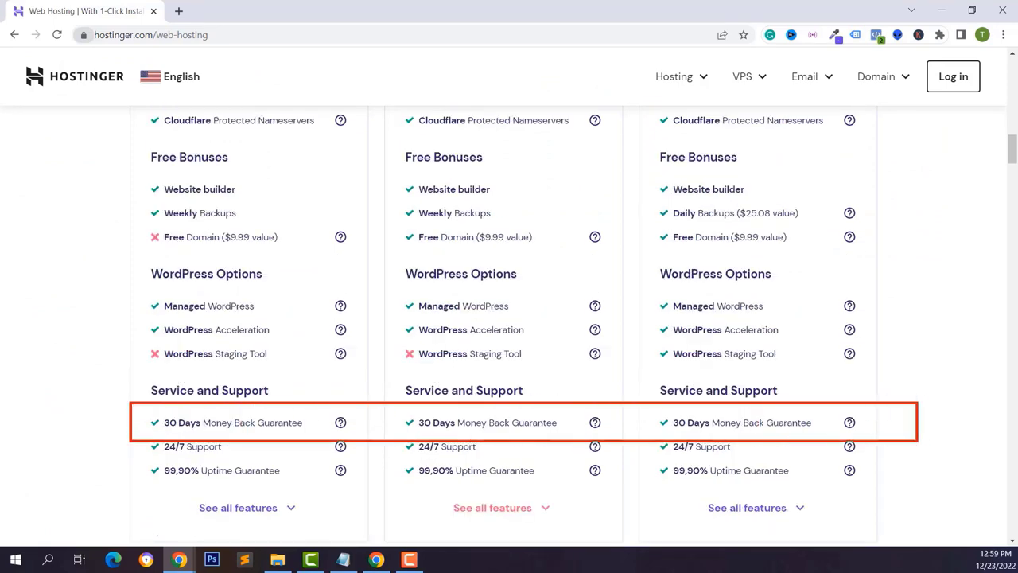
scroll(482, 255, "up", 8)
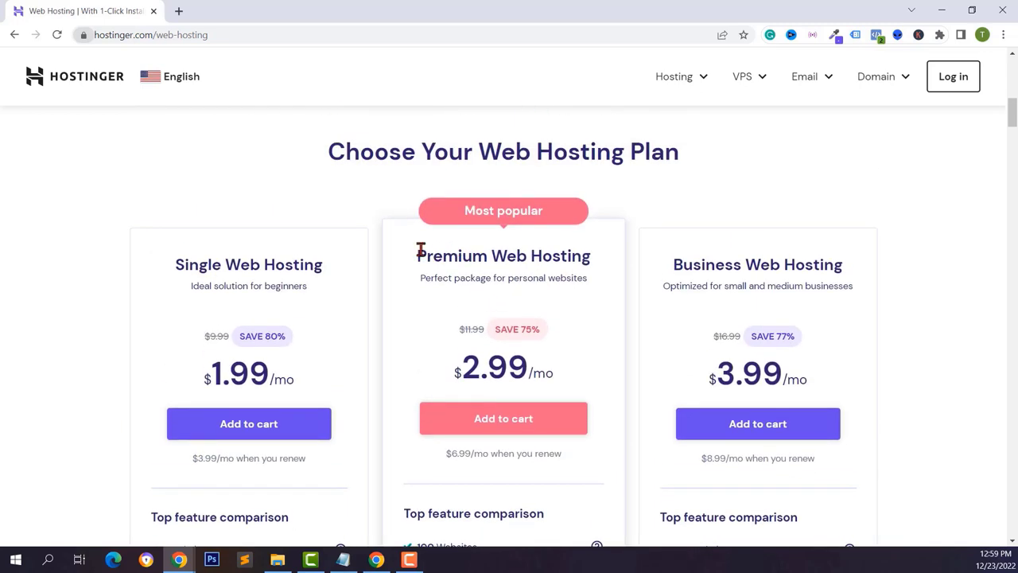
scroll(501, 422, "down", 1)
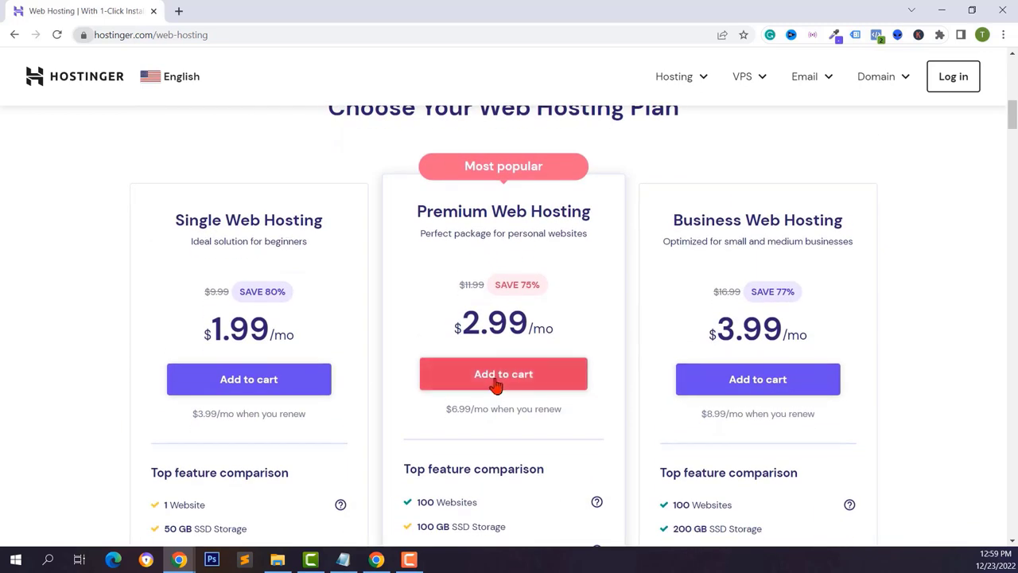
Add the Premium Web Hosting plan to the cart with a 12-month period.
left_click(504, 380)
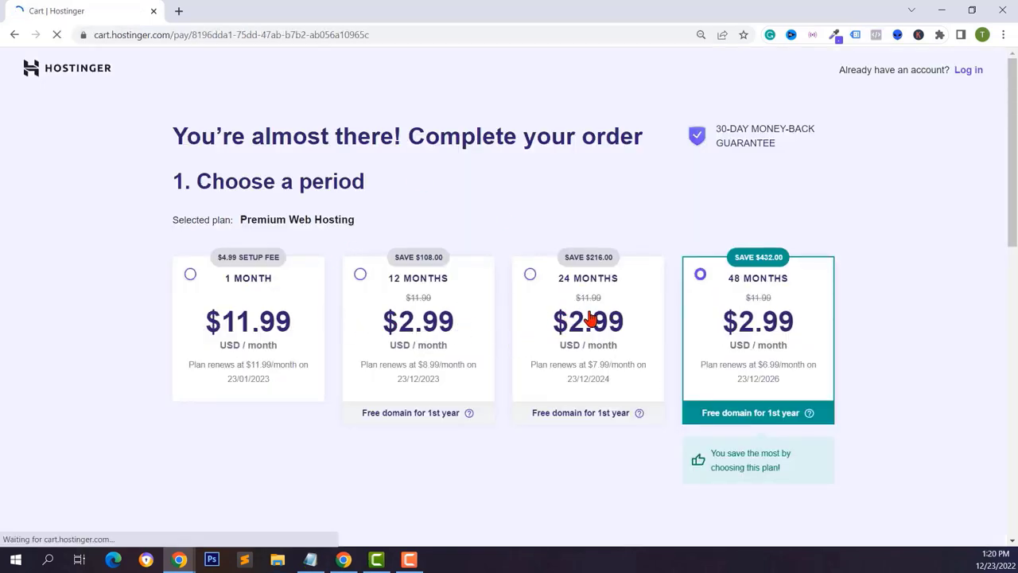
left_click(451, 296)
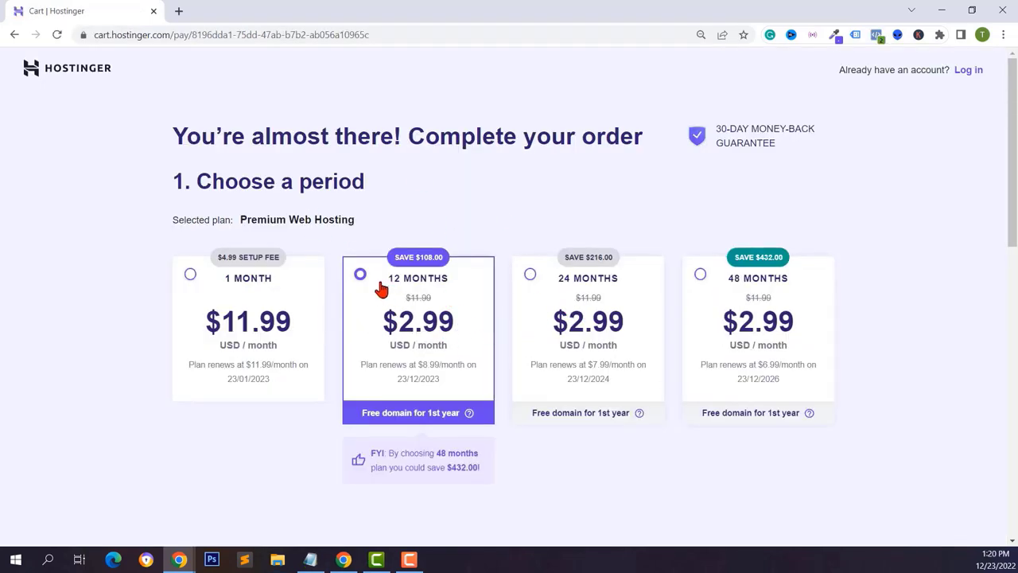
scroll(183, 231, "down", 4)
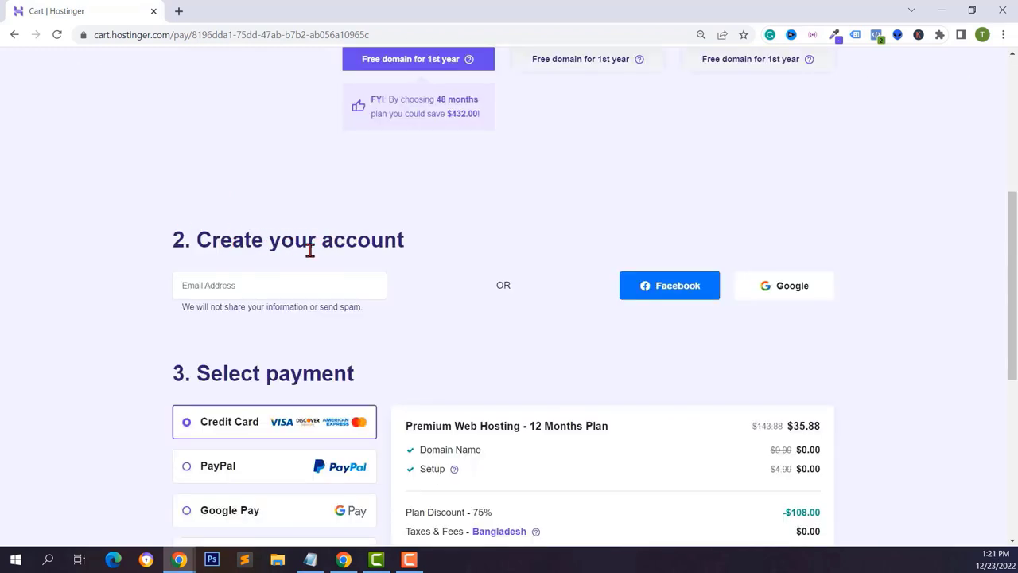
Start entering the account e-mail and mark the Facebook and Google sign-up options.
left_click(278, 290)
left_click(498, 284)
mouse_move(604, 257)
left_mouse_down()
mouse_move(654, 296)
mouse_move(720, 315)
mouse_move(818, 314)
left_mouse_up()
scroll(496, 175, "down", 3)
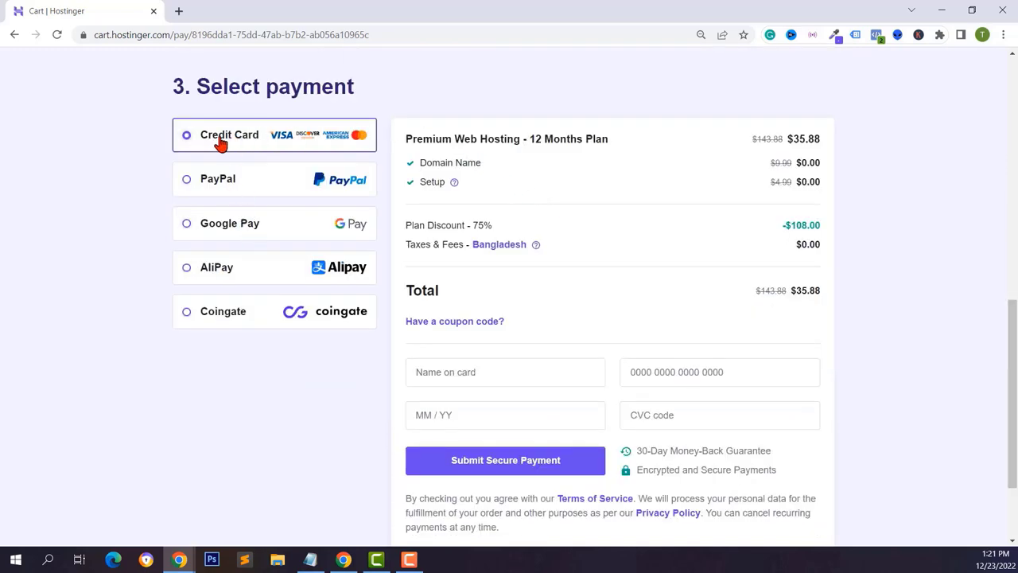
Try Google Pay, AliPay and Coingate, then settle on PayPal and submit.
left_click(234, 189)
left_click(224, 195)
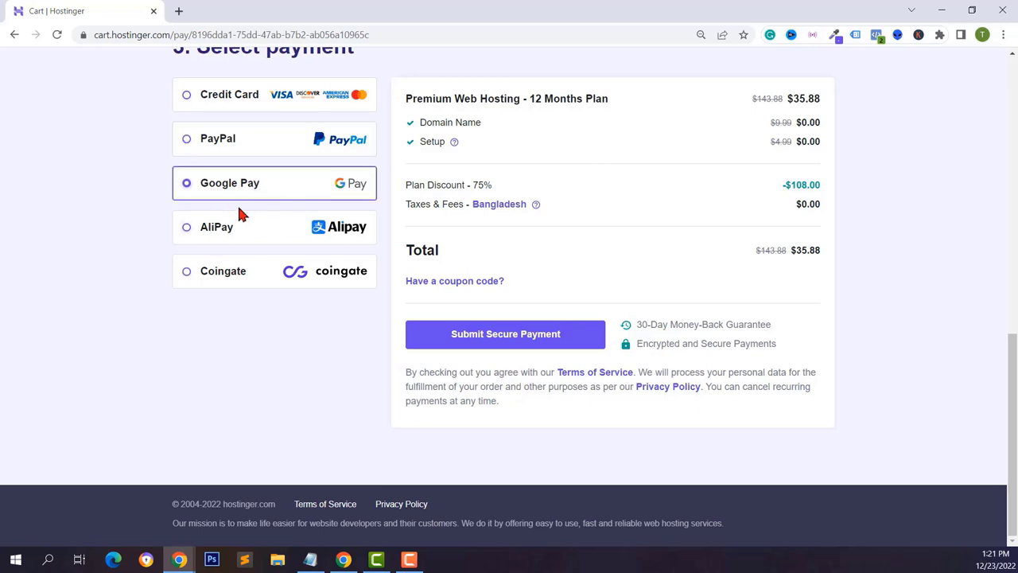
left_click(227, 231)
left_click(298, 272)
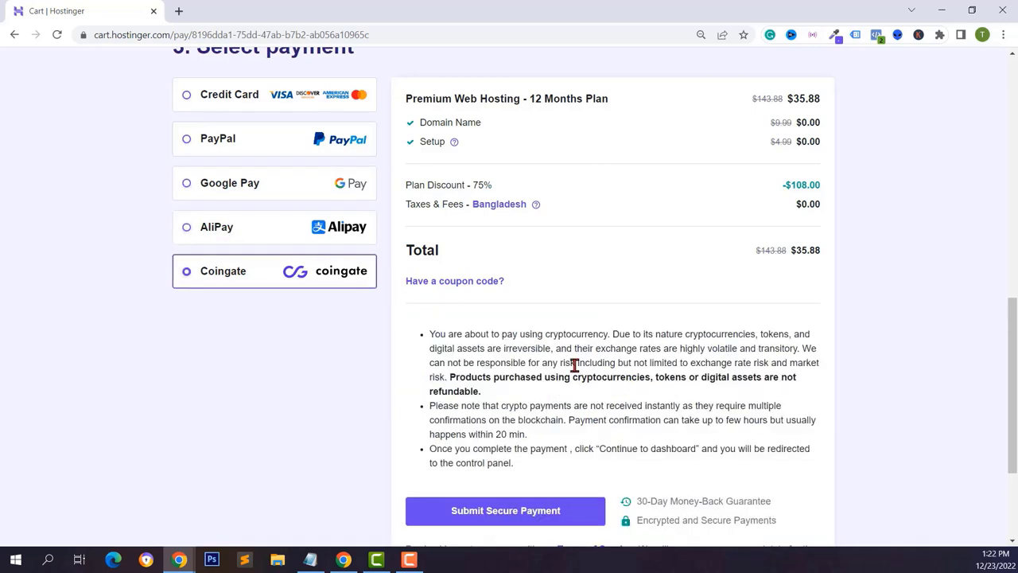
left_click(300, 139)
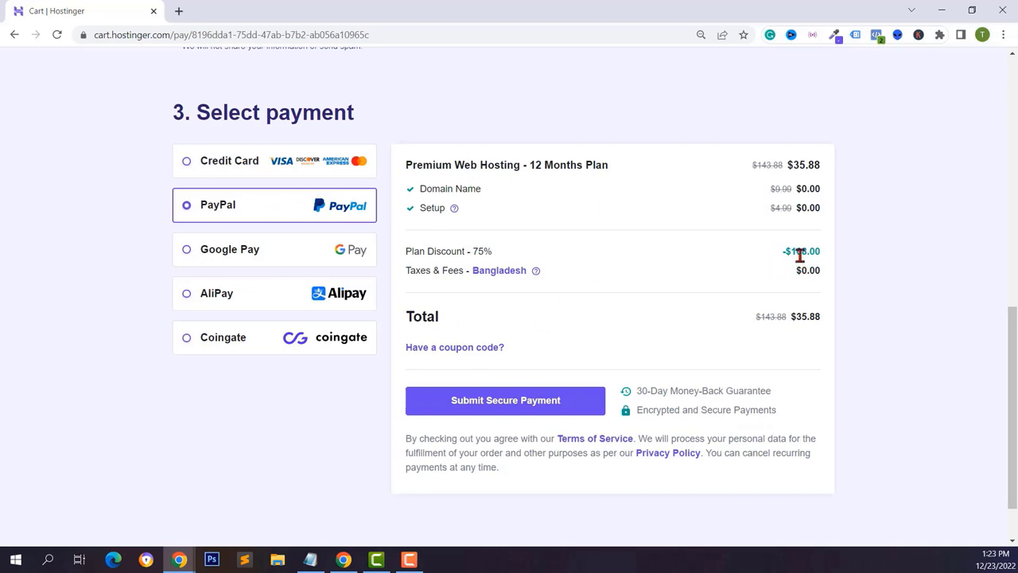
left_click(793, 316)
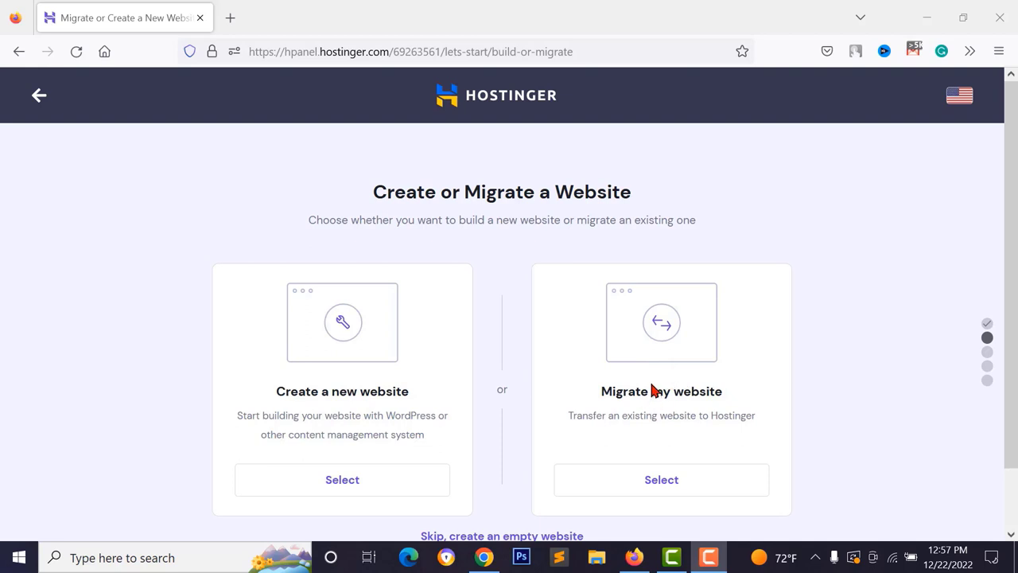
Start creating a new website and pick WordPress as its platform.
scroll(358, 441, "down", 1)
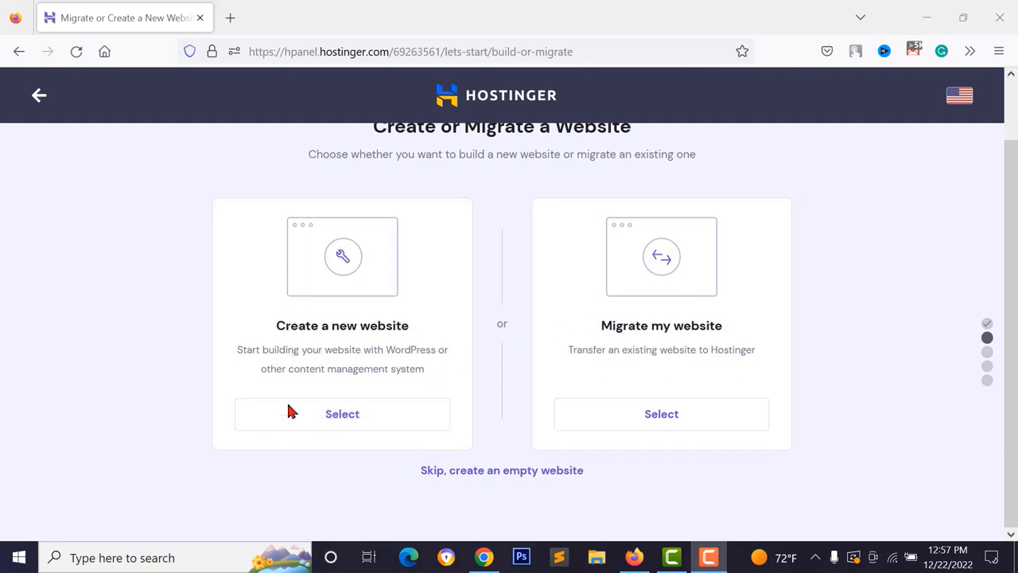
left_click(343, 415)
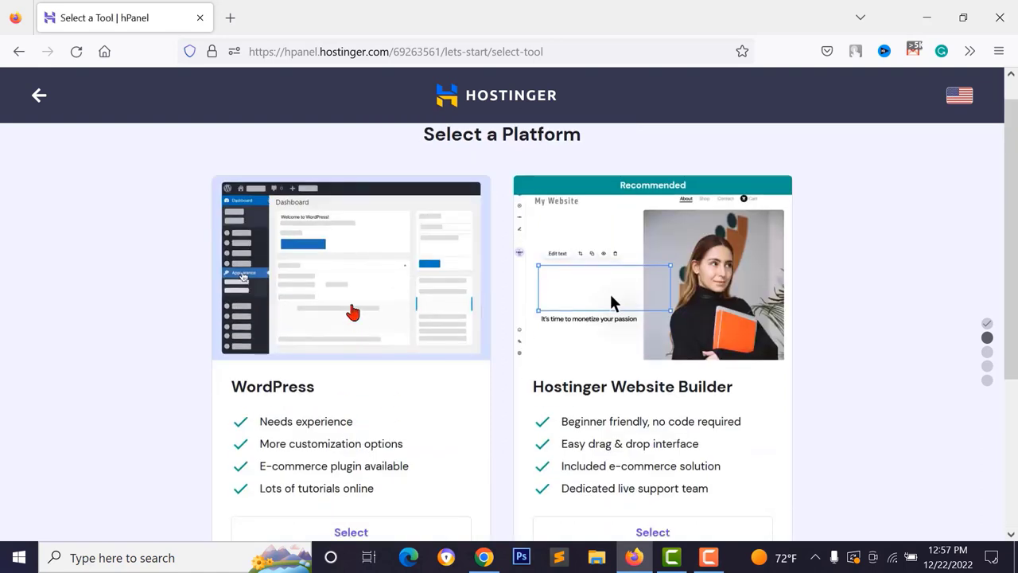
scroll(318, 437, "down", 2)
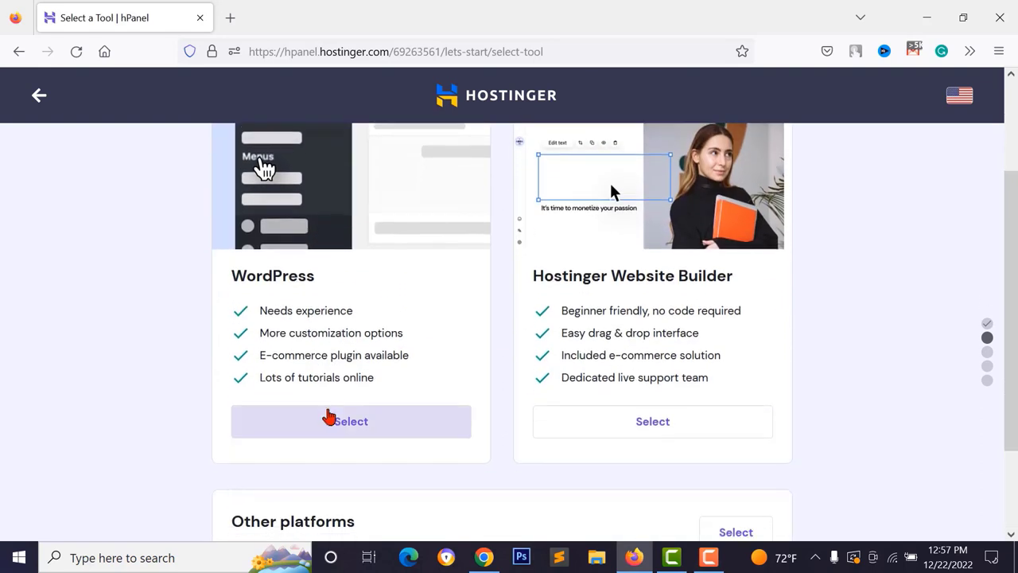
scroll(328, 323, "down", 1)
scroll(316, 270, "down", 1)
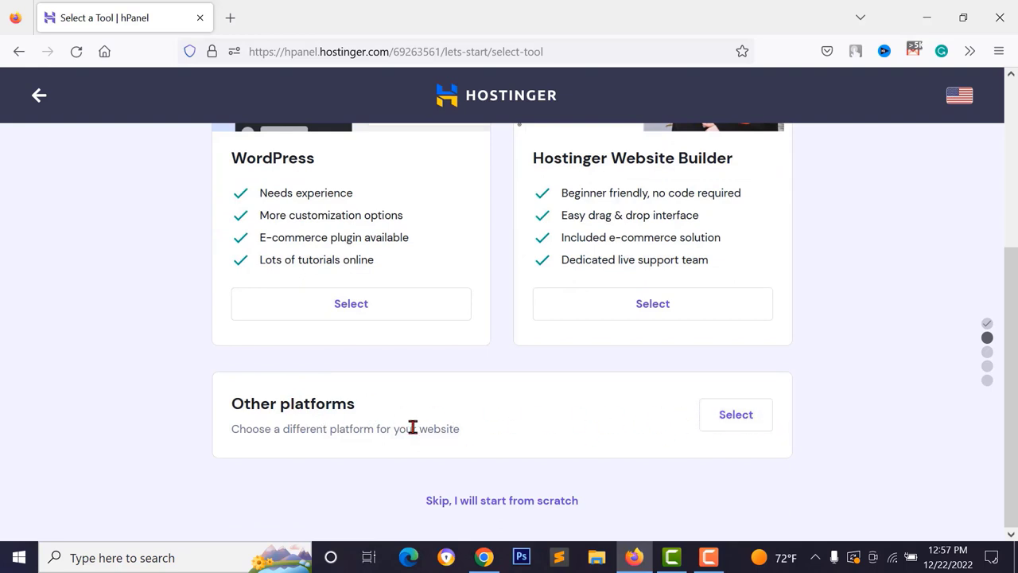
scroll(459, 430, "up", 3)
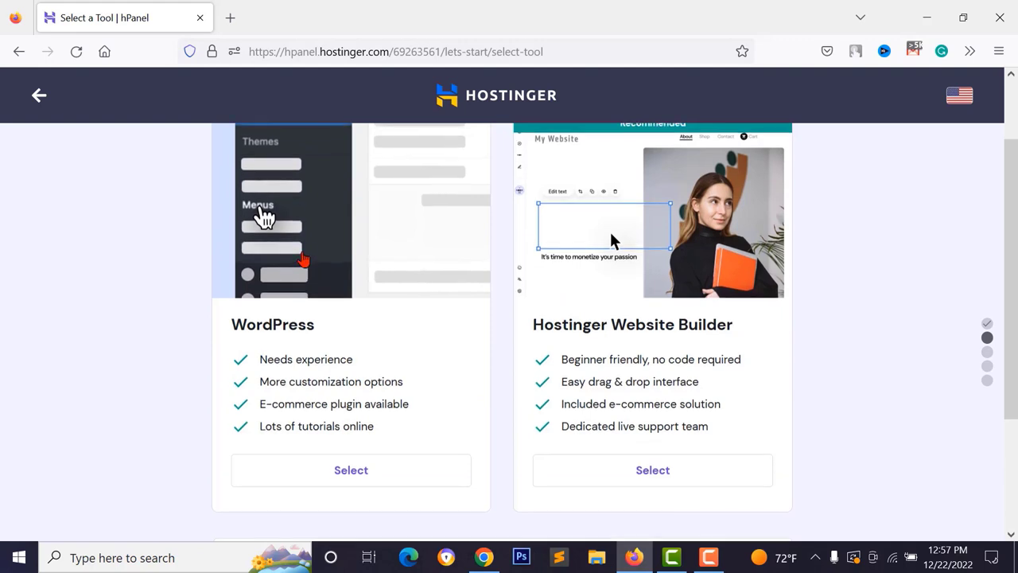
scroll(398, 446, "up", 1)
scroll(358, 461, "down", 1)
left_click(350, 463)
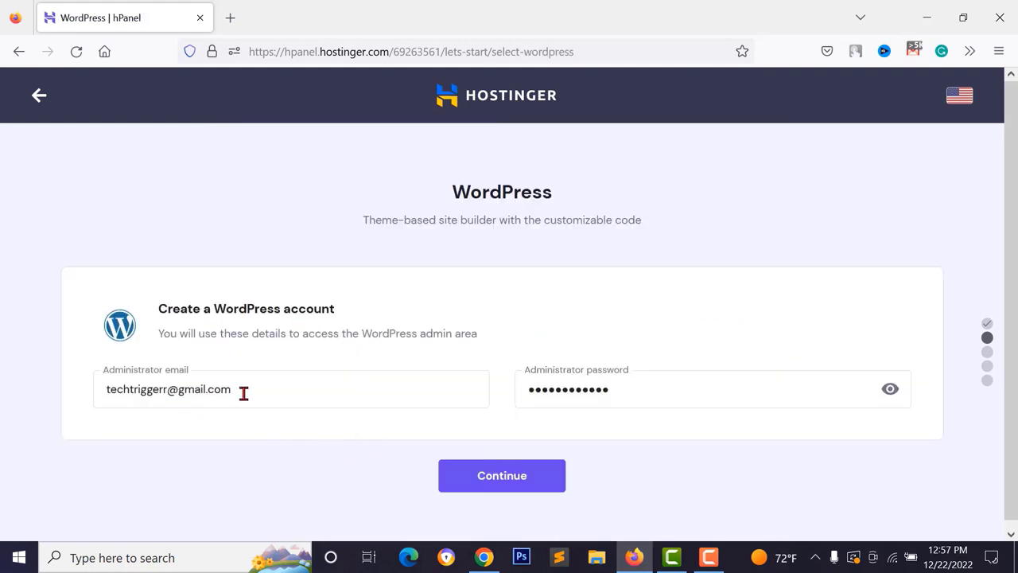
Fill in the administrator e-mail and password, then submit the account details.
left_click_drag(244, 393, 108, 389)
left_click(113, 389)
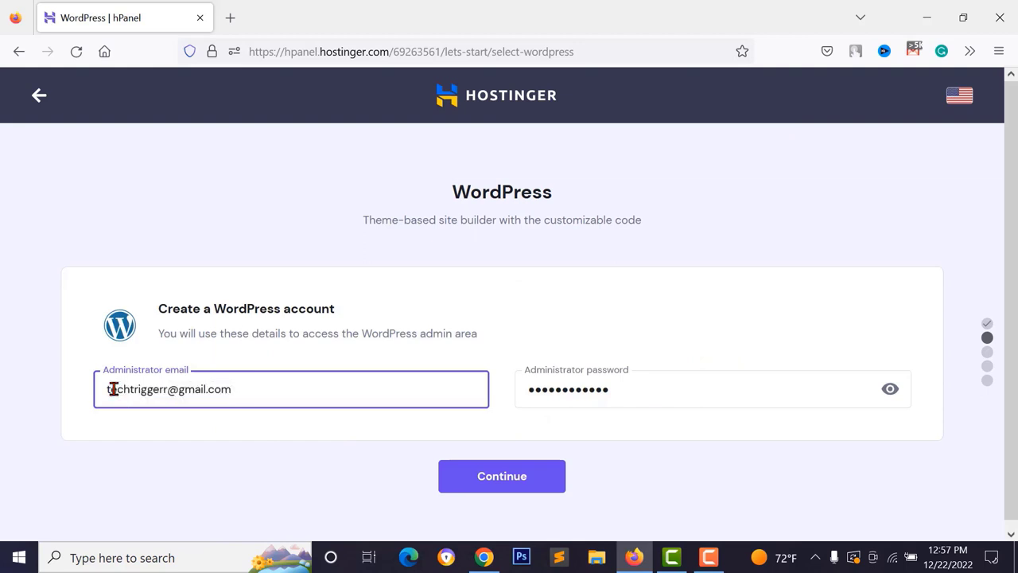
left_click_drag(632, 389, 517, 389)
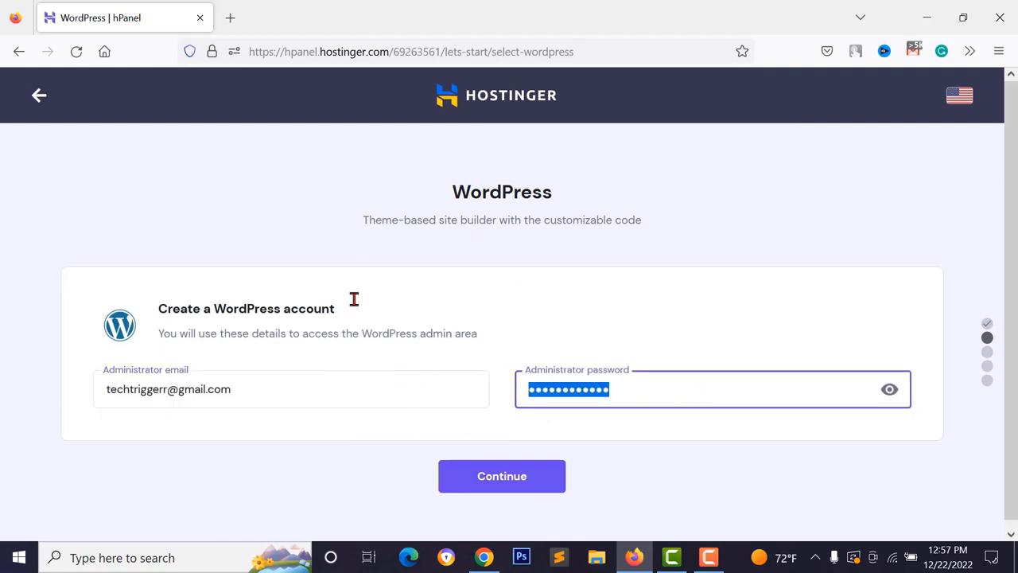
left_click(318, 383)
left_click(596, 387)
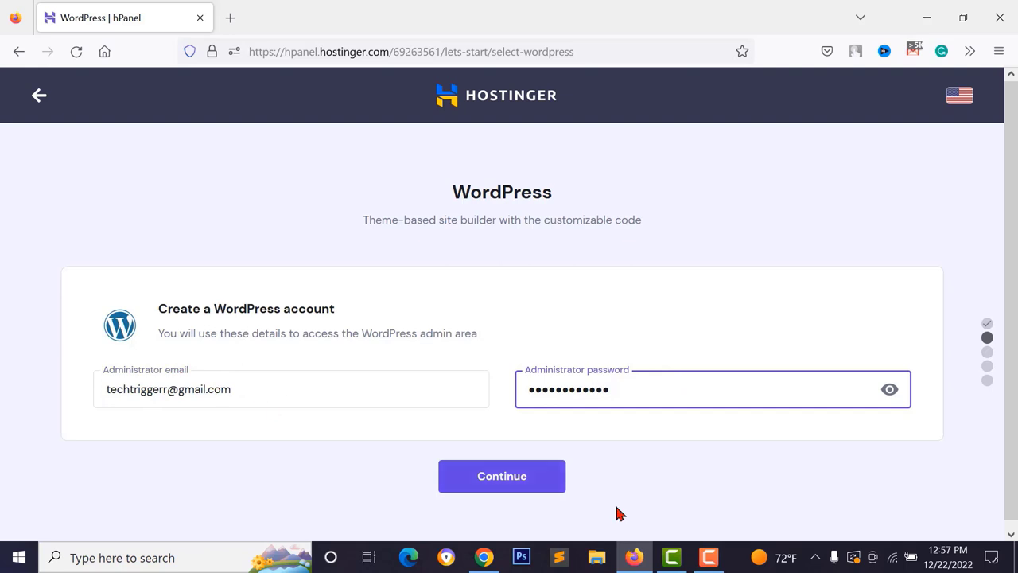
left_click(513, 475)
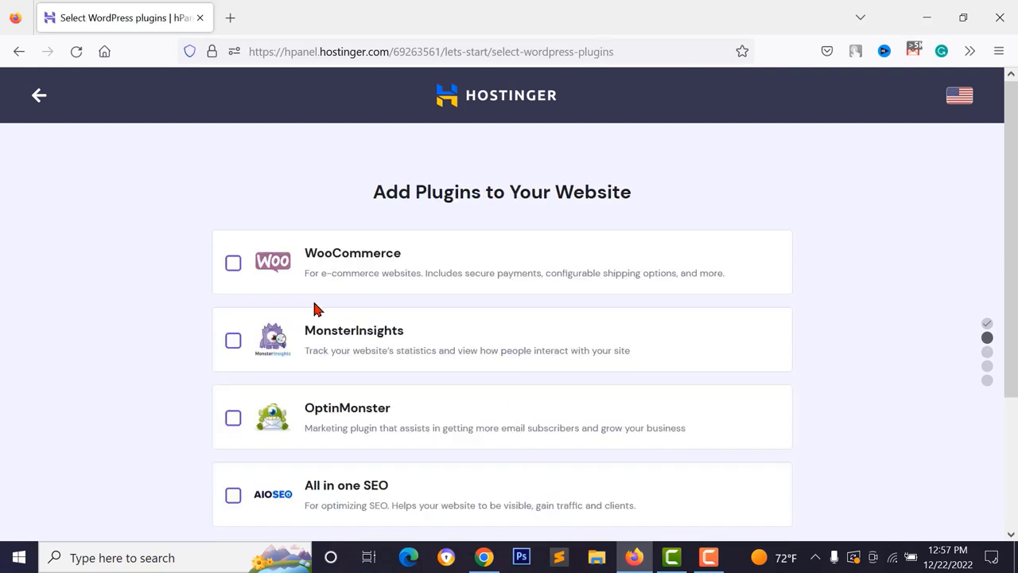
Look over the plugin suggestions and skip adding plugins for now.
scroll(314, 309, "down", 5)
scroll(406, 409, "up", 3)
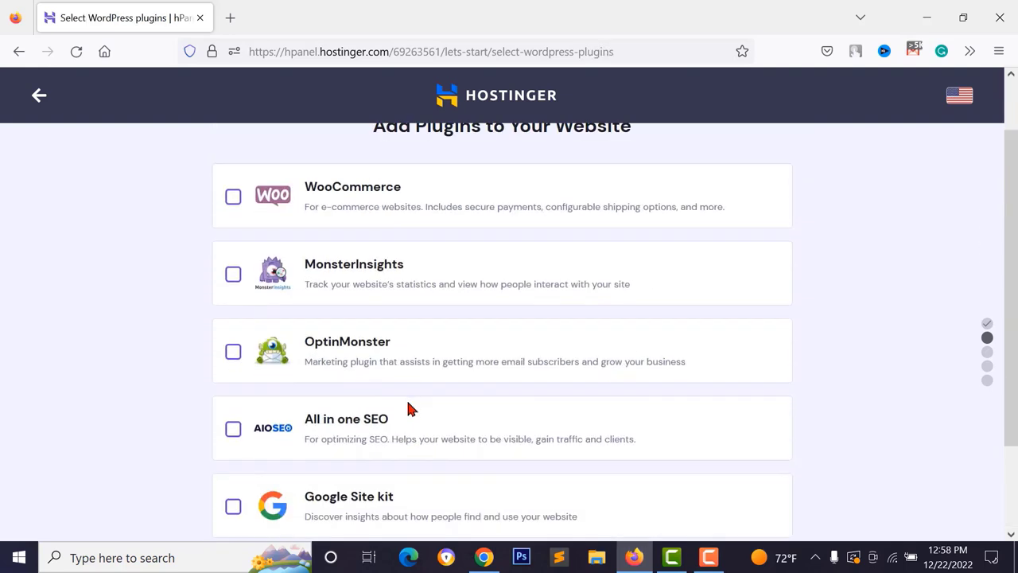
scroll(359, 252, "up", 2)
scroll(423, 323, "down", 1)
scroll(418, 314, "down", 2)
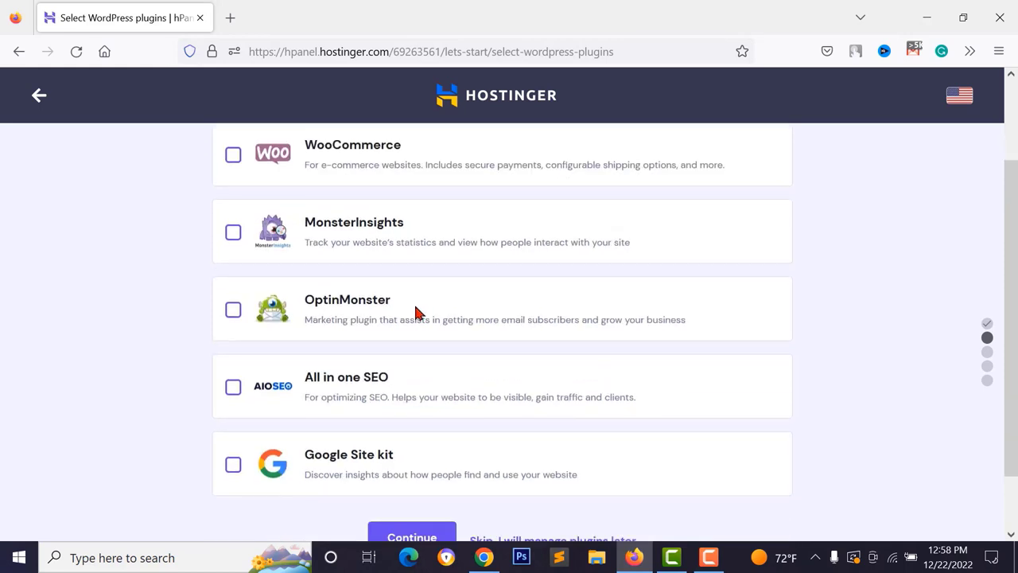
scroll(398, 398, "down", 1)
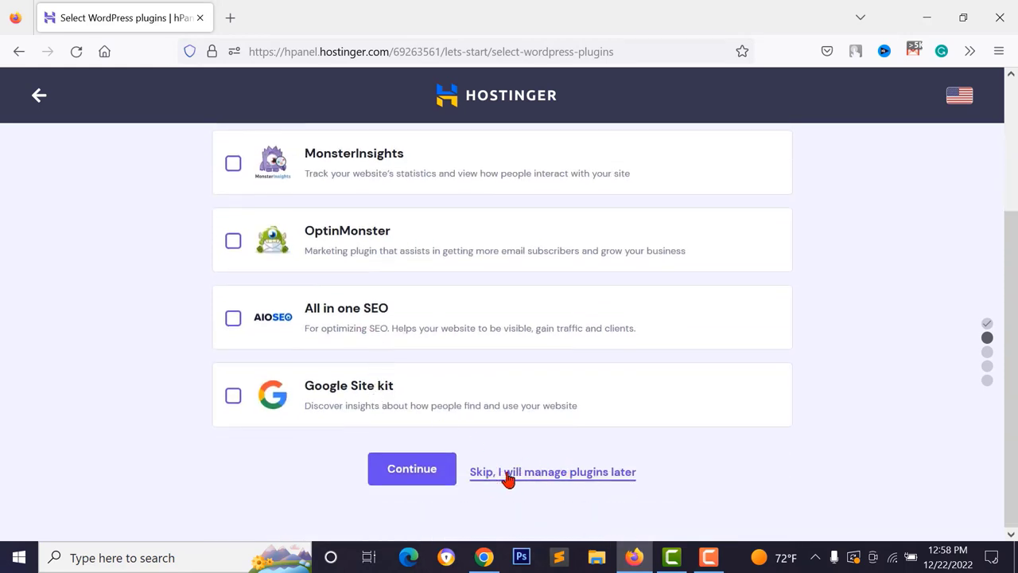
left_click(509, 474)
Browse the website templates and skip choosing one.
scroll(534, 342, "down", 3)
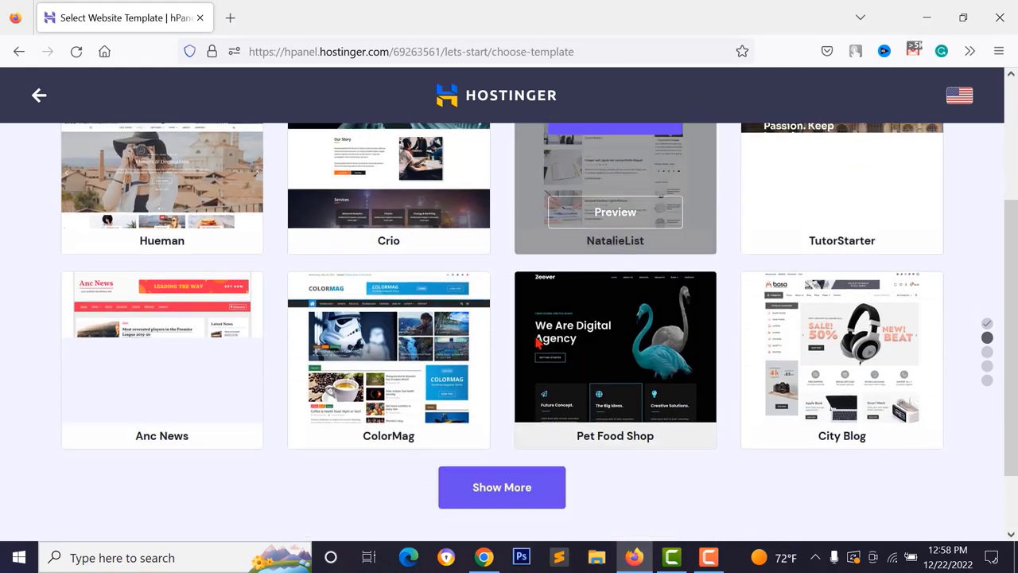
scroll(535, 343, "up", 3)
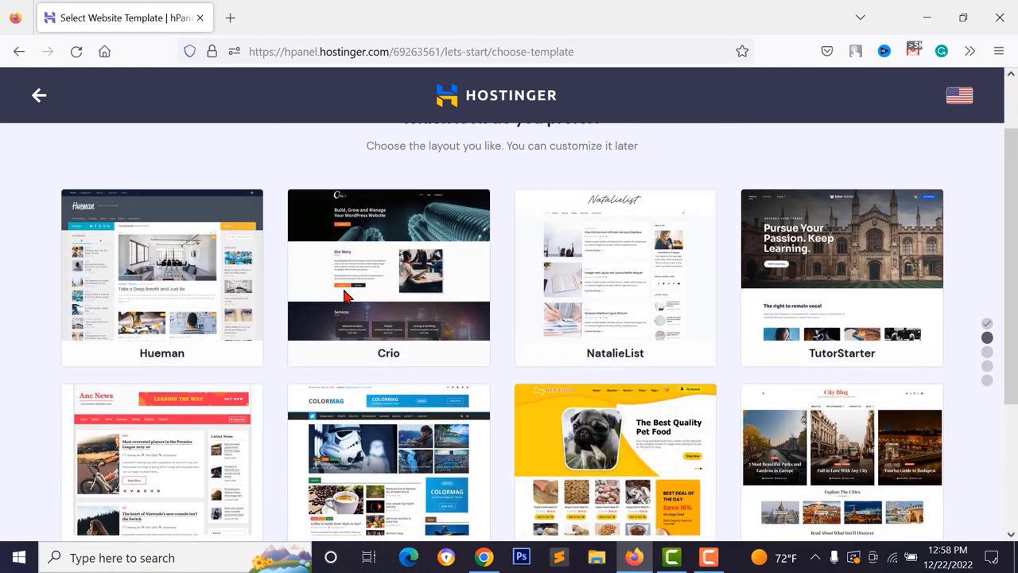
scroll(427, 356, "down", 2)
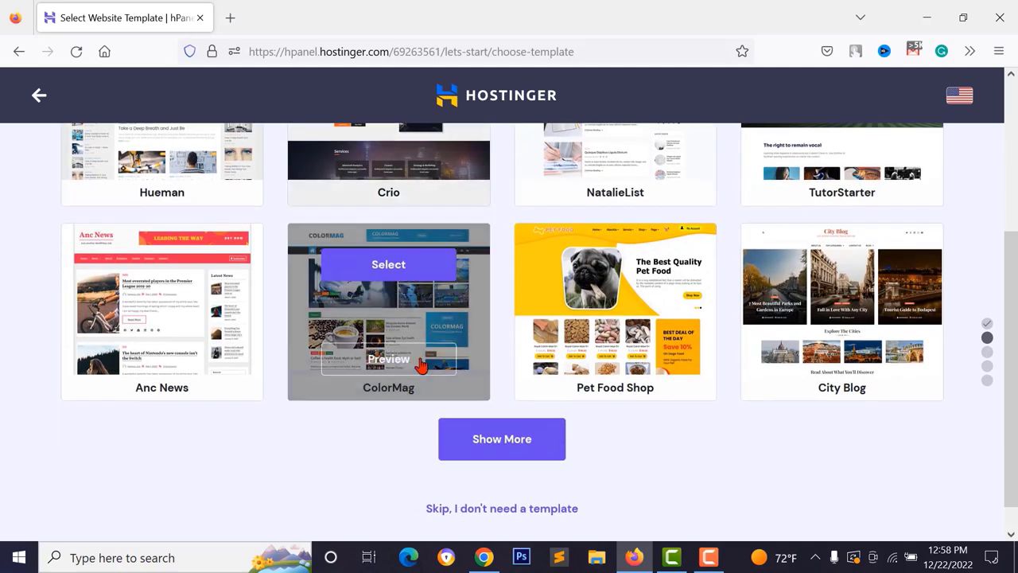
scroll(454, 430, "down", 1)
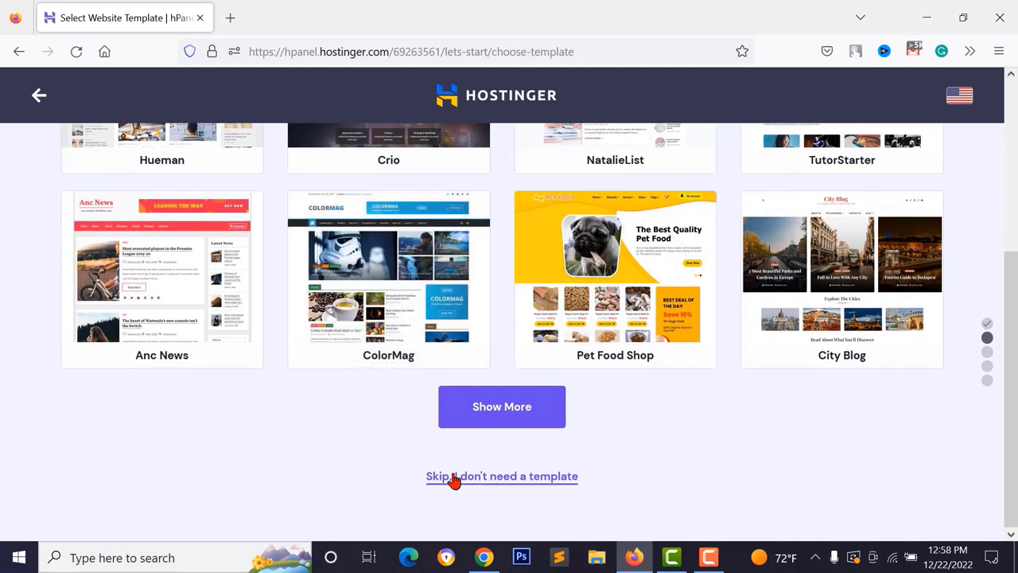
left_click(458, 477)
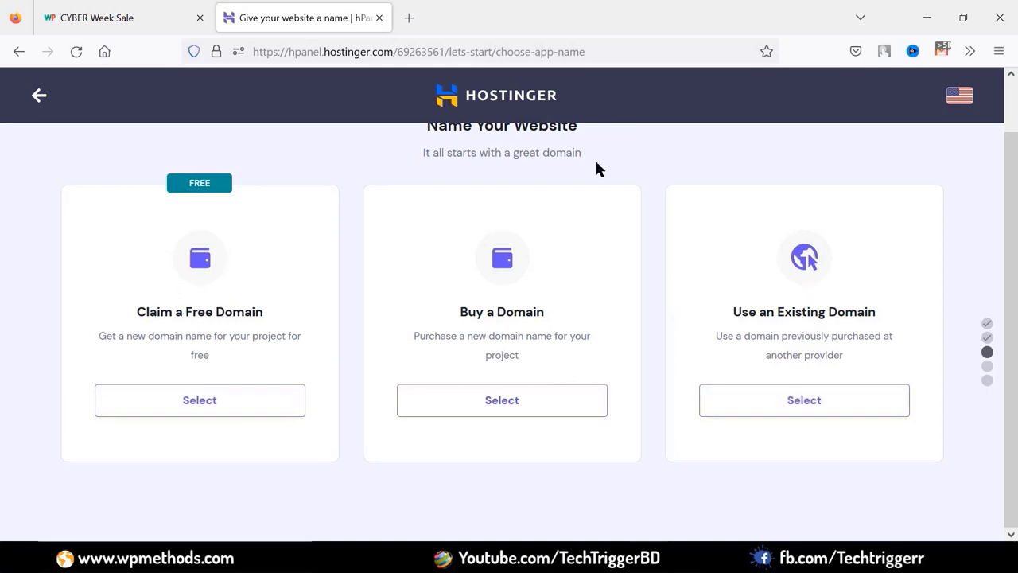
Look through the CYBER Week Sale offers page.
left_click(92, 19)
scroll(364, 341, "up", 1)
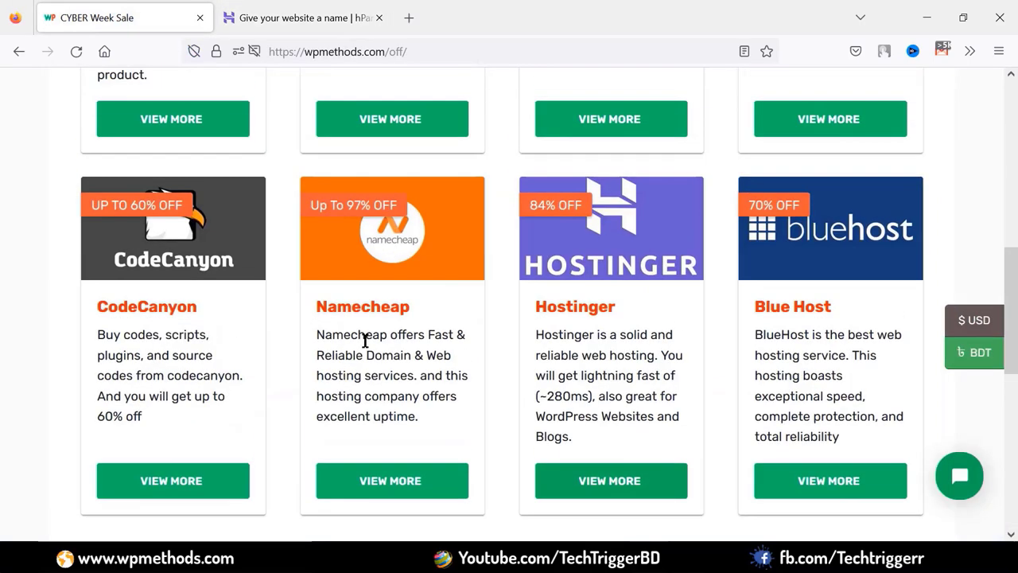
scroll(396, 338, "up", 1)
scroll(396, 338, "up", 5)
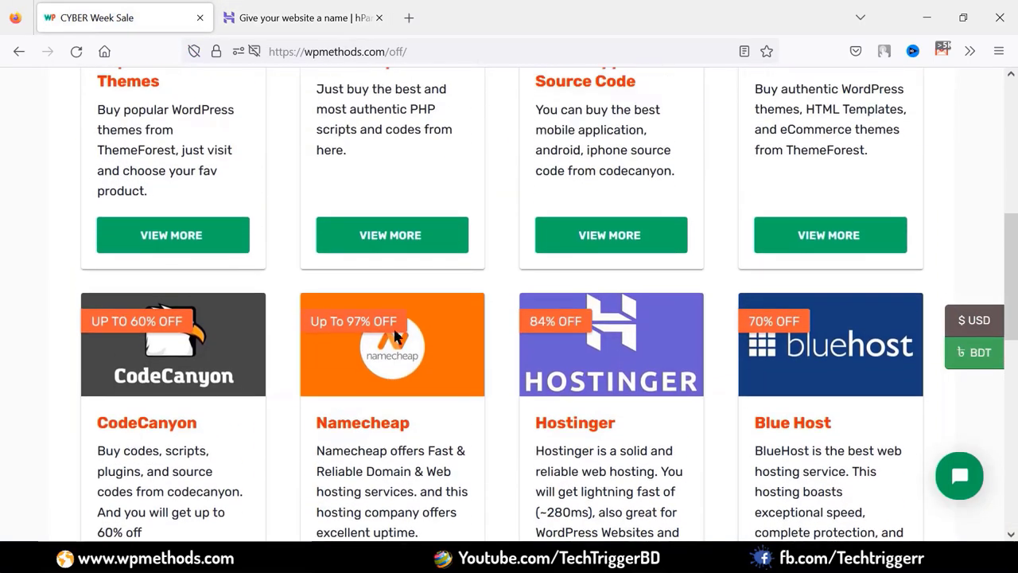
scroll(390, 278, "down", 3)
scroll(387, 269, "down", 2)
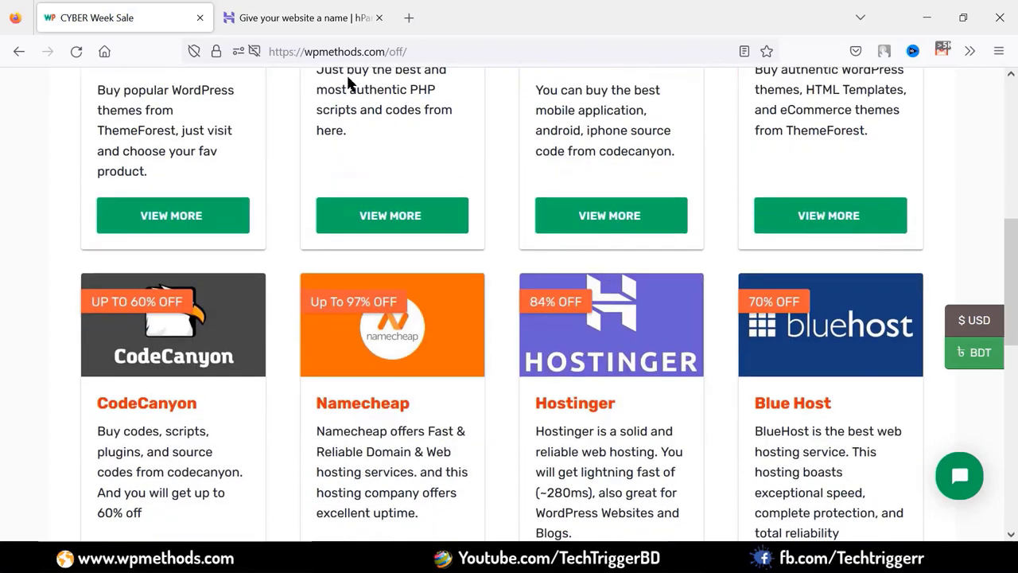
Back on the website naming step, select Claim a Free Domain.
left_click(246, 9)
left_click(207, 380)
left_click(203, 372)
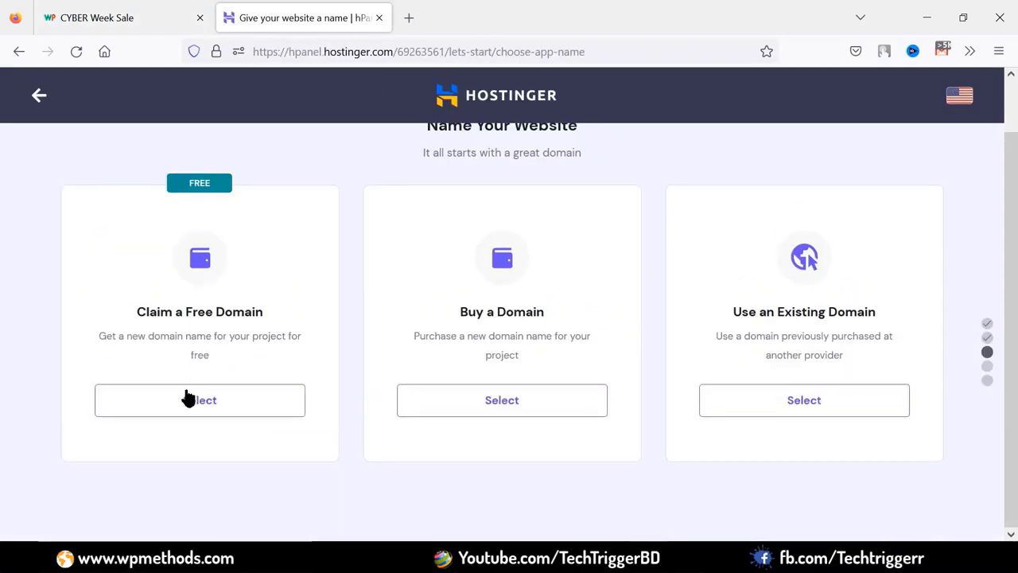
left_click(202, 393)
scroll(185, 329, "down", 3)
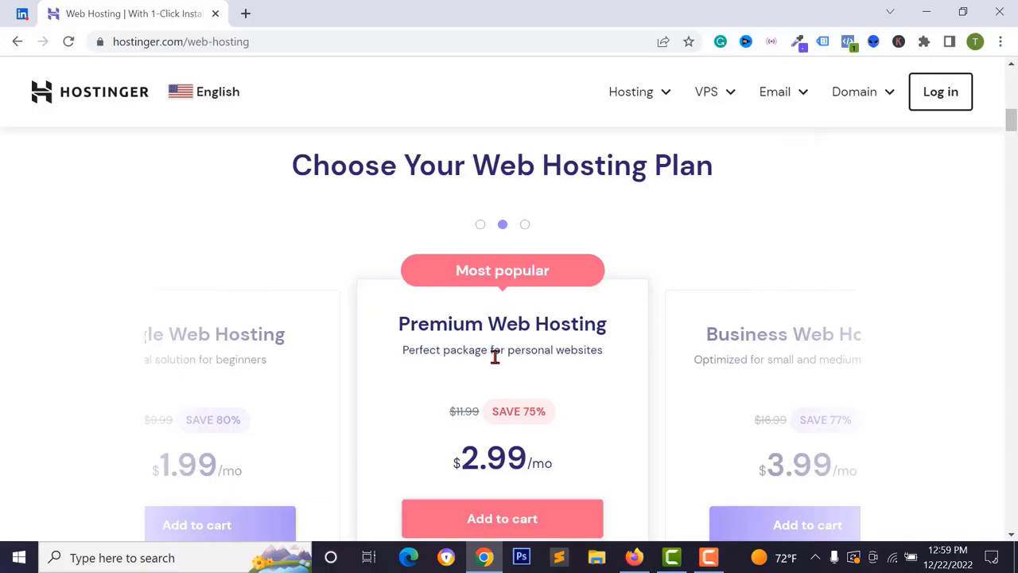
scroll(497, 334, "down", 2)
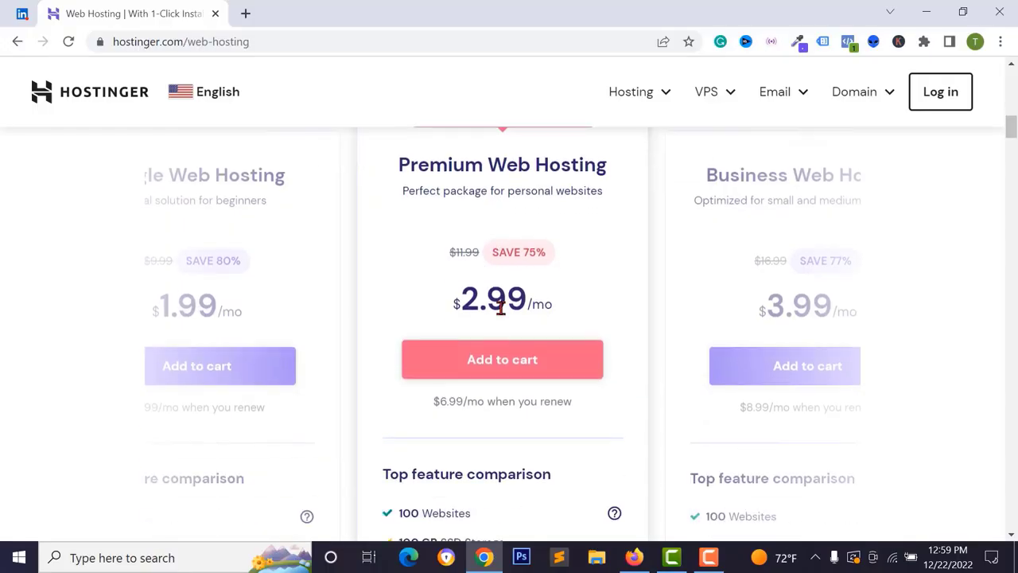
scroll(788, 199, "down", 5)
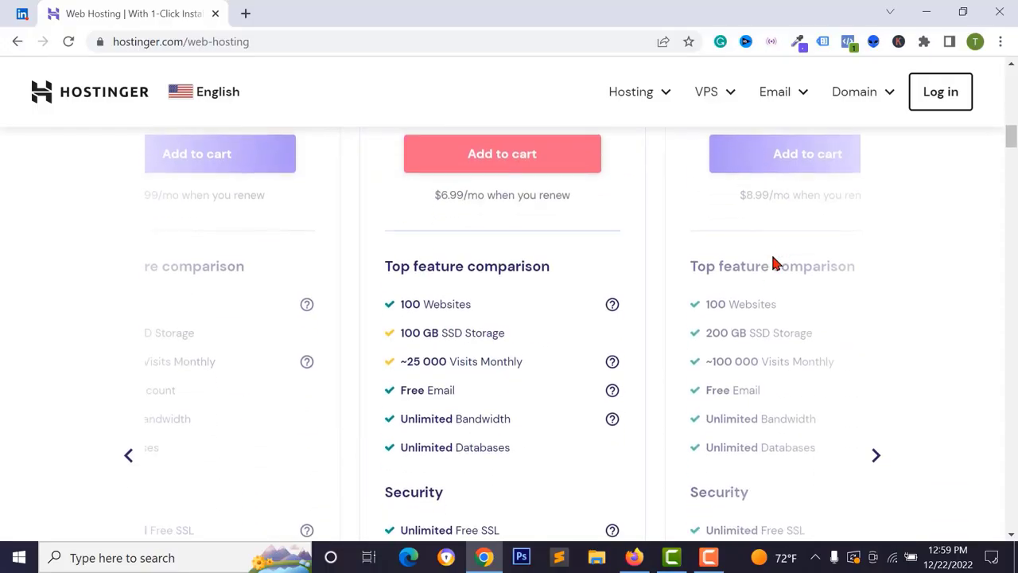
scroll(582, 261, "down", 4)
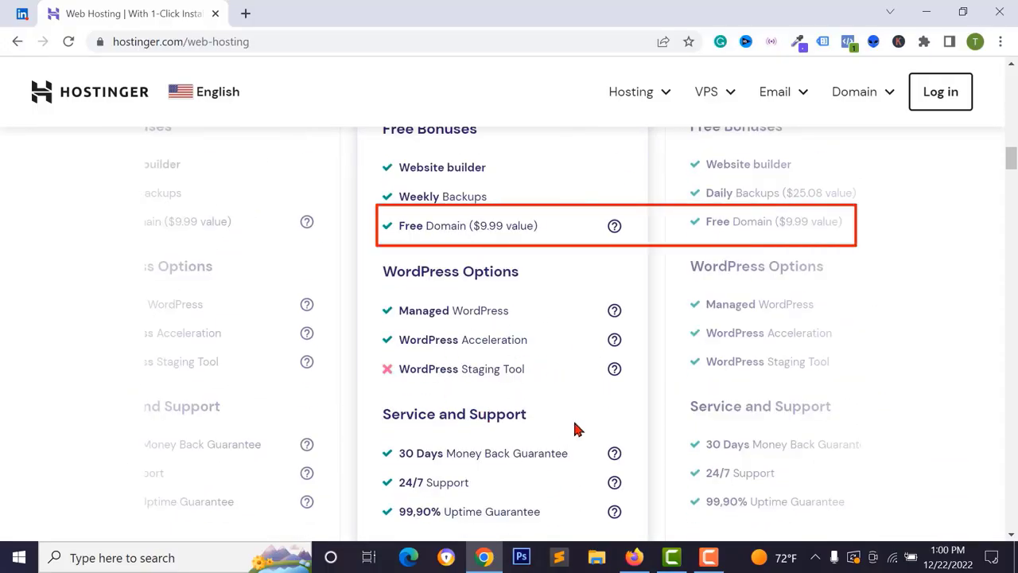
Choose the domain option and place the cursor in the desired domain name field.
left_click(634, 557)
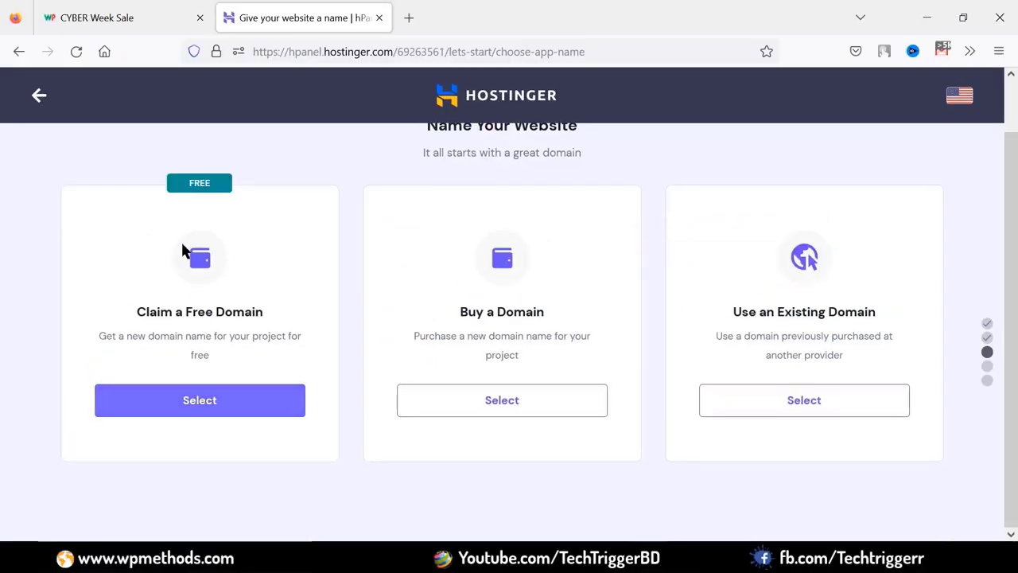
left_click(205, 394)
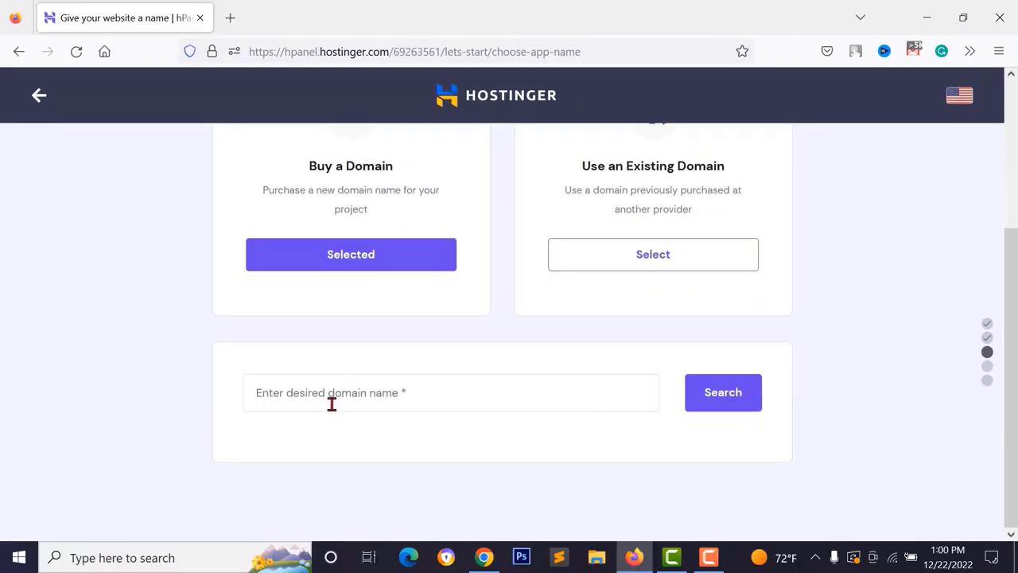
left_click(331, 404)
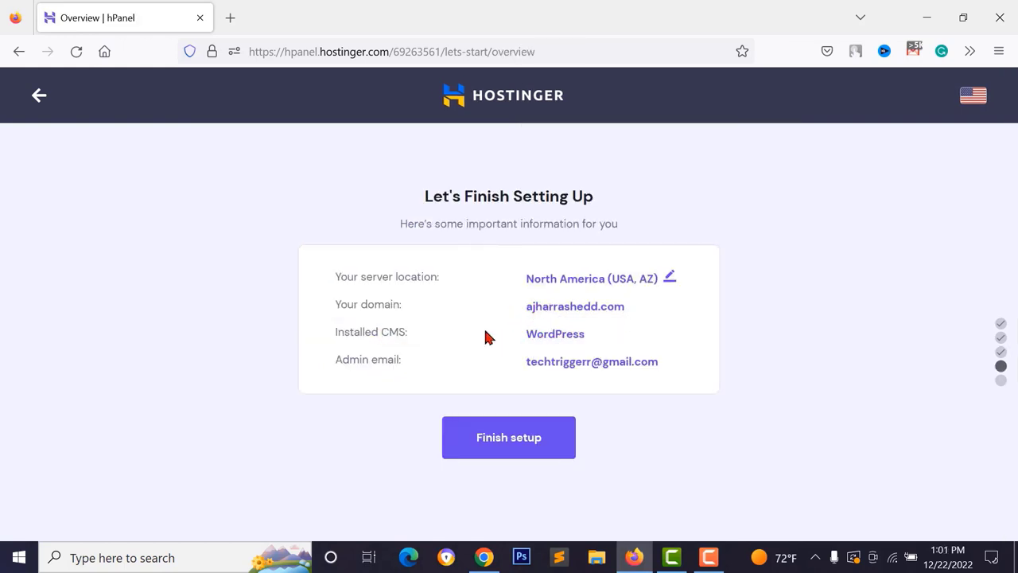
Finish the WordPress setup to reach 'Well Done, You Are Ready!', then choose Manage Site.
left_click(518, 447)
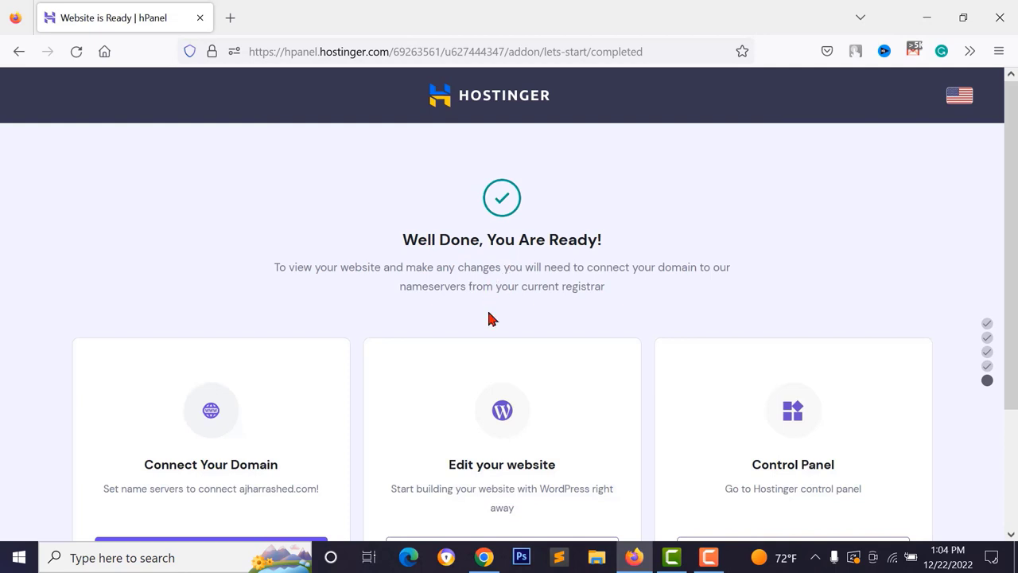
scroll(477, 286, "down", 2)
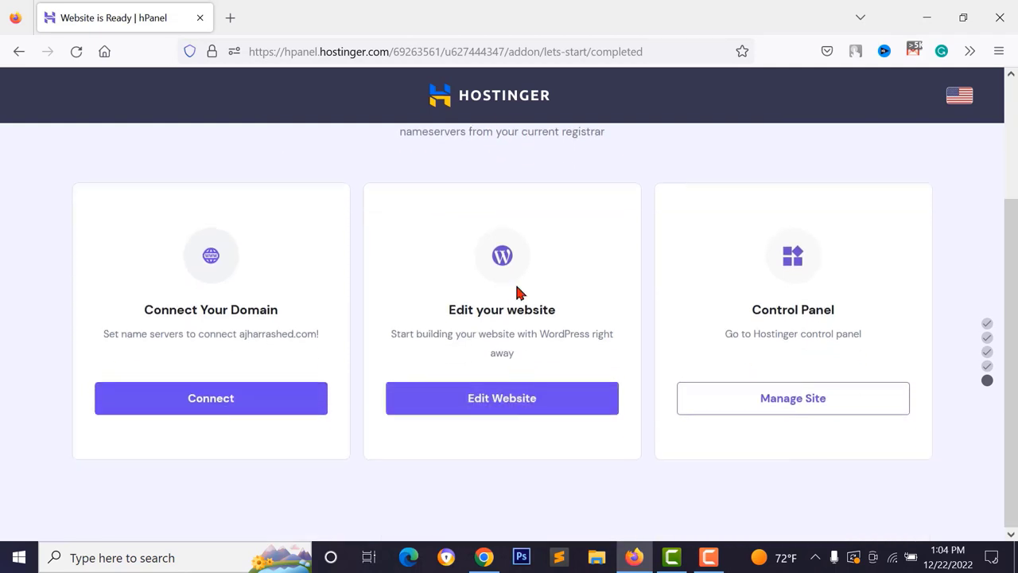
scroll(509, 318, "up", 1)
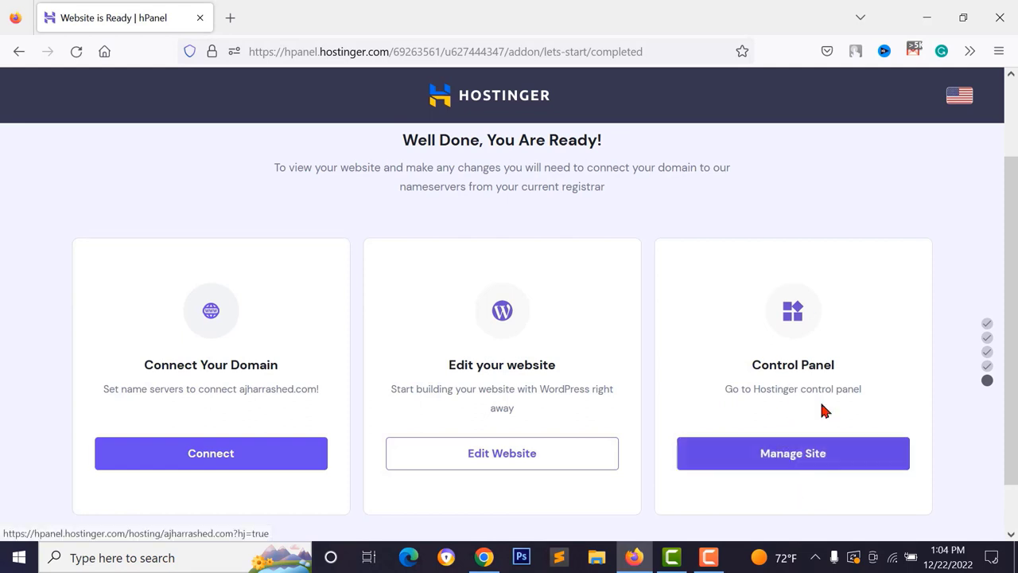
left_click(812, 463)
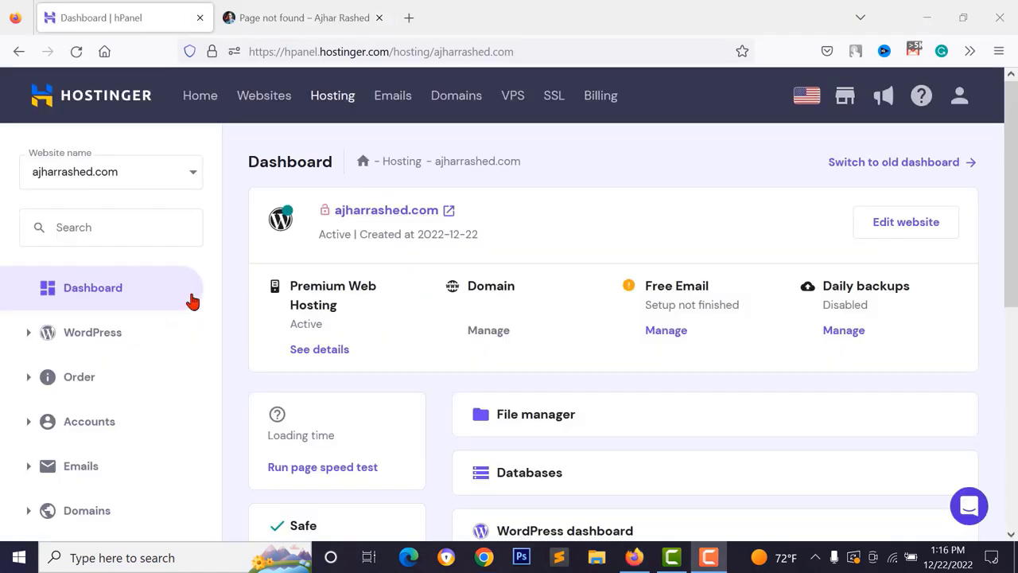
Scroll through the new site's hosting Dashboard to look over the sidebar and Premium Web Hosting details.
scroll(201, 390, "down", 1)
scroll(160, 386, "down", 2)
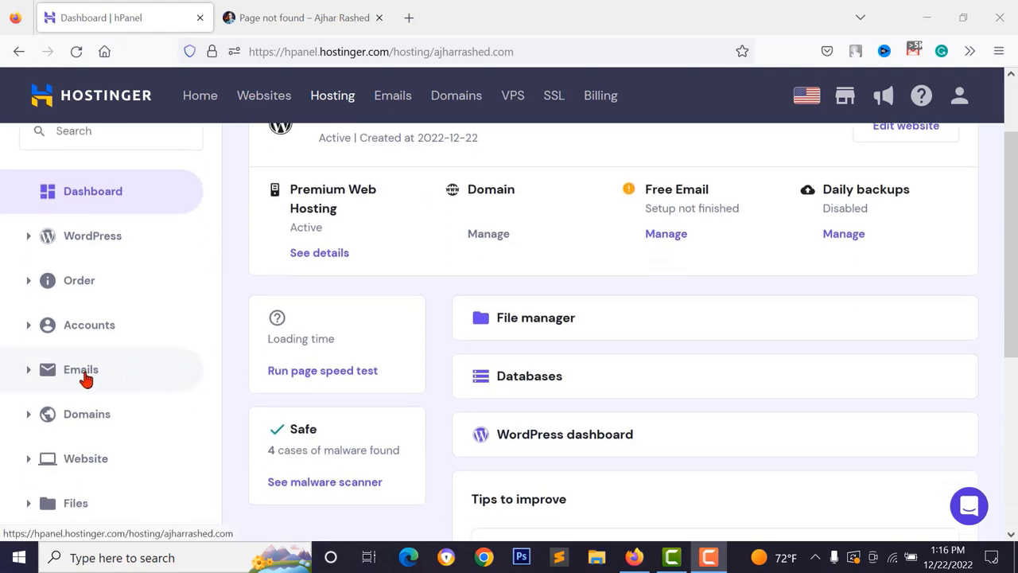
scroll(88, 410, "down", 1)
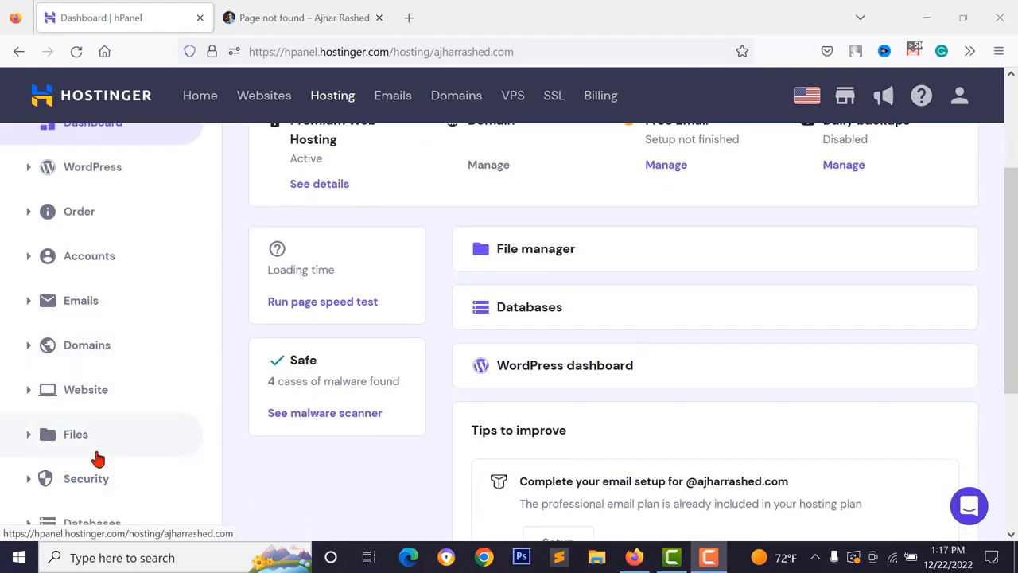
scroll(318, 430, "down", 1)
scroll(517, 358, "up", 2)
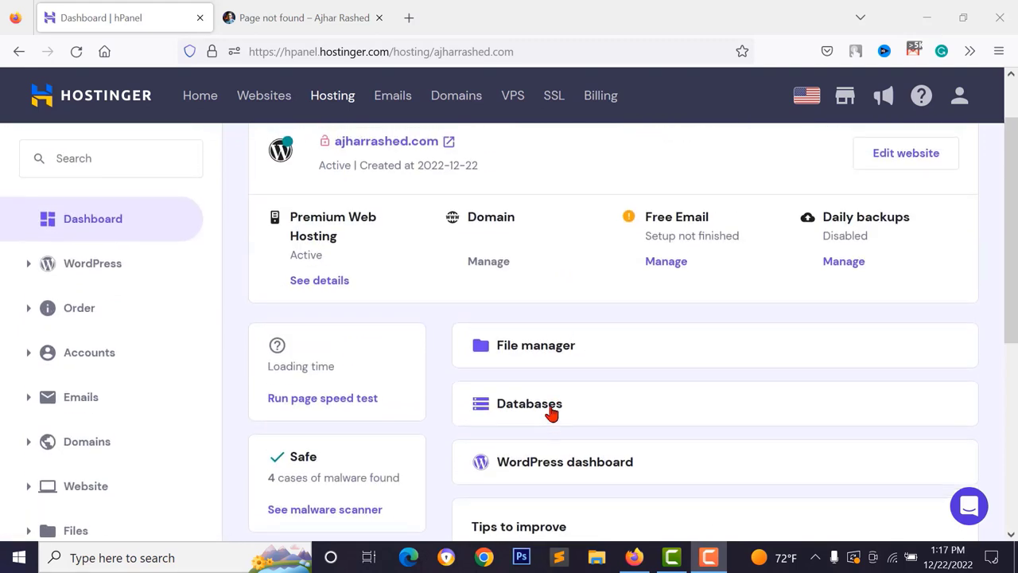
scroll(520, 345, "up", 1)
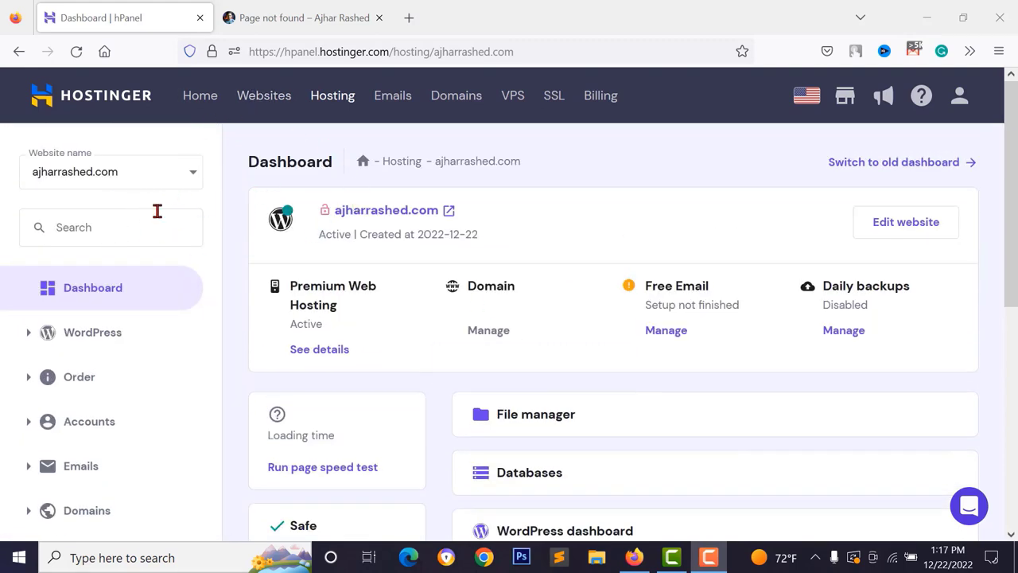
scroll(96, 254, "down", 1)
Open the site's WordPress Dashboard in hPanel and check the connection security info.
left_click(99, 307)
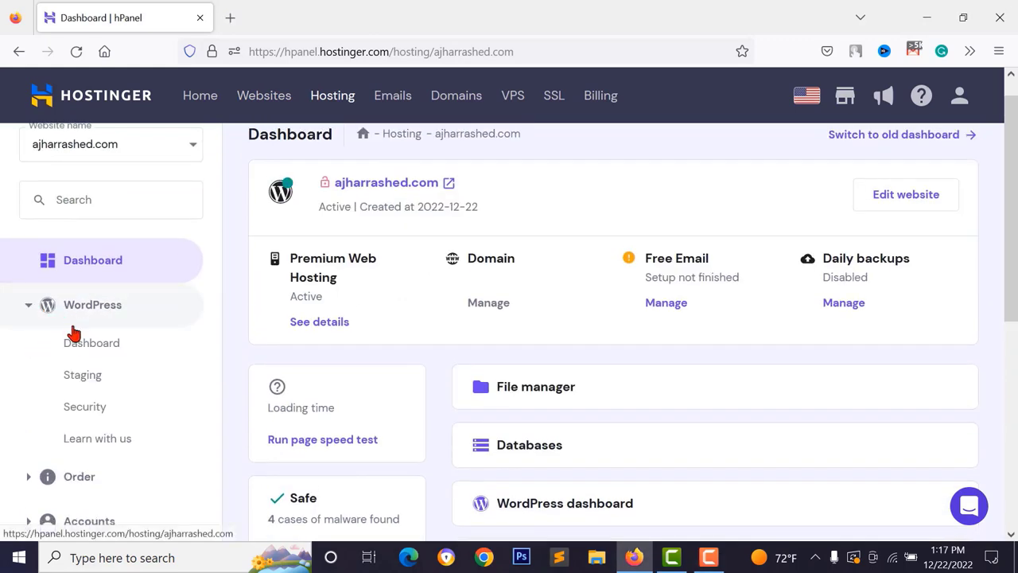
left_click(92, 351)
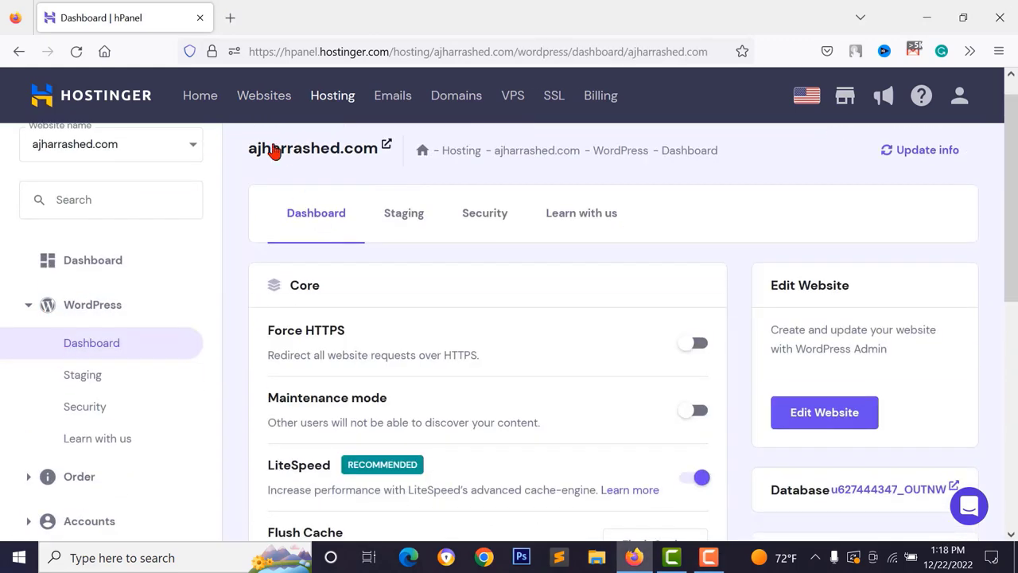
scroll(525, 393, "down", 4)
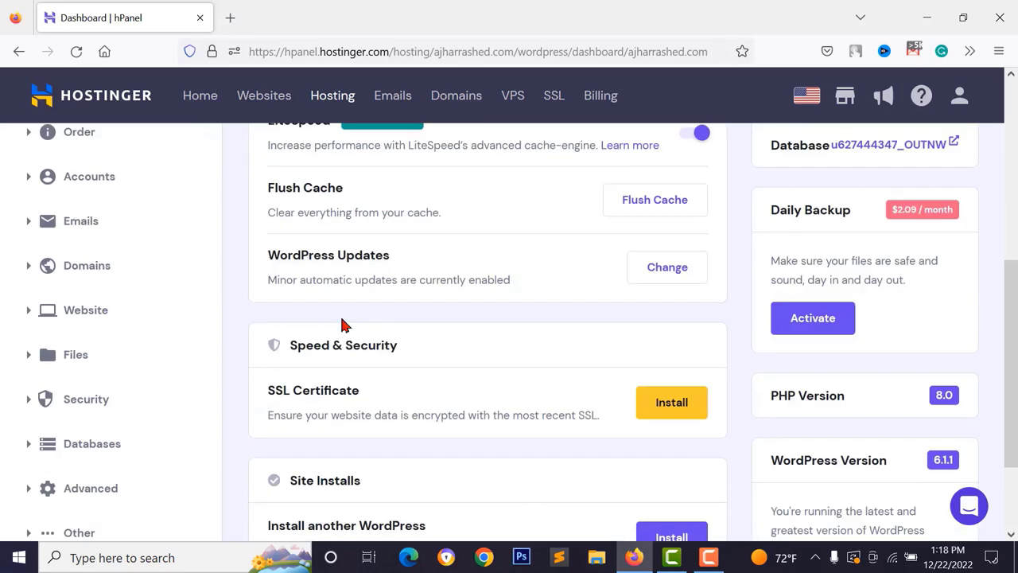
left_click(213, 52)
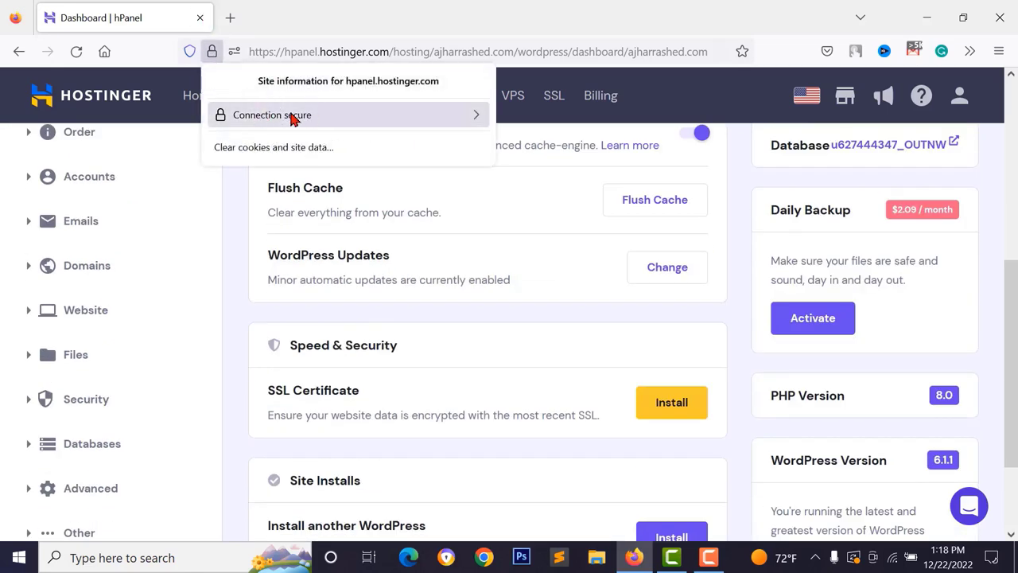
Install the SSL certificate on the site and confirm Install SSL.
left_click(671, 403)
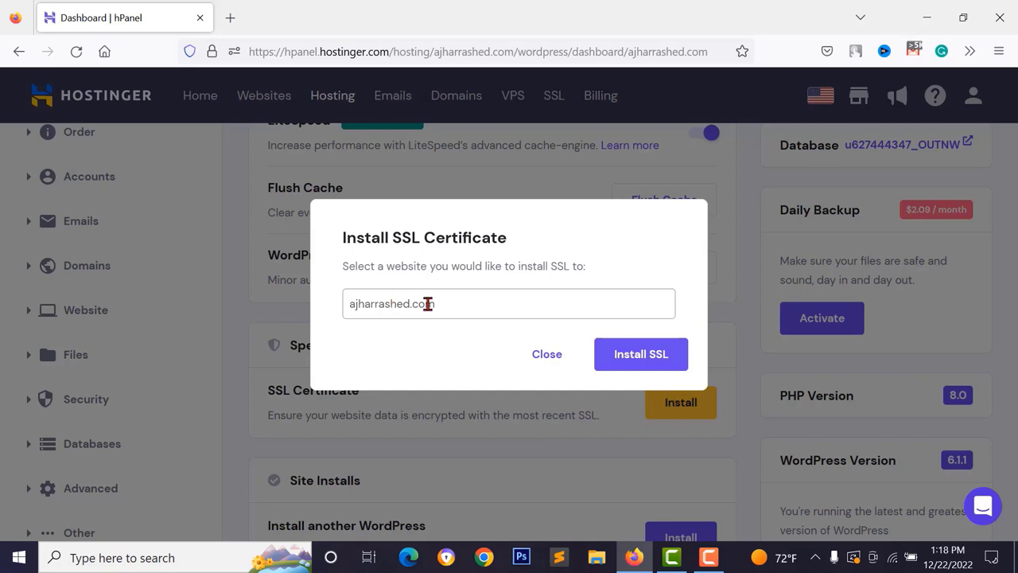
left_click(642, 357)
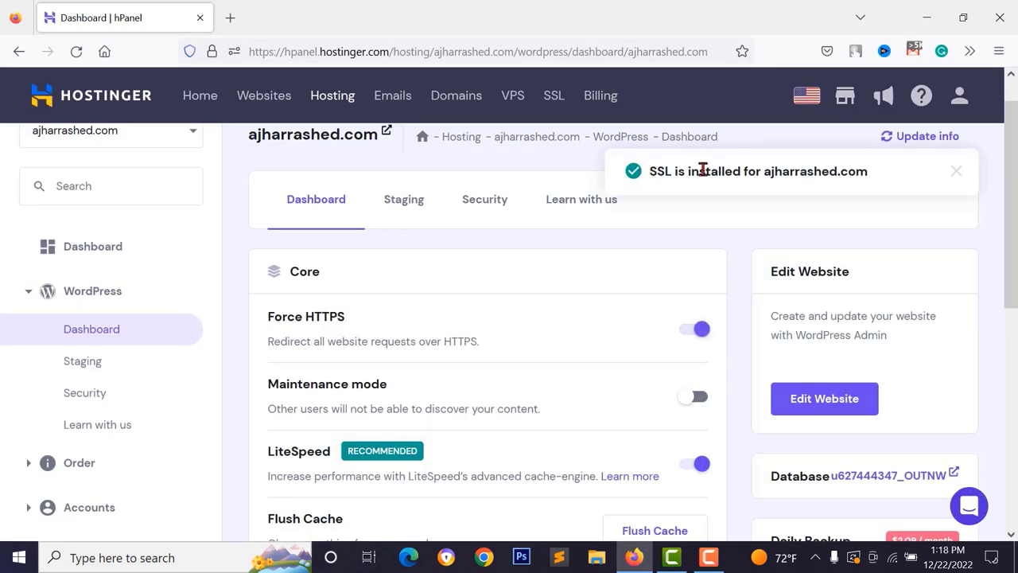
left_click_drag(703, 170, 804, 170)
left_click(841, 169)
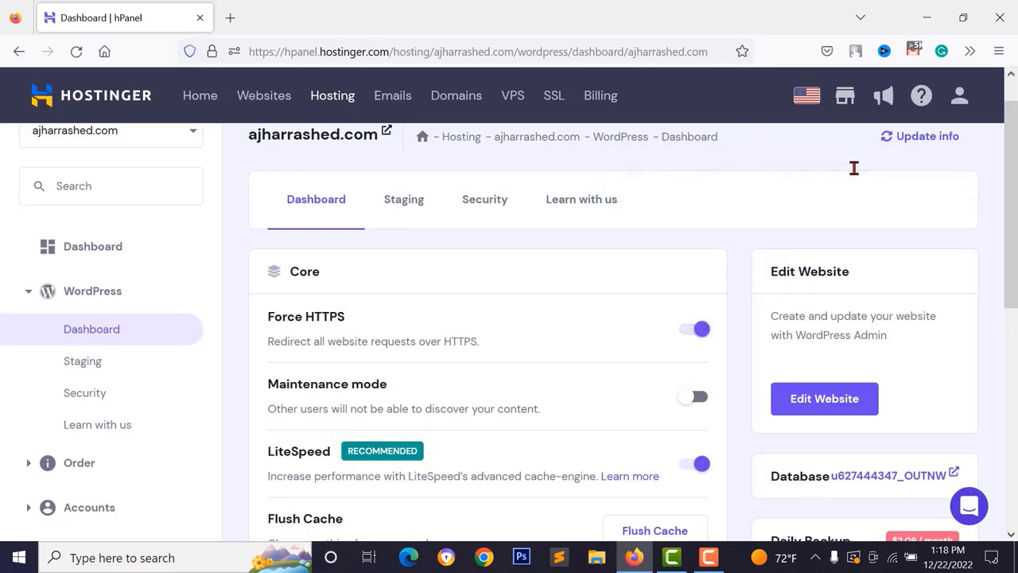
scroll(604, 223, "up", 1)
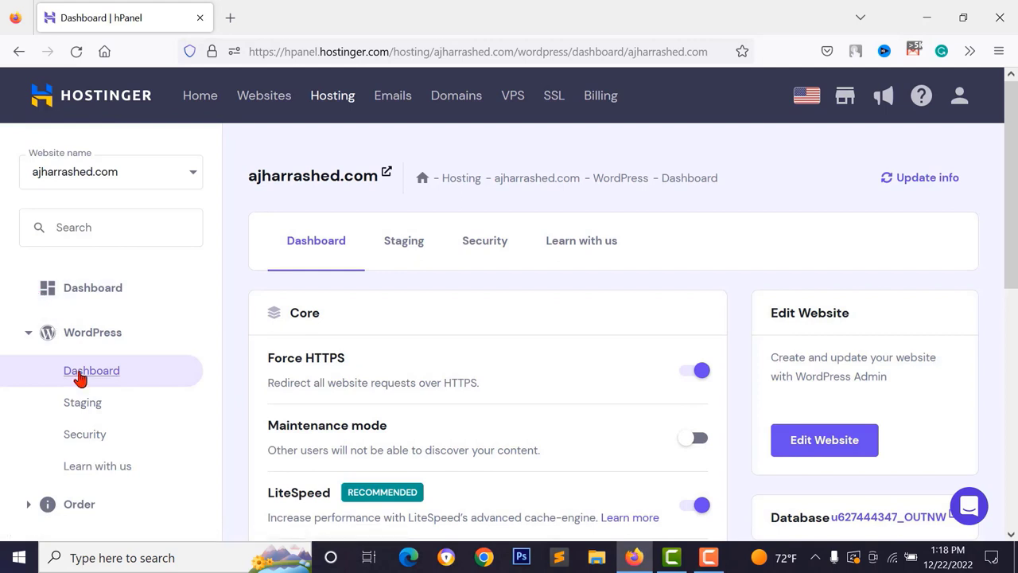
scroll(815, 383, "down", 2)
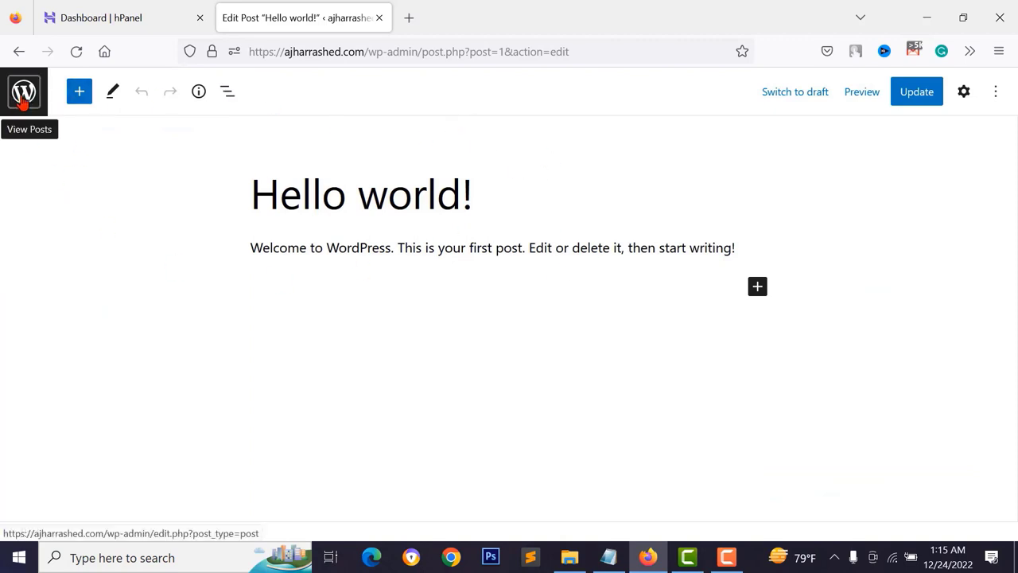
Leave the 'Hello world!' post editor for the Posts list and browse the admin sidebar.
left_click(24, 93)
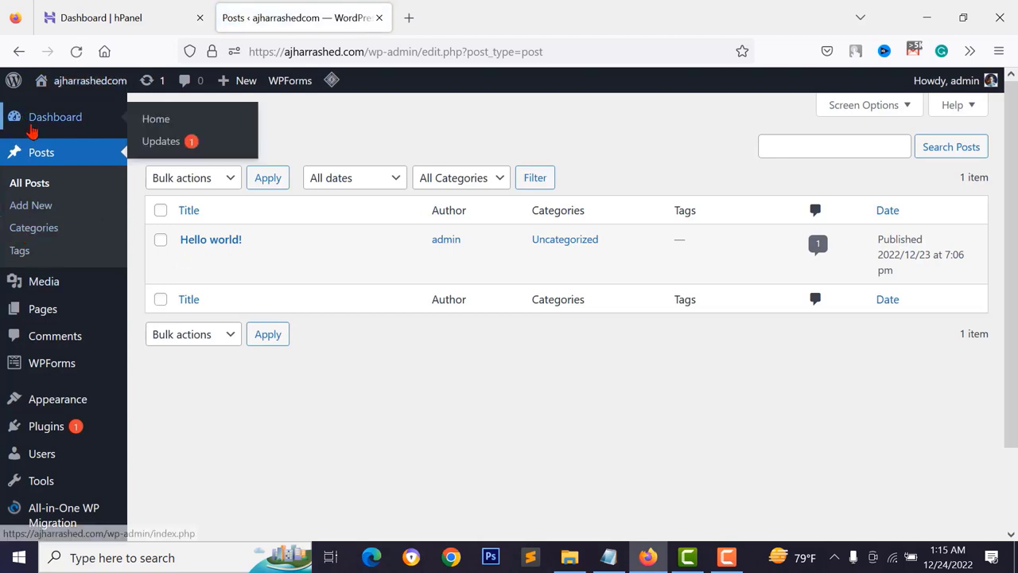
scroll(28, 334, "down", 3)
mouse_move(35, 368)
scroll(80, 319, "up", 2)
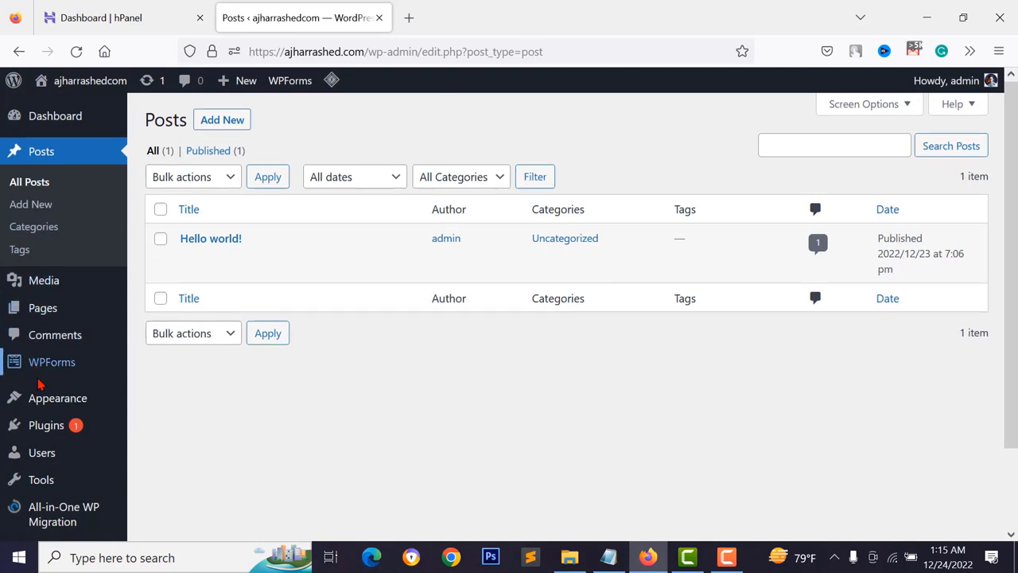
scroll(40, 393, "down", 1)
mouse_move(58, 354)
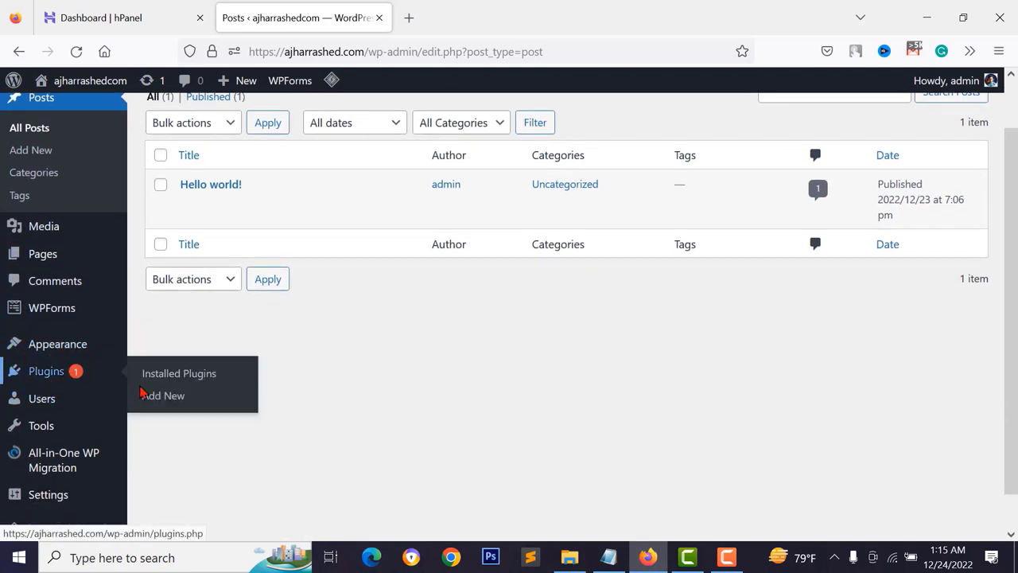
scroll(222, 199, "up", 2)
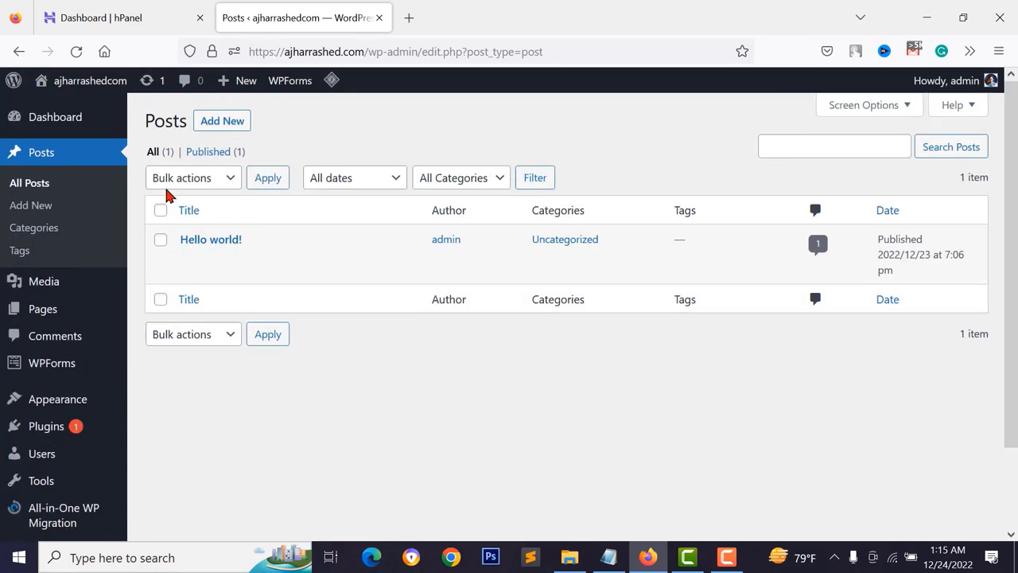
mouse_move(87, 85)
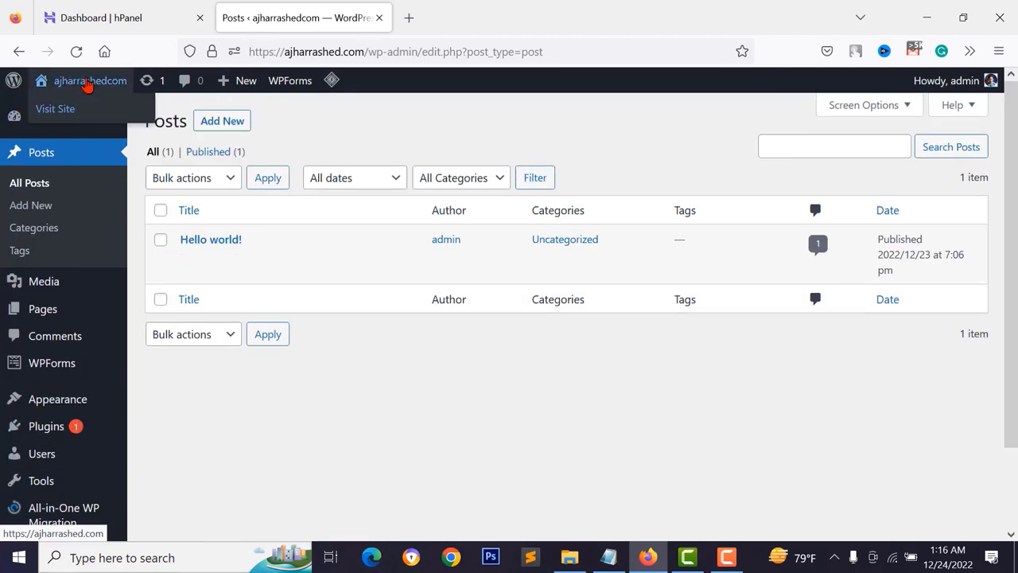
Open the live site in a new browser tab and scroll through it.
right_click(64, 117)
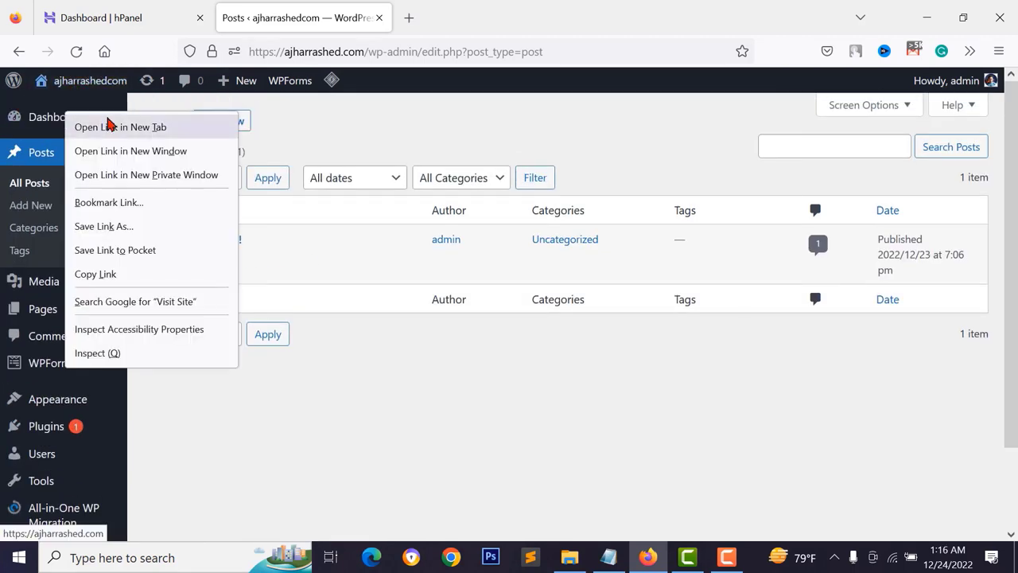
left_click(131, 127)
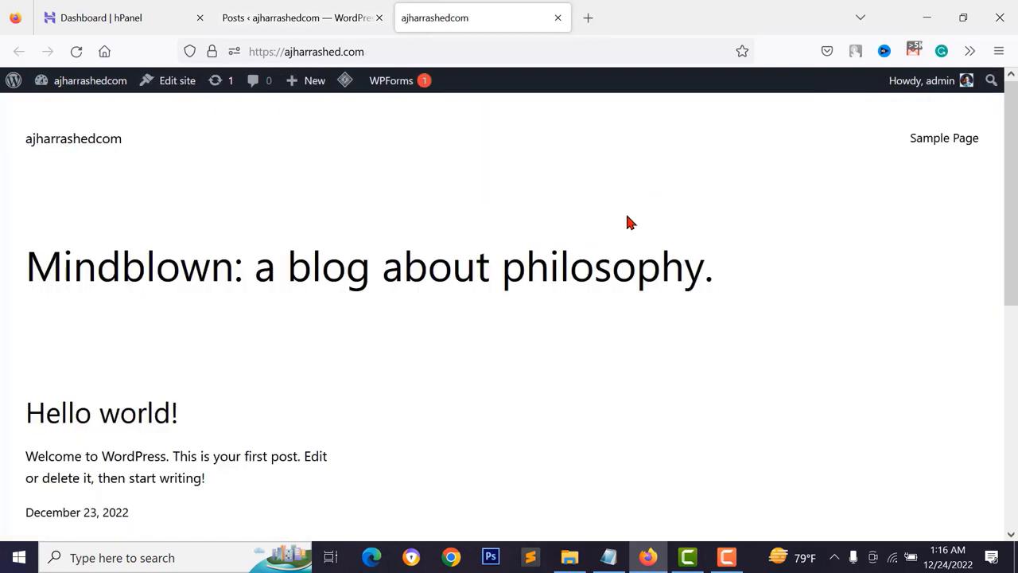
scroll(575, 257, "down", 2)
scroll(145, 166, "up", 2)
Return to the admin tab and go to Plugins > Installed Plugins.
left_click(271, 17)
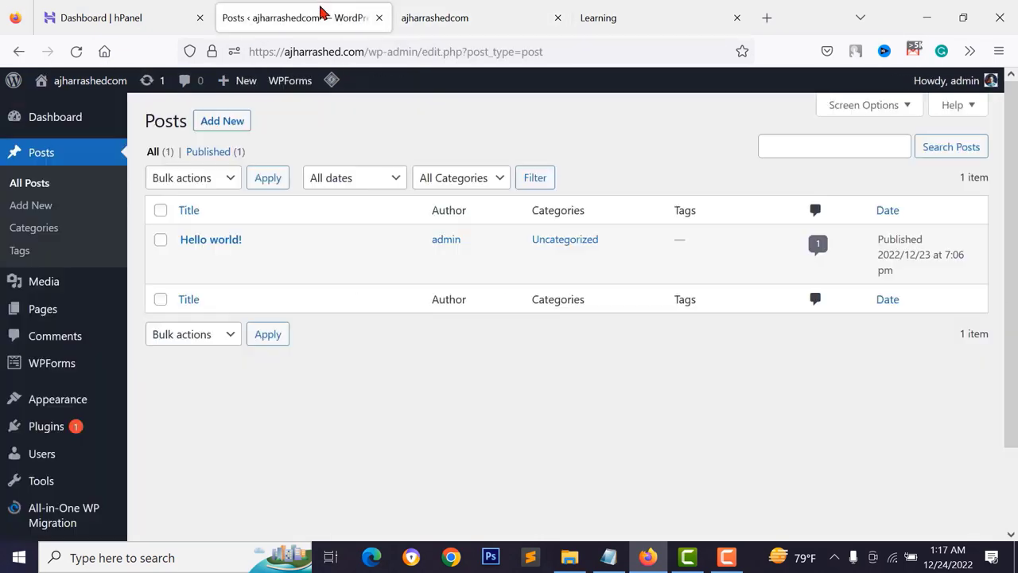
scroll(31, 422, "down", 2)
mouse_move(37, 389)
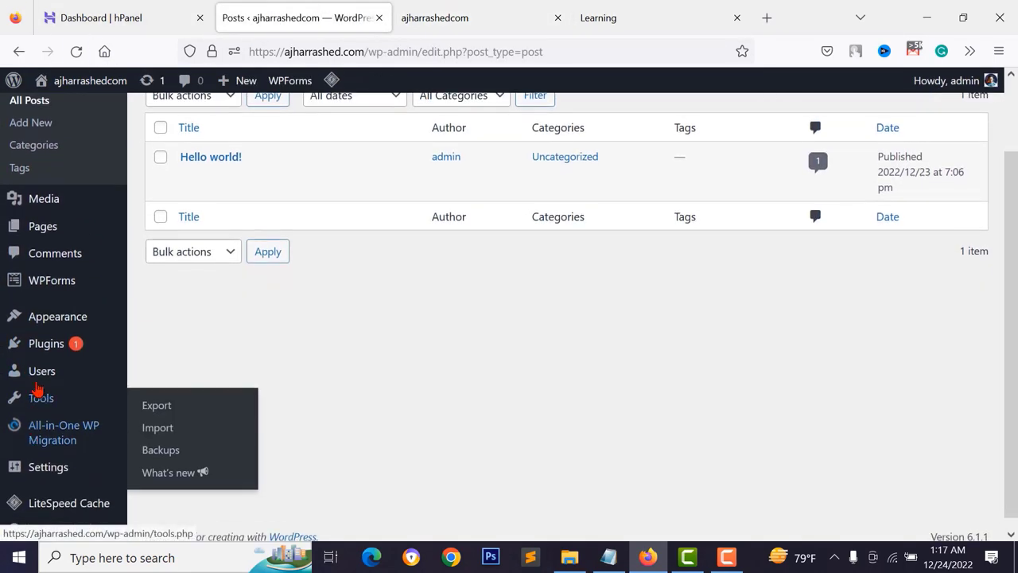
left_click(151, 346)
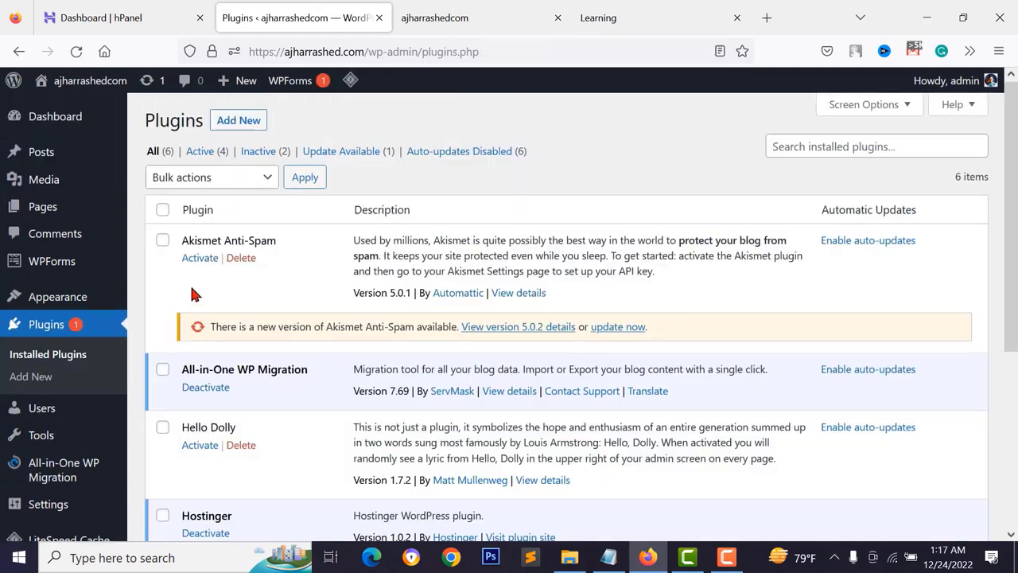
Bulk-deactivate all six checked plugins, including Akismet Anti-Spam and All-in-One WP Migration.
scroll(215, 366, "down", 3)
scroll(223, 384, "up", 3)
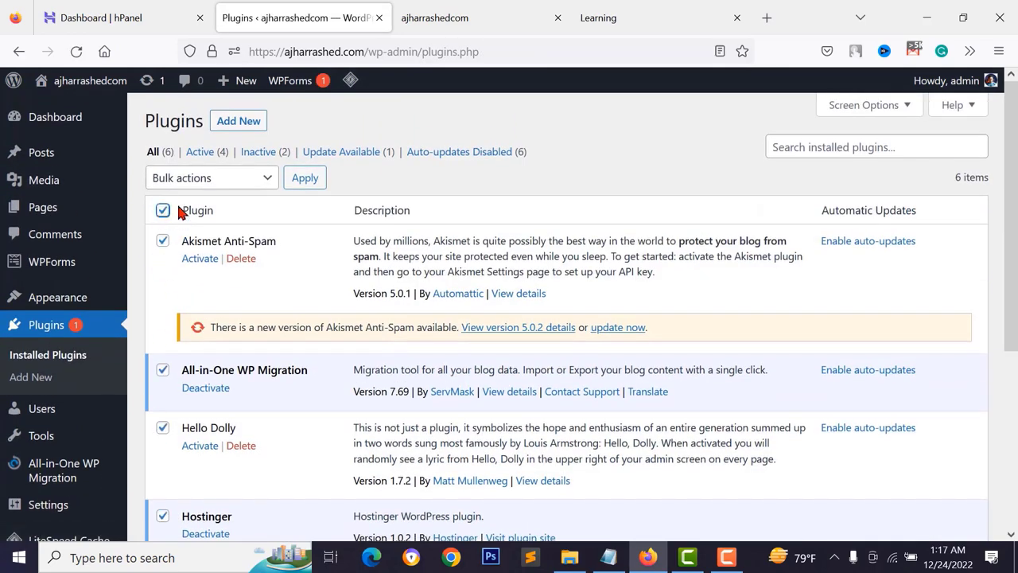
left_click(187, 182)
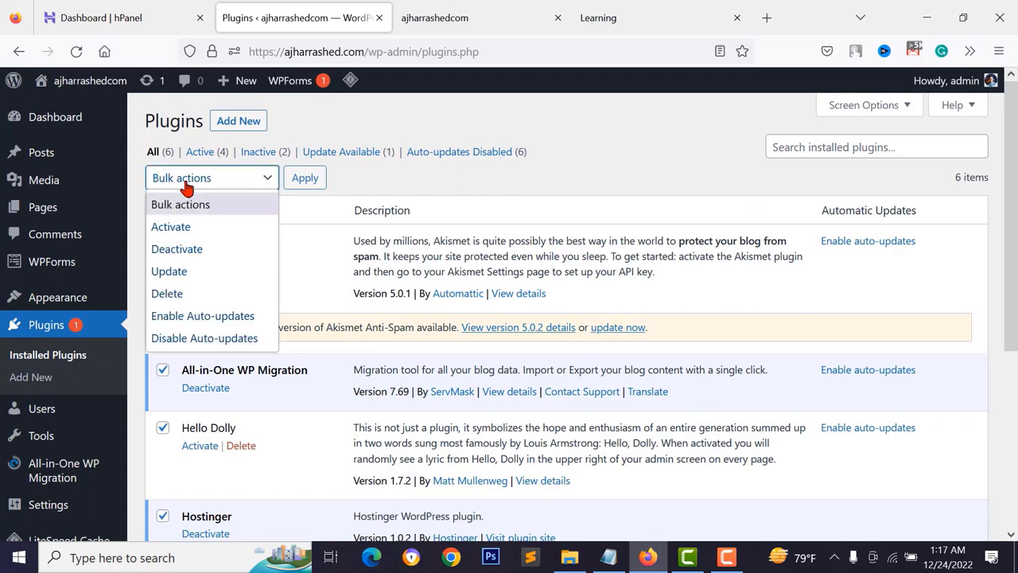
left_click(172, 249)
left_click(302, 179)
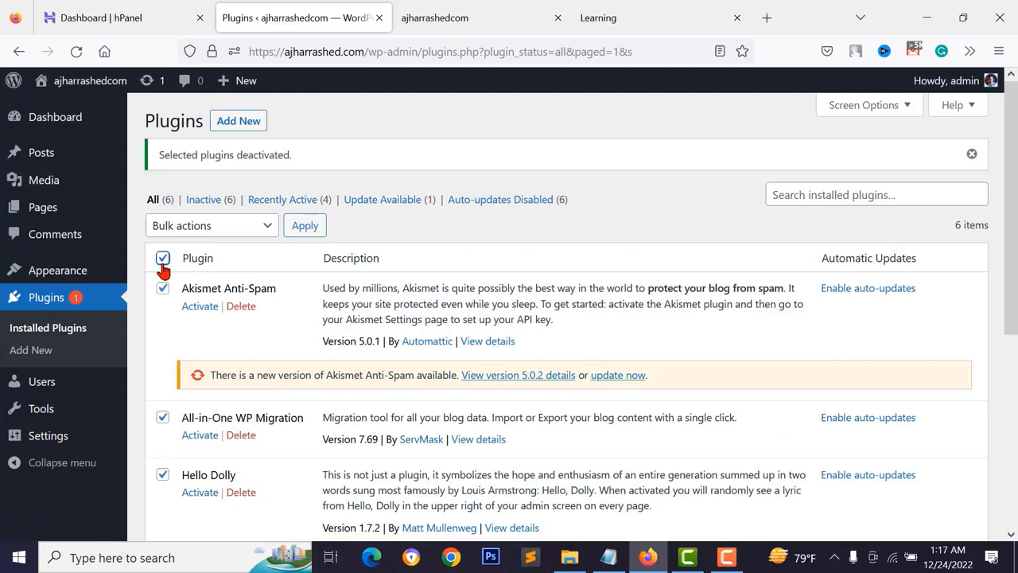
Bulk-delete the six deactivated plugins and confirm removing their data.
left_click(195, 226)
left_click(184, 344)
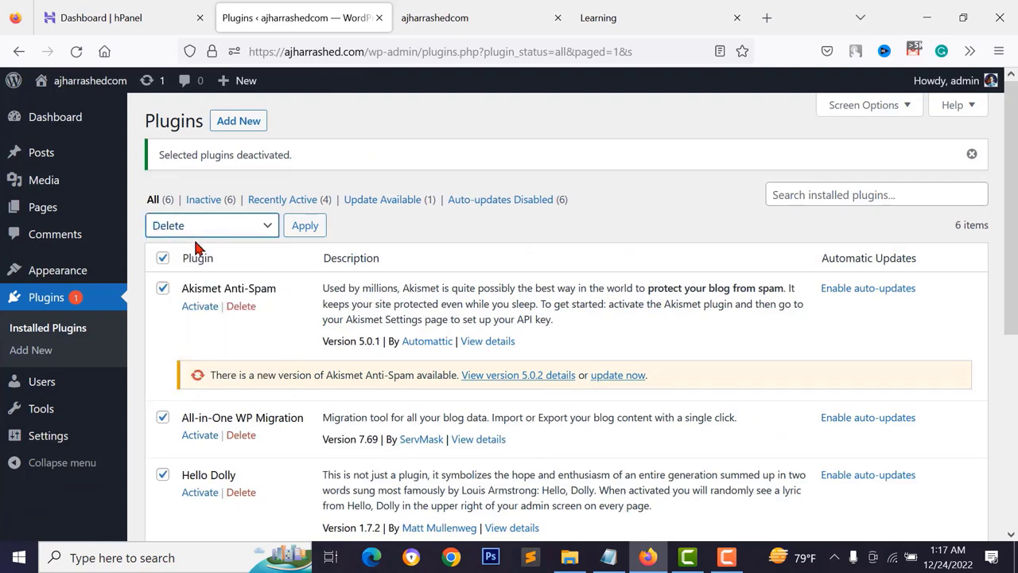
left_click(300, 231)
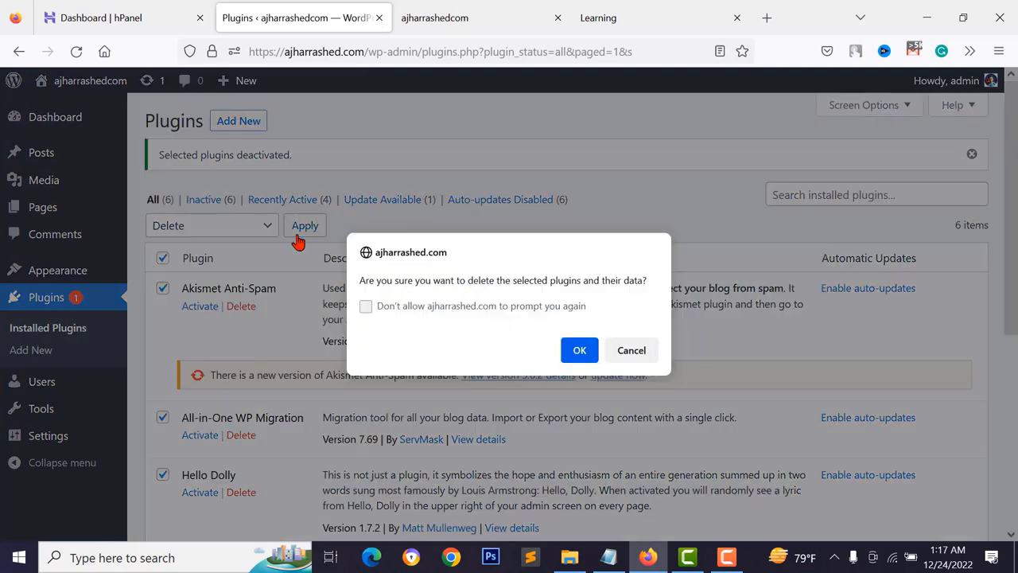
left_click(579, 353)
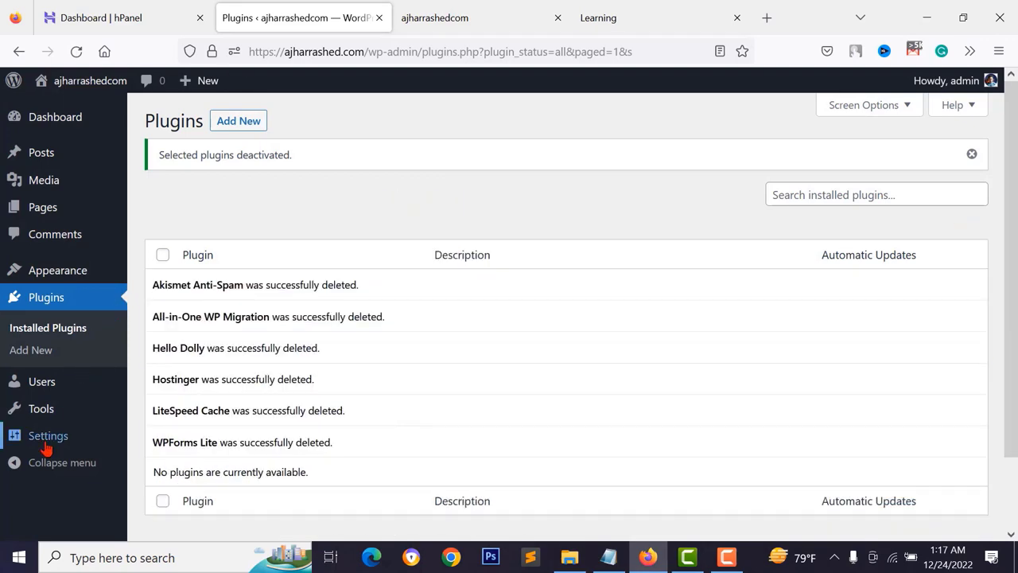
In Settings > General, change the site title to 'LMS Website' and set the tagline 'The most pouplar LMS website'.
mouse_move(46, 445)
left_click(163, 365)
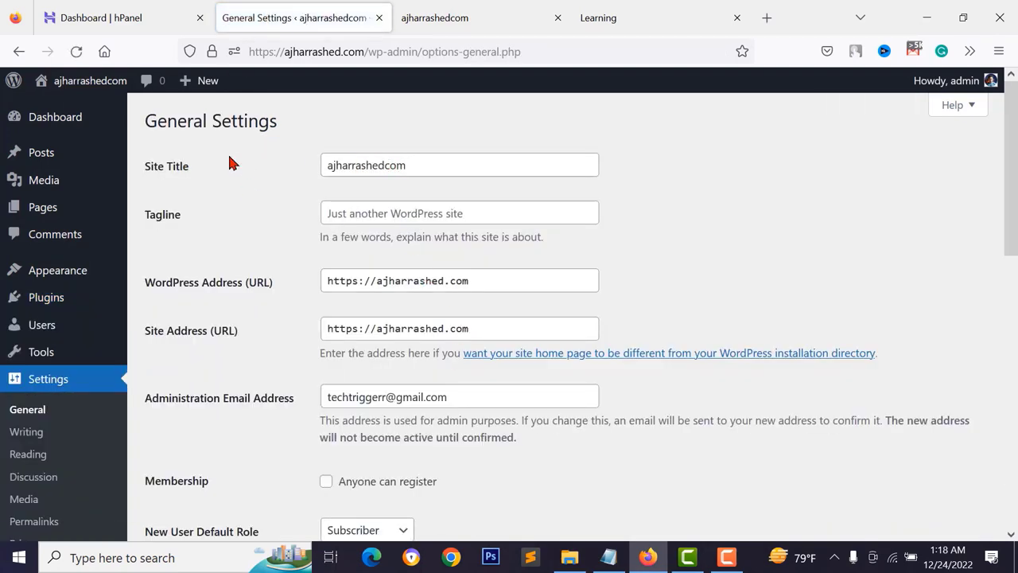
left_click_drag(421, 160, 287, 163)
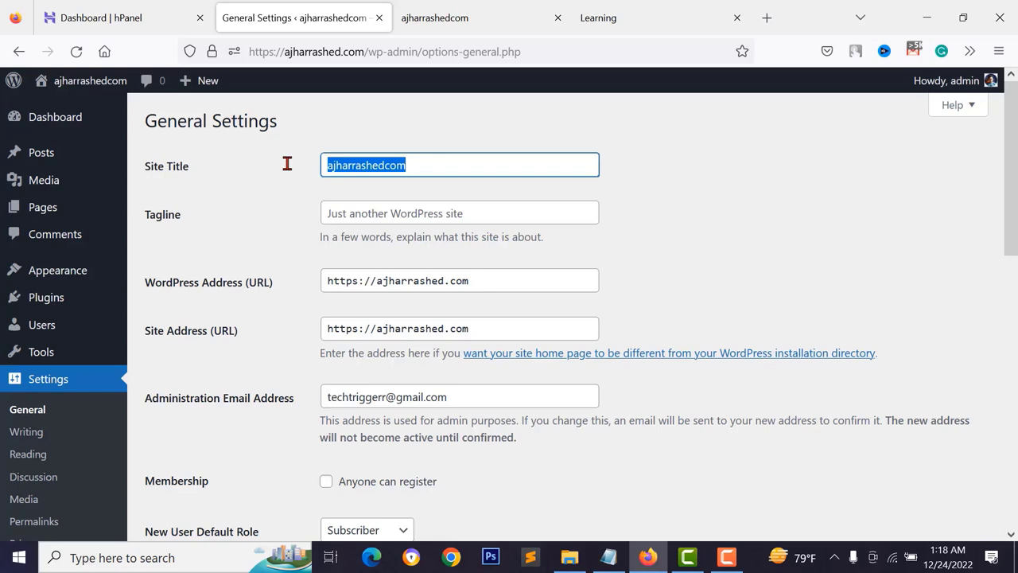
type("LMS Website")
left_click(370, 216)
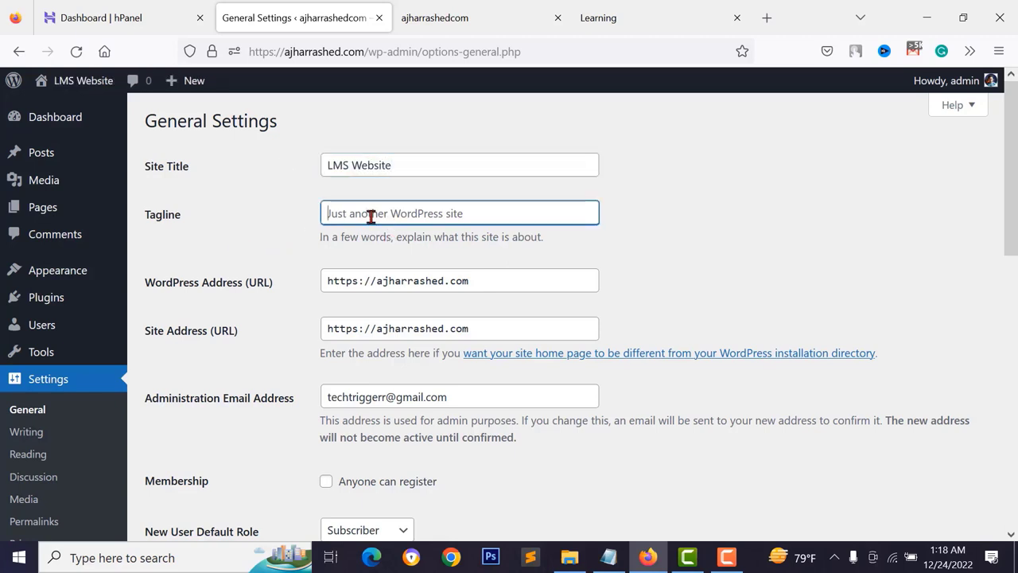
Enable 'Anyone can register' and save the general settings.
scroll(363, 214, "down", 2)
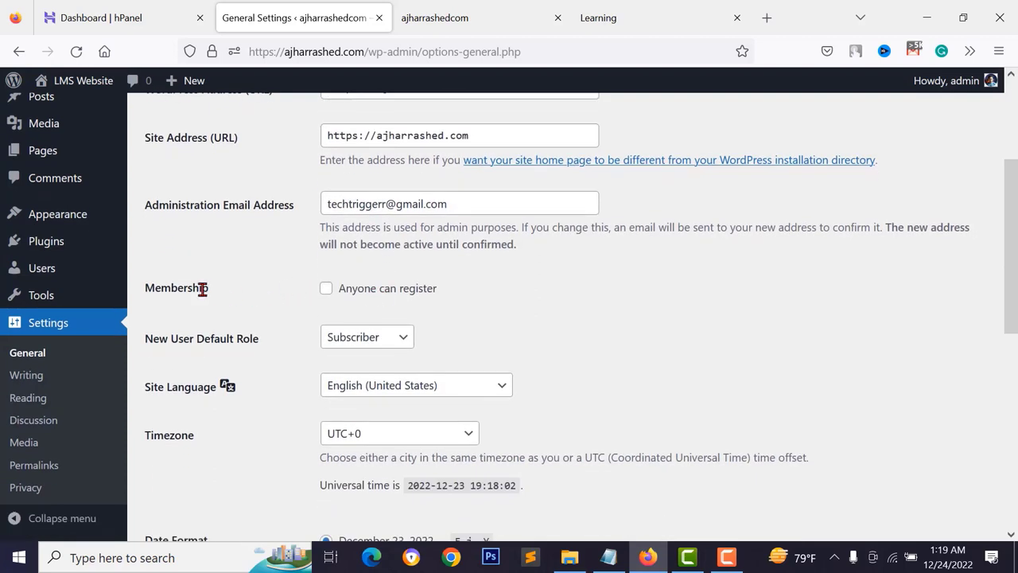
left_click(326, 290)
scroll(331, 304, "down", 3)
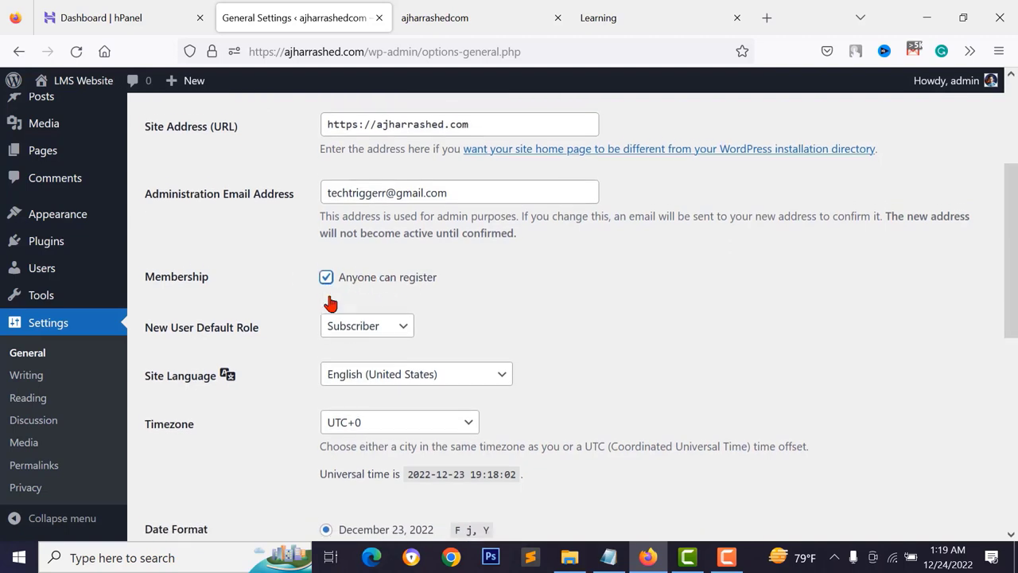
scroll(331, 305, "down", 3)
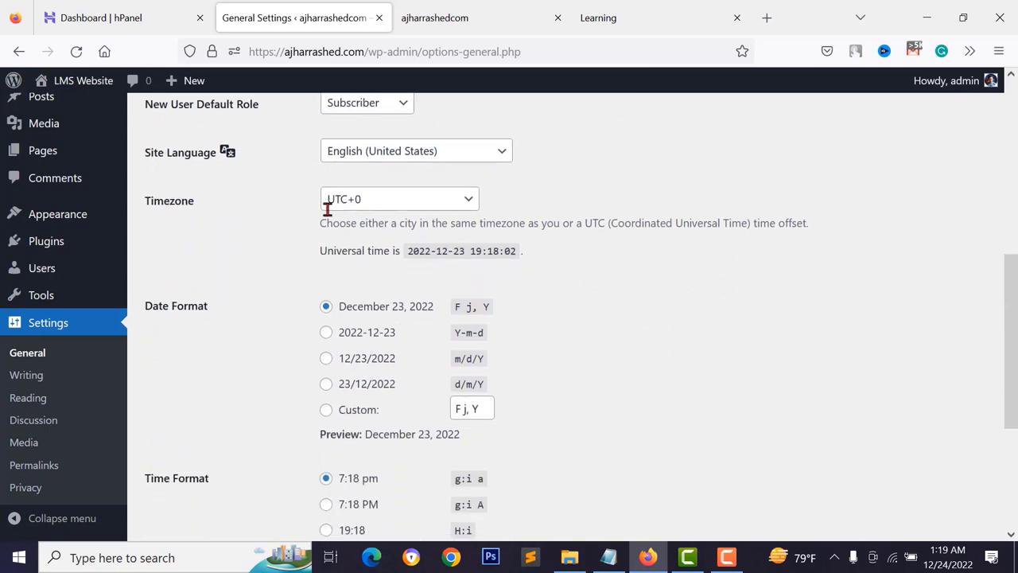
scroll(327, 239, "down", 3)
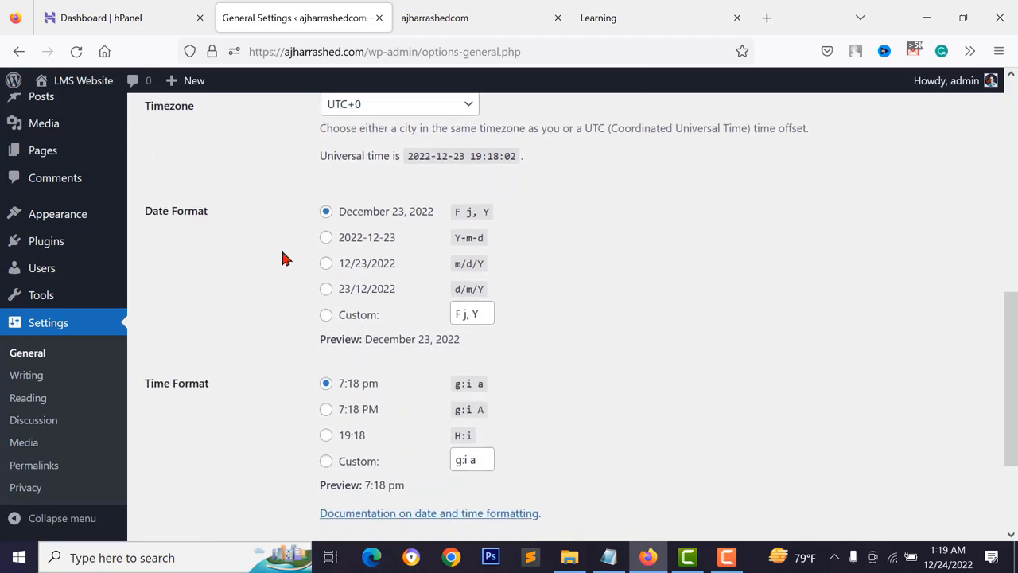
scroll(334, 339, "down", 4)
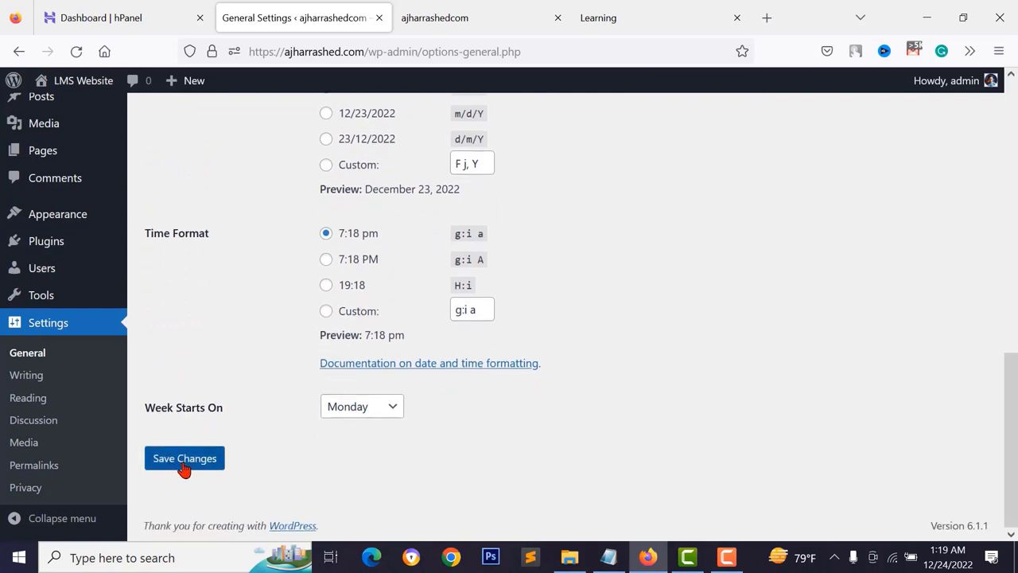
left_click(184, 467)
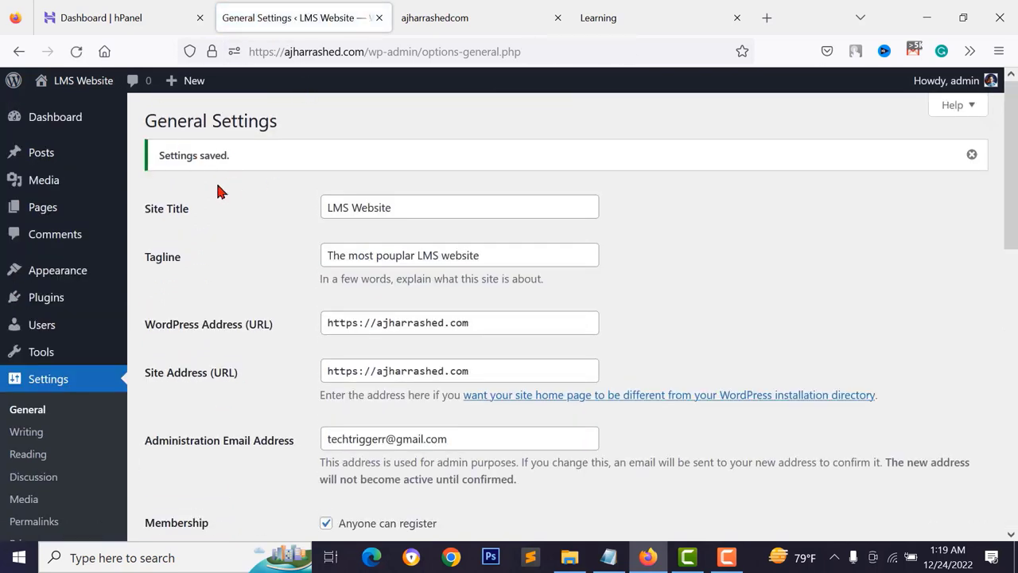
Choose the Post name structure in Settings > Permalinks and save it.
scroll(292, 171, "down", 3)
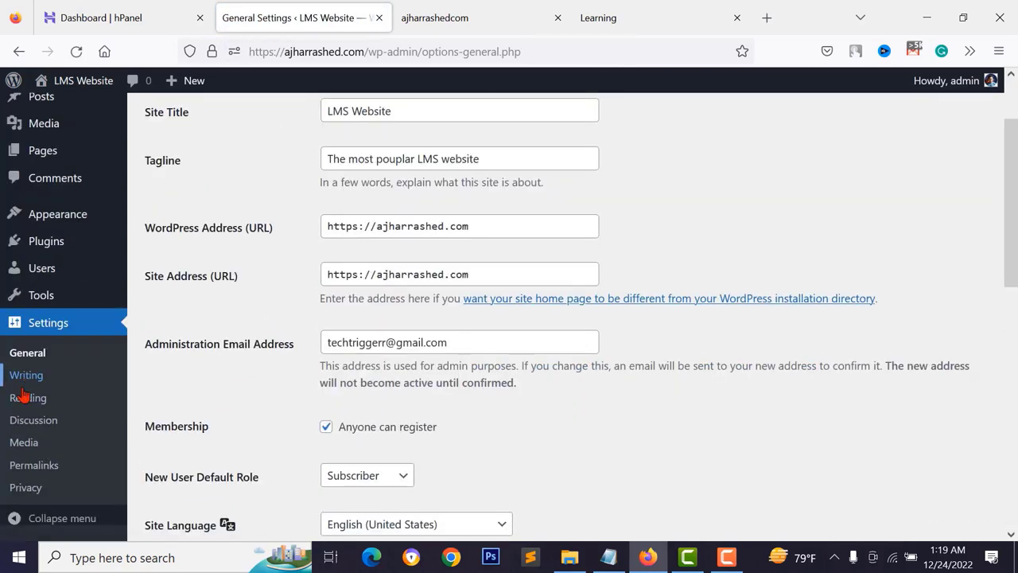
left_click(19, 468)
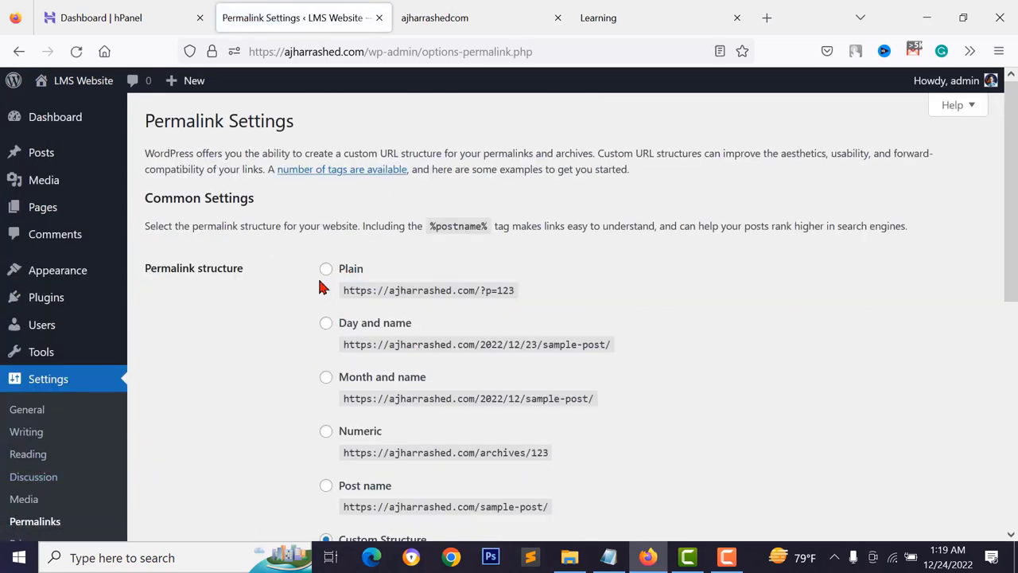
scroll(321, 302, "down", 4)
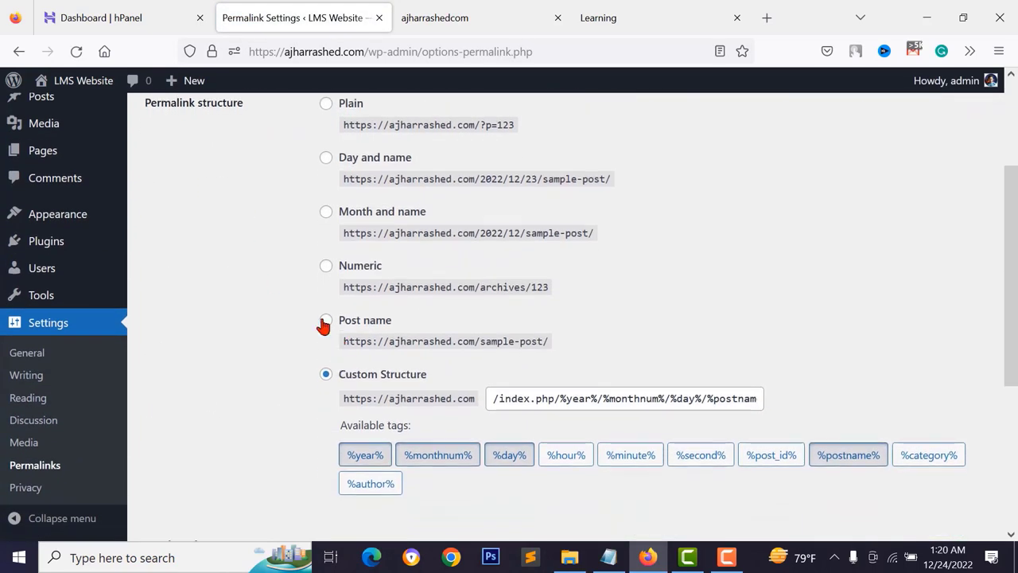
left_click(326, 321)
scroll(404, 341, "down", 5)
left_click(184, 466)
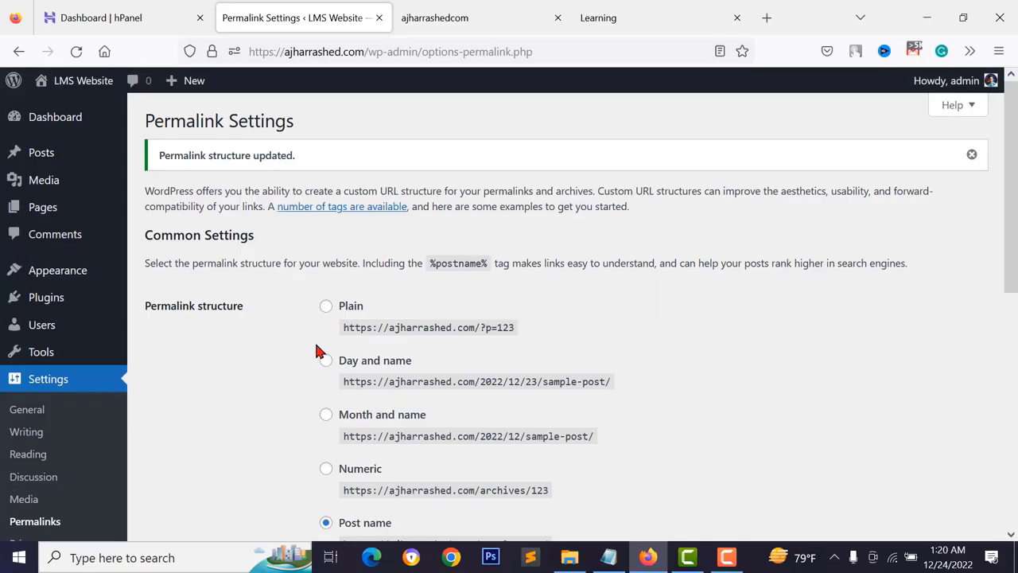
Glance at the live site, then return to the admin and open Appearance > Themes.
left_click(450, 8)
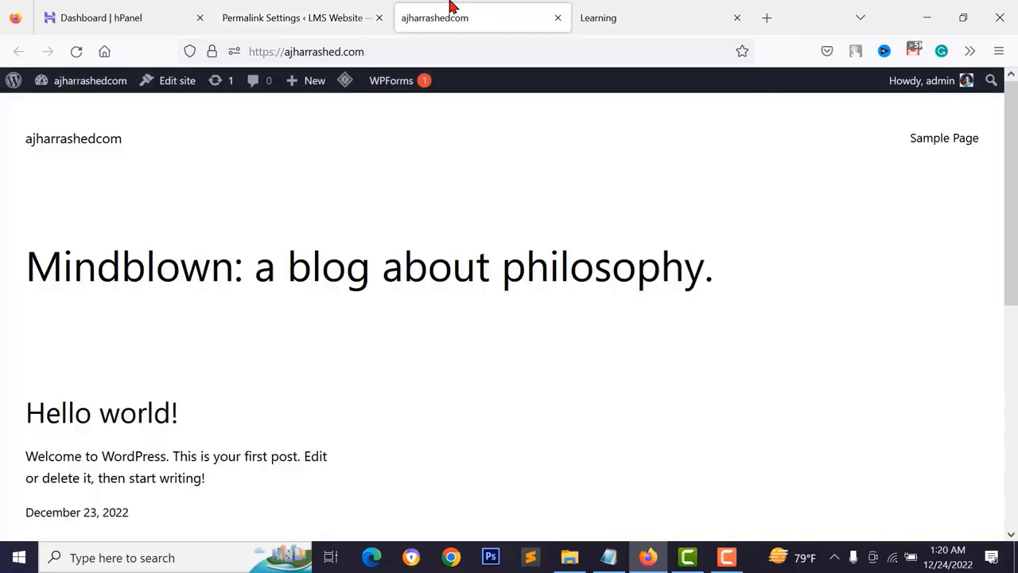
left_click(302, 17)
mouse_move(24, 275)
left_click(163, 274)
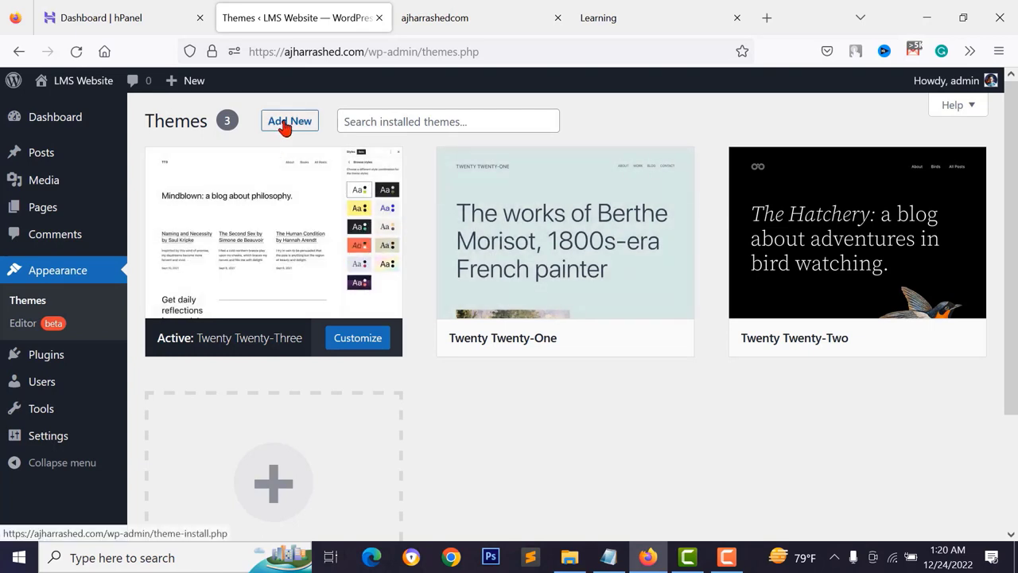
Search Add New themes for 'tutorstarter', install TutorStarter, and activate it.
left_click(288, 133)
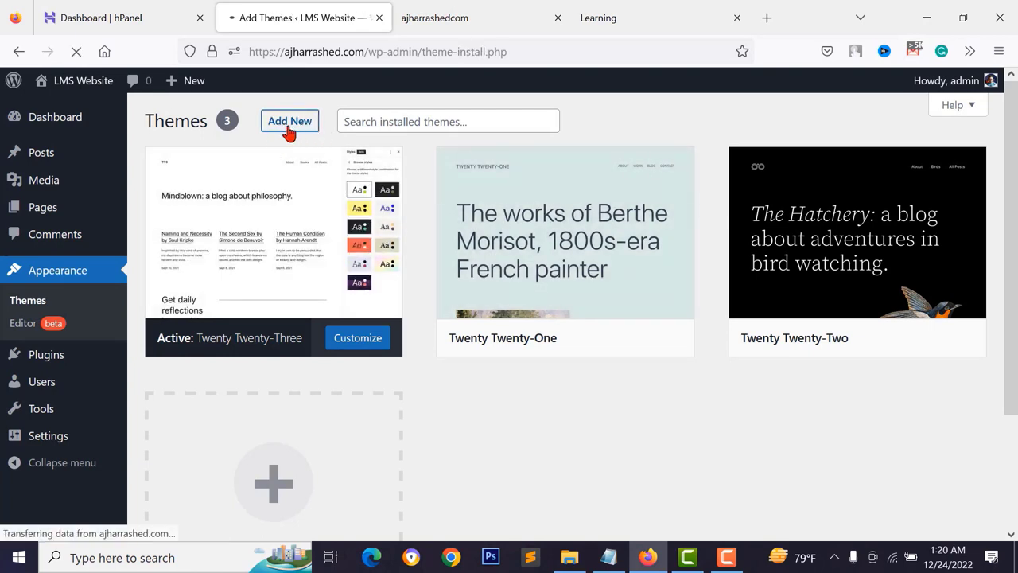
left_click(843, 165)
type("tutorstarter")
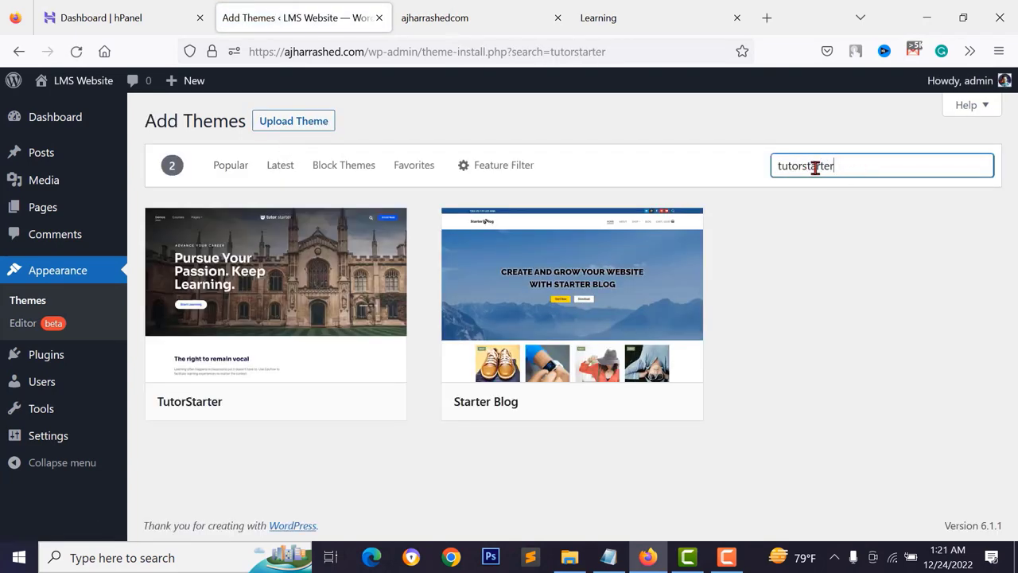
mouse_move(253, 299)
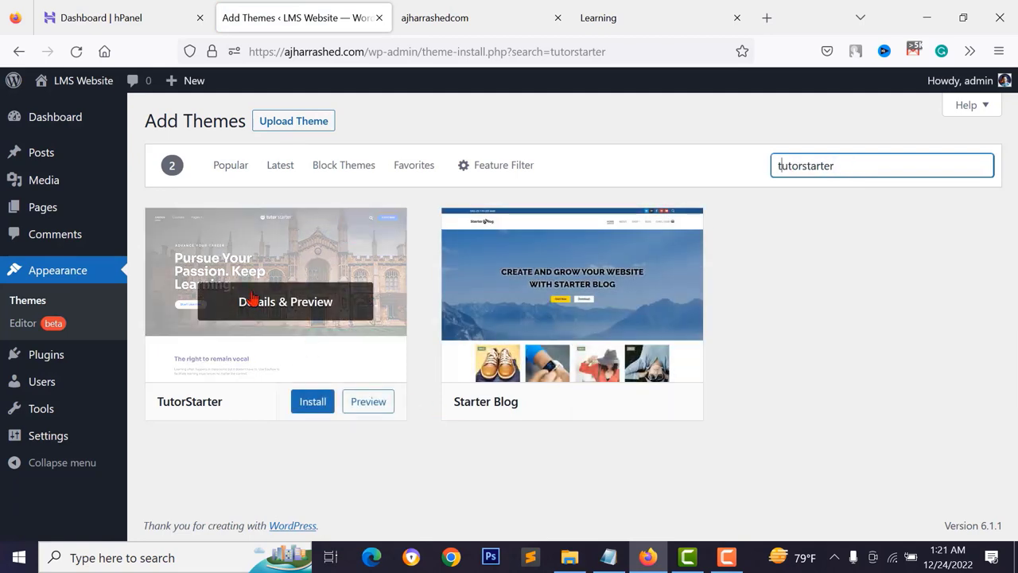
left_click(310, 408)
left_click(298, 407)
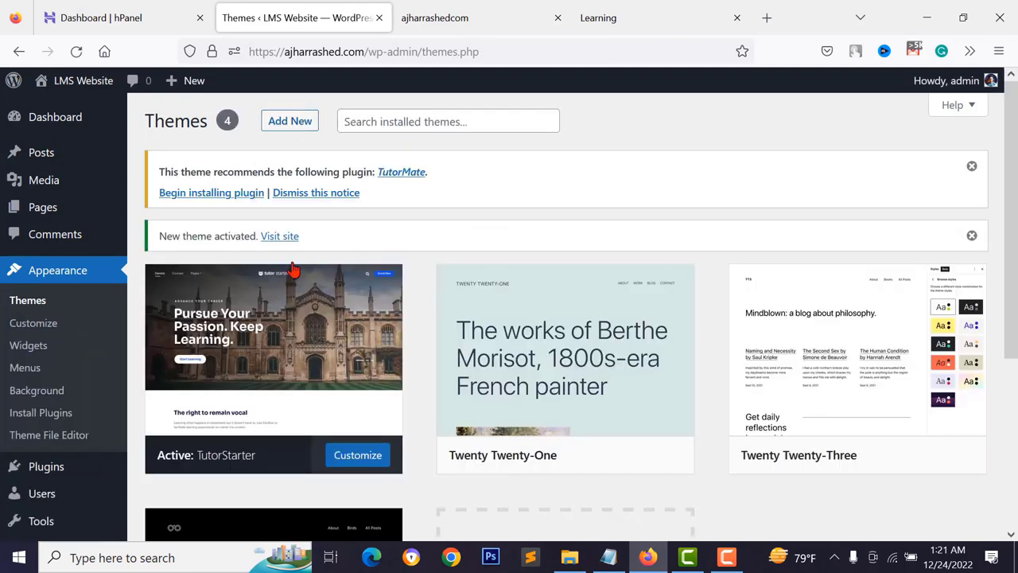
Reload the live site tab and scroll to check the new TutorStarter design.
left_click(440, 23)
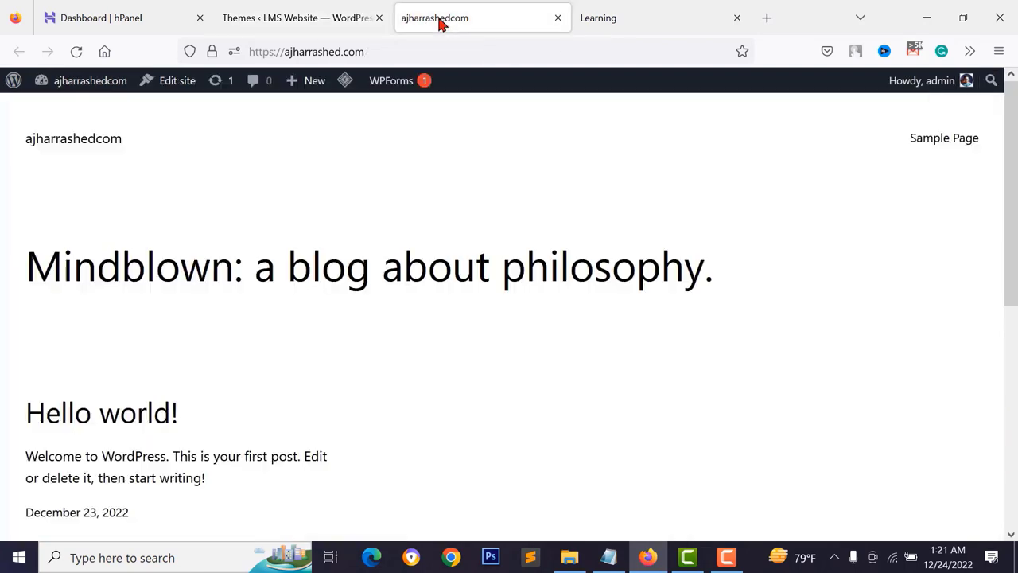
left_click(72, 59)
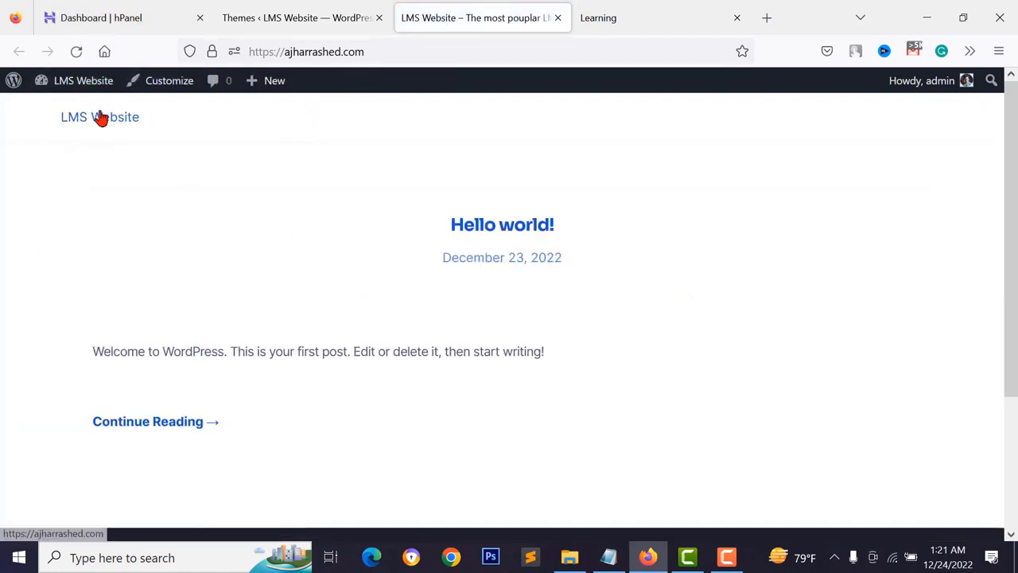
scroll(418, 353, "down", 2)
scroll(262, 247, "up", 2)
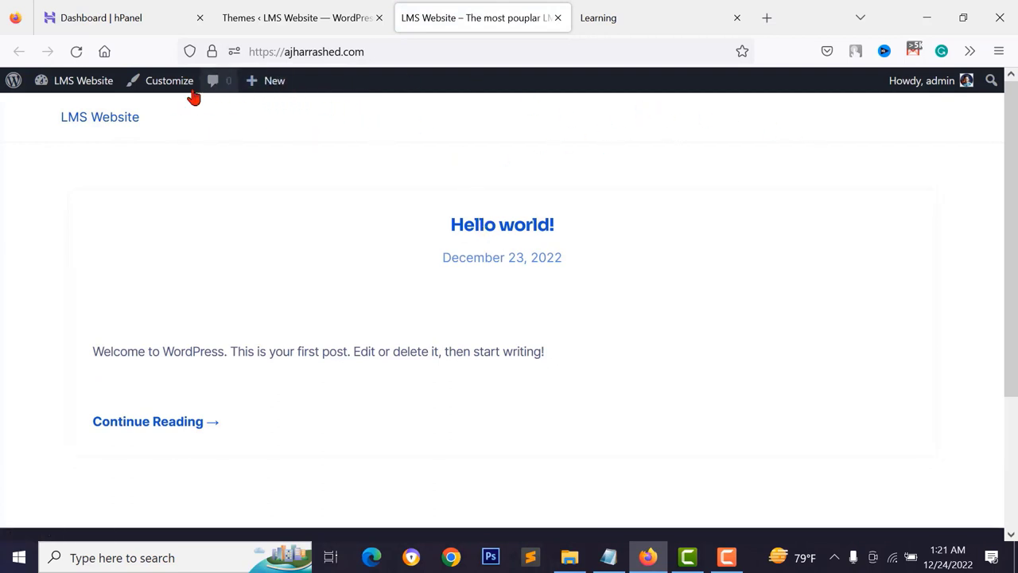
scroll(347, 262, "down", 2)
scroll(326, 214, "up", 2)
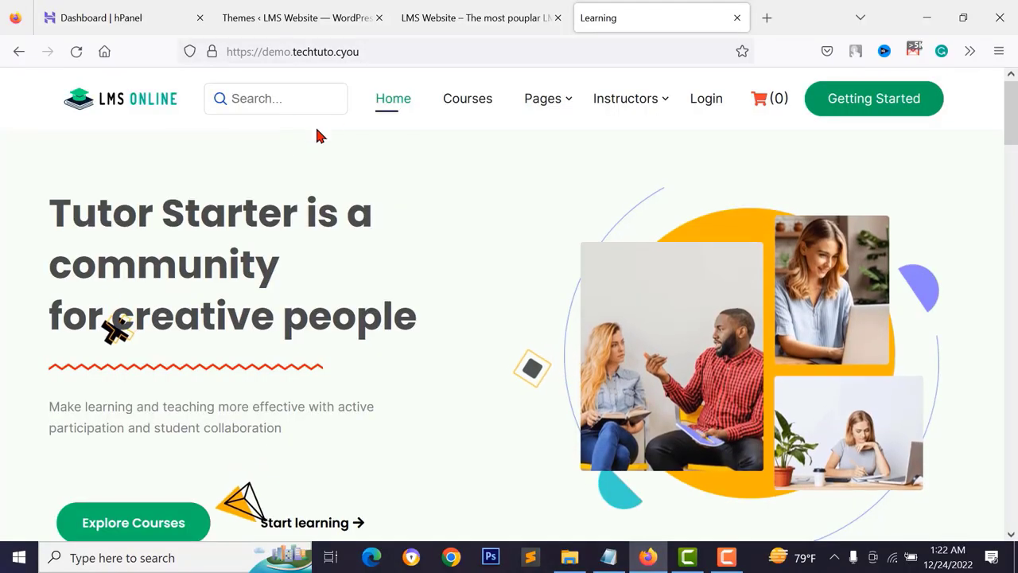
Scroll the Tutor Starter demo homepage and open the Perfect Diet & Meal Plan-Complete Course.
scroll(274, 252, "down", 5)
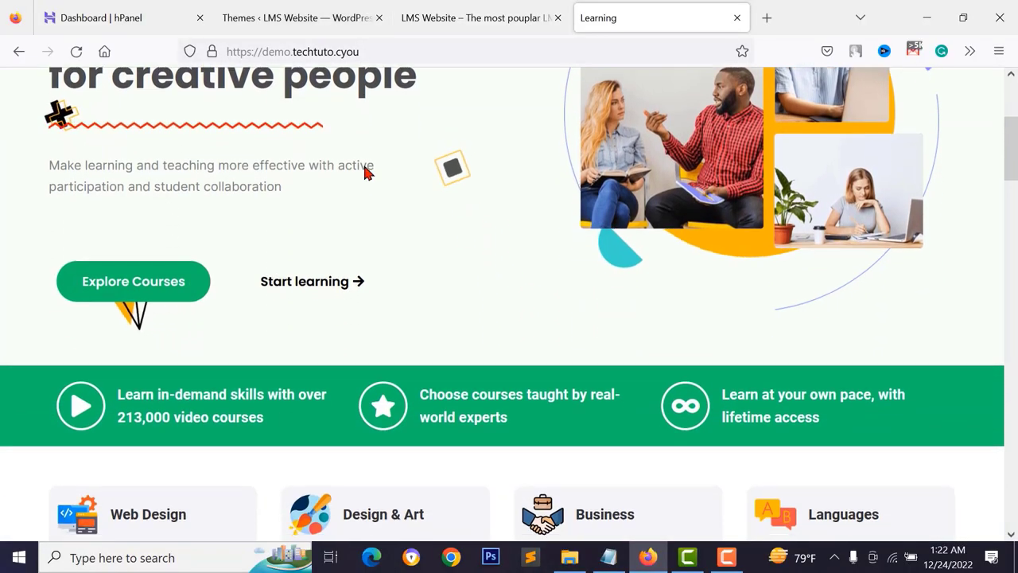
scroll(359, 267, "down", 6)
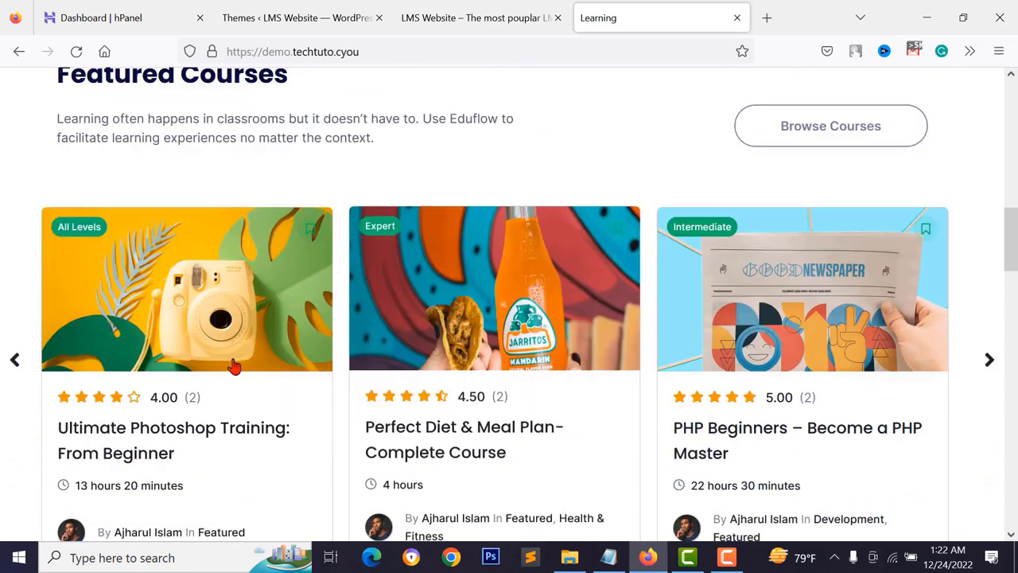
scroll(234, 366, "down", 1)
left_click(413, 358)
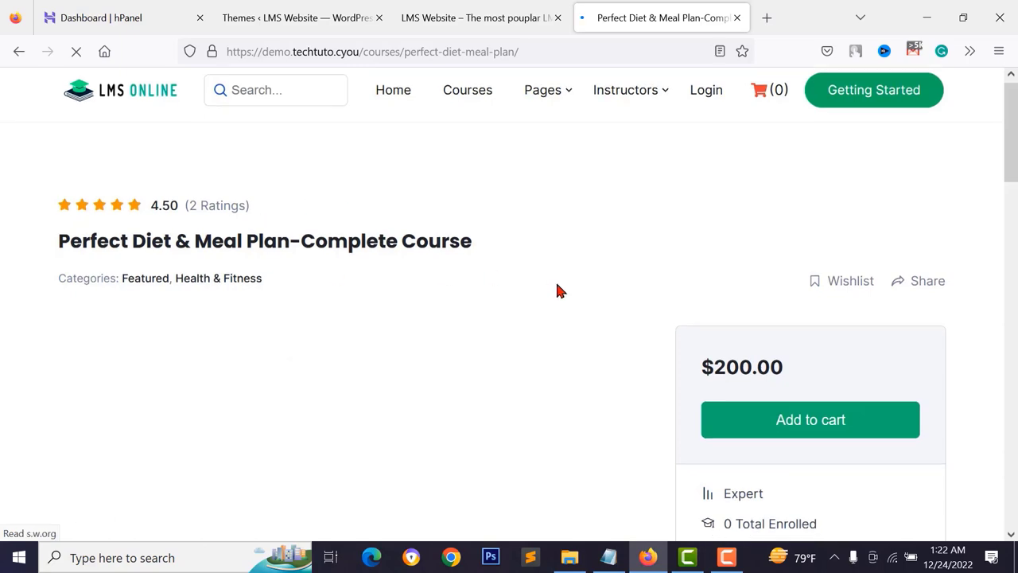
Scroll through the course page, then return to the 'Themes ‹ LMS Website' admin tab.
scroll(696, 302, "down", 2)
scroll(154, 153, "up", 1)
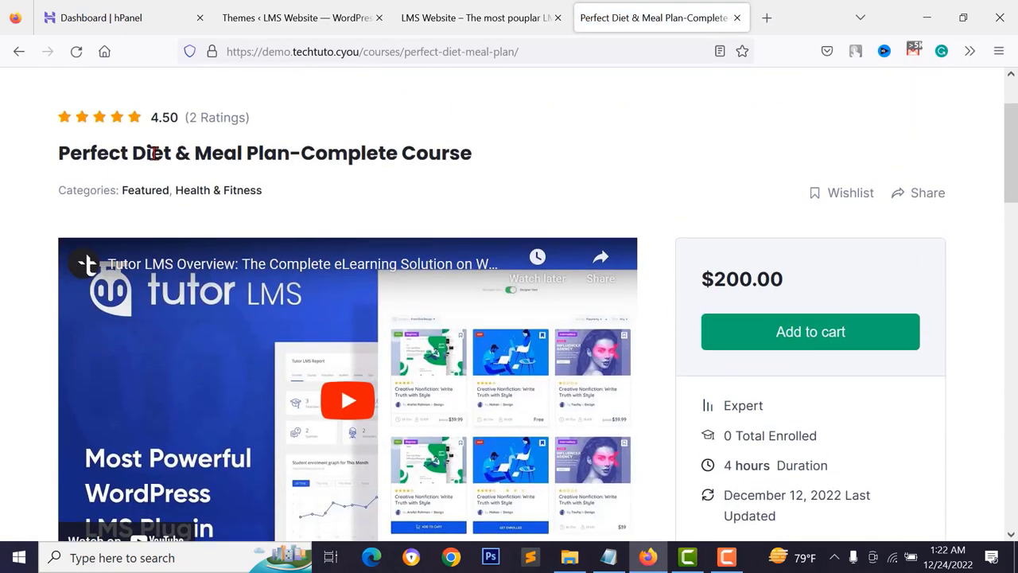
scroll(710, 327, "down", 3)
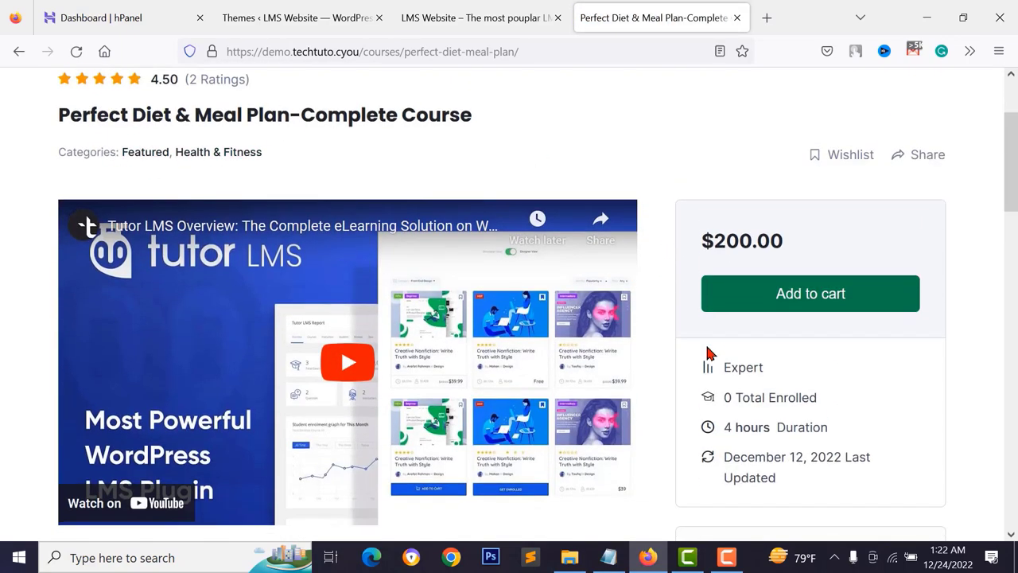
scroll(273, 291, "down", 5)
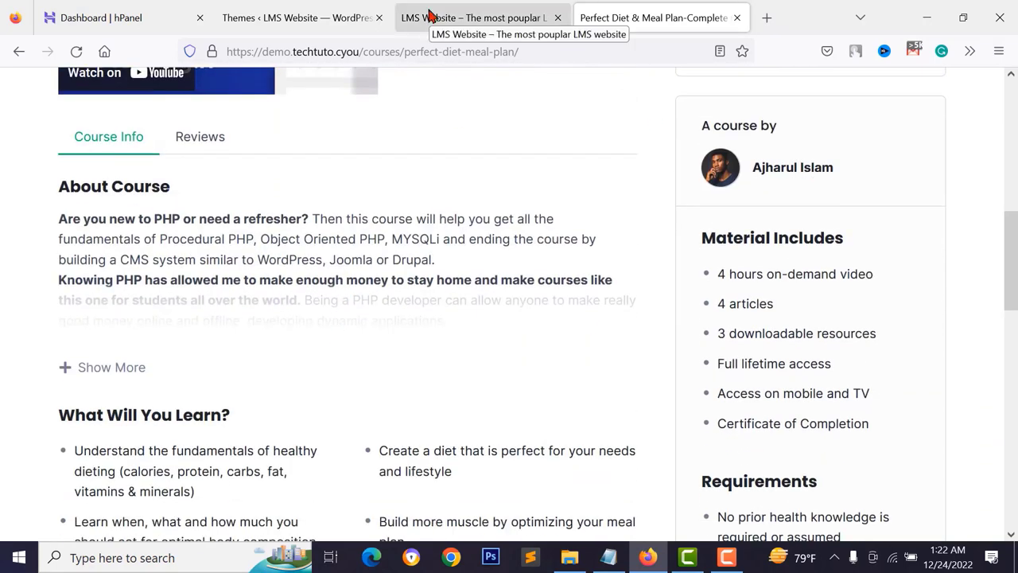
left_click(276, 14)
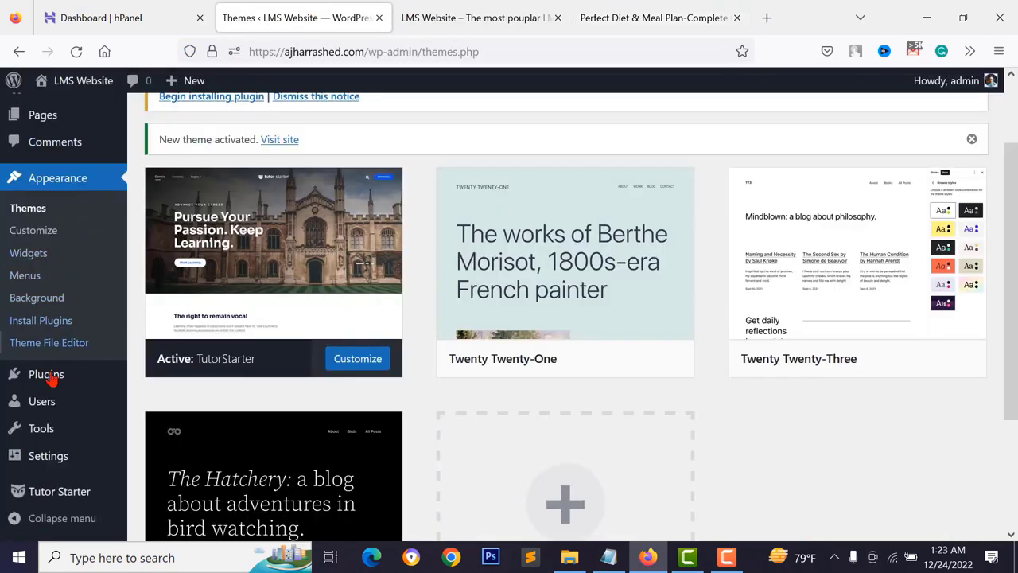
Search the plugin directory for Tutor LMS, install it, and view its pricing plans.
mouse_move(50, 360)
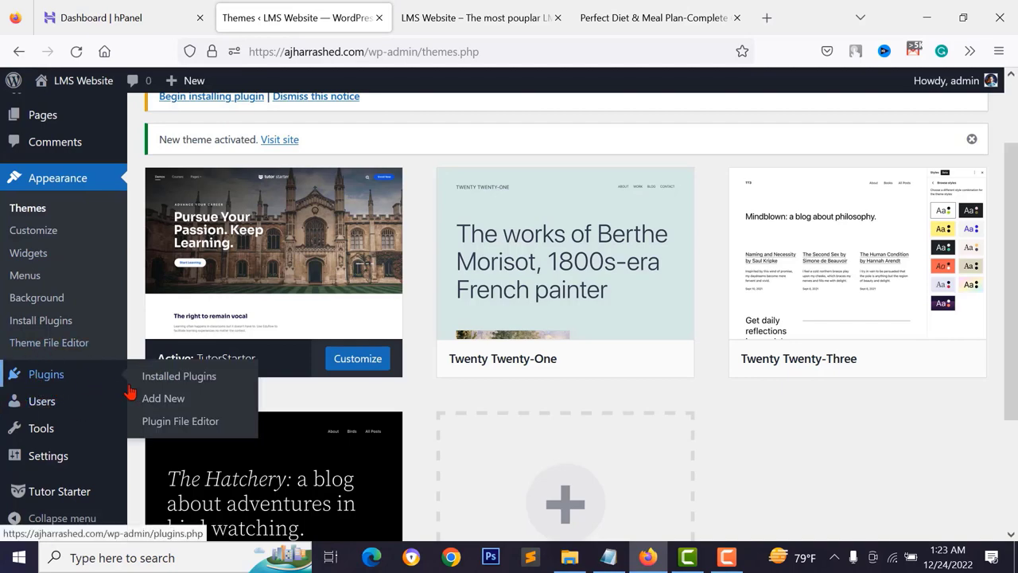
left_click(819, 228)
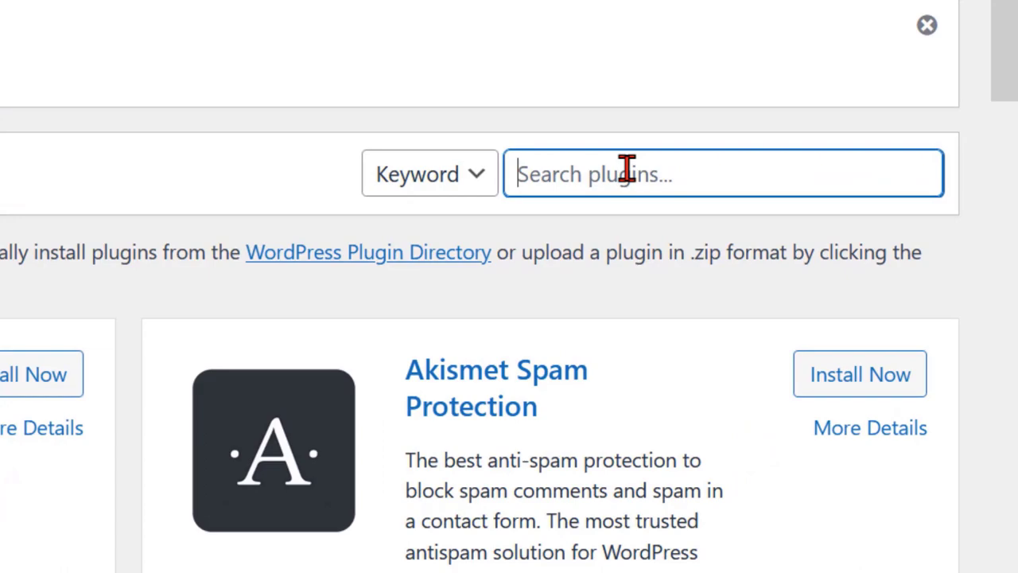
type("tutor lms")
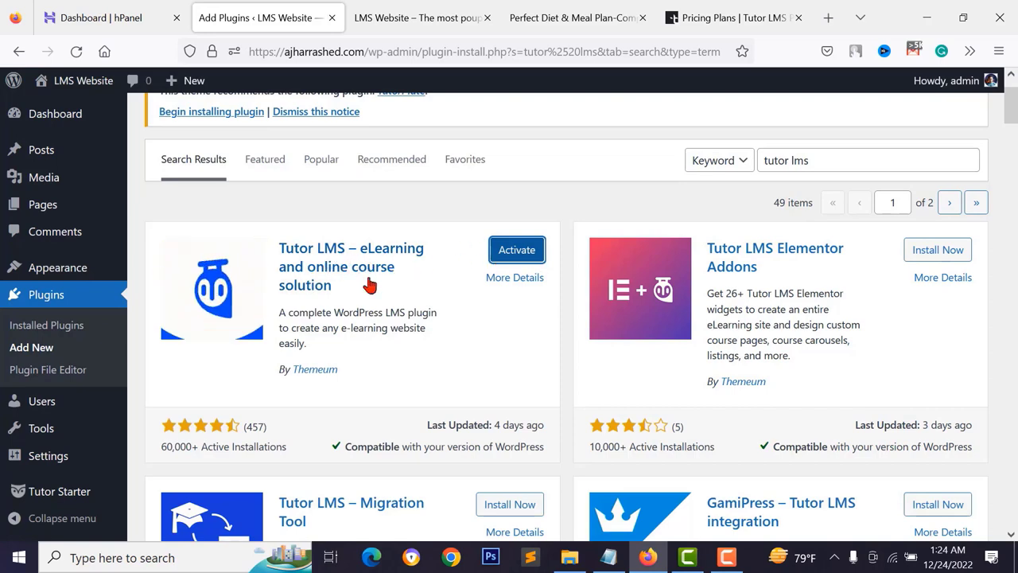
left_click(738, 12)
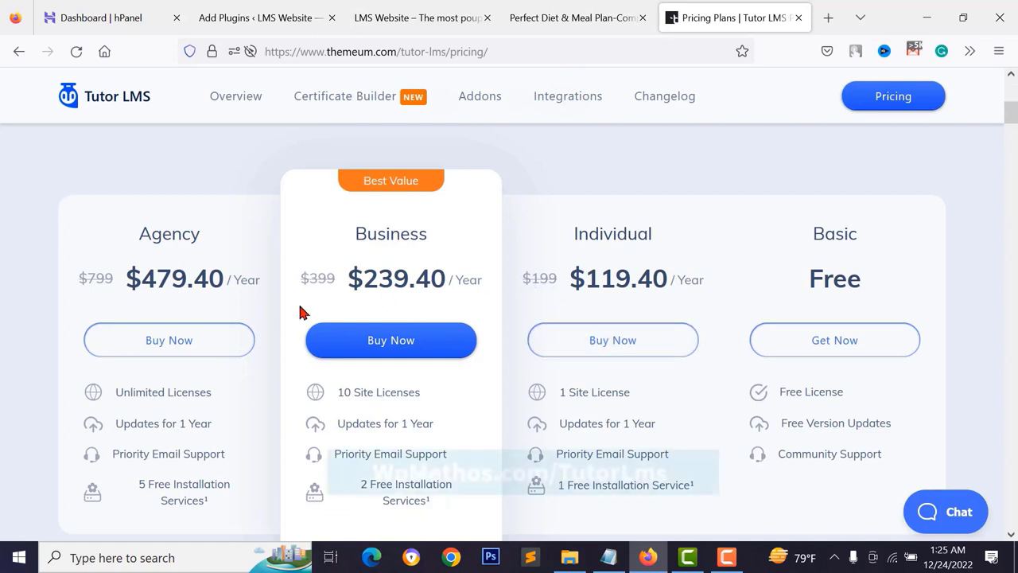
Switch the Tutor LMS pricing toggle to Lifetime, then return to the 'tutor lms' plugin results.
scroll(581, 406, "down", 1)
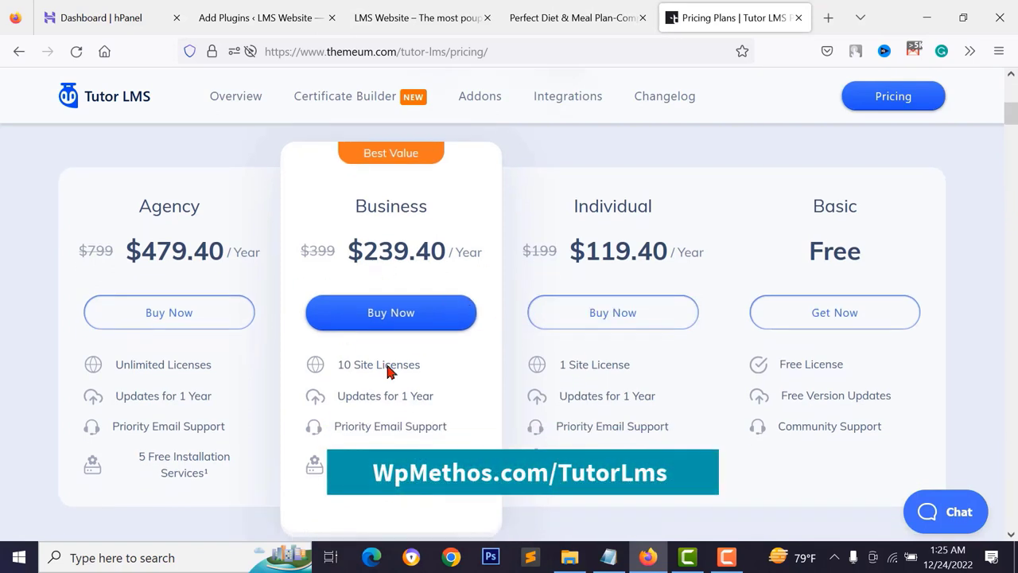
scroll(661, 405, "up", 1)
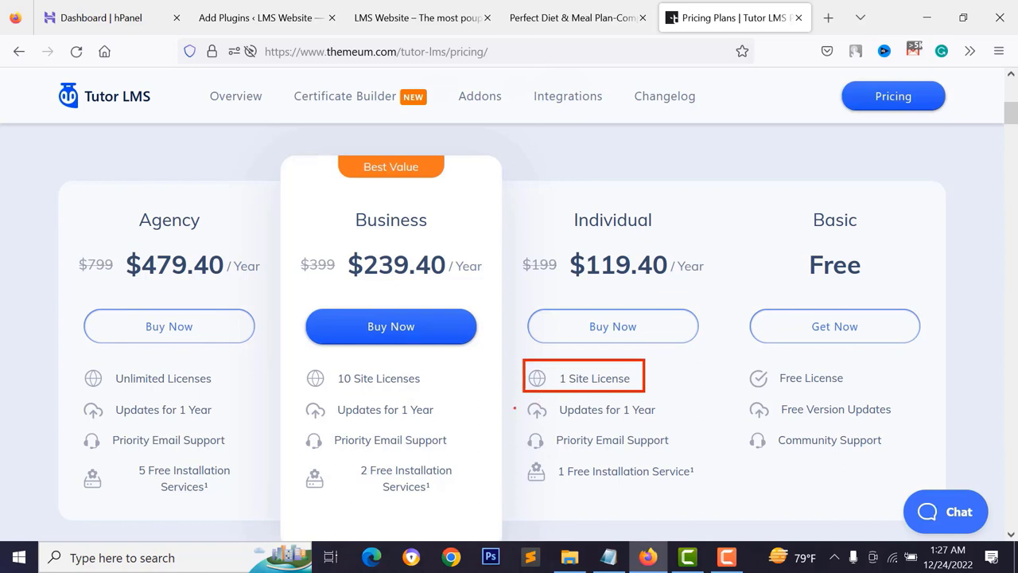
left_click_drag(520, 398, 668, 419)
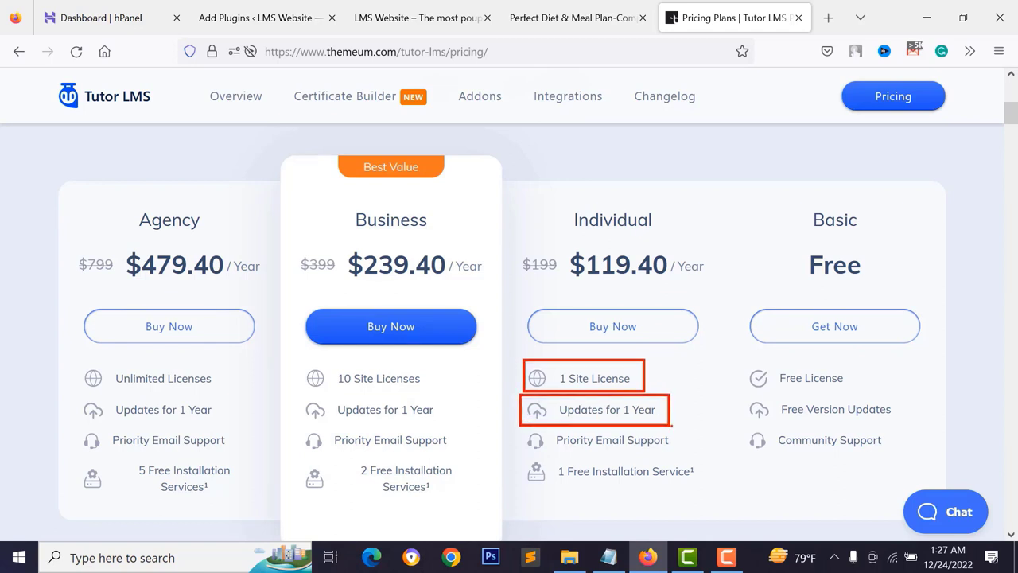
scroll(518, 230, "up", 2)
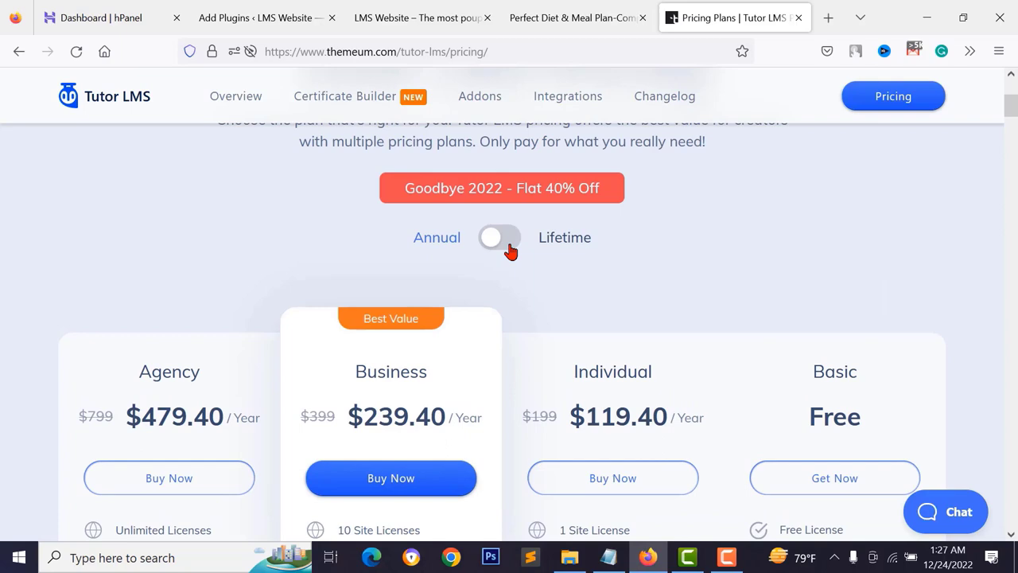
left_click(504, 246)
scroll(510, 323, "down", 3)
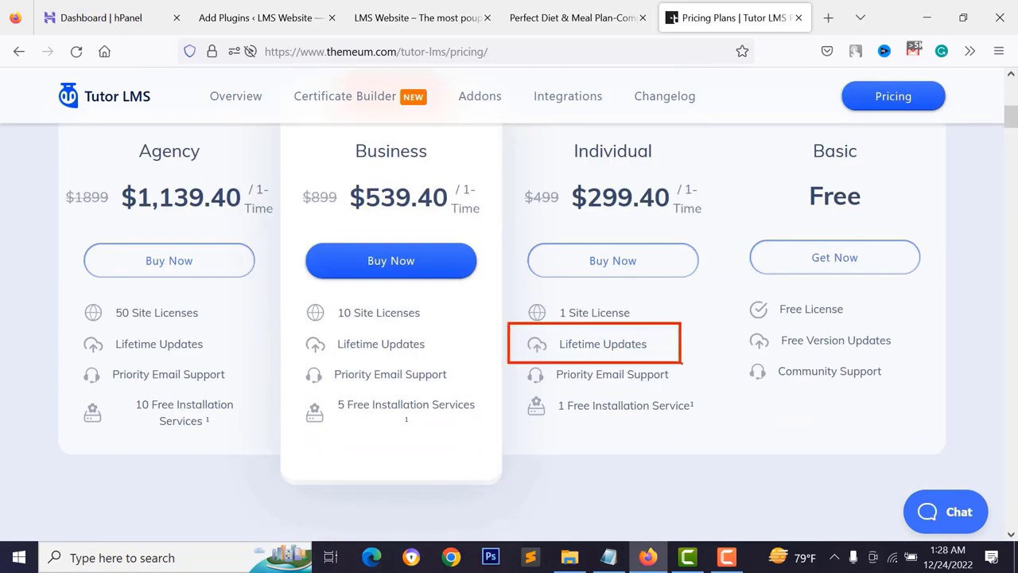
scroll(509, 319, "up", 2)
left_click(257, 17)
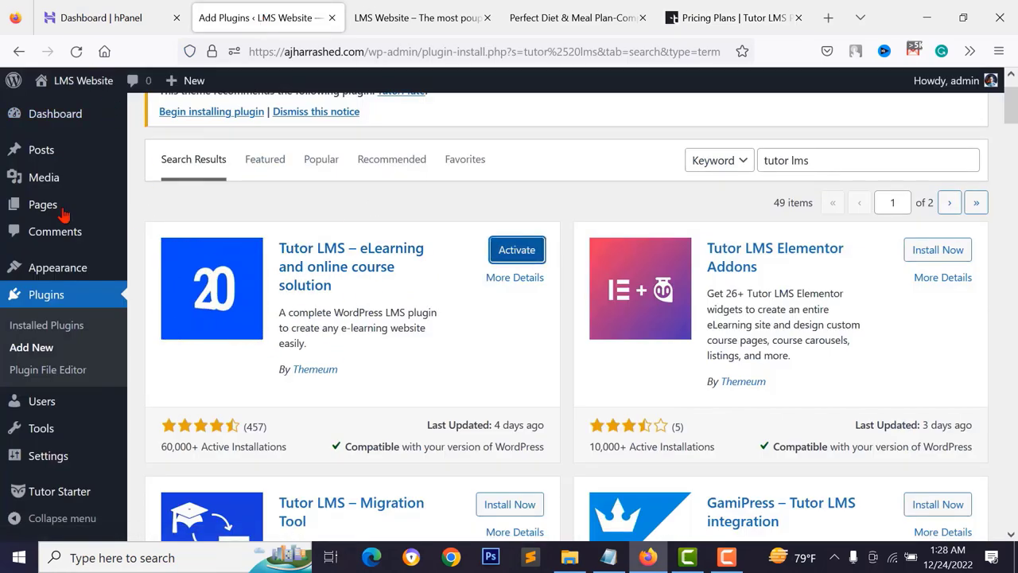
Activate Tutor LMS, choose 'I already know, skip it!', and dismiss the TutorMate notice.
scroll(295, 311, "up", 2)
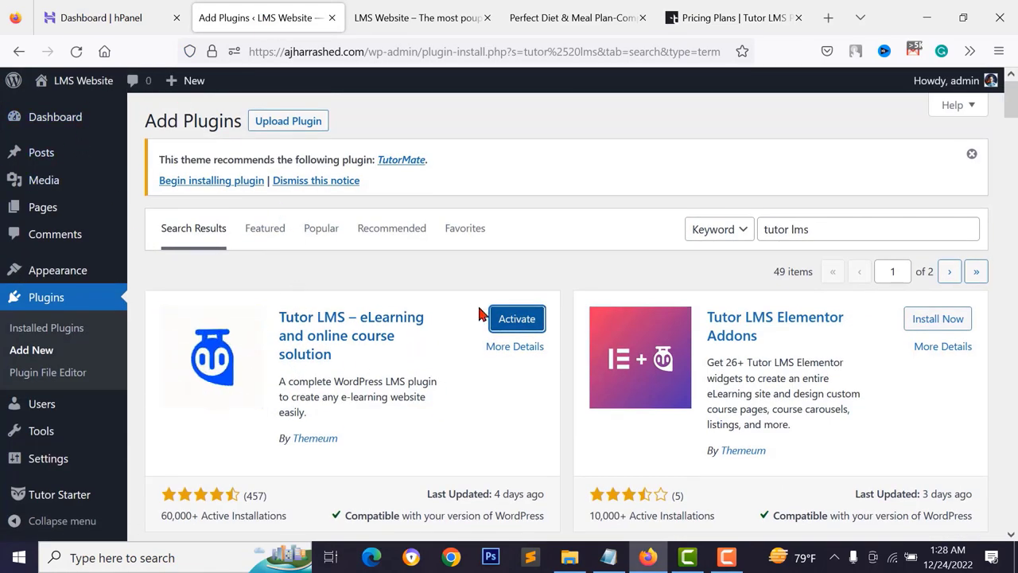
left_click(501, 319)
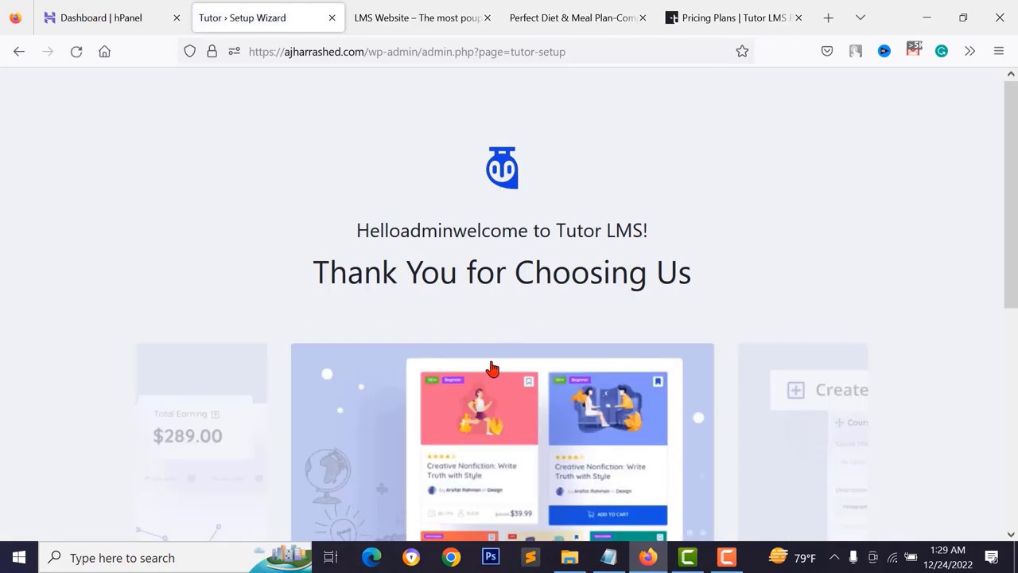
scroll(488, 374, "down", 5)
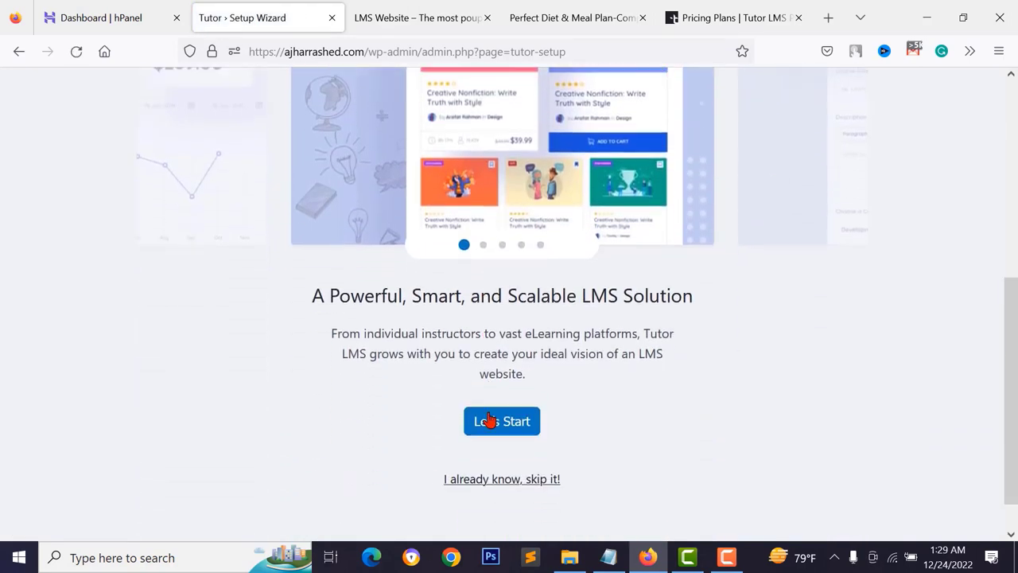
scroll(488, 421, "down", 1)
left_click(514, 437)
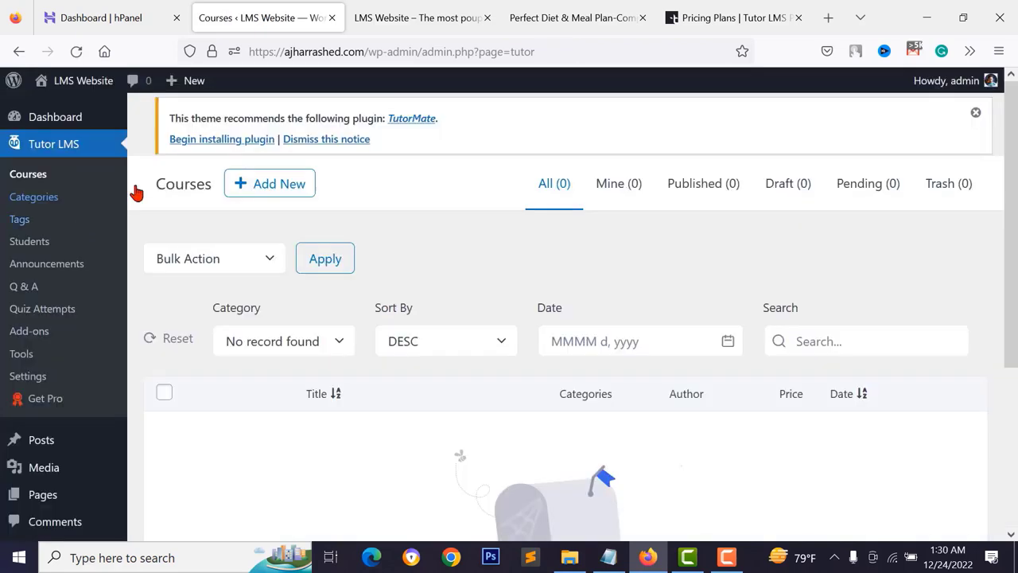
left_click(327, 151)
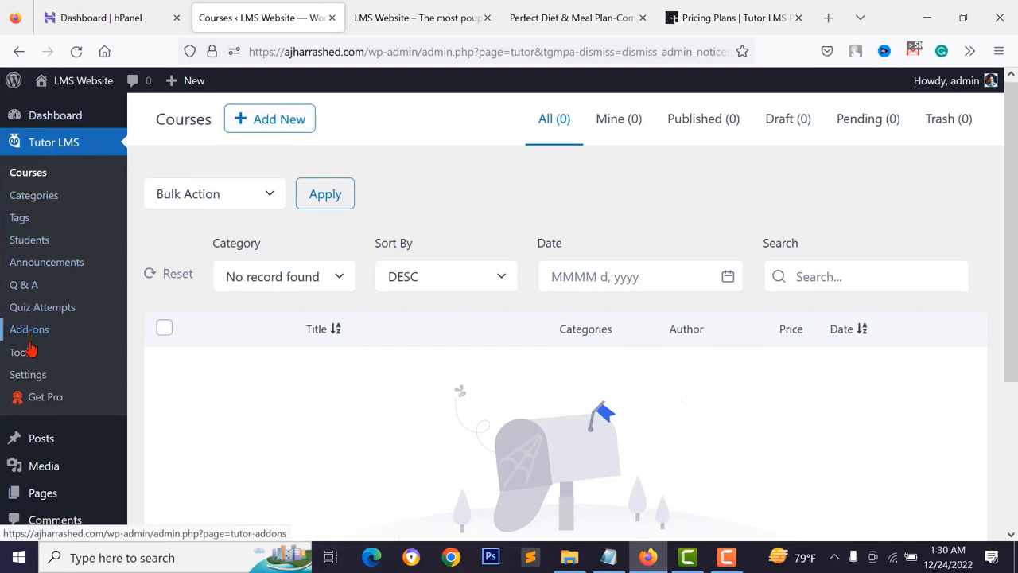
View the Tutor LMS Students page showing 'No Data Available in this Section'.
scroll(47, 238, "down", 1)
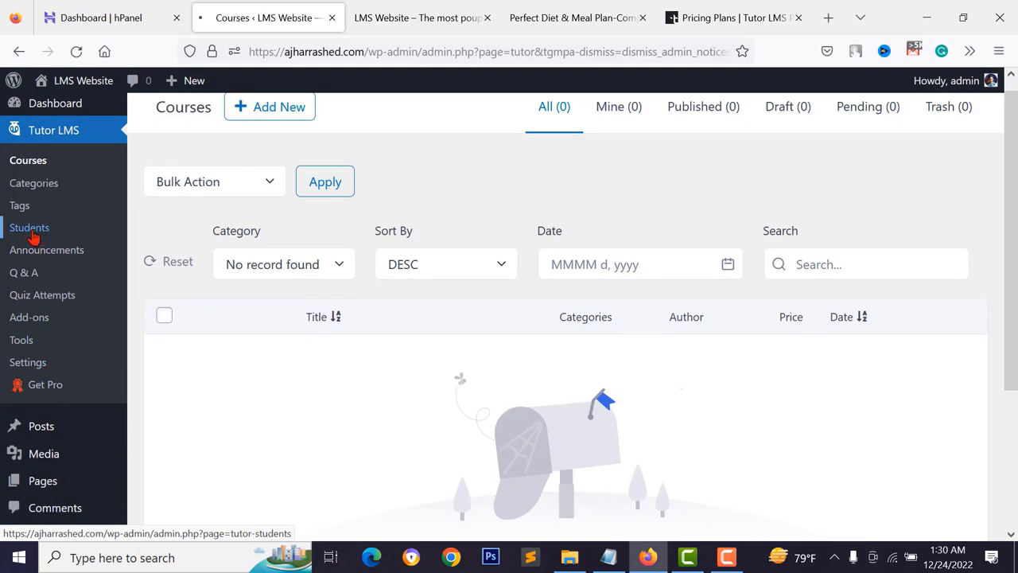
left_click(31, 230)
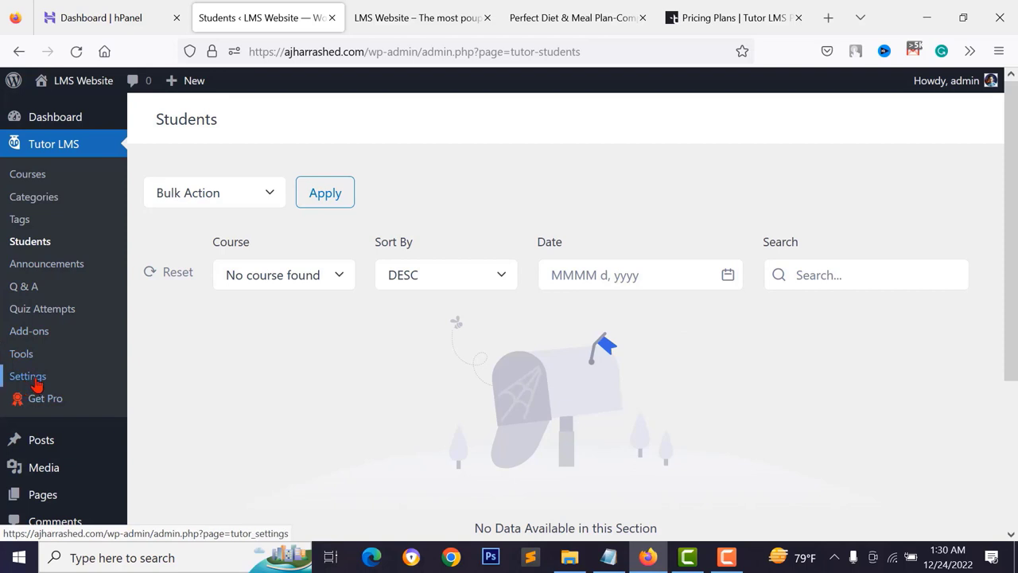
scroll(39, 262, "down", 5)
Open All Pages and tick select-all to choose all five pages, including the Tutor LMS ones.
mouse_move(36, 302)
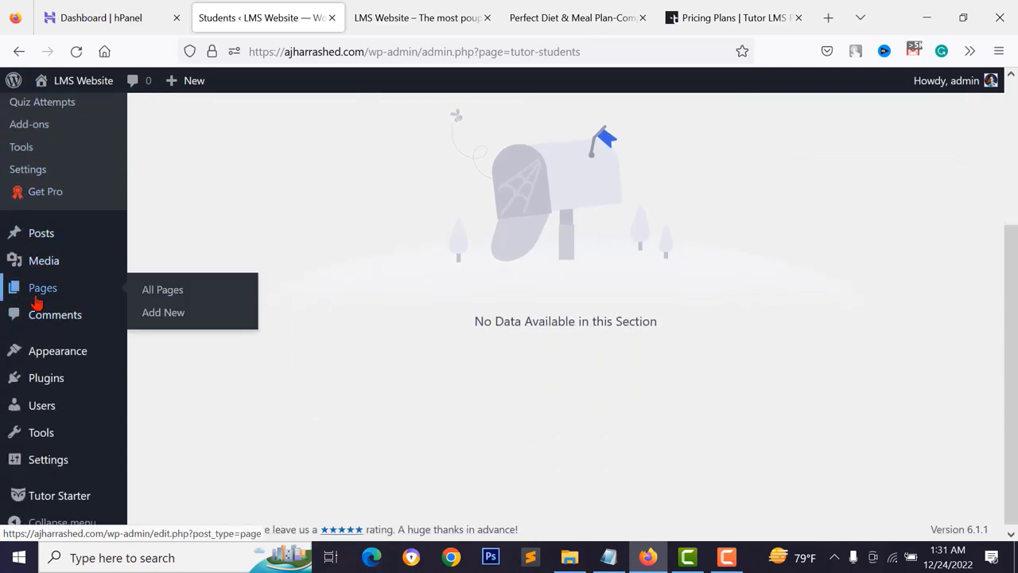
left_click(152, 299)
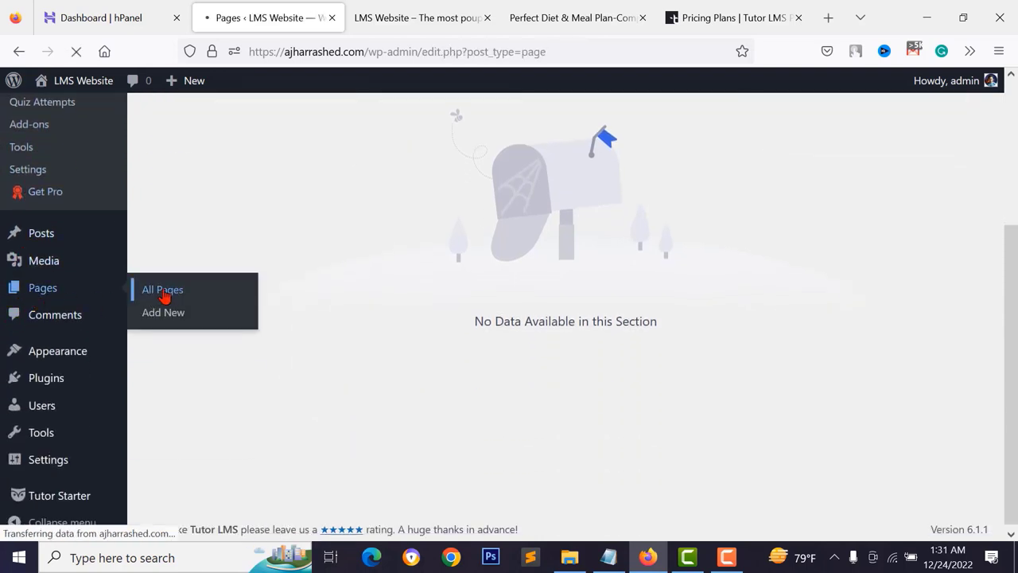
scroll(160, 238, "down", 1)
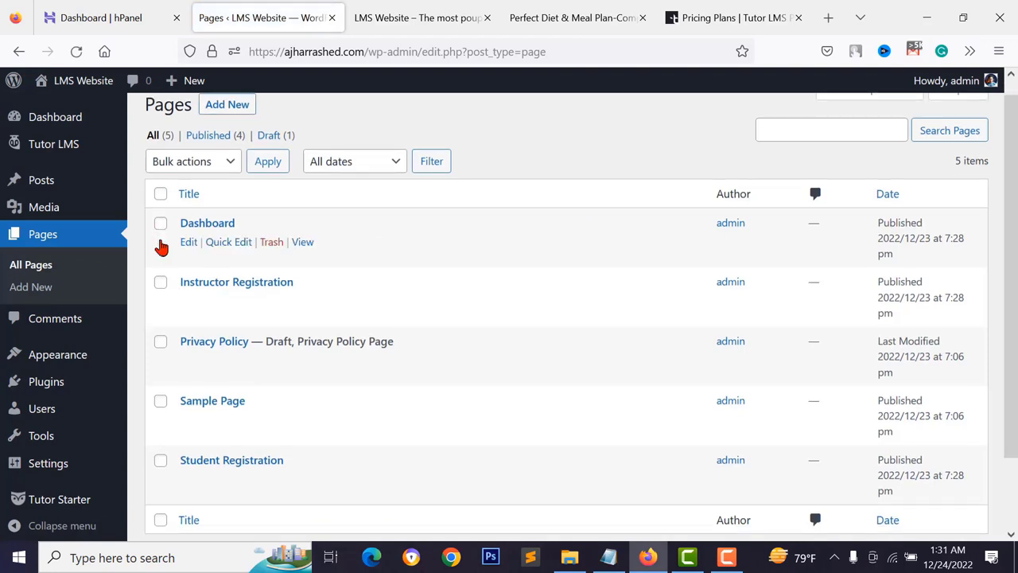
scroll(160, 459, "down", 1)
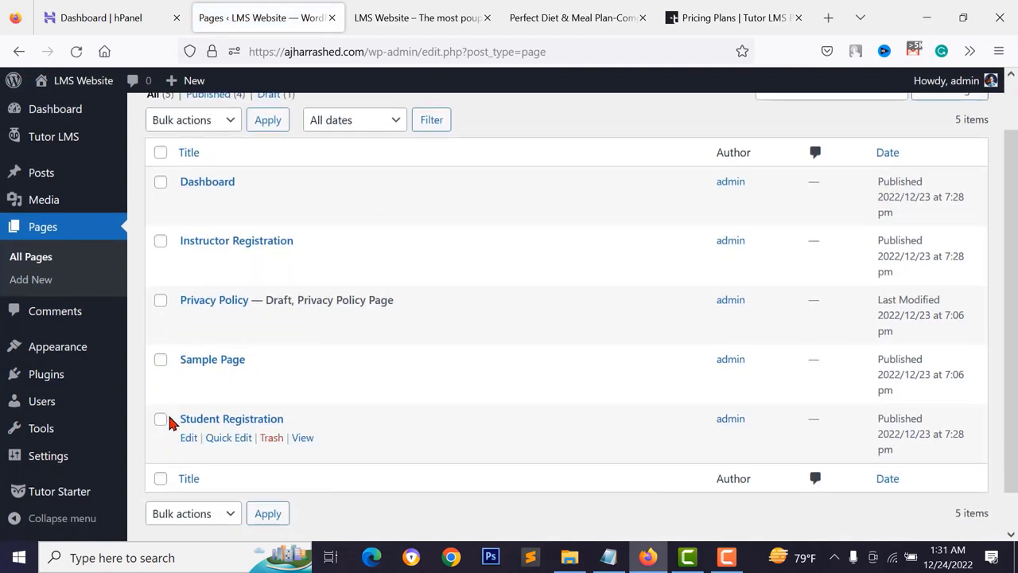
scroll(177, 302, "up", 1)
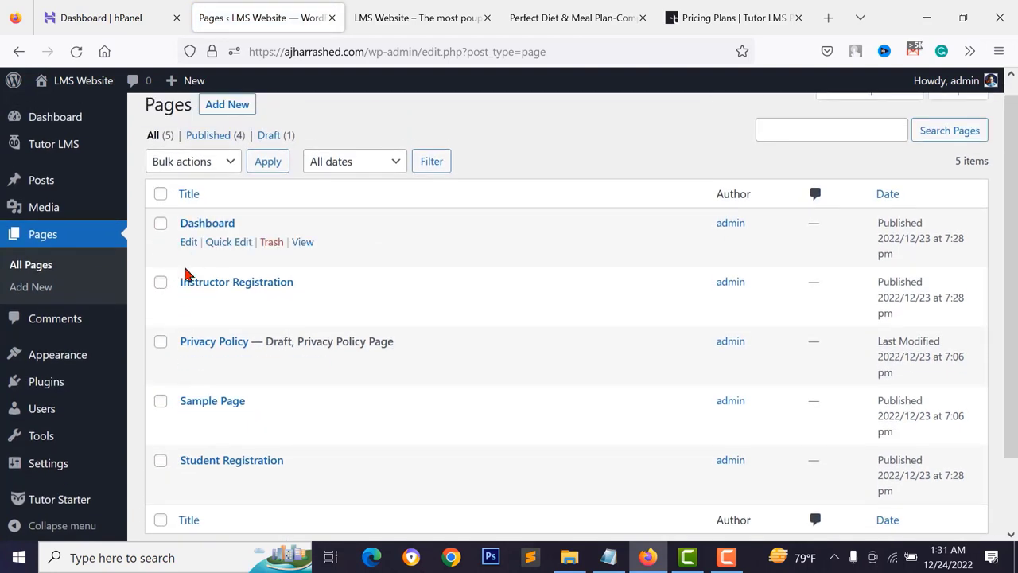
left_click(160, 194)
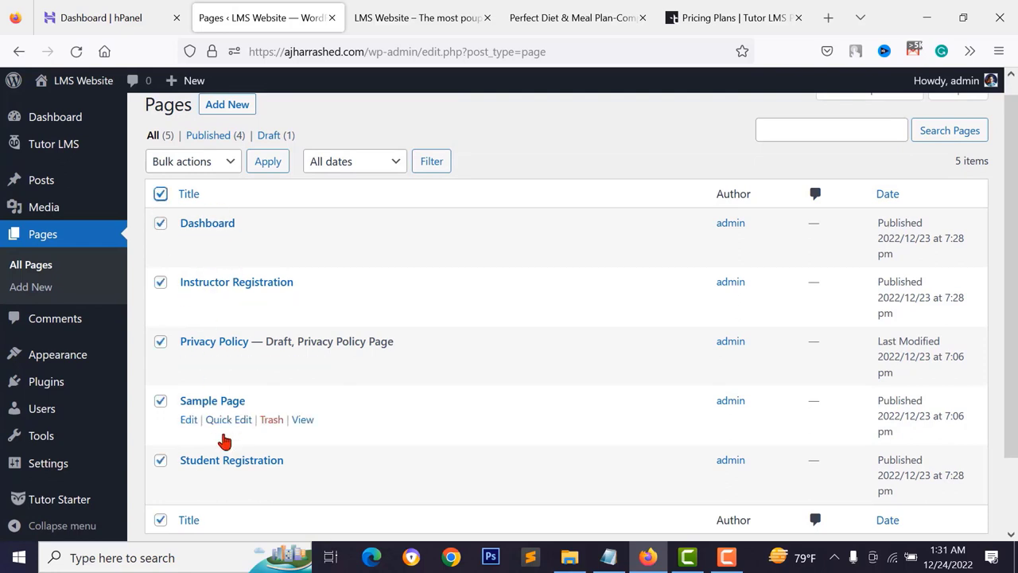
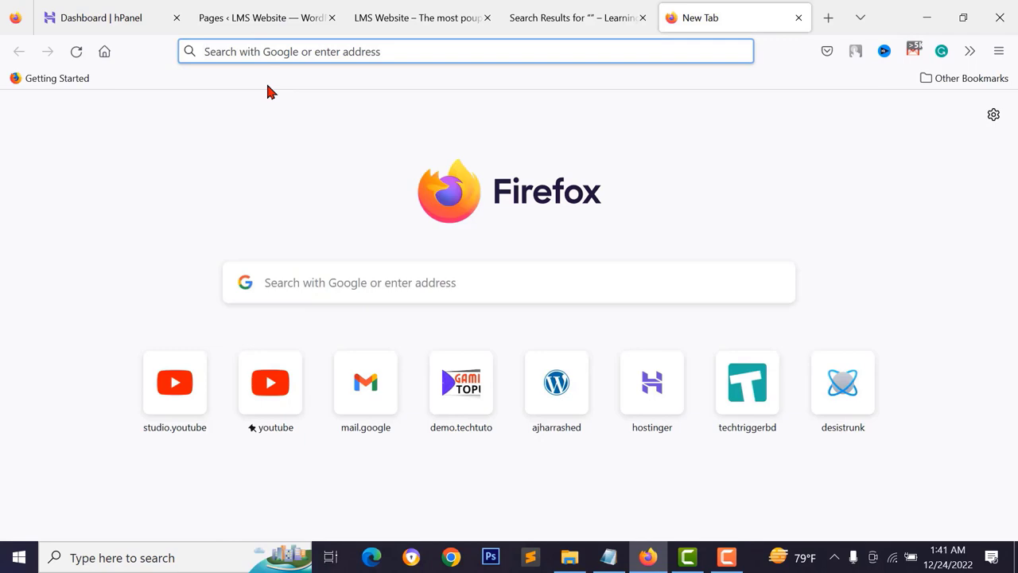
Go to wpmethods.com/lms and scroll through the LMS tutorial article.
type("wpm")
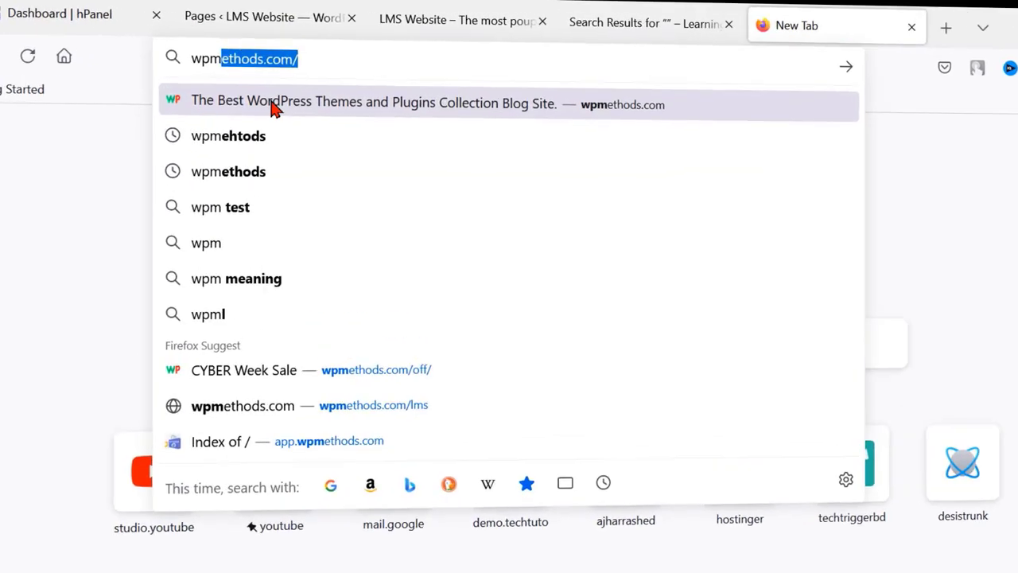
key("Right")
type("lms")
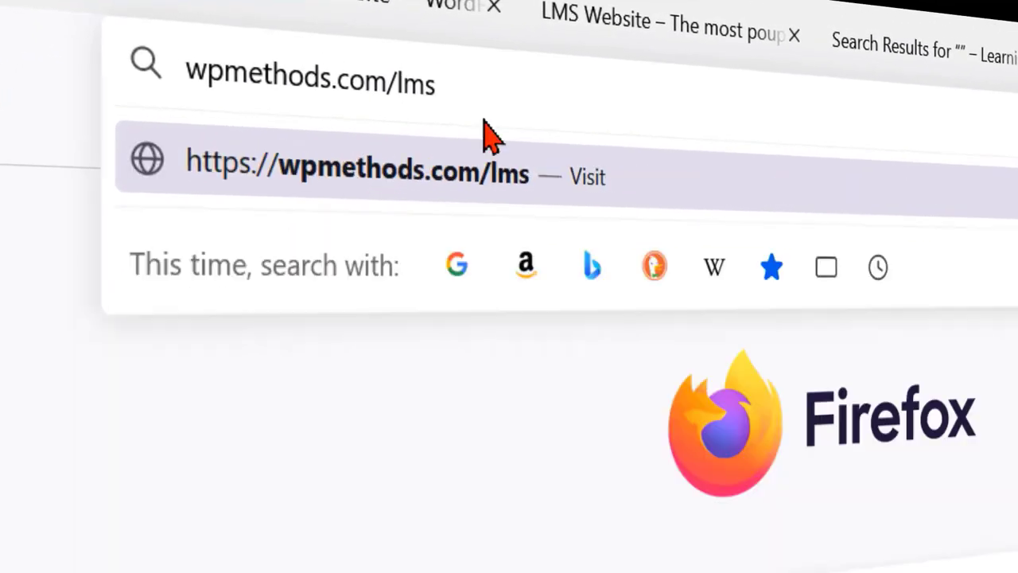
key("Return")
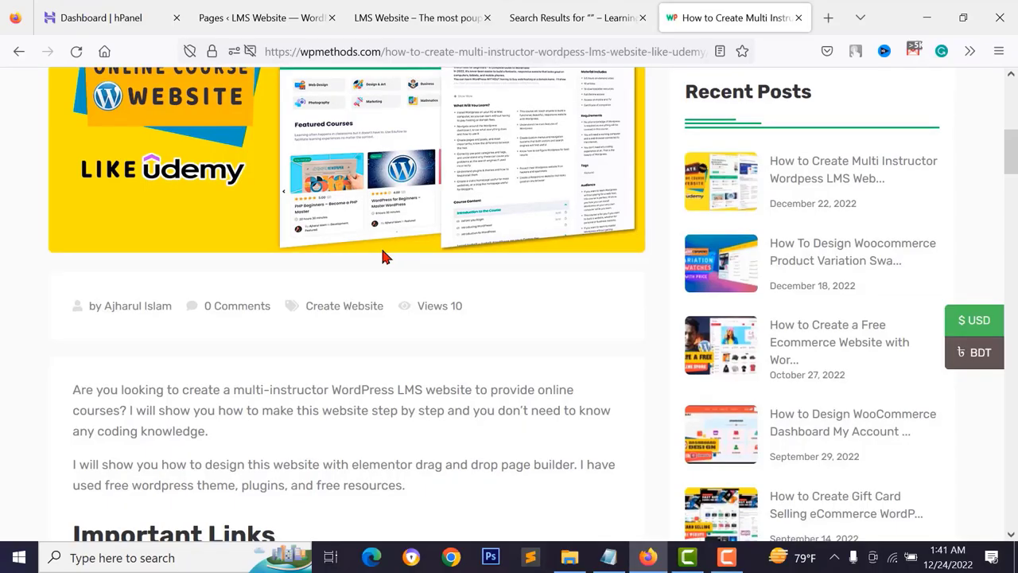
scroll(387, 255, "down", 5)
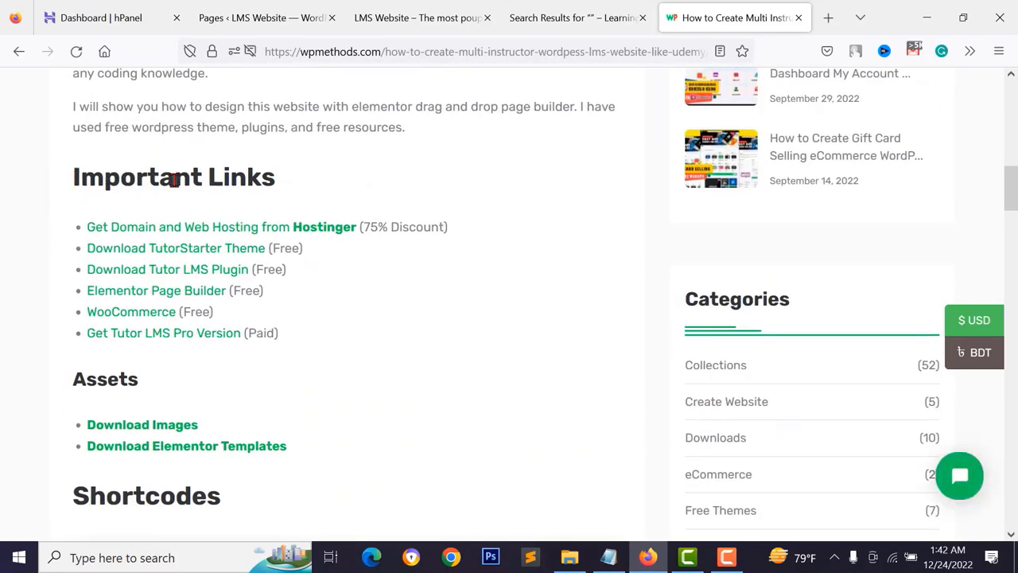
scroll(157, 257, "down", 3)
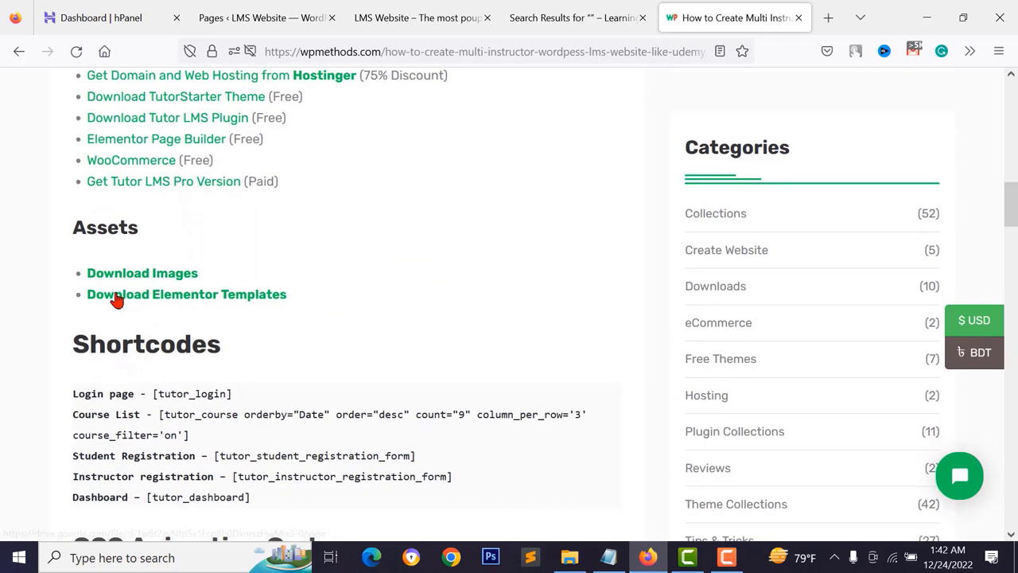
scroll(119, 302, "up", 2)
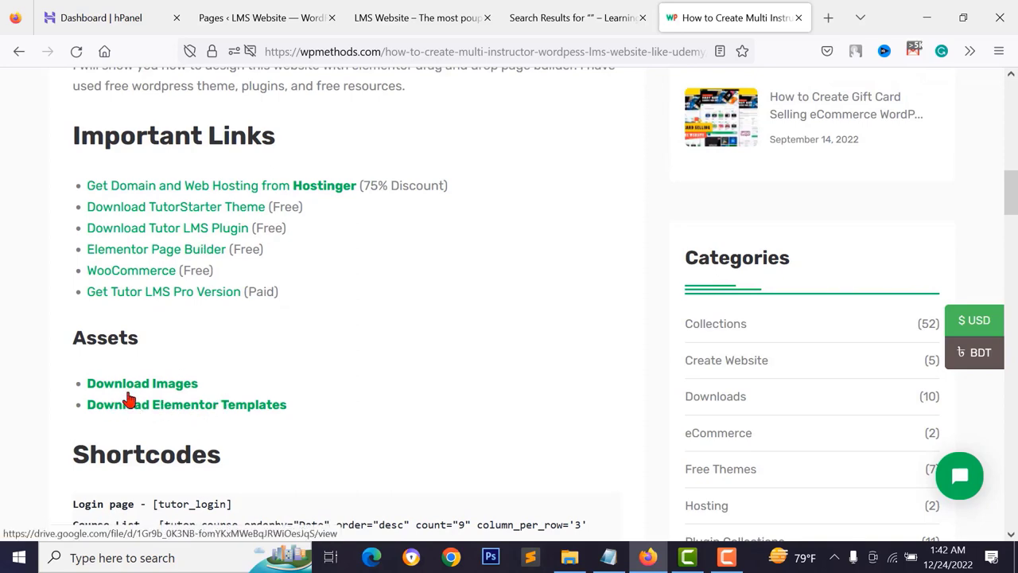
Copy the [tutor_login] shortcode from the tutorial, then return to the LMS Website tab.
left_click(411, 19)
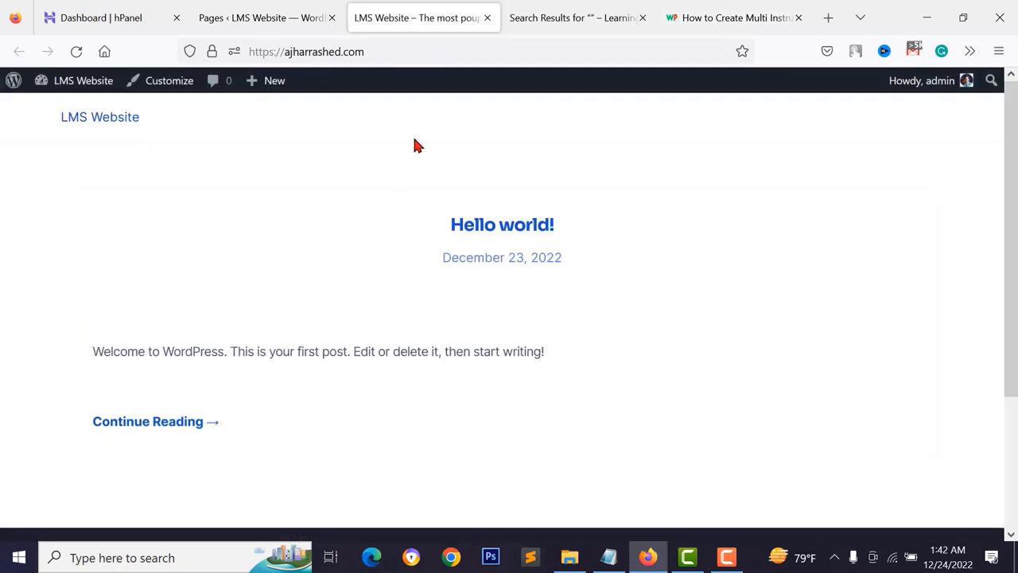
left_click(713, 13)
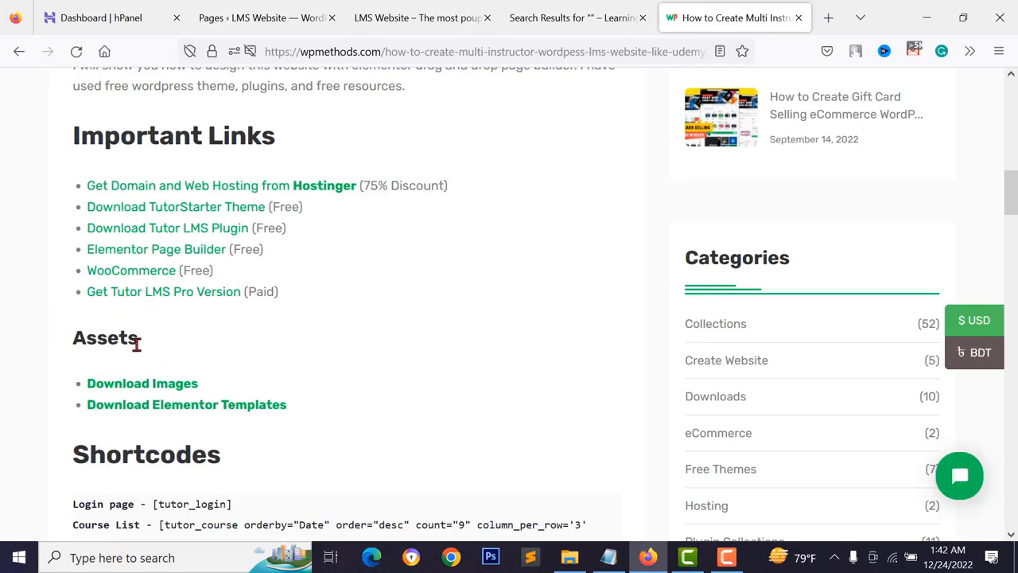
scroll(135, 195, "down", 3)
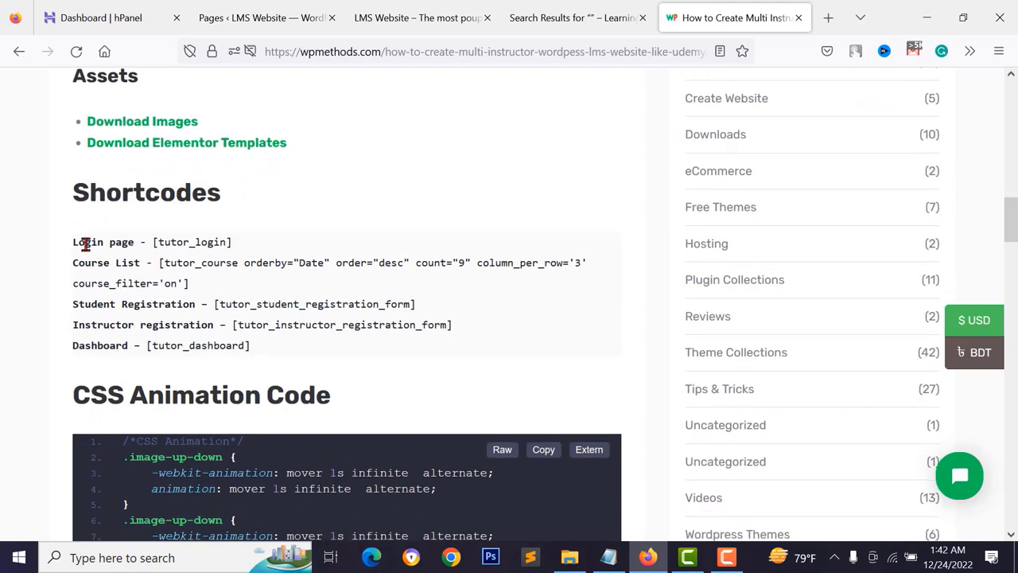
left_click_drag(232, 242, 154, 242)
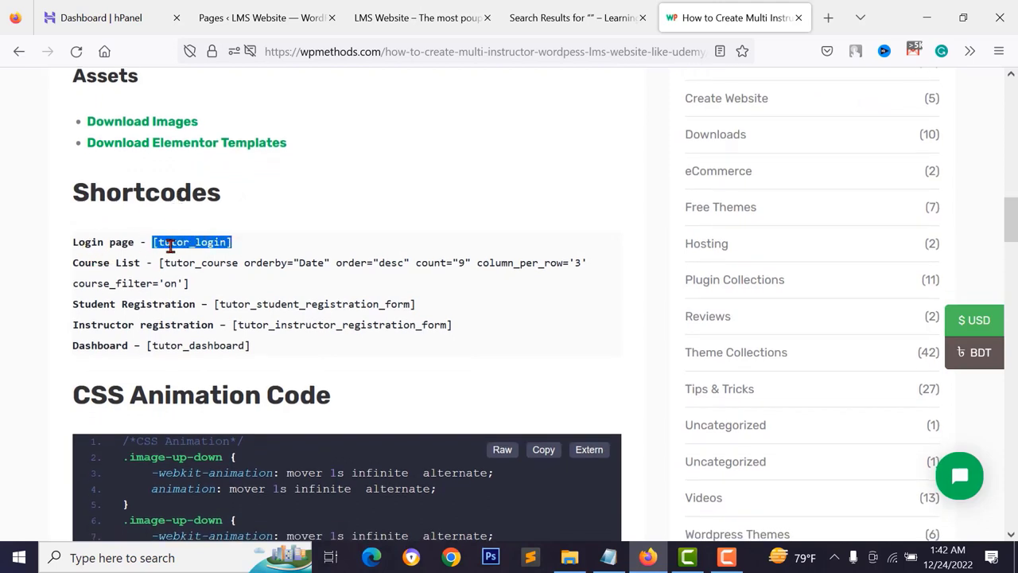
right_click(186, 247)
left_click(210, 265)
left_click(188, 263)
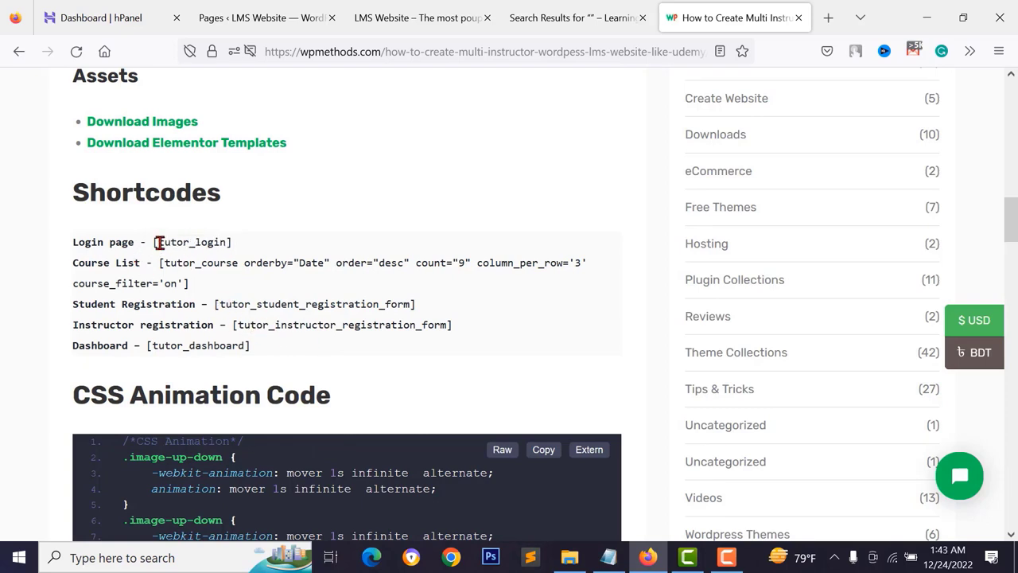
left_click(370, 16)
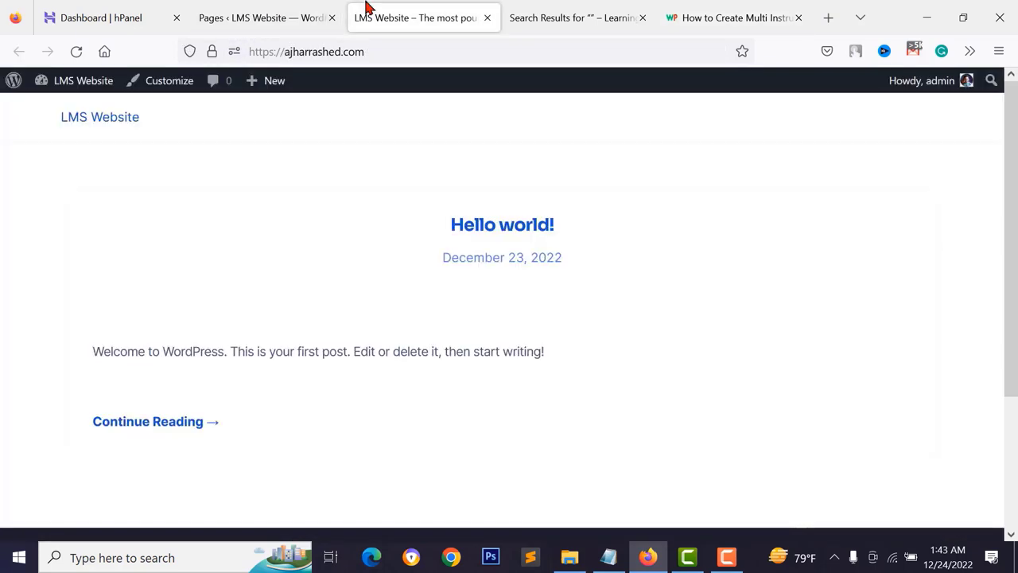
Open five new page editors in separate tabs from the Pages list.
left_click(255, 12)
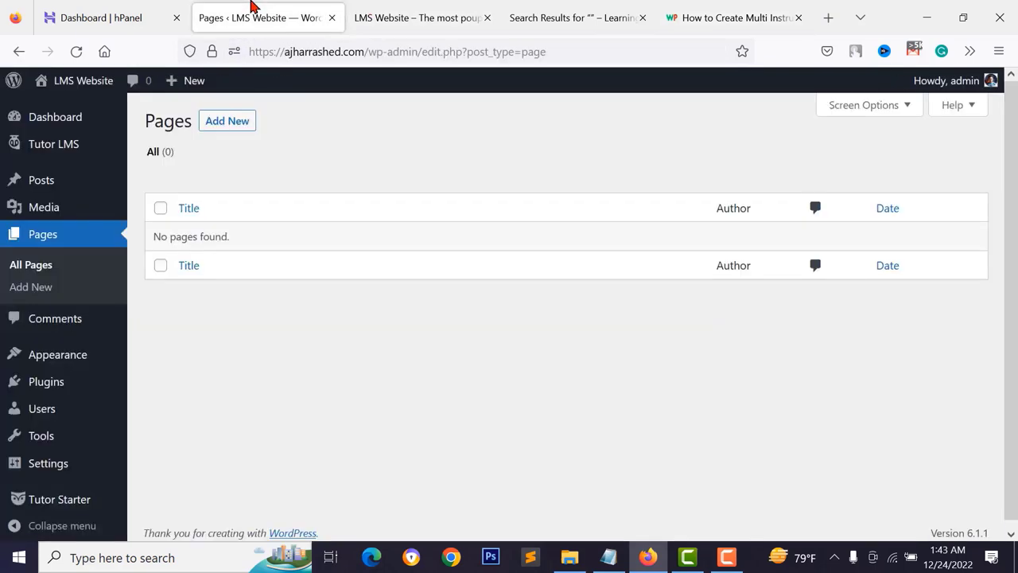
right_click(224, 124)
left_click(292, 140)
middle_click(239, 129)
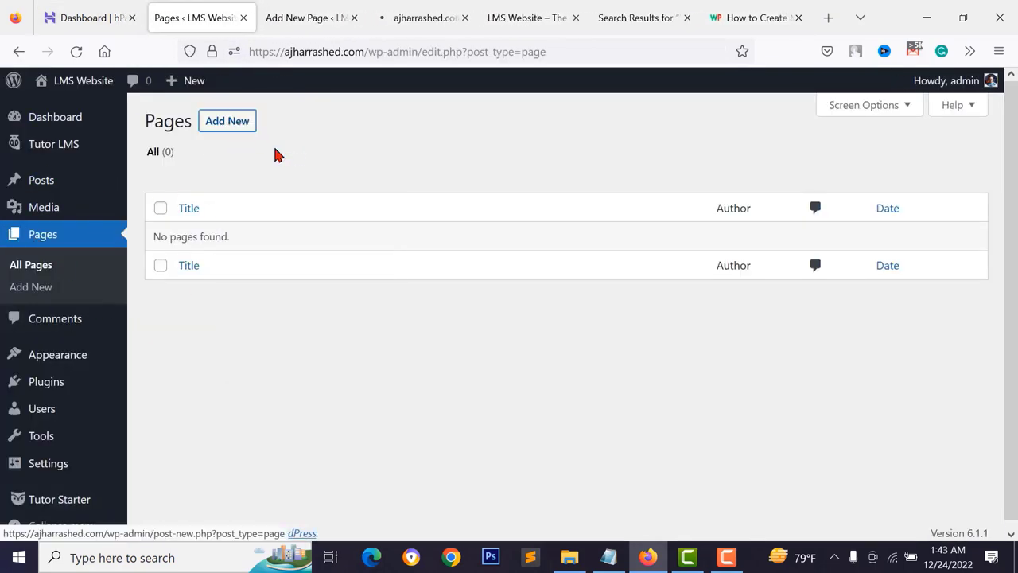
middle_click(227, 127)
right_click(231, 128)
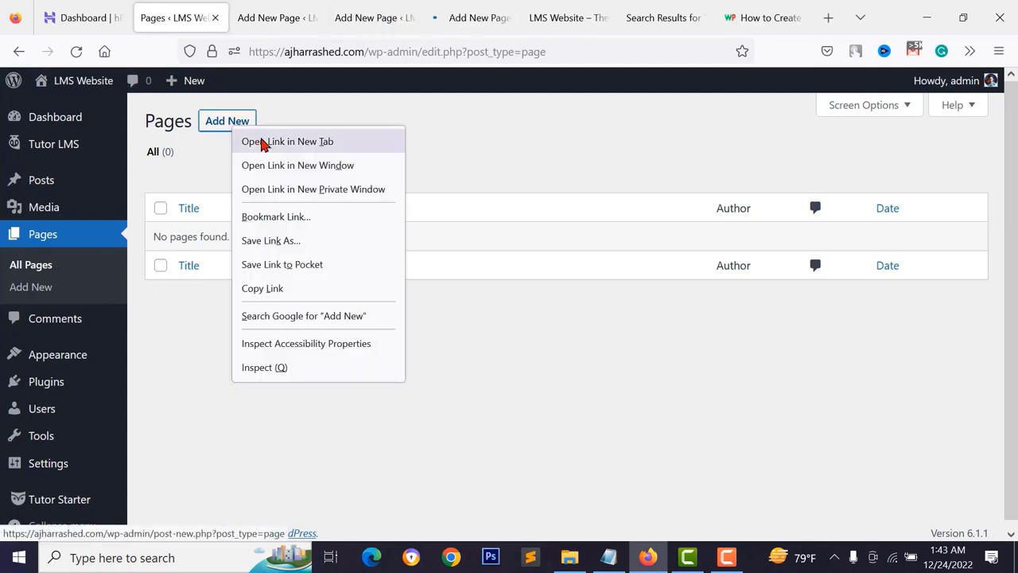
left_click(245, 138)
right_click(239, 125)
left_click(271, 139)
key("ctrl+Tab")
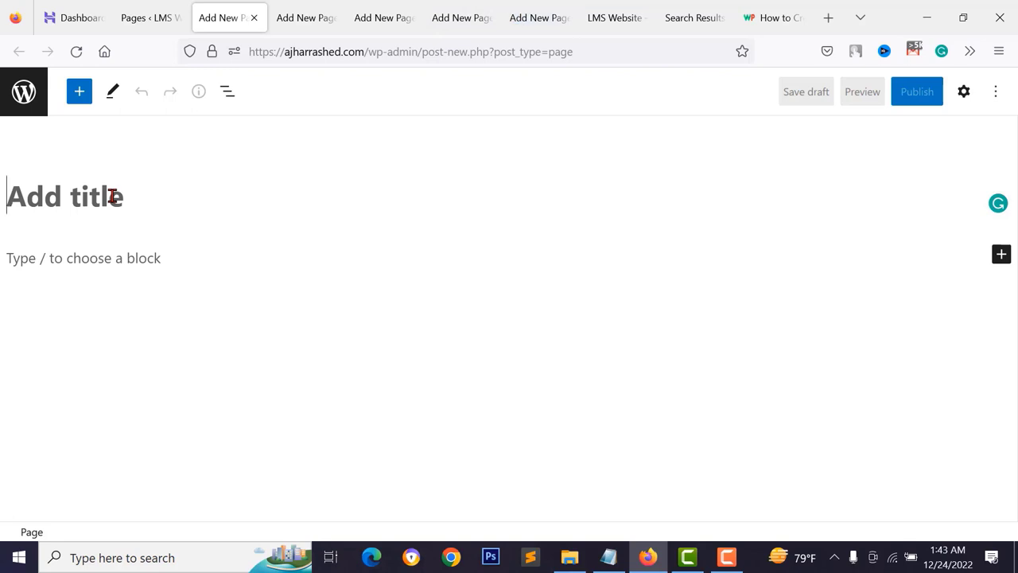
Title the new page 'Login' and insert a Shortcode block.
type("Login")
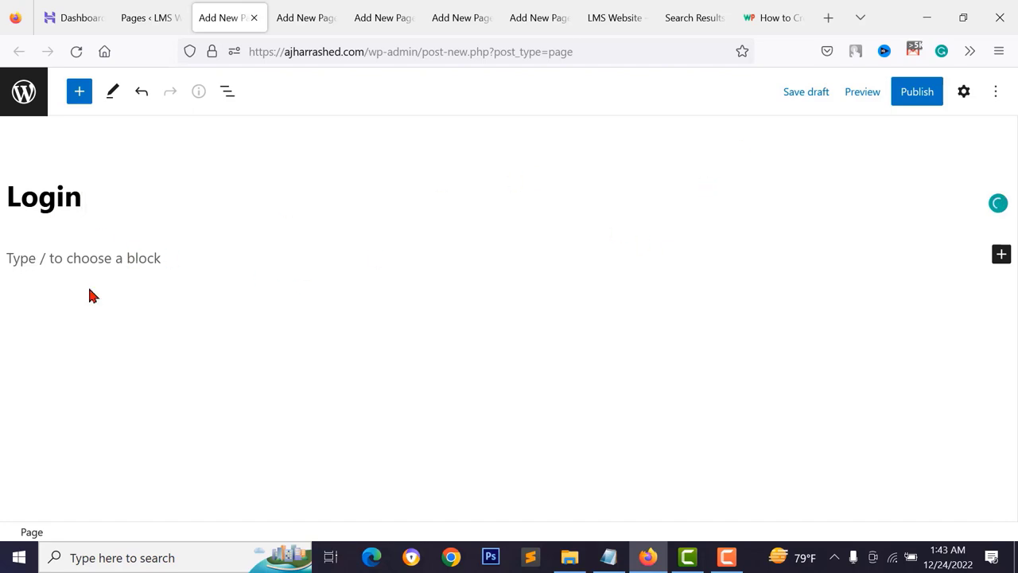
key("Return")
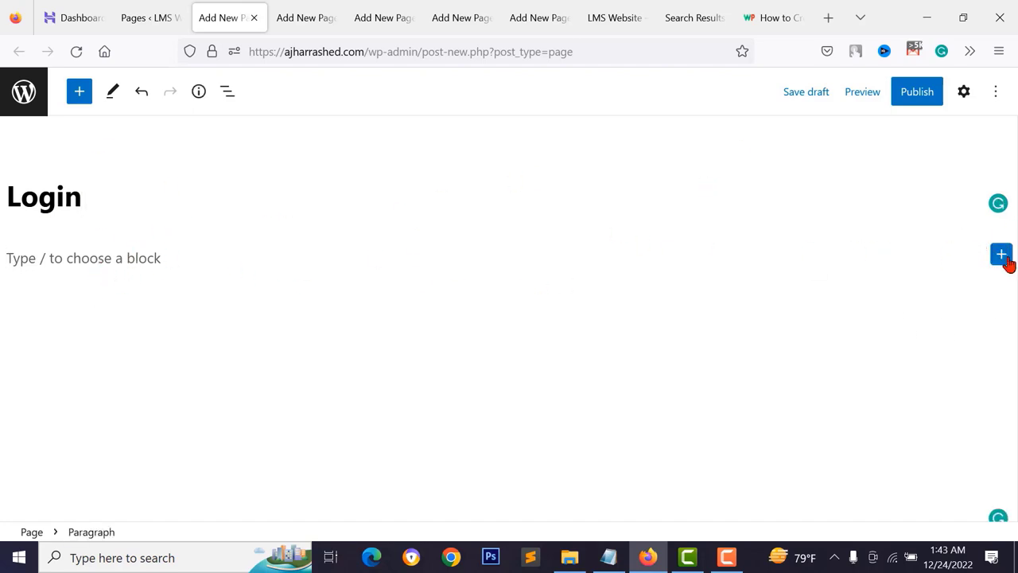
left_click(999, 254)
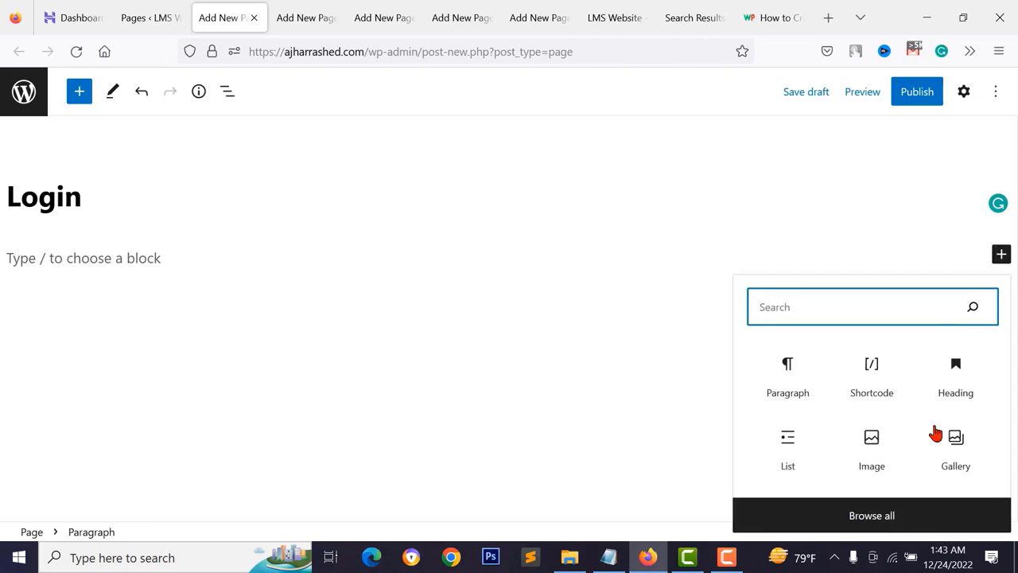
left_click(872, 380)
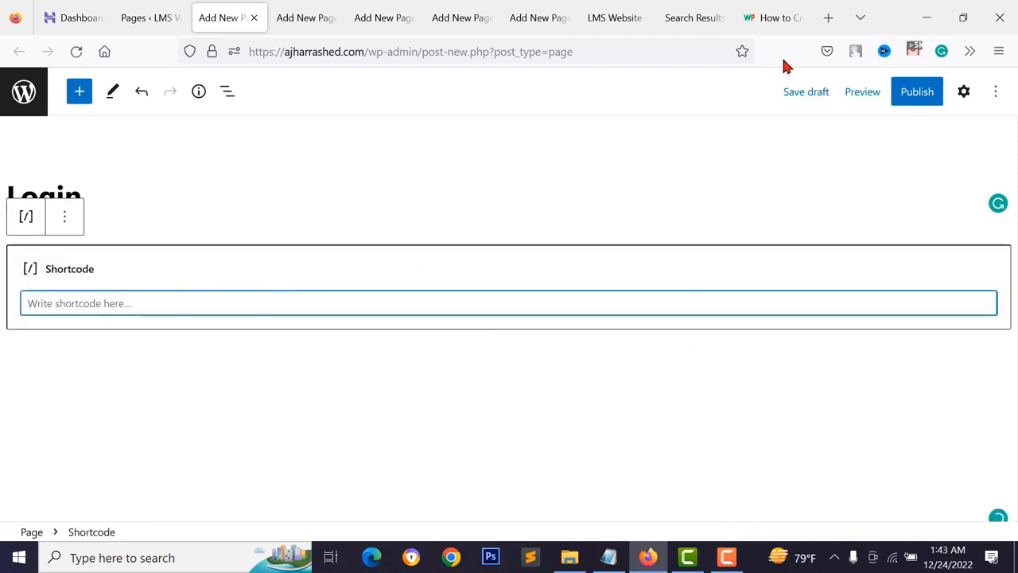
Paste [tutor_login] into the Shortcode block, publish the Login page, and close its tab.
left_click(772, 17)
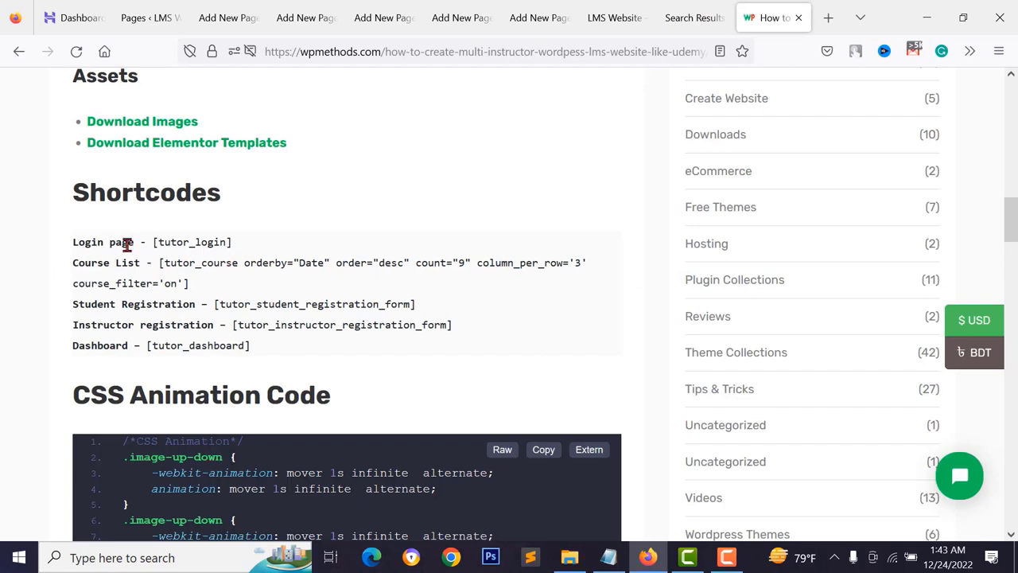
left_click_drag(155, 242, 248, 249)
left_click(196, 241)
left_click(227, 17)
right_click(134, 298)
left_click(182, 415)
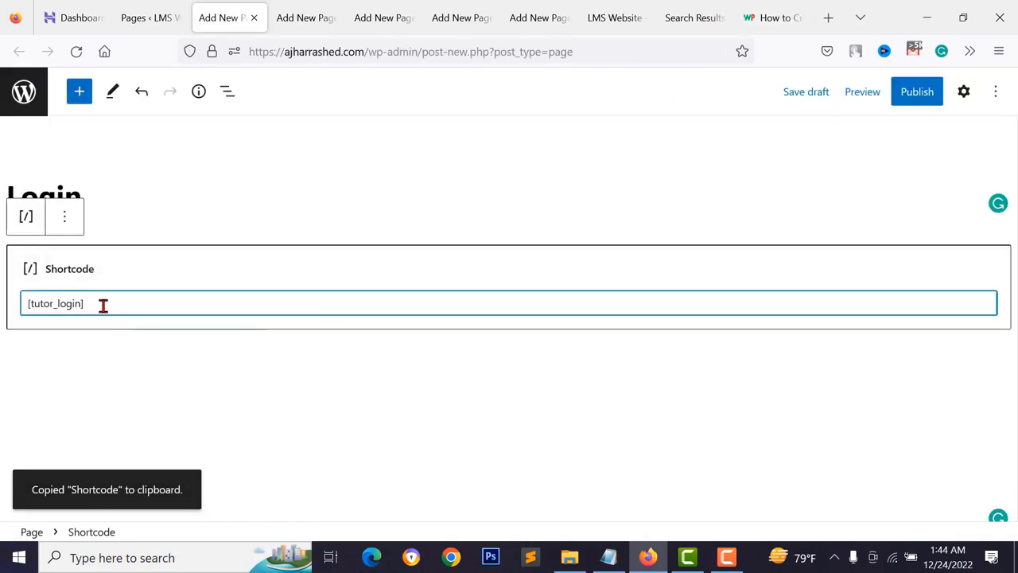
left_click(914, 92)
left_click(883, 101)
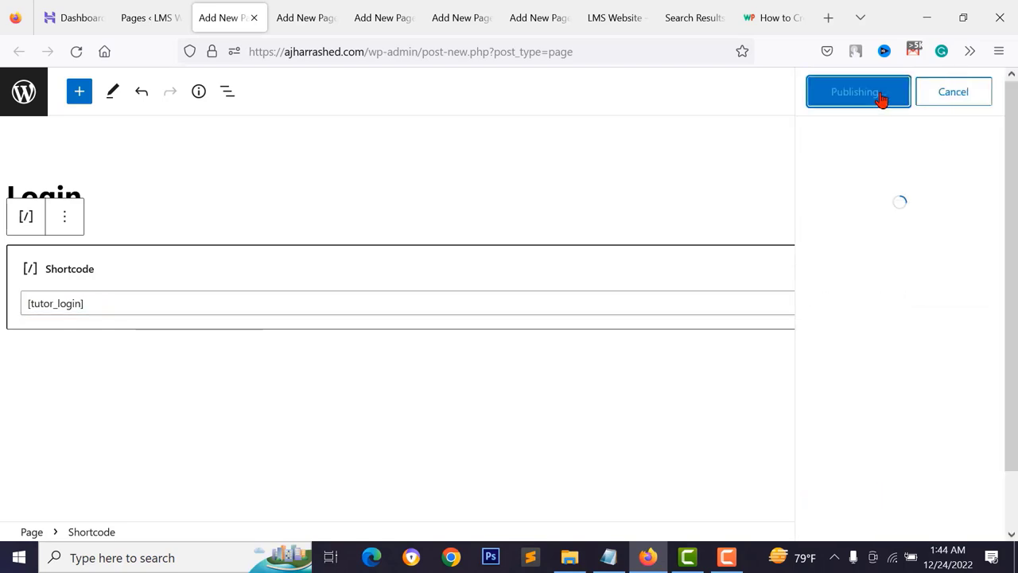
left_click(253, 17)
Begin the title 'Cu' in a blank page editor and look over the demo course list page.
key("ctrl+9")
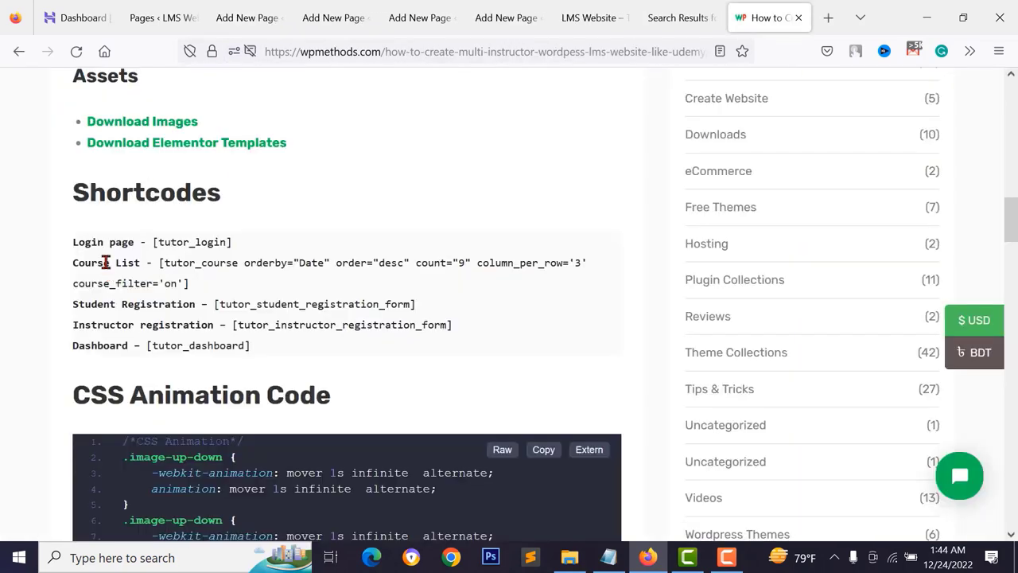
left_click(329, 14)
left_click(255, 13)
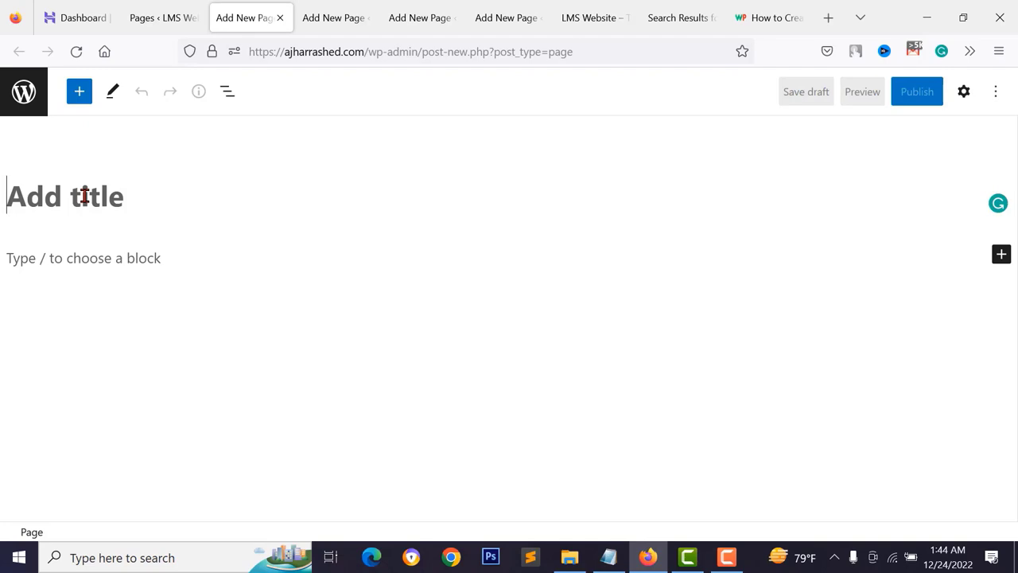
type("Cu")
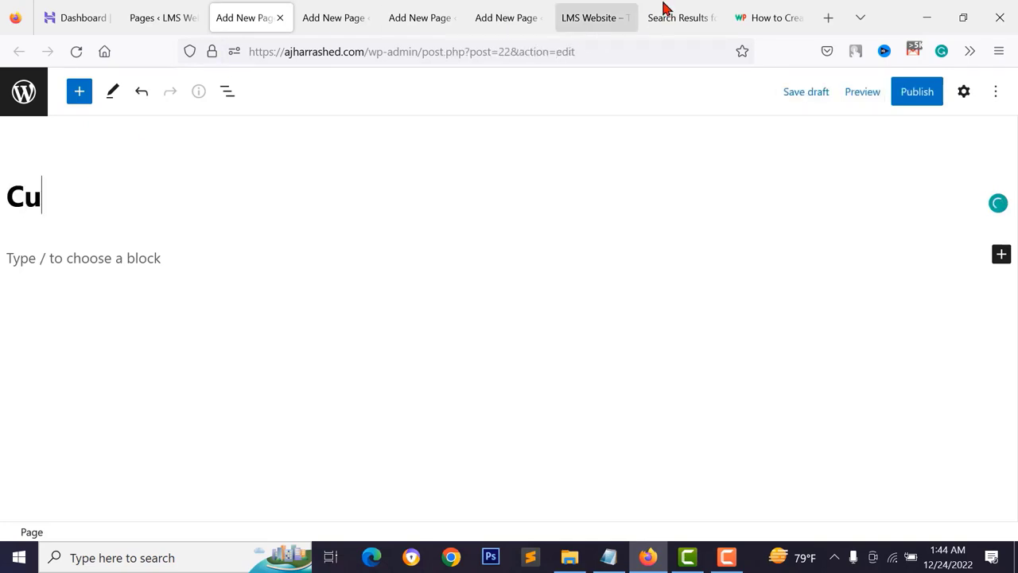
left_click(684, 16)
scroll(182, 227, "down", 3)
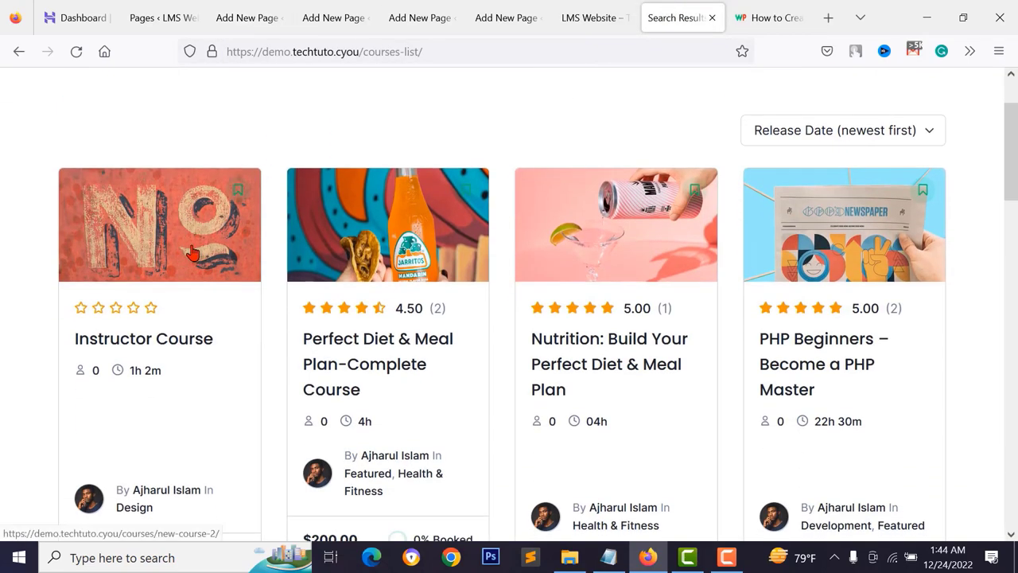
scroll(359, 259, "down", 2)
scroll(249, 191, "up", 5)
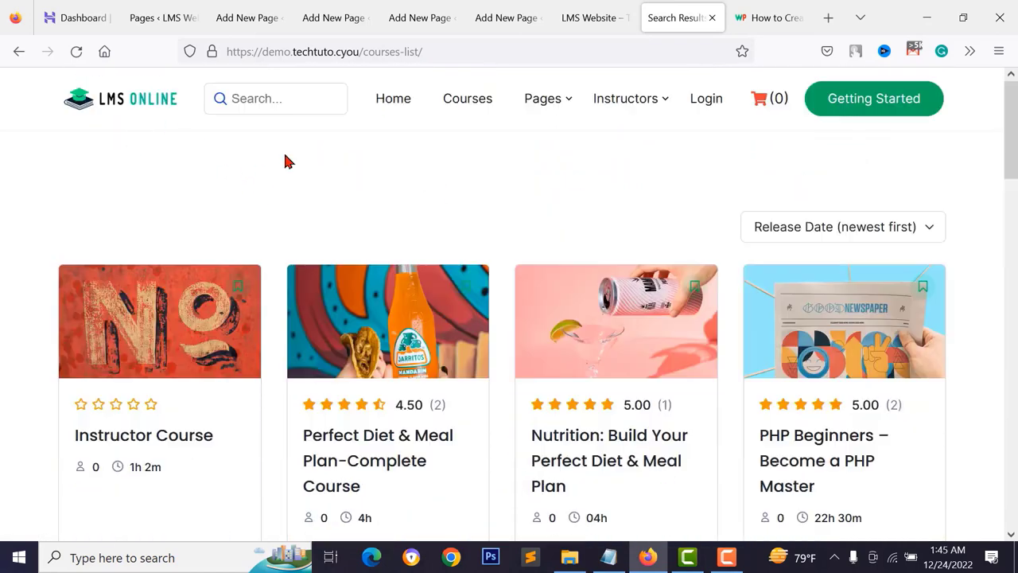
scroll(212, 191, "down", 2)
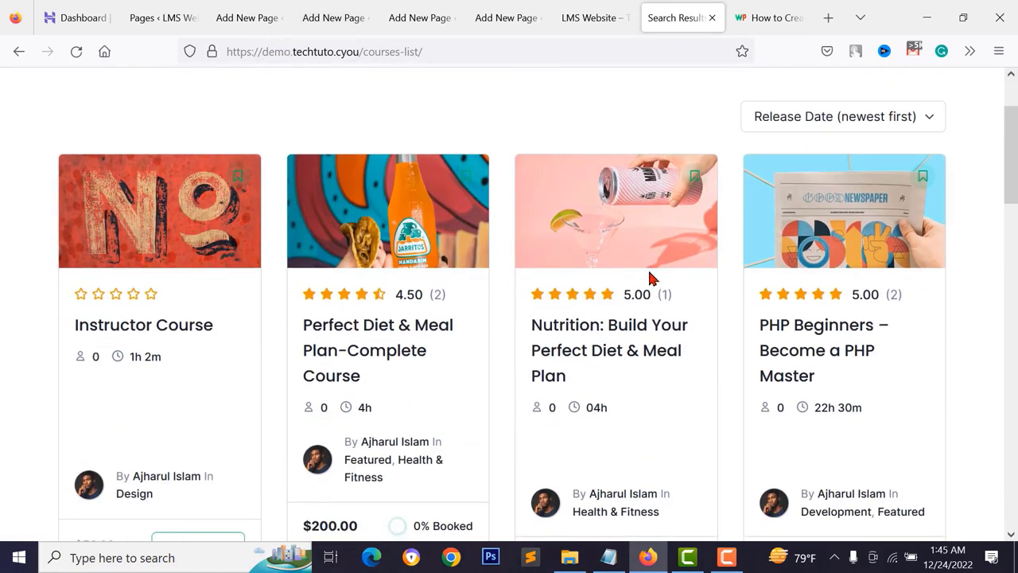
scroll(480, 261, "down", 8)
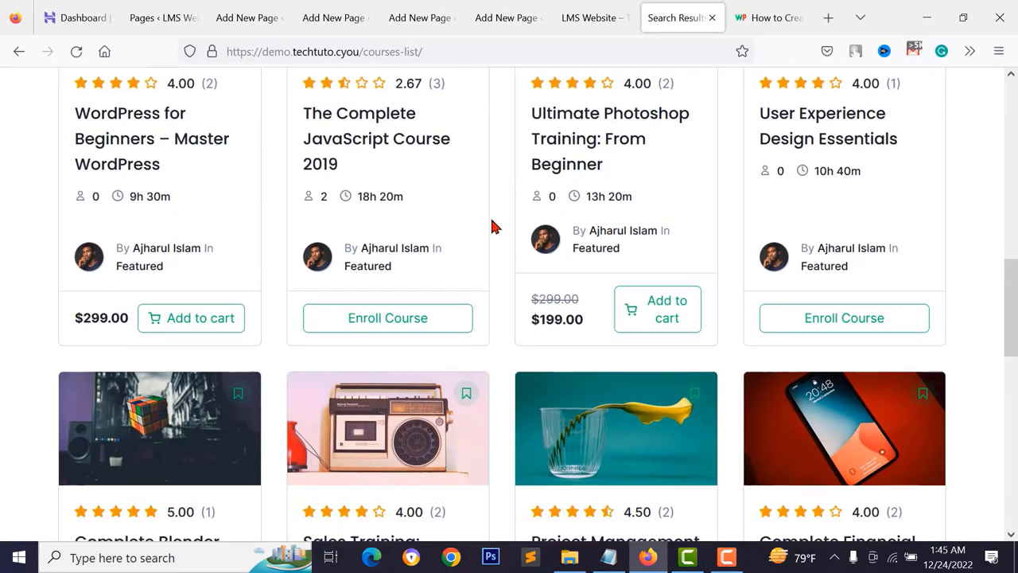
scroll(492, 228, "down", 5)
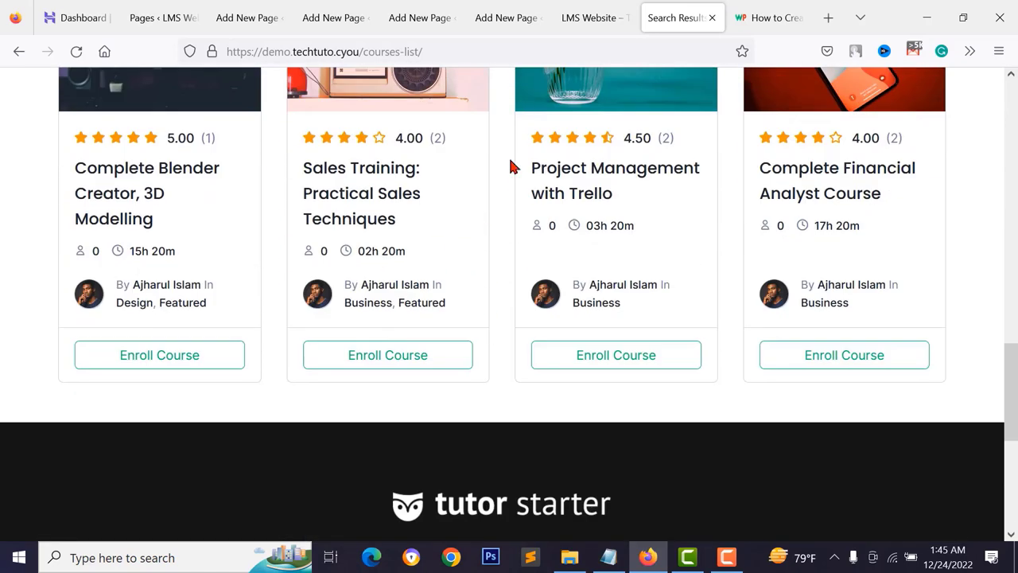
left_click(589, 17)
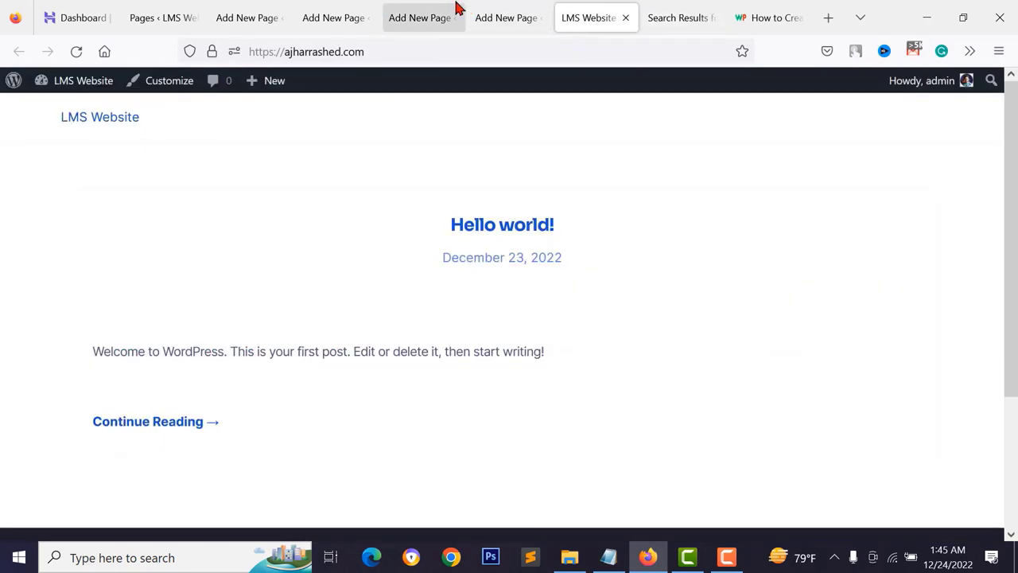
Complete the title 'Course List', publish the page, and close its tab.
left_click(239, 13)
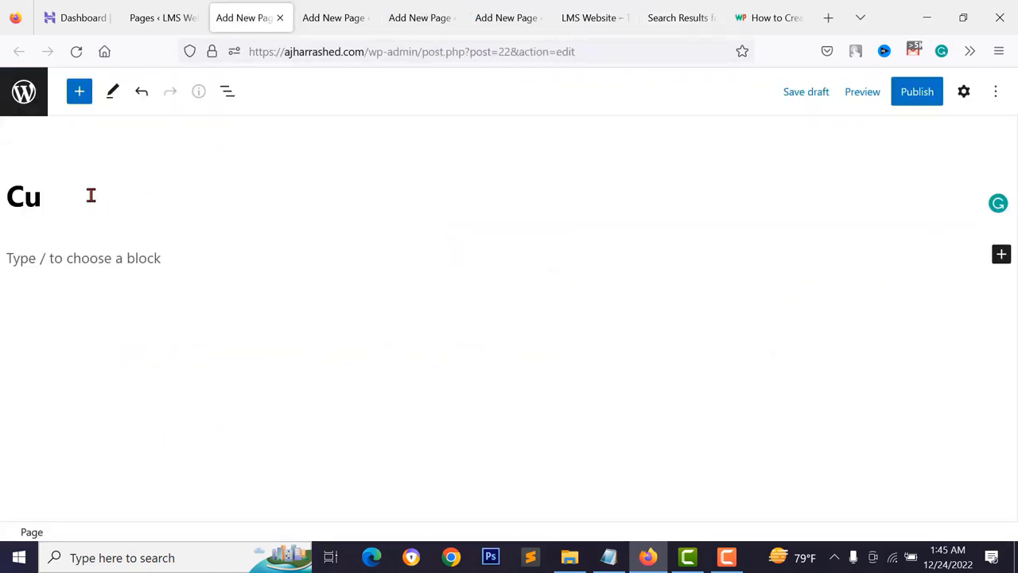
type("rse List")
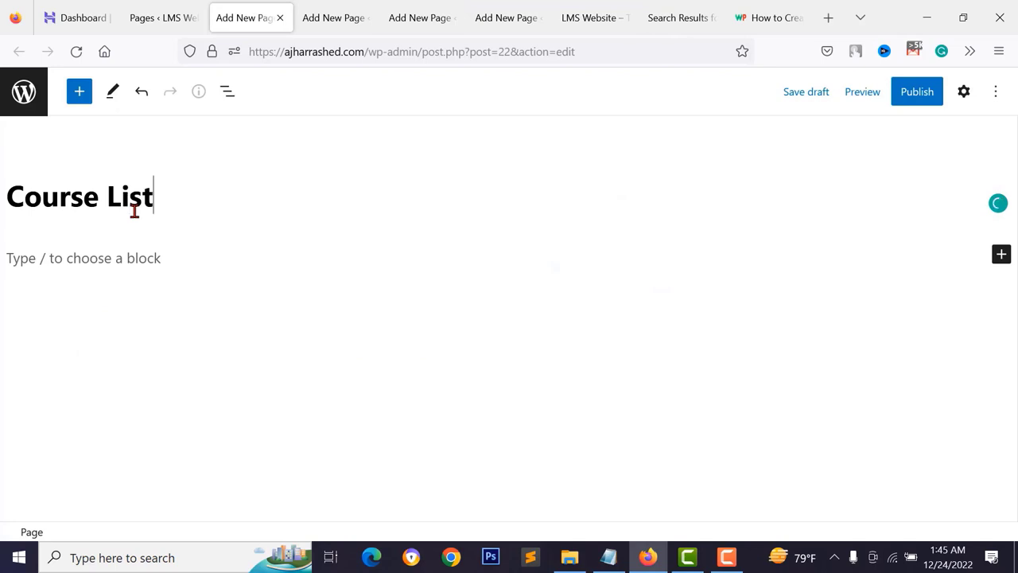
left_click(918, 93)
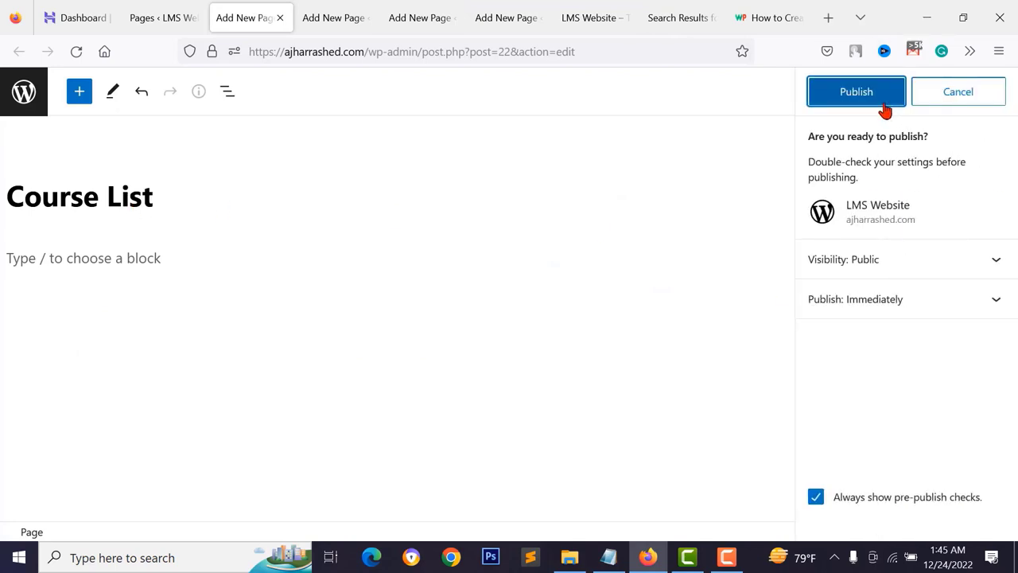
left_click(861, 96)
left_click(280, 17)
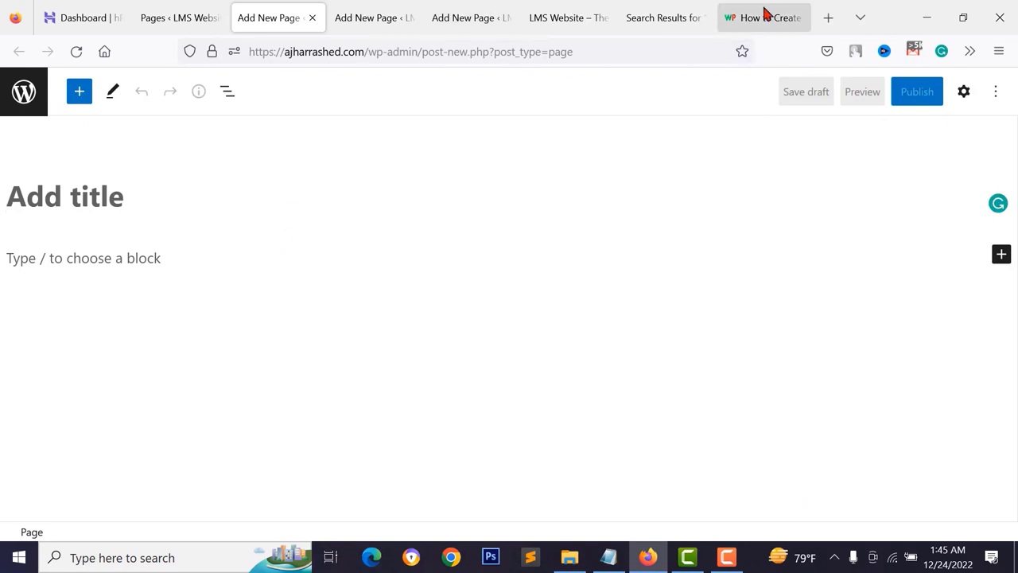
Copy the student registration shortcode and paste it into a new Shortcode block.
left_click(766, 13)
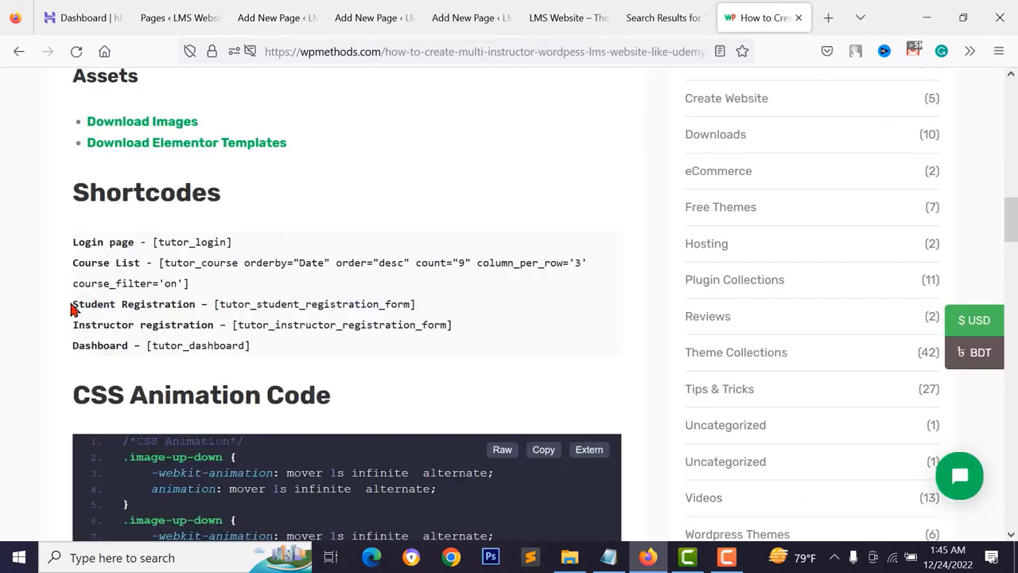
left_click_drag(213, 309, 384, 304)
key("ctrl+c")
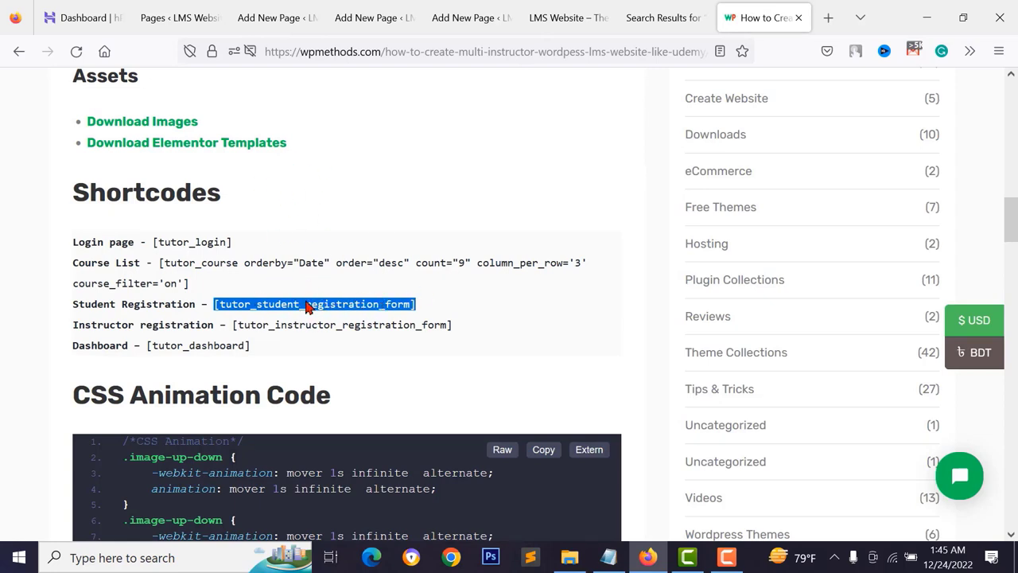
left_click(269, 18)
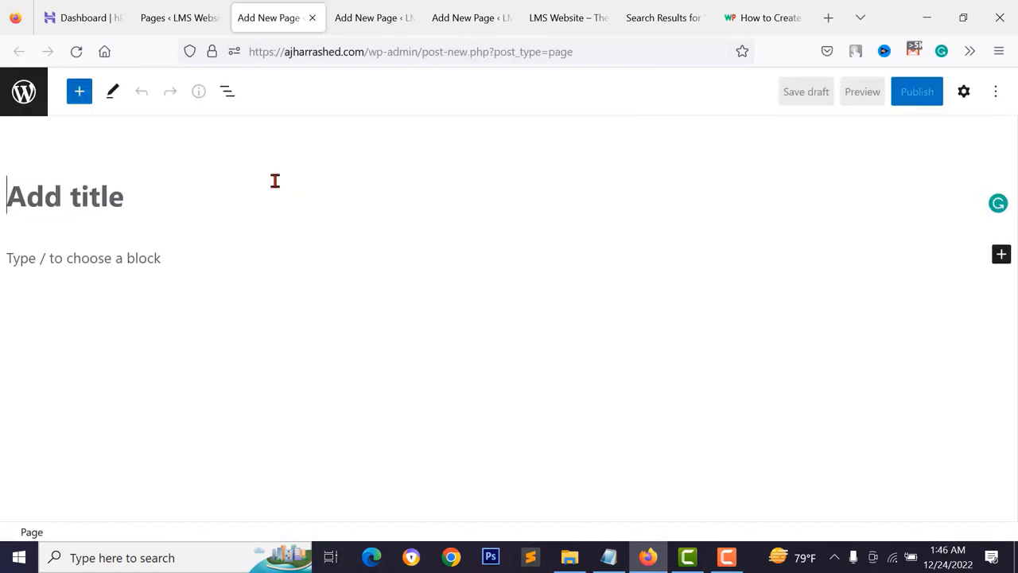
left_click(99, 257)
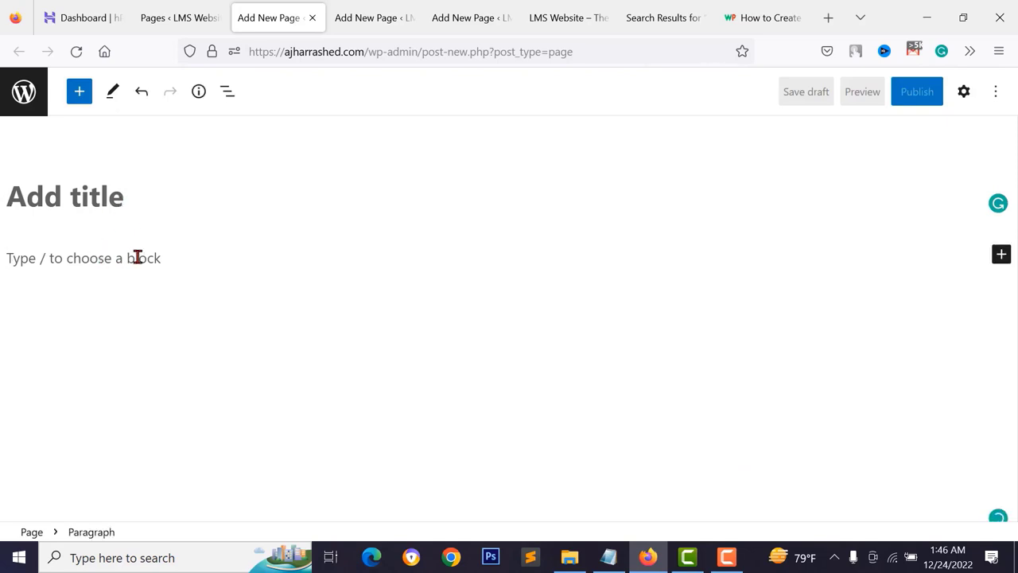
left_click(1001, 255)
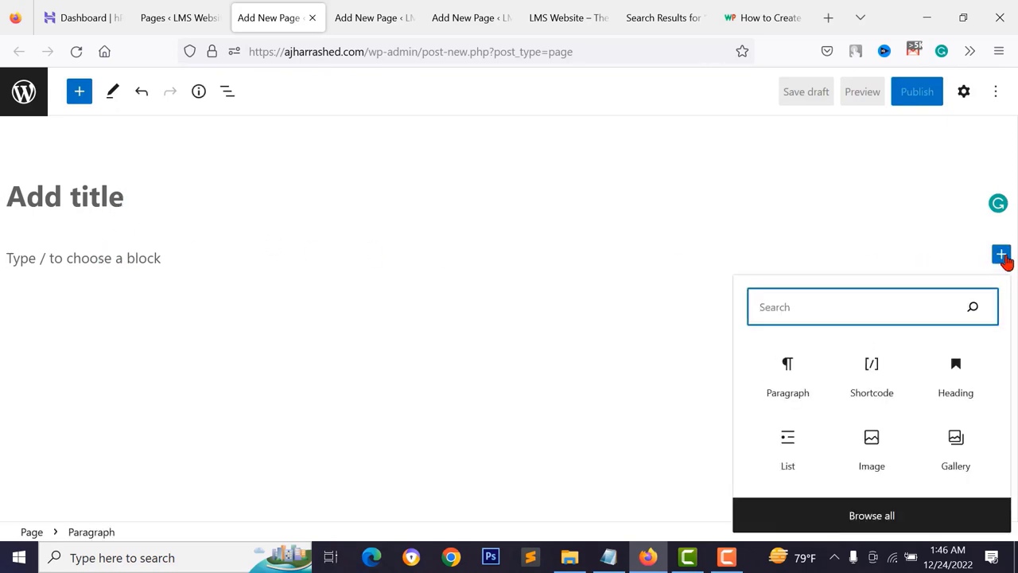
left_click(881, 381)
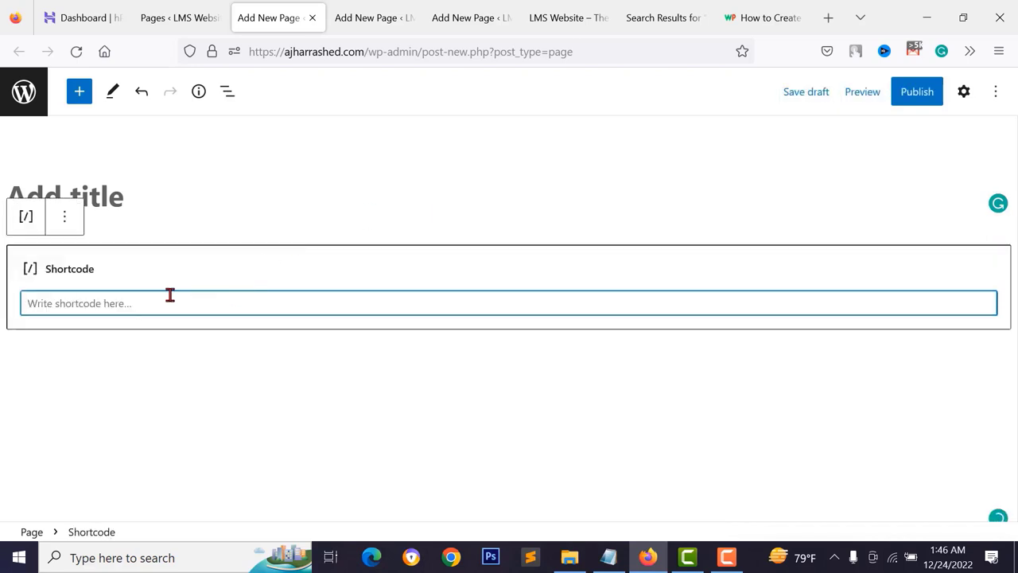
key("ctrl+v")
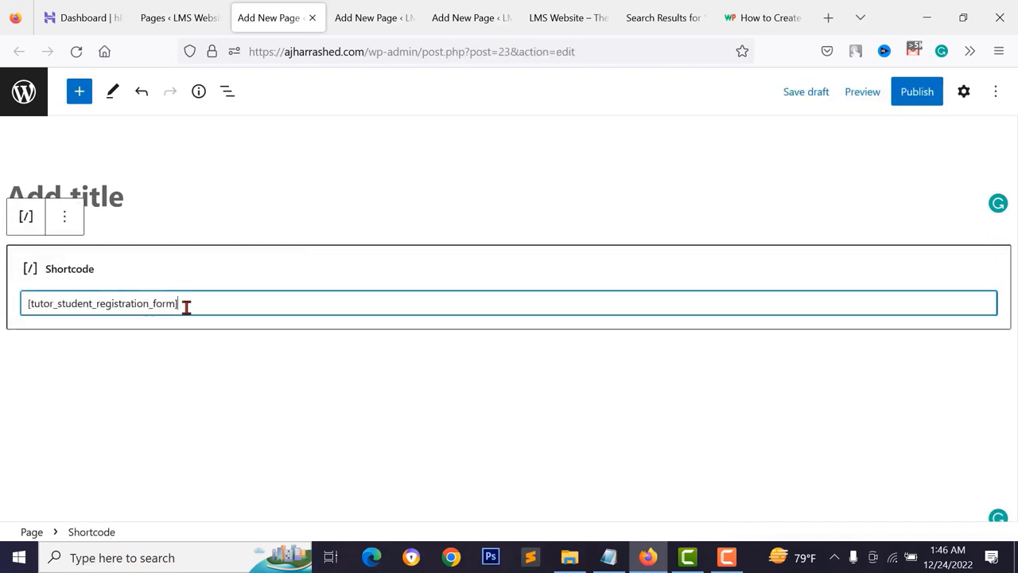
Title the page 'Student Register', publish it, and select the instructor registration shortcode.
left_click_drag(185, 307, 43, 312)
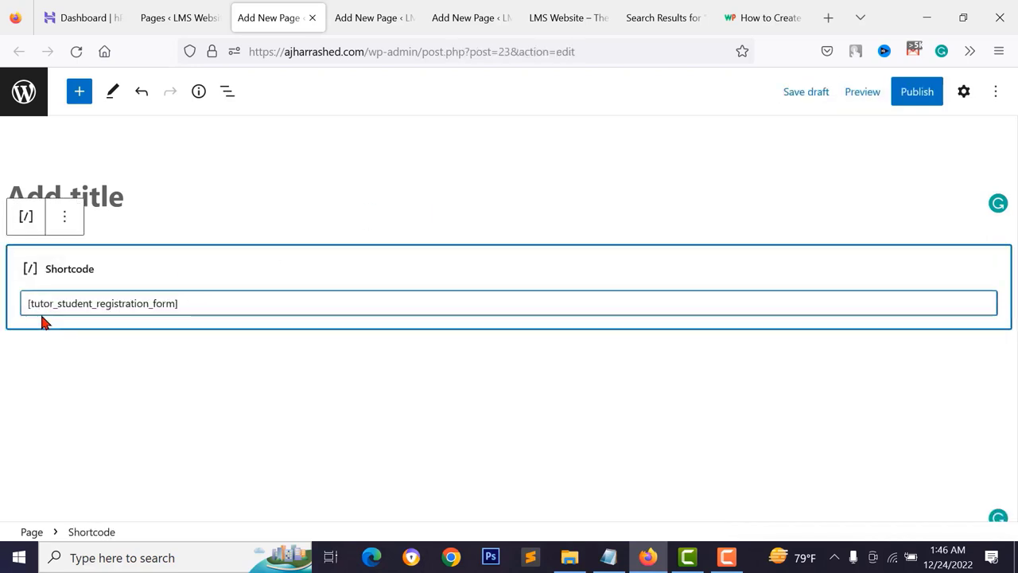
left_click(121, 303)
left_click(140, 195)
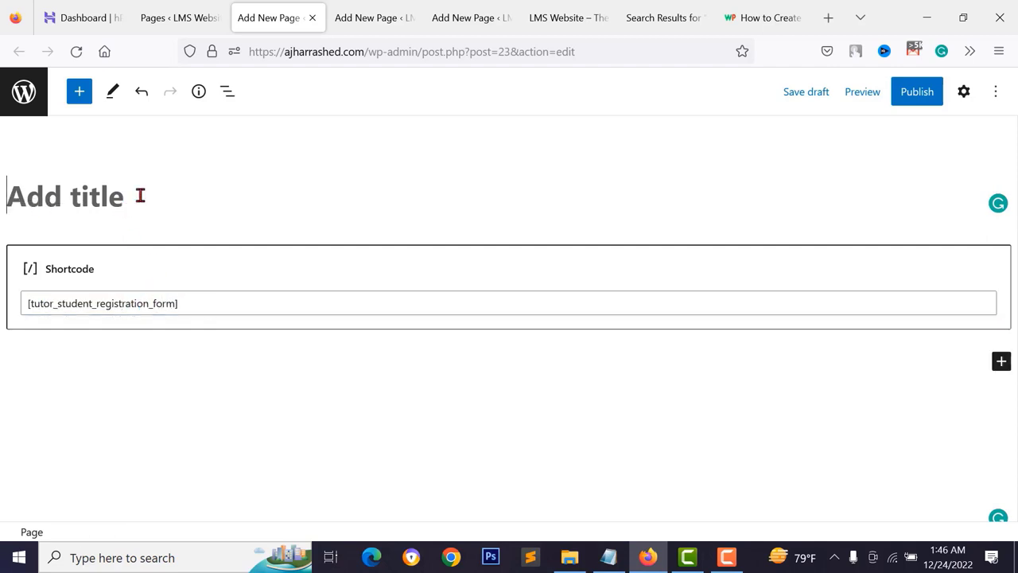
type("Student Register")
left_click(910, 94)
left_click(860, 95)
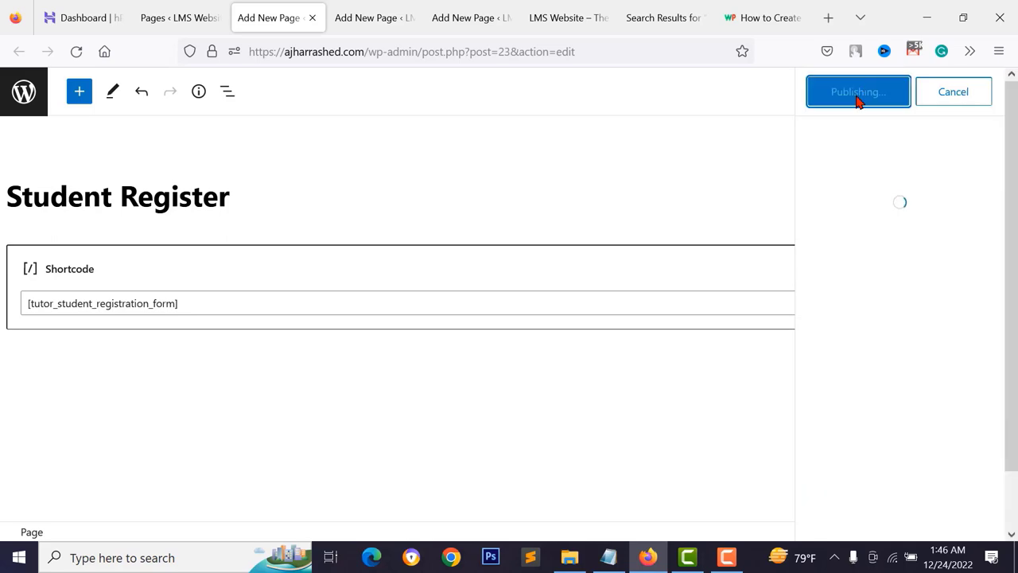
left_click(312, 18)
left_click_drag(232, 325, 452, 325)
key("ctrl+c")
Publish an 'Instructor Register' page holding the instructor registration shortcode.
left_click(199, 17)
left_click(271, 11)
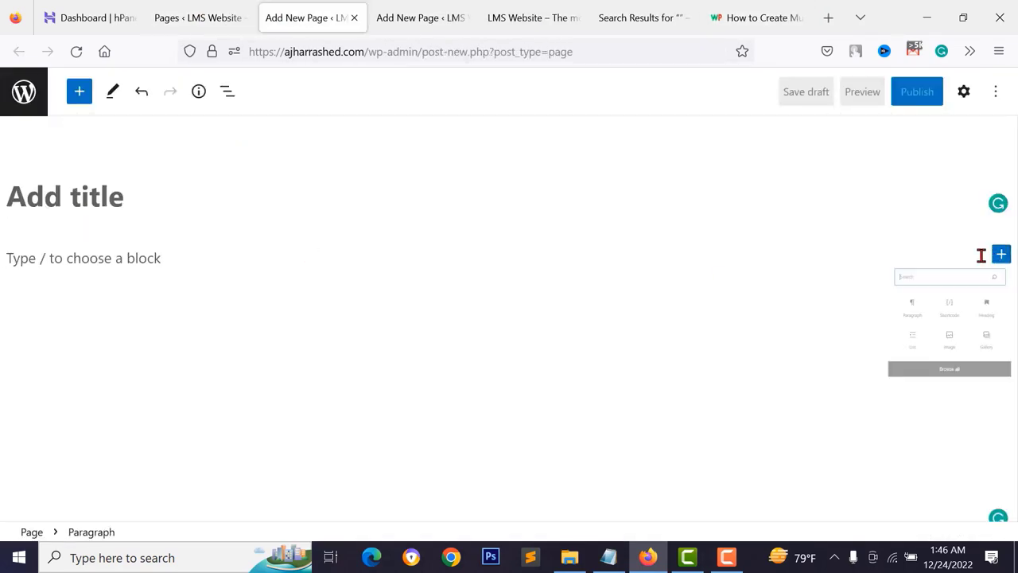
key("ctrl+v")
left_click(129, 197)
type("Instructor Register")
left_click(917, 92)
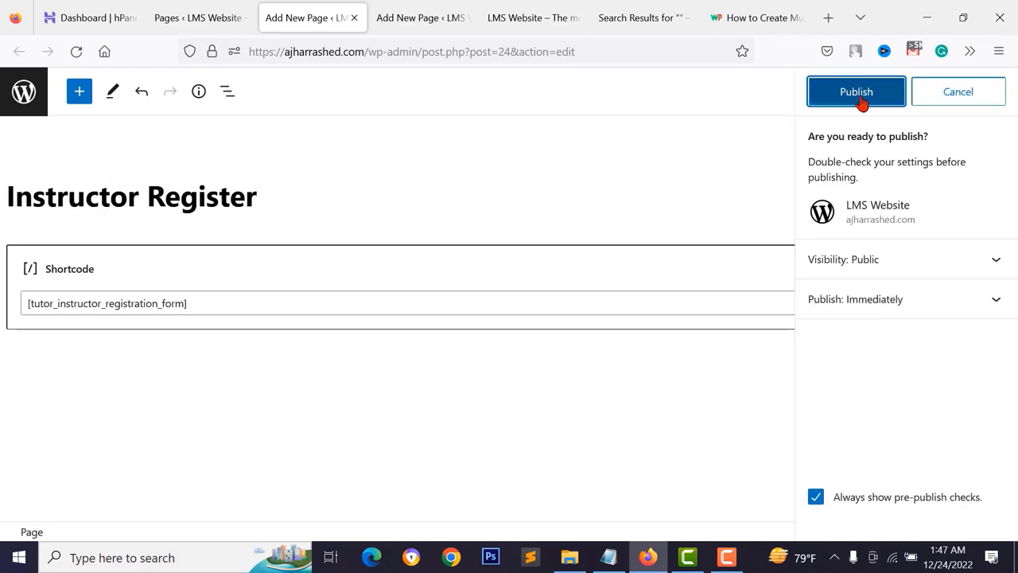
left_click(860, 100)
left_click(354, 17)
Publish a Dashboard page containing the [tutor_dashboard] shortcode, then reload the Pages list.
left_click(235, 360)
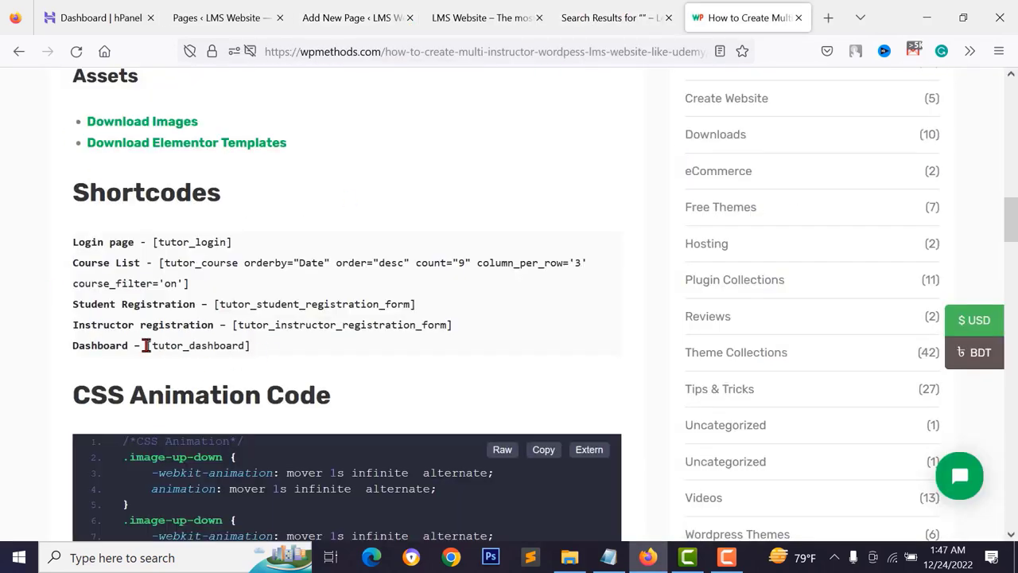
left_click_drag(146, 345, 250, 345)
key("ctrl+c")
left_click(354, 18)
left_click(98, 200)
type("Dashaboard")
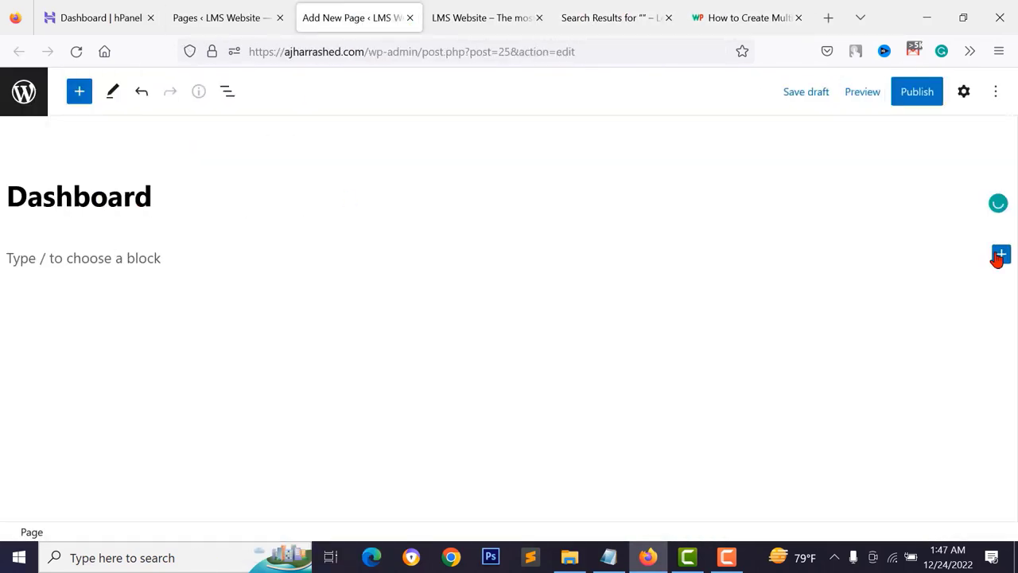
key("Return")
key("ctrl+v")
left_click(917, 91)
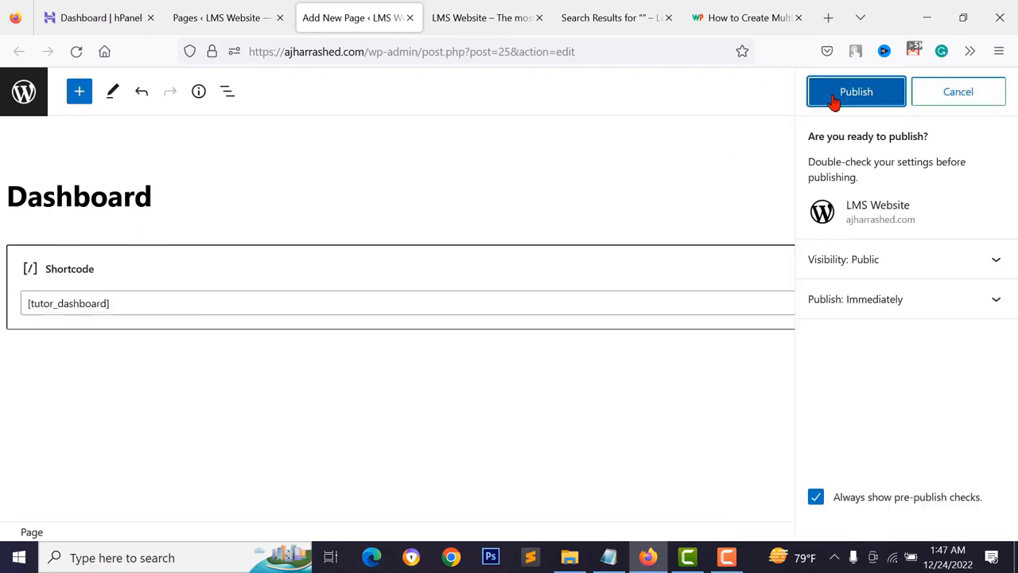
left_click(839, 94)
left_click(226, 17)
left_click(77, 52)
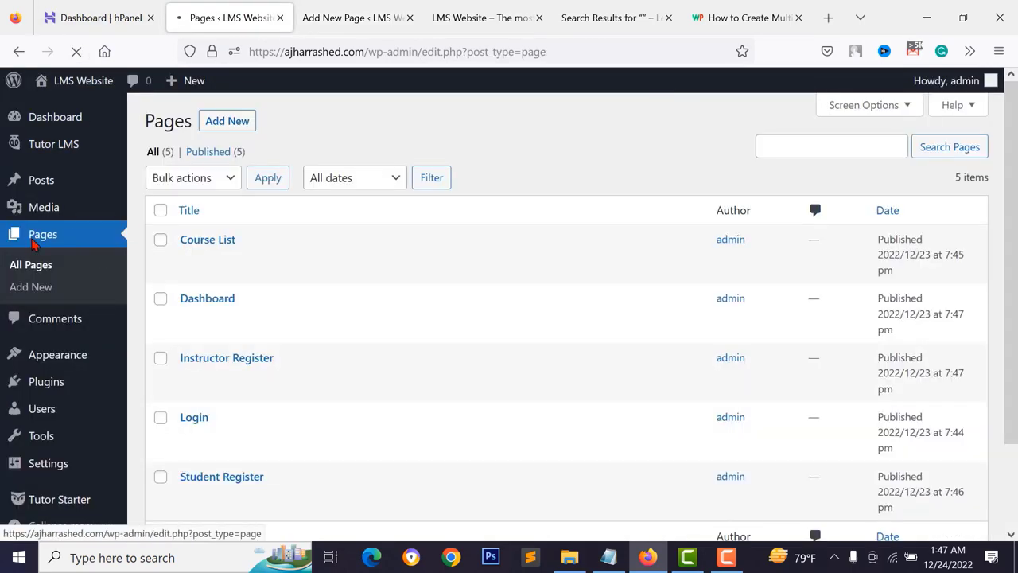
Check the five published pages in the list, then go to Tutor LMS Settings.
scroll(191, 159, "down", 2)
scroll(191, 191, "up", 1)
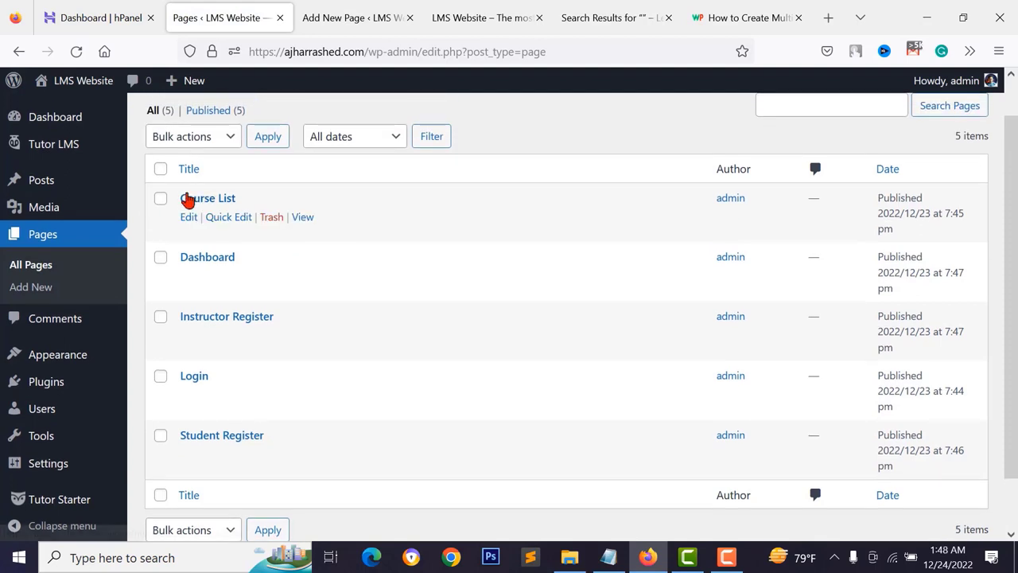
scroll(207, 302, "down", 1)
scroll(207, 318, "down", 1)
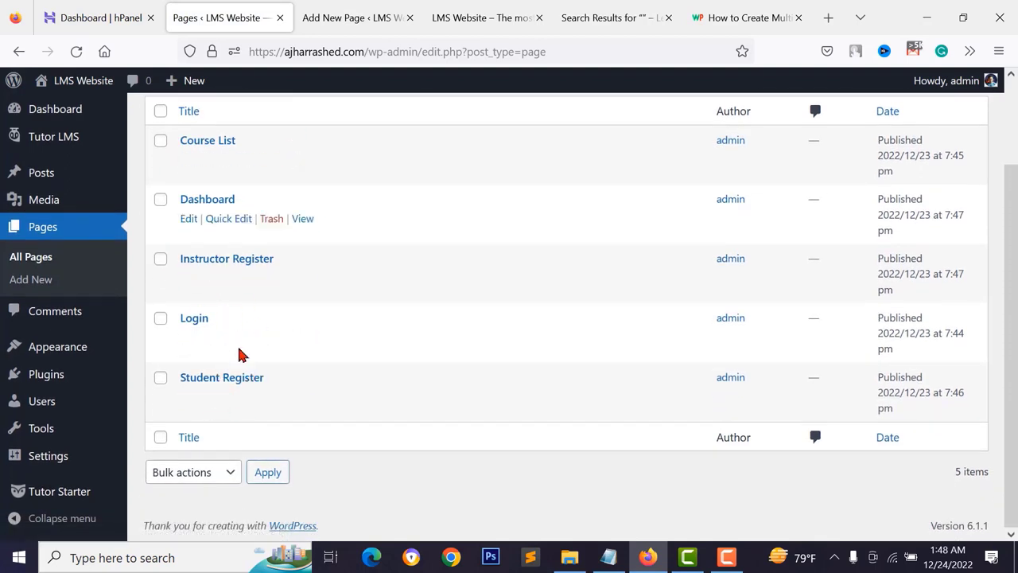
scroll(234, 345, "up", 2)
scroll(420, 277, "up", 1)
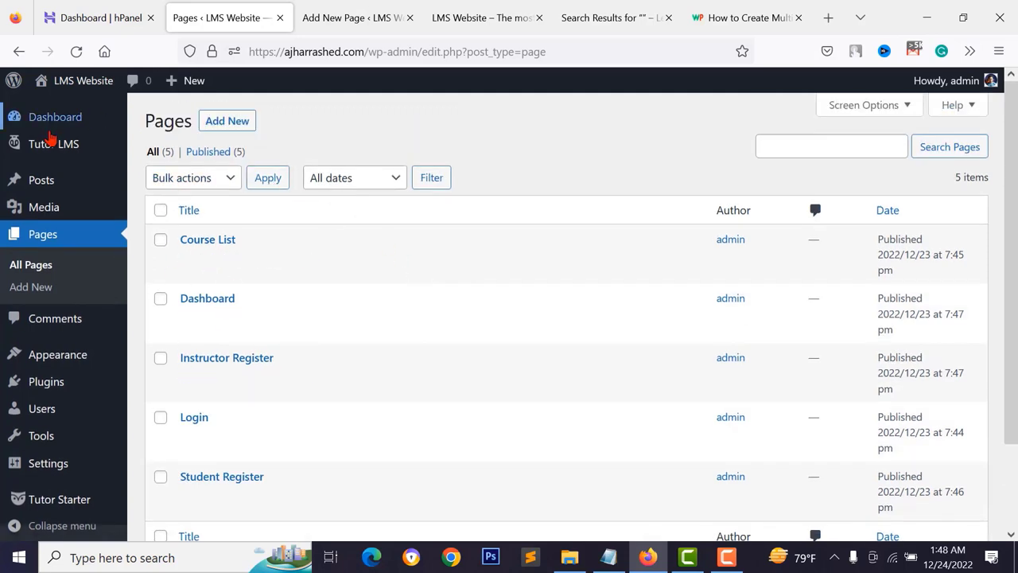
mouse_move(72, 144)
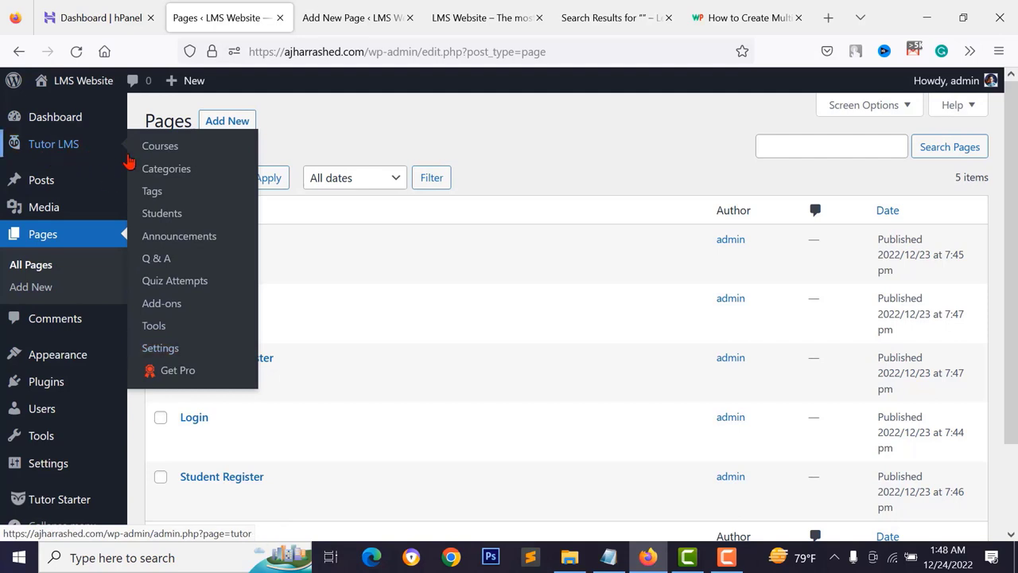
left_click(161, 350)
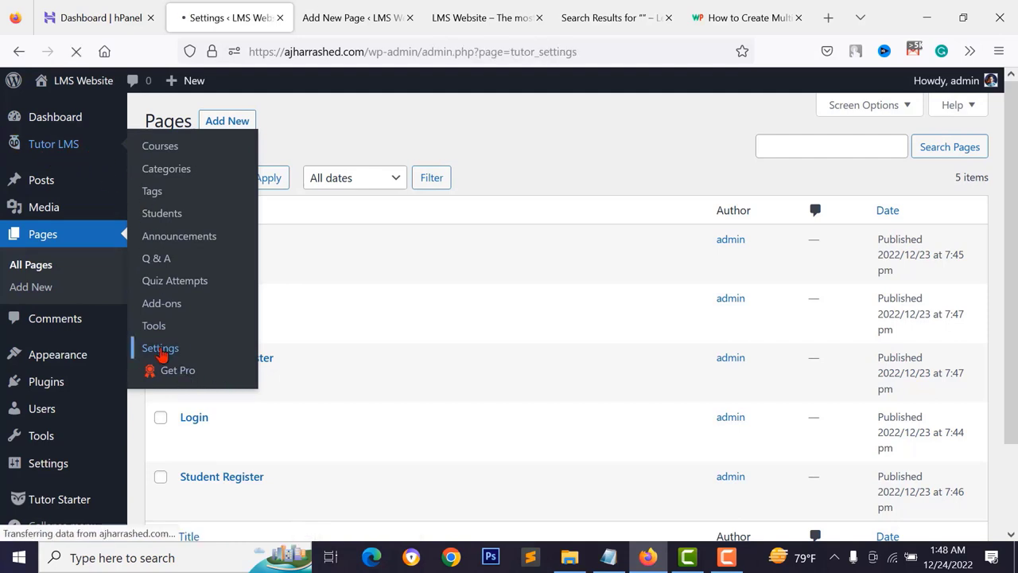
In Tutor LMS General settings, set Dashboard Page to Dashboard and inspect the Terms and Conditions options.
left_click(227, 178)
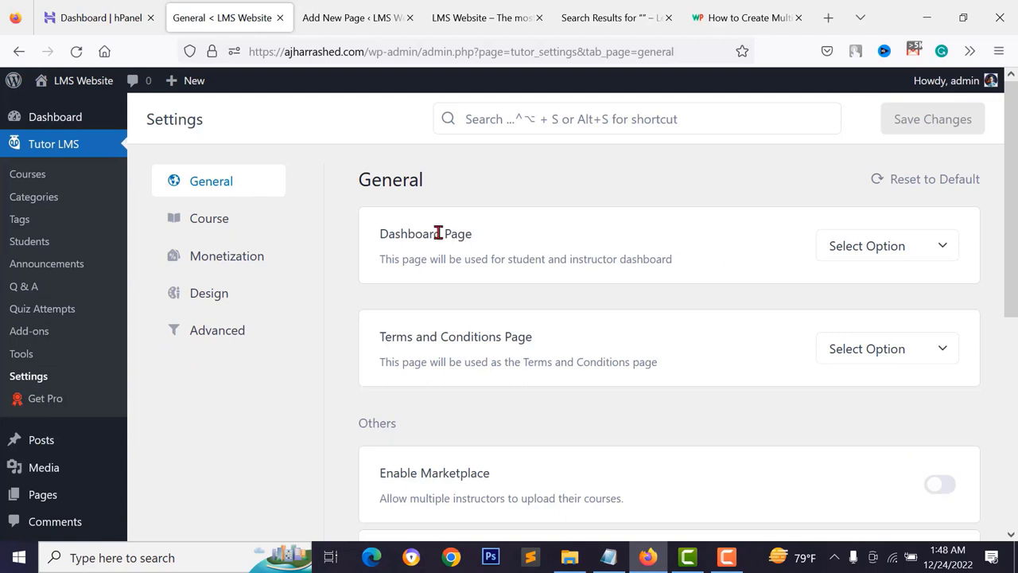
left_click(849, 252)
left_click(850, 318)
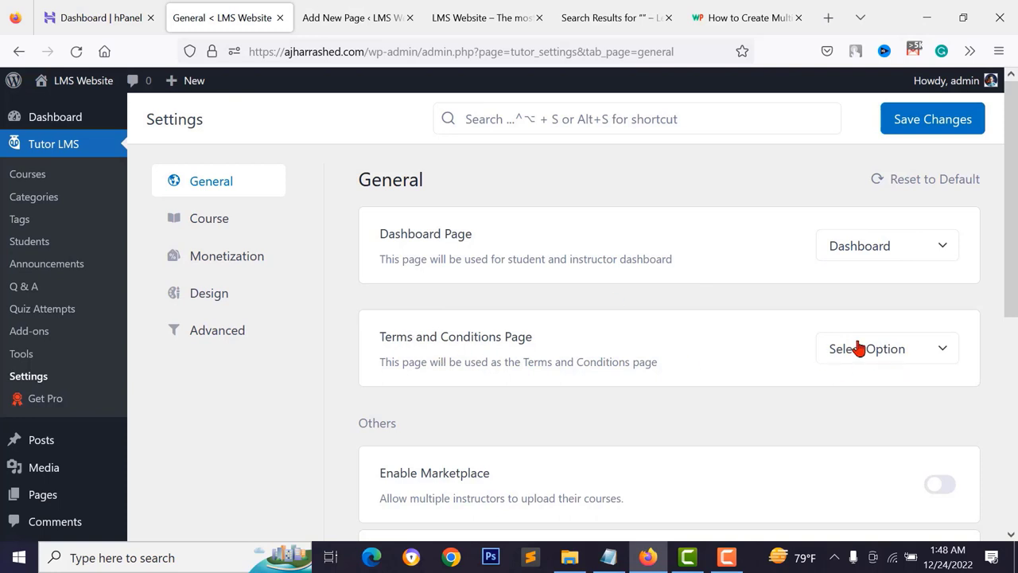
left_click_drag(383, 337, 564, 336)
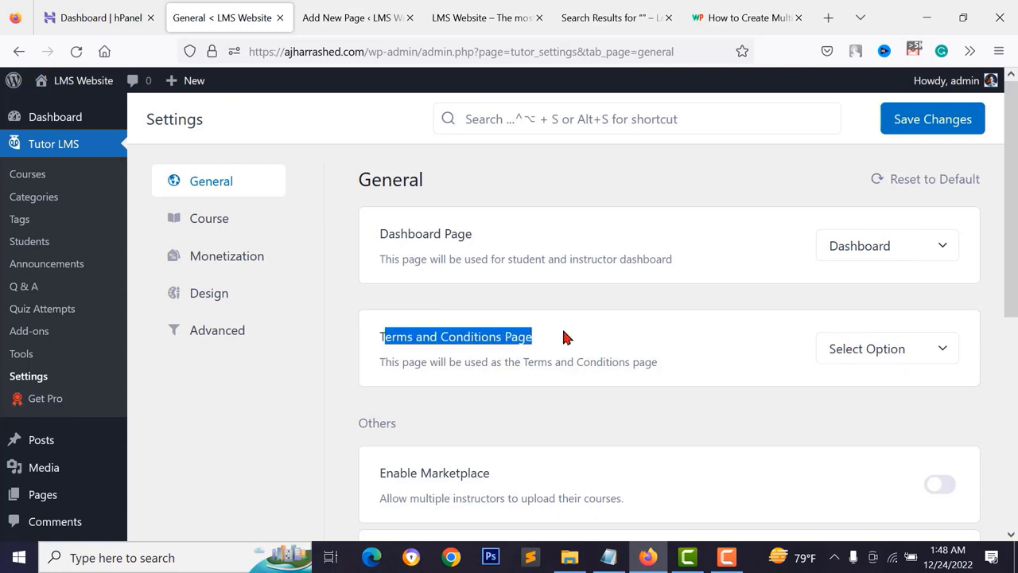
left_click(857, 355)
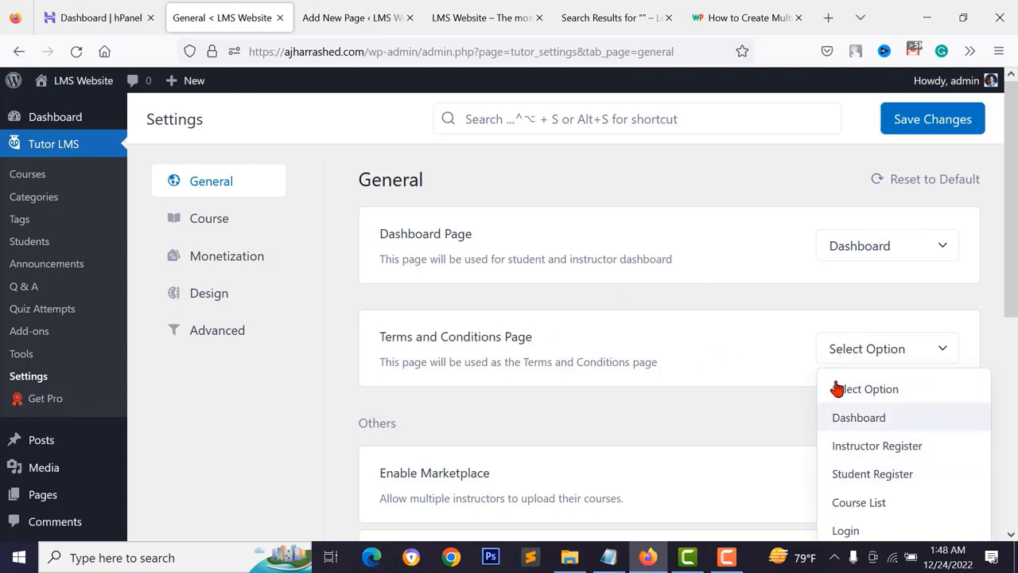
scroll(159, 279, "down", 3)
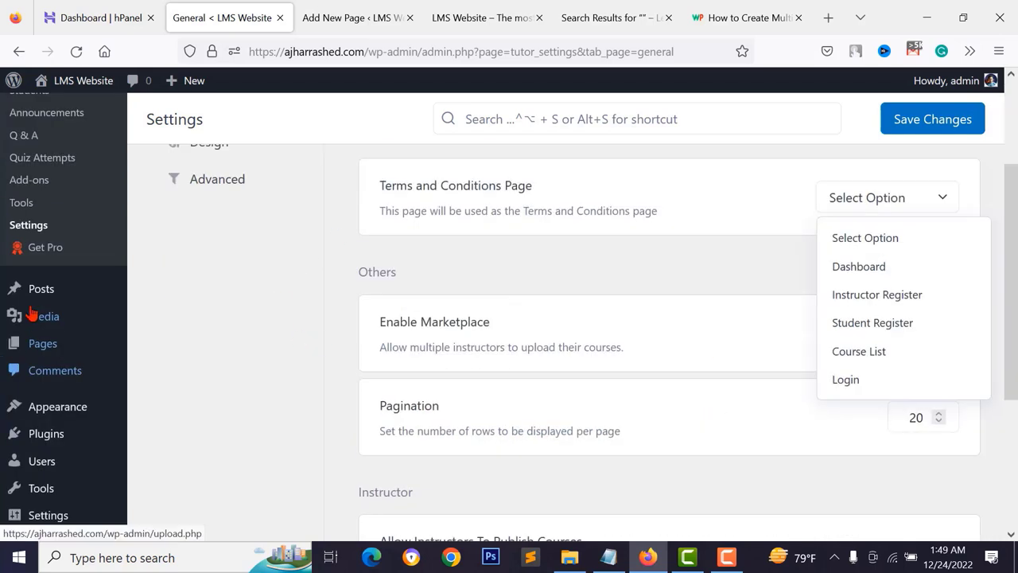
scroll(24, 350, "up", 1)
Publish a 'Terms & Conditions' page filled with pasted Lorem Ipsum text.
mouse_move(33, 388)
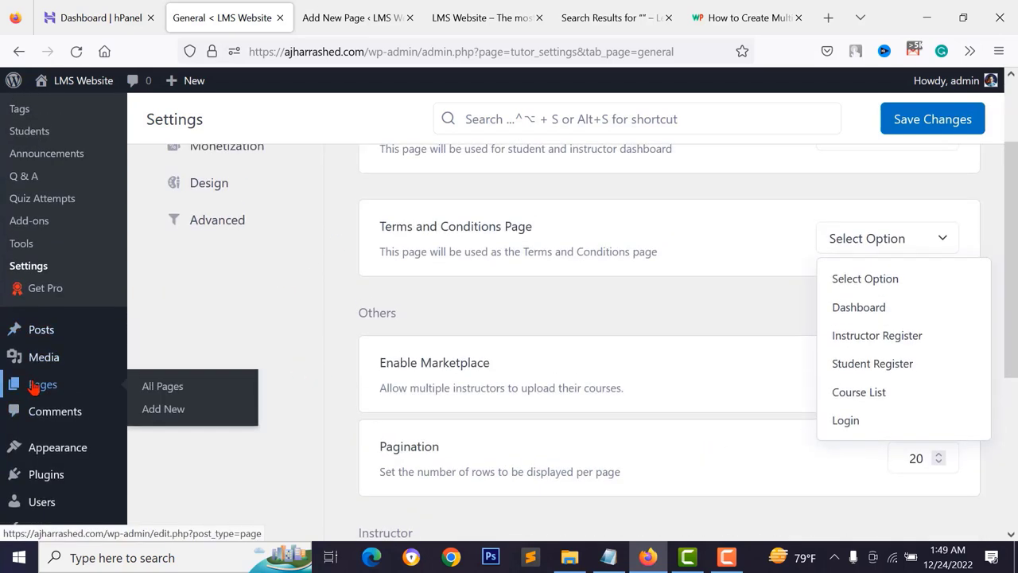
right_click(145, 411)
left_click(231, 165)
left_click(292, 17)
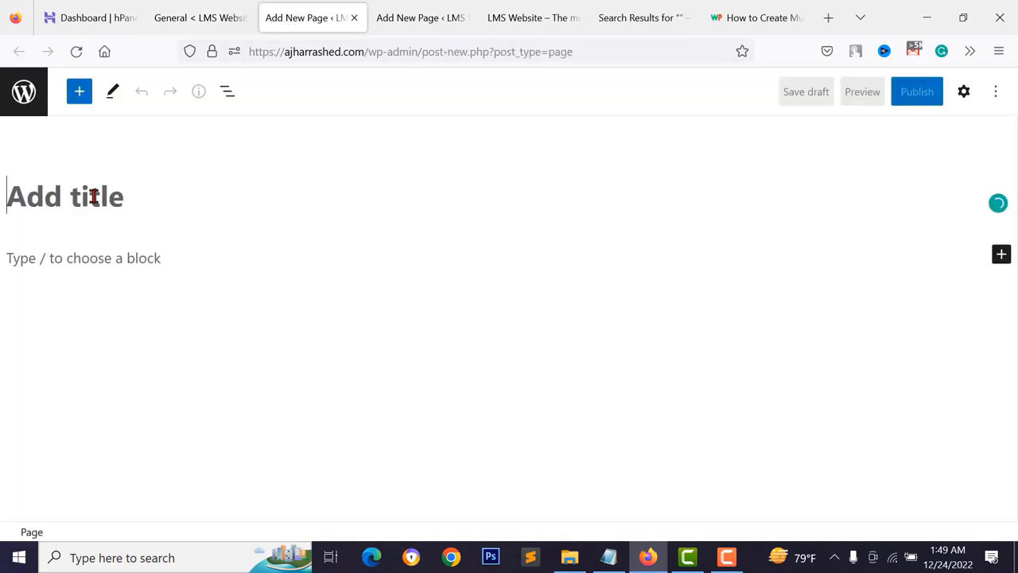
type("Terms")
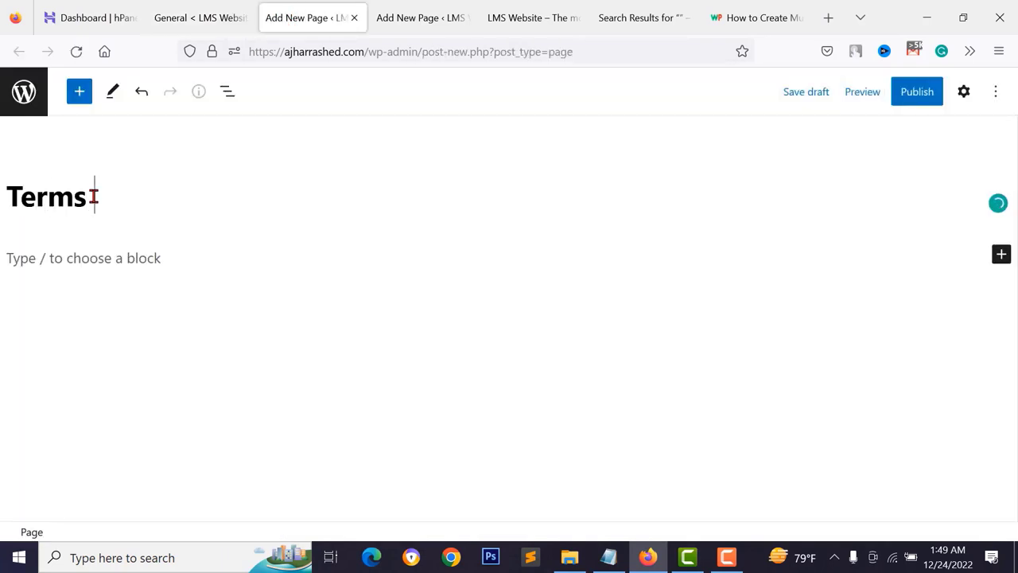
type("&")
key("BackSpace")
key("ctrl+z")
left_click(88, 256)
key("ctrl+v")
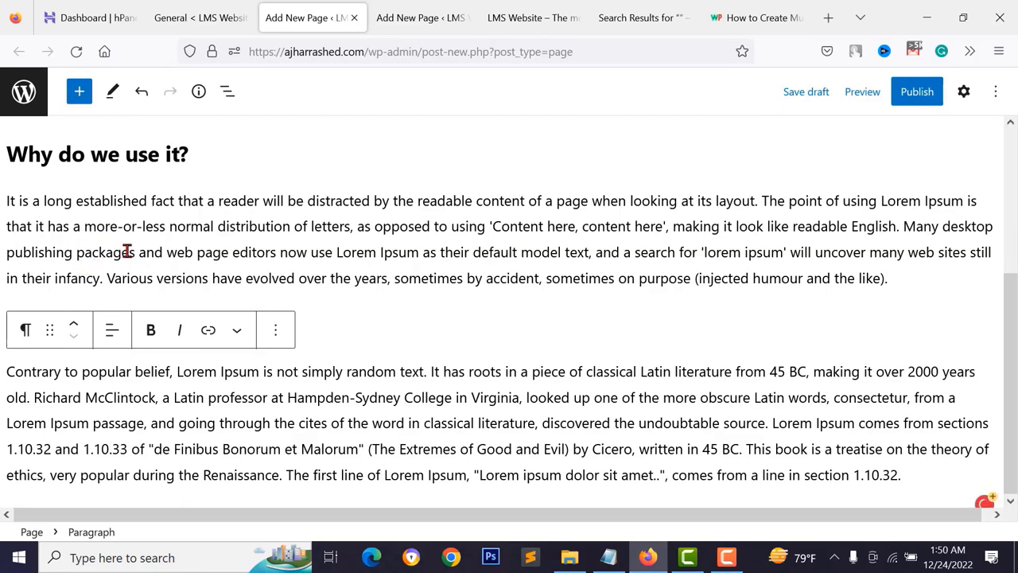
scroll(127, 251, "up", 5)
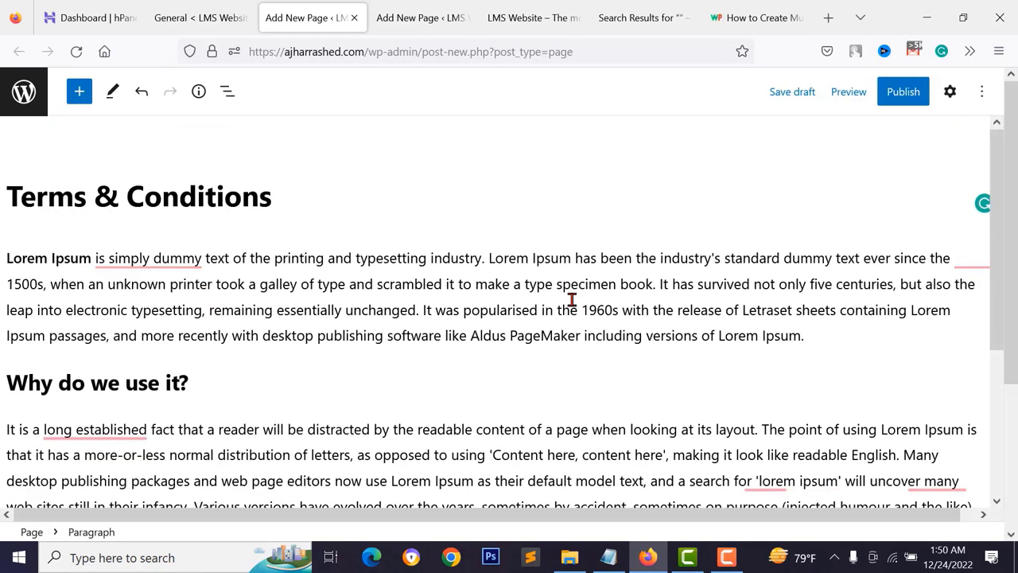
left_click(898, 92)
left_click(831, 101)
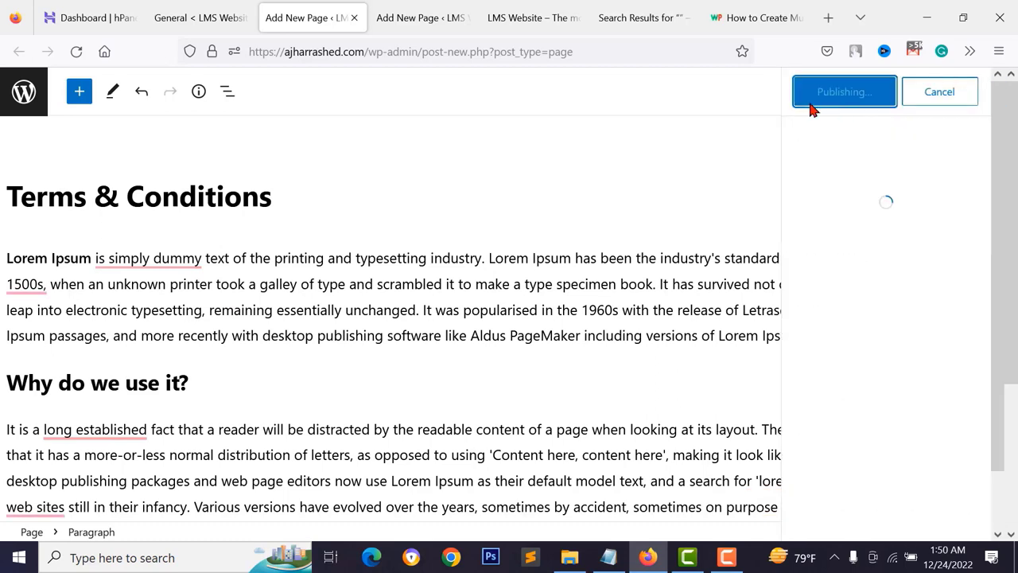
left_click(14, 111)
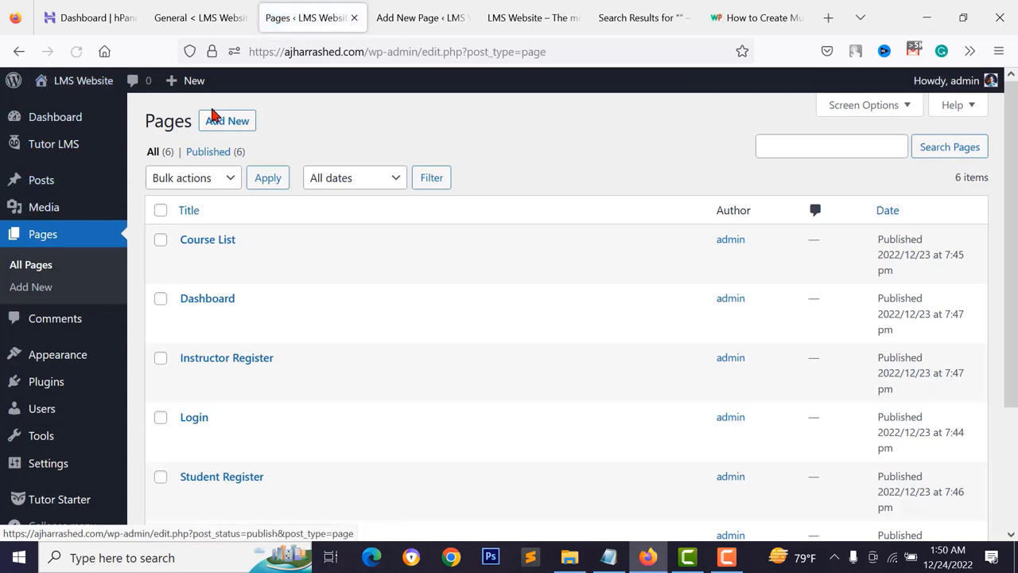
Publish a new Privacy & Policy page with pasted placeholder text.
left_click(228, 127)
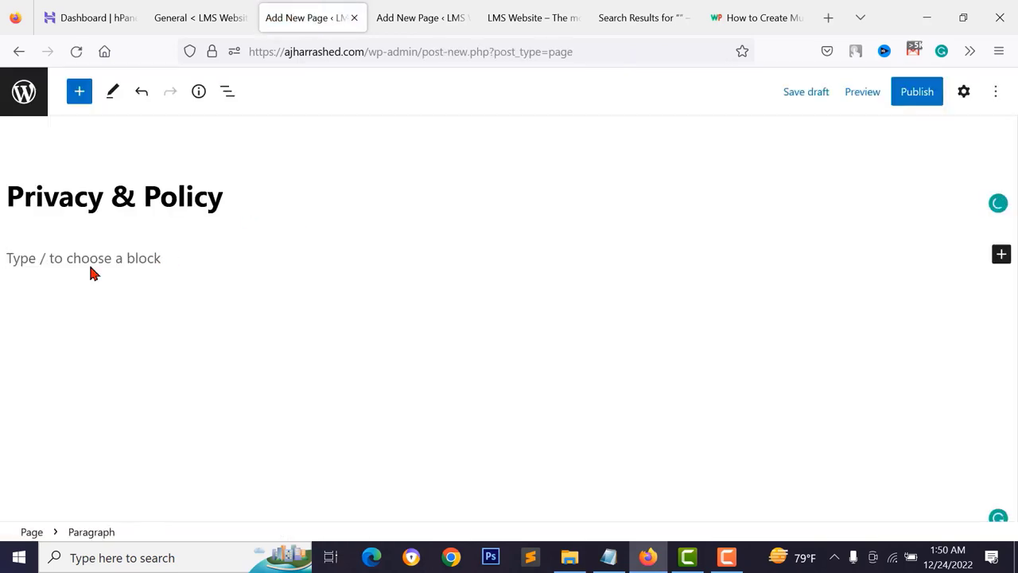
key("ctrl+v")
scroll(398, 294, "up", 5)
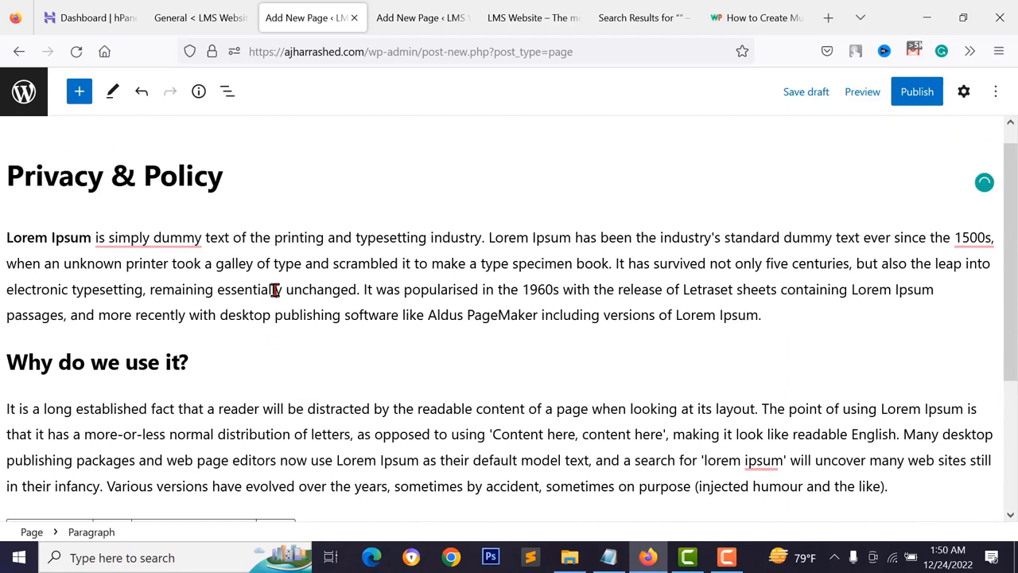
left_click(899, 95)
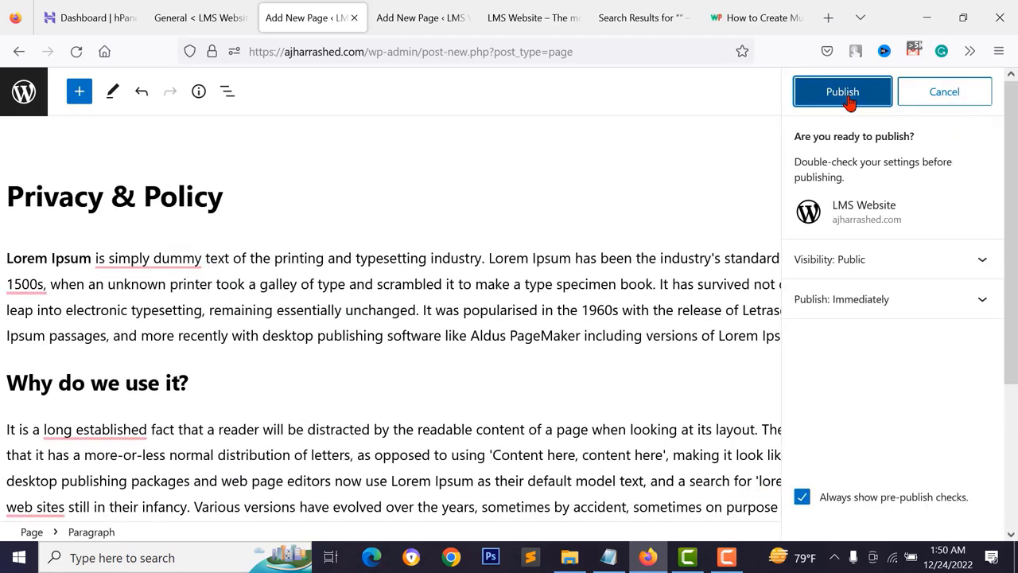
left_click(840, 93)
left_click(215, 14)
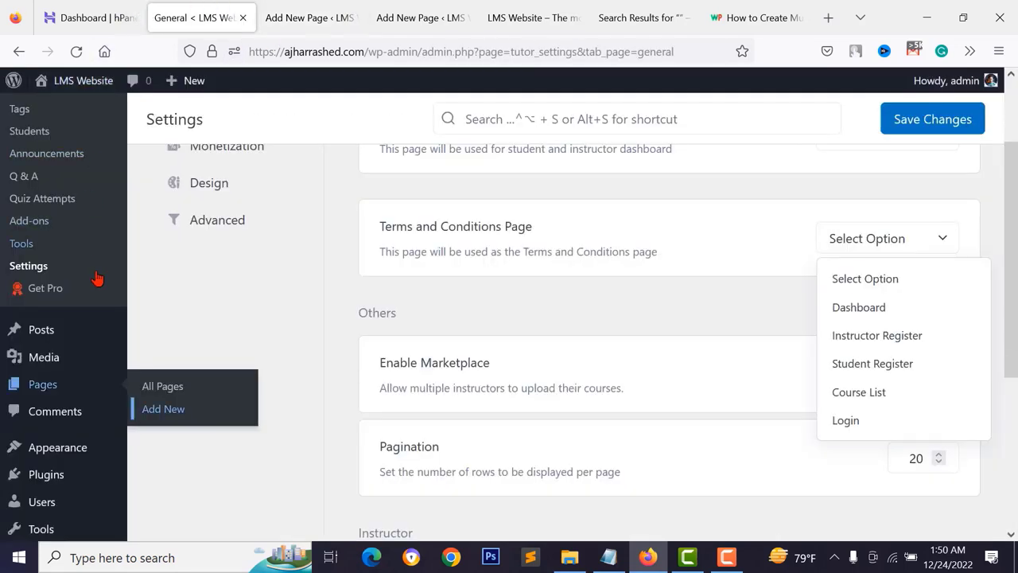
In Tutor LMS General settings, choose Dashboard for Dashboard Page and Terms & Conditions for the terms page.
scroll(24, 294, "up", 1)
left_click(24, 280)
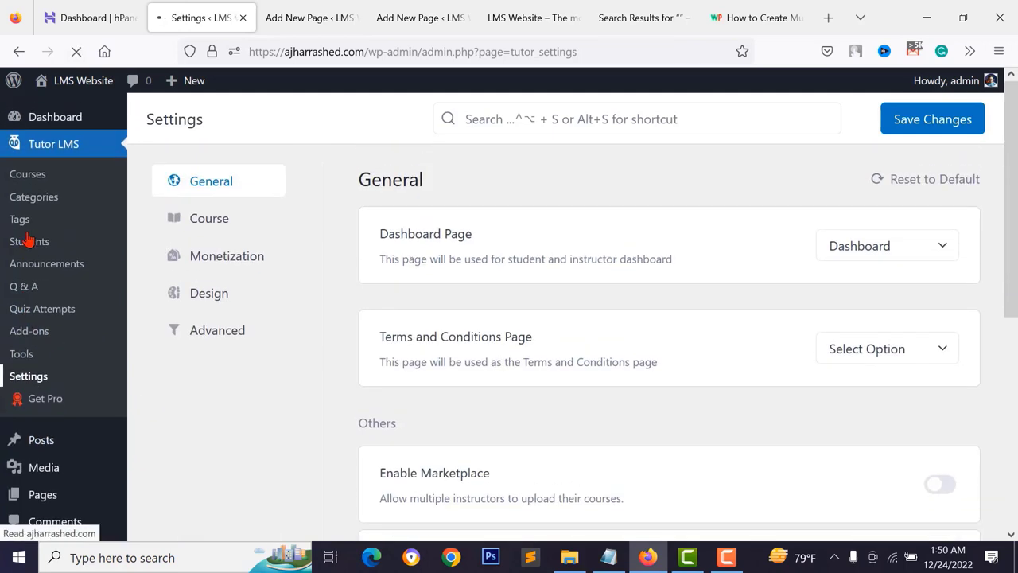
left_click(889, 247)
scroll(879, 453, "down", 1)
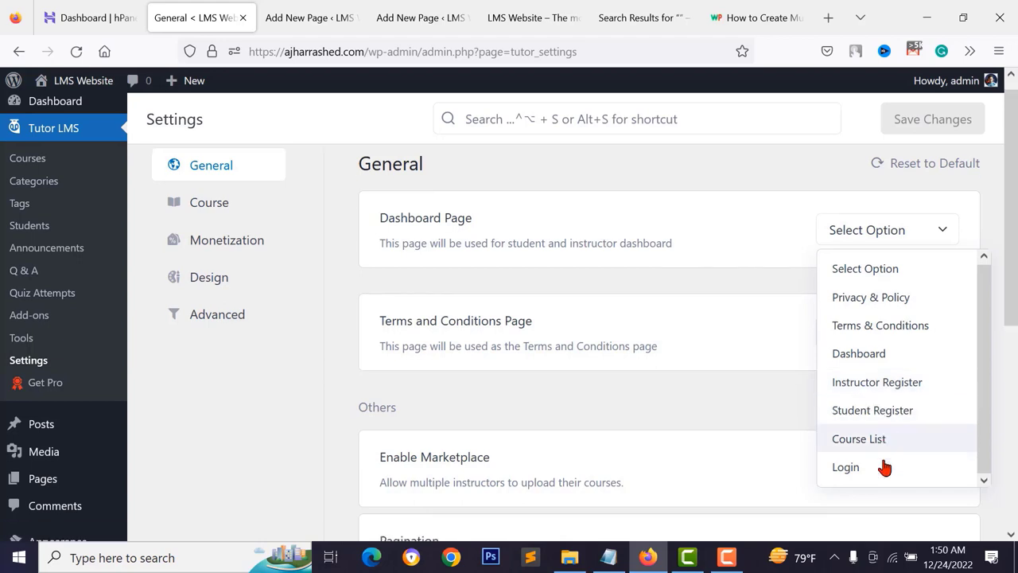
left_click(866, 318)
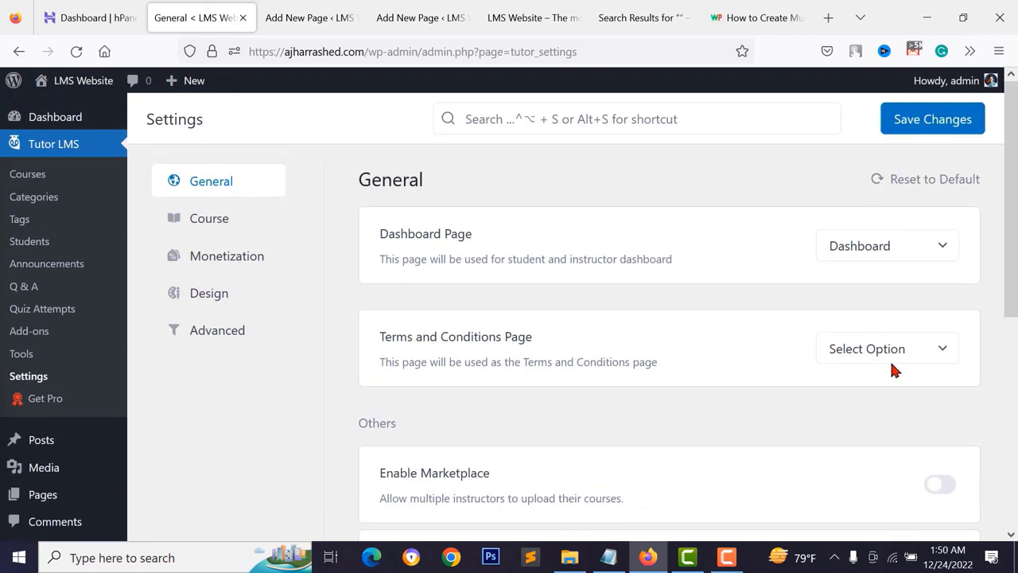
left_click(887, 358)
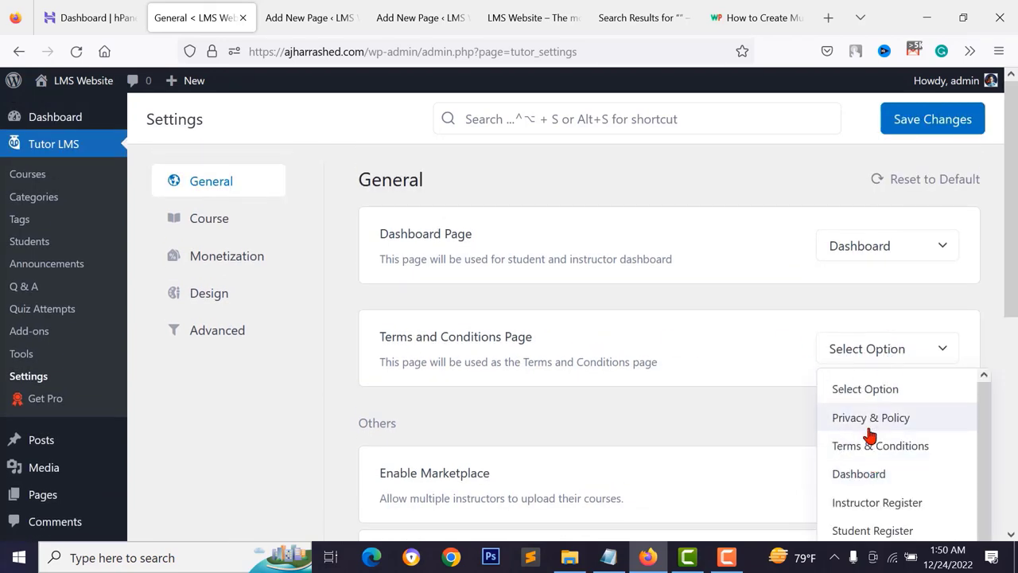
left_click(845, 443)
left_click(223, 334)
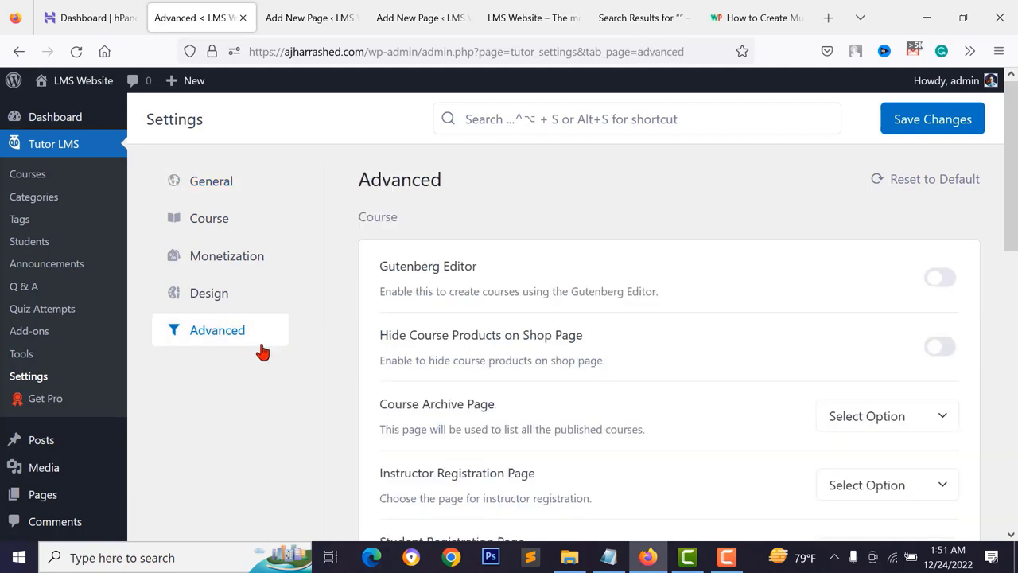
Set Course Archive to Course List, instructor registration to Instructor Register, and student registration to Student Register.
scroll(585, 291, "down", 3)
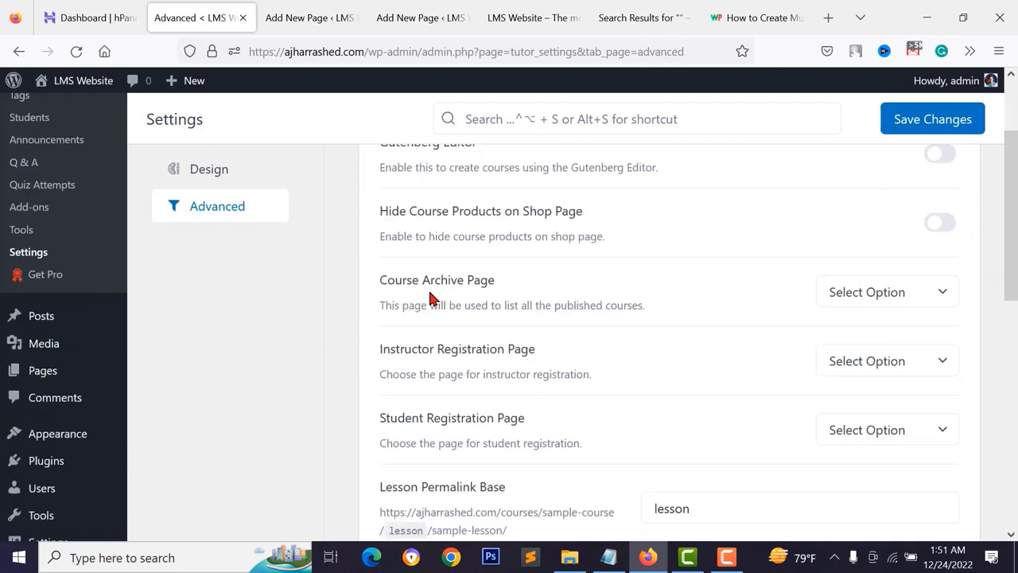
left_click(891, 302)
scroll(864, 480, "down", 1)
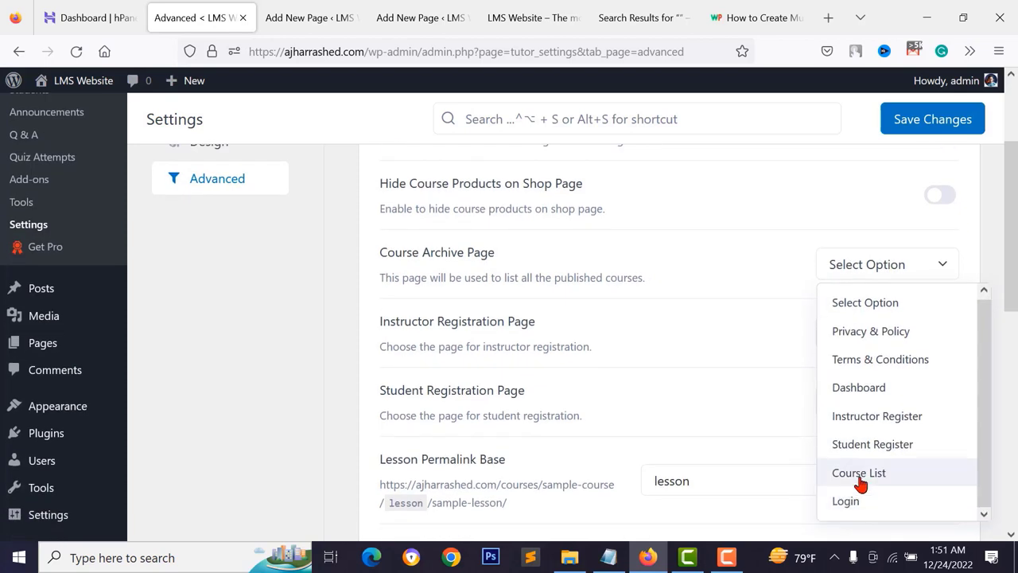
left_click(859, 475)
scroll(388, 363, "down", 2)
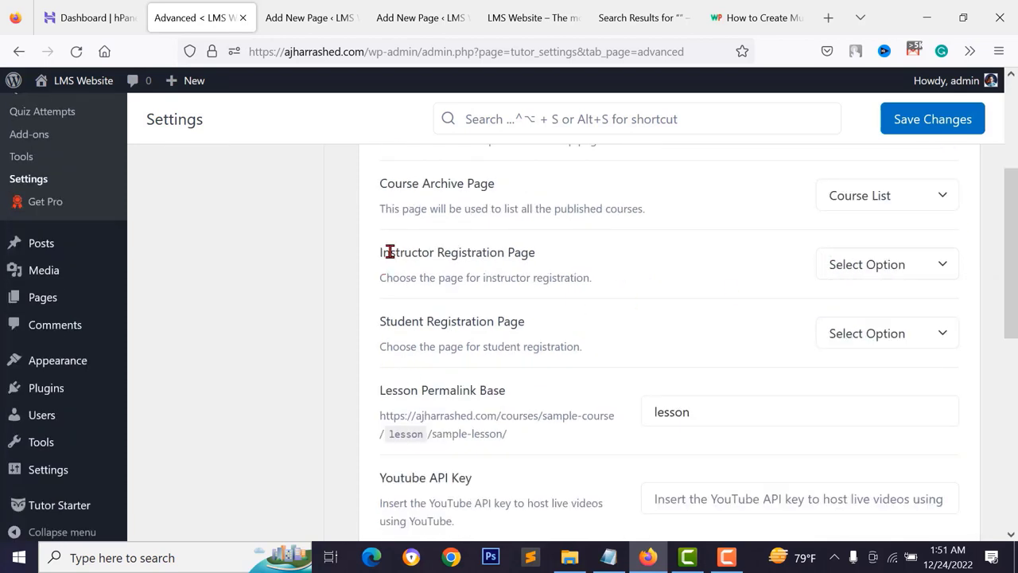
left_click(915, 268)
left_click(861, 425)
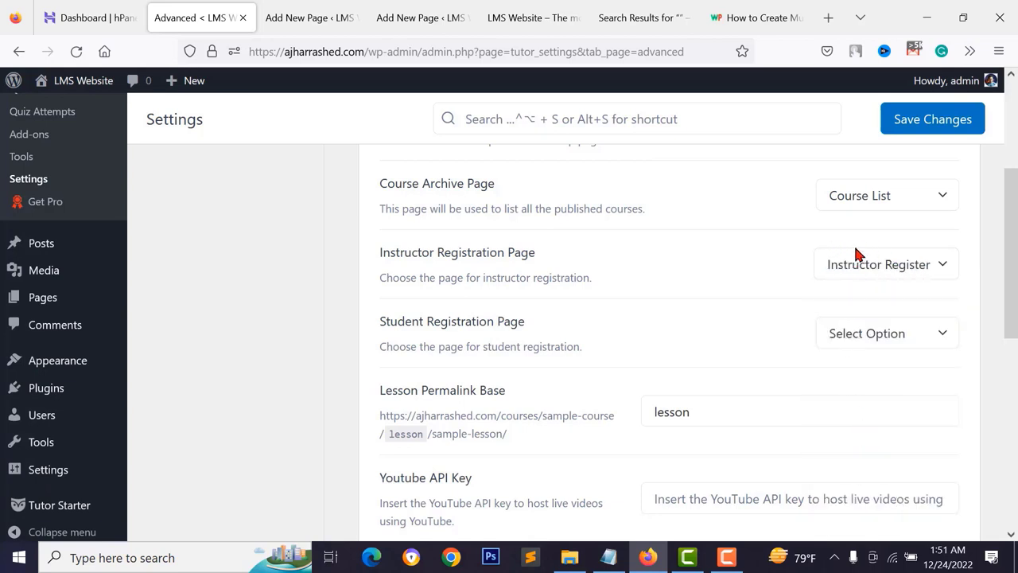
left_click(887, 334)
scroll(880, 352, "down", 3)
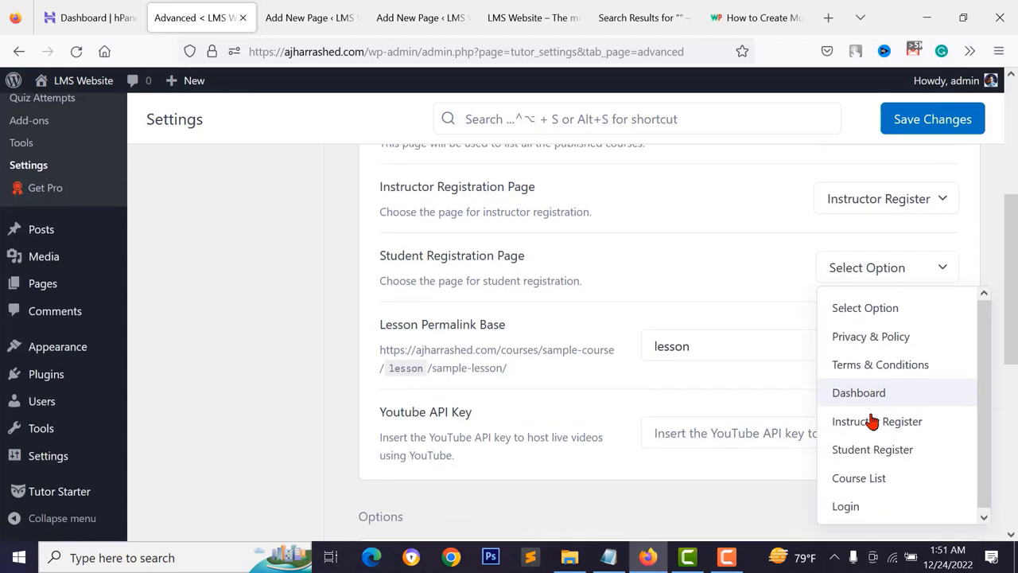
left_click(867, 428)
Save the Tutor LMS Advanced settings.
scroll(414, 235, "down", 2)
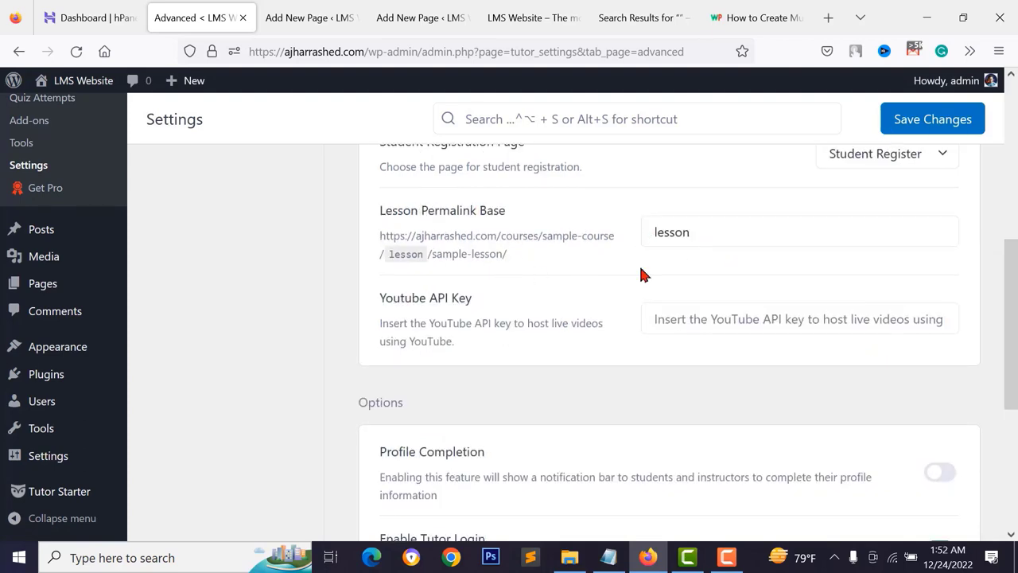
scroll(679, 329, "down", 3)
scroll(740, 326, "up", 3)
scroll(716, 350, "up", 2)
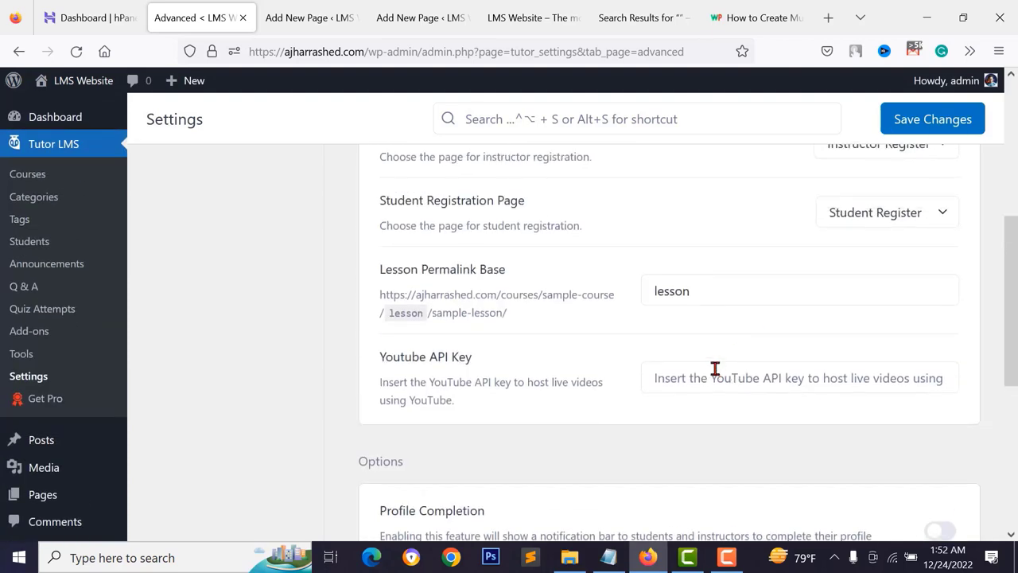
scroll(716, 374, "down", 4)
scroll(478, 287, "up", 4)
scroll(475, 304, "down", 5)
scroll(424, 314, "down", 2)
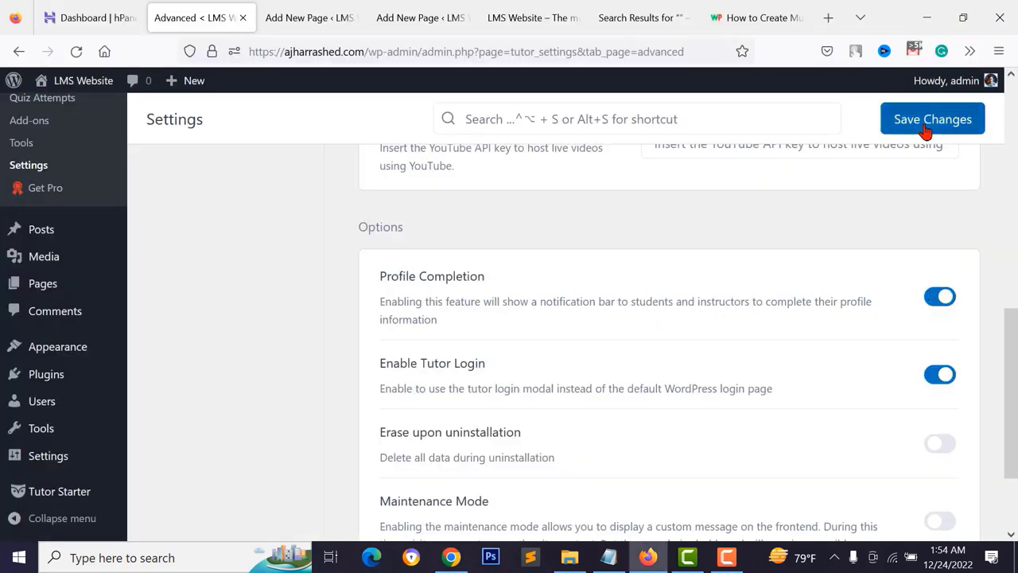
left_click(925, 130)
scroll(812, 346, "down", 2)
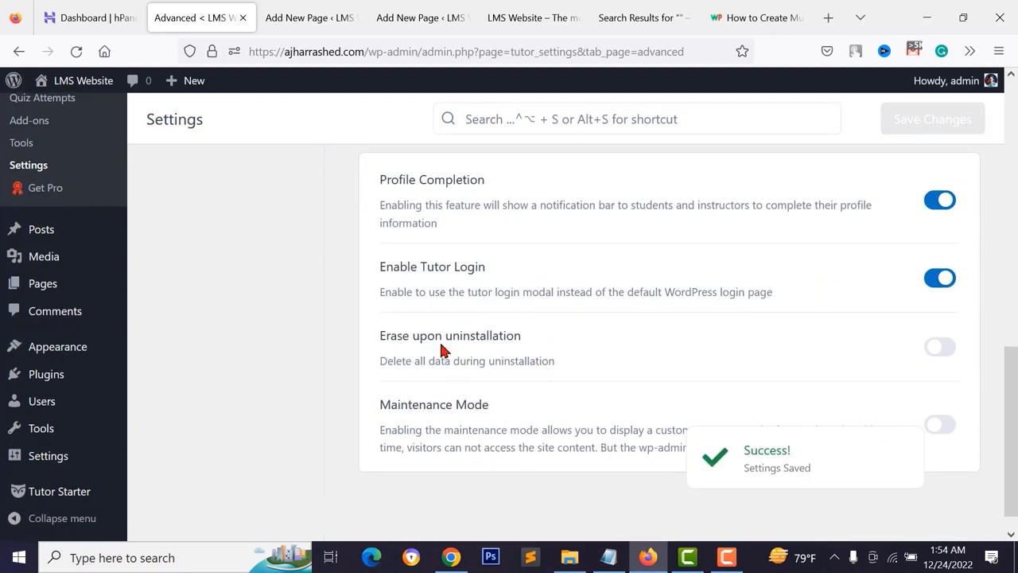
scroll(537, 348, "up", 2)
scroll(550, 336, "down", 1)
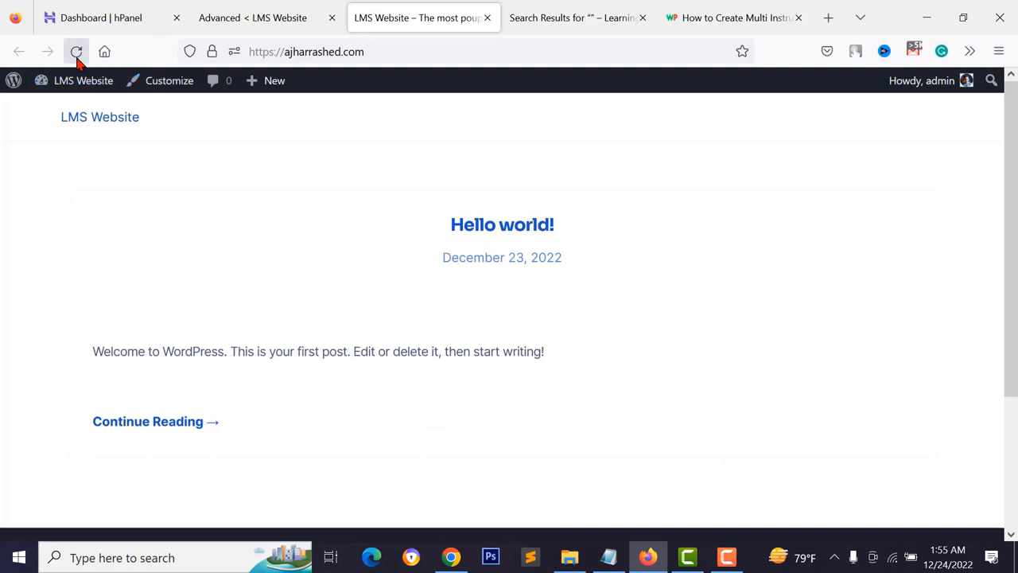
Load the Tutor LMS dashboard page showing the 0/3 profile-completion prompt and zeroed course stats.
left_click(76, 53)
mouse_move(672, 129)
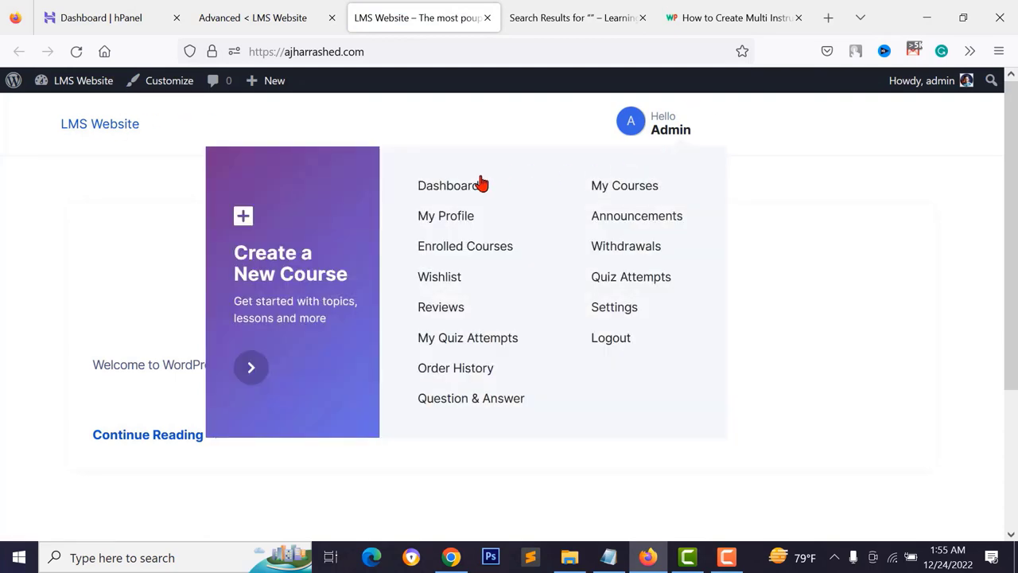
left_click(455, 187)
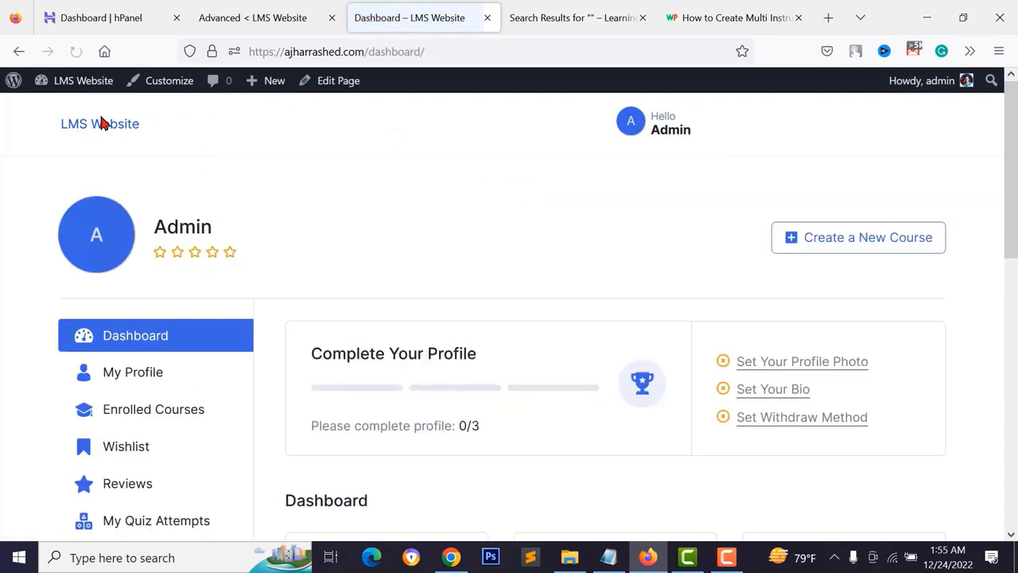
scroll(231, 304, "down", 2)
scroll(223, 334, "down", 2)
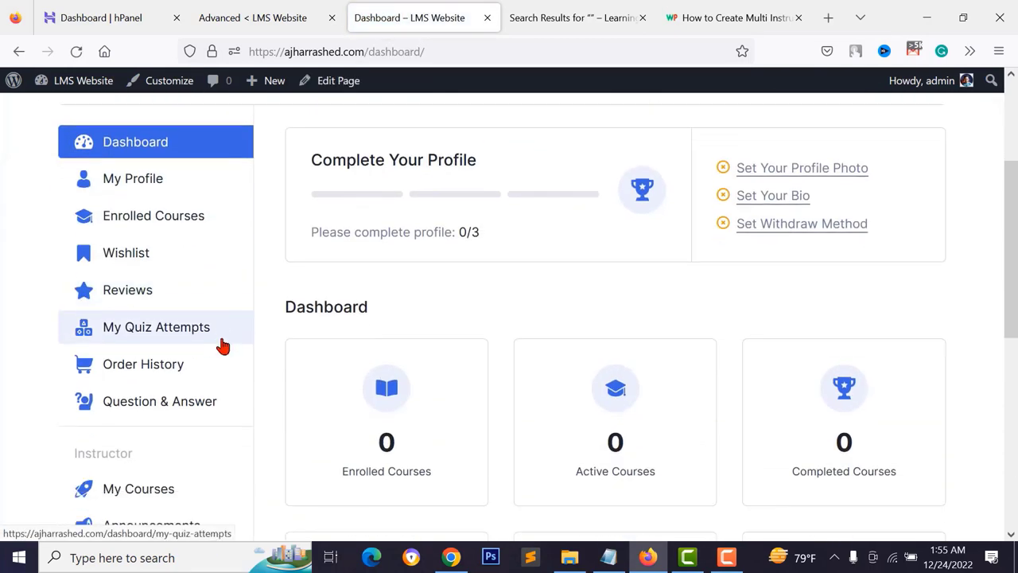
scroll(153, 342, "down", 5)
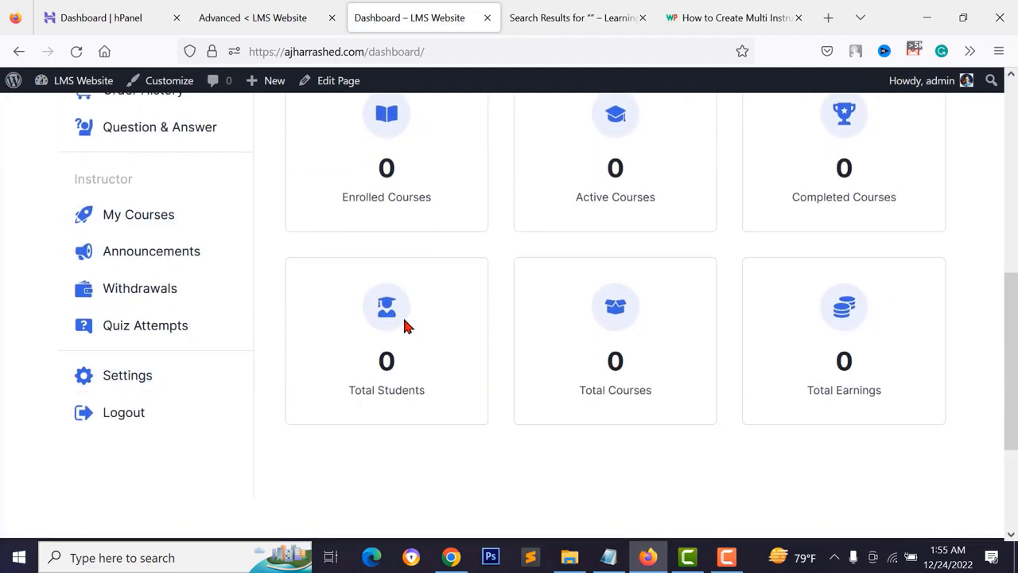
scroll(318, 279, "up", 3)
scroll(247, 245, "up", 3)
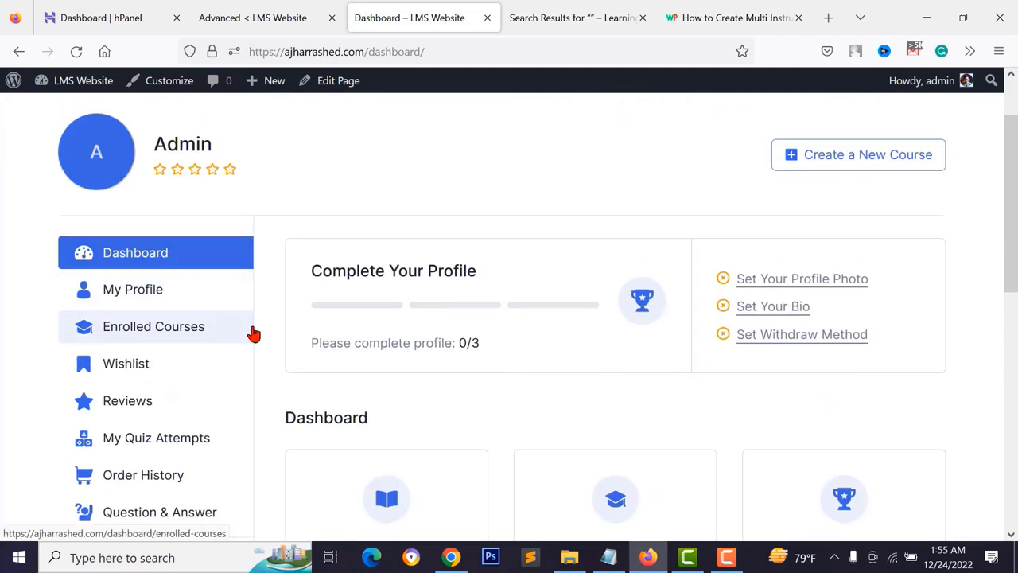
Go to the LMS Website front page through the site title link.
scroll(211, 298, "down", 3)
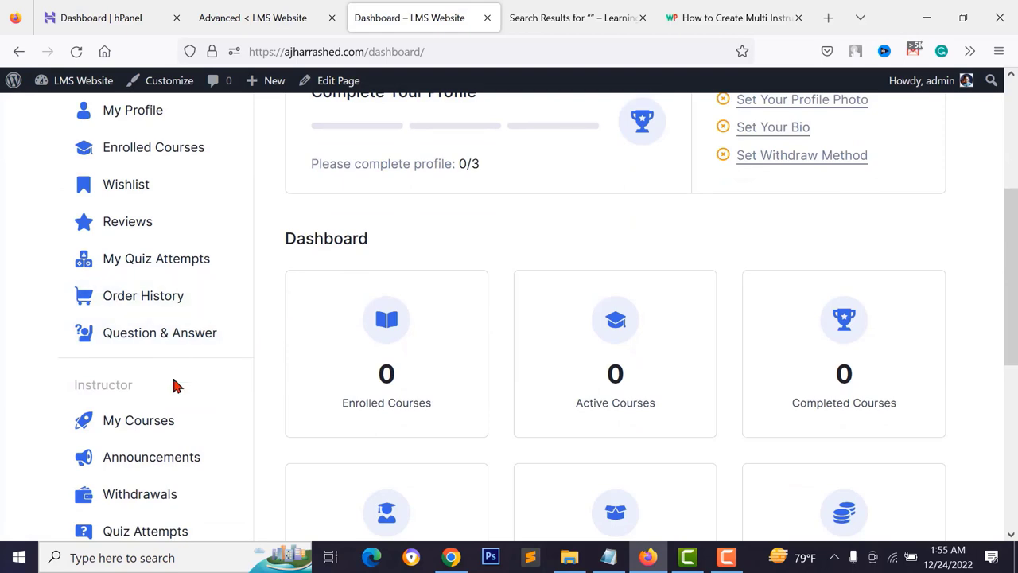
scroll(176, 381, "up", 1)
scroll(167, 334, "up", 1)
scroll(175, 262, "up", 2)
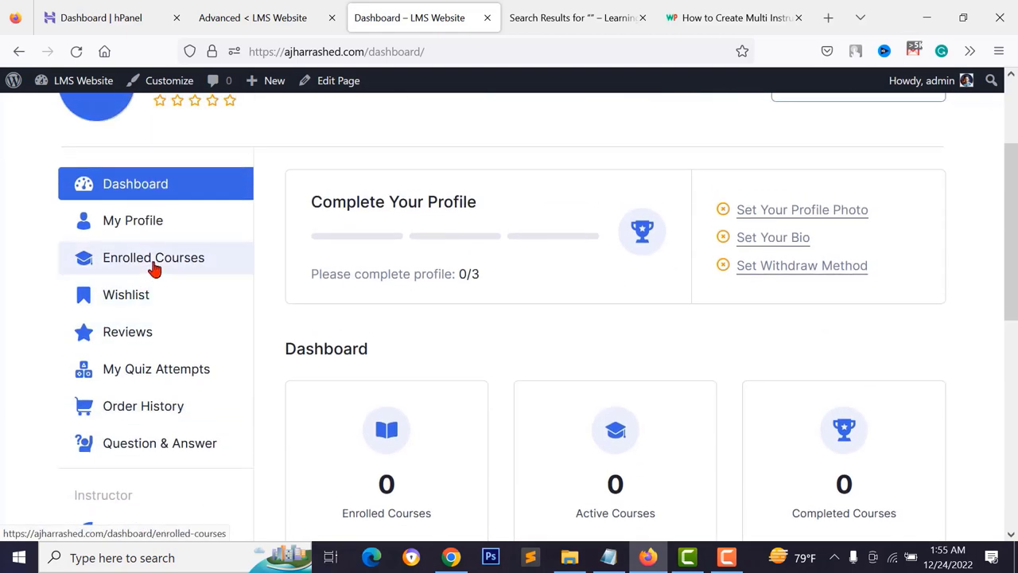
scroll(140, 282, "down", 3)
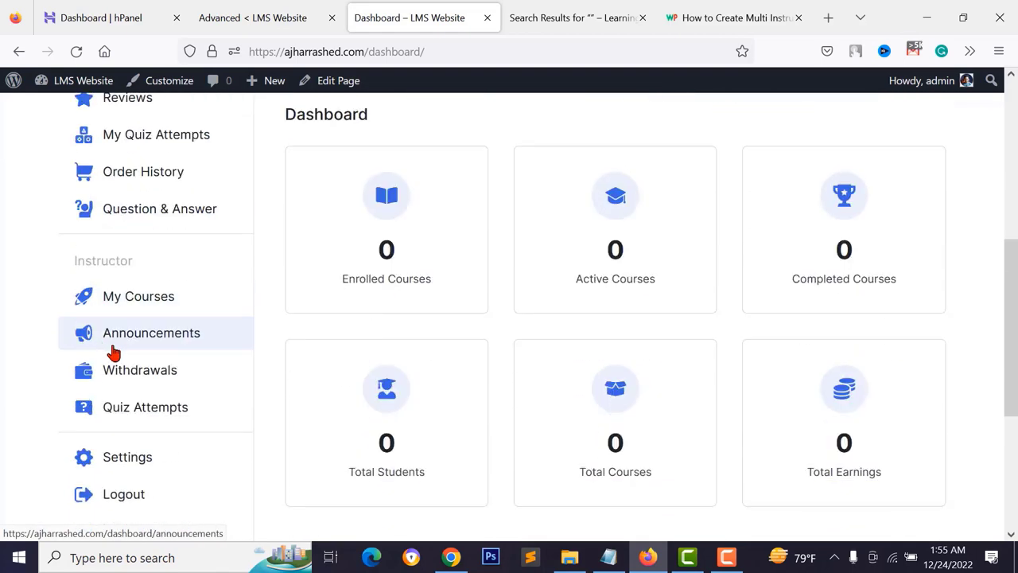
scroll(799, 230, "up", 1)
scroll(799, 230, "up", 4)
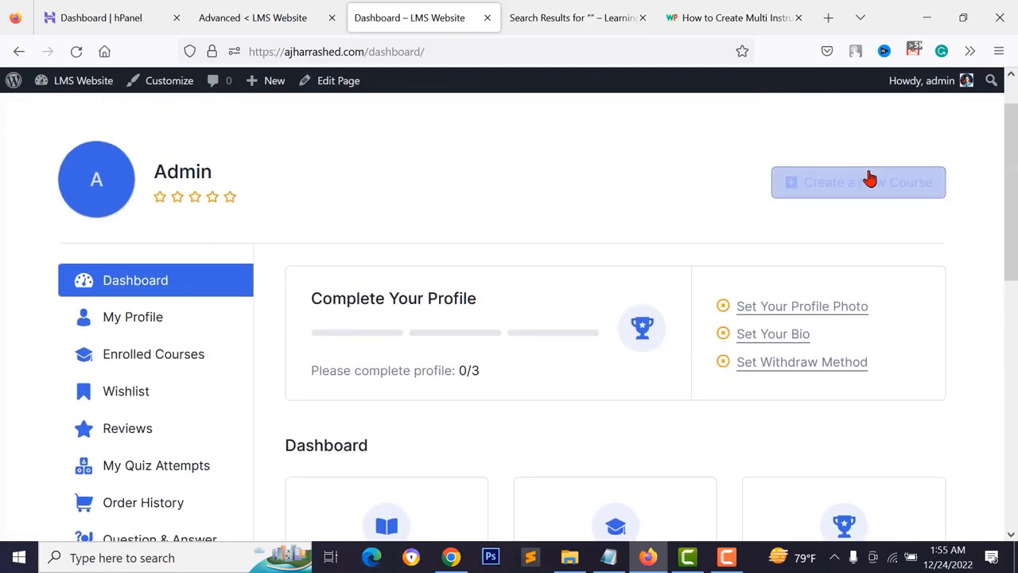
scroll(676, 239, "up", 1)
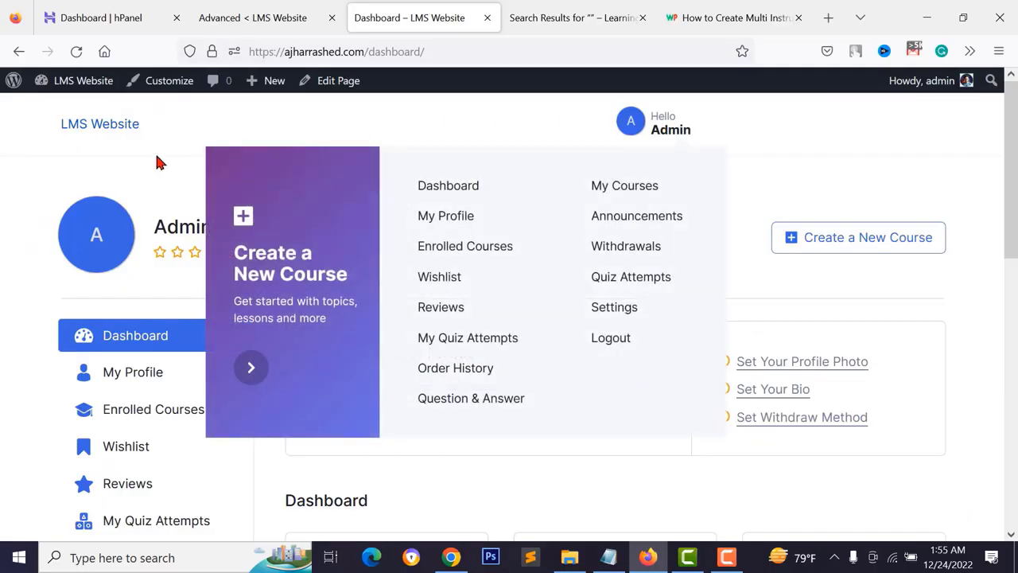
left_click(106, 127)
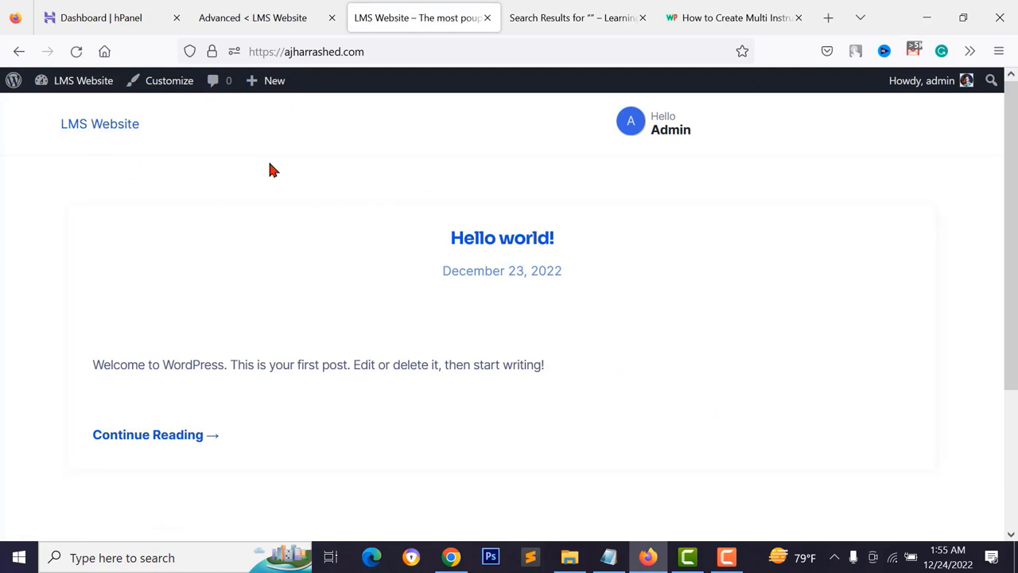
Switch back to the 'Advanced < LMS Website' tab with the Tutor LMS Advanced settings.
scroll(525, 350, "down", 4)
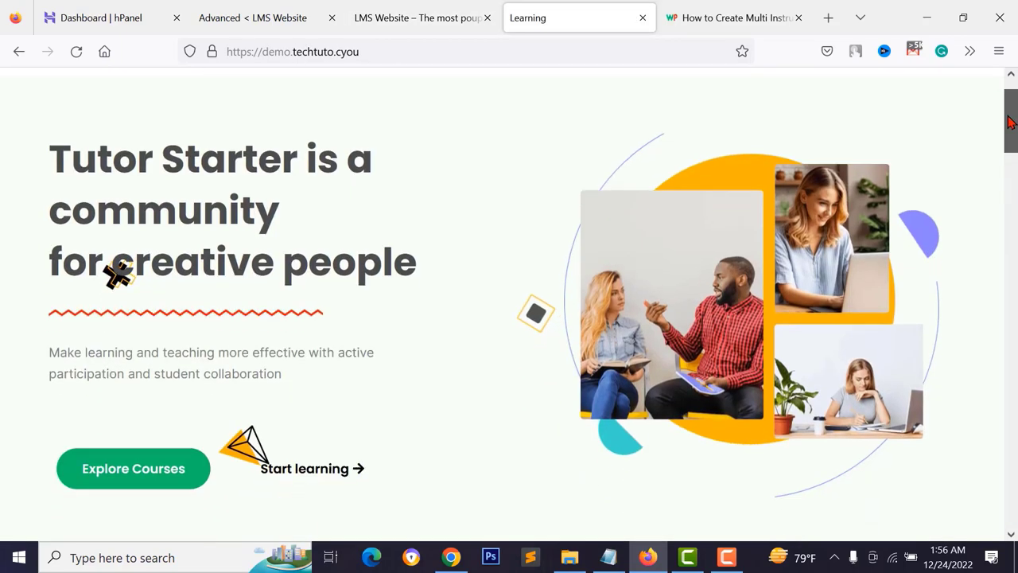
left_click_drag(1010, 119, 1010, 221)
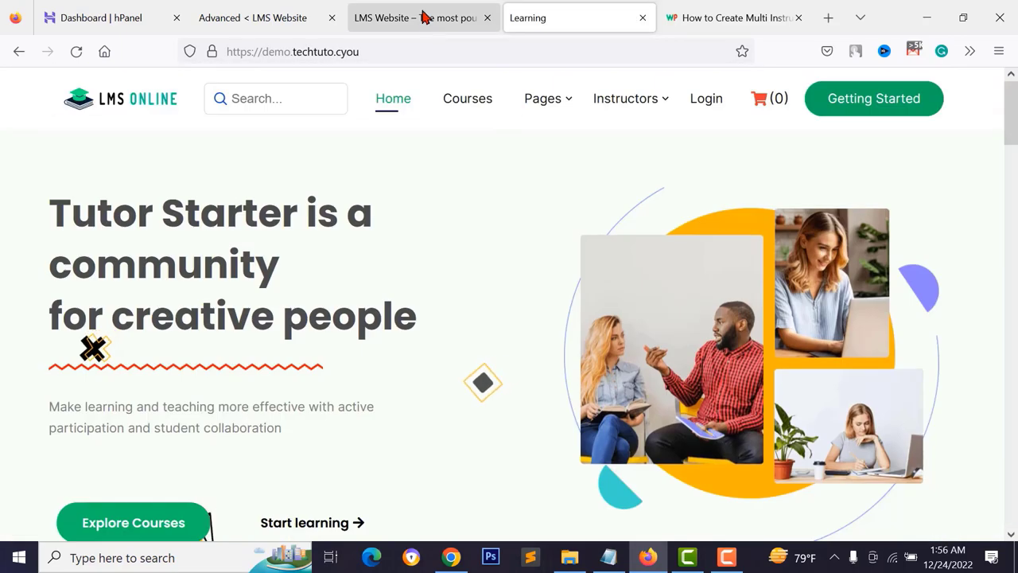
left_click(416, 17)
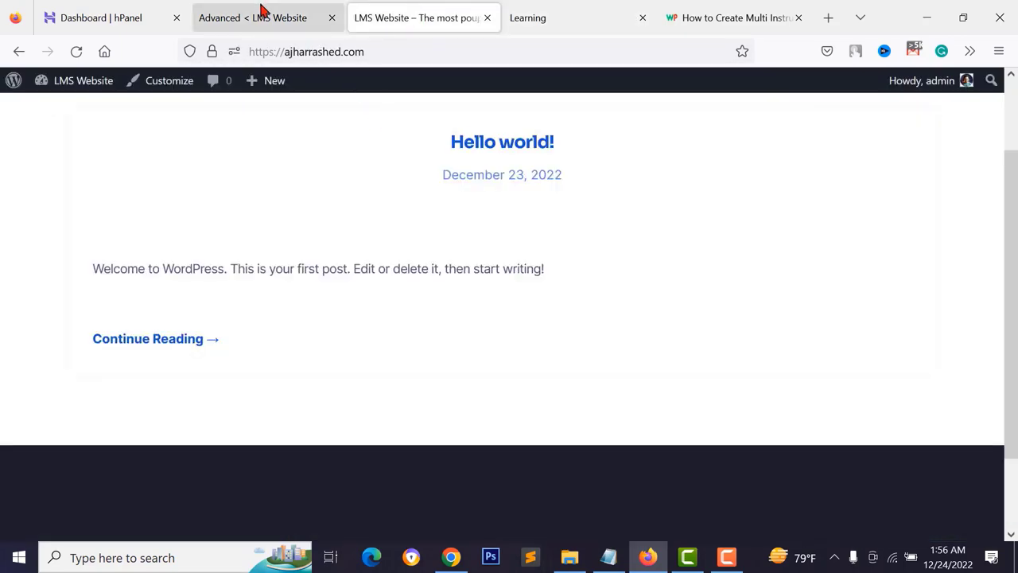
left_click(263, 14)
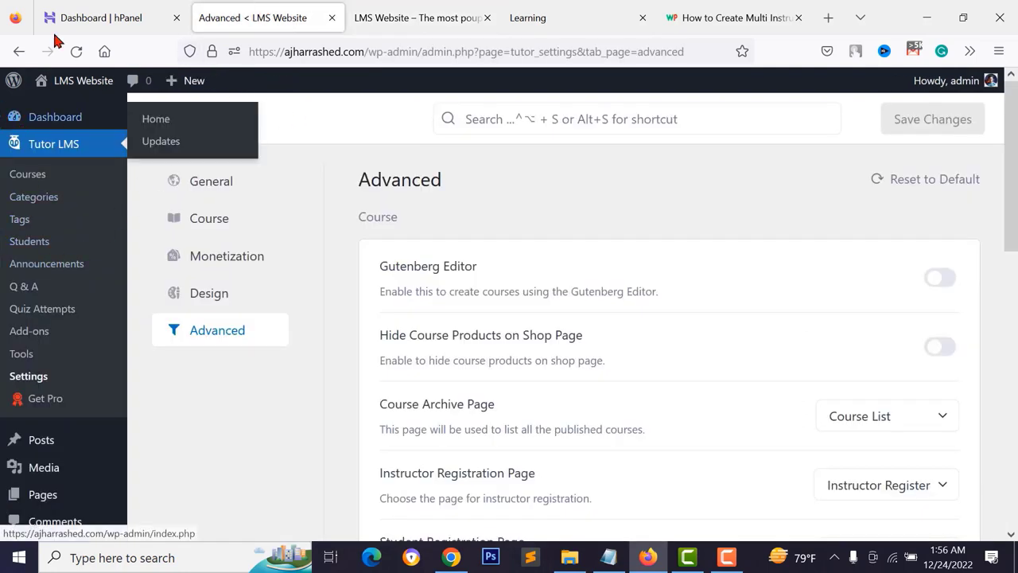
Search the plugin directory for 'elementor' and install Elementor Website Builder.
scroll(8, 382, "down", 2)
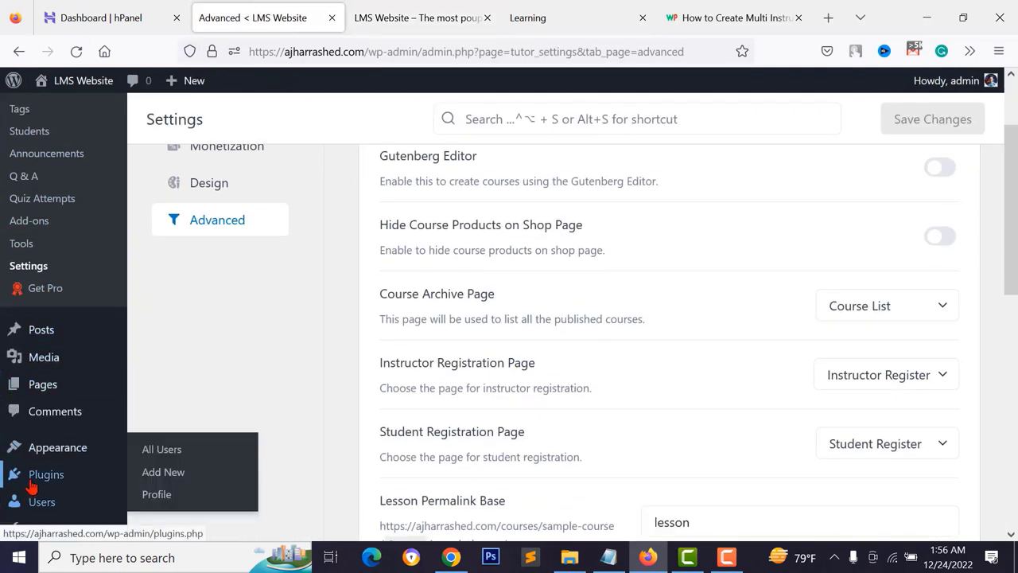
mouse_move(36, 483)
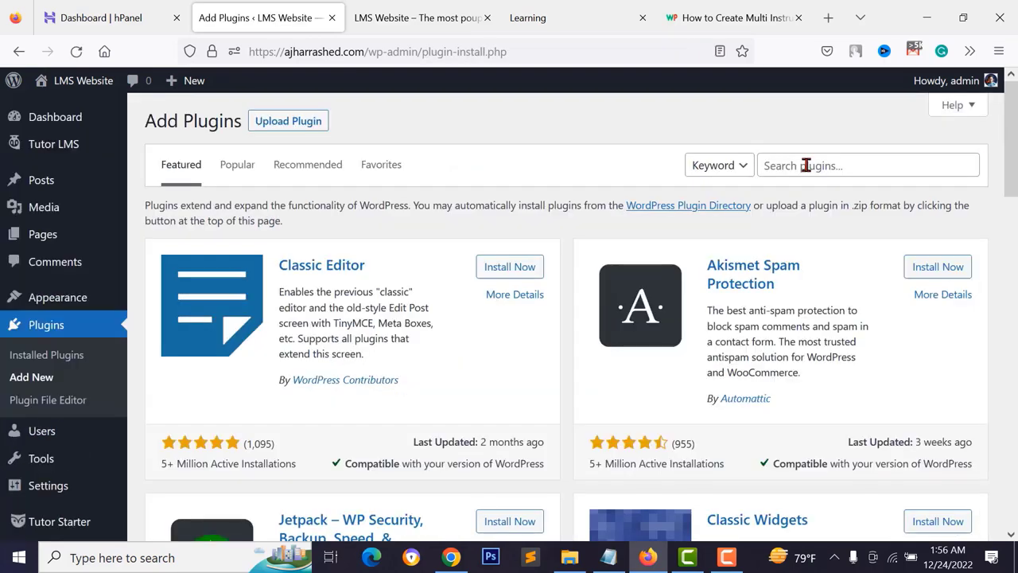
left_click(806, 165)
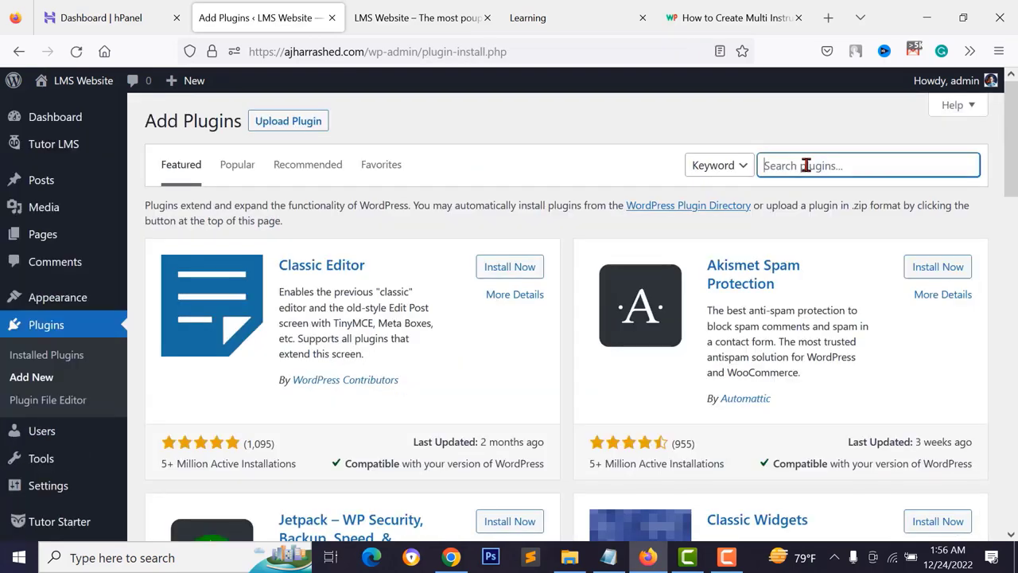
type("elementor")
left_click(502, 262)
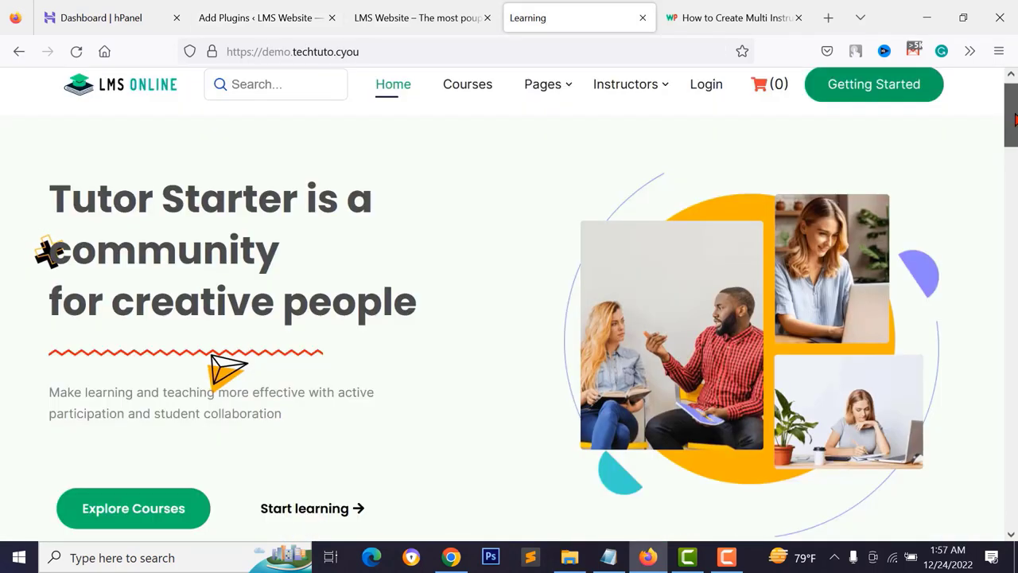
Review the Elementor Website Builder drag-and-drop description, then resume editing the plugin search.
scroll(1015, 182, "down", 5)
left_click_drag(1015, 181, 1015, 397)
scroll(969, 371, "down", 2)
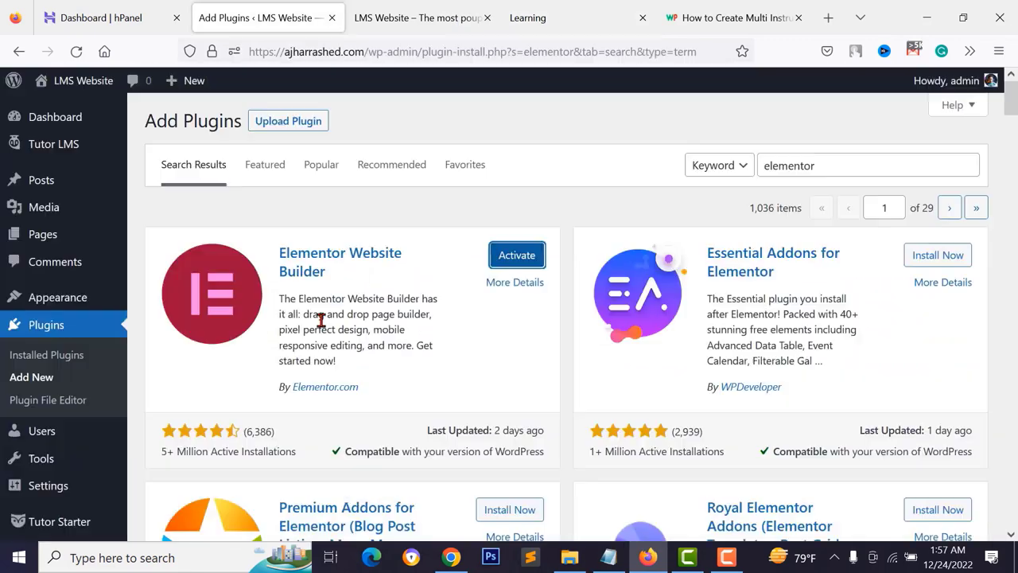
left_click_drag(304, 315, 401, 316)
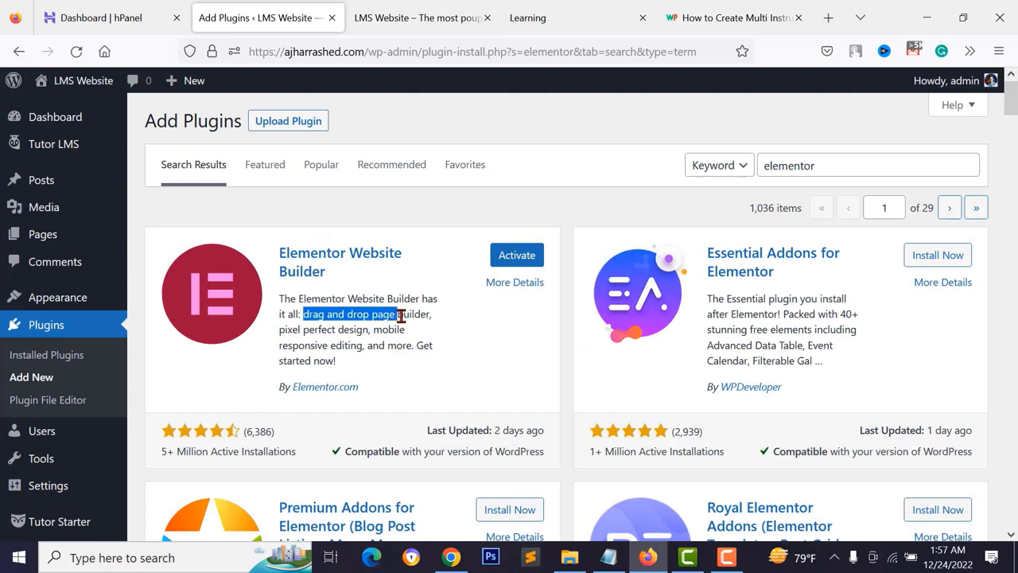
left_click(830, 164)
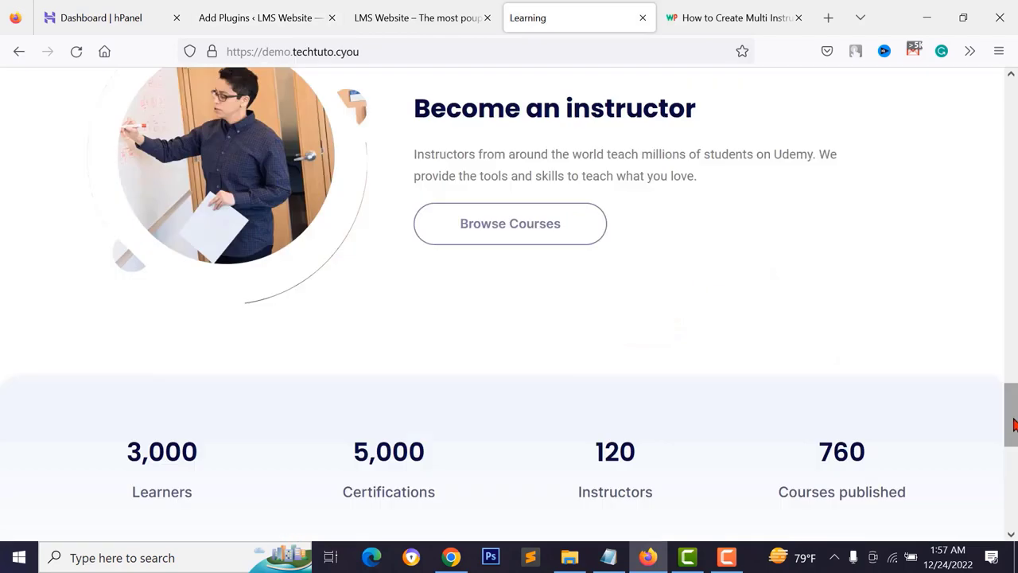
scroll(509, 302, "down", 10)
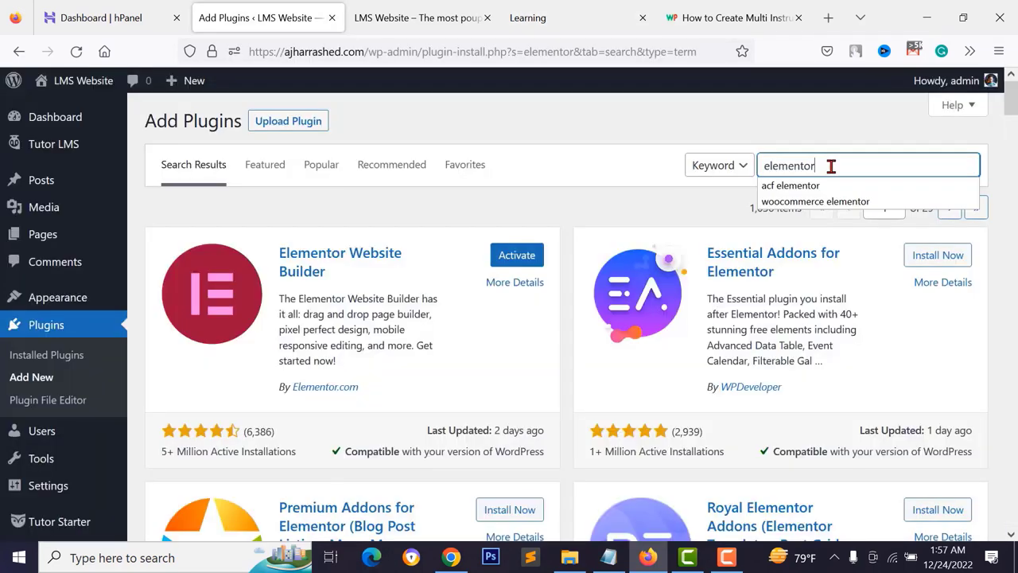
Install and activate Header & Footer Builder via 'elementor footer', activate Elementor, and skip setup.
type("fo")
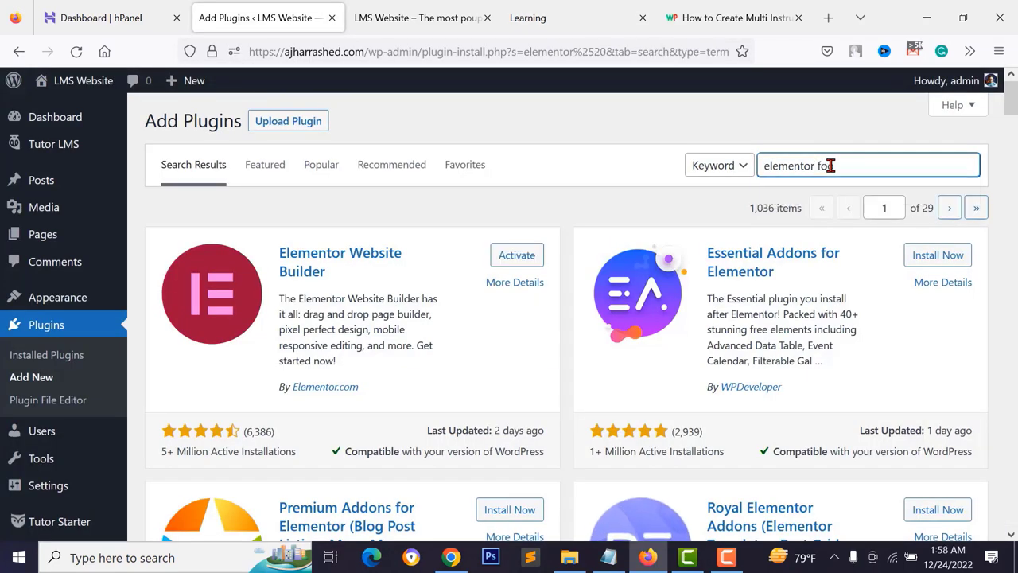
type("oter")
left_click(907, 256)
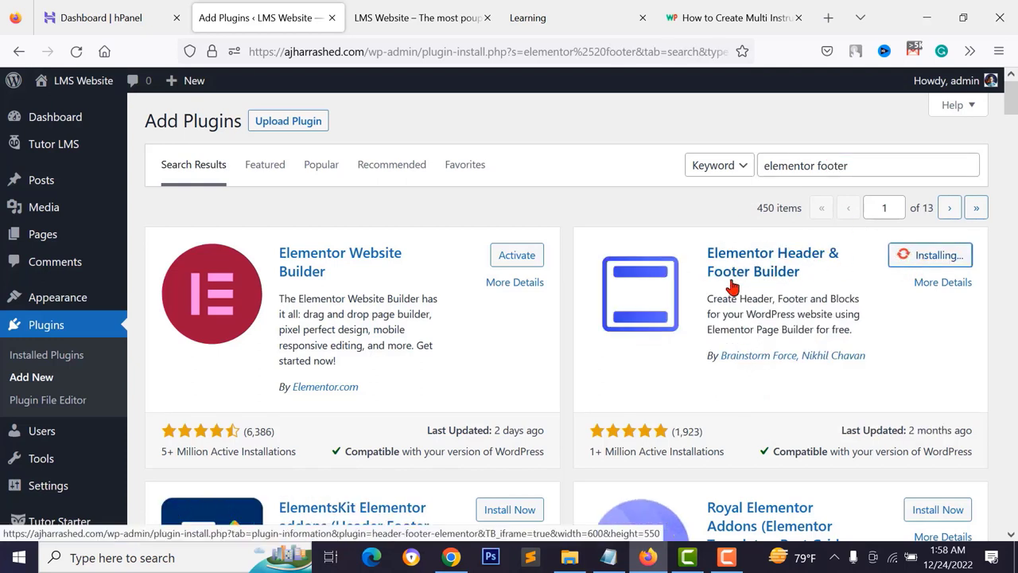
left_click(943, 254)
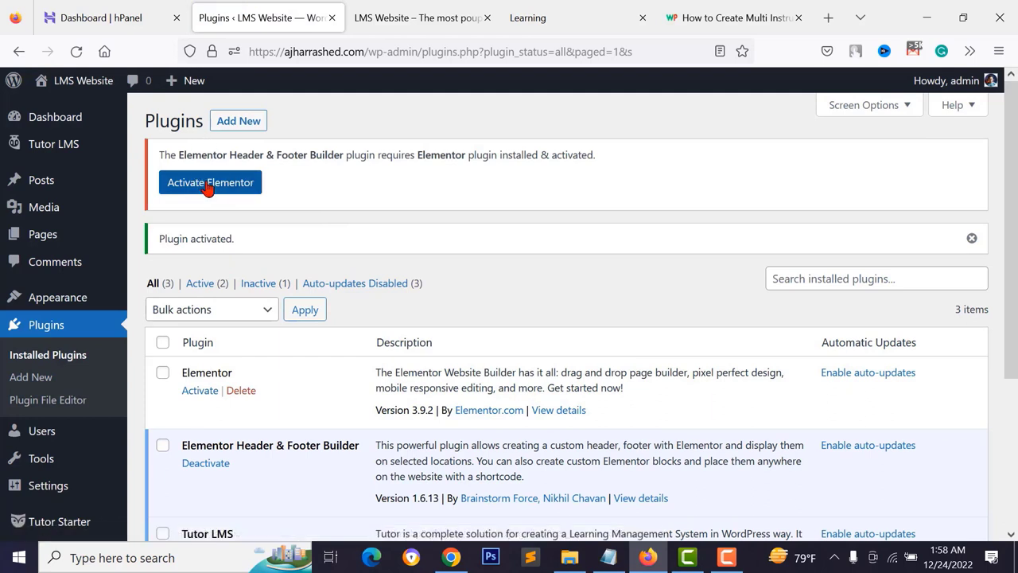
left_click(207, 184)
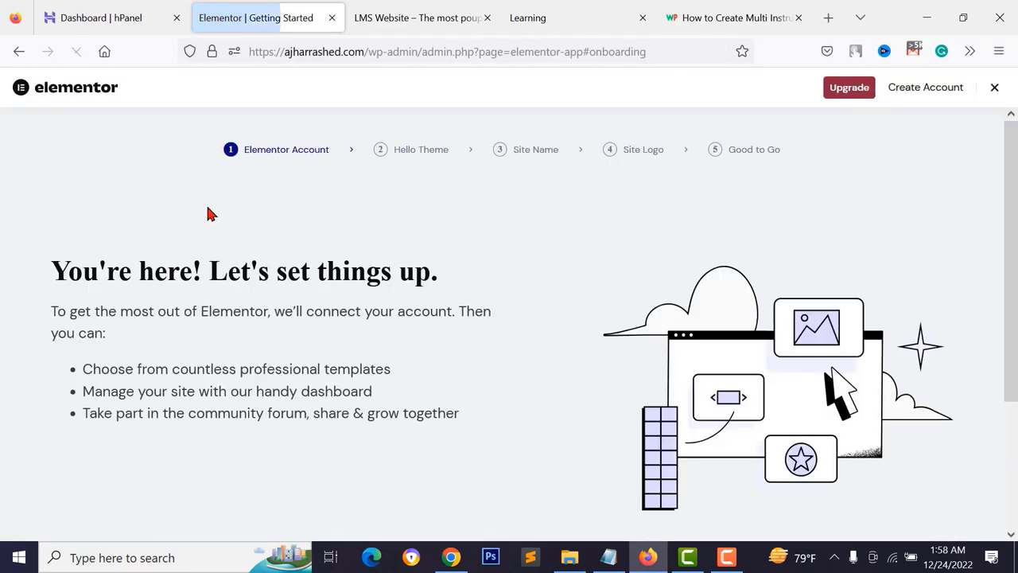
left_click(993, 89)
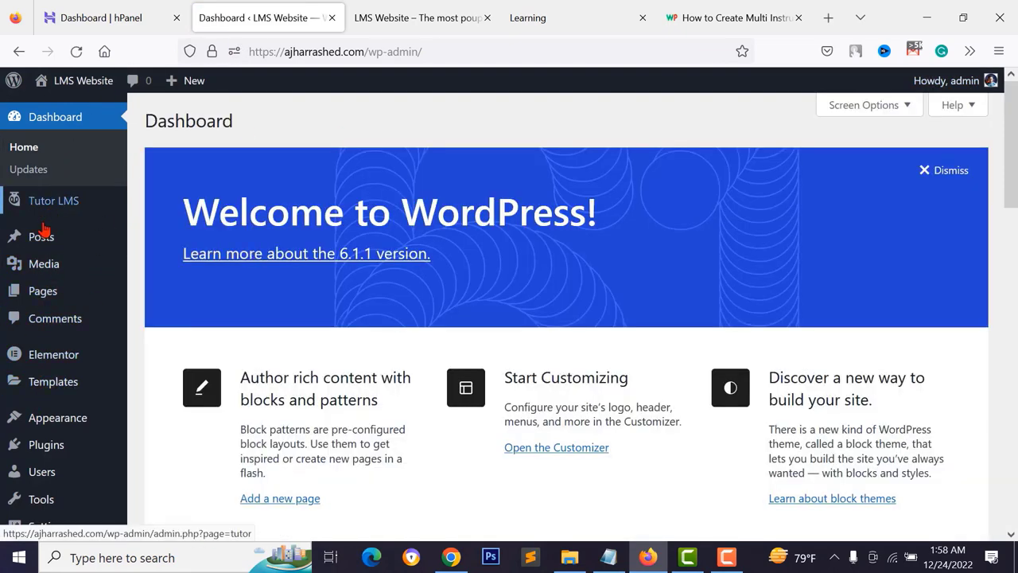
Start a new page from Pages > Add New in the admin sidebar.
scroll(109, 271, "down", 2)
mouse_move(34, 357)
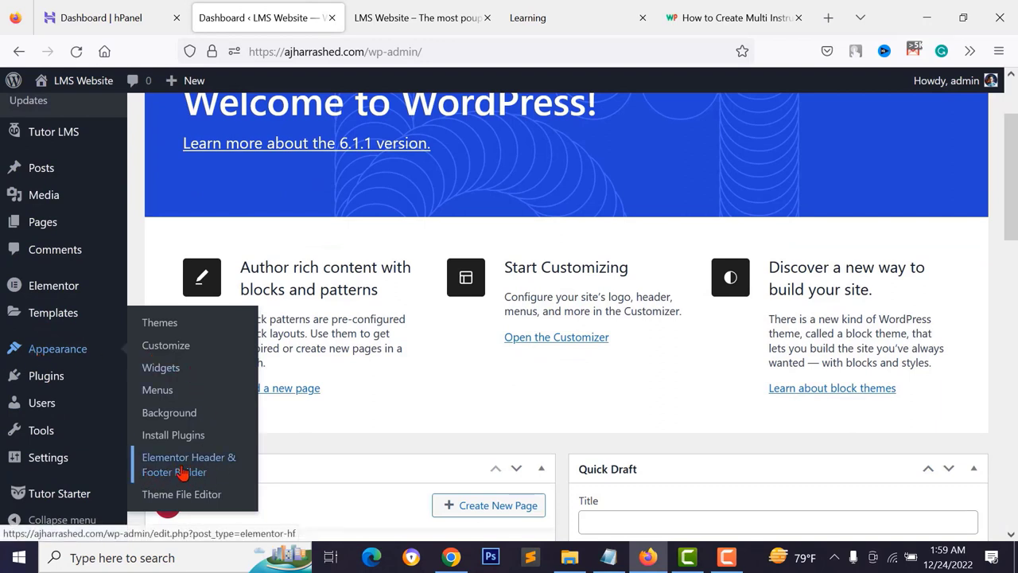
scroll(95, 326, "up", 1)
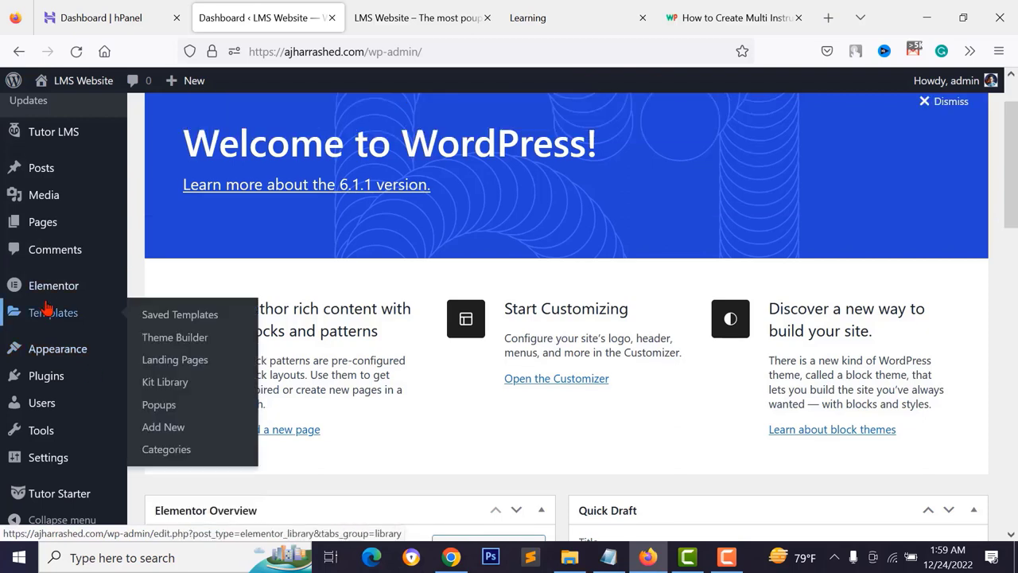
mouse_move(47, 293)
scroll(46, 292, "up", 2)
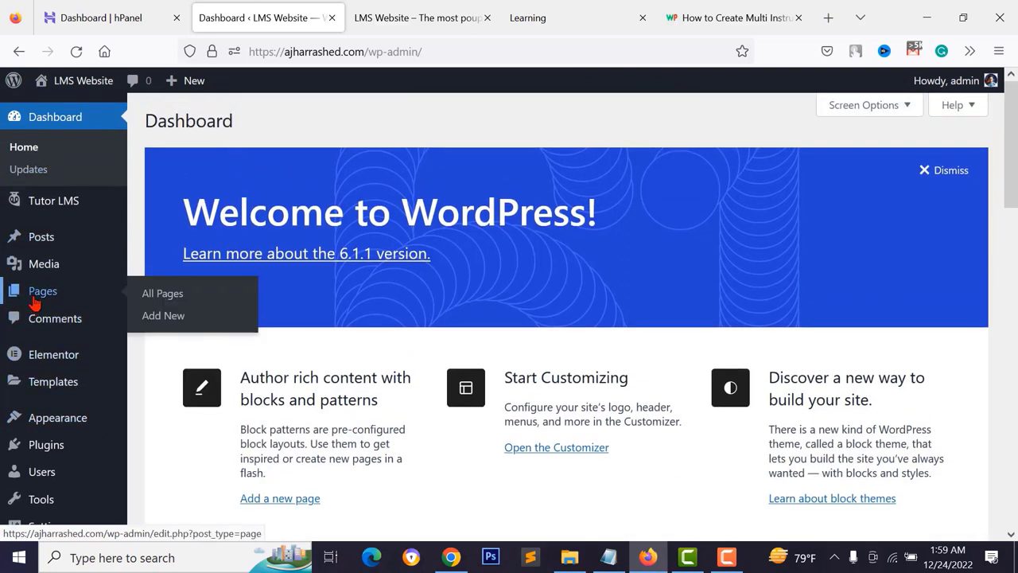
left_click(167, 317)
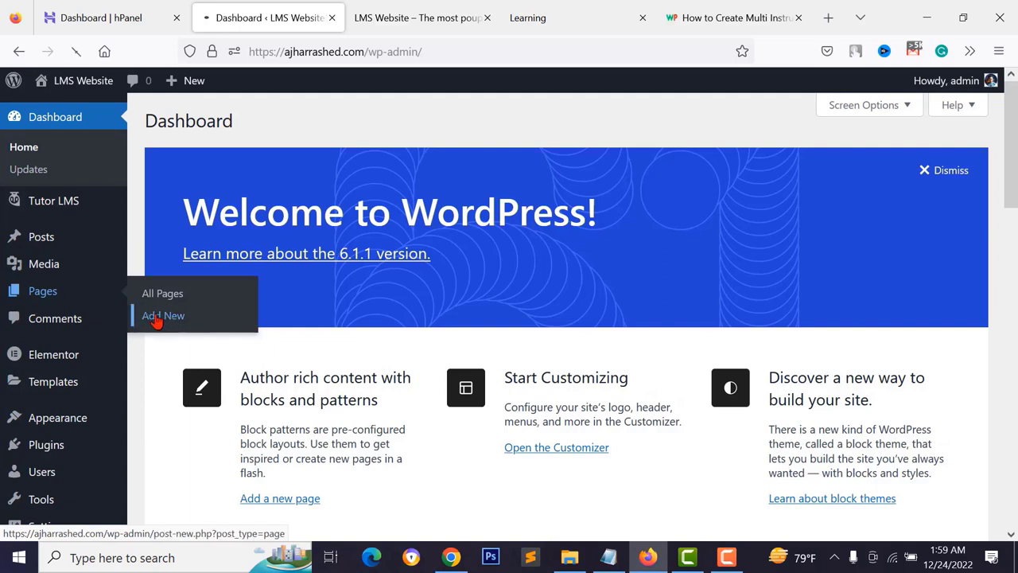
Title the page 'Home', apply Full Width Template with title disabled, and publish it.
type("Home")
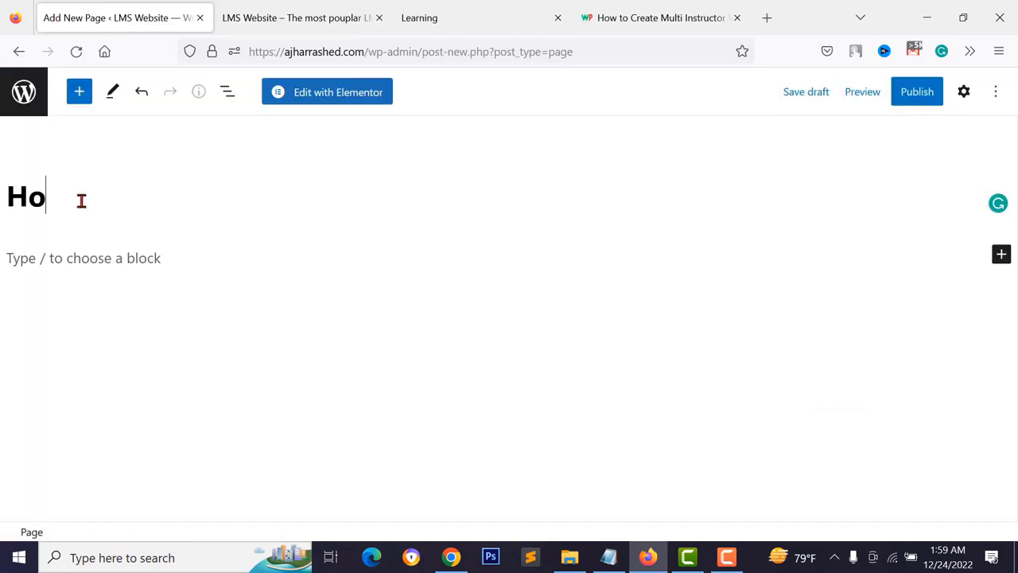
left_click(962, 99)
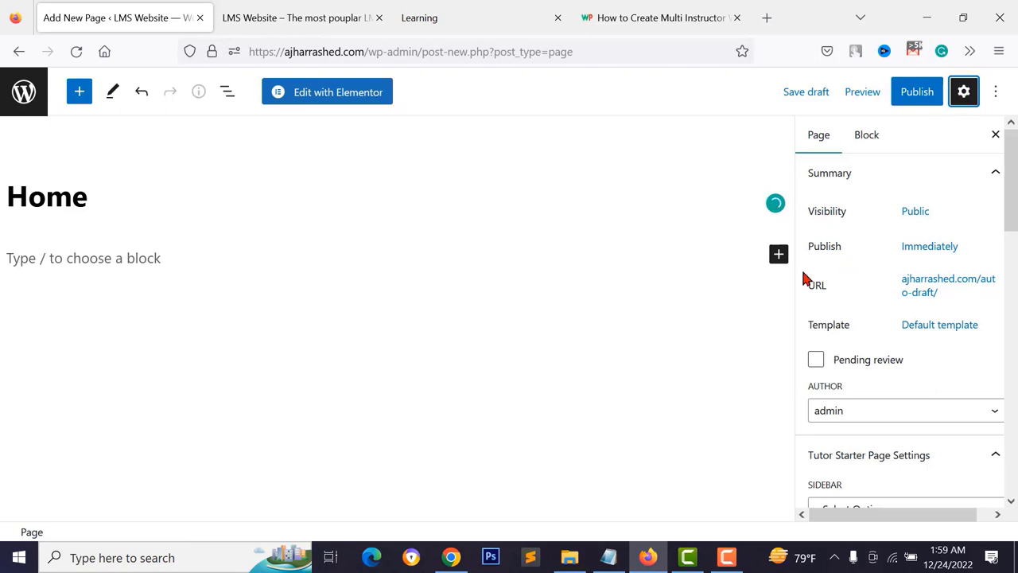
left_click(936, 333)
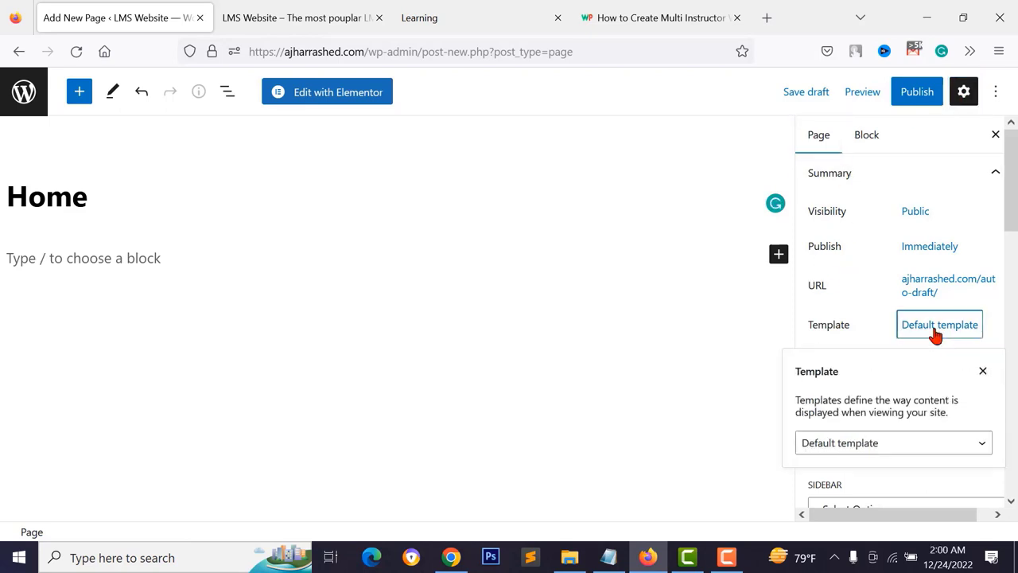
left_click(855, 452)
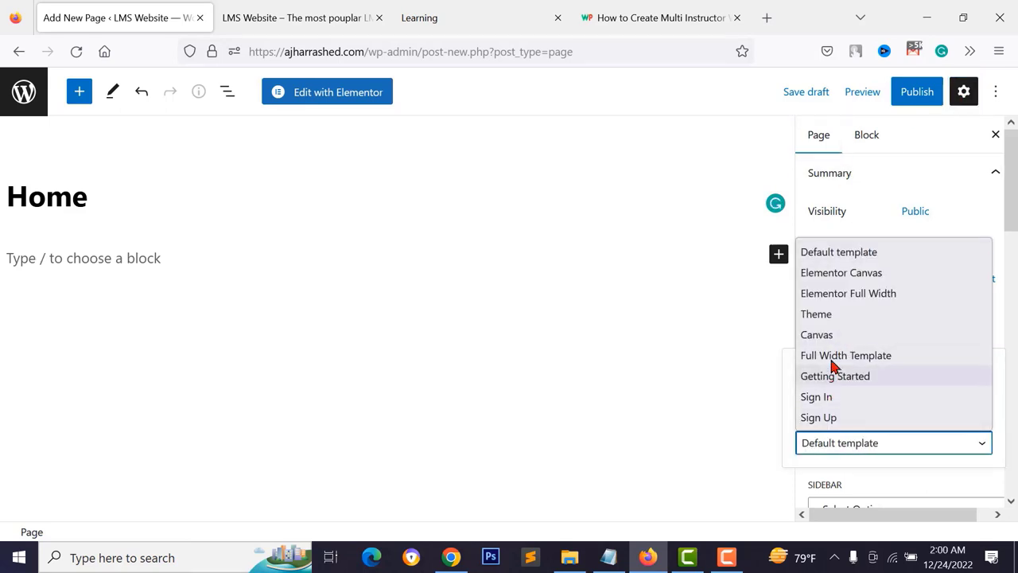
left_click(837, 356)
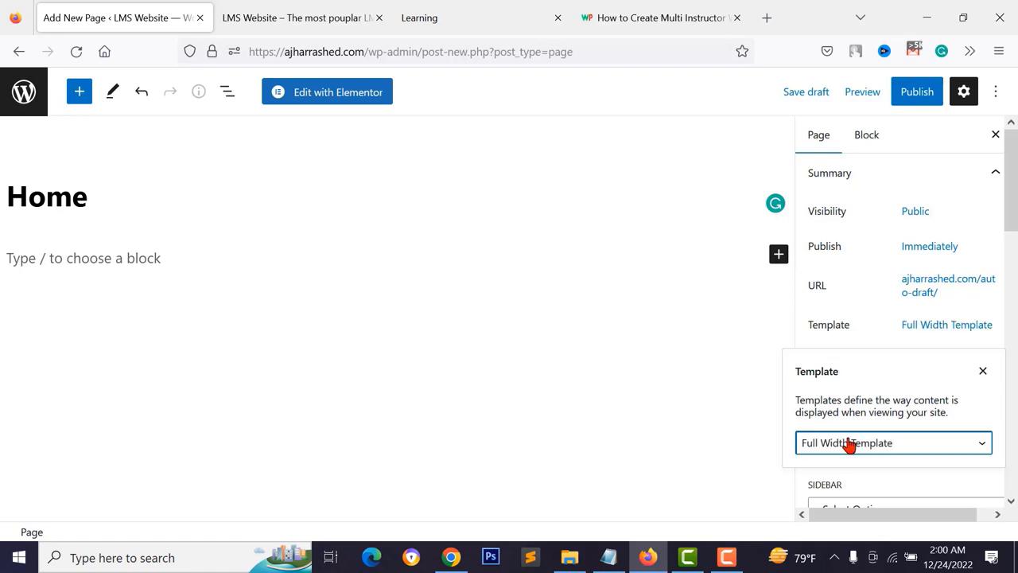
left_click(869, 330)
scroll(861, 408, "down", 5)
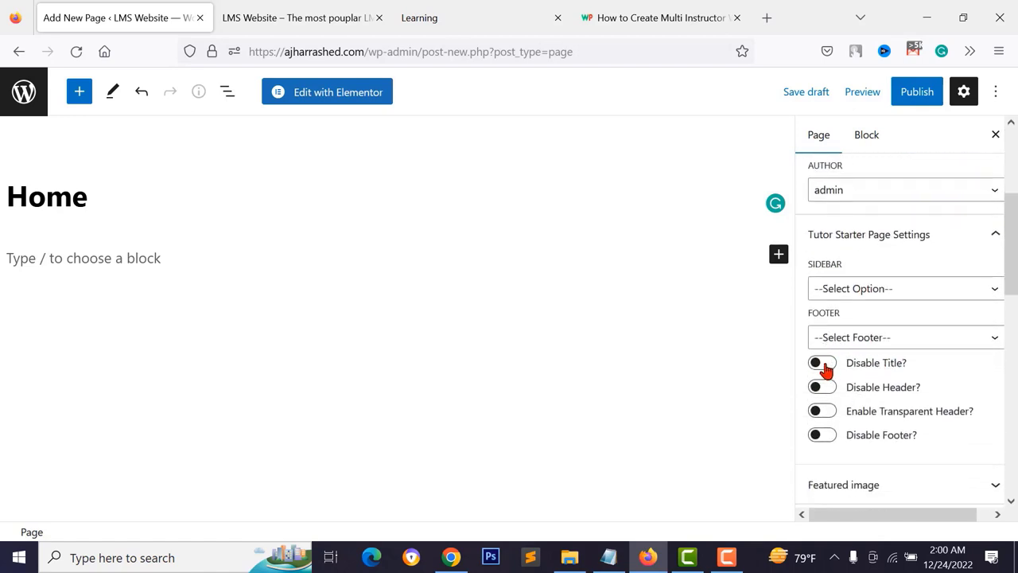
left_click(913, 96)
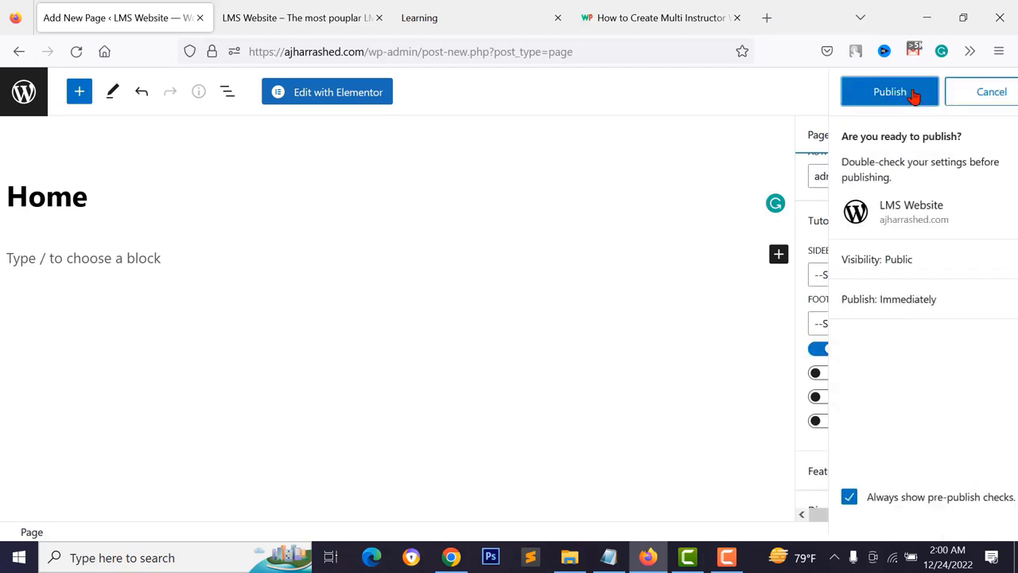
left_click(859, 95)
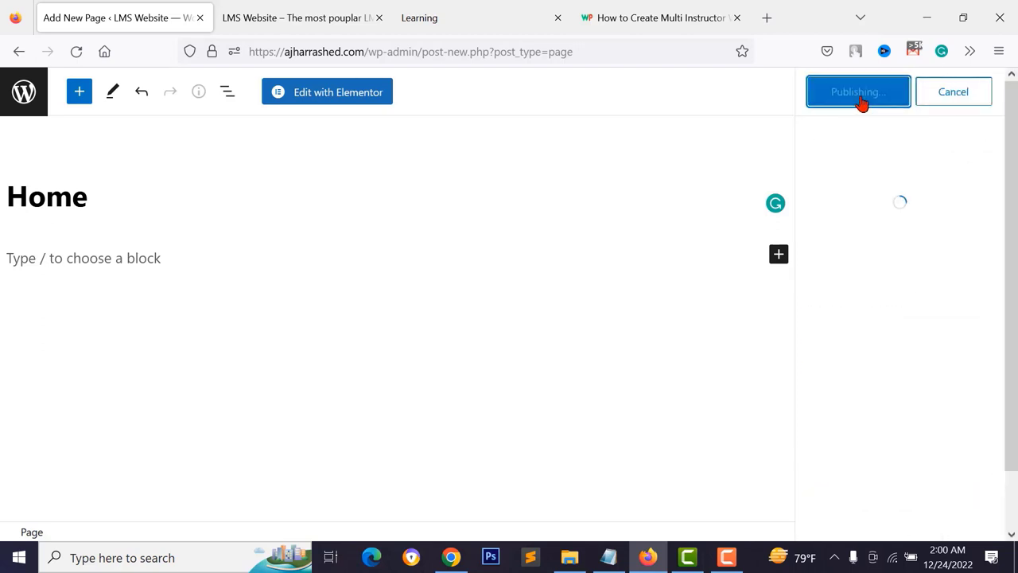
In Reading Settings, make the homepage a static page set to Home.
left_click(24, 94)
scroll(230, 362, "down", 1)
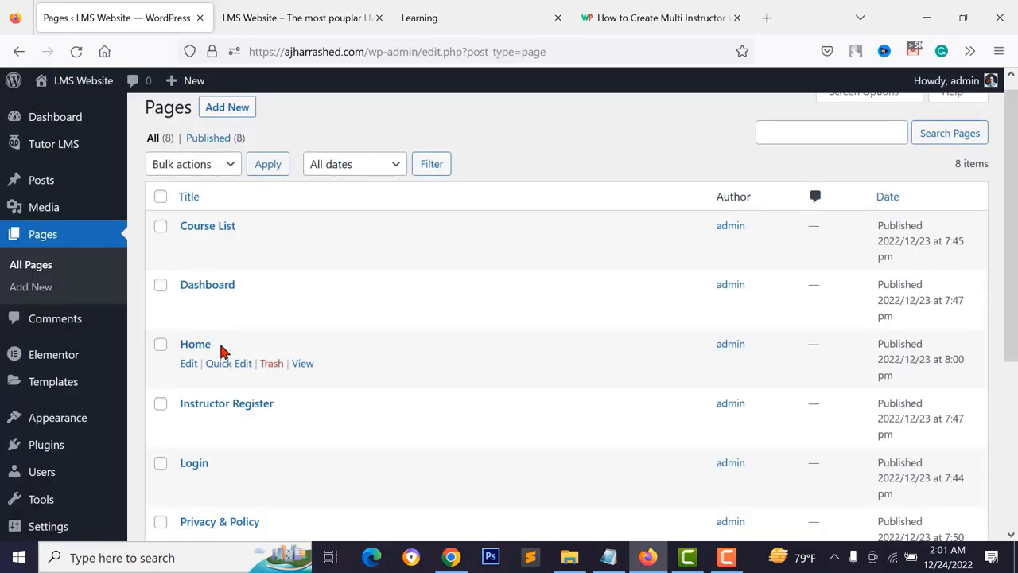
scroll(51, 508, "down", 2)
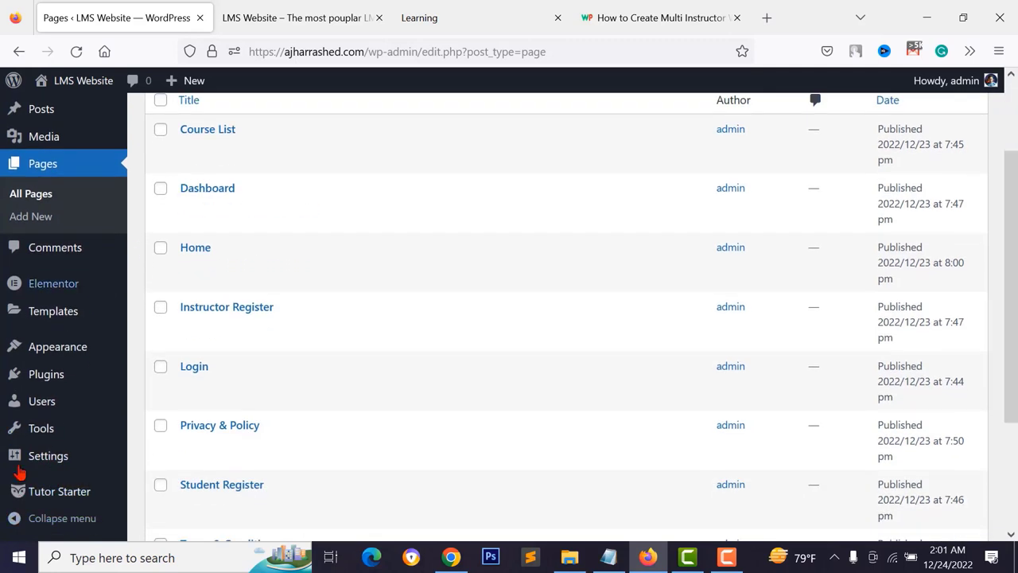
mouse_move(43, 468)
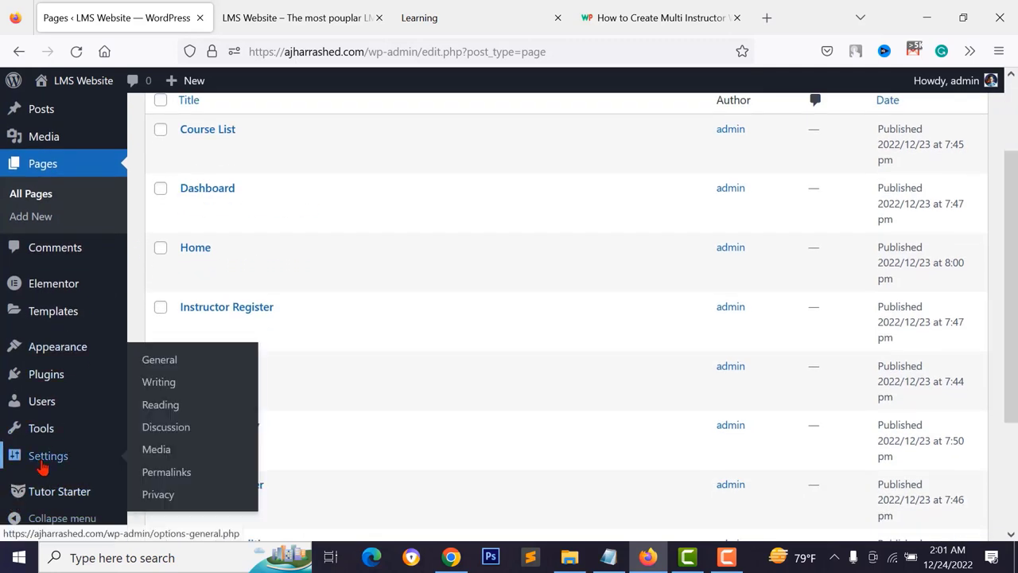
left_click(169, 415)
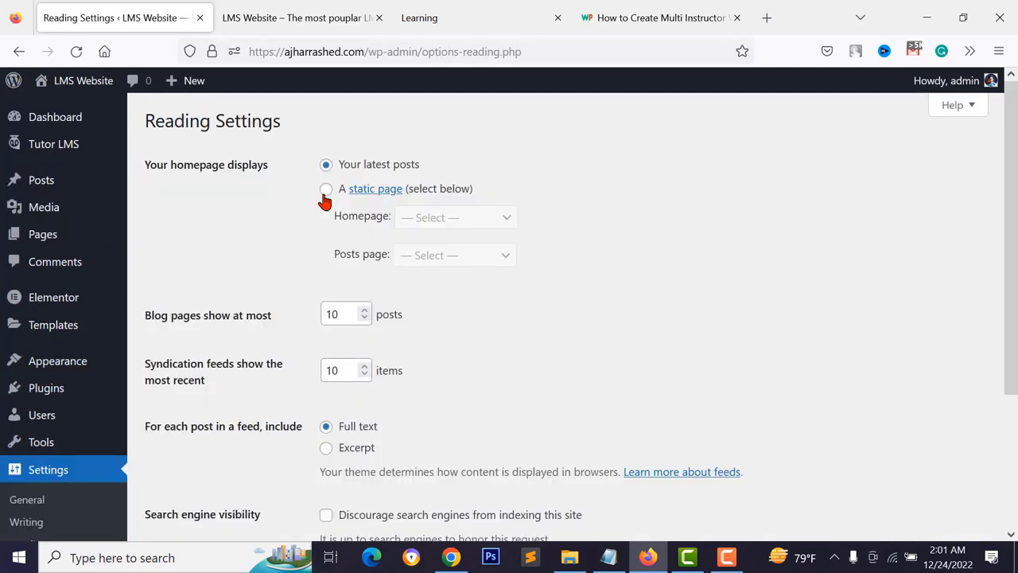
left_click(326, 190)
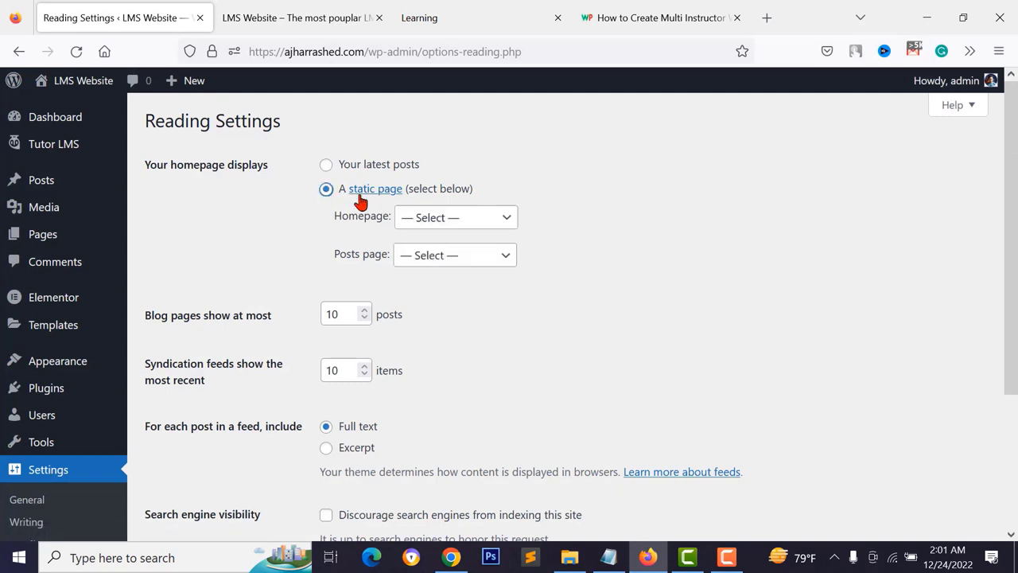
left_click(442, 225)
left_click(416, 311)
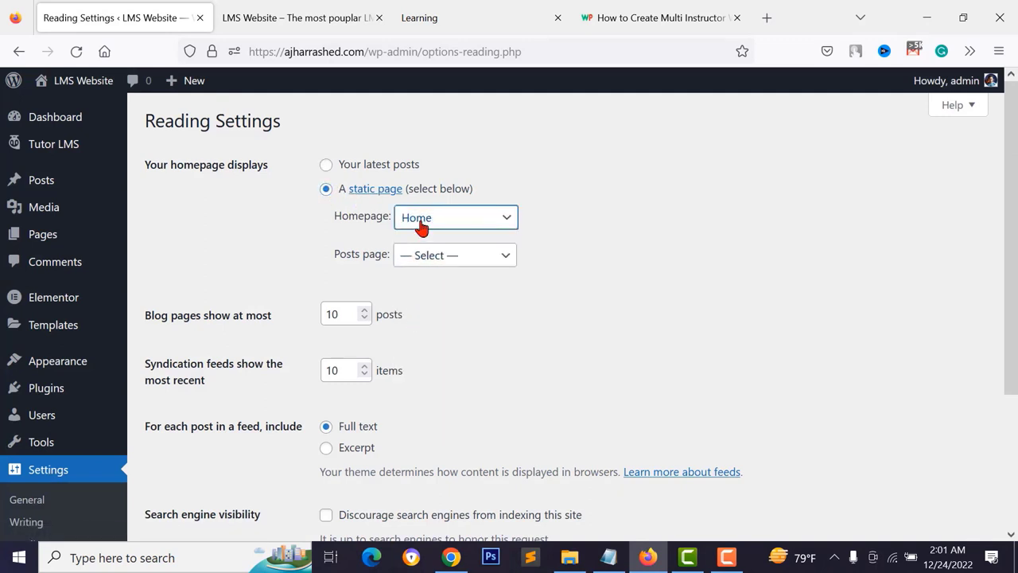
scroll(421, 228, "down", 3)
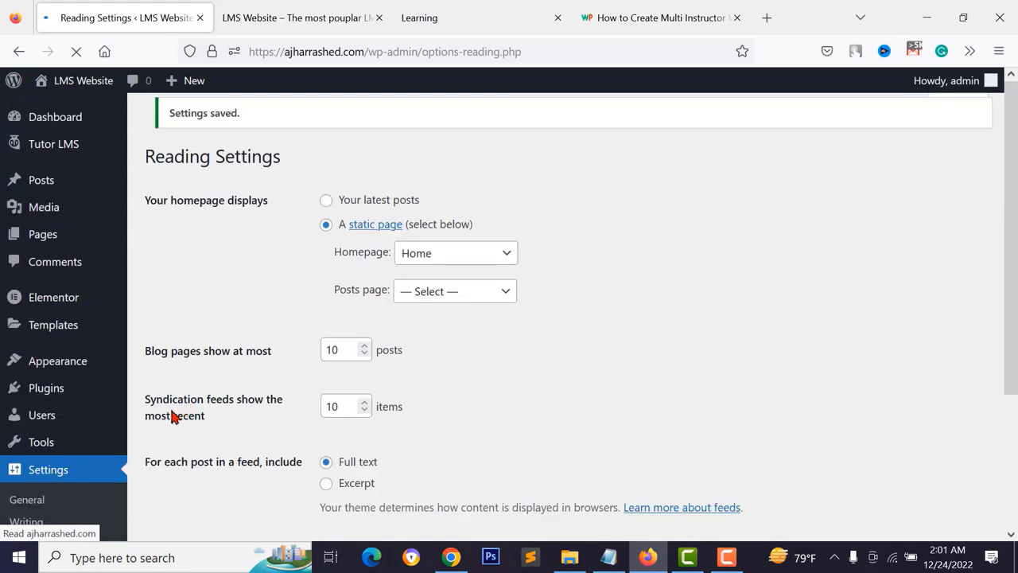
Return to the All Pages list, where Home is marked as Front Page.
mouse_move(51, 242)
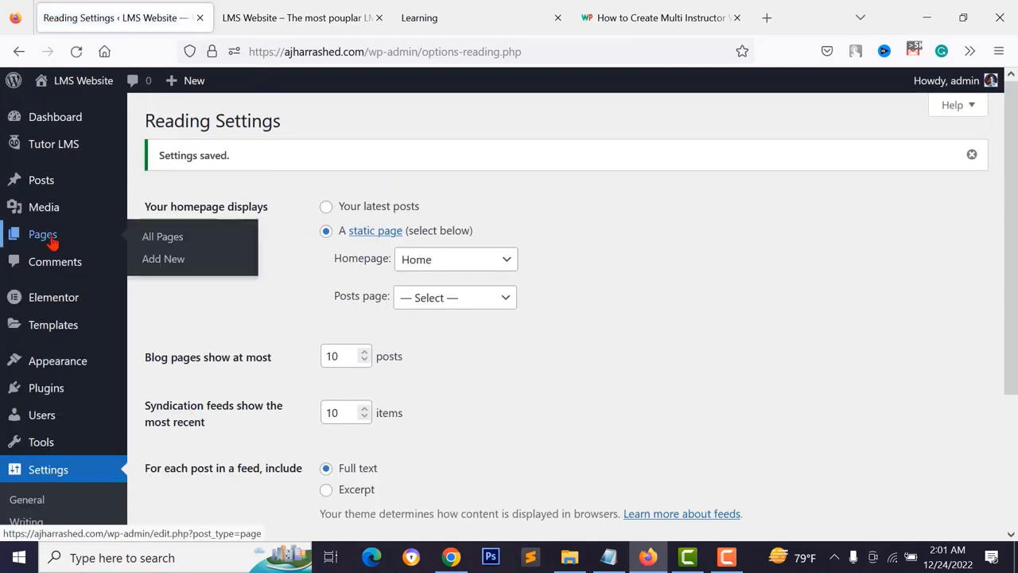
left_click(169, 242)
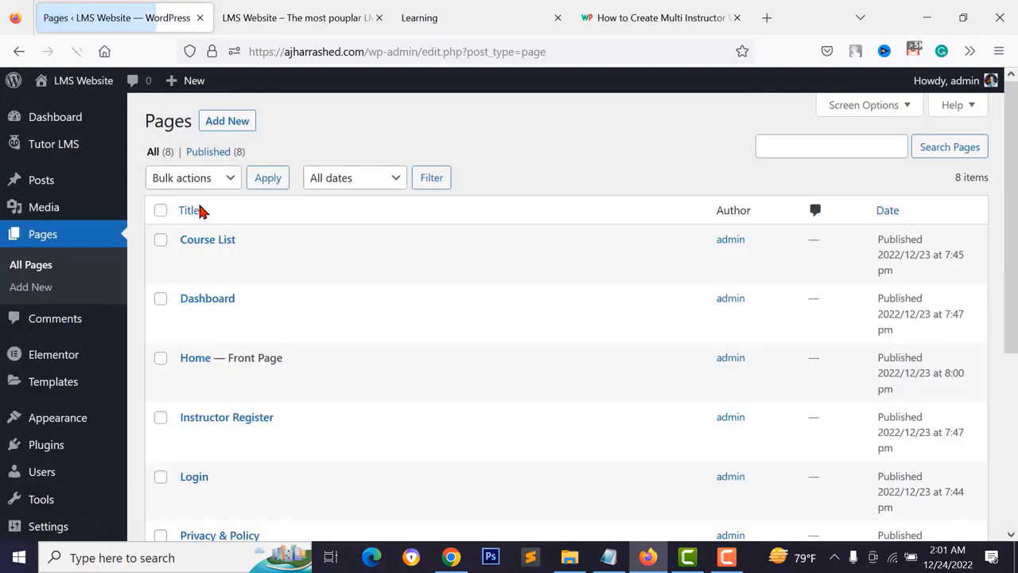
scroll(197, 386, "down", 1)
Open the Home page in Elementor and add a default Heading widget.
left_click(191, 362)
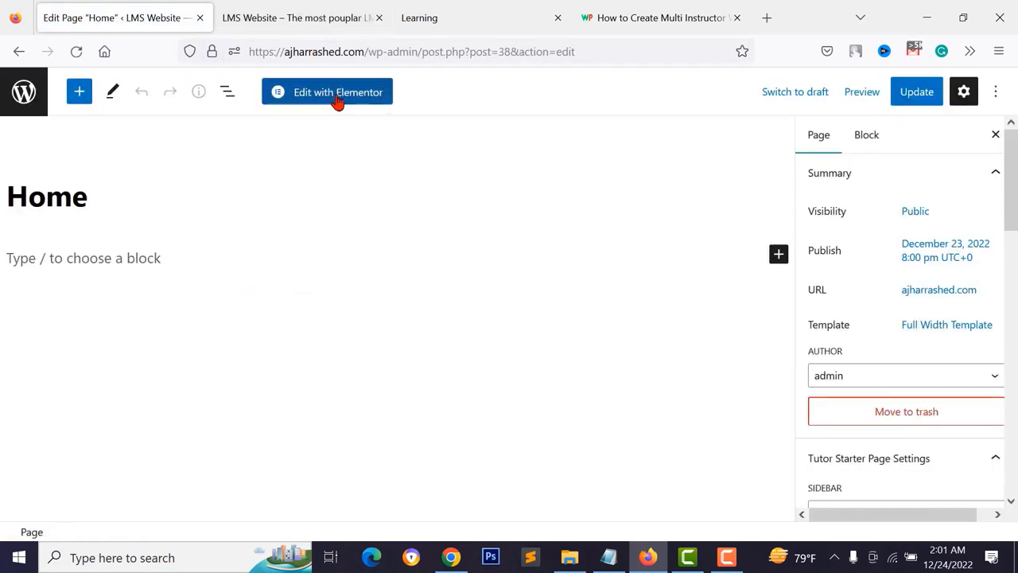
left_click(311, 94)
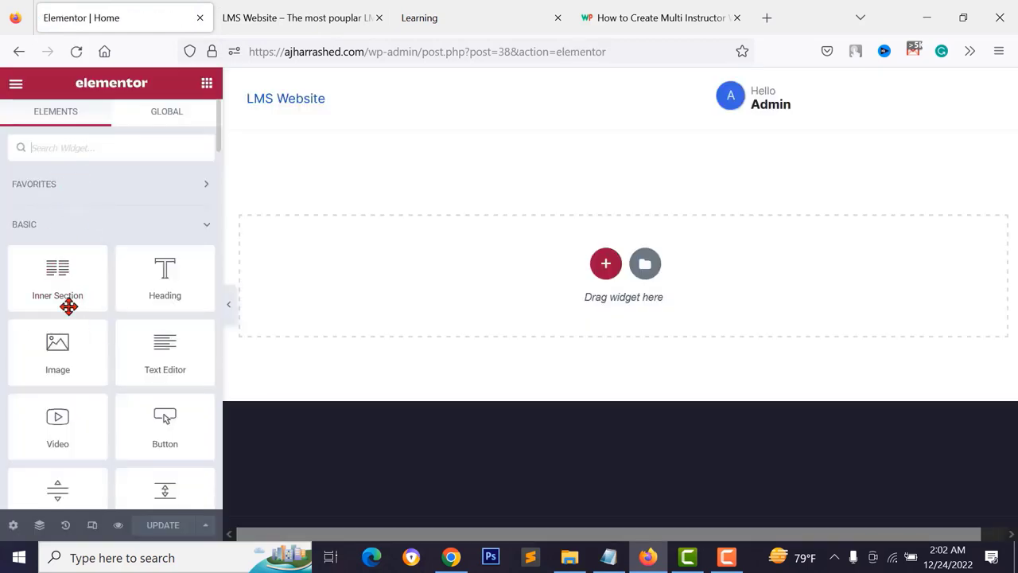
scroll(84, 326, "down", 1)
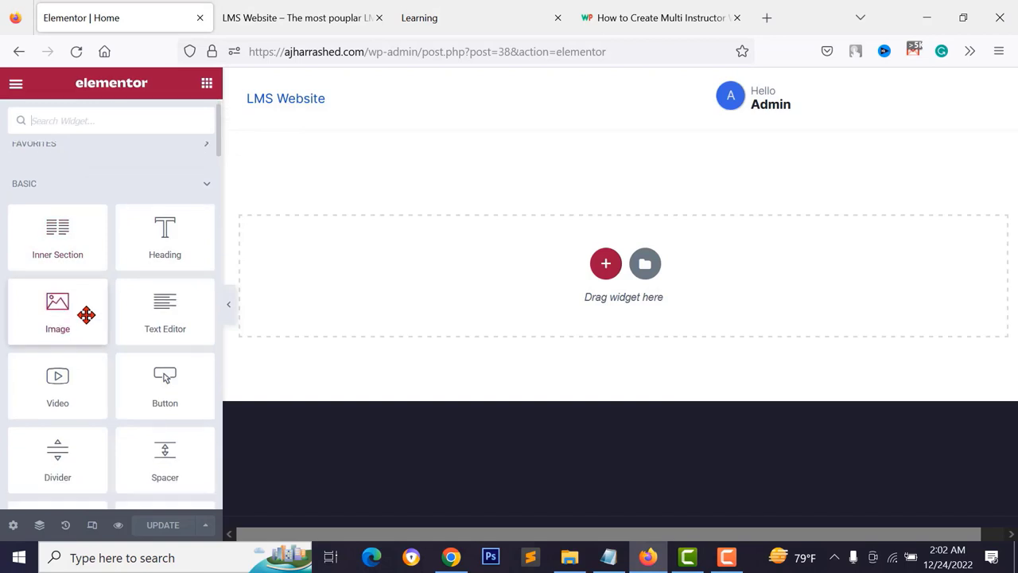
left_click_drag(169, 231, 234, 247)
left_click(203, 84)
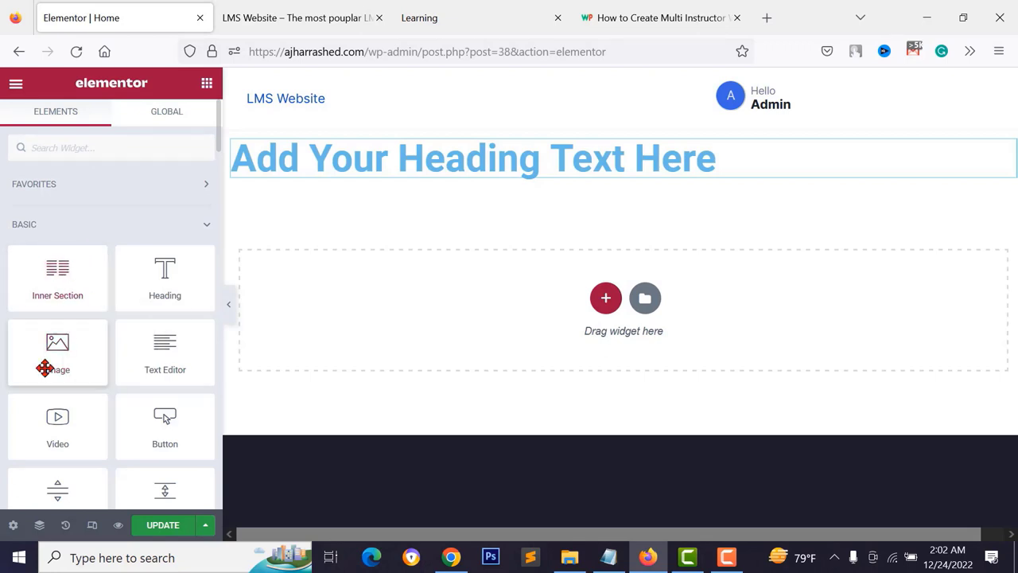
Add an Image widget below the heading holding an uploaded glass-and-yellow-flower picture.
left_click_drag(39, 365, 286, 205)
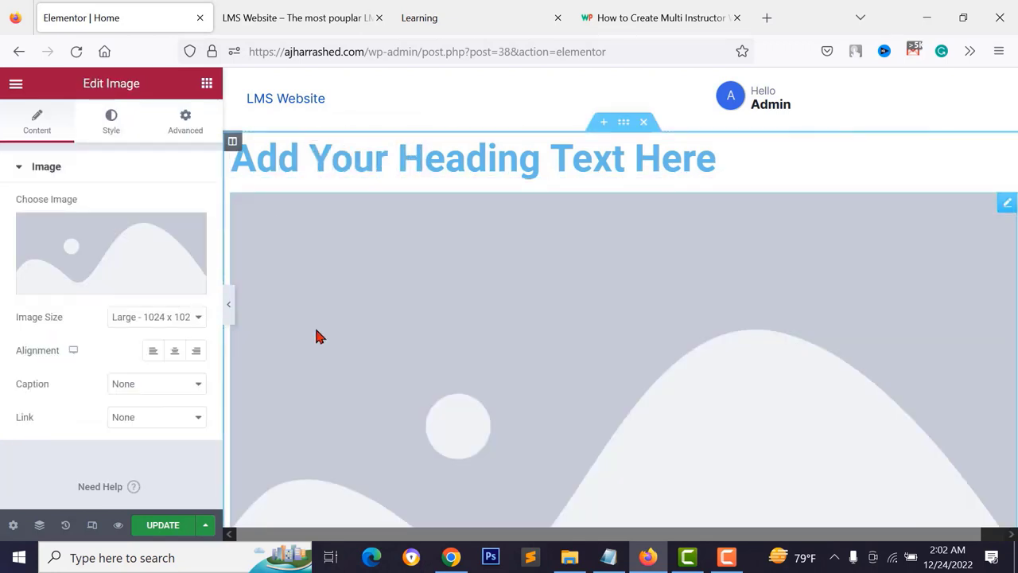
left_click(141, 227)
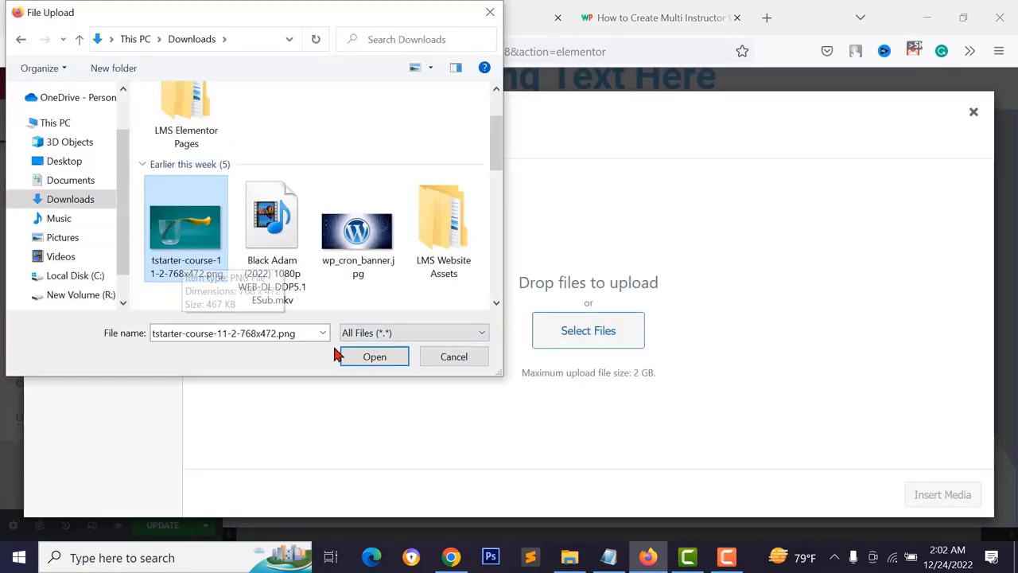
left_click(371, 357)
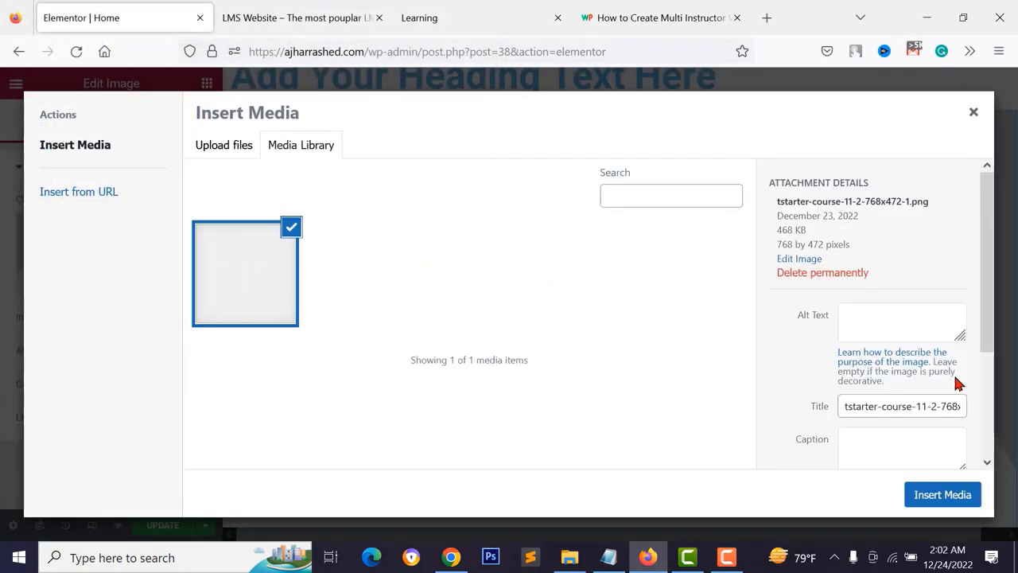
left_click(948, 499)
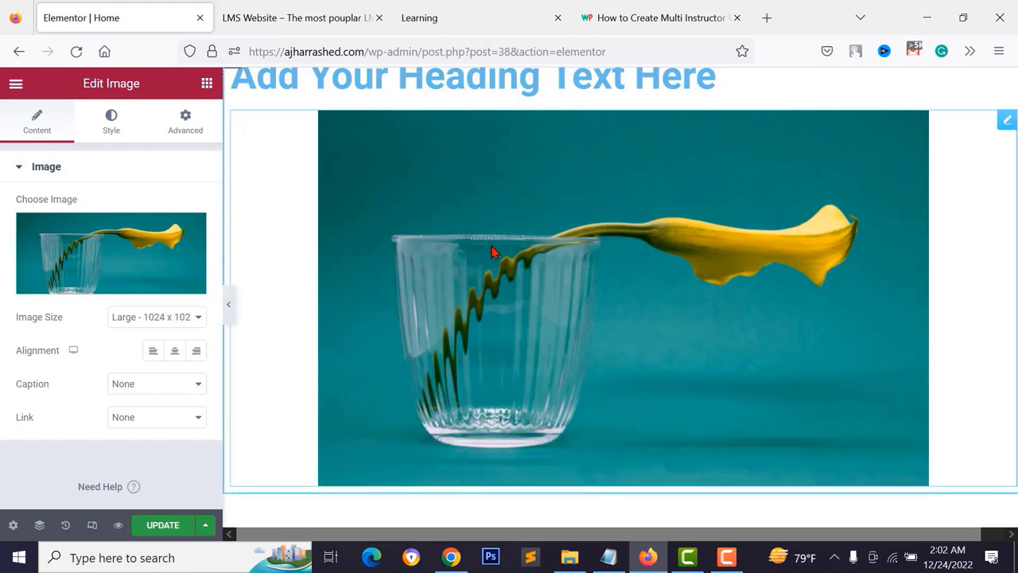
left_click(205, 84)
scroll(132, 347, "down", 2)
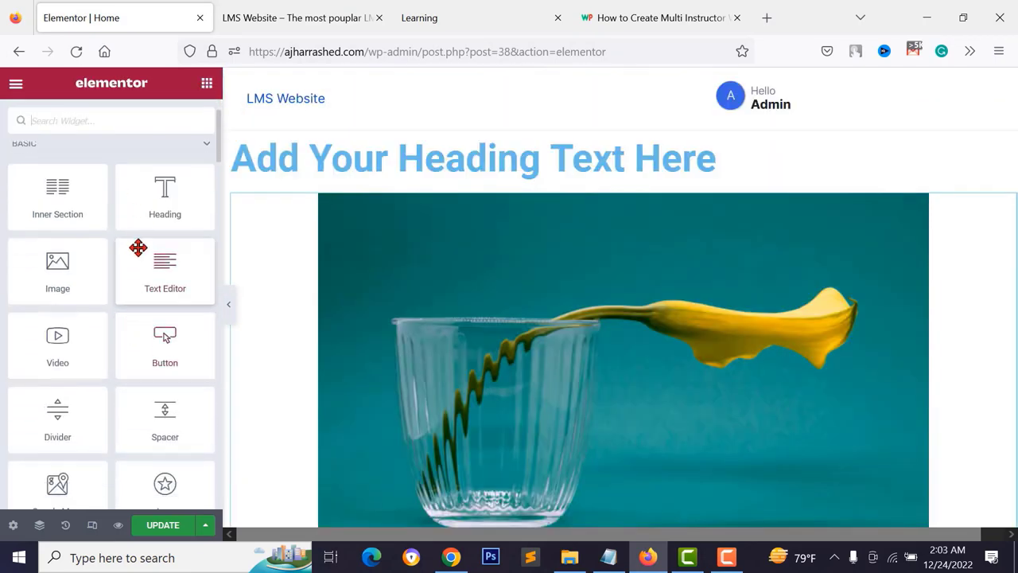
left_click_drag(148, 276, 342, 160)
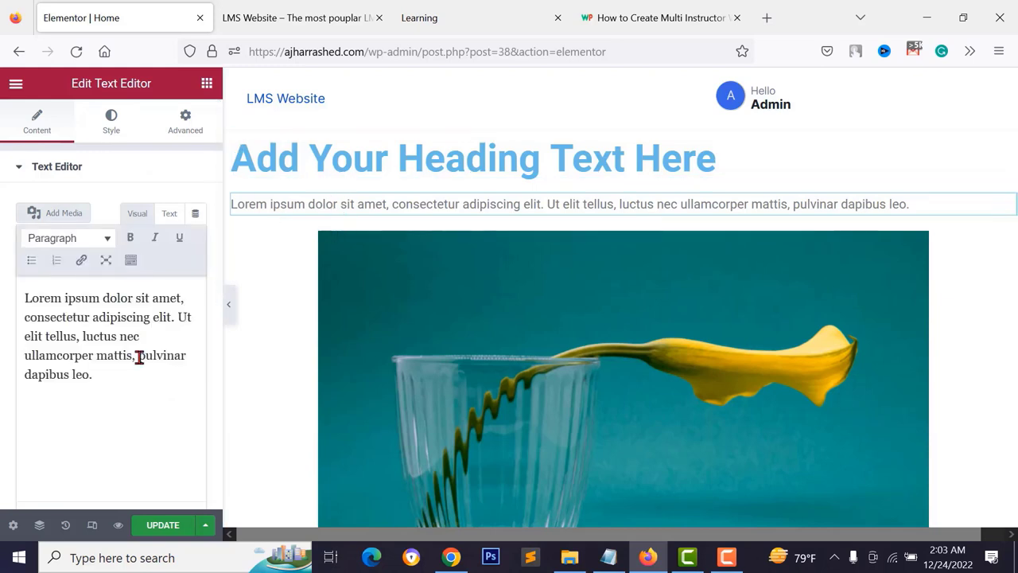
left_click(131, 355)
key("ctrl+a")
type("d")
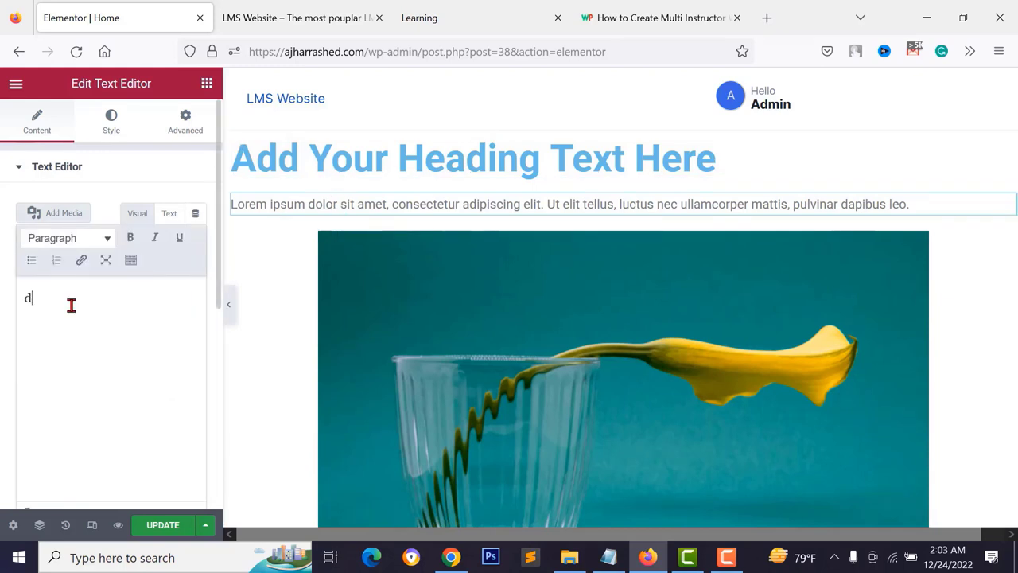
type("fdf e ef")
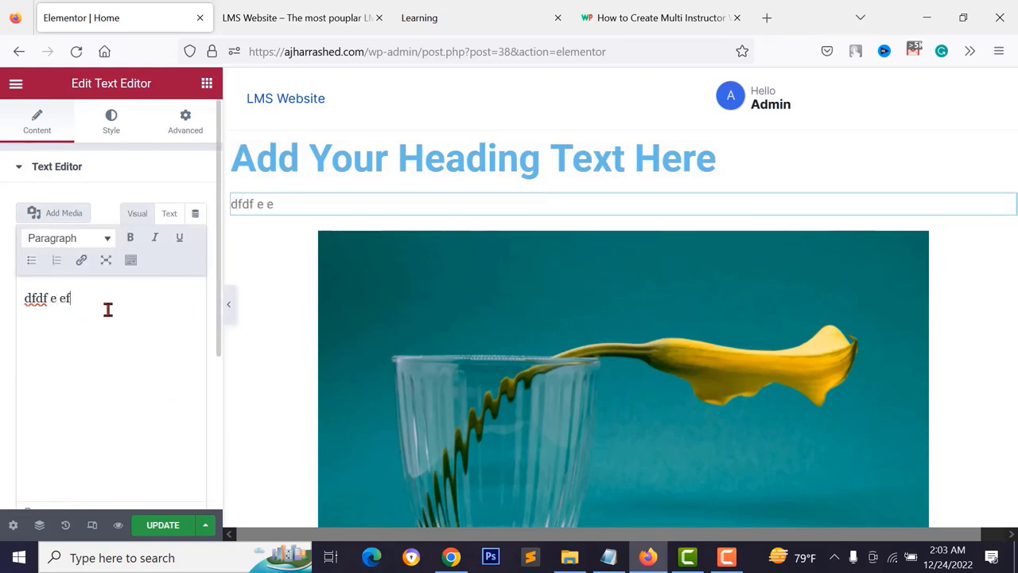
type("e")
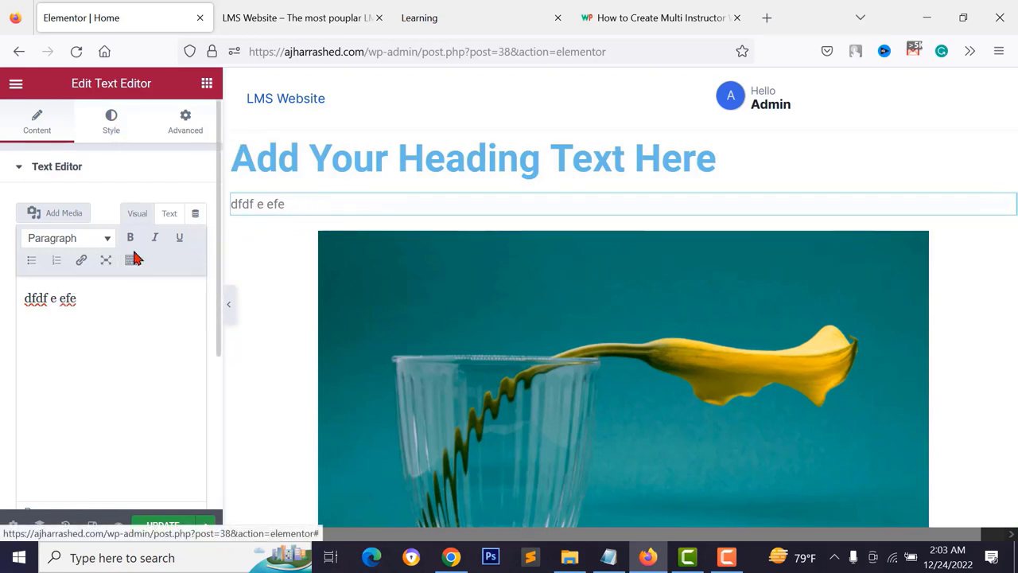
left_click(111, 123)
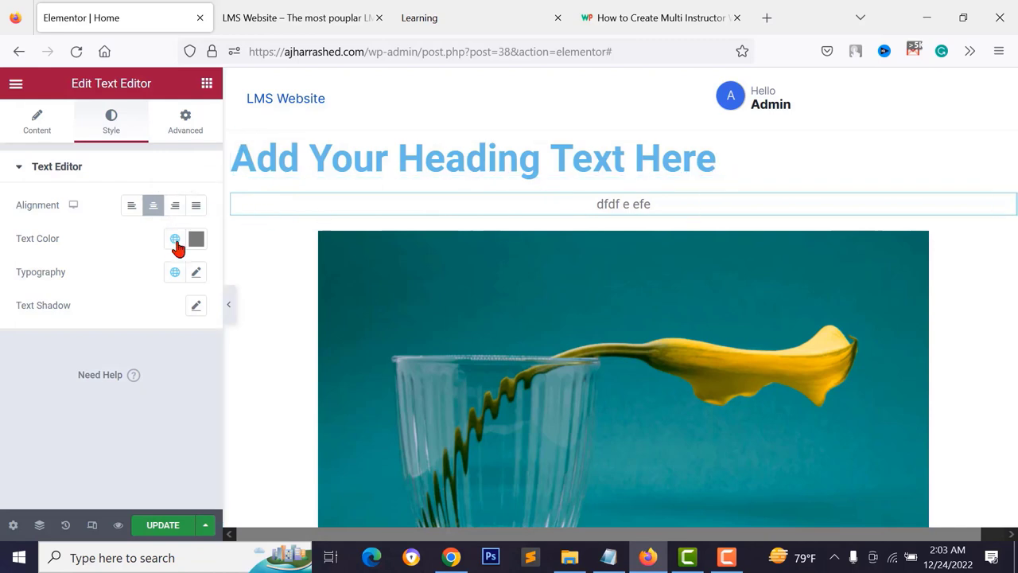
left_click(196, 239)
left_click(286, 322)
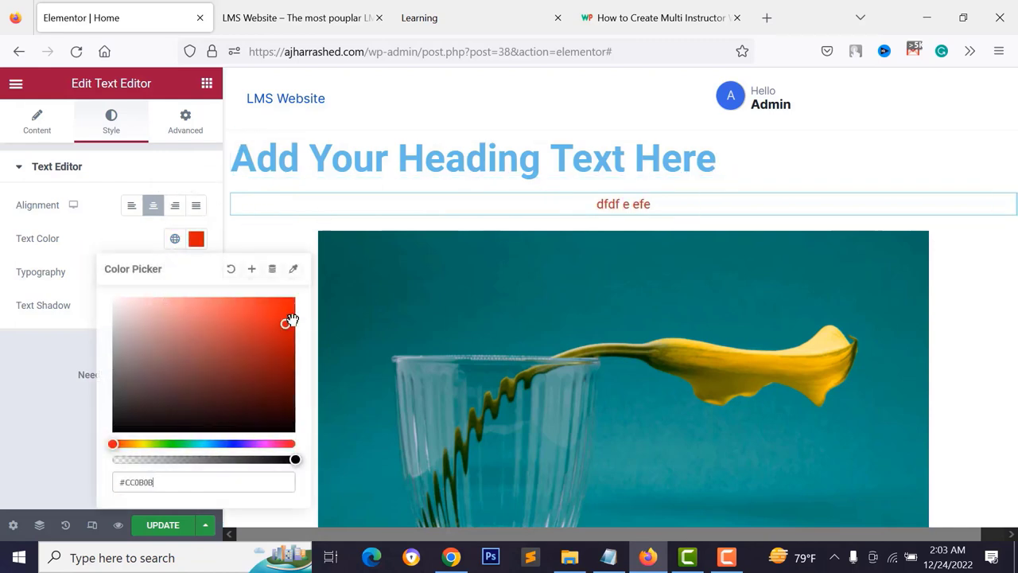
left_click(77, 271)
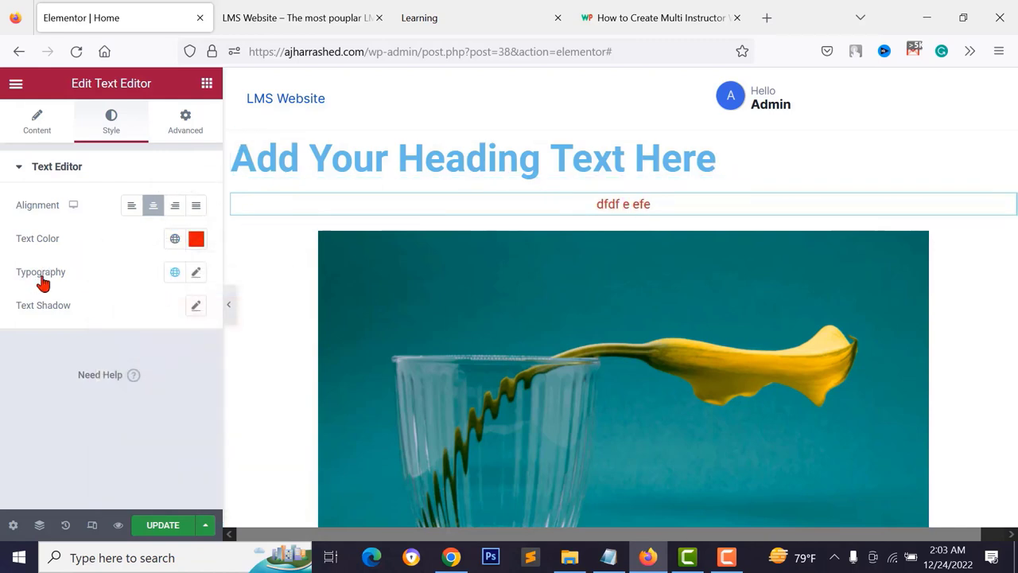
left_click(195, 272)
left_click(159, 345)
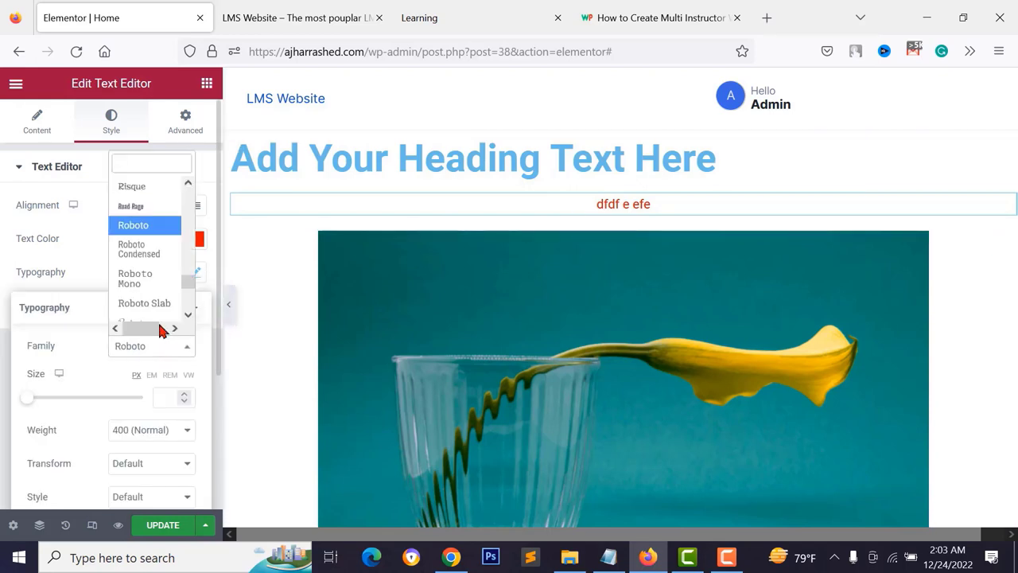
left_click(134, 207)
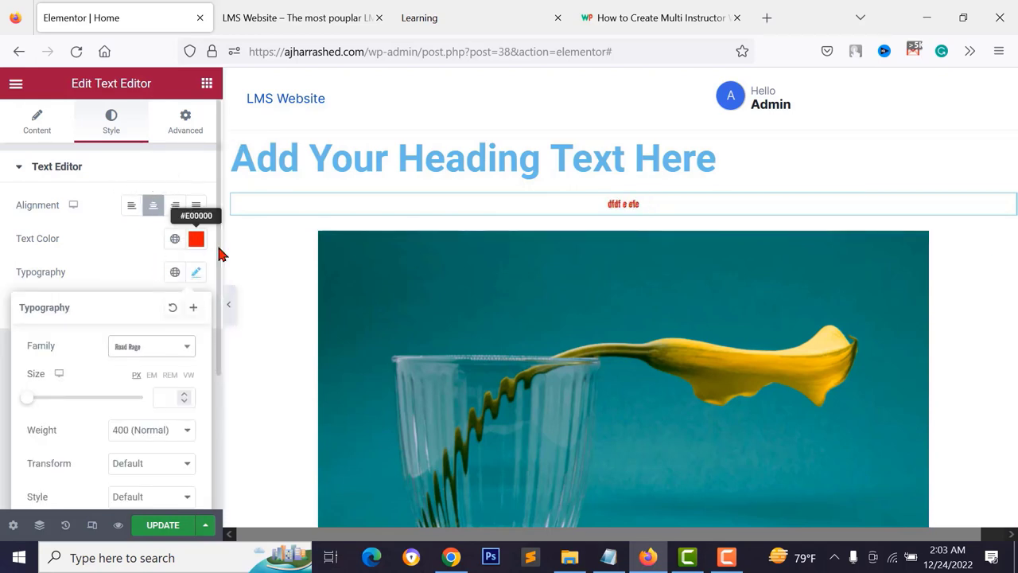
left_click(157, 280)
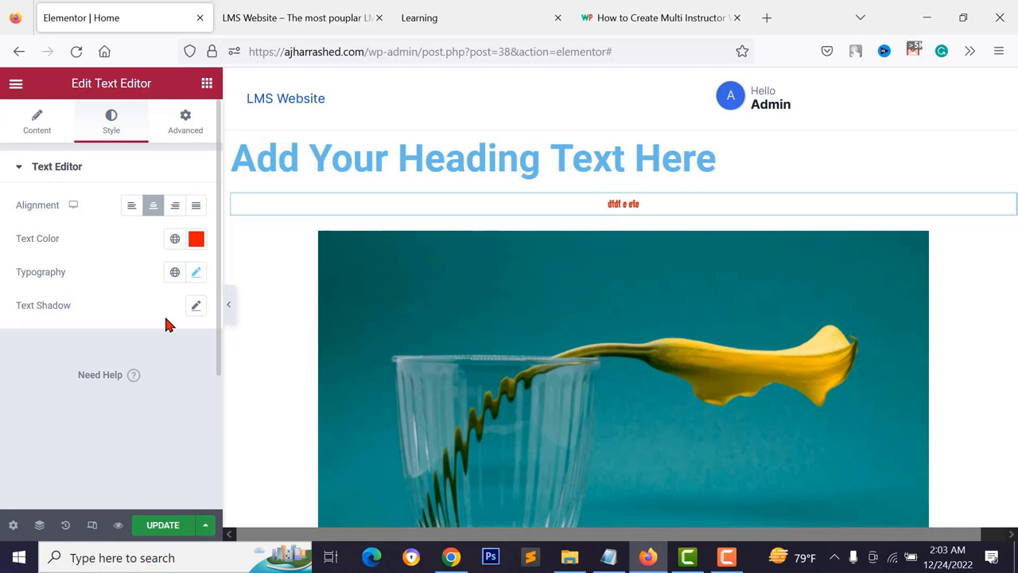
left_click(195, 274)
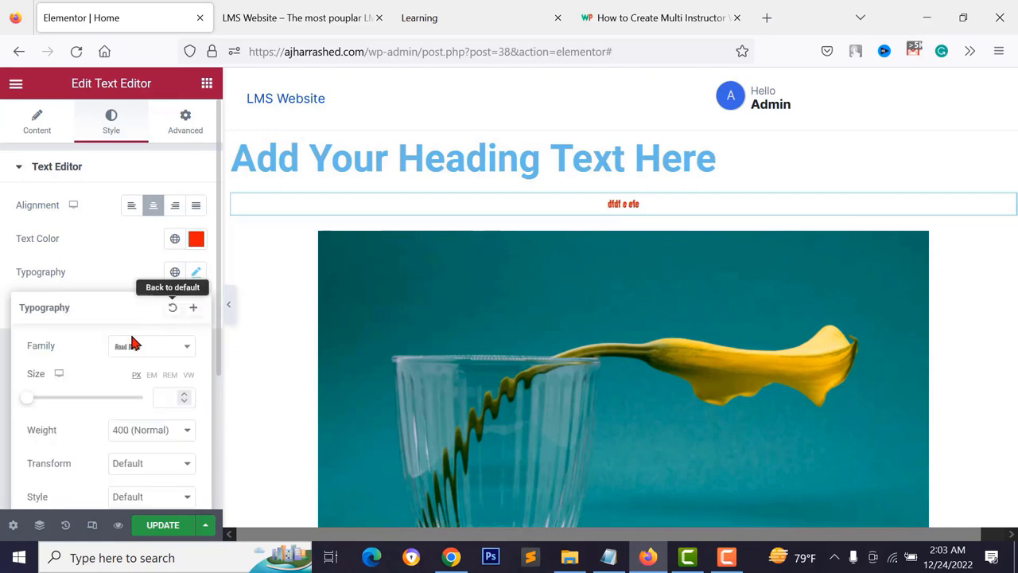
left_click(50, 398)
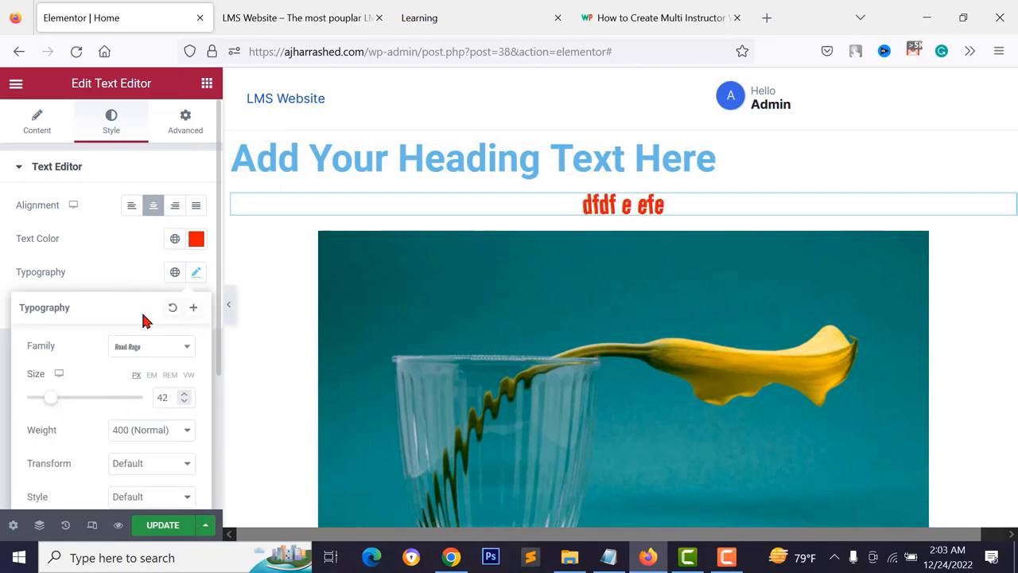
left_click(109, 273)
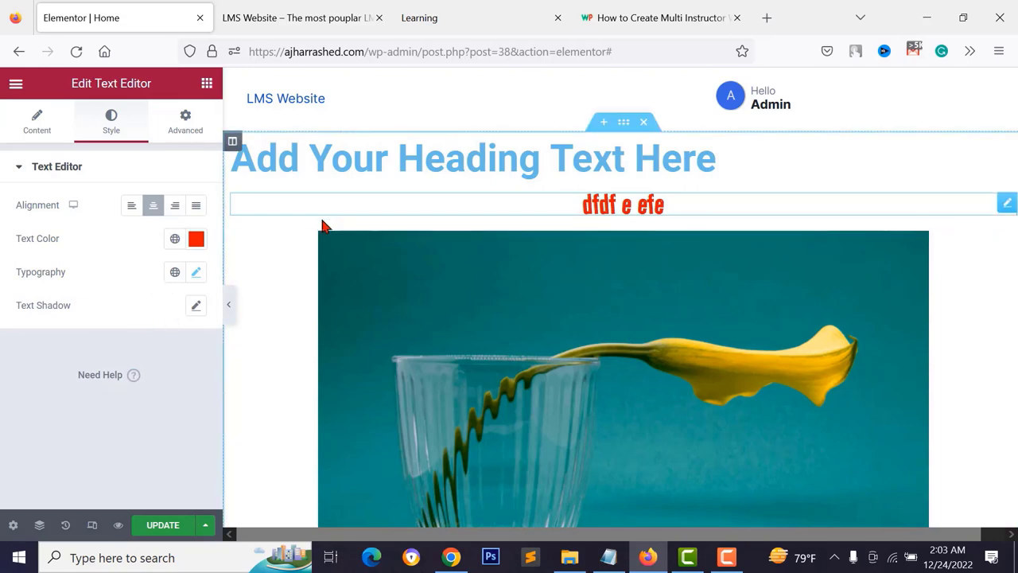
left_click(39, 117)
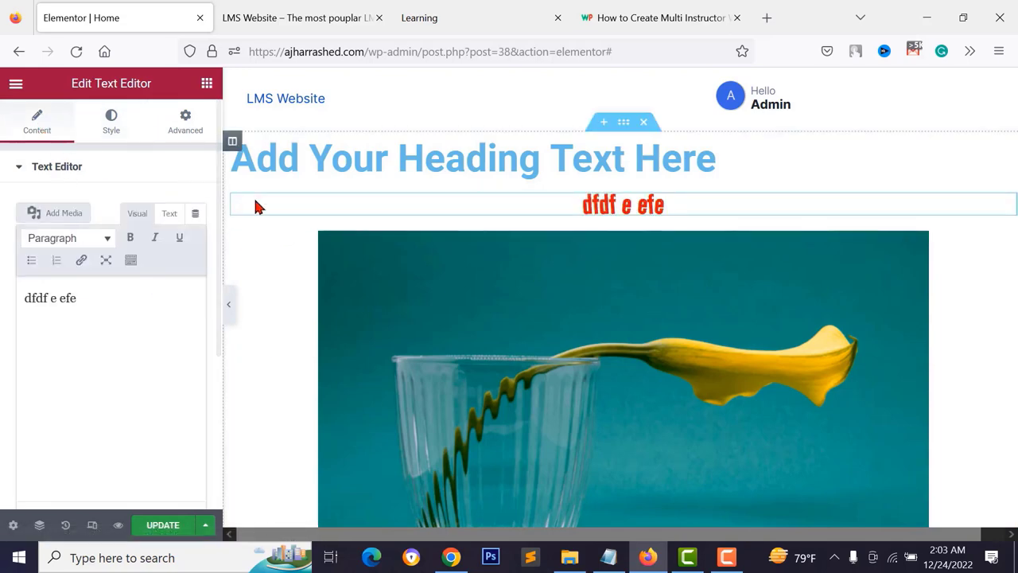
scroll(482, 248, "down", 3)
scroll(450, 304, "down", 1)
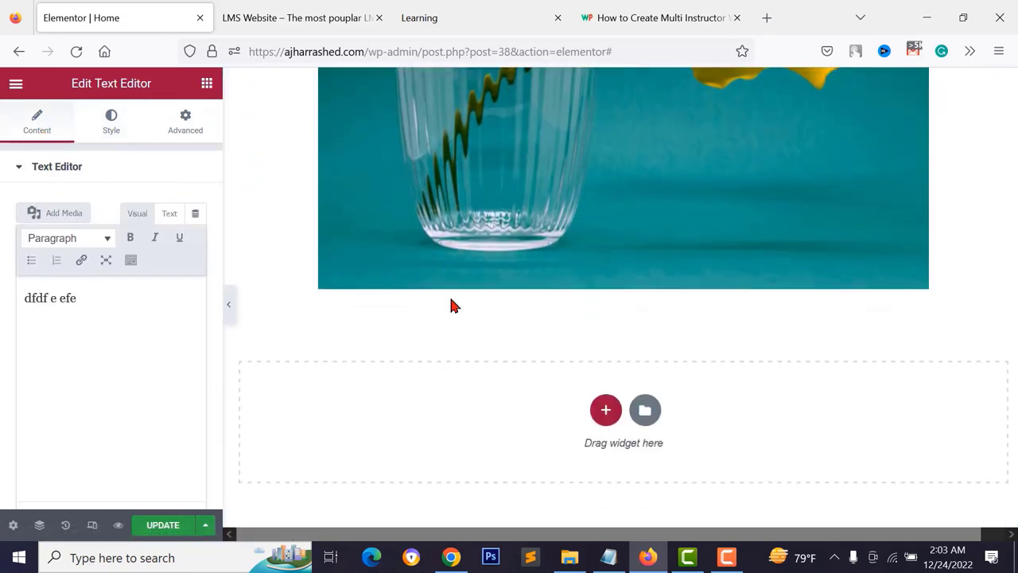
scroll(489, 370, "down", 1)
scroll(509, 374, "up", 6)
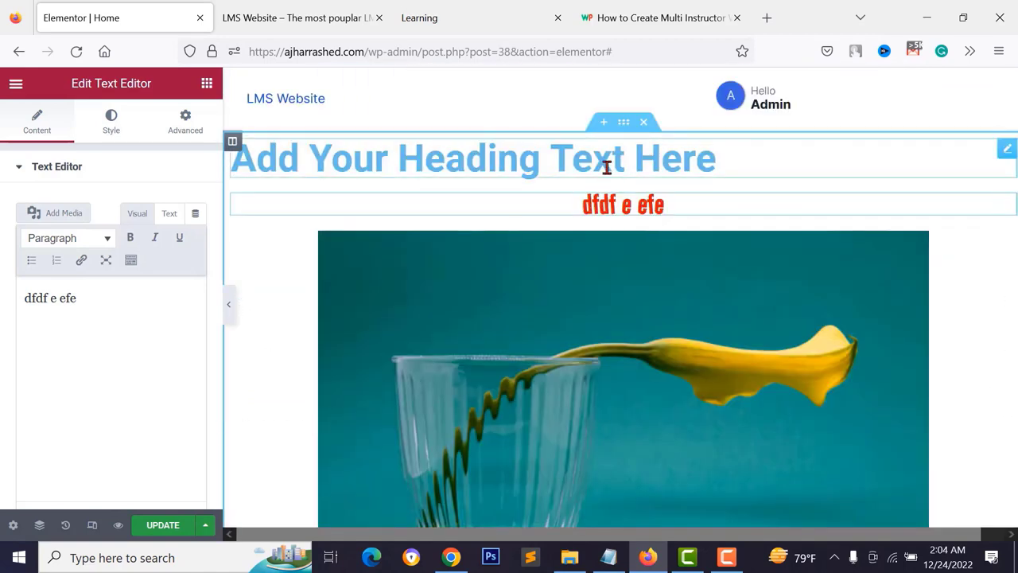
key("alt+Tab")
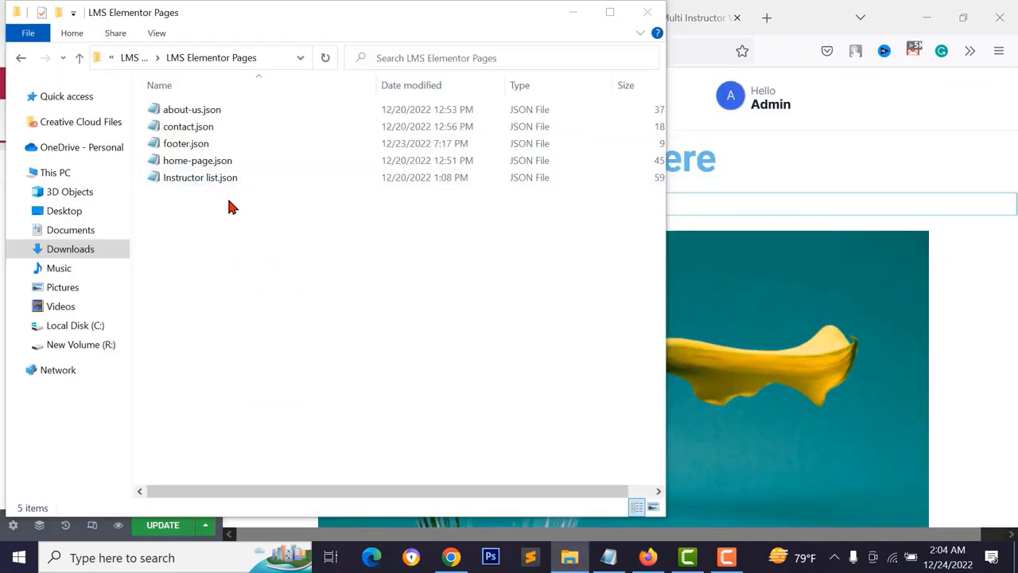
Review the JSON templates in LMS Elementor Pages, then return to the Firefox wpmethods tutorial.
left_click(170, 163)
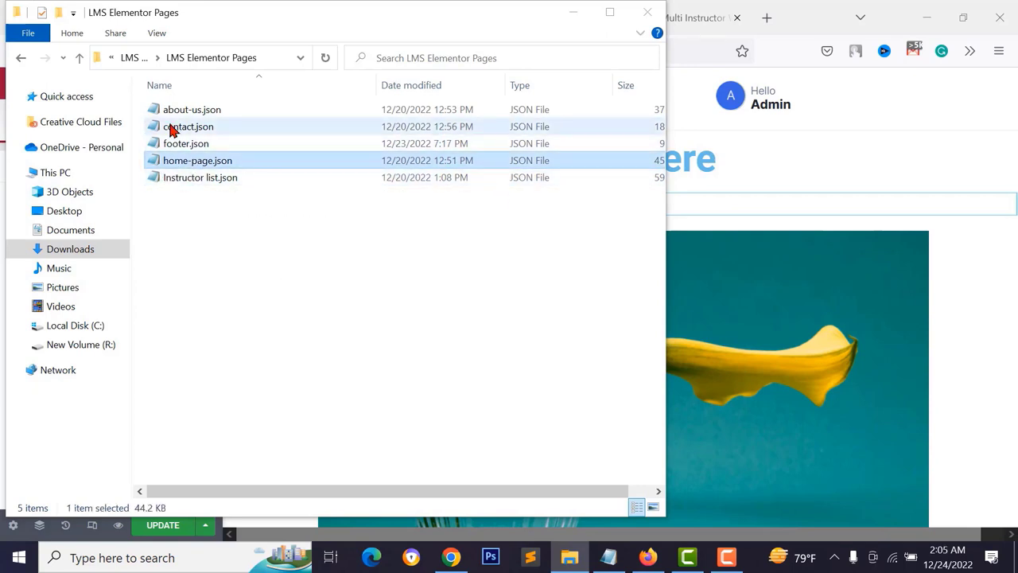
left_click(170, 129)
left_click(170, 116)
left_click(173, 149)
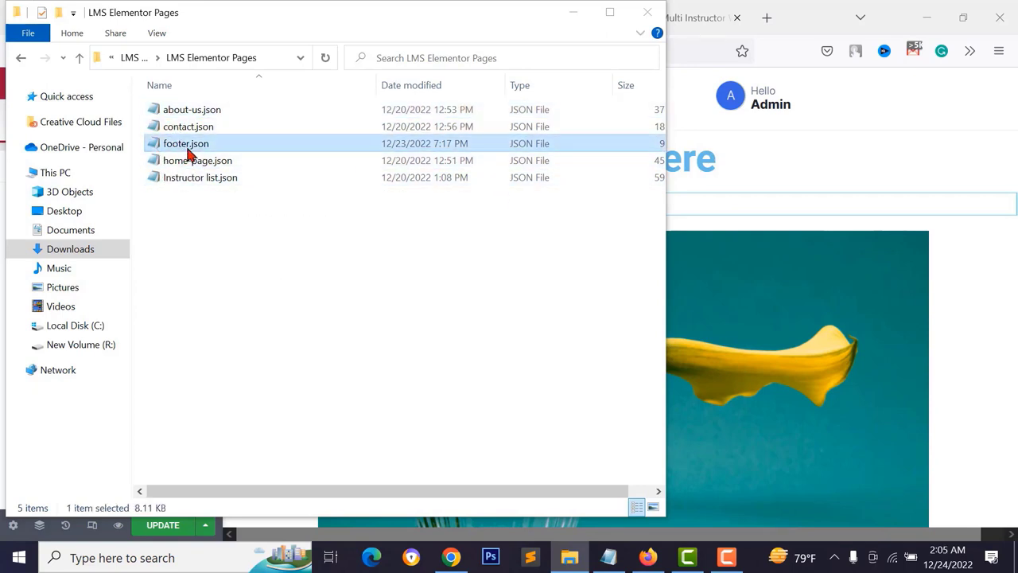
left_click(199, 183)
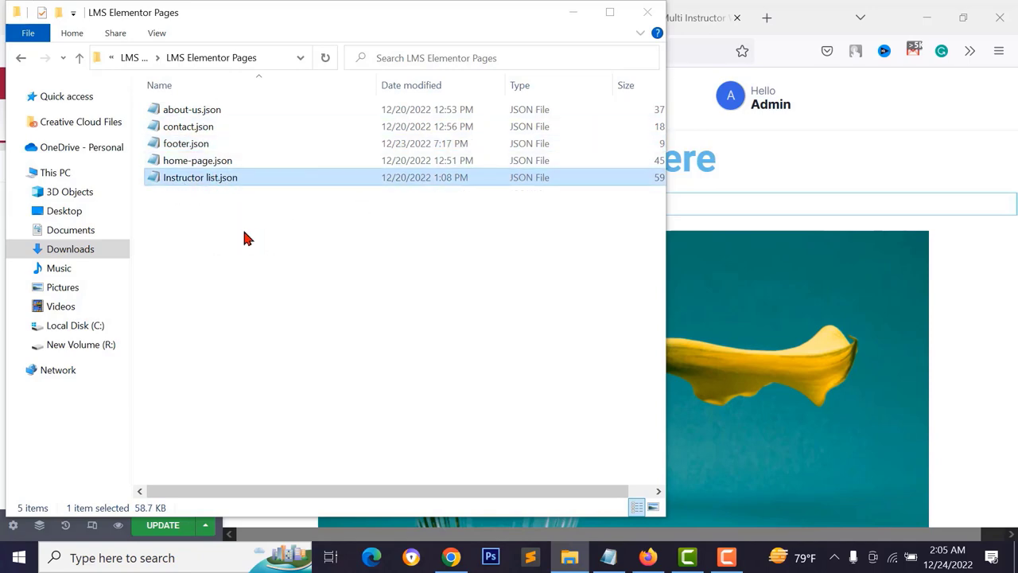
left_click(700, 8)
left_click(700, 8)
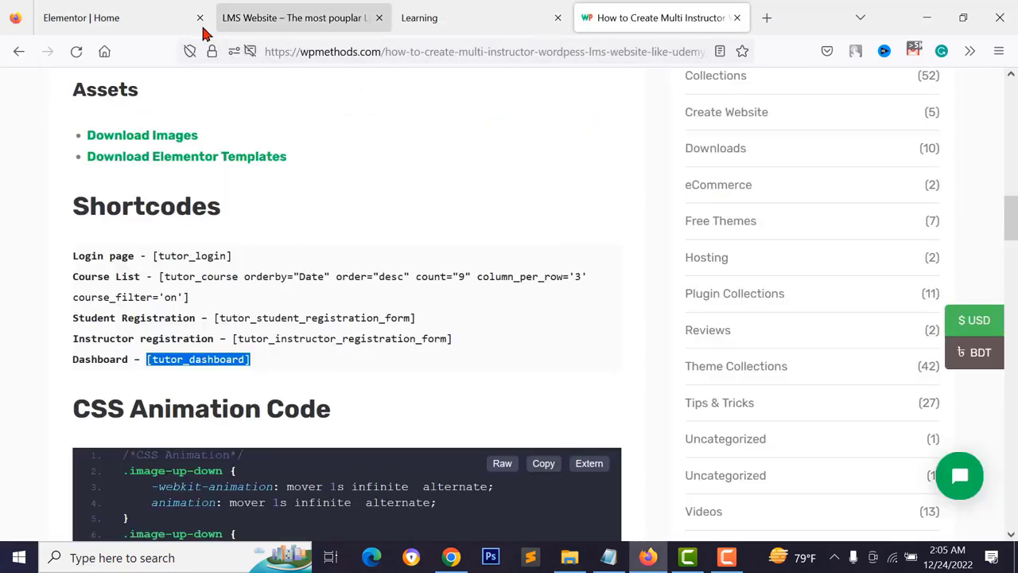
Return to the Elementor | Home tab and delete the section with the placeholder heading, text and image.
scroll(151, 223, "down", 2)
scroll(191, 207, "up", 4)
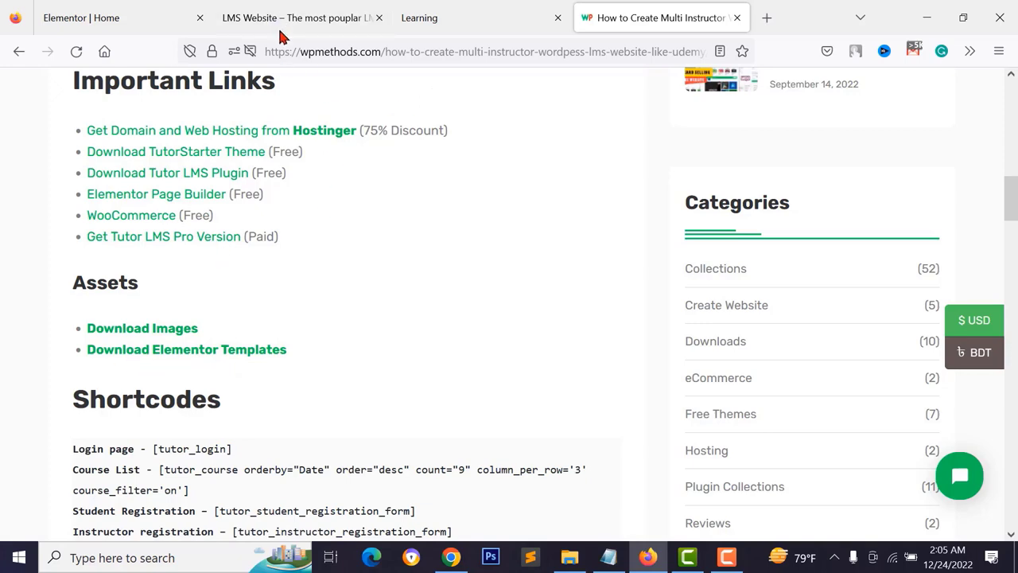
left_click(513, 24)
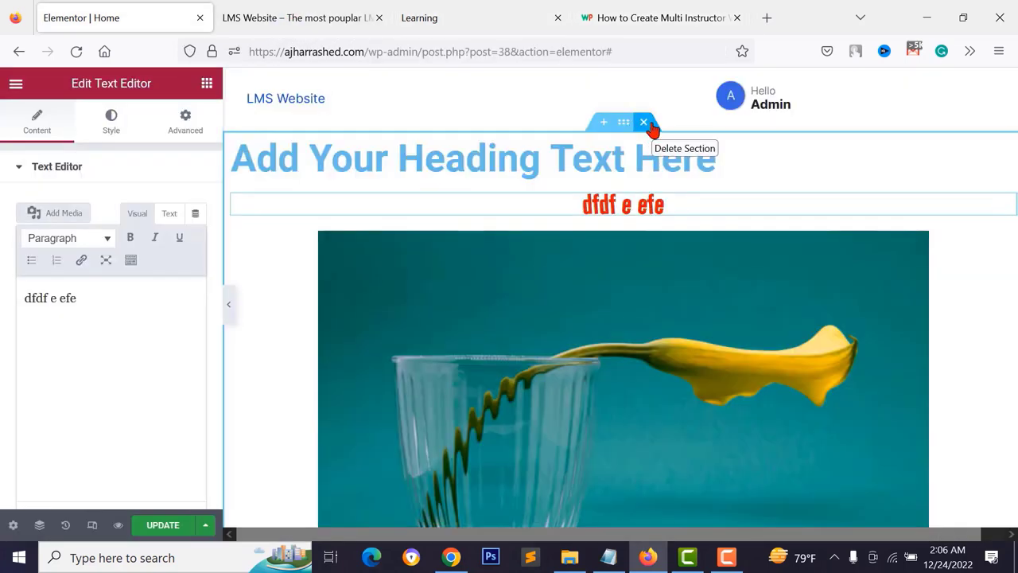
left_click(644, 123)
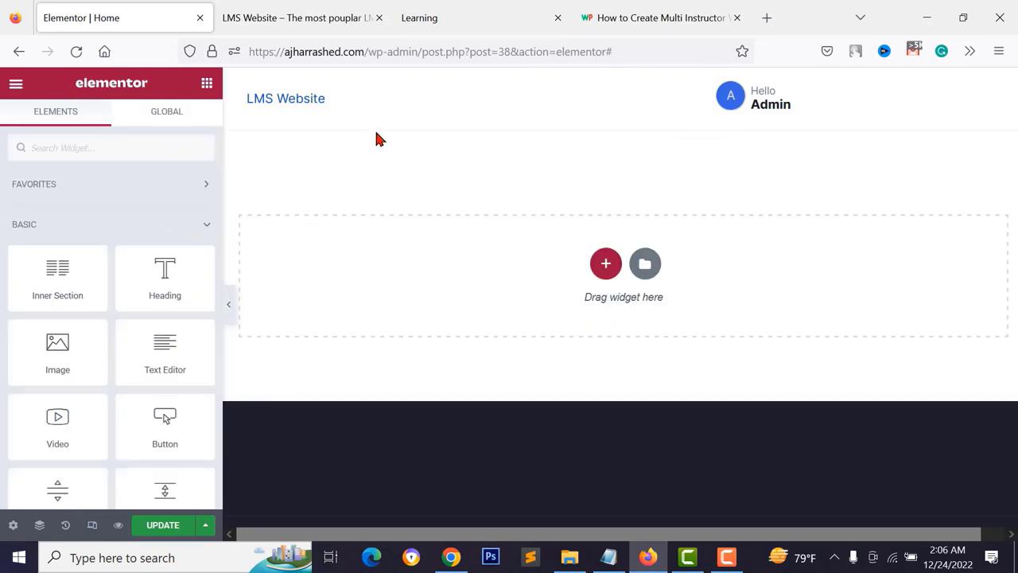
Update the emptied Home page and close the saved page templates folder window.
left_click(162, 526)
key("alt+Tab")
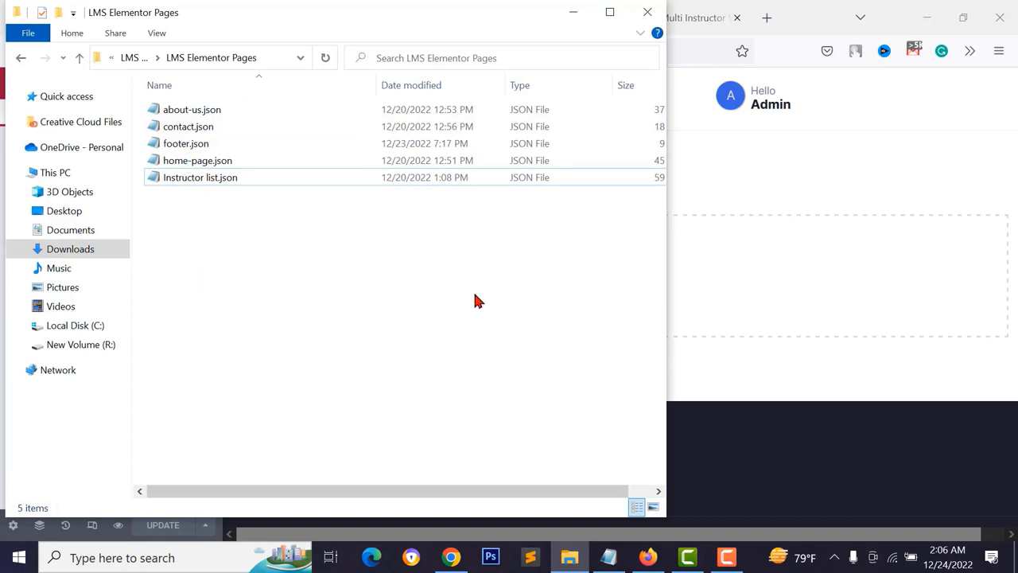
left_click(786, 310)
Open the LMS Website admin Dashboard from the site-name admin bar menu.
left_click(238, 18)
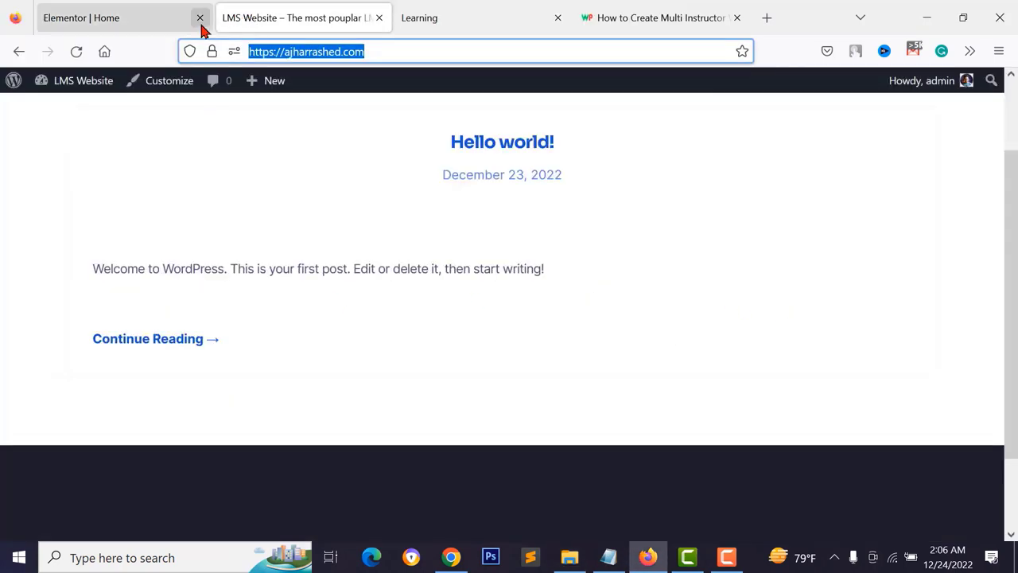
mouse_move(90, 87)
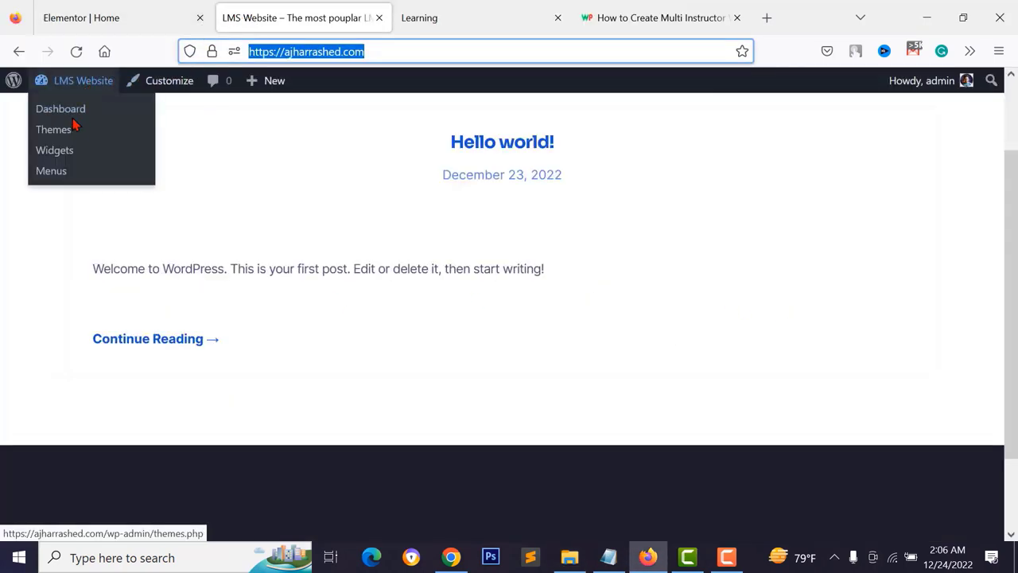
left_click(76, 108)
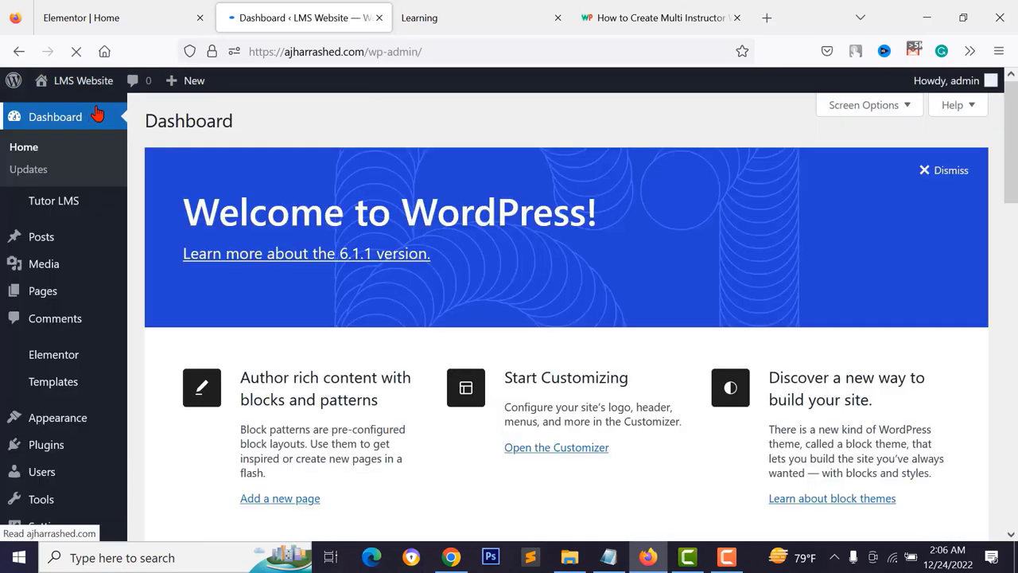
scroll(45, 352, "down", 2)
mouse_move(35, 295)
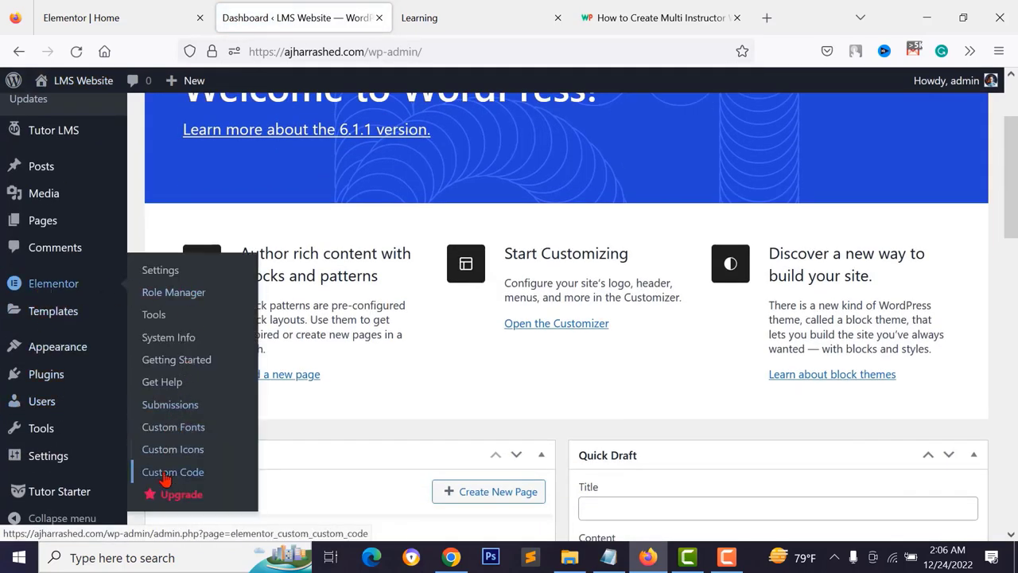
Set Elementor's Flexbox Container experiment to Active and save the settings.
left_click(174, 278)
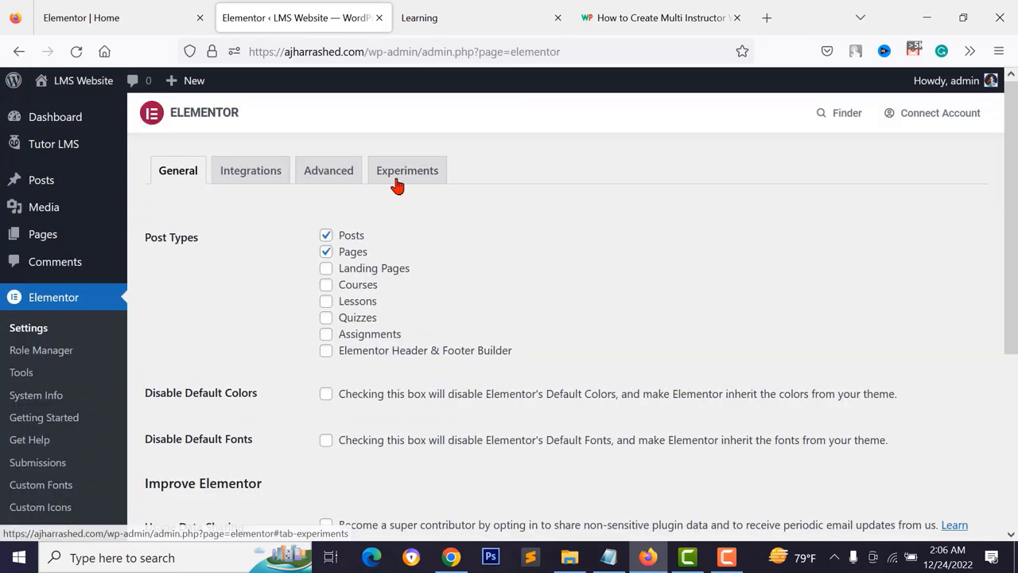
left_click(397, 180)
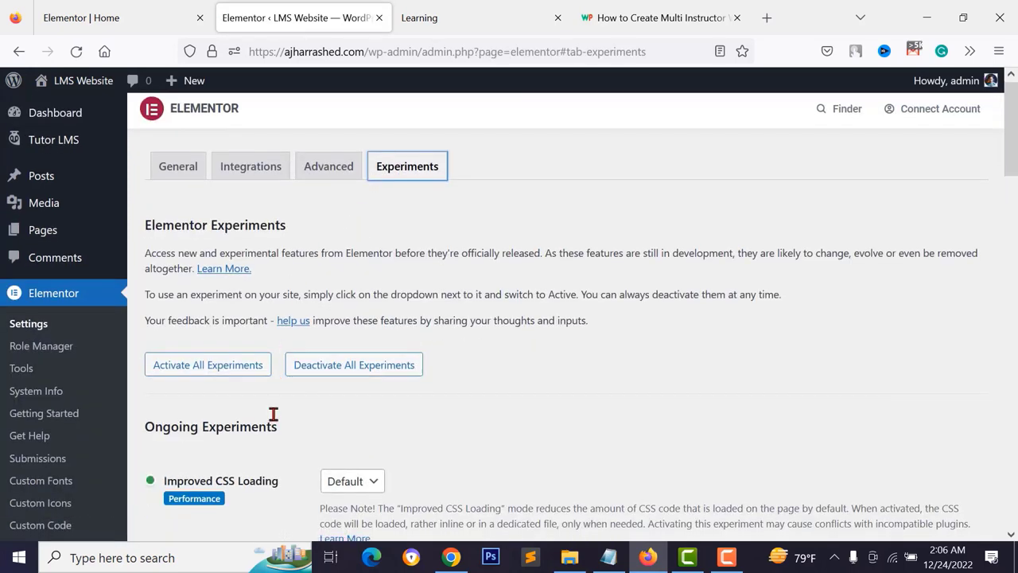
scroll(272, 416, "down", 5)
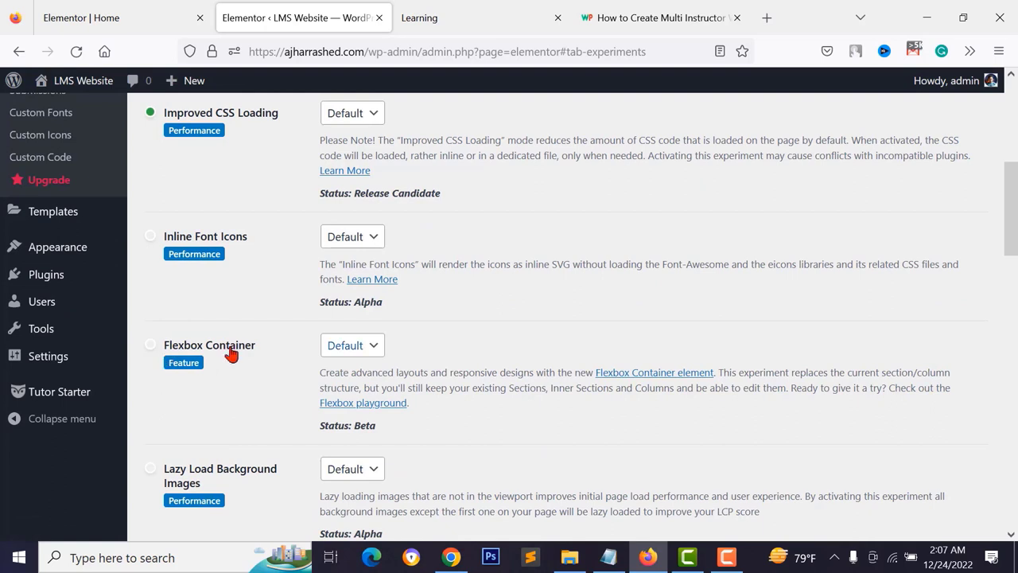
left_click(348, 348)
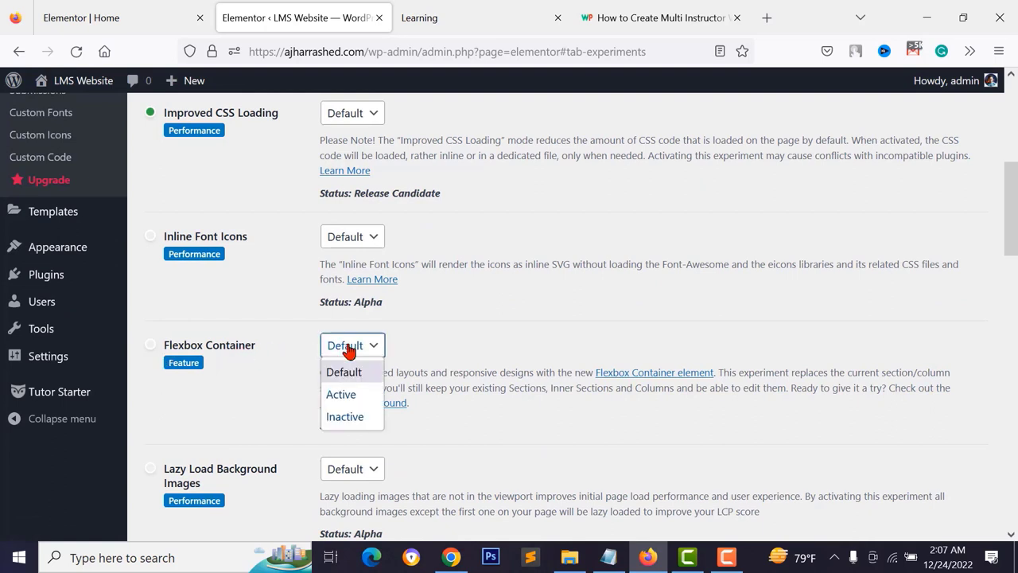
left_click(347, 393)
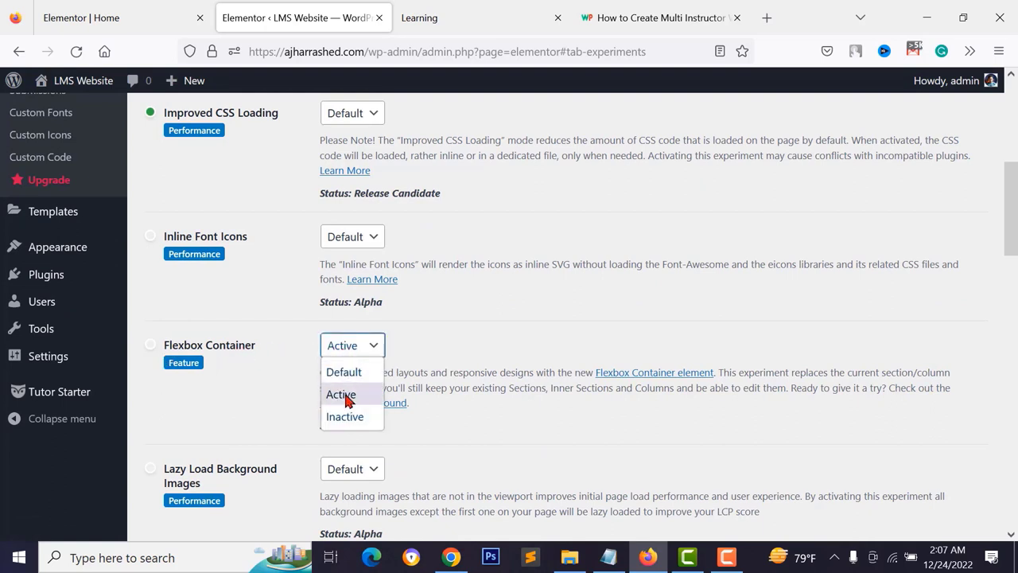
left_click_drag(1009, 246, 1008, 532)
left_click(195, 466)
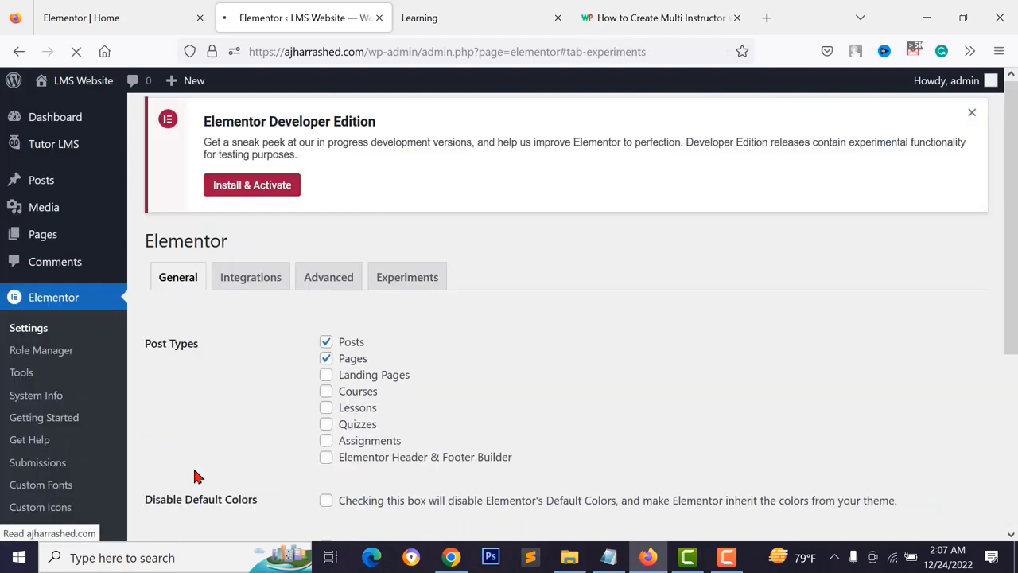
Look over the demo and tutorial tabs, then go back to the Elementor | Home editor.
left_click(442, 10)
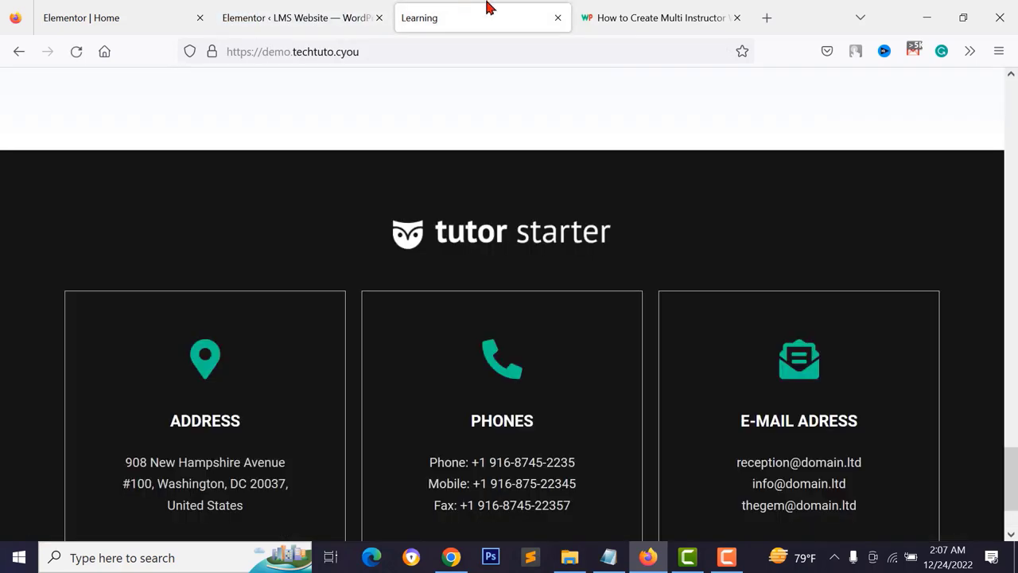
left_click(613, 9)
left_click(347, 11)
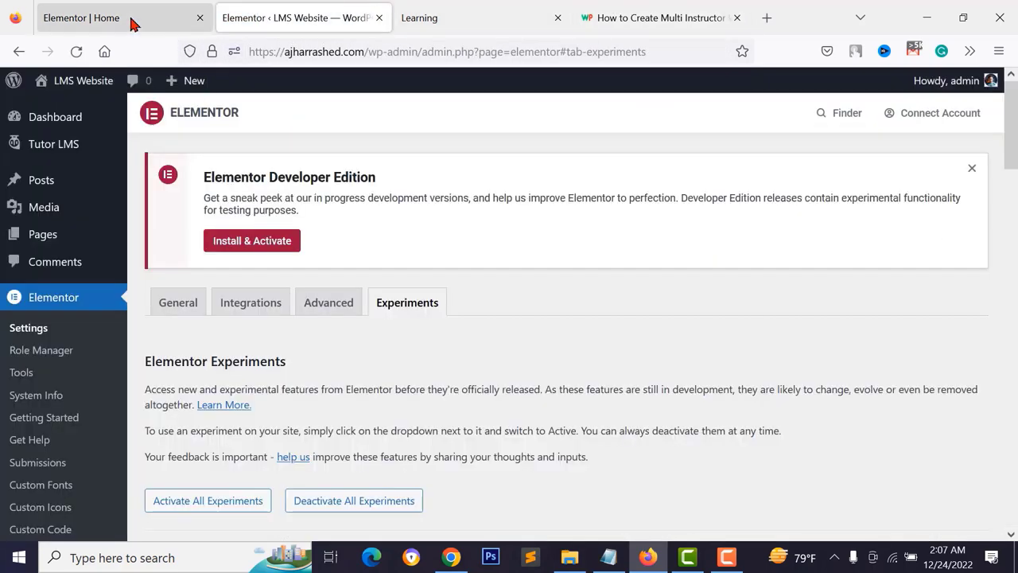
left_click(132, 20)
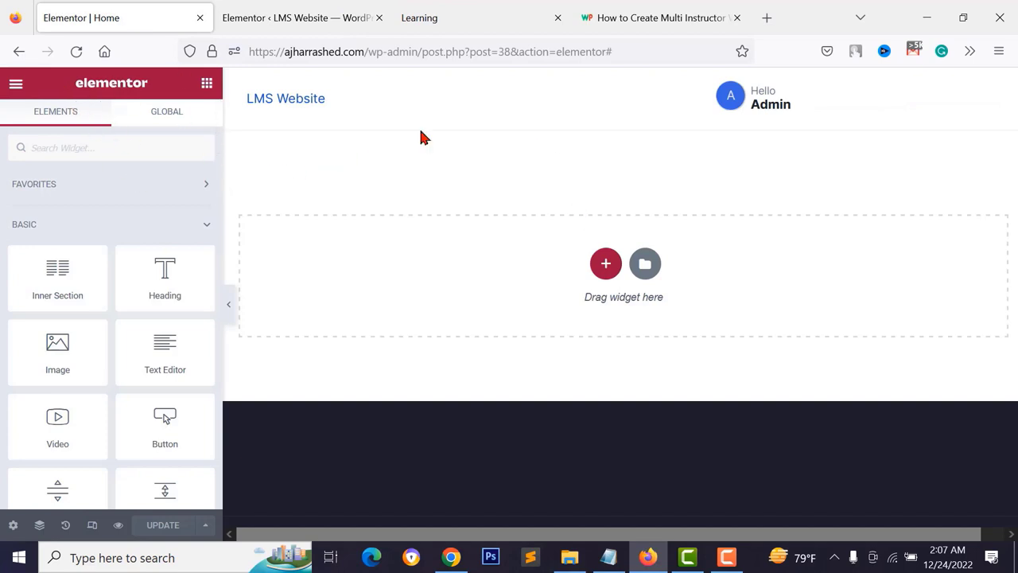
Reload the editor and pick home-page.json from the LMS Elementor Pages folder for template import.
left_click(75, 52)
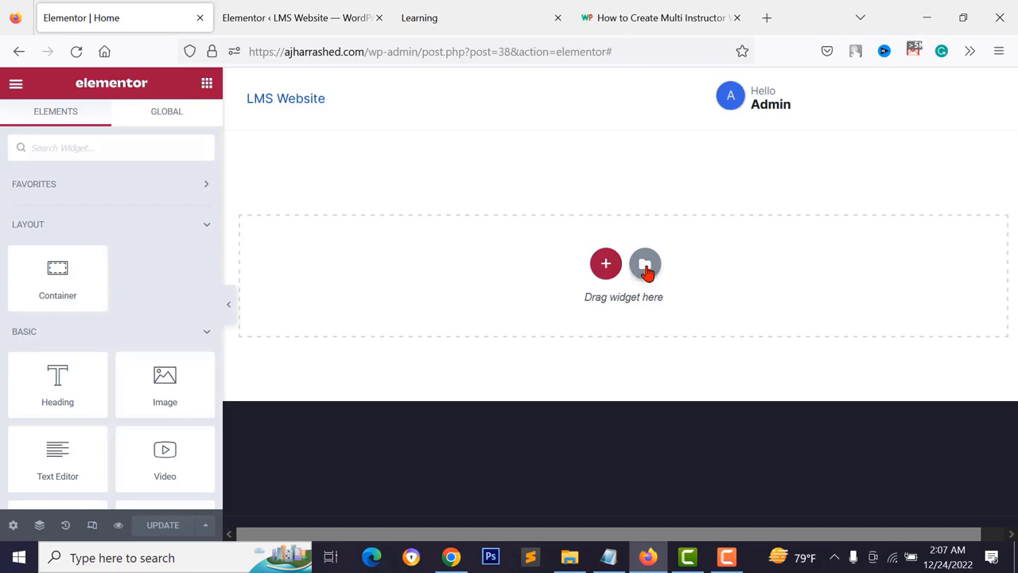
left_click(644, 266)
left_click(786, 105)
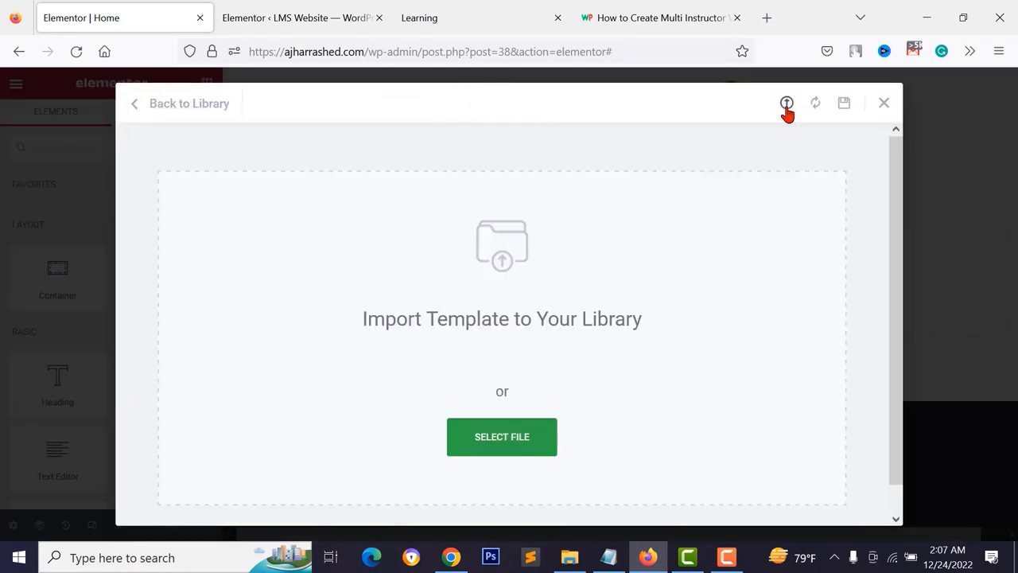
left_click(509, 439)
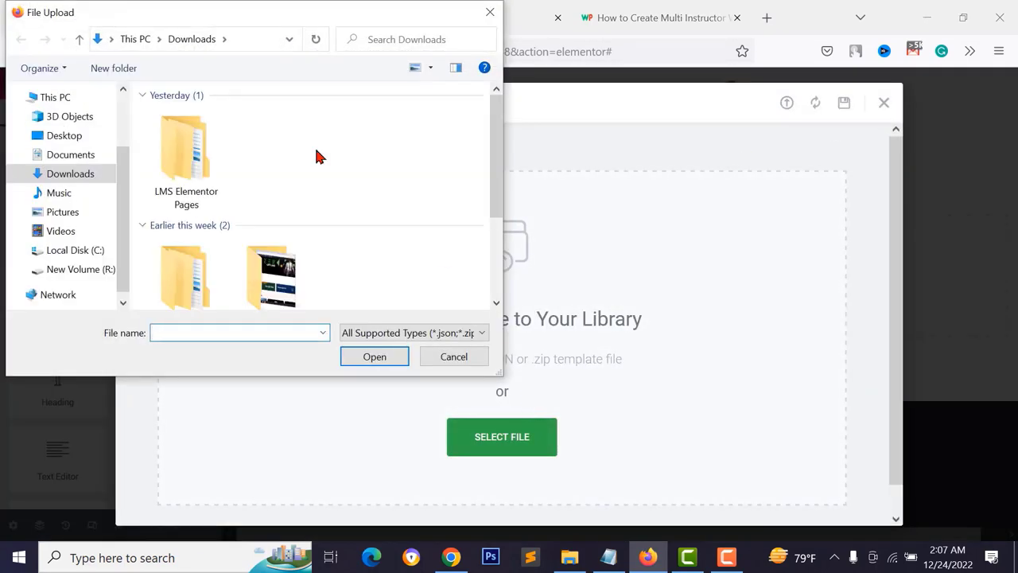
double_click(191, 168)
left_click(193, 170)
left_click(178, 169)
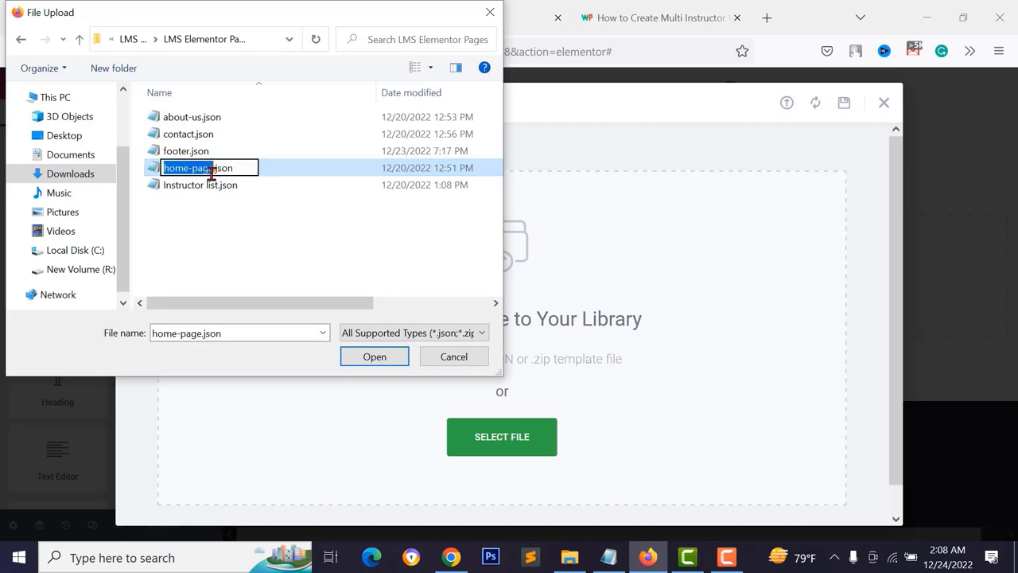
left_click(269, 175)
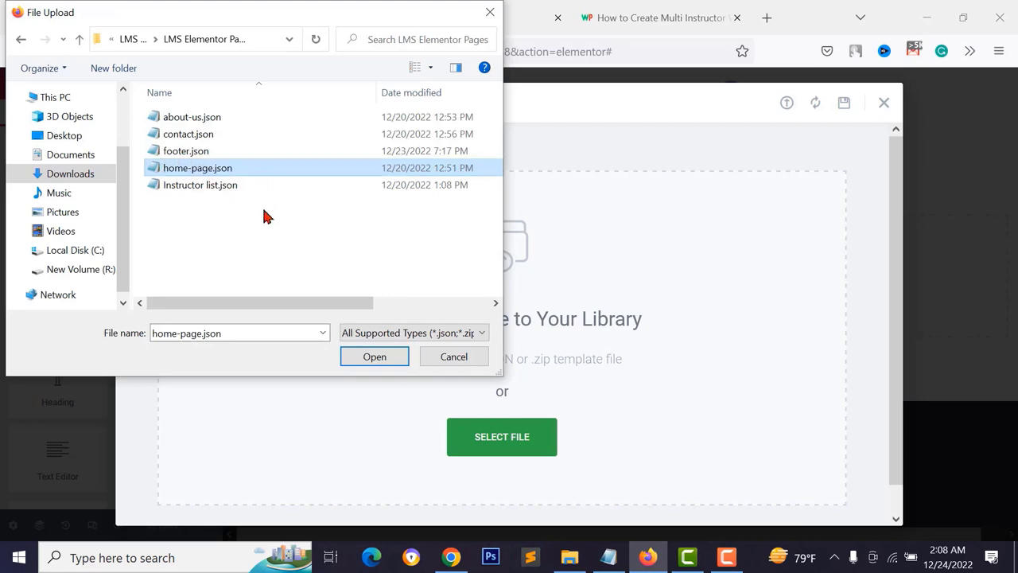
Upload it with unfiltered files enabled and insert the Home page LMS template into the page.
left_click(365, 362)
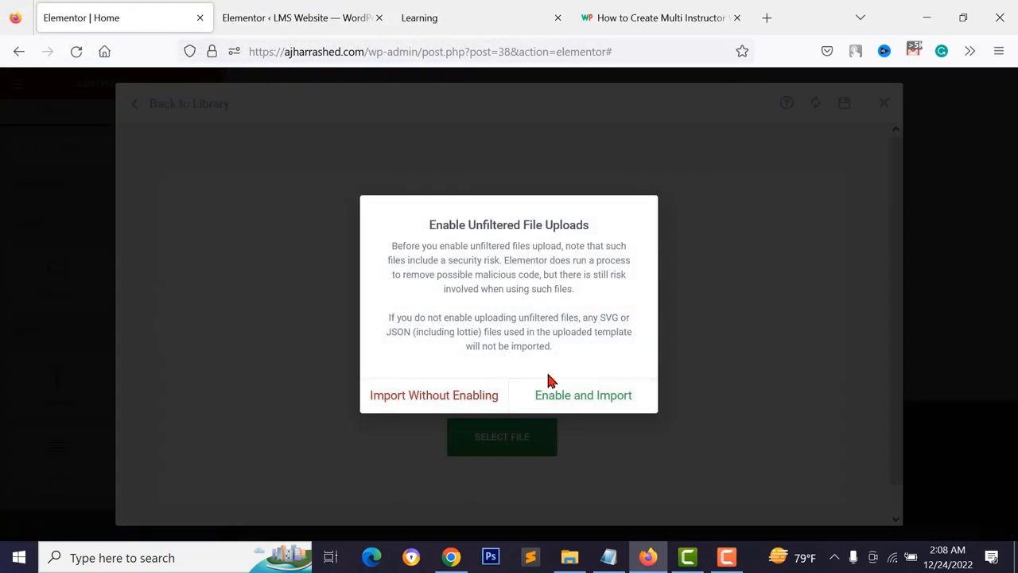
left_click(569, 401)
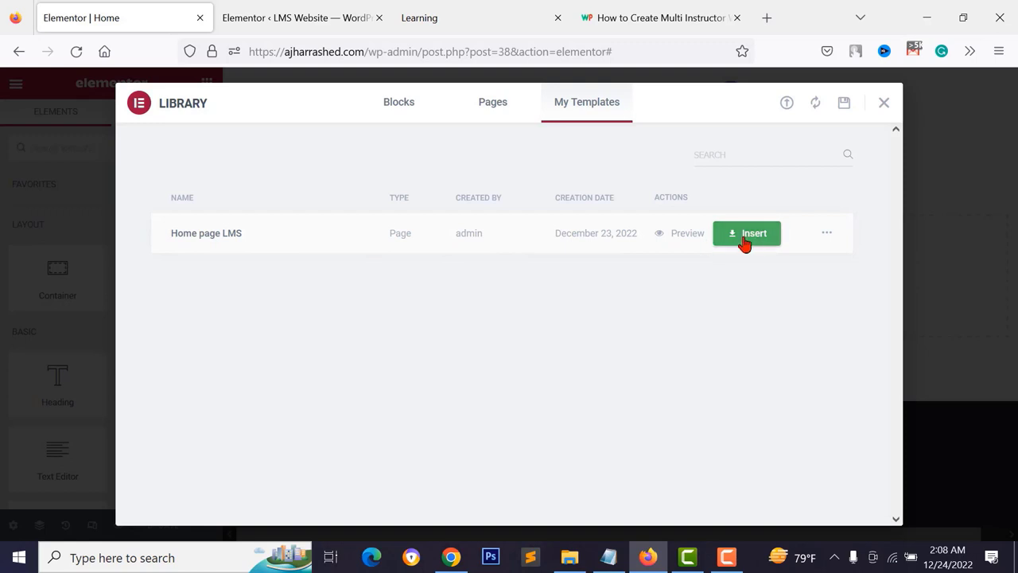
left_click(745, 238)
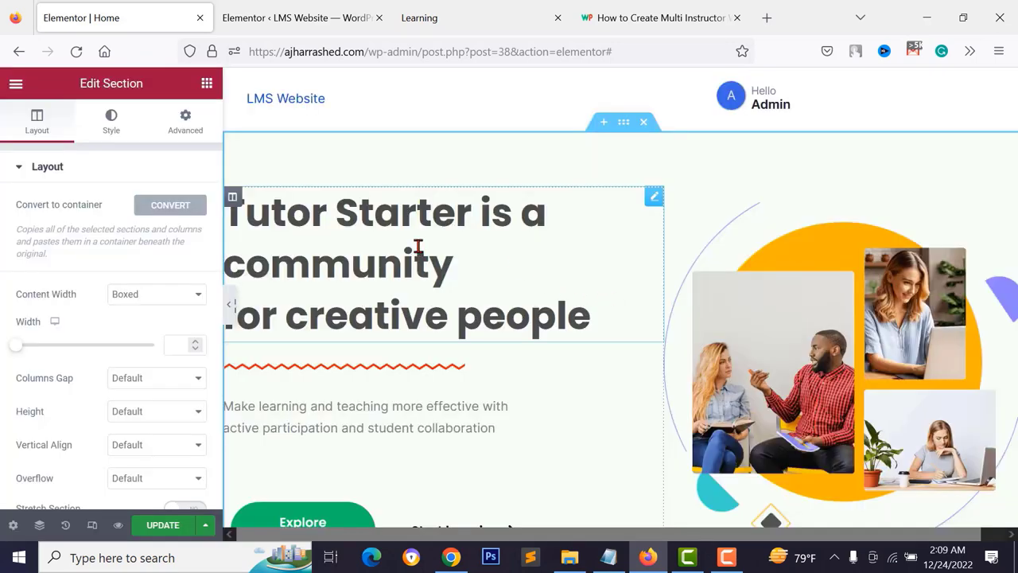
Review the inserted sections: Learn in-demand skills box, Web Design box and Featured Courses heading and text.
scroll(430, 279, "down", 5)
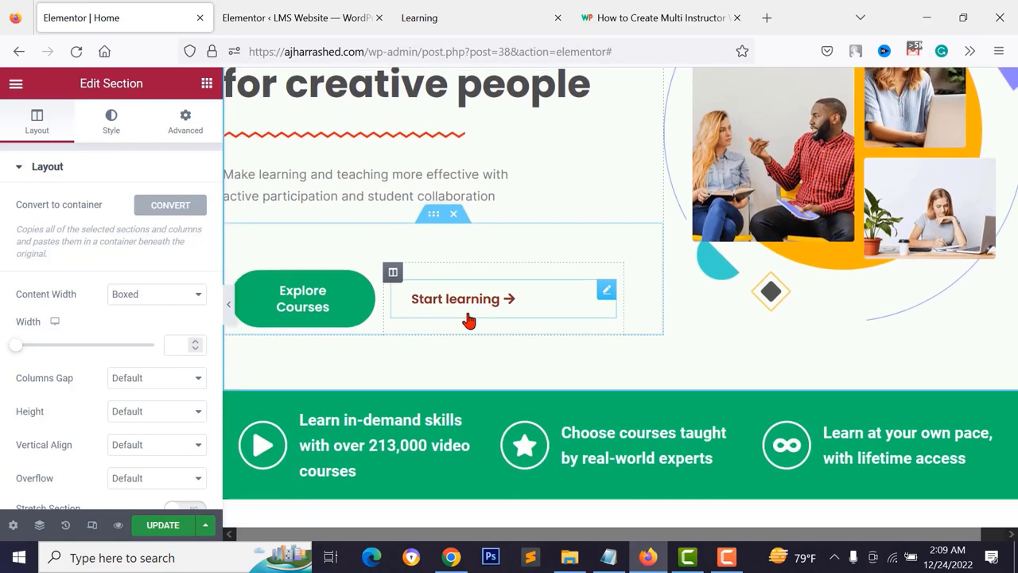
scroll(470, 319, "down", 3)
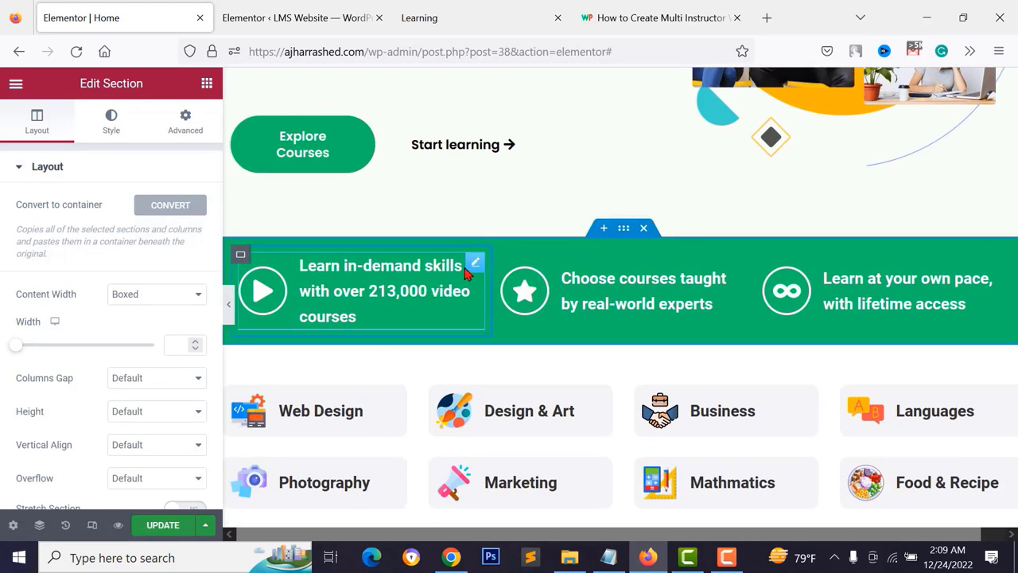
left_click(471, 272)
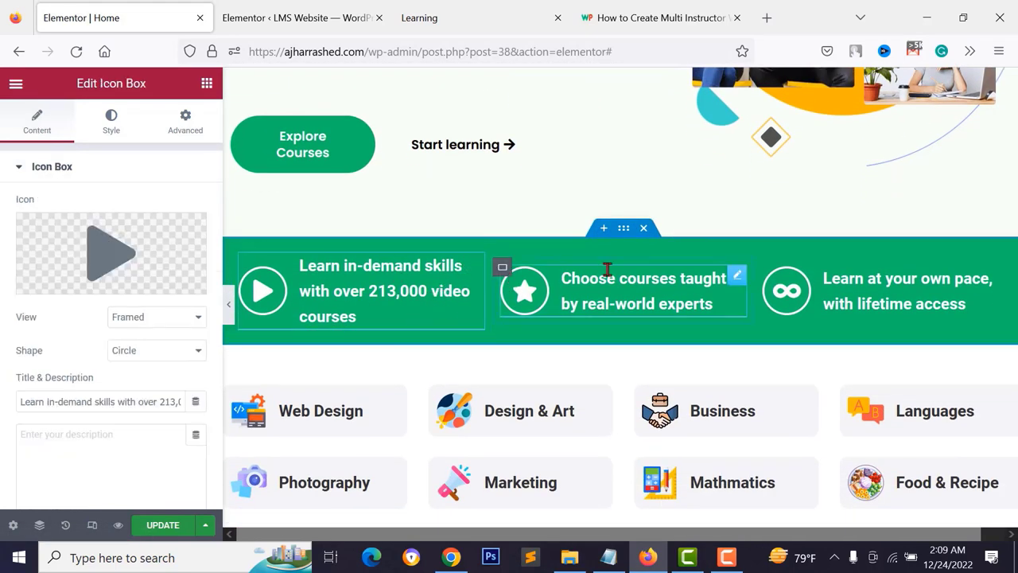
scroll(513, 395, "down", 1)
scroll(513, 395, "down", 2)
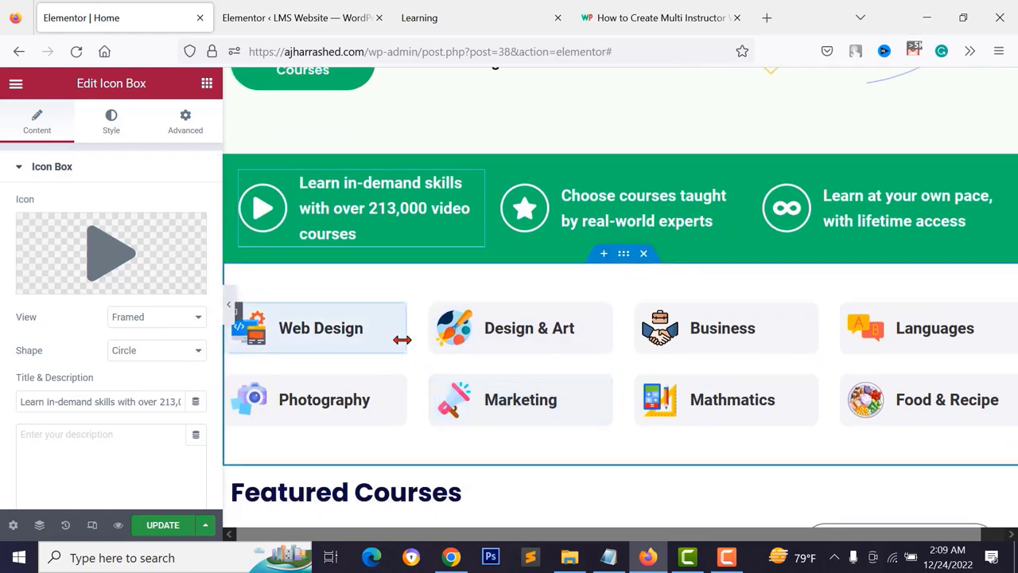
left_click(393, 319)
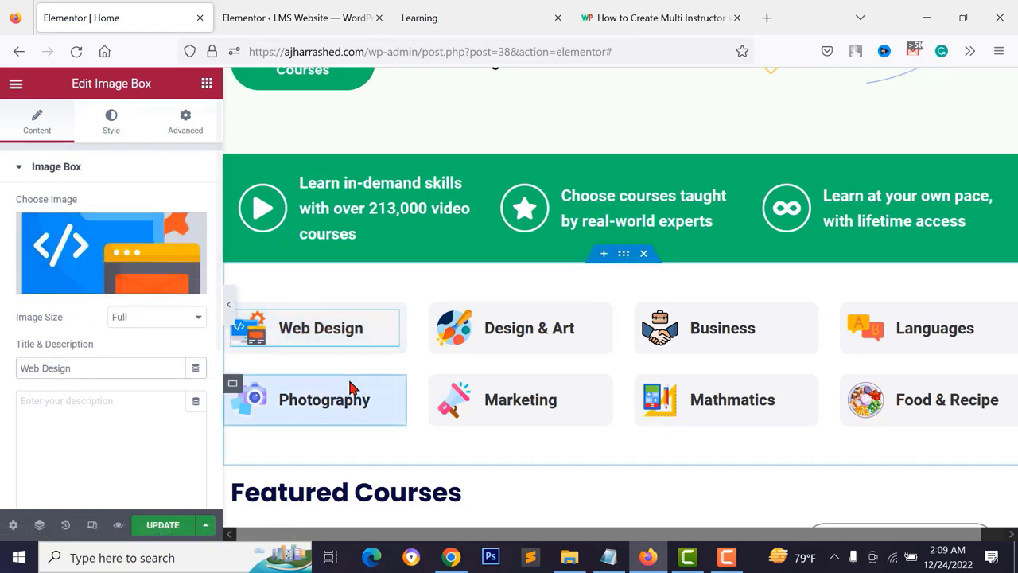
scroll(350, 388, "down", 5)
left_click(373, 331)
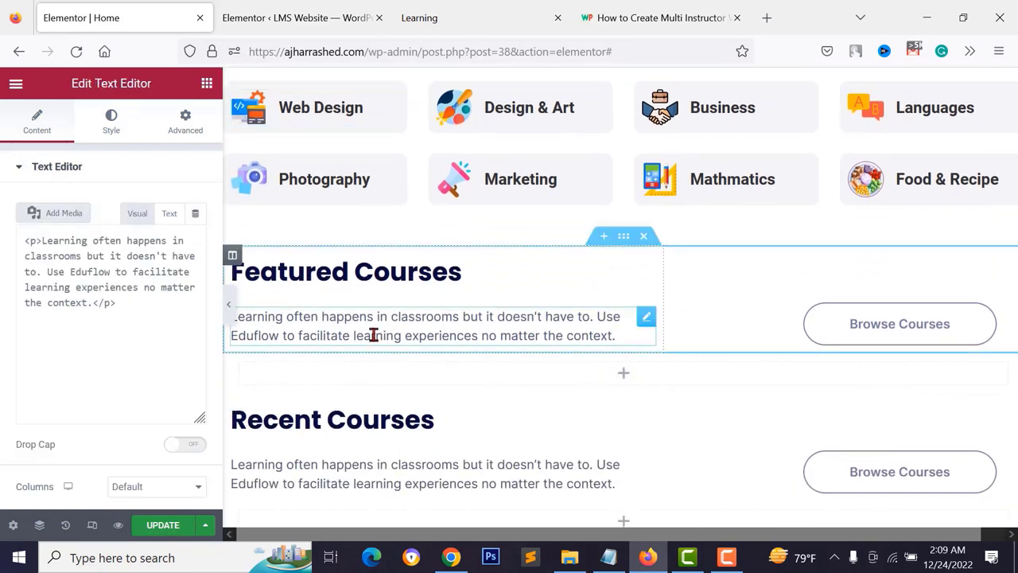
left_click(344, 278)
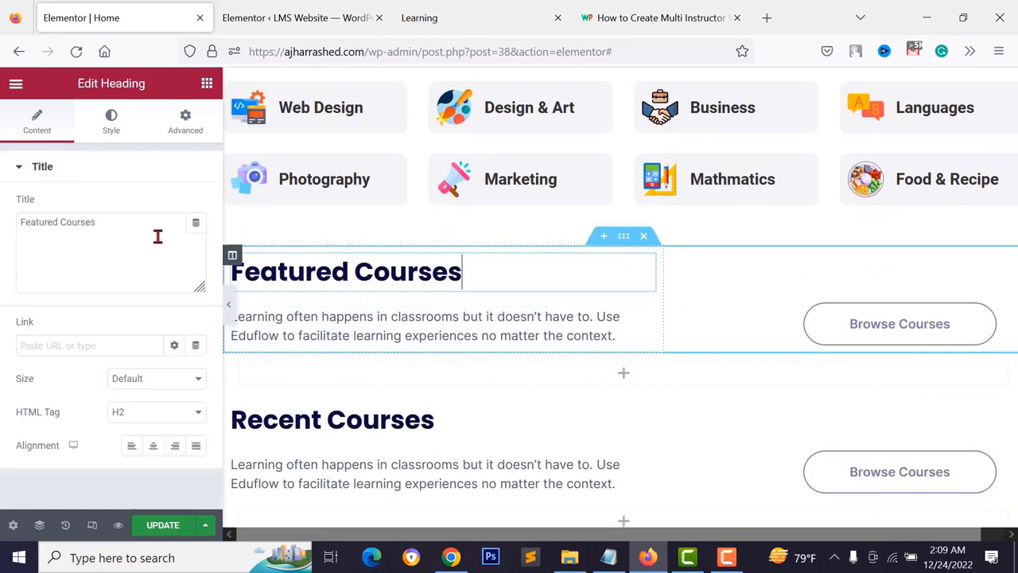
left_click(97, 224)
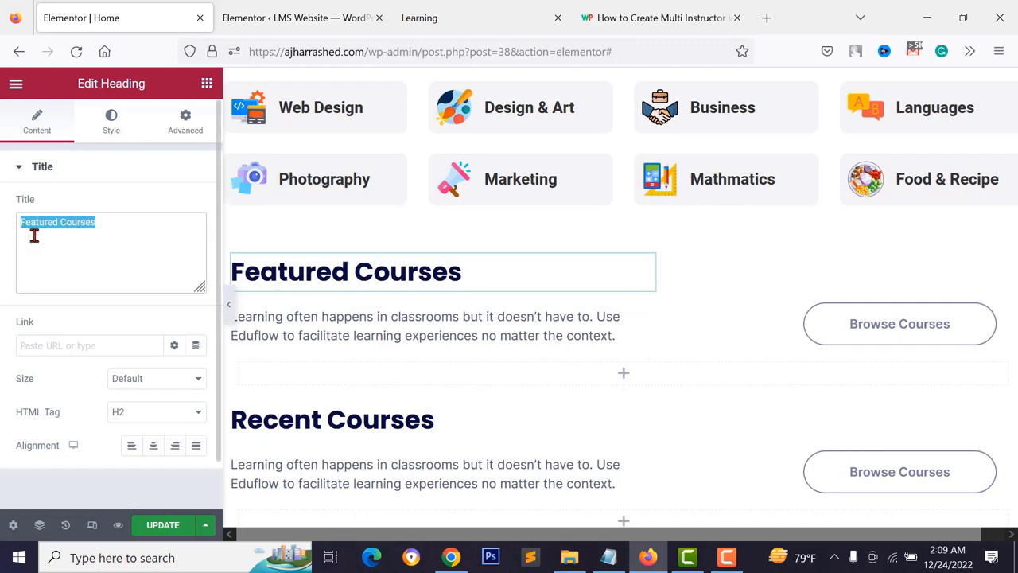
Inspect the Browse Courses button's label and style, then select the hero heading for editing.
scroll(504, 375, "down", 3)
left_click(789, 215)
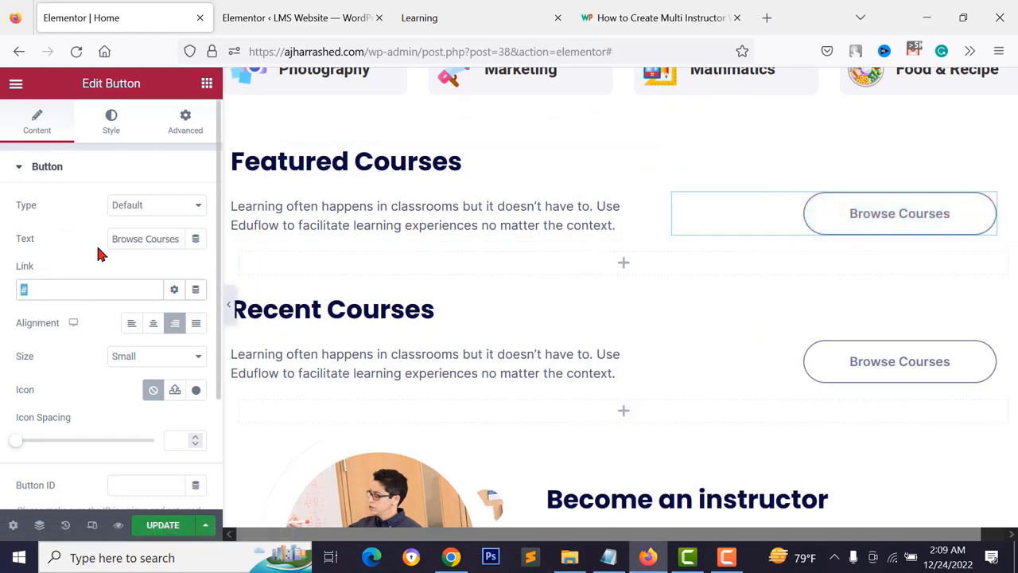
left_click(141, 240)
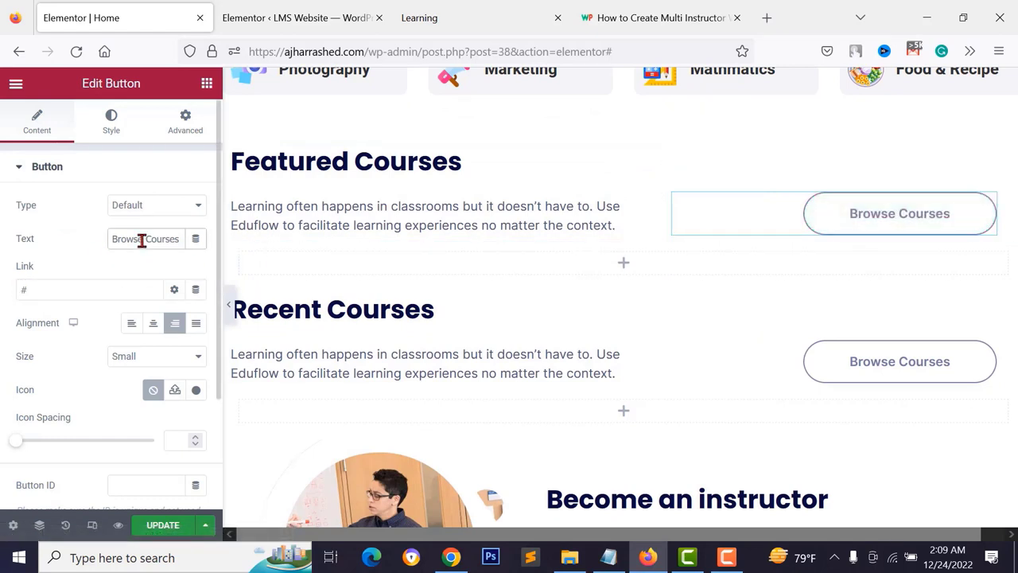
left_click(111, 120)
scroll(175, 342, "down", 5)
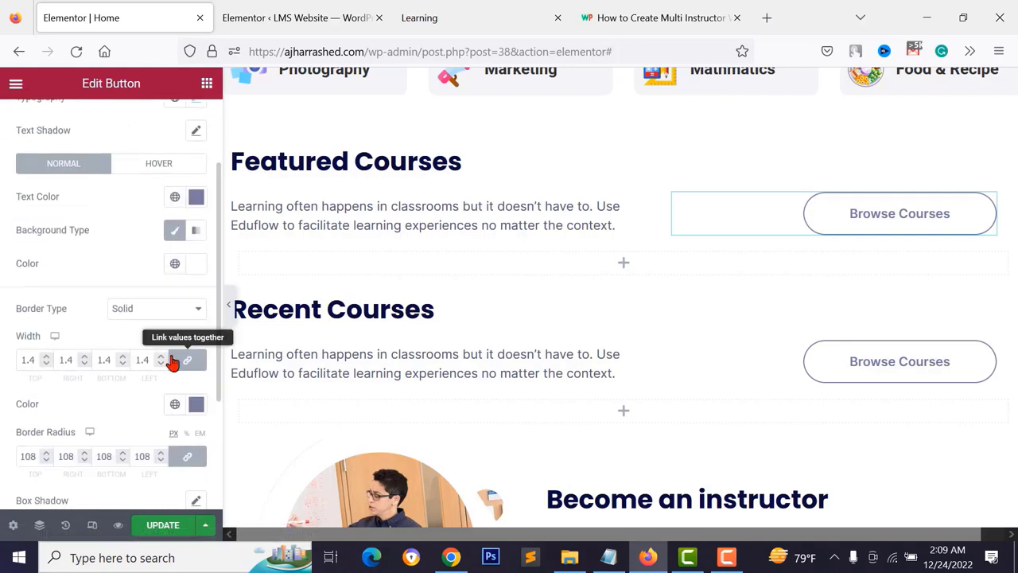
scroll(502, 375, "down", 1)
scroll(496, 392, "up", 10)
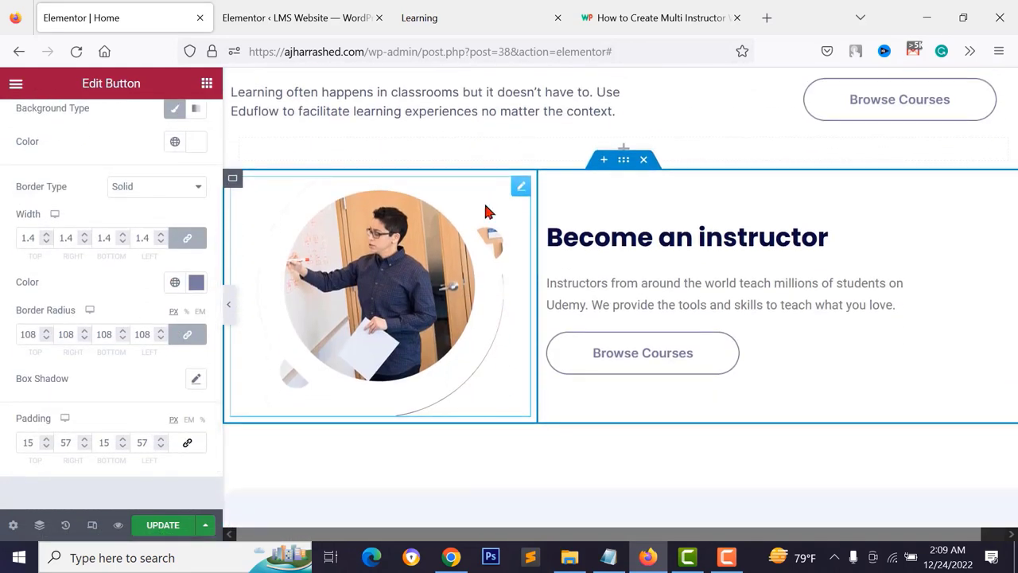
left_click(315, 279)
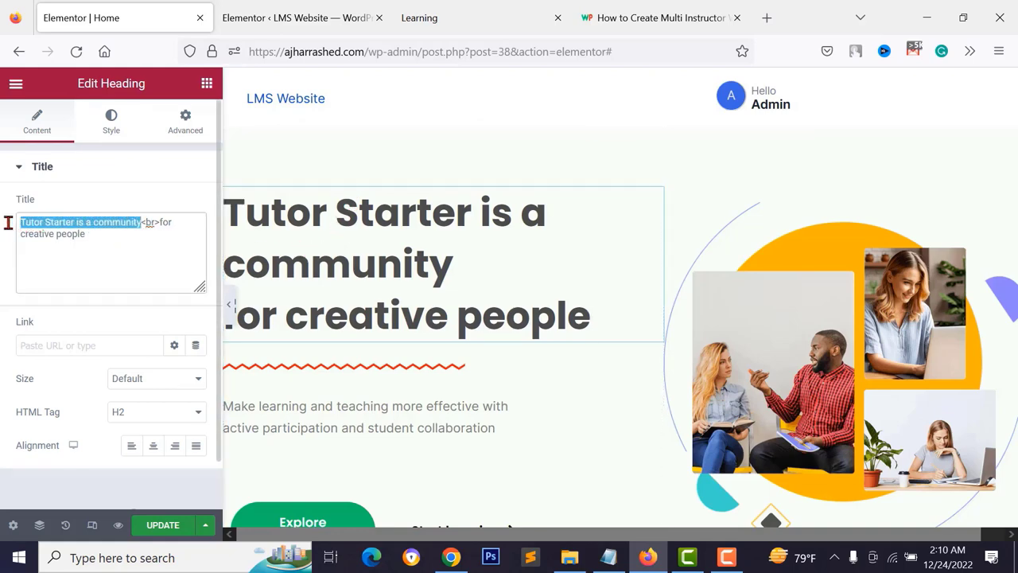
Retitle the hero heading 'The Best Education Website to Learn' and clear the Explore Courses button's link.
type("The Best Education<br>Website to Learn")
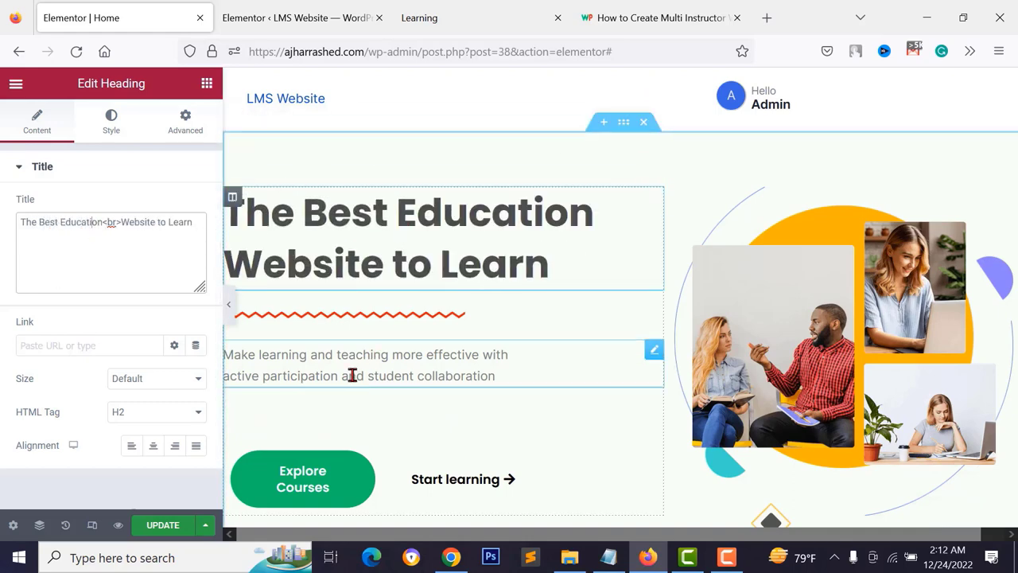
left_click(302, 477)
scroll(325, 348, "down", 2)
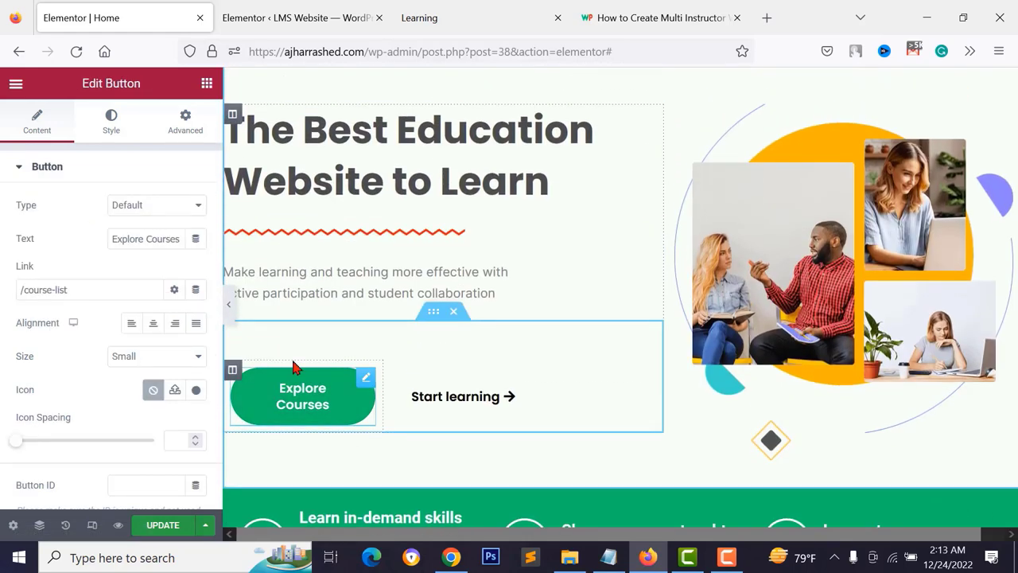
key("ctrl+a")
key("BackSpace")
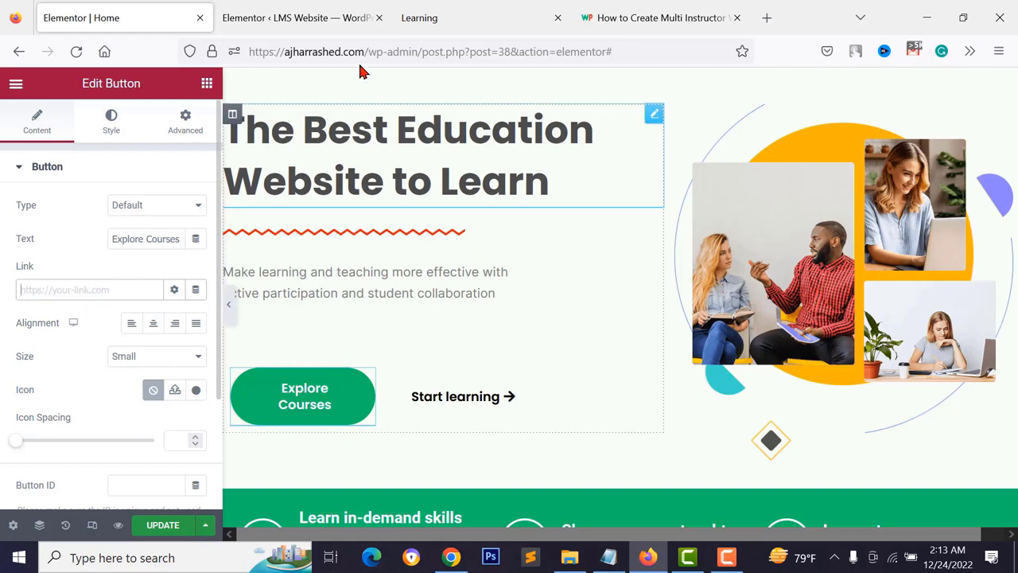
Go to the WordPress admin tab and open Pages > All Pages.
left_click(428, 14)
left_click(329, 14)
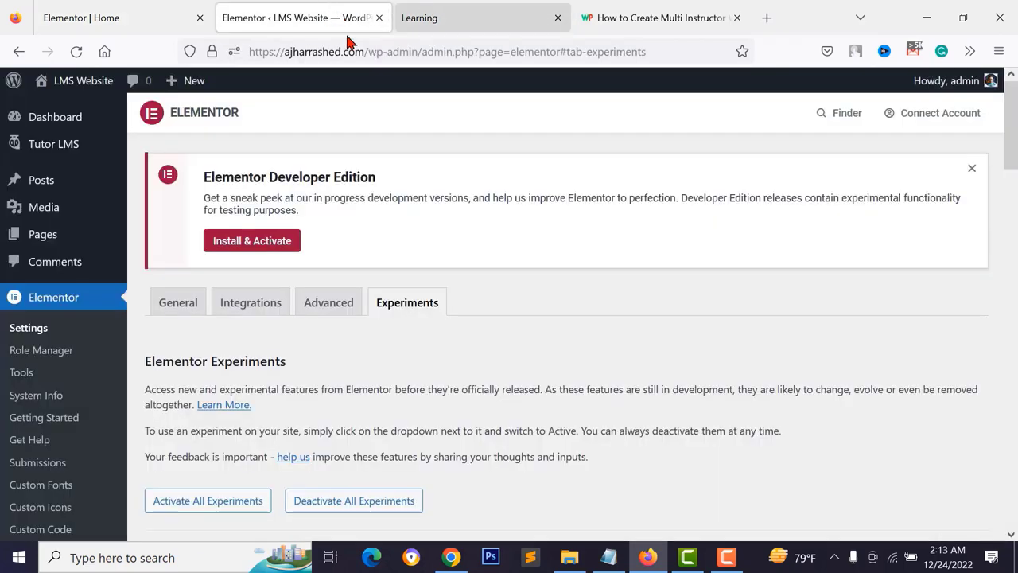
mouse_move(46, 240)
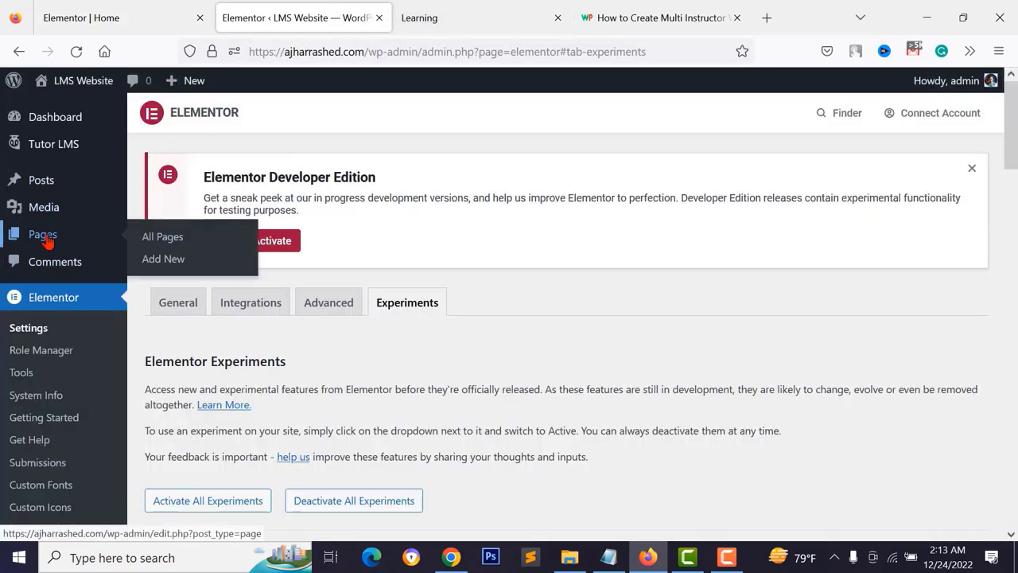
left_click(151, 238)
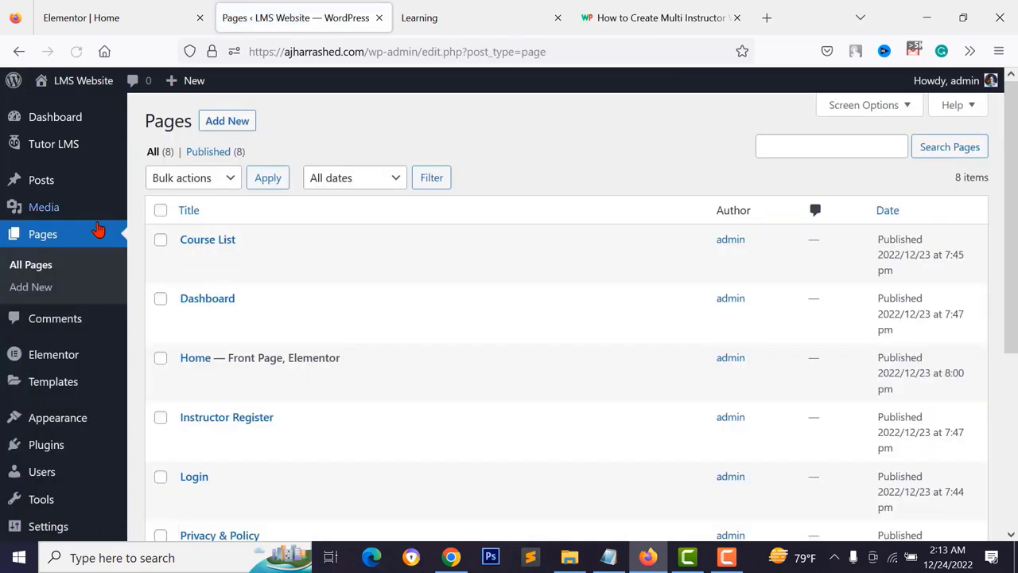
Copy the Course List page's address and paste it as the hero button's link.
scroll(265, 249, "down", 1)
right_click(300, 248)
right_click(303, 248)
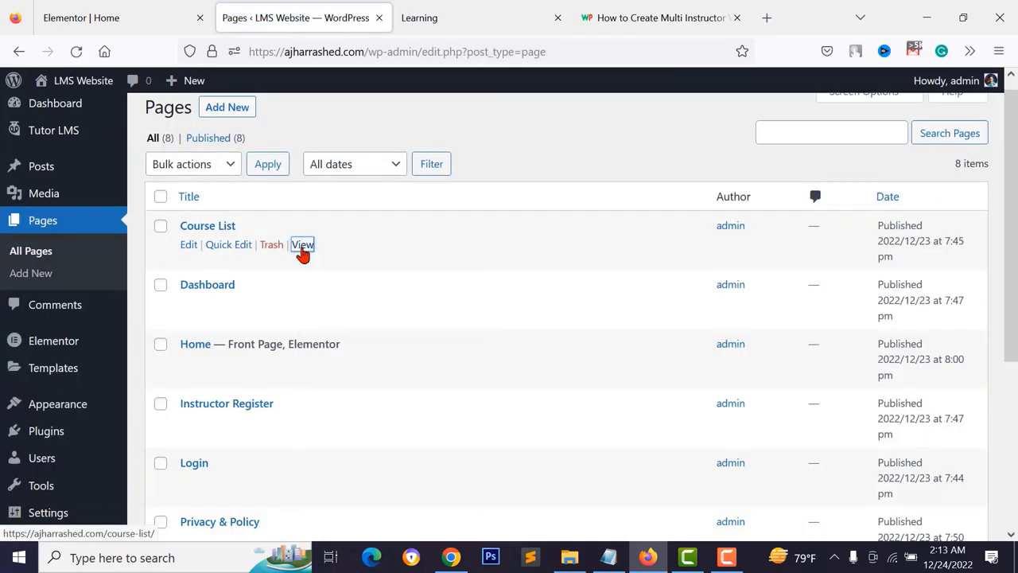
left_click(325, 411)
left_click(412, 23)
left_click(124, 14)
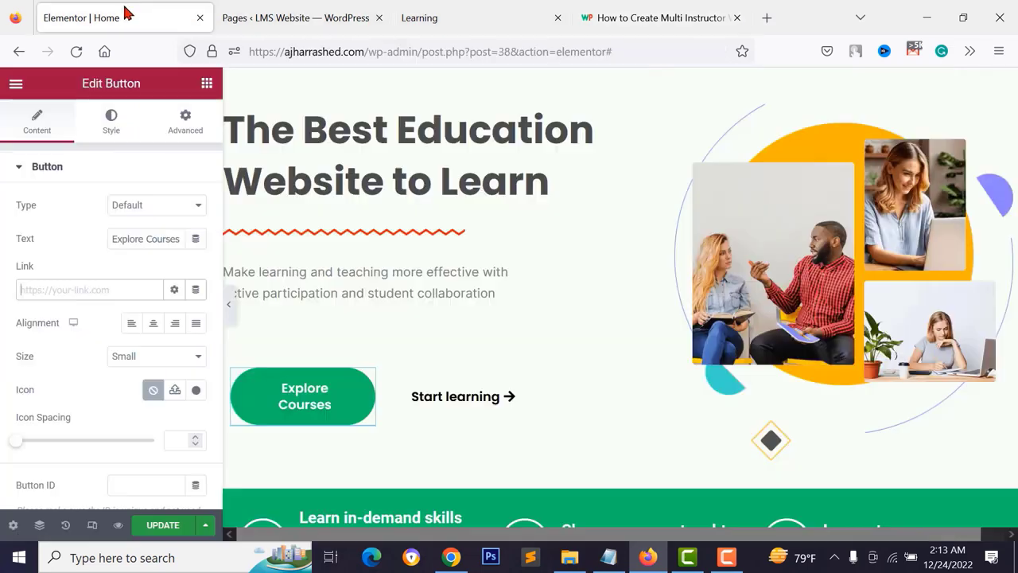
right_click(68, 281)
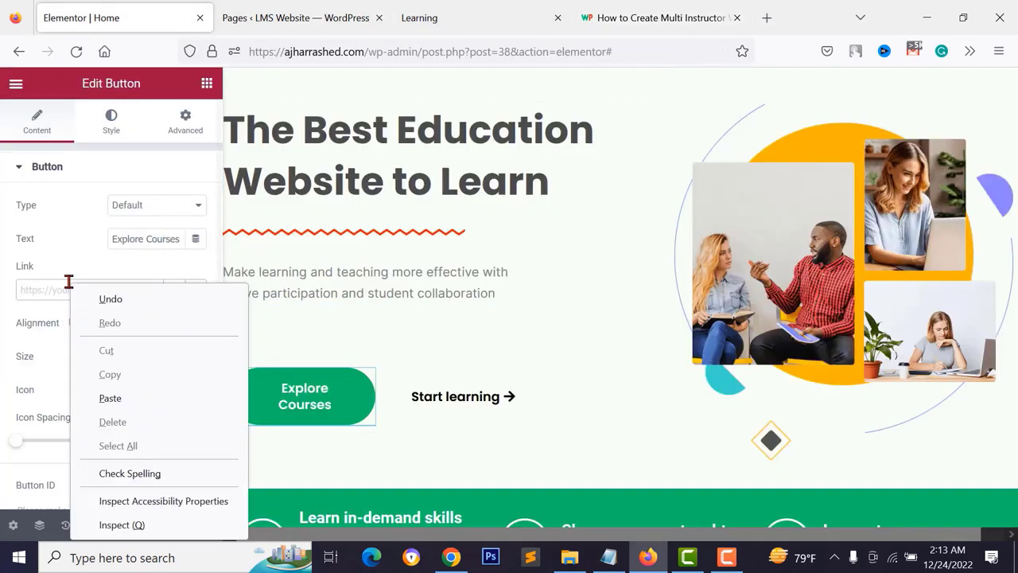
left_click(107, 400)
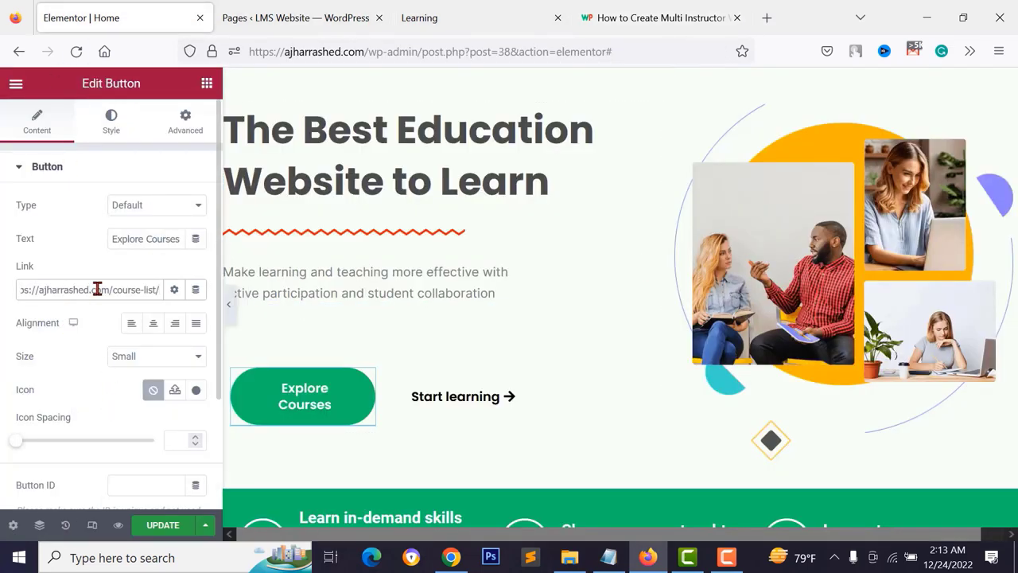
scroll(132, 436, "down", 2)
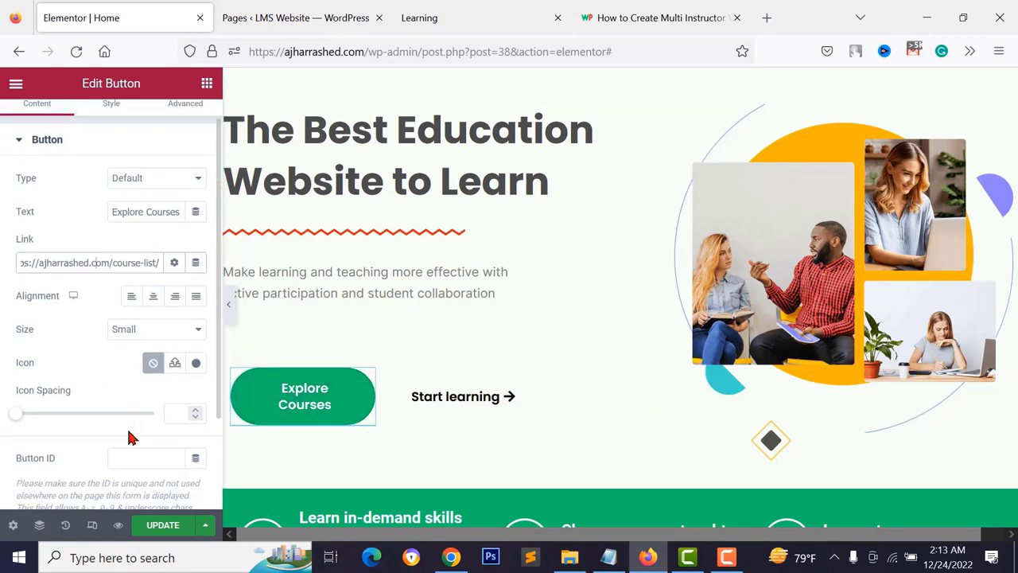
scroll(124, 229, "up", 2)
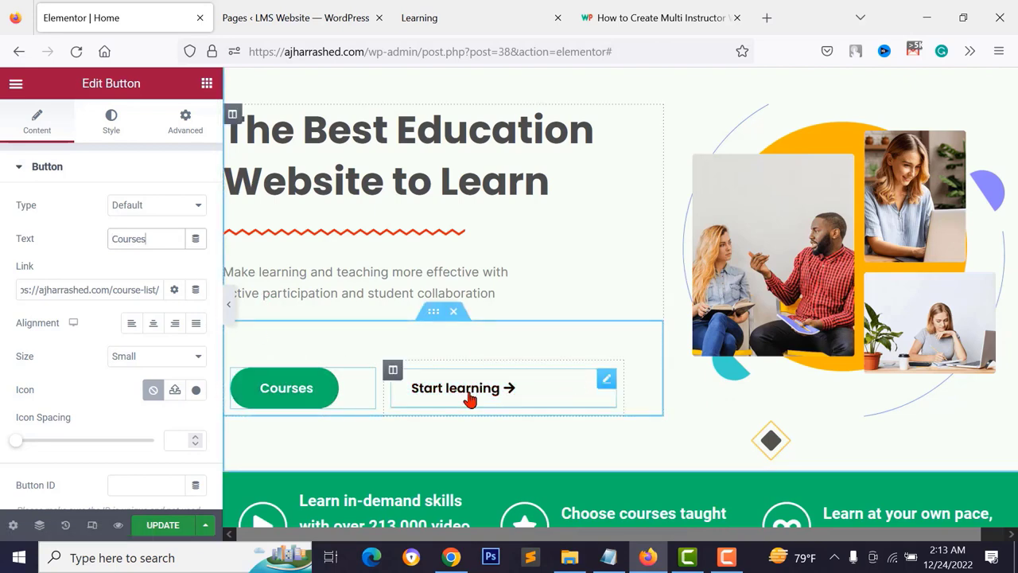
Select the Start learning button and delete its existing link.
left_click(508, 395)
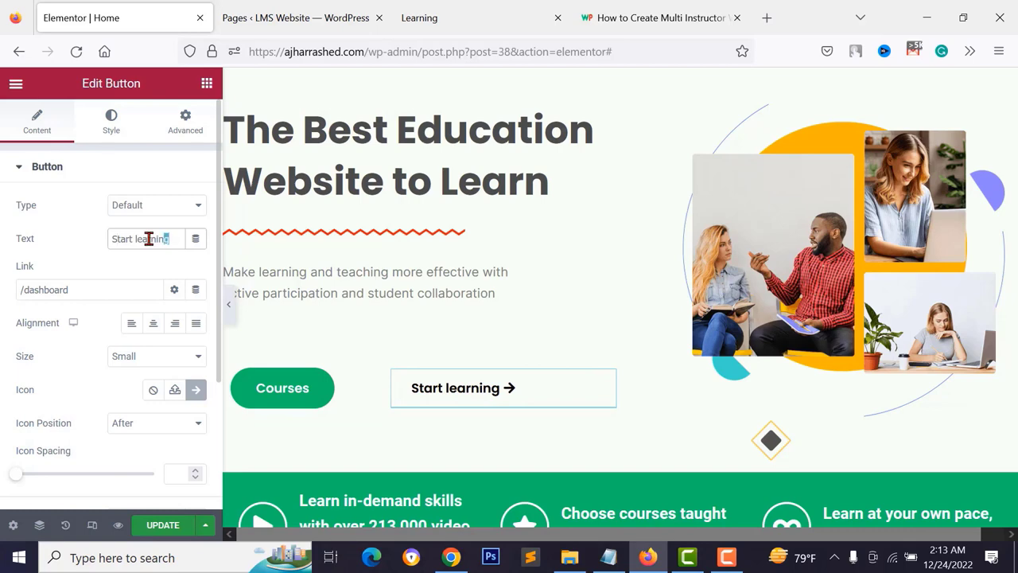
triple_click(80, 290)
key("BackSpace")
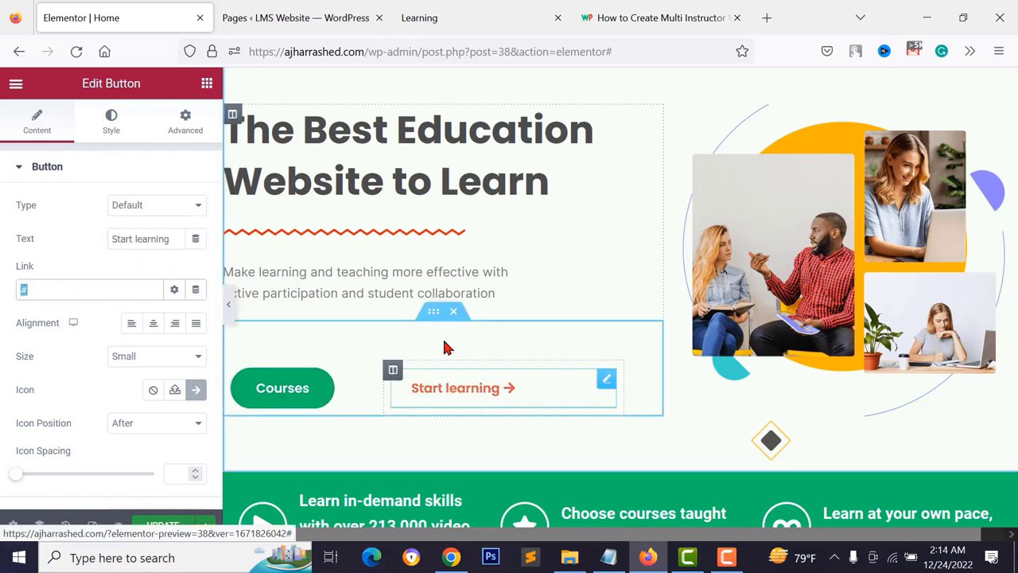
left_click(294, 17)
Copy the Dashboard page's address from the Pages list and paste it as Start learning's link.
right_click(302, 305)
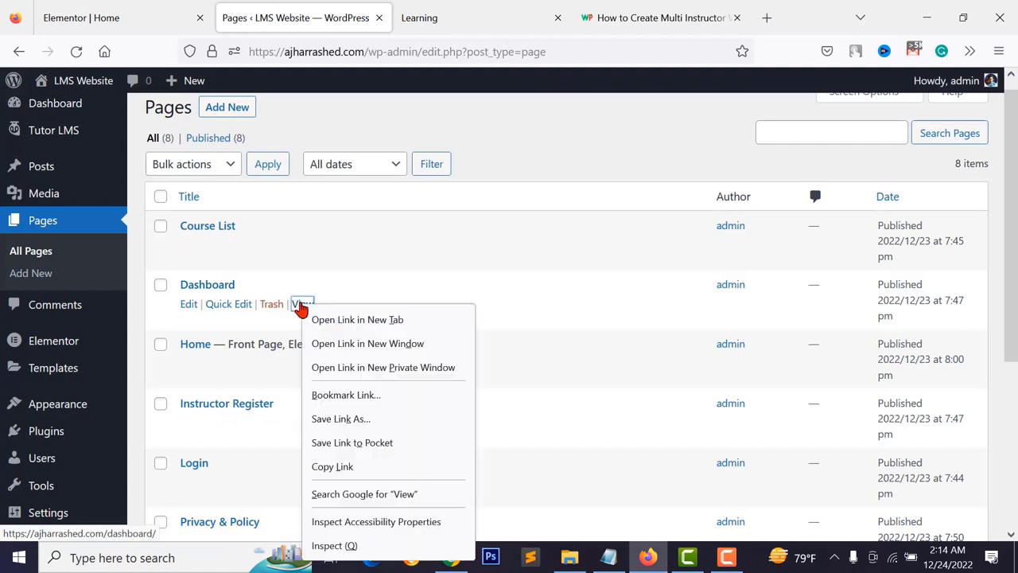
left_click(342, 466)
left_click(482, 10)
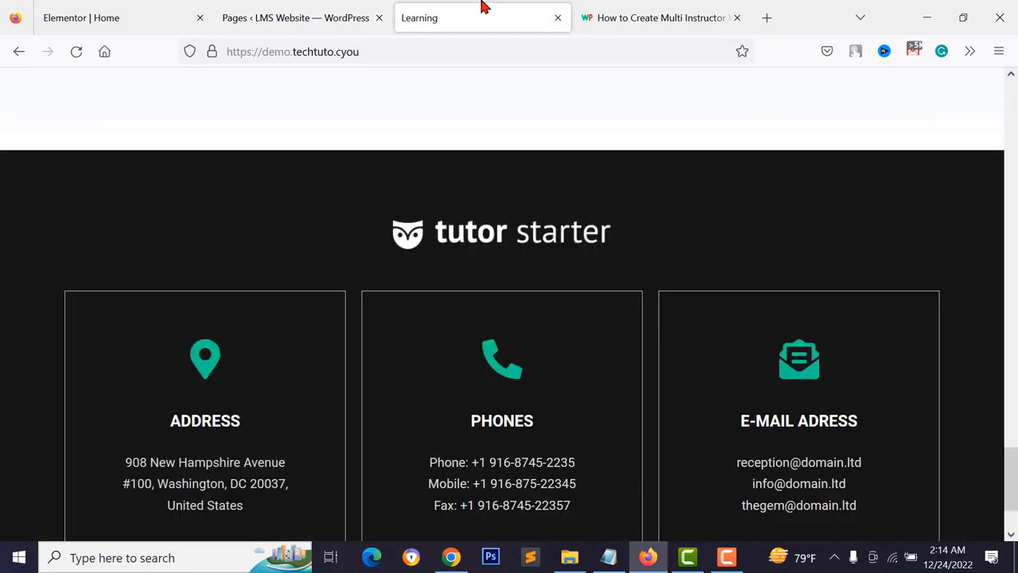
left_click(586, 10)
left_click(109, 8)
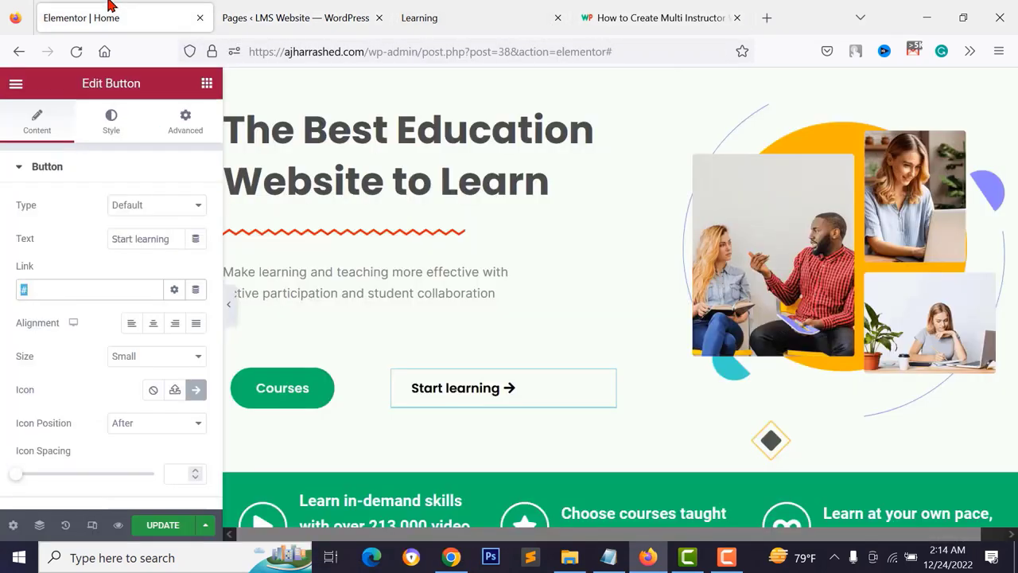
right_click(66, 288)
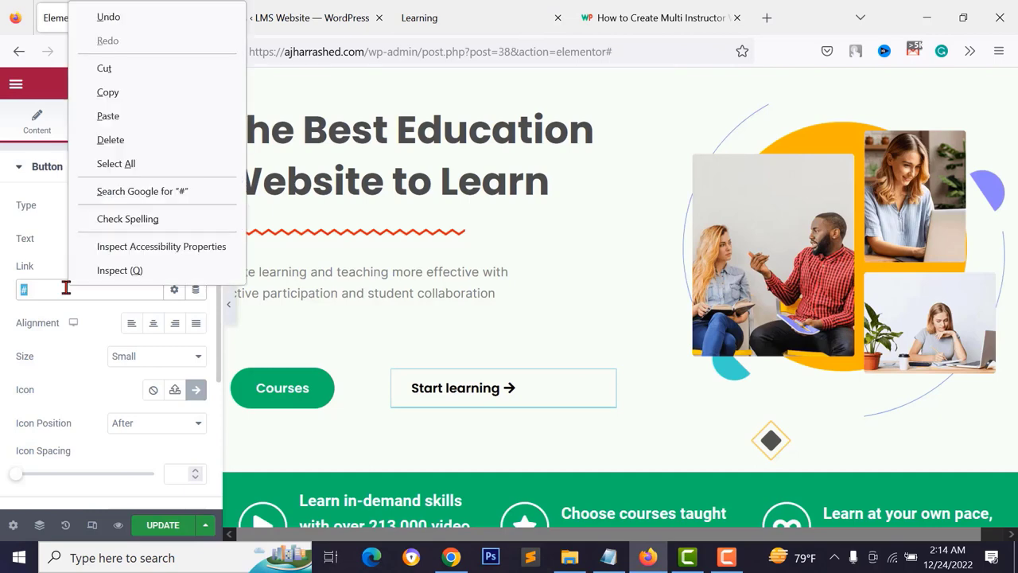
left_click(123, 116)
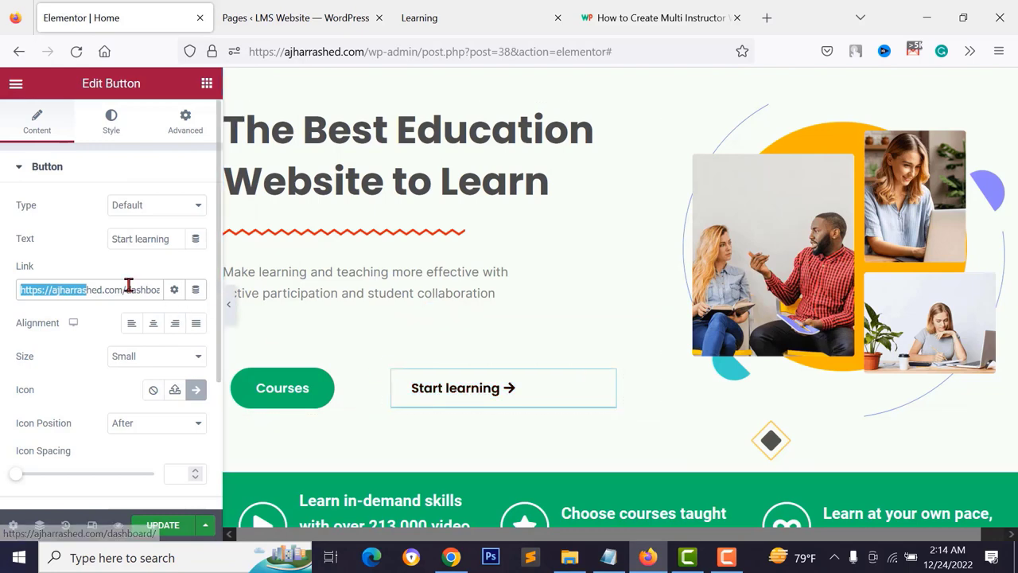
left_click_drag(123, 289, 158, 289)
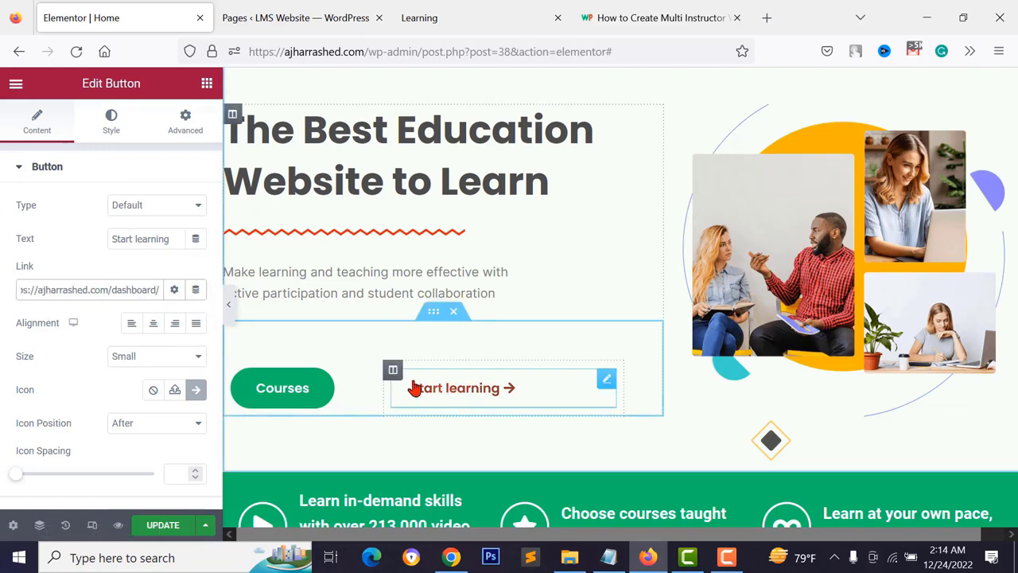
Check the Learn in-demand skills, Web Design and Design & Art boxes, then go to the Pages tab.
scroll(398, 330, "down", 4)
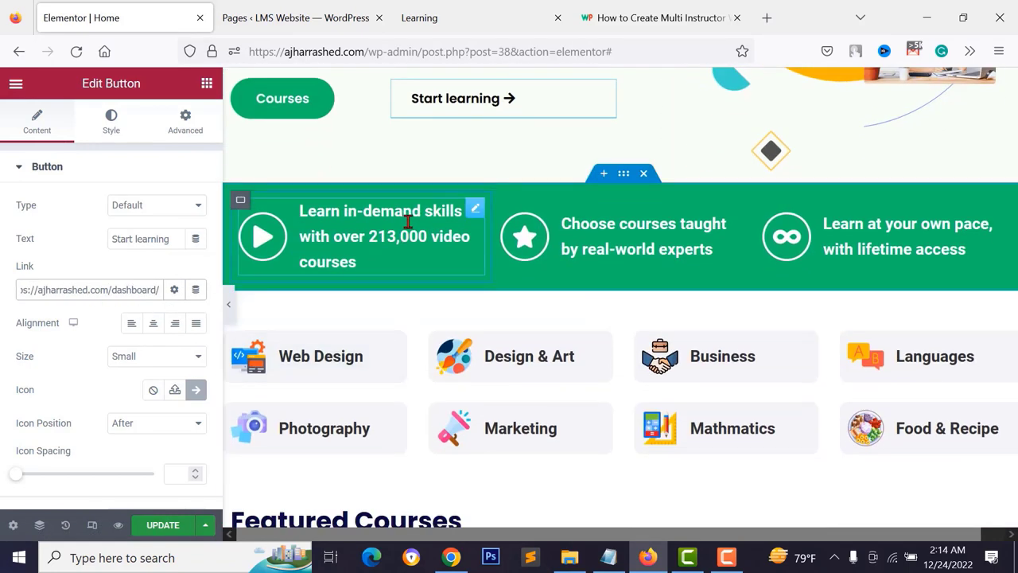
left_click(405, 230)
mouse_move(159, 301)
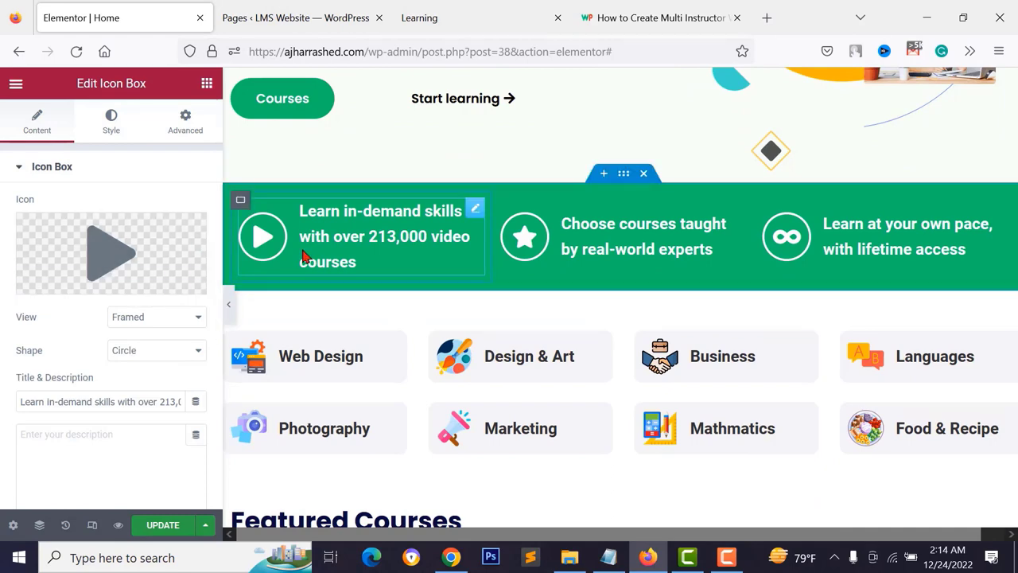
scroll(561, 273, "up", 1)
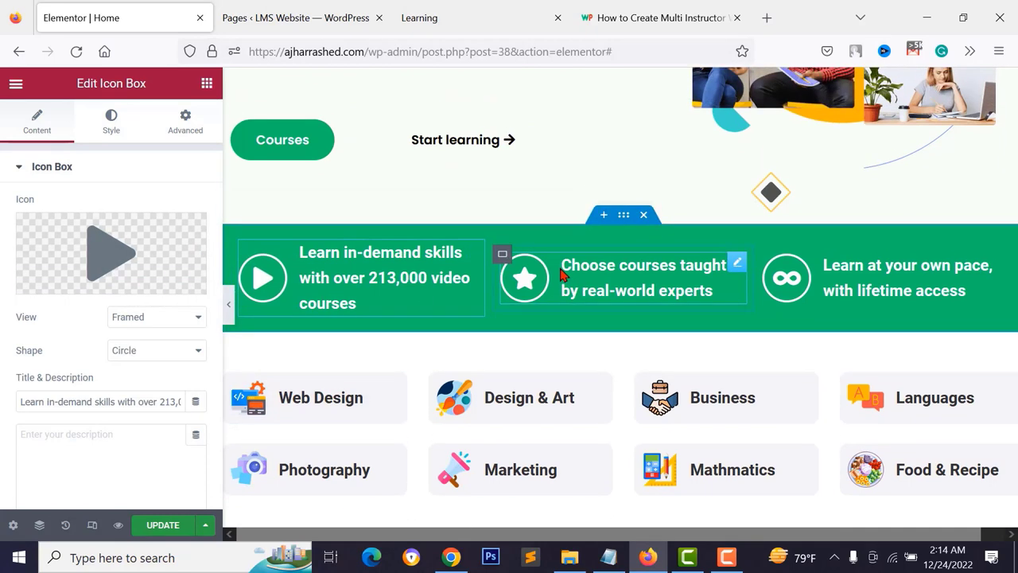
scroll(340, 201, "up", 2)
scroll(413, 216, "down", 6)
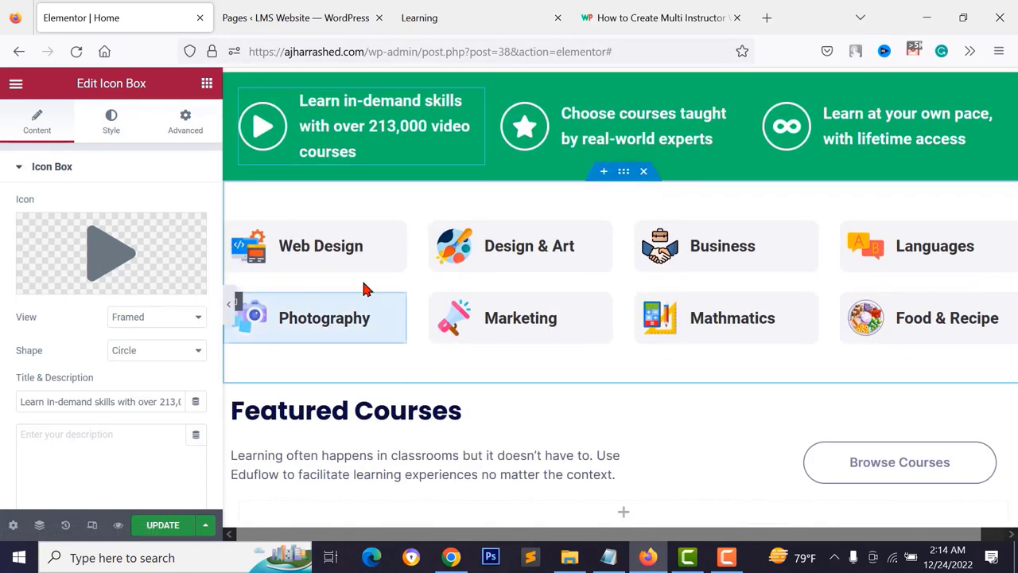
left_click(383, 230)
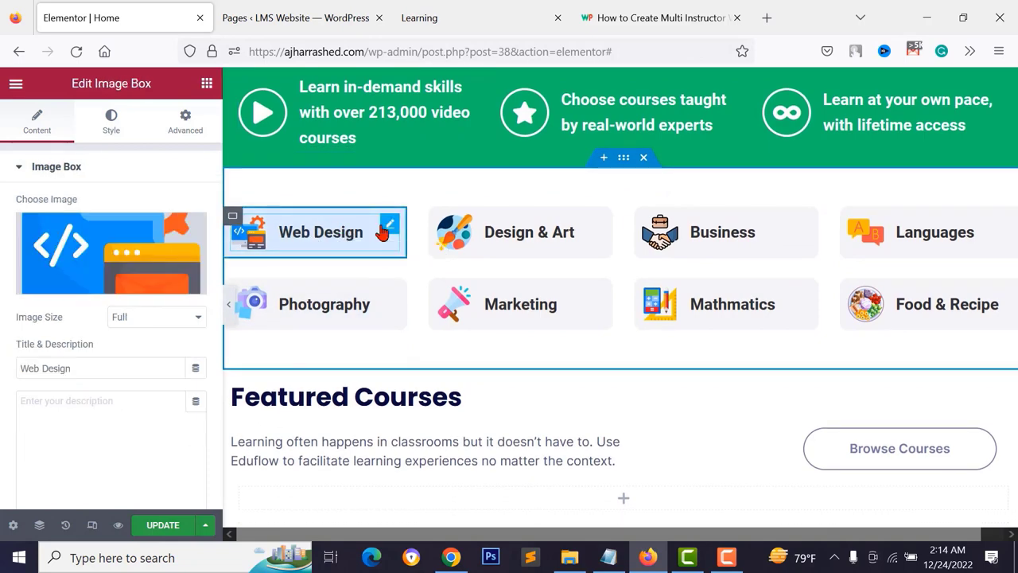
left_click(512, 250)
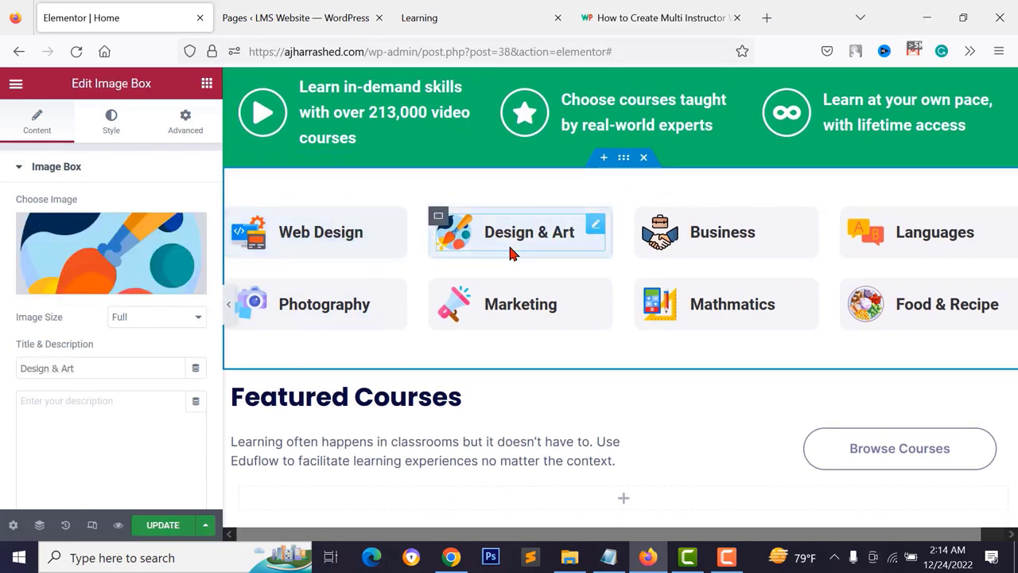
scroll(443, 325, "down", 5)
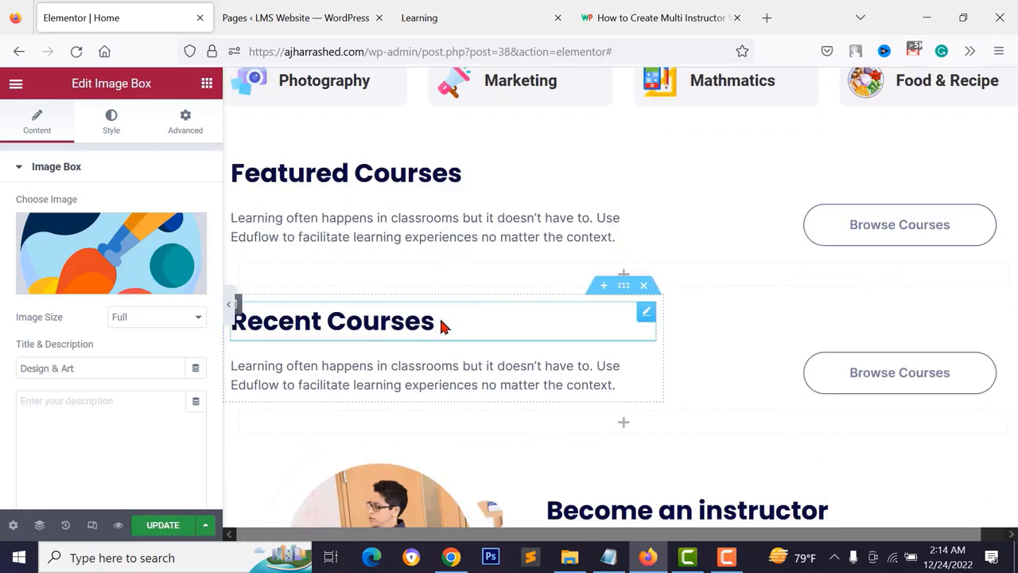
scroll(294, 350, "down", 6)
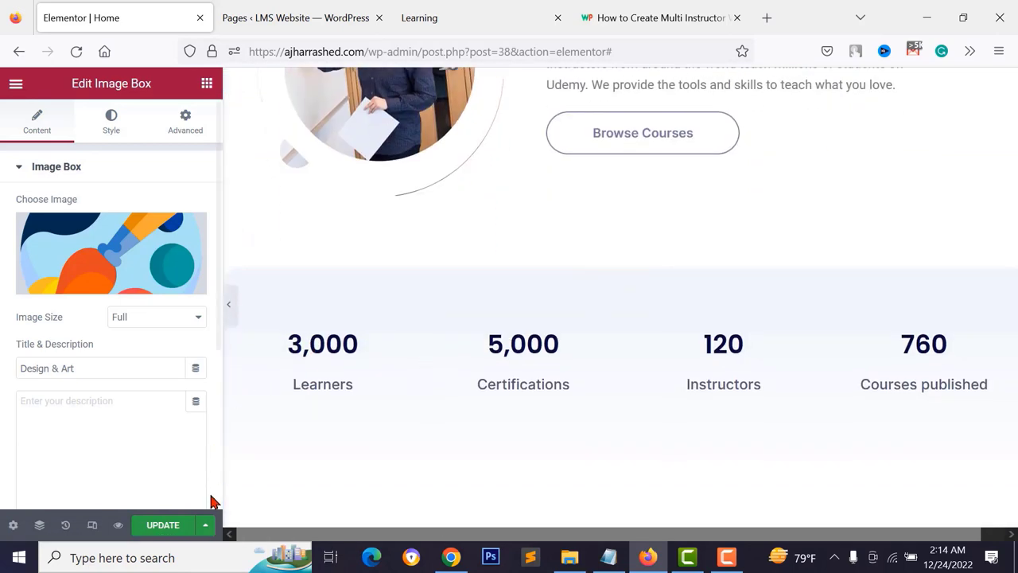
scroll(321, 279, "up", 3)
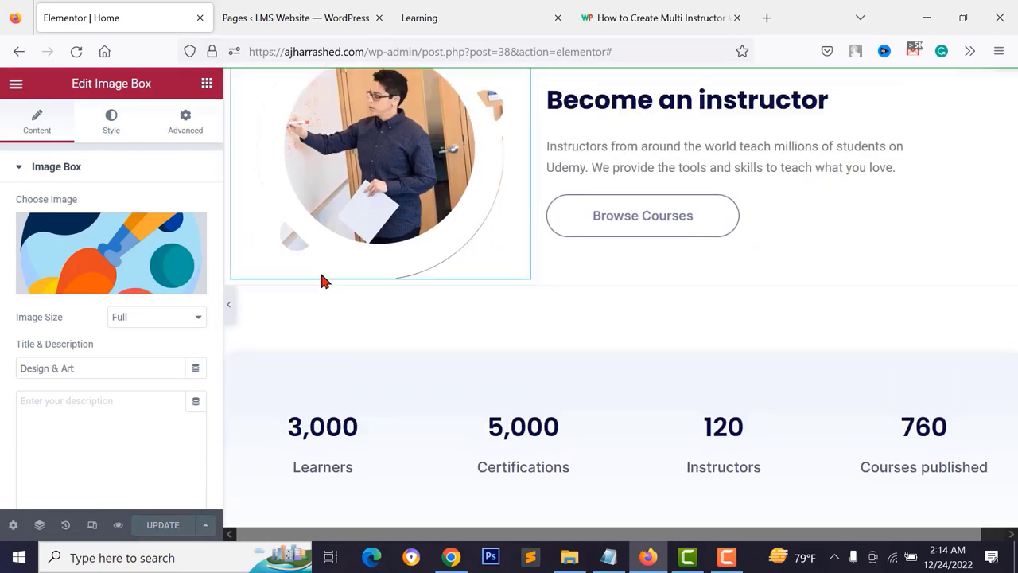
left_click(257, 10)
Open Visit Site in a background tab, preview the Home page full width, then restore the panel.
mouse_move(71, 96)
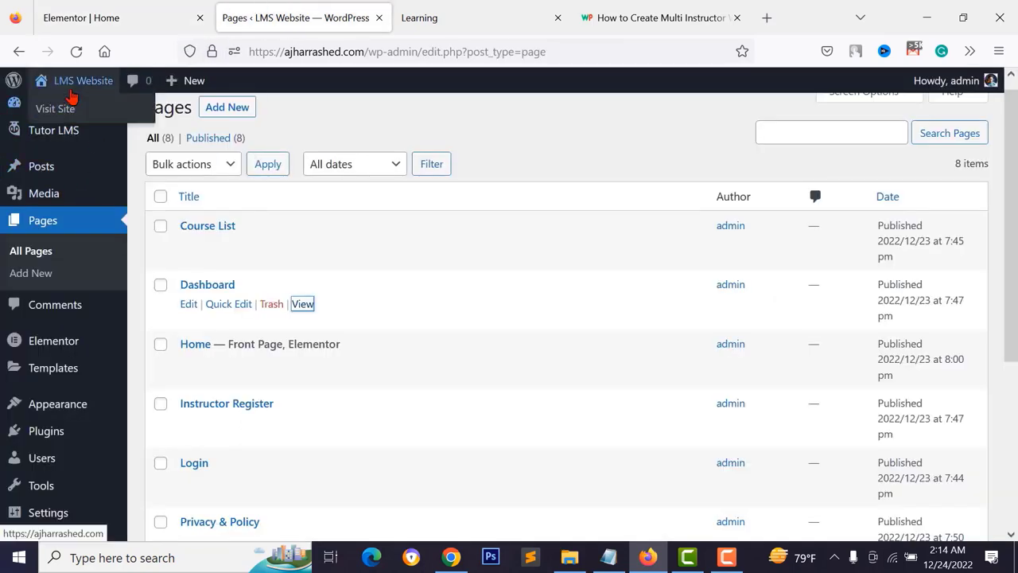
middle_click(61, 115)
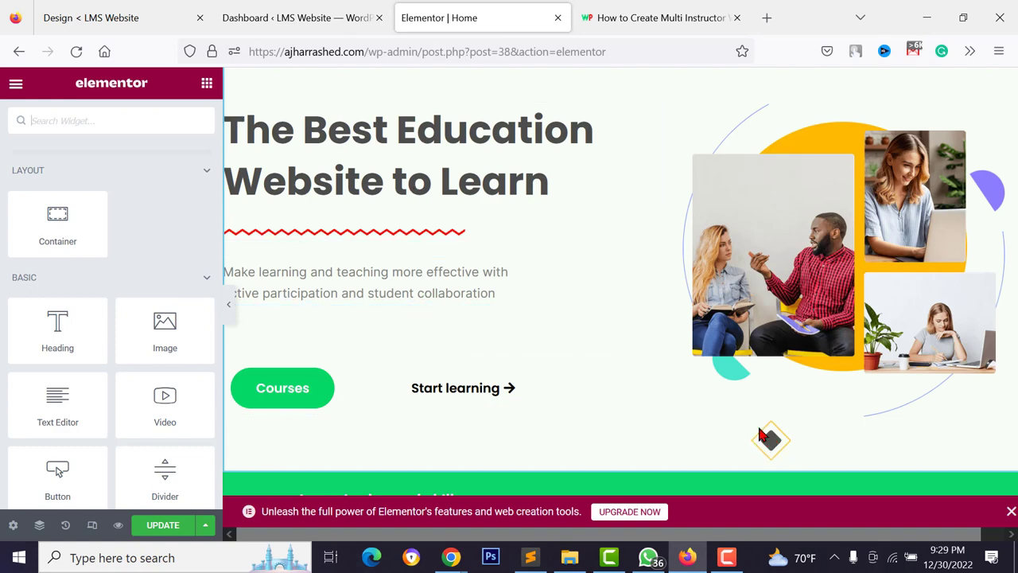
left_click(229, 304)
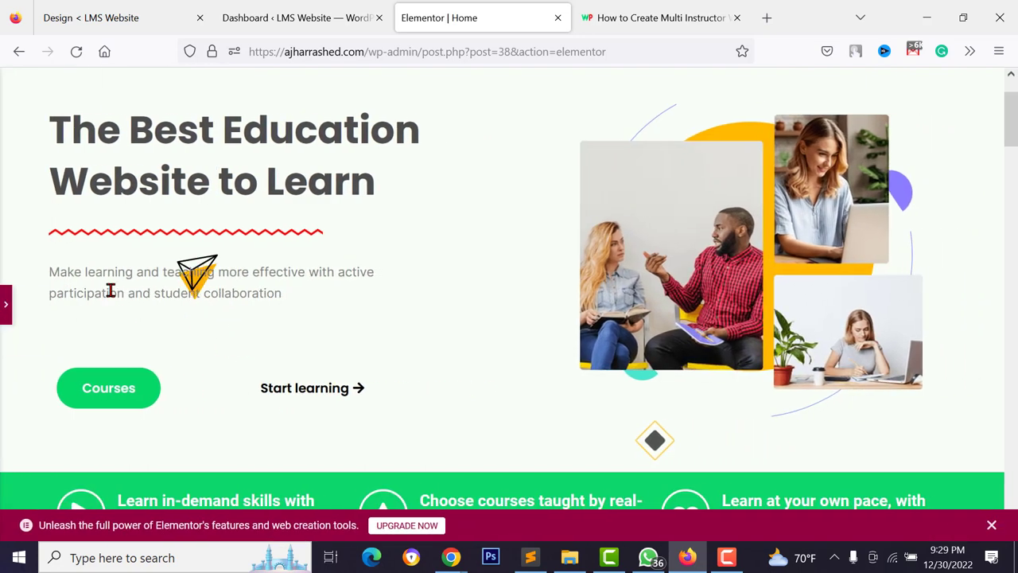
left_click(7, 309)
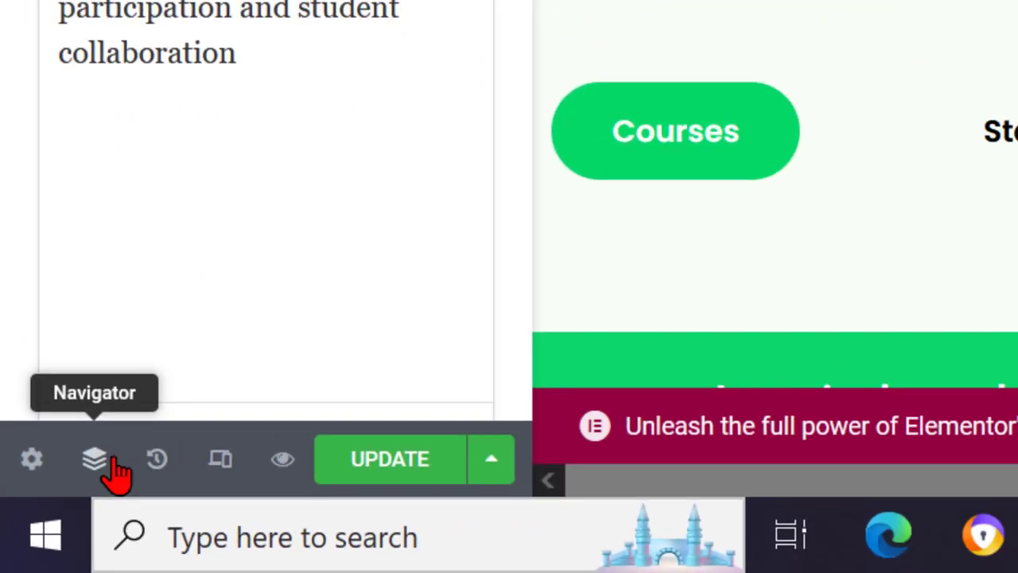
In the Navigator, expand the hero section and text column and select the paper-plane image.
left_click(137, 408)
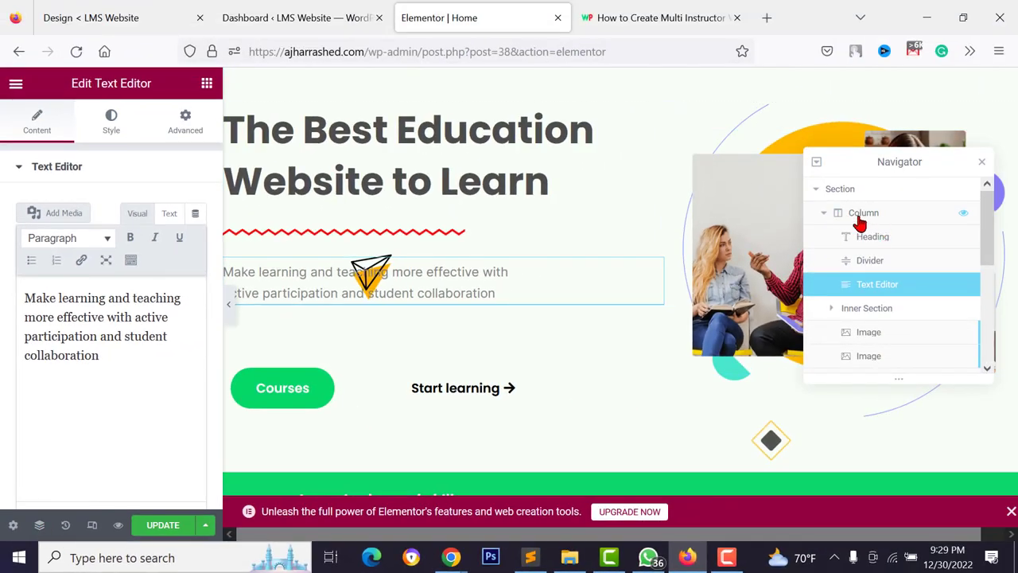
left_click(839, 193)
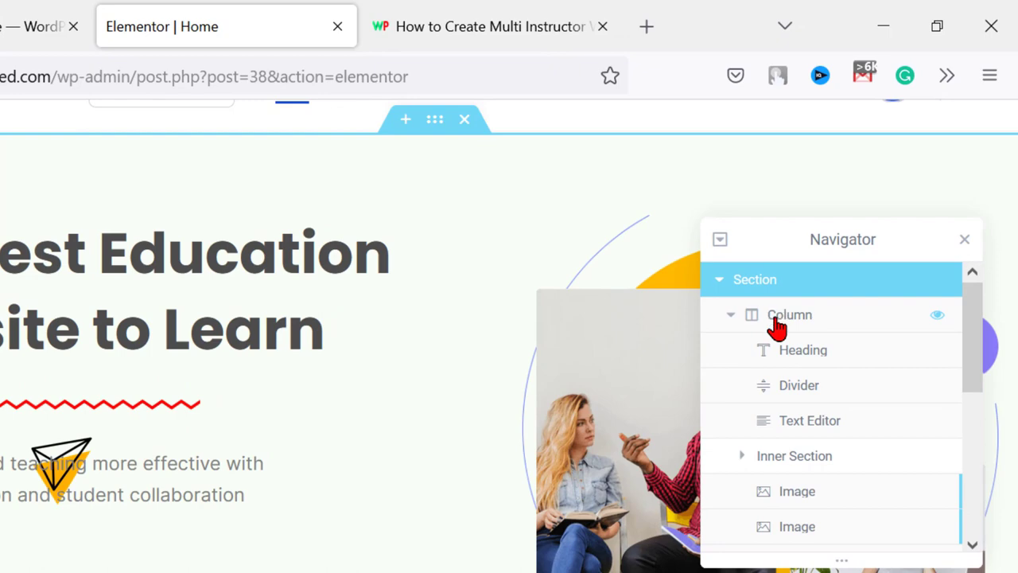
left_click(777, 318)
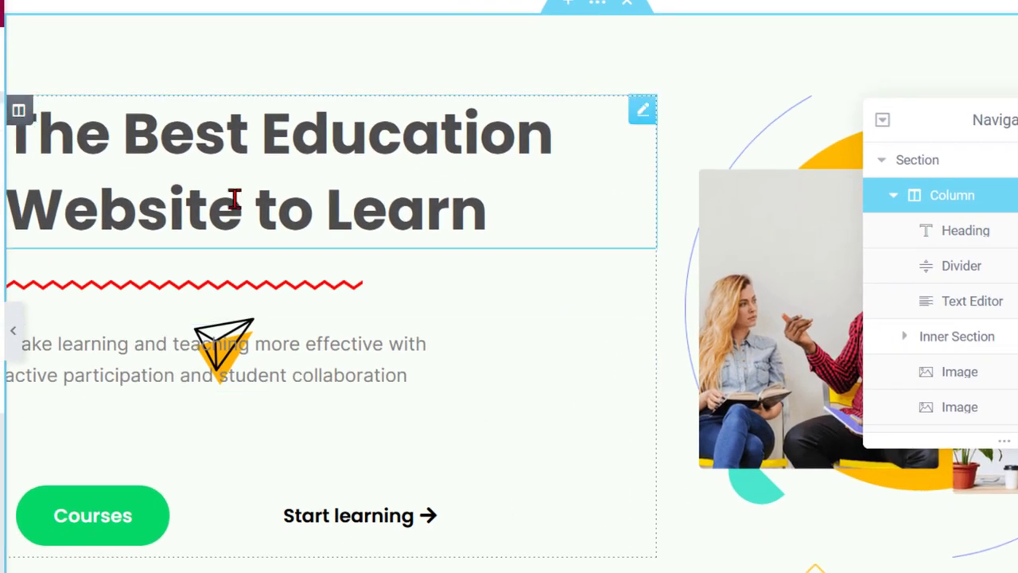
scroll(937, 291, "down", 2)
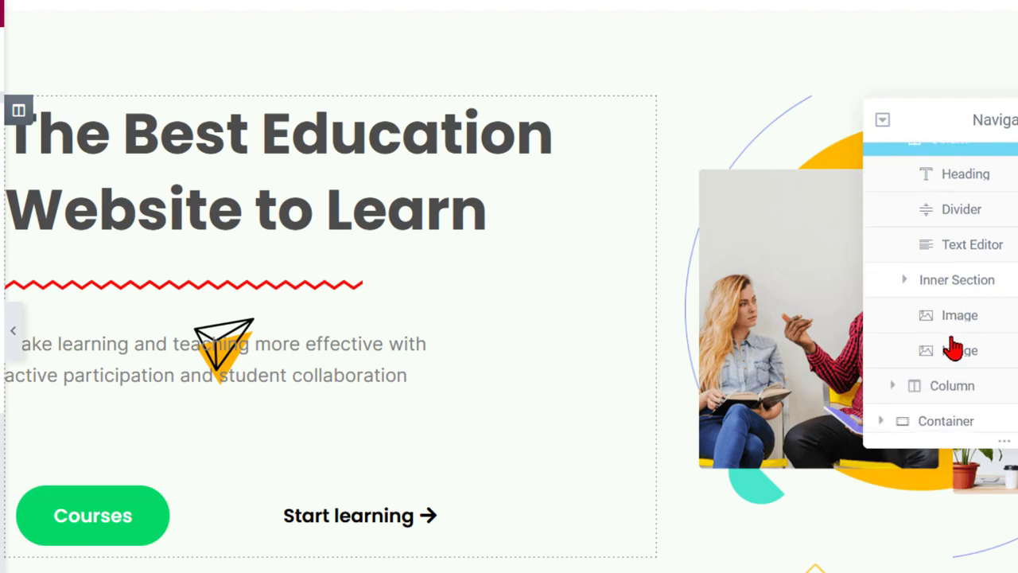
left_click(944, 330)
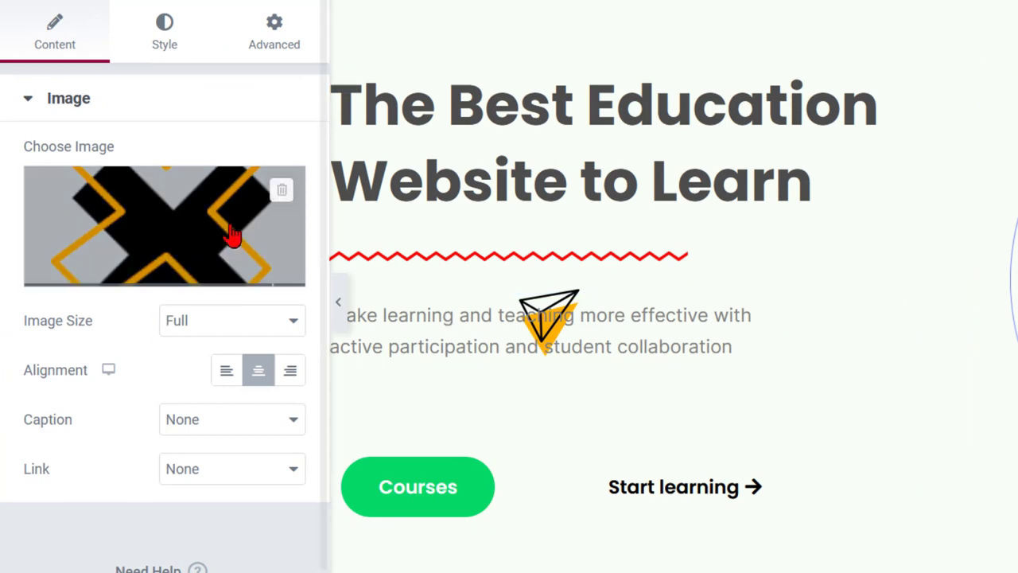
mouse_move(203, 235)
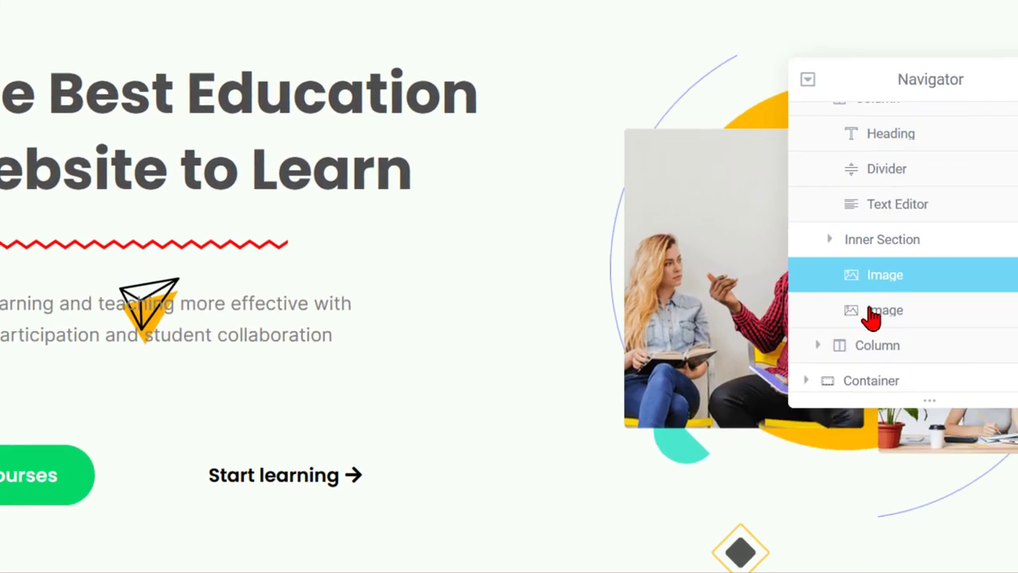
left_click(870, 314)
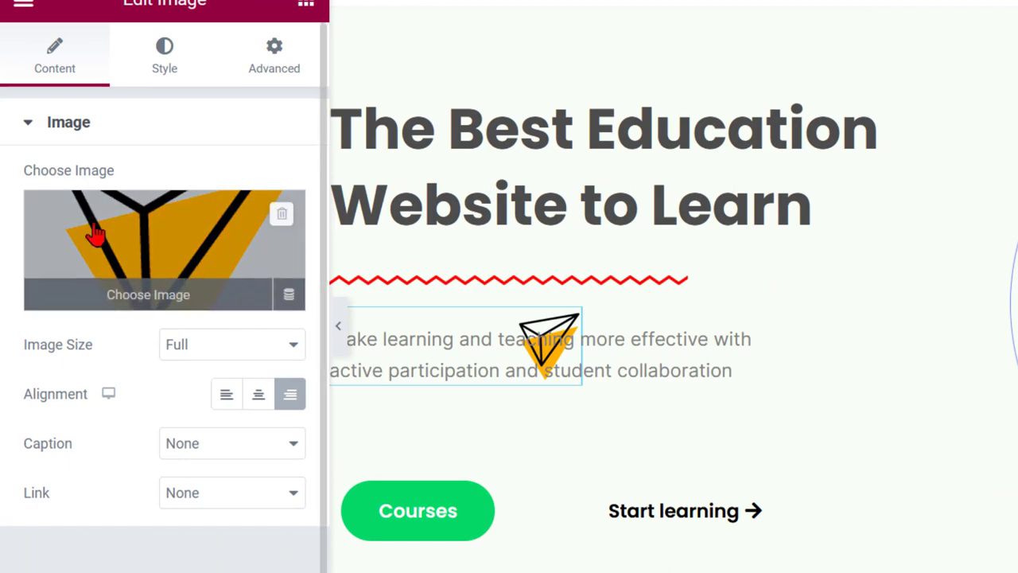
Upload the blue snowflake PNG from Downloads and insert it in place of the paper plane.
left_click(162, 258)
left_click(338, 94)
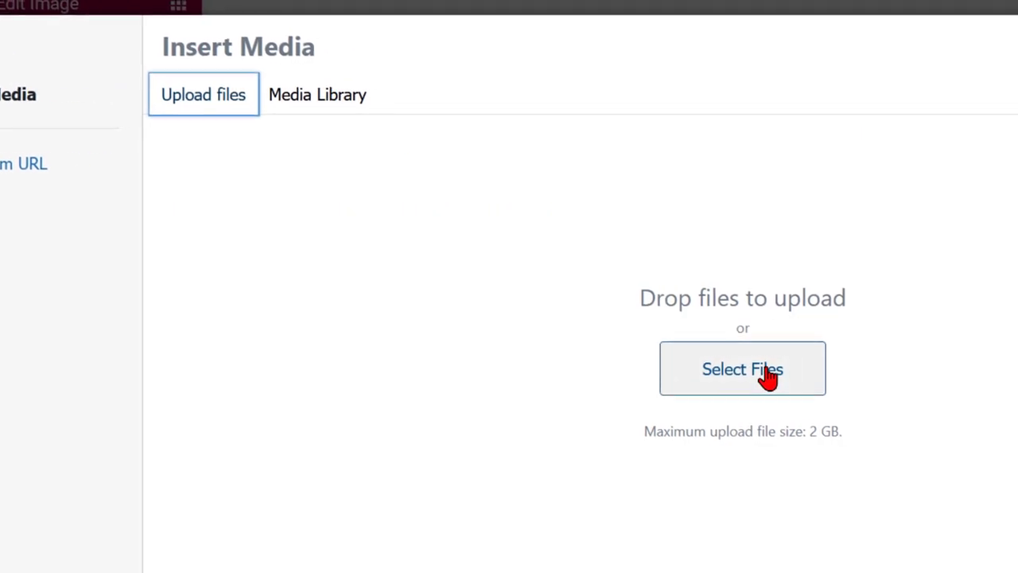
left_click(767, 378)
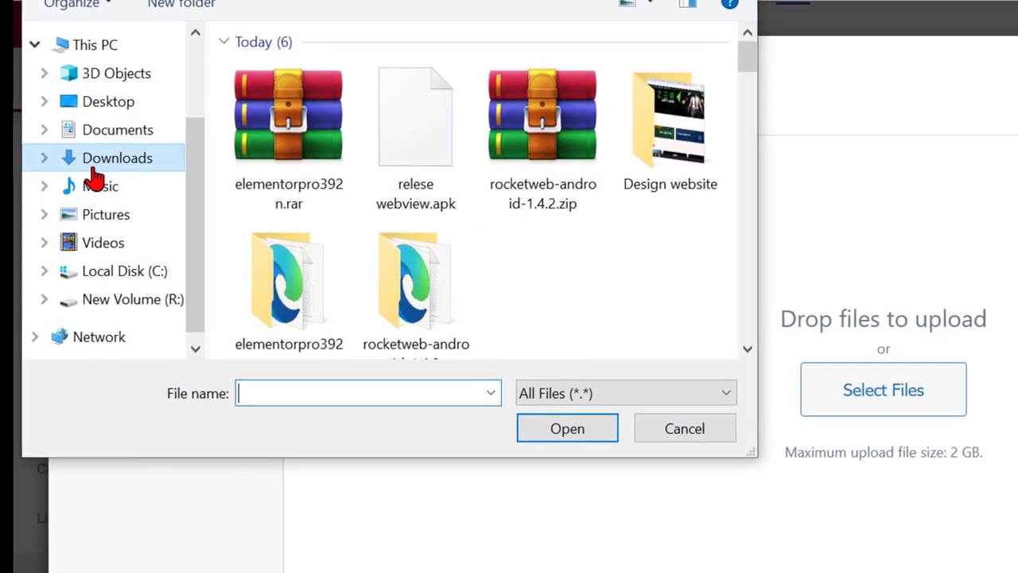
scroll(572, 281, "down", 10)
left_click(417, 238)
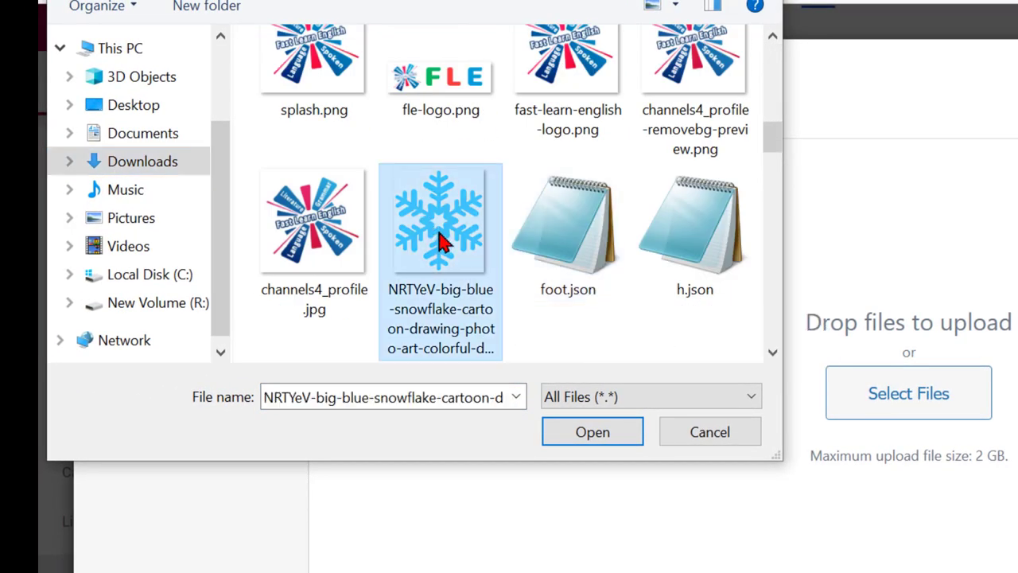
left_click(591, 443)
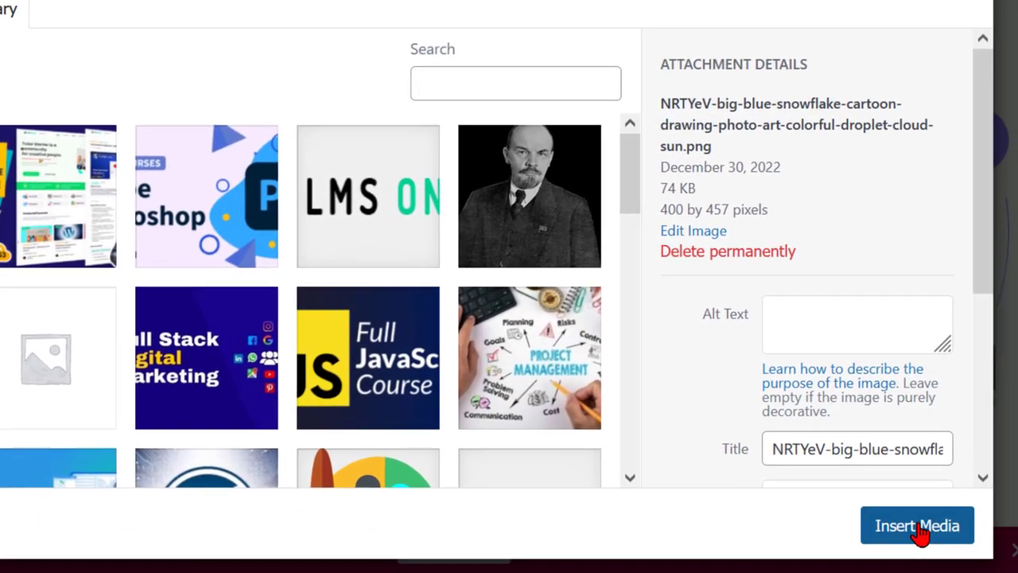
left_click(906, 525)
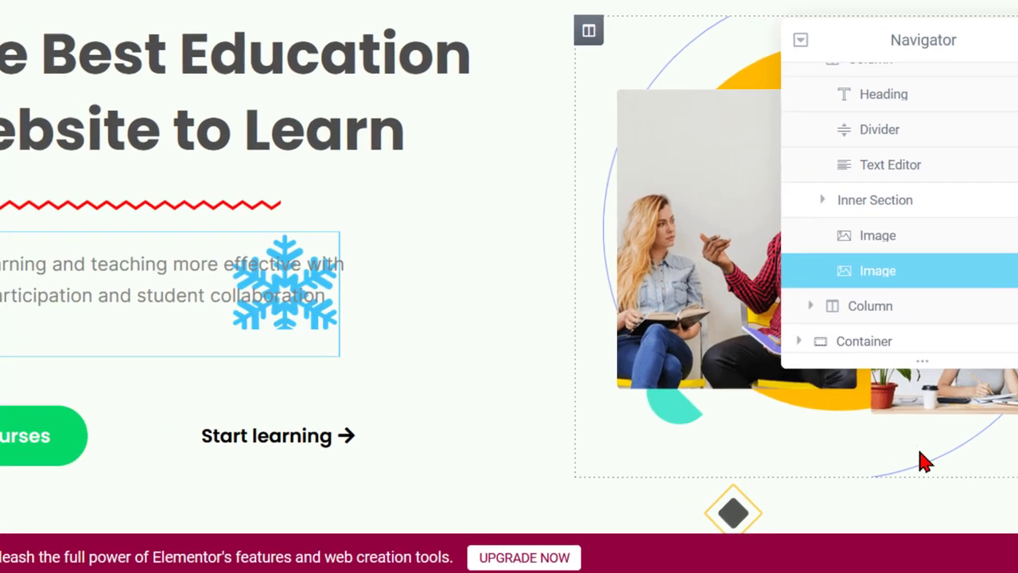
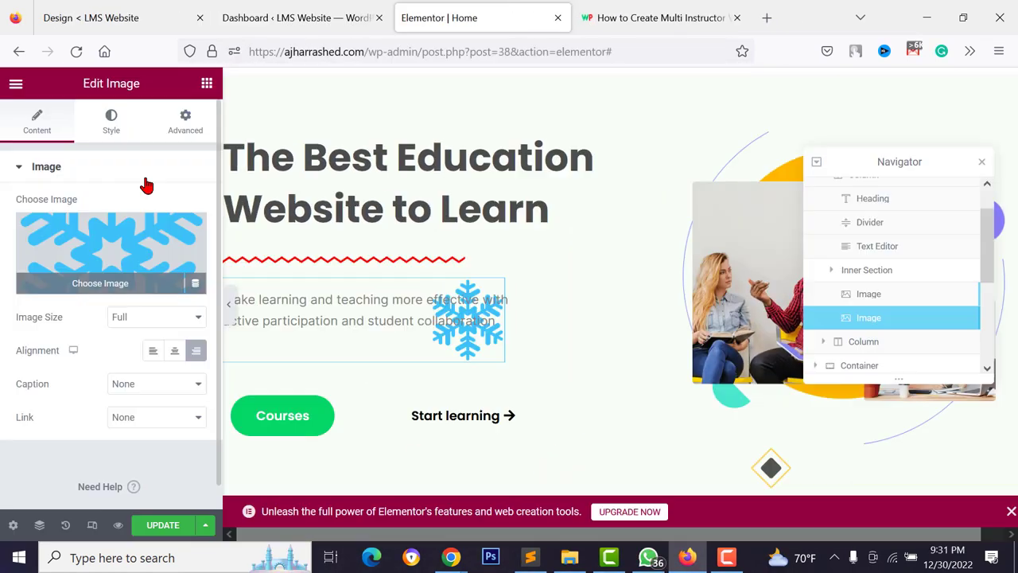
Confirm the snowflake image's CSS class is animation-png2, then scroll the wpmethods tutorial to its code.
left_click(182, 124)
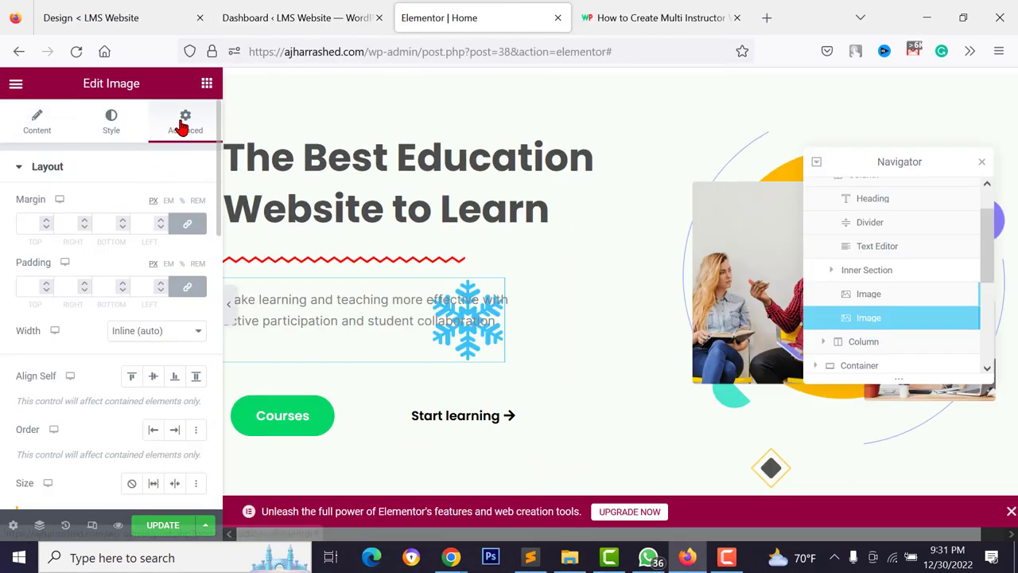
scroll(107, 368, "down", 5)
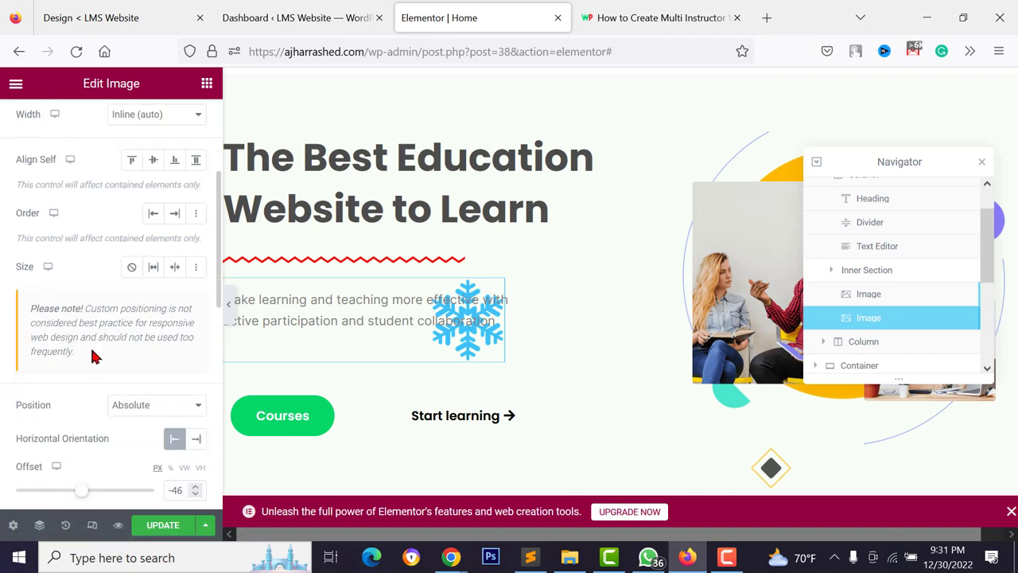
scroll(112, 374, "down", 3)
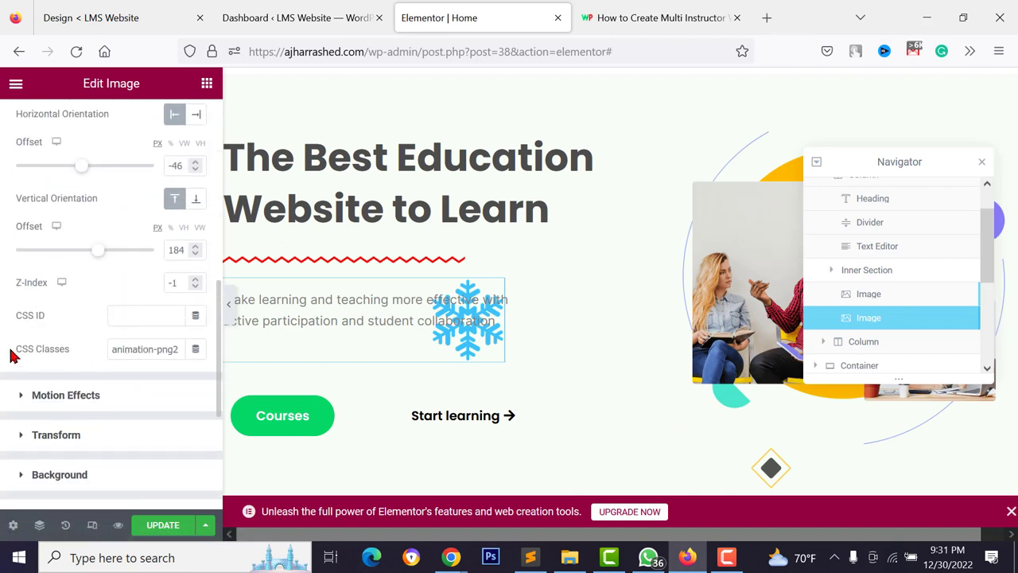
left_click(124, 356)
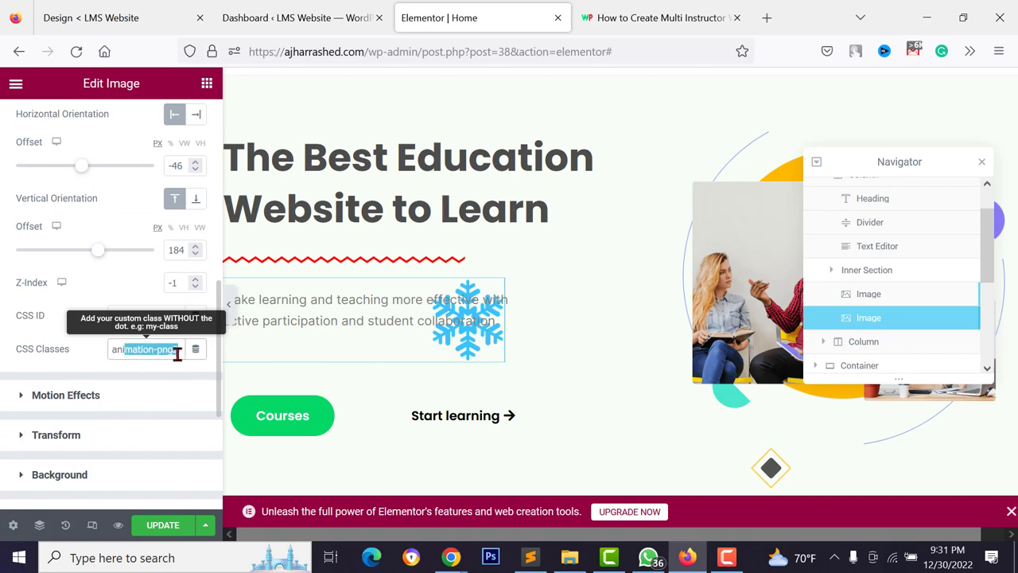
left_click(620, 24)
scroll(509, 241, "down", 2)
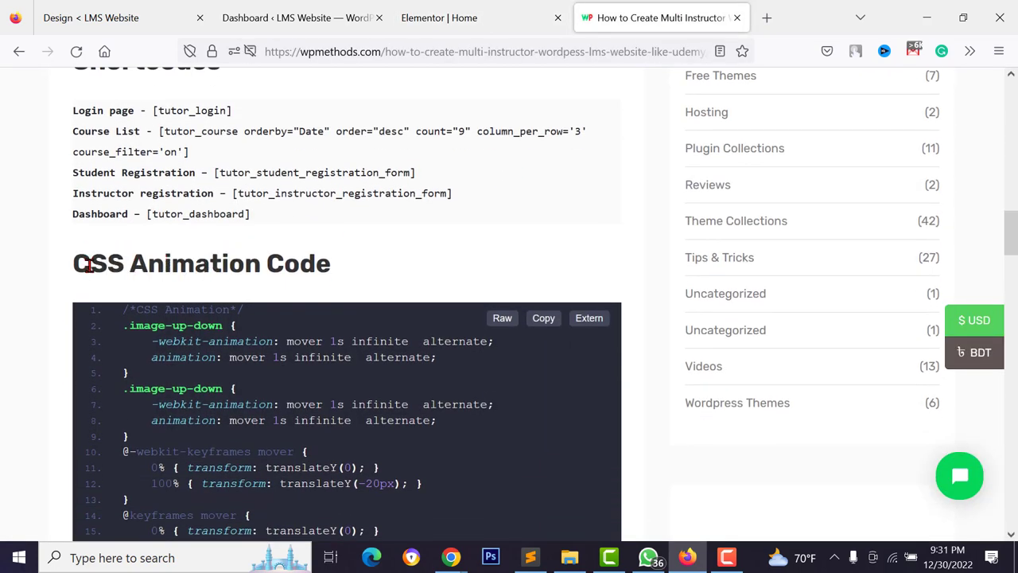
Copy the wpmethods CSS Animation Code snippet and return to the Elementor Home editor.
left_click(350, 276)
scroll(119, 232, "down", 2)
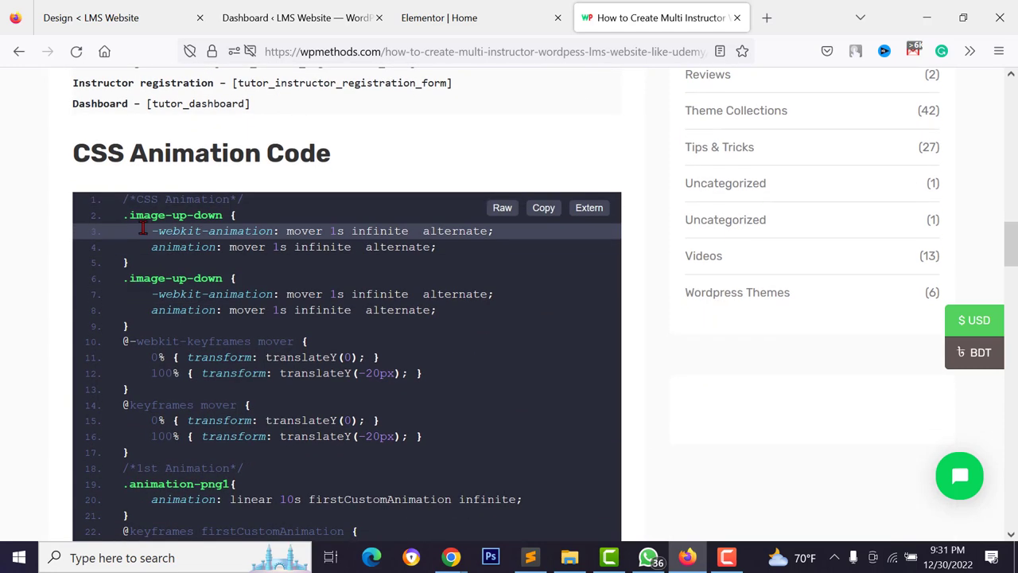
scroll(182, 355, "down", 1)
scroll(182, 354, "down", 3)
scroll(203, 273, "up", 4)
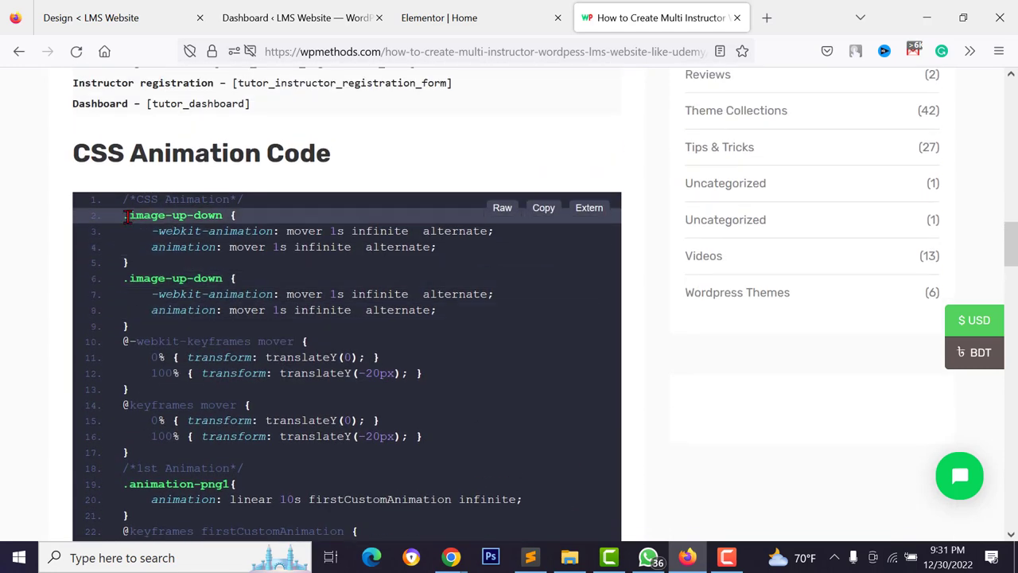
scroll(152, 319, "down", 3)
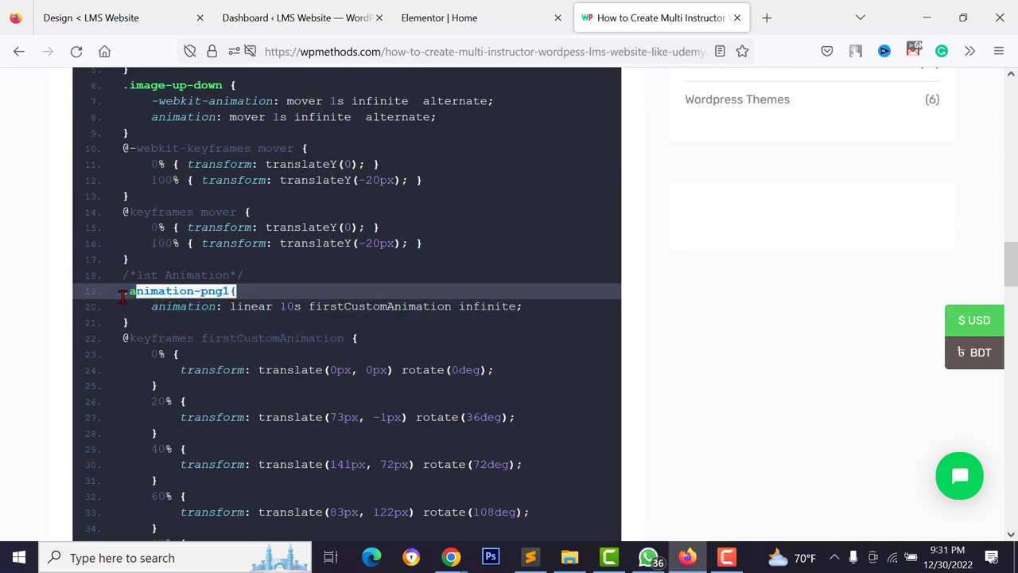
scroll(335, 291, "up", 4)
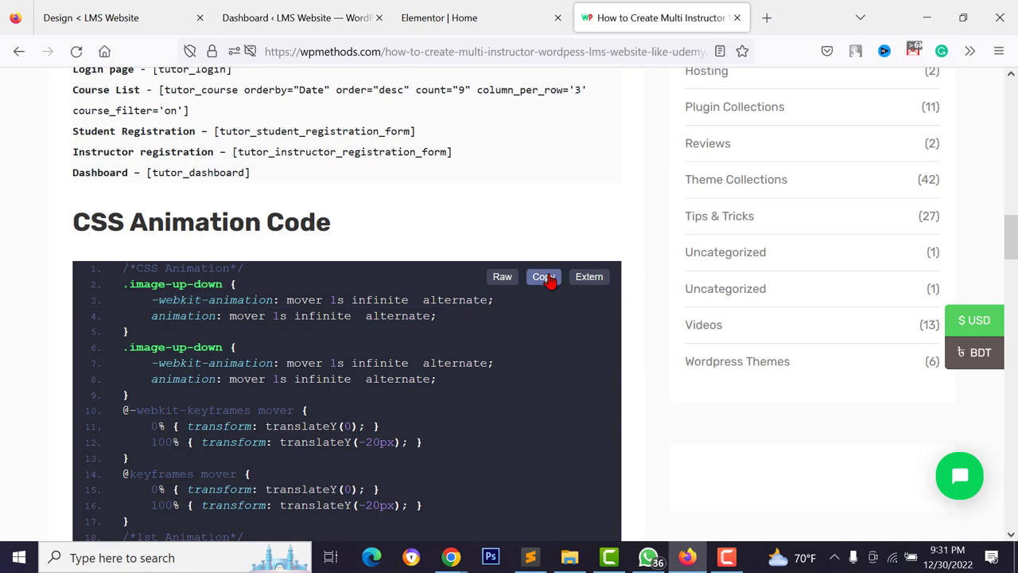
scroll(458, 225, "up", 2)
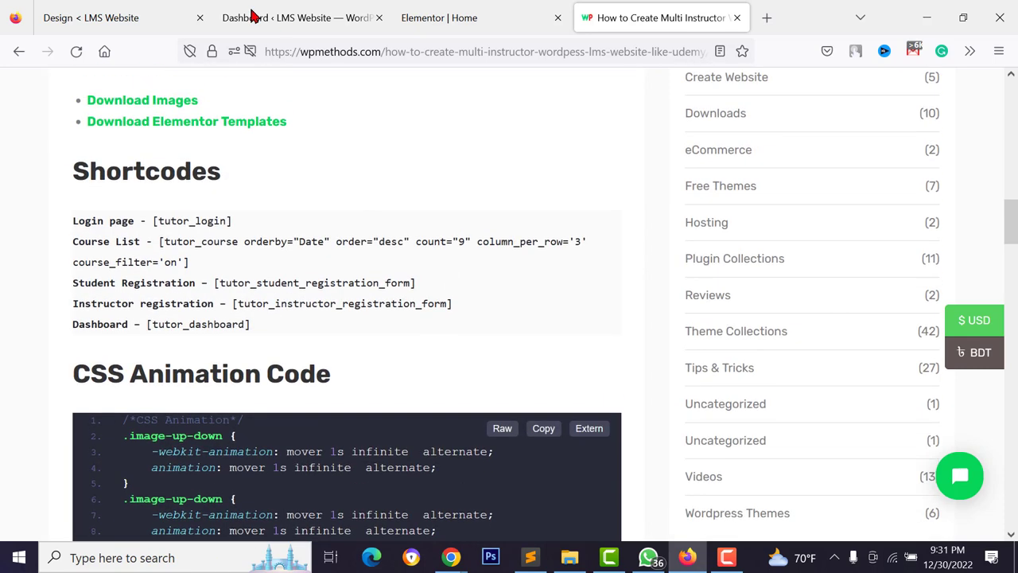
left_click(446, 17)
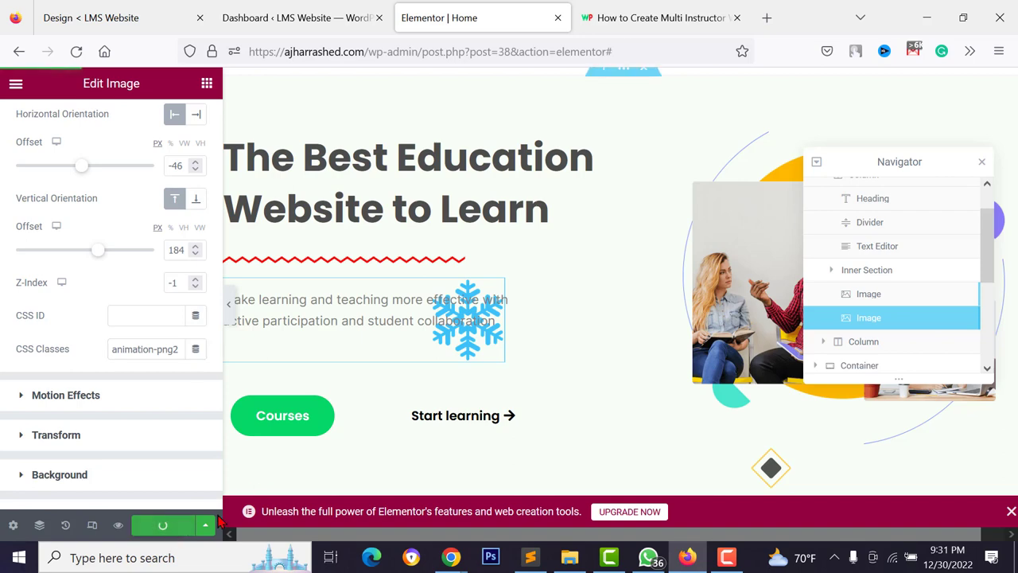
Paste the copied animation code into the Customizer's Additional CSS, then return to Elementor.
left_click(254, 17)
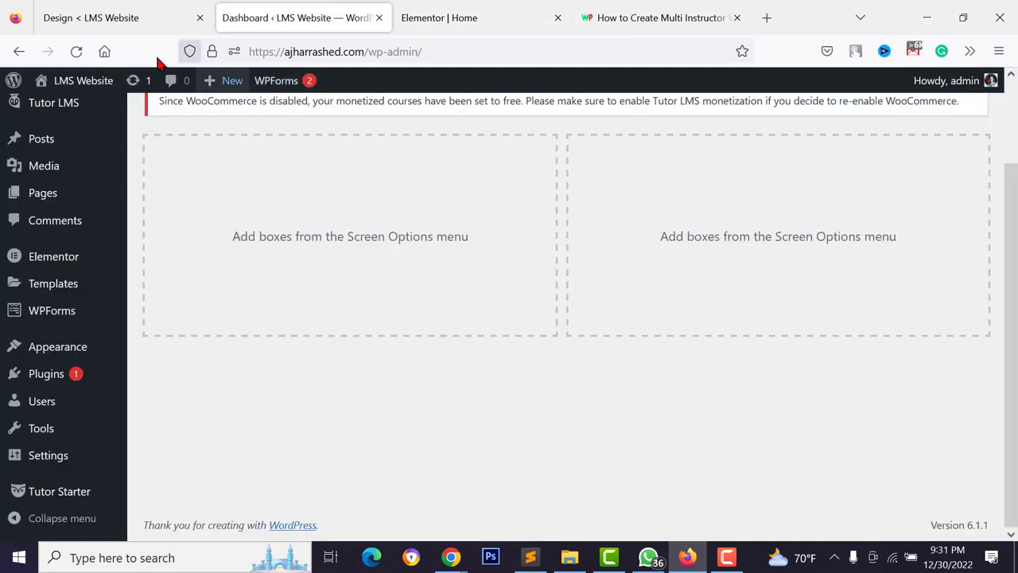
mouse_move(45, 357)
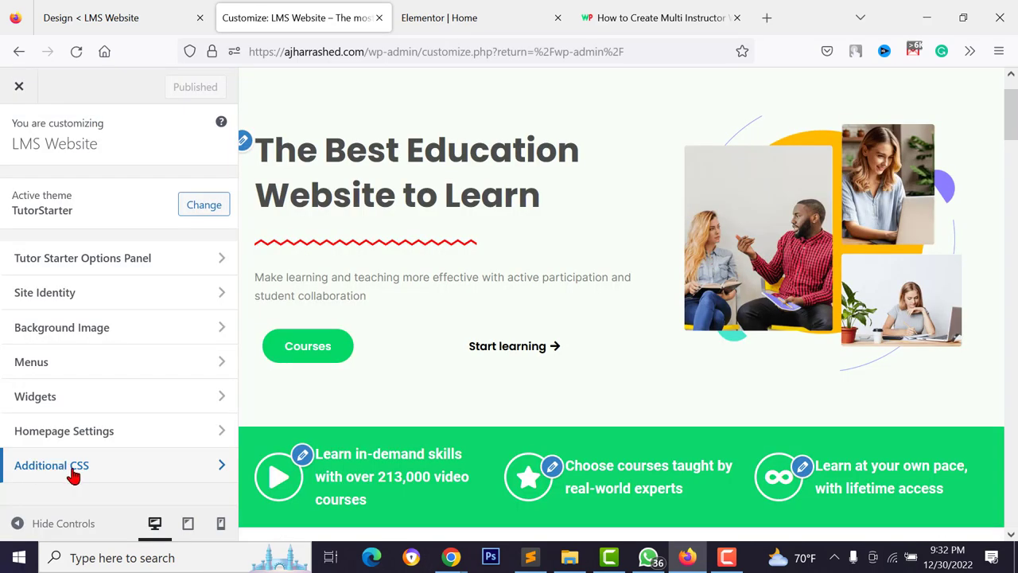
left_click(73, 469)
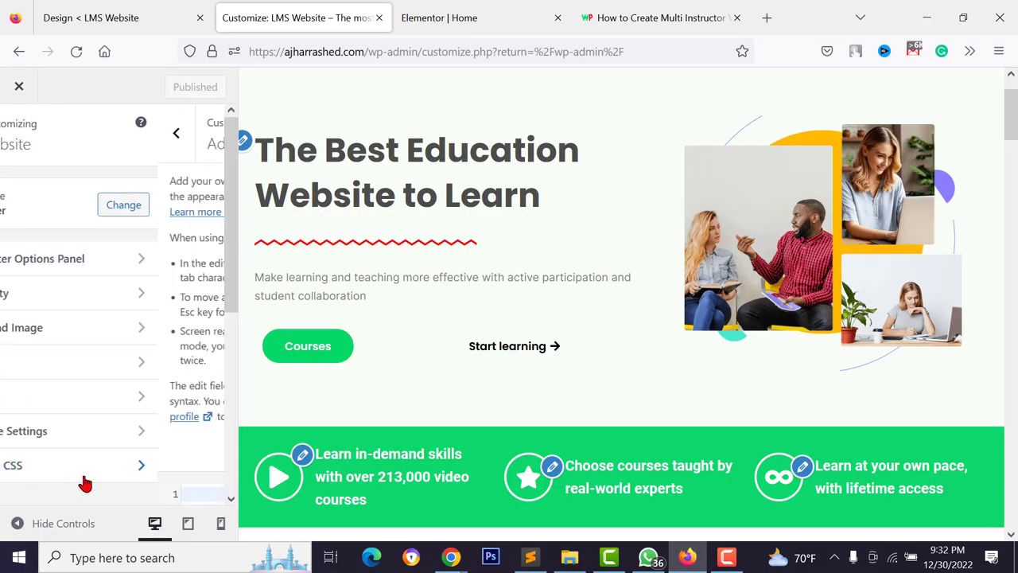
left_click(201, 443)
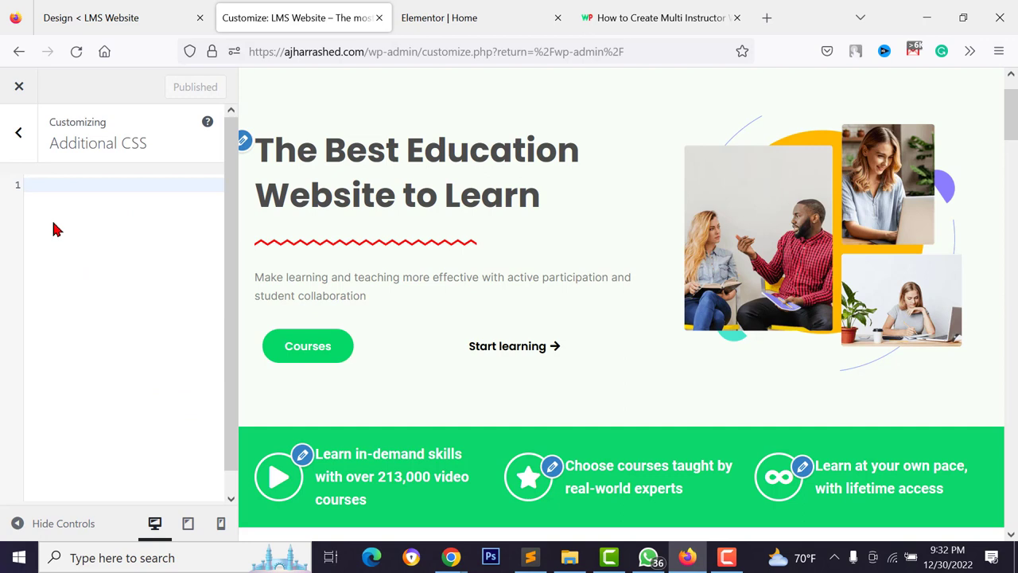
key("ctrl+v")
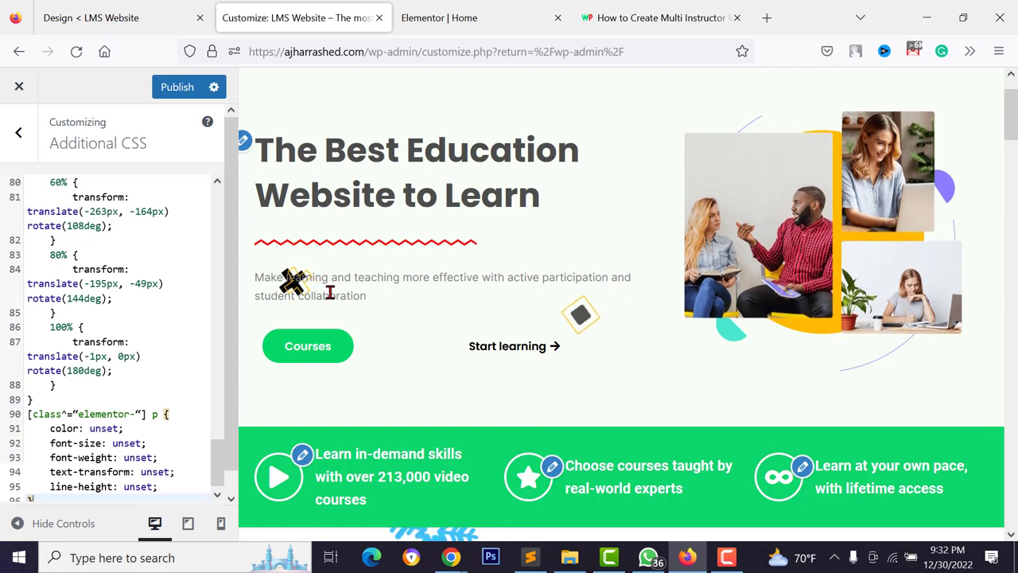
scroll(358, 318, "down", 2)
scroll(387, 400, "up", 2)
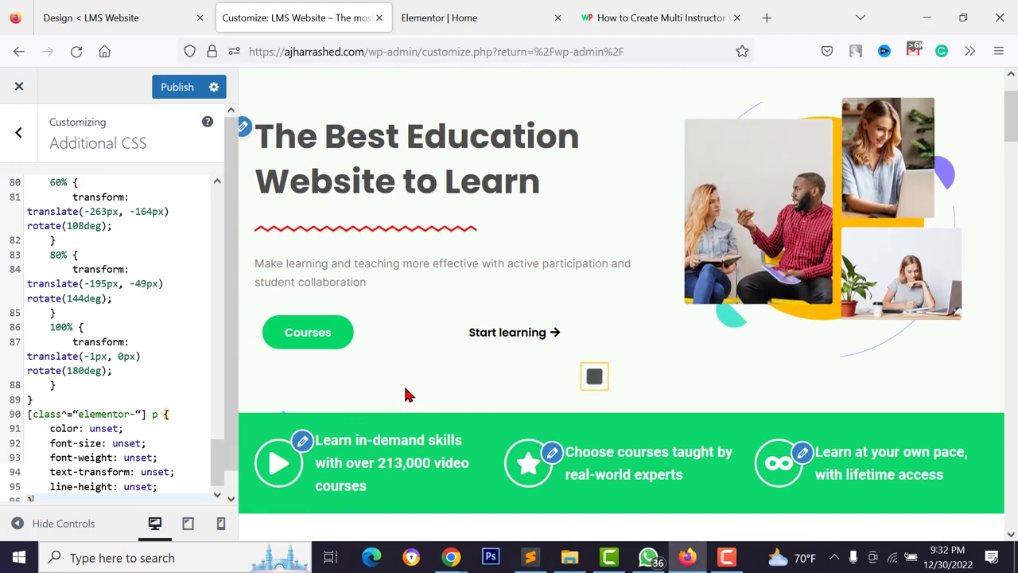
scroll(405, 395, "down", 1)
scroll(422, 382, "up", 2)
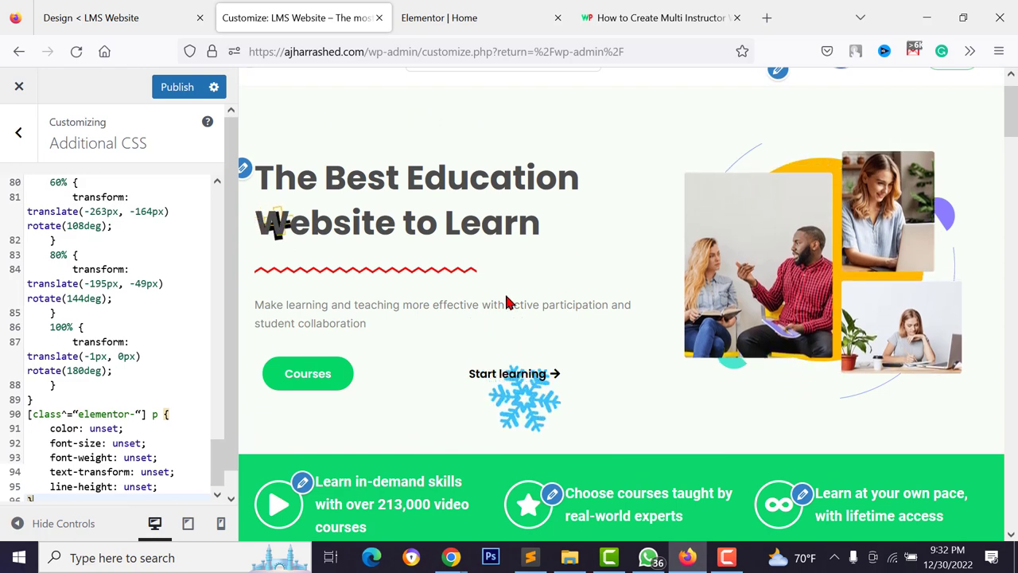
left_click(433, 19)
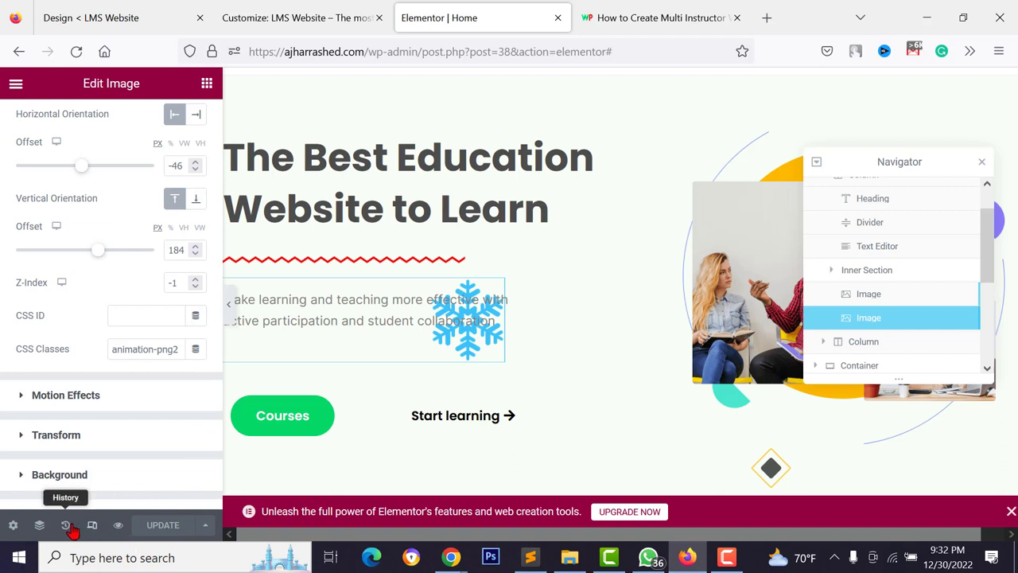
Reduce the snowflake image's Style width from 23 to about 9.
left_click(39, 526)
left_click(40, 526)
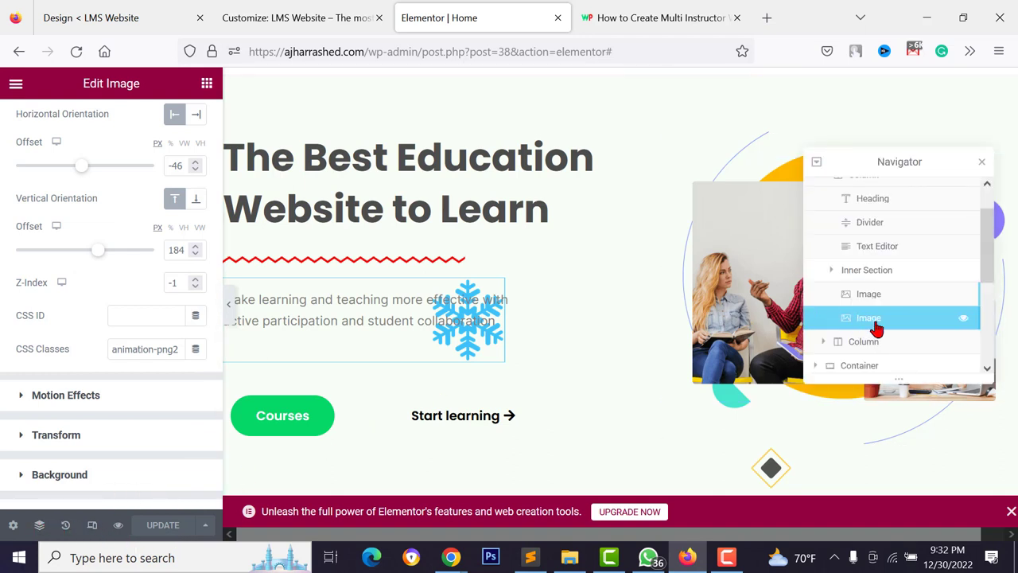
scroll(87, 181, "up", 2)
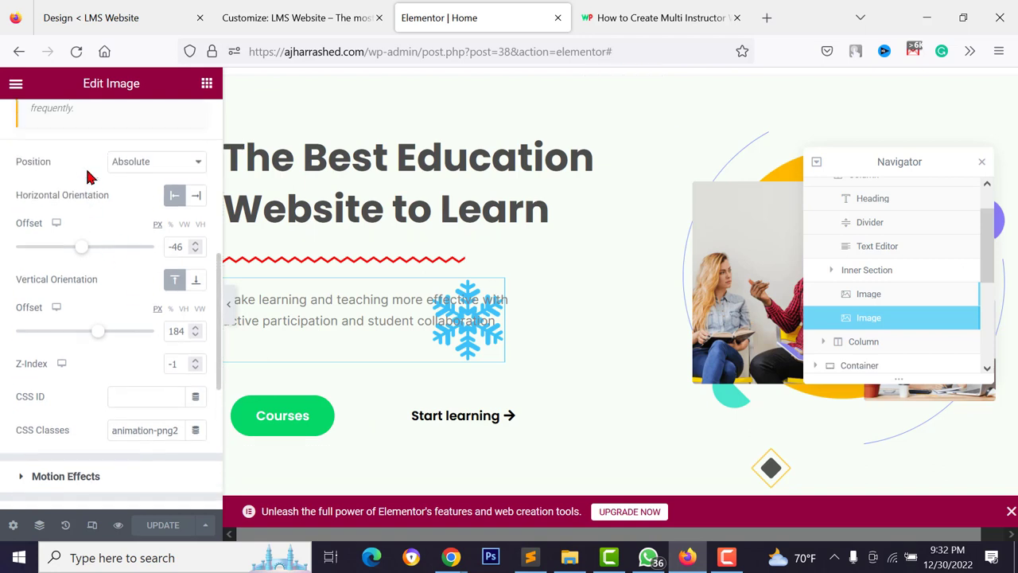
scroll(80, 198, "up", 9)
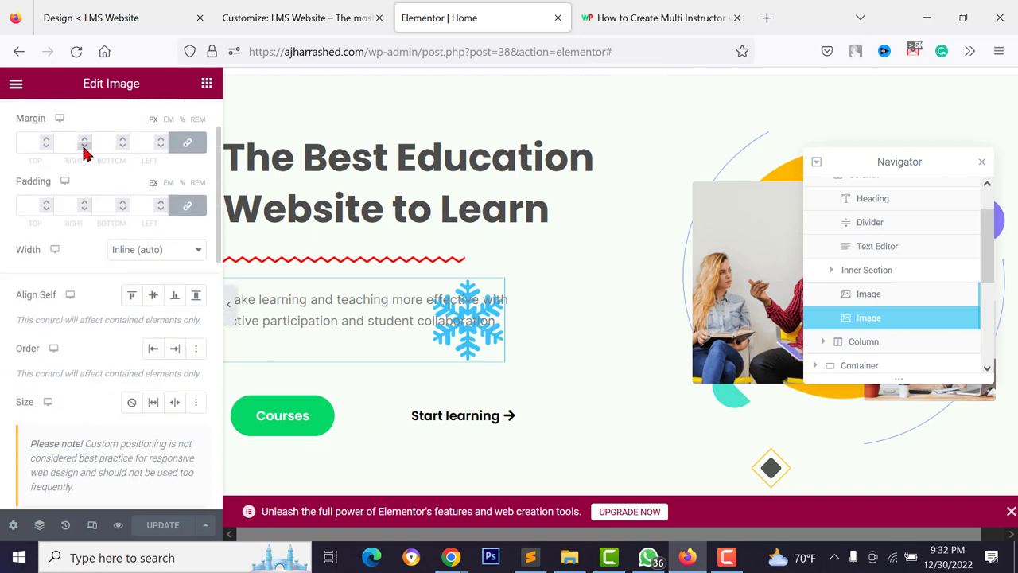
left_click(38, 127)
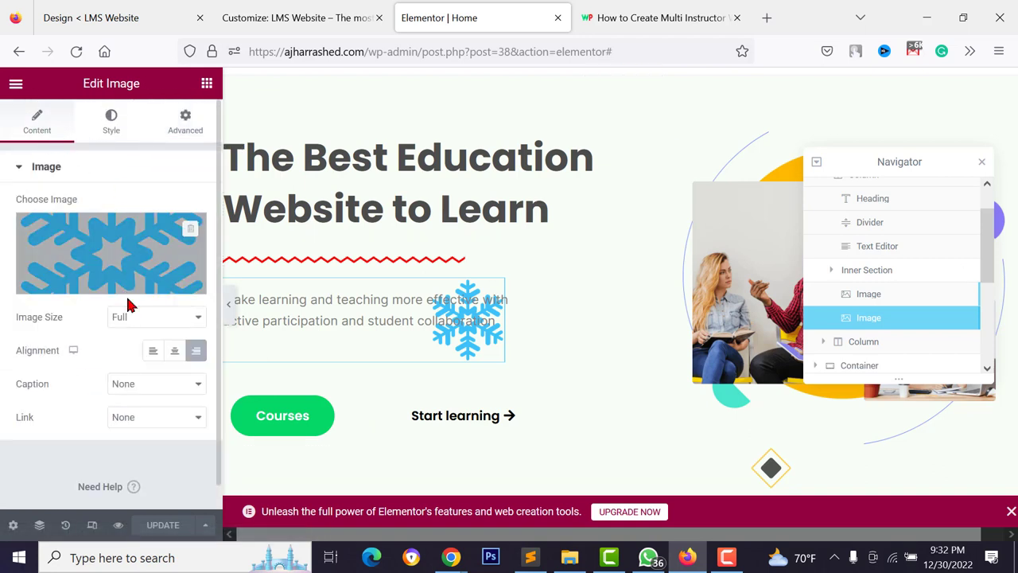
left_click(105, 132)
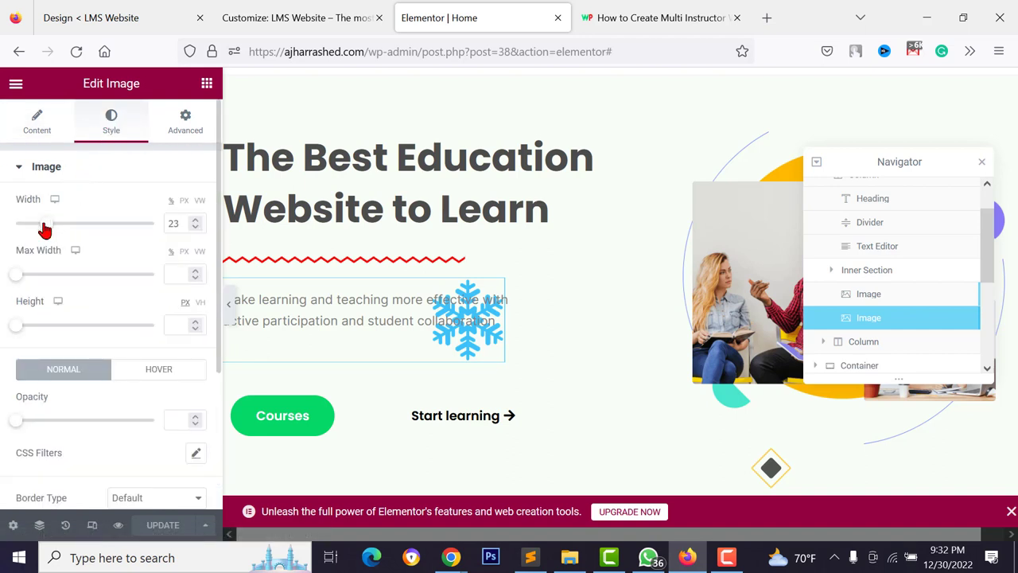
left_click_drag(45, 229, 30, 241)
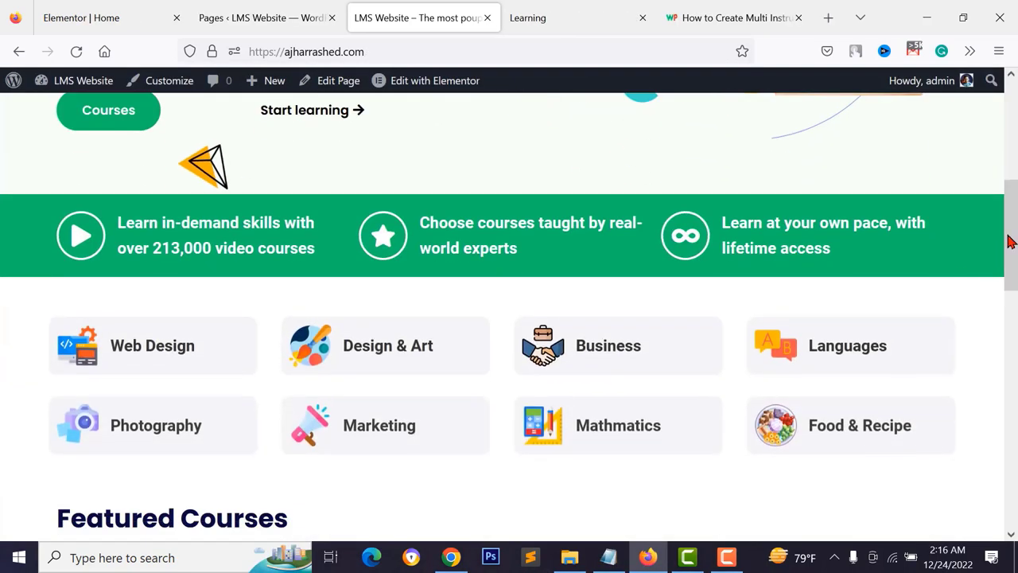
left_click_drag(1008, 242, 989, 95)
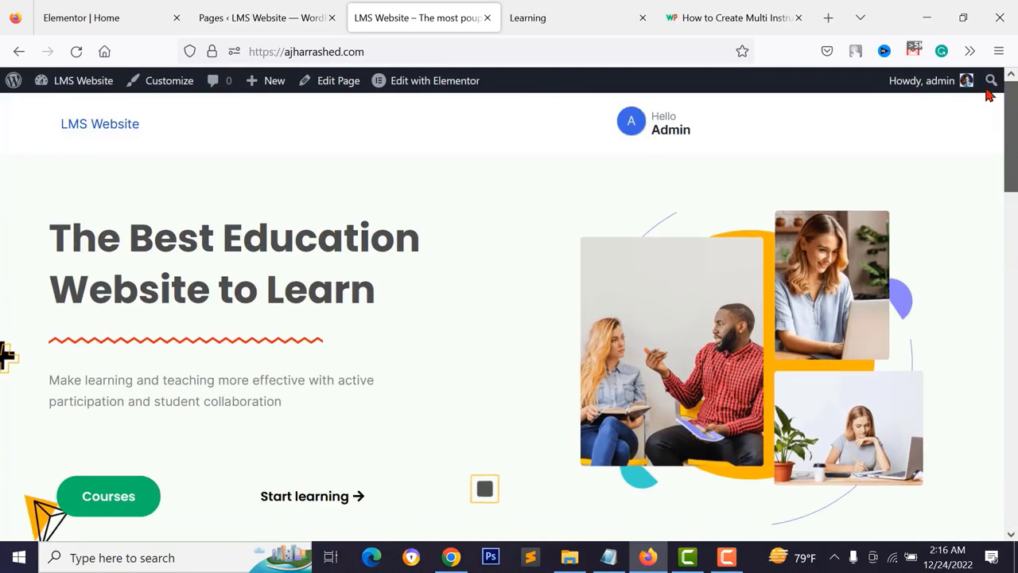
Create an 'About Us' page with the Full Width Template, save it, and open it in Elementor.
left_click(236, 11)
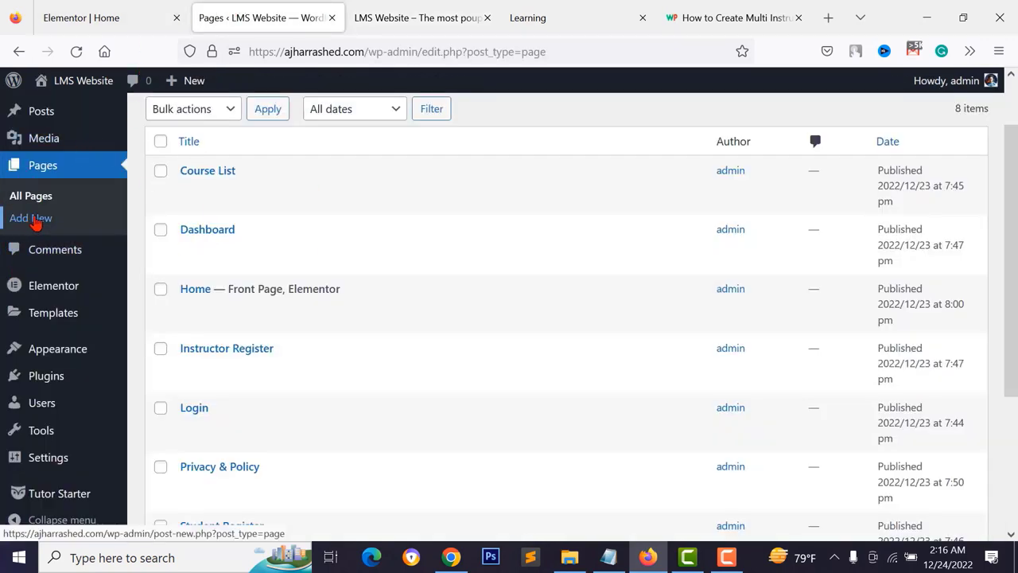
left_click(35, 222)
type("About Us")
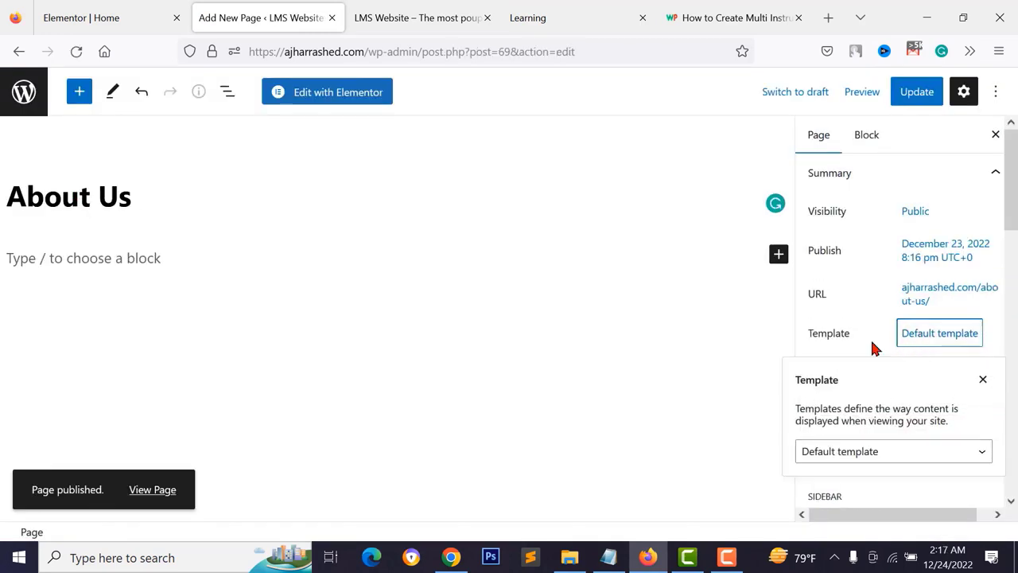
left_click(862, 451)
left_click(845, 362)
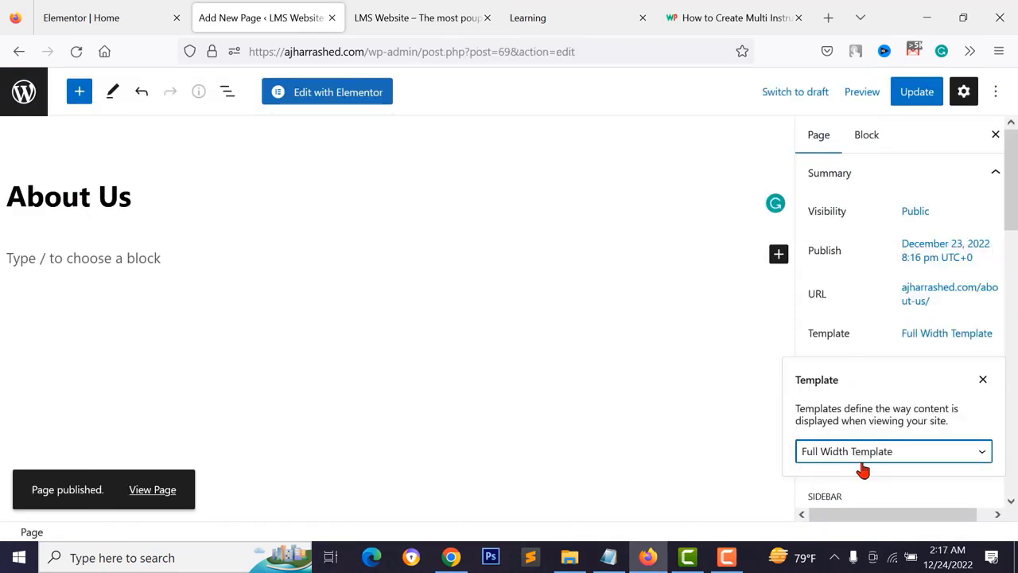
left_click(913, 94)
left_click(178, 241)
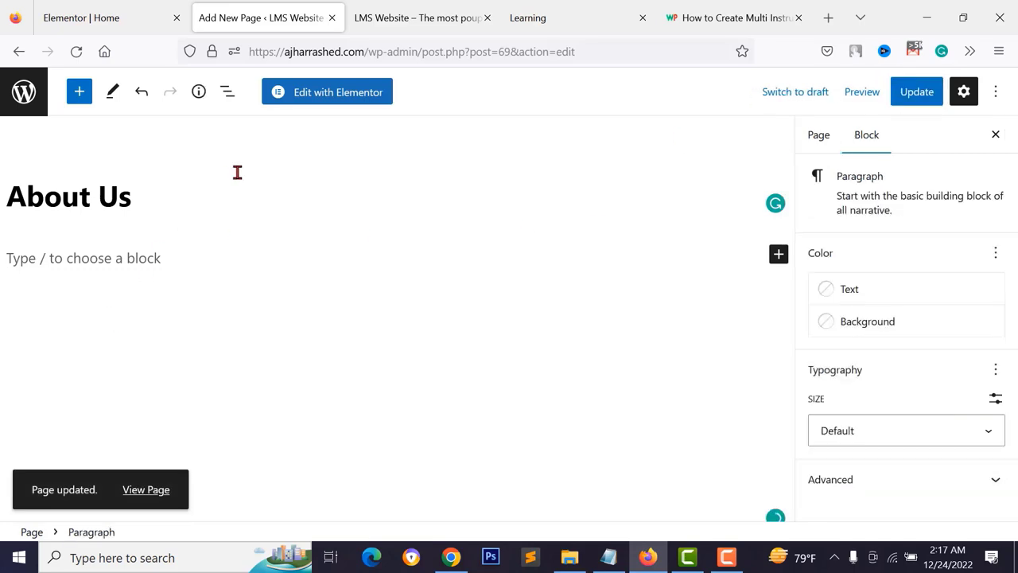
left_click(318, 97)
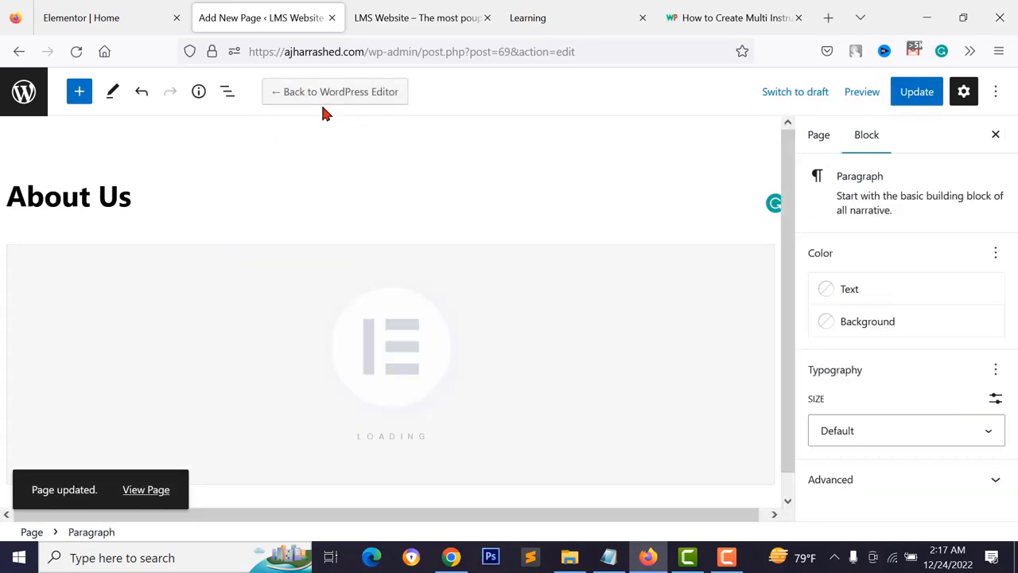
Insert the saved About Us template from My Templates into the page.
left_click(525, 338)
left_click(479, 17)
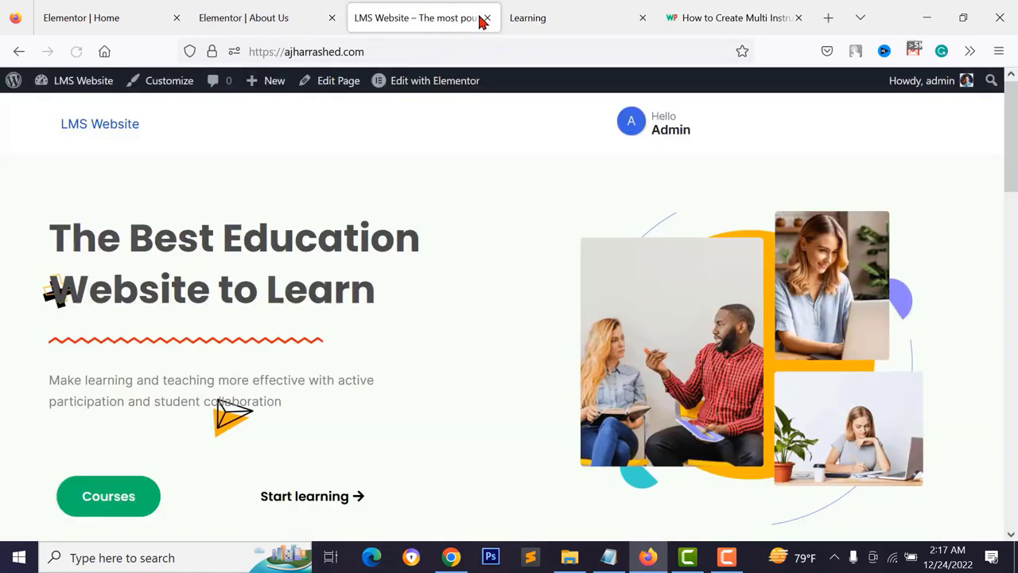
left_click(263, 18)
left_click(645, 263)
left_click(786, 104)
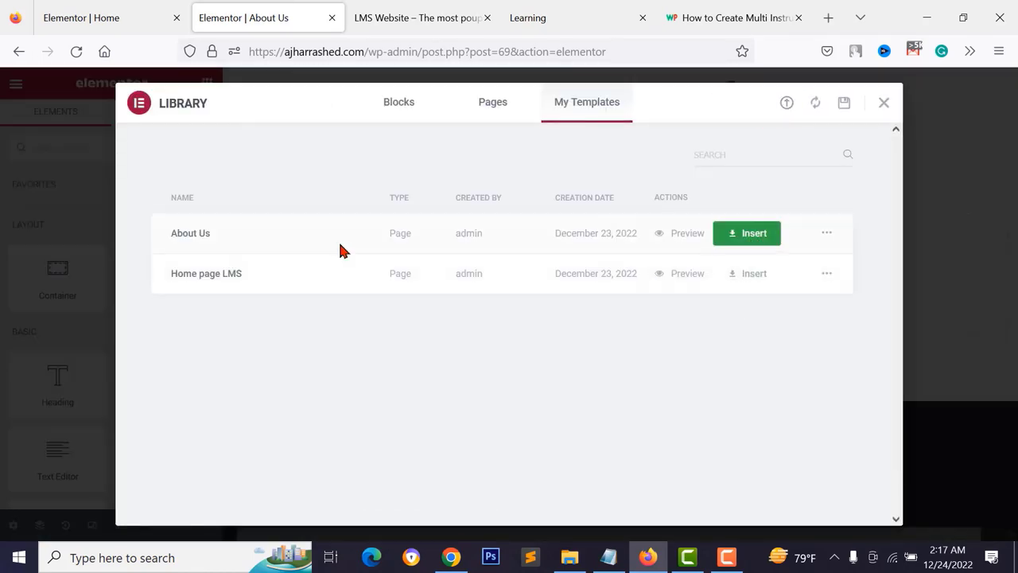
left_click(747, 232)
Review the inserted Mission & Vision, Background and Our Story sections, selecting the banner section.
scroll(518, 239, "down", 6)
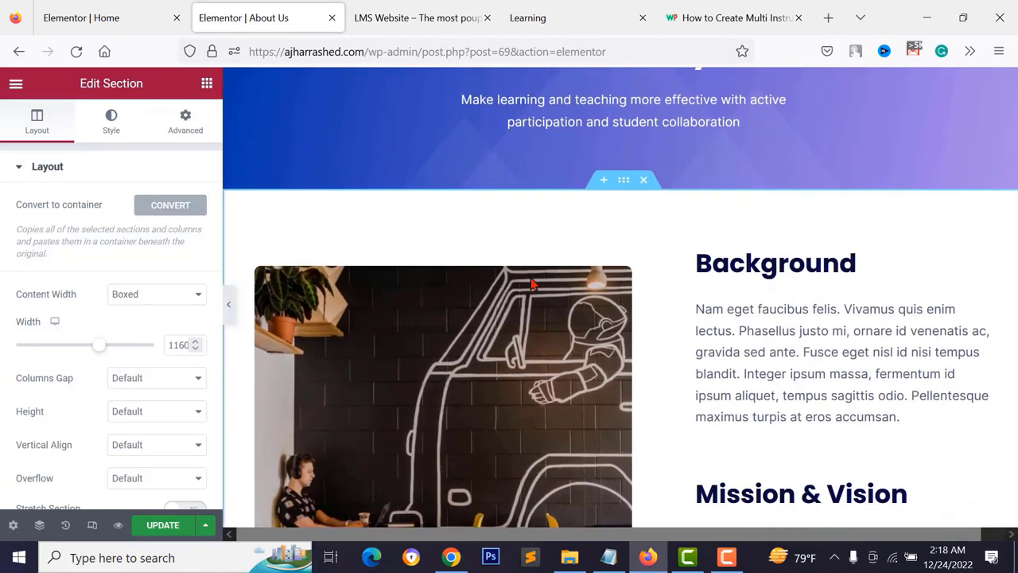
scroll(704, 368, "down", 3)
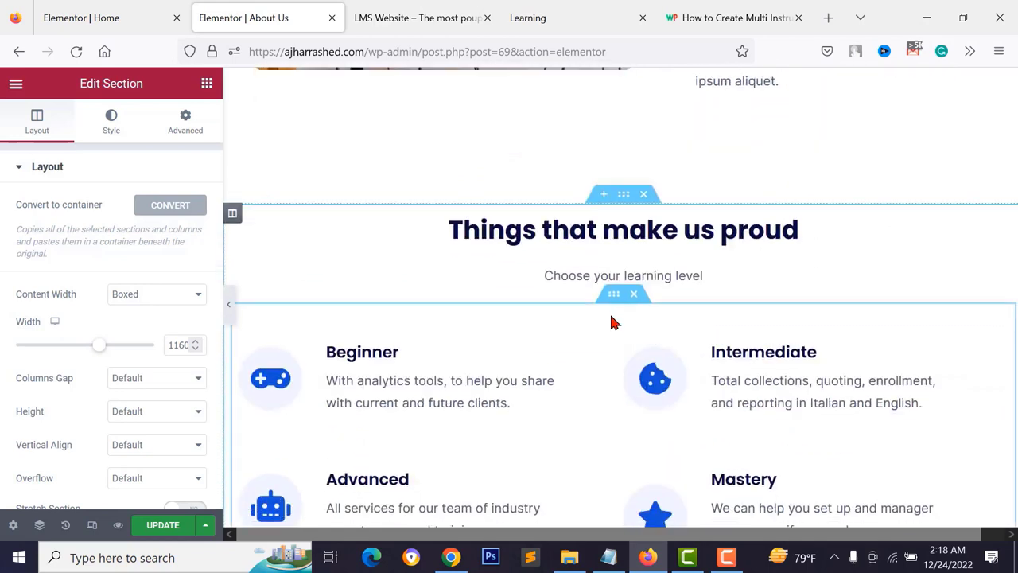
scroll(613, 320, "up", 4)
left_click(752, 370)
scroll(495, 358, "up", 2)
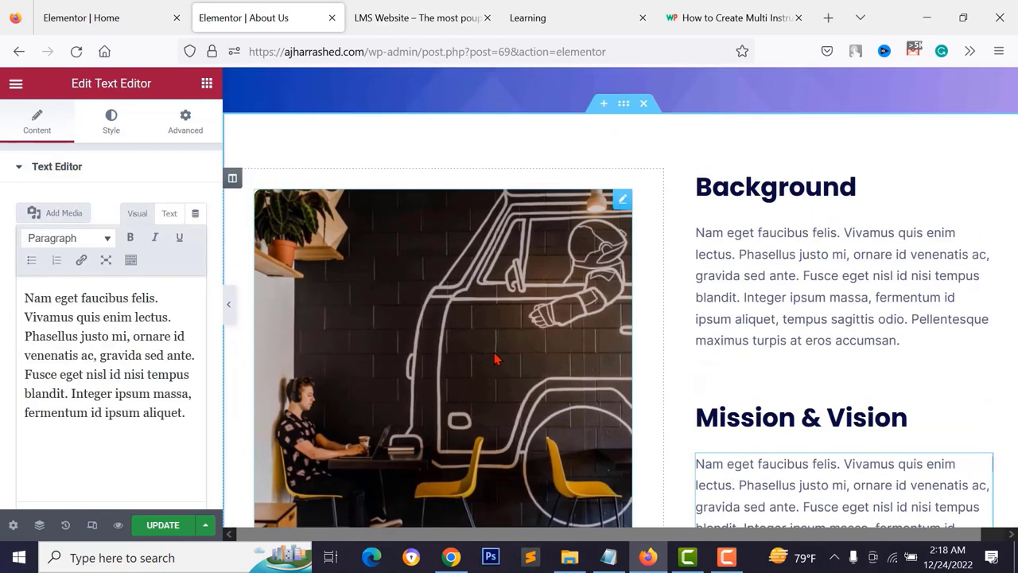
left_click(493, 357)
scroll(508, 358, "up", 1)
scroll(508, 358, "up", 2)
left_click(387, 266)
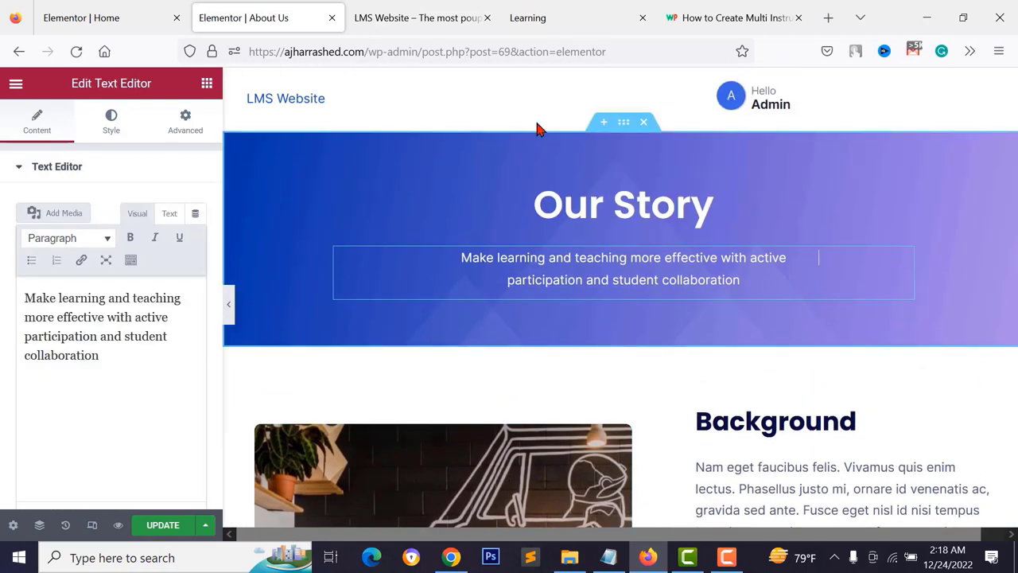
left_click(624, 124)
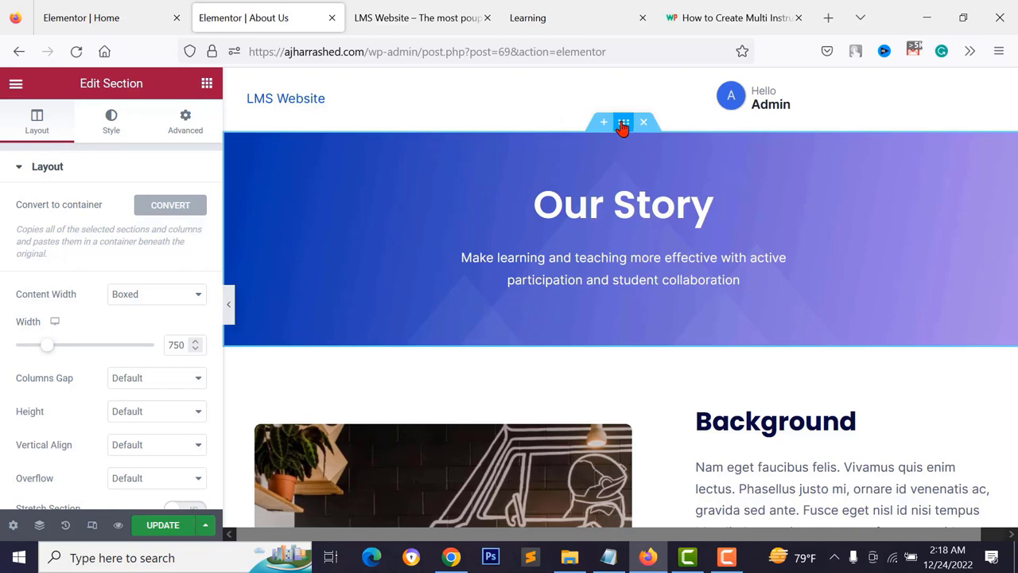
Try about_thumb.jpg as the Our Story banner background, then restore the blue gradient.
left_click(112, 121)
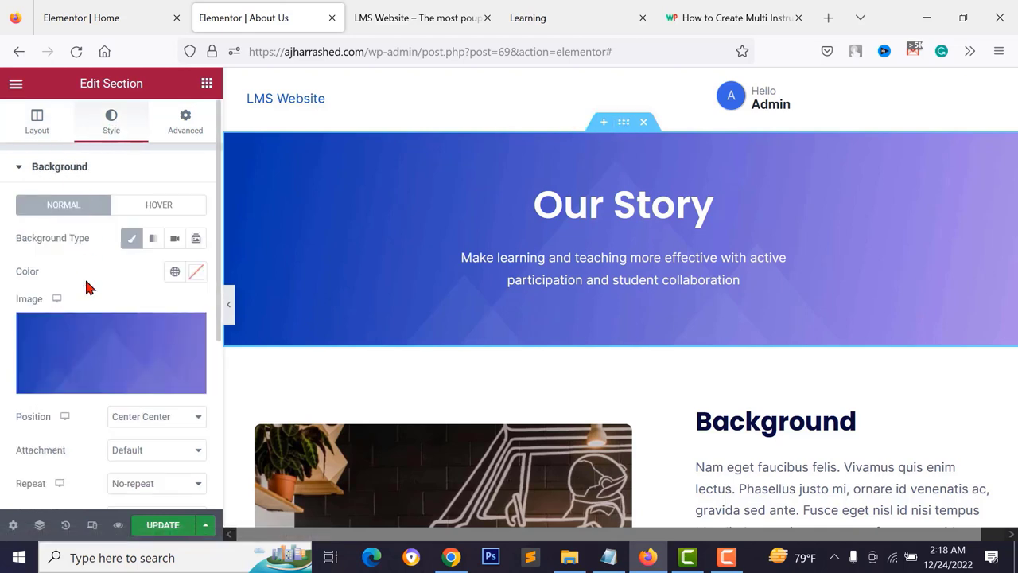
mouse_move(72, 335)
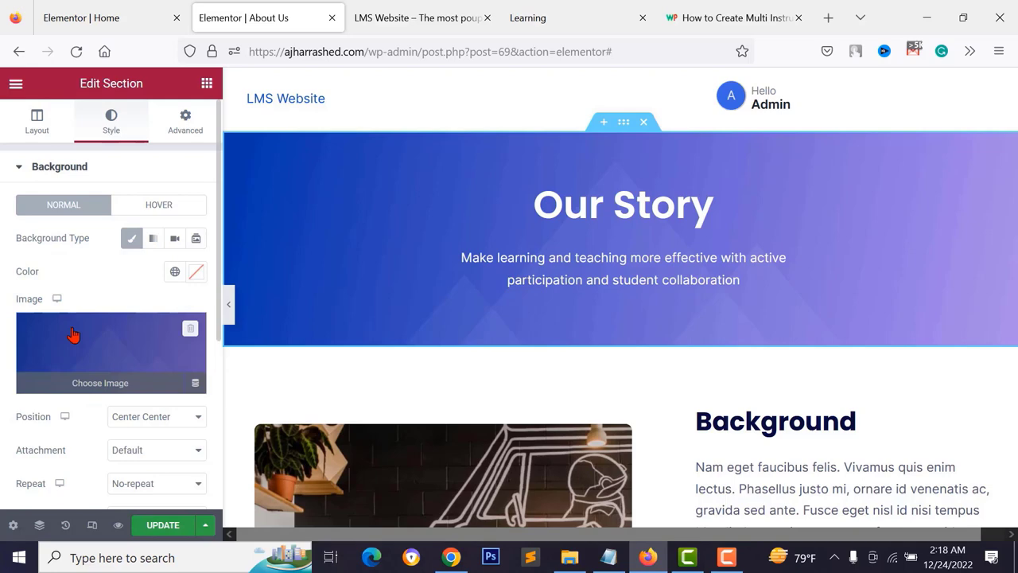
left_click(130, 350)
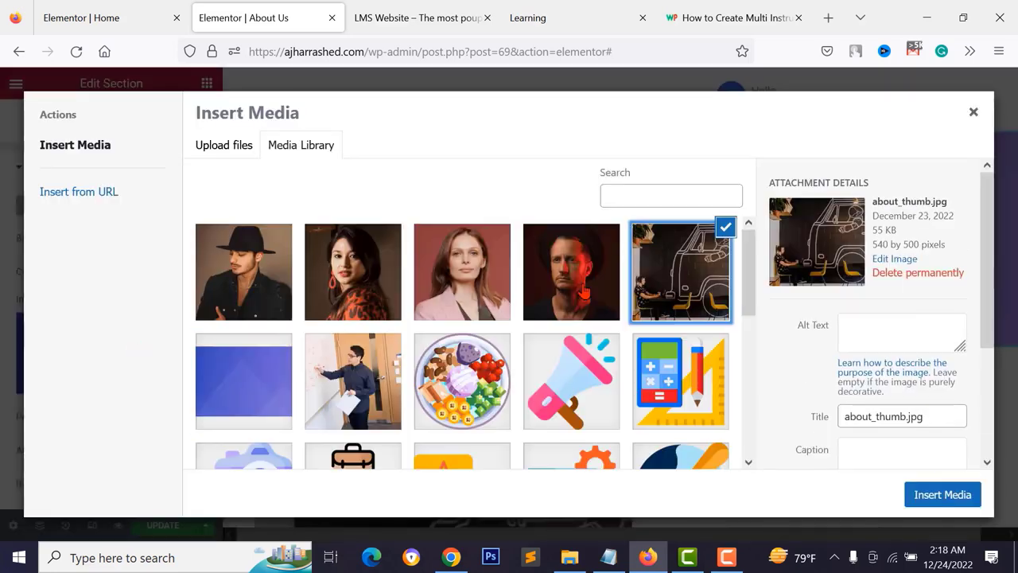
left_click(942, 494)
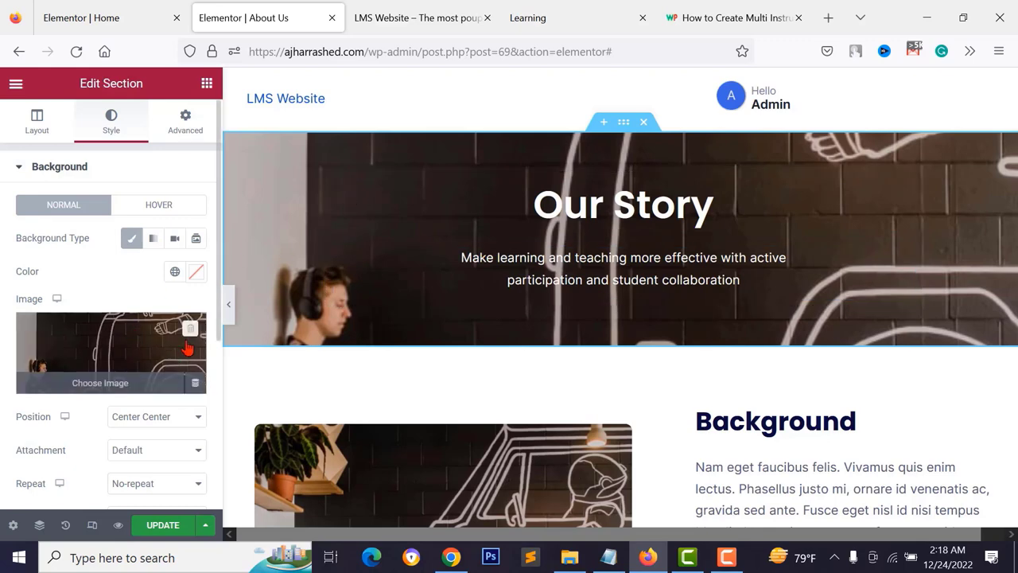
left_click(188, 347)
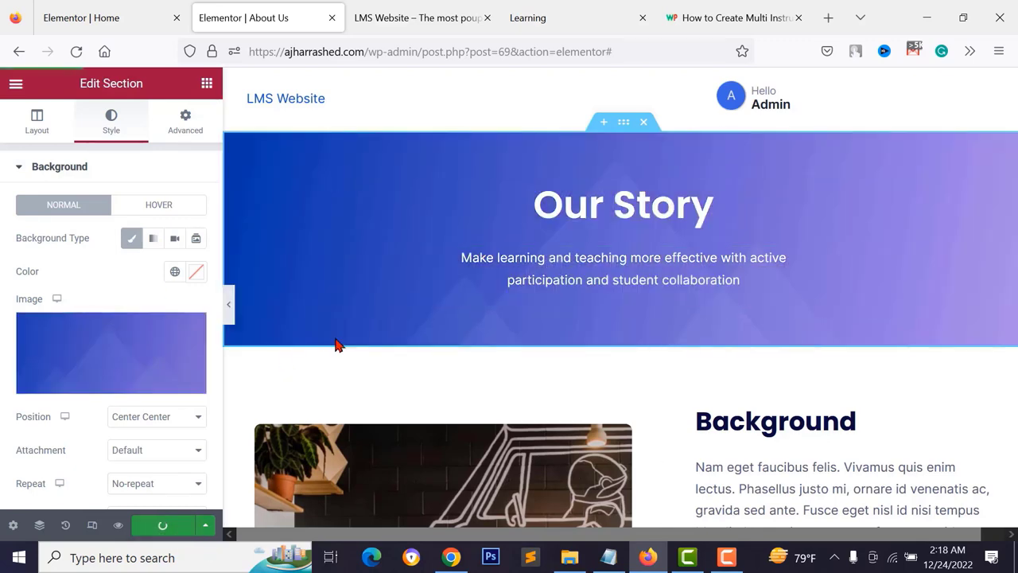
scroll(716, 255, "down", 3)
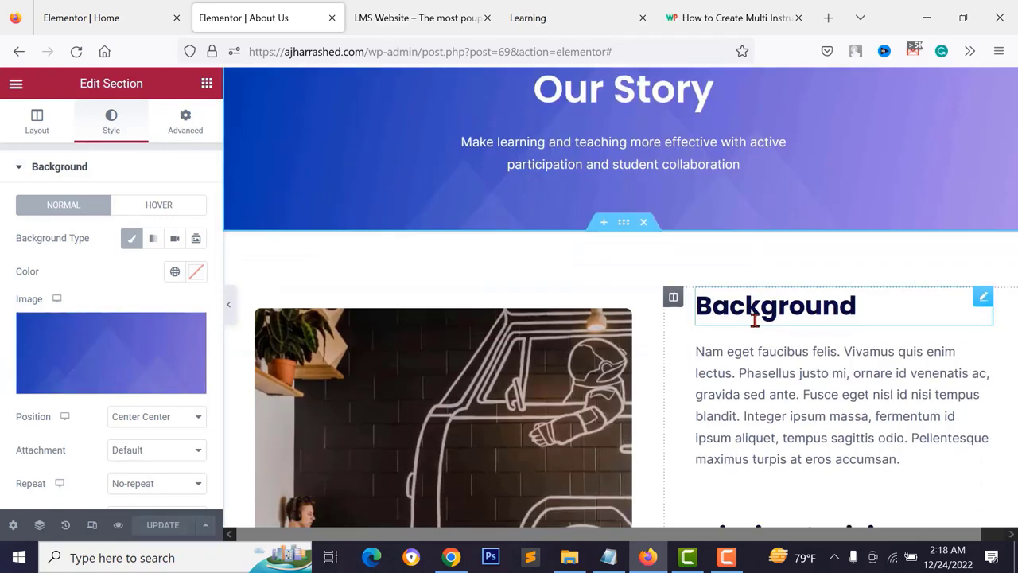
left_click(13, 527)
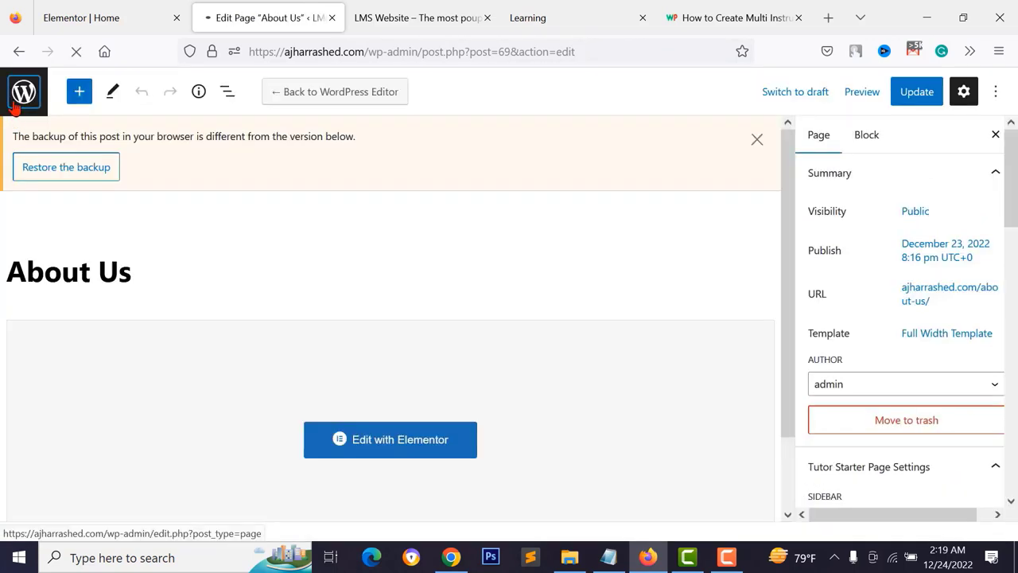
Add a new page titled 'Contact Us', choose the Full Width Template, and publish it.
left_click(17, 105)
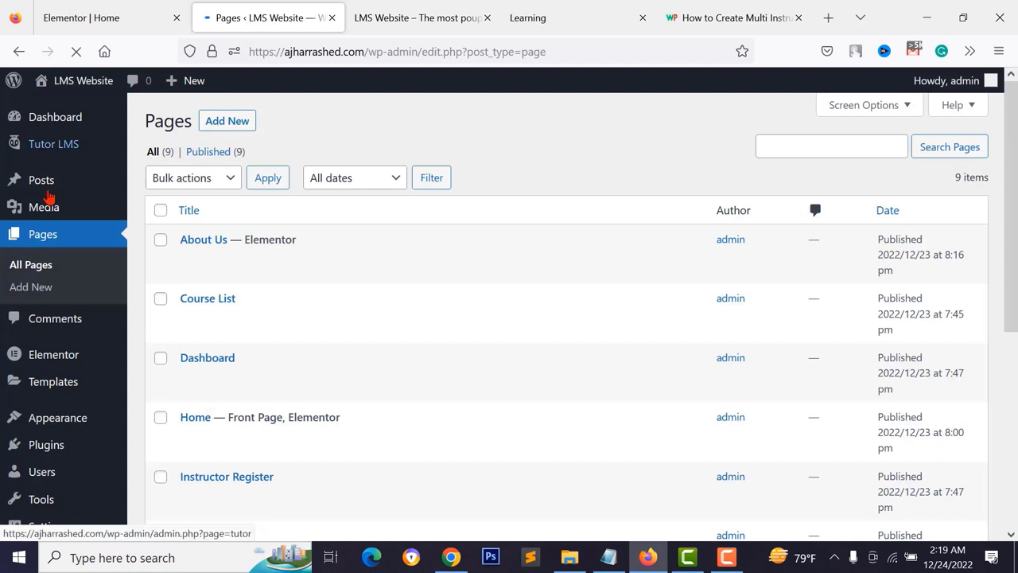
left_click(244, 131)
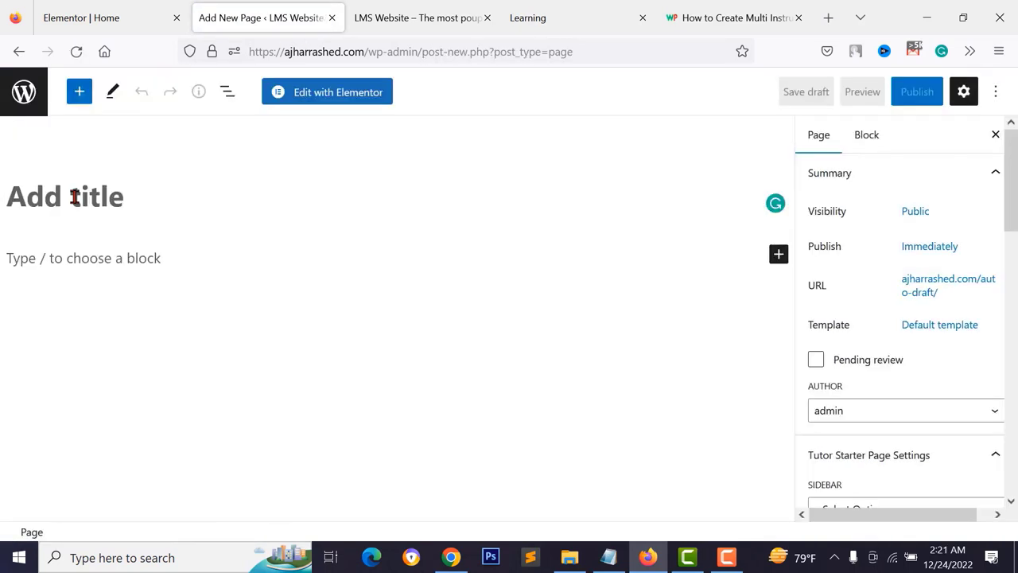
type("Contact Us")
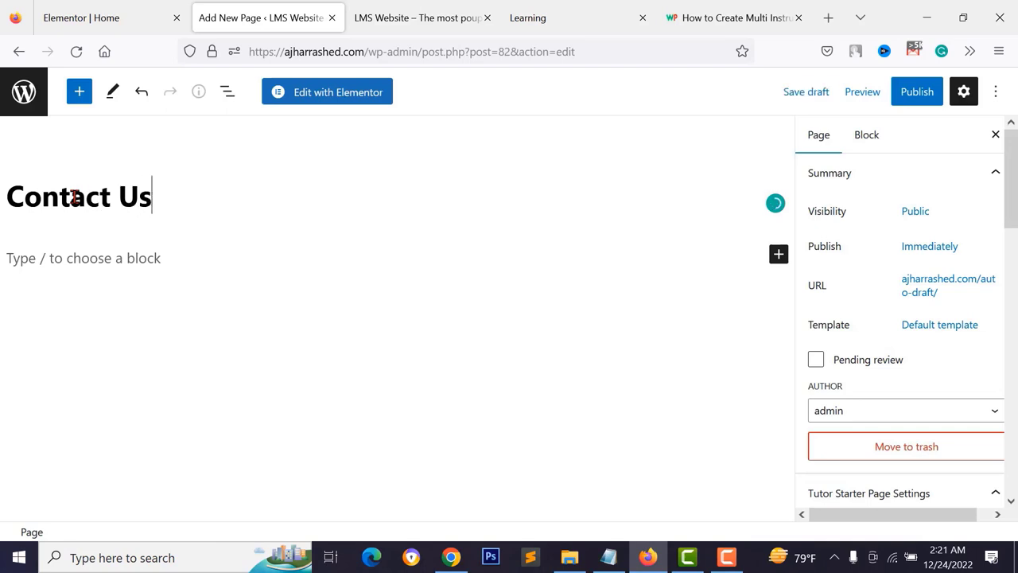
left_click(939, 325)
left_click(894, 443)
left_click(853, 356)
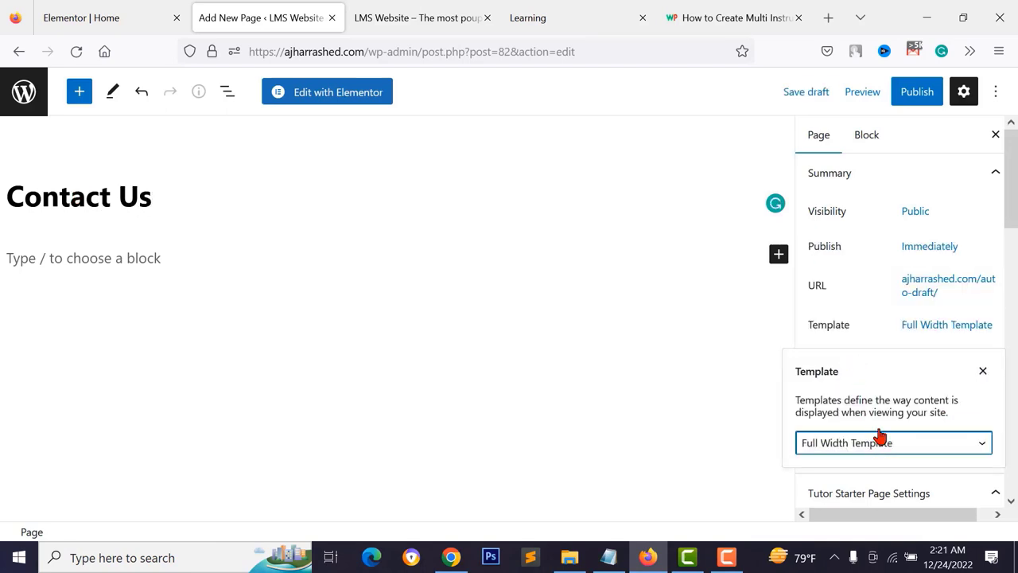
left_click(908, 99)
left_click(861, 94)
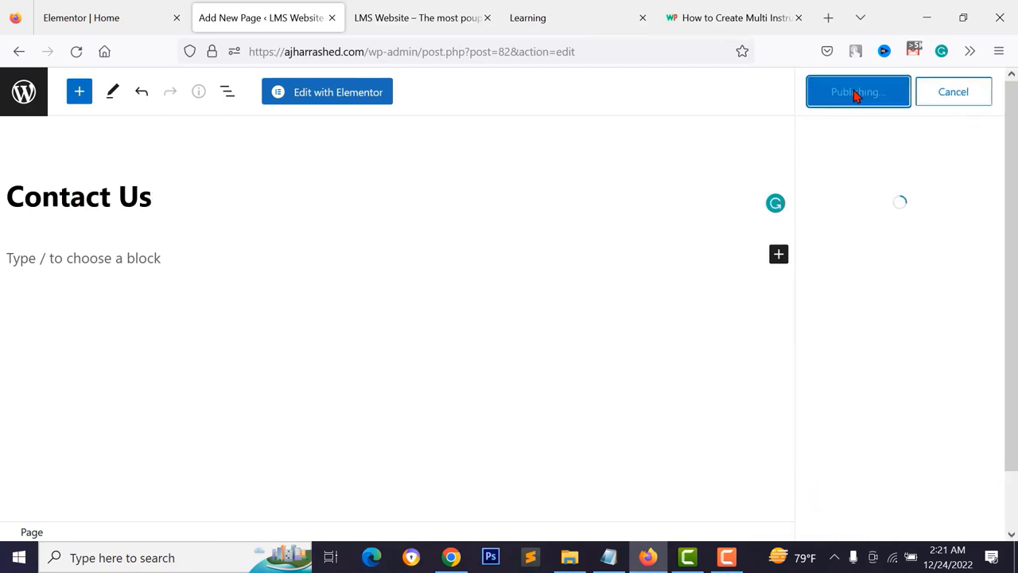
Open Contact Us in Elementor and import the contact.json template file.
left_click(360, 102)
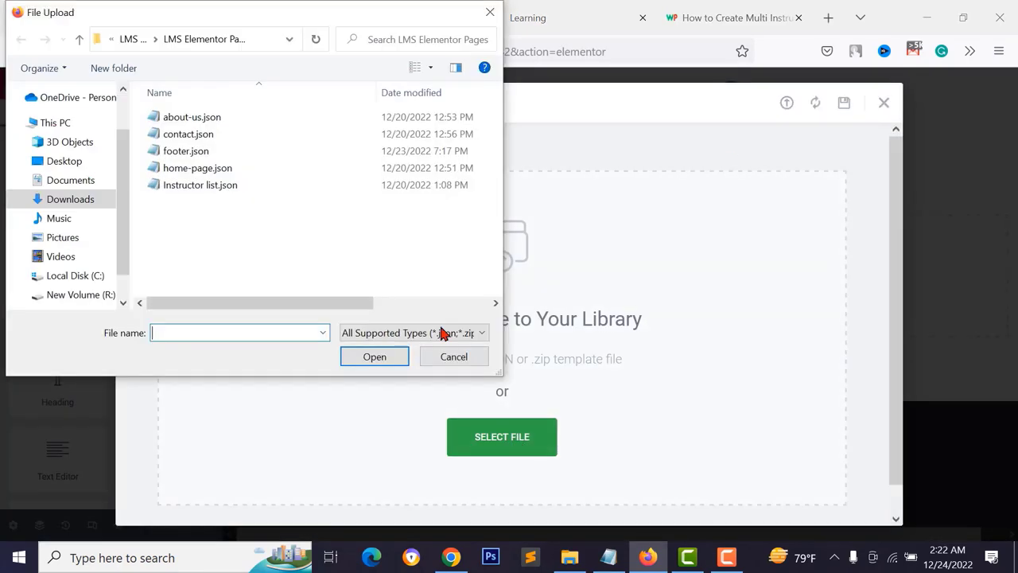
left_click(187, 168)
left_click(176, 134)
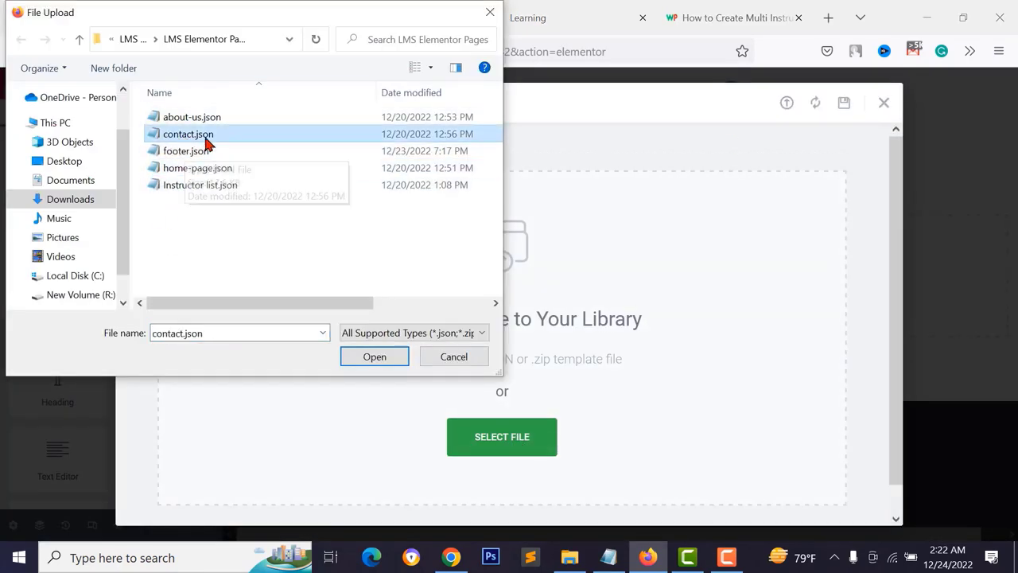
double_click(177, 134)
Inspect the inserted contact layout and bring up the HTML form widget's context menu.
scroll(607, 300, "down", 3)
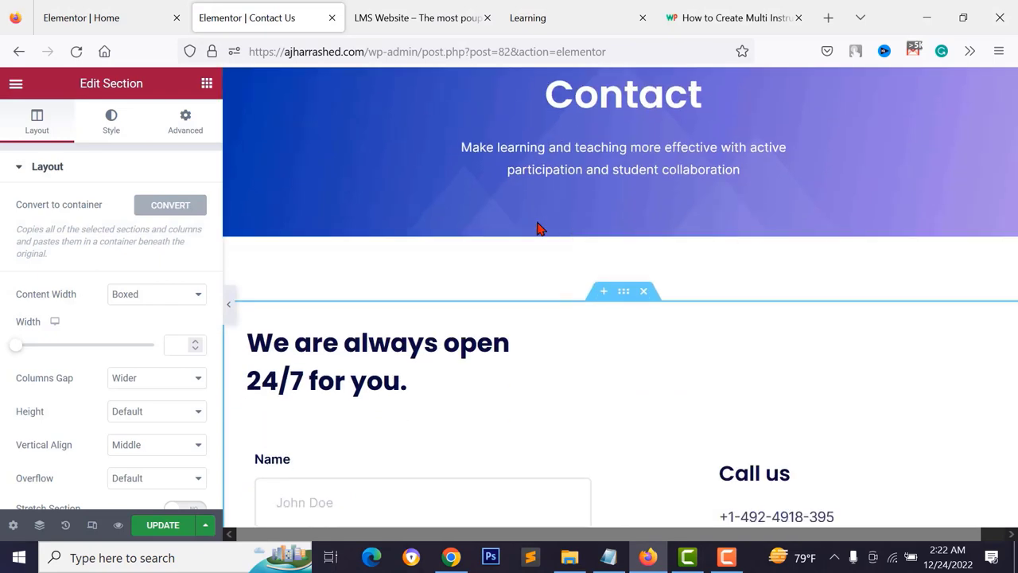
scroll(408, 300, "down", 5)
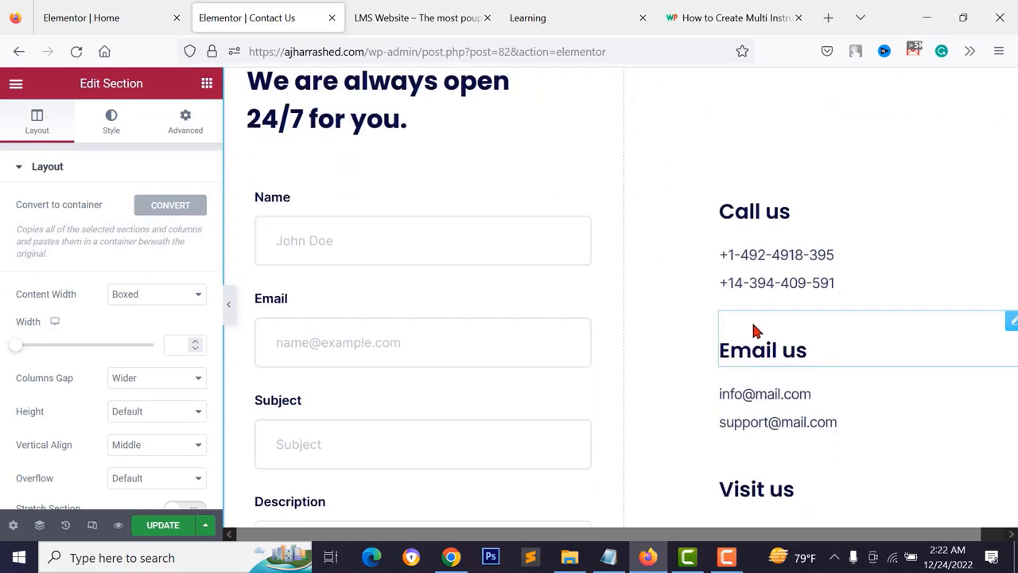
scroll(635, 280, "down", 5)
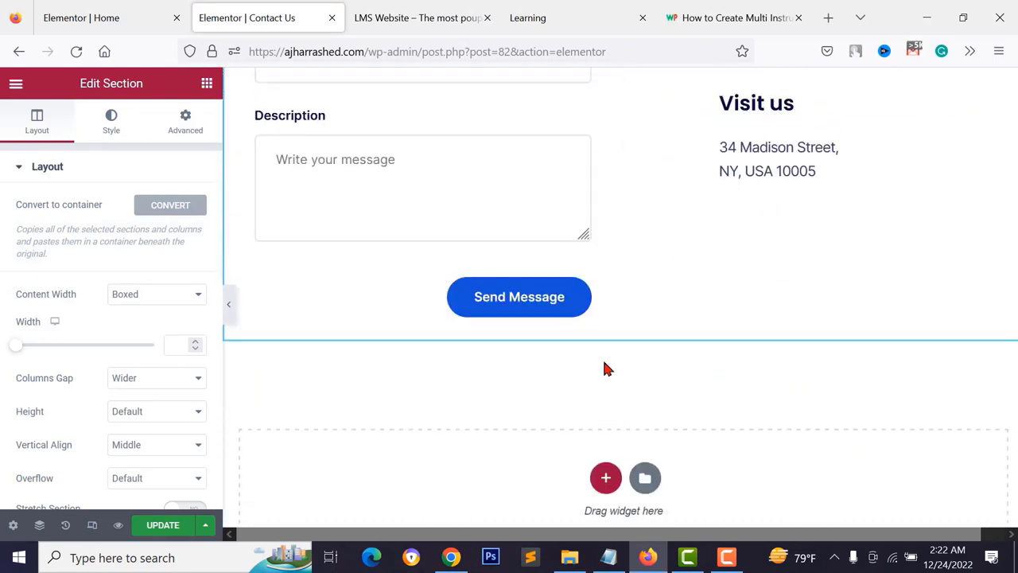
scroll(557, 382, "up", 6)
left_click(524, 252)
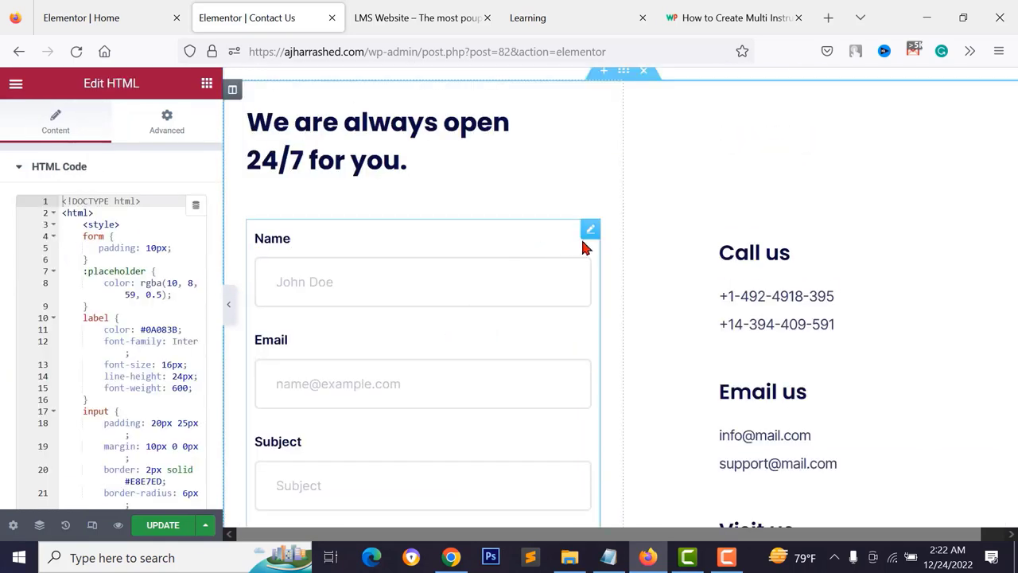
right_click(587, 239)
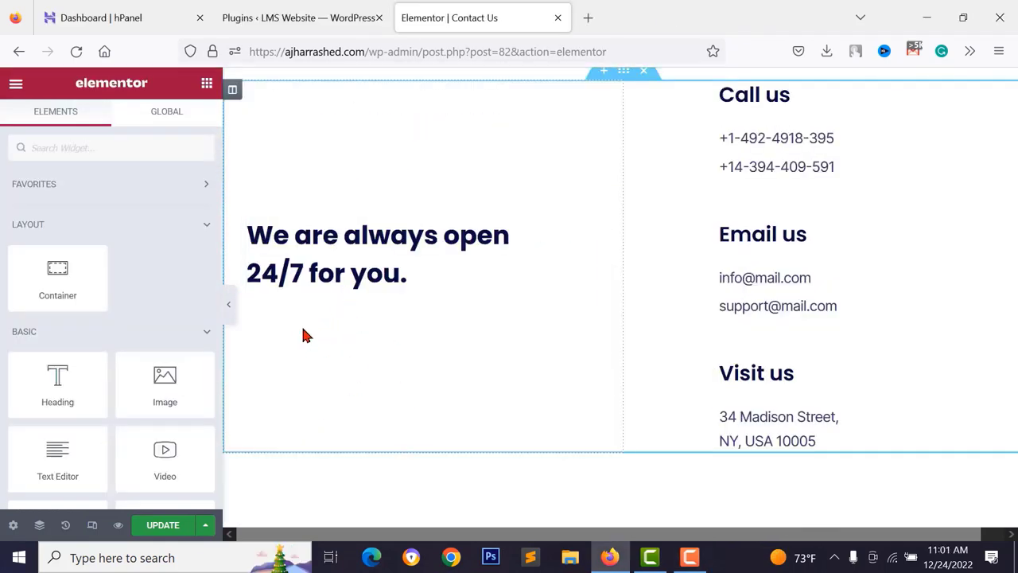
Search plugins for 'contact', then install and activate WPForms.
left_click(284, 6)
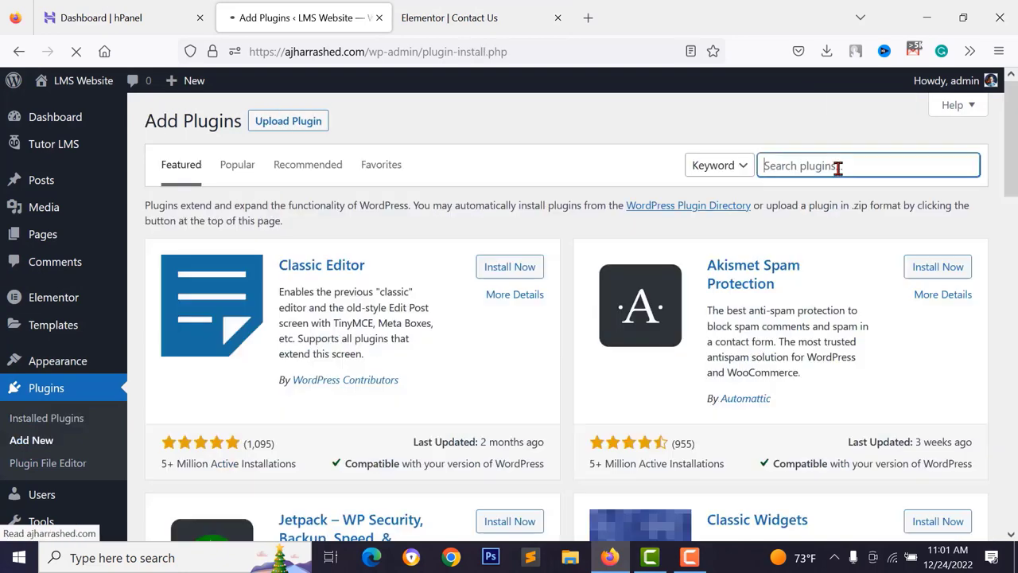
type("ntact")
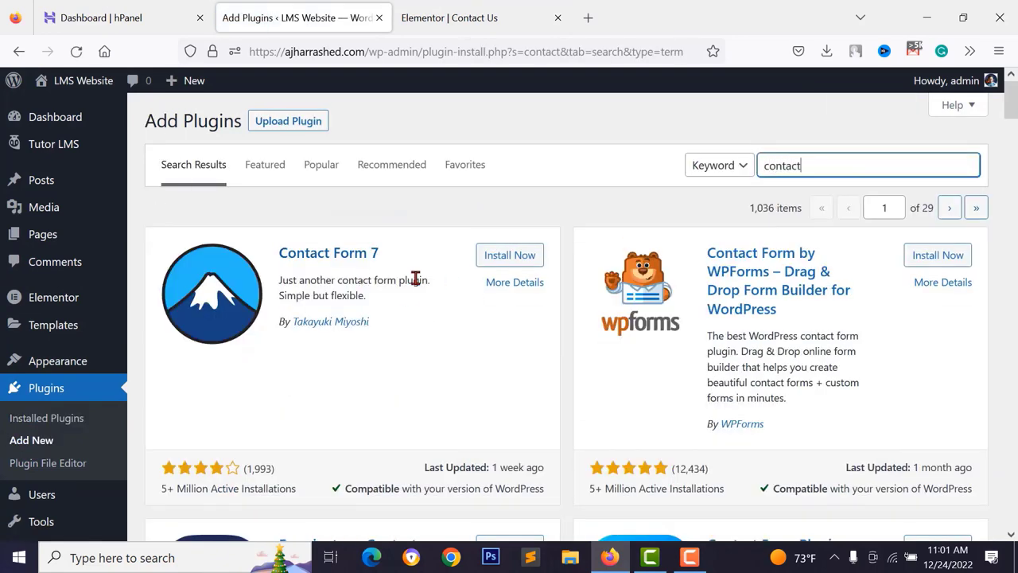
scroll(430, 263, "down", 5)
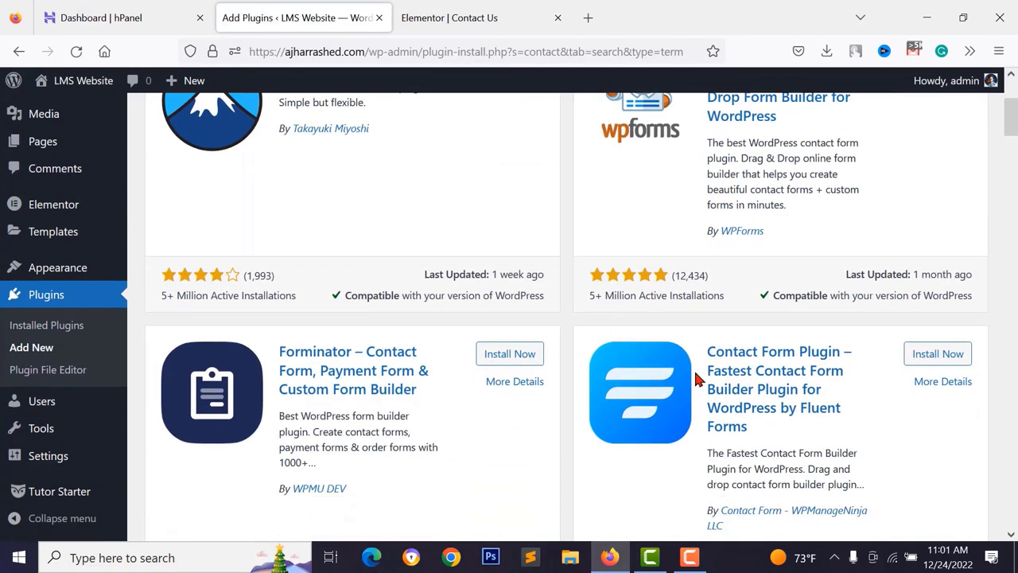
scroll(491, 262, "up", 4)
scroll(379, 220, "up", 1)
left_click(927, 255)
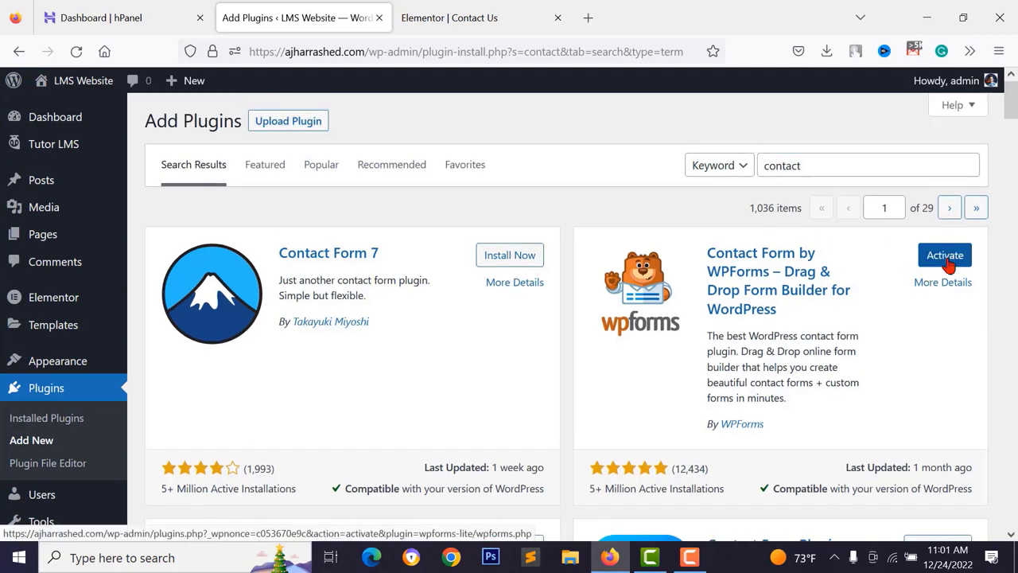
left_click(932, 259)
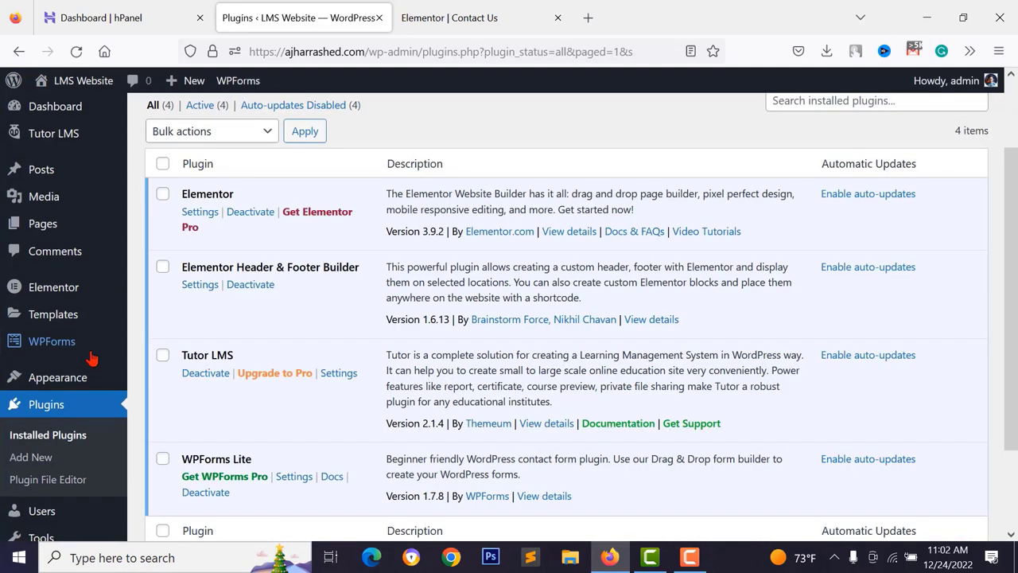
Go to WPForms > All Forms and look over the empty Forms Overview.
mouse_move(47, 351)
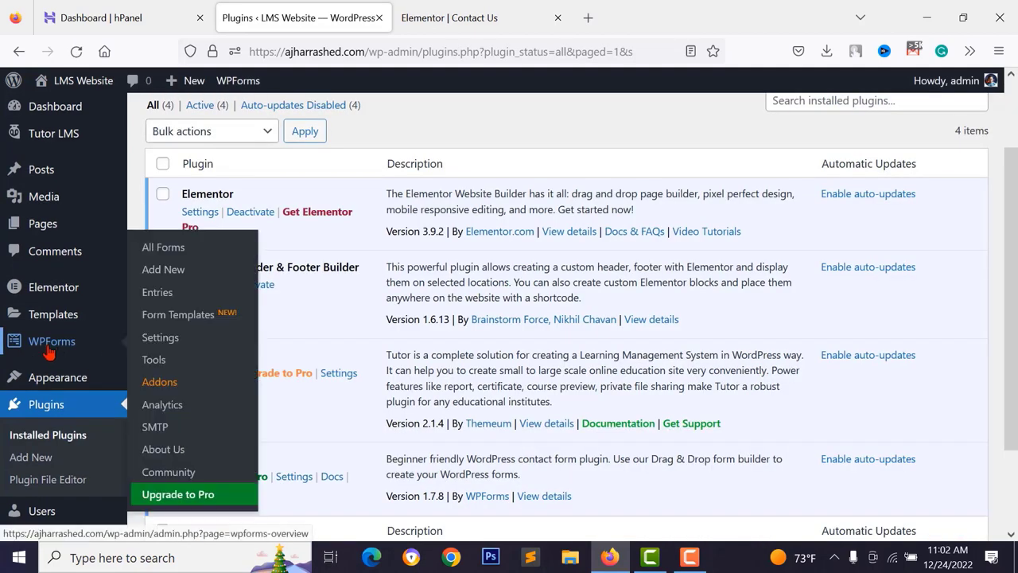
left_click(170, 253)
scroll(479, 341, "down", 3)
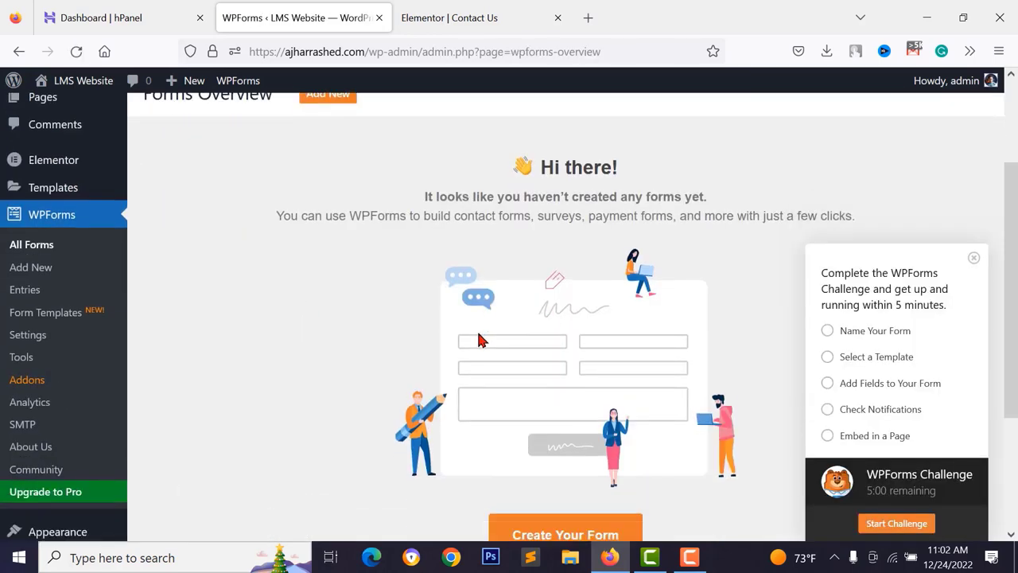
scroll(478, 340, "down", 5)
scroll(536, 431, "up", 8)
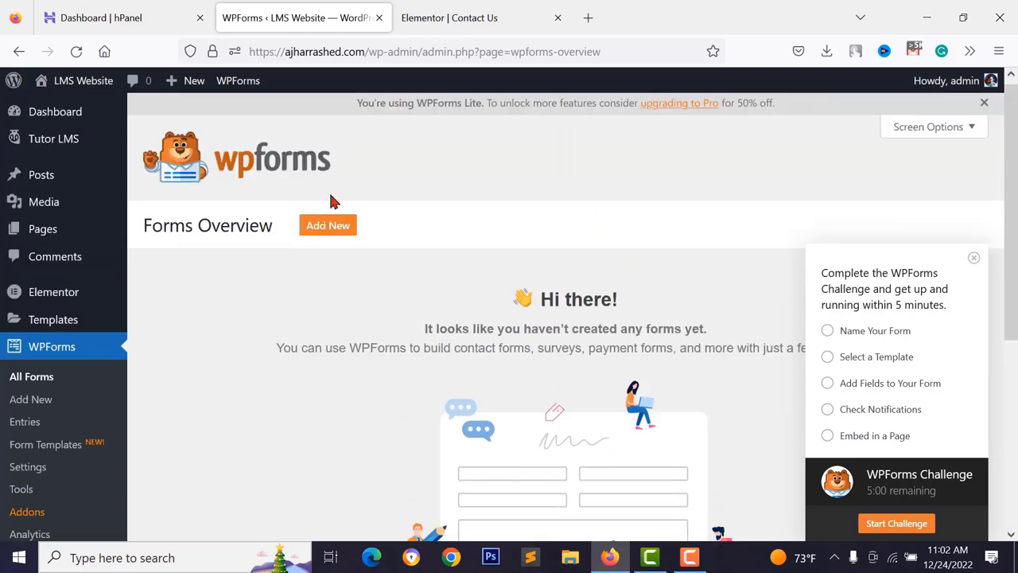
Start a new WPForms form and build it from the Simple Contact Form template.
left_click(300, 228)
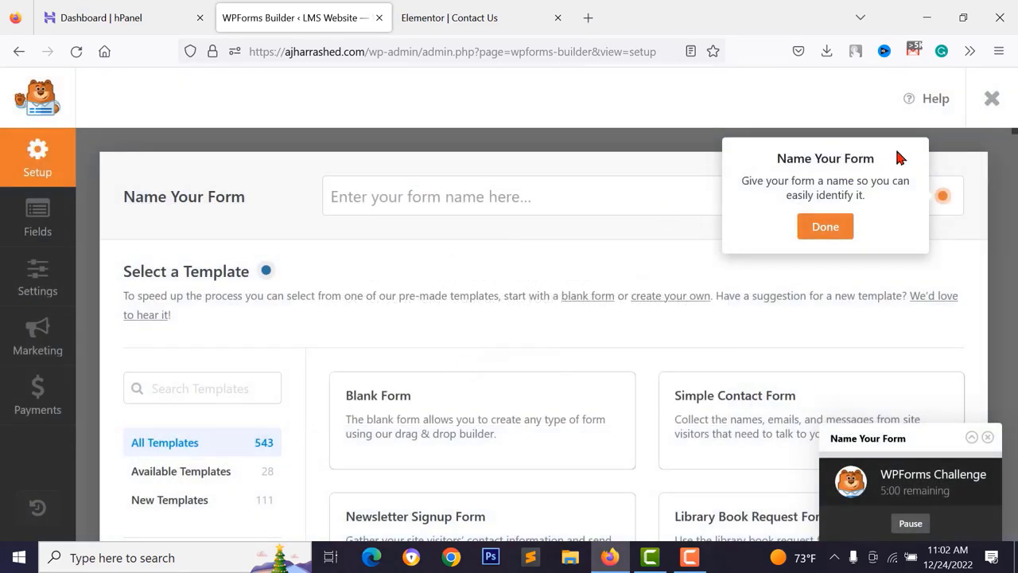
left_click(987, 436)
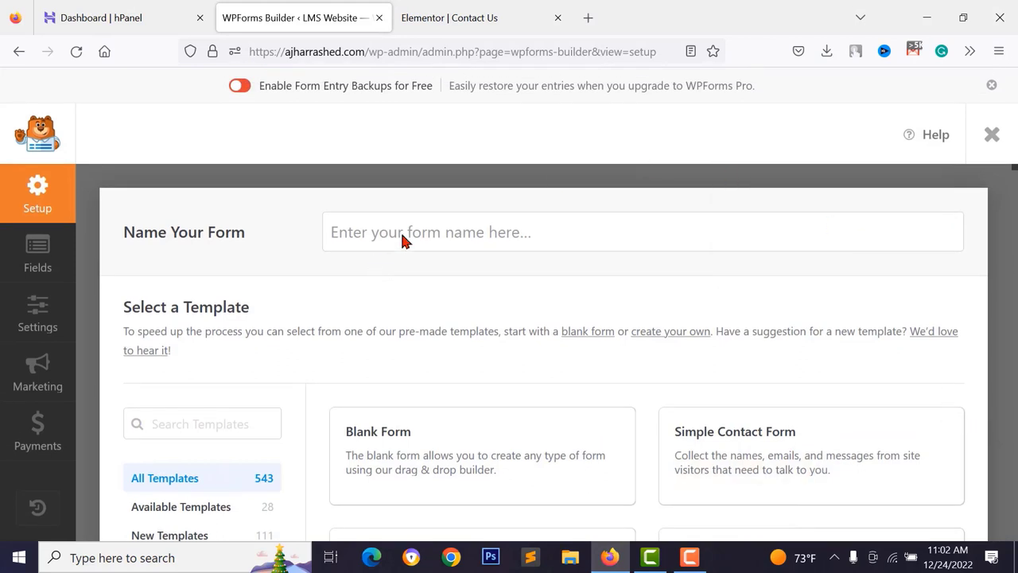
left_click(417, 235)
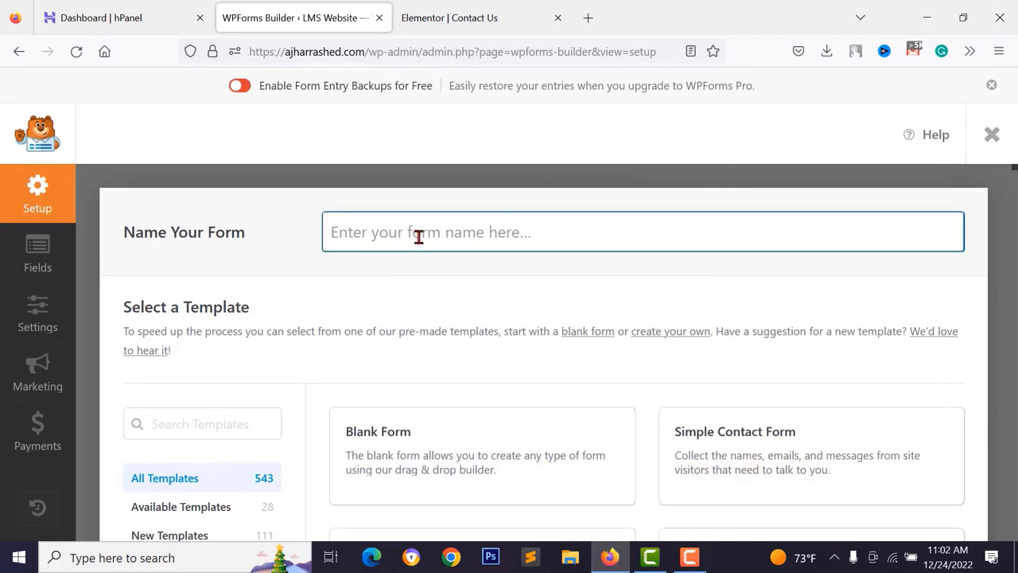
scroll(398, 398, "down", 3)
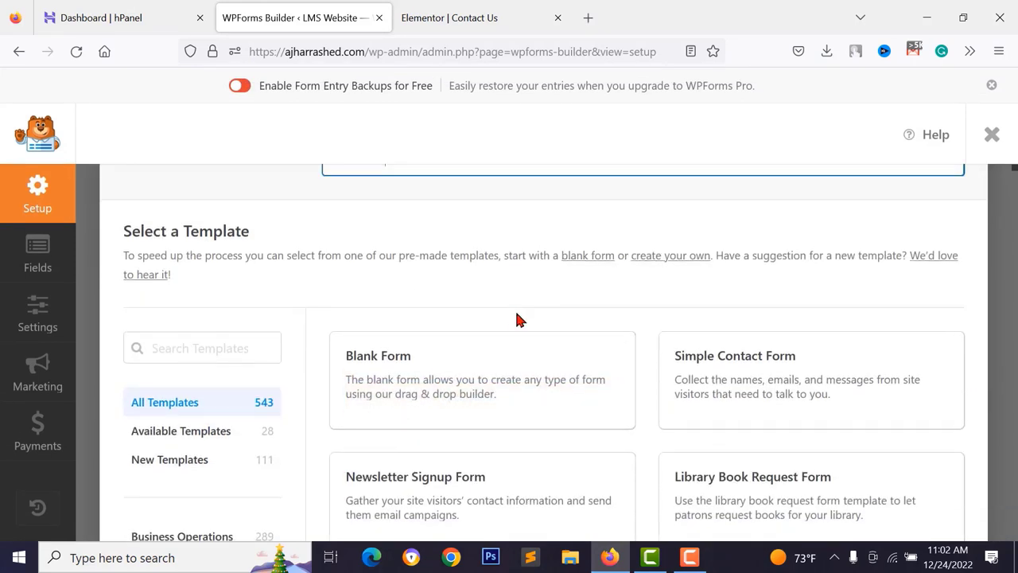
mouse_move(711, 279)
left_click(722, 296)
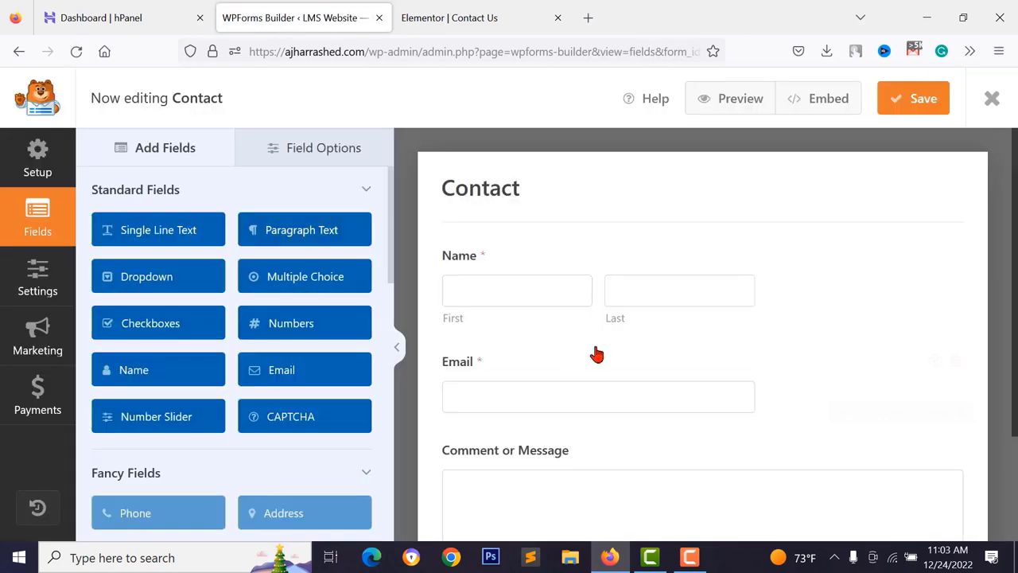
Add a Numbers field below Comment or Message and bring up its options.
scroll(596, 353, "down", 2)
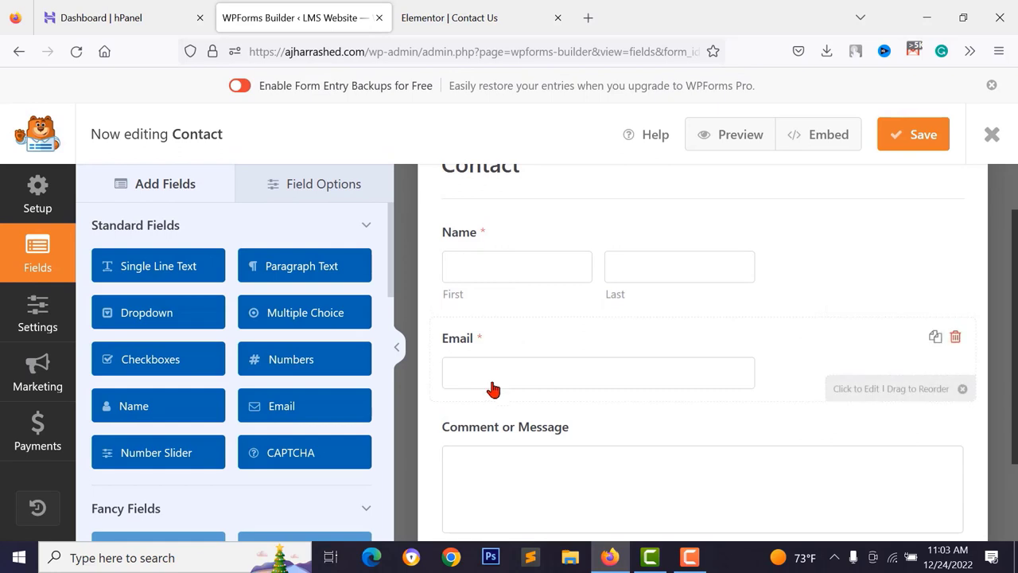
scroll(496, 393, "down", 3)
scroll(496, 392, "up", 4)
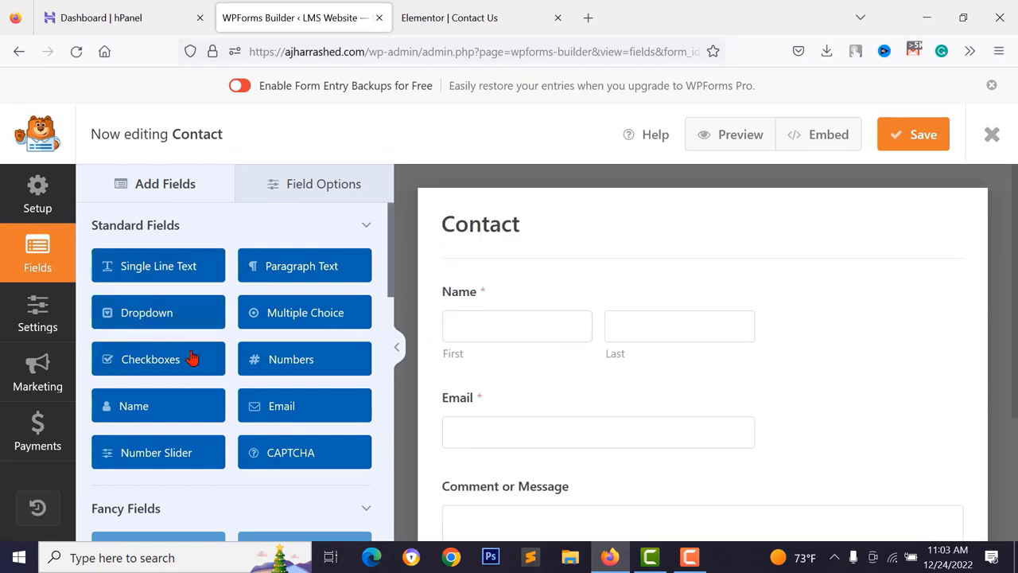
scroll(279, 366, "down", 1)
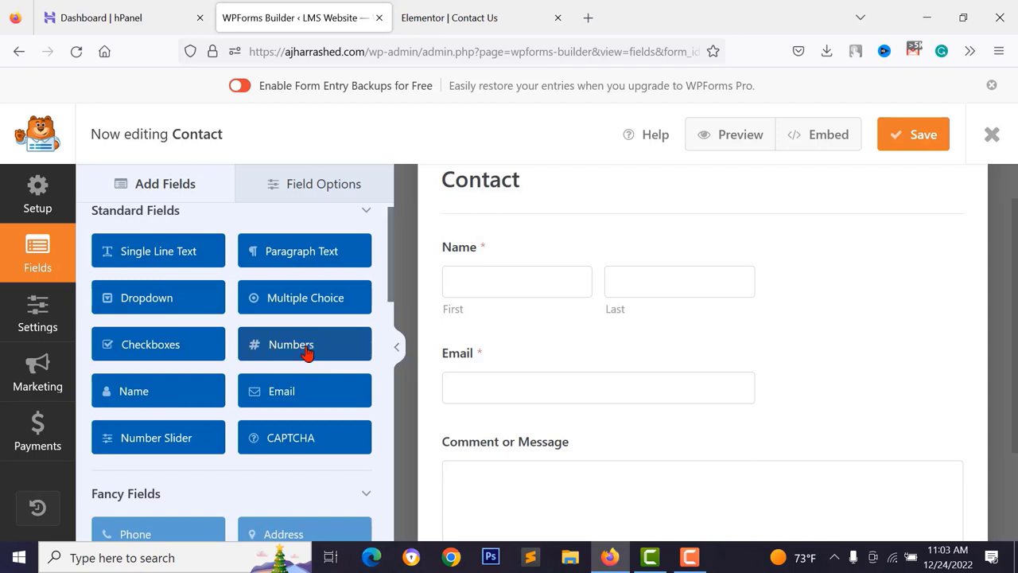
left_click(278, 350)
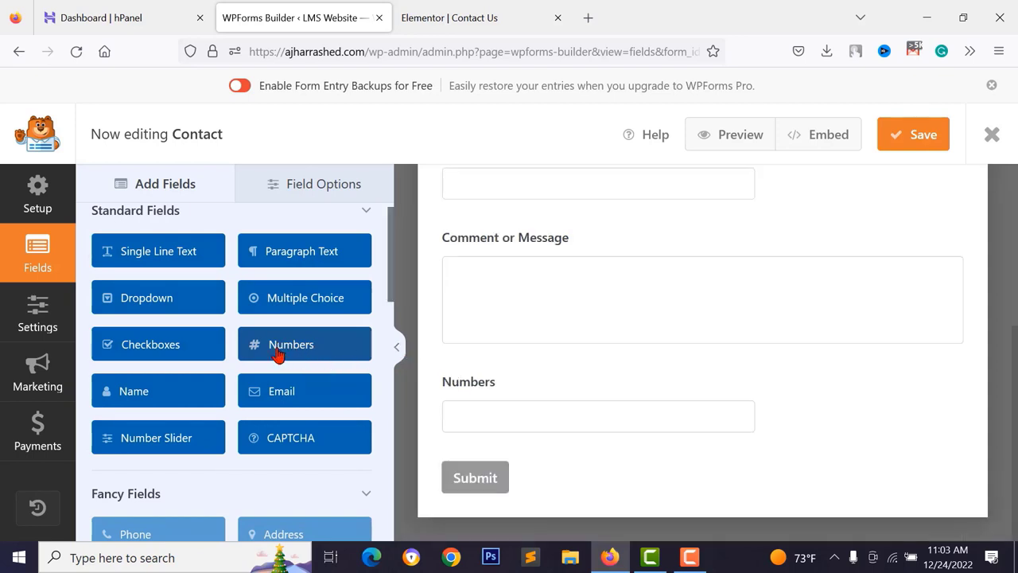
left_click(574, 425)
Make the Numbers field Large, give it a 'Type Phone' placeholder, and move it above Comment.
left_click(188, 219)
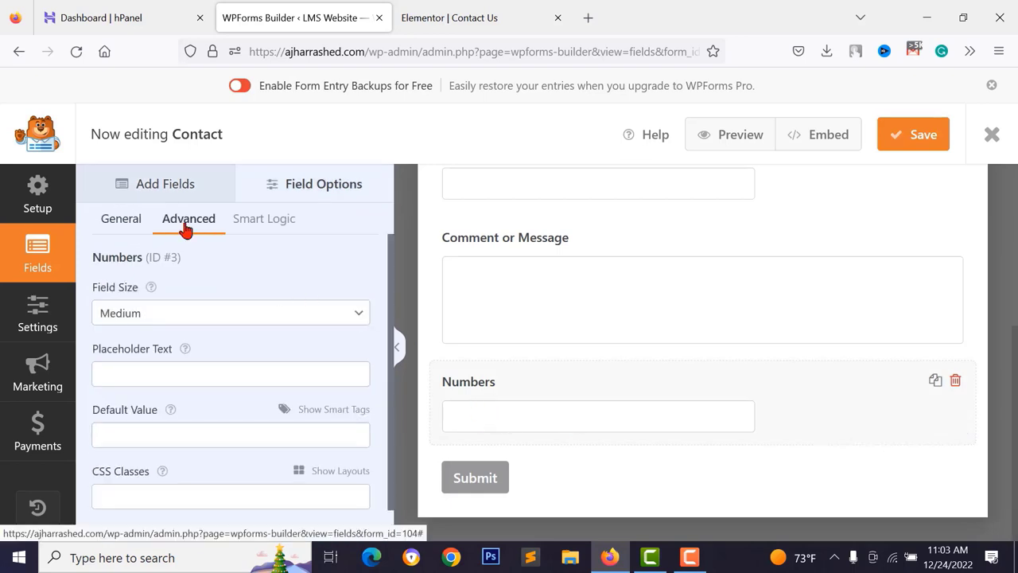
scroll(170, 347, "down", 1)
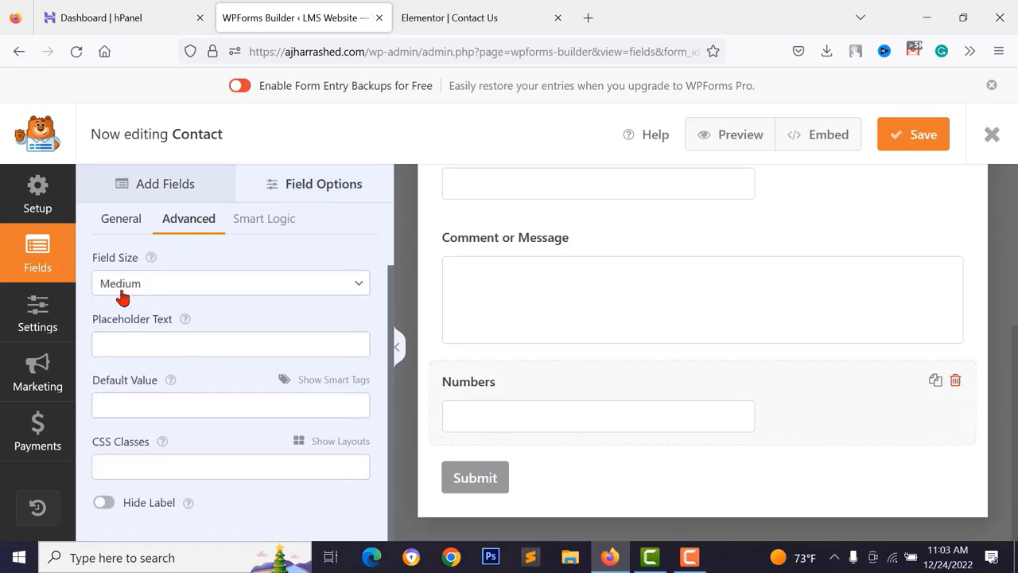
left_click(125, 293)
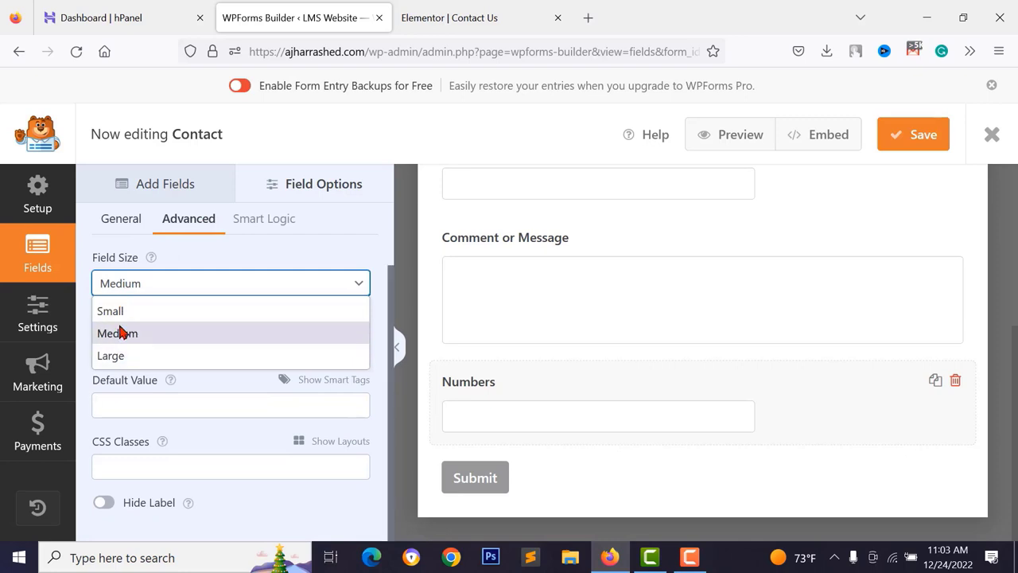
left_click(113, 355)
left_click(152, 342)
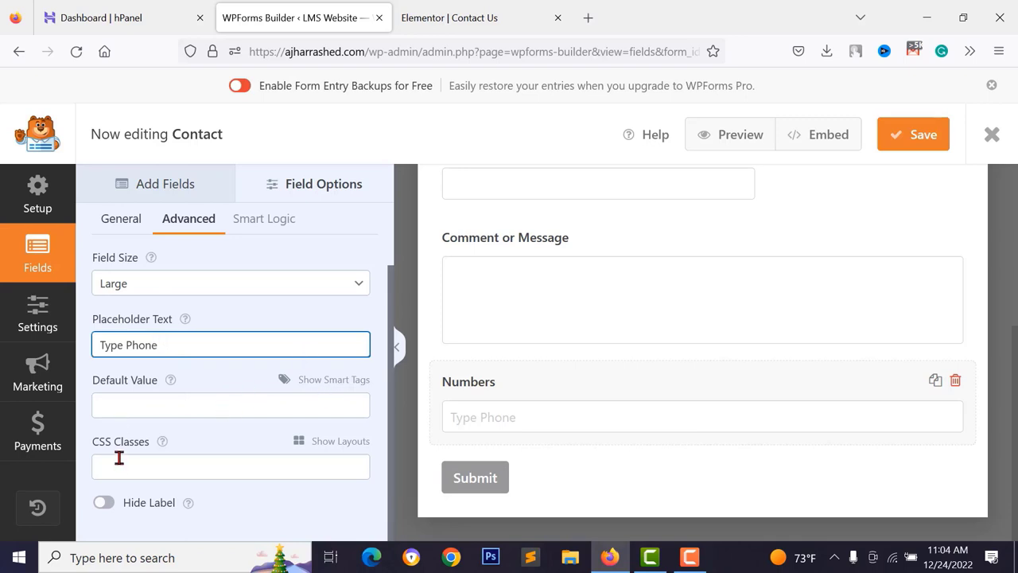
left_click(156, 472)
left_click_drag(685, 373, 684, 226)
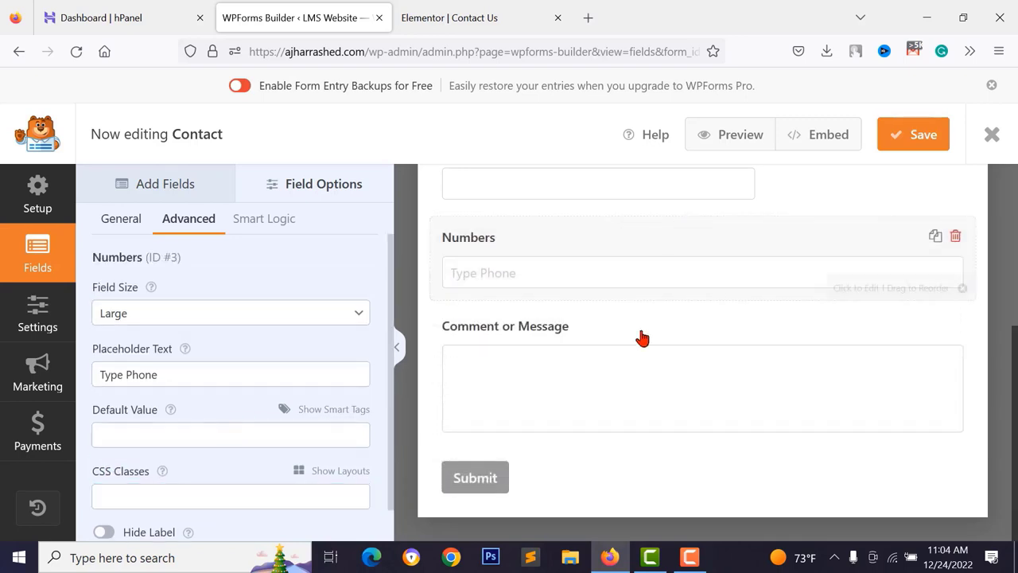
Set the Email and Name fields' Field Size to Large.
scroll(650, 374, "up", 2)
scroll(628, 388, "up", 1)
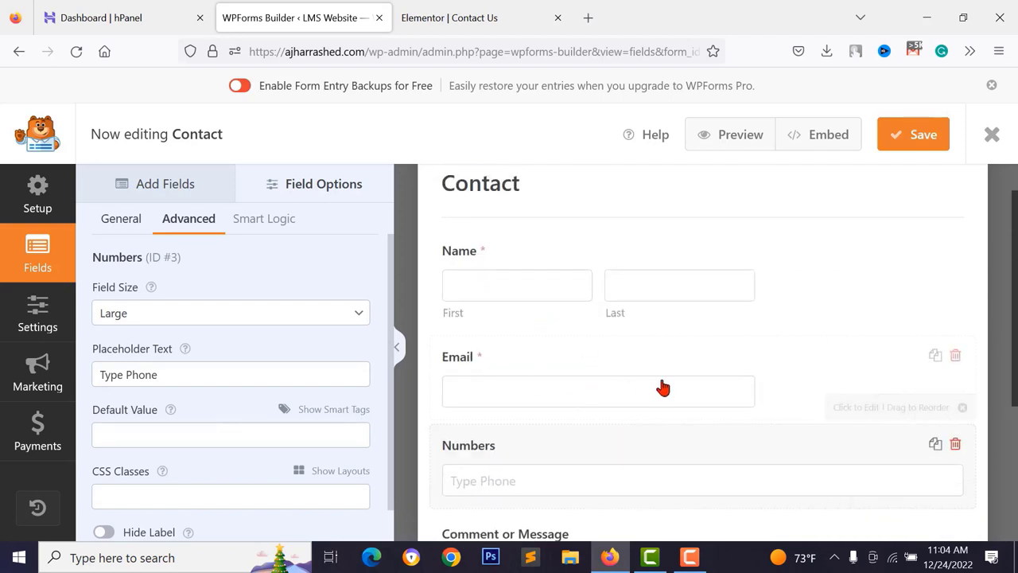
left_click(568, 357)
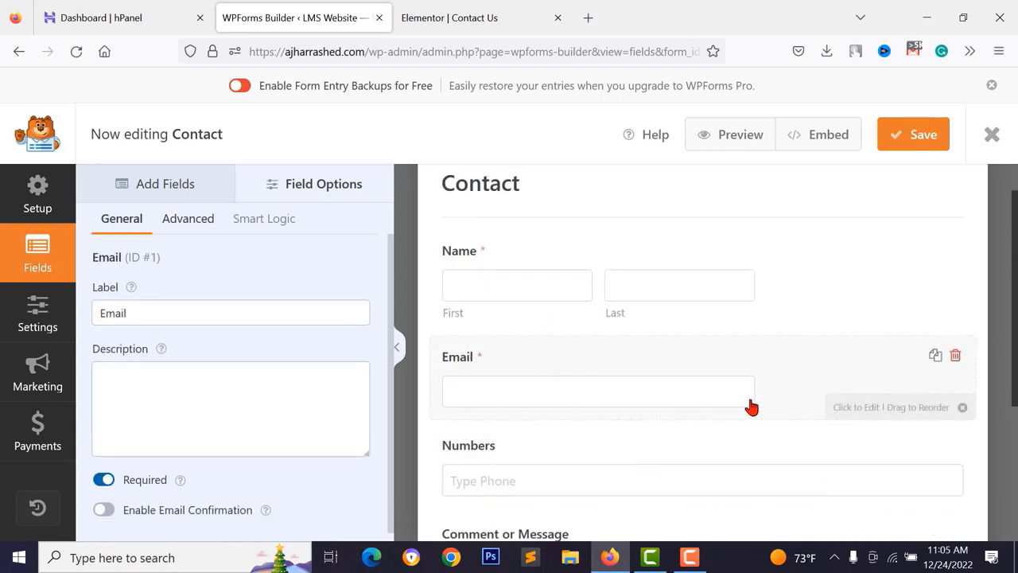
left_click(187, 222)
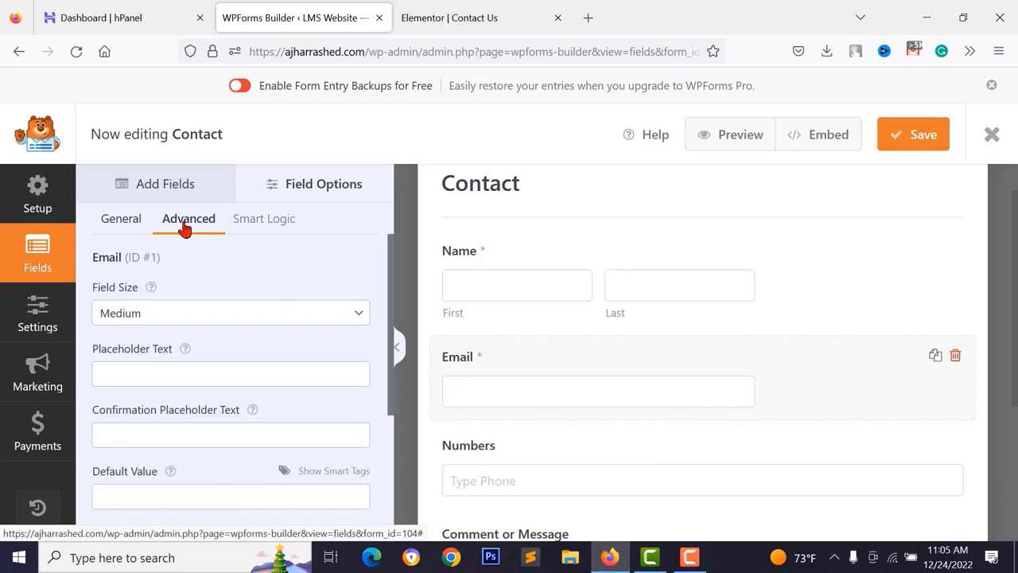
left_click(139, 319)
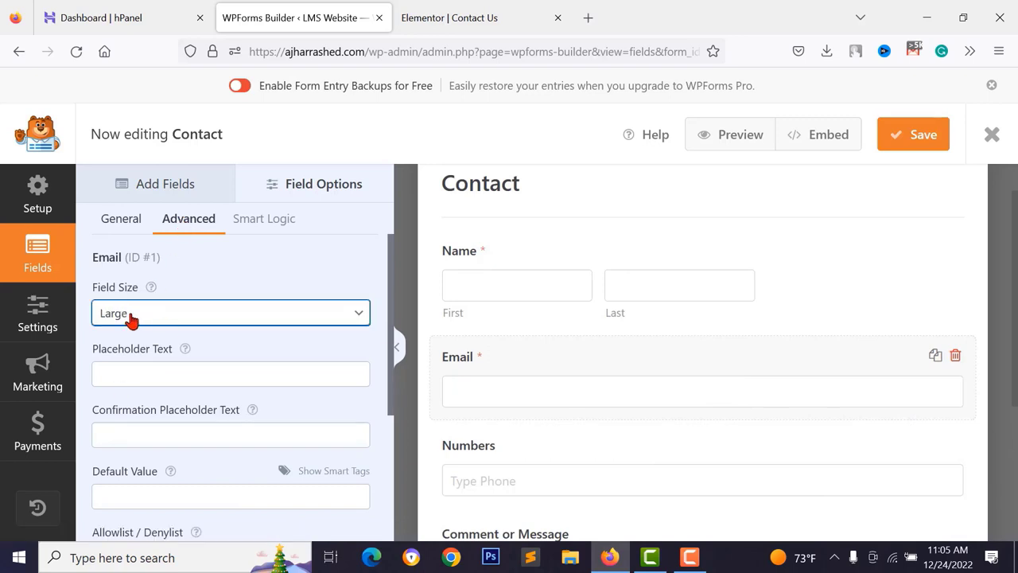
scroll(486, 330, "up", 1)
left_click(485, 330)
left_click(186, 222)
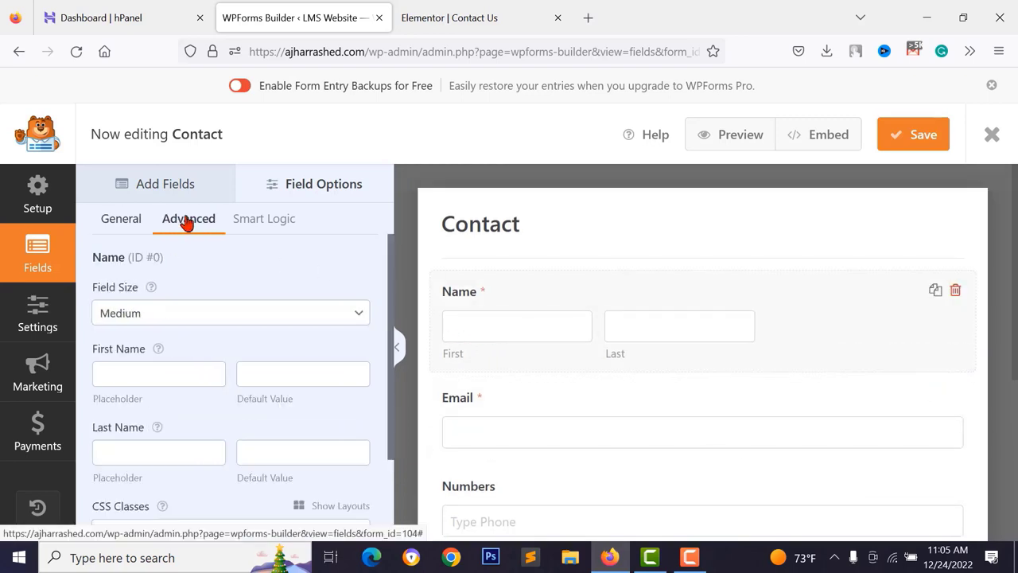
left_click(152, 316)
left_click(132, 384)
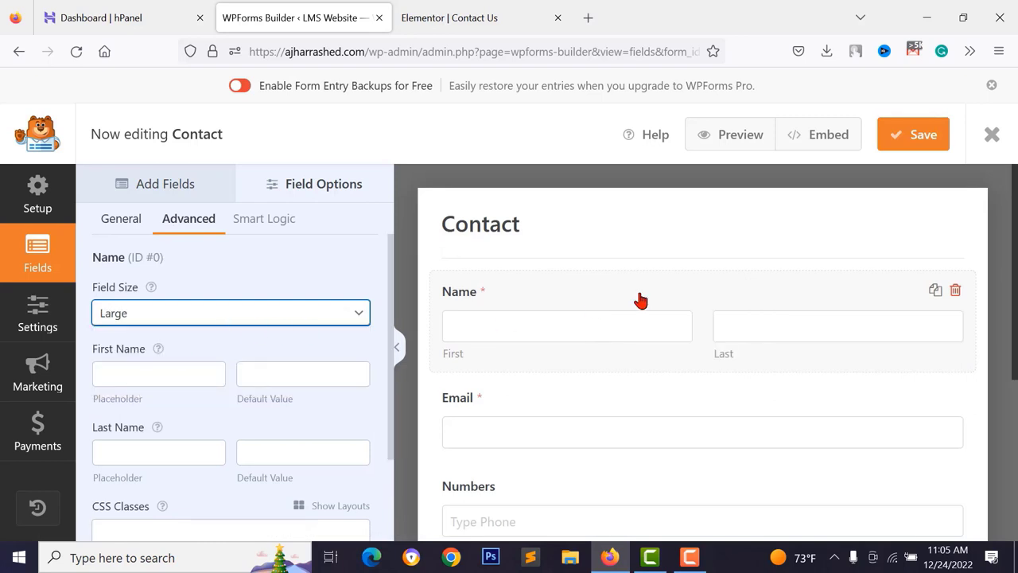
Save the Contact form and open its Settings.
scroll(685, 372, "down", 3)
scroll(692, 382, "down", 3)
scroll(604, 374, "up", 6)
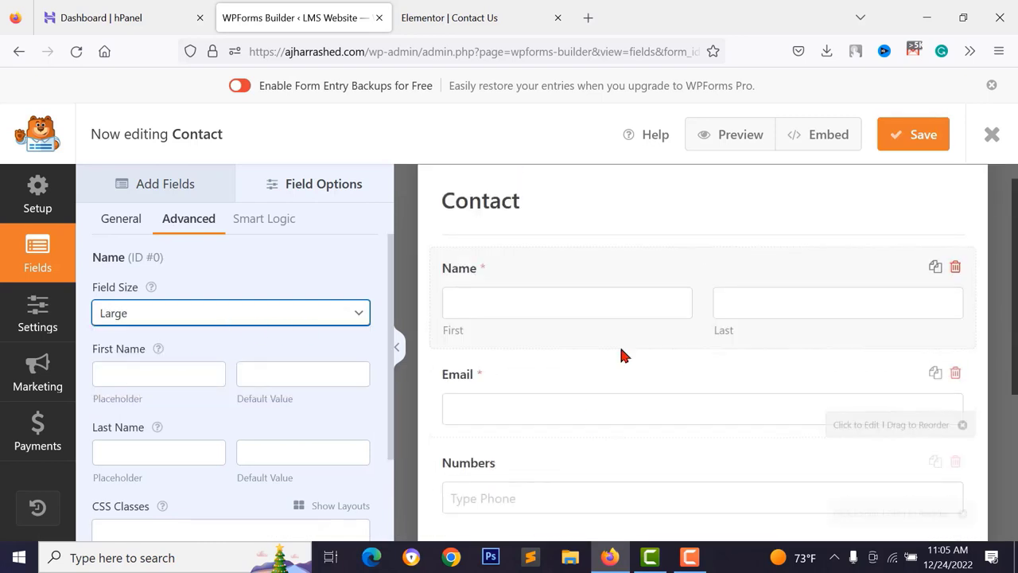
left_click(899, 139)
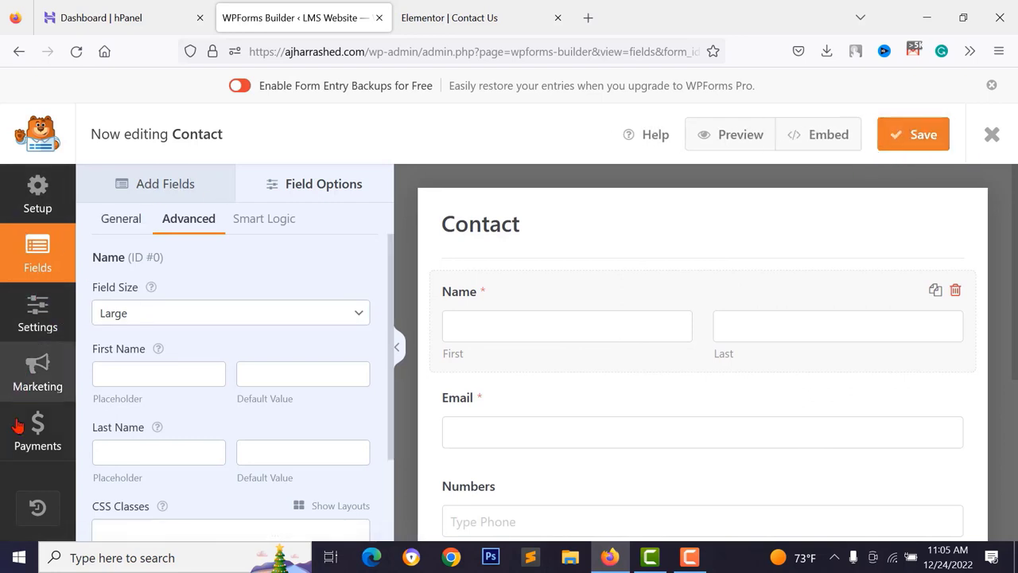
left_click(35, 326)
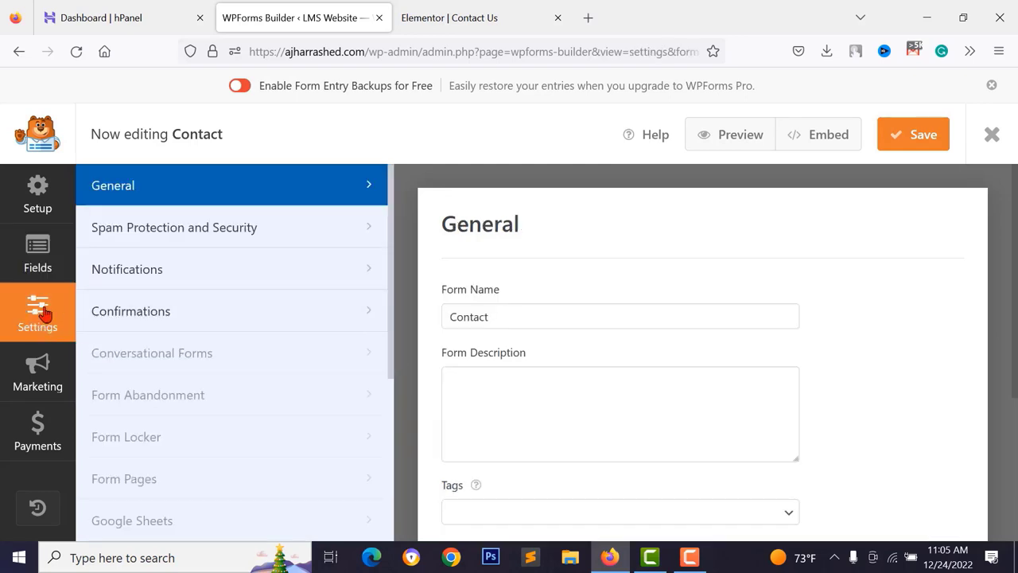
Check the Default Notification's Send To Email Address in the Contact form's Notifications settings.
left_click(186, 283)
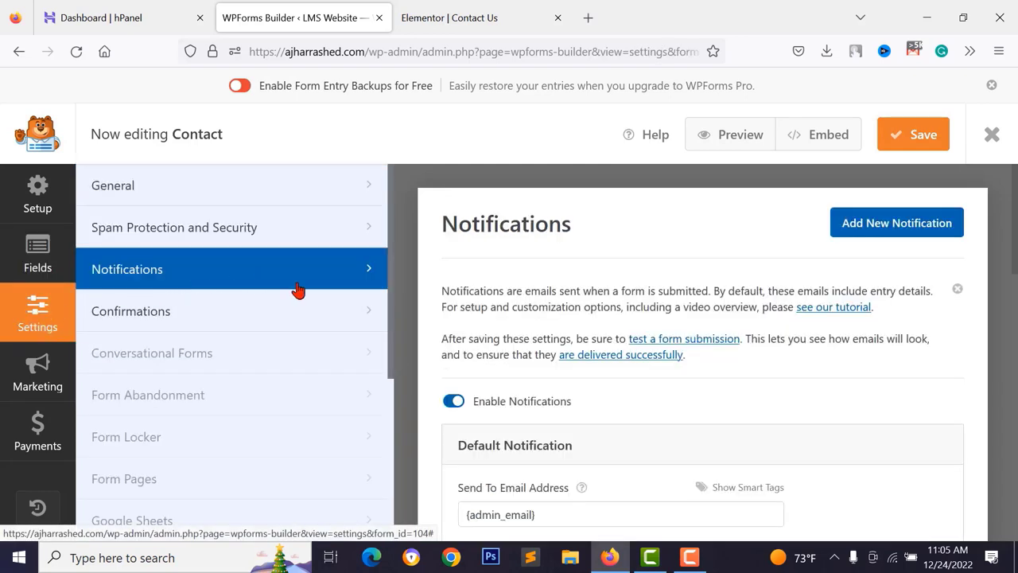
scroll(572, 382, "down", 3)
left_click_drag(566, 261, 461, 261)
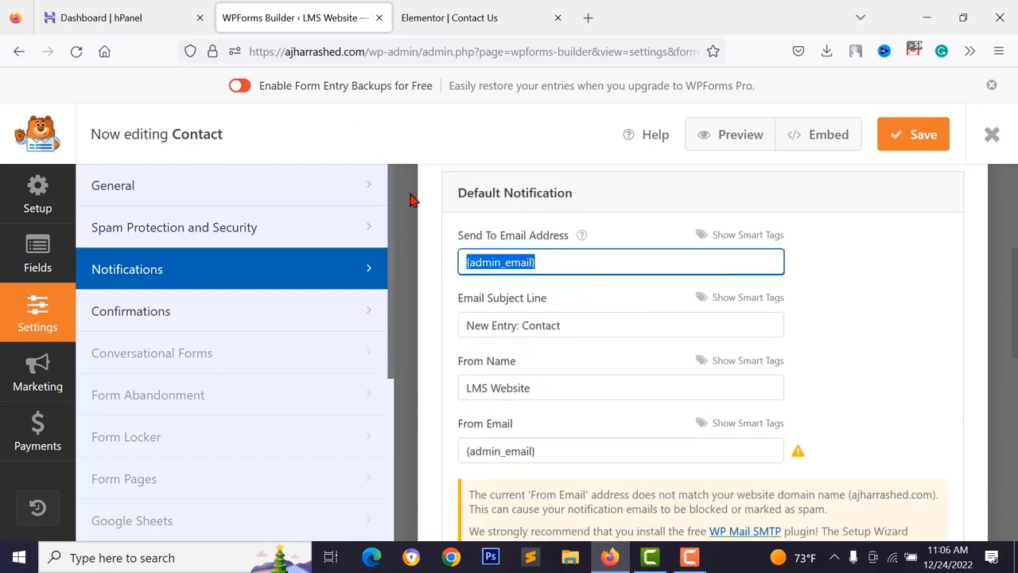
left_click(119, 8)
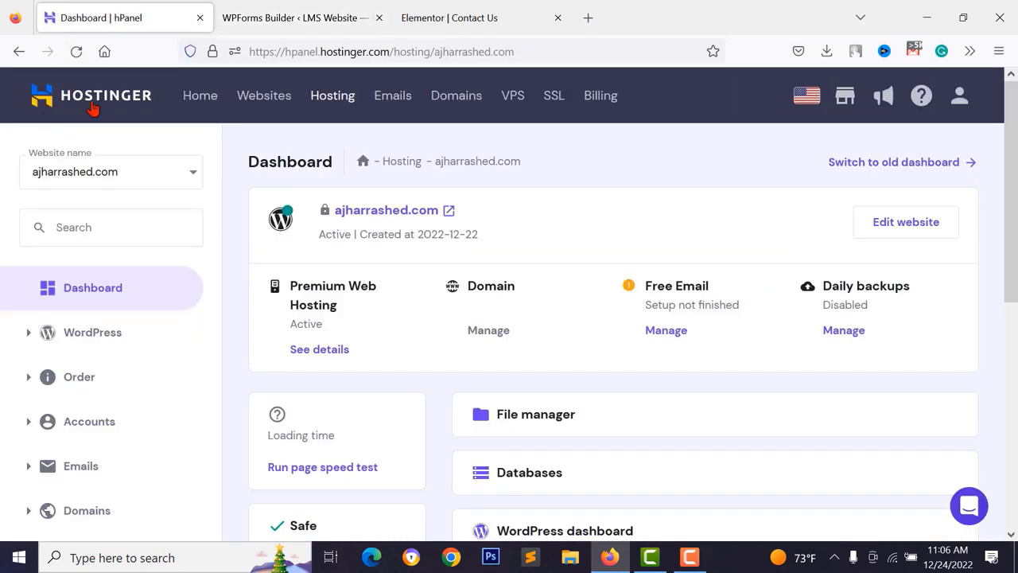
Go to Emails for the site's domain and choose the Free Email plan.
left_click(387, 105)
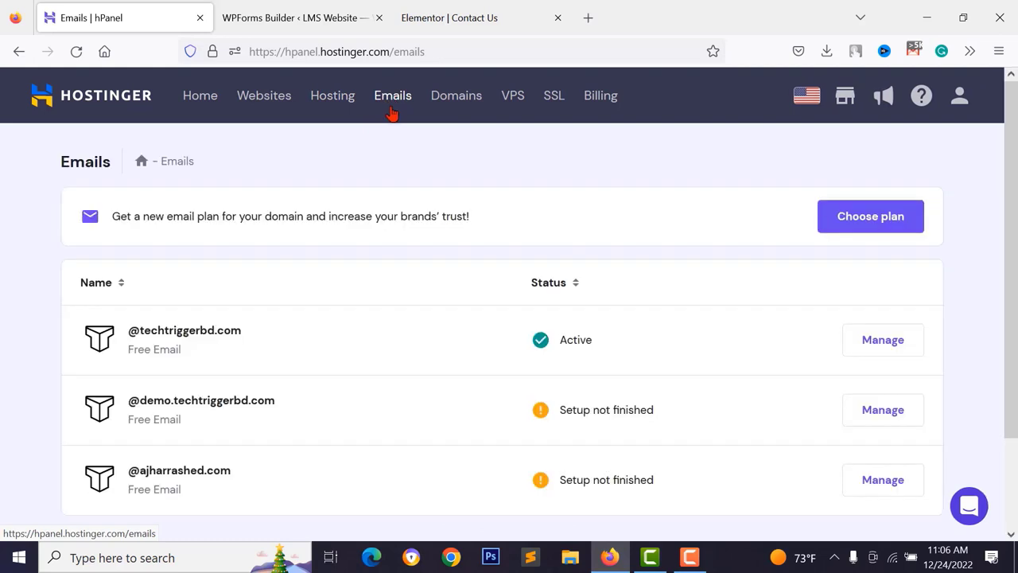
scroll(873, 384, "down", 2)
left_click(873, 381)
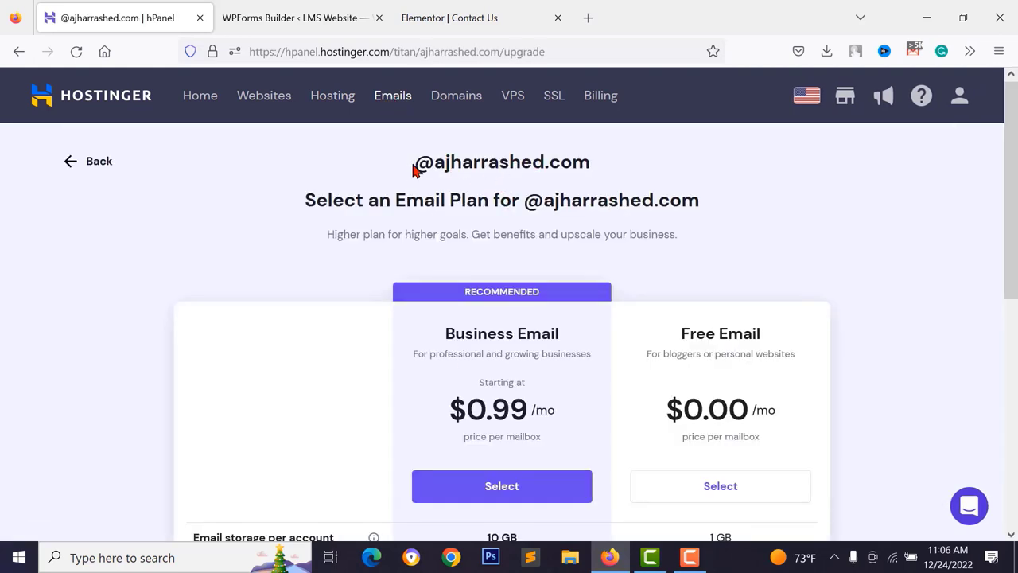
scroll(716, 414, "down", 1)
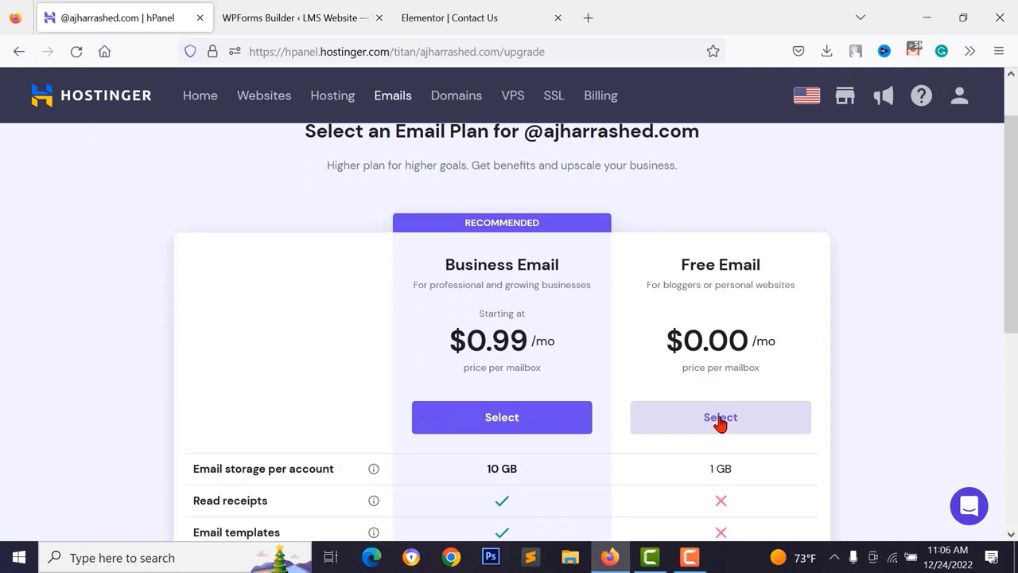
left_click(721, 420)
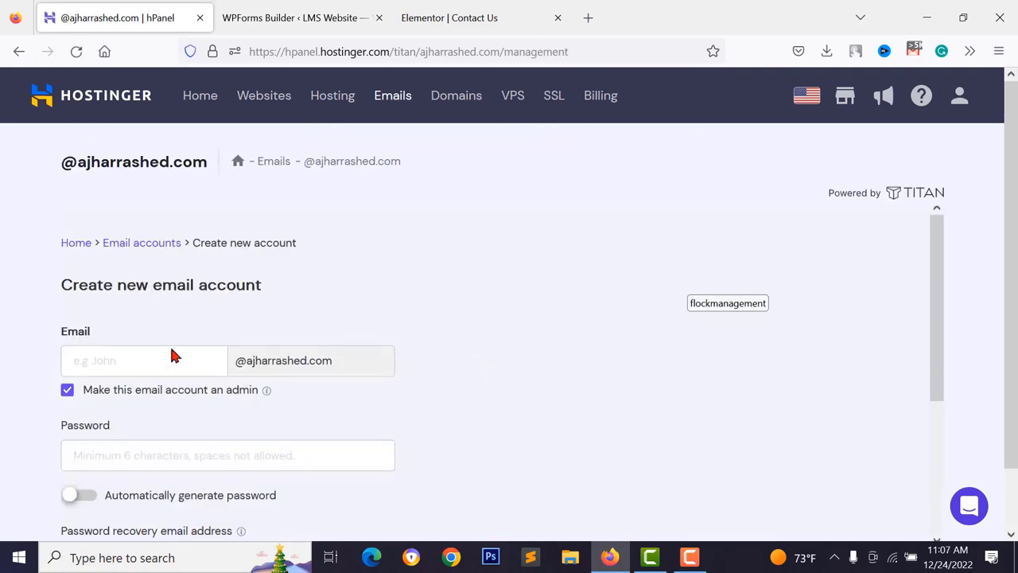
scroll(159, 370, "down", 1)
Create the email account 'contact' on the domain with a password.
left_click(123, 280)
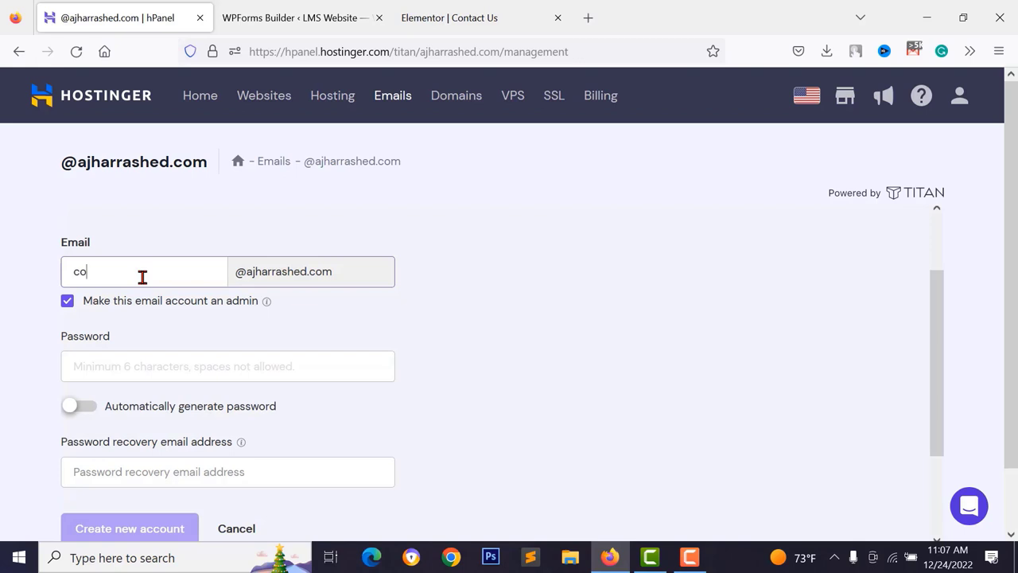
left_click(270, 273)
left_click_drag(346, 280, 256, 266)
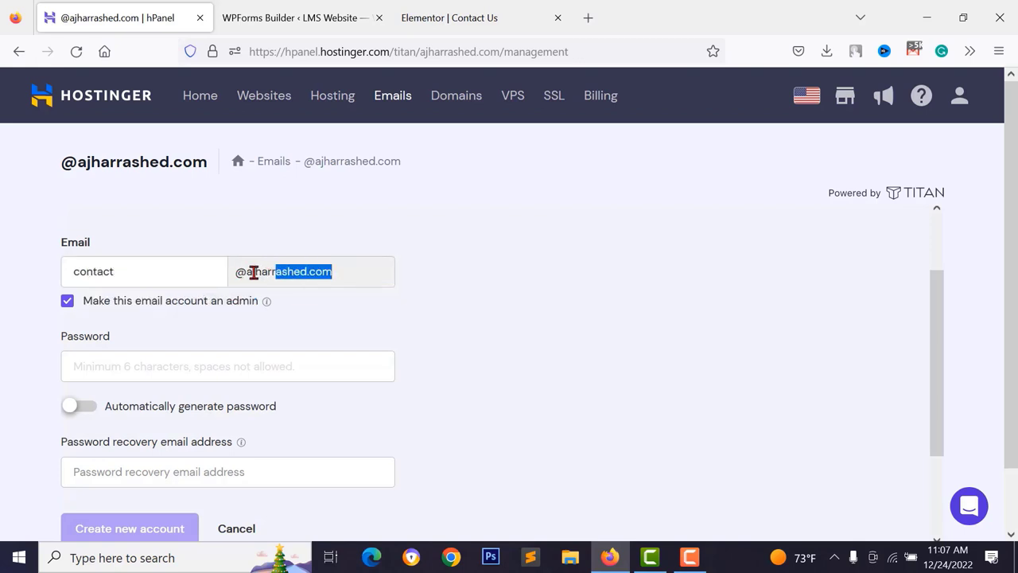
left_click(200, 298)
scroll(200, 297, "down", 1)
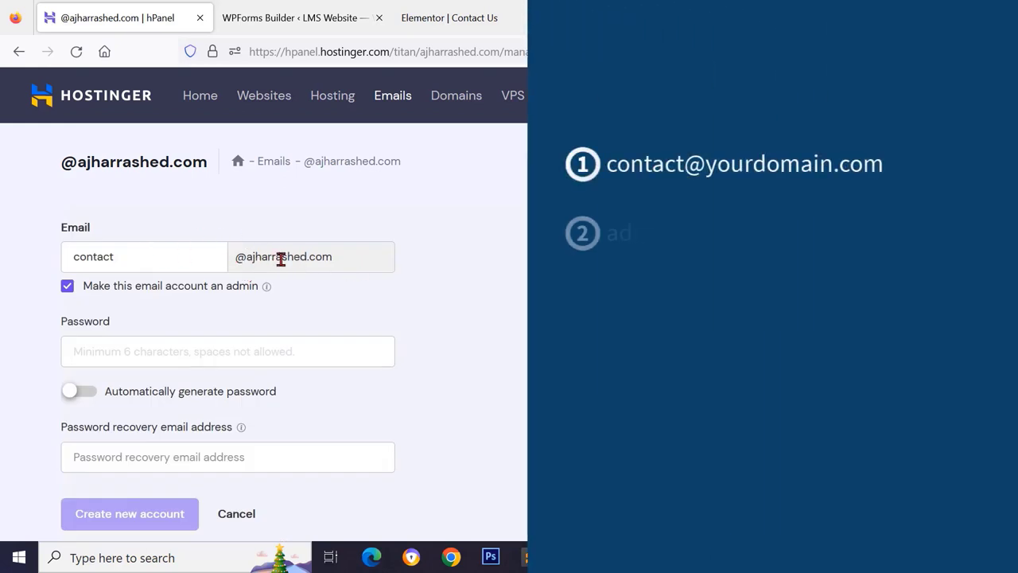
scroll(213, 354, "down", 1)
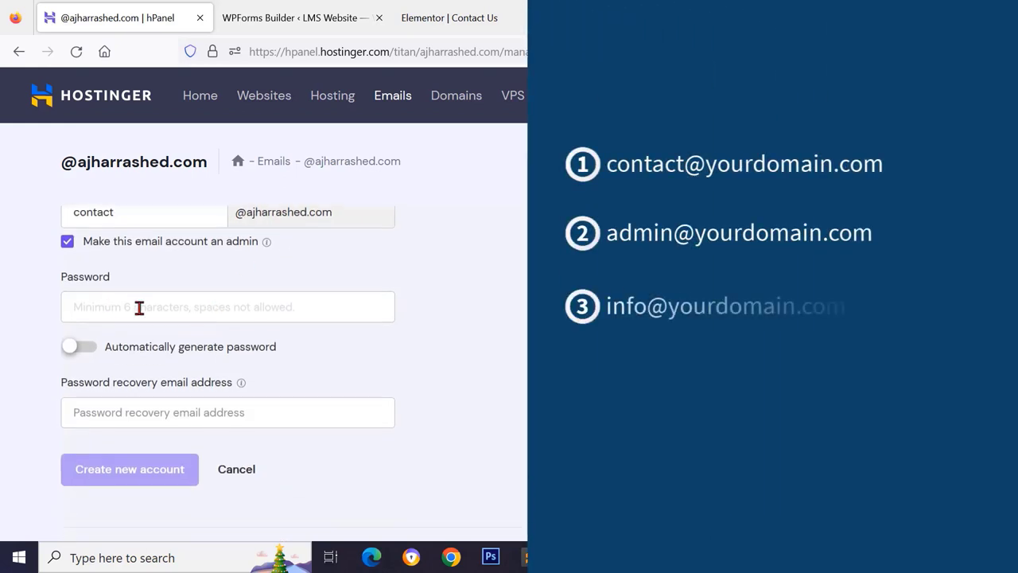
left_click(98, 307)
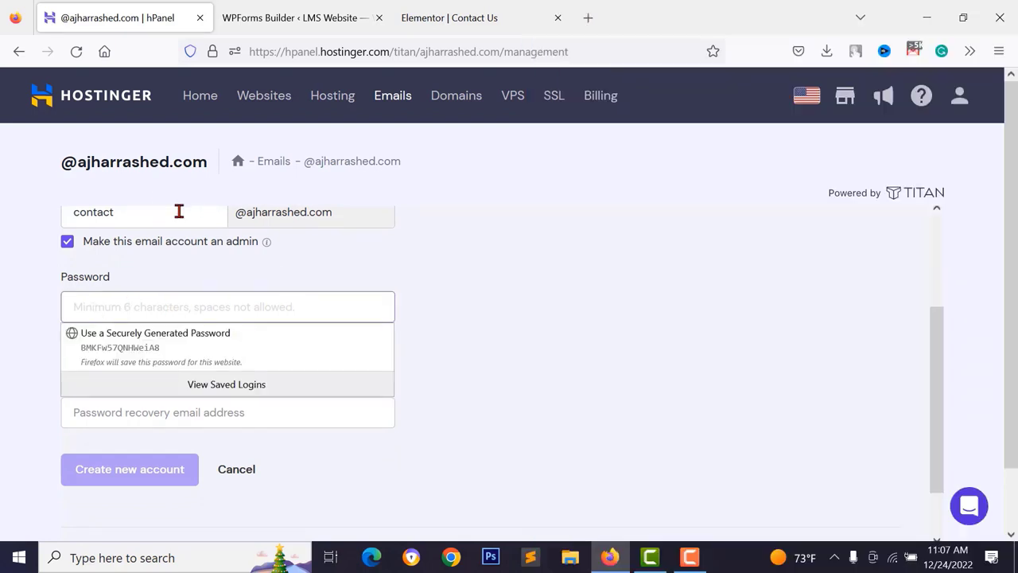
type("••")
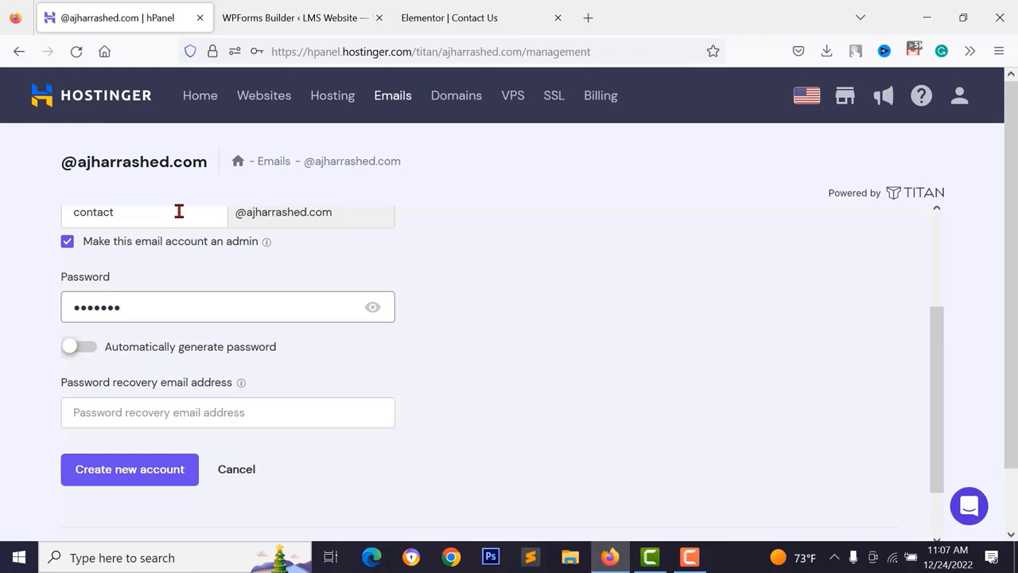
type("••••••••••")
scroll(90, 414, "down", 1)
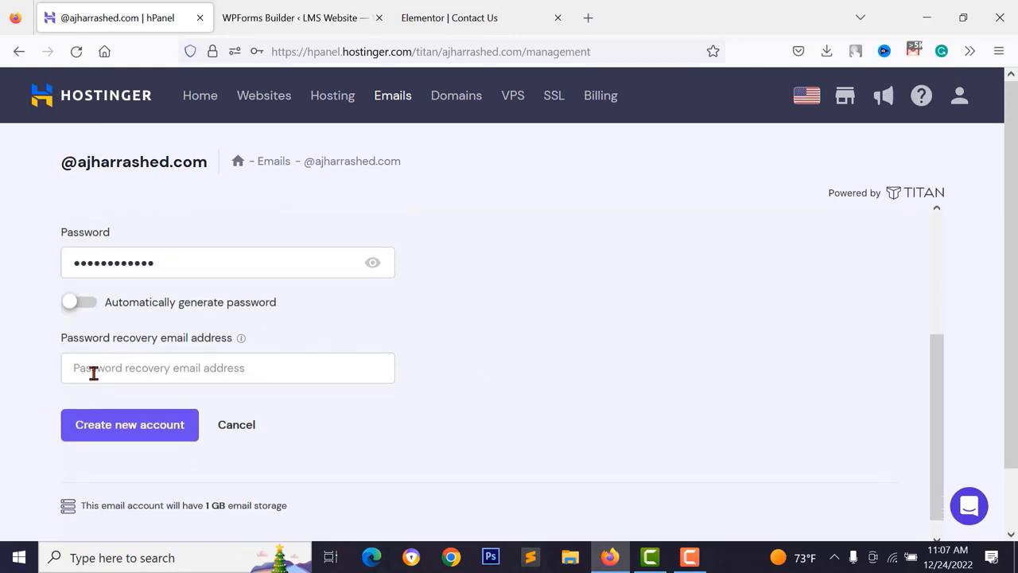
left_click(93, 371)
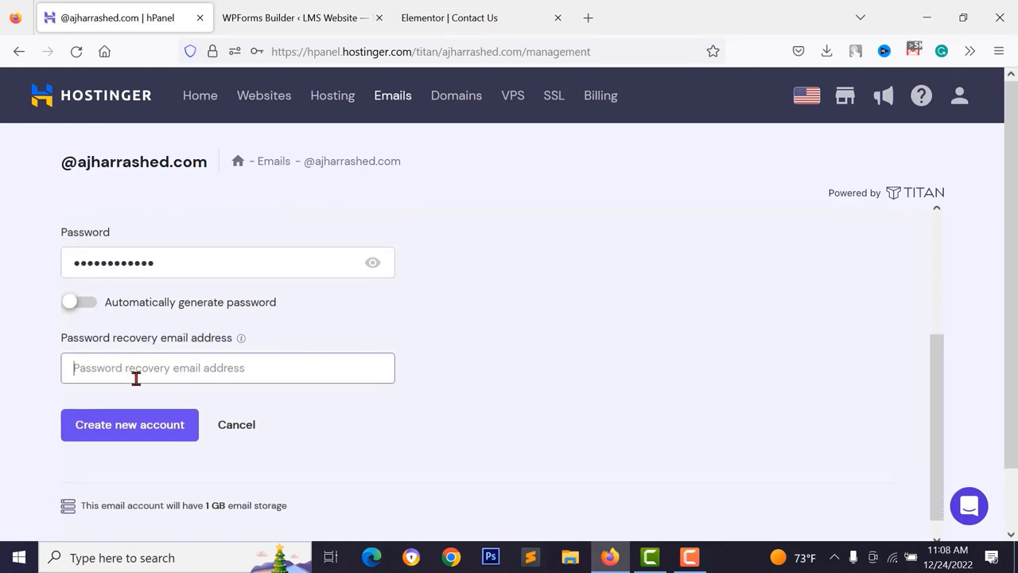
left_click(127, 428)
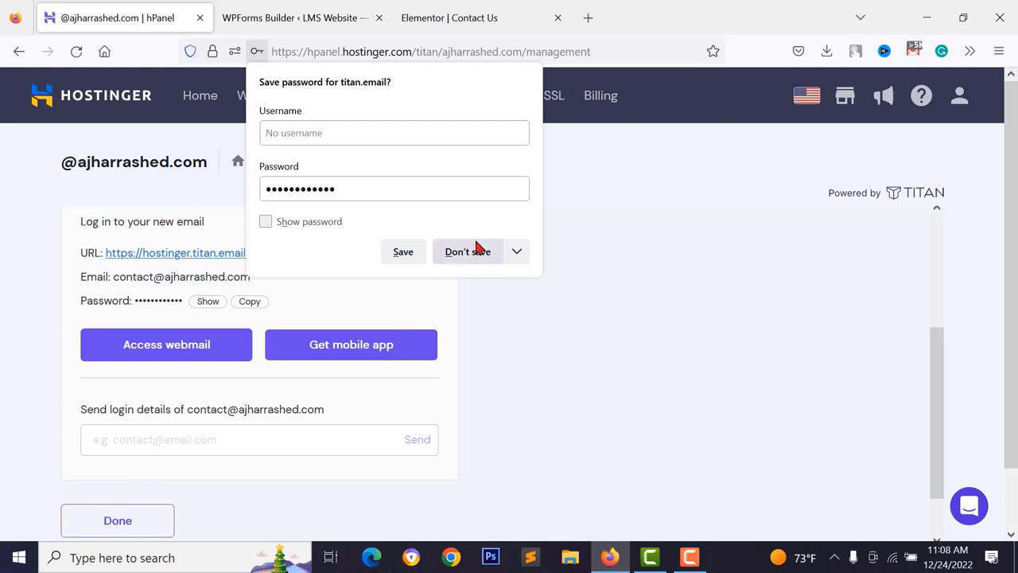
Copy the new account's password and its contact email address.
left_click(474, 250)
left_click(251, 301)
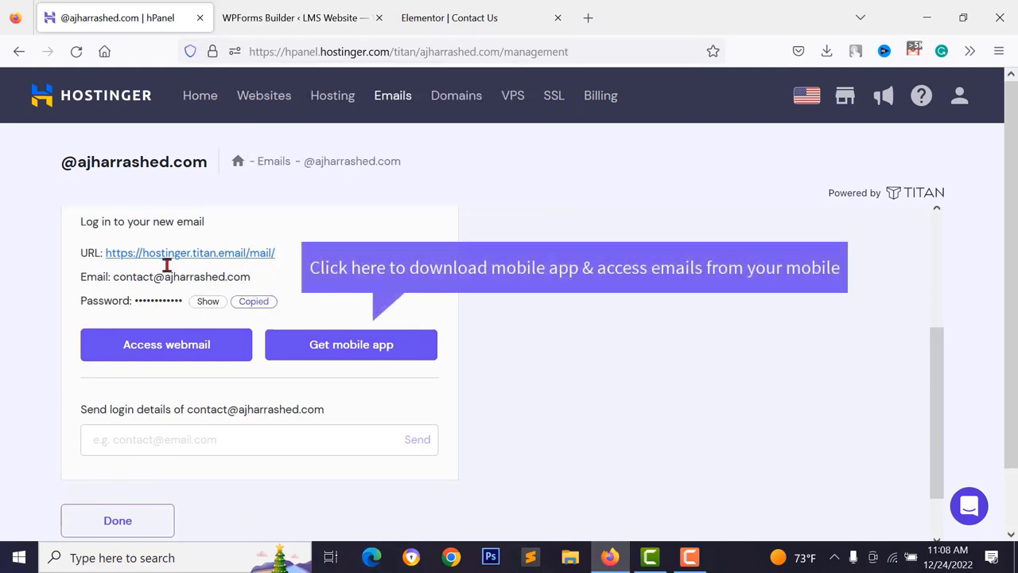
left_click_drag(116, 283, 273, 277)
right_click(177, 284)
left_click(180, 300)
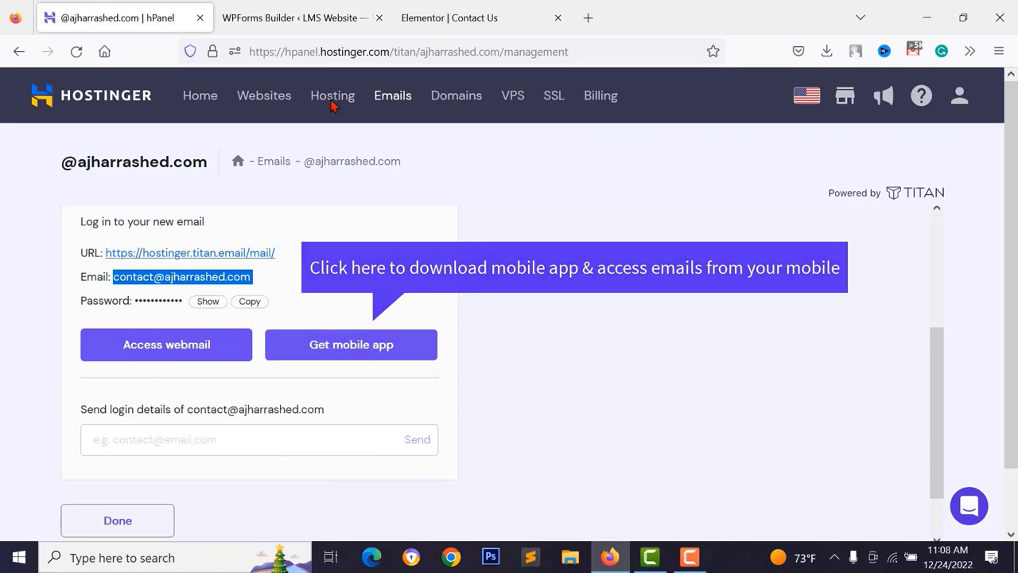
left_click(295, 17)
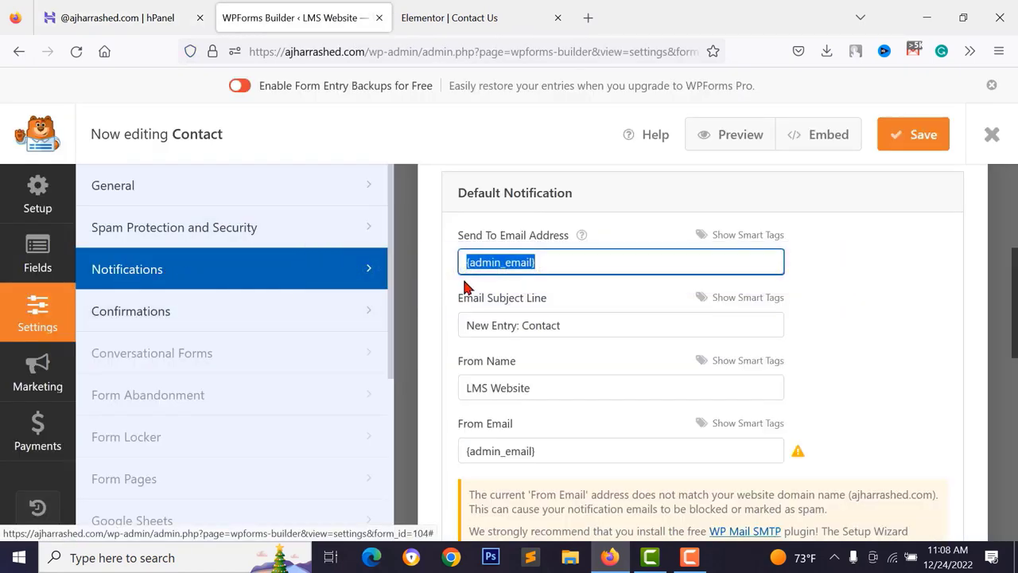
Set Send To Email and From Email to the new contact address and save the form.
right_click(527, 262)
left_click(557, 380)
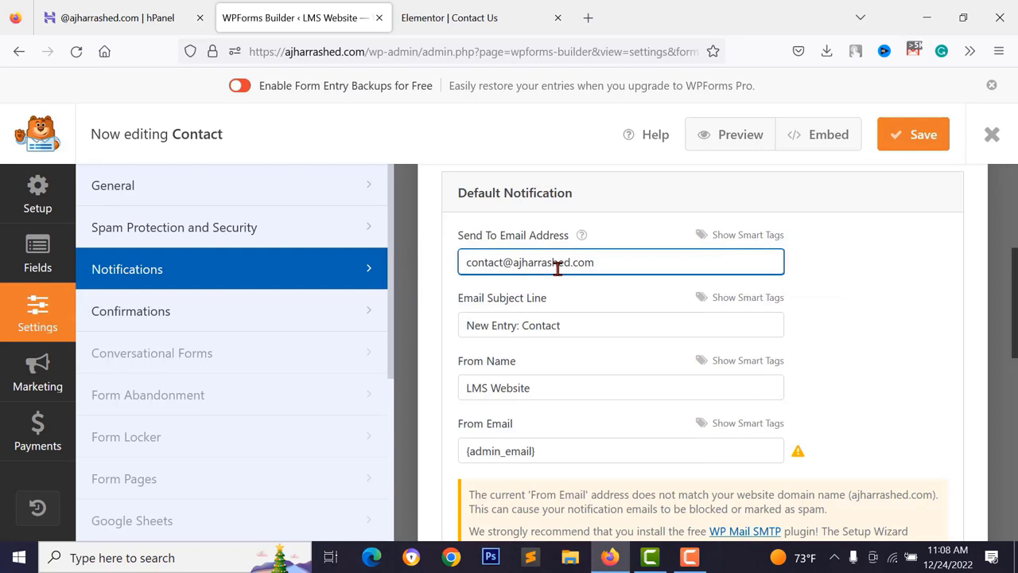
triple_click(546, 257)
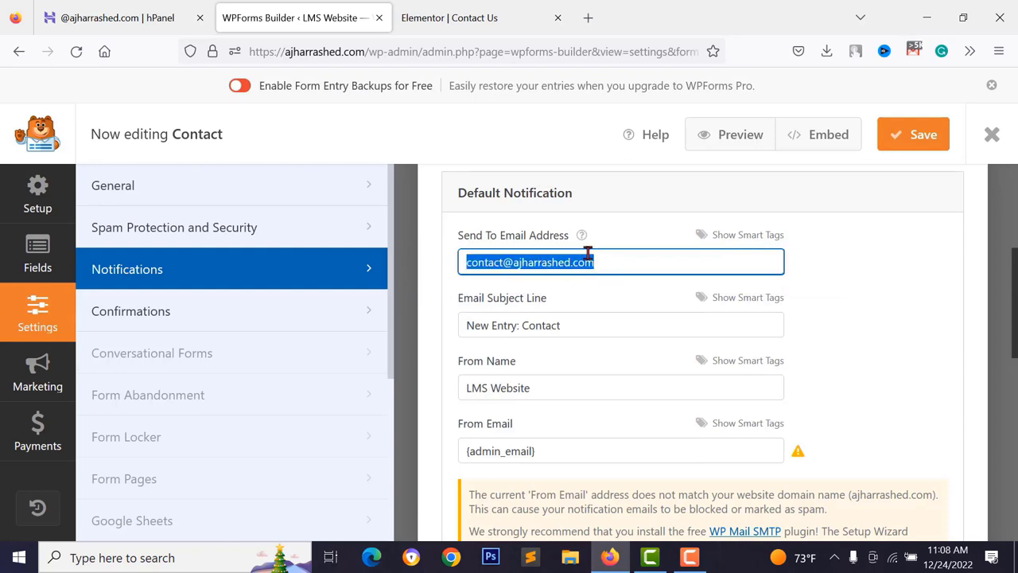
left_click(498, 451)
left_click_drag(566, 453, 448, 453)
key("ctrl+v")
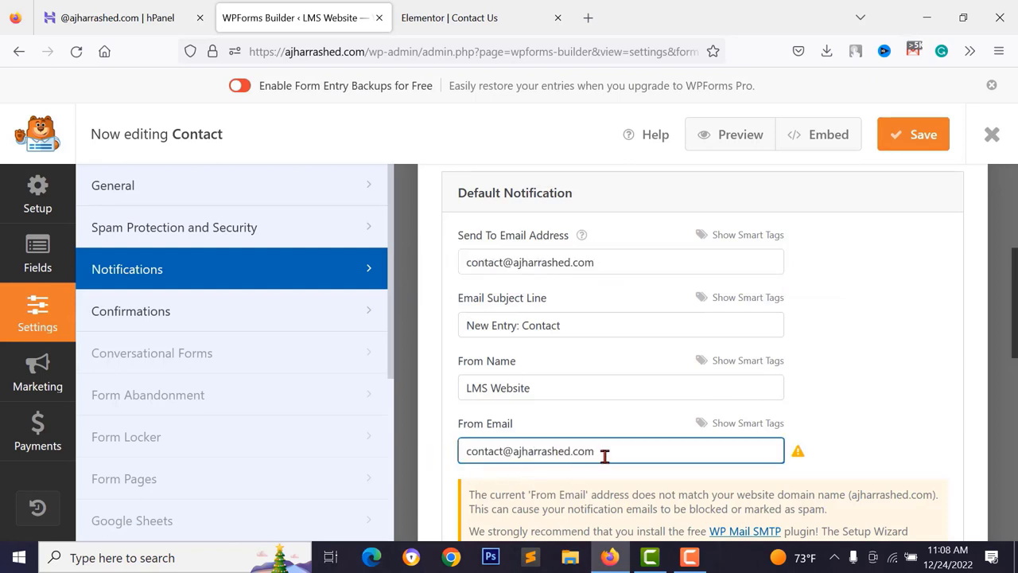
left_click(848, 422)
scroll(841, 433, "down", 3)
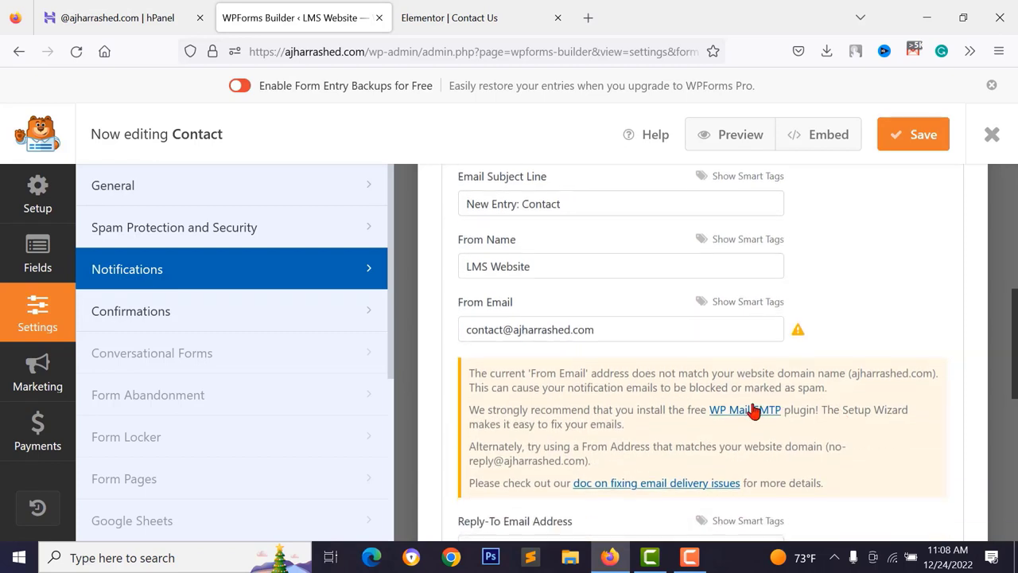
left_click(902, 135)
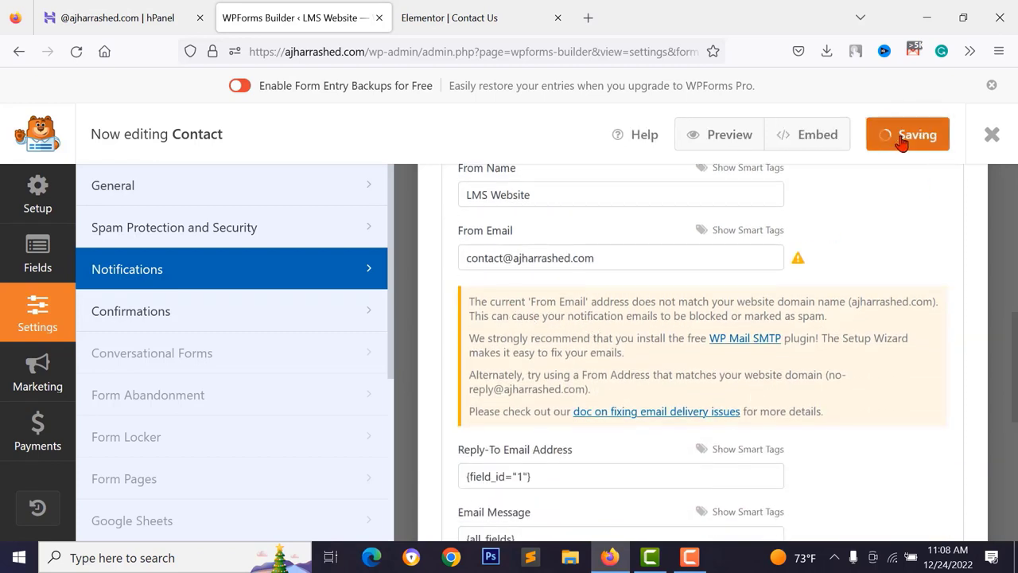
Reload the builder and copy the form's shortcode [wpforms id="104" title="false"].
left_click(76, 51)
scroll(646, 350, "down", 2)
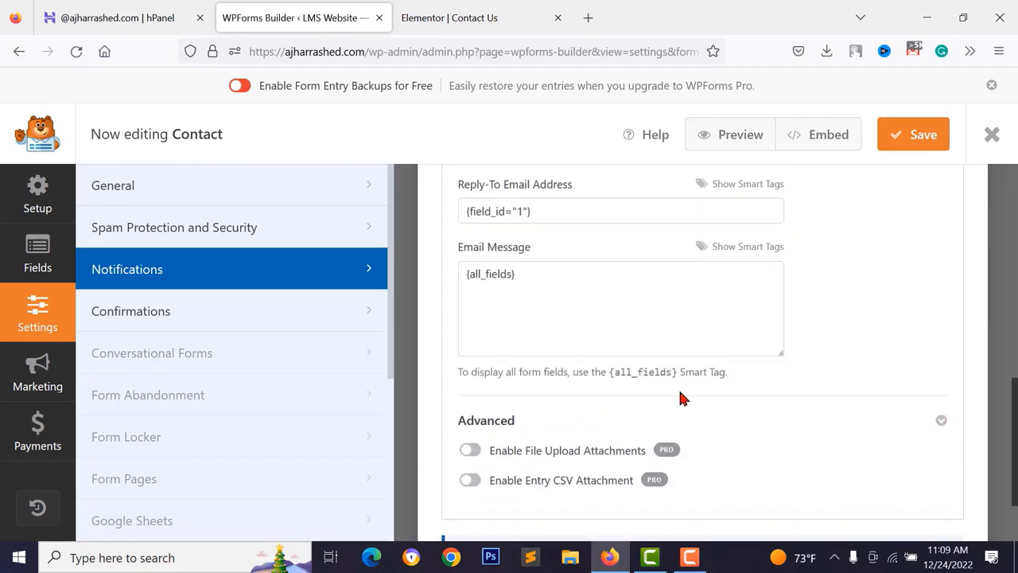
scroll(679, 397, "up", 5)
scroll(631, 328, "up", 3)
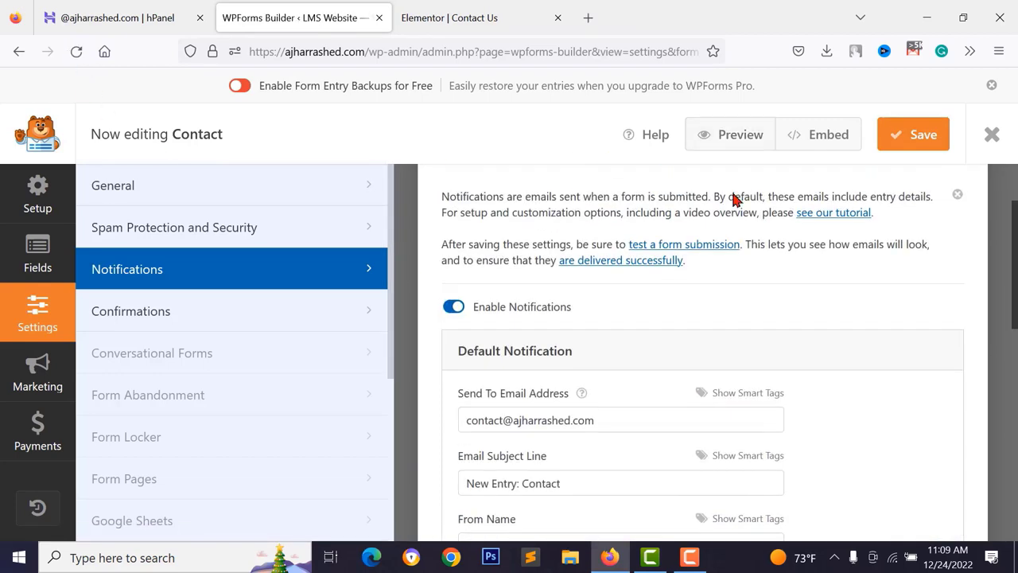
left_click(823, 144)
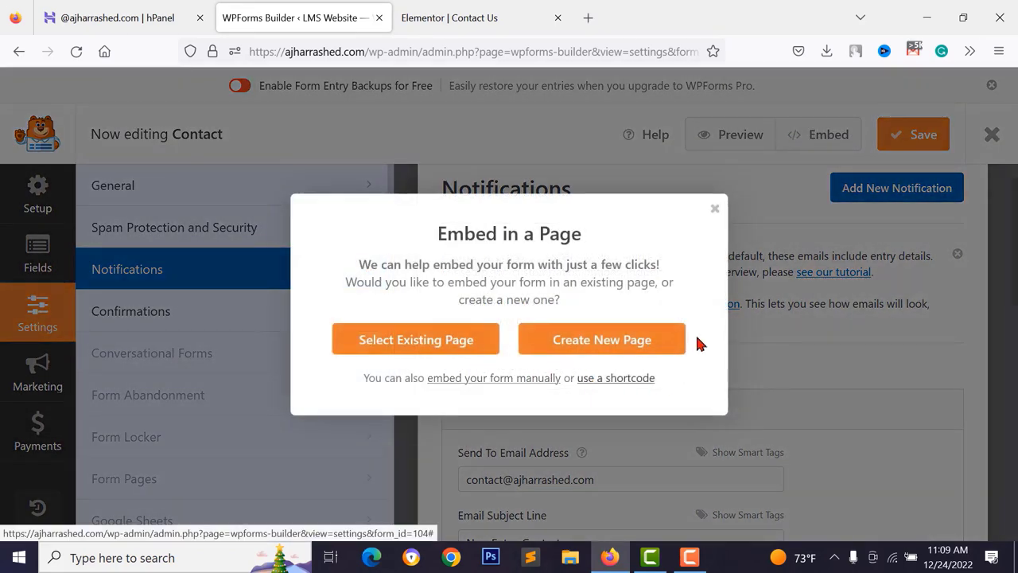
left_click(617, 378)
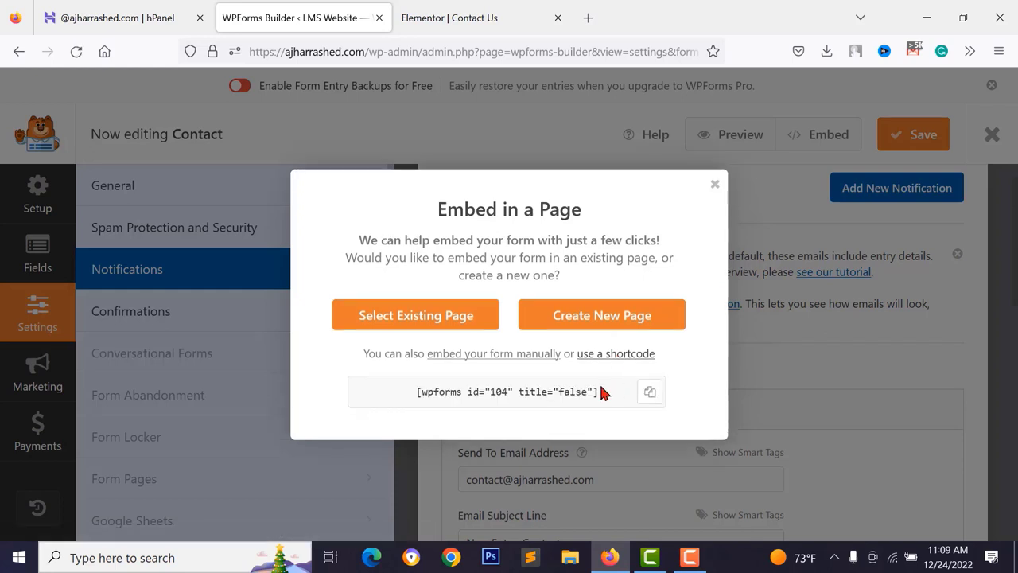
left_click(648, 392)
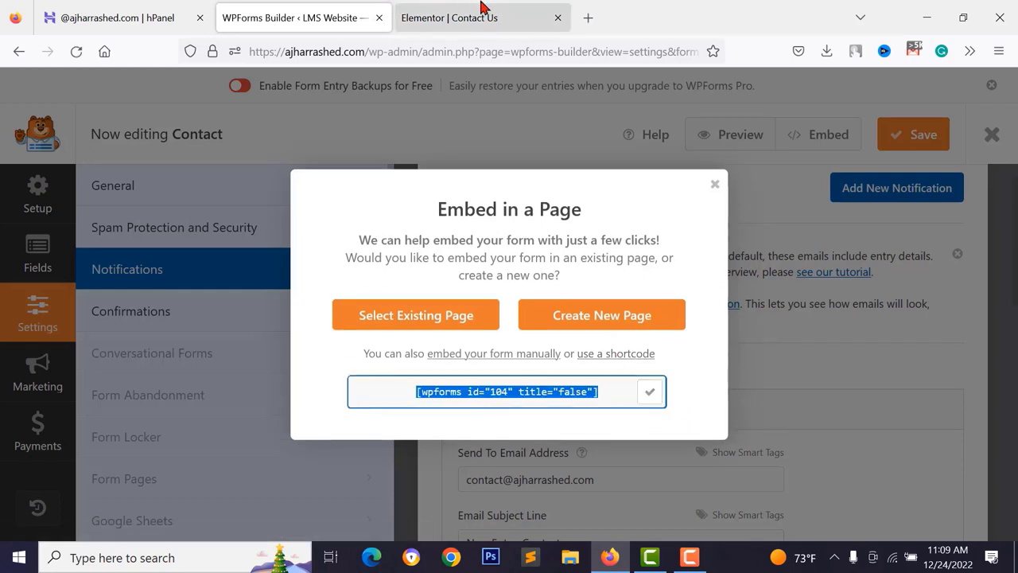
left_click(484, 12)
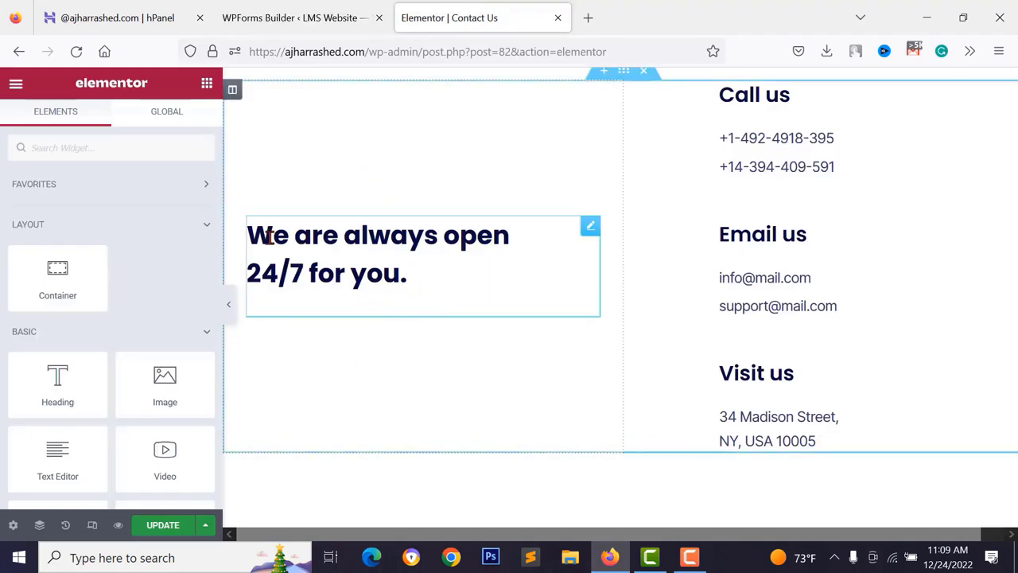
Add a Shortcode widget with the WPForms shortcode below the 24/7 heading and update the page.
left_click(65, 153)
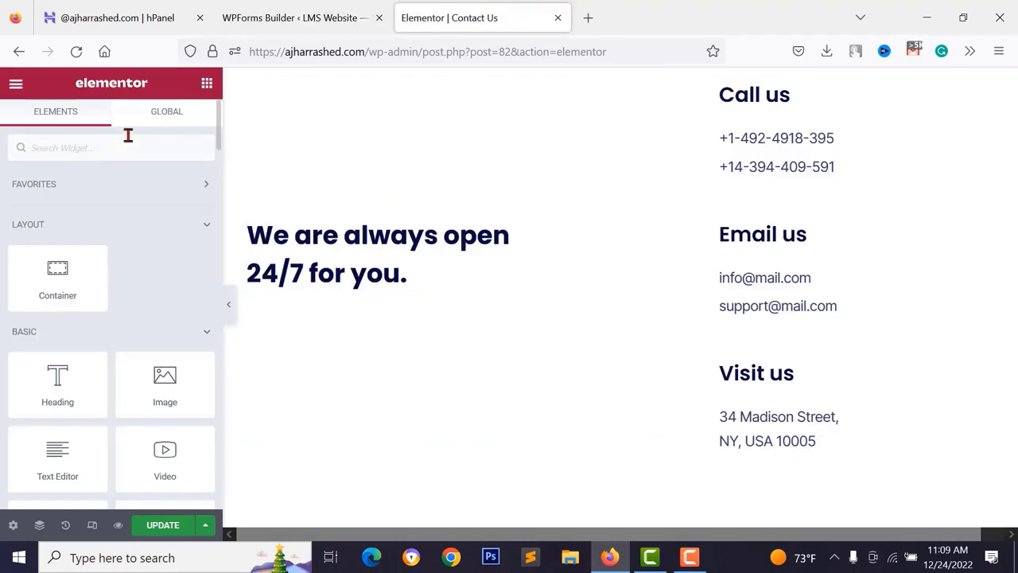
type("short")
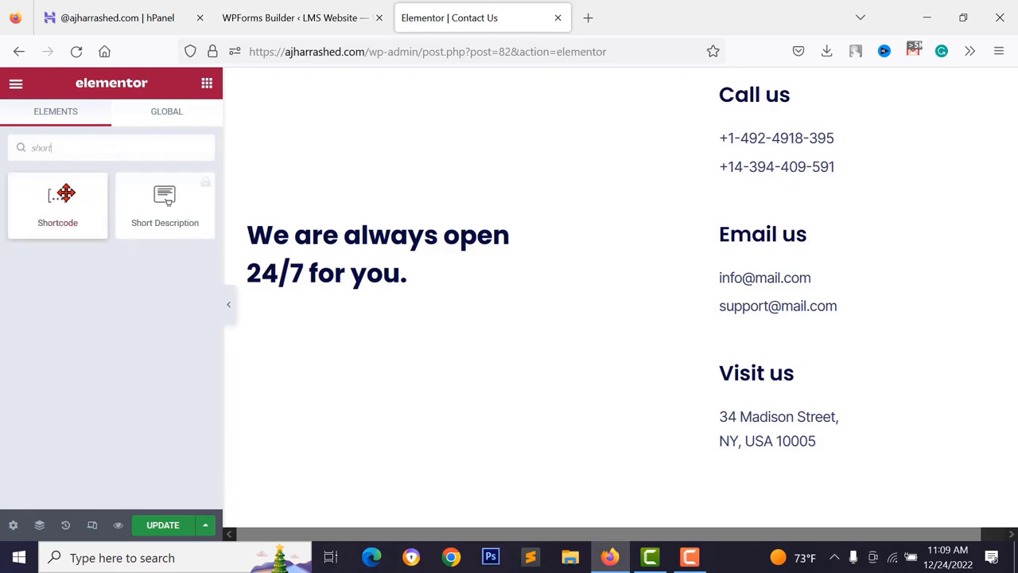
left_click_drag(64, 193, 312, 288)
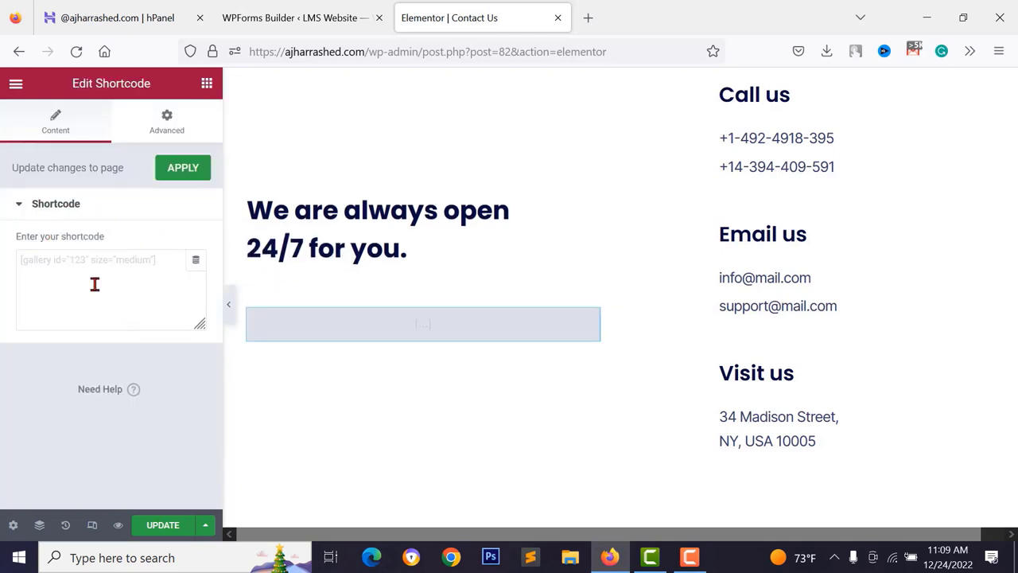
right_click(43, 284)
left_click(86, 400)
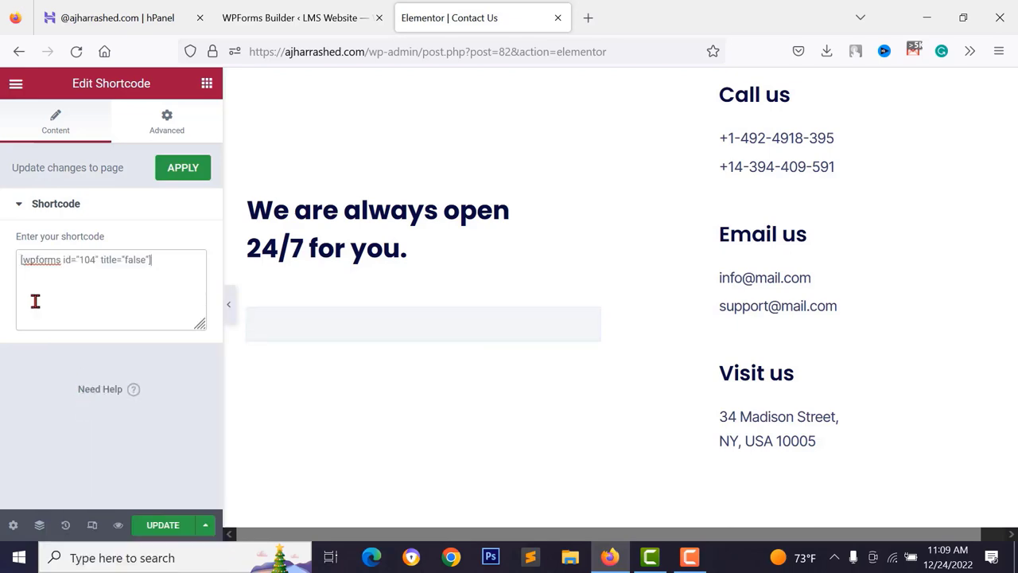
left_click(163, 525)
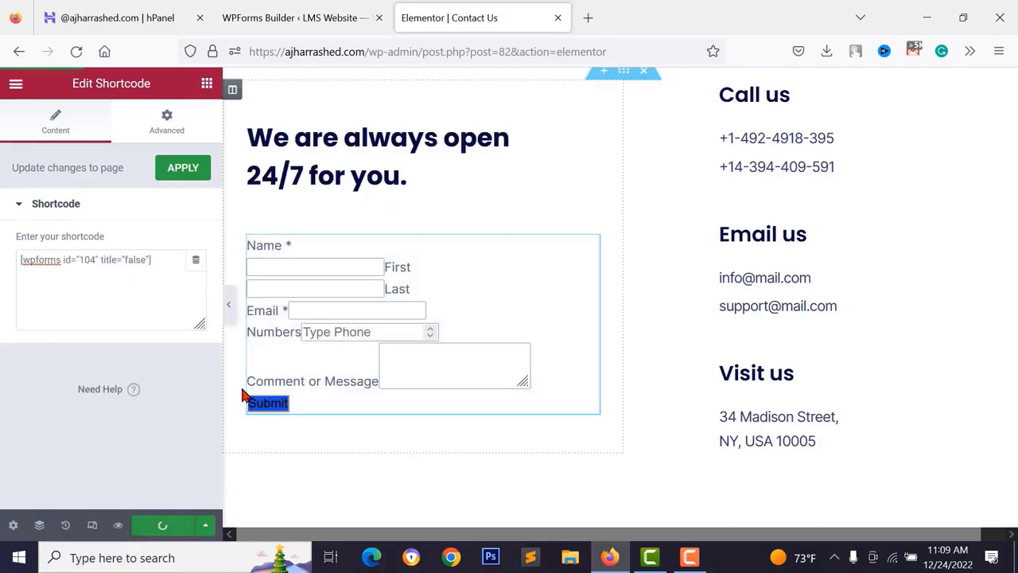
Copy the site address from the WPForms Builder tab's address bar.
left_click(294, 17)
left_click(367, 52)
key("shift+Home")
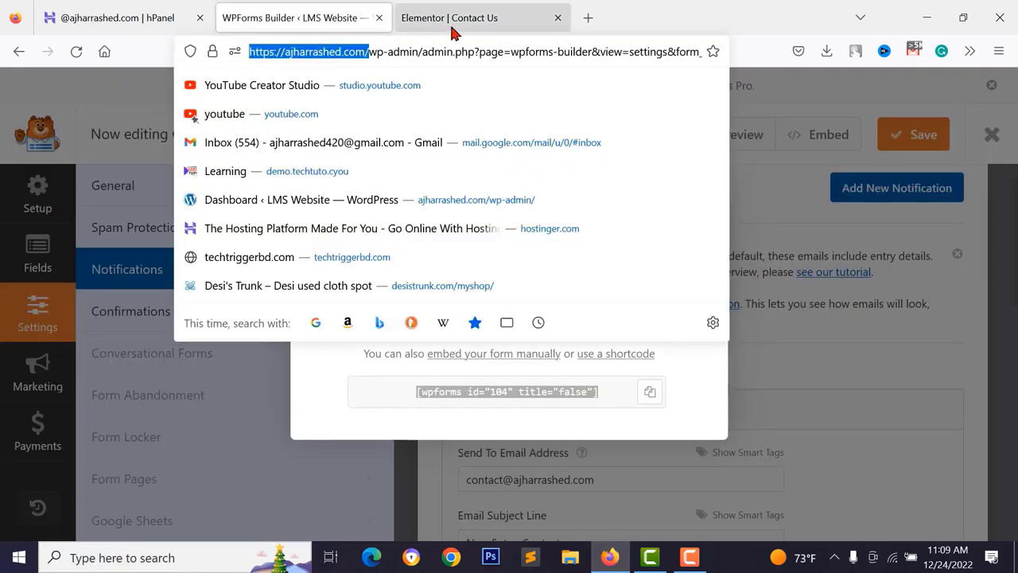
Load the live site's /contact page in a new tab and scroll through the form.
left_click(451, 22)
left_click(589, 17)
key("ctrl+v")
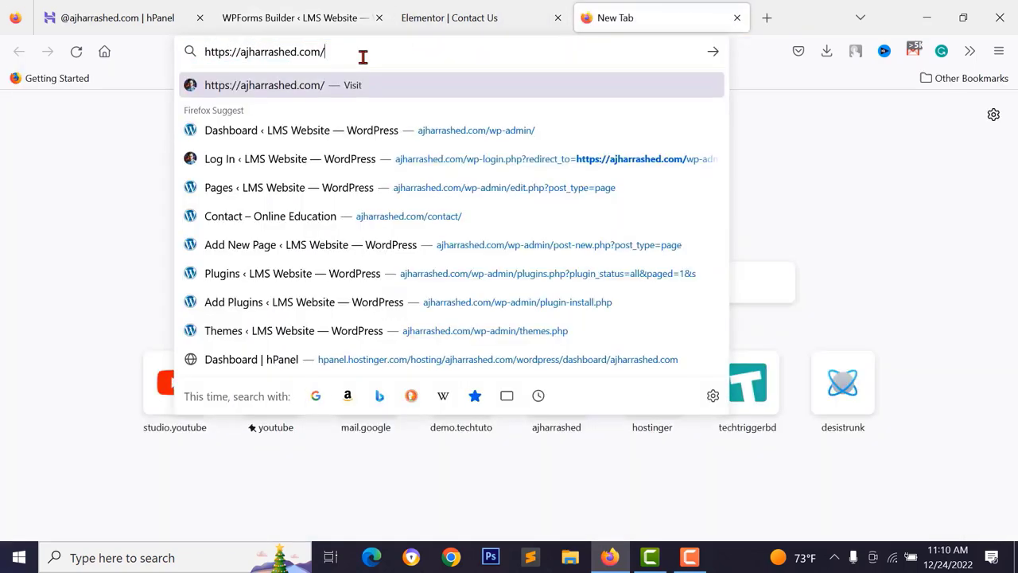
type("contact")
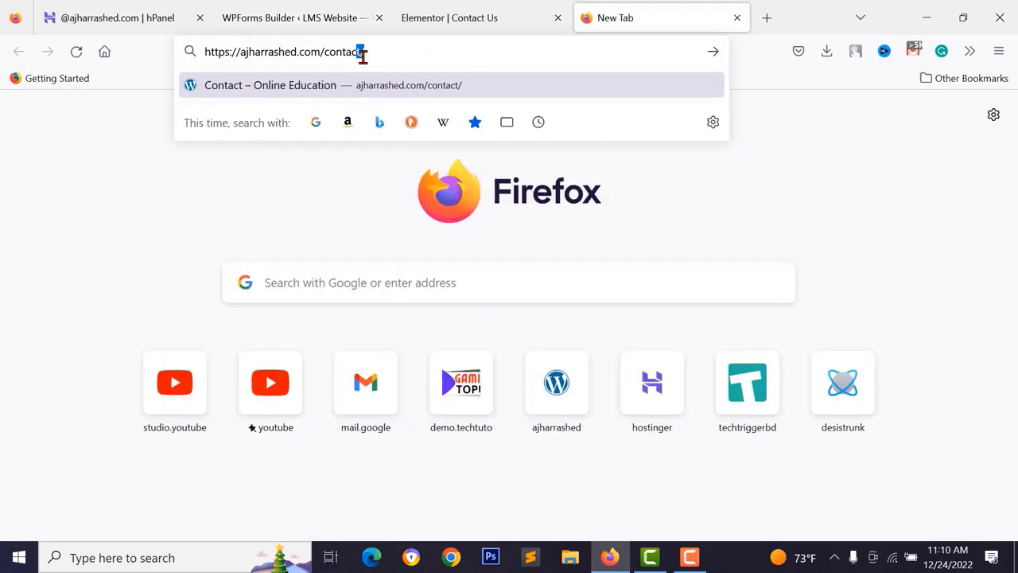
key("Return")
scroll(509, 249, "down", 5)
scroll(509, 249, "down", 5)
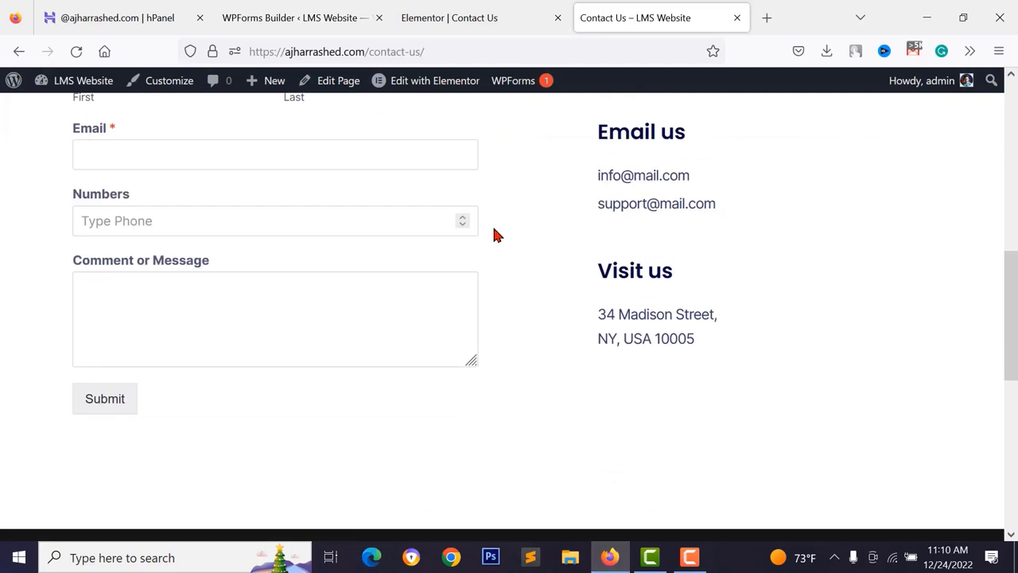
scroll(496, 234, "up", 2)
left_click(143, 189)
scroll(522, 227, "up", 3)
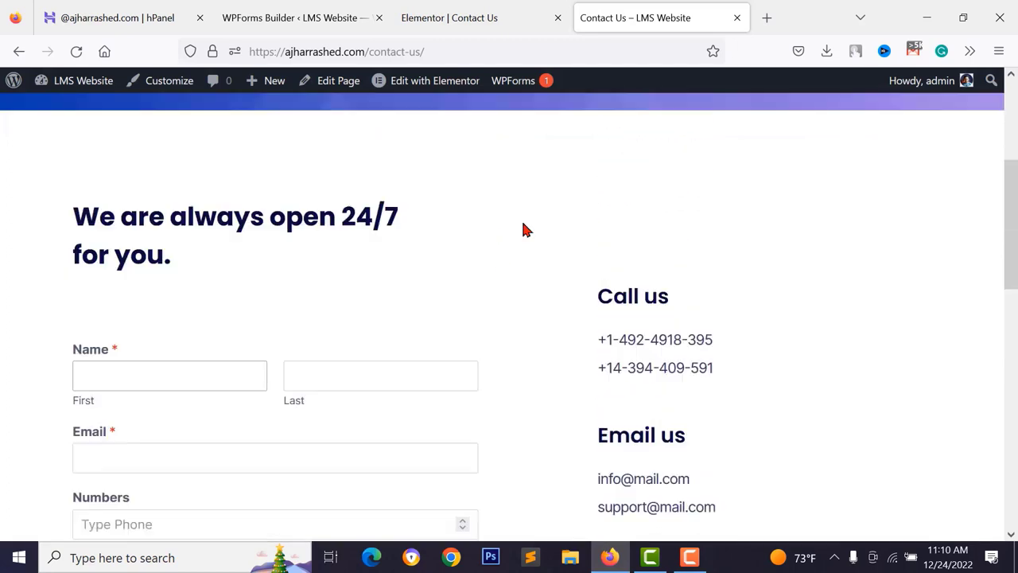
scroll(395, 235, "down", 2)
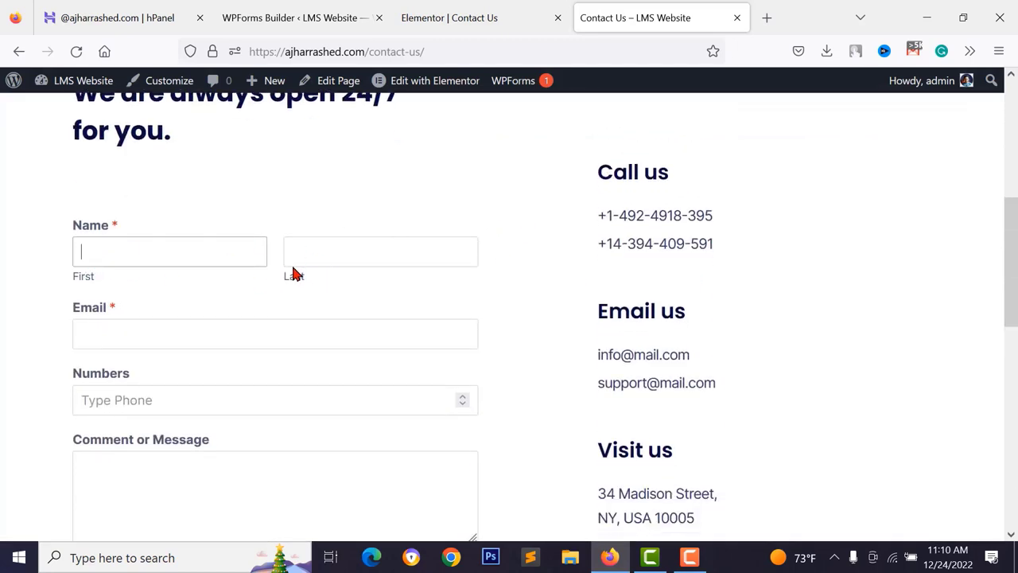
scroll(236, 300, "down", 2)
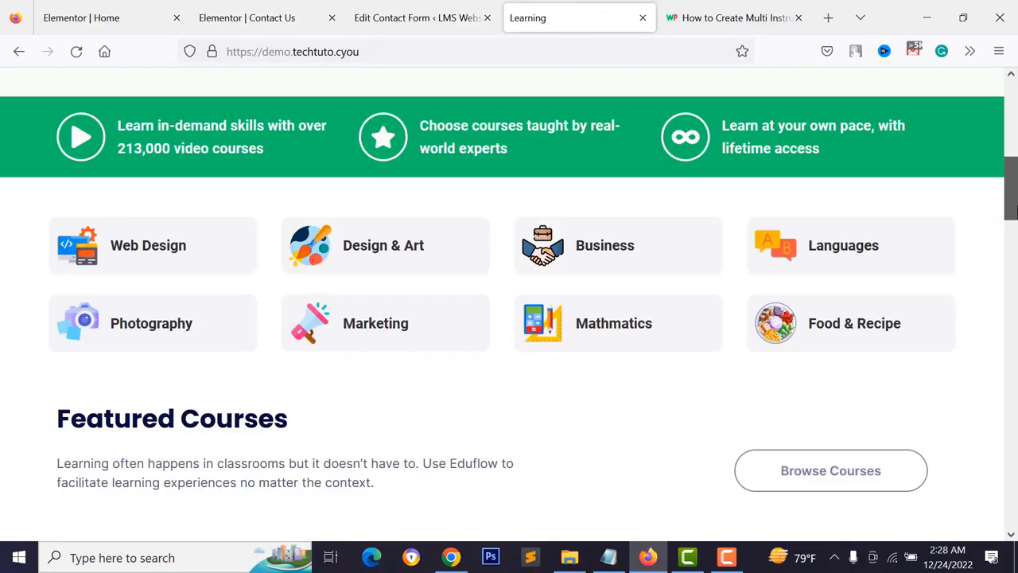
left_click_drag(1011, 188, 1012, 500)
key("ctrl+shift+Tab")
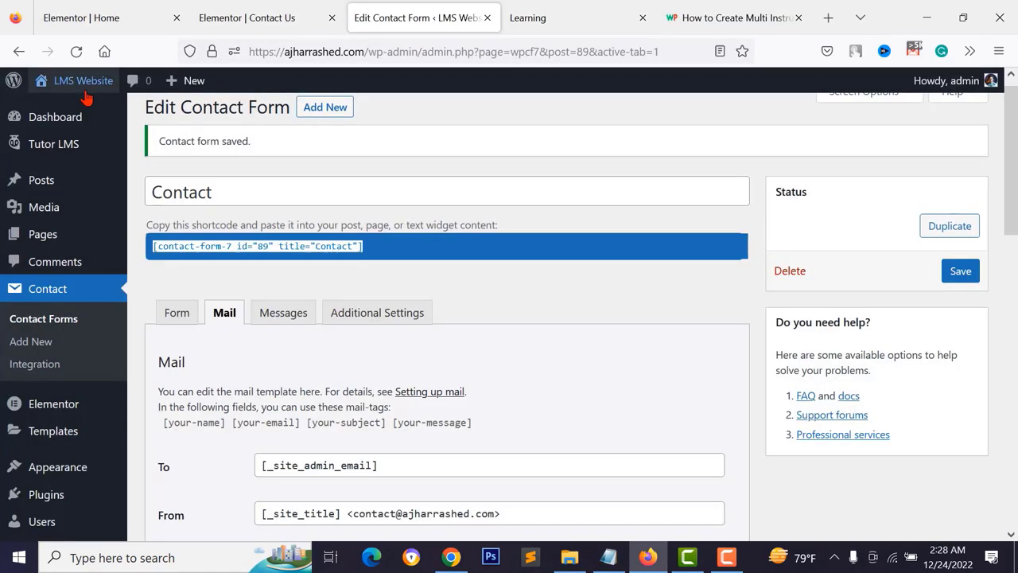
Open the live LMS site in a new tab and scroll to its footer.
mouse_move(79, 82)
right_click(73, 118)
left_click(127, 127)
left_click(480, 17)
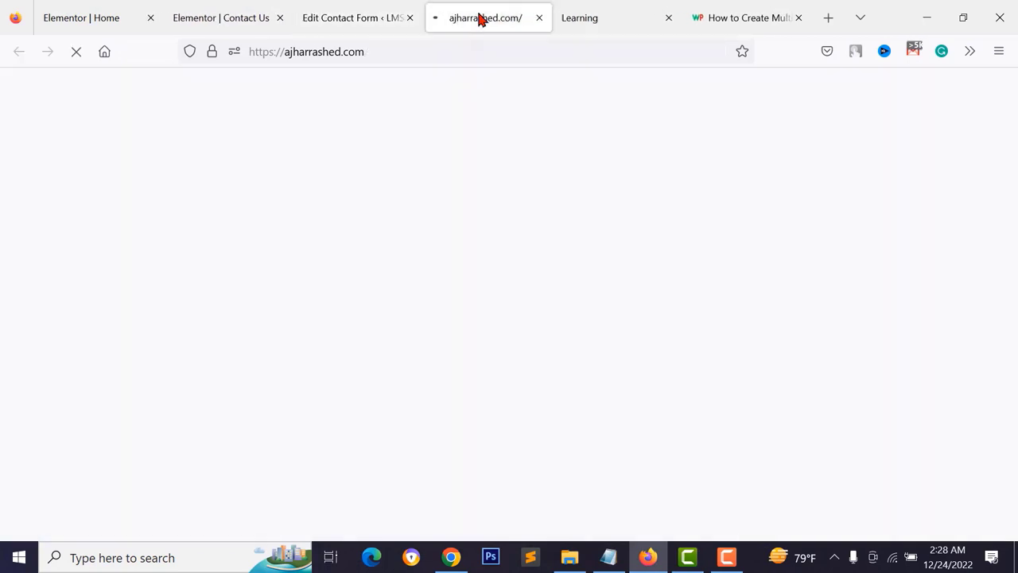
left_click_drag(1012, 165, 1014, 487)
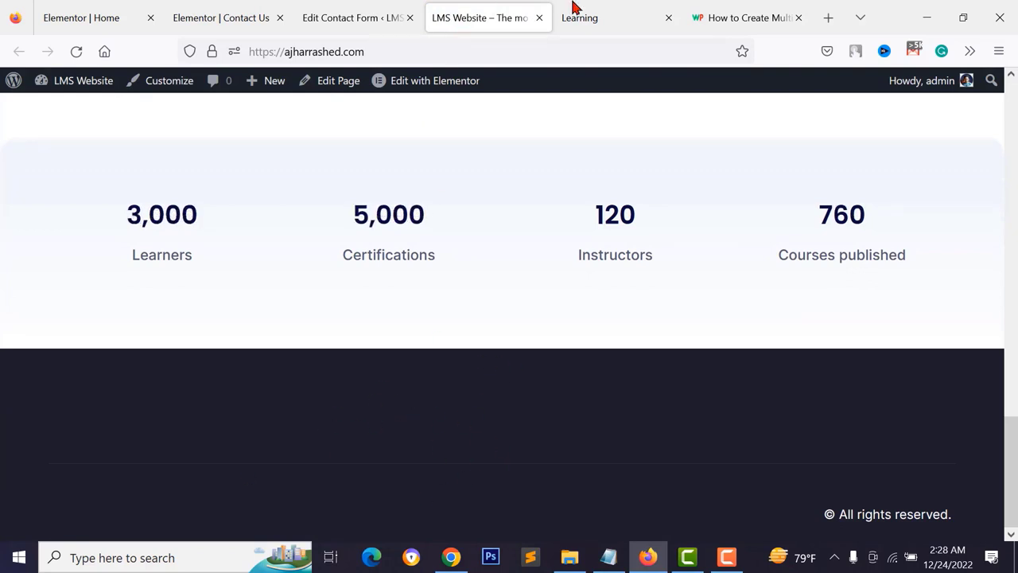
View the Learning demo site's footer for comparison, then return to the LMS tab.
left_click(606, 8)
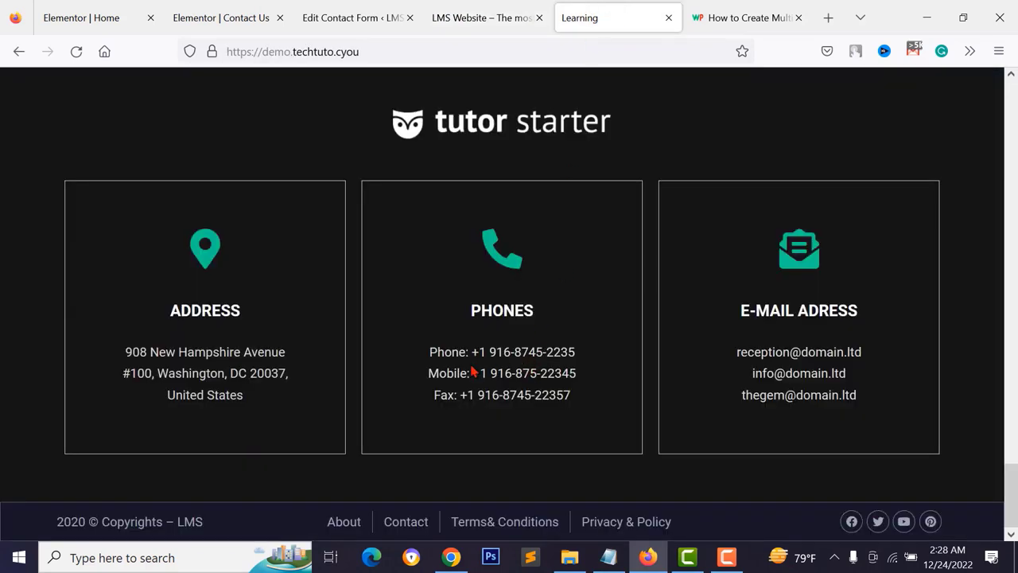
scroll(473, 372, "up", 2)
scroll(501, 416, "down", 2)
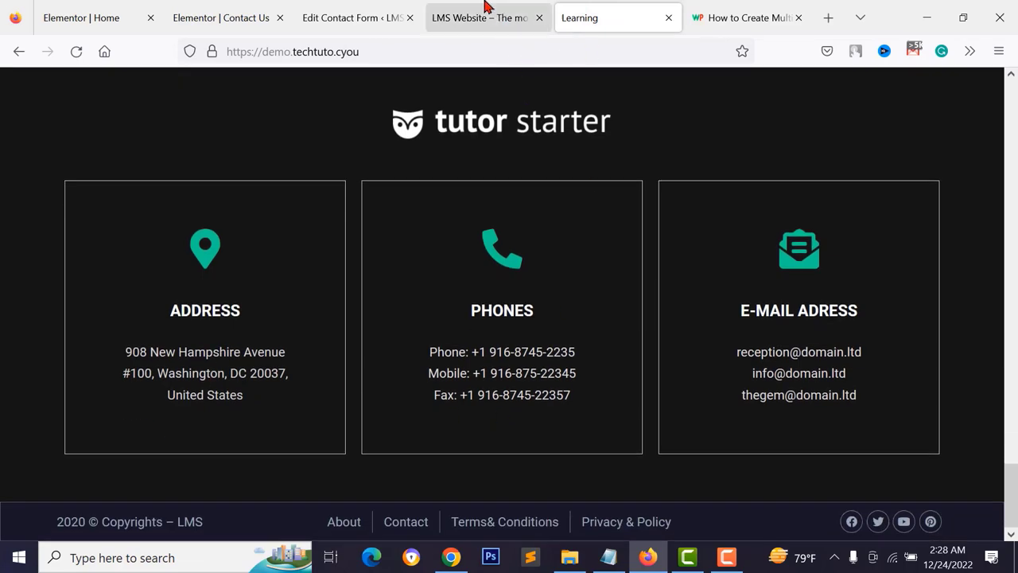
left_click(485, 11)
Start a new Elementor Header & Footer Builder template titled 'Footer'.
left_click(364, 19)
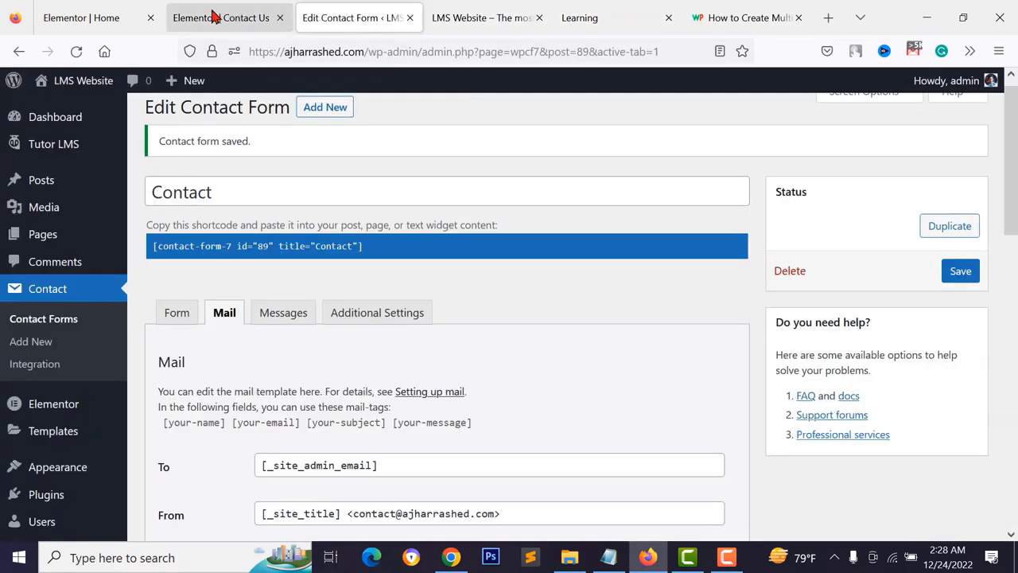
scroll(48, 375, "down", 2)
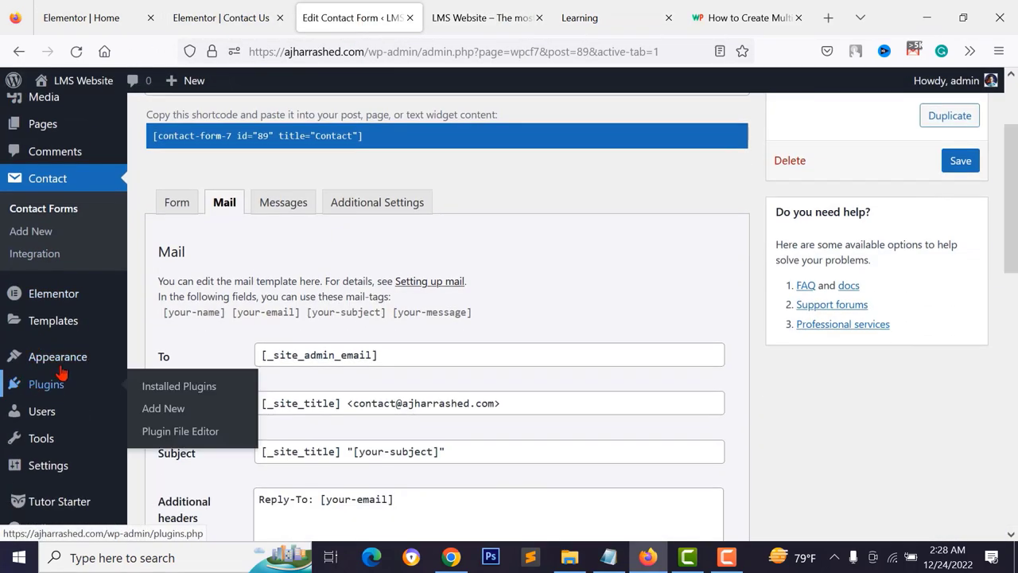
mouse_move(31, 367)
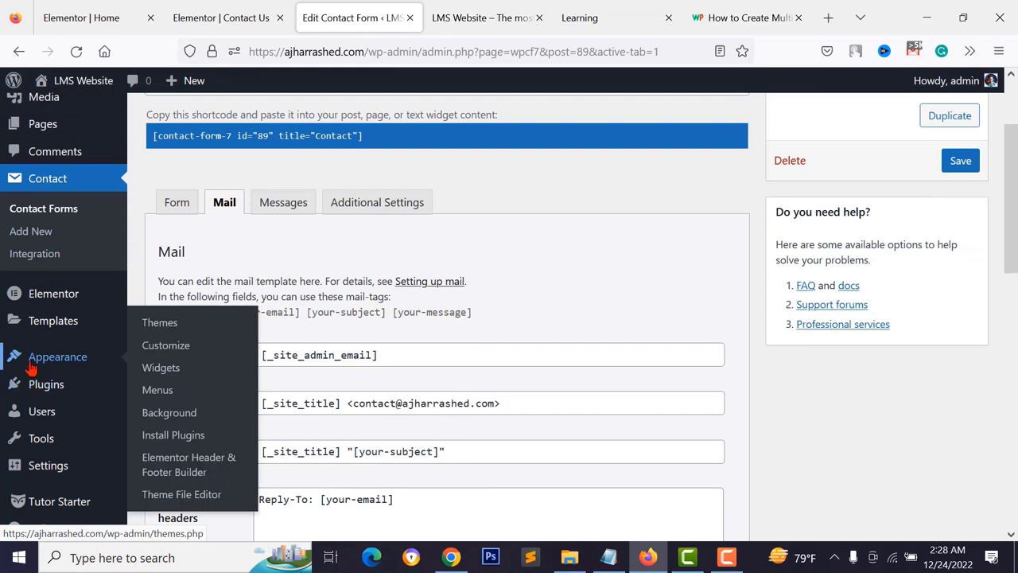
left_click(177, 469)
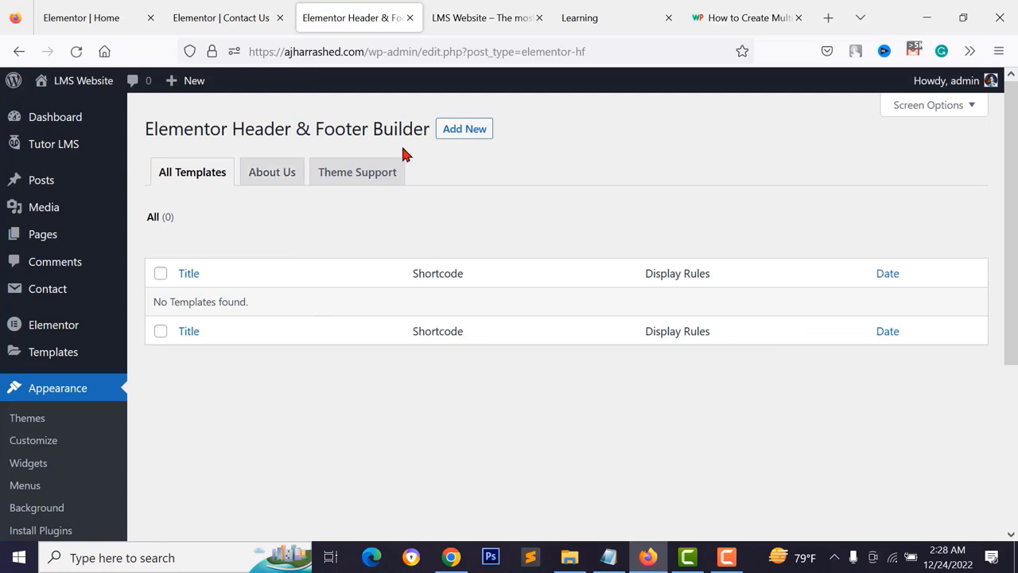
left_click(465, 129)
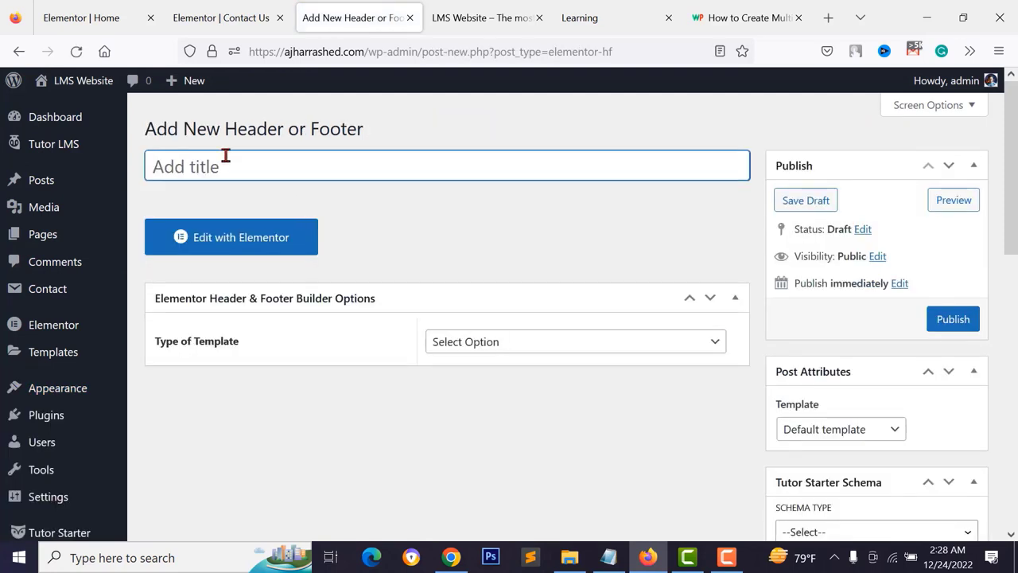
type("Footer")
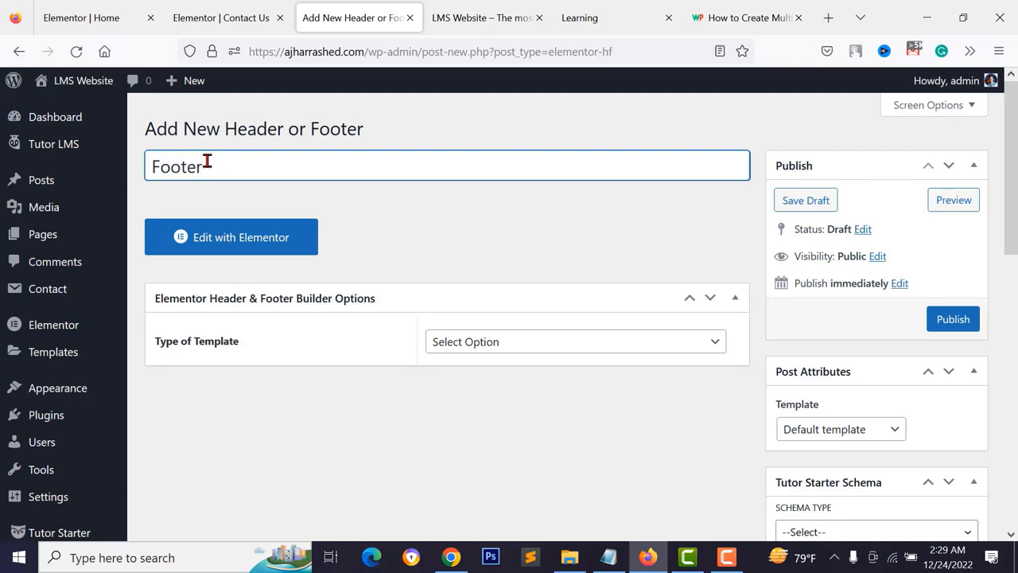
Set the template type to Footer, display it on the Entire Website, and publish.
scroll(164, 298, "down", 1)
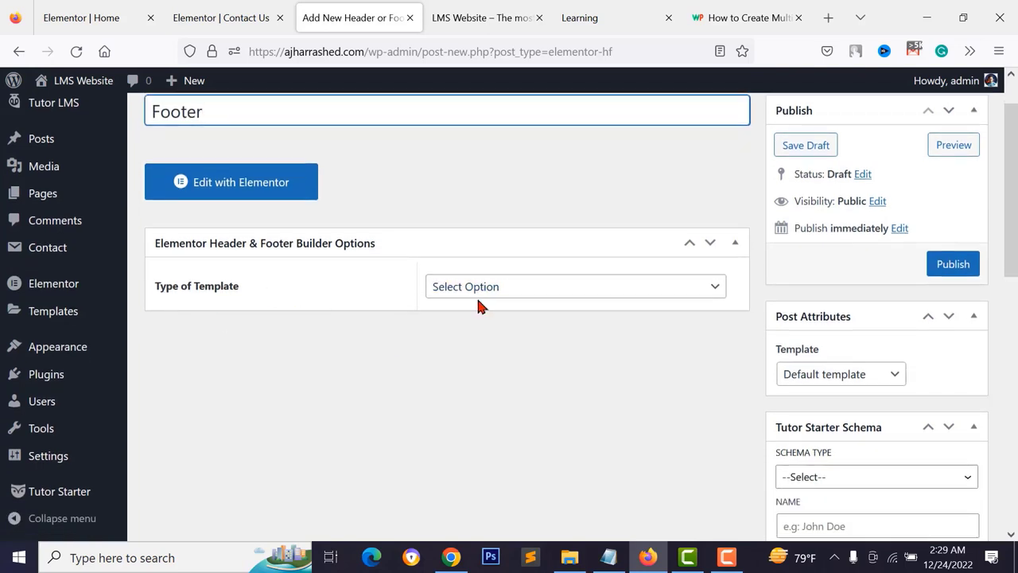
left_click(444, 294)
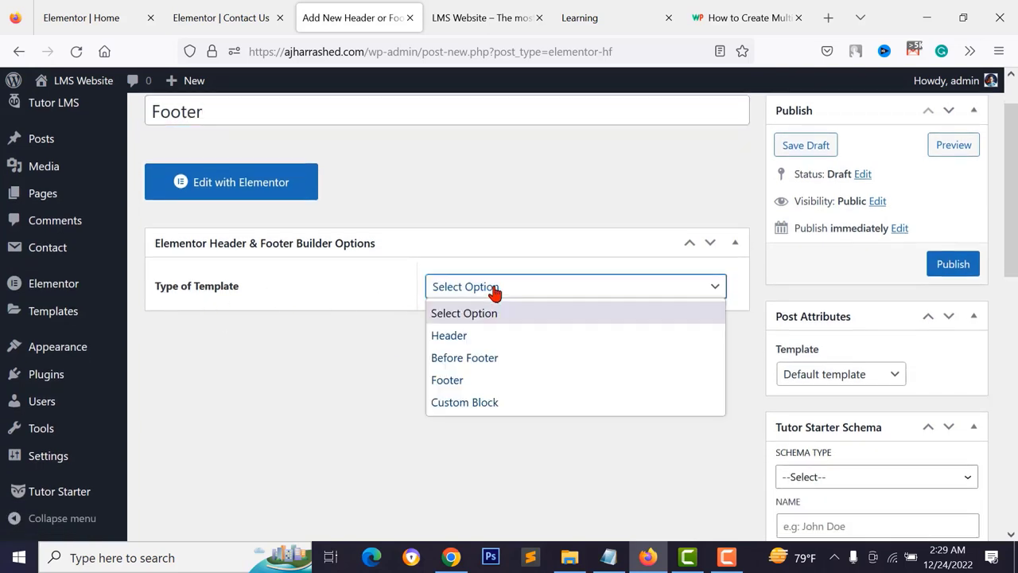
left_click(455, 385)
left_click(466, 343)
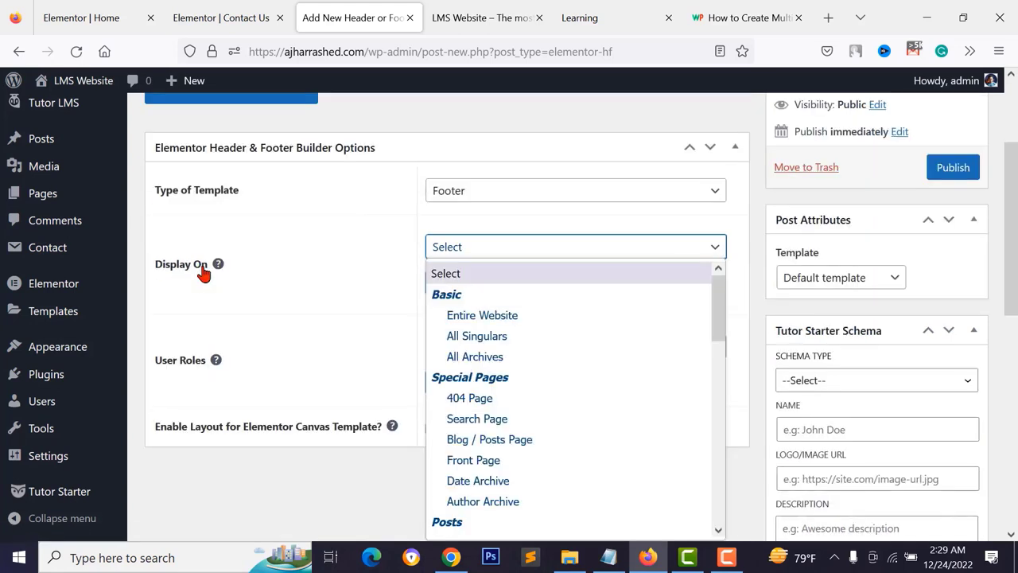
left_click(477, 316)
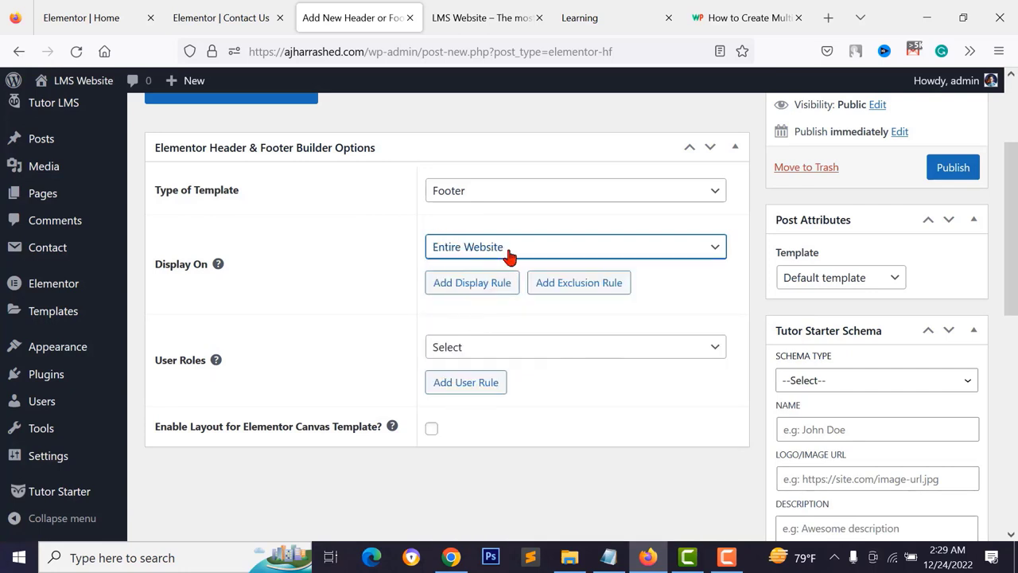
scroll(512, 257, "up", 2)
left_click(946, 292)
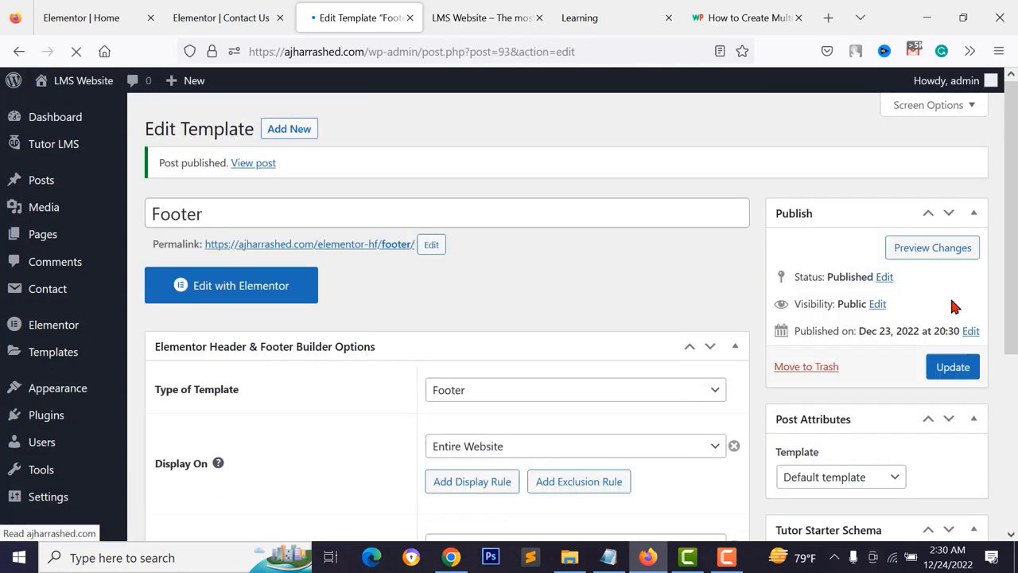
Import footer.json into the Footer template and insert Elementor Footer with its page settings.
left_click(213, 292)
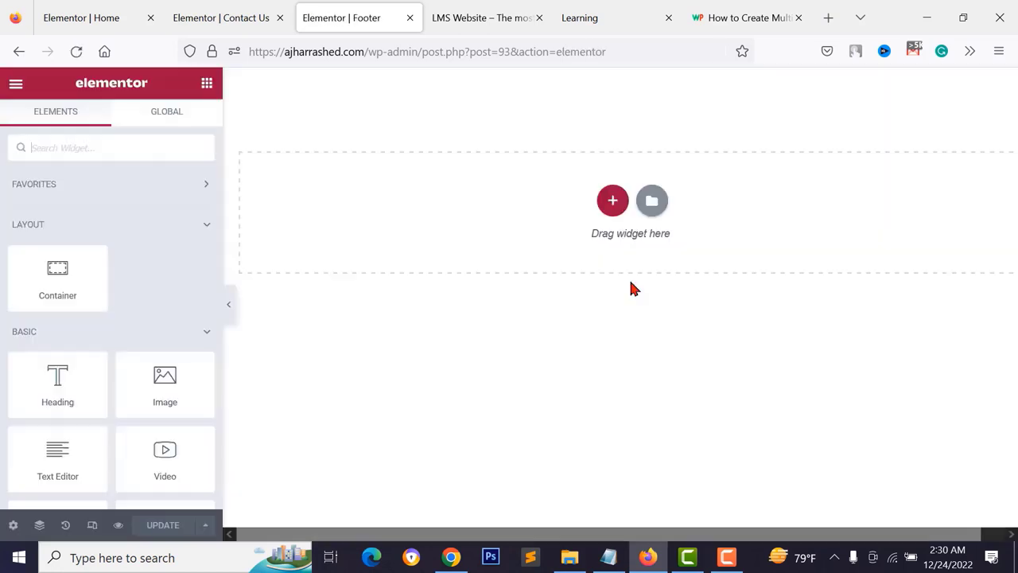
left_click(652, 202)
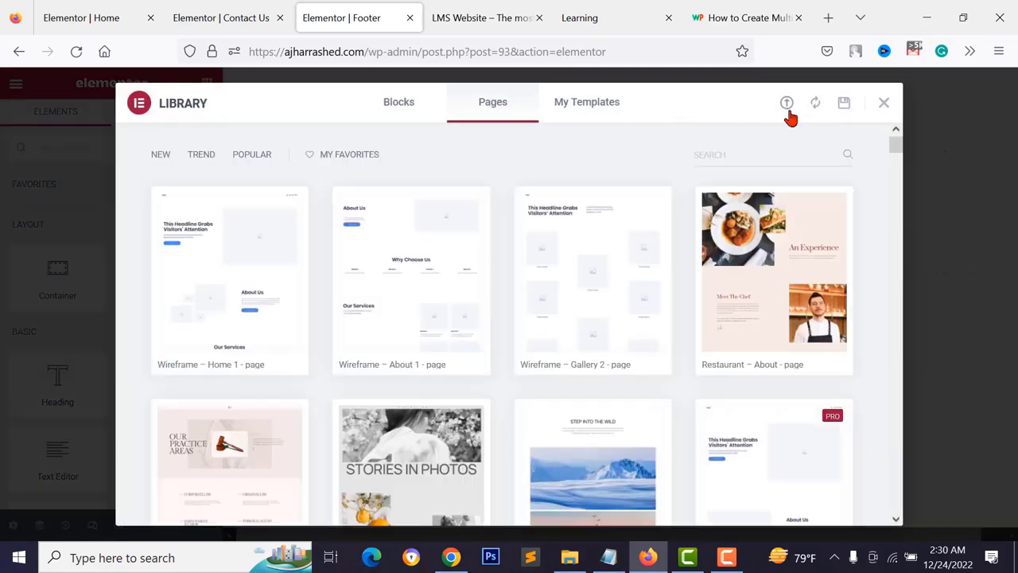
left_click(787, 103)
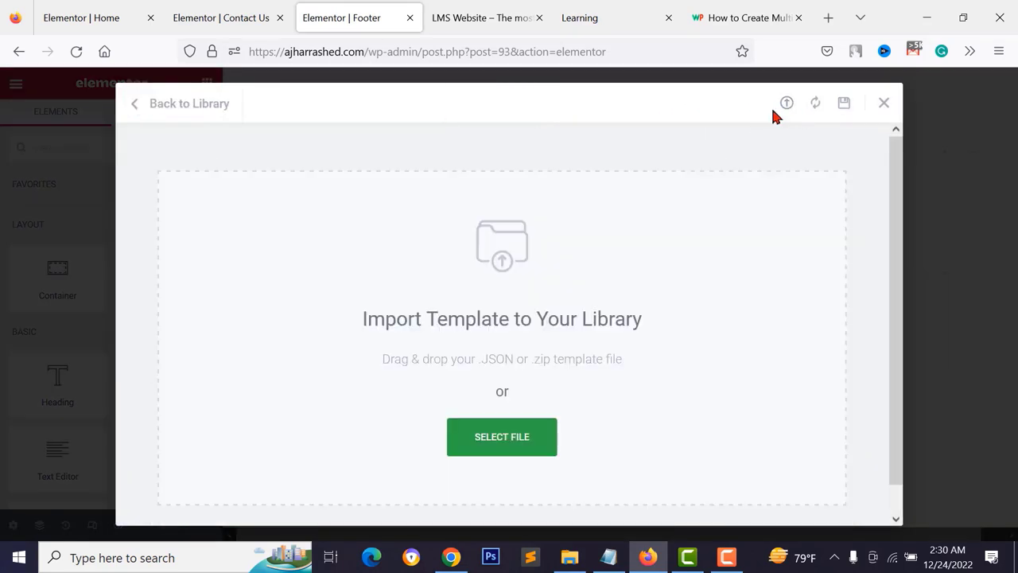
left_click(513, 447)
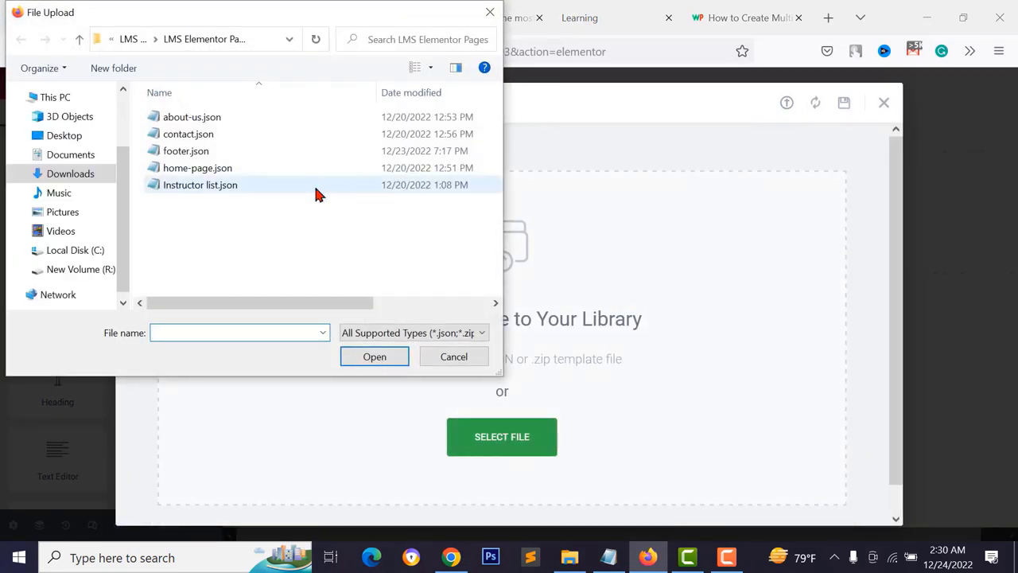
left_click(174, 152)
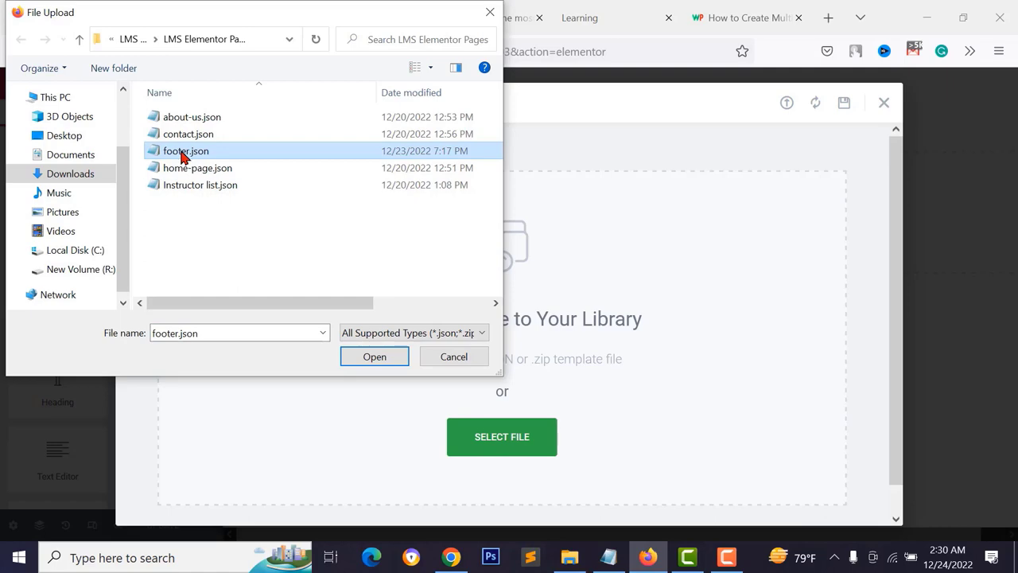
left_click(373, 366)
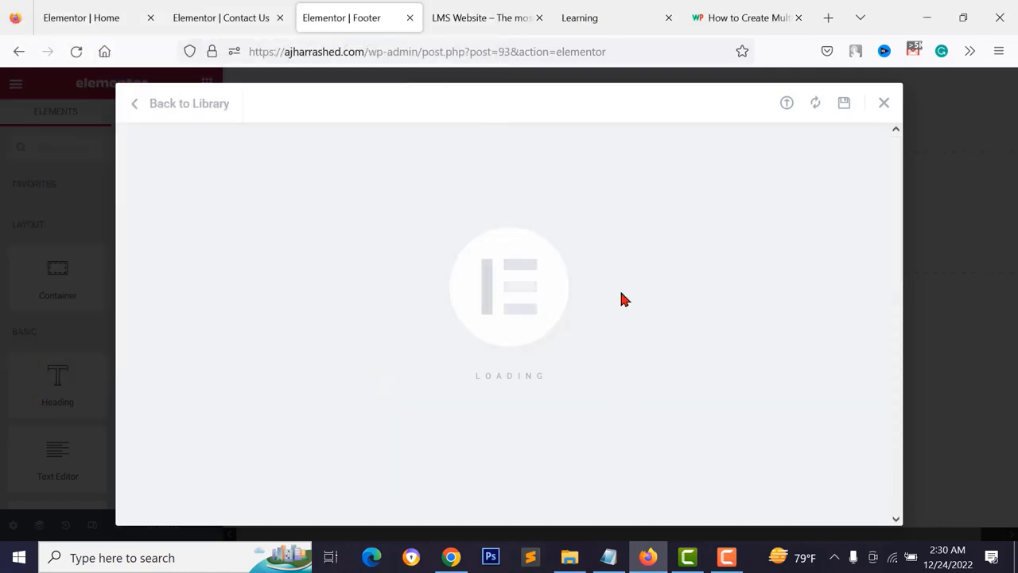
left_click(738, 317)
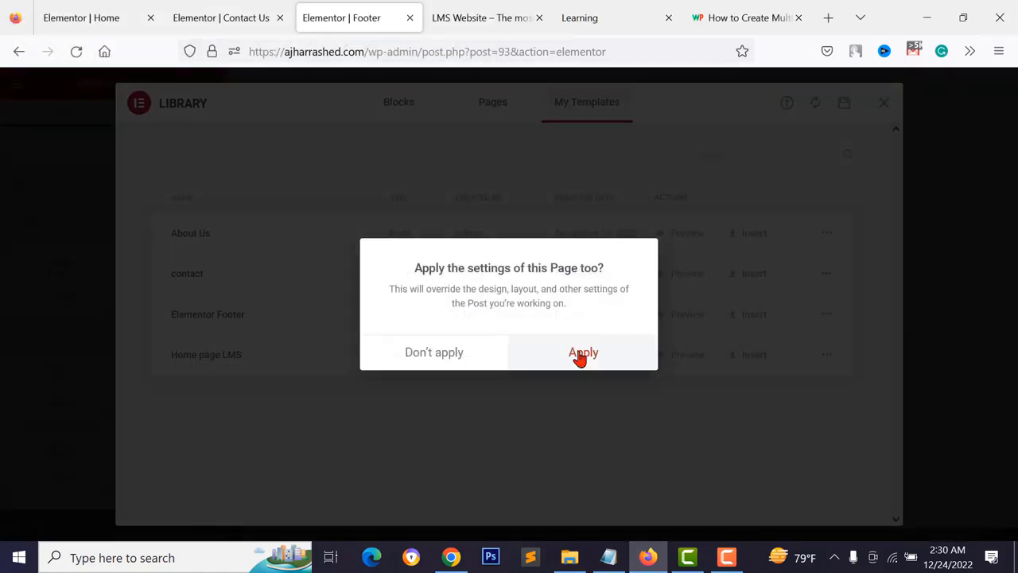
left_click(580, 355)
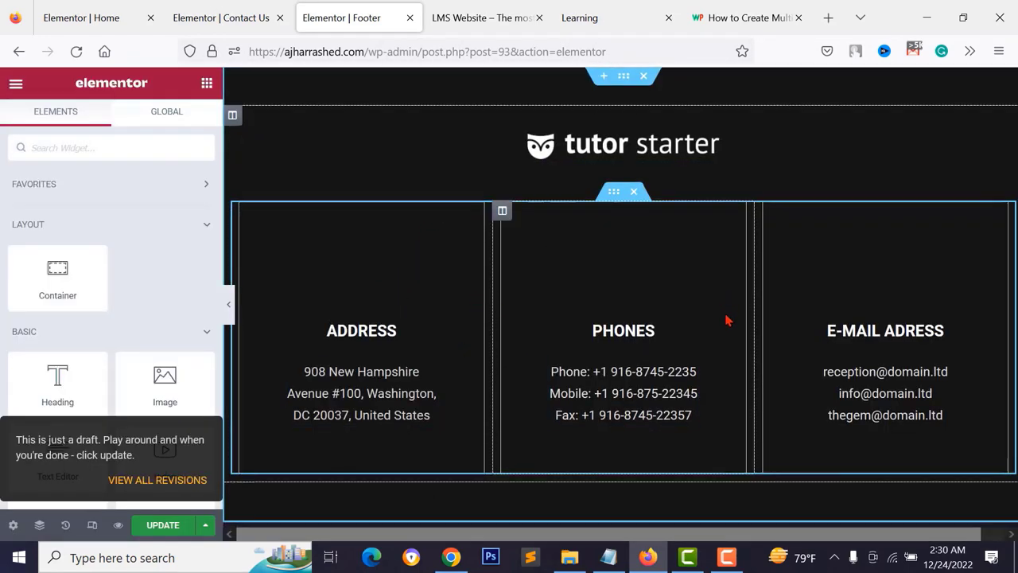
scroll(700, 376, "down", 3)
scroll(700, 375, "down", 2)
scroll(623, 374, "up", 4)
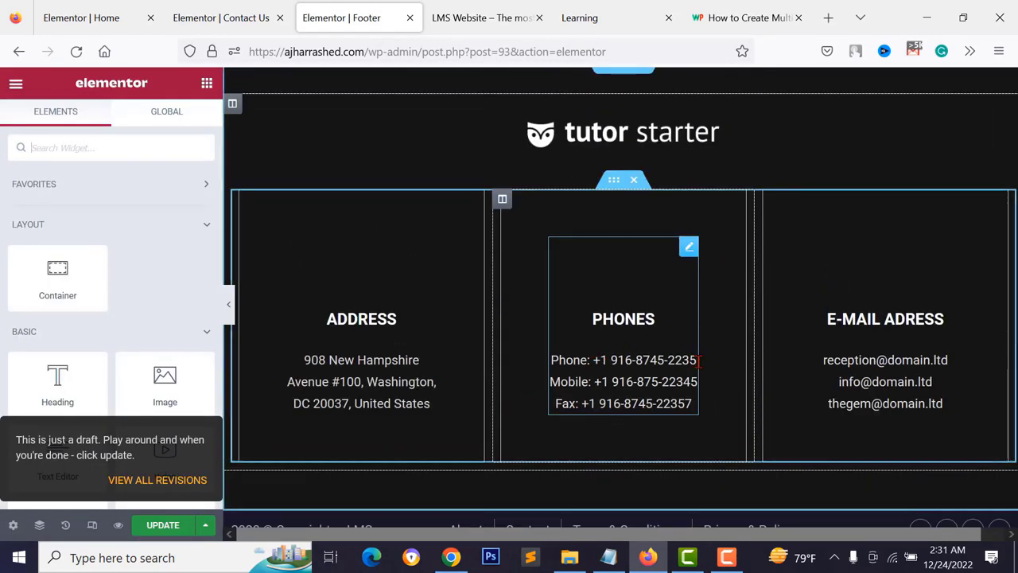
scroll(477, 296, "down", 5)
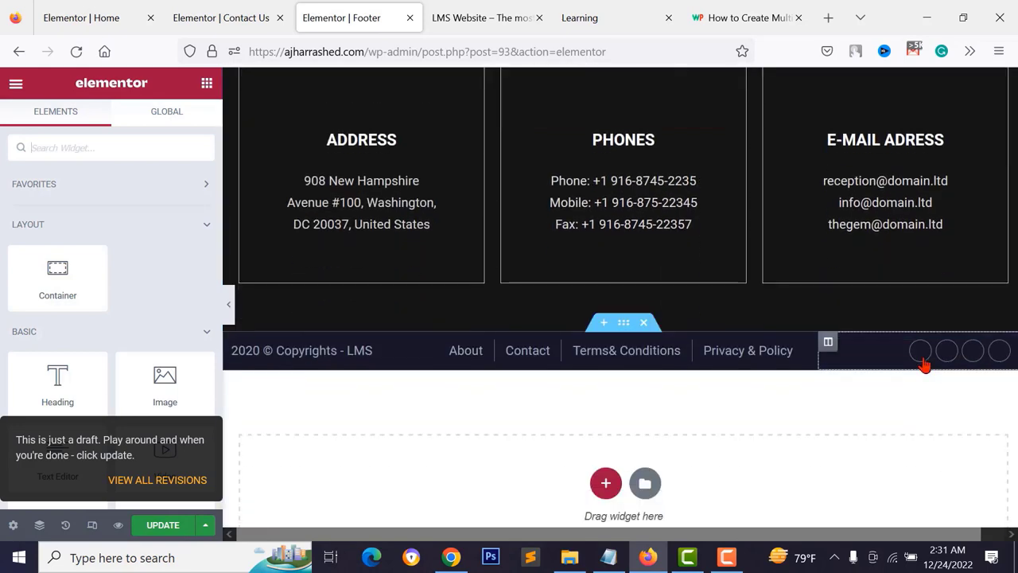
scroll(573, 291, "up", 2)
scroll(397, 227, "up", 1)
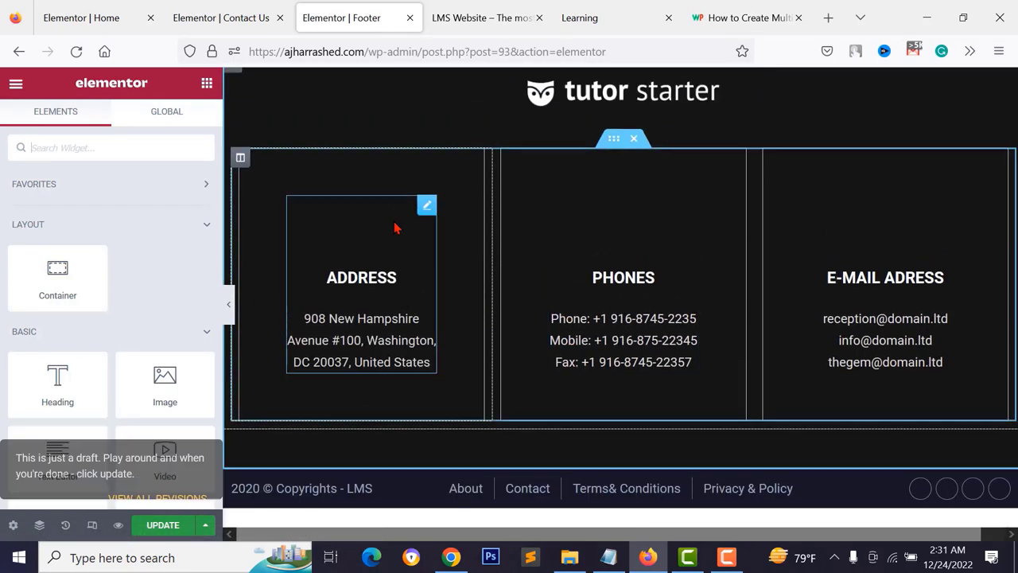
left_click(426, 208)
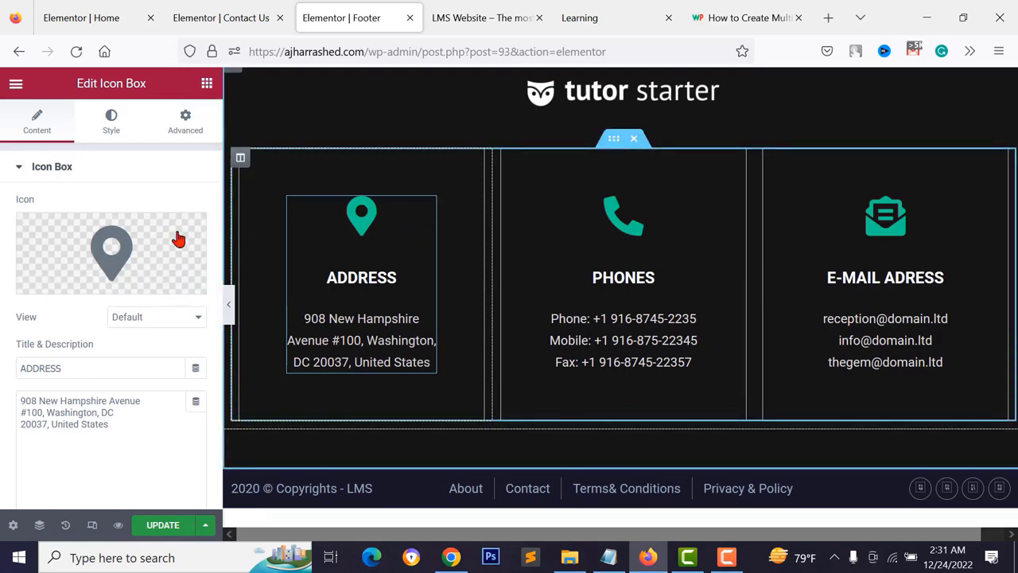
left_click(119, 254)
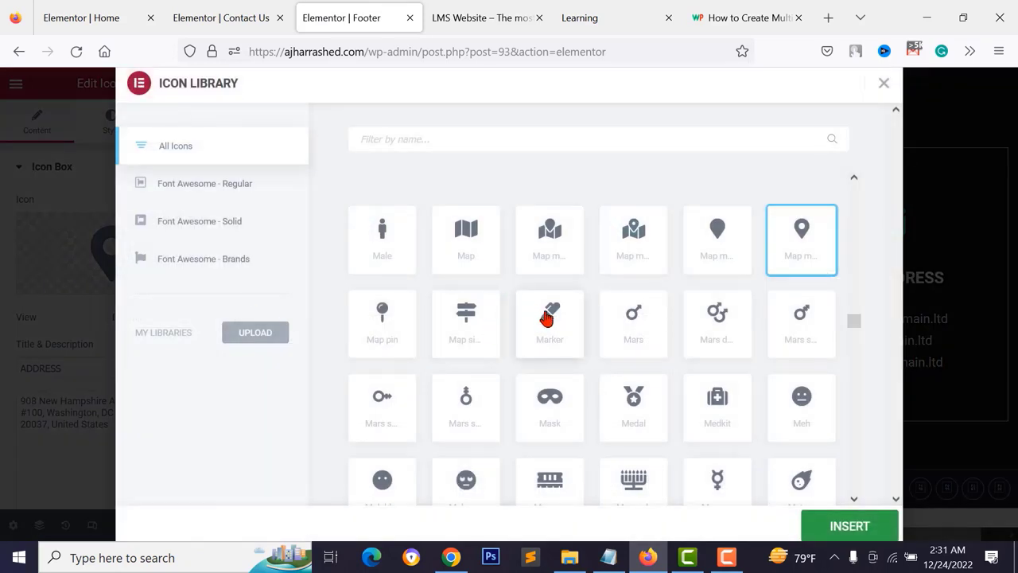
left_click(545, 316)
left_click(453, 243)
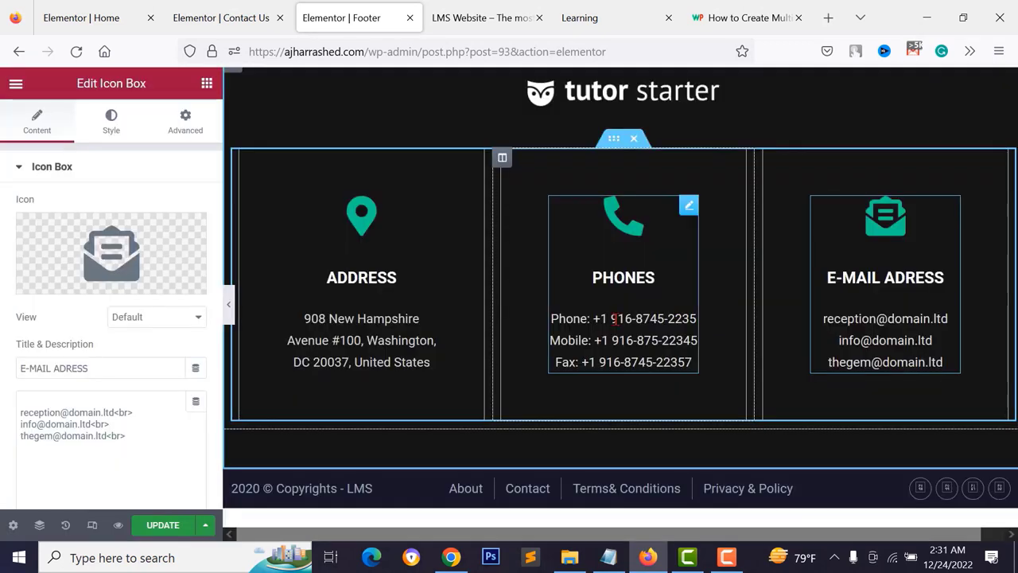
left_click(605, 334)
scroll(613, 335, "down", 1)
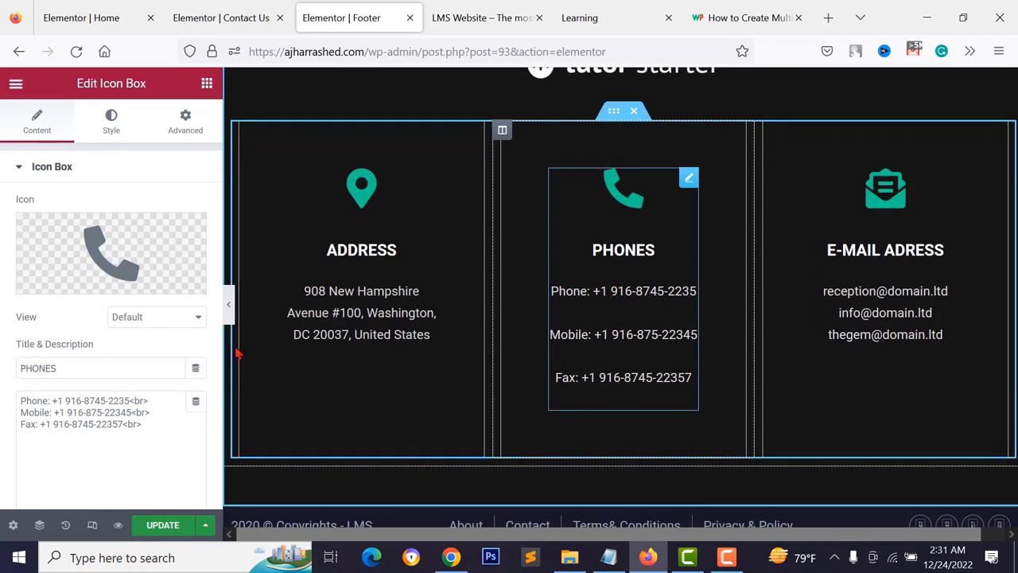
left_click(100, 411)
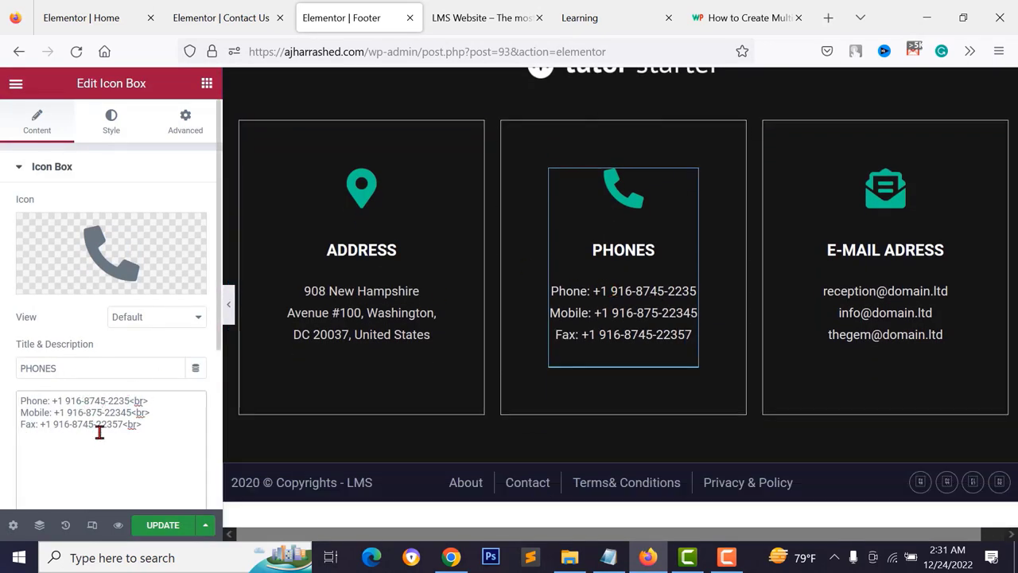
left_click(322, 374)
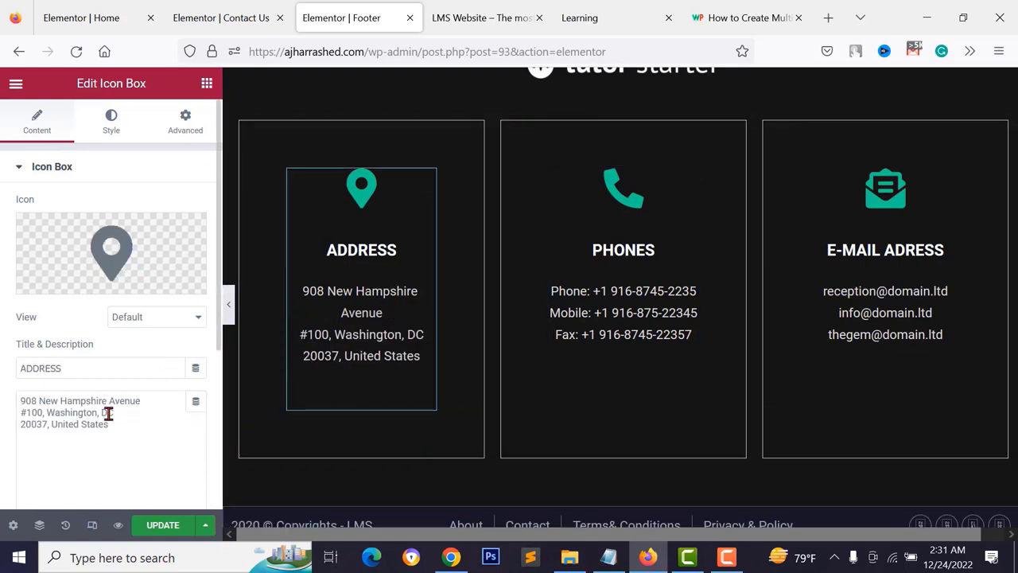
scroll(578, 419, "down", 2)
scroll(579, 419, "down", 2)
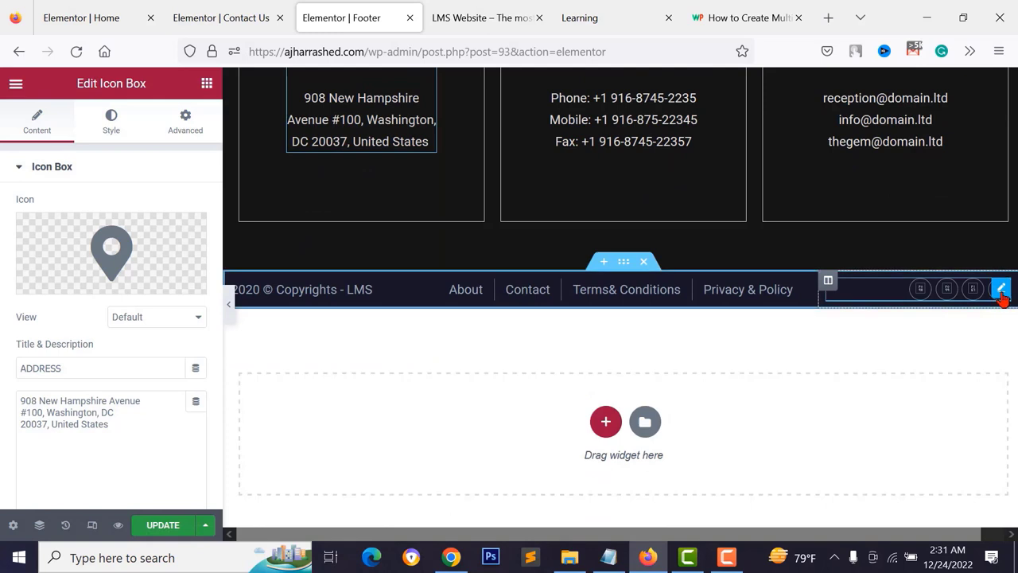
Add a Tumblr icon as a fifth item in the footer's Social Icons widget.
left_click(1000, 290)
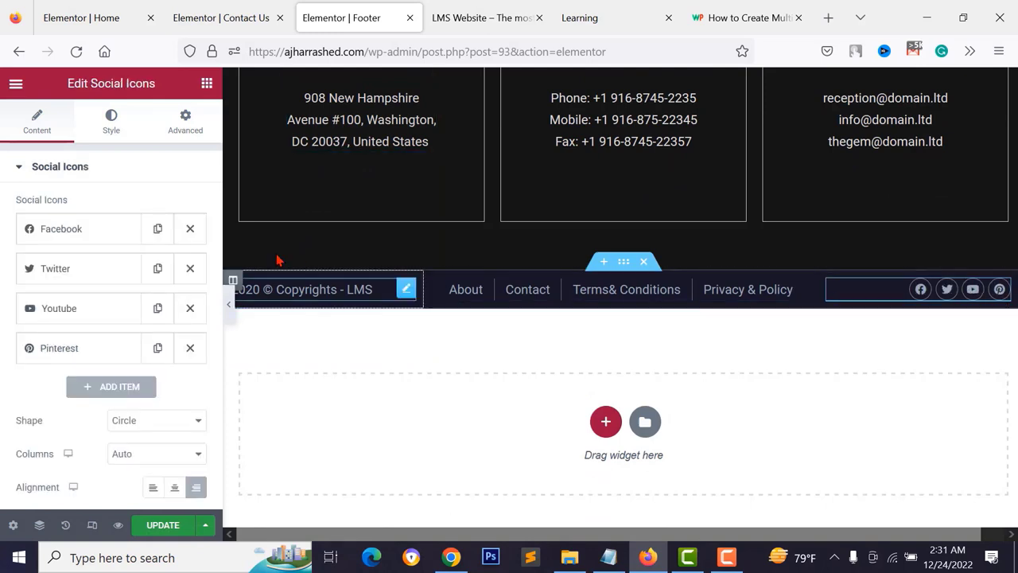
left_click(83, 230)
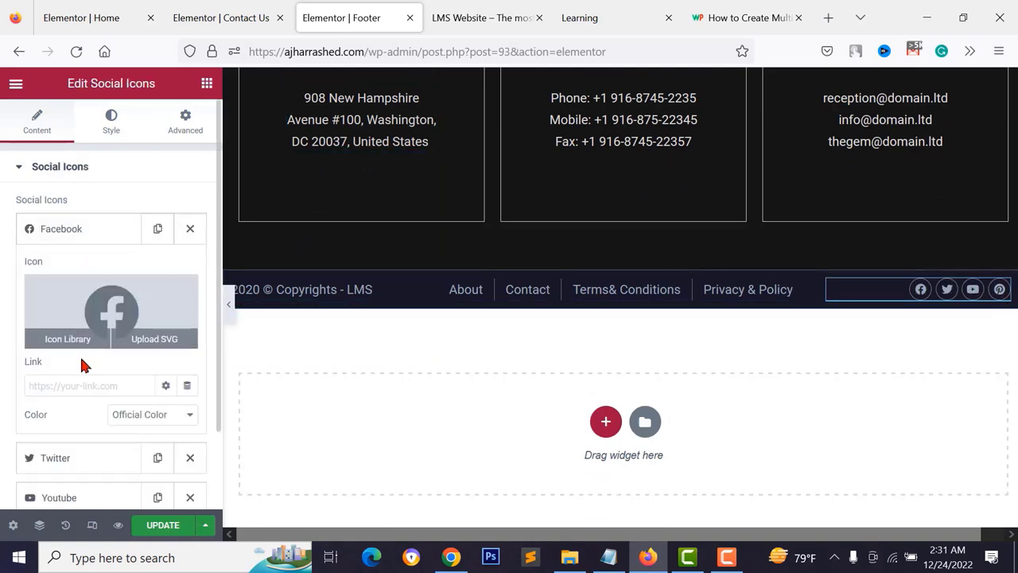
left_click(72, 484)
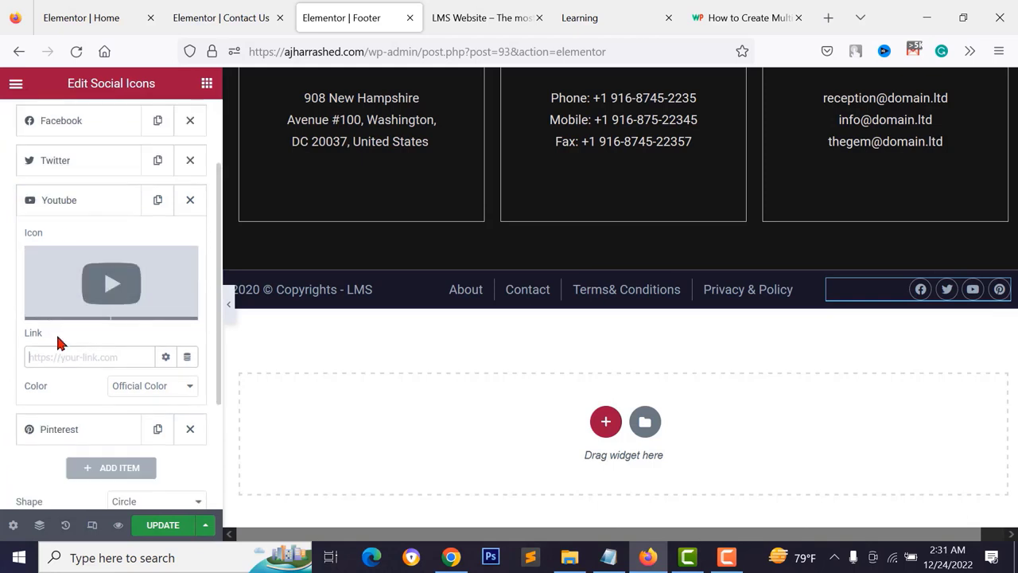
scroll(108, 276, "down", 2)
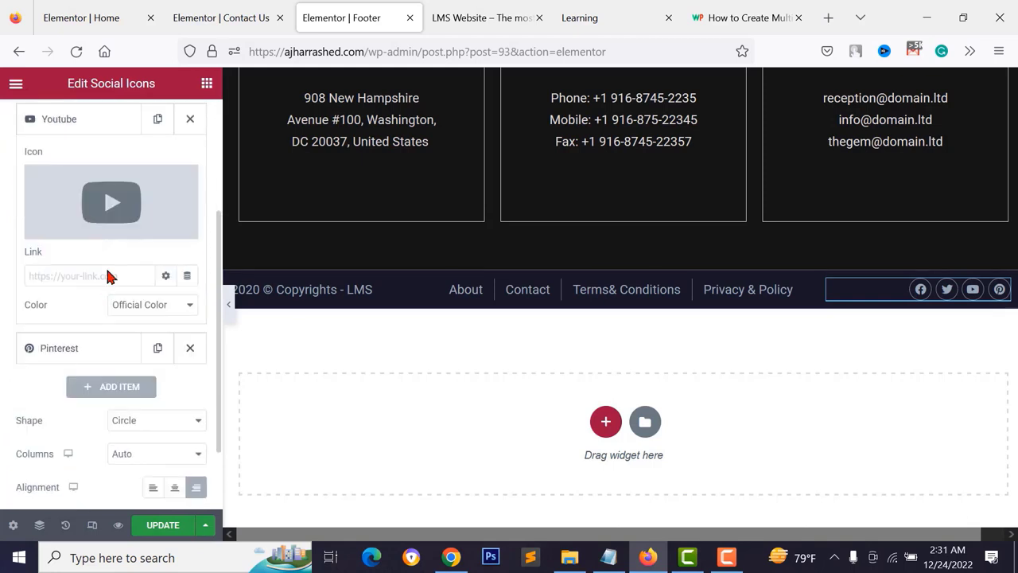
left_click(107, 389)
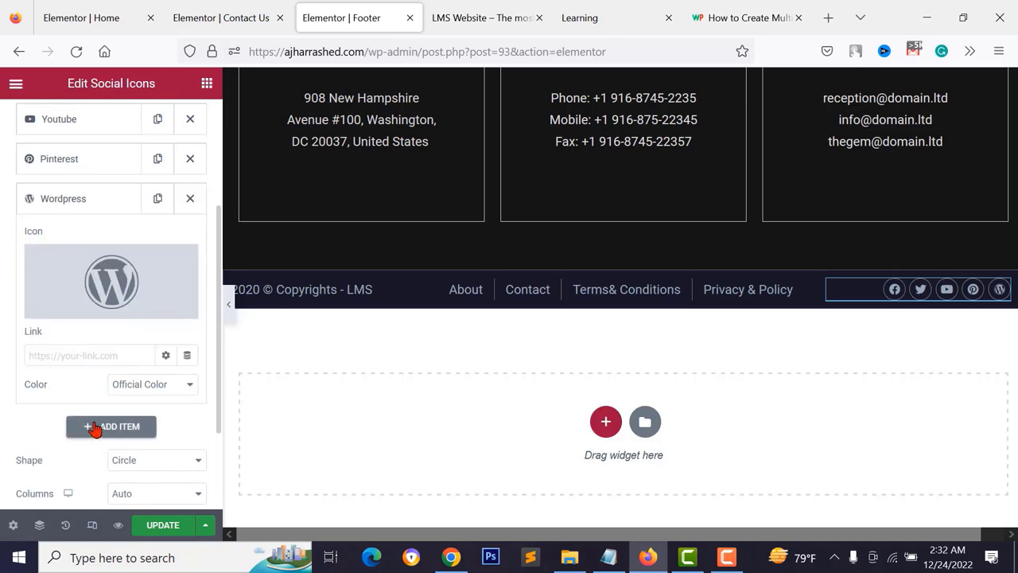
left_click(125, 297)
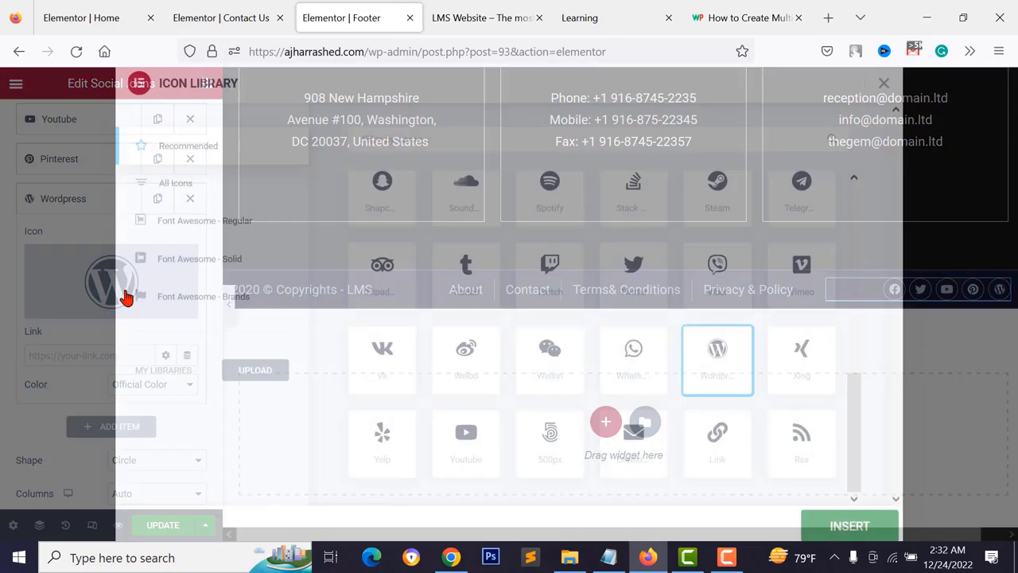
left_click(469, 270)
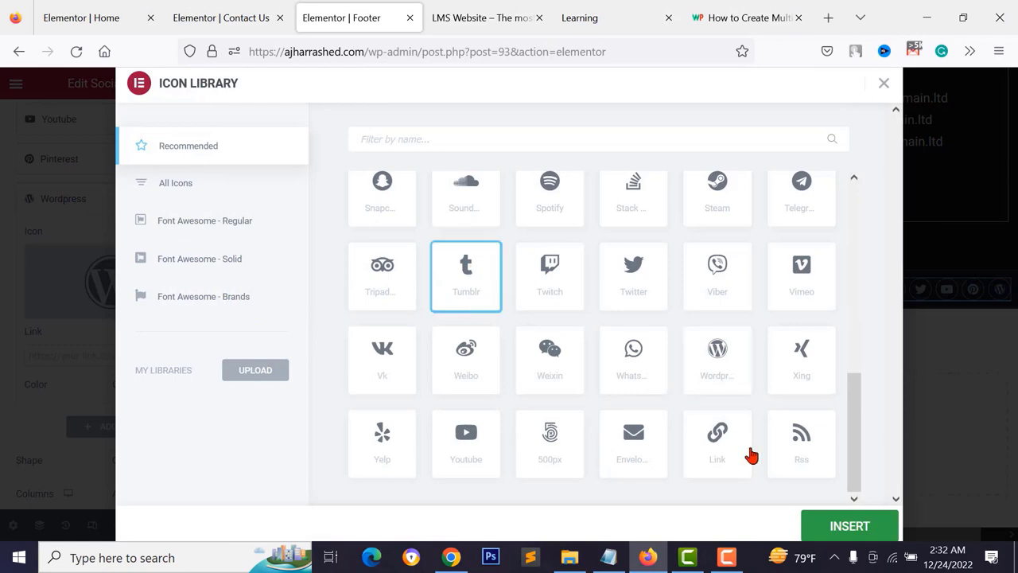
left_click(823, 526)
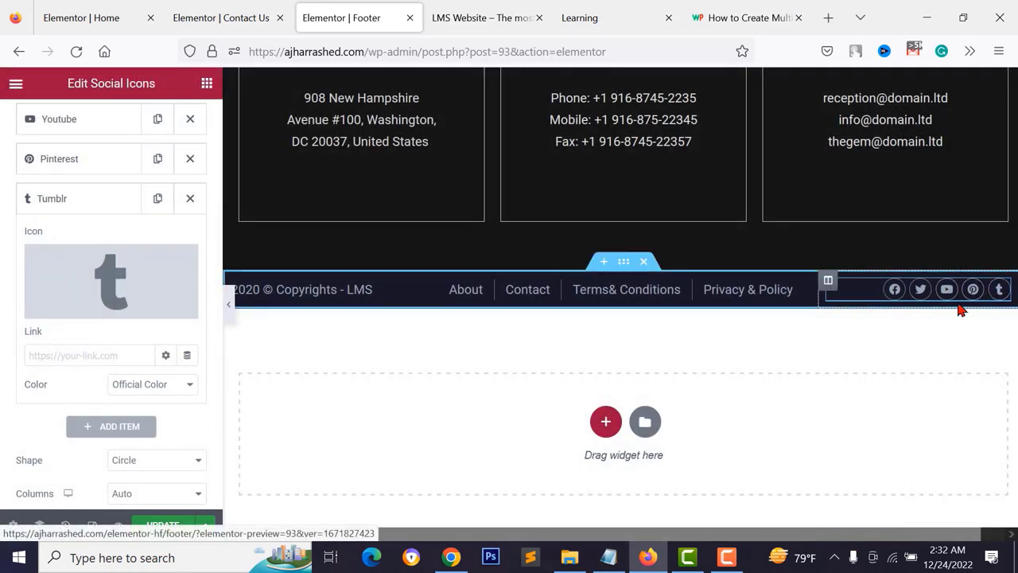
left_click(798, 289)
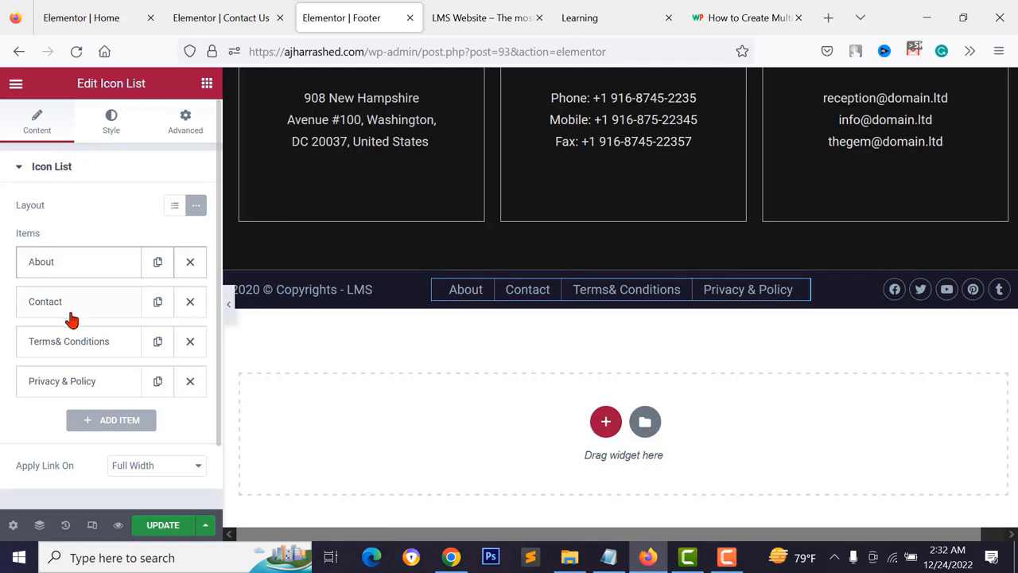
Copy the About Us page's address from the WordPress Pages list.
left_click(466, 14)
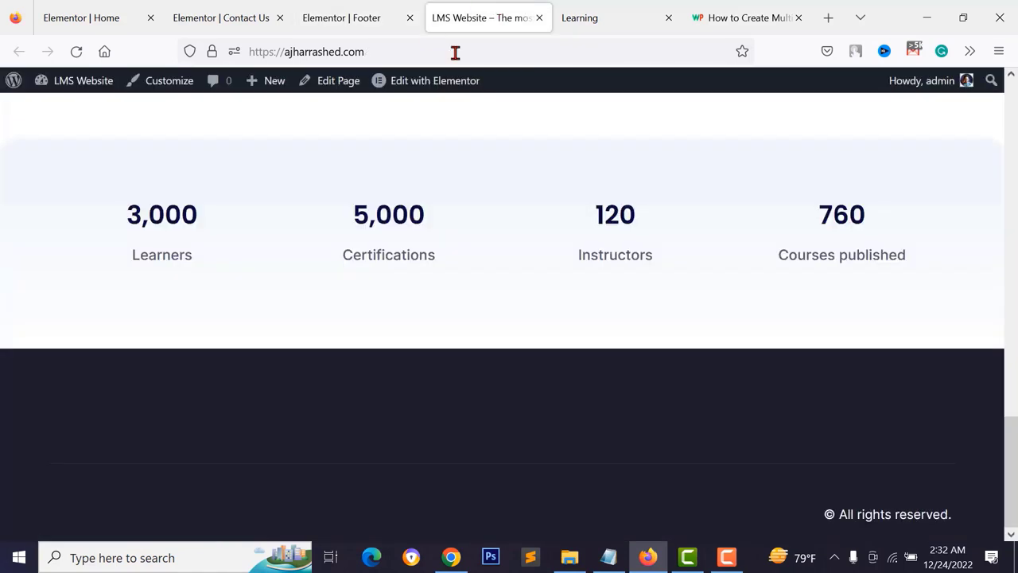
left_click(567, 23)
left_click(516, 12)
left_click(63, 108)
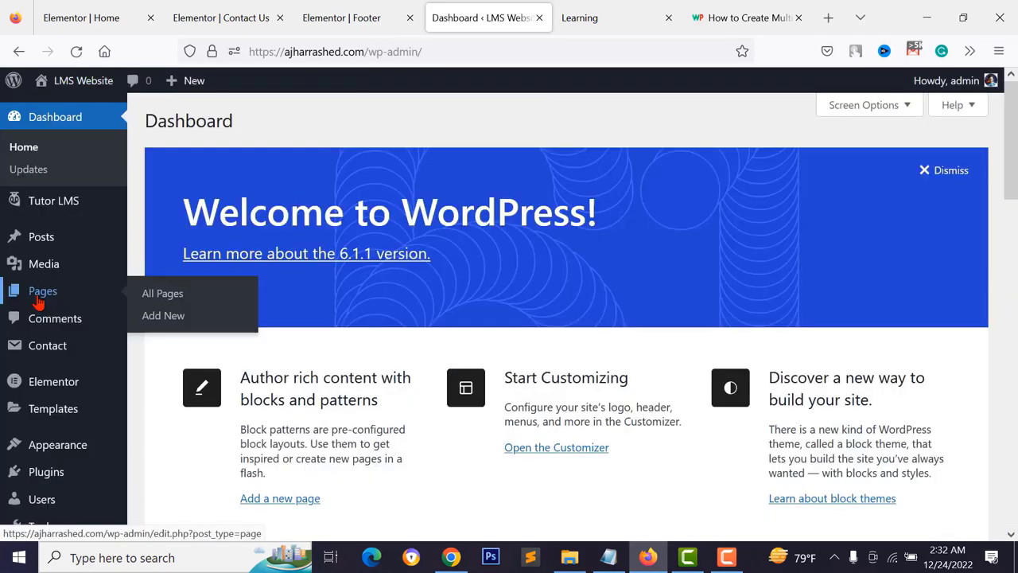
left_click(44, 294)
scroll(239, 289, "down", 1)
right_click(296, 232)
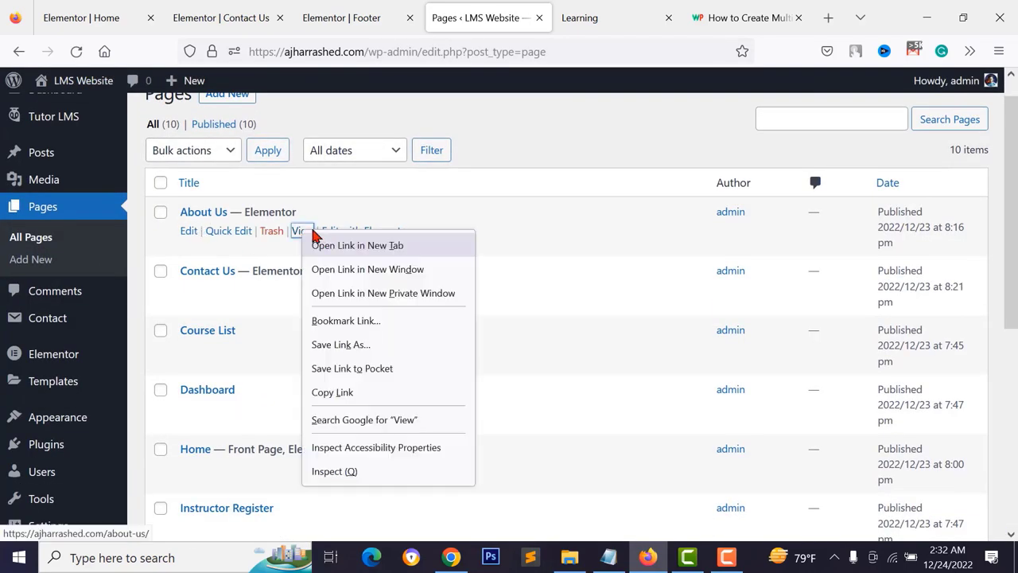
left_click(318, 392)
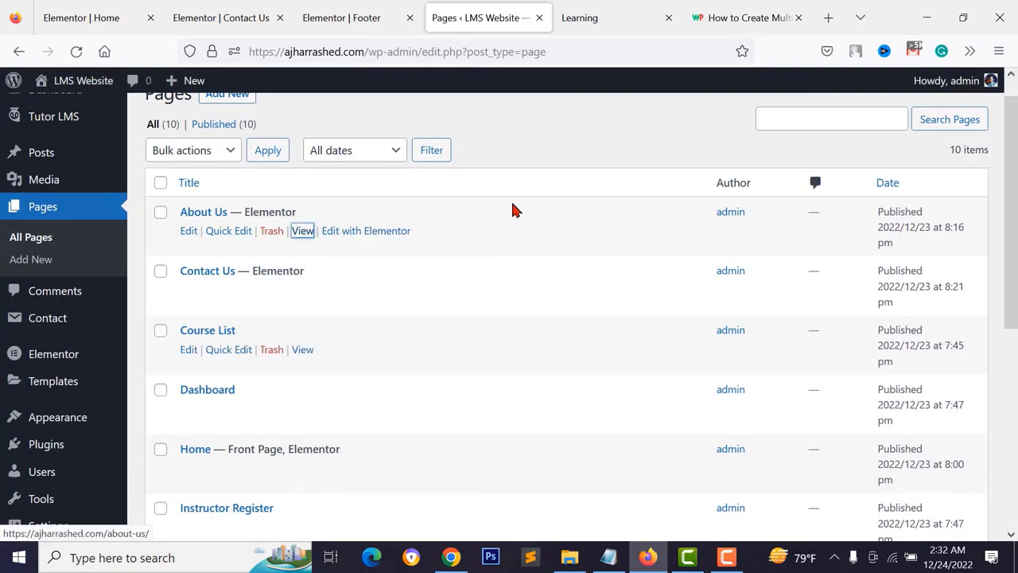
Paste the About Us page address into the footer's About link item.
left_click(740, 18)
left_click(654, 8)
left_click(353, 12)
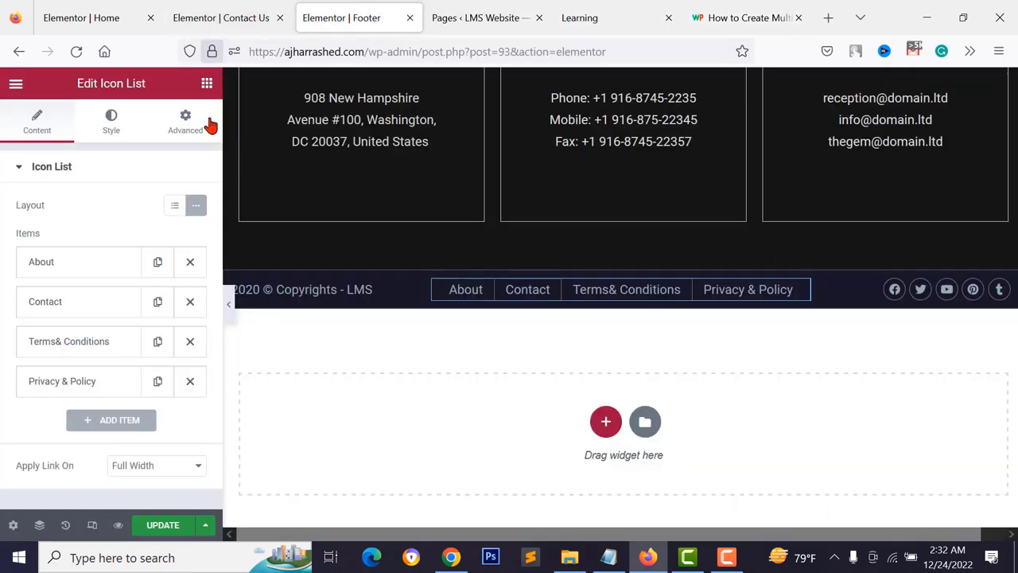
left_click(469, 292)
scroll(56, 395, "down", 2)
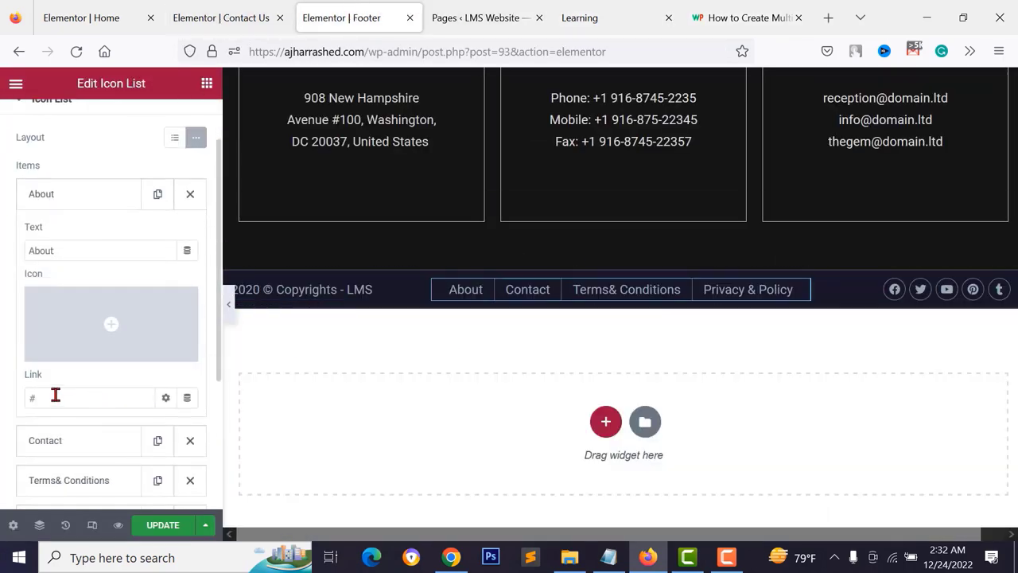
right_click(38, 402)
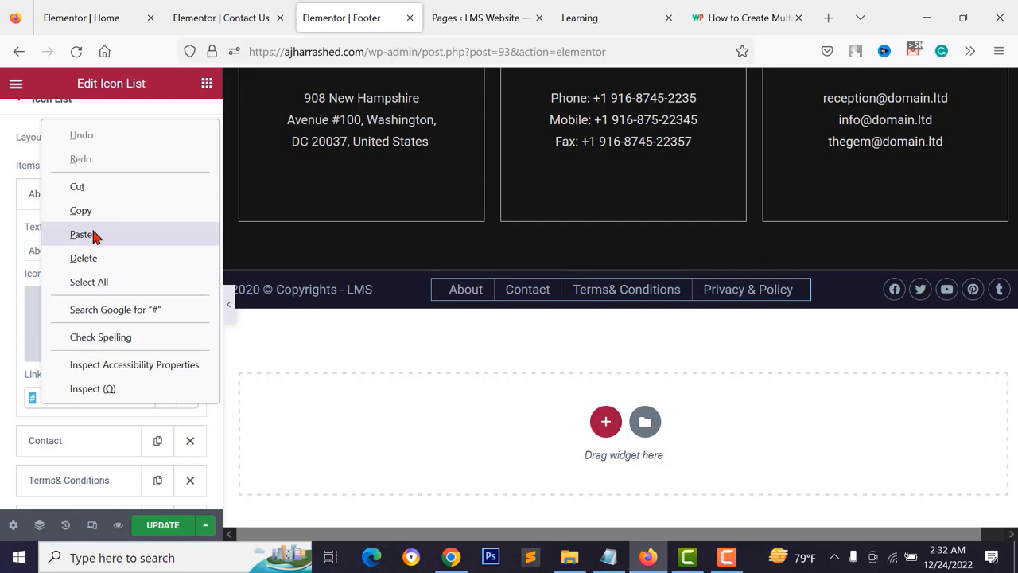
left_click(93, 234)
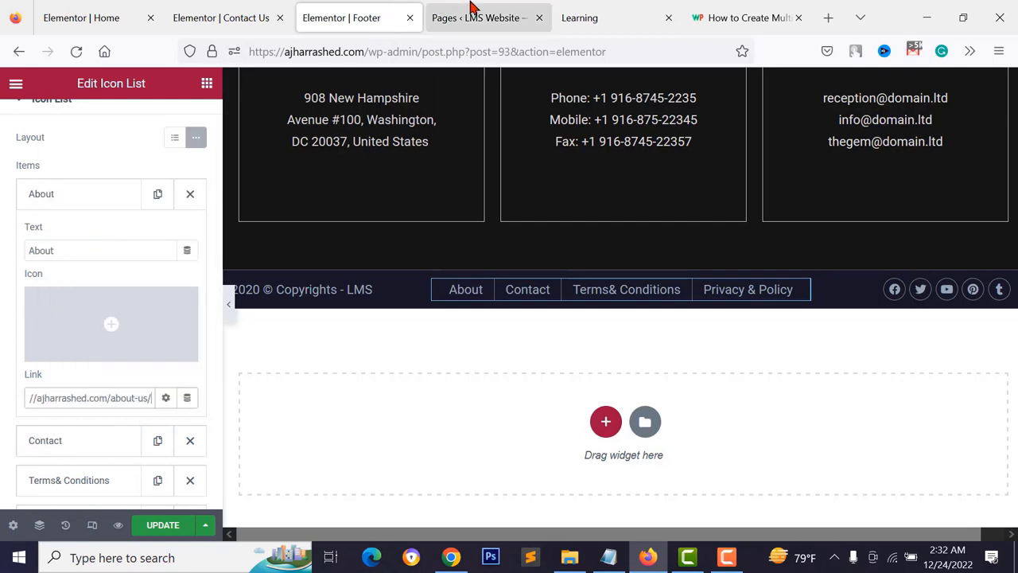
Copy the Contact Us and terms-conditions page addresses from the Pages list.
left_click(474, 13)
scroll(303, 231, "down", 1)
right_click(302, 233)
left_click(340, 408)
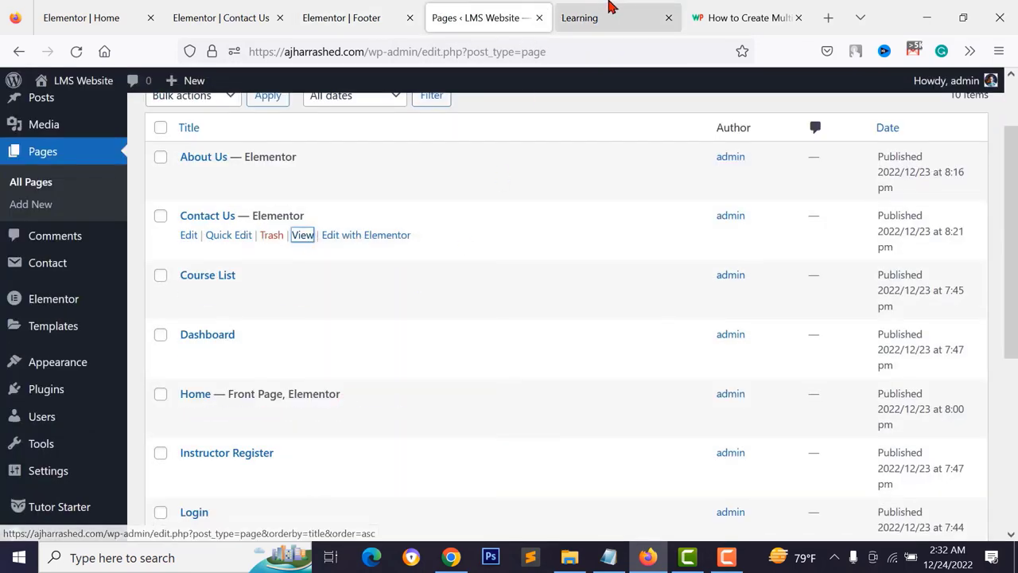
left_click(342, 17)
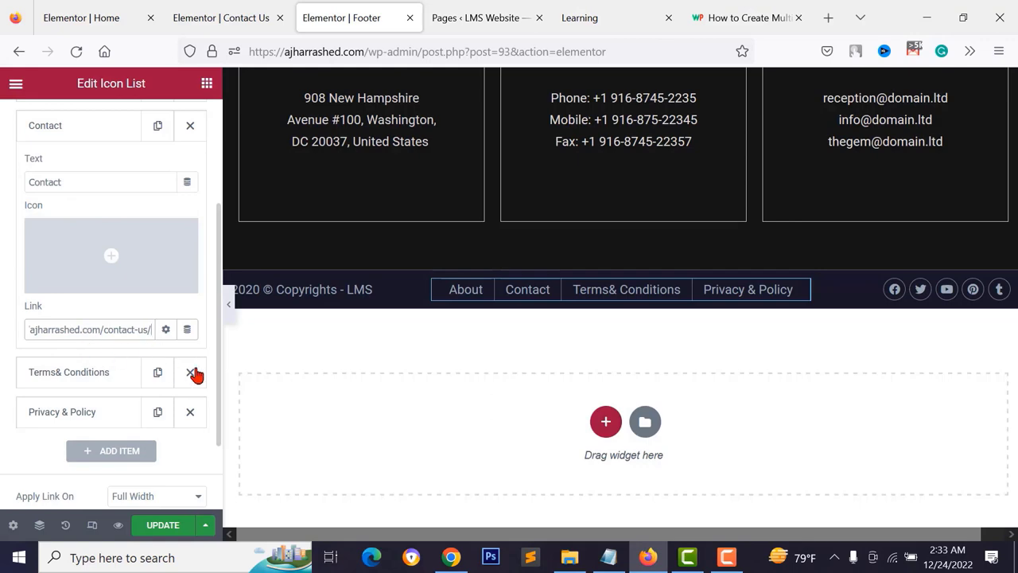
left_click(477, 17)
right_click(302, 252)
left_click(337, 413)
scroll(302, 279, "down", 5)
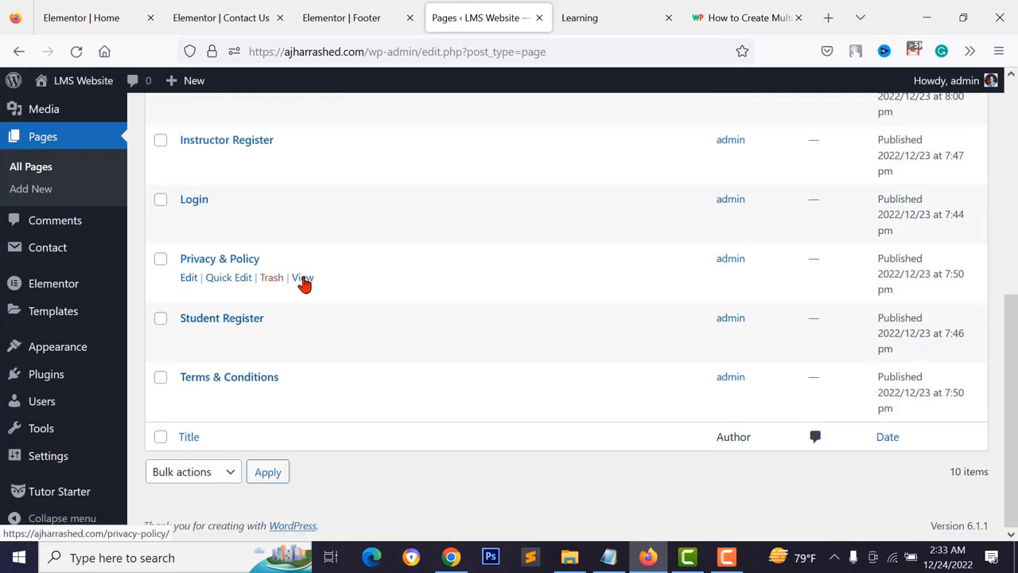
left_click(342, 17)
Link the footer's Privacy & Policy and Terms & Conditions items to their matching pages.
left_click(86, 402)
left_click(72, 124)
left_click(509, 11)
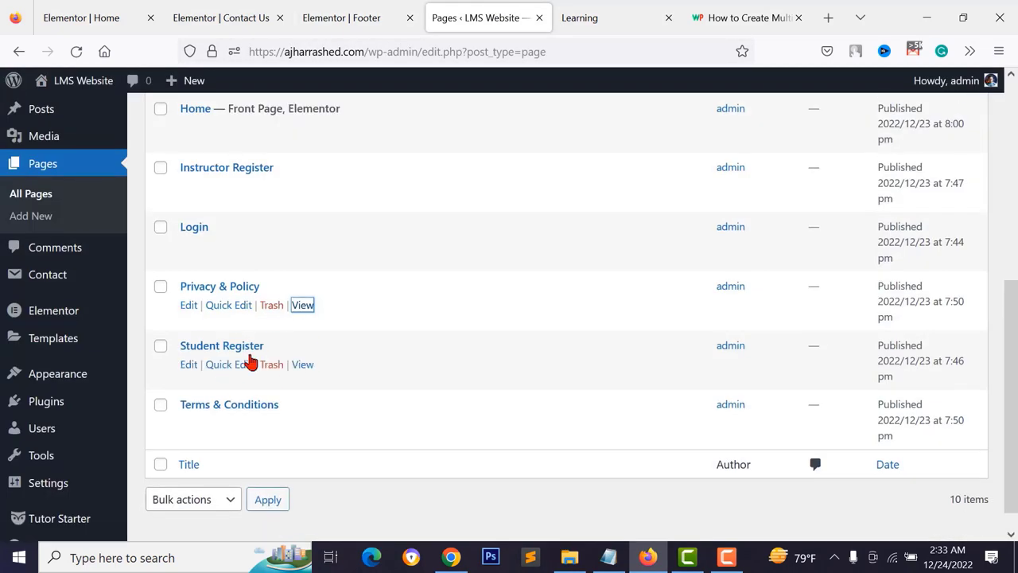
left_click(342, 18)
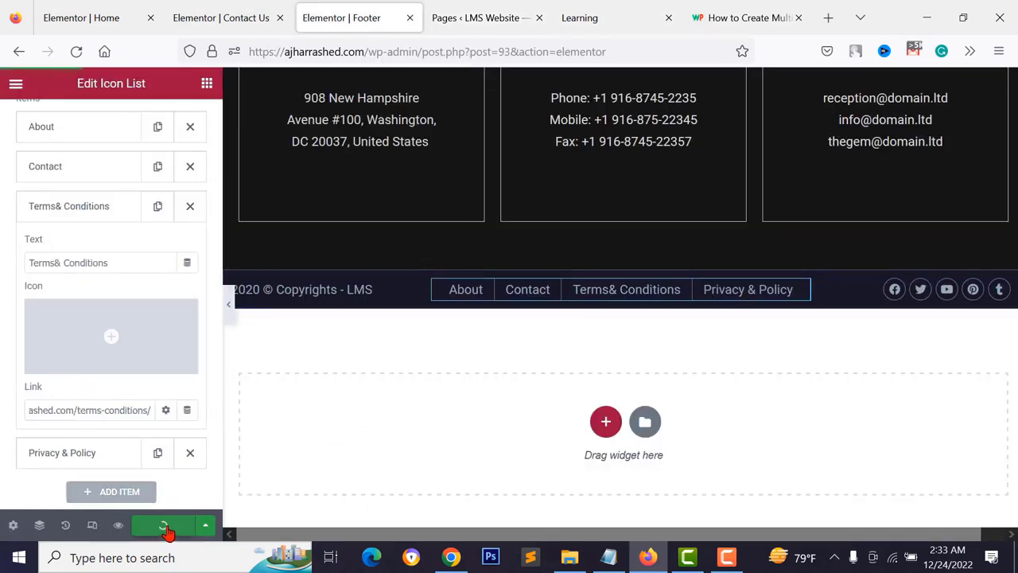
left_click(116, 208)
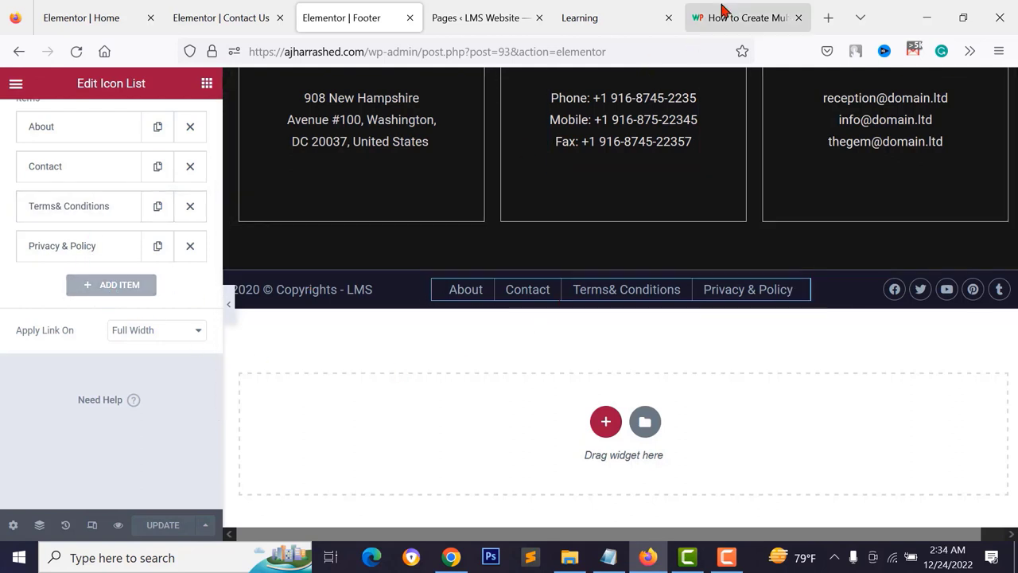
Compare the footer with the demo site, then select the tutor starter logo image widget.
left_click(605, 18)
scroll(539, 239, "up", 2)
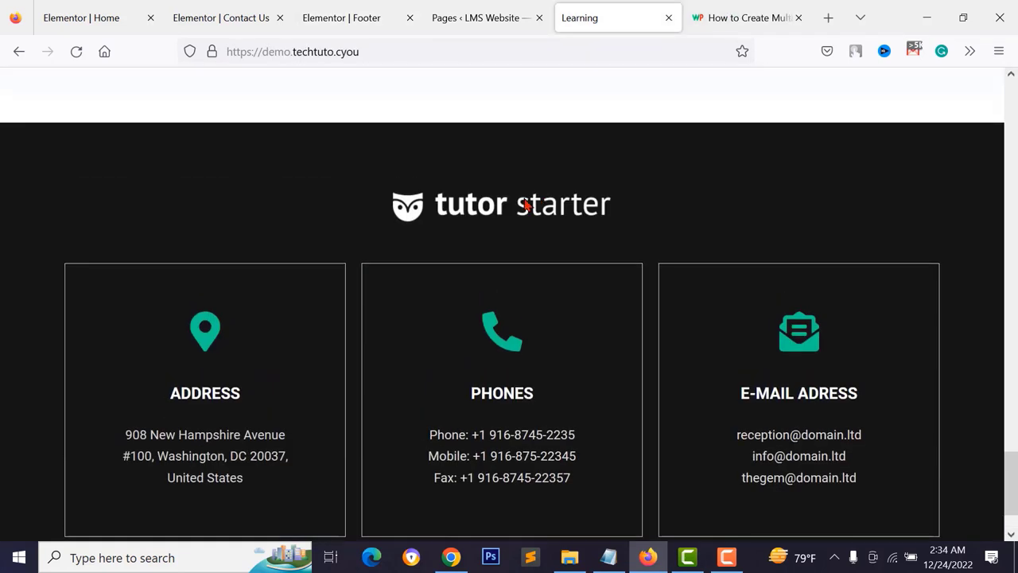
left_click(398, 22)
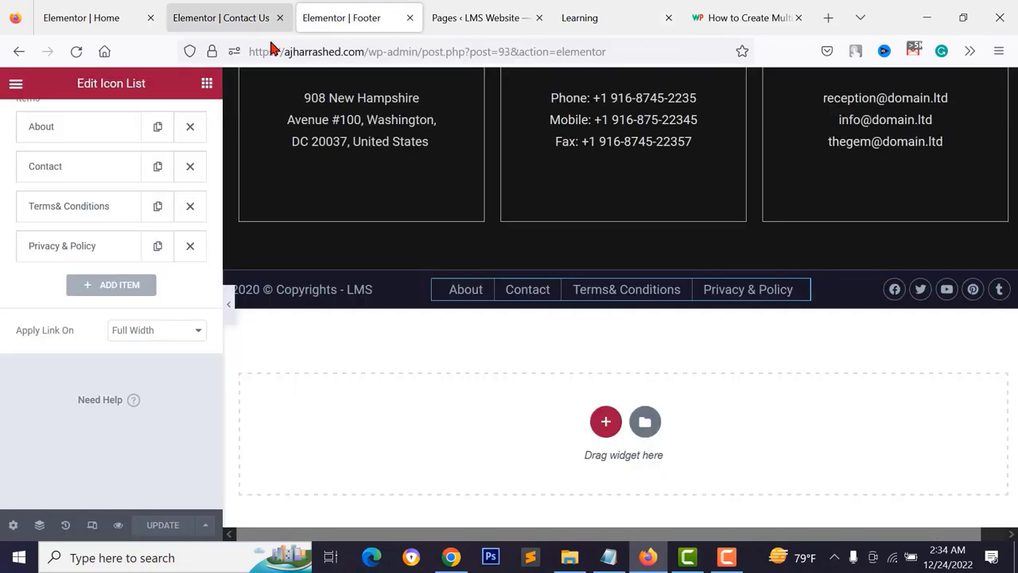
scroll(533, 239, "up", 4)
scroll(517, 228, "up", 2)
left_click(631, 148)
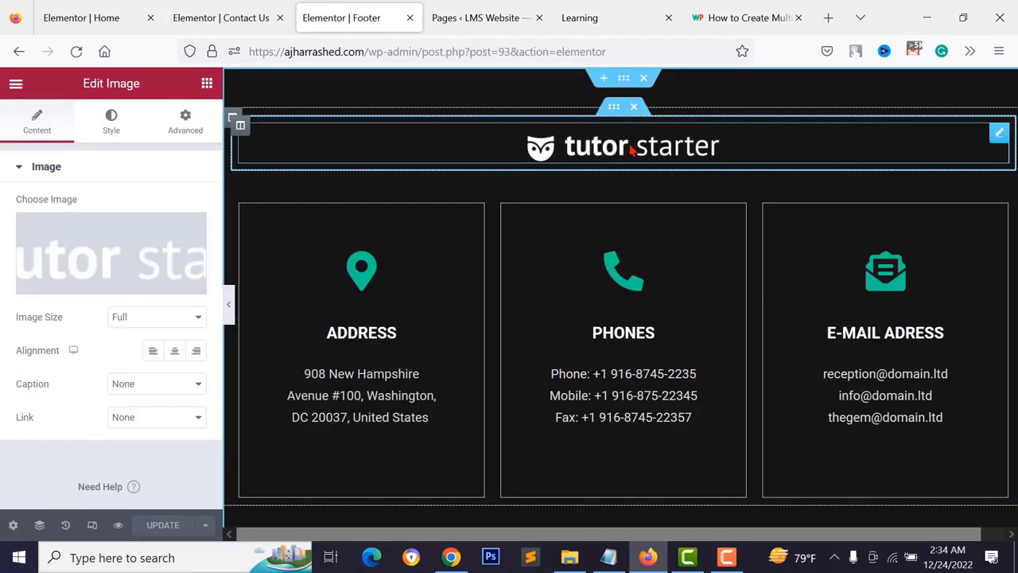
left_click(111, 256)
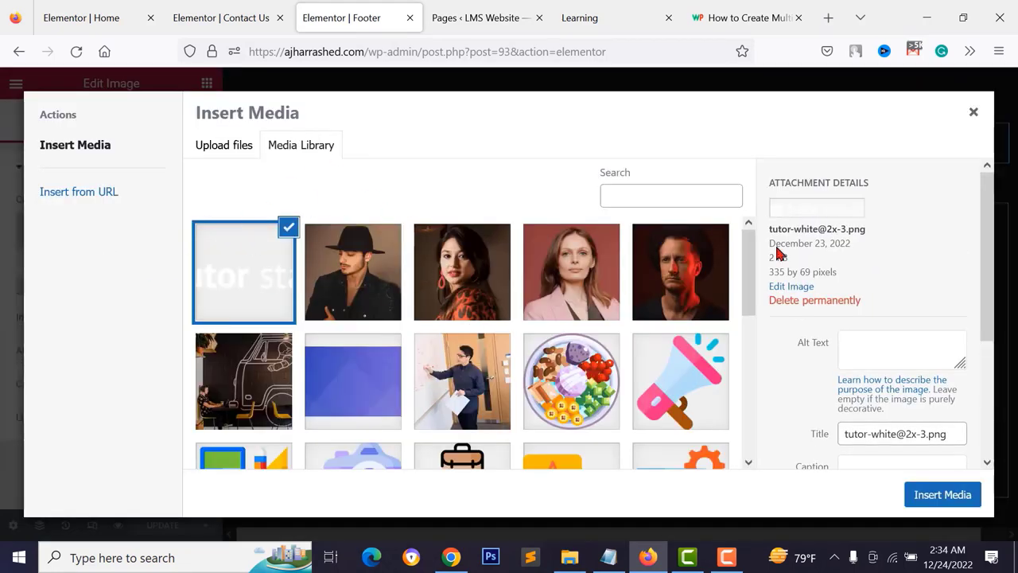
Open the live LMS Website in a new tab and jump to its footer.
key("ctrl+Tab")
mouse_move(80, 80)
right_click(56, 106)
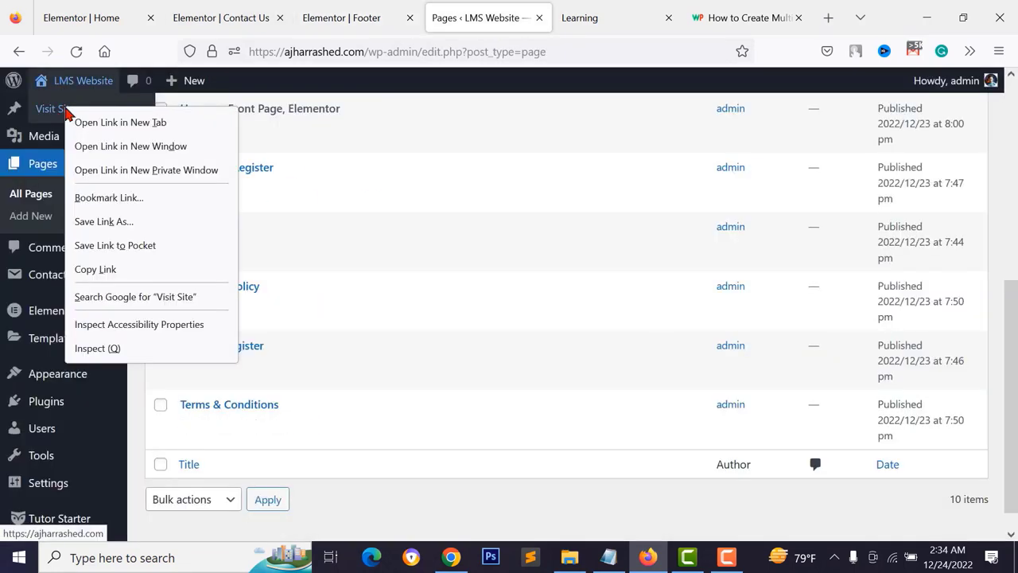
left_click(163, 123)
left_click(528, 22)
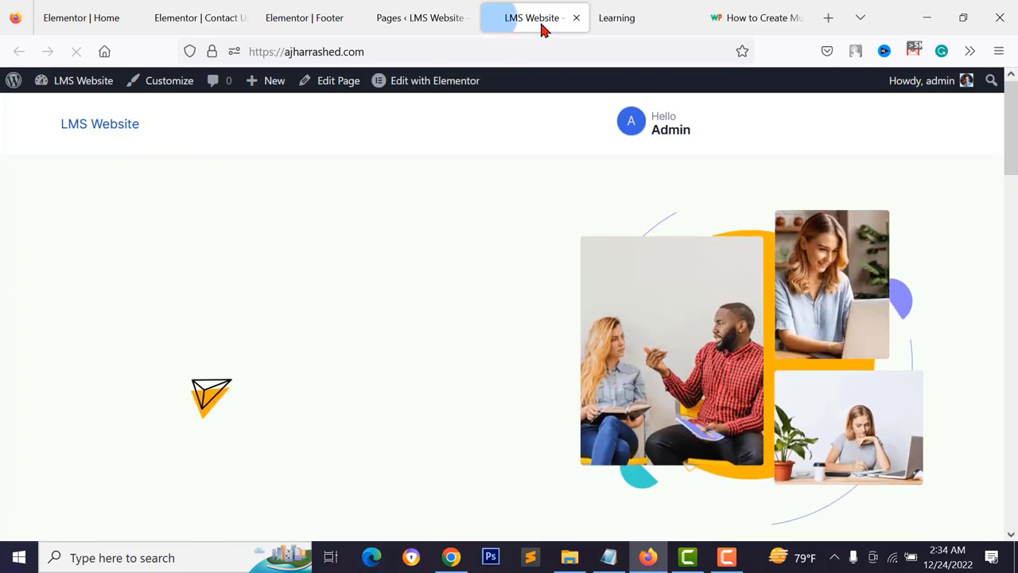
key("End")
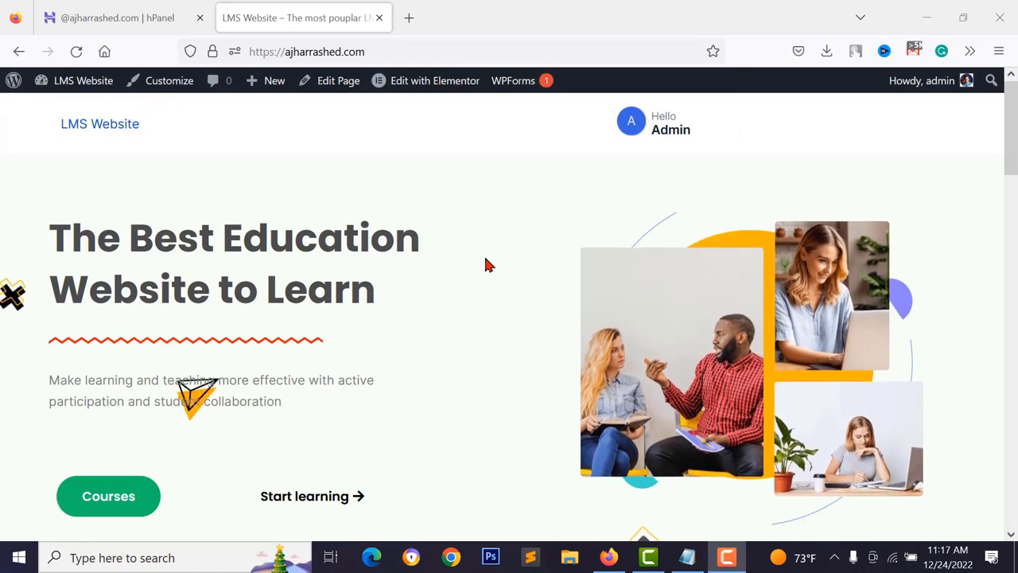
Go to the Tutor LMS Course Categories page from the WordPress dashboard.
mouse_move(80, 84)
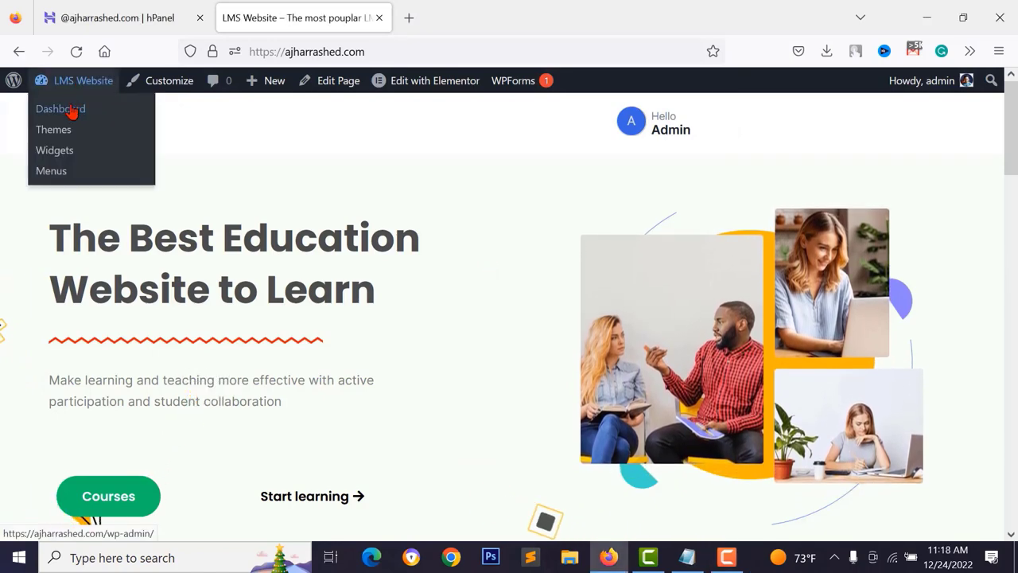
left_click(74, 108)
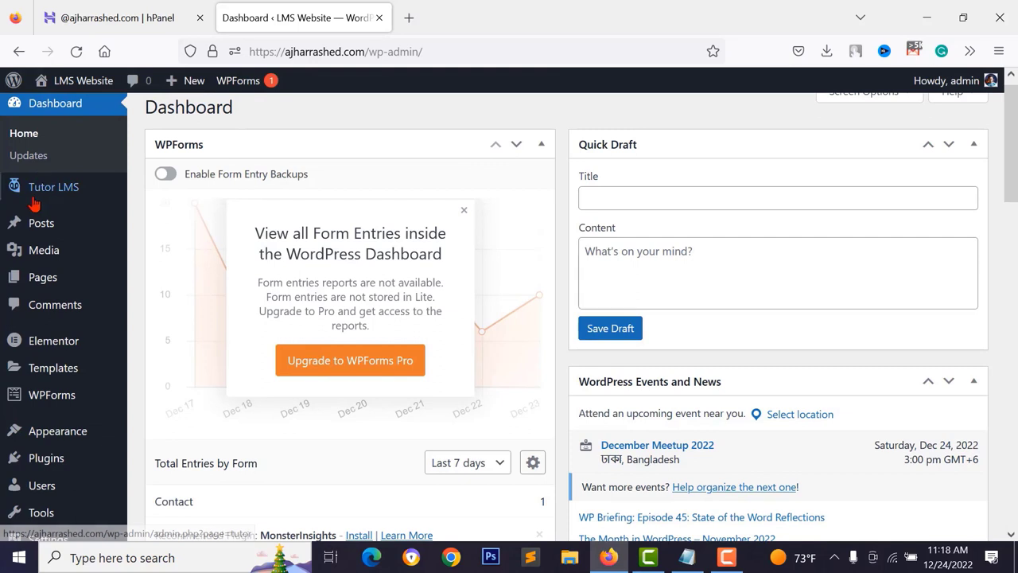
mouse_move(84, 196)
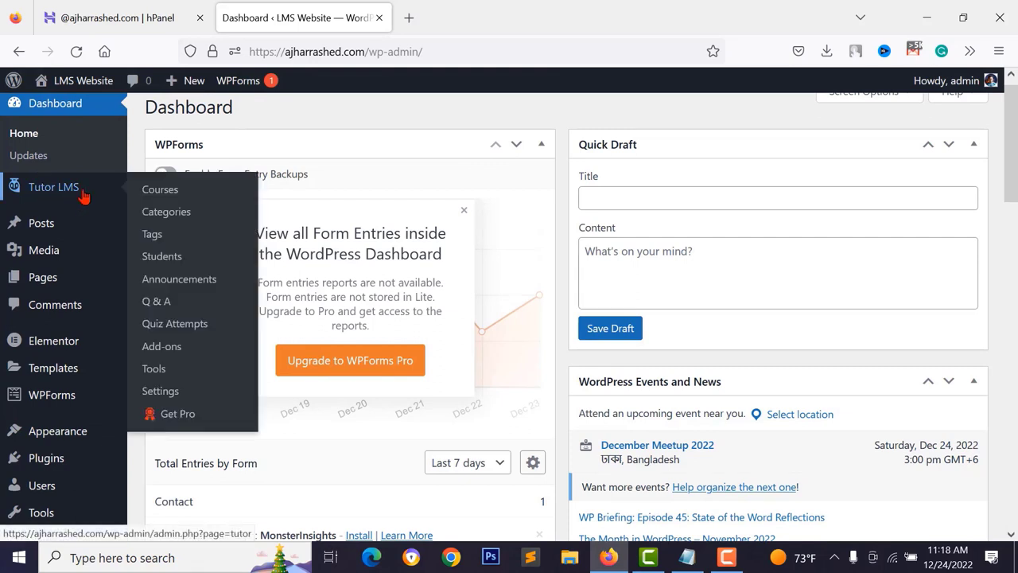
left_click(174, 197)
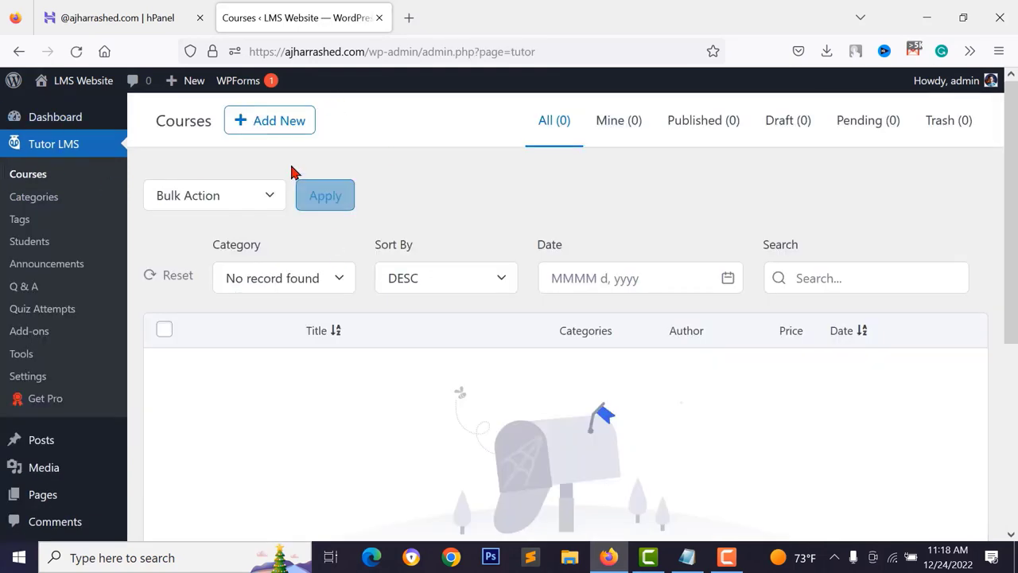
left_click(30, 203)
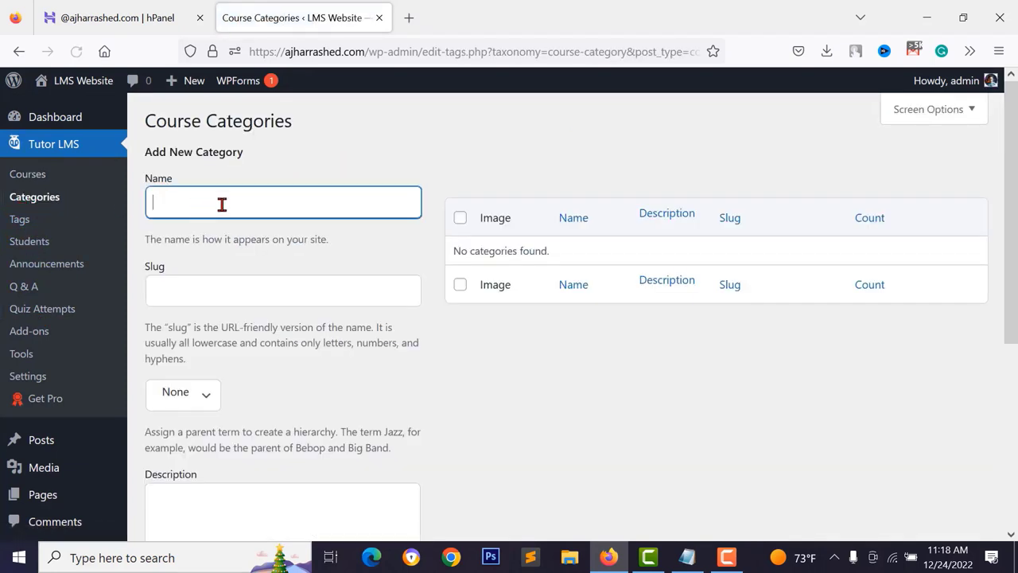
Copy 'Web Design' from the demo learning site and paste it as the category name.
left_click(409, 17)
key("ctrl+v")
key("Return")
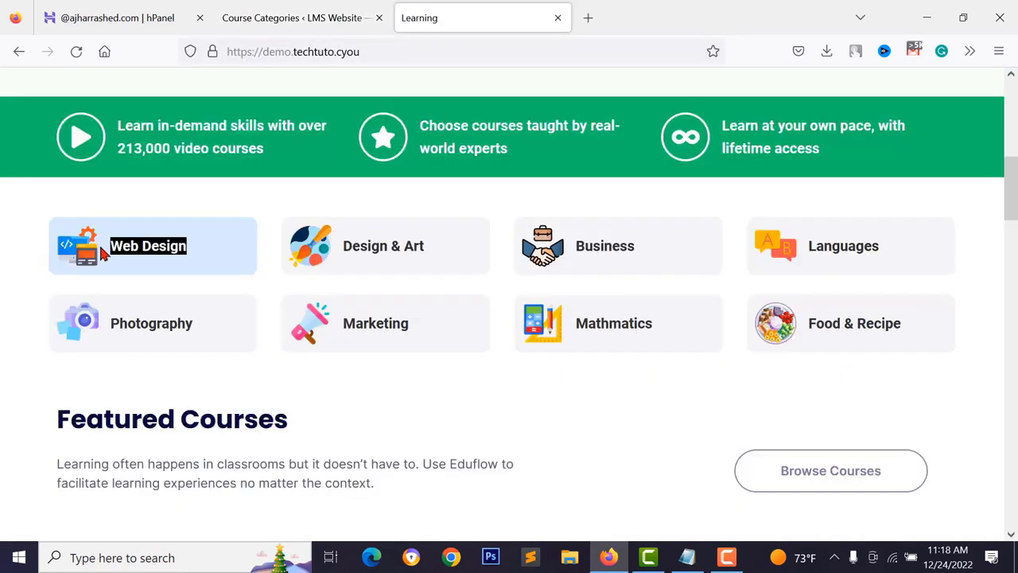
key("ctrl+c")
key("ctrl+shift+Tab")
key("ctrl+v")
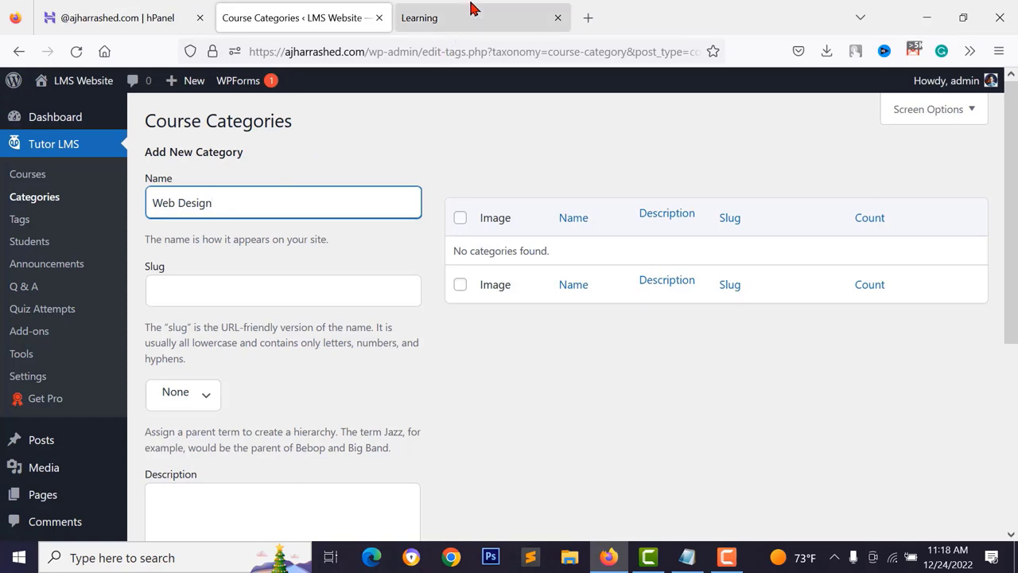
Choose app-development.png from the Media Library as the Web Design category thumbnail.
left_click(470, 9)
left_click(246, 9)
scroll(218, 334, "down", 4)
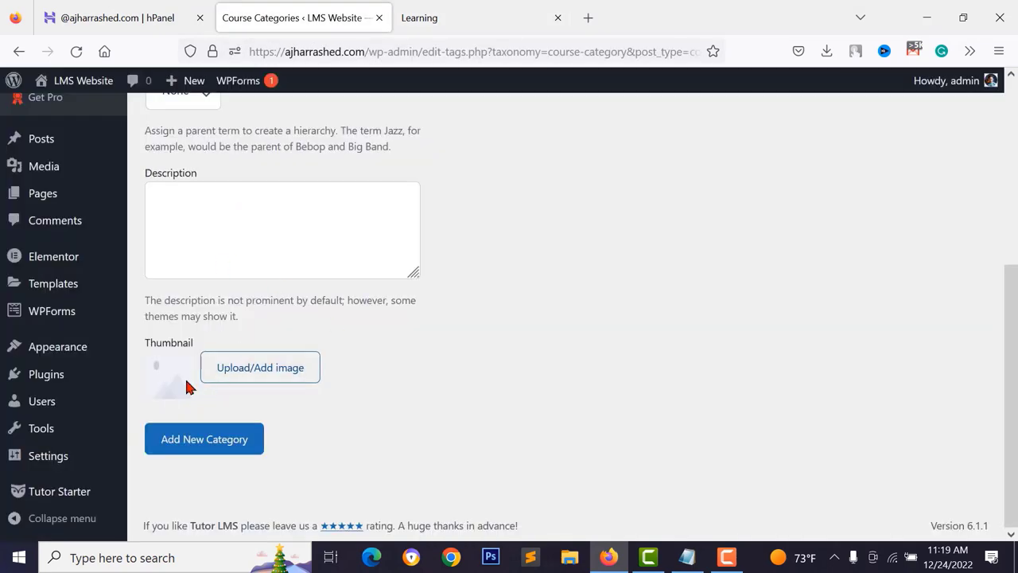
left_click(249, 379)
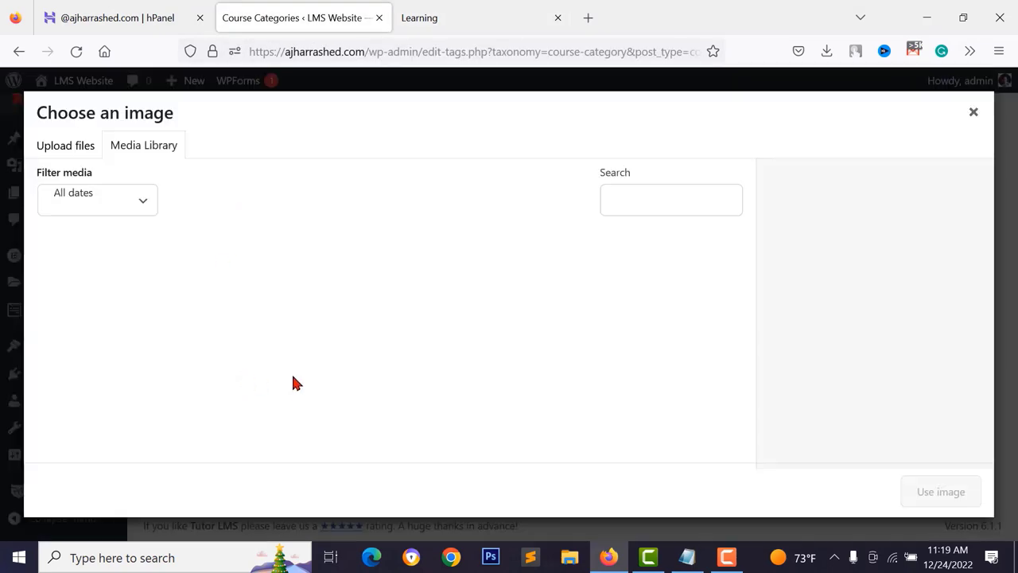
scroll(477, 366, "down", 1)
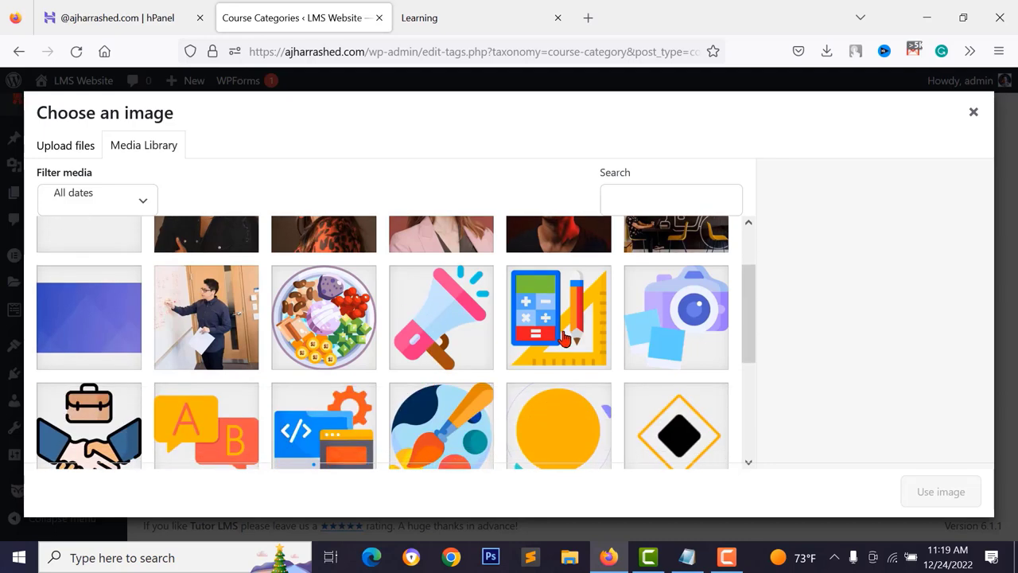
scroll(626, 338, "down", 2)
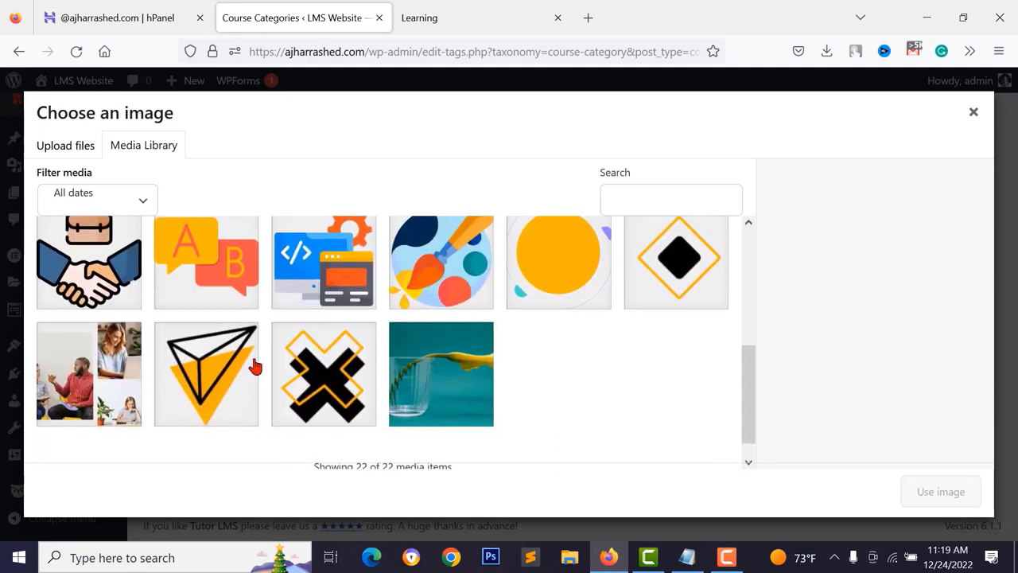
scroll(457, 347, "up", 1)
left_click(453, 342)
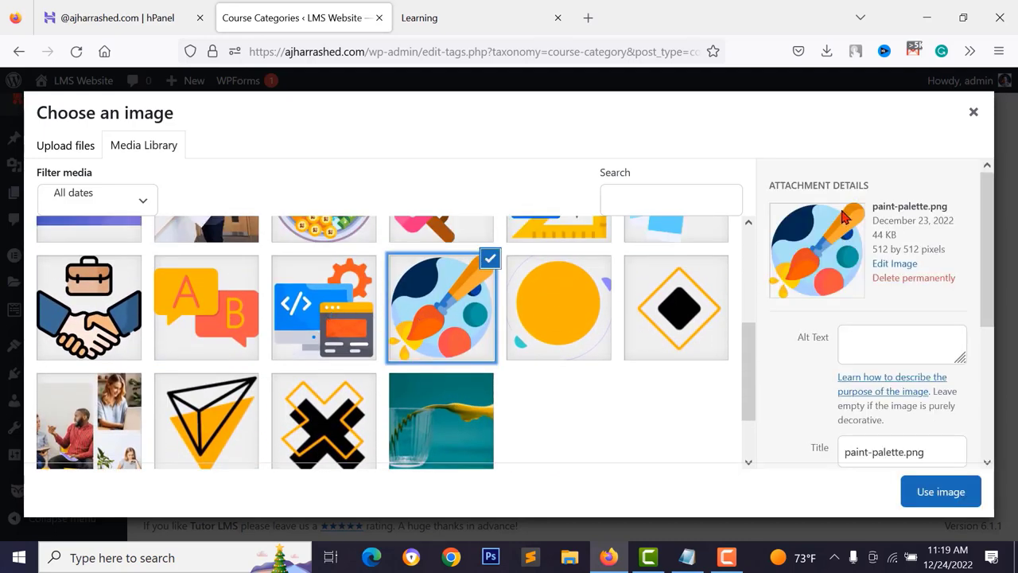
left_click(334, 340)
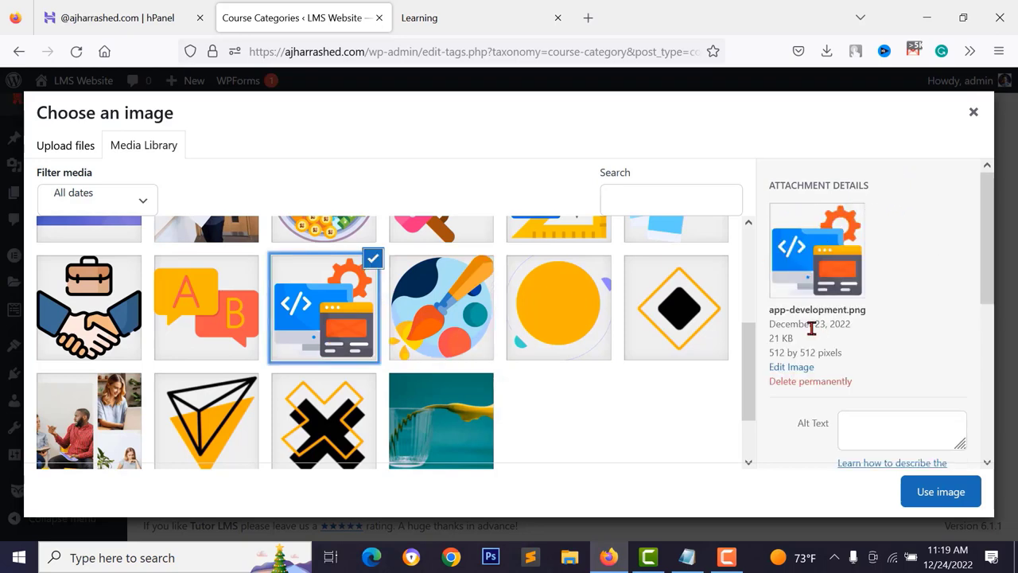
left_click(943, 493)
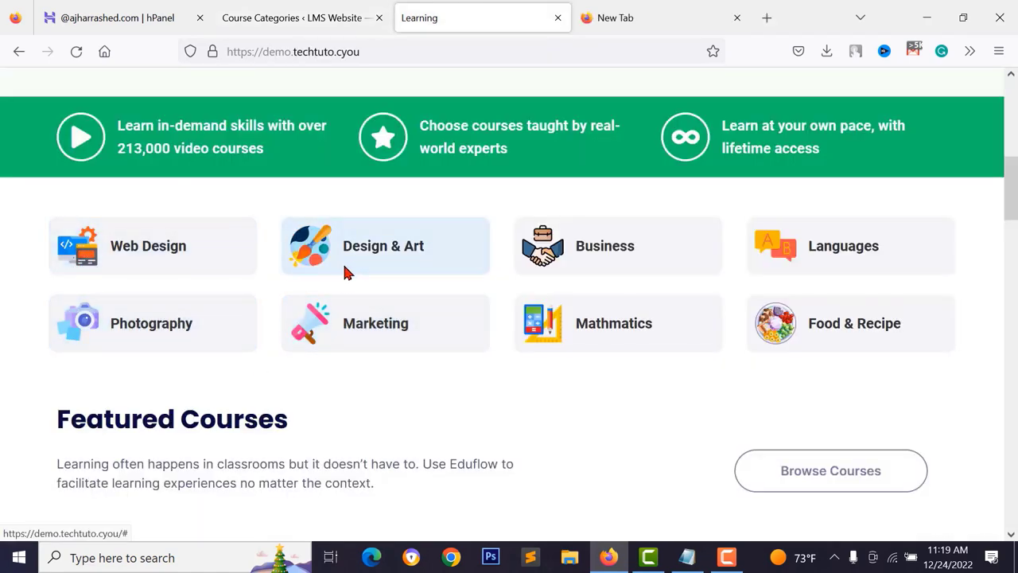
Search the web for 'flat icon' and open the Flaticon website.
left_click(664, 16)
type("fl")
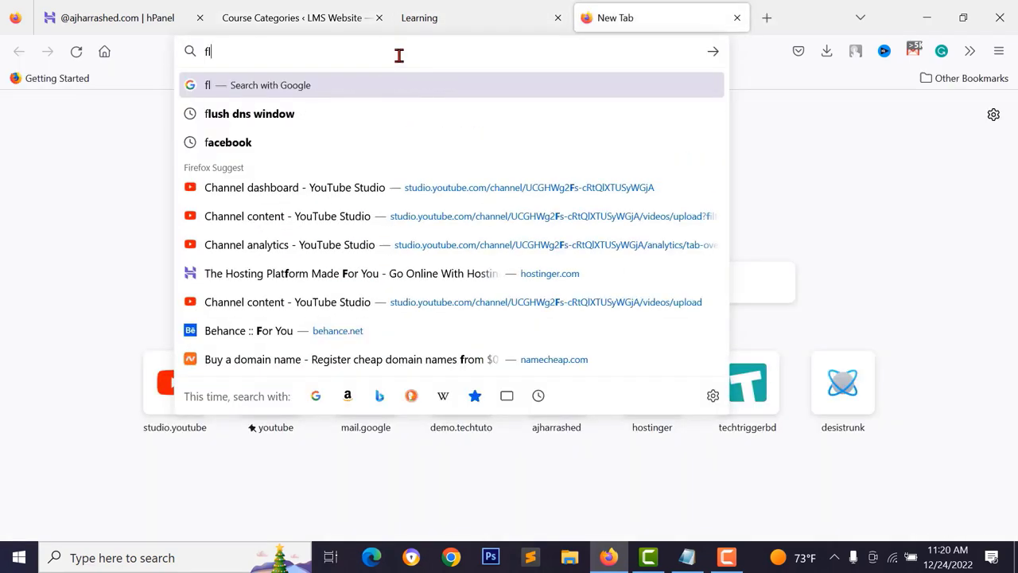
type("at icon")
key("Return")
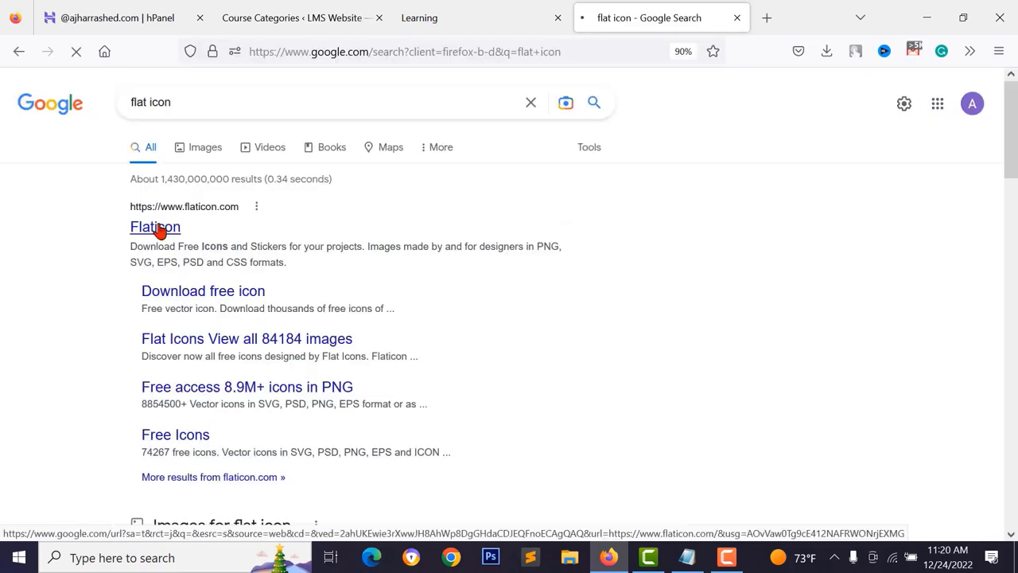
left_click(180, 230)
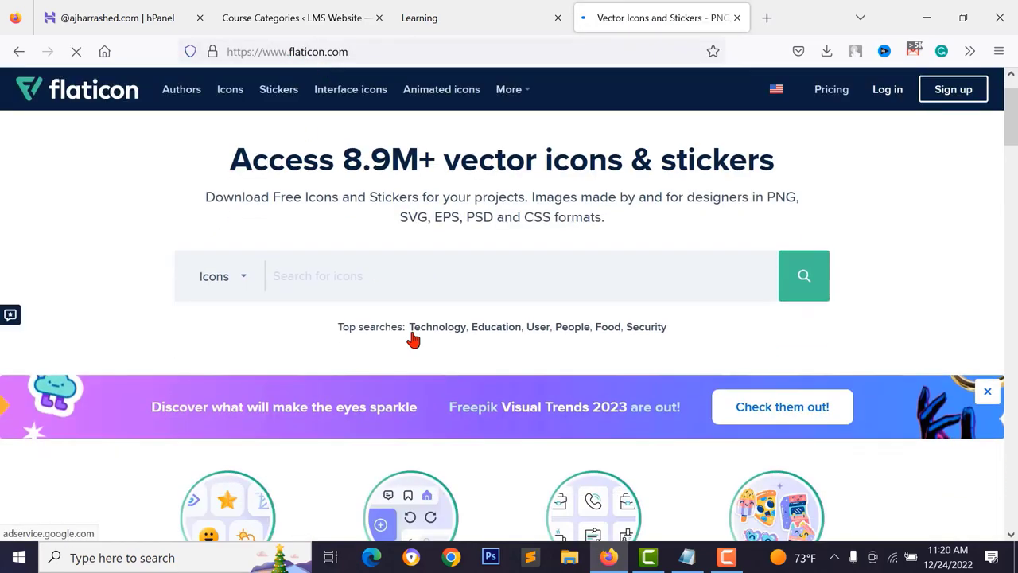
scroll(412, 338, "down", 3)
scroll(329, 230, "up", 2)
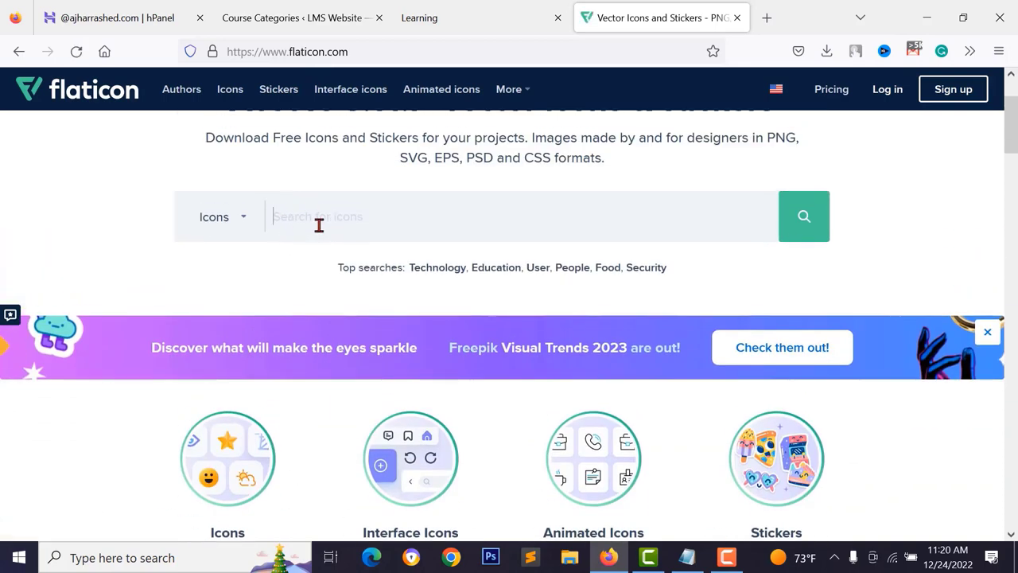
scroll(325, 228, "up", 1)
Search Flaticon for 'art' icons and open the paint palette icon.
left_click(315, 274)
type("art")
scroll(315, 274, "down", 2)
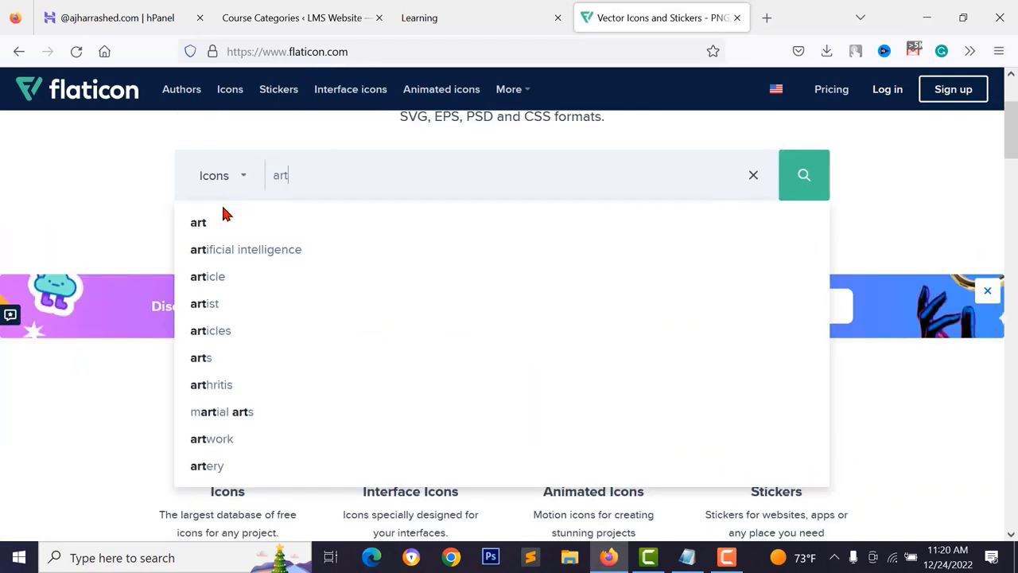
left_click(237, 227)
key("Return")
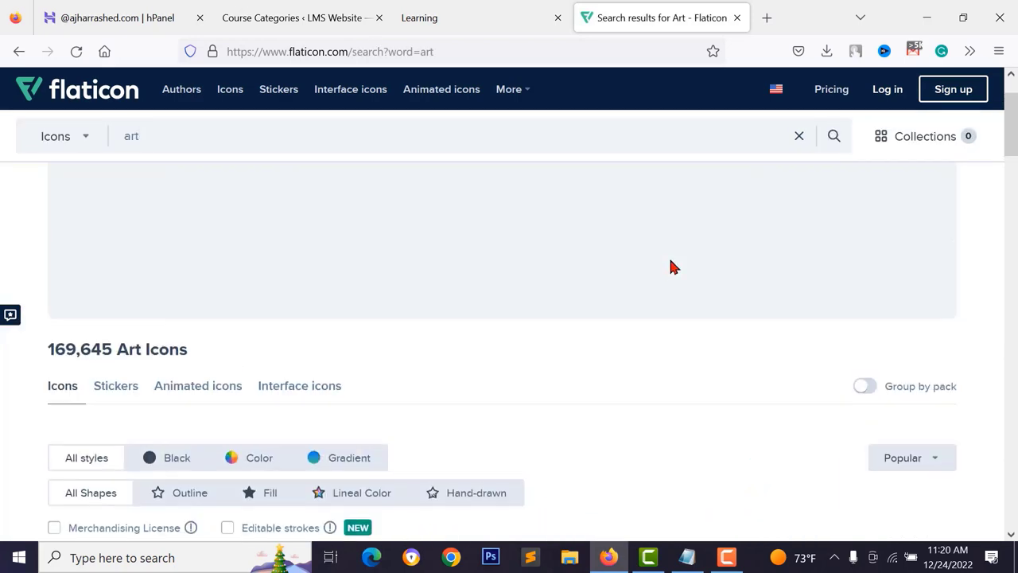
scroll(671, 266, "down", 4)
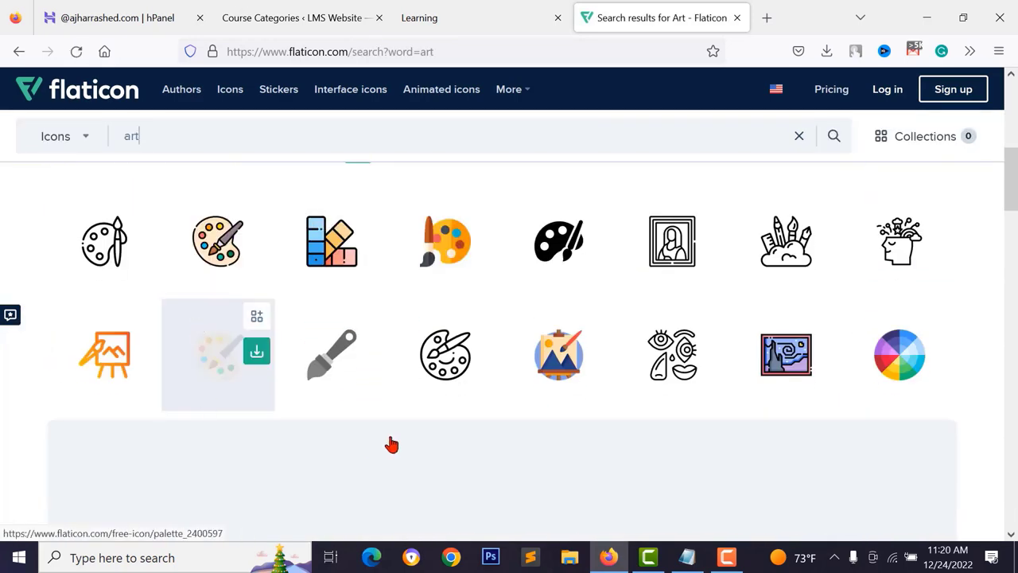
scroll(784, 371, "down", 2)
scroll(352, 358, "down", 1)
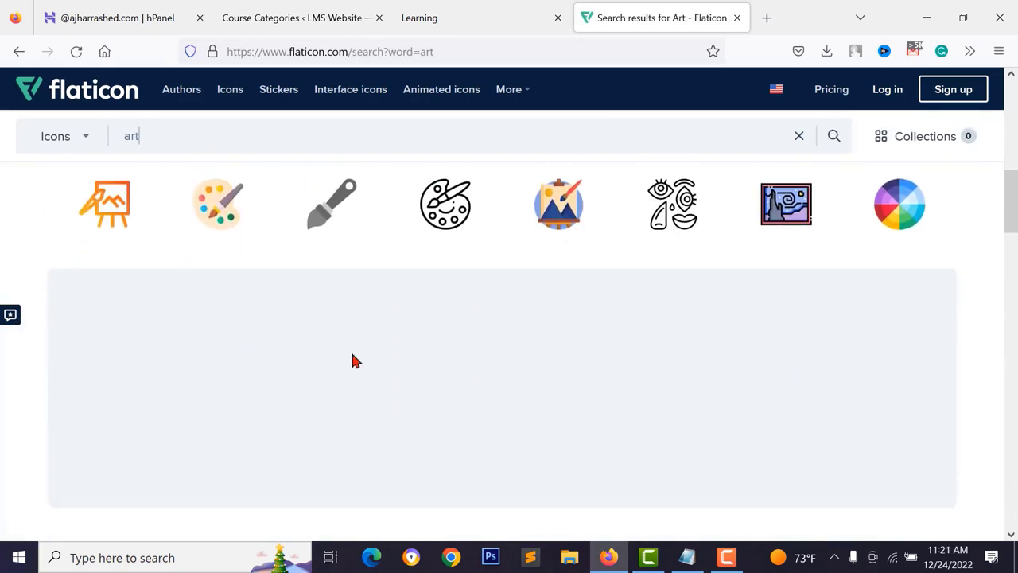
scroll(230, 303, "up", 3)
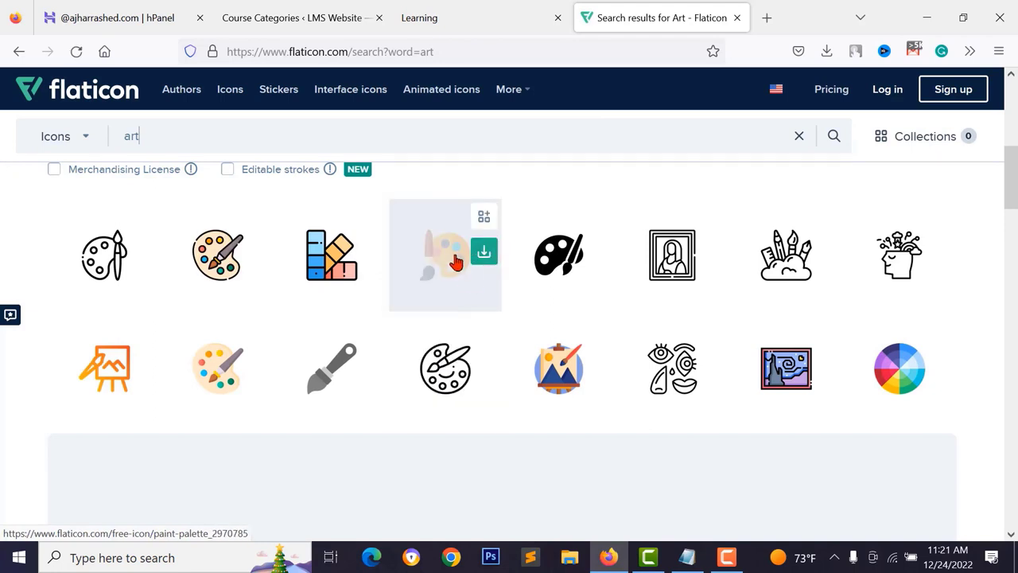
left_click(456, 263)
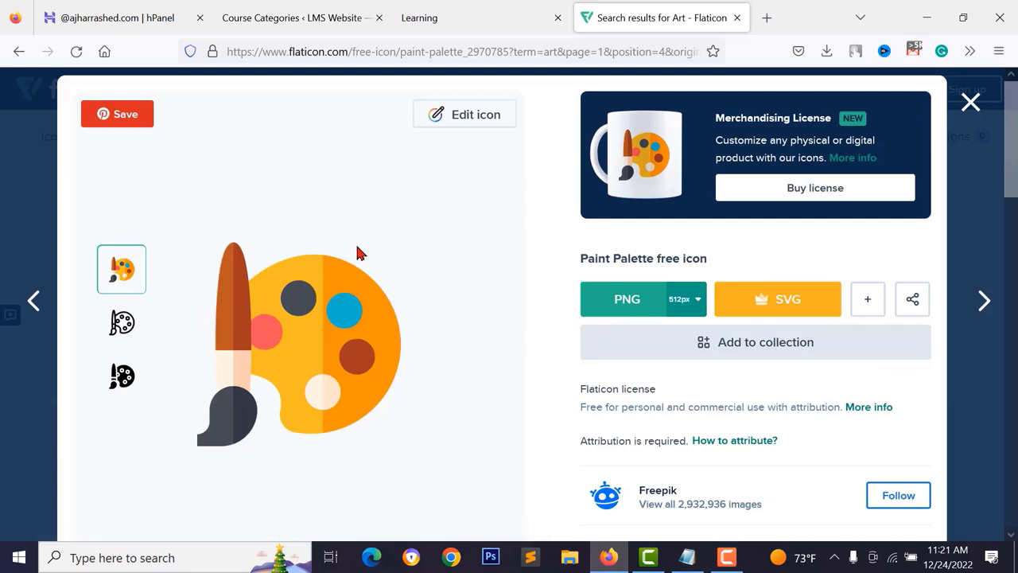
Recolour the palette's orange right half to teal in the icon editor.
left_click(455, 119)
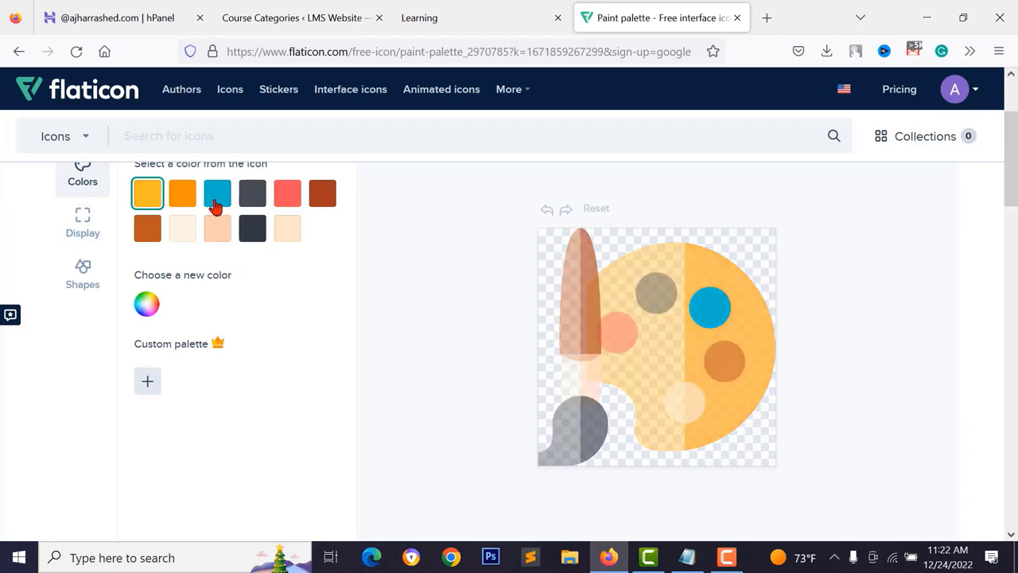
left_click(182, 192)
left_click_drag(329, 326, 329, 362)
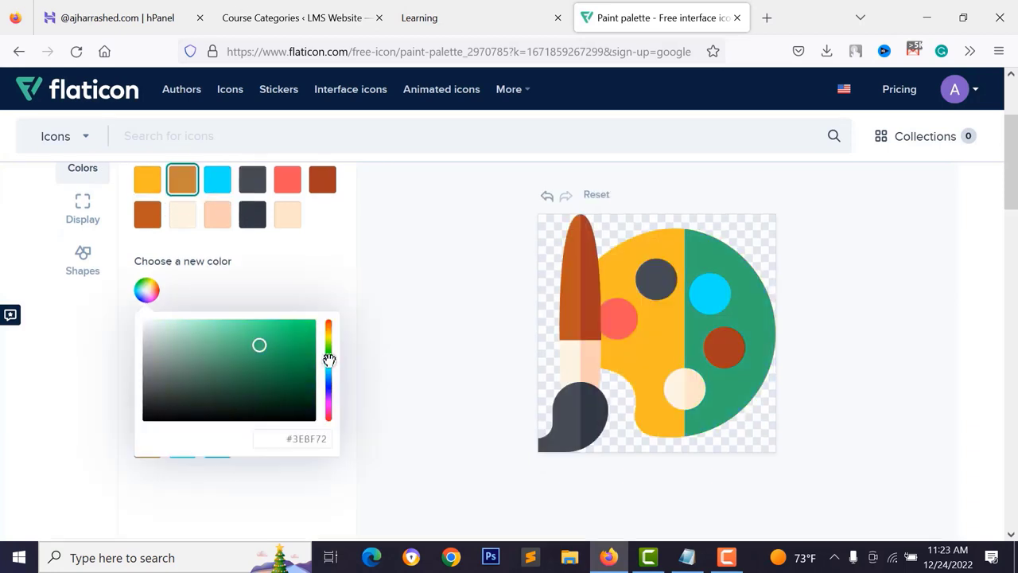
left_click(395, 377)
scroll(396, 377, "up", 2)
Download the recoloured palette as a free 512px PNG with attribution.
left_click(871, 195)
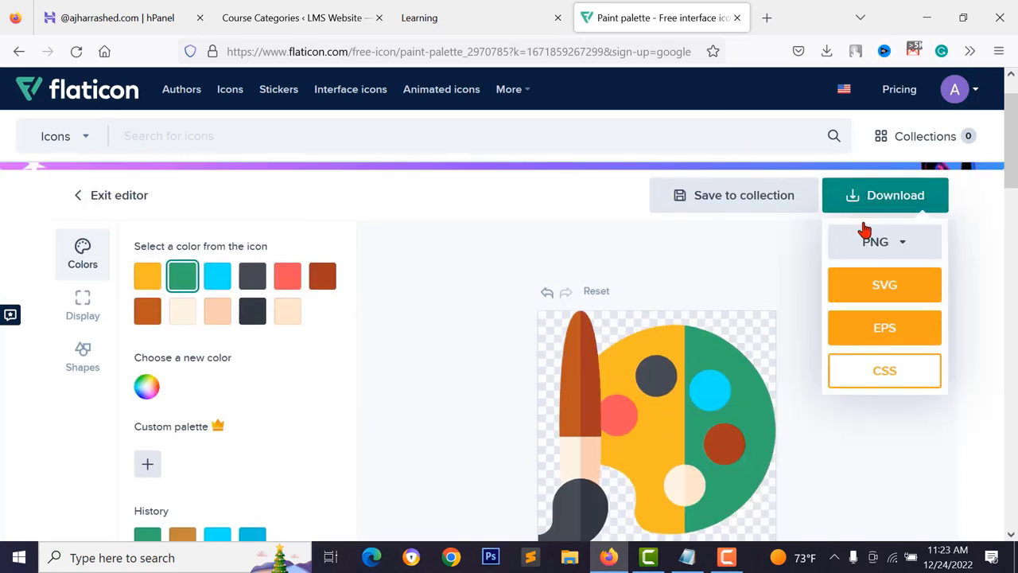
left_click(875, 248)
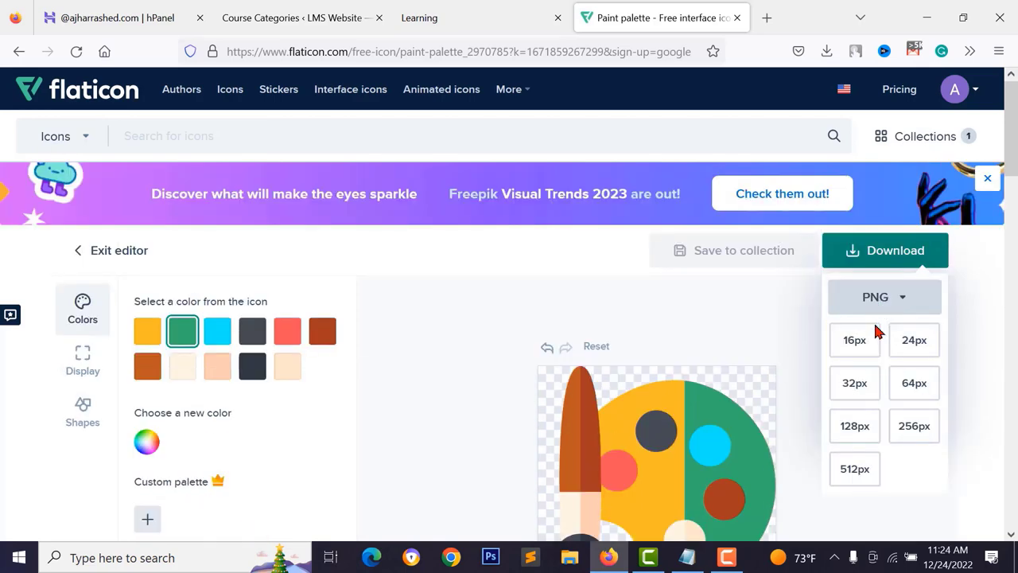
left_click(856, 471)
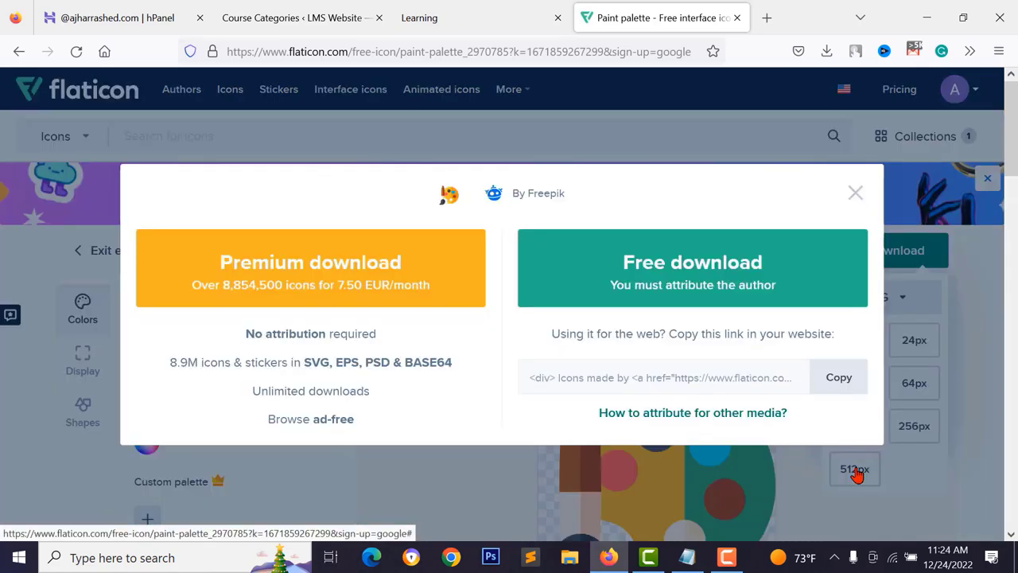
left_click(683, 282)
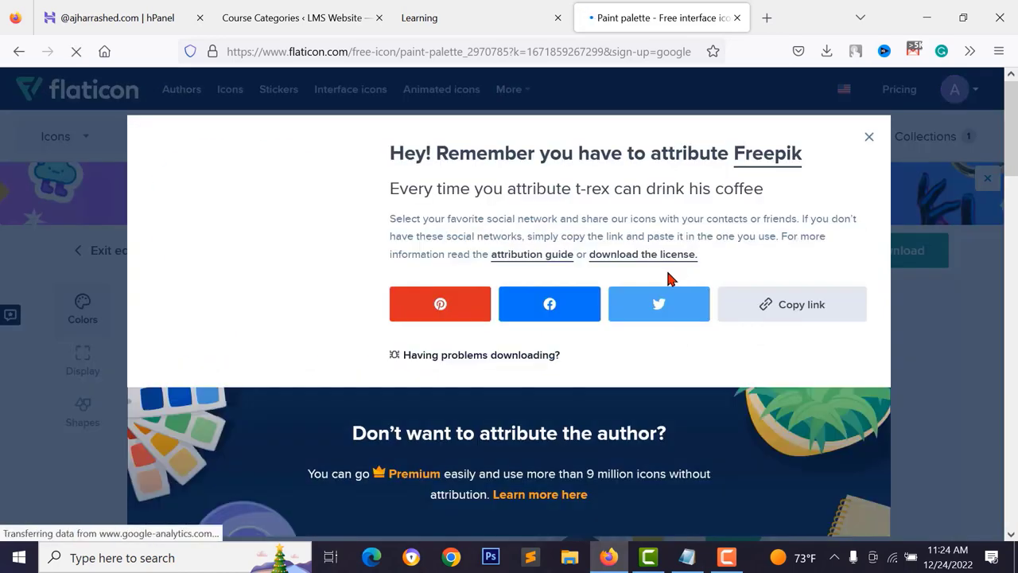
left_click(406, 18)
left_click(313, 10)
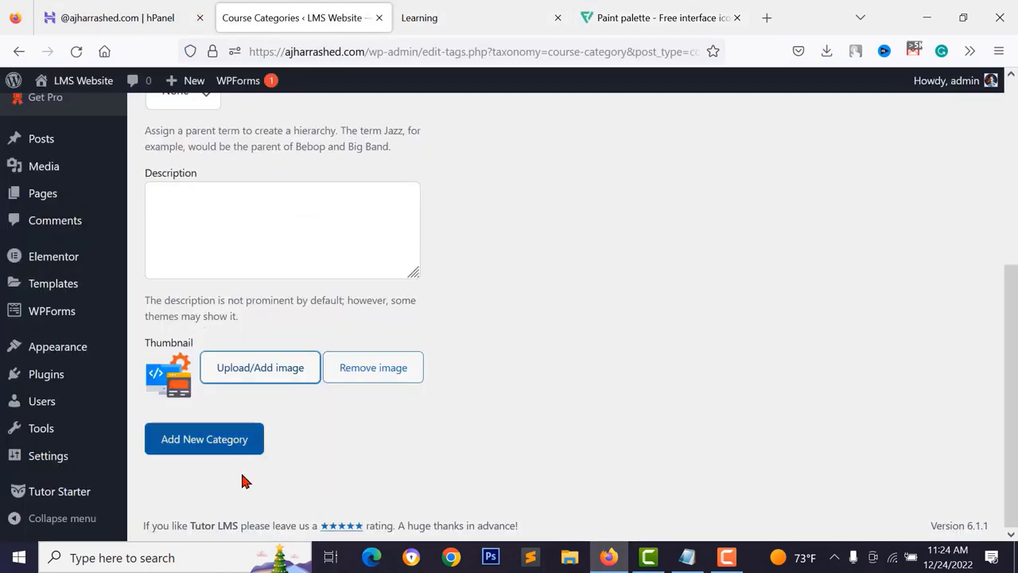
left_click(243, 377)
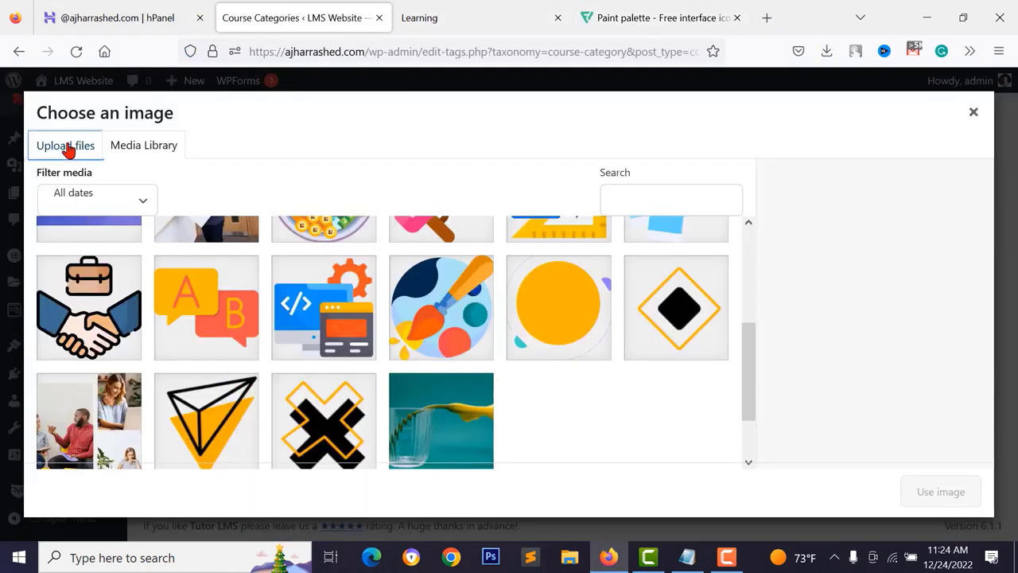
Upload paint-palette.png from Downloads and use it as the category thumbnail.
left_click(67, 147)
left_click(509, 337)
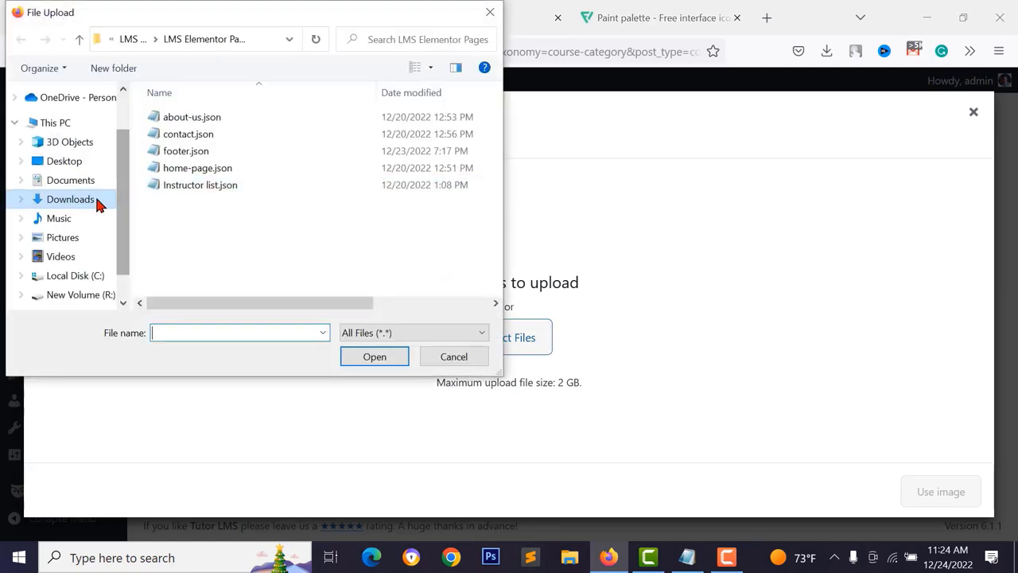
left_click(79, 199)
left_click(181, 125)
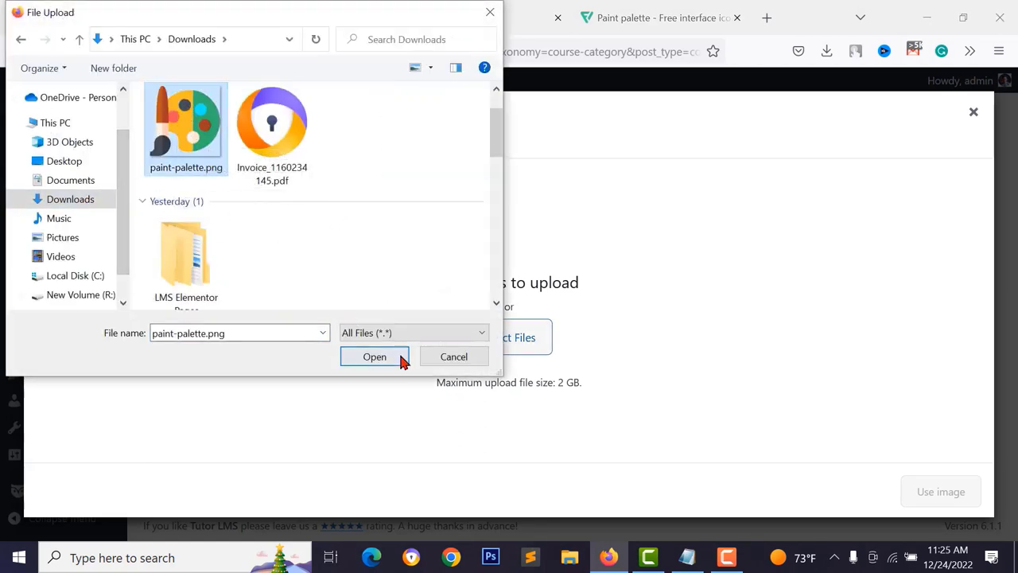
left_click(374, 356)
key("Escape")
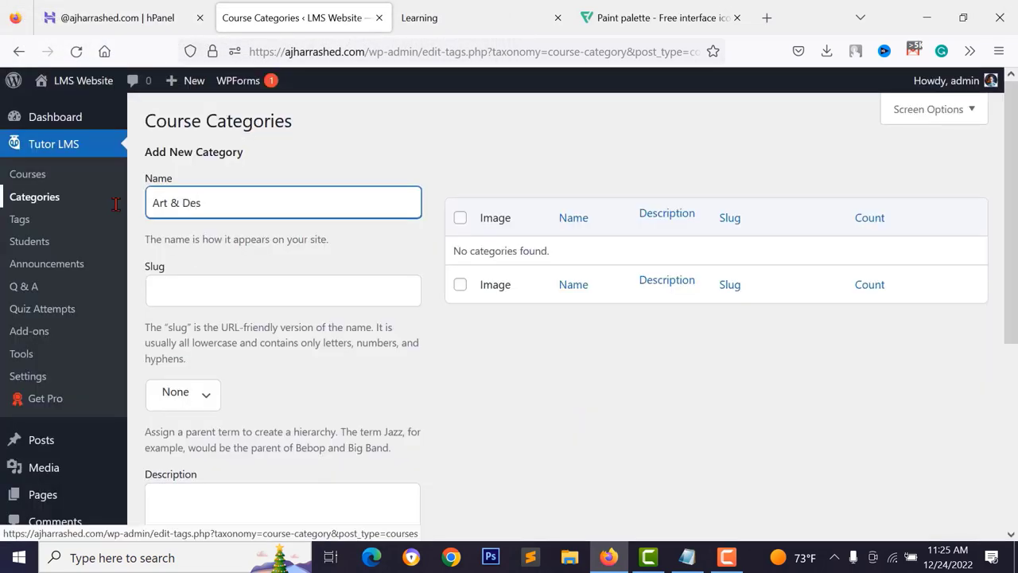
Name the category 'Art & Design' and add it to the category list.
type("Art & Design")
scroll(289, 390, "down", 4)
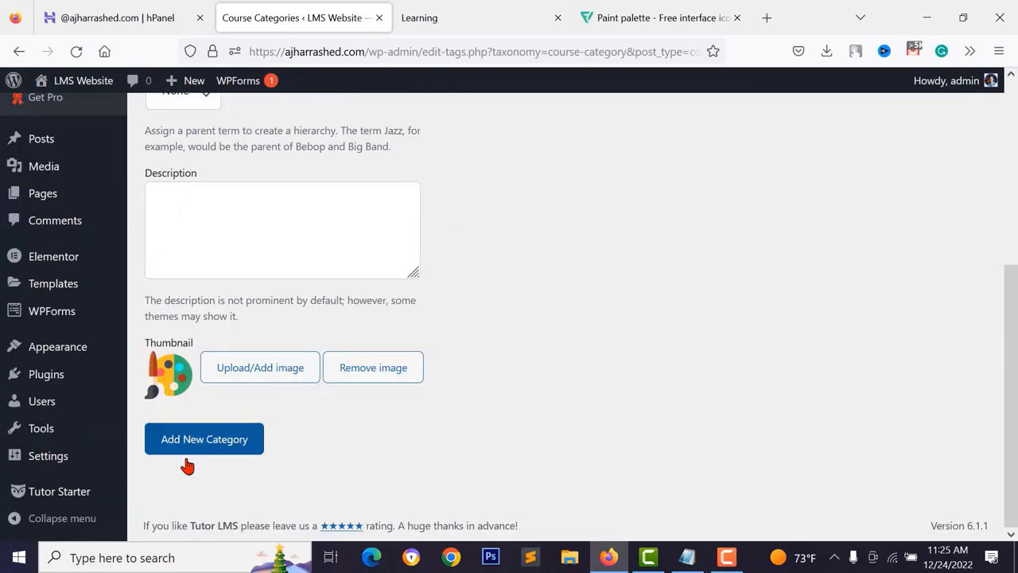
left_click(195, 443)
scroll(466, 441, "up", 5)
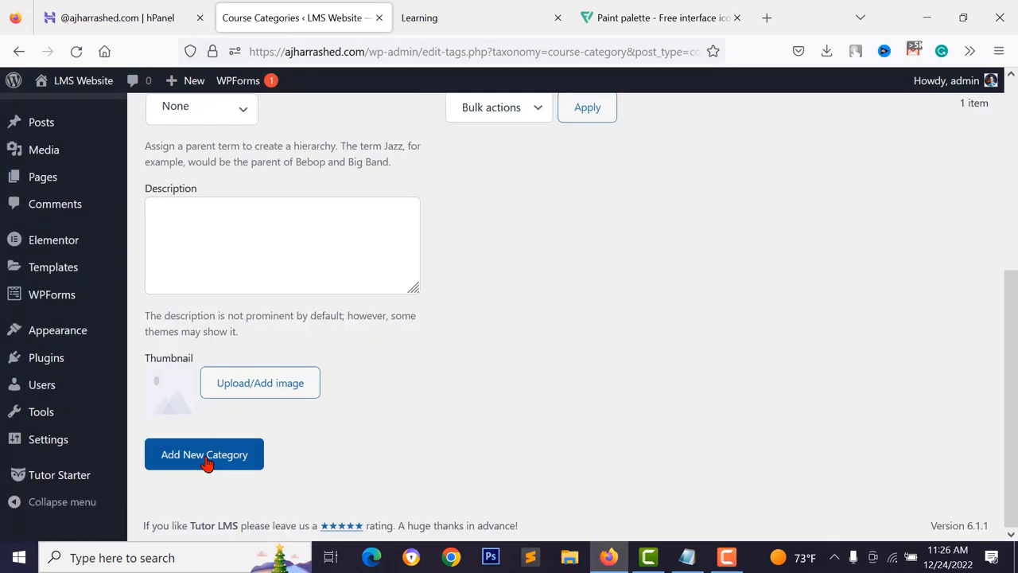
left_click(206, 458)
left_click(419, 18)
Copy 'Business' from the demo site and paste it as the next category name.
double_click(607, 244)
key("ctrl+c")
left_click(294, 18)
key("ctrl+v")
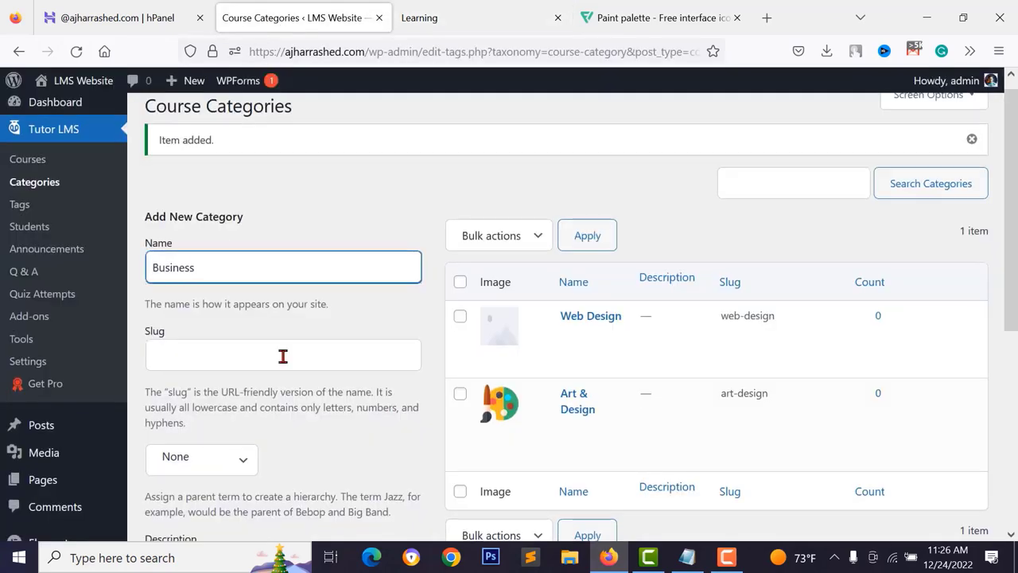
left_click(470, 8)
double_click(805, 247)
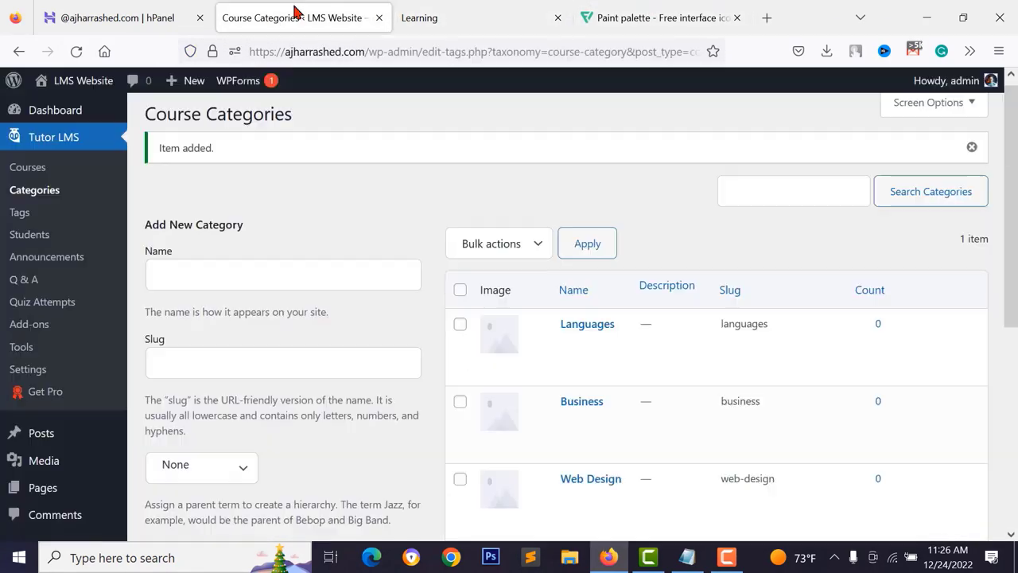
Go via Course Tags to the empty Courses list and start a new course.
scroll(245, 347, "down", 2)
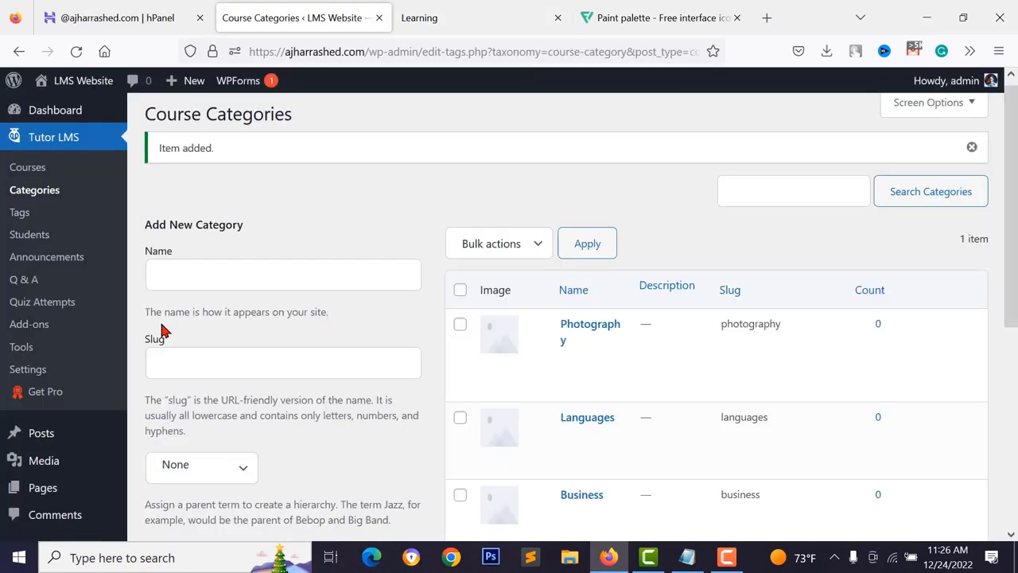
scroll(275, 359, "down", 3)
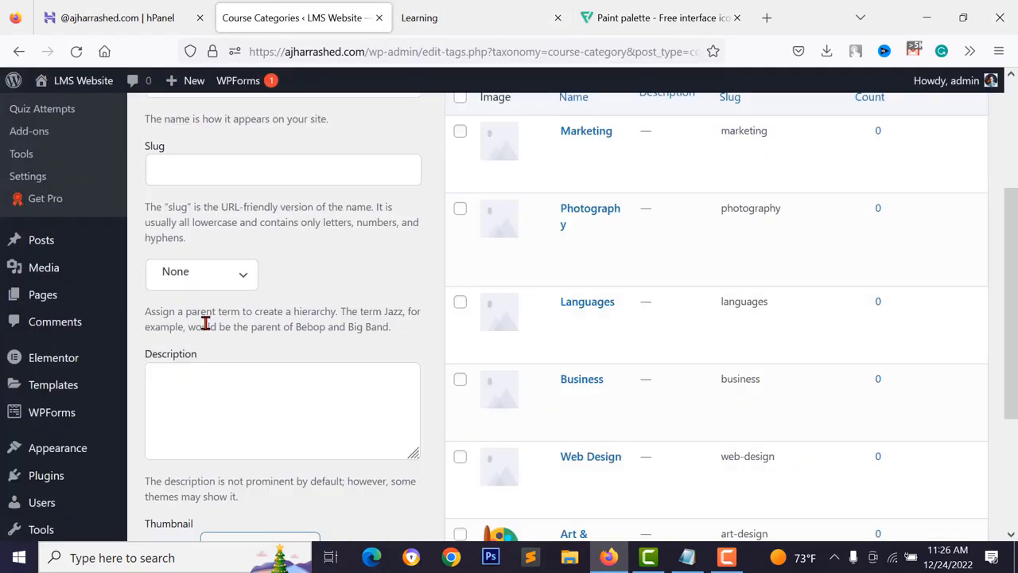
scroll(238, 294, "up", 3)
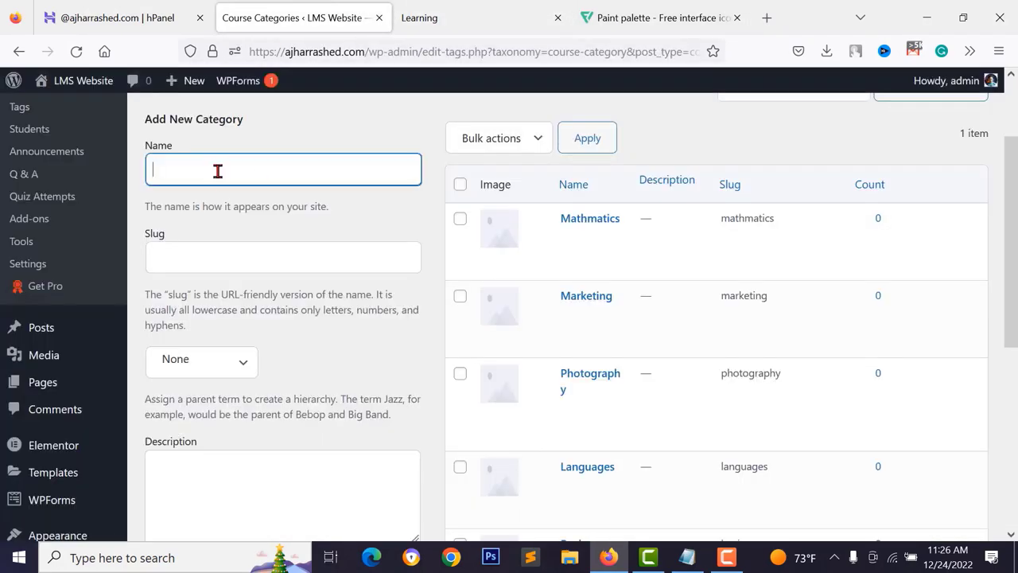
scroll(610, 454, "down", 5)
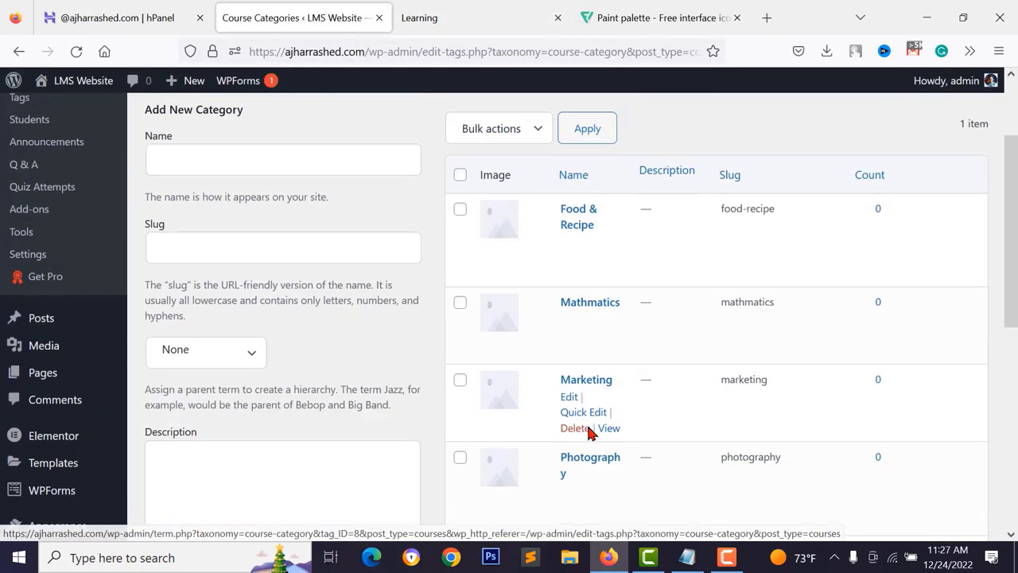
scroll(579, 300, "up", 2)
scroll(568, 307, "down", 2)
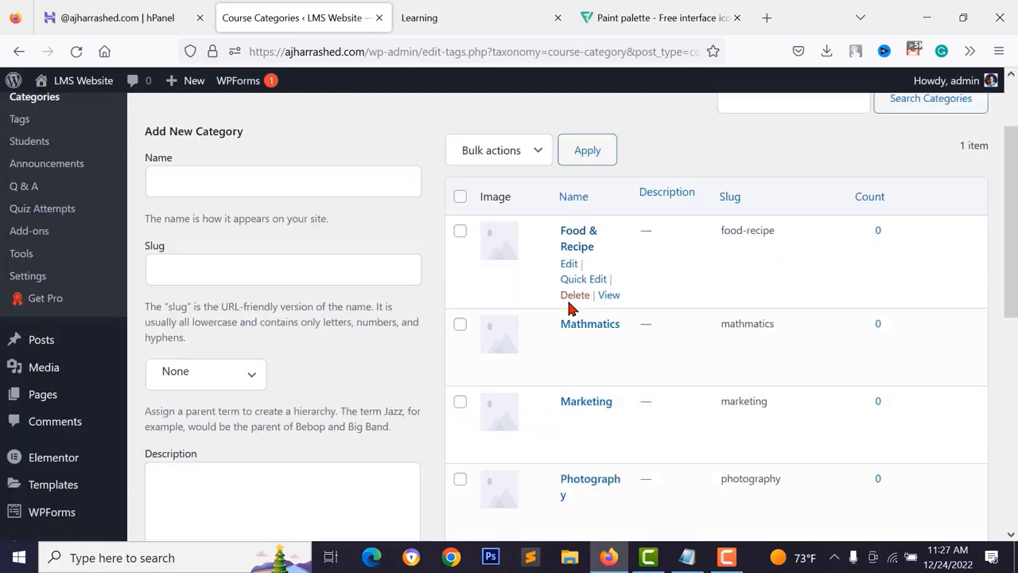
scroll(525, 295, "up", 3)
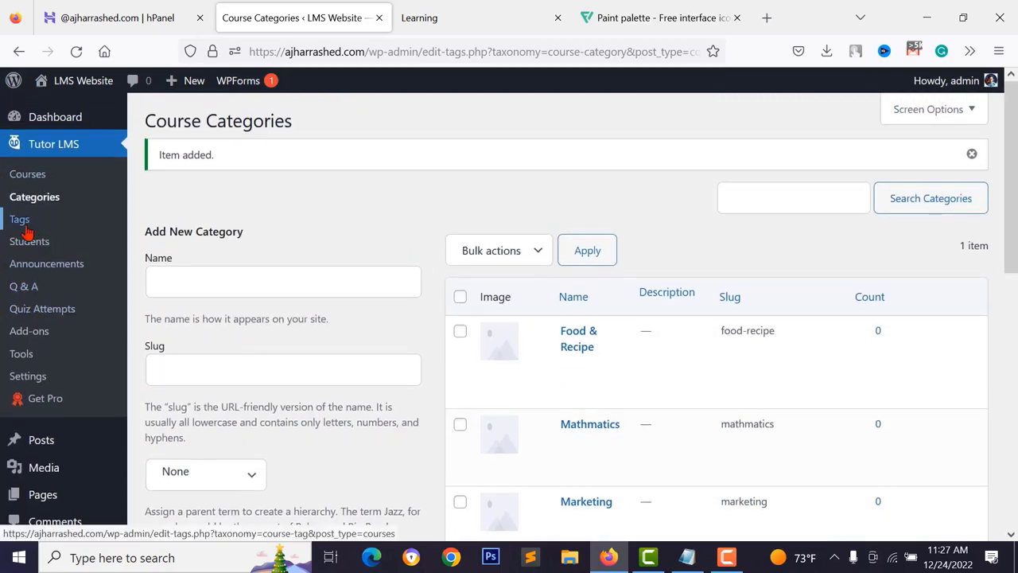
left_click(19, 223)
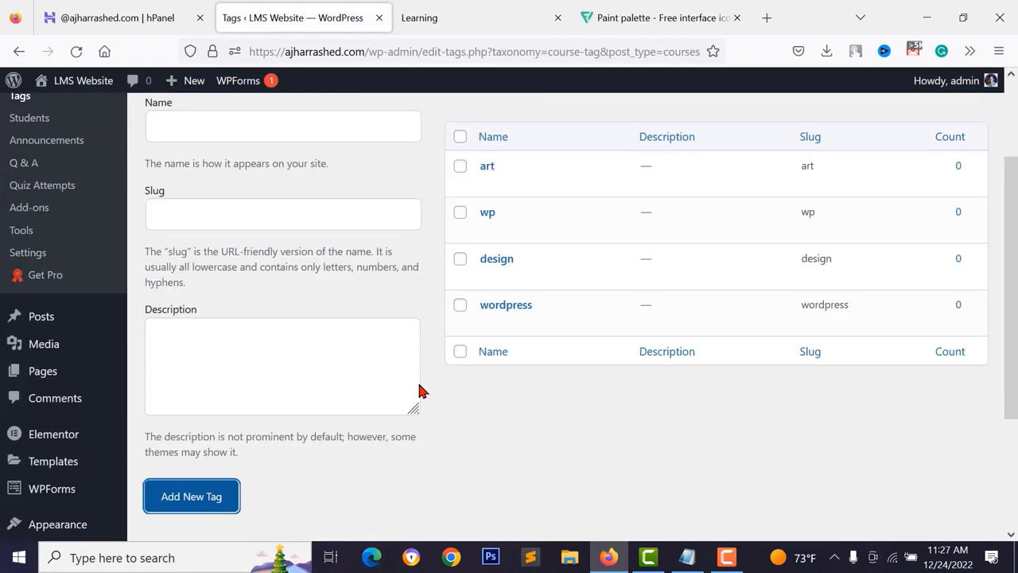
scroll(420, 391, "up", 1)
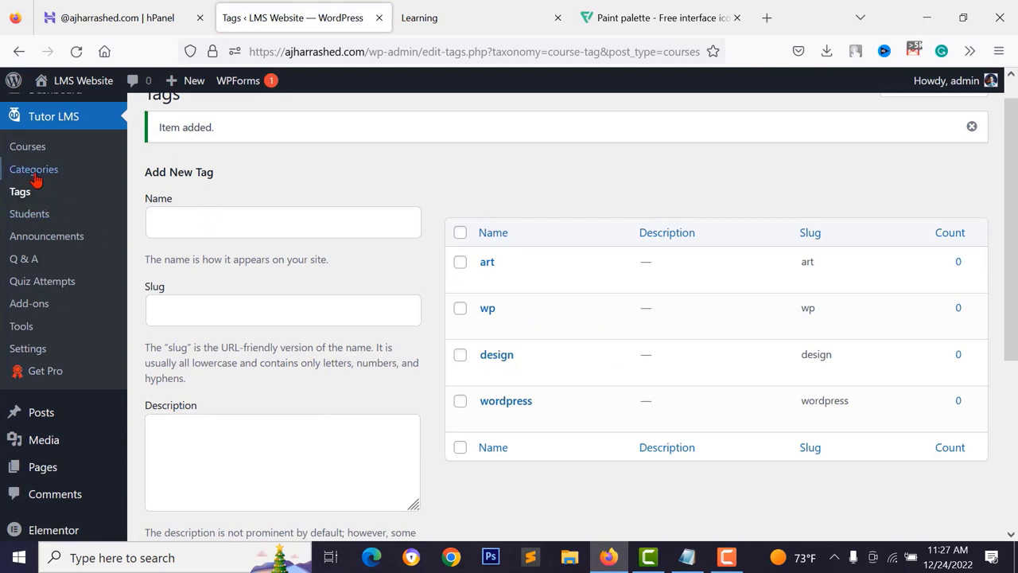
left_click(28, 147)
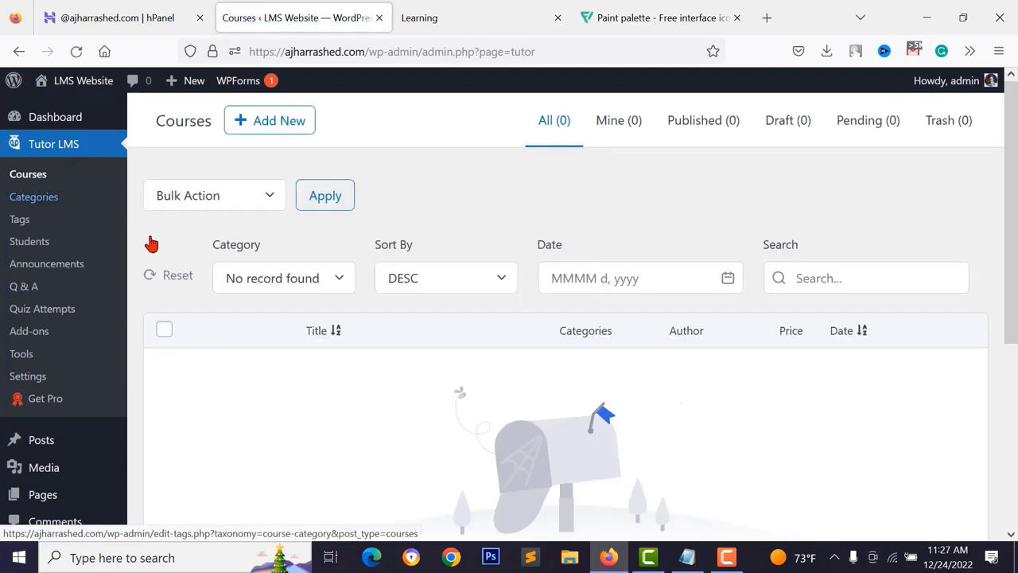
left_click(255, 126)
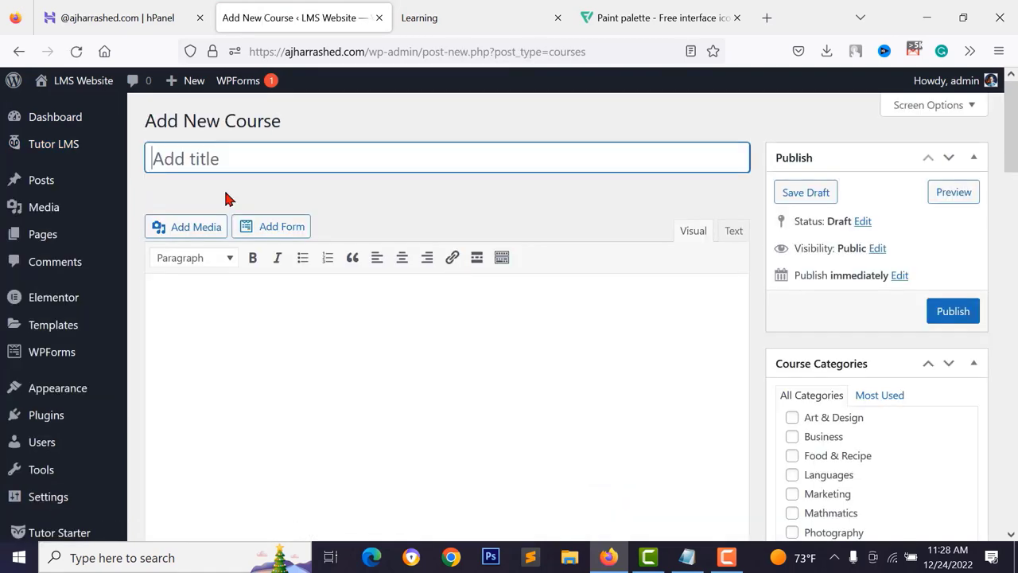
Open the demo site's WordPress for Beginners course page next to the new course form.
key("ctrl+Tab")
key("ctrl+shift+Tab")
left_click(247, 386)
left_click(517, 11)
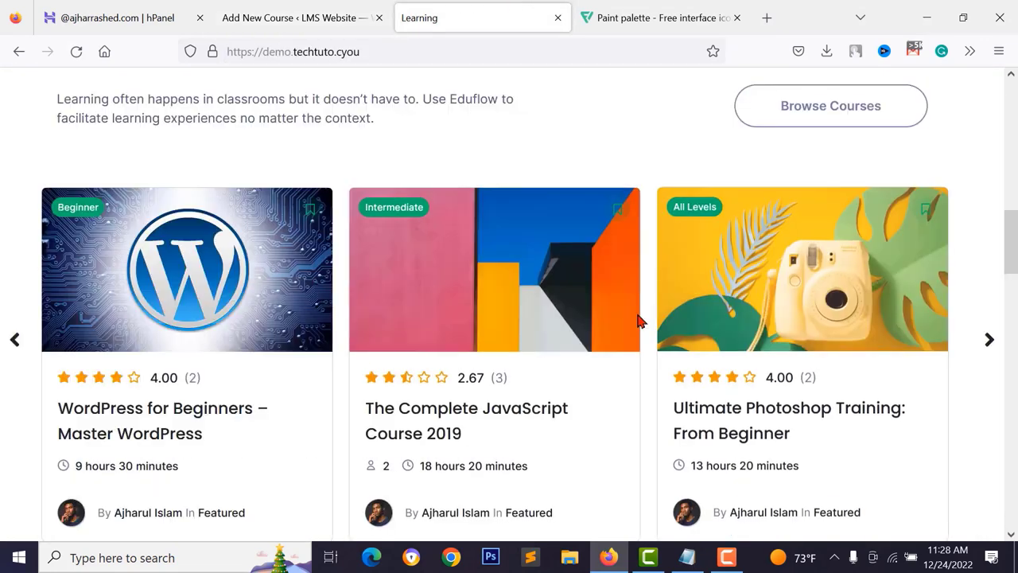
left_click(148, 428)
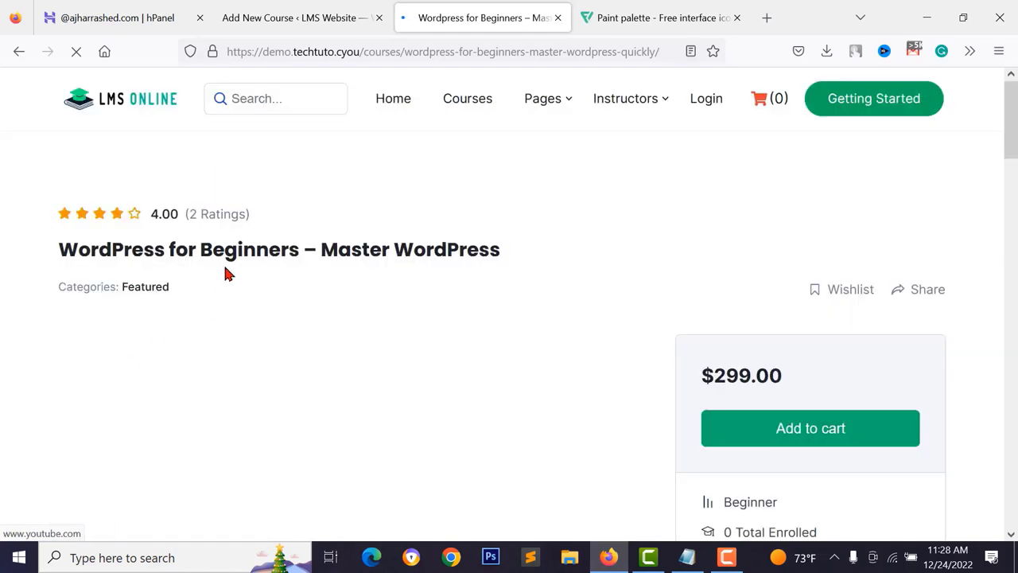
left_click(273, 16)
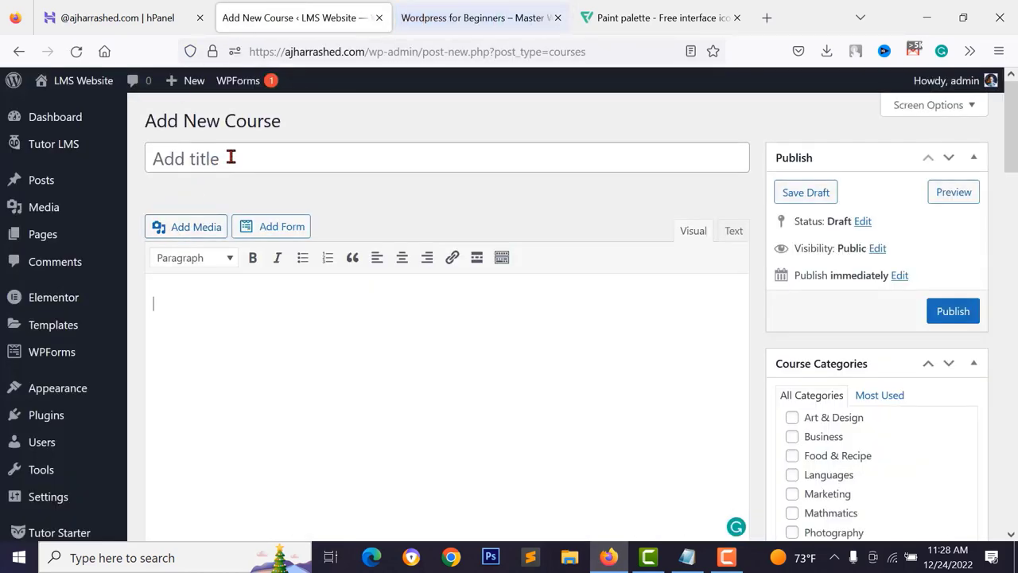
scroll(414, 375, "down", 6)
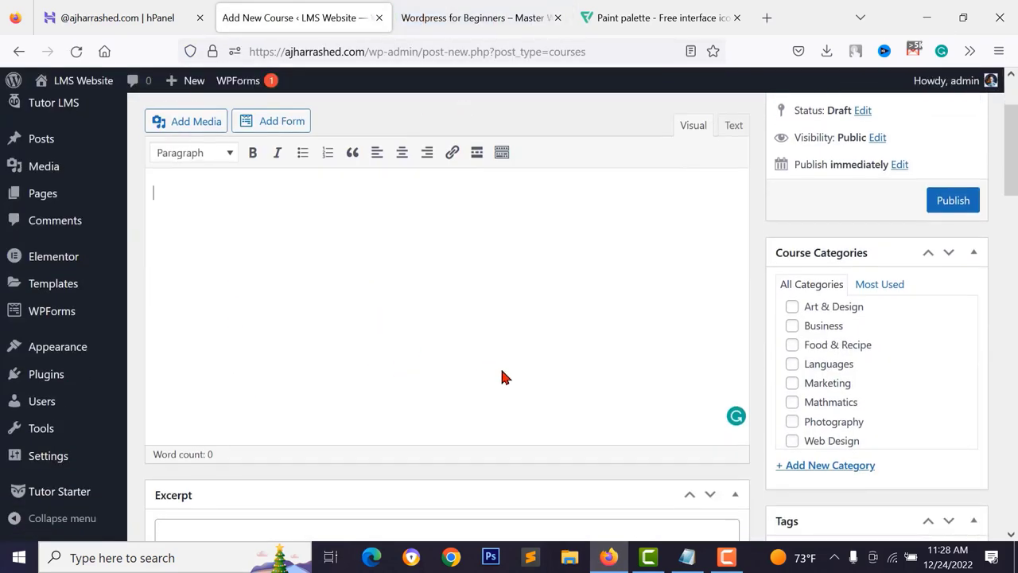
scroll(342, 334, "up", 6)
left_click(469, 6)
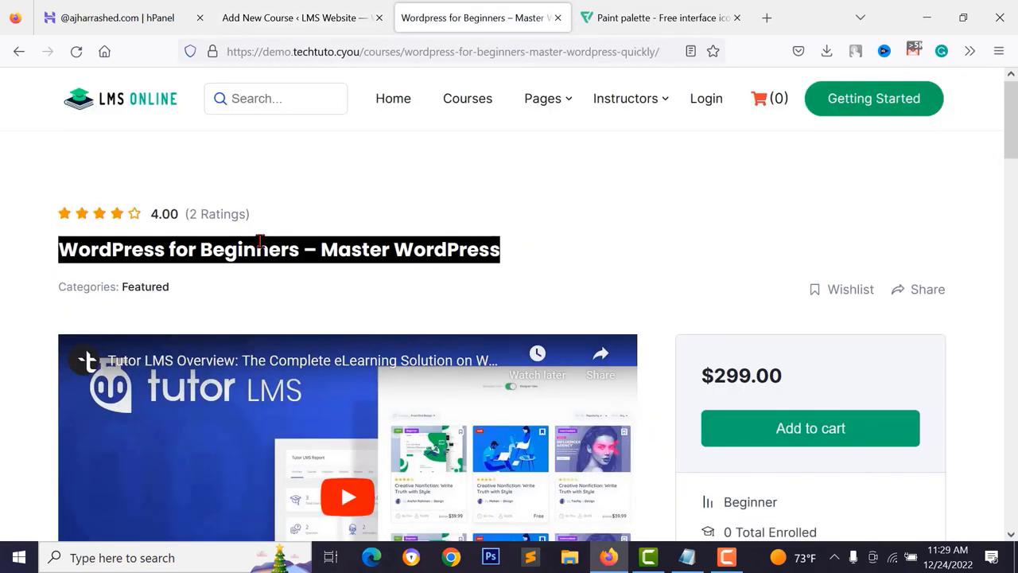
Copy the demo course title into the new course's title field.
right_click(273, 248)
left_click(295, 263)
left_click(277, 19)
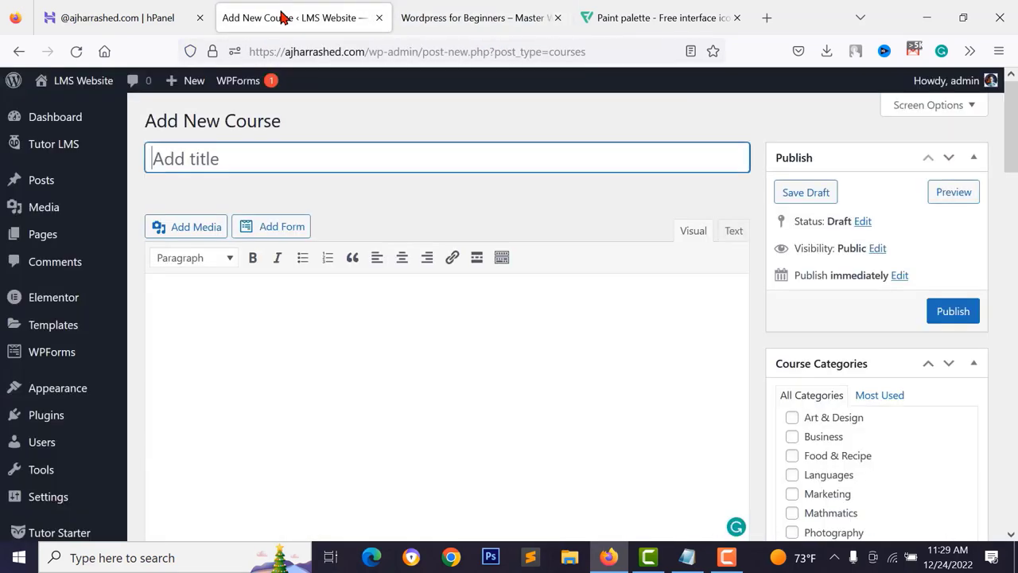
key("ctrl+v")
Copy the demo course's About Course description into the new course body.
key("ctrl+Tab")
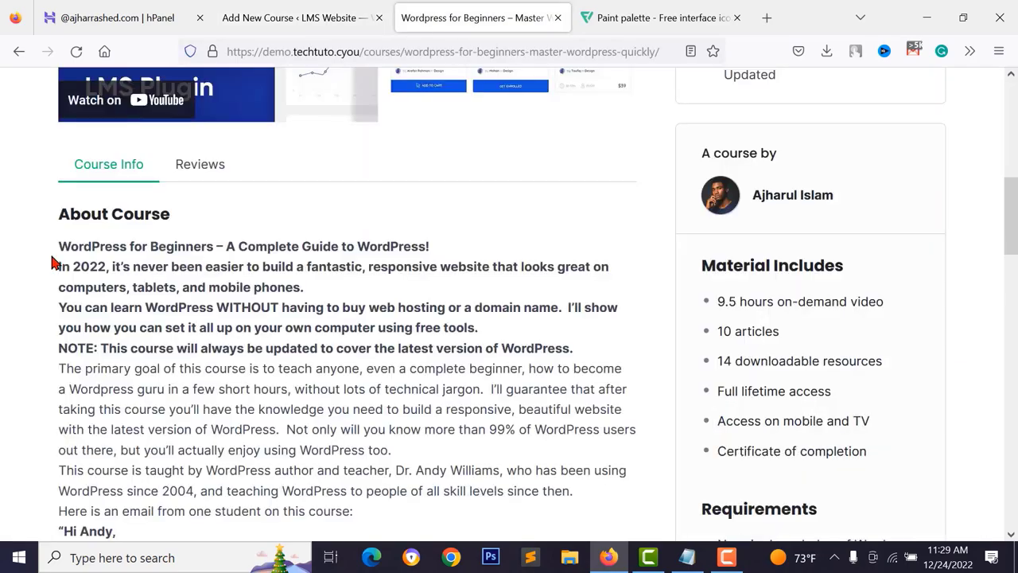
left_click_drag(62, 253, 273, 369)
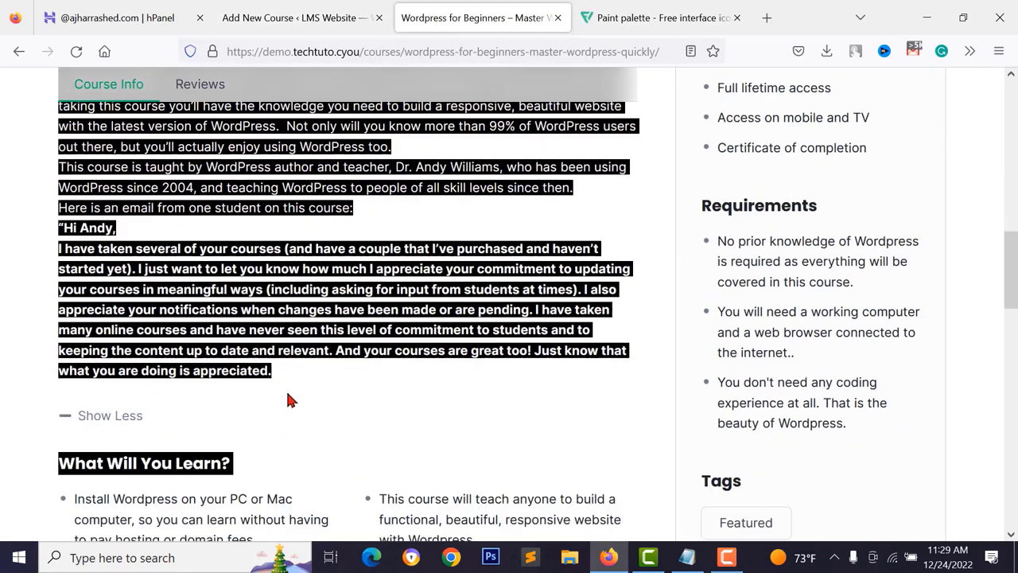
key("ctrl+c")
key("ctrl+shift+Tab")
key("ctrl+v")
Copy the demo's learning points list into the What Will I Learn box.
scroll(309, 368, "down", 10)
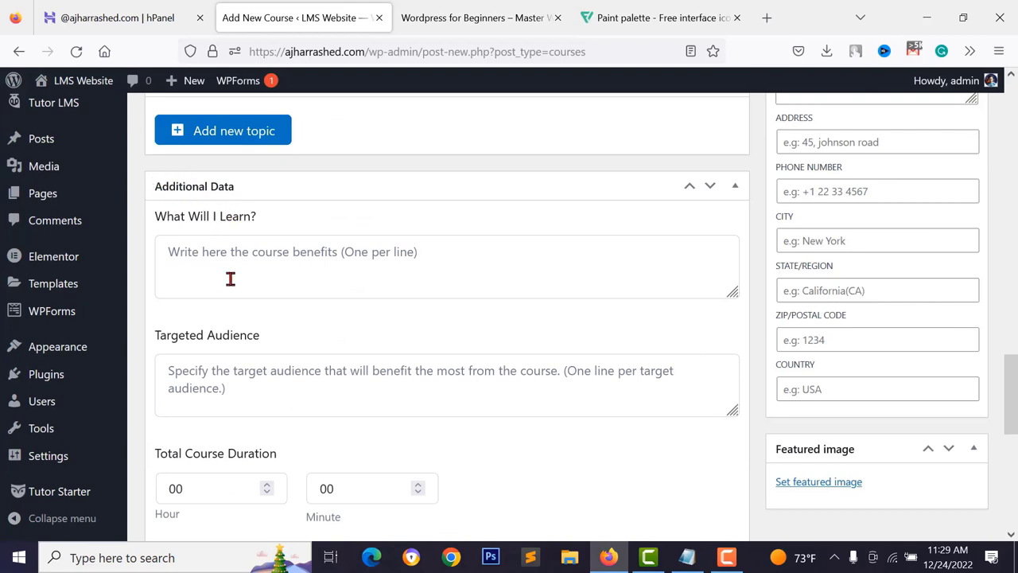
left_click(203, 266)
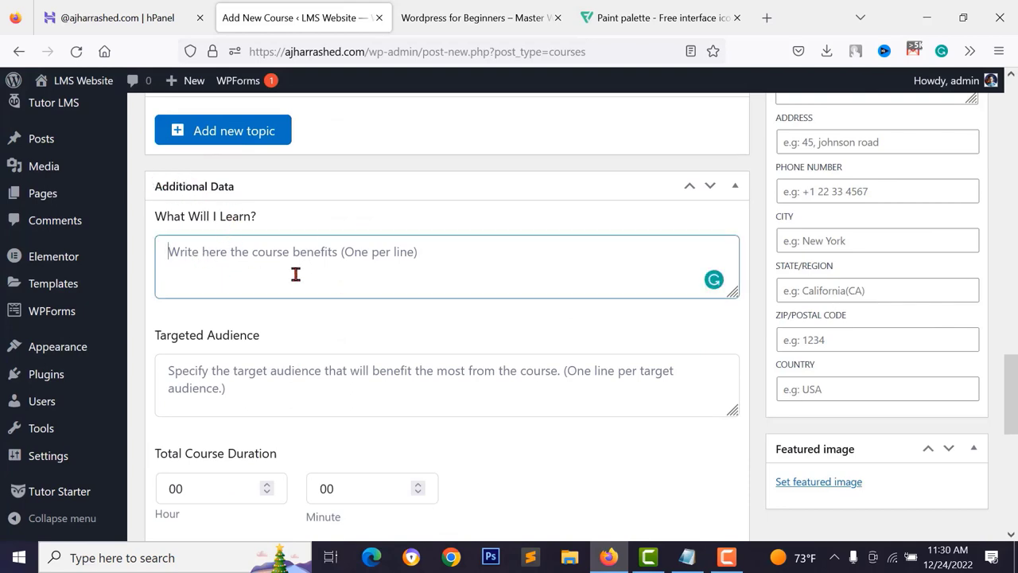
key("ctrl+Tab")
left_click_drag(57, 265, 246, 282)
scroll(246, 282, "down", 1)
left_click(135, 208)
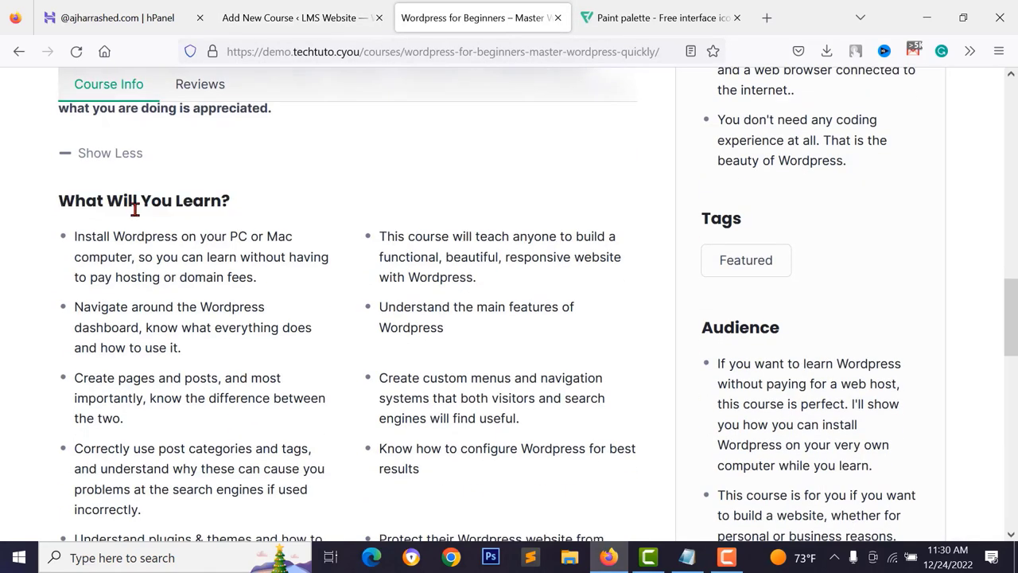
left_click_drag(68, 241, 518, 398)
scroll(466, 353, "down", 2)
scroll(518, 397, "down", 1)
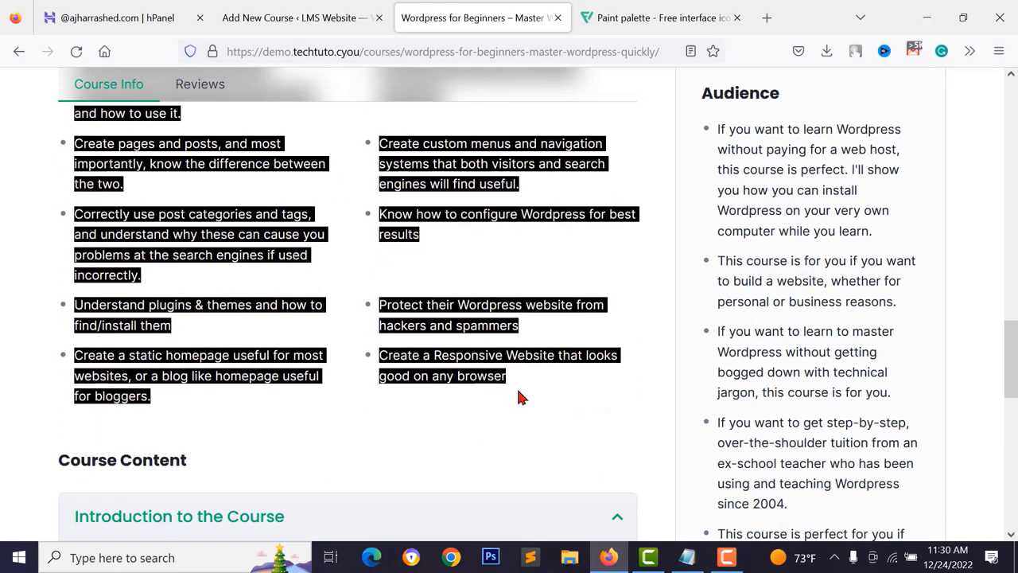
key("ctrl+c")
key("ctrl+shift+Tab")
key("ctrl+v")
Copy the demo's audience list into the Targeted Audience box.
scroll(210, 213, "down", 2)
scroll(198, 291, "down", 2)
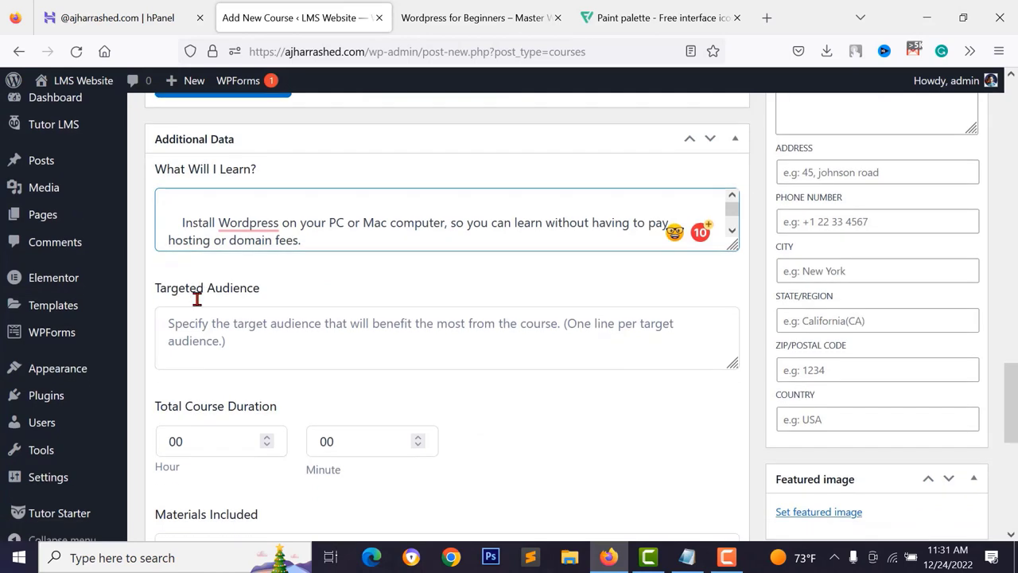
left_click(286, 273)
left_click(481, 7)
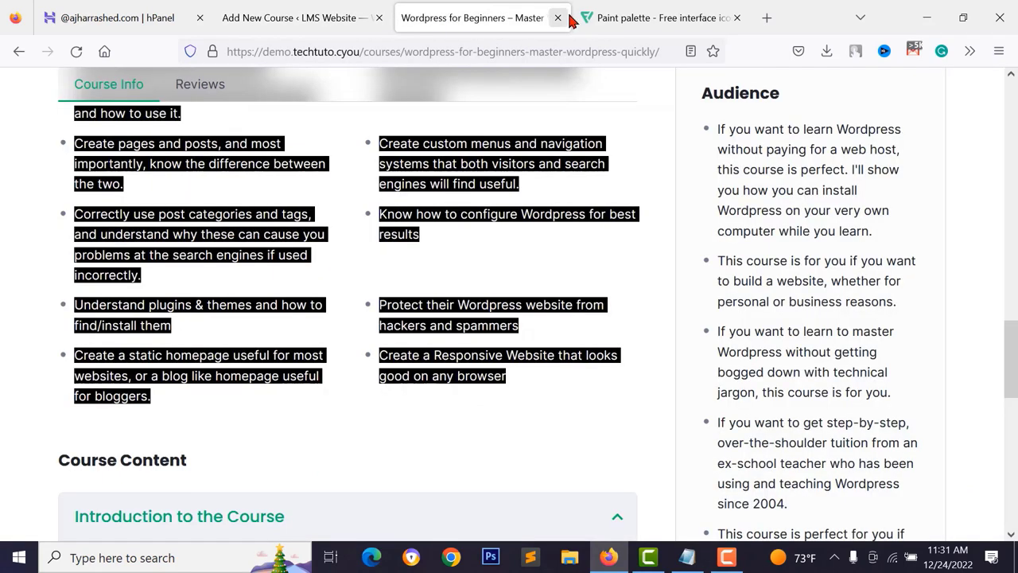
scroll(713, 240, "up", 2)
left_click(714, 240)
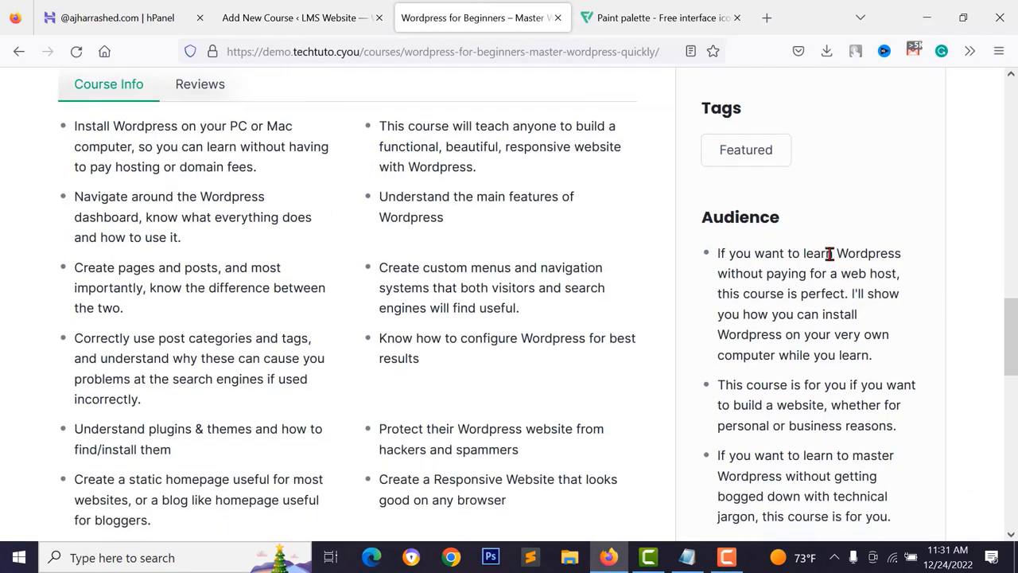
scroll(730, 274, "down", 1)
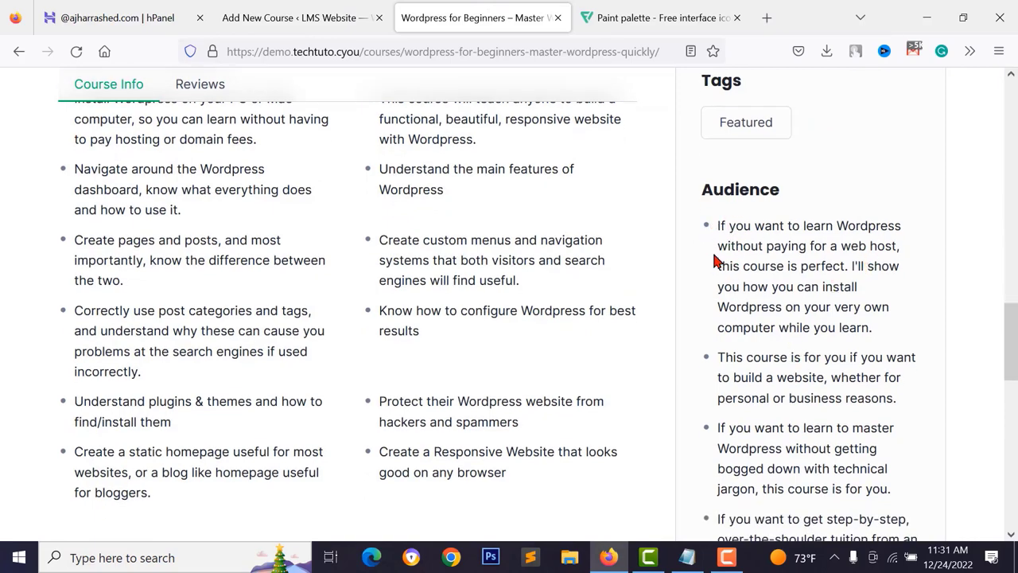
scroll(775, 400, "down", 6)
left_click_drag(711, 225, 797, 444)
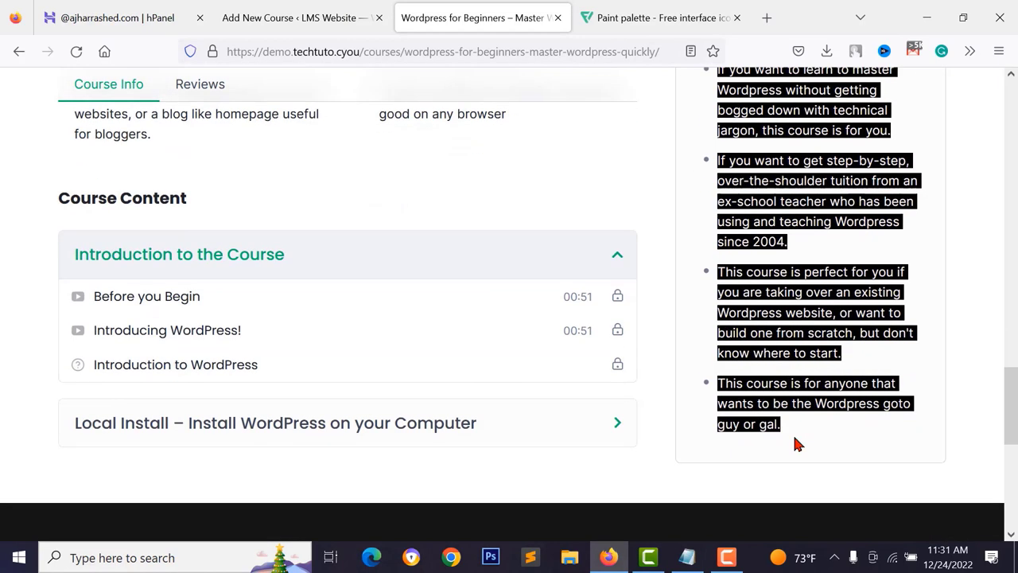
right_click(787, 402)
left_click(824, 207)
key("ctrl+Page_Up")
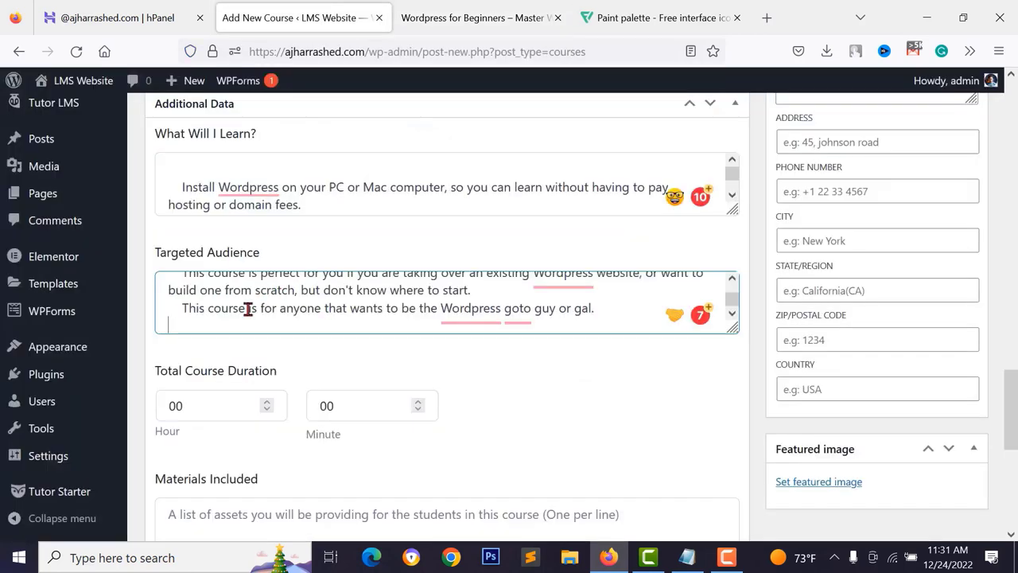
left_click(238, 322)
Set the course duration to 23 hours 35 minutes, then pull up the demo's materials list.
scroll(235, 342, "down", 3)
left_click(206, 229)
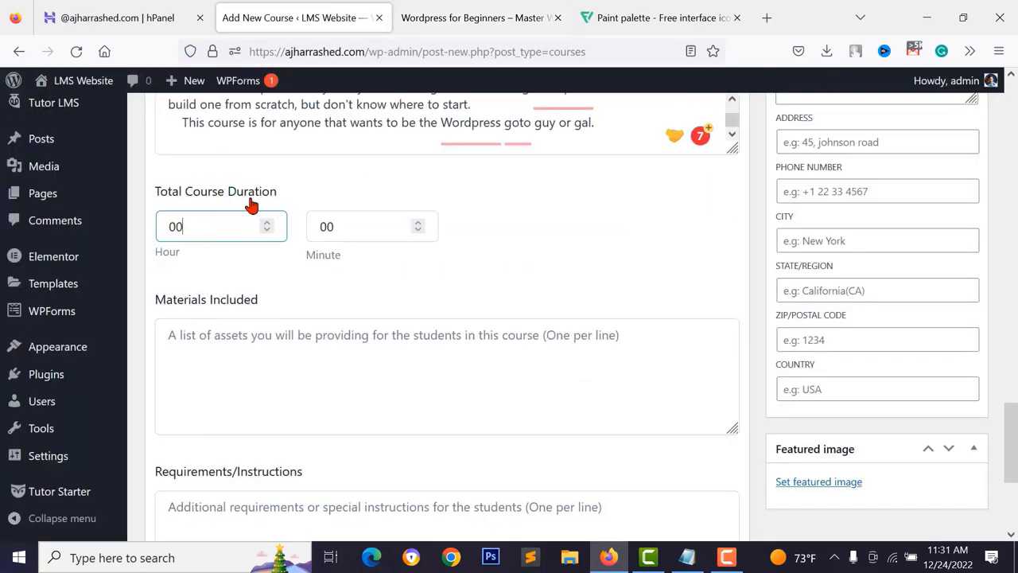
double_click(189, 226)
double_click(341, 231)
type("35")
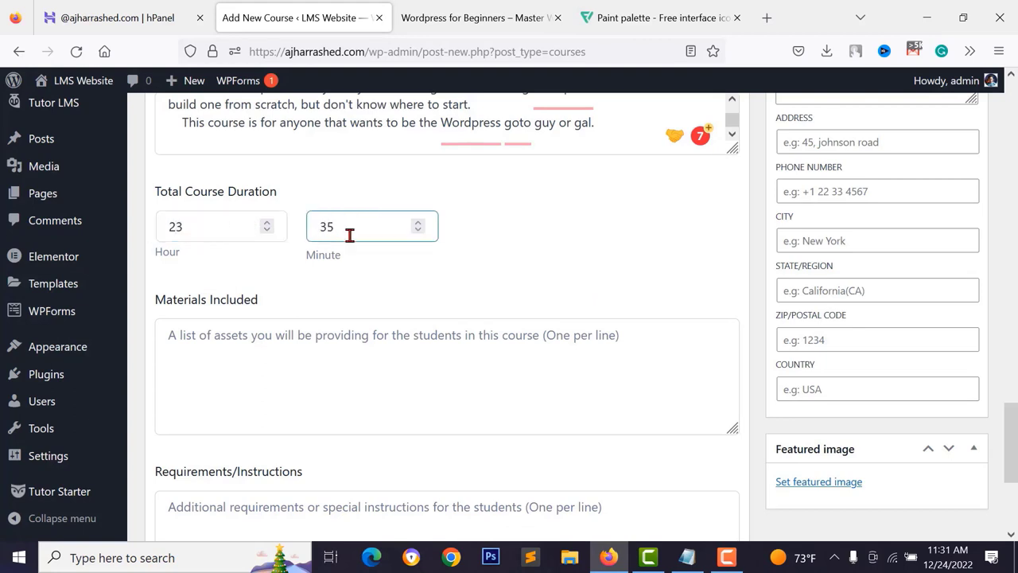
scroll(334, 274, "down", 1)
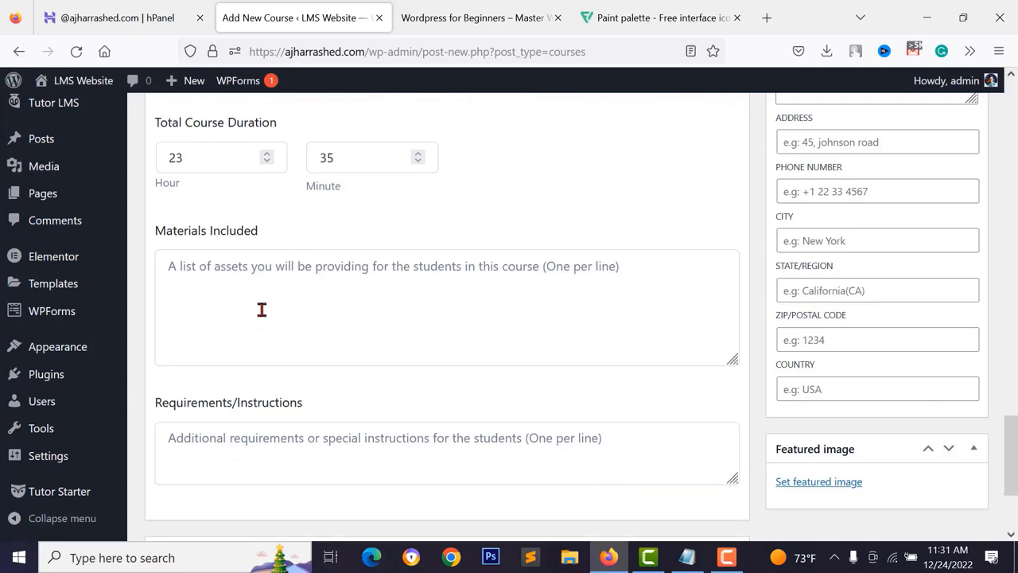
left_click(224, 303)
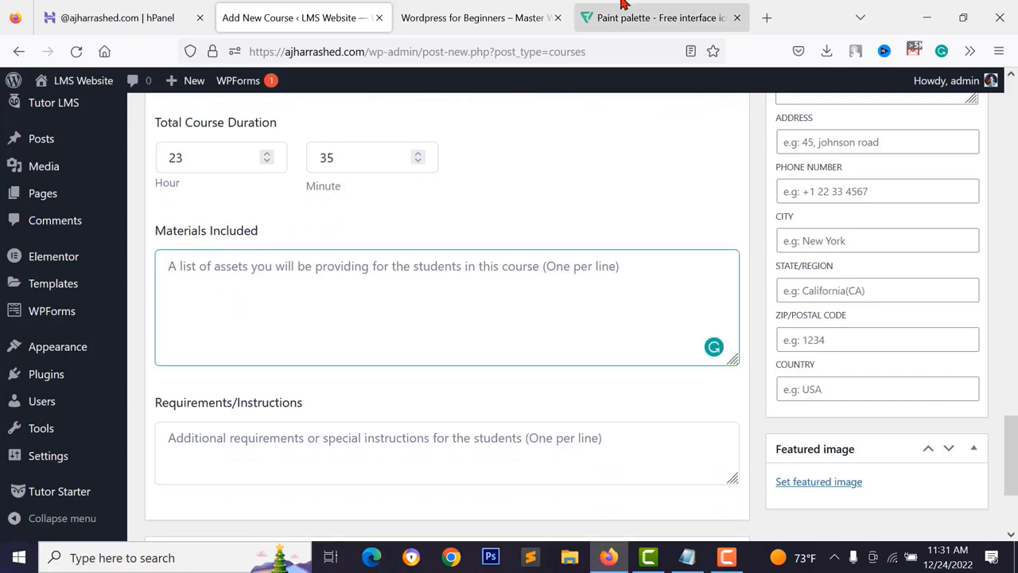
left_click(482, 11)
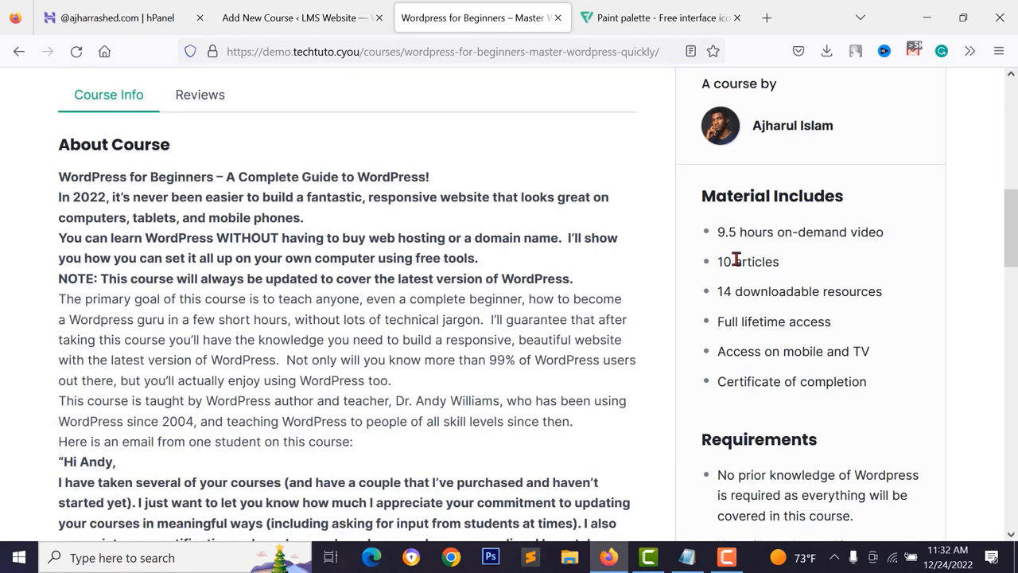
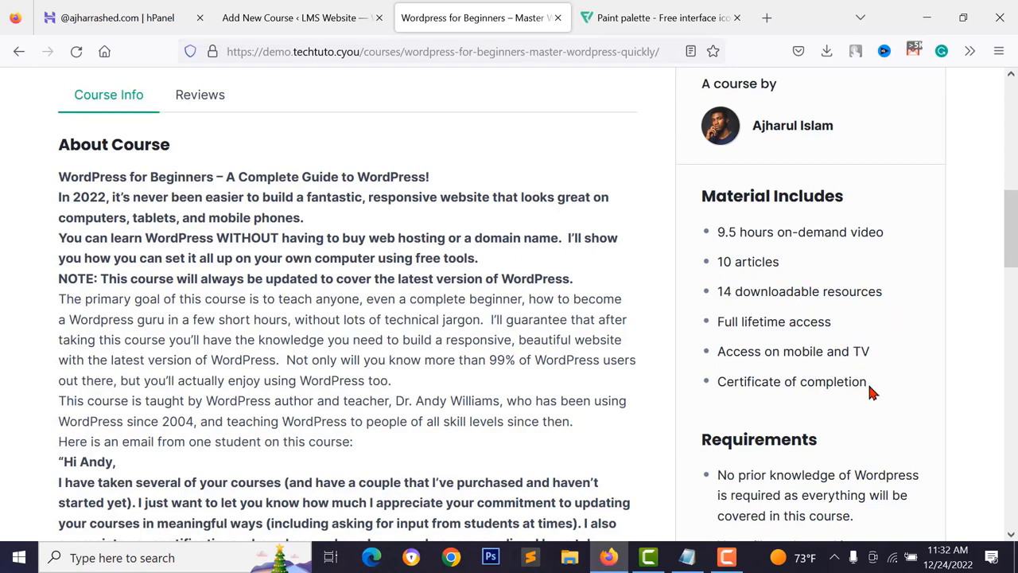
Paste the demo course's six material lines into Materials Included.
left_click_drag(873, 392, 686, 233)
key("ctrl+shift+Tab")
right_click(204, 277)
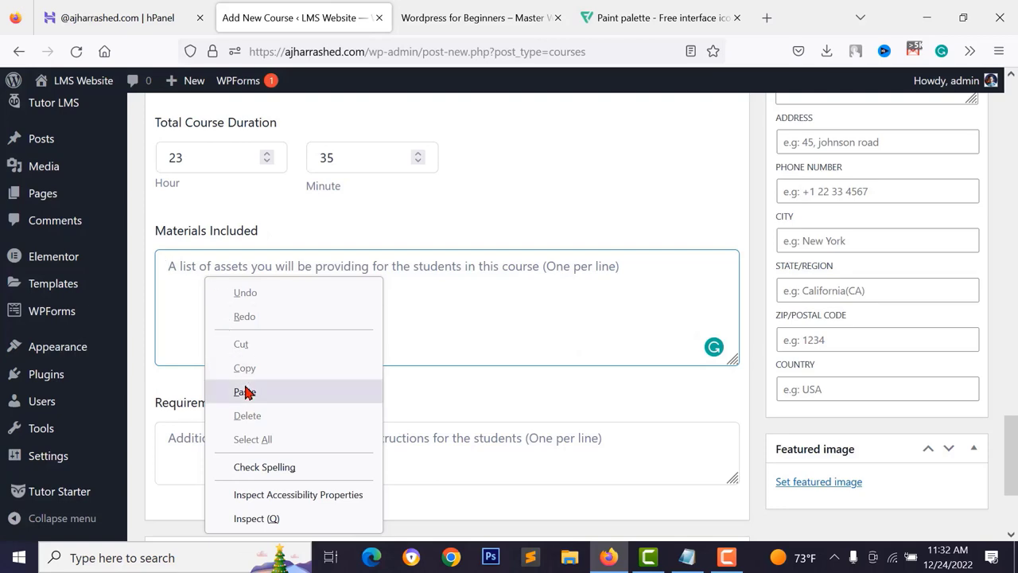
left_click(245, 391)
scroll(175, 280, "down", 2)
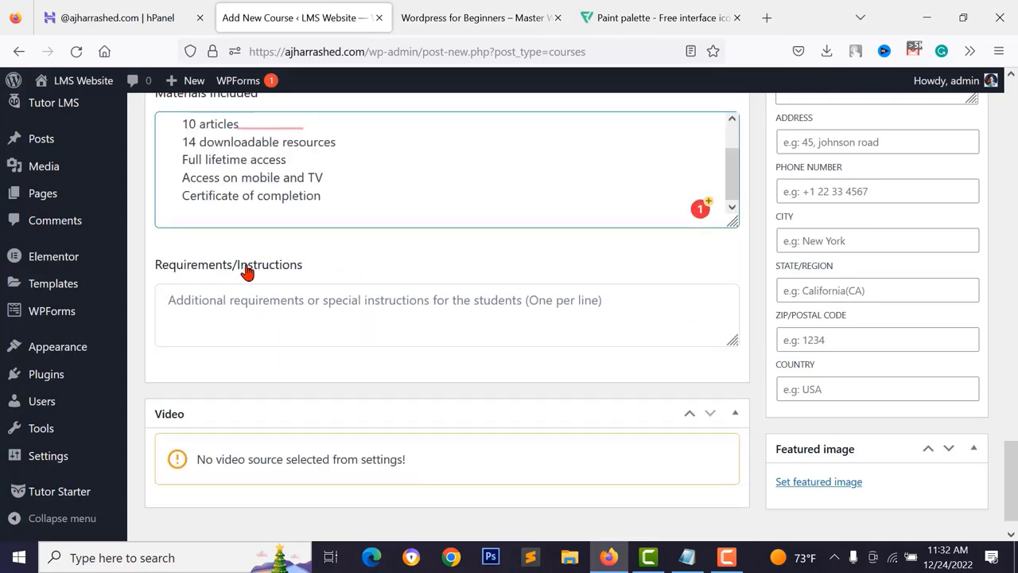
Paste the demo course's three requirement lines into Requirements/Instructions.
left_click(278, 308)
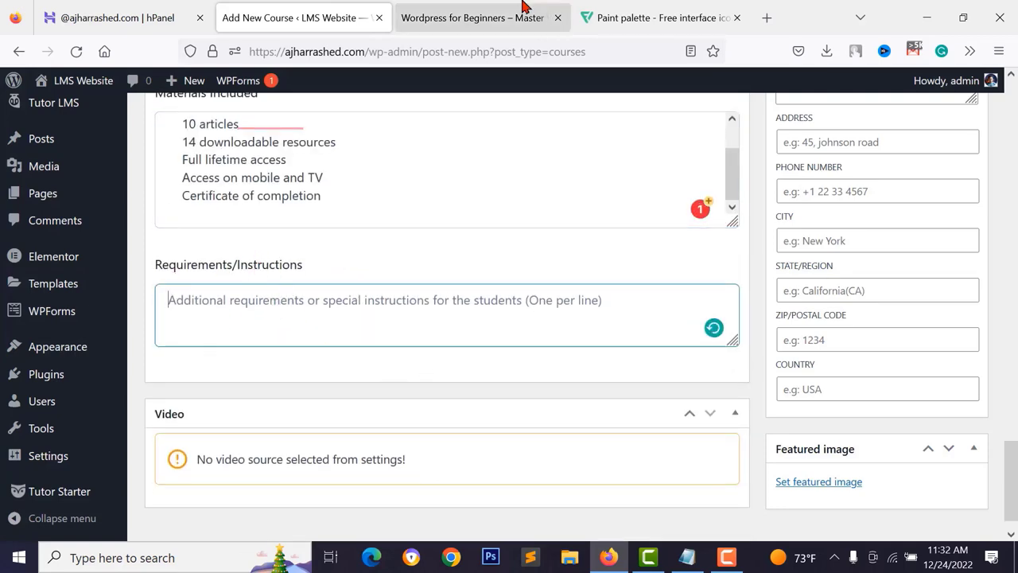
left_click(526, 16)
scroll(825, 310, "down", 3)
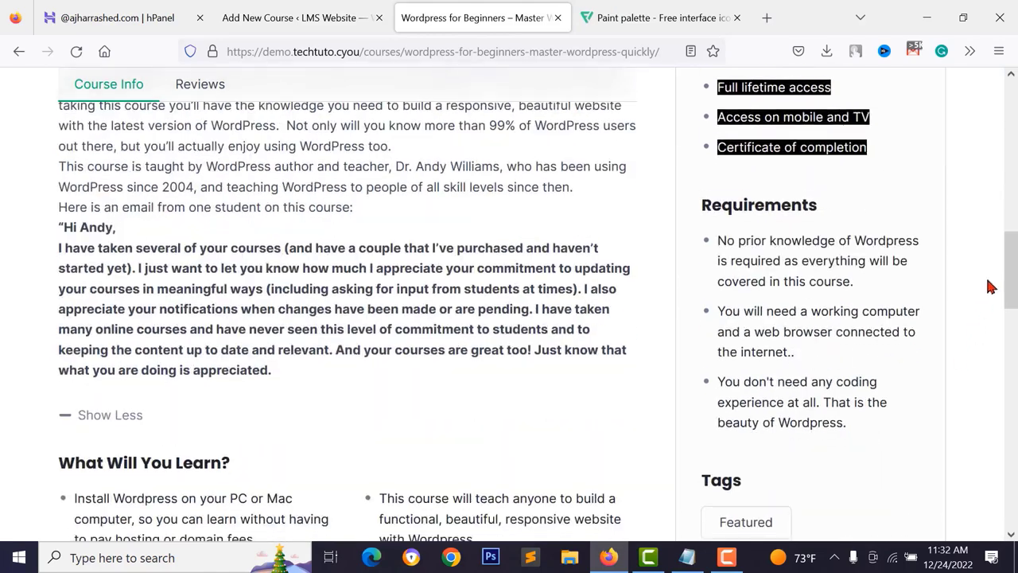
scroll(1010, 282, "down", 5)
left_click_drag(1002, 284, 1007, 164)
left_click(294, 17)
right_click(256, 314)
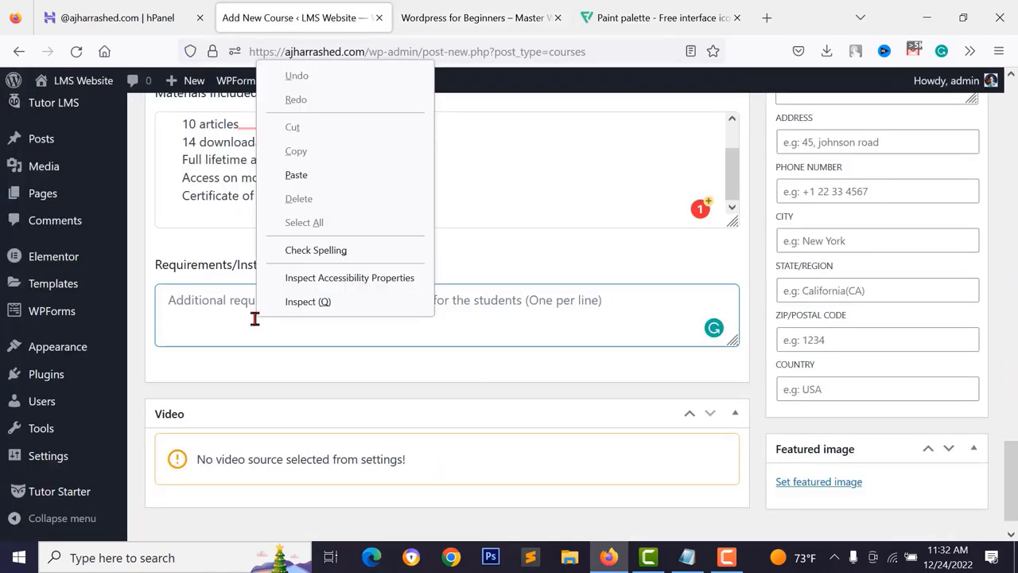
left_click(300, 174)
scroll(318, 470, "up", 1)
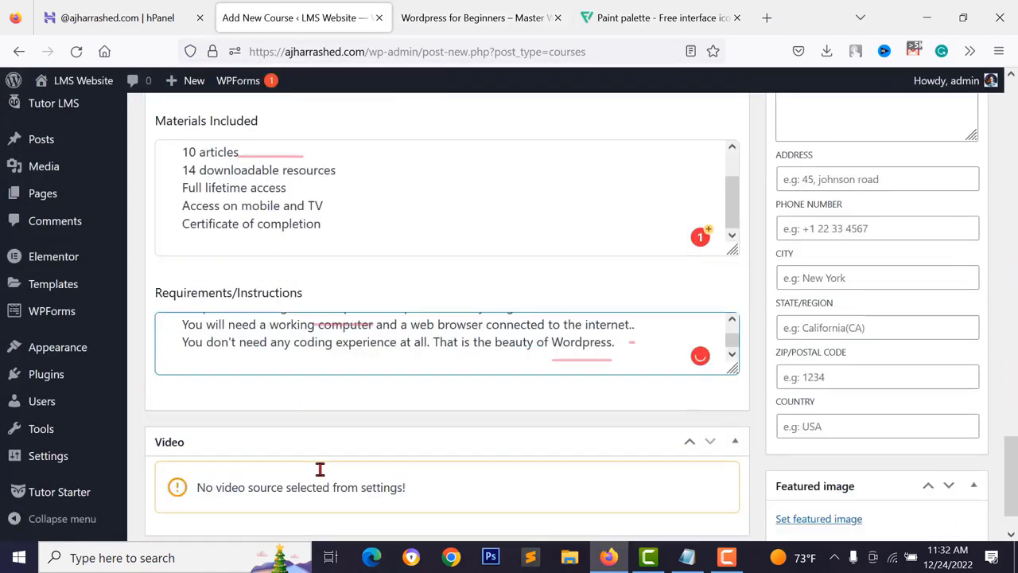
scroll(305, 393, "down", 2)
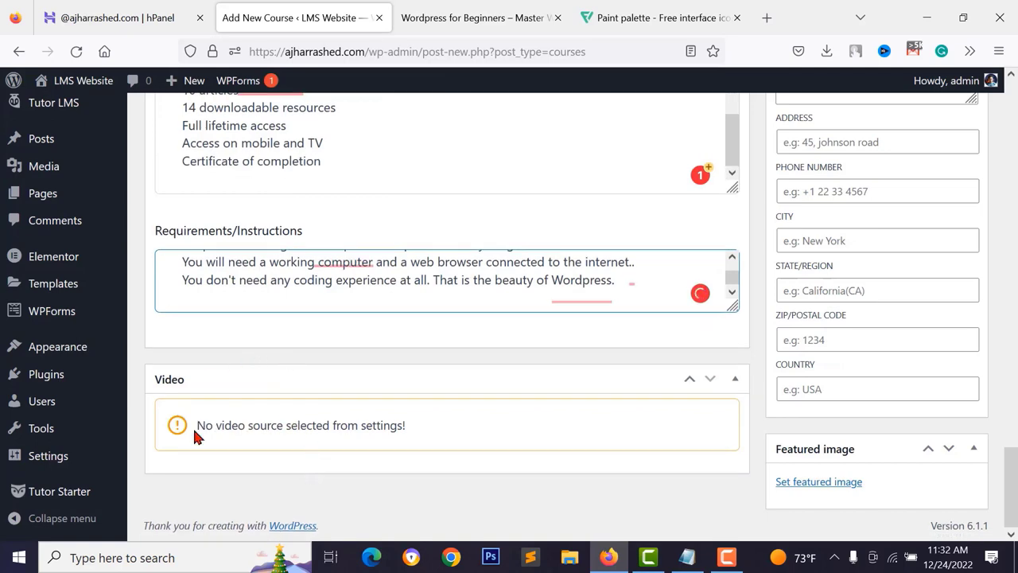
Compare the filled course form against the demo course page.
key("ctrl+Tab")
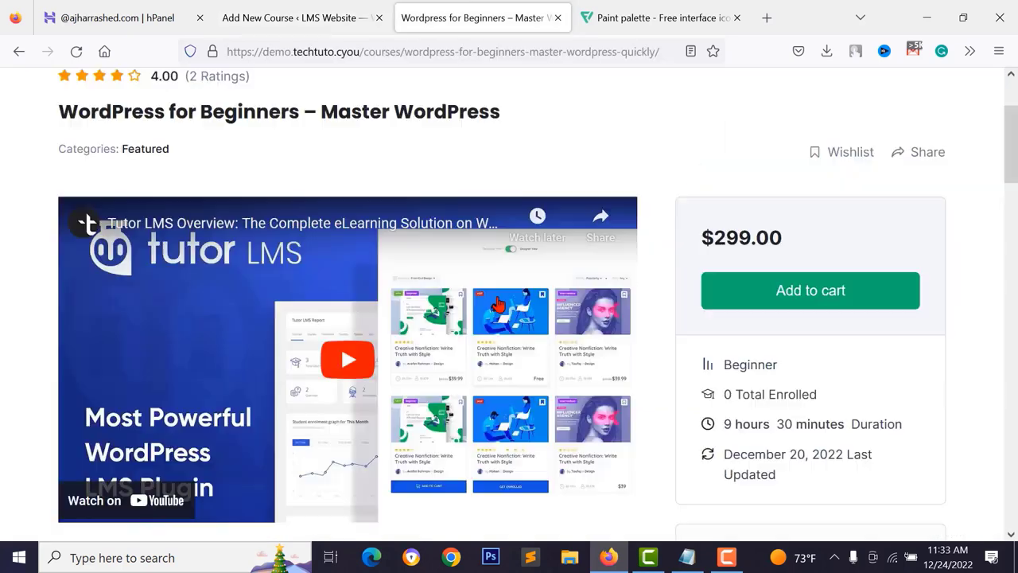
left_click(294, 17)
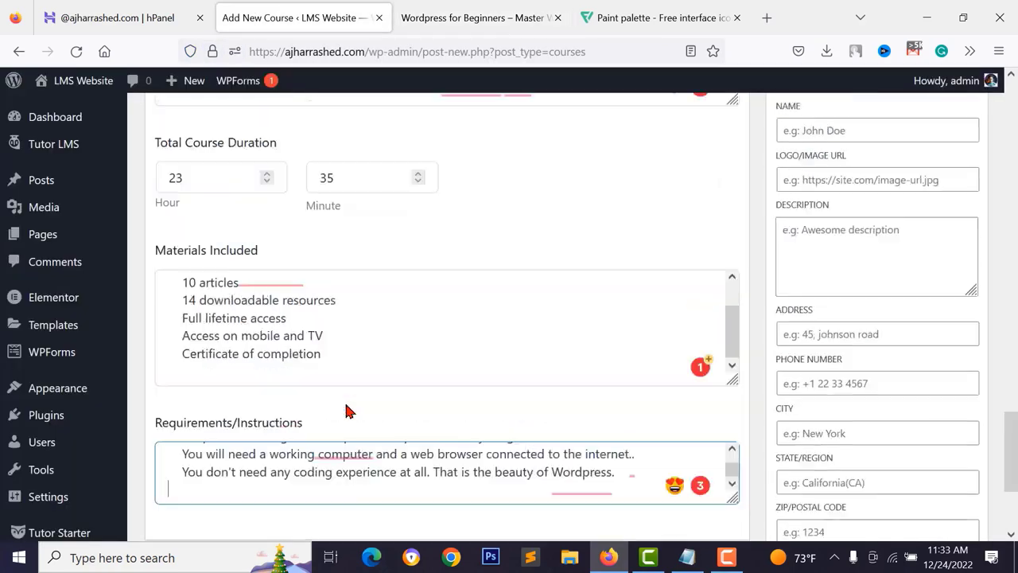
scroll(345, 409, "up", 5)
scroll(345, 326, "up", 3)
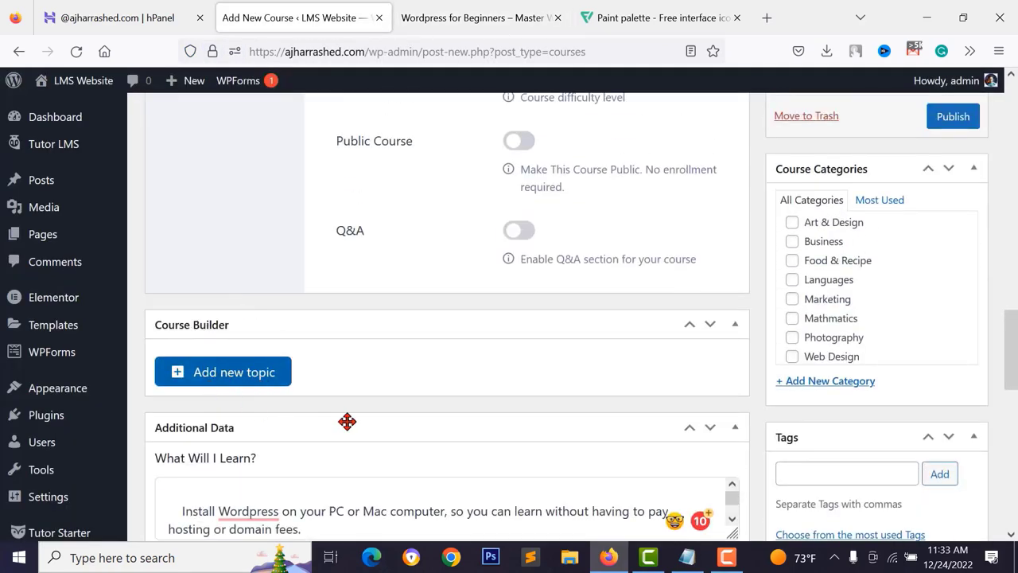
scroll(347, 421, "down", 1)
scroll(236, 409, "down", 8)
scroll(236, 389, "up", 1)
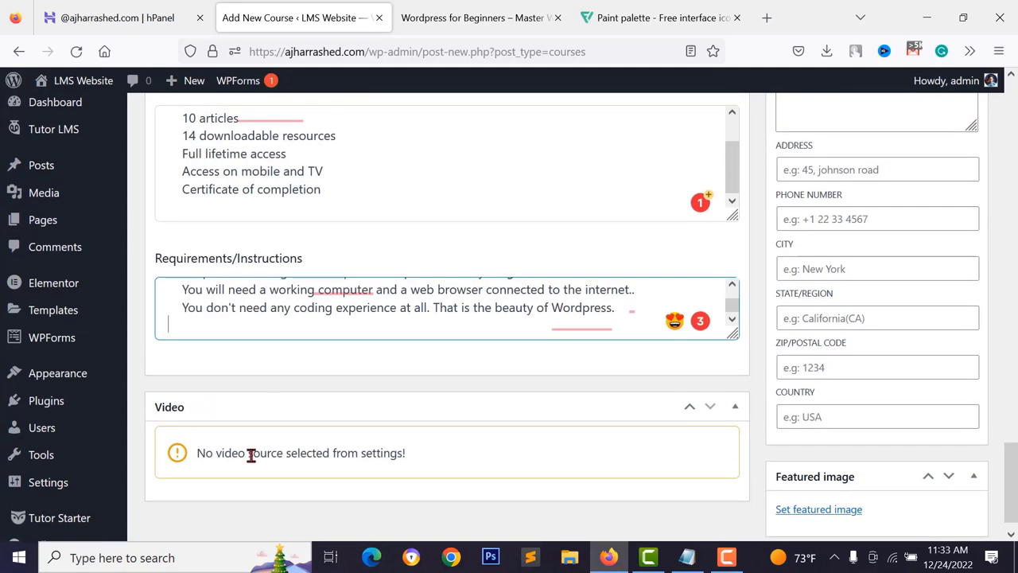
scroll(260, 446, "down", 1)
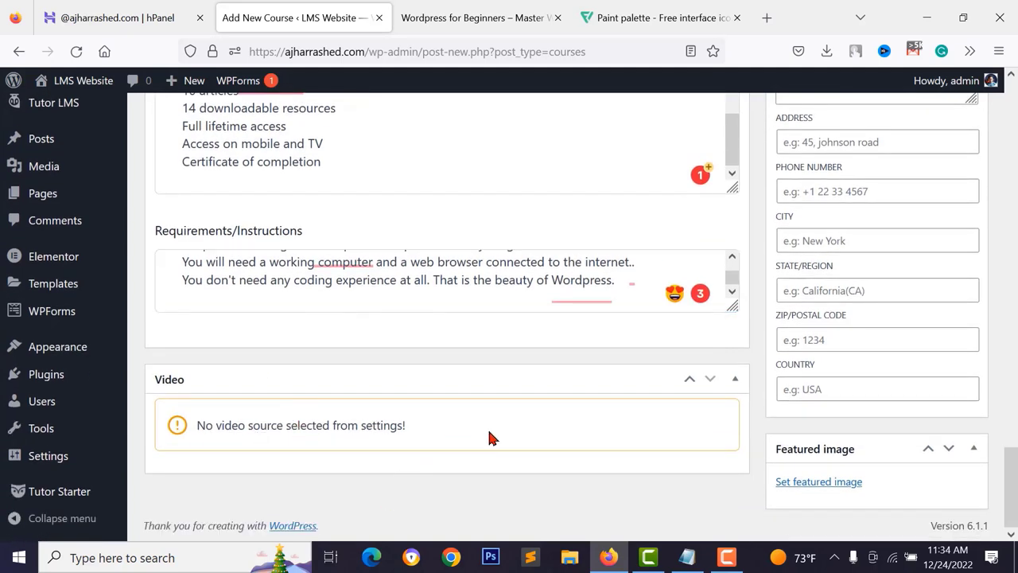
scroll(989, 409, "up", 2)
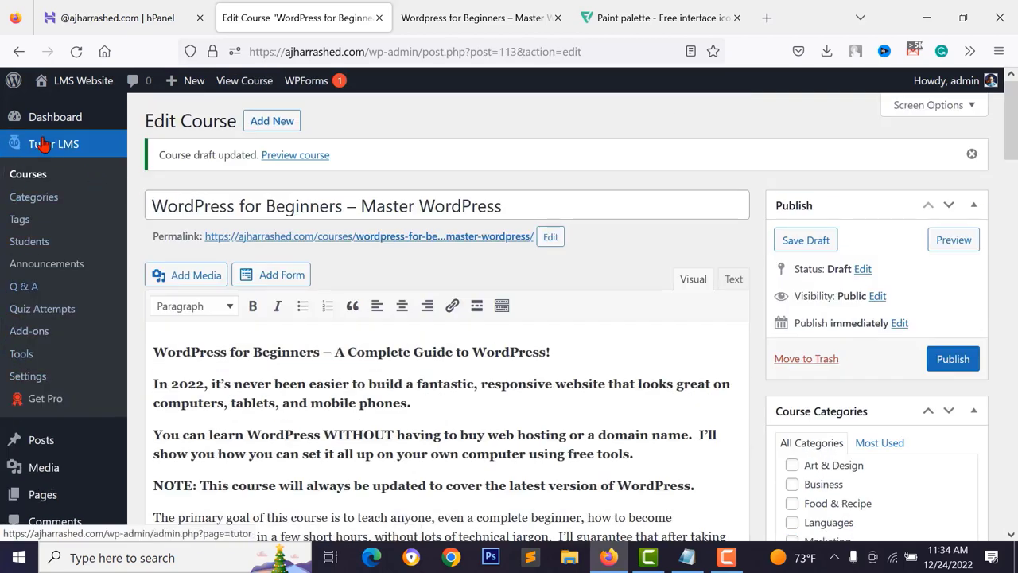
Open Tutor LMS Settings in a new tab at the Course video settings.
right_click(27, 375)
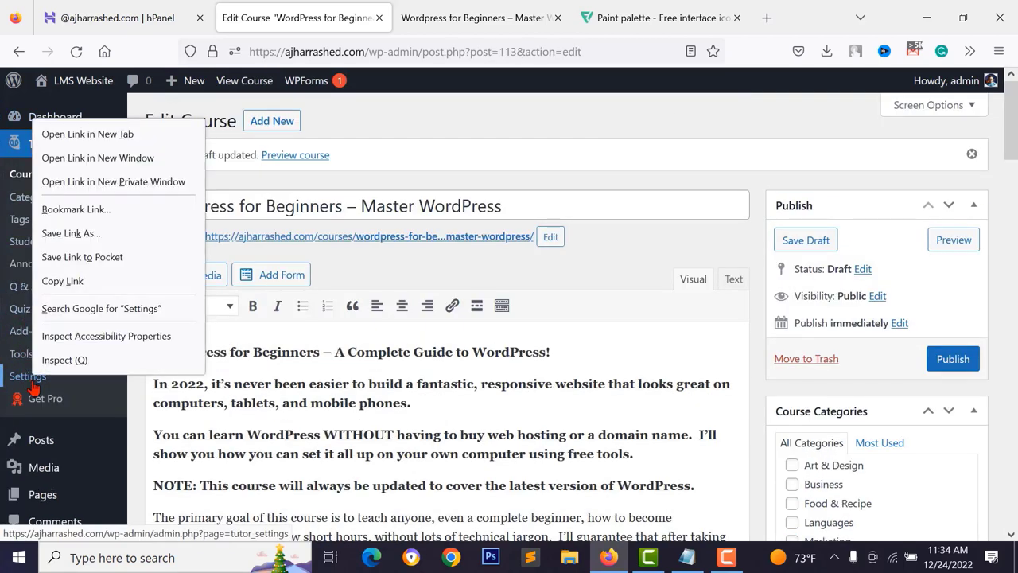
left_click(94, 129)
left_click(398, 20)
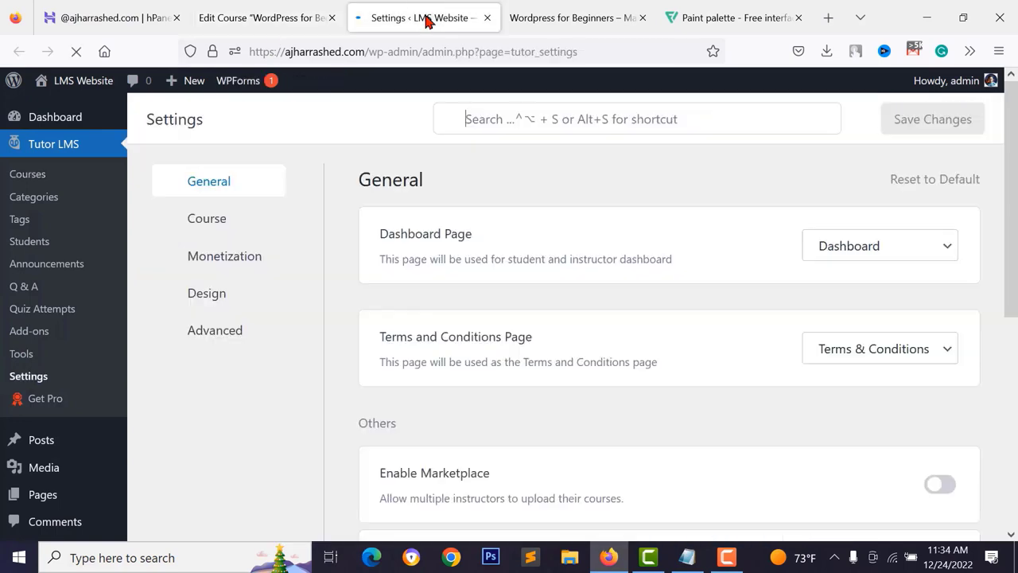
left_click(199, 227)
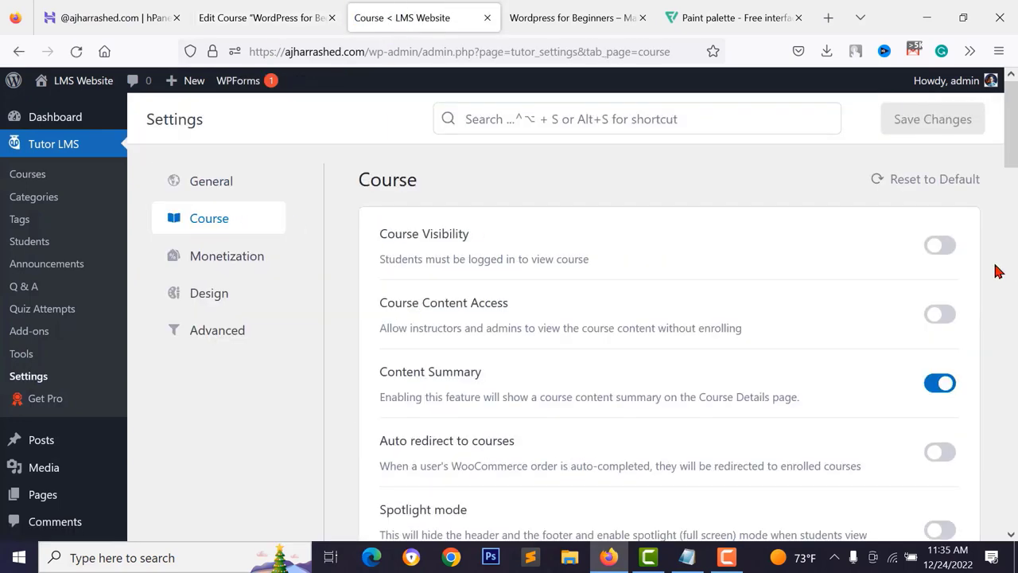
scroll(999, 271, "down", 15)
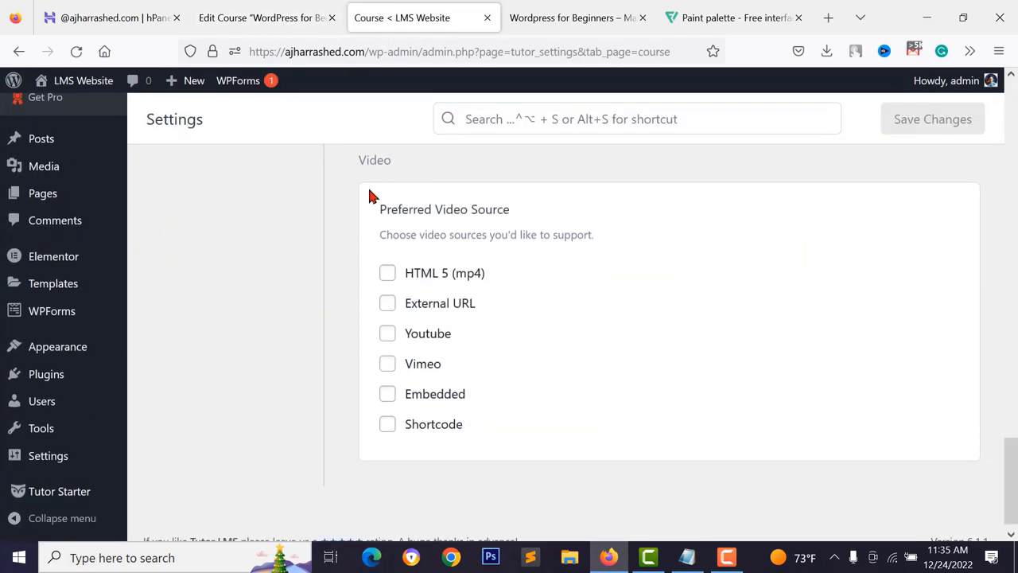
scroll(371, 199, "up", 1)
double_click(374, 203)
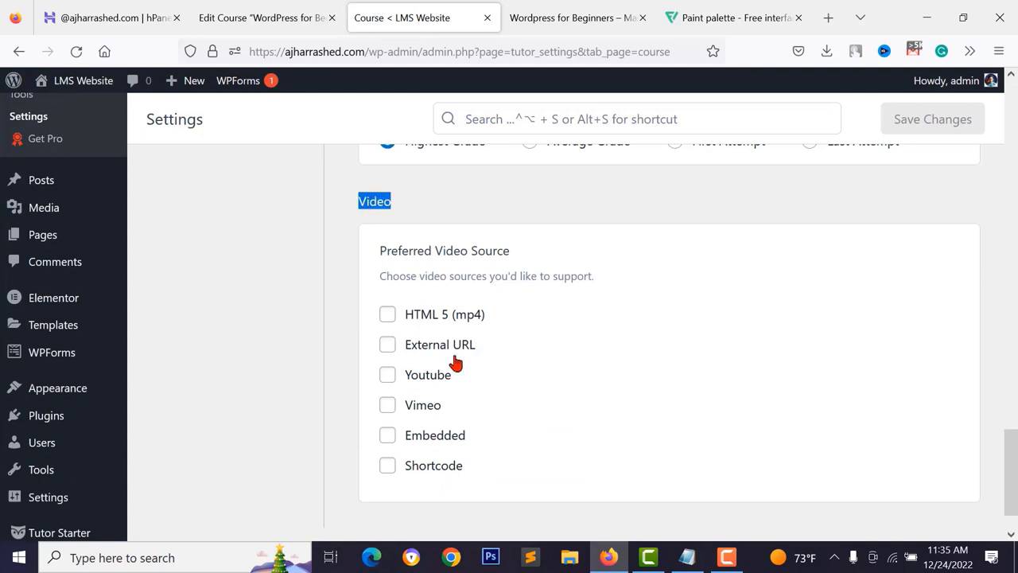
scroll(455, 361, "down", 1)
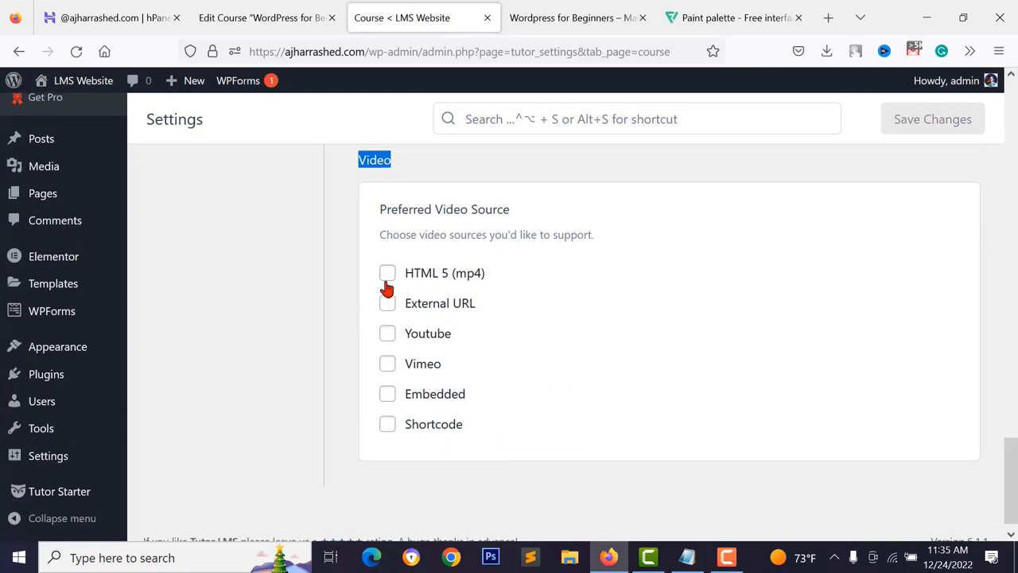
Allow HTML 5 (mp4), Youtube and Vimeo video sources, drop External URL, and save.
left_click(386, 278)
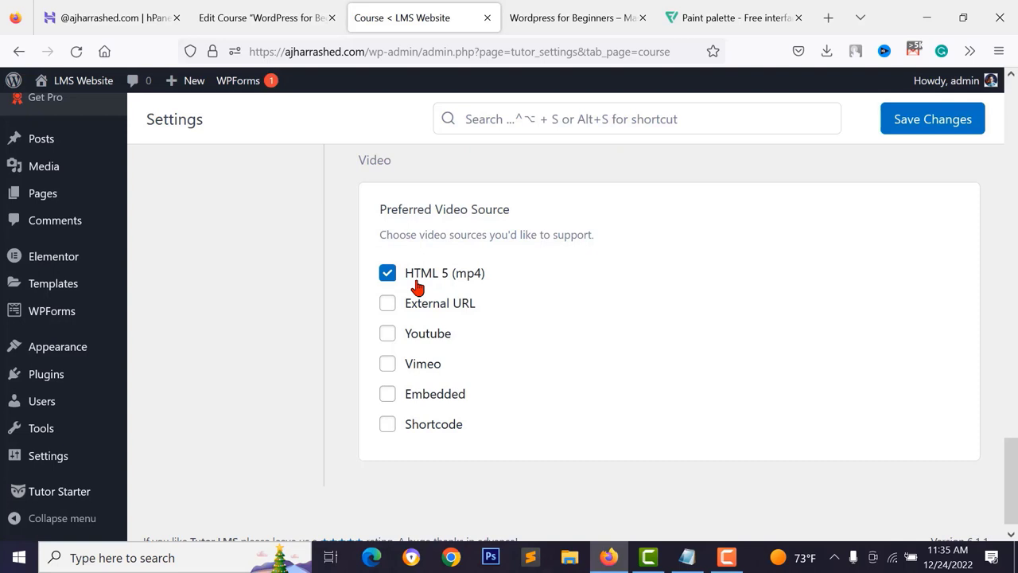
left_click(389, 337)
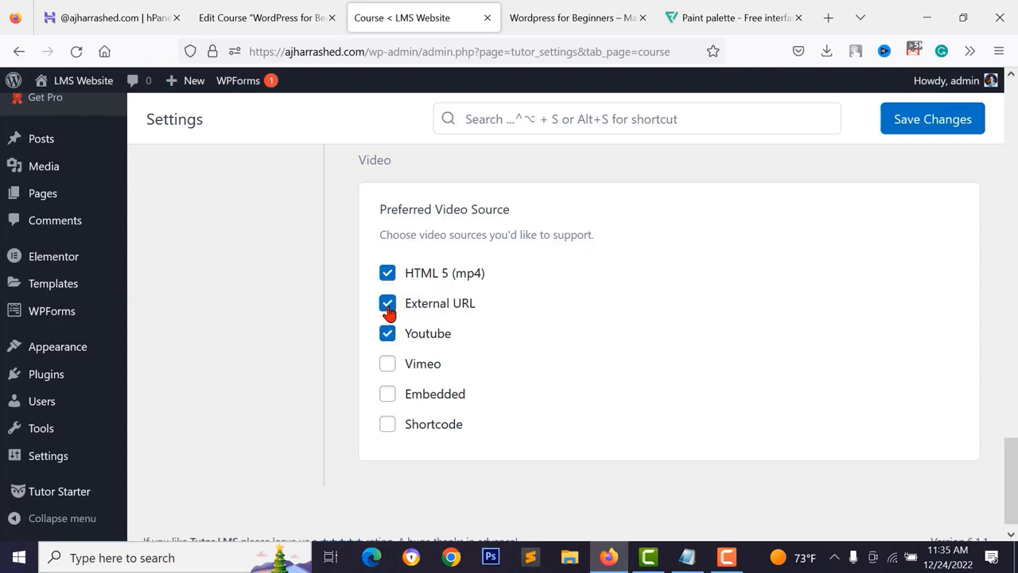
left_click(388, 307)
left_click(388, 366)
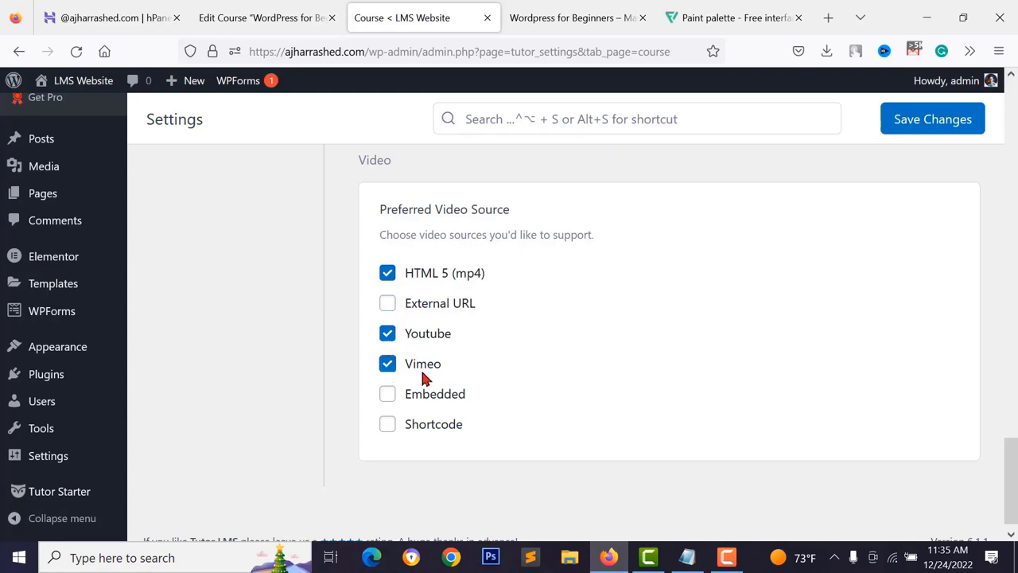
left_click(885, 129)
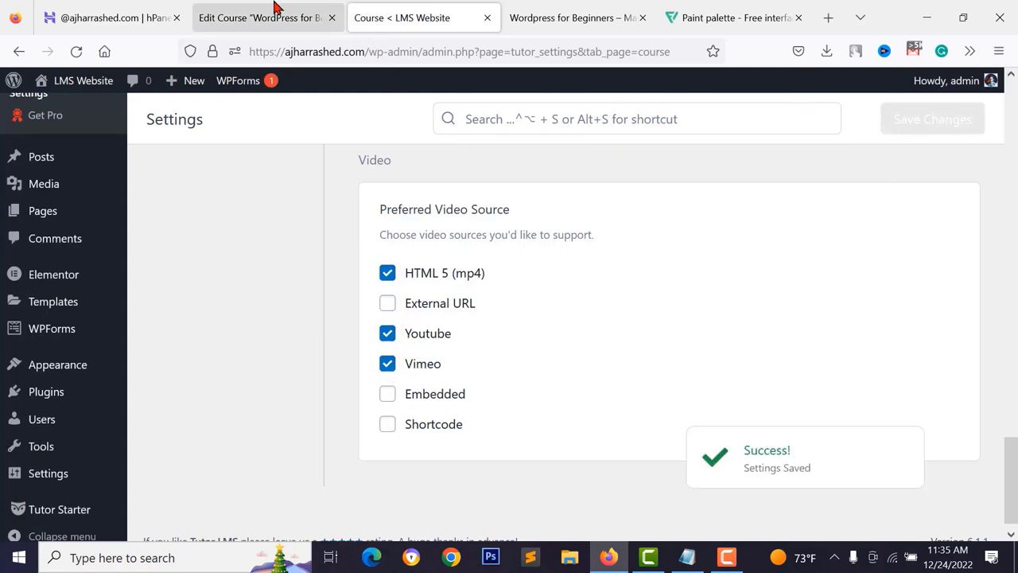
left_click(270, 17)
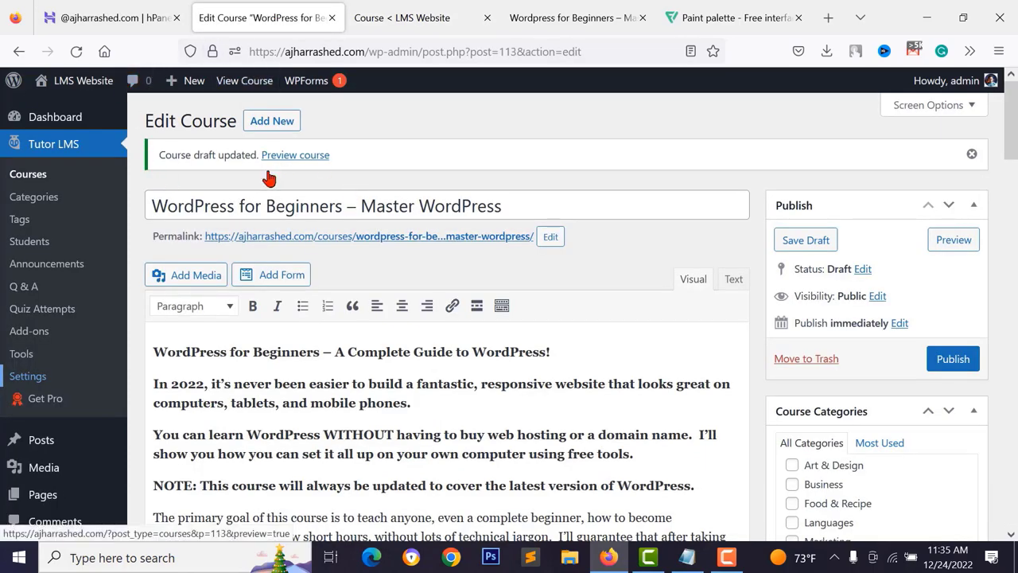
Reload the course editor and choose Youtube as the intro video source.
left_click(77, 51)
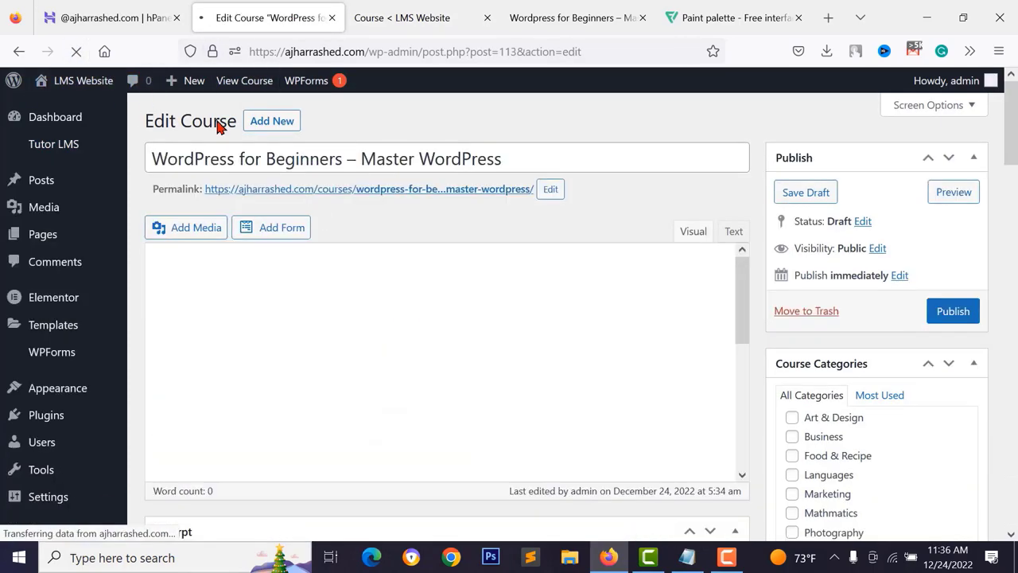
left_click_drag(1012, 143, 1012, 471)
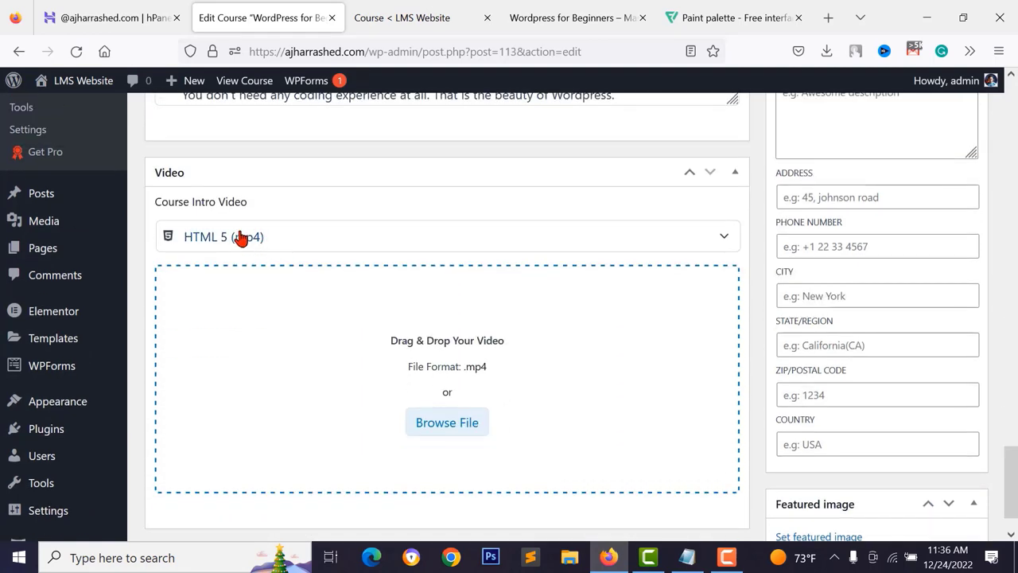
left_click(415, 434)
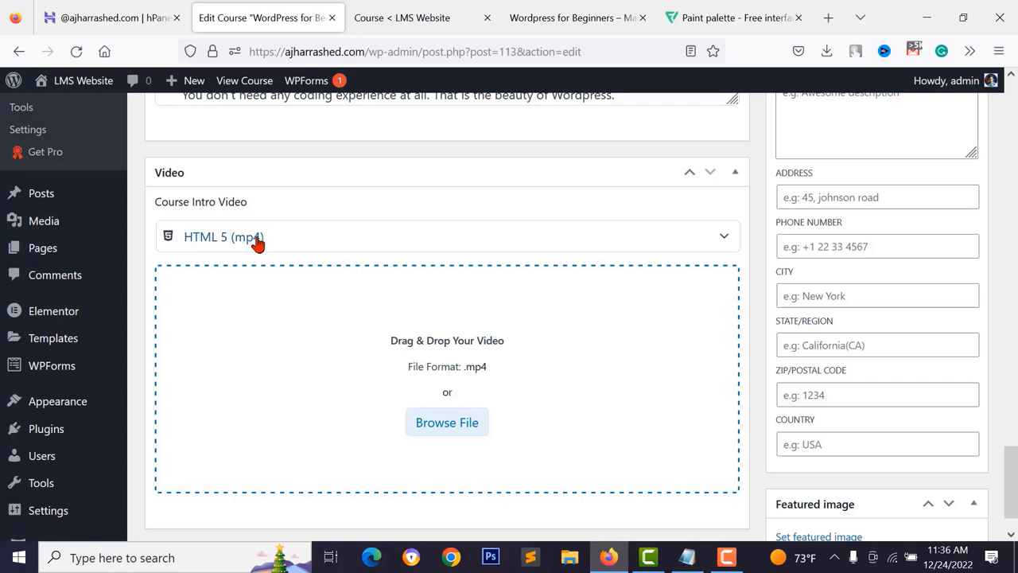
left_click(221, 241)
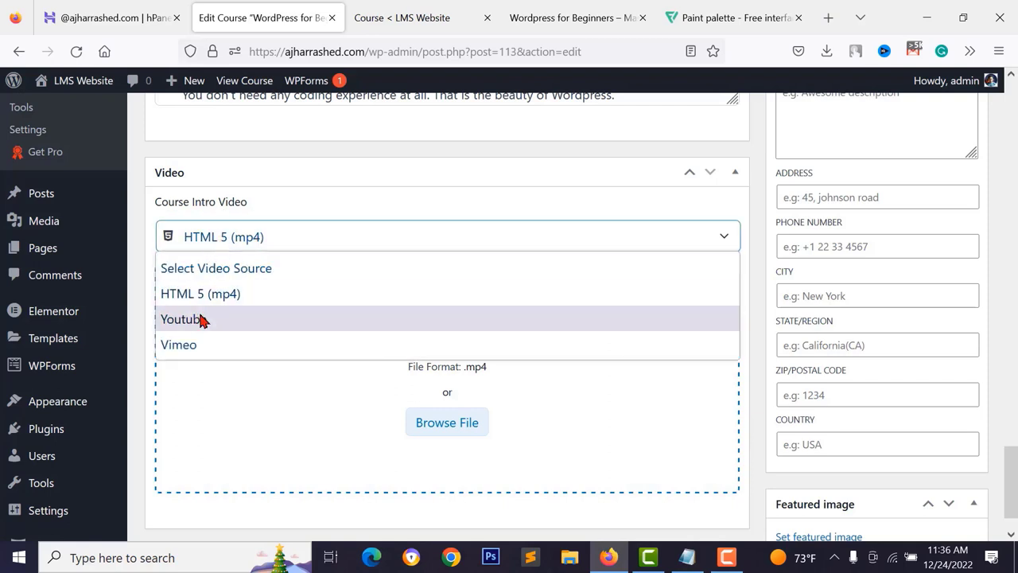
left_click(201, 318)
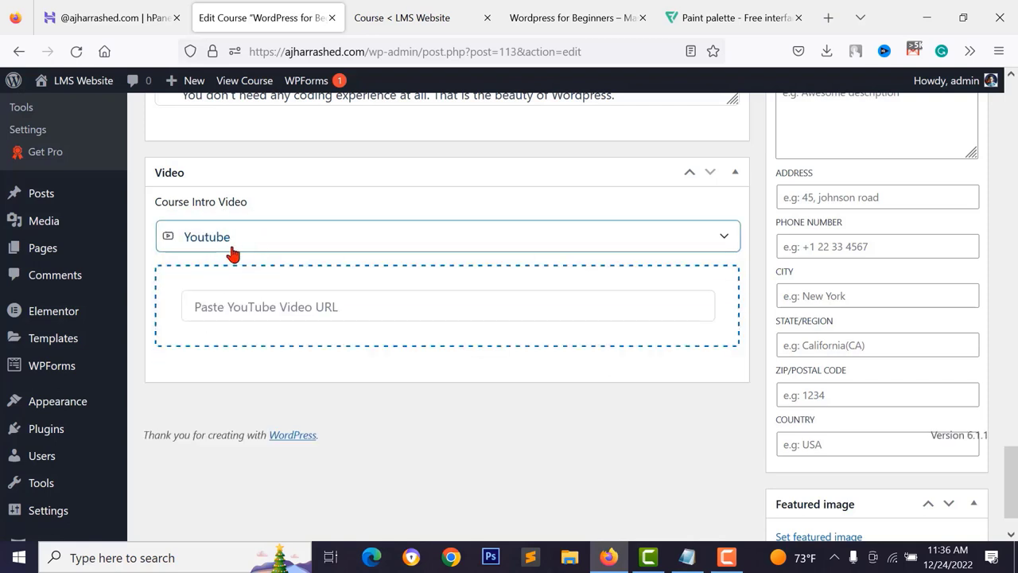
left_click(247, 304)
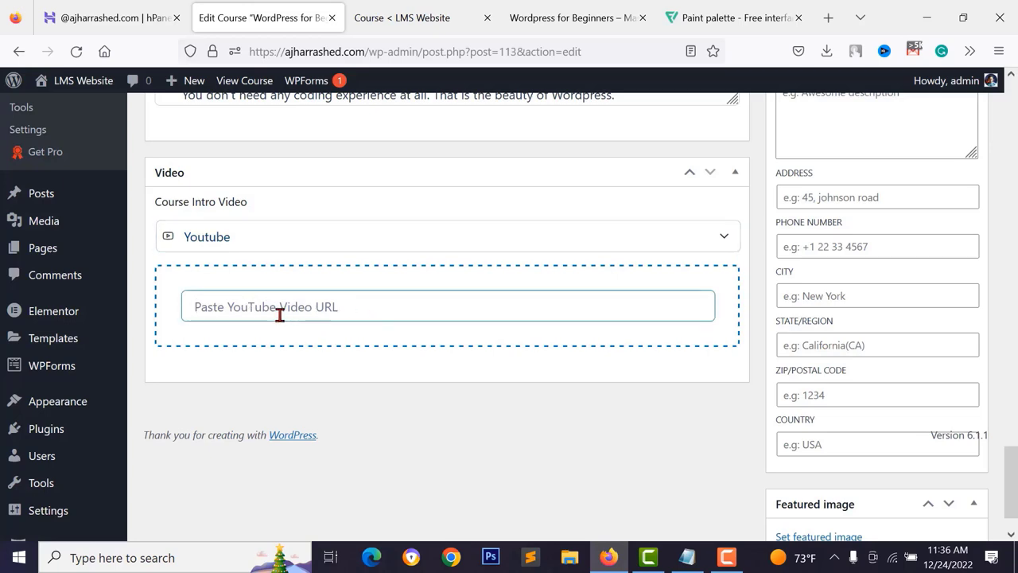
Paste the 'How To Make a Website With WordPress' YouTube URL into the video field.
left_click(566, 18)
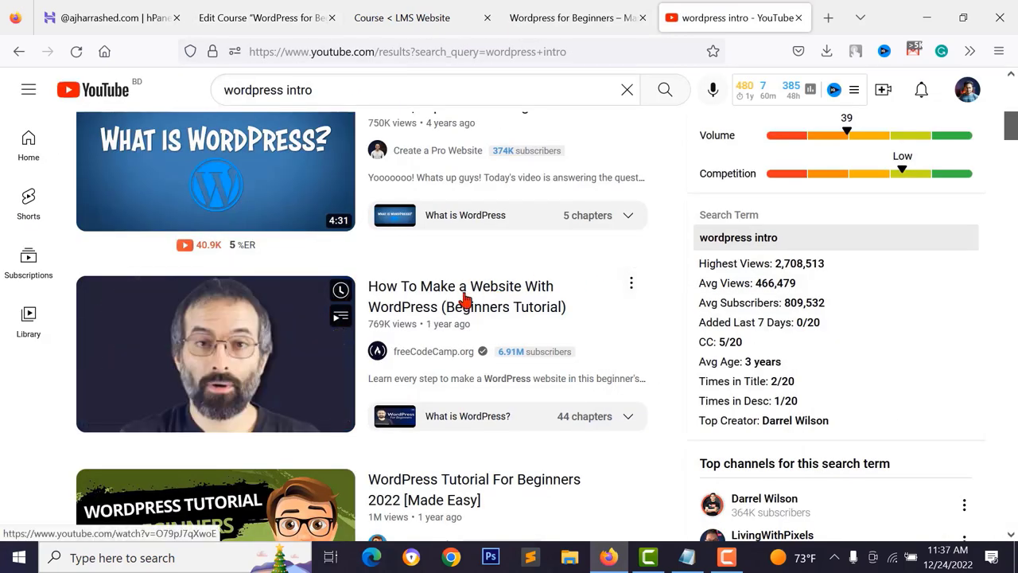
left_click(465, 300)
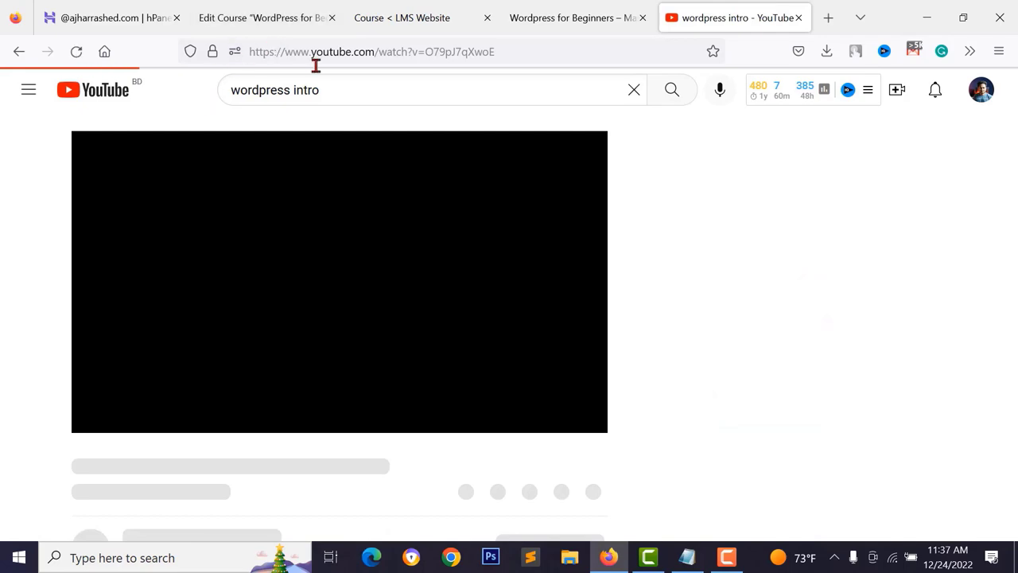
left_click(363, 51)
key("ctrl+c")
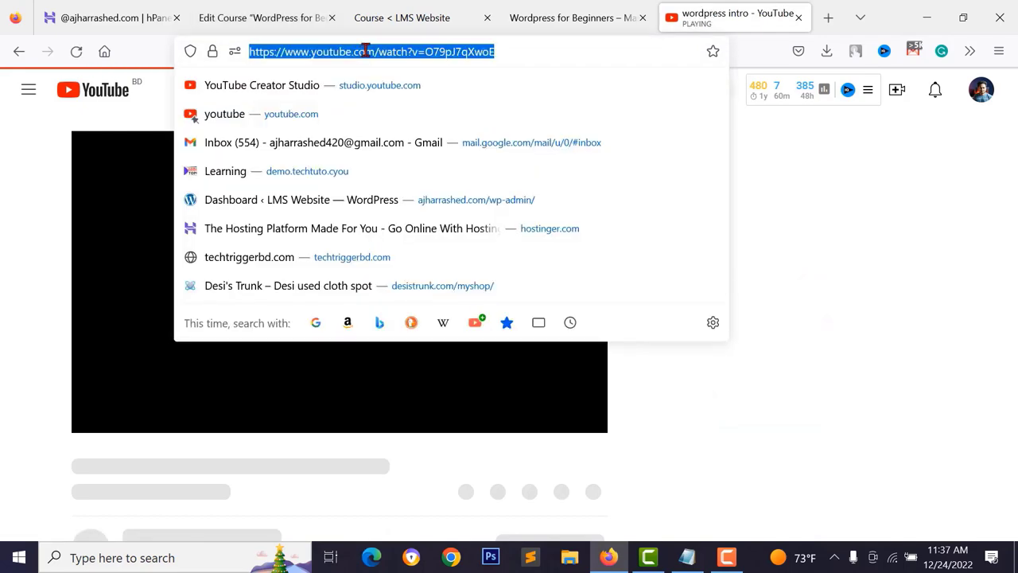
left_click(799, 17)
left_click(238, 311)
key("ctrl+v")
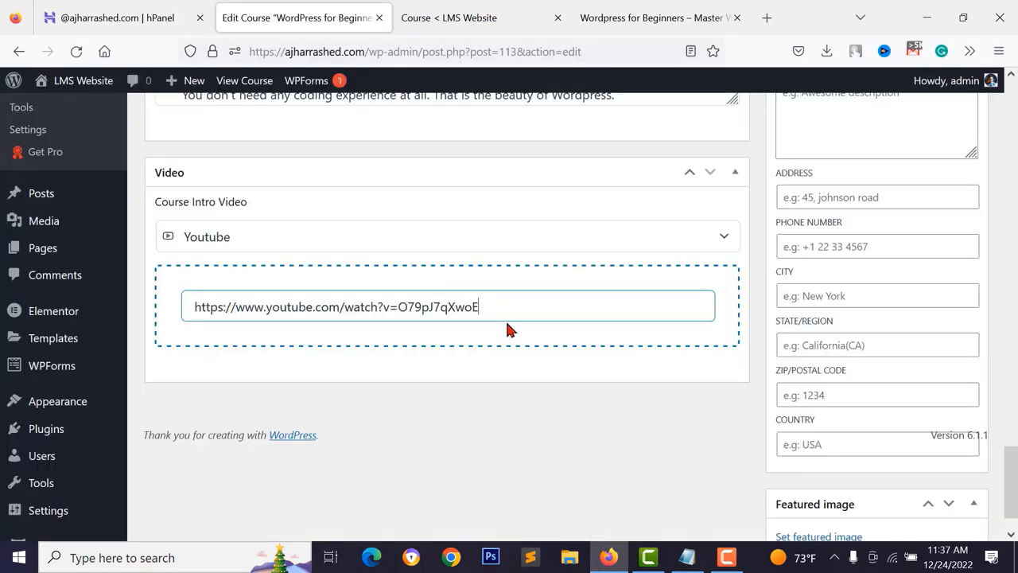
left_click_drag(506, 306, 199, 306)
scroll(218, 304, "up", 15)
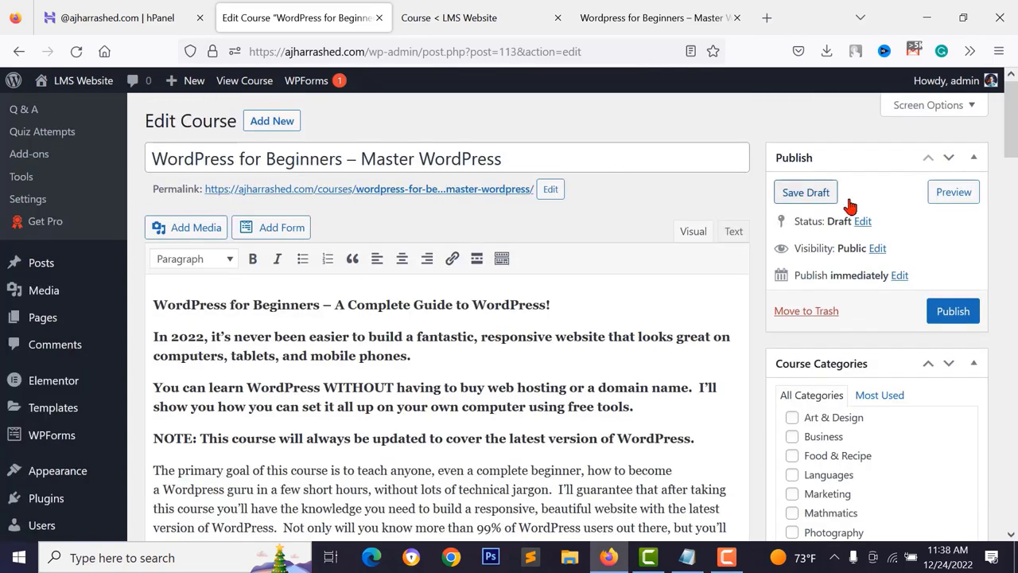
Put the course in the Web Design category.
scroll(868, 278, "down", 2)
scroll(841, 255, "down", 2)
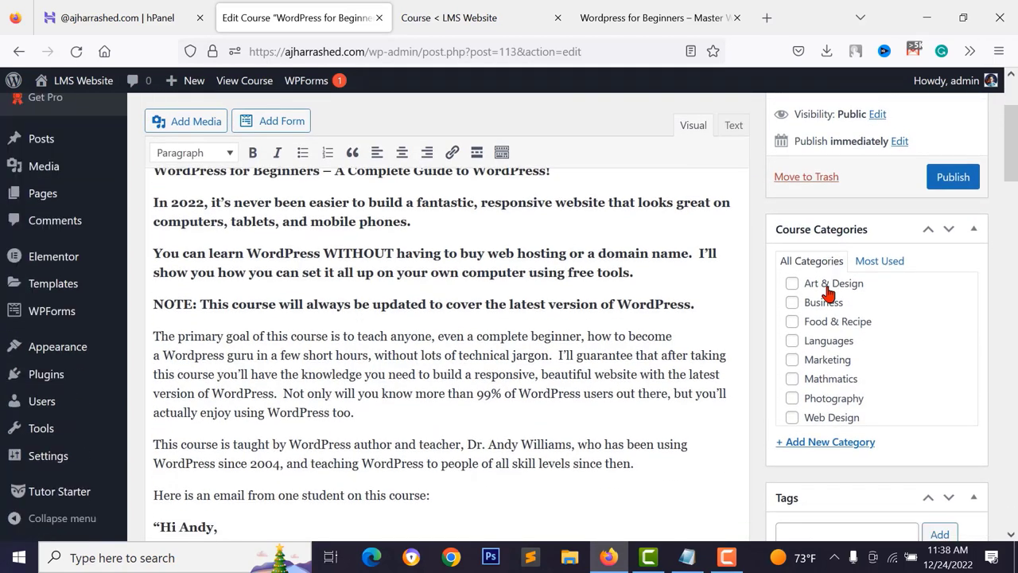
left_click(793, 373)
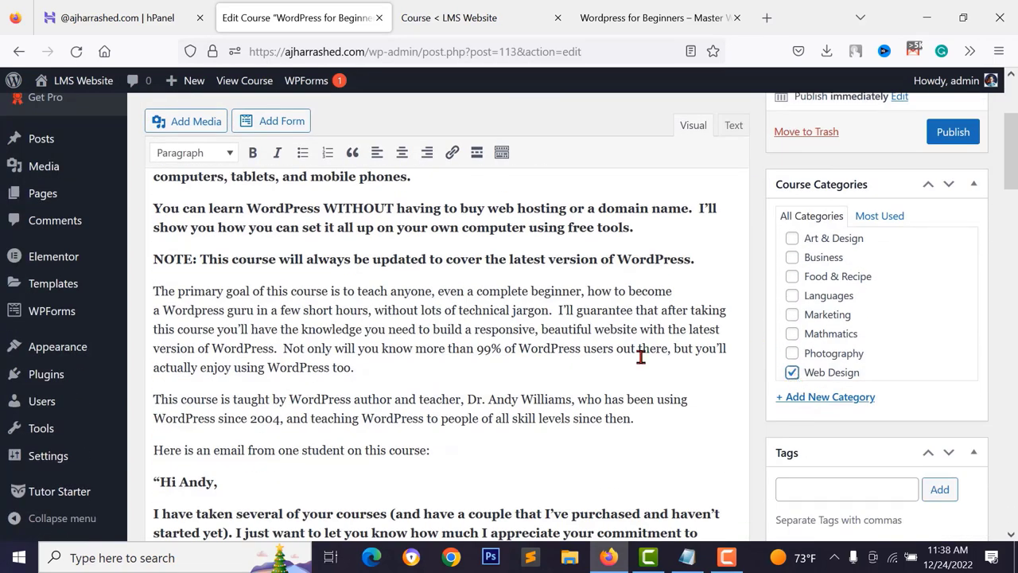
Set wp_cron_banner from the Media Library as the course's featured image.
scroll(641, 357, "up", 5)
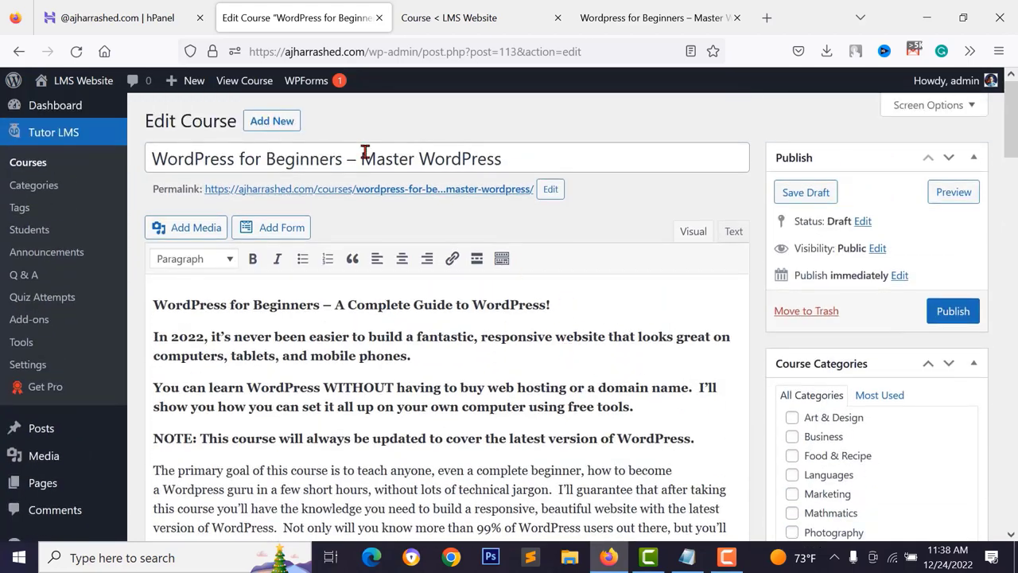
scroll(689, 340, "down", 3)
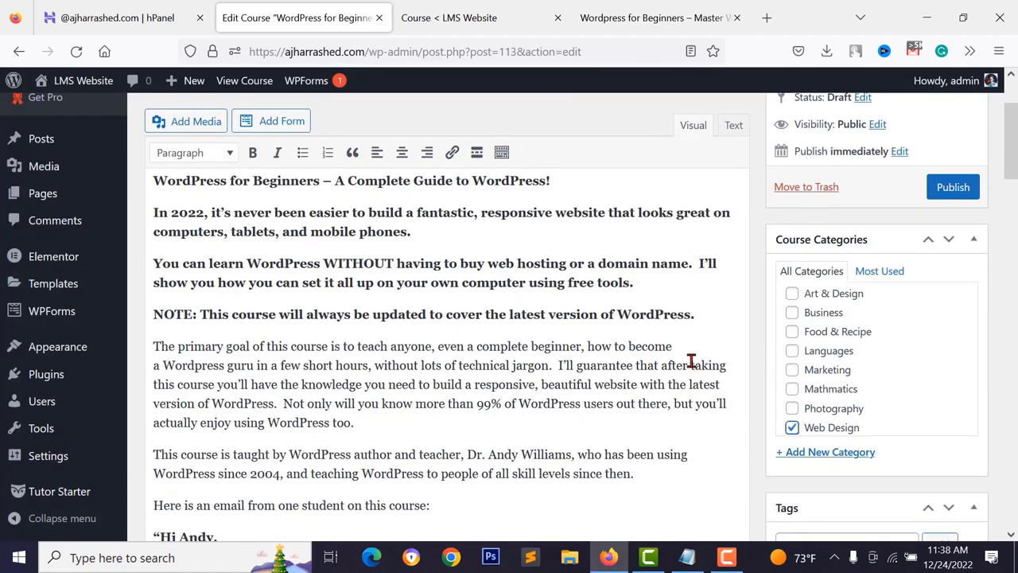
scroll(691, 360, "down", 20)
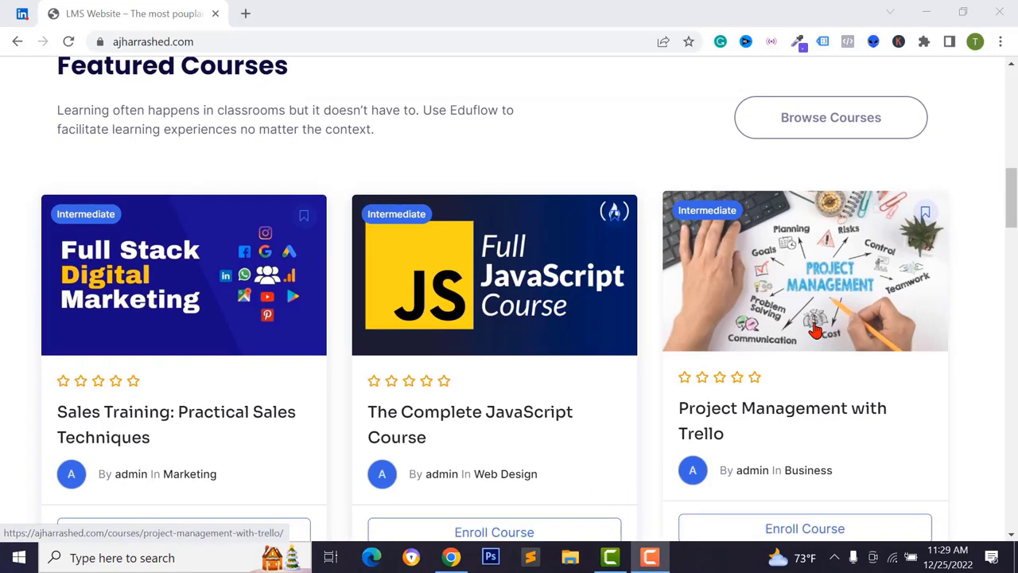
scroll(493, 298, "down", 1)
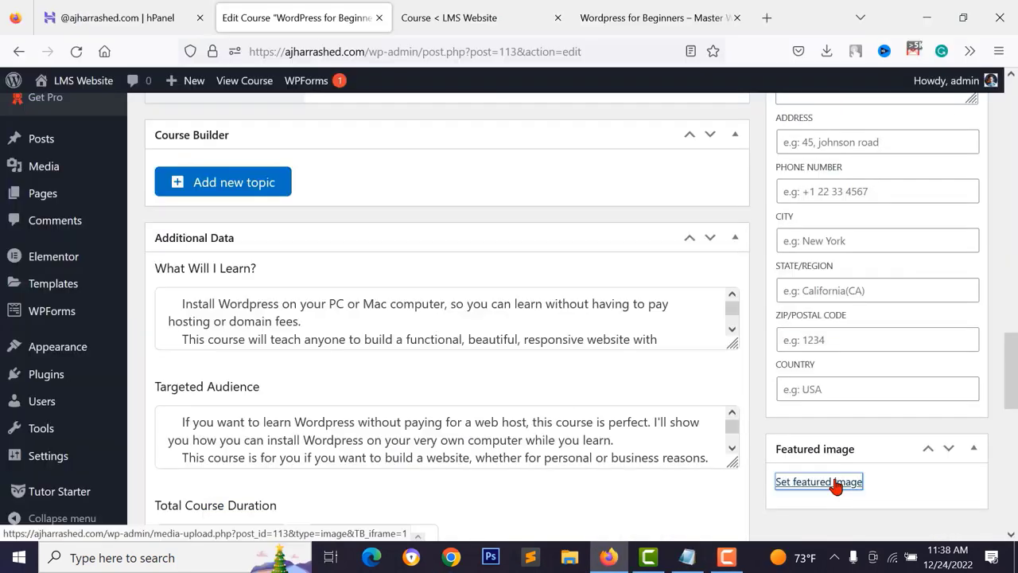
left_click(819, 484)
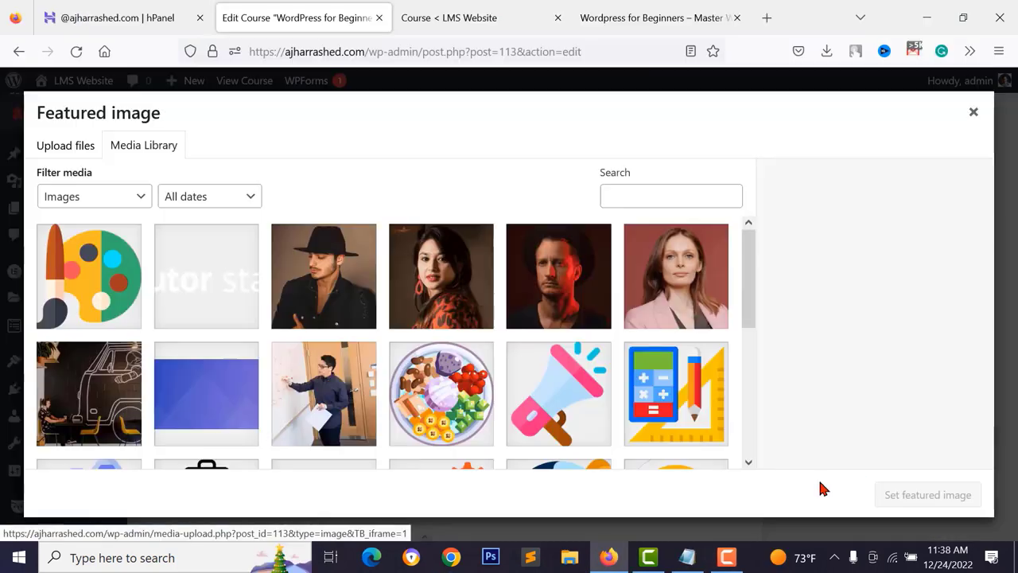
left_click(82, 151)
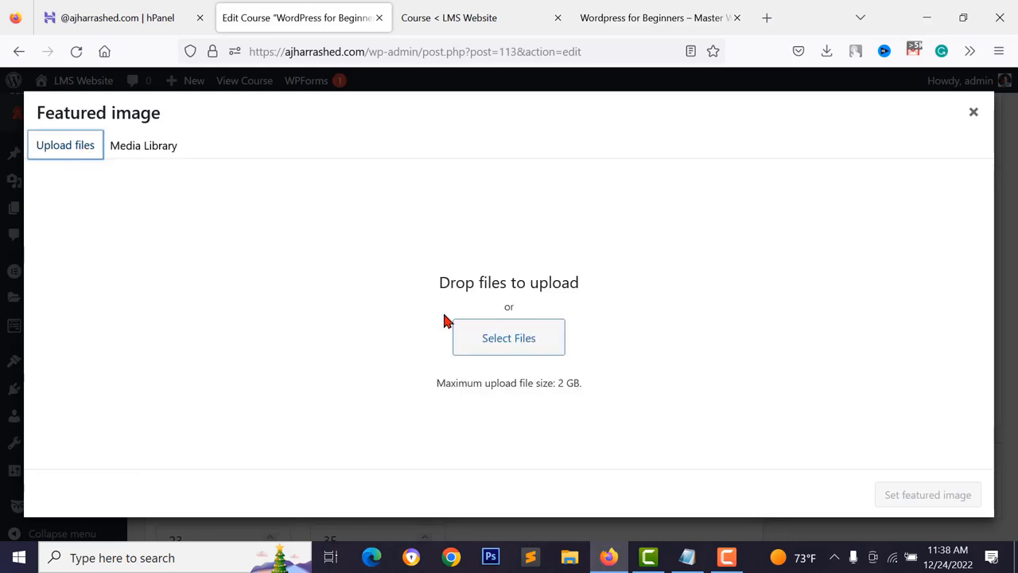
left_click(143, 146)
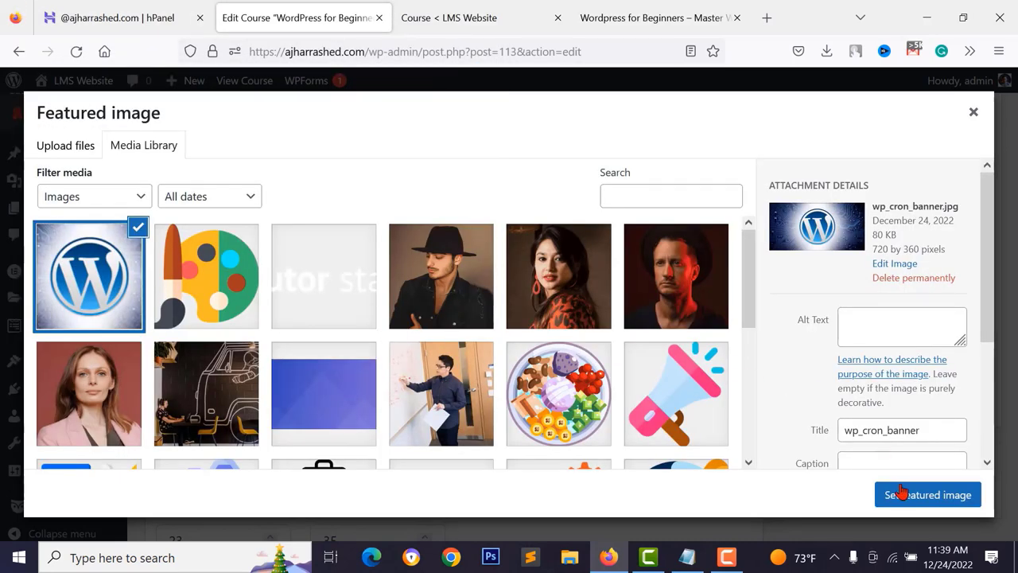
left_click(903, 494)
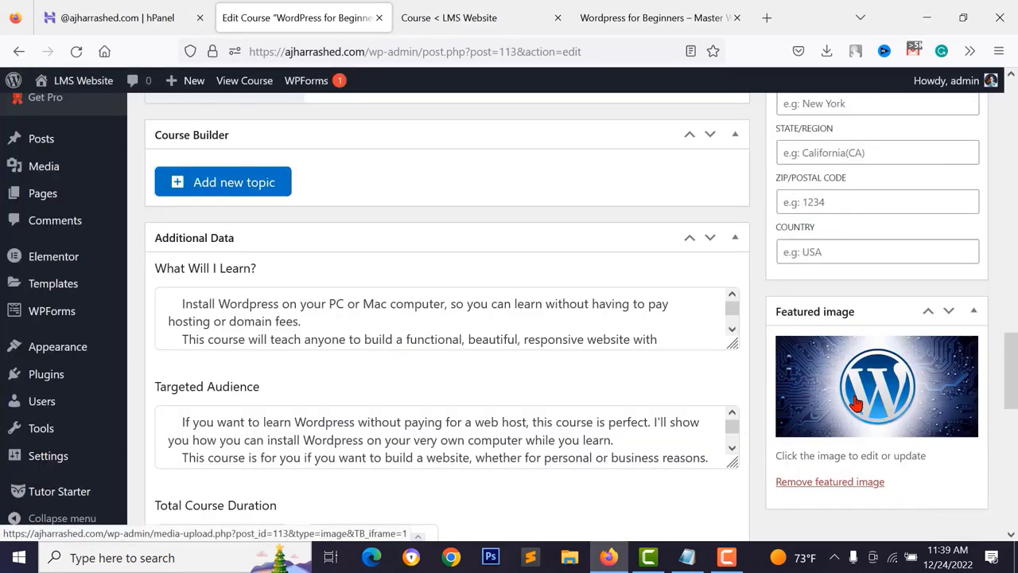
left_click_drag(1009, 402, 1009, 159)
Publish the course and open its live course page in a new tab.
left_click(946, 308)
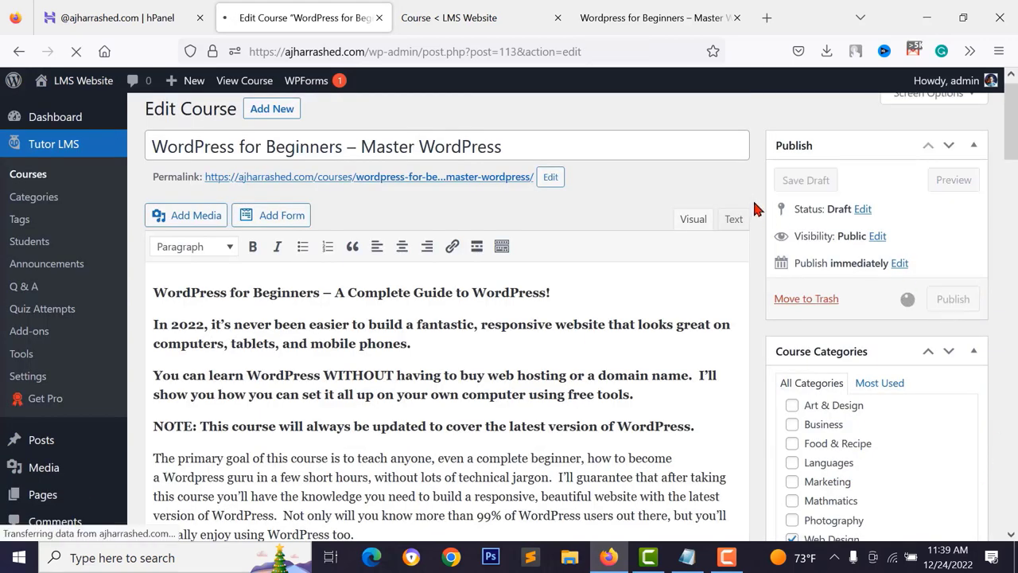
right_click(277, 158)
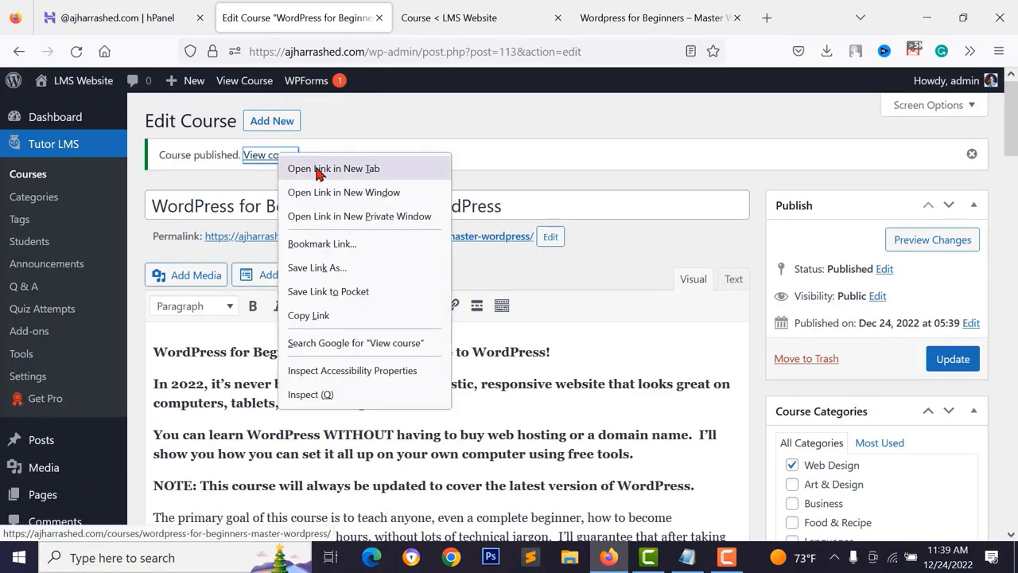
left_click(417, 18)
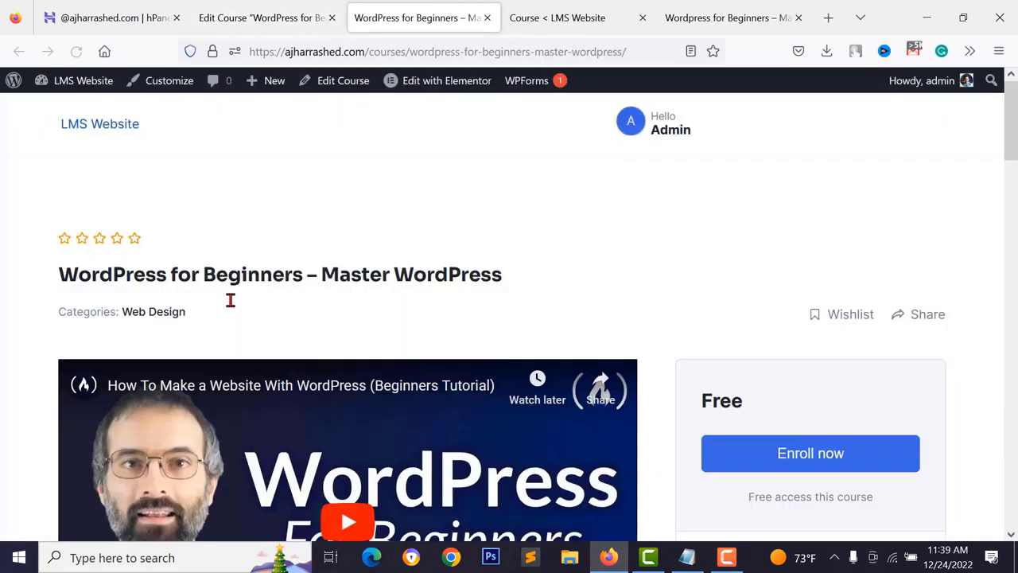
Review the live page's intro video, category, requirements and Course Content sections.
scroll(271, 341, "down", 3)
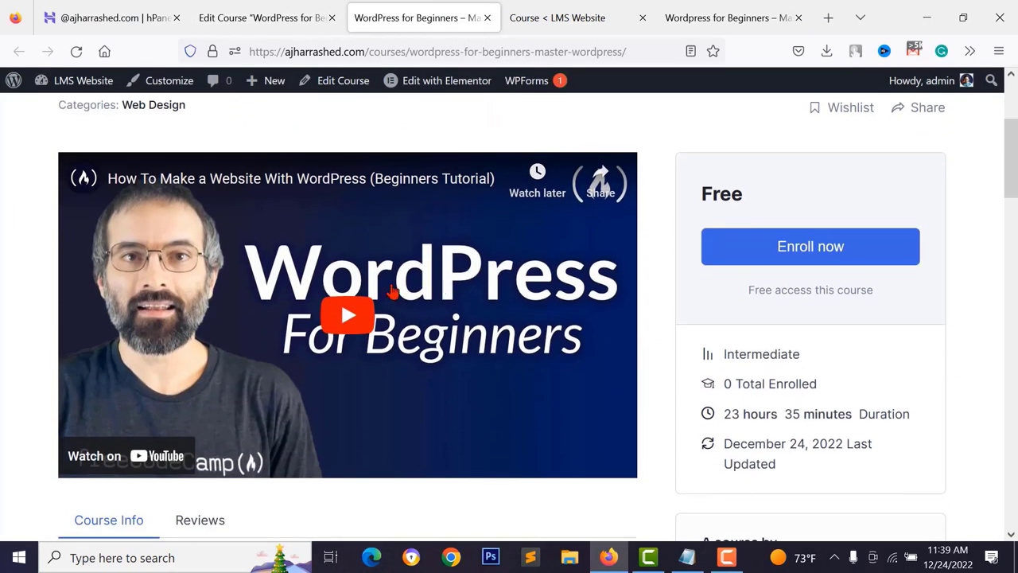
scroll(319, 318, "up", 2)
scroll(779, 334, "down", 2)
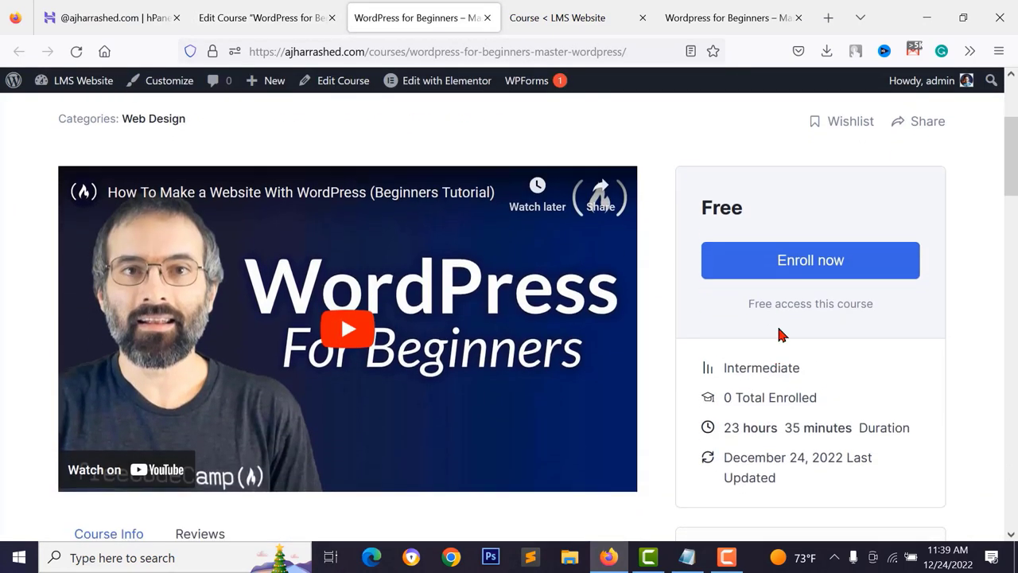
scroll(748, 286, "down", 2)
scroll(751, 295, "down", 1)
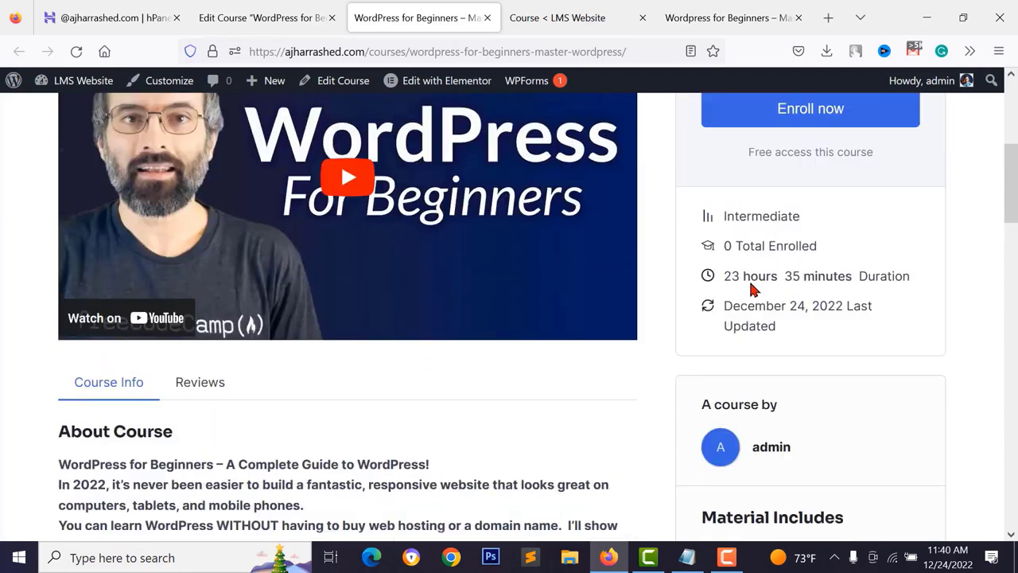
scroll(711, 305, "down", 5)
scroll(823, 296, "down", 5)
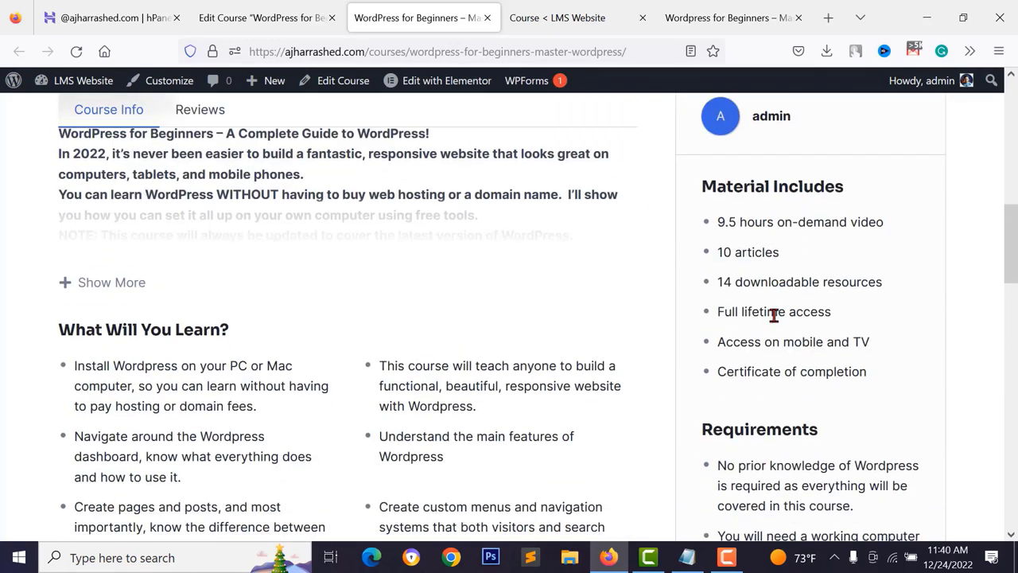
scroll(101, 230, "up", 2)
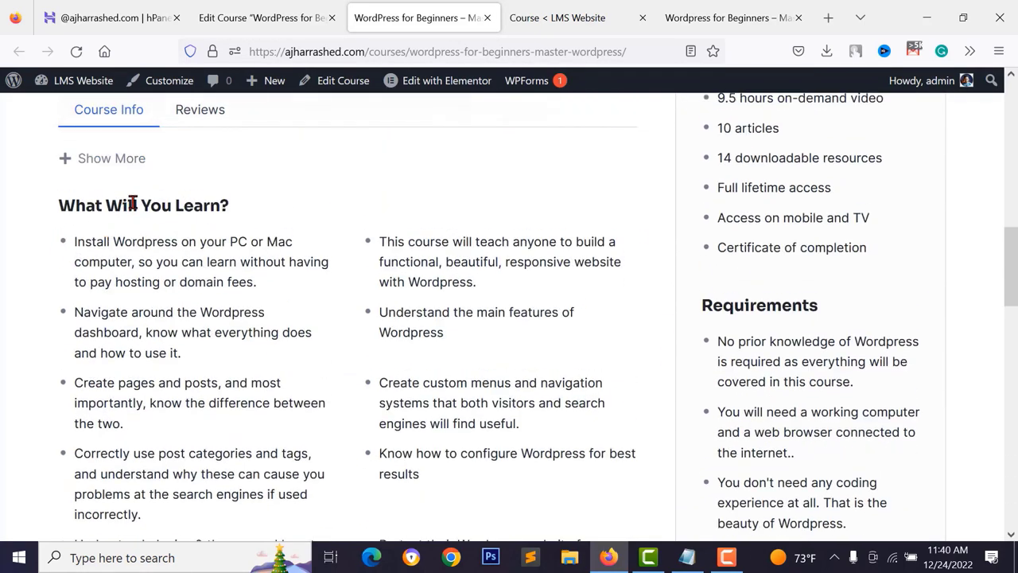
scroll(191, 264, "down", 6)
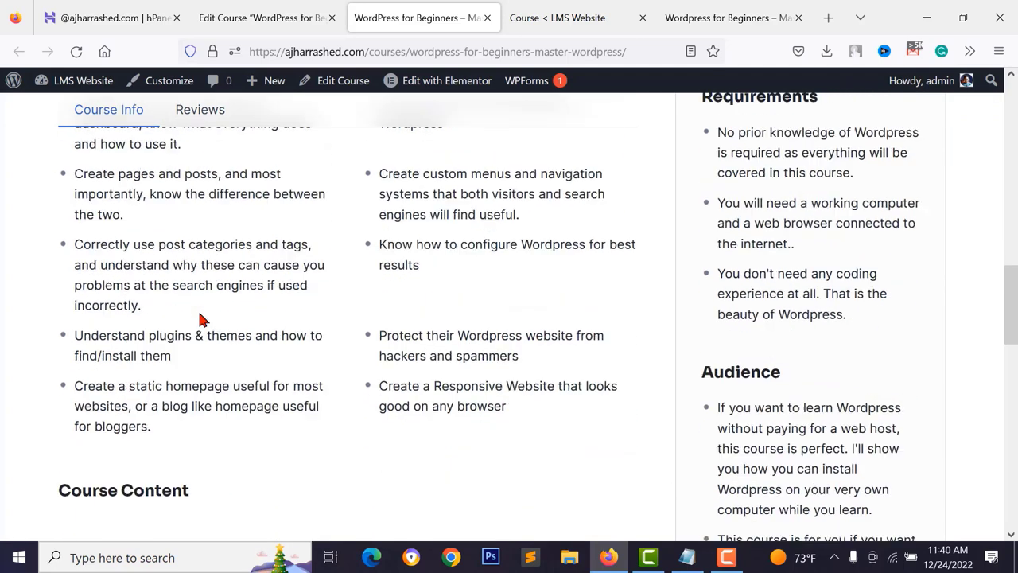
left_click_drag(53, 246, 234, 348)
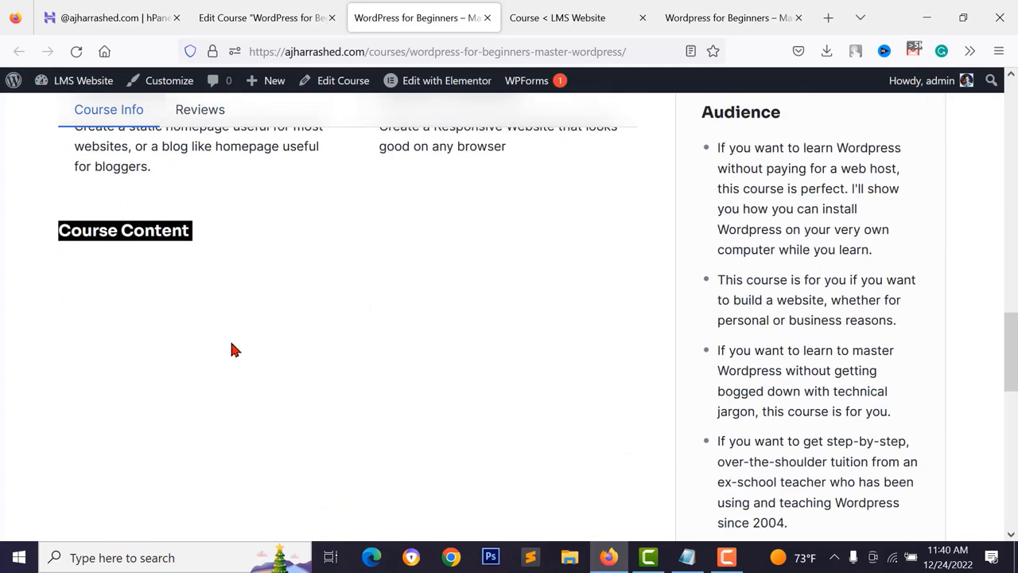
left_click_drag(163, 328, 477, 313)
left_click(477, 312)
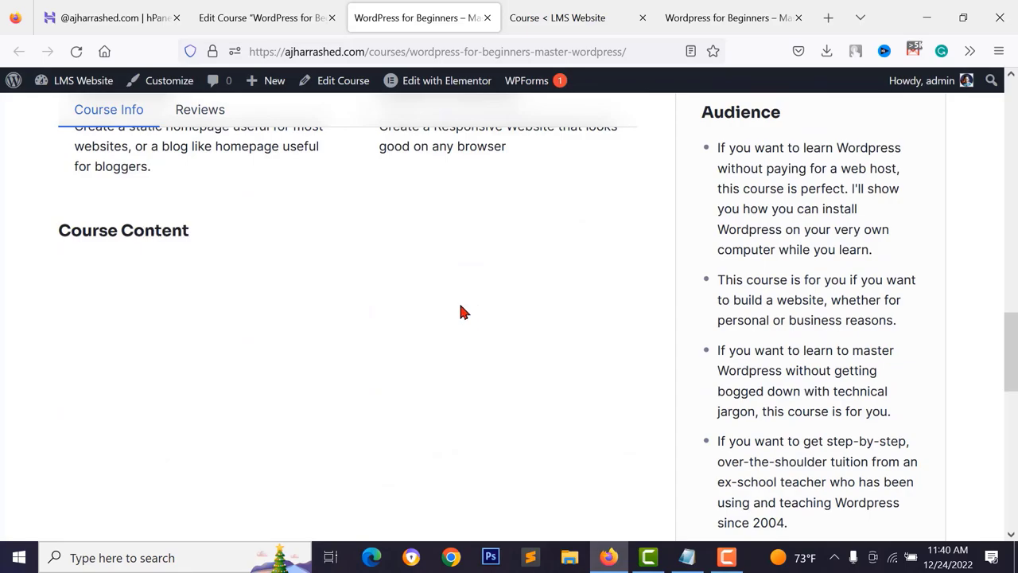
scroll(845, 293, "up", 4)
left_click_drag(1014, 282, 1008, 137)
scroll(467, 323, "up", 2)
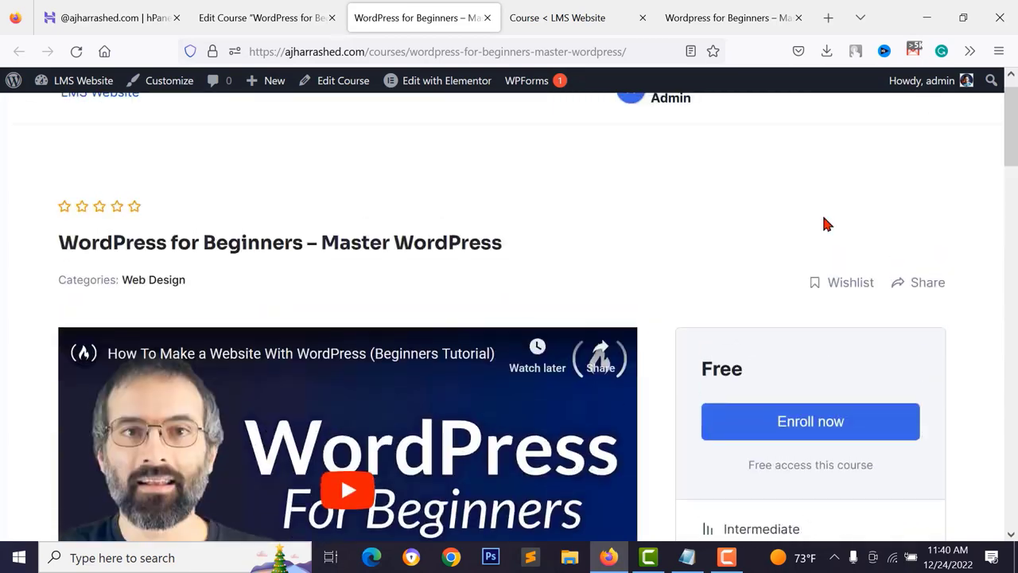
left_click(828, 432)
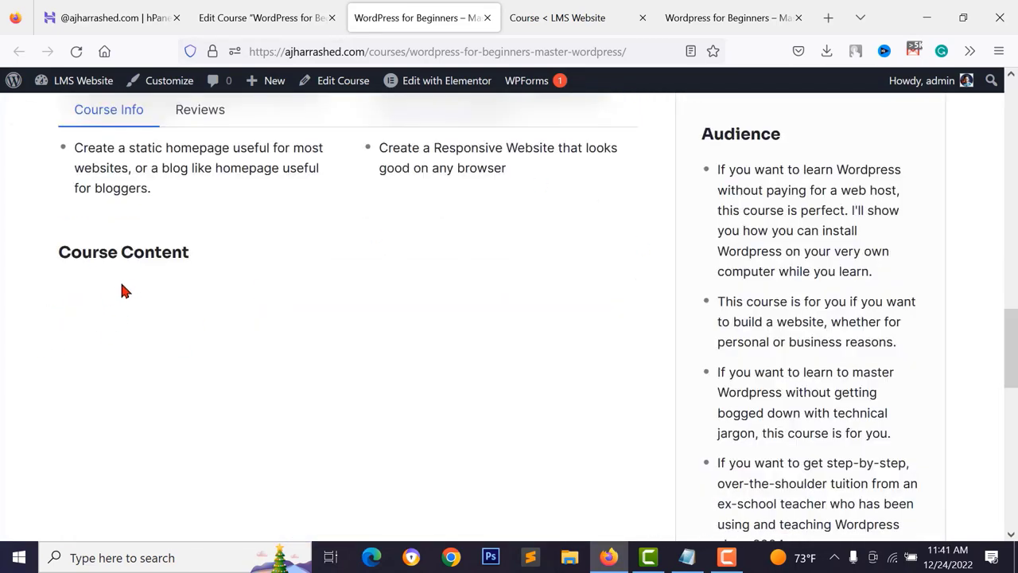
Try 10 as Maximum Students, then restore it to 0 for unlimited enrolment.
key("ctrl+shift+Tab")
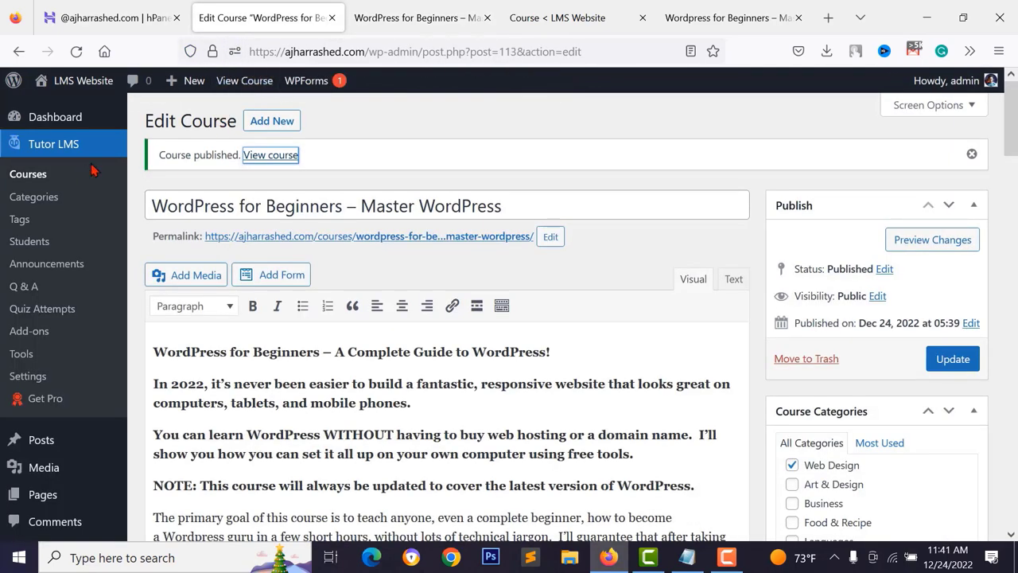
scroll(243, 280, "down", 15)
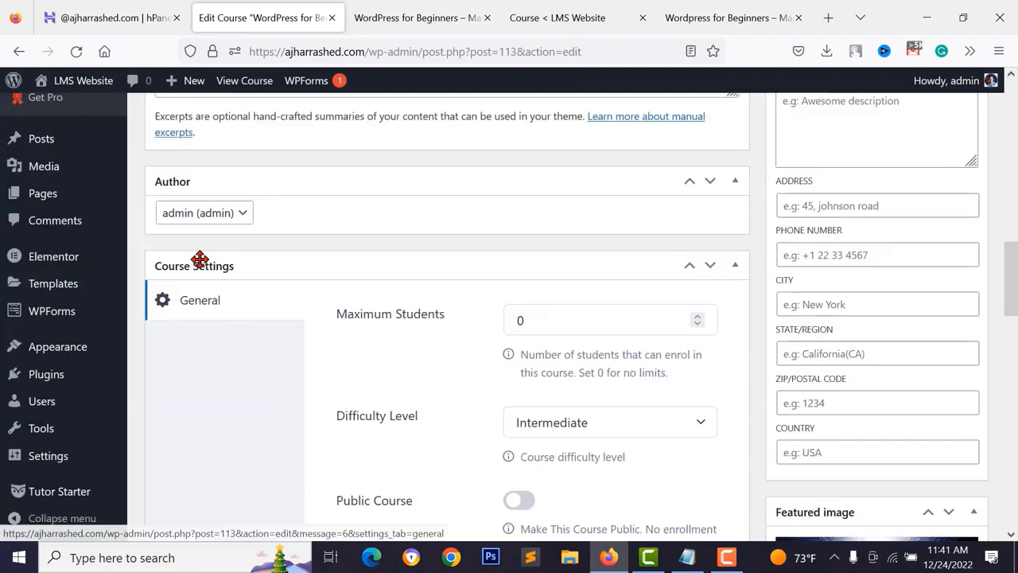
scroll(477, 278, "down", 1)
double_click(509, 226)
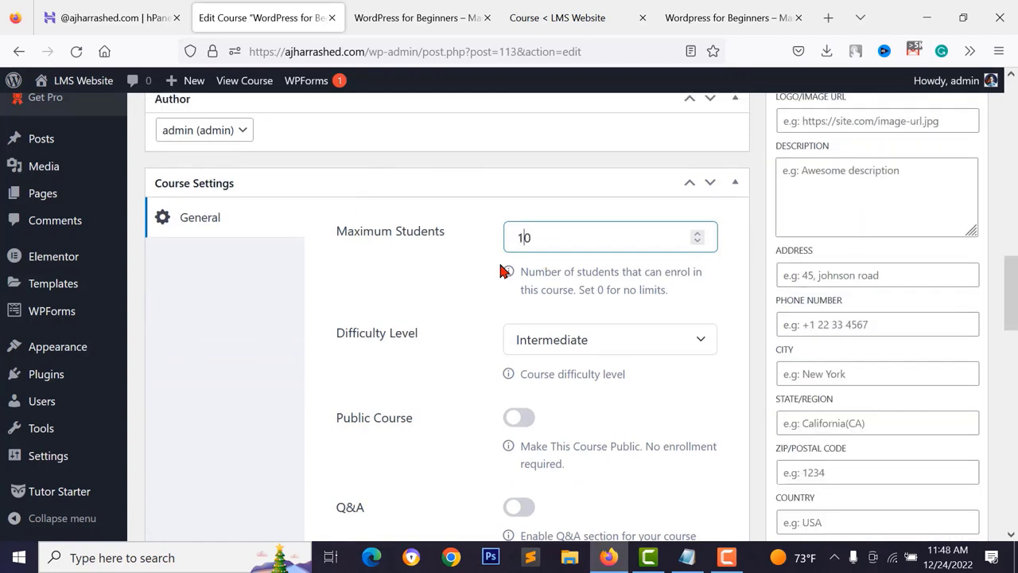
left_click(481, 281)
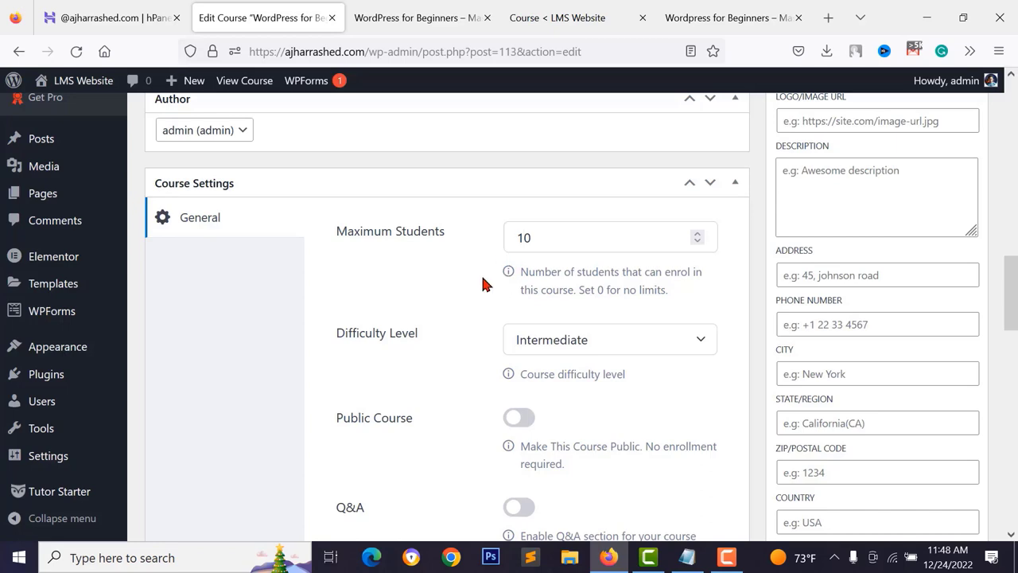
left_click(425, 6)
scroll(628, 230, "down", 3)
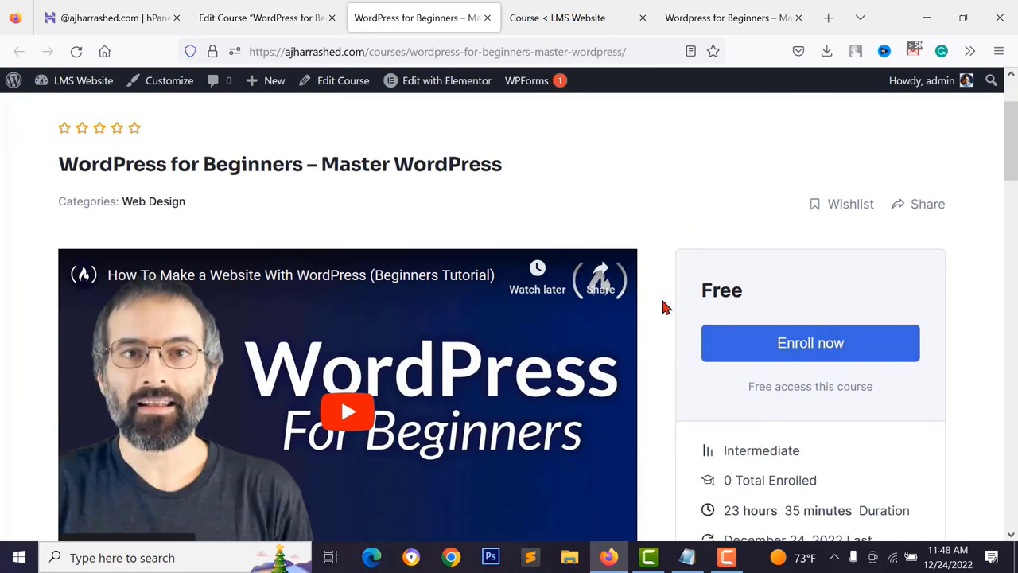
left_click(334, 7)
left_click_drag(545, 232, 519, 248)
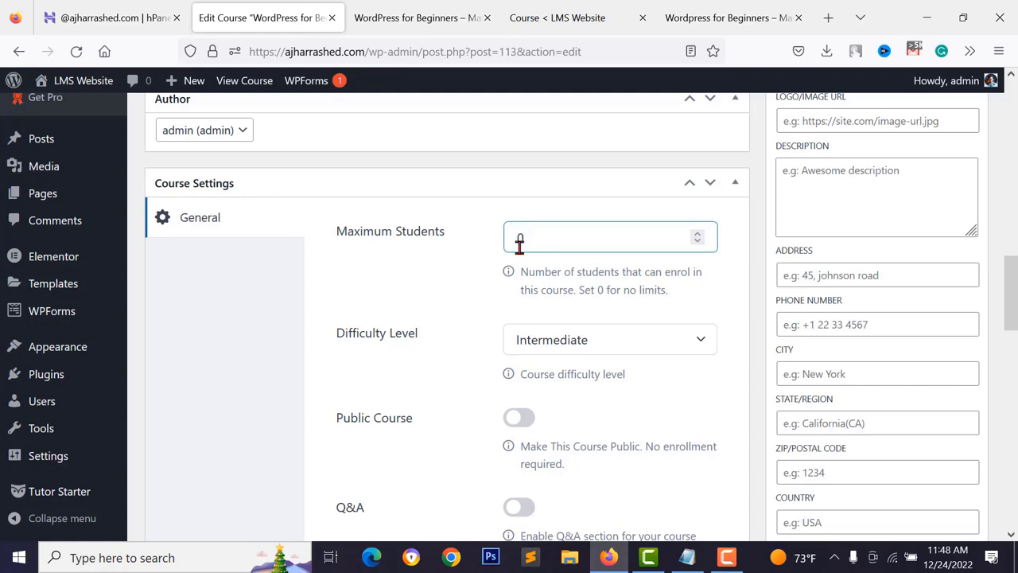
left_click(464, 300)
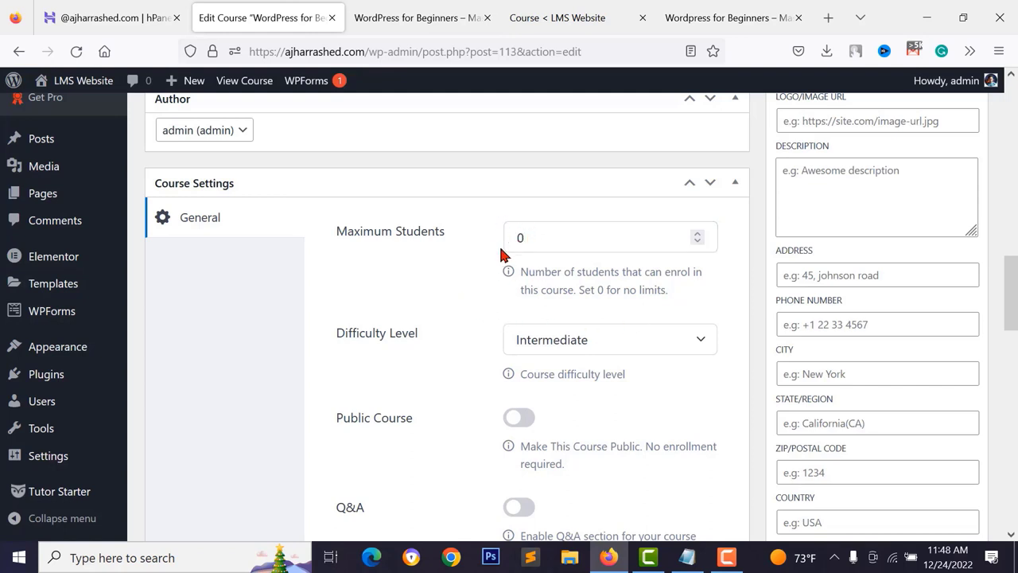
Set the course Difficulty Level to Beginner.
scroll(459, 331, "down", 2)
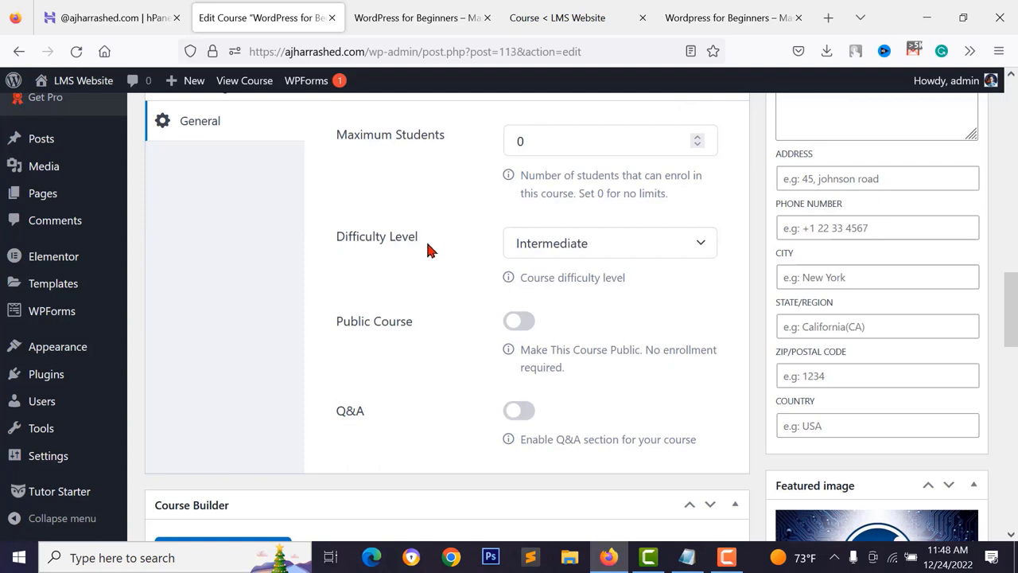
left_click(574, 247)
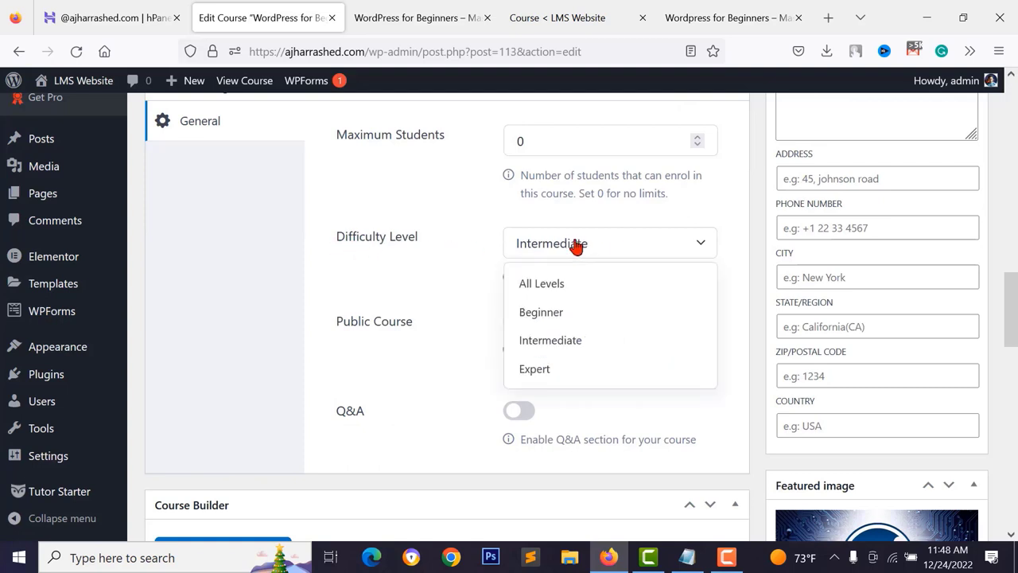
left_click(542, 313)
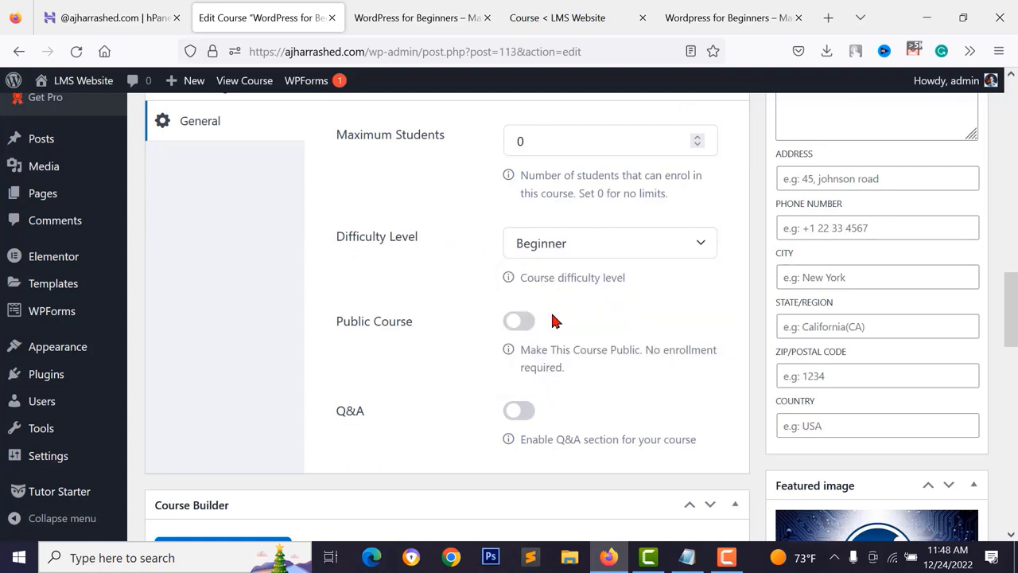
left_click(558, 245)
left_click(545, 285)
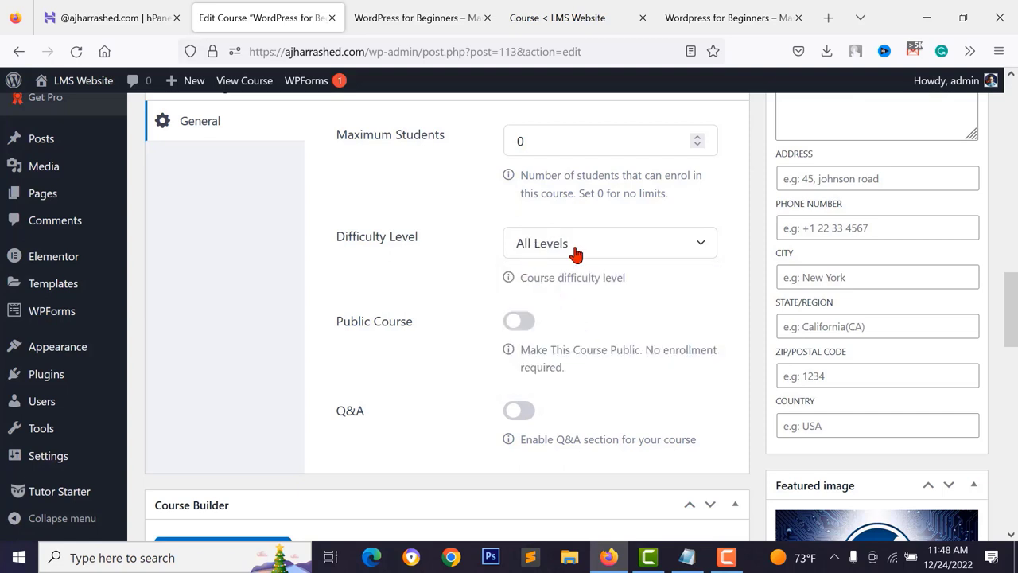
left_click(575, 255)
left_click(540, 310)
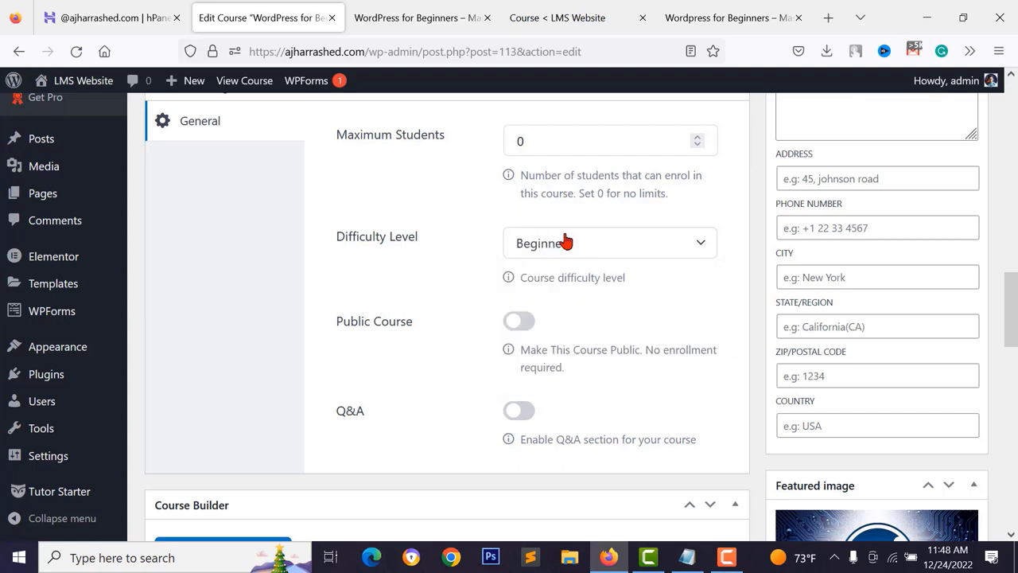
Keep Public Course off and switch the Q&A toggle on.
scroll(446, 334, "down", 2)
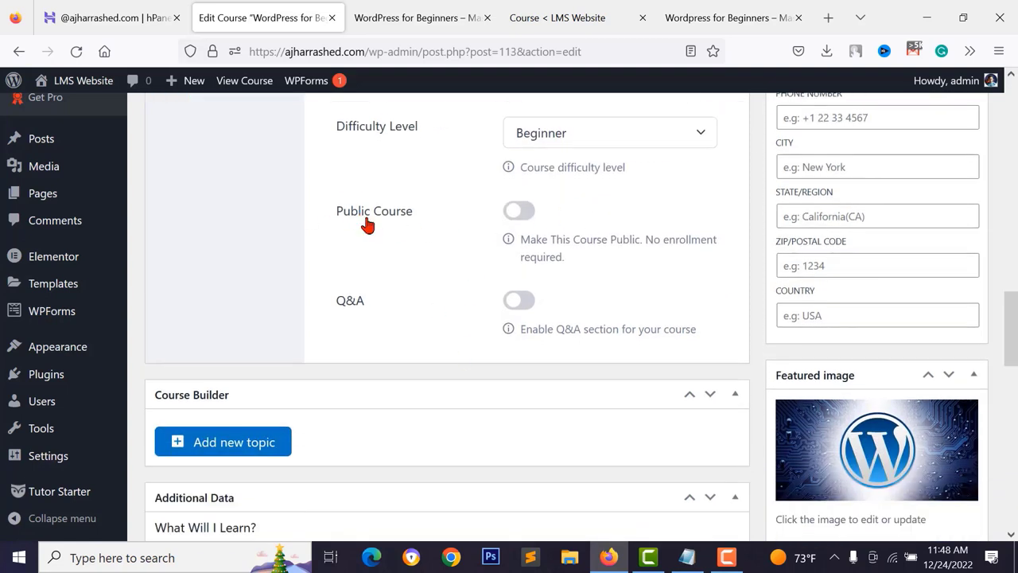
left_click(530, 219)
left_click(413, 17)
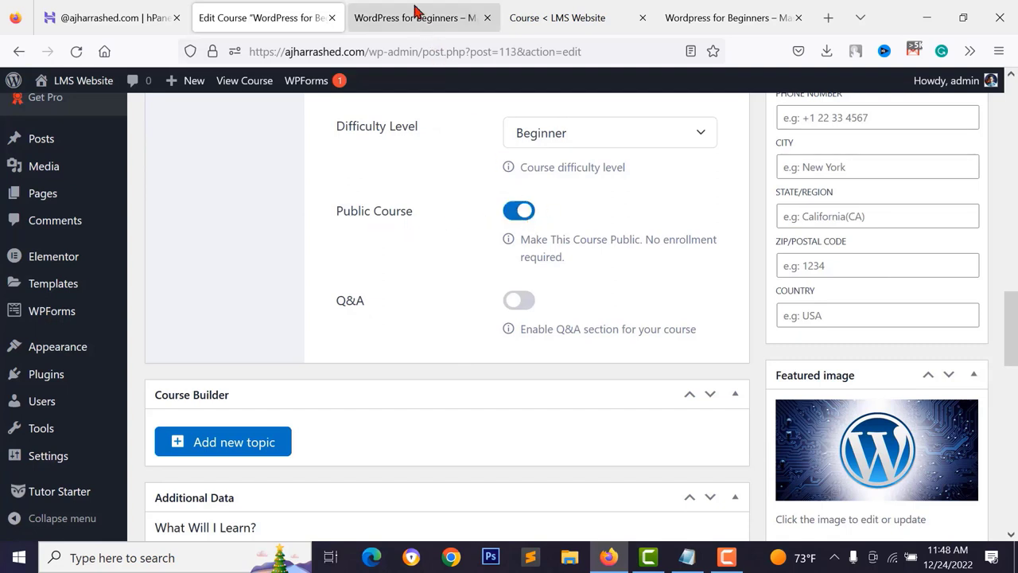
left_click(276, 13)
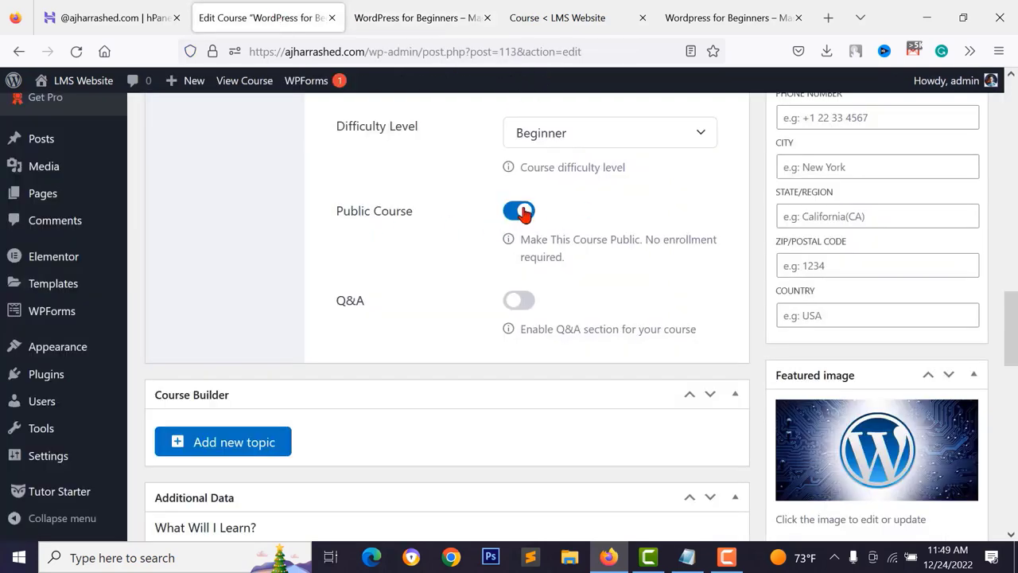
left_click(517, 213)
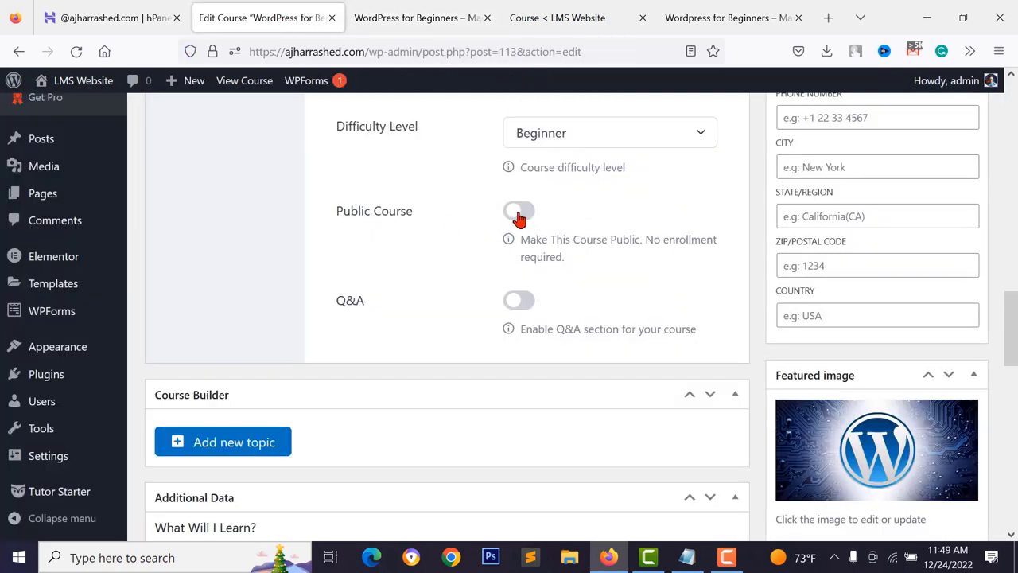
scroll(523, 321, "down", 1)
scroll(348, 294, "up", 1)
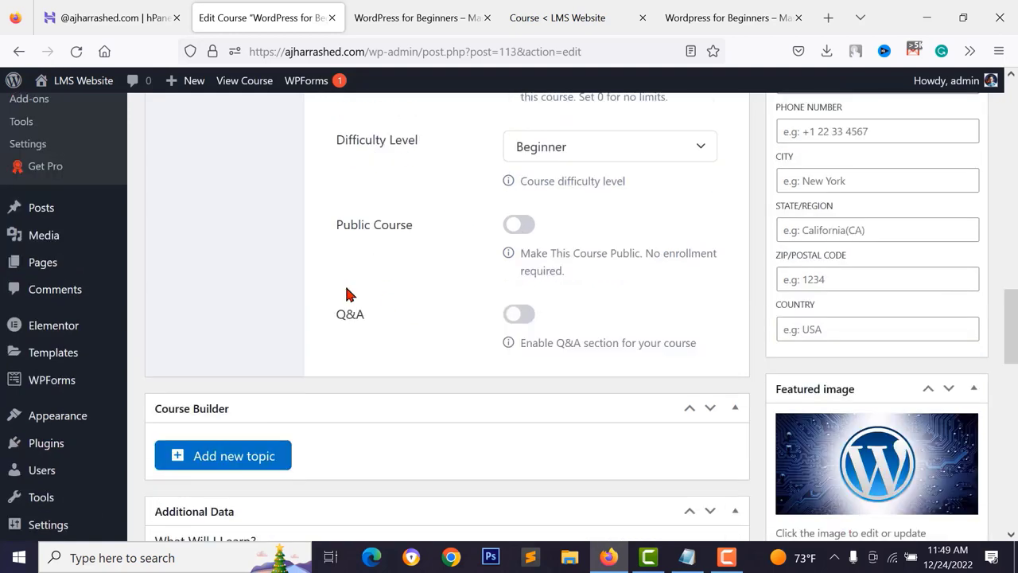
scroll(334, 325, "down", 1)
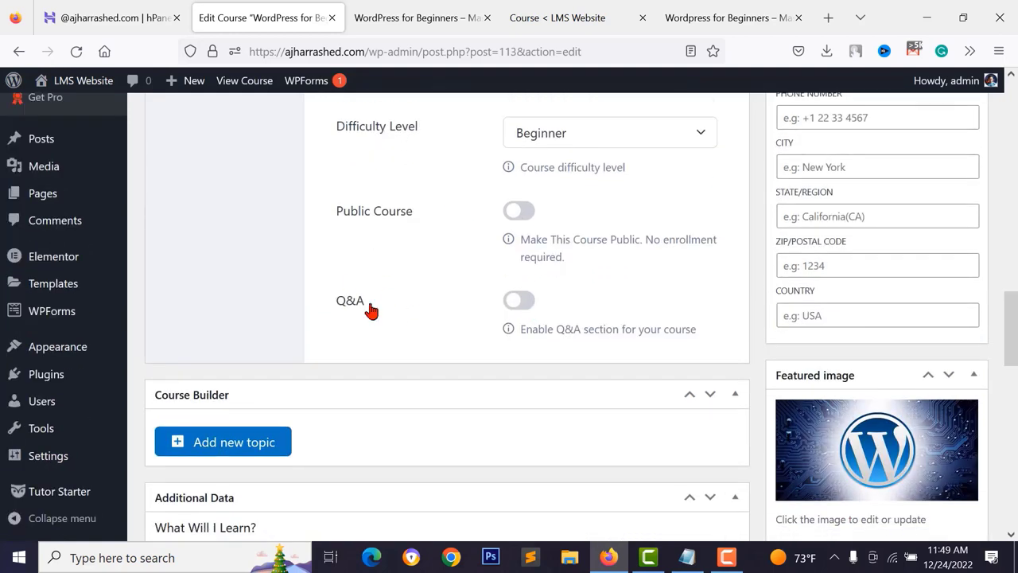
left_click(519, 302)
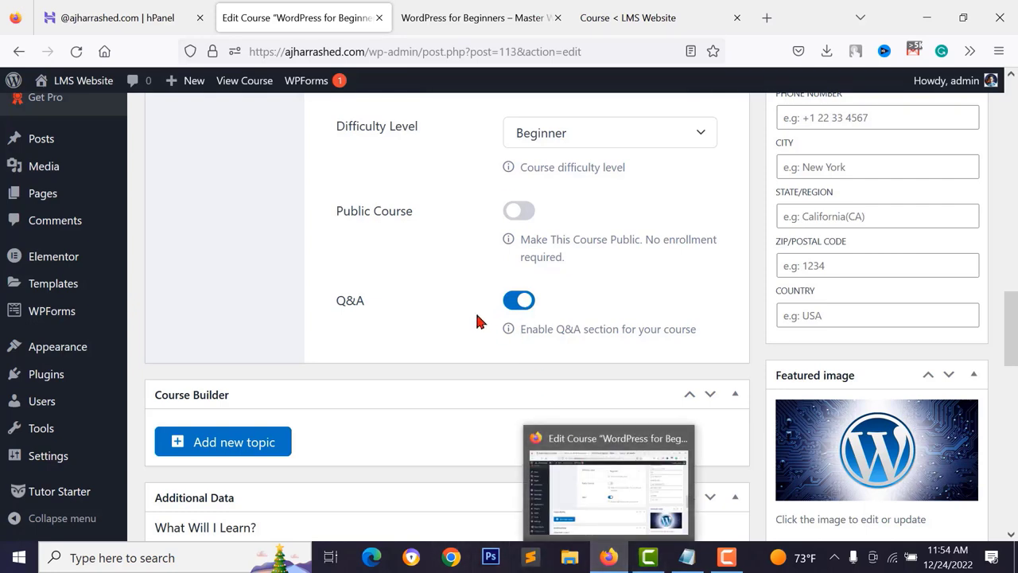
scroll(263, 258, "down", 2)
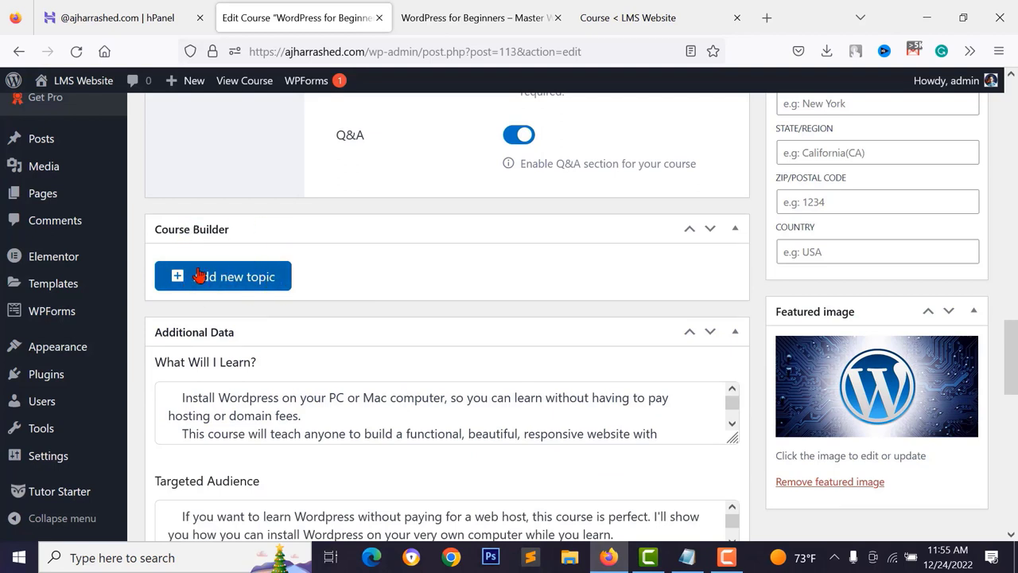
Start a new Course Builder topic and check the demo course's content outline.
left_click(226, 283)
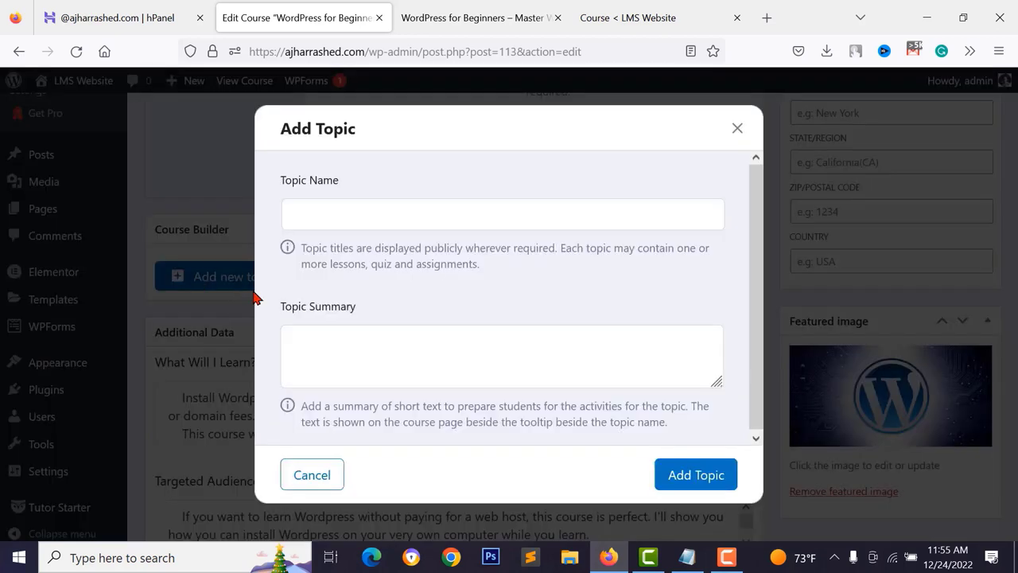
left_click(344, 220)
left_click(348, 354)
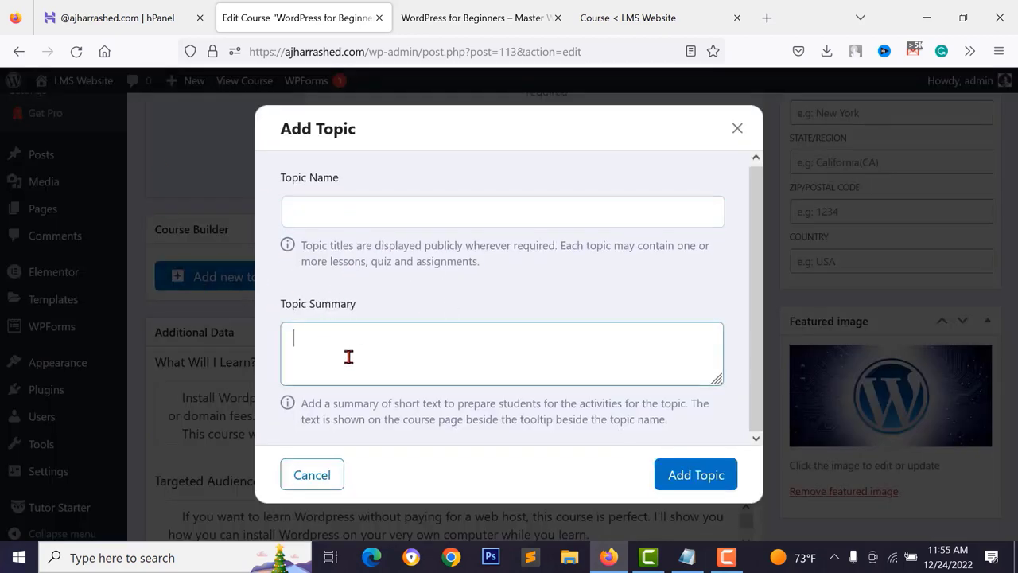
left_click(477, 9)
left_click(637, 18)
scroll(992, 346, "down", 5)
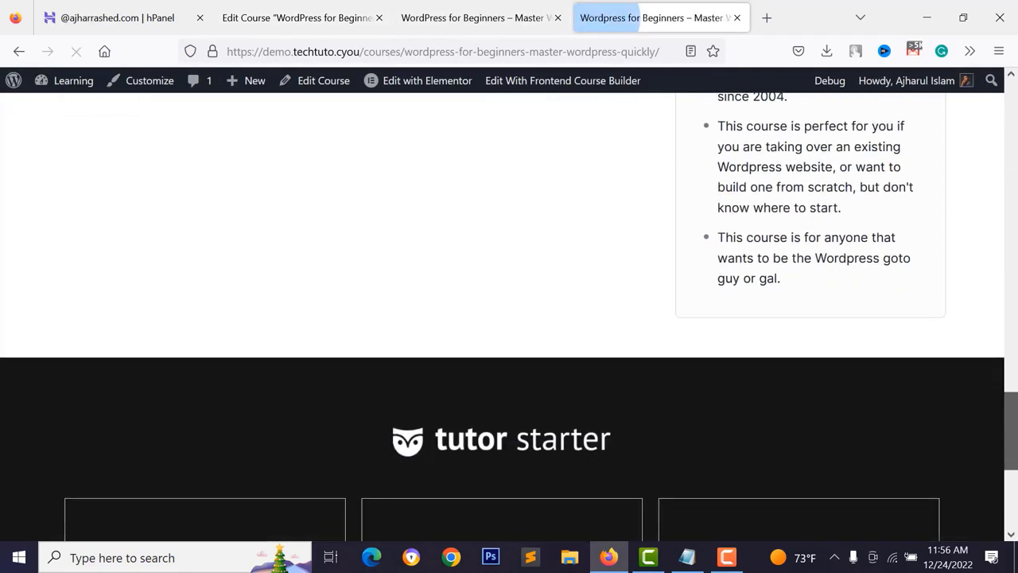
scroll(993, 346, "up", 5)
scroll(992, 346, "up", 1)
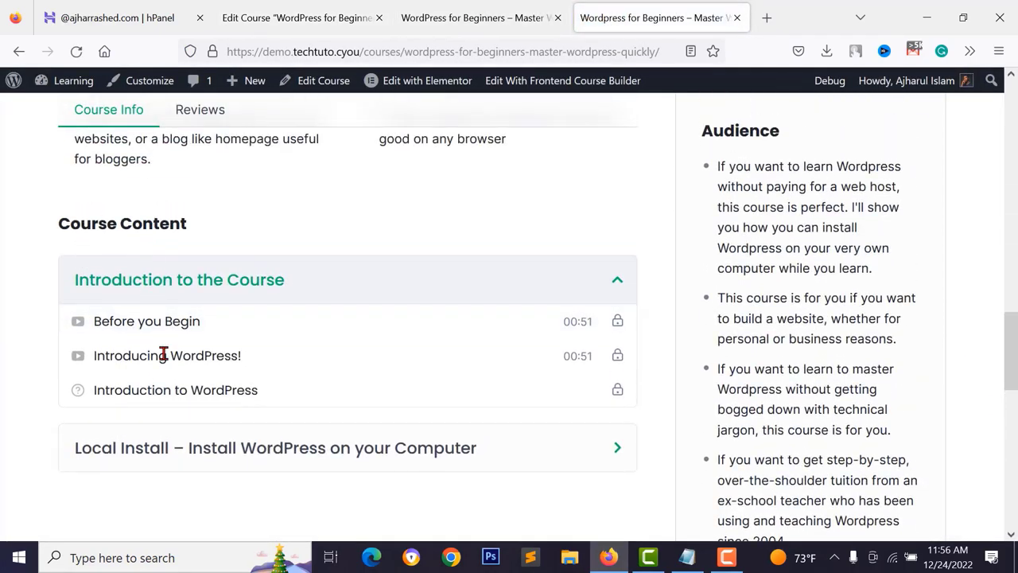
scroll(125, 278, "down", 1)
scroll(71, 273, "up", 1)
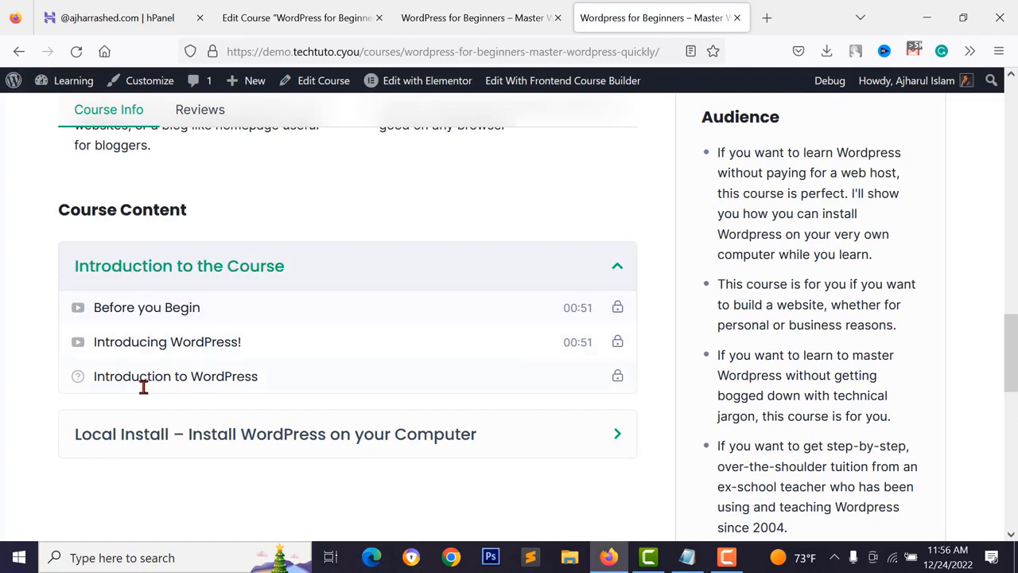
Name the topic 'Introduction to the Course' and add it.
key("ctrl+2")
left_click(352, 210)
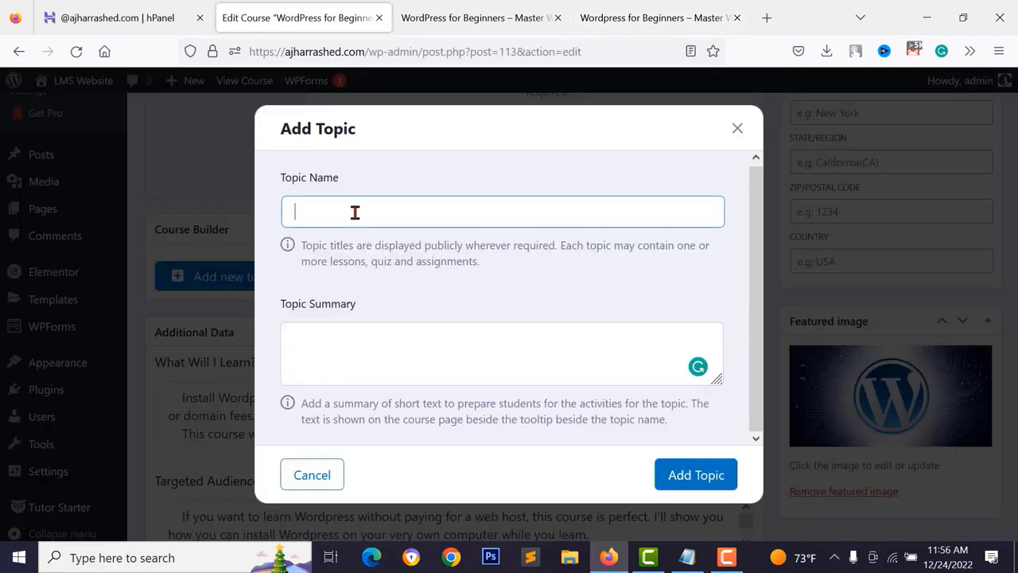
type("Introduction to the Course")
key("Home")
key("Delete")
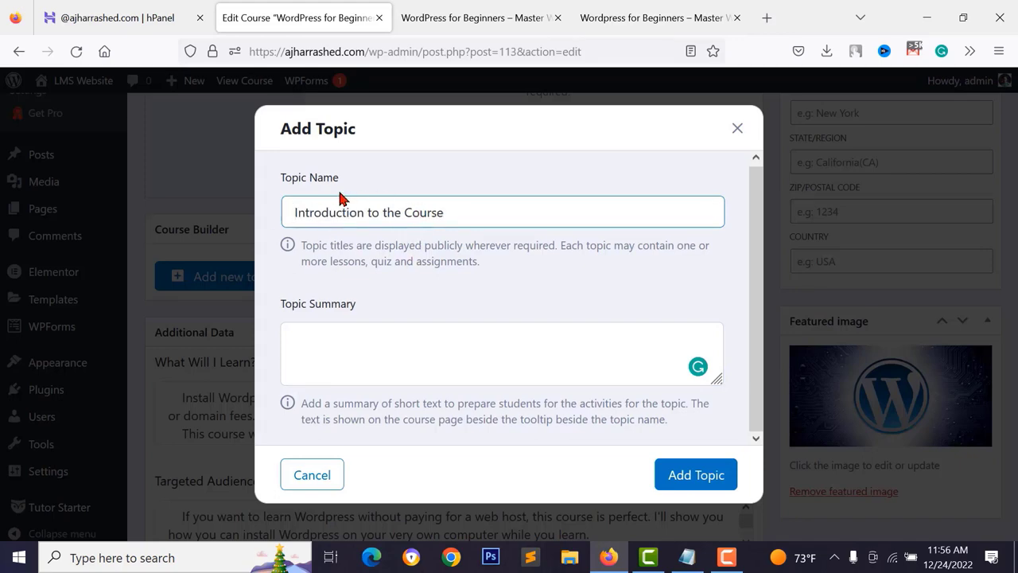
left_click(392, 364)
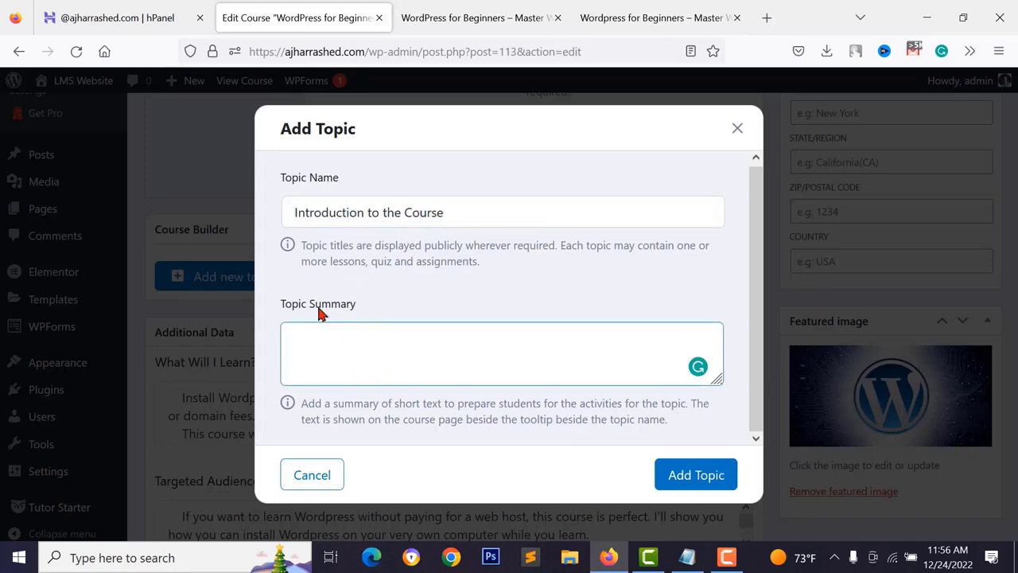
left_click(683, 475)
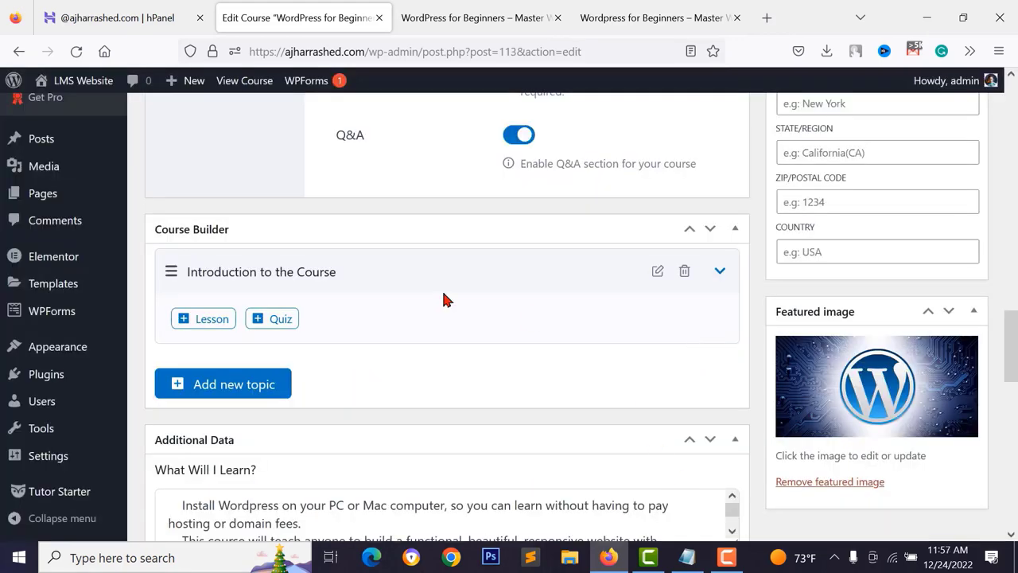
Open the Draft Lesson in Course Builder and scroll down to its Feature Image area.
left_click(207, 322)
left_click(211, 326)
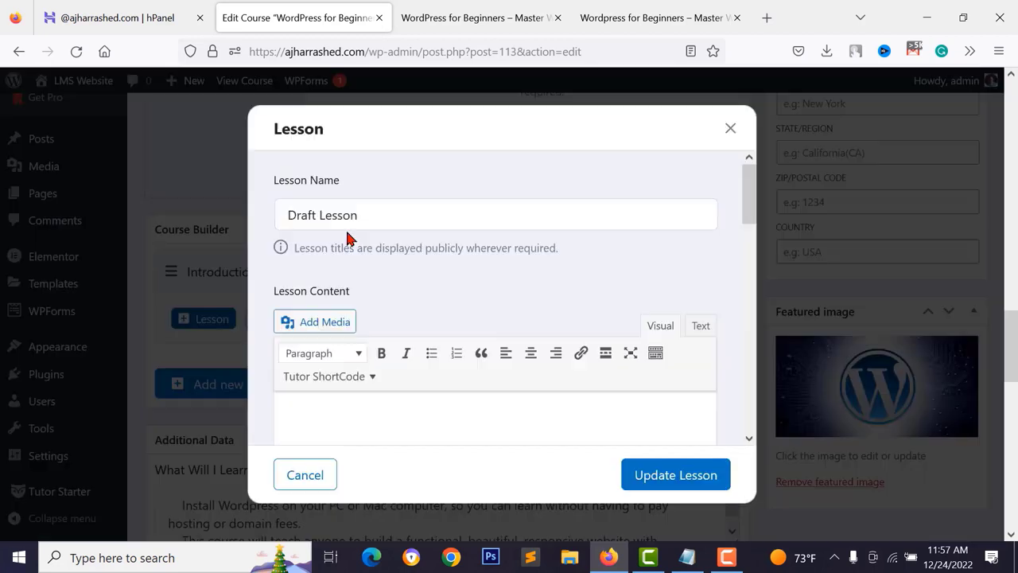
scroll(358, 318, "down", 7)
scroll(371, 346, "down", 3)
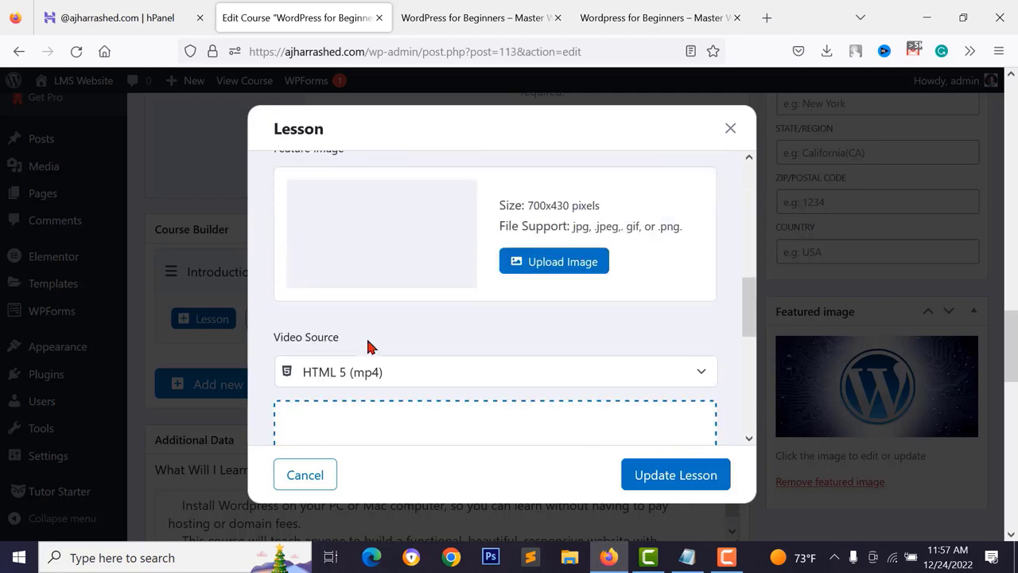
scroll(334, 215, "up", 12)
scroll(370, 342, "down", 2)
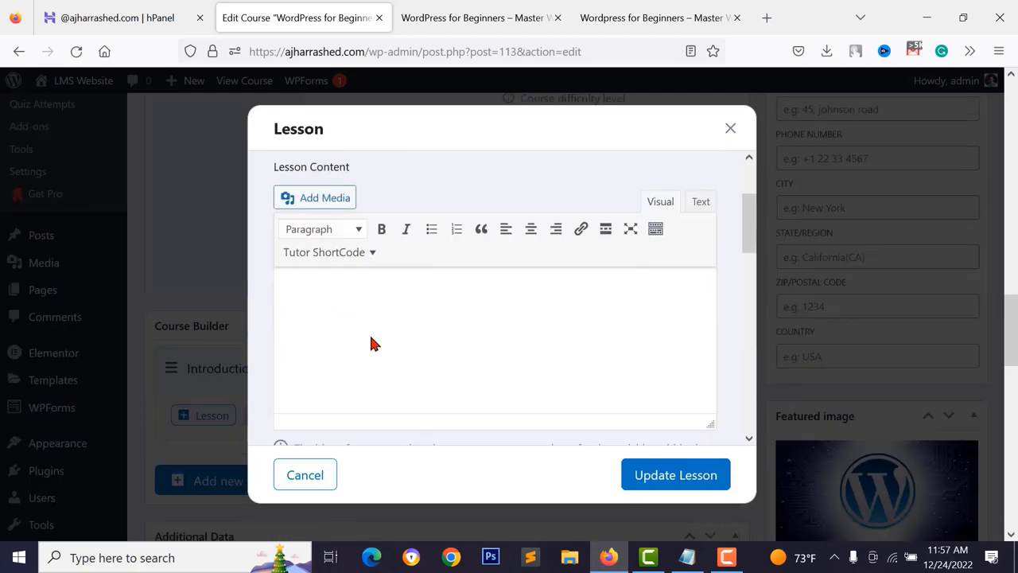
scroll(359, 318, "up", 2)
scroll(342, 363, "down", 2)
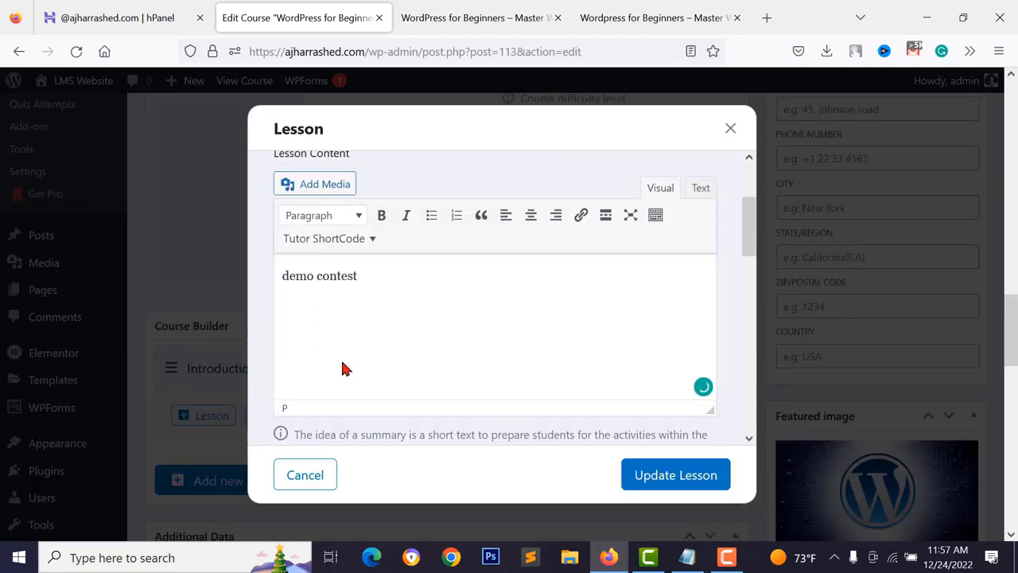
scroll(340, 286, "down", 1)
scroll(386, 268, "down", 2)
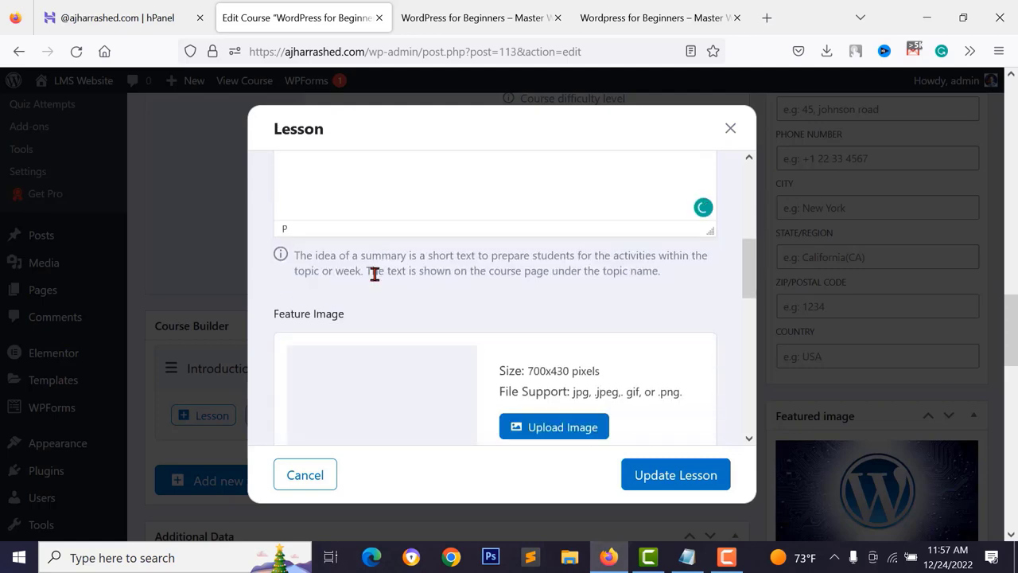
Set the WordPress logo image as the lesson's feature image.
left_click(547, 330)
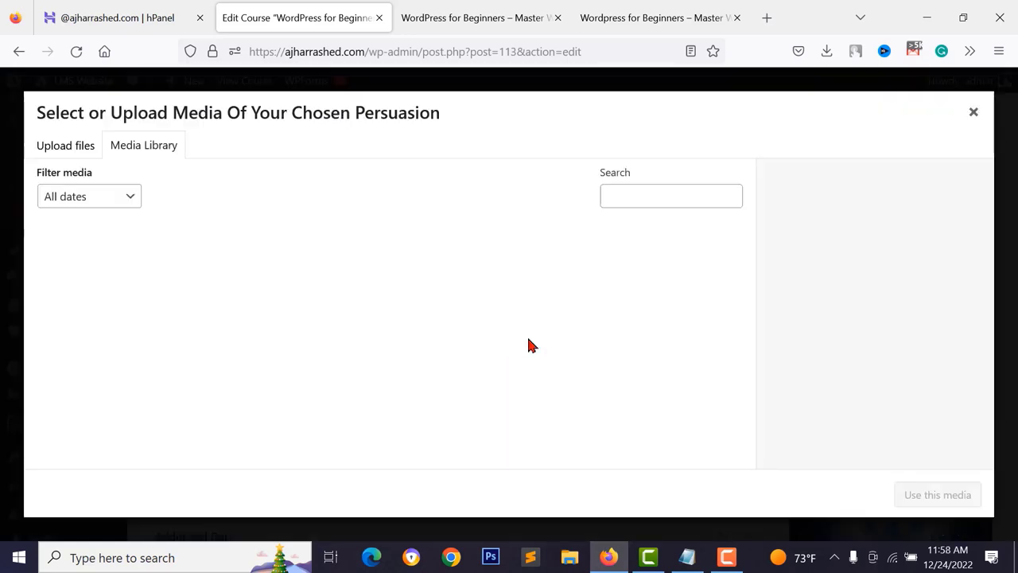
scroll(199, 288, "down", 1)
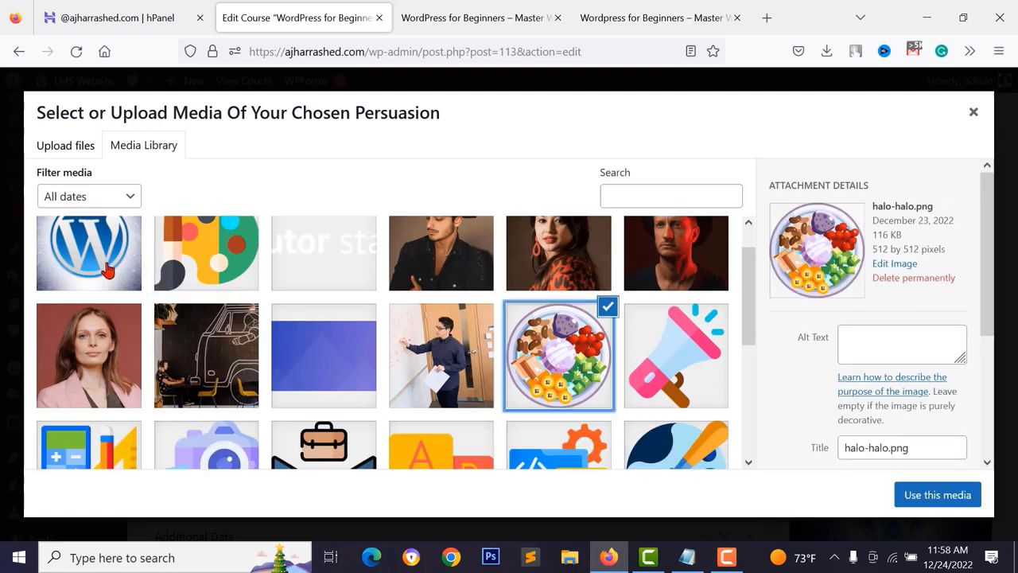
left_click(140, 285)
left_click(946, 496)
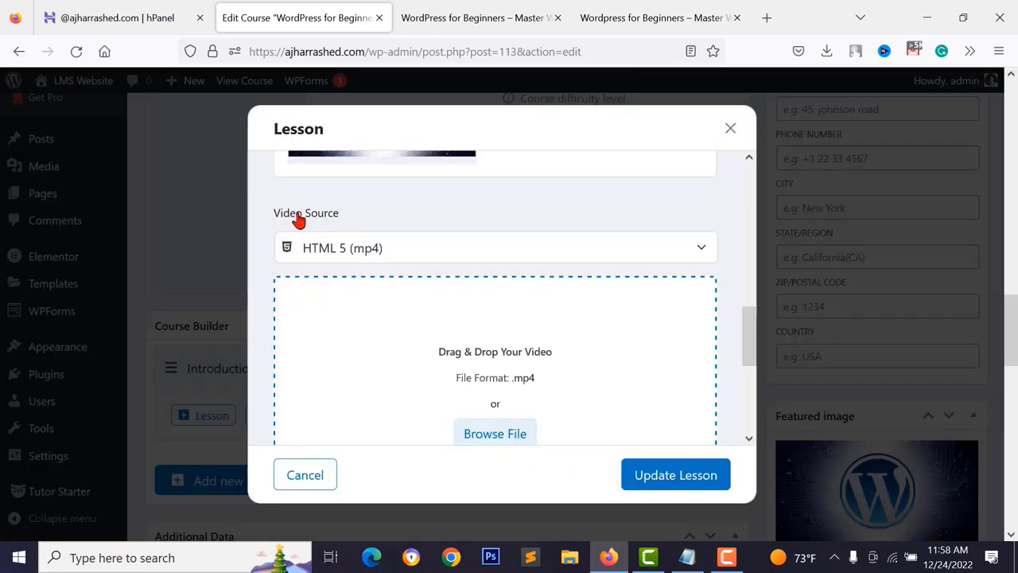
Keep HTML 5 (mp4) as the lesson's video source and browse for an mp4 file in the Media Library.
left_click(333, 249)
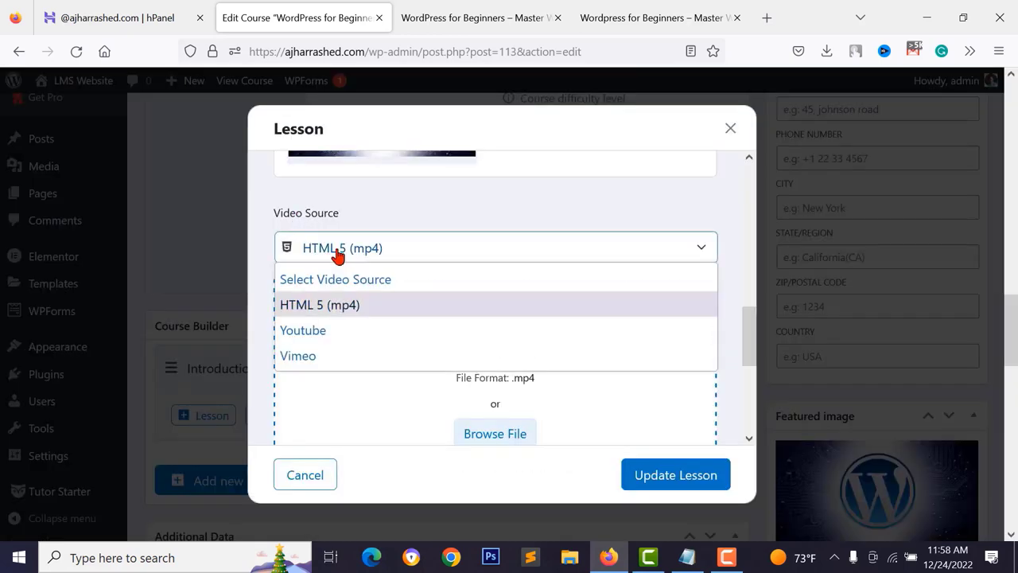
left_click(326, 308)
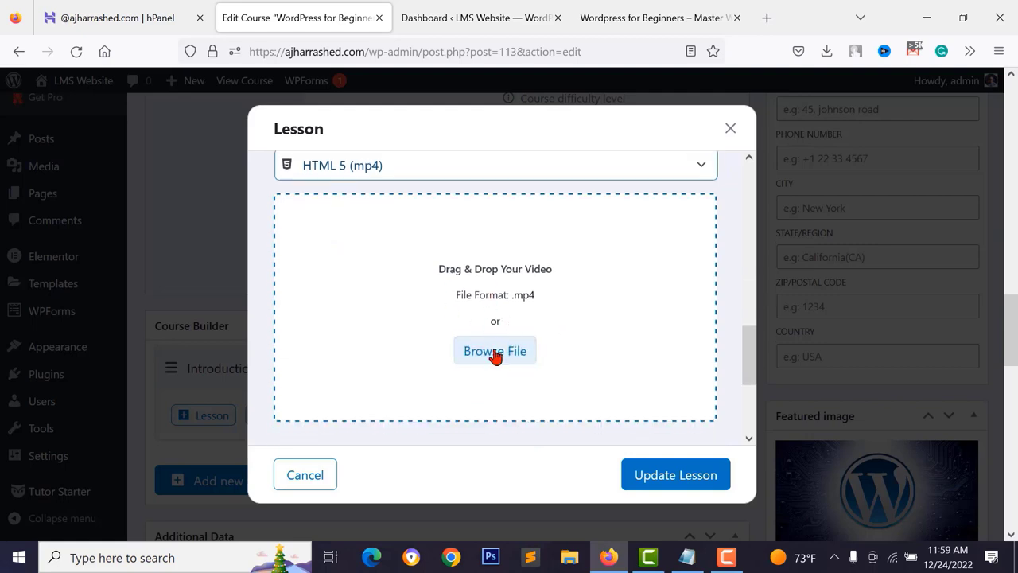
left_click(495, 353)
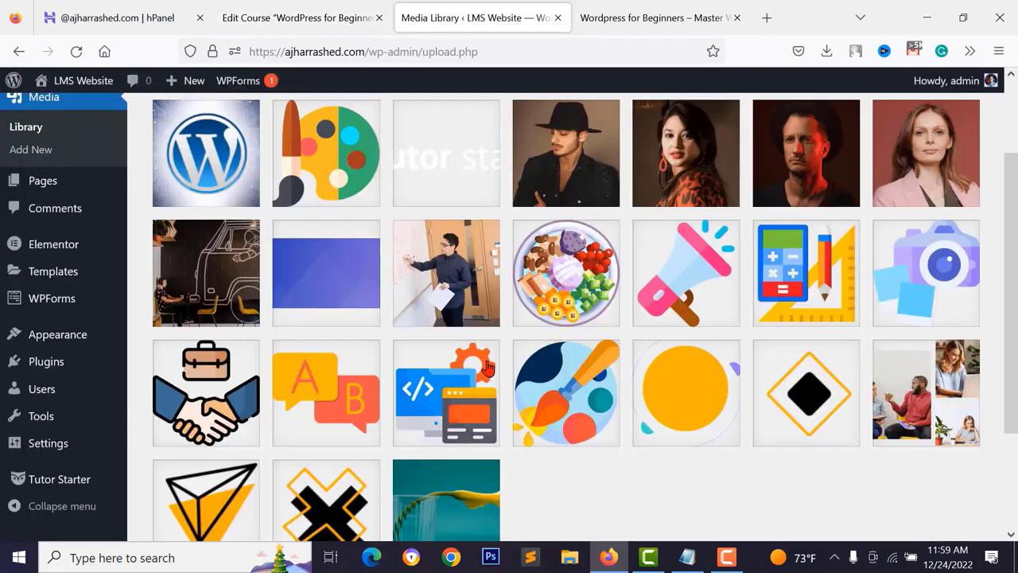
scroll(382, 222, "up", 2)
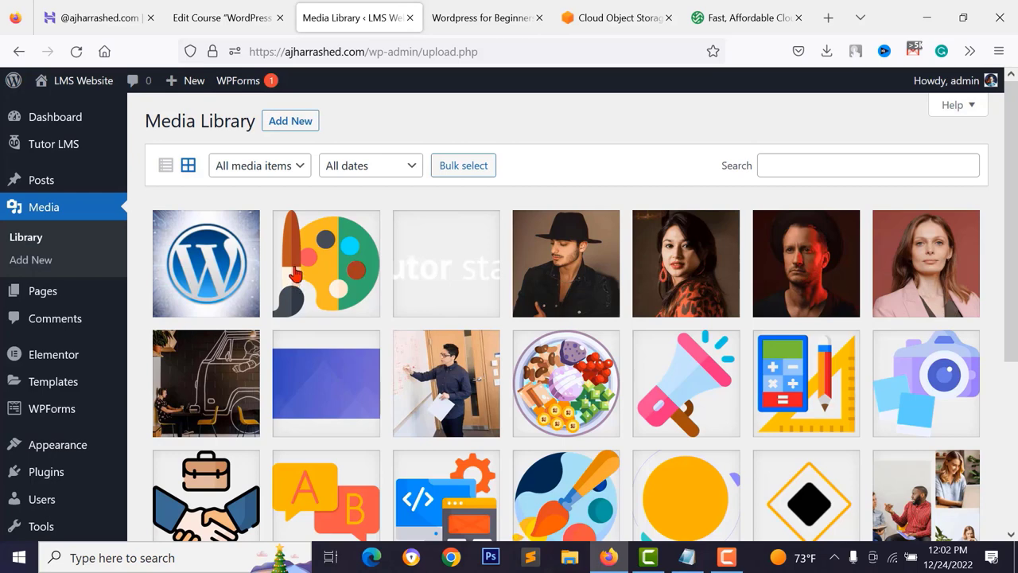
Look over the Hostinger email and Amazon S3 storage tabs before heading back to the lesson editor.
left_click(84, 18)
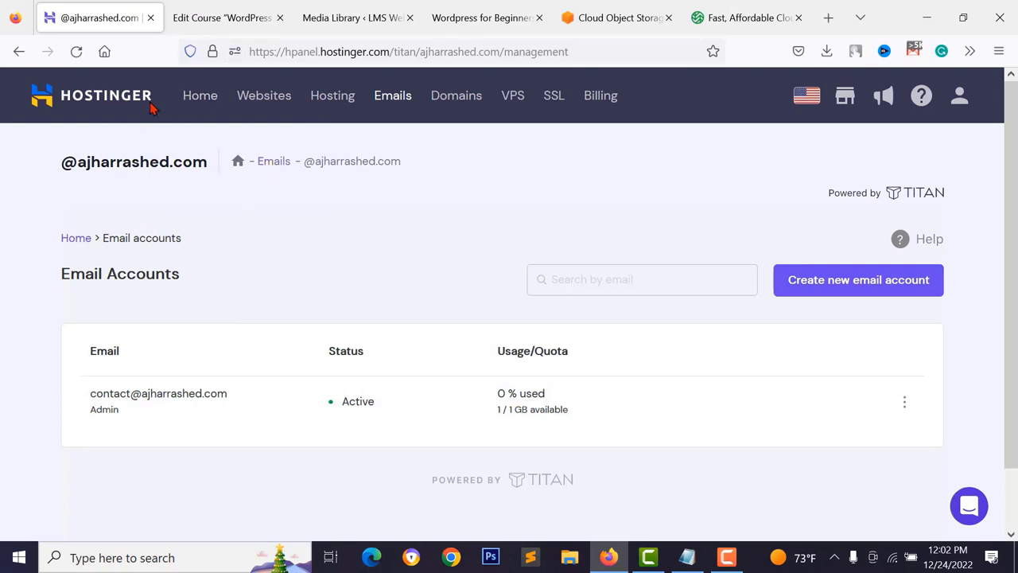
key("ctrl+Tab")
key("ctrl+Tab")
key("ctrl+Tab")
key("ctrl+Tab")
key("ctrl+Tab")
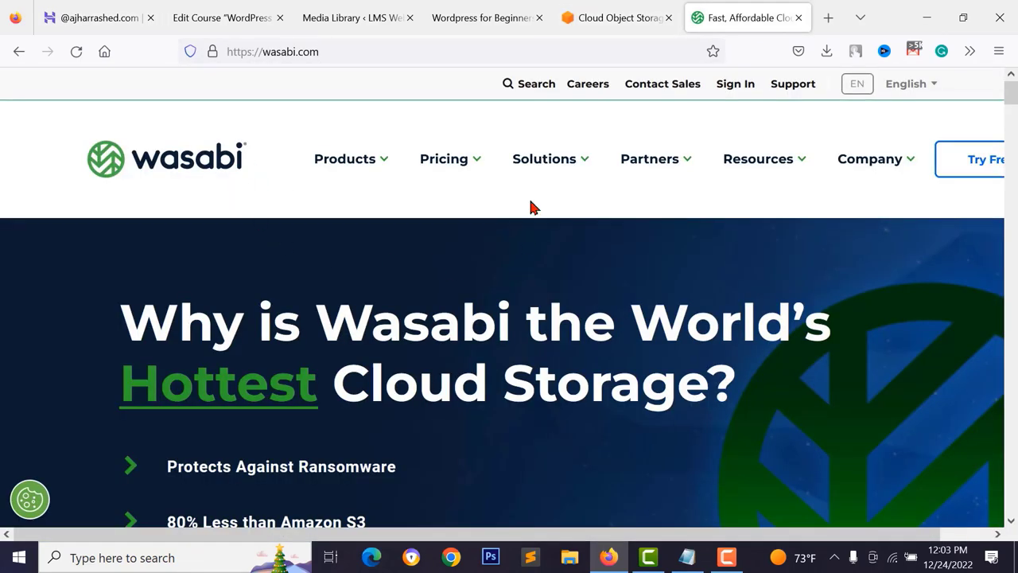
left_click(589, 10)
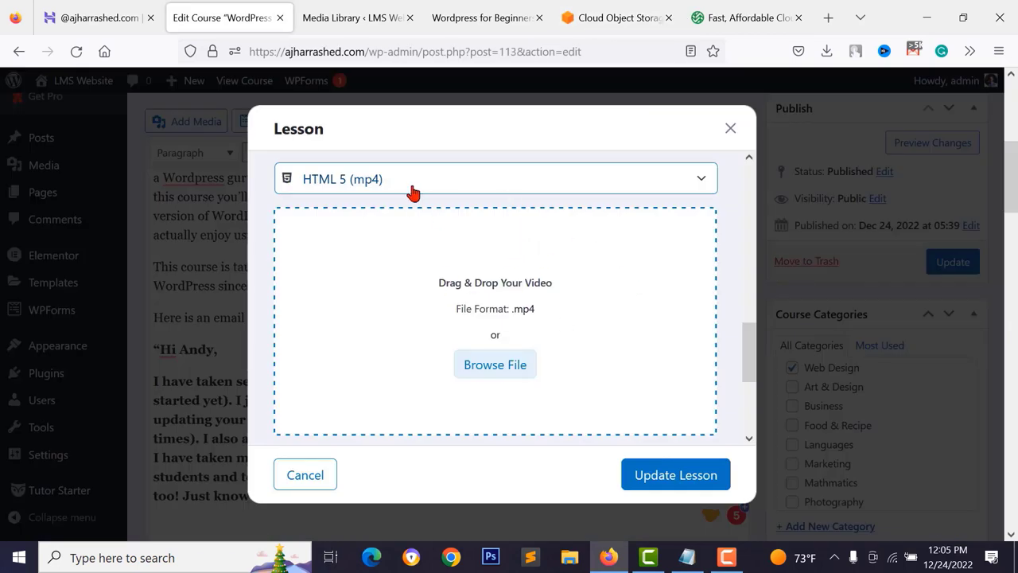
Try the Youtube and Vimeo video sources, settling back on HTML 5 (mp4).
left_click(420, 176)
left_click(323, 264)
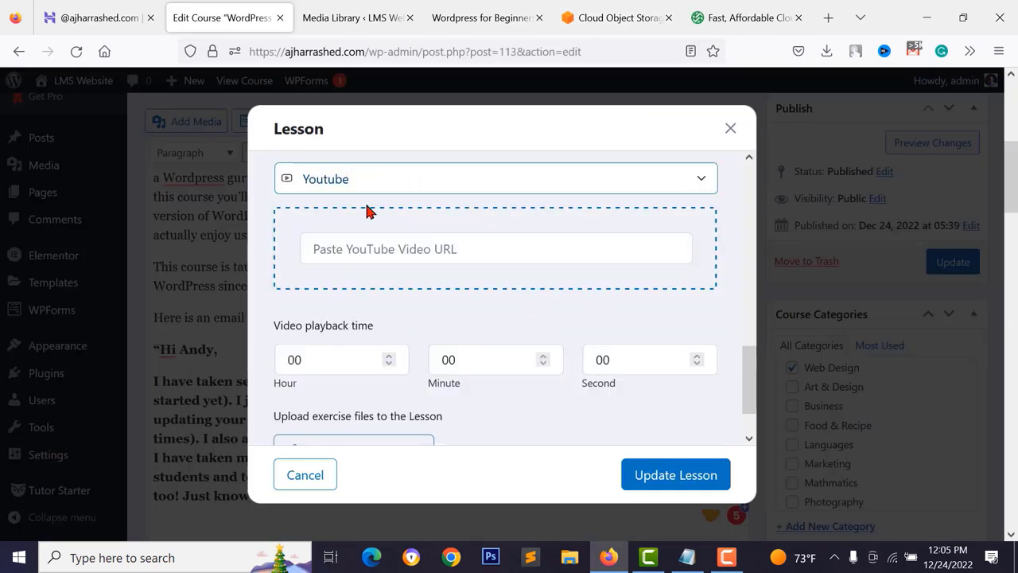
left_click(374, 183)
left_click(311, 290)
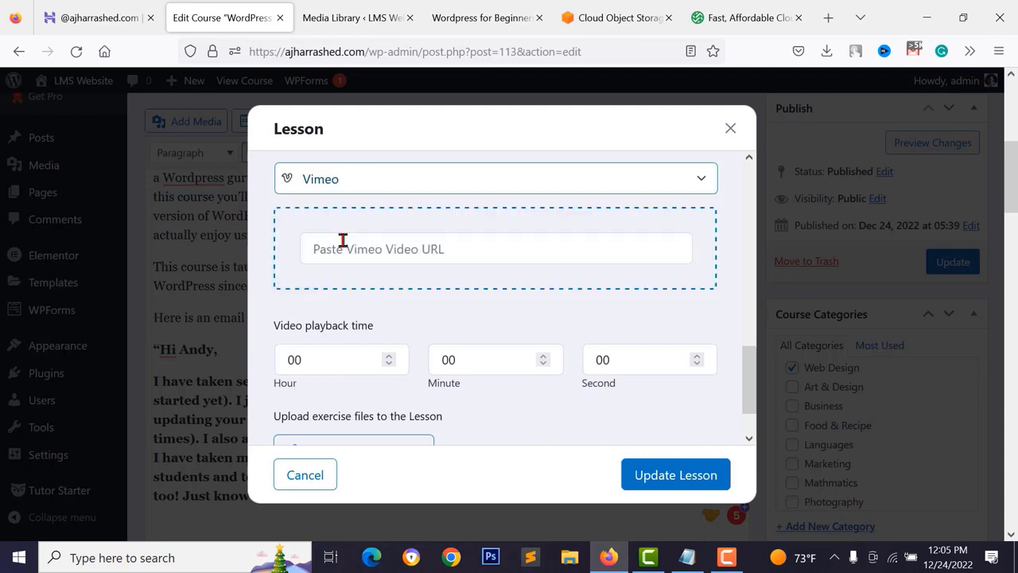
left_click(382, 182)
left_click(342, 234)
left_click(390, 186)
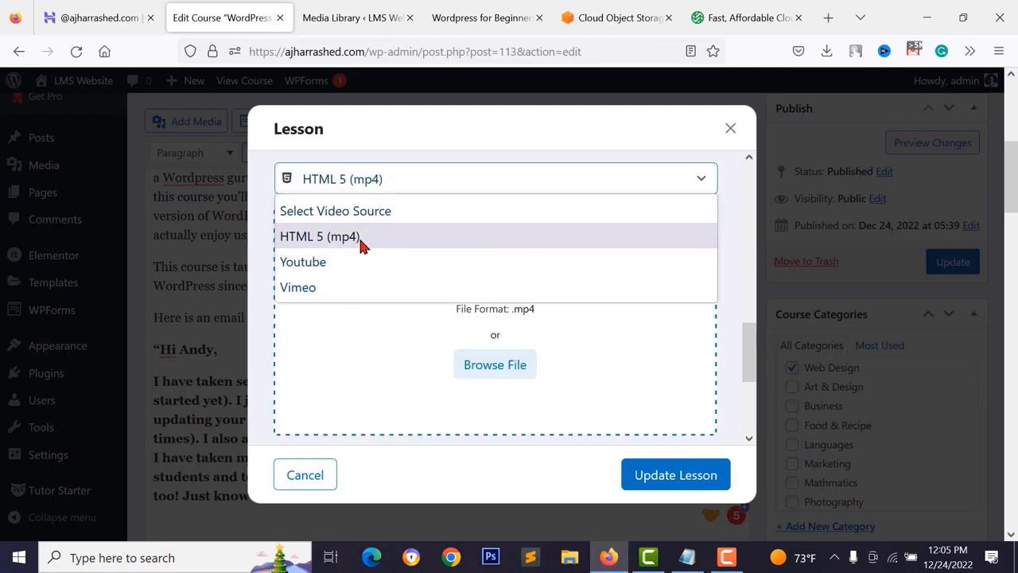
left_click(359, 239)
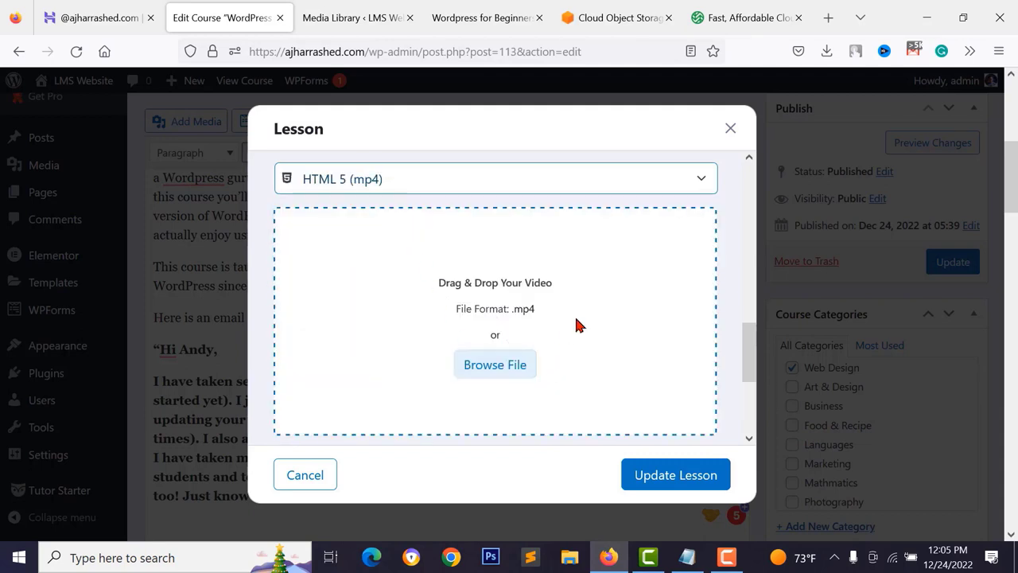
Return to the course editor and set the lesson's video source to Youtube.
left_click(606, 11)
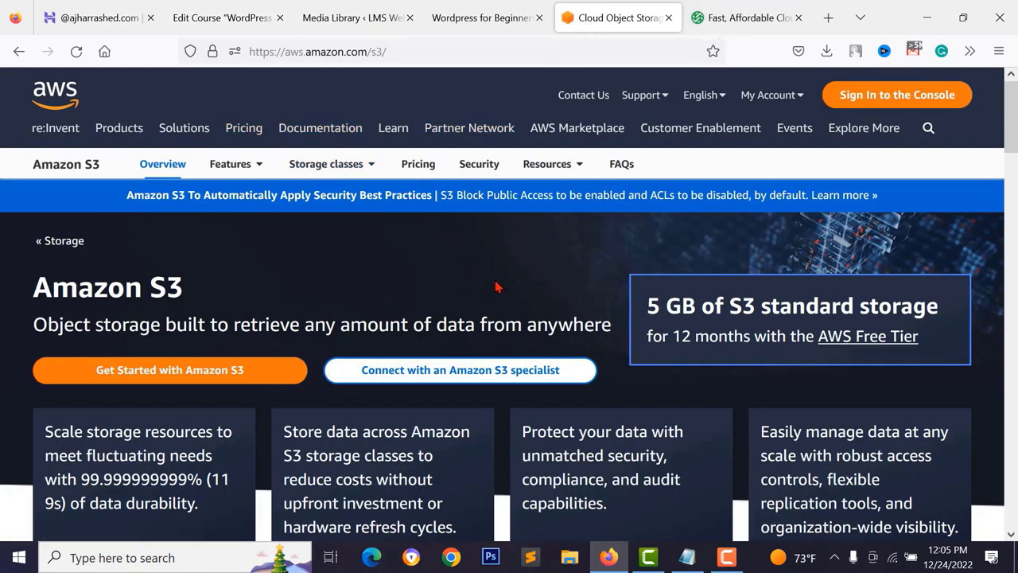
key("ctrl+2")
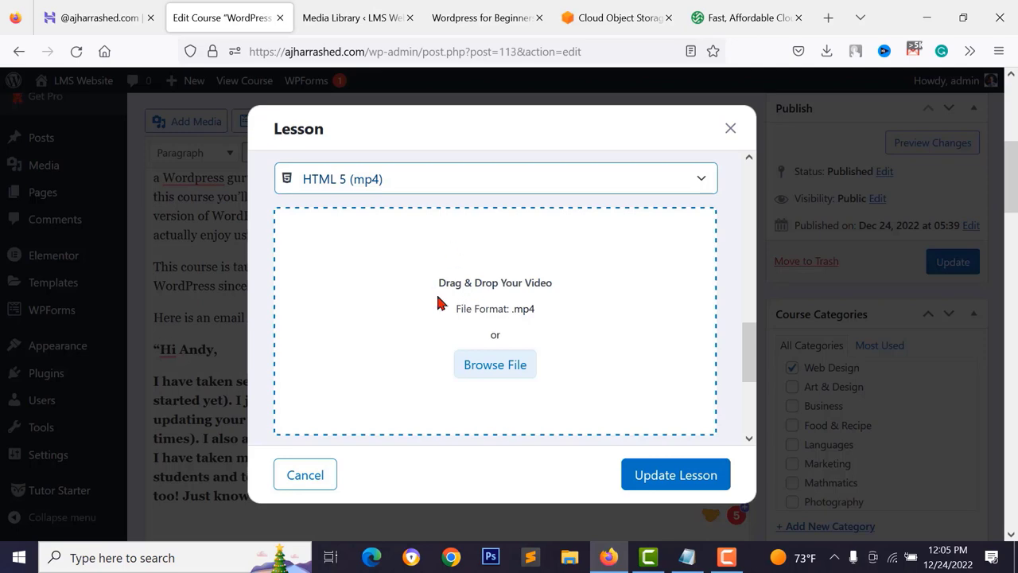
left_click(499, 189)
left_click(327, 263)
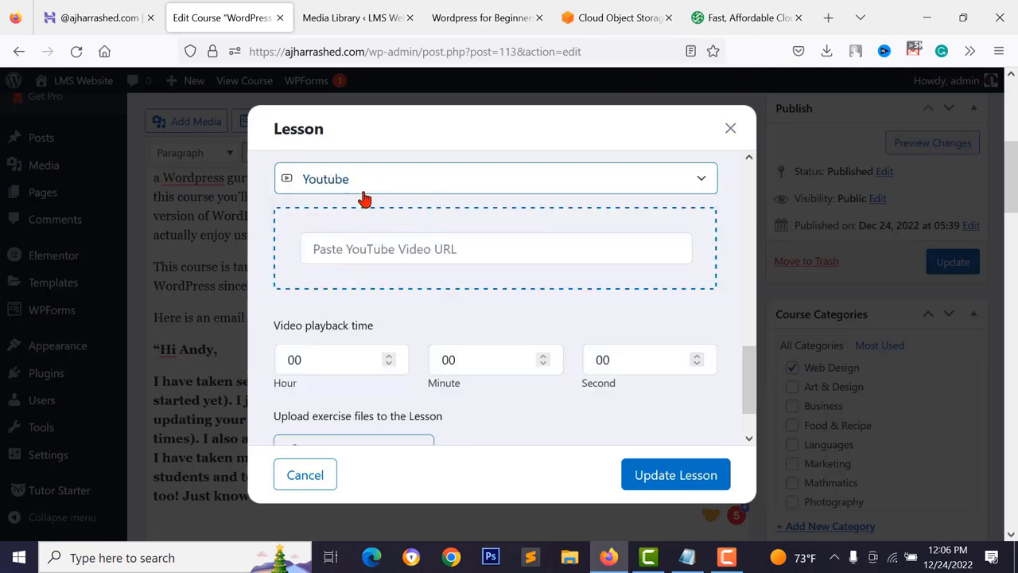
Load YouTube Studio (studio.youtube.com) in another tab.
left_click(607, 30)
type("studio.youtube.com/")
key("Return")
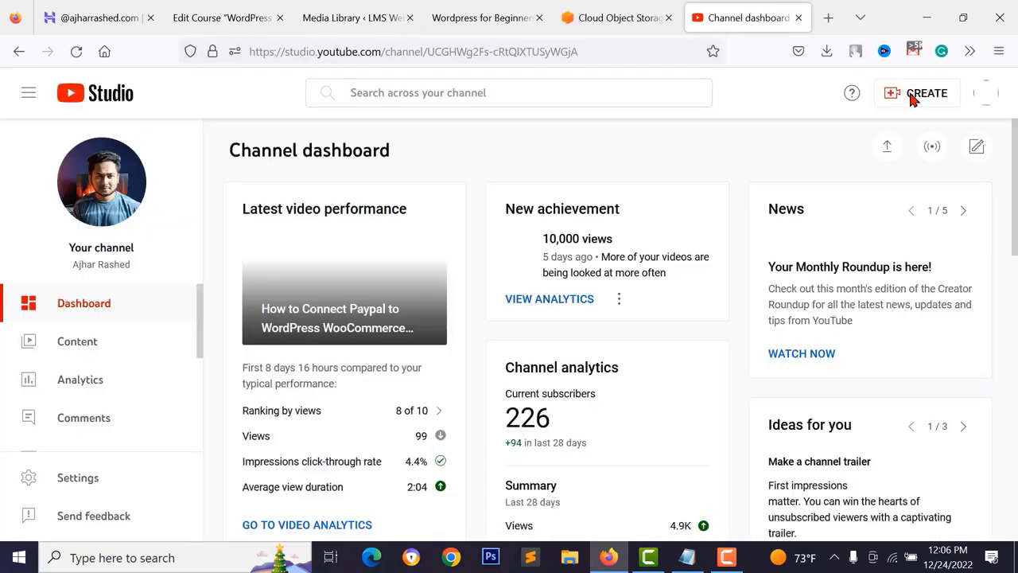
Upload the 'video from youtube.mp4' file as a new YouTube Studio video.
left_click(914, 94)
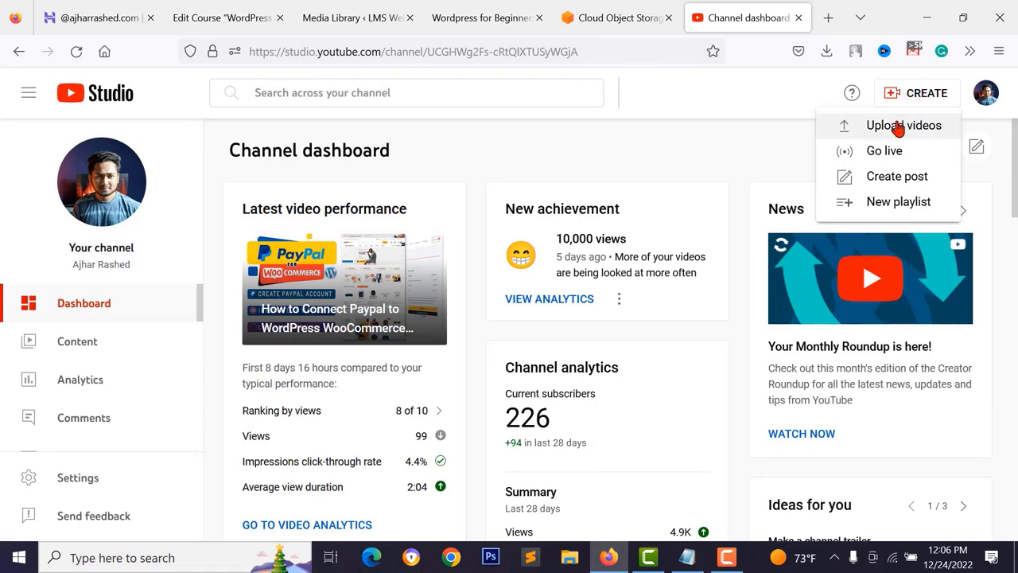
left_click(899, 127)
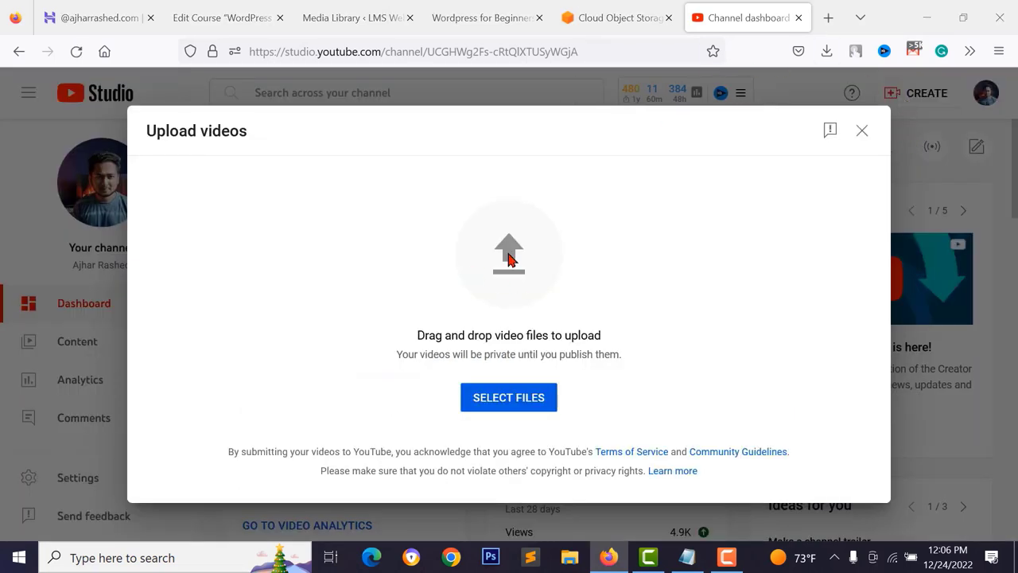
left_click(517, 258)
left_click(183, 143)
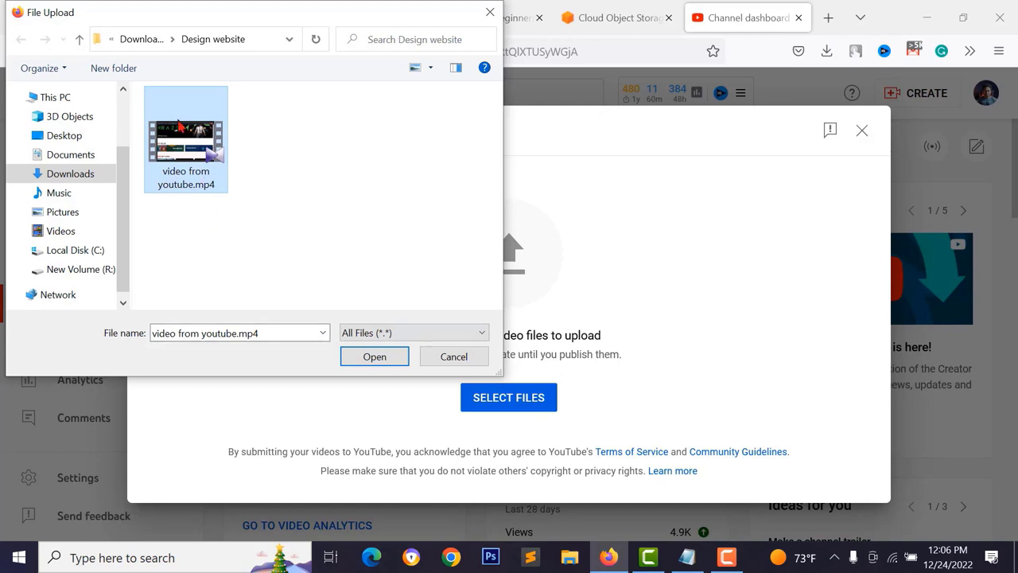
left_click(374, 356)
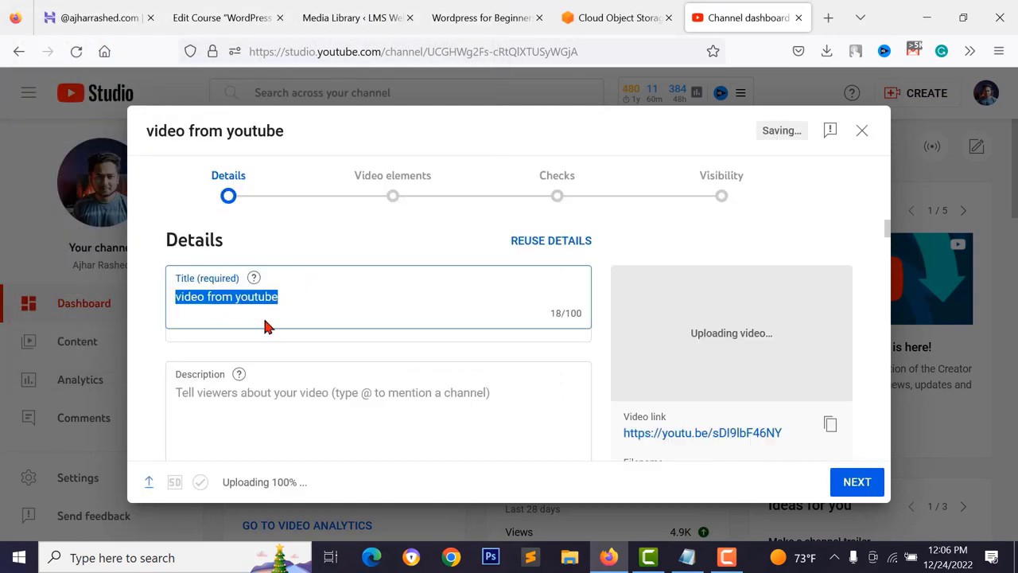
Advance the upload through video elements and checks to the Visibility step.
scroll(320, 304, "down", 4)
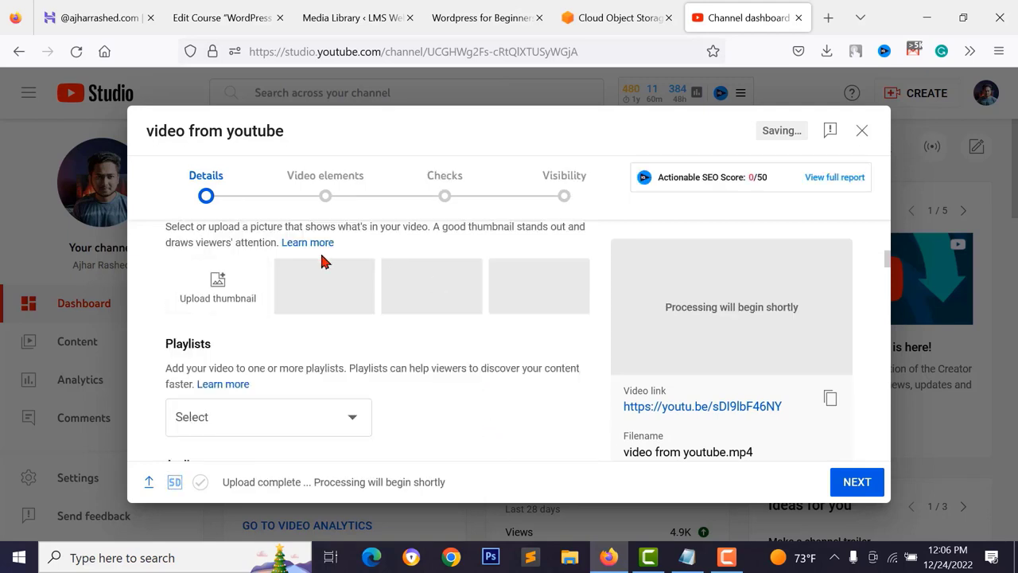
scroll(326, 262, "up", 1)
scroll(545, 403, "down", 2)
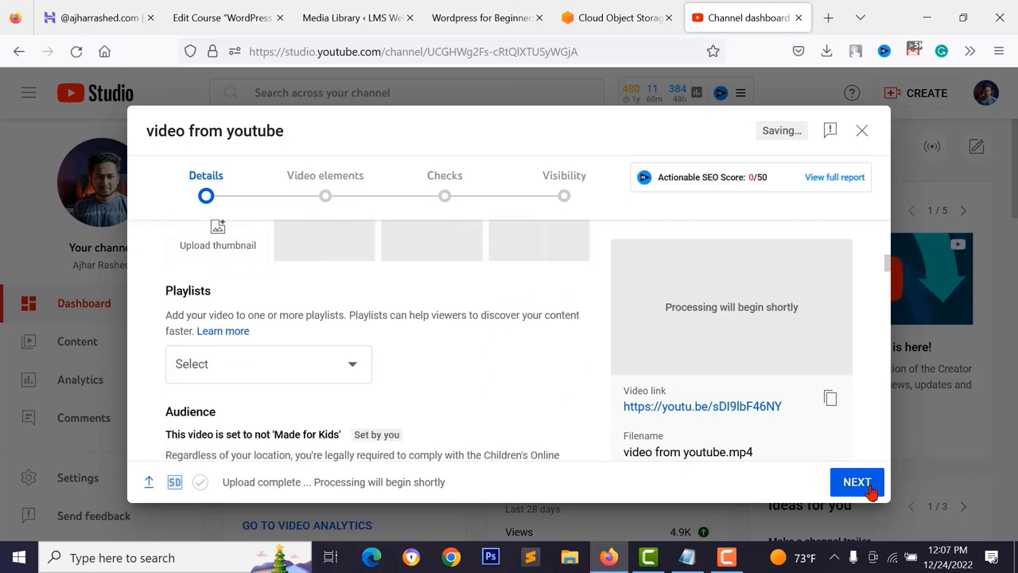
left_click(861, 487)
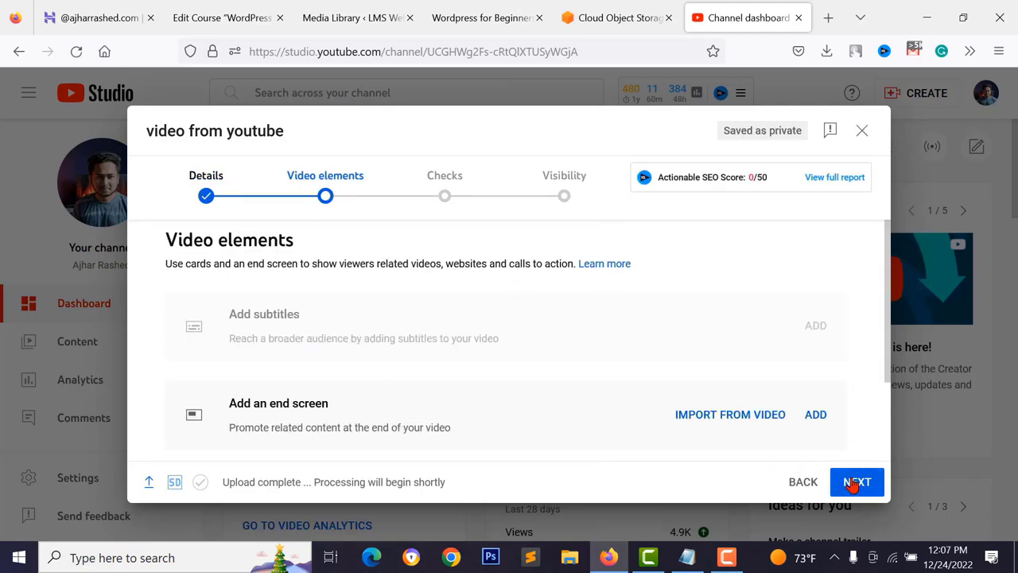
left_click(853, 483)
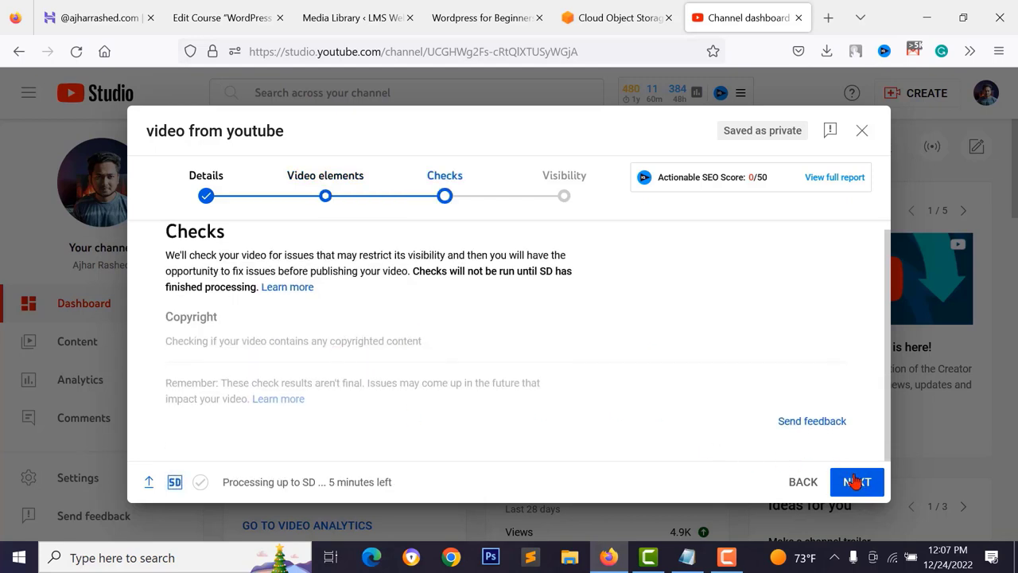
left_click(856, 482)
Make the video Unlisted, copy its link and save it.
scroll(216, 290, "down", 1)
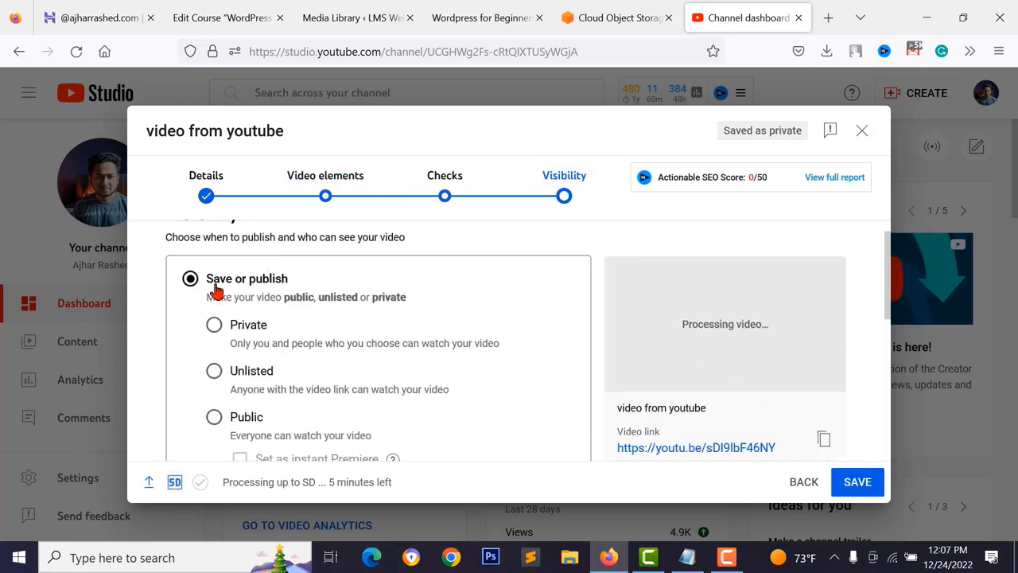
left_click(242, 375)
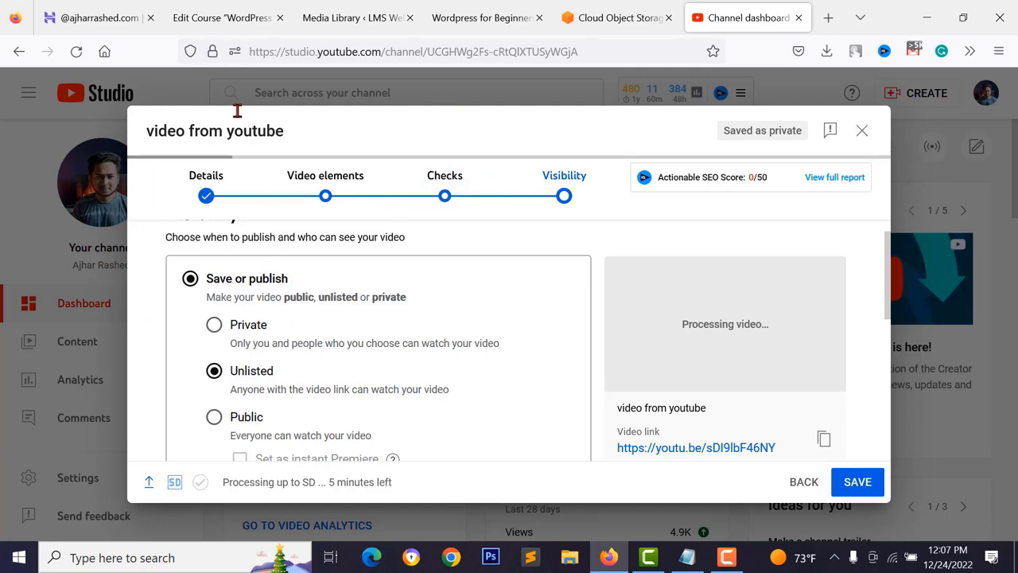
scroll(283, 331, "down", 1)
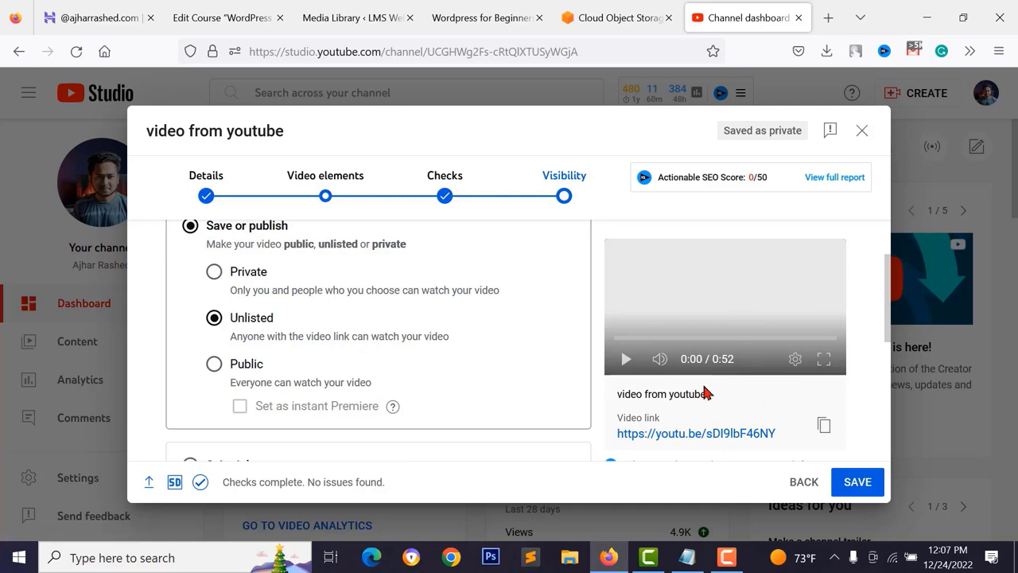
left_click(826, 427)
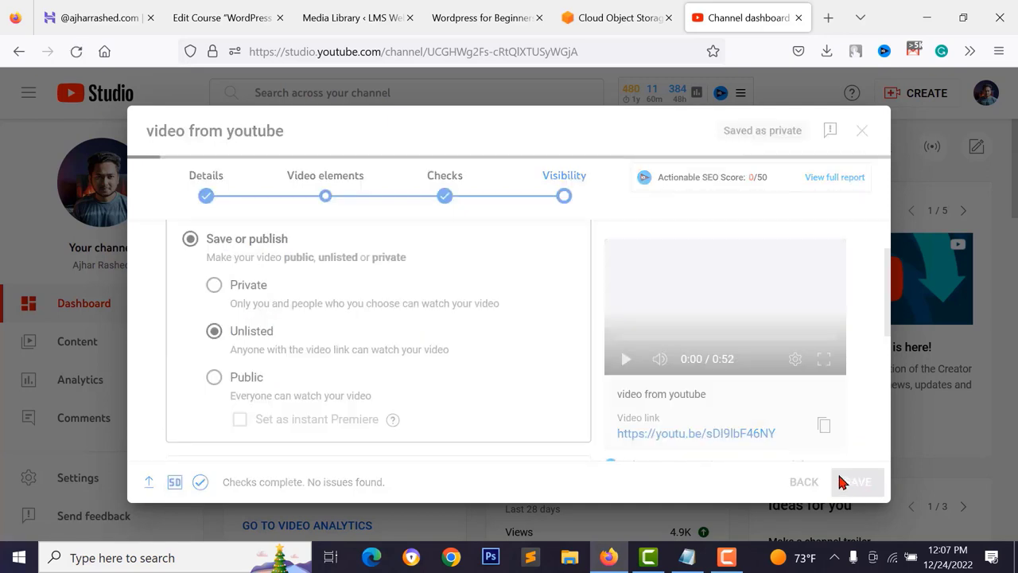
left_click(219, 27)
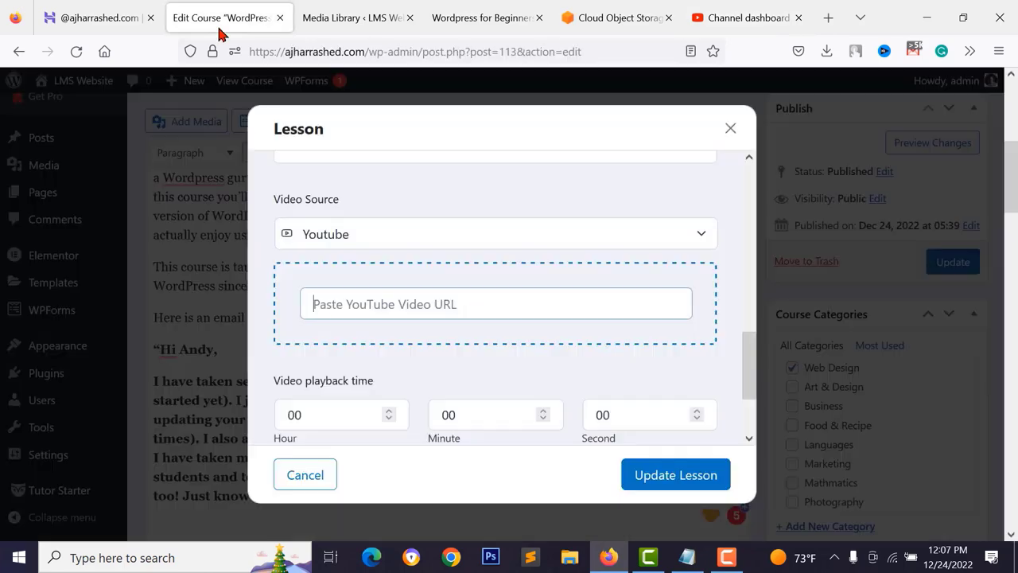
Paste the copied YouTube link into the lesson's video URL field.
right_click(360, 304)
left_click(417, 135)
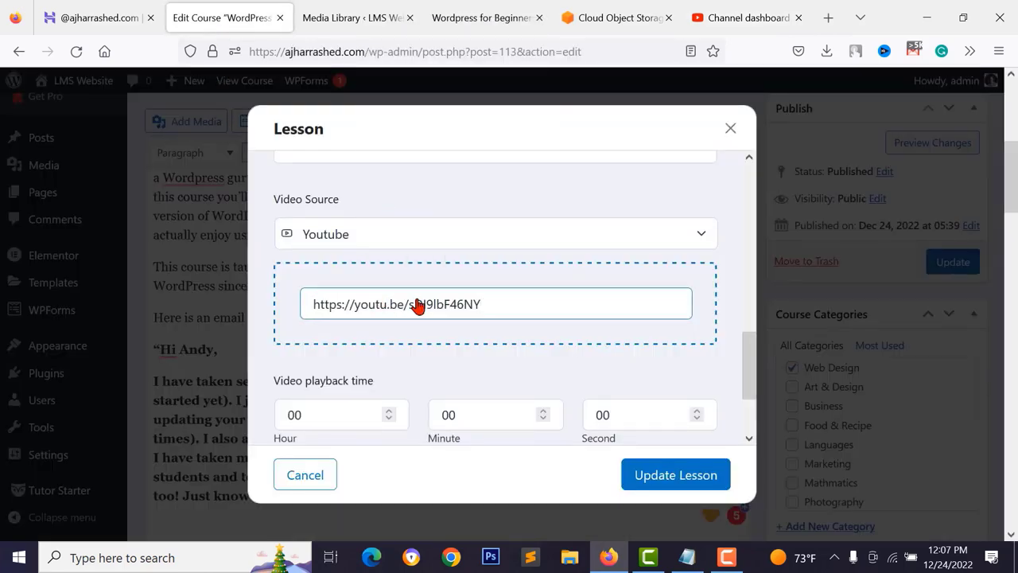
scroll(418, 304, "down", 3)
Set the playback time to 00:32:43 and update the lesson.
left_click(398, 295)
double_click(464, 296)
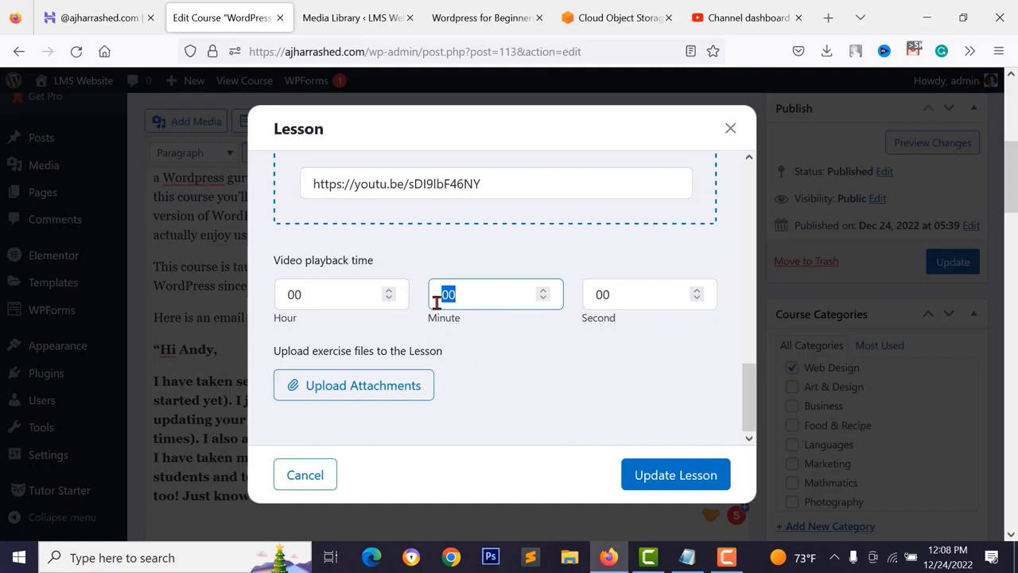
type("1")
scroll(414, 326, "up", 1)
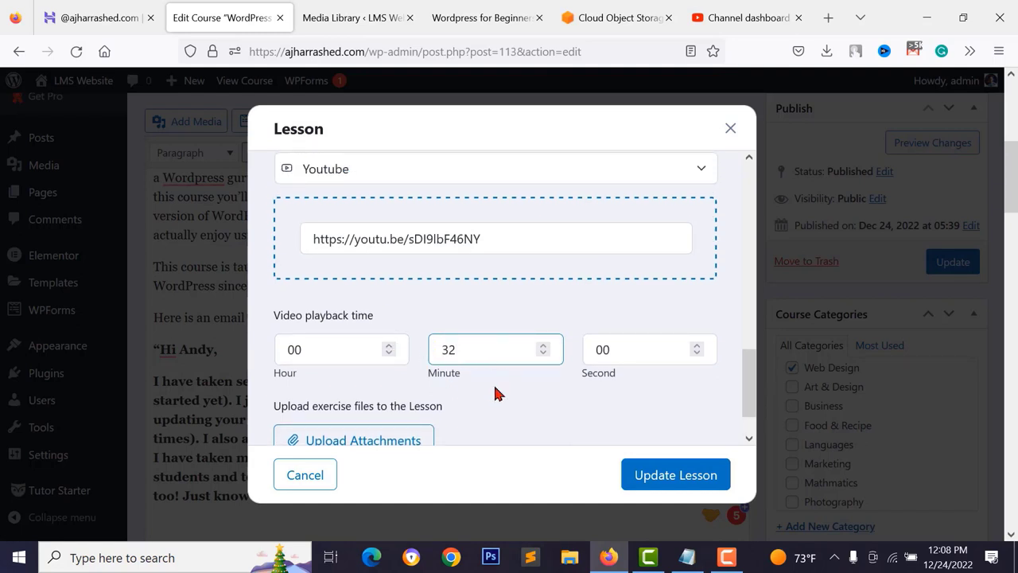
double_click(609, 365)
type("43")
left_click(620, 386)
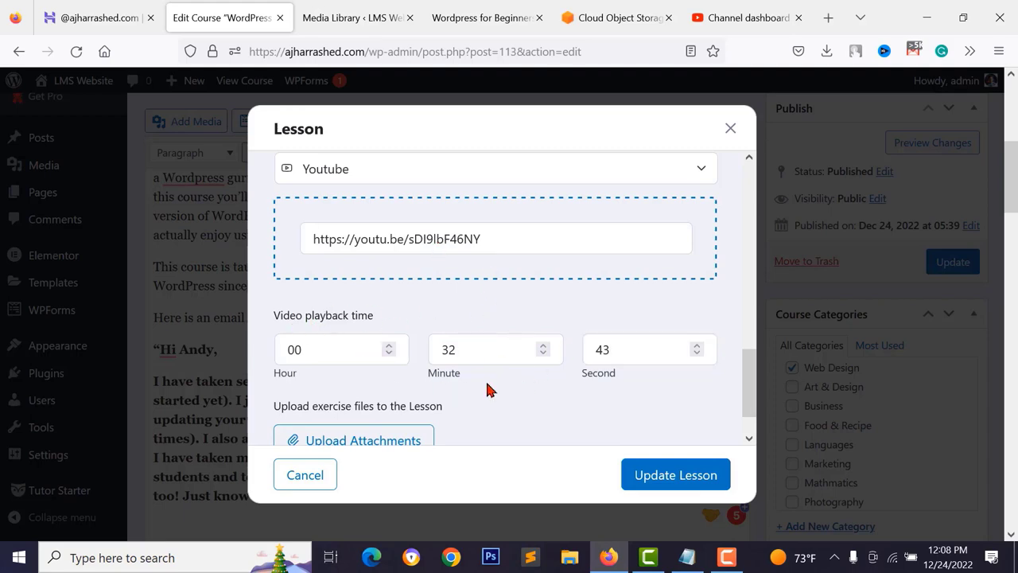
scroll(489, 390, "up", 1)
left_click(679, 477)
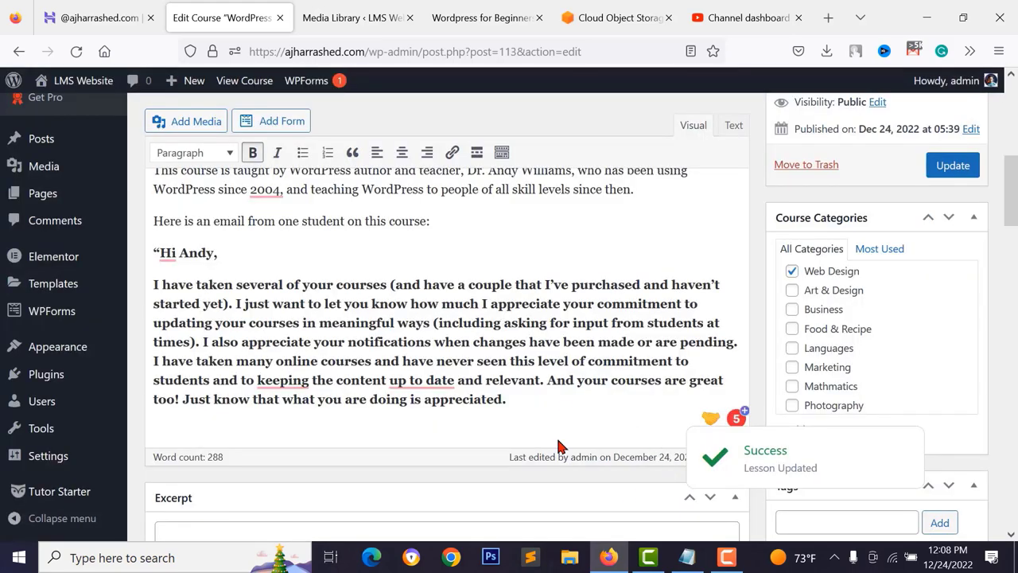
scroll(559, 447, "down", 3)
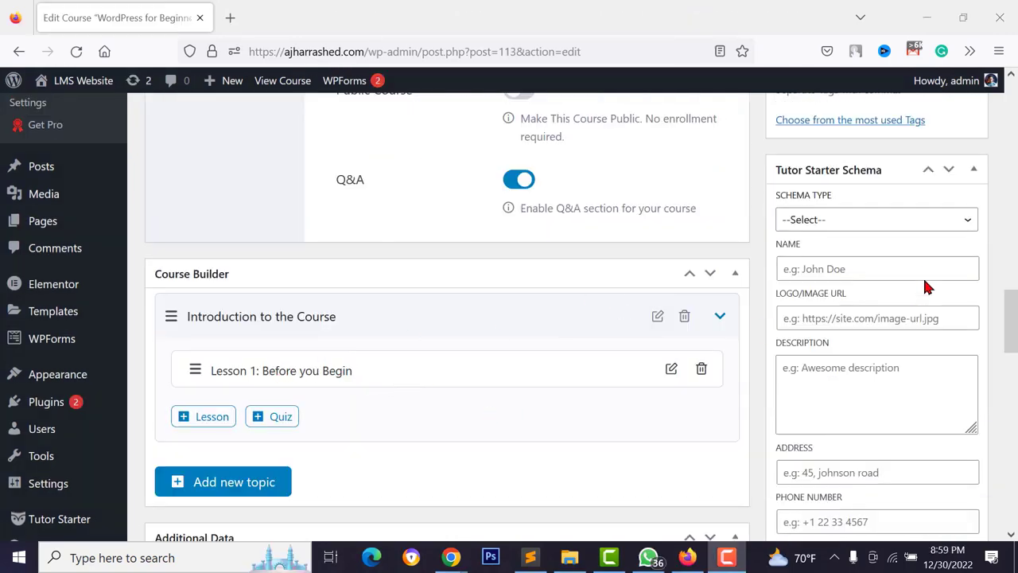
Update the course to save its changes.
scroll(926, 286, "up", 2)
left_click_drag(1011, 298, 1006, 209)
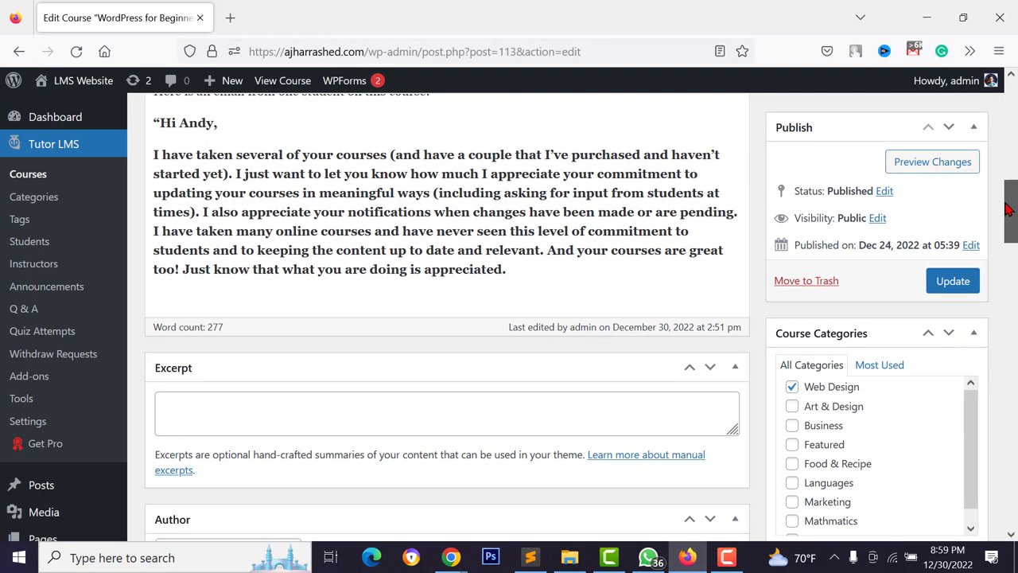
left_click(950, 282)
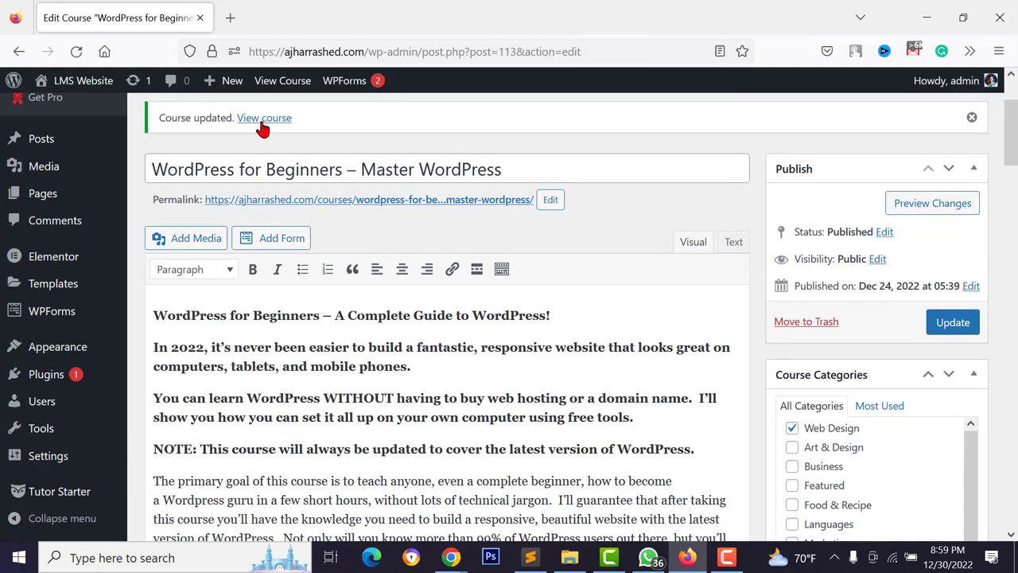
Open the course page in a new tab and start its first lesson, Before you Begin.
right_click(263, 128)
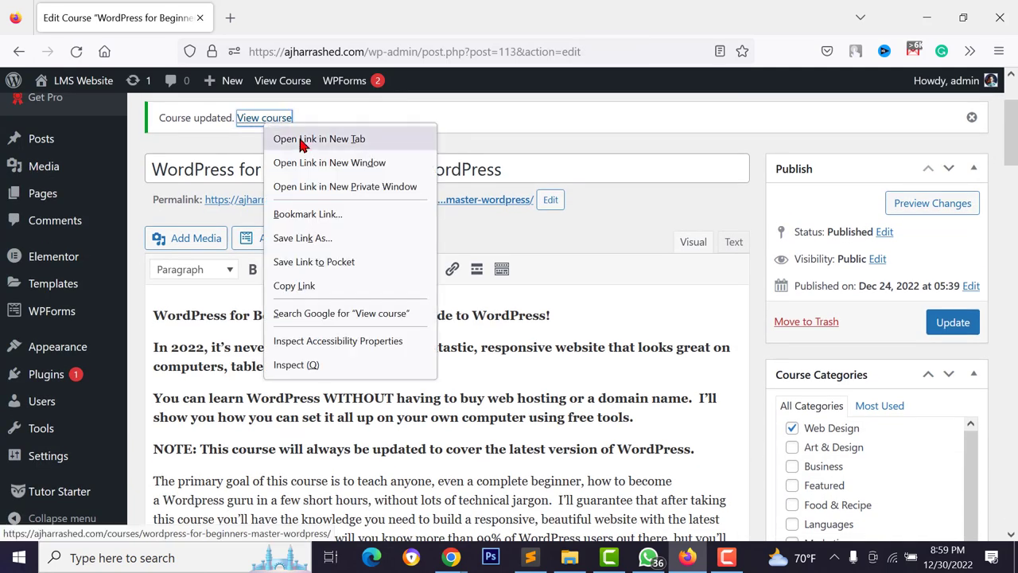
left_click(275, 137)
key("ctrl+Tab")
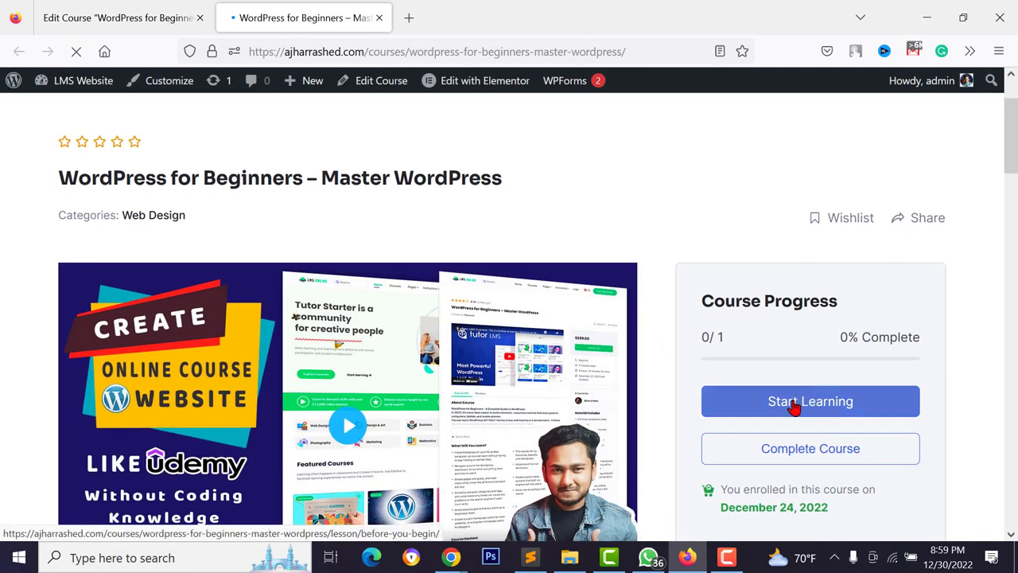
left_click(772, 408)
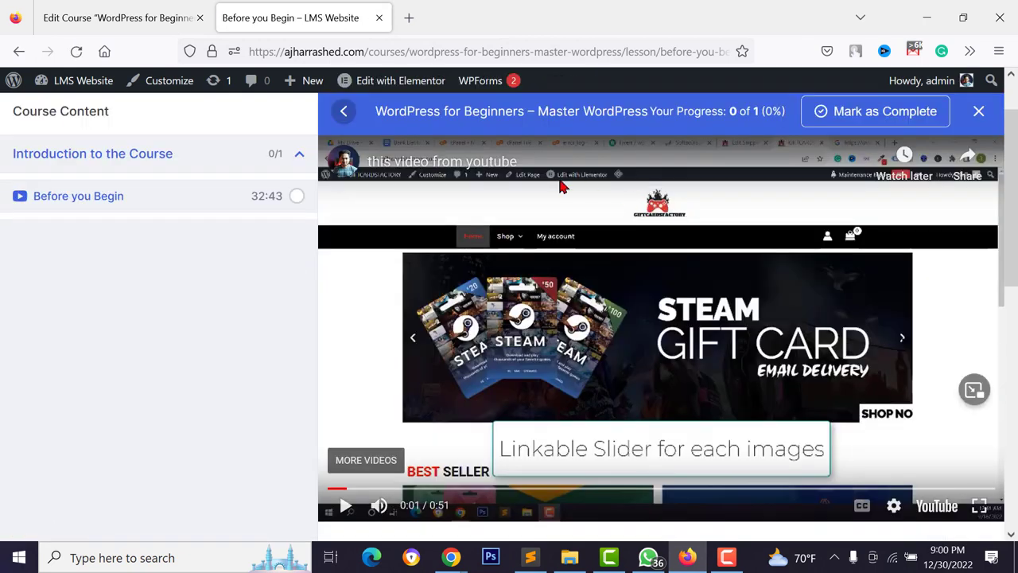
Check the embedded YouTube video, opening and closing its Share overlay.
scroll(409, 264, "down", 1)
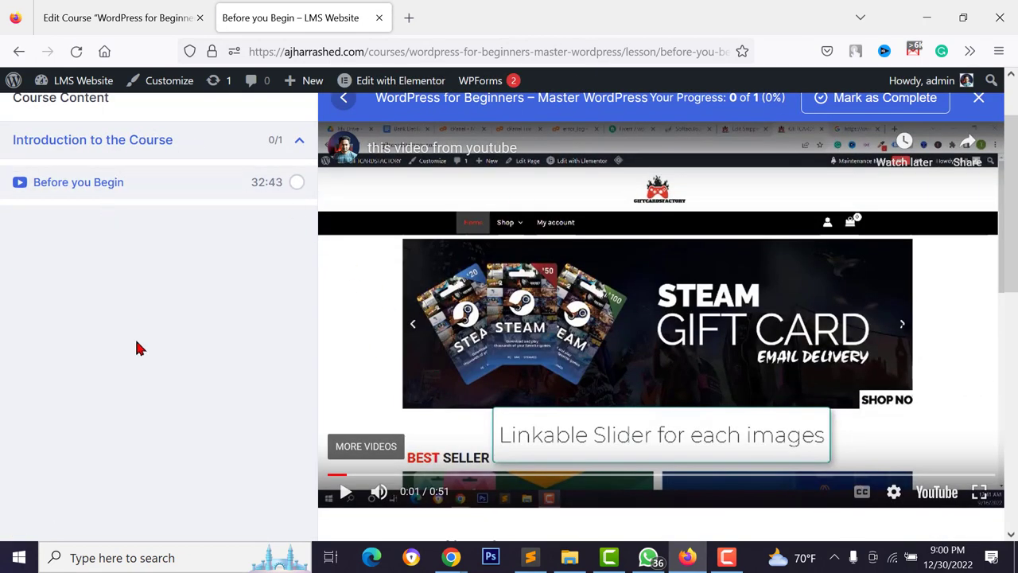
scroll(478, 181, "up", 1)
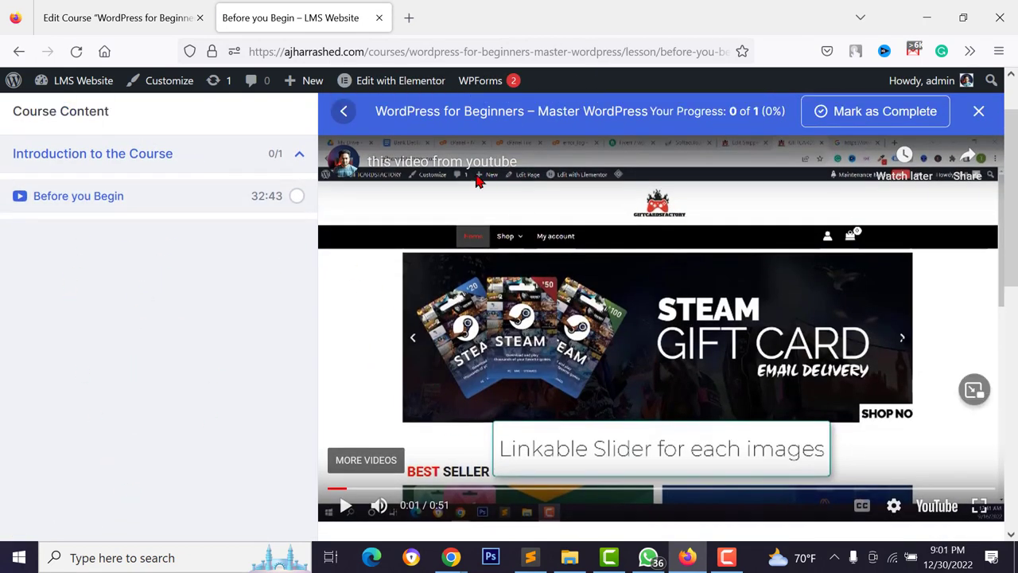
scroll(350, 194, "up", 1)
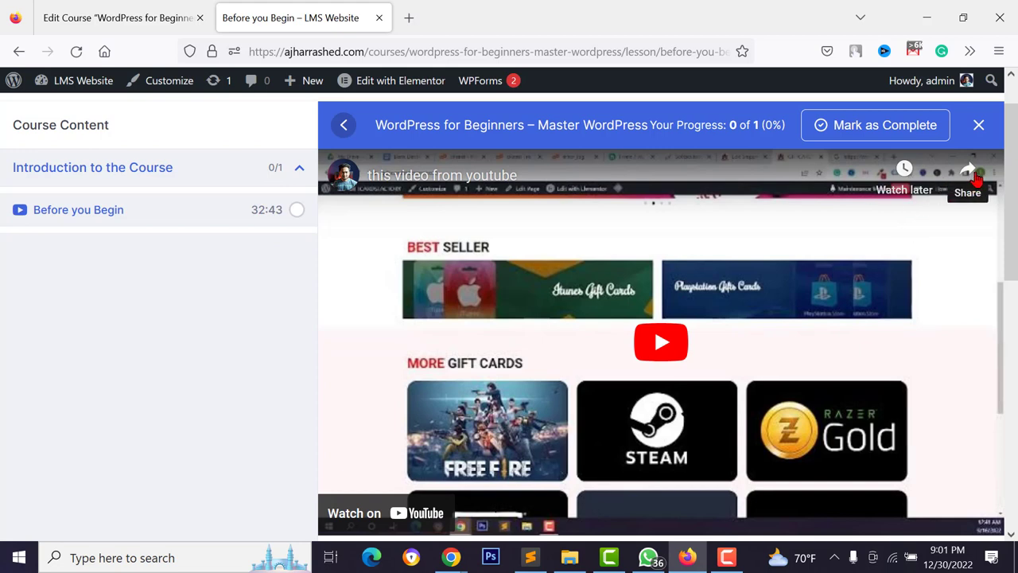
left_click(974, 177)
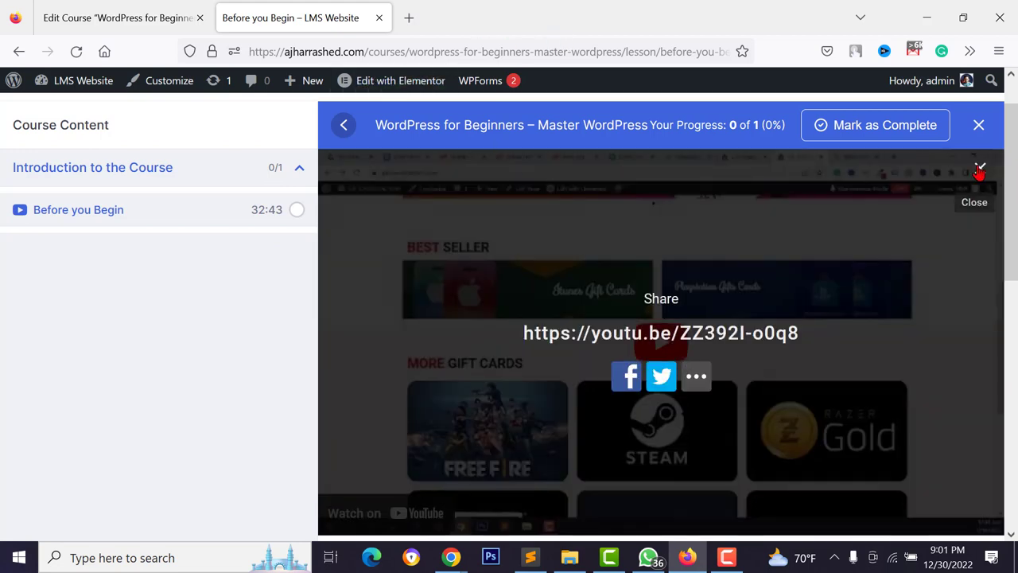
left_click(980, 168)
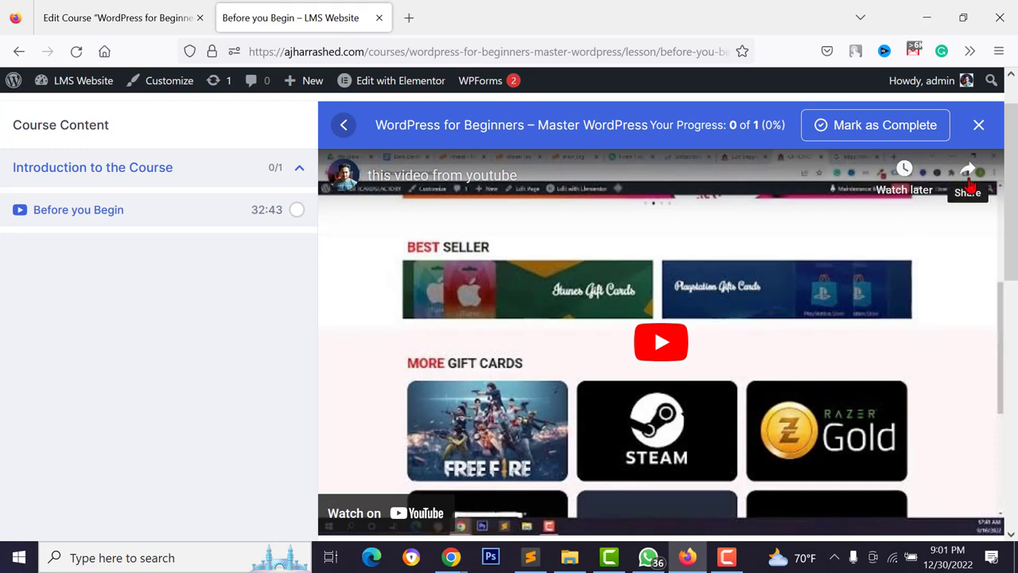
scroll(881, 263, "down", 1)
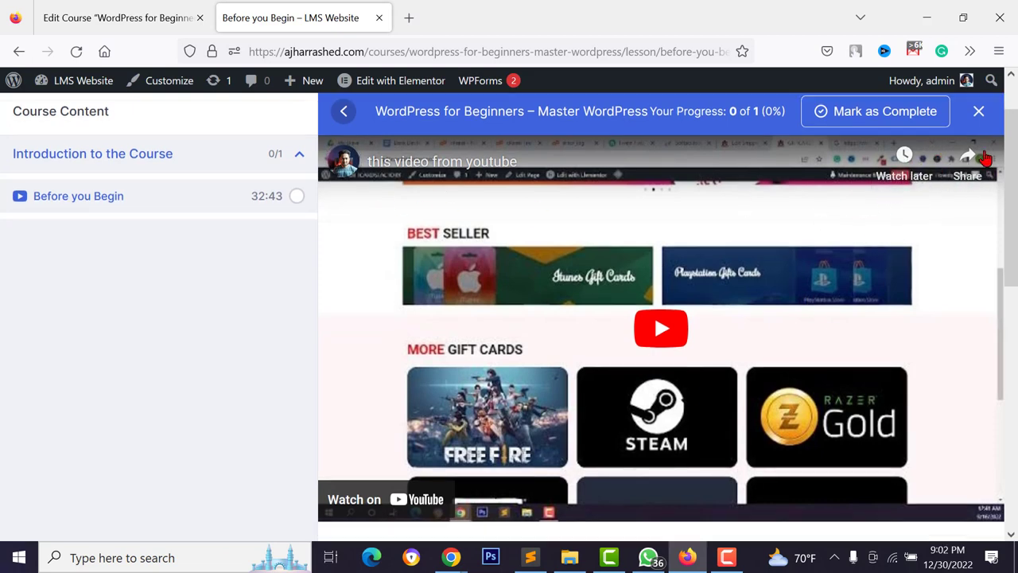
In Tutor LMS Settings > Design, switch on Use Tutor Player for YouTube and save changes.
left_click(150, 18)
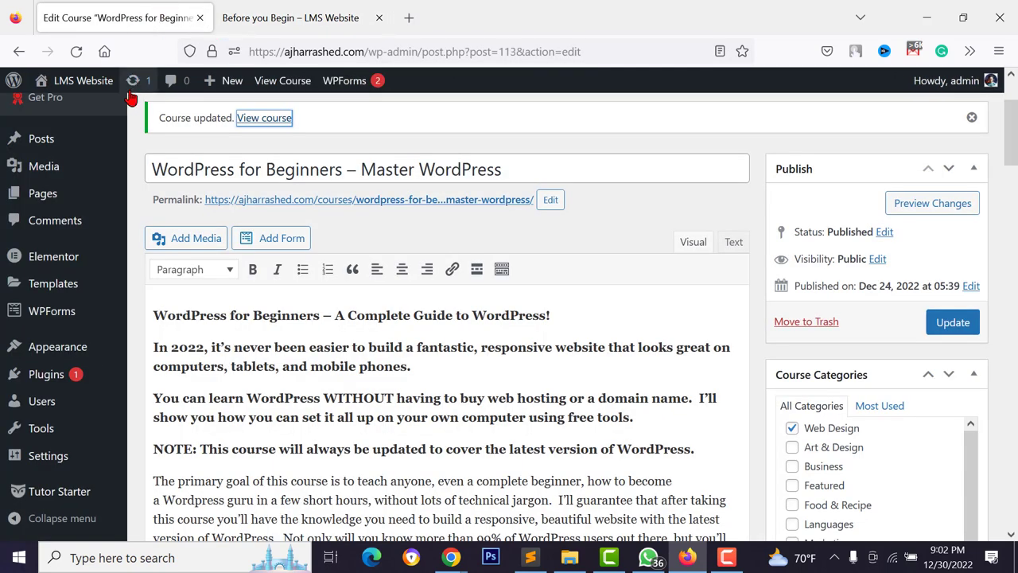
scroll(47, 286, "up", 2)
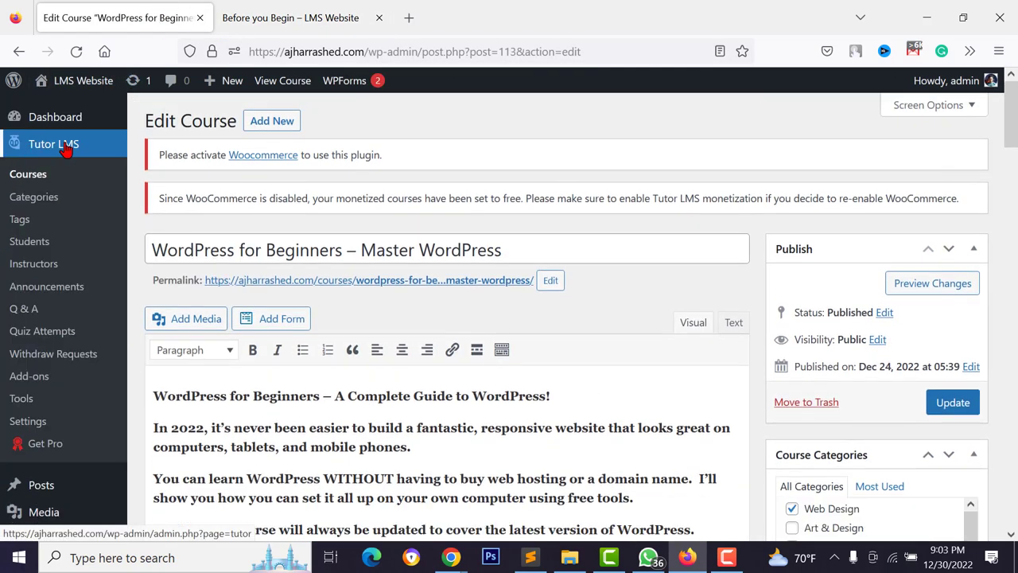
left_click(29, 420)
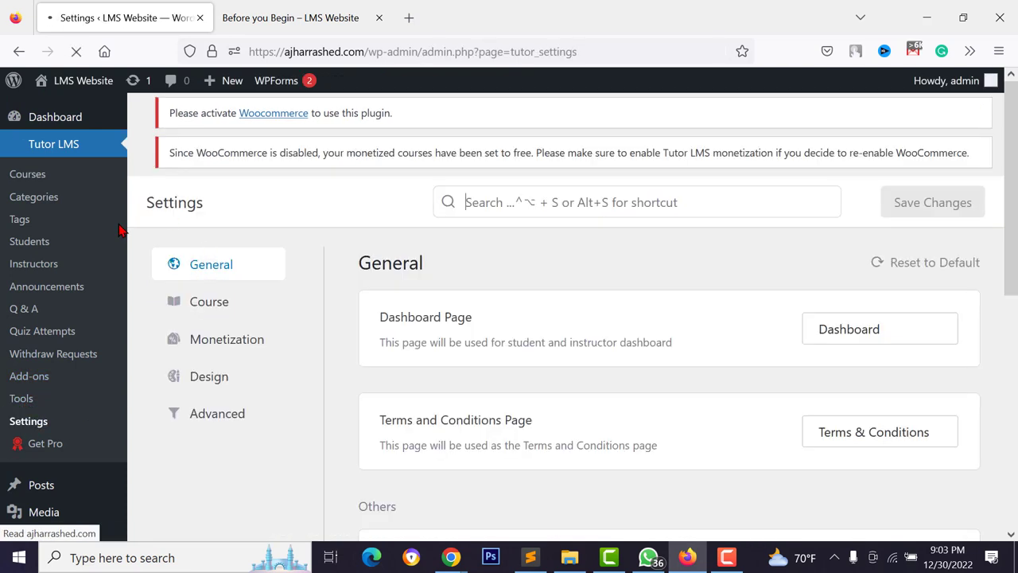
left_click(208, 376)
left_click_drag(1012, 143, 978, 498)
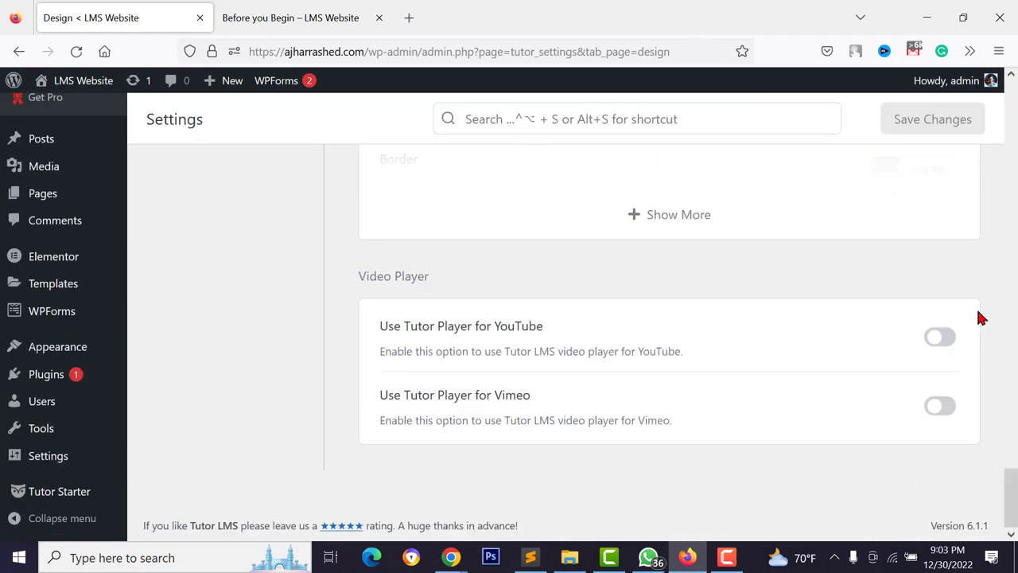
left_click(955, 341)
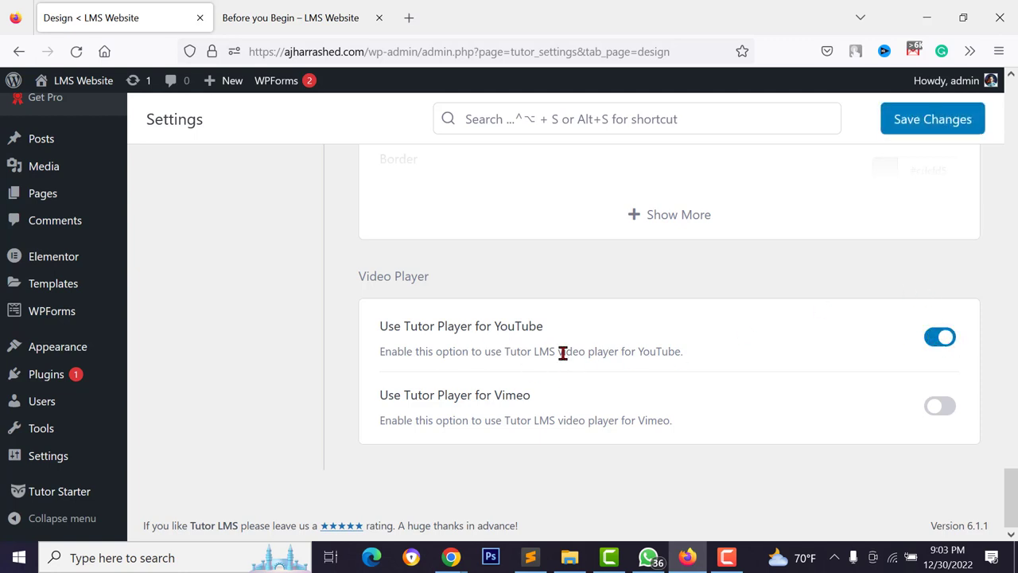
left_click(950, 130)
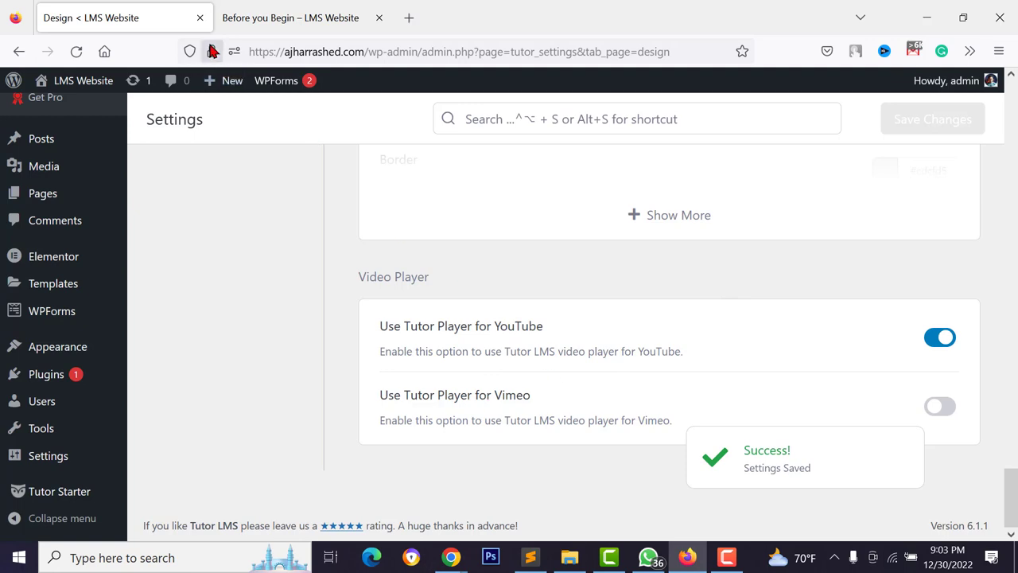
left_click(231, 22)
Reload the lesson, play, pause and full-screen its video, then view the channel's uploaded videos.
left_click(76, 51)
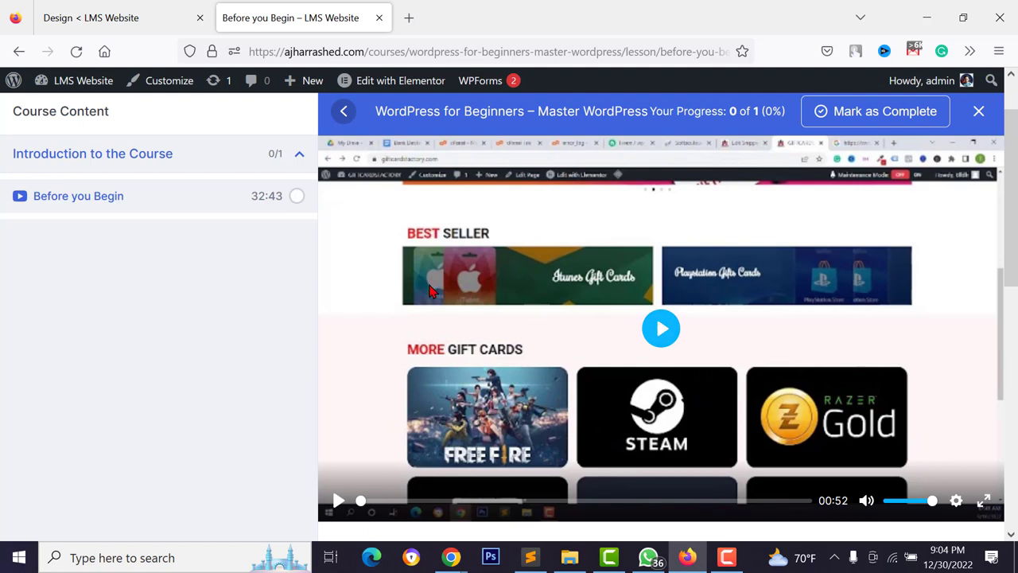
left_click(661, 329)
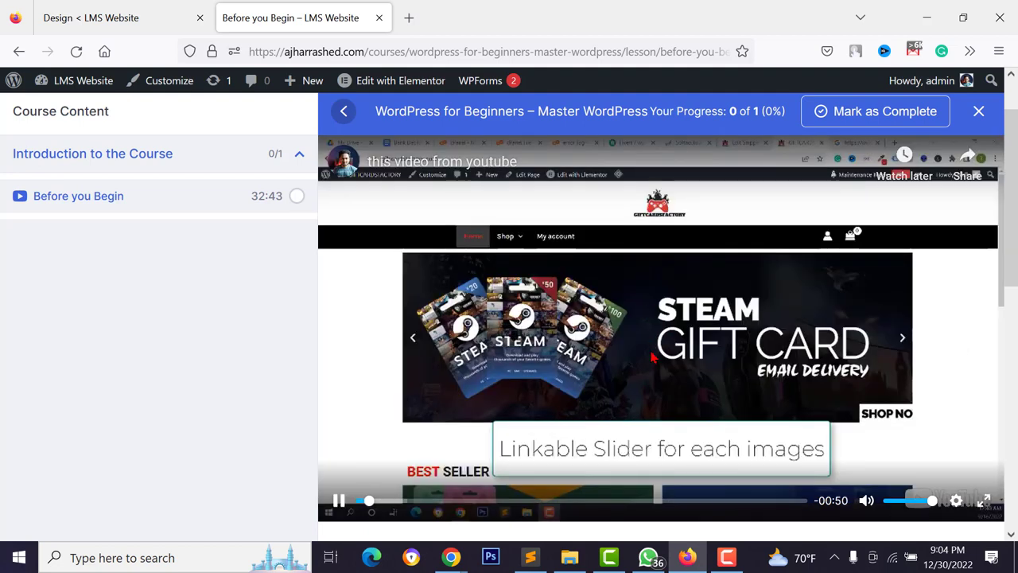
left_click(964, 163)
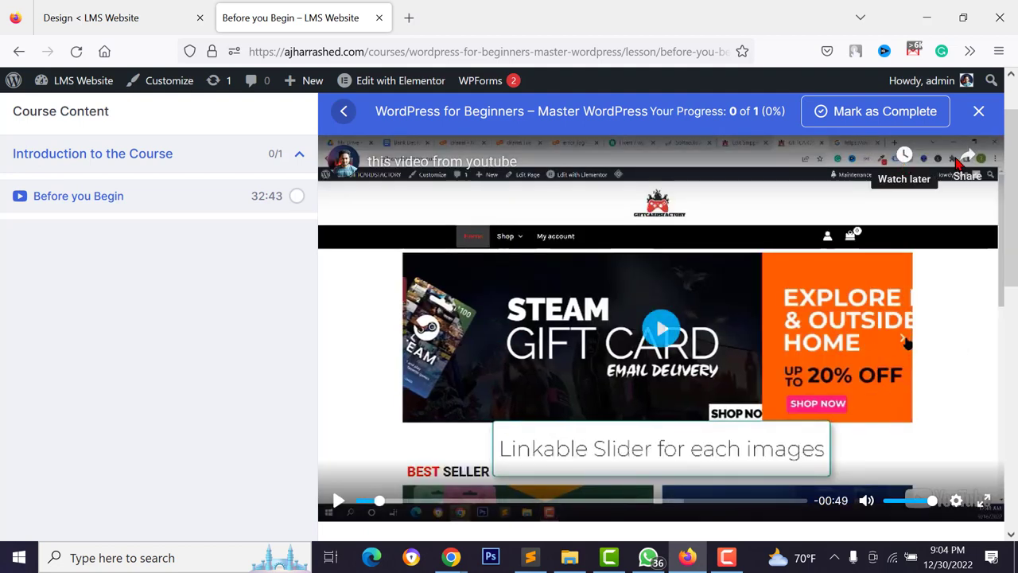
left_click(961, 163)
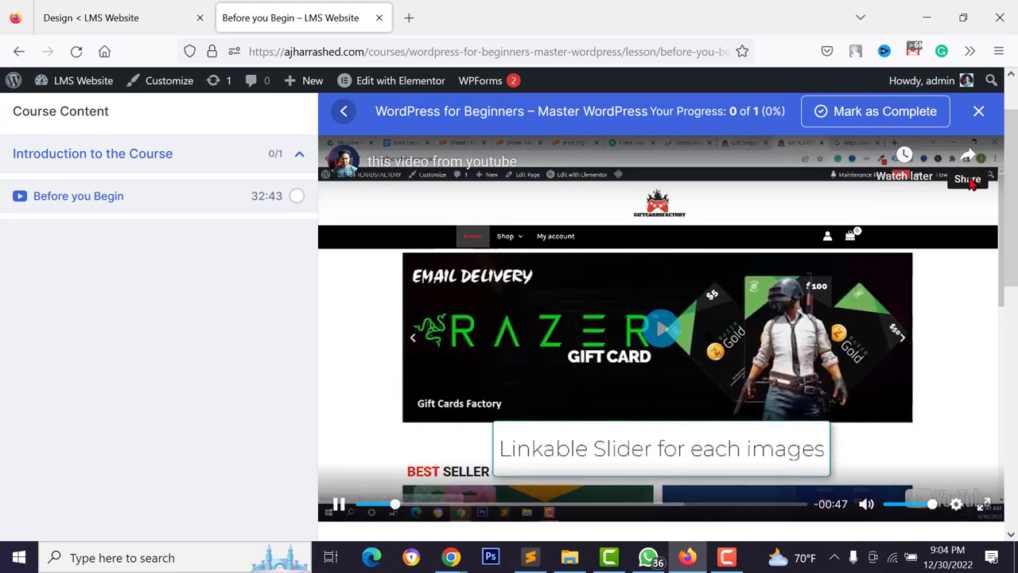
left_click(973, 163)
double_click(972, 163)
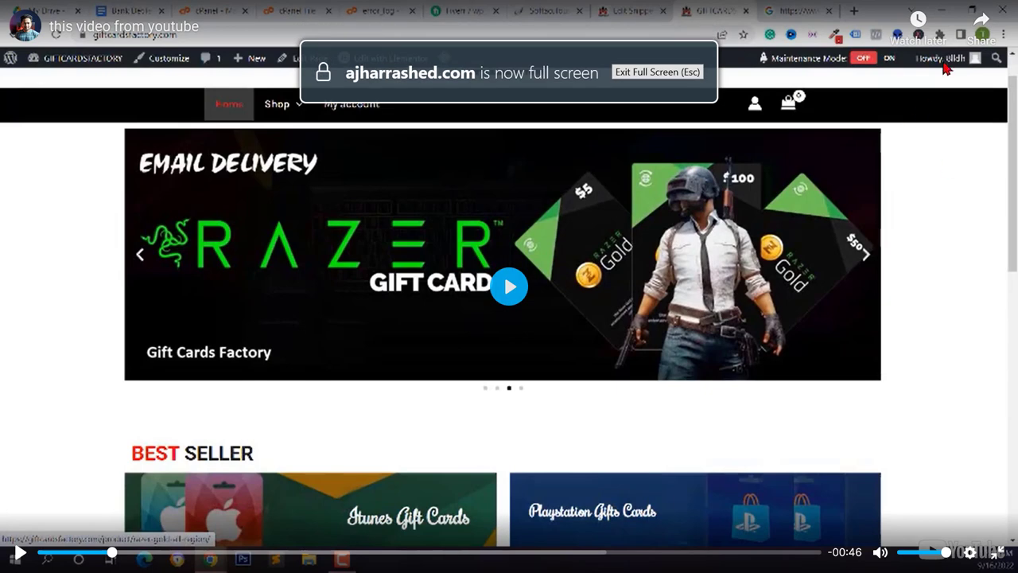
key("space")
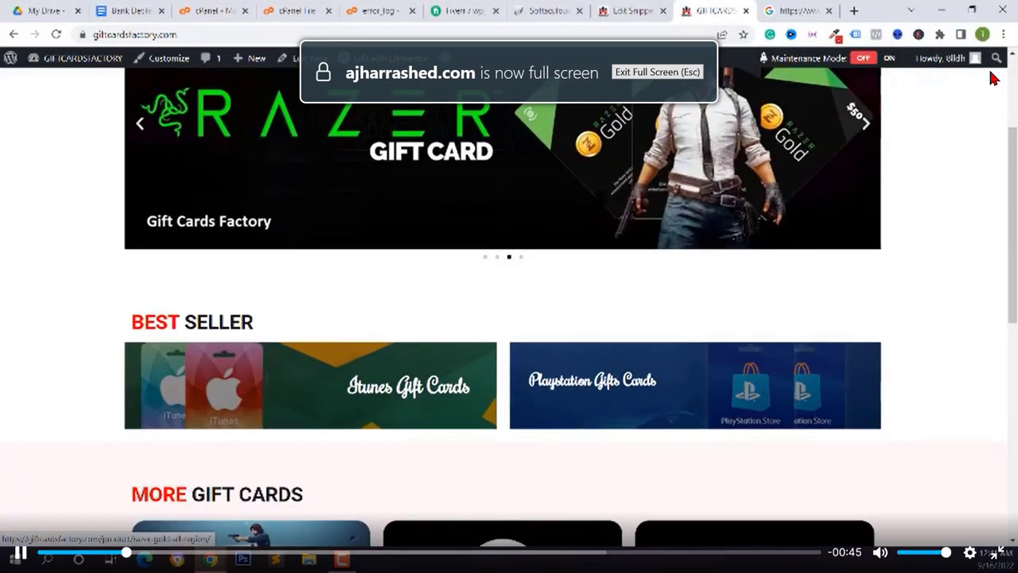
key("space")
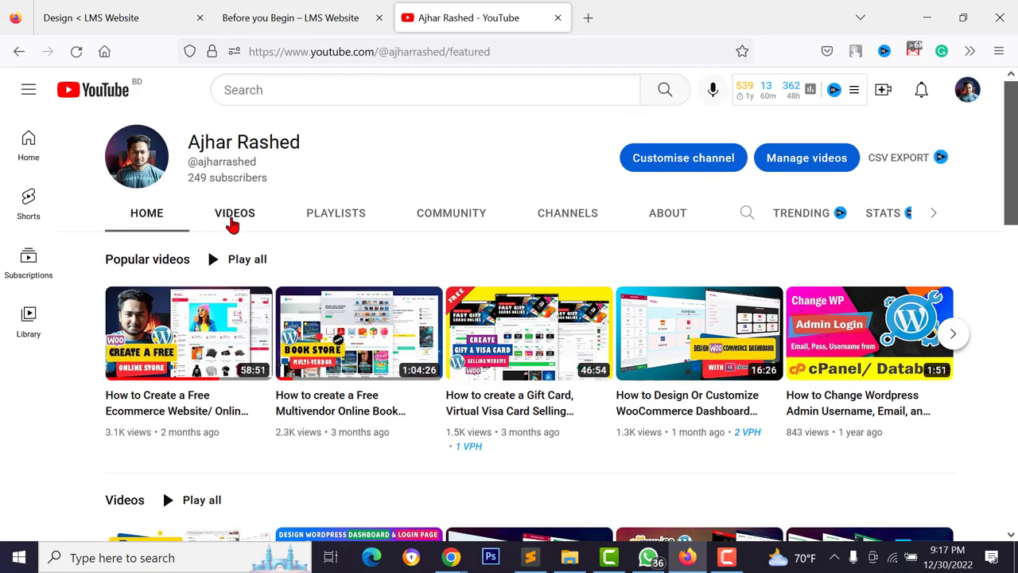
left_click(232, 215)
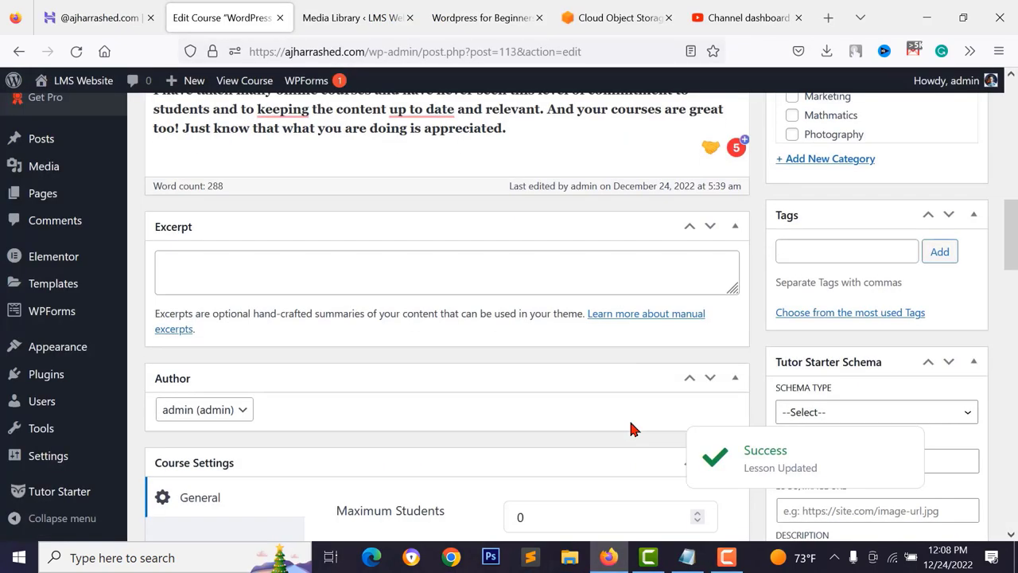
scroll(629, 427, "down", 5)
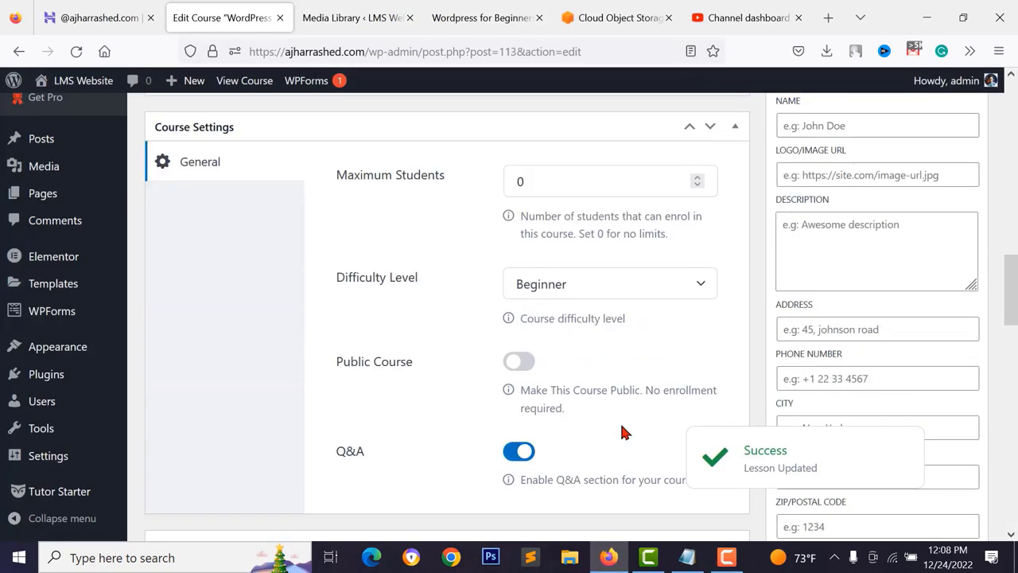
Create the 'Local Install – Install WordPress on your Computer' topic and start a new lesson under it.
scroll(616, 434, "down", 5)
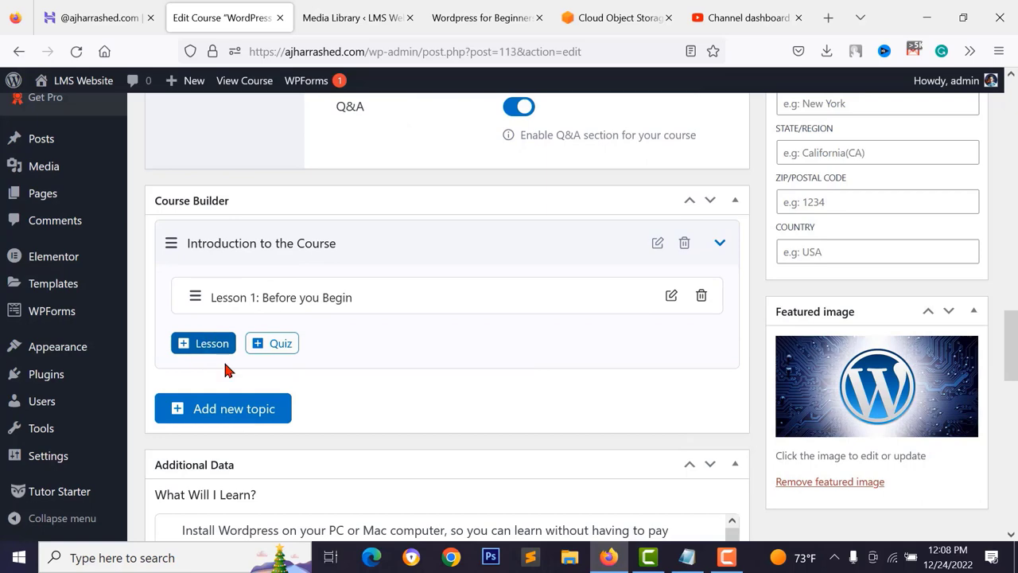
left_click(207, 414)
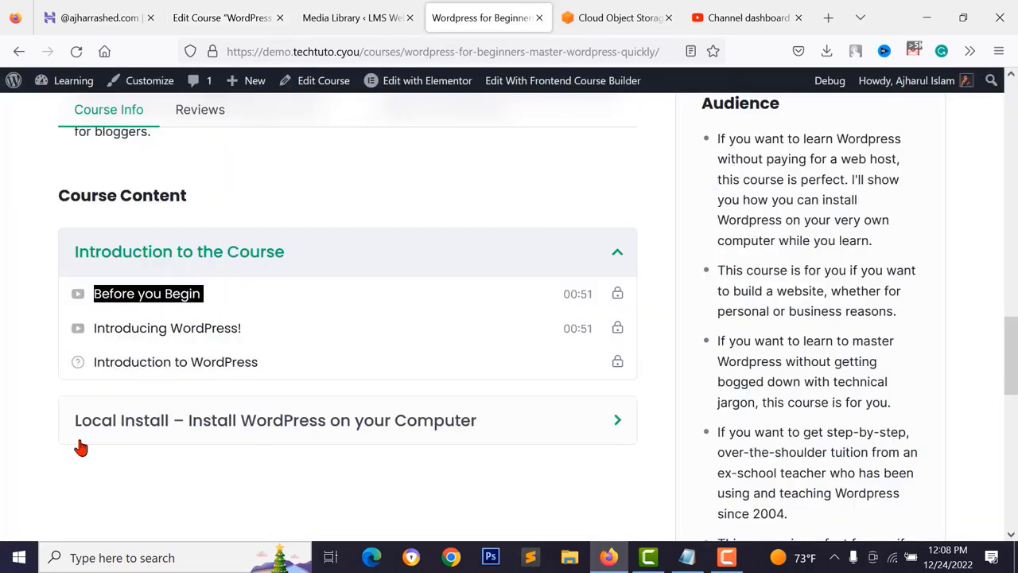
left_click(129, 432)
right_click(191, 429)
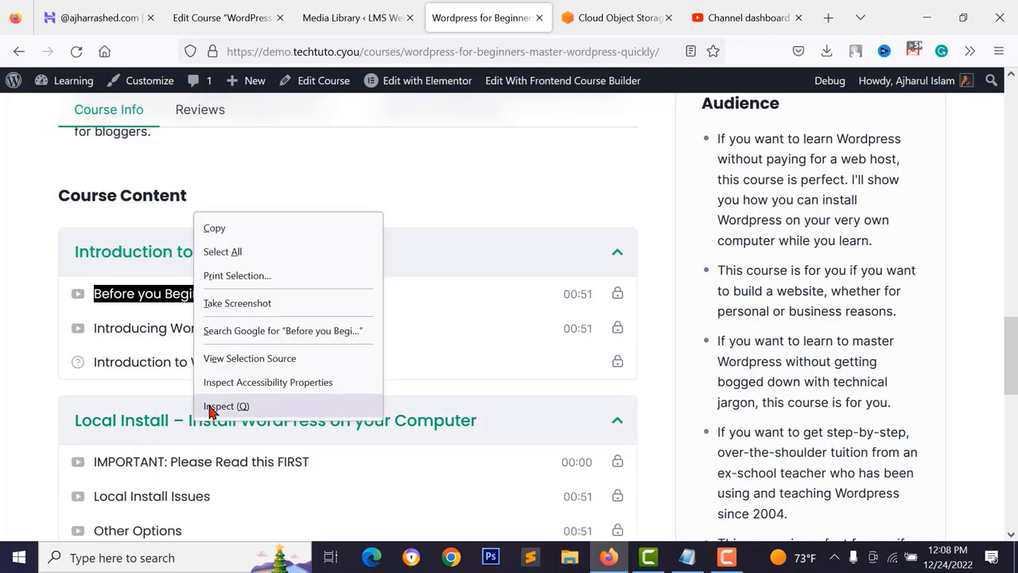
left_click(209, 406)
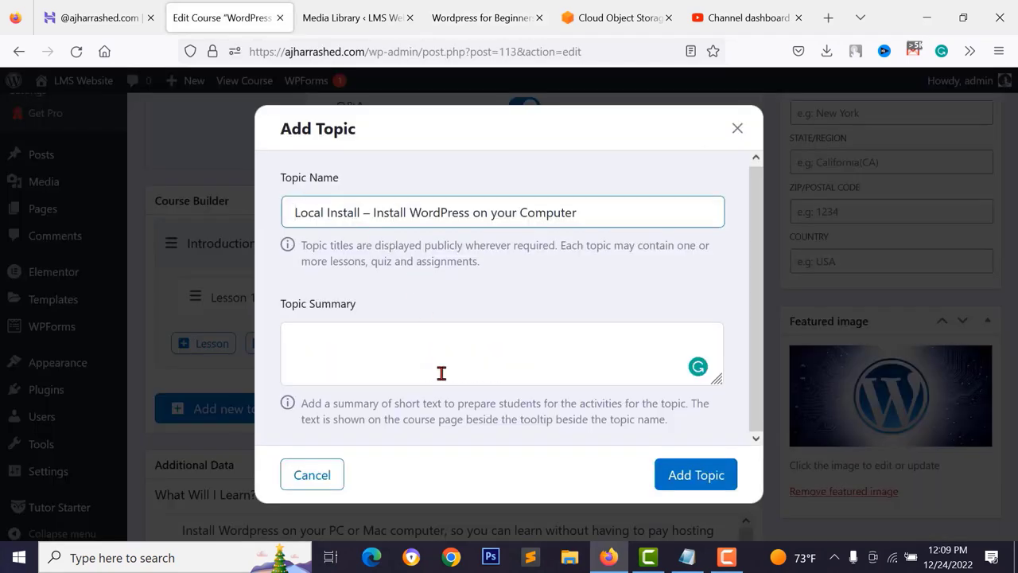
left_click(442, 373)
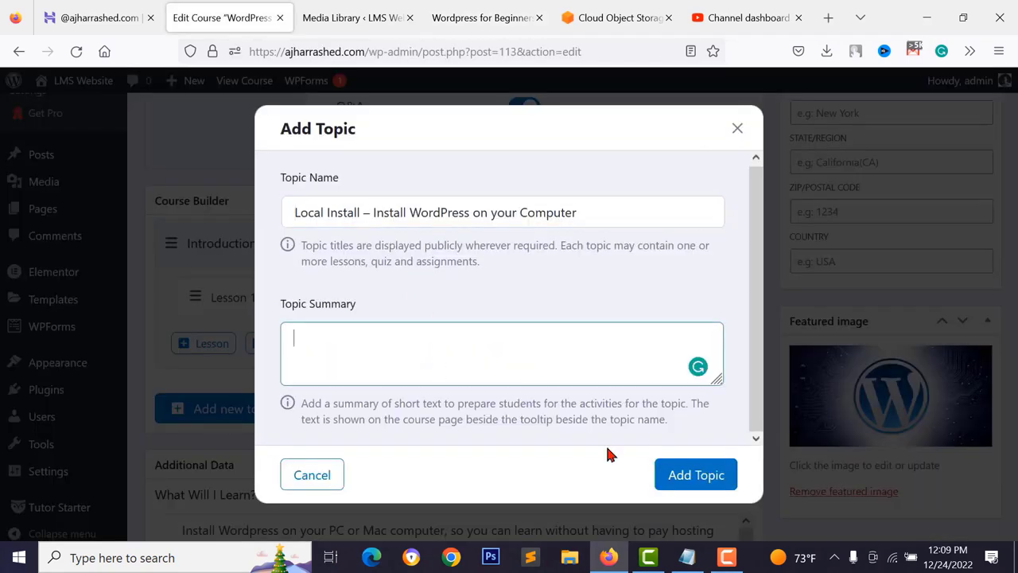
left_click(696, 475)
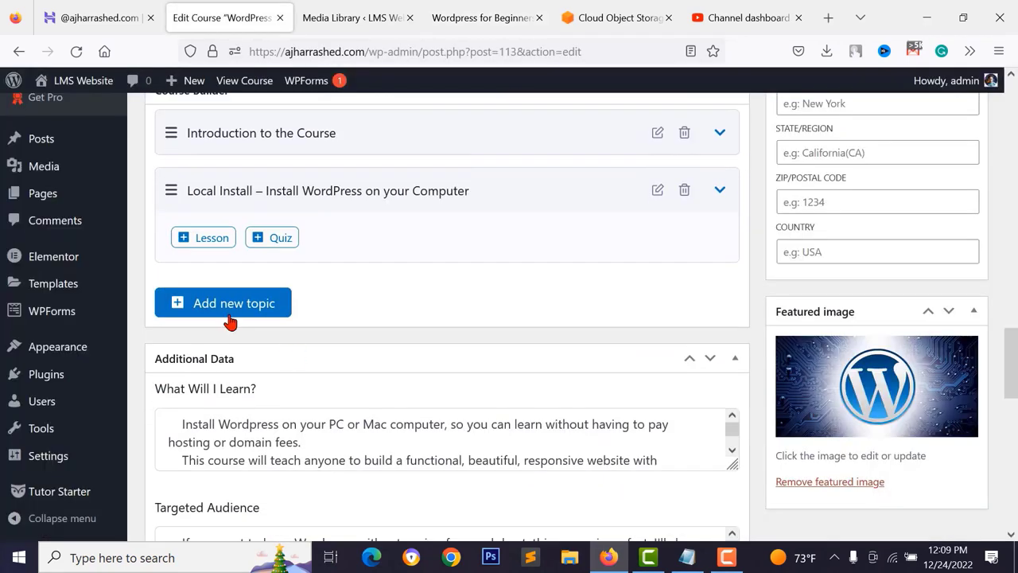
left_click(213, 330)
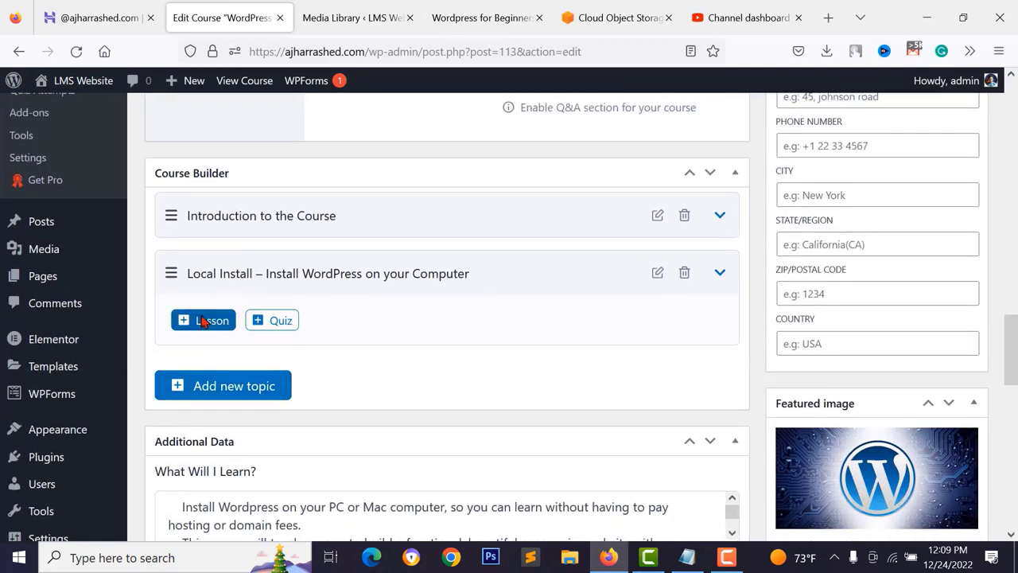
left_click(205, 322)
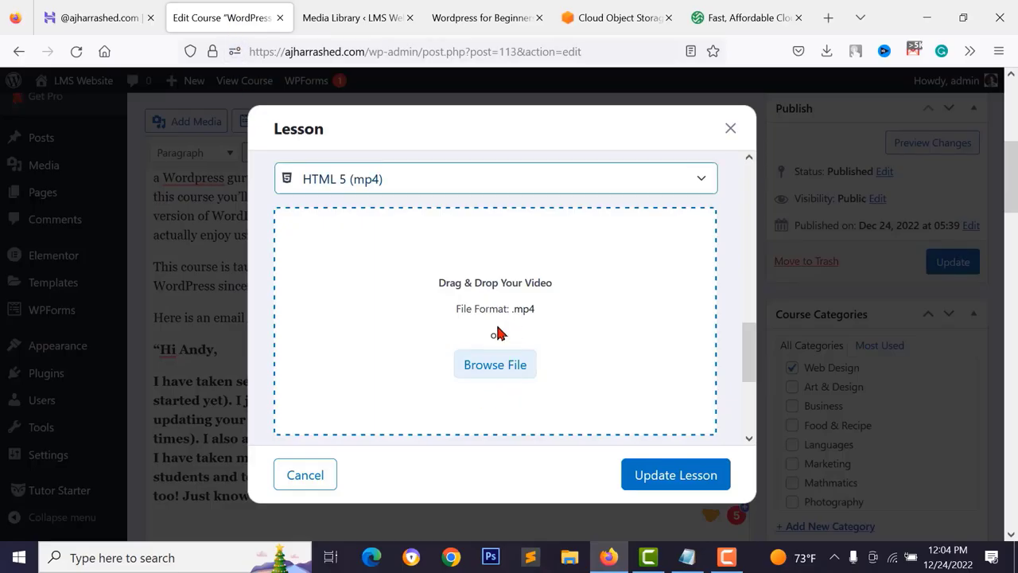
left_click(487, 374)
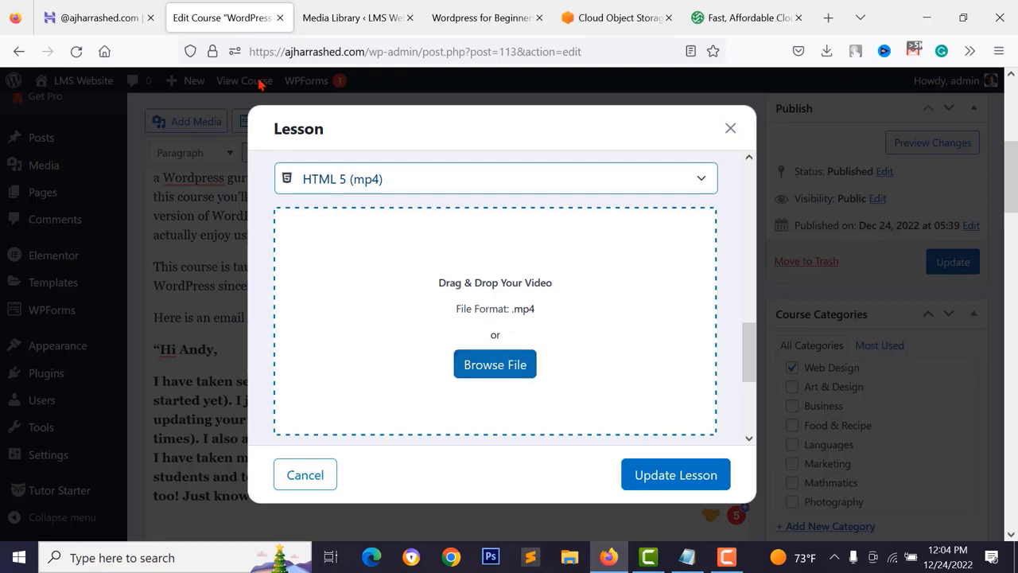
left_click(361, 188)
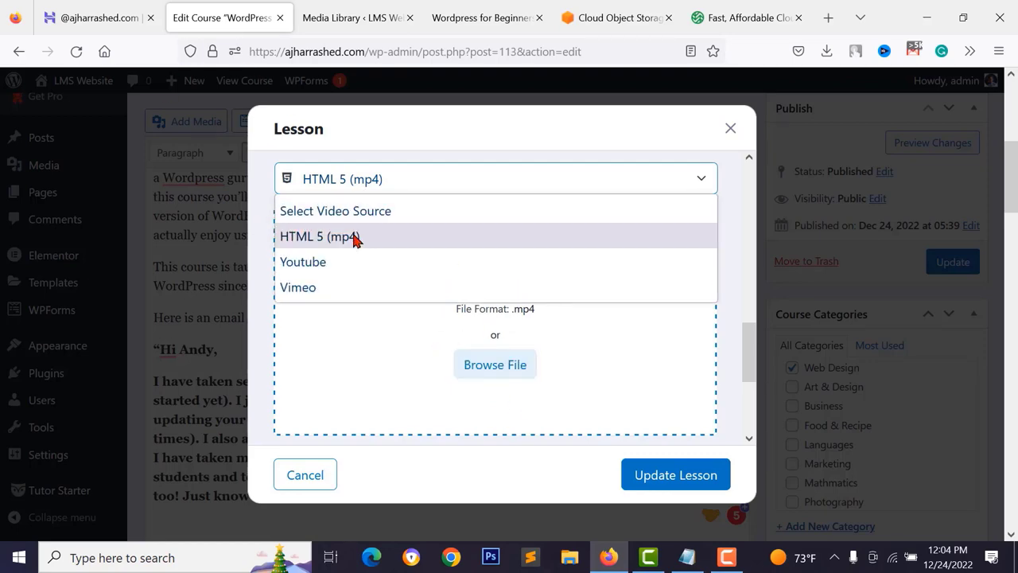
left_click(354, 240)
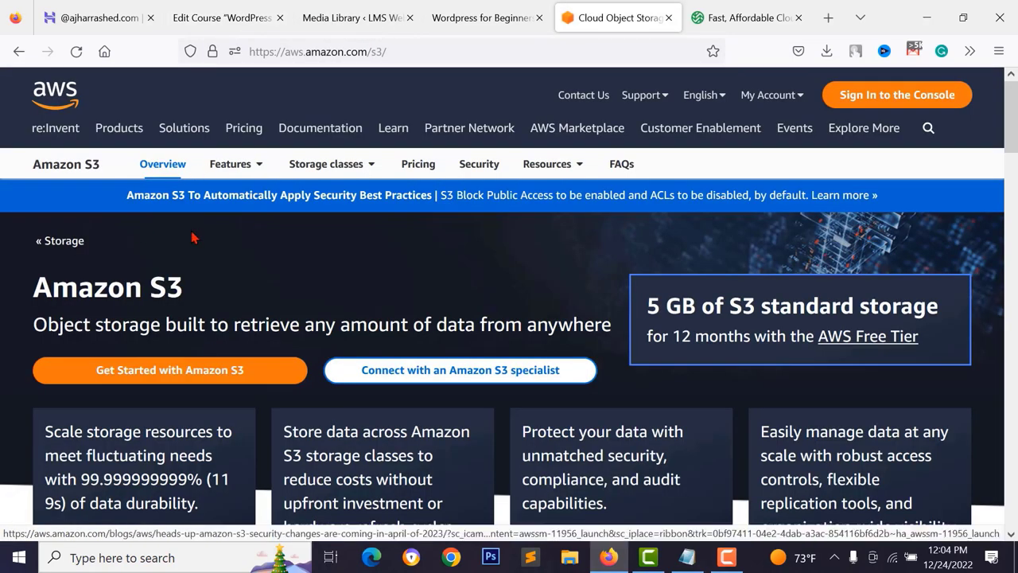
left_click(689, 22)
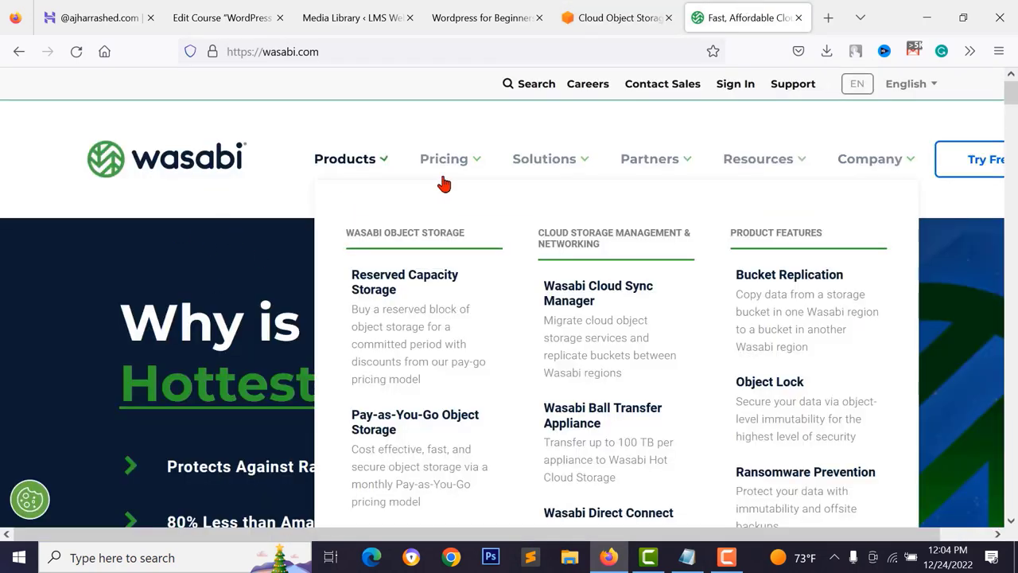
left_click(628, 21)
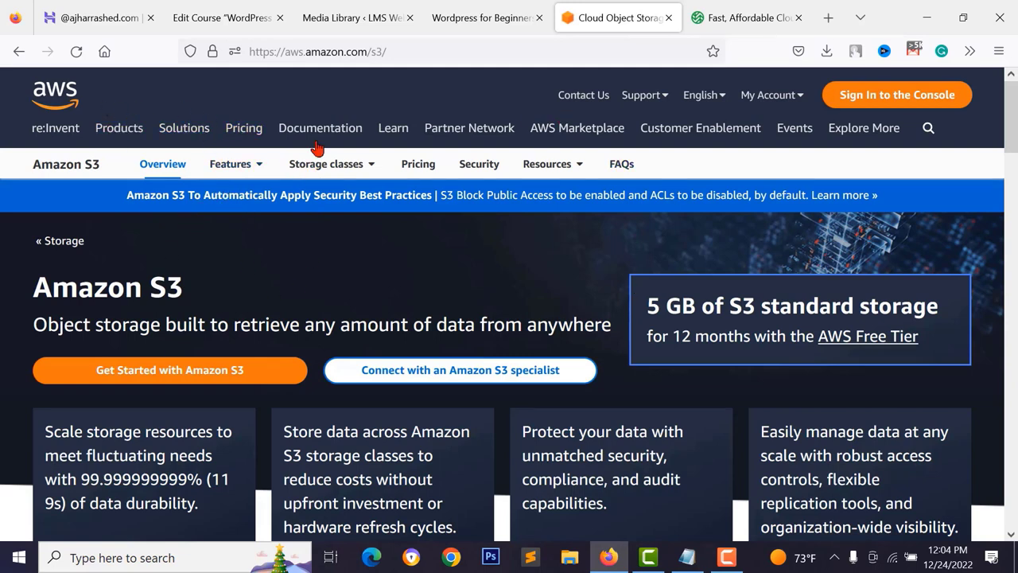
left_click(223, 17)
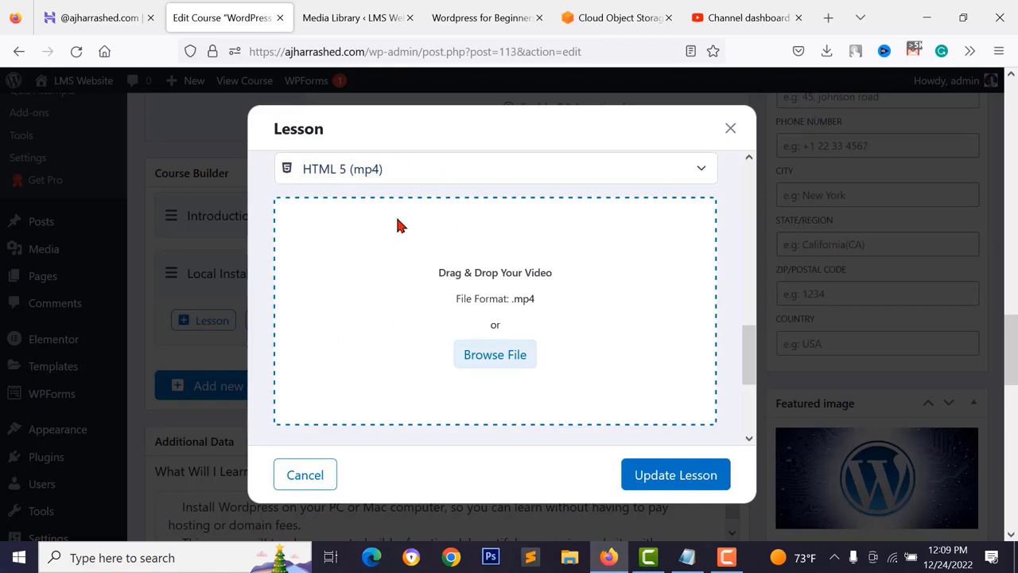
scroll(410, 254, "up", 1)
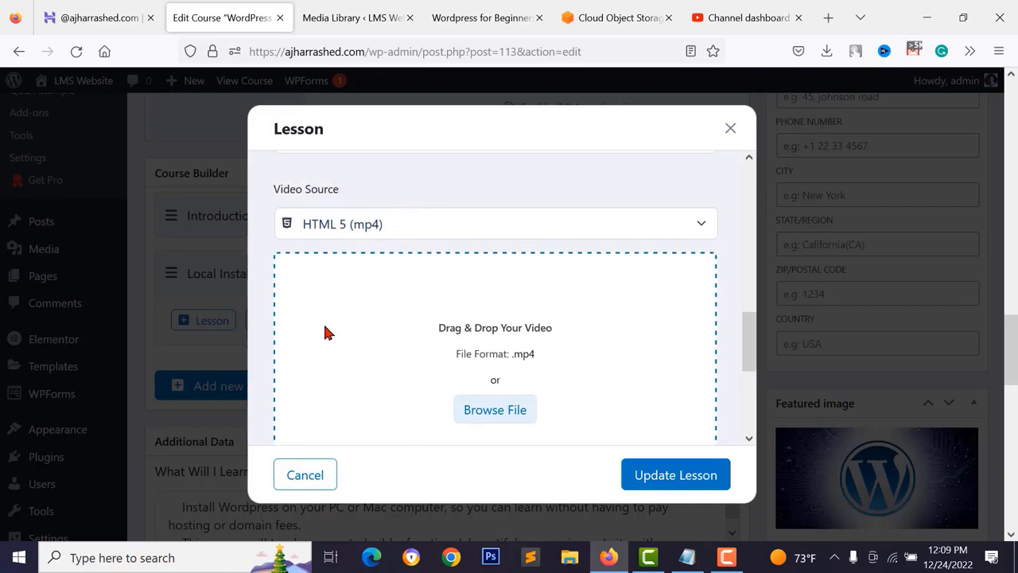
scroll(439, 350, "down", 1)
Go from the Amazon S3 page to the main AWS home page and sign in to the console.
left_click(613, 18)
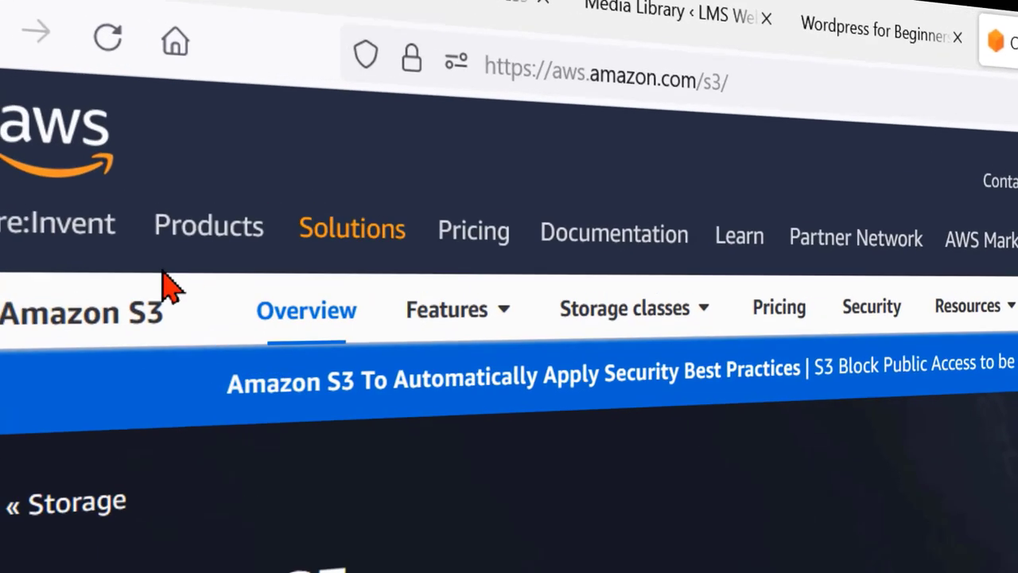
left_click(605, 70)
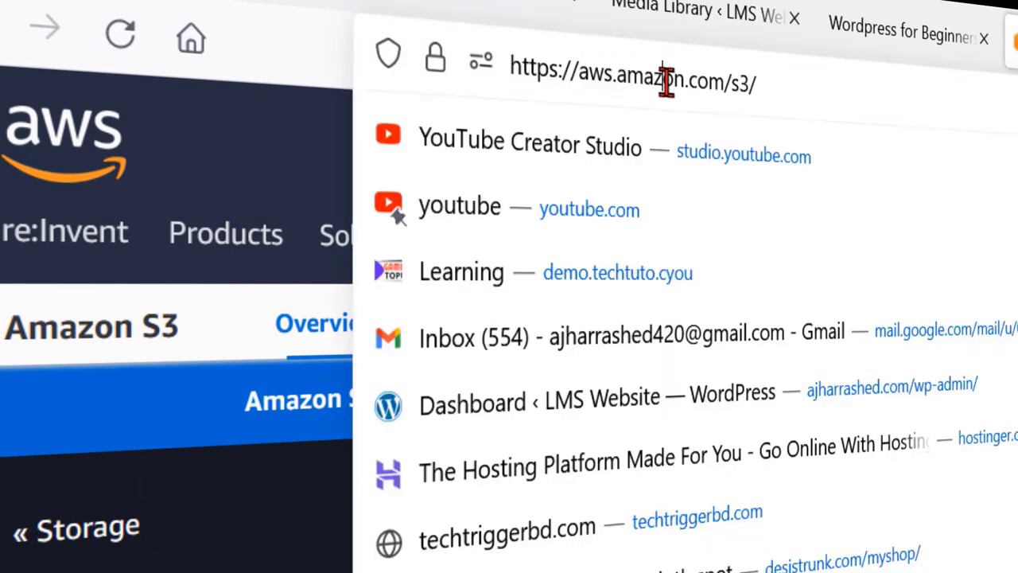
left_click_drag(725, 85, 852, 86)
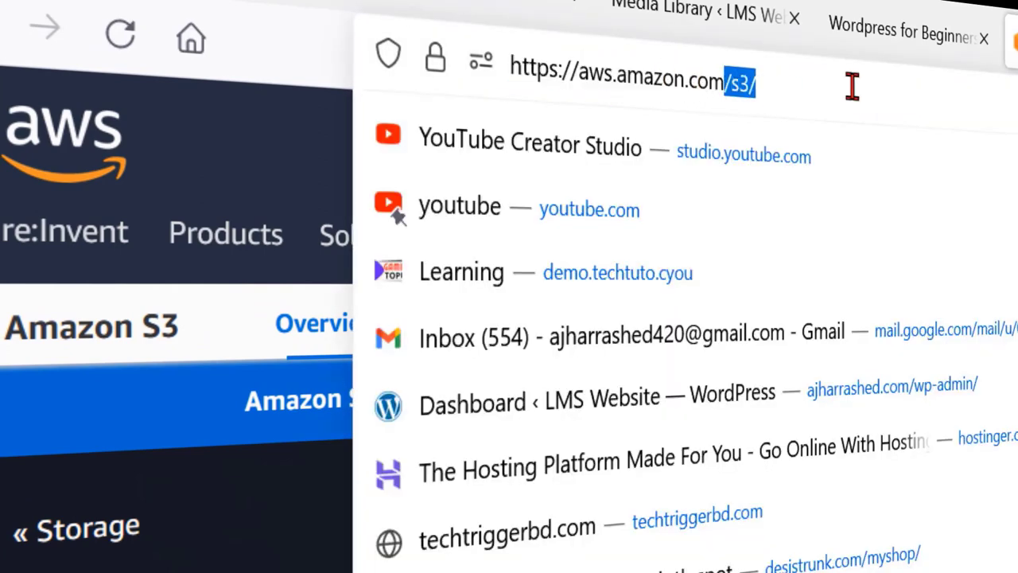
key("BackSpace")
key("Return")
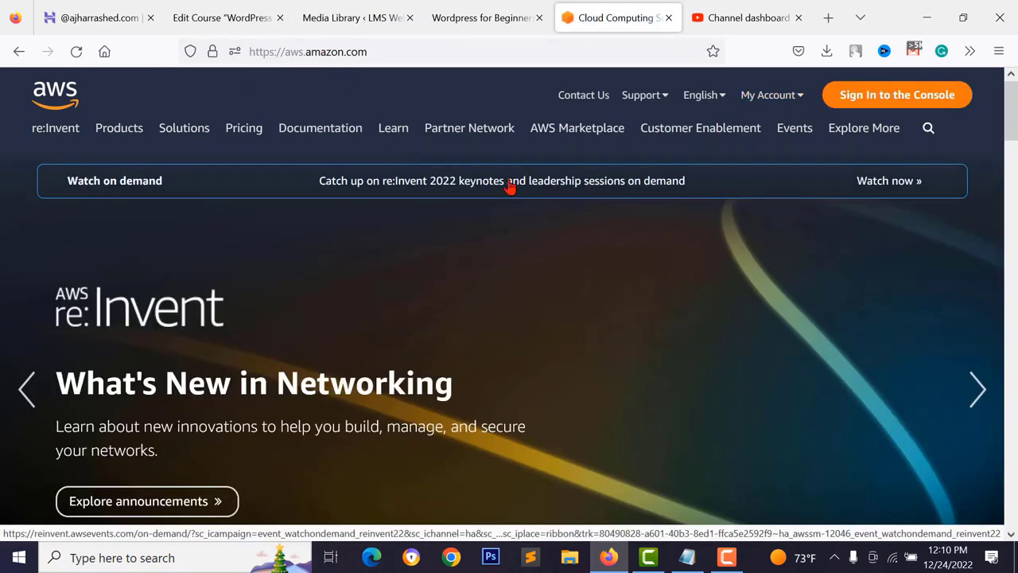
left_click(883, 115)
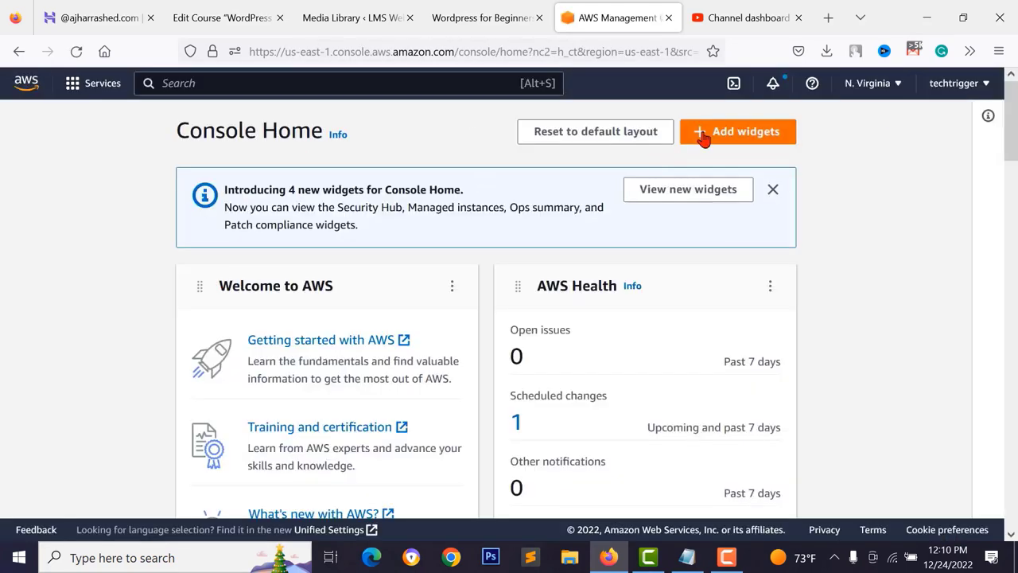
Search the console for 'iam' and open the IAM service.
scroll(594, 282, "down", 2)
scroll(579, 294, "up", 2)
left_click(212, 90)
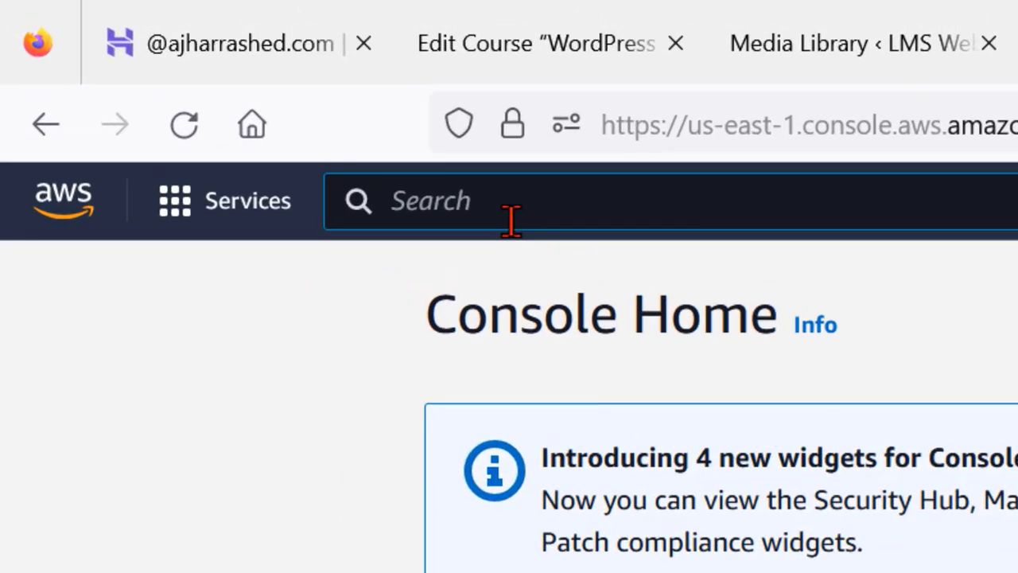
type("ia")
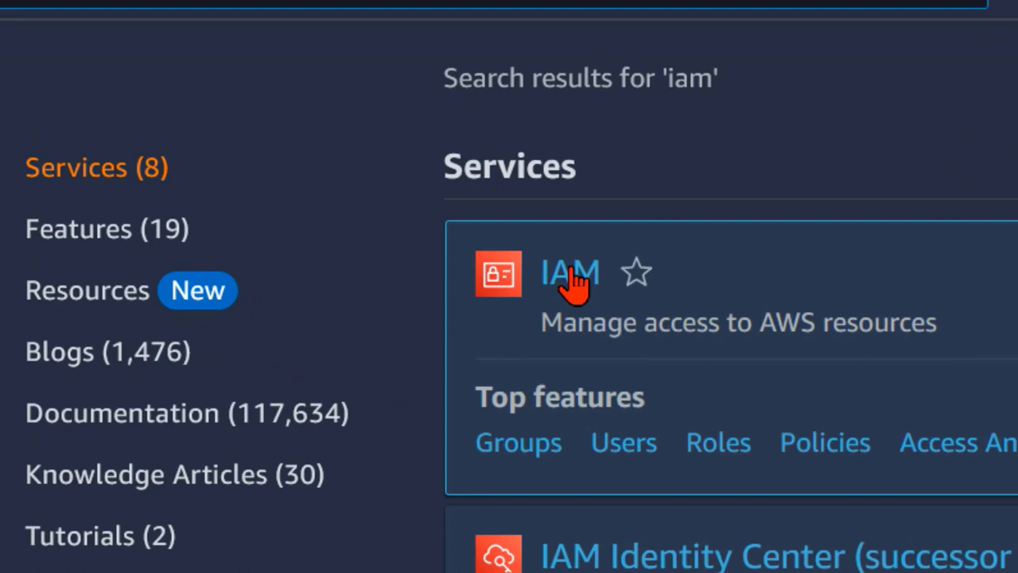
left_click(571, 278)
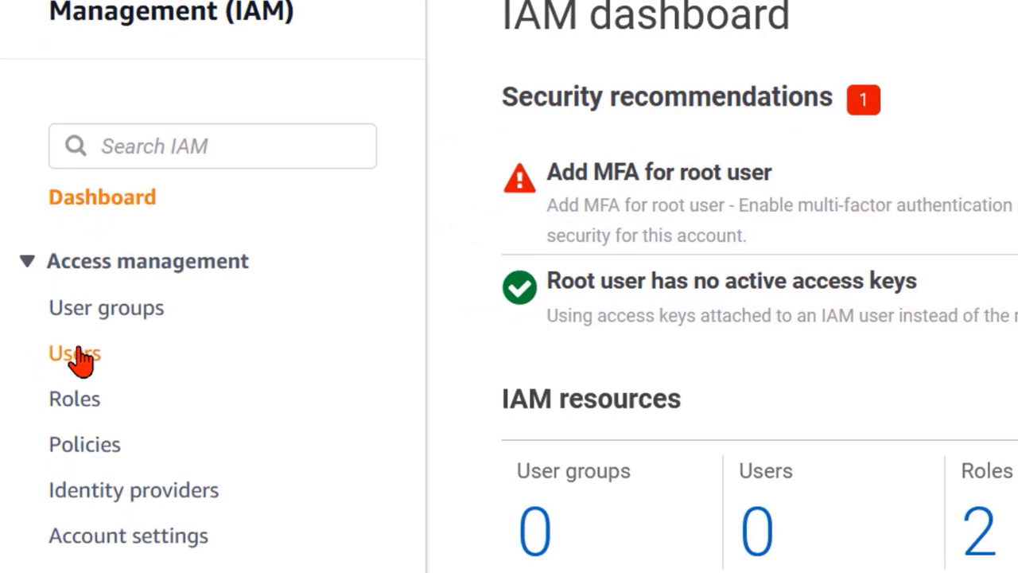
Add IAM user lms-user with Access key – Programmatic access, then continue to permissions.
left_click(50, 324)
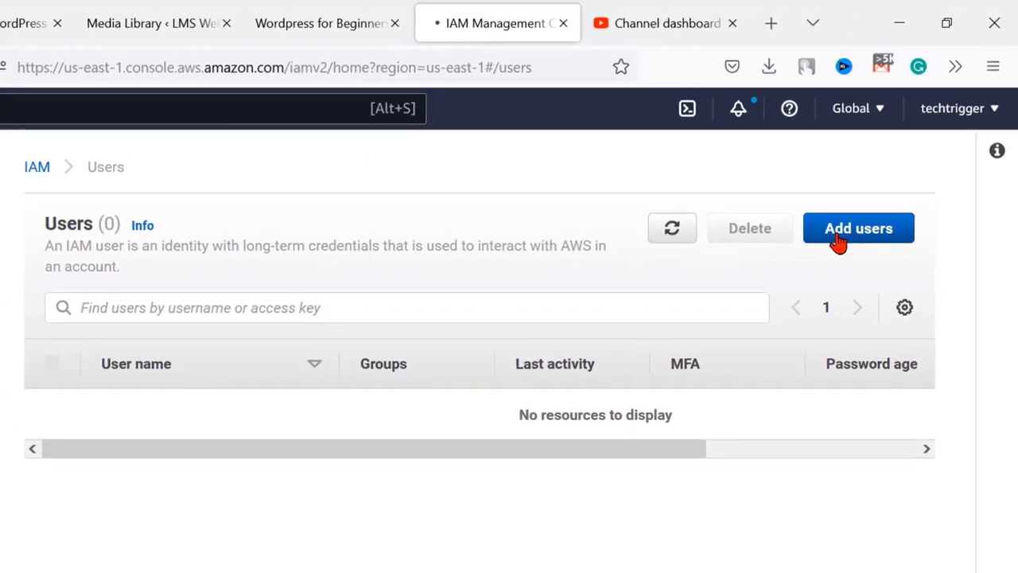
left_click(879, 197)
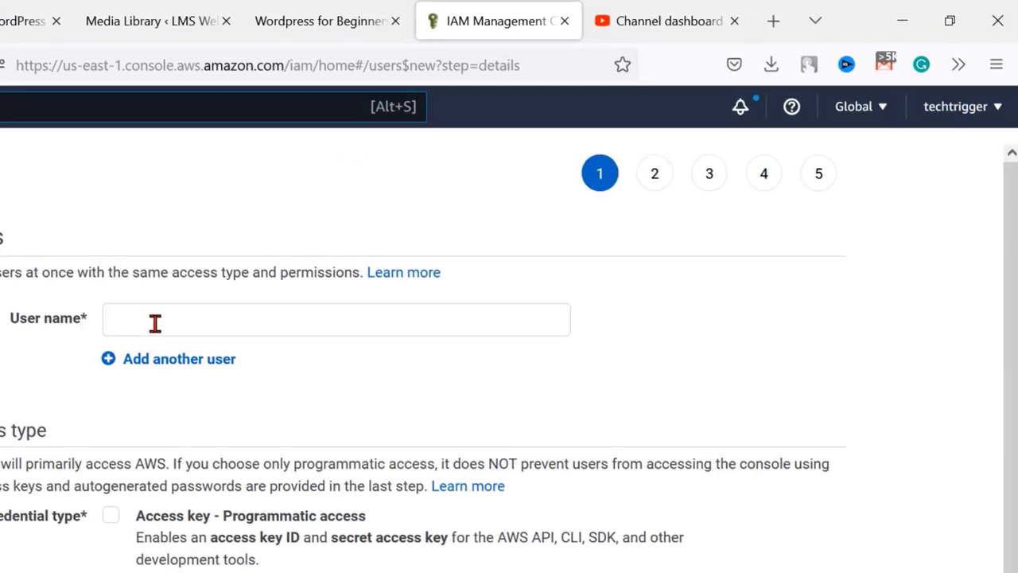
left_click(335, 207)
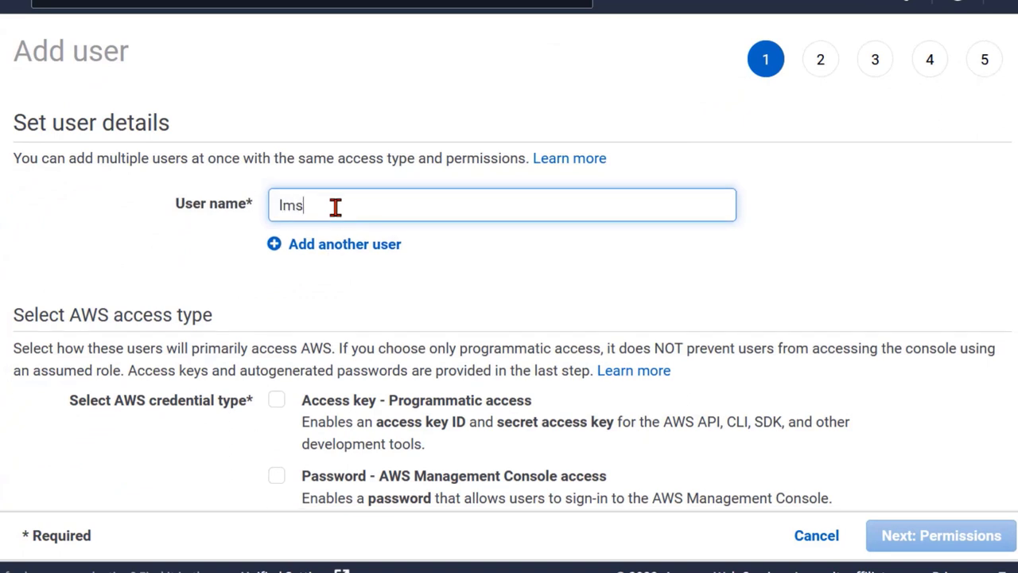
scroll(335, 205, "down", 1)
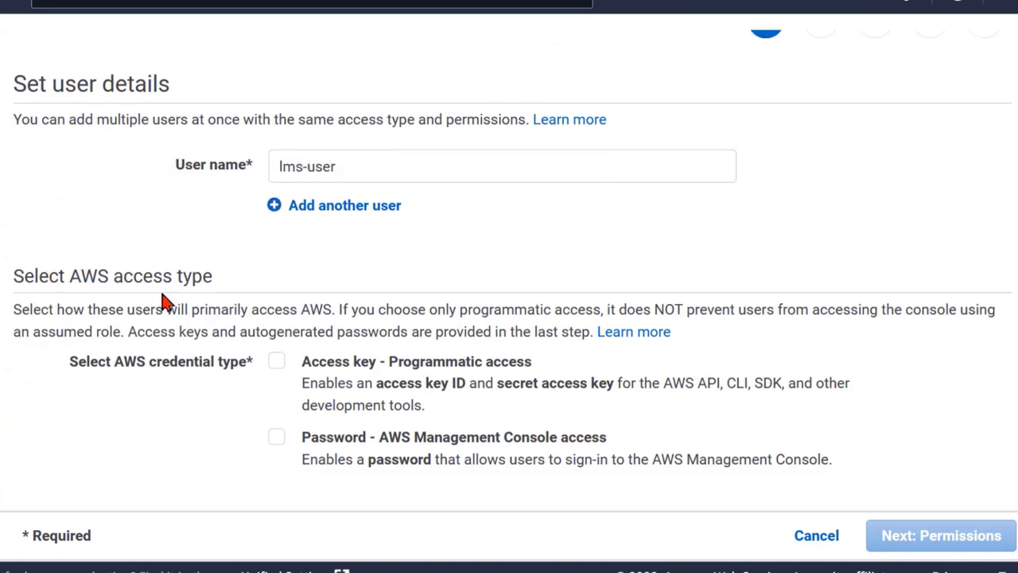
left_click(277, 368)
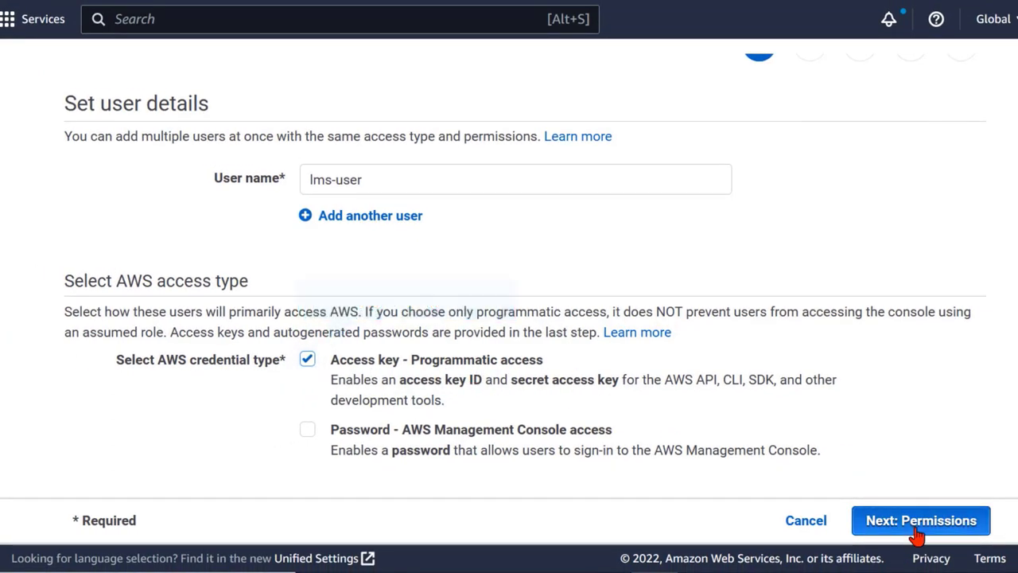
left_click(918, 520)
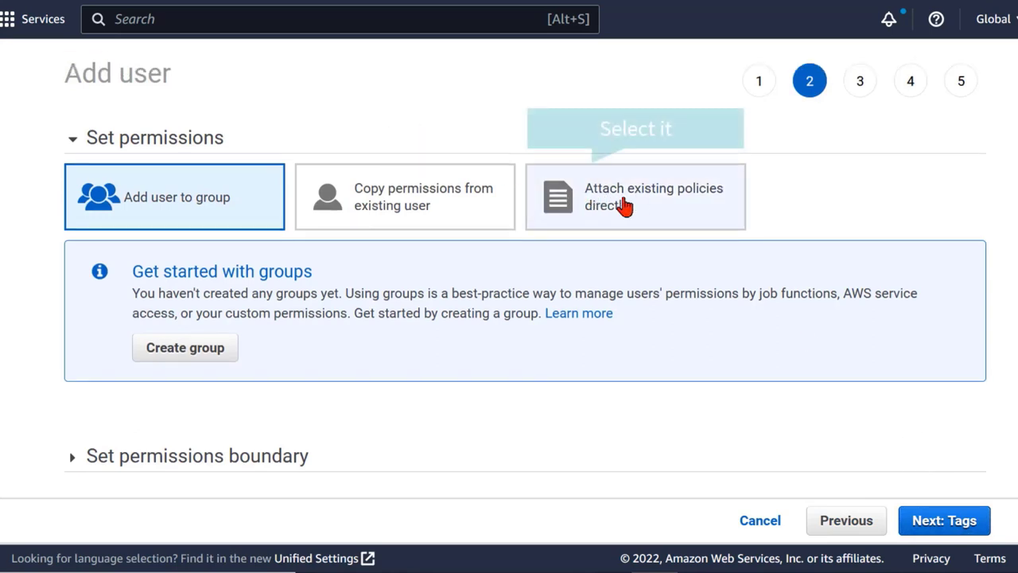
Attach existing policies directly, filtering by 's3' and ticking AmazonS3FullAccess.
left_click(645, 211)
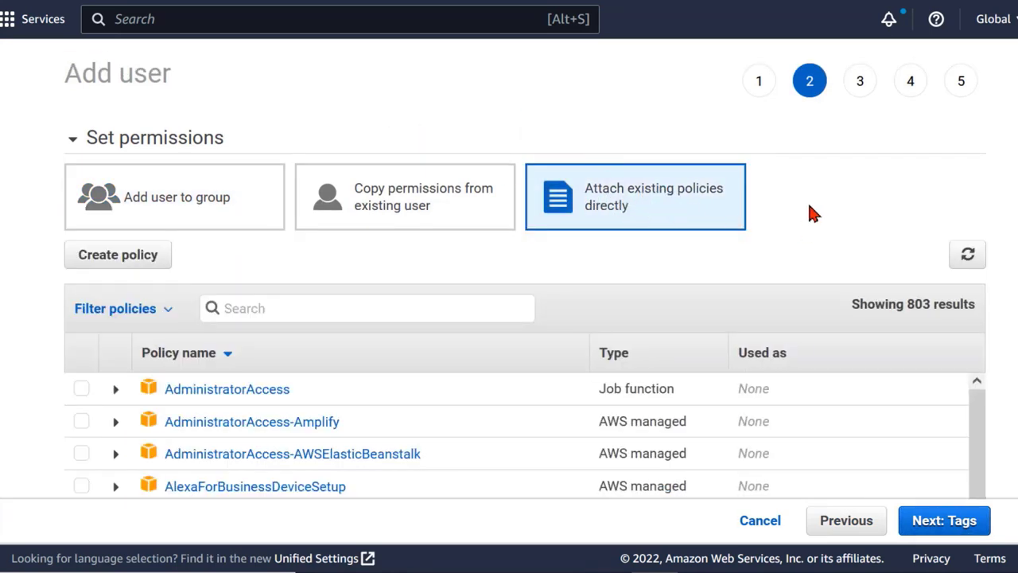
scroll(796, 216, "down", 2)
left_click(263, 187)
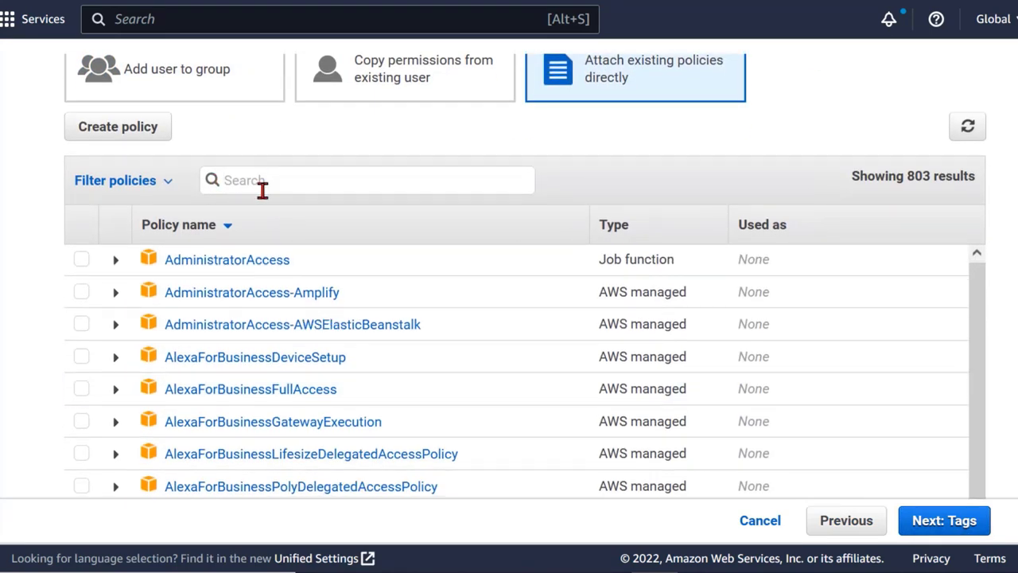
type("s3")
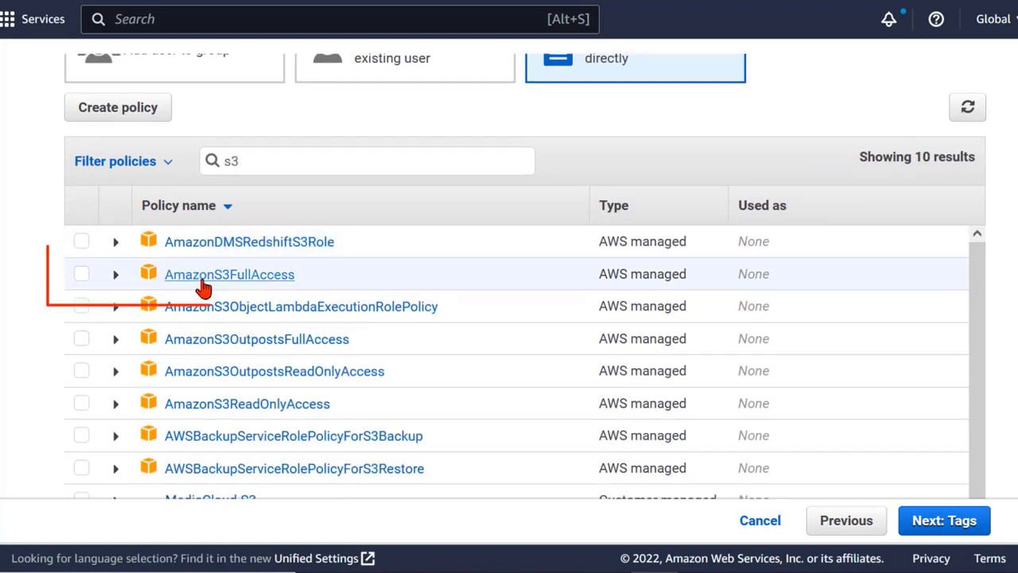
left_click(83, 276)
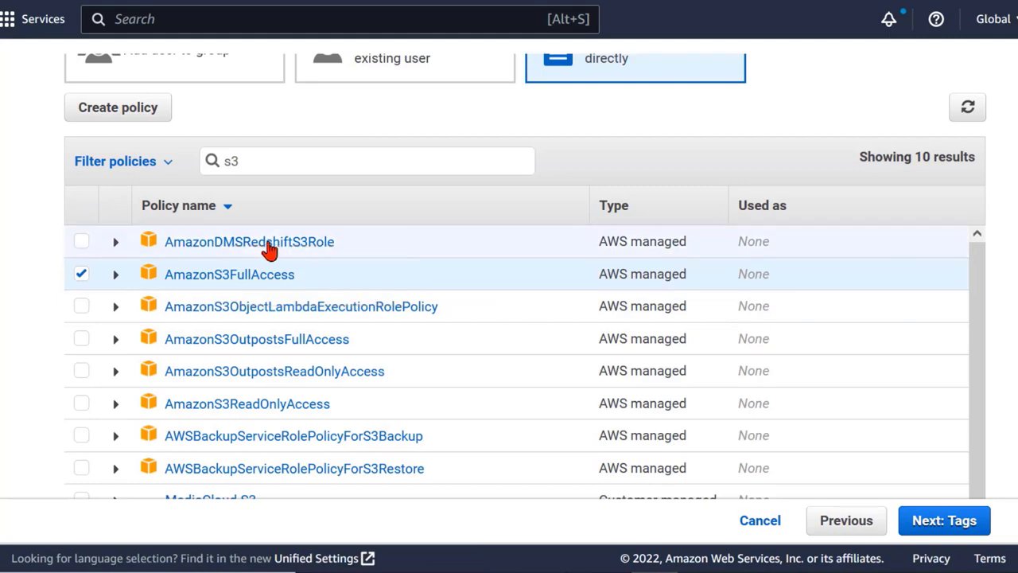
scroll(591, 220, "up", 2)
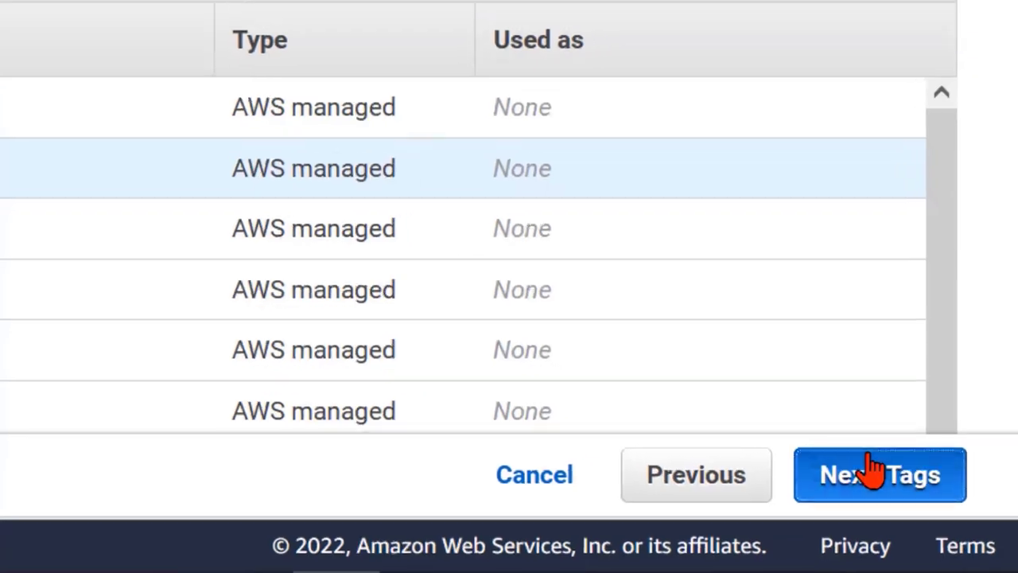
Skip tags, review and create lms-user, then download its credentials .csv.
left_click(930, 521)
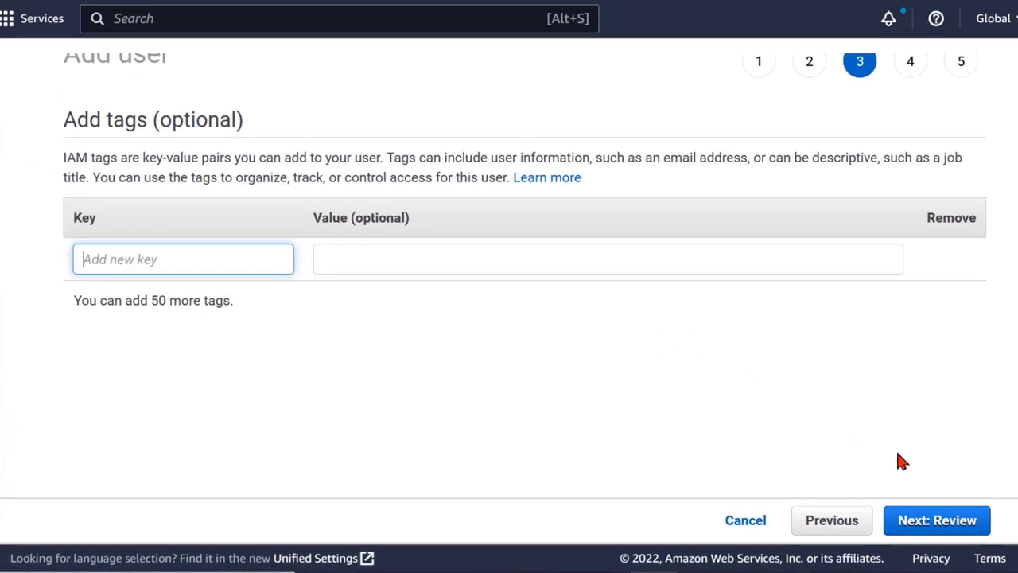
left_click(939, 521)
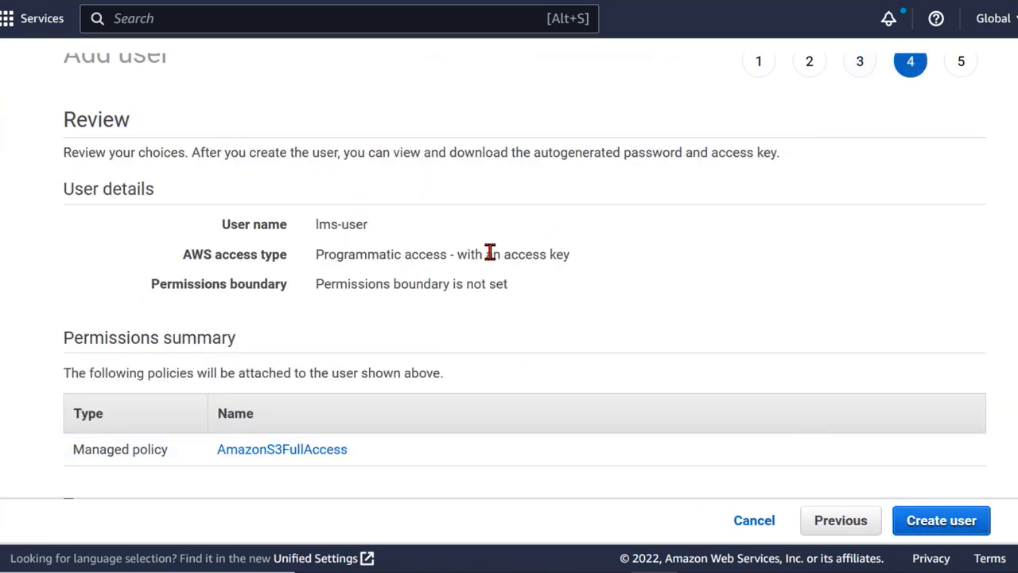
scroll(365, 251, "down", 1)
scroll(155, 250, "up", 1)
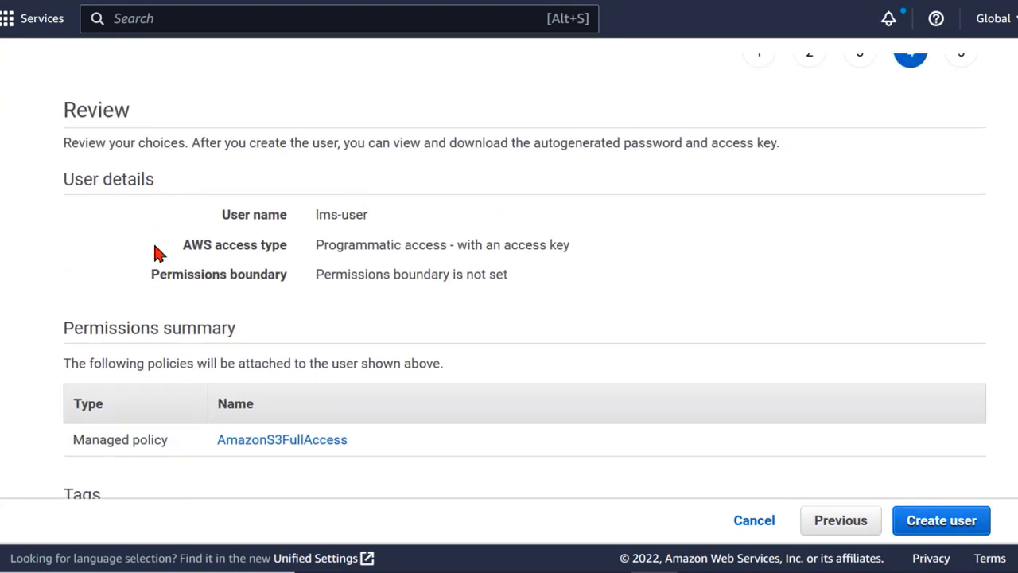
scroll(159, 274, "down", 1)
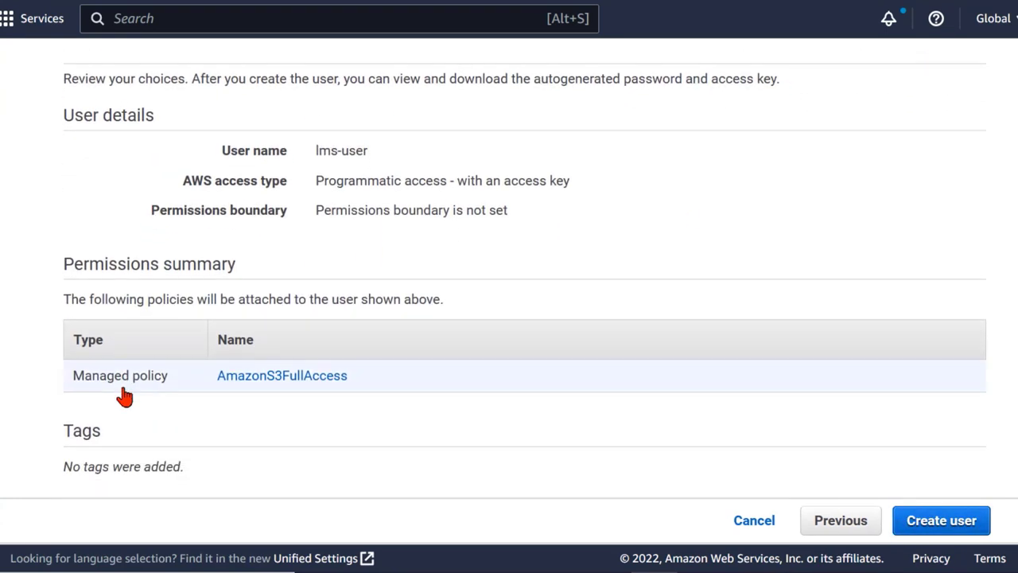
left_click(937, 526)
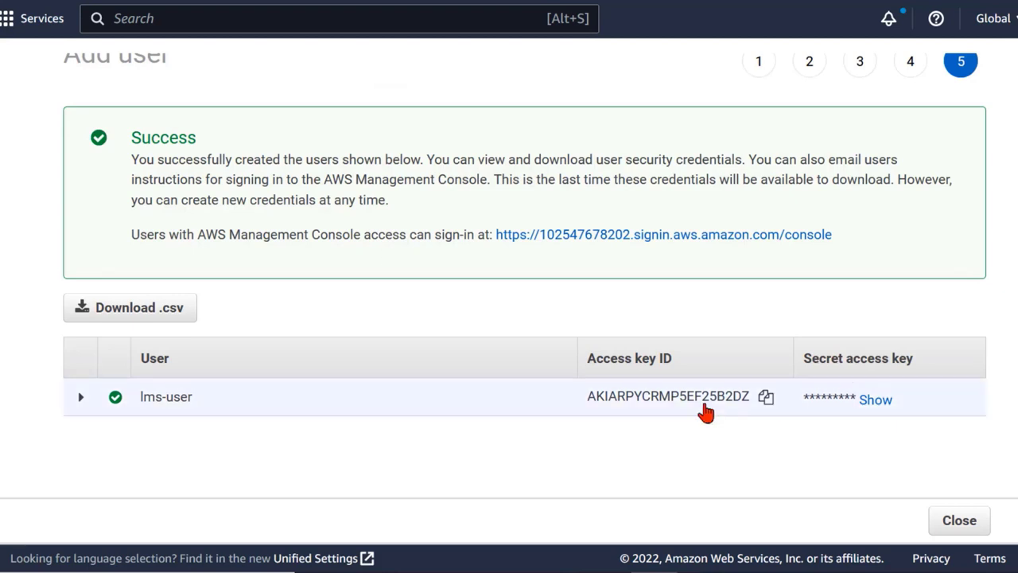
scroll(382, 390, "up", 1)
left_click(162, 337)
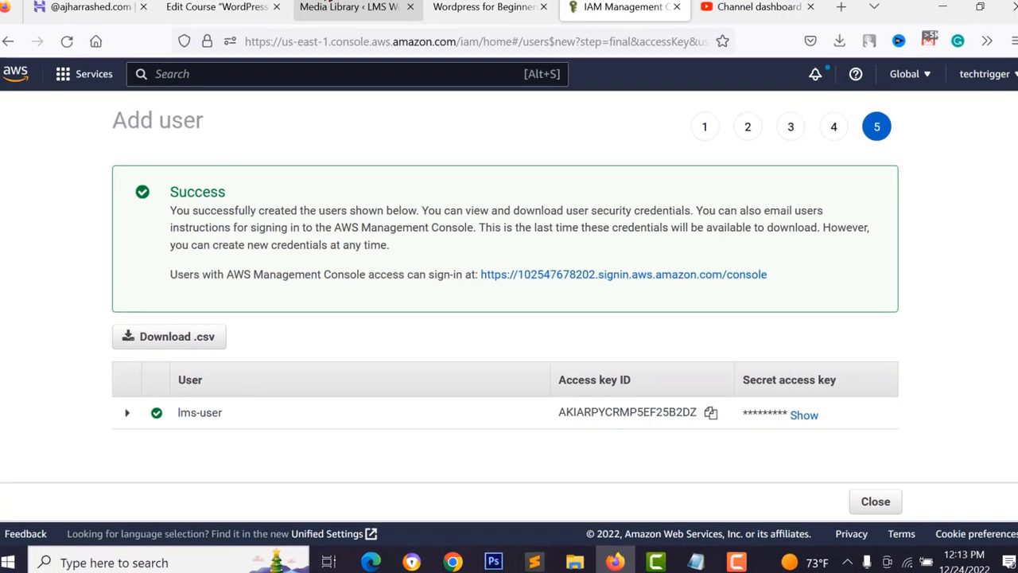
left_click(350, 18)
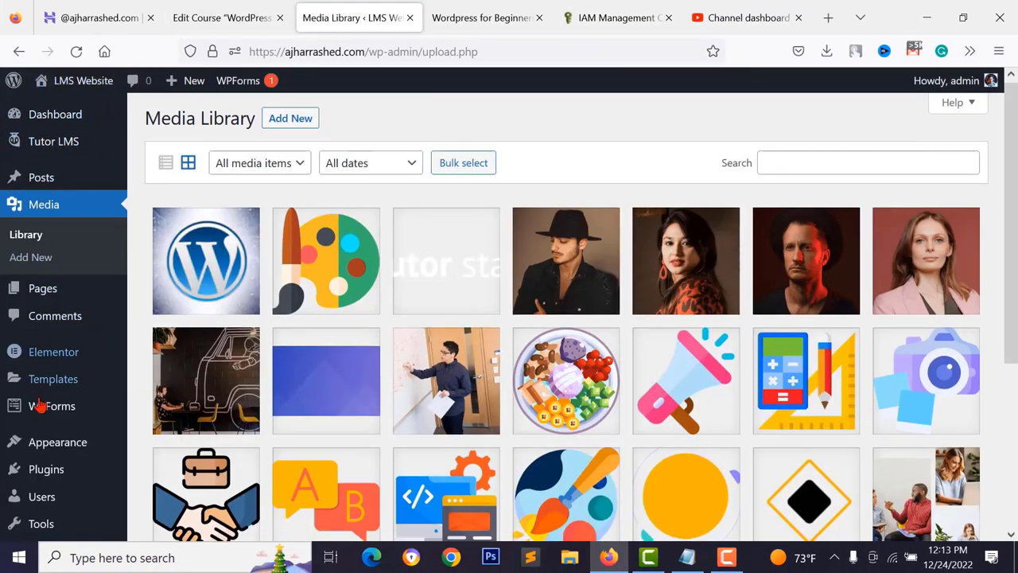
Search the Add New plugins page for 's3'.
scroll(36, 404, "down", 2)
mouse_move(31, 388)
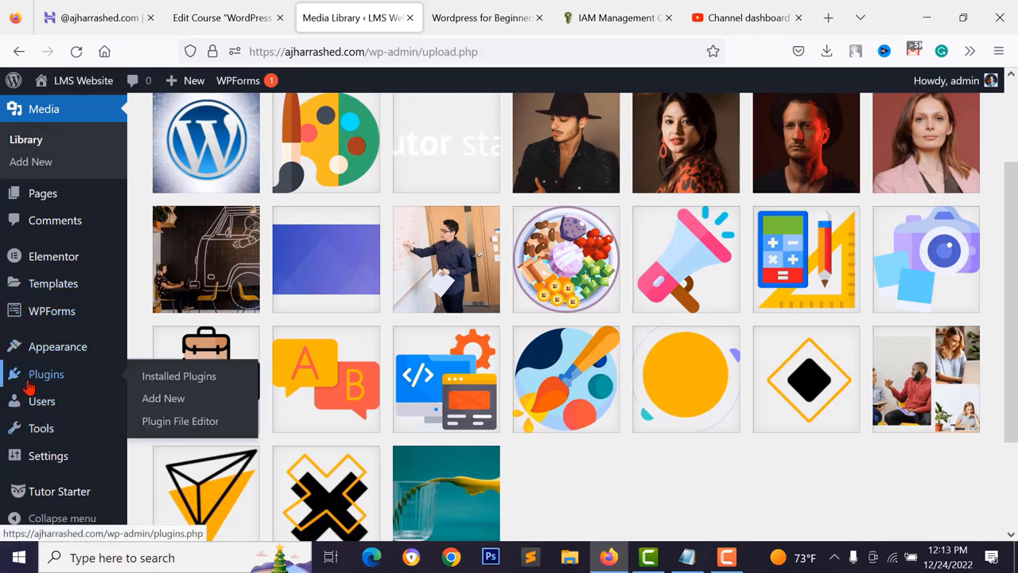
left_click(156, 401)
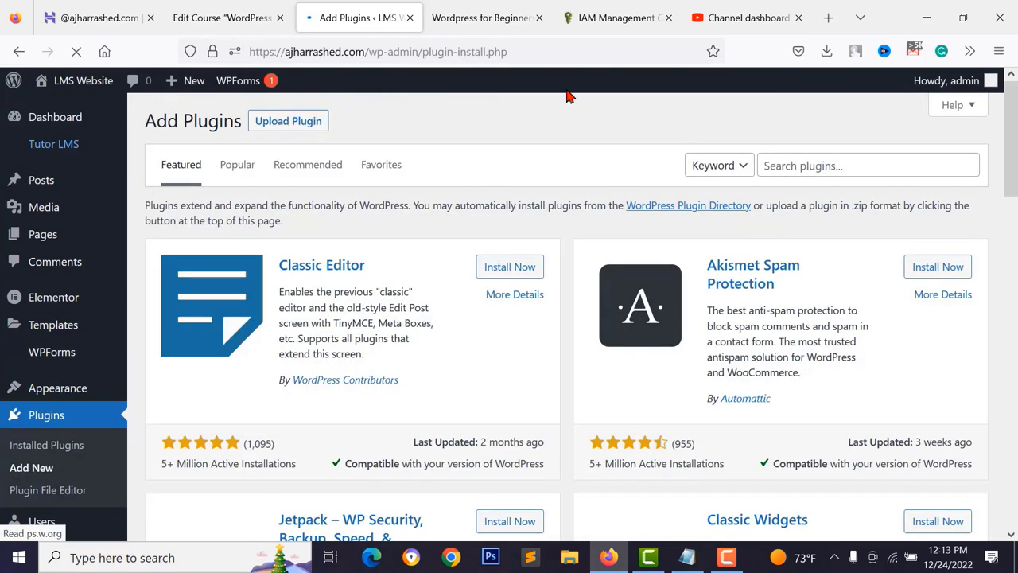
left_click(796, 166)
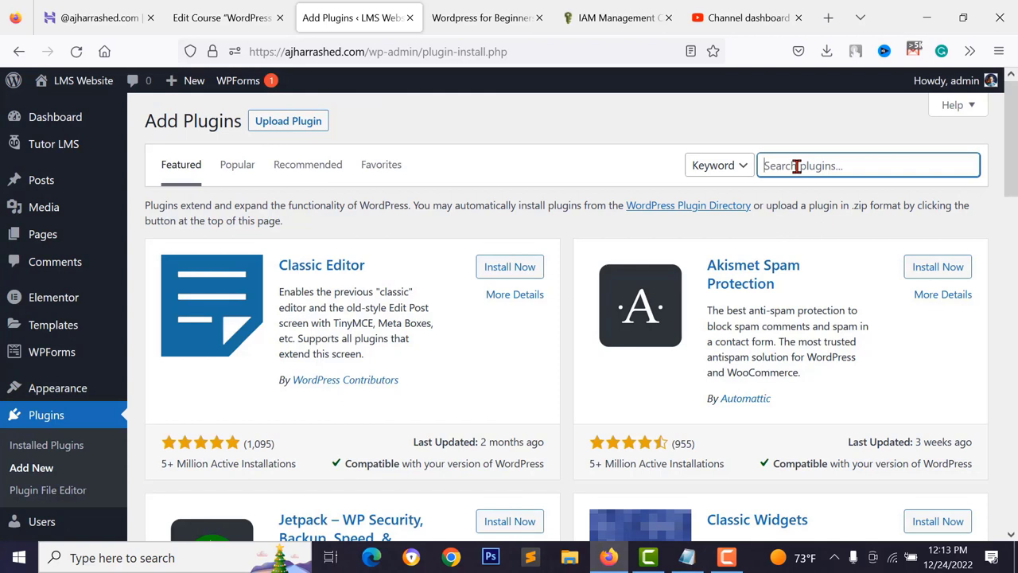
type("s3")
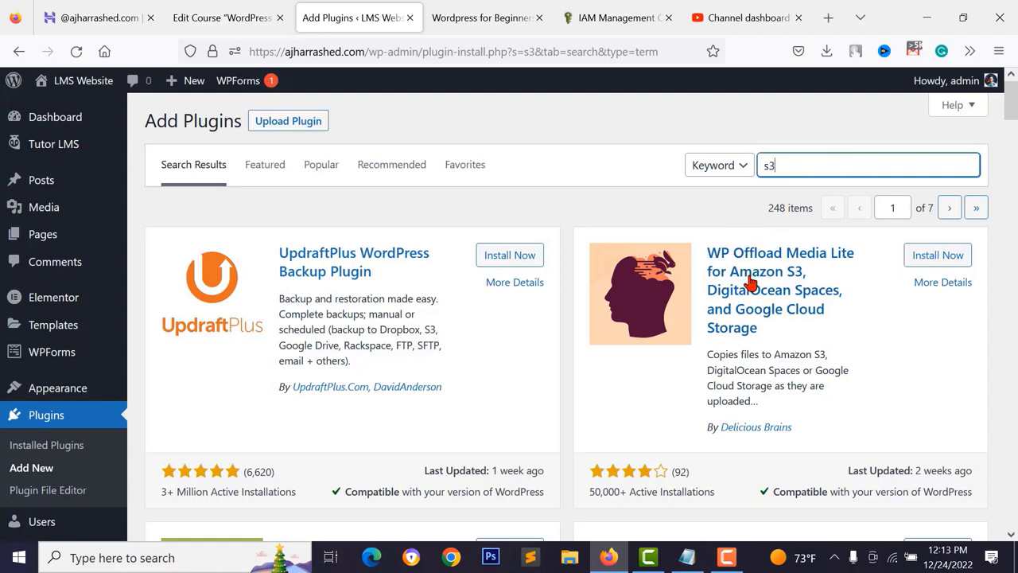
Find WP Offload Media Lite in the results and open its settings page.
scroll(747, 302, "down", 2)
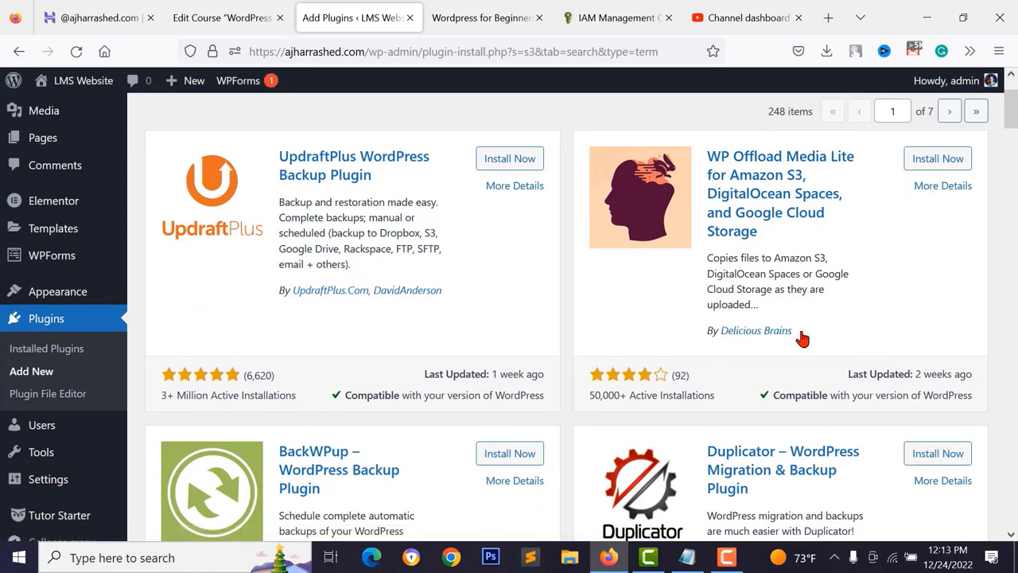
left_click_drag(732, 336, 666, 346)
scroll(665, 345, "up", 2)
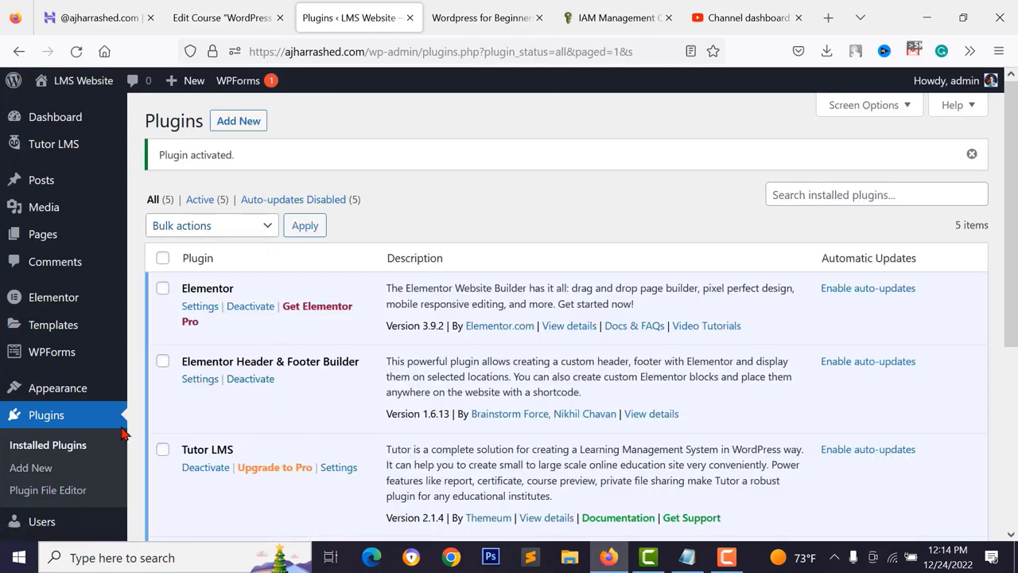
scroll(157, 344, "down", 3)
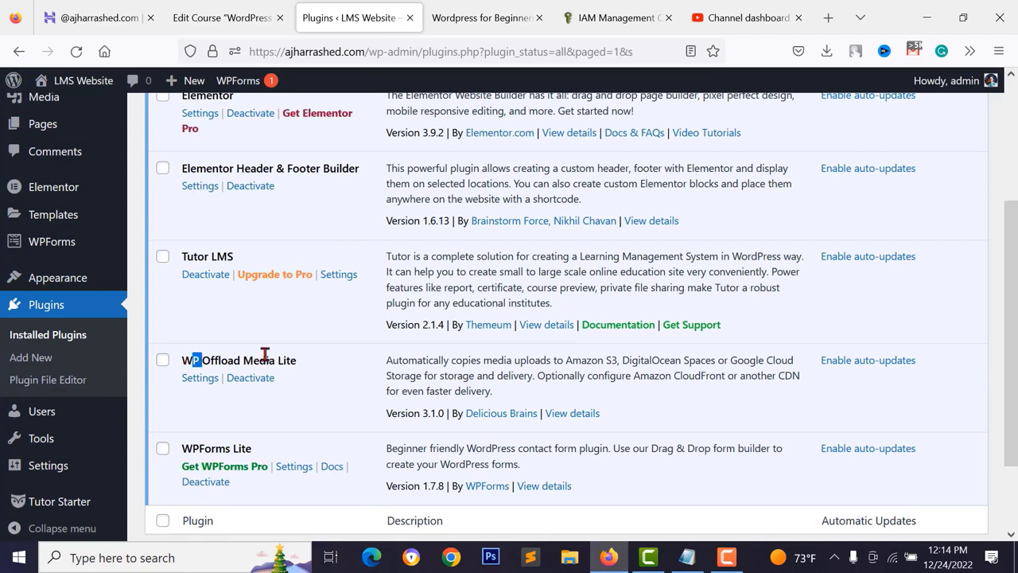
left_click_drag(265, 353, 315, 359)
left_click(213, 378)
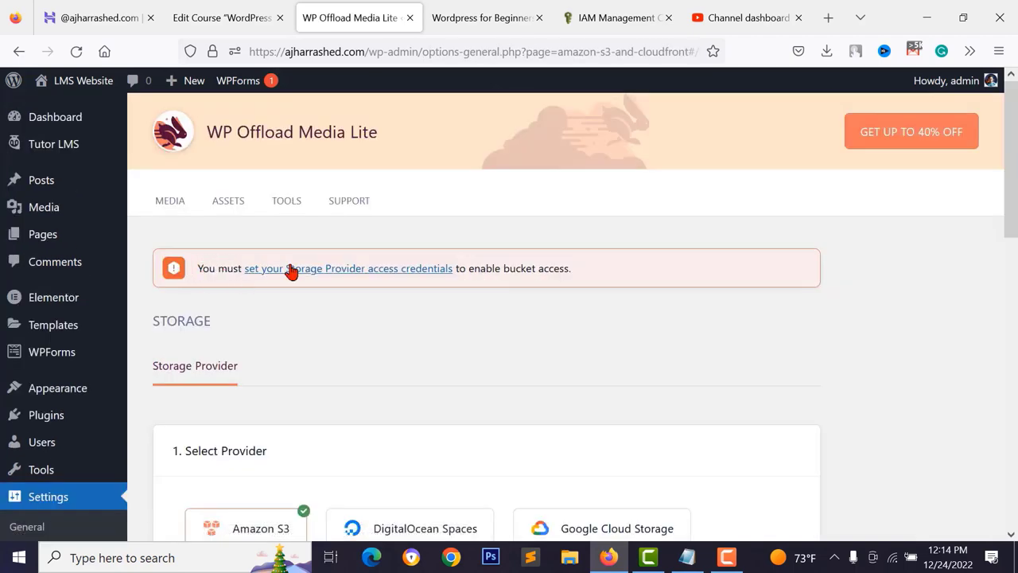
Select Amazon S3 as the WP Offload Media storage provider.
scroll(305, 341, "down", 3)
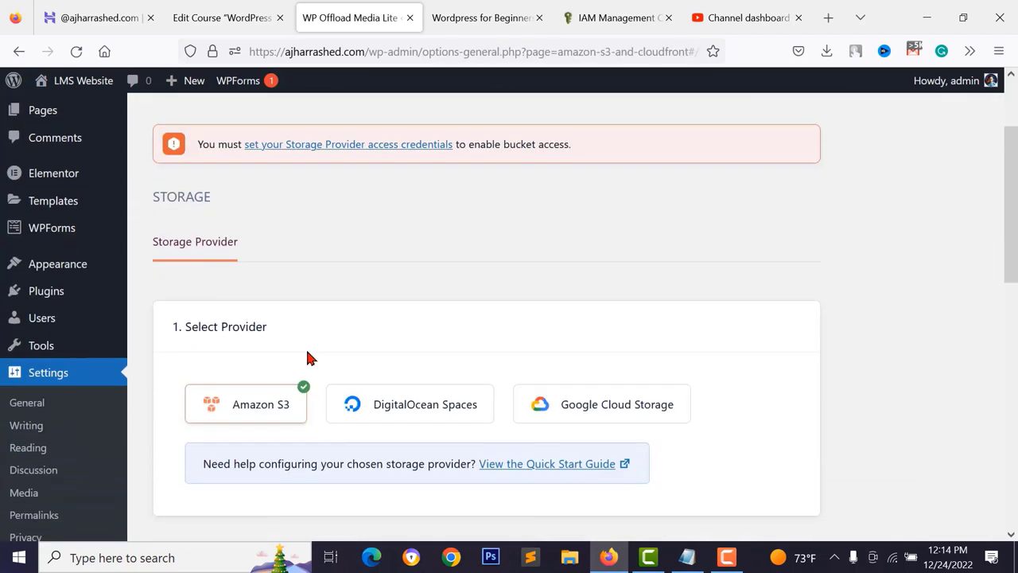
scroll(267, 330, "down", 1)
left_click(254, 275)
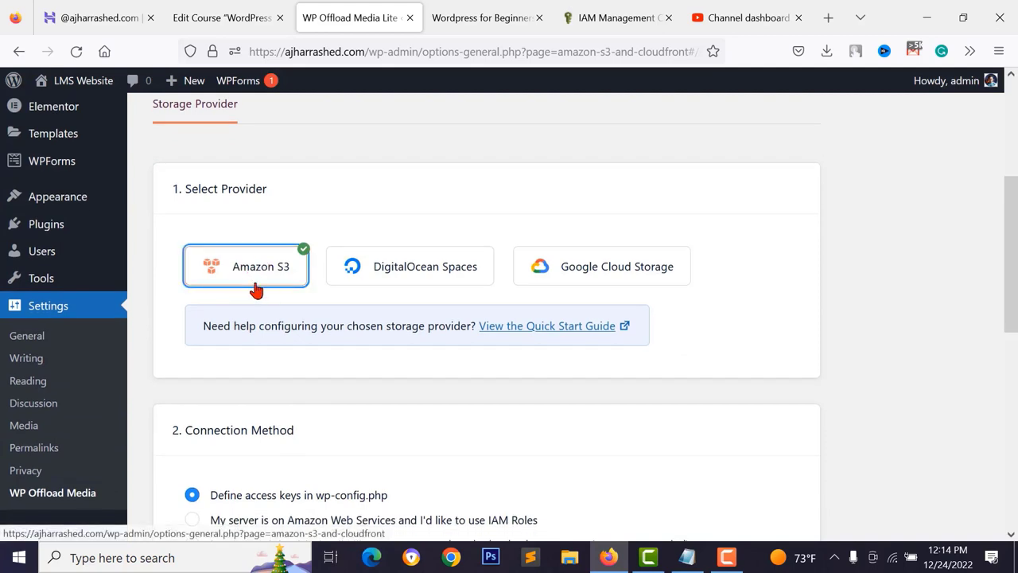
Copy the AS3CF_SETTINGS define snippet from the Add Credentials section.
scroll(254, 307, "down", 3)
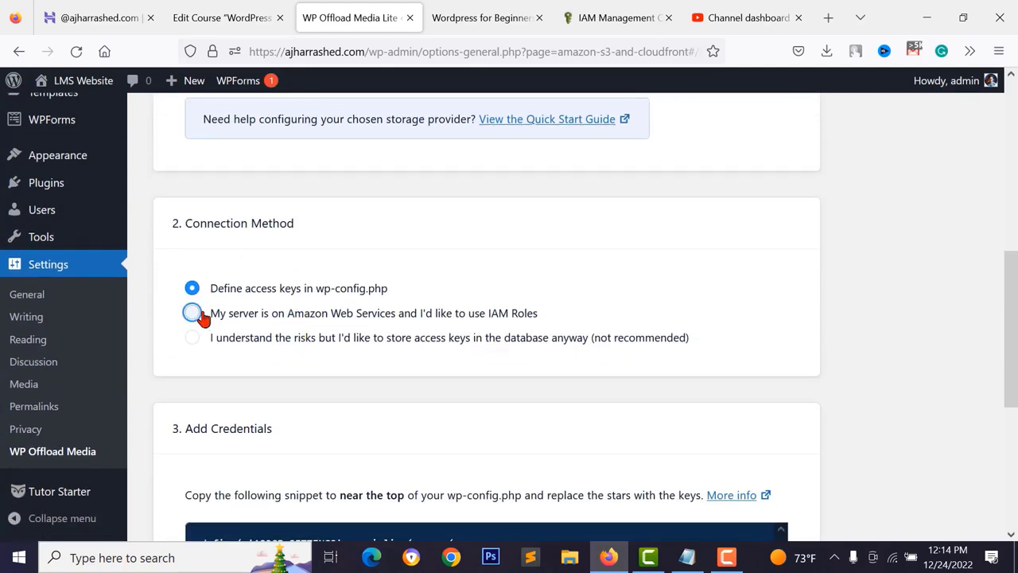
scroll(204, 318, "down", 1)
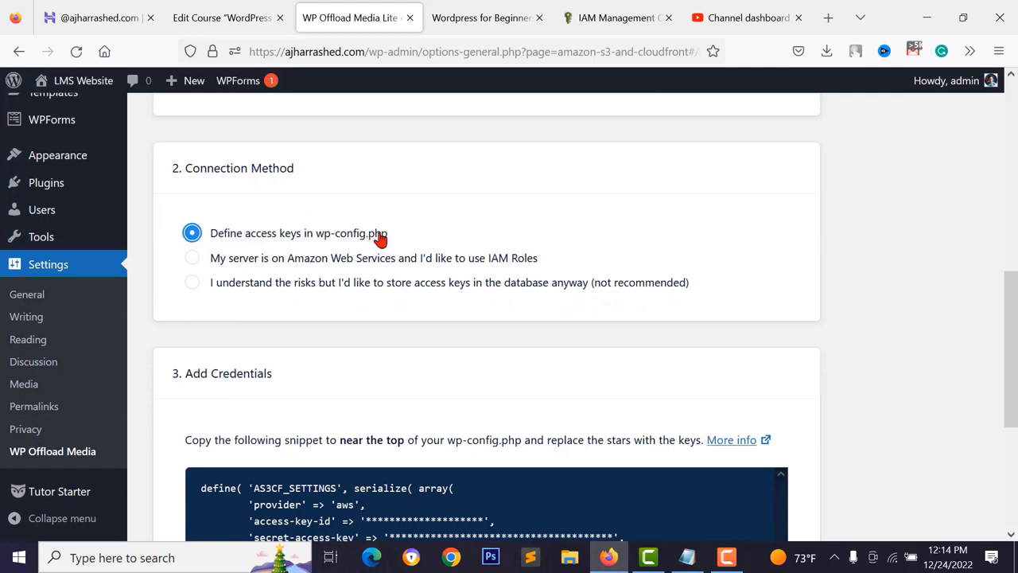
scroll(342, 266, "down", 4)
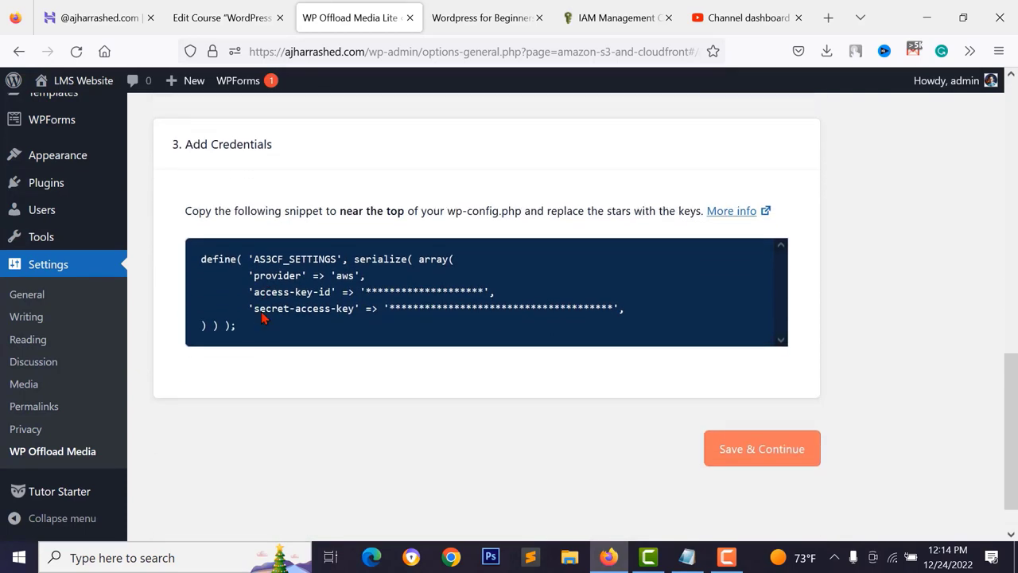
left_click_drag(230, 310, 199, 223)
right_click(296, 254)
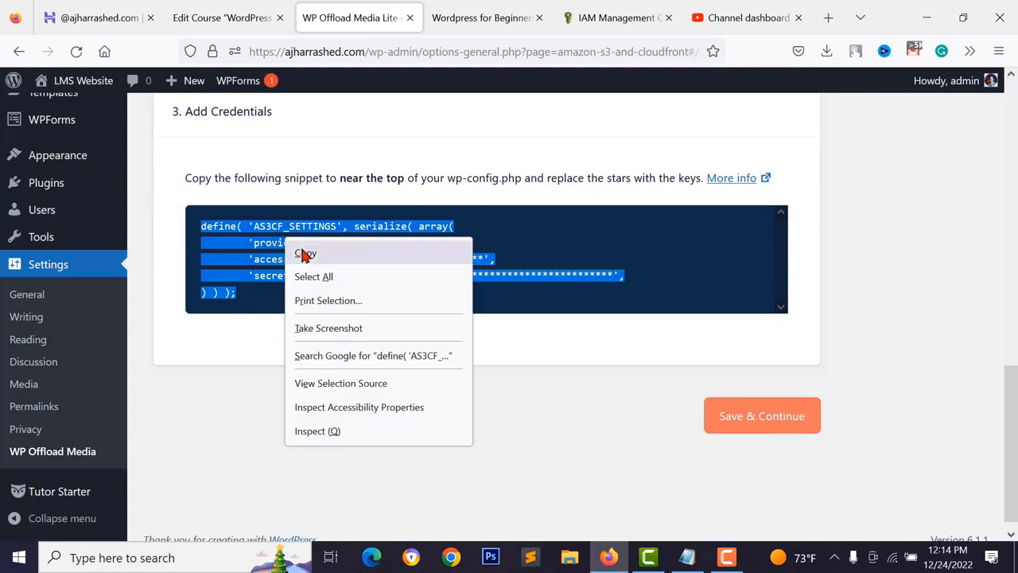
left_click(302, 254)
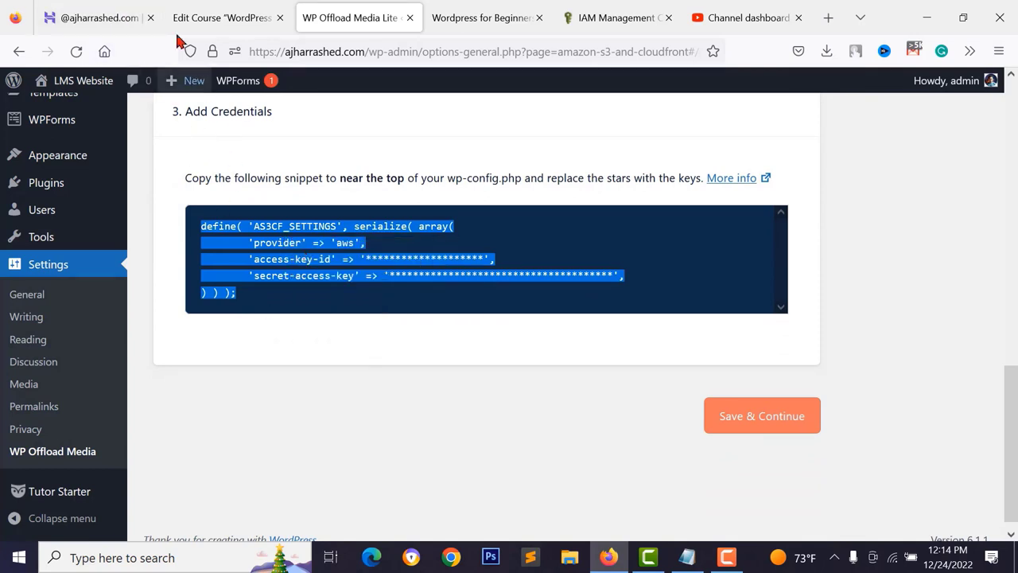
left_click(114, 22)
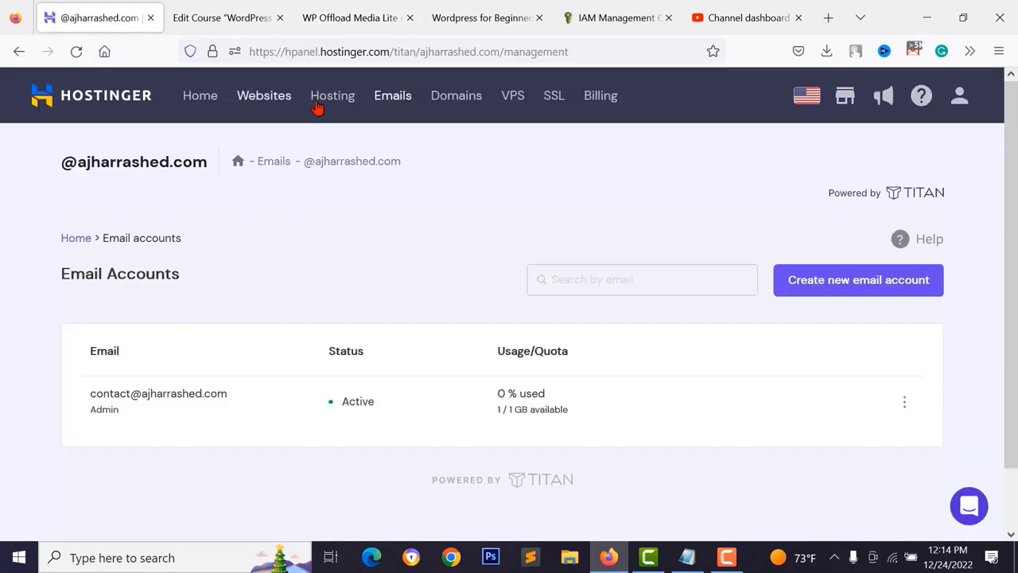
Download wp-config.php from the public_html folder in ajharrashed.com's file manager.
left_click(265, 97)
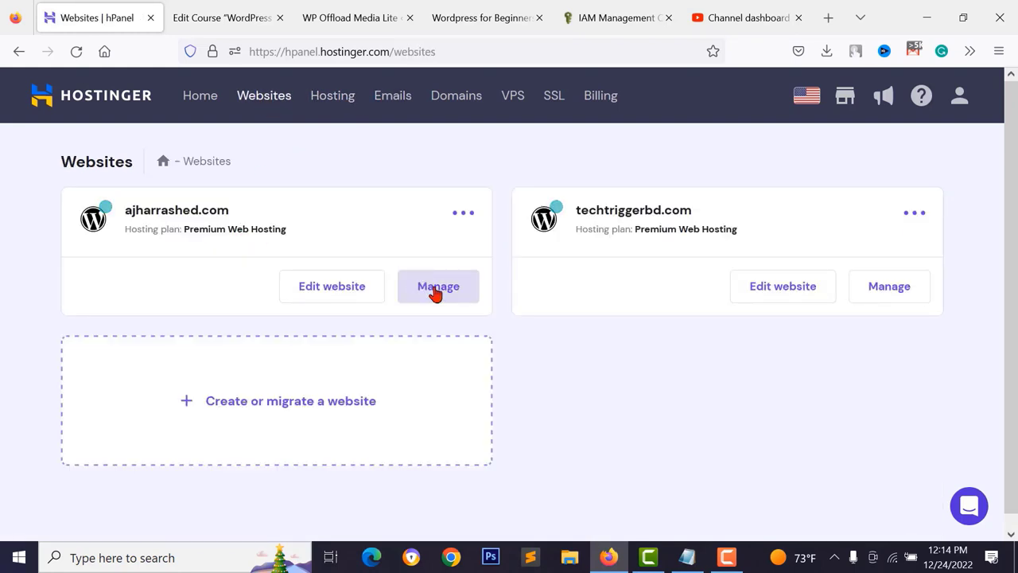
left_click(436, 293)
scroll(533, 318, "down", 2)
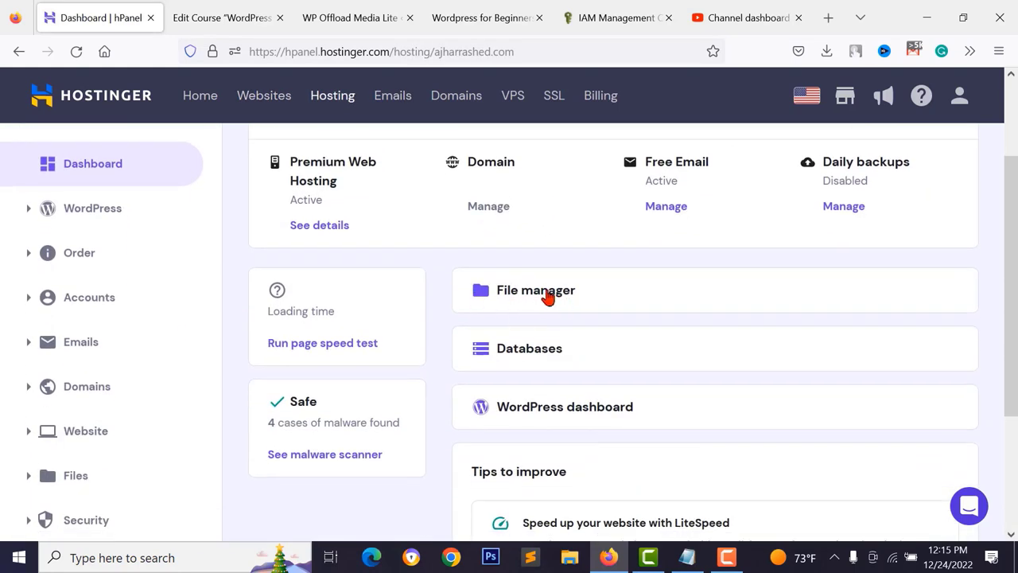
left_click(549, 294)
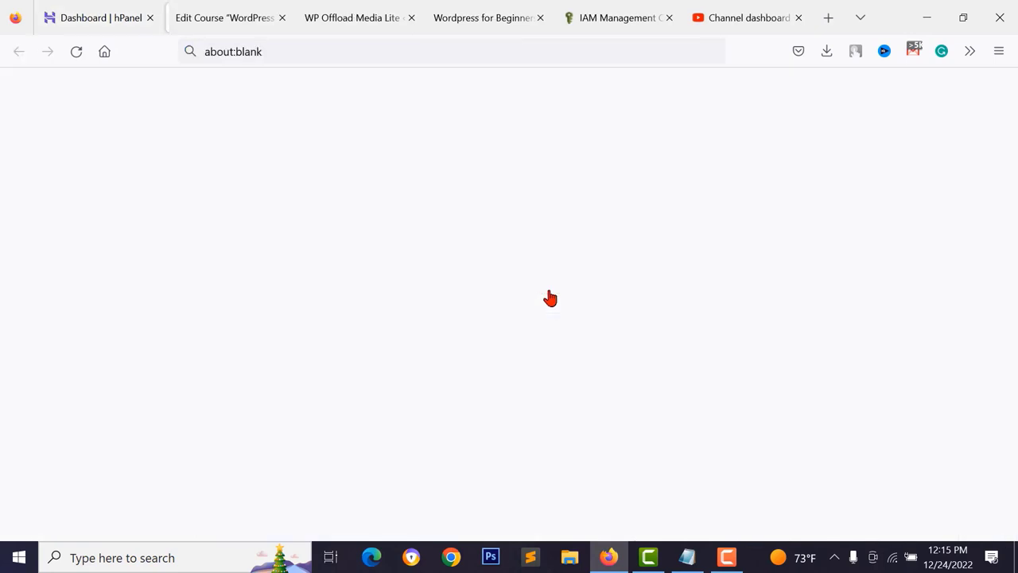
double_click(310, 216)
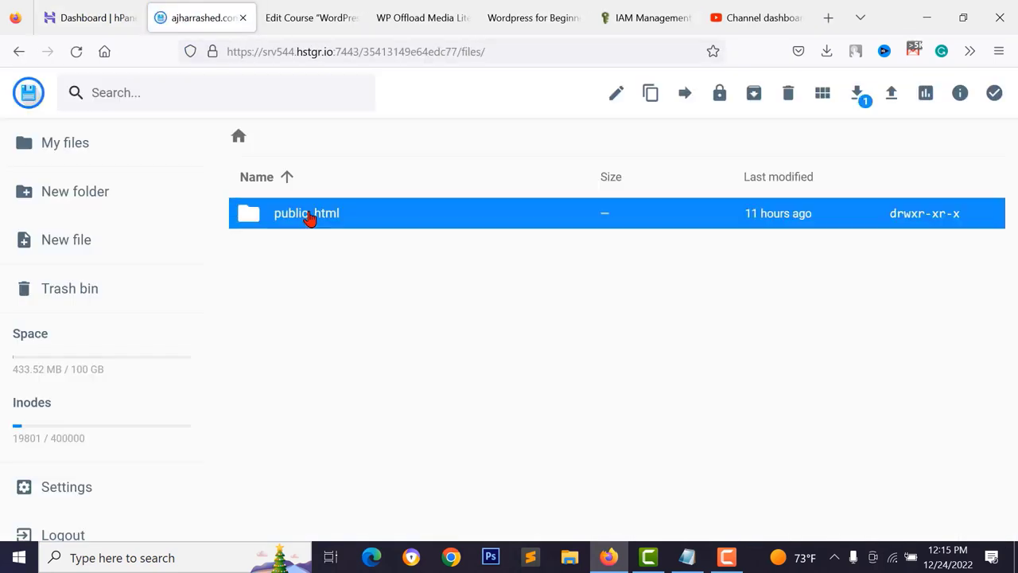
scroll(341, 418, "down", 5)
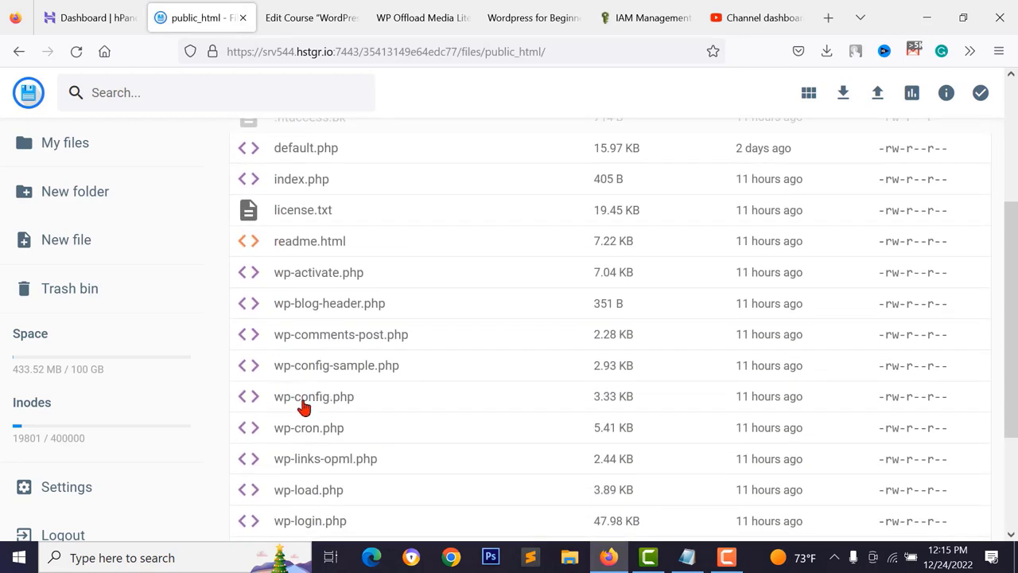
left_click(312, 406)
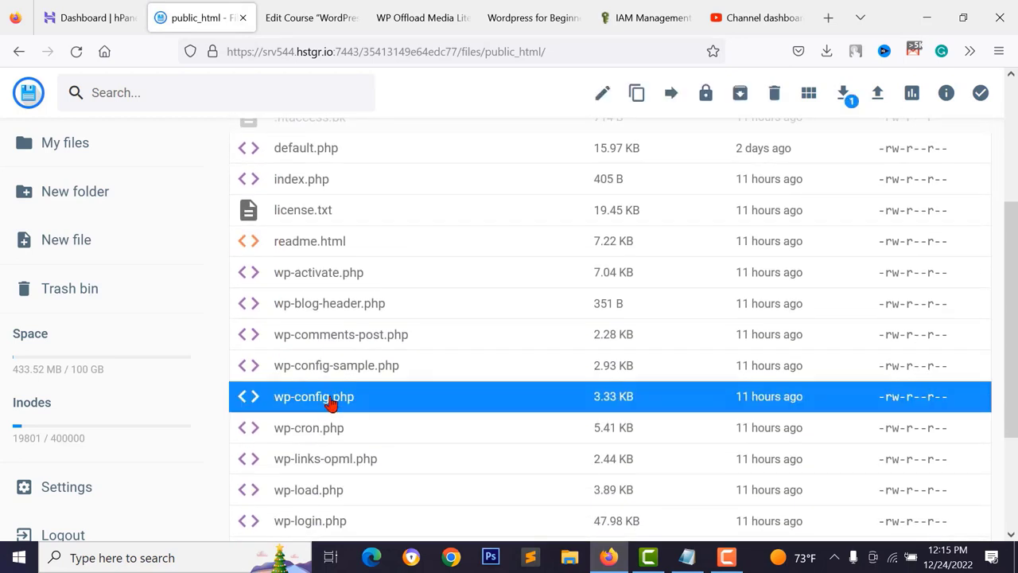
right_click(549, 430)
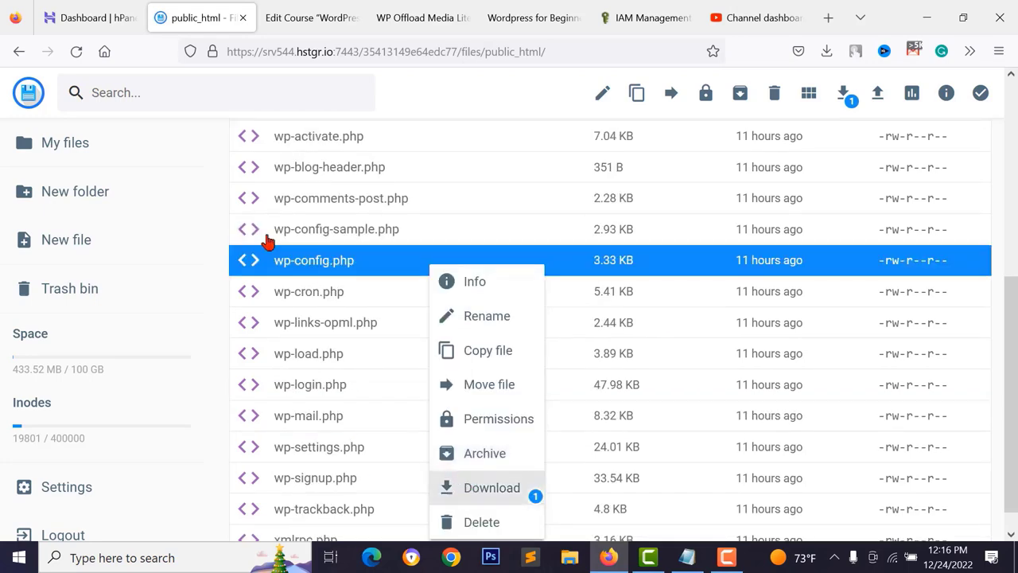
left_click(473, 490)
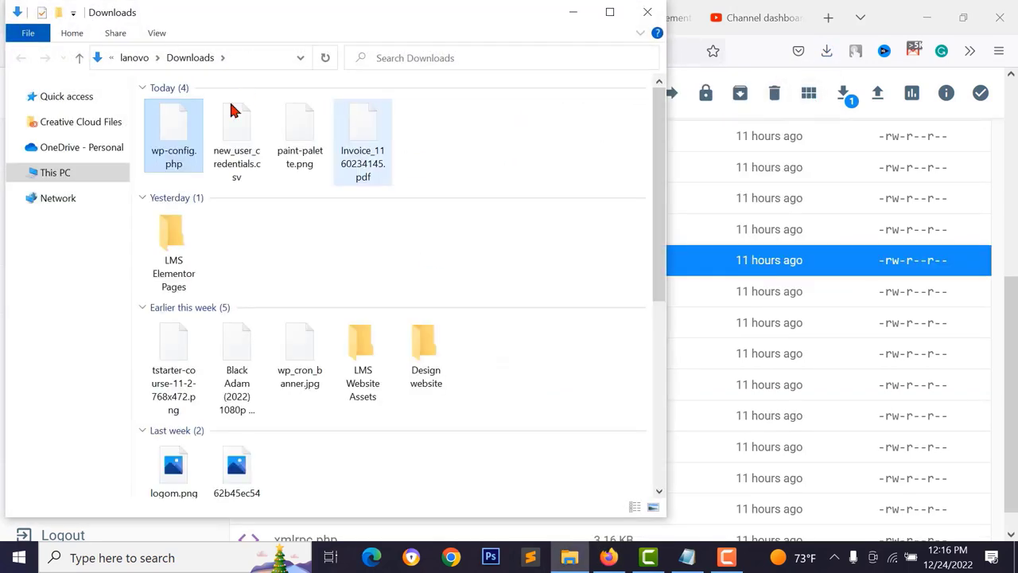
Open the downloaded wp-config.php in Sublime Text.
right_click(164, 140)
mouse_move(159, 241)
left_click(340, 248)
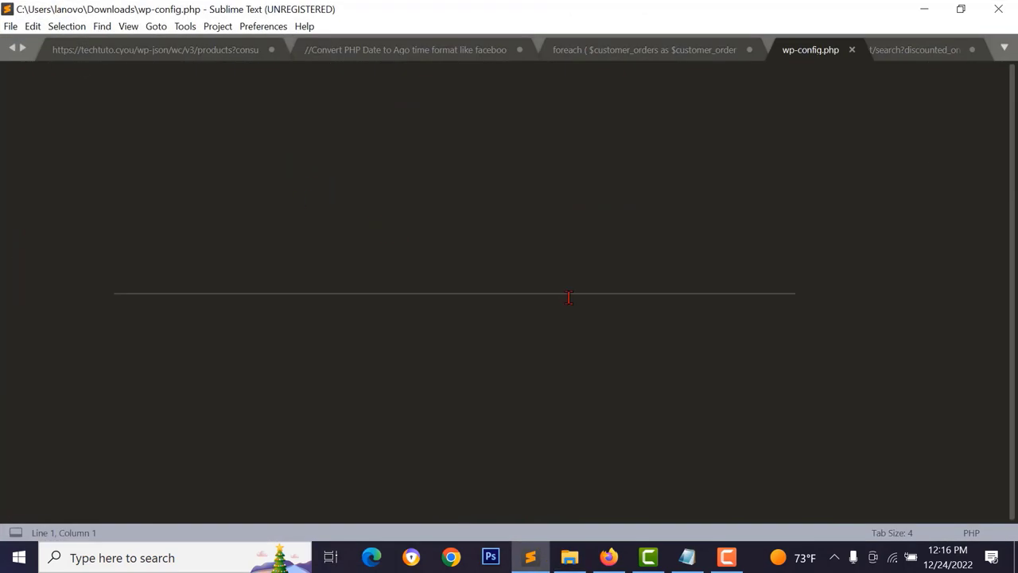
Add blank lines after the header comment and paste the AS3CF_SETTINGS snippet at line 23.
scroll(85, 263, "down", 3)
left_click(85, 254)
key("Return")
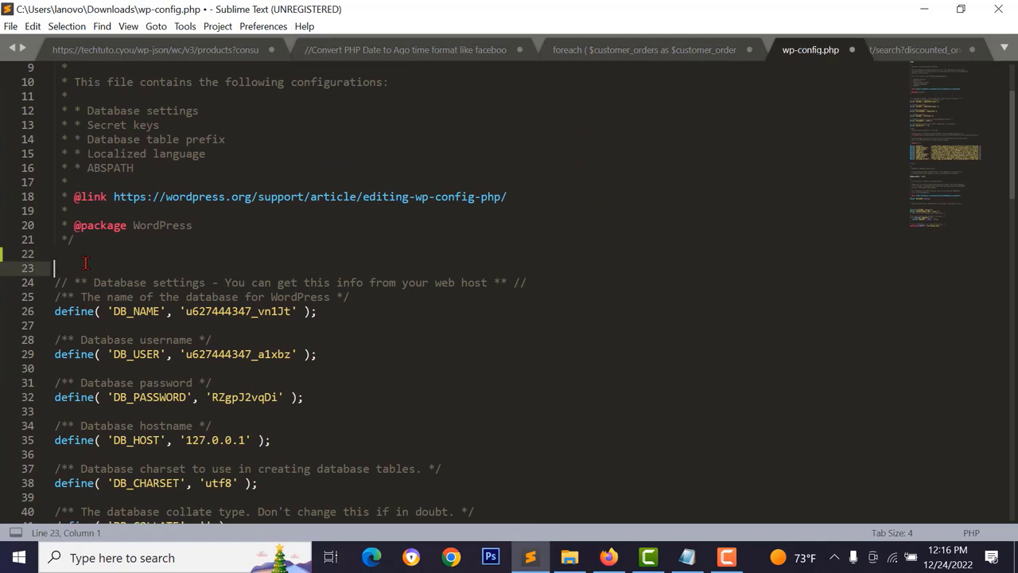
key("Return")
key("Return")
key("Return")
left_click(61, 271)
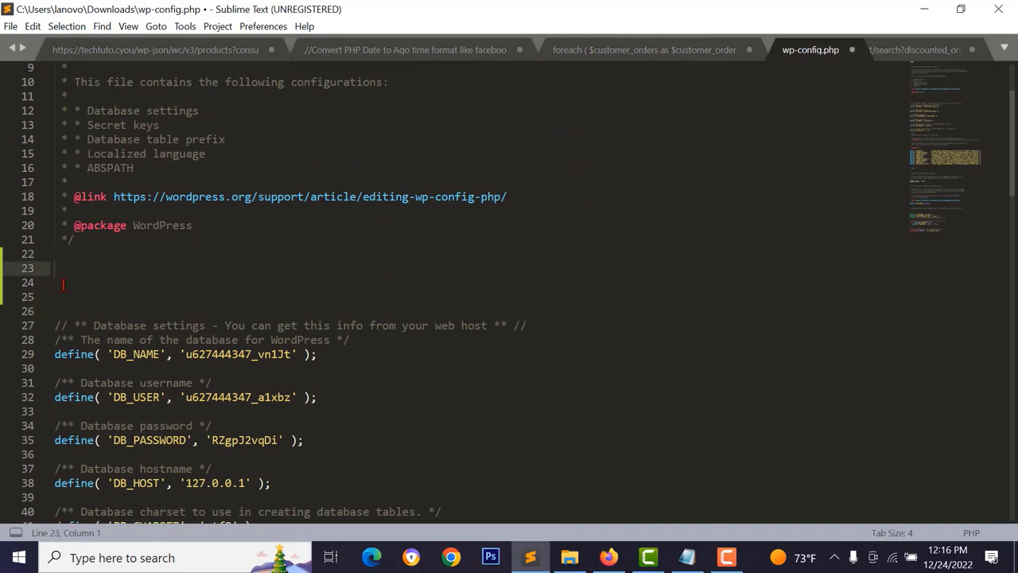
key("ctrl+v")
Locate the access-key-id and secret-access-key placeholders, then return to the IAM credentials page.
left_click(127, 282)
left_click(283, 296)
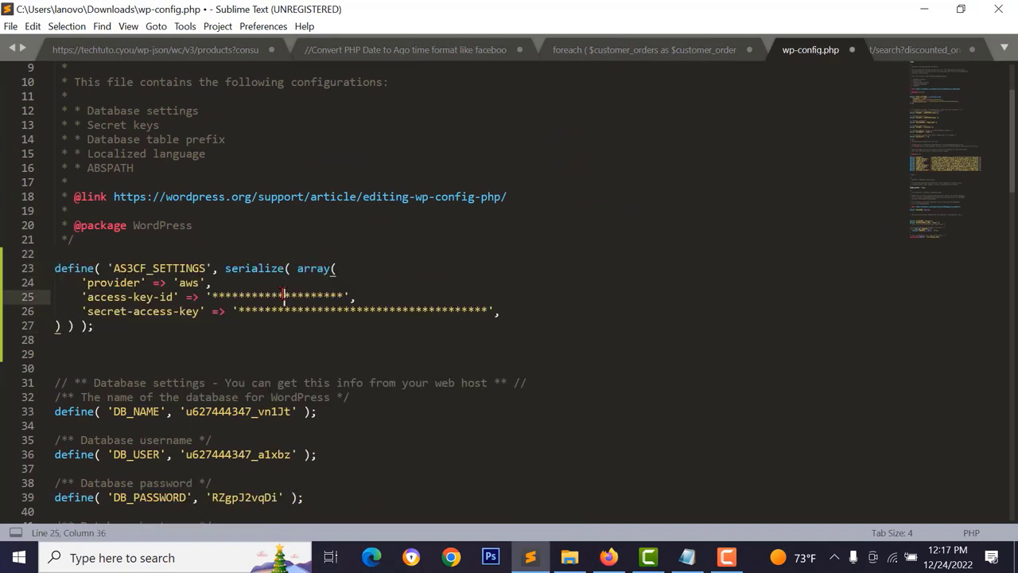
left_click(117, 283)
left_click(120, 312)
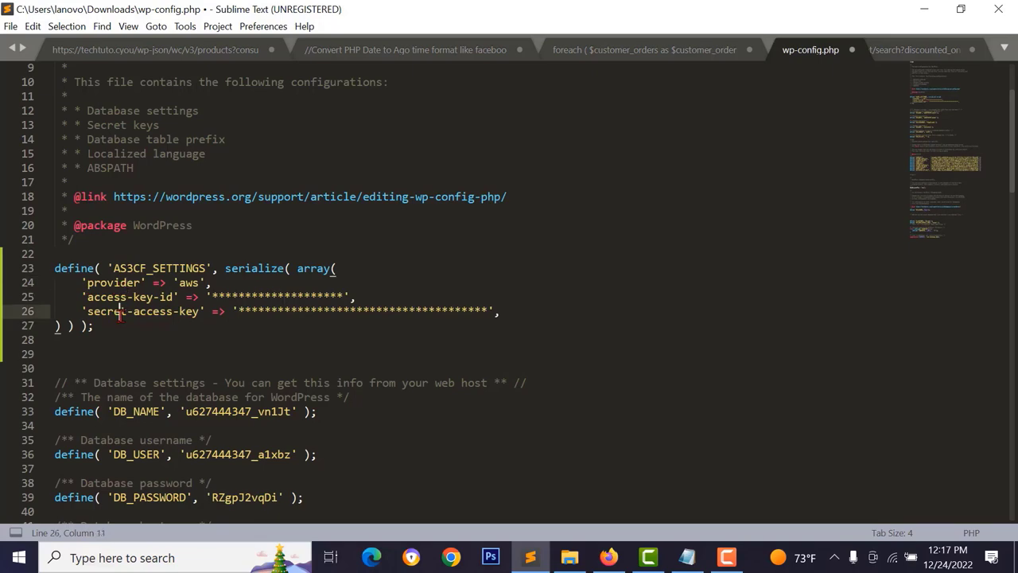
left_click(531, 556)
left_click(758, 10)
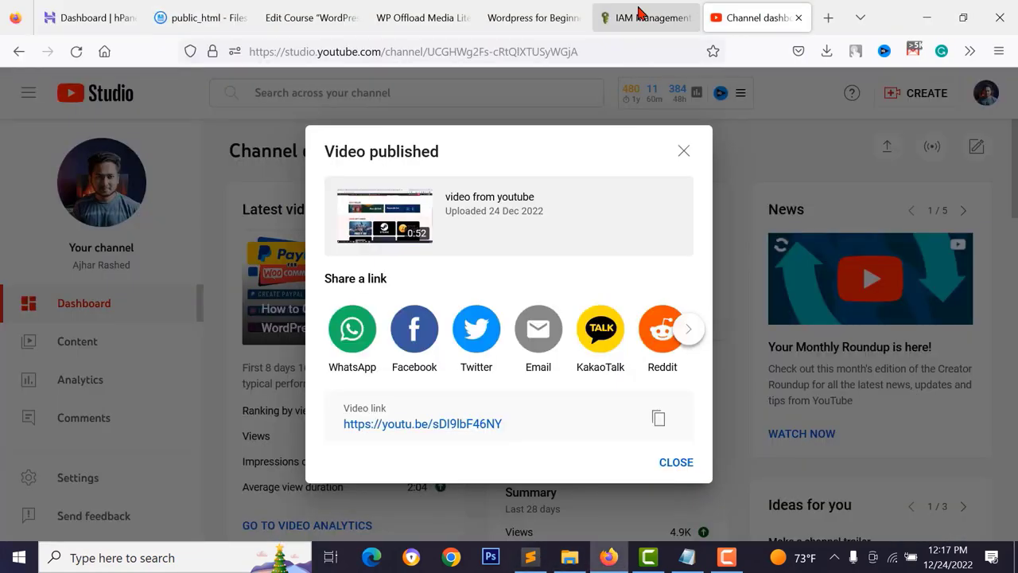
left_click(638, 11)
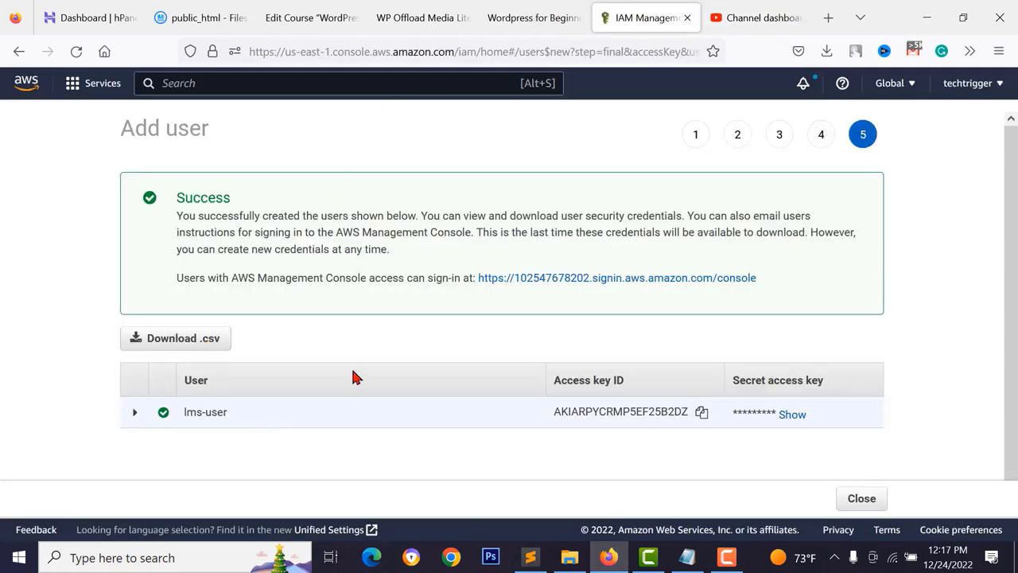
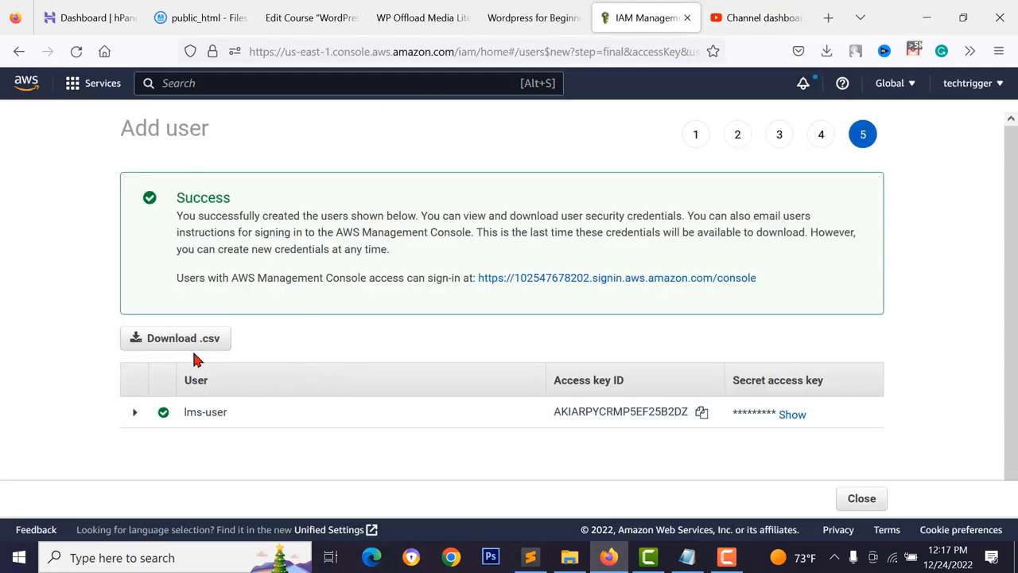
Open new_user_credentials.csv in Excel and copy the access key ID from cell C2.
left_click(829, 54)
left_click(589, 142)
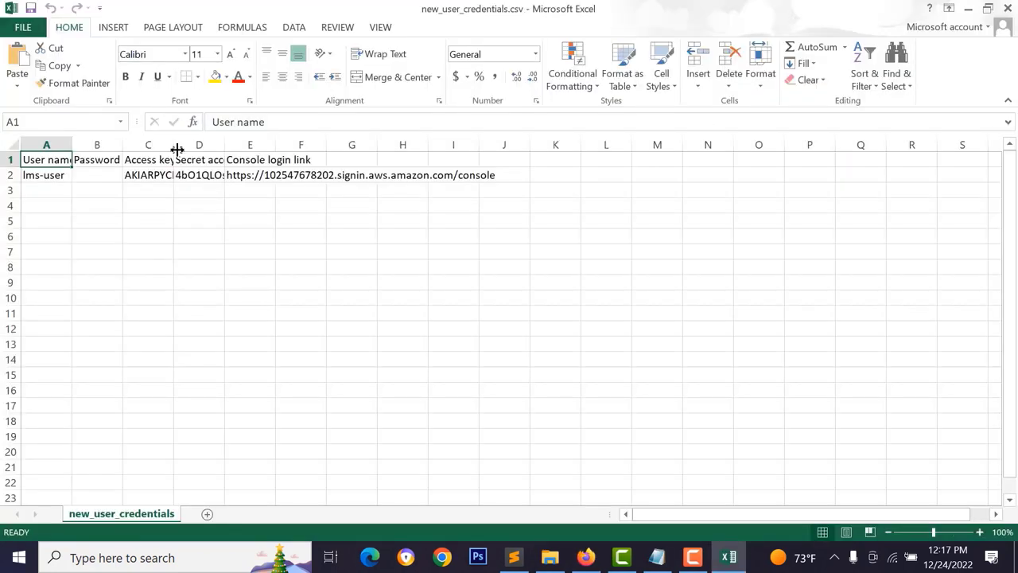
left_click_drag(274, 145, 734, 151)
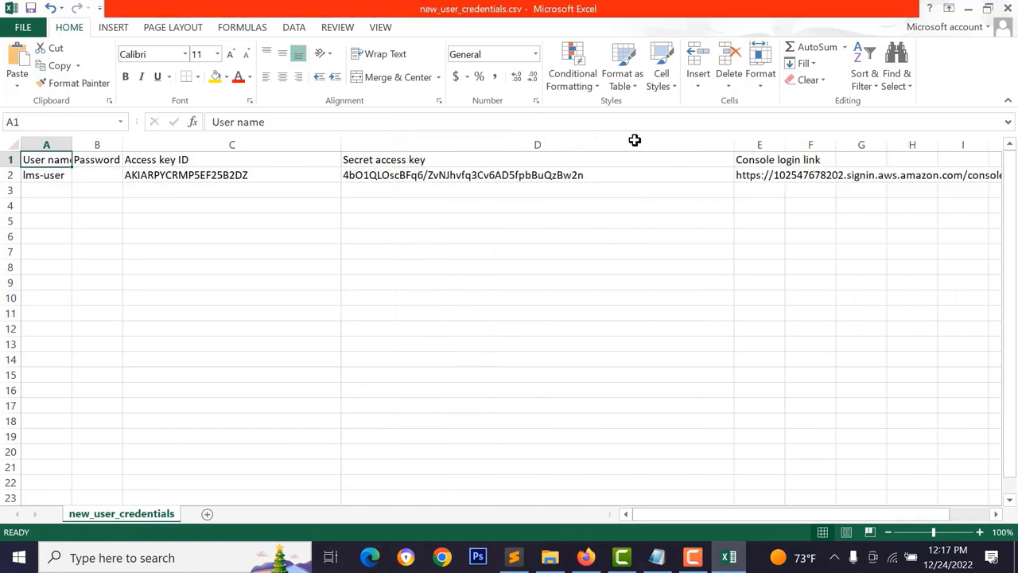
left_click(692, 99)
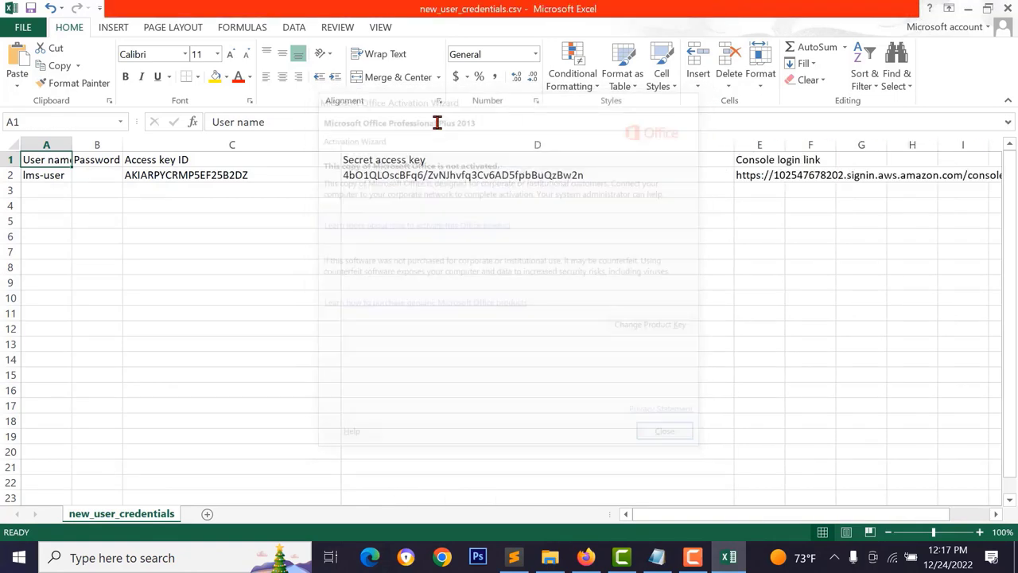
left_click(234, 177)
right_click(234, 177)
left_click(268, 209)
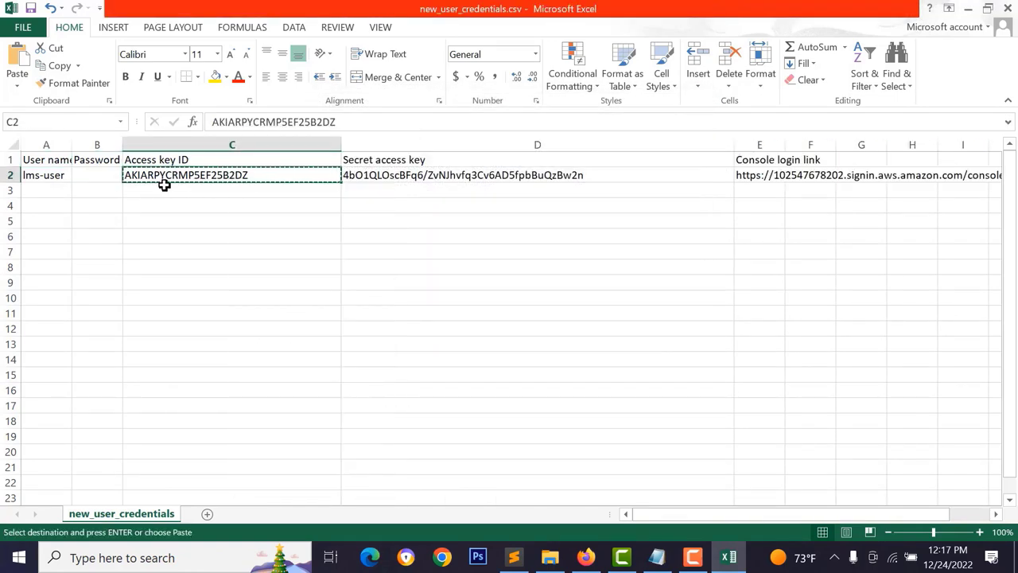
Replace the access key placeholder in wp-config.php with the copied access key ID.
left_click(513, 557)
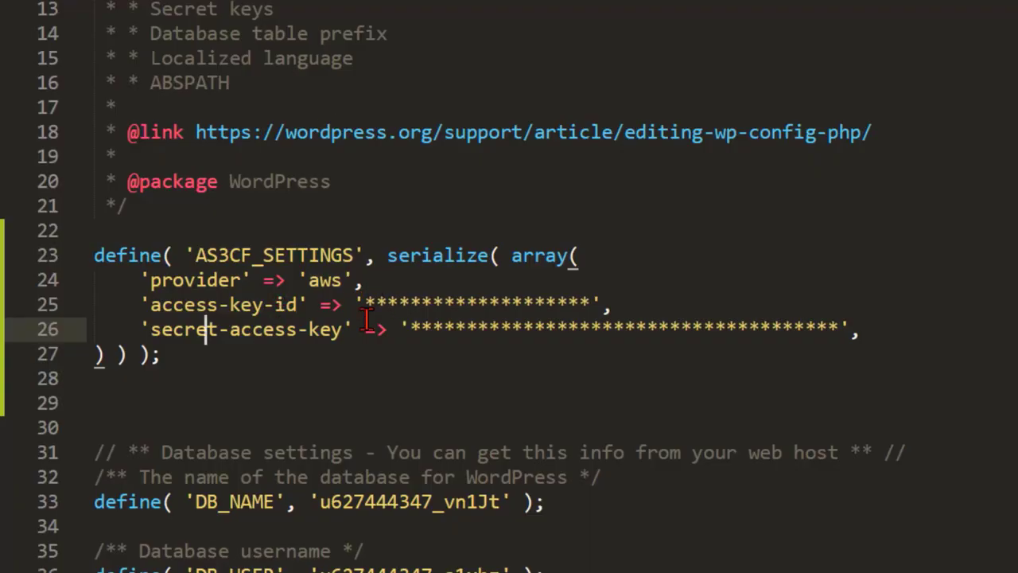
left_click_drag(362, 306, 597, 304)
key("Delete")
key("ctrl+v")
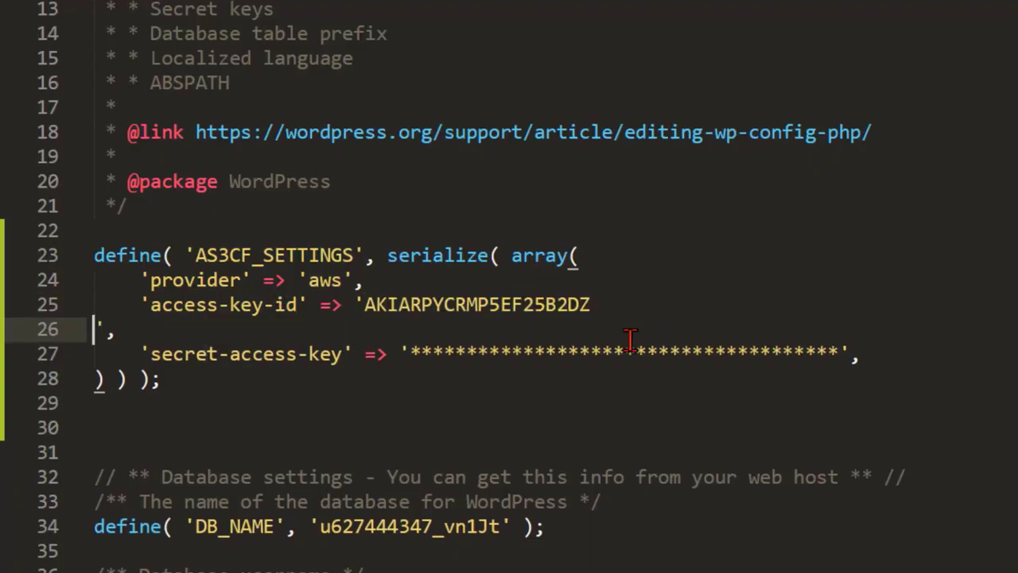
key("BackSpace")
key("Up")
left_click(642, 310)
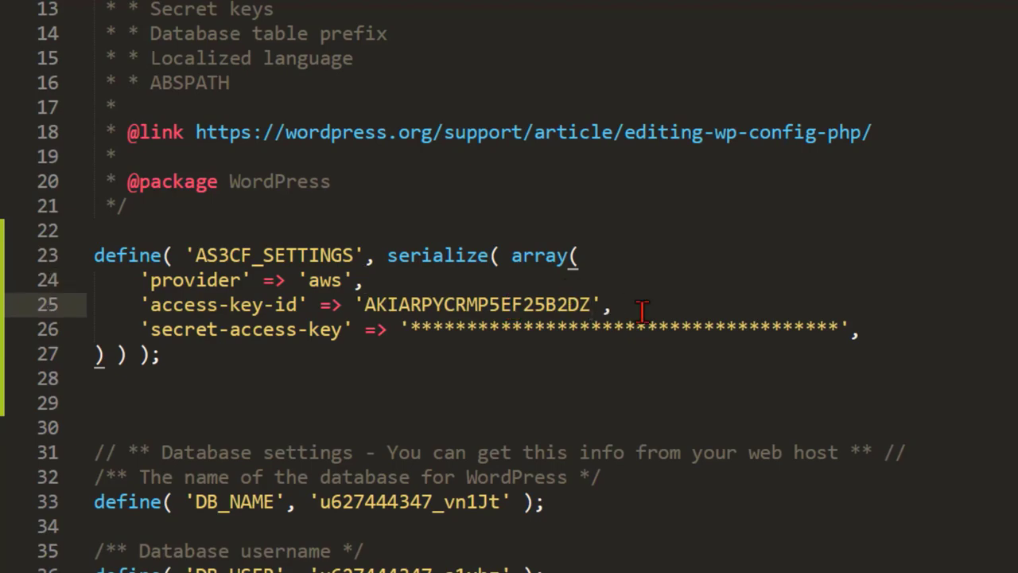
Replace the secret key placeholder with the secret access key from D2 and save wp-config.php.
key("alt+Tab")
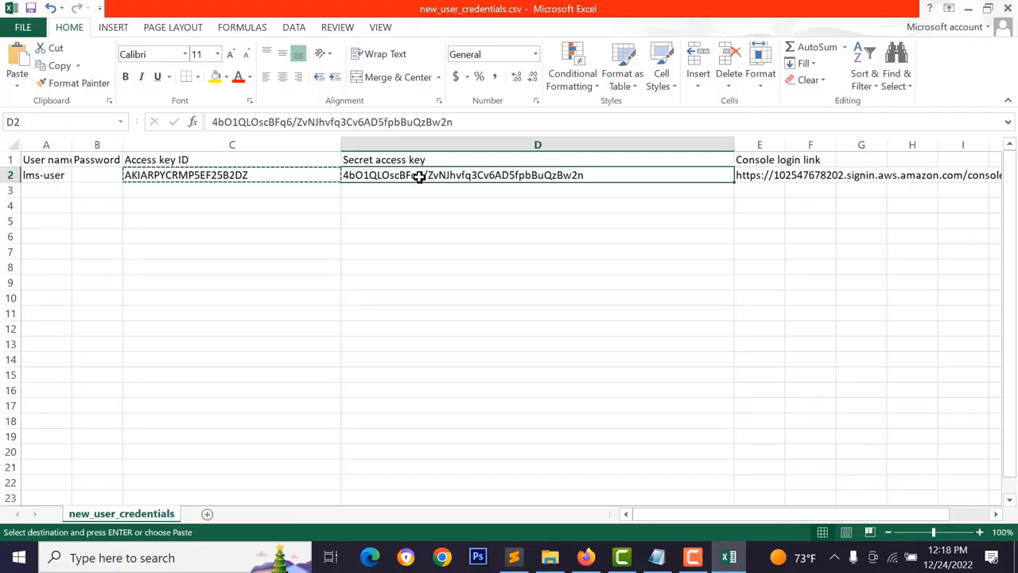
key("ctrl+c")
key("alt+Tab")
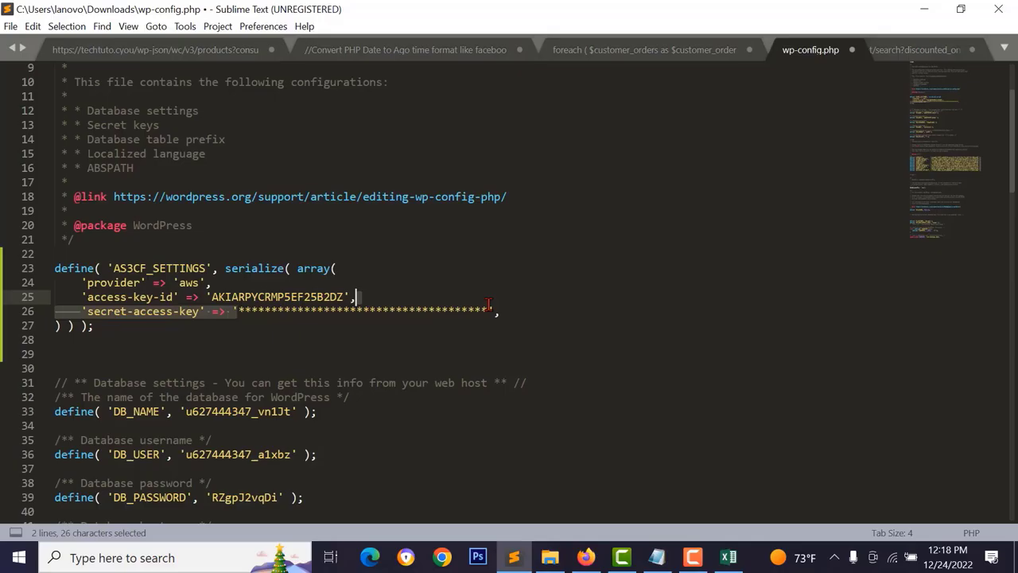
left_click_drag(251, 311, 513, 311)
key("BackSpace")
right_click(286, 325)
left_click(291, 392)
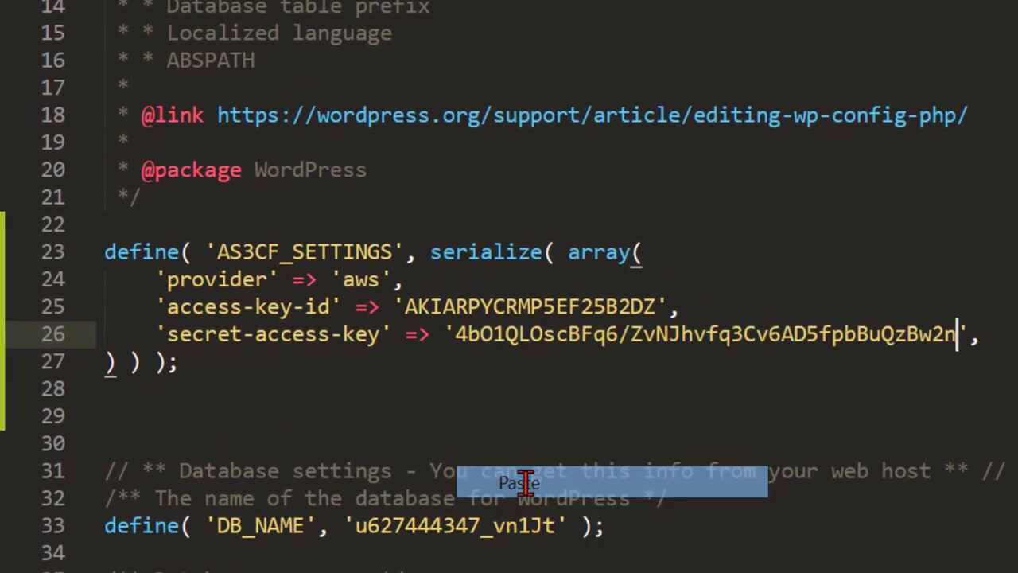
left_click(998, 6)
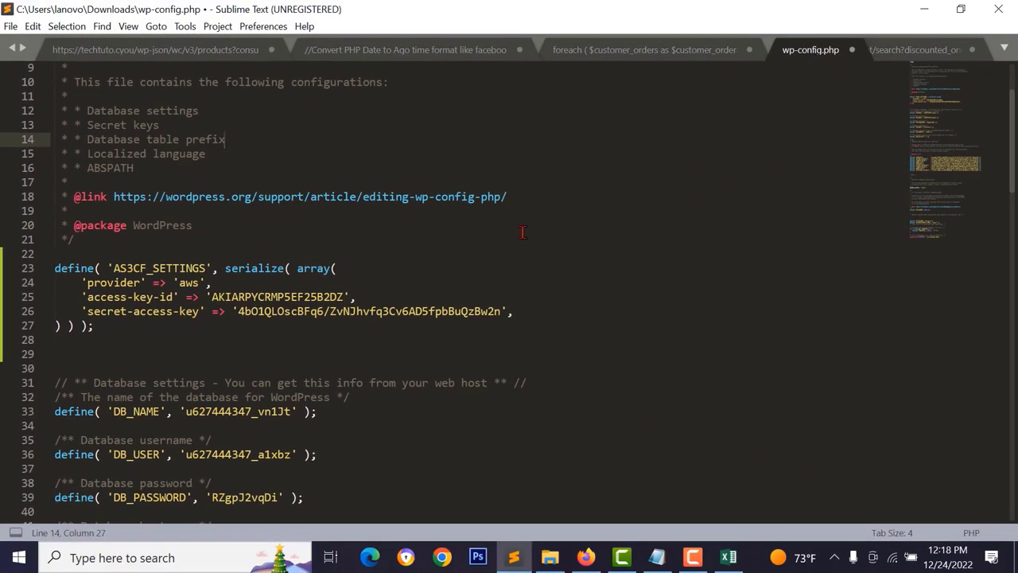
key("ctrl+s")
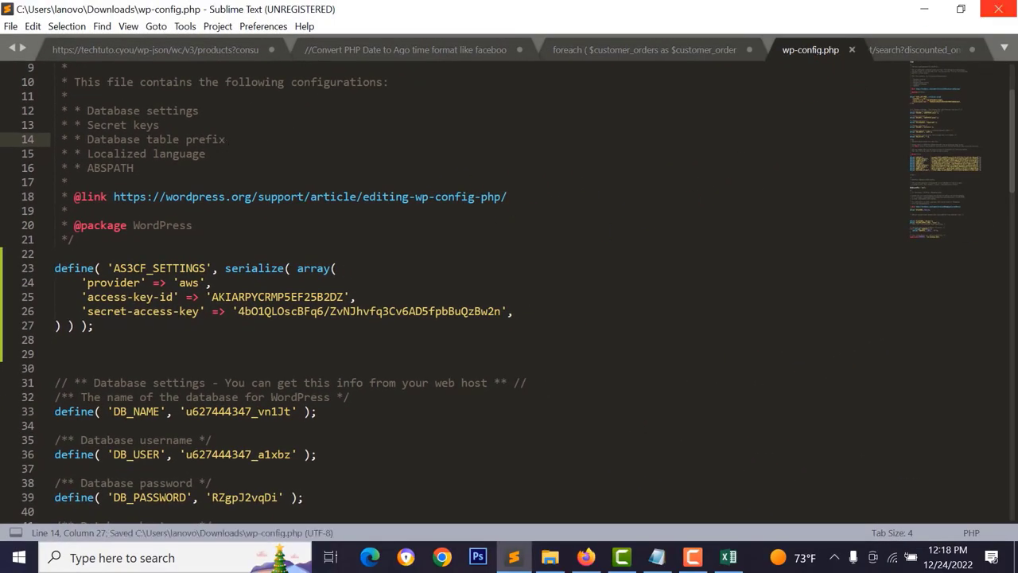
left_click(924, 9)
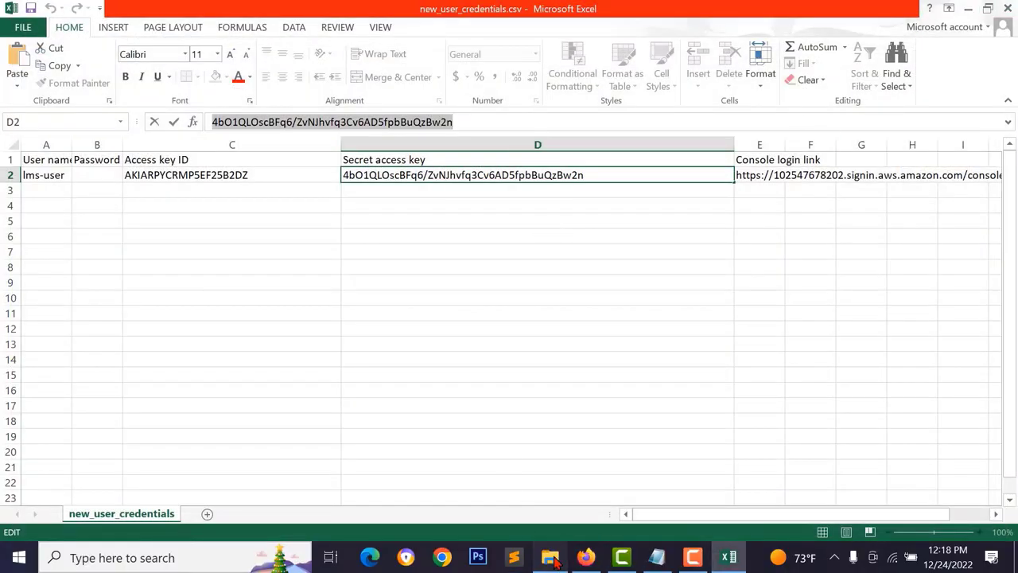
Permanently delete the old wp-config.php from public_html in Hostinger File Manager.
left_click(550, 557)
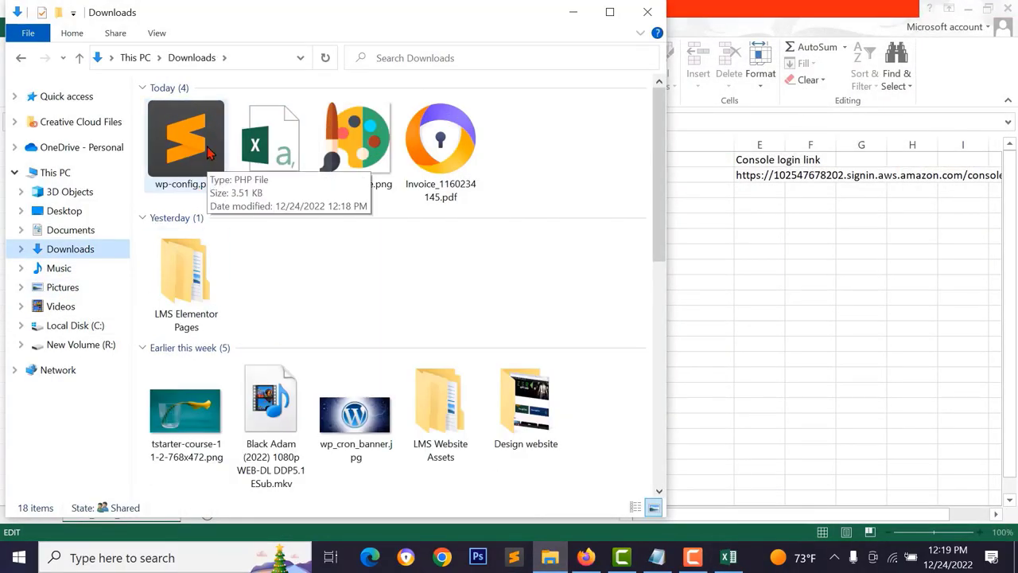
left_click(583, 559)
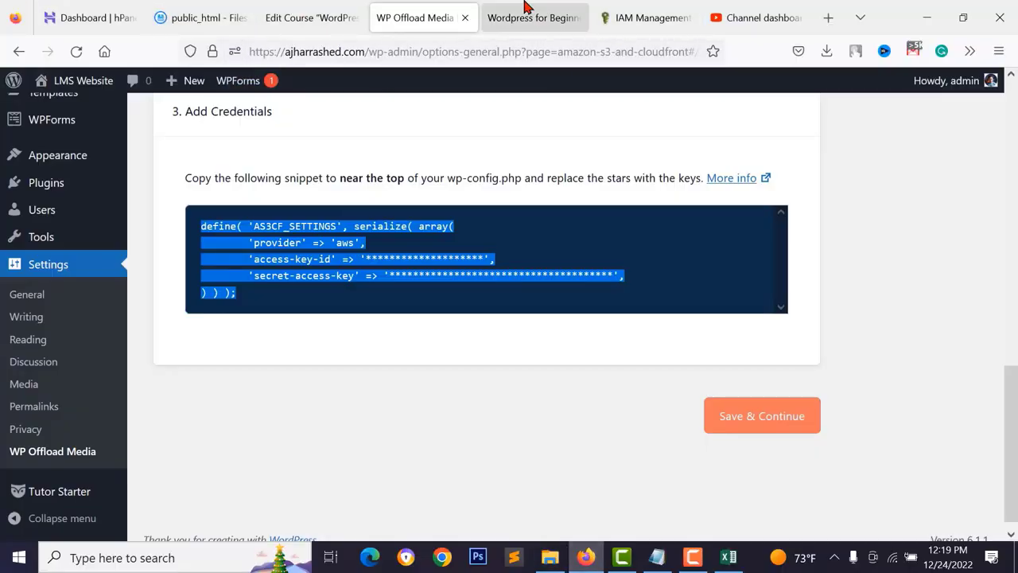
left_click(221, 8)
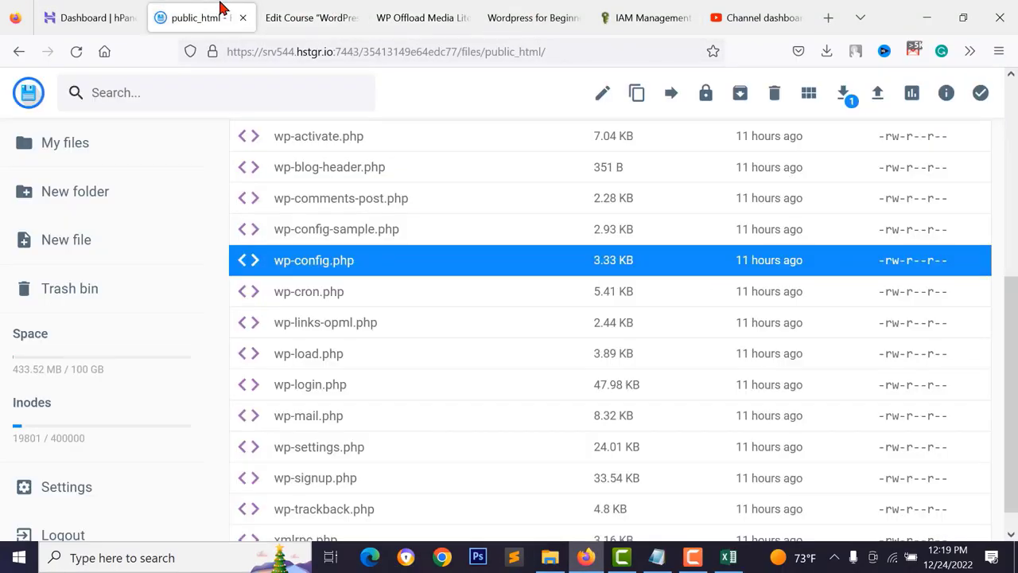
left_click(382, 270)
left_click(377, 271)
left_click(776, 93)
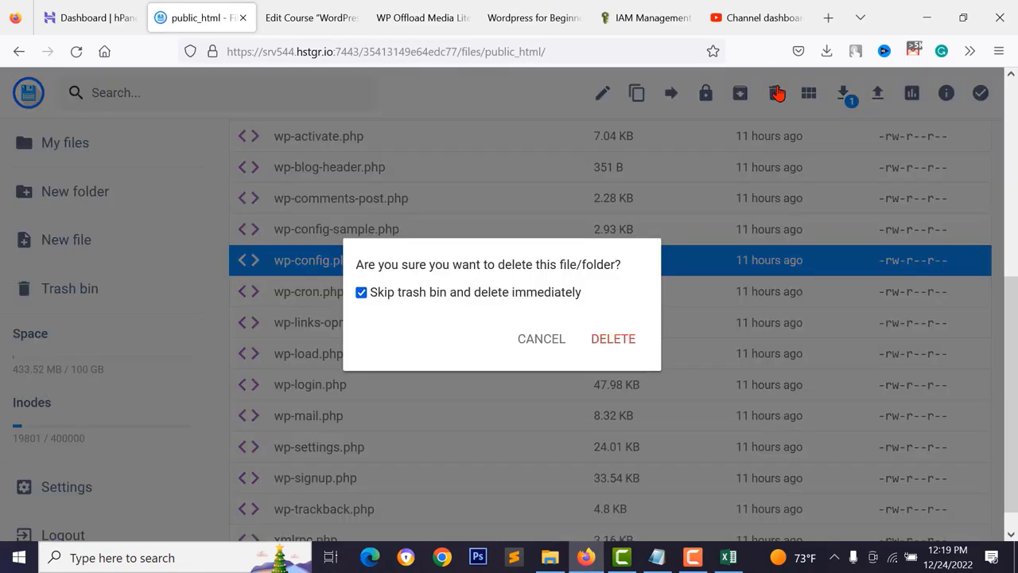
left_click(644, 343)
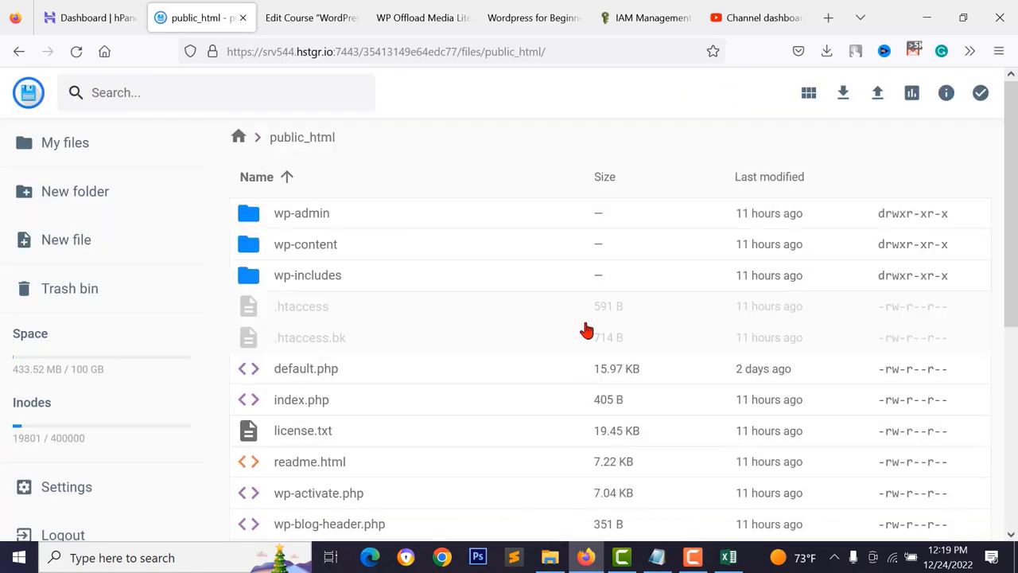
Upload the edited wp-config.php from Downloads into public_html, then reload WP Offload Media settings.
left_click(879, 95)
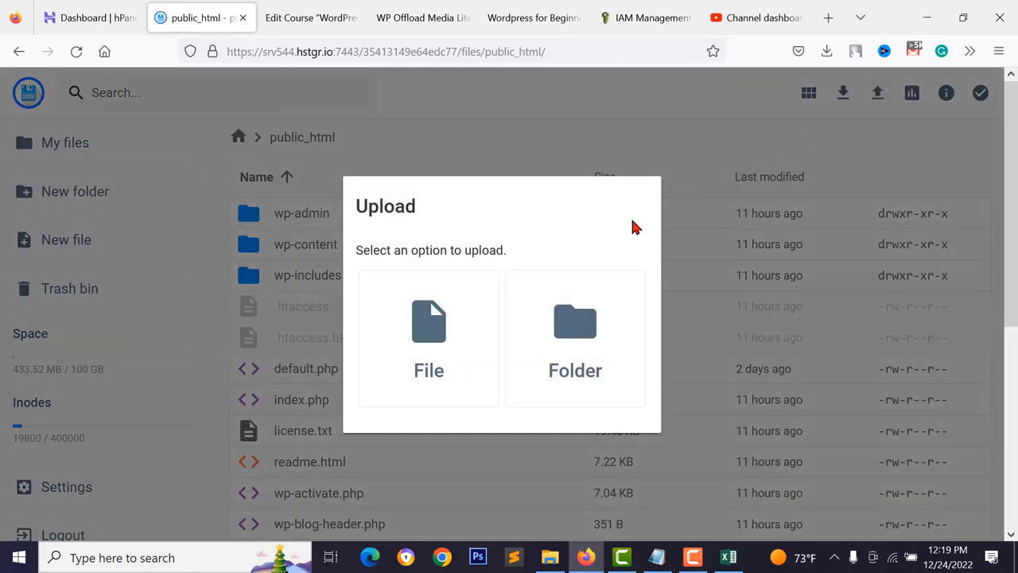
left_click(410, 319)
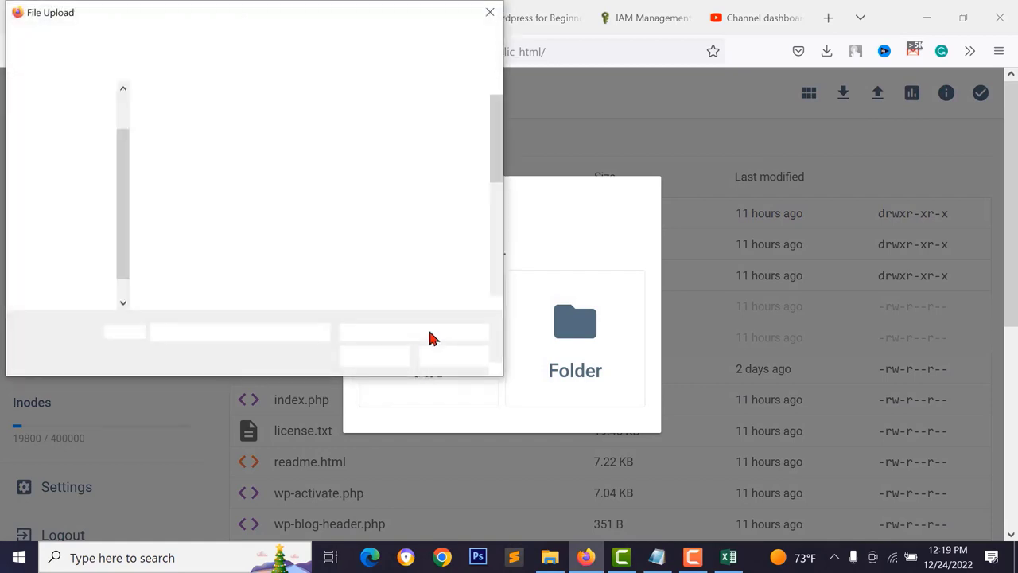
left_click(67, 206)
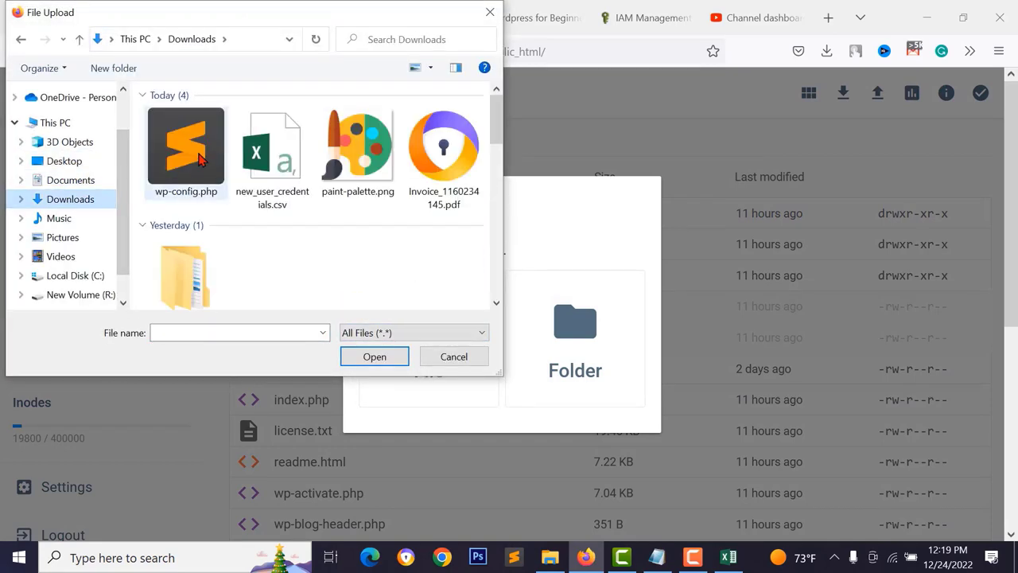
left_click(175, 168)
left_click(364, 357)
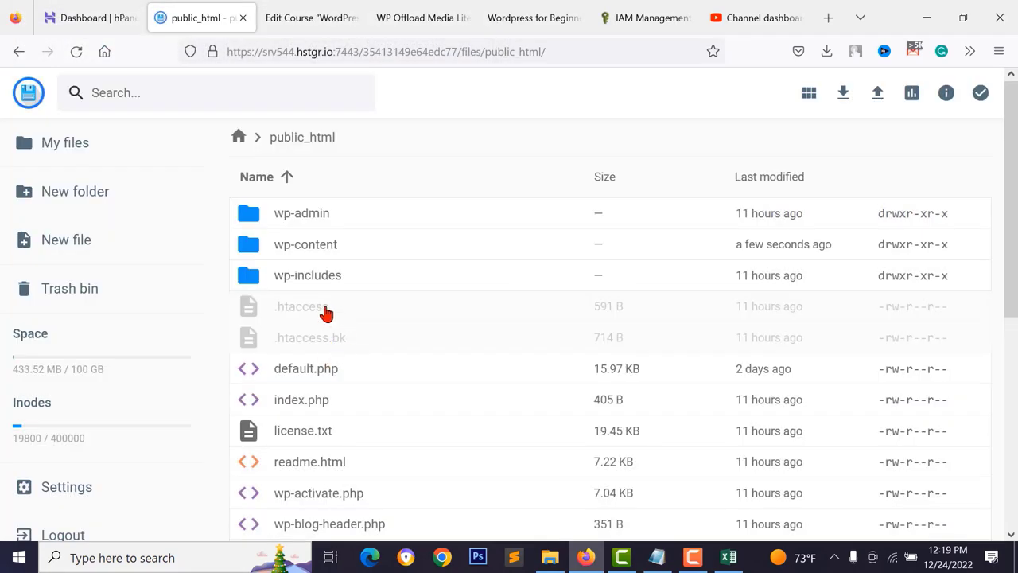
scroll(318, 425, "down", 5)
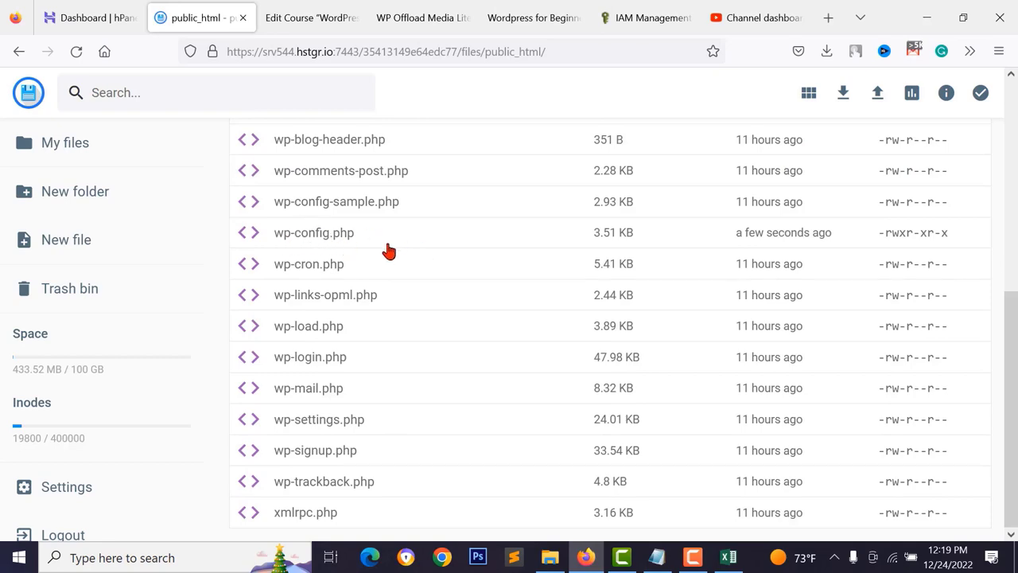
left_click(410, 15)
left_click(76, 51)
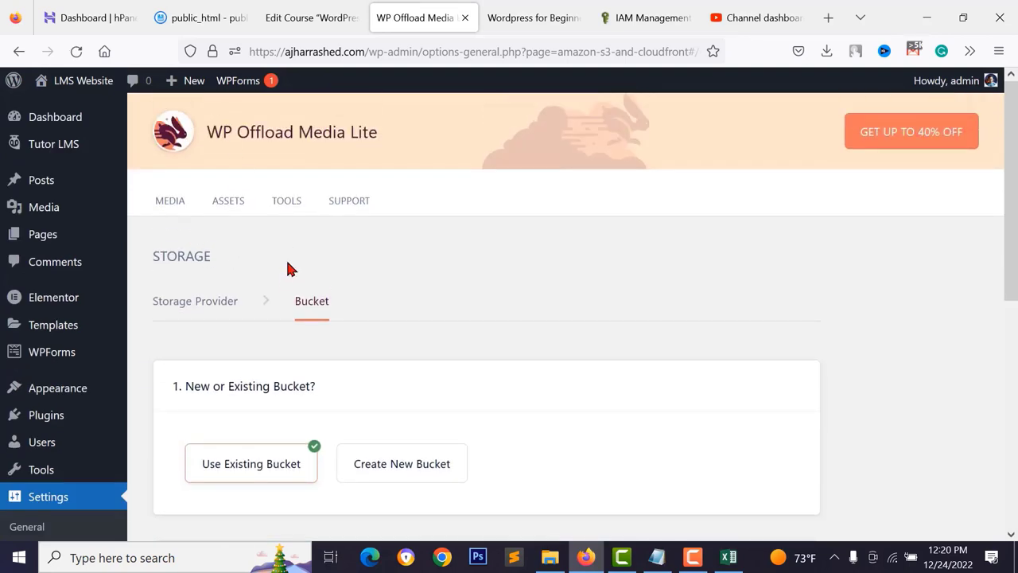
Search 's3' in the AWS console, open Amazon S3 and start Create bucket.
scroll(288, 270, "down", 3)
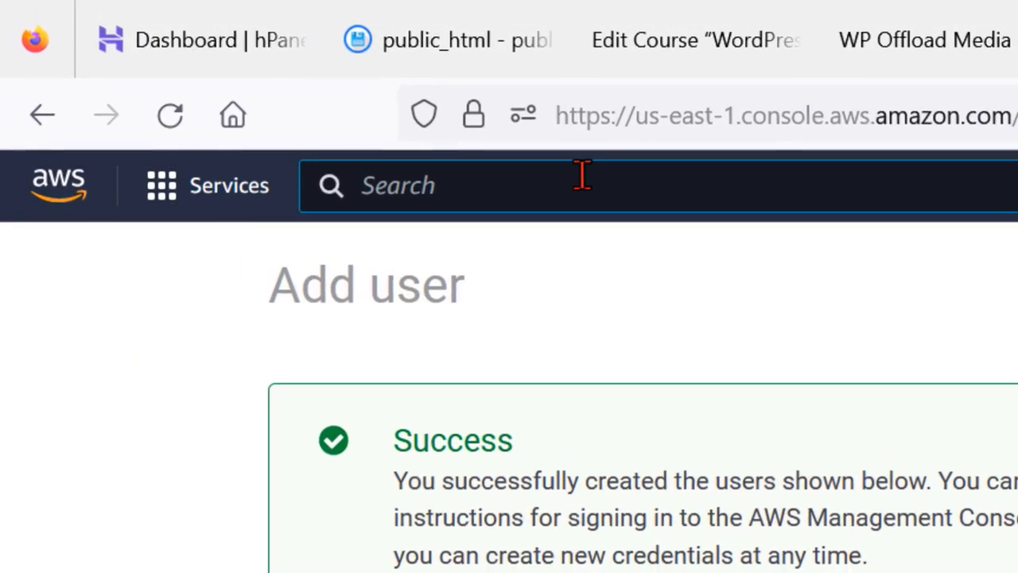
left_click(259, 78)
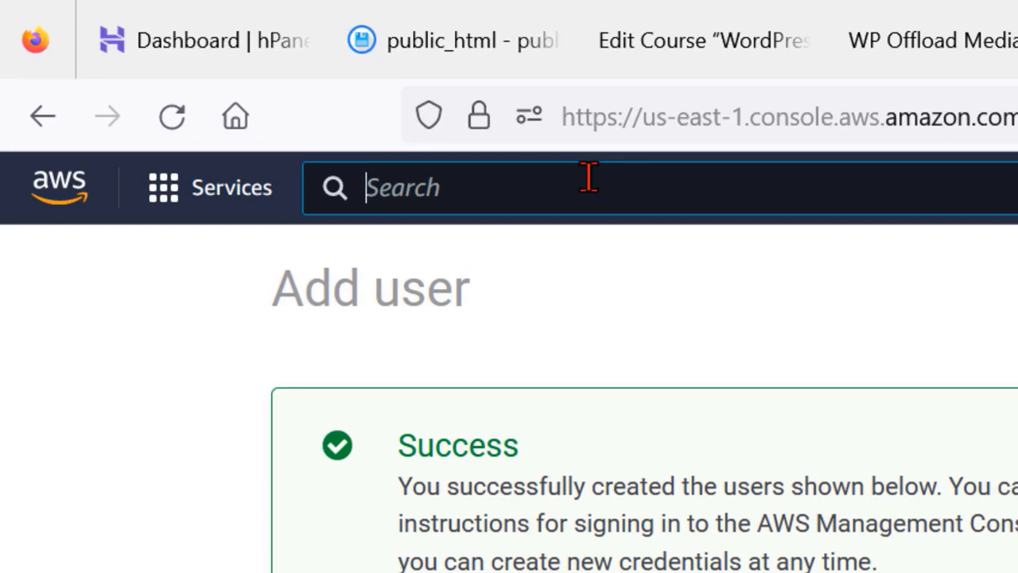
type("s3")
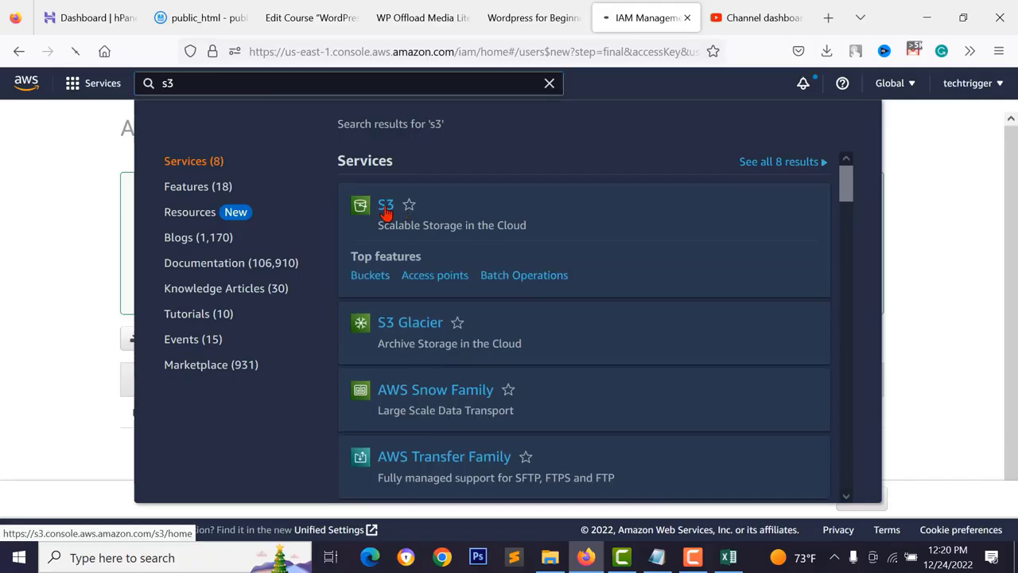
left_click(869, 485)
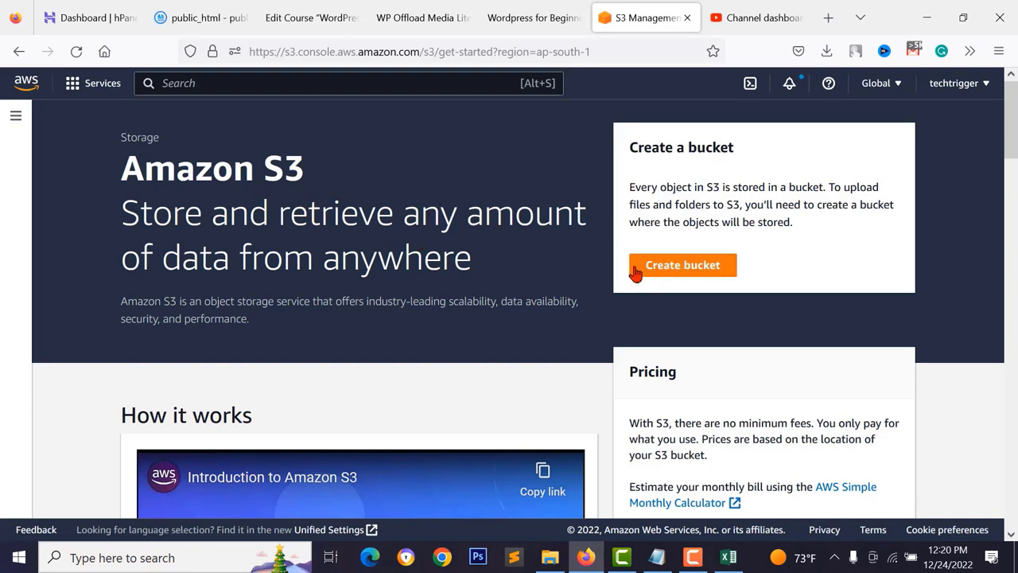
left_click(668, 274)
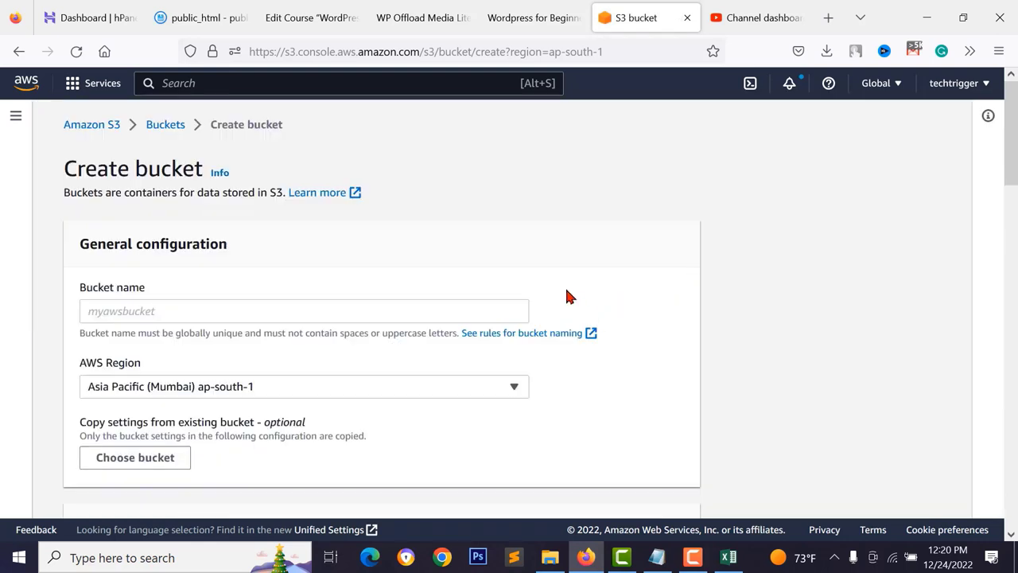
left_click(110, 315)
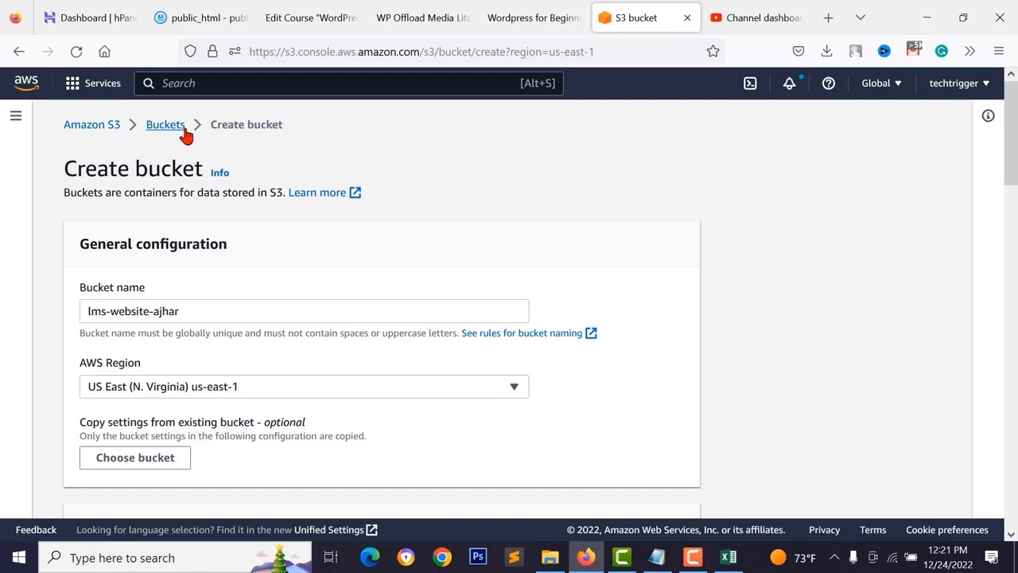
left_click(525, 16)
left_click(418, 18)
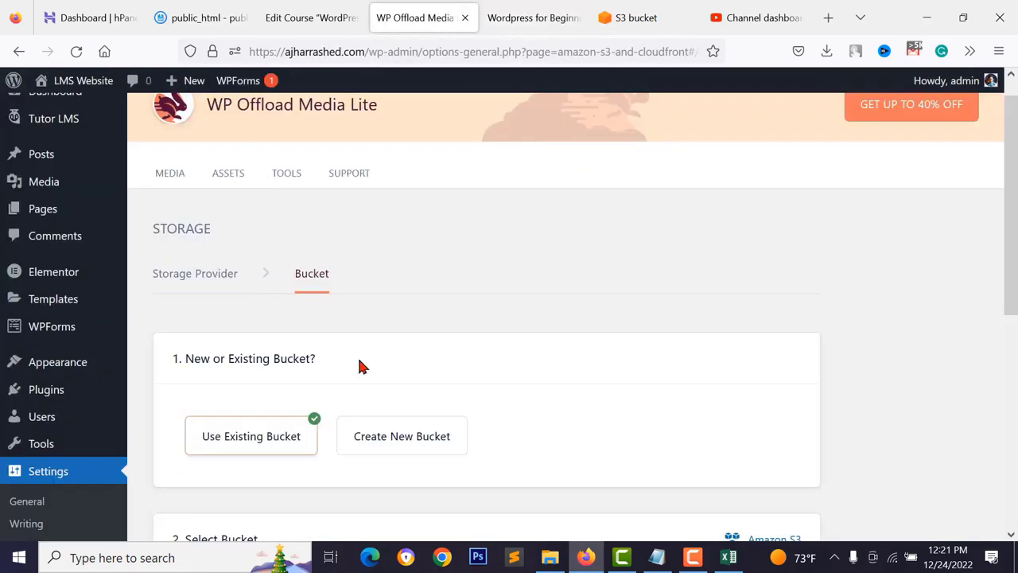
Create a new bucket lms-website-ajharul in the US East (N. Virginia) region.
scroll(360, 366, "down", 4)
scroll(234, 250, "up", 1)
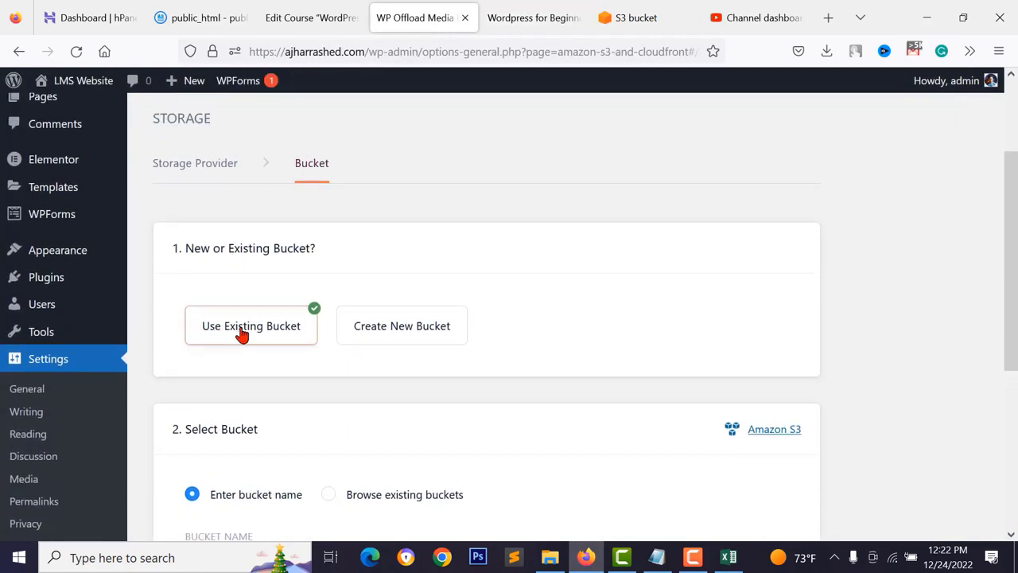
left_click(387, 342)
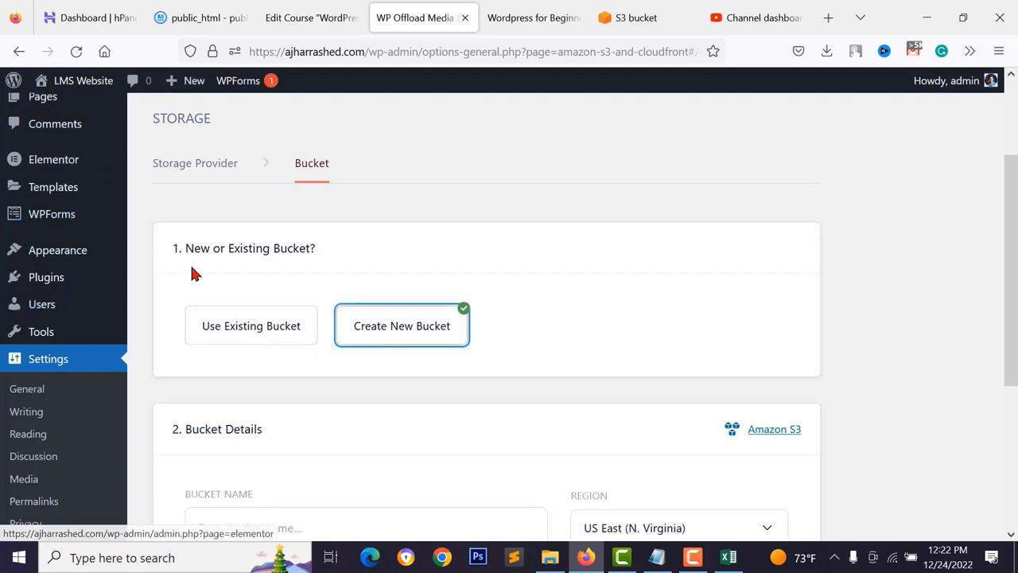
scroll(326, 271, "down", 3)
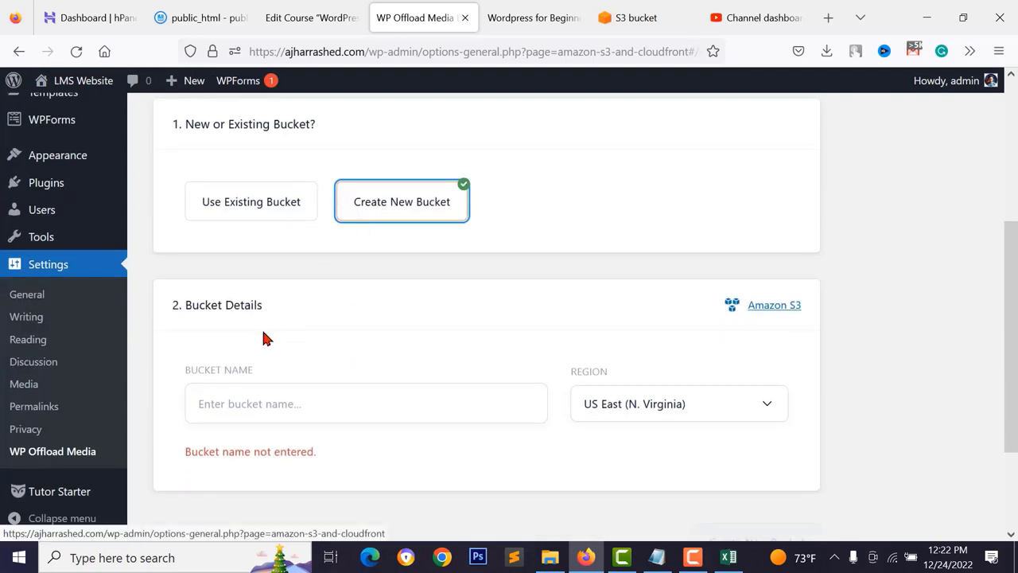
scroll(271, 323, "down", 2)
left_click(245, 304)
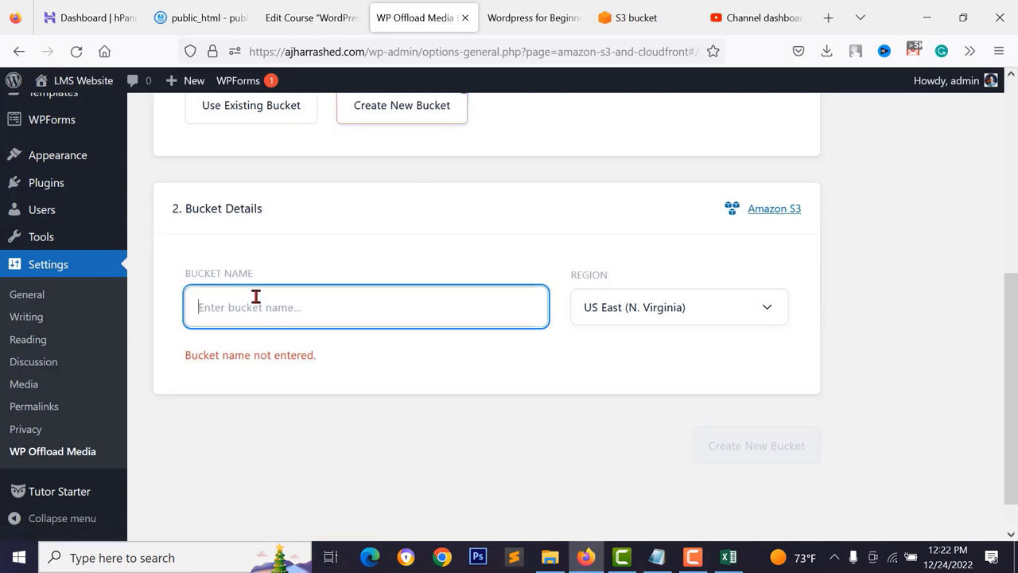
type("lms-website-ajharul")
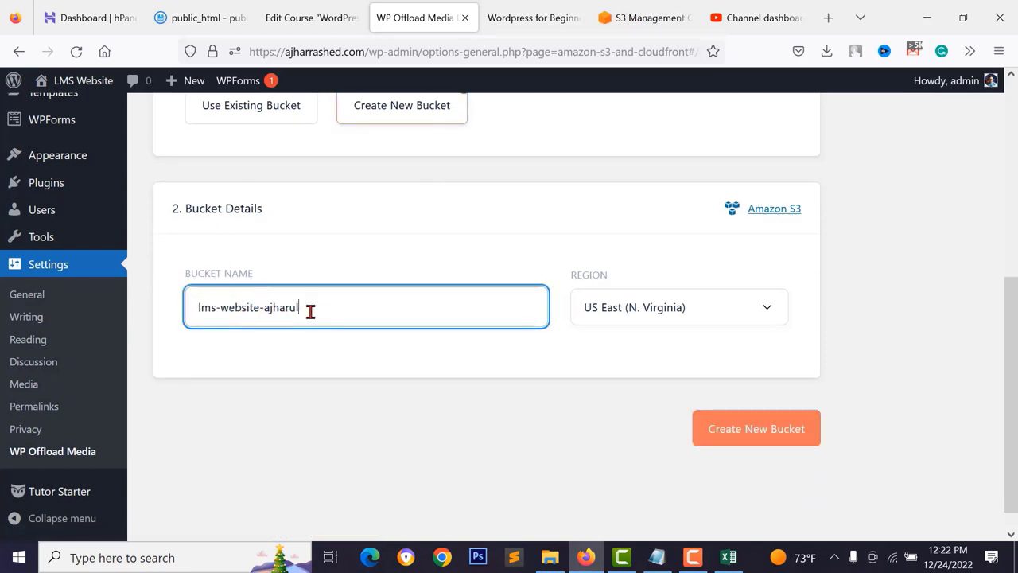
left_click(636, 307)
left_click(625, 275)
left_click(613, 307)
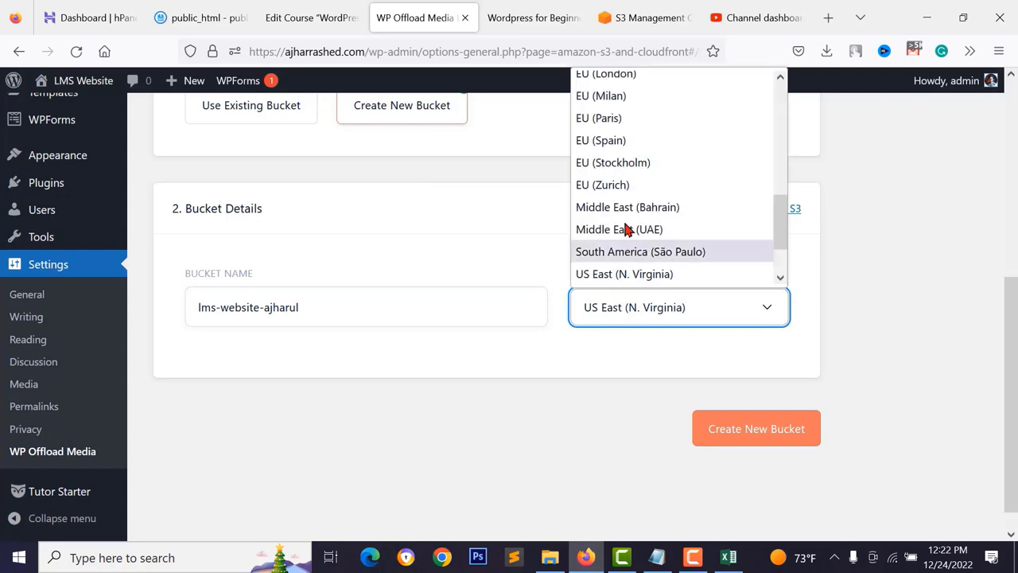
scroll(616, 239, "down", 1)
left_click(527, 257)
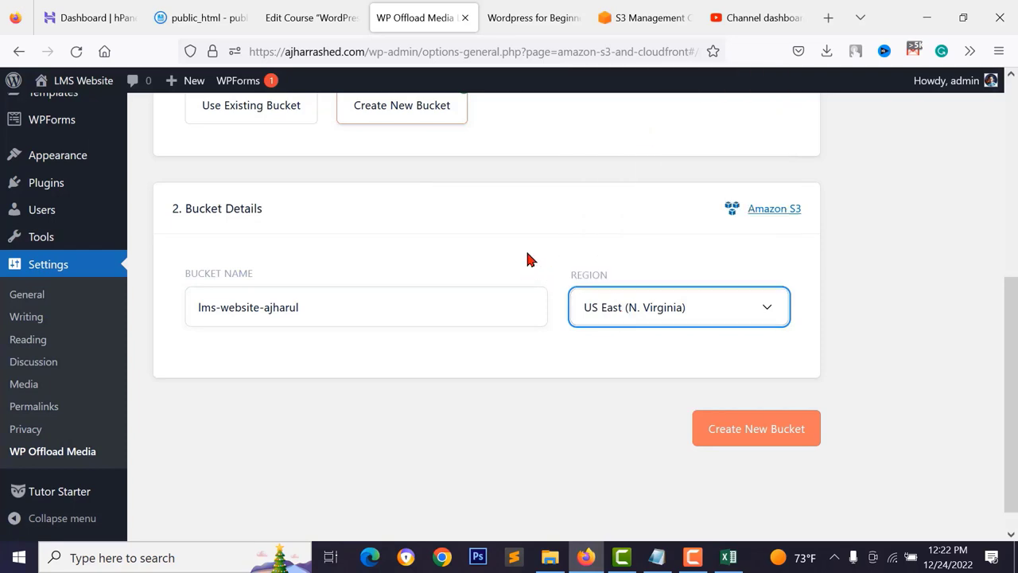
left_click(750, 431)
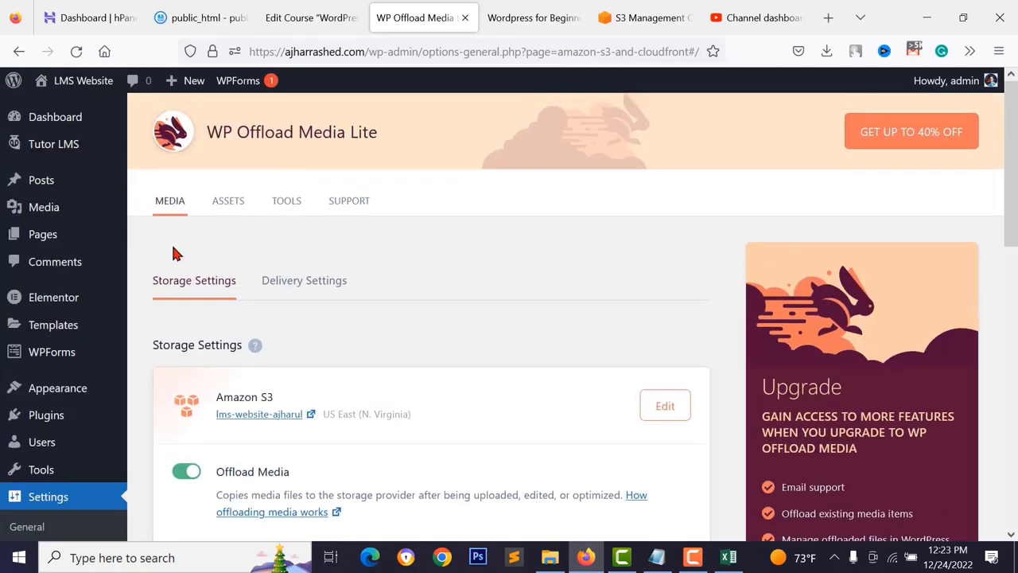
Set the path prefix to media/uploads/ and turn off Year & Month and Object Version folders.
scroll(186, 289, "down", 1)
scroll(243, 329, "down", 5)
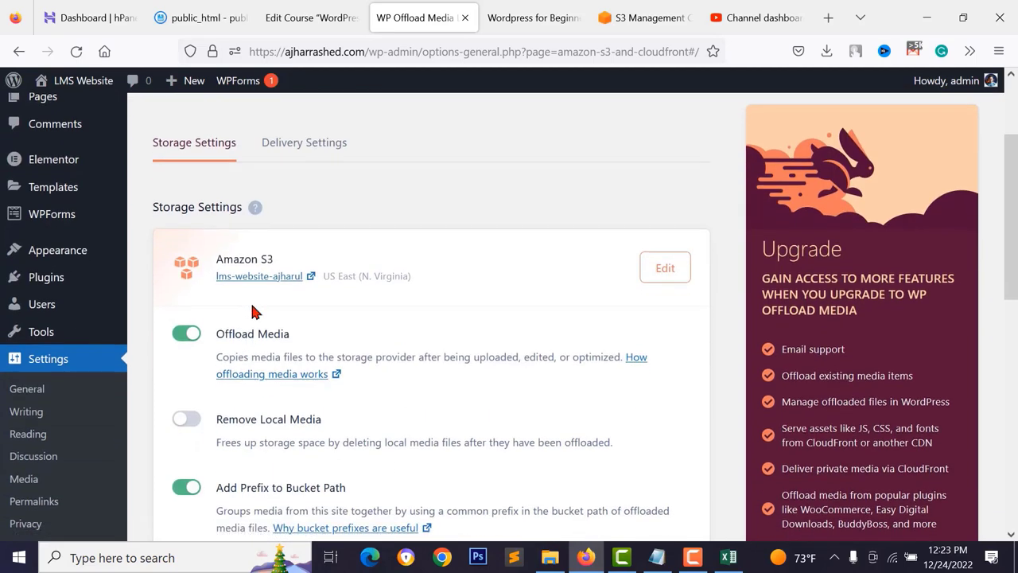
scroll(235, 319, "down", 5)
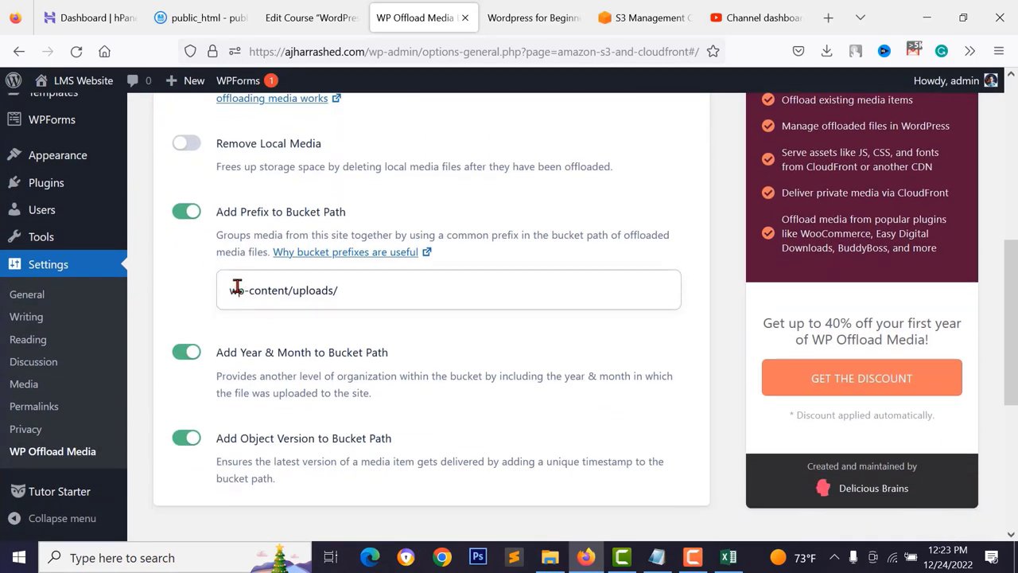
scroll(234, 289, "up", 4)
scroll(223, 274, "down", 3)
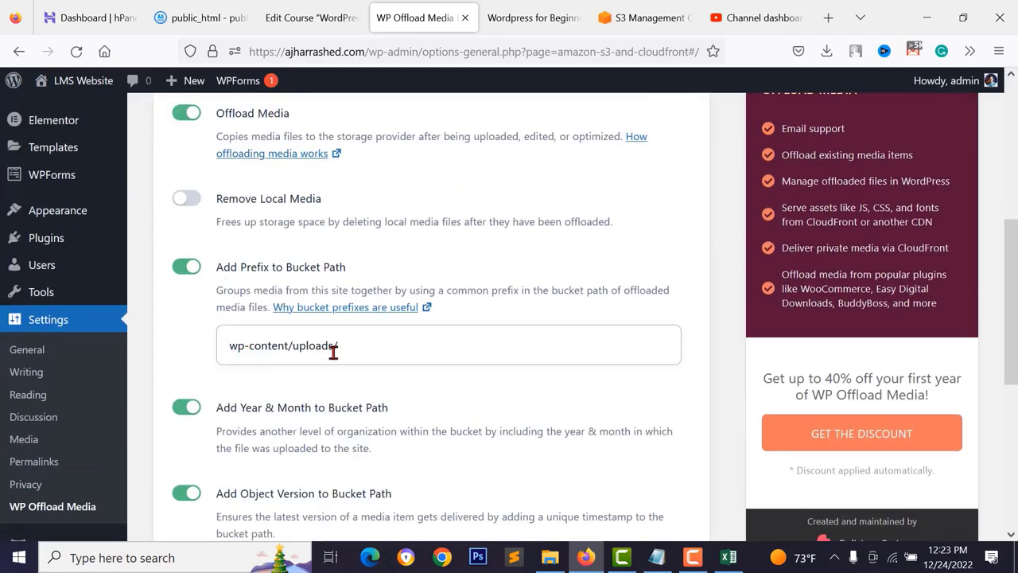
scroll(368, 353, "down", 7)
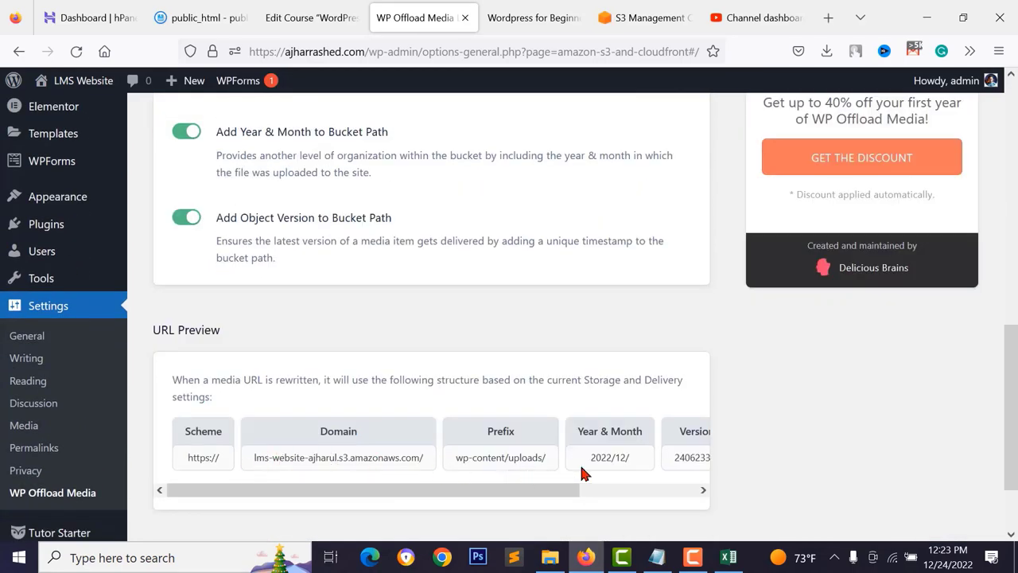
scroll(438, 448, "up", 7)
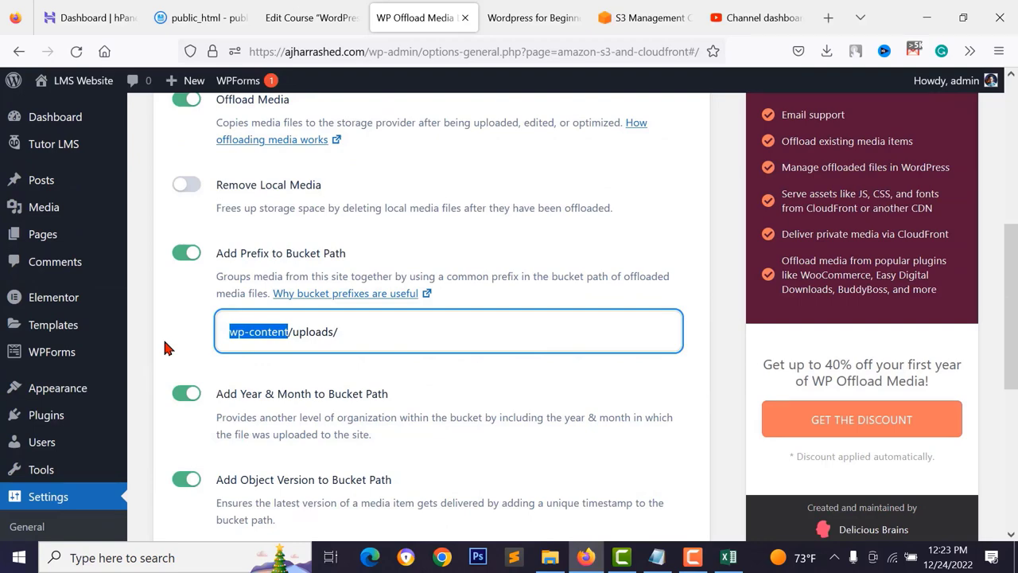
type("media")
scroll(268, 291, "down", 3)
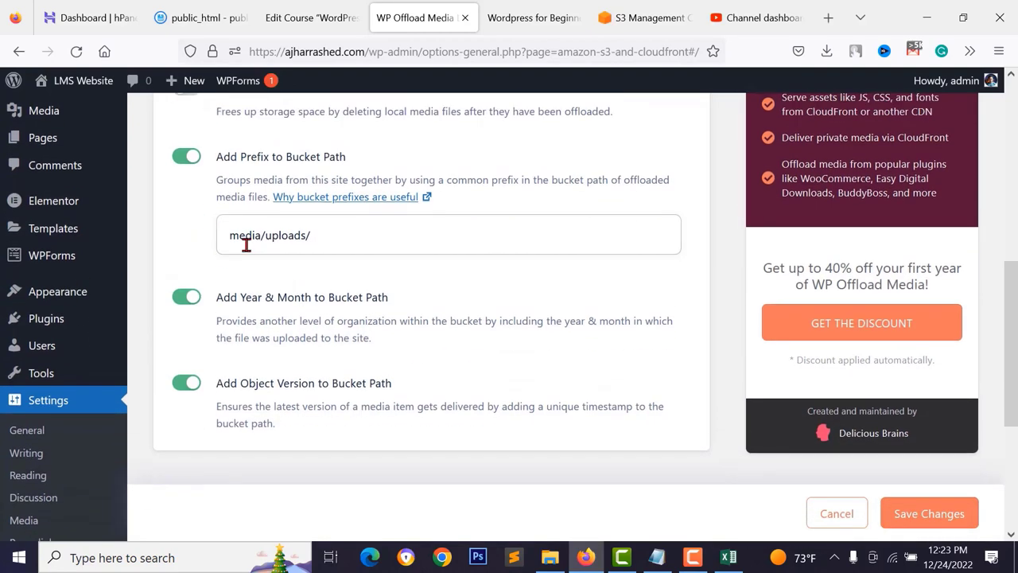
scroll(511, 413, "down", 5)
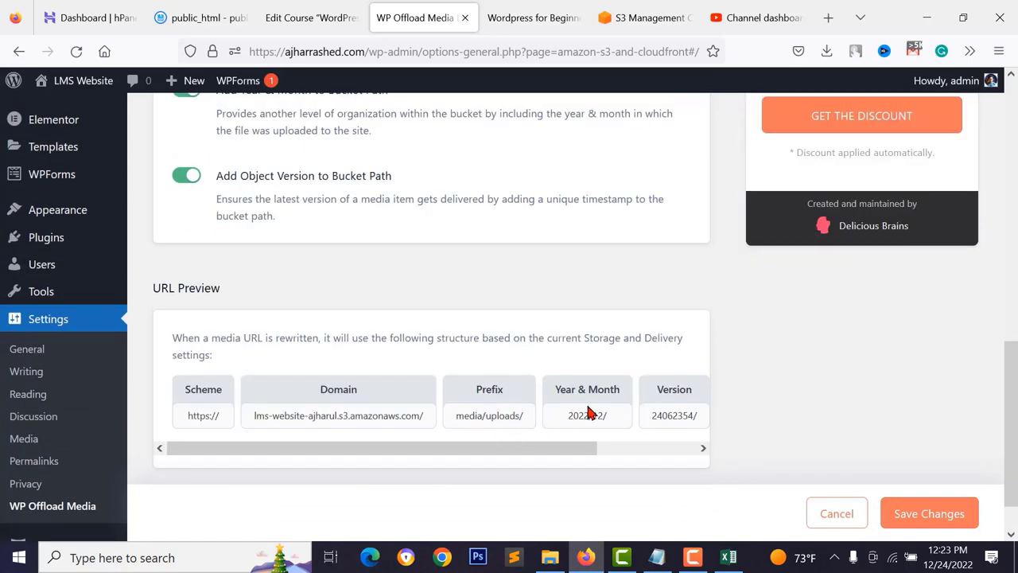
scroll(574, 428, "up", 1)
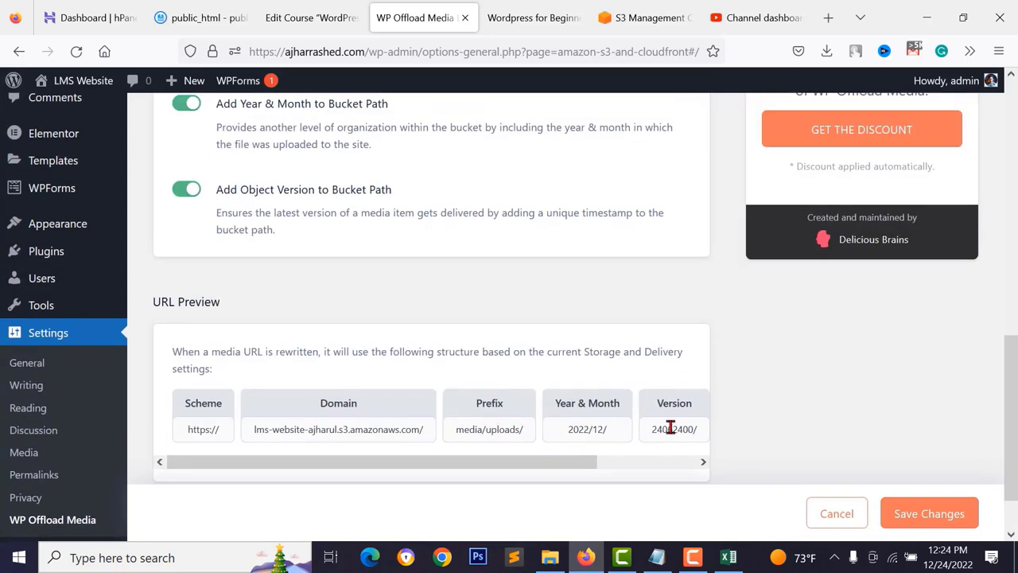
scroll(268, 238, "up", 2)
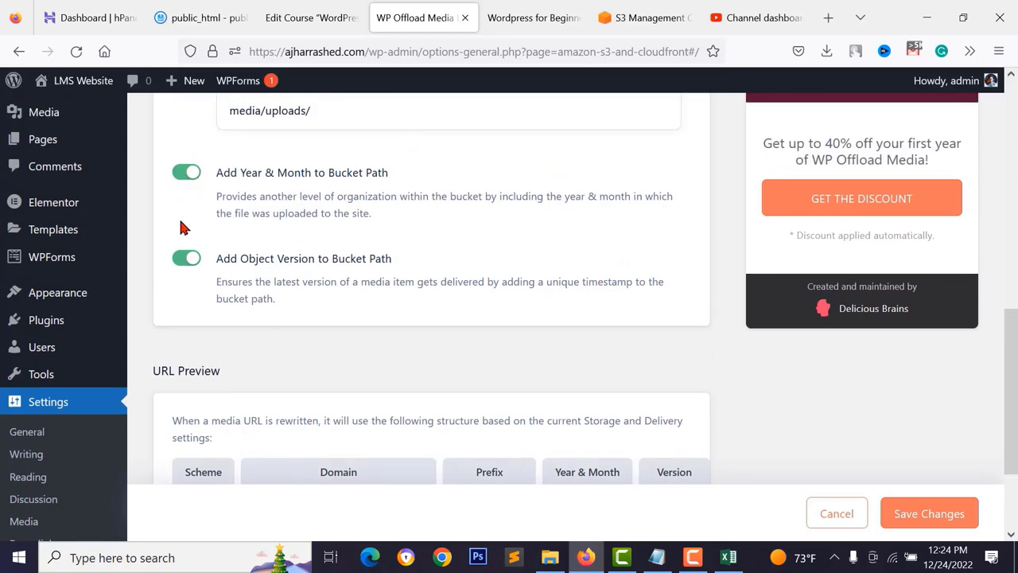
left_click(185, 177)
scroll(562, 366, "down", 3)
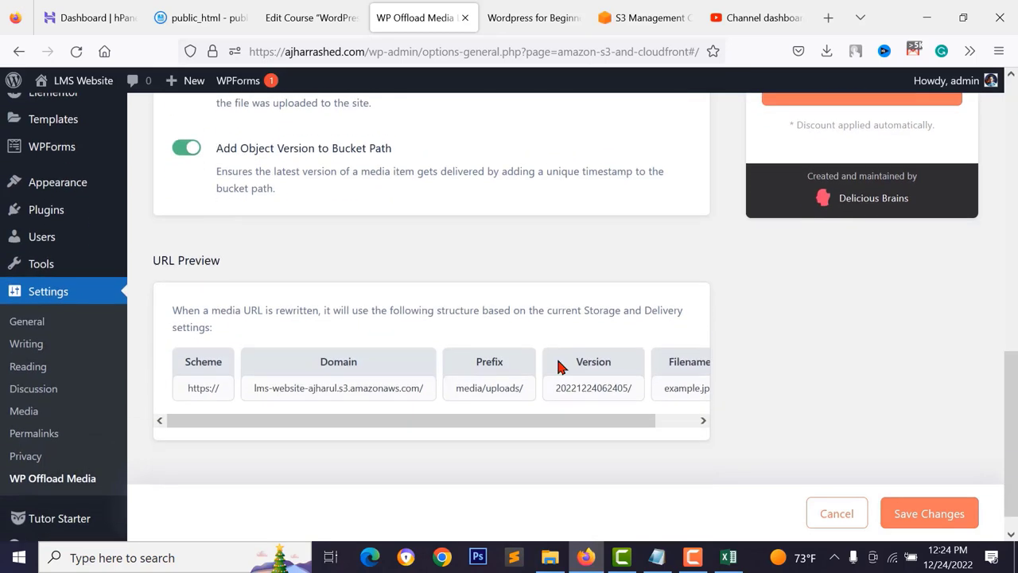
scroll(334, 262, "up", 2)
left_click(189, 204)
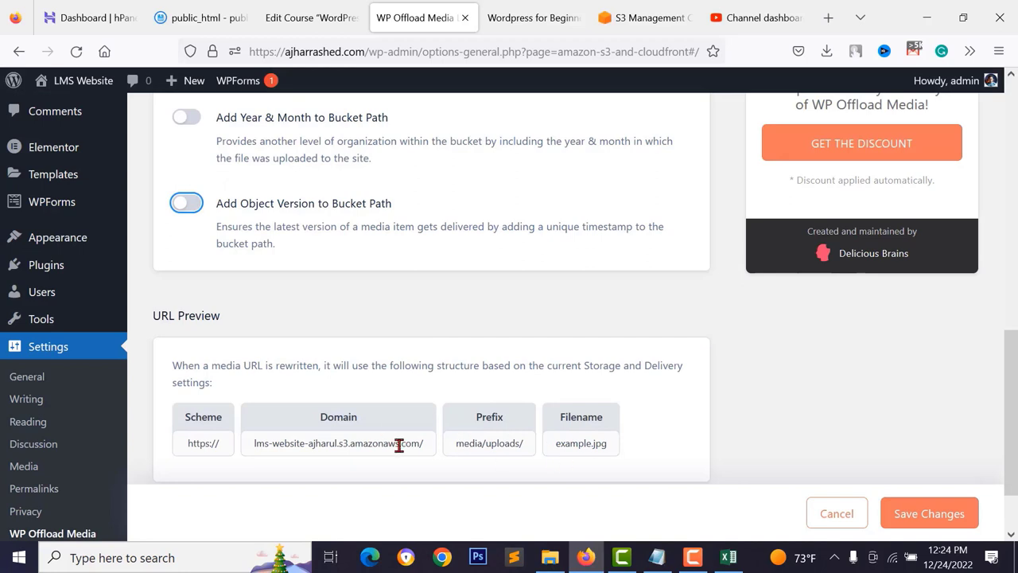
Enable Remove Local Media and save the offload settings.
scroll(212, 226, "up", 5)
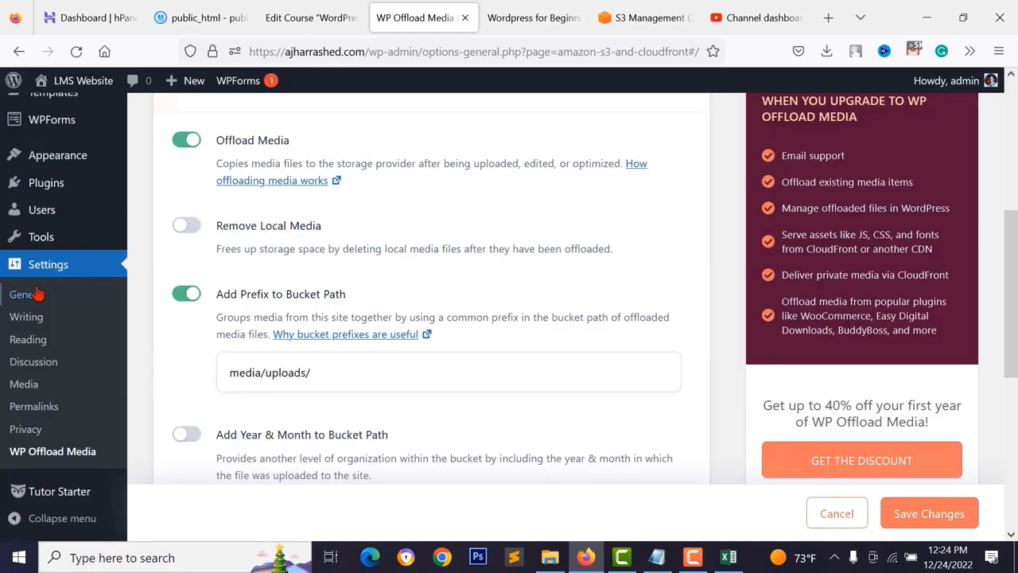
scroll(16, 194, "up", 1)
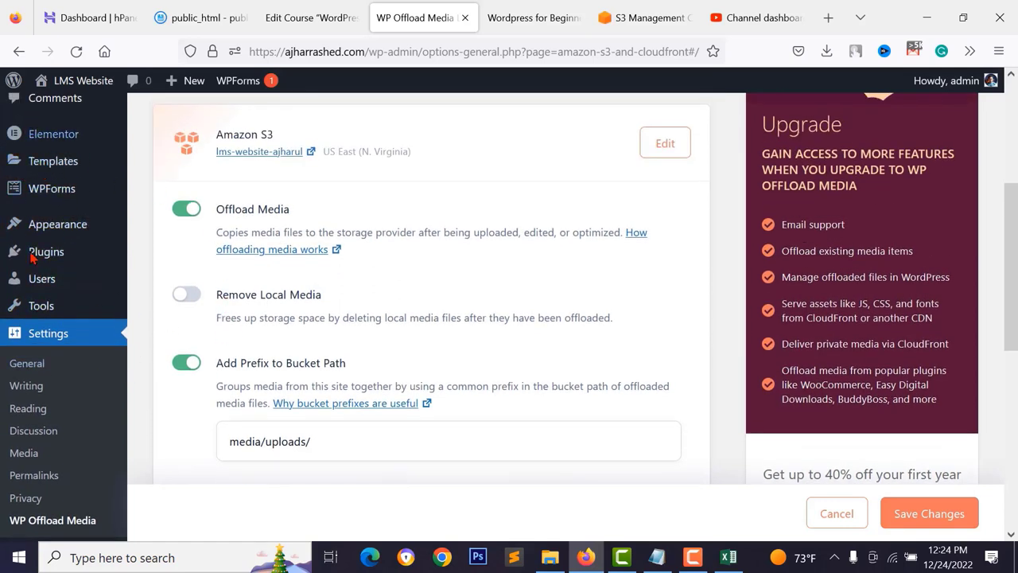
left_click(186, 296)
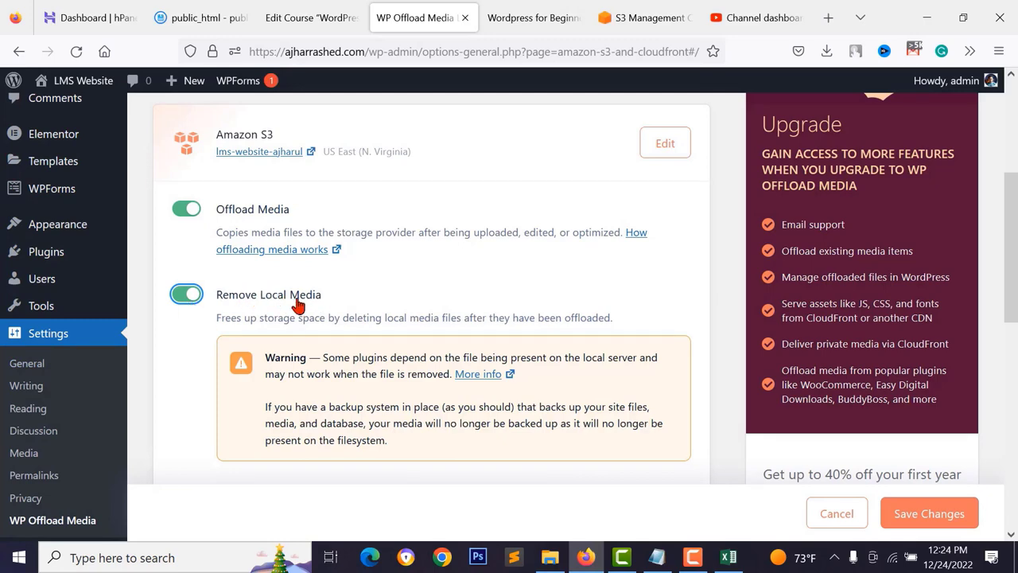
scroll(298, 318, "down", 6)
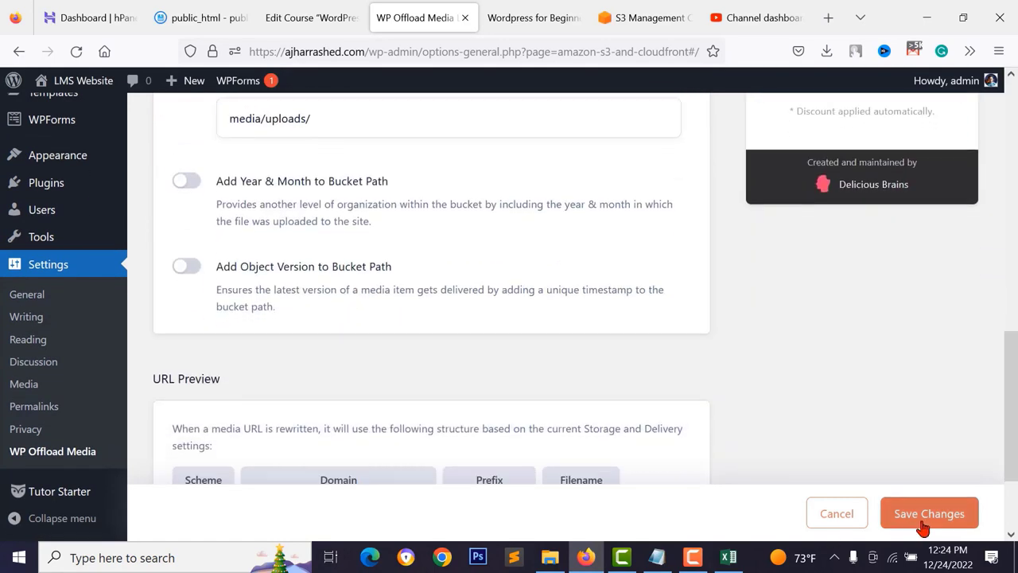
left_click(923, 525)
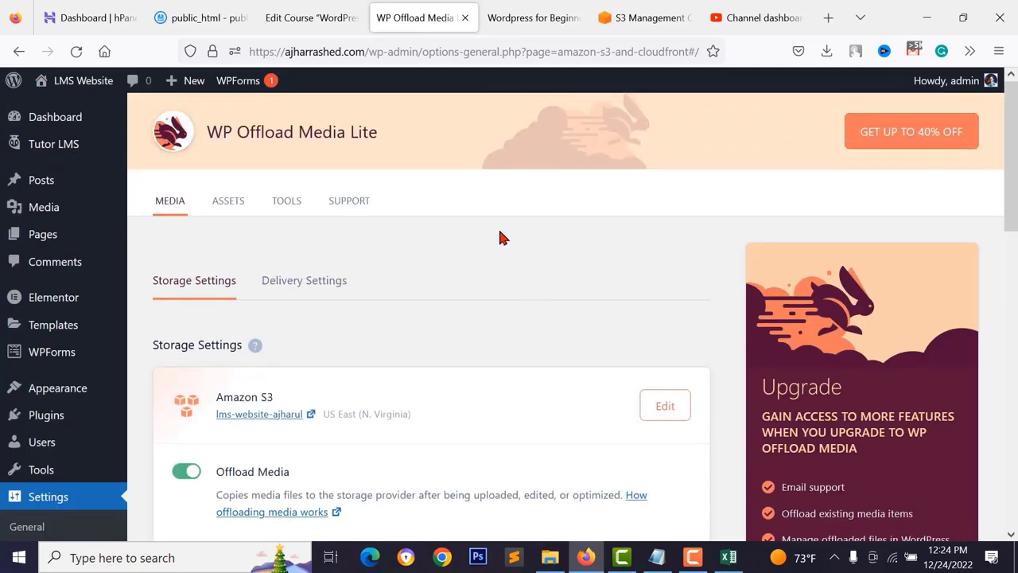
left_click(311, 18)
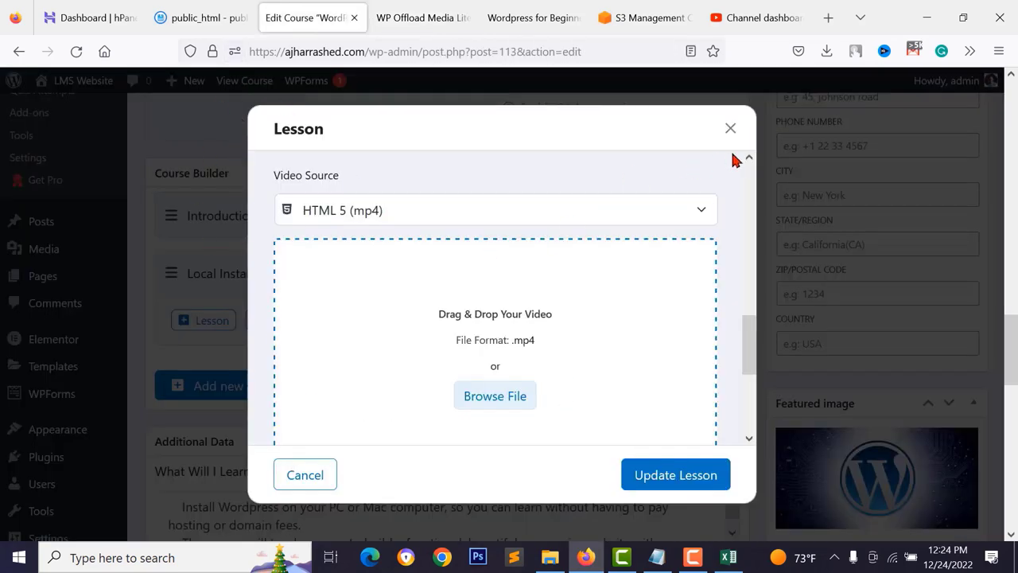
Add a new lesson named Local Install Issues to the Local Install topic.
left_click(76, 50)
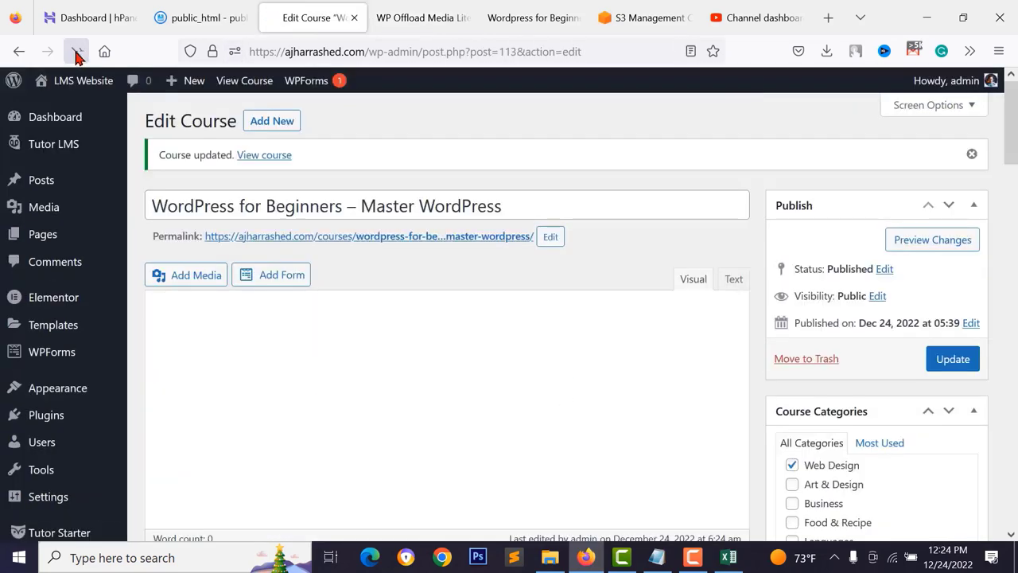
scroll(970, 480, "up", 7)
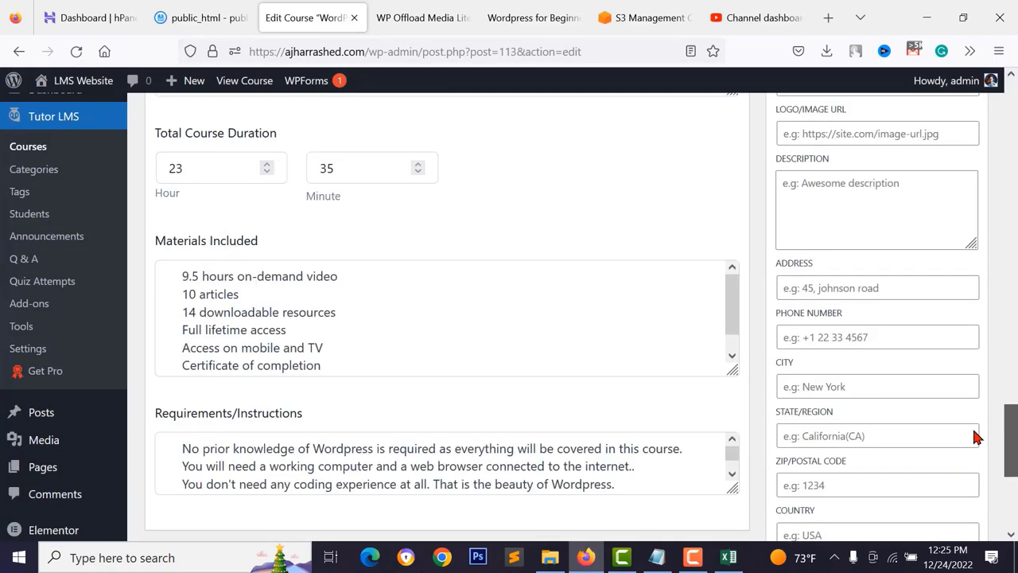
scroll(978, 358, "up", 2)
scroll(206, 327, "up", 1)
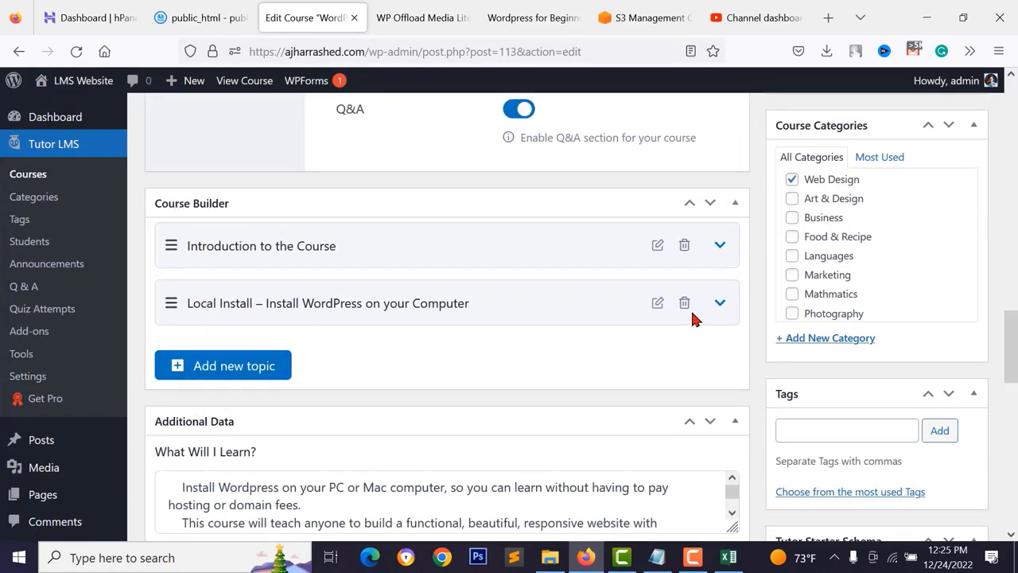
left_click(692, 318)
left_click(203, 358)
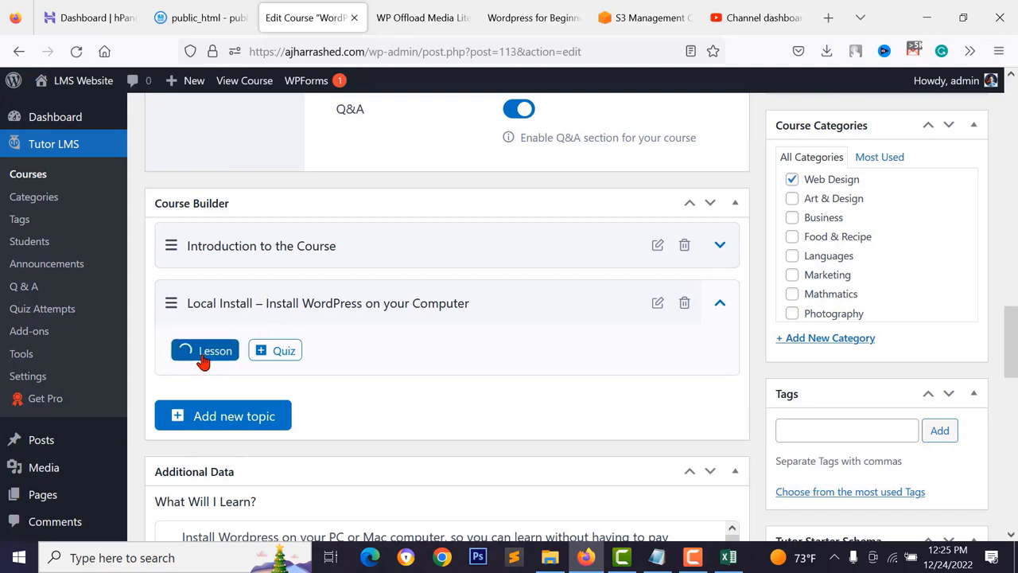
left_click_drag(370, 219, 220, 233)
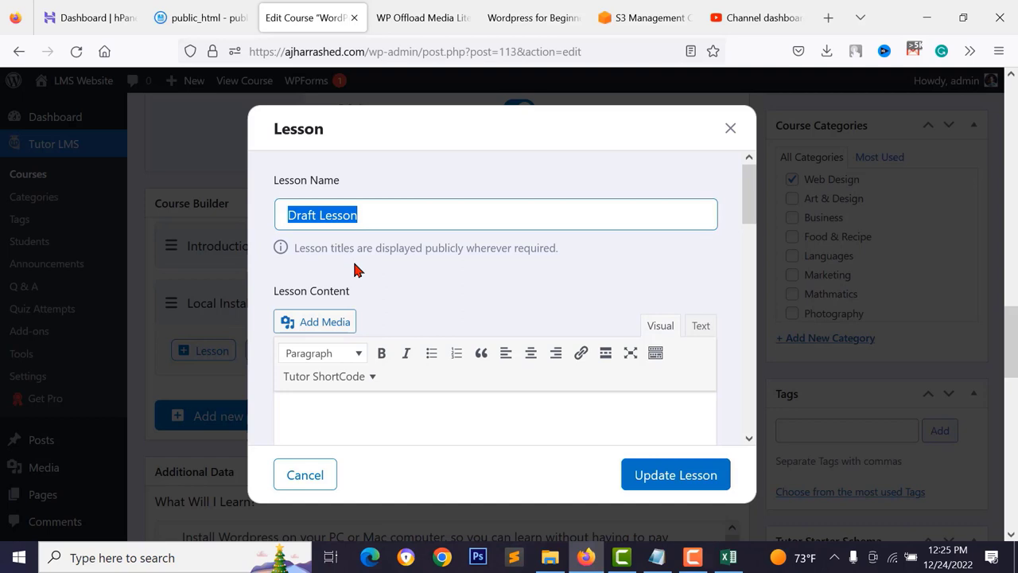
type("Local Install Issues")
Set the lesson's video source to HTML 5 (mp4) and open the Upload Video picker.
scroll(370, 359, "down", 10)
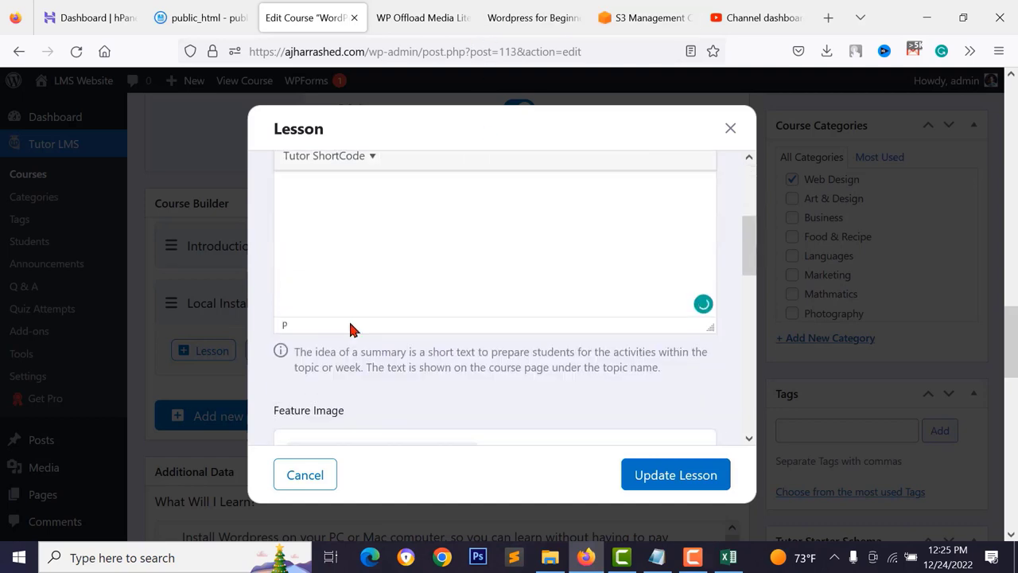
scroll(334, 328, "down", 4)
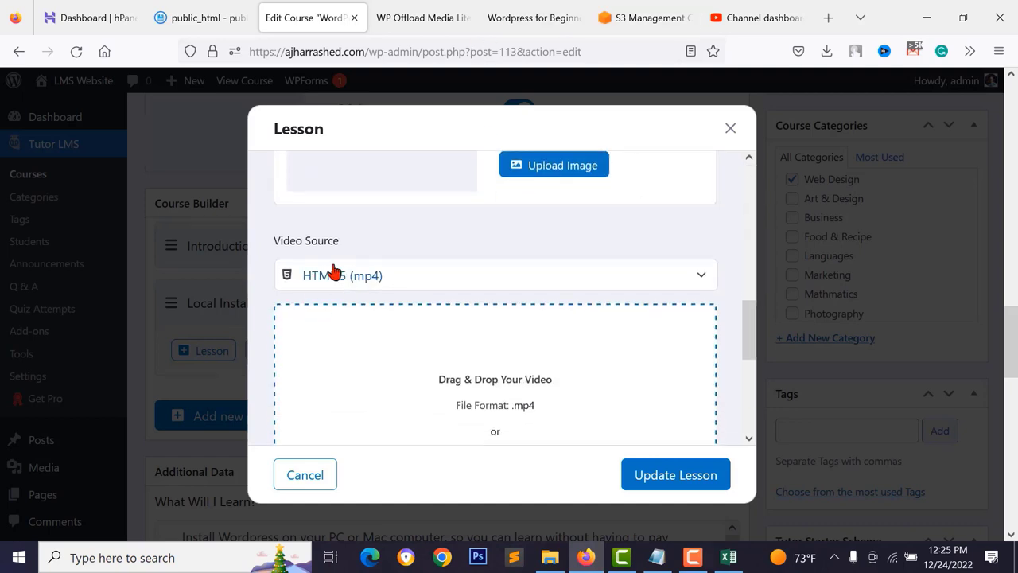
left_click(334, 271)
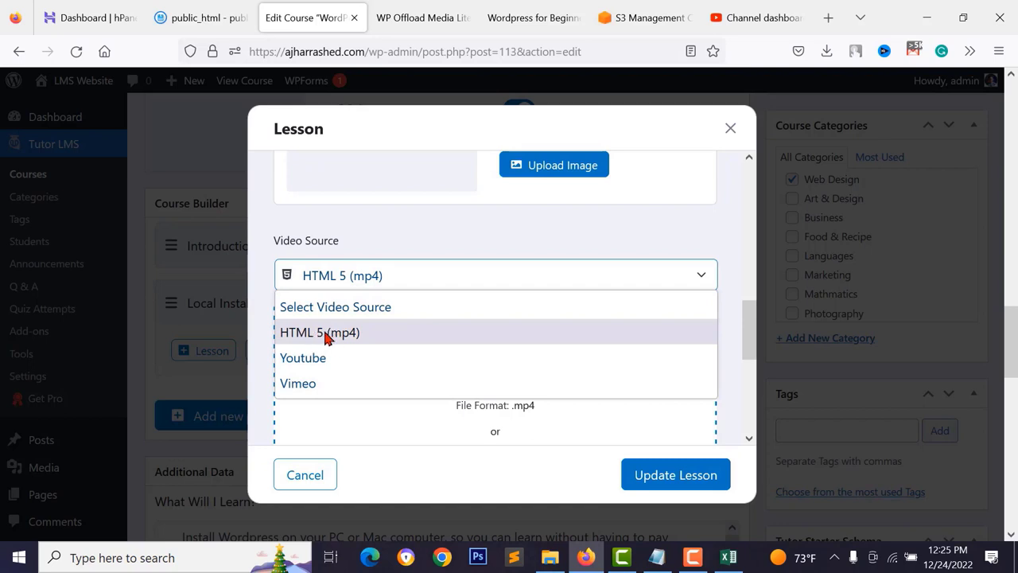
left_click(326, 332)
scroll(509, 350, "down", 2)
left_click(510, 362)
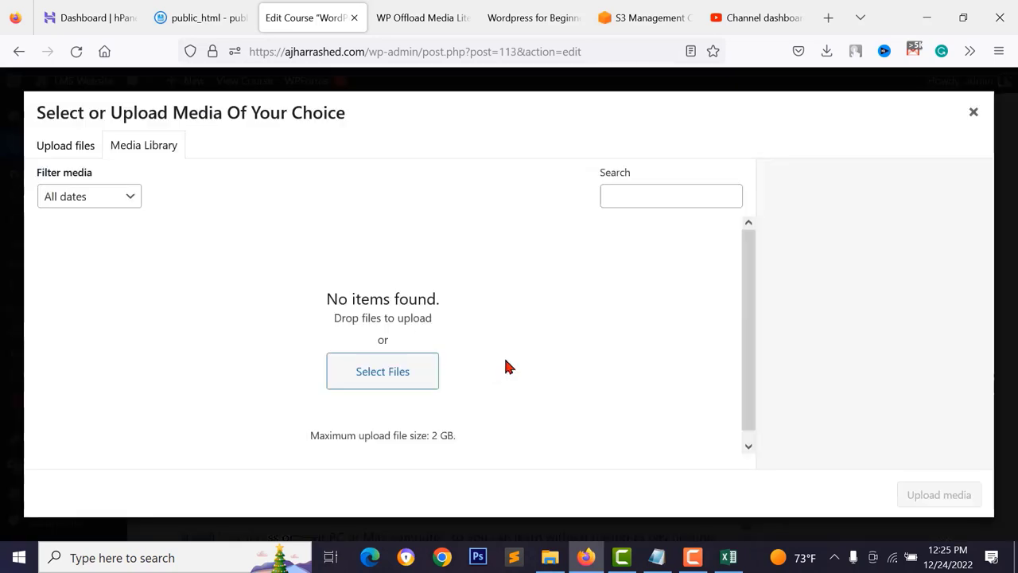
Upload the mp4 video renamed to 'this video from amazon s3'.
left_click(382, 371)
left_click(184, 184)
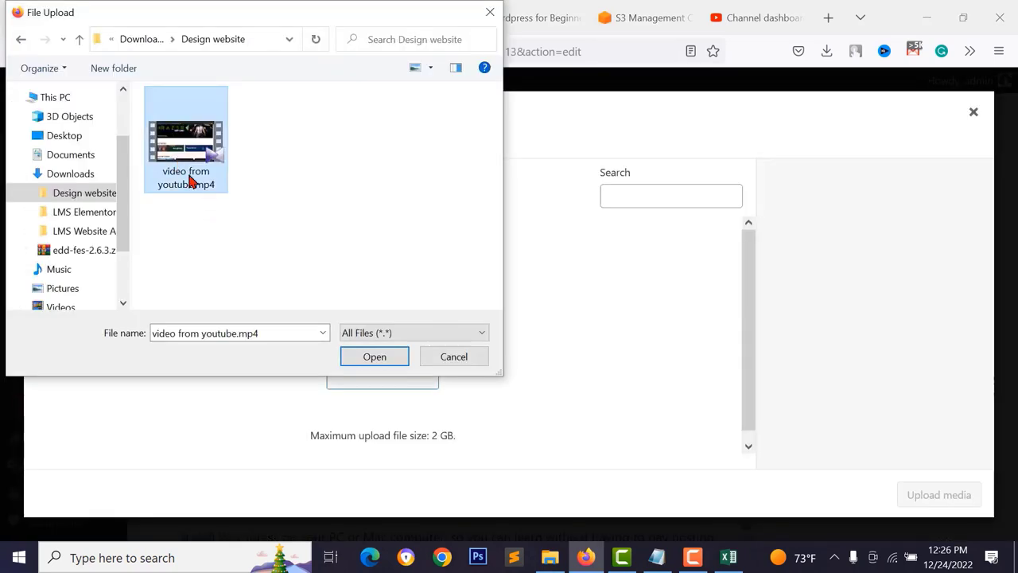
left_click(191, 181)
type("this")
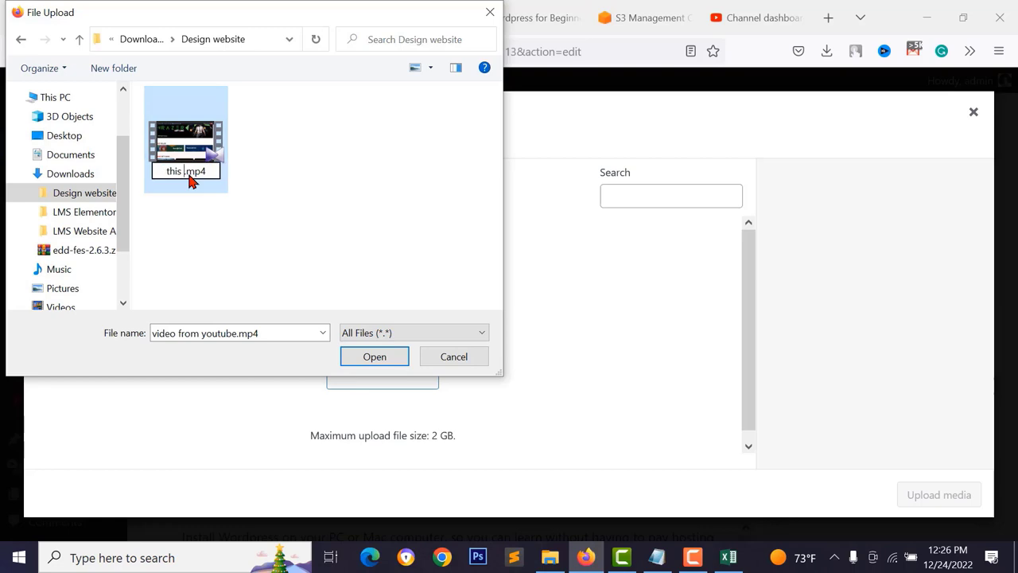
type(" video from")
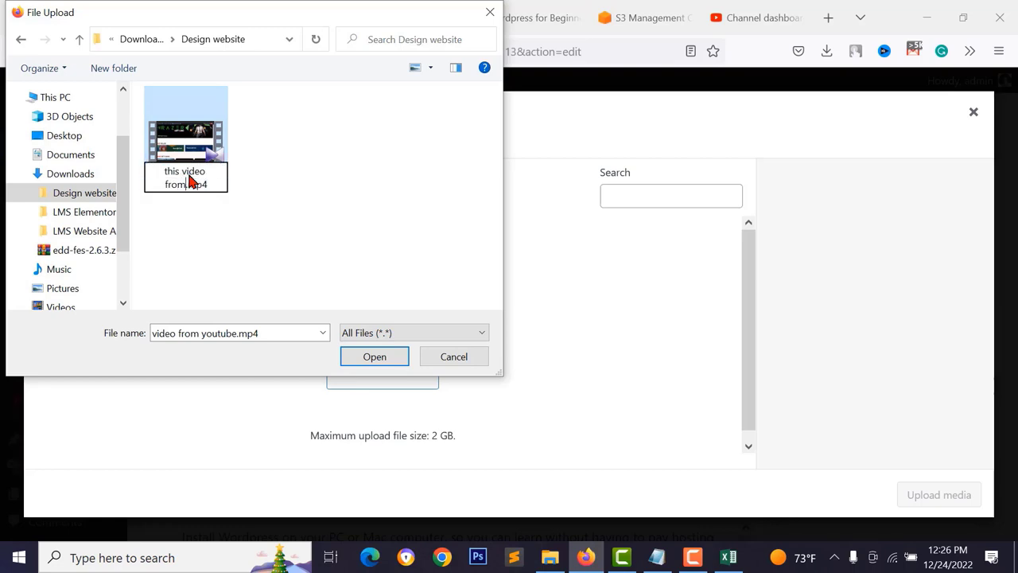
type(" amazon")
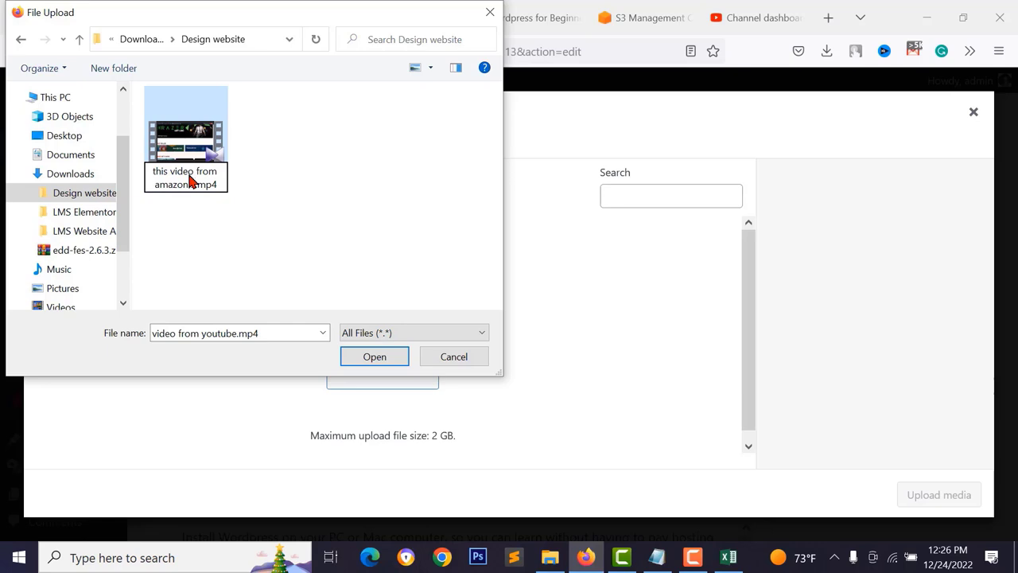
type(" s3")
key("Return")
key("Return")
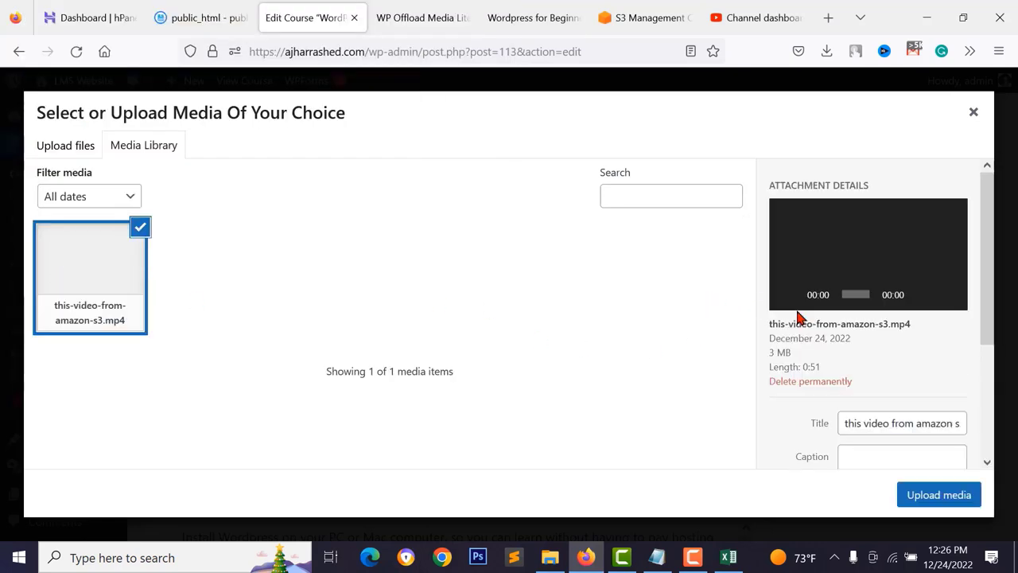
Copy the video's File URL into the address bar to confirm it points to the S3 bucket.
scroll(864, 413, "down", 3)
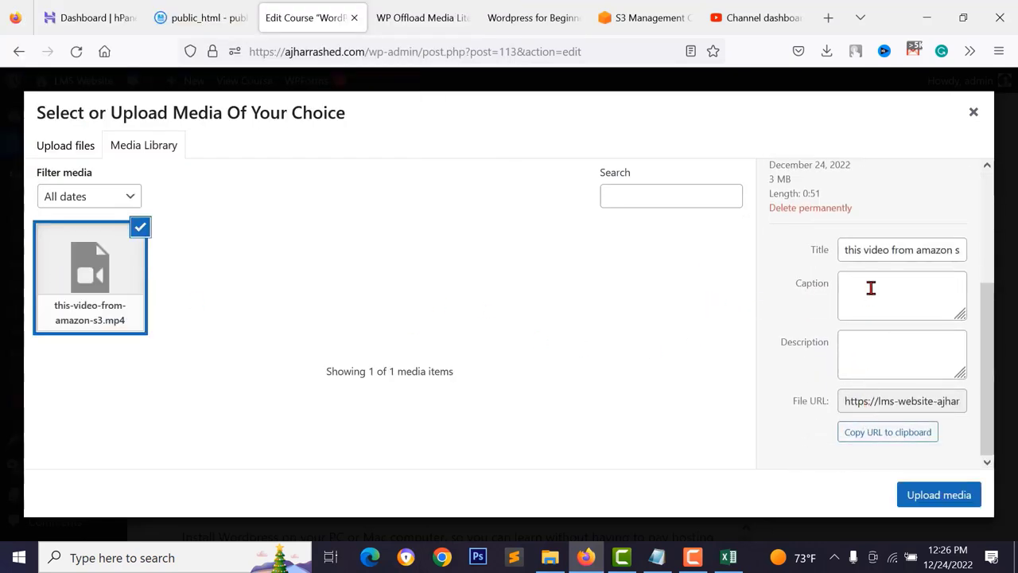
left_click_drag(849, 401, 903, 402)
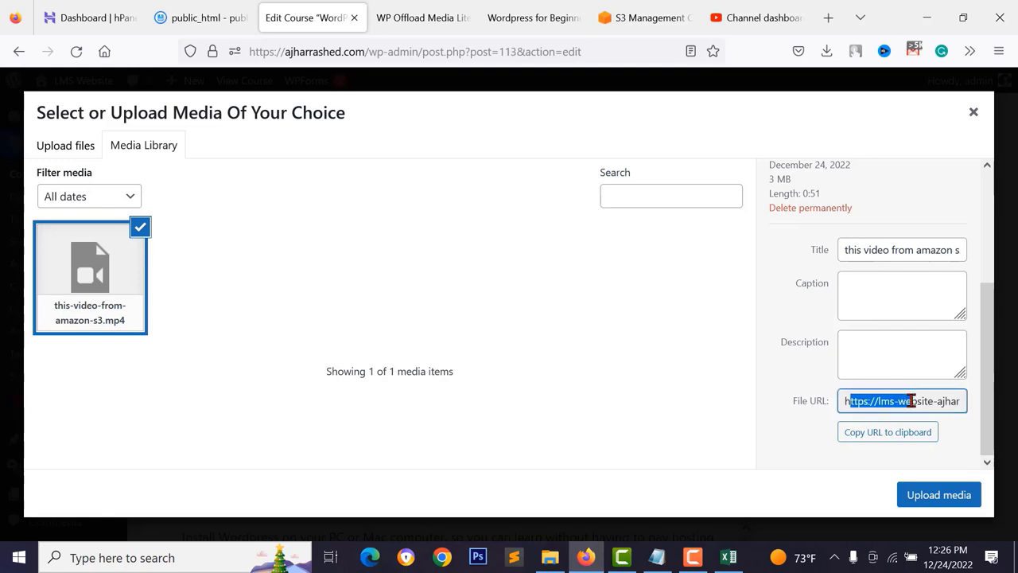
left_click(881, 402)
left_click(883, 434)
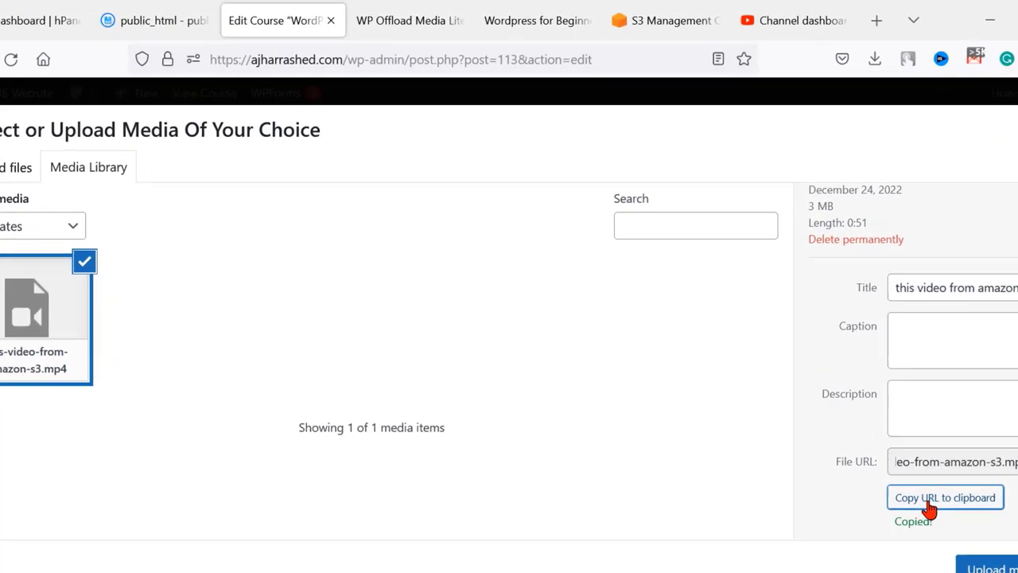
left_click(347, 53)
key("ctrl+a")
key("ctrl+v")
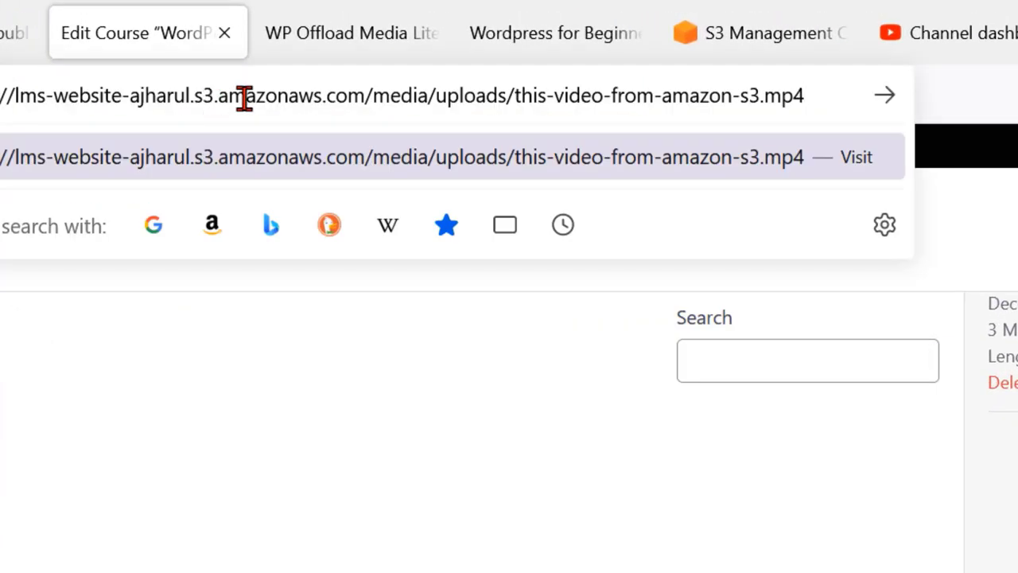
mouse_move(59, 96)
left_mouse_down()
mouse_move(328, 105)
mouse_move(895, 94)
left_mouse_up()
left_click(164, 95)
left_click(409, 102)
left_click(483, 96)
left_click(665, 94)
Select this-video-from-amazon-s3.mp4 and attach it as the lesson's HTML 5 video.
left_click(94, 267)
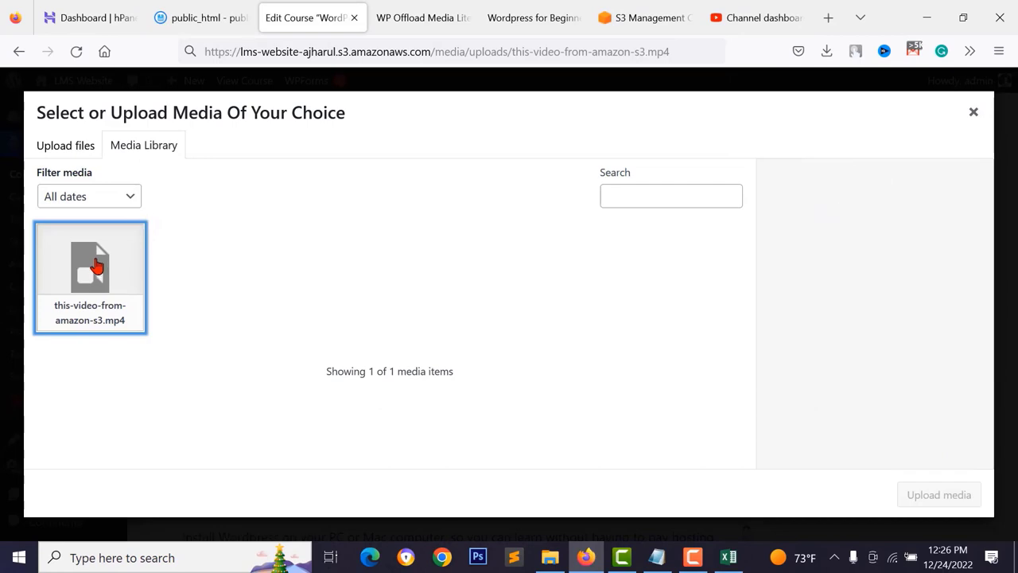
left_click(94, 267)
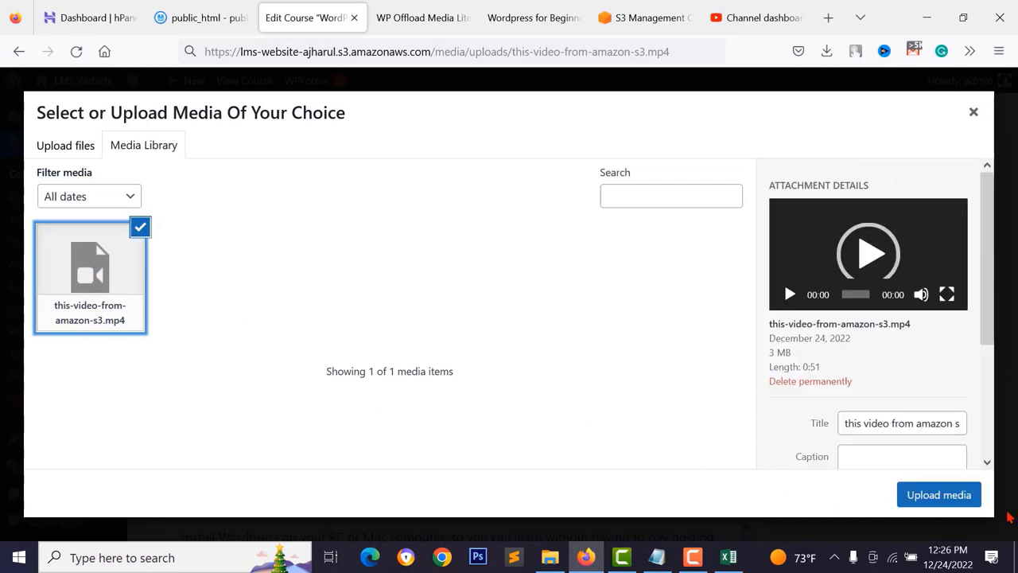
left_click(932, 495)
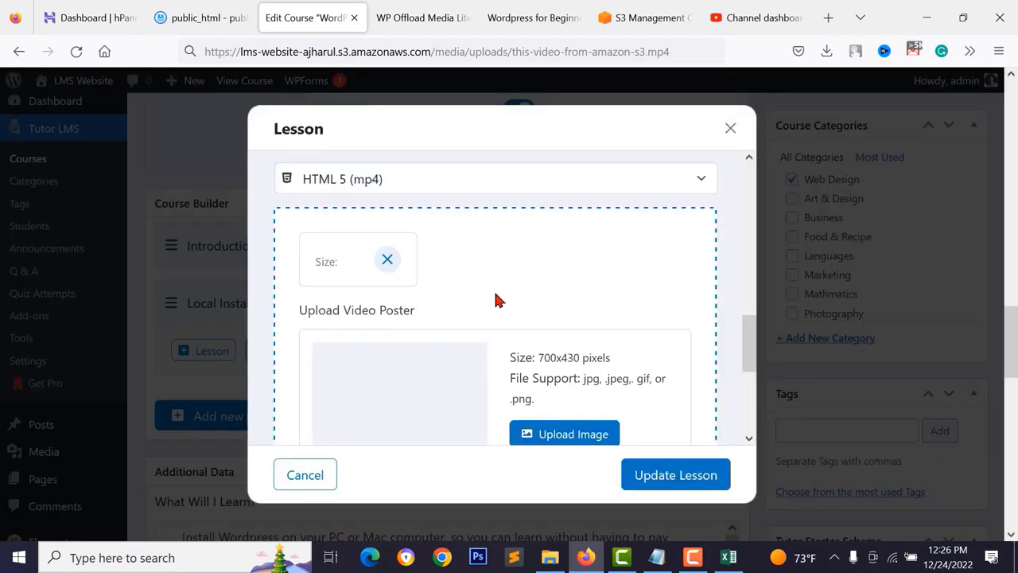
Set the instructor photo as the video poster and save the lesson with Update Lesson.
scroll(495, 300, "down", 1)
left_click(563, 383)
left_click(561, 334)
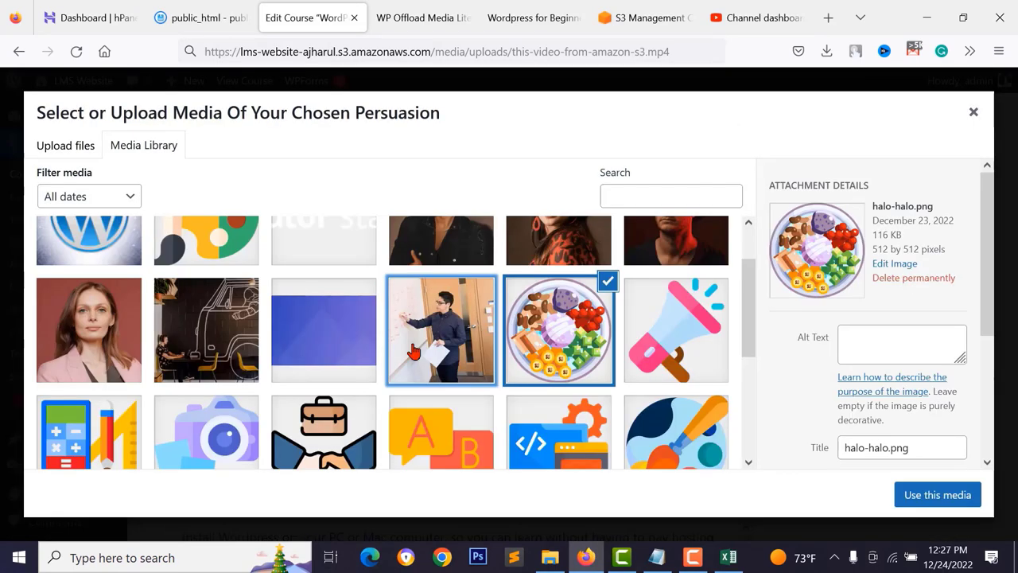
left_click(485, 293)
left_click(906, 495)
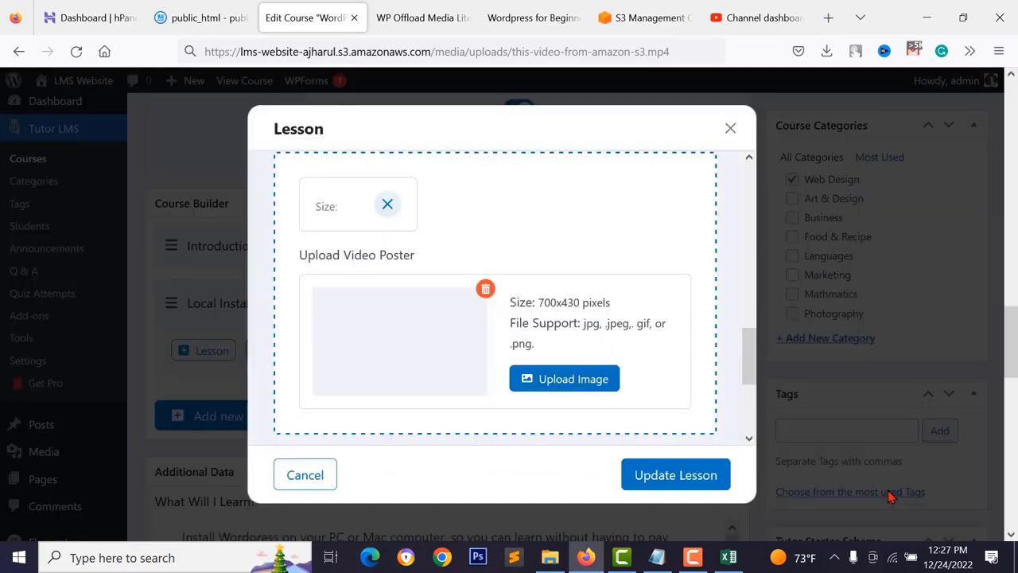
left_click(655, 477)
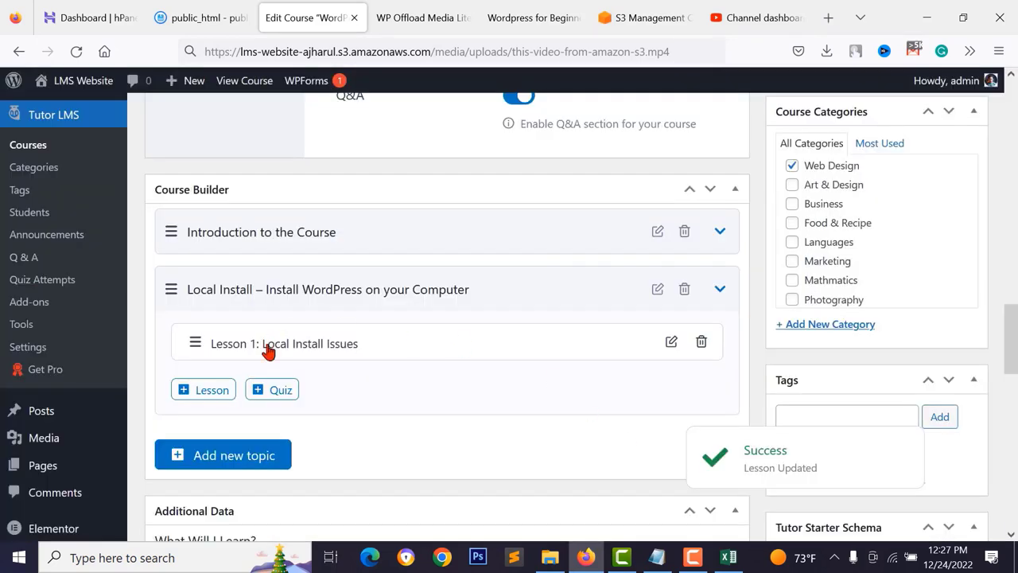
Update the course and view its front-end page in a new tab.
scroll(604, 319, "up", 4)
left_click(948, 283)
right_click(274, 155)
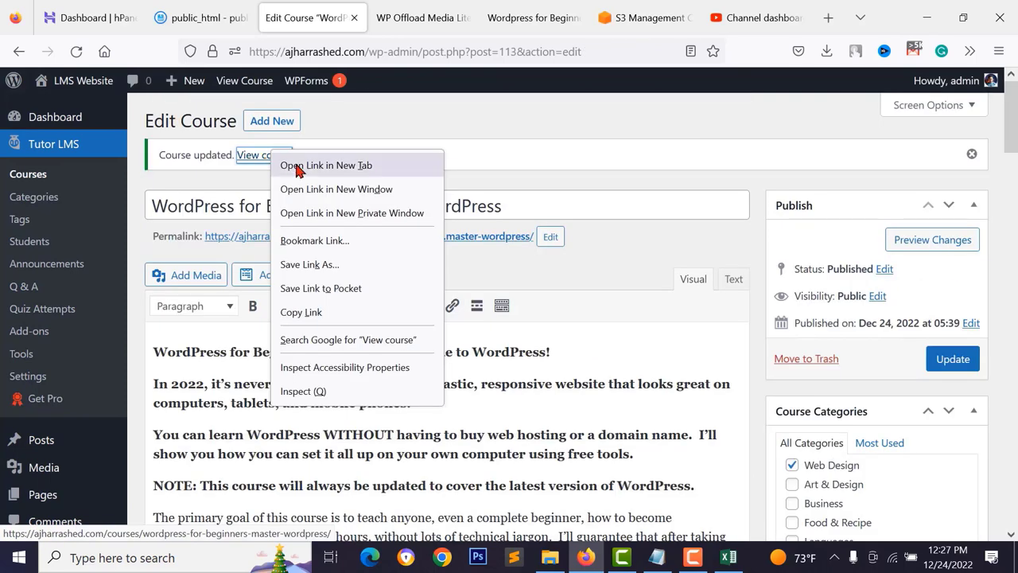
left_click(295, 167)
left_click(374, 18)
scroll(325, 337, "down", 10)
scroll(212, 282, "up", 1)
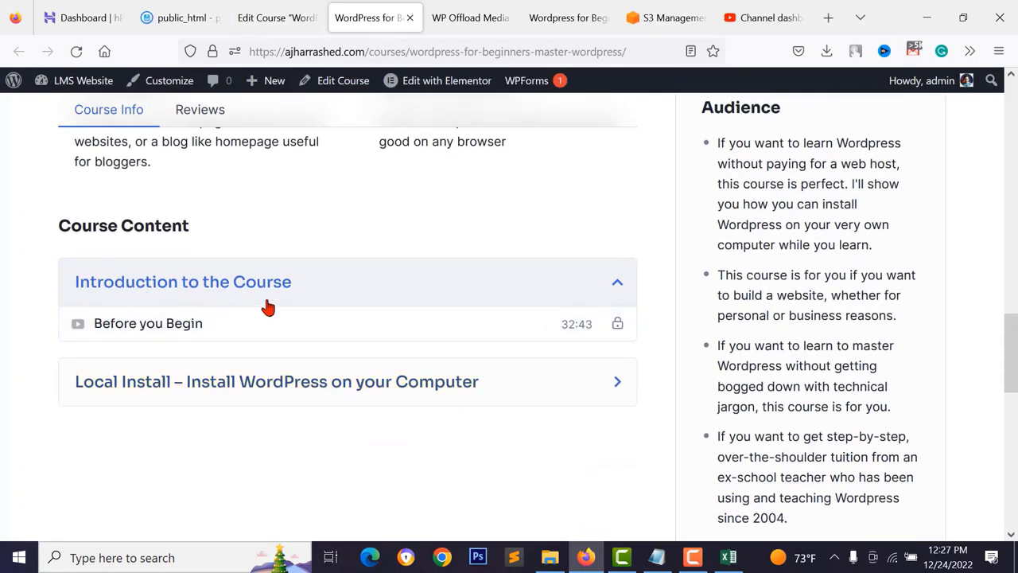
left_click(679, 6)
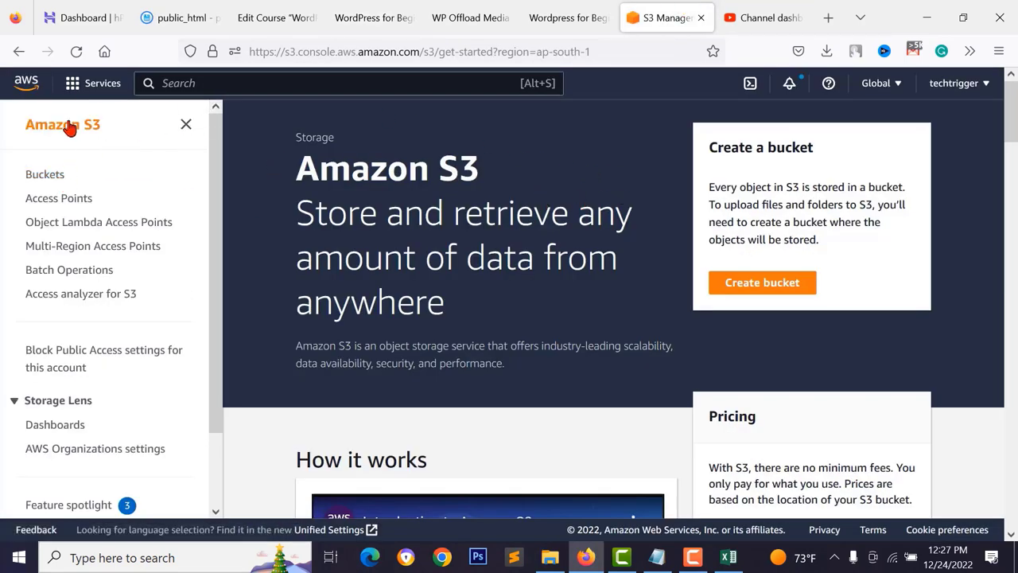
Browse Buckets > lms-website-ajharul > media/uploads/ to find this-video-from-amazon-s3.mp4.
left_click(46, 174)
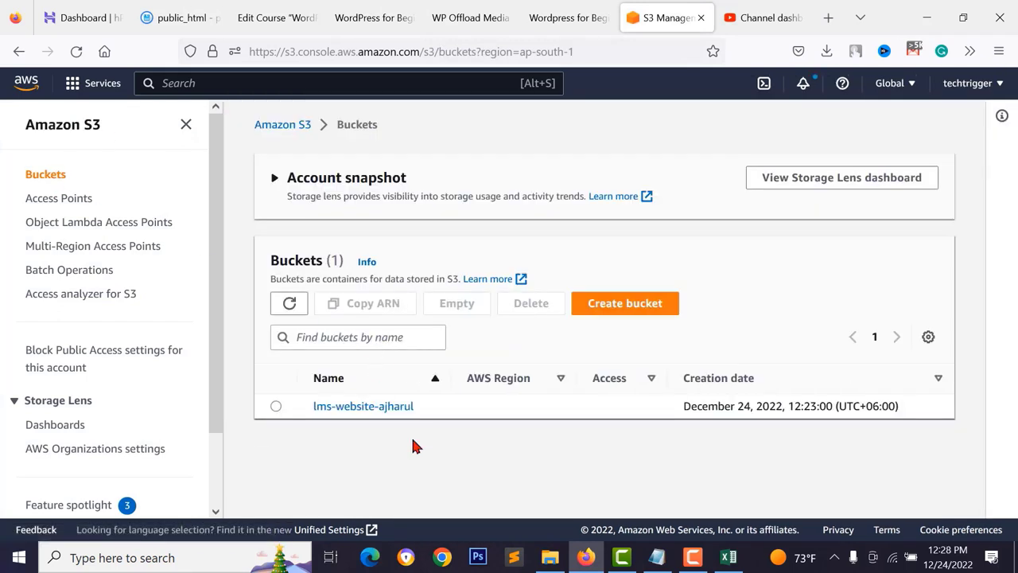
left_click(350, 415)
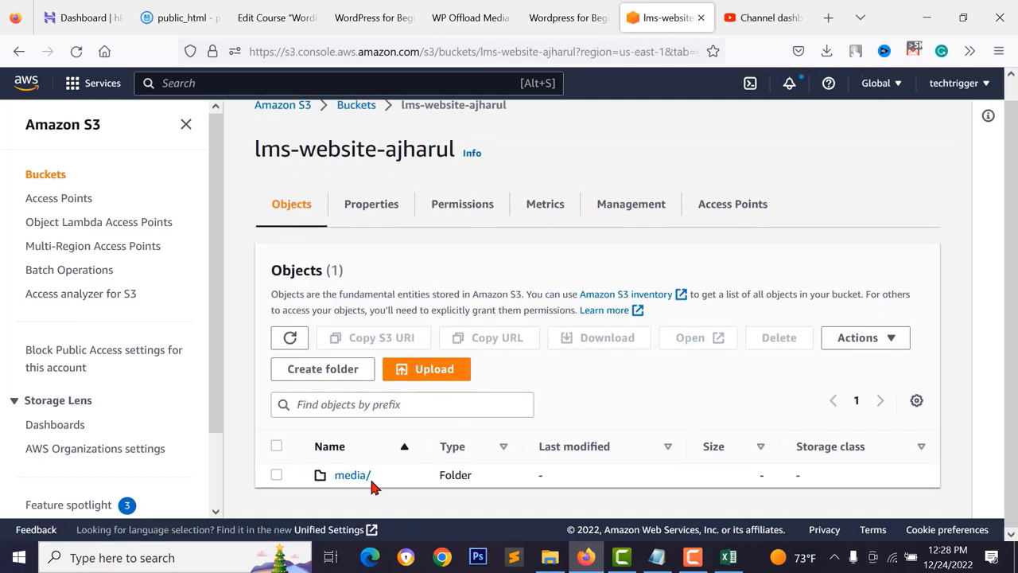
left_click(353, 478)
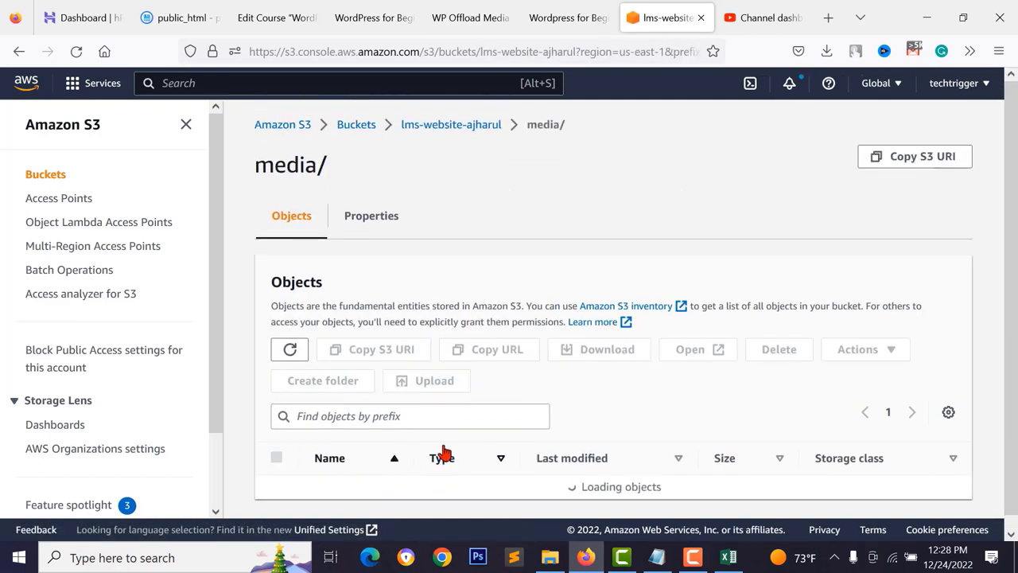
left_click(364, 477)
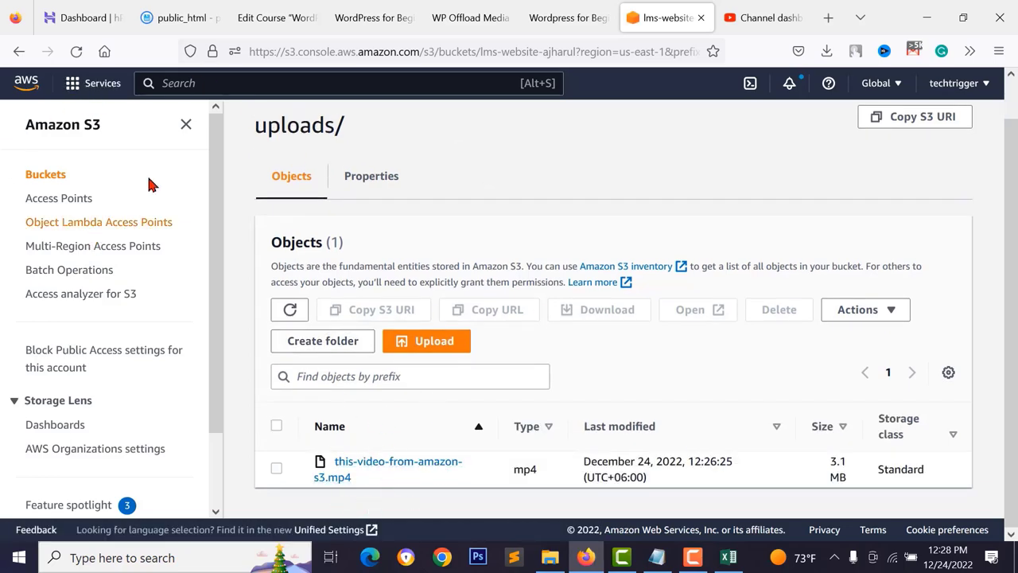
left_click(270, 18)
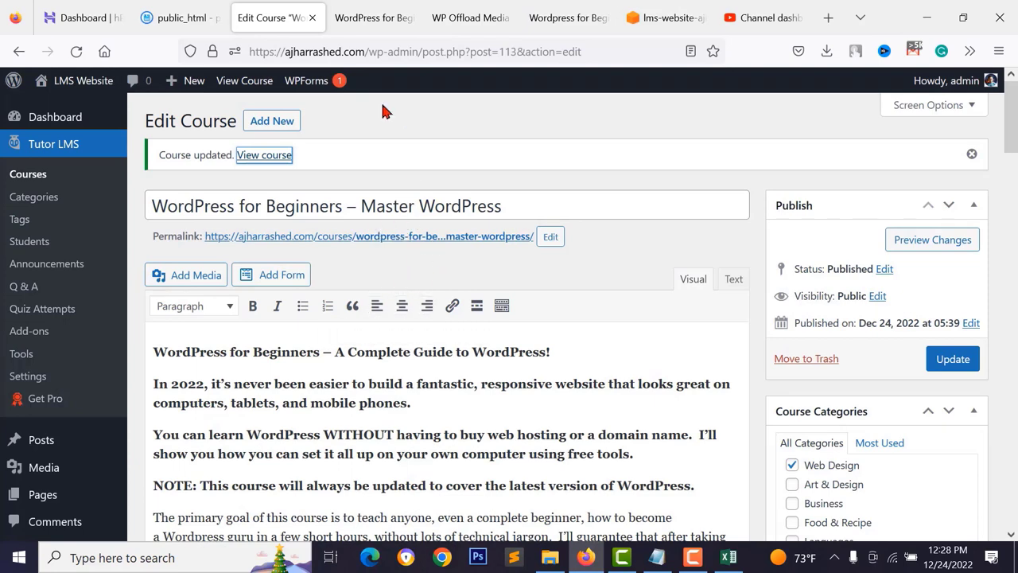
Enroll in the WordPress for Beginners course on its front-end page and start the first lesson.
left_click(372, 17)
scroll(341, 260, "up", 6)
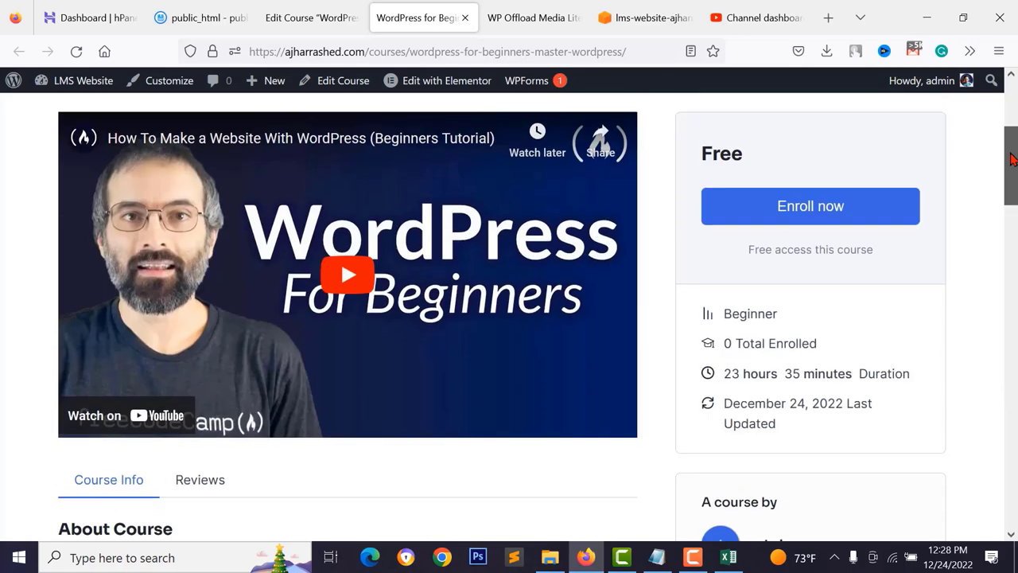
left_click(798, 296)
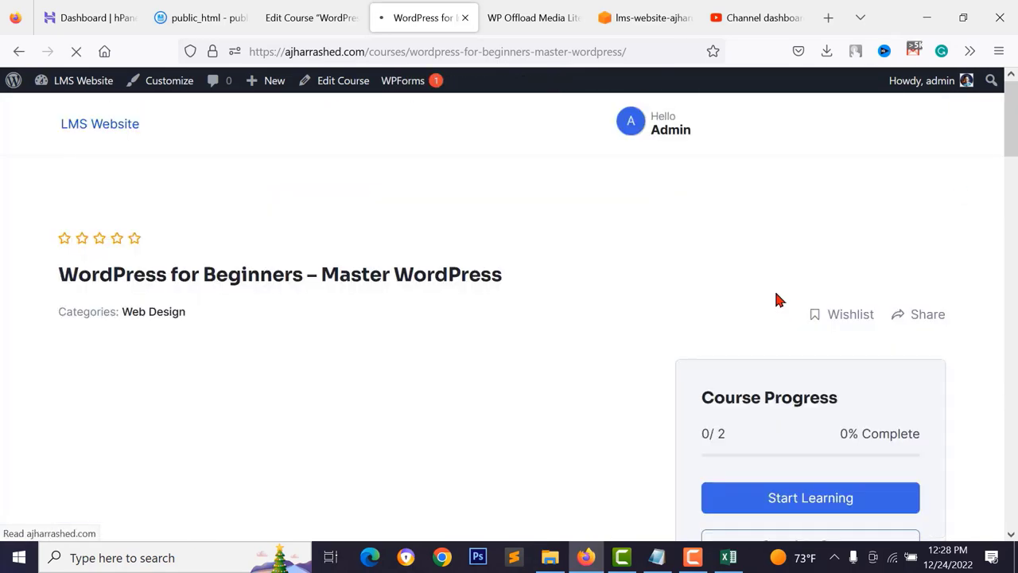
scroll(800, 443, "down", 2)
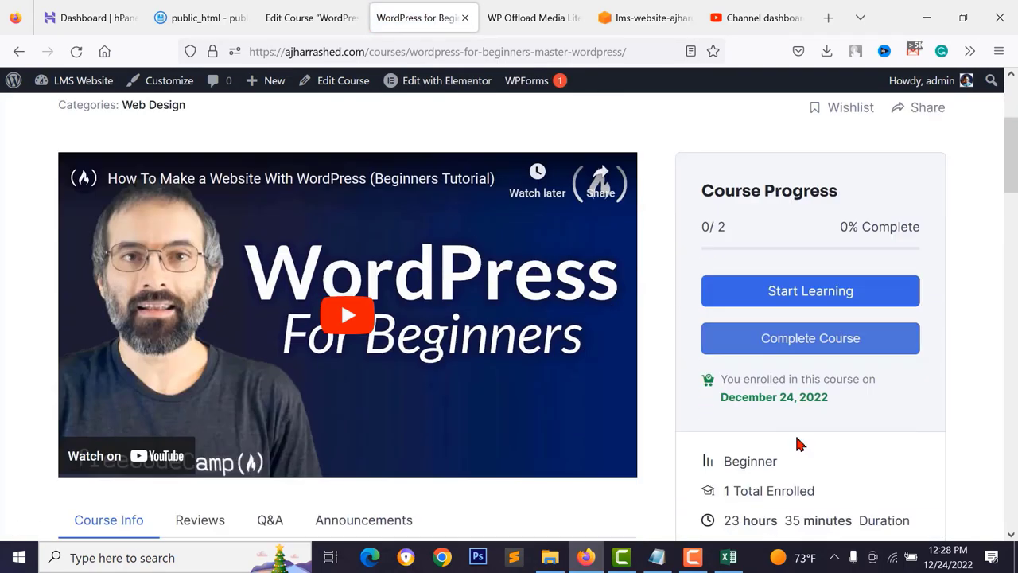
left_click(800, 293)
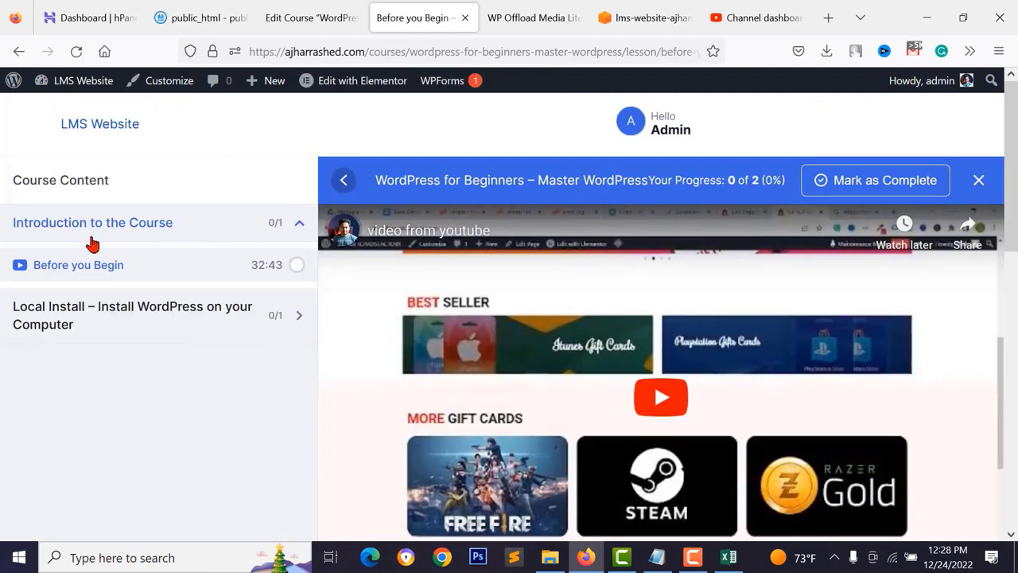
Open the Local Install Issues lesson under Local Install and play its video.
left_click(79, 322)
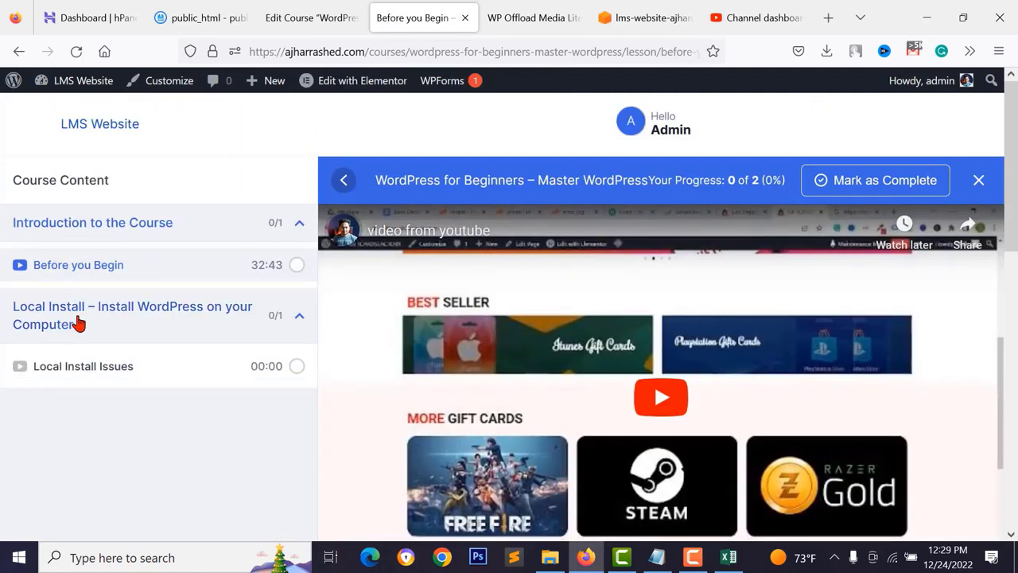
left_click(70, 368)
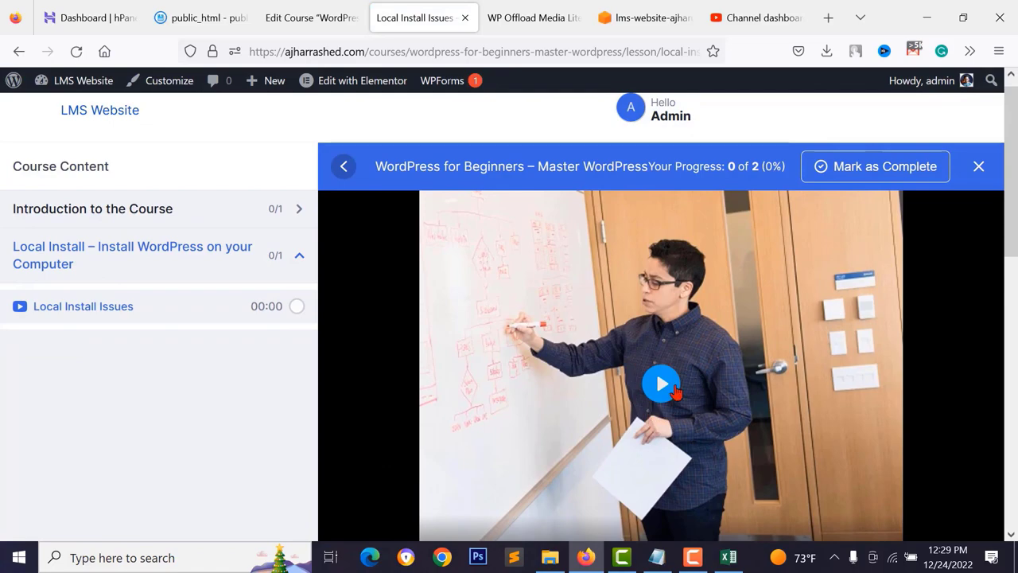
left_click(673, 390)
scroll(565, 402, "down", 1)
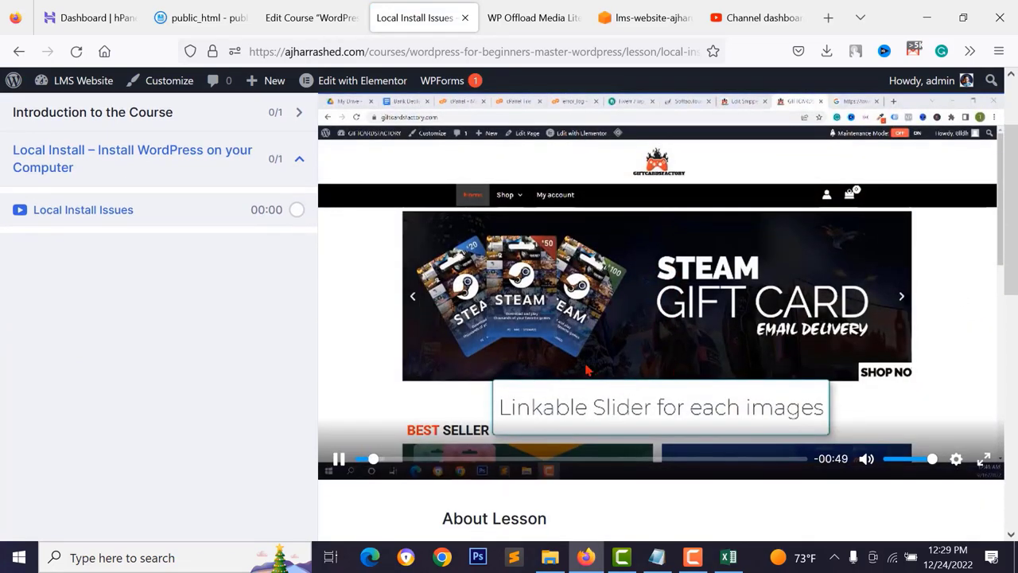
scroll(588, 370, "up", 2)
scroll(587, 370, "down", 1)
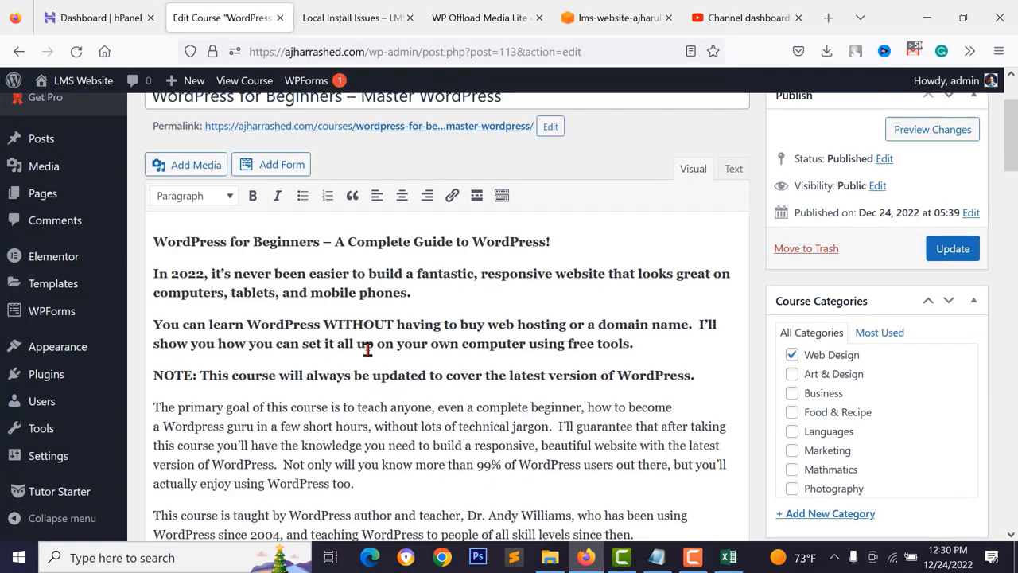
Add a quiz titled 'Quize for wordpress' under the Local Install topic and save its info.
scroll(367, 350, "down", 2)
left_click_drag(1010, 171, 1012, 434)
scroll(263, 227, "up", 5)
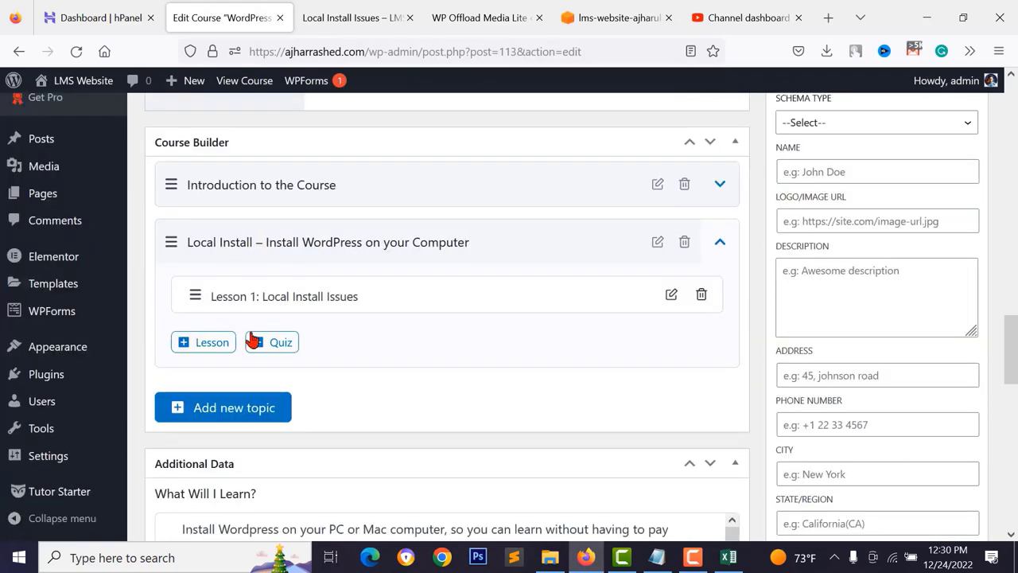
left_click(274, 344)
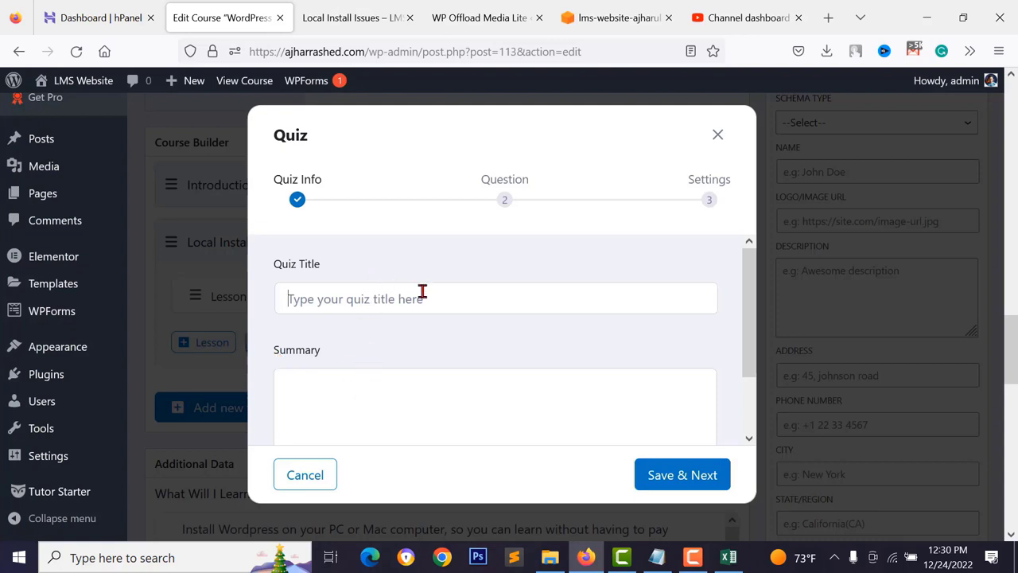
type("Quize for wordpress")
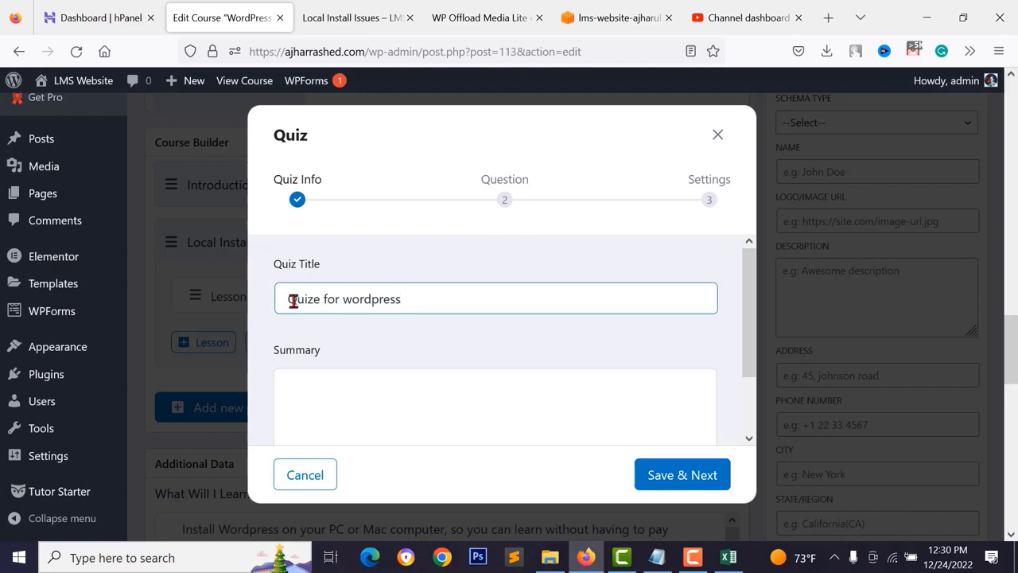
key("Tab")
left_click(671, 478)
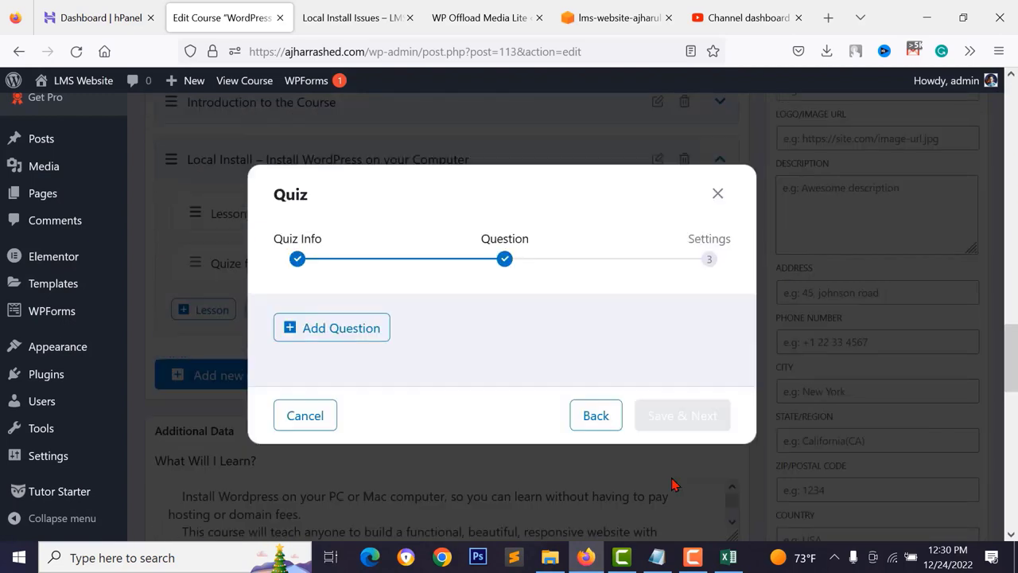
Start a new question titled 'What is wordpress?' and set its type to Multiple Choice.
left_click(331, 338)
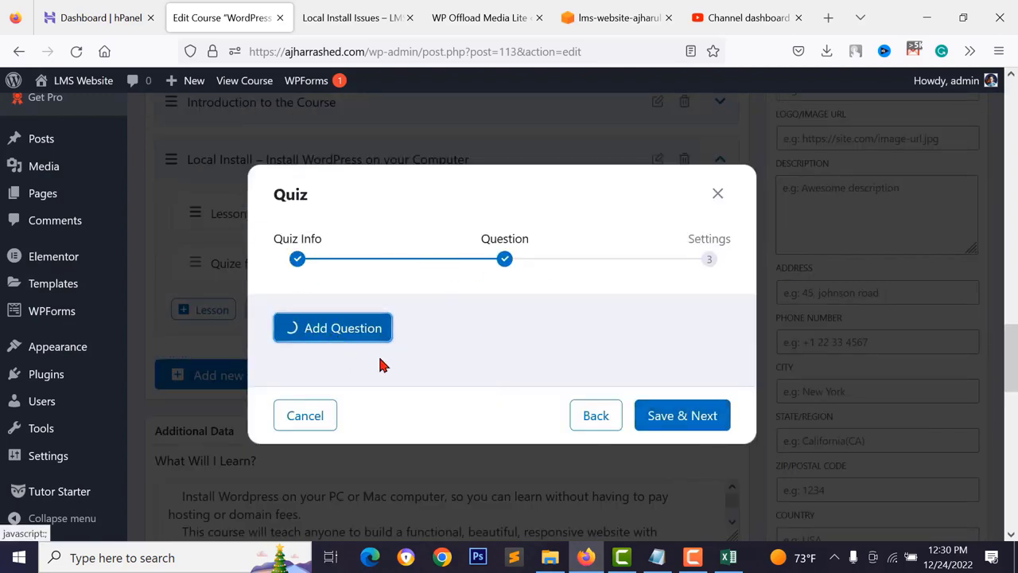
left_click_drag(287, 301, 394, 296)
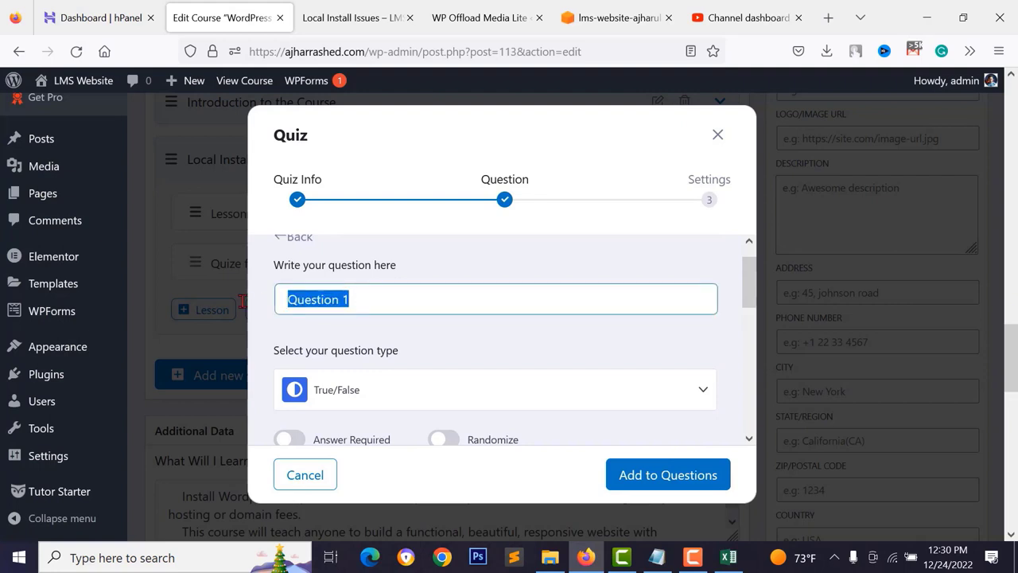
type("What is wordpress")
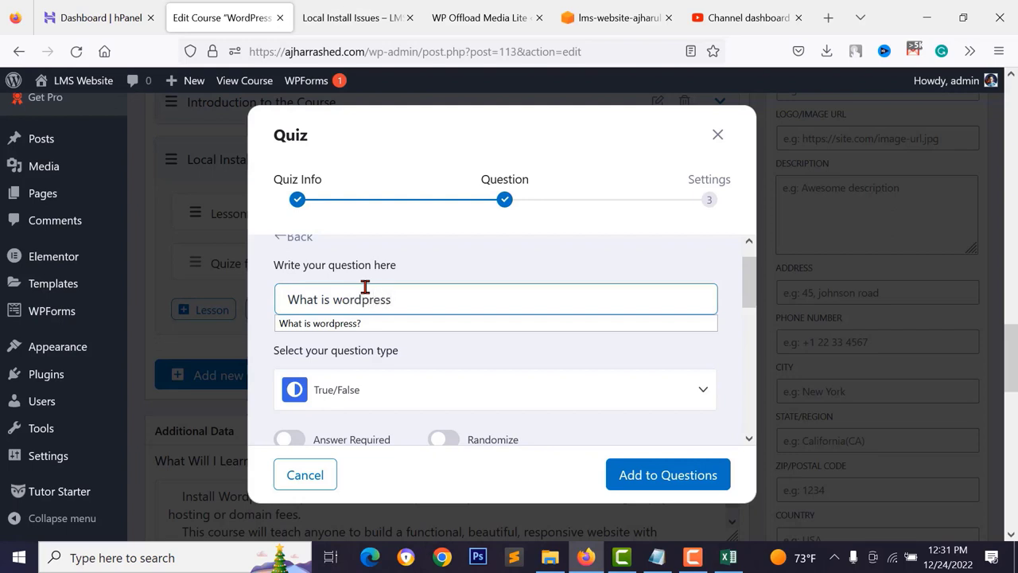
scroll(345, 357, "down", 2)
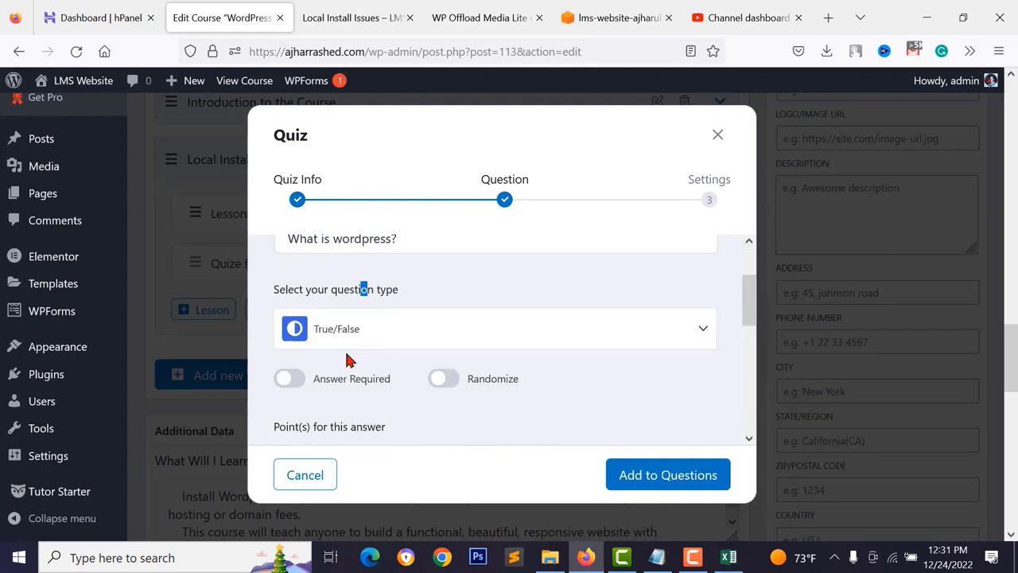
left_click(338, 320)
scroll(338, 321, "down", 2)
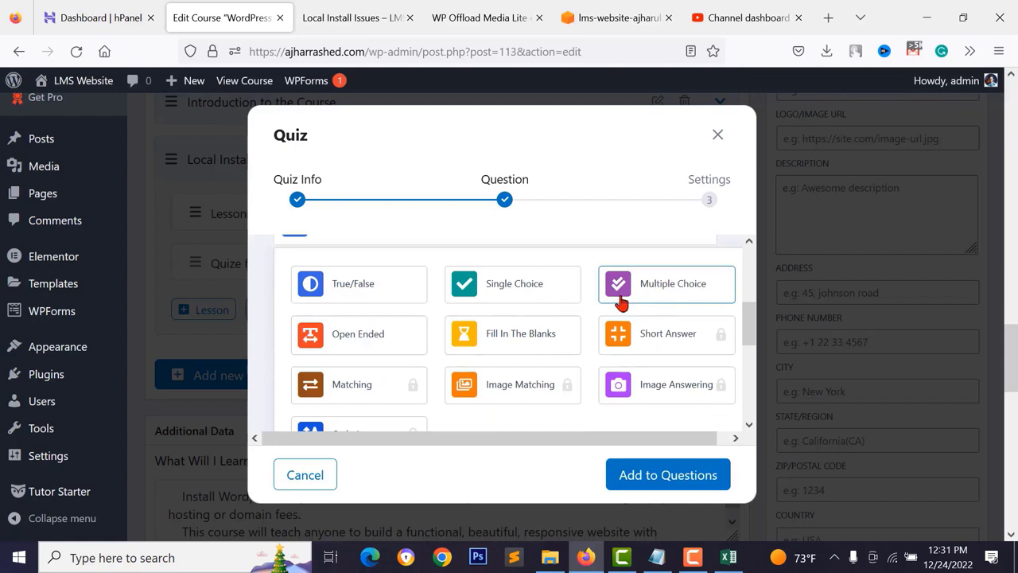
scroll(557, 346, "down", 2)
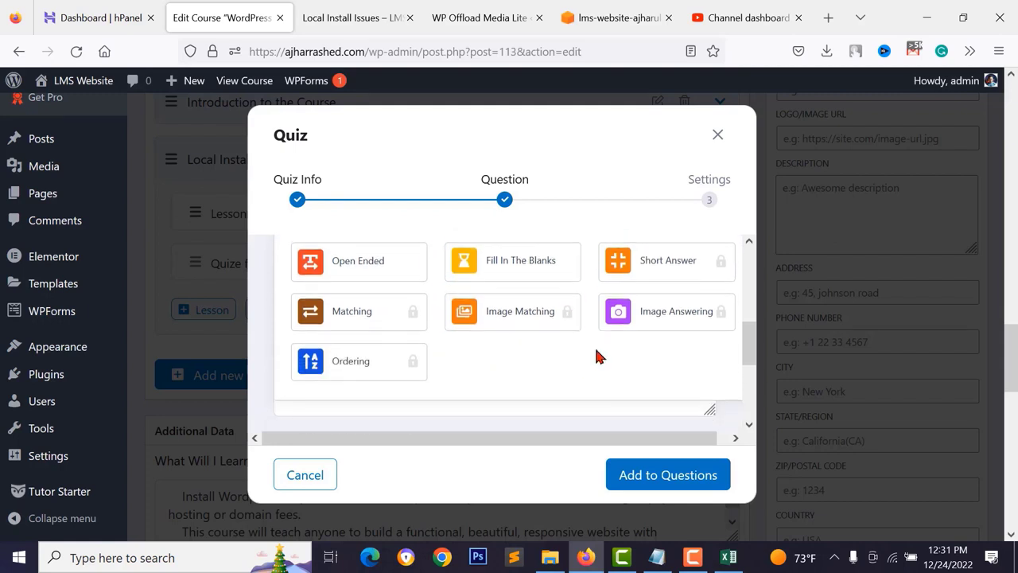
scroll(660, 294, "up", 1)
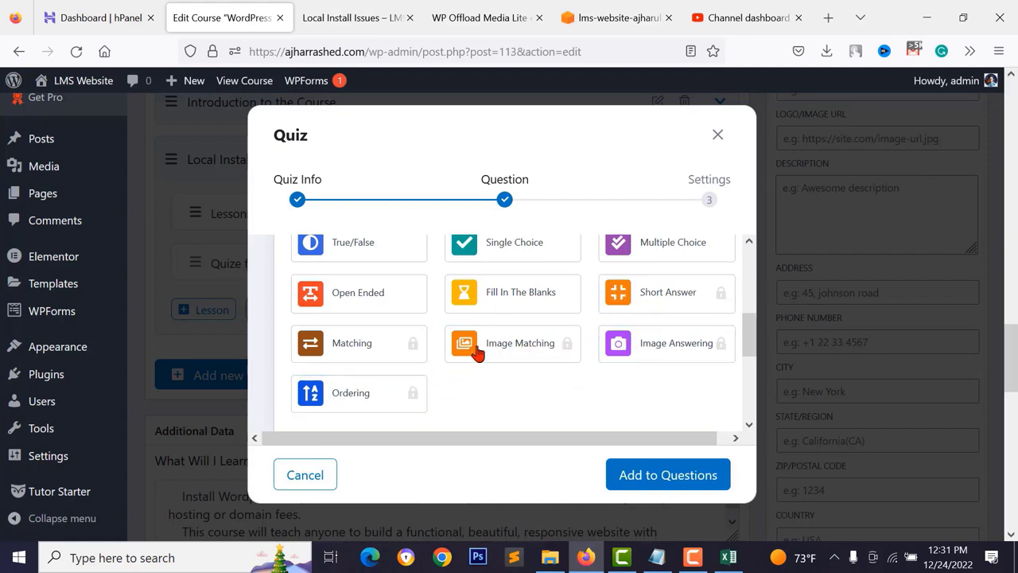
scroll(493, 334, "up", 2)
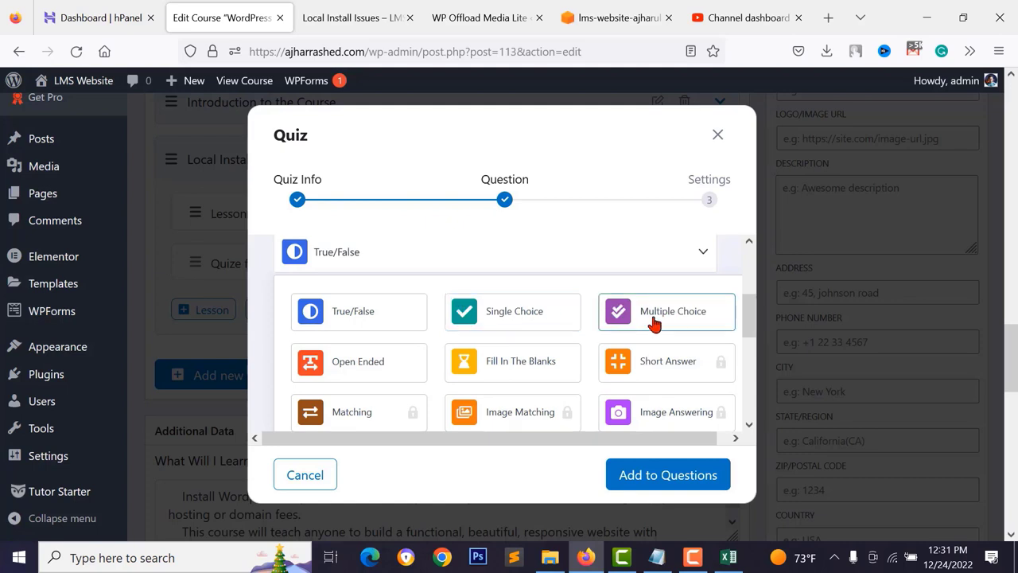
left_click(654, 322)
Make the question required and worth 5 points, with points displayed to students.
scroll(462, 342, "up", 3)
left_click(291, 380)
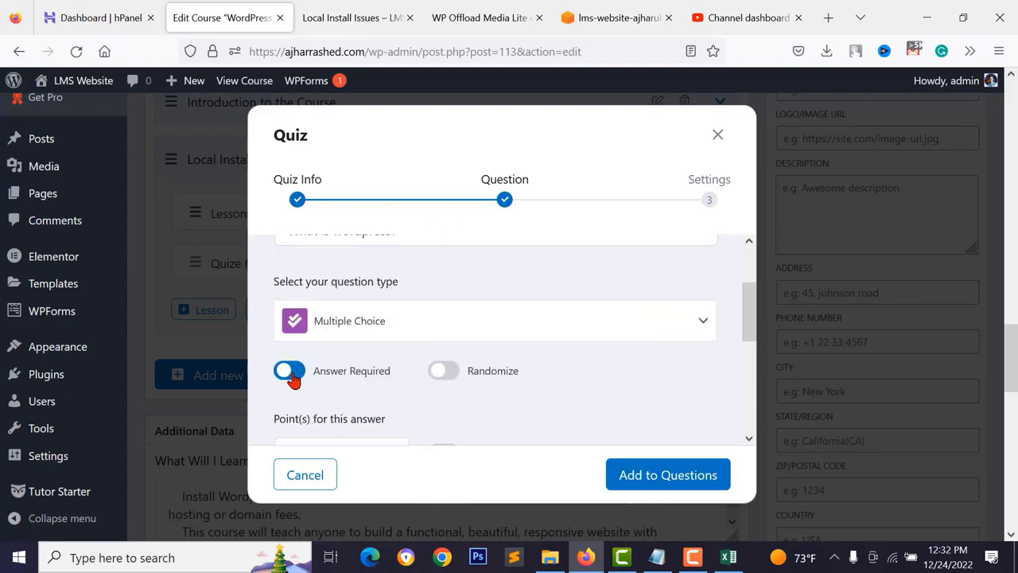
scroll(360, 380, "down", 2)
double_click(333, 360)
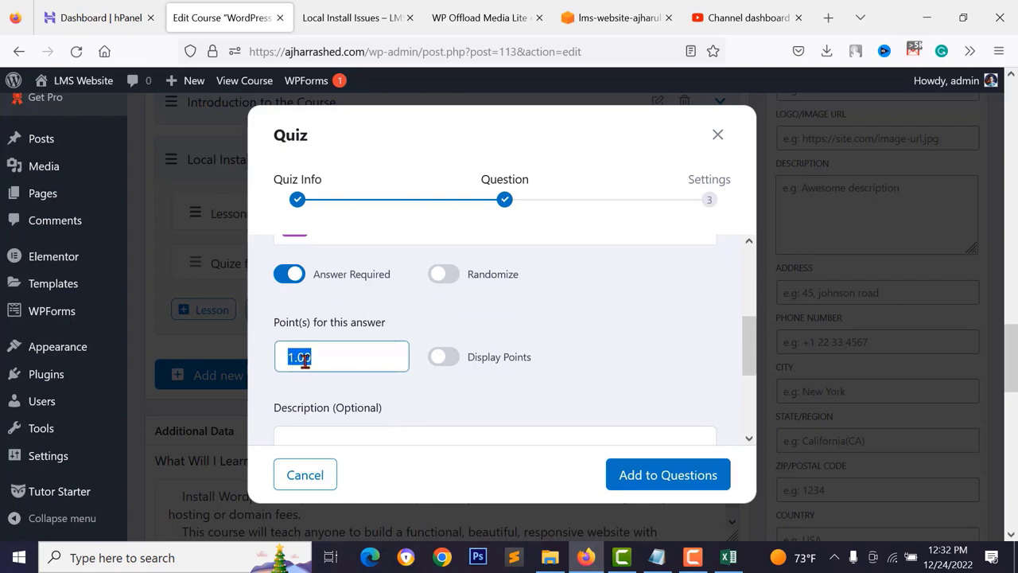
type("5")
left_click(427, 396)
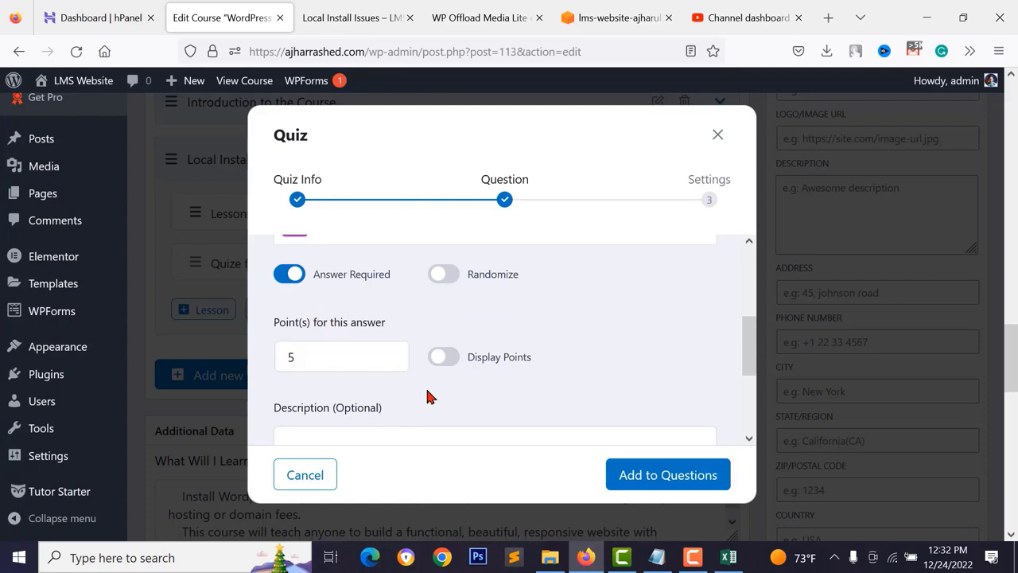
scroll(362, 397, "down", 1)
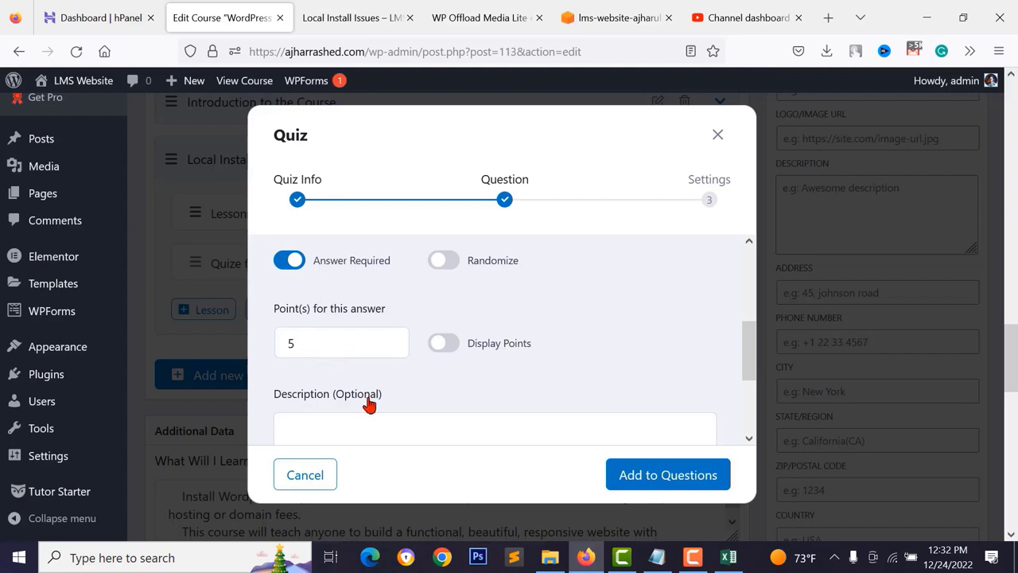
scroll(406, 405, "down", 2)
scroll(401, 411, "up", 2)
left_click(443, 356)
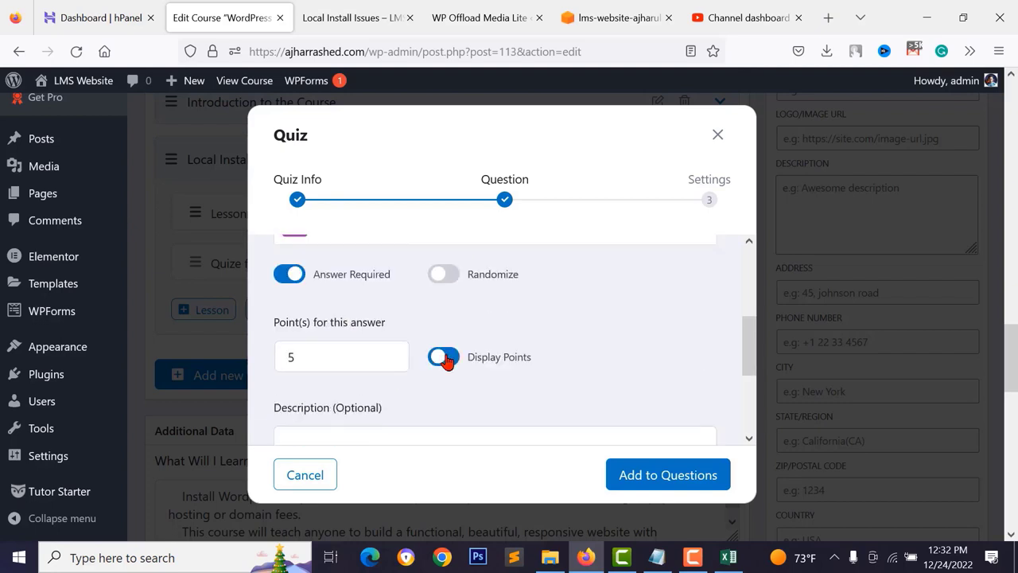
scroll(466, 368, "down", 4)
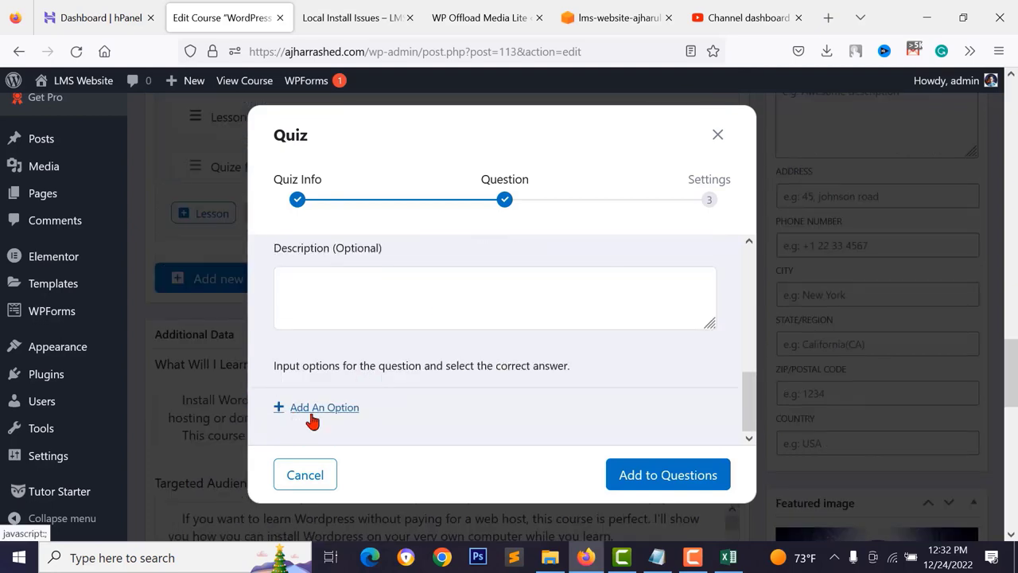
Add a new answer option titled CMS to the question.
left_click(318, 408)
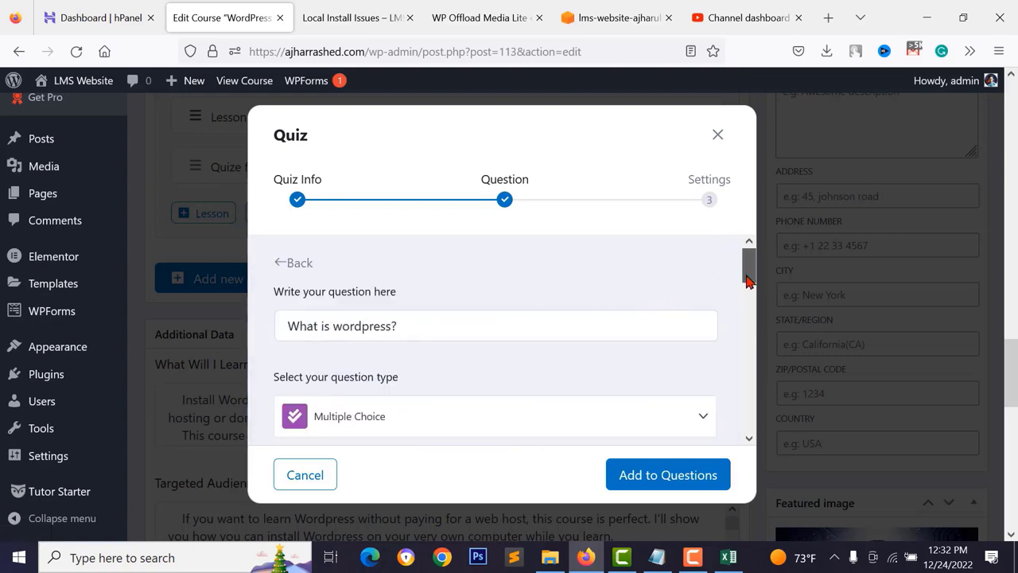
left_click_drag(748, 262, 732, 432)
scroll(513, 358, "up", 2)
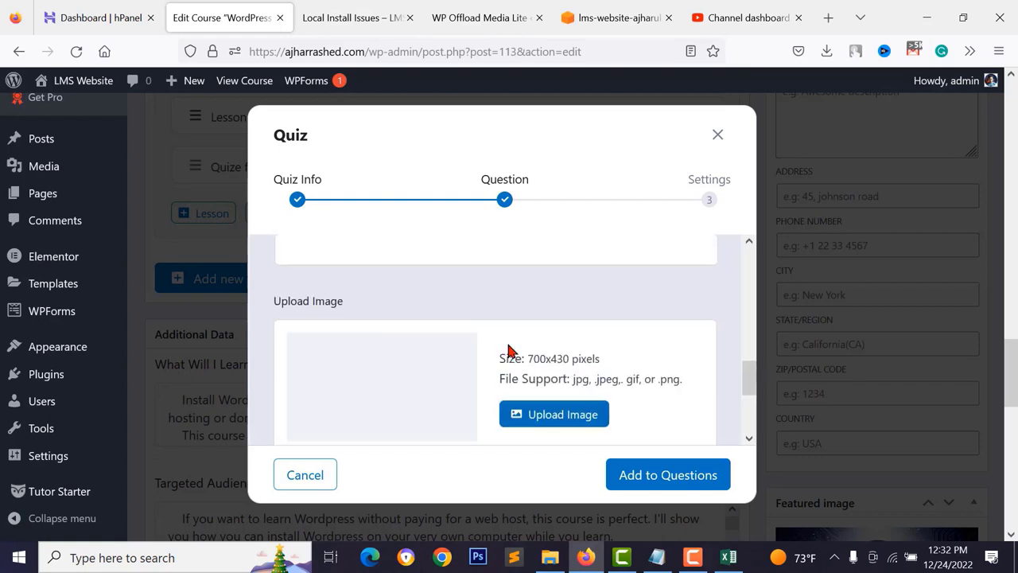
scroll(346, 334, "up", 1)
left_click(307, 342)
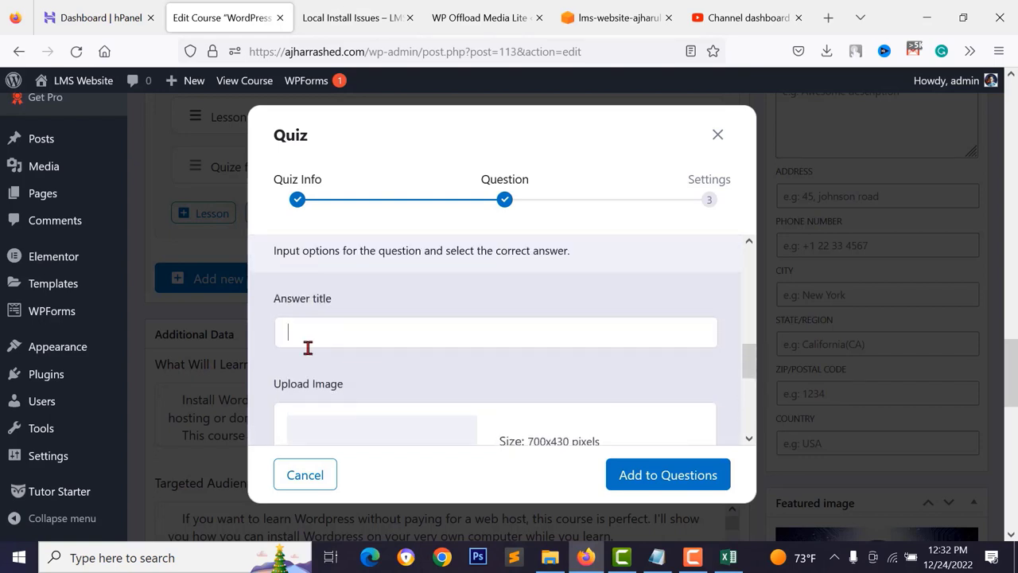
scroll(335, 350, "up", 1)
scroll(355, 337, "up", 1)
scroll(317, 367, "down", 2)
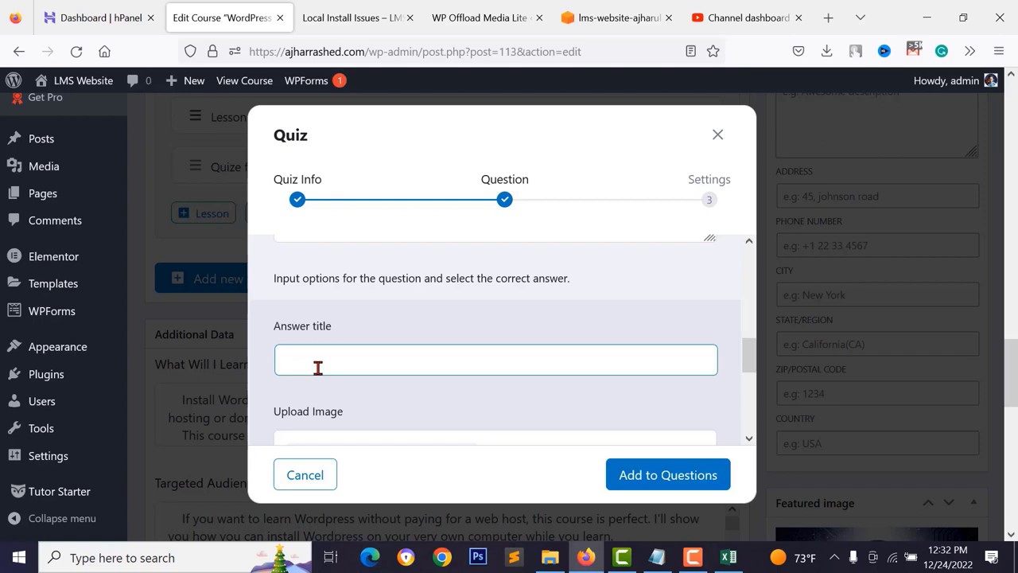
scroll(317, 367, "down", 2)
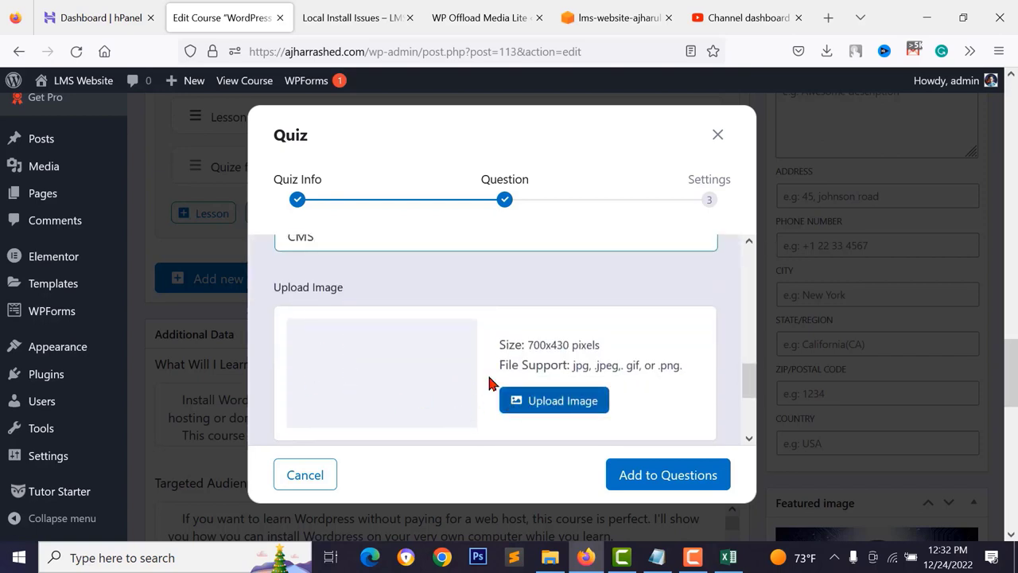
scroll(445, 362, "down", 2)
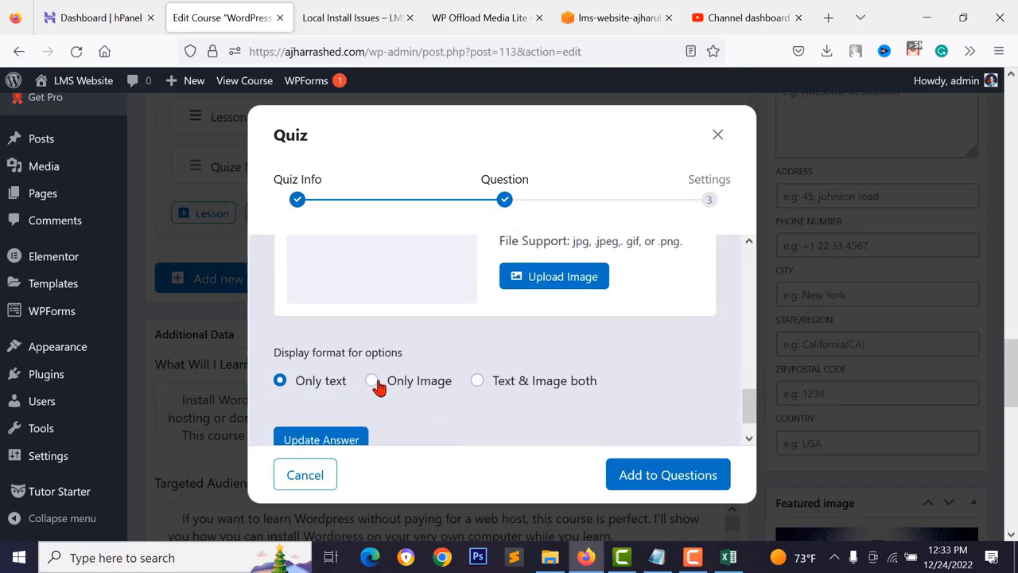
Display the CMS option as text and image, attach the WordPress logo, and save it.
left_click(478, 381)
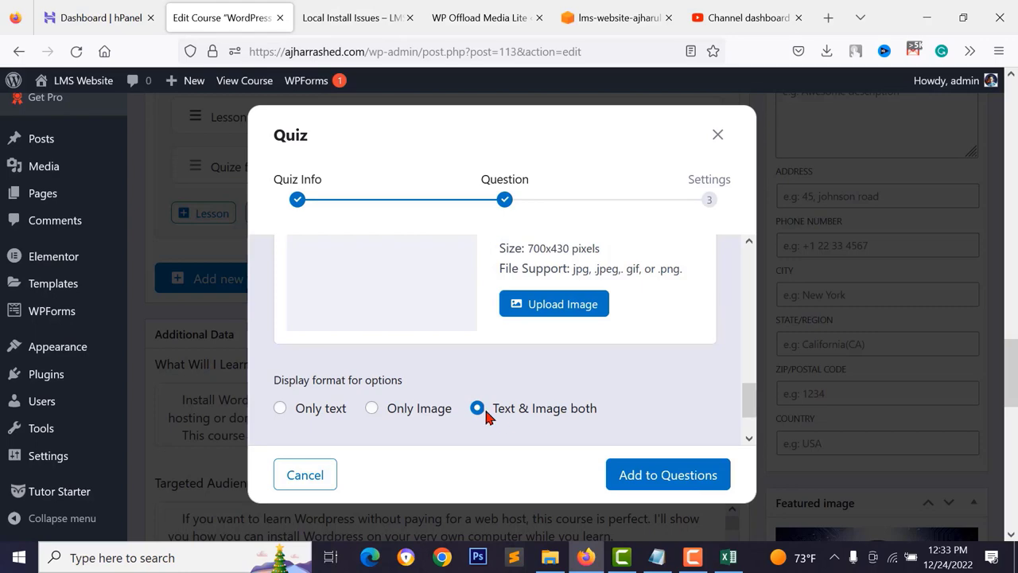
scroll(437, 299, "up", 2)
scroll(477, 334, "down", 2)
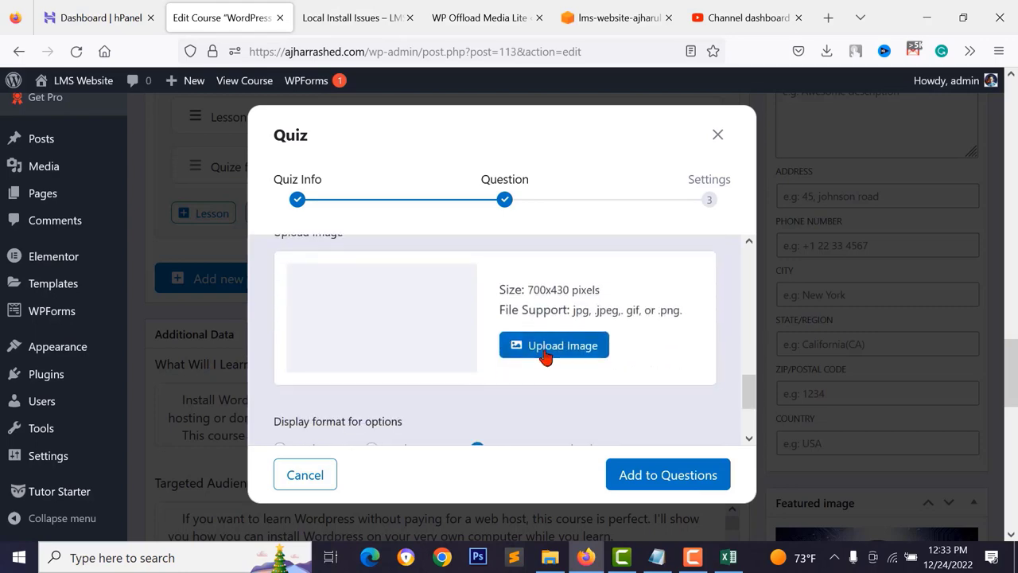
left_click(509, 347)
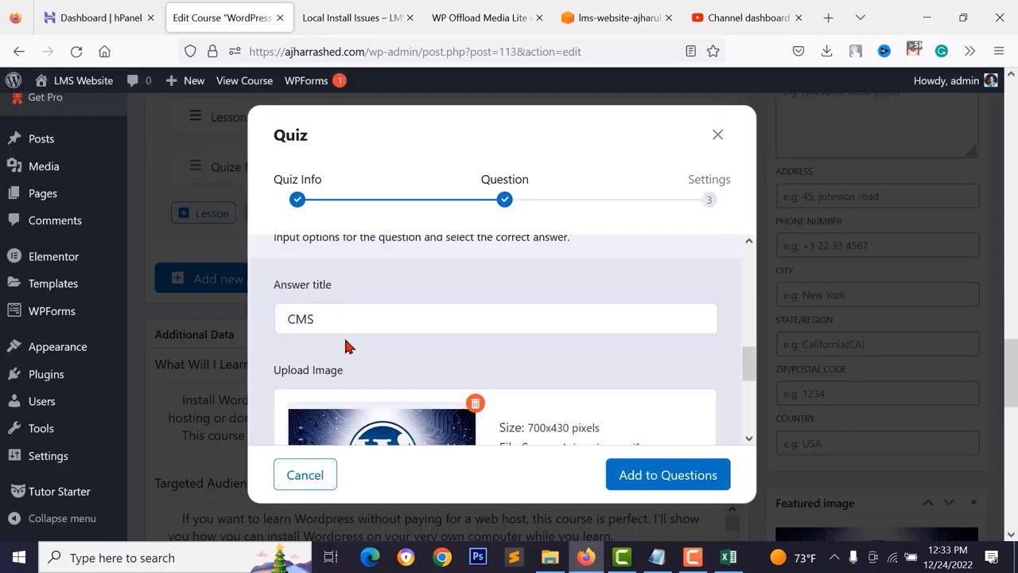
scroll(345, 347, "down", 5)
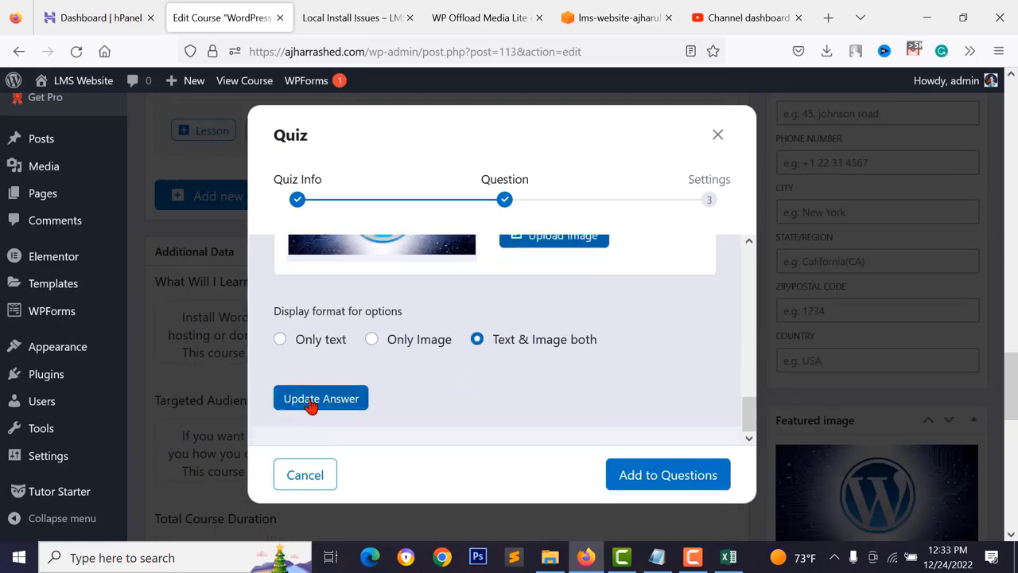
left_click(320, 399)
scroll(390, 440, "down", 2)
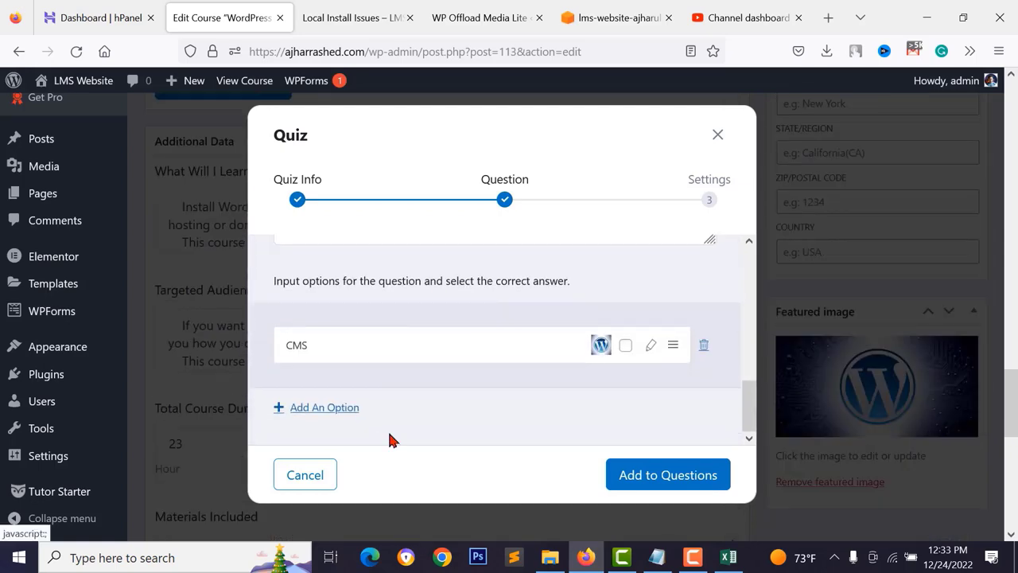
Add a 'Windwos Software' answer option with an attached image.
left_click(332, 413)
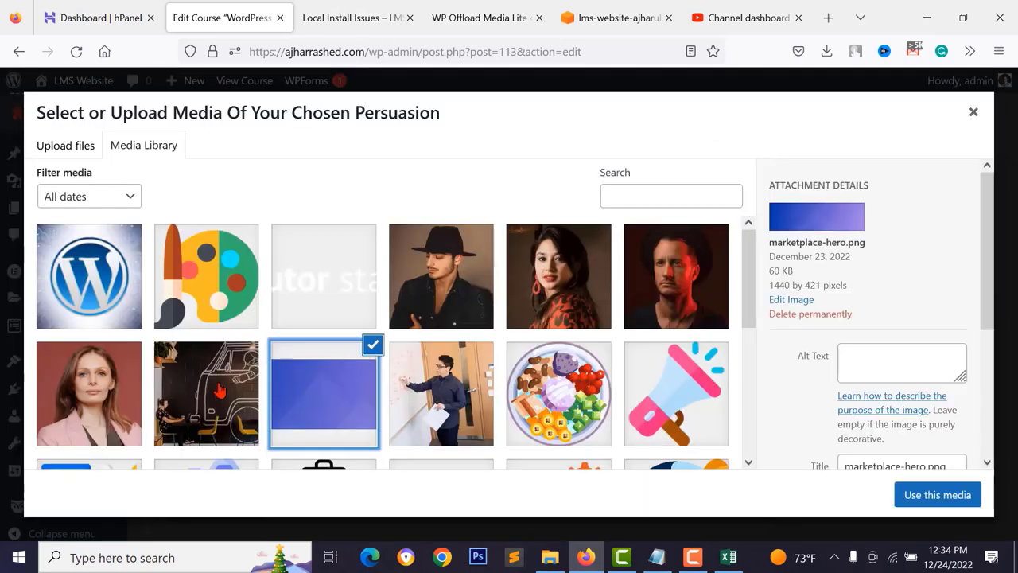
left_click(207, 393)
left_click(907, 494)
scroll(406, 386, "up", 2)
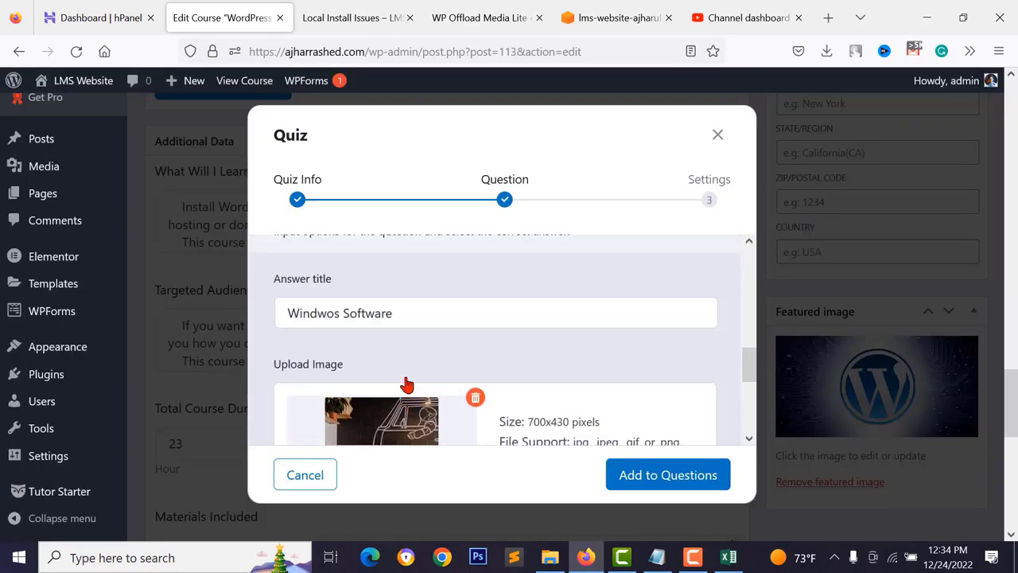
scroll(352, 332, "down", 4)
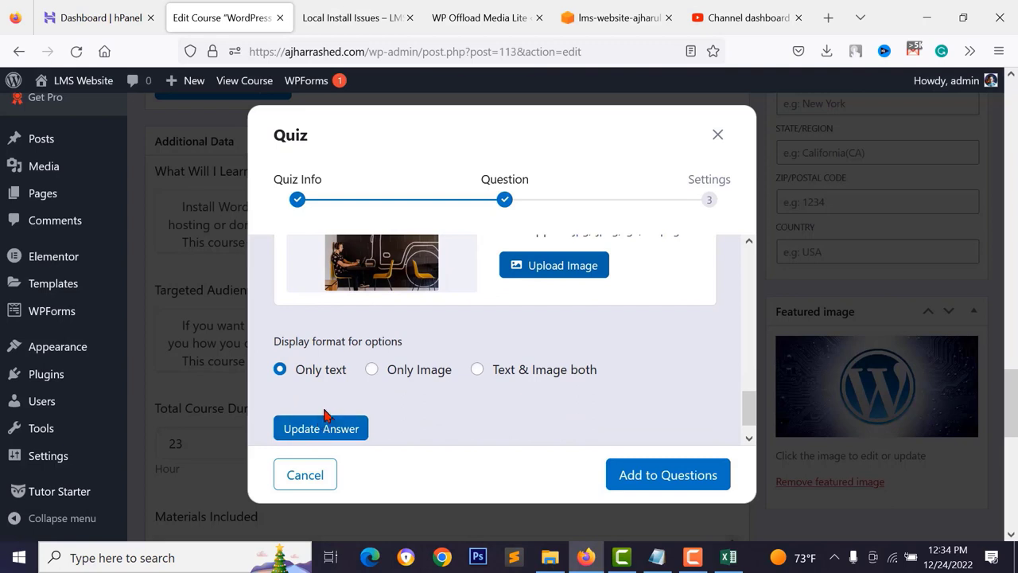
left_click(320, 427)
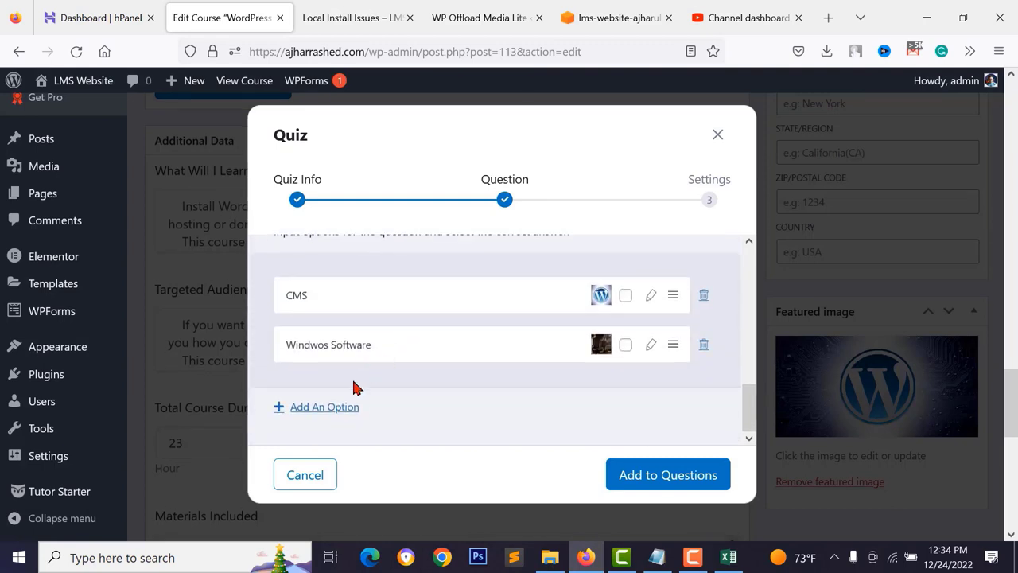
scroll(354, 388, "down", 1)
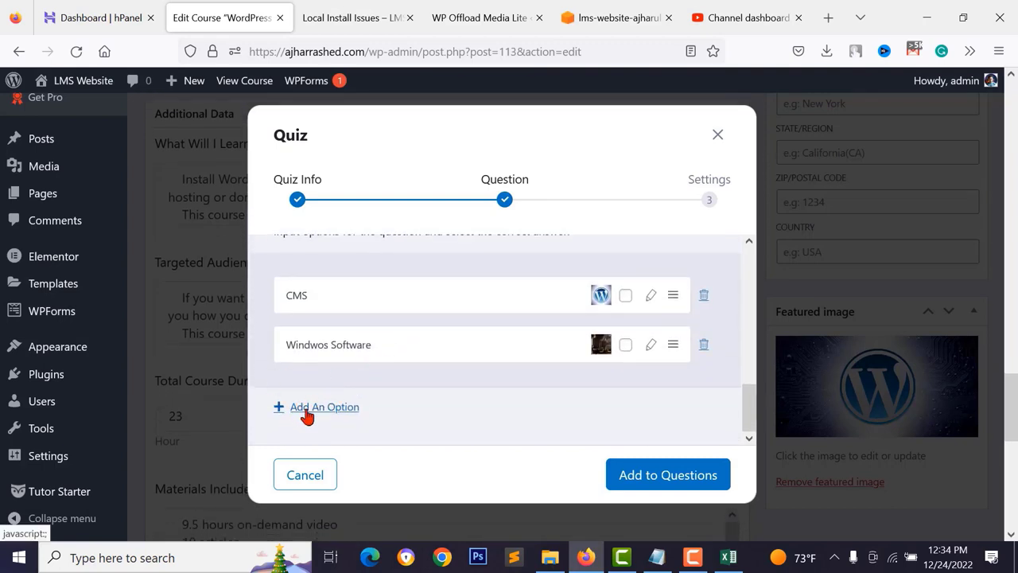
Add an 'HTML Code' answer option illustrated with the paint-palette image.
left_click(310, 411)
scroll(429, 350, "down", 2)
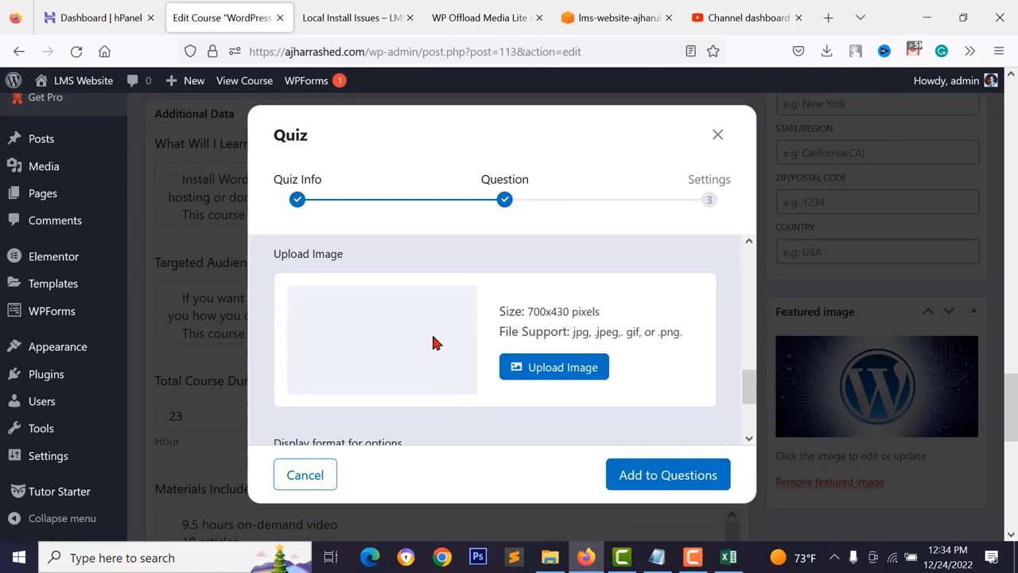
left_click(434, 342)
left_click(225, 269)
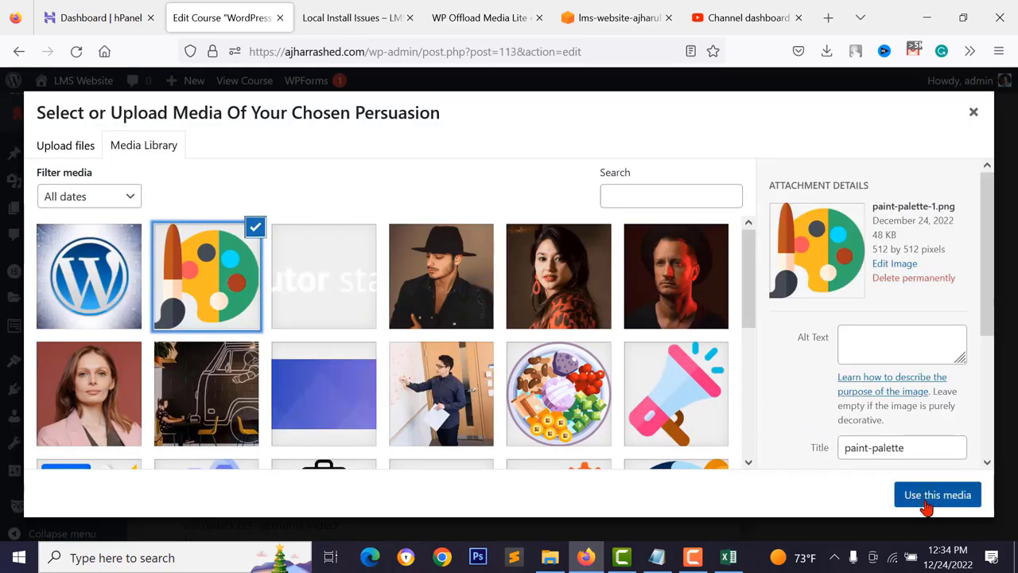
left_click(926, 494)
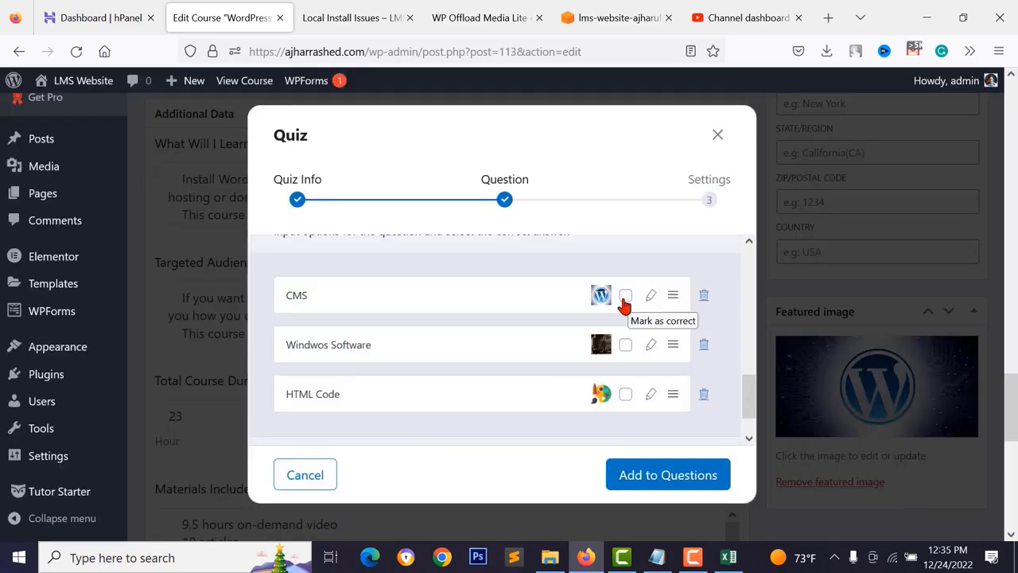
Mark CMS as the correct answer and add 'What is wordpress?' to the quiz.
left_click(626, 297)
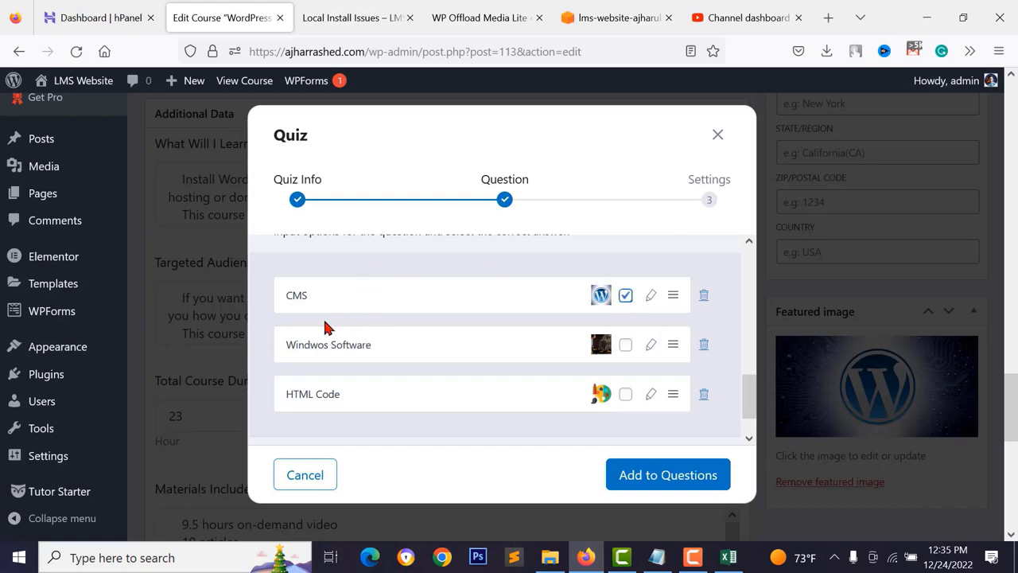
scroll(323, 327, "up", 1)
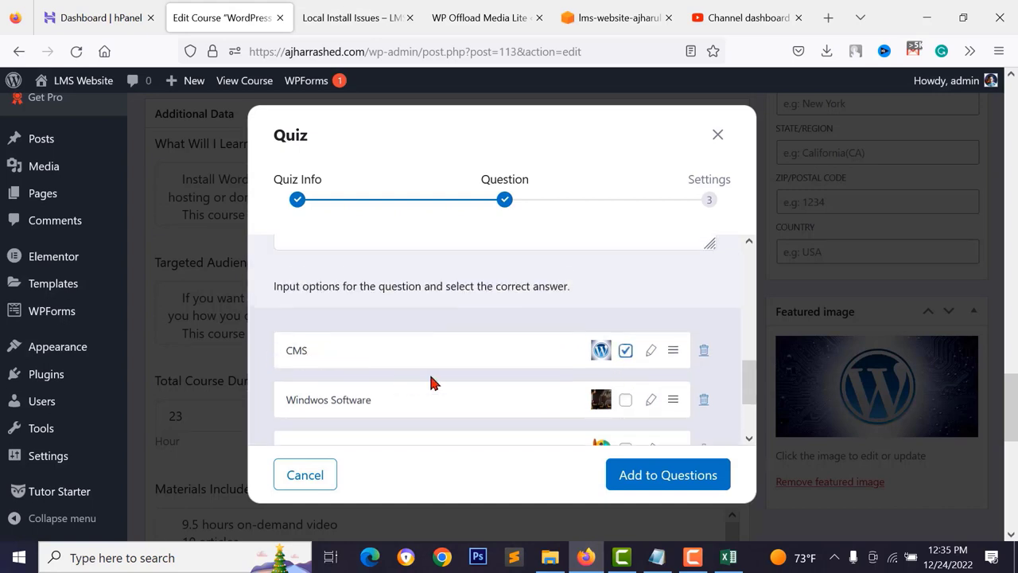
scroll(446, 366, "up", 4)
scroll(358, 295, "down", 4)
scroll(614, 352, "down", 1)
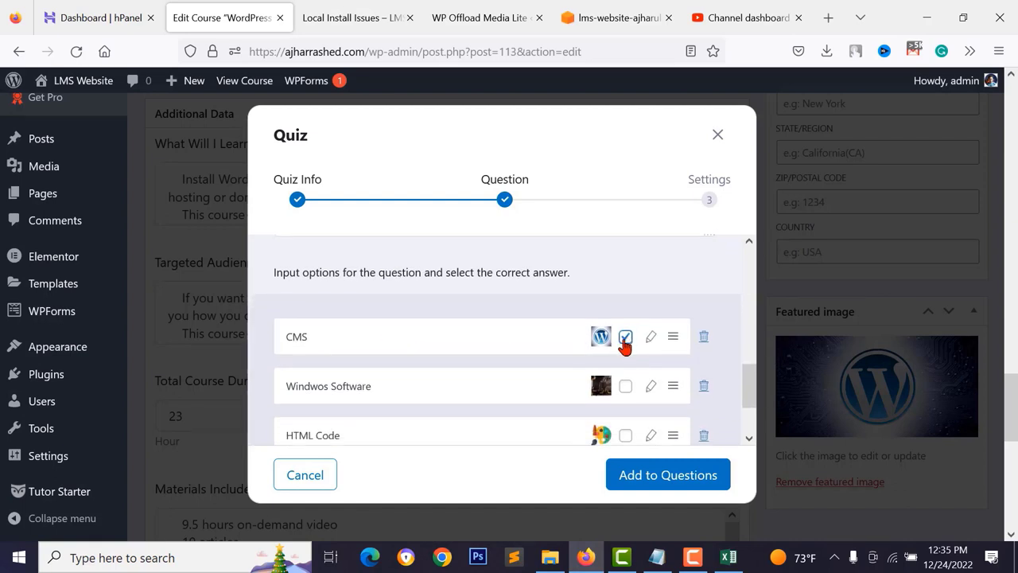
scroll(625, 374, "down", 2)
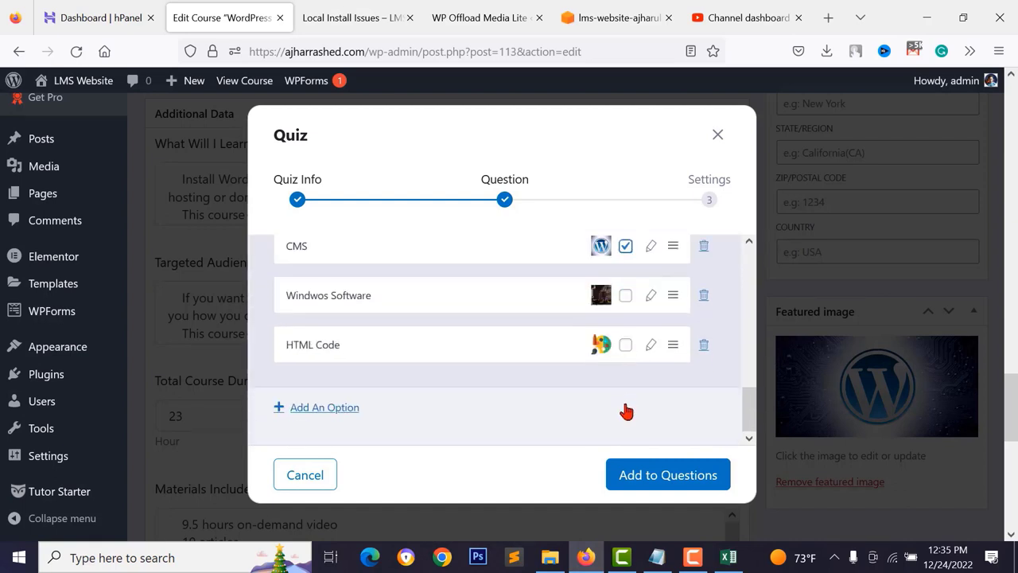
left_click(651, 477)
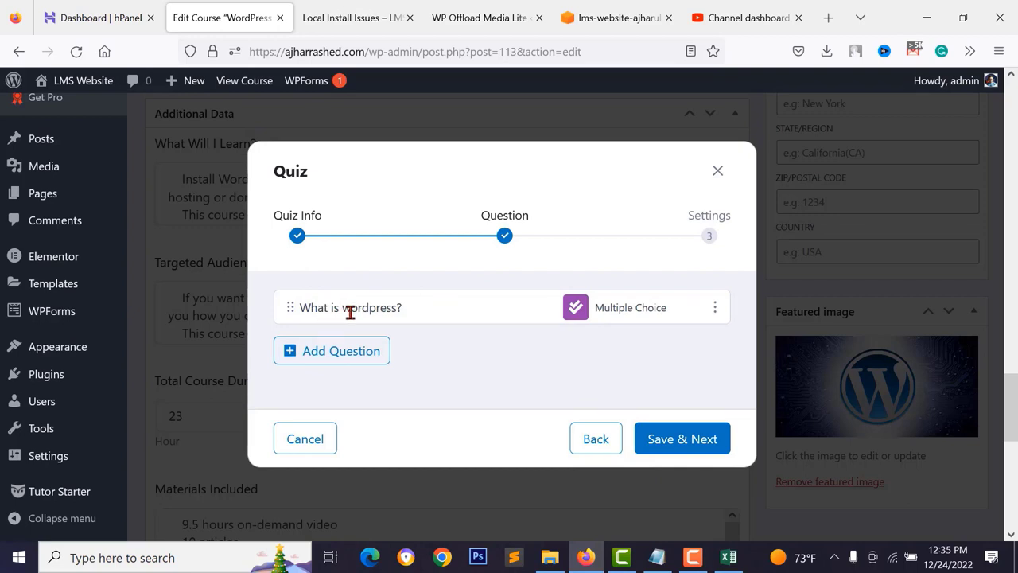
left_click(309, 358)
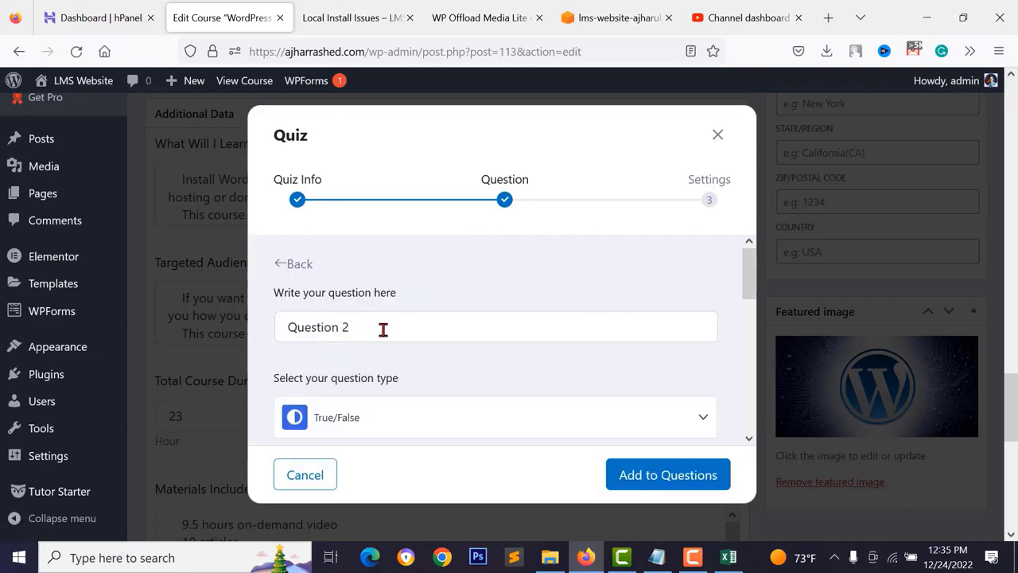
Replace Question 2 with 'Wordpress is computer software' as True/False with True, and add it.
left_click_drag(370, 329, 280, 323)
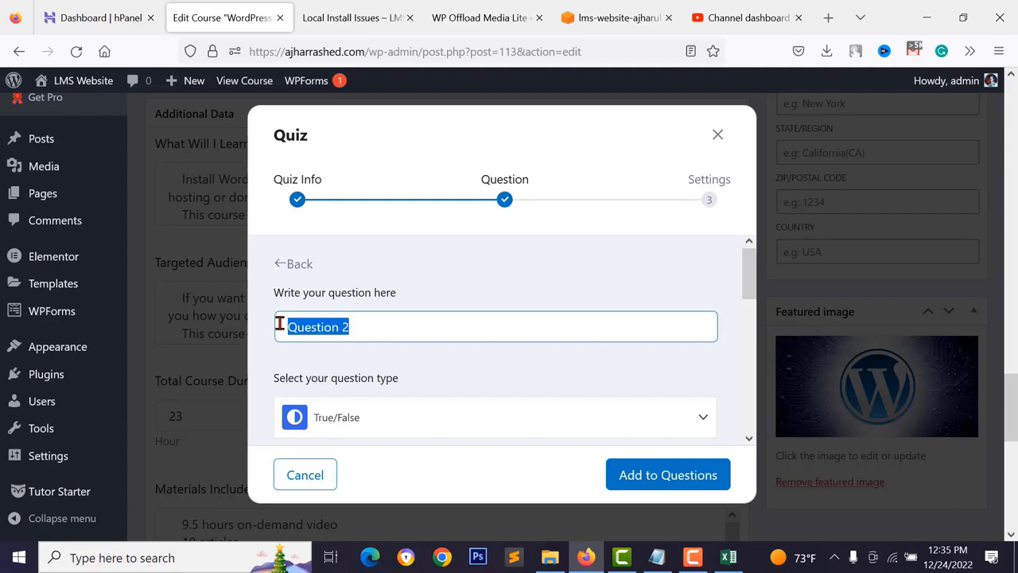
type("Wordpress is computer software")
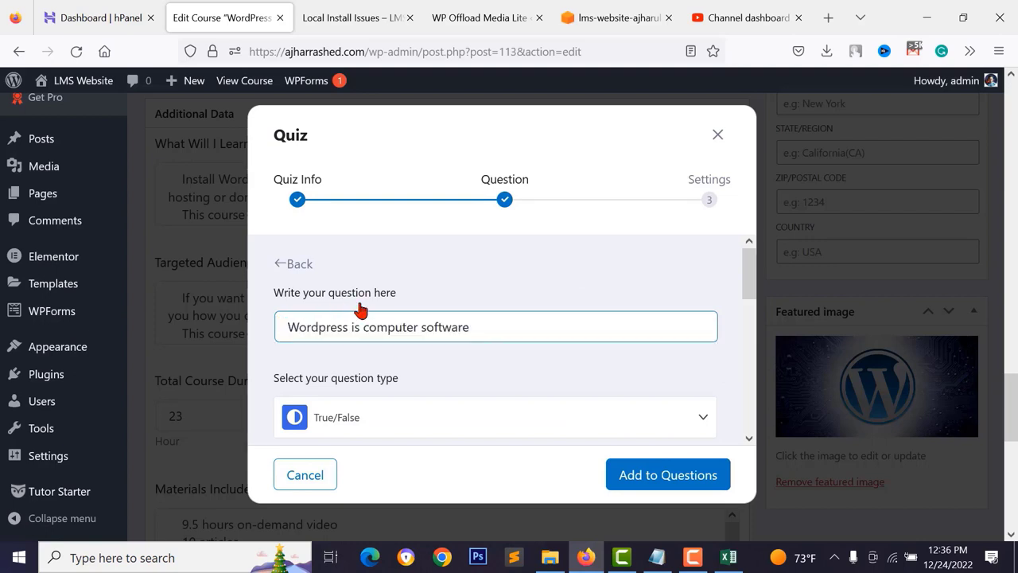
scroll(351, 365, "down", 1)
left_click(347, 350)
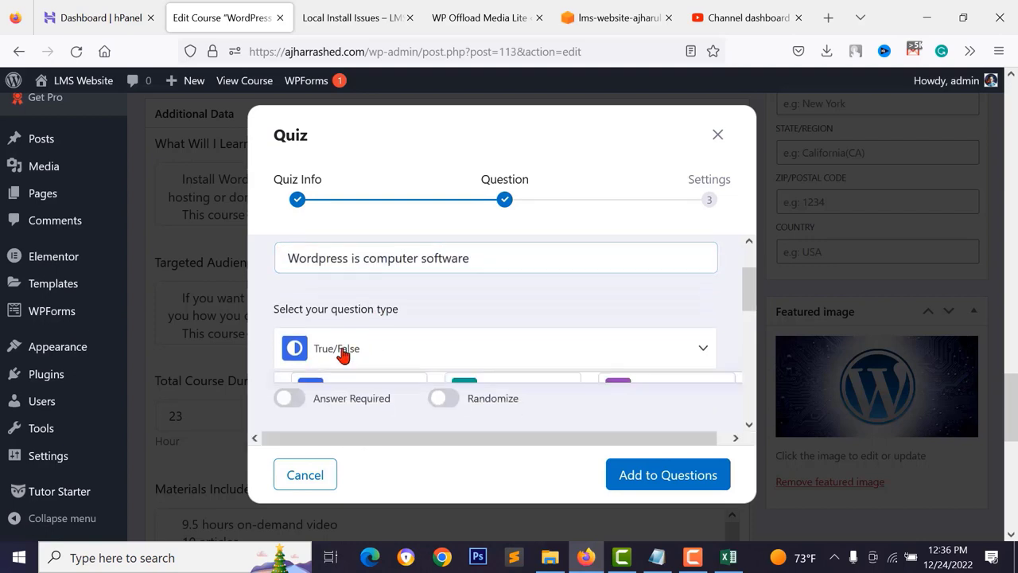
scroll(348, 380, "down", 1)
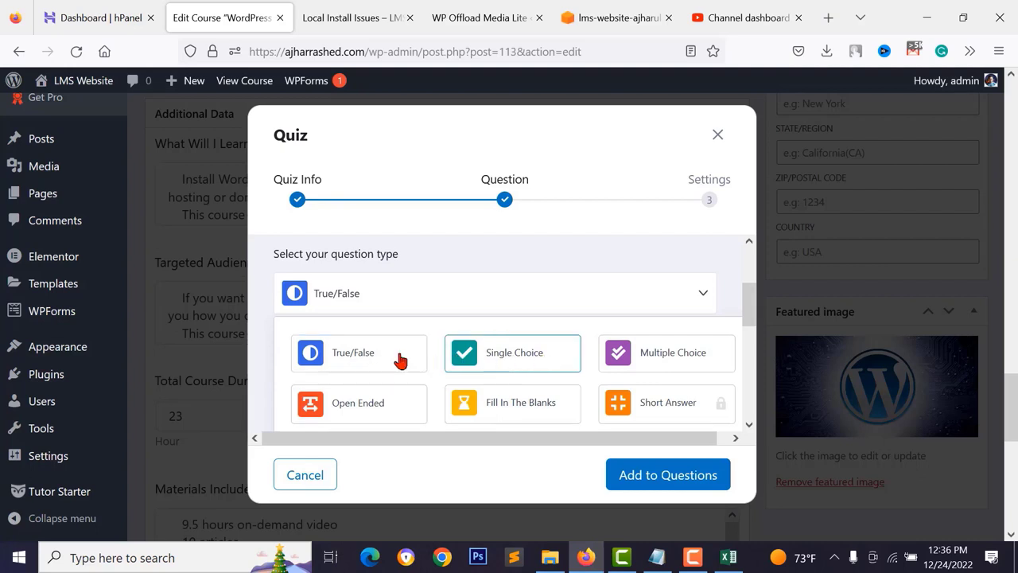
left_click(365, 356)
scroll(414, 366, "down", 4)
scroll(429, 374, "up", 5)
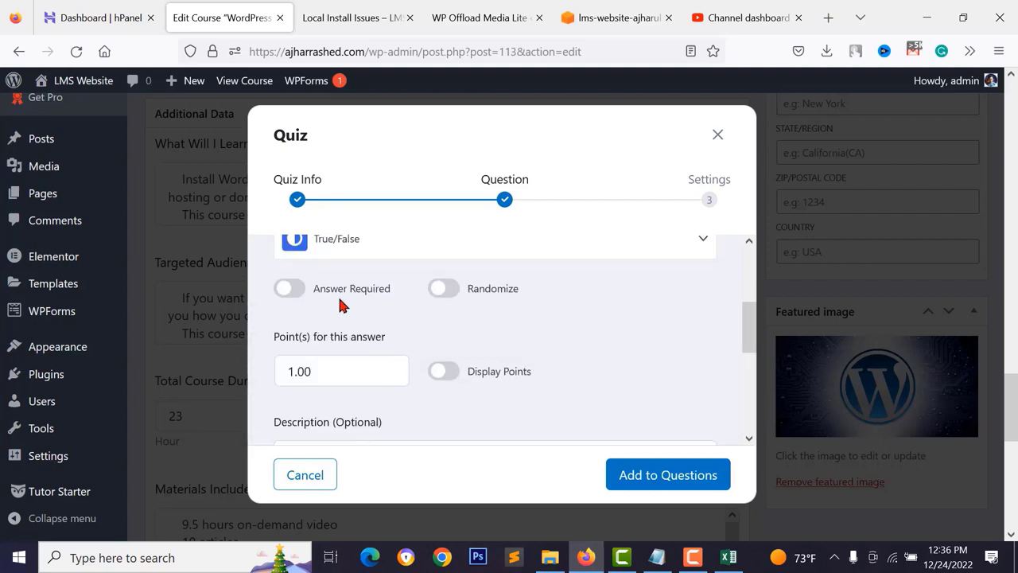
scroll(387, 311, "up", 2)
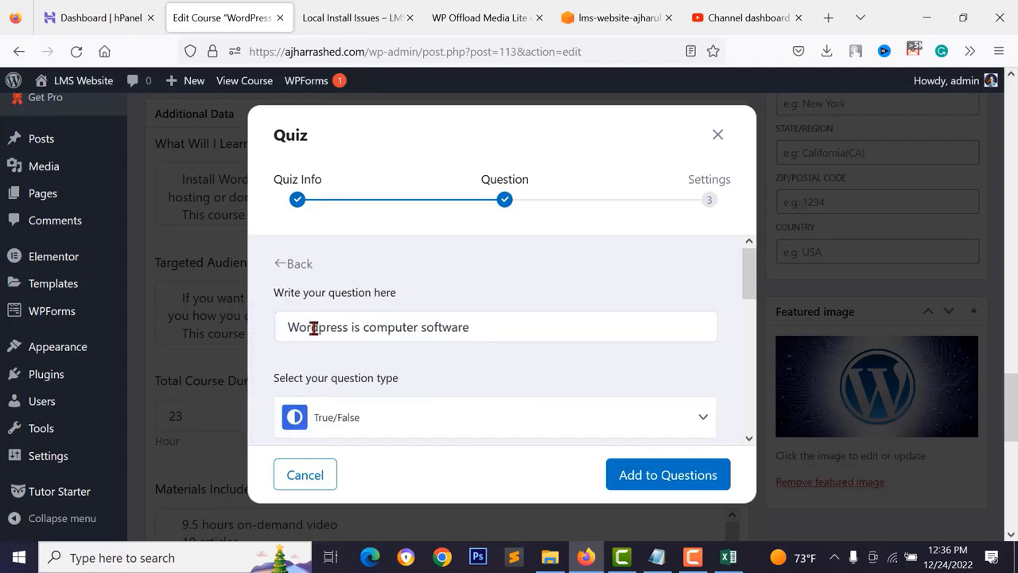
scroll(465, 332, "down", 5)
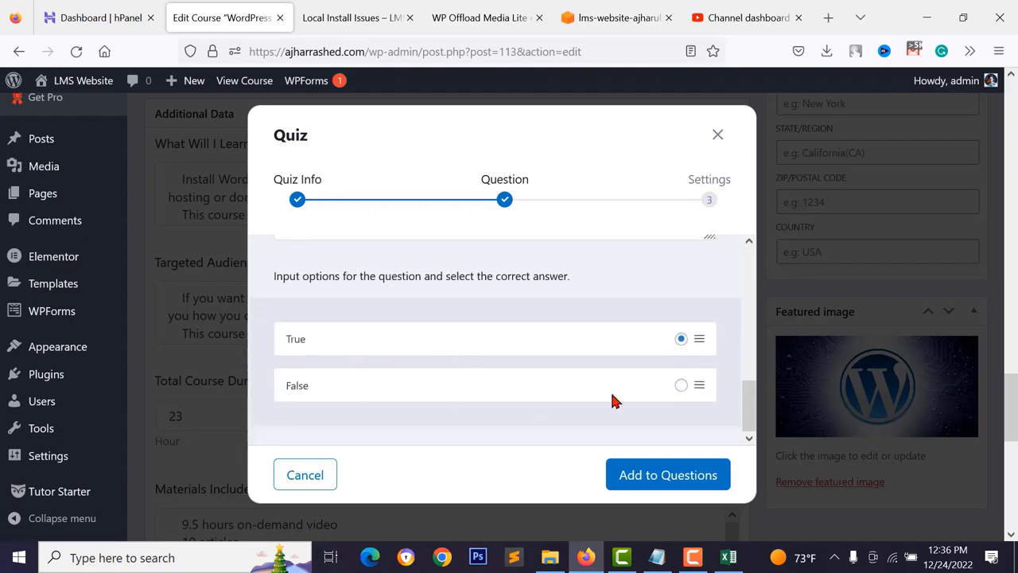
left_click(664, 475)
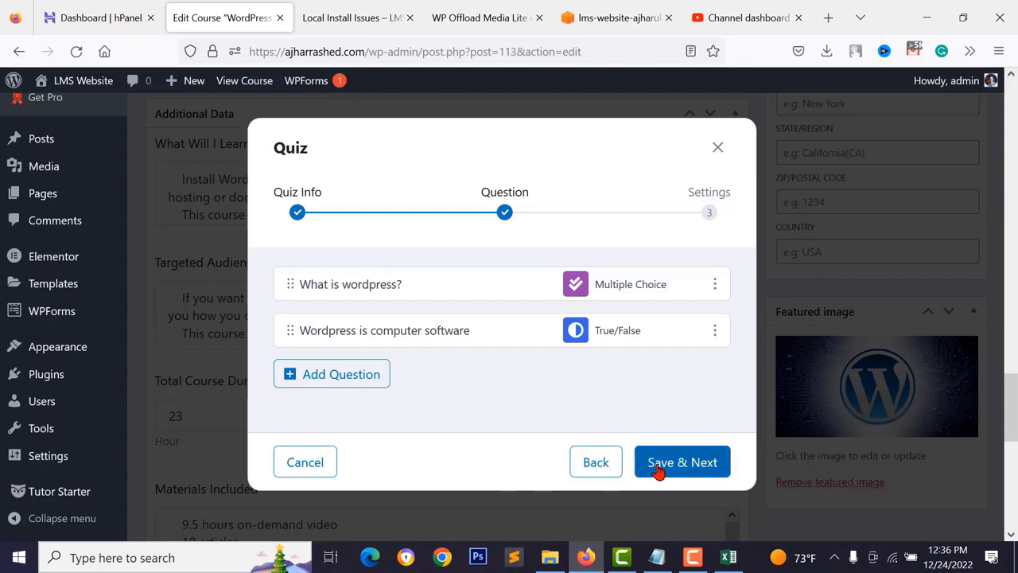
Save the questions and set the quiz Time Limit to 10 minutes.
left_click(669, 470)
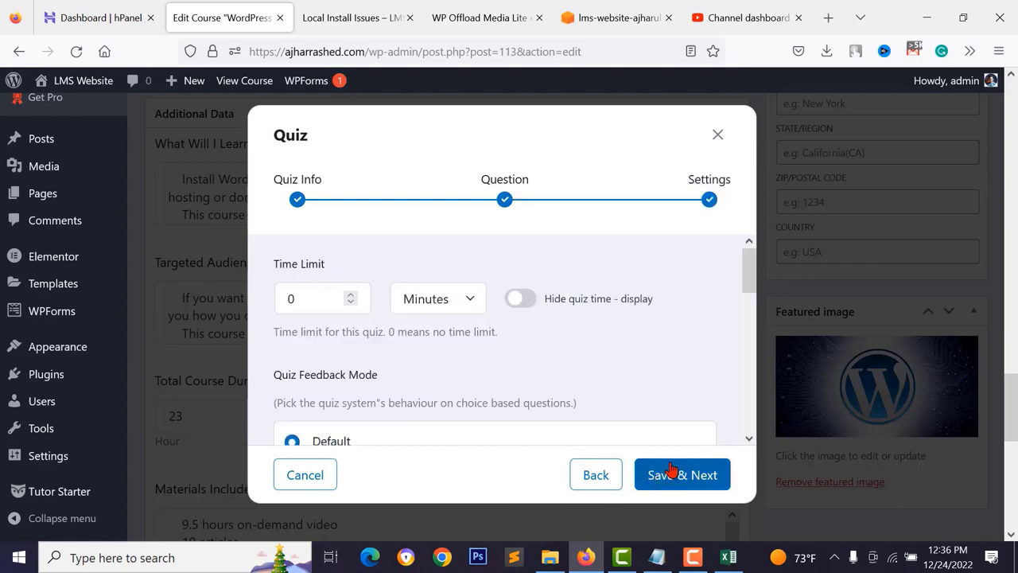
double_click(308, 296)
scroll(488, 174, "up", 1)
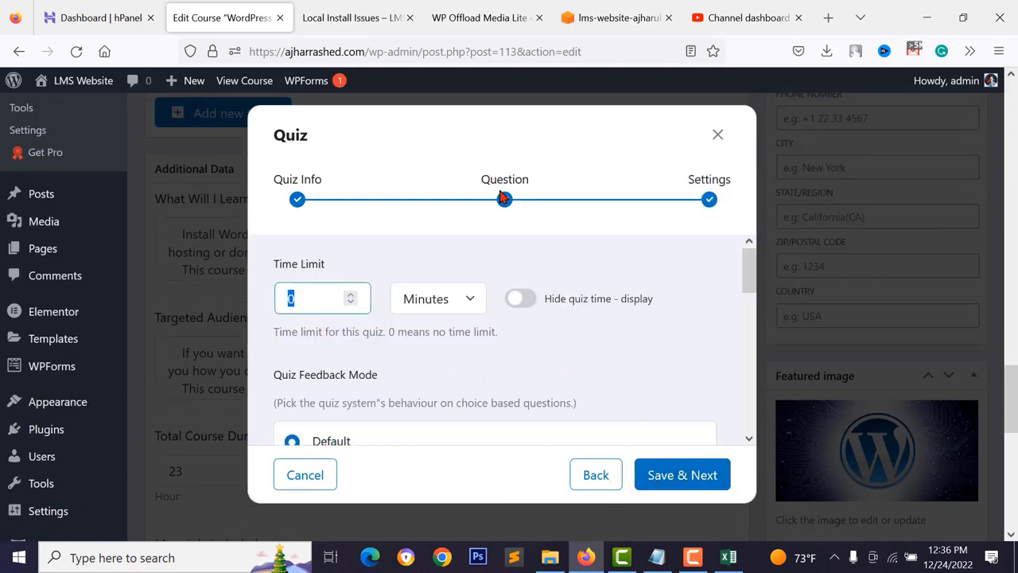
type("10")
left_click(310, 348)
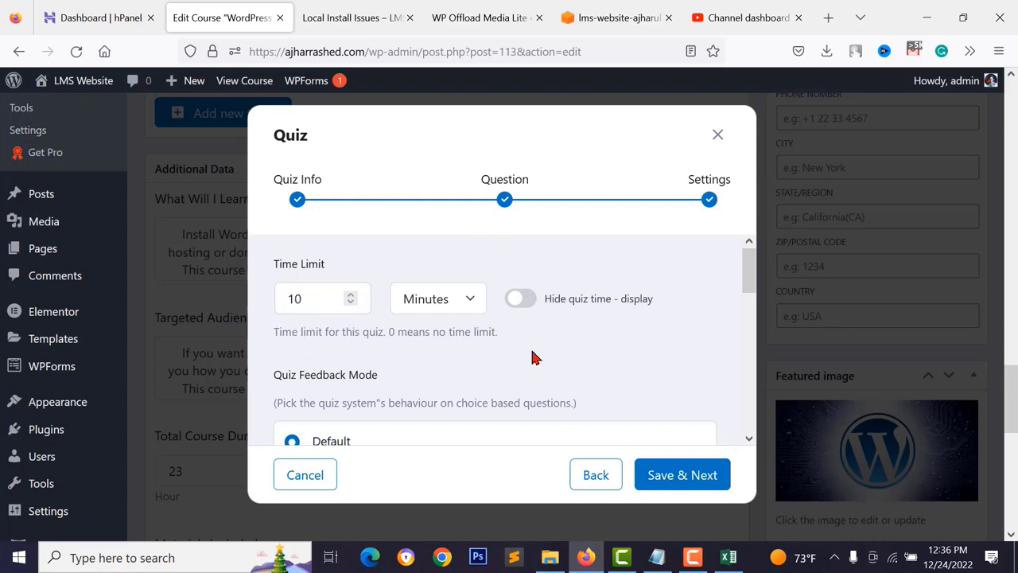
Review the Max Question and advanced quiz settings, then save the quiz settings.
scroll(296, 292, "down", 2)
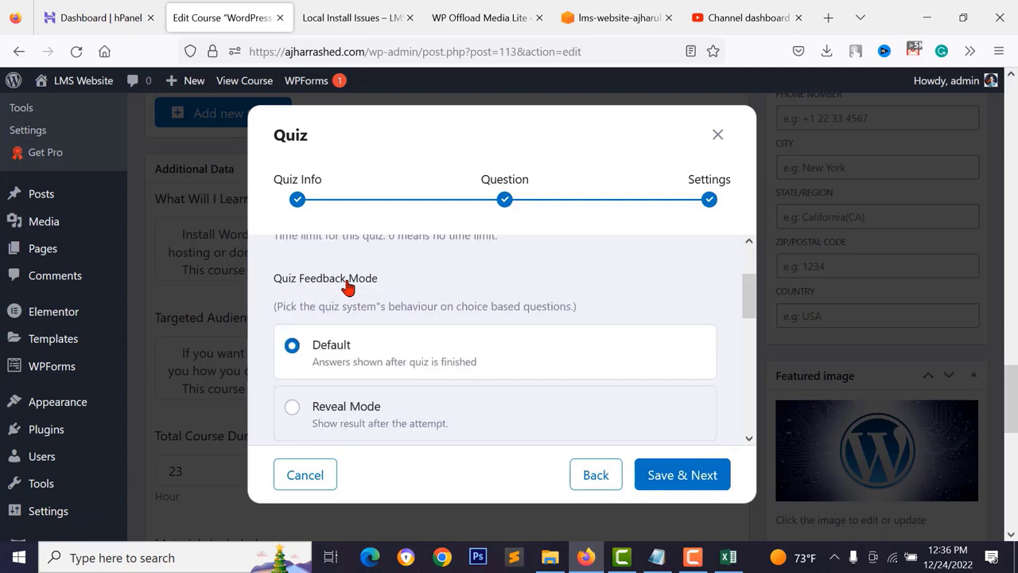
scroll(329, 377, "down", 4)
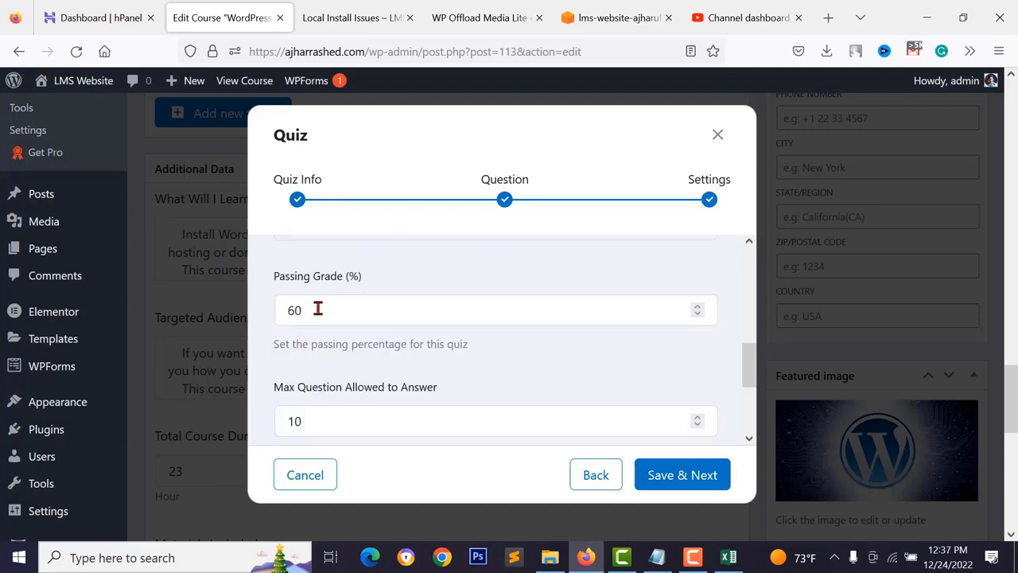
scroll(347, 370, "down", 2)
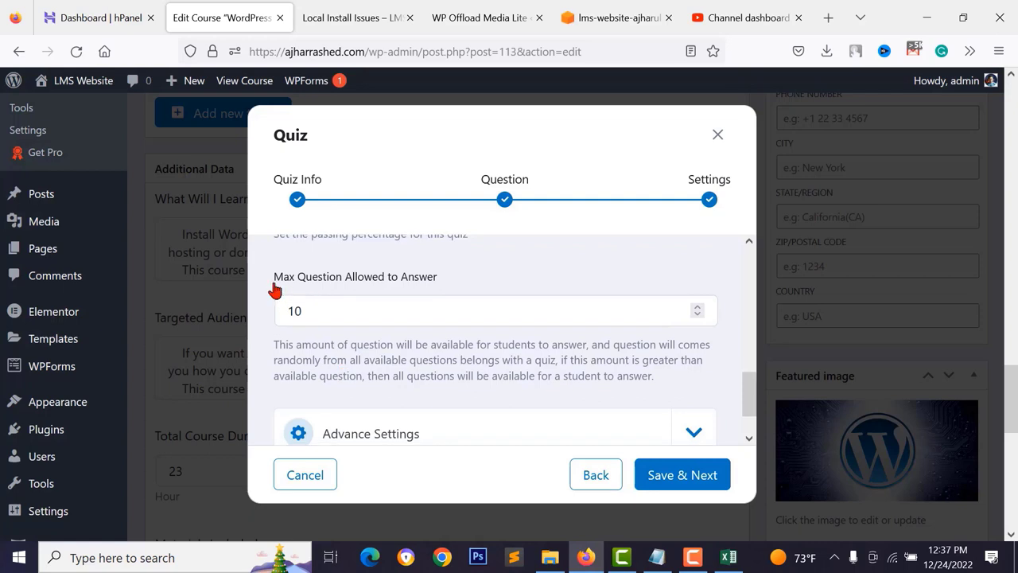
left_click_drag(315, 309, 257, 311)
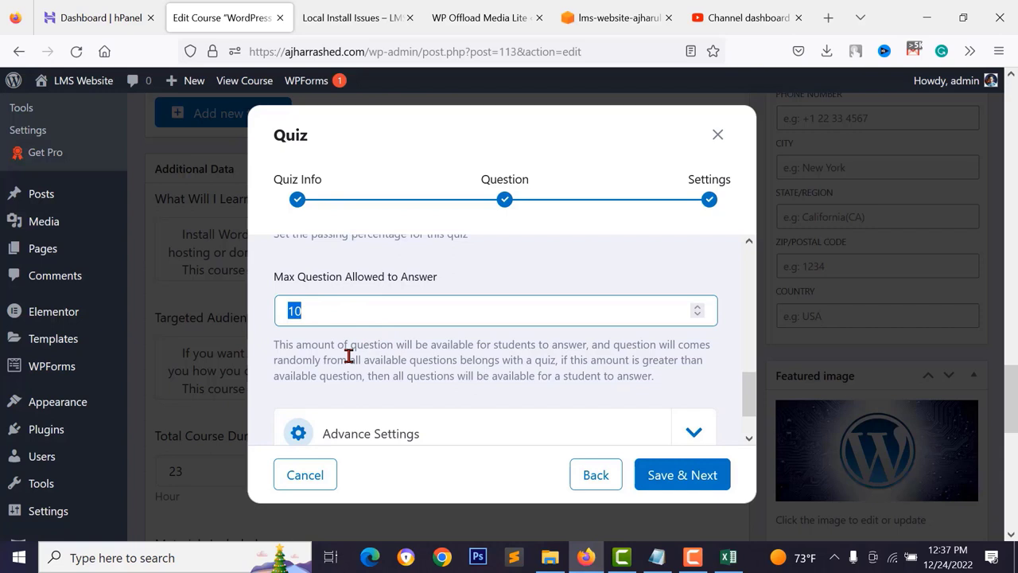
left_click(557, 434)
scroll(541, 287, "down", 1)
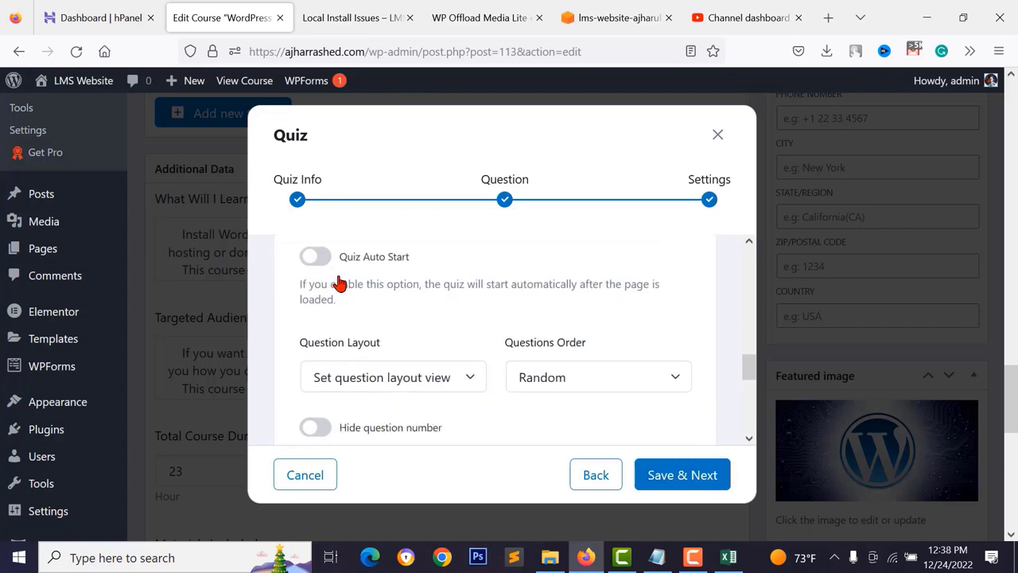
scroll(375, 368, "down", 2)
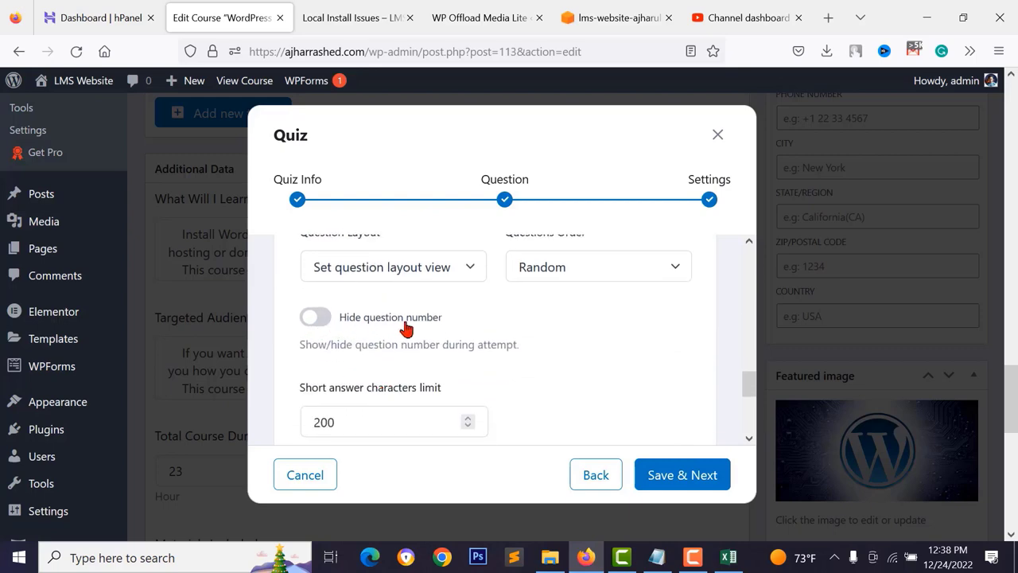
scroll(412, 330, "down", 4)
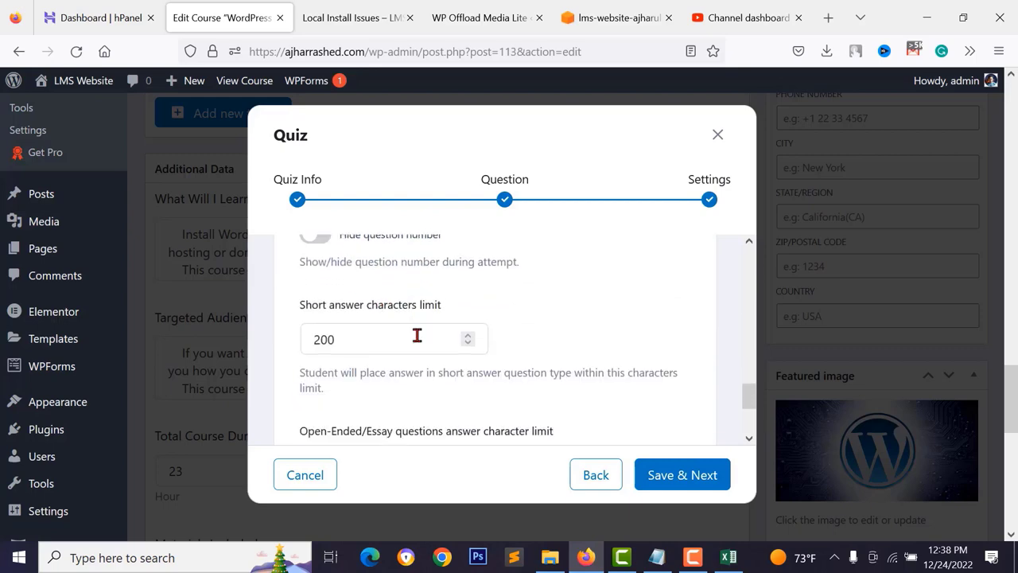
left_click(675, 478)
scroll(428, 364, "down", 4)
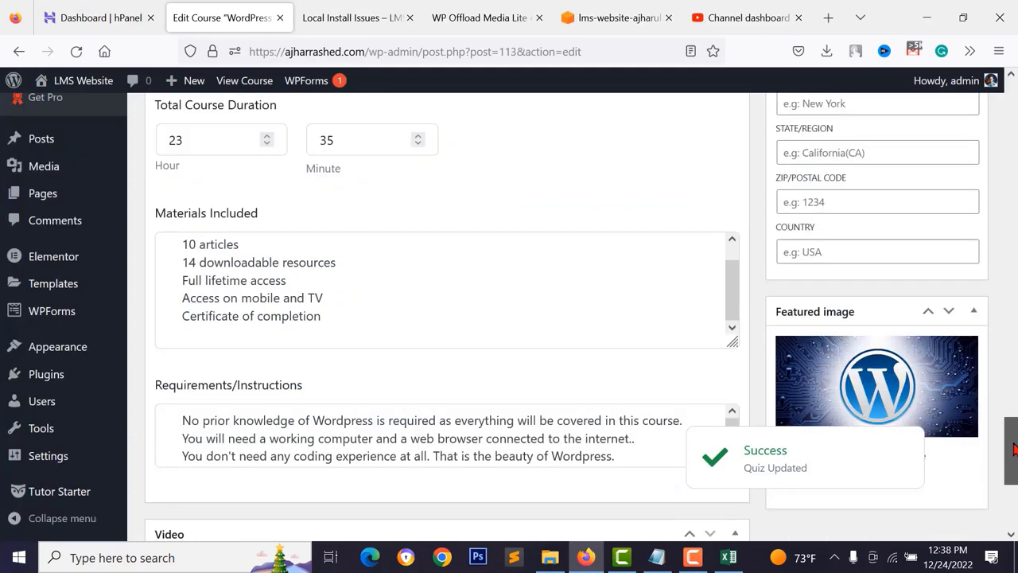
Update the course, reload the lesson page, and open the 'Quize for wordpress' quiz.
scroll(557, 318, "up", 20)
left_click(954, 284)
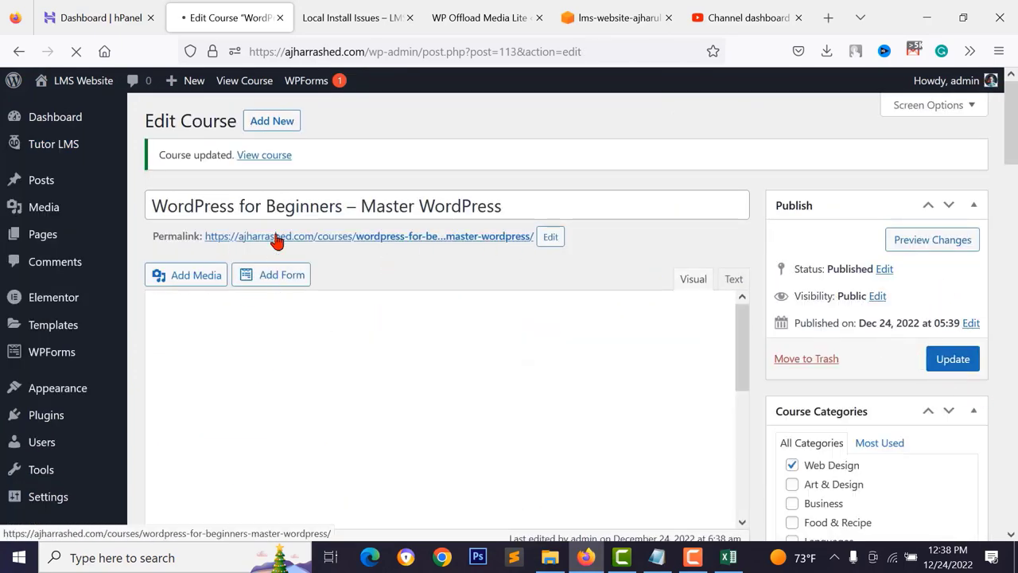
left_click(354, 18)
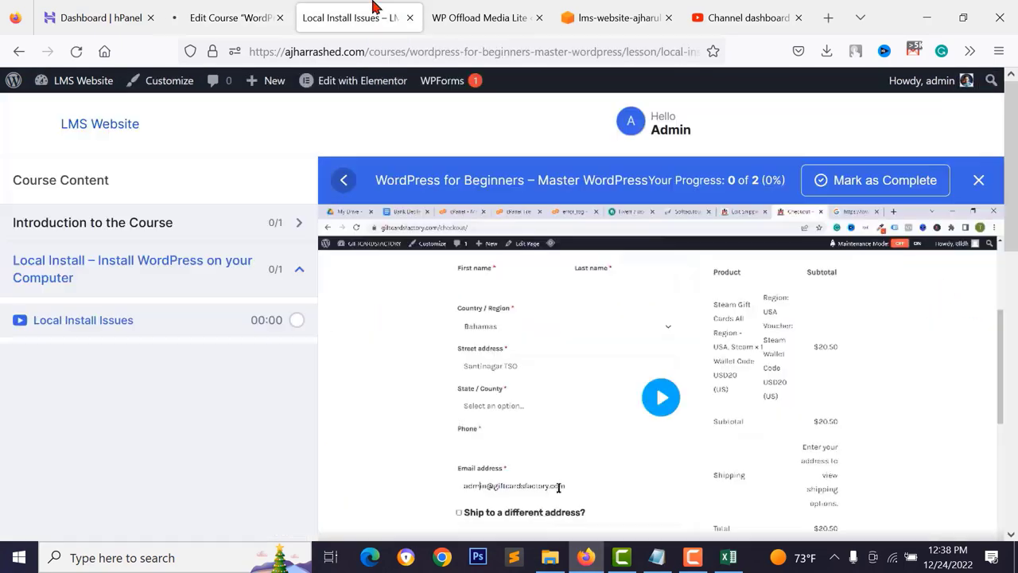
left_click(76, 51)
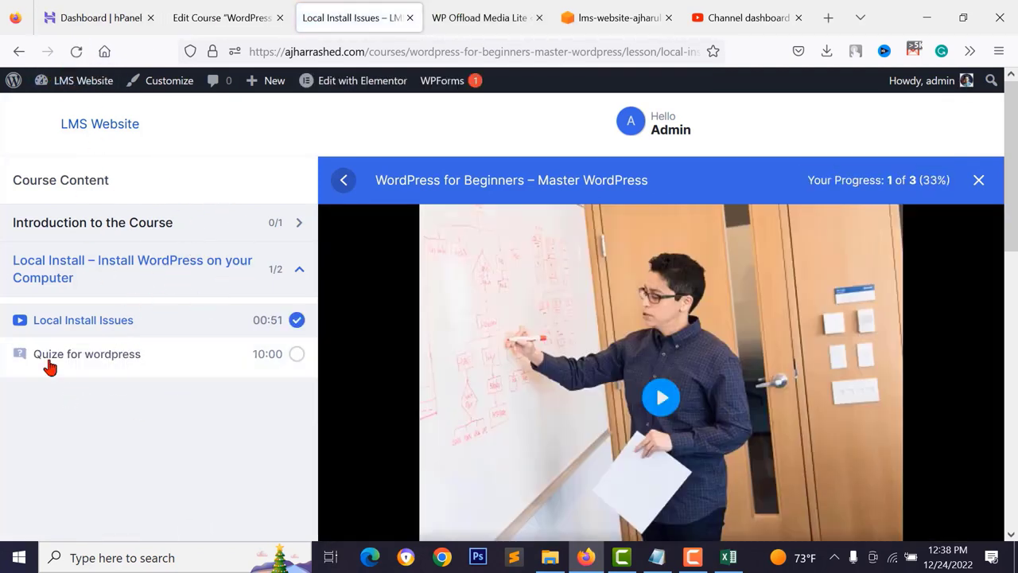
left_click(65, 362)
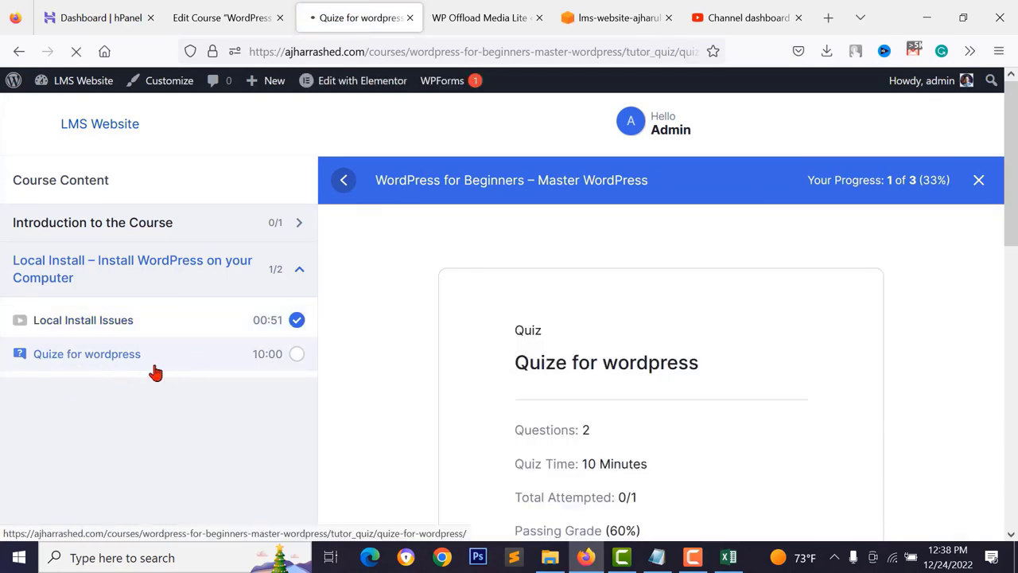
Highlight the quiz details: 2 questions, 10 minutes, 0/1 attempts, 60% passing grade.
scroll(573, 339, "down", 2)
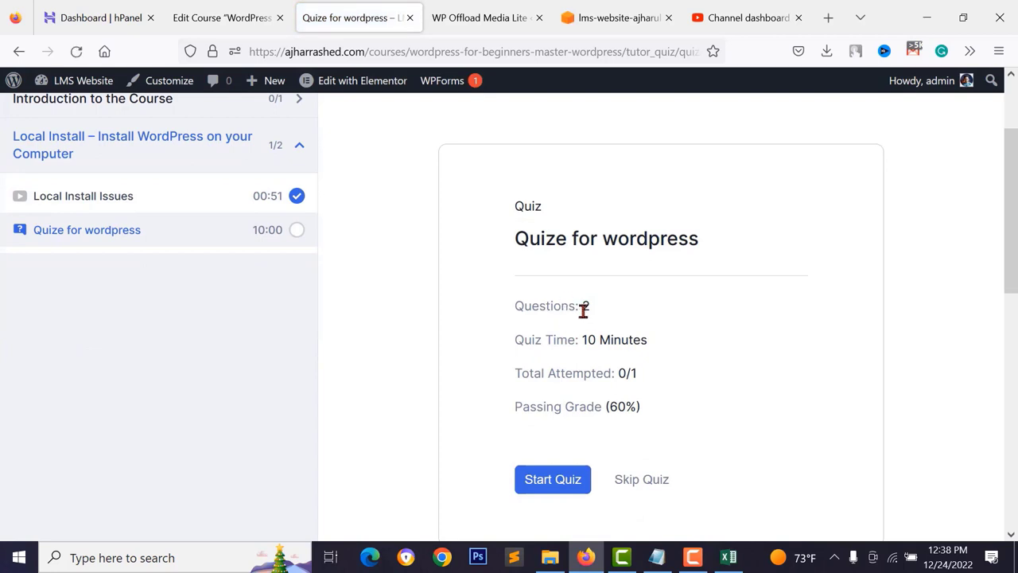
double_click(587, 307)
left_click_drag(595, 342, 647, 342)
left_click(645, 342)
left_click_drag(589, 374, 677, 382)
left_click(614, 408)
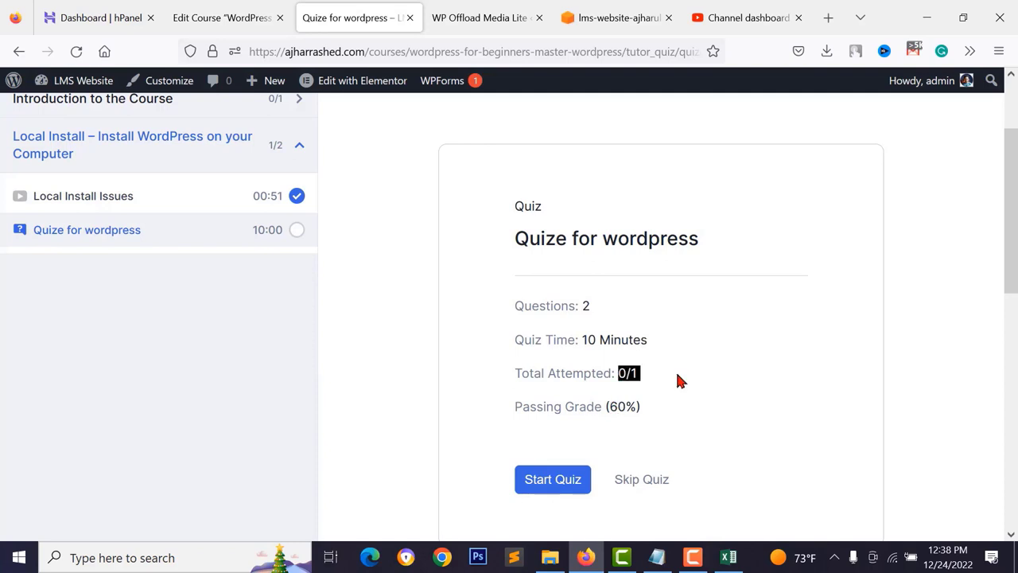
left_click(677, 382)
left_click_drag(515, 408, 653, 434)
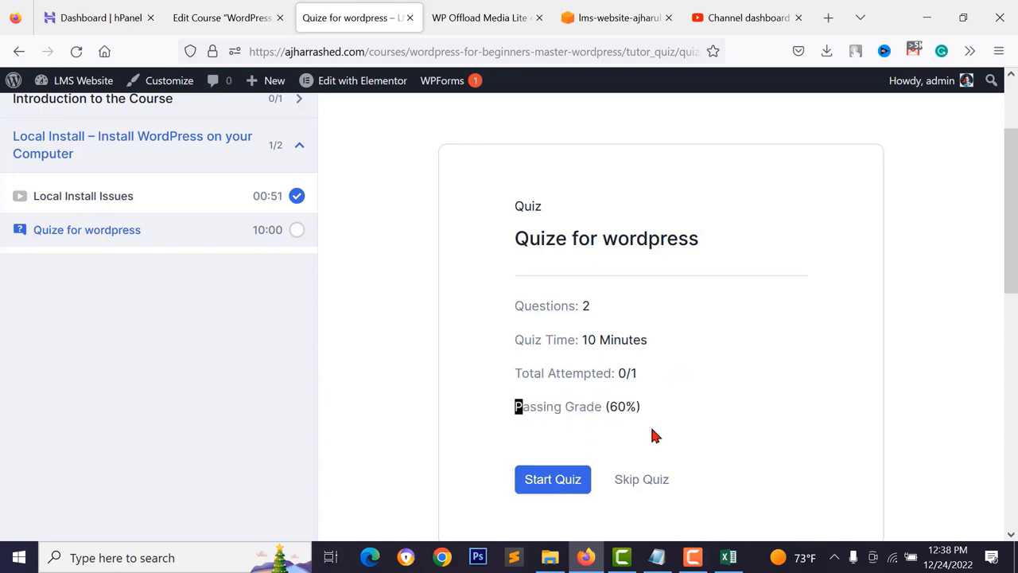
Start the quiz, answer question 1 with CMS, and submit it.
left_click(551, 486)
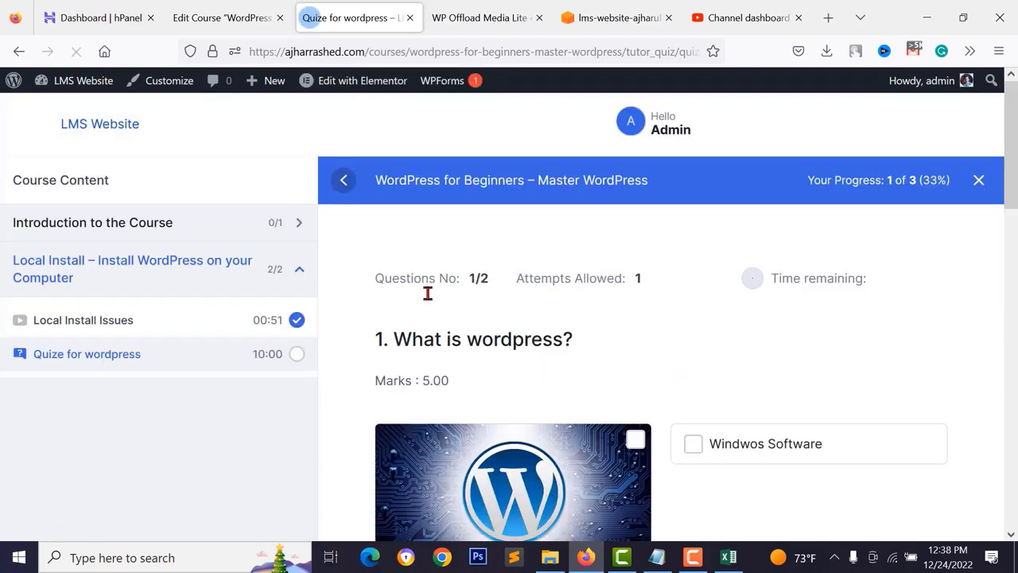
left_click_drag(885, 251, 955, 252)
left_click(889, 251)
scroll(620, 346, "down", 2)
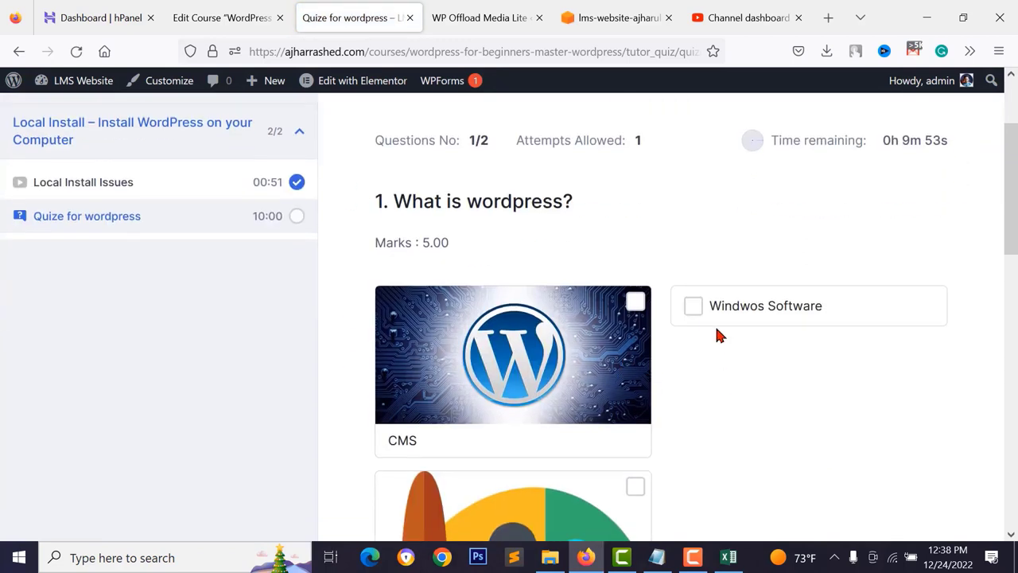
scroll(632, 371, "down", 5)
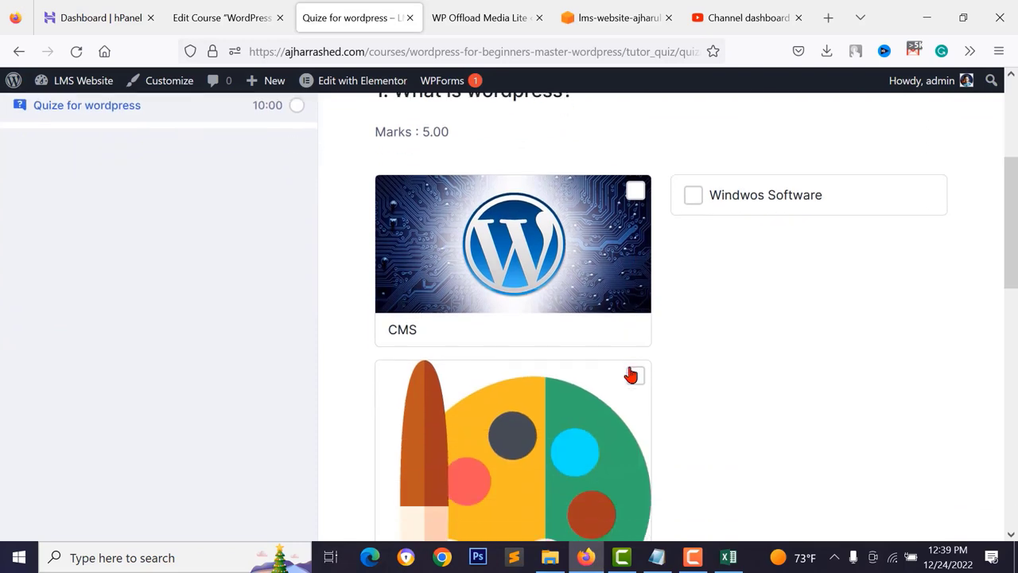
scroll(620, 371, "up", 5)
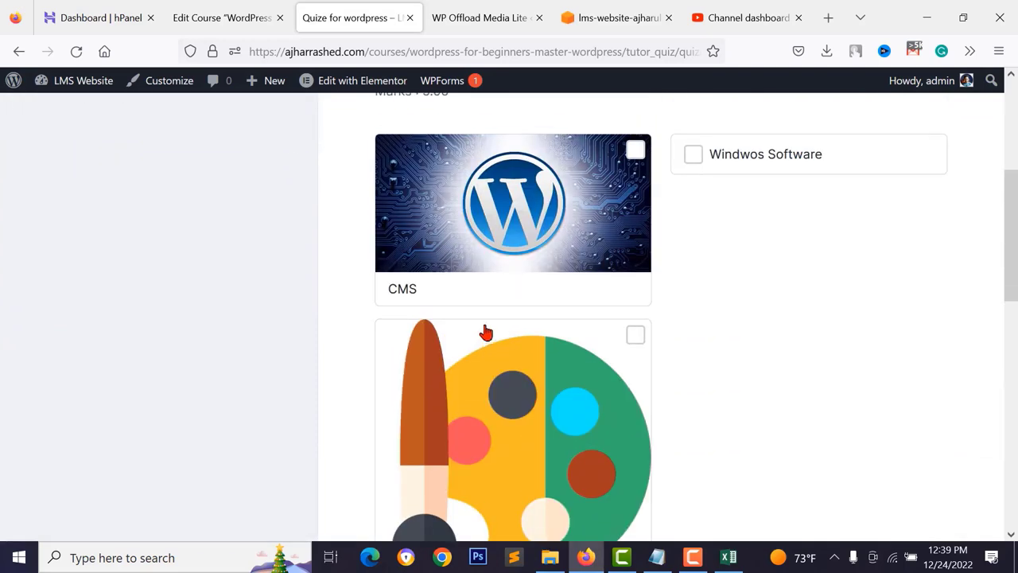
scroll(416, 199, "down", 1)
scroll(387, 191, "up", 1)
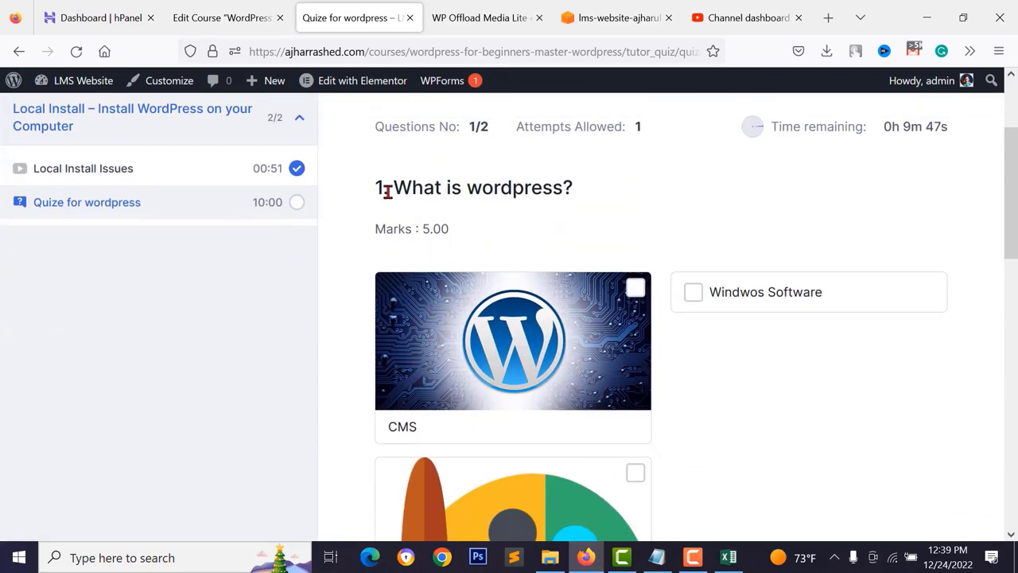
scroll(419, 291, "down", 1)
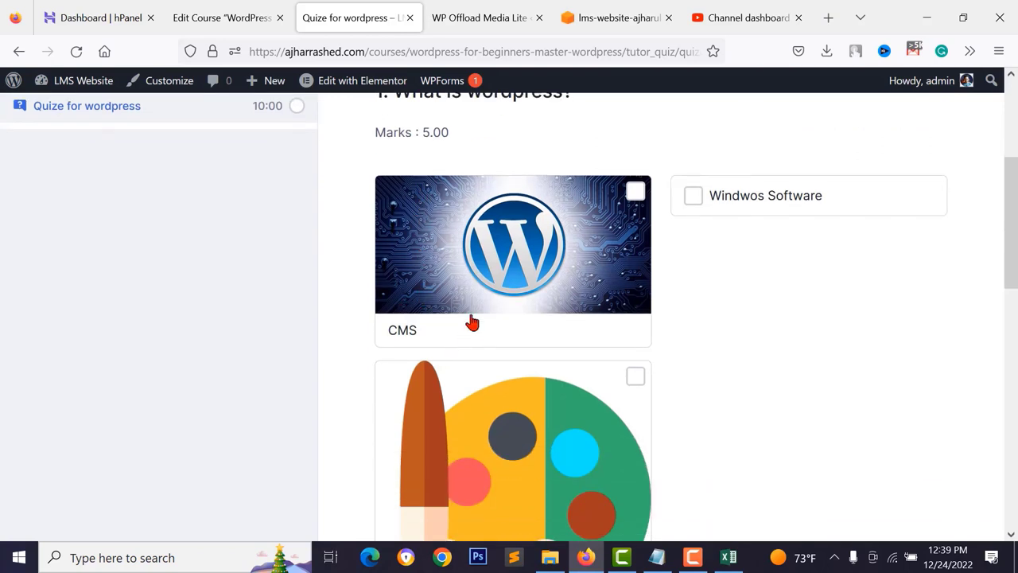
left_click(508, 271)
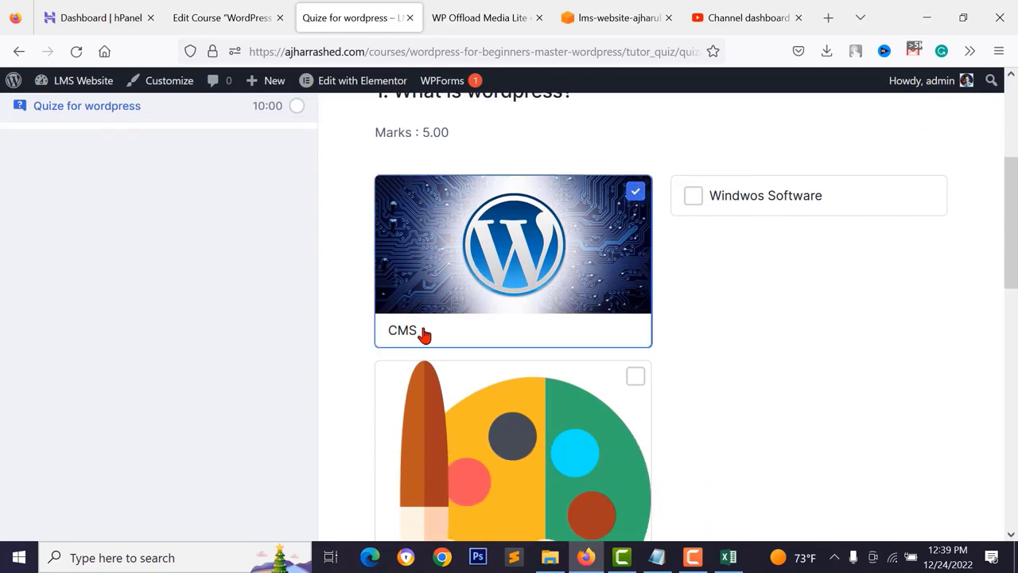
scroll(462, 366, "down", 5)
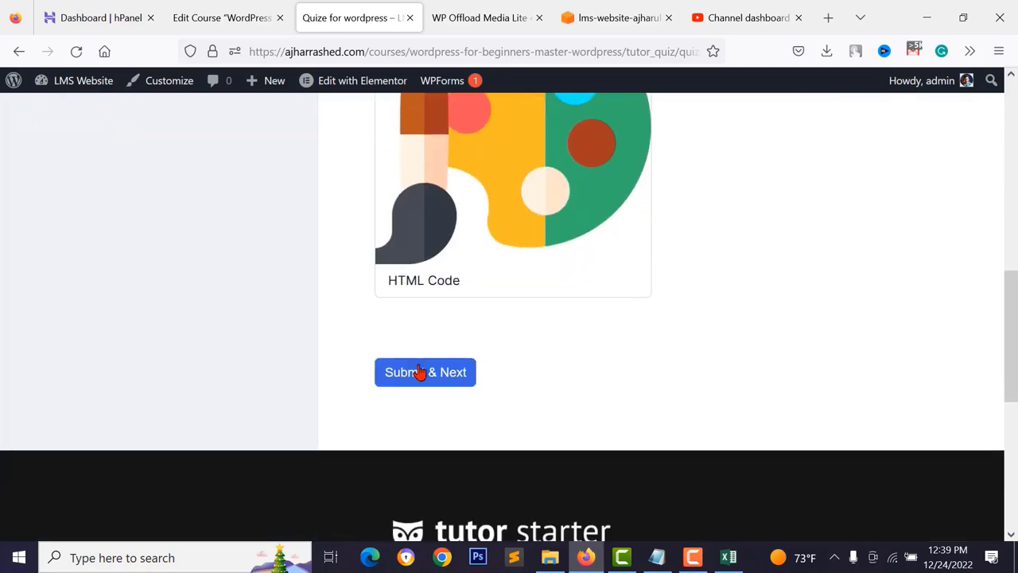
left_click(419, 377)
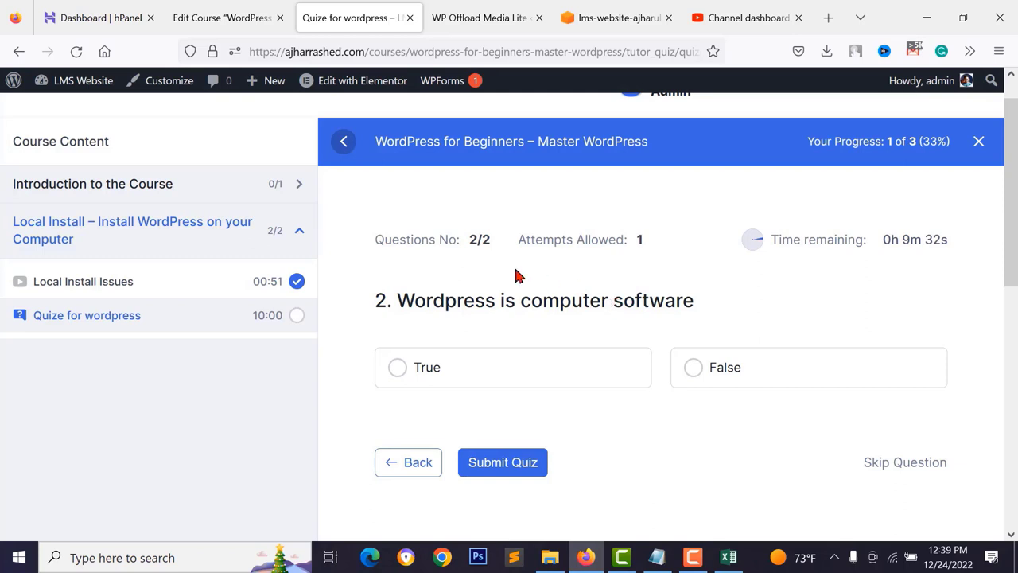
Answer question 2 with False and submit the quiz for grading.
left_click(421, 368)
left_click(711, 369)
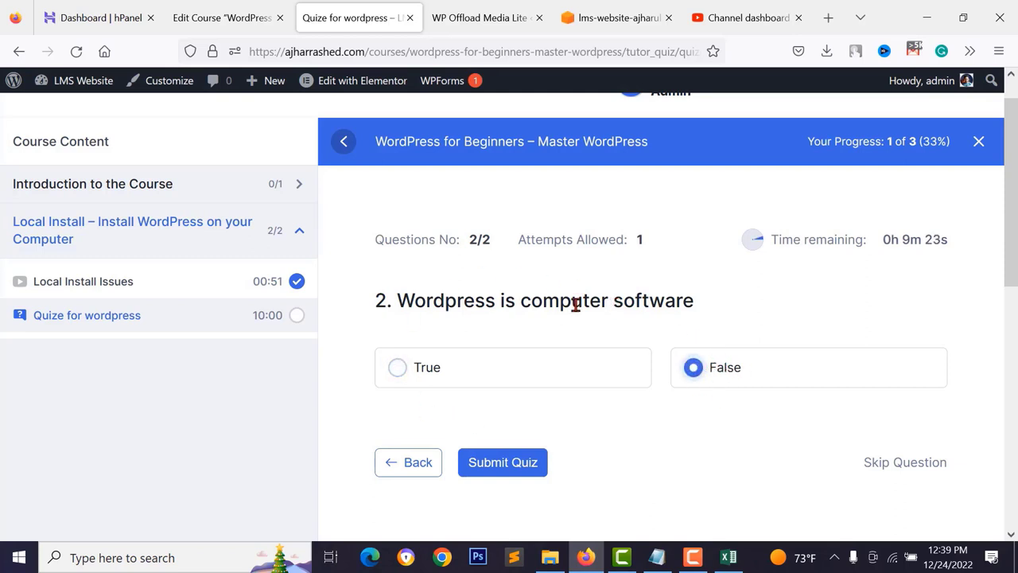
left_click_drag(415, 299, 643, 300)
left_click(705, 393)
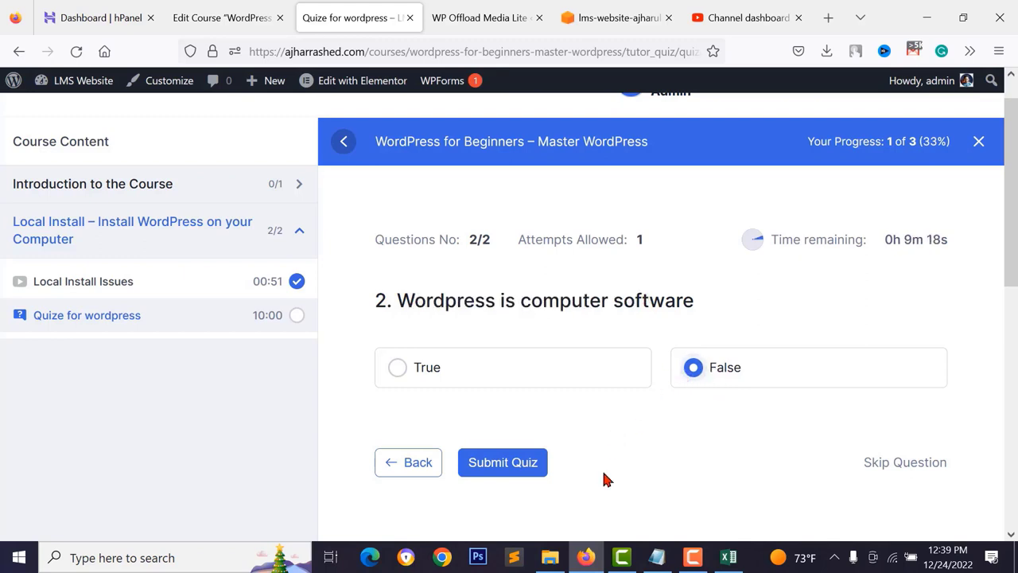
left_click(503, 463)
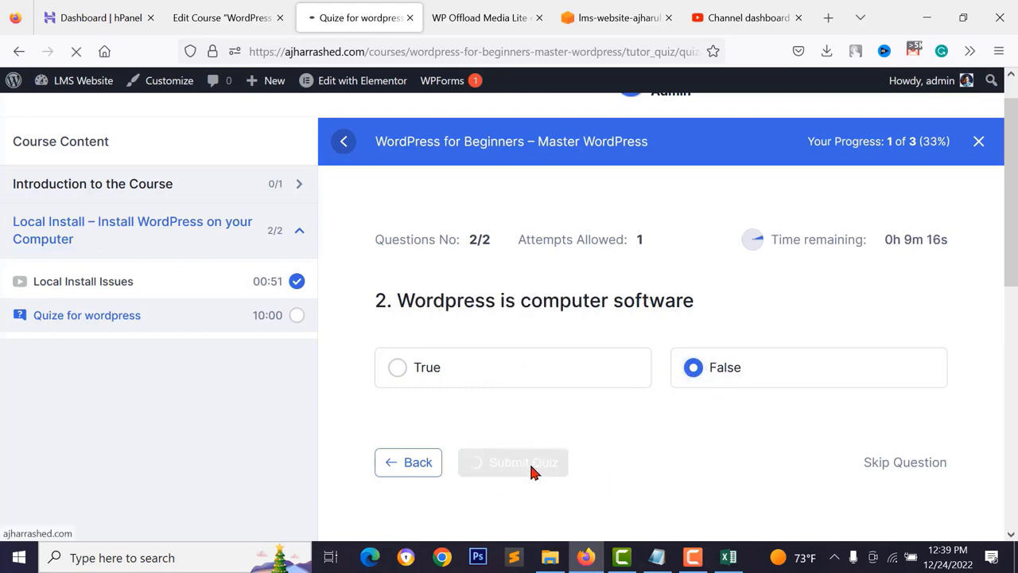
scroll(482, 360, "down", 1)
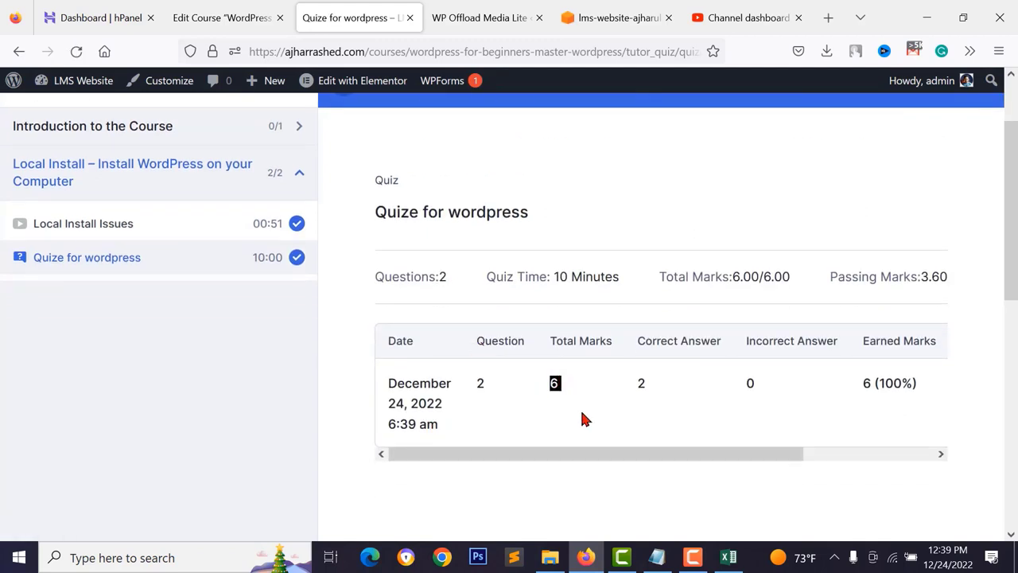
Scroll the quiz results table to view the attempt's Pass result and details.
left_click_drag(636, 451, 767, 458)
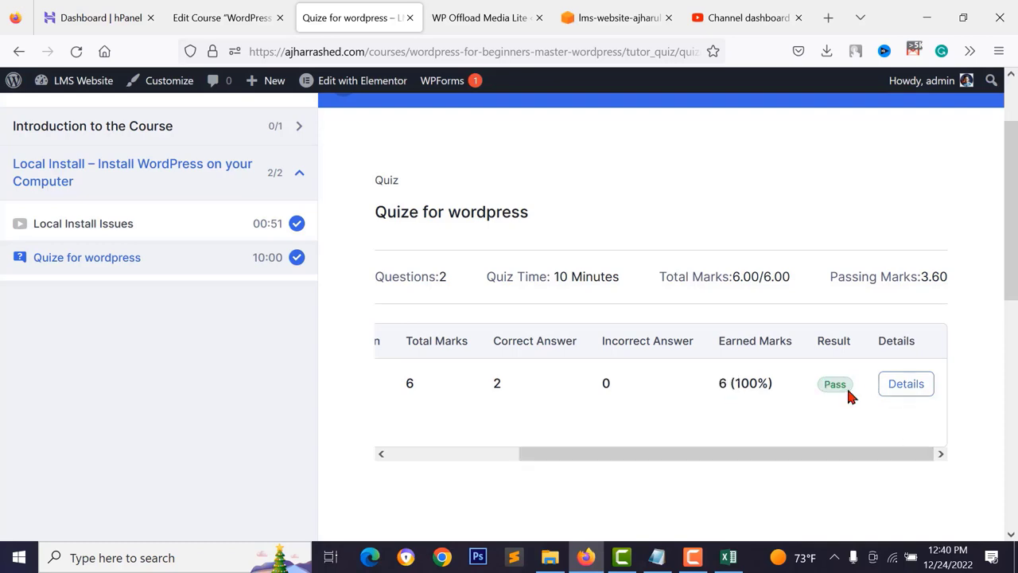
scroll(587, 378, "up", 4)
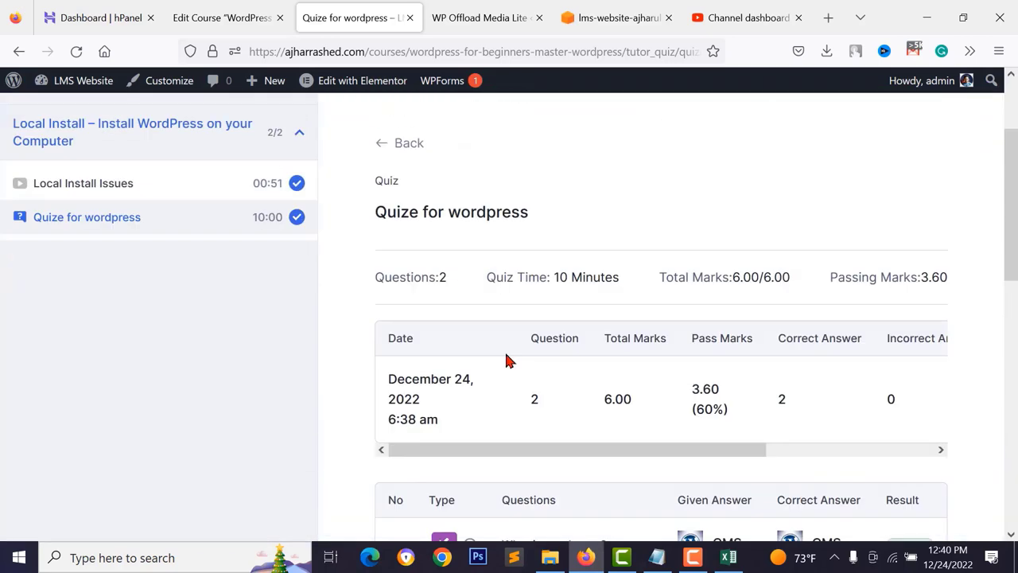
scroll(509, 361, "up", 2)
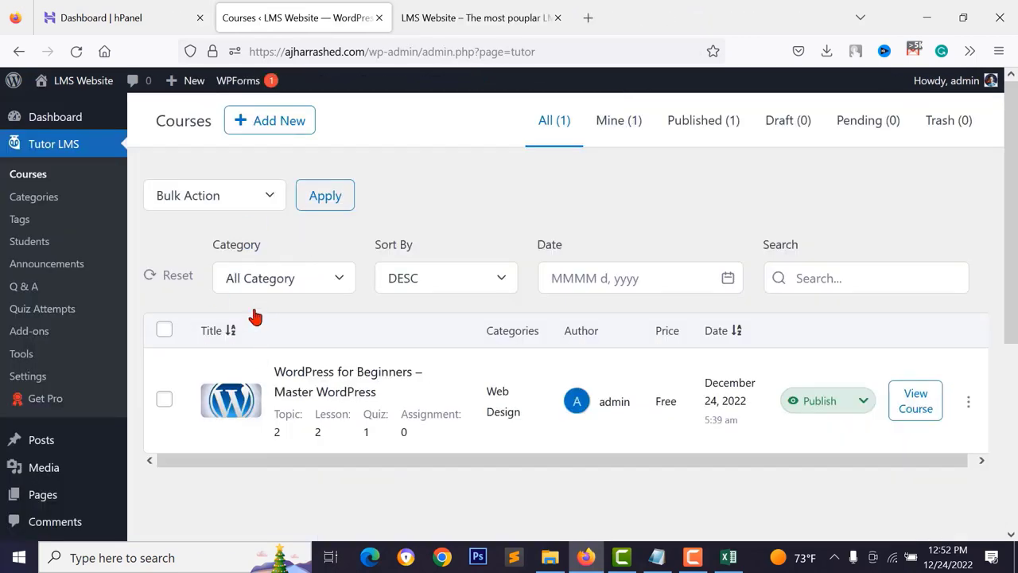
Start a new PHP Beginners course from the demo page's title and description, filed under Web Design.
left_click(245, 132)
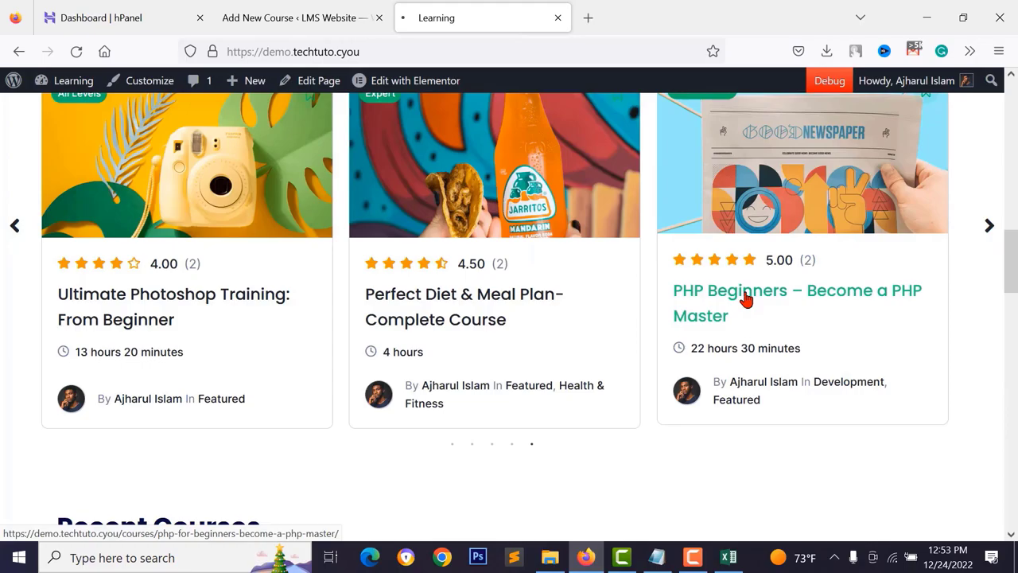
left_click(746, 298)
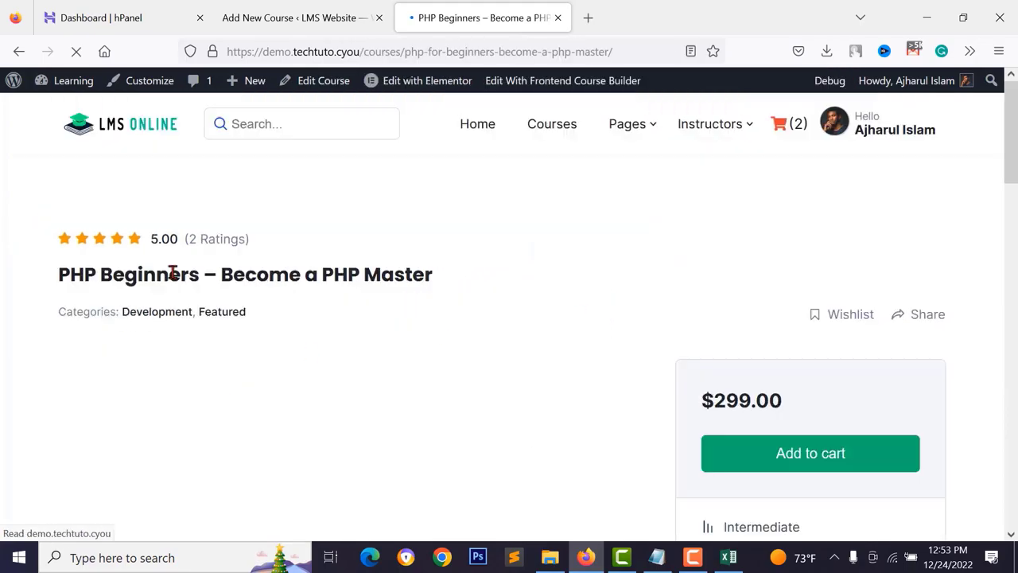
triple_click(262, 273)
scroll(103, 491, "down", 5)
left_click(104, 490)
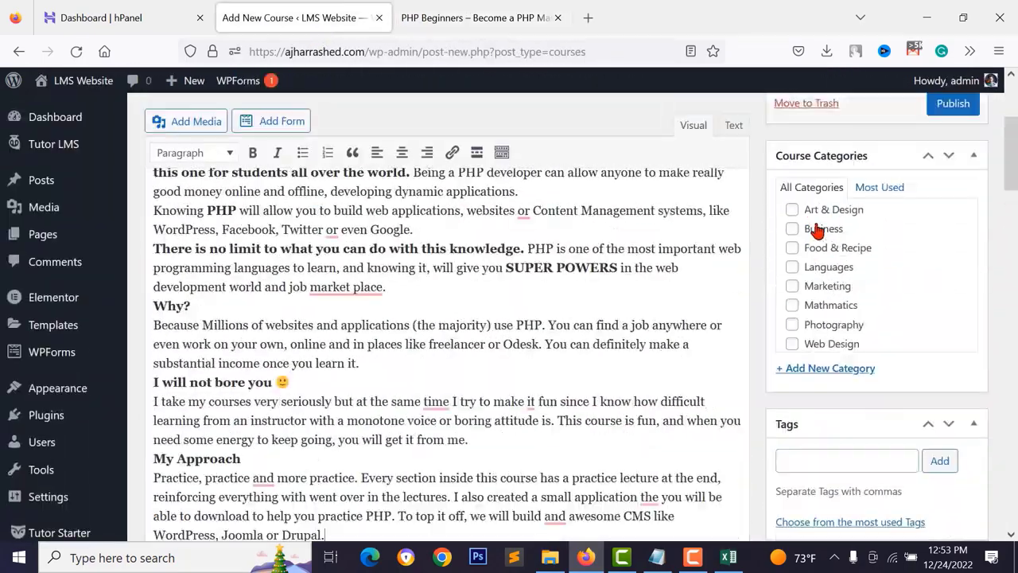
left_click(792, 344)
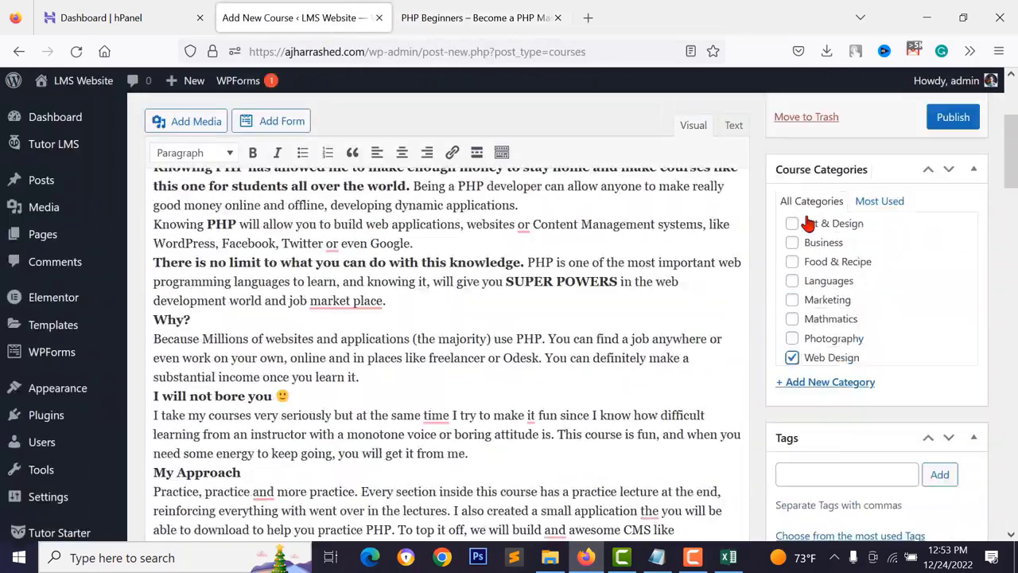
scroll(834, 422, "down", 15)
scroll(227, 314, "down", 2)
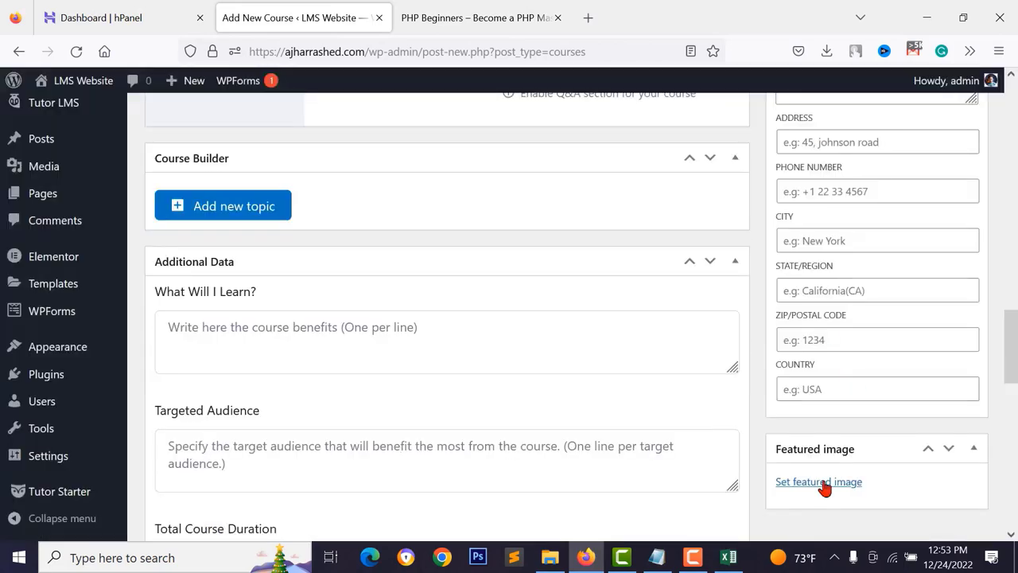
Search Google Images for 'php course' and save the PHP Full Course image to Downloads.
left_click(822, 482)
left_click(589, 17)
type("php course")
key("Return")
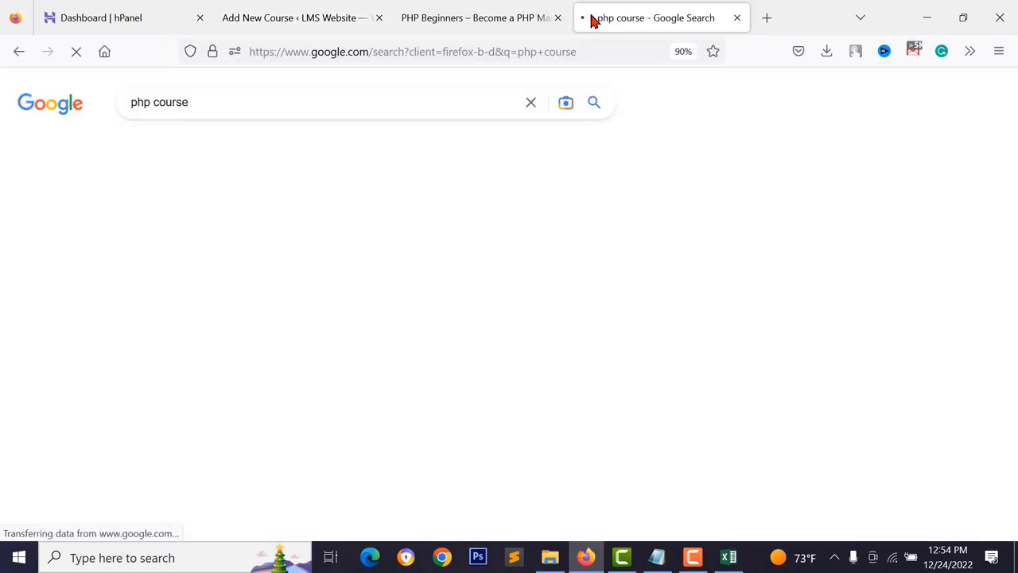
left_click(268, 145)
left_click(281, 330)
right_click(692, 195)
left_click(735, 406)
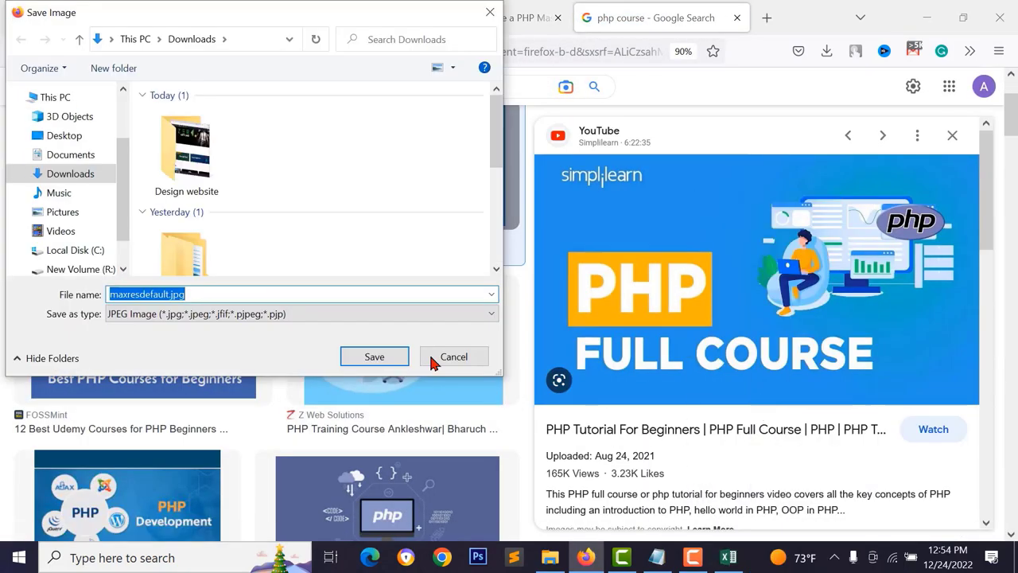
left_click(373, 357)
Upload maxresdefault.jpg as the featured image and publish the PHP Beginners course.
left_click(299, 17)
left_click(65, 144)
left_click(509, 336)
left_click(69, 171)
double_click(318, 136)
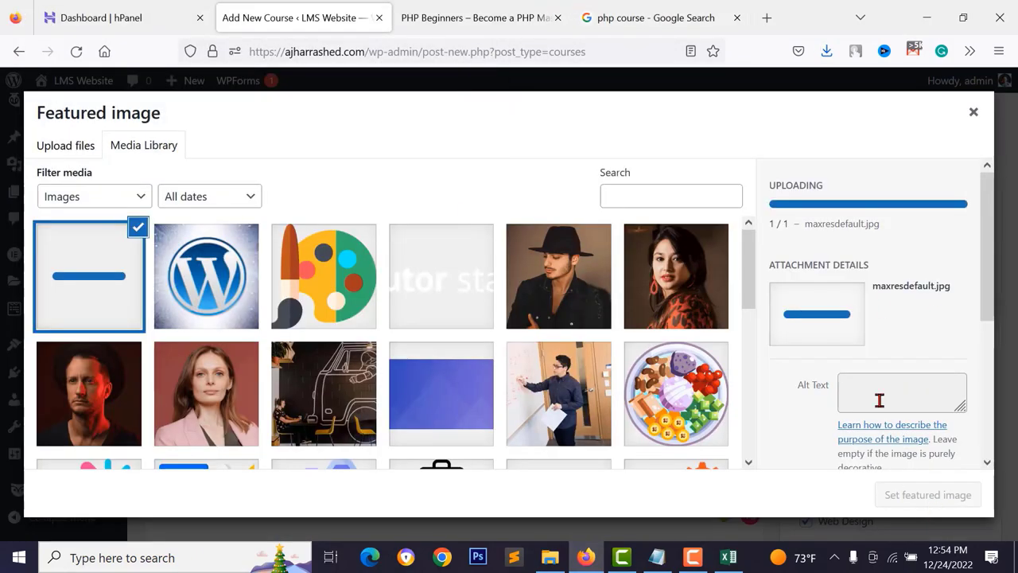
left_click(916, 494)
left_click_drag(1011, 282, 1011, 119)
left_click(953, 311)
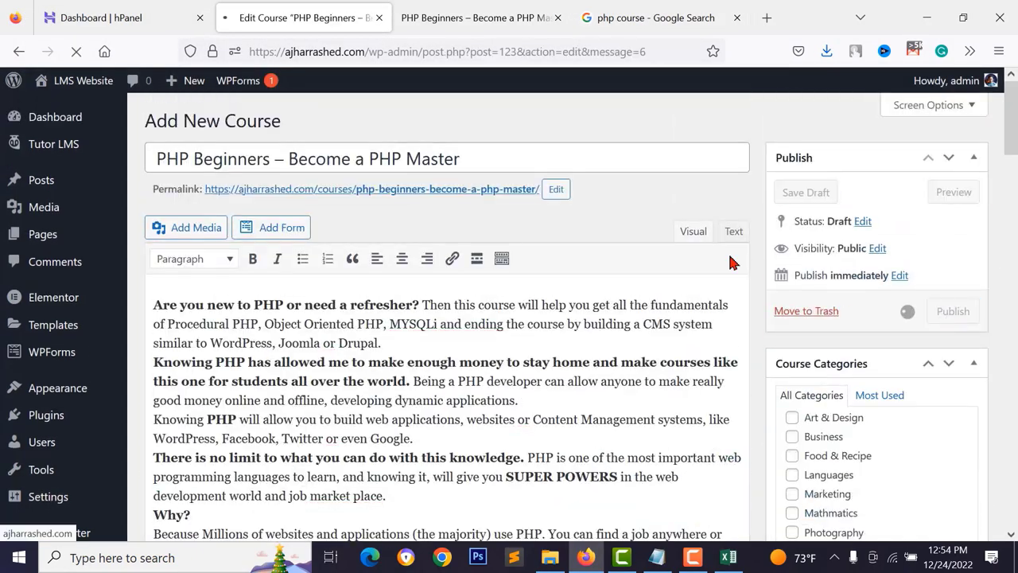
Start a new course titled 'Ultimate Photoshop Training: From Beginner', copied from the demo site.
left_click(41, 159)
left_click(270, 130)
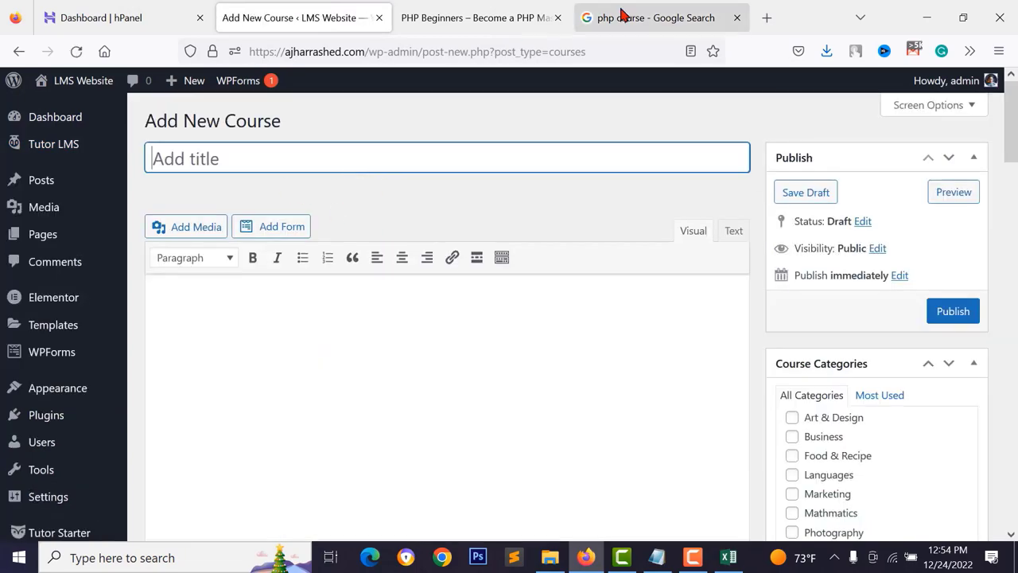
left_click(478, 17)
scroll(584, 210, "up", 10)
left_click(552, 123)
left_click_drag(1011, 120, 1006, 311)
left_click(561, 262)
left_click_drag(55, 278, 494, 278)
key("ctrl+c")
left_click(294, 18)
key("ctrl+v")
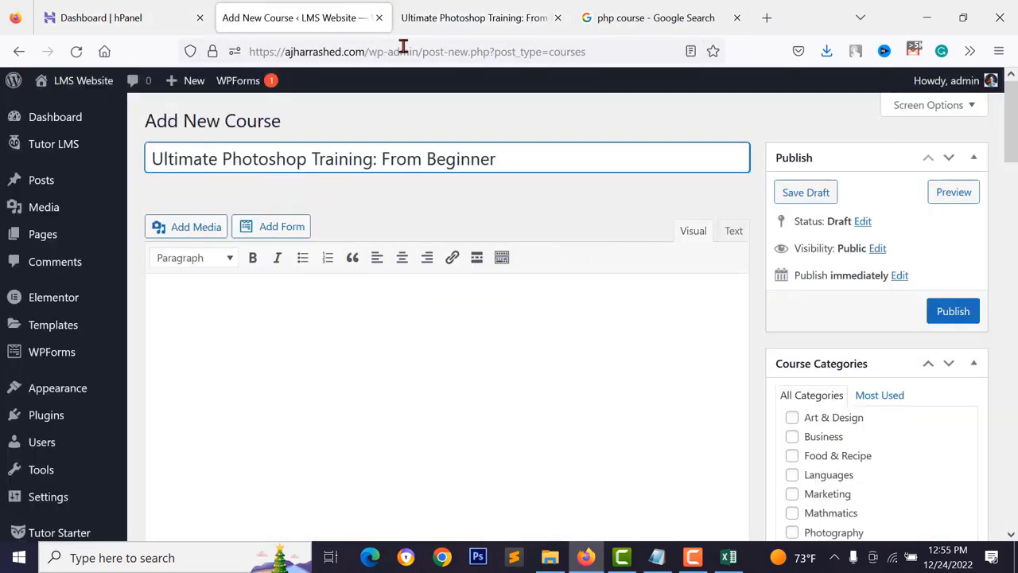
Add the Photoshop course description and banner featured image, then publish it.
left_click(477, 17)
left_click_drag(56, 135, 239, 495)
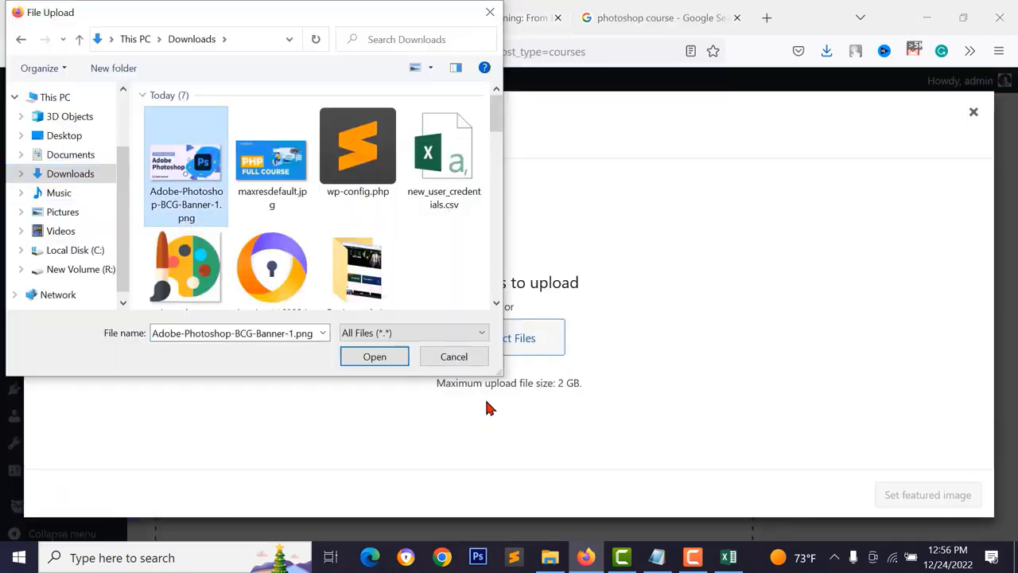
key("Return")
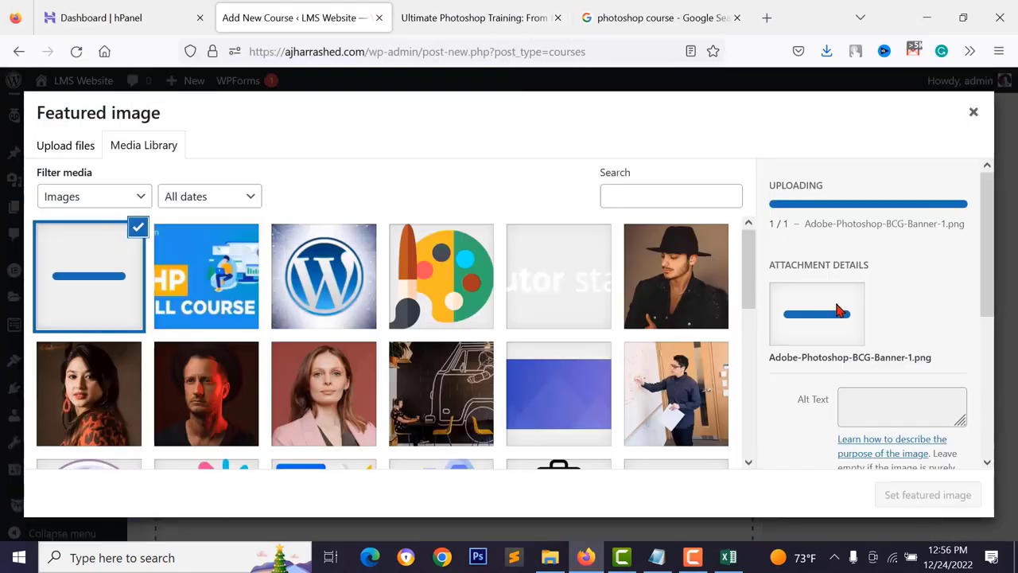
left_click(965, 494)
left_click_drag(1011, 477, 1004, 159)
left_click(950, 311)
left_click(39, 144)
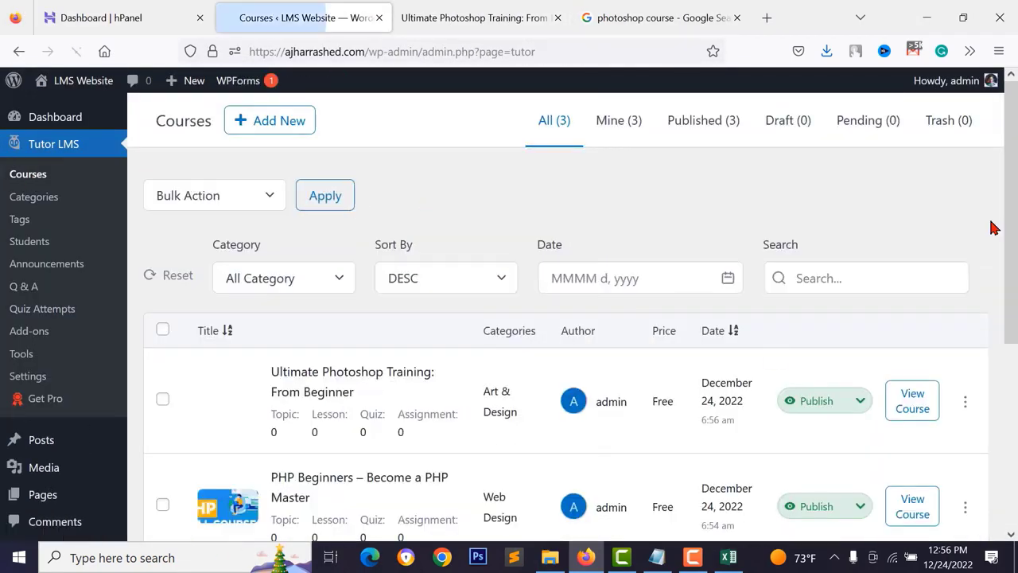
Upload Screenshot_1.jpg and set it as the course's featured image.
scroll(316, 288, "down", 2)
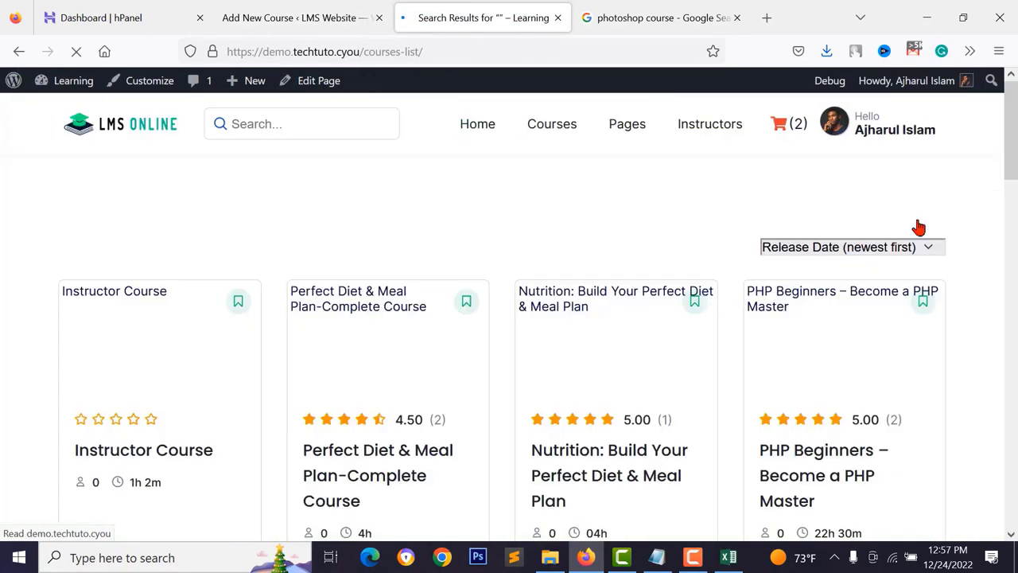
left_click_drag(1012, 129, 1001, 260)
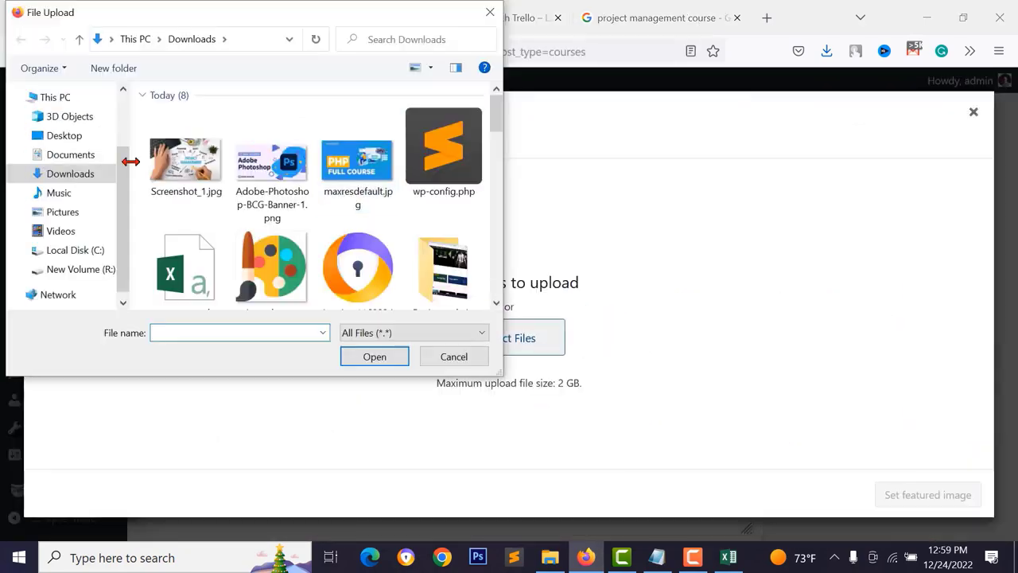
double_click(182, 167)
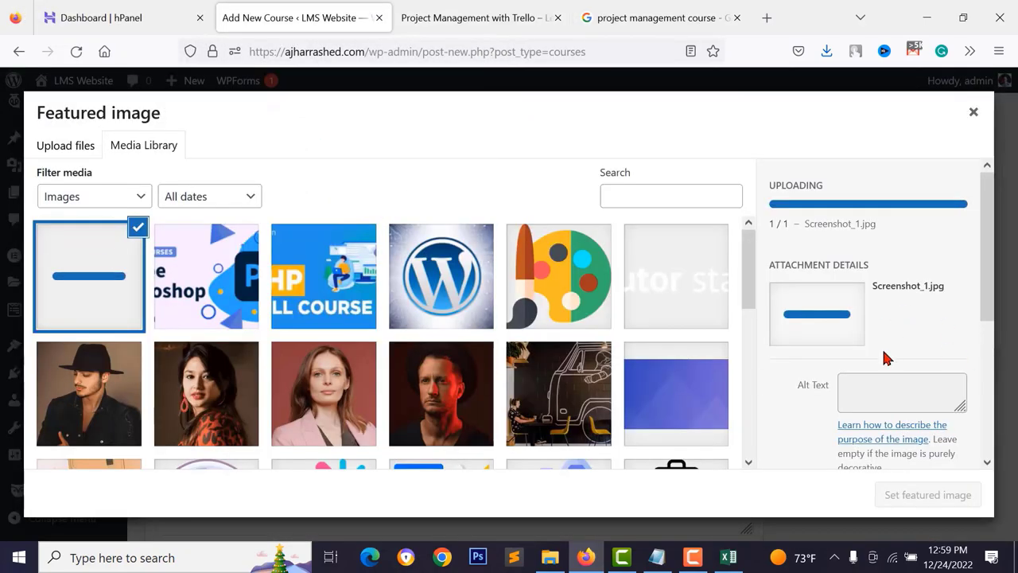
left_click(923, 490)
scroll(1011, 374, "up", 10)
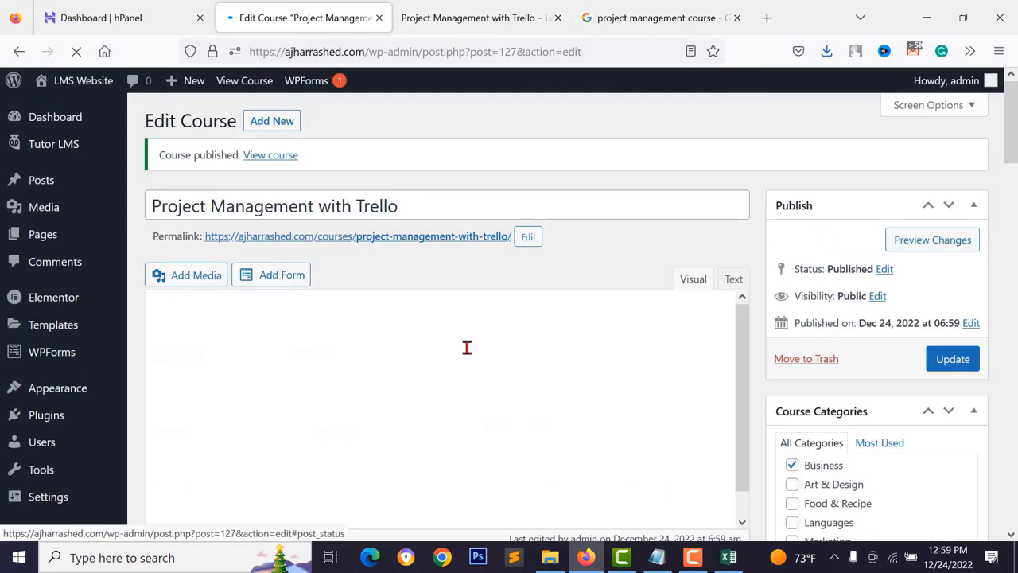
Start another new course, taking its content from the Trello demo course page.
left_click(34, 170)
scroll(376, 306, "down", 3)
scroll(377, 306, "down", 2)
key("alt+Left")
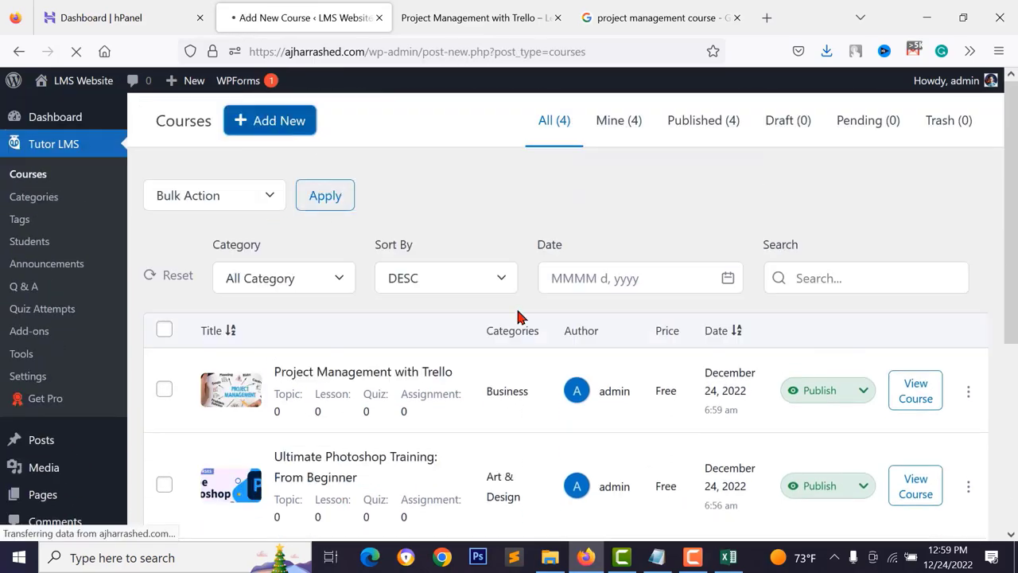
left_click(660, 18)
left_click(477, 17)
key("alt+Left")
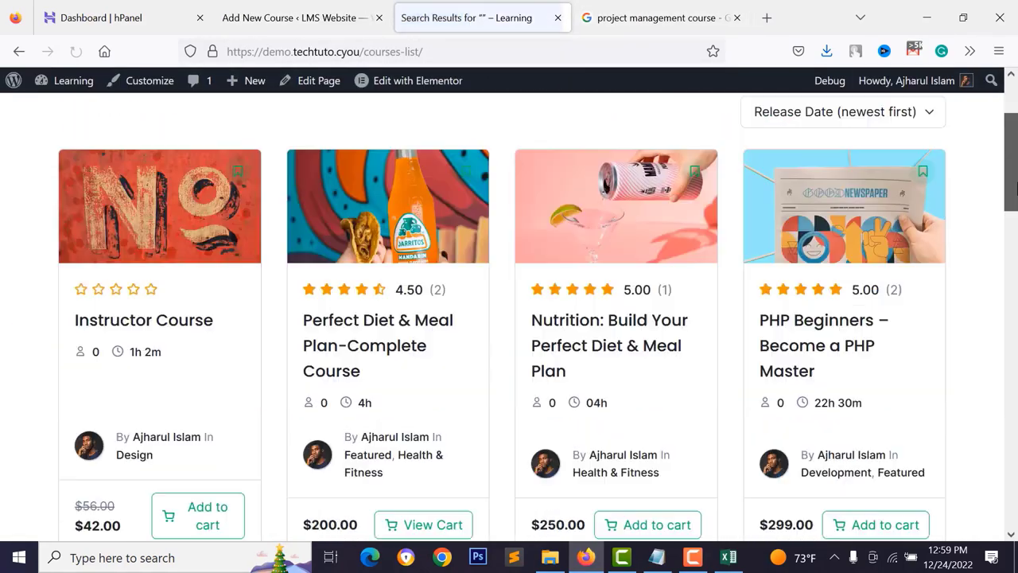
scroll(1014, 410, "down", 6)
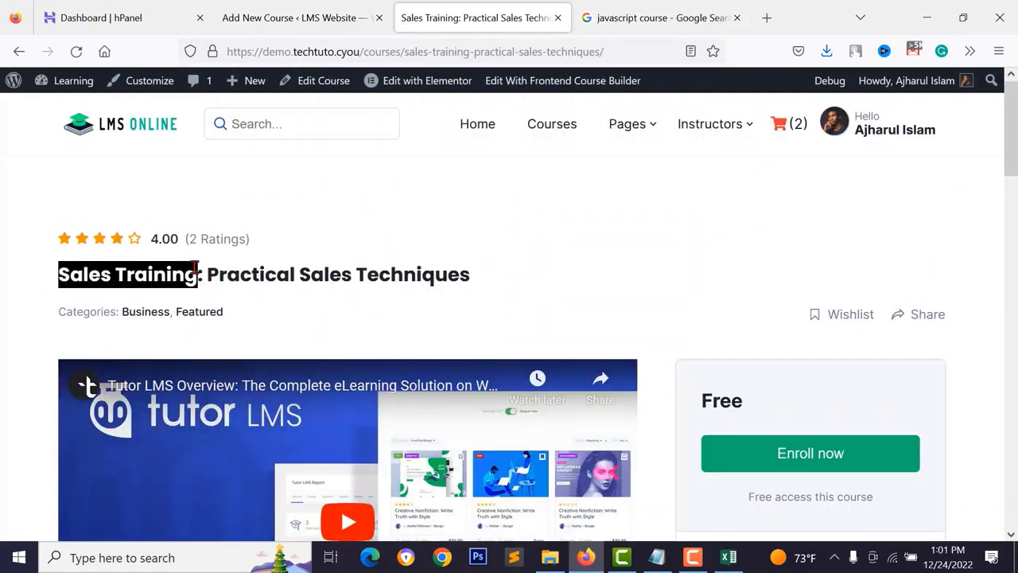
key("ctrl+Tab")
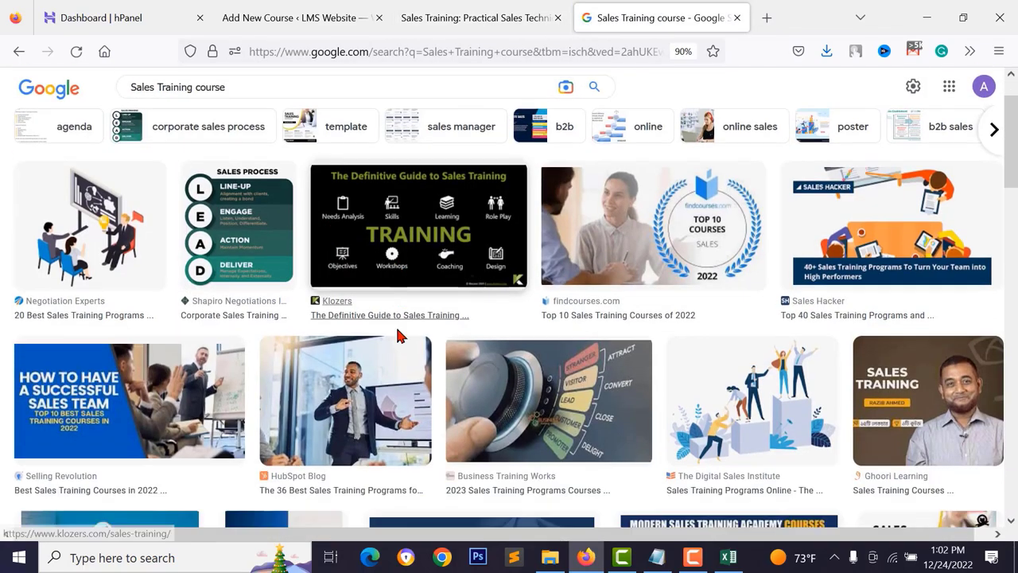
scroll(409, 262, "down", 3)
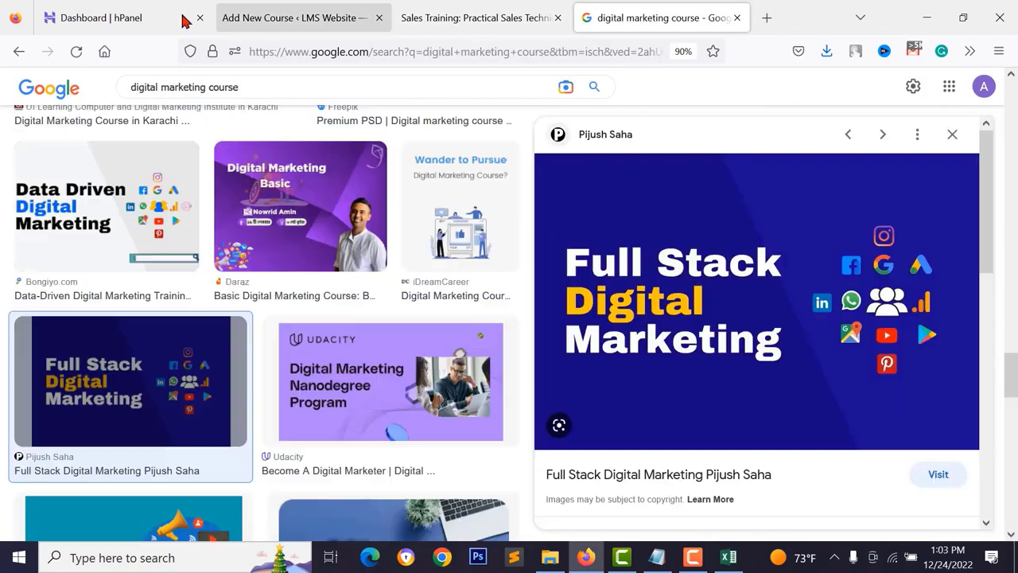
left_click(299, 17)
Set the featured image and publish the Sales Training course.
scroll(908, 378, "down", 10)
left_click(843, 473)
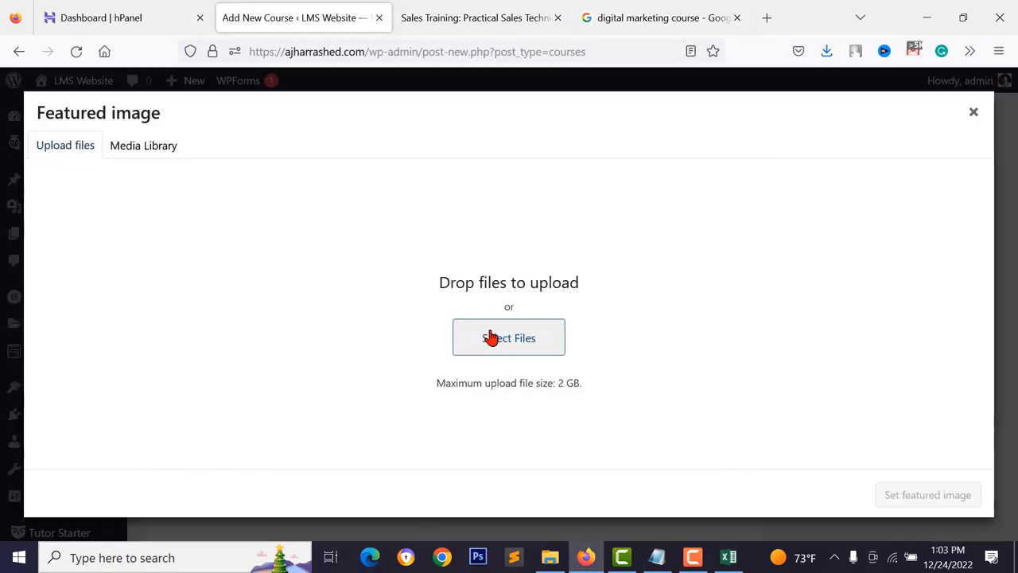
left_click(490, 337)
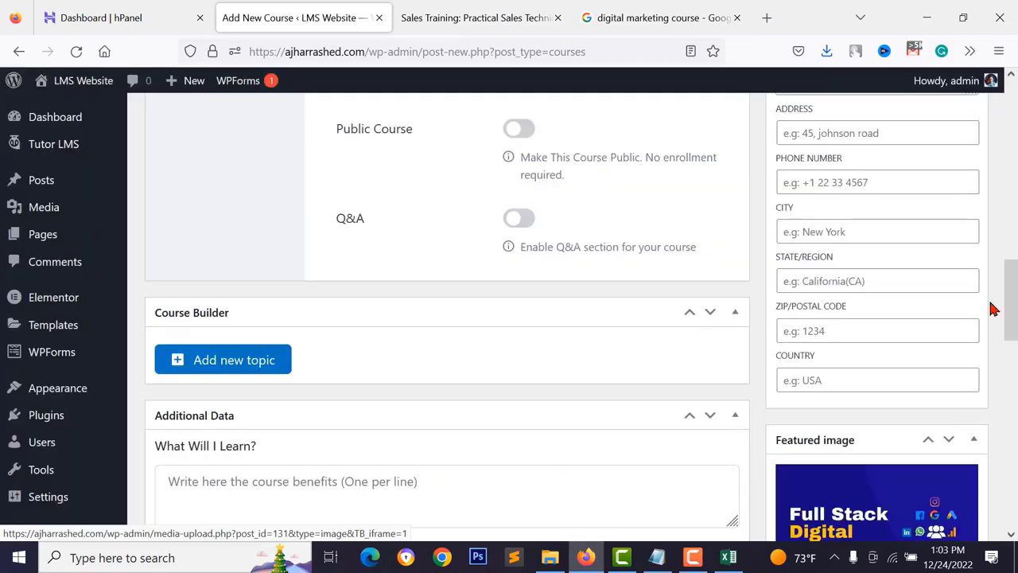
left_click_drag(993, 307, 1008, 461)
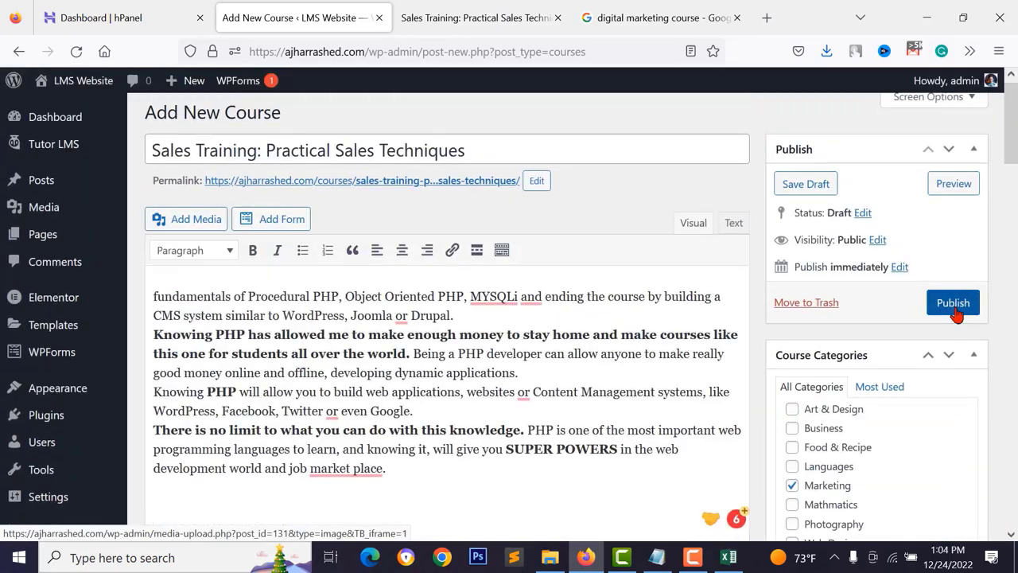
left_click(952, 303)
left_click(28, 174)
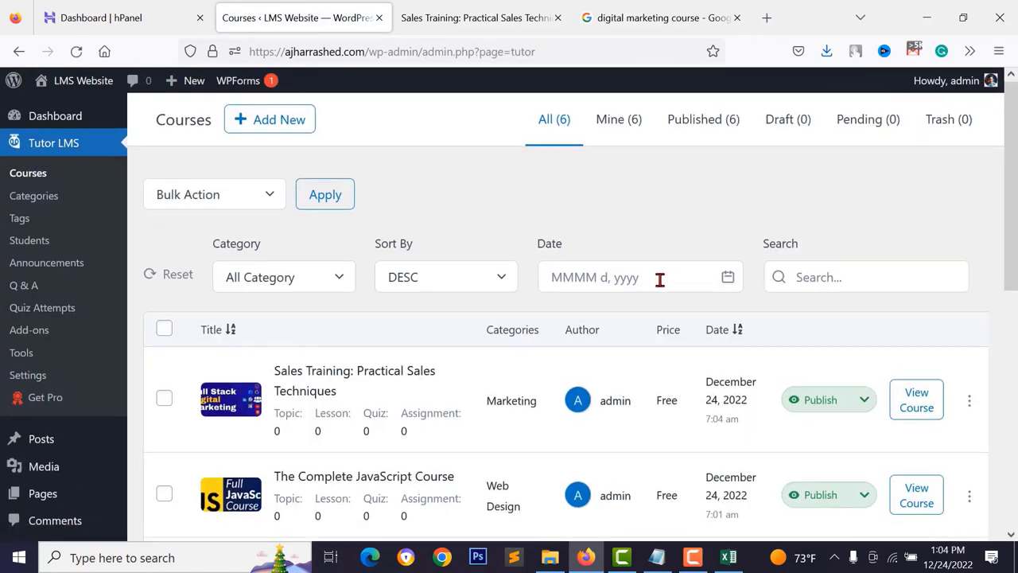
scroll(647, 295, "down", 5)
scroll(635, 330, "up", 3)
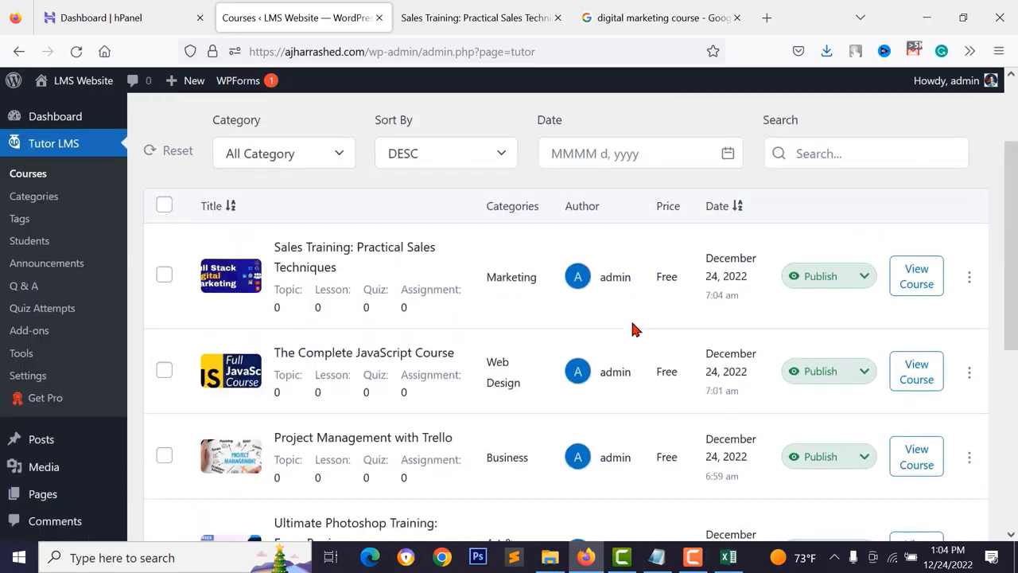
scroll(634, 332, "down", 5)
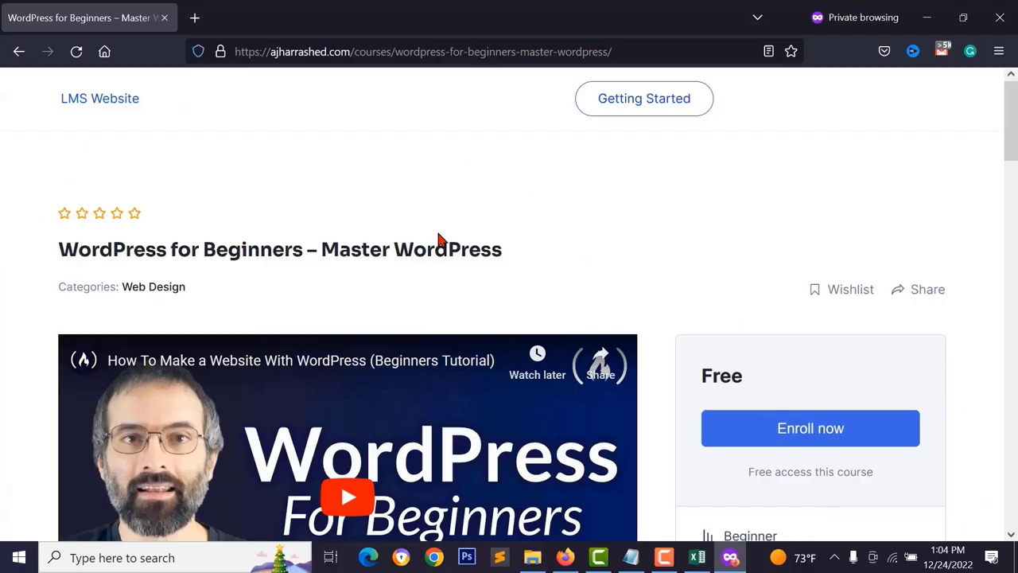
scroll(708, 327, "down", 2)
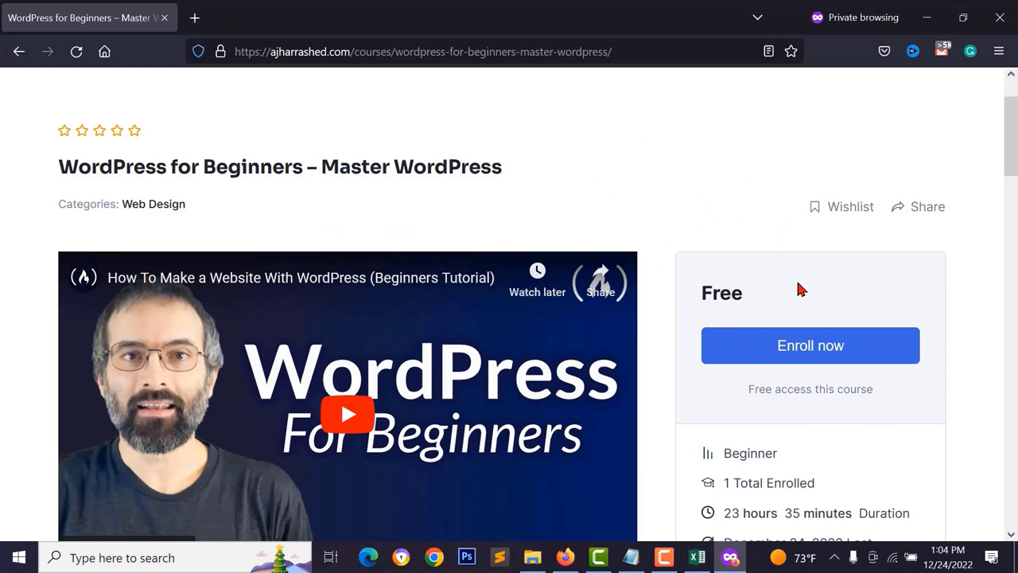
key("alt+Tab")
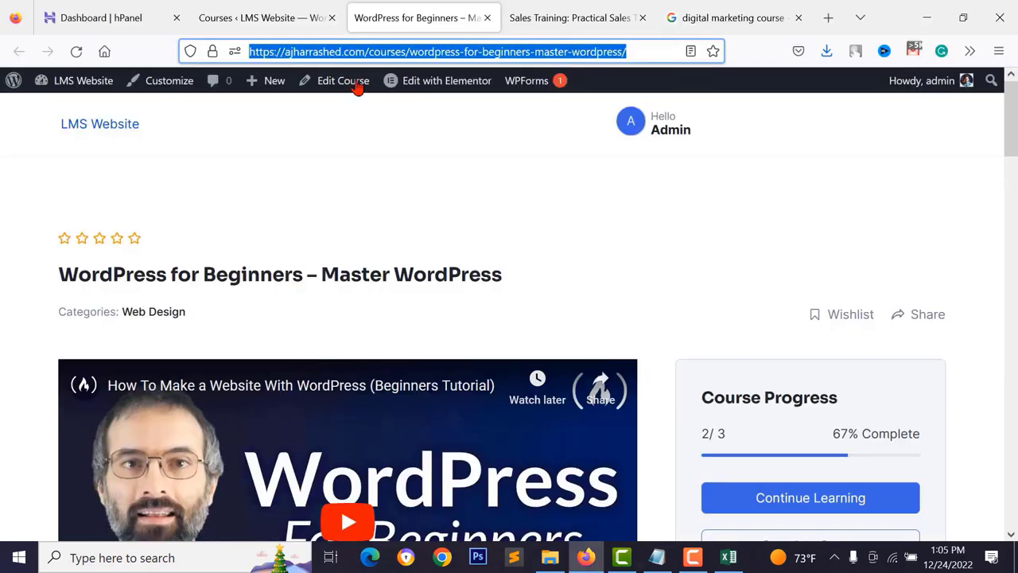
left_click(270, 23)
scroll(24, 334, "down", 1)
mouse_move(32, 384)
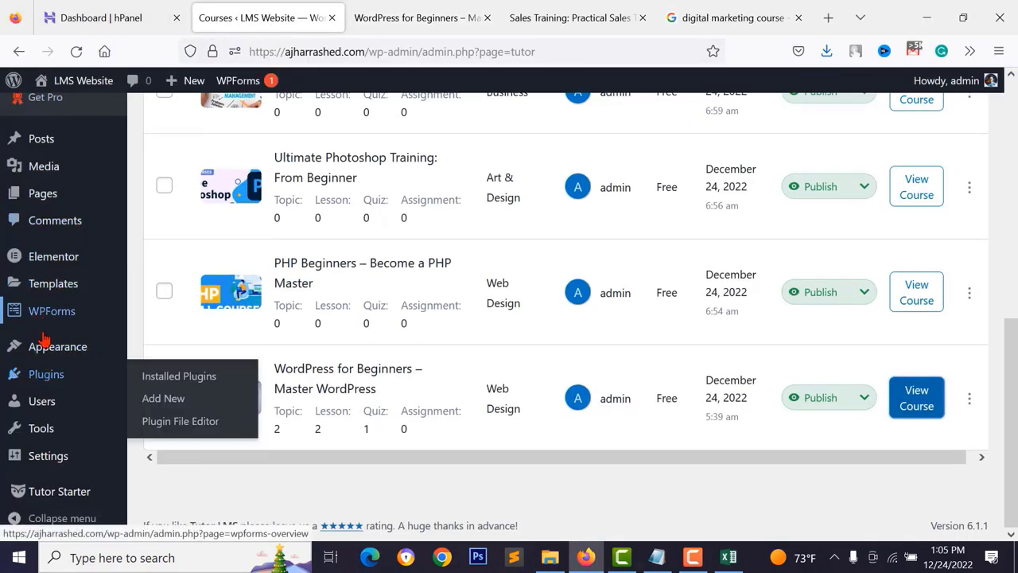
Search the plugin directory for 'wo' and install WooCommerce.
left_click(151, 401)
left_click(805, 165)
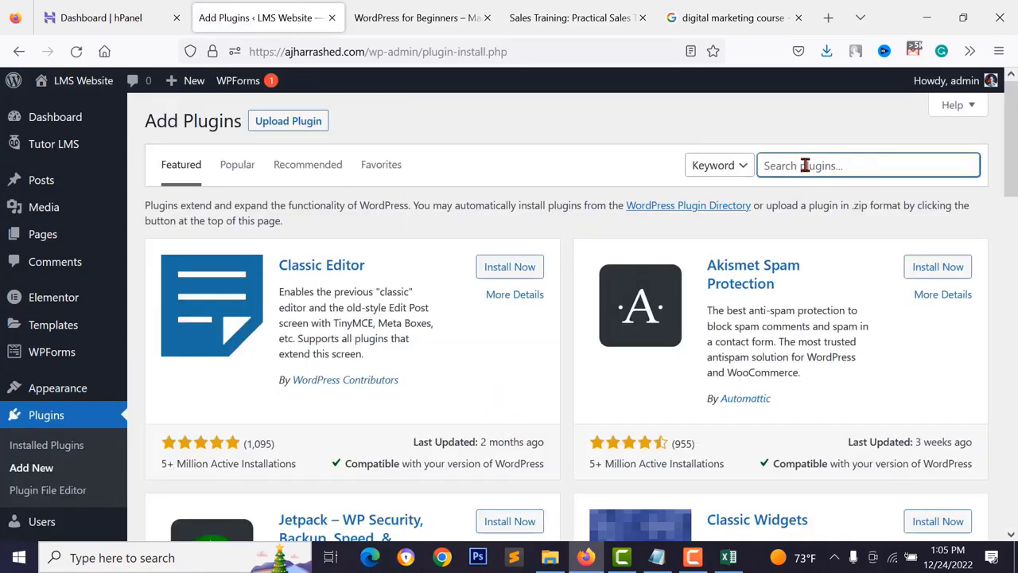
type("woocommerce")
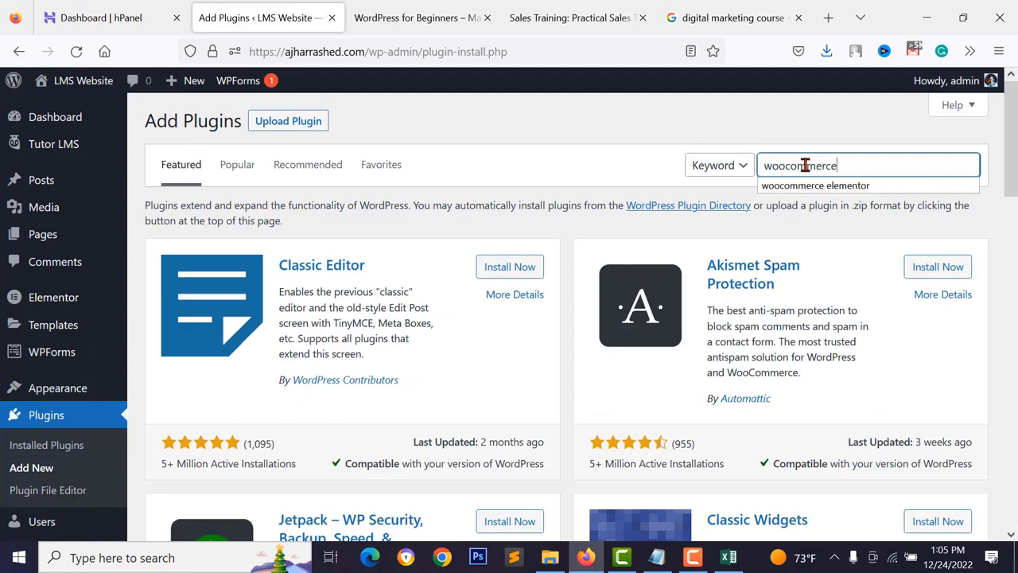
left_click(519, 255)
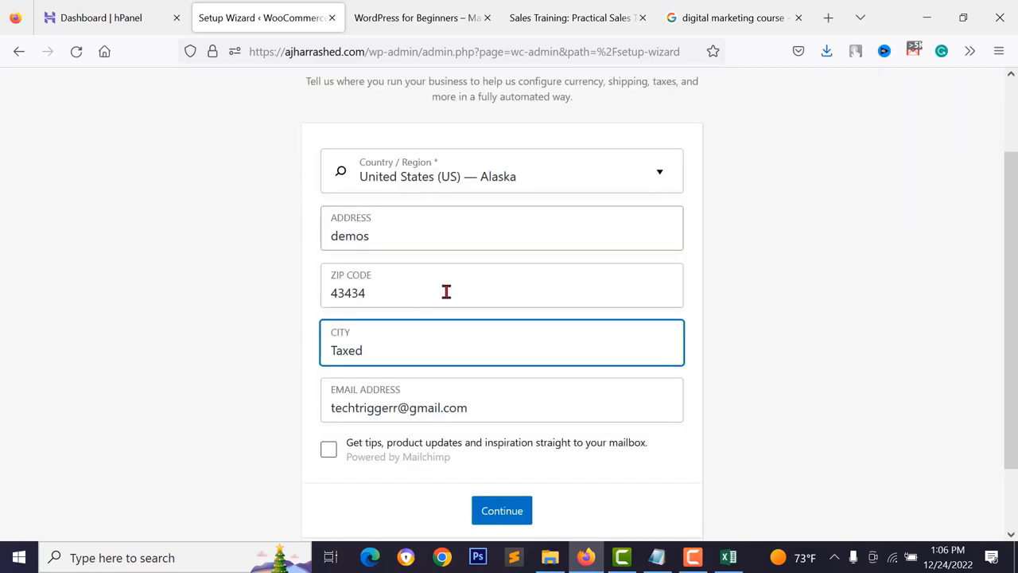
Submit the store details and decline usage tracking.
scroll(409, 387, "down", 1)
scroll(409, 387, "down", 1)
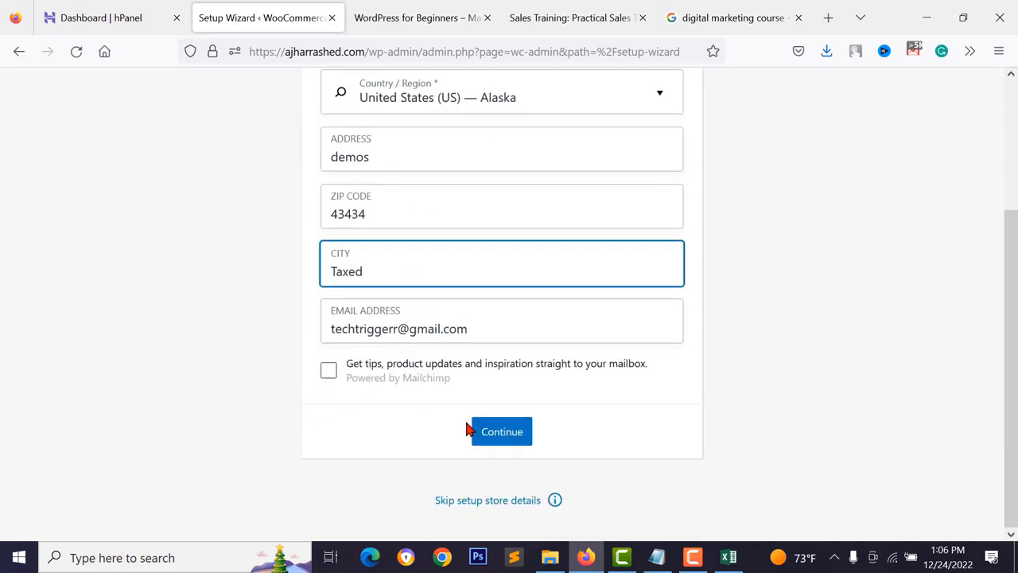
left_click(506, 441)
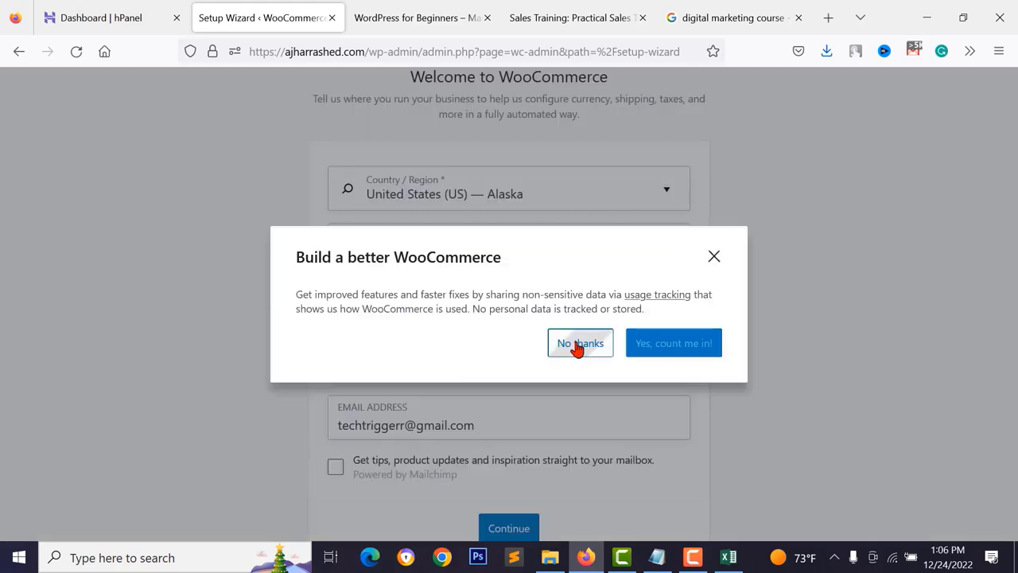
left_click(580, 345)
Choose Education and learning as industry, with Physical products and Downloads as product types.
scroll(430, 251, "down", 2)
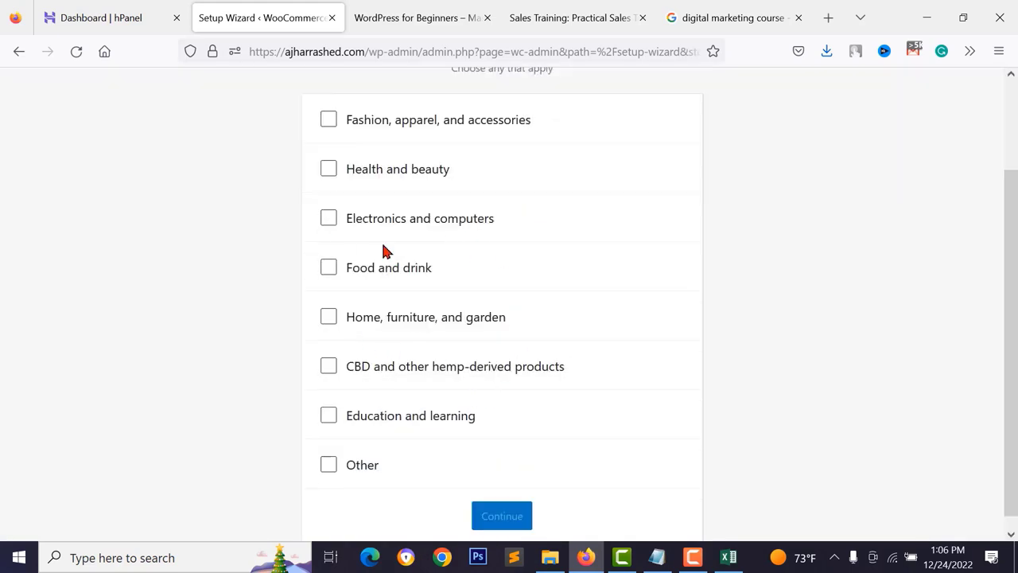
scroll(331, 420, "up", 1)
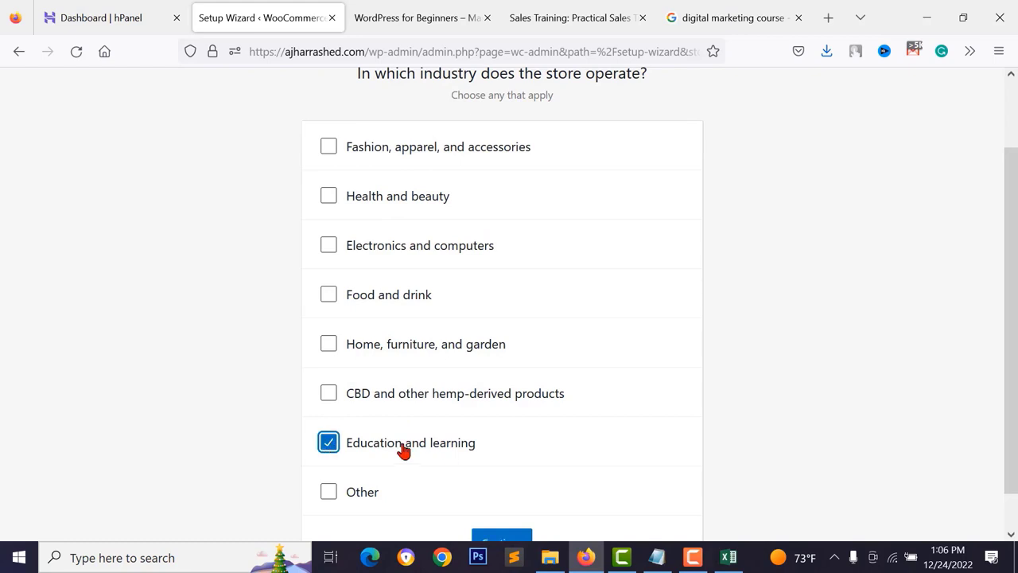
scroll(403, 450, "down", 1)
left_click(490, 509)
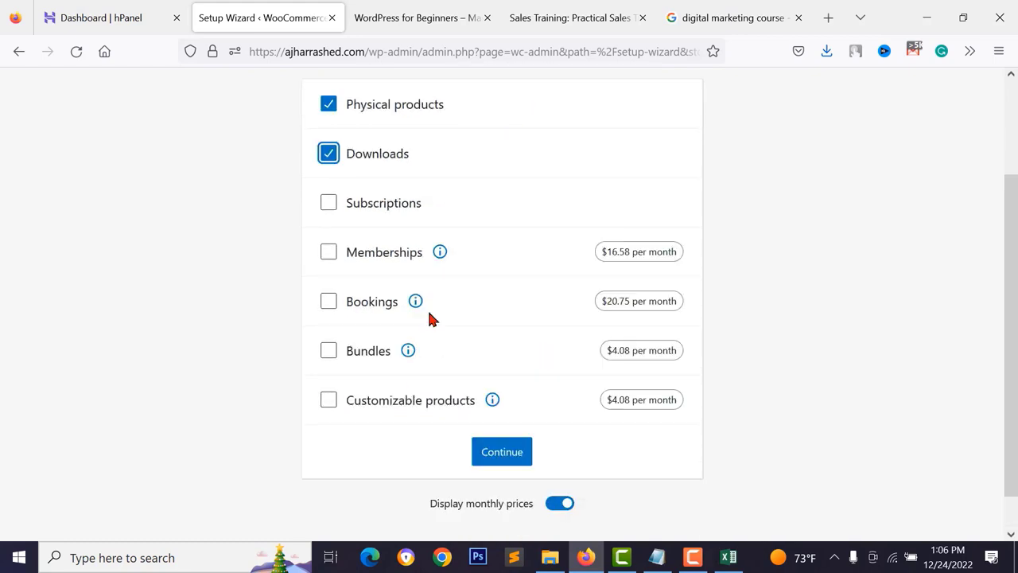
scroll(427, 318, "up", 2)
scroll(387, 284, "down", 2)
left_click(503, 443)
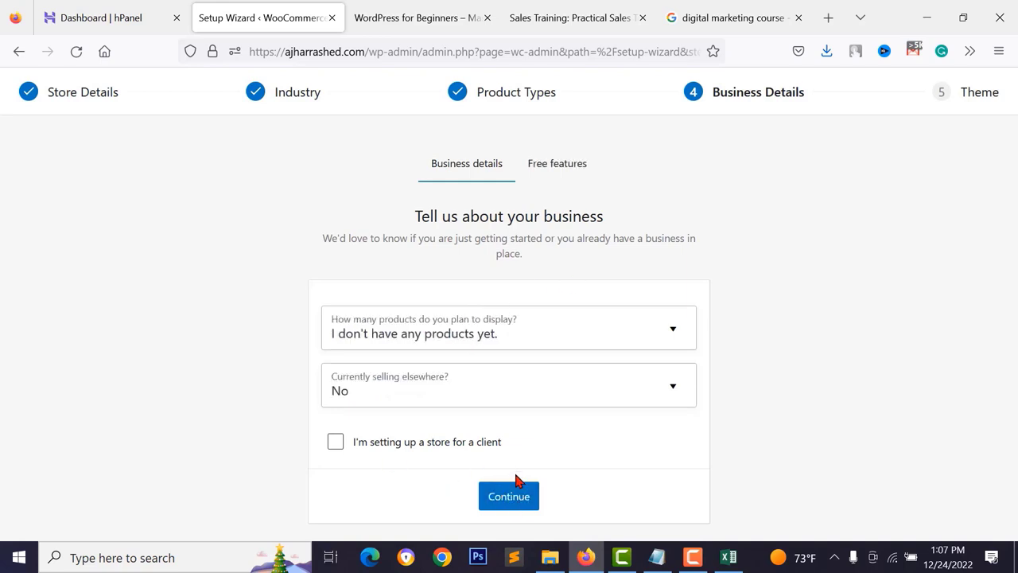
left_click(521, 499)
Decline the recommended free features and keep the TutorStarter theme.
scroll(513, 382, "down", 3)
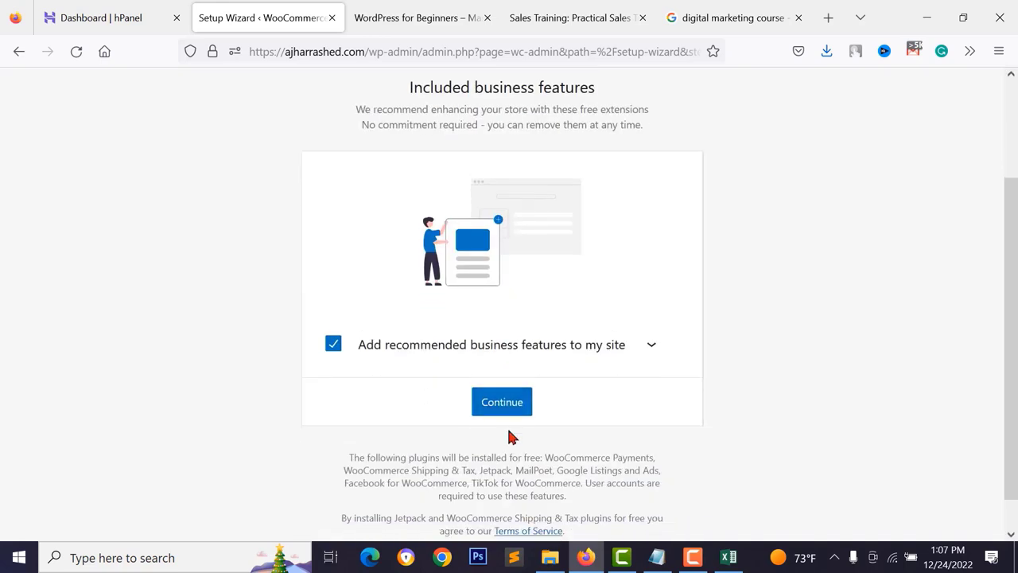
left_click(333, 344)
left_click(509, 511)
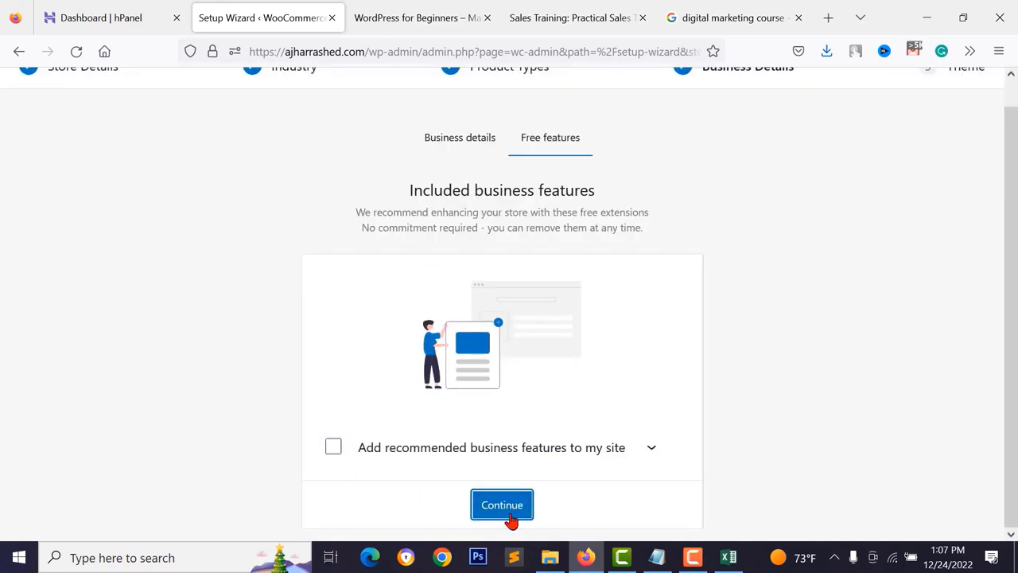
scroll(501, 220, "down", 3)
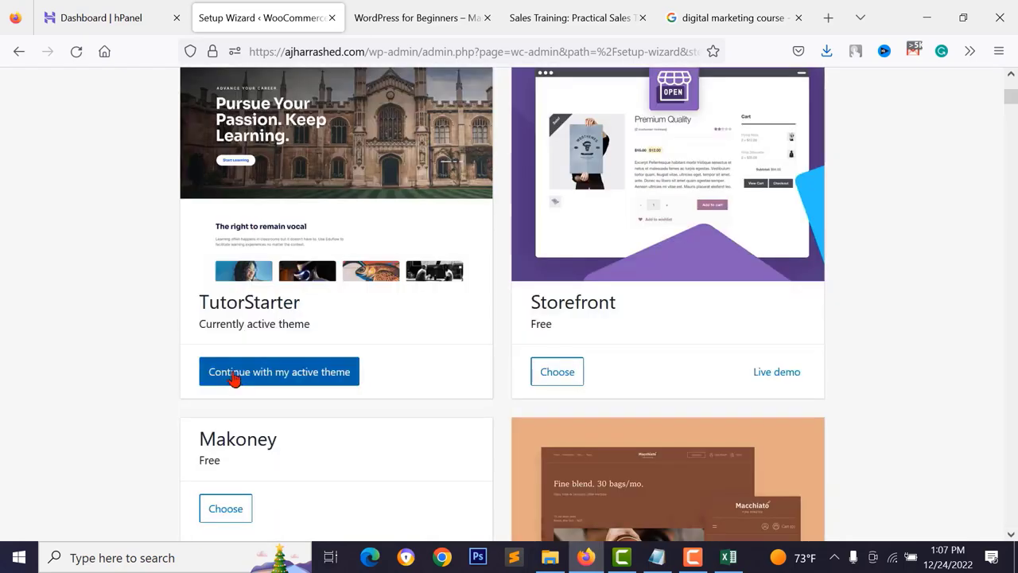
left_click(278, 382)
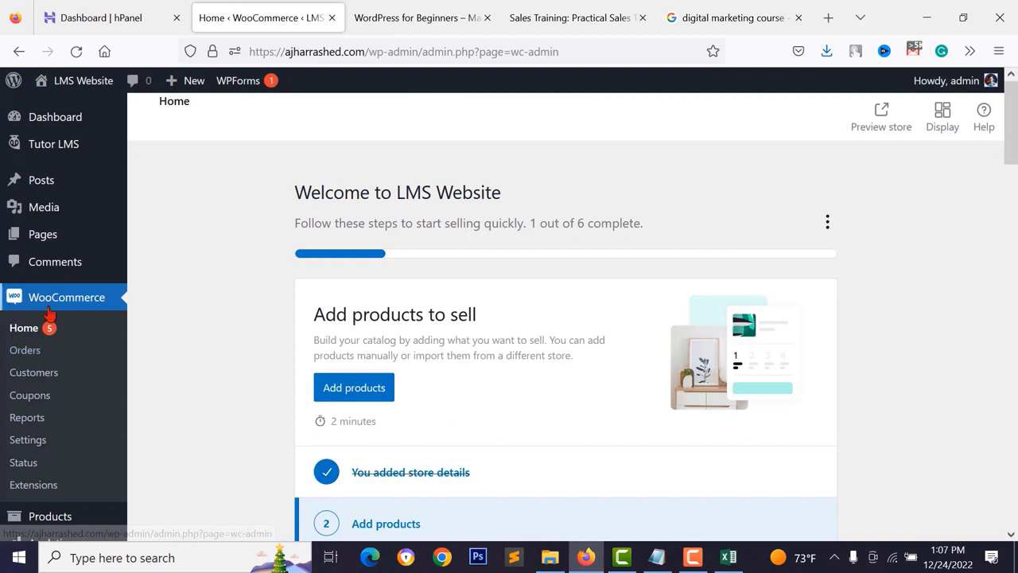
Copy the 'WordPress for Beginners – Master WordPress' title from the Tutor LMS course list in a new tab.
scroll(10, 424, "down", 2)
mouse_move(43, 411)
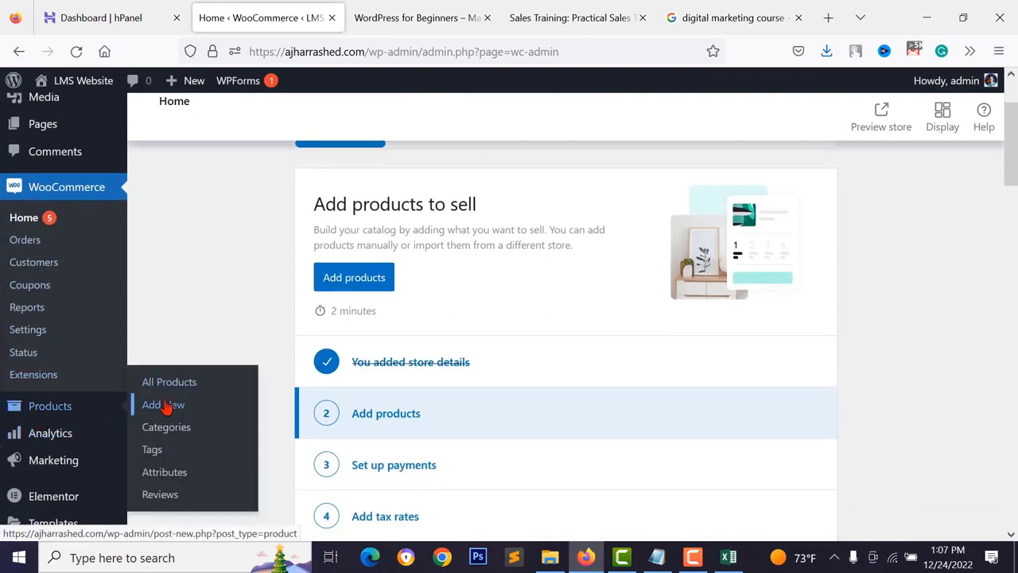
scroll(159, 432, "up", 1)
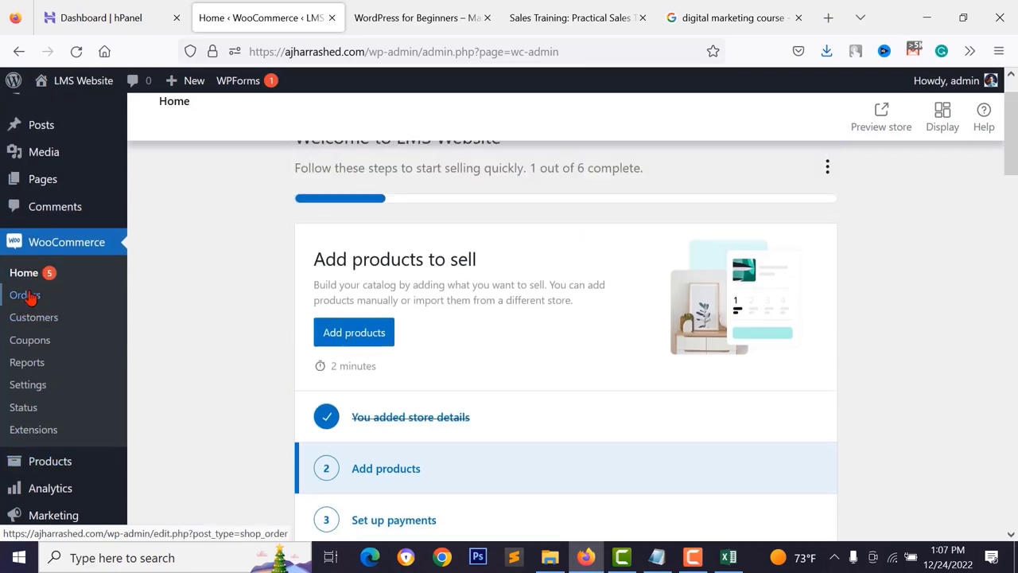
scroll(36, 328, "up", 1)
middle_click(53, 144)
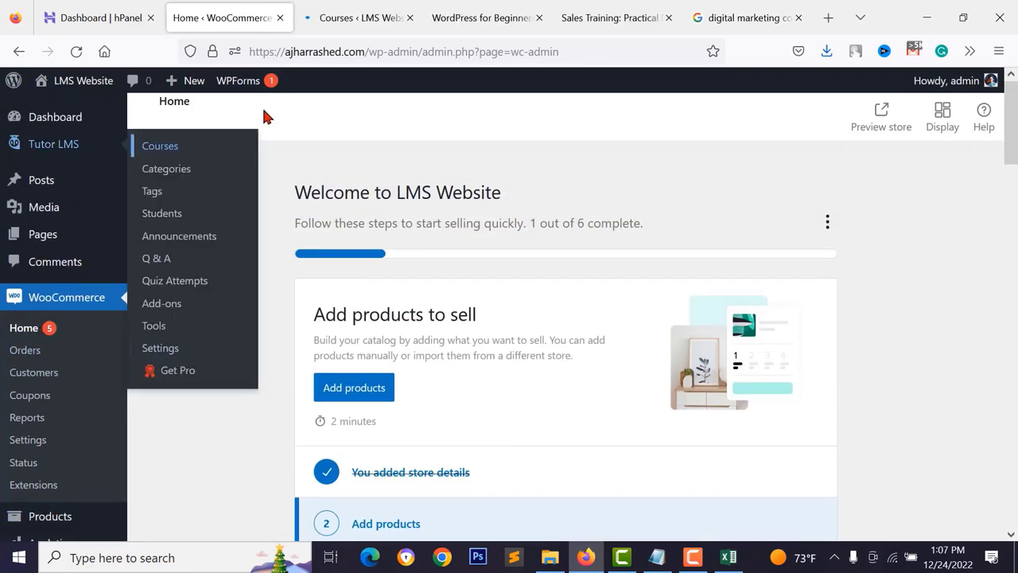
scroll(206, 423, "down", 2)
key("ctrl+Tab")
scroll(338, 416, "down", 10)
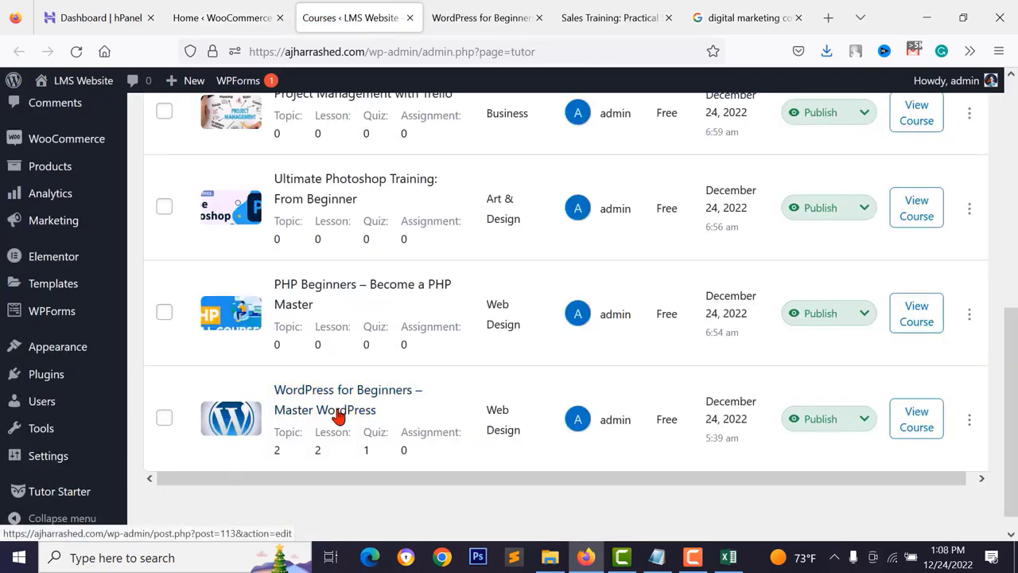
left_click_drag(270, 400, 405, 416)
key("ctrl+c")
Return to the WooCommerce Home tab and start a new product via Products > Add New.
left_click(207, 17)
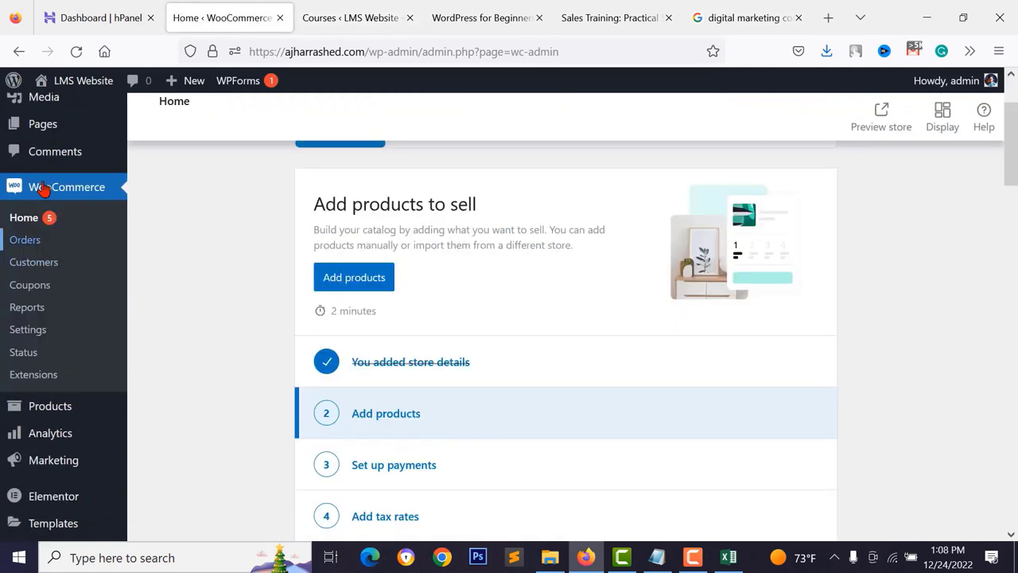
scroll(46, 284, "down", 1)
mouse_move(50, 365)
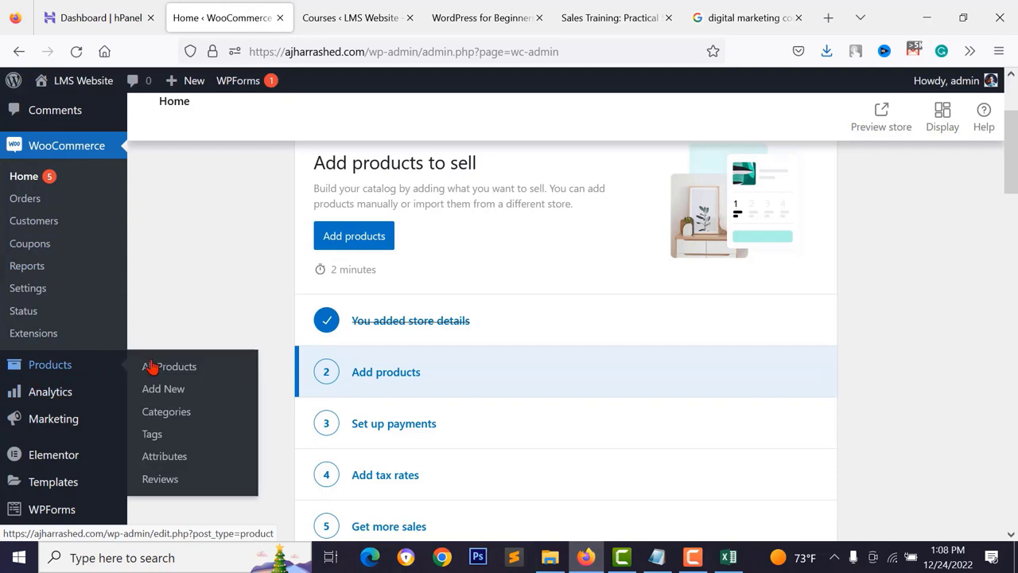
left_click(166, 393)
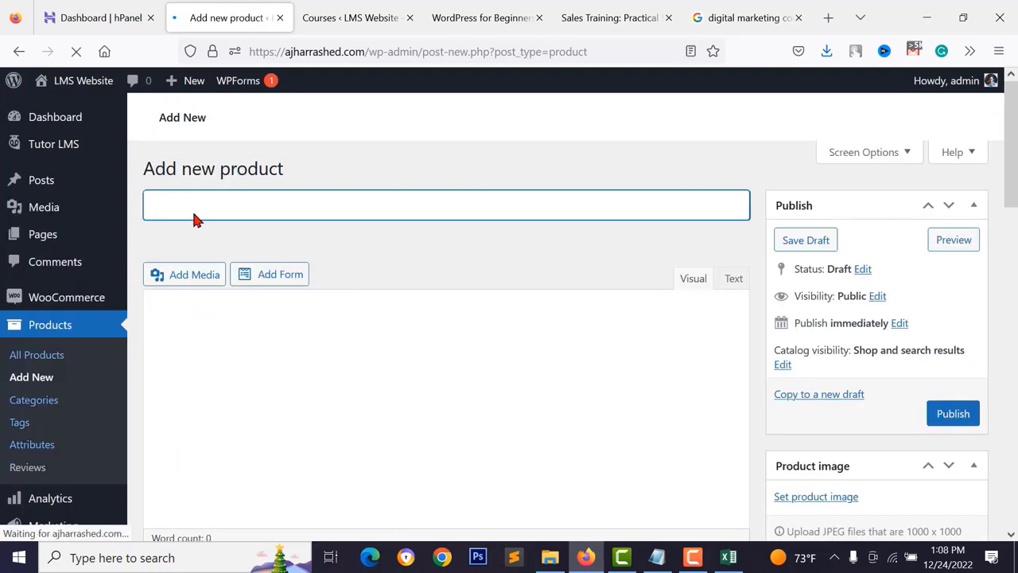
Paste 'WordPress for Beginners – Master WordPress' as the product name, with regular price 86 and sale price 80.
right_click(217, 203)
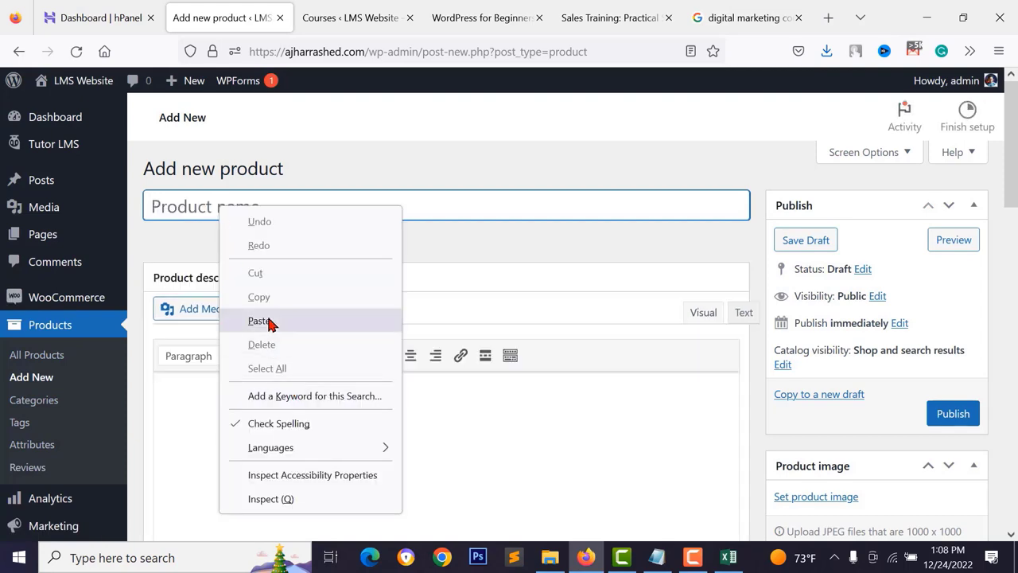
left_click(269, 323)
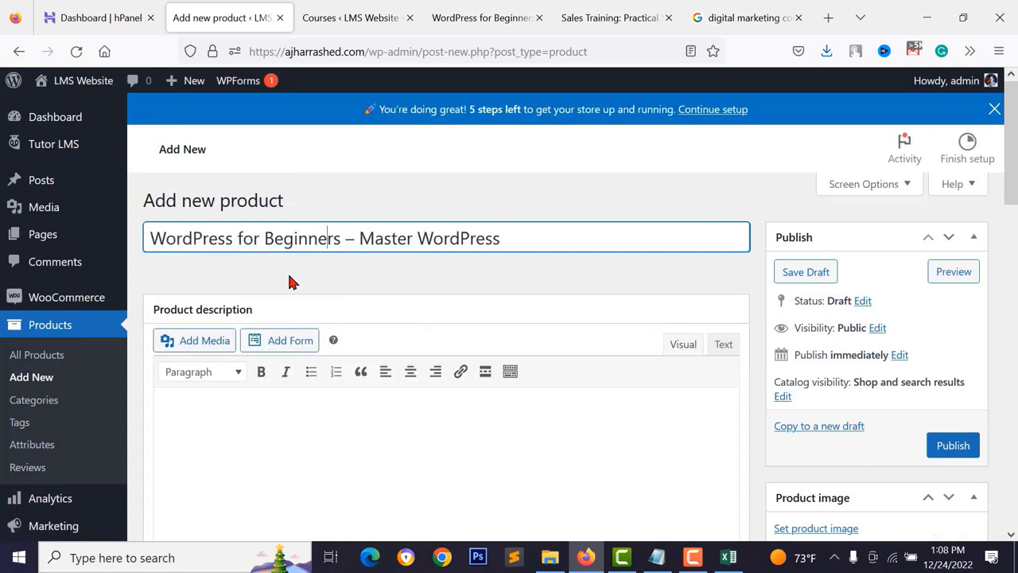
scroll(518, 353, "down", 10)
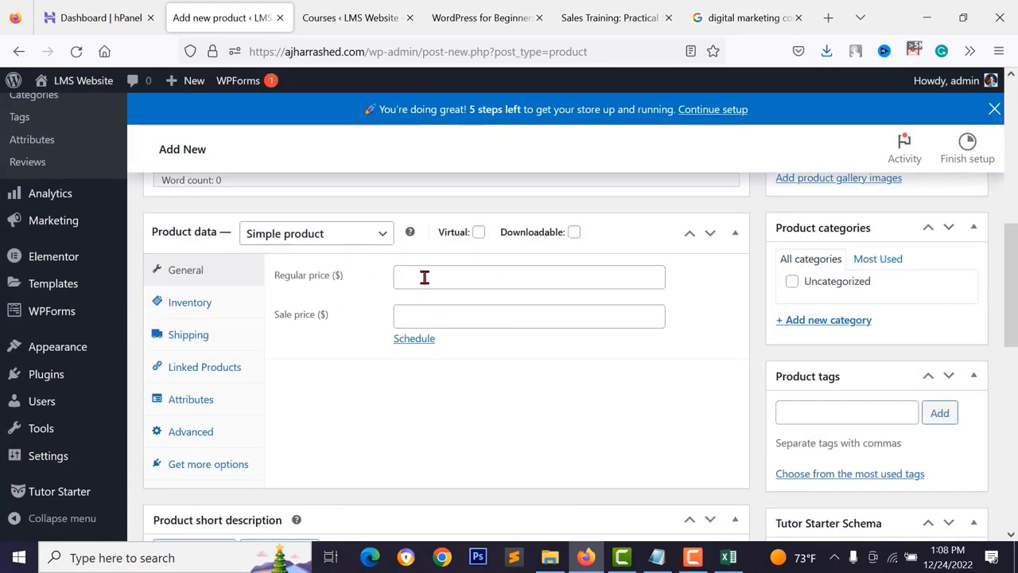
left_click(425, 277)
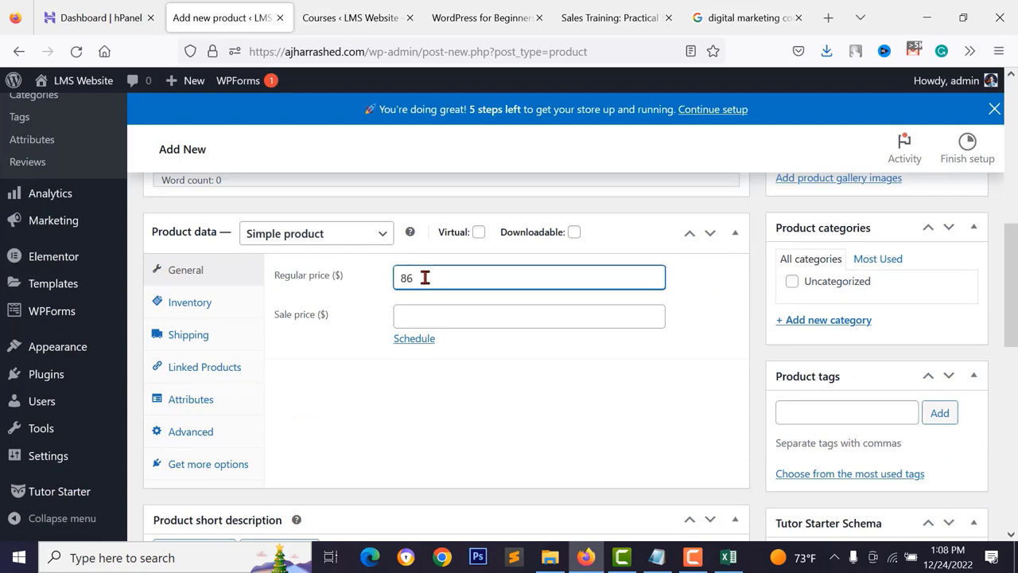
key("Tab")
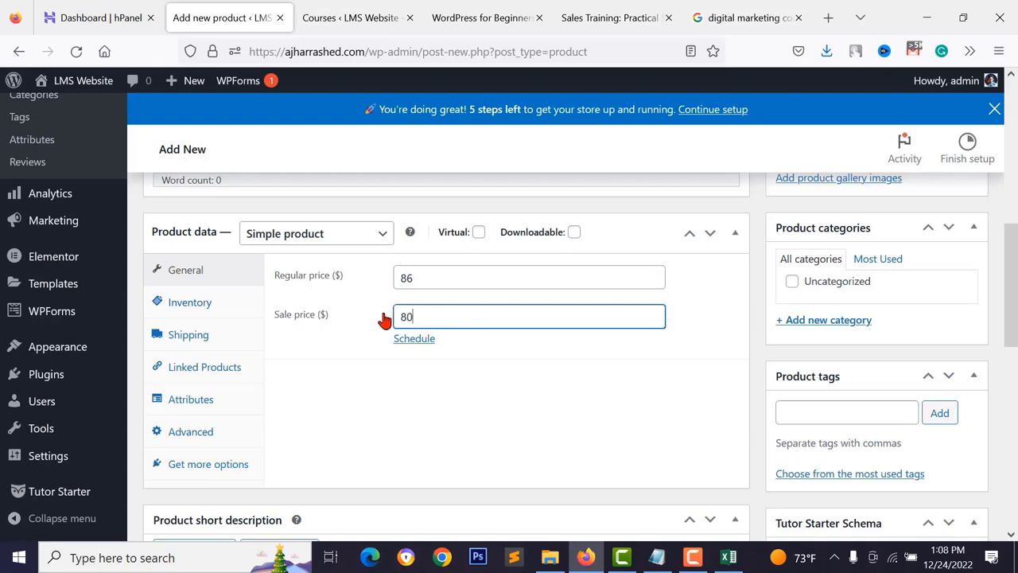
Collapse the Product data panel and scroll back to the top of the editor.
left_click(557, 242)
scroll(643, 402, "up", 2)
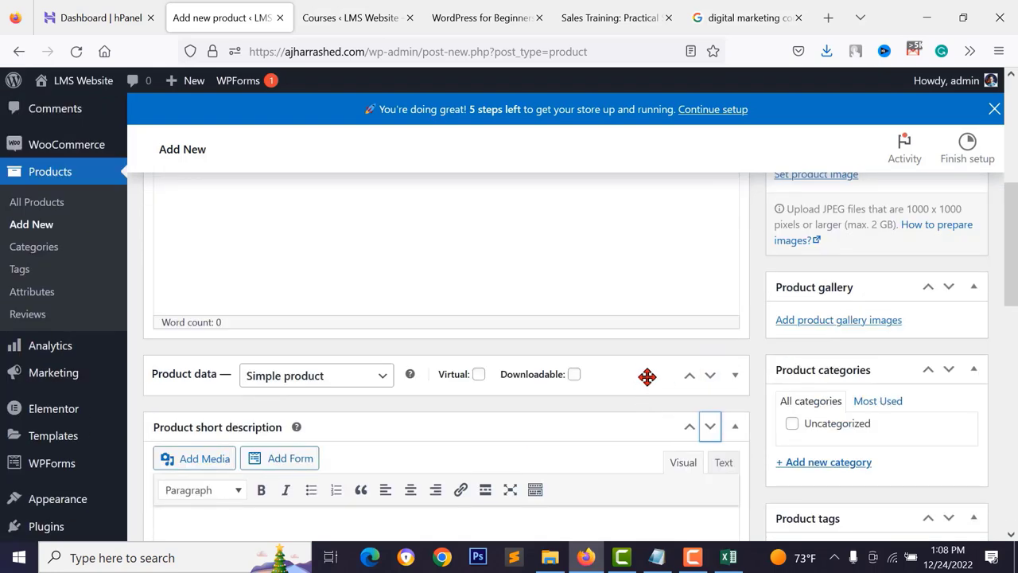
scroll(578, 385, "up", 2)
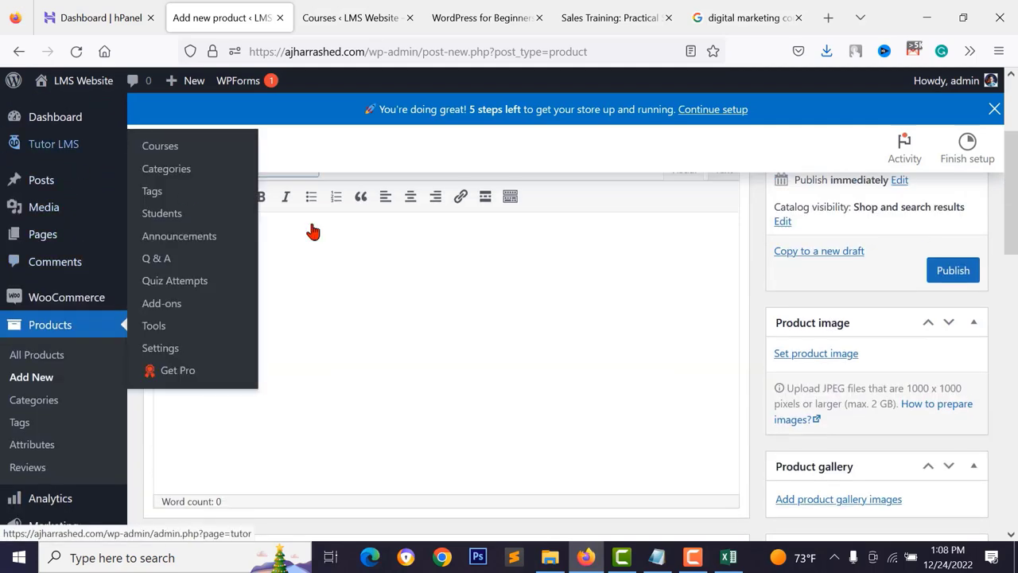
scroll(424, 409, "down", 3)
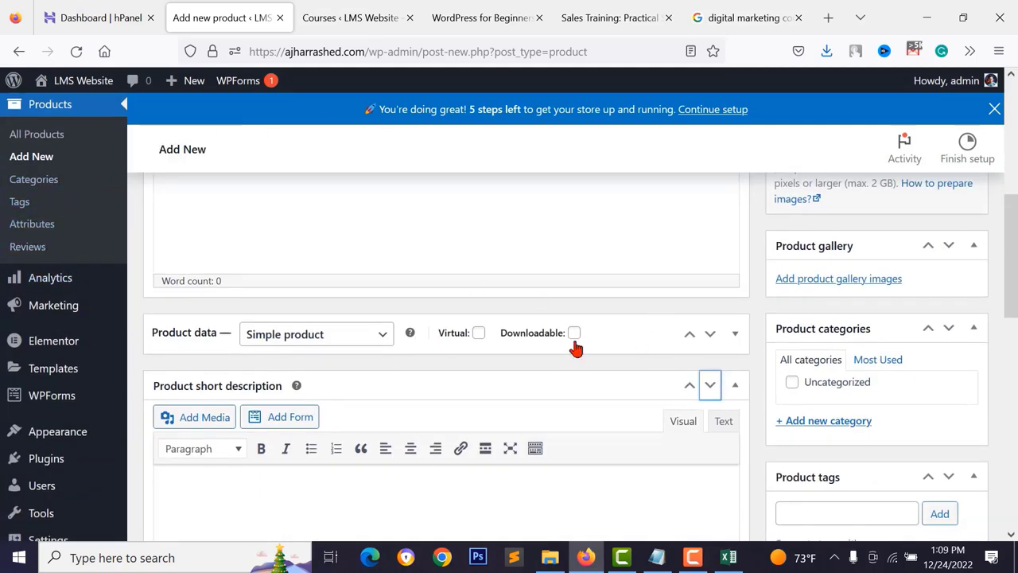
scroll(40, 236, "up", 4)
mouse_move(46, 131)
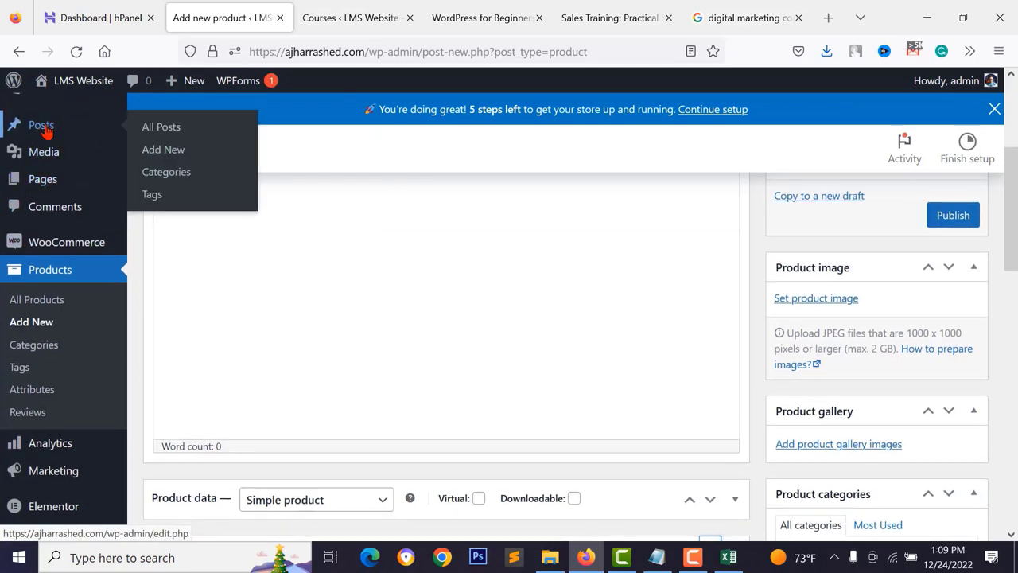
scroll(46, 132, "up", 2)
mouse_move(16, 148)
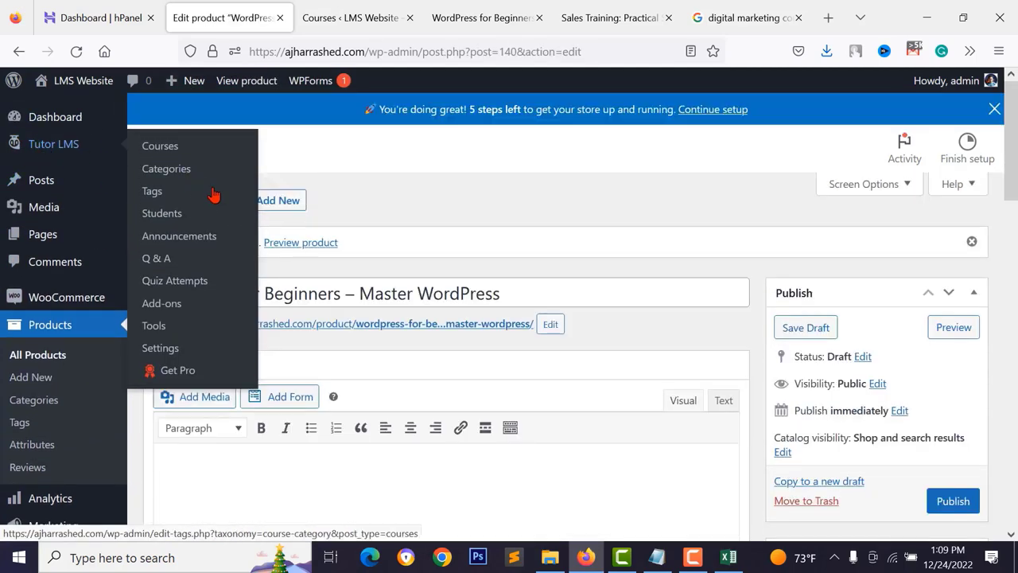
Open Tutor LMS Settings > Monetization in a new tab and choose WooCommerce as the eCommerce engine.
right_click(193, 356)
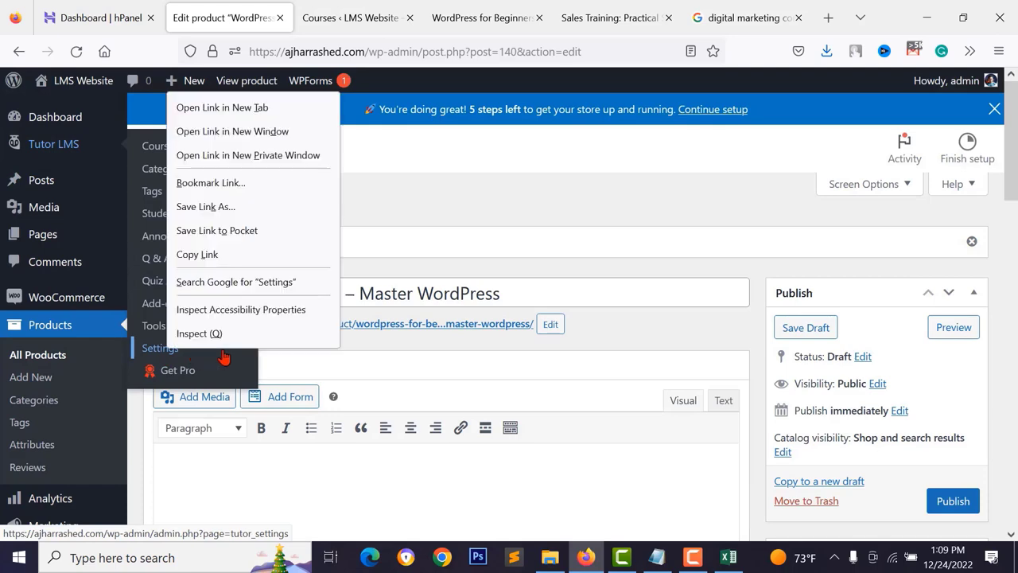
left_click(265, 106)
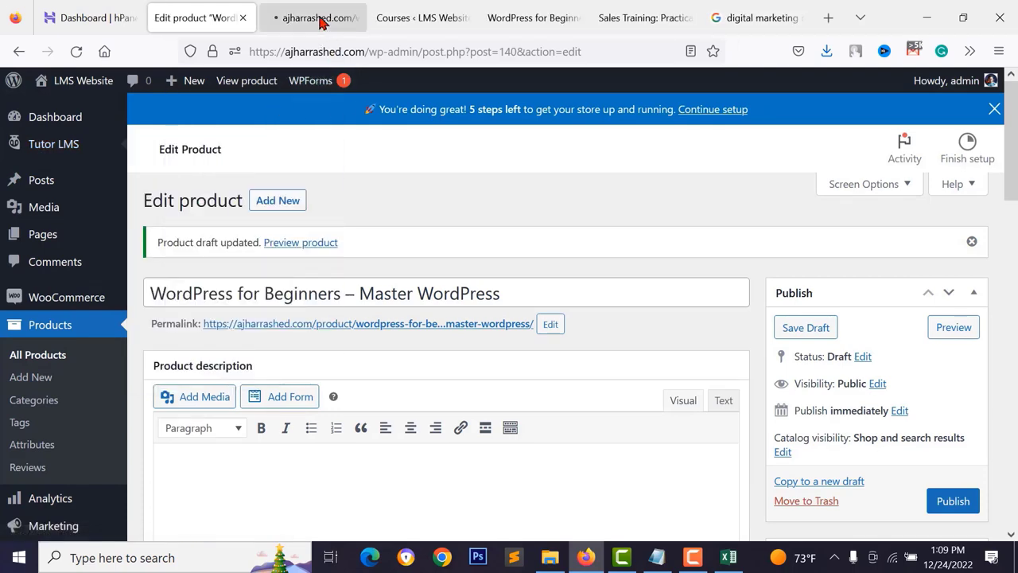
left_click(310, 18)
left_click(213, 259)
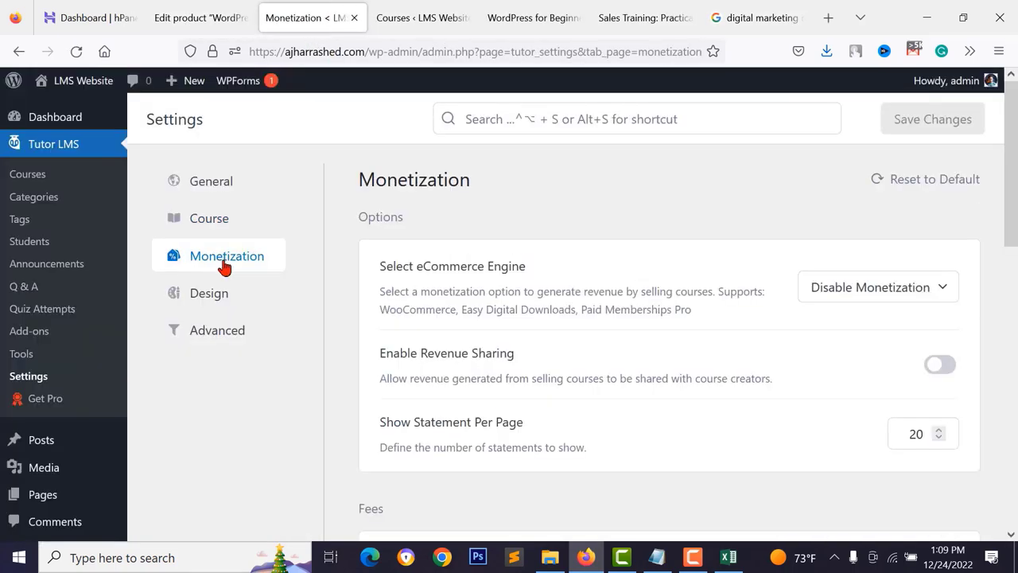
scroll(875, 323, "down", 1)
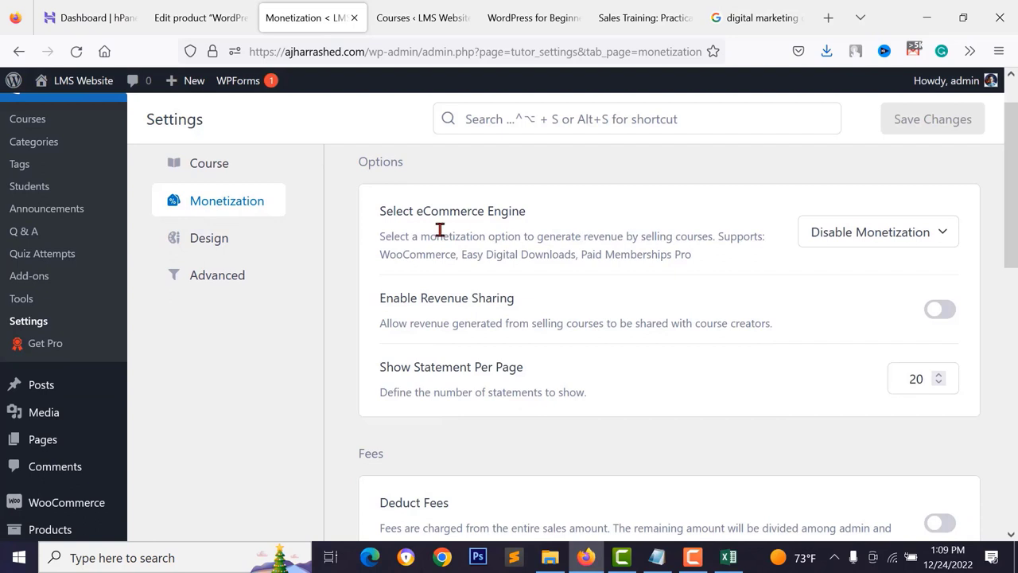
left_click(872, 236)
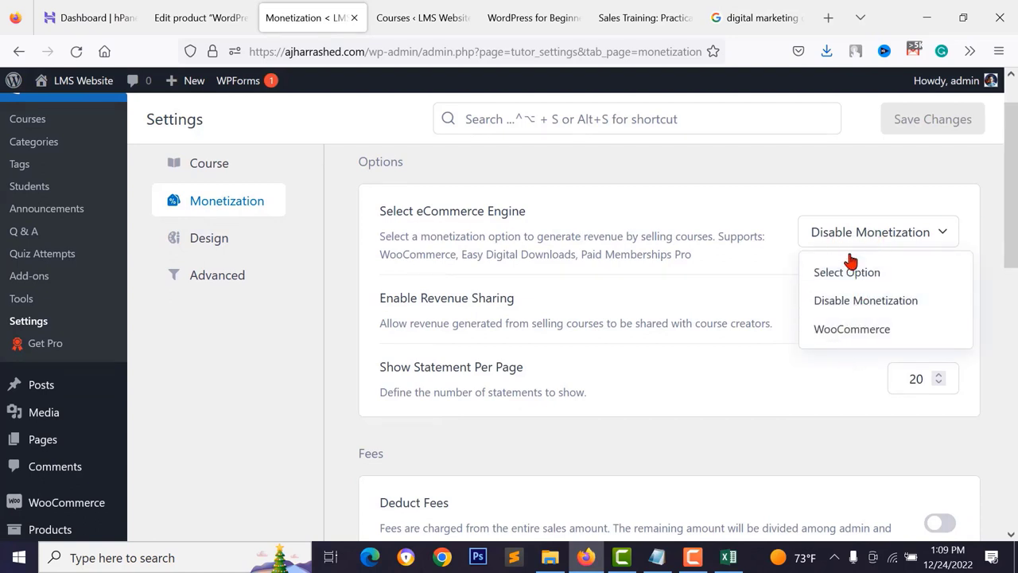
left_click(843, 334)
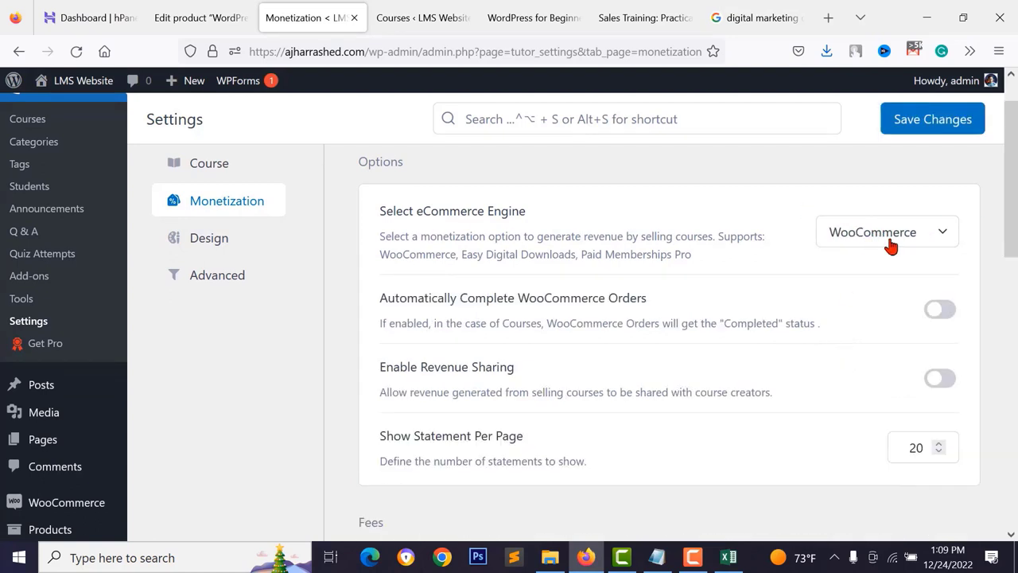
Save the monetization settings and return to the Edit product tab.
scroll(668, 260, "down", 1)
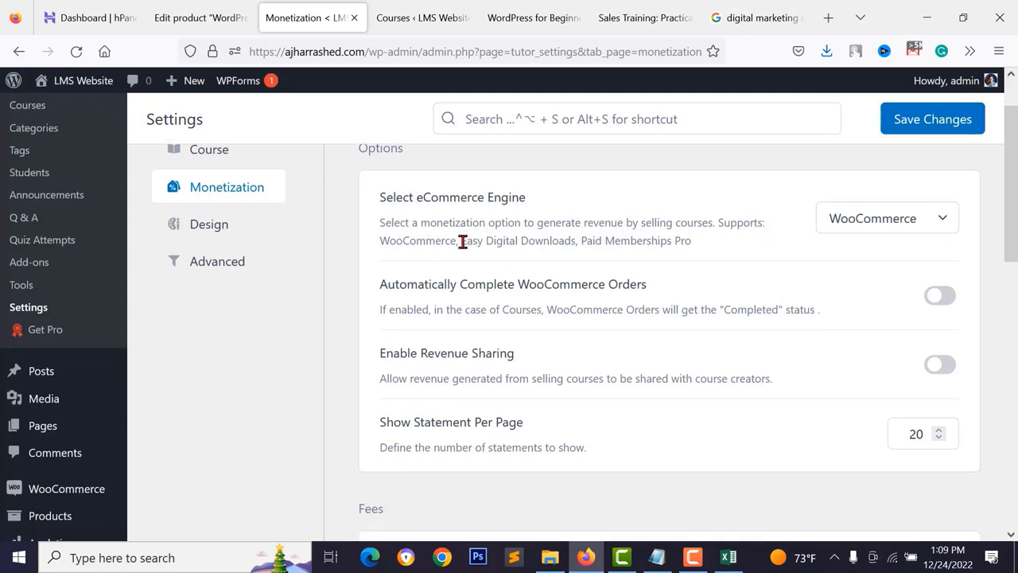
left_click_drag(462, 241, 708, 243)
left_click(707, 243)
left_click_drag(462, 244, 577, 249)
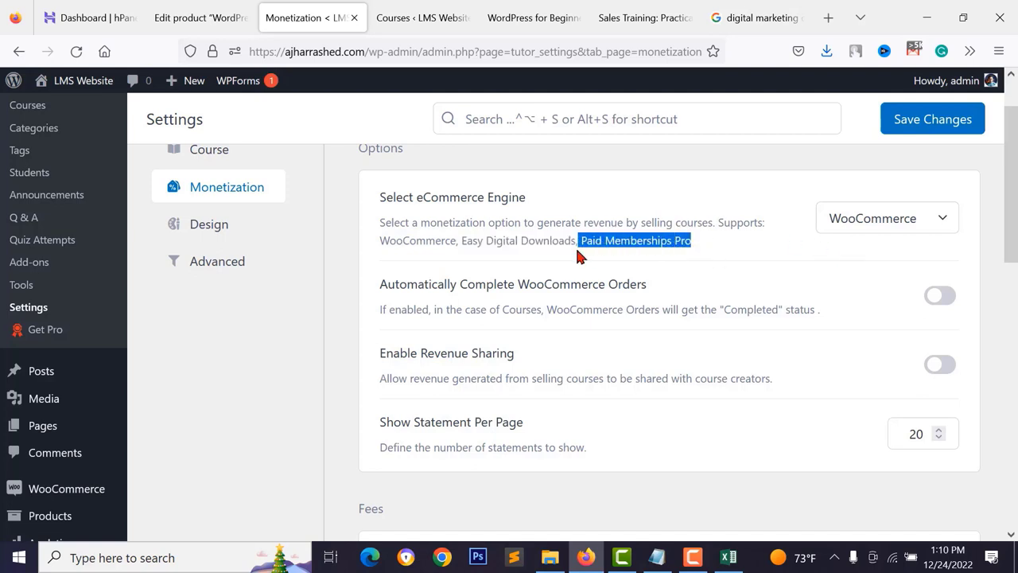
left_click(610, 237)
scroll(532, 324, "down", 1)
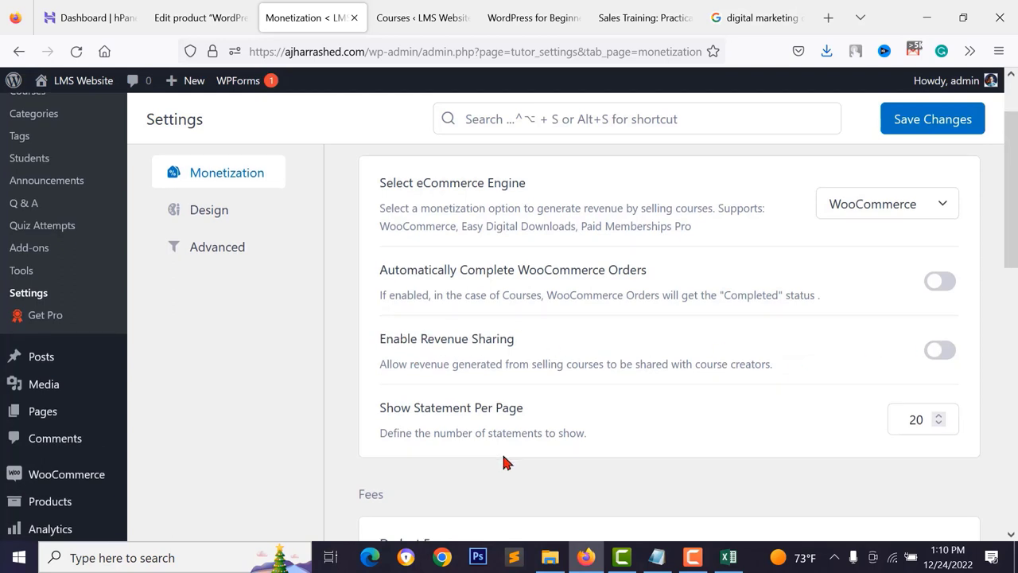
scroll(493, 386, "down", 2)
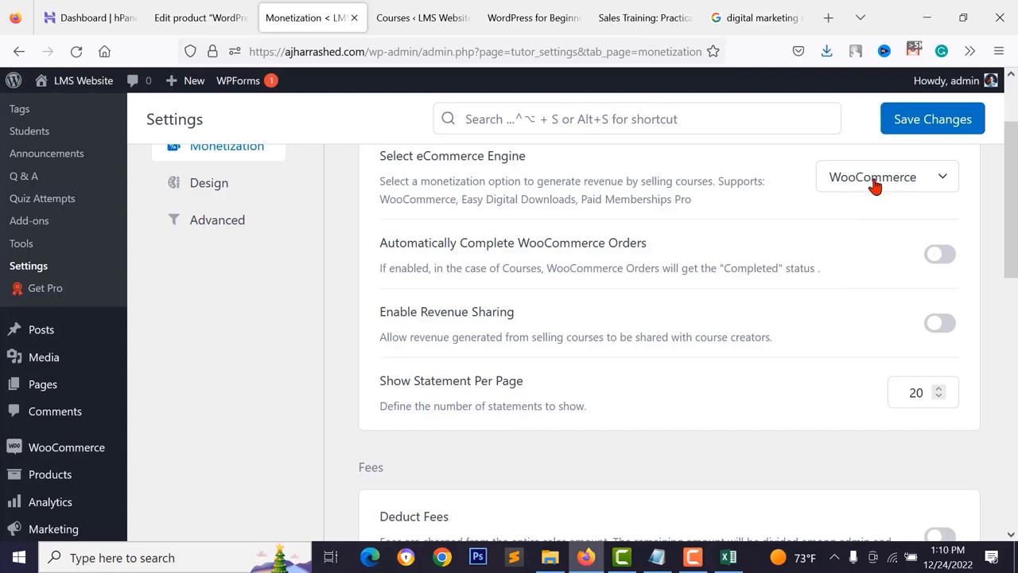
left_click(908, 135)
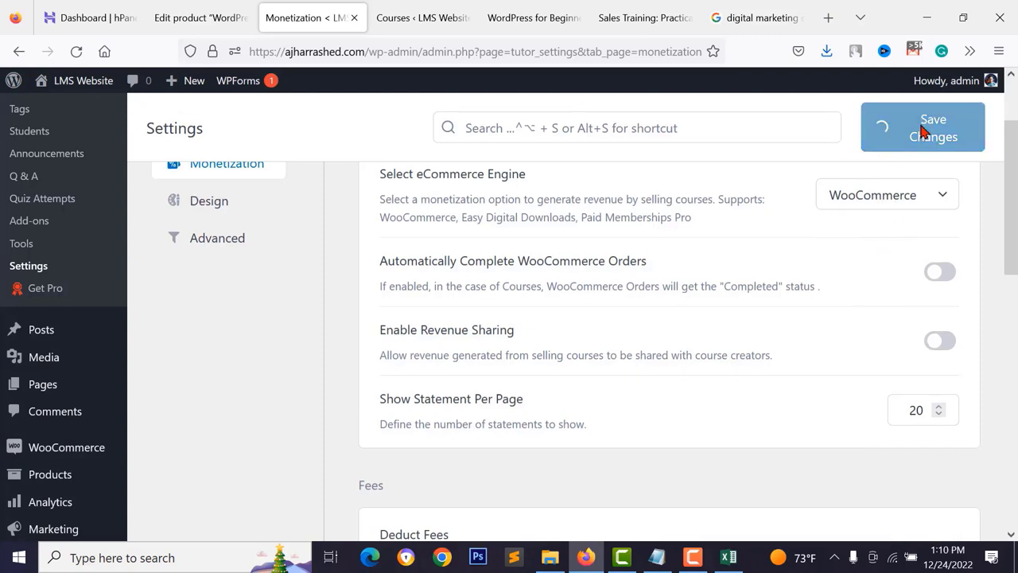
left_click(201, 17)
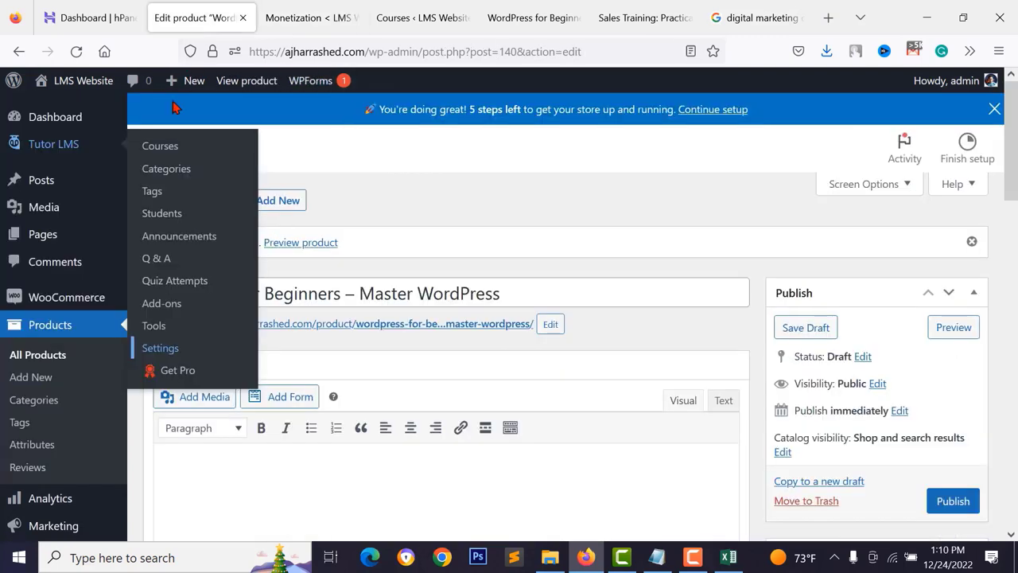
Reload the WordPress for Beginners product editor and tick For Tutor in Product data.
left_click(76, 51)
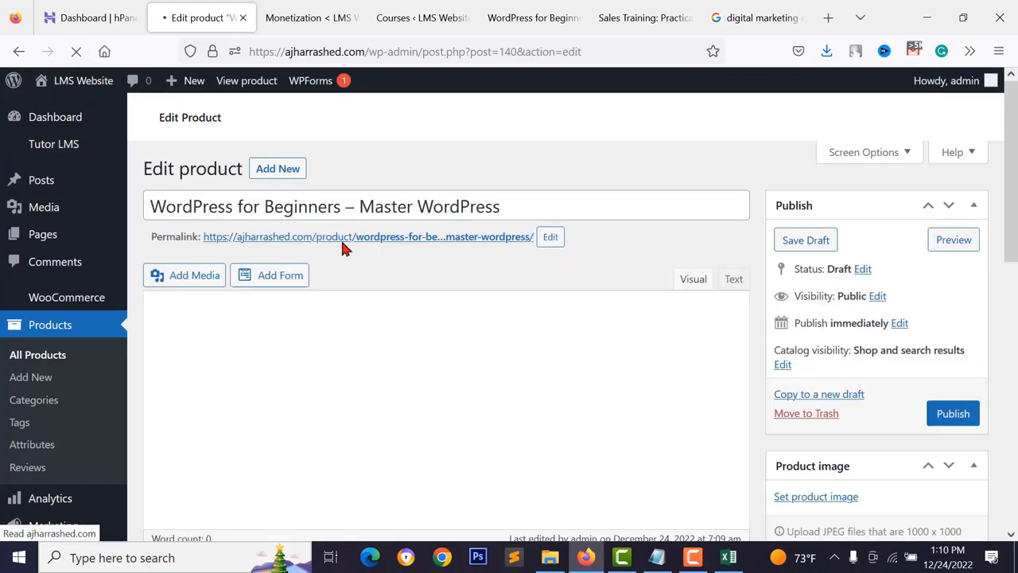
scroll(724, 382, "down", 5)
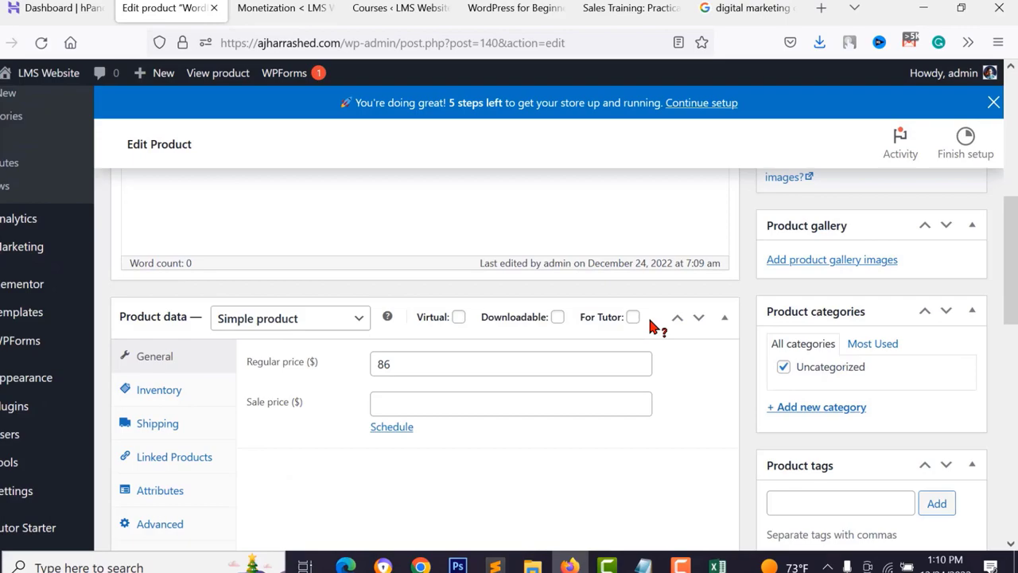
mouse_move(610, 298)
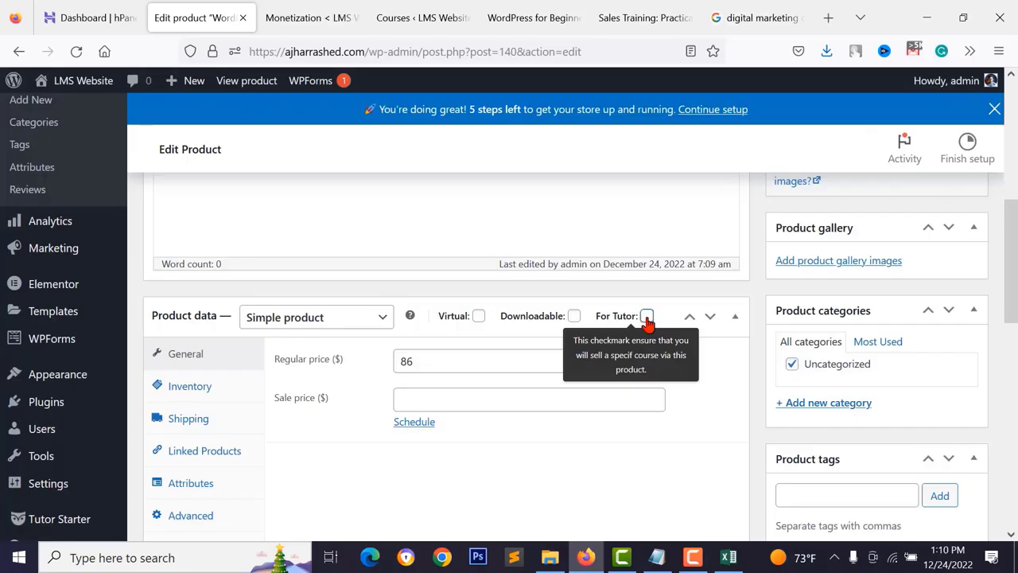
left_click(647, 317)
Enter a $52 sale price and publish the product.
left_click(430, 407)
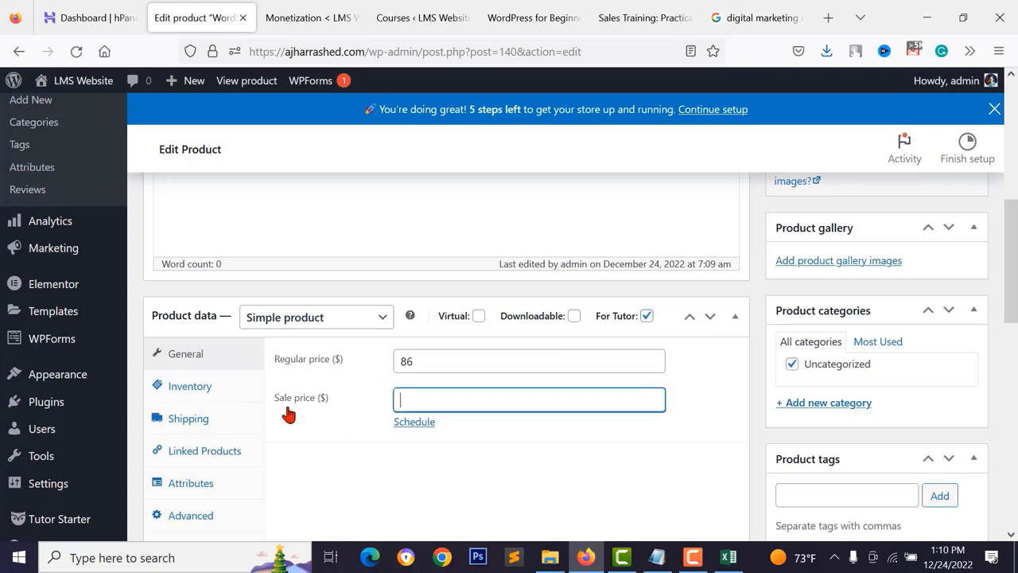
type("52")
scroll(806, 359, "down", 1)
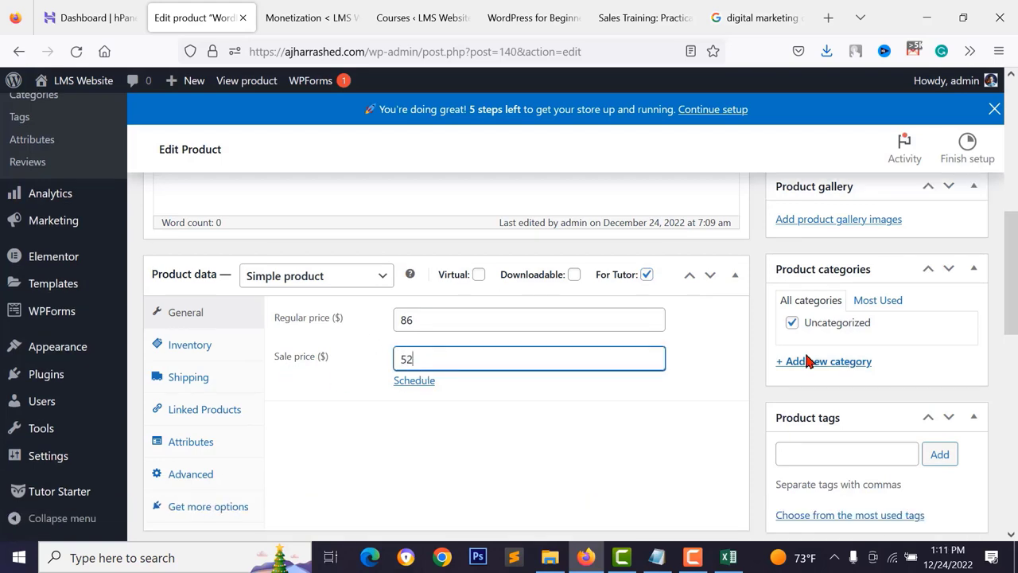
scroll(823, 441, "up", 2)
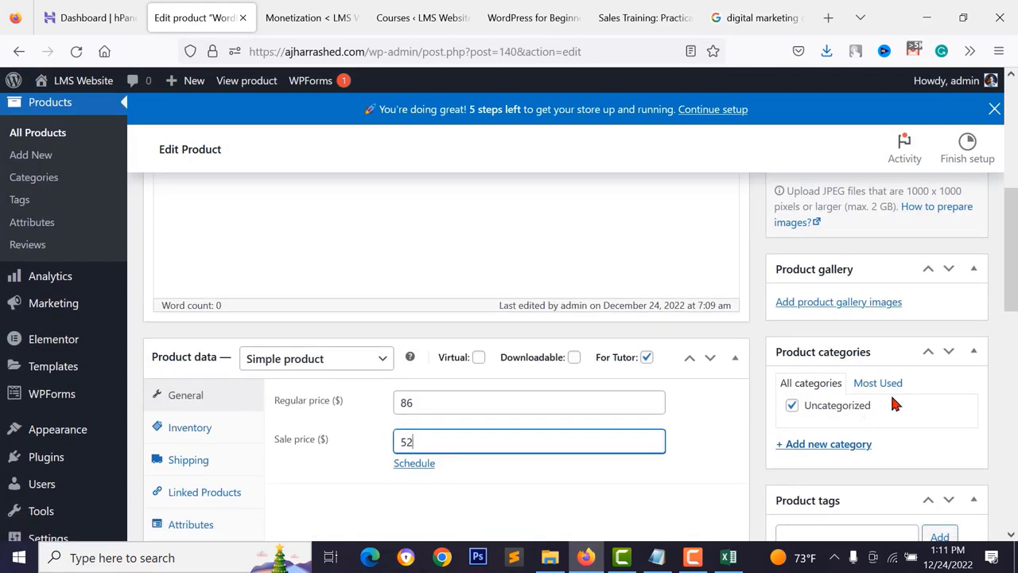
scroll(902, 334, "up", 5)
left_click(953, 378)
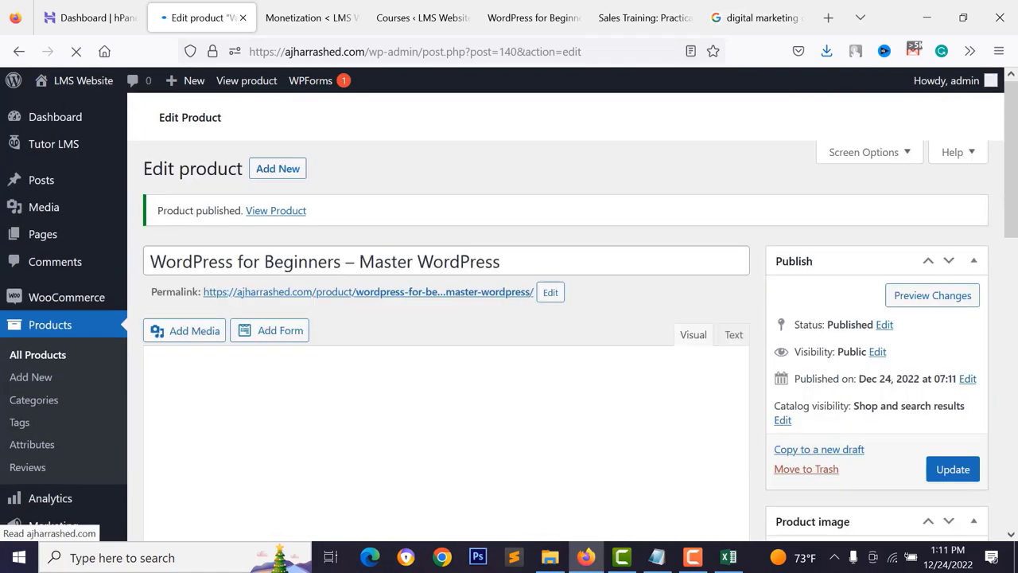
key("ctrl+4")
Open the WordPress for Beginners – Master WordPress course for editing from the Courses list.
scroll(284, 342, "up", 3)
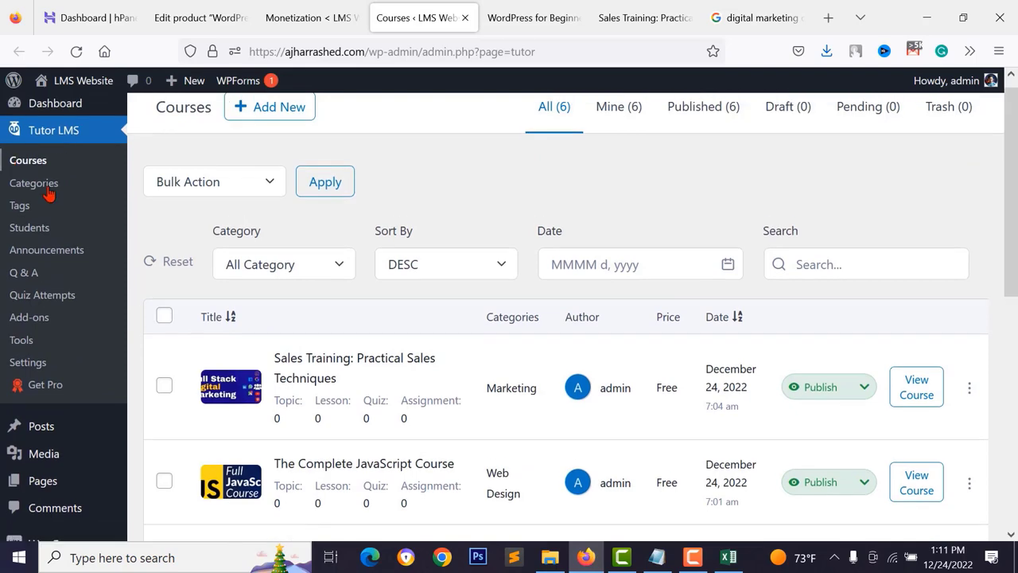
scroll(315, 422, "down", 2)
scroll(316, 422, "down", 4)
left_click(316, 398)
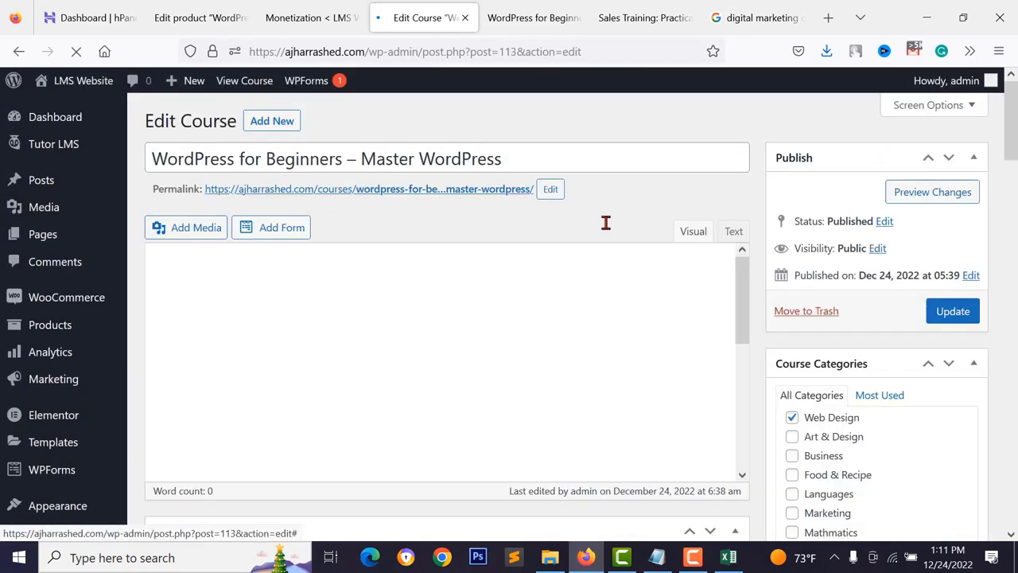
scroll(698, 442, "down", 10)
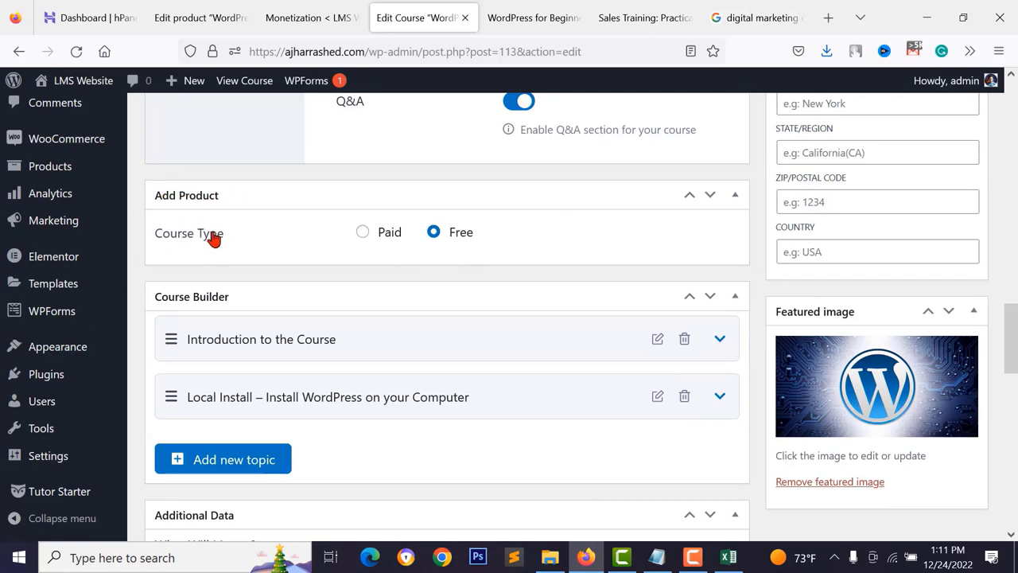
Make the course Paid, link the WordPress for Beginners product, and update the course.
left_click(363, 234)
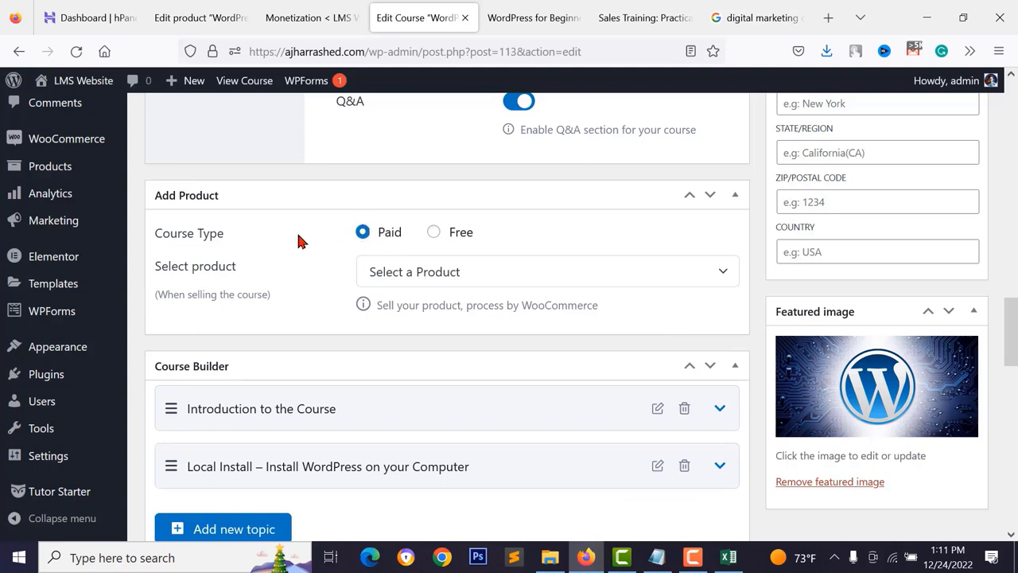
left_click(450, 279)
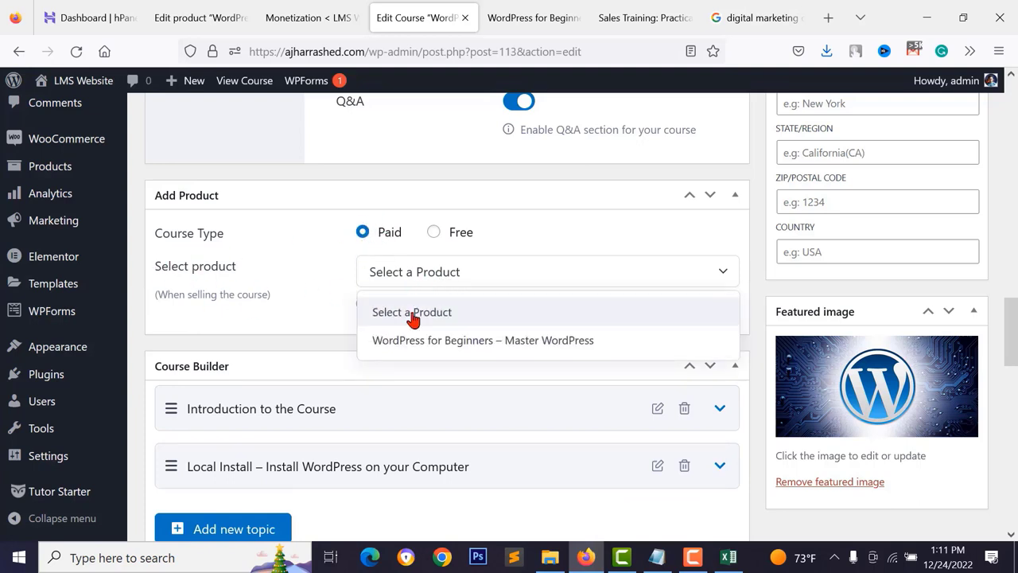
left_click(523, 354)
mouse_move(44, 174)
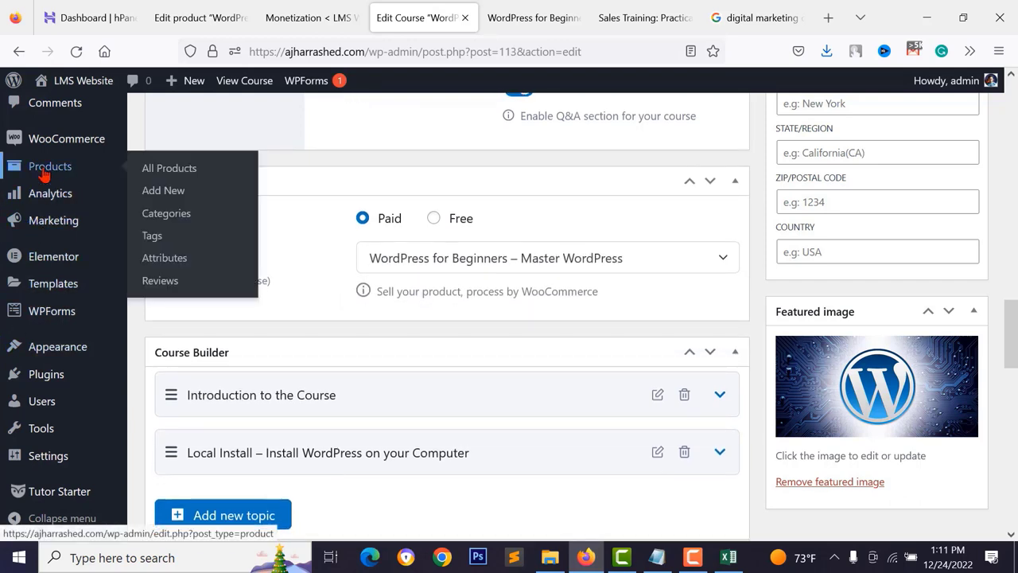
scroll(509, 306, "up", 1)
left_click(481, 318)
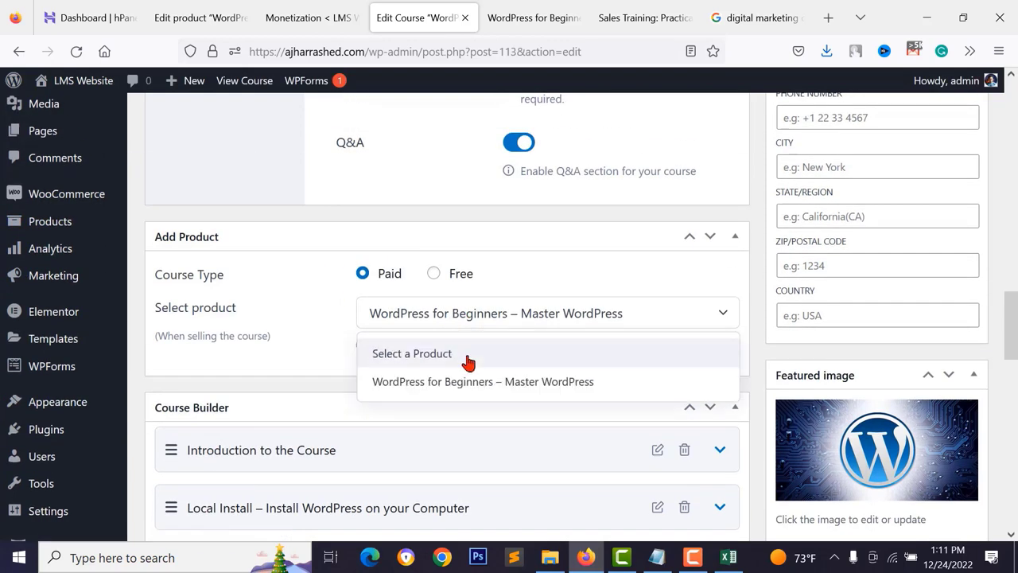
left_click(472, 382)
left_click_drag(1011, 318, 1009, 151)
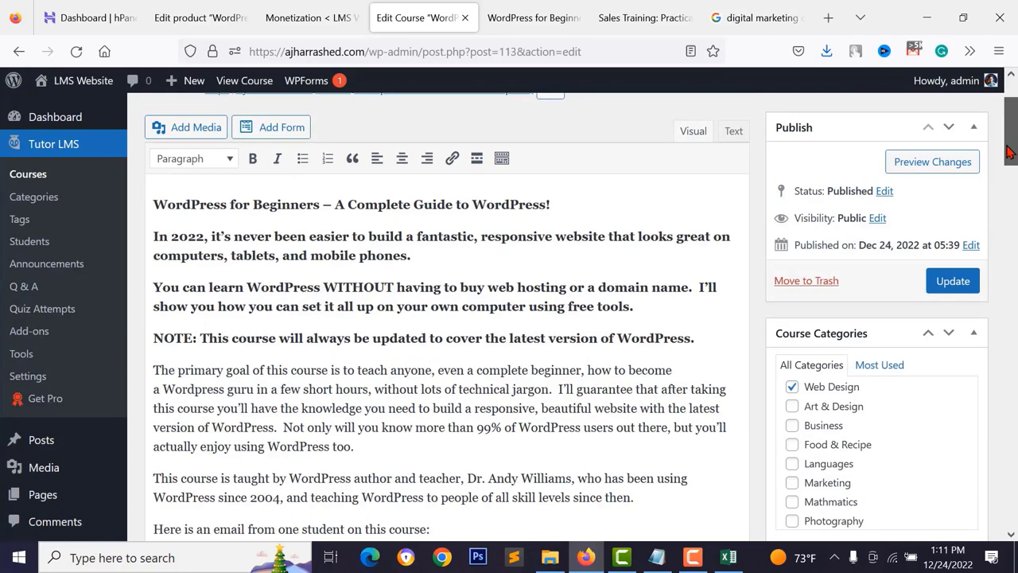
left_click(948, 286)
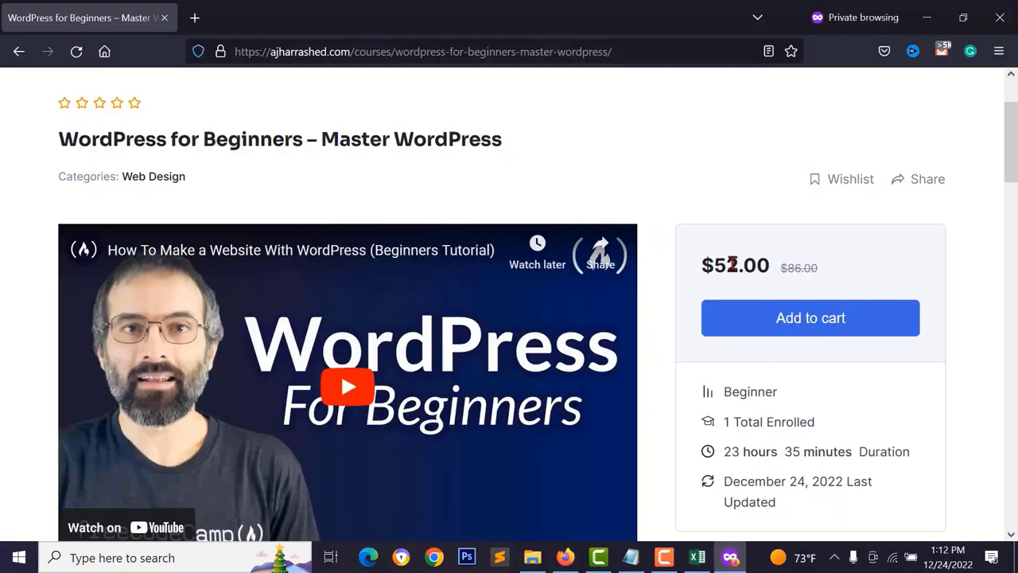
Check the live course page for $52.00 over struck-out $86.00 and the Add to cart button.
left_click_drag(805, 268, 735, 265)
left_click(734, 263)
scroll(812, 239, "down", 1)
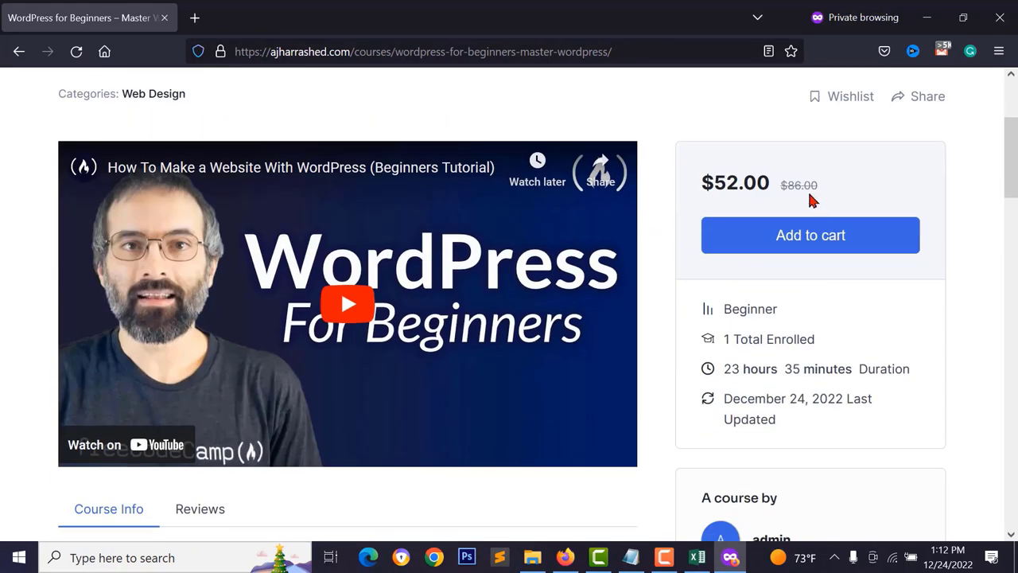
scroll(804, 270, "up", 1)
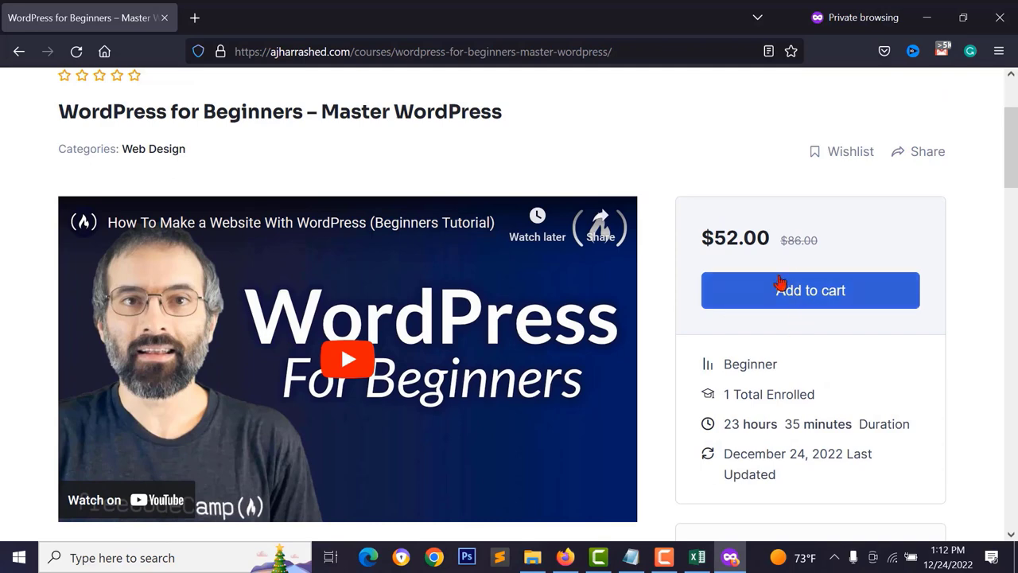
scroll(725, 340, "up", 2)
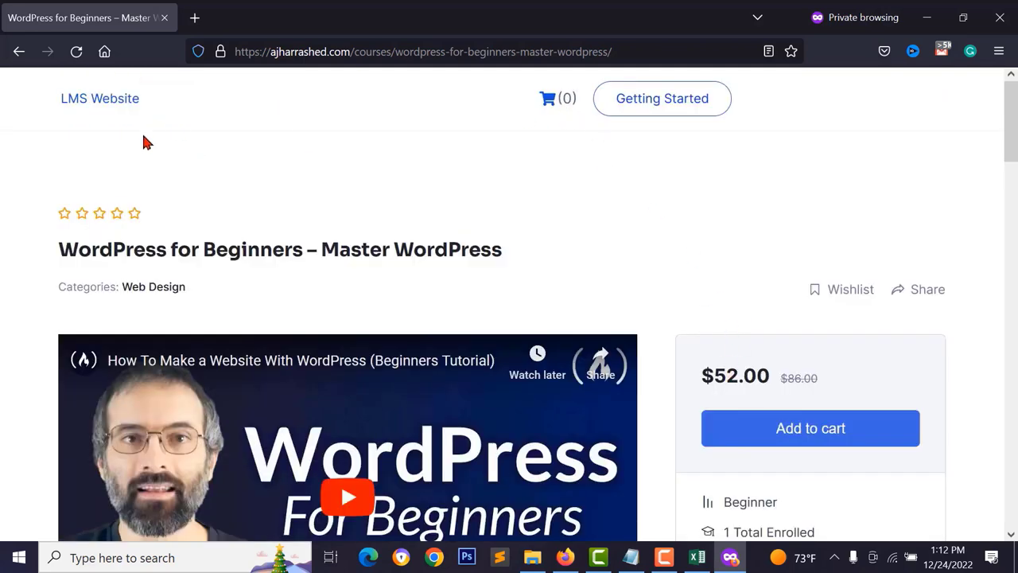
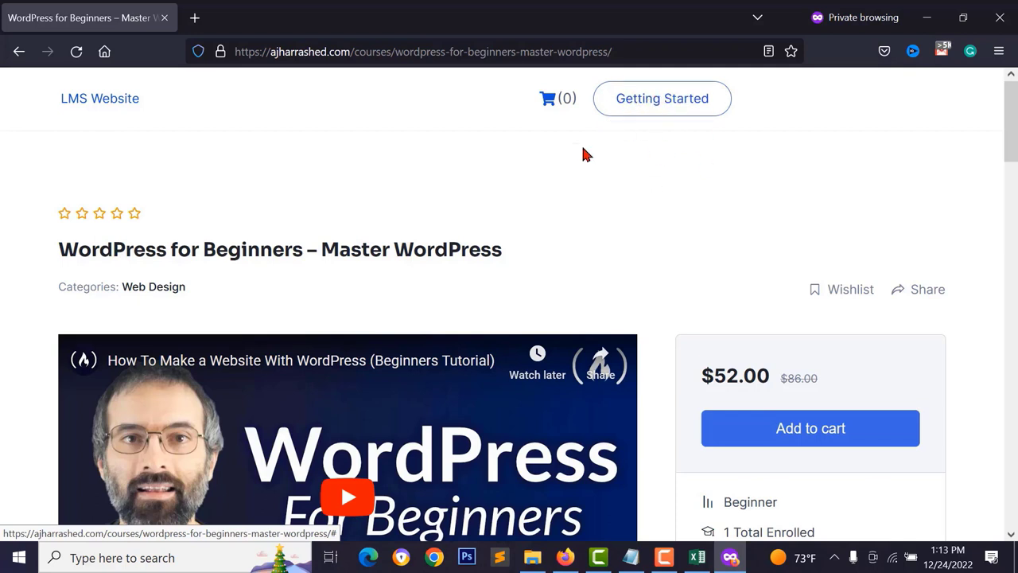
Open the Customizer from the WordPress for Beginners course page in the admin browser window.
left_click(565, 559)
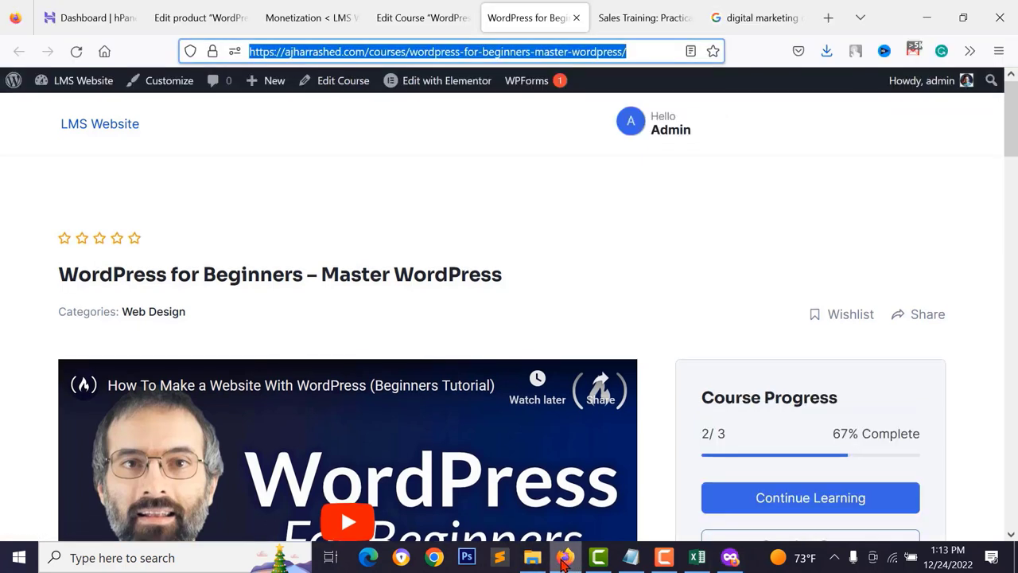
left_click(346, 202)
mouse_move(665, 142)
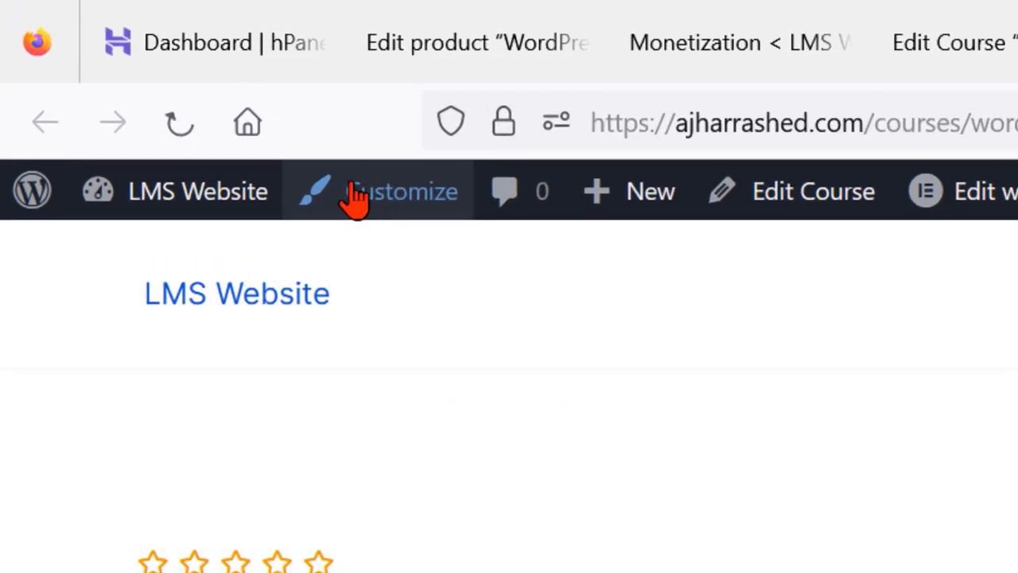
left_click(356, 197)
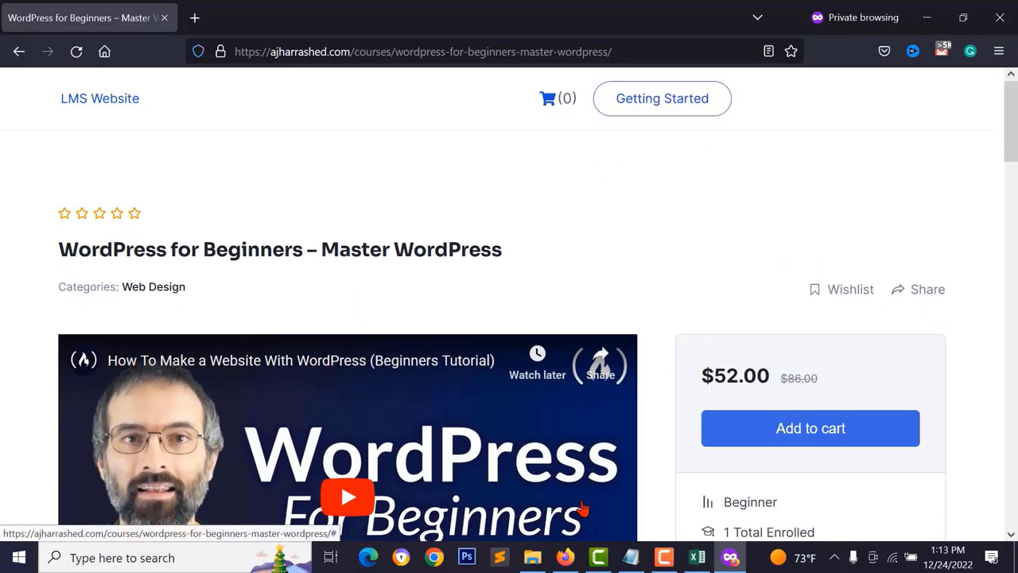
left_click(565, 556)
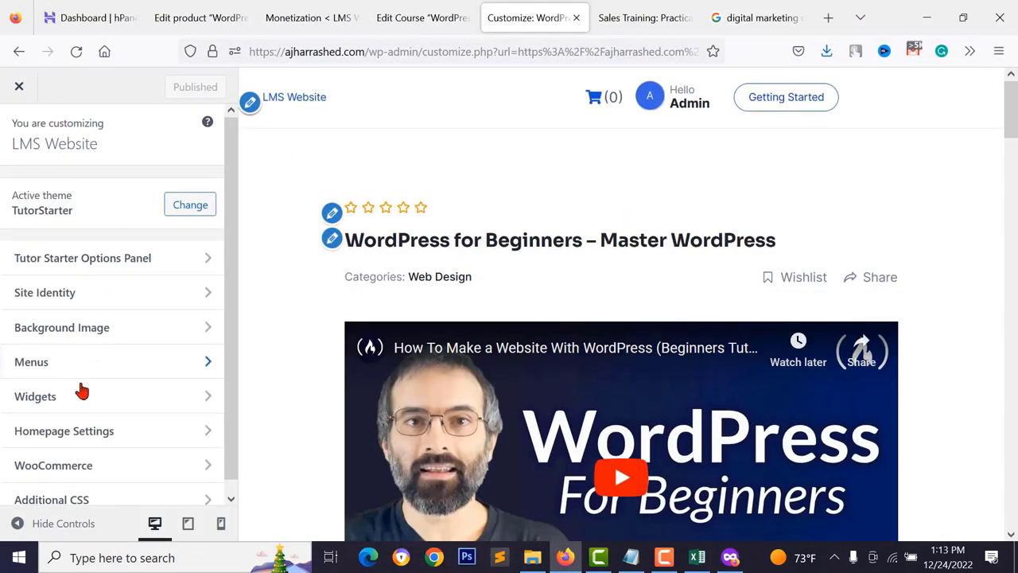
In Tutor Starter Options Panel > Header, change the button text from Getting Started to 'Login'.
scroll(82, 390, "down", 1)
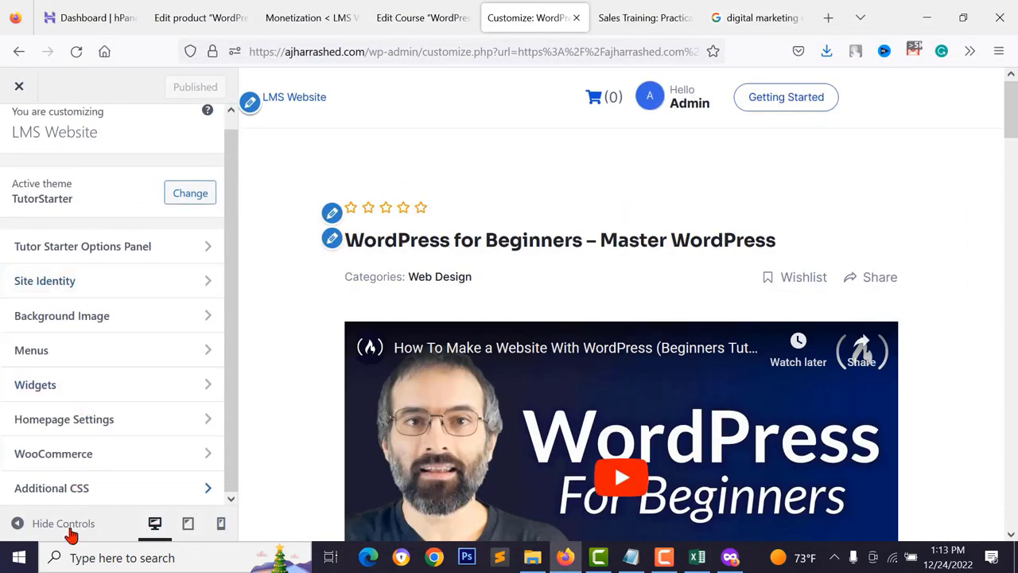
left_click(77, 251)
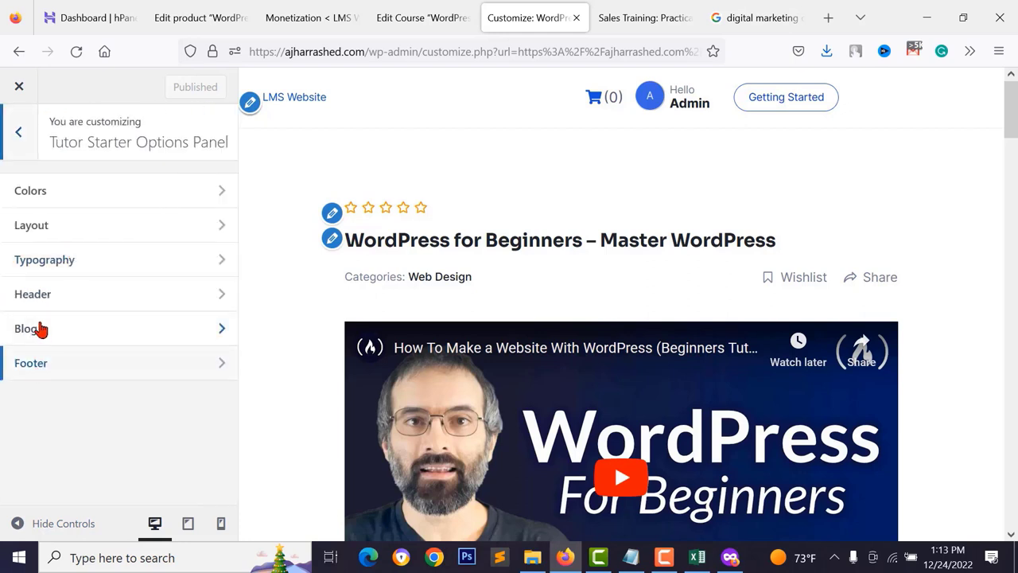
left_click(39, 295)
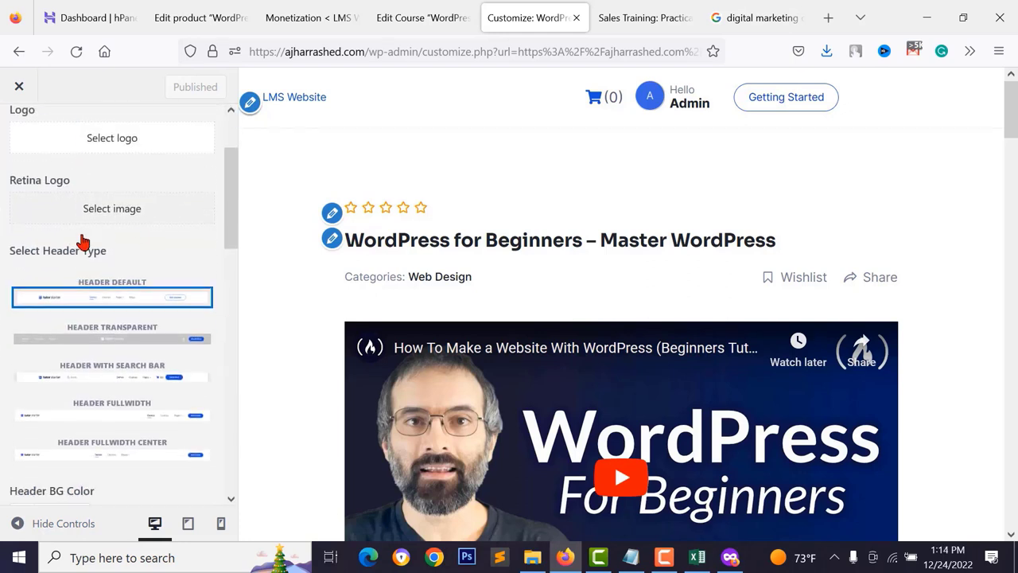
scroll(64, 239, "down", 10)
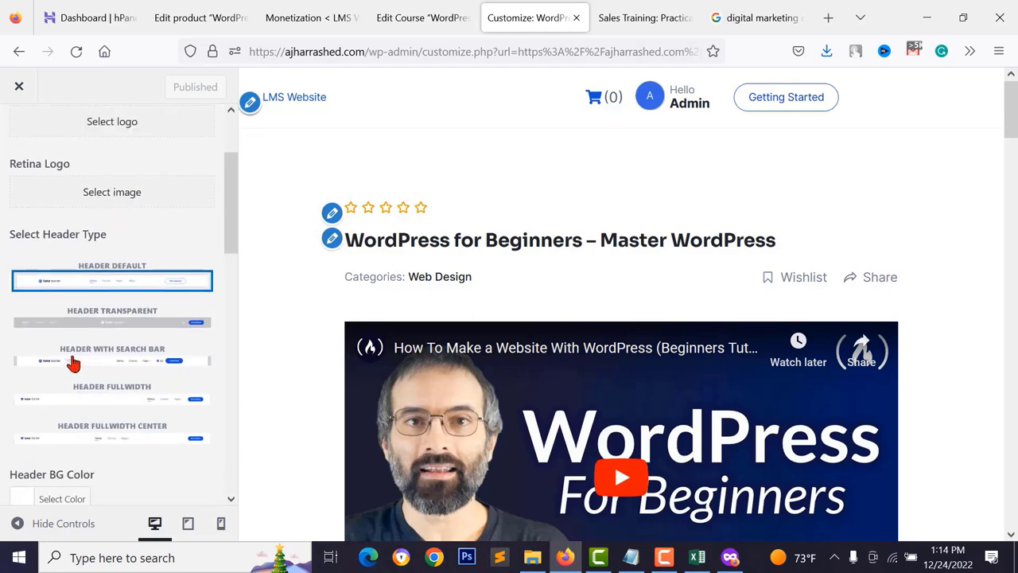
scroll(50, 435, "down", 5)
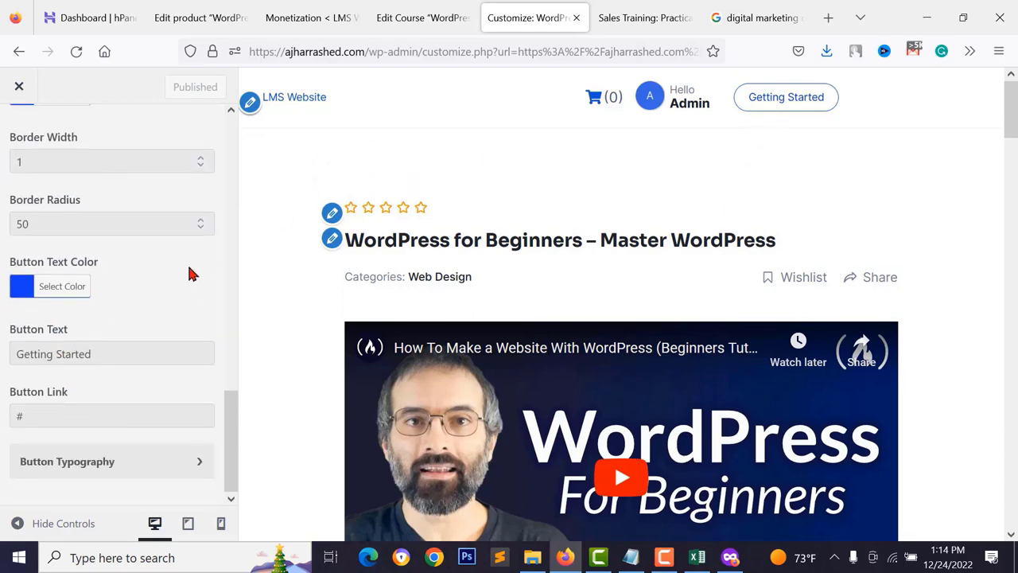
left_click(48, 412)
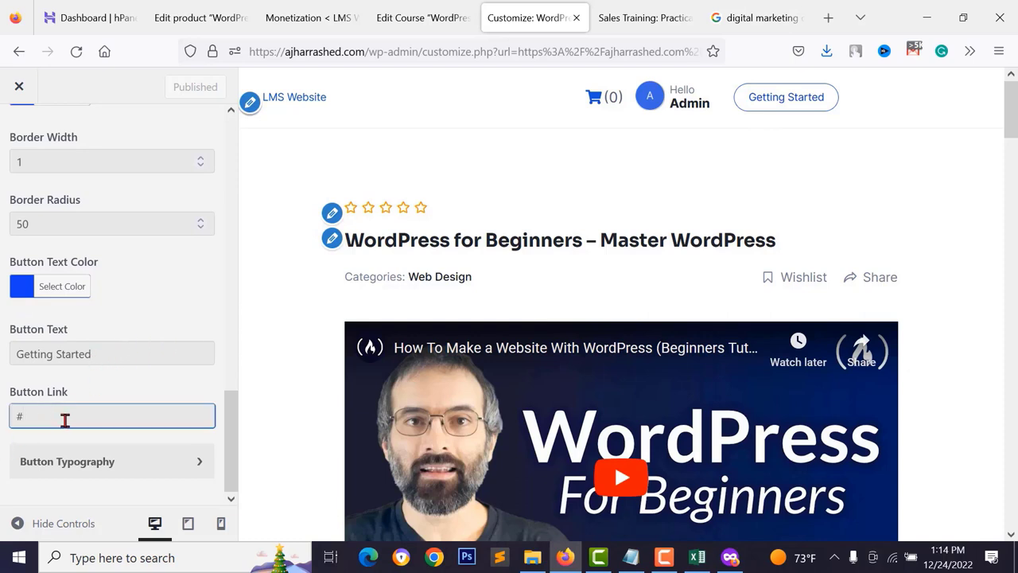
left_click_drag(93, 353, 14, 353)
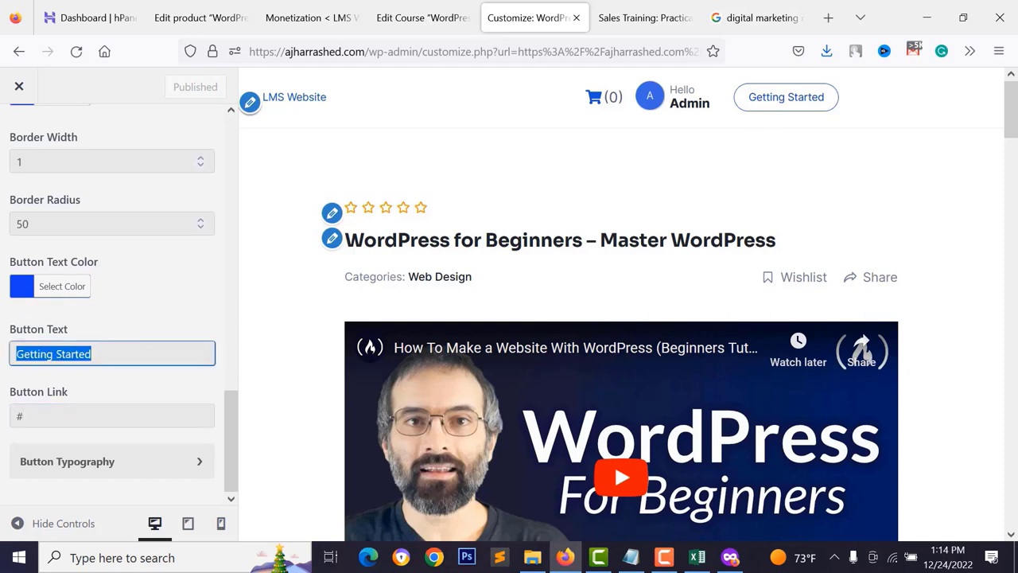
type("Login")
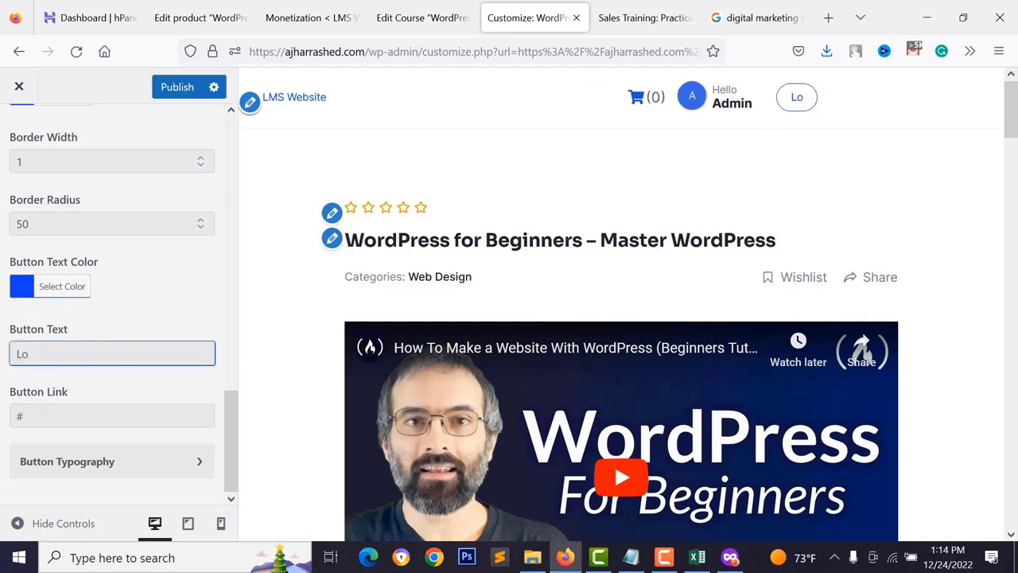
Make the header button text green, then go to Tutor Monetization settings.
left_click(19, 293)
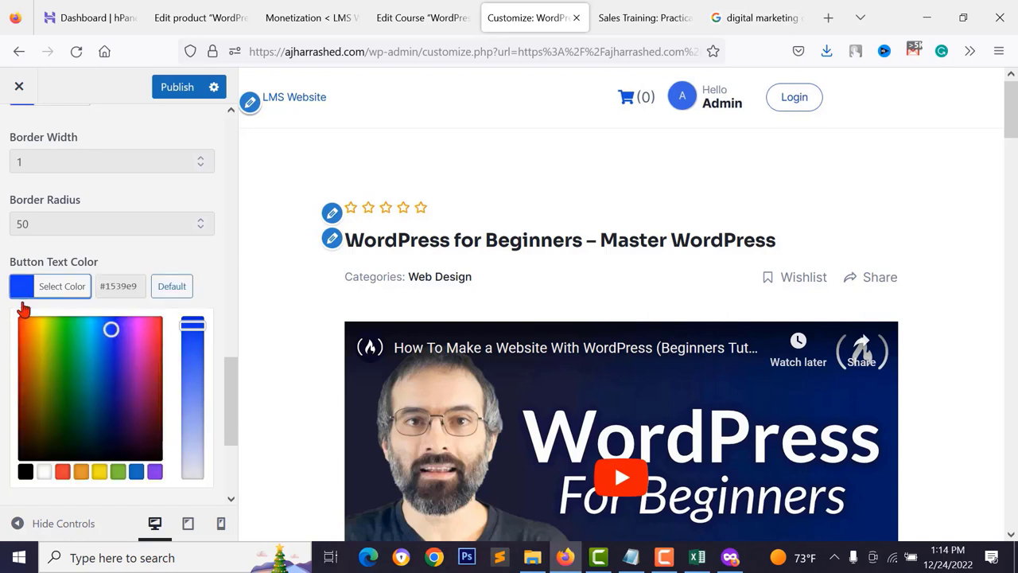
left_click(60, 364)
left_click(63, 280)
scroll(50, 249, "up", 2)
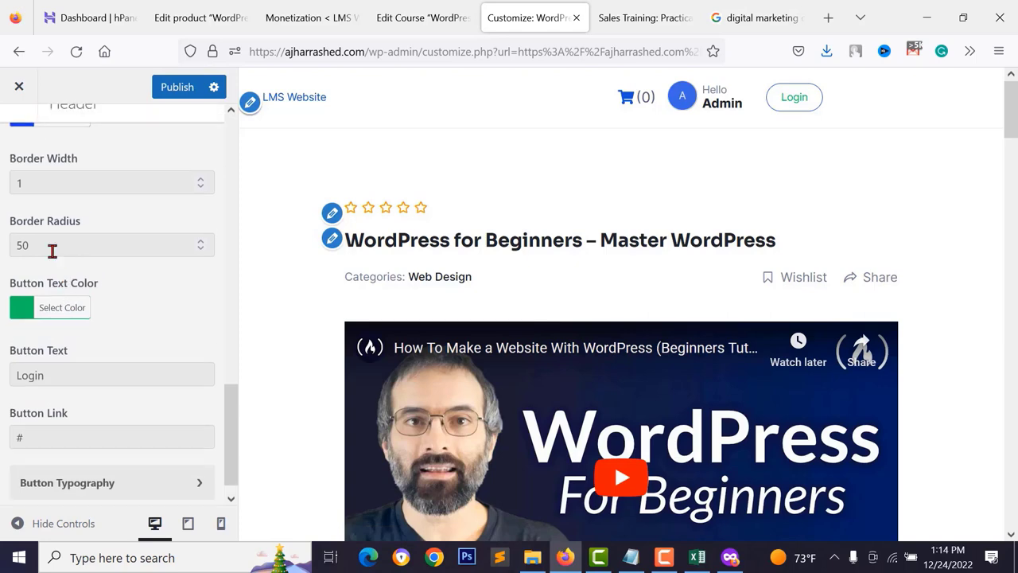
scroll(44, 249, "up", 2)
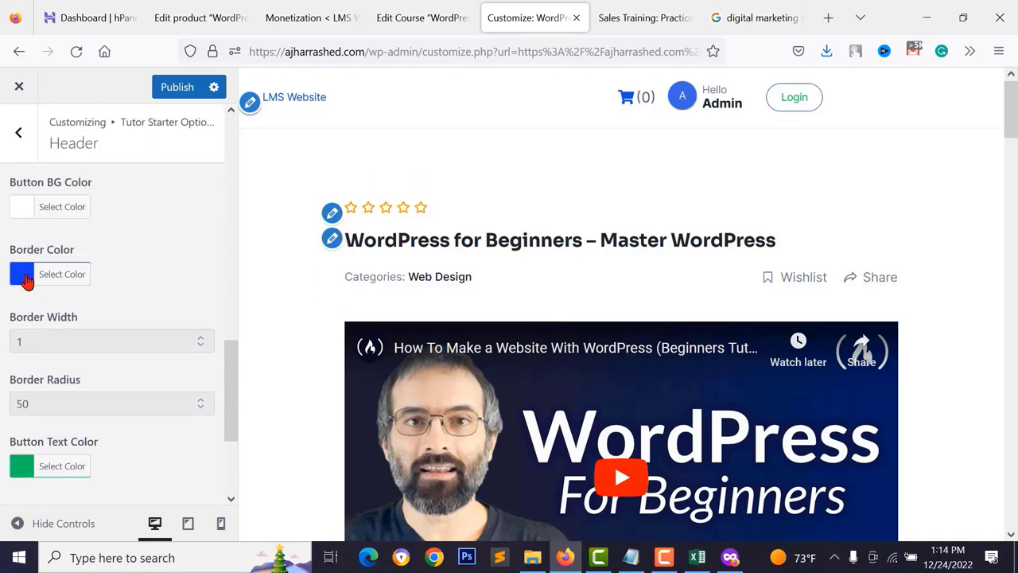
left_click(24, 277)
left_click(309, 17)
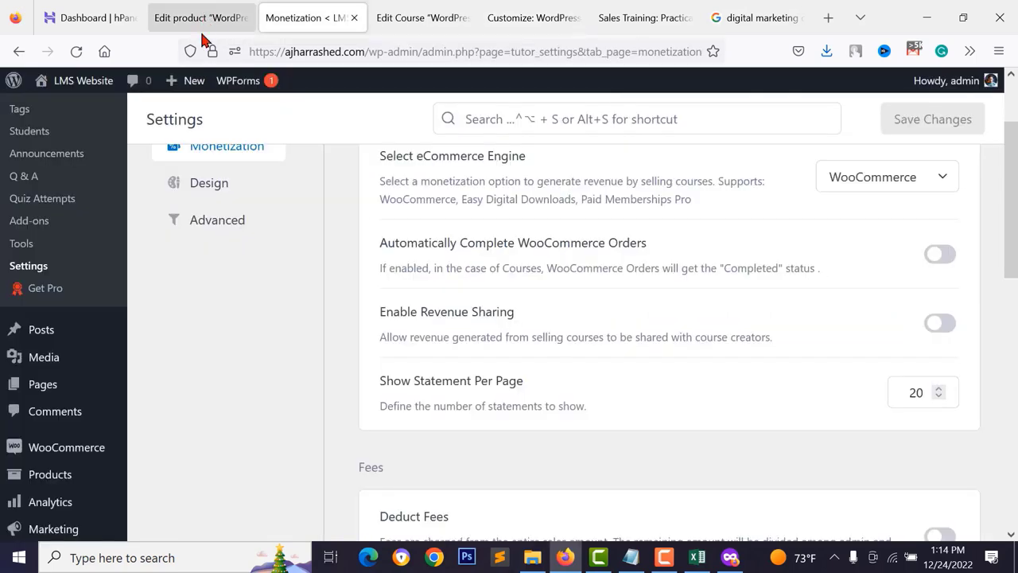
Copy the Login page's address from the All Pages list.
scroll(50, 311, "up", 3)
scroll(36, 358, "down", 3)
mouse_move(35, 385)
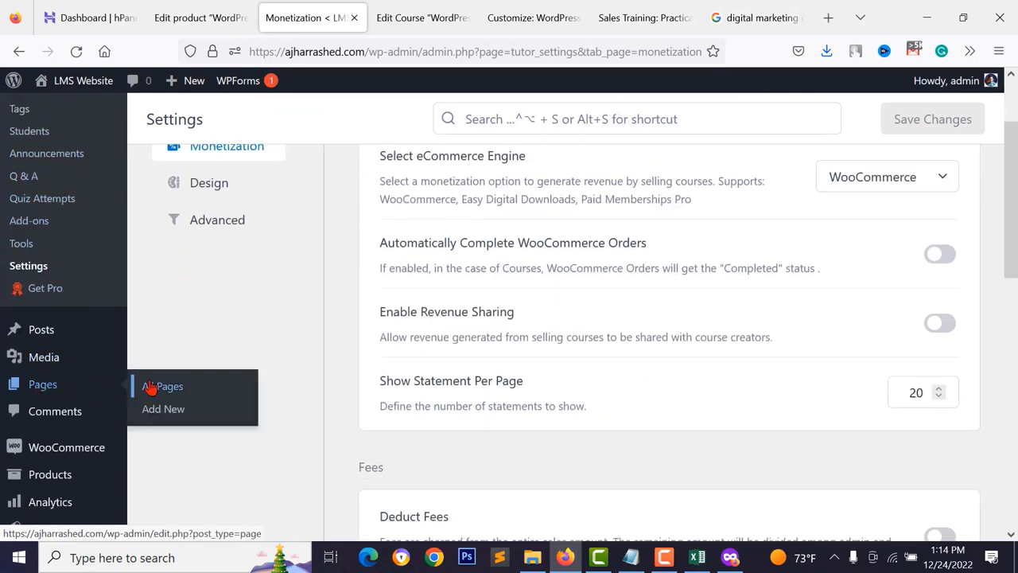
left_click(151, 387)
scroll(263, 352, "down", 2)
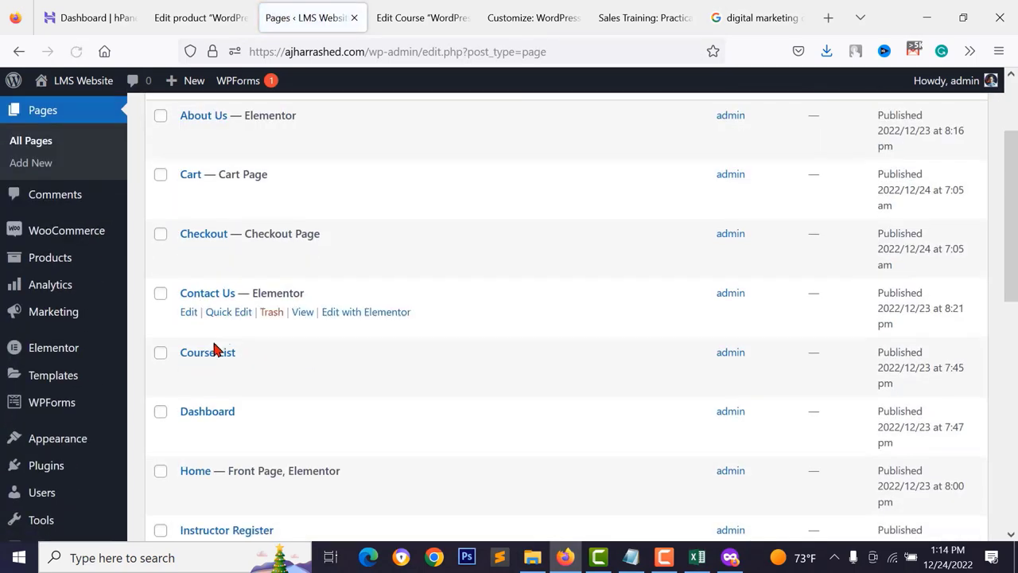
scroll(213, 350, "down", 5)
right_click(307, 222)
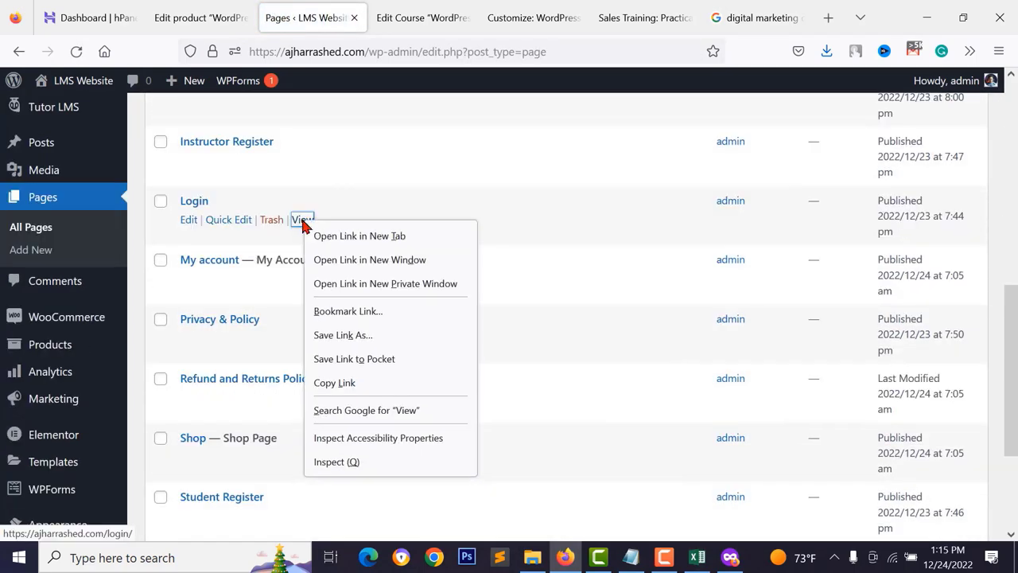
left_click(341, 385)
Paste the /login/ address into the header Button Link and publish the Customizer changes.
left_click(517, 18)
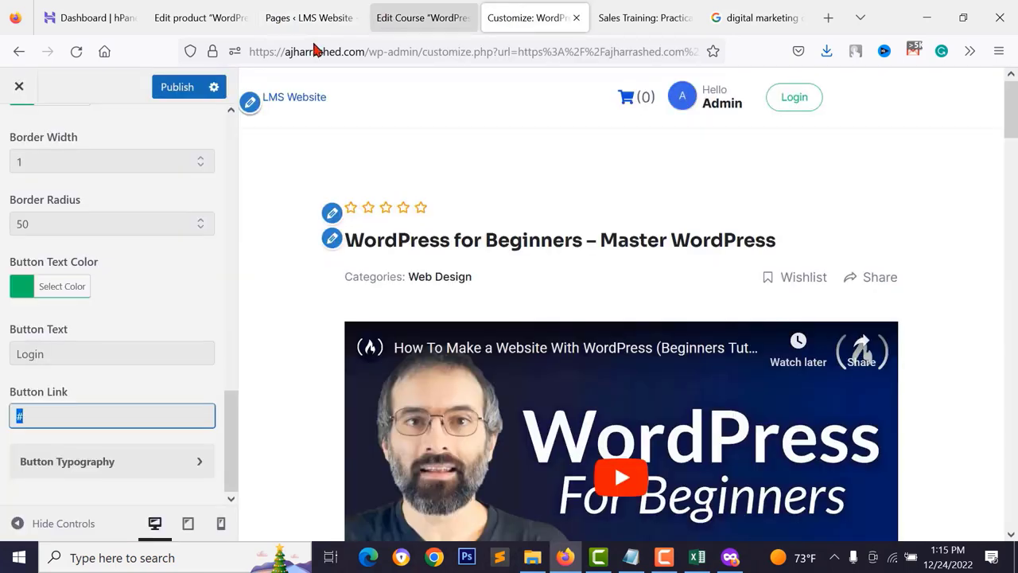
right_click(57, 415)
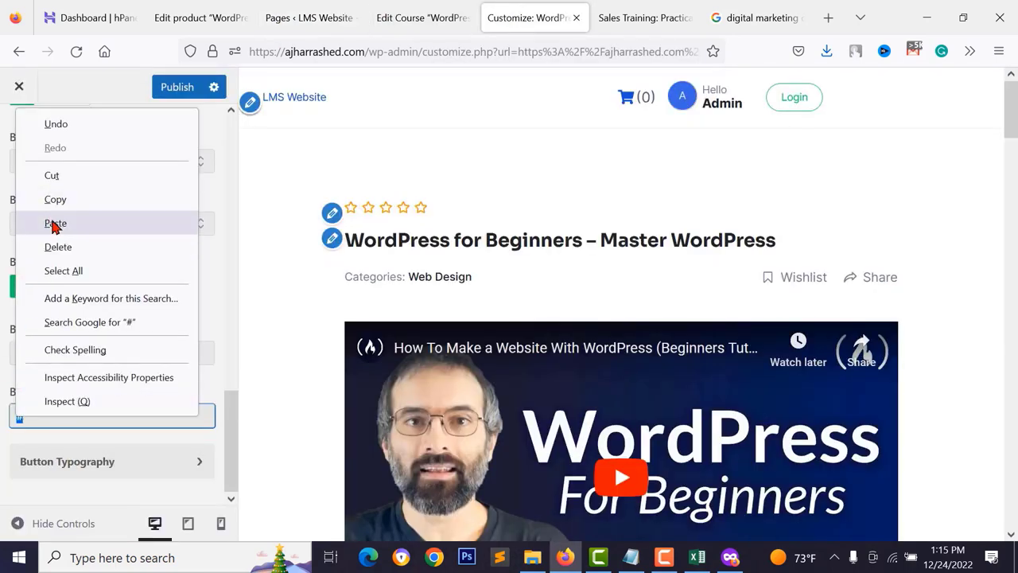
left_click(52, 223)
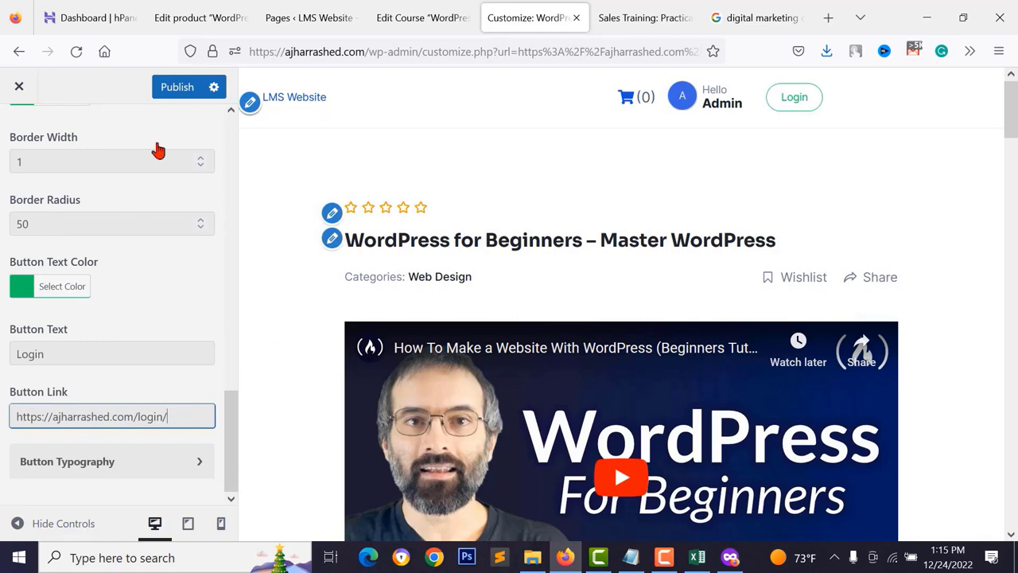
left_click(170, 96)
left_click(562, 560)
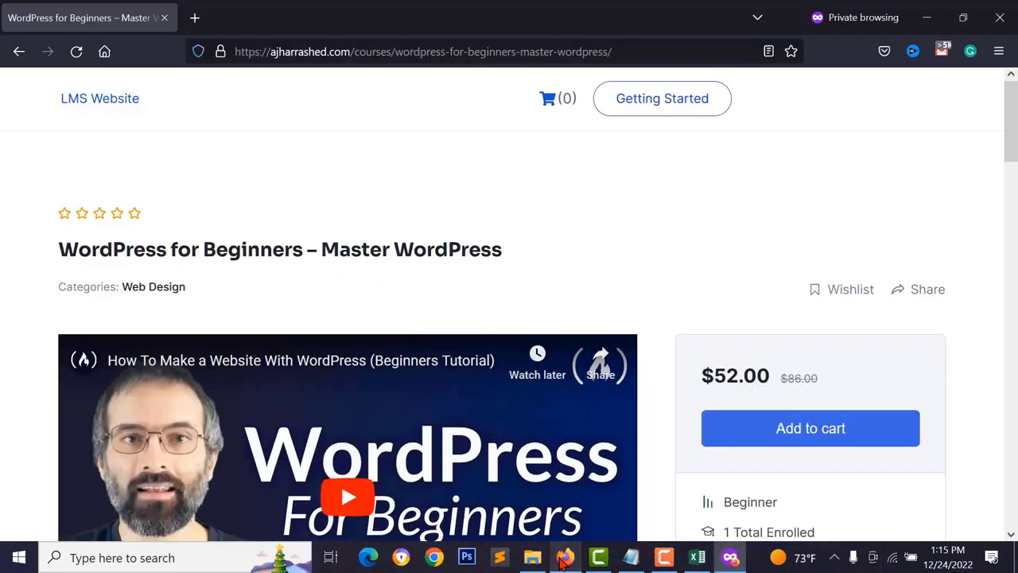
In the private window, follow the Login button to /login/, showing only raw [tutor_login] text.
left_click(76, 51)
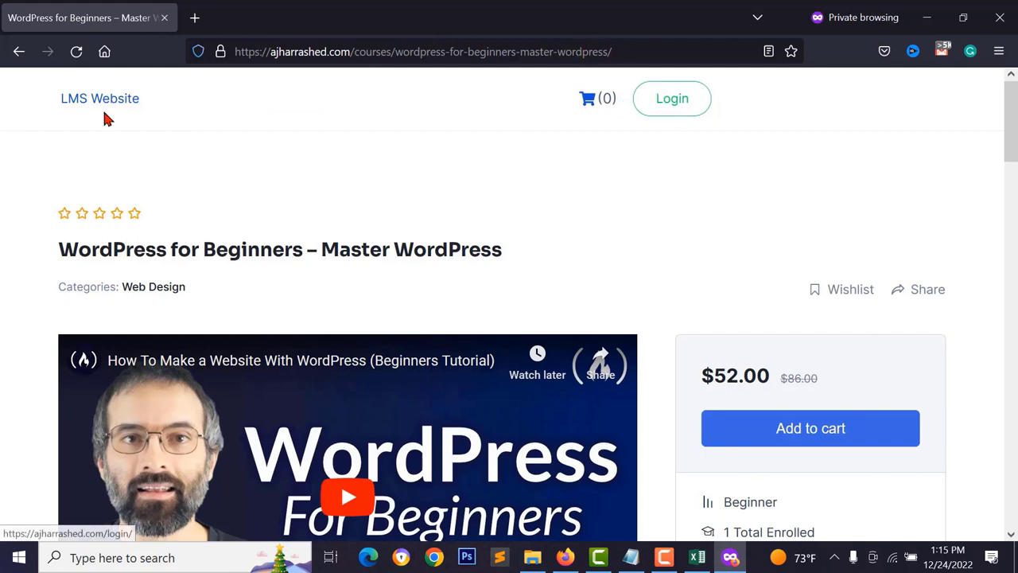
left_click(676, 101)
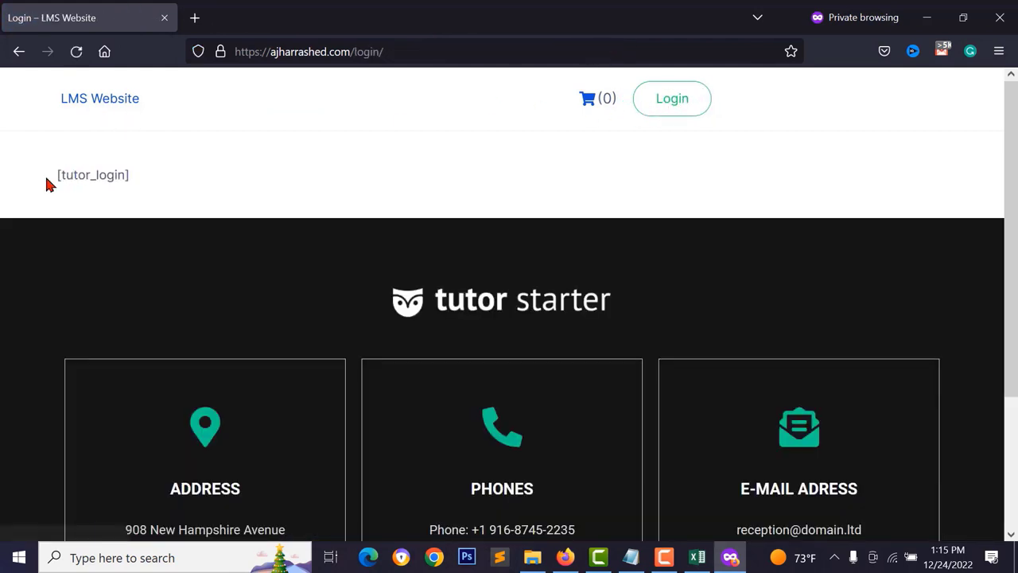
left_click_drag(45, 182, 193, 184)
left_click(195, 189)
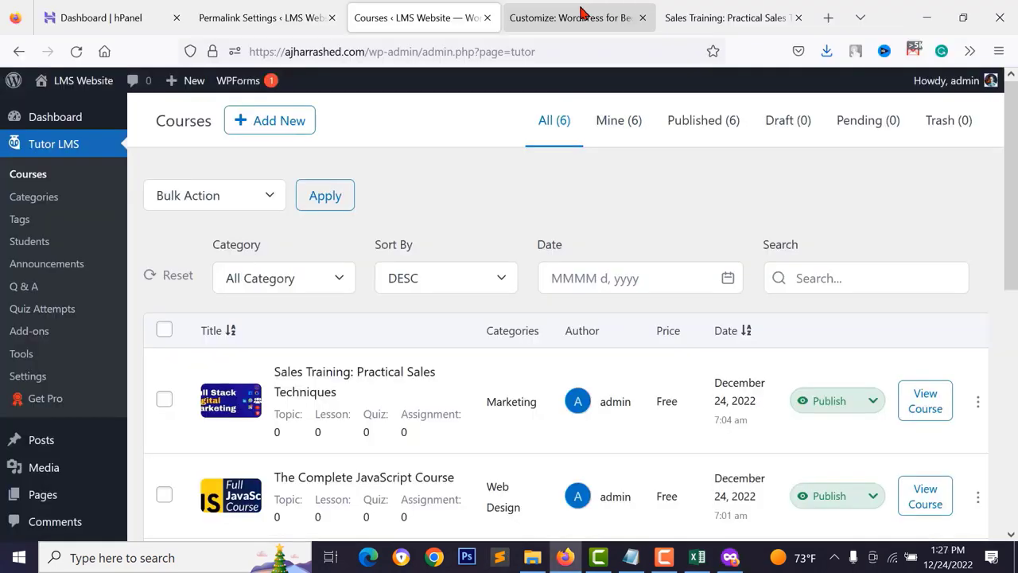
left_click(581, 16)
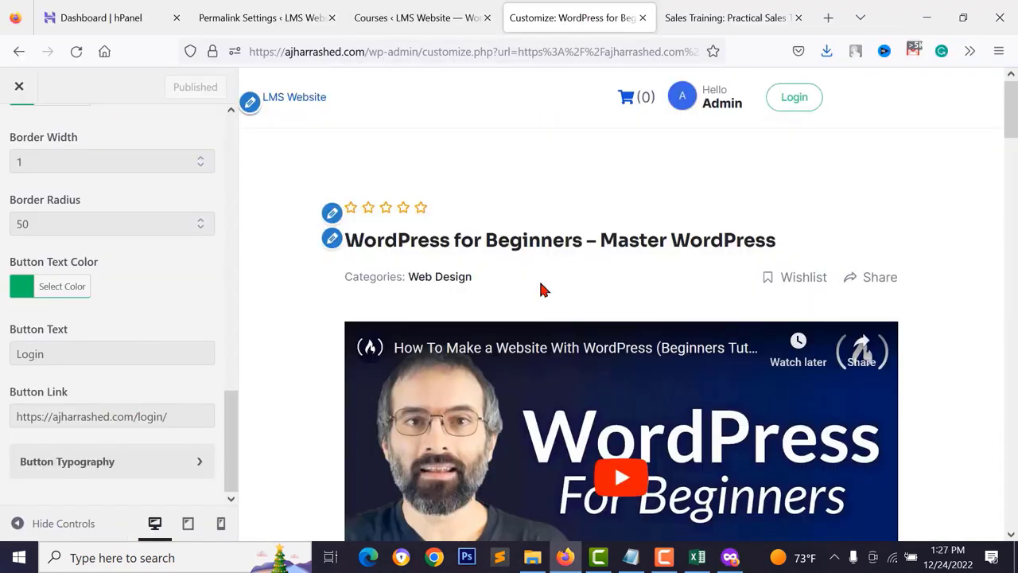
Copy the Dashboard page's address.
right_click(515, 166)
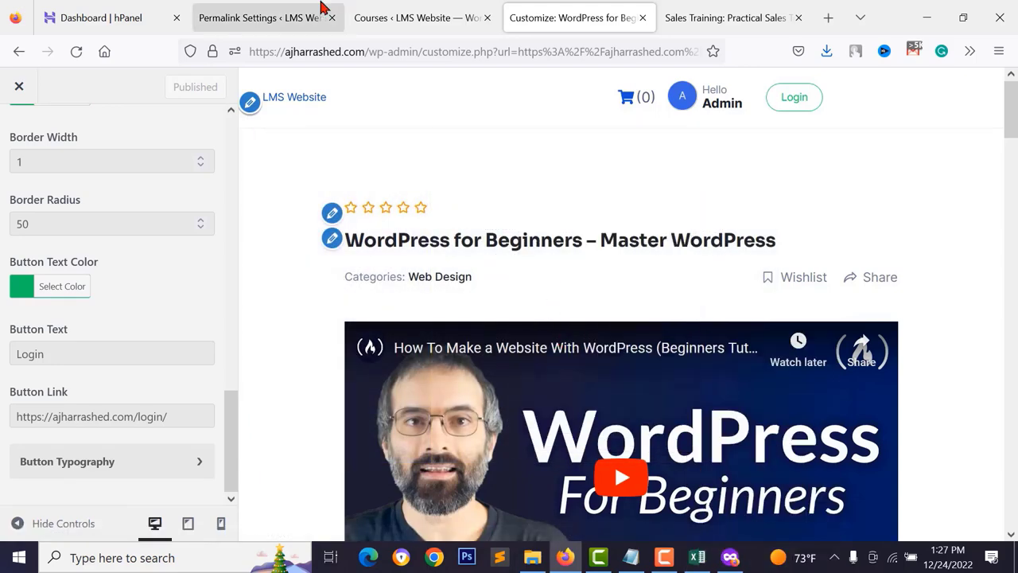
left_click(285, 14)
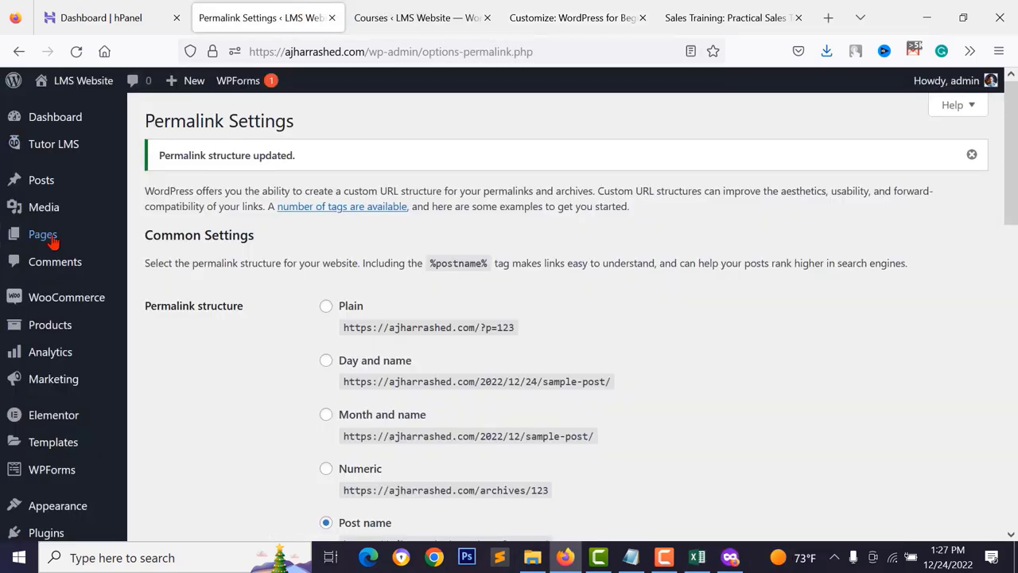
mouse_move(101, 236)
left_click(140, 237)
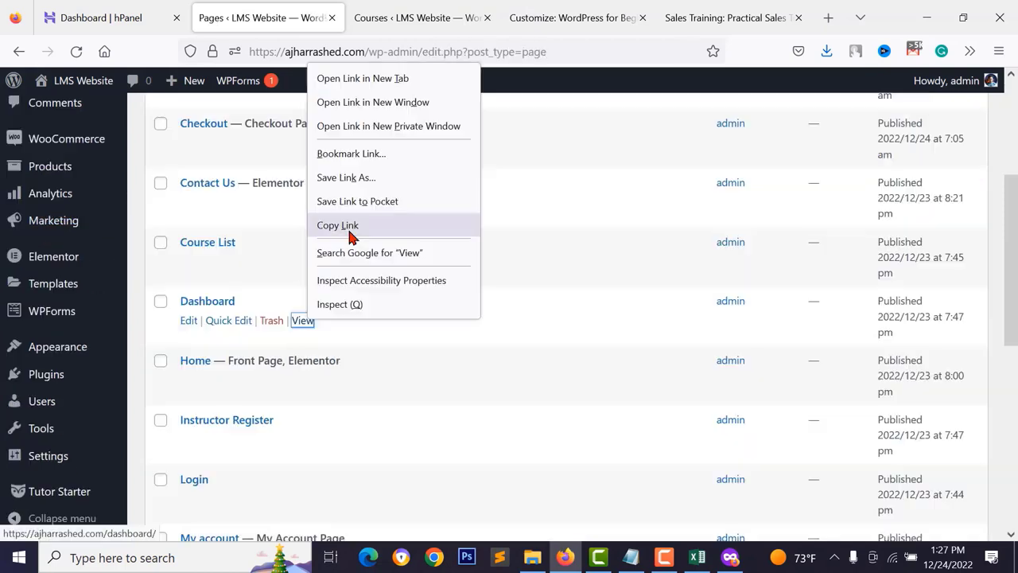
left_click(348, 231)
left_click(549, 7)
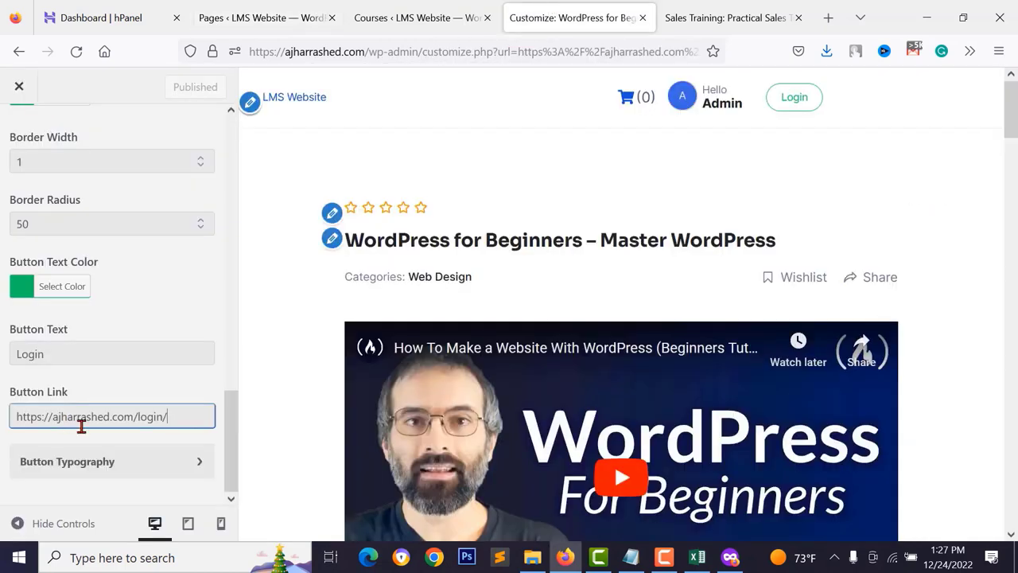
left_click(82, 426)
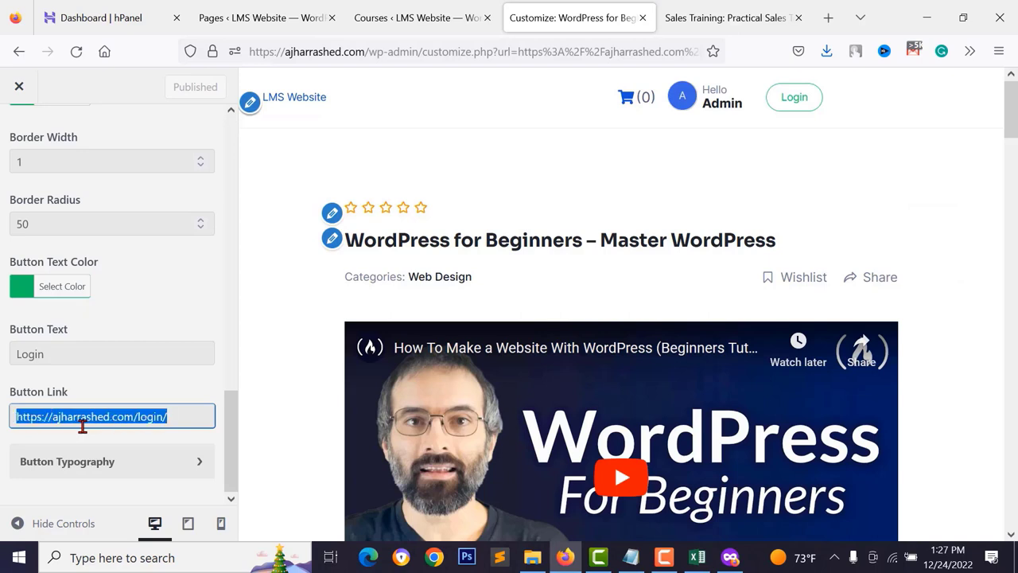
key("ctrl+v")
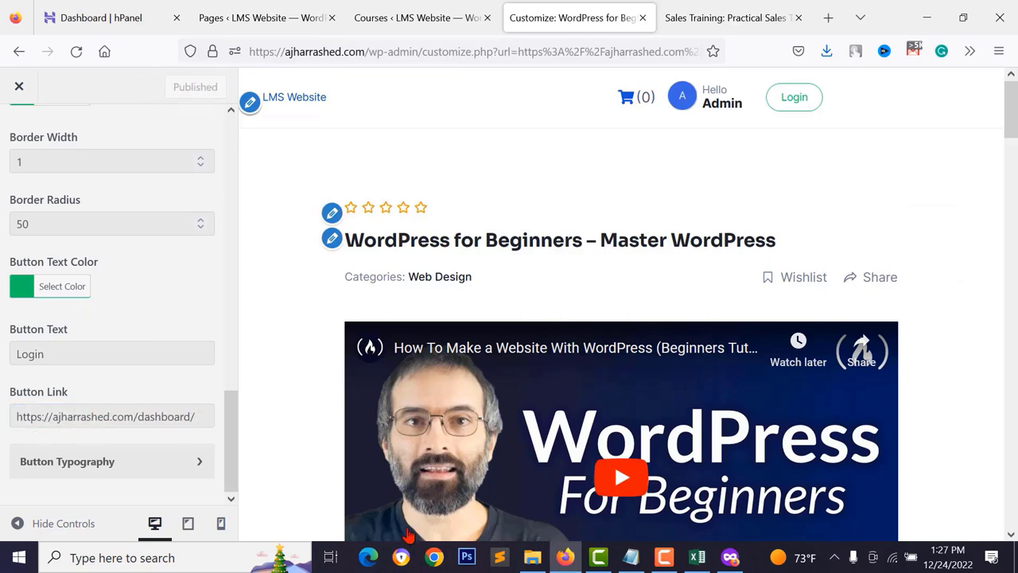
left_click(730, 557)
left_click(675, 104)
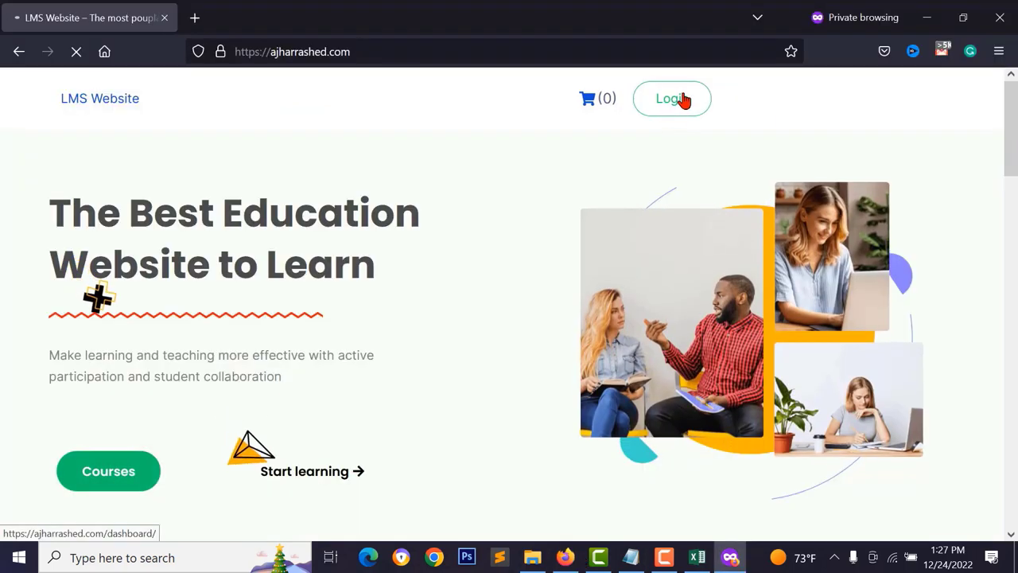
Open the registration form and enter first name 'Student' and user name 'student'.
scroll(489, 302, "down", 2)
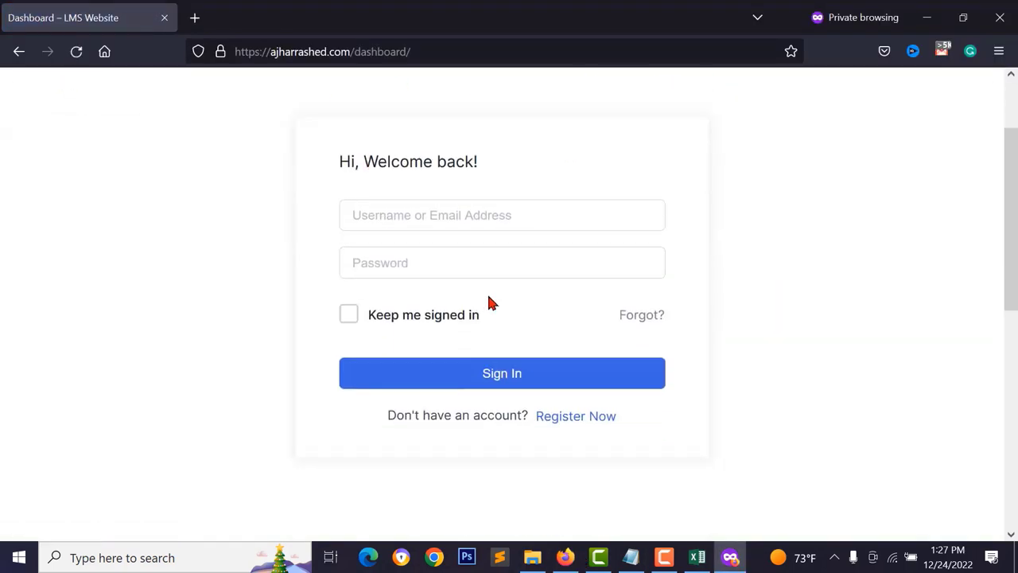
scroll(334, 271, "up", 2)
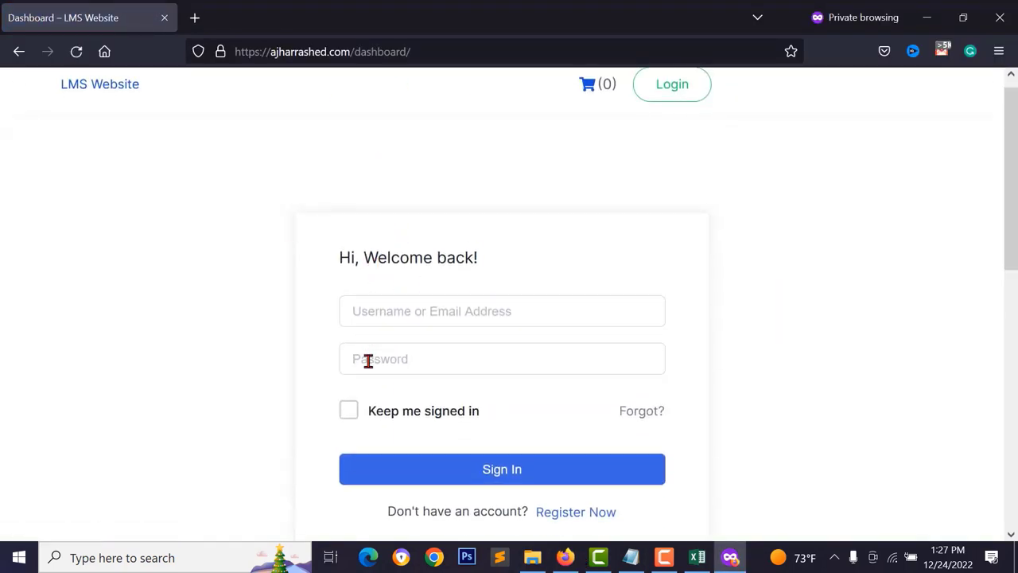
scroll(368, 274, "up", 1)
scroll(420, 438, "down", 1)
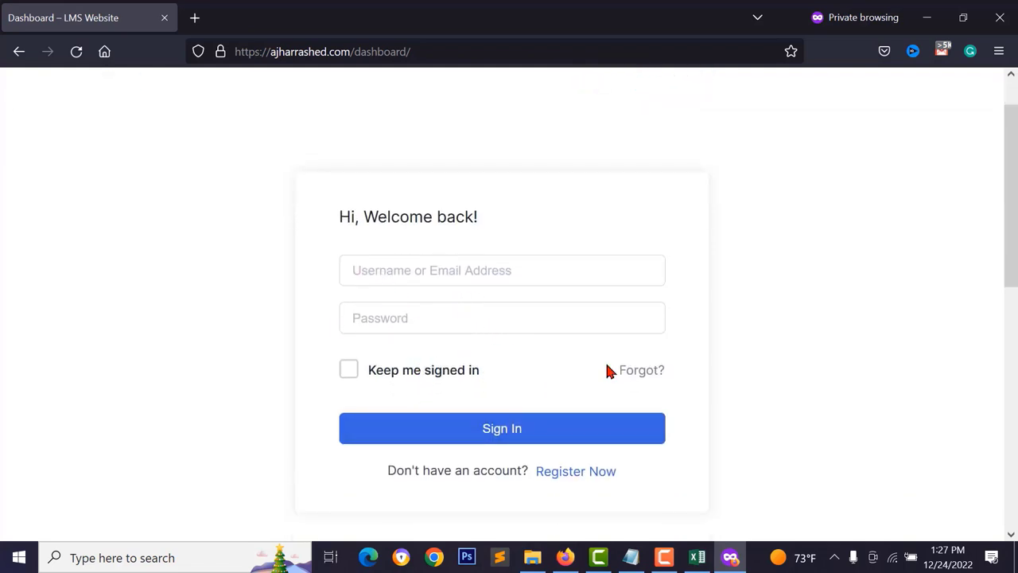
scroll(637, 319, "up", 1)
scroll(430, 321, "down", 2)
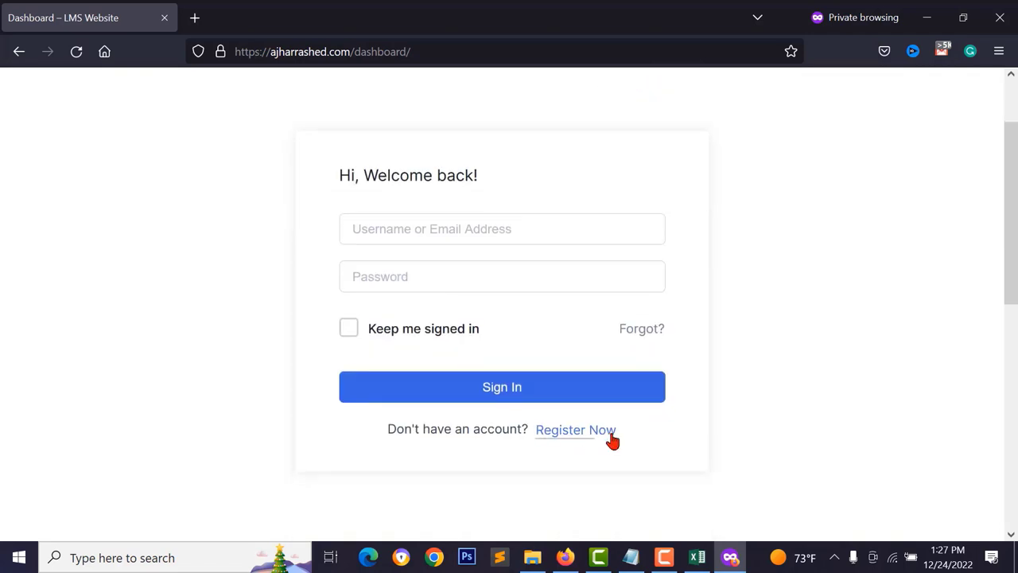
left_click(554, 439)
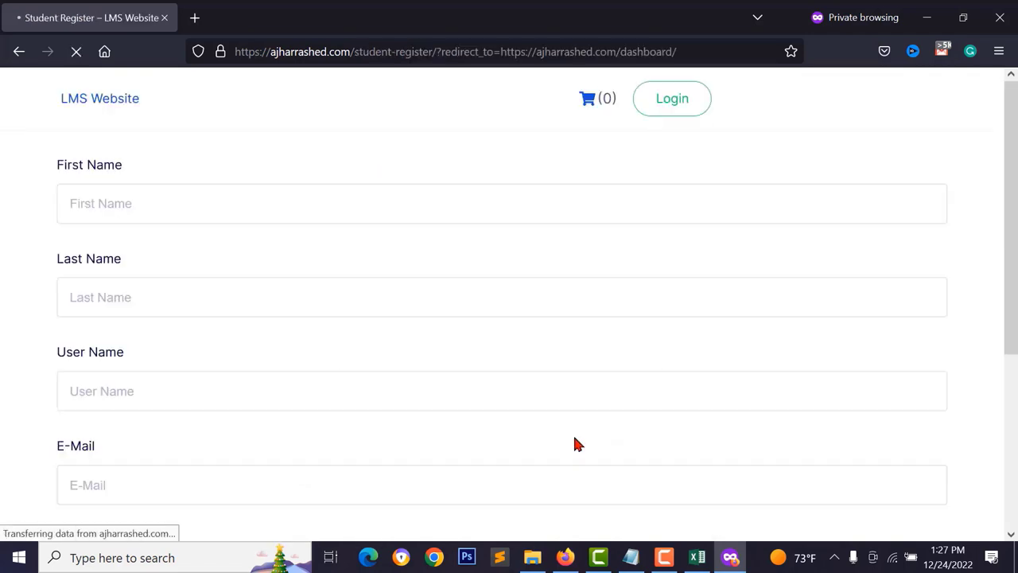
left_click(118, 209)
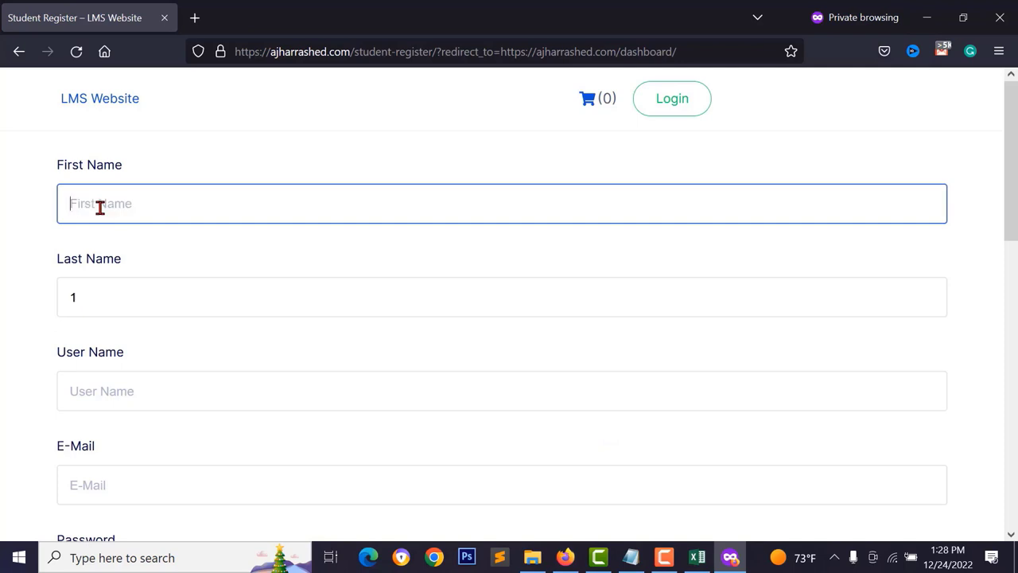
type("Student")
key("Tab")
scroll(113, 275, "down", 2)
left_click(114, 276)
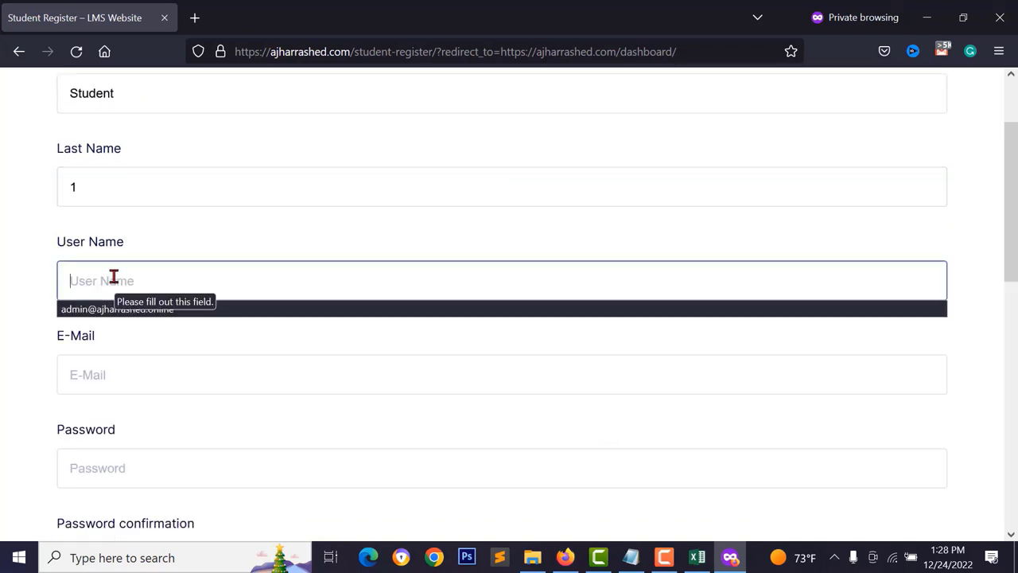
type("student")
Fill in the student's e-mail address and both password fields, then register the account.
left_click(114, 373)
scroll(114, 315, "down", 2)
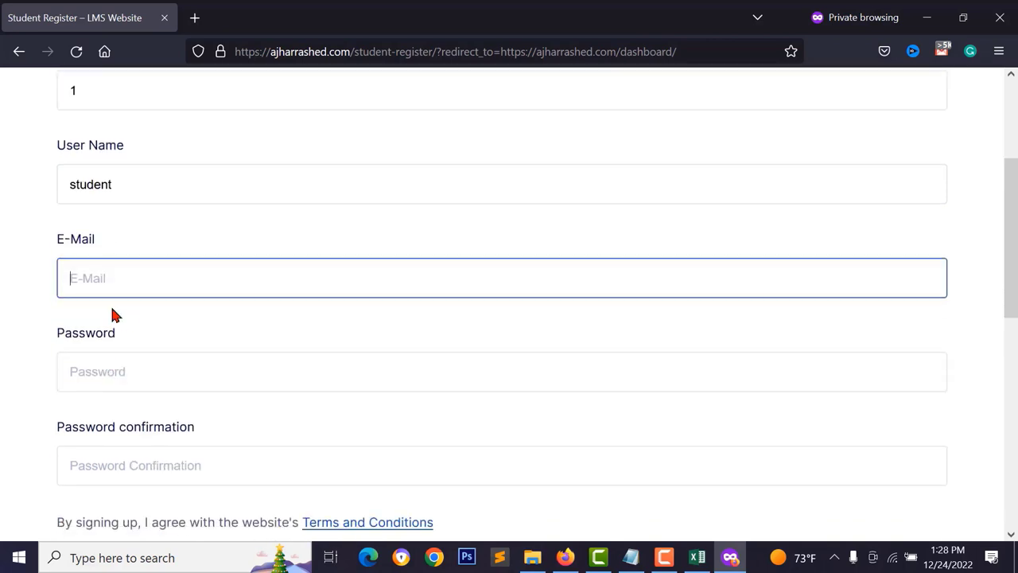
type("student@email.com")
scroll(151, 299, "down", 1)
left_click(150, 298)
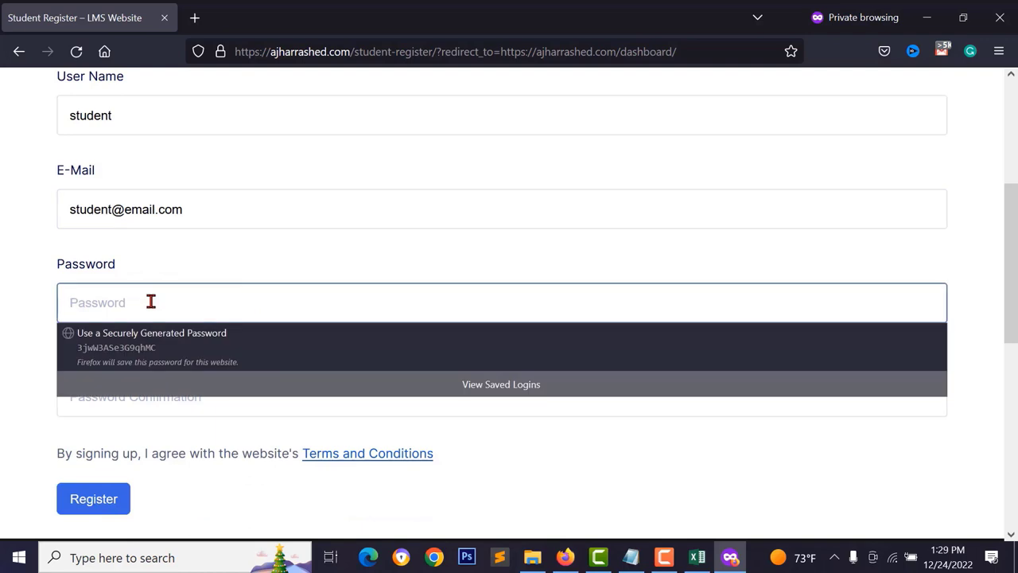
key("Tab")
left_click(109, 499)
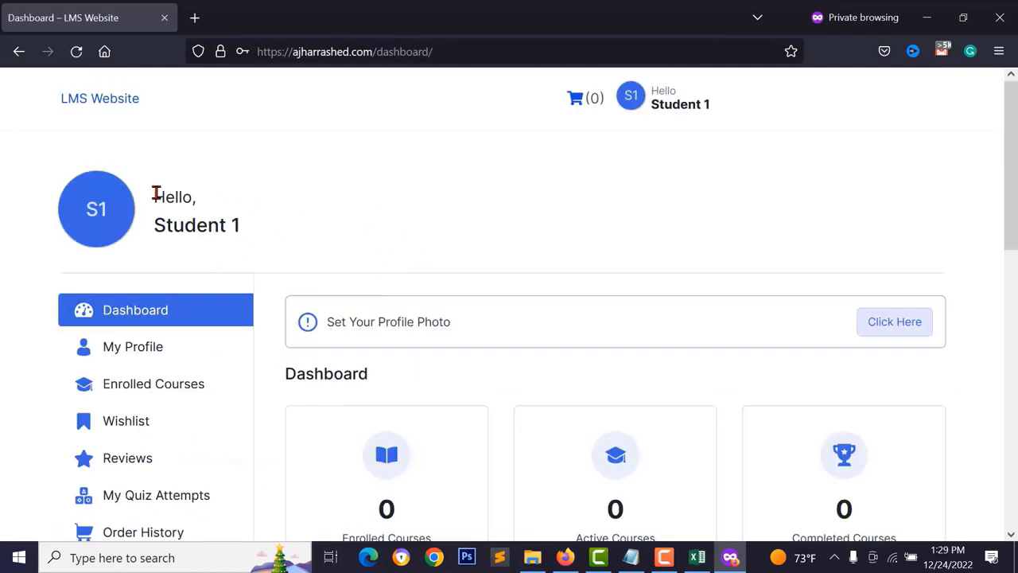
scroll(350, 334, "down", 1)
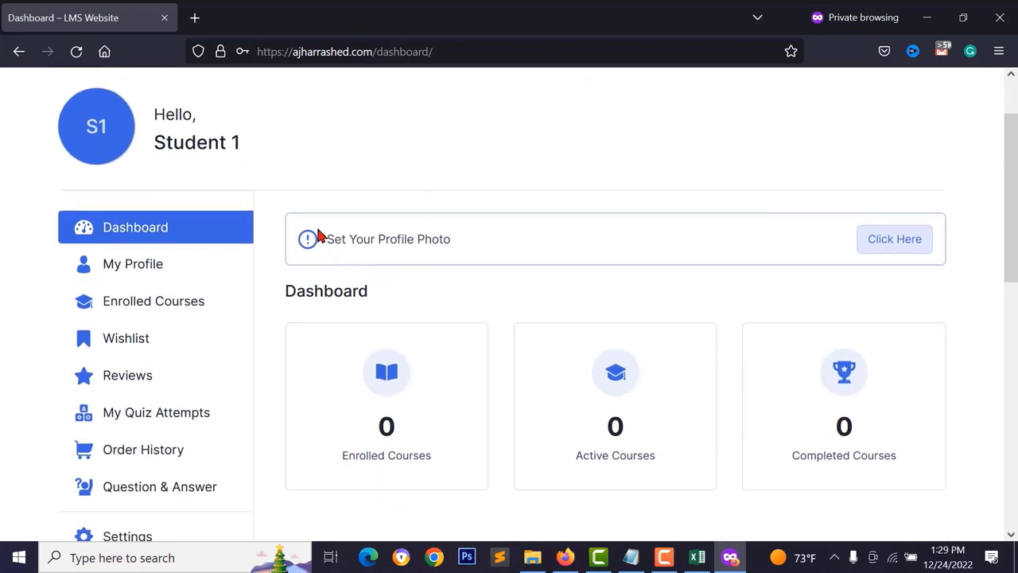
scroll(317, 256, "up", 1)
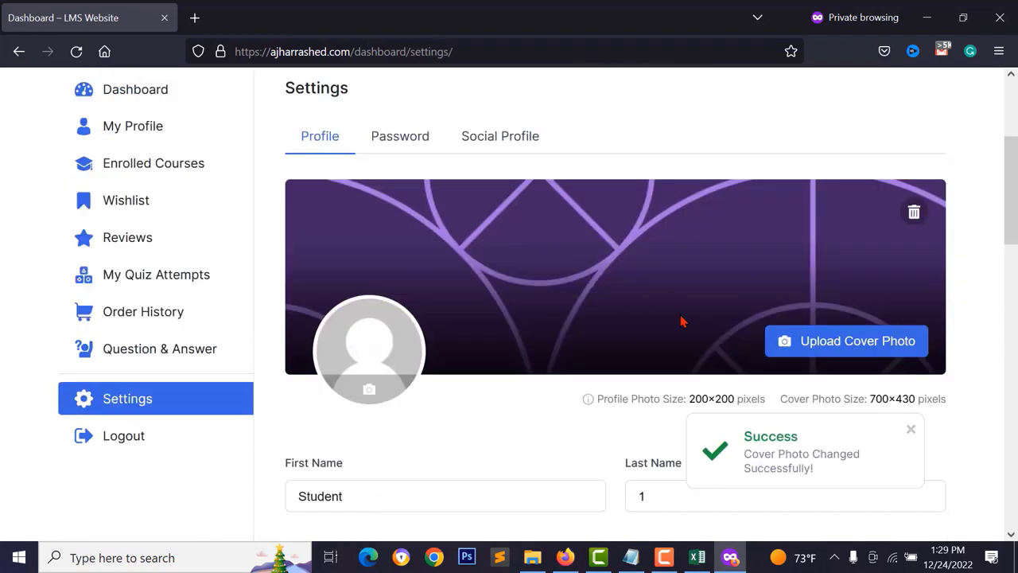
Upload a new profile photo for the student and save with Update Profile.
left_click(370, 404)
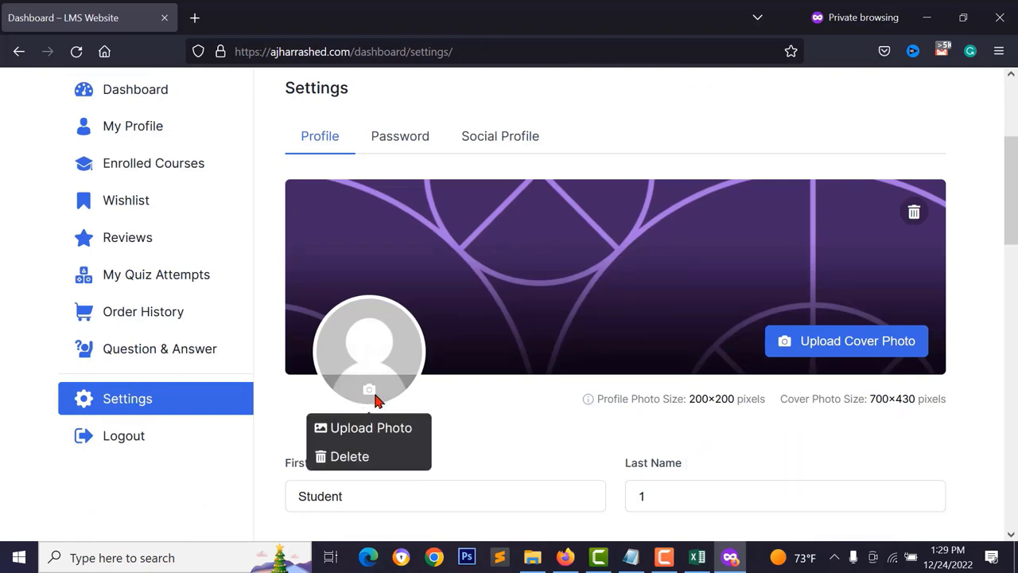
left_click(371, 427)
scroll(334, 270, "down", 5)
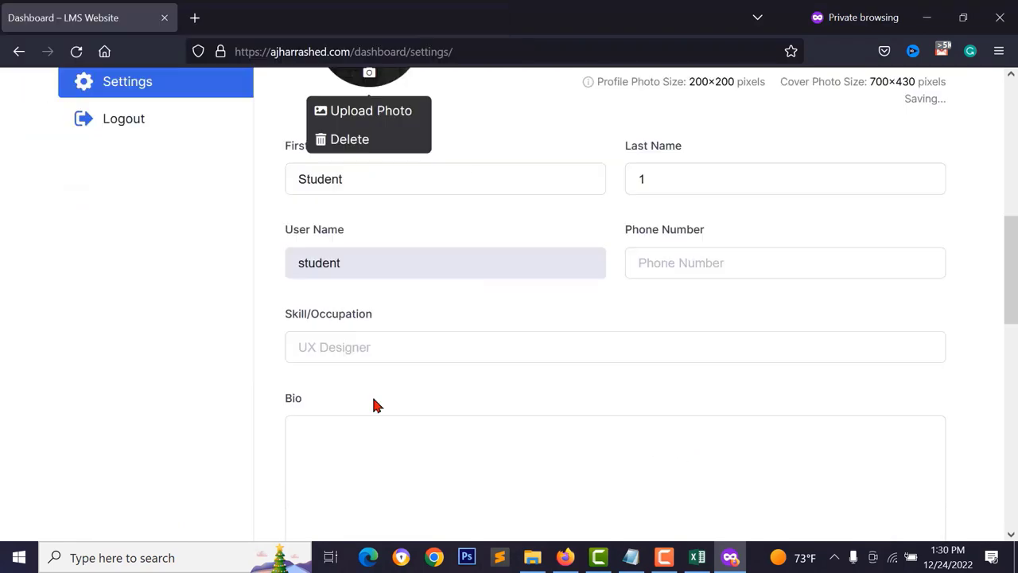
scroll(389, 394, "down", 2)
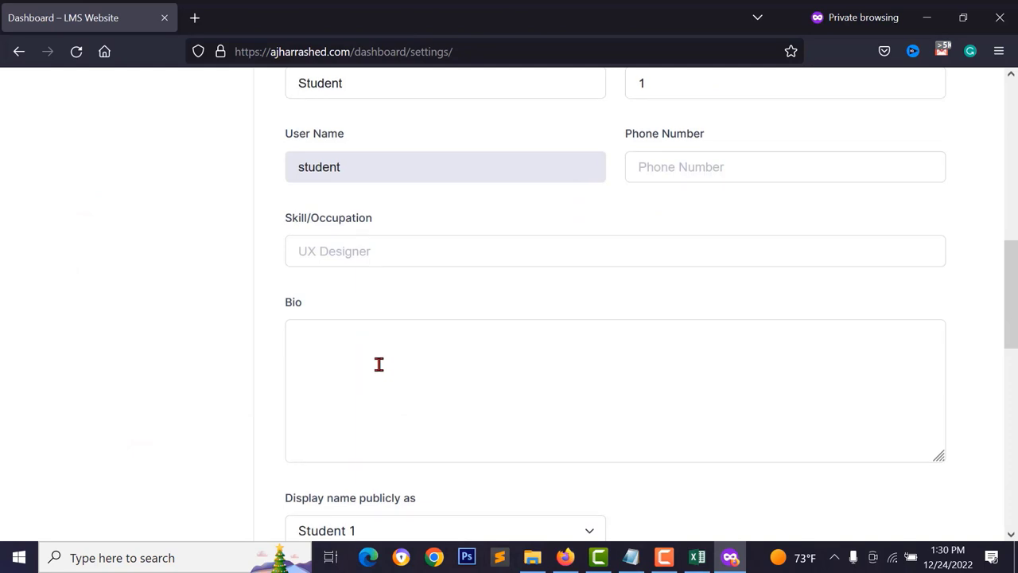
scroll(380, 357, "up", 2)
scroll(355, 380, "down", 1)
left_click(338, 408)
scroll(338, 409, "down", 4)
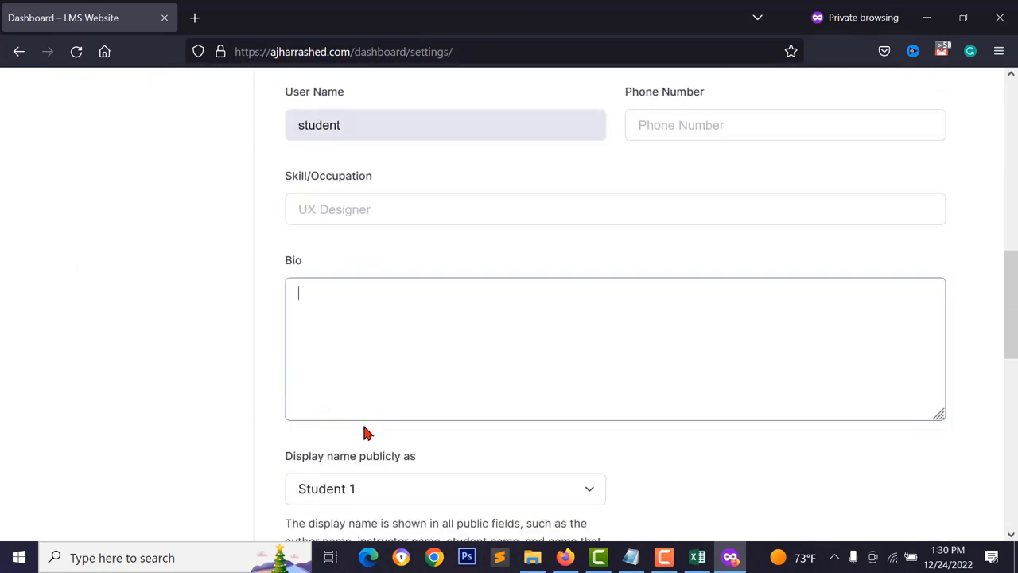
left_click(334, 431)
Check the new photo on the student dashboard, then return to the admin Pages list.
scroll(382, 430, "up", 6)
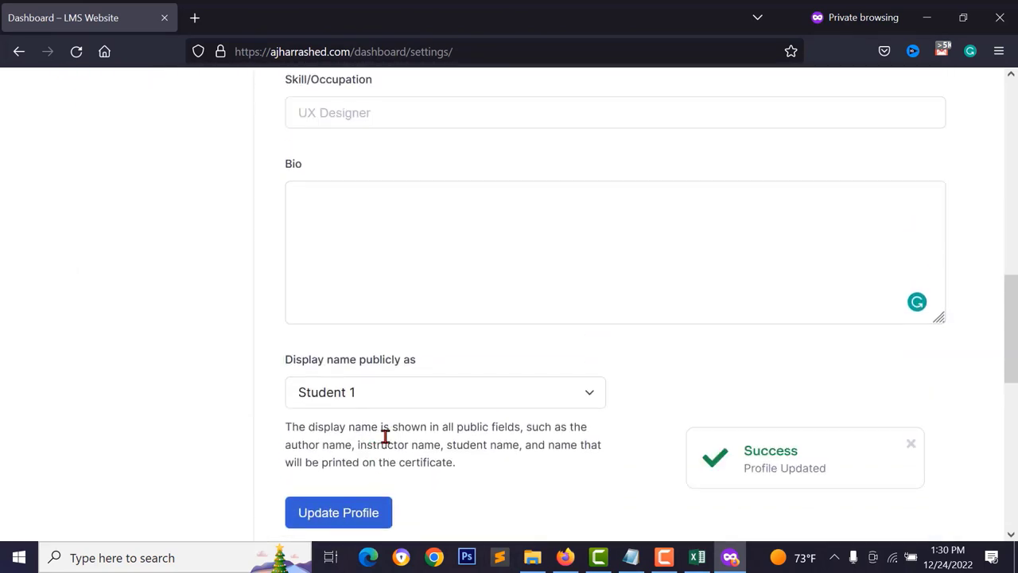
scroll(450, 388, "up", 4)
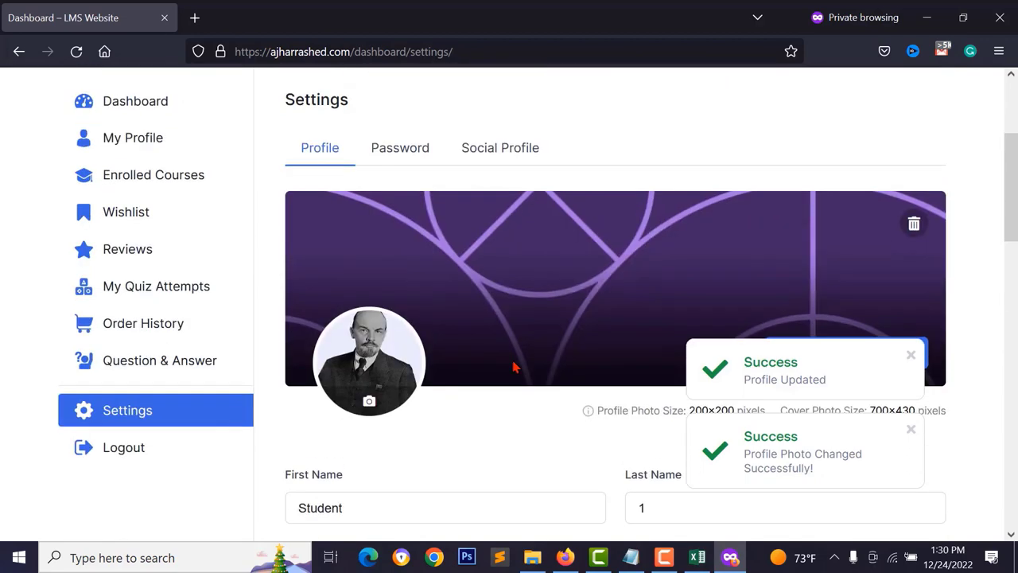
left_click(146, 191)
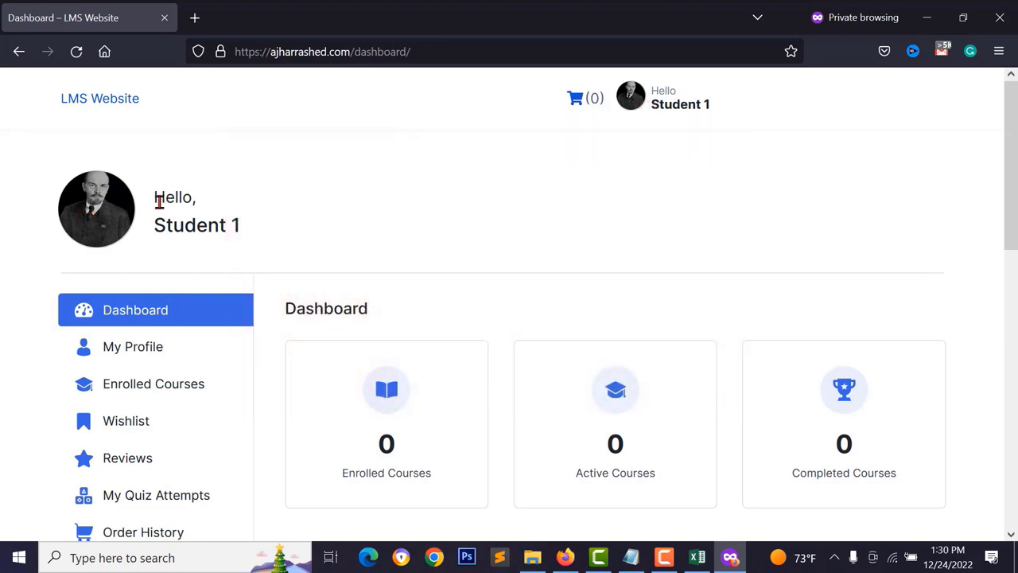
scroll(501, 333, "down", 2)
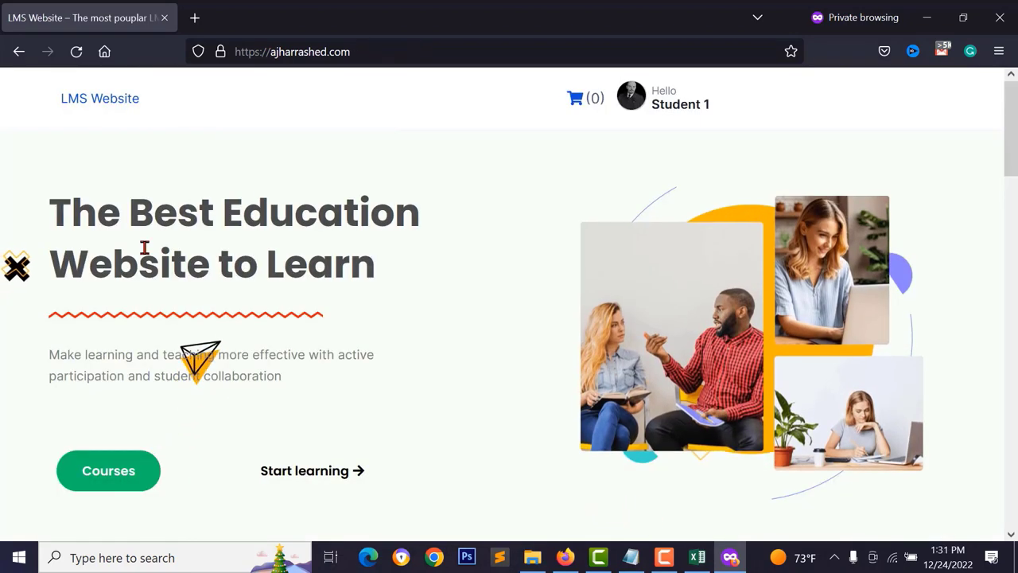
scroll(182, 267, "down", 5)
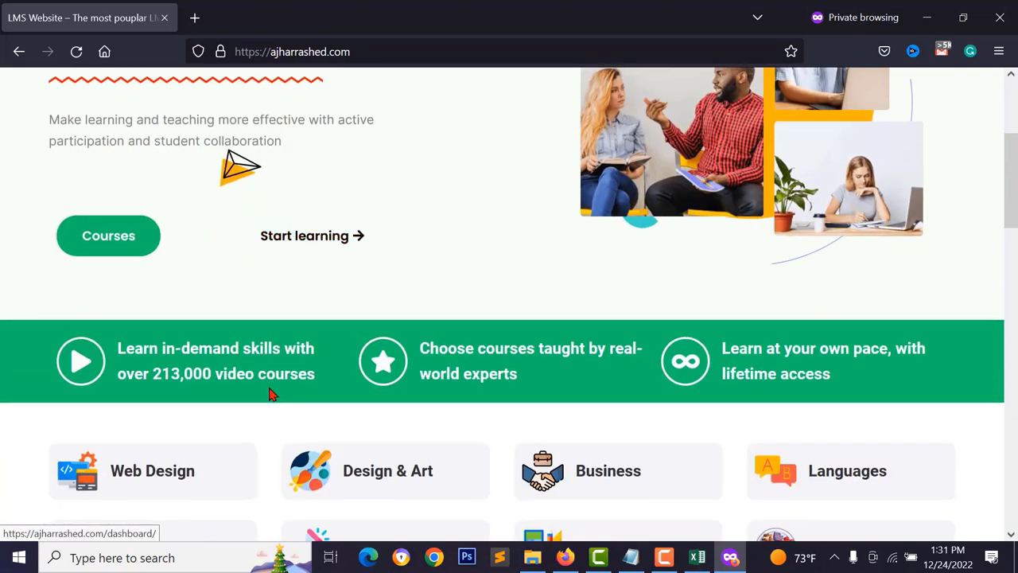
scroll(270, 286, "up", 2)
scroll(278, 318, "down", 5)
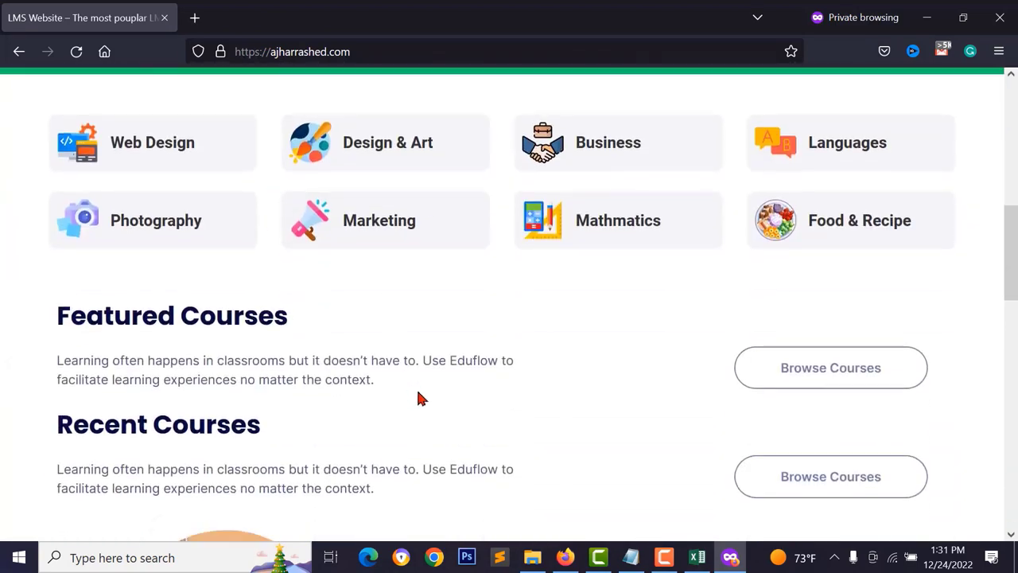
left_click(577, 553)
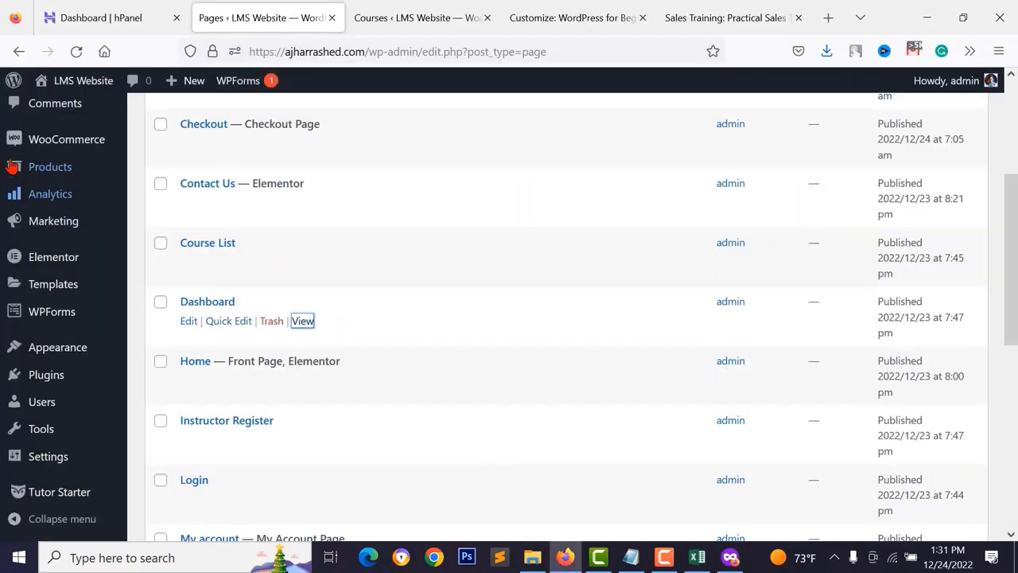
Open the Home page in Elementor and select the Web Design category image box.
scroll(48, 167, "up", 4)
scroll(229, 366, "down", 1)
scroll(226, 364, "down", 4)
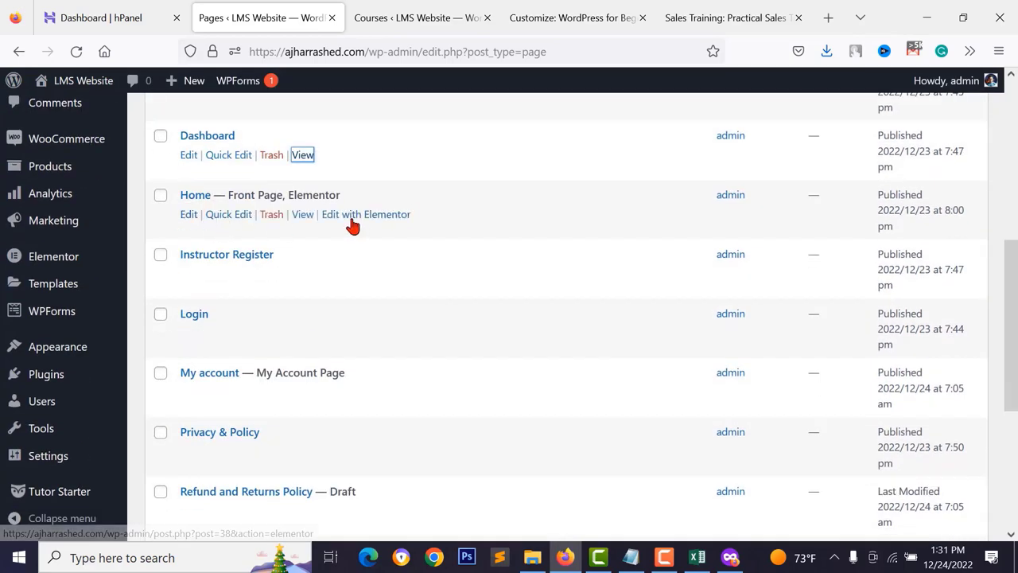
left_click(346, 217)
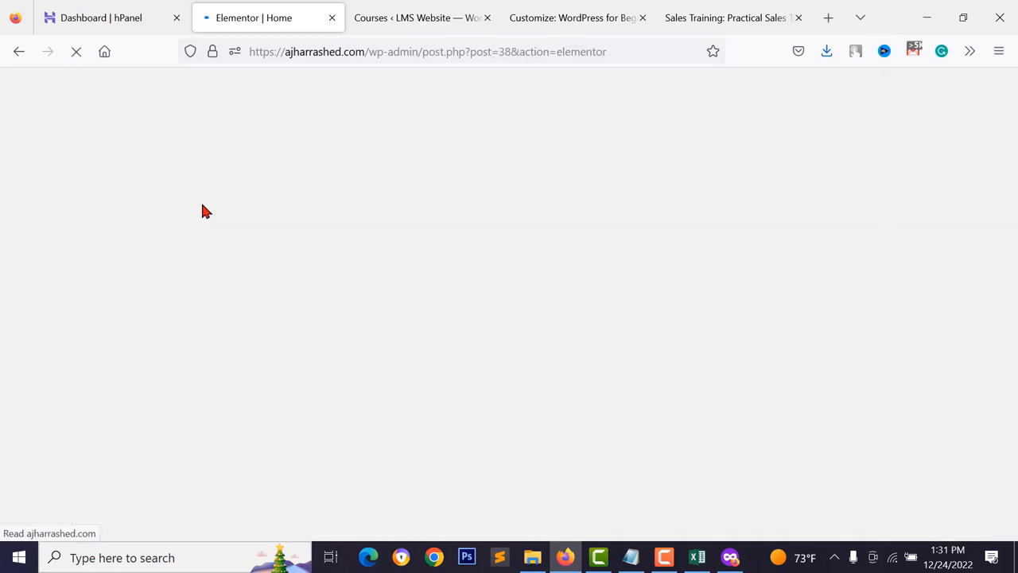
left_click(387, 277)
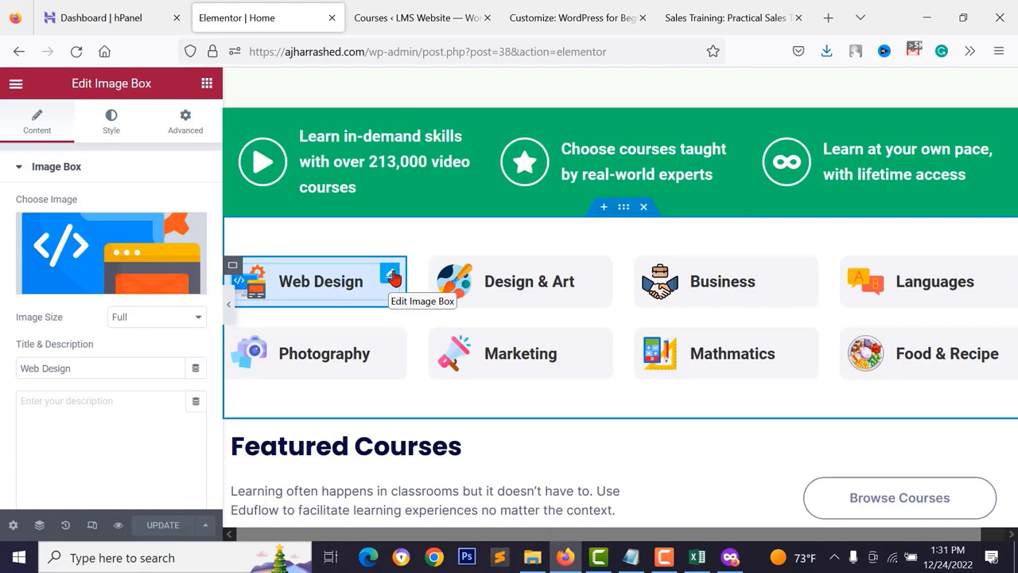
scroll(49, 310, "down", 3)
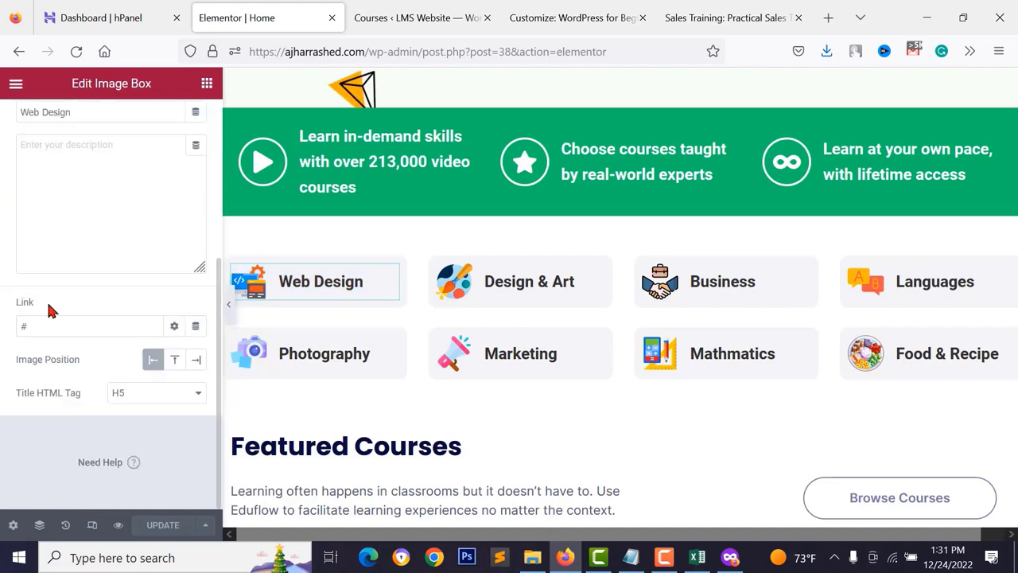
Copy the Web Design category page link and paste it into that box's Link field.
left_click(359, 14)
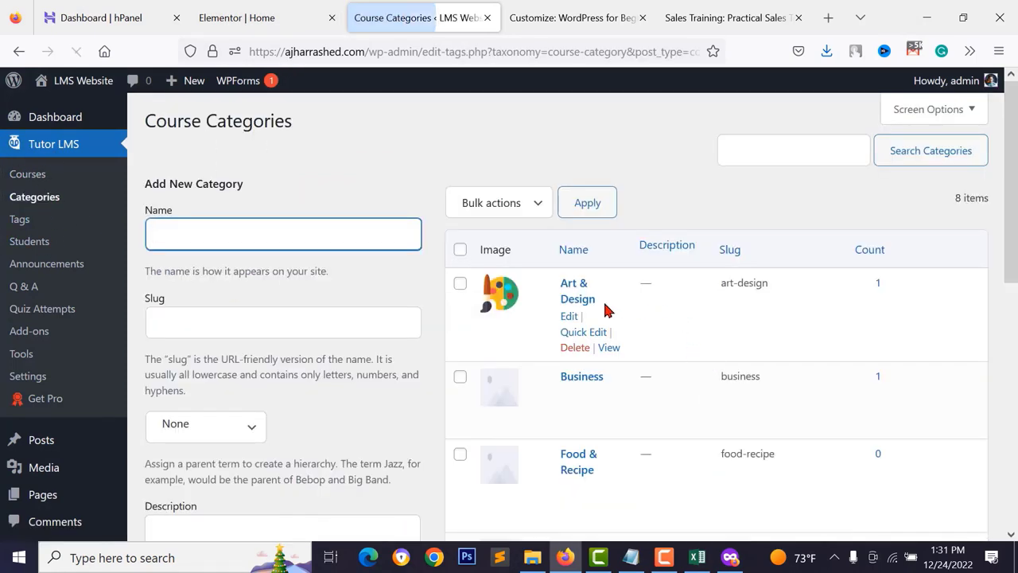
scroll(607, 309, "down", 6)
right_click(607, 396)
right_click(604, 396)
right_click(605, 396)
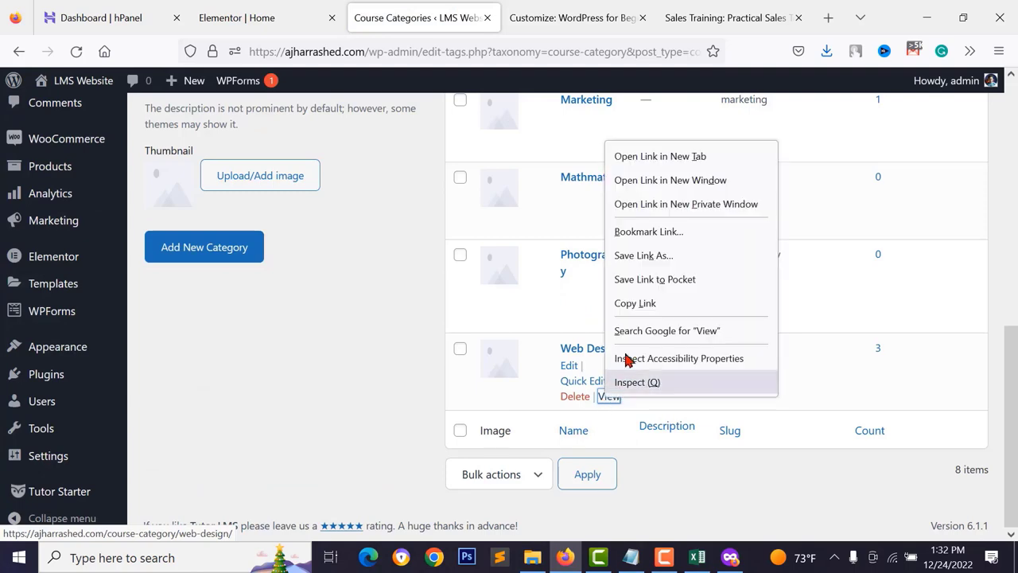
left_click(636, 303)
left_click(237, 17)
right_click(65, 322)
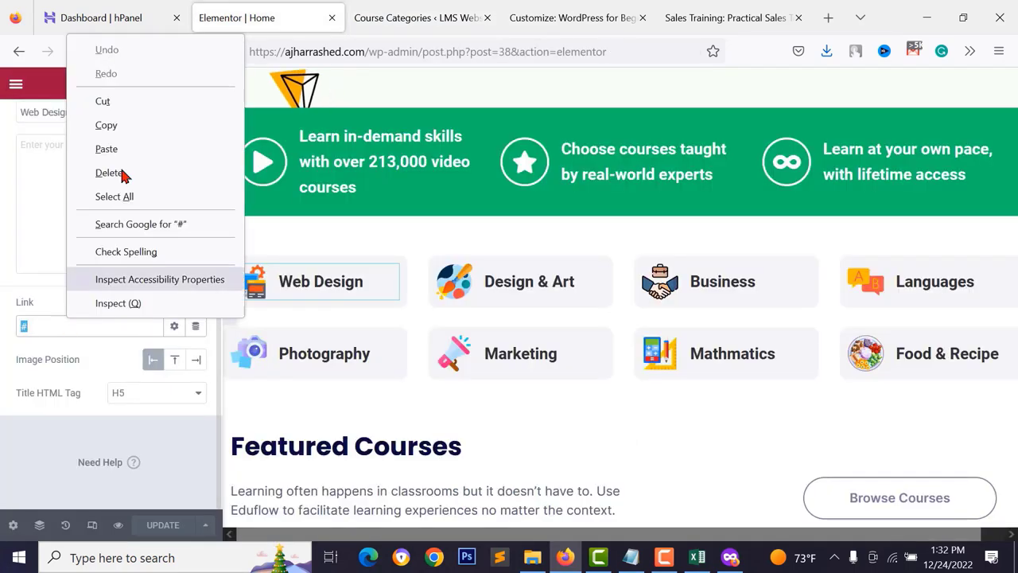
left_click(106, 149)
Begin linking the Design & Art and Business image boxes to their category pages.
left_click(521, 282)
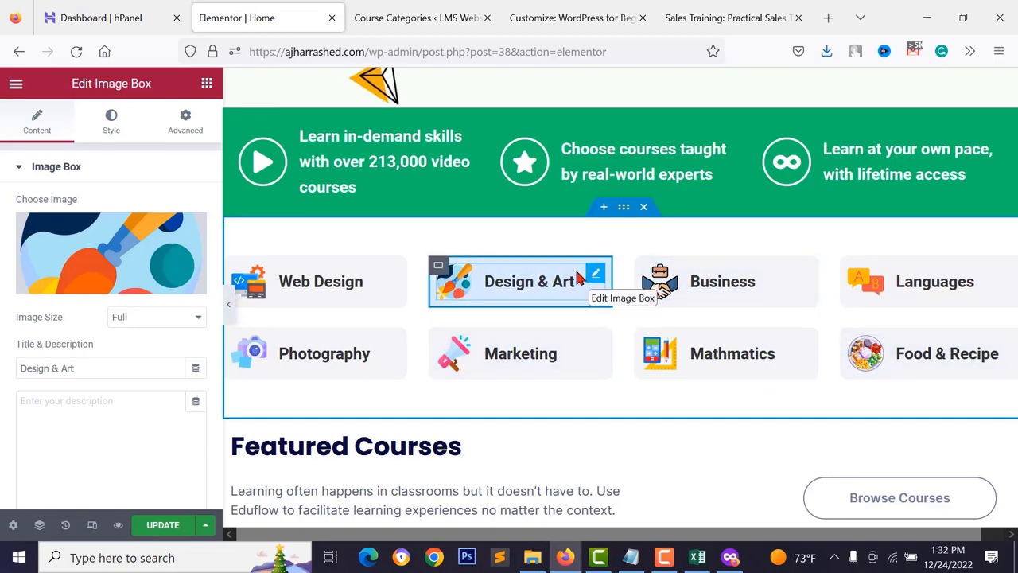
left_click(417, 17)
left_click(271, 18)
right_click(46, 416)
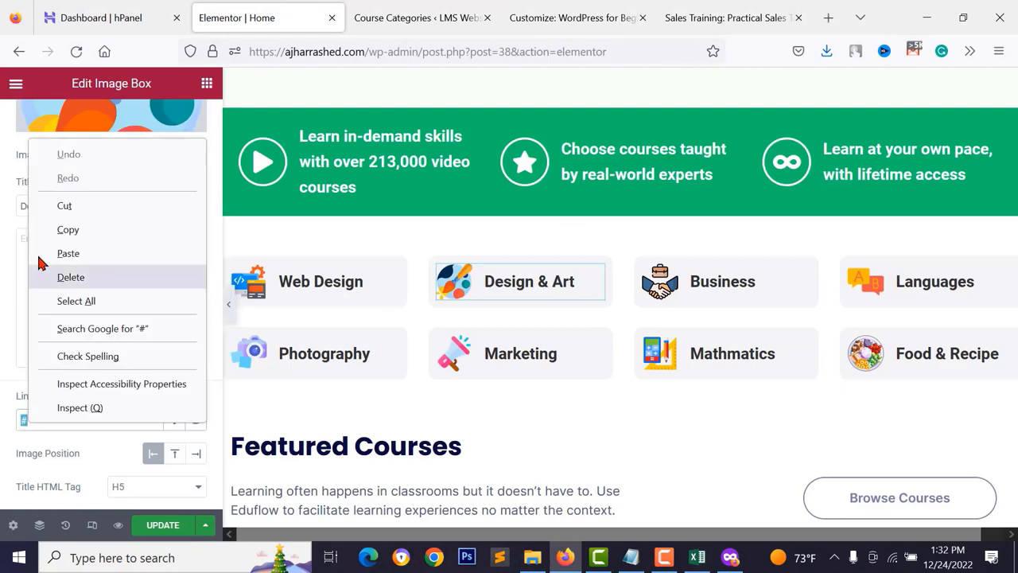
left_click(722, 281)
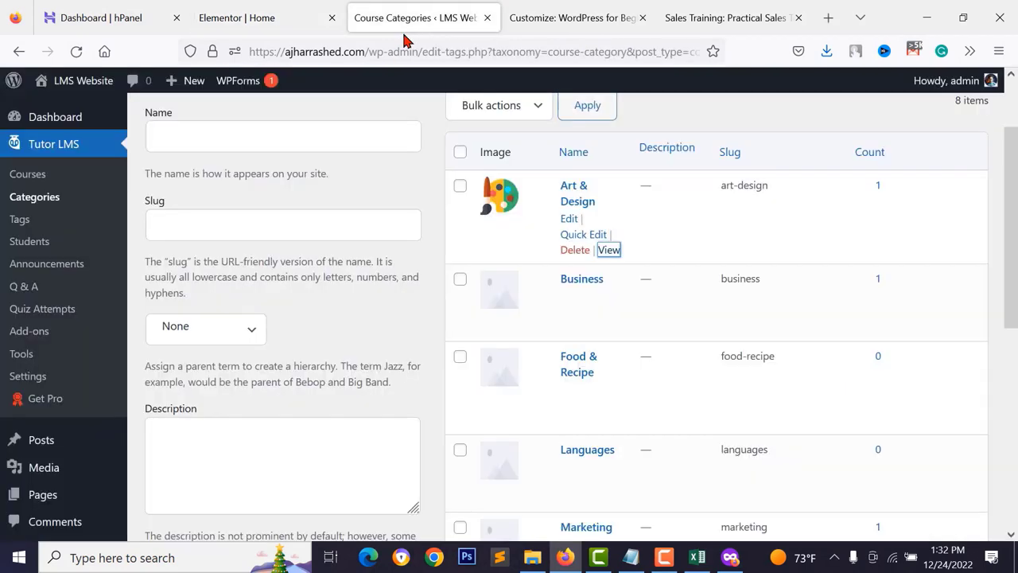
scroll(596, 263, "down", 1)
right_click(596, 245)
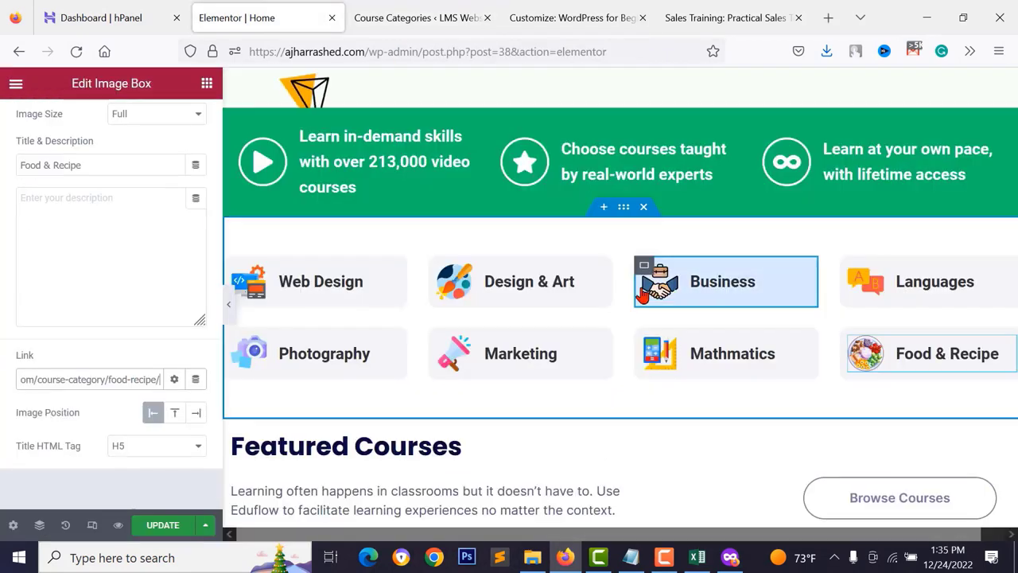
left_click(471, 278)
scroll(470, 379, "down", 3)
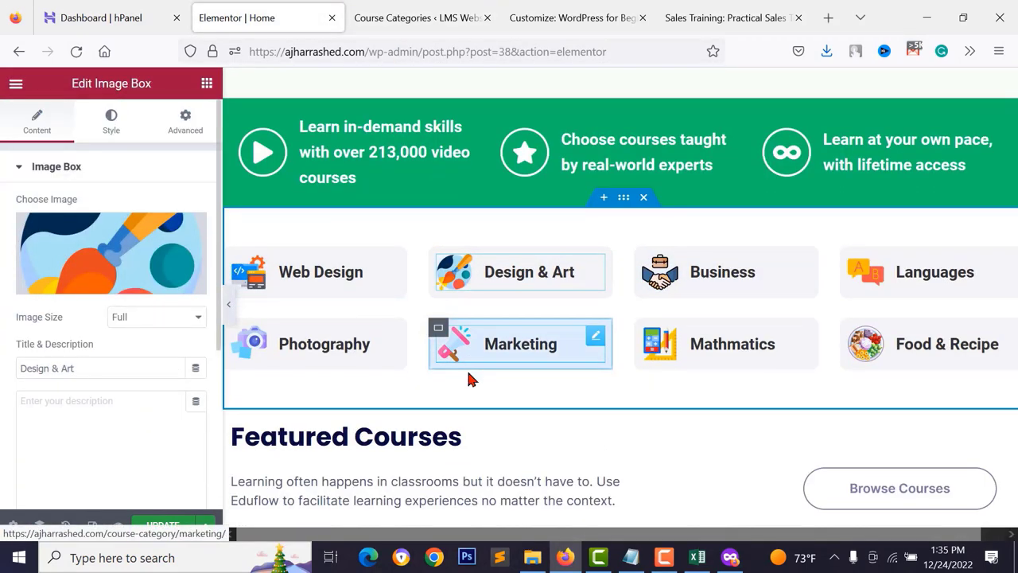
scroll(362, 419, "down", 1)
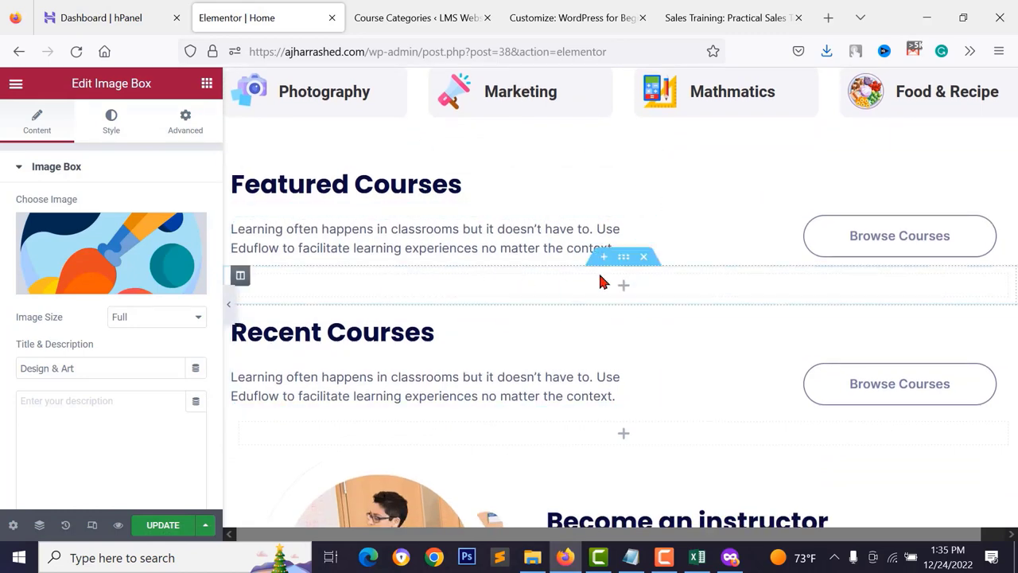
left_click(644, 300)
scroll(644, 300, "down", 1)
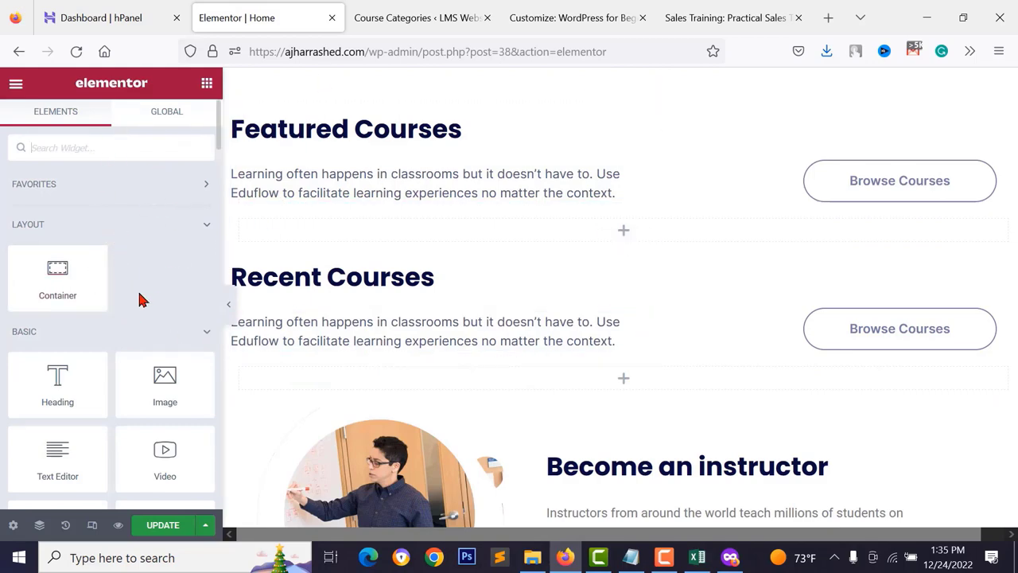
left_click(428, 11)
From Plugins > Add New, activate the Tutor LMS Elementor Addons plugin.
scroll(40, 335, "down", 5)
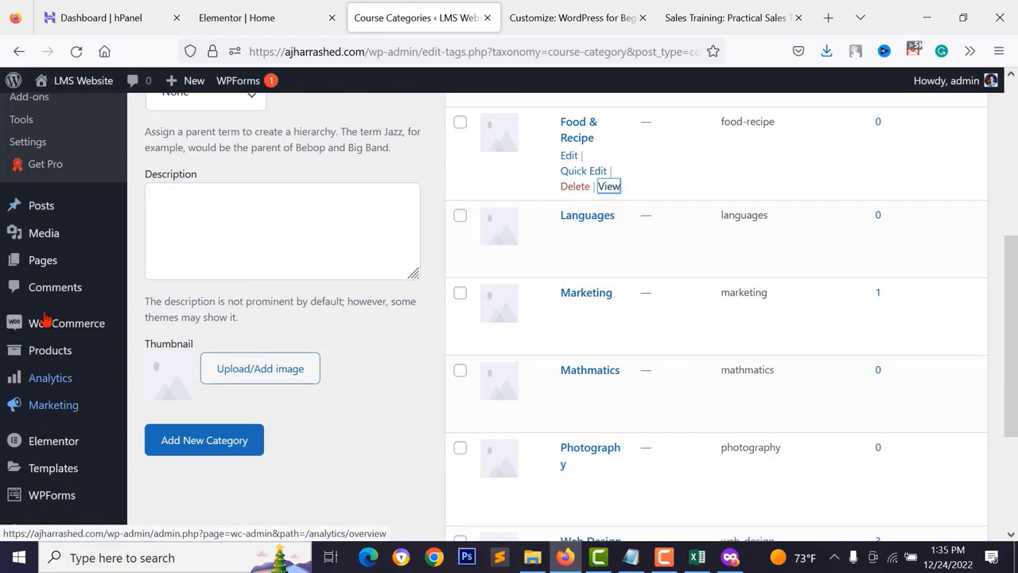
mouse_move(39, 356)
scroll(38, 356, "down", 2)
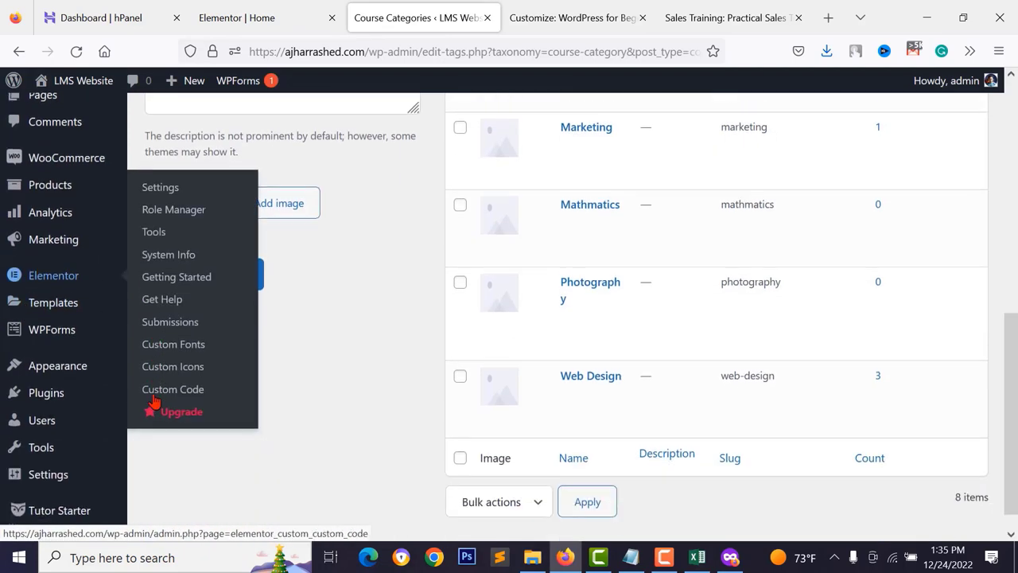
mouse_move(62, 407)
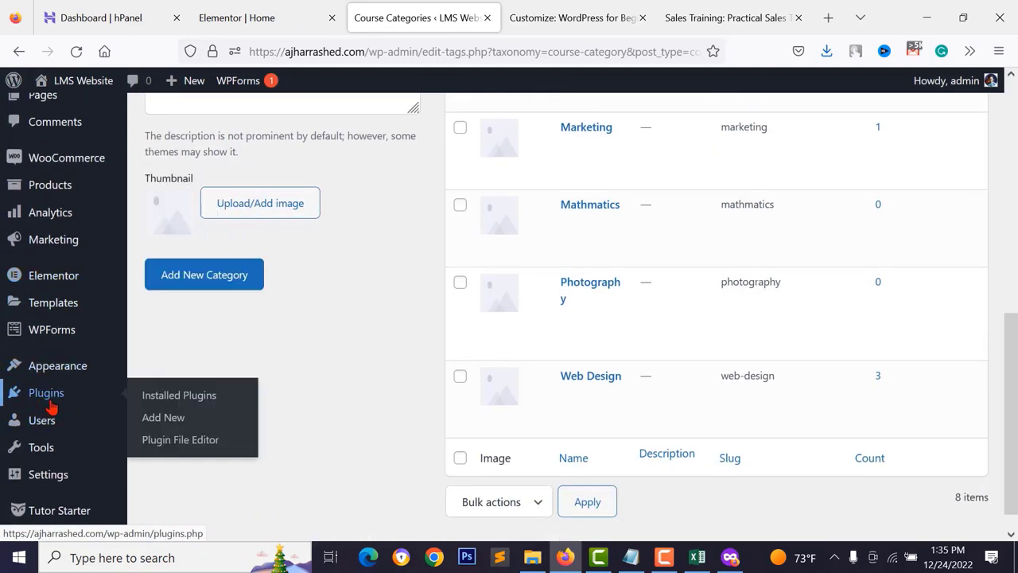
left_click(164, 418)
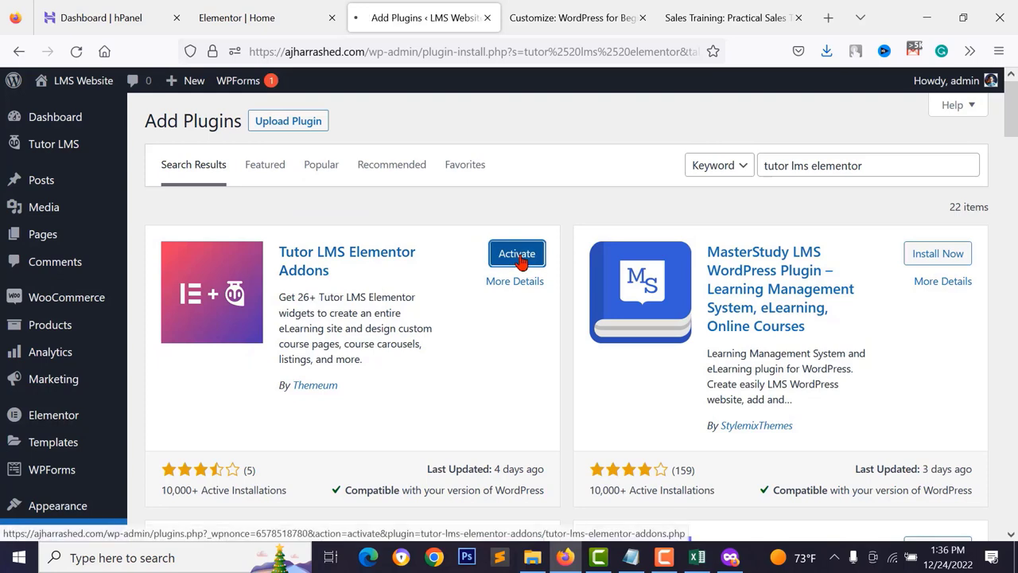
left_click(228, 21)
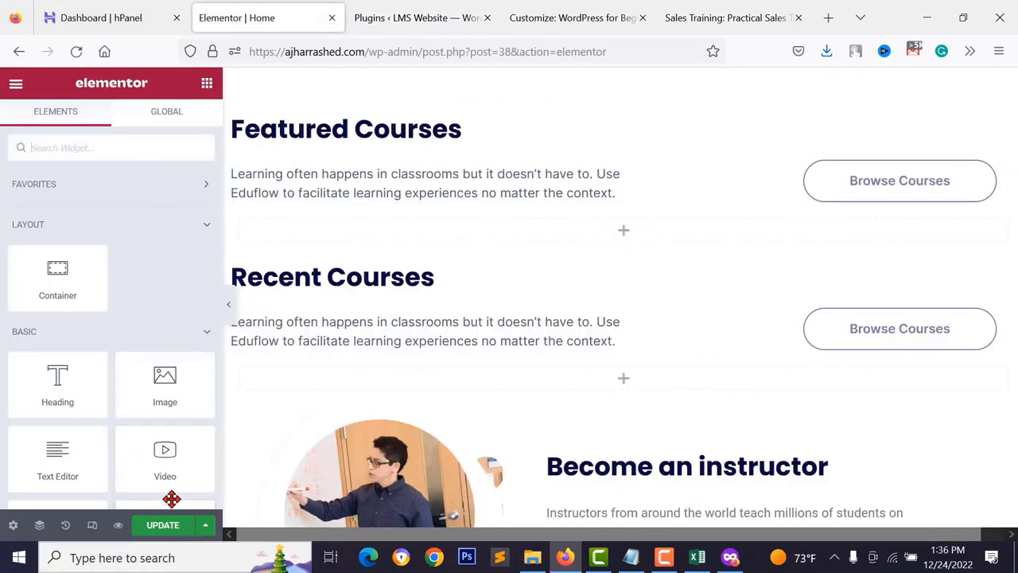
Reload the editor and place a Tutor Course List widget under the Featured Courses heading.
left_click(77, 51)
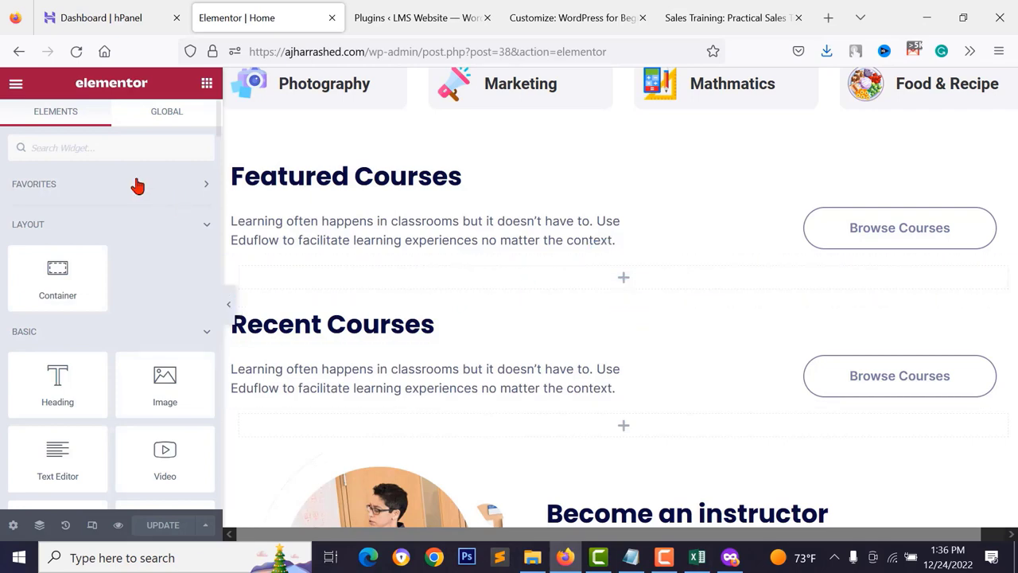
scroll(64, 193, "down", 5)
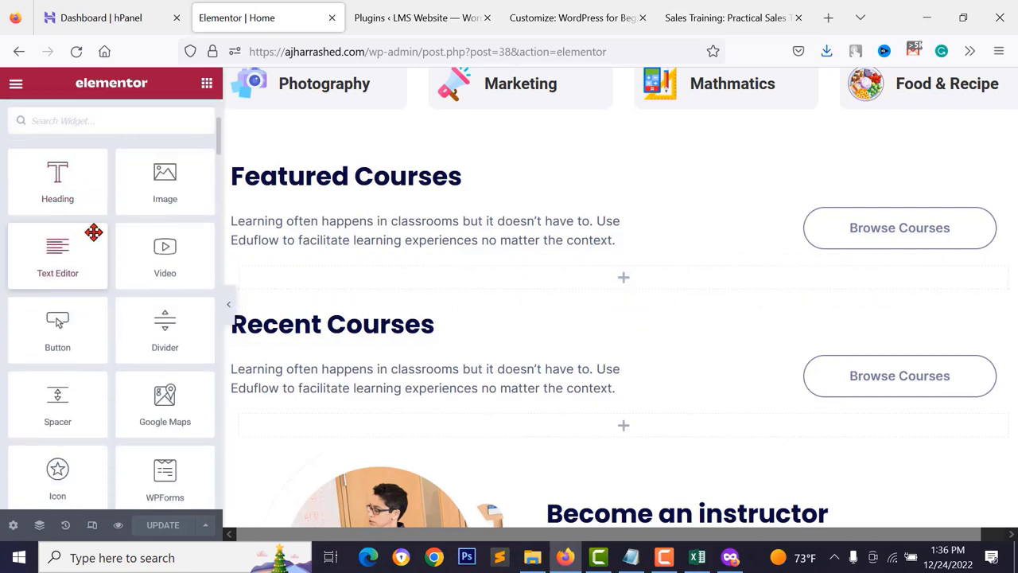
scroll(93, 232, "up", 4)
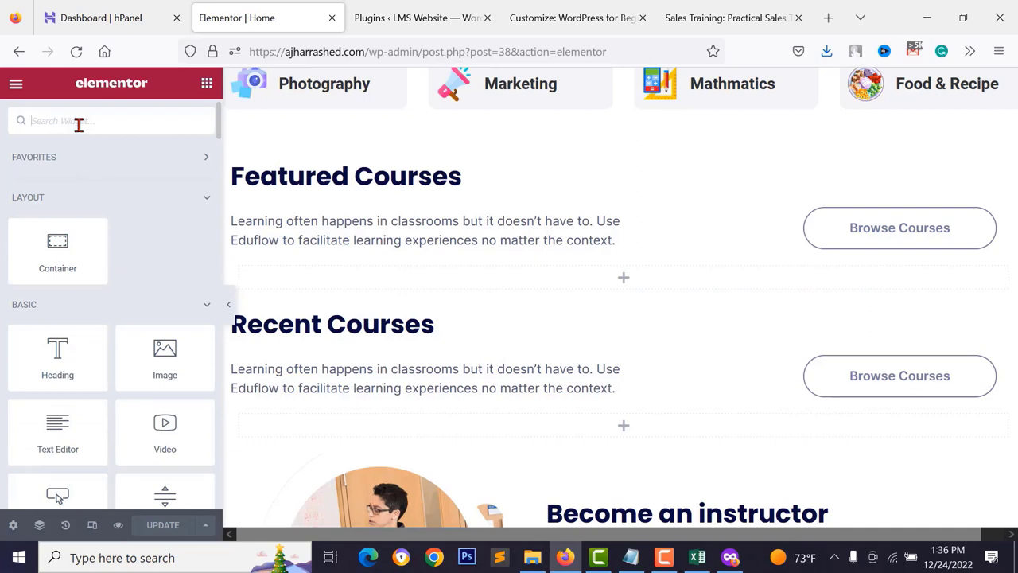
type("course list")
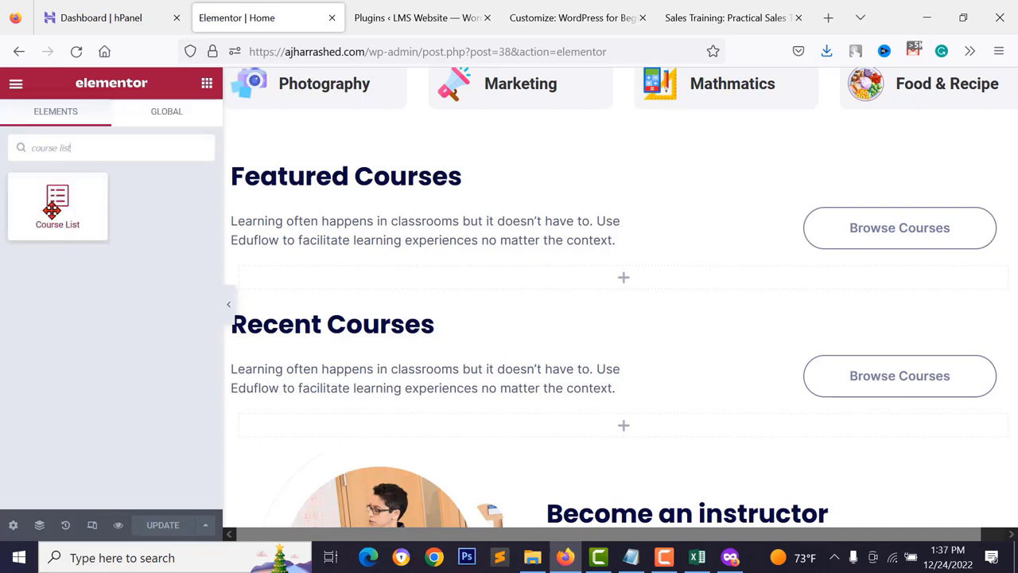
left_click_drag(52, 208, 365, 279)
scroll(483, 409, "up", 2)
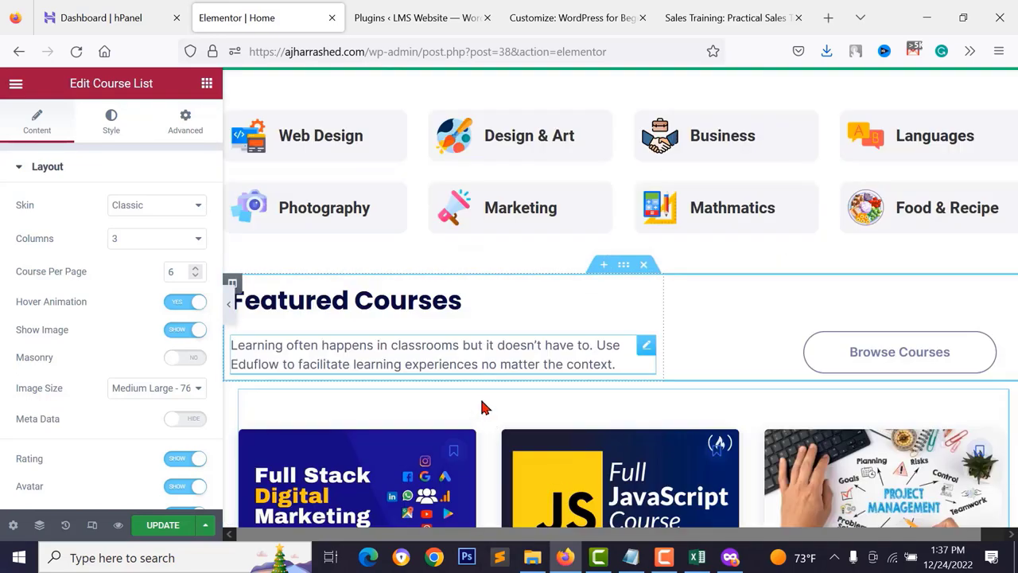
scroll(497, 409, "down", 3)
scroll(517, 382, "down", 2)
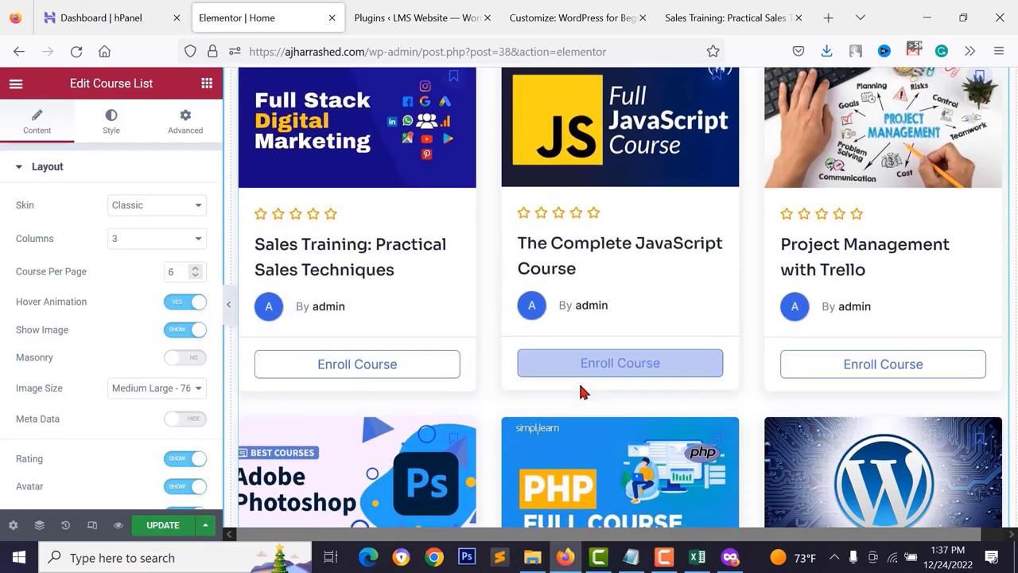
scroll(552, 379, "up", 3)
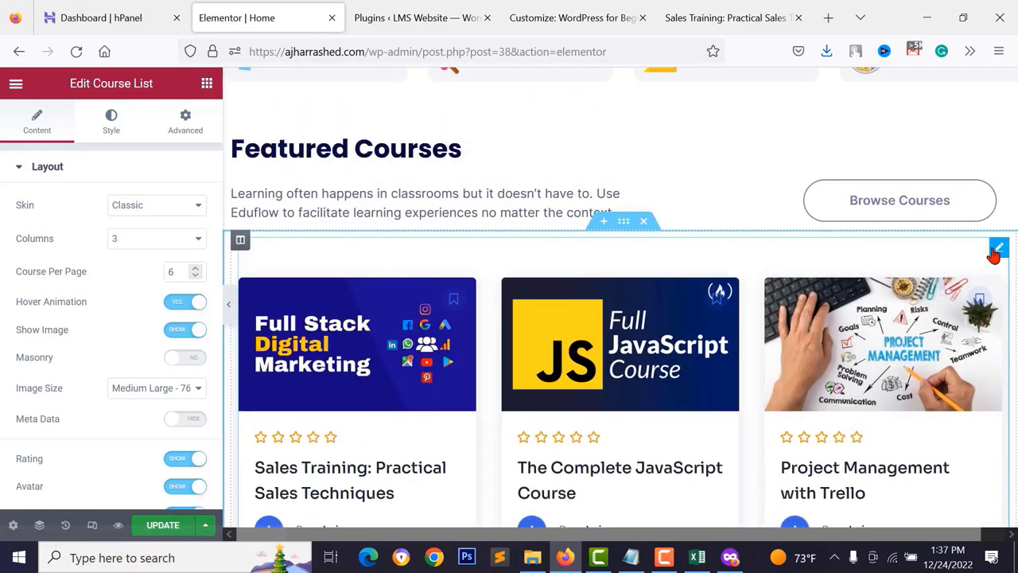
Try the Card, Stacked and Overlayed skins, then return the course list to Classic.
left_click(148, 210)
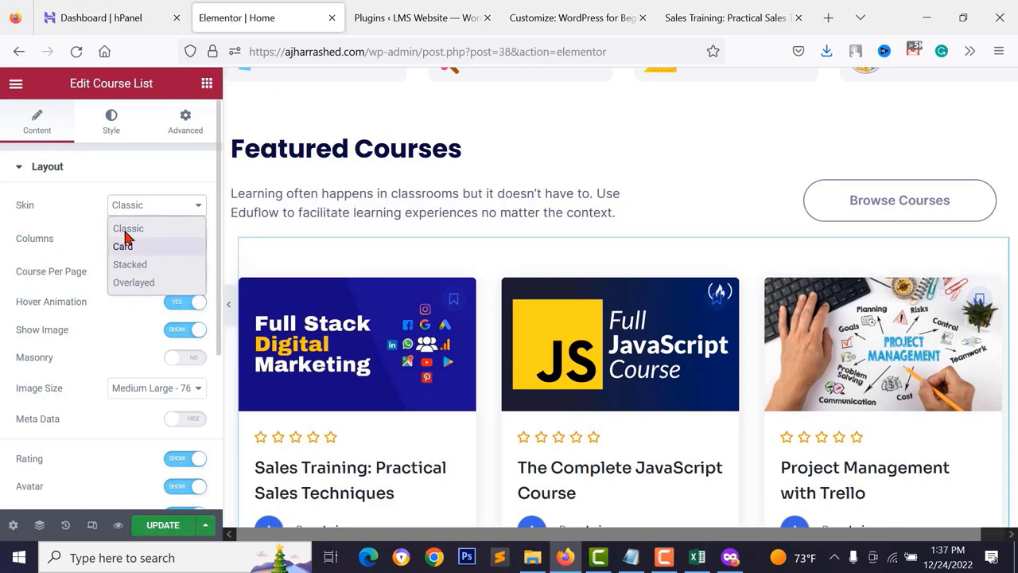
left_click(124, 246)
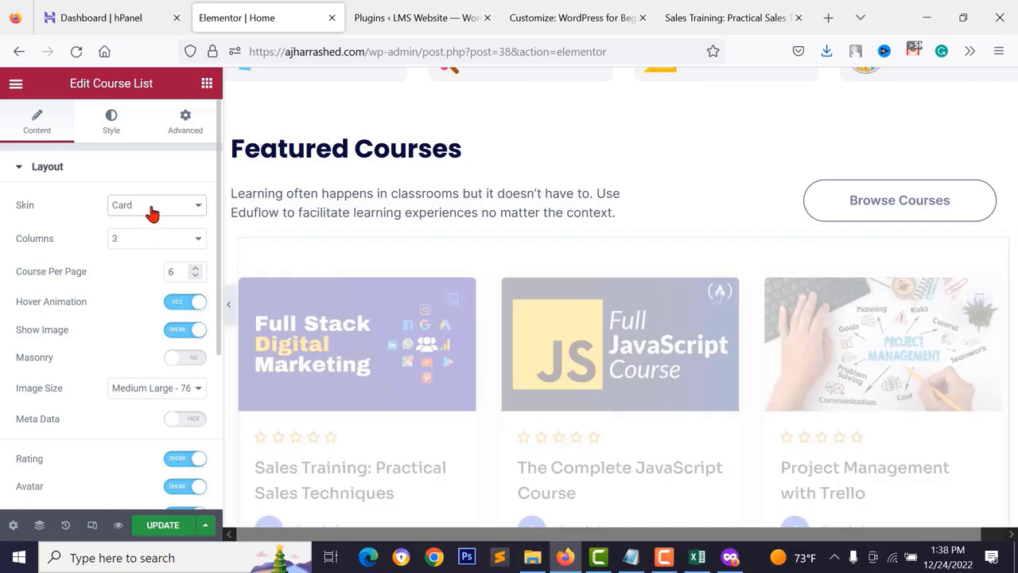
left_click(136, 212)
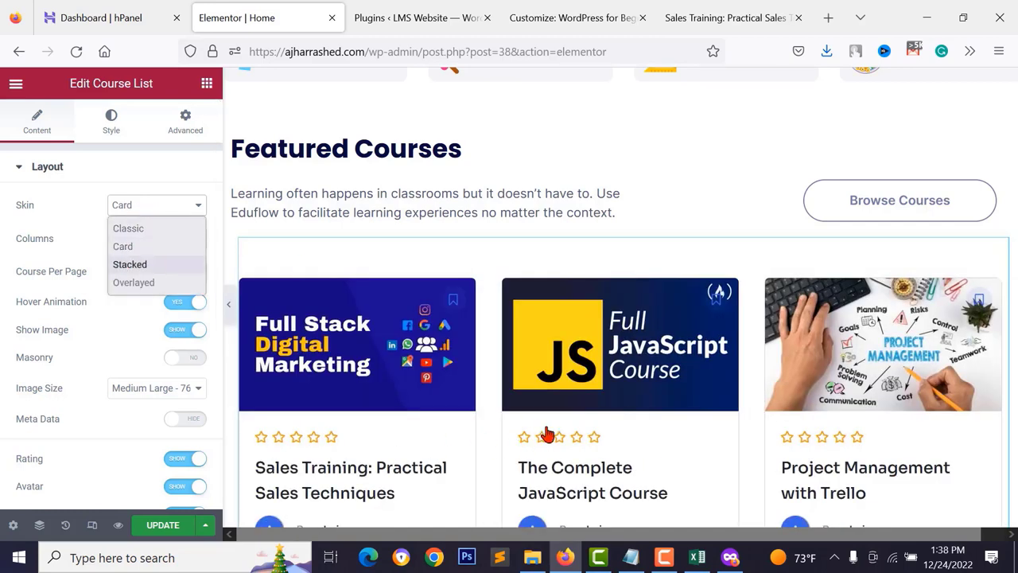
left_click(127, 277)
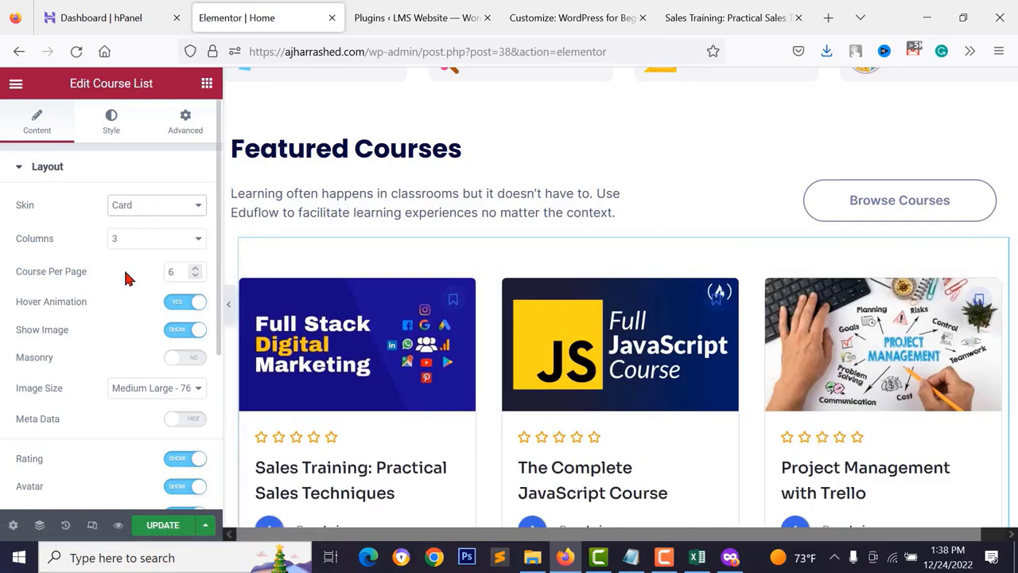
scroll(663, 268, "down", 2)
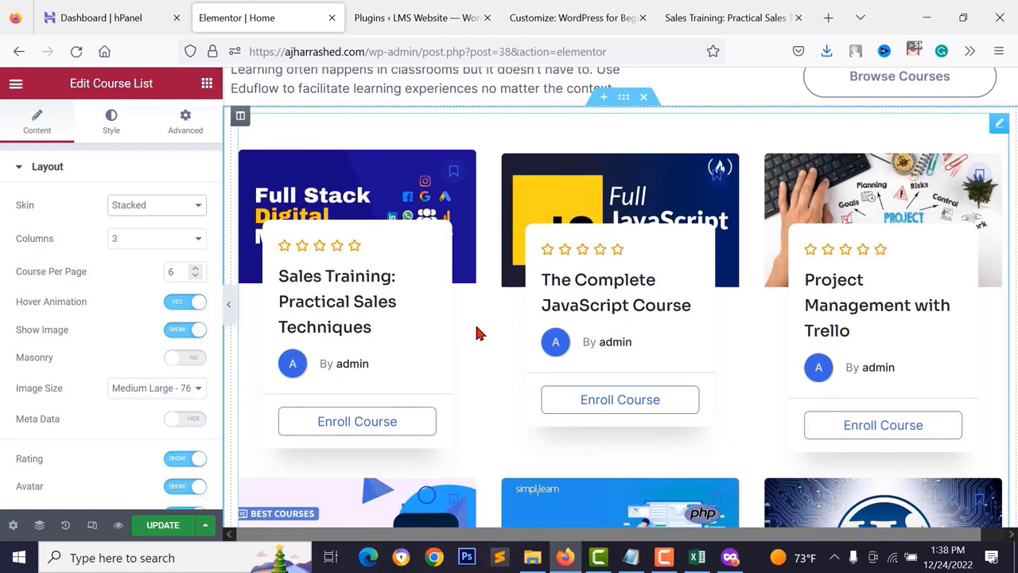
scroll(477, 334, "up", 2)
left_click(158, 205)
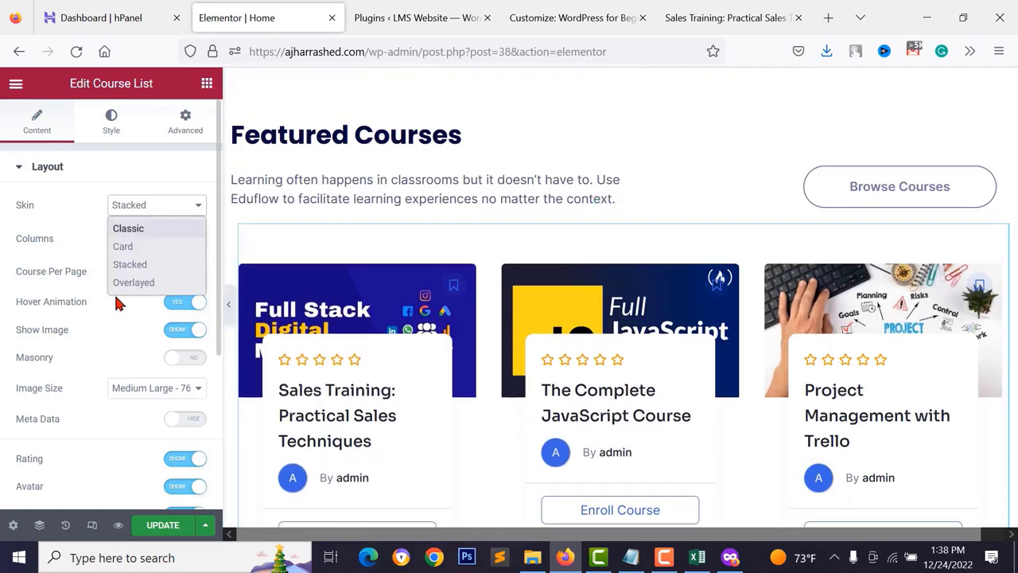
left_click(135, 284)
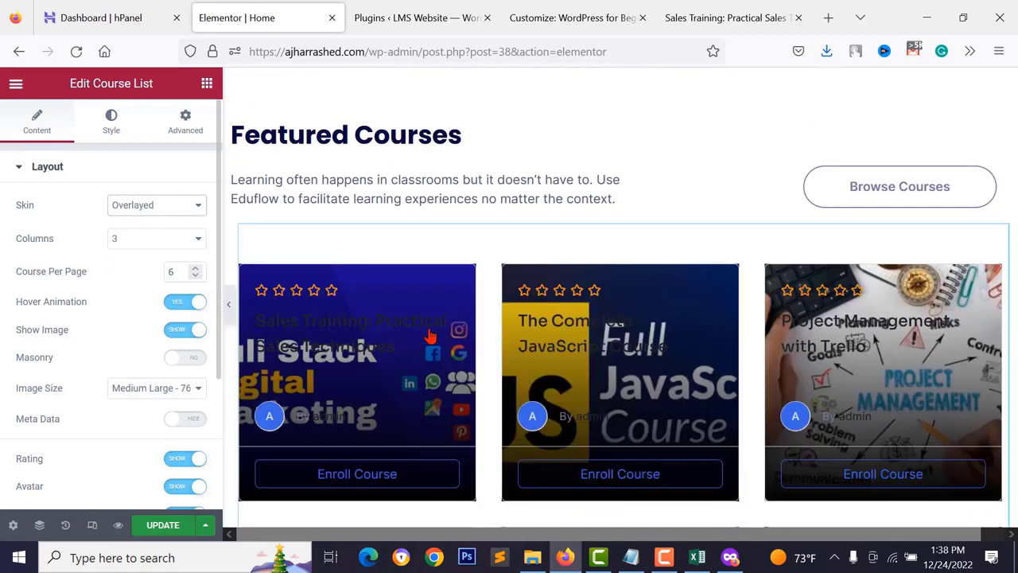
scroll(429, 337, "down", 5)
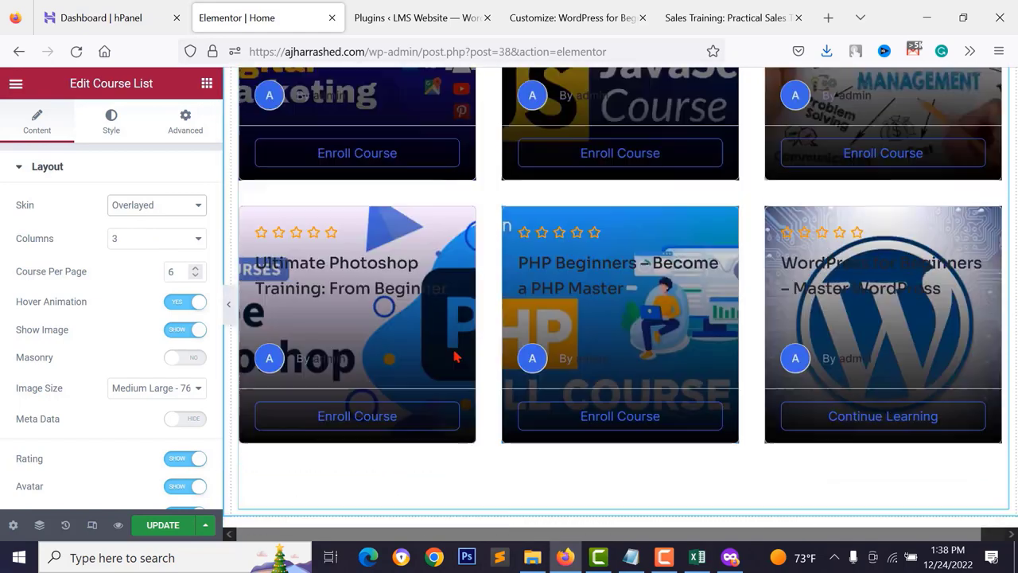
scroll(456, 358, "up", 3)
left_click(141, 205)
Try two columns and one column, then set the course grid back to three columns.
left_click(135, 224)
left_click(151, 239)
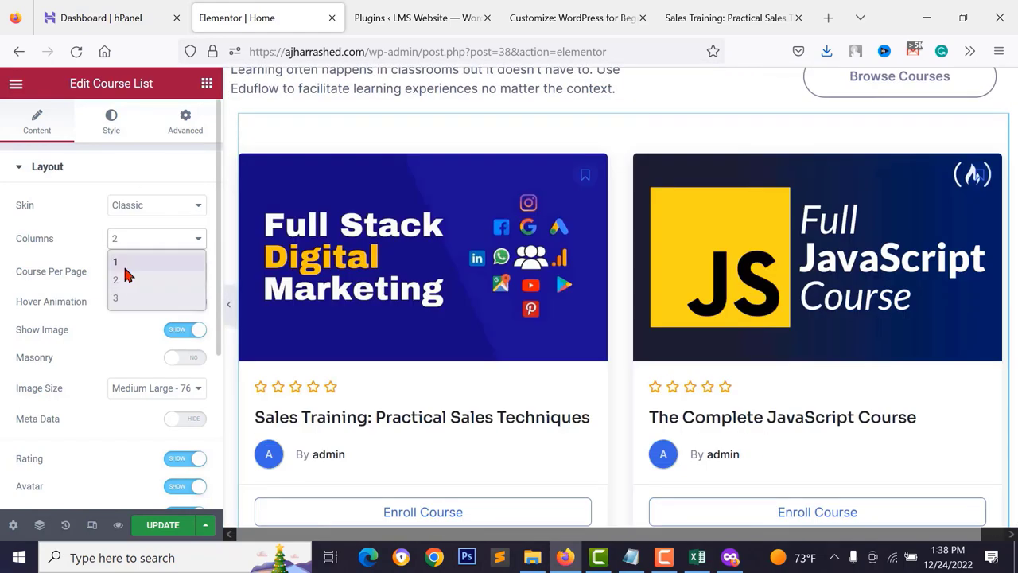
left_click(125, 262)
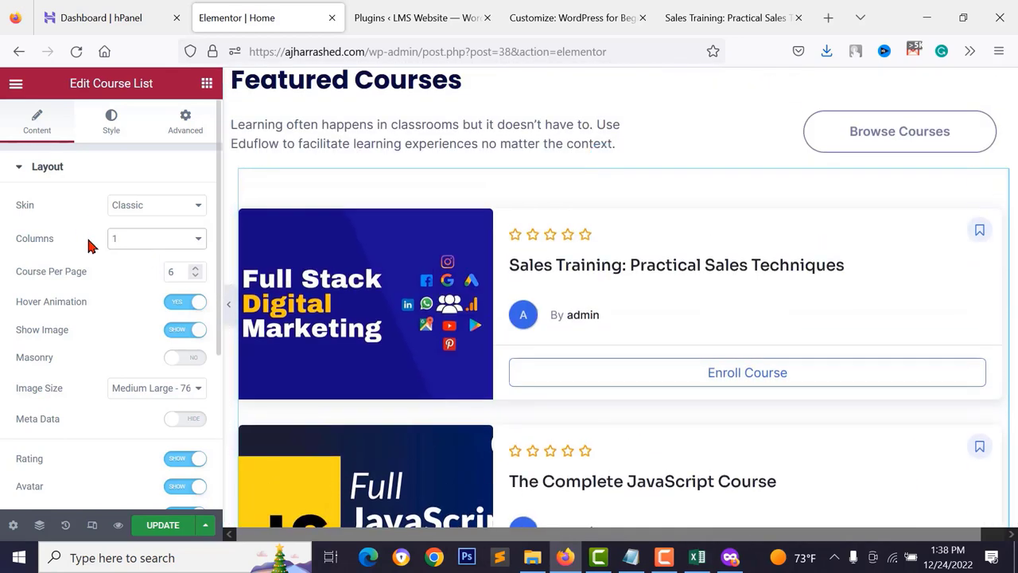
key("Down")
key("Down")
scroll(135, 238, "down", 1)
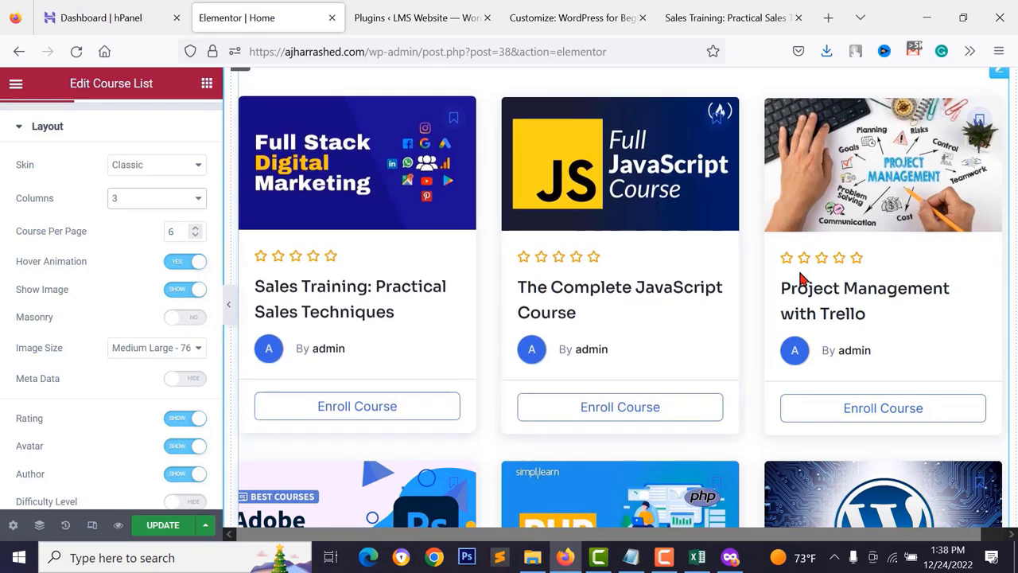
scroll(708, 299, "up", 1)
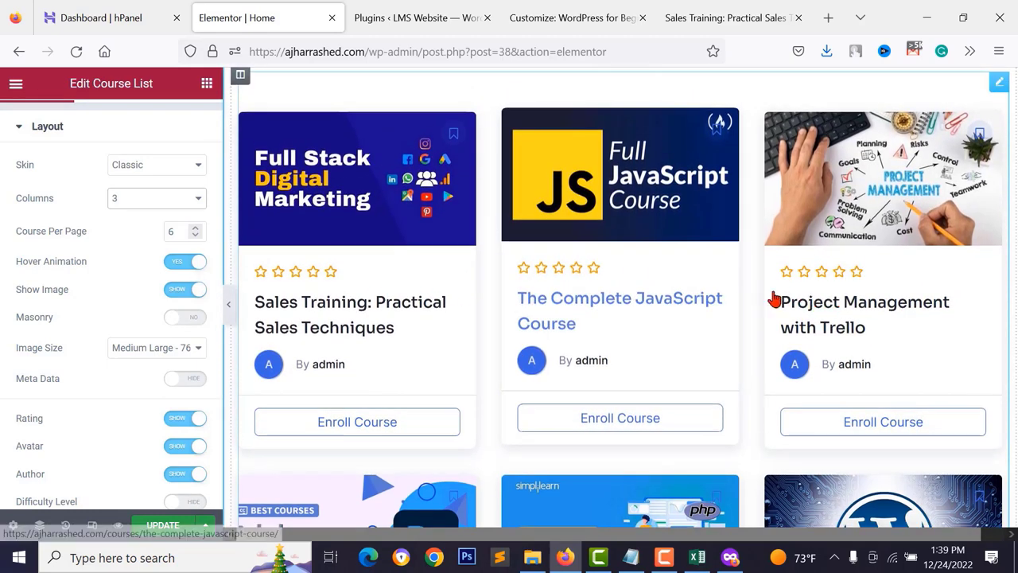
scroll(645, 327, "down", 2)
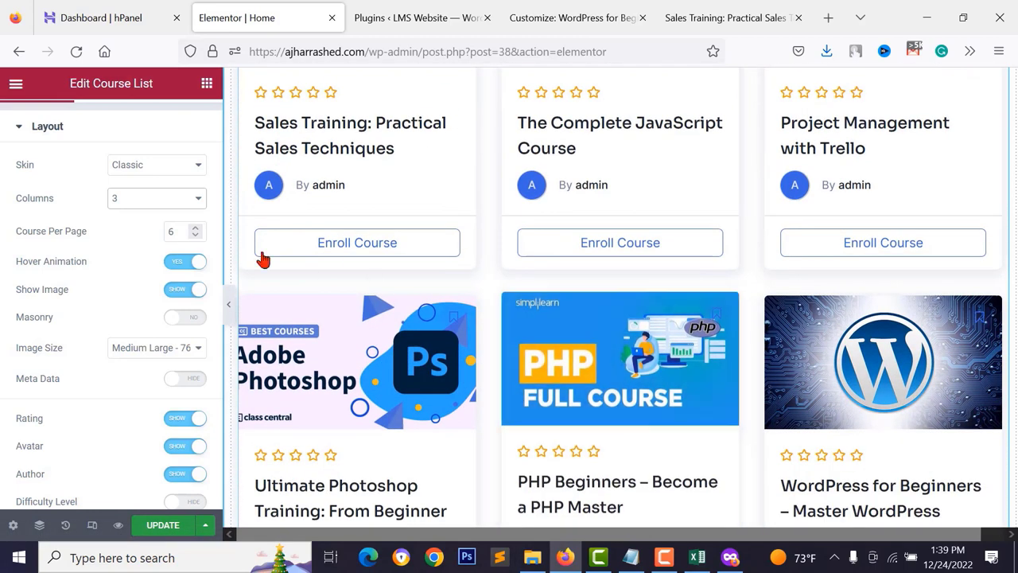
scroll(380, 317, "down", 1)
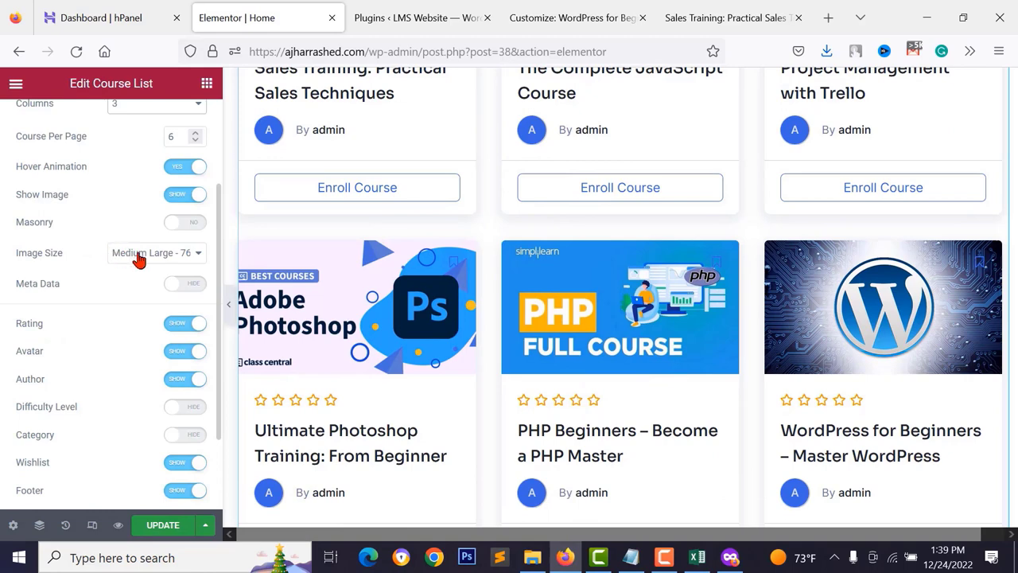
scroll(157, 260, "down", 1)
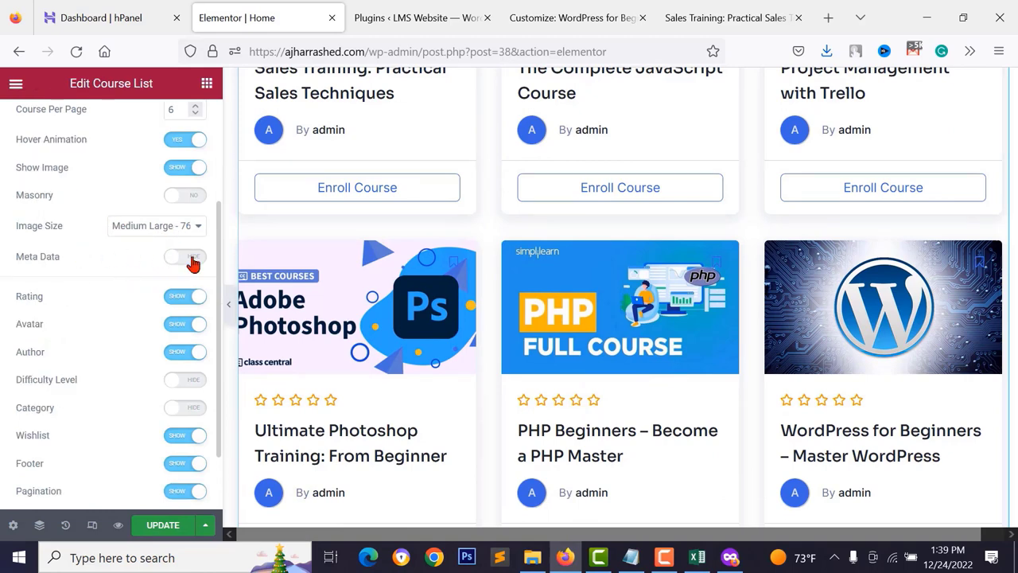
Set Meta Data, Difficulty Level and Category to Show on the course cards.
left_click(183, 257)
scroll(265, 325, "down", 3)
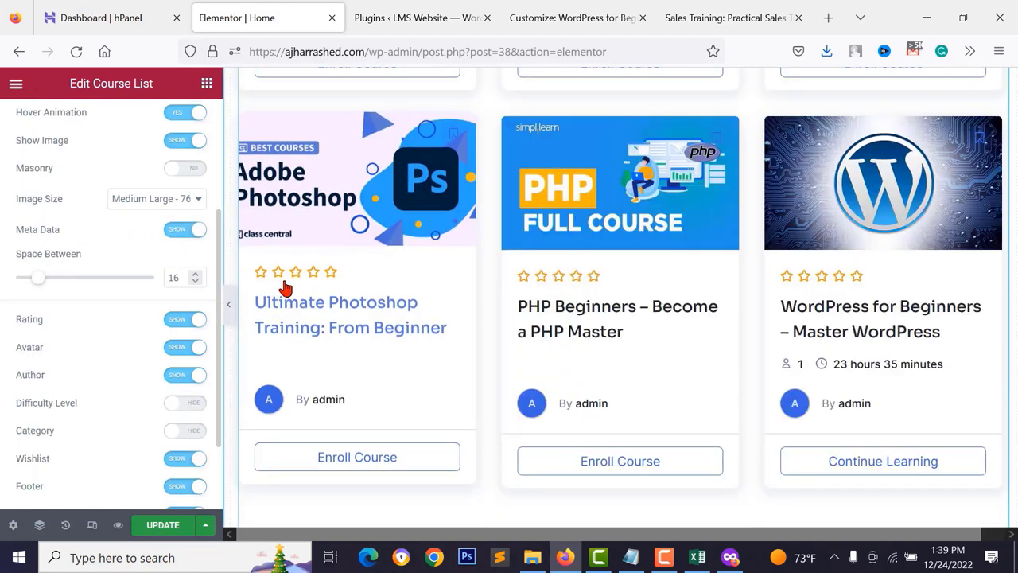
scroll(159, 374, "down", 1)
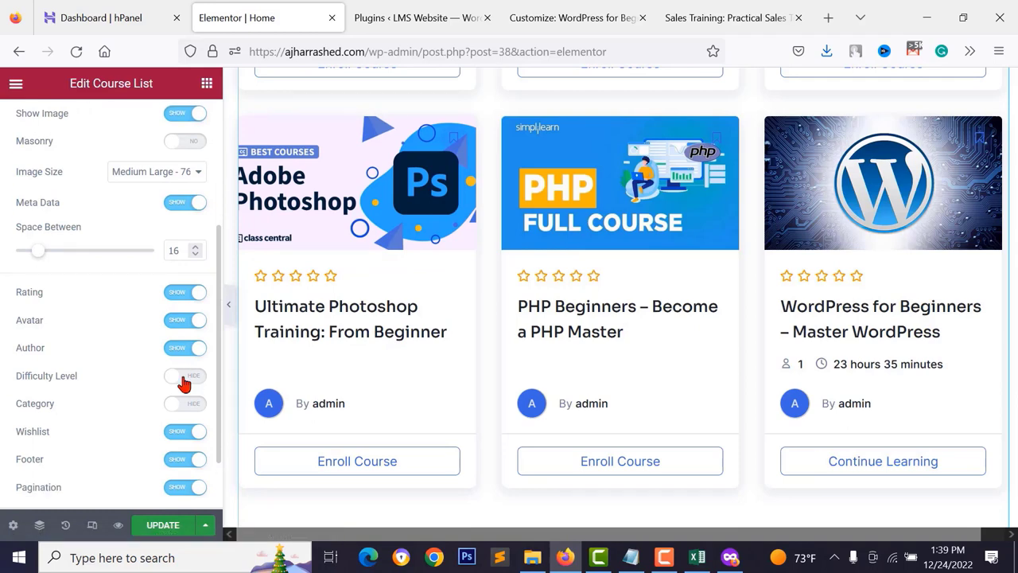
left_click(183, 381)
scroll(540, 278, "up", 1)
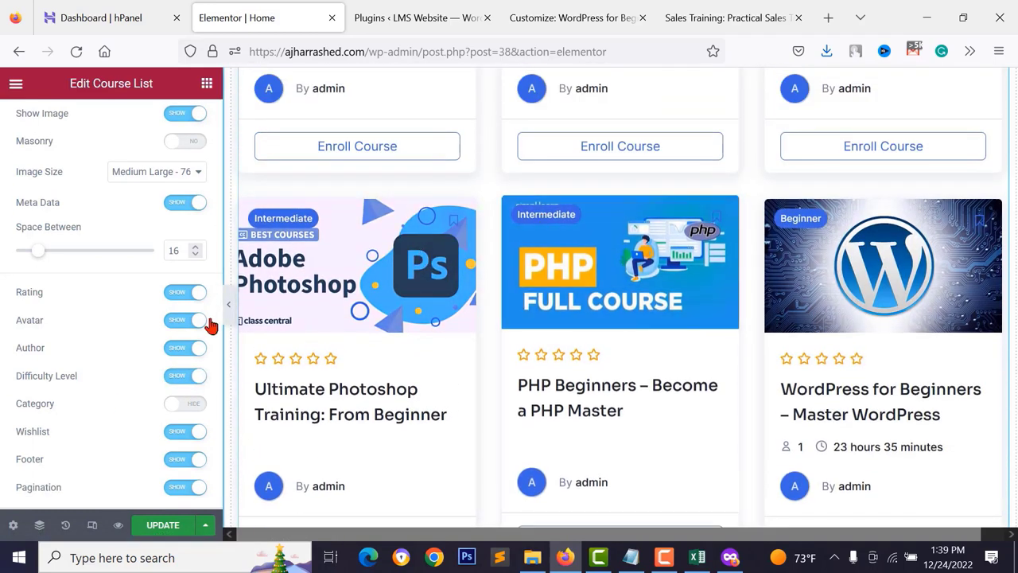
left_click(183, 404)
scroll(398, 414, "down", 1)
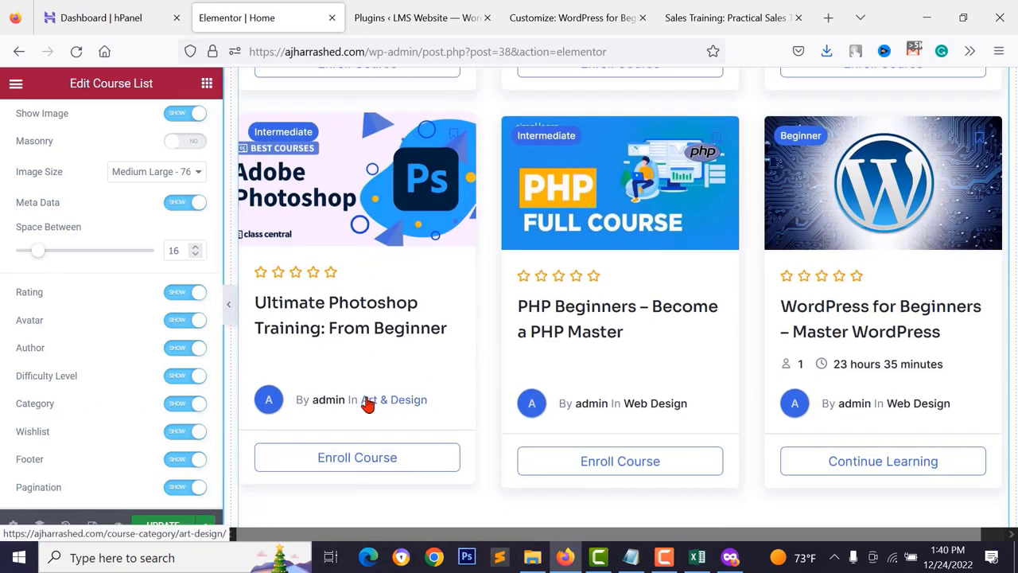
scroll(358, 417, "down", 1)
scroll(136, 422, "down", 1)
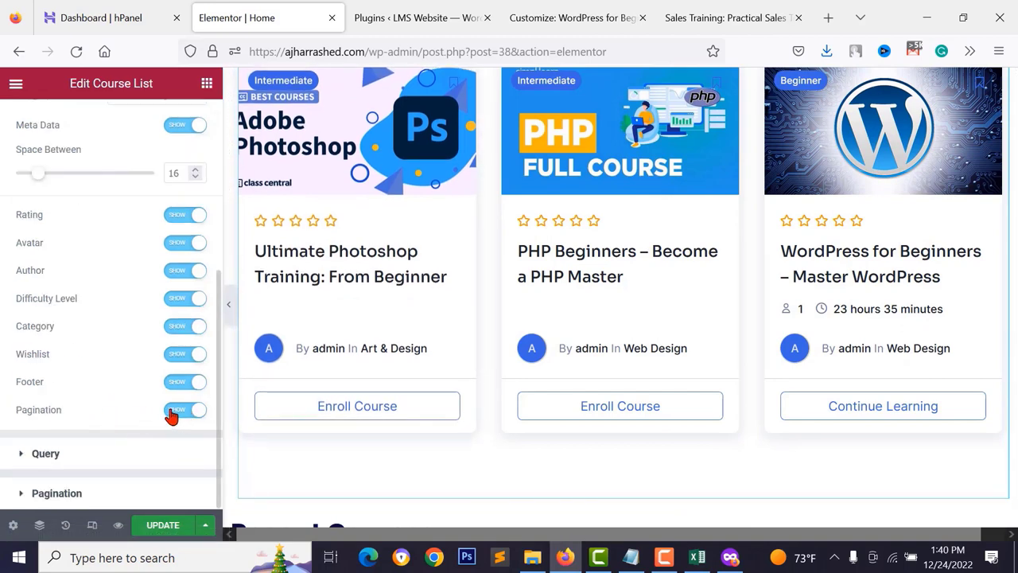
scroll(171, 369, "up", 5)
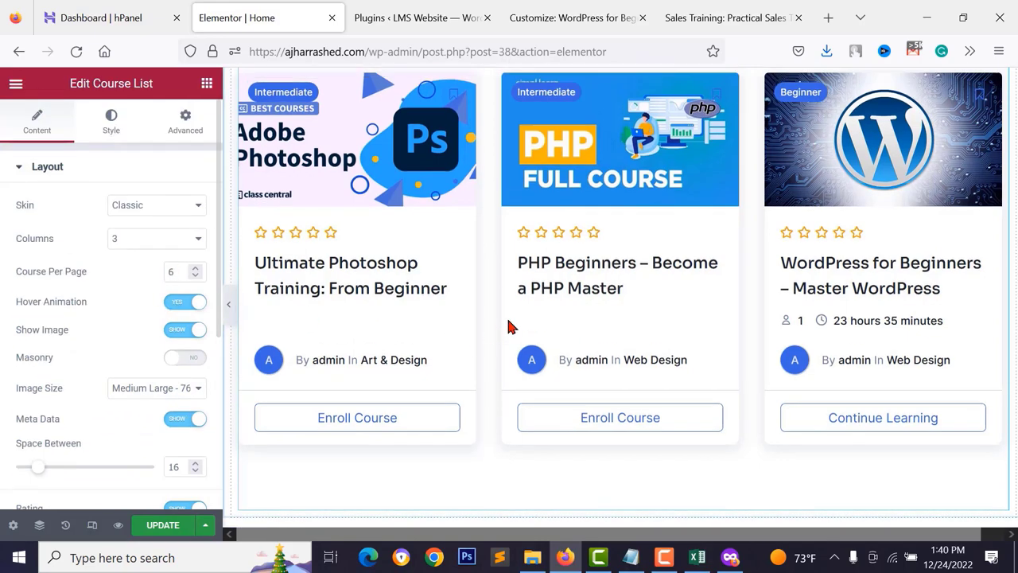
scroll(509, 325, "up", 5)
scroll(518, 270, "up", 1)
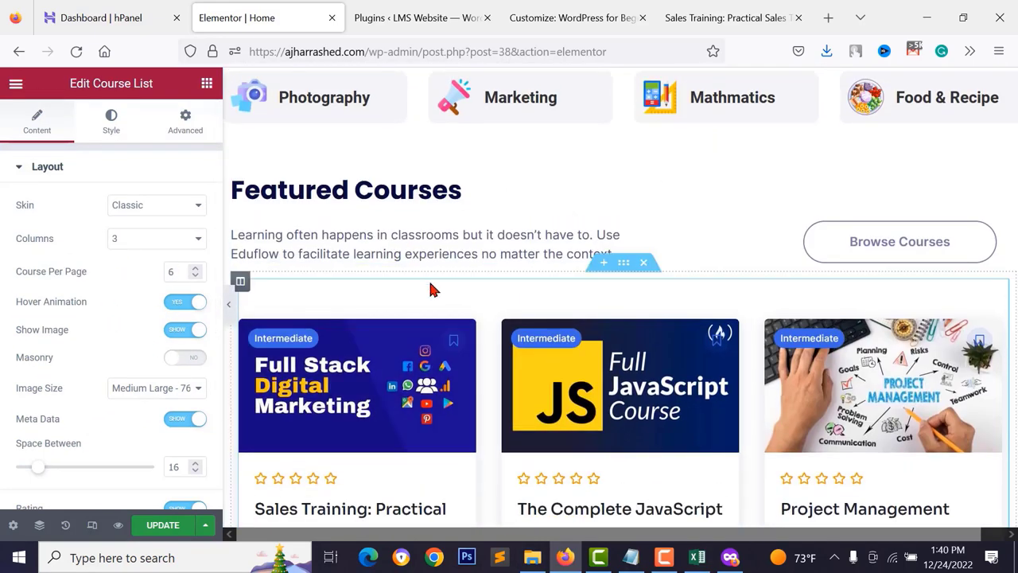
scroll(432, 288, "down", 1)
scroll(70, 292, "down", 1)
scroll(70, 293, "down", 6)
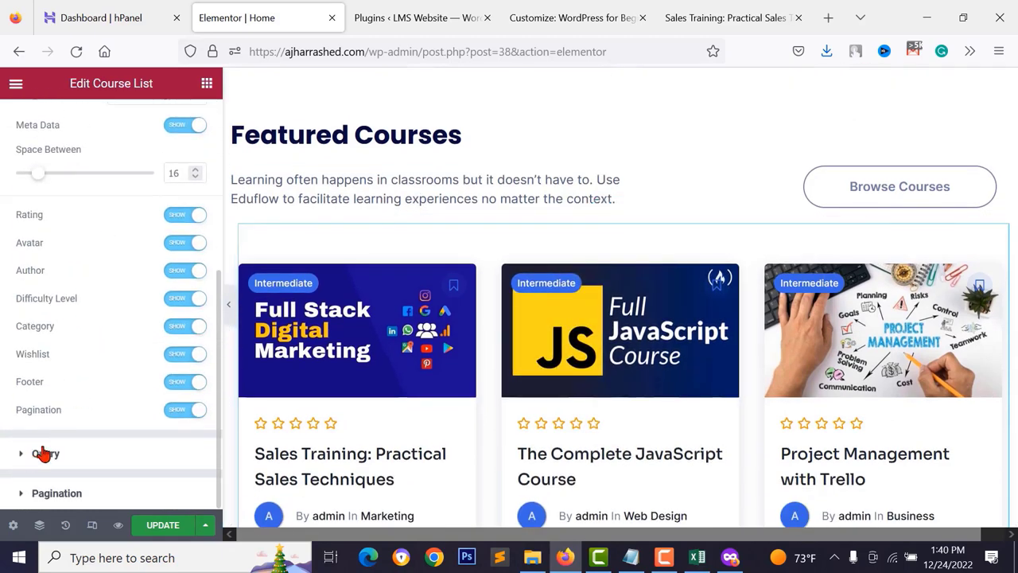
Test Web Design and Marketing category filters in Query, then remove Marketing so all courses show.
left_click(45, 453)
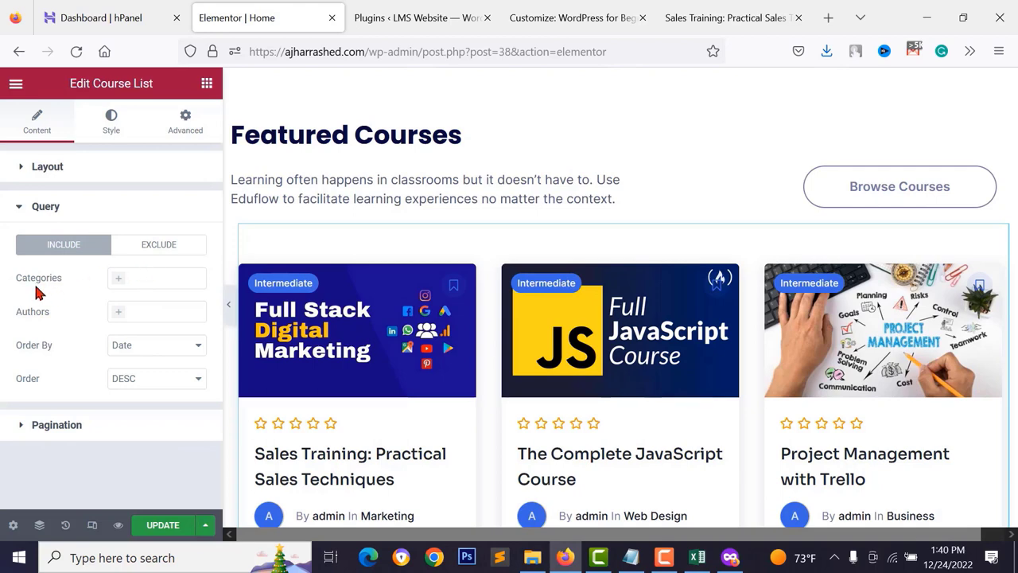
left_click(136, 279)
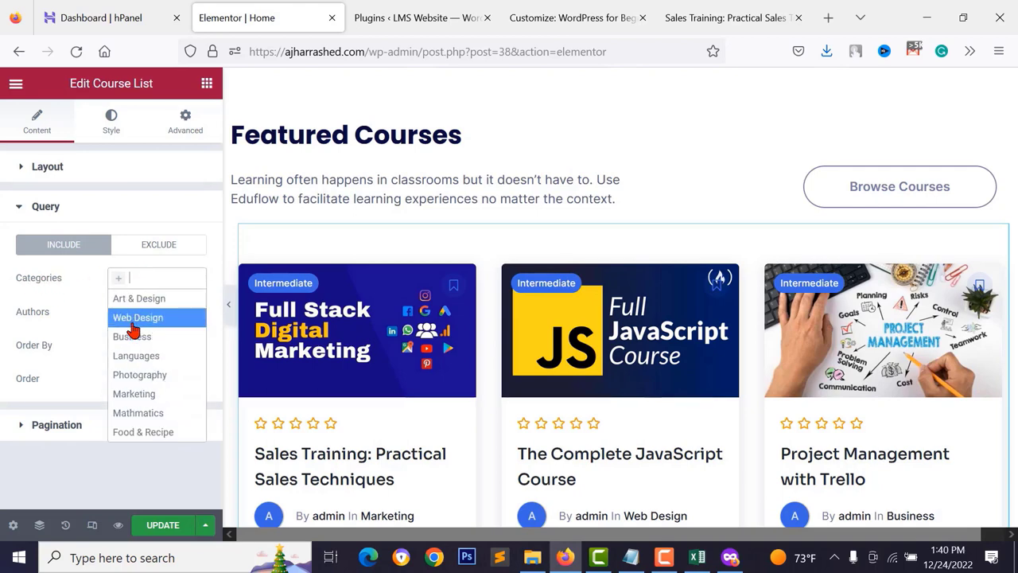
left_click(132, 319)
scroll(502, 310, "down", 2)
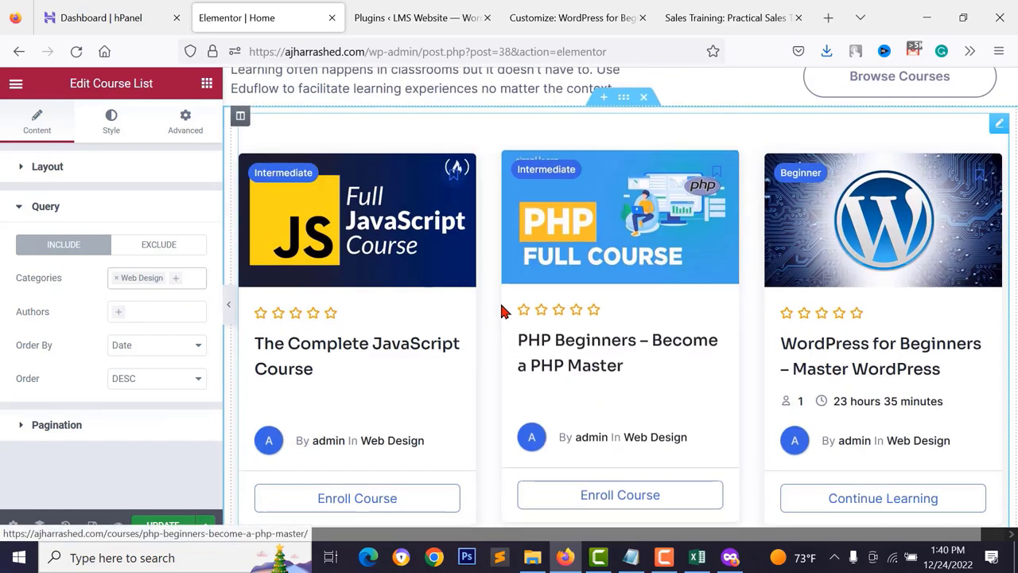
scroll(503, 310, "down", 2)
scroll(445, 305, "up", 2)
scroll(491, 307, "down", 2)
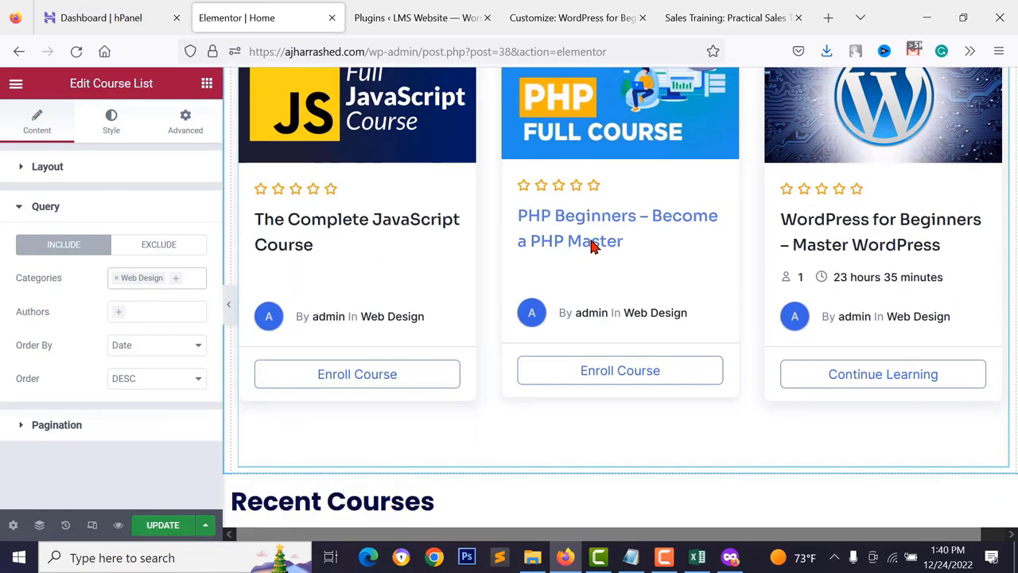
scroll(591, 246, "up", 1)
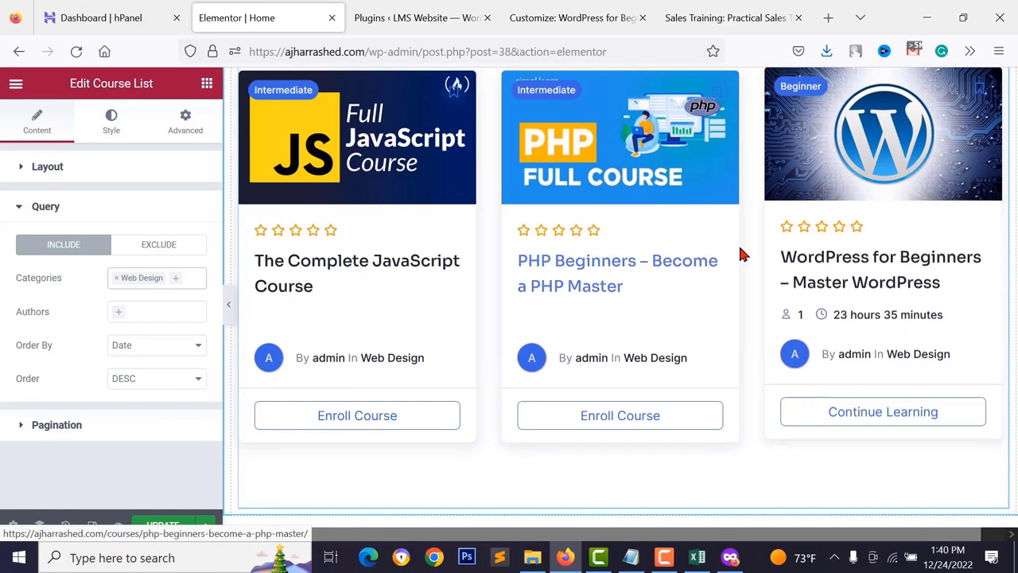
scroll(467, 289, "up", 2)
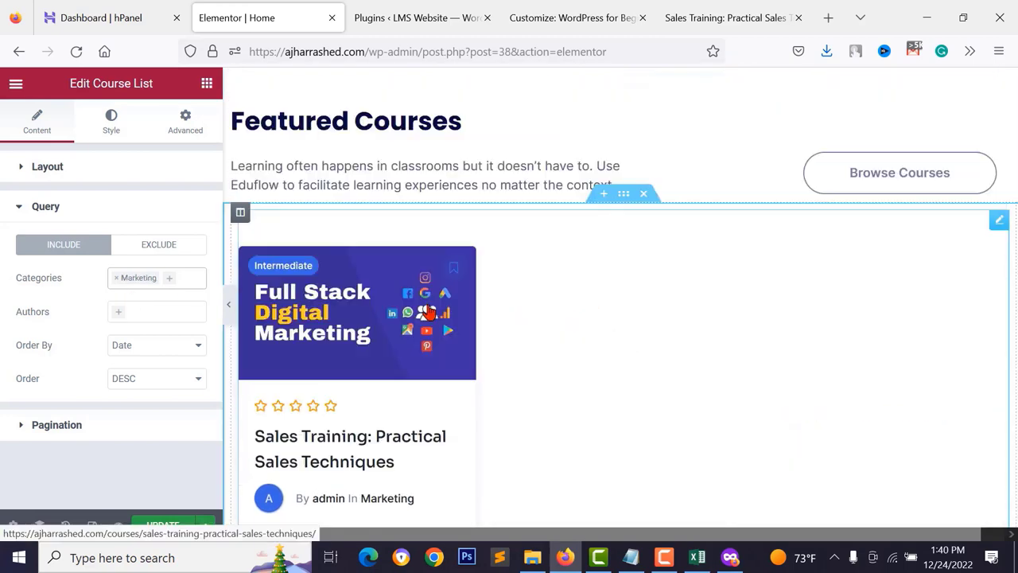
scroll(280, 318, "down", 1)
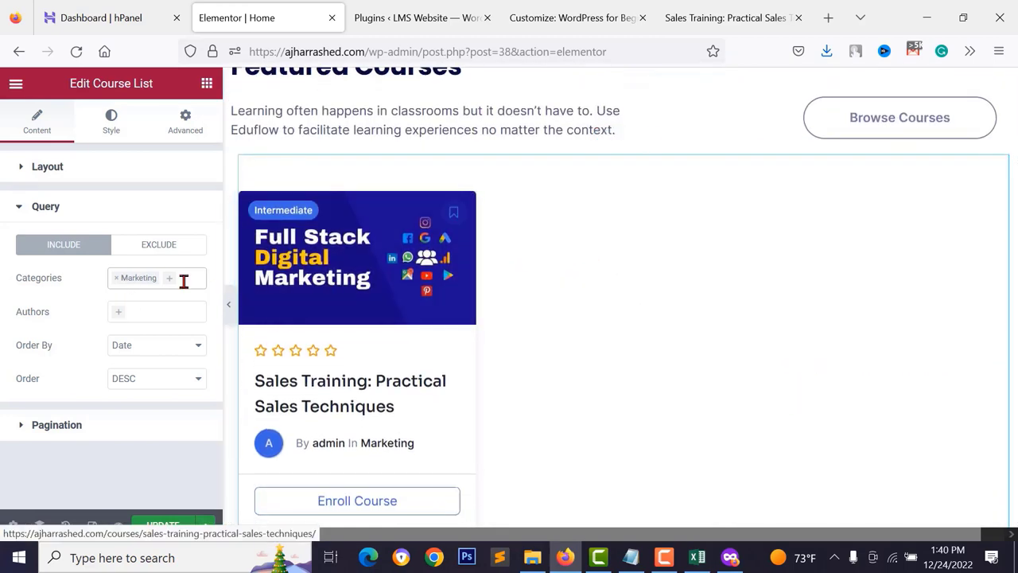
left_click(114, 280)
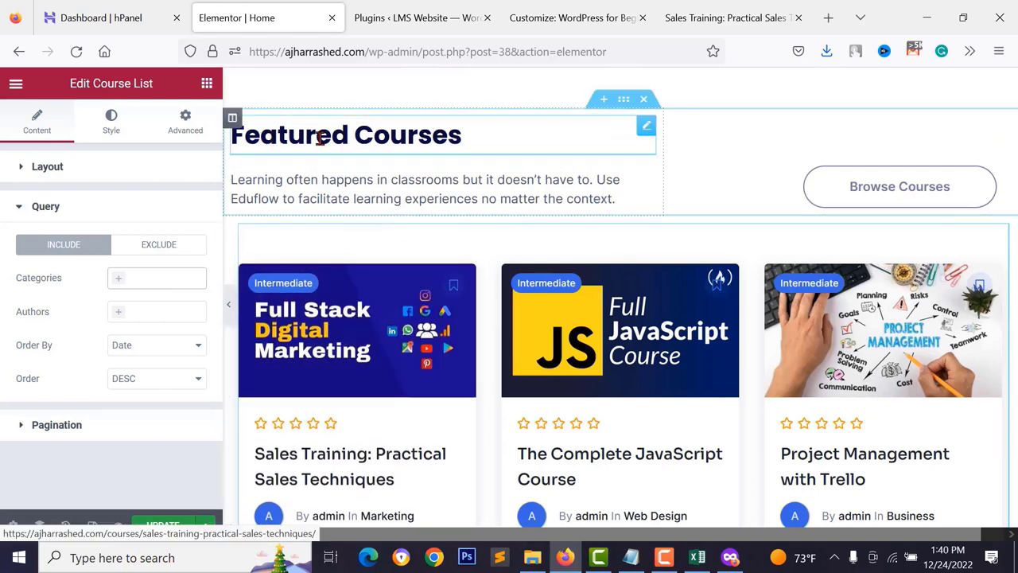
Add a Tutor LMS course category named 'Featured'.
left_click(417, 22)
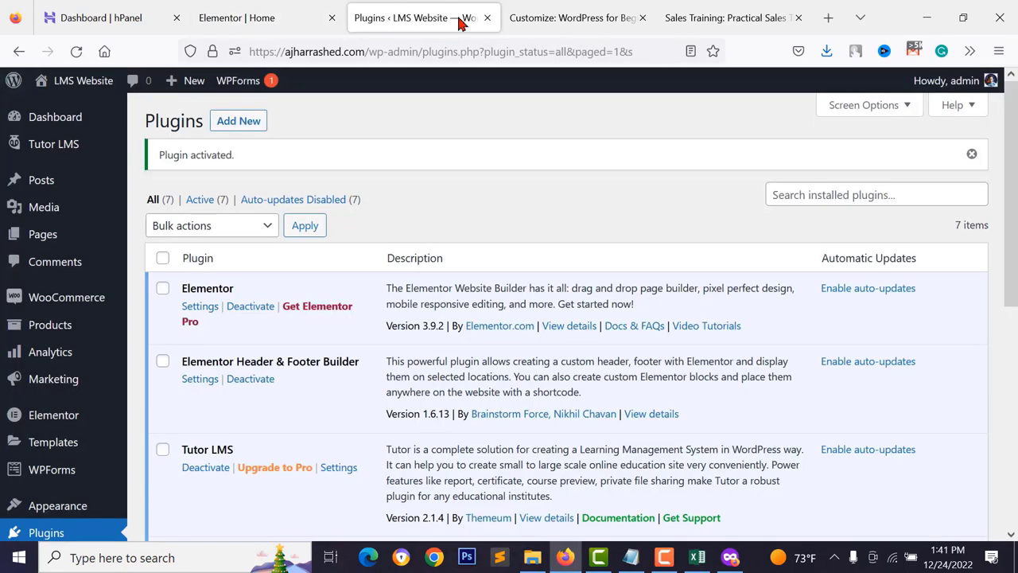
mouse_move(54, 144)
left_click(167, 177)
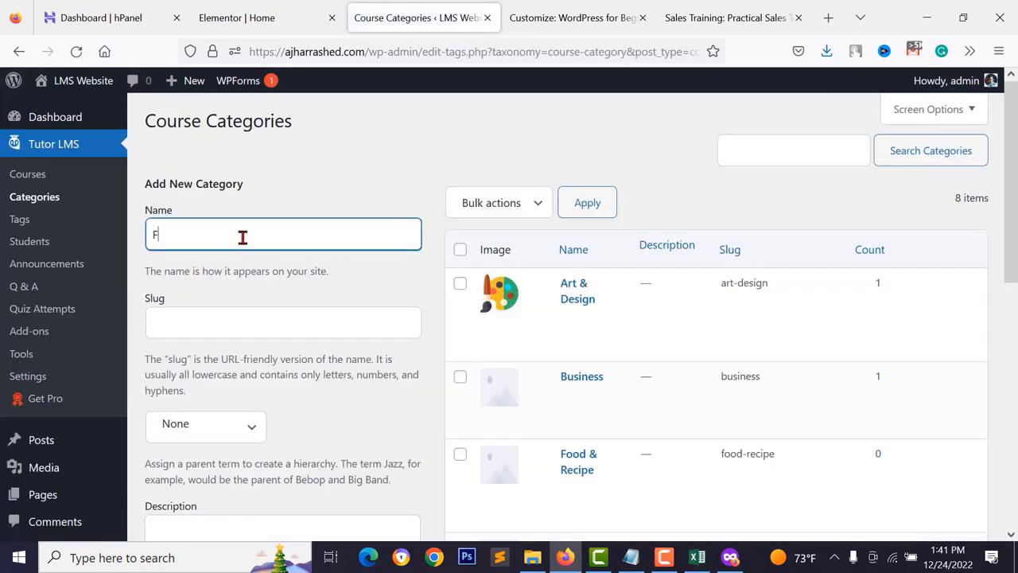
type("eatured")
scroll(194, 295, "down", 4)
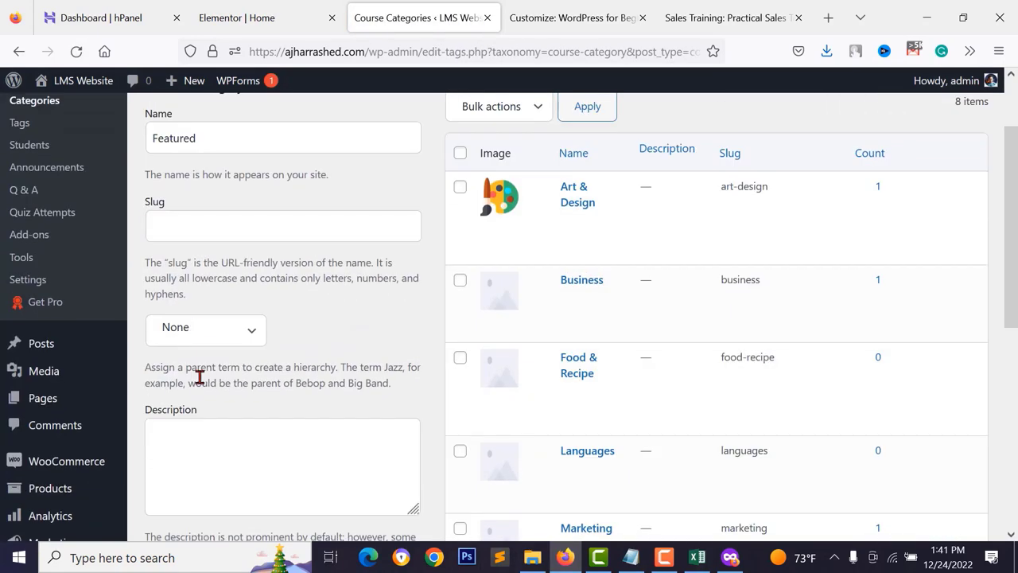
scroll(227, 473, "up", 5)
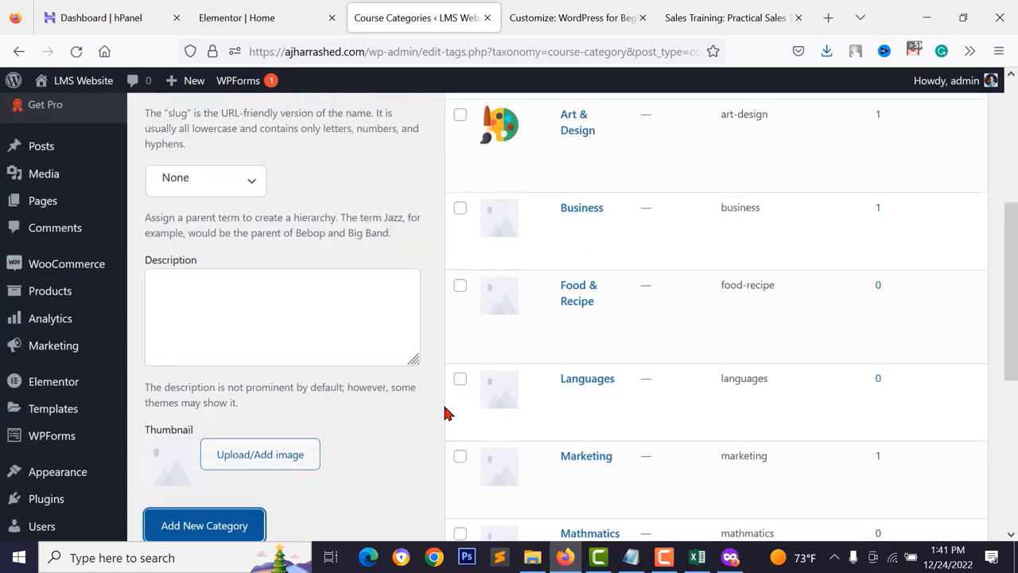
Look over the Tutor LMS courses list, then go back to the Elementor Home editor.
left_click(30, 180)
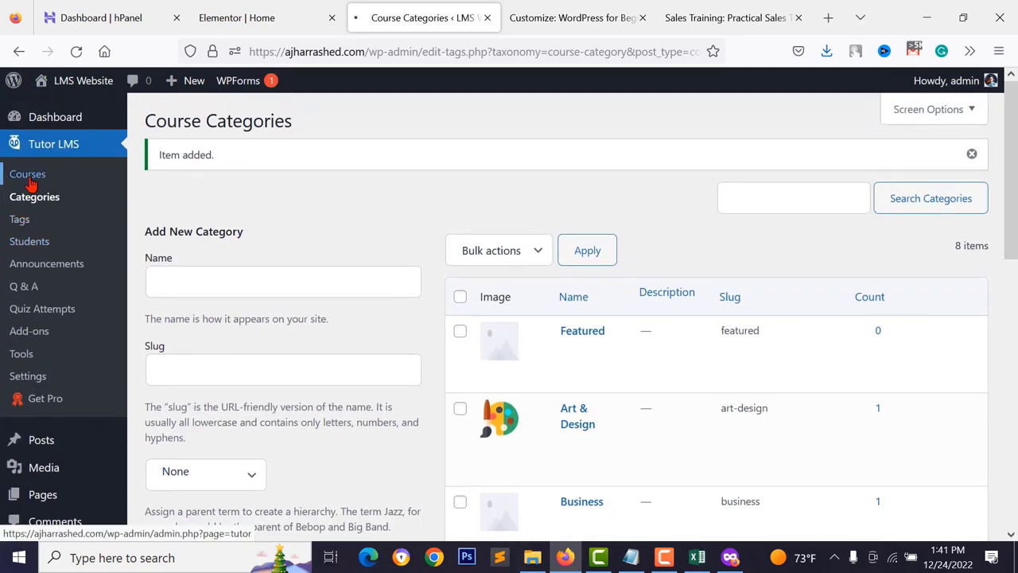
scroll(297, 311, "down", 3)
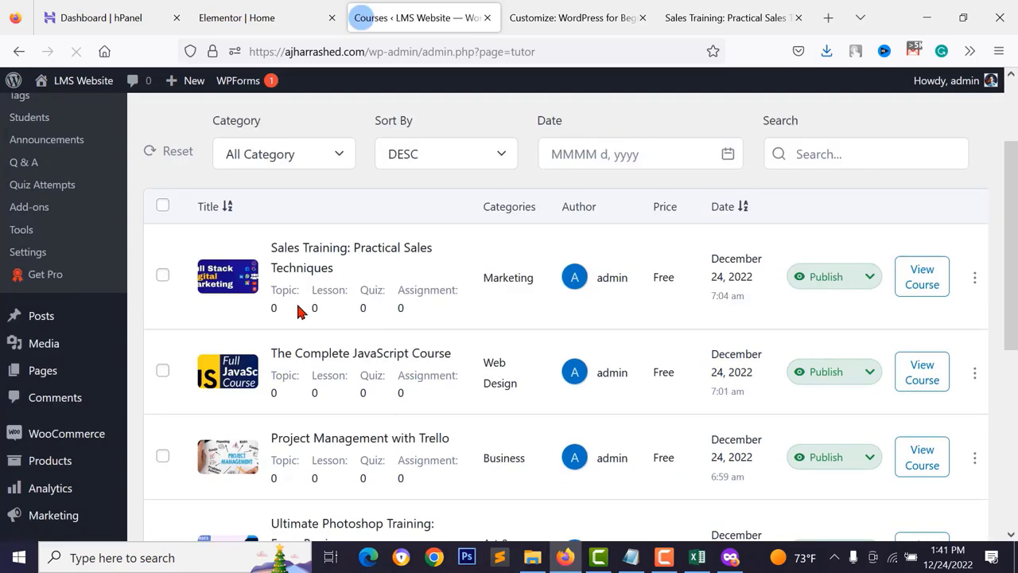
scroll(387, 284, "down", 6)
scroll(316, 326, "down", 3)
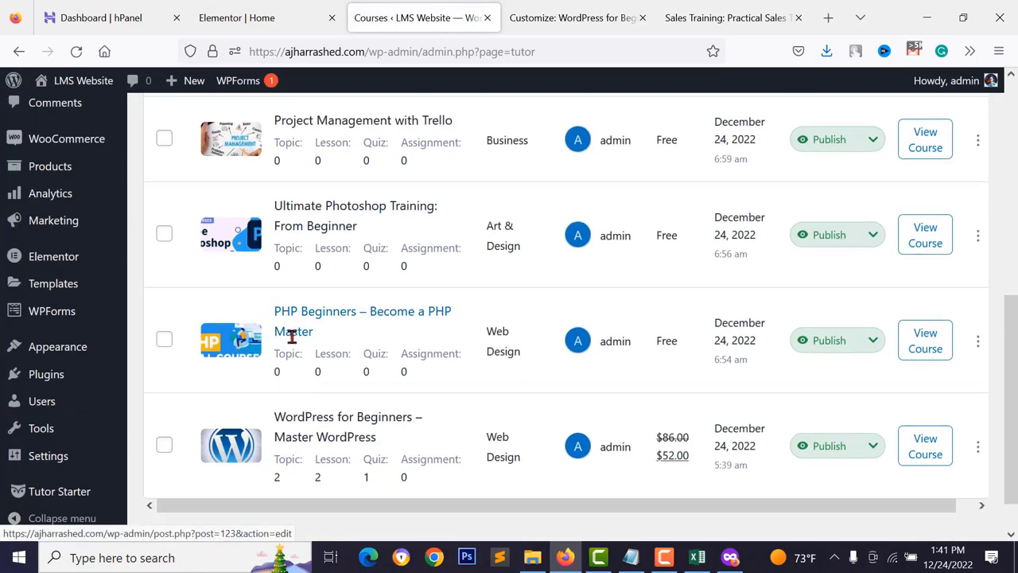
left_click(271, 13)
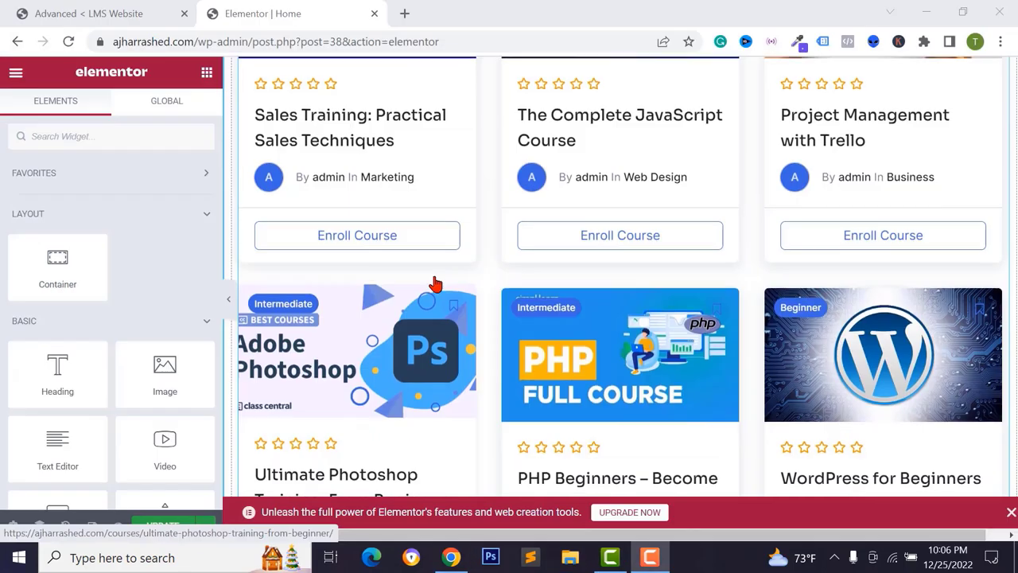
Place a Course Carousel widget under the Recent Courses heading.
scroll(436, 292, "down", 3)
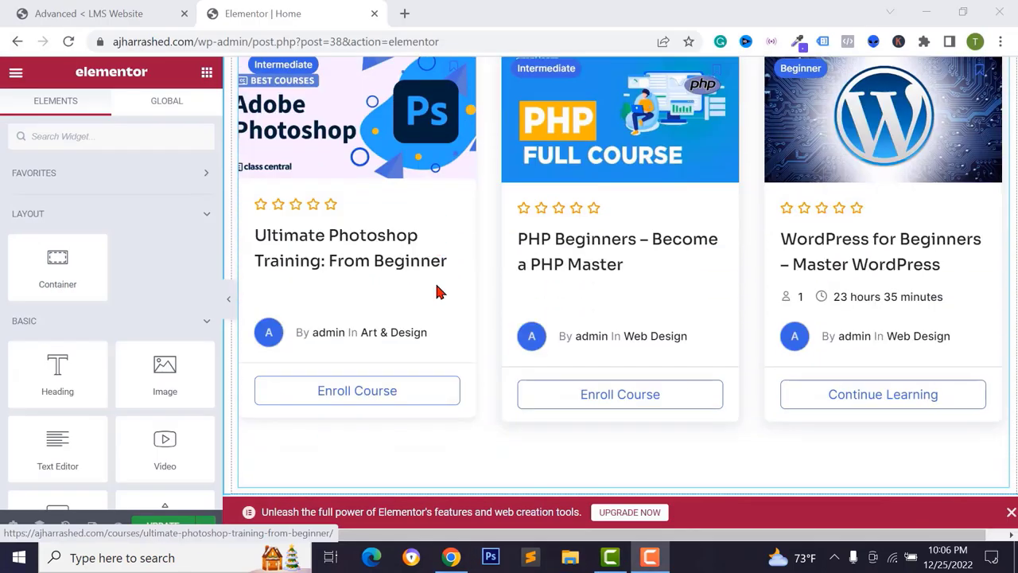
scroll(439, 294, "down", 5)
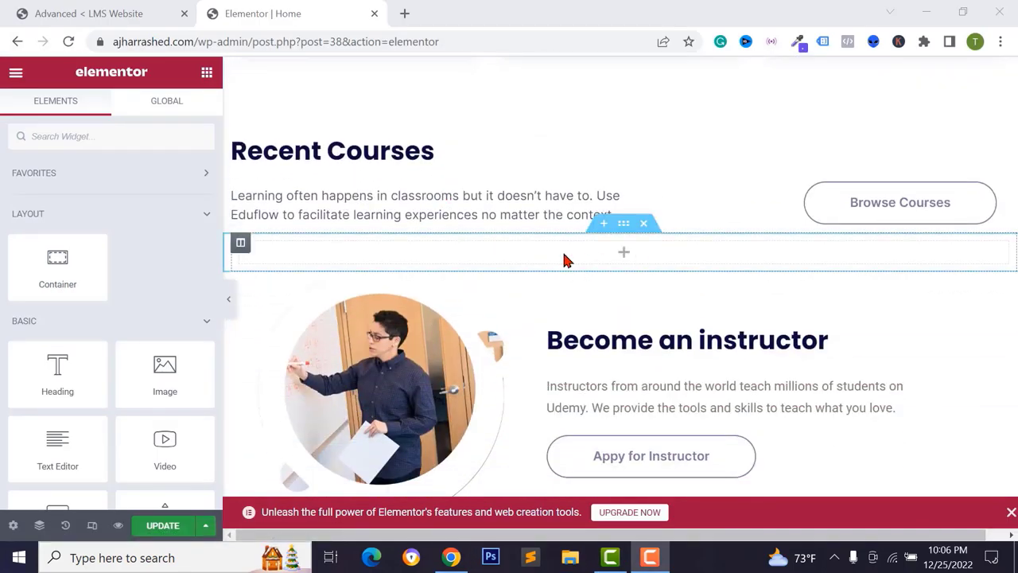
left_click(86, 136)
type("c")
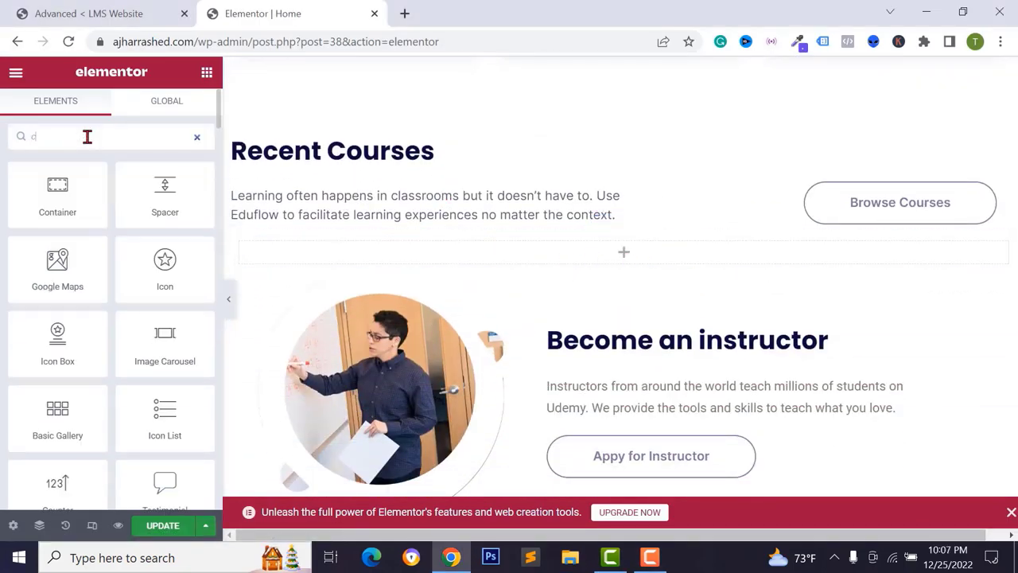
type("ourse ca")
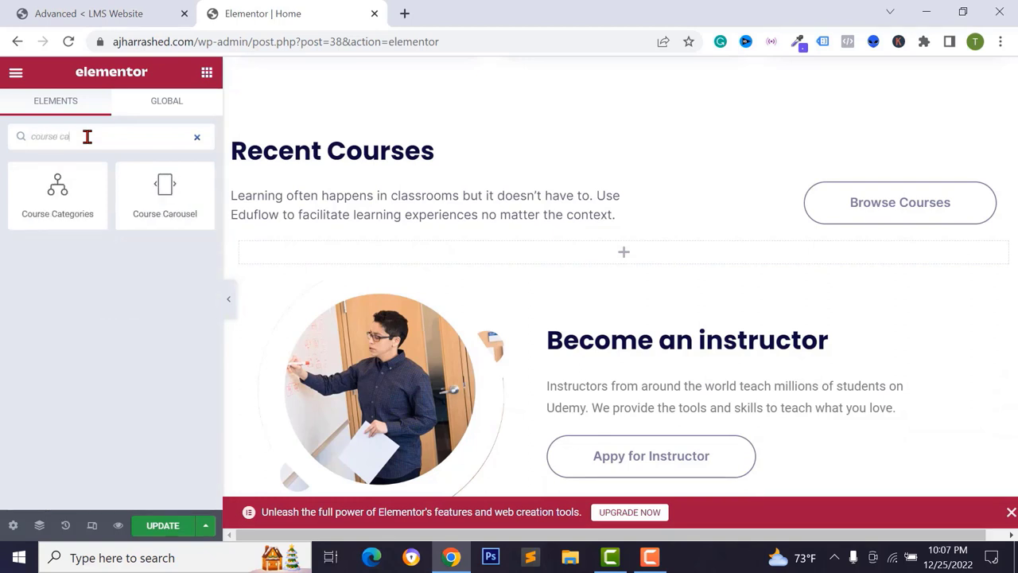
left_click_drag(150, 189, 513, 250)
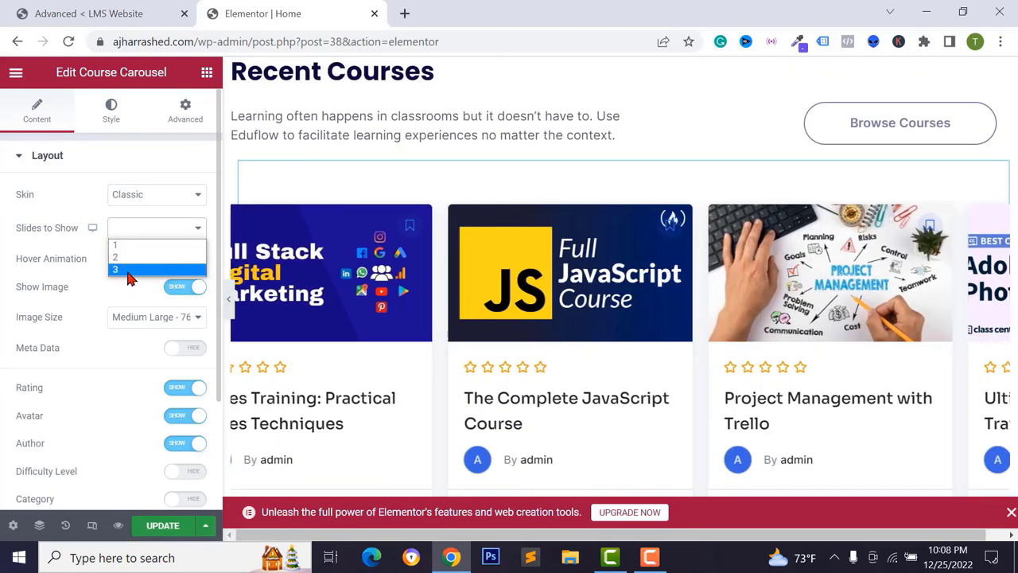
Set the carousel to show 3 slides, turn its navigation arrows off, and preview the page.
left_click(125, 270)
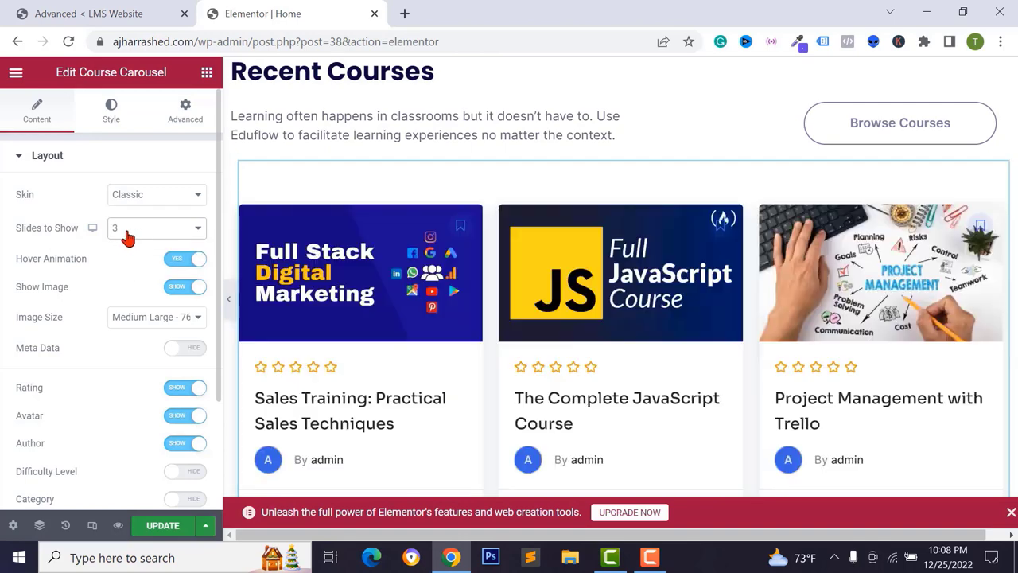
scroll(139, 350, "down", 3)
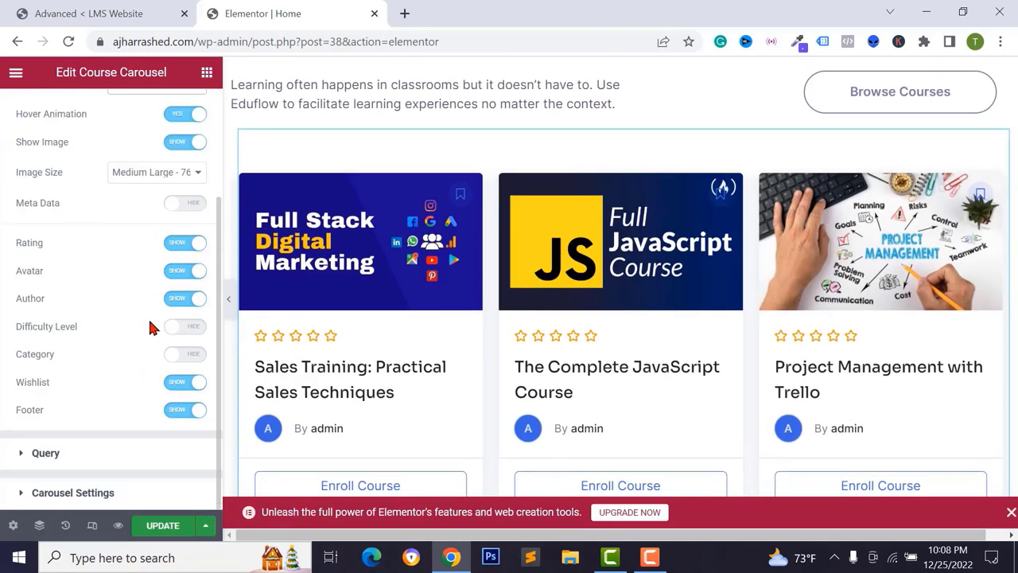
scroll(135, 318, "up", 2)
scroll(143, 318, "down", 2)
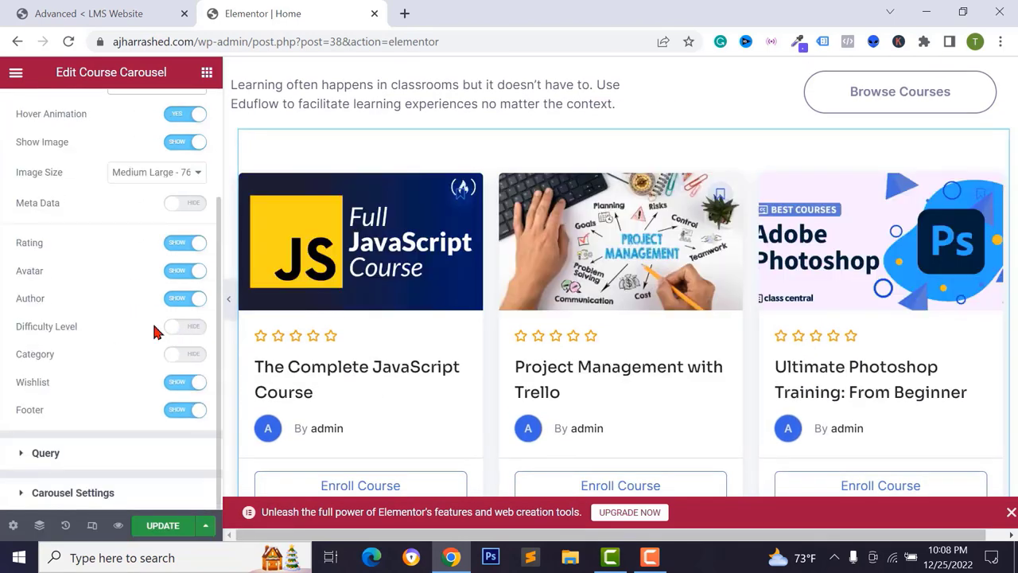
scroll(119, 342, "up", 3)
scroll(104, 343, "down", 2)
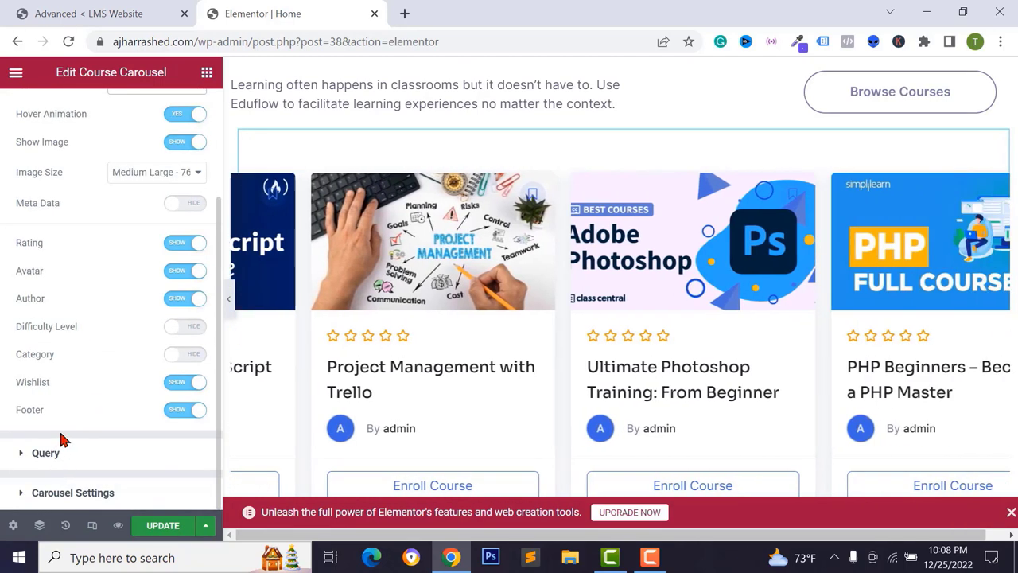
left_click(67, 456)
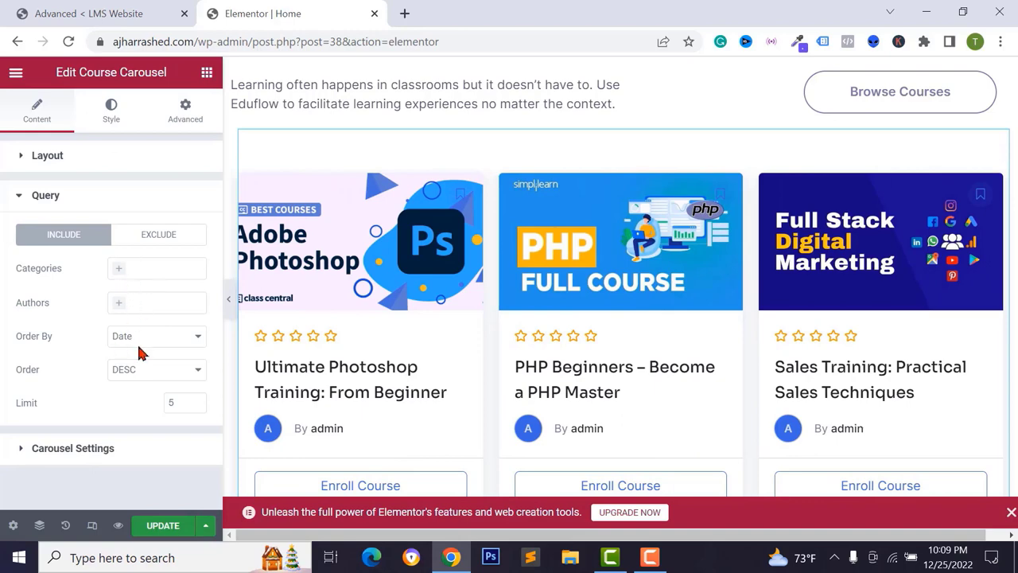
left_click(78, 450)
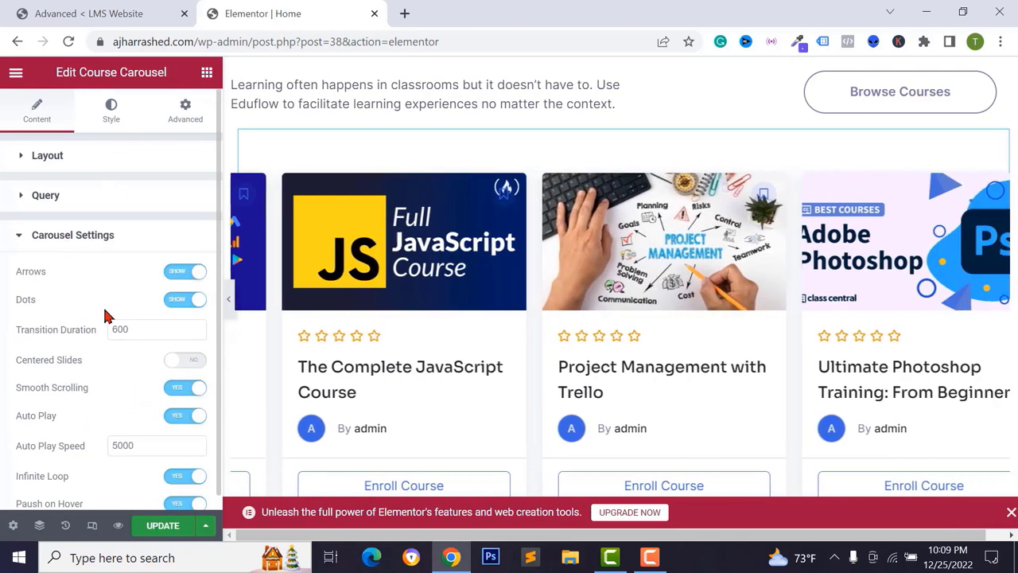
scroll(107, 318, "down", 1)
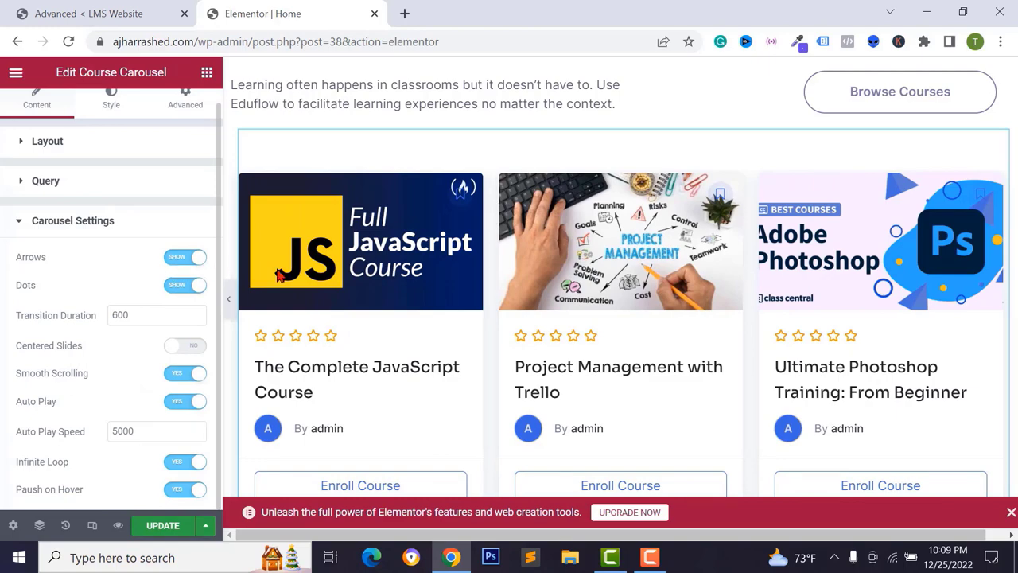
left_click(189, 257)
key("ctrl+p")
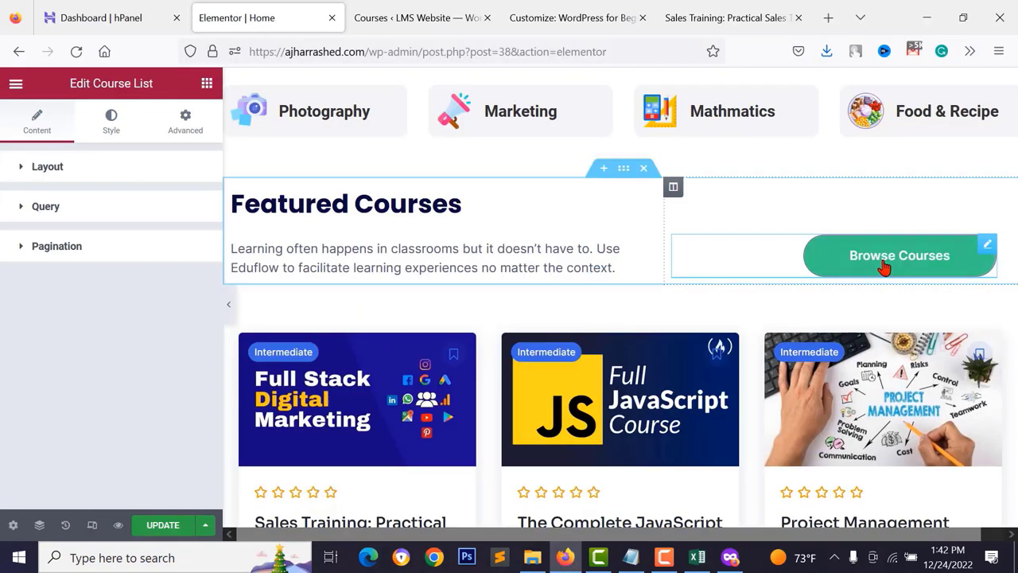
Select the Become an instructor section's button and replace its label with 'Appy for Instructor'.
left_click(884, 268)
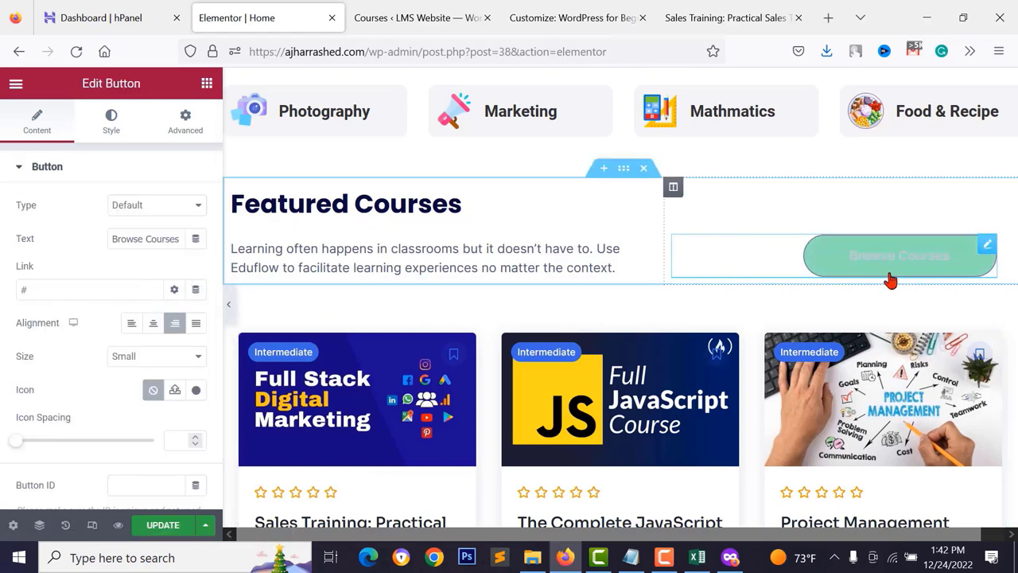
scroll(897, 278, "up", 3)
scroll(670, 282, "up", 2)
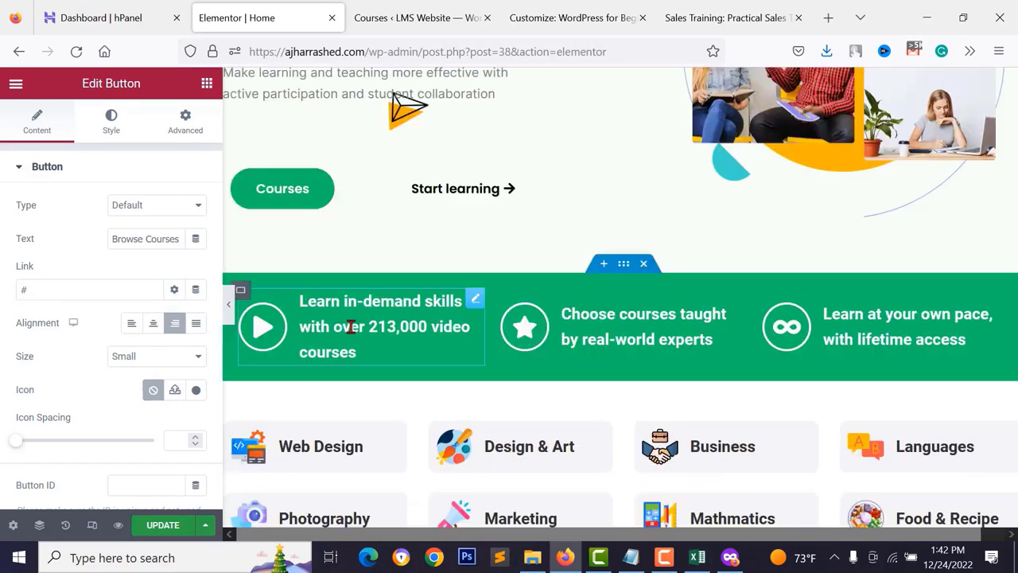
double_click(39, 286)
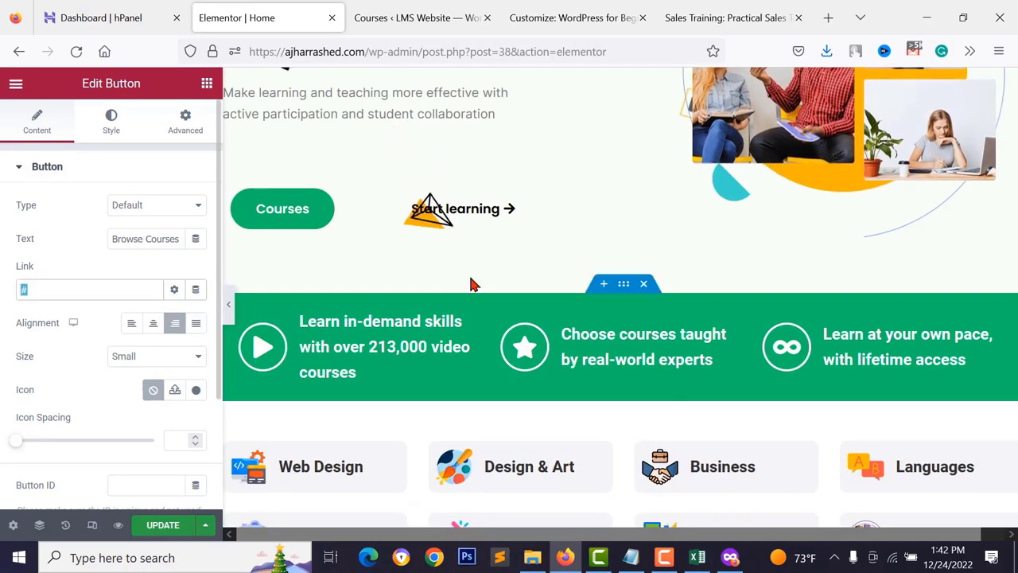
scroll(557, 287, "down", 4)
scroll(984, 213, "down", 8)
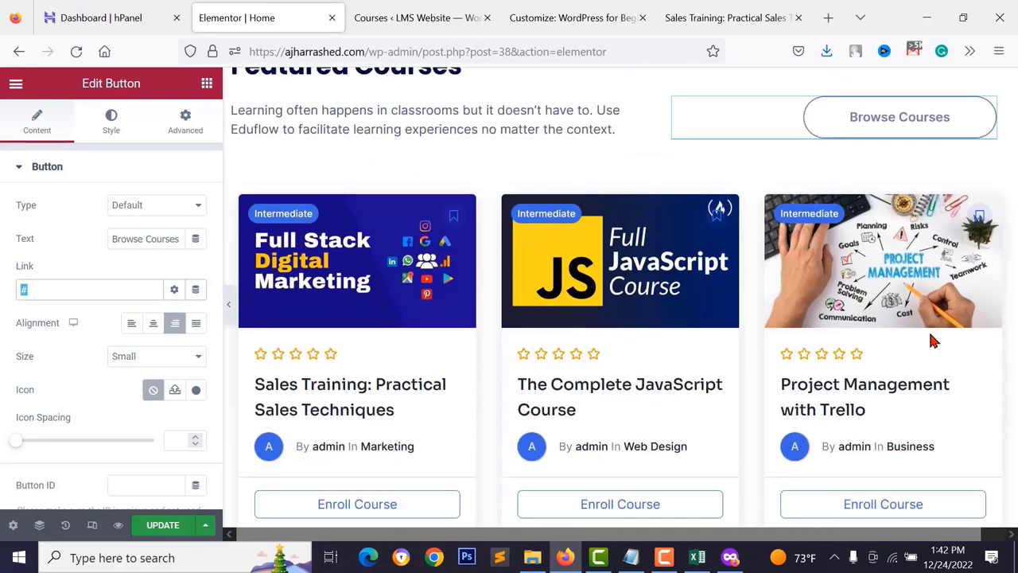
scroll(562, 376, "down", 1)
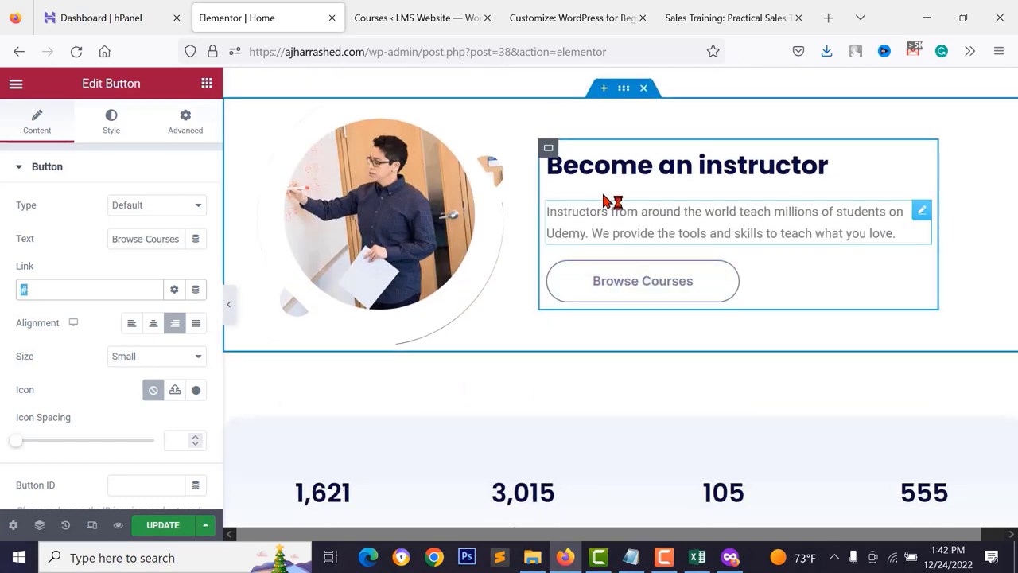
scroll(609, 202, "up", 1)
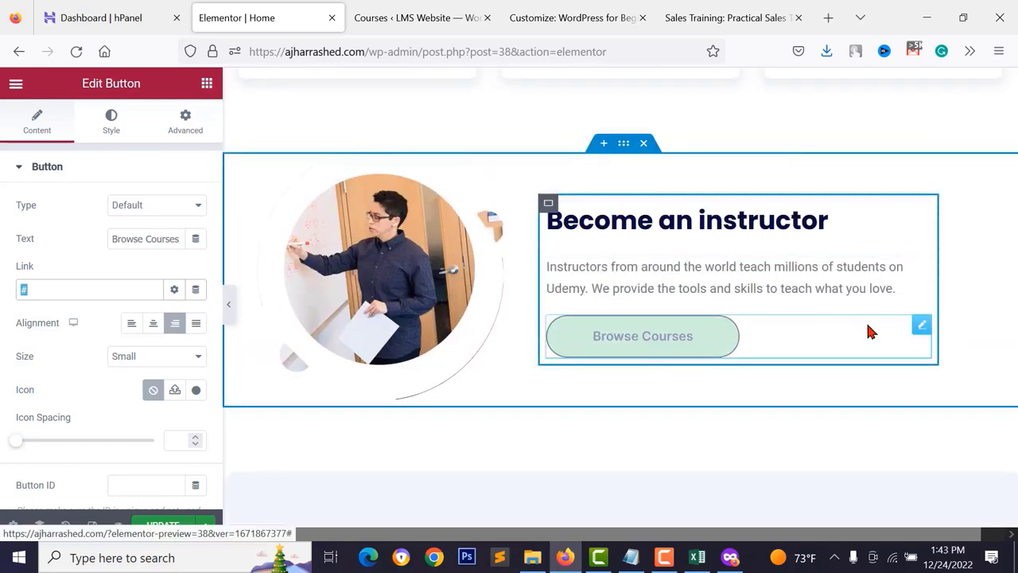
left_click(919, 326)
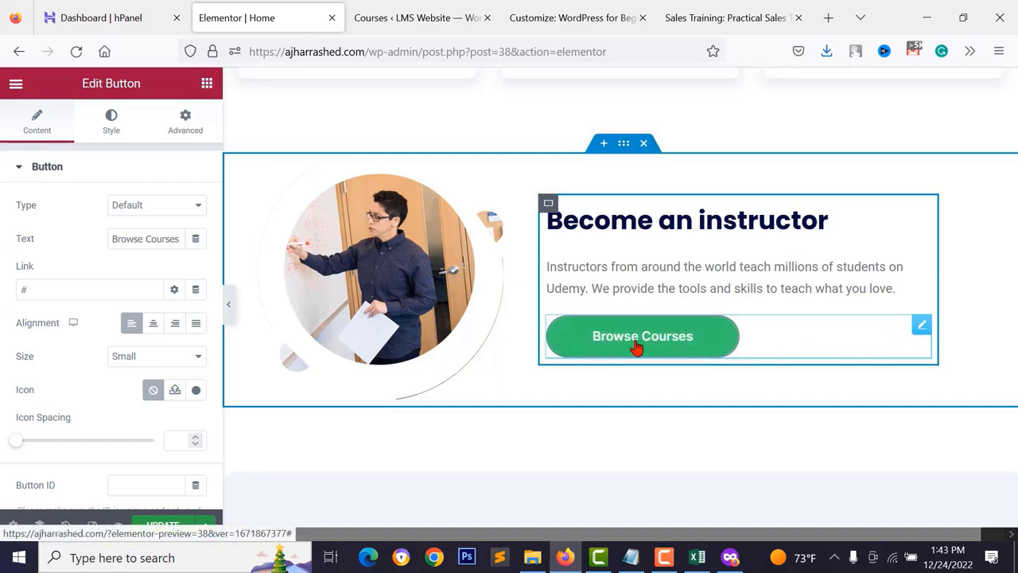
triple_click(132, 245)
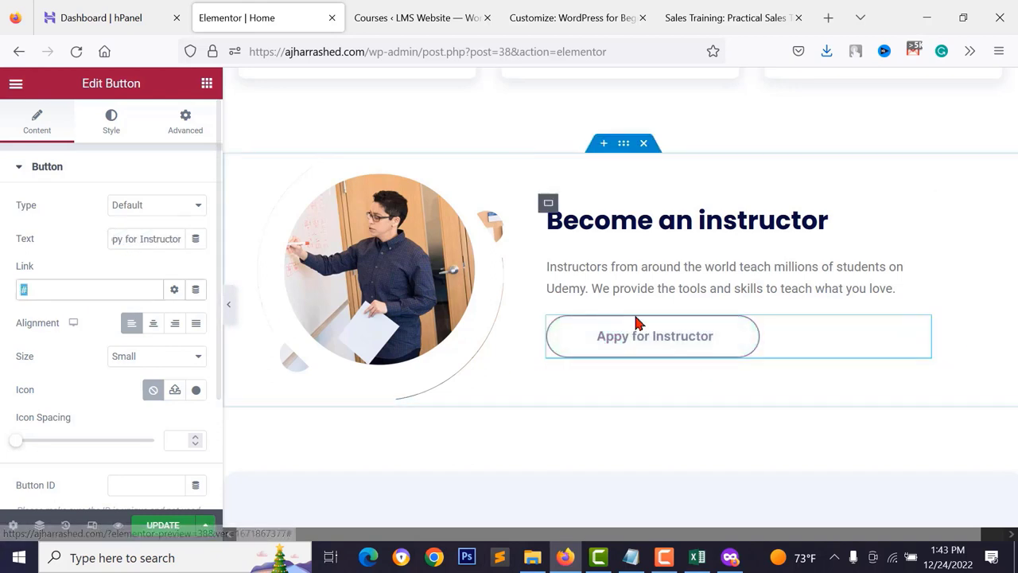
Copy the Instructor Register page URL from Pages, use it as the button link, and save the homepage.
left_click(549, 16)
left_click(467, 9)
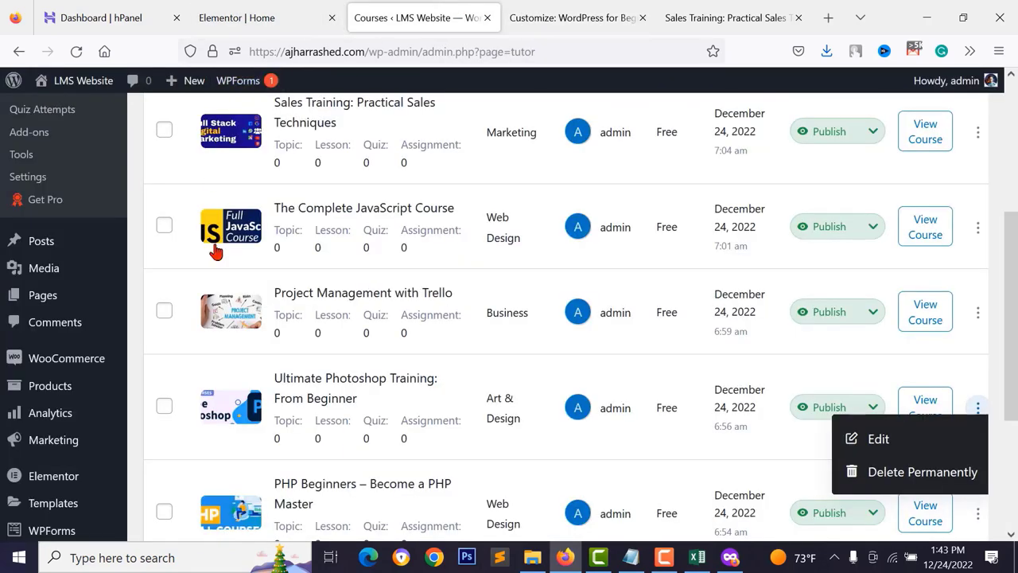
scroll(26, 161, "up", 1)
mouse_move(48, 360)
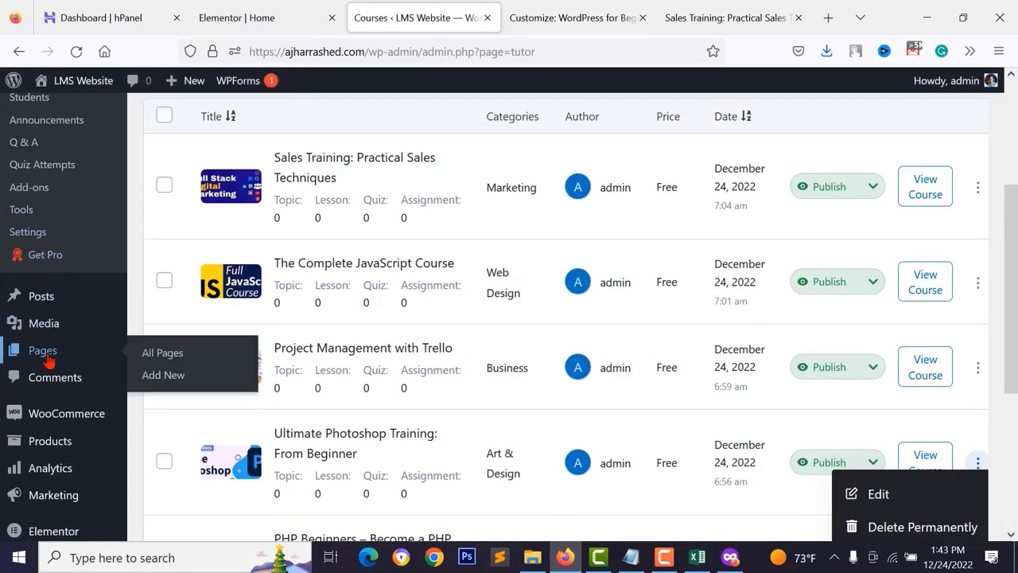
left_click(147, 354)
scroll(262, 301, "down", 4)
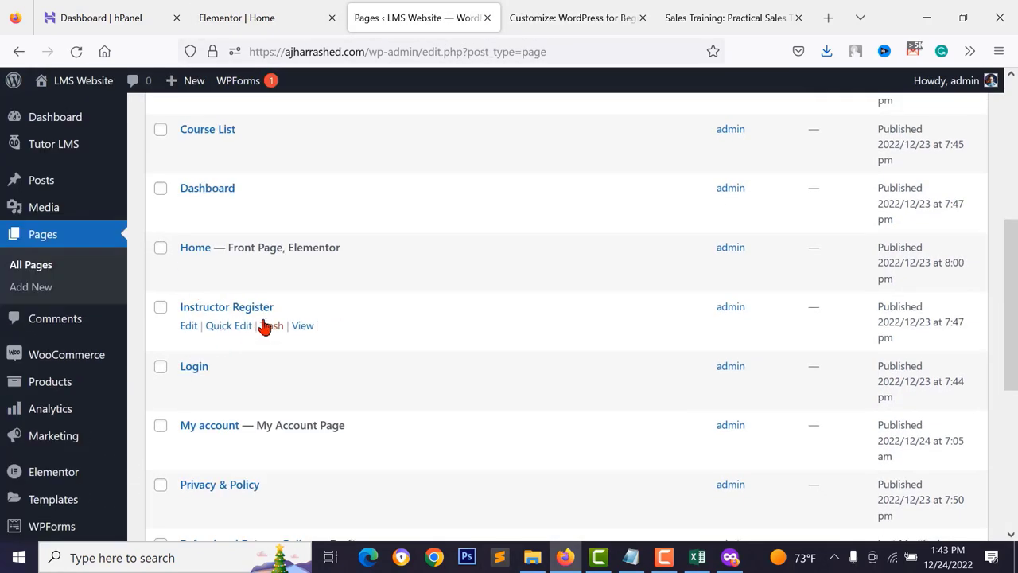
right_click(302, 328)
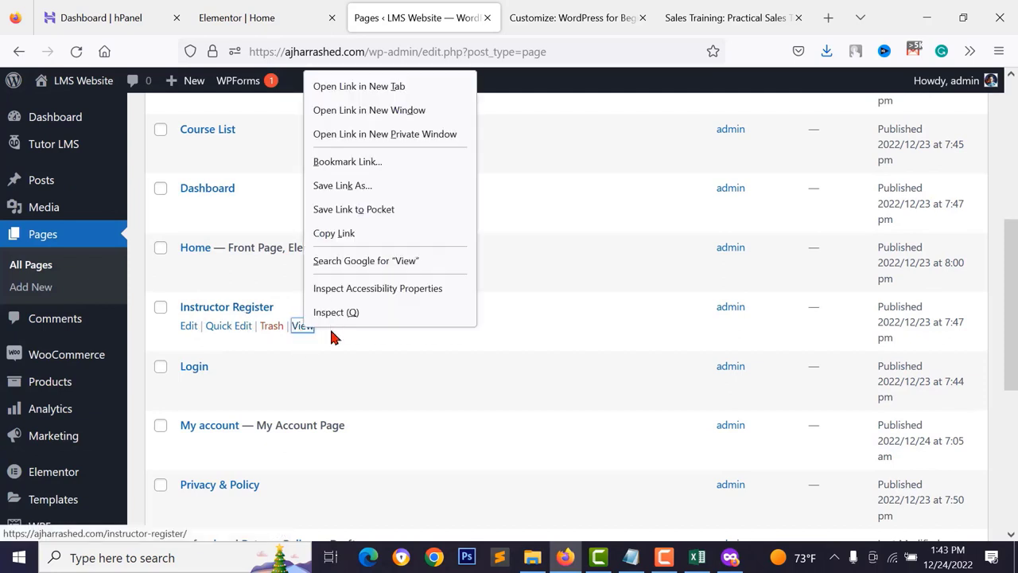
left_click(333, 232)
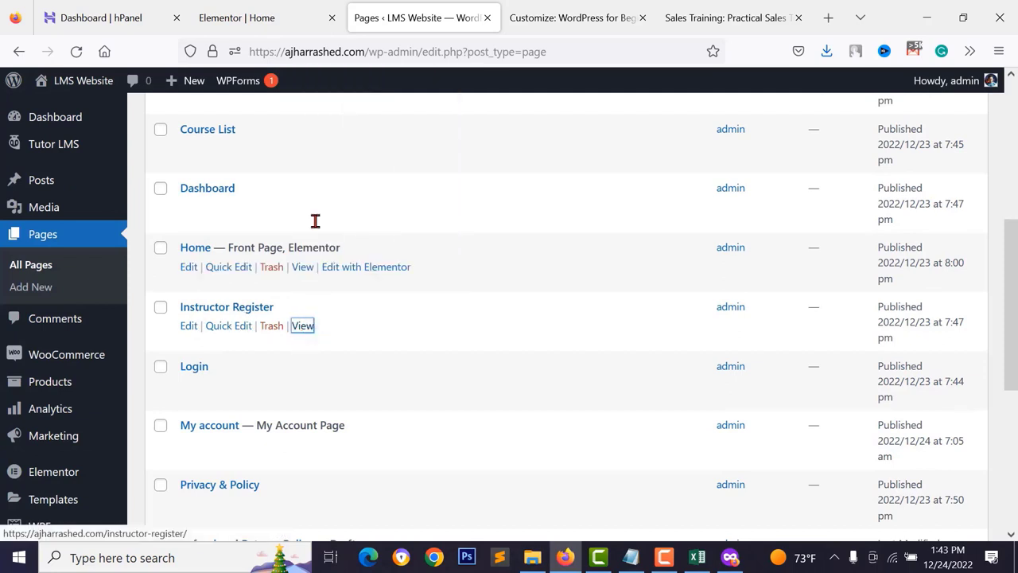
key("ctrl+Page_Up")
scroll(245, 318, "down", 5)
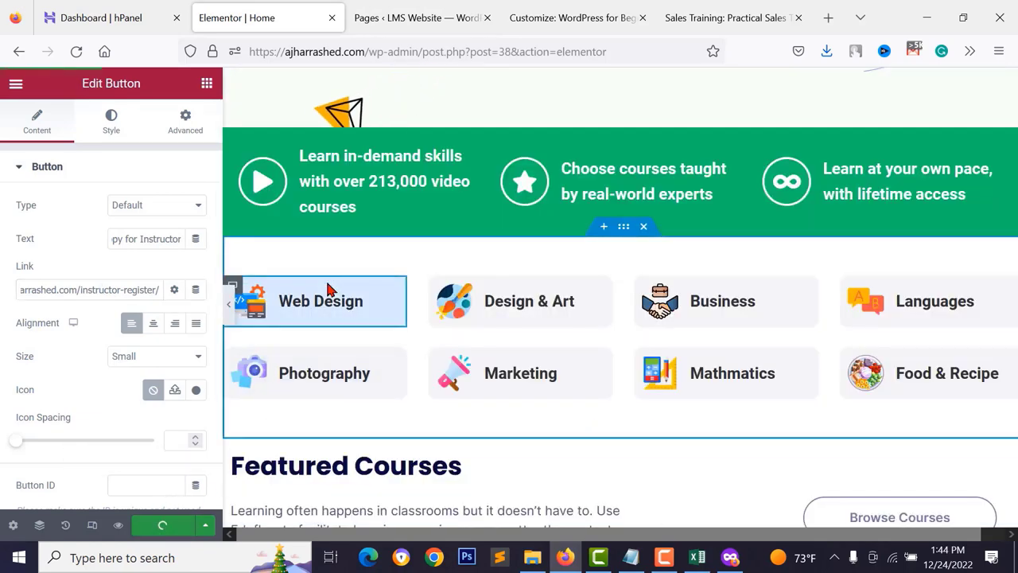
left_click(379, 8)
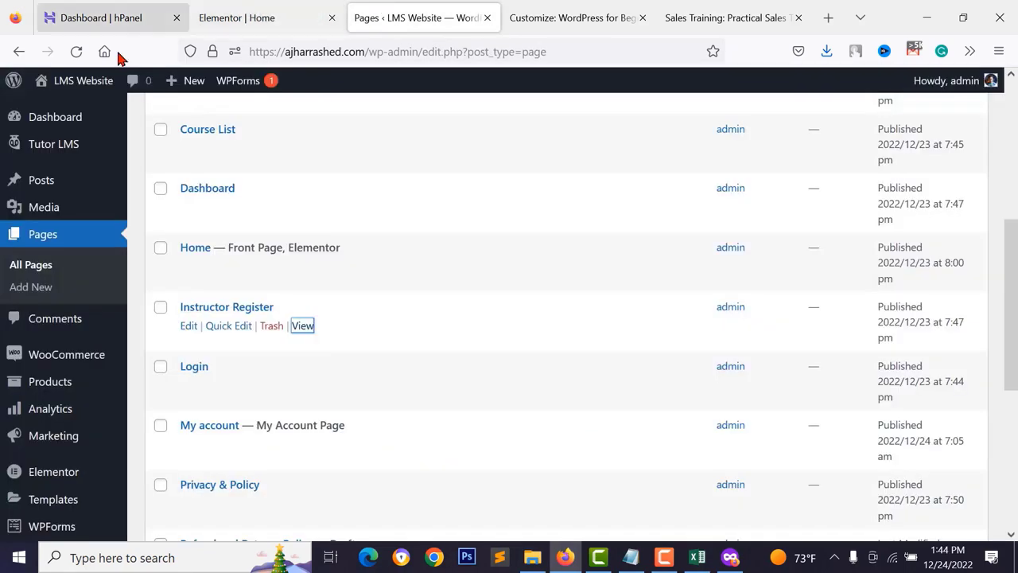
On the live site, open the Web Design course category, then go back to the homepage.
mouse_move(80, 80)
key("alt+Tab")
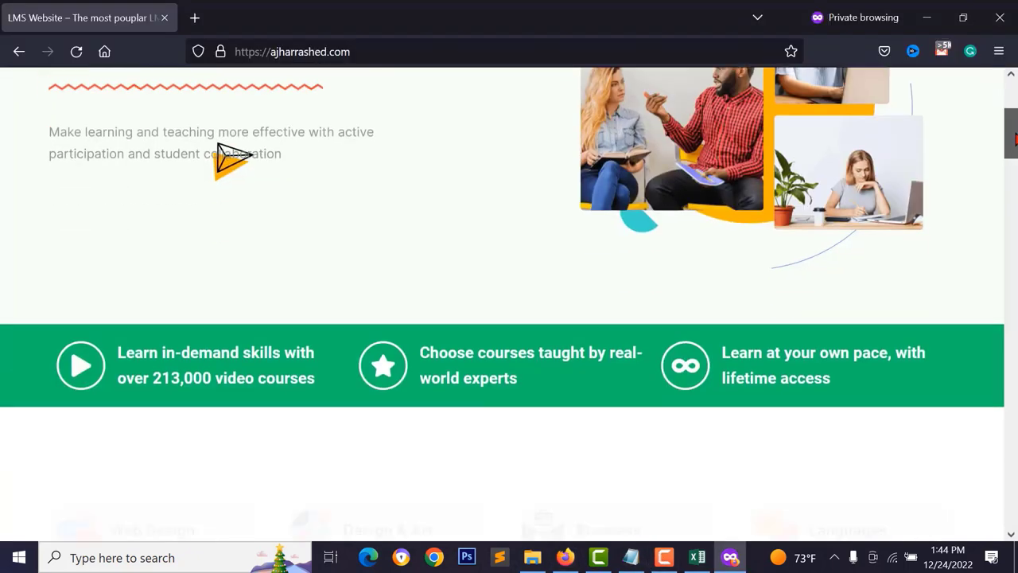
scroll(227, 159, "down", 5)
scroll(954, 167, "up", 2)
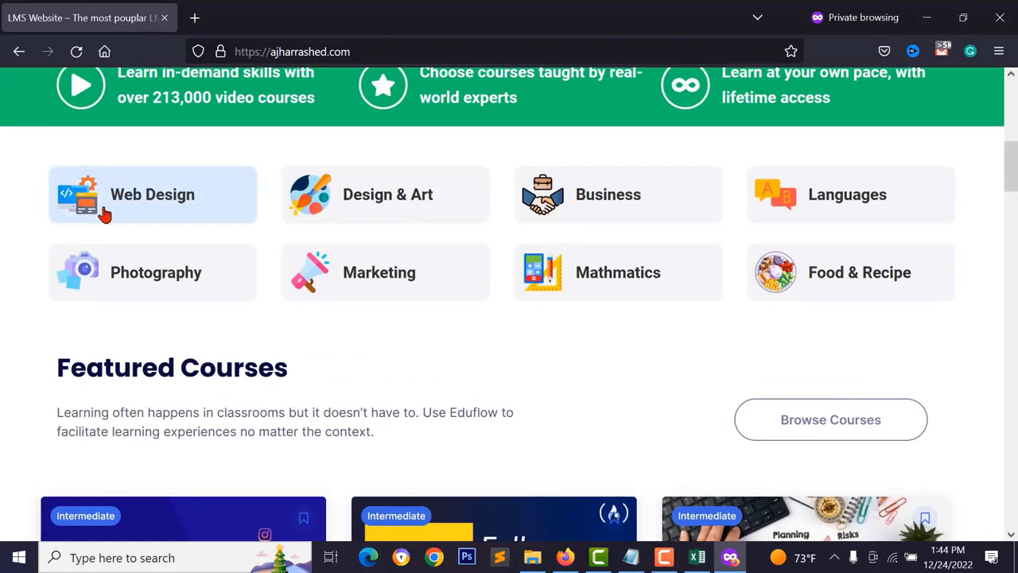
scroll(318, 215, "up", 1)
scroll(671, 254, "down", 2)
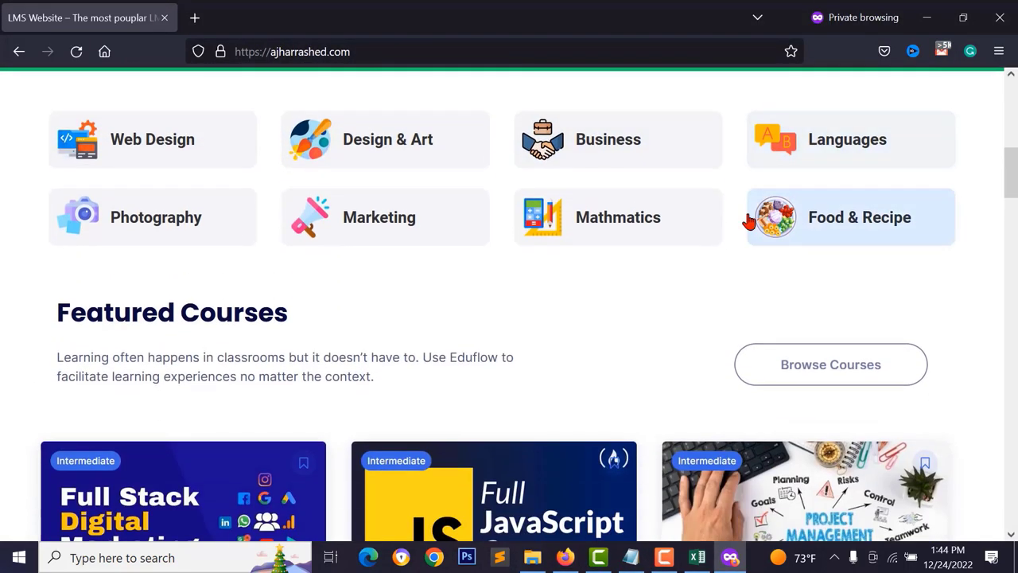
left_click(147, 153)
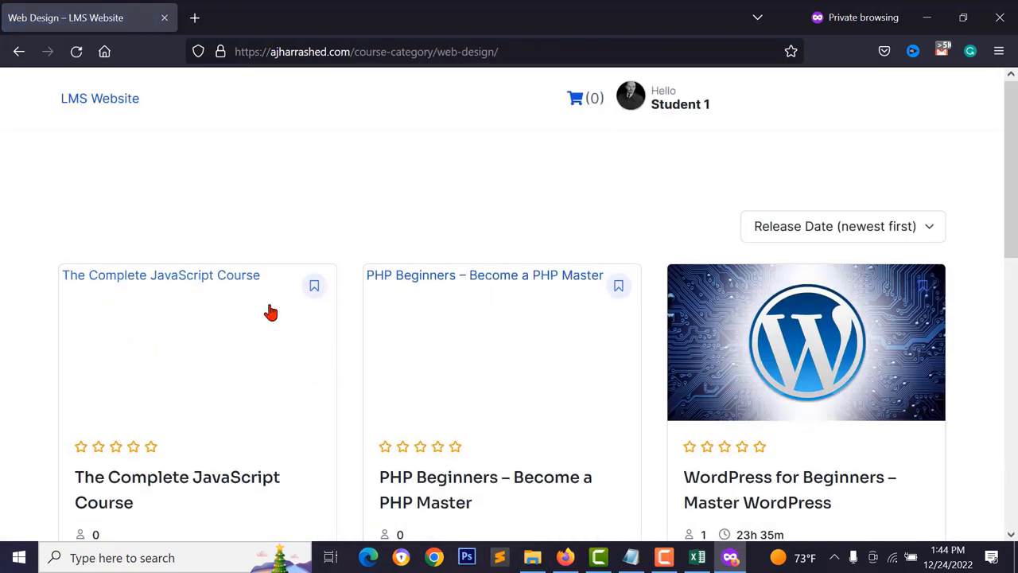
scroll(362, 326, "down", 3)
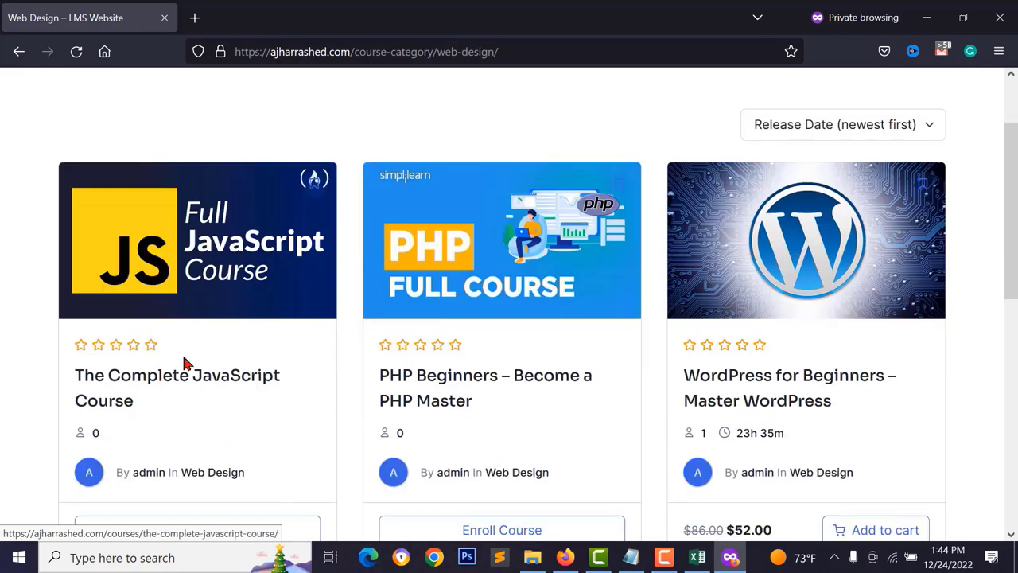
scroll(220, 340, "up", 5)
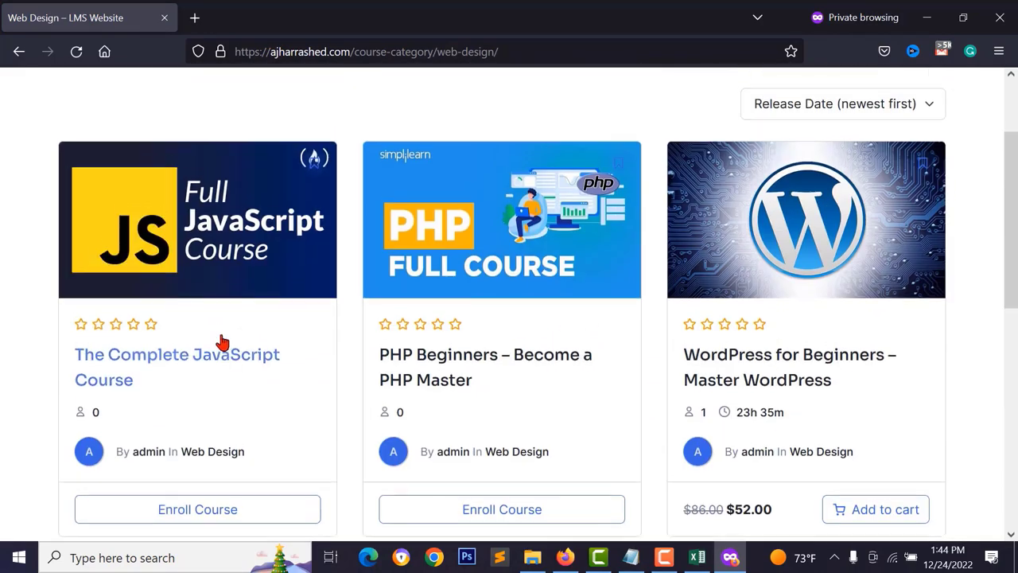
key("alt+Left")
Submit the instructor application on the Instructor Register page and switch back to the admin window.
left_click(1006, 302)
scroll(690, 382, "down", 10)
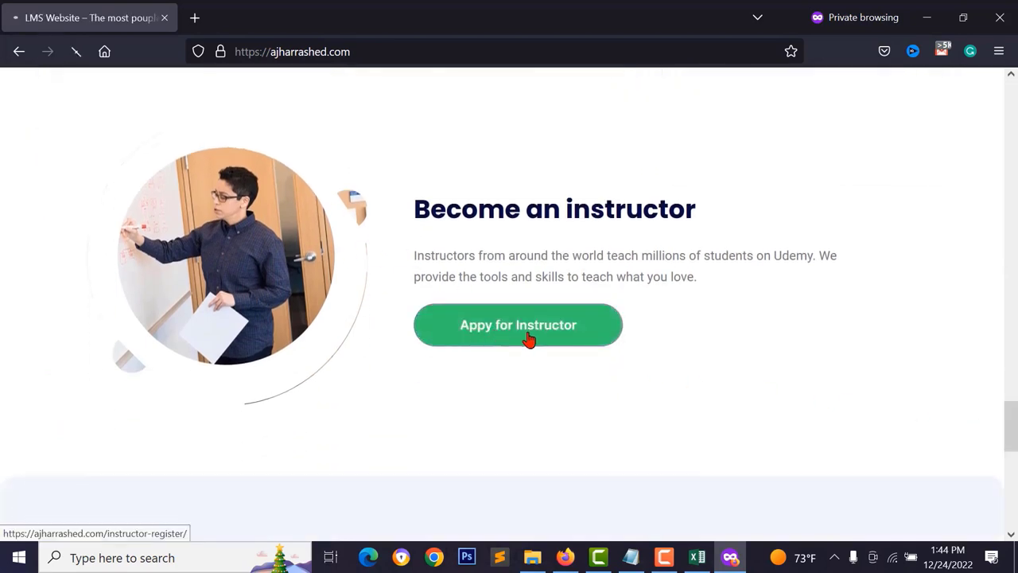
scroll(406, 375, "down", 2)
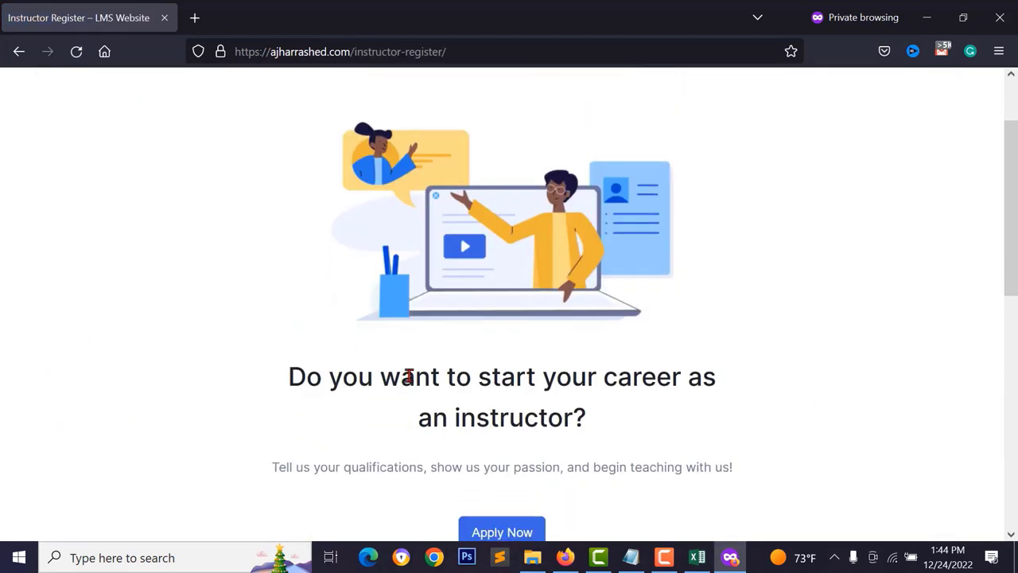
scroll(297, 382, "down", 1)
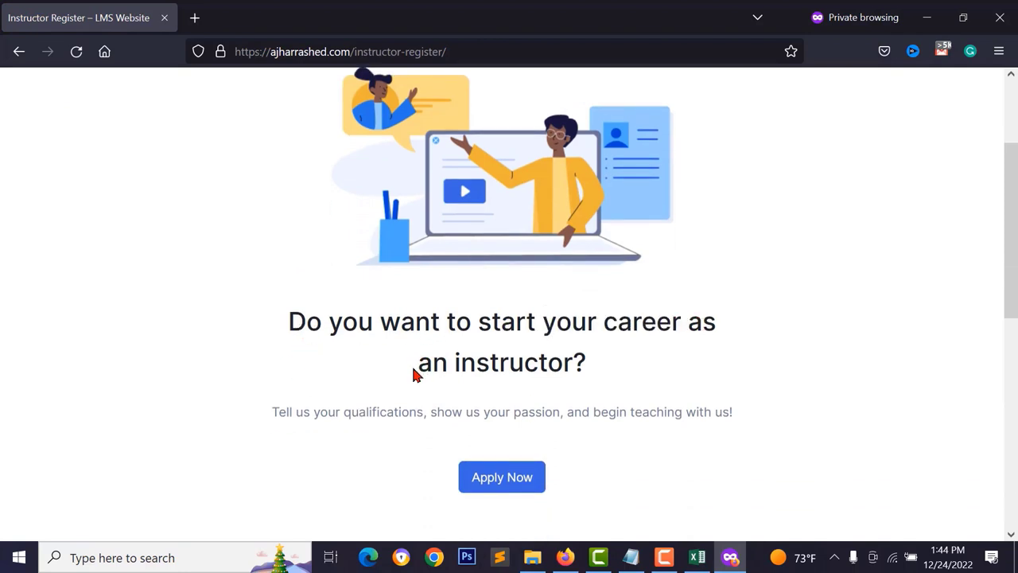
left_click_drag(414, 376, 566, 374)
left_click(593, 376)
scroll(588, 227, "up", 2)
scroll(529, 325, "down", 2)
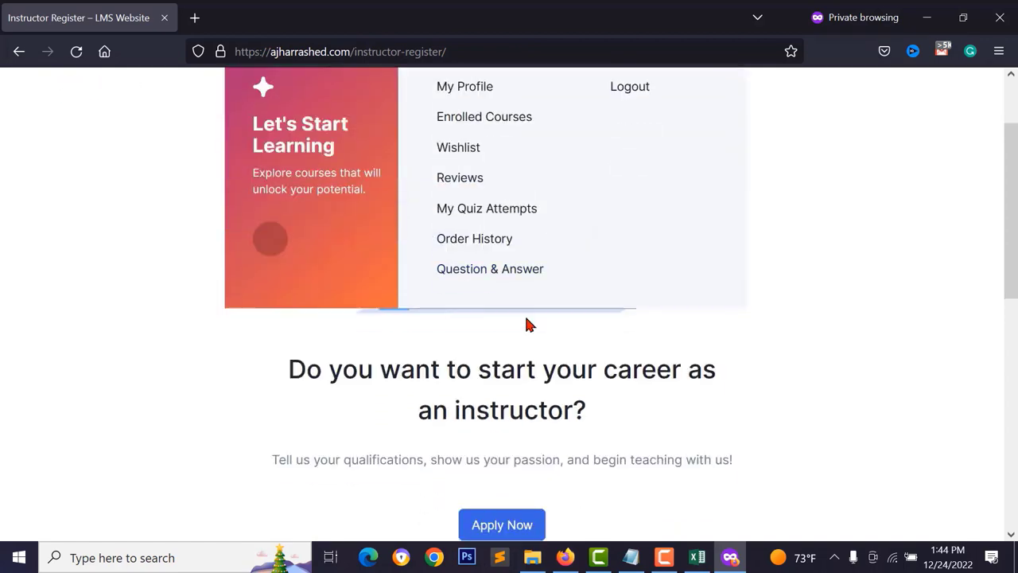
scroll(517, 477, "down", 1)
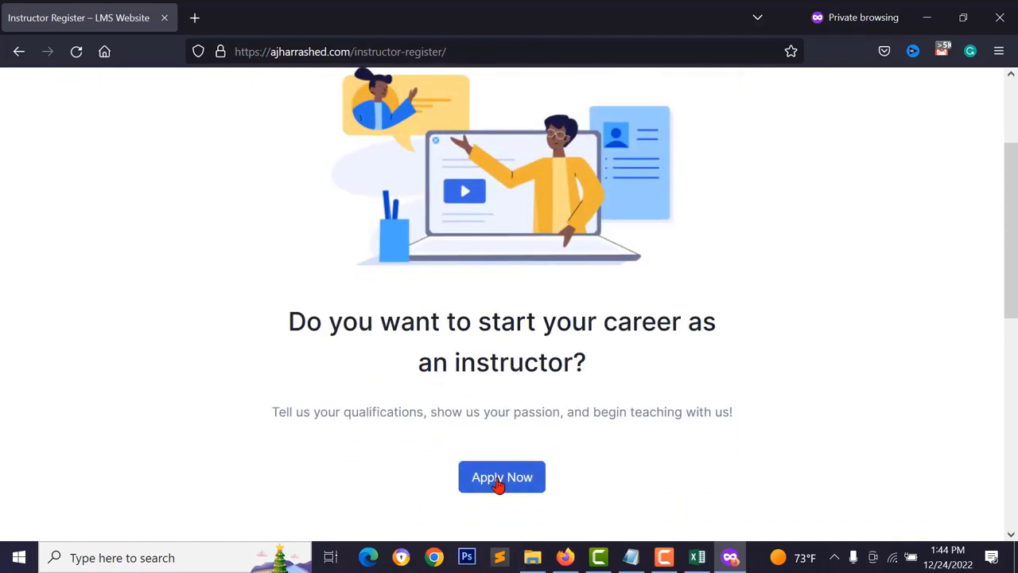
left_click(565, 557)
left_click(730, 557)
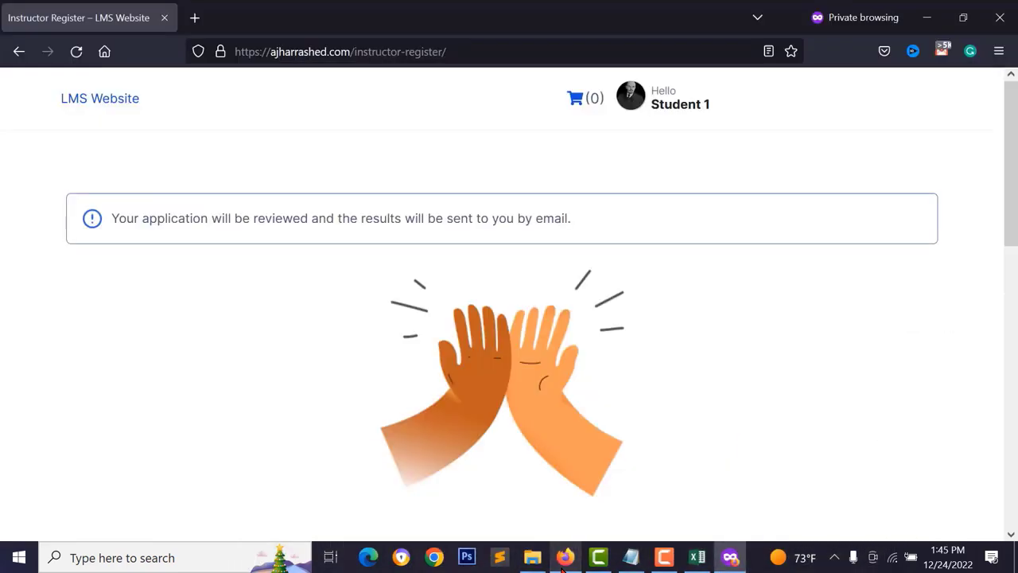
left_click(565, 557)
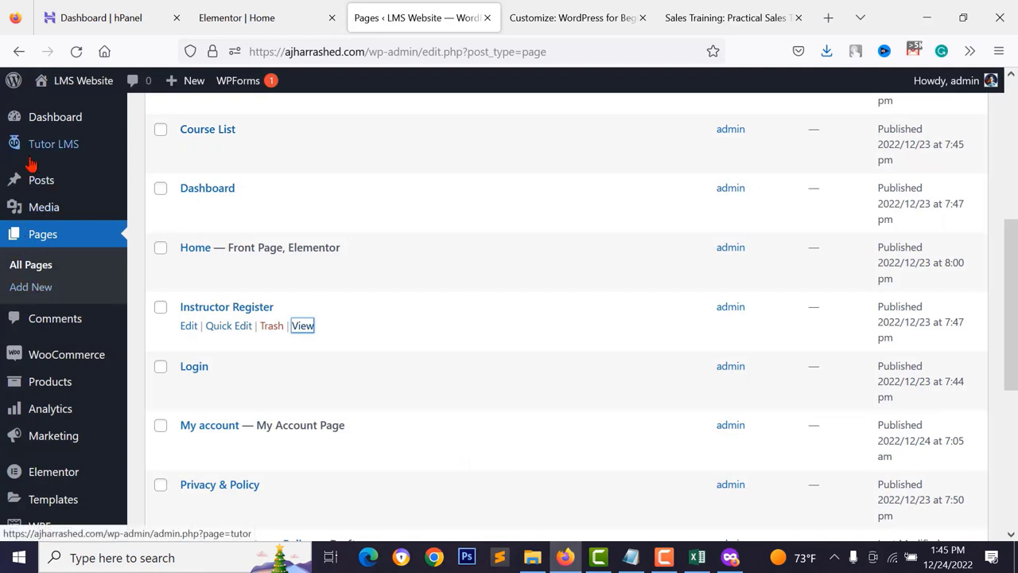
In Tutor LMS General settings, enable Marketplace, instructor publishing and the Become an Instructor Button, then save.
mouse_move(46, 150)
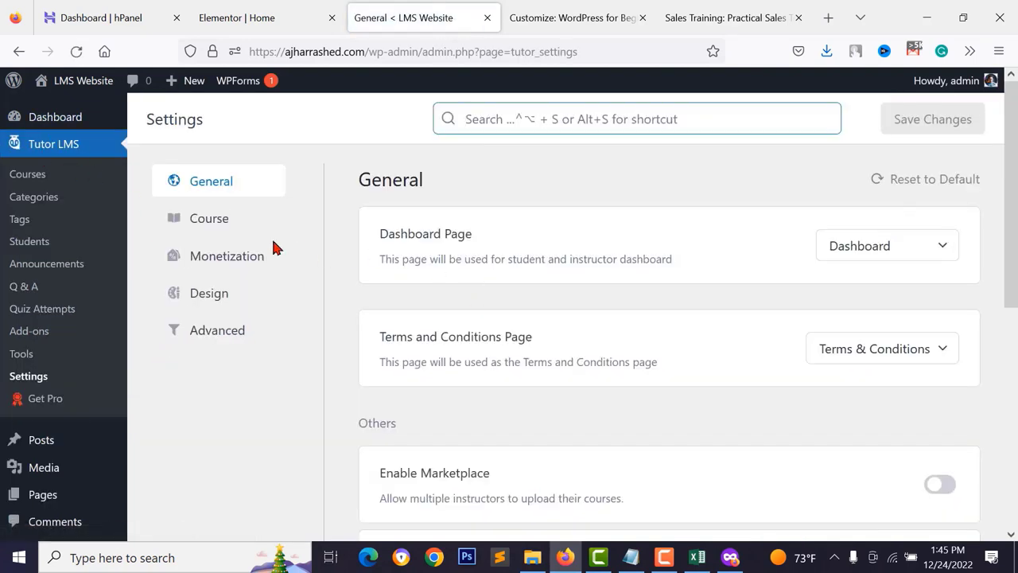
scroll(368, 314, "down", 3)
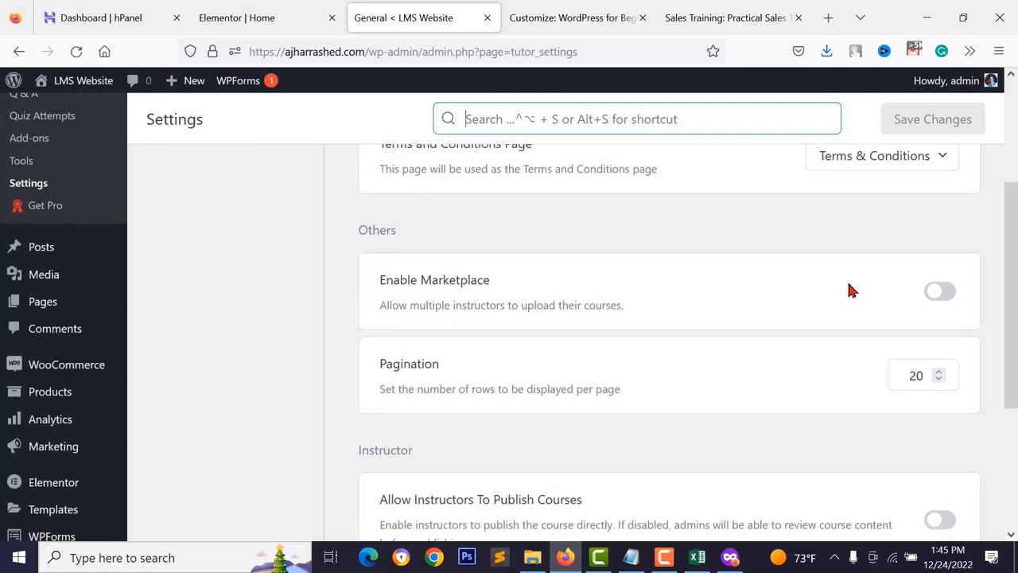
left_click(942, 291)
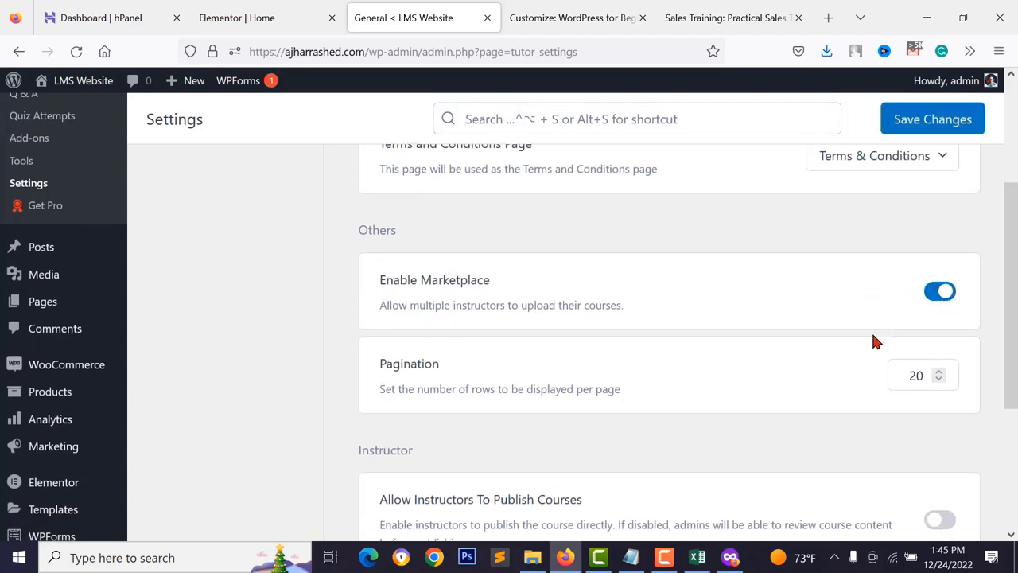
scroll(873, 341, "down", 3)
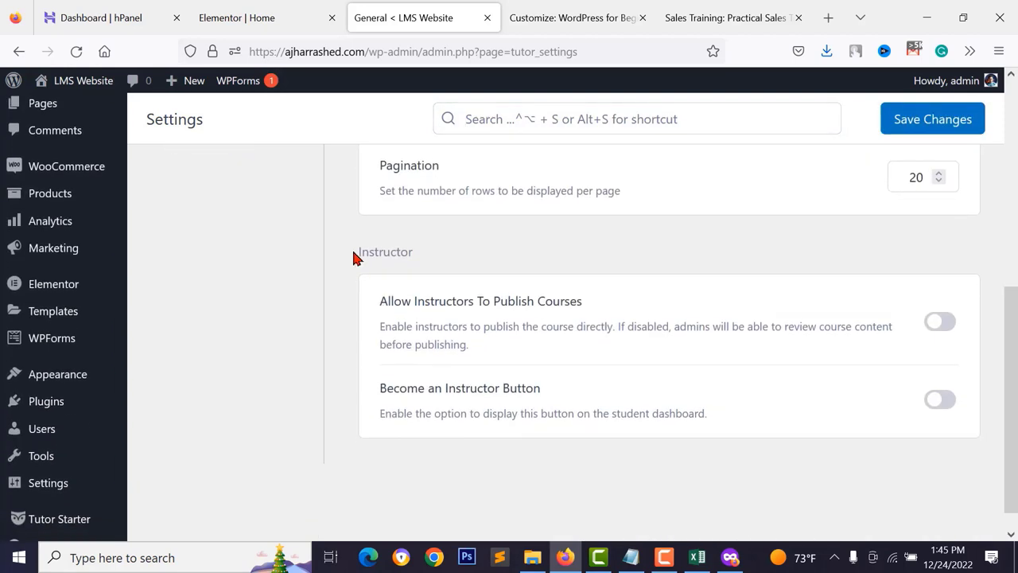
left_click_drag(354, 258, 432, 265)
left_click(410, 330)
left_click(948, 329)
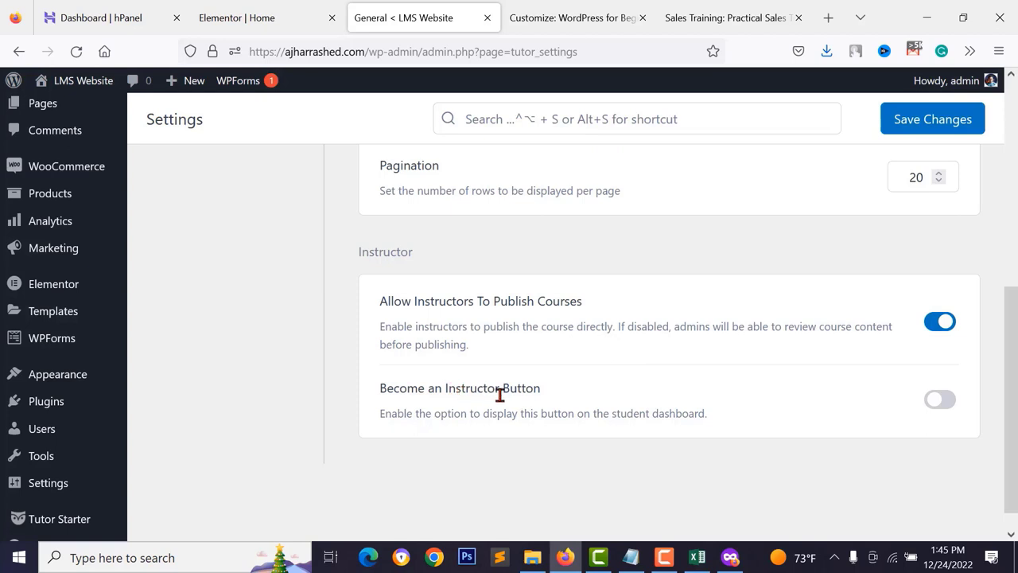
left_click_drag(707, 414, 614, 415)
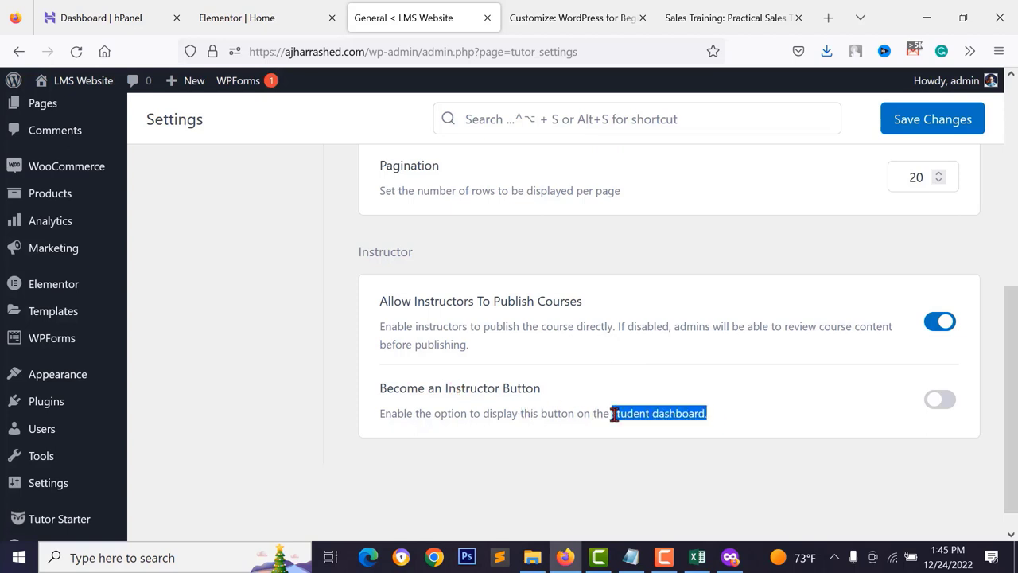
left_click(953, 401)
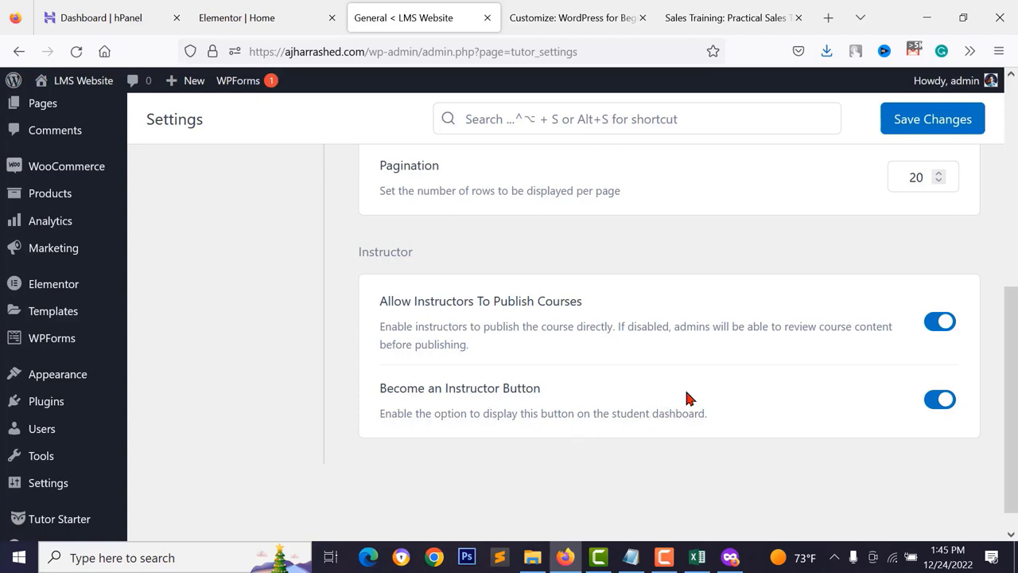
left_click(933, 128)
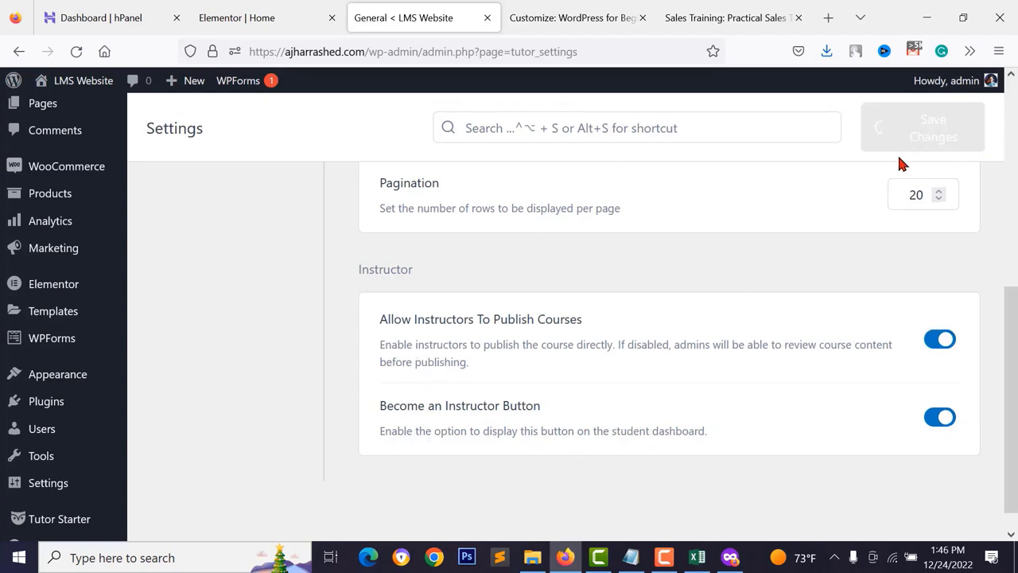
scroll(657, 376, "up", 10)
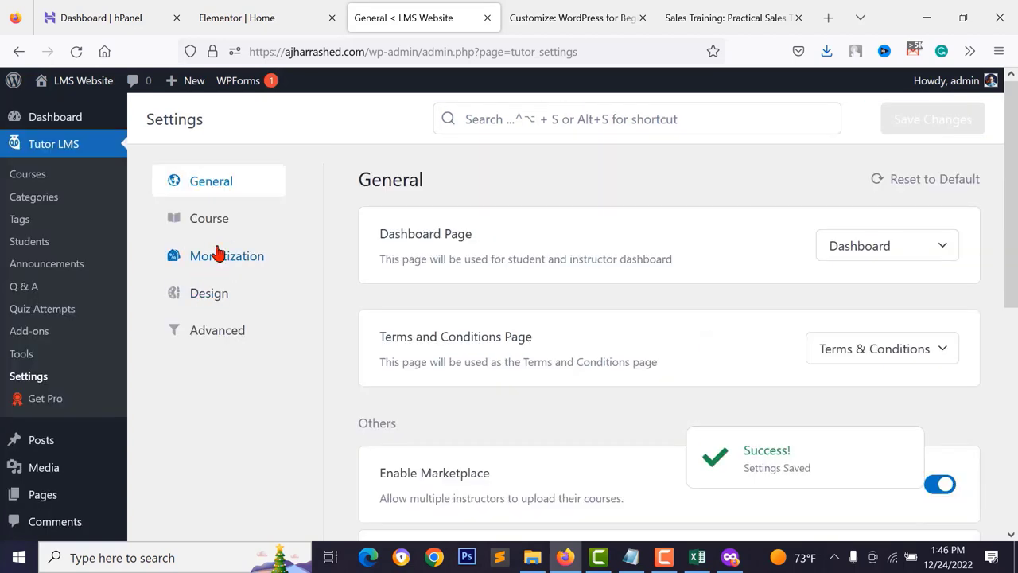
Open the Monetization settings and look over the withdraw options.
left_click(221, 255)
scroll(806, 295, "down", 6)
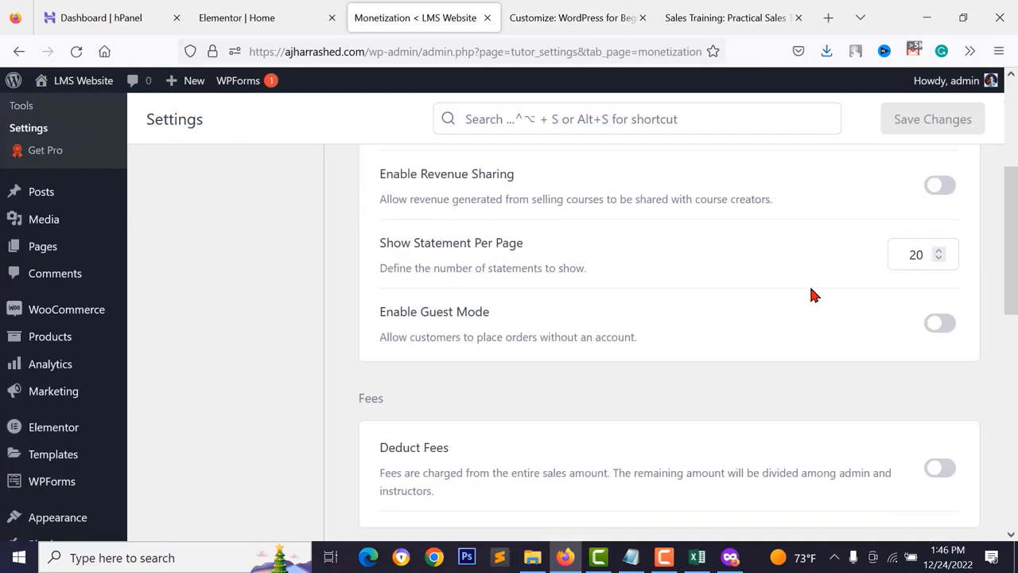
scroll(811, 313, "down", 3)
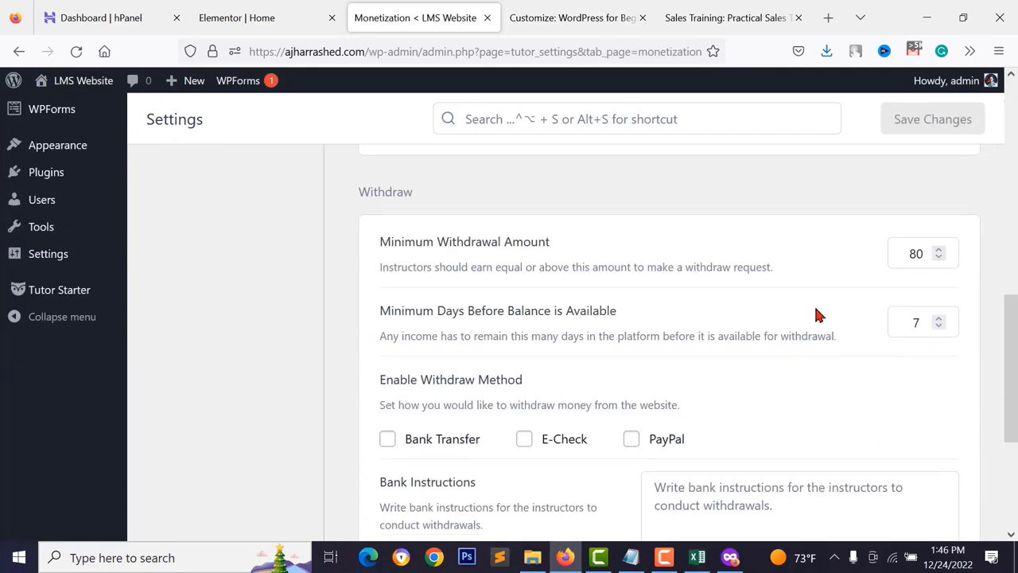
scroll(802, 315, "up", 3)
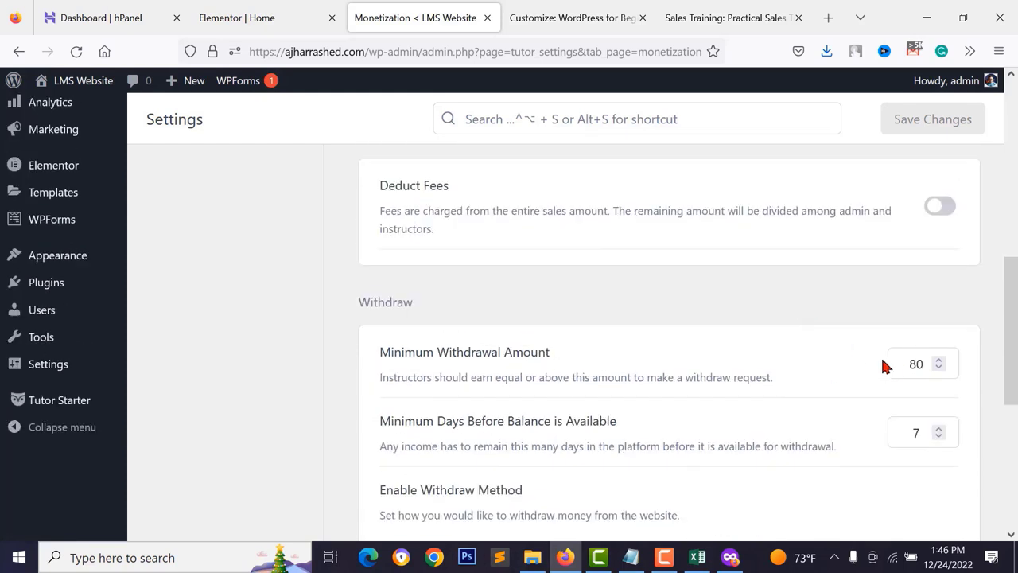
scroll(872, 359, "down", 2)
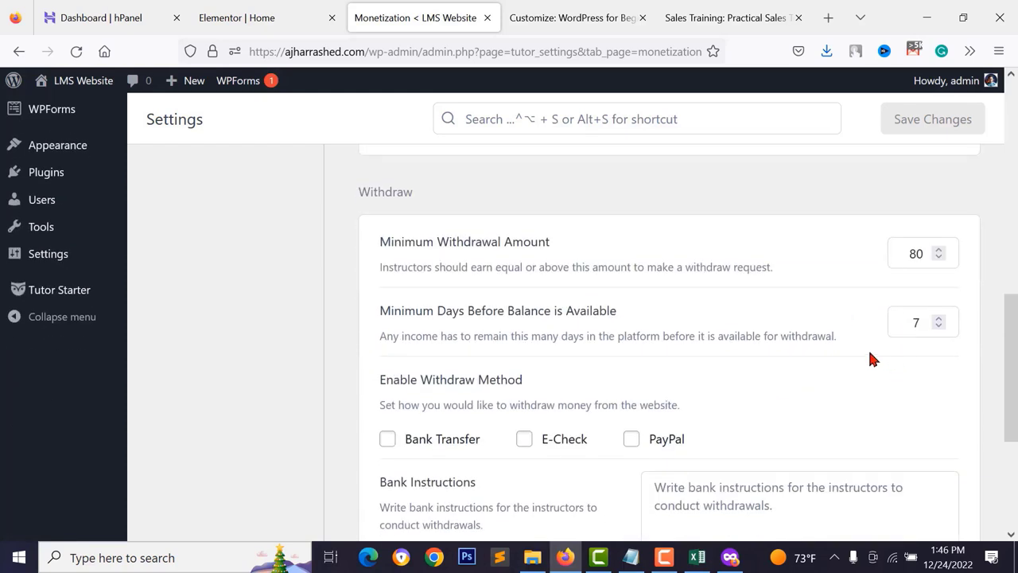
scroll(875, 373, "down", 2)
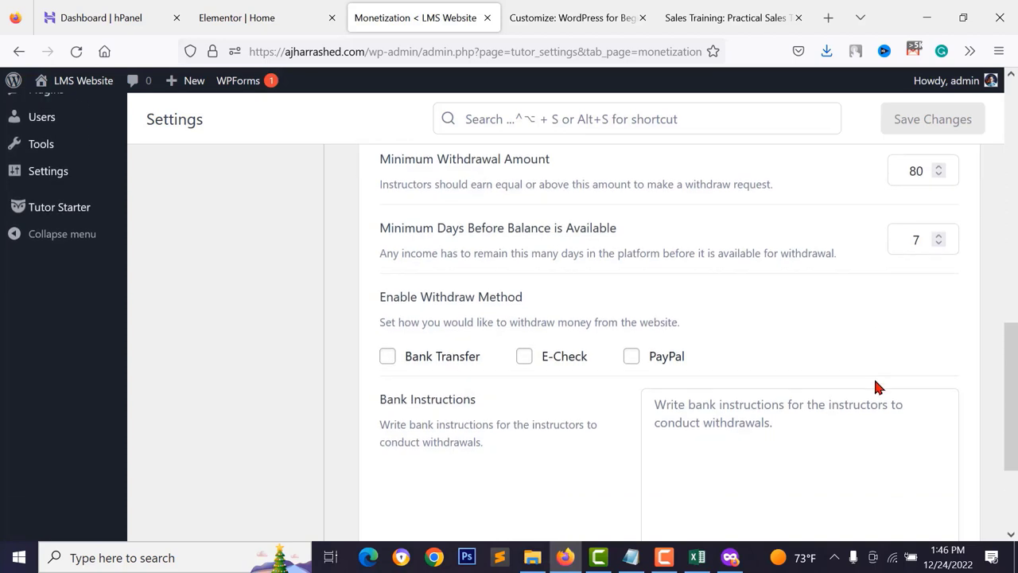
scroll(878, 389, "up", 1)
scroll(514, 302, "up", 1)
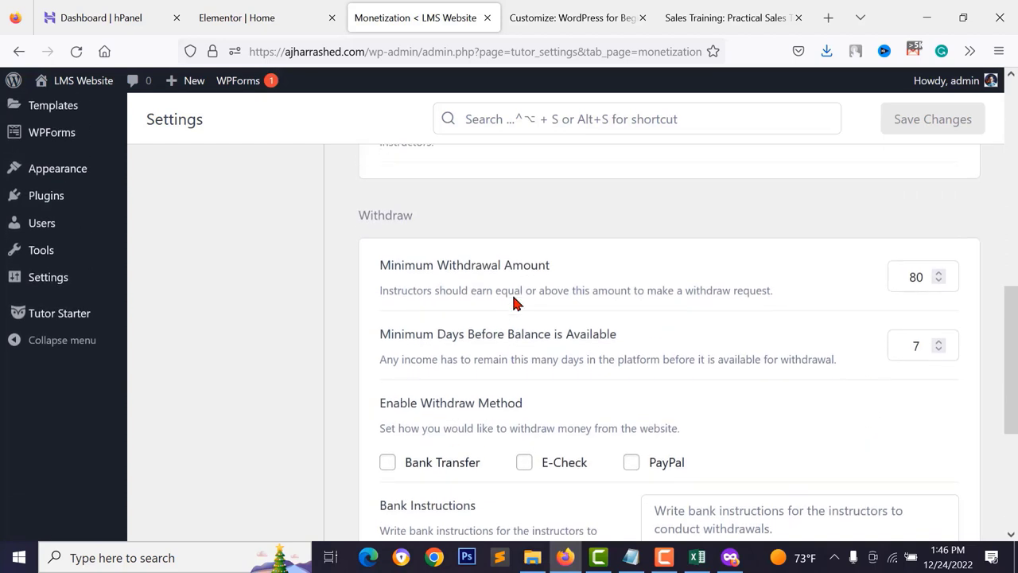
scroll(657, 288, "down", 1)
scroll(795, 286, "up", 1)
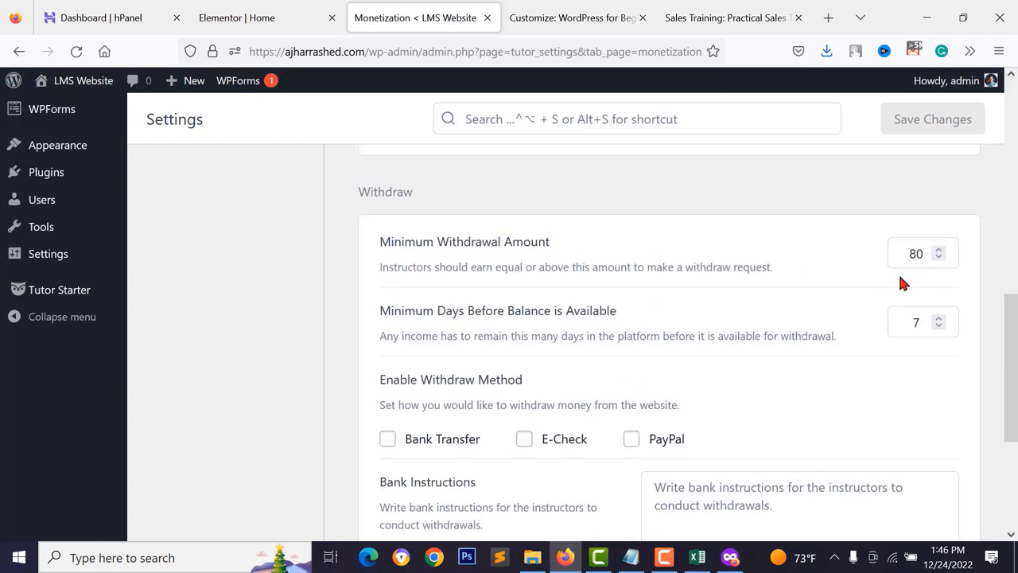
Set the minimum withdrawal amount to 20.
left_click_drag(906, 255, 923, 254)
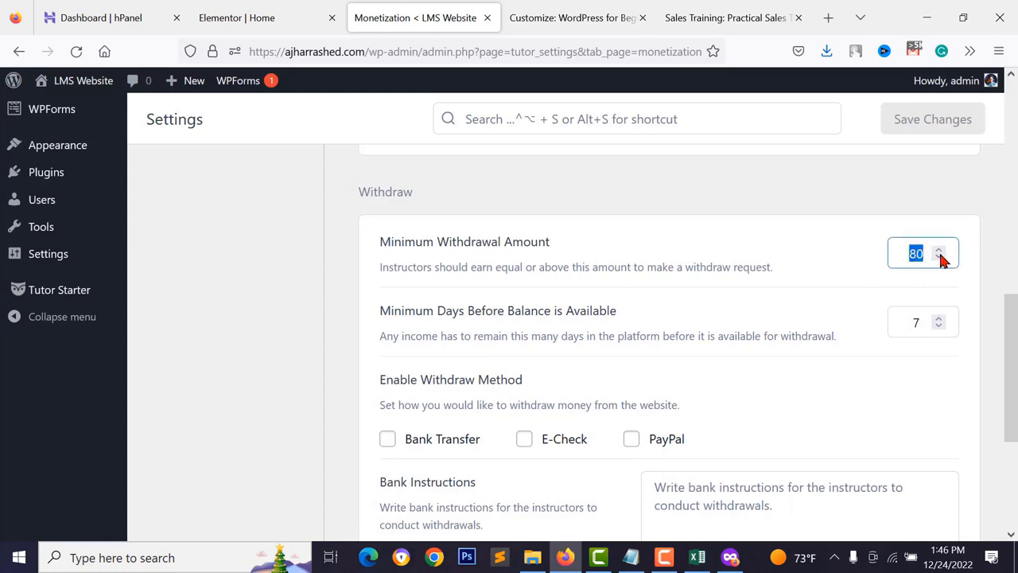
type("50")
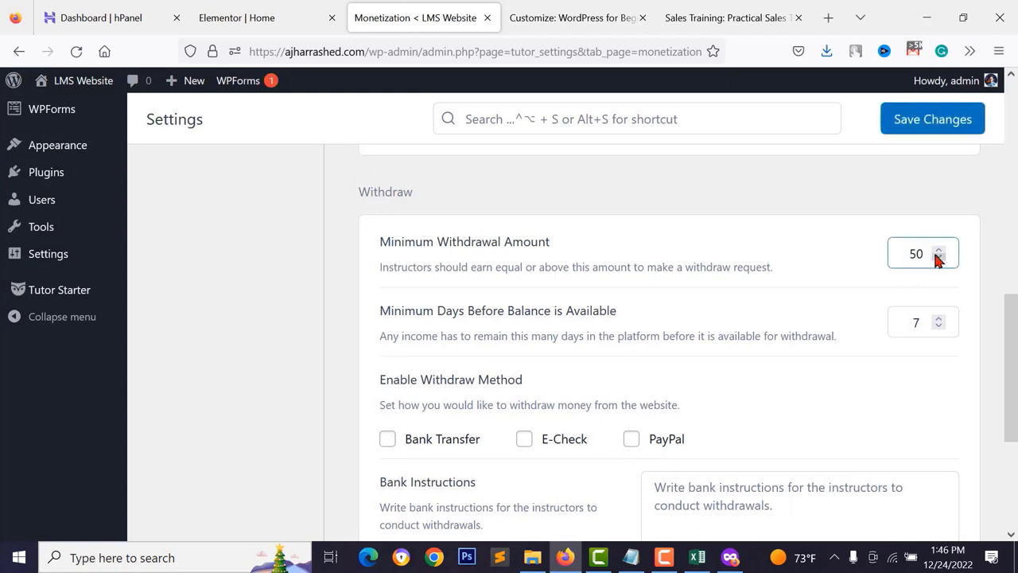
left_click(883, 271)
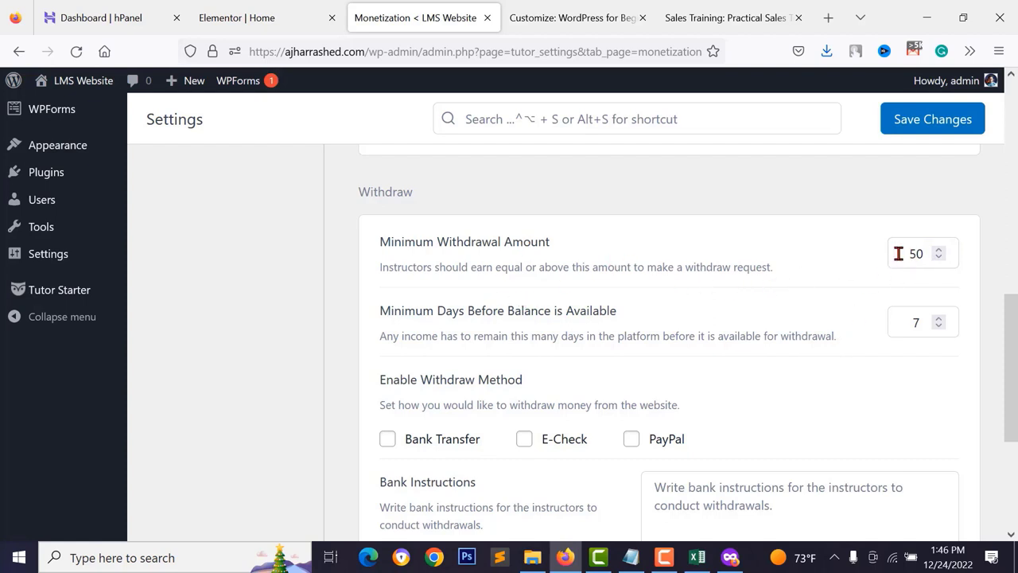
left_click_drag(912, 253, 931, 252)
type("2")
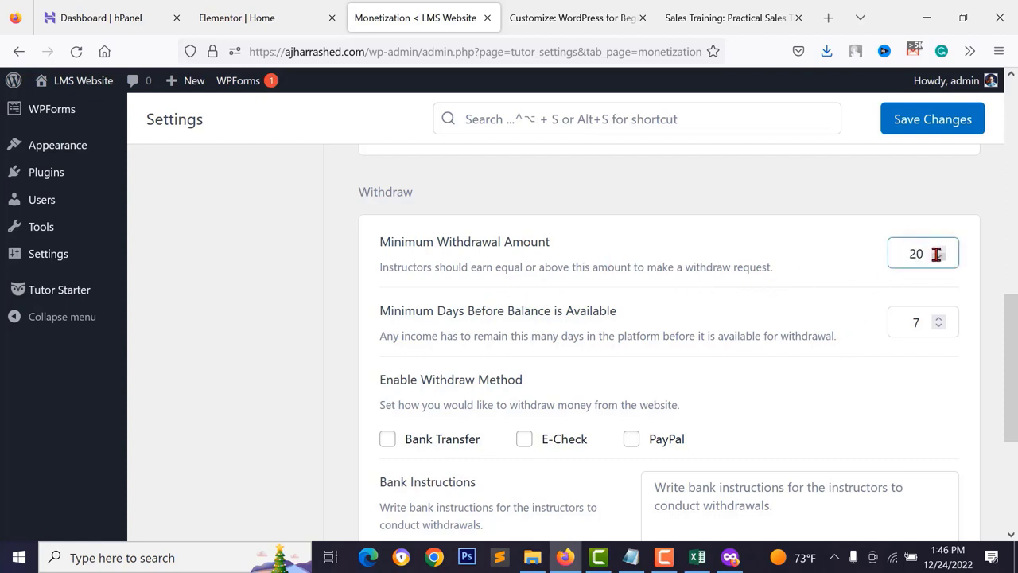
left_click(424, 328)
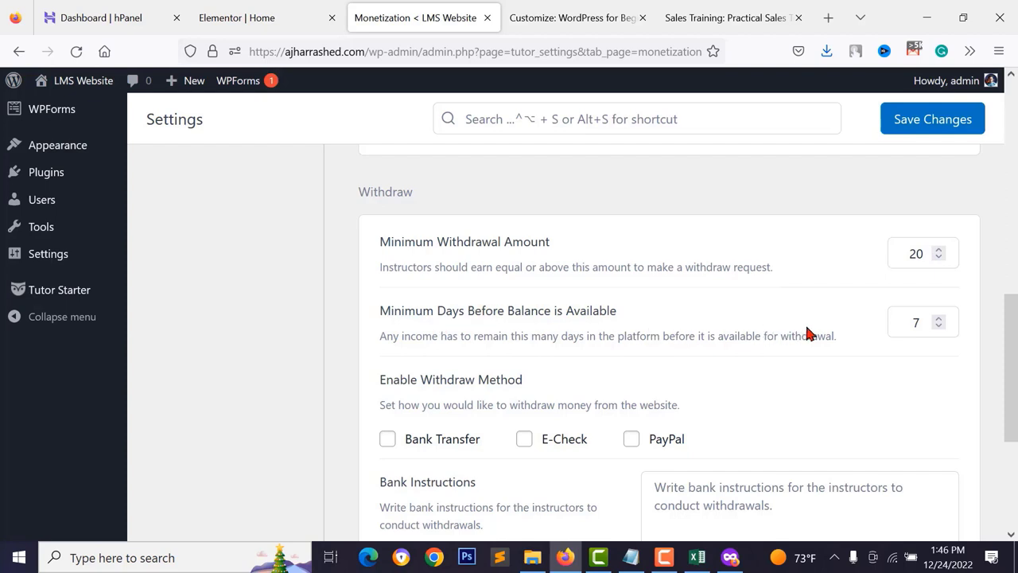
Set the minimum wait before withdrawal to 15 days.
left_click_drag(897, 327, 932, 321)
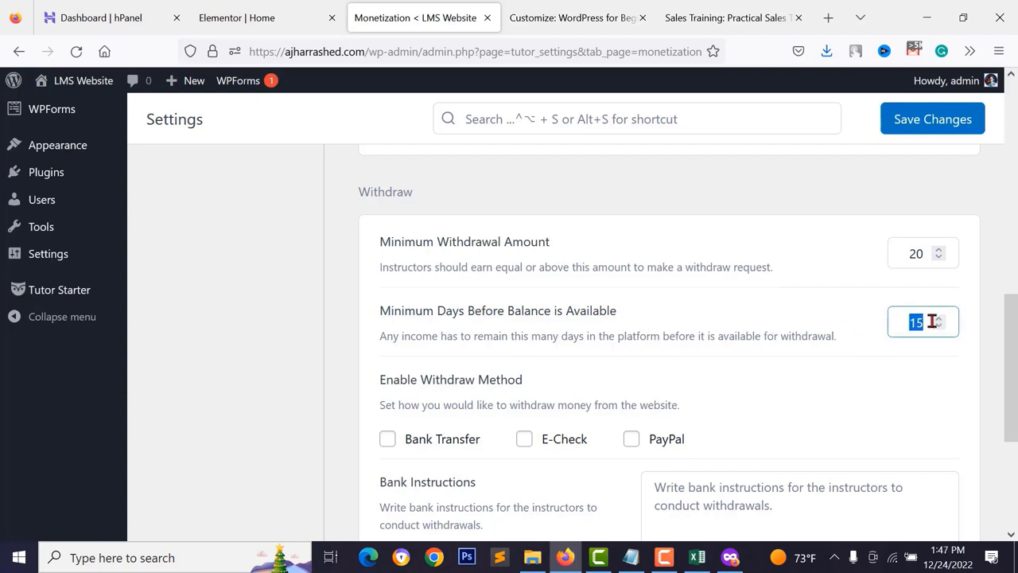
type("1")
left_click(832, 323)
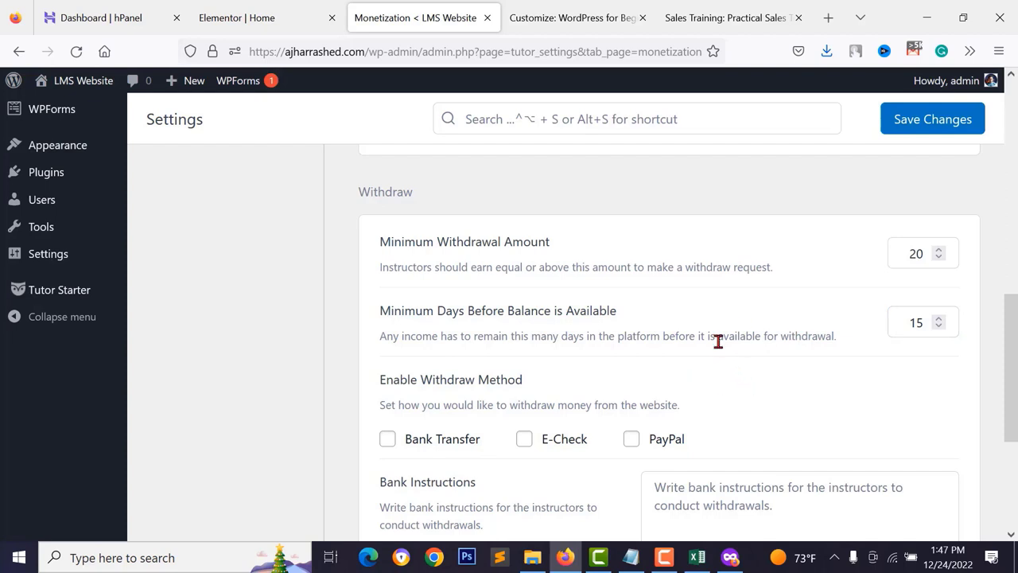
mouse_move(717, 341)
left_mouse_down()
mouse_move(843, 342)
mouse_move(720, 336)
left_mouse_up()
left_click(843, 341)
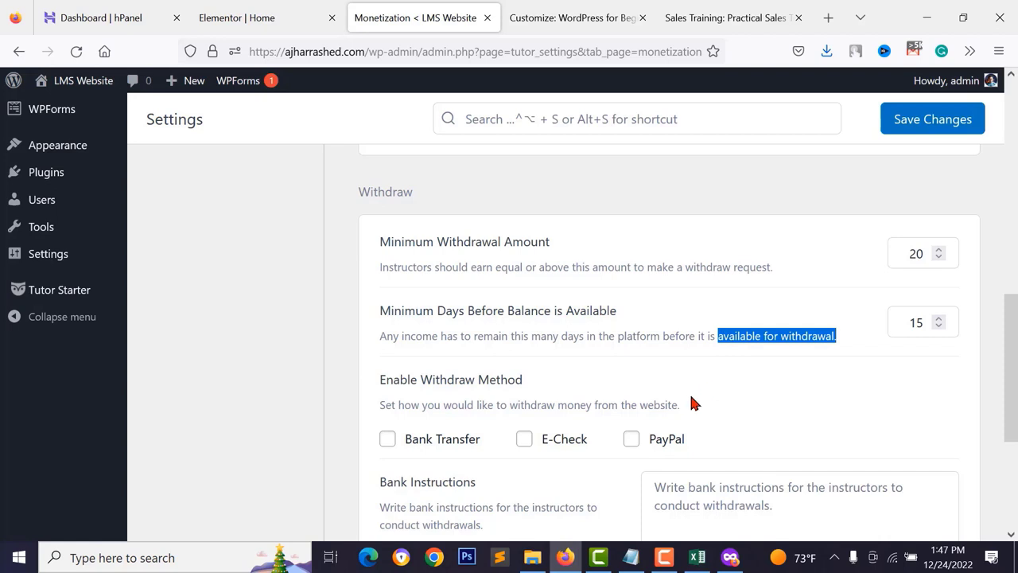
left_click(673, 361)
scroll(533, 344, "down", 1)
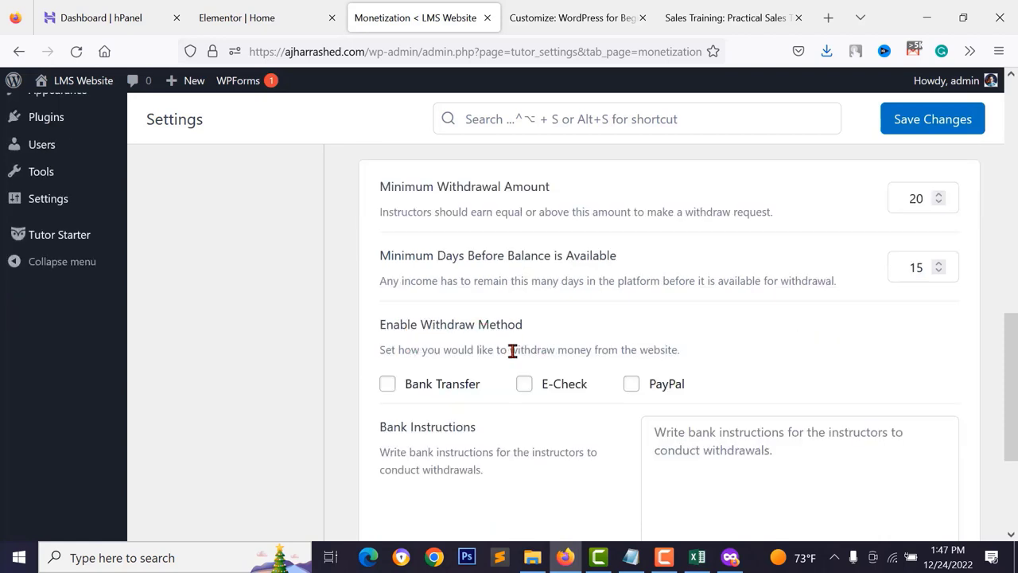
Enable Bank Transfer and PayPal as withdraw methods, leaving E-Check off.
left_click(446, 386)
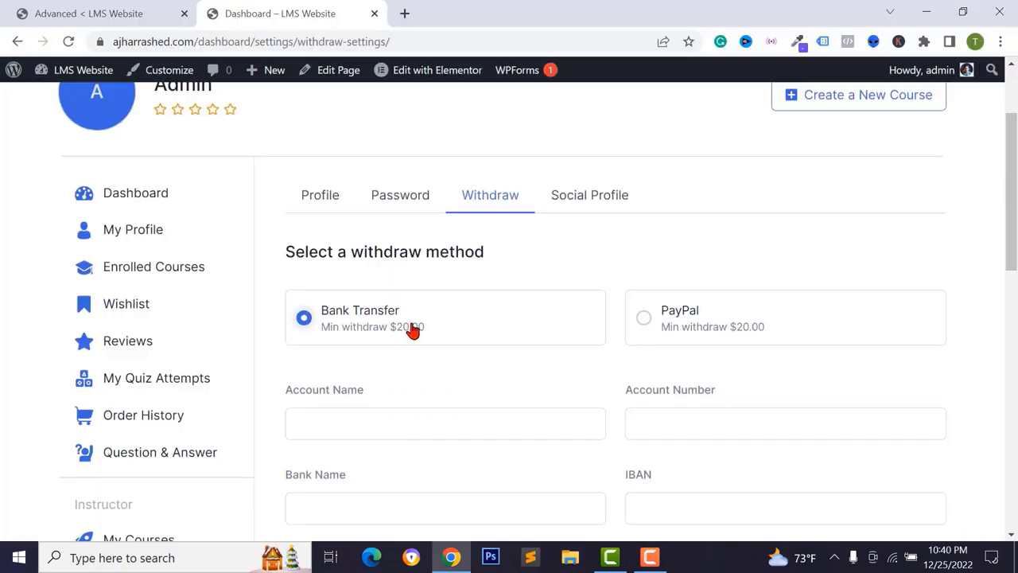
scroll(424, 333, "down", 1)
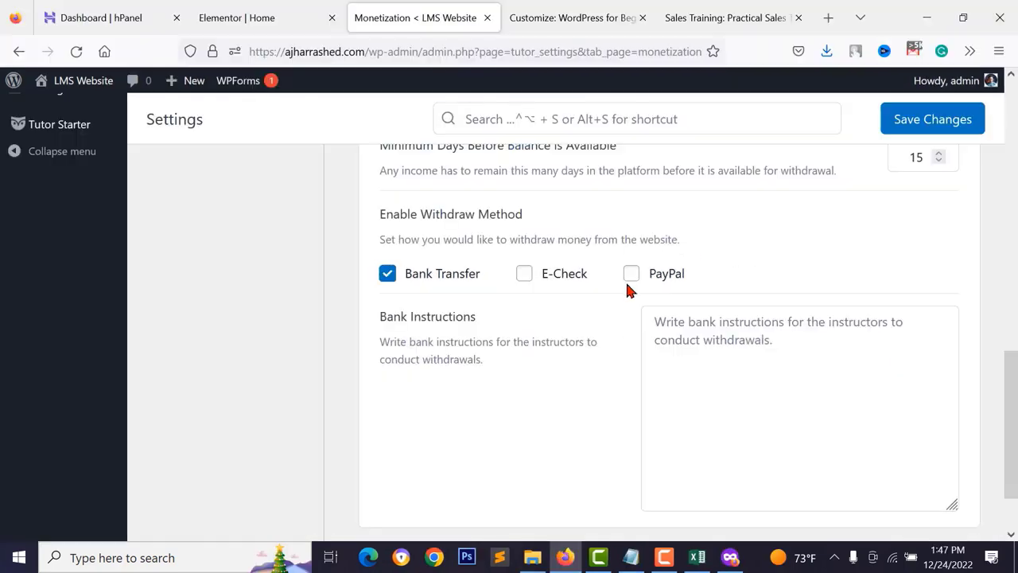
left_click(632, 275)
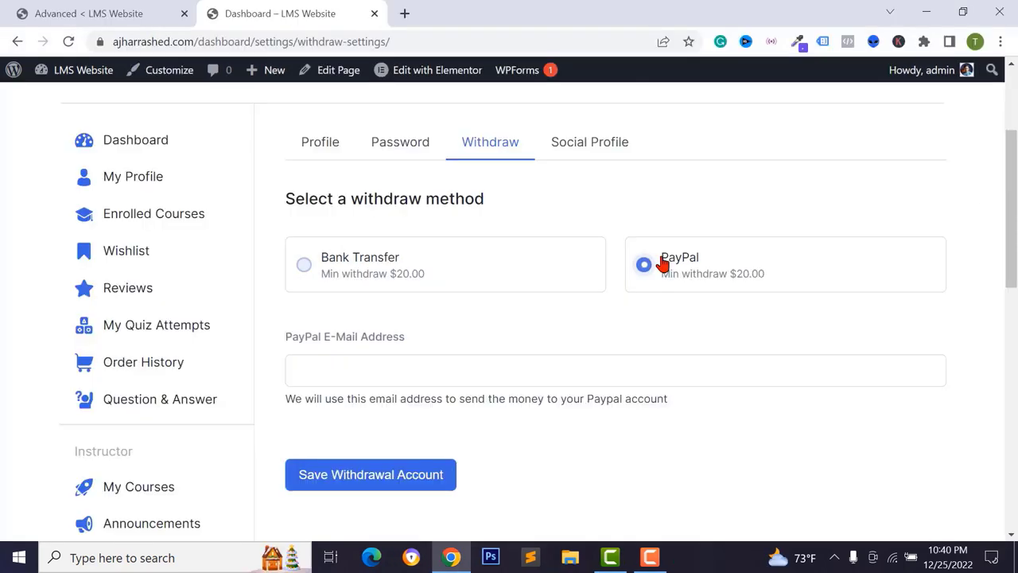
left_click(432, 268)
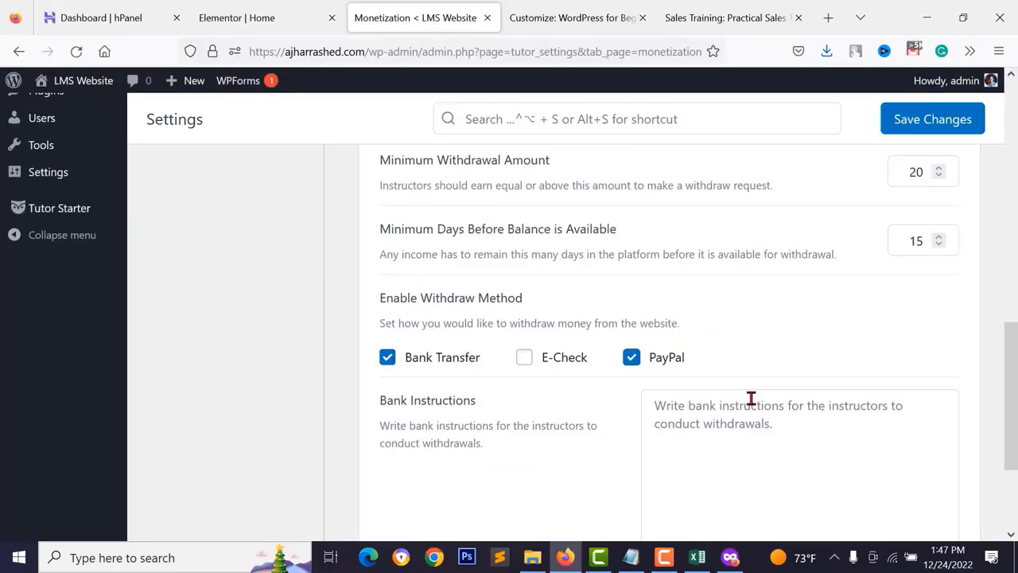
scroll(471, 374, "up", 2)
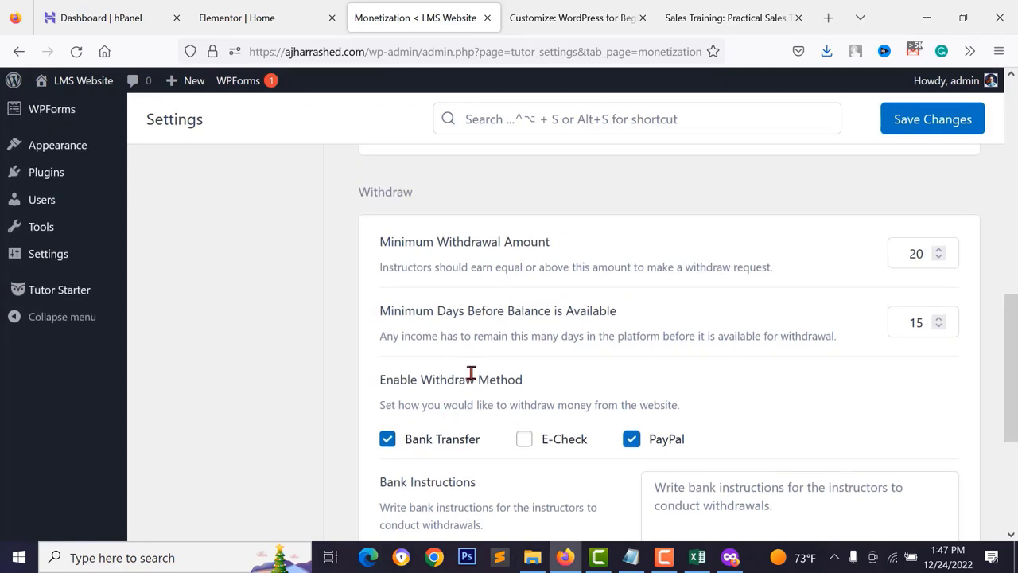
scroll(768, 438, "up", 8)
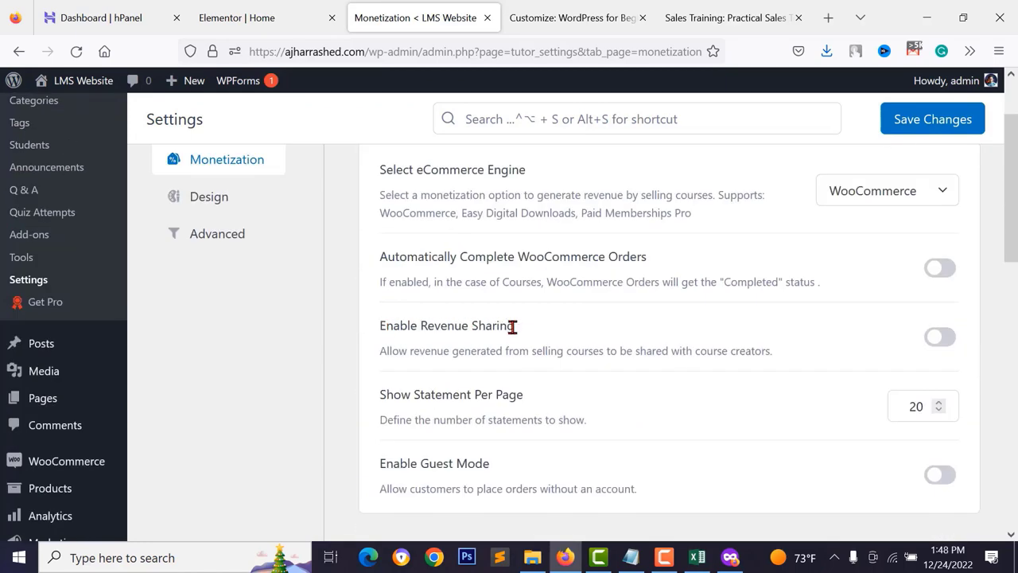
Enable revenue sharing with Instructor Takes 90 and Admin Takes 10.
left_click_drag(515, 326, 384, 328)
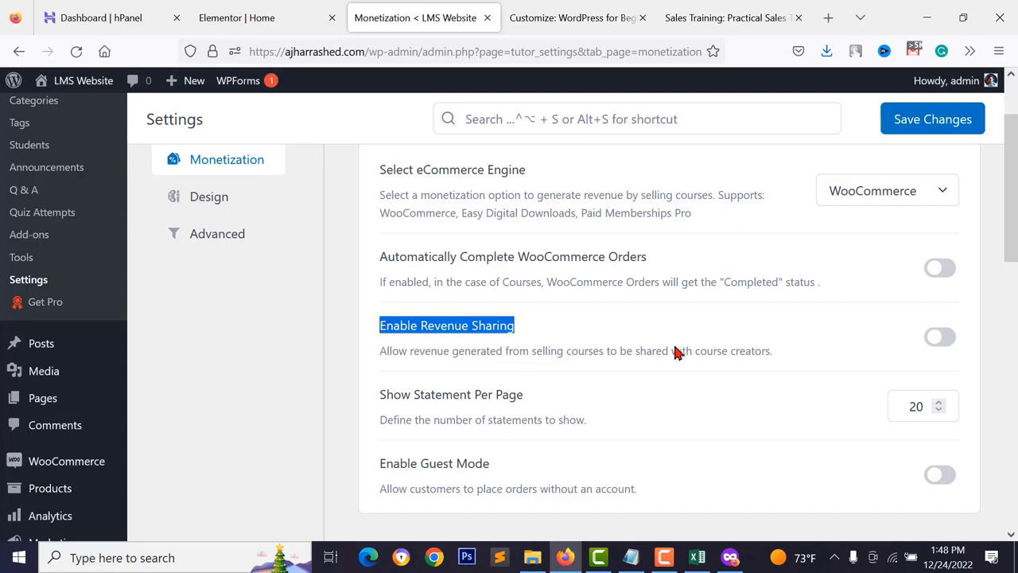
left_click(947, 338)
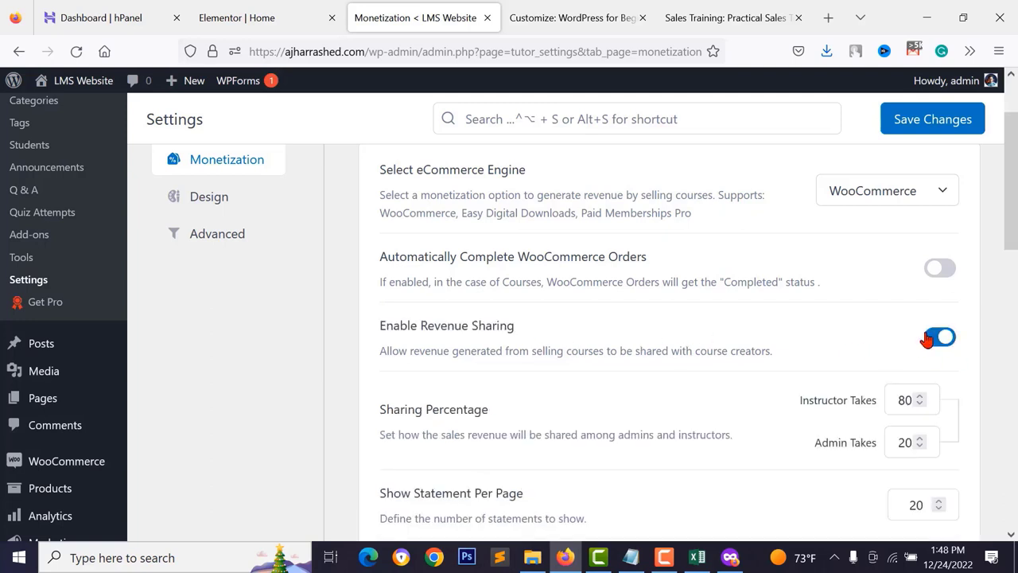
scroll(483, 319, "down", 2)
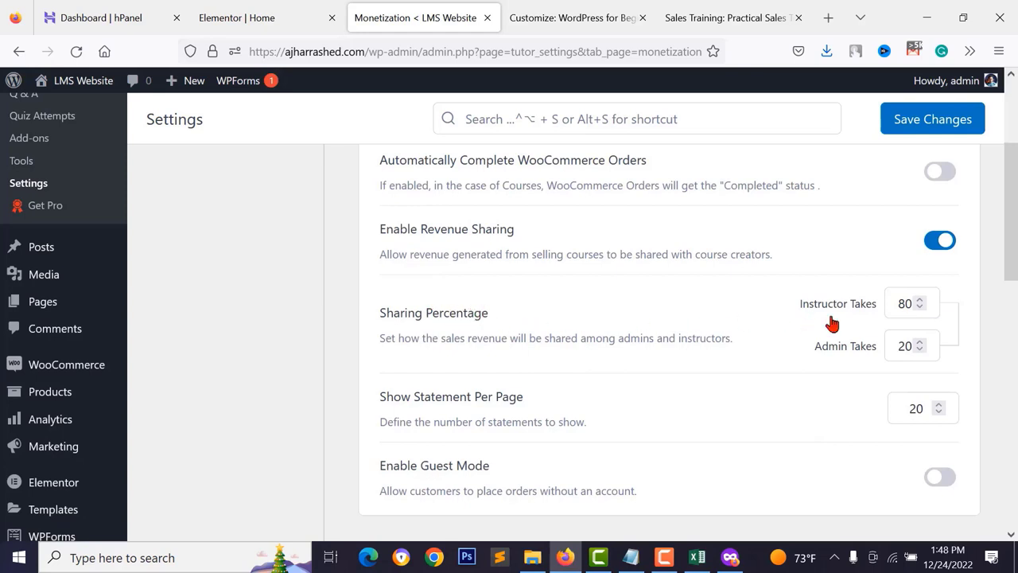
left_click_drag(913, 304, 894, 303)
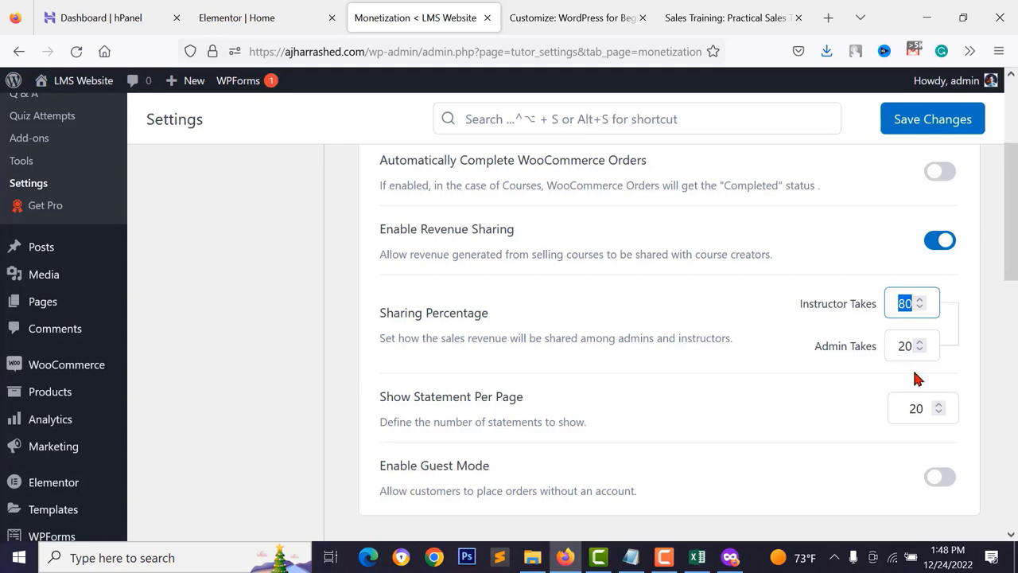
left_click(732, 313)
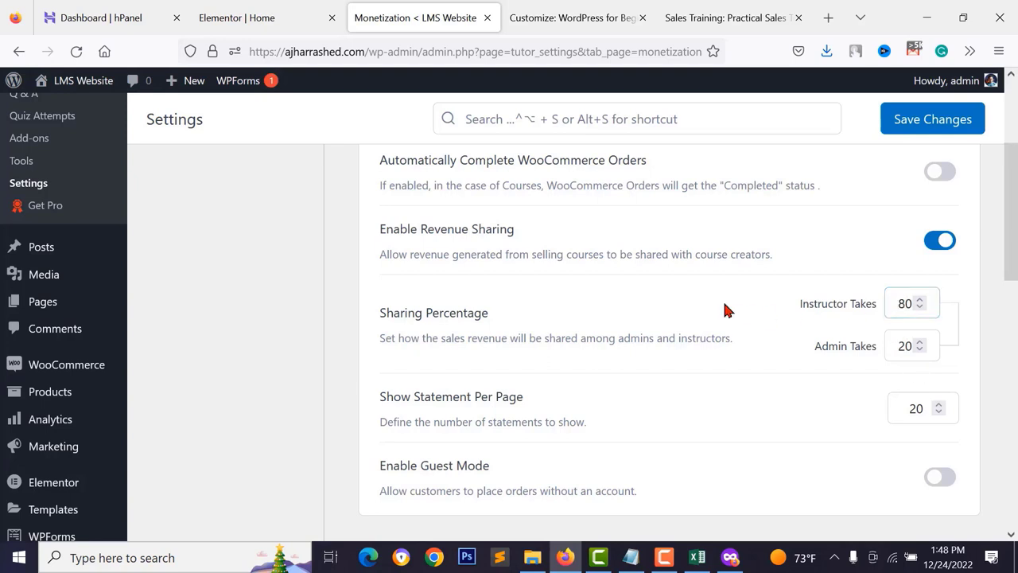
double_click(892, 302)
type("9")
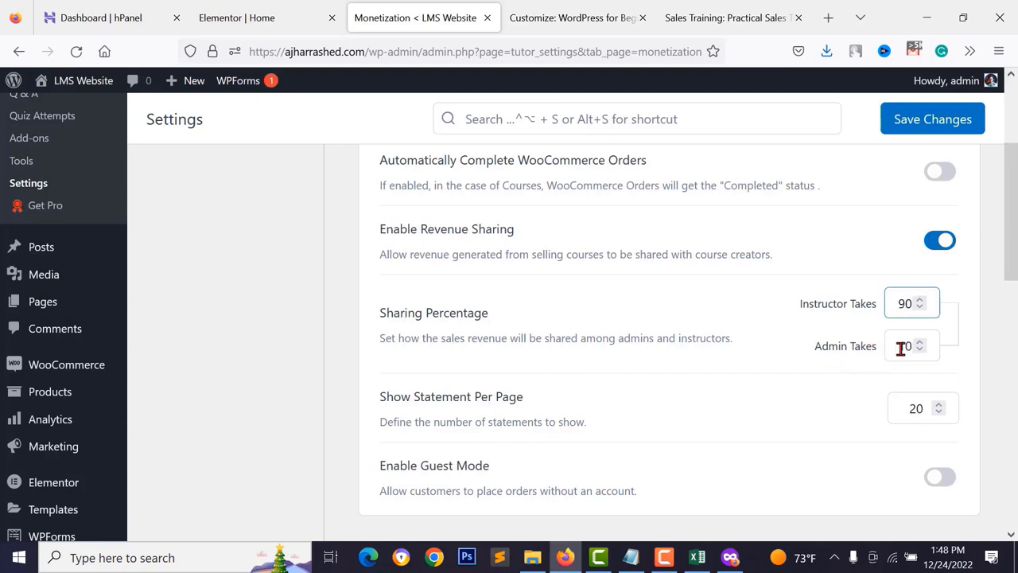
double_click(905, 348)
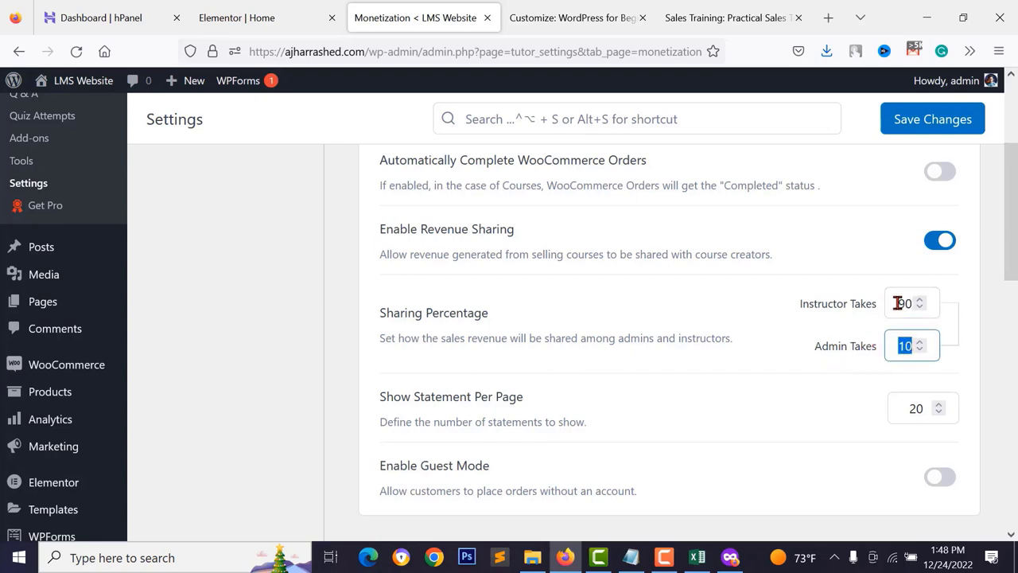
left_click_drag(897, 303, 916, 303)
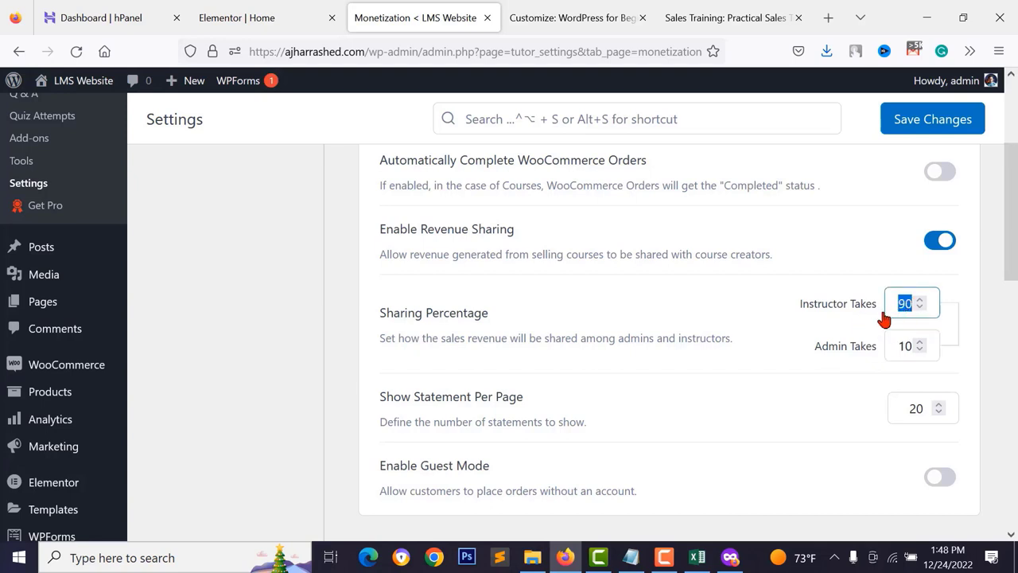
left_click(770, 368)
Save the monetization settings and reload the page.
scroll(467, 178, "down", 5)
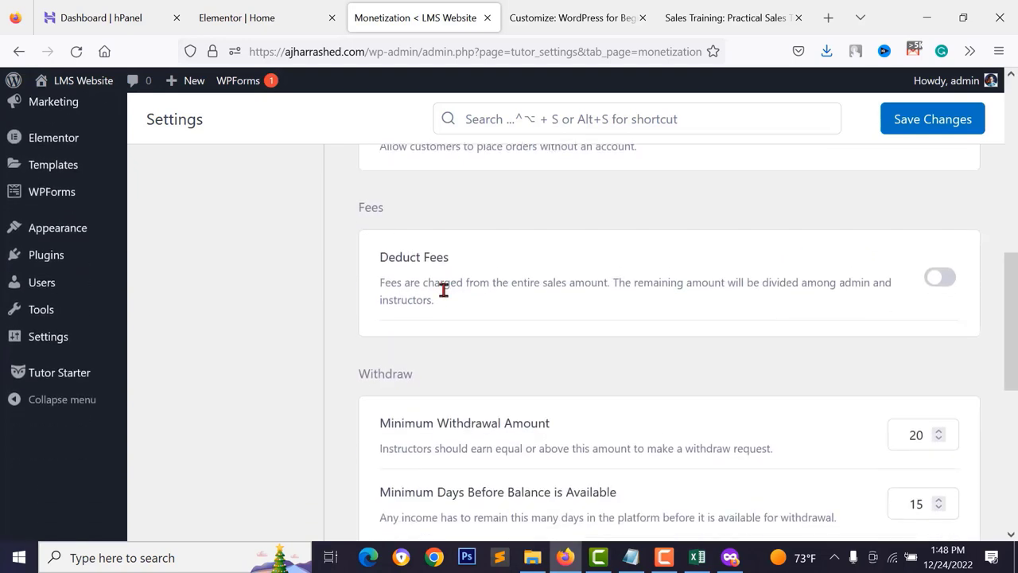
scroll(488, 296, "down", 5)
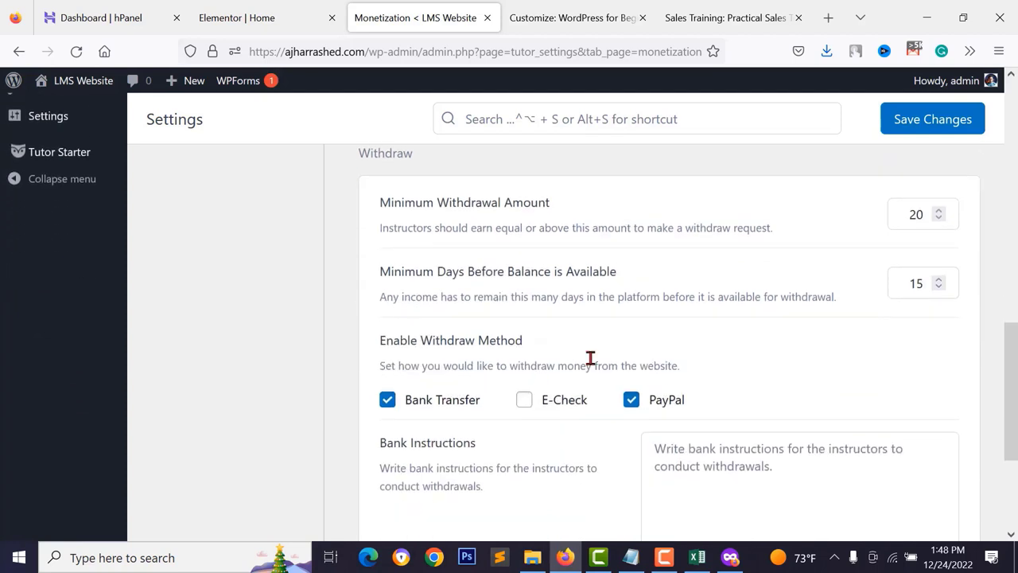
left_click(919, 126)
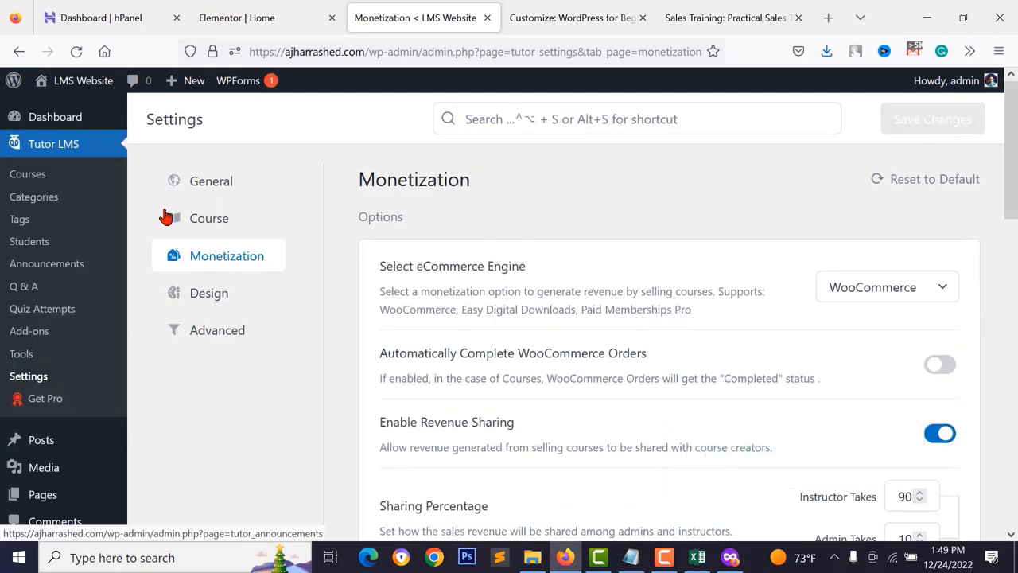
left_click(75, 51)
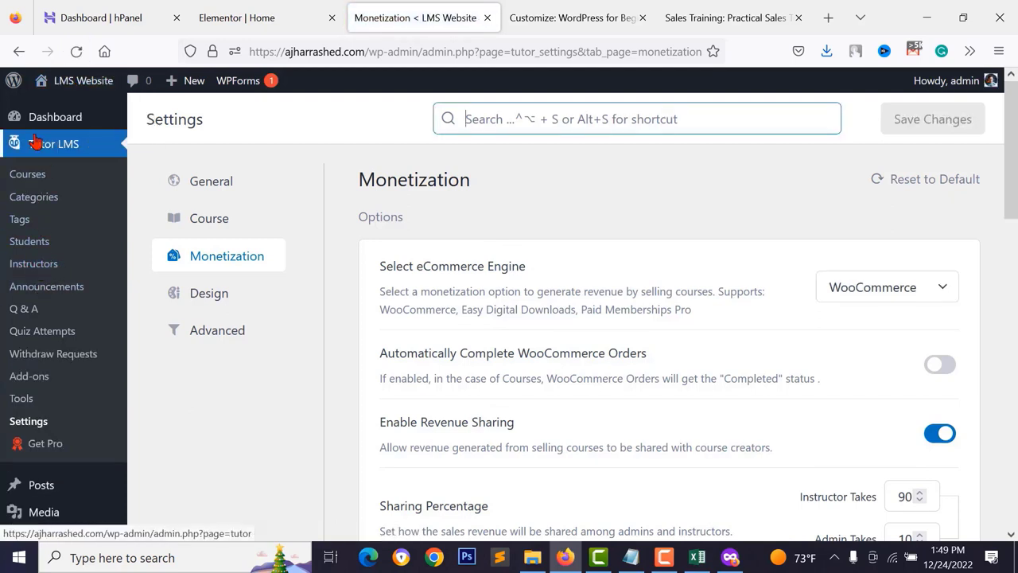
In Tutor LMS Instructors, change the pending student applicant's status to Approved.
left_click(51, 268)
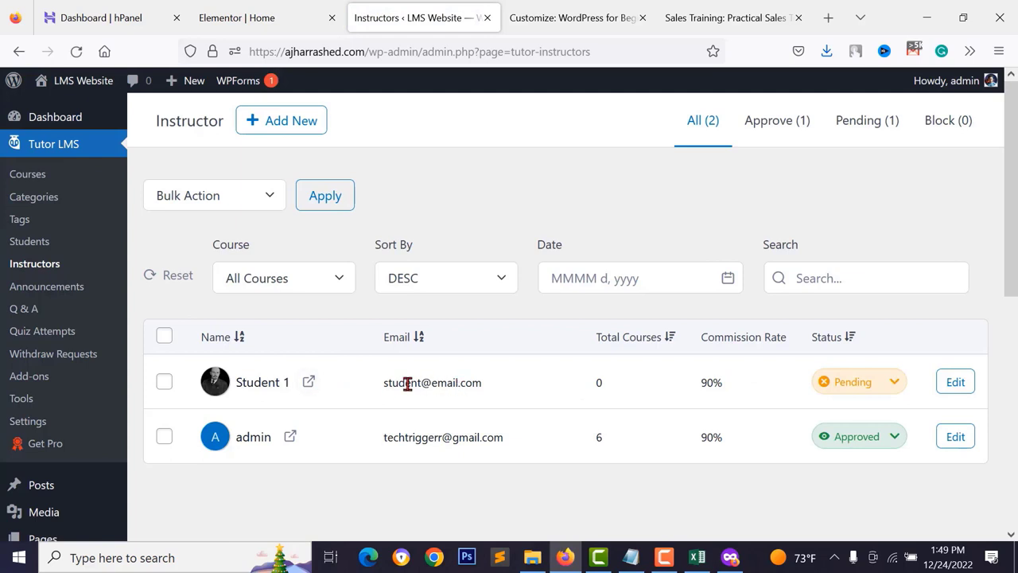
left_click_drag(406, 383, 477, 386)
left_click(565, 406)
left_click(849, 385)
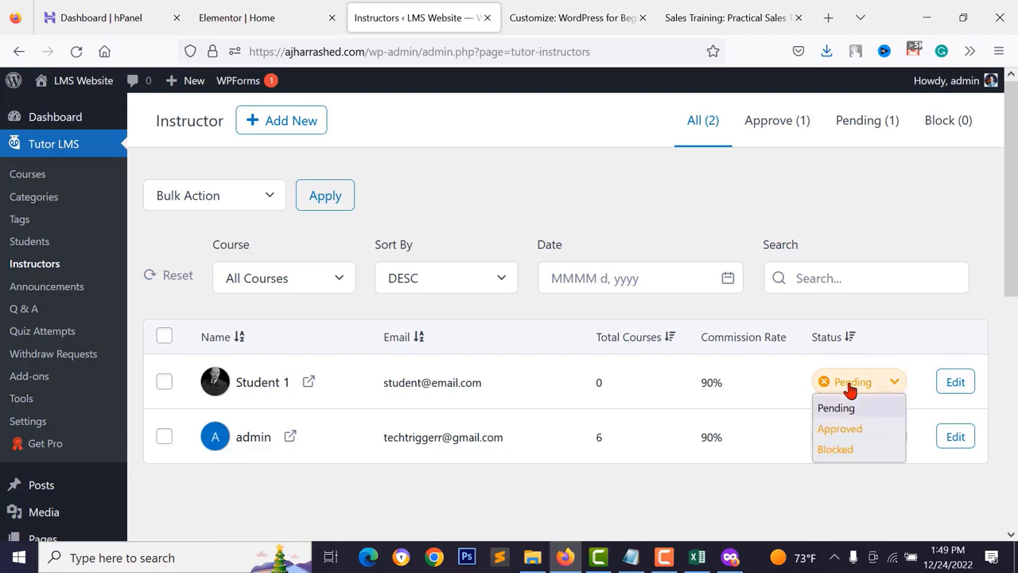
left_click(849, 429)
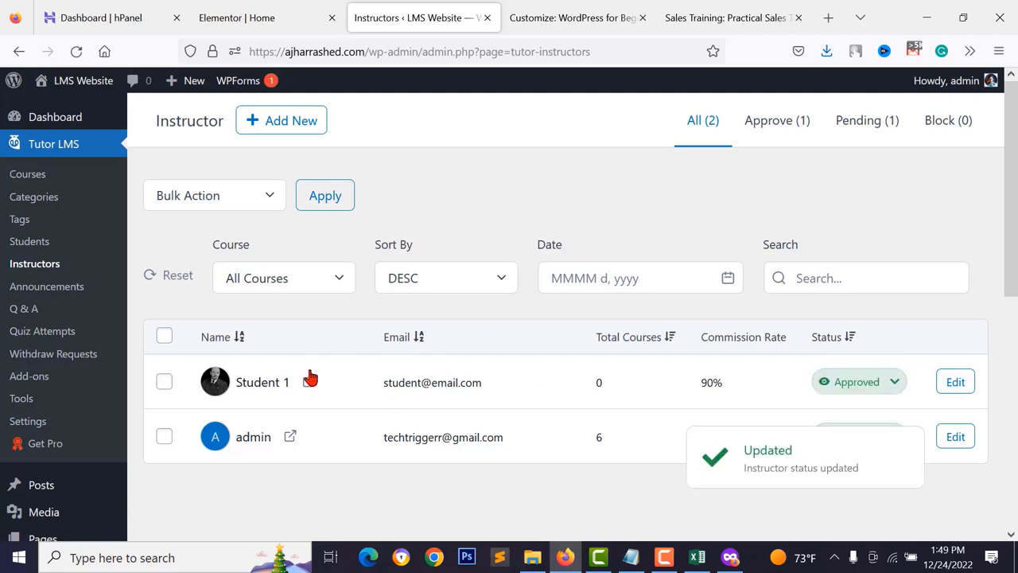
left_click(572, 561)
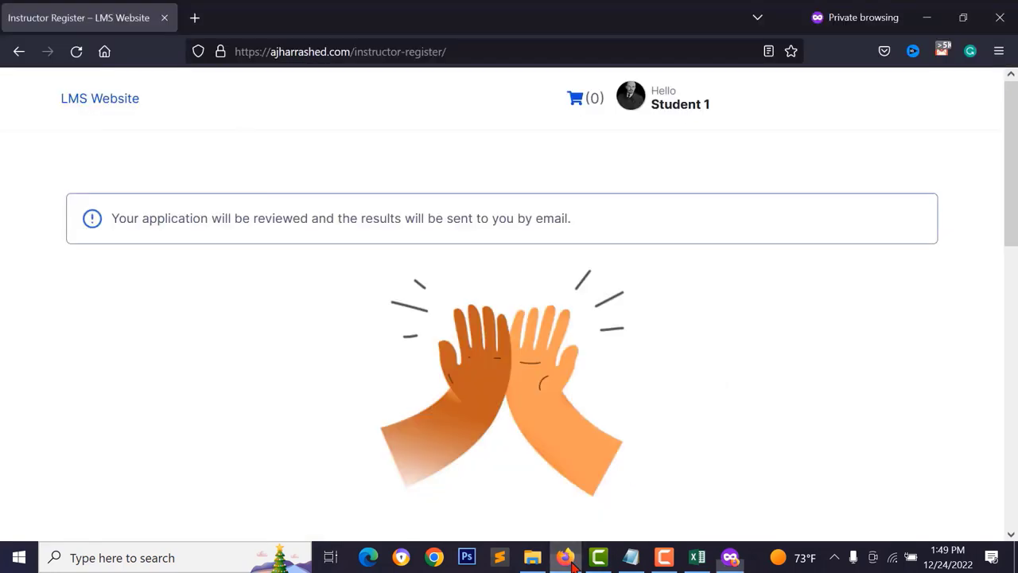
As the student, open Dashboard from the avatar menu and review the new Instructor menu items.
left_click(624, 111)
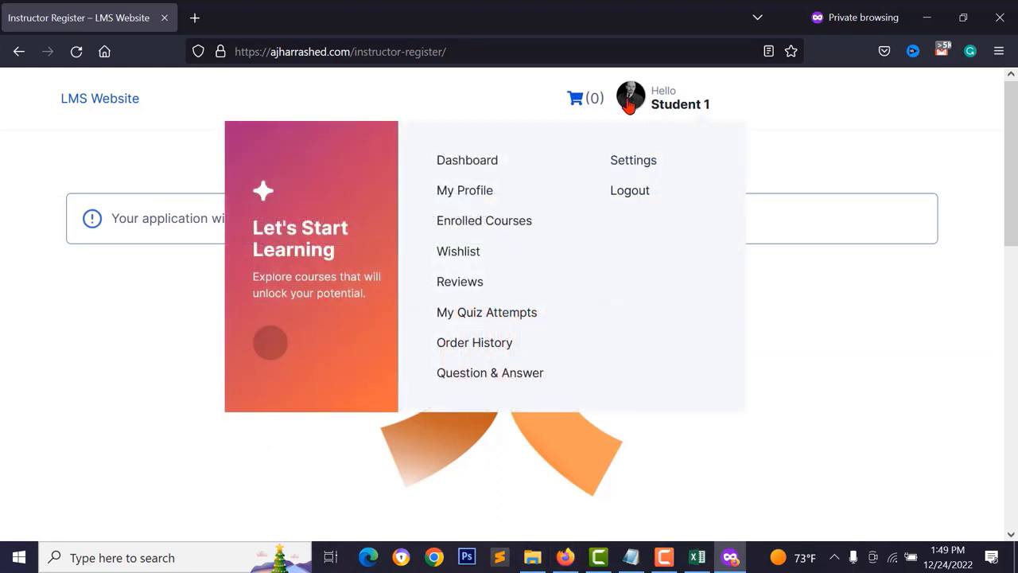
left_click(462, 170)
scroll(155, 334, "down", 2)
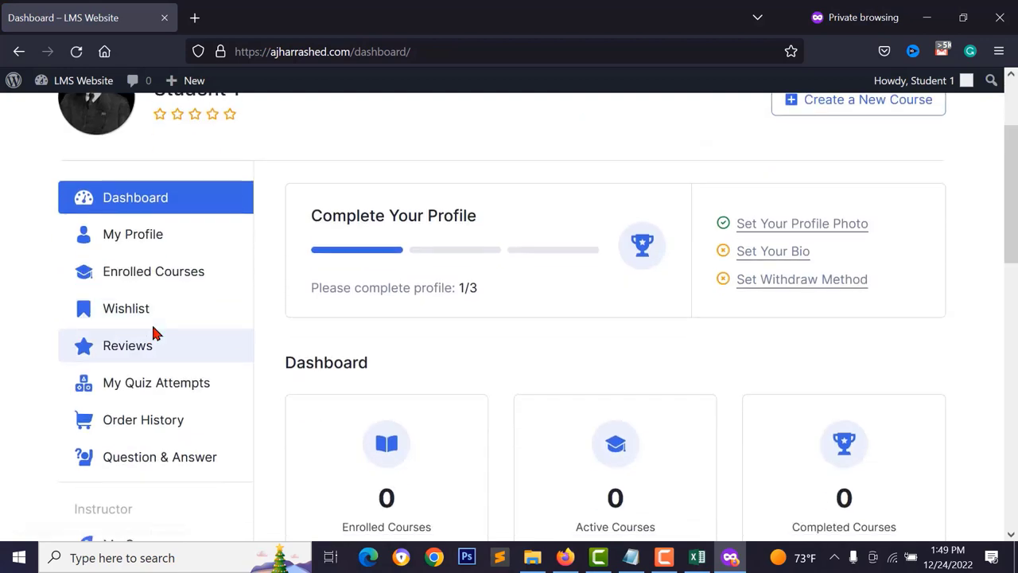
scroll(151, 334, "down", 3)
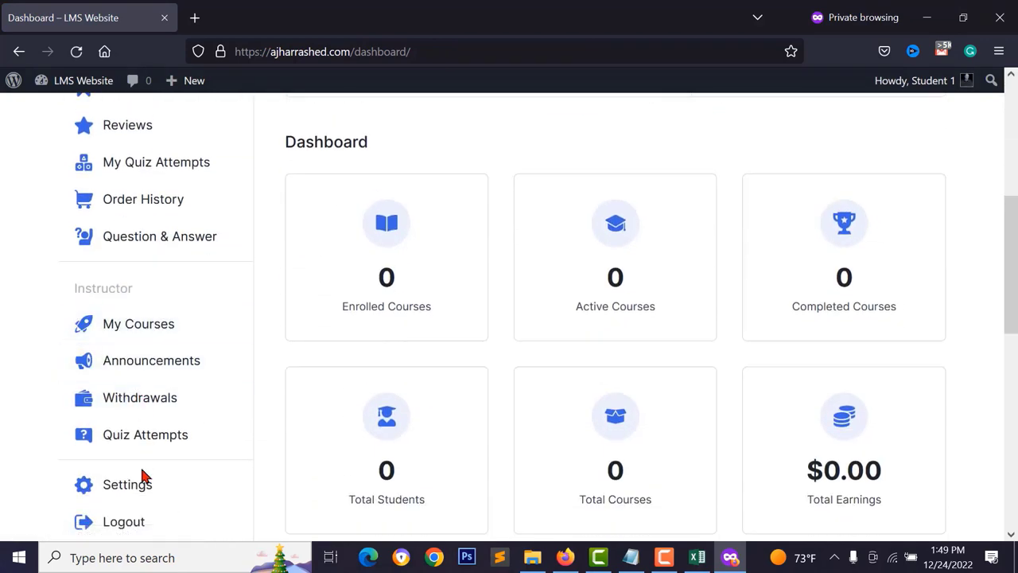
scroll(139, 469, "down", 1)
scroll(220, 357, "up", 3)
scroll(142, 362, "down", 2)
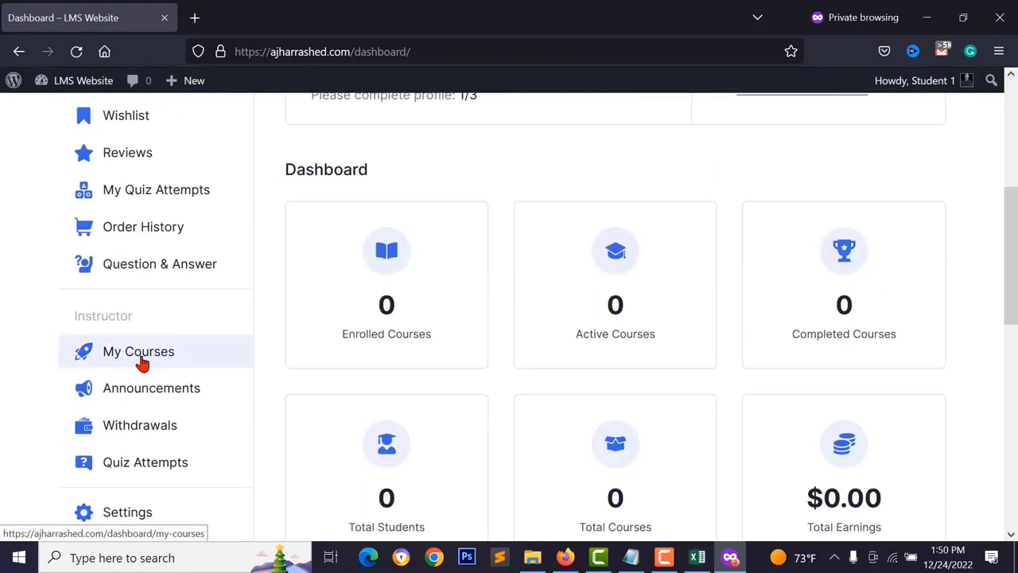
scroll(140, 364, "down", 1)
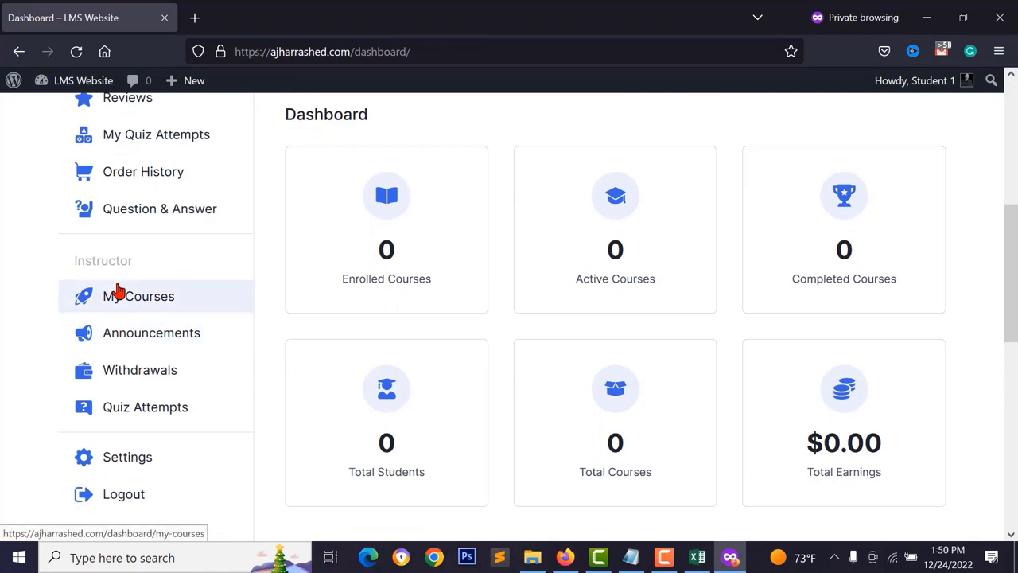
scroll(316, 334, "up", 5)
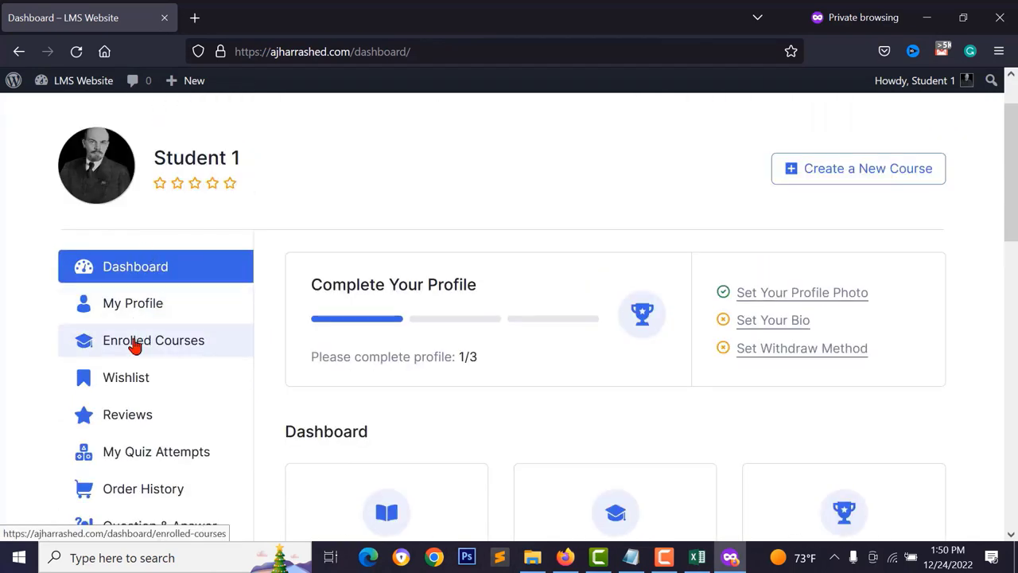
scroll(250, 325, "up", 1)
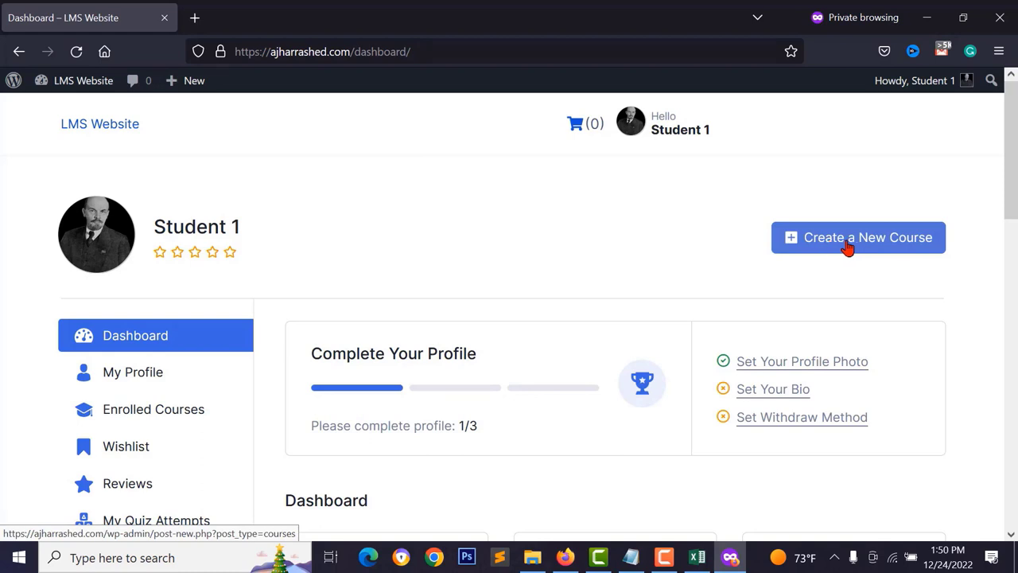
Start a new course and look through the Add New Course page.
left_click(864, 247)
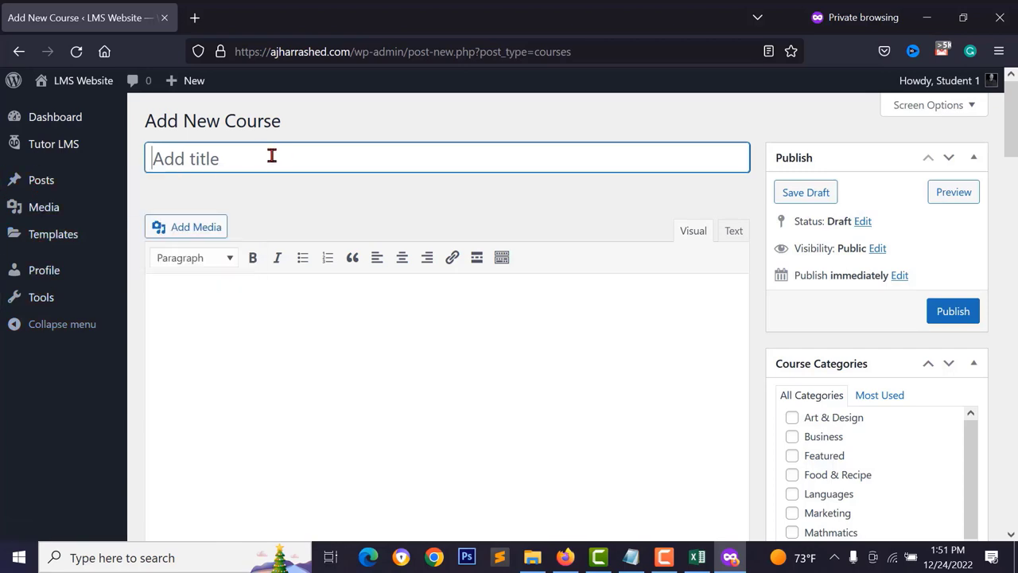
scroll(252, 241, "down", 2)
scroll(251, 231, "up", 2)
scroll(247, 221, "down", 7)
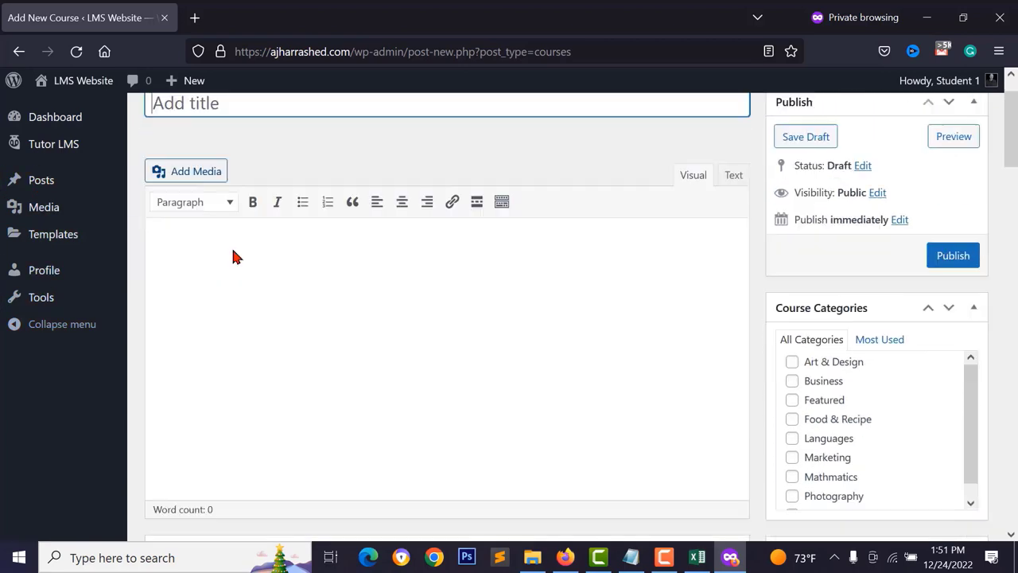
scroll(406, 350, "down", 8)
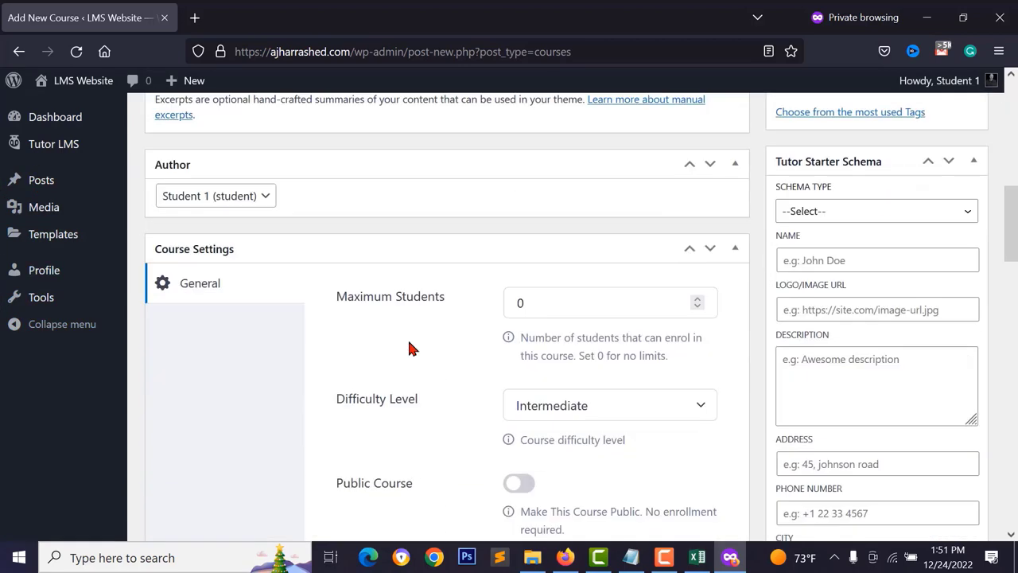
scroll(405, 354, "down", 2)
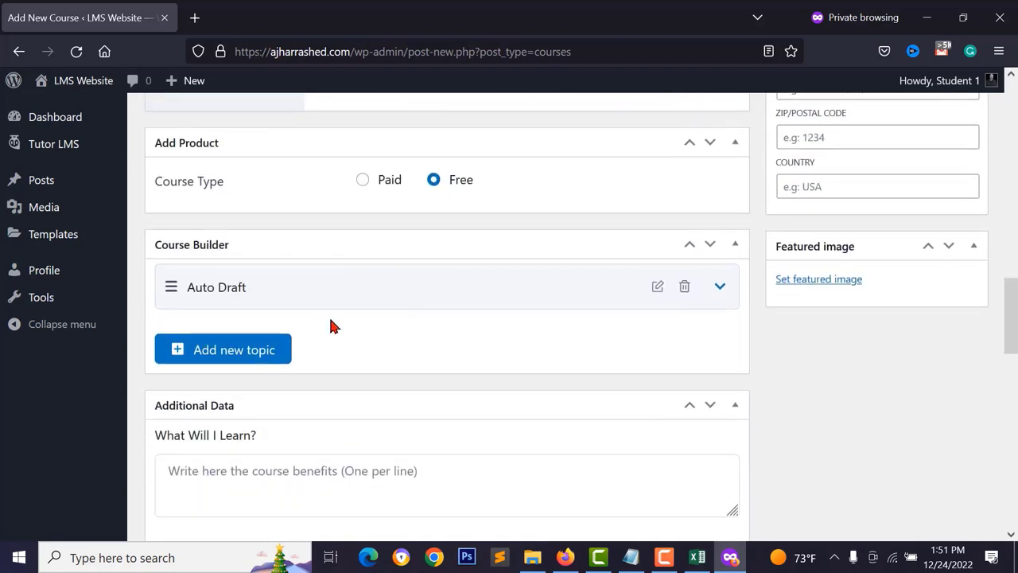
scroll(461, 341, "up", 5)
scroll(665, 273, "up", 10)
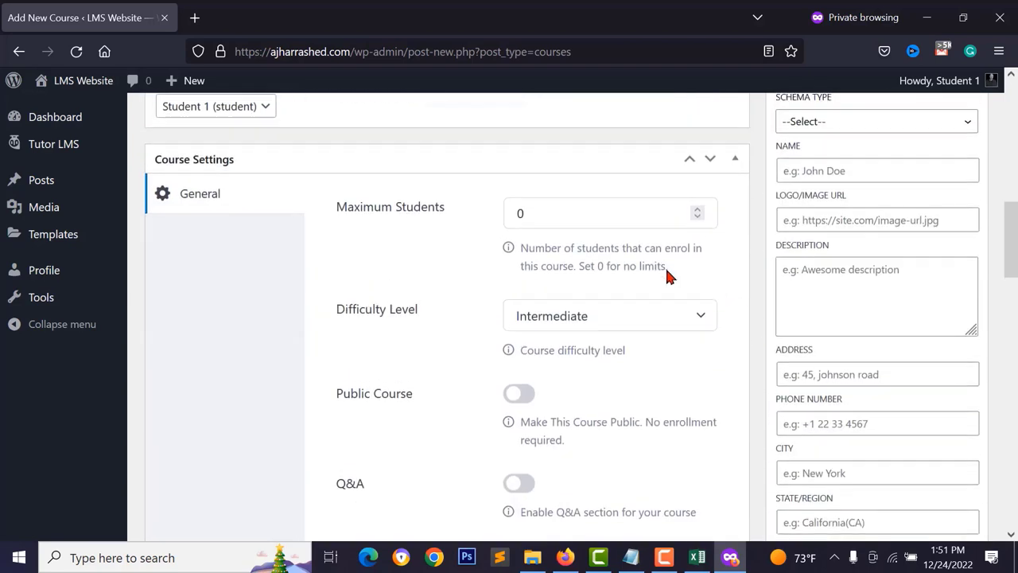
scroll(200, 199, "up", 1)
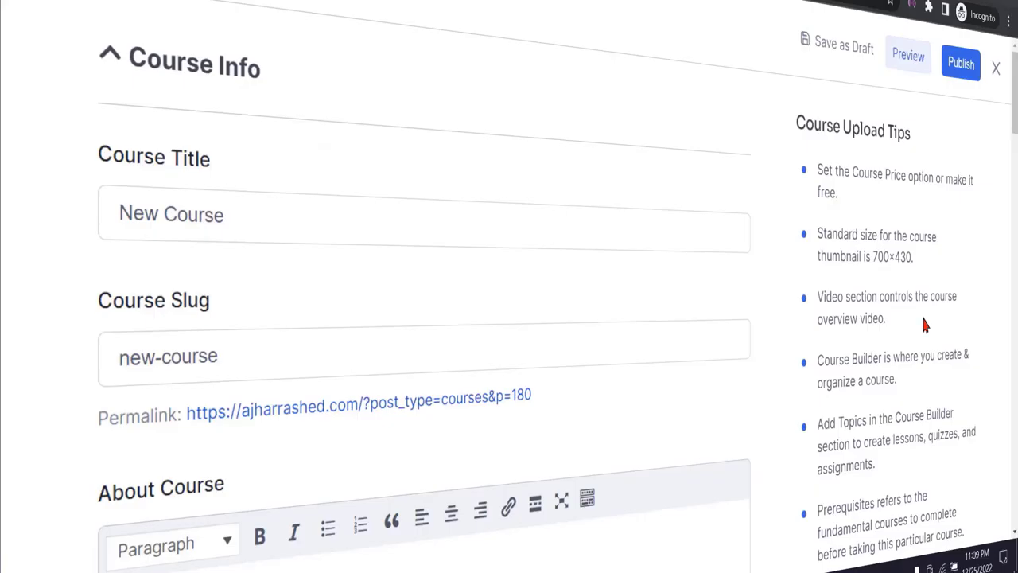
Set the course type to Paid and open the Select product dropdown.
scroll(925, 339, "down", 5)
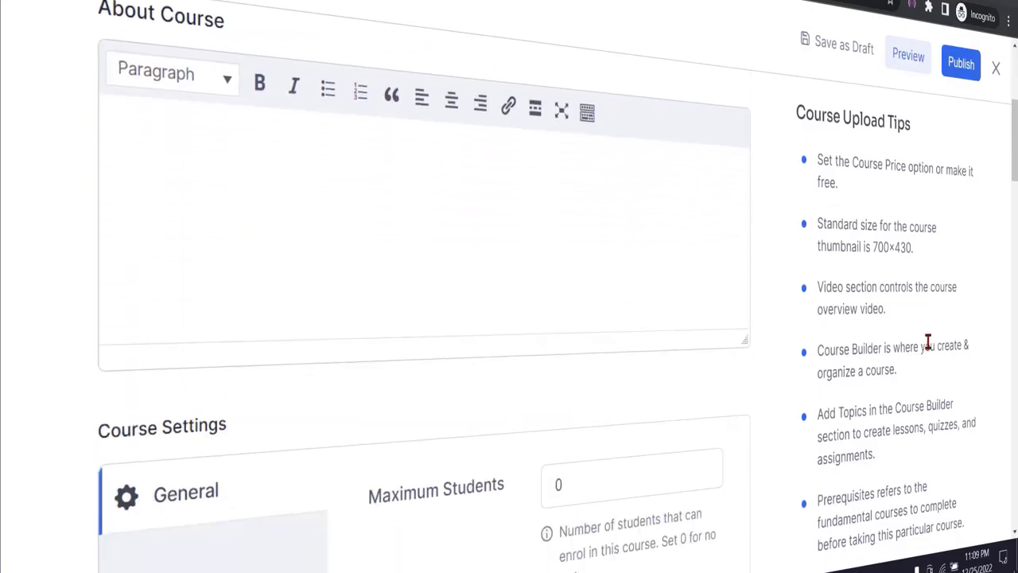
scroll(930, 340, "down", 6)
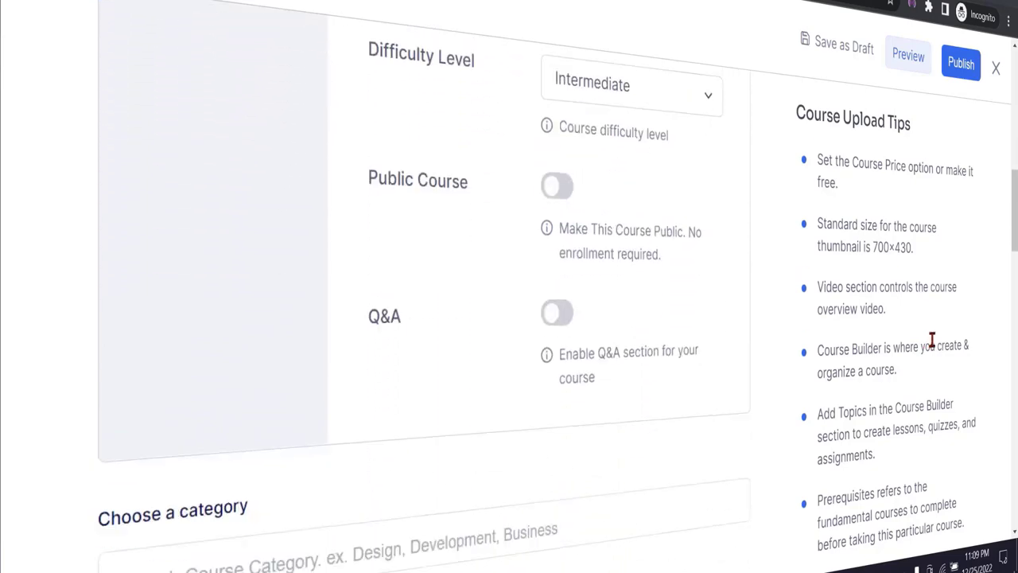
scroll(931, 339, "down", 3)
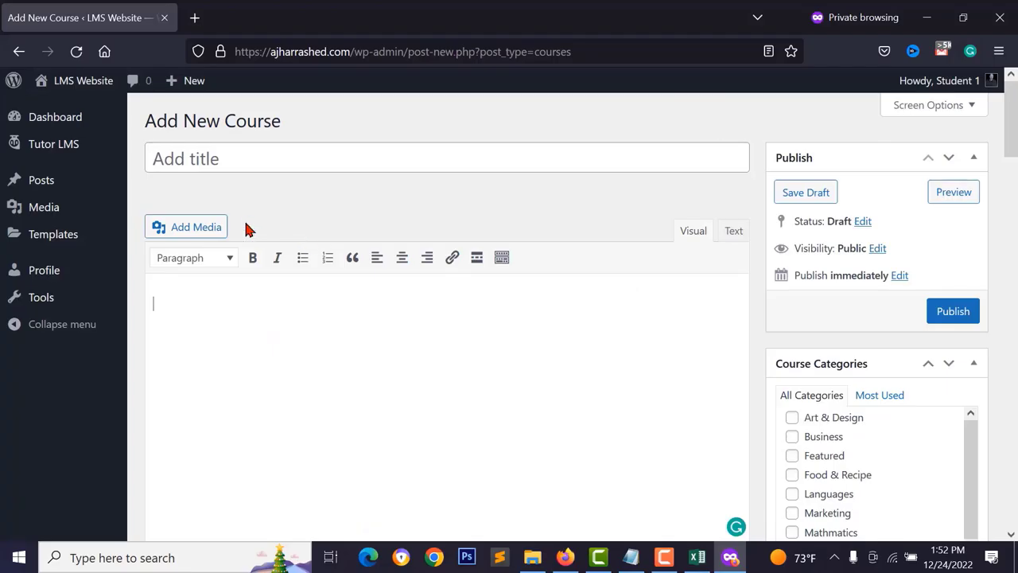
scroll(348, 339, "down", 6)
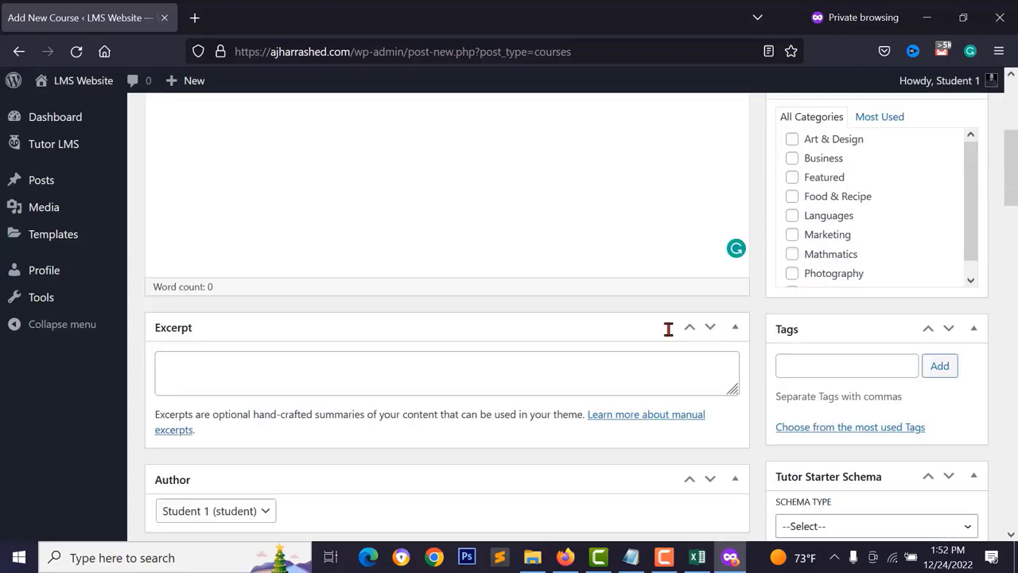
scroll(363, 295, "down", 8)
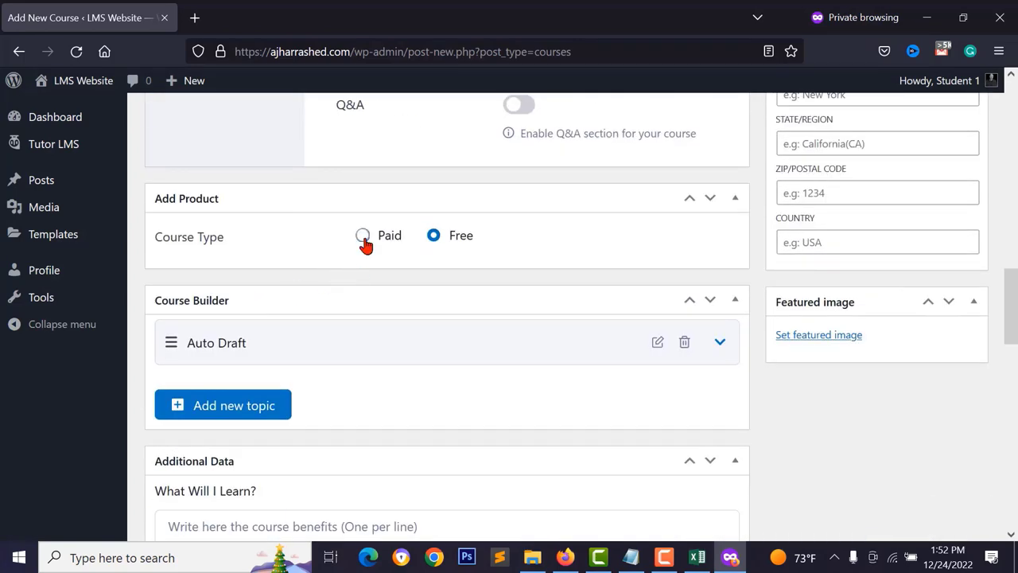
left_click(364, 238)
left_click(393, 274)
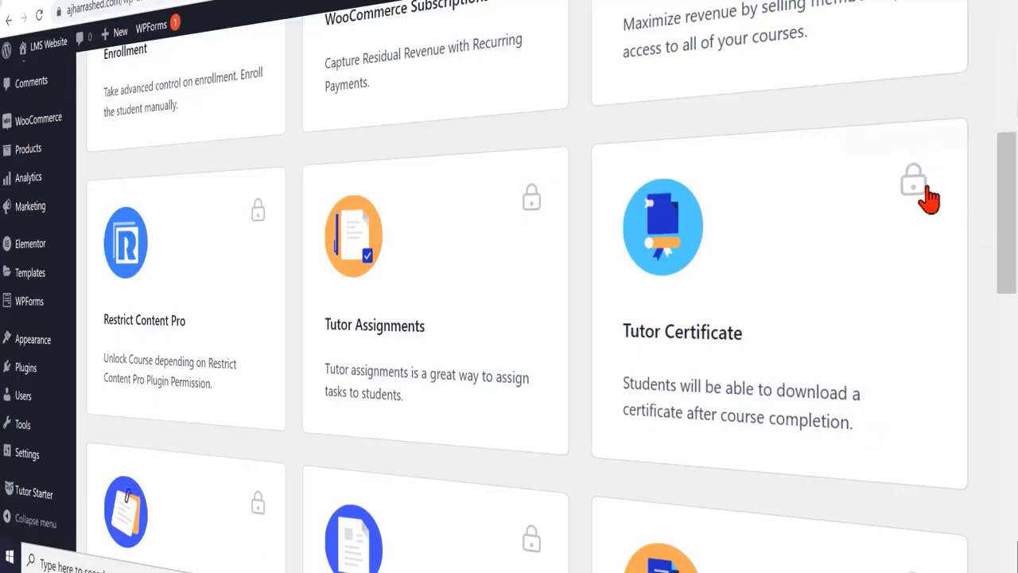
mouse_move(529, 209)
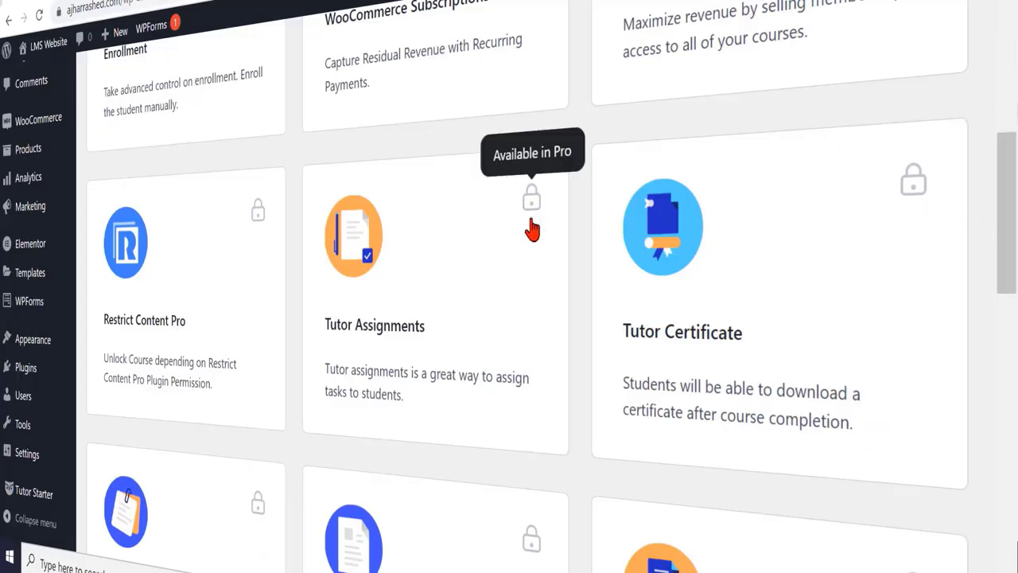
scroll(629, 369, "down", 10)
mouse_move(532, 129)
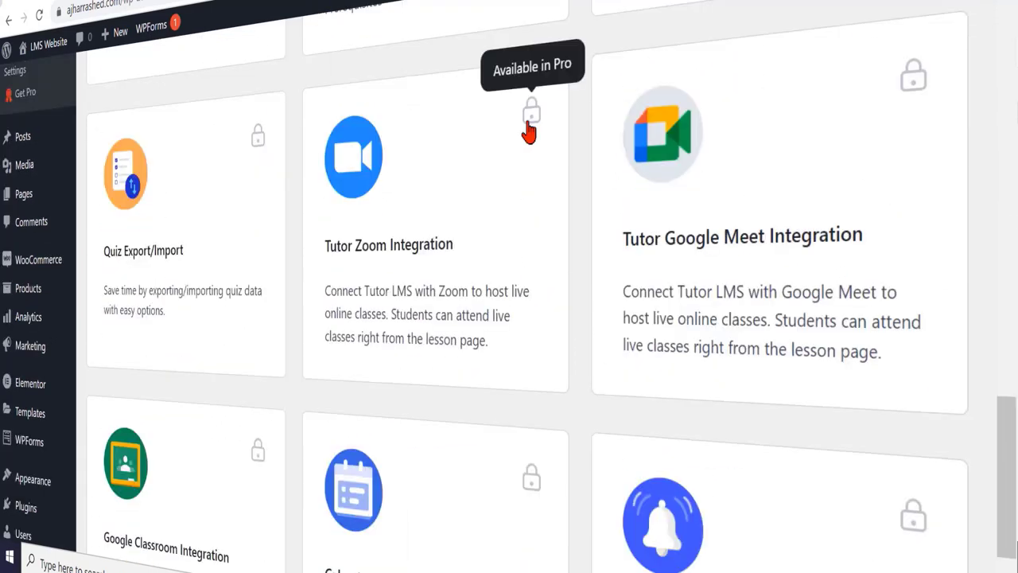
scroll(904, 214, "down", 5)
mouse_move(907, 213)
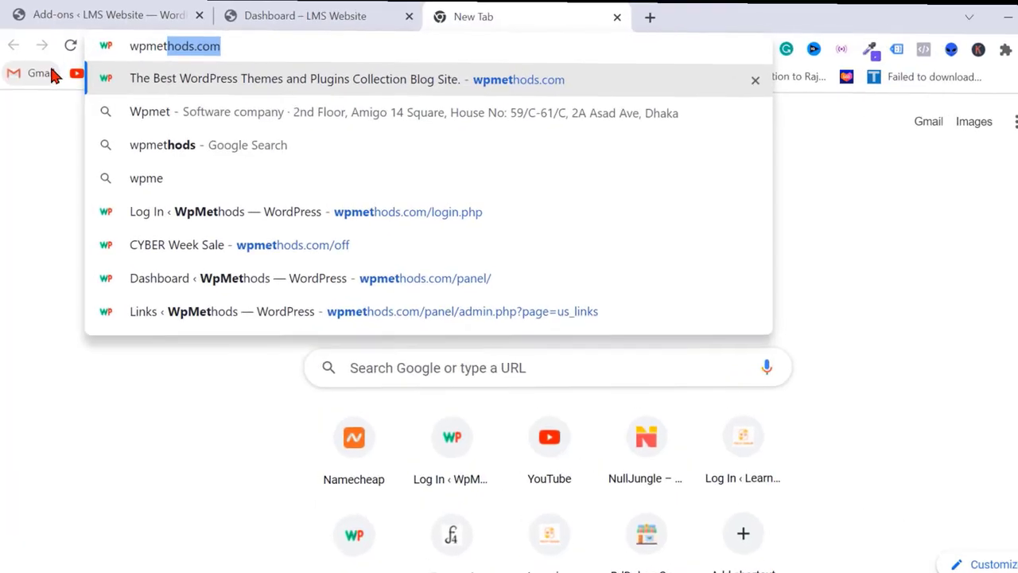
Go to wpmethods.com/tutorlms to reach the Tutor LMS pricing page.
type("thods.c")
type("om/tut")
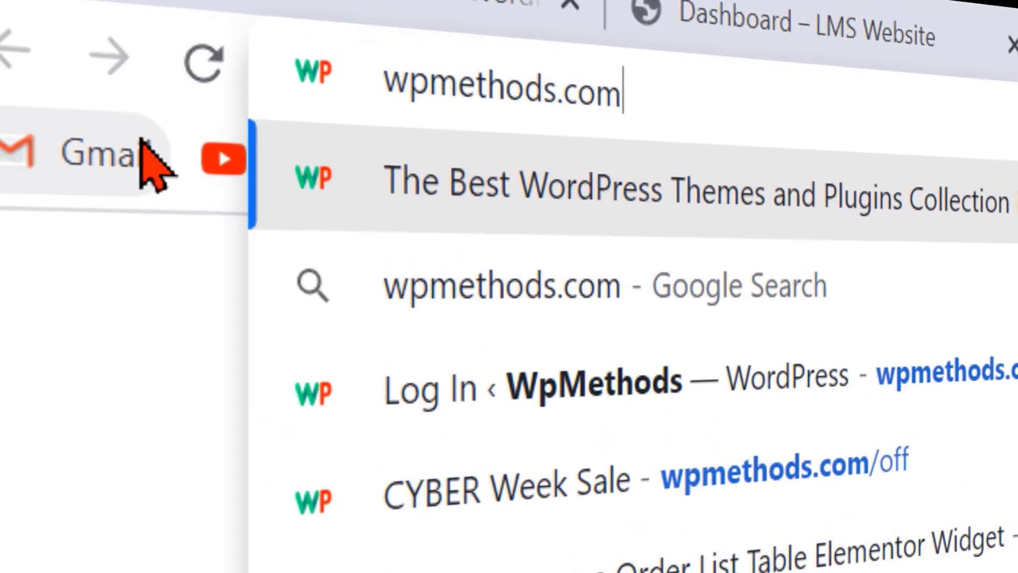
type("orlms")
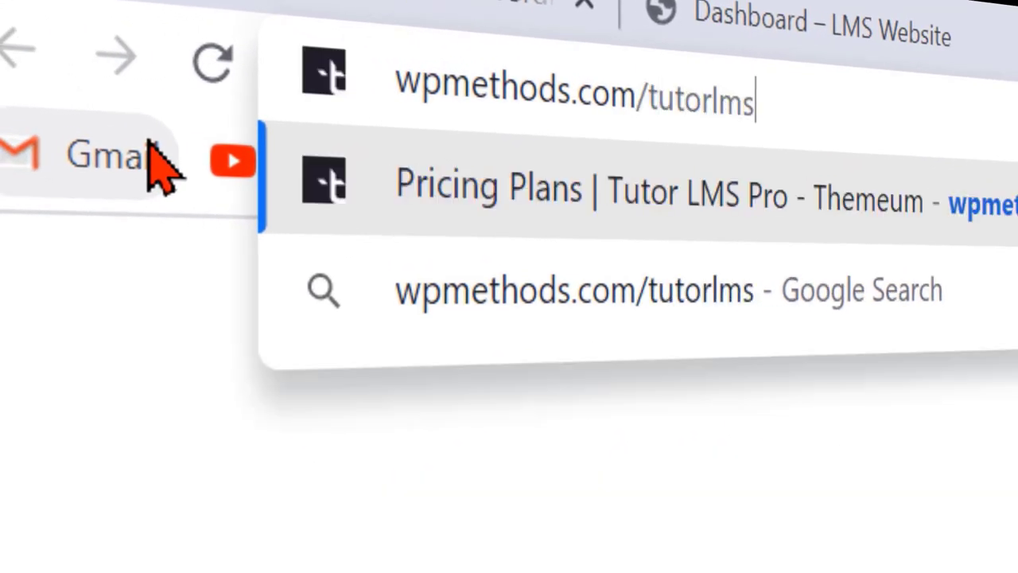
left_click(414, 208)
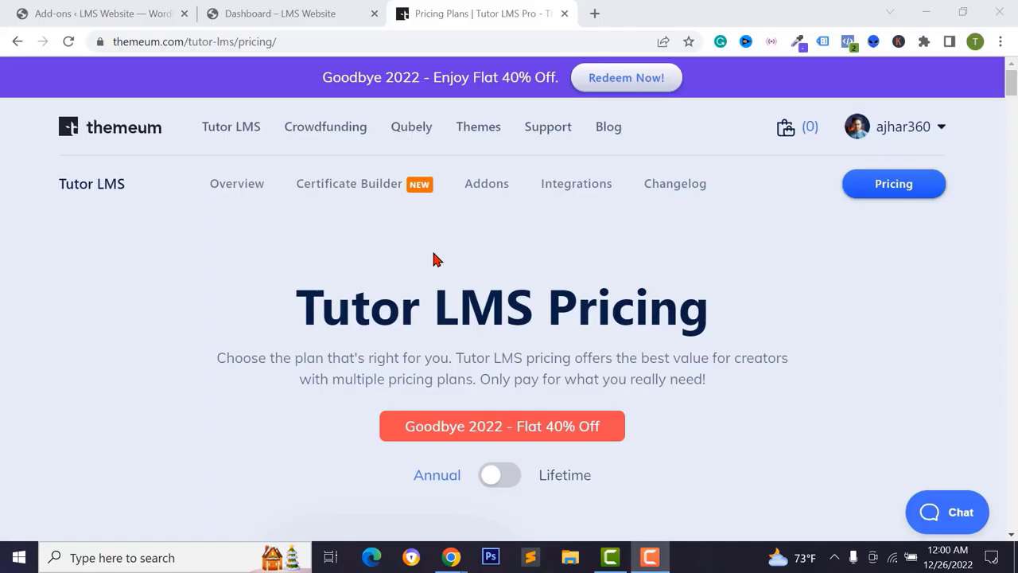
scroll(438, 262, "down", 2)
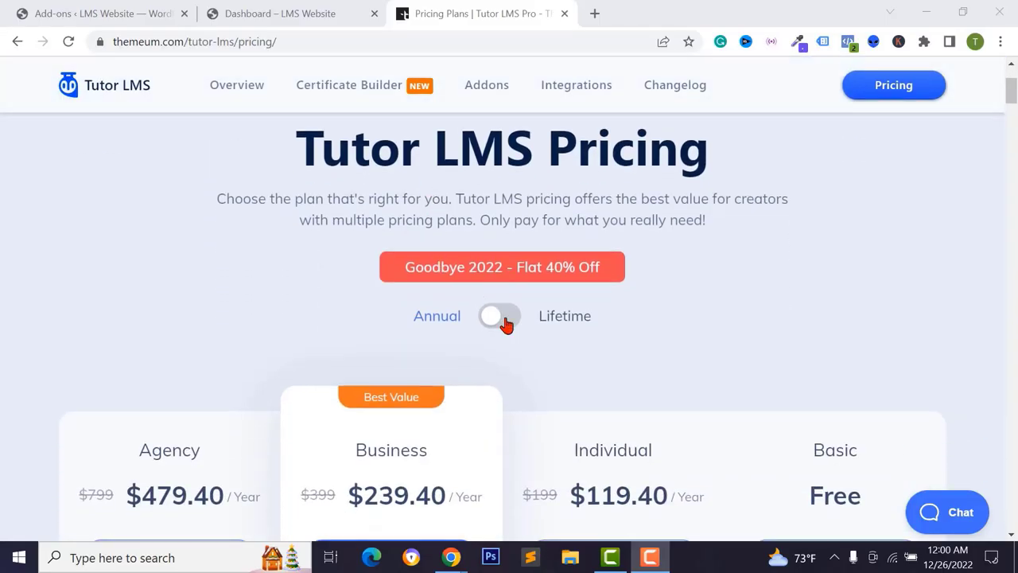
Compare lifetime and annual prices, then buy the Individual annual plan.
left_click(506, 322)
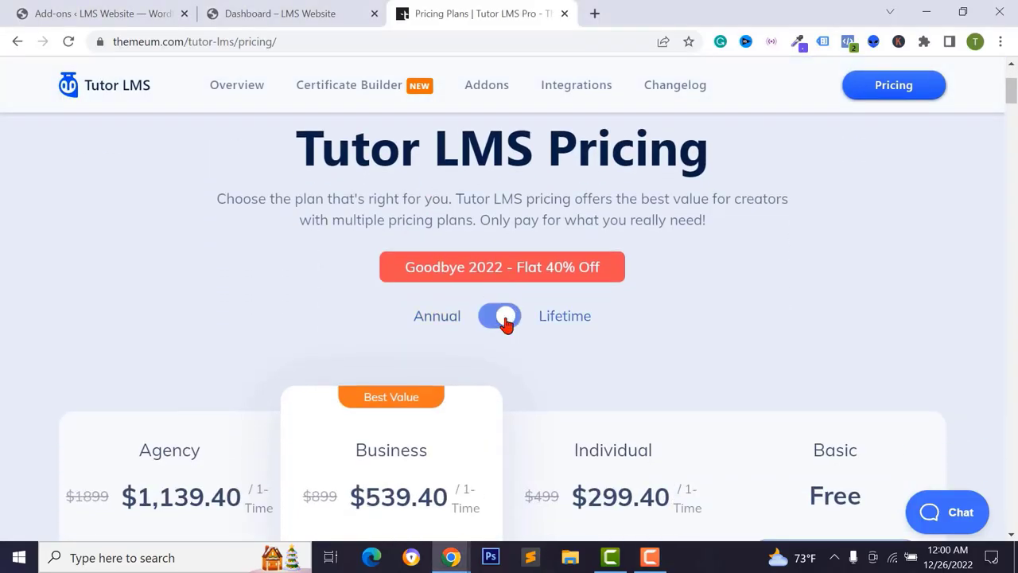
scroll(525, 320, "down", 1)
scroll(613, 360, "down", 2)
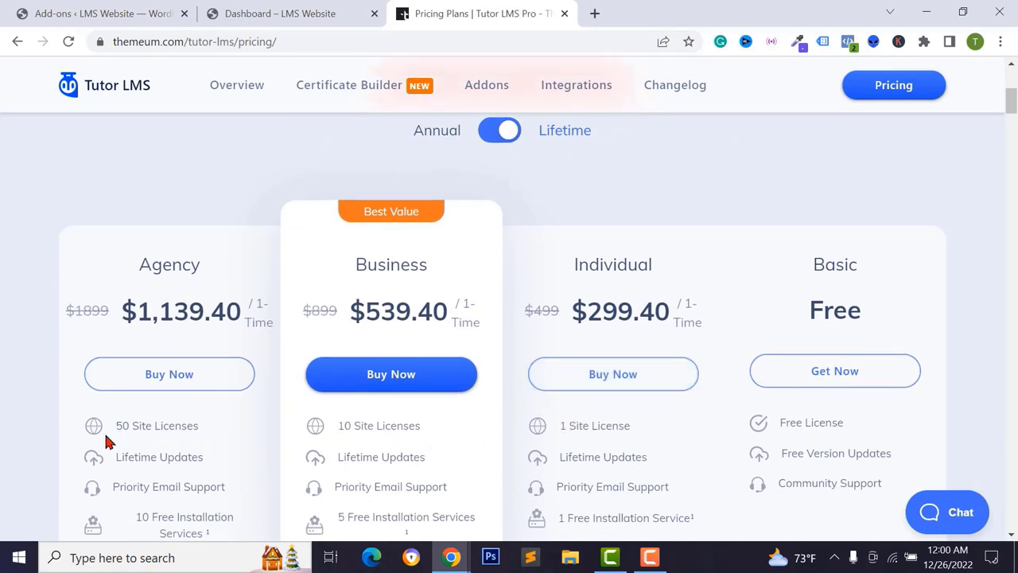
scroll(227, 413, "up", 2)
scroll(502, 364, "down", 1)
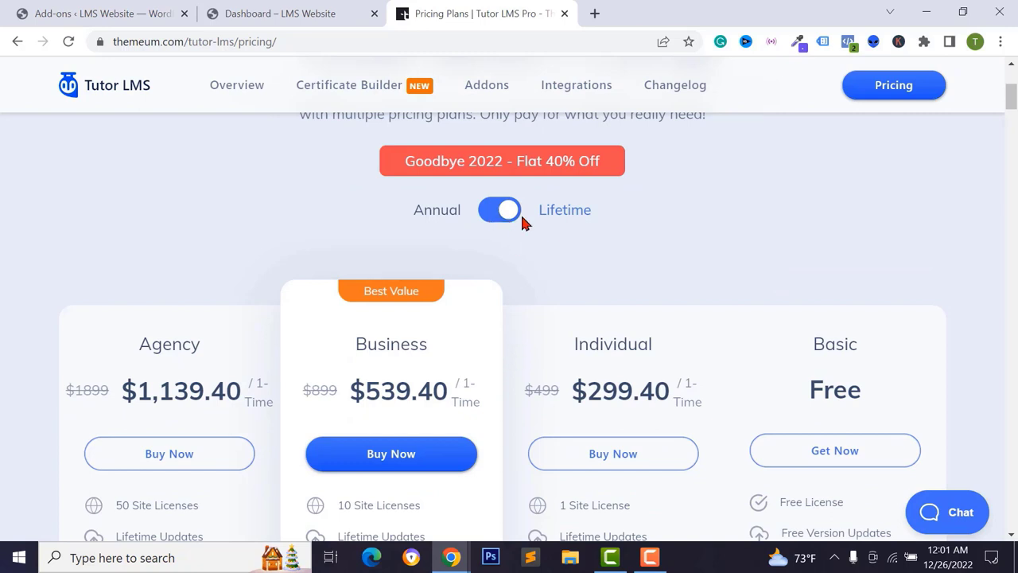
left_click(488, 210)
scroll(561, 350, "down", 2)
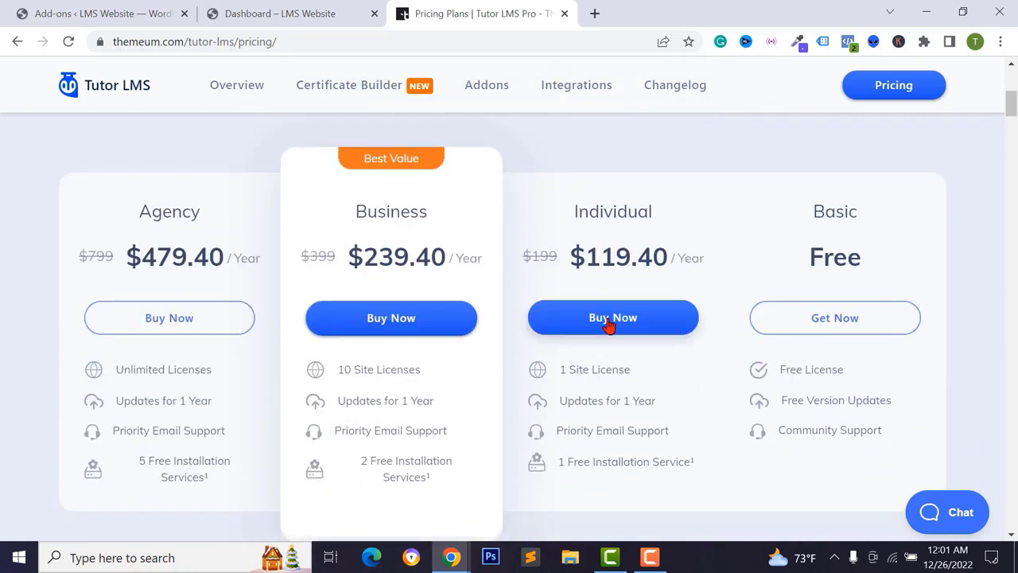
left_click(613, 322)
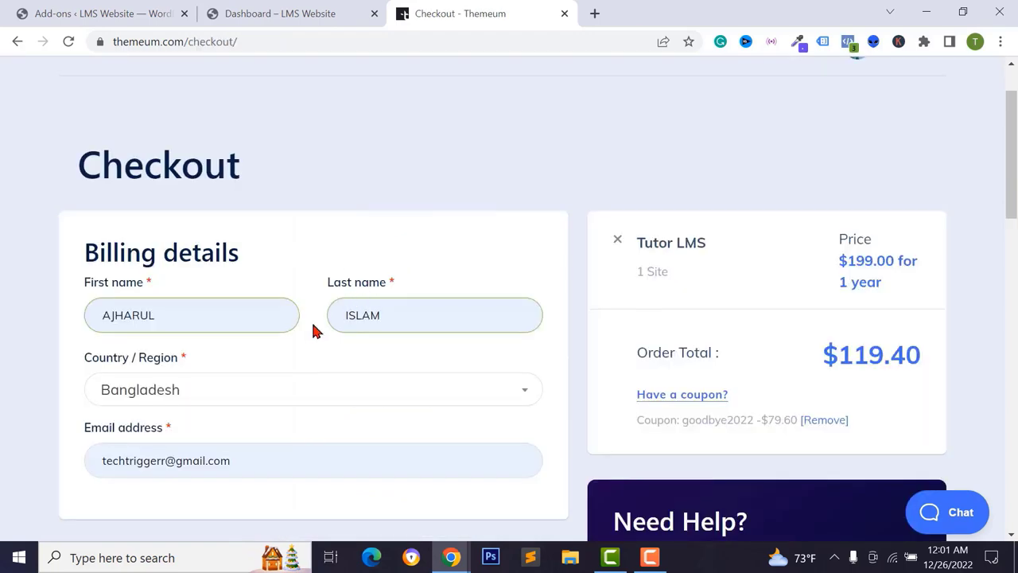
Choose PayPal as the payment method and submit the checkout order.
scroll(387, 332, "down", 4)
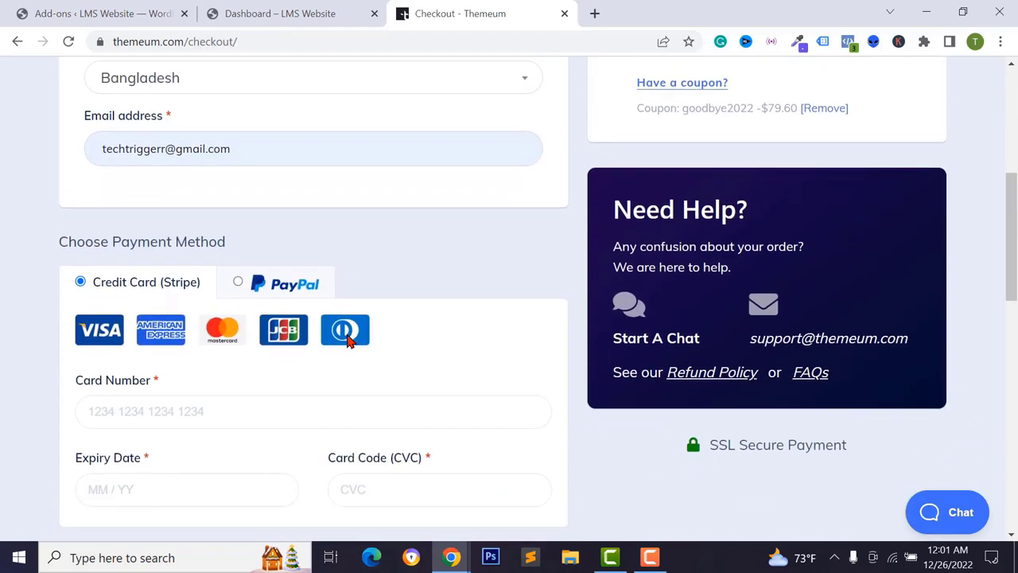
scroll(195, 348, "down", 1)
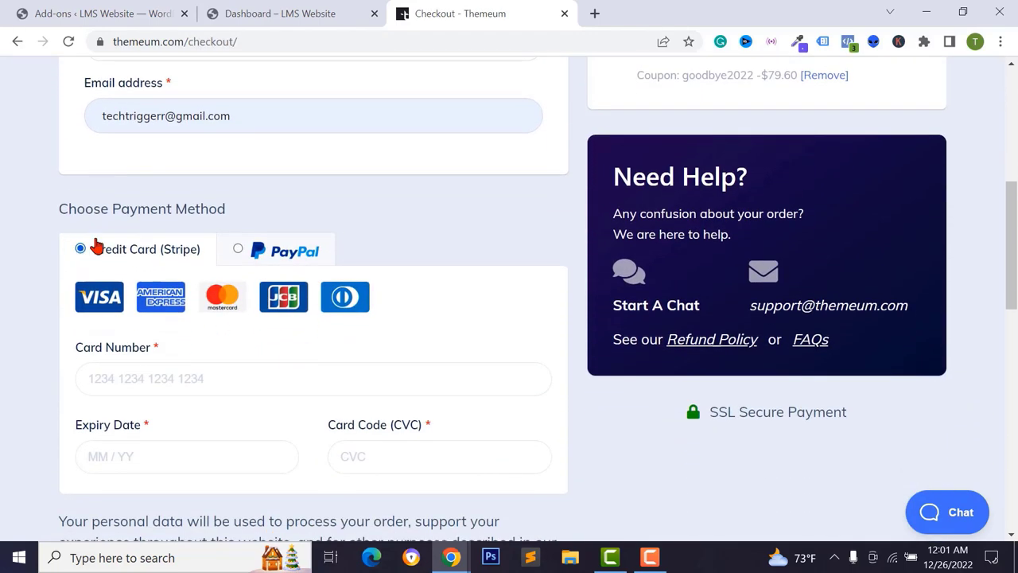
left_click(267, 251)
left_click(127, 251)
left_click(261, 259)
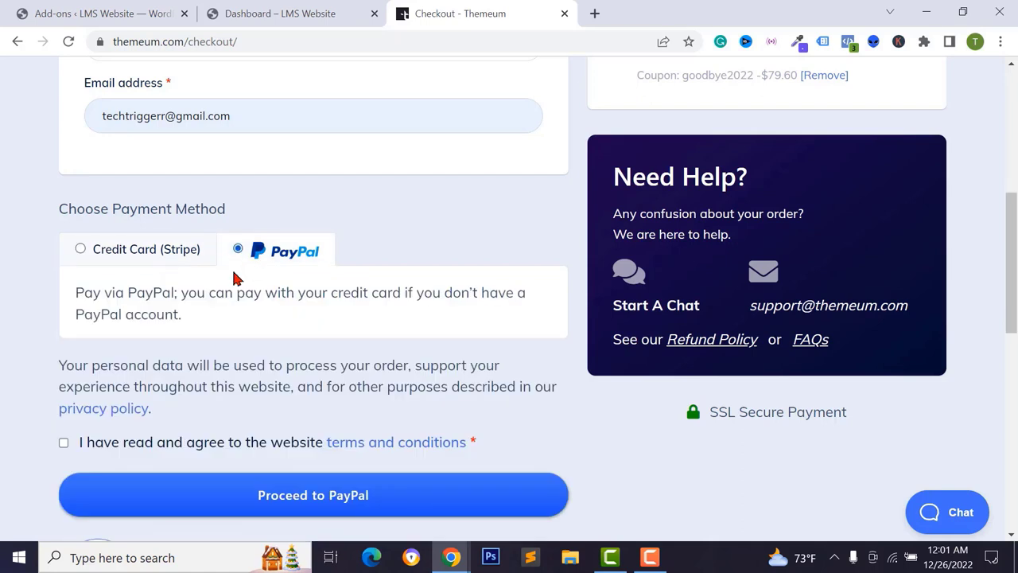
scroll(65, 399, "down", 1)
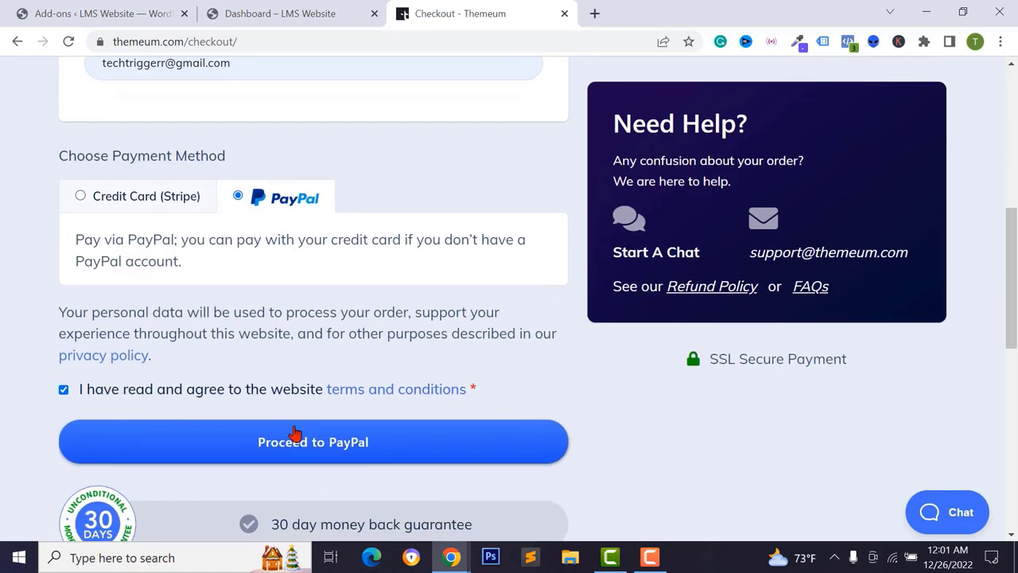
left_click(351, 444)
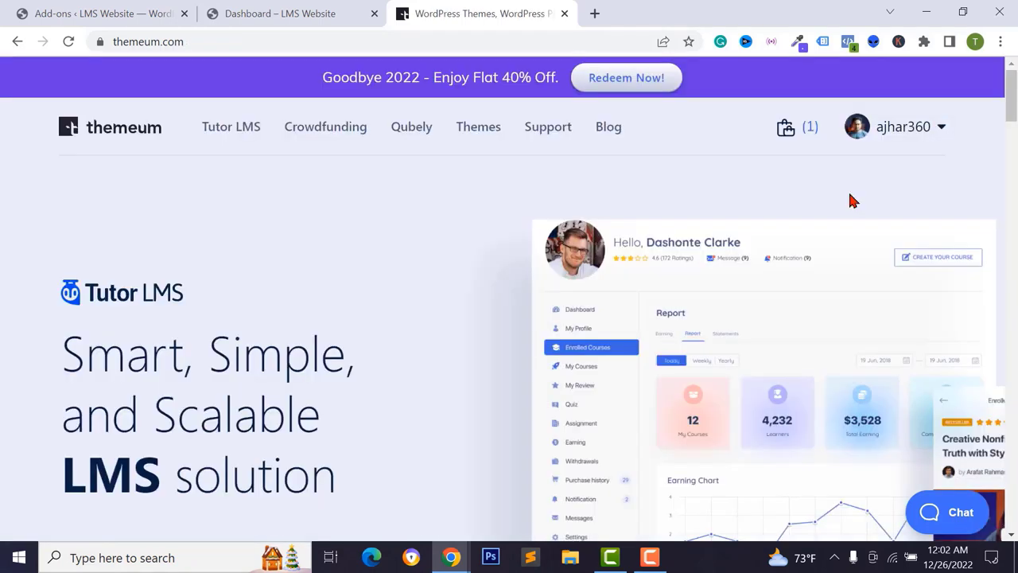
Download the latest tutor-pro.zip from the account's Downloads page.
left_click(898, 132)
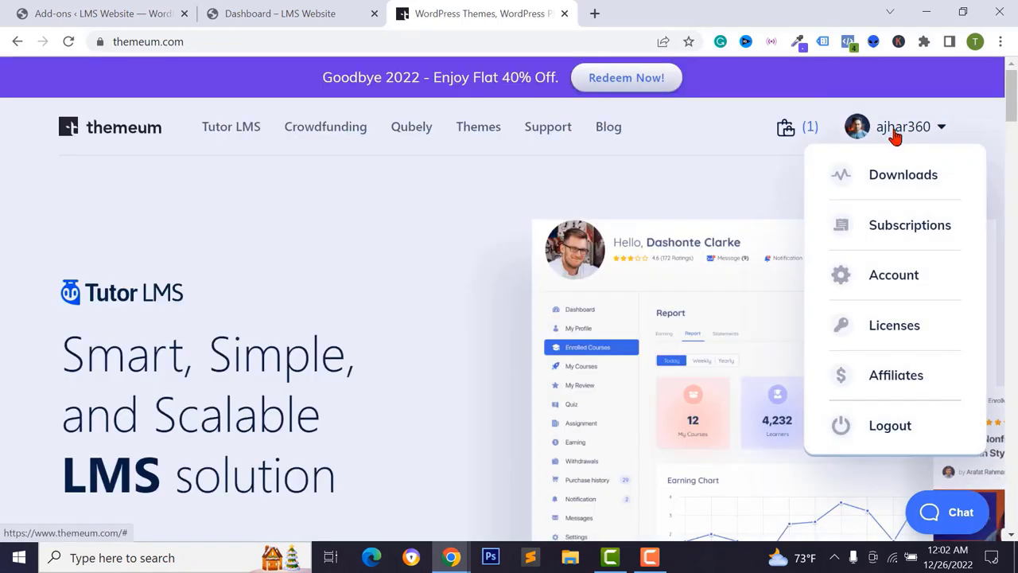
left_click(901, 182)
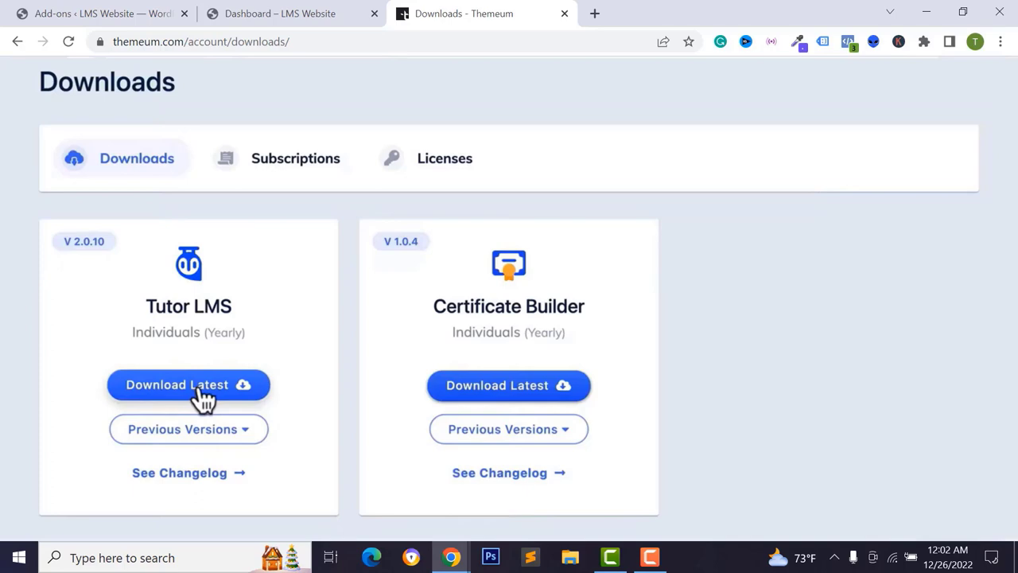
left_click(201, 388)
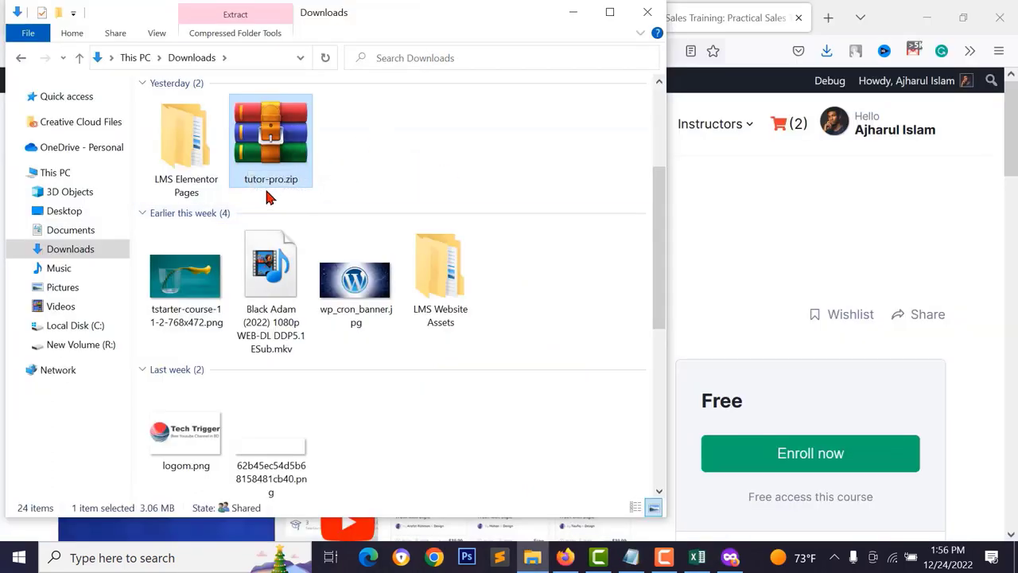
Return to the LMS site's admin and go to Plugins > Add New.
left_click(722, 6)
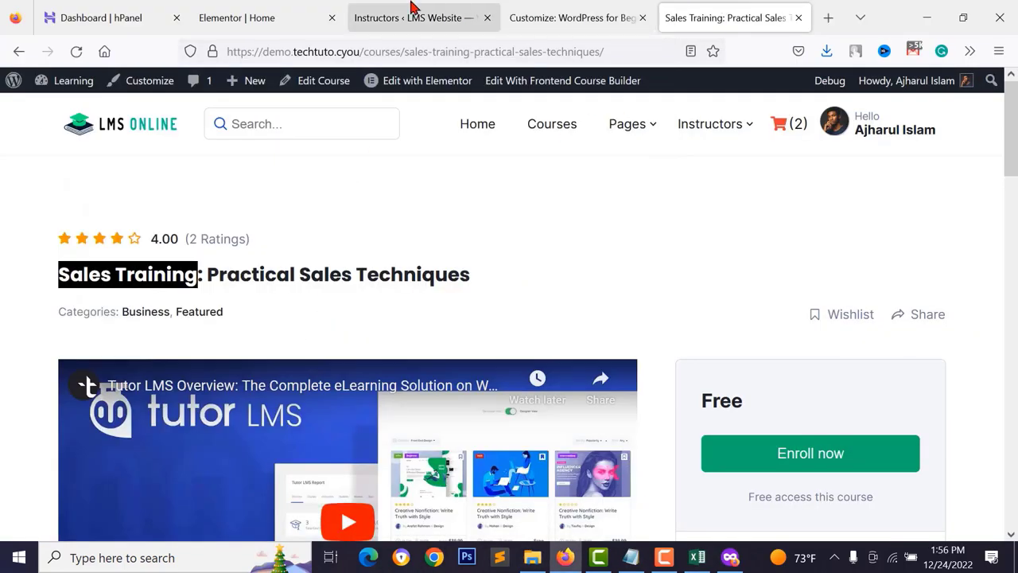
left_click(296, 8)
left_click(390, 11)
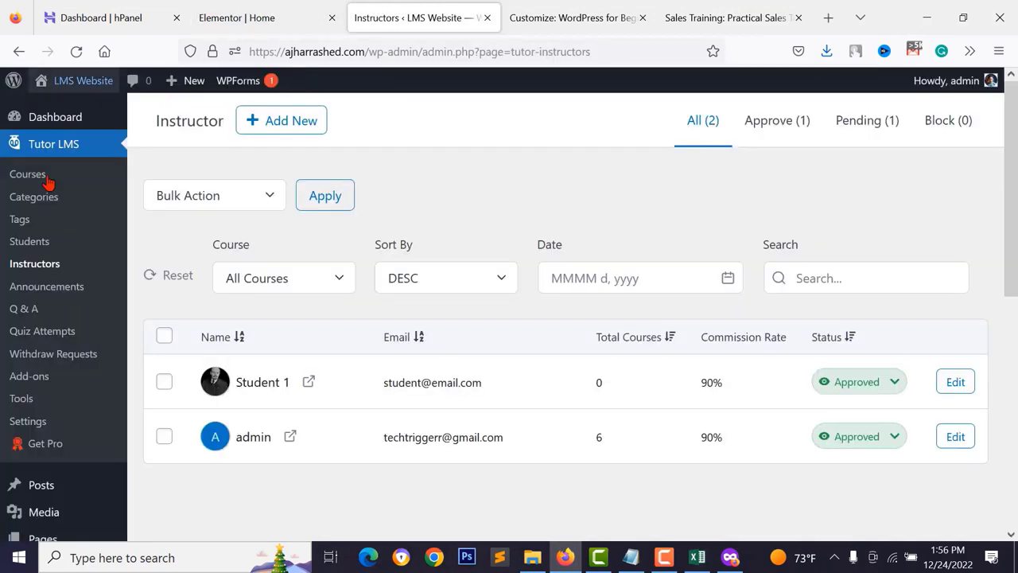
scroll(43, 382, "down", 2)
scroll(44, 382, "down", 5)
mouse_move(28, 418)
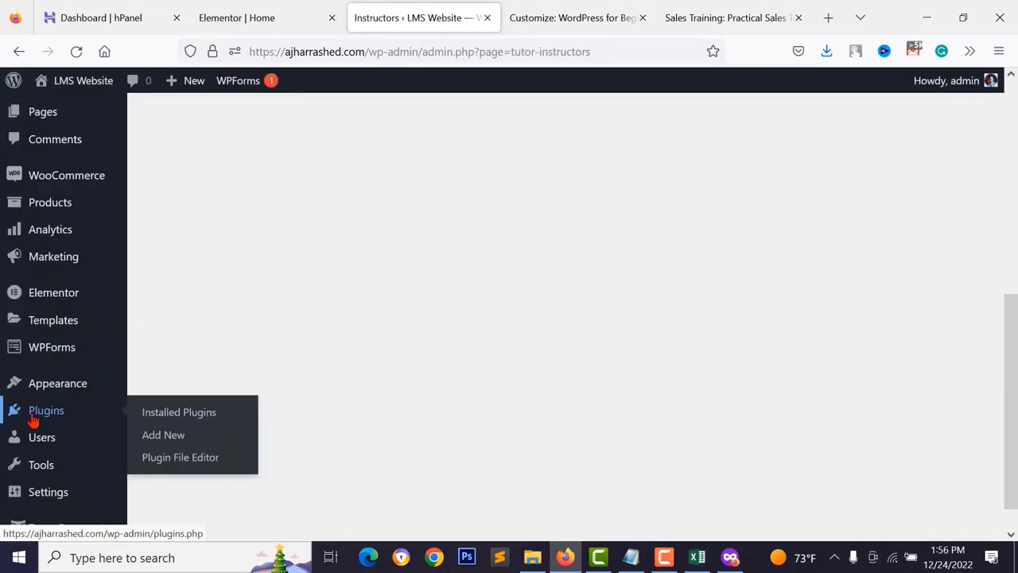
left_click(159, 441)
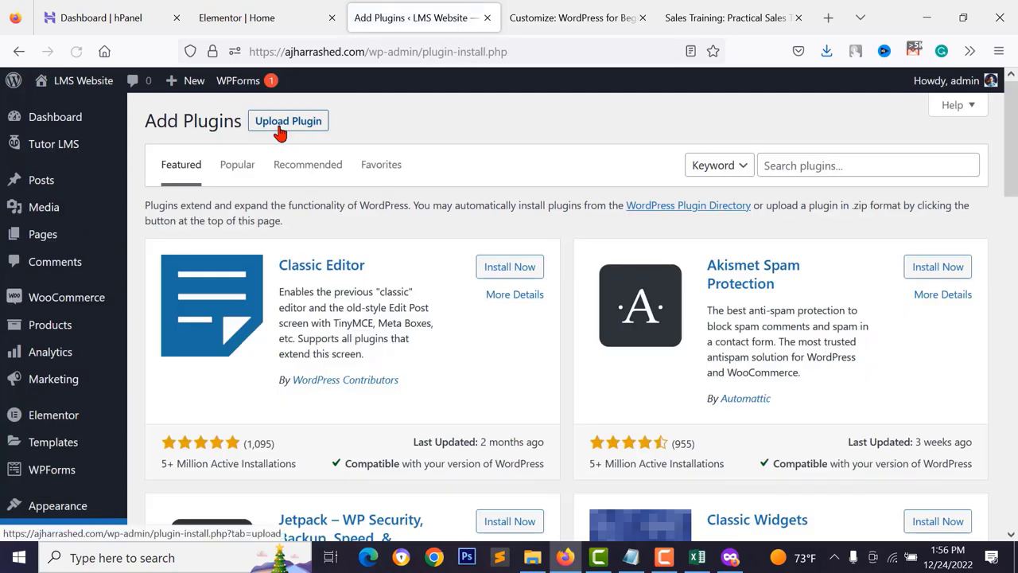
Upload tutor-pro.zip and install the Tutor LMS Pro plugin.
left_click(280, 127)
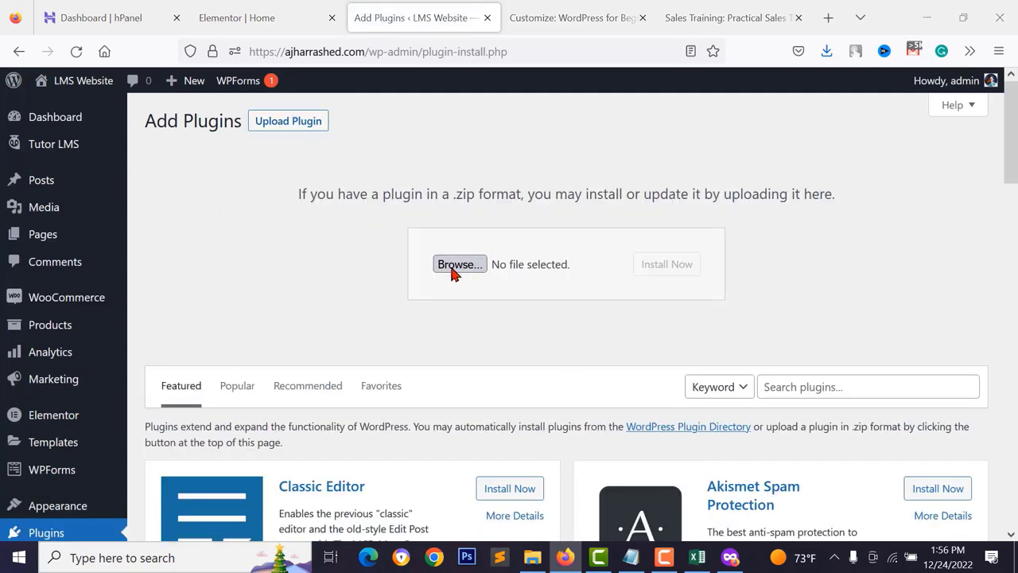
left_click(455, 269)
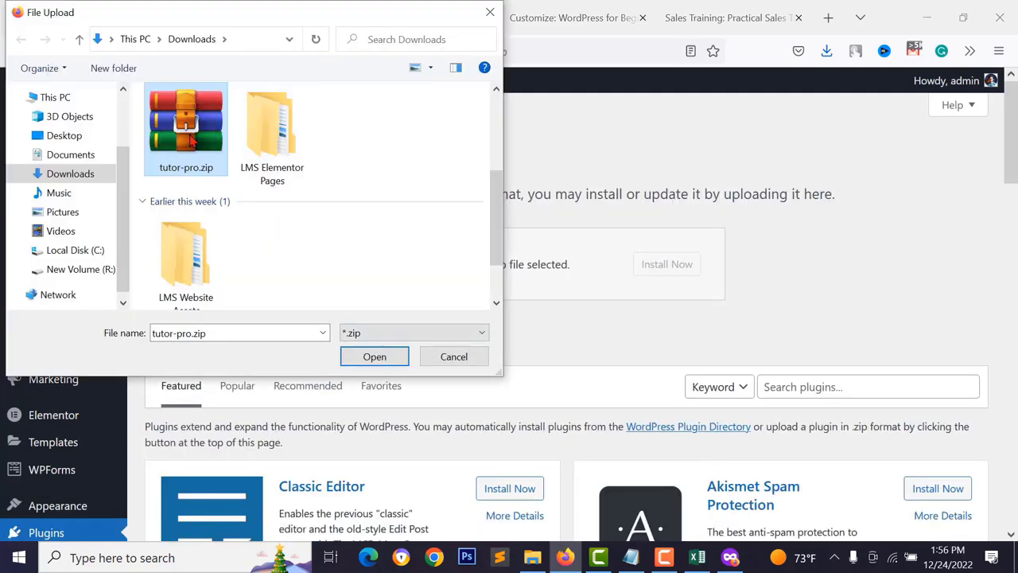
left_click(374, 356)
left_click(649, 269)
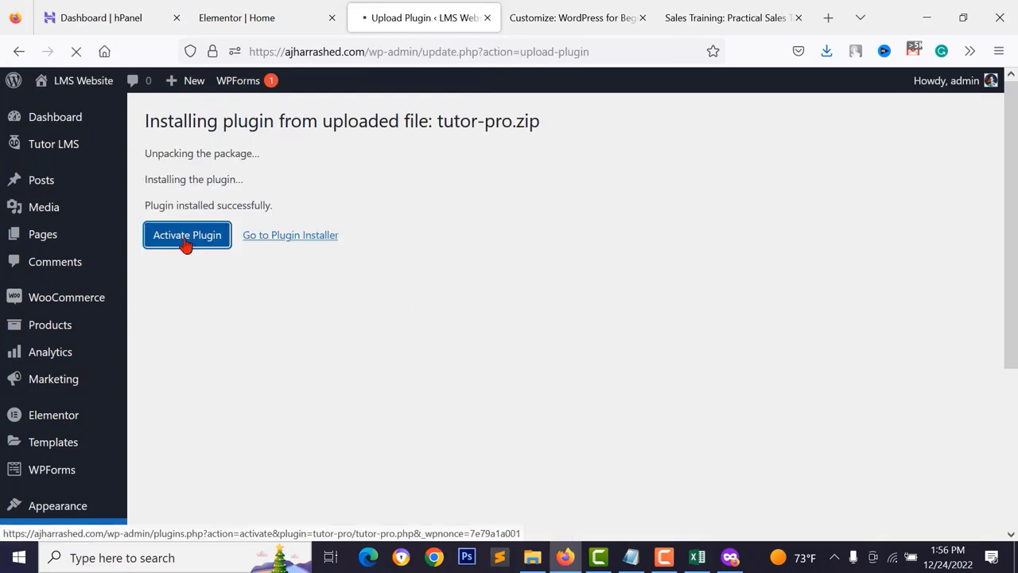
Turn on the Multi Instructors add-on.
mouse_move(45, 147)
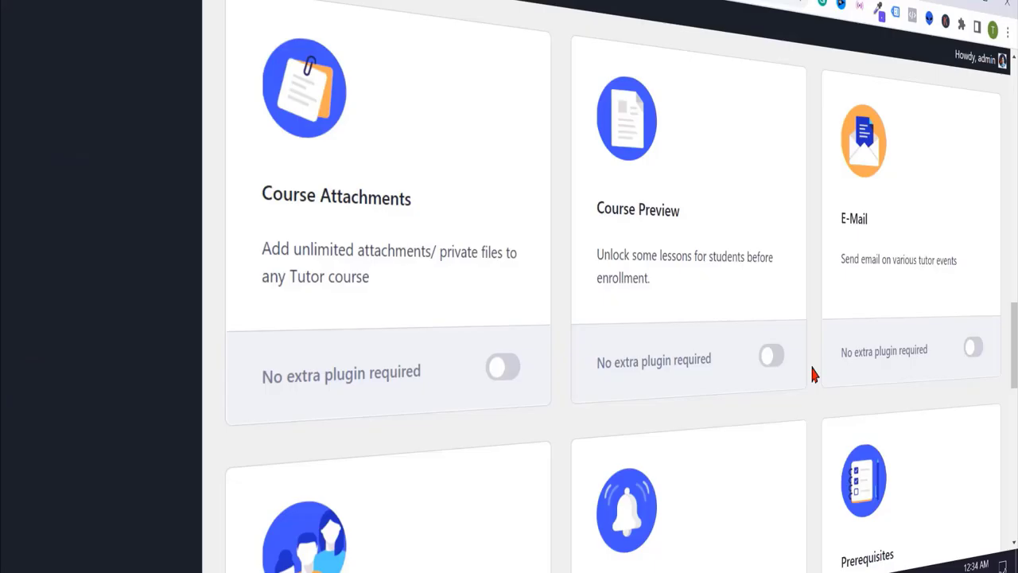
scroll(812, 307, "down", 5)
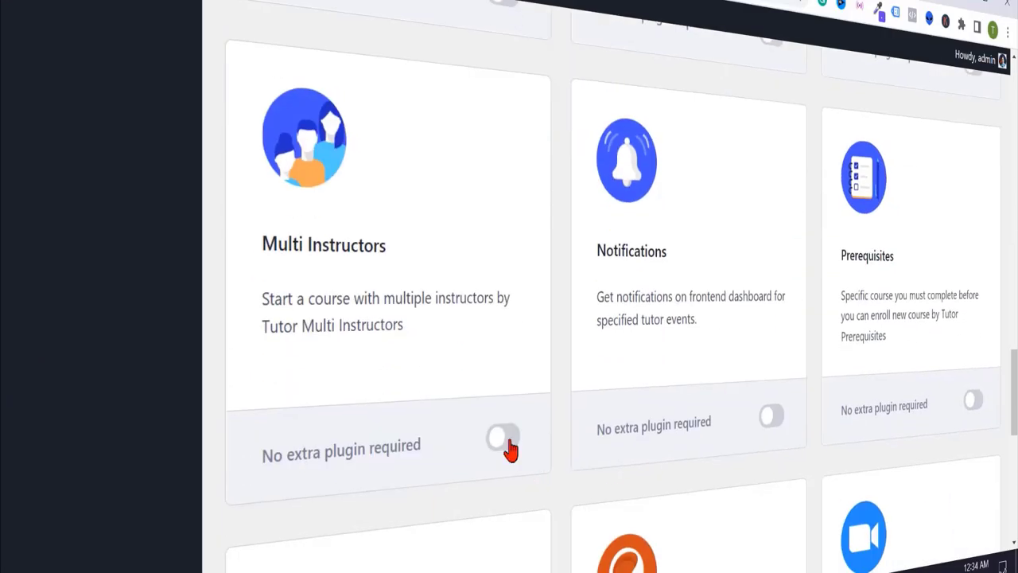
left_click(503, 440)
scroll(512, 445, "down", 4)
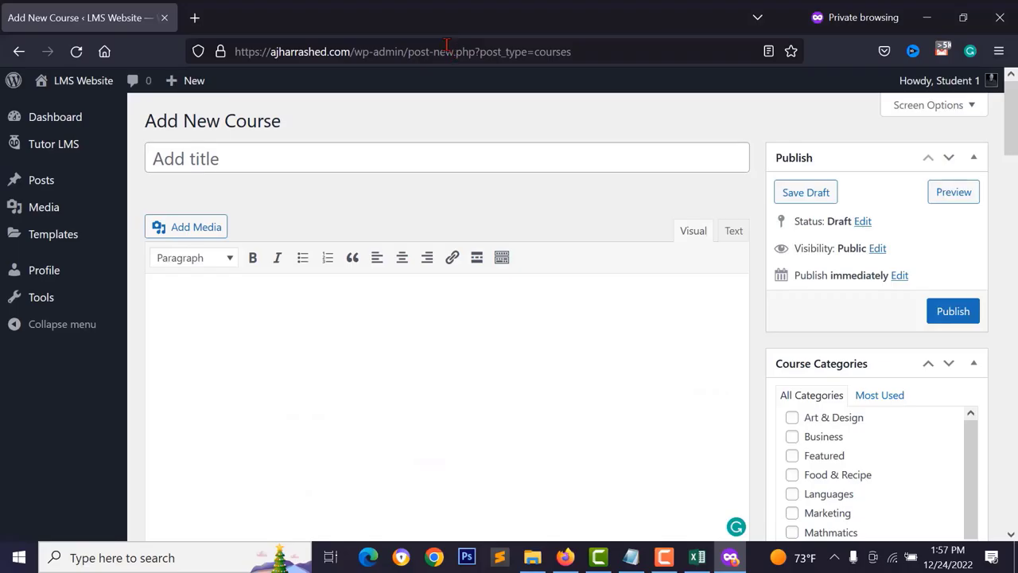
Load the site's home page, open the instructor Dashboard and start a new course.
left_click_drag(352, 59, 659, 51)
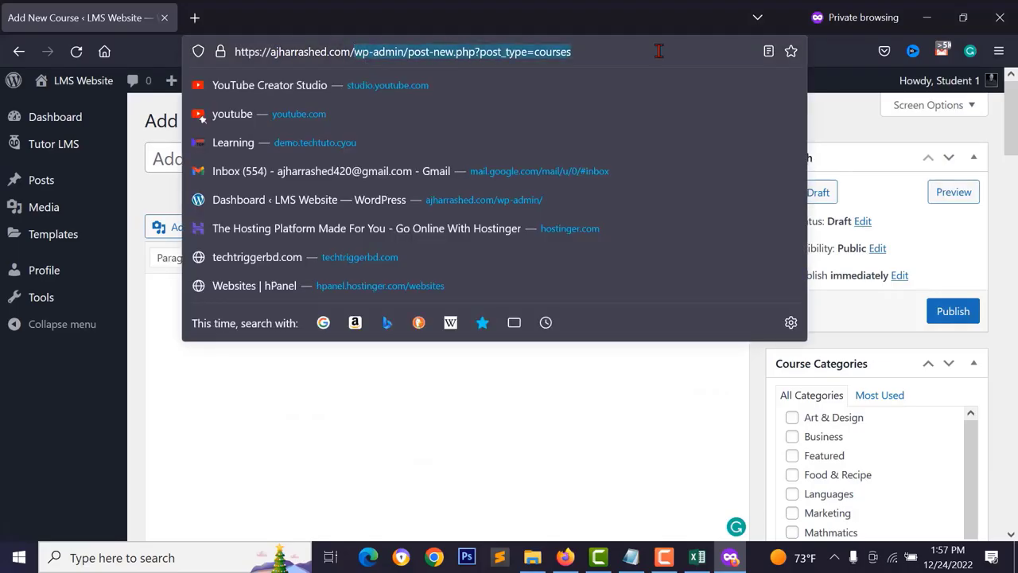
key("BackSpace")
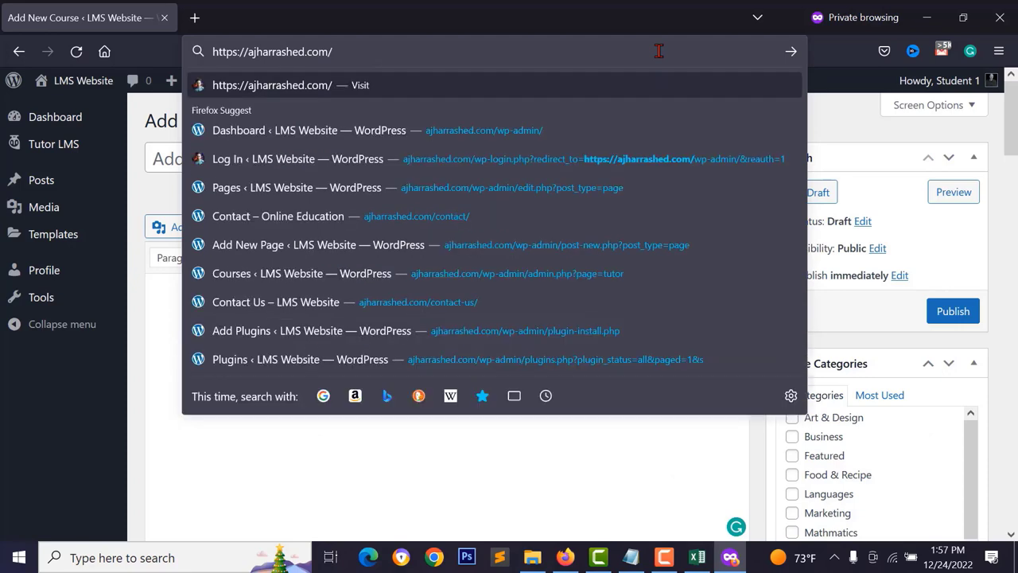
key("Return")
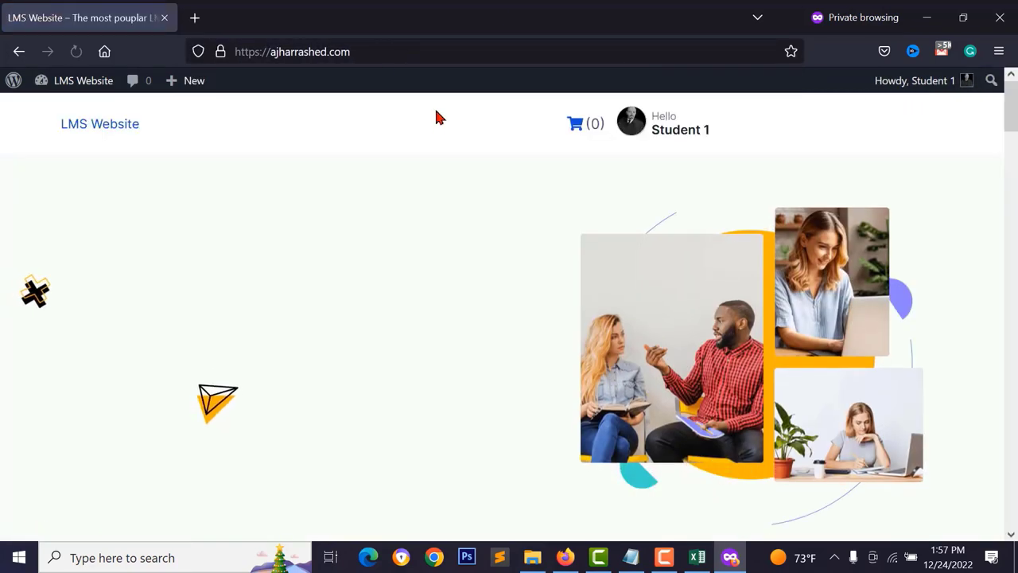
mouse_move(652, 141)
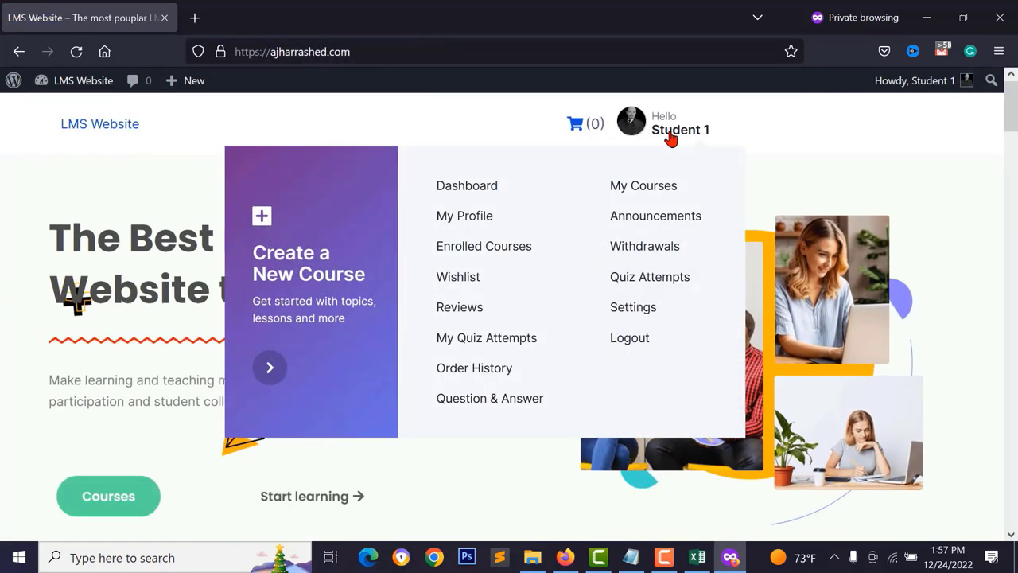
left_click(481, 193)
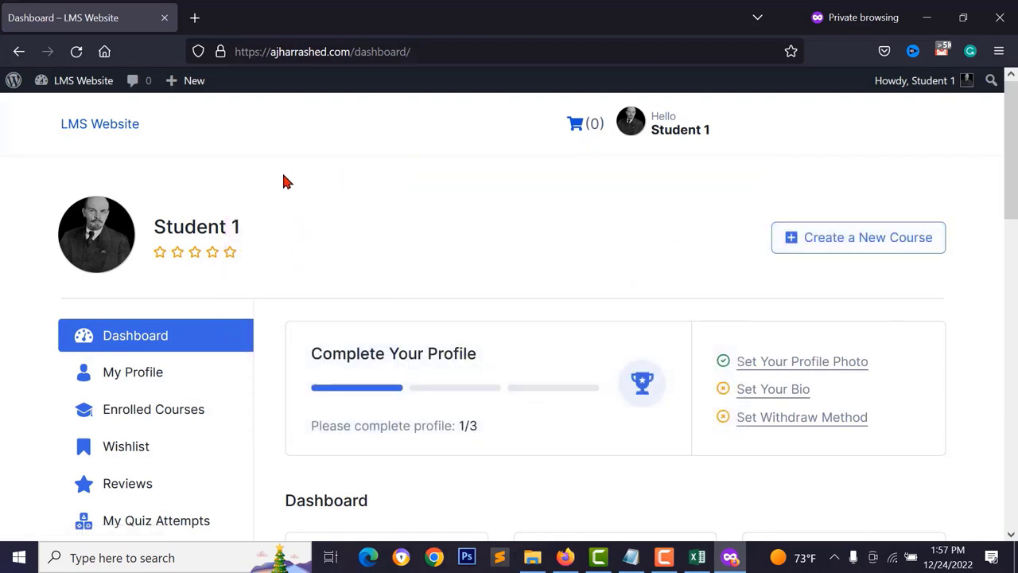
left_click(861, 249)
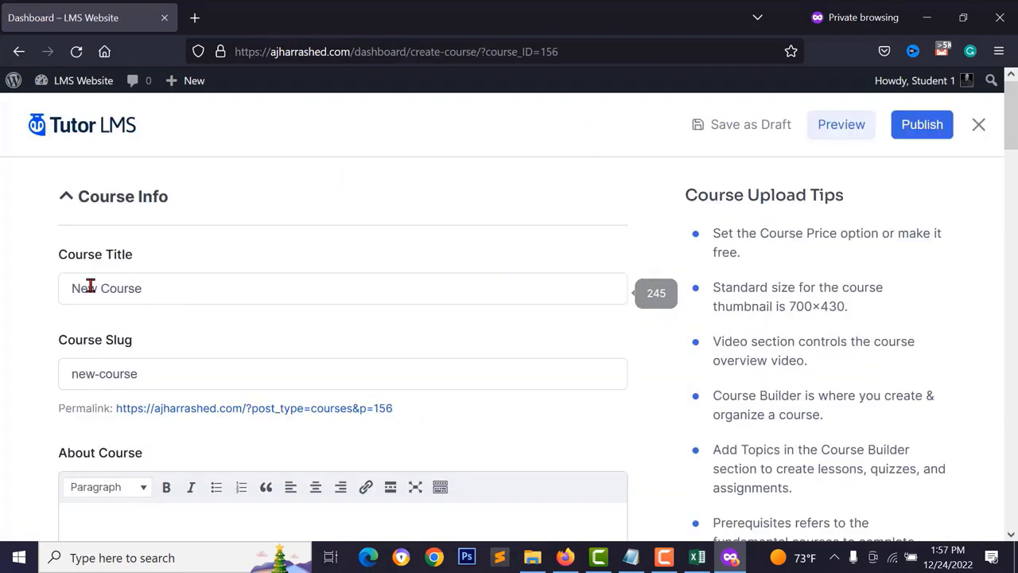
Make the new course paid and select its regular price field.
scroll(109, 311, "down", 4)
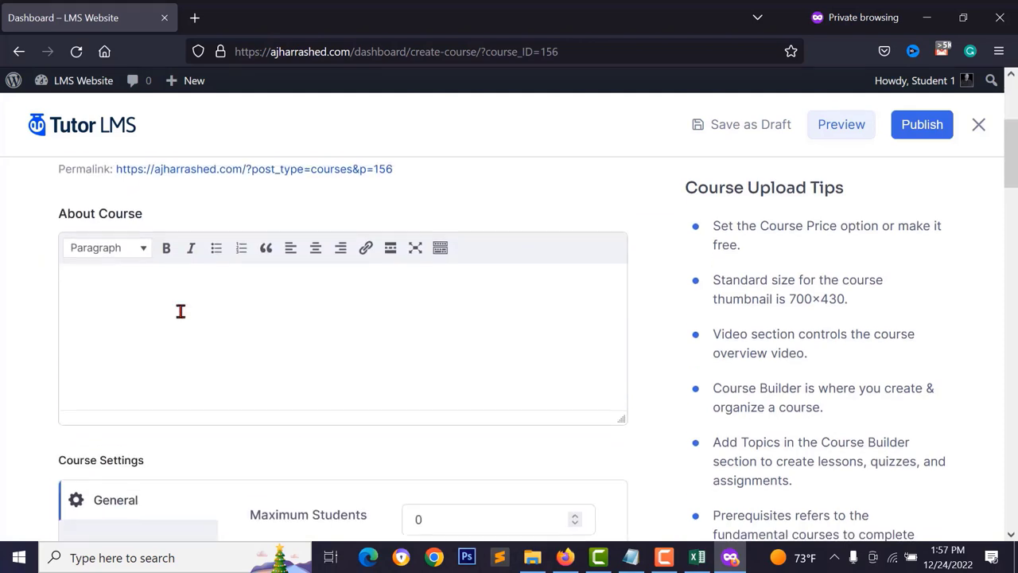
scroll(166, 298, "up", 3)
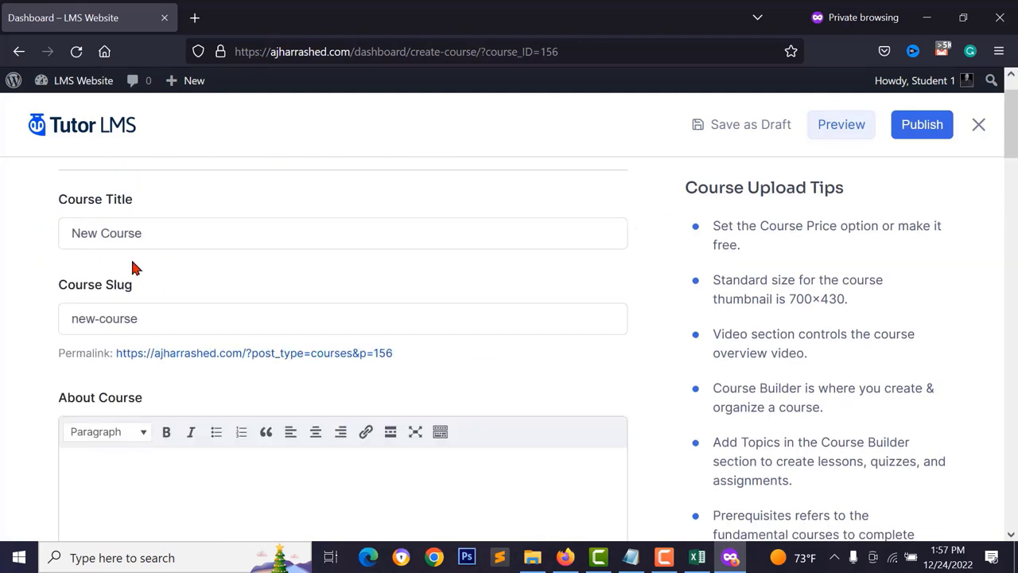
scroll(109, 312, "down", 6)
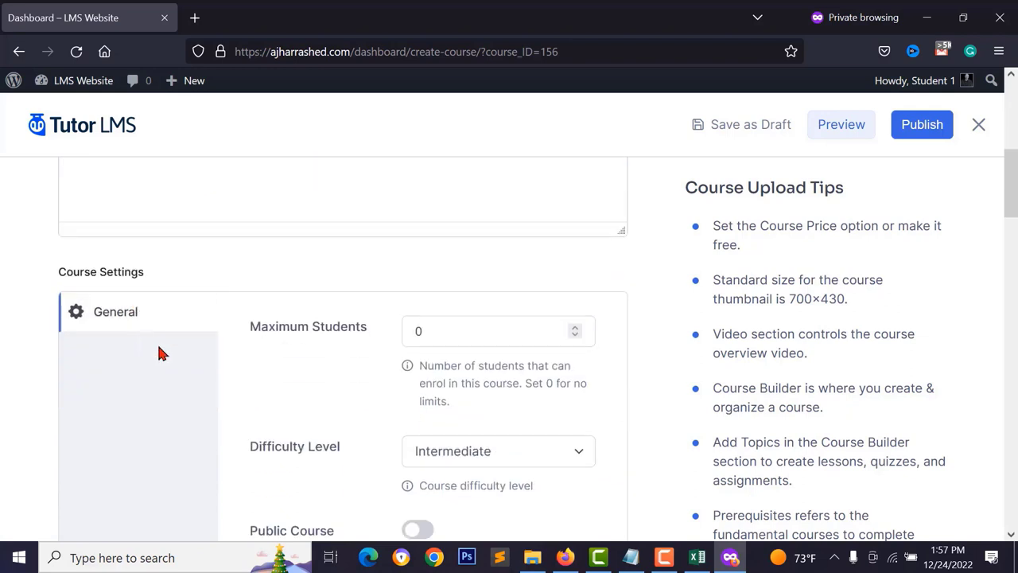
scroll(215, 362, "down", 5)
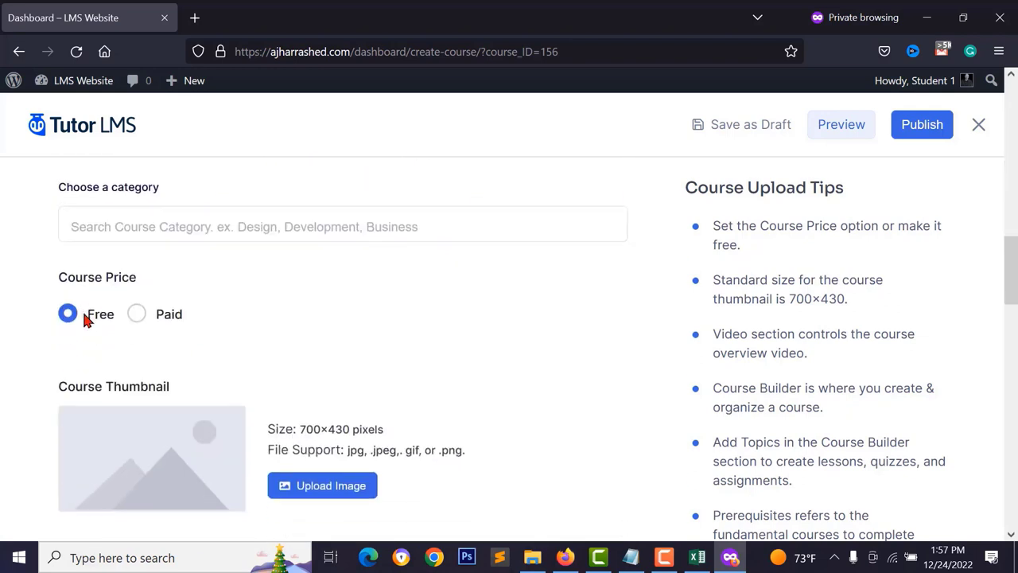
left_click(137, 315)
scroll(193, 352, "down", 2)
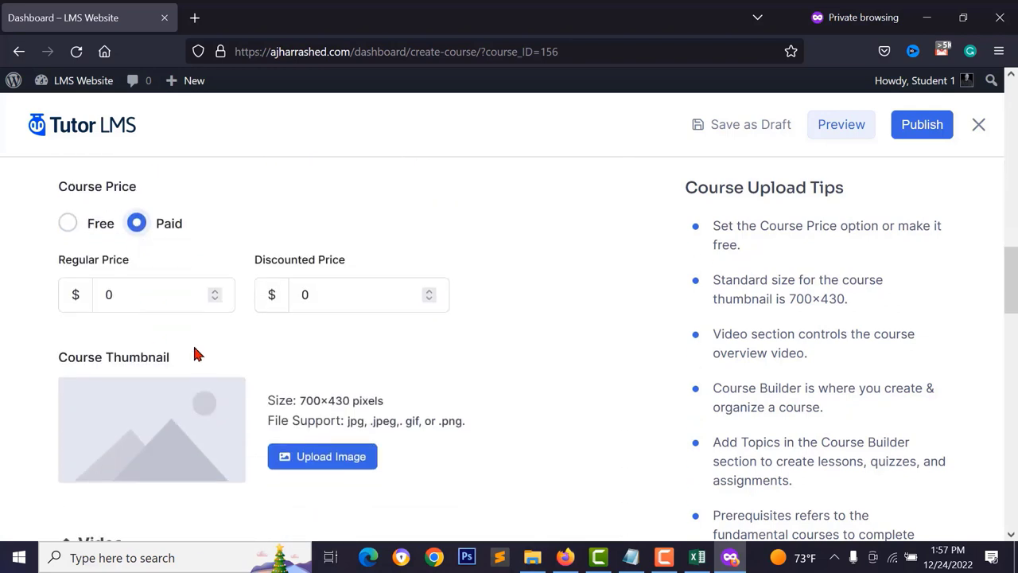
double_click(126, 289)
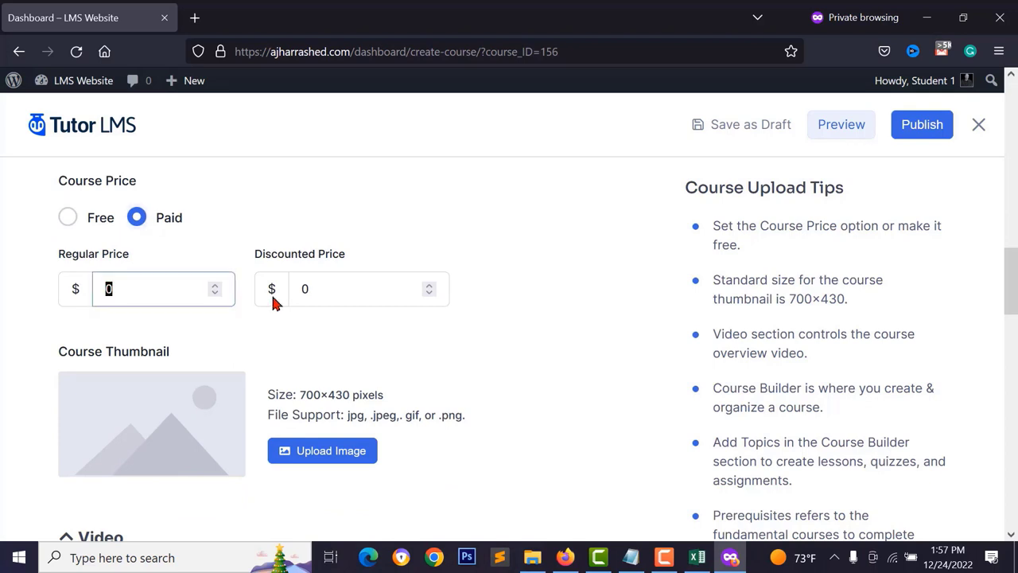
left_click(308, 294)
Open and cancel the new-topic form, then look through the course builder.
scroll(239, 352, "down", 2)
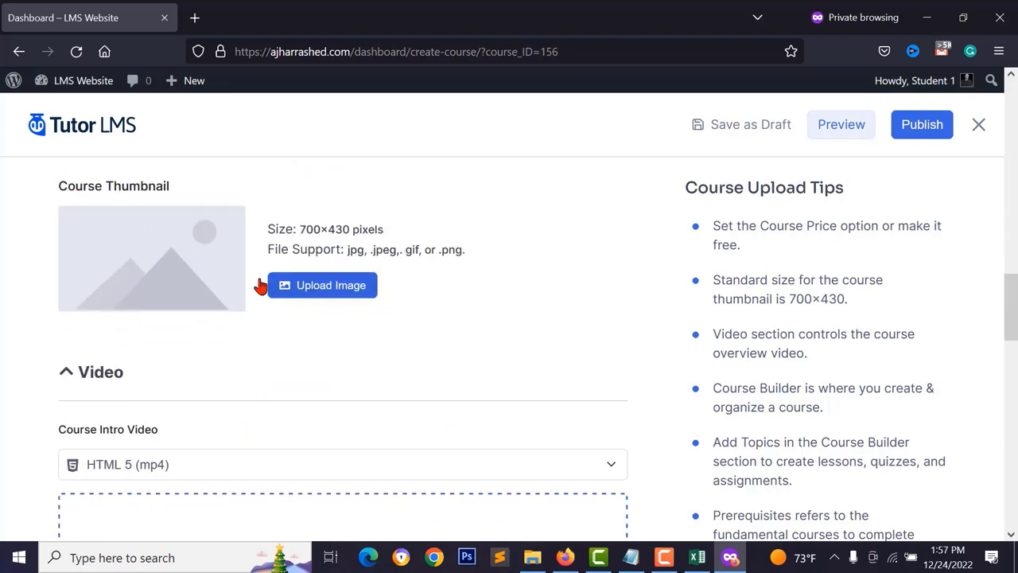
scroll(194, 337, "down", 5)
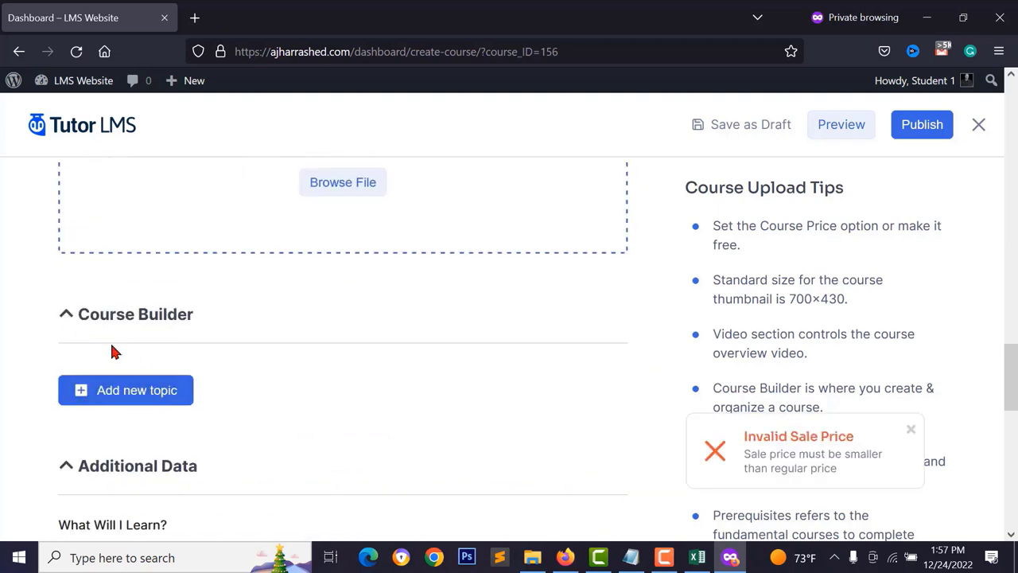
scroll(95, 318, "down", 2)
left_click(141, 302)
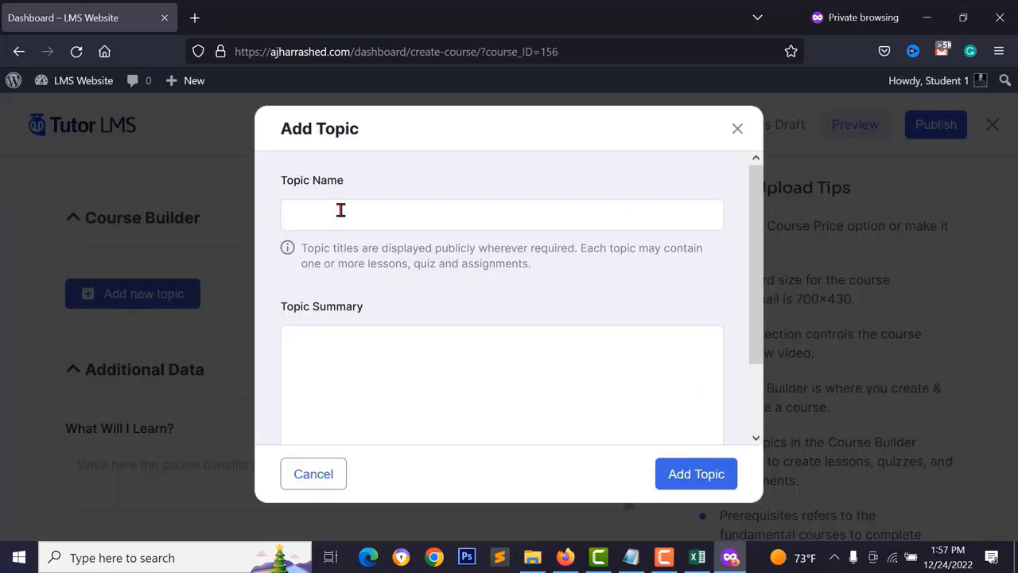
left_click(313, 473)
scroll(182, 416, "down", 2)
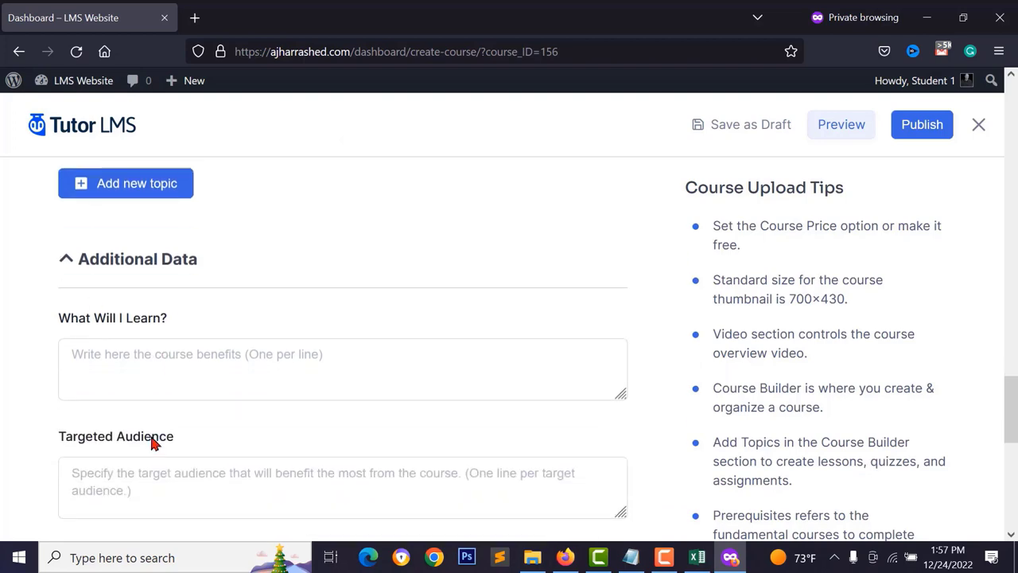
scroll(154, 443, "up", 10)
scroll(1010, 143, "down", 2)
left_click_drag(1010, 144, 1012, 350)
scroll(250, 354, "up", 8)
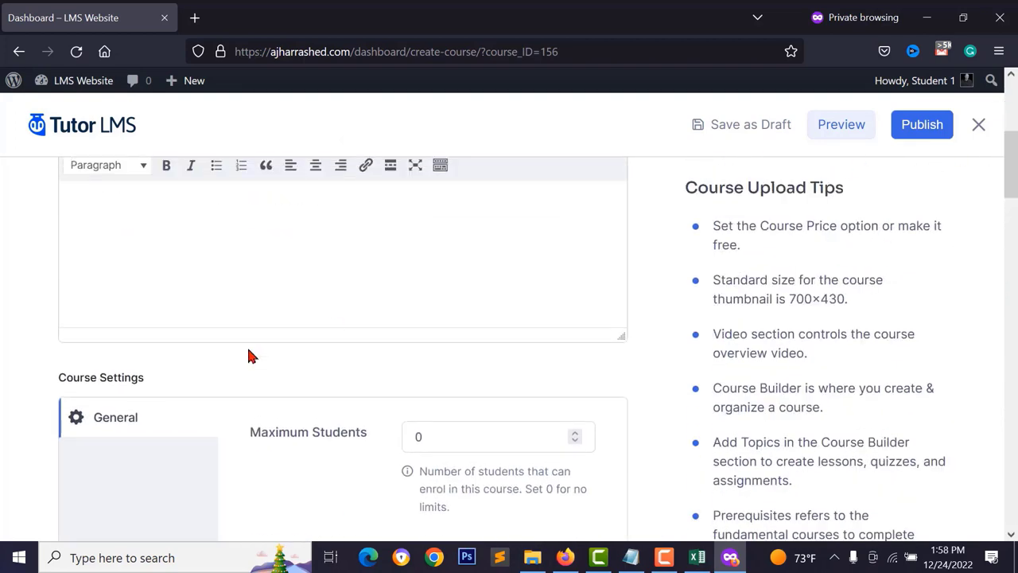
scroll(191, 211, "up", 1)
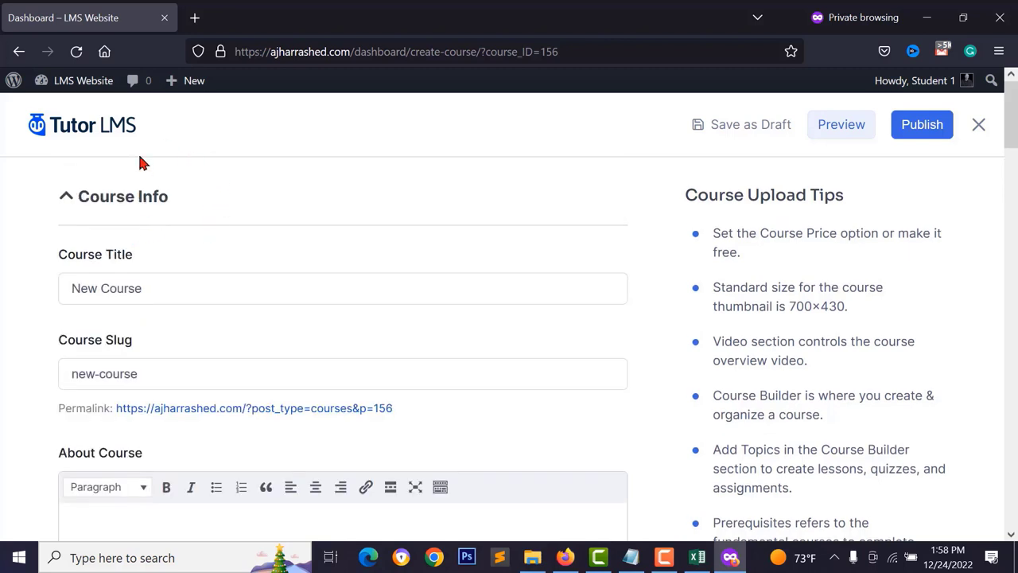
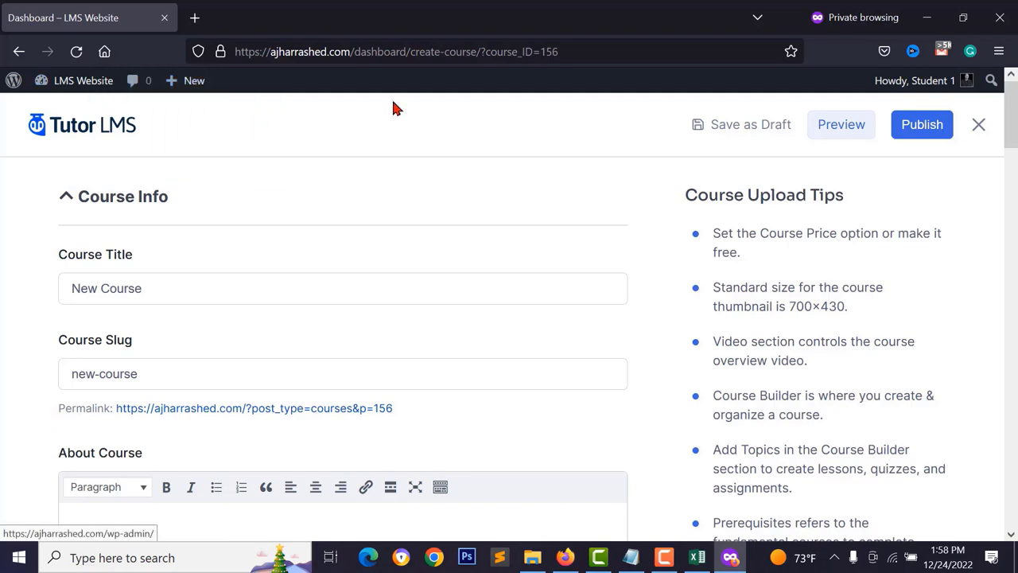
Switch on 'Hide Admin Bar and Restrict Access to WP Admin for Instructors' in Tutor LMS Advanced settings and save.
left_click(565, 557)
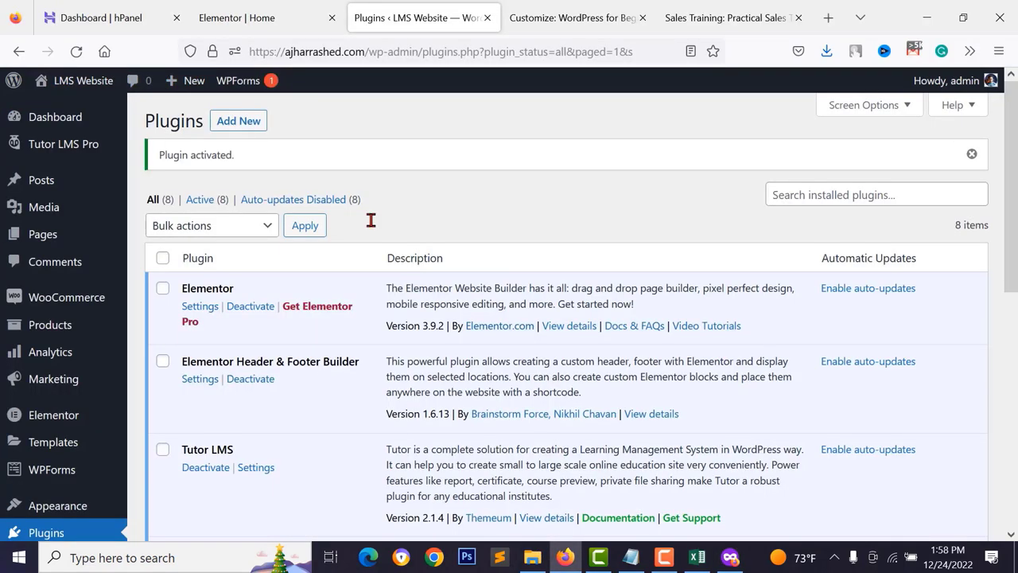
mouse_move(43, 150)
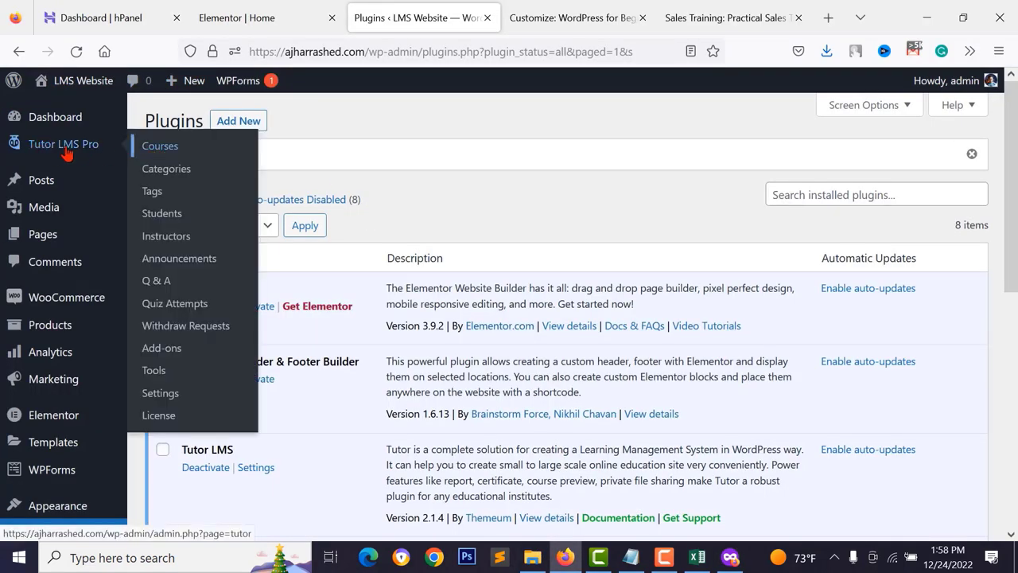
left_click(161, 393)
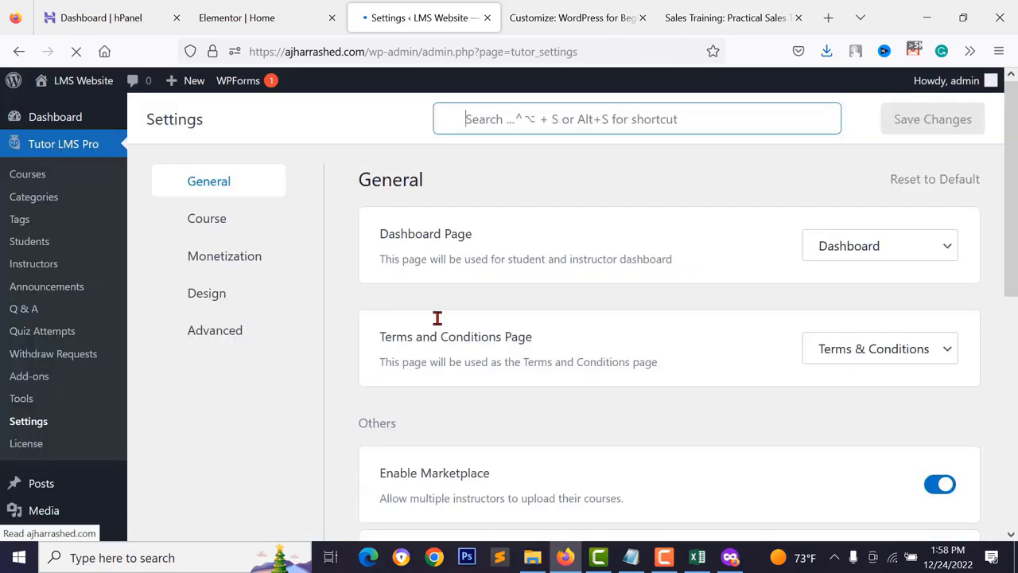
left_click(203, 334)
scroll(795, 340, "down", 15)
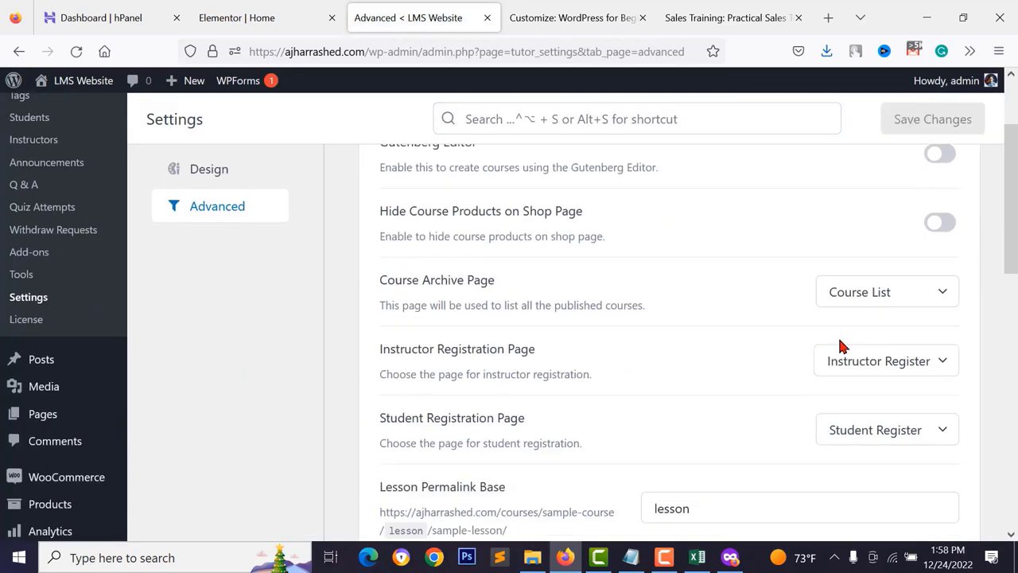
scroll(583, 409, "down", 2)
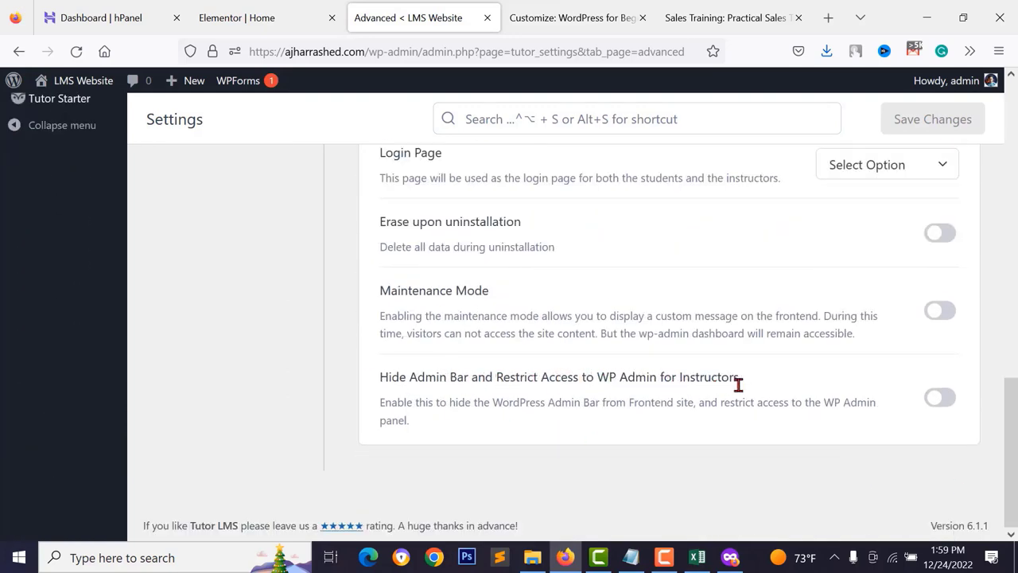
left_click(928, 402)
left_click(930, 127)
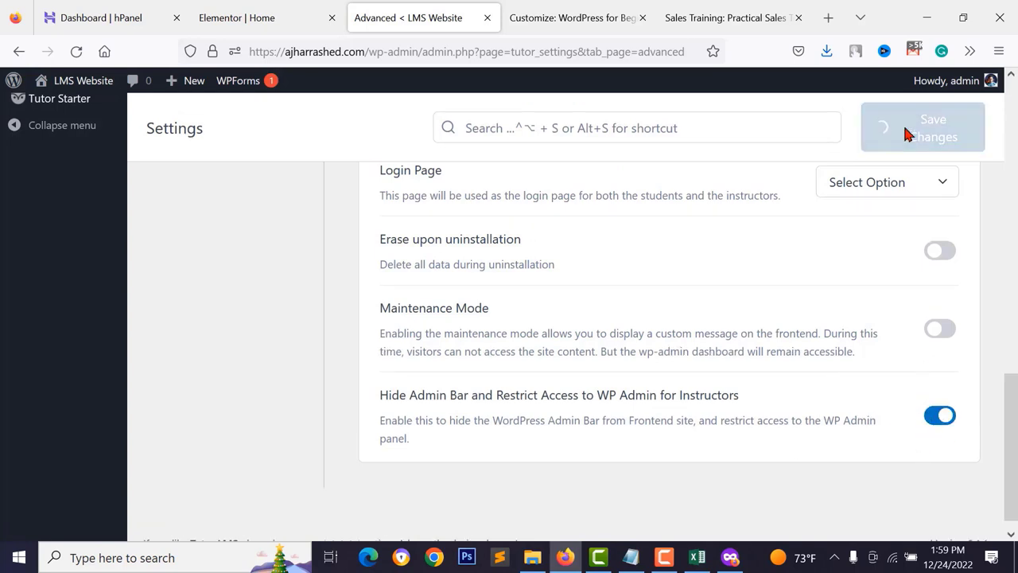
Reload the instructor's course editor in the private window to verify, then return to Advanced settings.
left_click(565, 559)
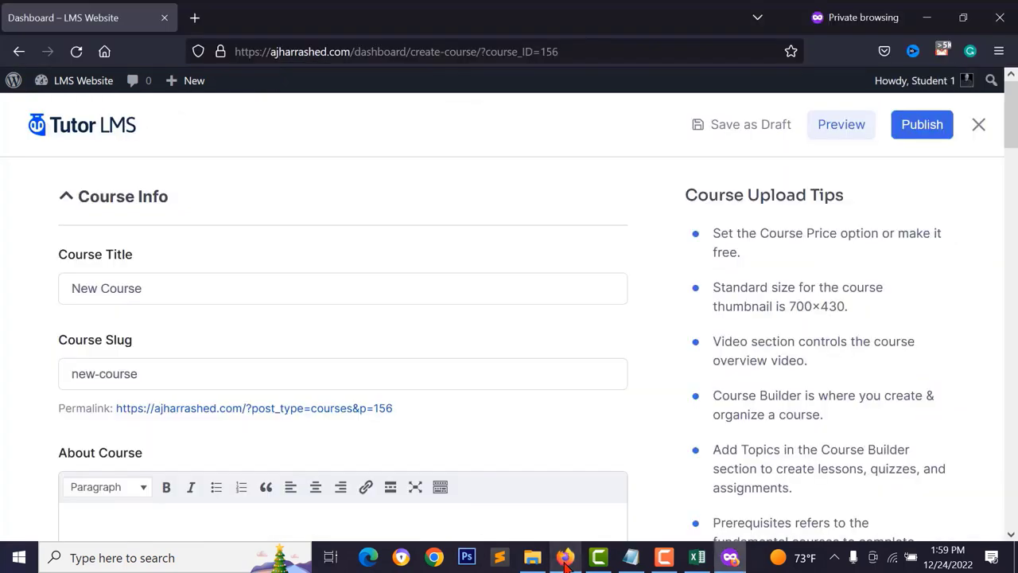
left_click(76, 51)
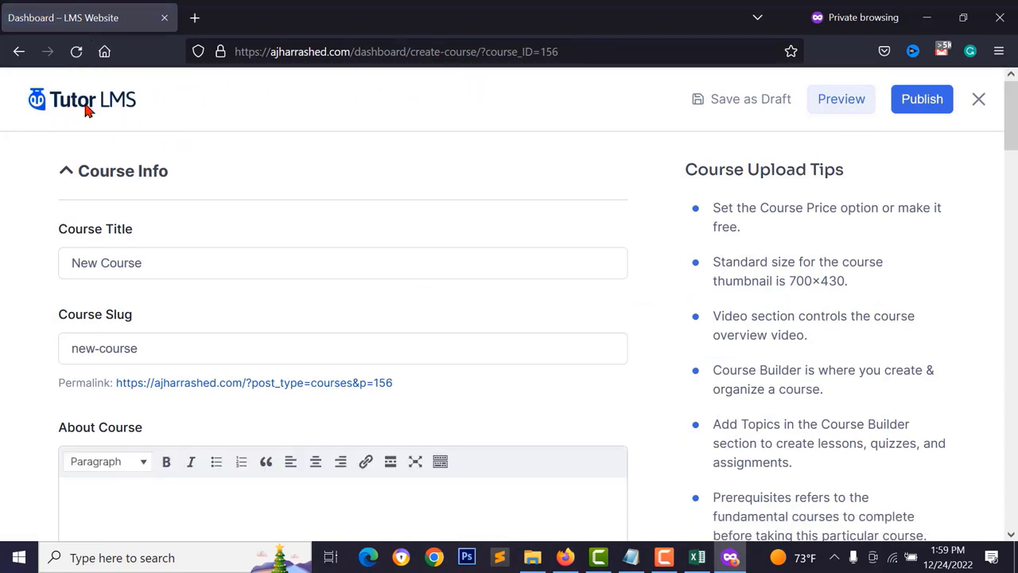
left_click(565, 557)
scroll(477, 263, "up", 15)
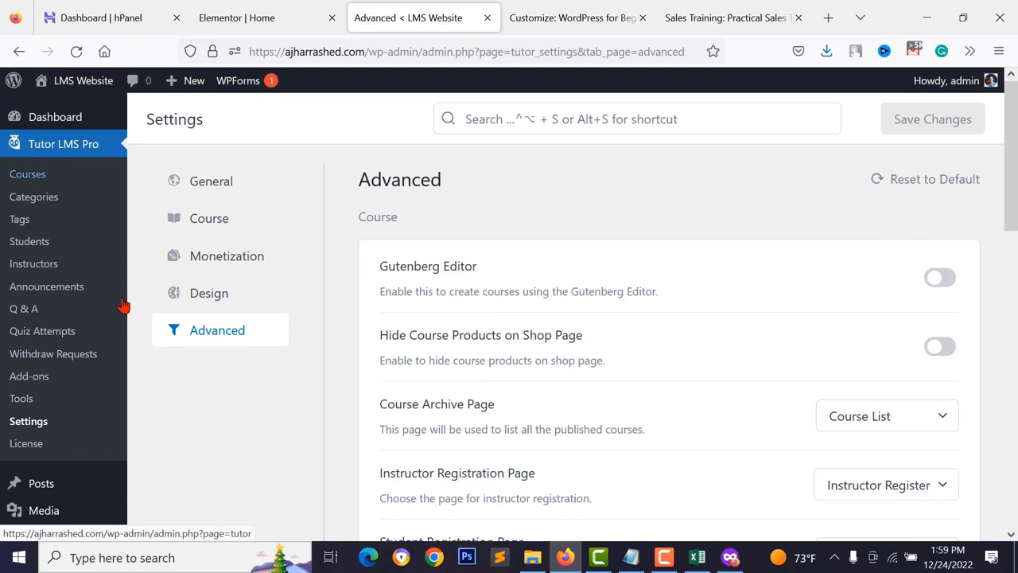
Upload logo.png from LMS Website Assets as the course builder page logo, then open logomakr.com in a new tab.
left_click(192, 303)
scroll(753, 375, "down", 2)
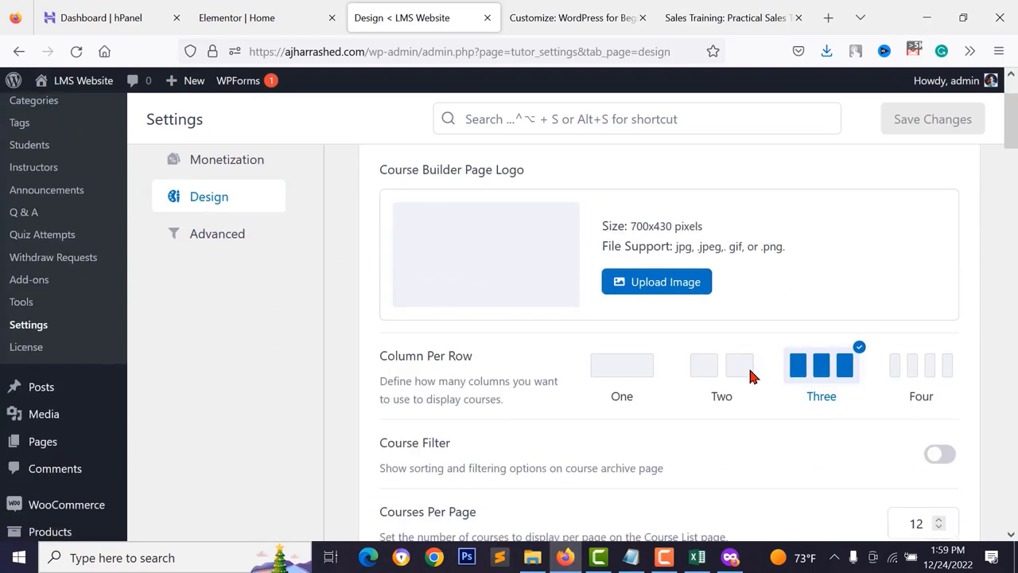
scroll(554, 250, "up", 1)
scroll(474, 207, "up", 1)
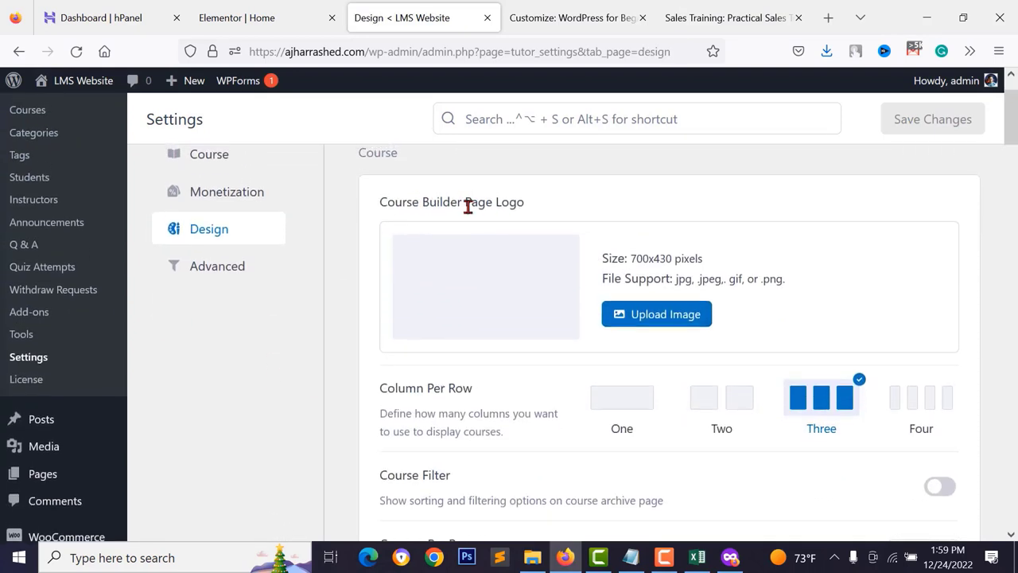
left_click(660, 321)
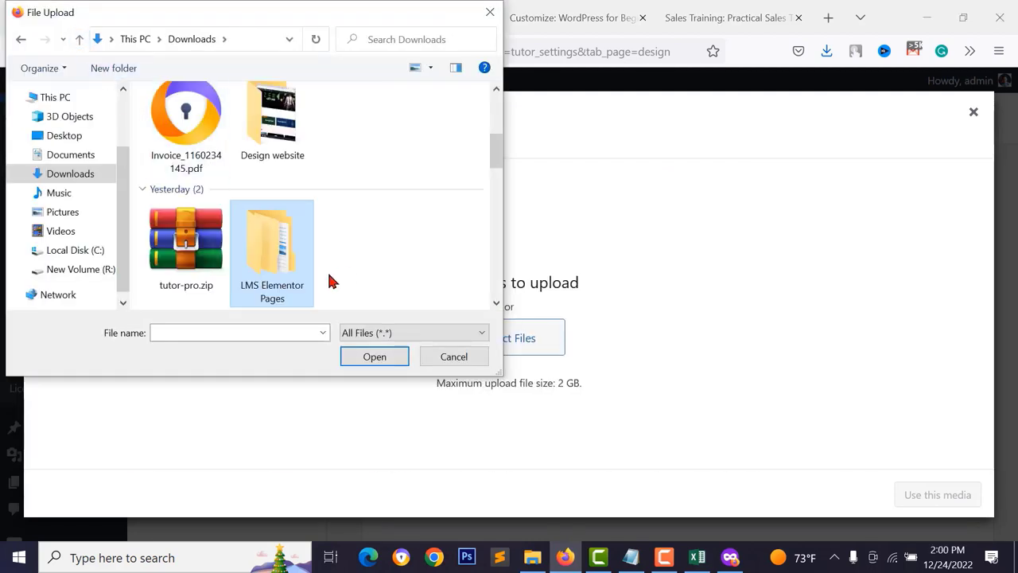
scroll(326, 270, "down", 2)
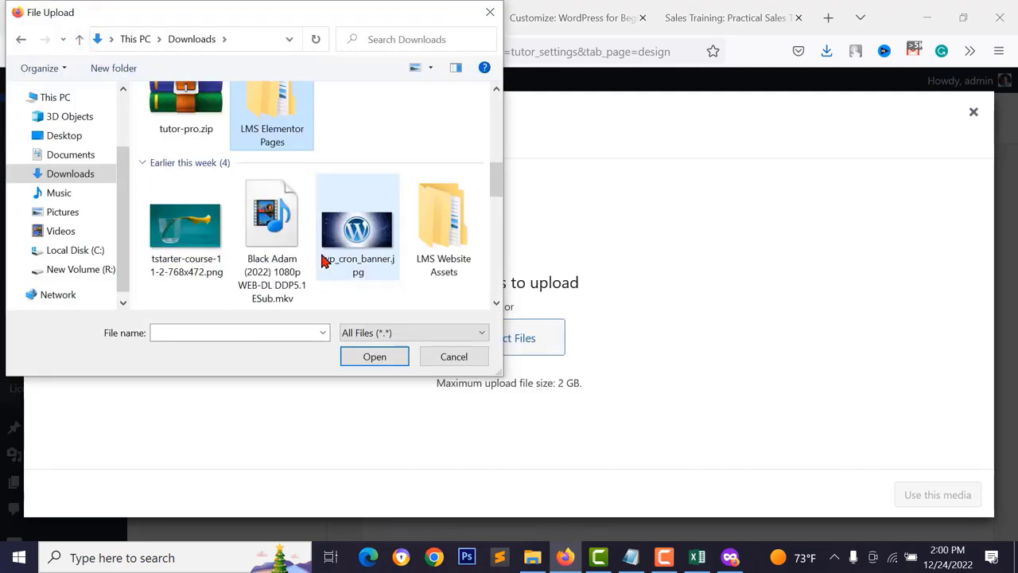
double_click(443, 239)
left_click(271, 247)
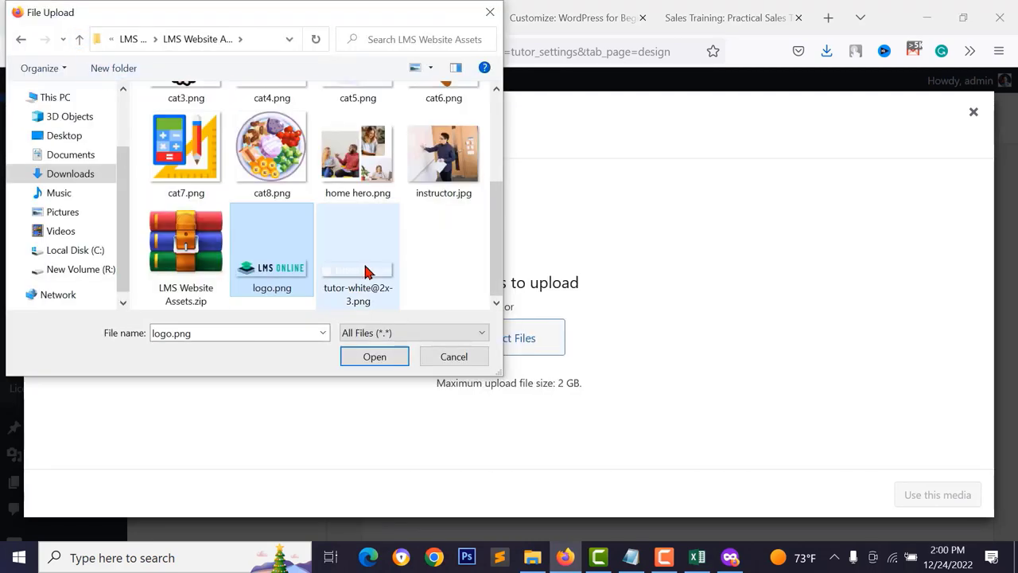
left_click(375, 356)
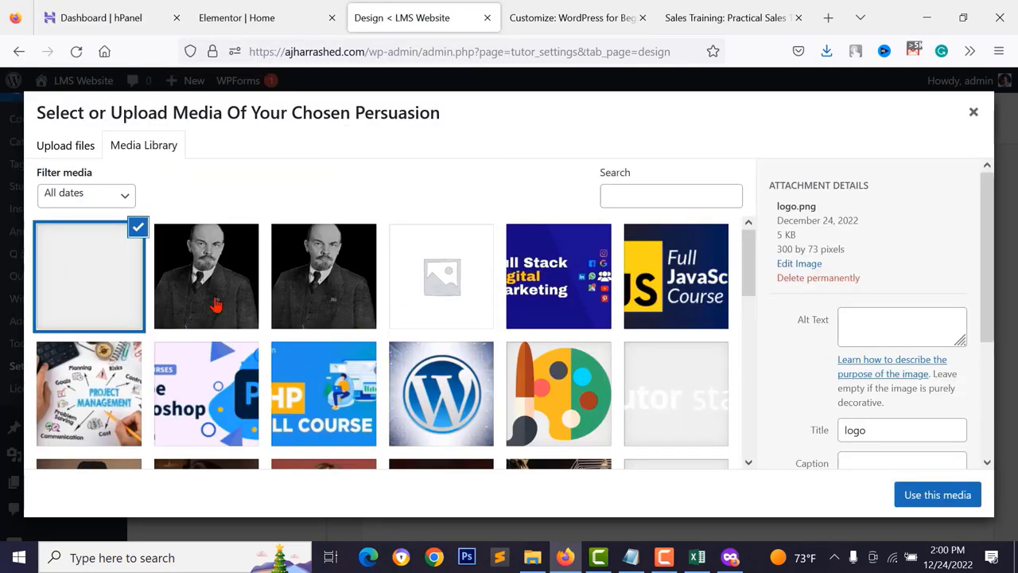
left_click(935, 495)
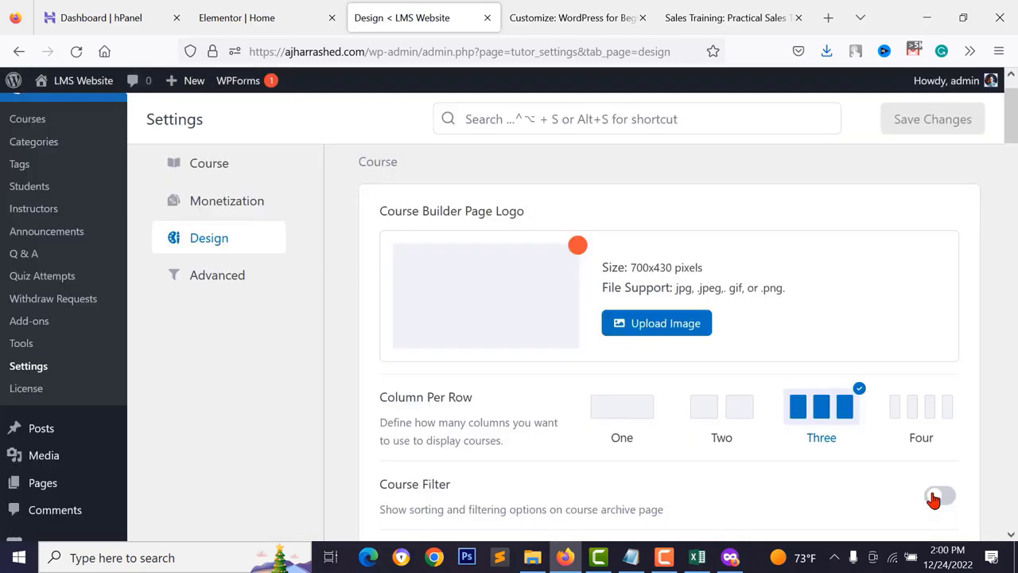
key("ctrl+t")
type("l")
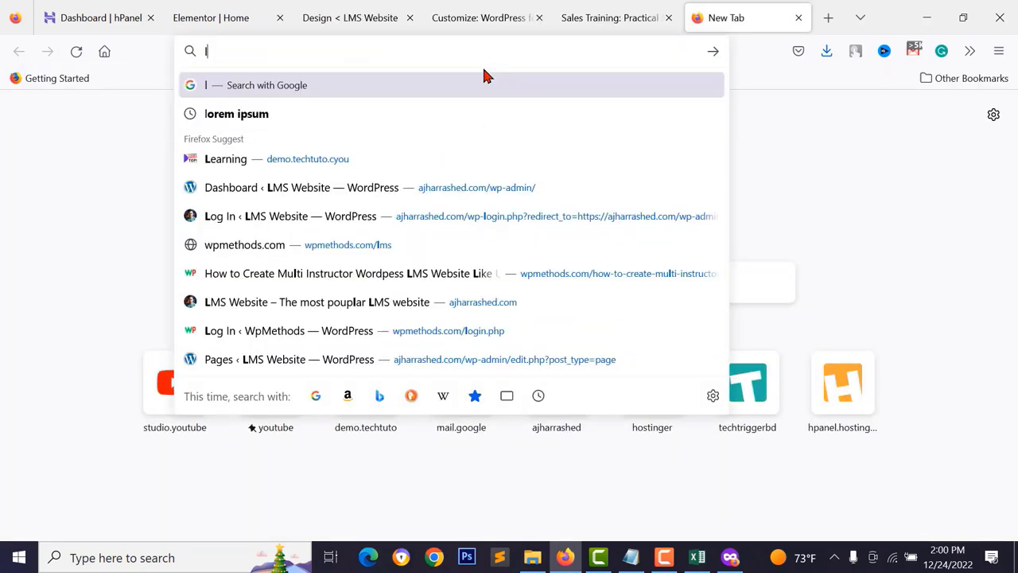
type("ogom")
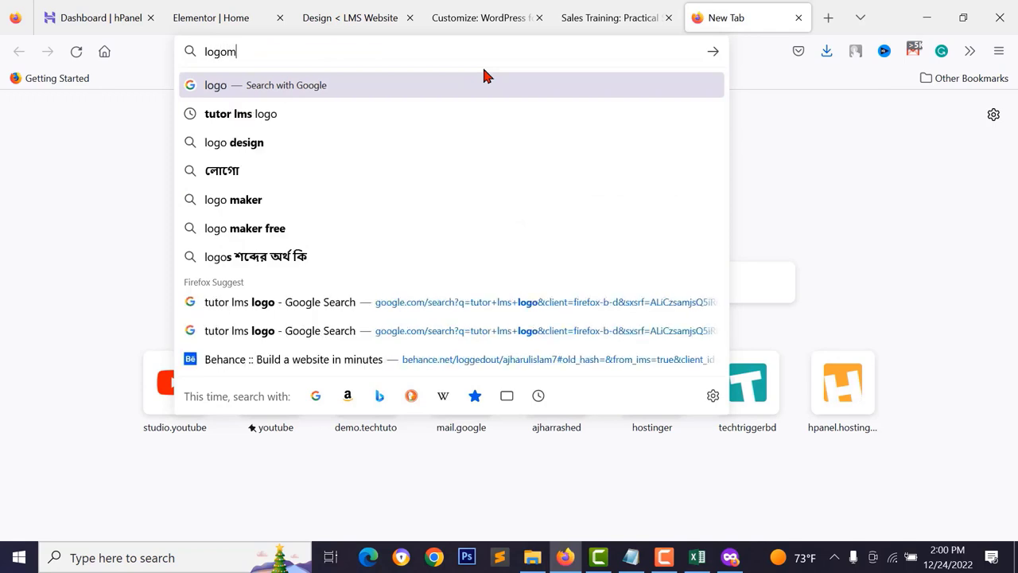
type("akr.c")
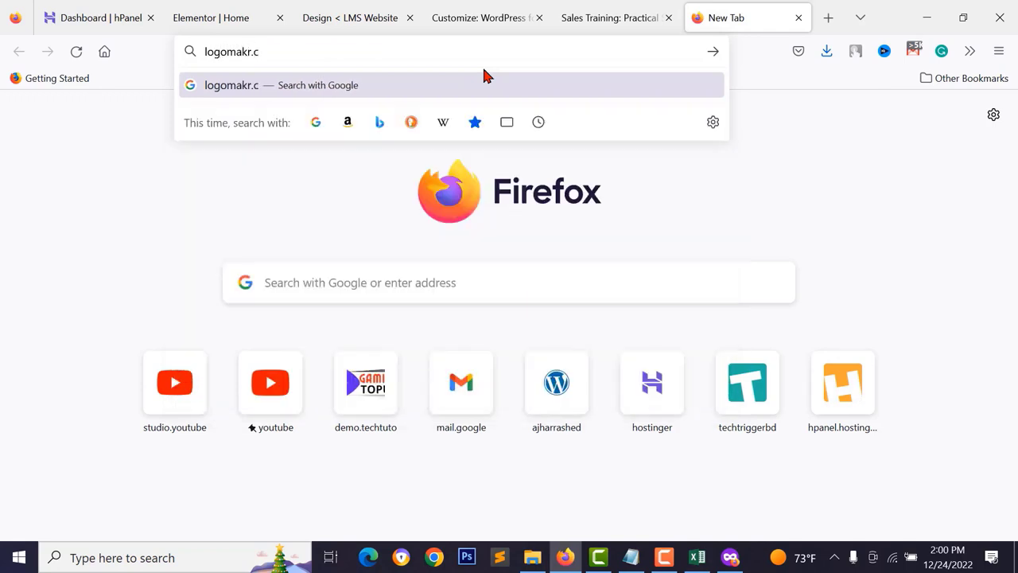
type("om")
Load logomakr.com, start a new design and edit its sample text.
key("Return")
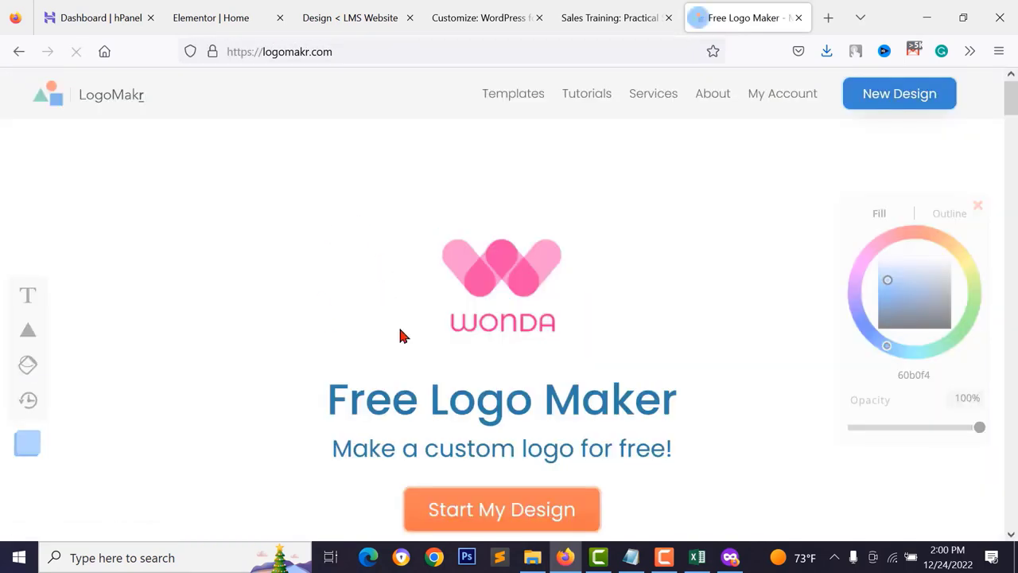
scroll(559, 338, "down", 2)
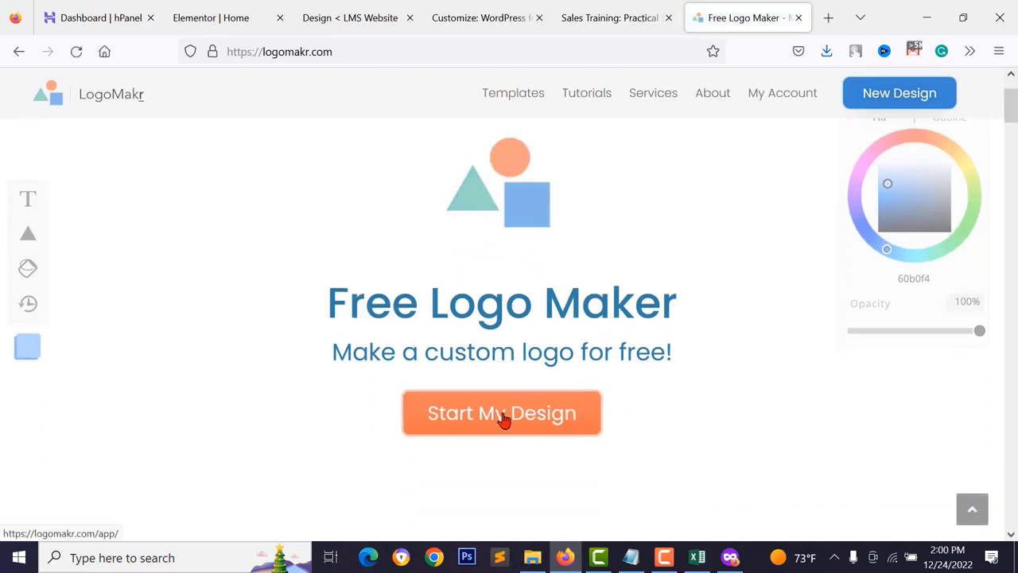
left_click(502, 416)
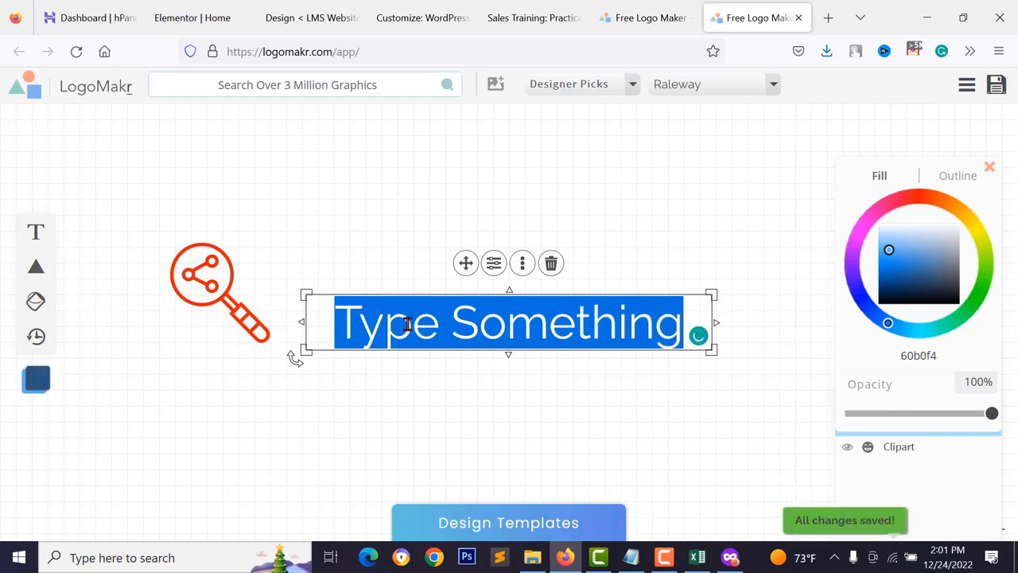
type("Tfdf")
type("dfd")
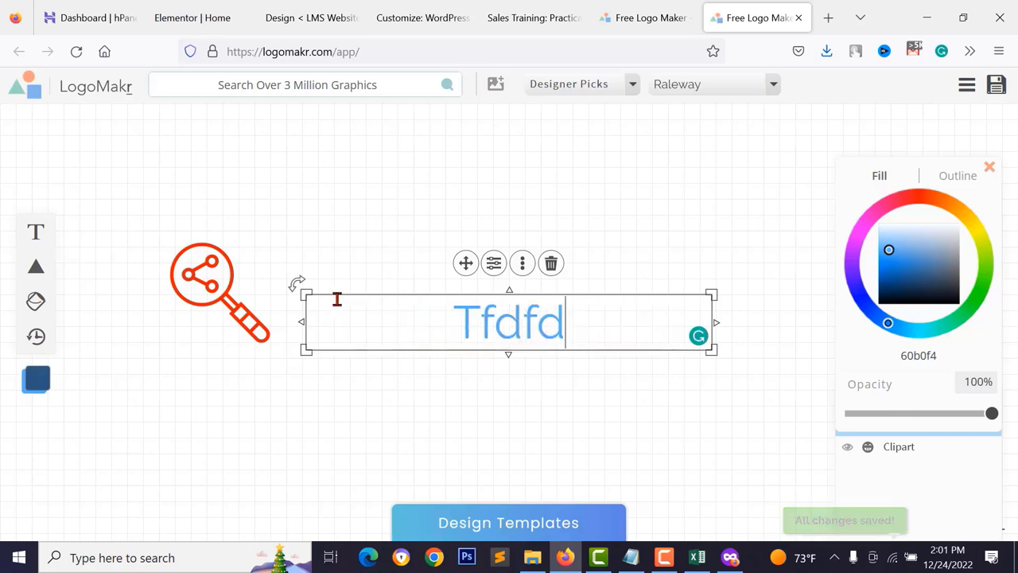
Make the text yellow, apply a different font, and close both LogoMakr tabs.
left_click(934, 239)
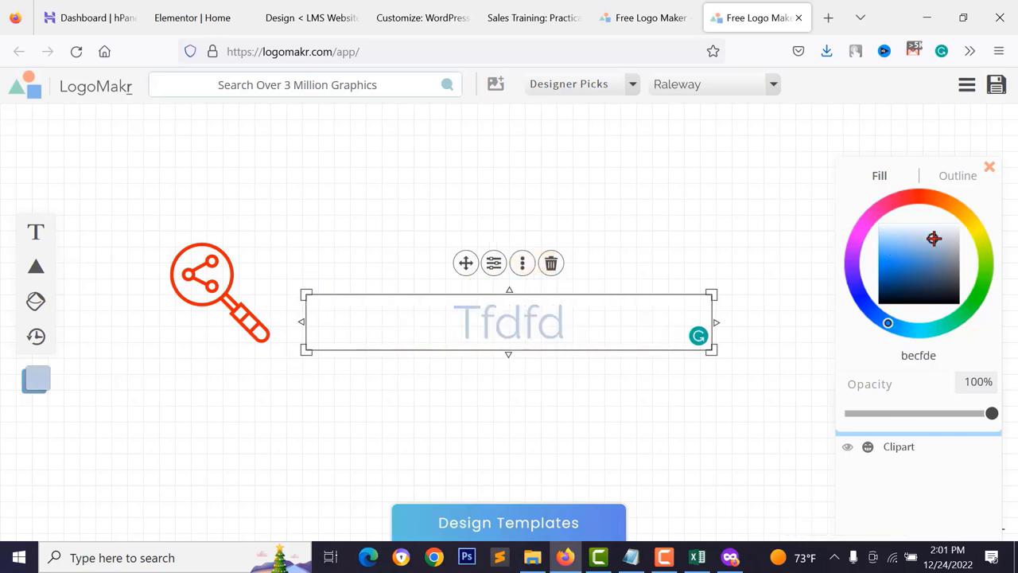
left_click(977, 232)
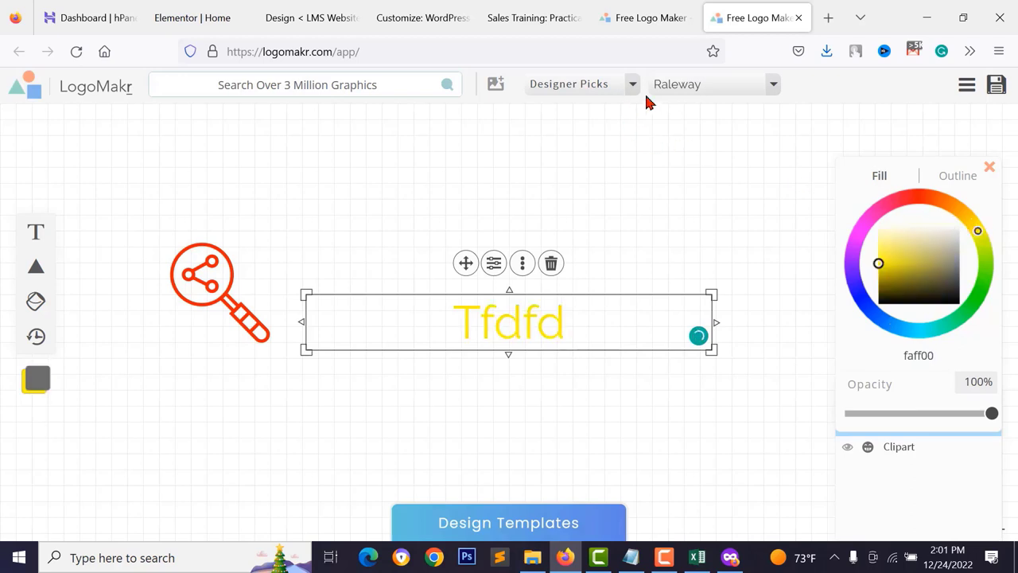
left_click(673, 89)
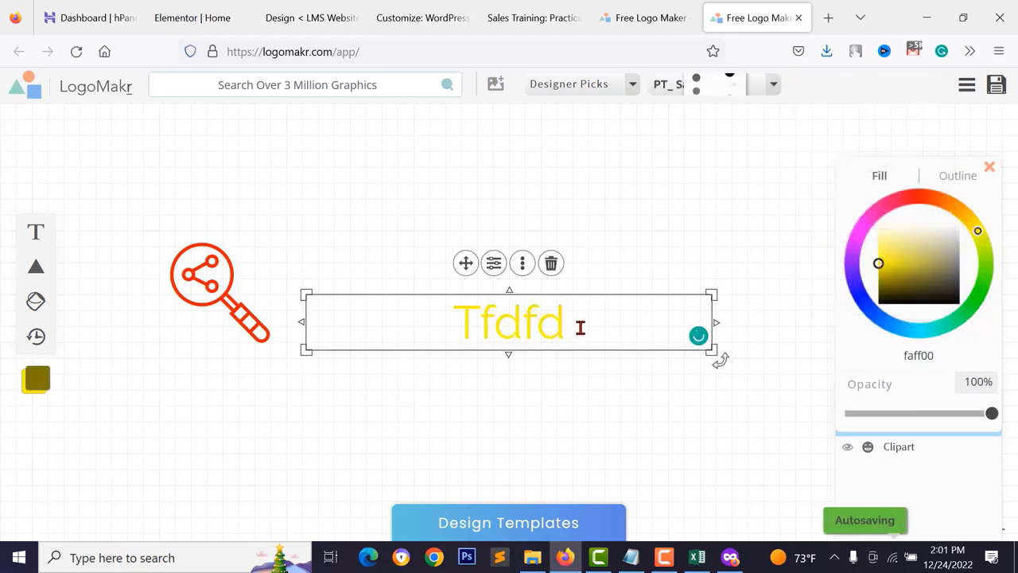
double_click(554, 318)
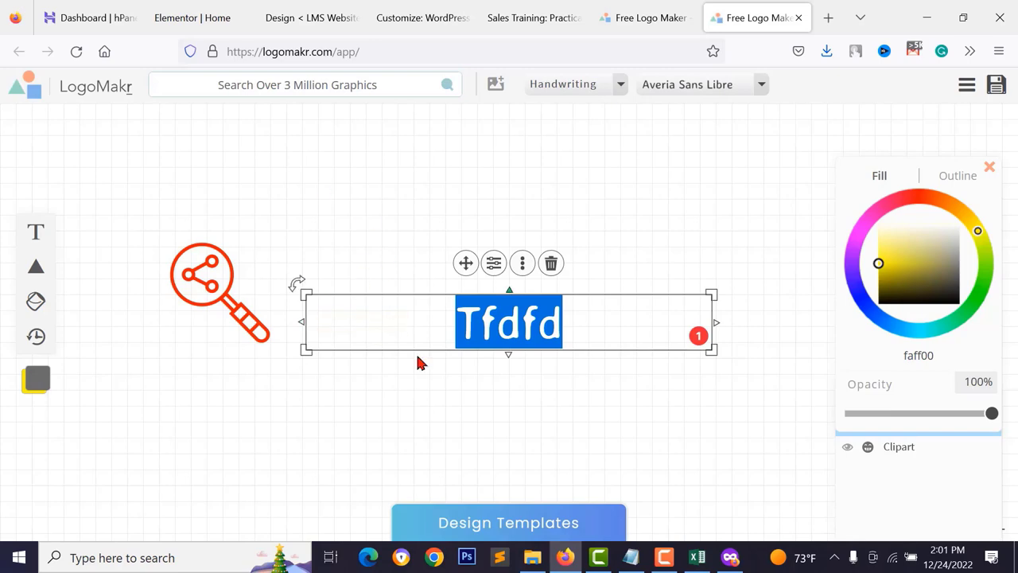
left_click(798, 18)
left_click(689, 17)
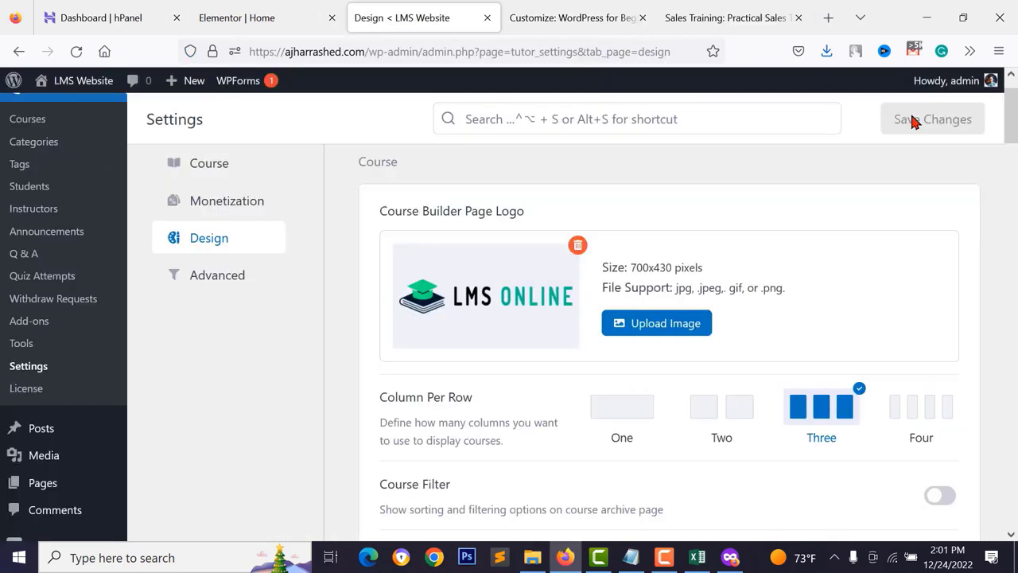
Exit the private window's course builder to the dashboard, then bring up the admin window's Customize tab.
left_click(567, 557)
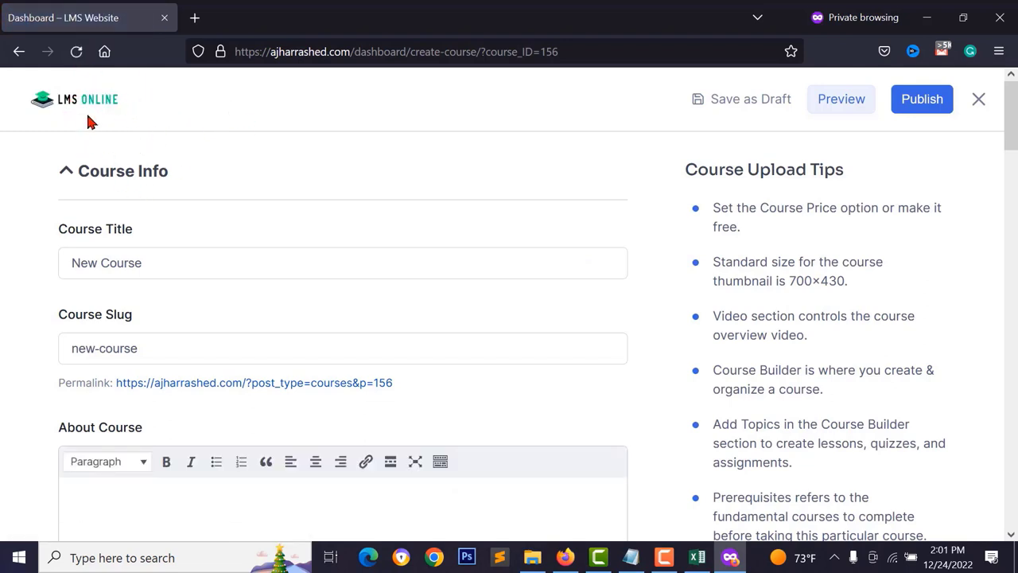
left_click(979, 99)
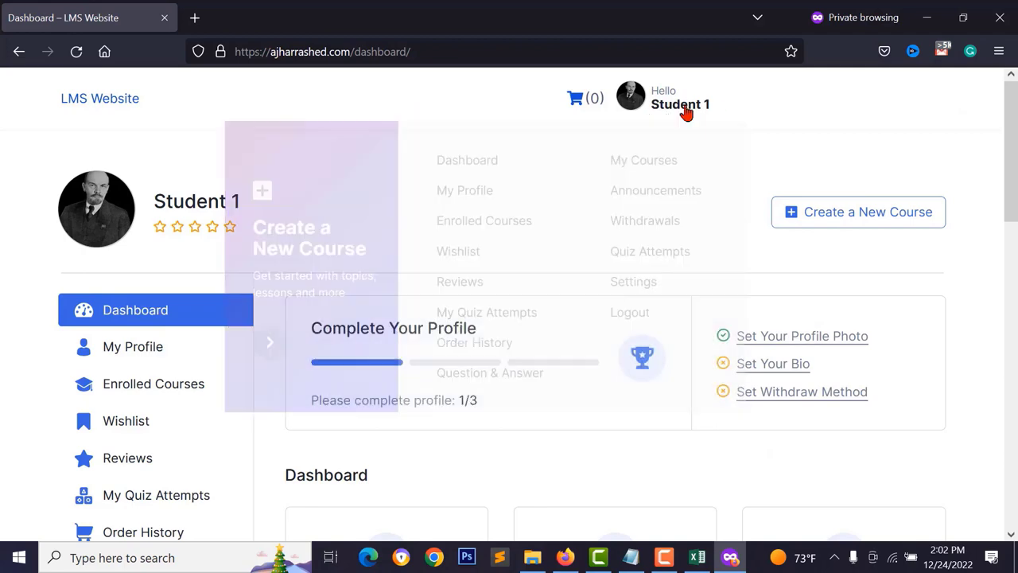
left_click(565, 557)
left_click(244, 15)
left_click(551, 20)
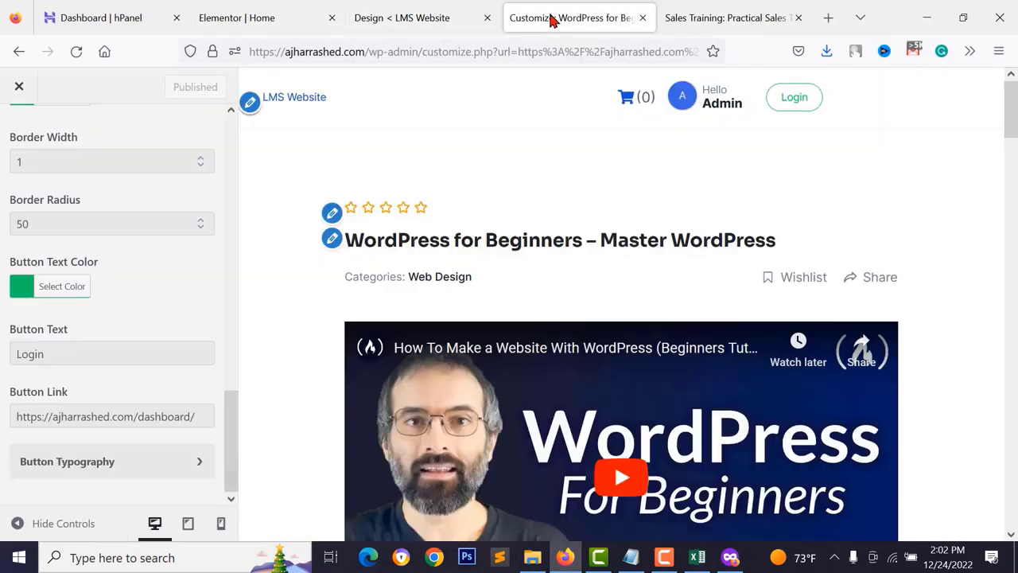
Open the Customizer's Tutor Starter Options Panel header settings.
left_click(398, 10)
mouse_move(47, 405)
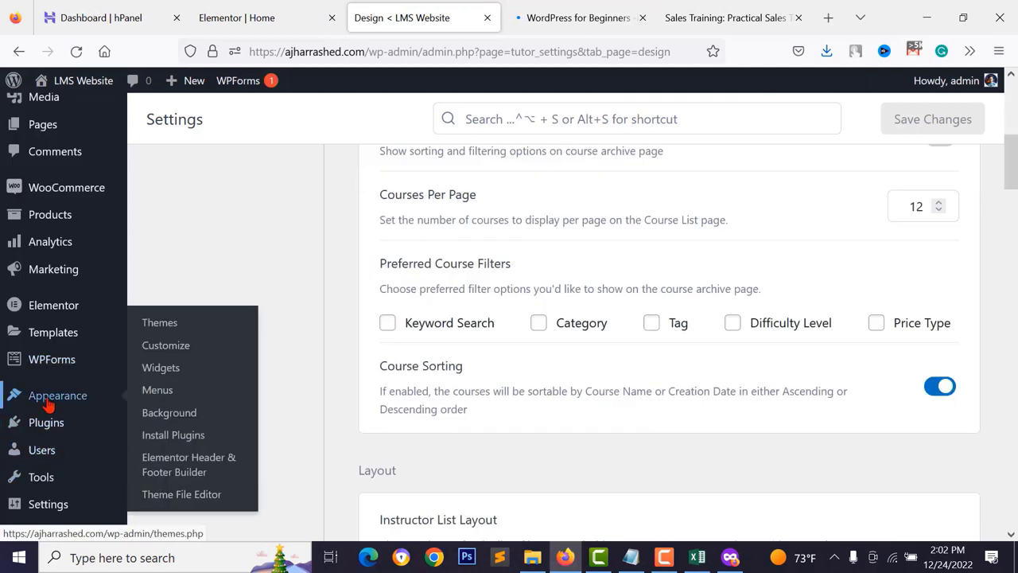
left_click(167, 352)
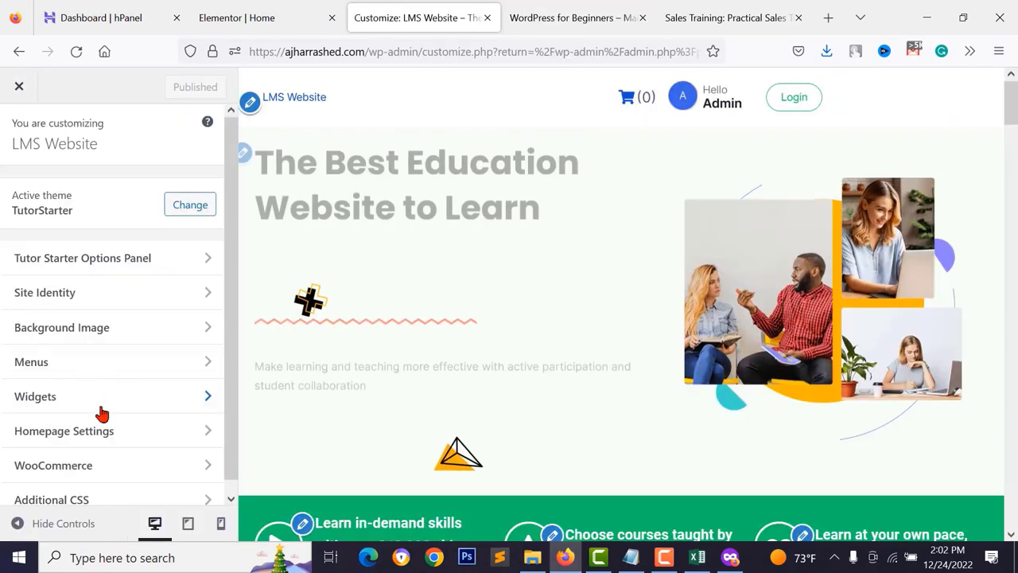
left_click(80, 259)
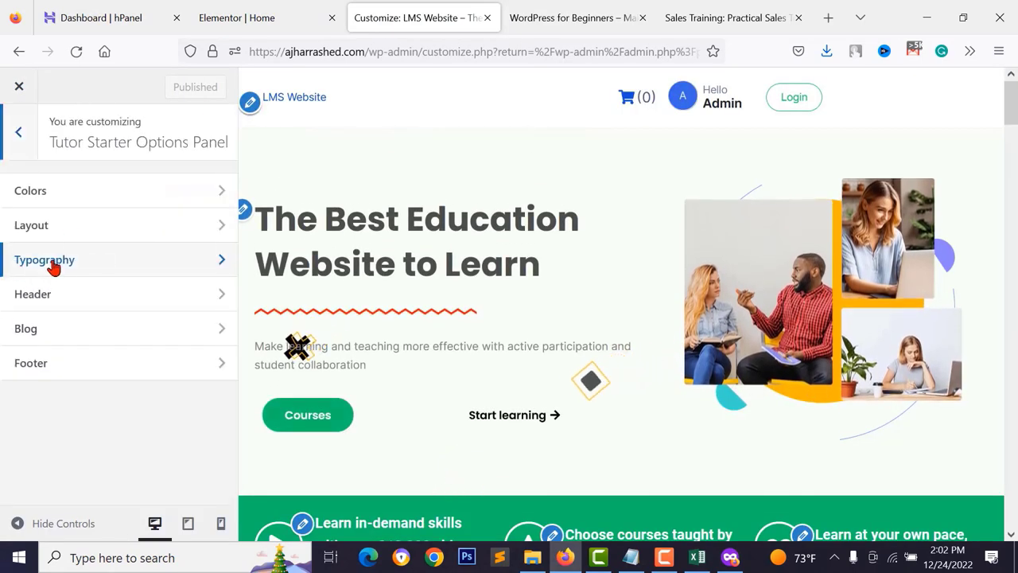
left_click(39, 296)
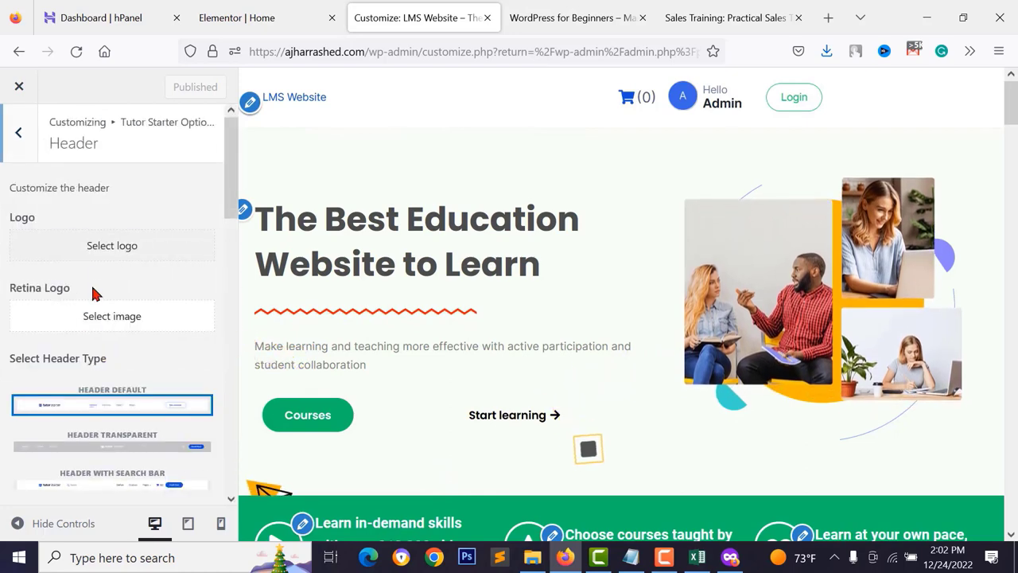
Set the LMS ONLINE image as logo and retina logo, and choose Header With Search Bar.
left_click(89, 228)
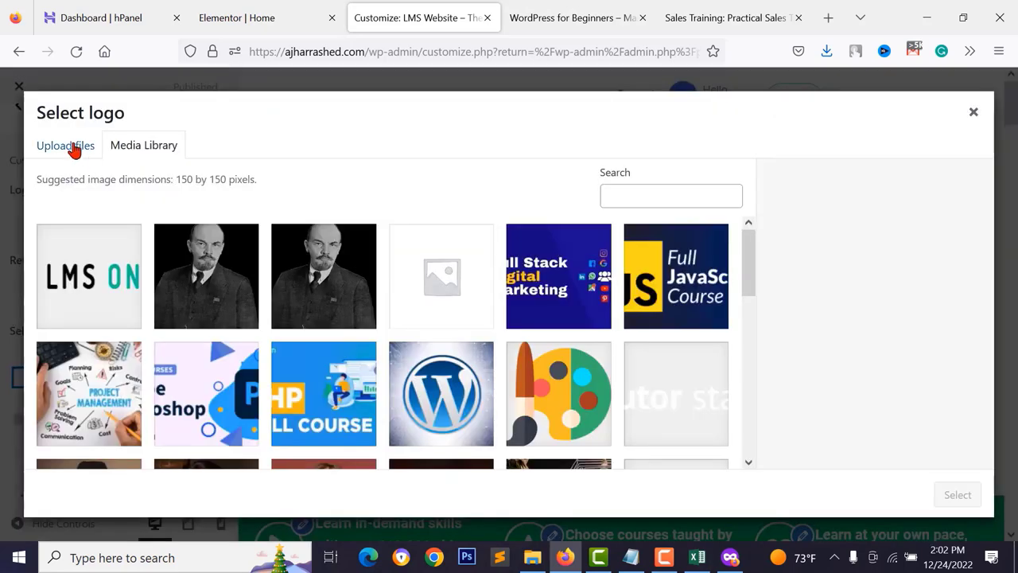
left_click(82, 283)
left_click(957, 496)
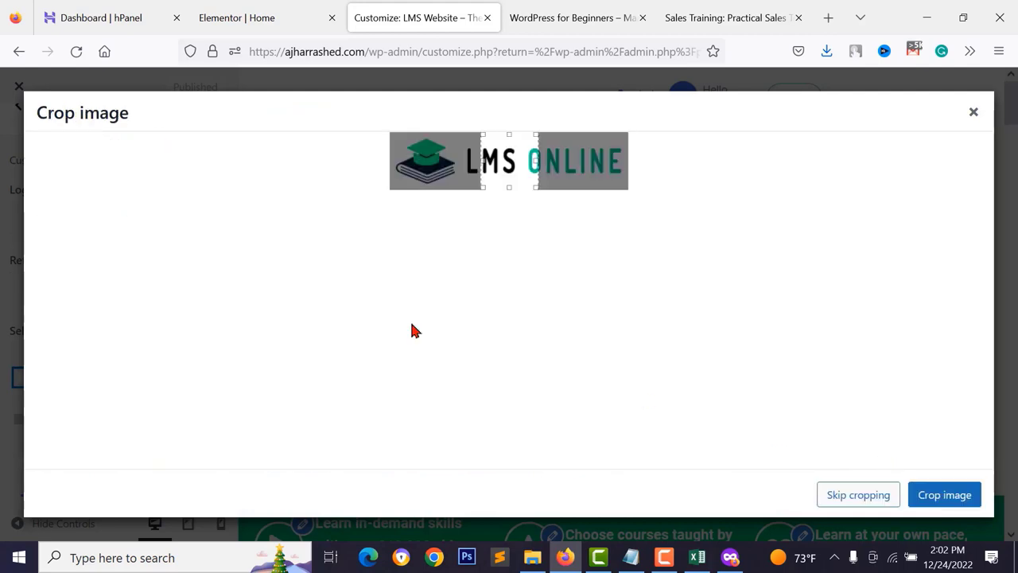
left_click(843, 494)
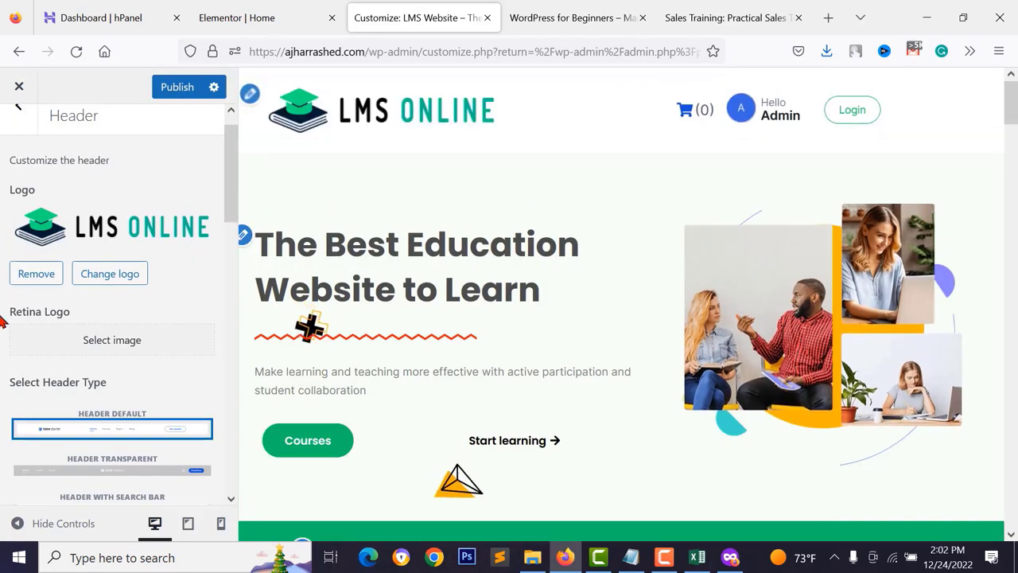
scroll(61, 375, "down", 2)
left_click(112, 257)
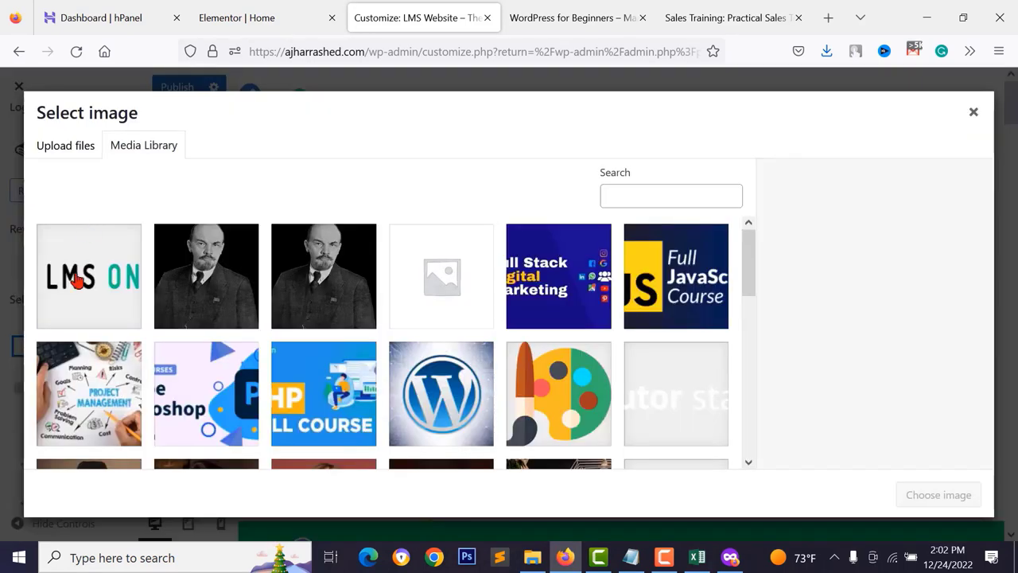
left_click(78, 280)
left_click(933, 496)
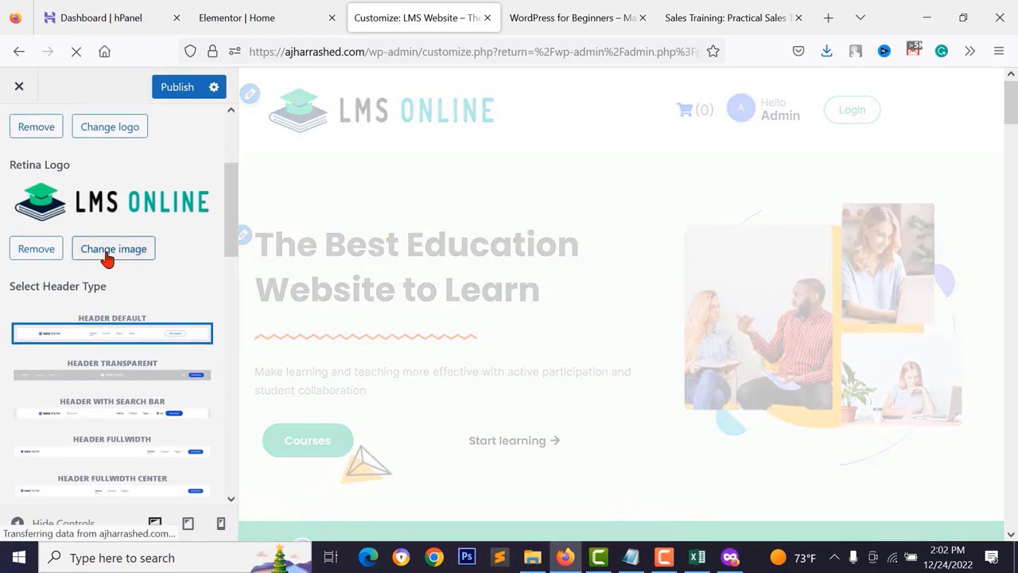
scroll(119, 295, "down", 2)
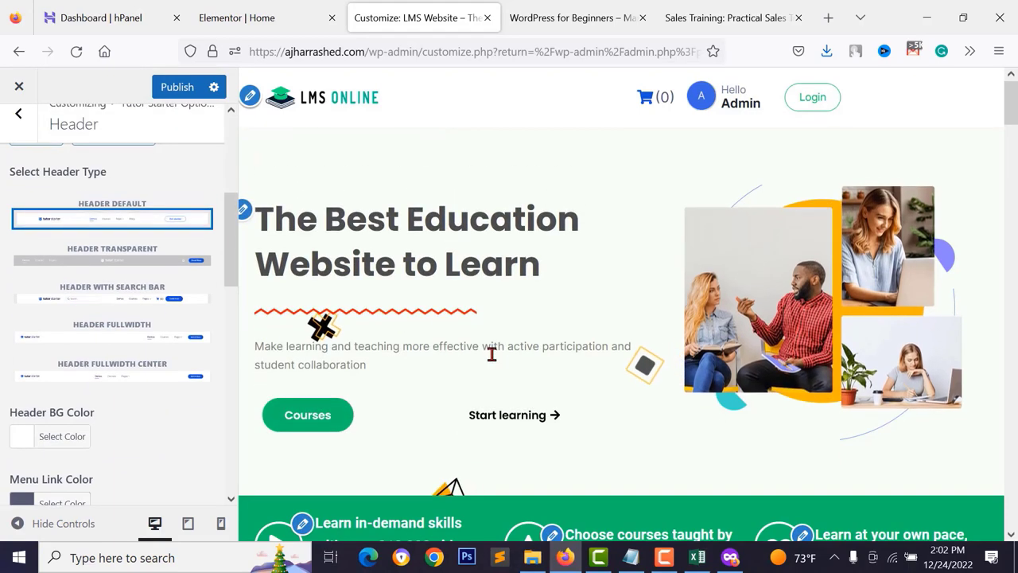
left_click(139, 300)
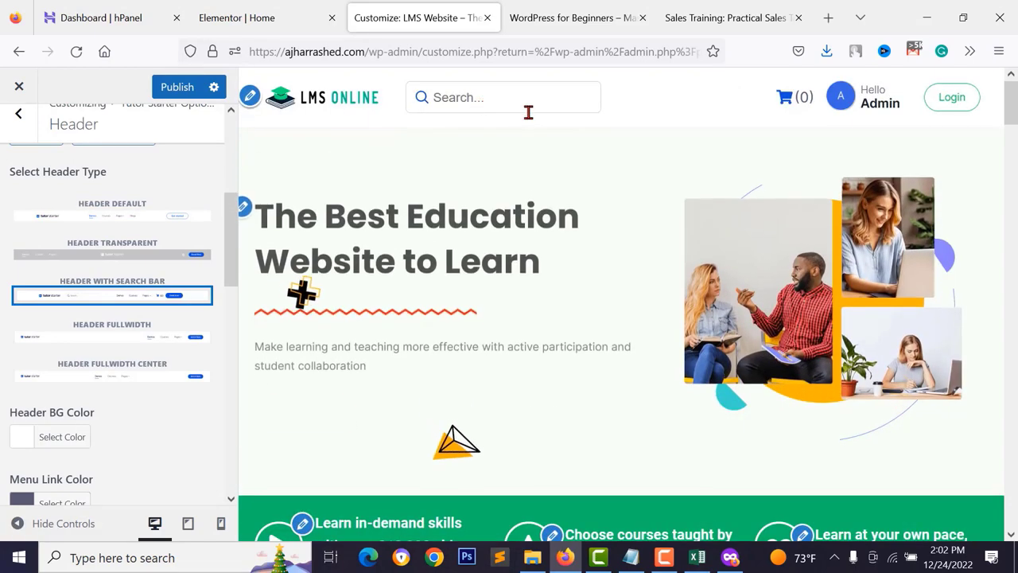
Change the menu link hover colour to green.
scroll(91, 400, "down", 3)
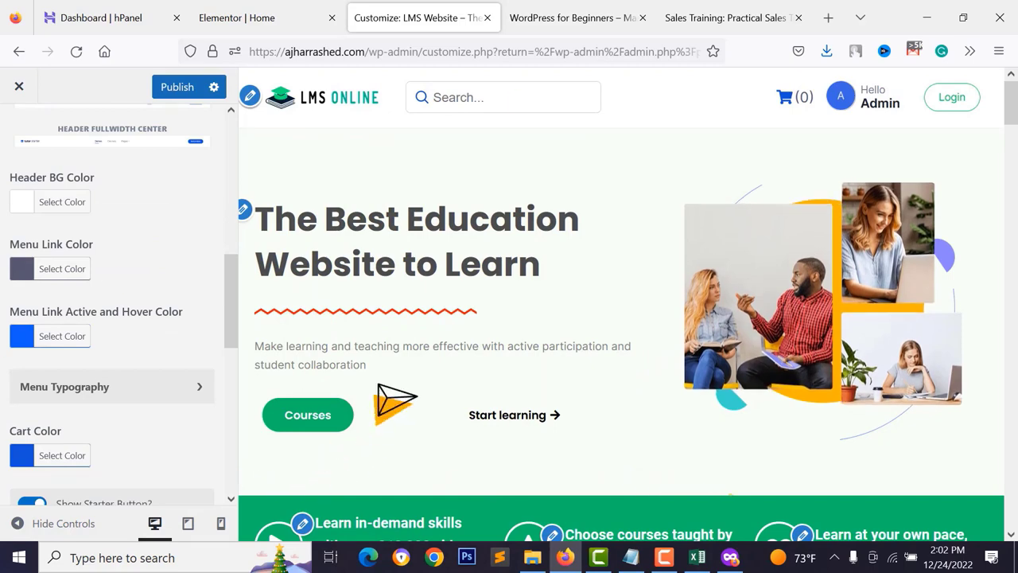
left_click(62, 336)
scroll(121, 436, "down", 2)
left_click(79, 307)
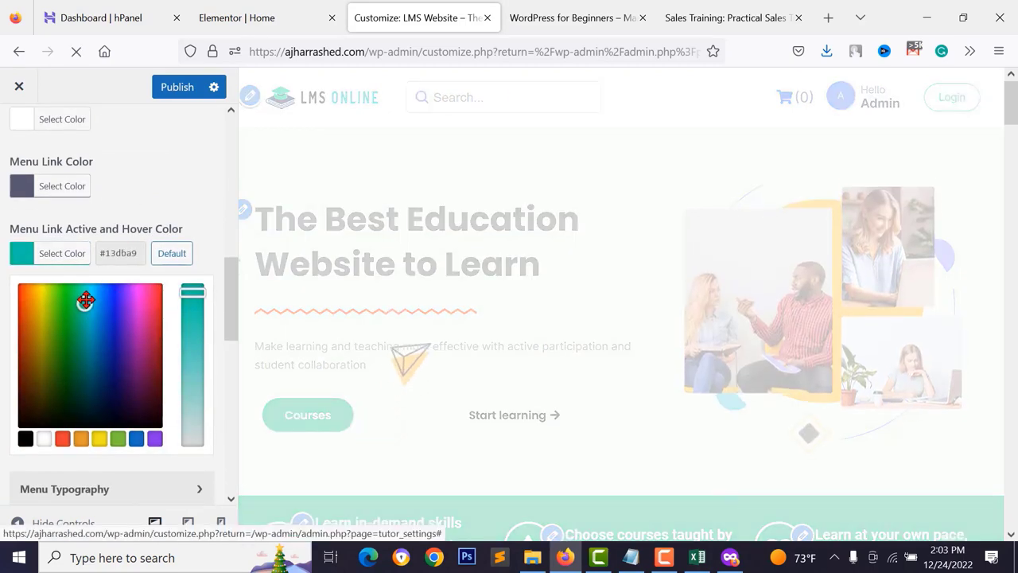
left_click(80, 312)
left_click(149, 202)
Make the cart icon colour green and publish the header changes.
scroll(123, 281, "down", 1)
left_click(62, 261)
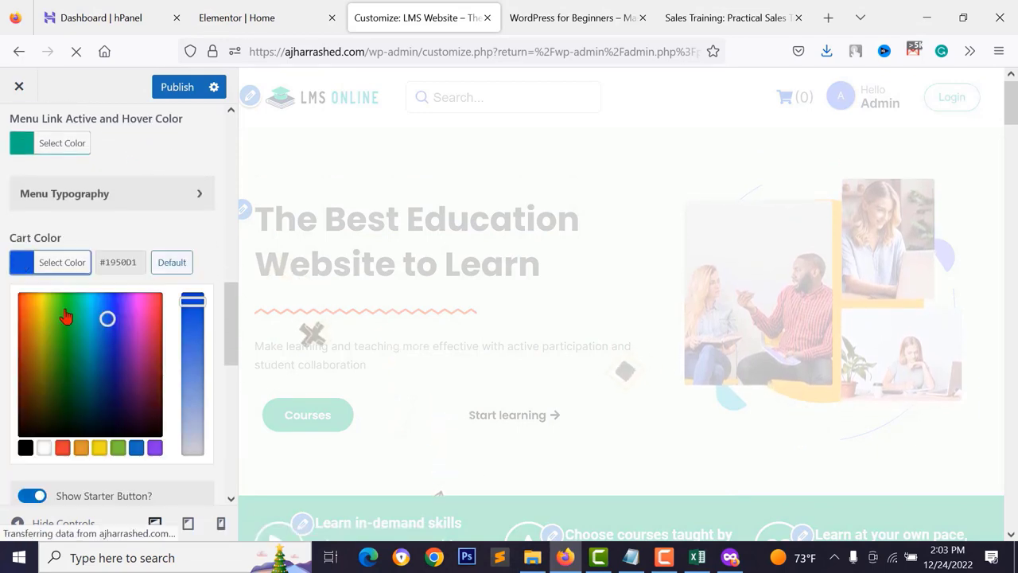
left_click(86, 316)
scroll(84, 318, "down", 3)
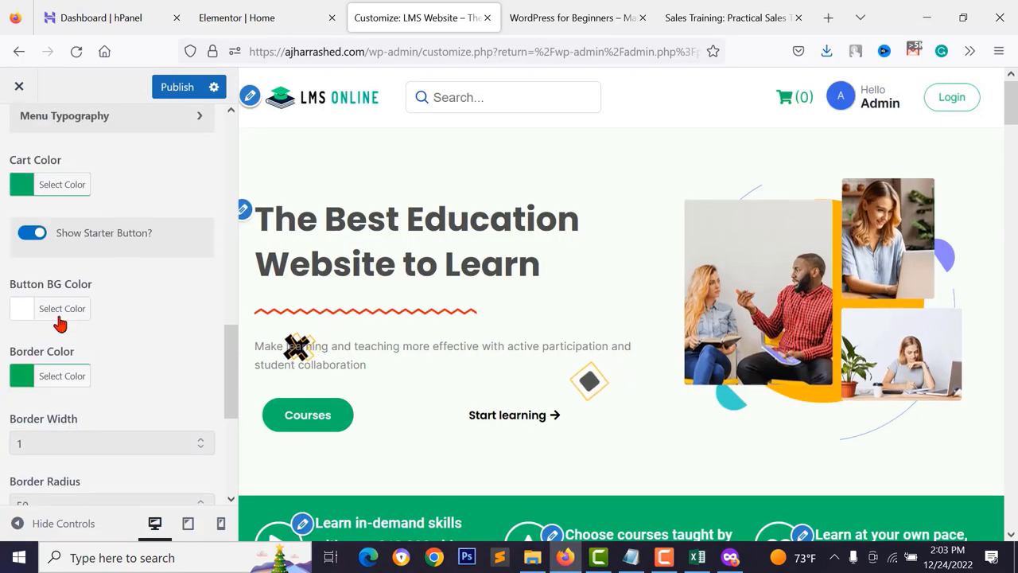
scroll(50, 305, "down", 1)
scroll(119, 238, "up", 5)
left_click(179, 87)
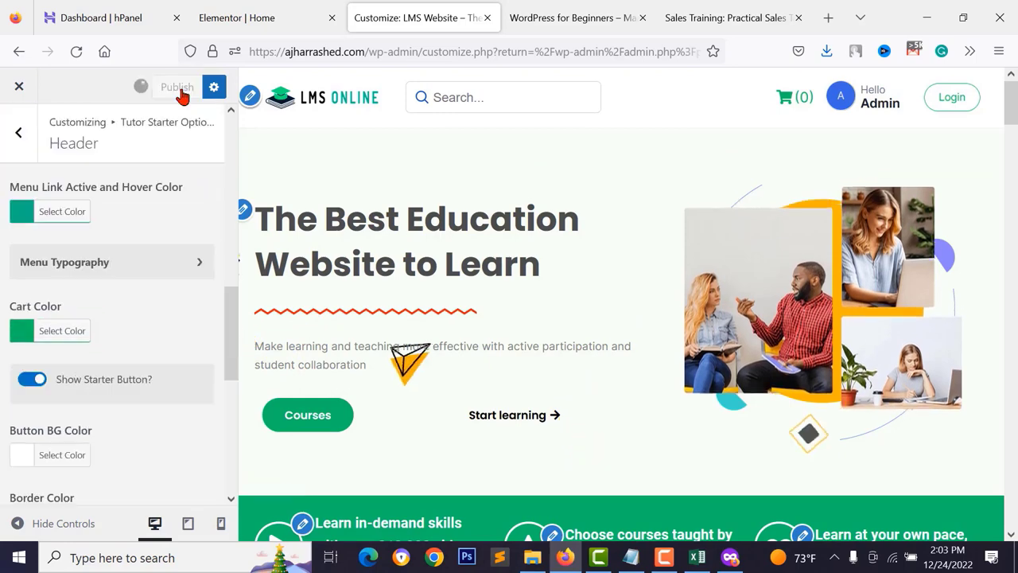
scroll(101, 276, "up", 2)
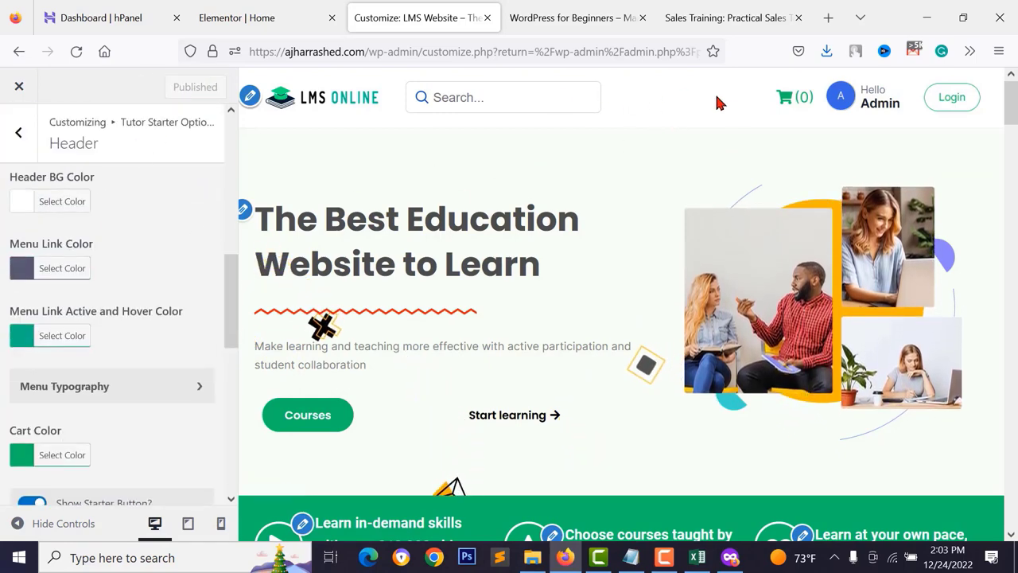
left_click(550, 18)
Create a new Main Menu under Appearance > Menus.
mouse_move(57, 86)
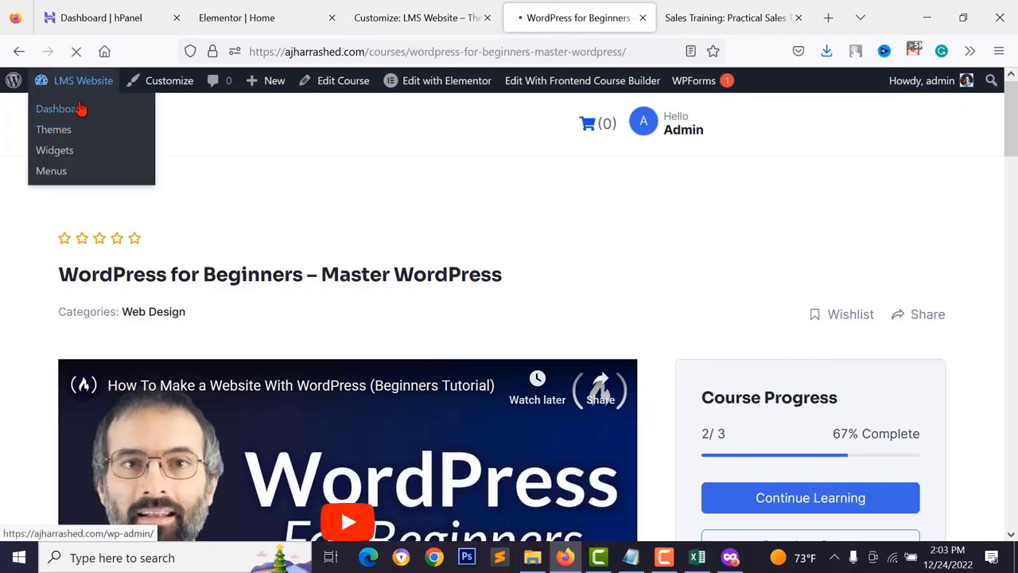
mouse_move(43, 357)
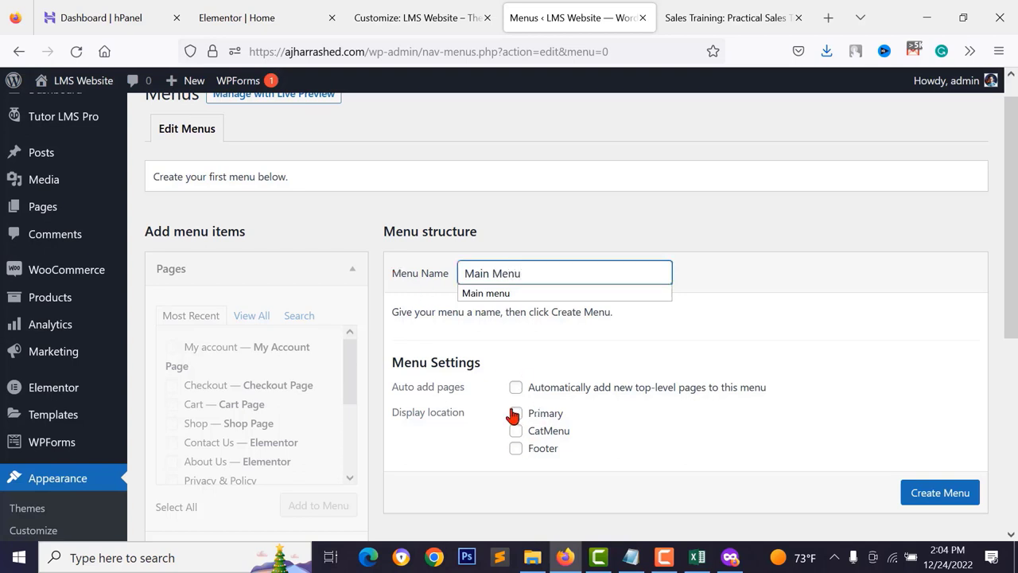
scroll(947, 499, "down", 1)
left_click(935, 480)
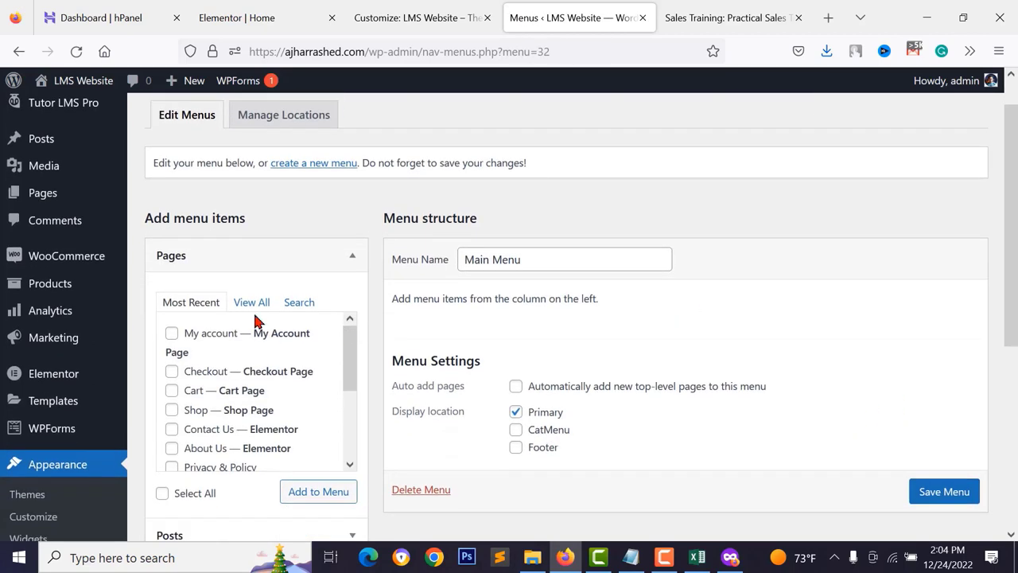
List all pages to add Home, Course List and Instructor Register to the Main Menu.
scroll(255, 325, "up", 1)
scroll(199, 271, "down", 1)
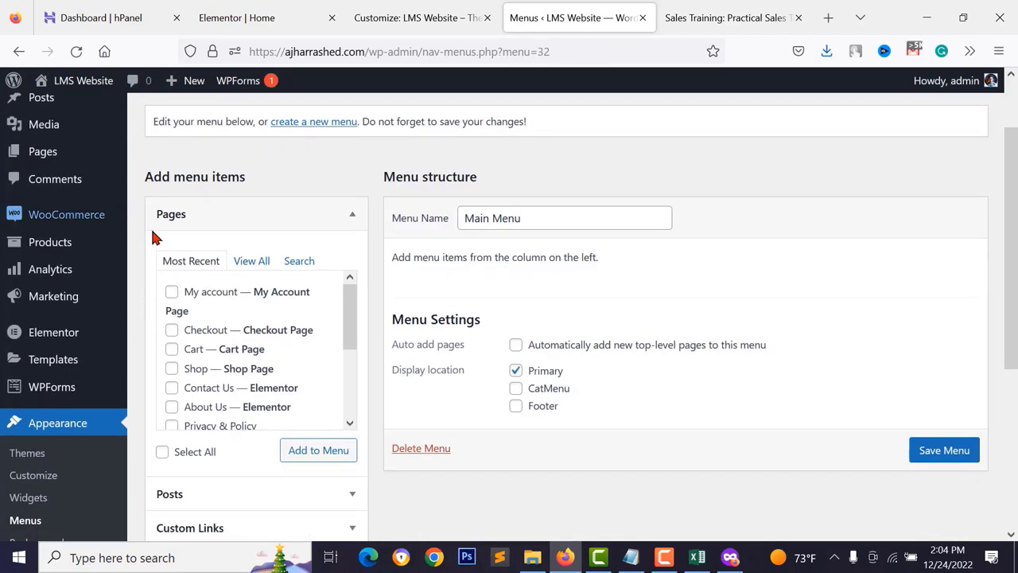
left_click(249, 262)
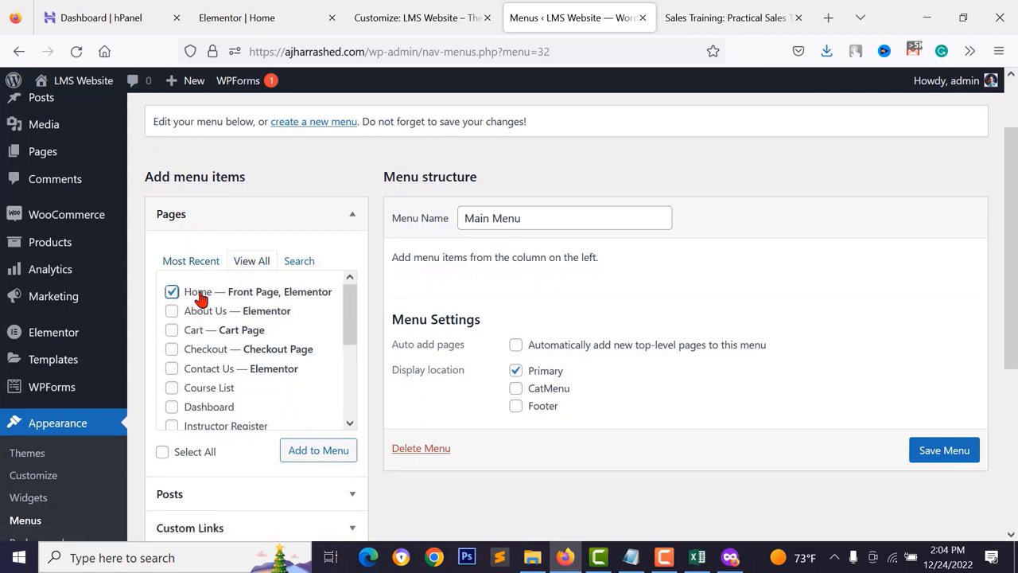
scroll(195, 330, "down", 3)
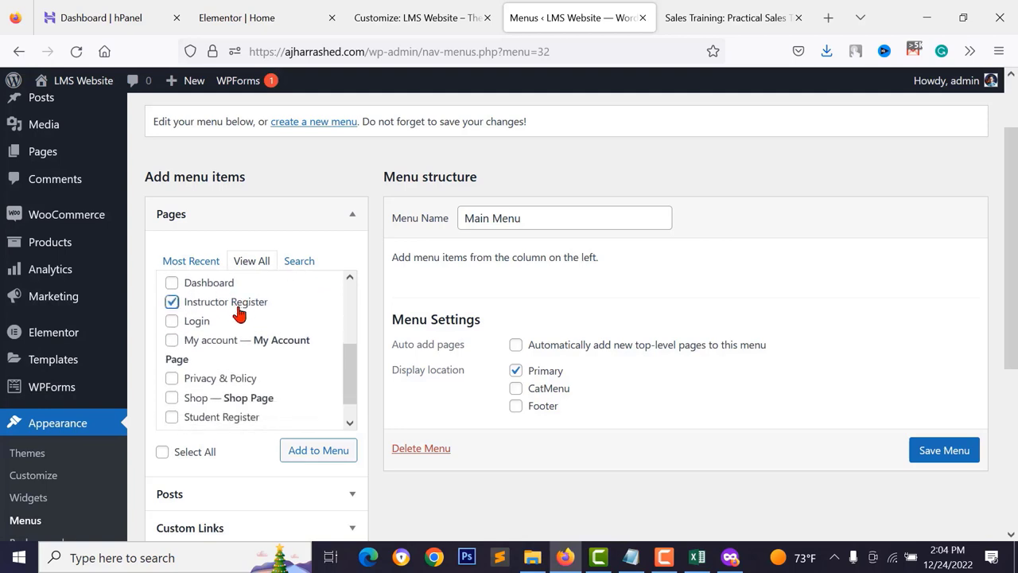
scroll(203, 359, "down", 1)
scroll(171, 387, "down", 1)
scroll(188, 344, "up", 4)
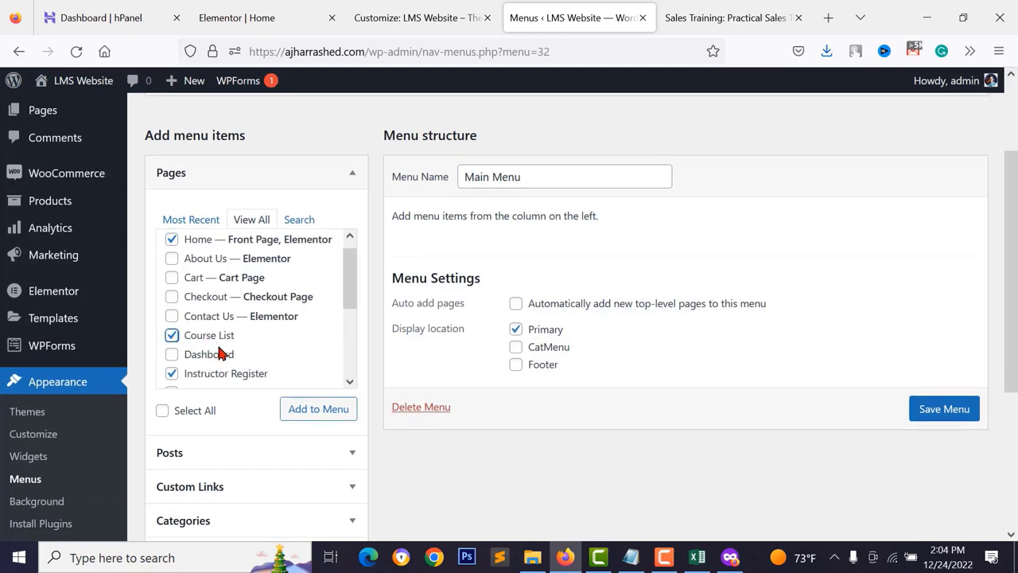
scroll(207, 358, "down", 3)
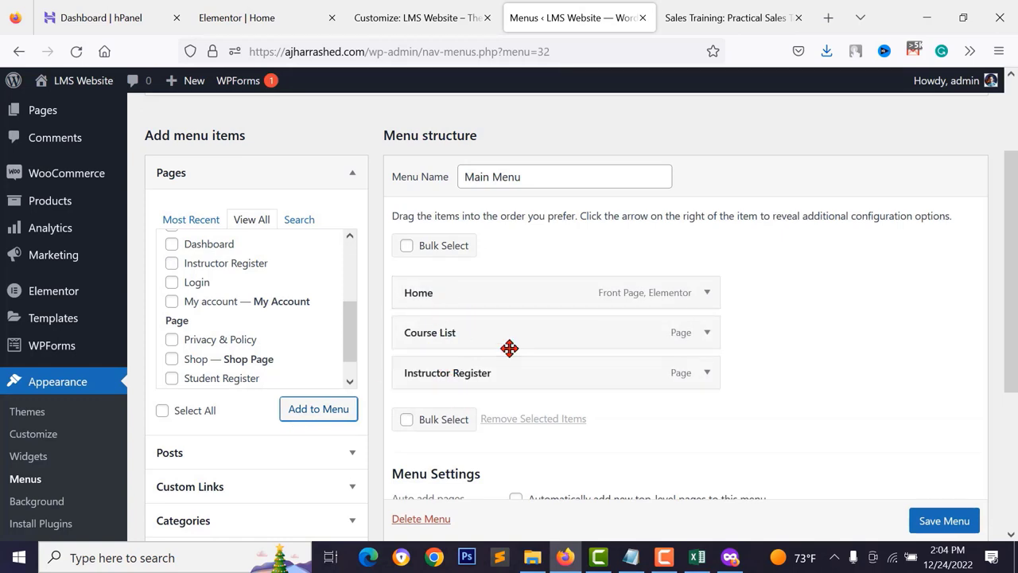
scroll(477, 390, "down", 2)
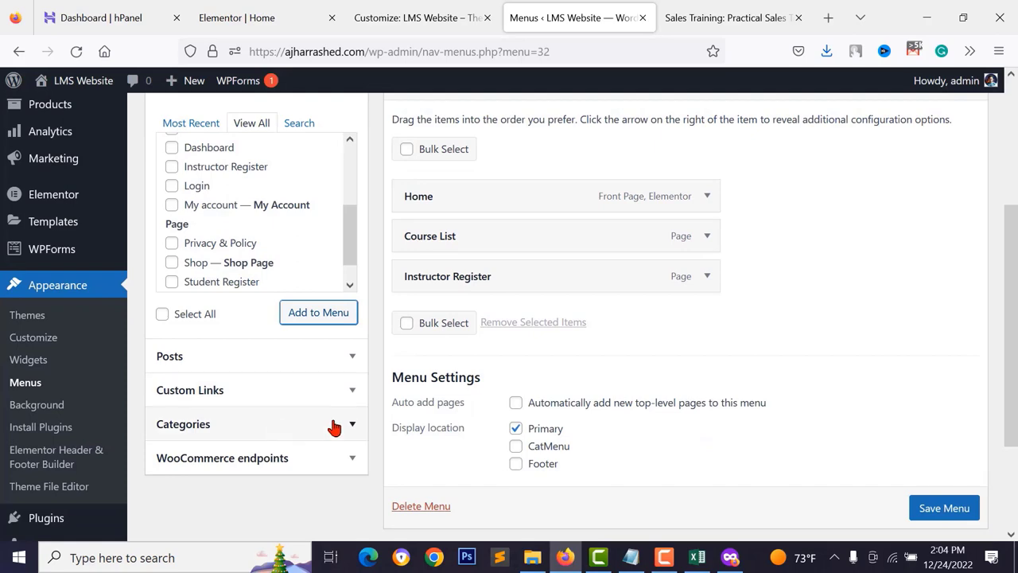
scroll(517, 342, "up", 1)
scroll(226, 429, "down", 2)
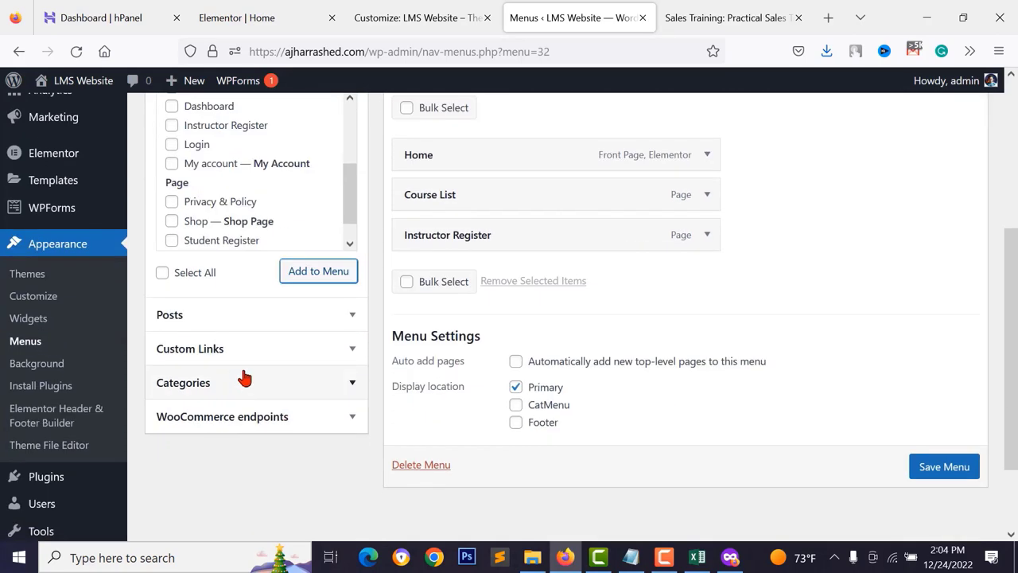
scroll(263, 422, "up", 6)
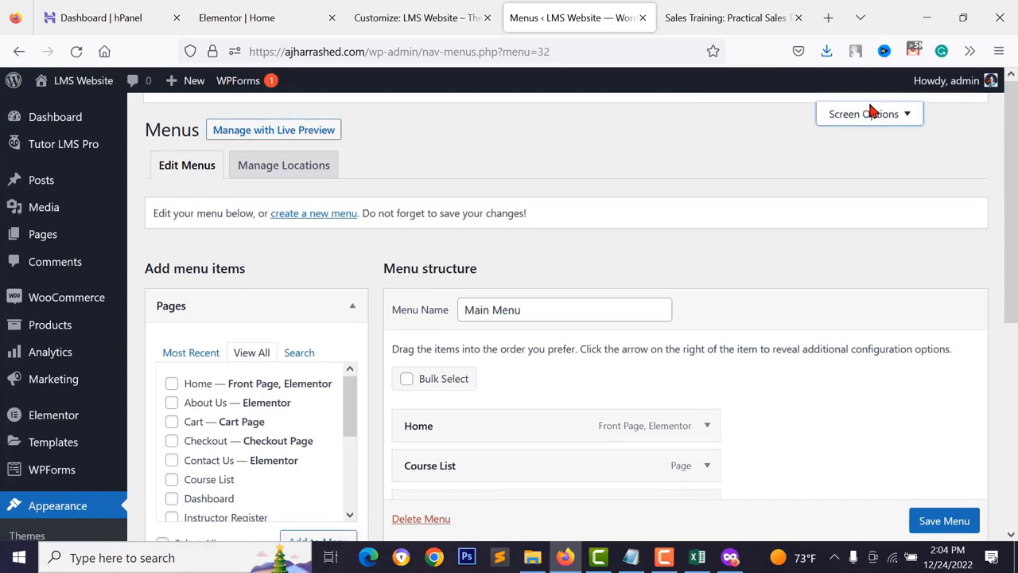
Enable extra Screen Options and show all items in the Course Categories box.
left_click(867, 109)
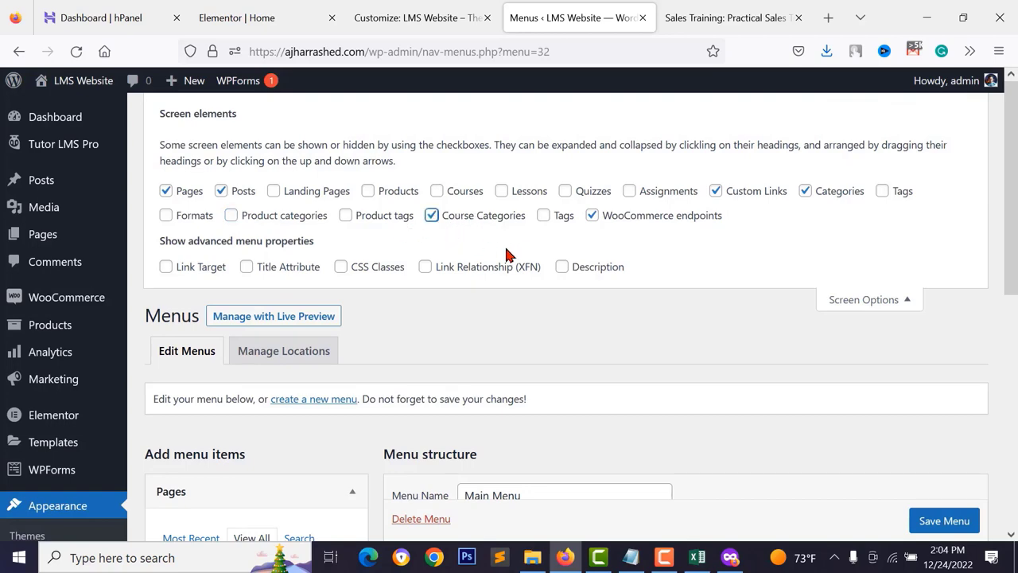
left_click(863, 303)
scroll(211, 405, "down", 5)
left_click(219, 394)
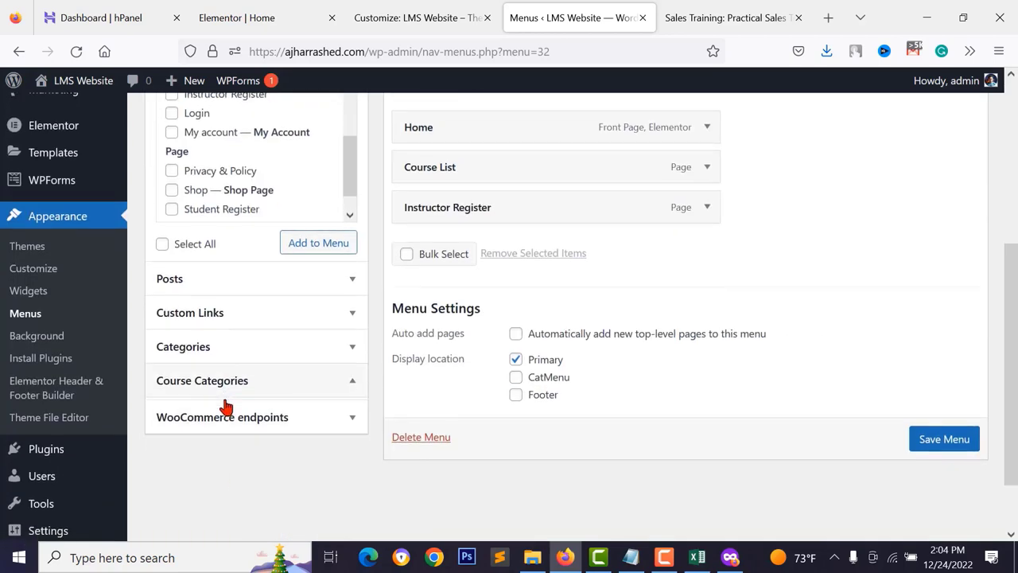
scroll(197, 253, "up", 1)
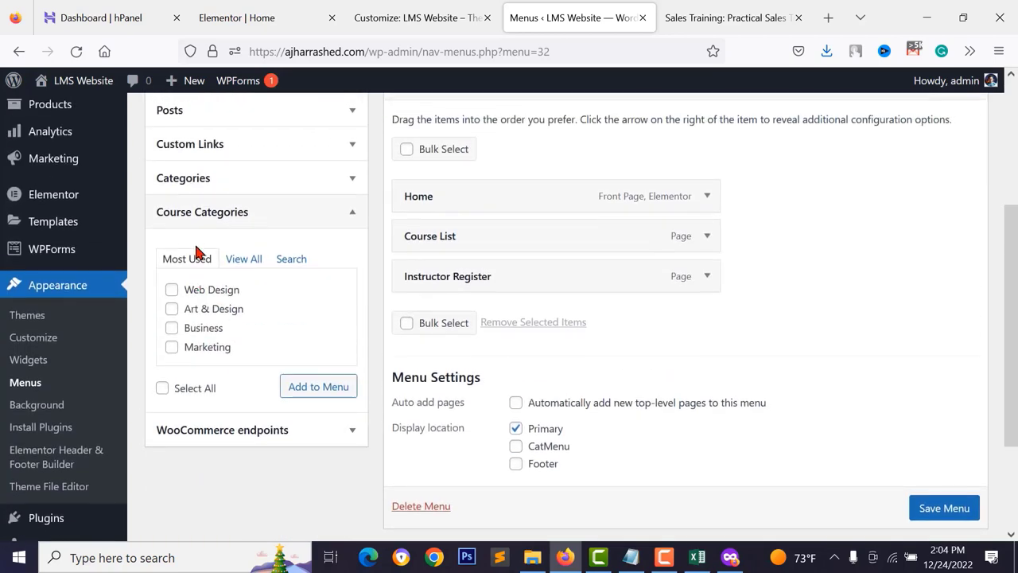
left_click(241, 269)
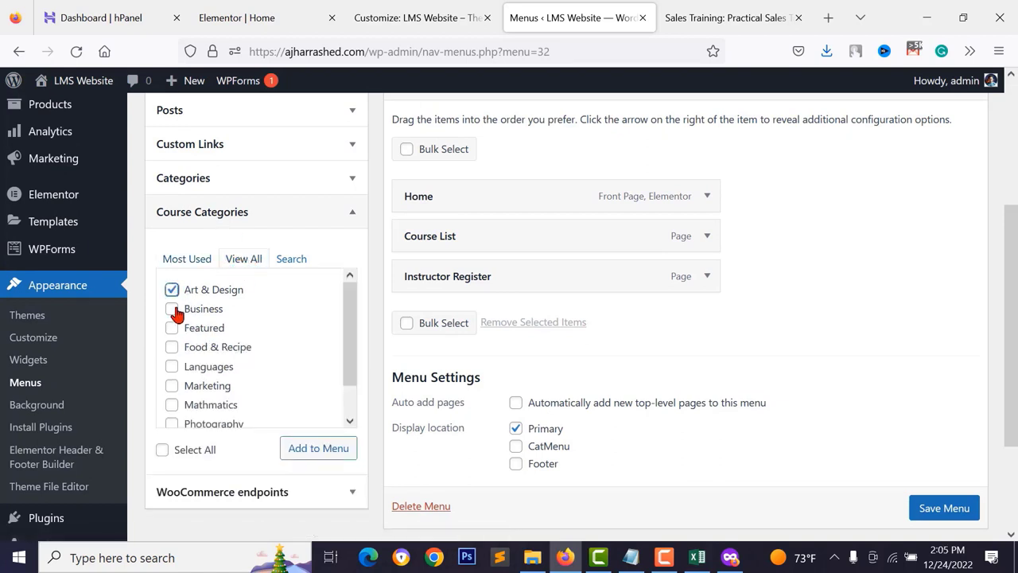
Add the ticked course categories to the Main Menu and drag Course List below Business.
left_click(173, 365)
left_click(172, 347)
scroll(238, 350, "down", 1)
left_click(318, 447)
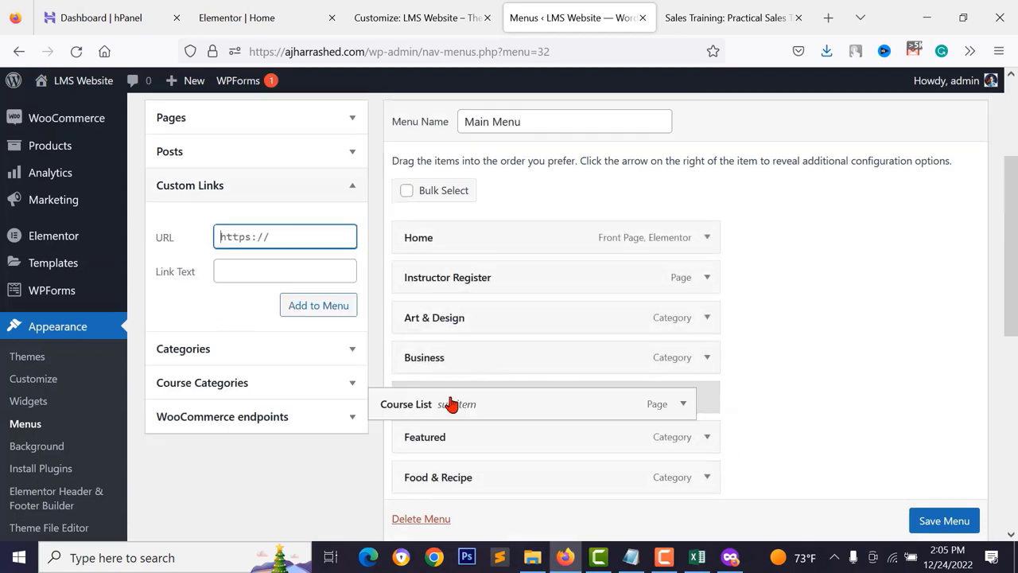
left_click_drag(450, 402, 441, 385)
scroll(450, 406, "down", 1)
Relabel Course List as Courses, nest Featured, Food & Recipe, Languages, Marketing through Web Design under it, and save.
left_click(427, 338)
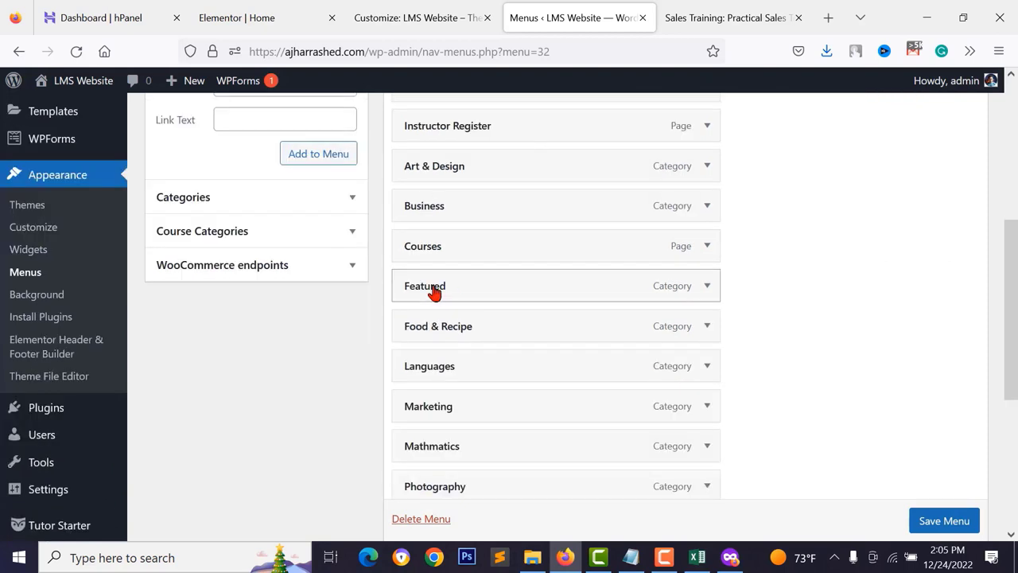
left_click_drag(432, 289, 460, 290)
left_click_drag(426, 336, 464, 335)
mouse_move(462, 374)
left_mouse_down()
mouse_move(479, 373)
mouse_move(464, 375)
left_mouse_up()
left_click_drag(430, 421, 458, 412)
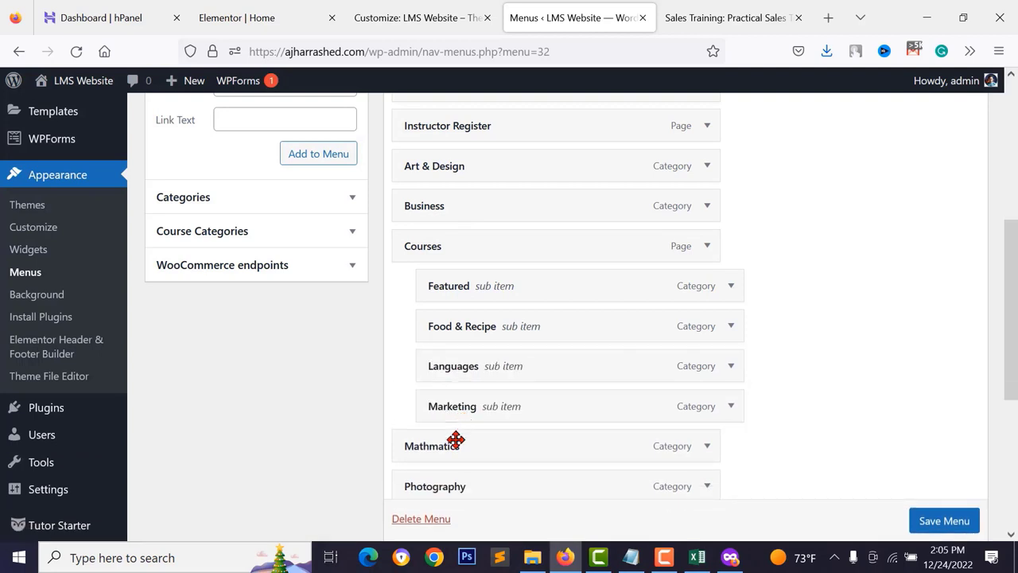
mouse_move(481, 453)
left_mouse_down()
mouse_move(466, 475)
mouse_move(484, 470)
left_mouse_up()
scroll(457, 475, "down", 1)
scroll(483, 469, "down", 3)
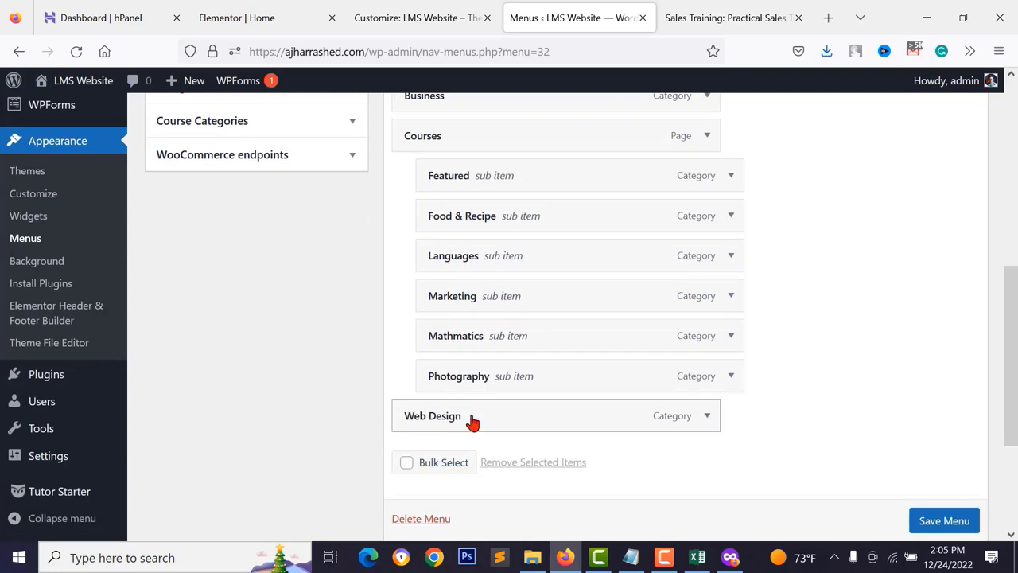
left_click_drag(471, 422, 497, 422)
left_click(936, 524)
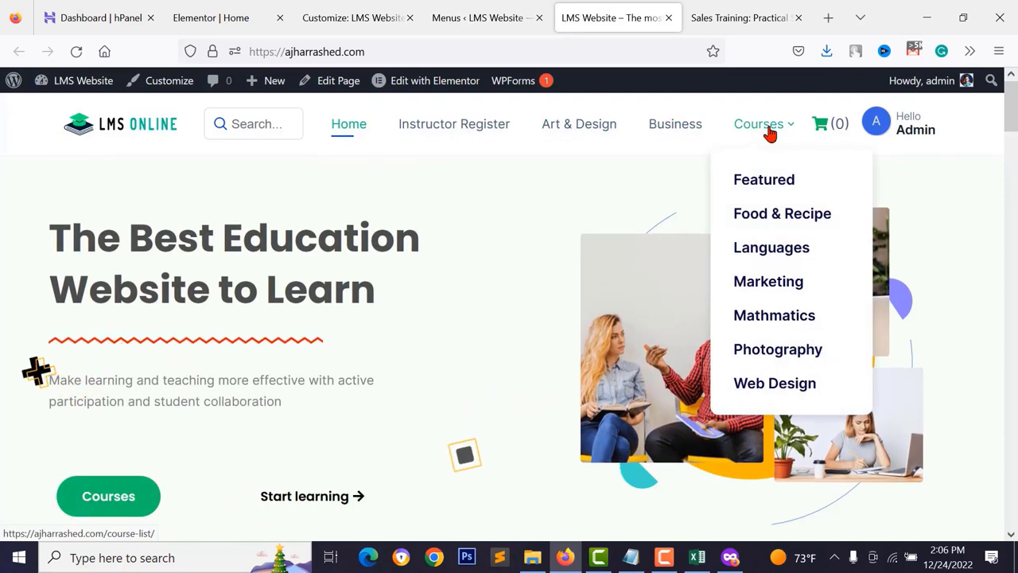
Relabel the Instructor Register menu item as 'Become an Instructor' and save the menu.
mouse_move(784, 135)
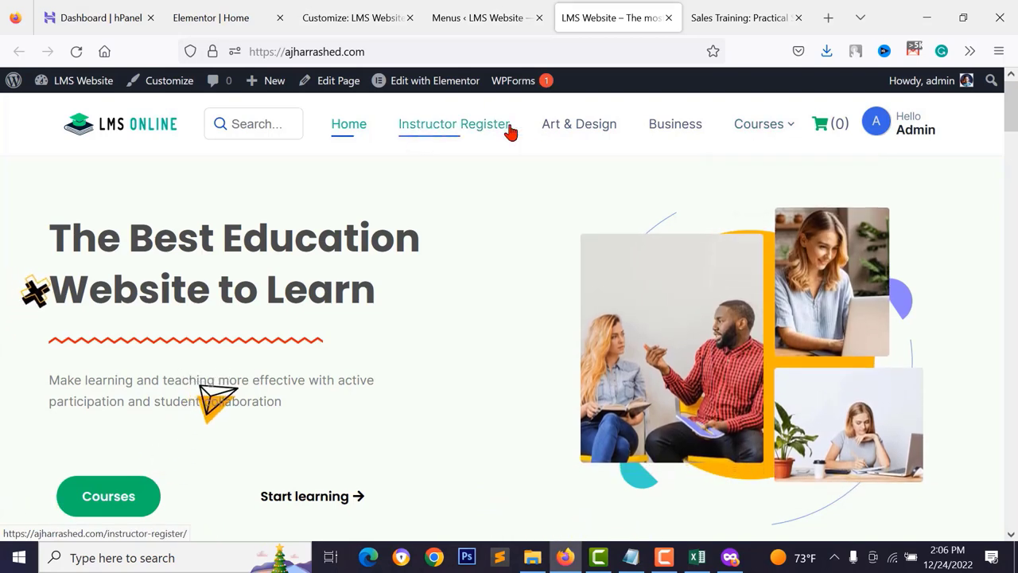
left_click(334, 7)
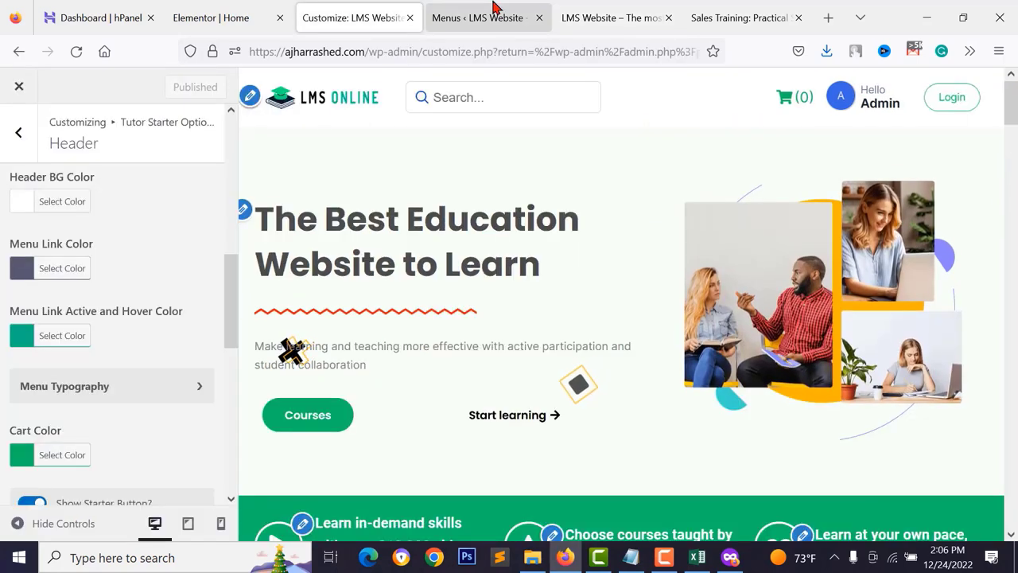
left_click(492, 9)
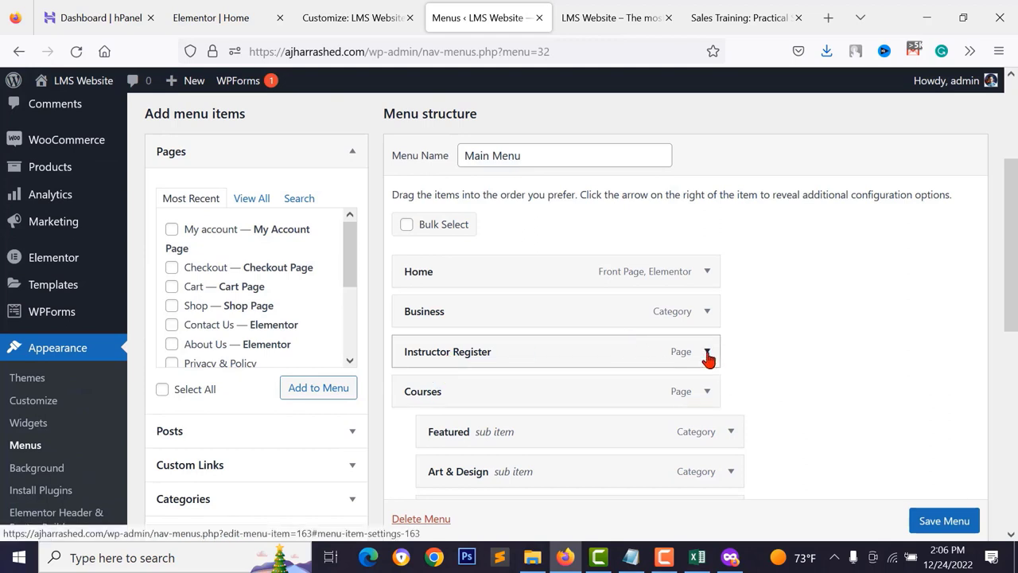
left_click(708, 353)
scroll(469, 253, "down", 2)
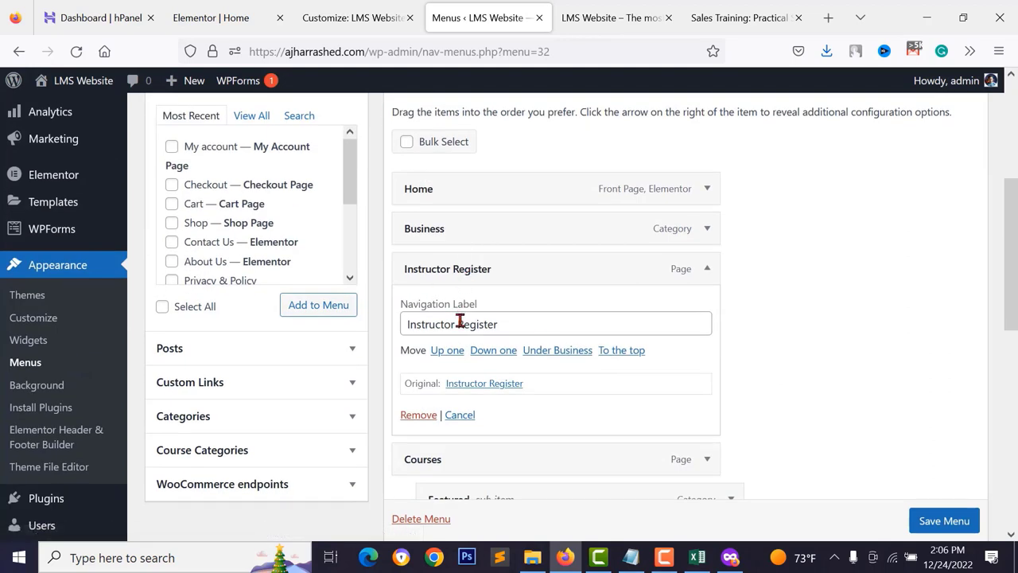
left_click(705, 274)
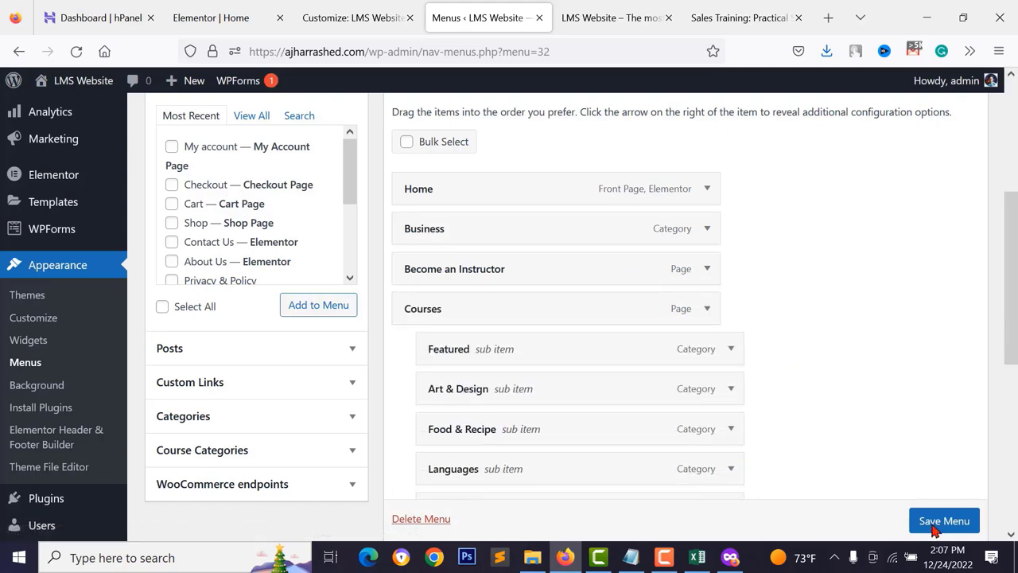
left_click(935, 525)
Reload the live site and follow the new Become an Instructor link.
left_click(578, 23)
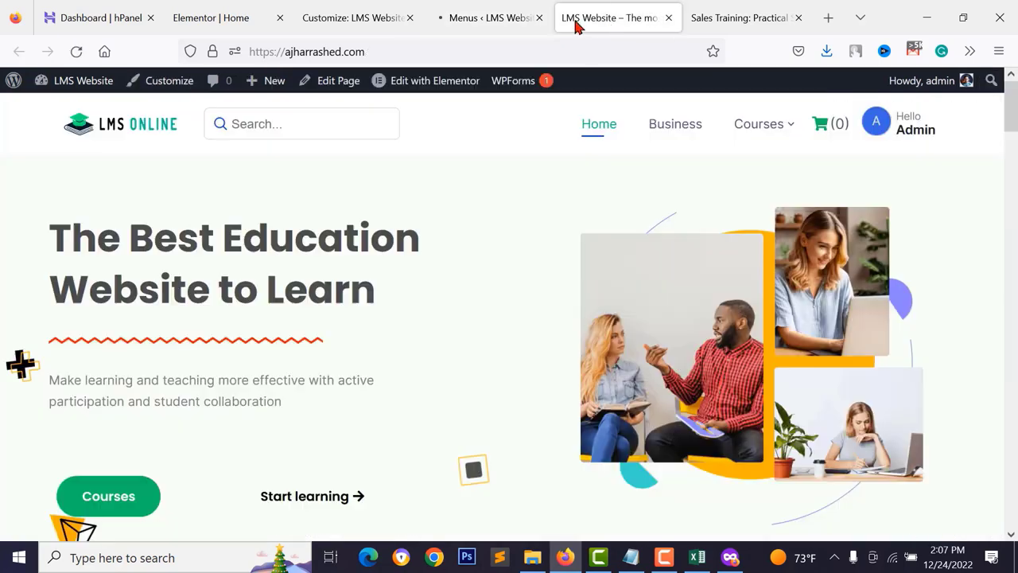
left_click(77, 51)
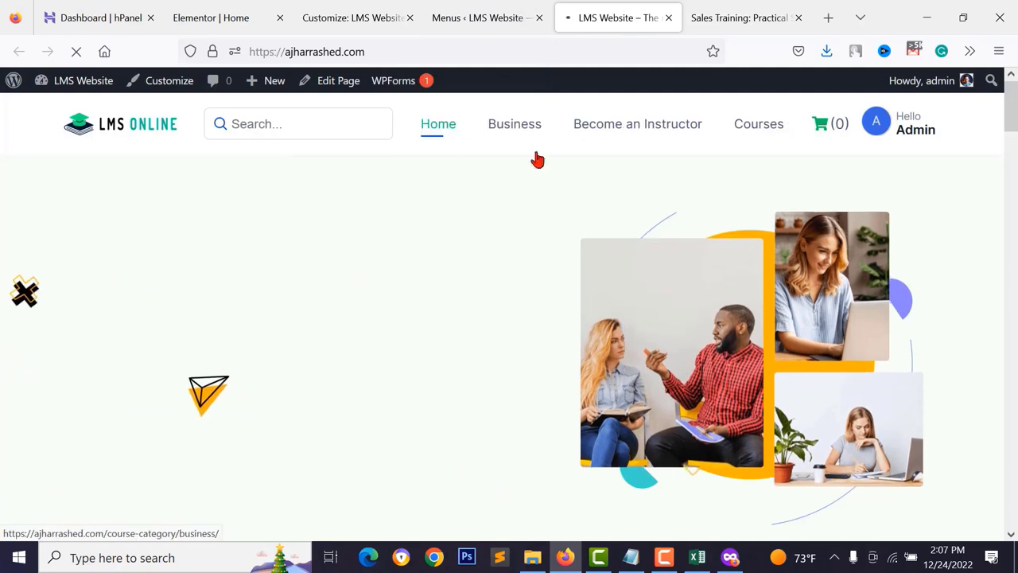
left_click(635, 134)
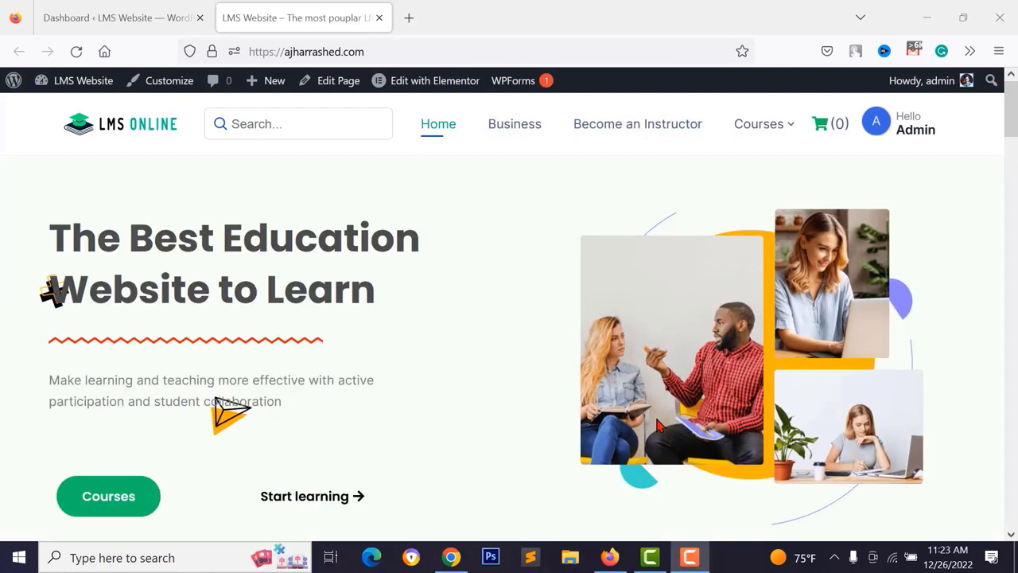
In Chrome, open the instructor registration form and enter the first name, last name and user name.
left_click(453, 558)
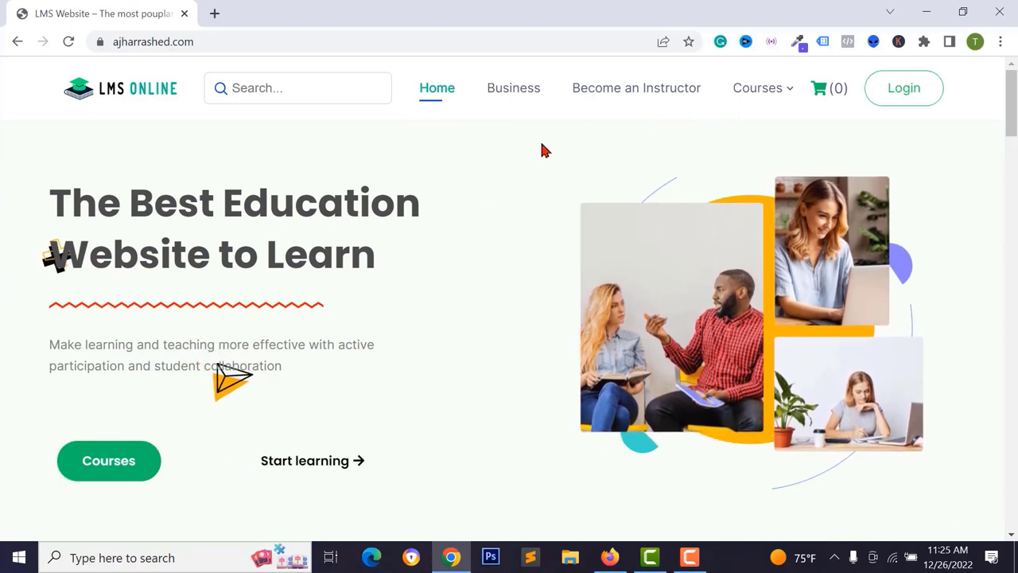
left_click(607, 90)
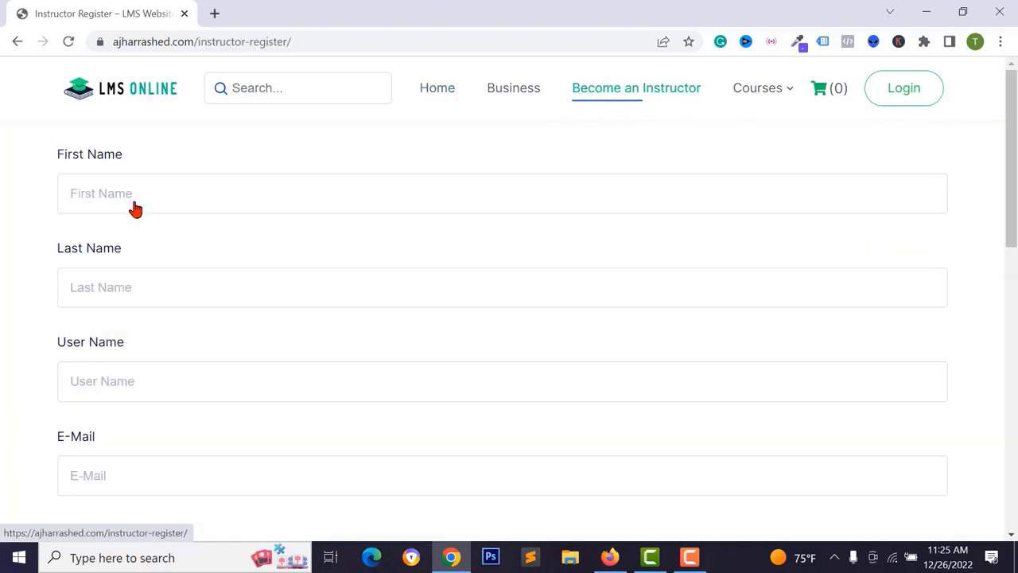
left_click(134, 200)
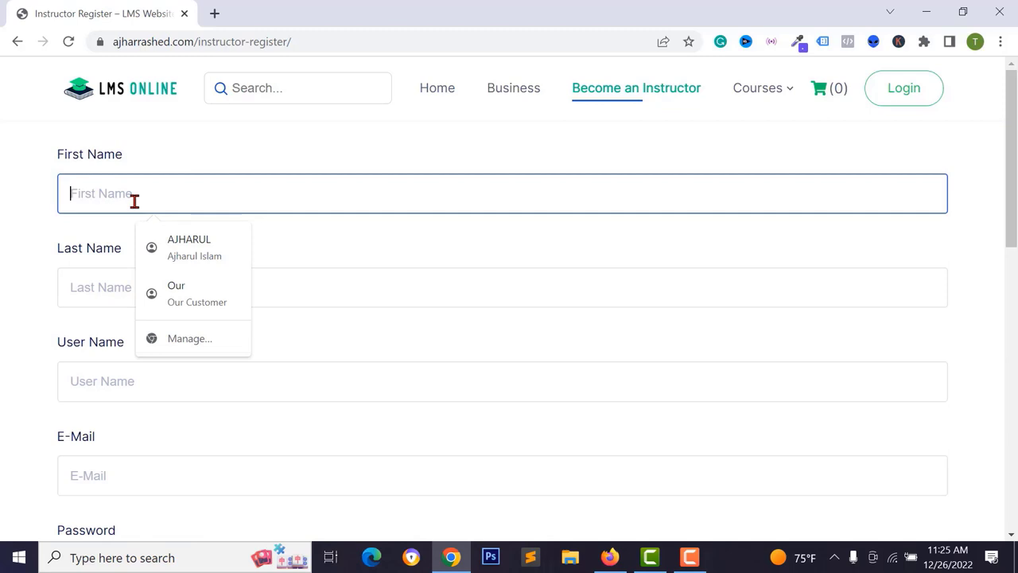
type("Instructor")
key("Tab")
type("1")
key("Tab")
type("instructor")
Fill in the e-mail and account password twice, then submit Register as Instructor.
key("Tab")
type("demo@instructor.com")
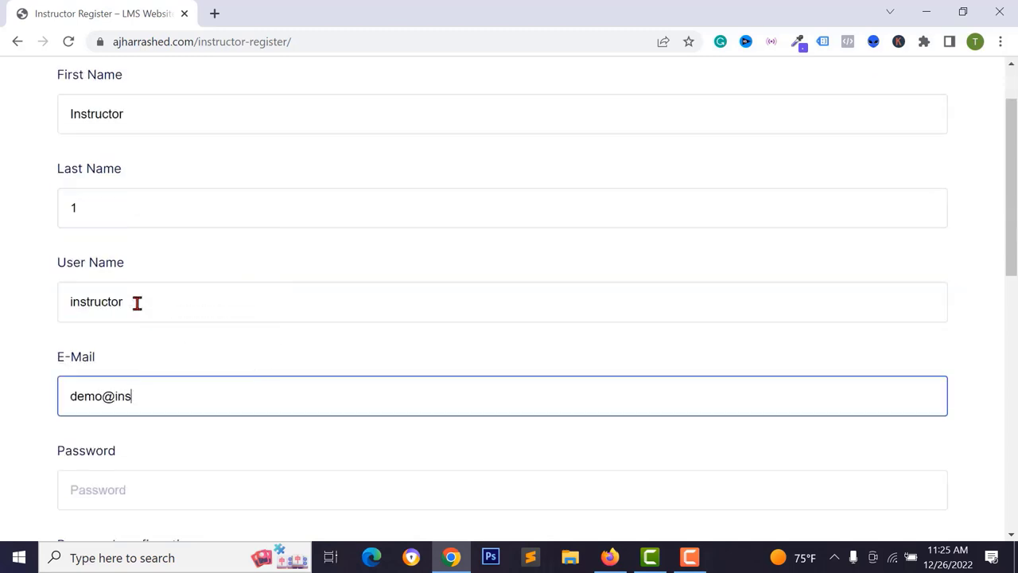
key("Tab")
type("************")
left_click(150, 368)
type("************")
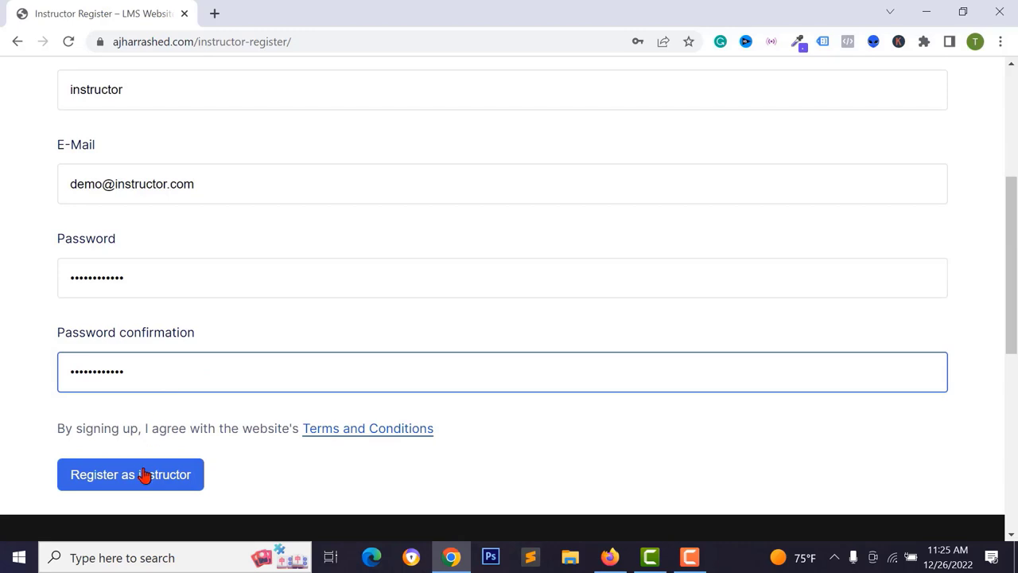
left_click(143, 475)
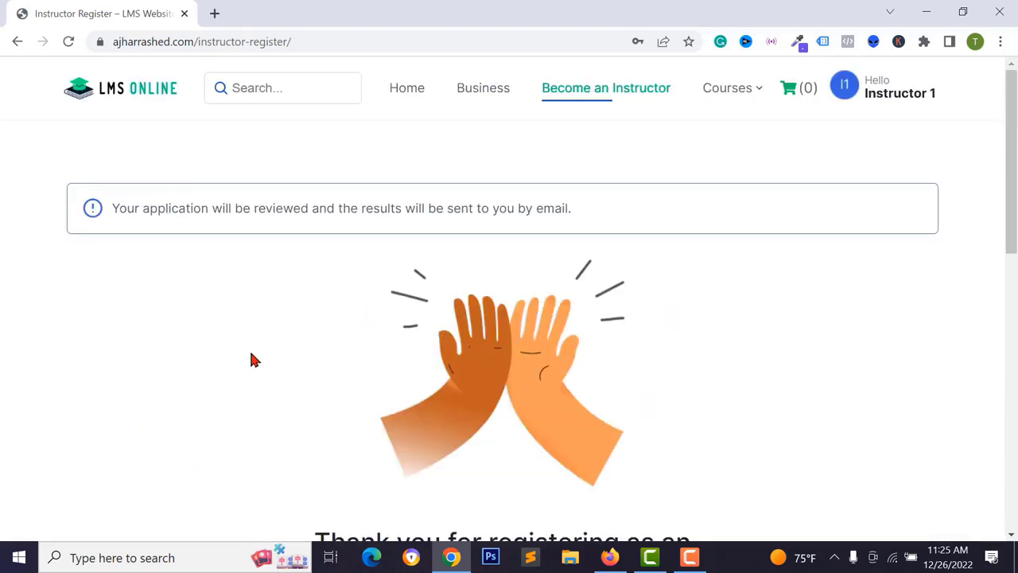
mouse_move(875, 91)
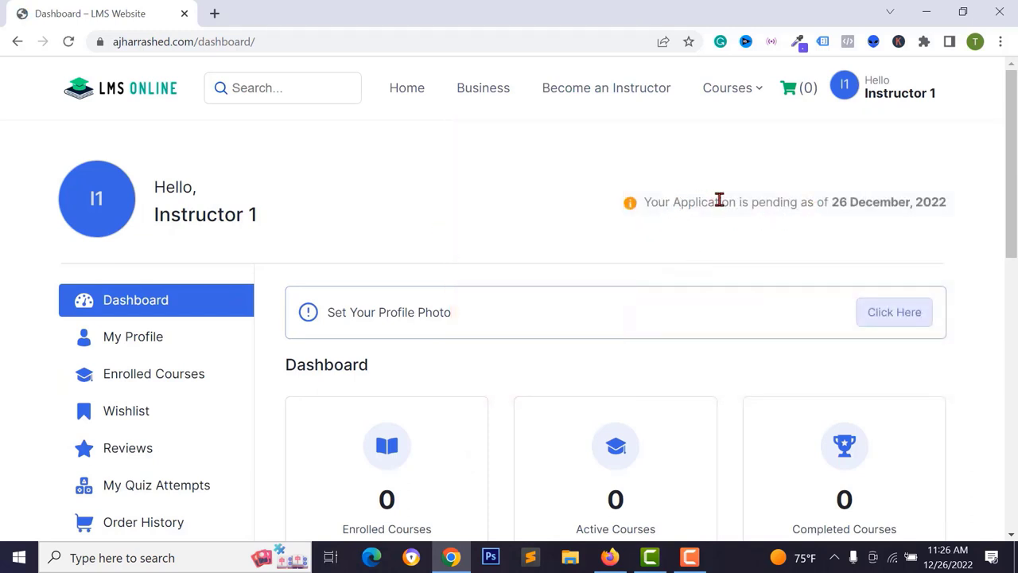
Set the pending test instructor's Status to Approved in Tutor LMS Instructors.
scroll(745, 262, "down", 4)
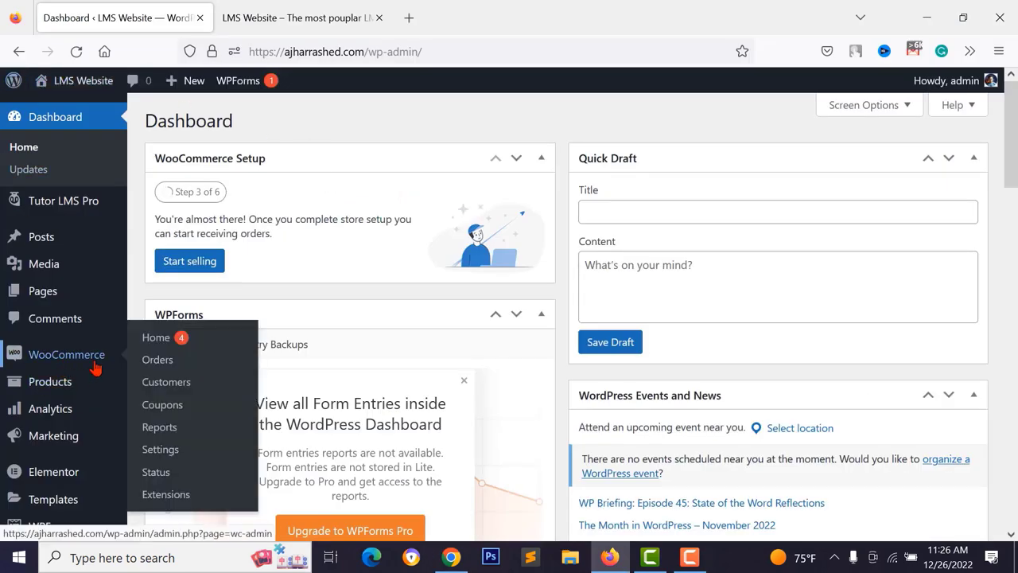
mouse_move(31, 211)
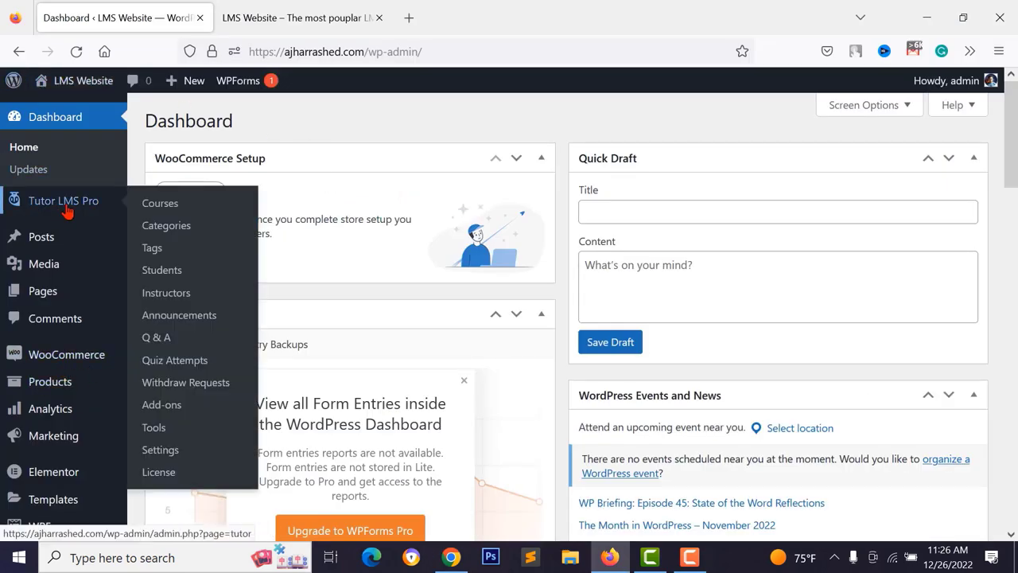
left_click(172, 299)
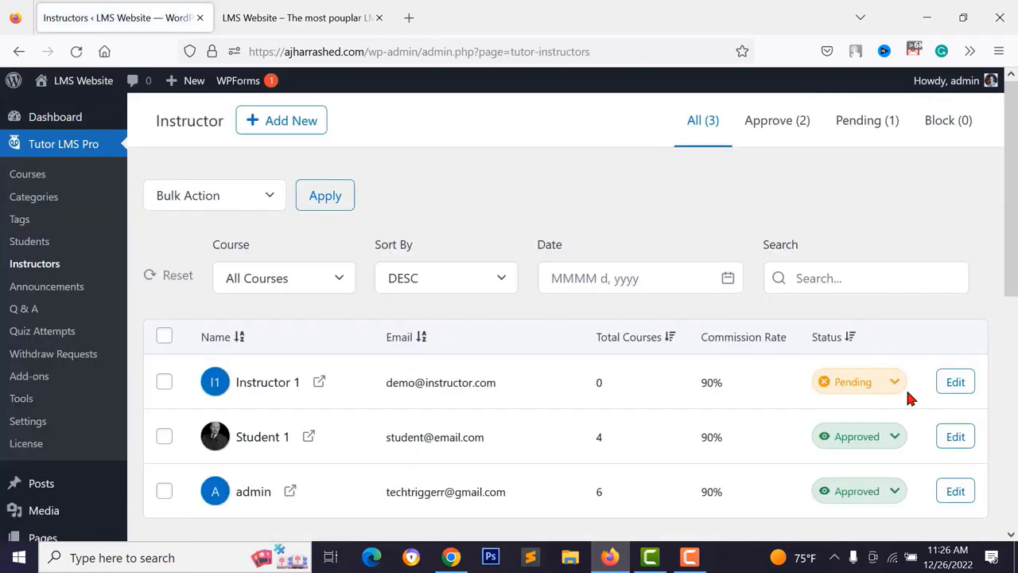
left_click(895, 388)
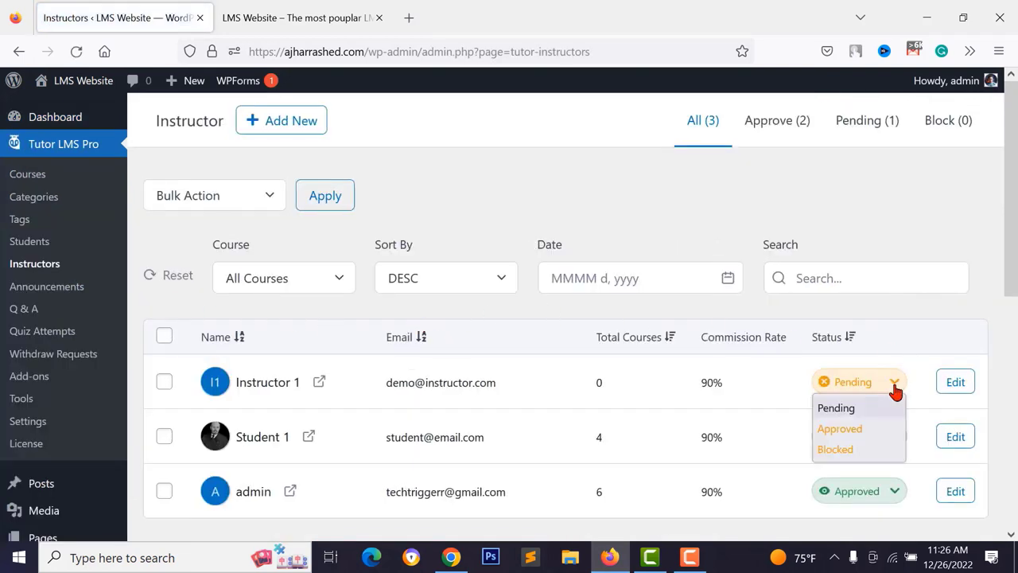
left_click(844, 429)
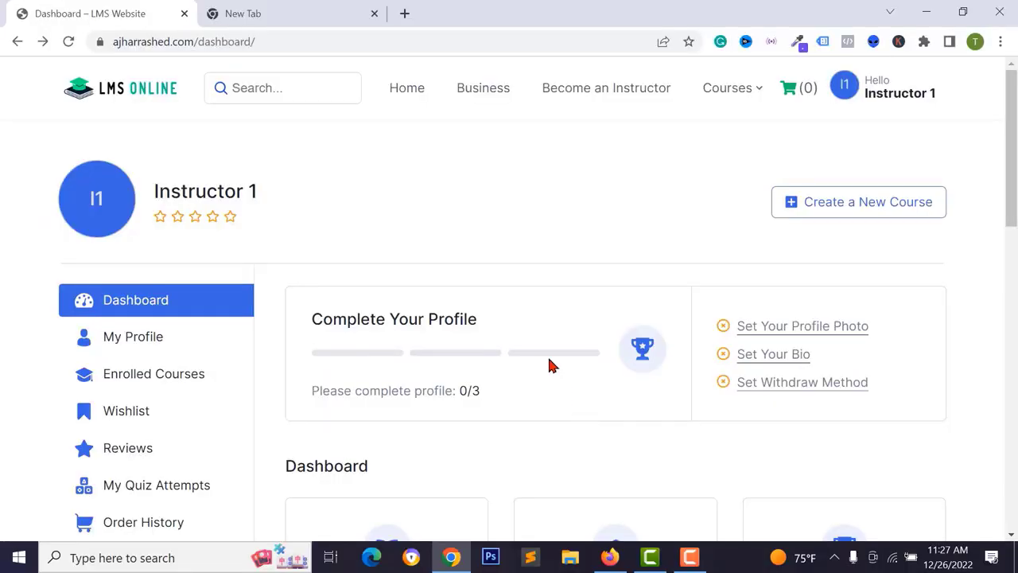
left_click(609, 557)
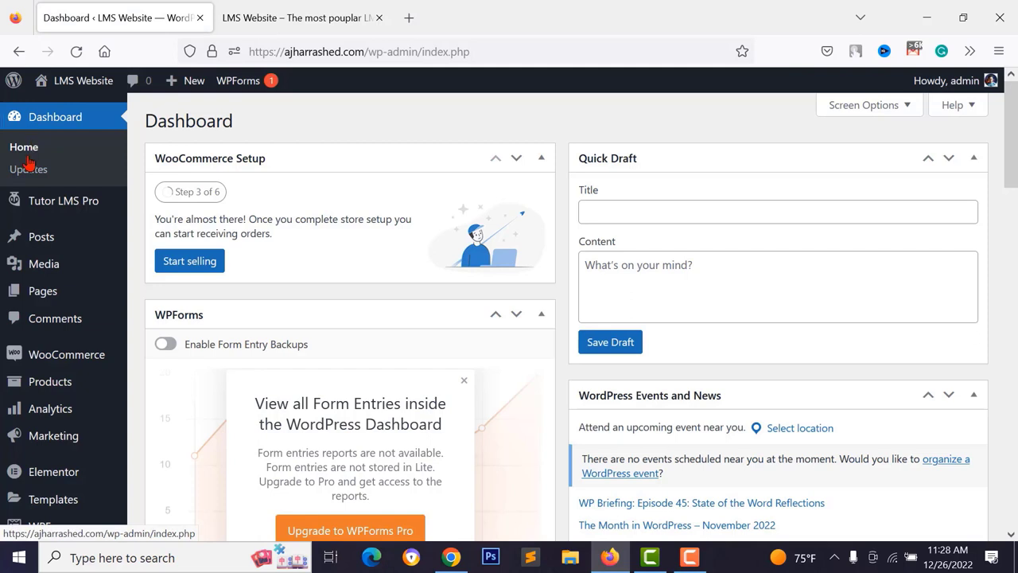
mouse_move(44, 214)
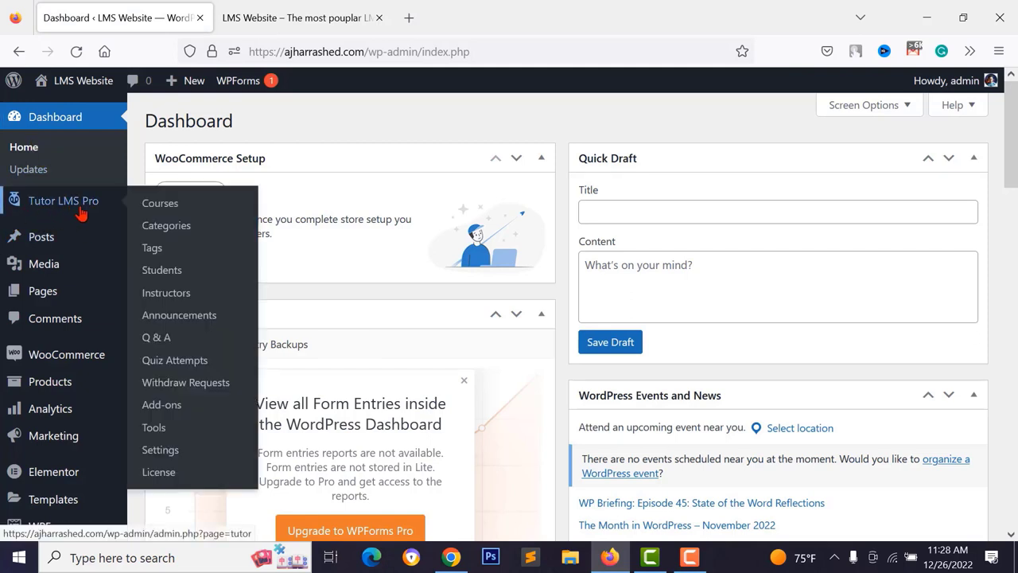
Switch on the Zoom Integration add-on in Tutor LMS Add-ons and reload the page.
left_click(173, 411)
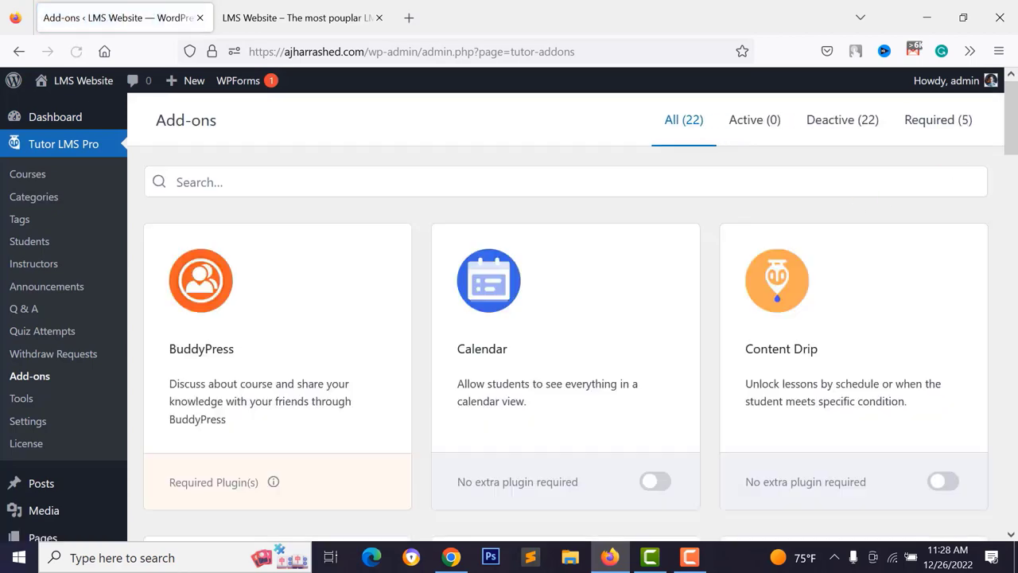
left_click_drag(1014, 140, 1015, 457)
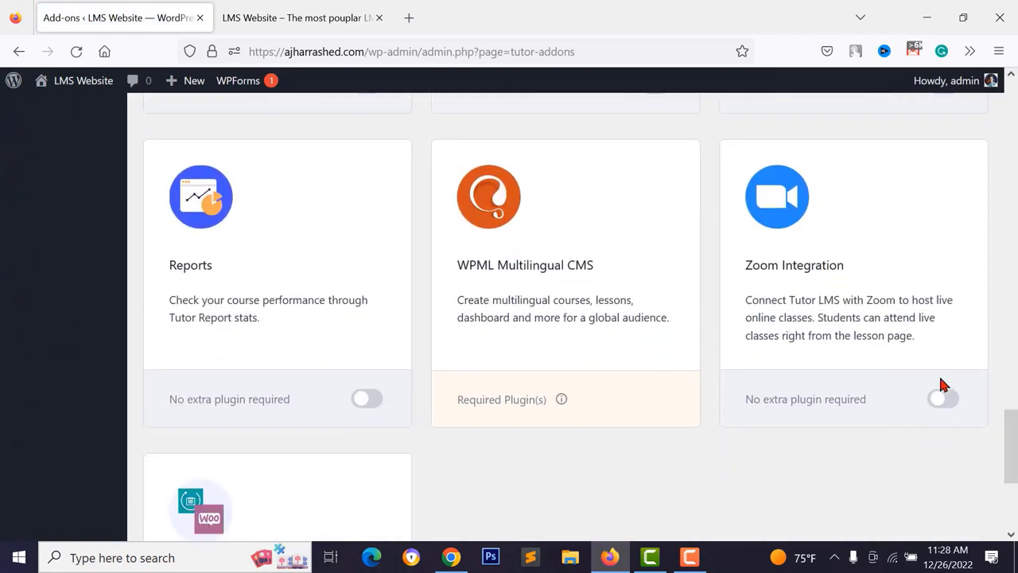
left_click(945, 404)
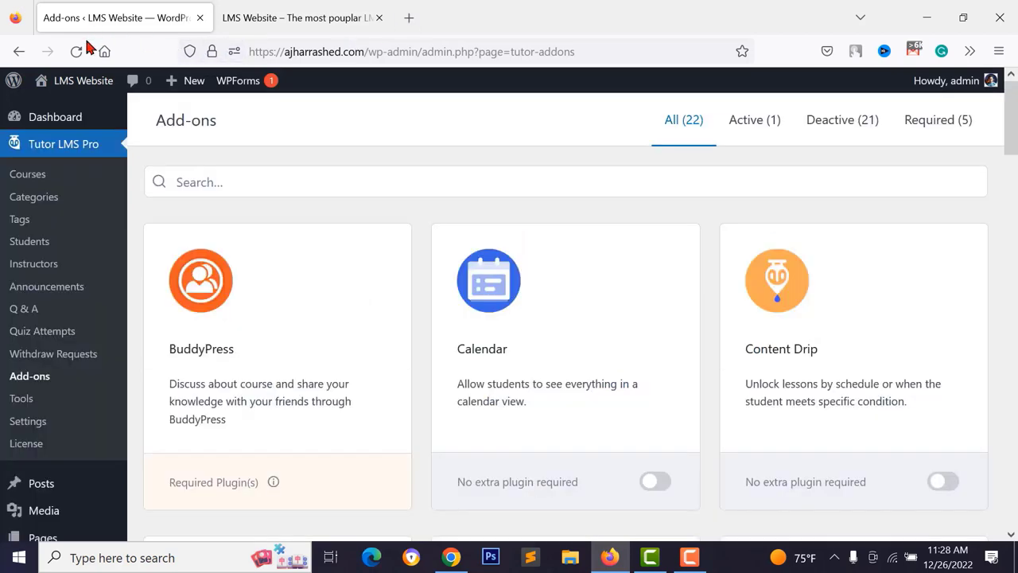
left_click(76, 51)
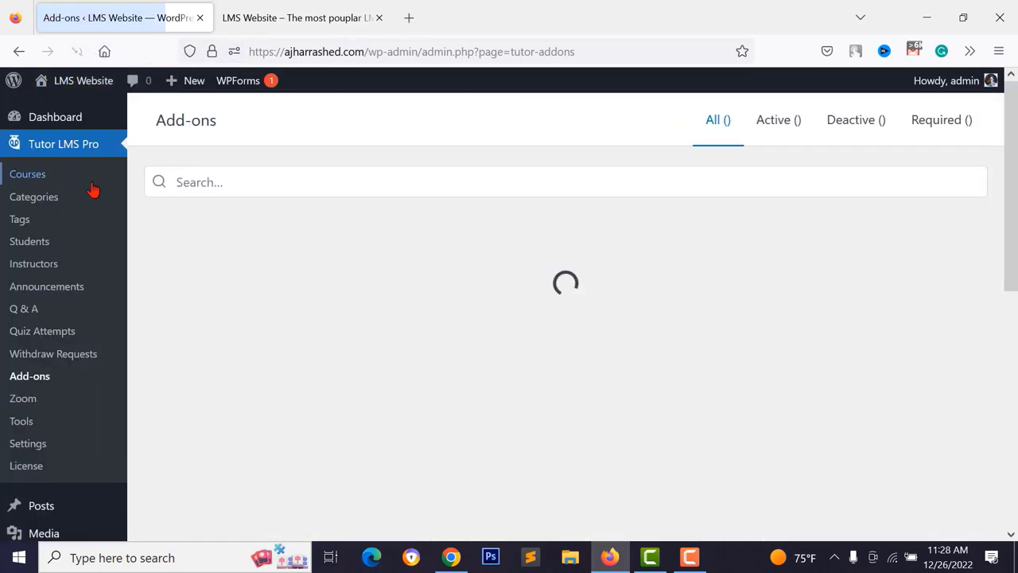
Open the Tutor LMS Zoom settings page and follow its Zoom website link.
scroll(32, 301, "down", 2)
left_click(22, 292)
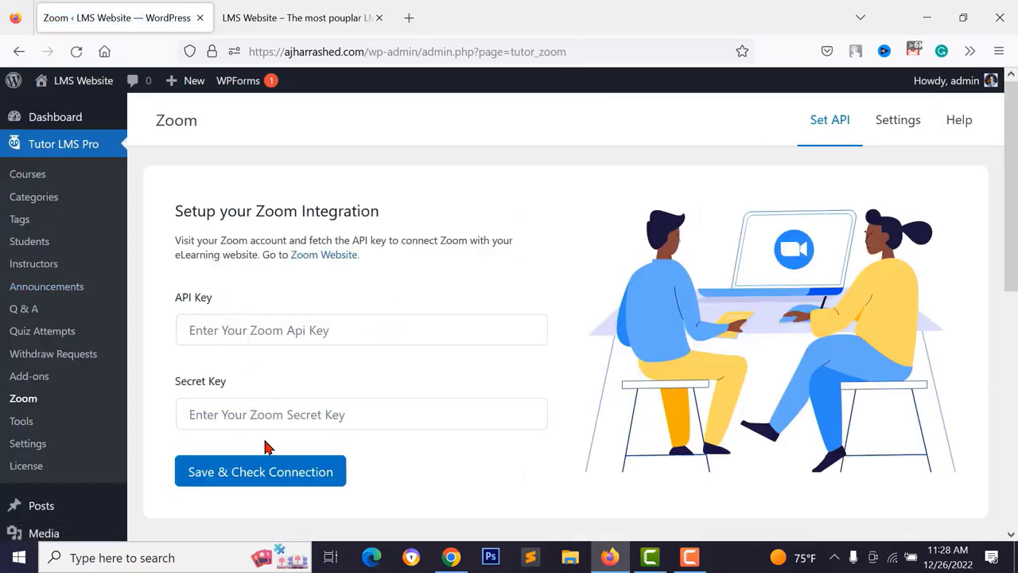
left_click(327, 256)
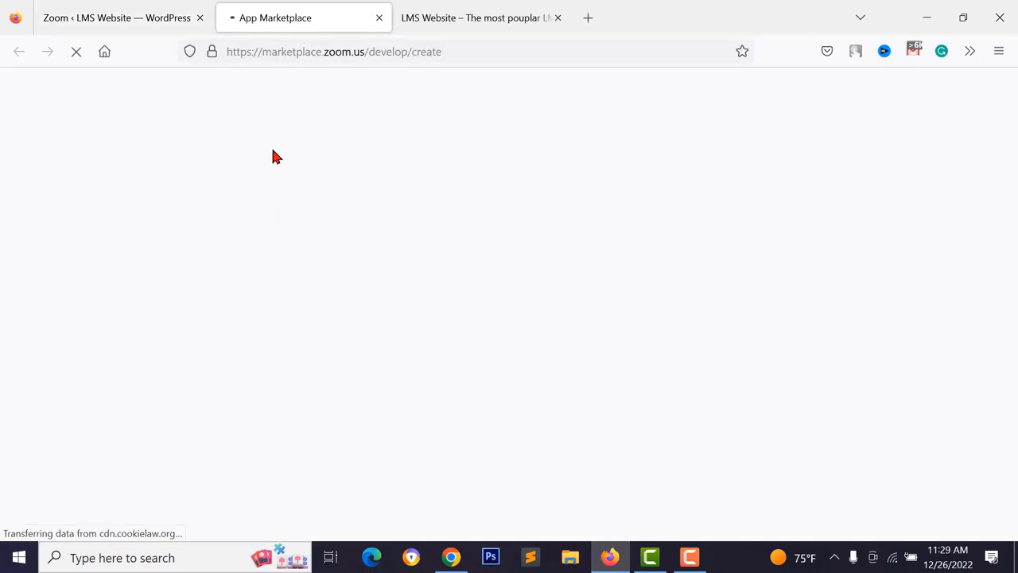
Accept Zoom's cookies and sign up with the email address, then open the code email.
left_click(656, 284)
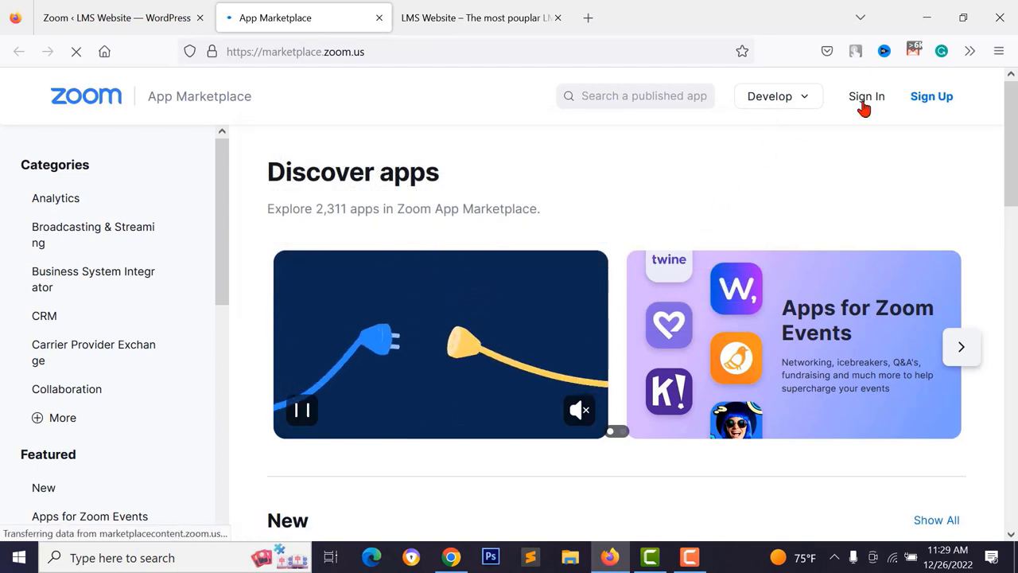
left_click(931, 102)
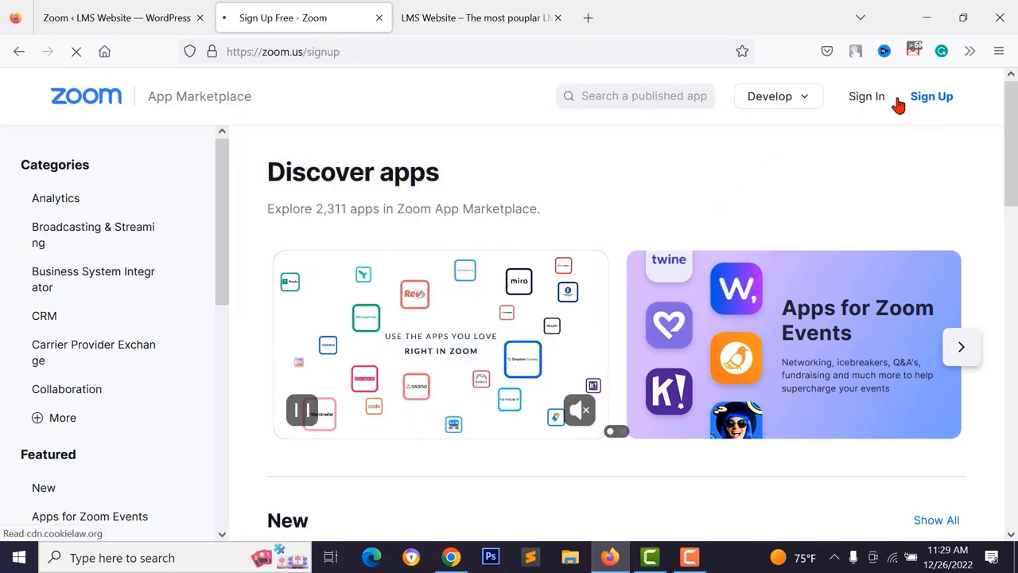
scroll(628, 330, "down", 2)
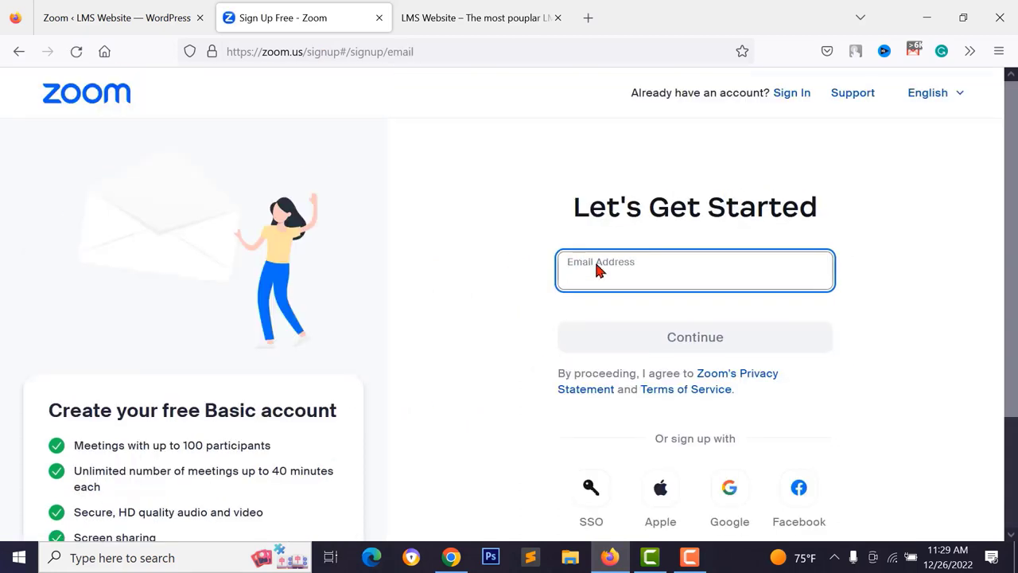
type("l.com")
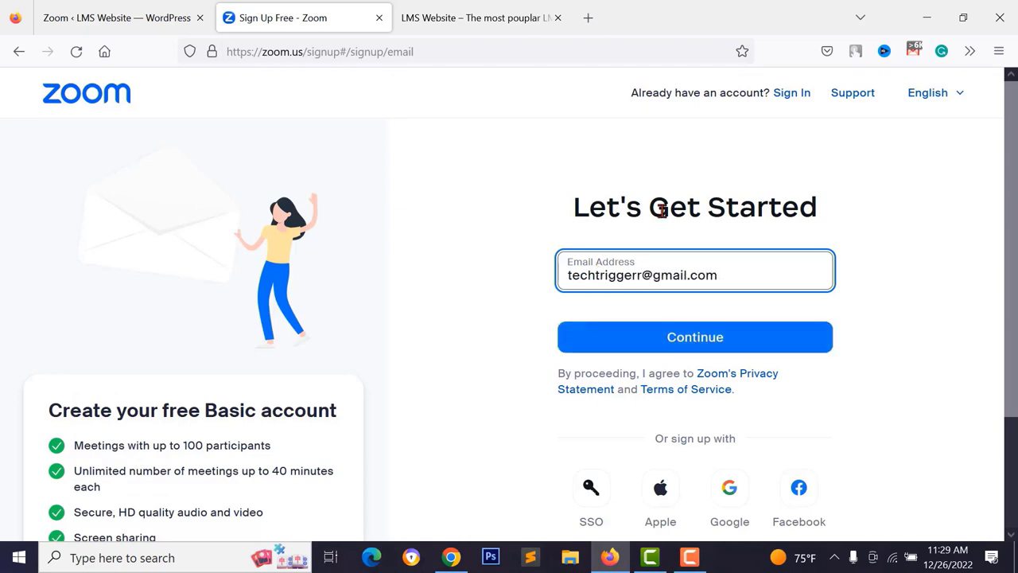
left_click(711, 350)
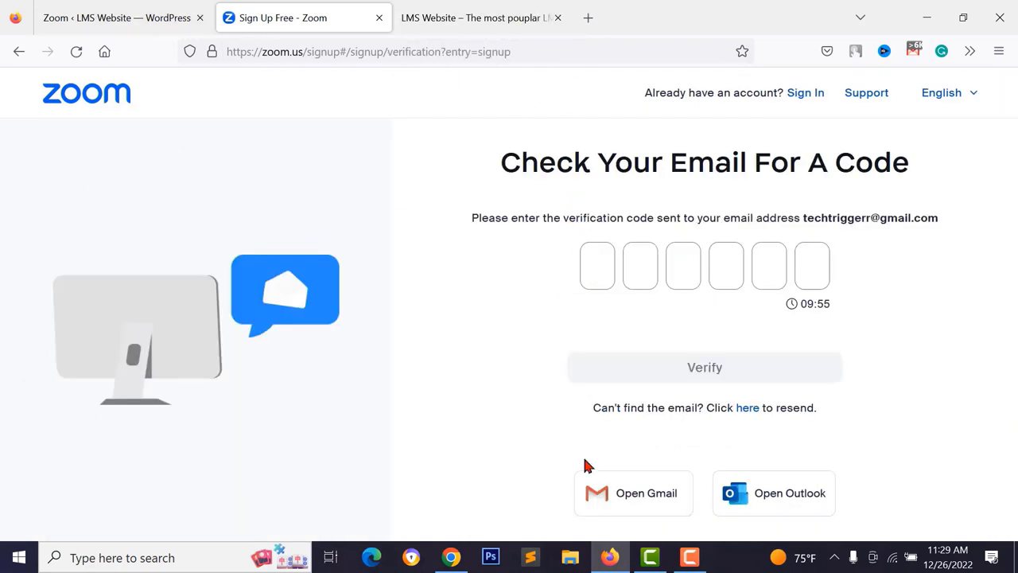
left_click(451, 556)
left_click(302, 208)
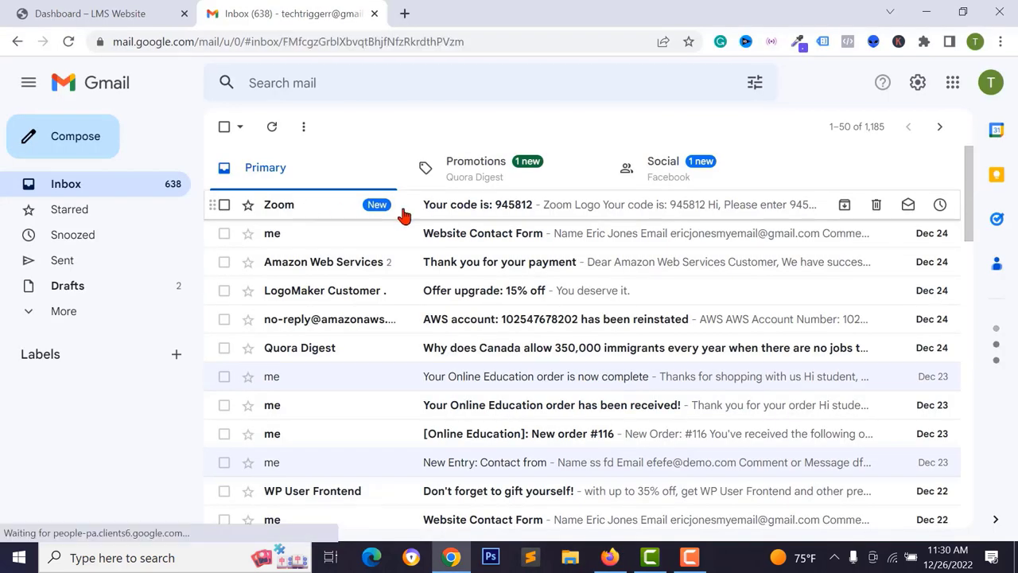
Copy the verification code from the Zoom email in Gmail.
scroll(537, 393, "down", 1)
scroll(532, 369, "down", 3)
scroll(454, 302, "up", 3)
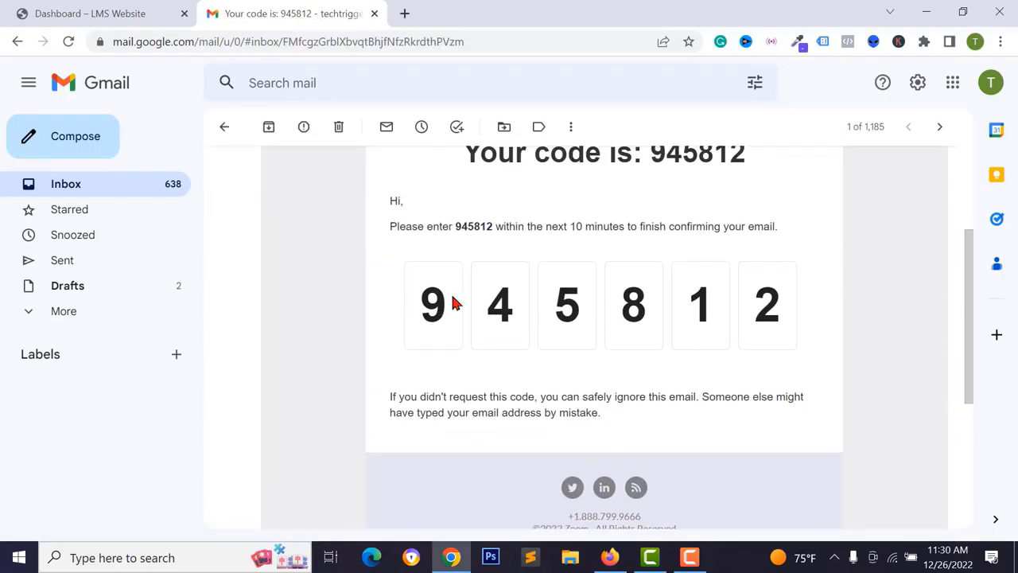
left_click_drag(648, 309, 745, 309)
right_click(711, 316)
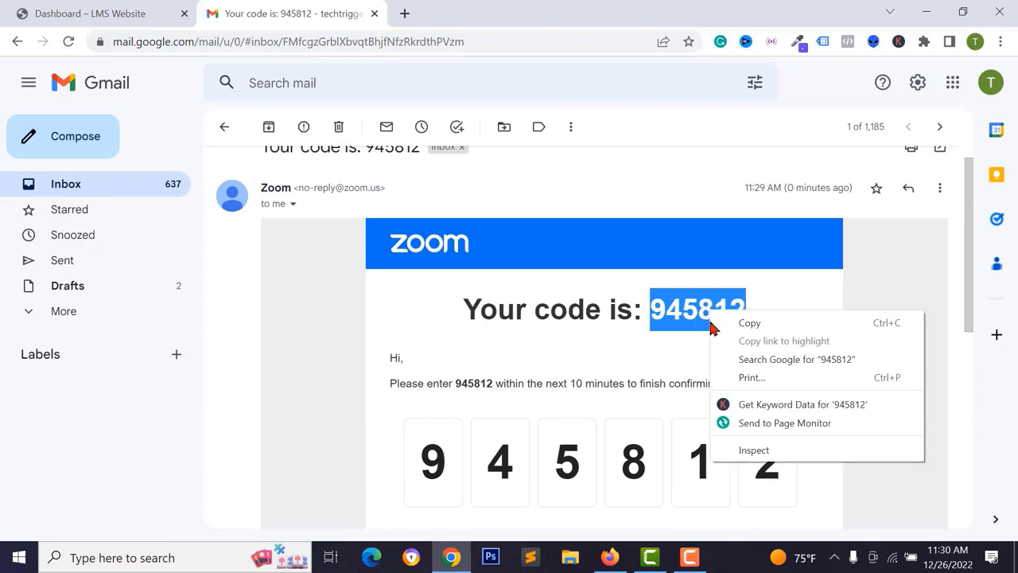
left_click(746, 329)
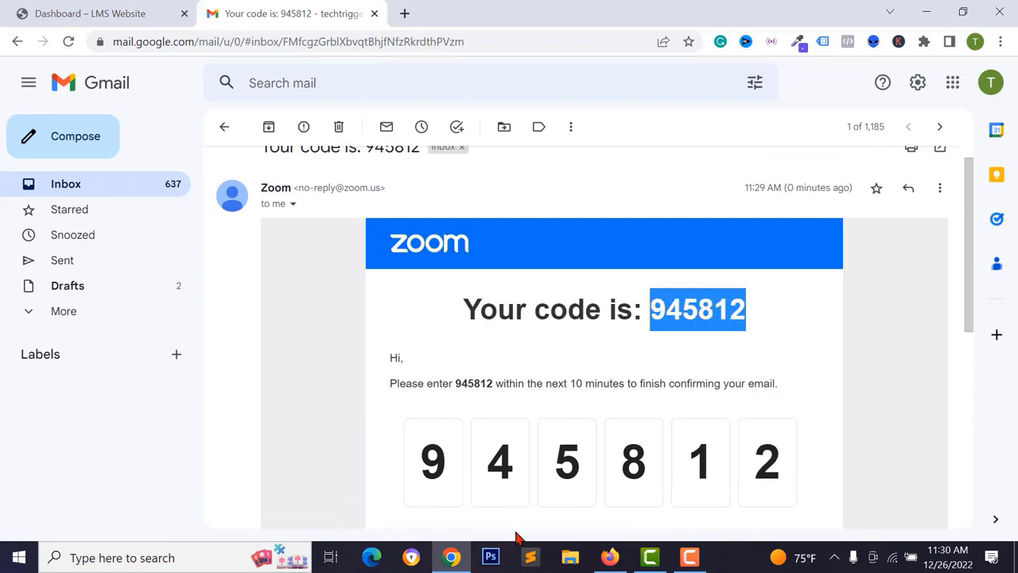
Paste the verification code into the Zoom code-entry boxes.
left_click(610, 557)
right_click(600, 275)
left_click(634, 389)
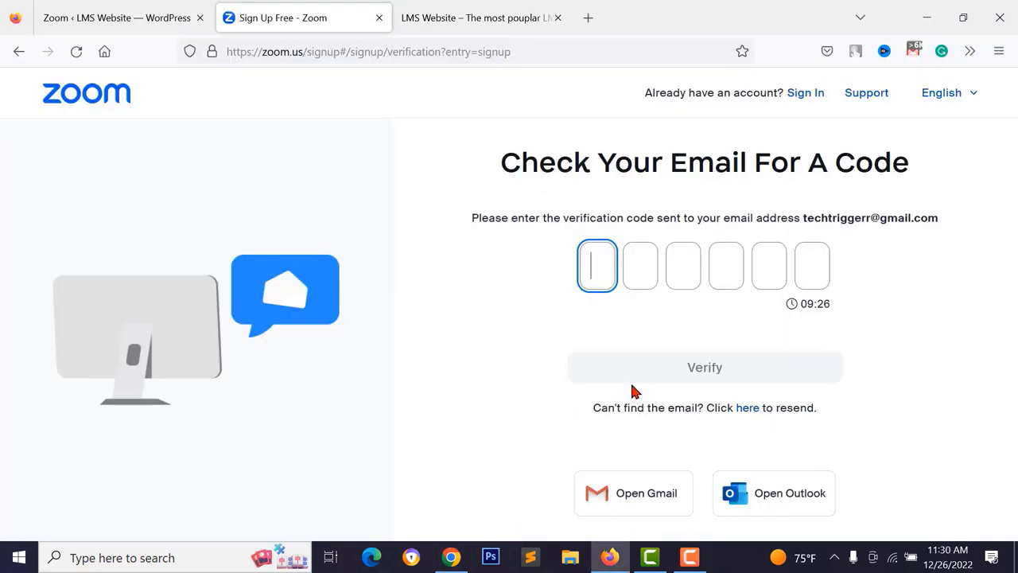
Verify the code and enter the account holder's first and last name.
left_click(682, 382)
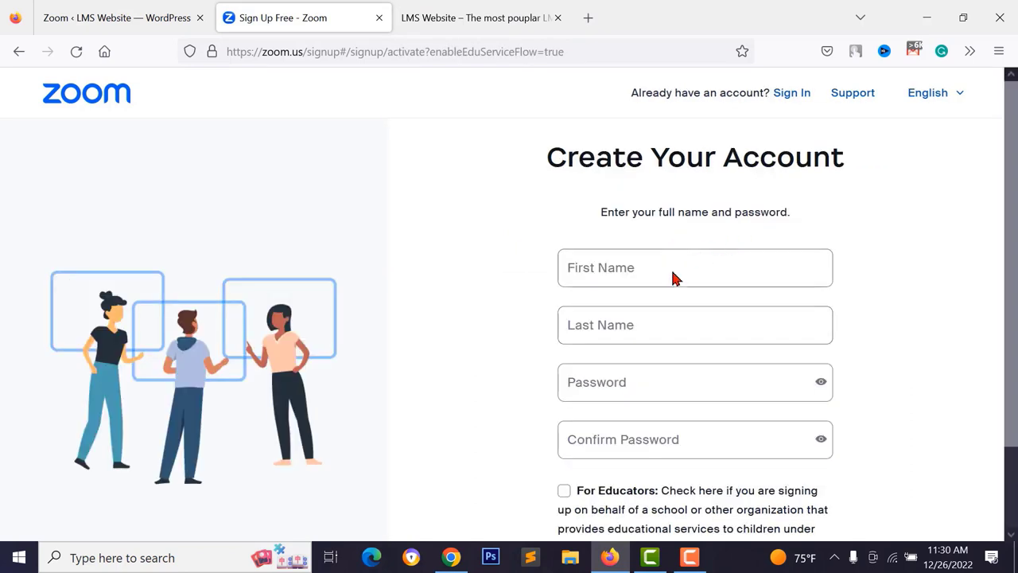
left_click(673, 277)
type("Ajharul")
key("Tab")
type("Islam")
key("Tab")
Enter and confirm the account password, submit, and dismiss the welcome message.
type("*************")
left_click(654, 441)
type("*************")
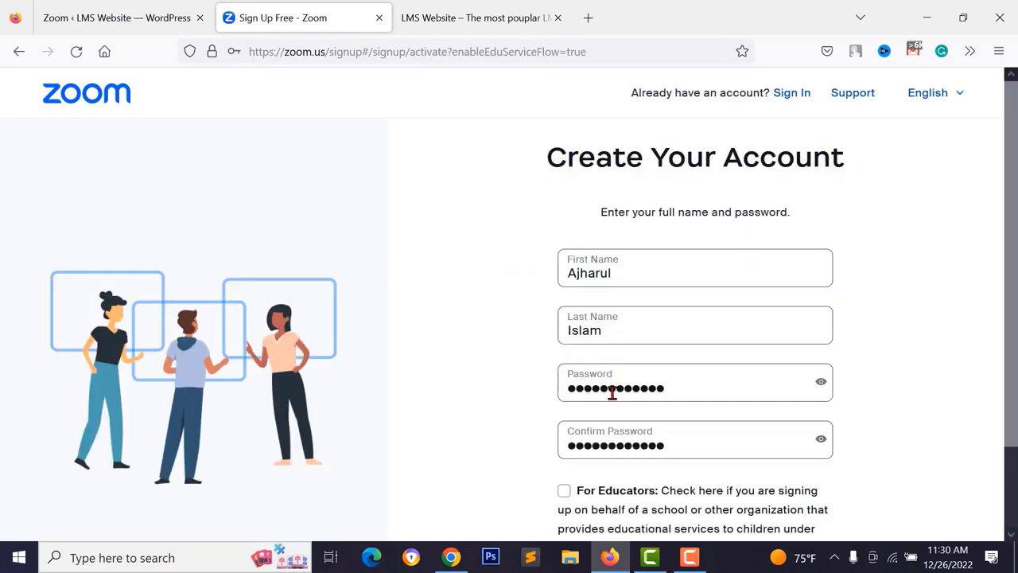
scroll(593, 462, "down", 2)
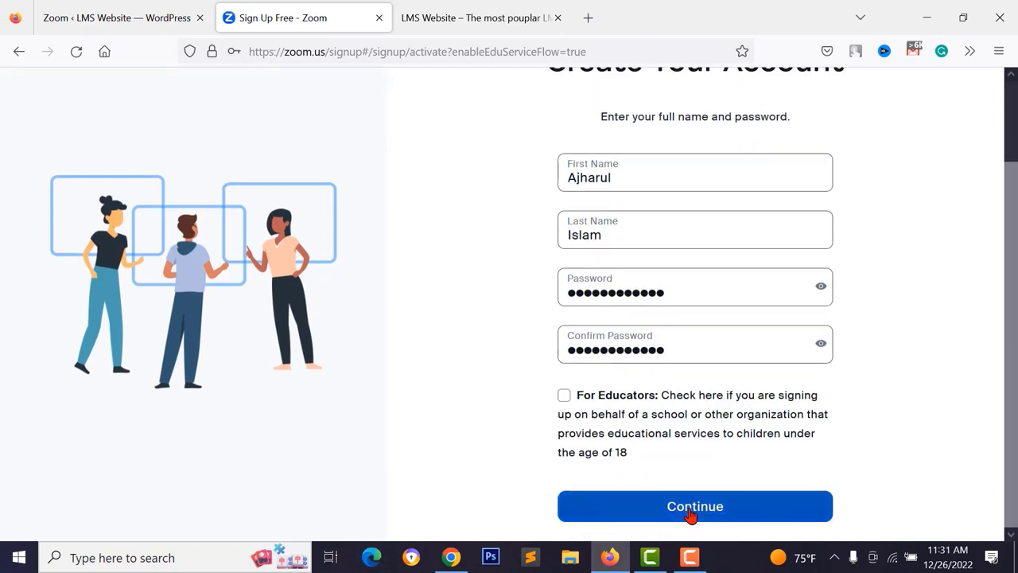
left_click(690, 510)
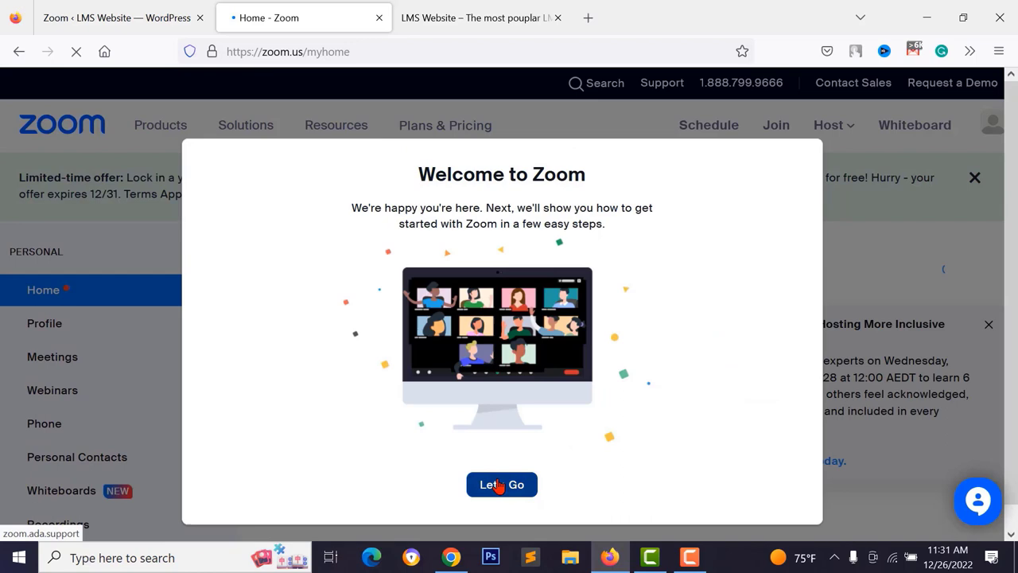
left_click(496, 485)
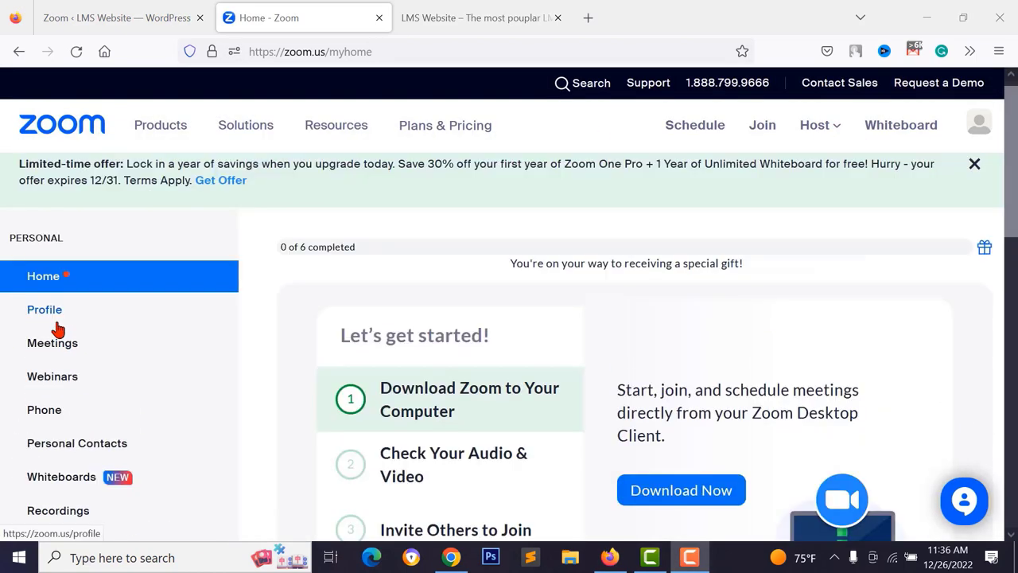
Open App Marketplace from Advanced settings and agree to its terms of use.
scroll(56, 334, "down", 3)
scroll(57, 334, "down", 3)
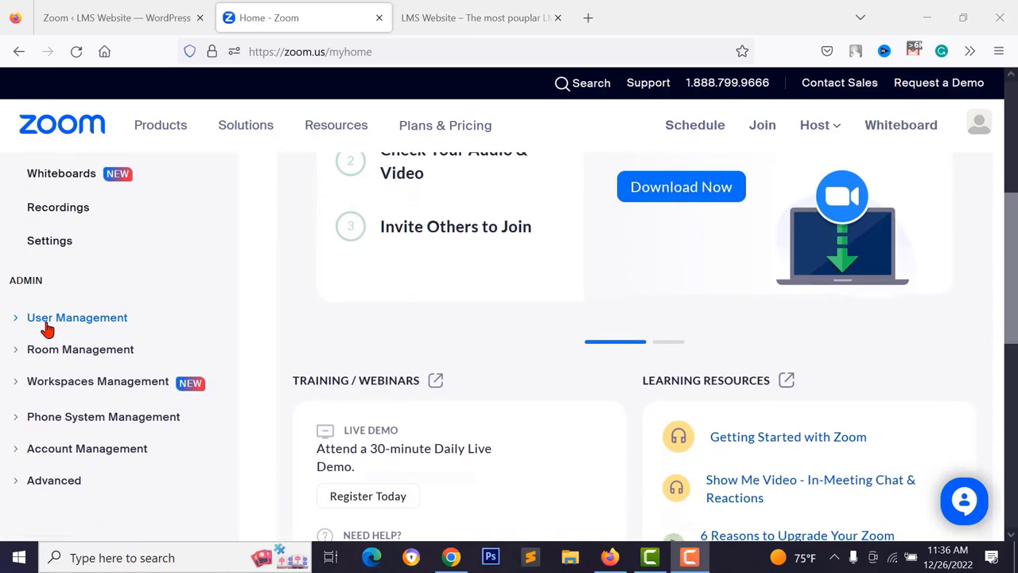
scroll(52, 397, "down", 2)
scroll(45, 381, "up", 2)
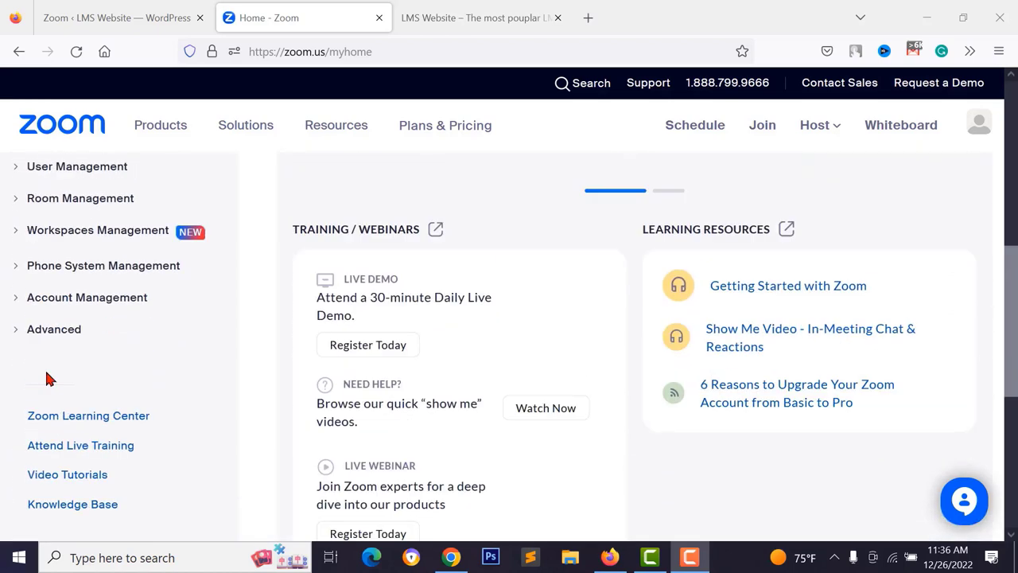
left_click(19, 388)
scroll(53, 388, "down", 1)
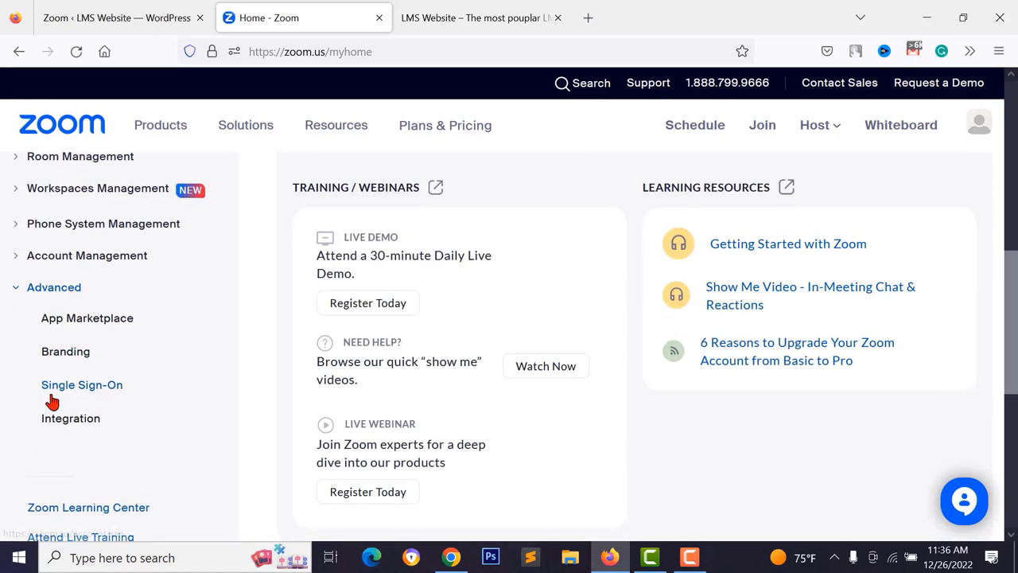
left_click(83, 323)
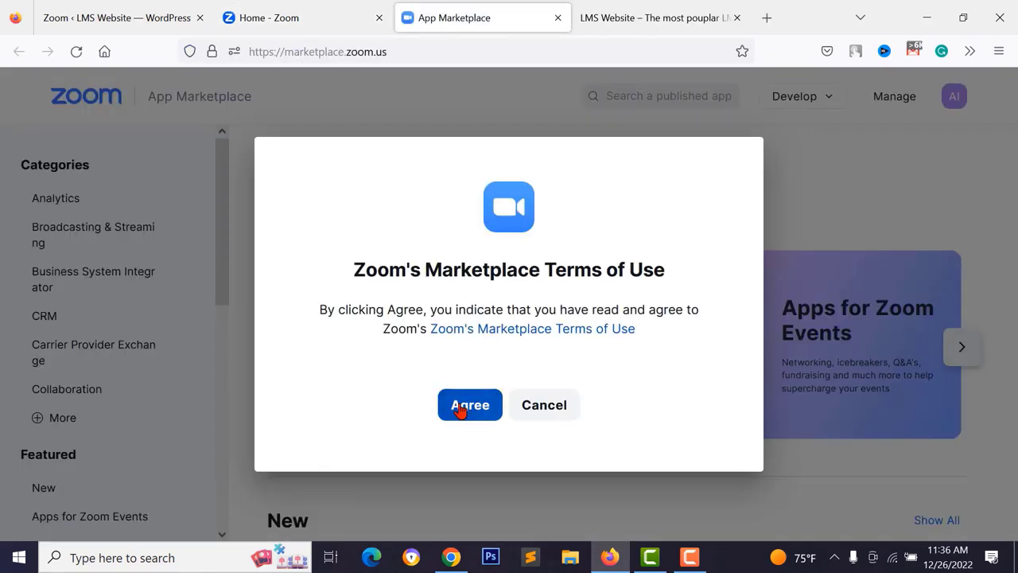
left_click(460, 408)
Start building an app from Develop and agree to the API License terms.
left_click(786, 102)
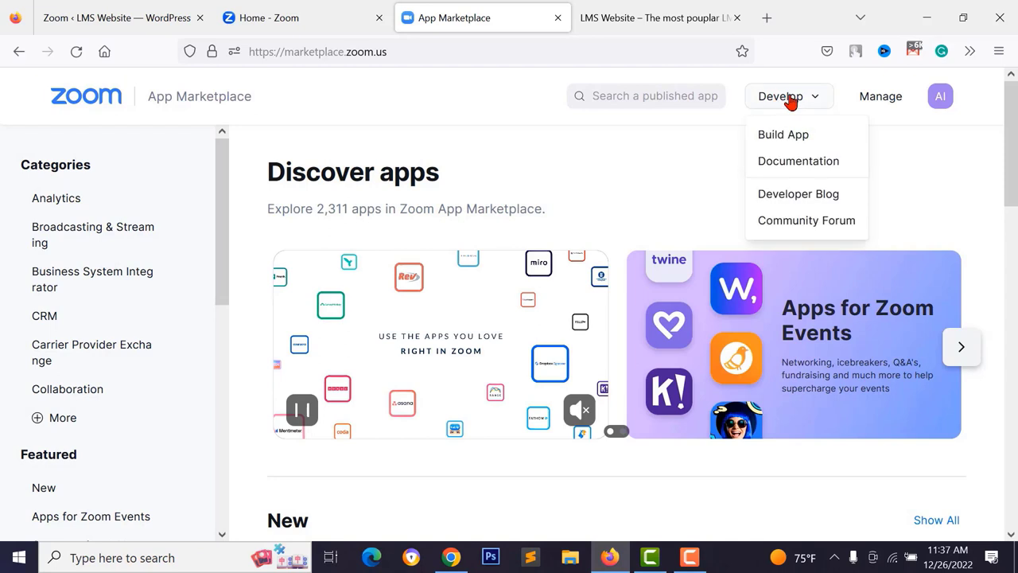
left_click(805, 140)
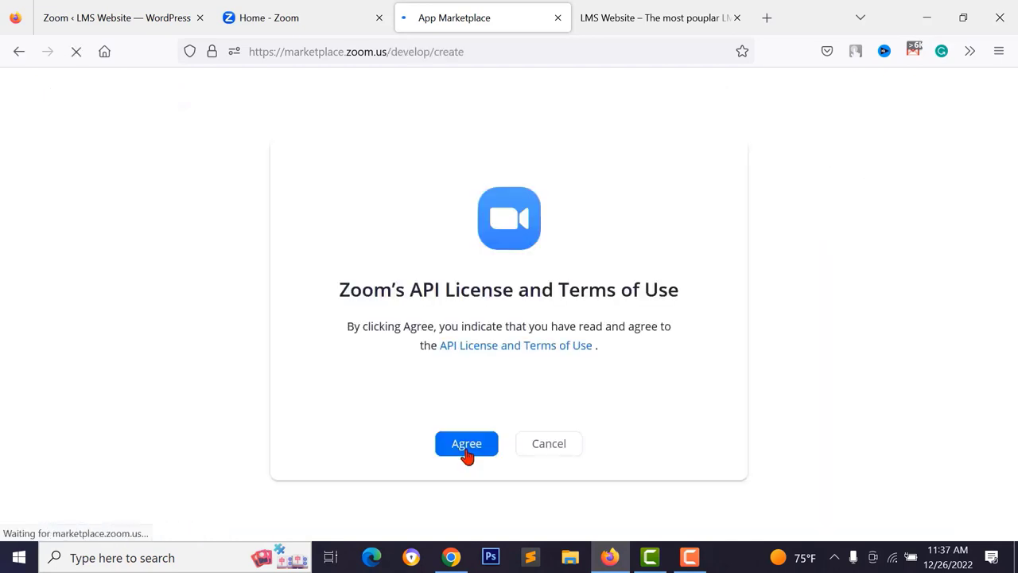
left_click(467, 448)
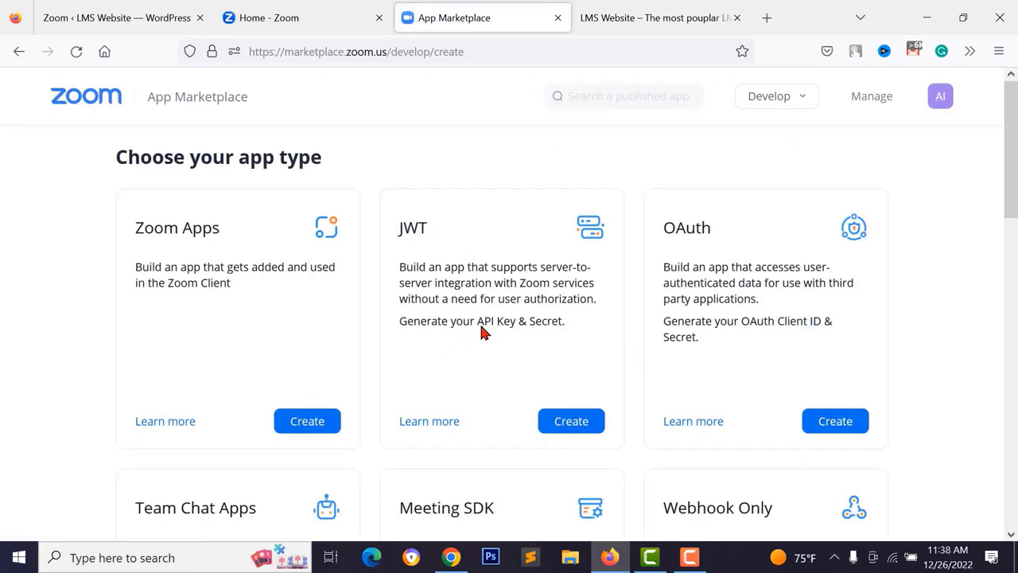
Create a JWT app named 'Online Class'.
left_click(568, 426)
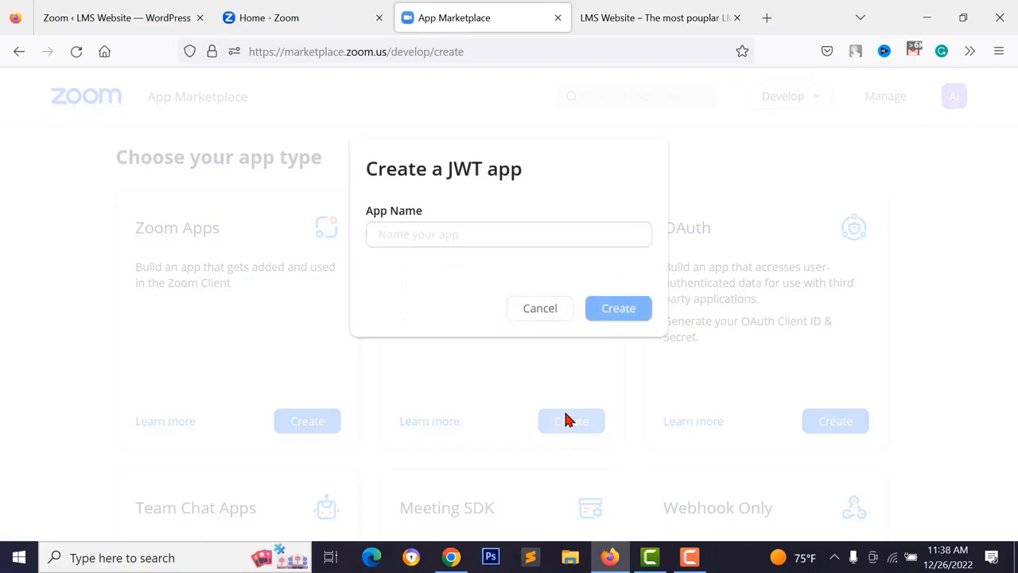
left_click(429, 238)
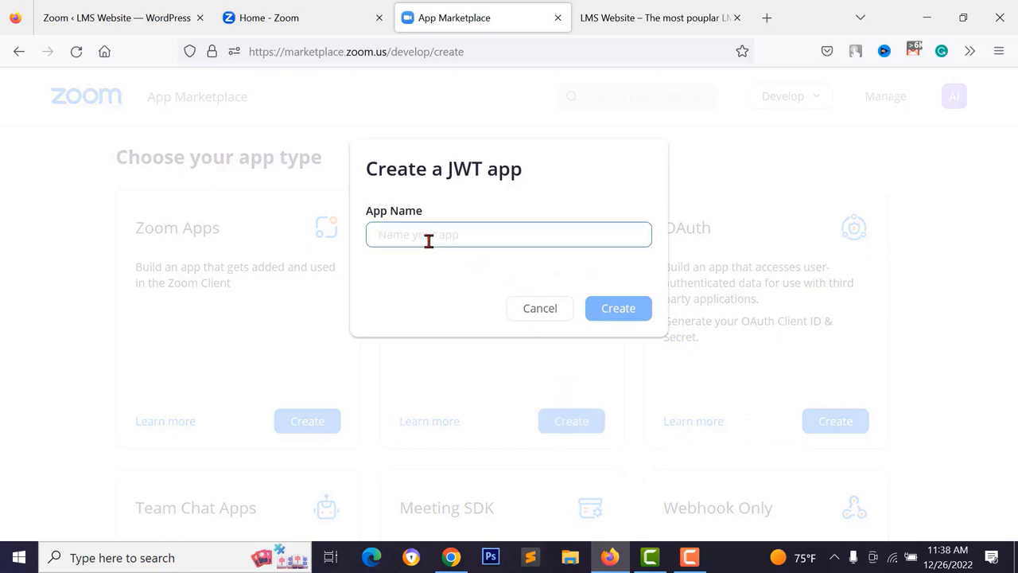
type("Onlin")
key("BackSpace")
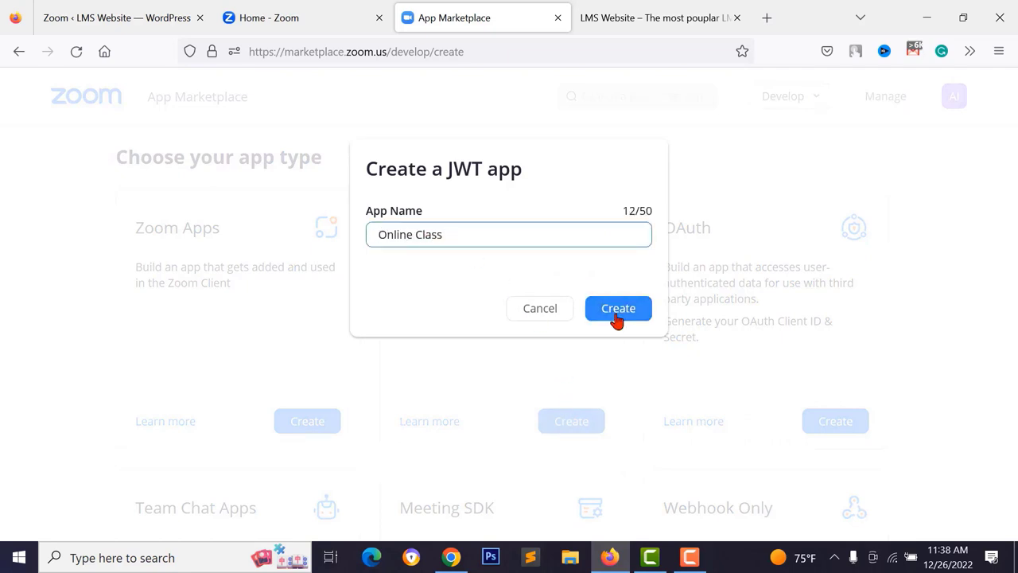
left_click(618, 311)
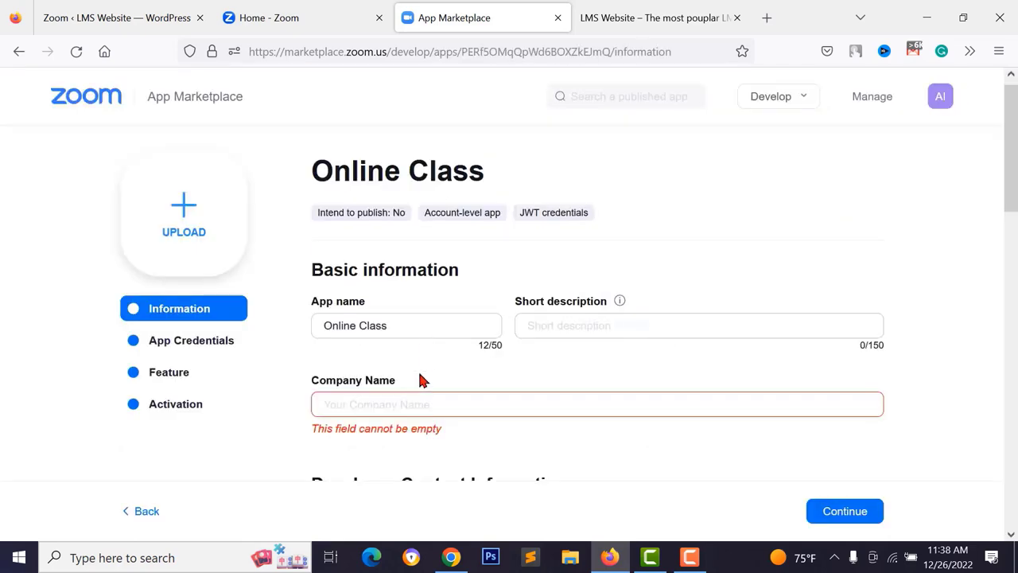
Enter 'Online Education Center' as the app's company name.
scroll(408, 409, "down", 5)
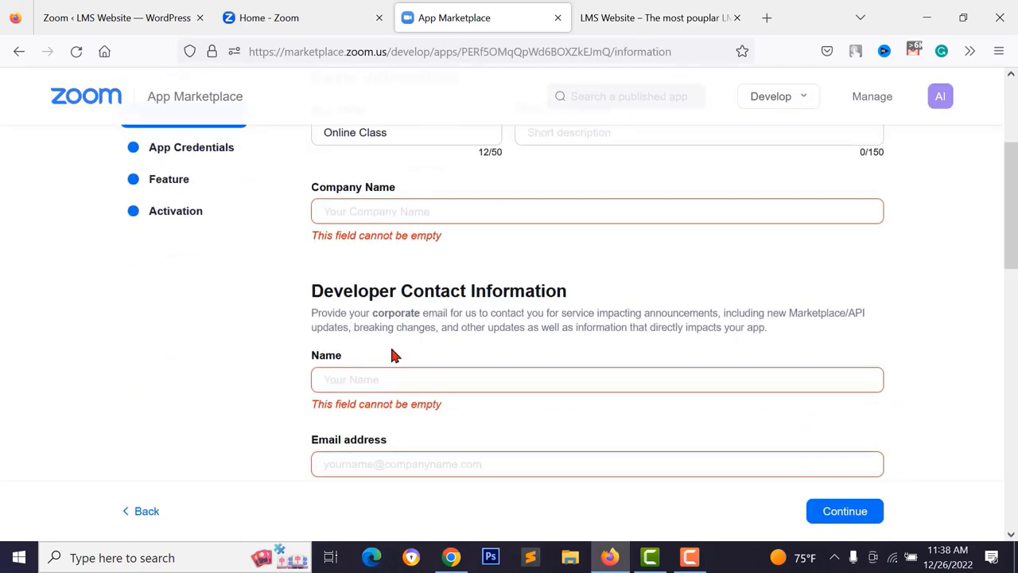
scroll(391, 368, "down", 1)
scroll(397, 404, "up", 6)
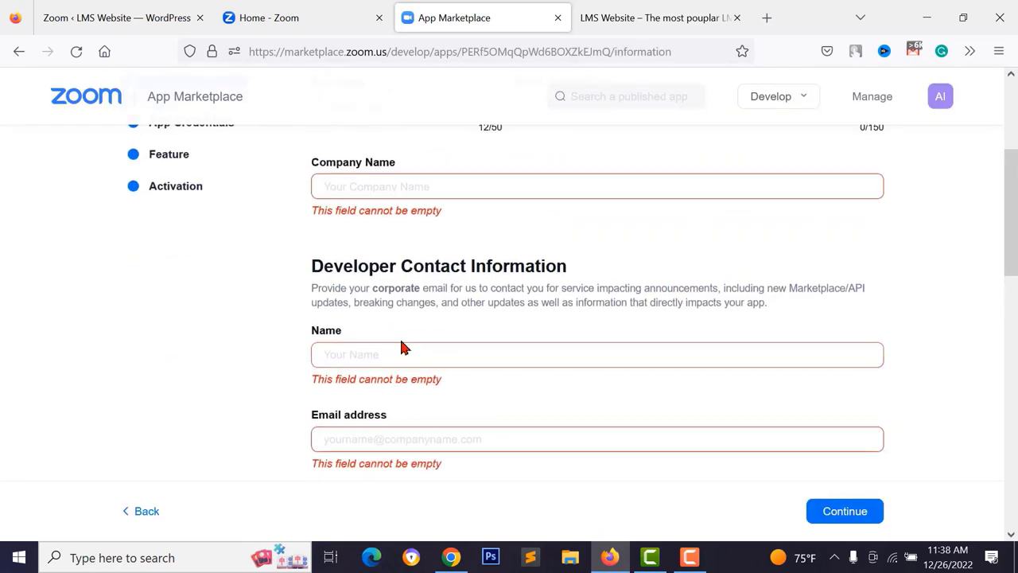
left_click(417, 335)
type("On")
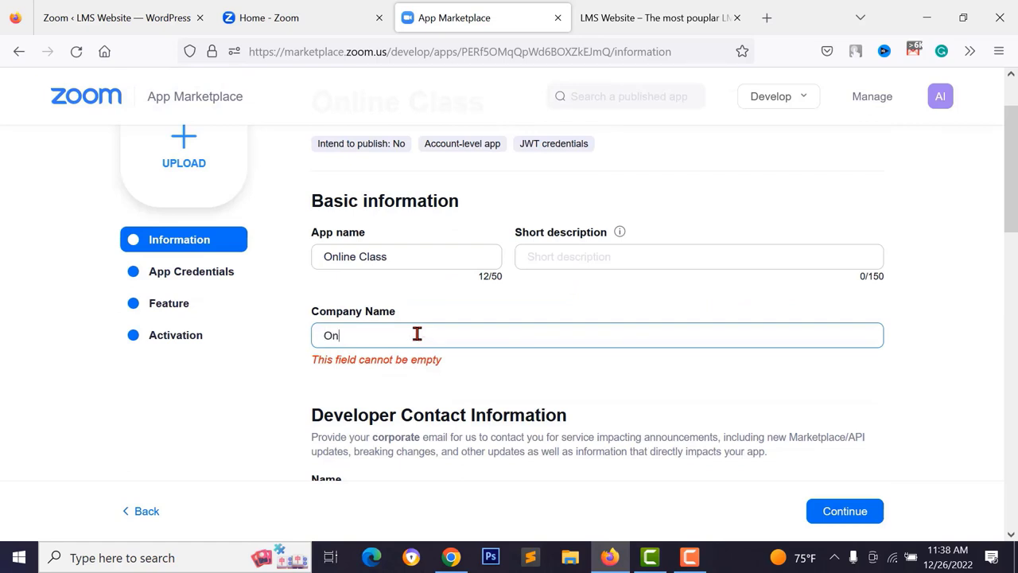
type("line Education Center")
scroll(398, 350, "down", 4)
Fill in the developer's name and email address, then continue to credentials.
left_click(366, 318)
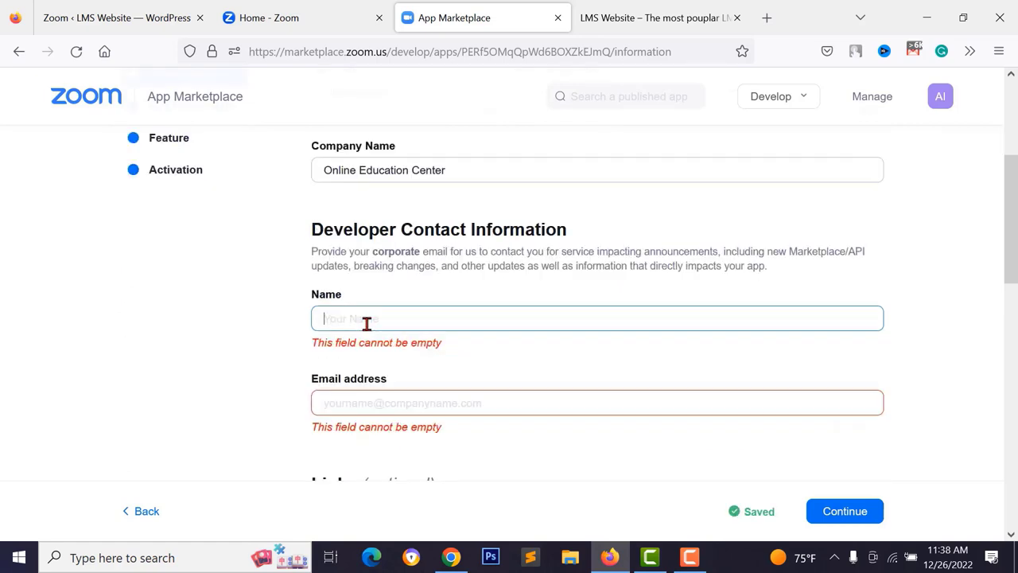
type("Ajharul Islam")
key("Tab")
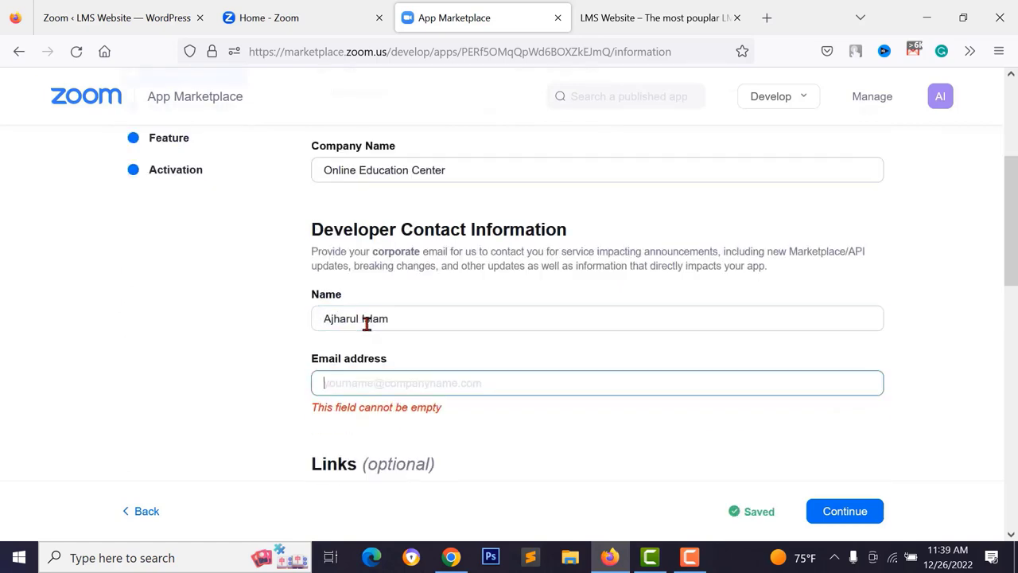
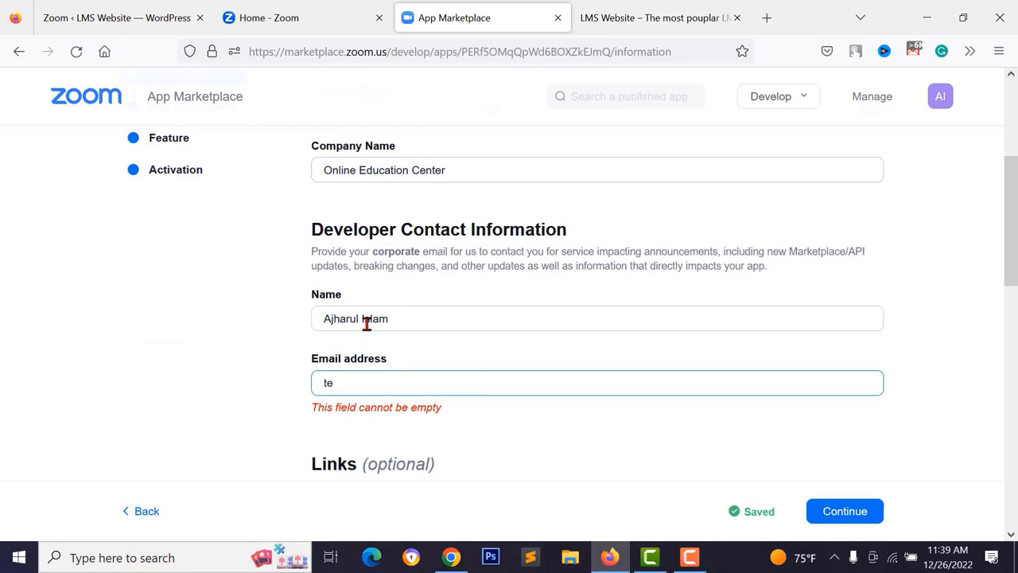
scroll(571, 423, "down", 3)
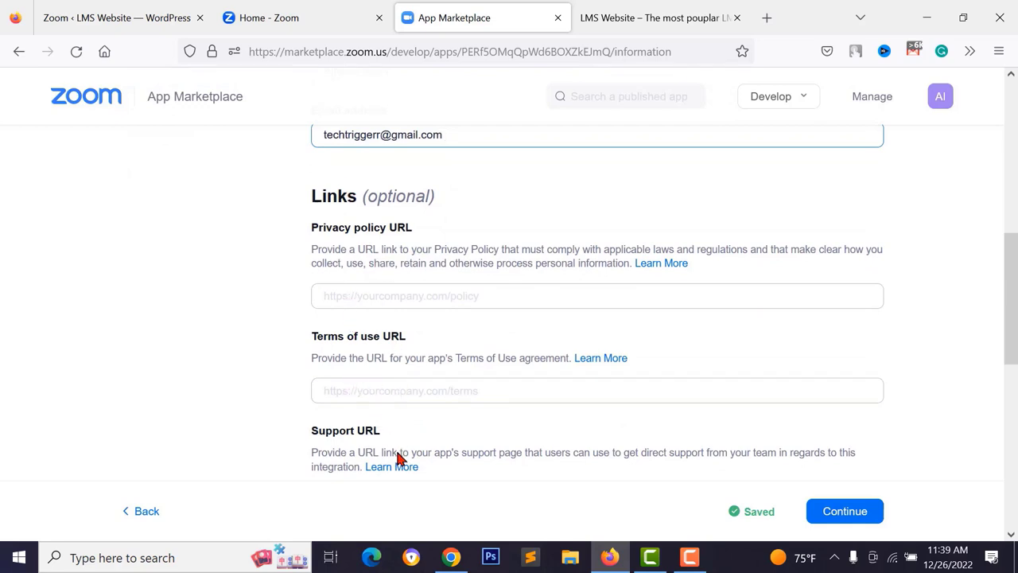
scroll(405, 442, "down", 2)
scroll(426, 410, "up", 1)
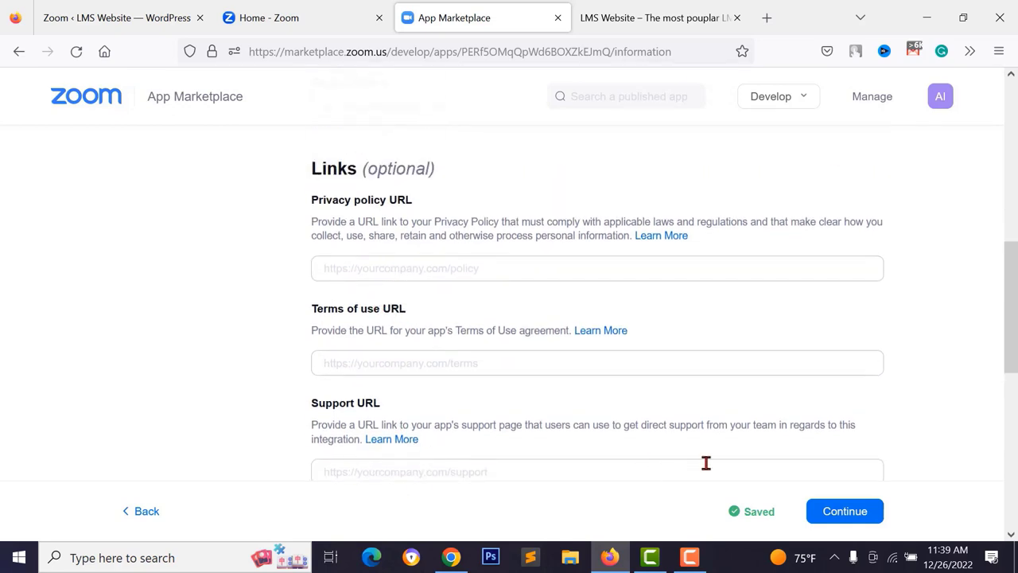
left_click(844, 511)
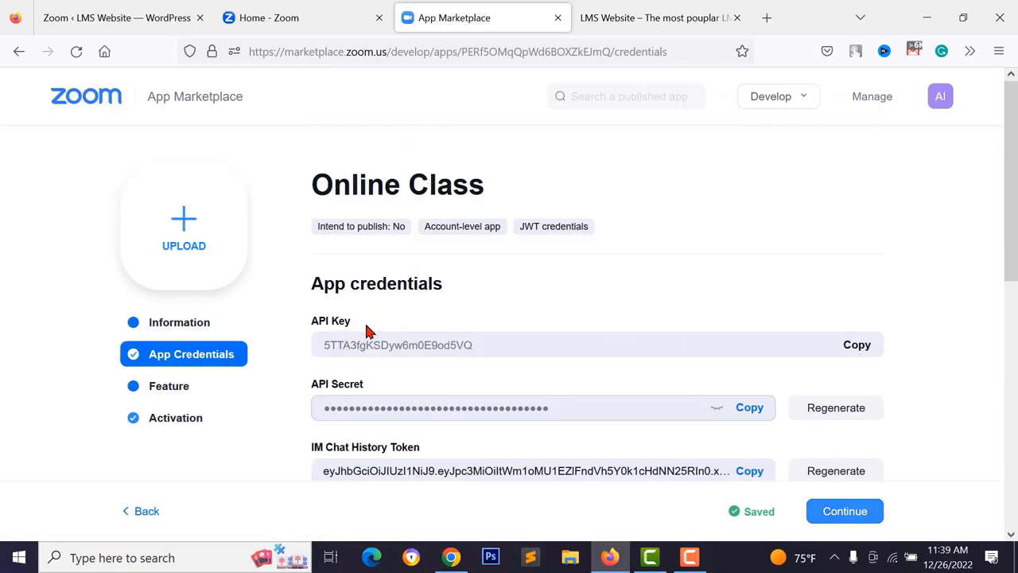
Copy the API Key into WordPress's Zoom API Key field, then copy the API Secret.
scroll(557, 411, "down", 1)
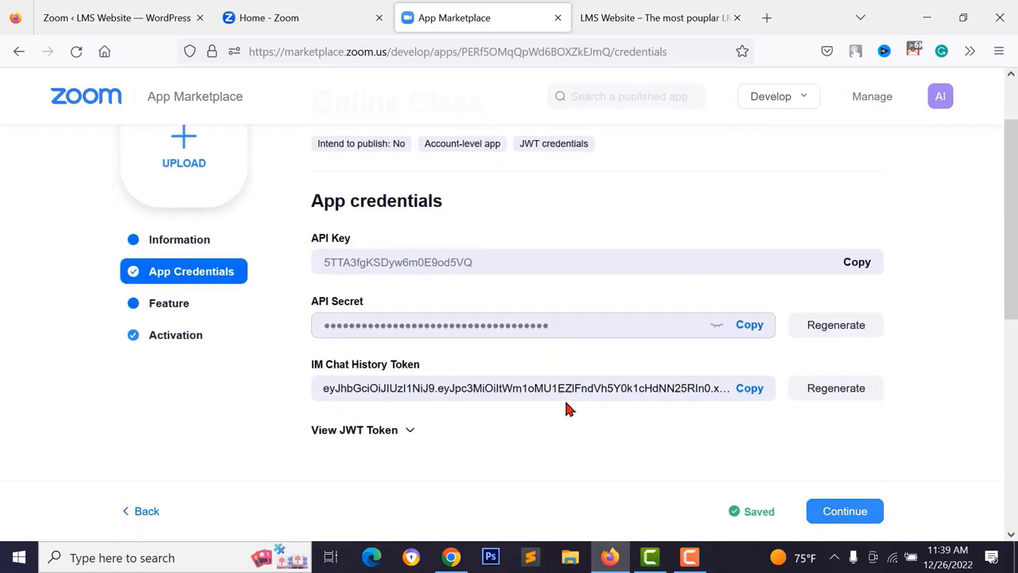
left_click(856, 264)
left_click(127, 17)
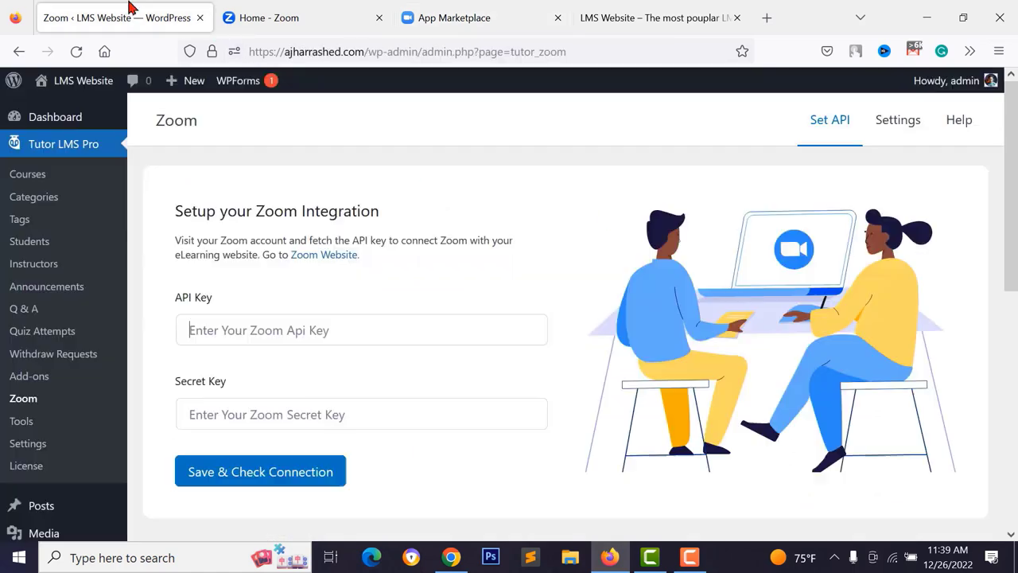
right_click(233, 330)
left_click(271, 141)
left_click(454, 18)
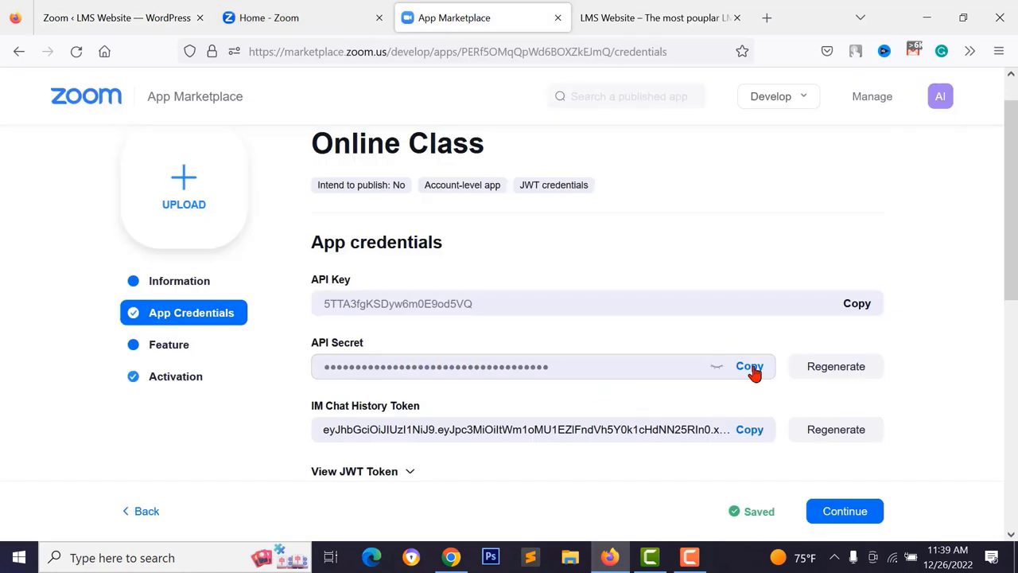
left_click(751, 369)
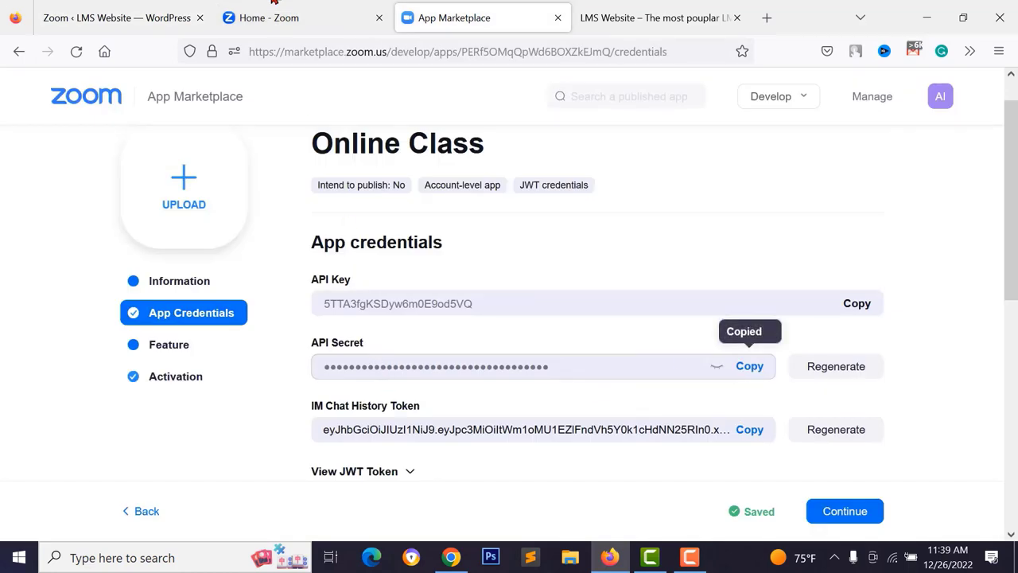
Paste the API secret into Secret Key and save and check the Zoom connection.
left_click(117, 17)
right_click(268, 416)
left_click(310, 246)
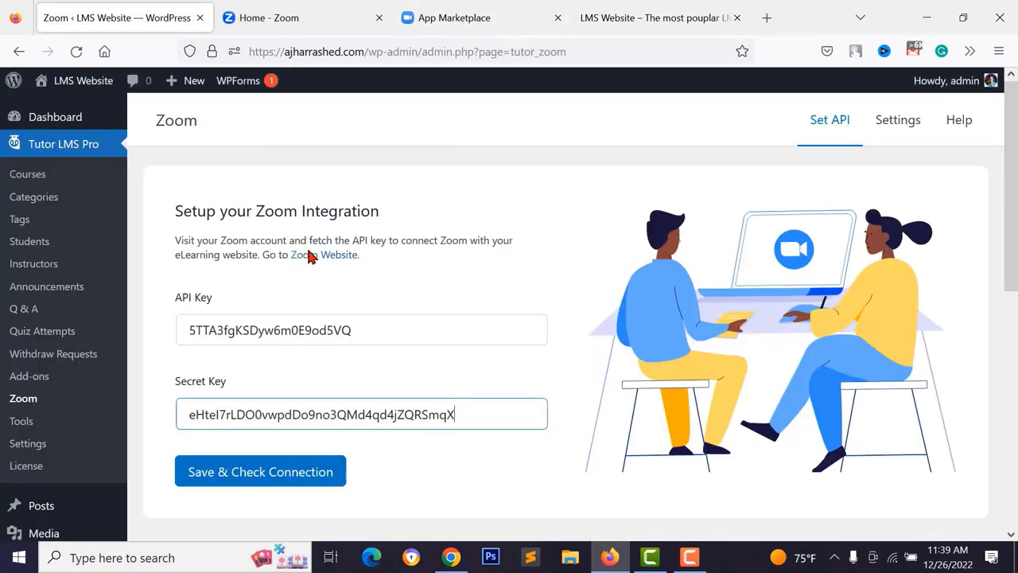
left_click(237, 477)
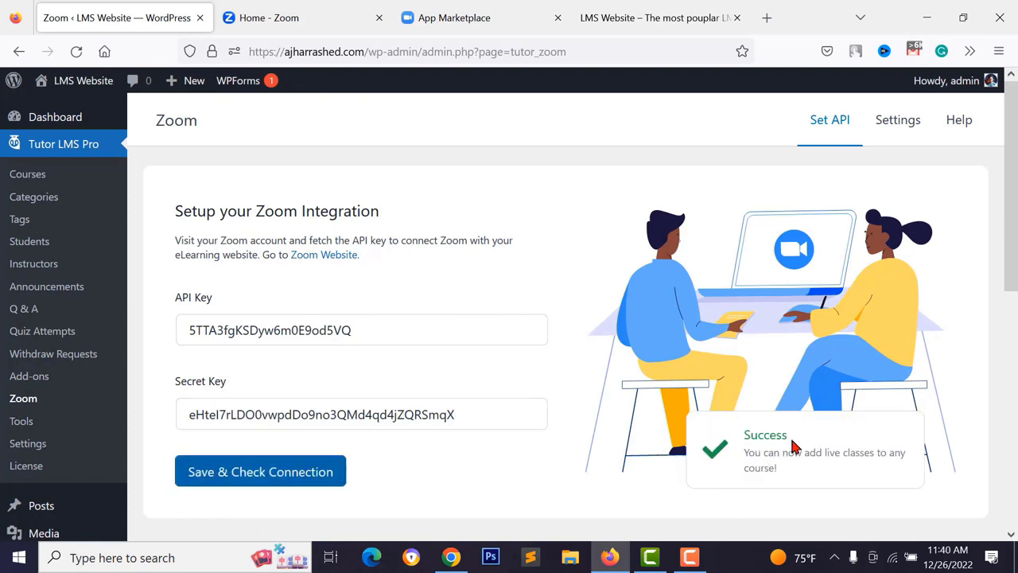
Open the admin Zoom page showing Active Meetings.
left_click(16, 400)
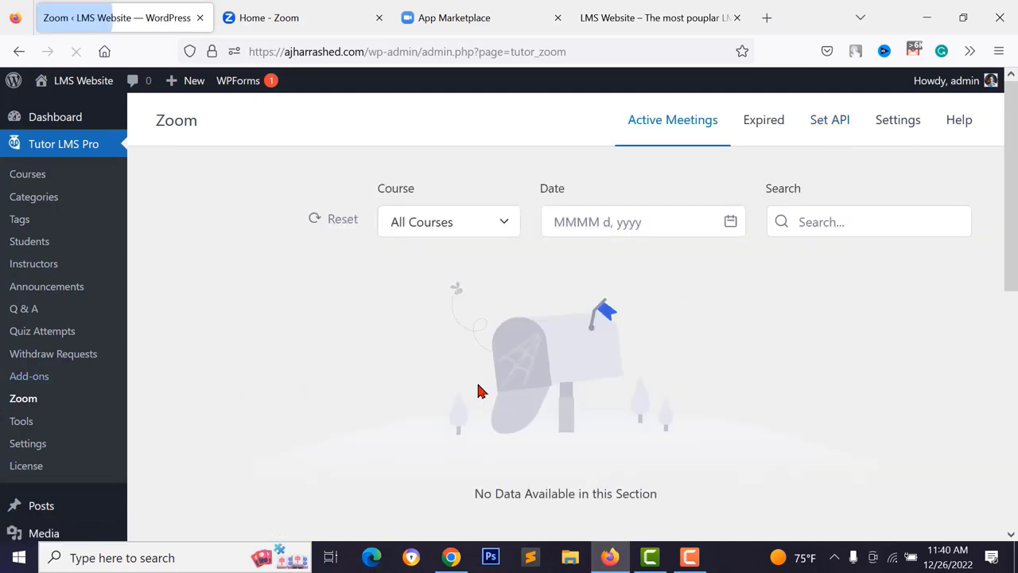
scroll(124, 323, "down", 2)
scroll(469, 259, "up", 2)
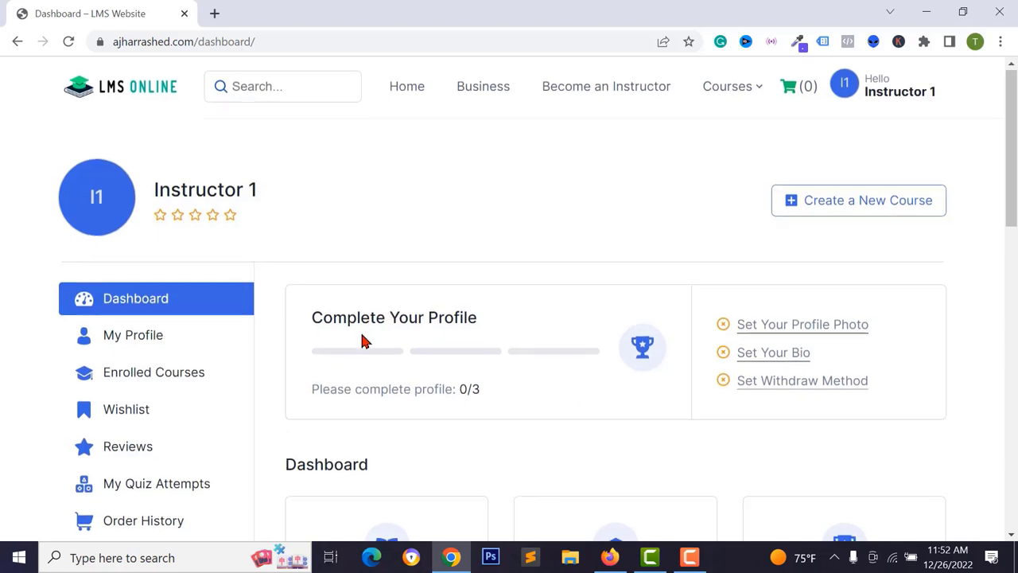
Open and reload the instructor's Zoom setup page in the frontend dashboard.
scroll(361, 342, "down", 3)
scroll(318, 350, "down", 1)
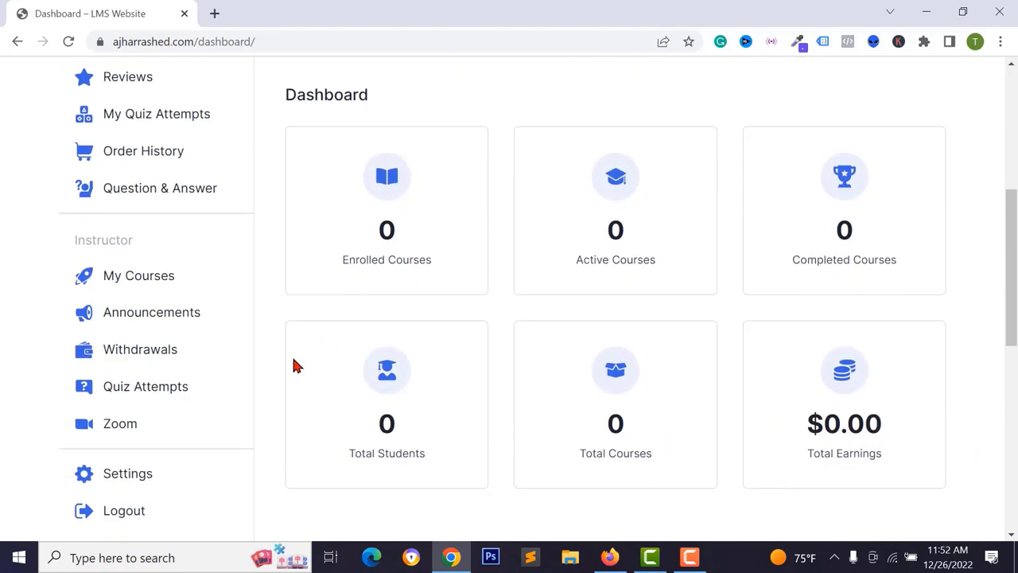
left_click(119, 382)
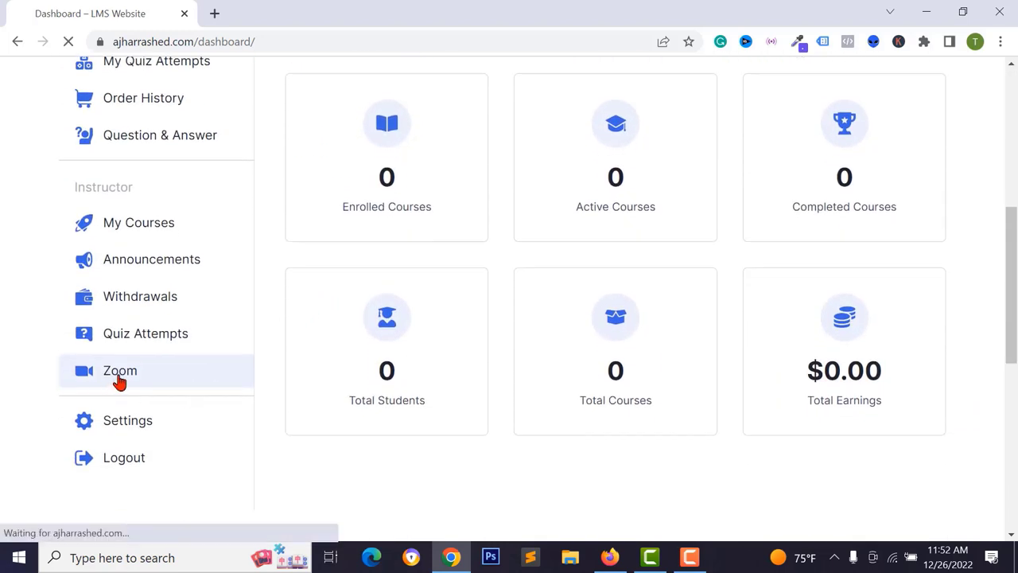
scroll(127, 409, "down", 3)
scroll(332, 319, "down", 2)
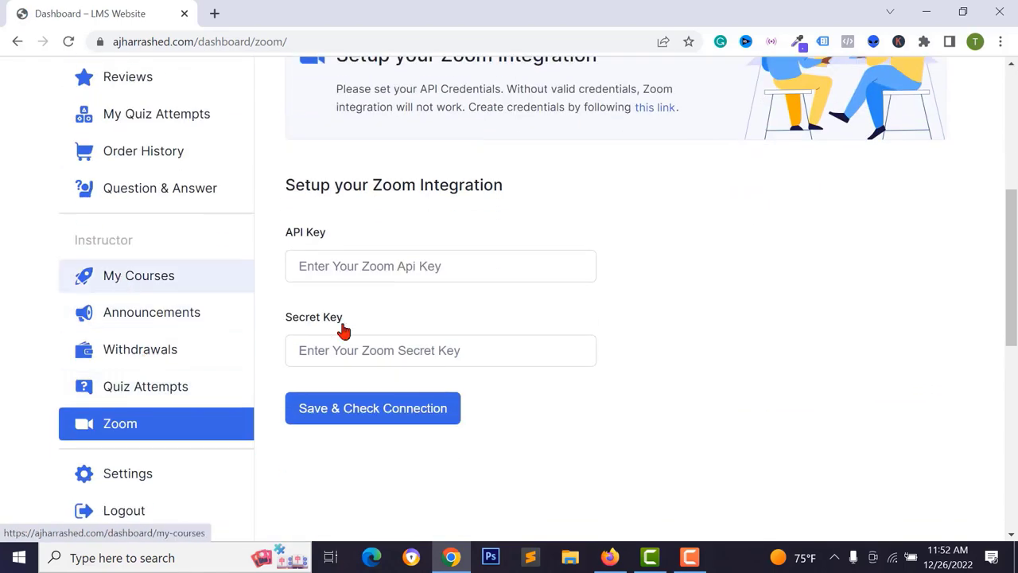
scroll(477, 221, "up", 5)
scroll(191, 290, "down", 2)
scroll(119, 427, "down", 5)
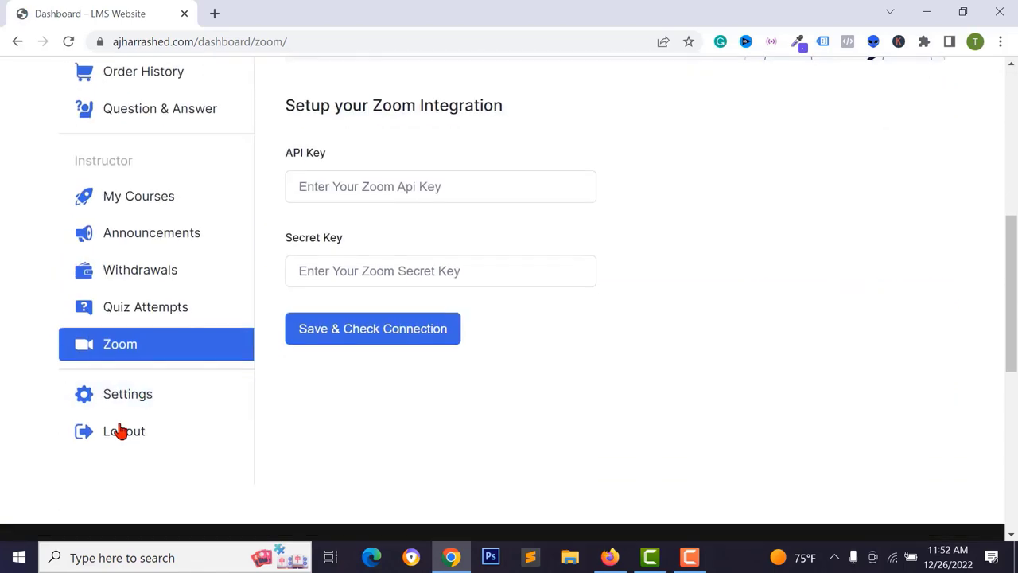
left_click(118, 280)
scroll(372, 350, "down", 2)
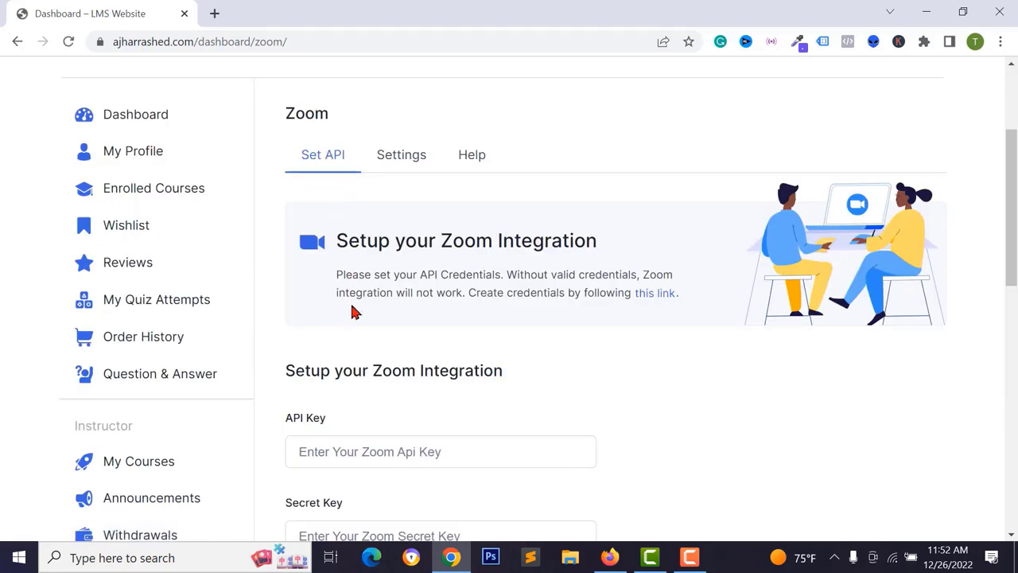
scroll(342, 302, "down", 3)
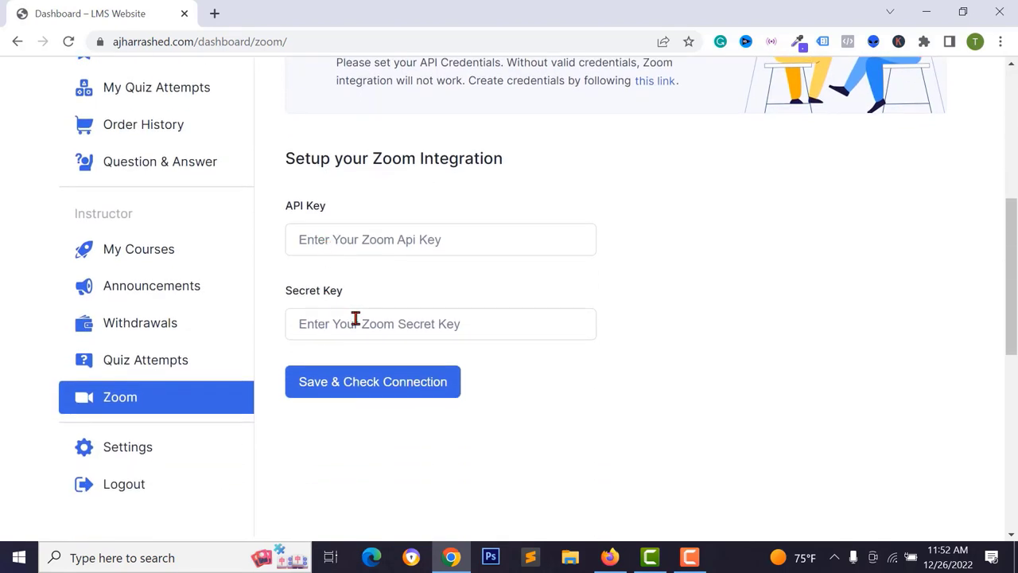
Open the Online Class app in Zoom Marketplace and return to its credentials.
key("alt+Tab")
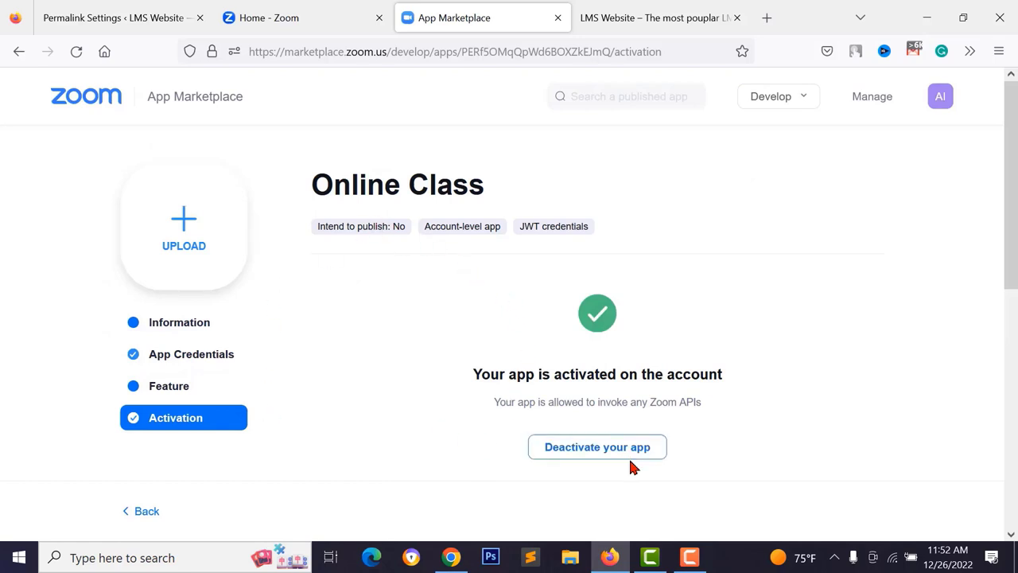
left_click(861, 101)
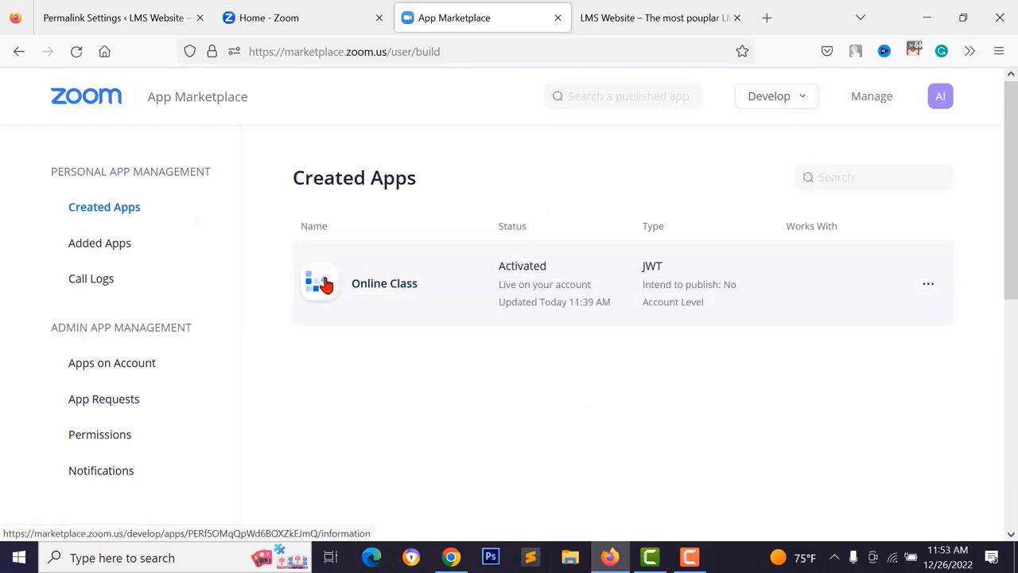
left_click(405, 291)
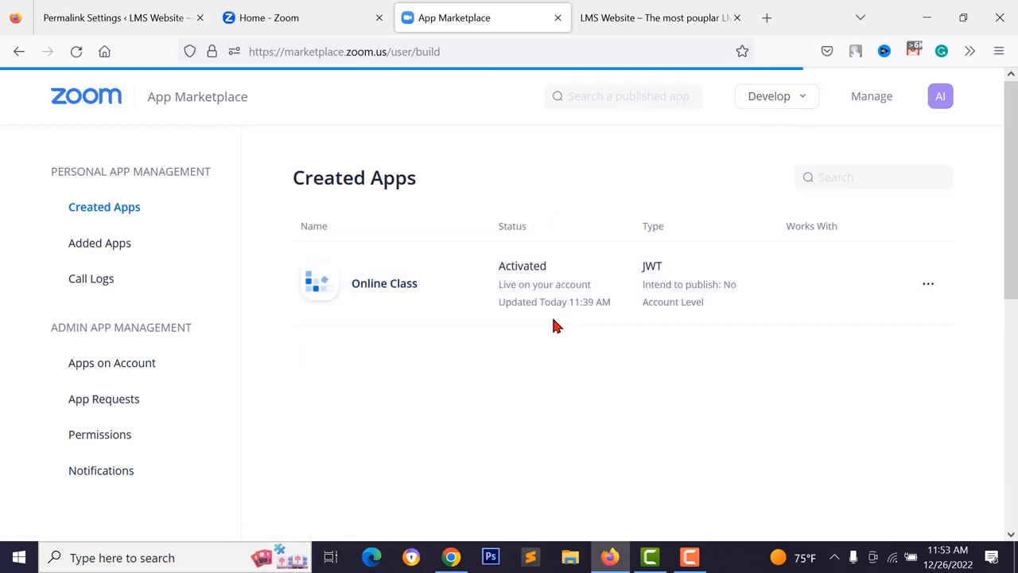
scroll(187, 296, "down", 2)
left_click(186, 296)
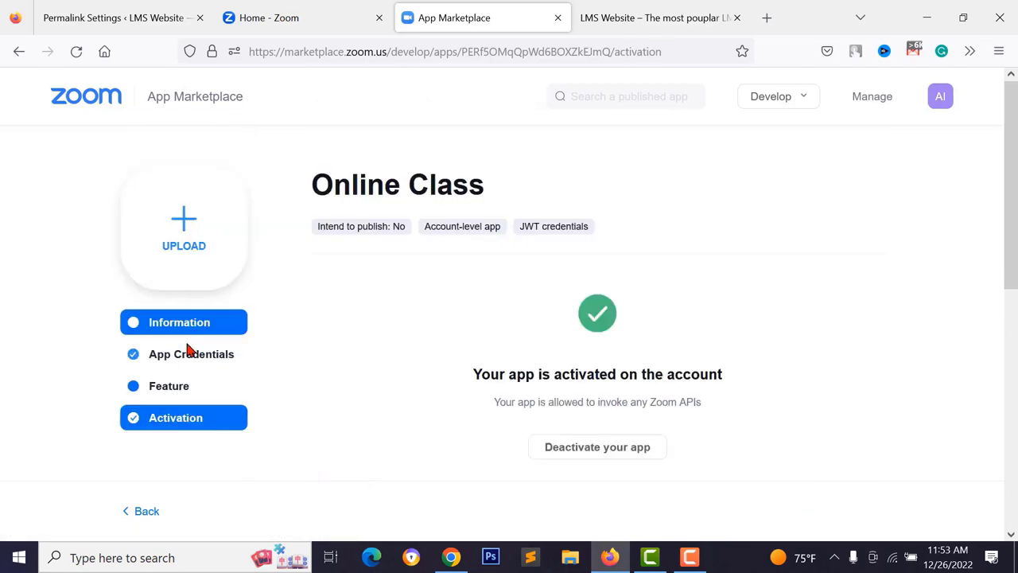
left_click(170, 389)
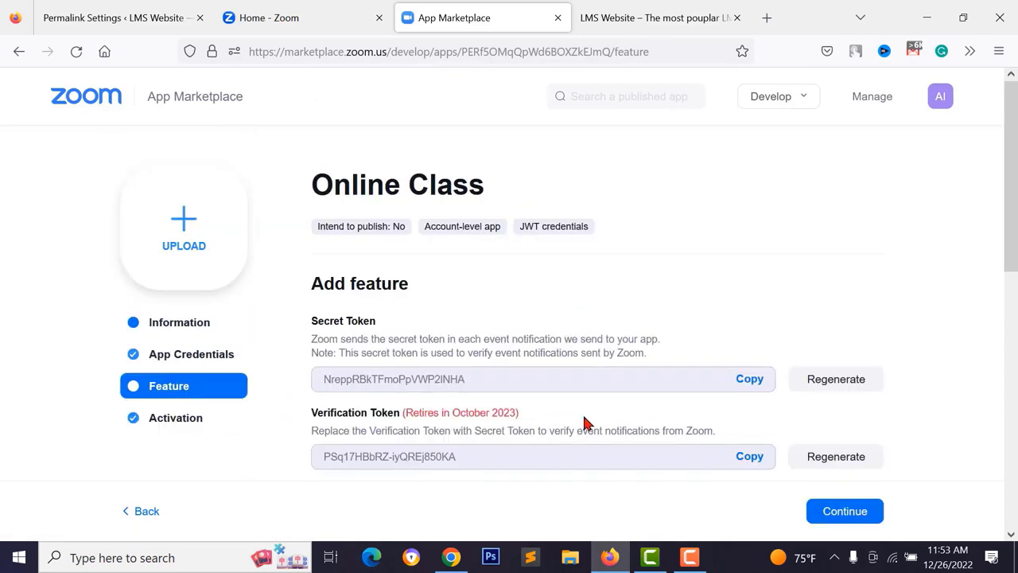
scroll(570, 425, "down", 1)
left_click(183, 304)
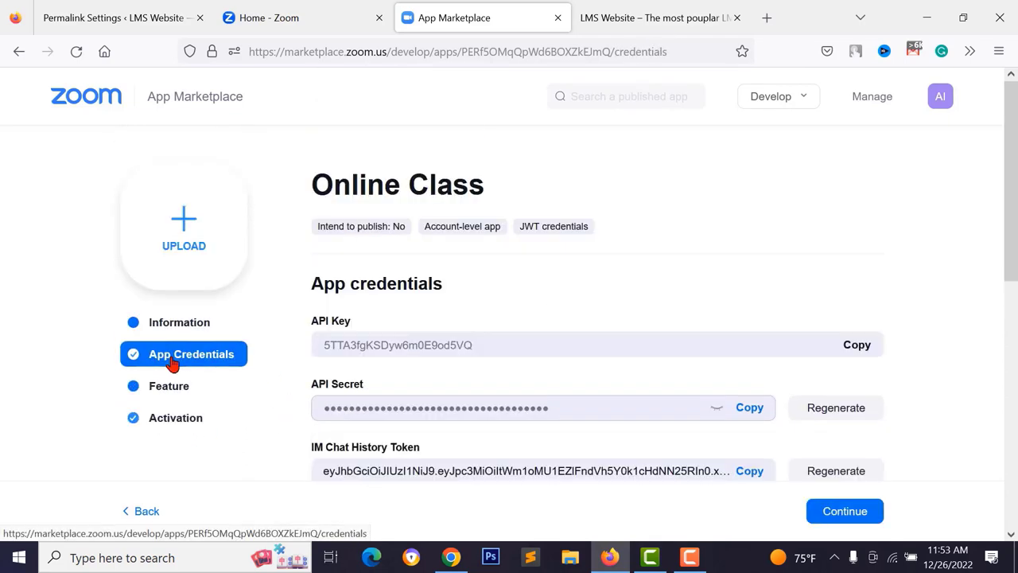
scroll(477, 335, "down", 1)
Copy the app's API Key into the dashboard's API Key field.
left_click(855, 308)
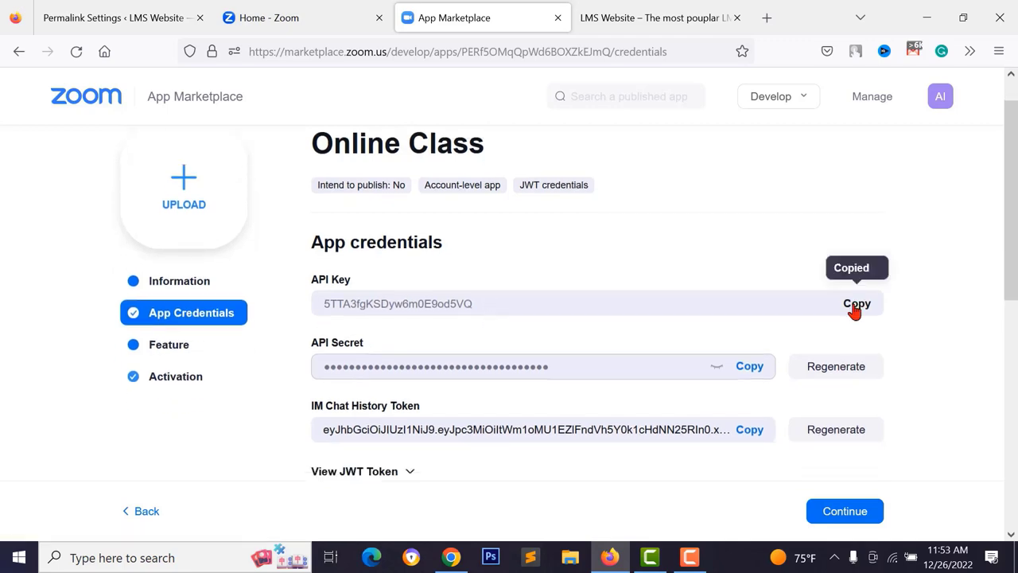
left_click(451, 557)
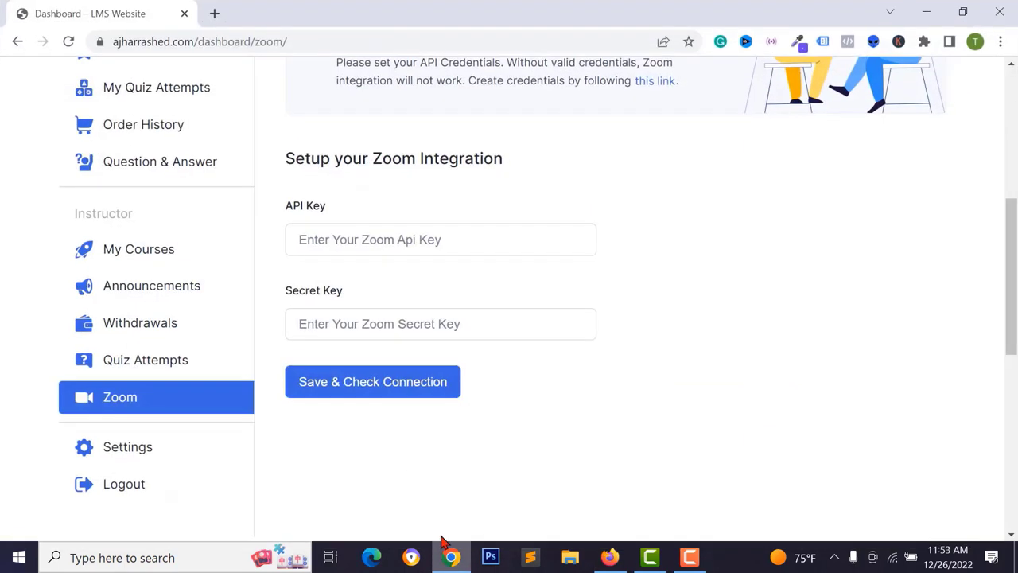
left_click(348, 239)
right_click(347, 240)
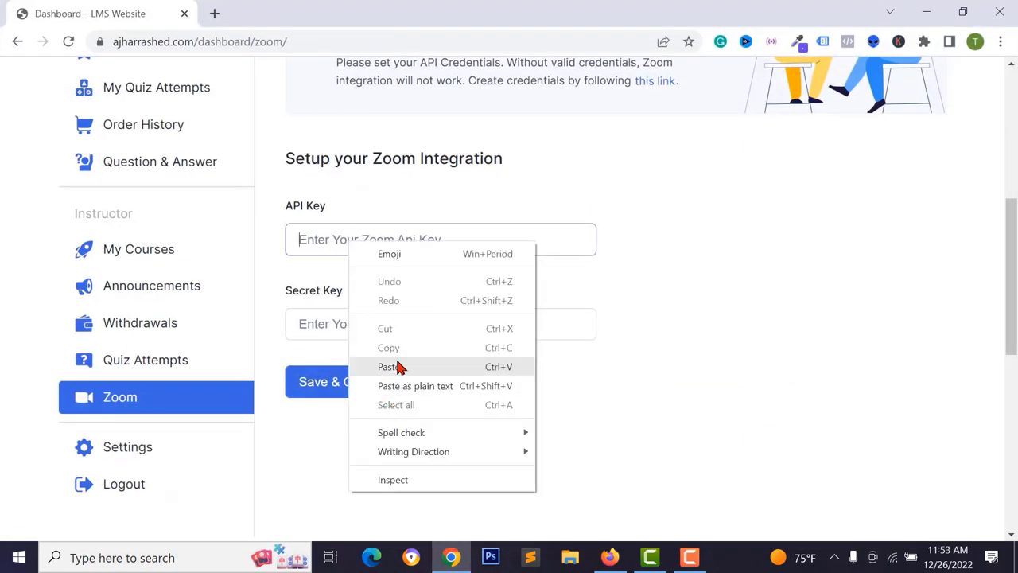
left_click(400, 364)
Paste the API Secret into Secret Key, save and check the connection, and reload.
key("alt+Tab")
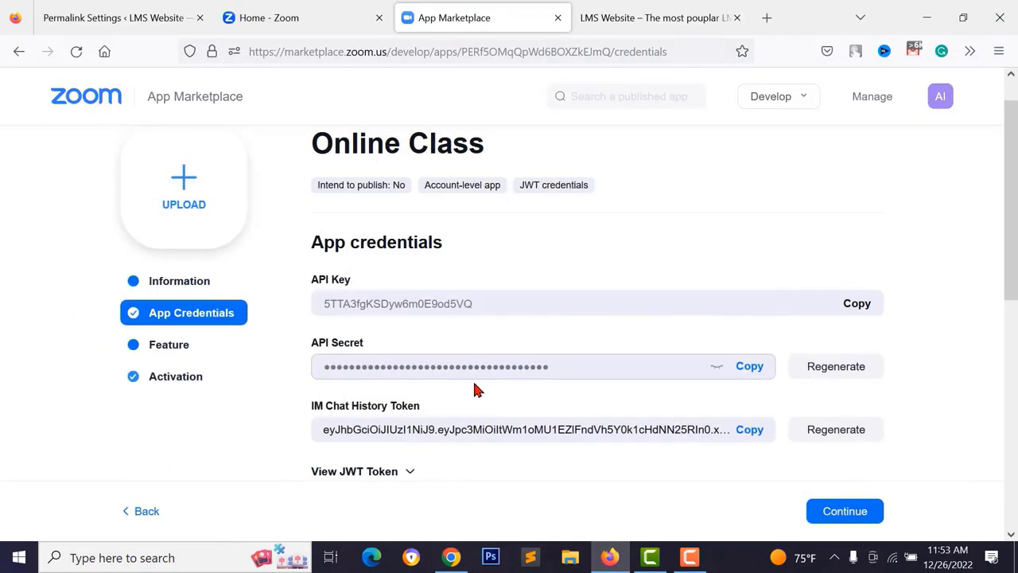
left_click(749, 372)
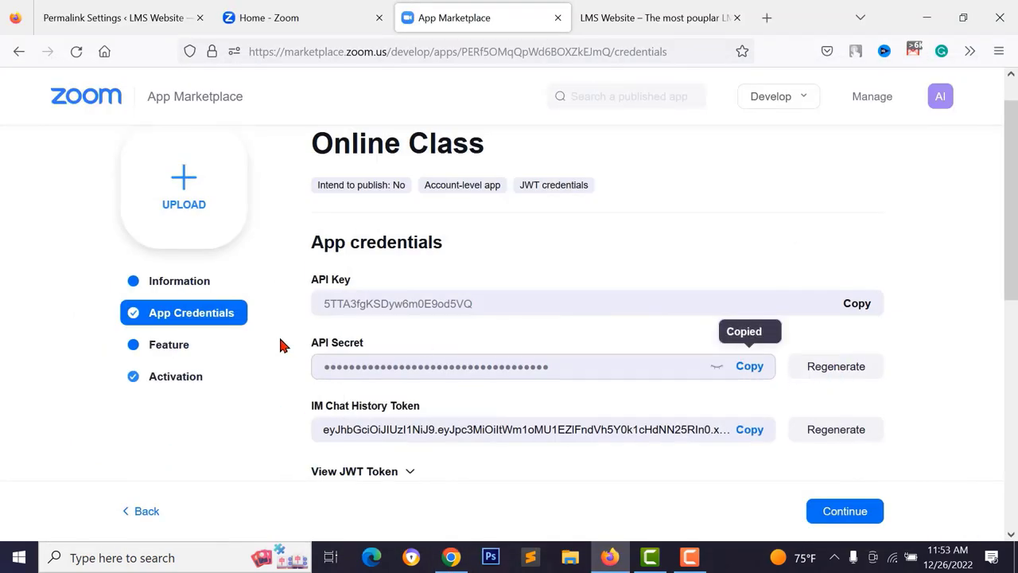
left_click(451, 557)
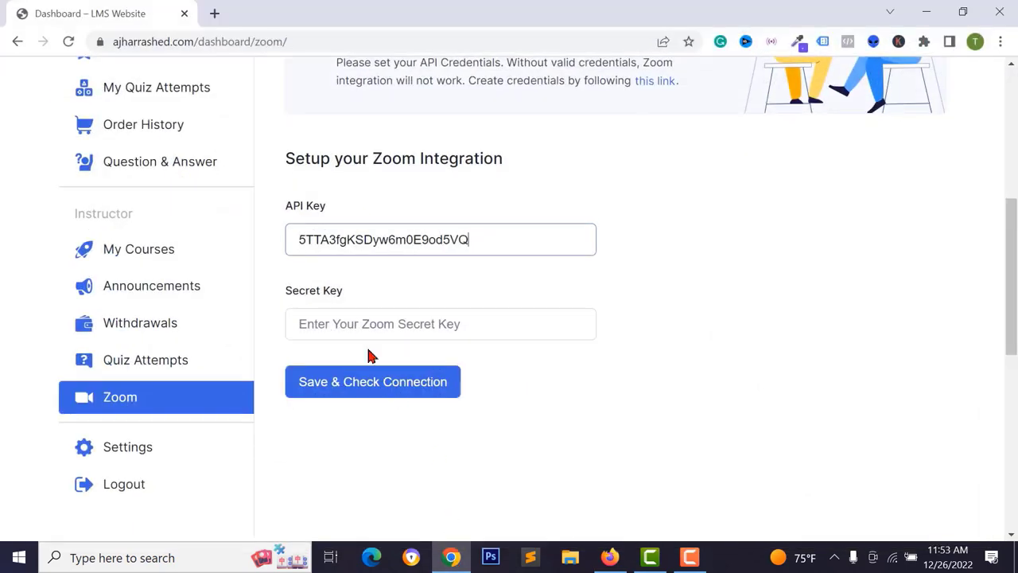
left_click(367, 324)
right_click(366, 324)
left_click(397, 198)
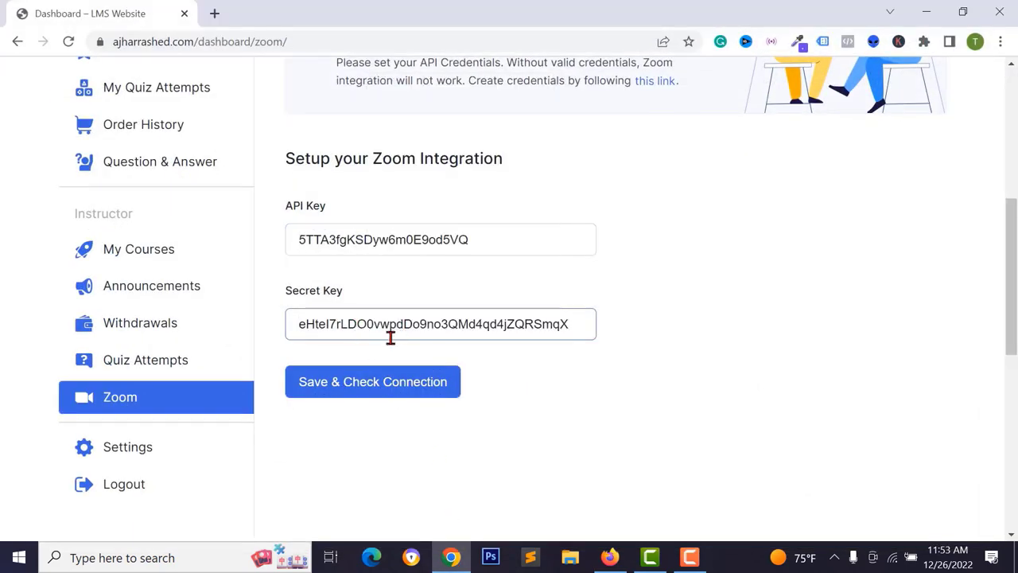
left_click(355, 388)
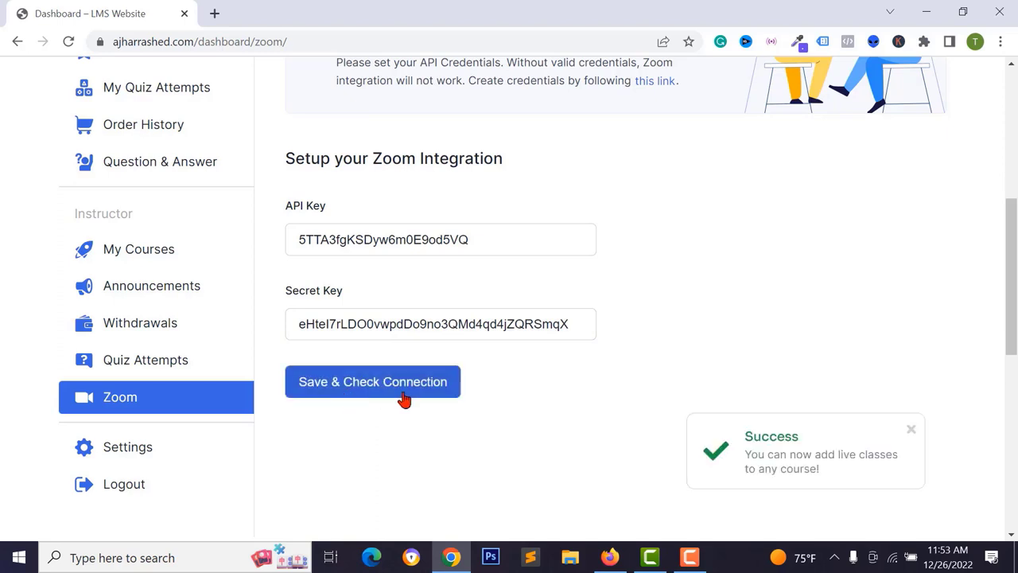
scroll(659, 370, "up", 2)
scroll(660, 370, "up", 1)
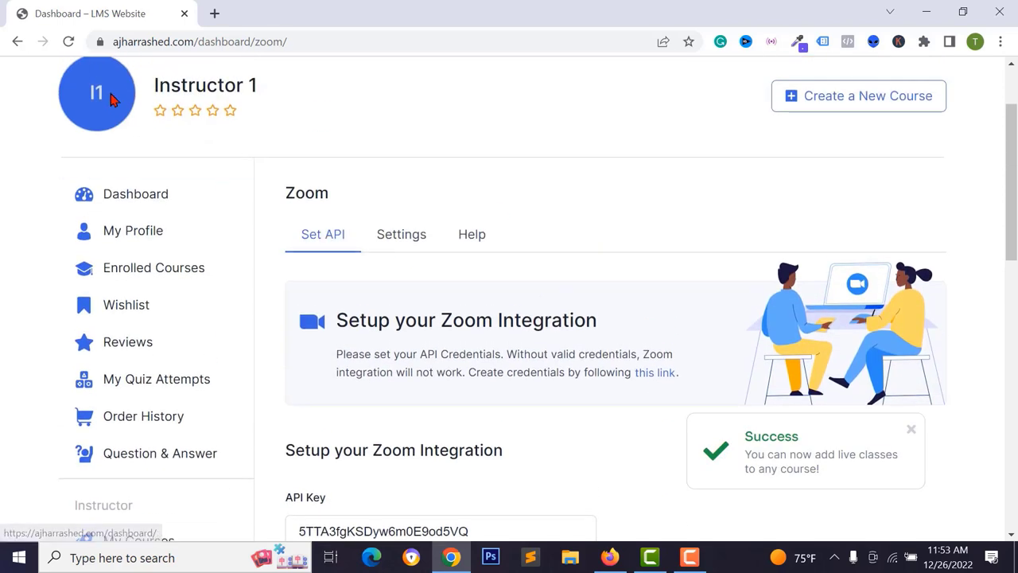
left_click(68, 41)
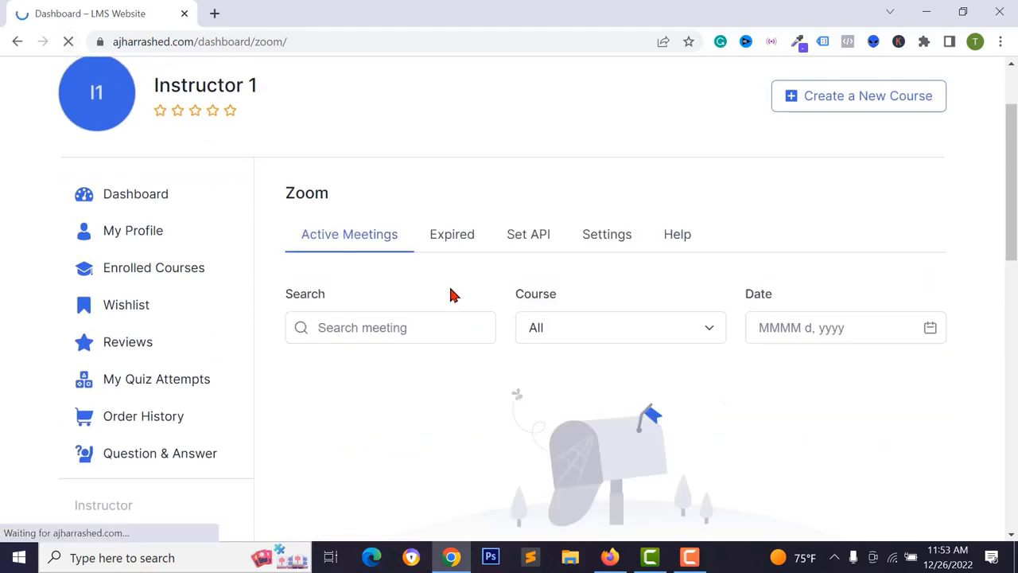
Review the Zoom Settings toggles like Join Before Host and Mute Participants, then start a new course.
scroll(494, 429, "down", 2)
scroll(492, 389, "up", 1)
scroll(329, 373, "down", 2)
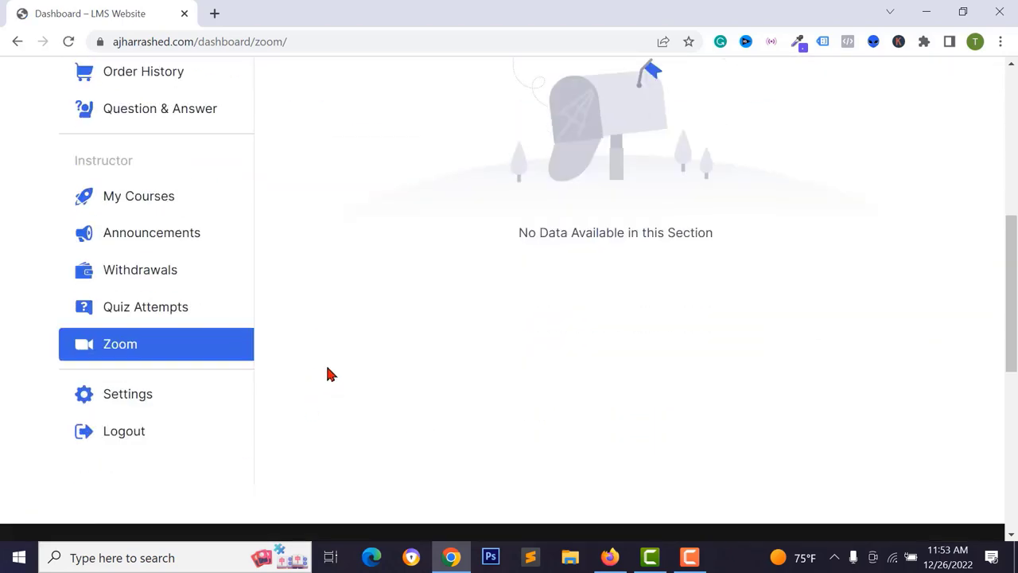
scroll(682, 382, "up", 4)
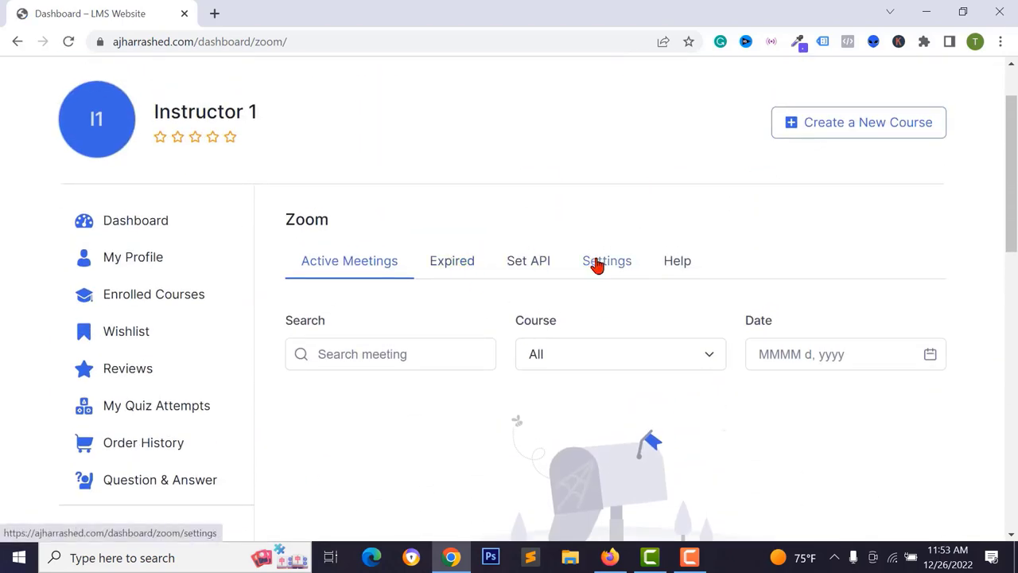
left_click(601, 263)
scroll(381, 203, "down", 5)
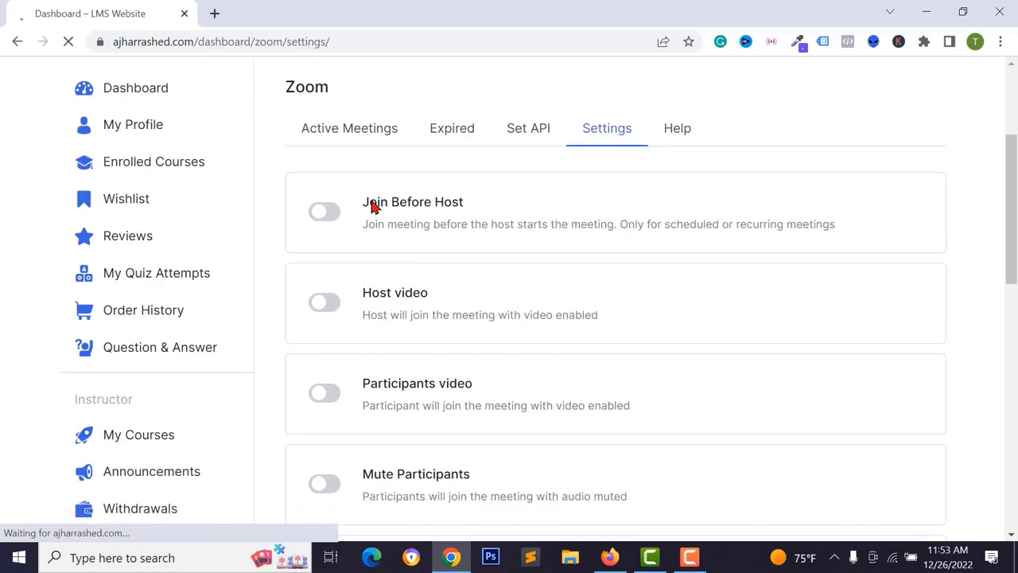
scroll(396, 384, "down", 2)
scroll(391, 331, "up", 5)
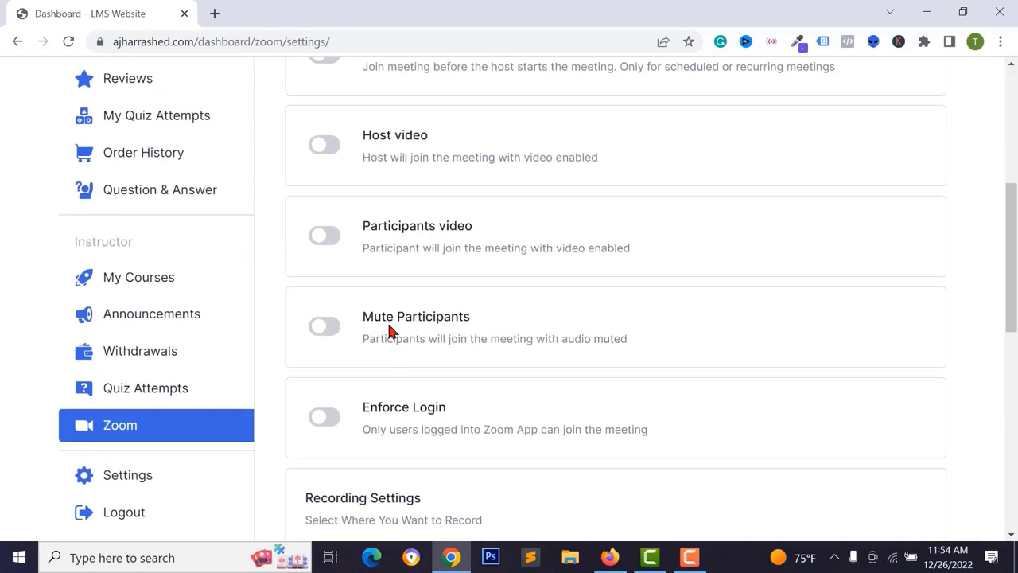
scroll(429, 355, "up", 1)
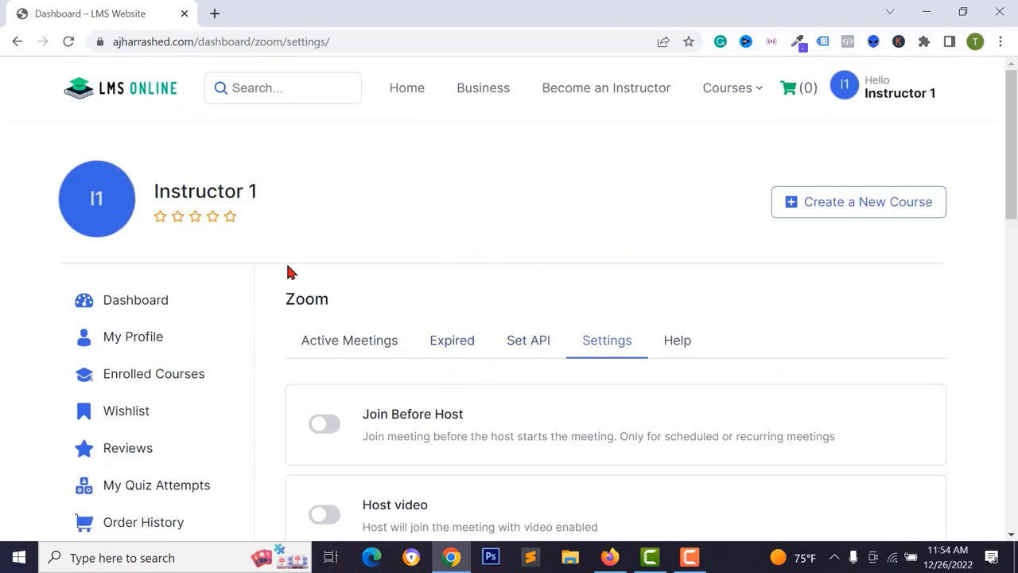
scroll(233, 379, "down", 4)
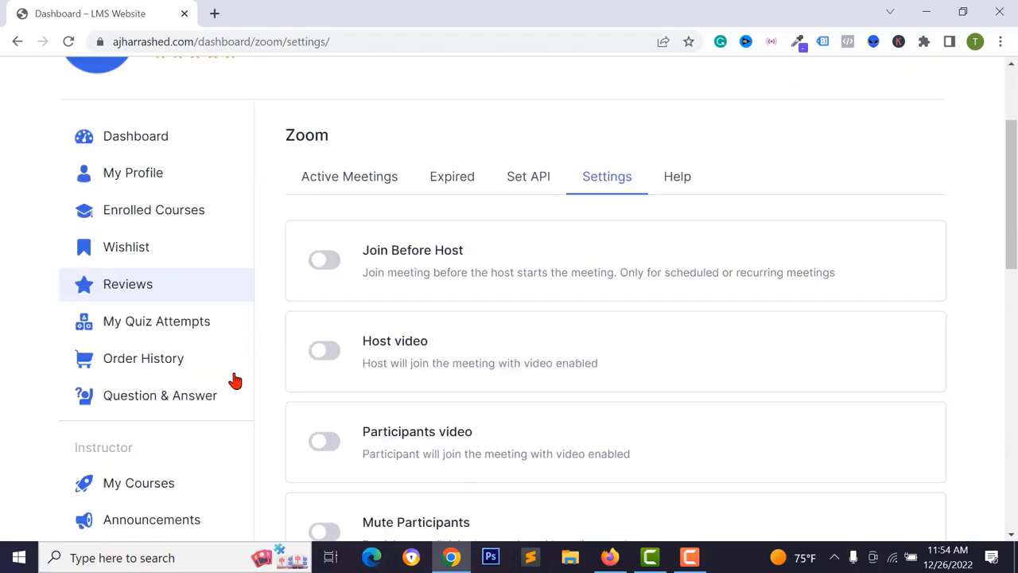
scroll(151, 408, "down", 1)
scroll(150, 381, "up", 2)
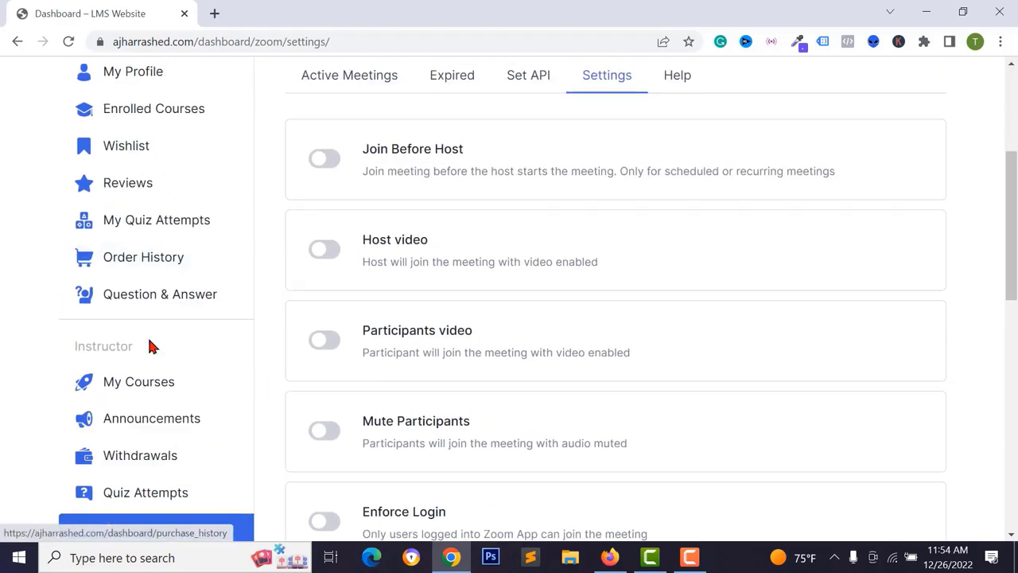
scroll(225, 445, "up", 2)
scroll(318, 219, "up", 1)
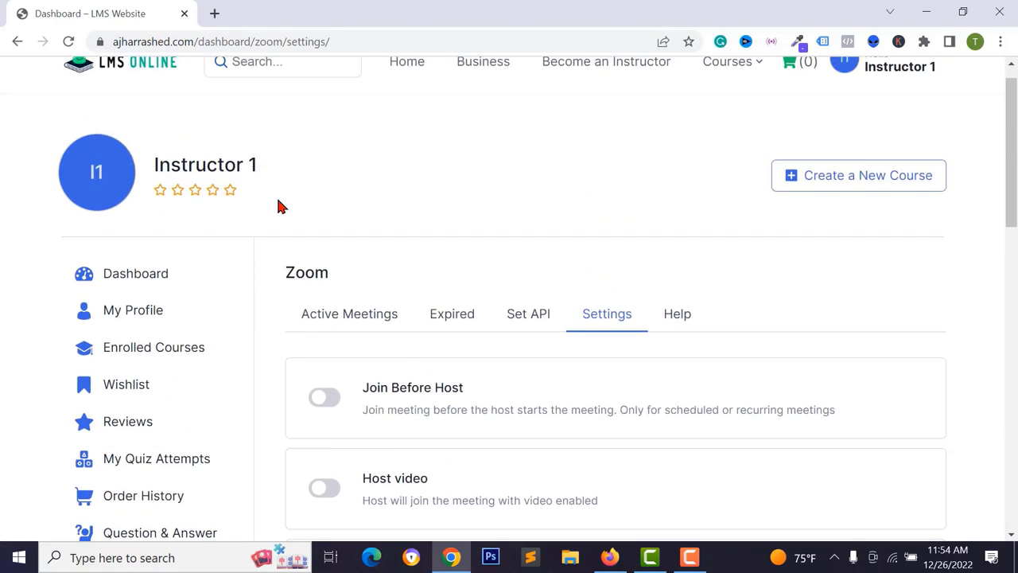
scroll(668, 247, "up", 1)
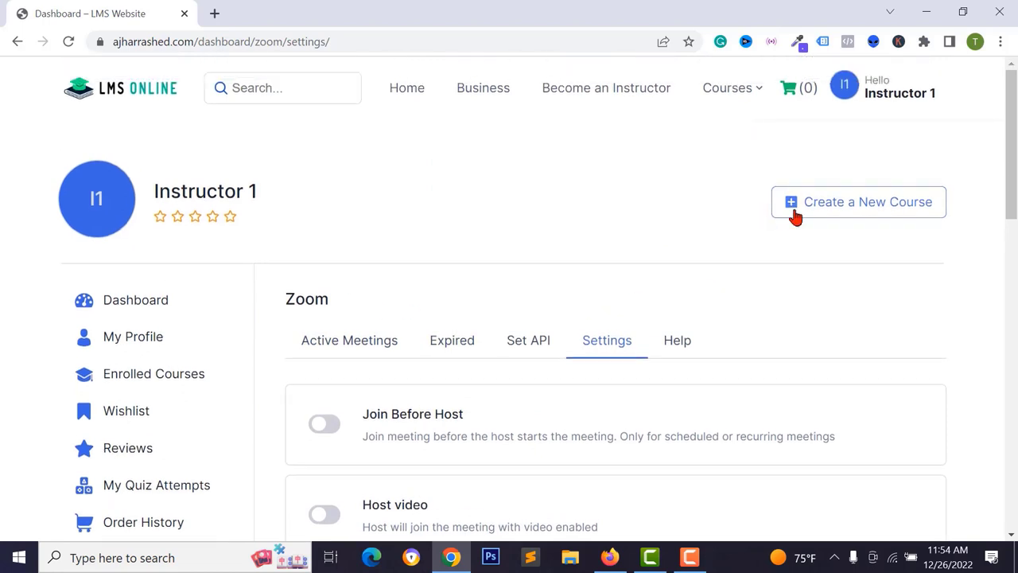
left_click(854, 217)
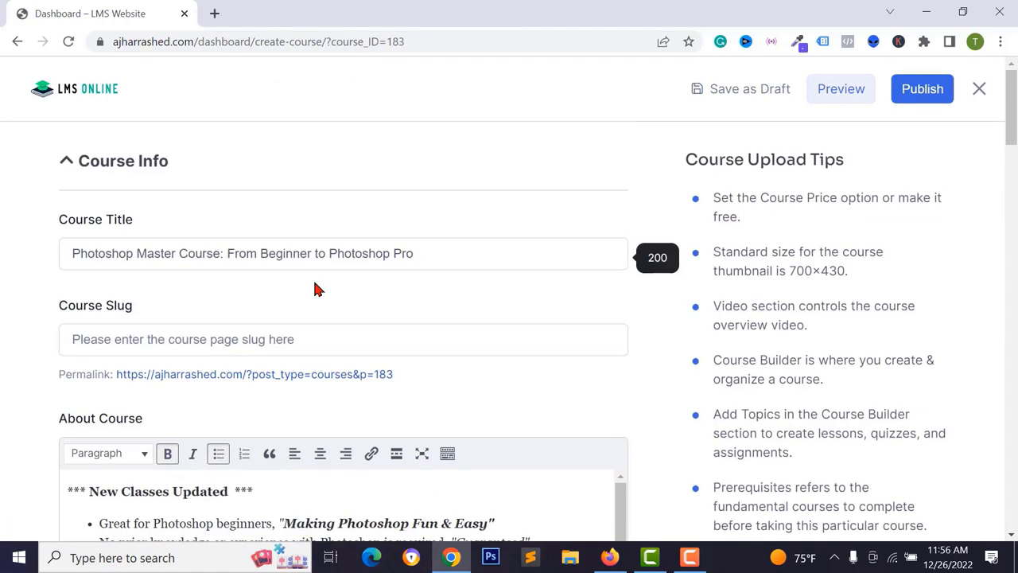
Assign the Art & Design category to the course.
scroll(181, 263, "down", 3)
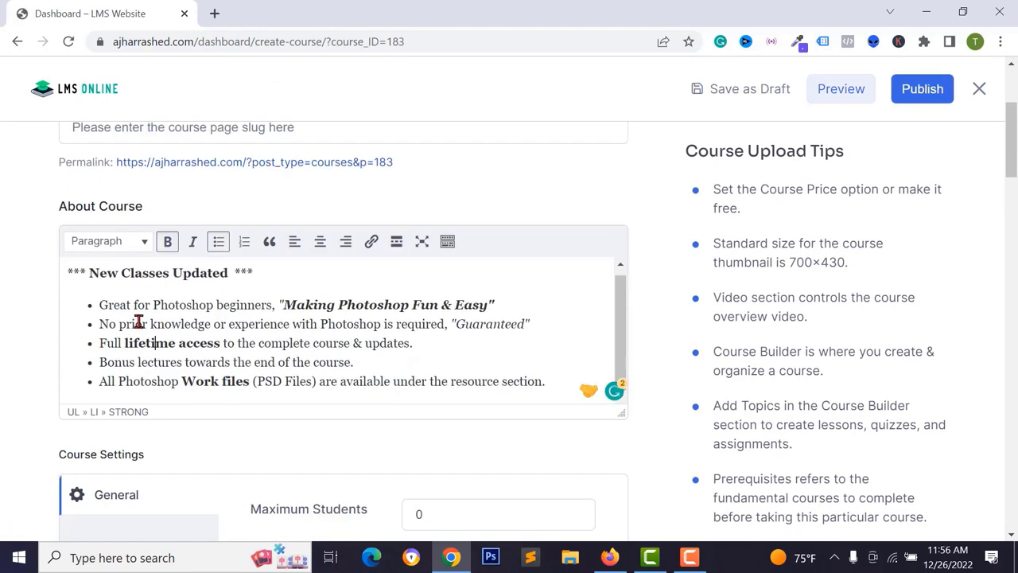
scroll(138, 334, "up", 1)
scroll(140, 346, "down", 9)
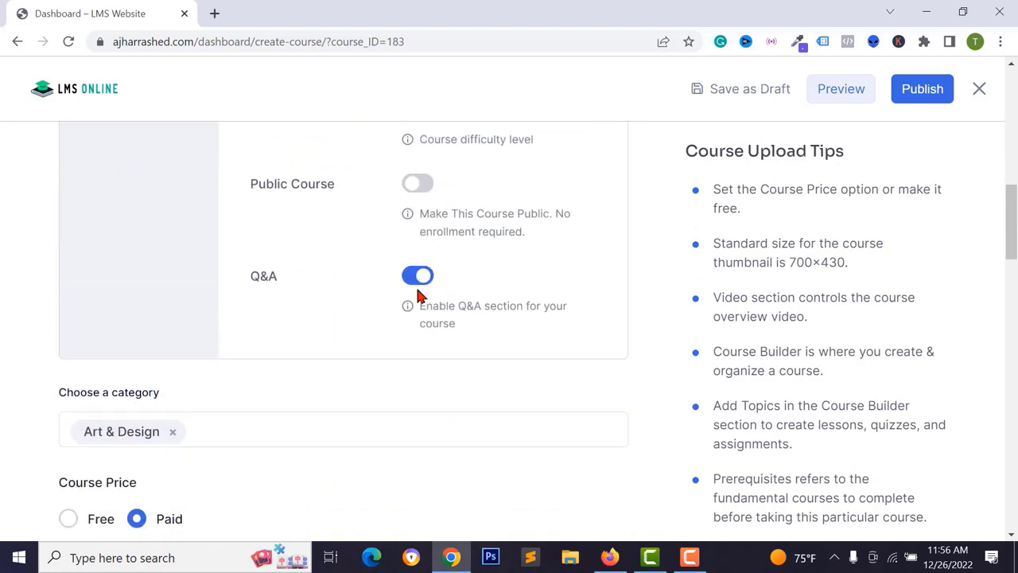
left_click(153, 259)
left_click(132, 312)
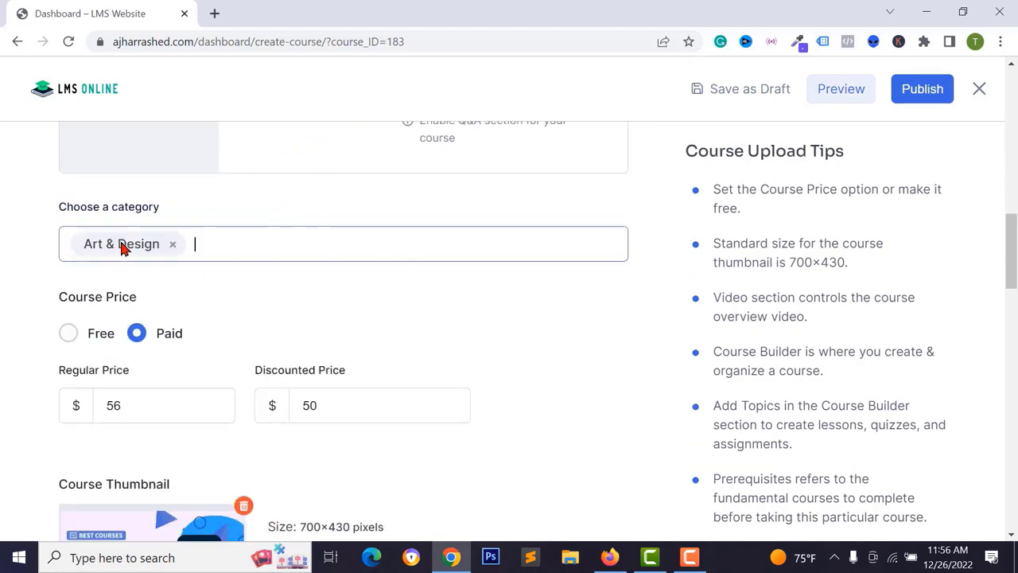
Replace the course intro video URL with the new YouTube link.
scroll(160, 329, "down", 2)
scroll(138, 253, "up", 1)
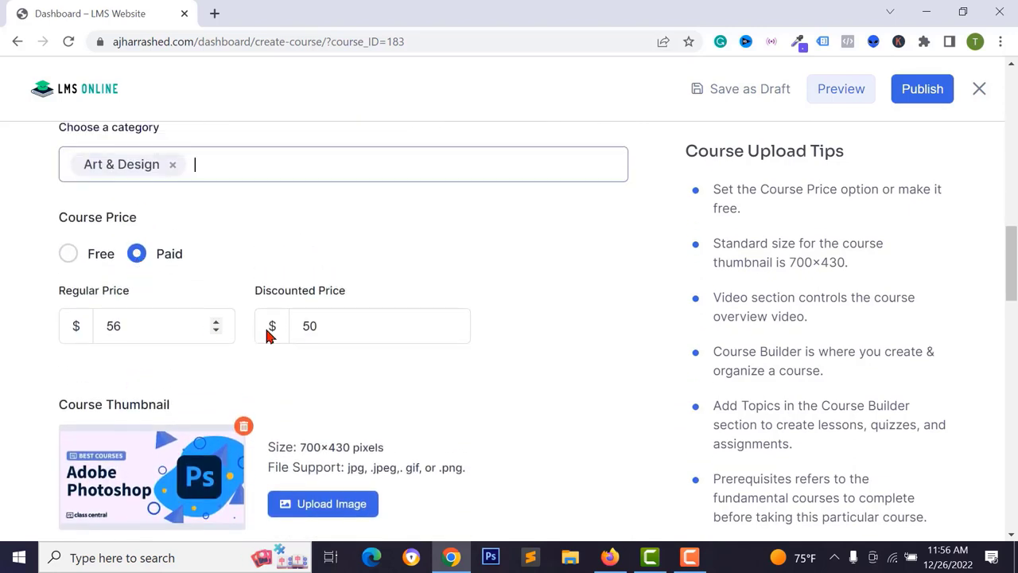
scroll(267, 340, "down", 2)
scroll(168, 263, "up", 1)
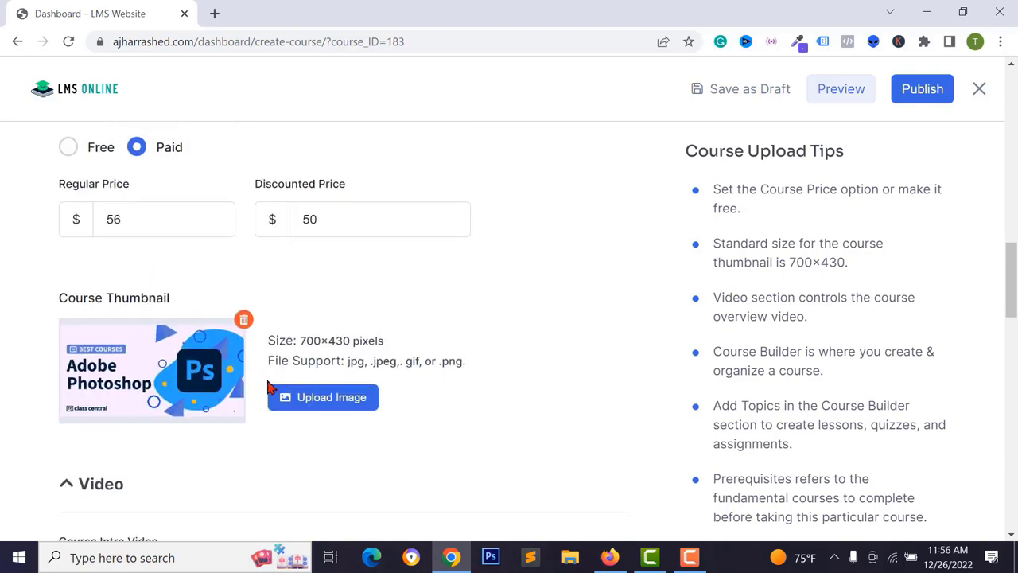
scroll(238, 358, "down", 2)
scroll(194, 328, "down", 3)
triple_click(229, 261)
key("ctrl+v")
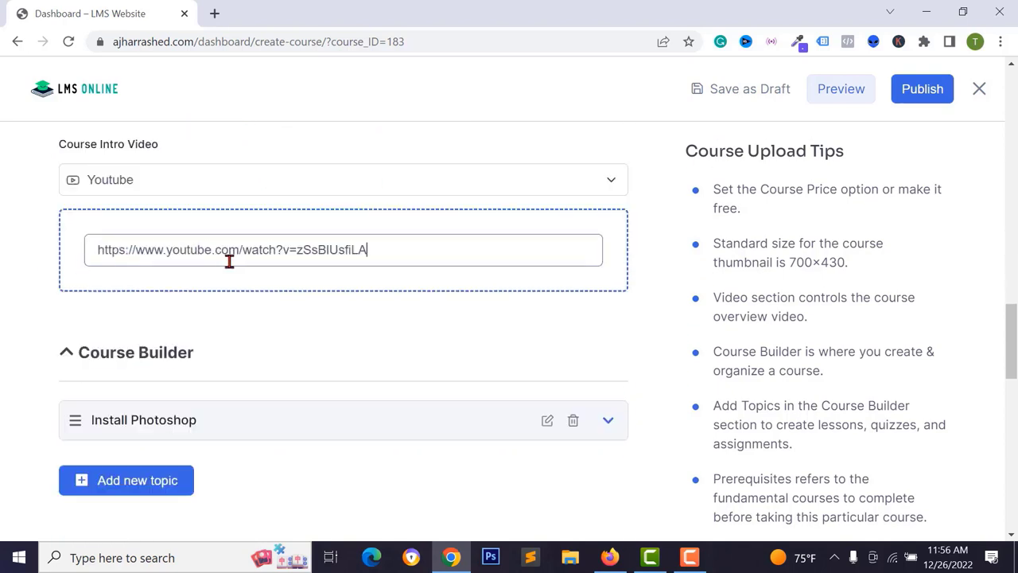
Add a 'Zoom Live class' topic and open a new Zoom live lesson under it.
scroll(127, 390, "down", 2)
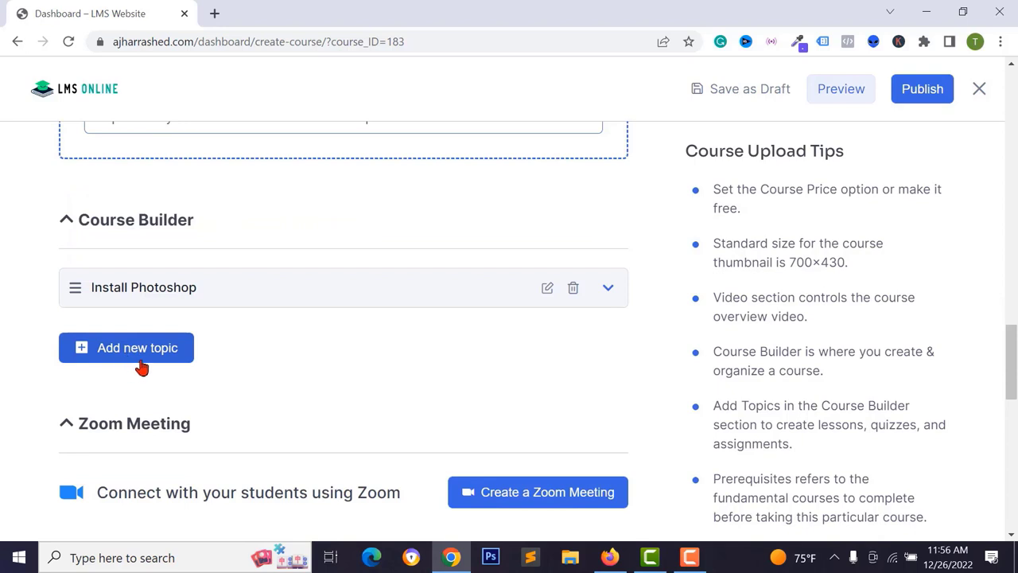
left_click(135, 357)
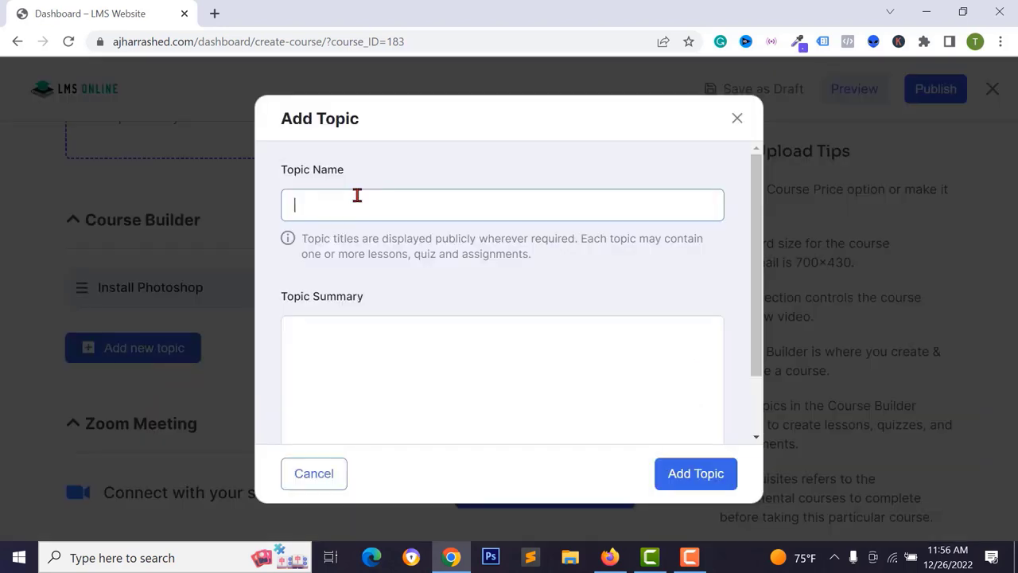
type("Zoom Live class")
left_click(660, 482)
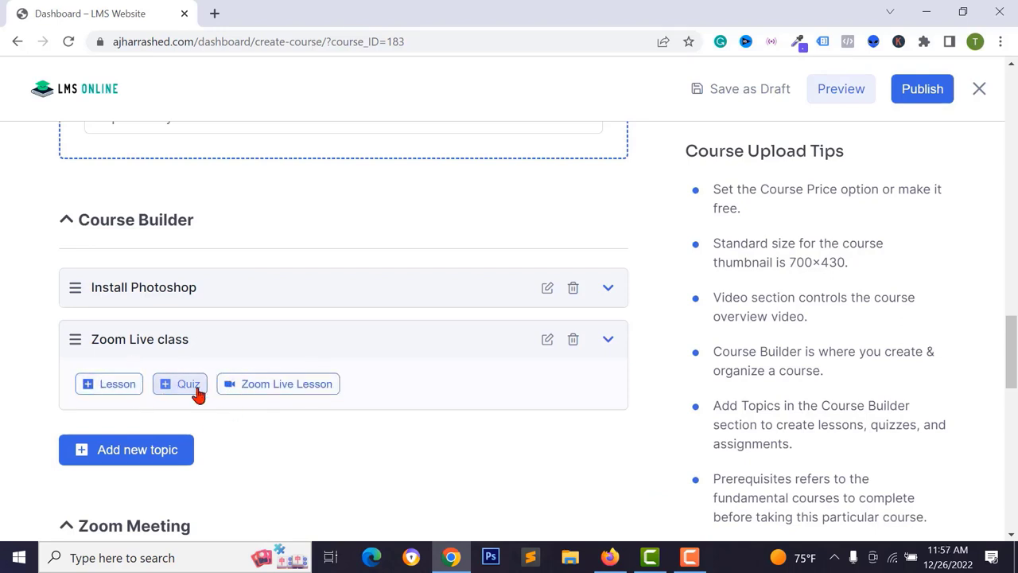
scroll(159, 378, "down", 1)
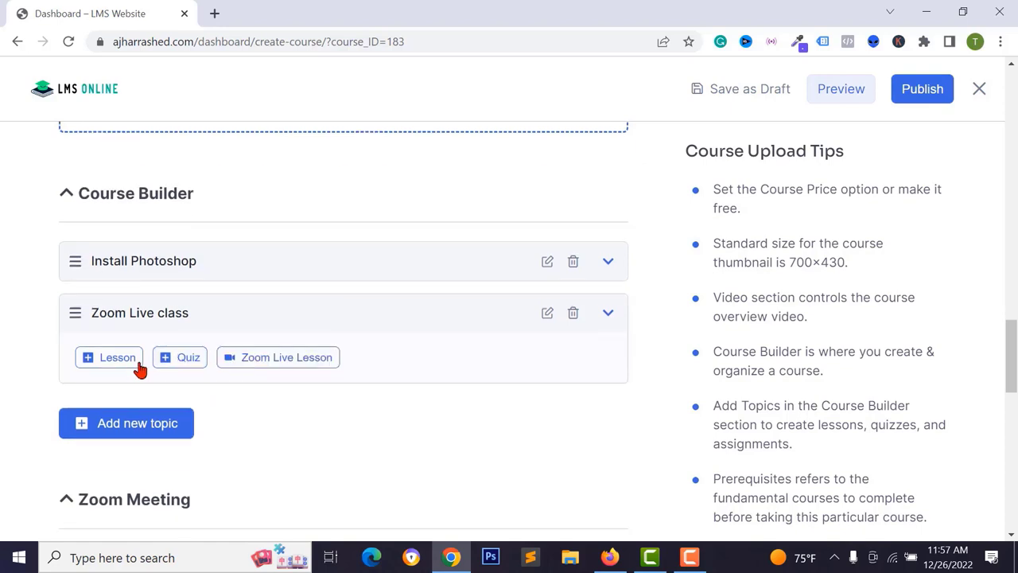
left_click(259, 360)
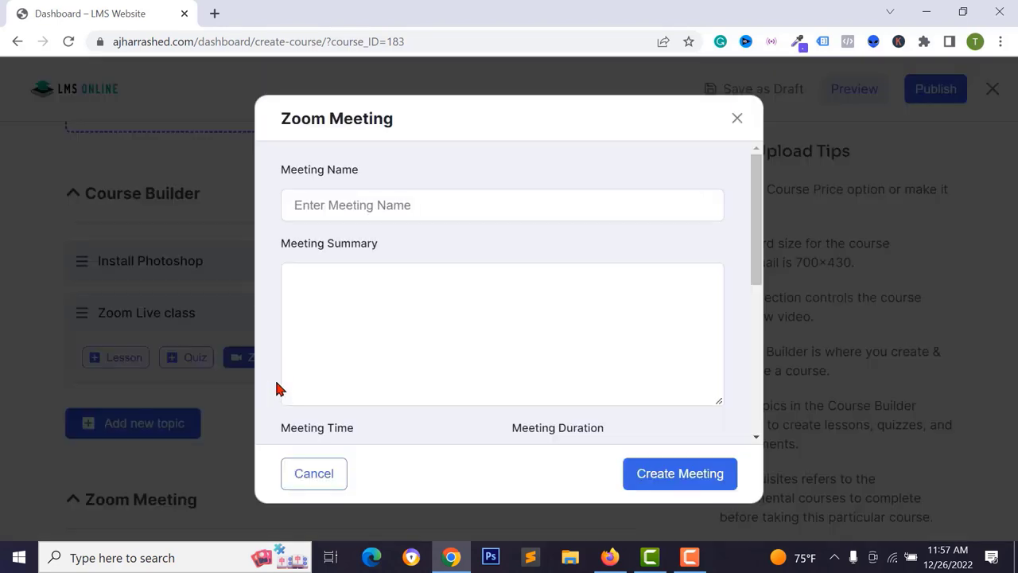
Name the meeting 'Q & A Photoshop tutorial' and schedule it for December 27, 2022, 04:00 AM.
left_click(353, 207)
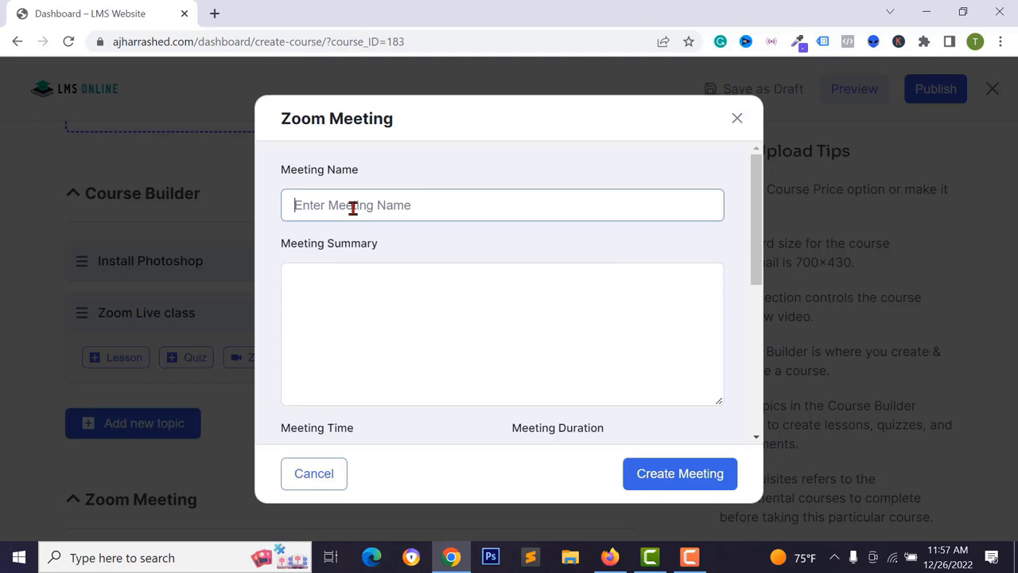
scroll(366, 238, "down", 3)
left_click(385, 276)
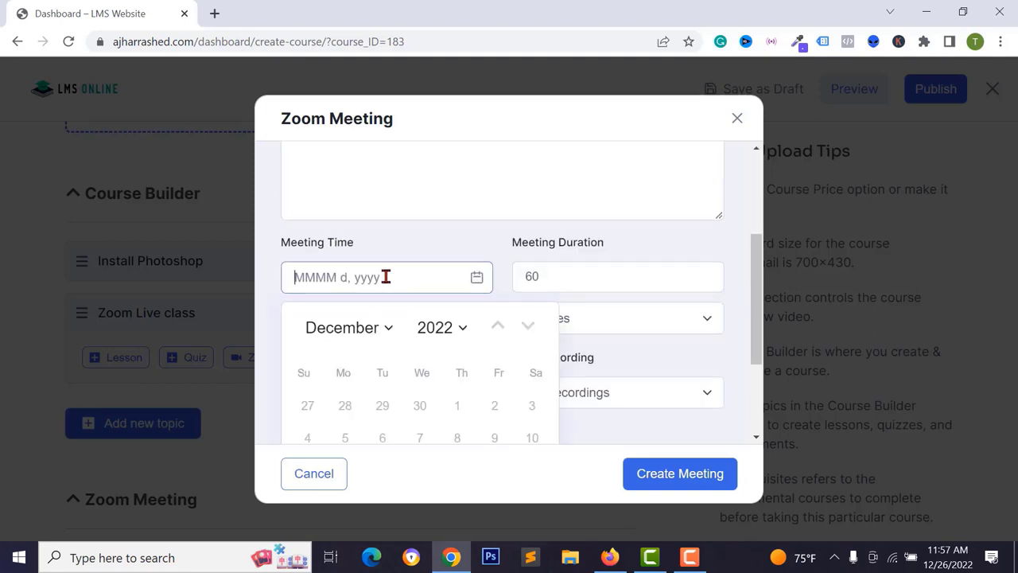
scroll(477, 250, "down", 3)
left_click(378, 405)
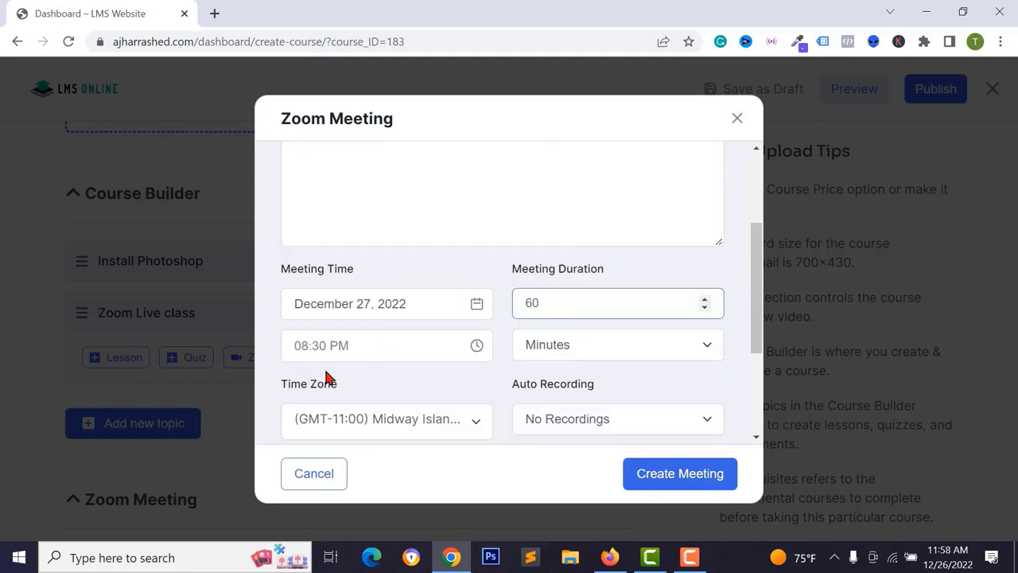
left_click(346, 353)
left_click_drag(370, 440, 389, 440)
left_click(398, 306)
Enter a meeting password and create the Zoom meeting lesson.
scroll(447, 287, "down", 2)
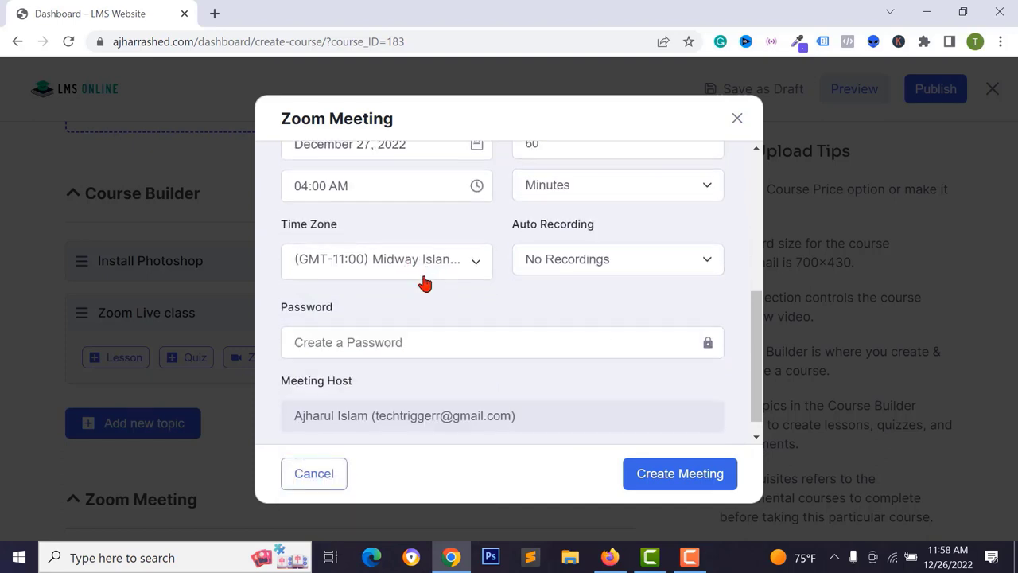
scroll(387, 311, "down", 1)
left_click(396, 325)
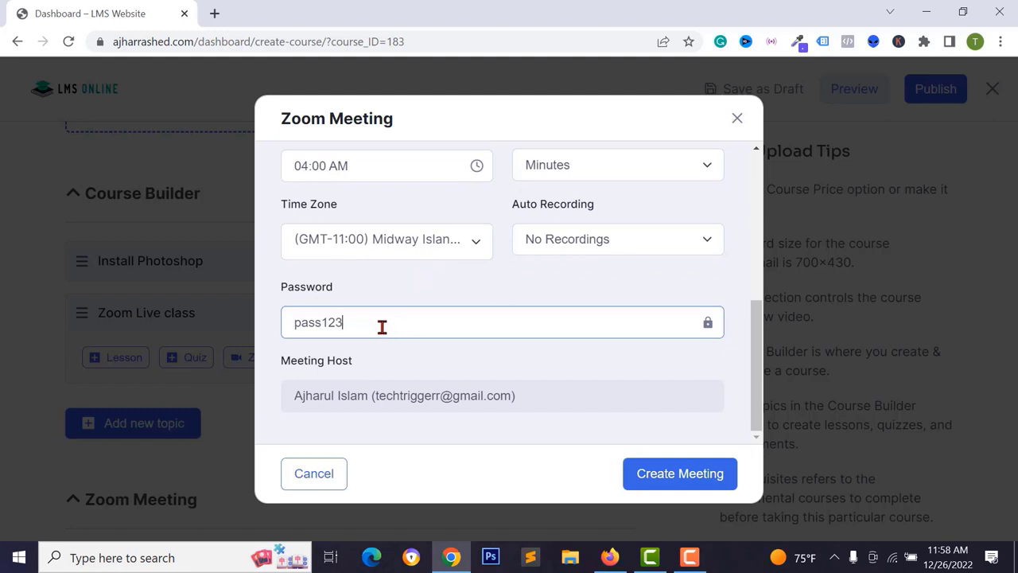
key("Return")
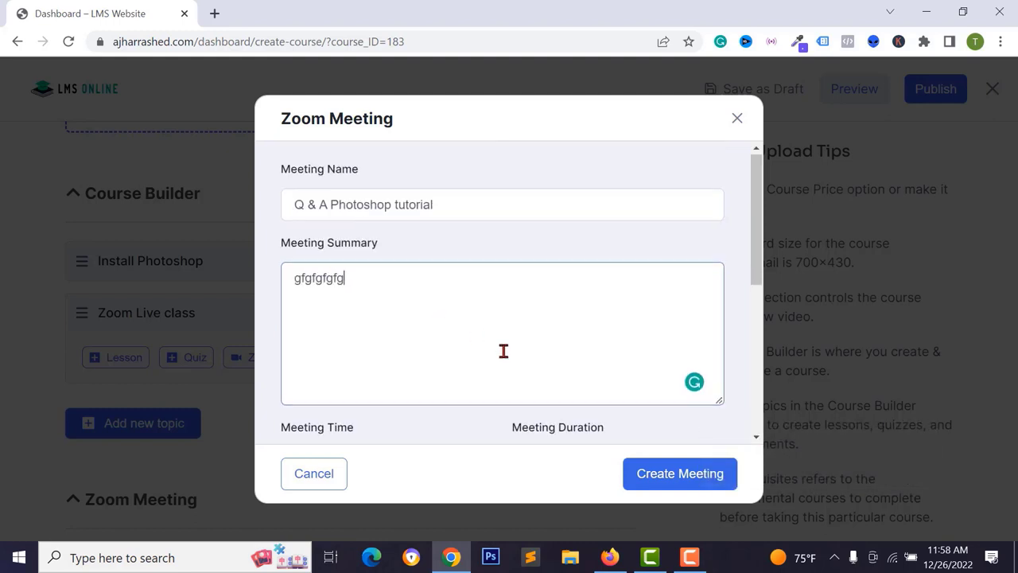
scroll(505, 366, "down", 4)
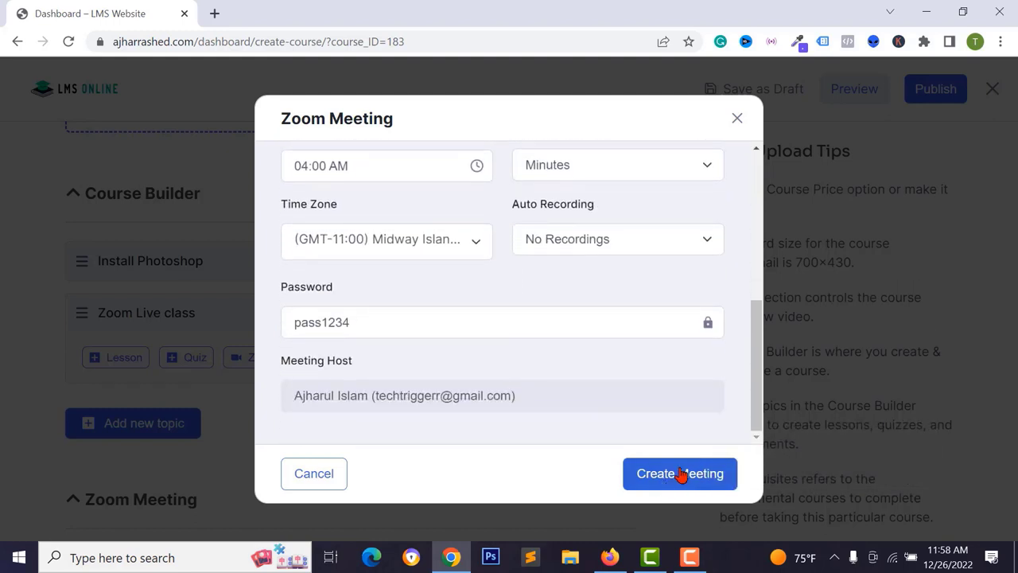
left_click(680, 474)
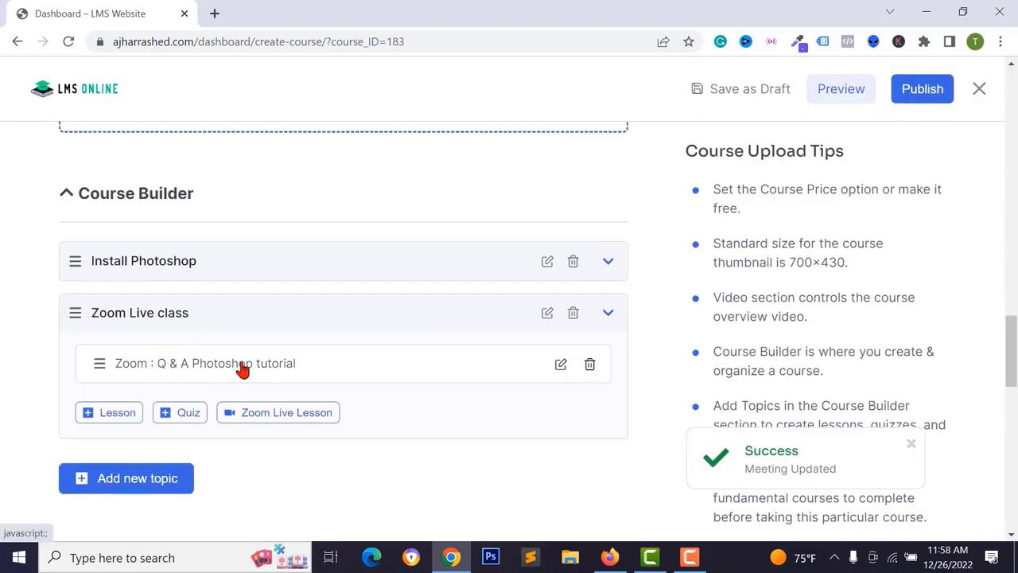
Check the Zoom lesson in the builder, publish the course, and return to the dashboard.
scroll(146, 338, "down", 1)
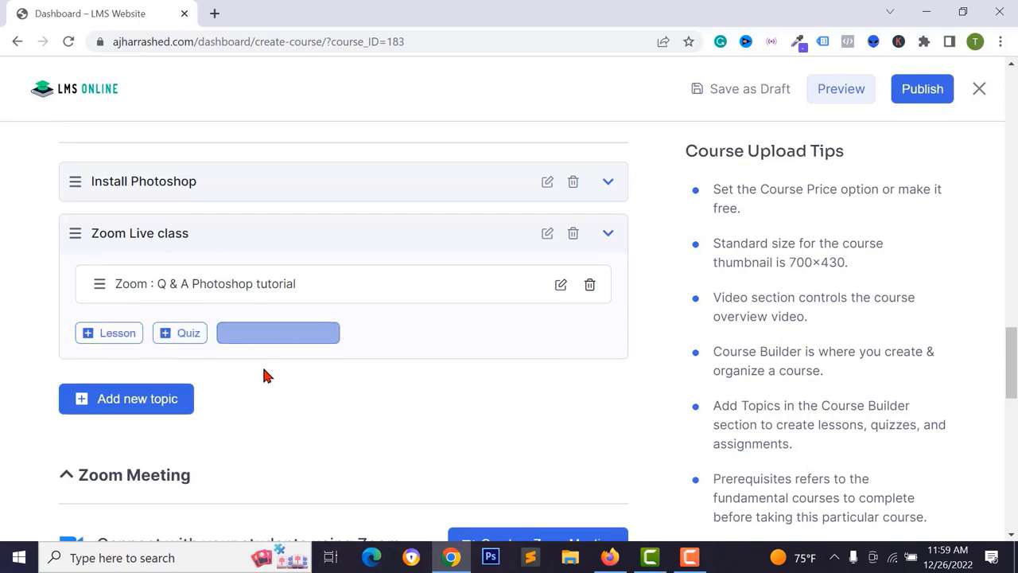
scroll(119, 405, "down", 3)
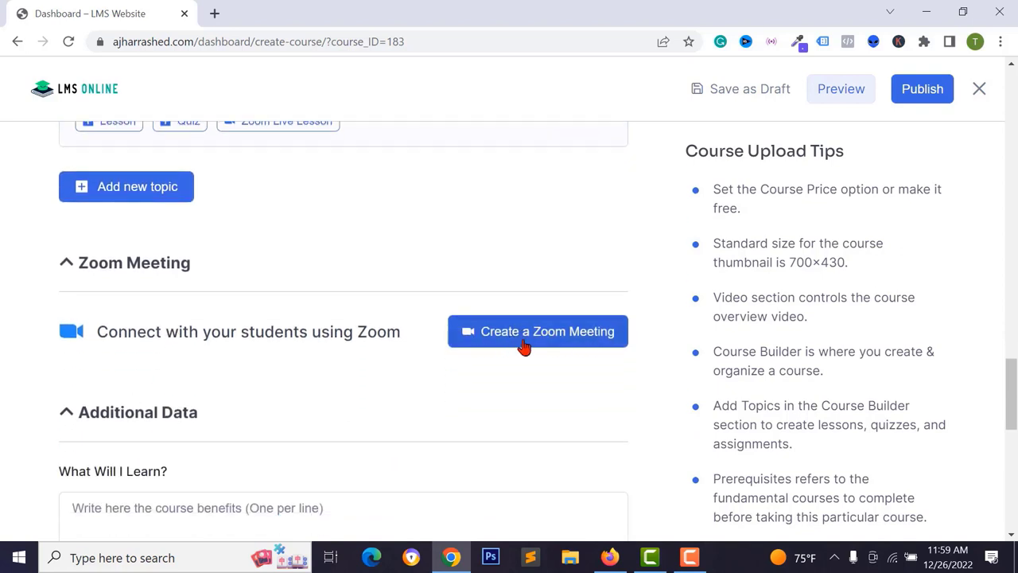
scroll(239, 290, "up", 3)
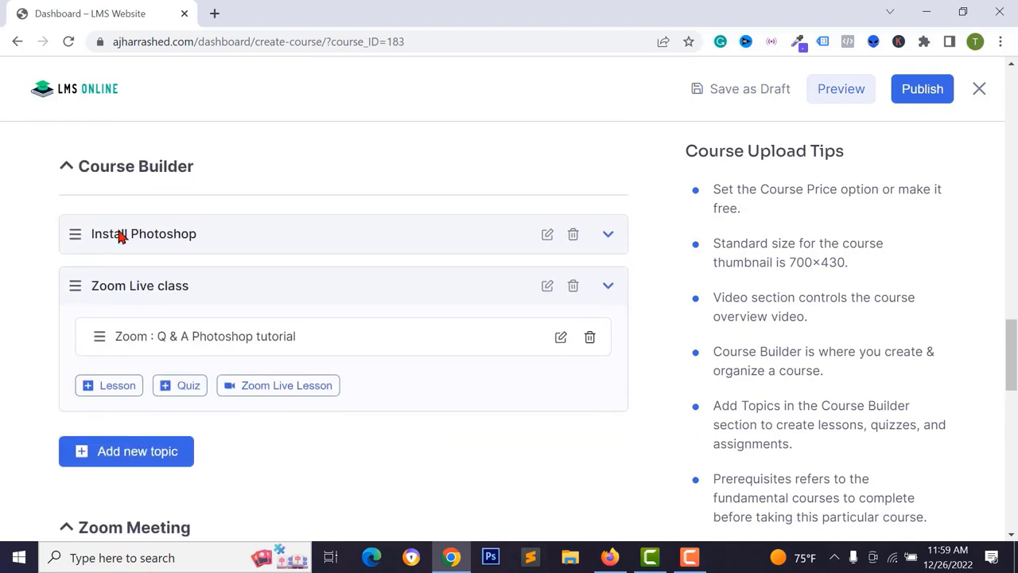
scroll(125, 231, "down", 2)
scroll(209, 366, "down", 2)
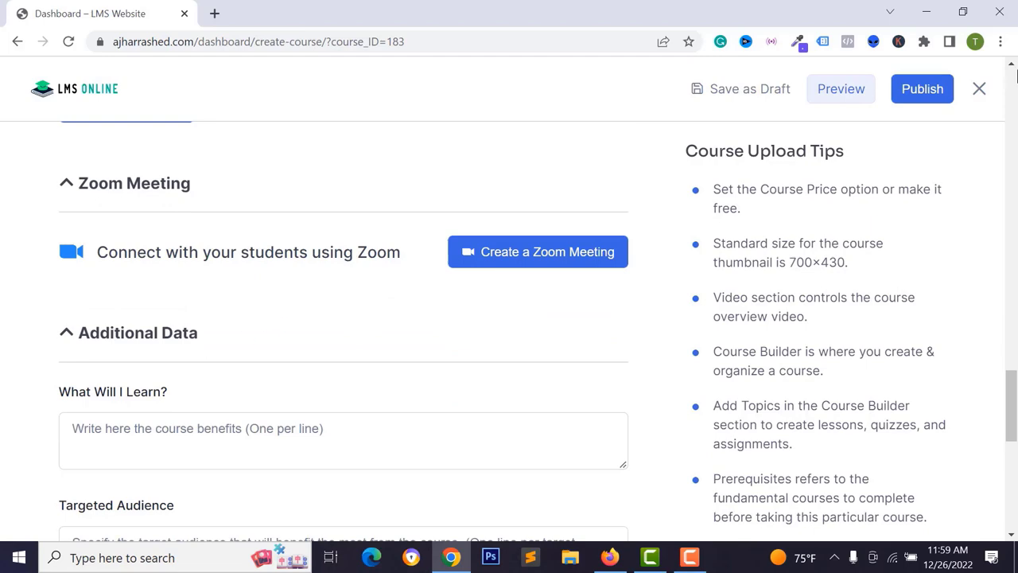
scroll(954, 84, "up", 3)
left_click(915, 90)
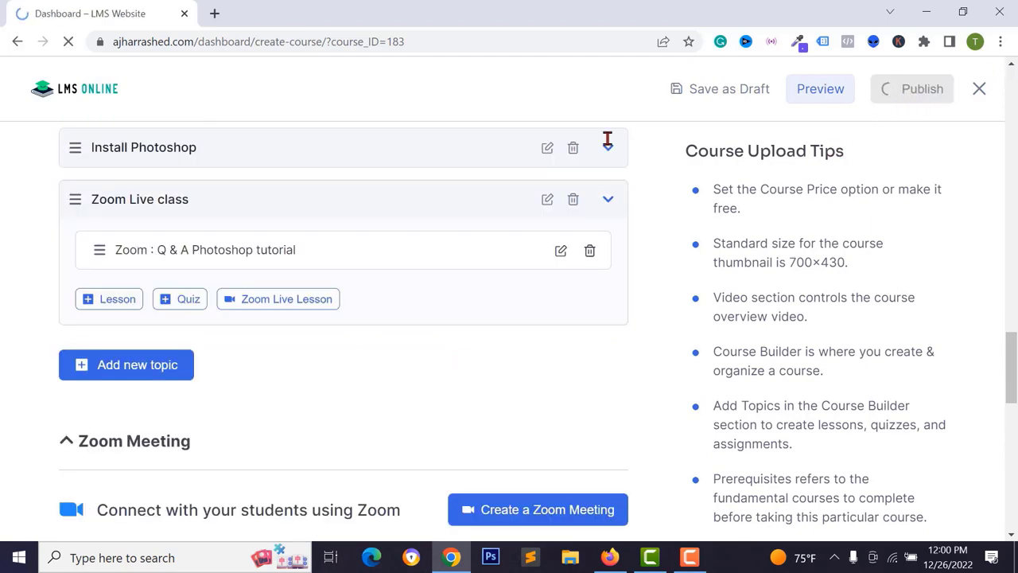
left_click(979, 88)
Load the LMS site's home page in a new private browsing window.
mouse_move(845, 153)
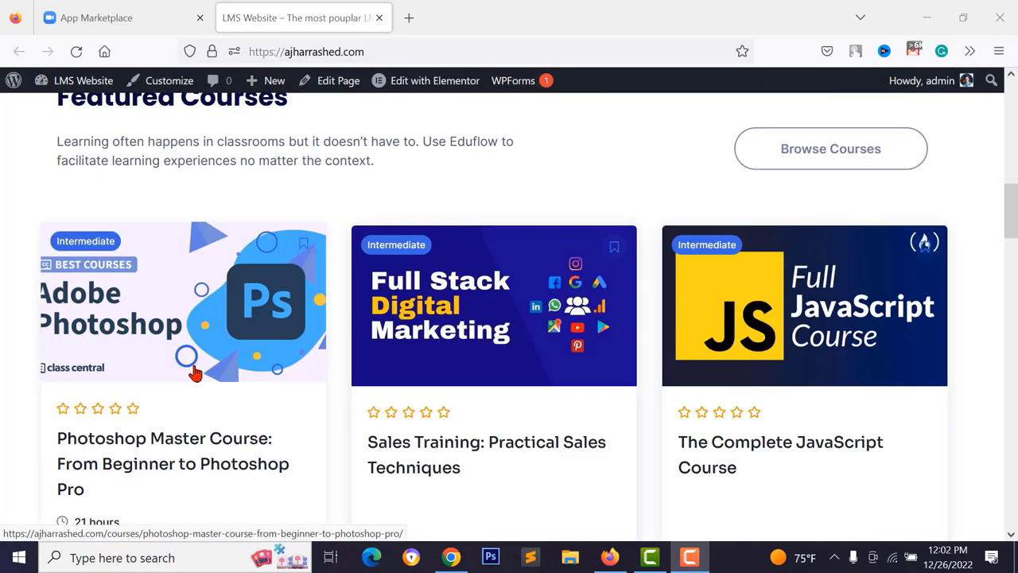
scroll(195, 373, "down", 3)
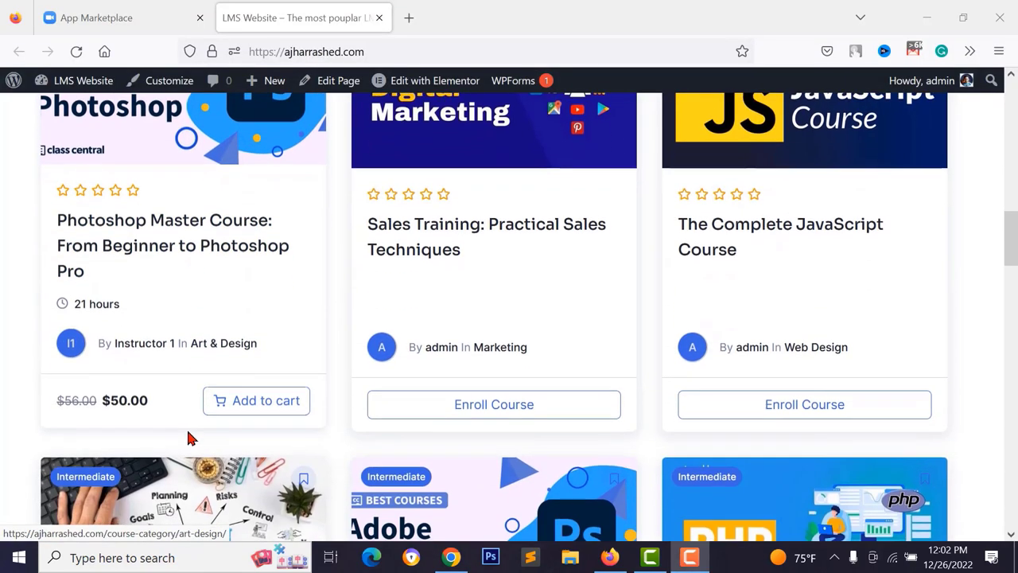
left_click(999, 51)
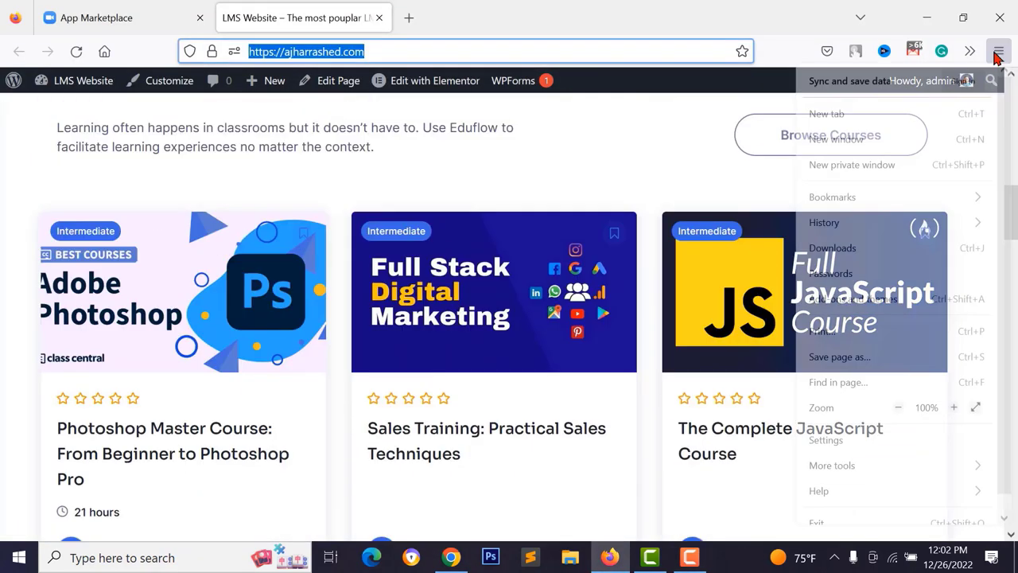
left_click(854, 170)
type("https://ajharrashed.com/")
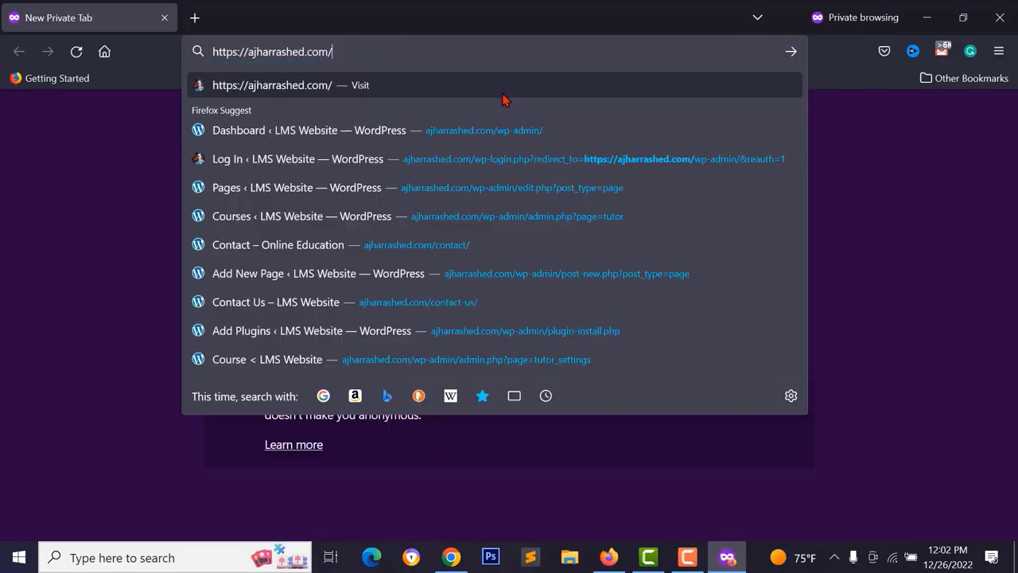
key("Return")
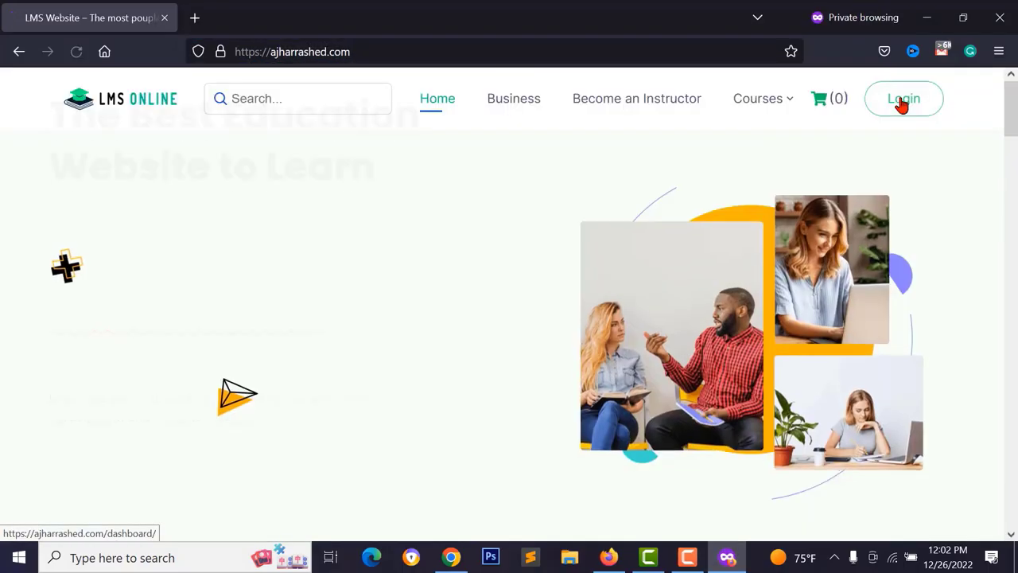
Log in on the site's login page with the student account's username and password.
left_click(902, 101)
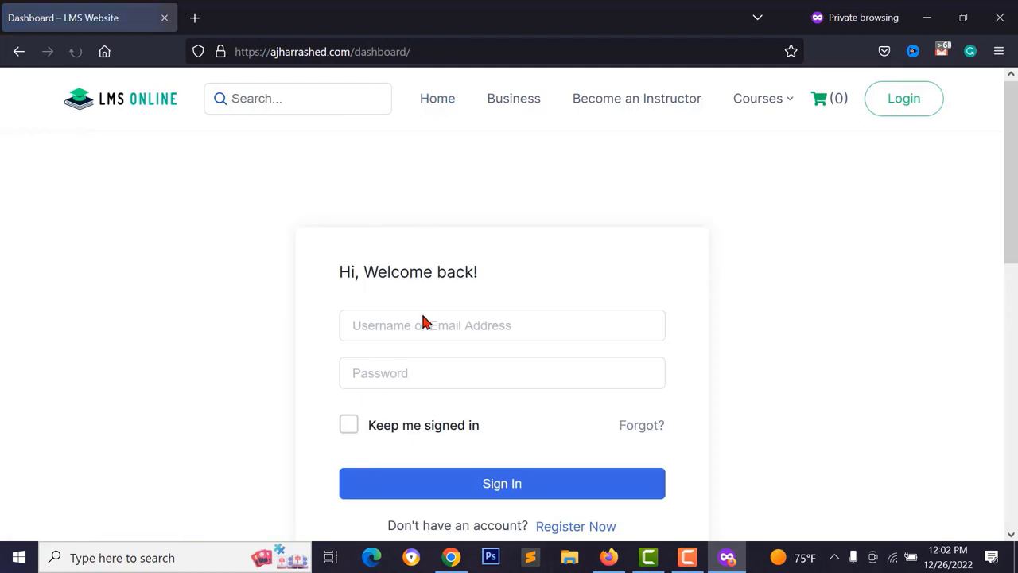
left_click(419, 325)
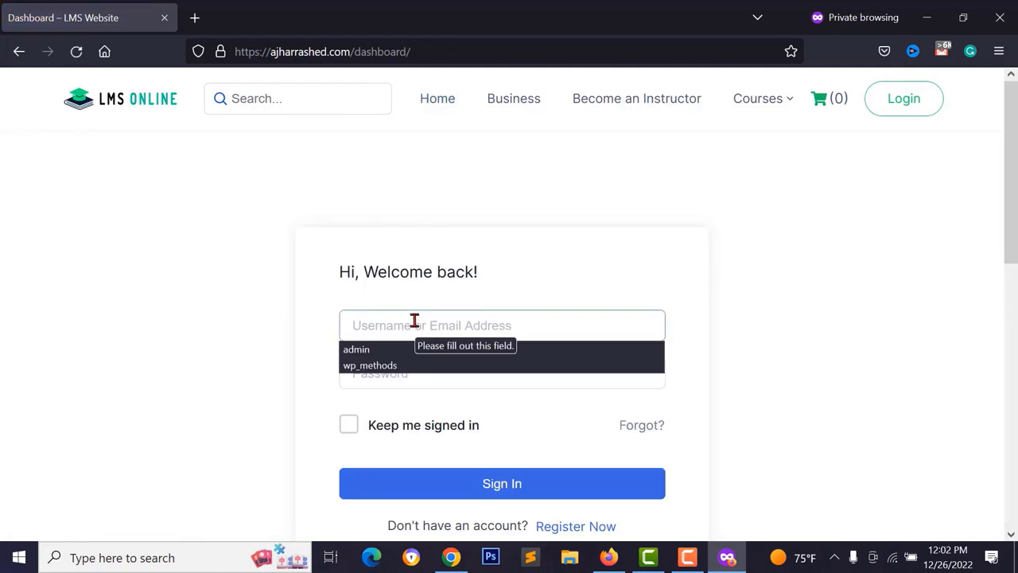
type("student")
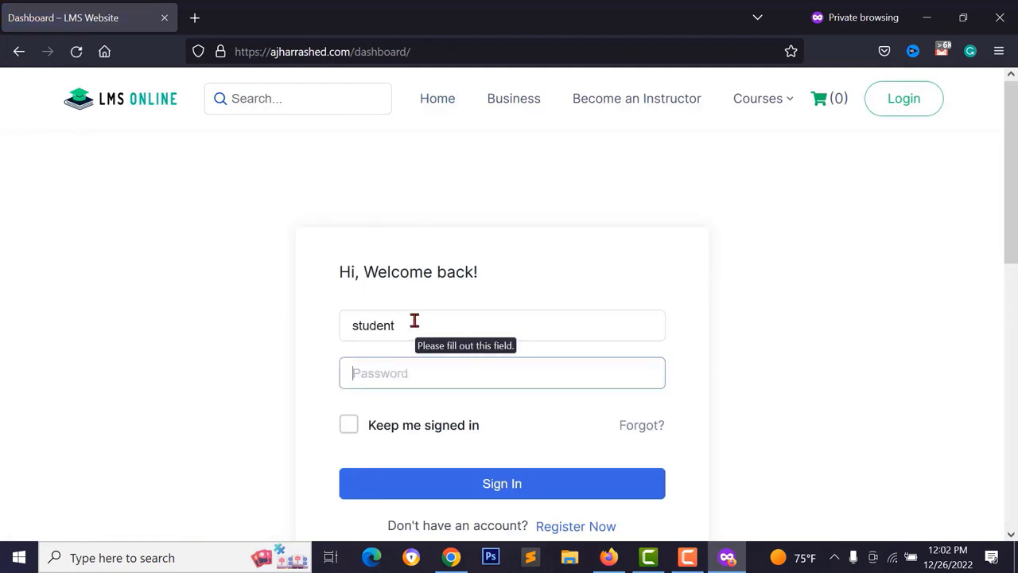
key("Return")
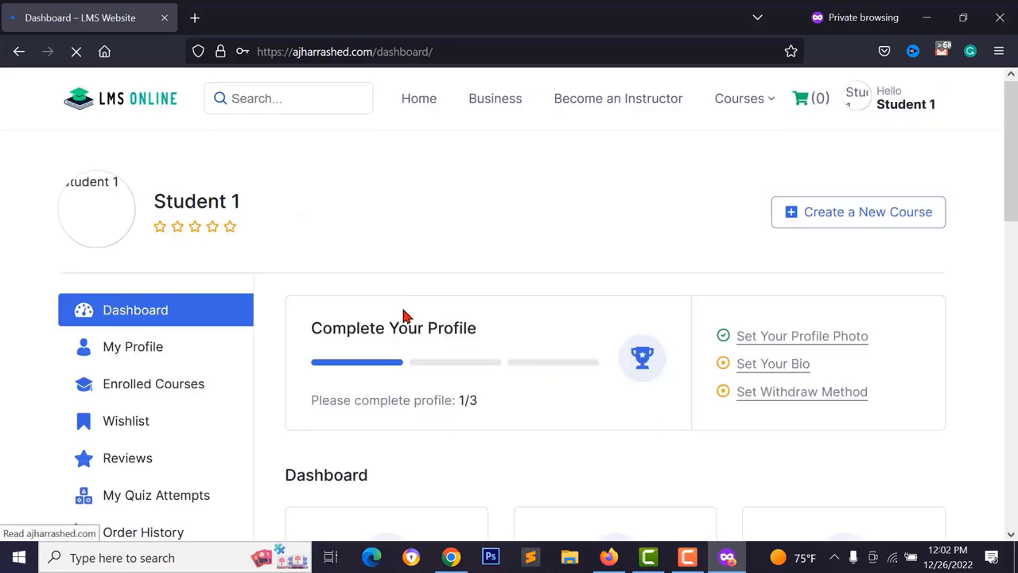
Open the Photoshop Master Course from the home page and add it to the cart.
left_click(119, 98)
scroll(986, 230, "down", 10)
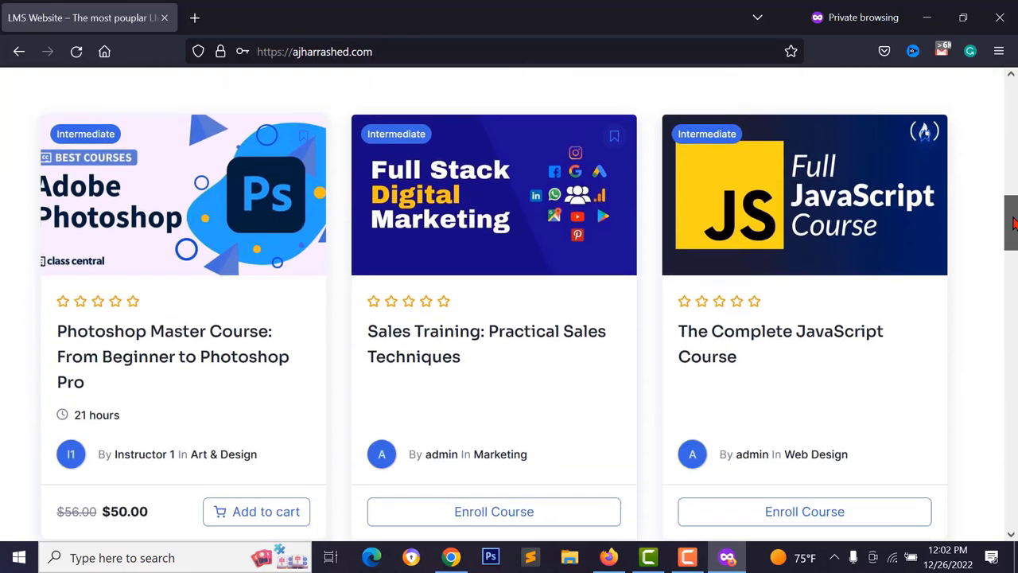
left_click(195, 259)
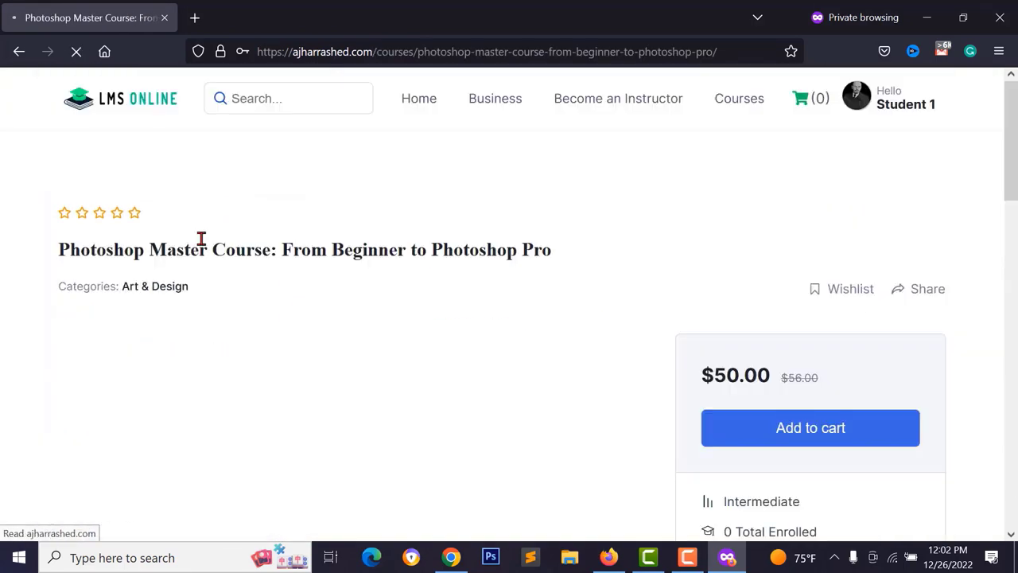
scroll(810, 270, "down", 2)
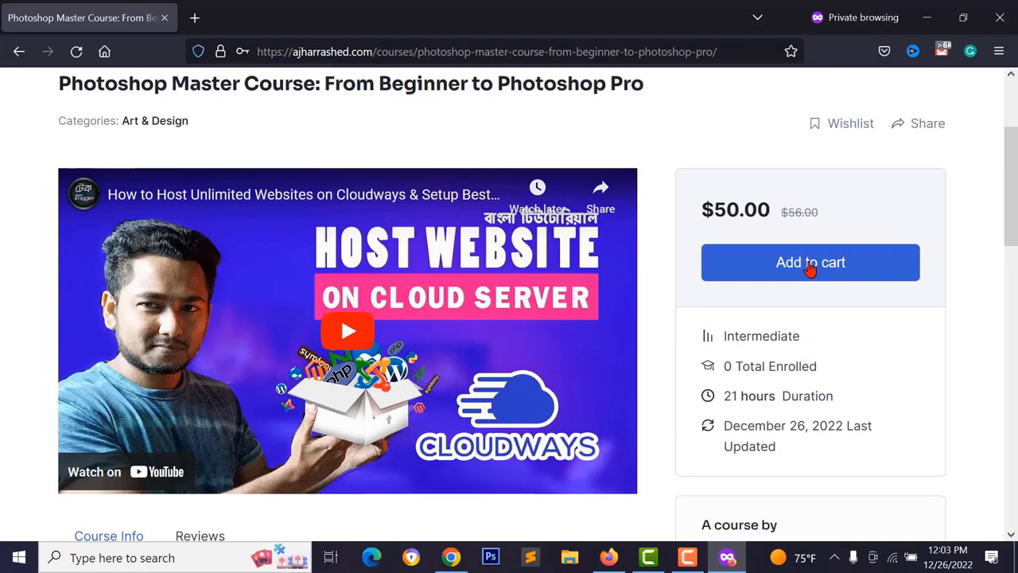
left_click(809, 268)
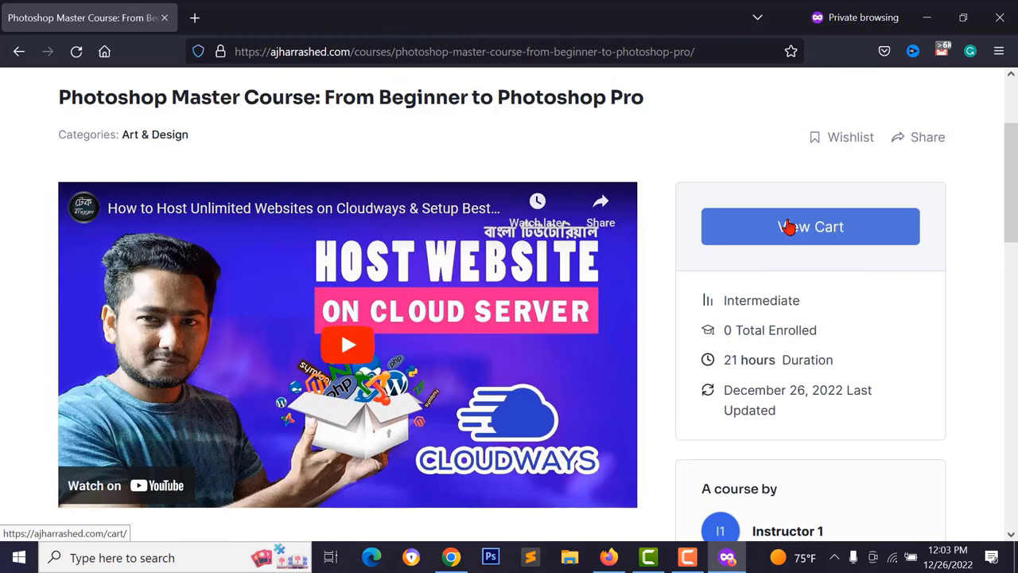
Proceed to the $50 checkout and confirm it offers no available payment methods.
left_click(788, 227)
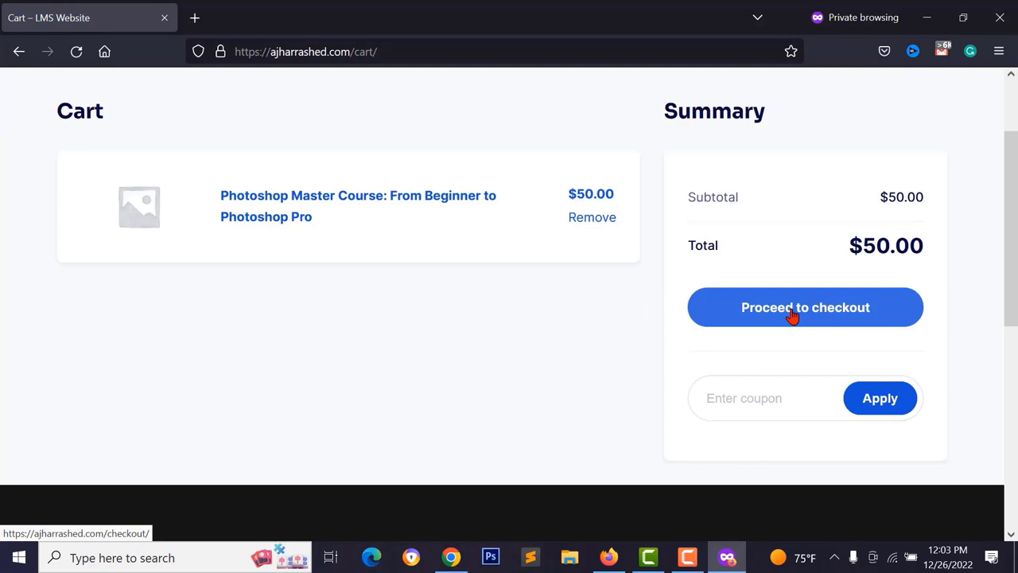
scroll(347, 341, "down", 5)
scroll(205, 257, "up", 2)
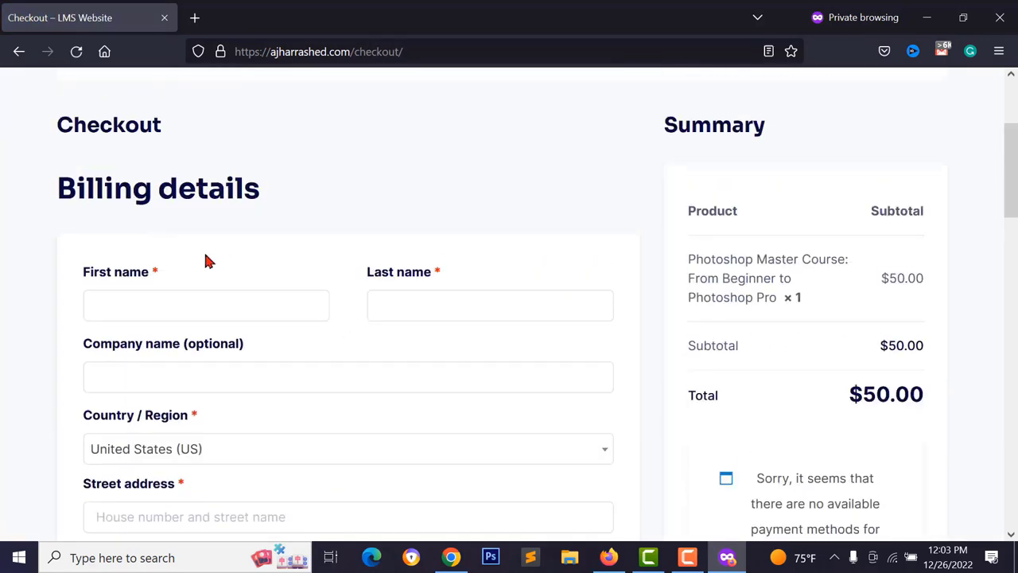
scroll(241, 321, "down", 1)
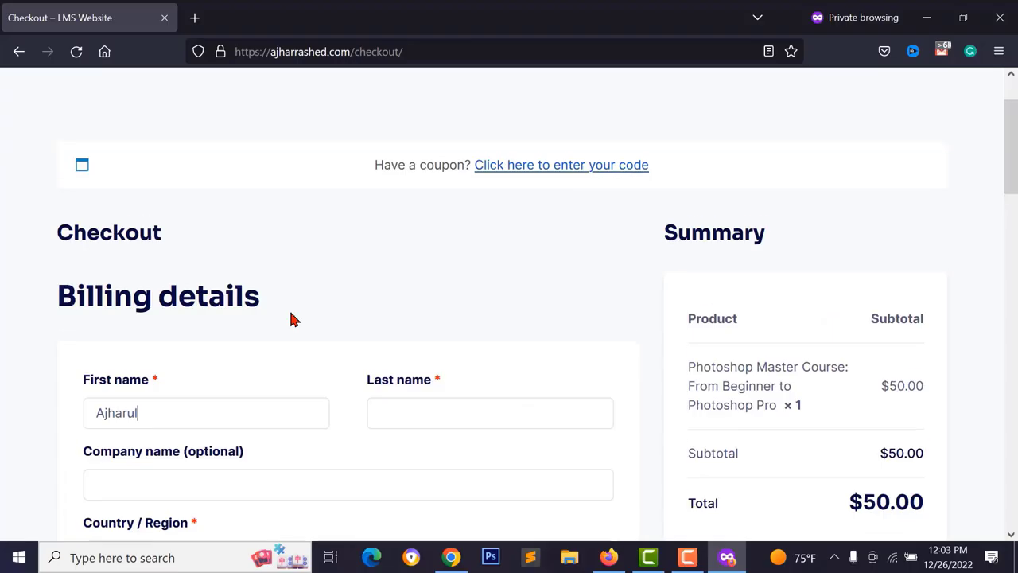
scroll(750, 278, "down", 3)
scroll(770, 300, "down", 3)
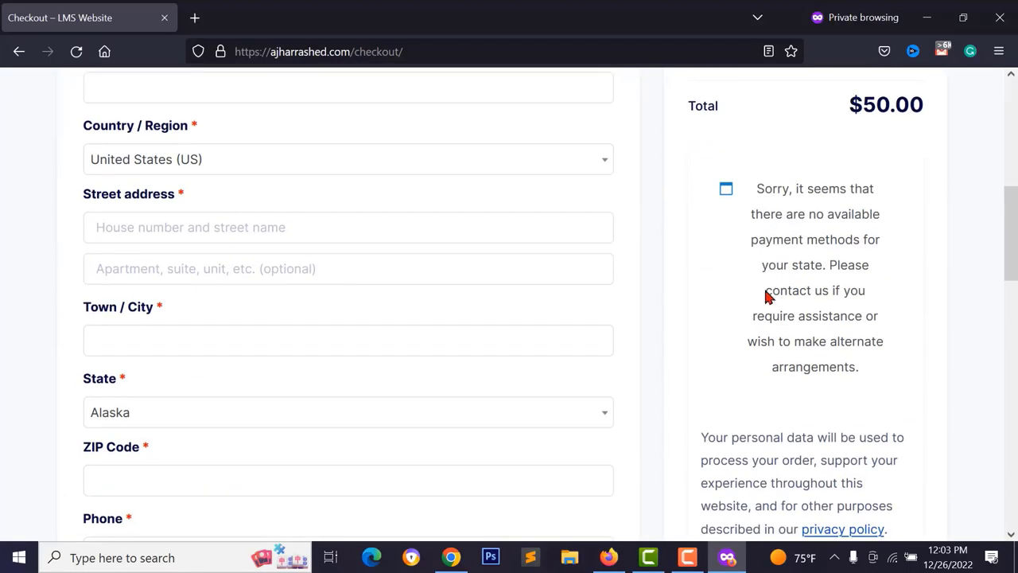
scroll(814, 345, "up", 1)
scroll(811, 337, "down", 3)
scroll(798, 394, "up", 3)
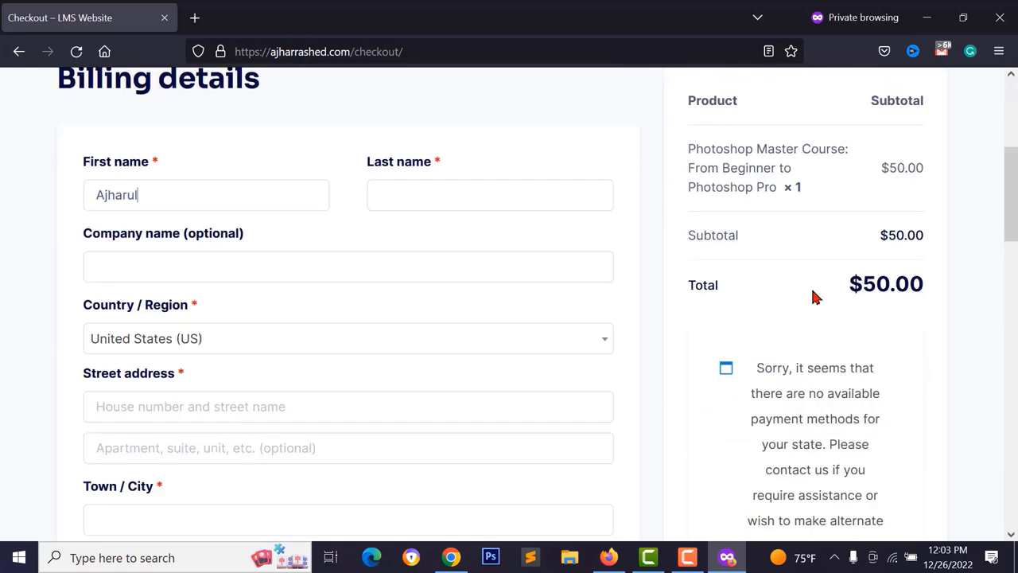
scroll(783, 334, "down", 1)
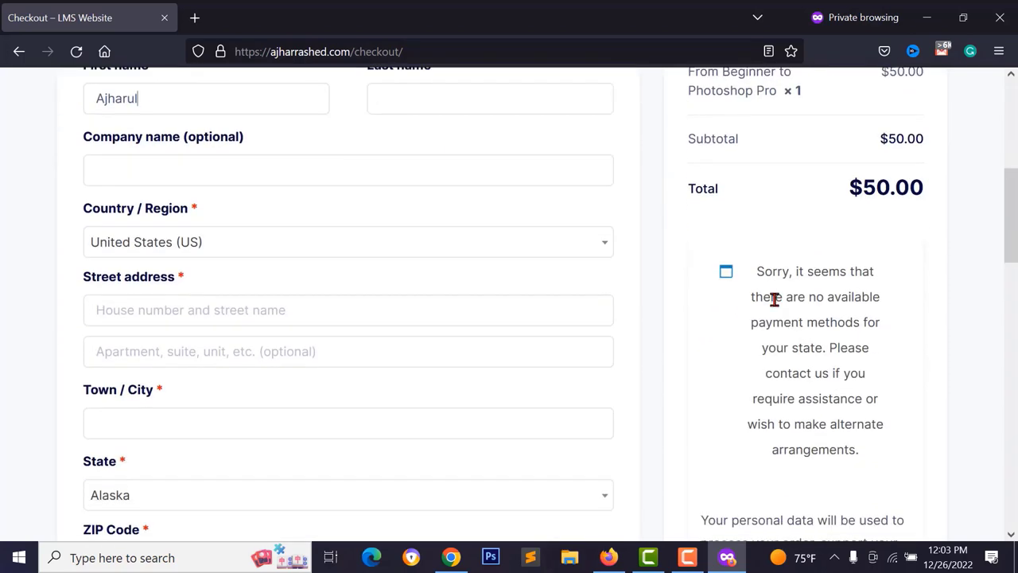
left_click(609, 556)
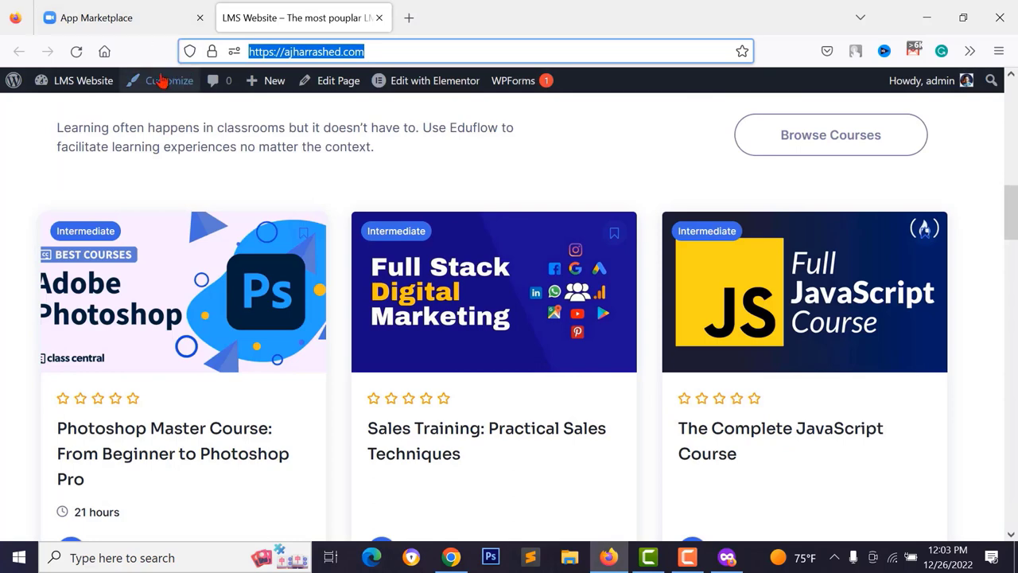
Search plugins for 'paypal', then install and activate Payment Plugins for PayPal WooCommerce.
mouse_move(80, 80)
left_click(62, 108)
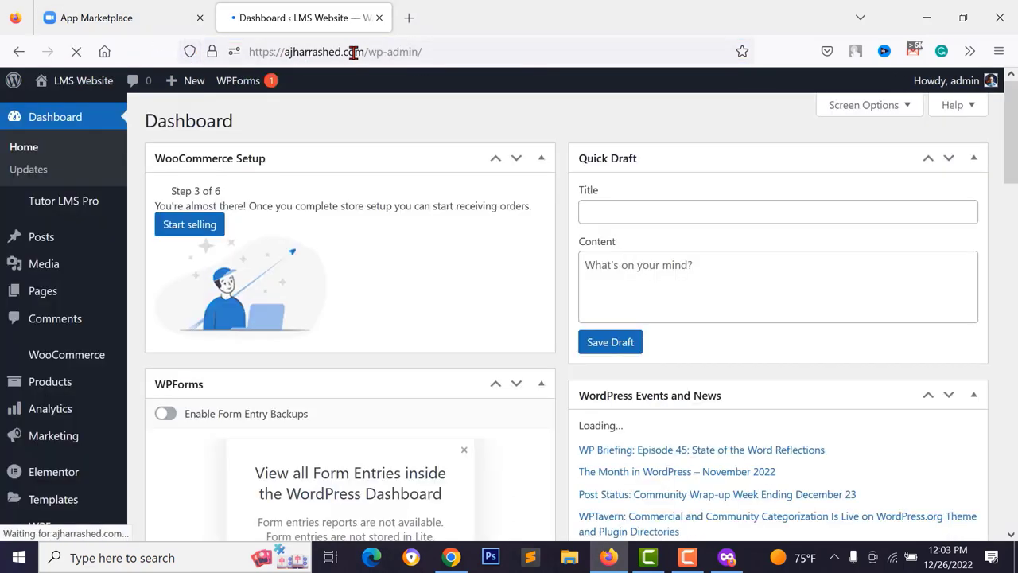
scroll(23, 373, "down", 3)
mouse_move(26, 374)
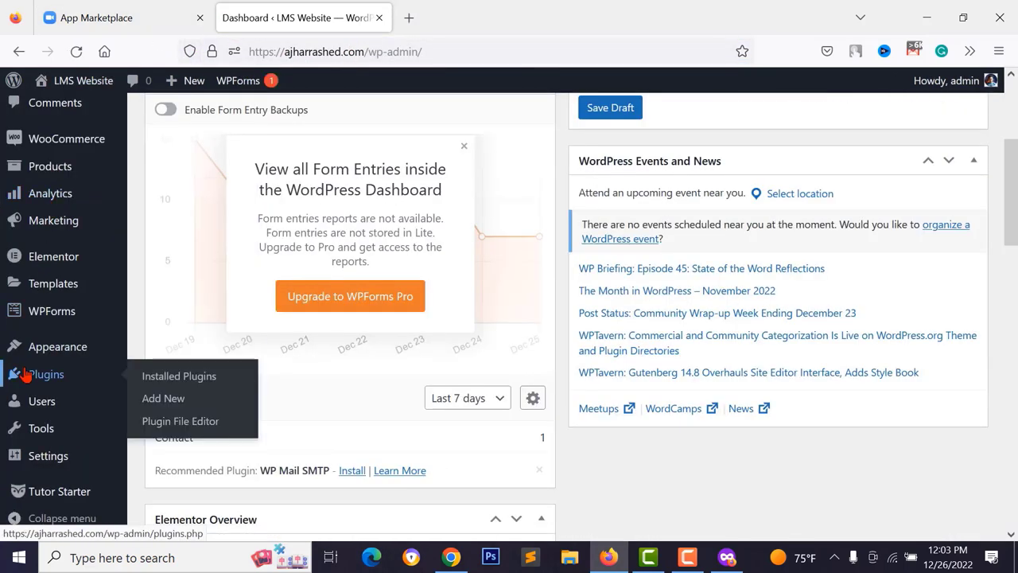
left_click(166, 404)
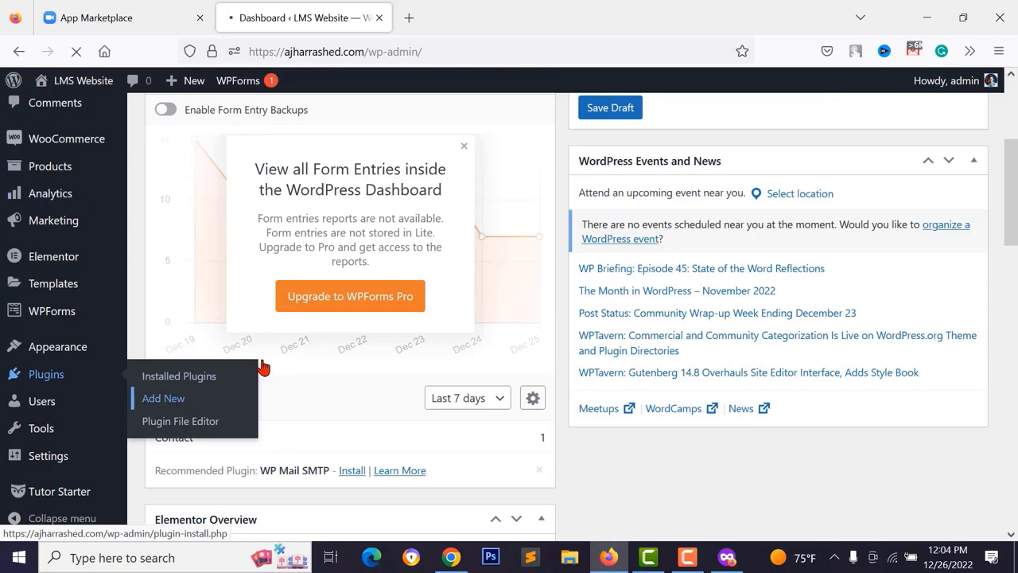
left_click(845, 160)
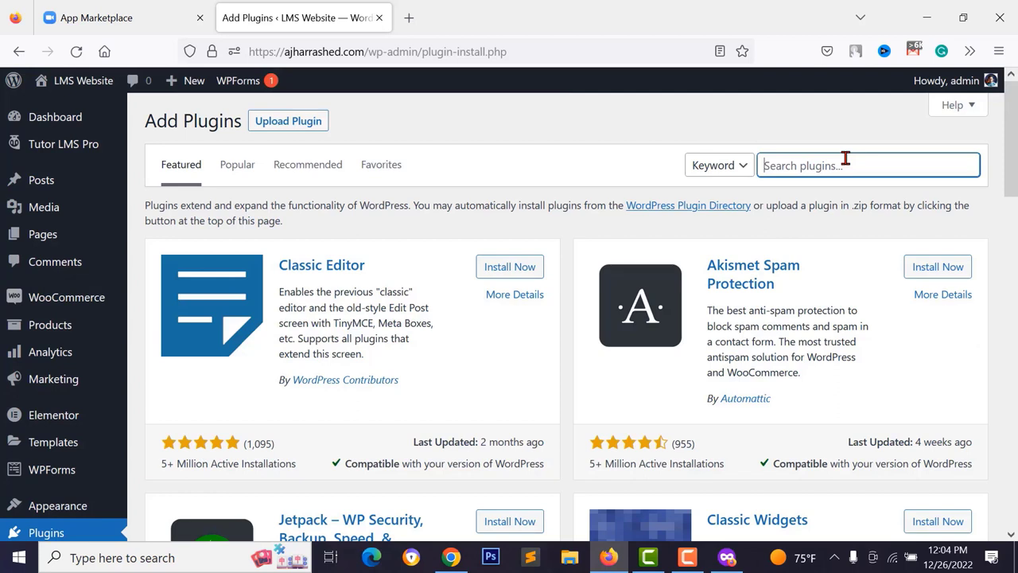
type("paypal")
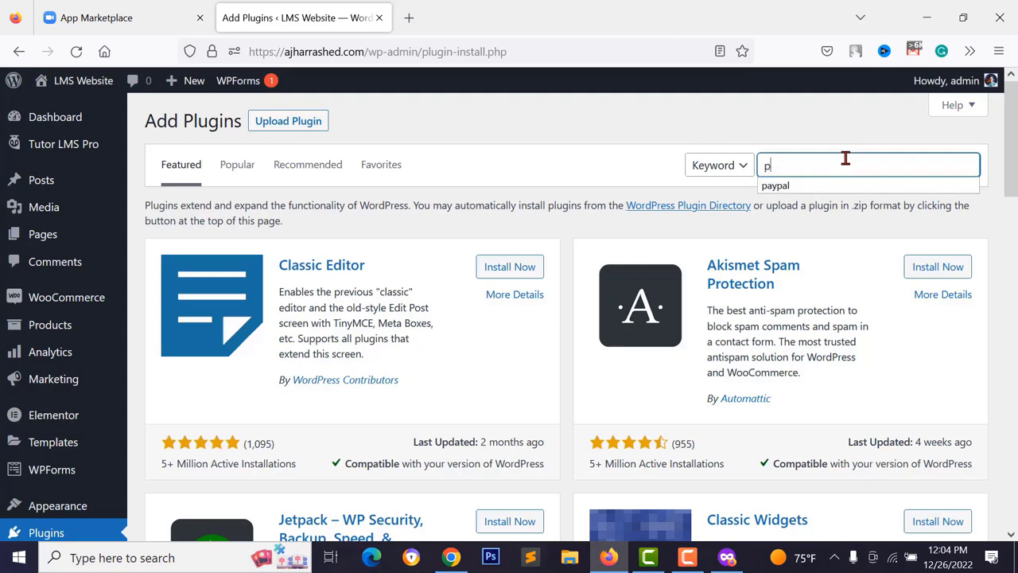
left_click(927, 256)
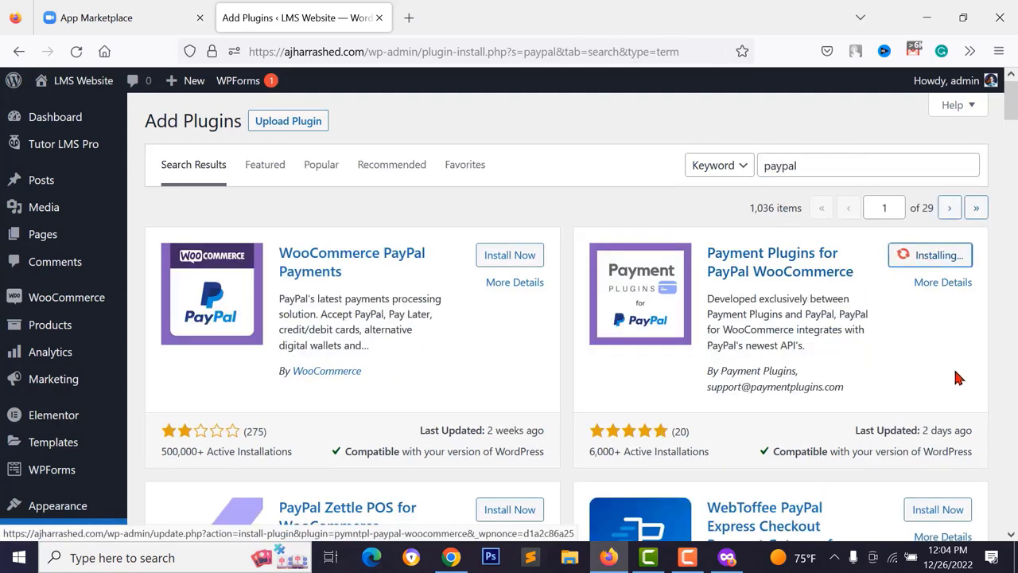
left_click(937, 267)
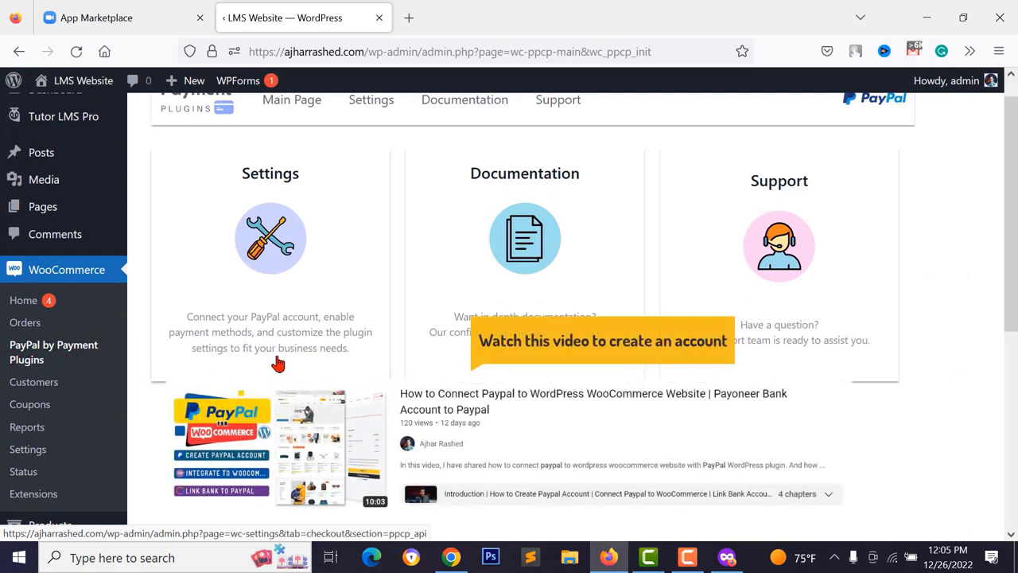
Open the PayPal plugin's API settings with the production client ID and secret fields, plus a new tab.
scroll(275, 359, "up", 1)
left_click(275, 278)
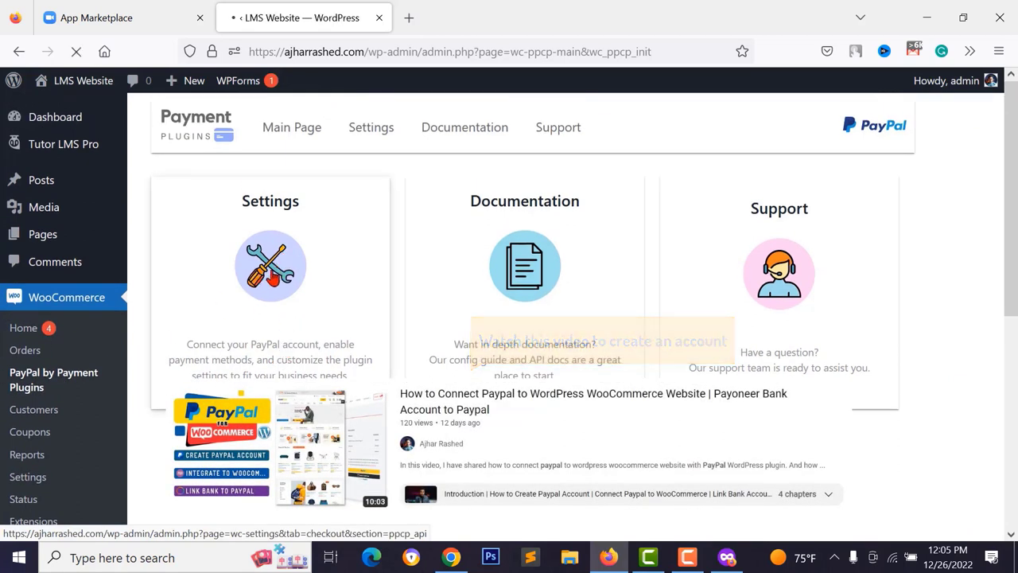
scroll(405, 364, "down", 1)
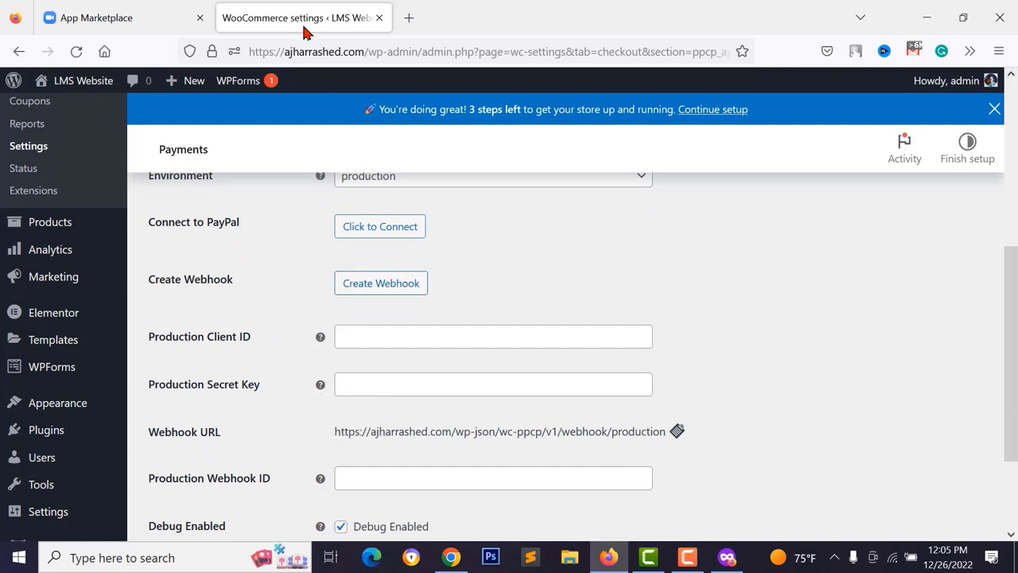
left_click(410, 23)
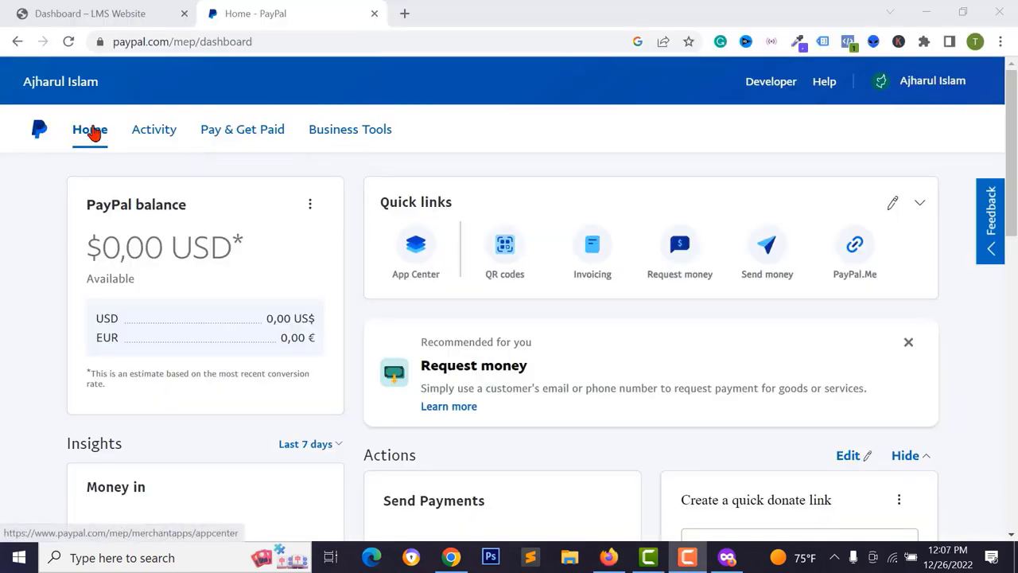
Generate PayPal live API credentials and paste the client ID into Production Client ID.
left_click(358, 134)
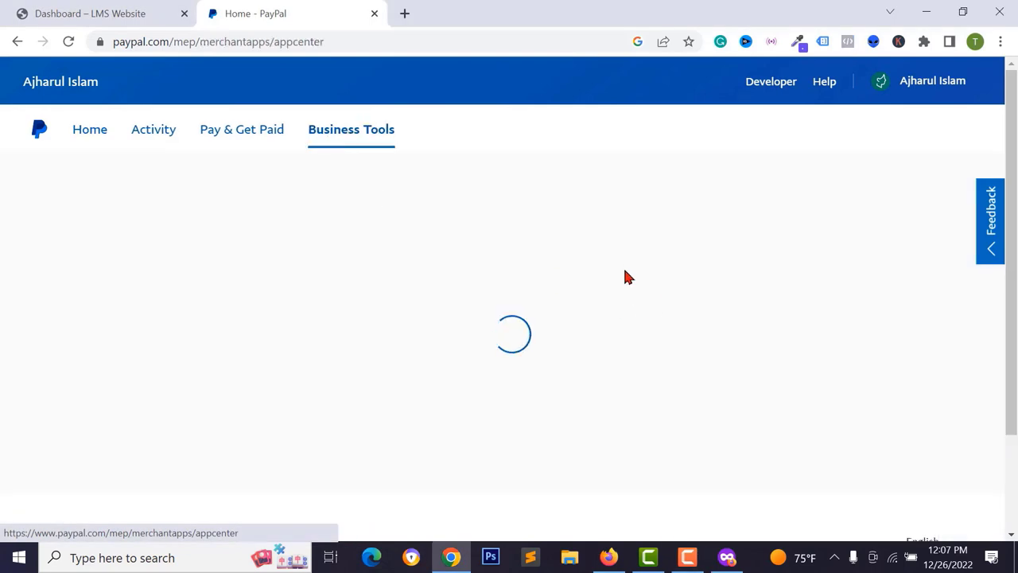
scroll(851, 358, "down", 8)
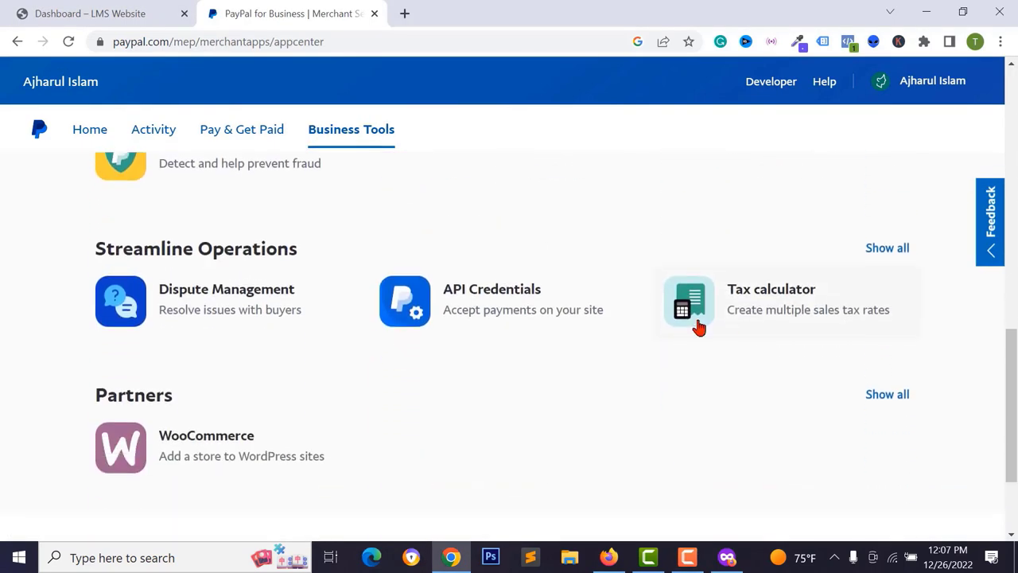
left_click(478, 310)
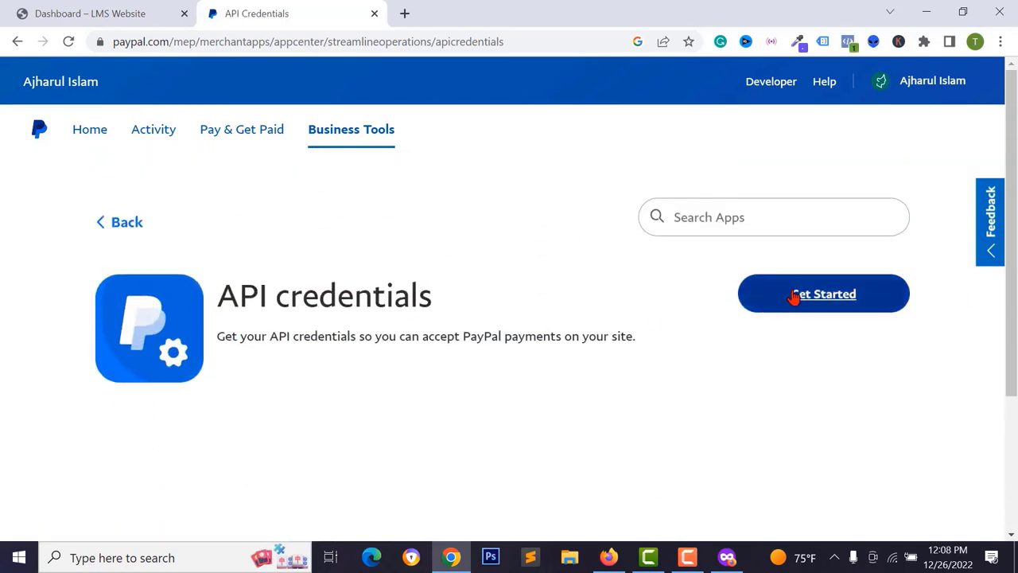
left_click(816, 310)
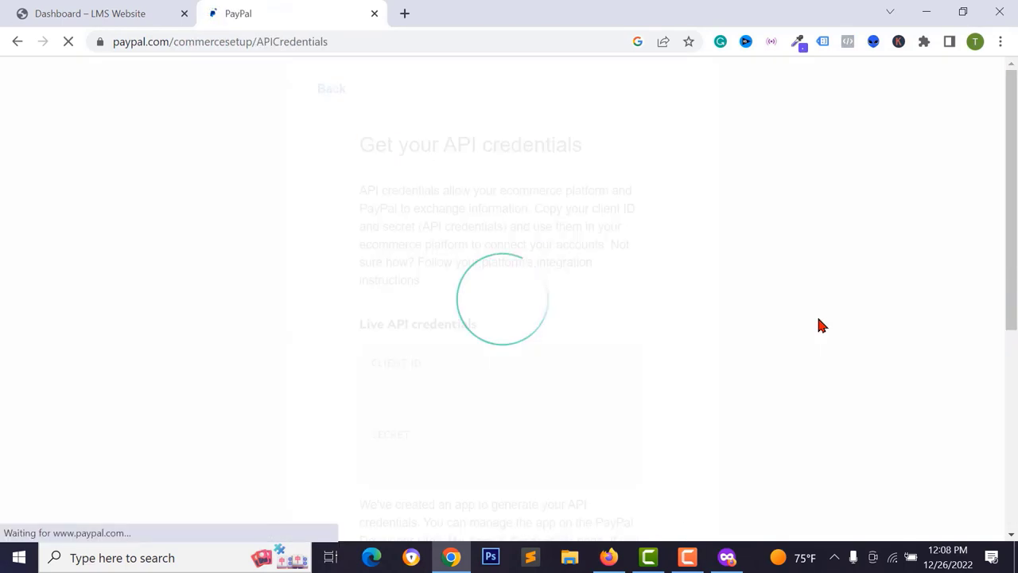
scroll(412, 350, "down", 1)
scroll(412, 350, "down", 1)
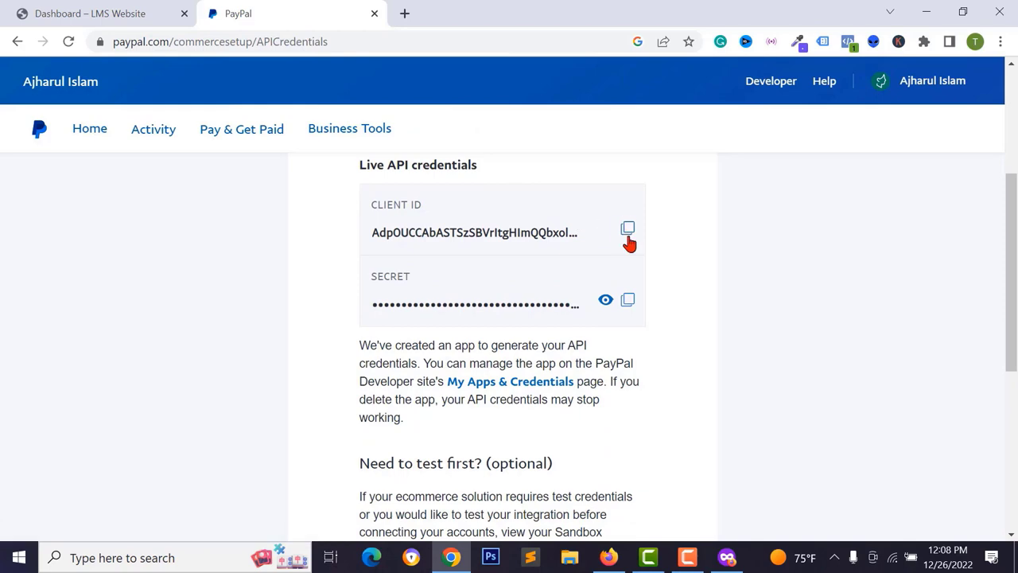
right_click(406, 338)
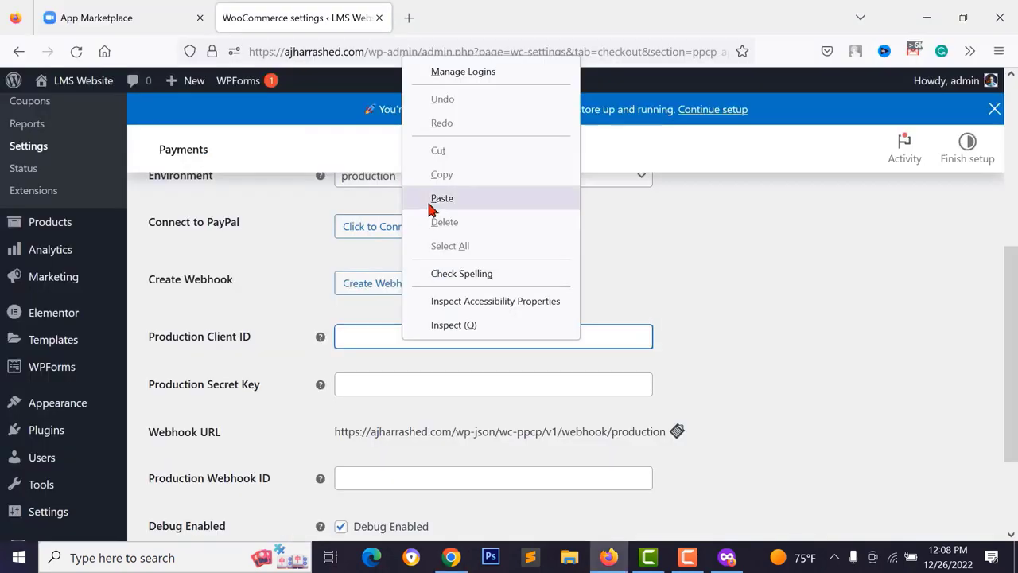
left_click(429, 198)
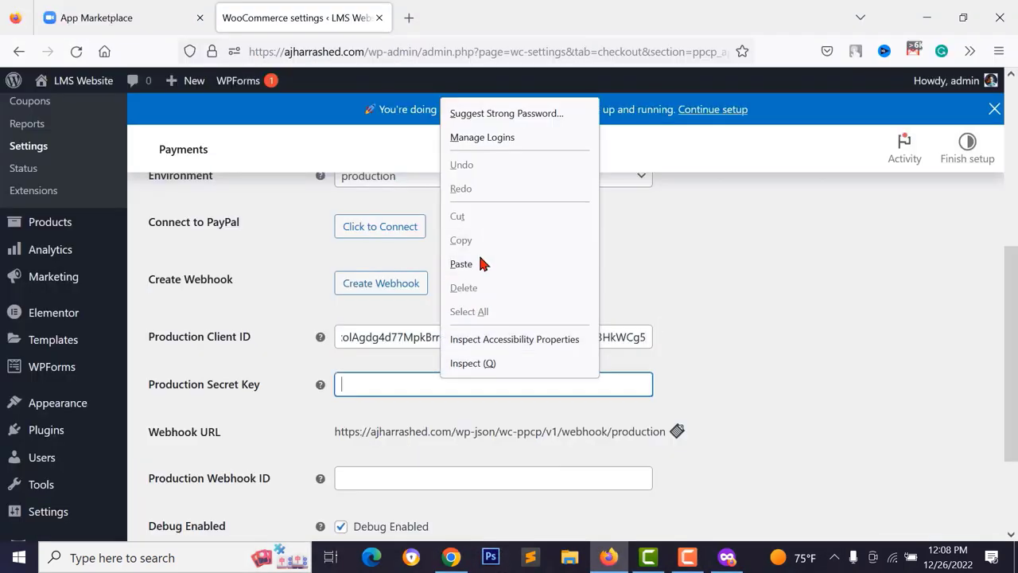
Paste the secret into Production Secret Key and save so PayPal shows Connected.
left_click(480, 265)
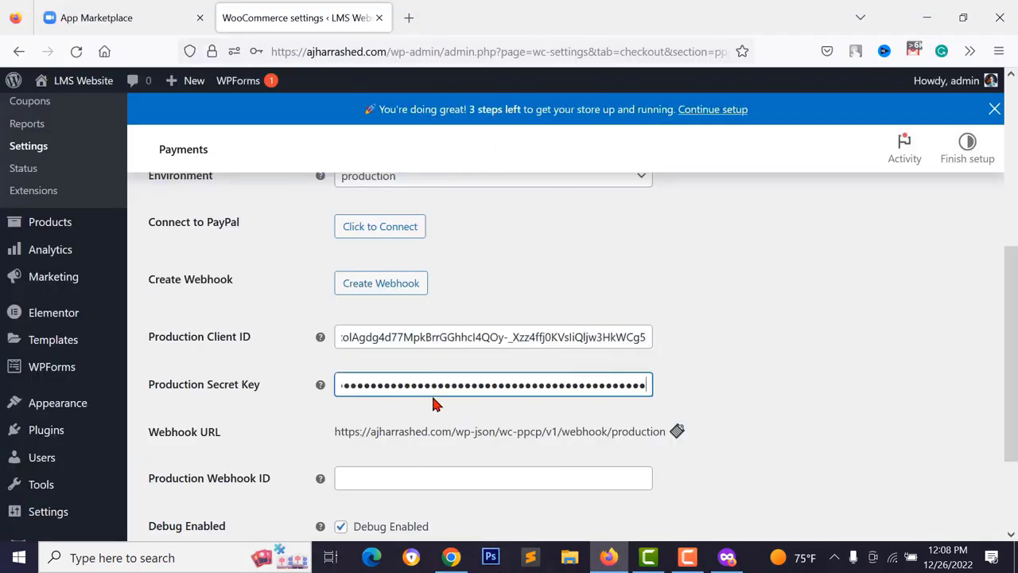
scroll(740, 361, "down", 3)
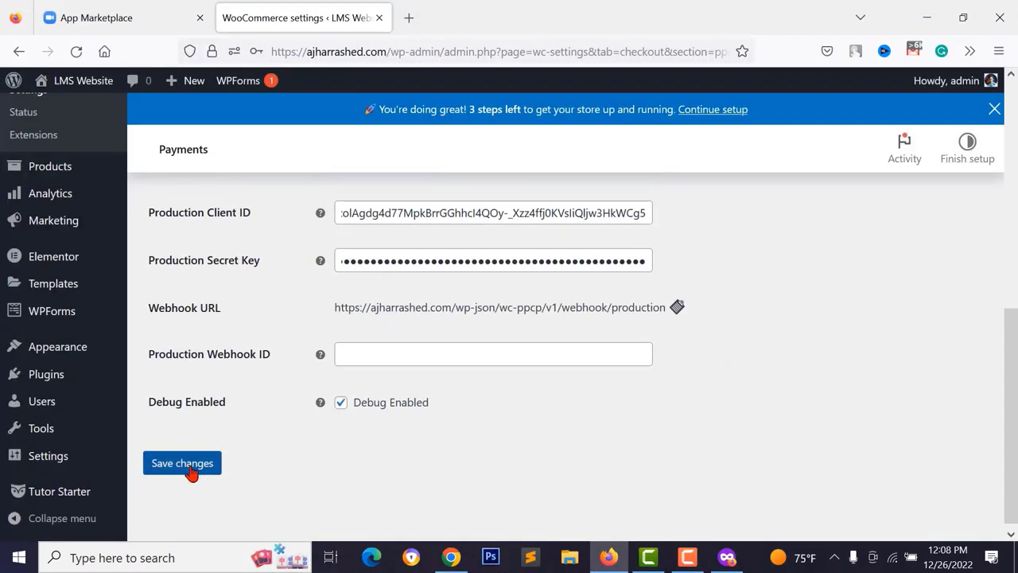
left_click(190, 472)
left_click(450, 262)
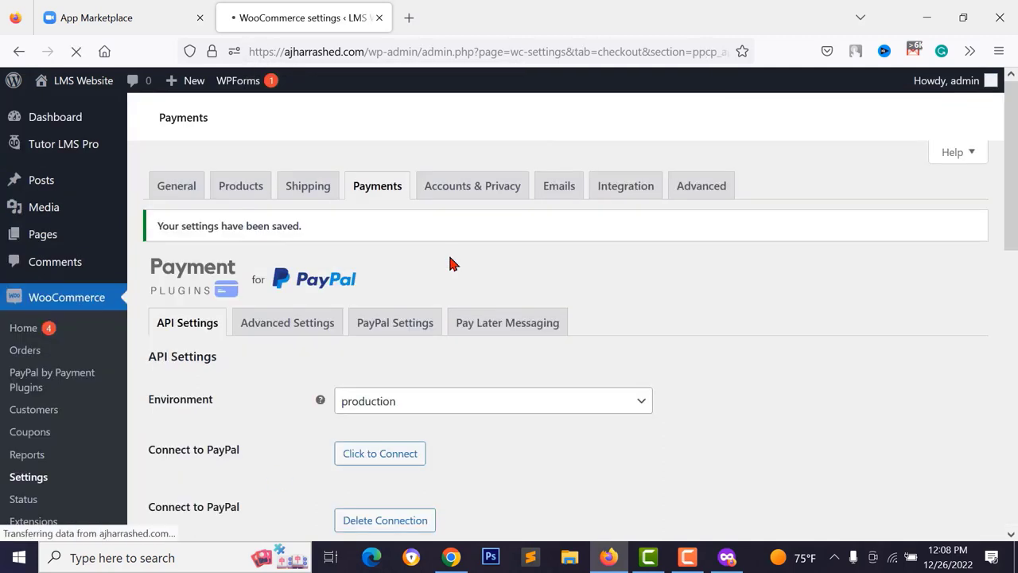
scroll(491, 406, "down", 3)
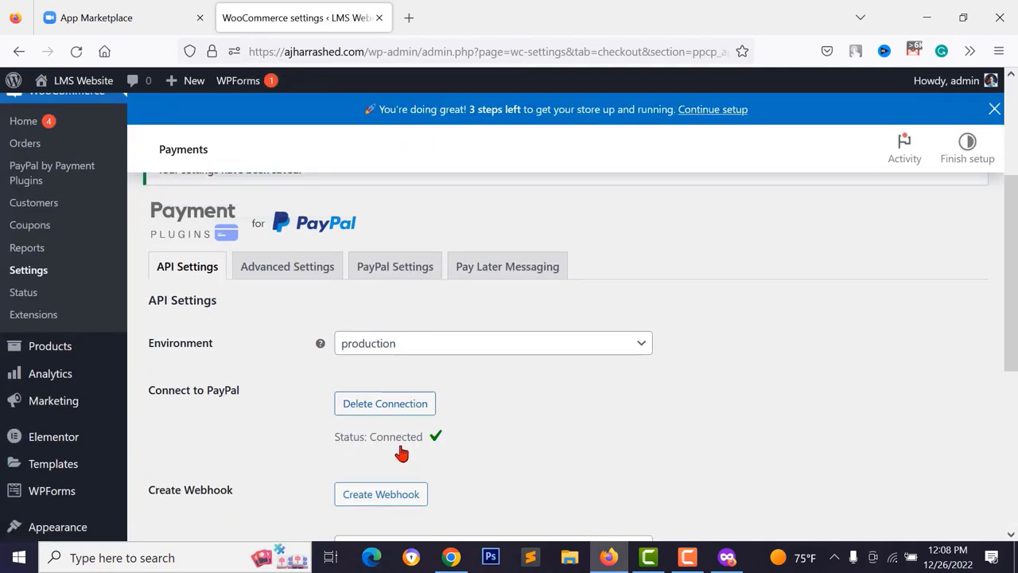
scroll(80, 296, "up", 2)
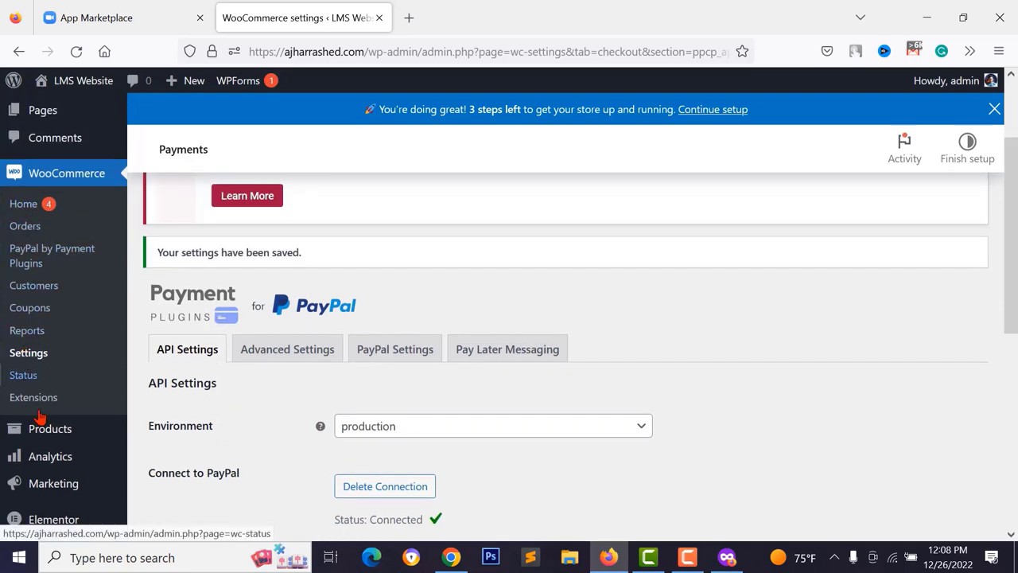
scroll(39, 422, "down", 4)
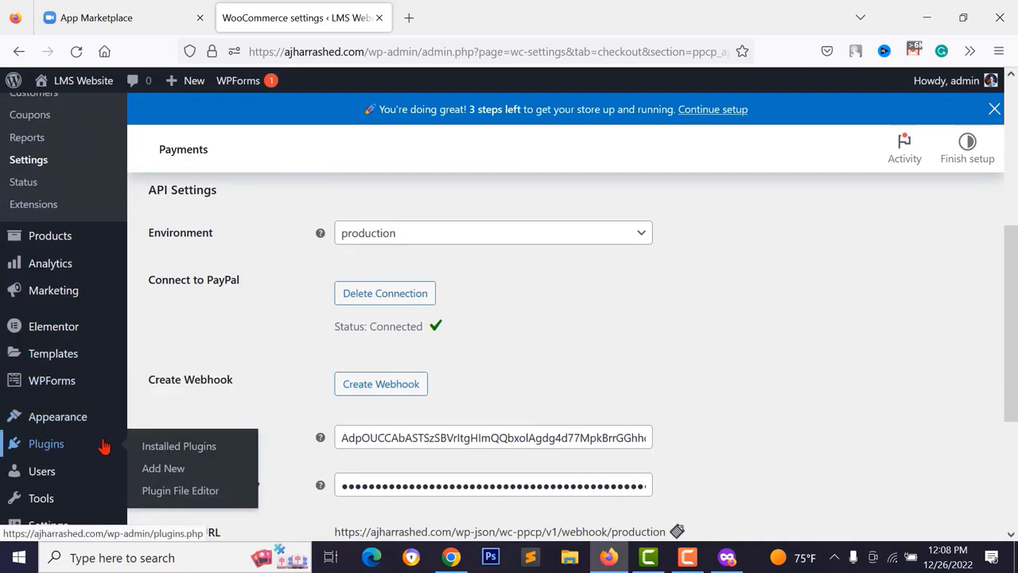
scroll(424, 322, "up", 3)
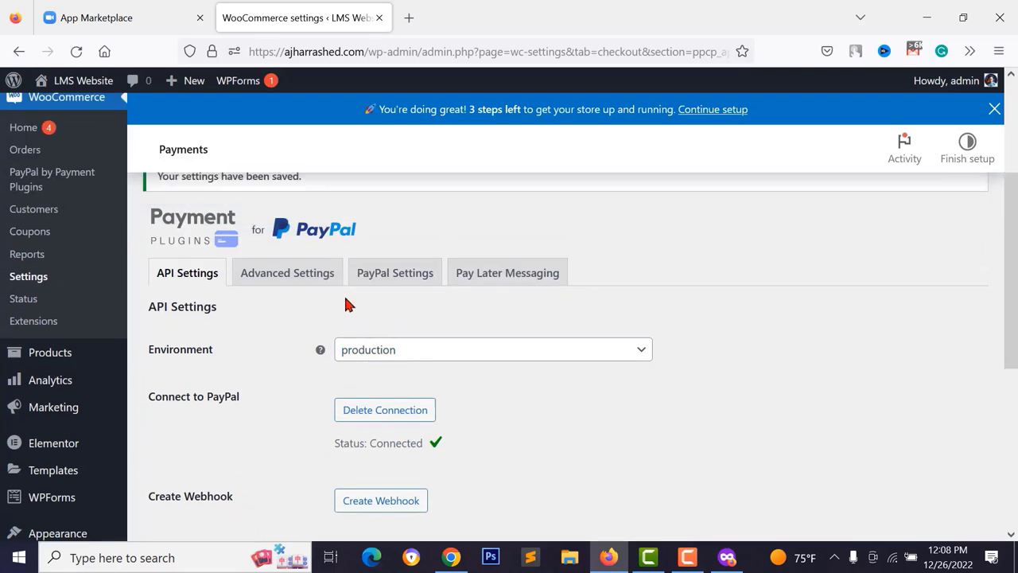
left_click(29, 276)
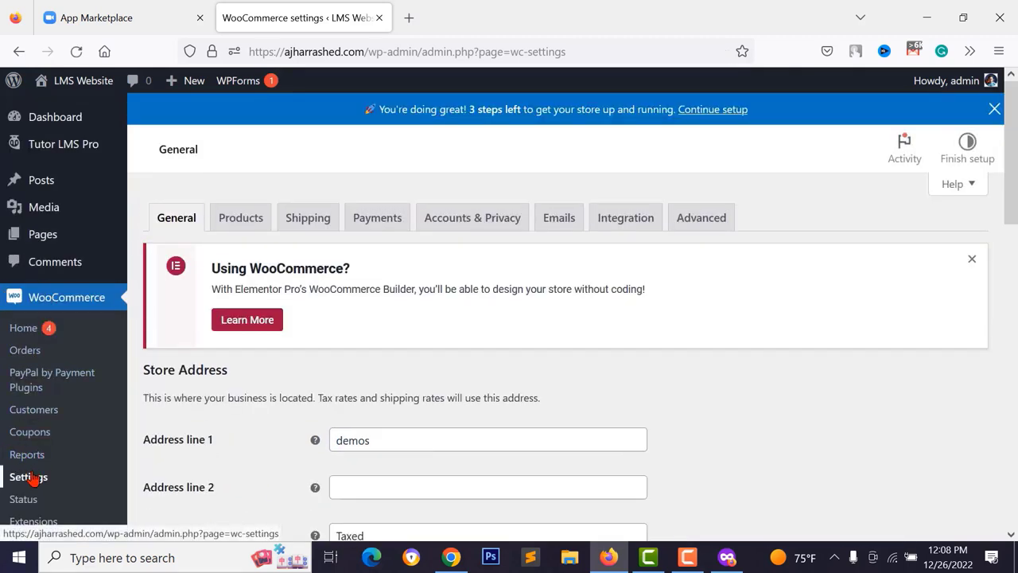
Enable the PayPal Gateway in WooCommerce Payments and save the settings.
left_click(386, 230)
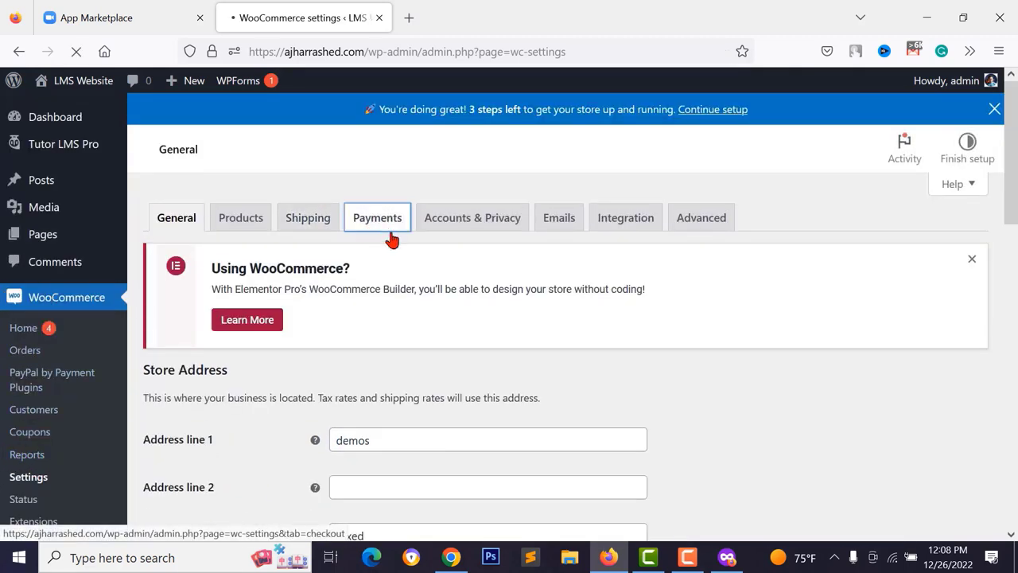
scroll(534, 420, "down", 4)
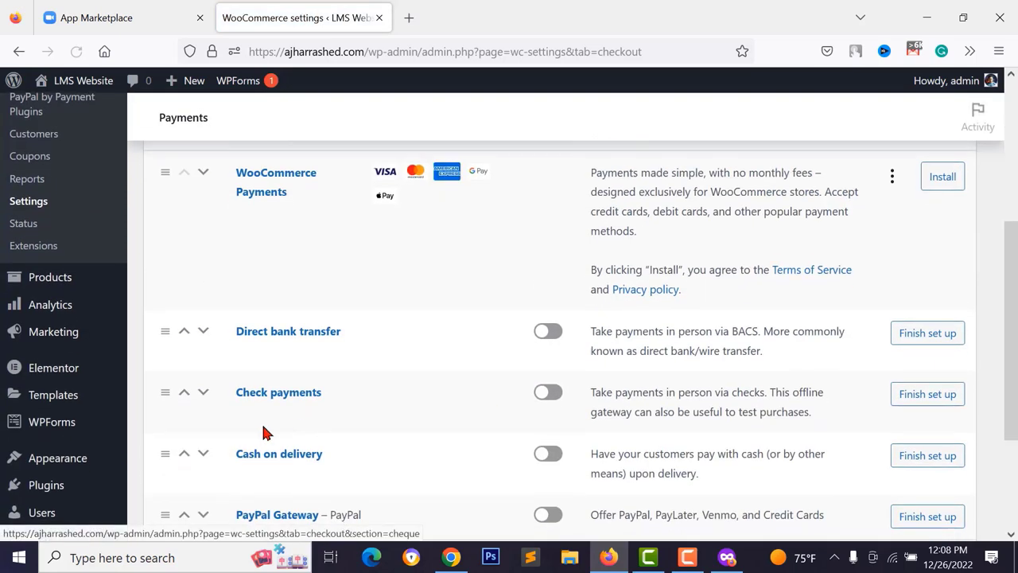
scroll(266, 432, "down", 1)
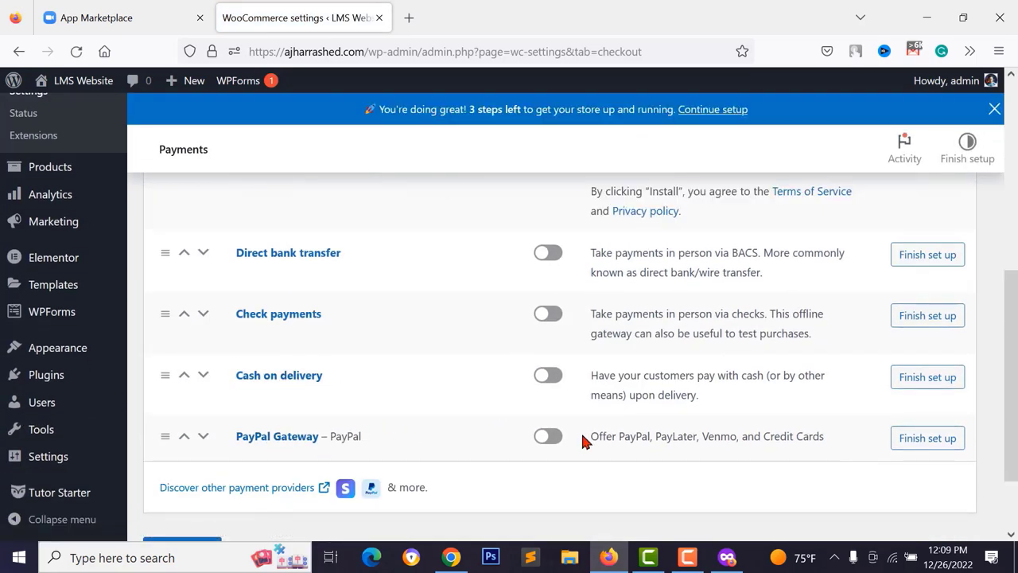
left_click(548, 445)
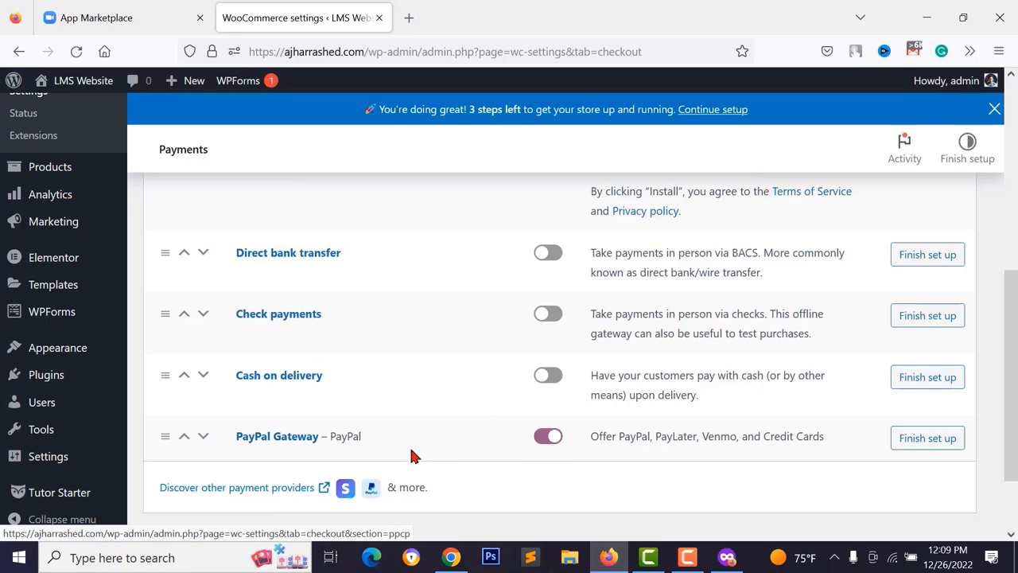
scroll(411, 456, "down", 2)
left_click(183, 461)
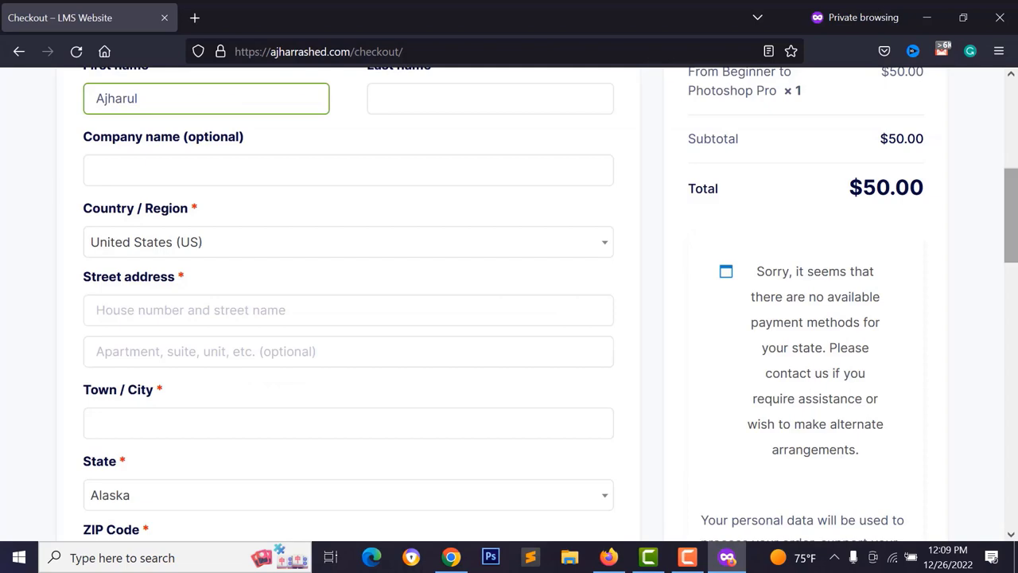
scroll(509, 303, "up", 5)
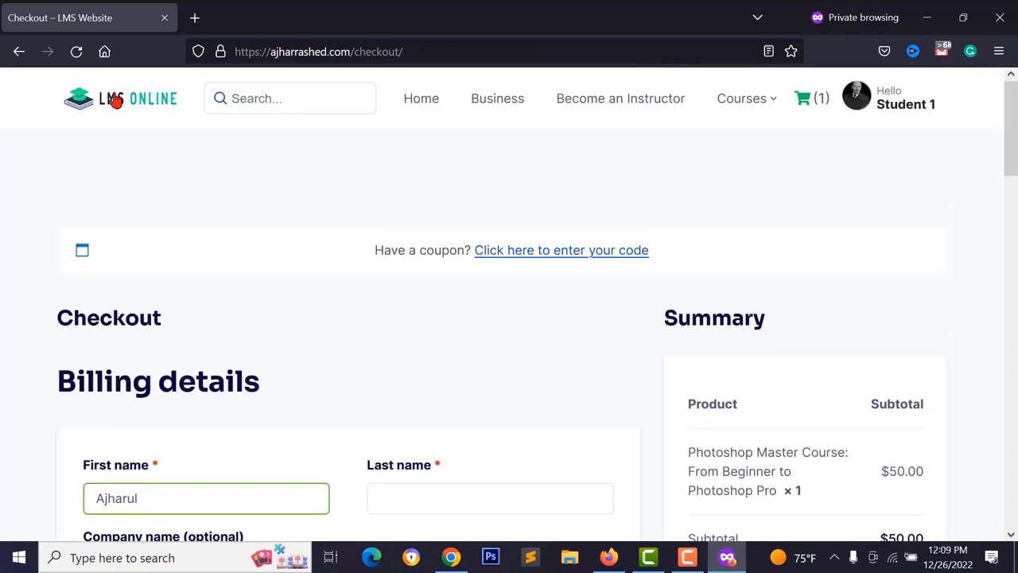
Reload the $50 Photoshop course checkout and scroll to confirm PayPal is now offered.
left_click(77, 51)
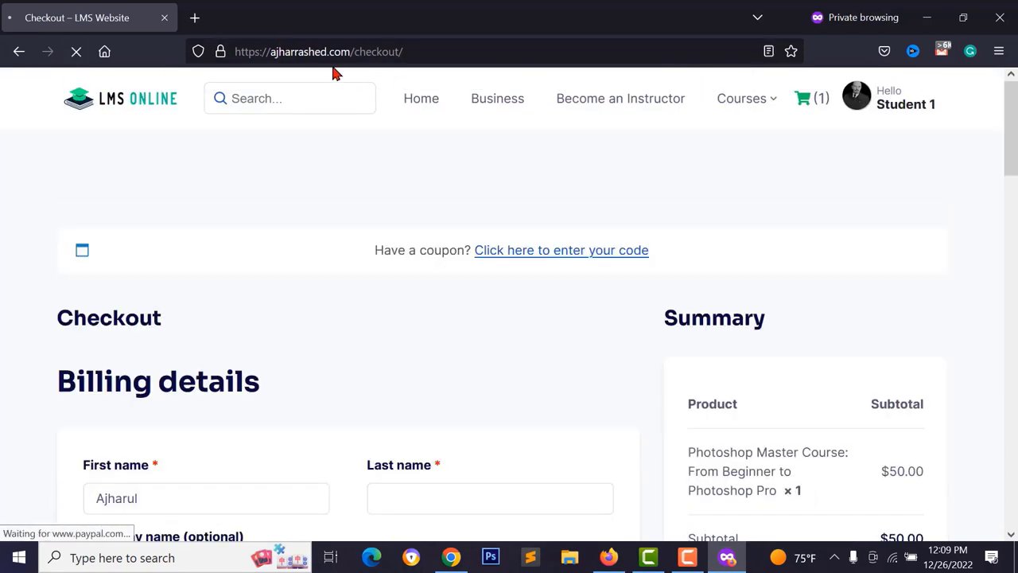
left_click_drag(1010, 151, 1008, 302)
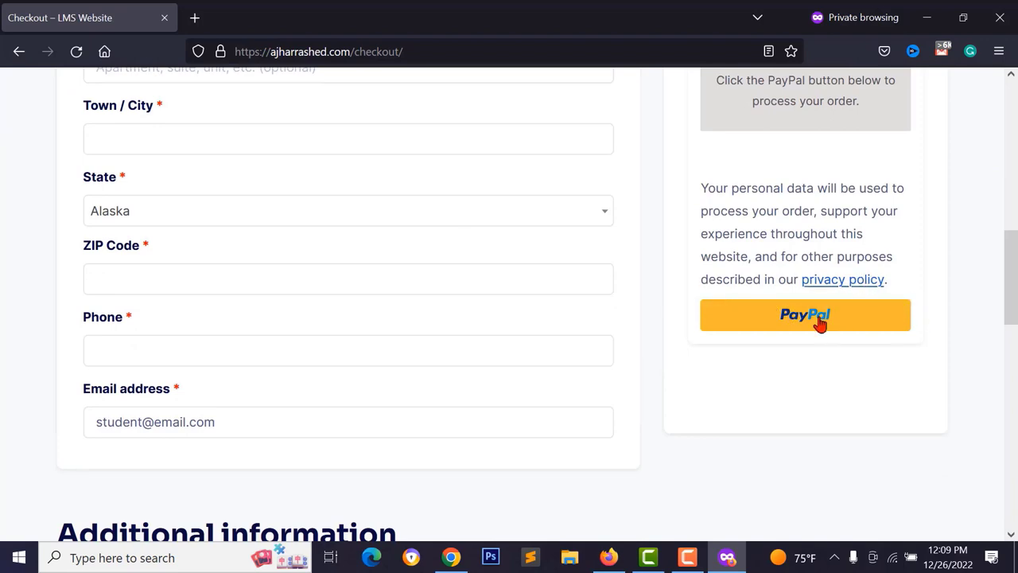
scroll(823, 310, "up", 3)
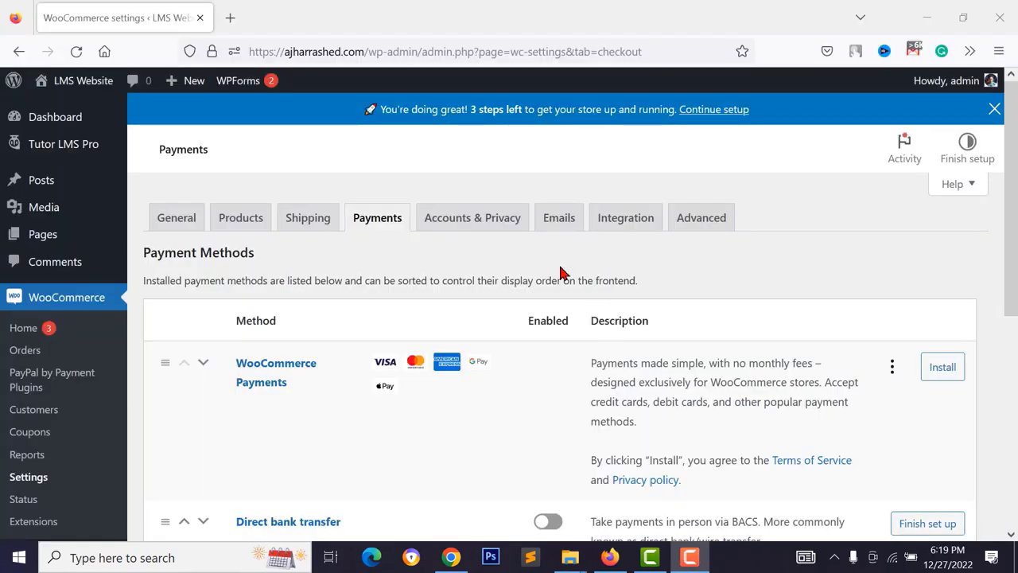
Go to Plugins > Add New to get the Payment Plugins for Stripe WooCommerce plugin.
scroll(36, 267, "down", 2)
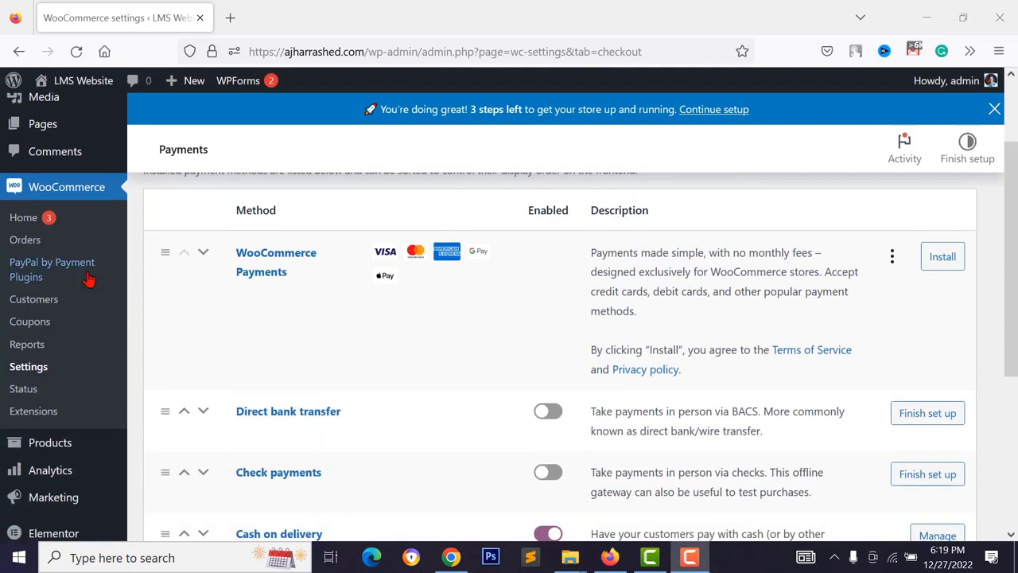
scroll(95, 342, "down", 3)
mouse_move(54, 446)
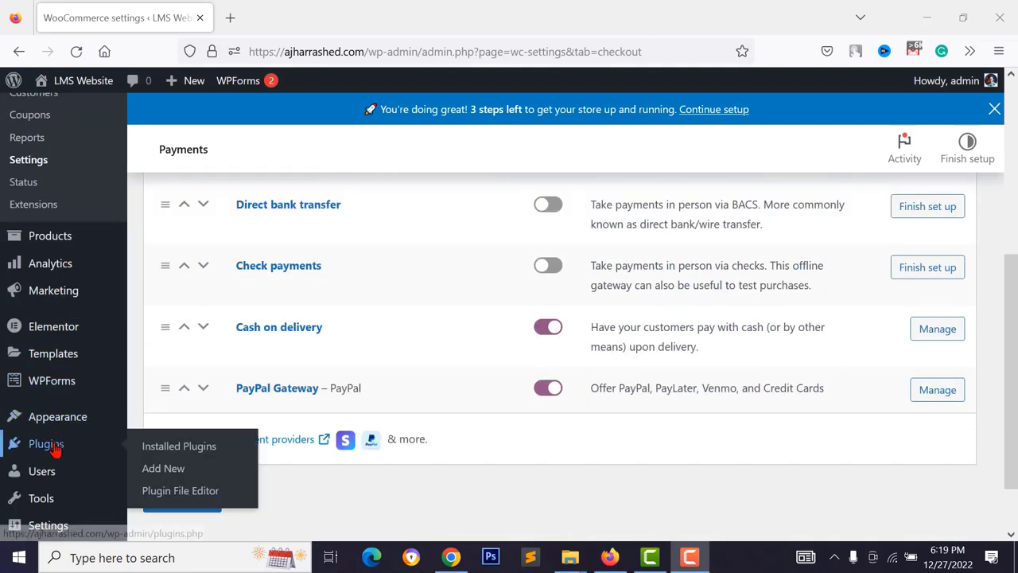
left_click(163, 469)
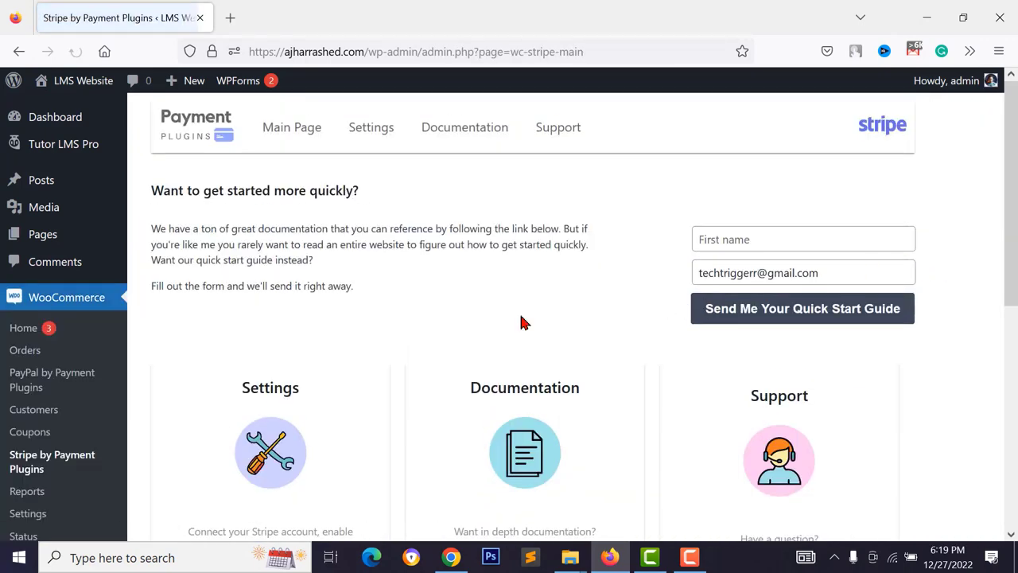
Open the Stripe plugin's API Settings and choose Live in the Mode dropdown.
scroll(477, 342, "down", 2)
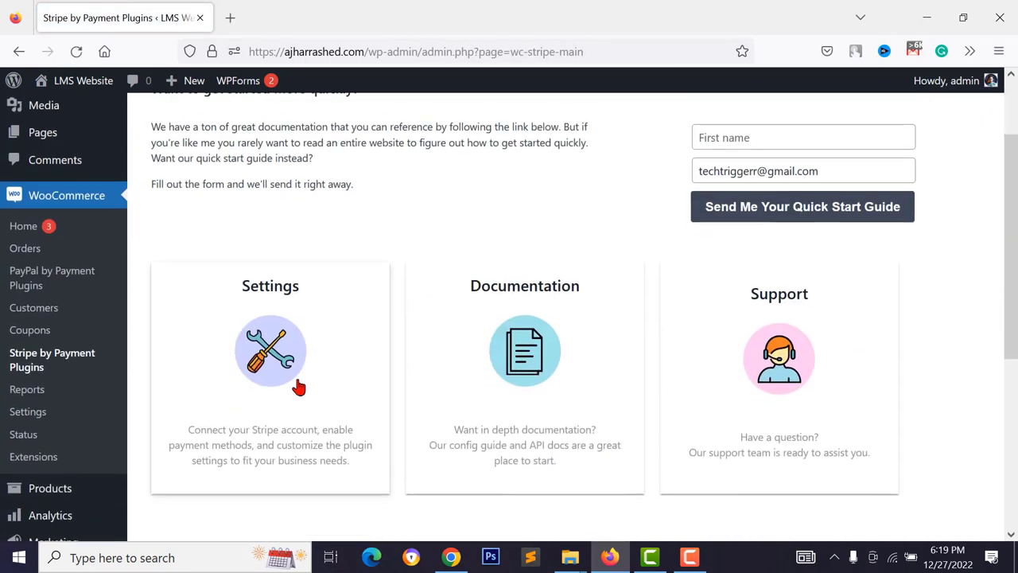
left_click(276, 362)
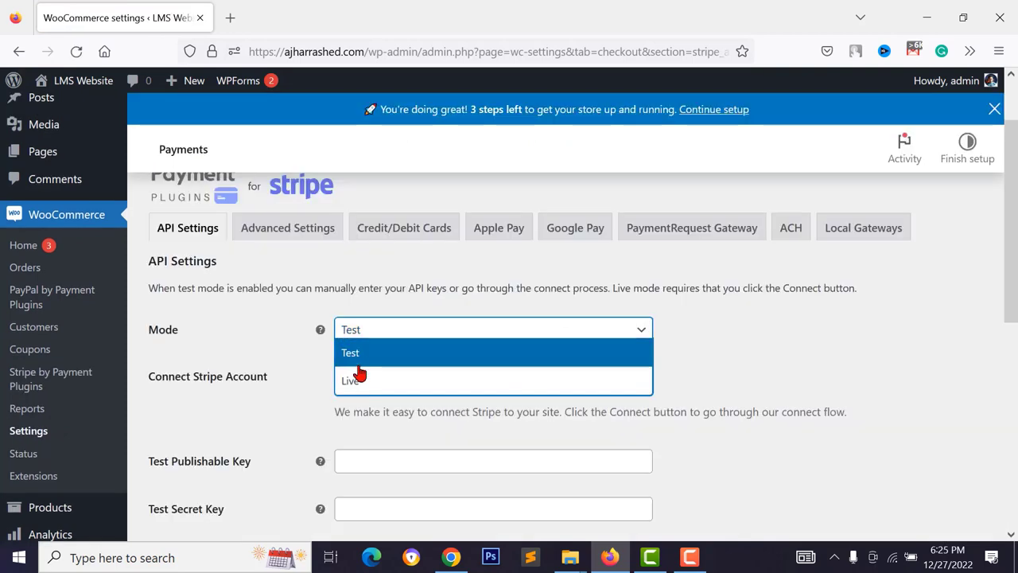
left_click(360, 376)
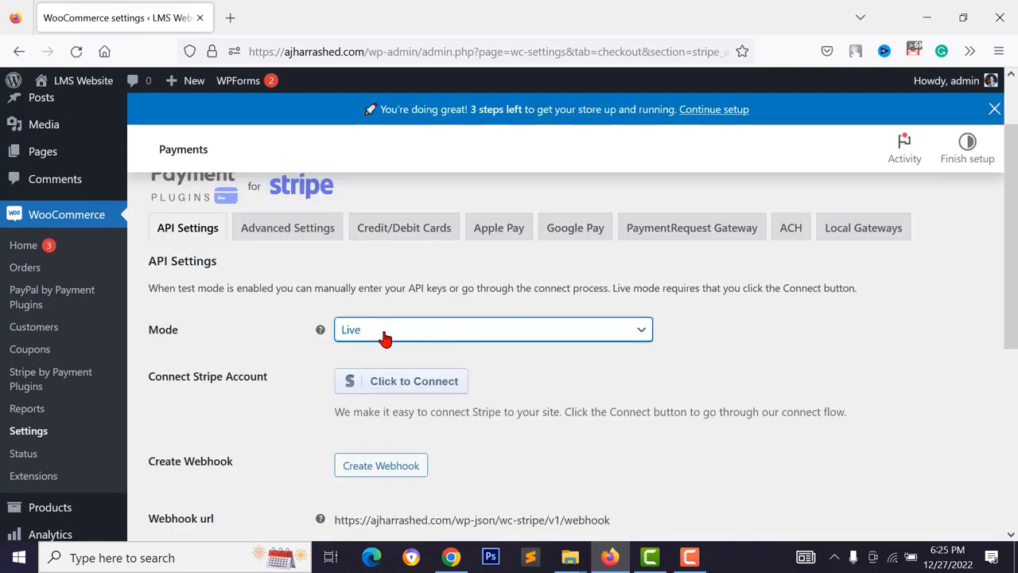
Set the Stripe plugin's Mode to Live.
left_click(384, 337)
left_click(359, 380)
scroll(373, 318, "down", 1)
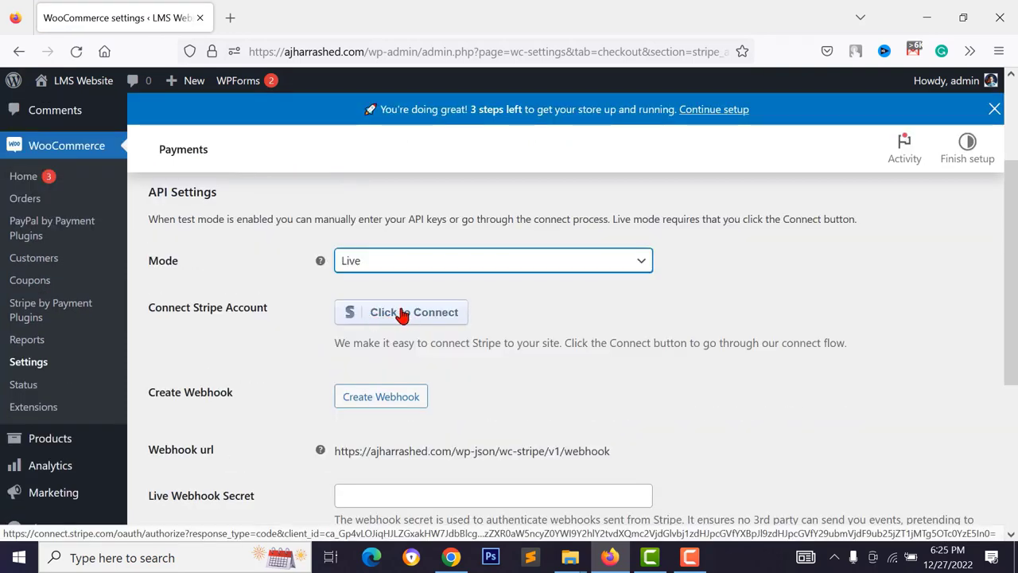
Connect the live Stripe account and check that its webhook was created.
left_click(402, 315)
left_click(521, 340)
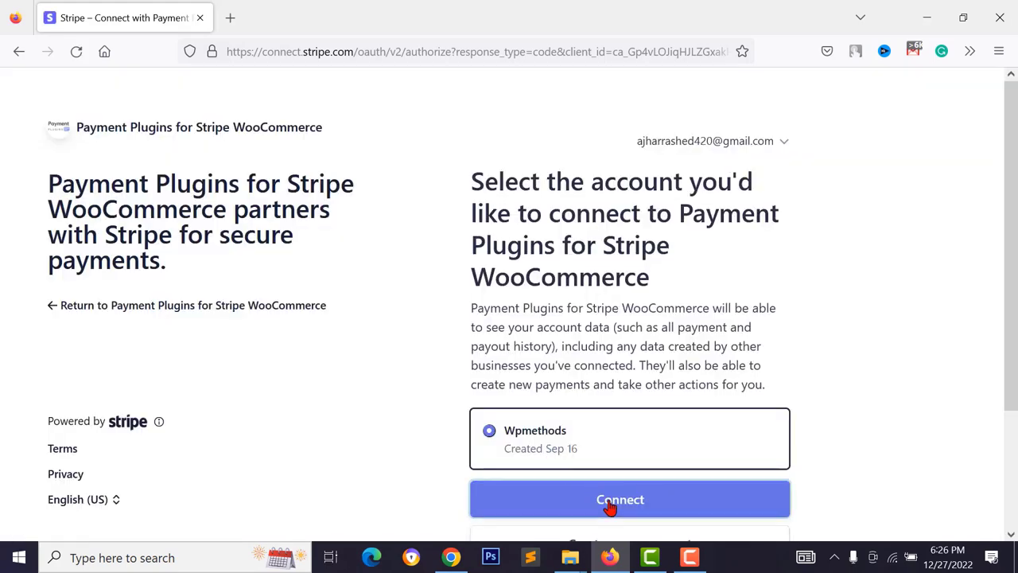
left_click(645, 506)
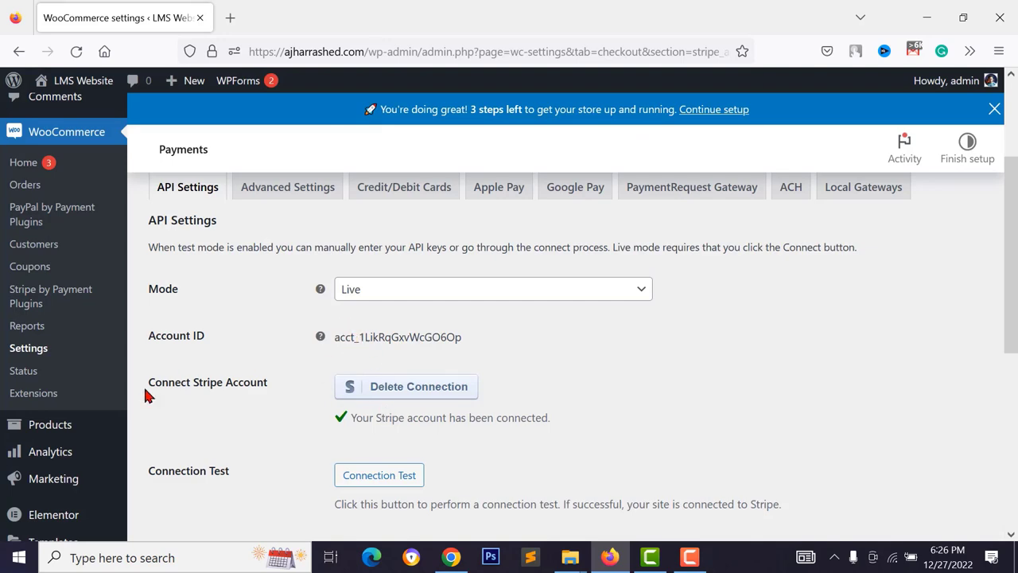
scroll(379, 402, "down", 3)
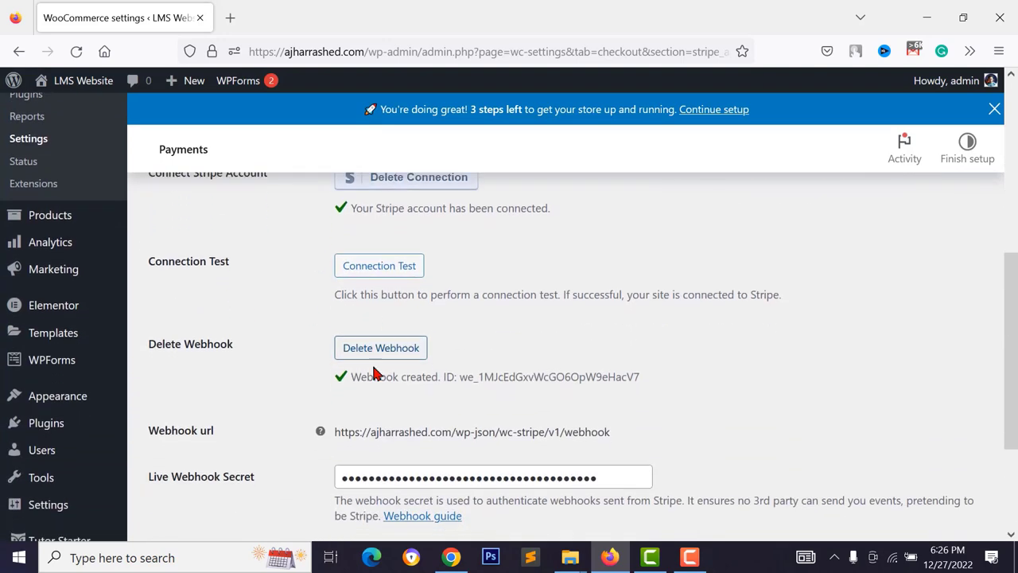
scroll(377, 374, "down", 3)
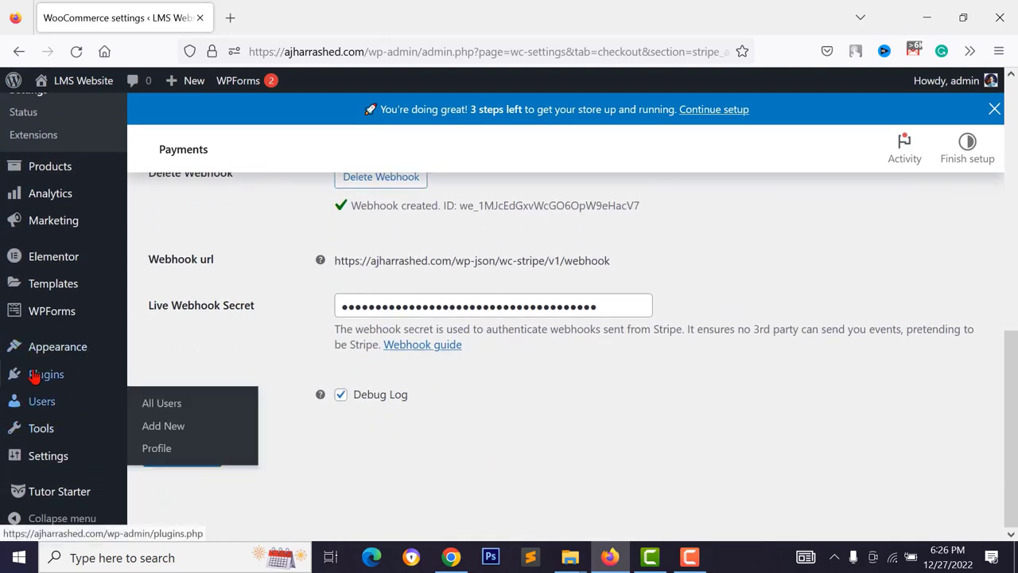
Search Plugins > Add New for 'paytm' and review the payment plugin results.
mouse_move(35, 377)
left_click(163, 402)
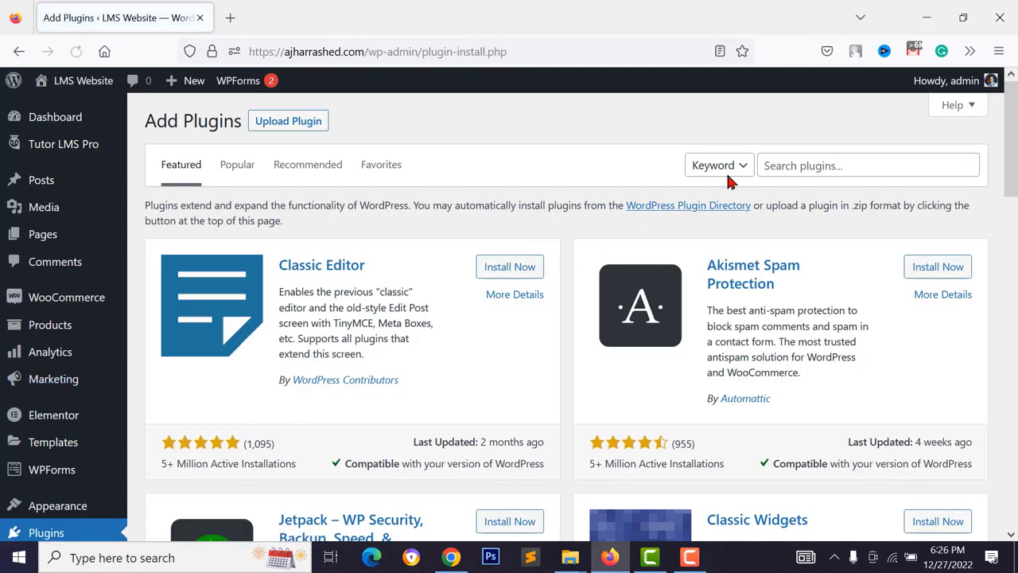
left_click(791, 165)
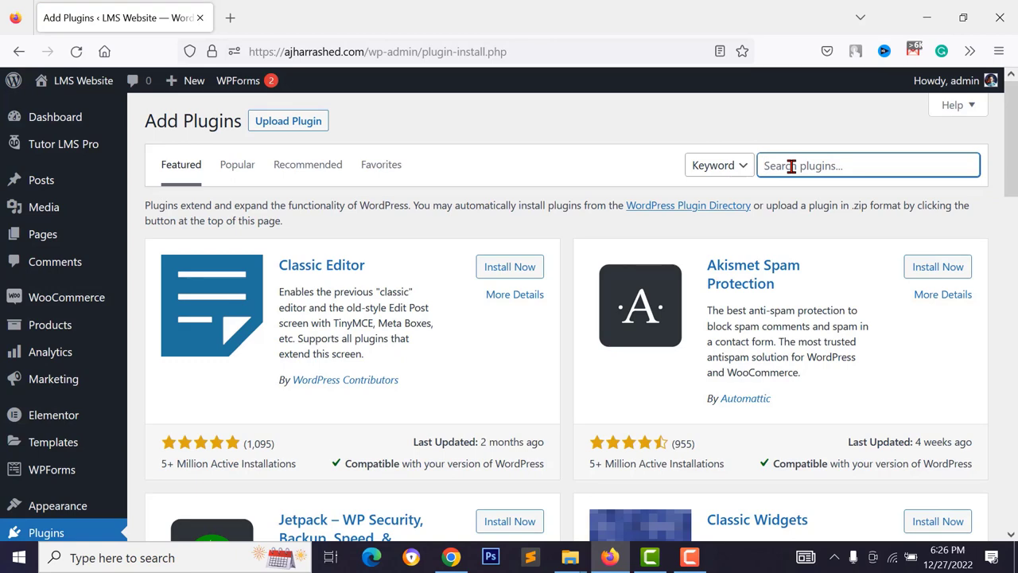
type("paytm")
scroll(497, 183, "down", 2)
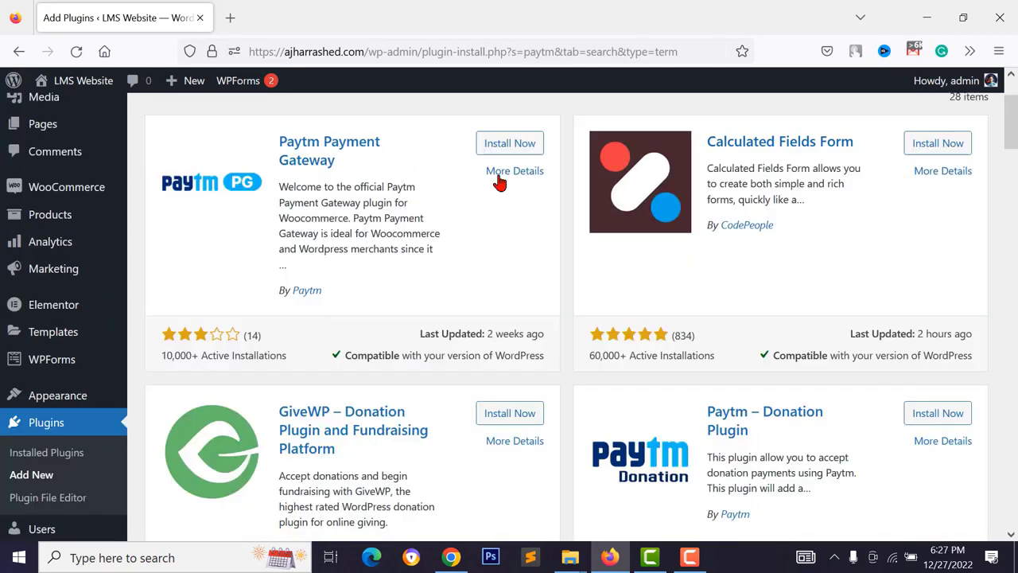
scroll(692, 280, "up", 2)
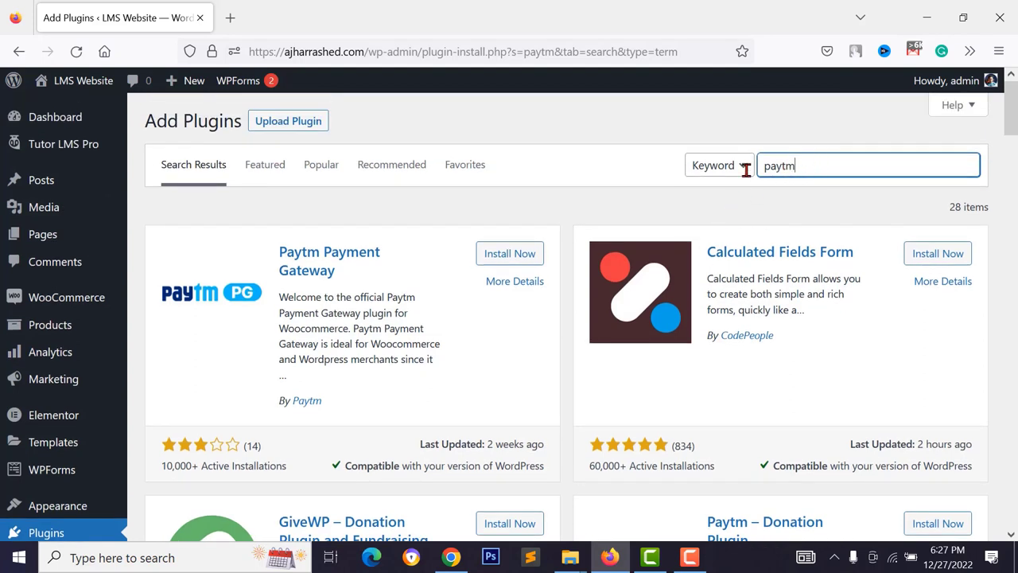
Replace the search with 'coinbase' and browse the Coinbase Commerce gateway results.
key("ctrl+a")
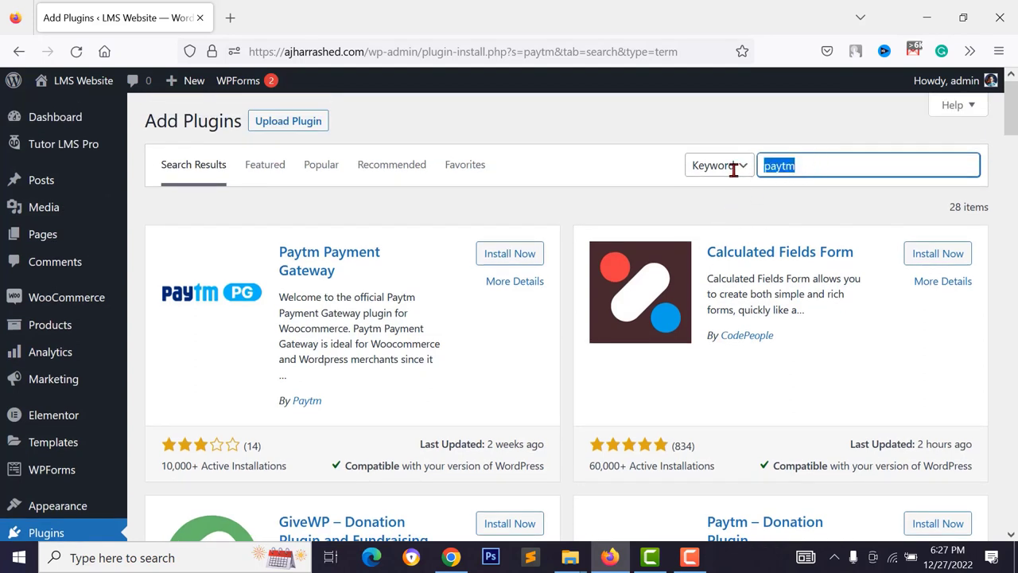
type("coinbas")
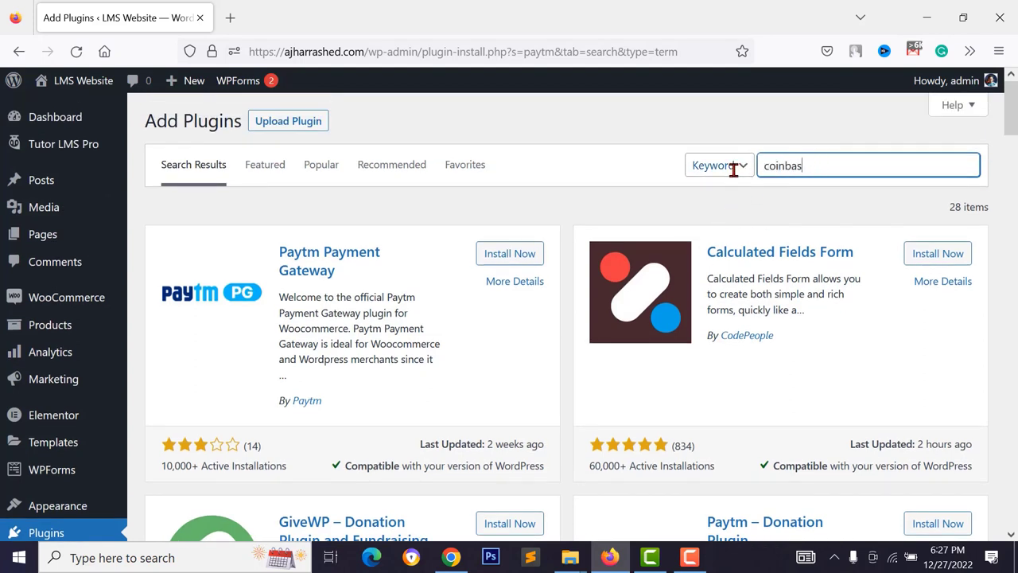
type("e")
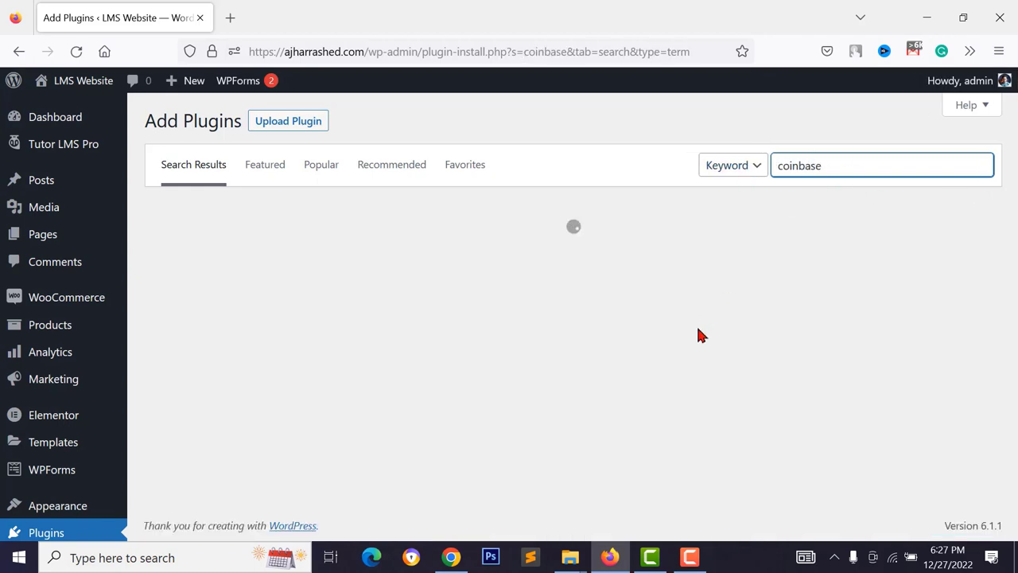
scroll(764, 255, "down", 1)
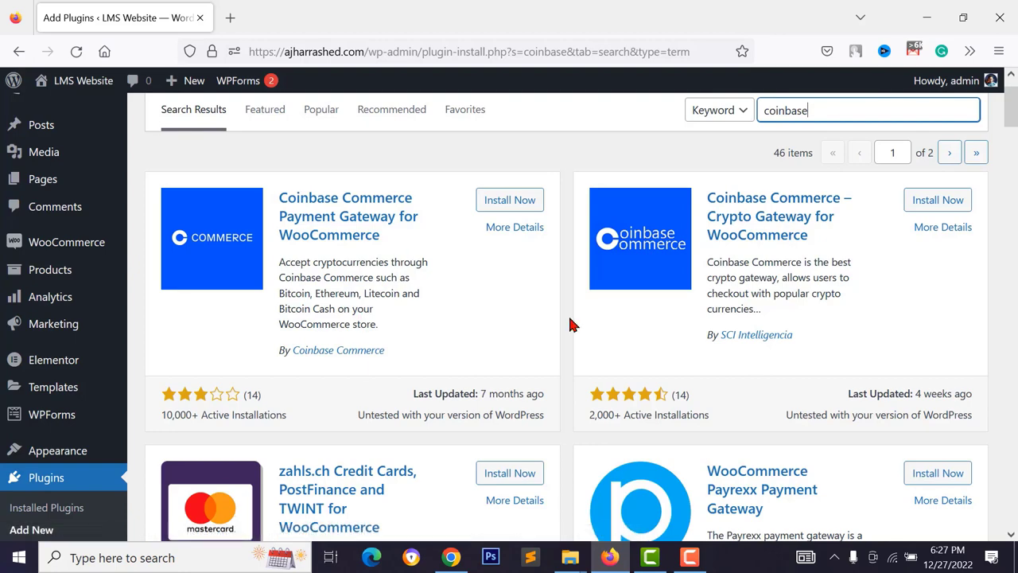
scroll(570, 325, "down", 3)
scroll(669, 410, "up", 4)
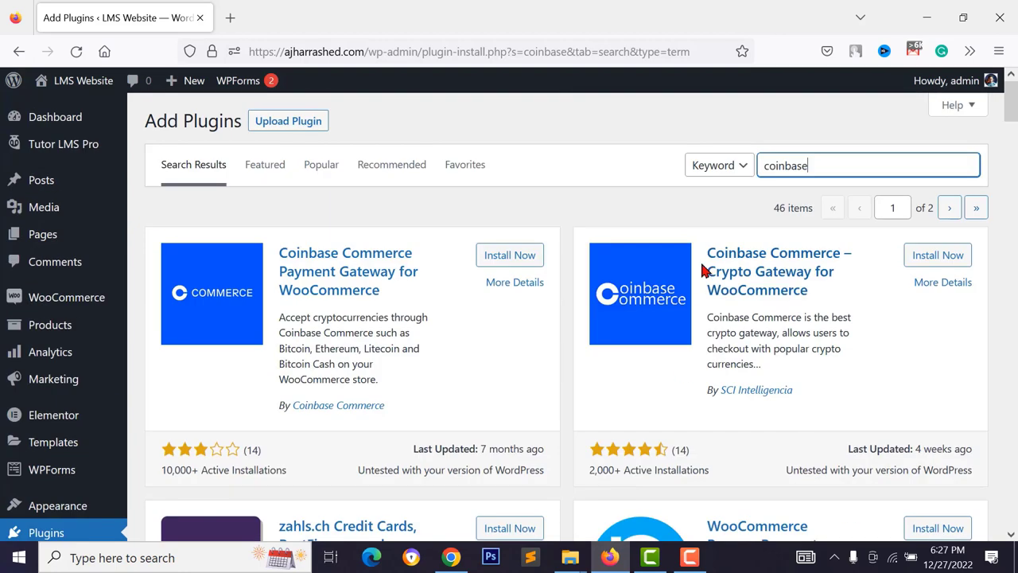
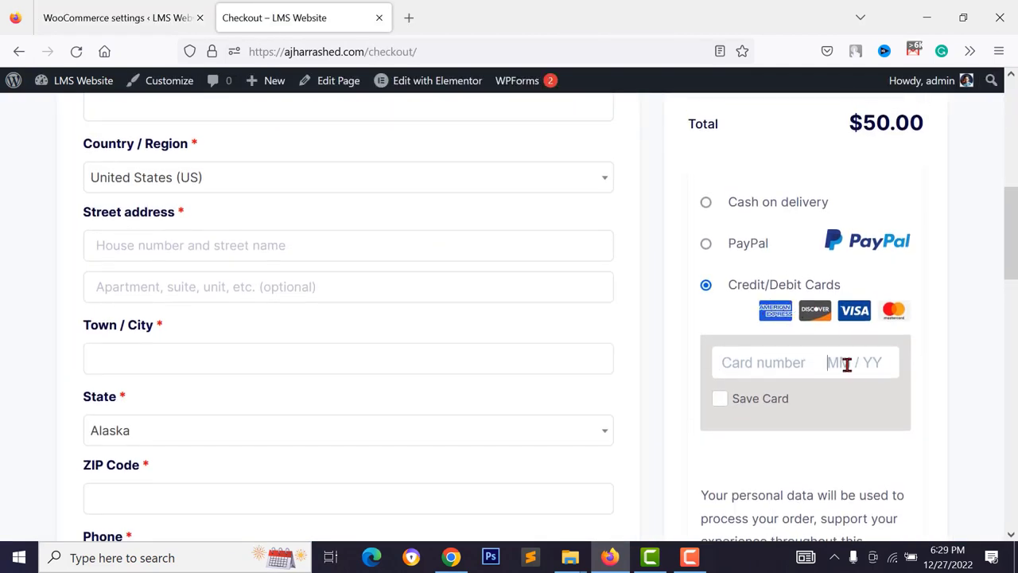
Review the checkout's card payment fields, then return to the WooCommerce Payments settings window.
left_click(879, 362)
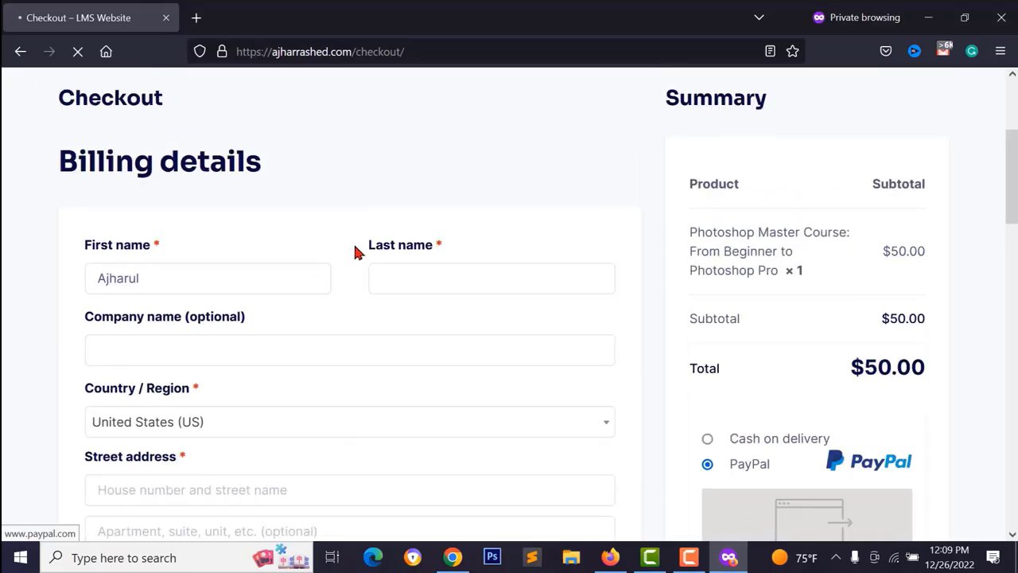
scroll(326, 270, "down", 2)
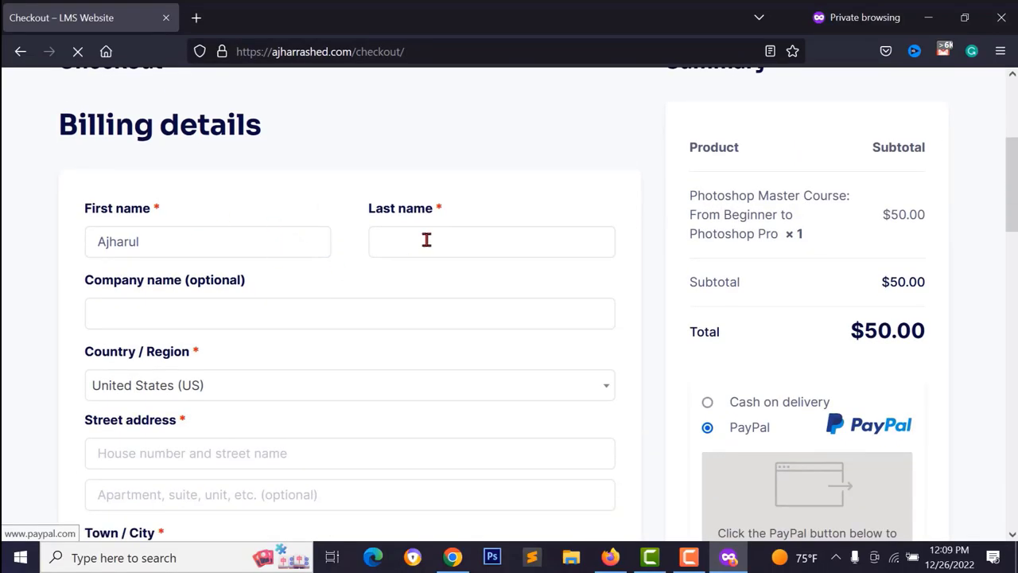
scroll(516, 297, "down", 3)
scroll(519, 288, "down", 2)
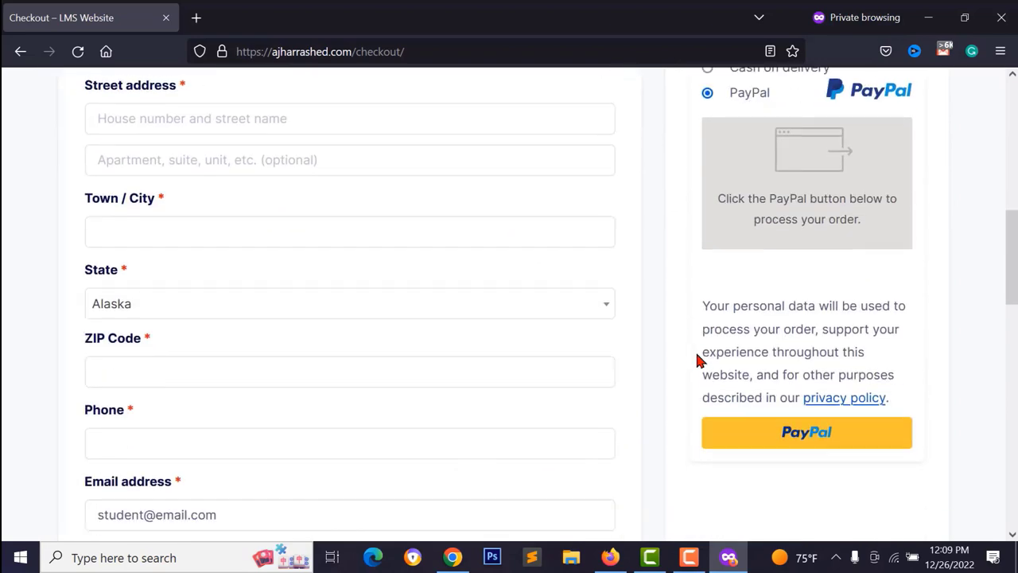
scroll(698, 357, "up", 5)
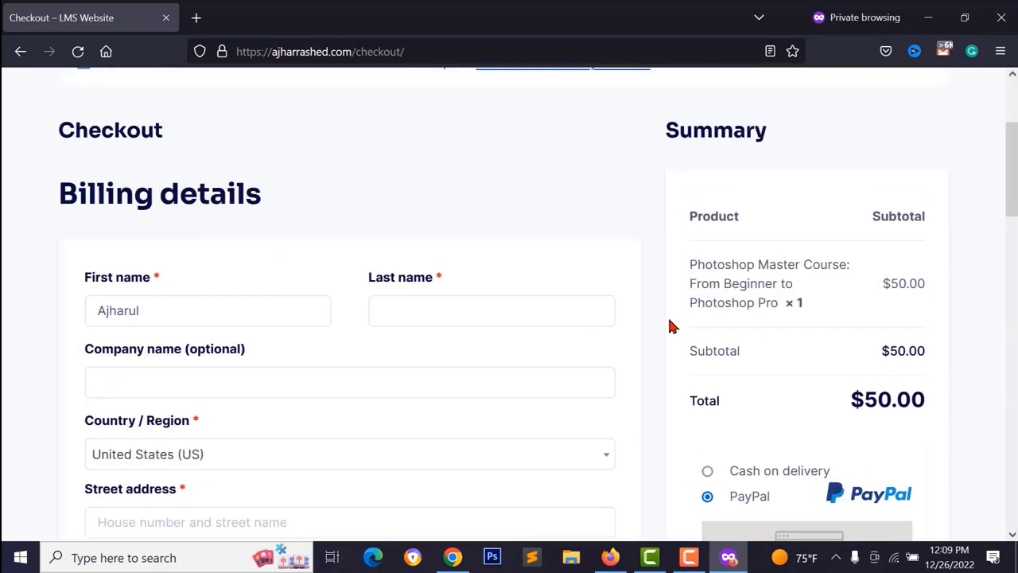
left_click(610, 557)
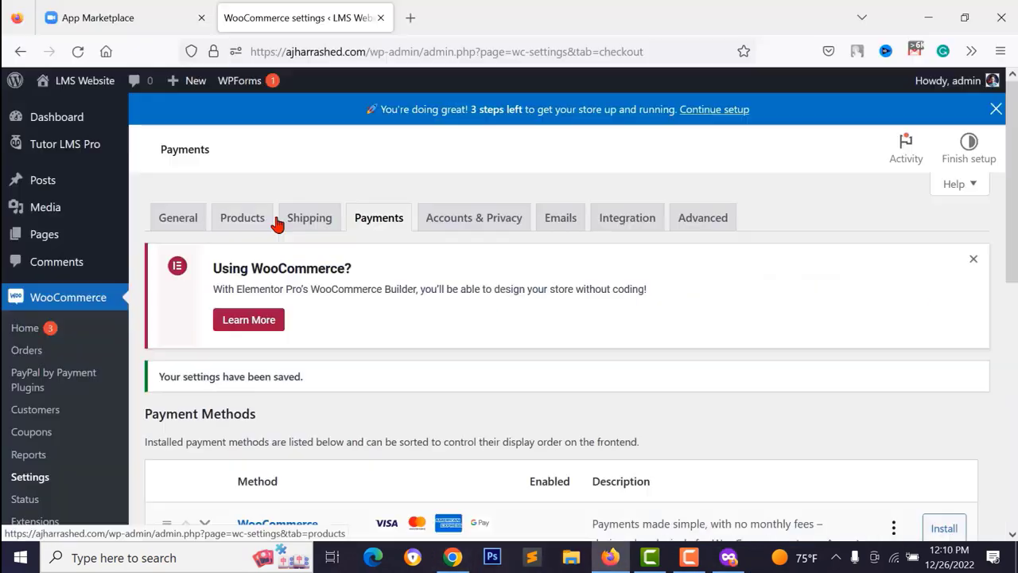
Bring up WooCommerce's Emails settings and look over the order notification emails.
scroll(85, 300, "down", 2)
scroll(85, 301, "up", 1)
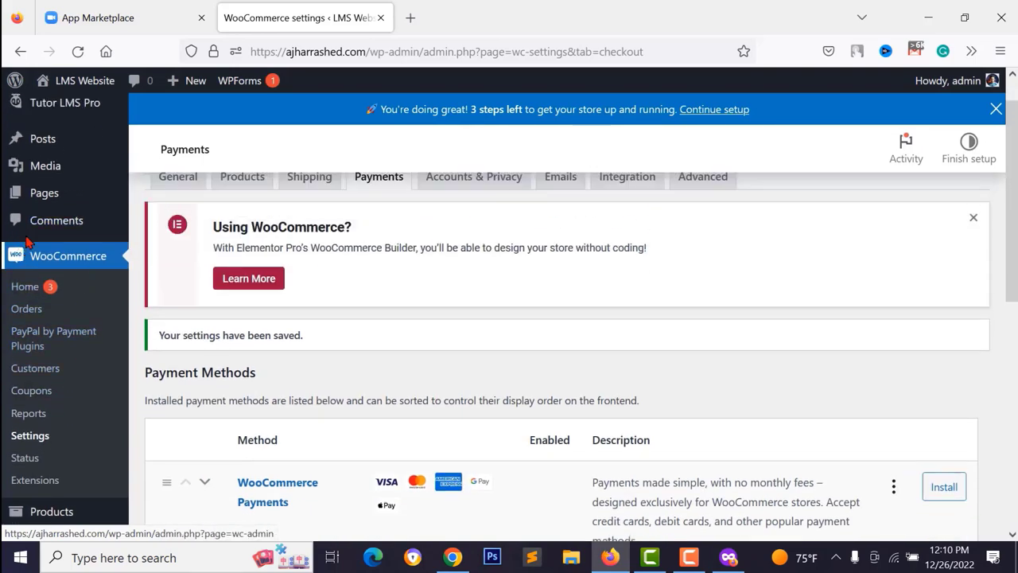
scroll(37, 326, "down", 1)
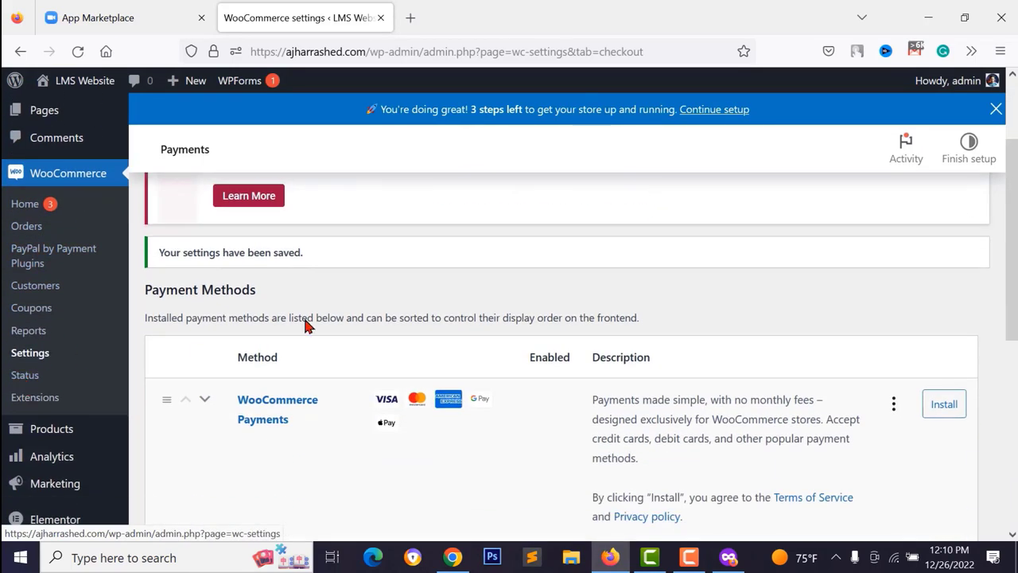
scroll(306, 326, "up", 2)
left_click(560, 218)
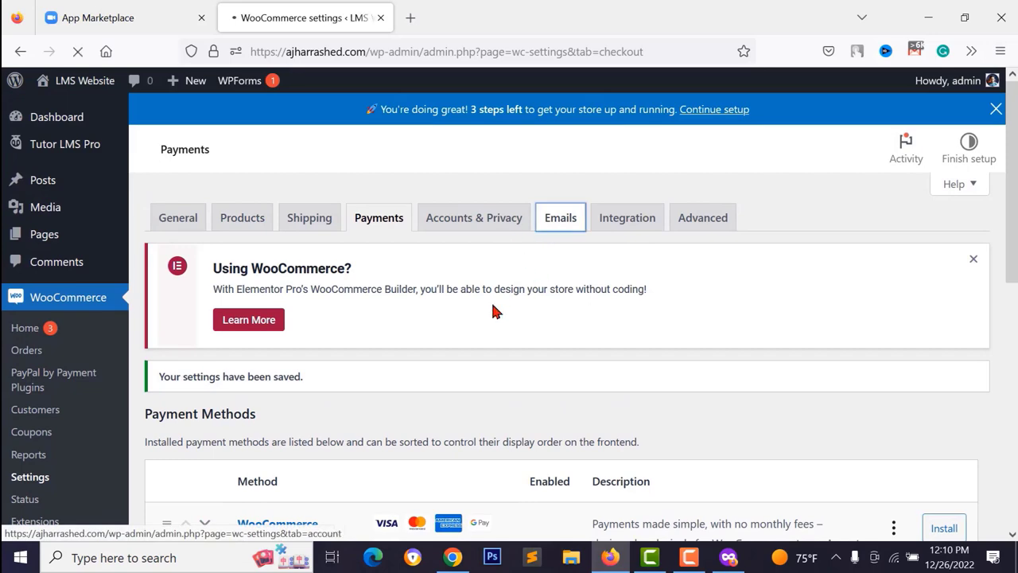
scroll(583, 279, "down", 1)
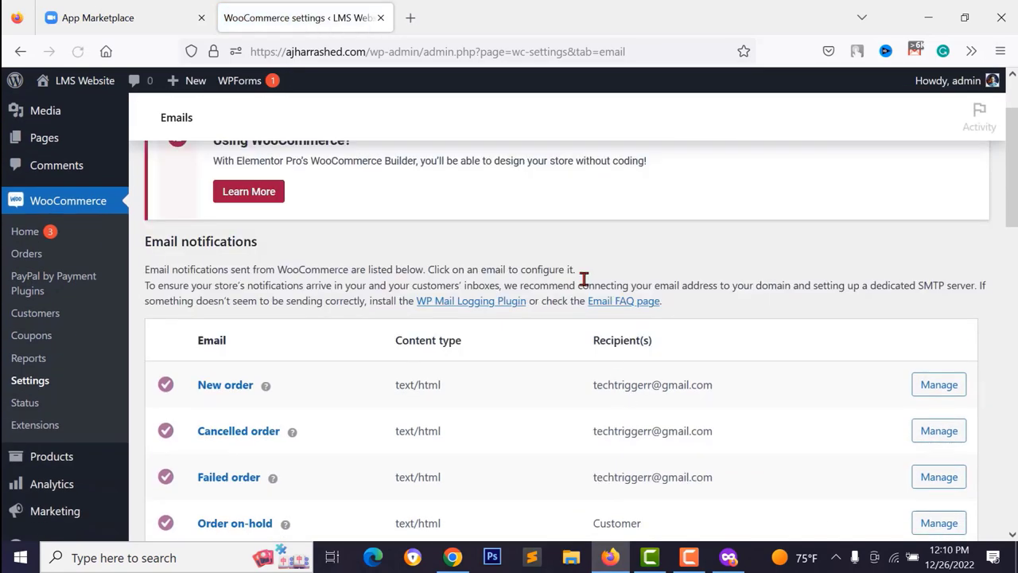
scroll(604, 342, "down", 1)
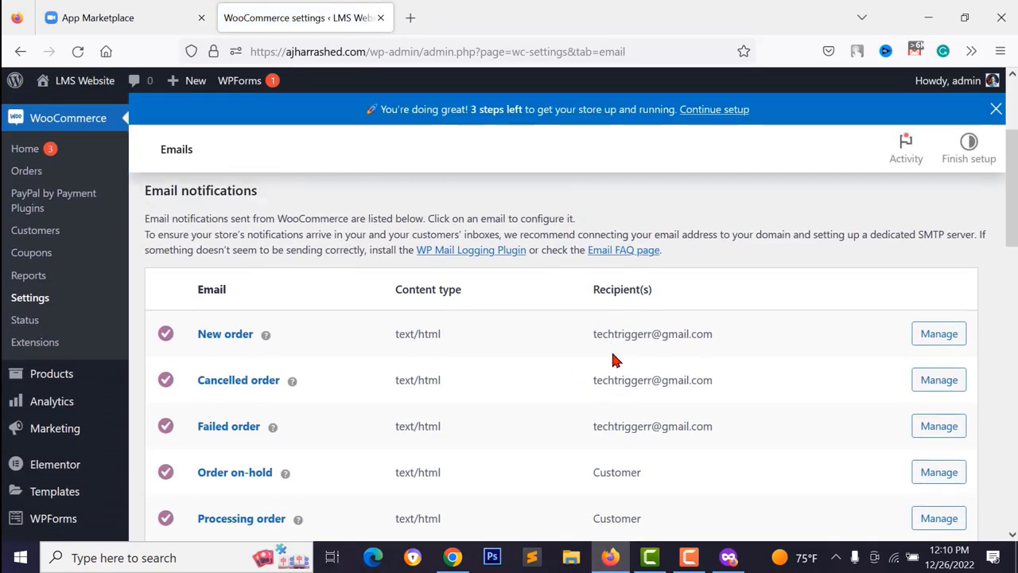
Load hostinger.com in a new browser tab.
left_click(410, 17)
type("hostinger.com")
key("Return")
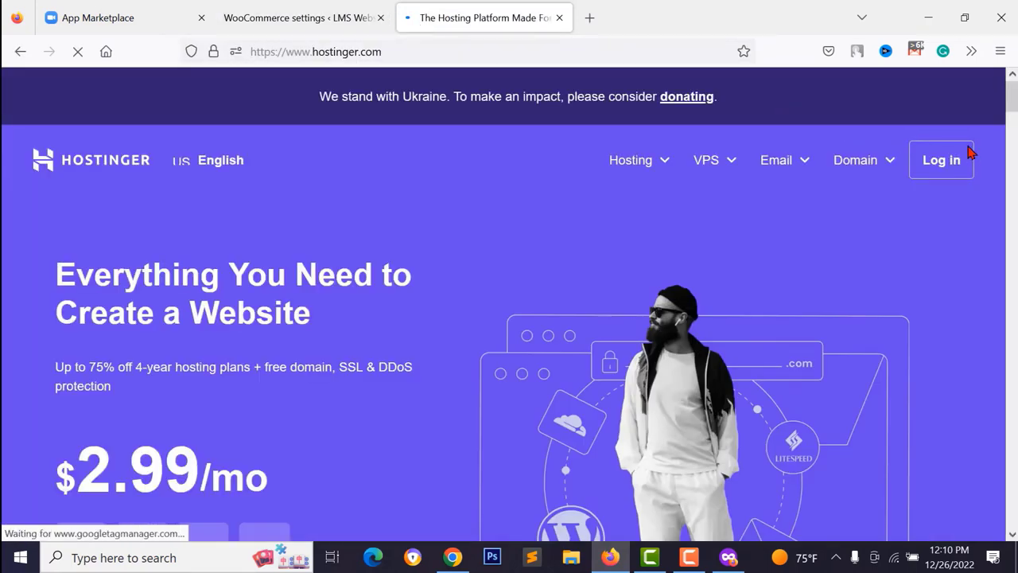
Log into hPanel and go to the domain's Email Accounts to add a new account.
left_click(943, 159)
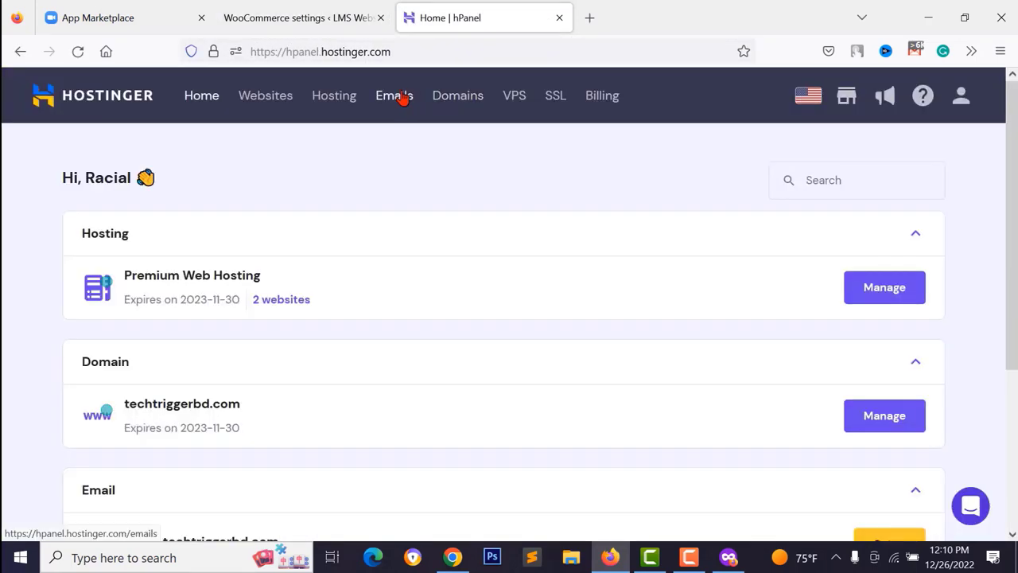
left_click(402, 97)
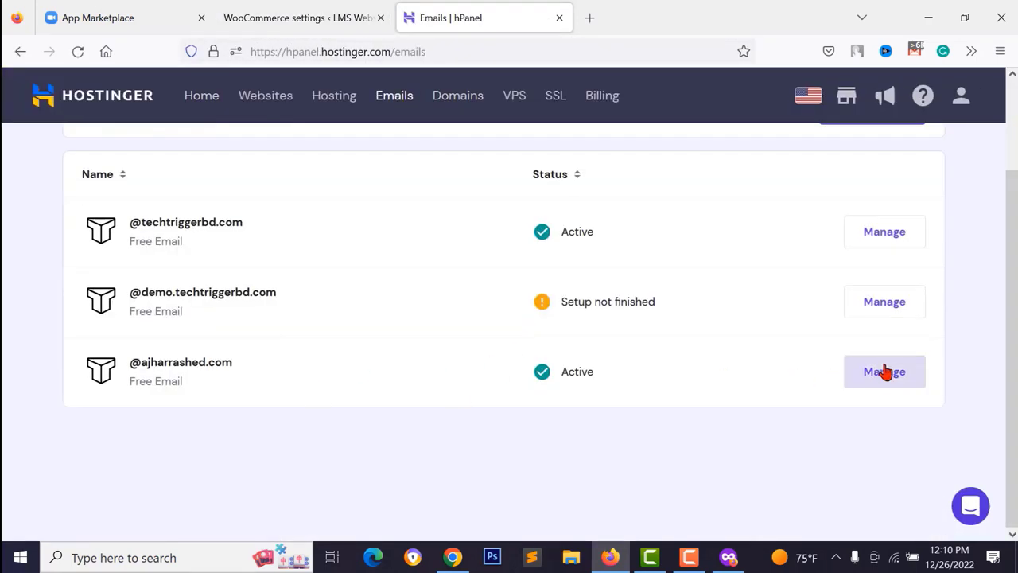
left_click(881, 372)
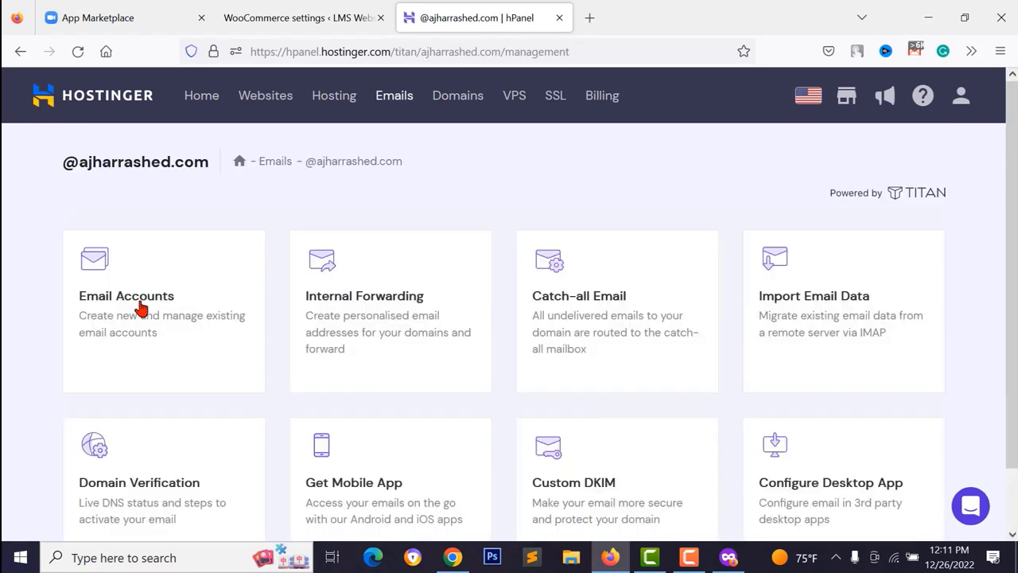
left_click(140, 308)
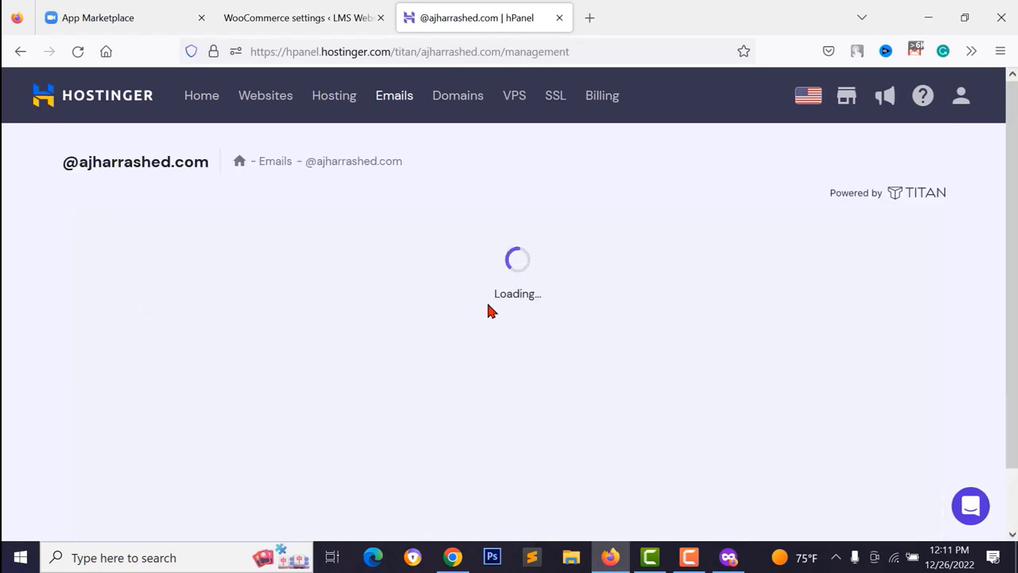
left_click(830, 281)
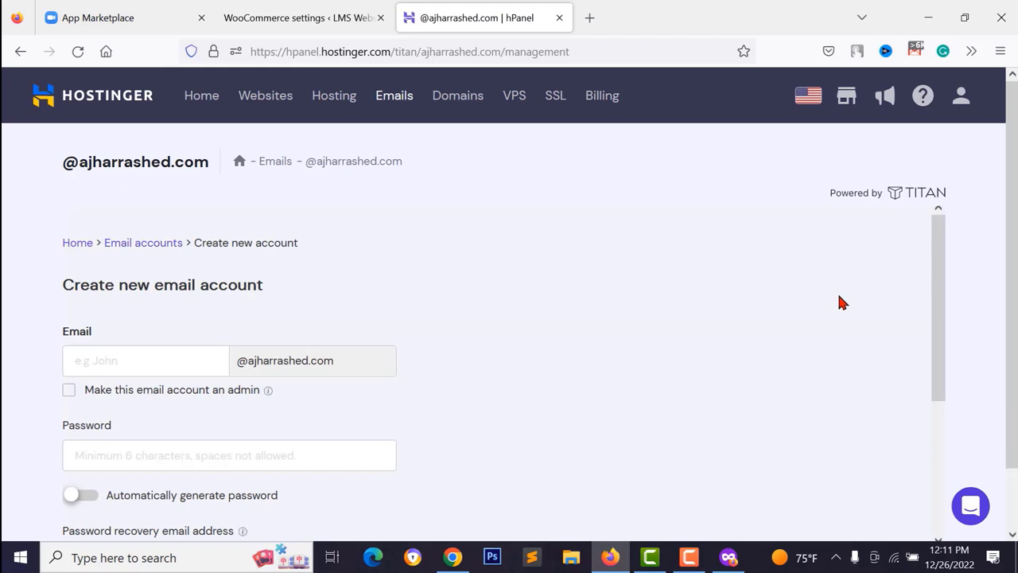
Create the orders mailbox with a browser-generated password, declining to save the password.
scroll(260, 398, "down", 2)
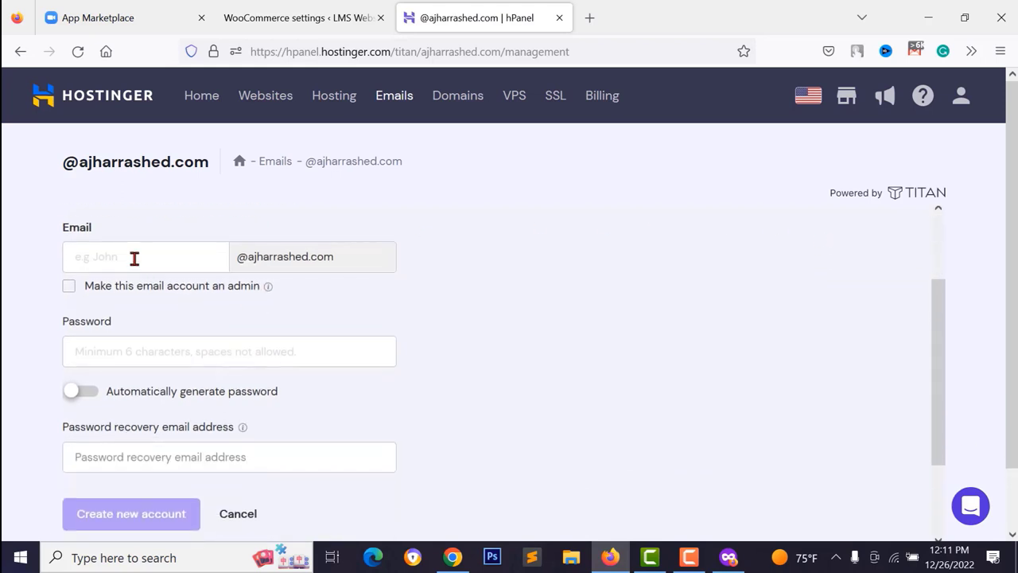
left_click(134, 259)
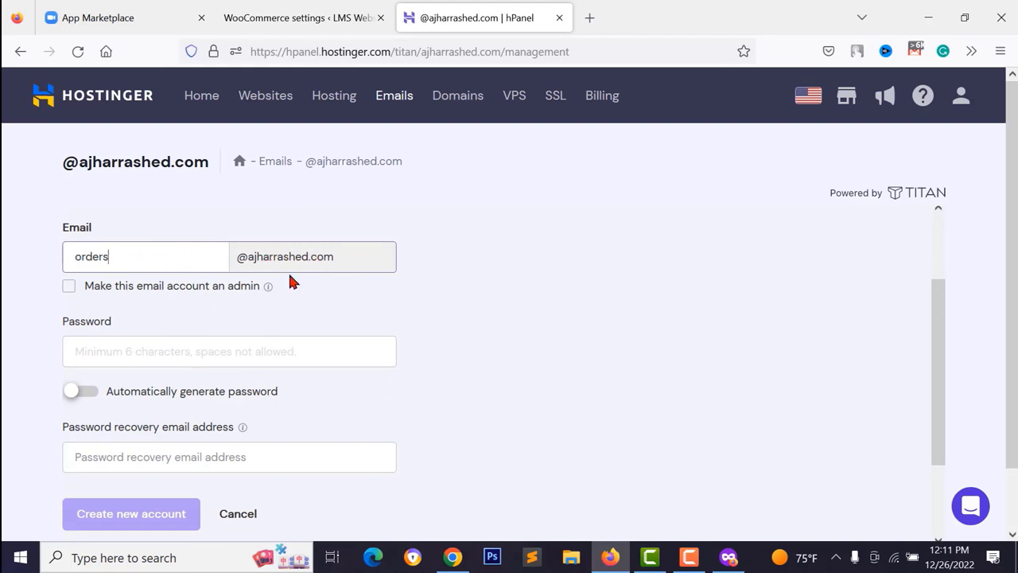
scroll(225, 214, "down", 3)
left_click(116, 248)
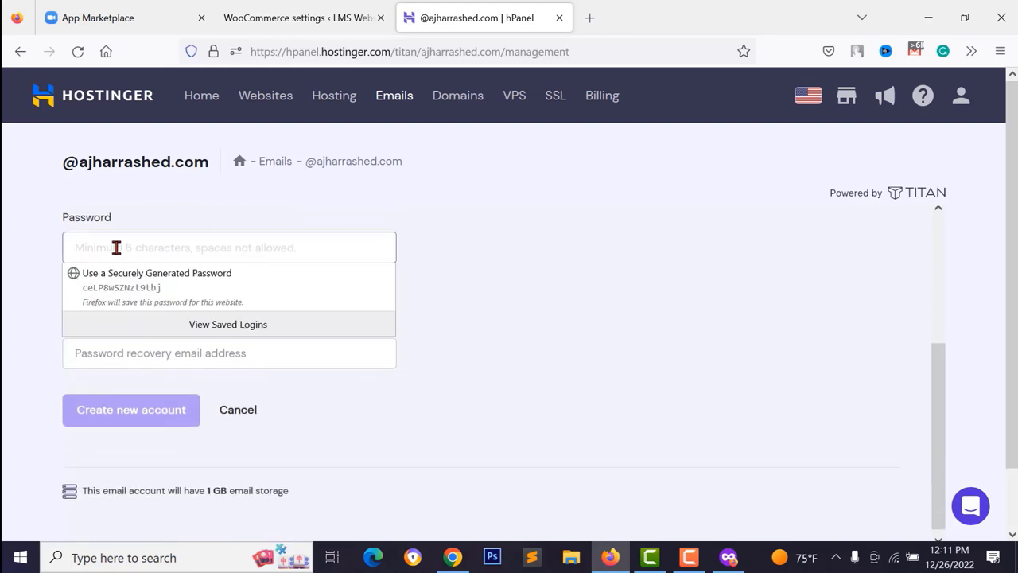
key("Down")
key("Return")
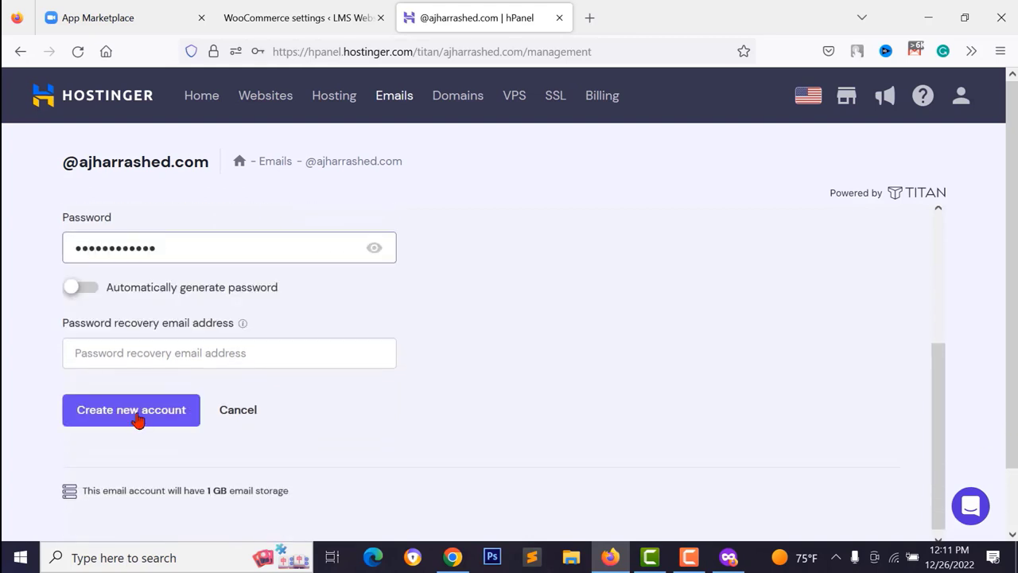
left_click(128, 419)
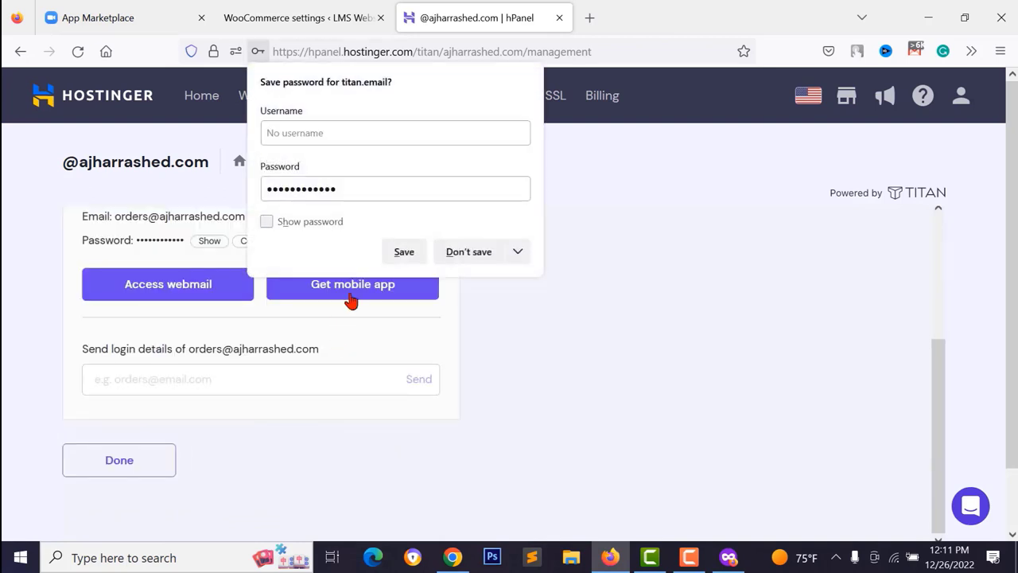
left_click(464, 252)
Sign into the new account's webmail, copy its email address, and return to WooCommerce.
left_click(164, 287)
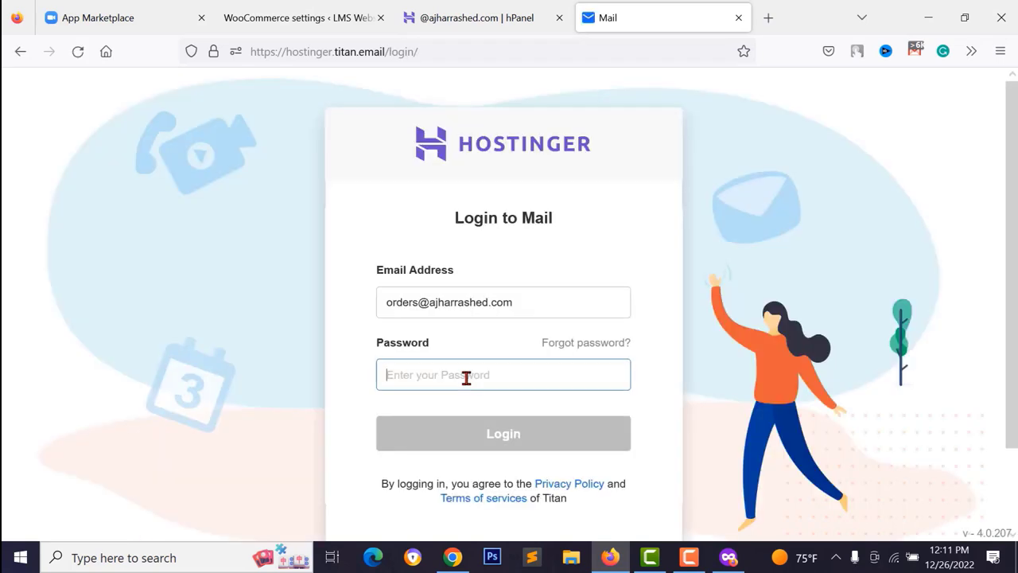
type("••")
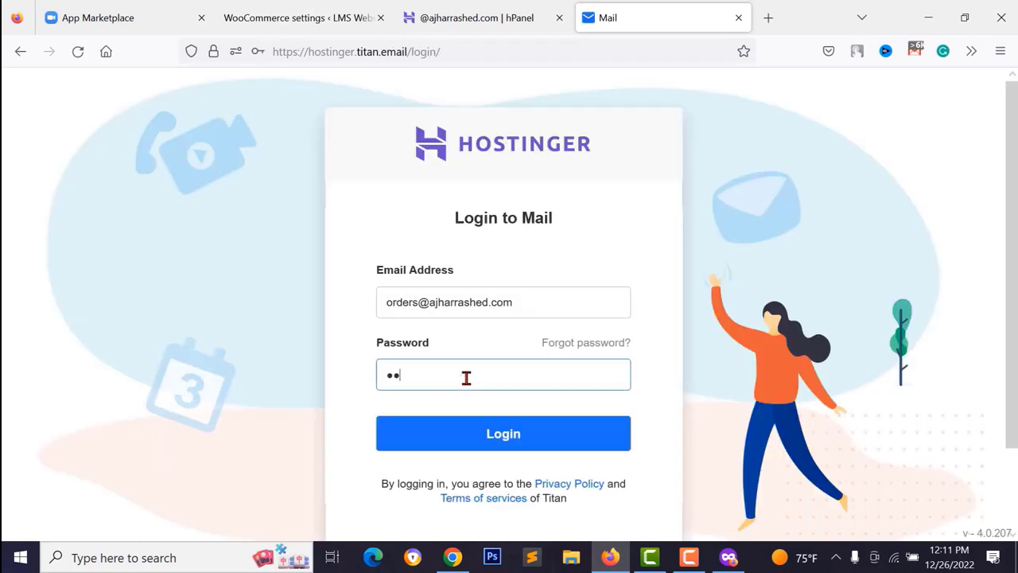
type("••")
key("Return")
left_click_drag(173, 137, 73, 148)
right_click(73, 148)
left_click(94, 162)
key("ctrl+2")
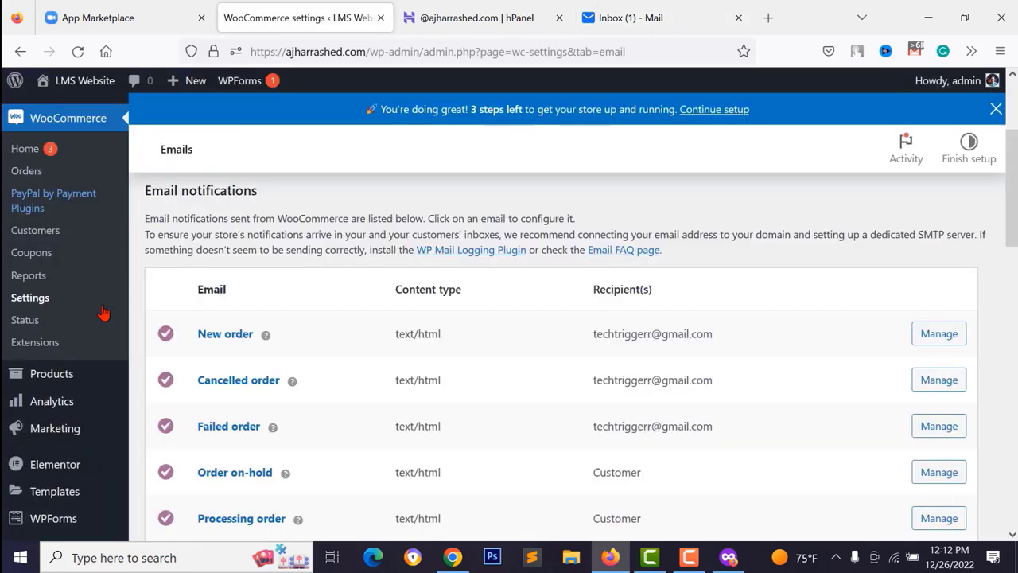
Open the New order, Cancelled order and Failed order email settings in separate tabs.
scroll(586, 199, "up", 3)
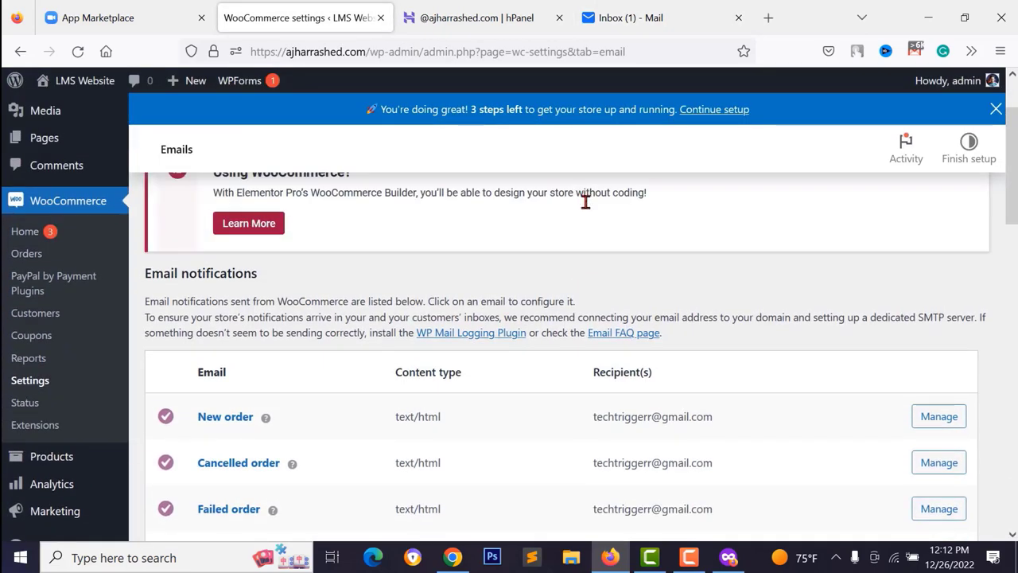
scroll(796, 263, "down", 2)
middle_click(936, 279)
right_click(932, 287)
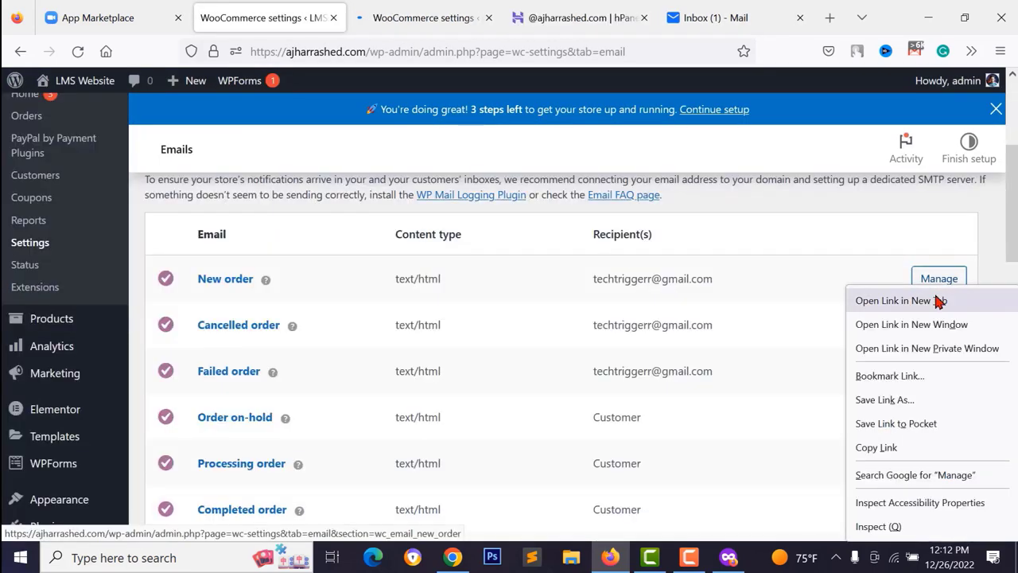
left_click(939, 300)
right_click(938, 330)
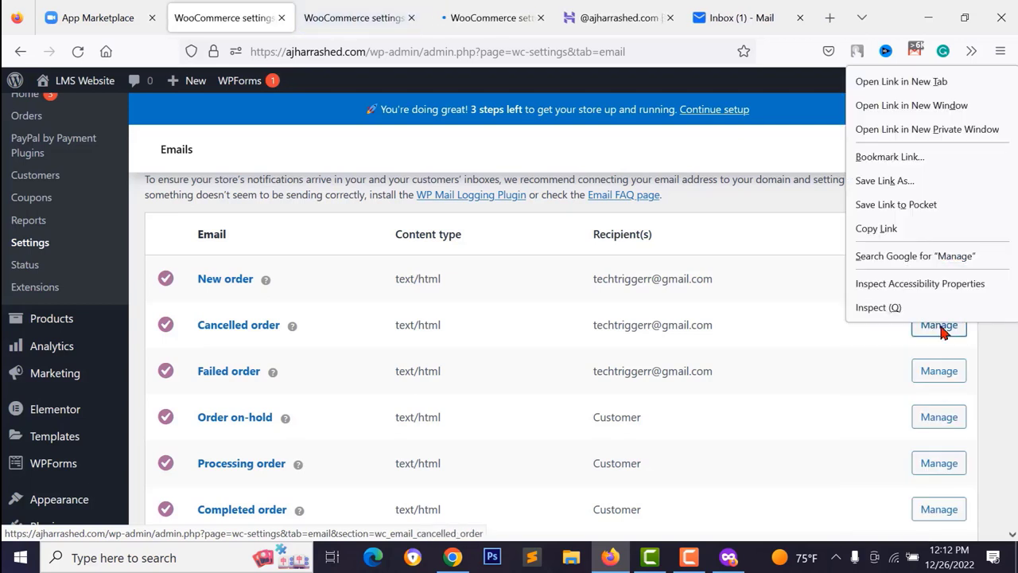
left_click(915, 130)
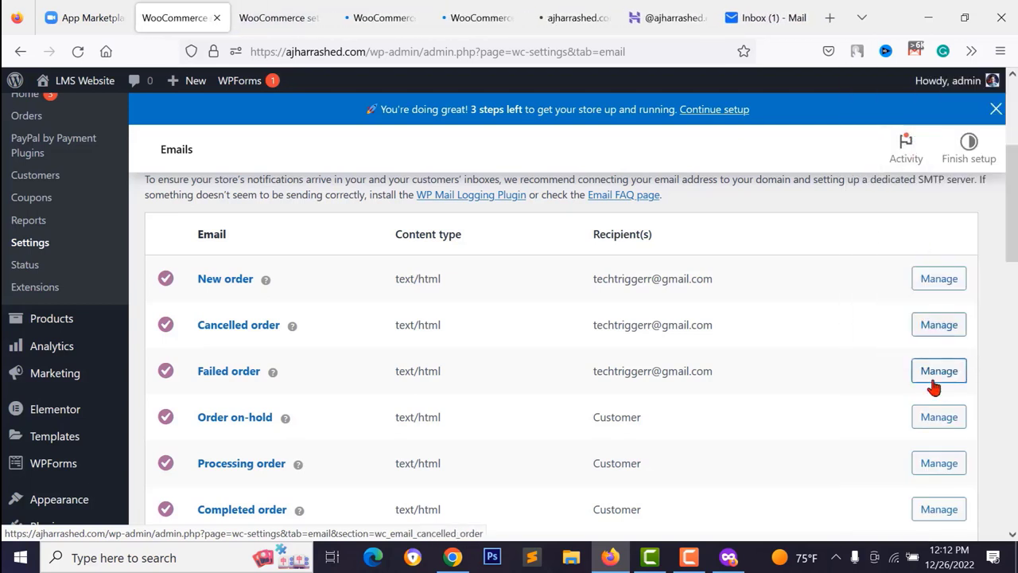
Paste the orders address into the 'From' address field on the open settings page.
scroll(875, 350, "down", 1)
scroll(641, 302, "down", 4)
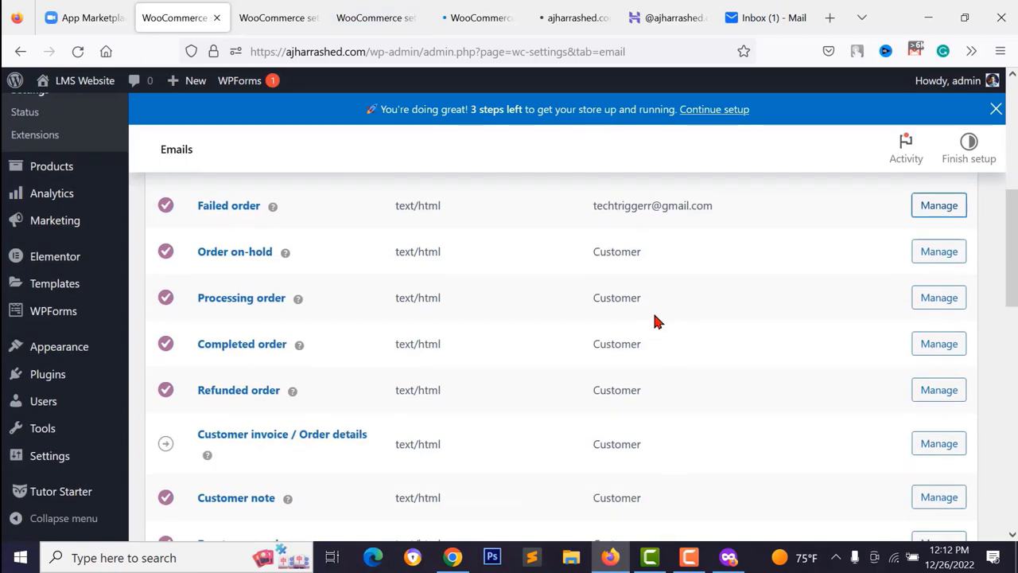
scroll(646, 348, "down", 3)
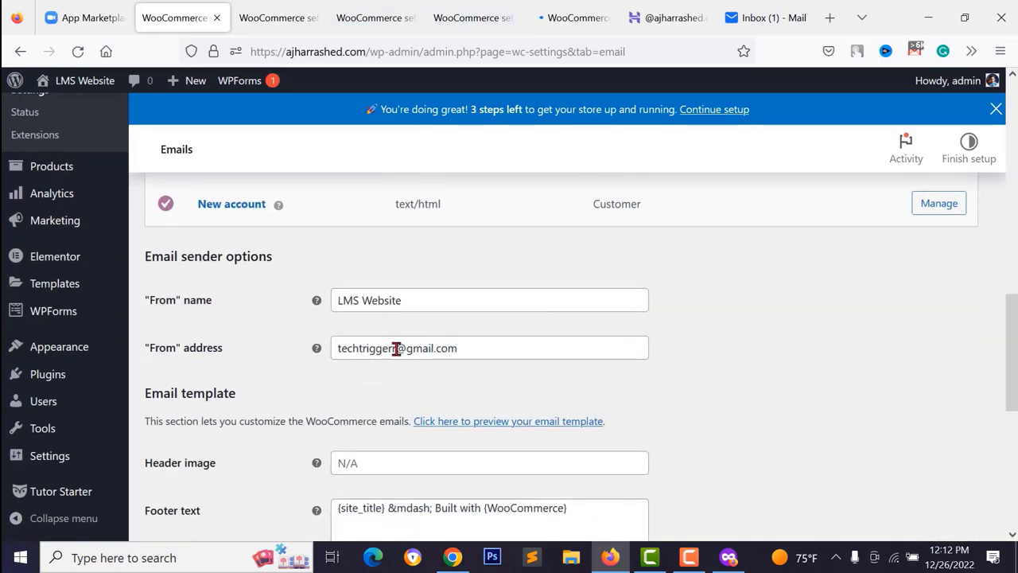
left_click_drag(484, 353, 284, 357)
key("ctrl+v")
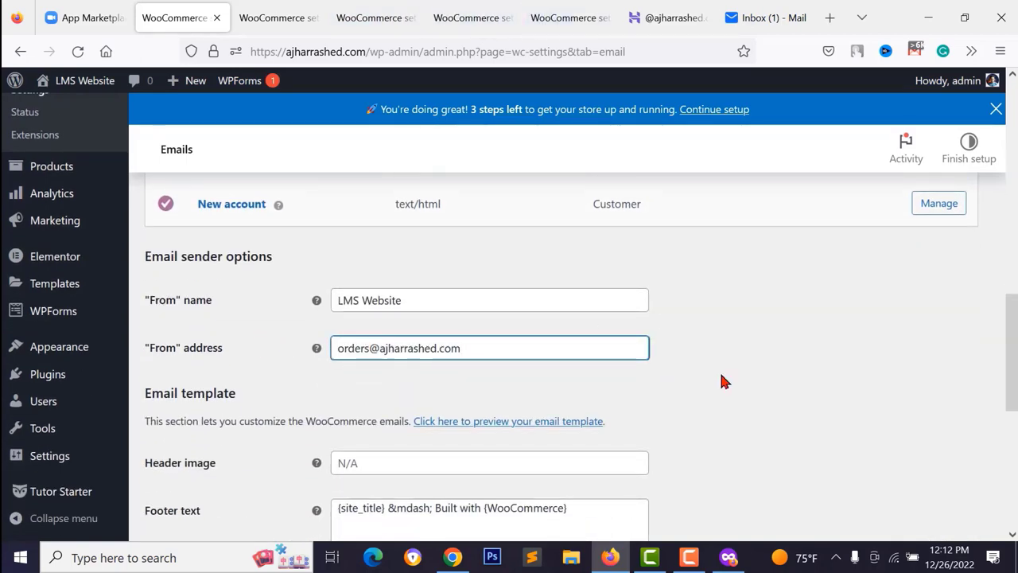
scroll(722, 382, "up", 2)
left_click(430, 411)
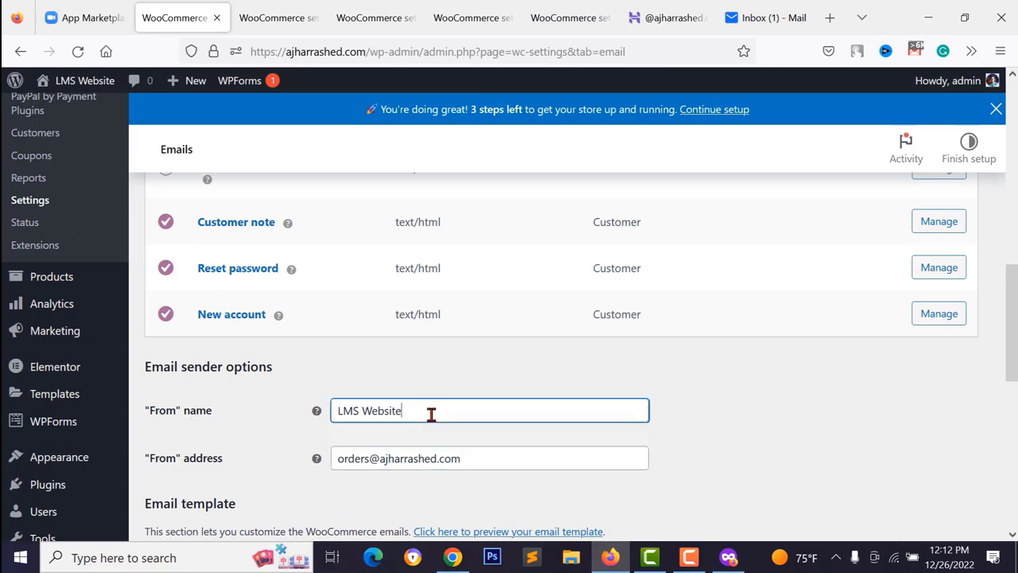
scroll(642, 404, "up", 4)
Set the New order email recipient to the orders address and close that tab.
left_click(291, 13)
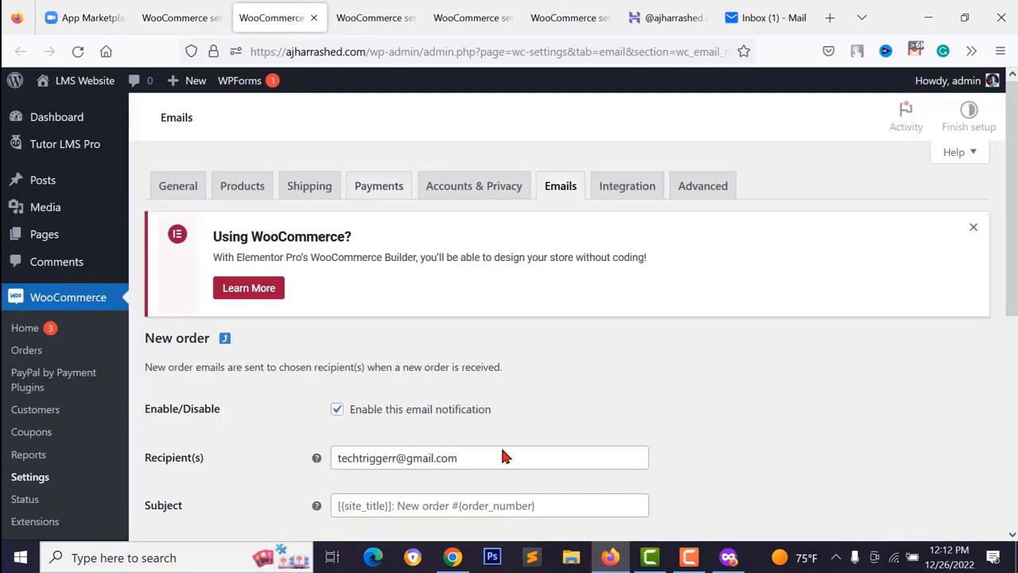
scroll(502, 456, "down", 2)
scroll(329, 236, "up", 1)
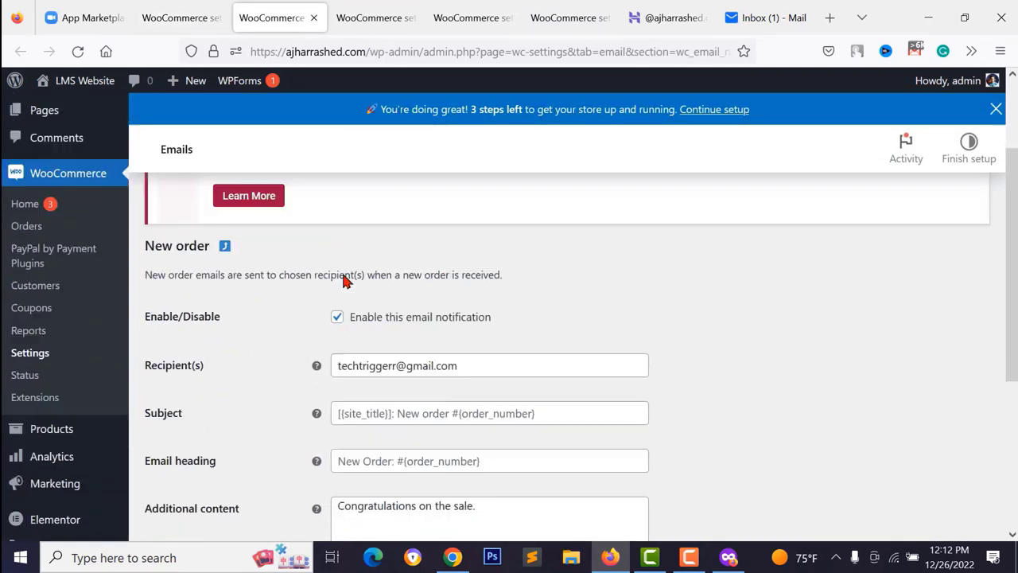
scroll(346, 280, "up", 2)
scroll(234, 379, "down", 2)
left_click(493, 378)
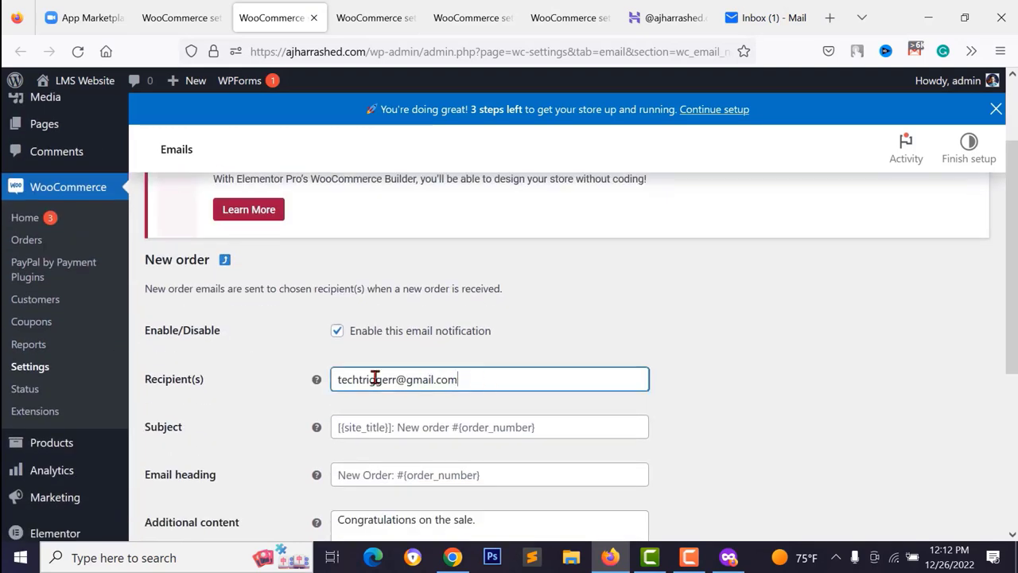
key("ctrl+a")
key("ctrl+v")
left_click(696, 366)
scroll(624, 358, "down", 3)
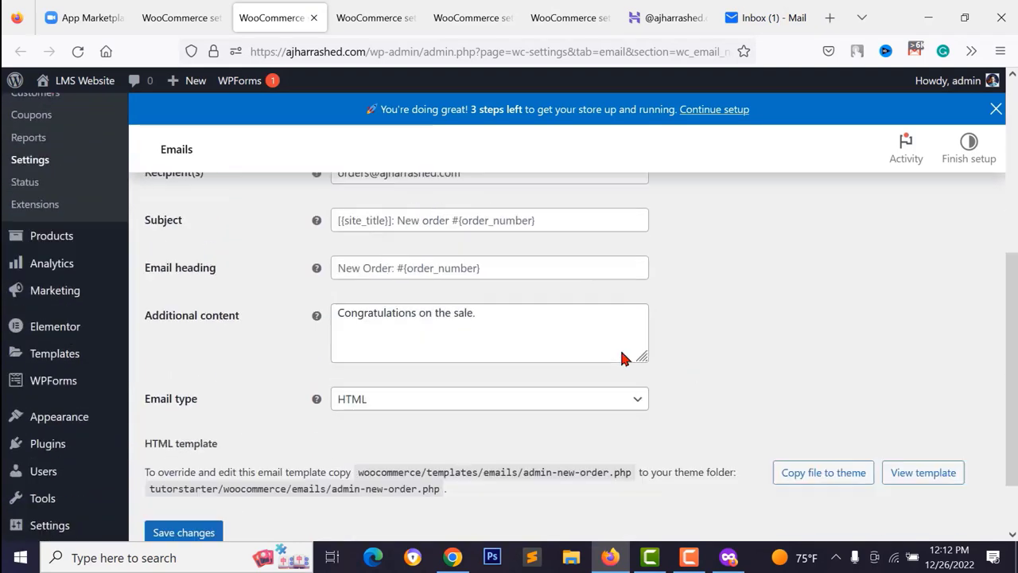
key("ctrl+w")
Set the Cancelled order email recipient to the orders address and save.
scroll(369, 272, "down", 1)
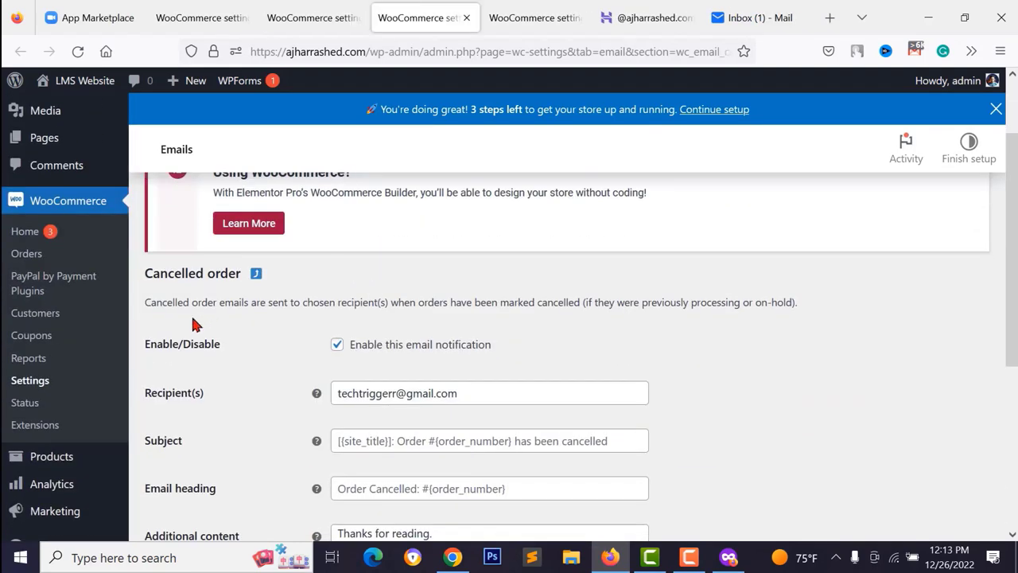
left_click(472, 396)
key("ctrl+a")
key("ctrl+v")
left_click(752, 368)
scroll(483, 368, "down", 3)
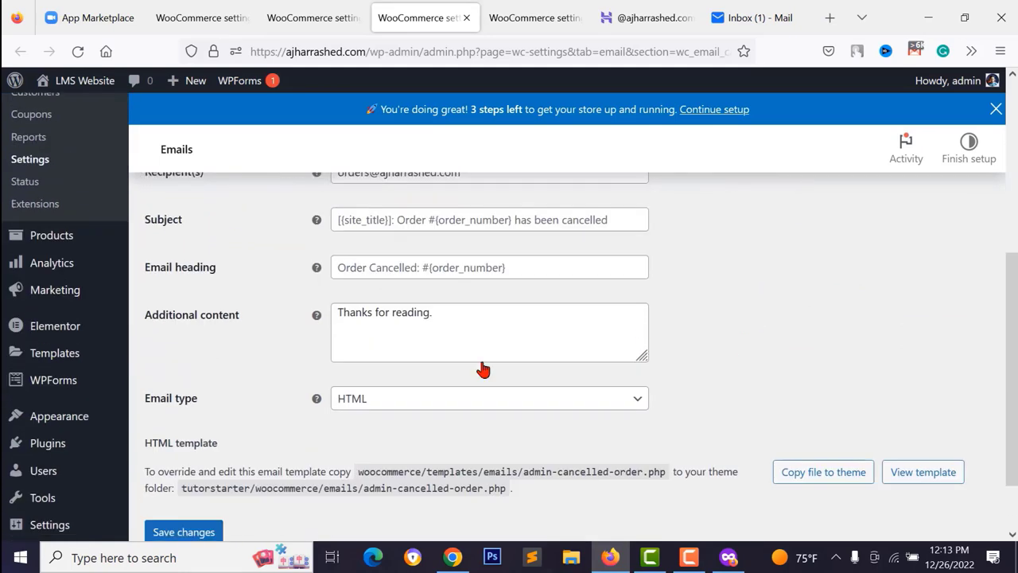
scroll(483, 369, "down", 1)
left_click(208, 456)
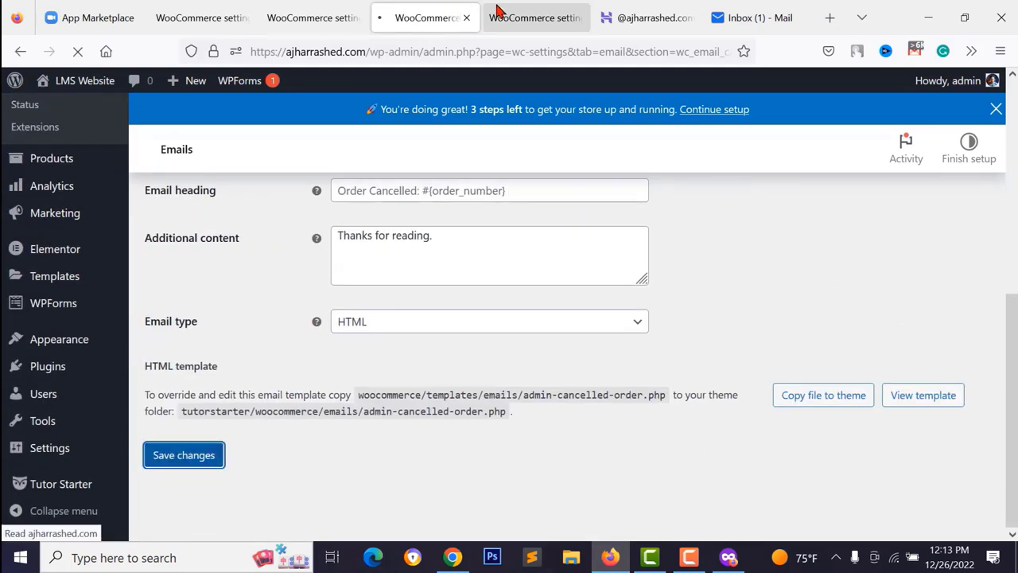
Set the Failed order email recipient to the orders address and save.
left_click(497, 11)
scroll(409, 363, "down", 1)
double_click(425, 389)
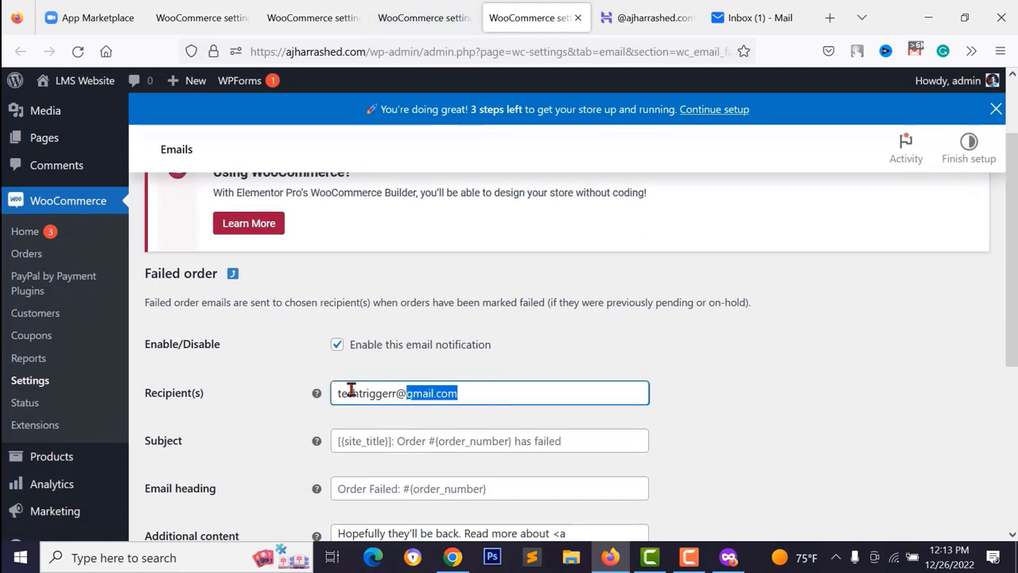
key("ctrl+a")
key("ctrl+v")
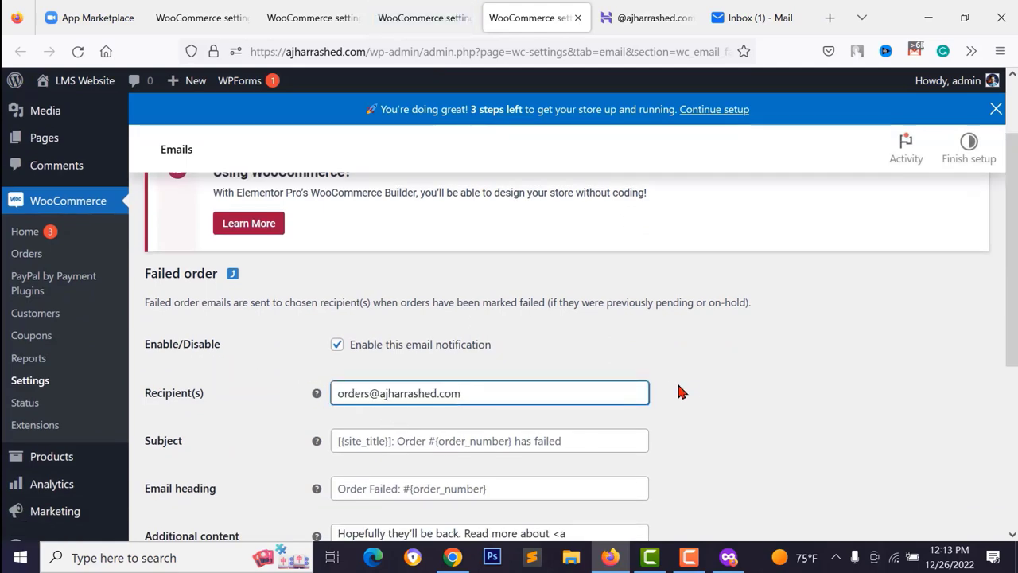
left_click(712, 386)
scroll(632, 381, "down", 2)
scroll(628, 380, "down", 2)
left_click(183, 455)
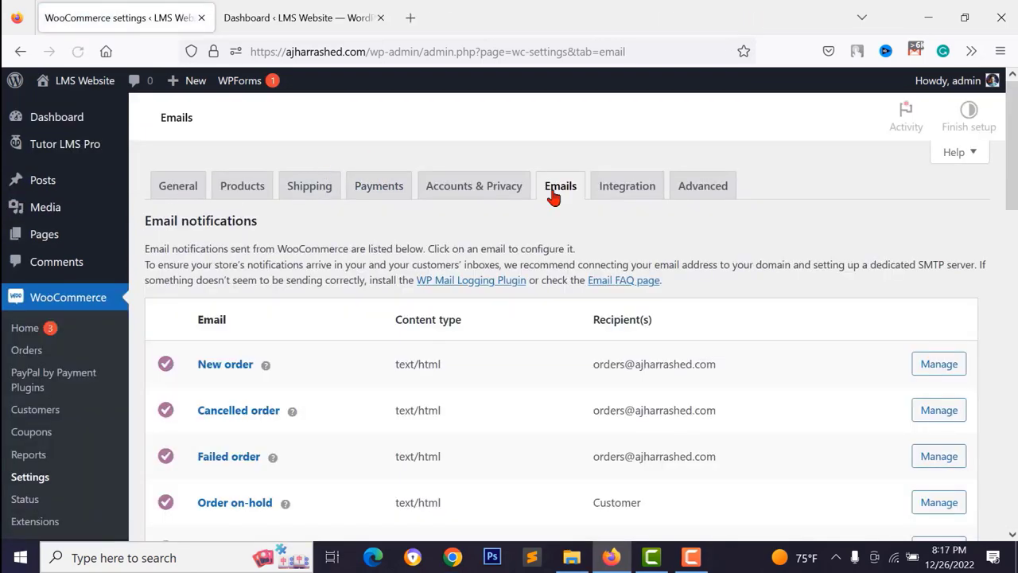
On the Emails overview, make the orders address the 'From' address, removing leading spaces.
left_click(557, 188)
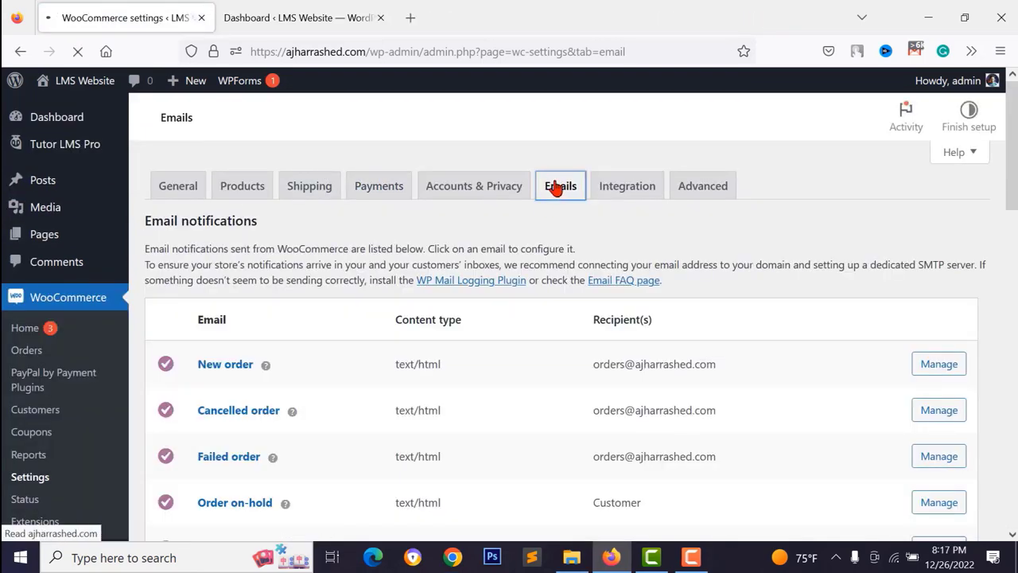
scroll(626, 301, "down", 1)
scroll(626, 310, "down", 2)
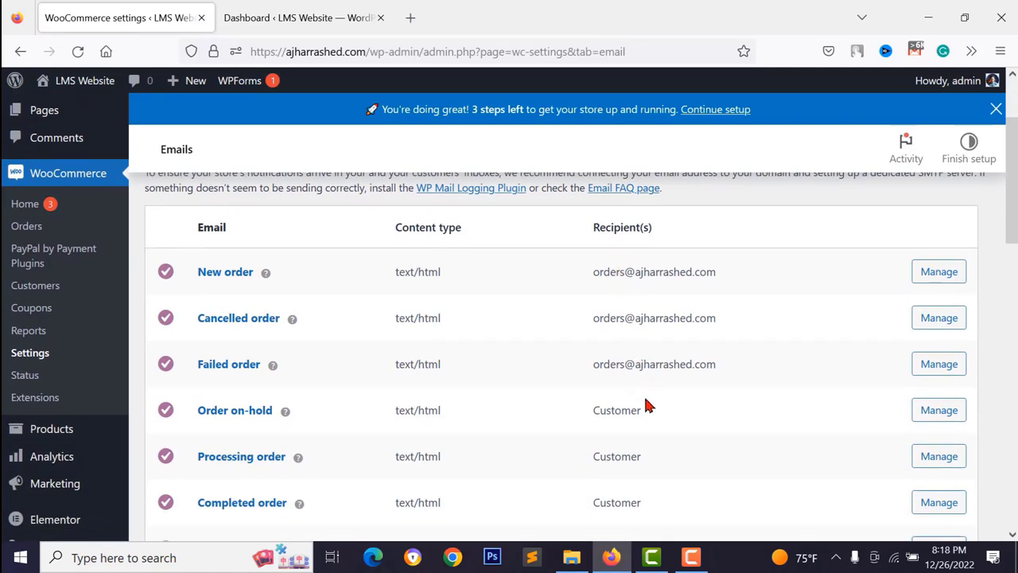
scroll(646, 352, "down", 5)
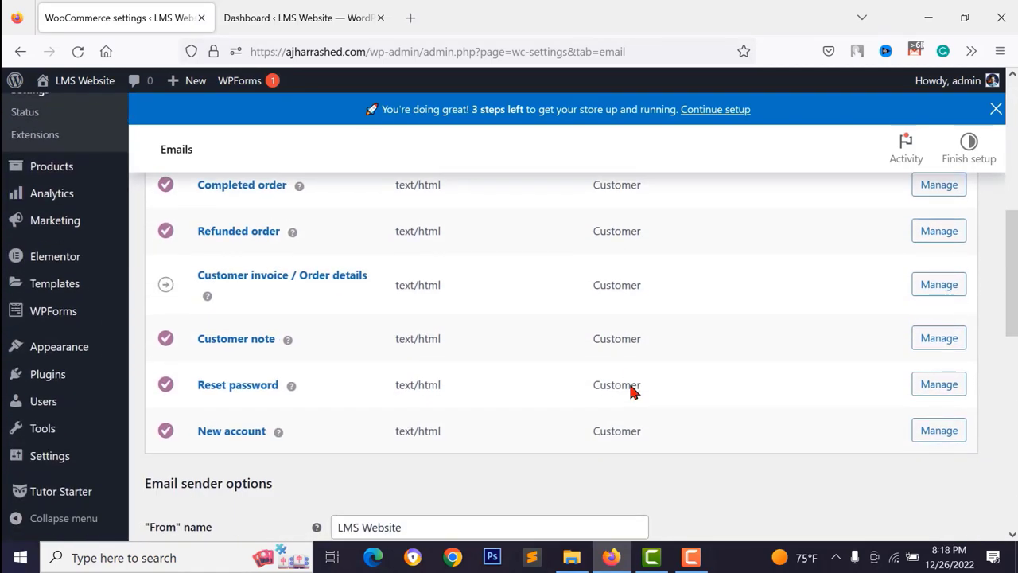
scroll(489, 370, "down", 5)
scroll(489, 370, "up", 1)
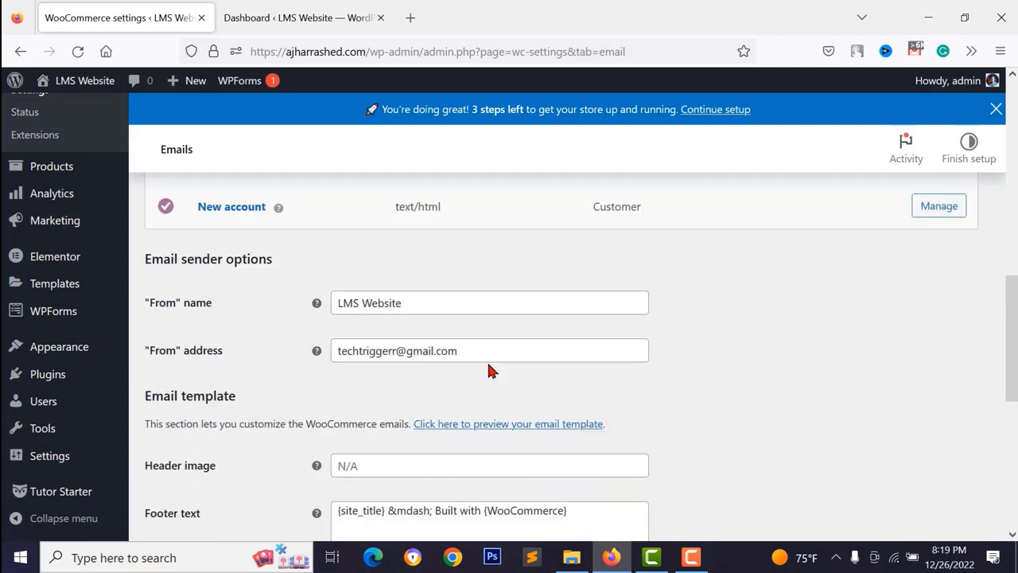
left_click_drag(480, 354, 341, 357)
right_click(366, 355)
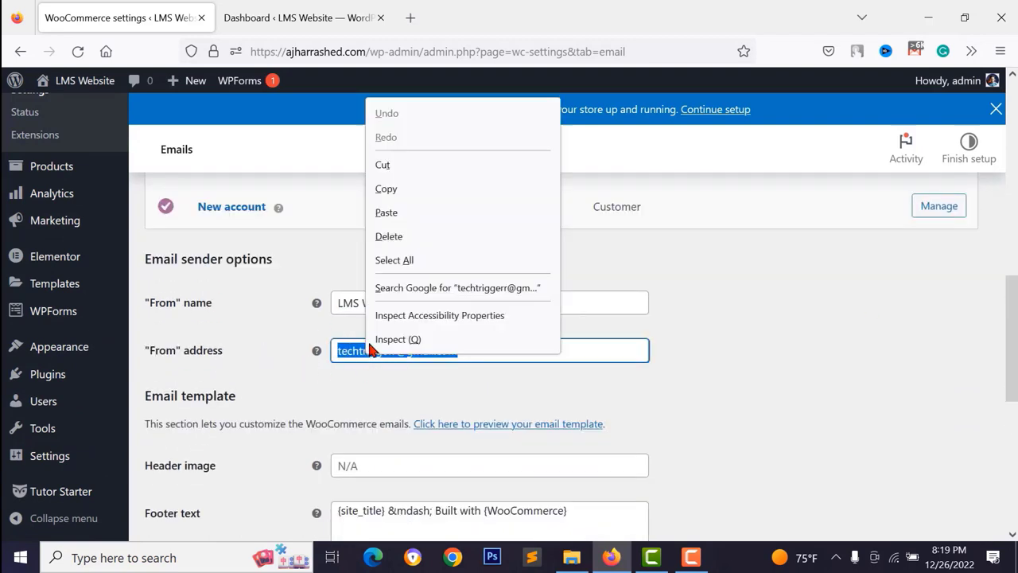
left_click(386, 212)
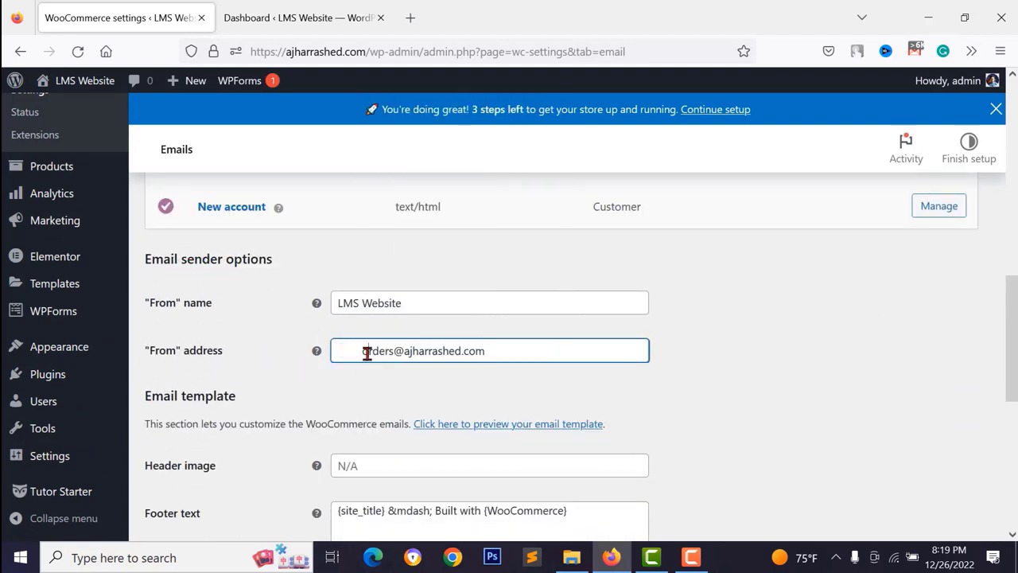
left_click_drag(363, 351, 316, 356)
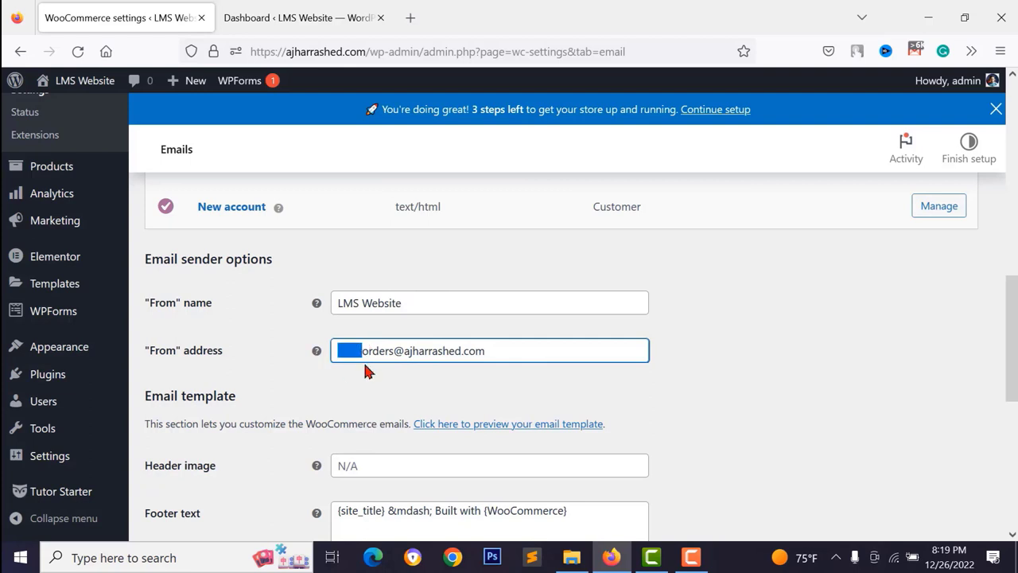
key("BackSpace")
left_click(388, 311)
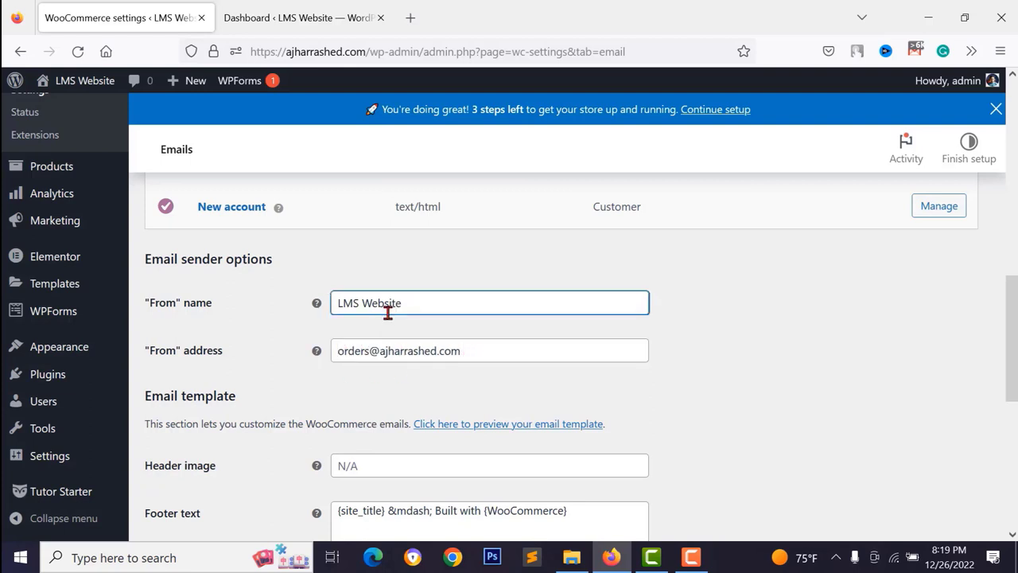
Set the email Base color to green #06f37c and save the changes.
scroll(366, 308, "down", 5)
left_click(394, 363)
left_click(447, 442)
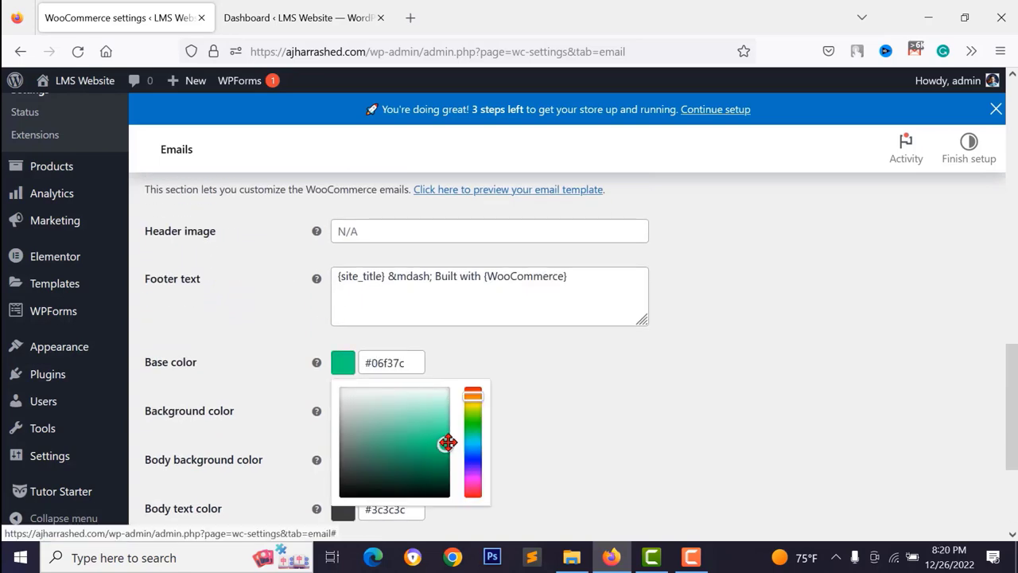
left_click(466, 359)
scroll(639, 359, "down", 3)
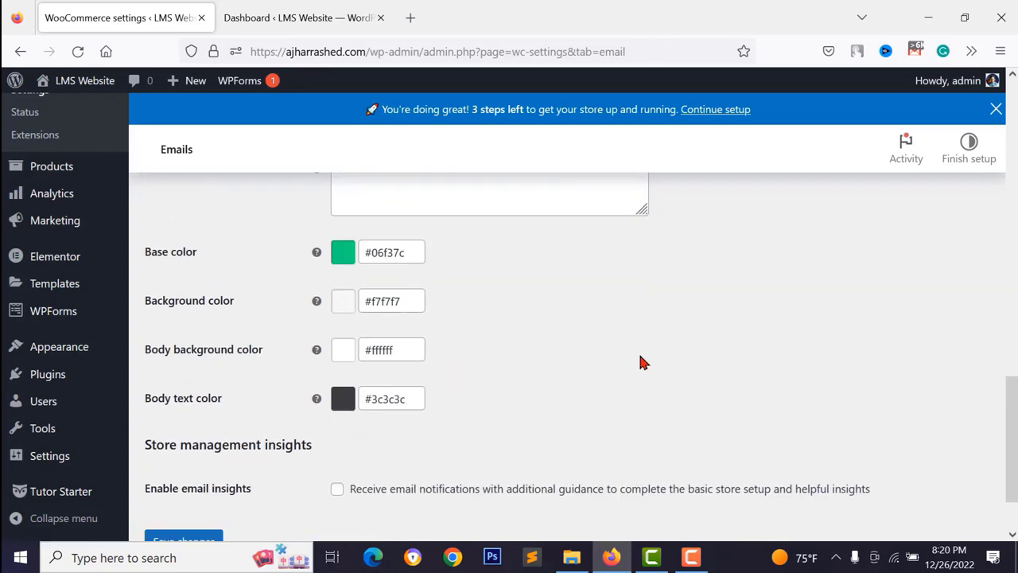
left_click(184, 455)
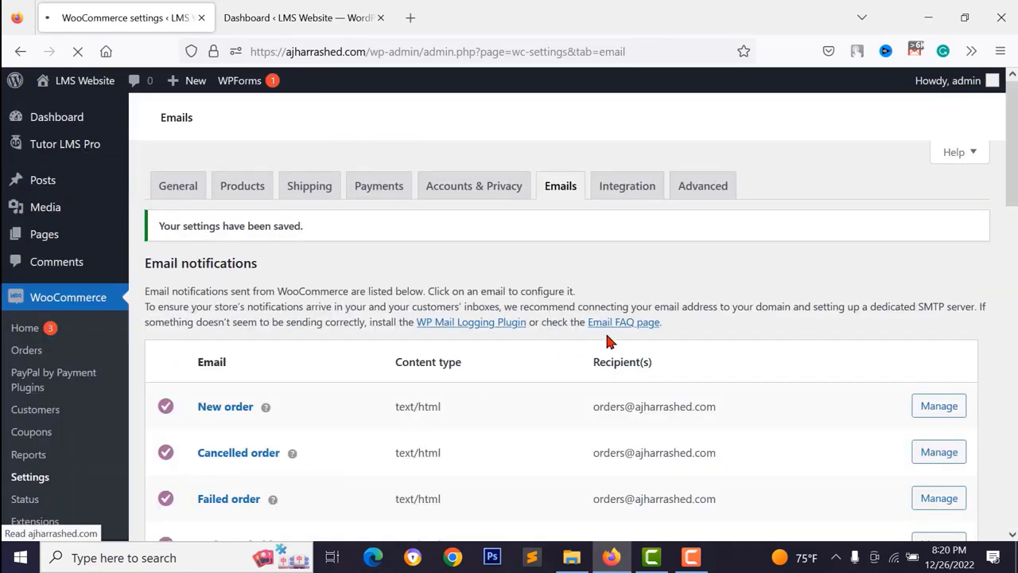
scroll(608, 341, "down", 3)
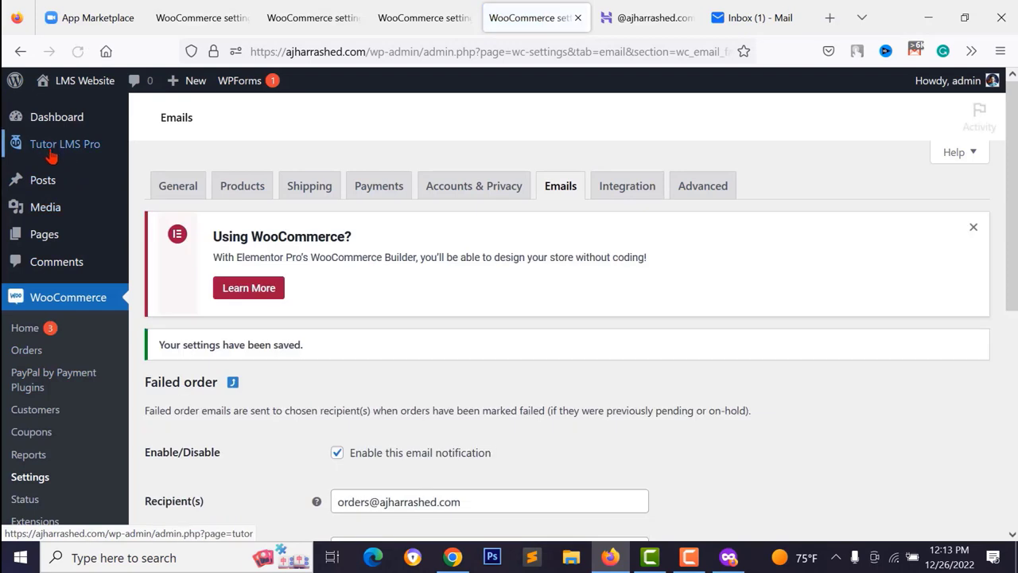
mouse_move(49, 154)
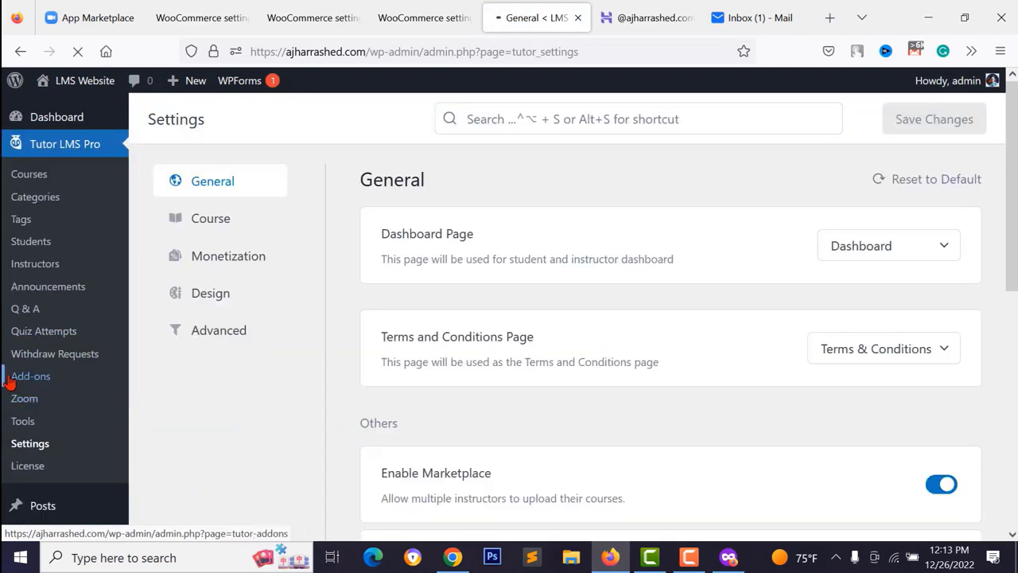
Switch on the Tutor LMS E-Mail add-on.
left_click(29, 377)
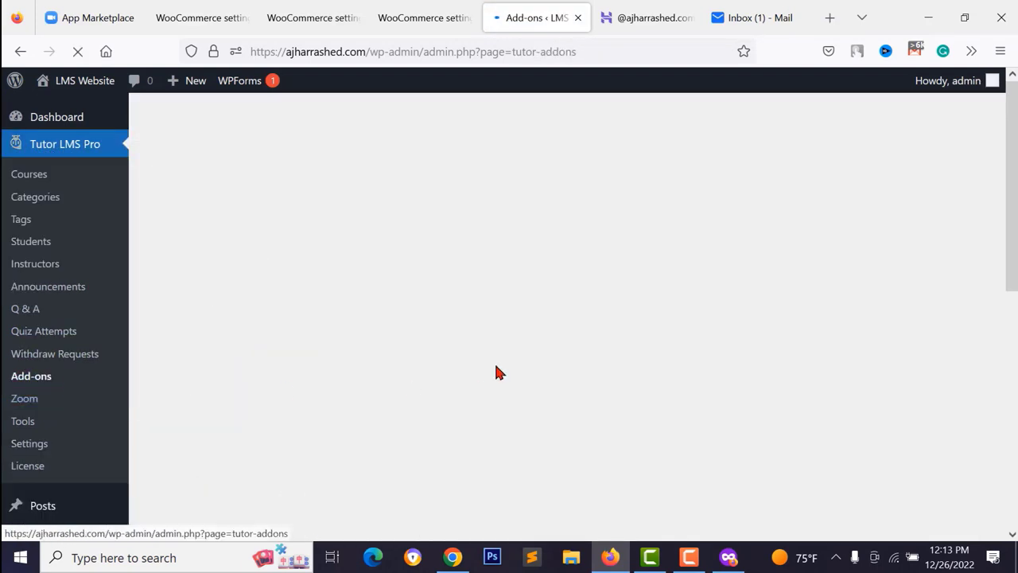
scroll(495, 371, "down", 8)
scroll(412, 310, "down", 10)
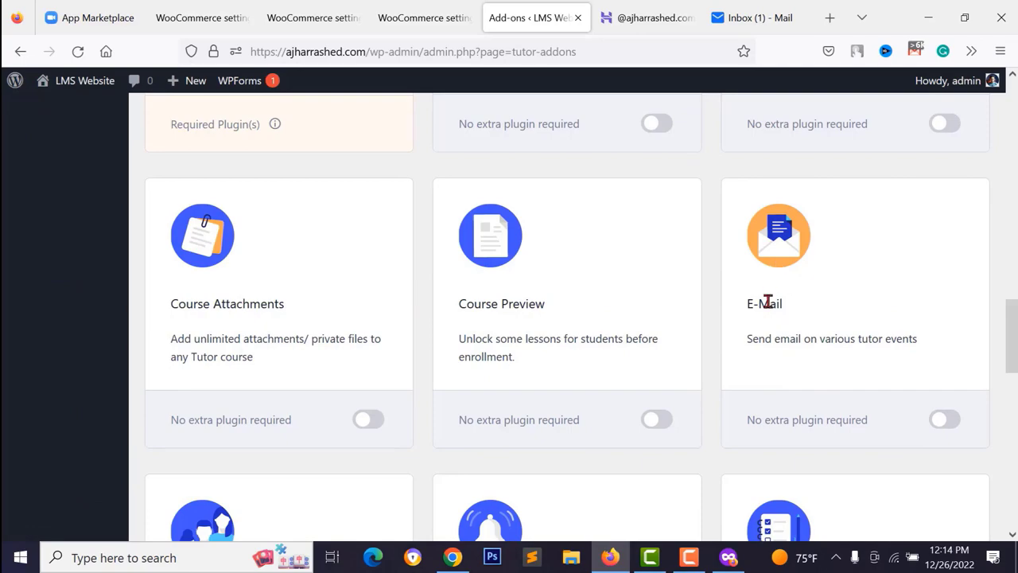
left_click(945, 421)
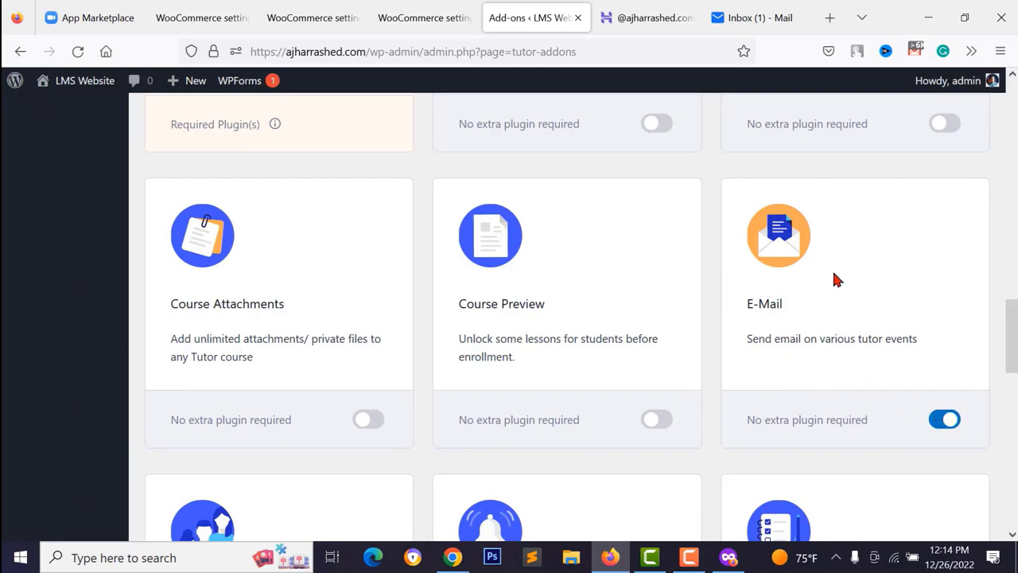
Switch on the Notifications add-on, then go to the Tutor LMS Settings page.
scroll(915, 223, "up", 15)
scroll(986, 155, "down", 1)
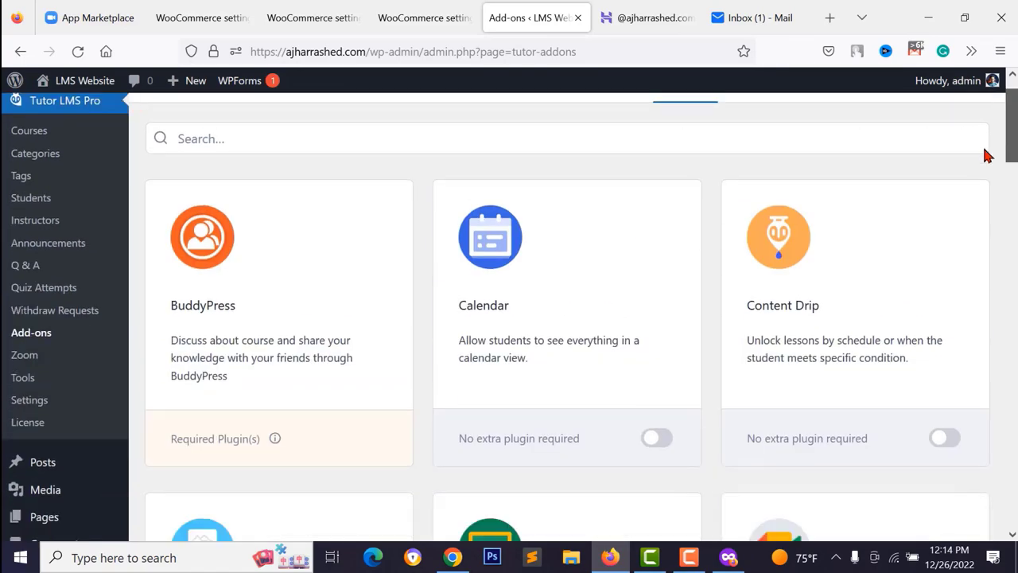
scroll(987, 155, "down", 7)
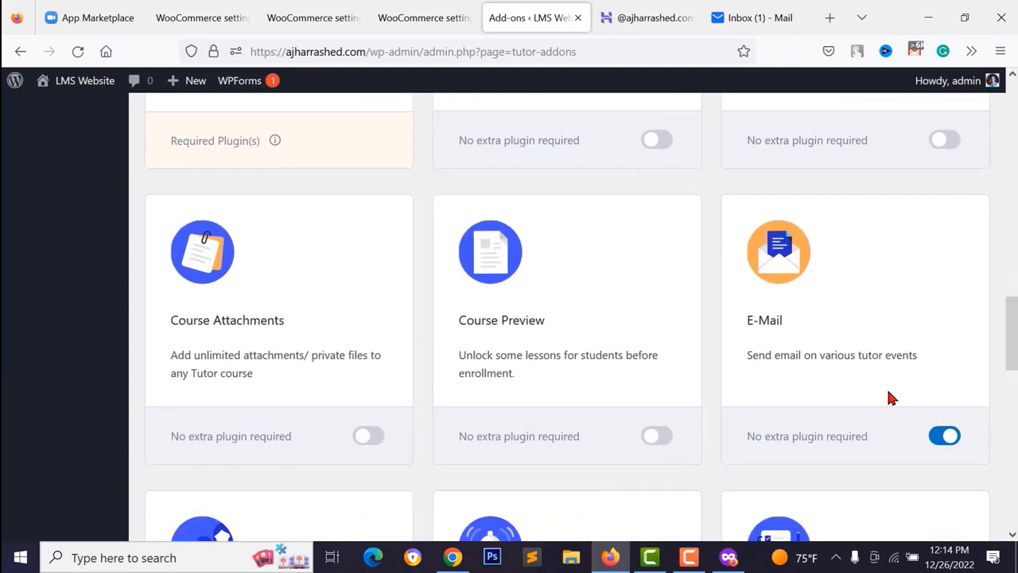
scroll(889, 393, "down", 4)
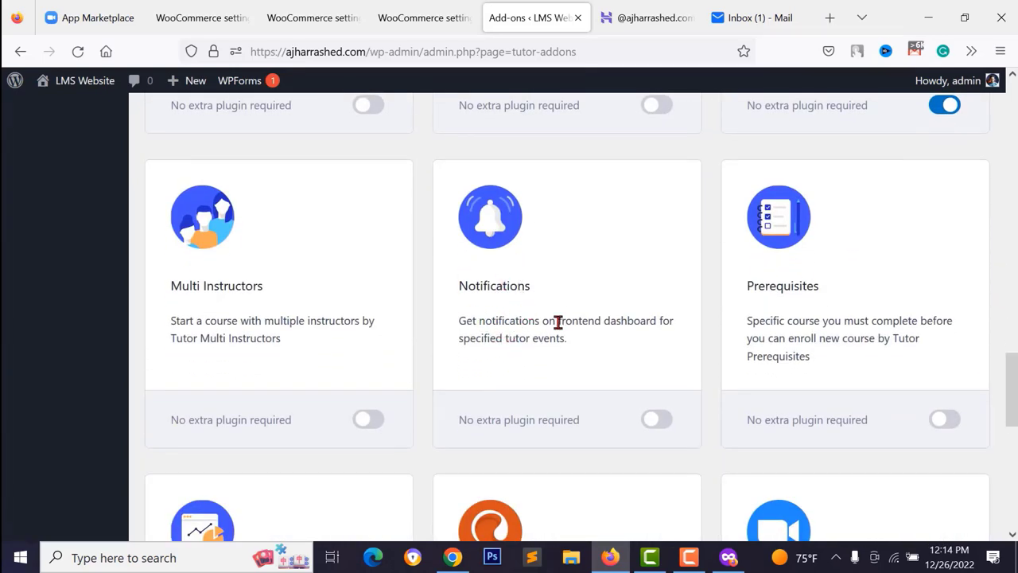
left_click_drag(555, 327, 643, 326)
left_click(642, 326)
left_click_drag(458, 343, 562, 342)
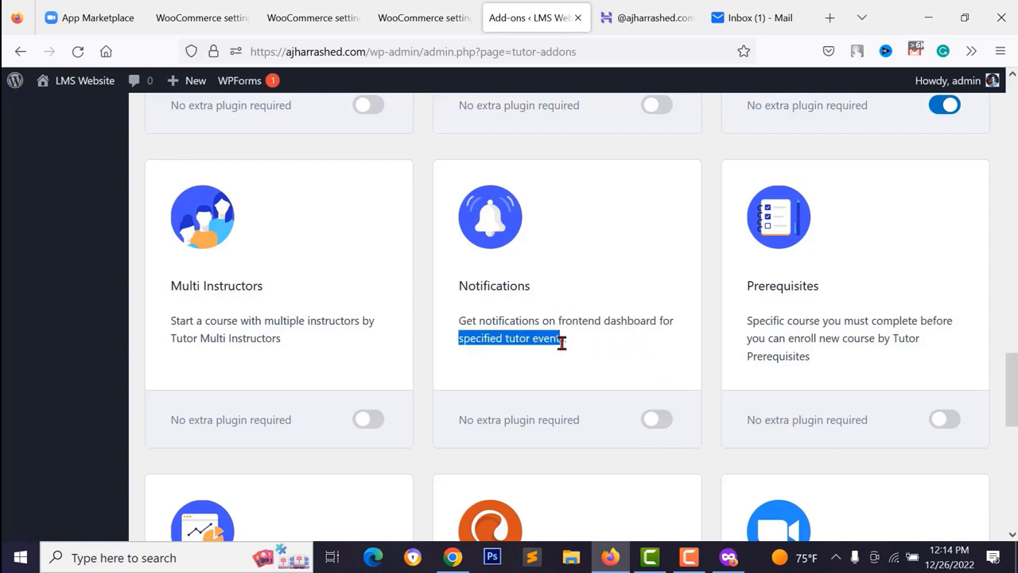
left_click(657, 424)
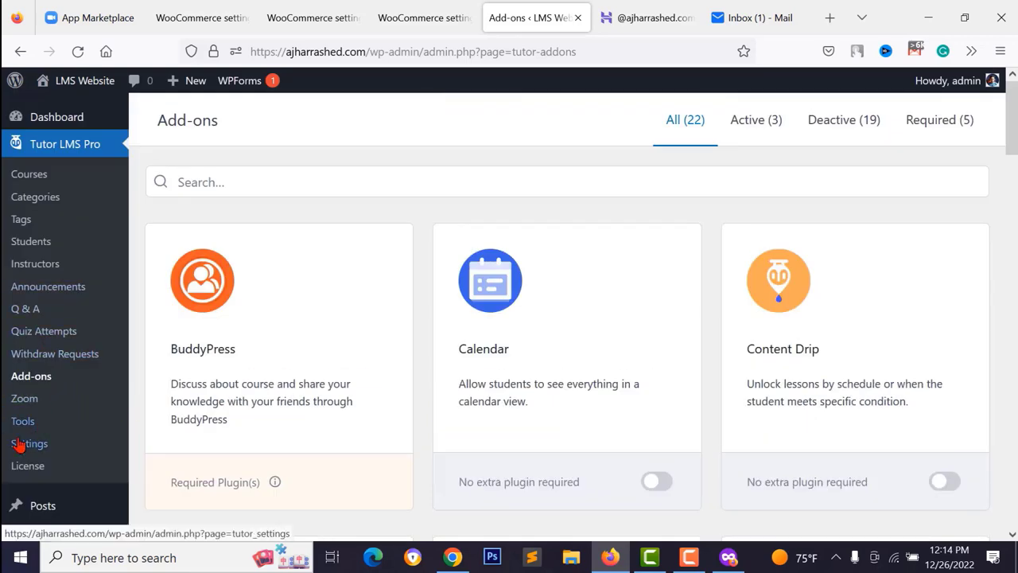
left_click(19, 446)
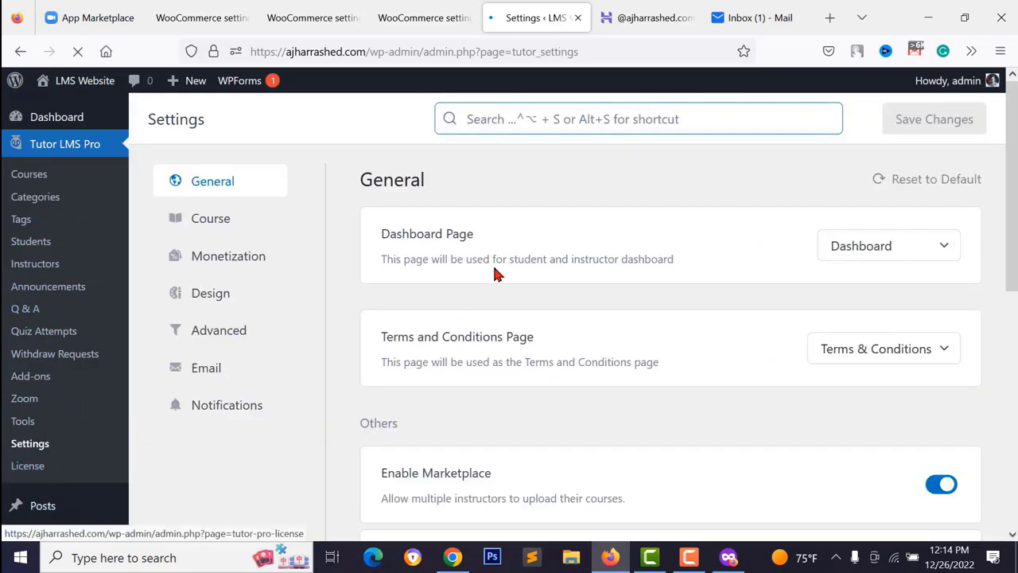
Enable Tutor LMS notifications and allow the site's browser push notifications.
left_click(183, 368)
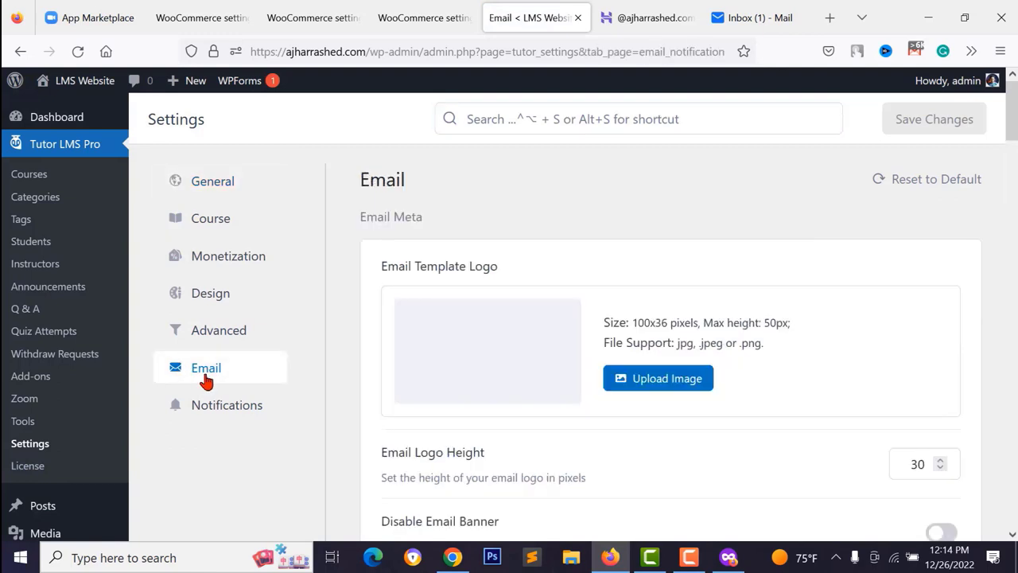
left_click(218, 405)
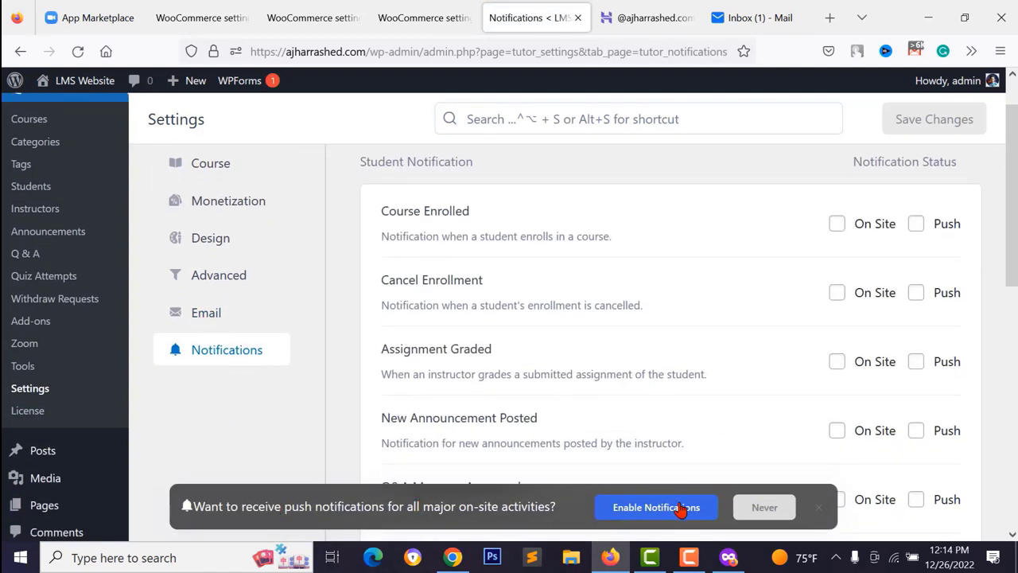
left_click(654, 508)
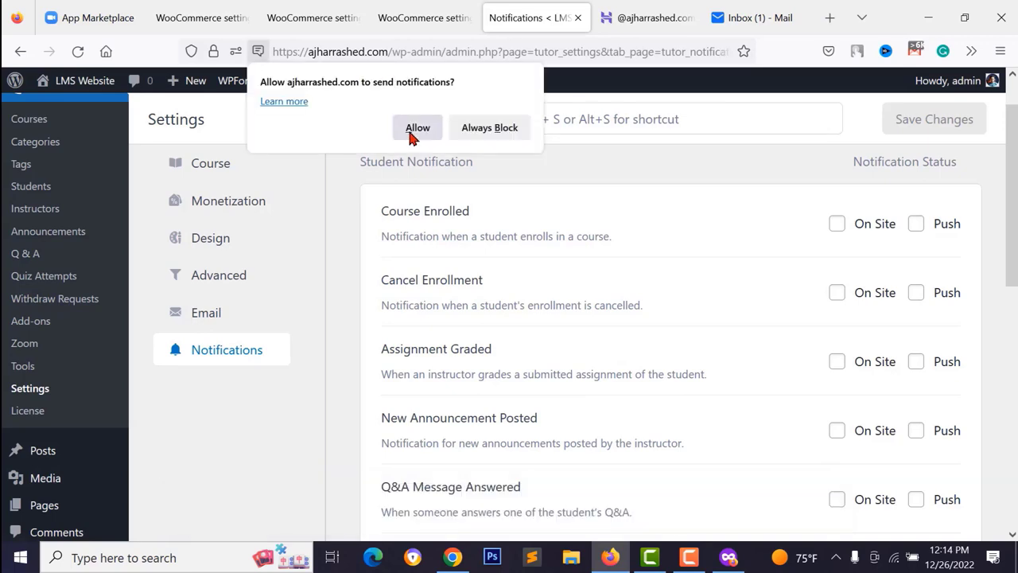
left_click(417, 127)
left_click(640, 338)
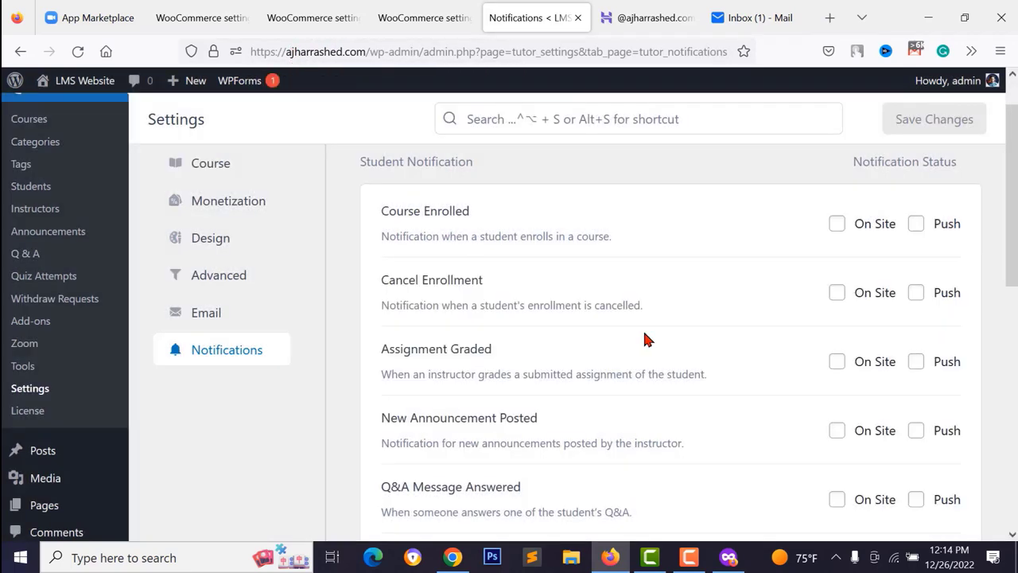
Turn on On Site and Push notifications for Course Enrolled and Assignment Graded.
scroll(455, 258, "up", 1)
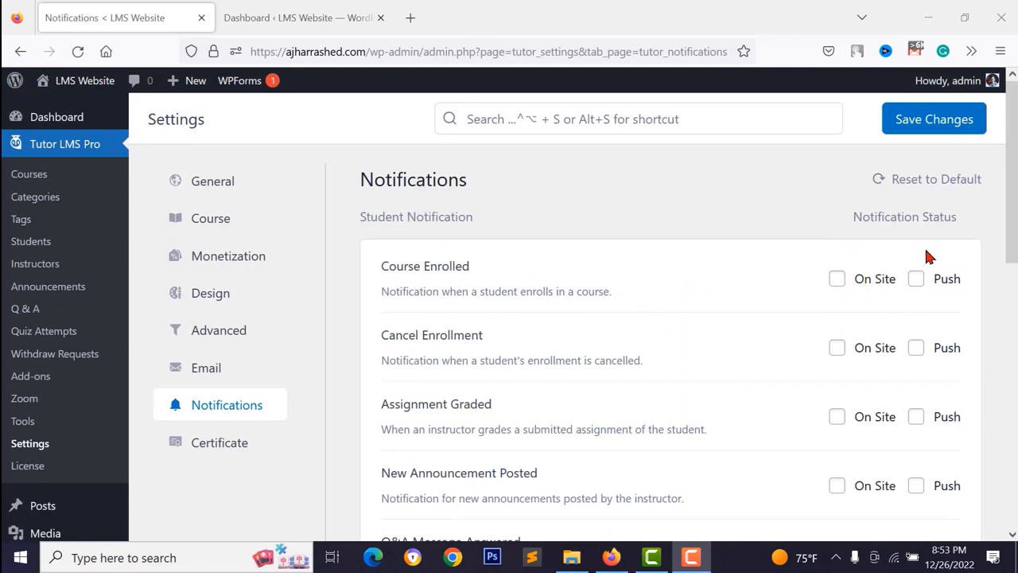
scroll(898, 335, "down", 1)
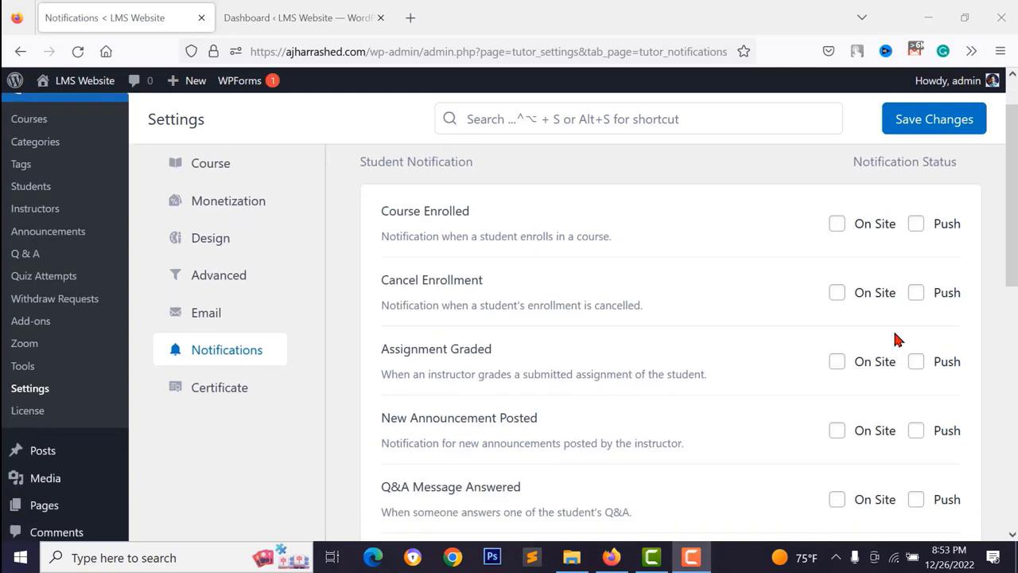
scroll(897, 340, "up", 1)
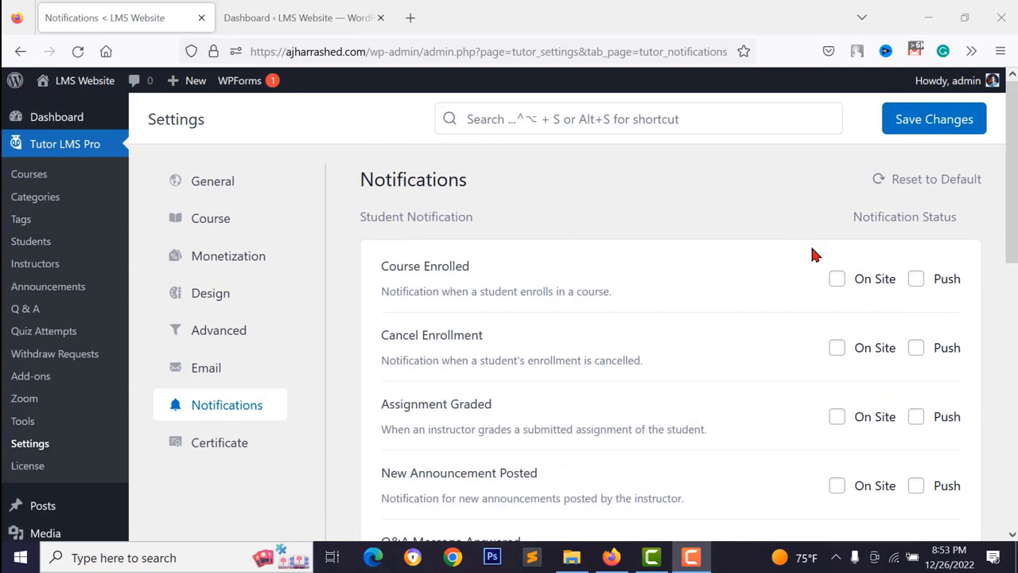
left_click(352, 227)
scroll(514, 241, "down", 1)
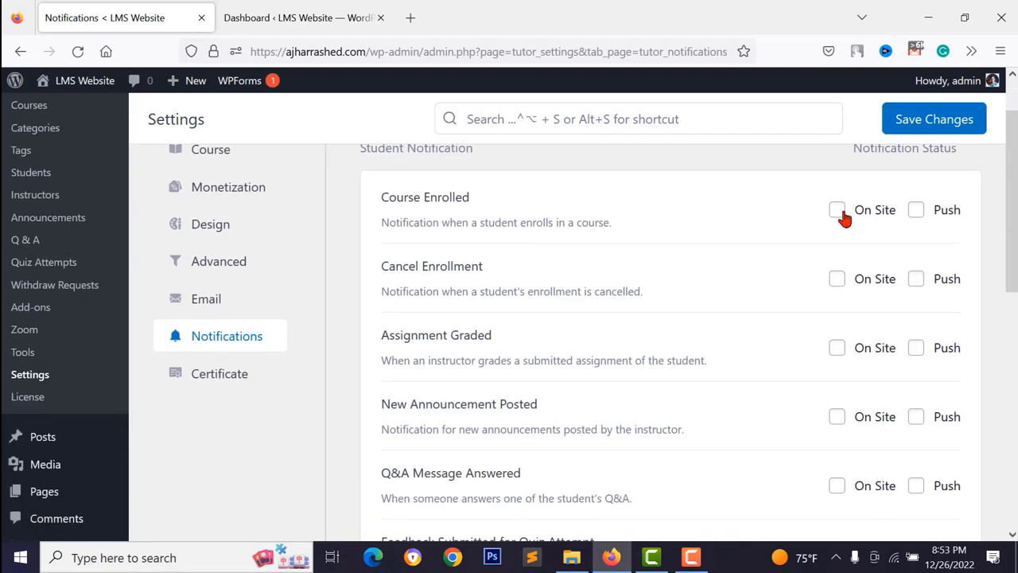
left_click(837, 211)
left_click(916, 212)
scroll(504, 250, "down", 1)
scroll(398, 213, "up", 1)
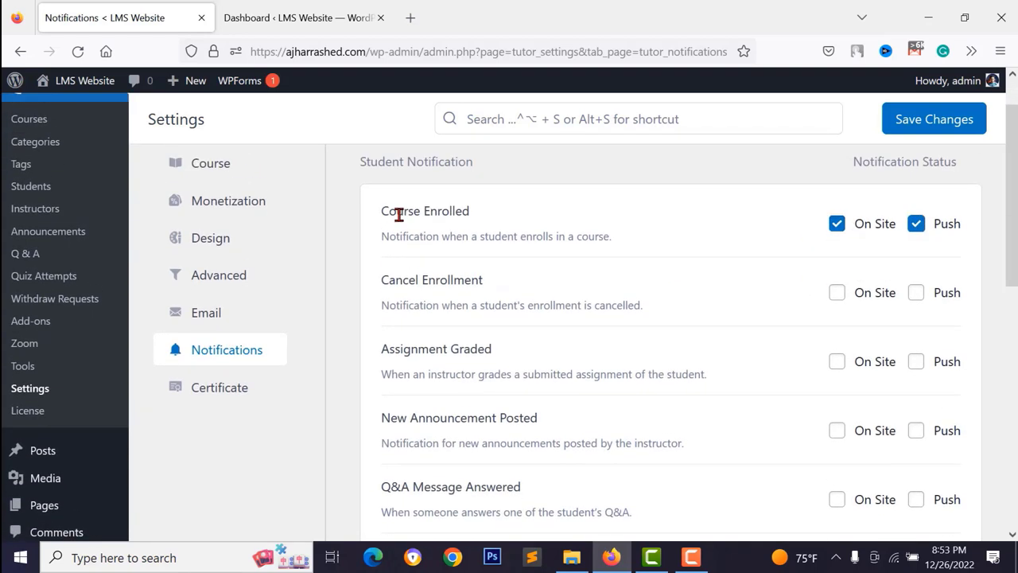
scroll(795, 223, "down", 1)
left_click(837, 292)
left_click(916, 292)
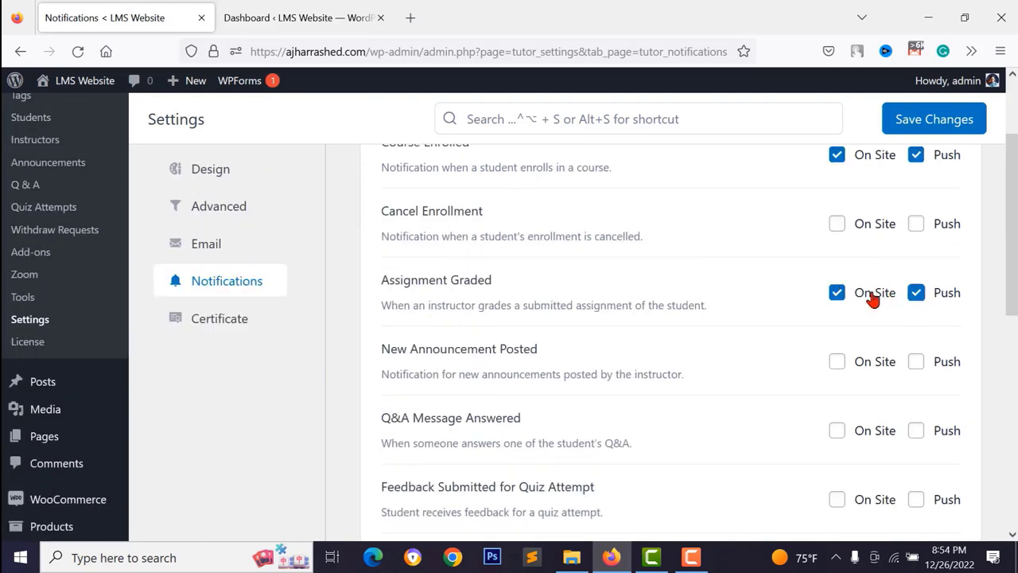
Turn on On Site and Push notifications for Instructor Application Received.
scroll(822, 311, "down", 3)
scroll(795, 286, "up", 2)
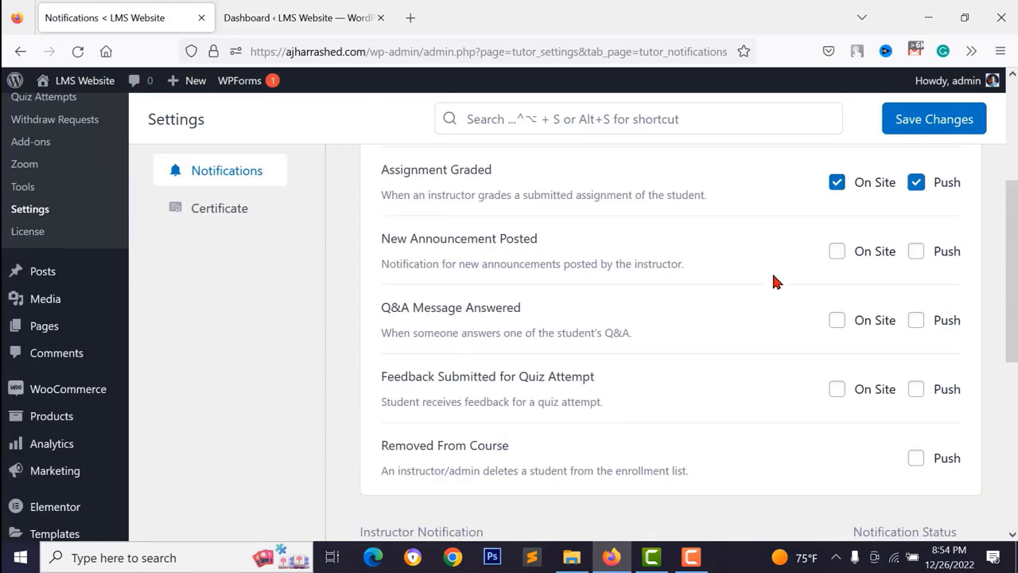
scroll(711, 229, "down", 1)
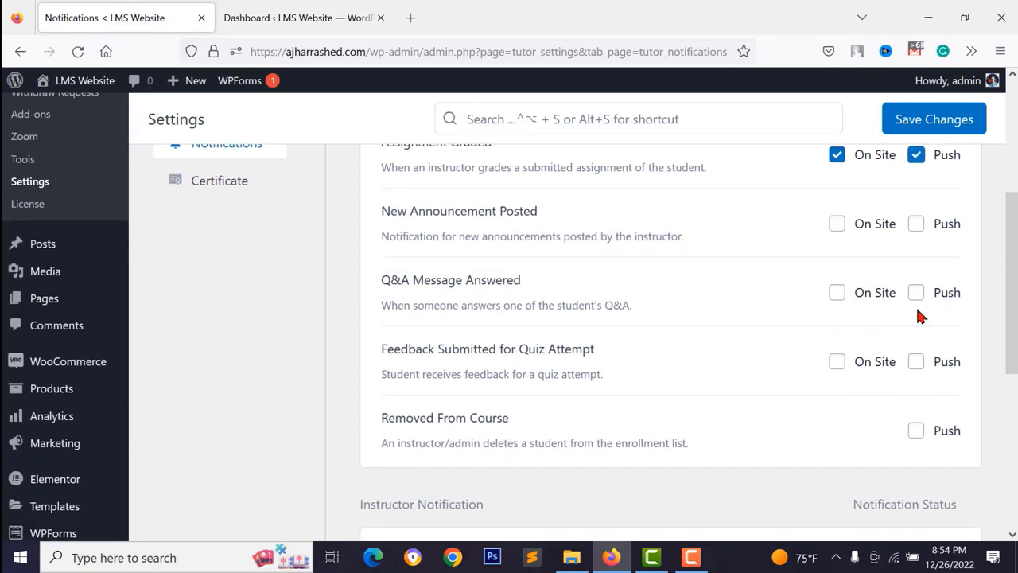
scroll(886, 353, "down", 4)
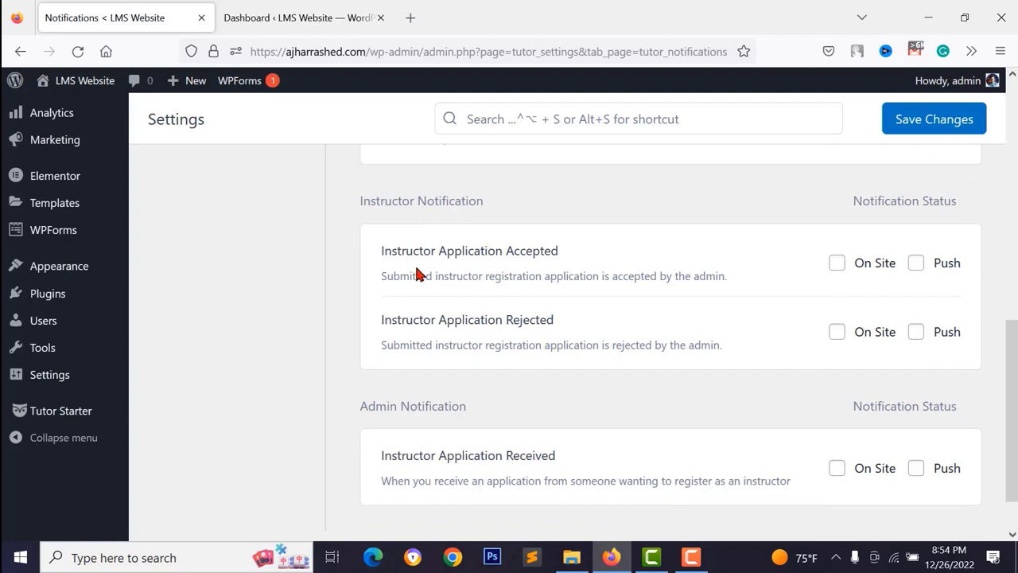
left_click_drag(488, 275, 604, 279)
left_click(604, 278)
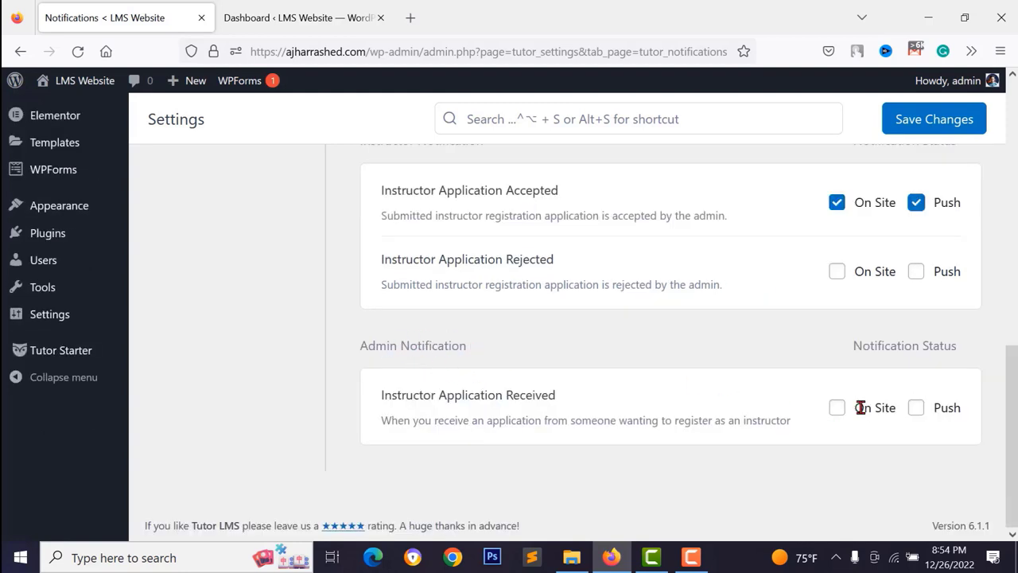
left_click(843, 409)
left_click(918, 410)
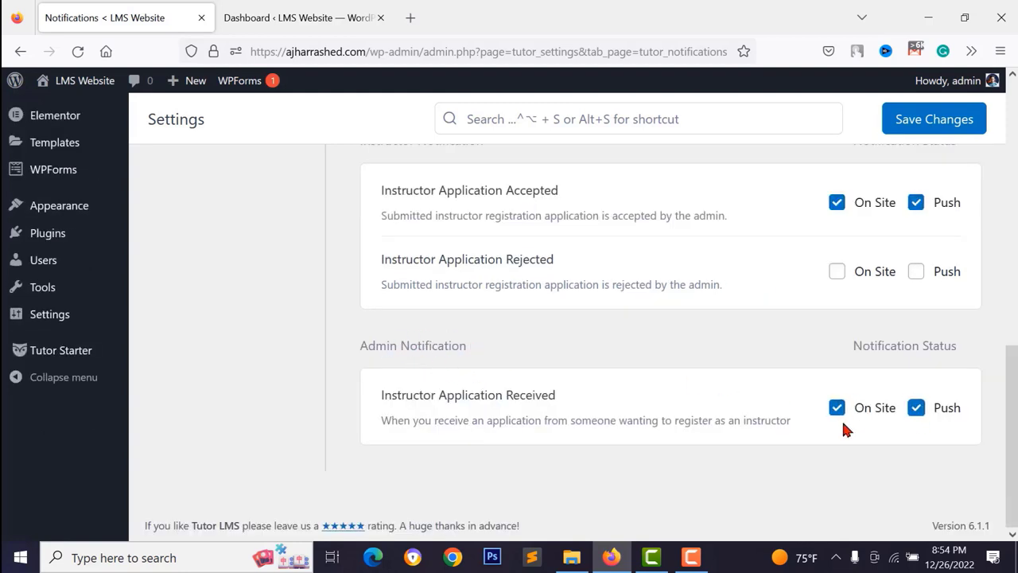
scroll(557, 441, "up", 1)
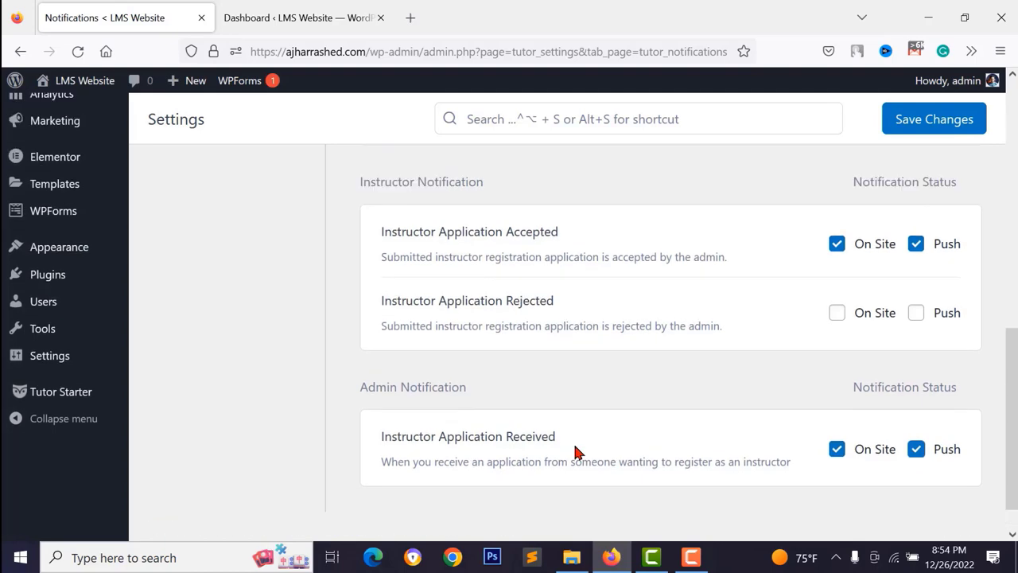
scroll(556, 442, "down", 1)
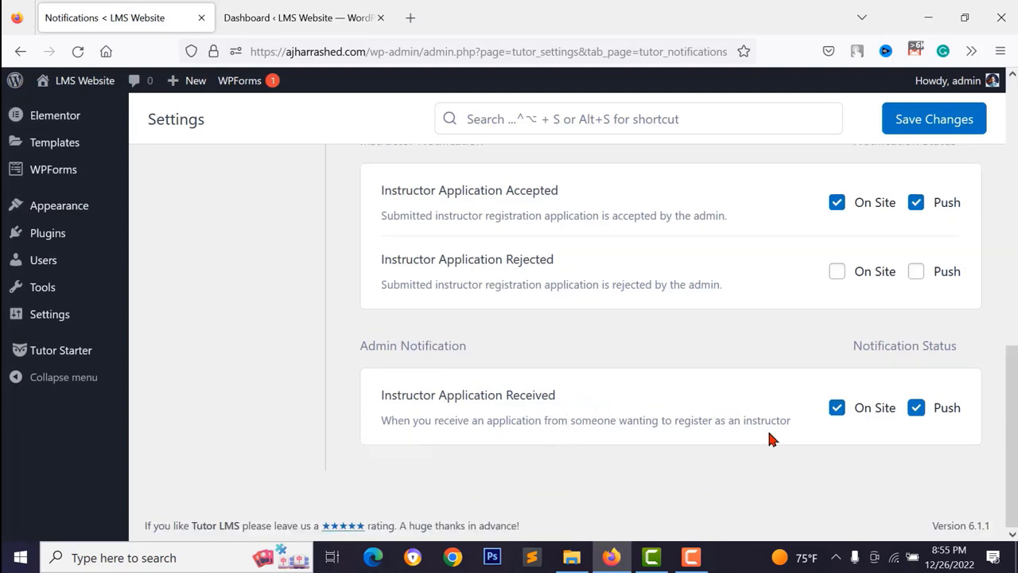
left_click_drag(1012, 440, 1004, 112)
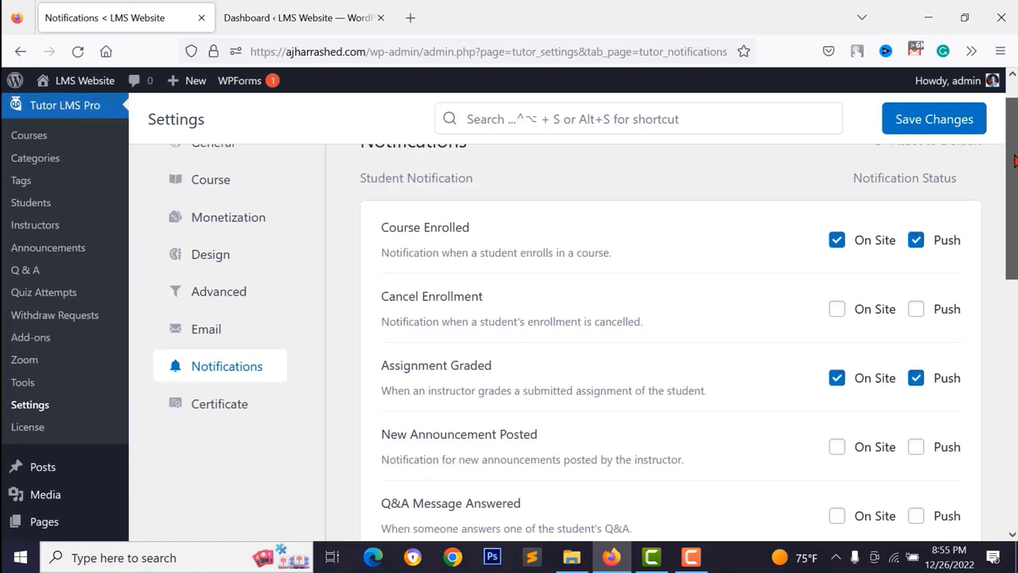
left_click(205, 370)
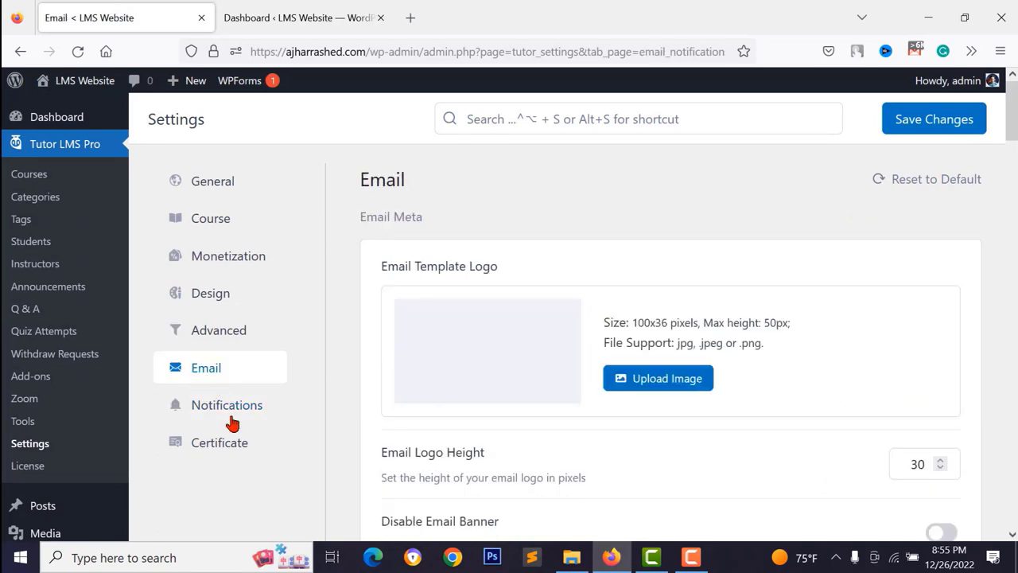
scroll(469, 382, "down", 2)
scroll(547, 214, "up", 1)
scroll(547, 209, "up", 1)
left_click(653, 390)
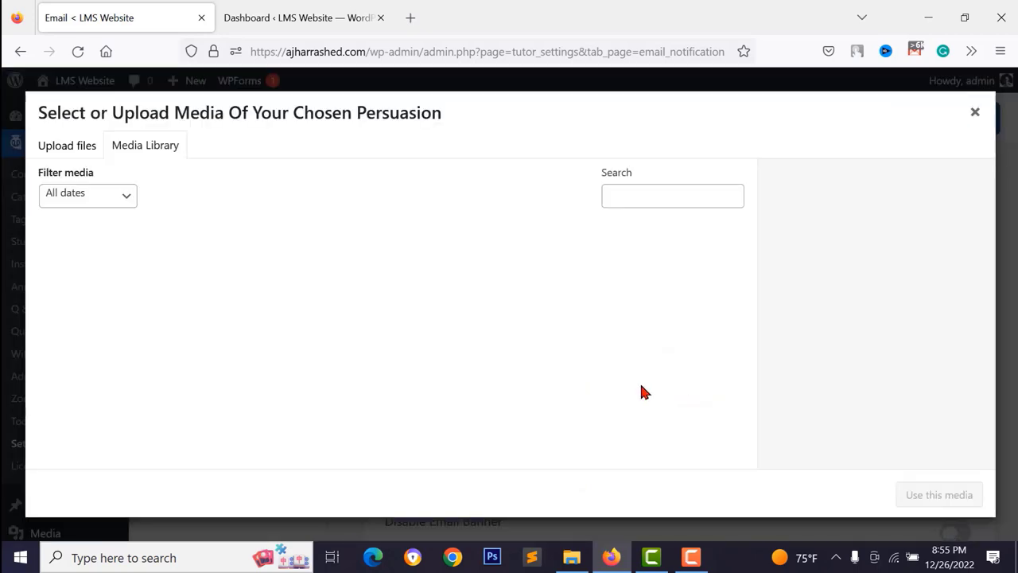
left_click(225, 291)
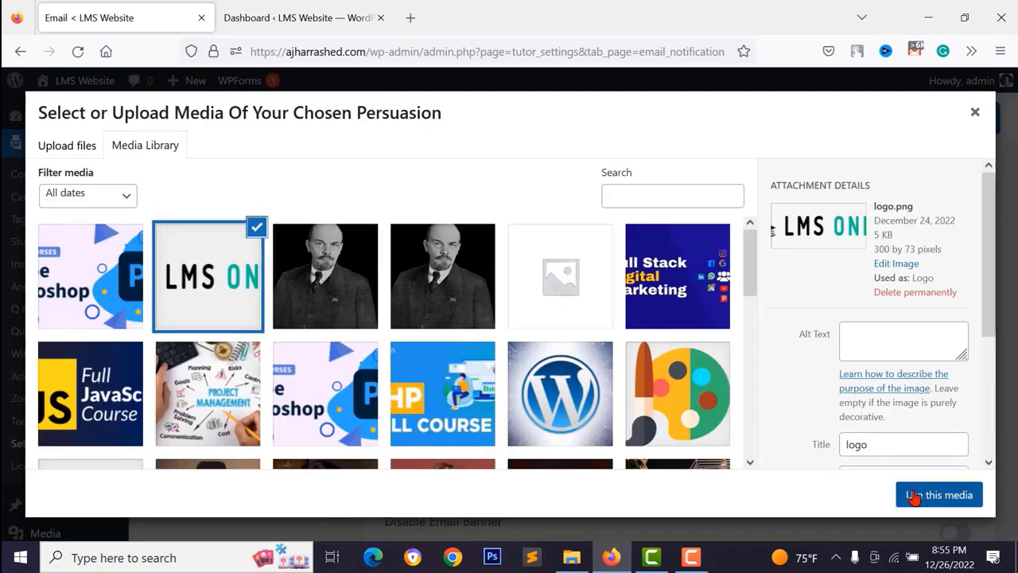
left_click(909, 494)
scroll(528, 382, "down", 2)
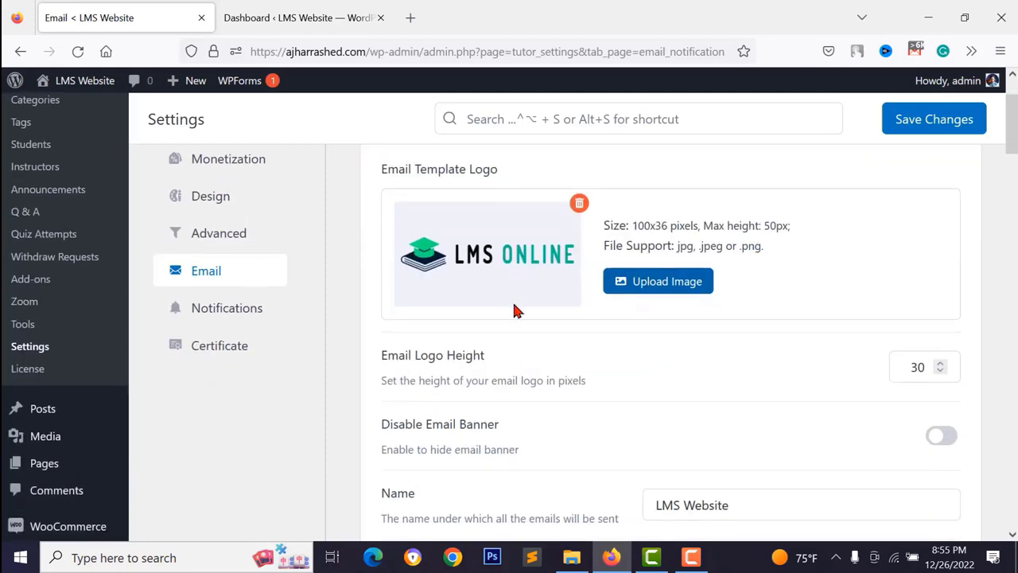
scroll(512, 300, "down", 1)
scroll(761, 307, "down", 1)
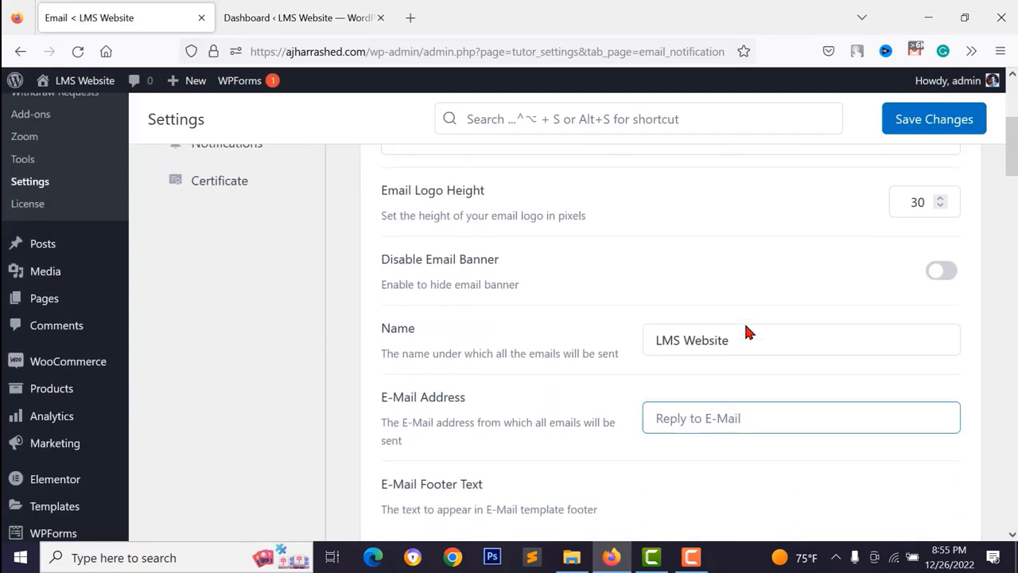
scroll(705, 326, "down", 1)
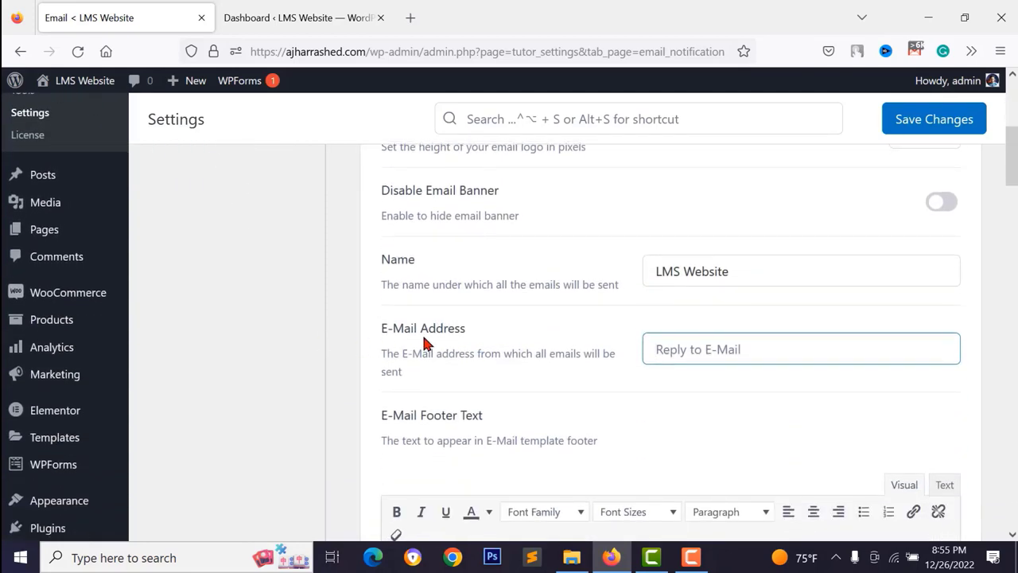
left_click(705, 354)
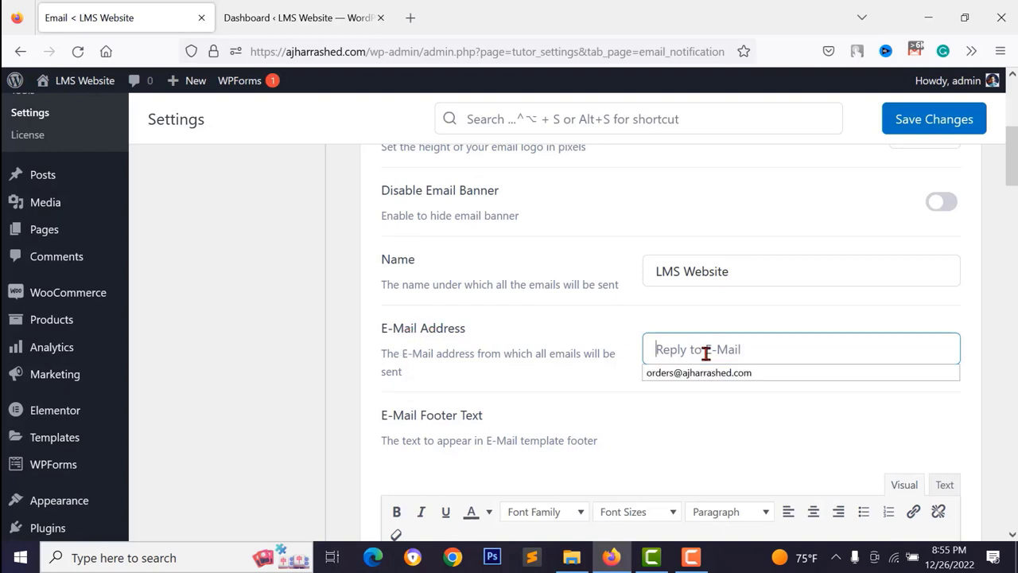
left_click(659, 372)
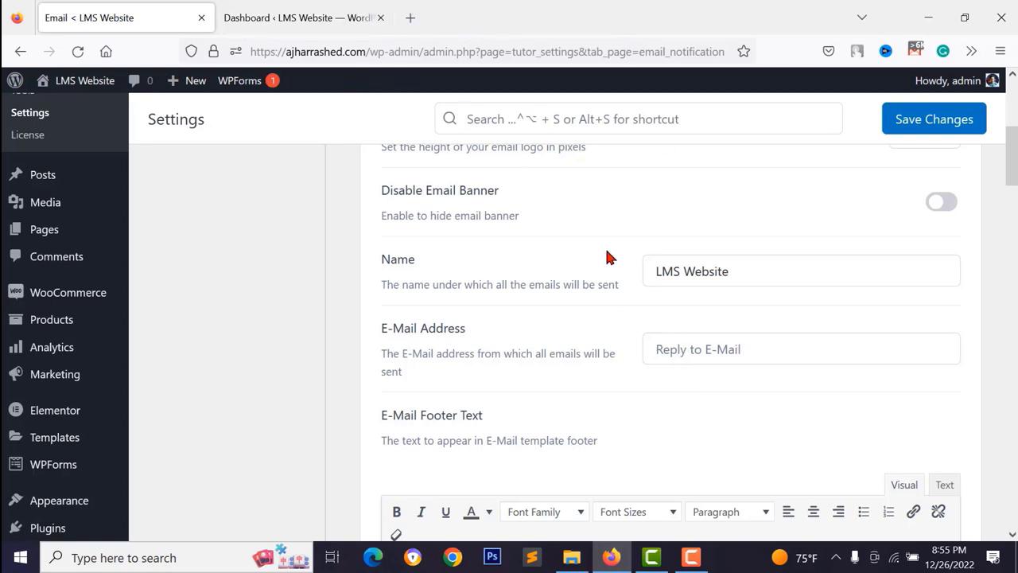
left_click(708, 335)
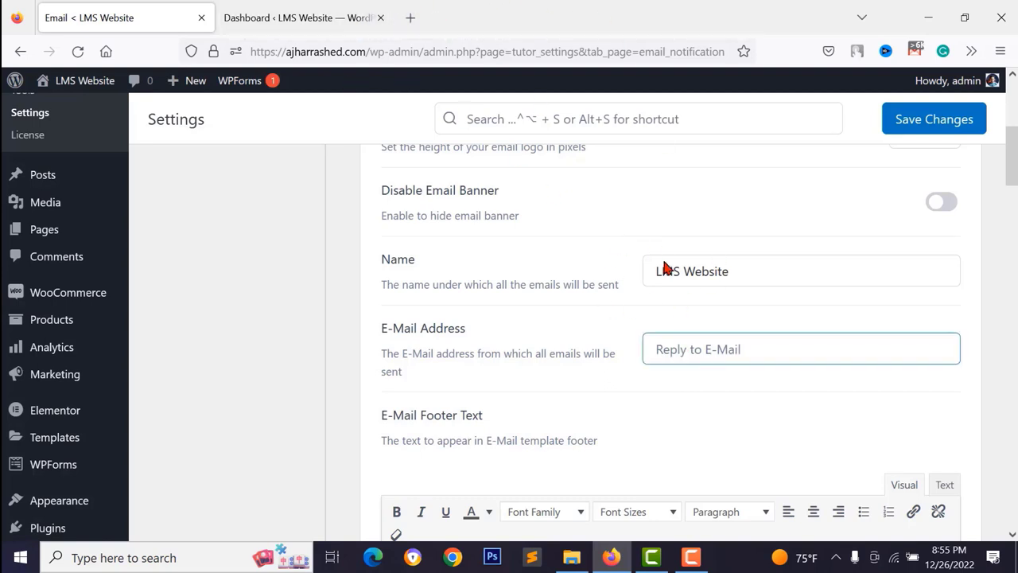
key("ctrl+v")
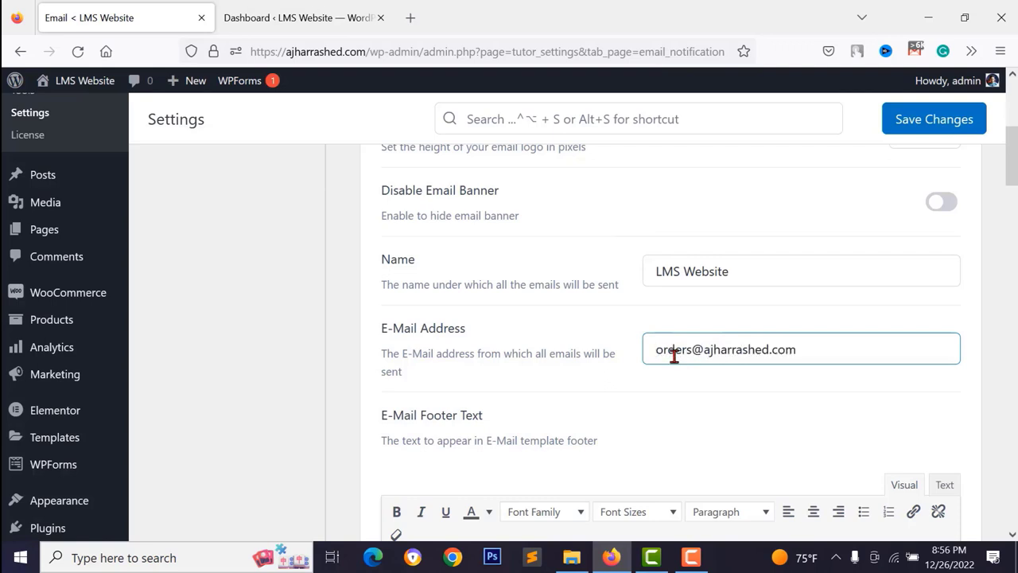
scroll(686, 417, "down", 3)
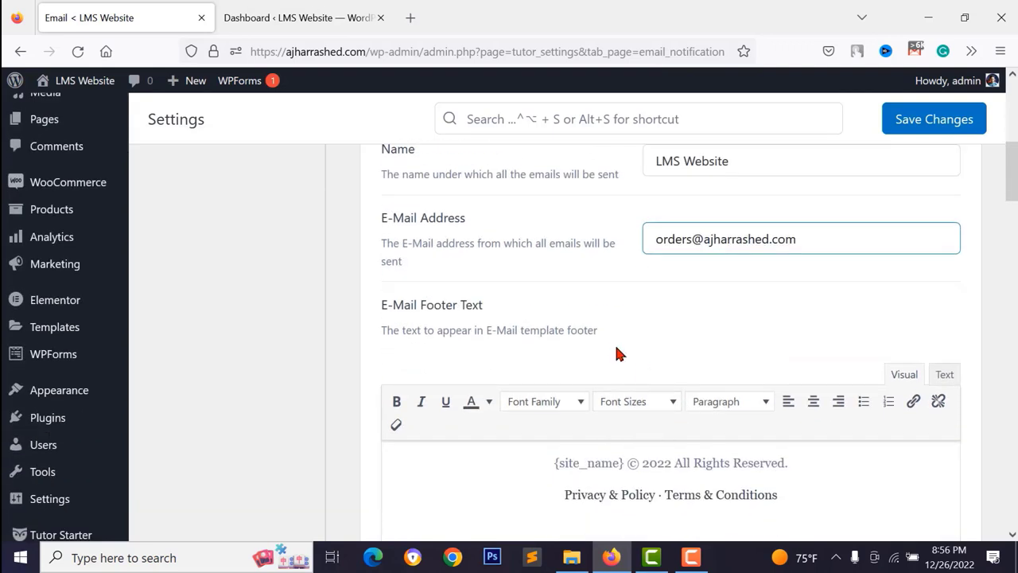
left_click(578, 415)
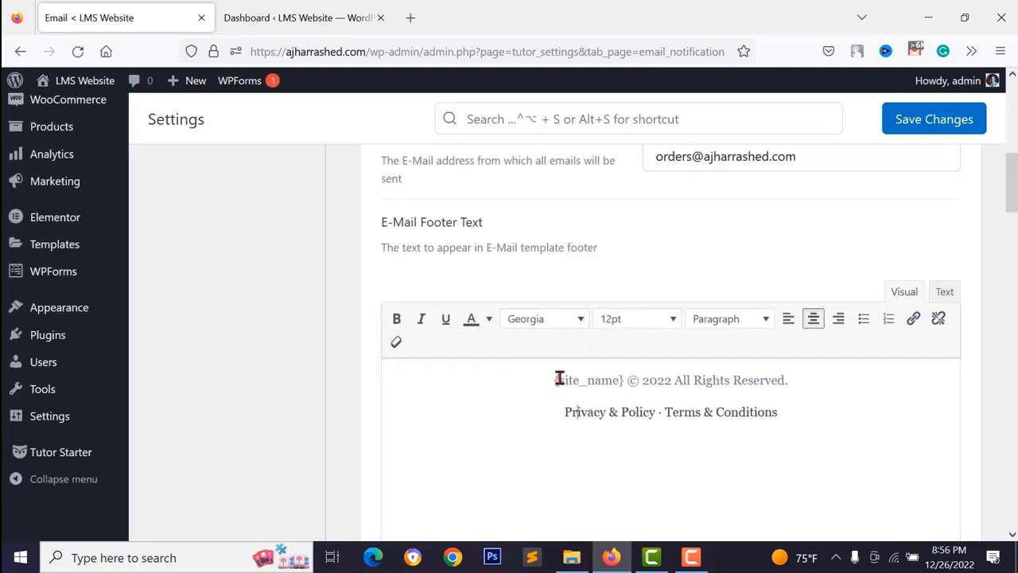
scroll(661, 366, "down", 1)
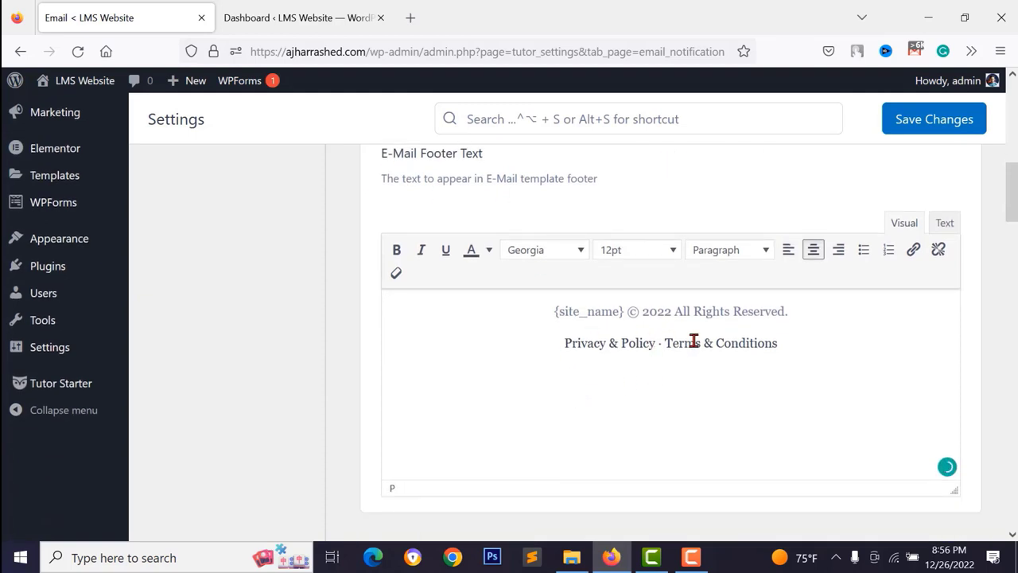
scroll(694, 341, "down", 4)
scroll(538, 318, "down", 1)
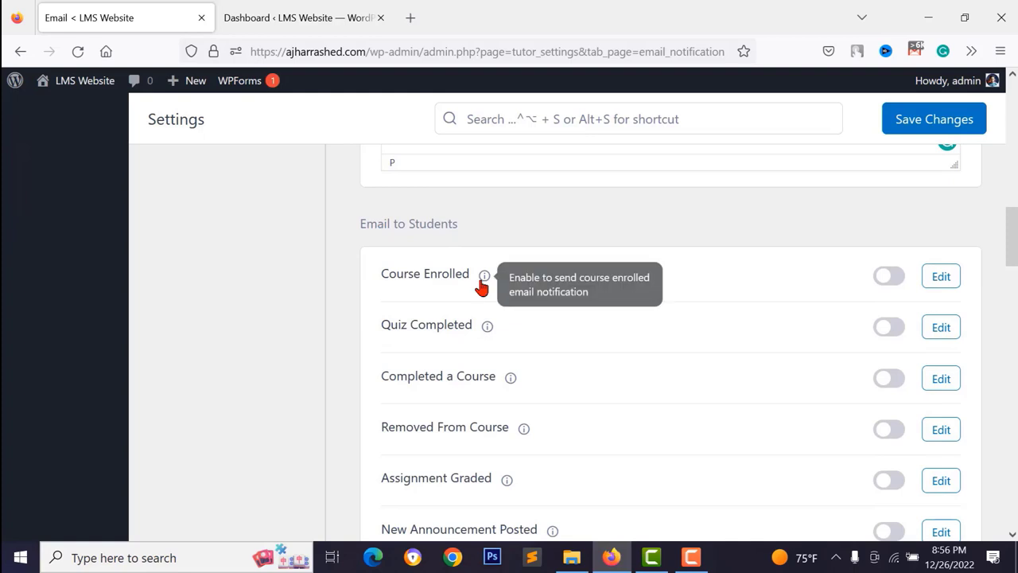
Switch on the Course Enrolled, Quiz Completed and Completed a Course student emails.
left_click(889, 277)
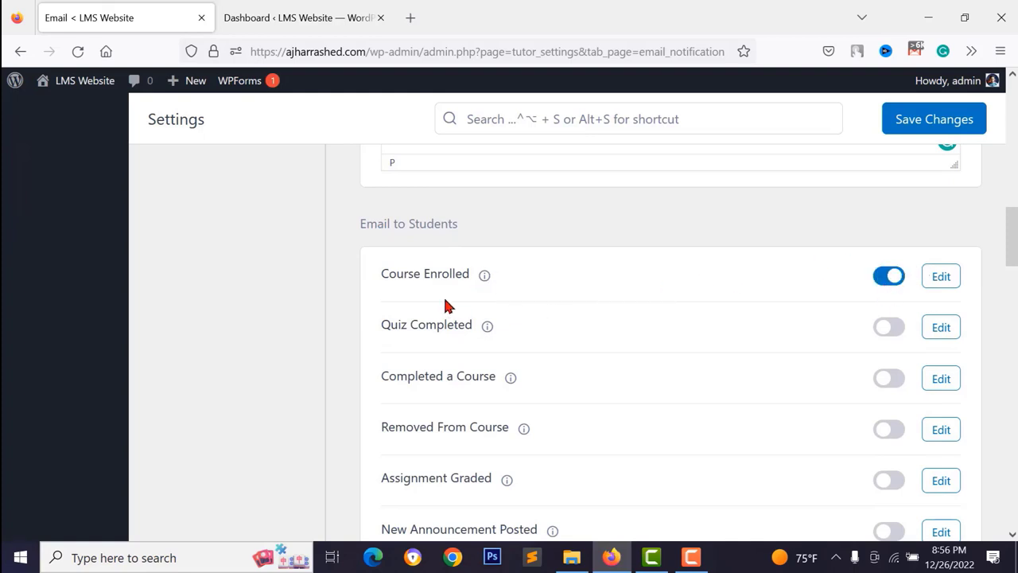
left_click(889, 329)
scroll(892, 358, "down", 1)
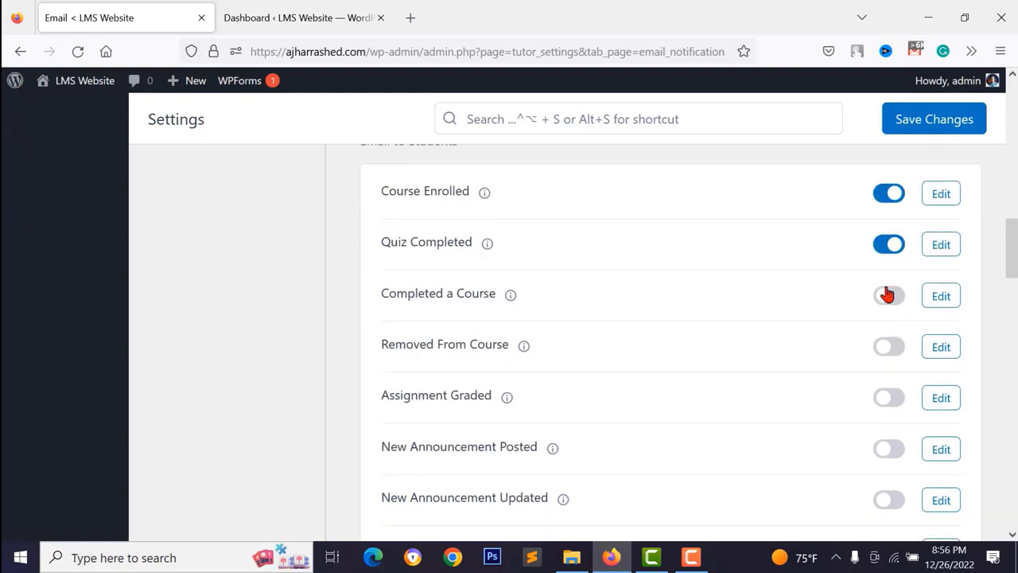
left_click(888, 294)
scroll(955, 307, "up", 1)
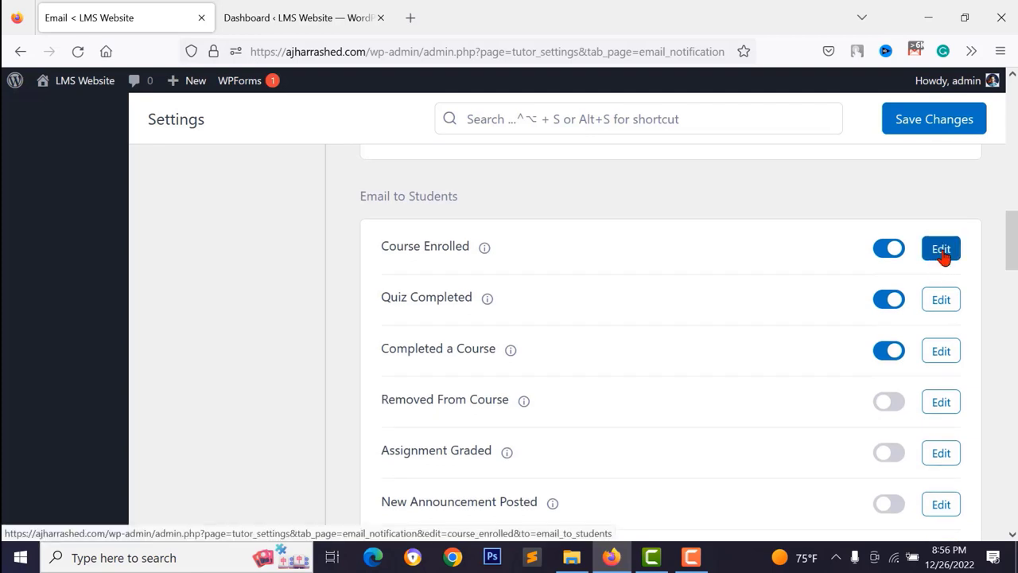
Preview the Course Enrolled email template, then return to the email list.
left_click(941, 250)
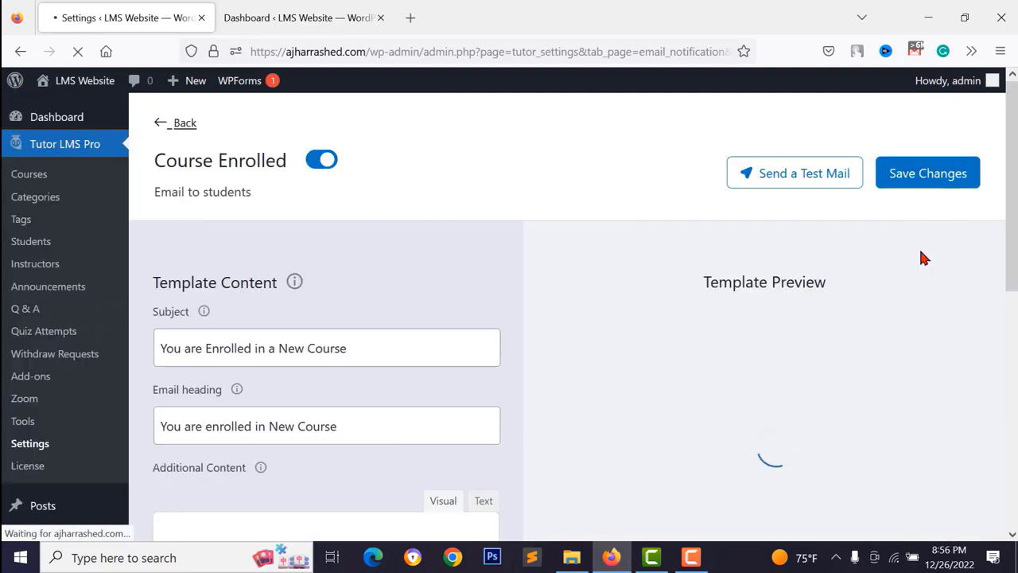
scroll(529, 342, "down", 2)
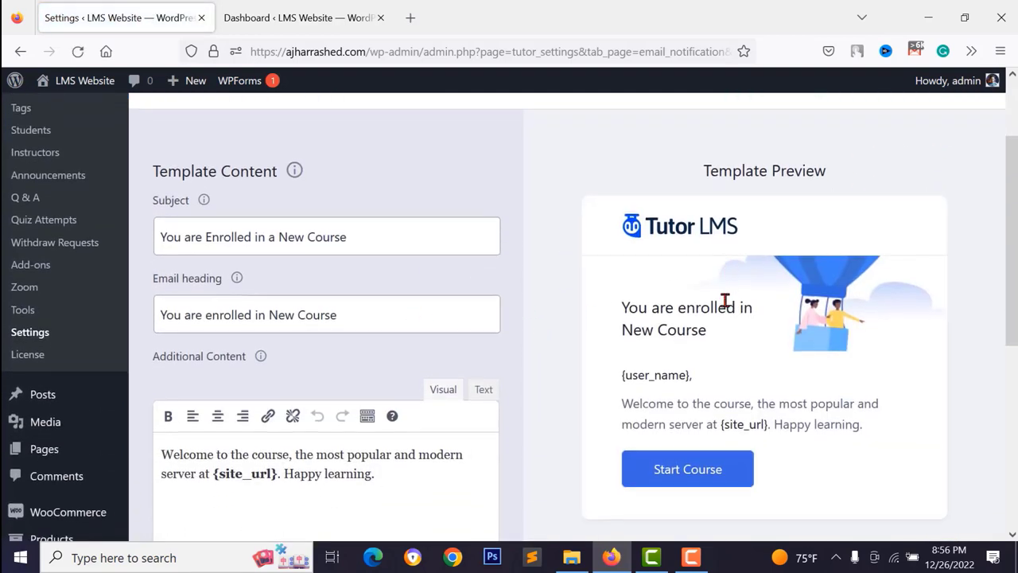
scroll(641, 329, "down", 2)
key("alt+Left")
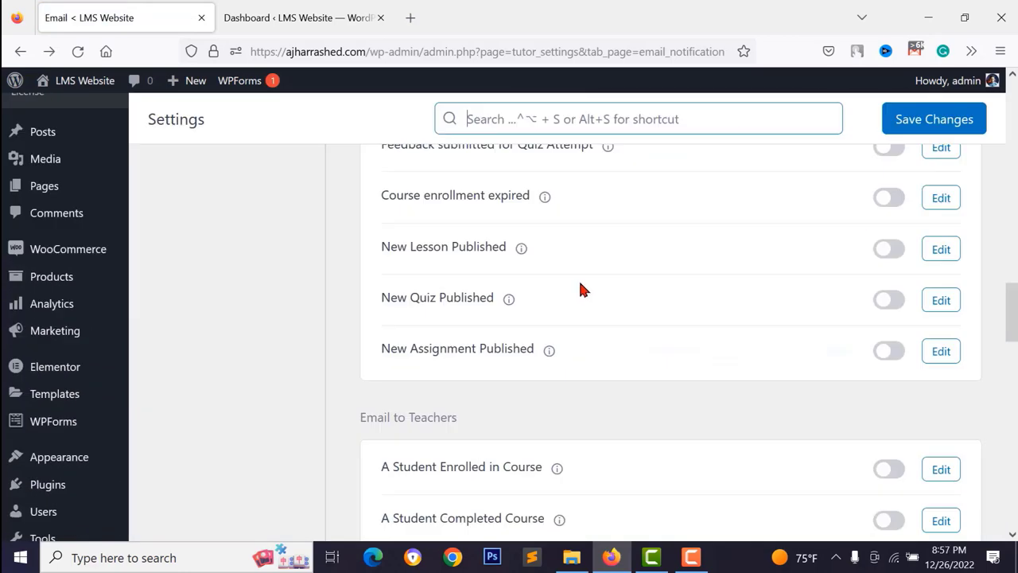
Save the email notification settings.
scroll(587, 291, "down", 4)
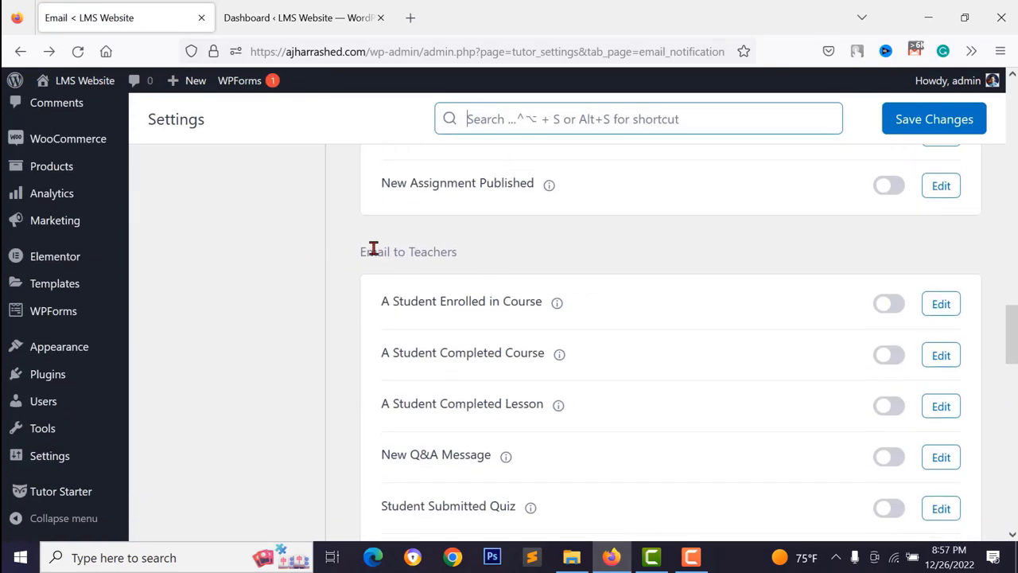
left_click_drag(358, 253, 399, 251)
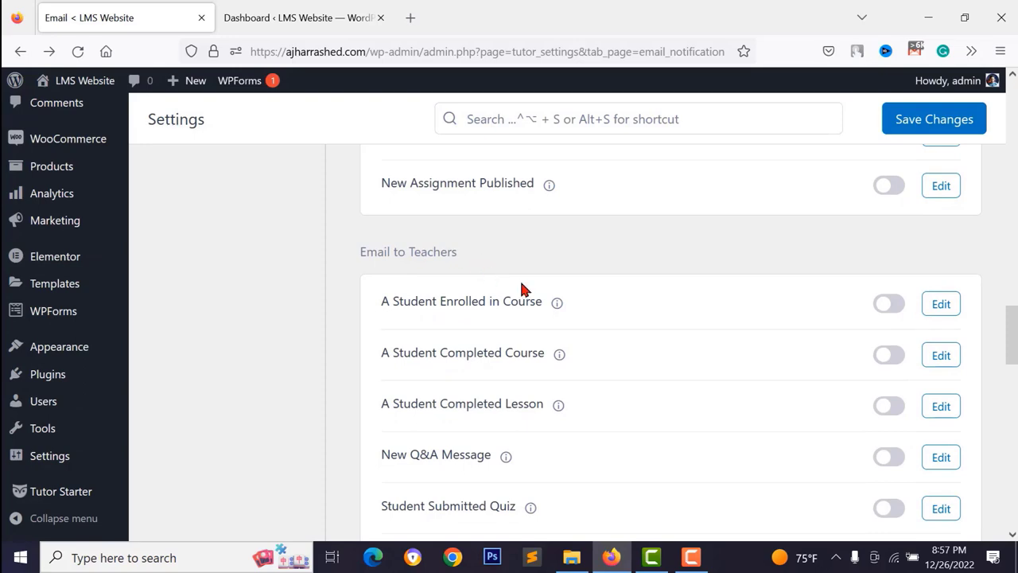
scroll(748, 311, "down", 7)
scroll(841, 298, "up", 5)
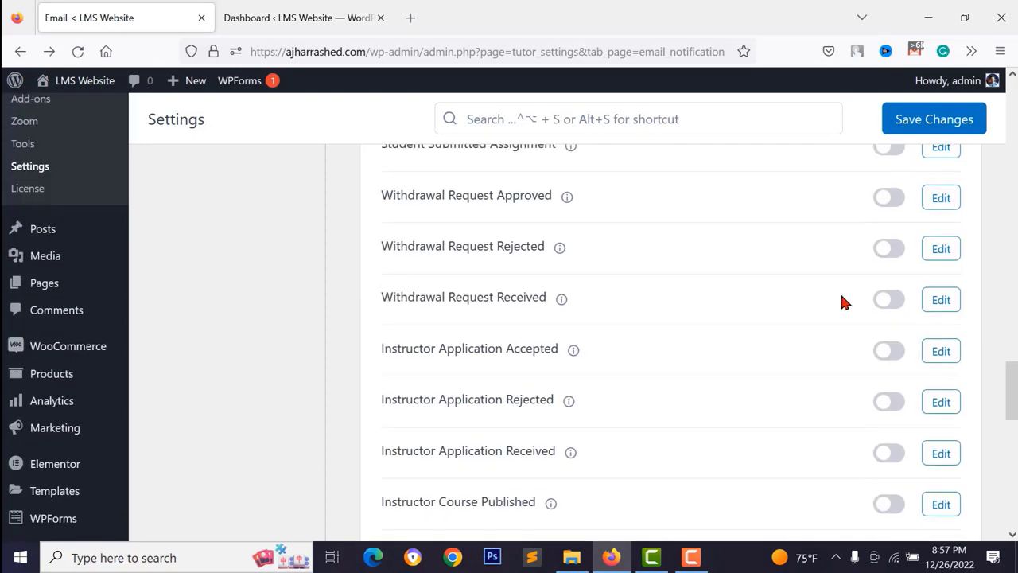
scroll(867, 298, "down", 2)
scroll(869, 303, "down", 6)
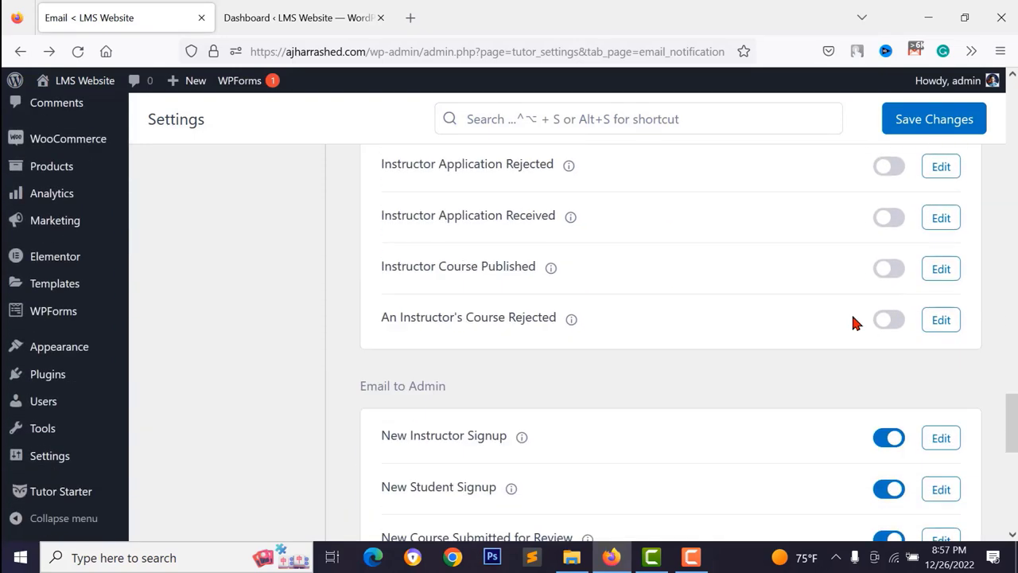
scroll(816, 284, "up", 2)
scroll(356, 248, "down", 3)
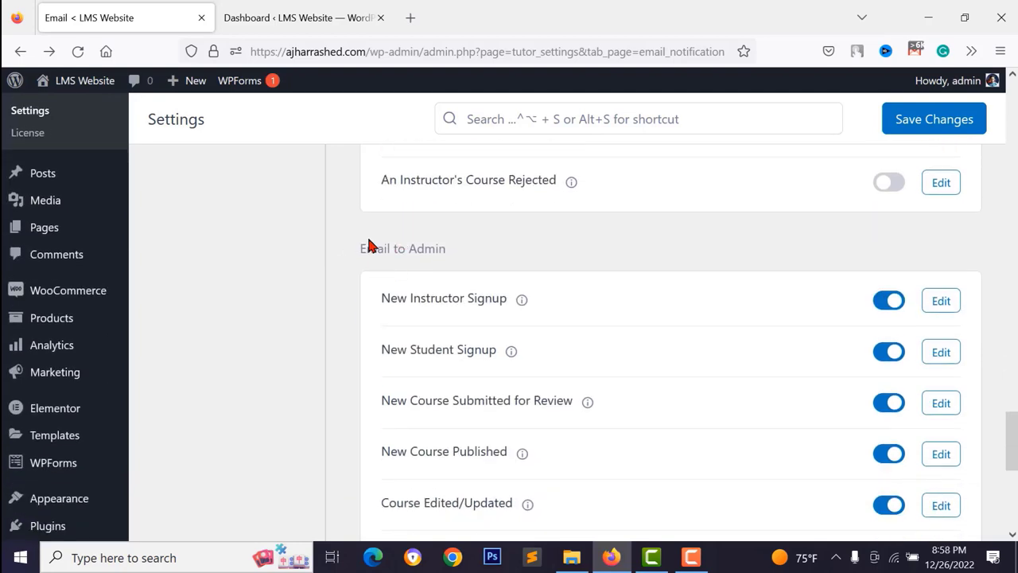
scroll(621, 350, "down", 3)
scroll(827, 327, "up", 10)
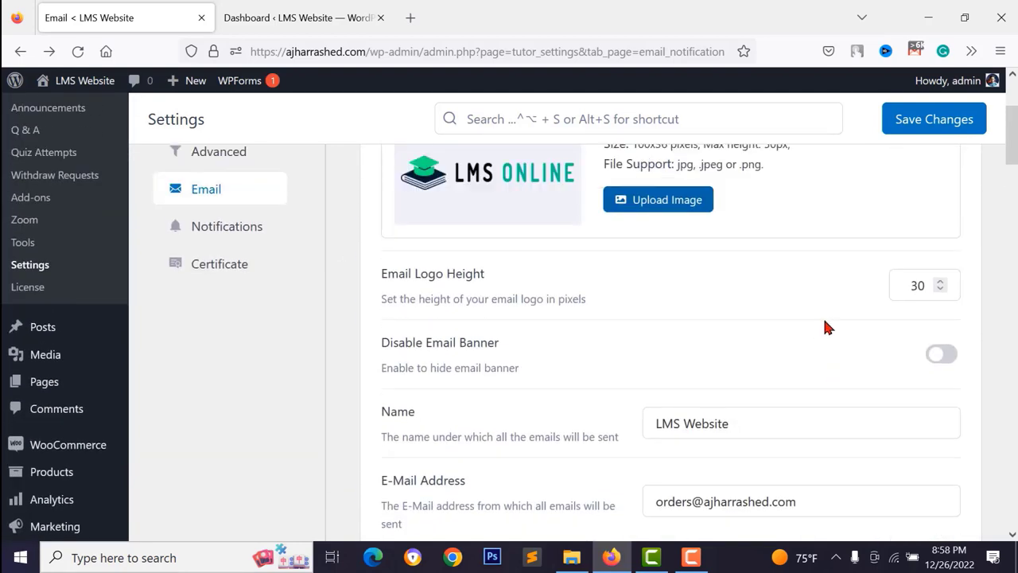
left_click(927, 119)
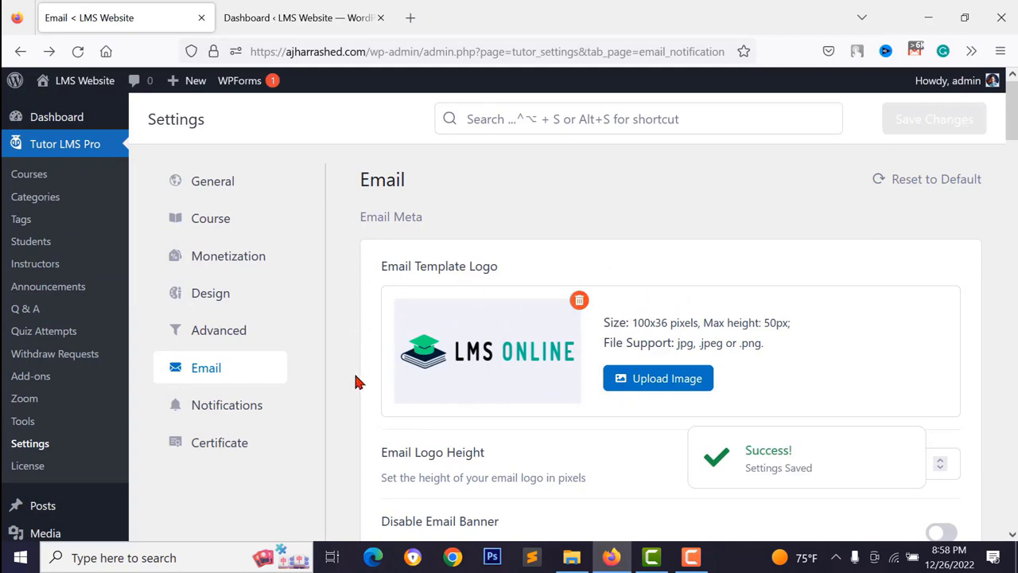
scroll(355, 382, "down", 2)
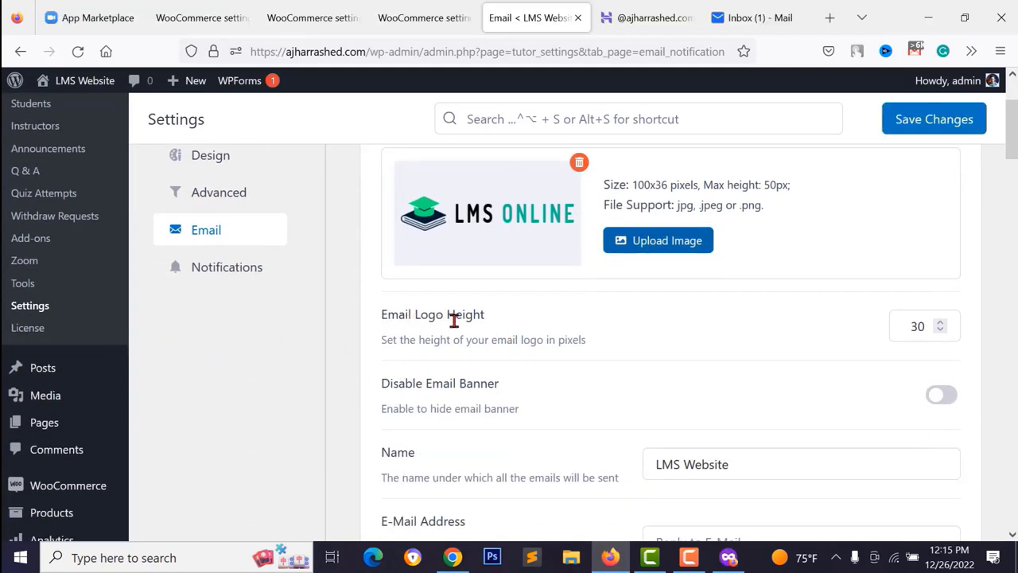
Paste the store's orders address into the empty sender E-Mail Address field.
scroll(889, 329, "down", 4)
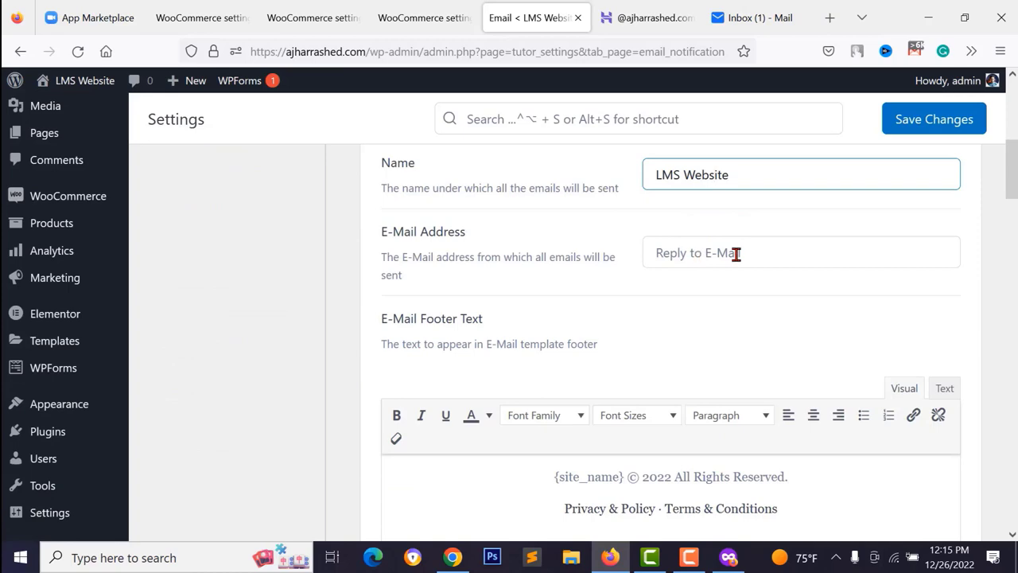
left_click(736, 254)
scroll(716, 388, "up", 2)
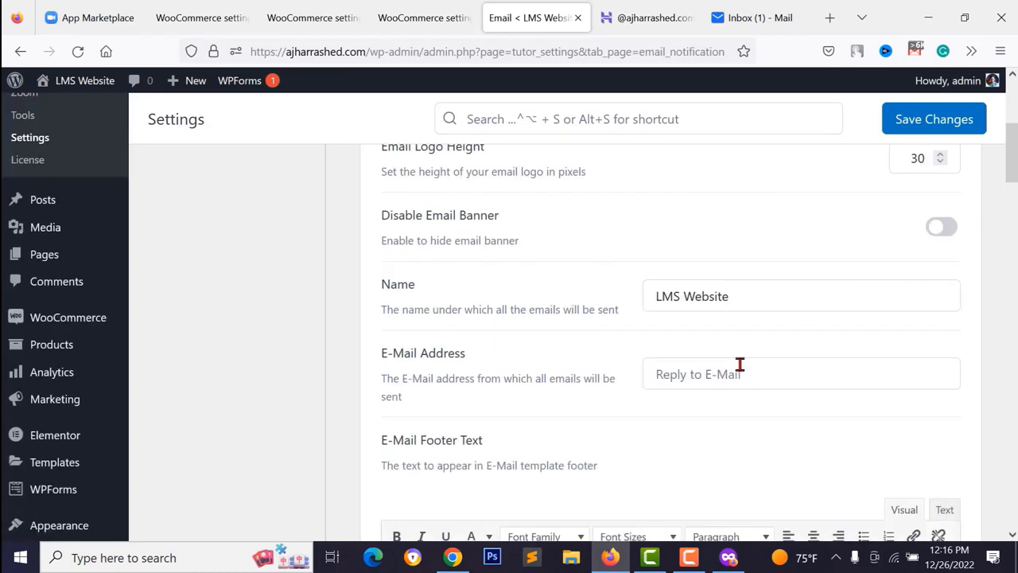
scroll(1009, 171, "up", 4)
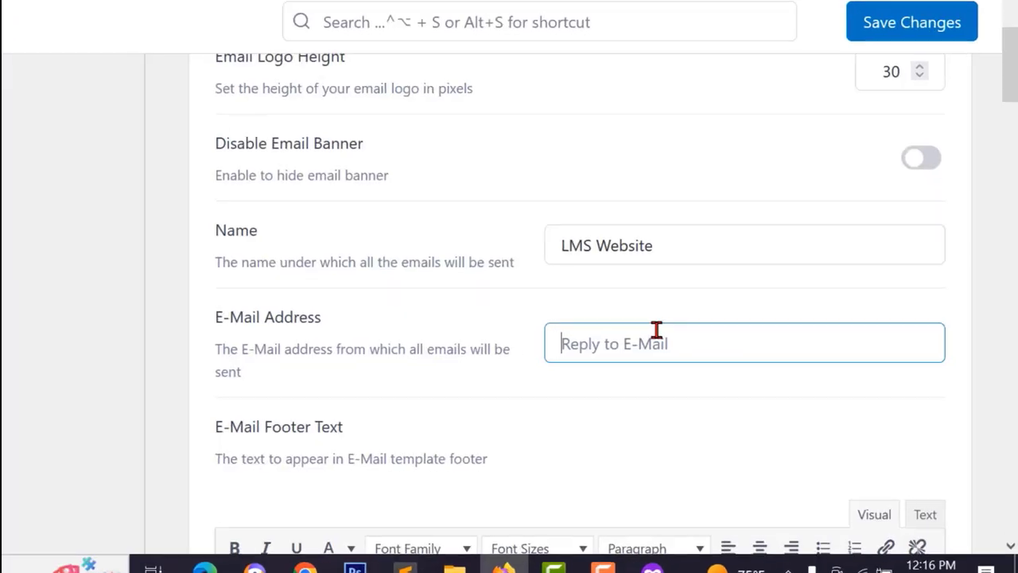
key("ctrl+v")
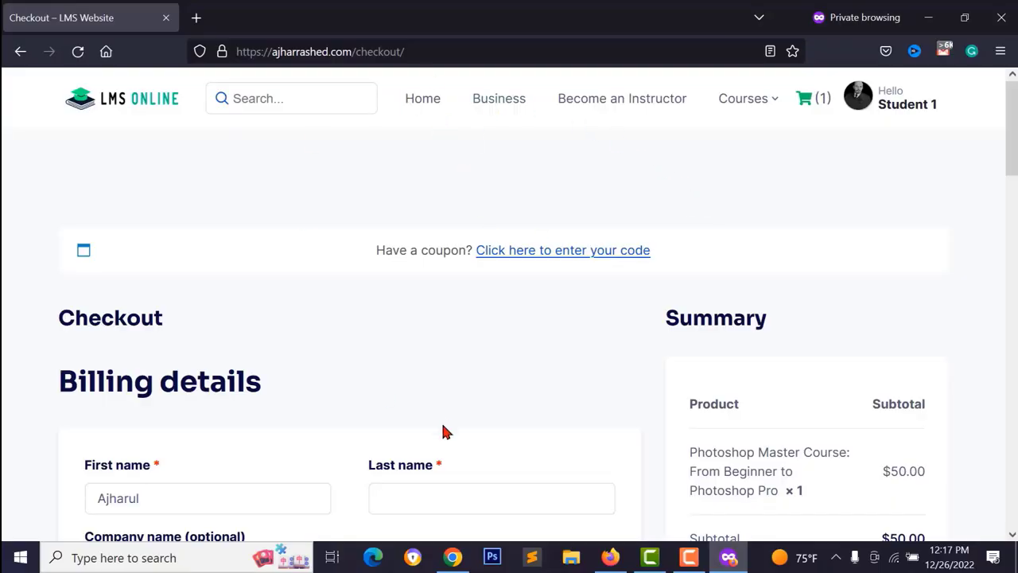
scroll(422, 431, "down", 3)
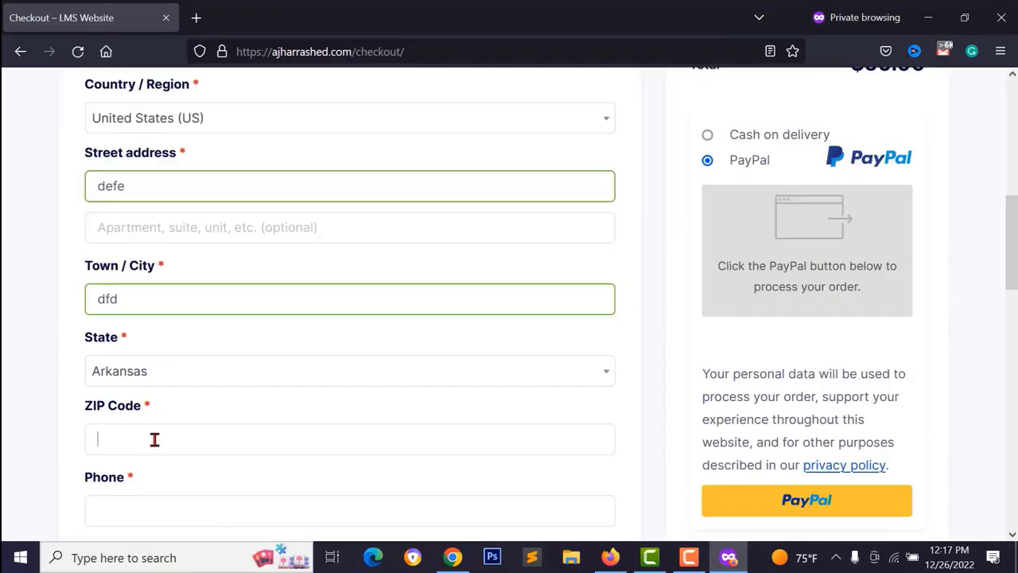
Fill in the billing ZIP code and phone, then place the $50.00 cash-on-delivery order.
type("3232")
left_click(143, 448)
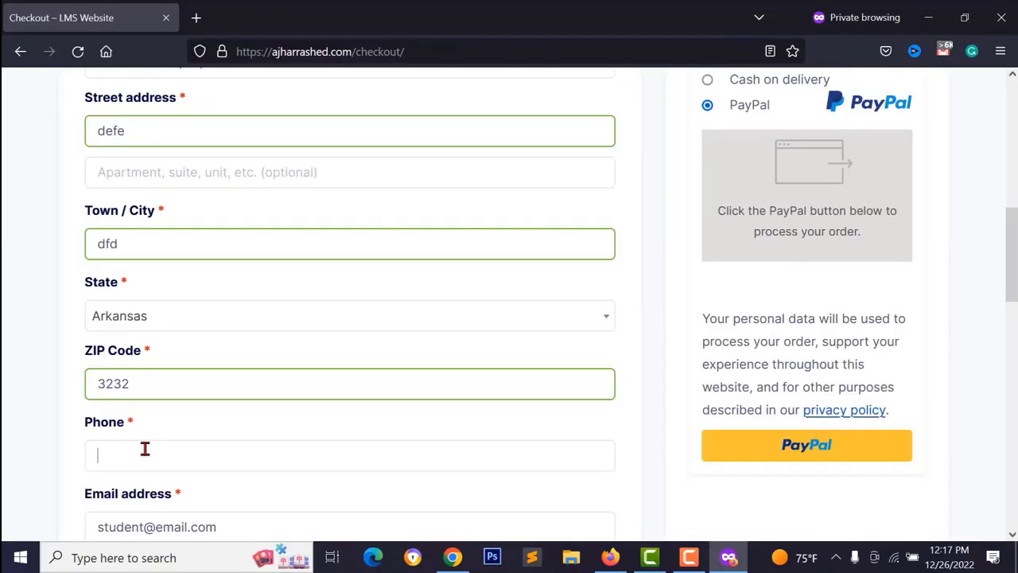
type("676767676")
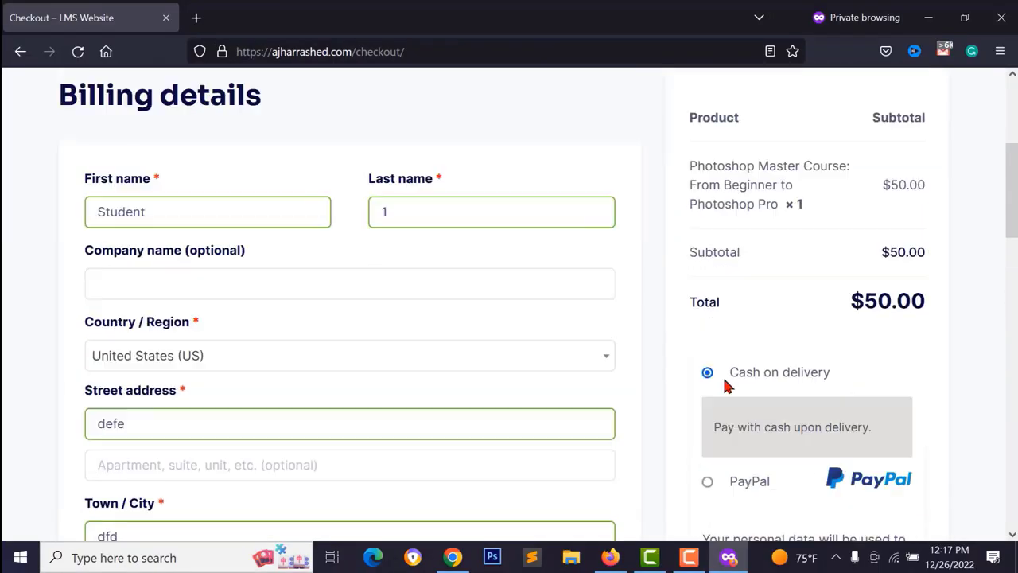
scroll(725, 386, "down", 9)
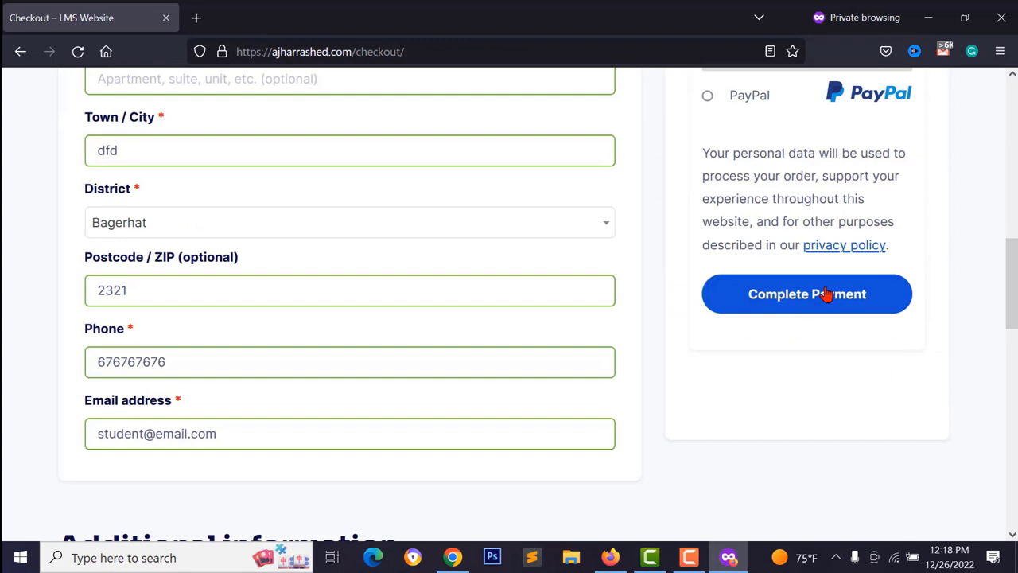
left_click(827, 295)
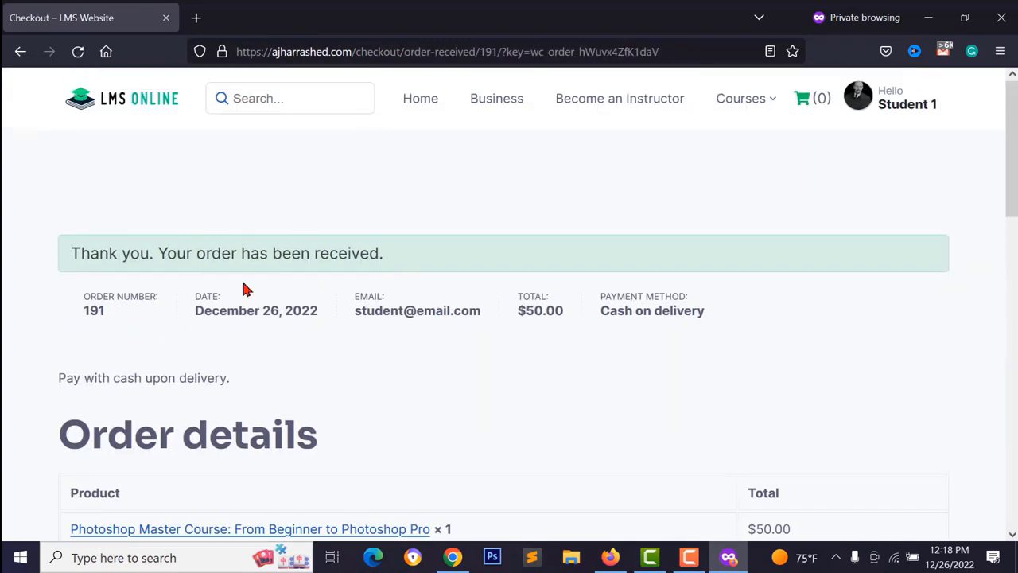
Open the student's dashboard and view its Order History.
scroll(231, 430, "down", 5)
scroll(637, 366, "up", 5)
mouse_move(896, 111)
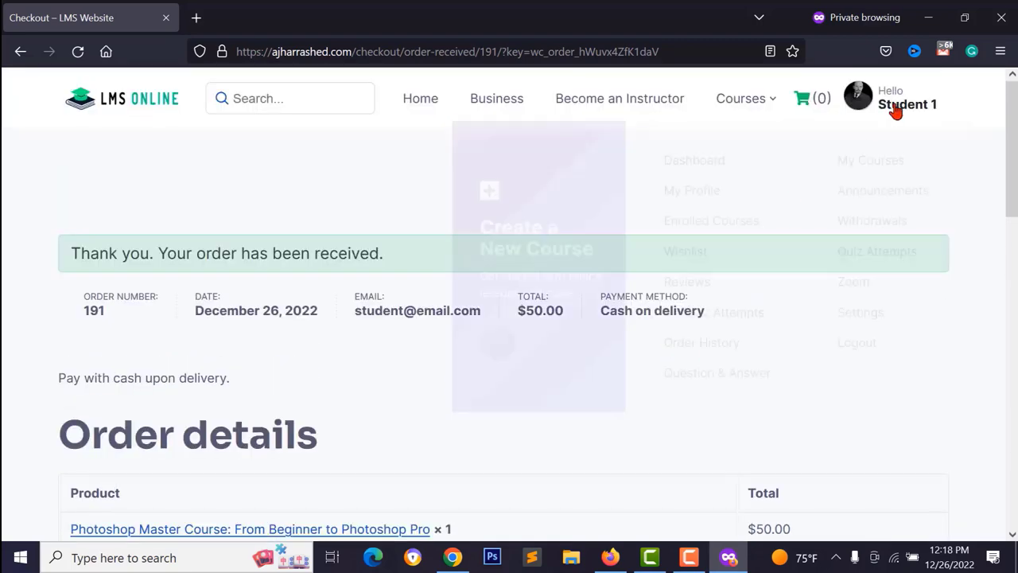
left_click(707, 165)
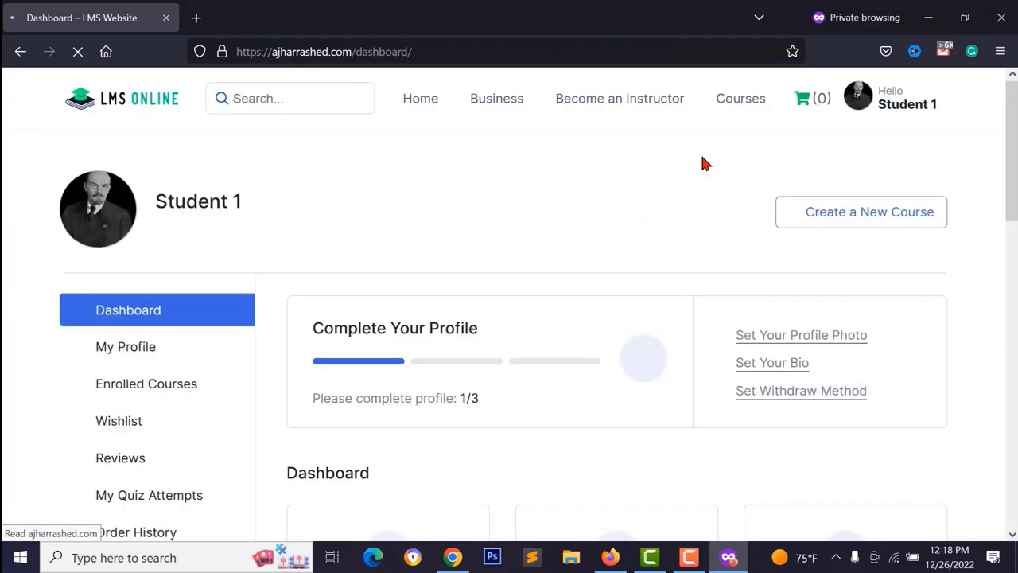
scroll(160, 365, "down", 4)
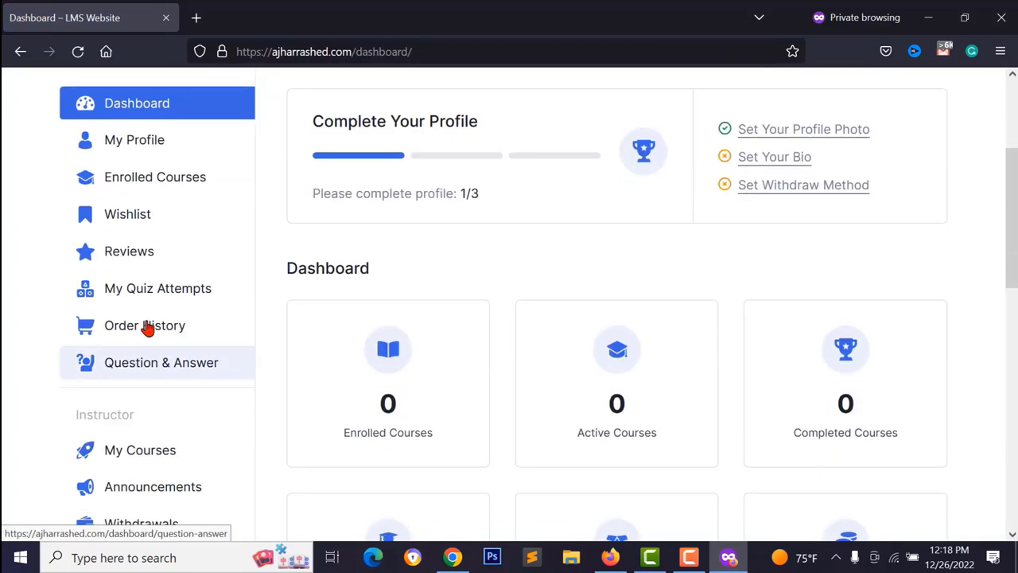
left_click(121, 329)
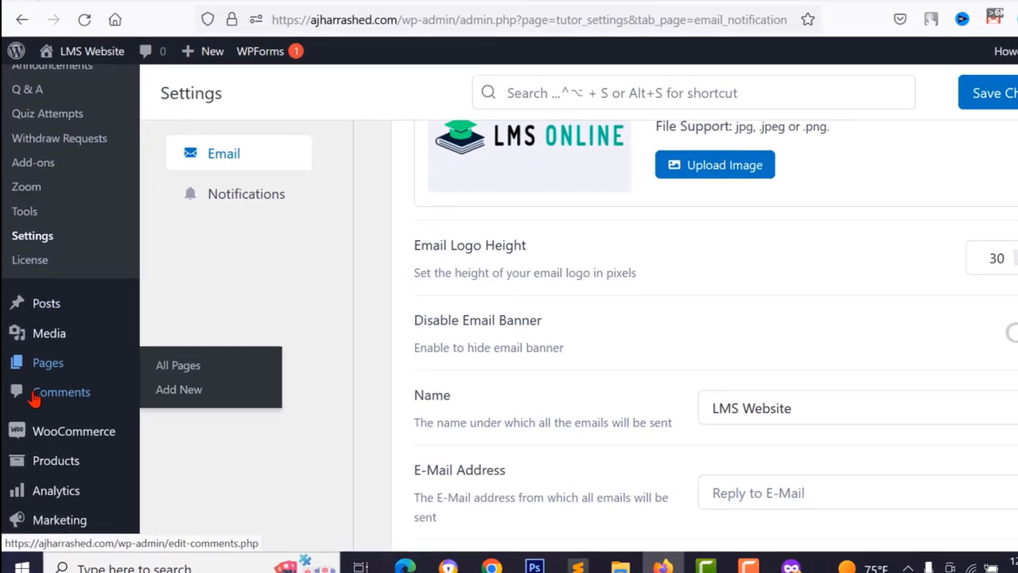
mouse_move(49, 432)
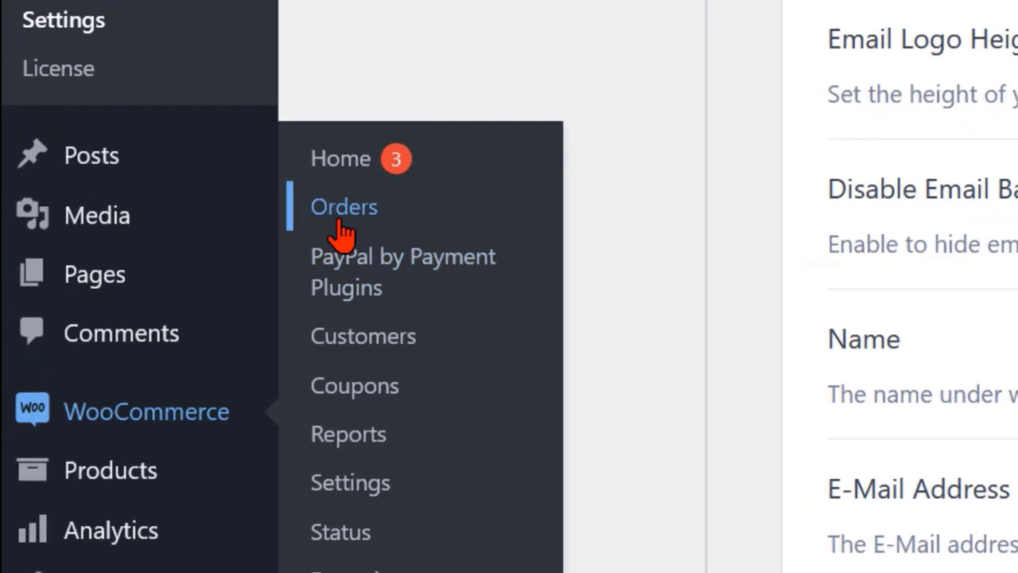
Change WooCommerce order #191 for the Photoshop Master Course to Completed via Bulk actions.
left_click(356, 212)
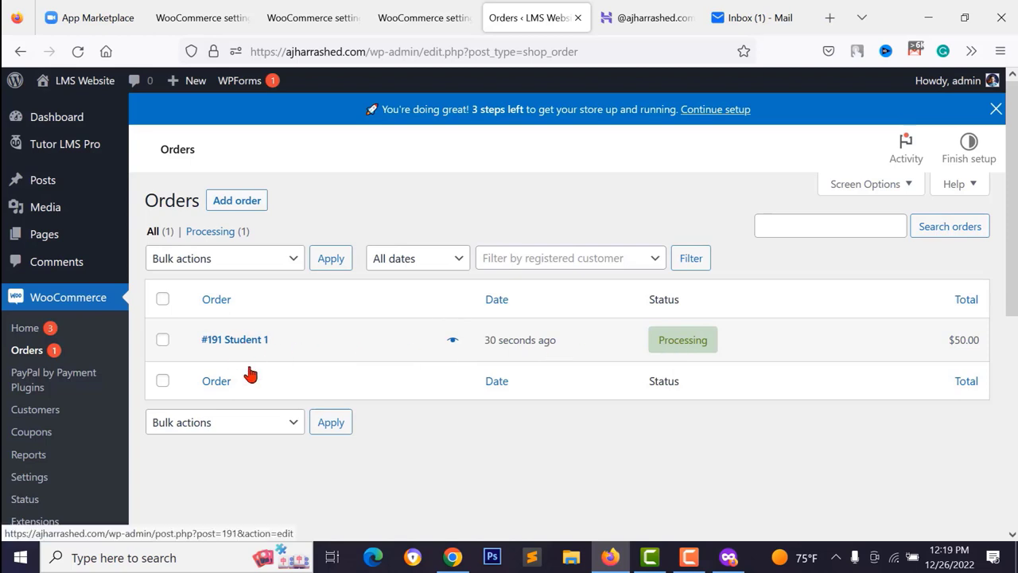
left_click(452, 341)
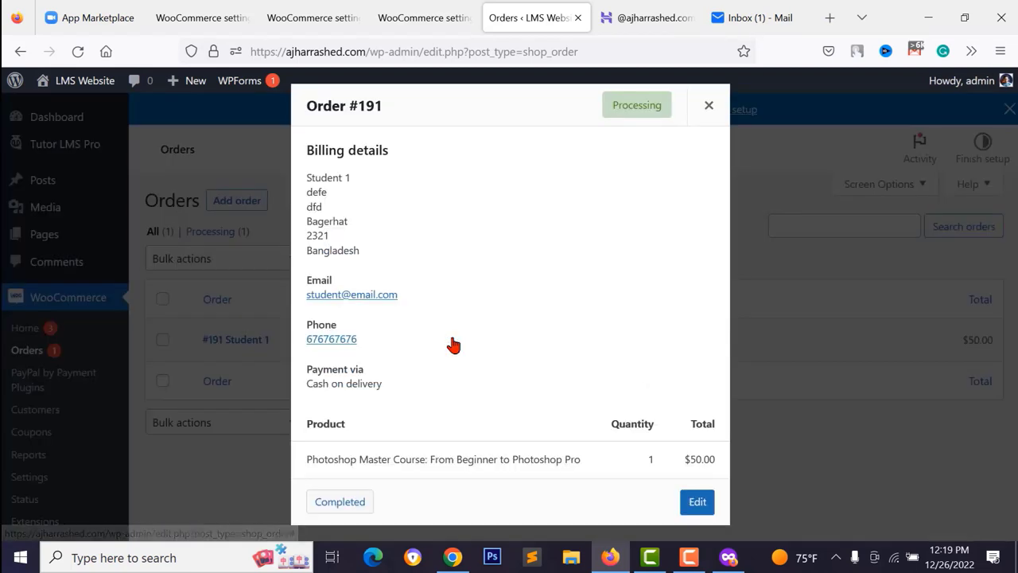
key("Escape")
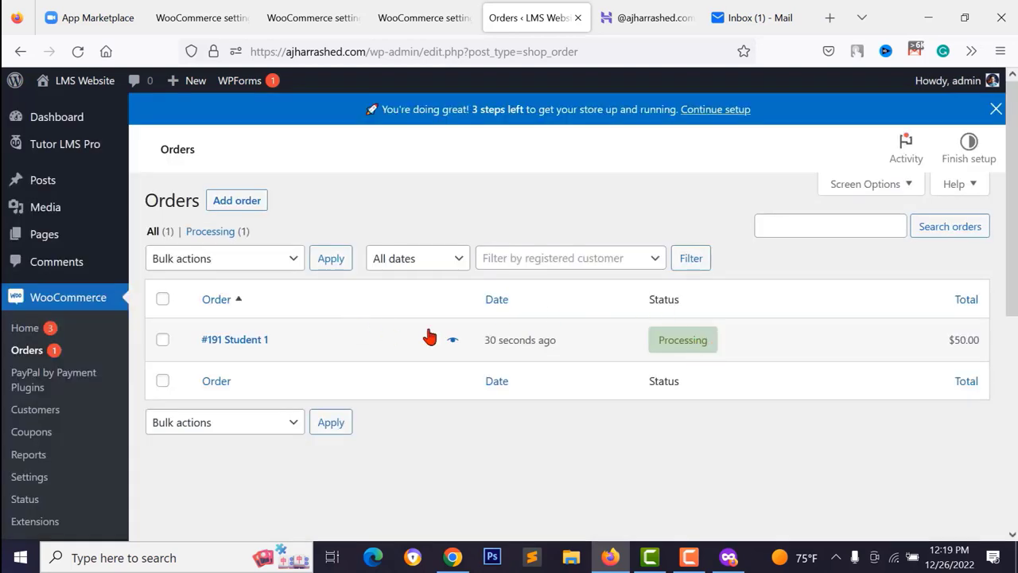
left_click(163, 342)
left_click(200, 257)
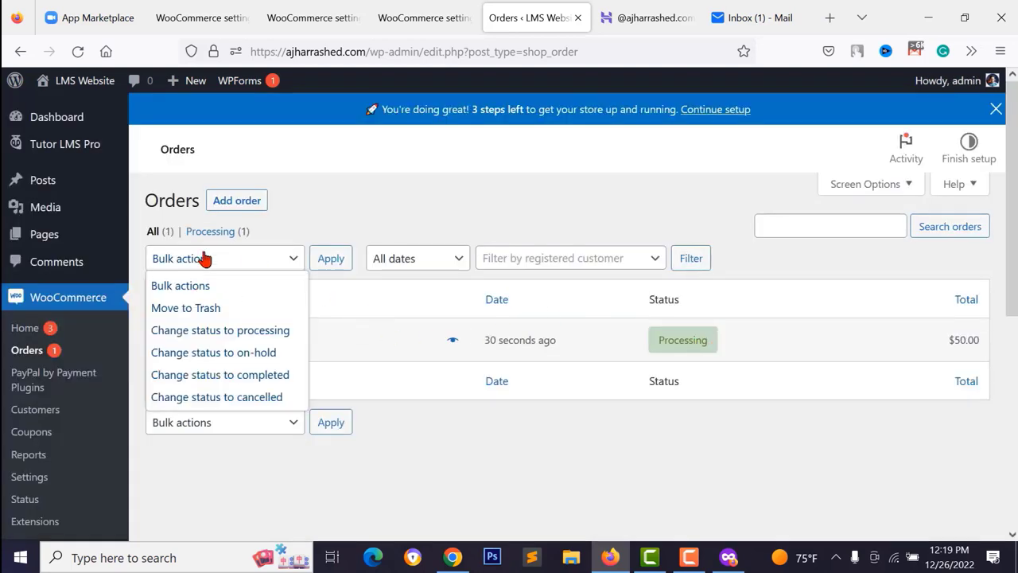
left_click(311, 370)
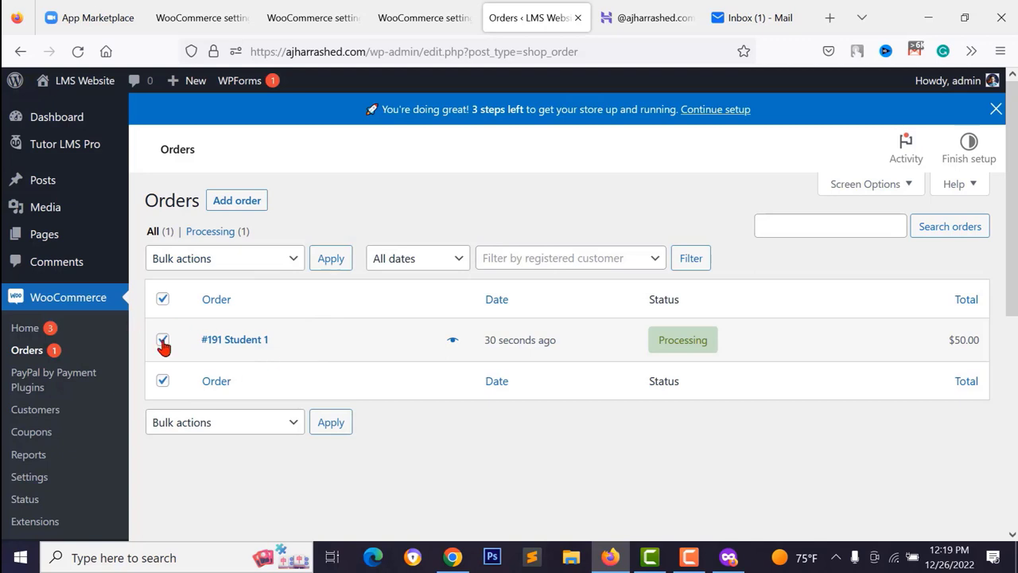
left_click(199, 259)
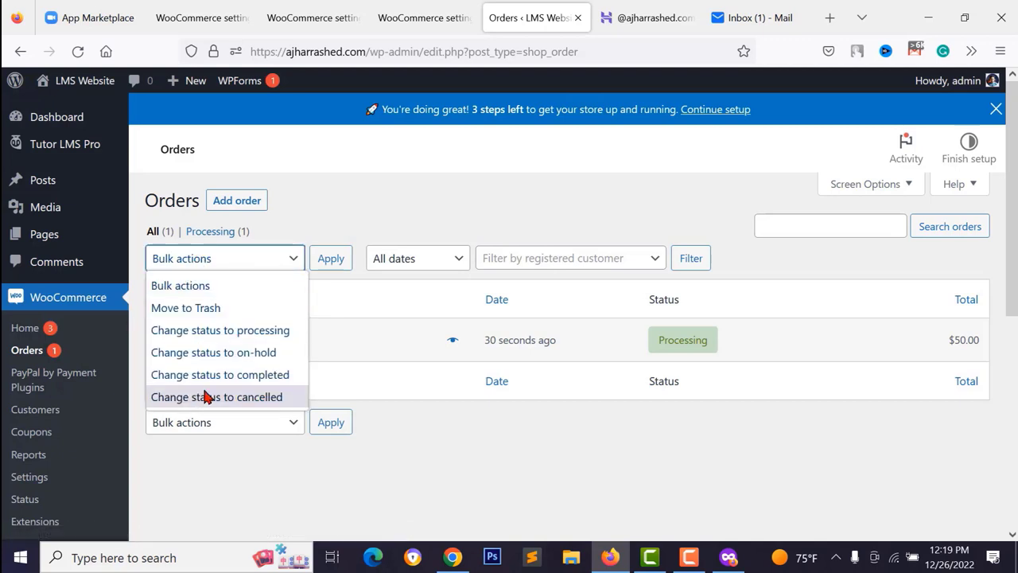
left_click(225, 375)
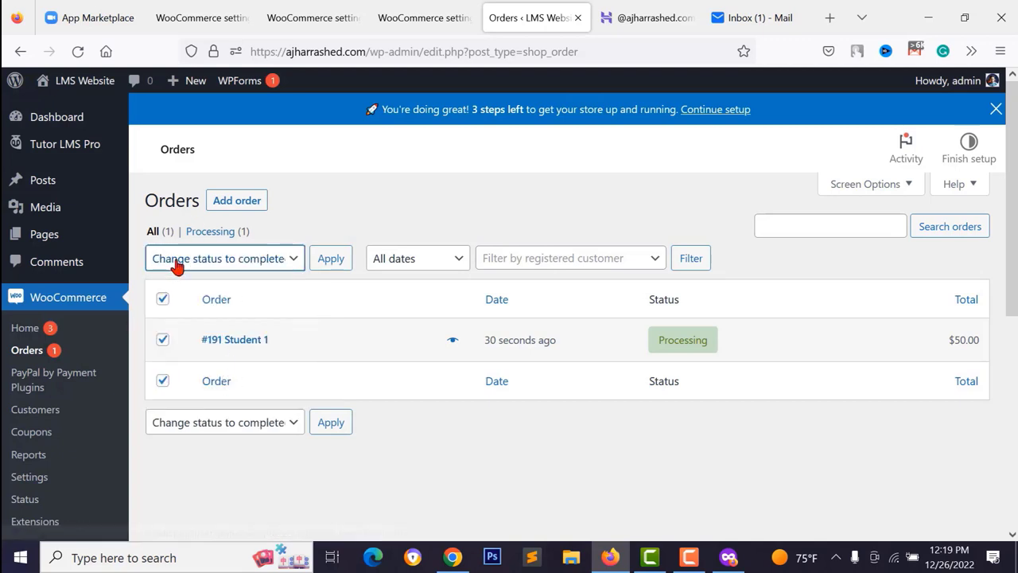
left_click(331, 424)
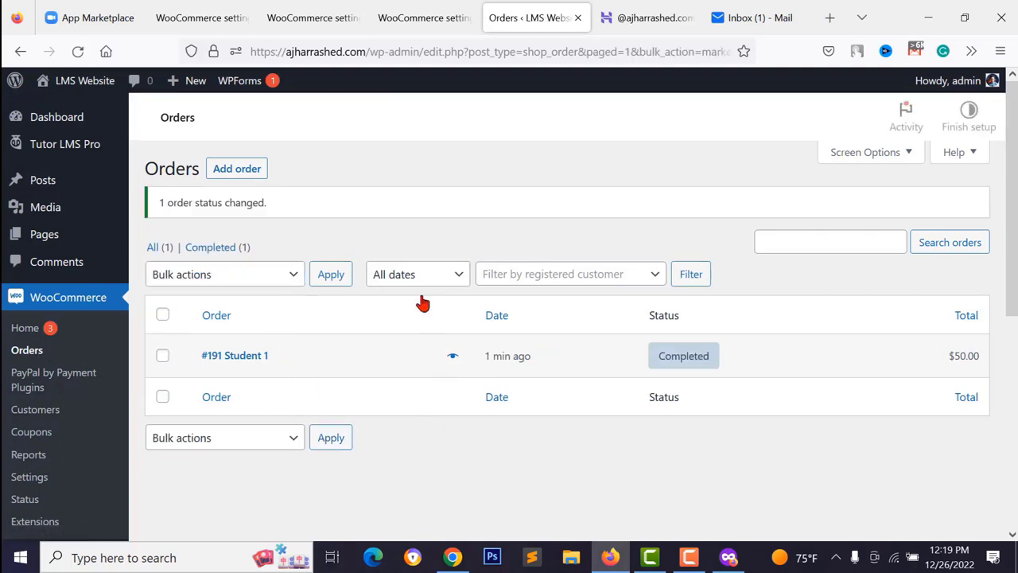
left_click(747, 12)
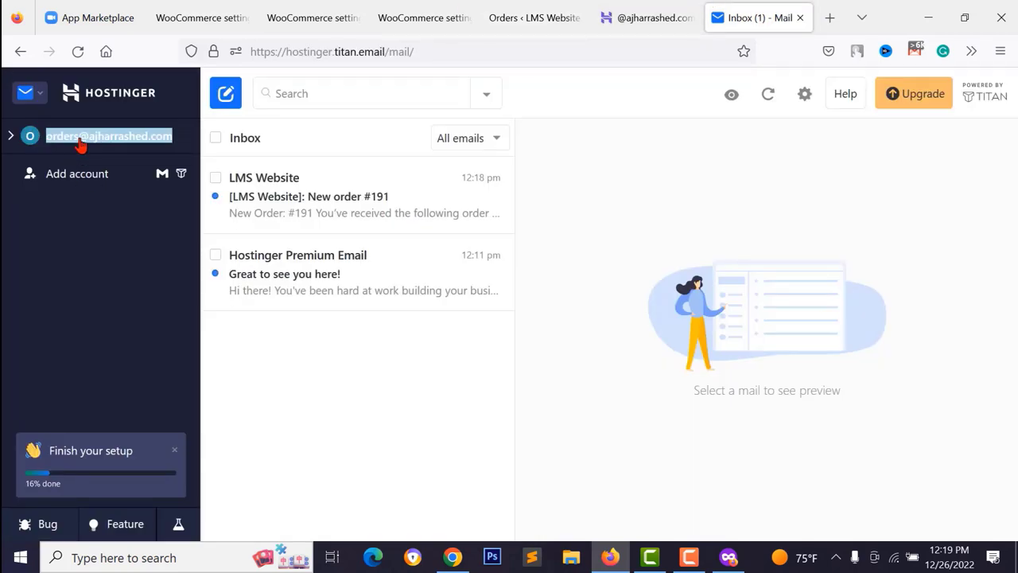
Read the '[LMS Website]: New order' #191 email in the Titan Mail inbox.
left_click(81, 141)
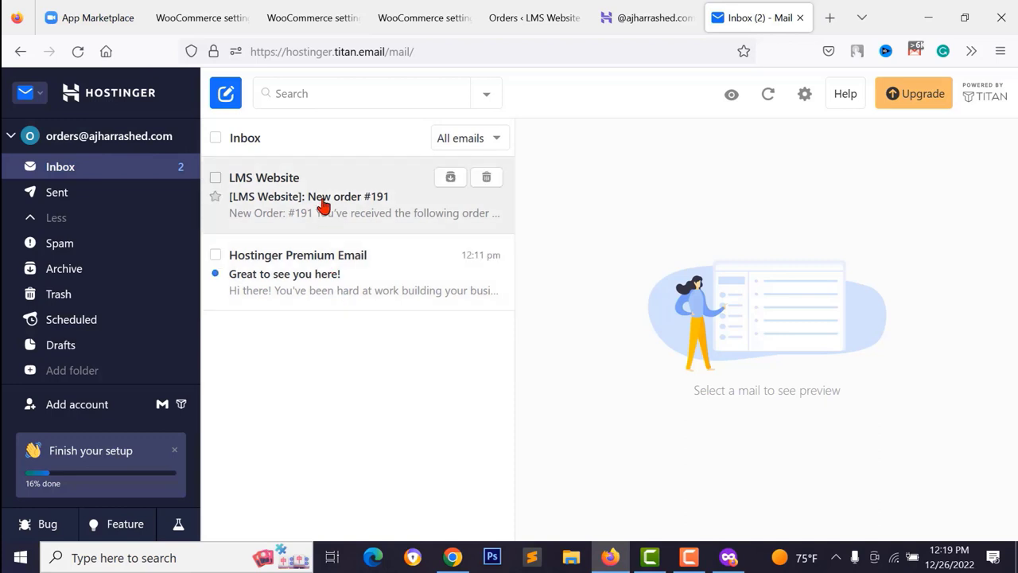
left_click(364, 224)
scroll(676, 355, "down", 5)
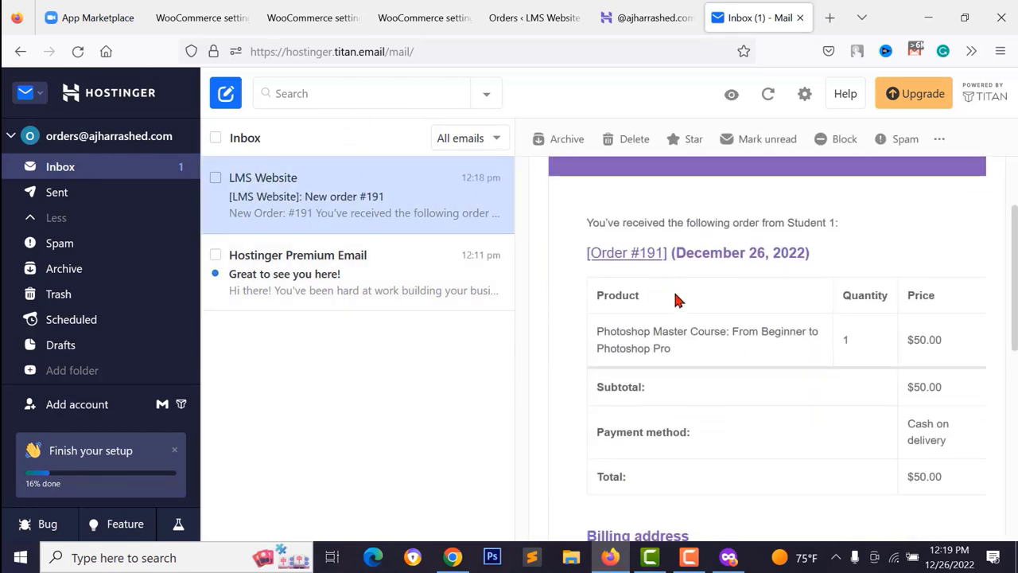
scroll(553, 265, "up", 5)
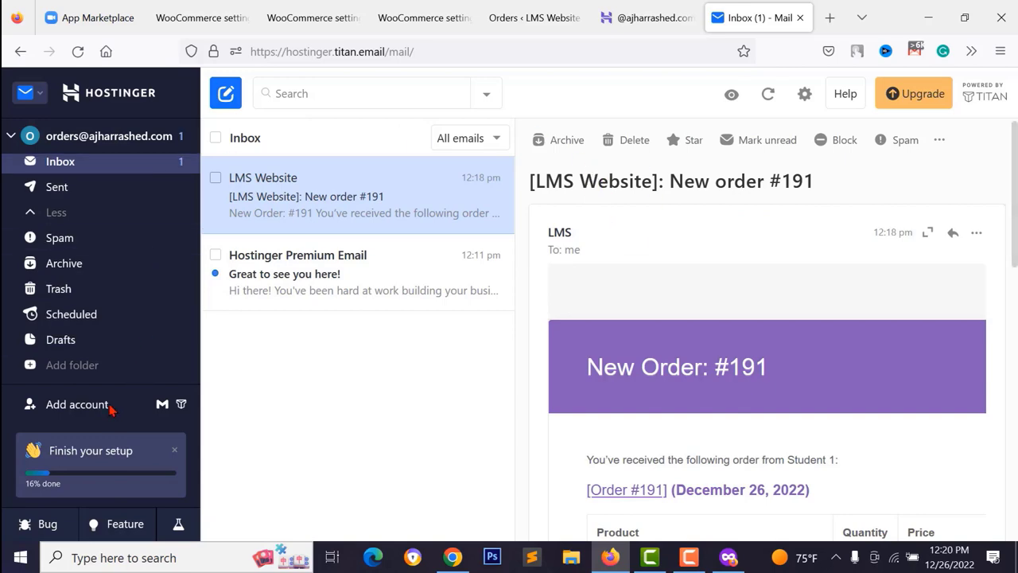
left_click(450, 557)
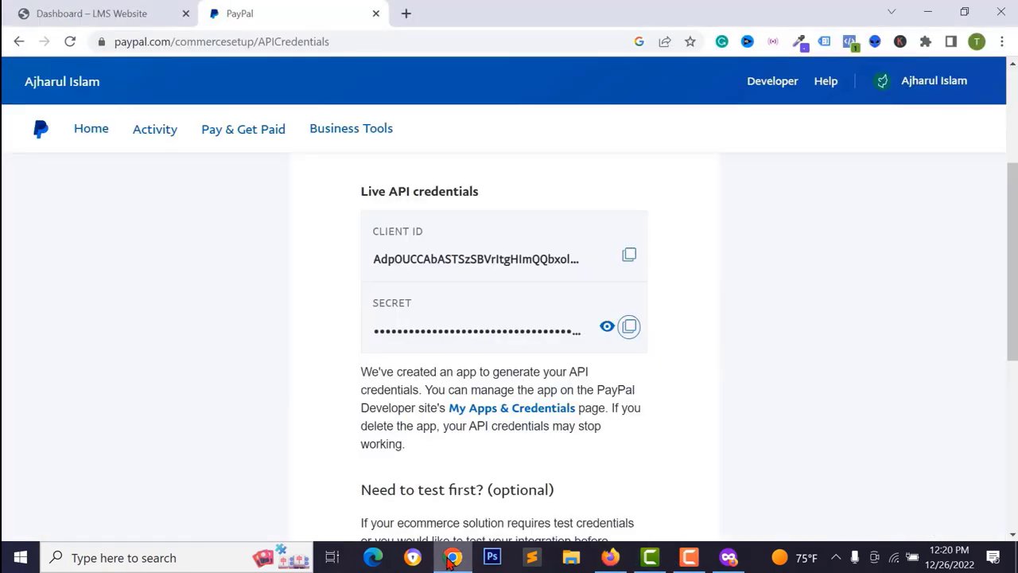
Reload the LMS Website dashboard to refresh the instructor's earnings.
left_click(93, 10)
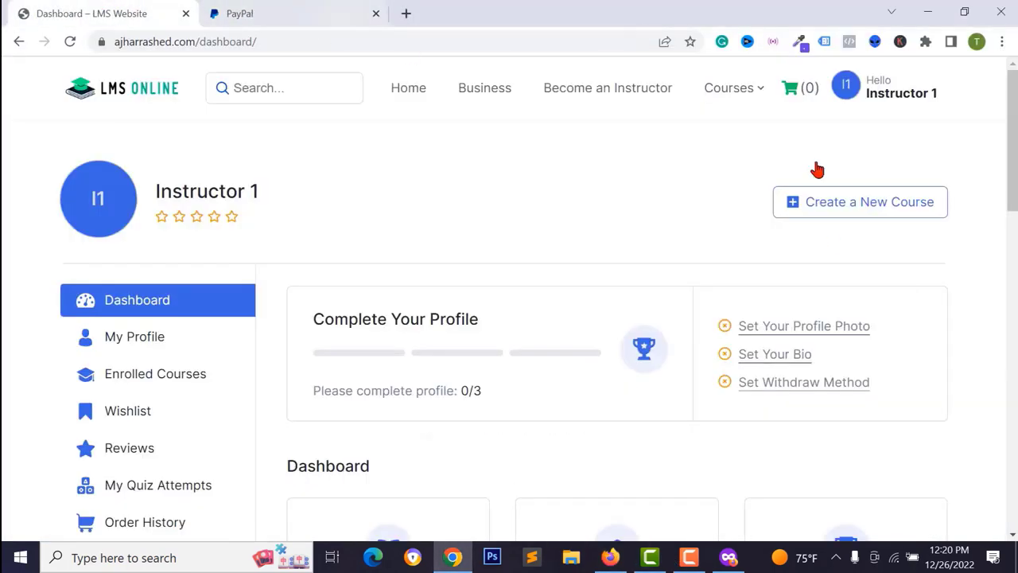
mouse_move(888, 103)
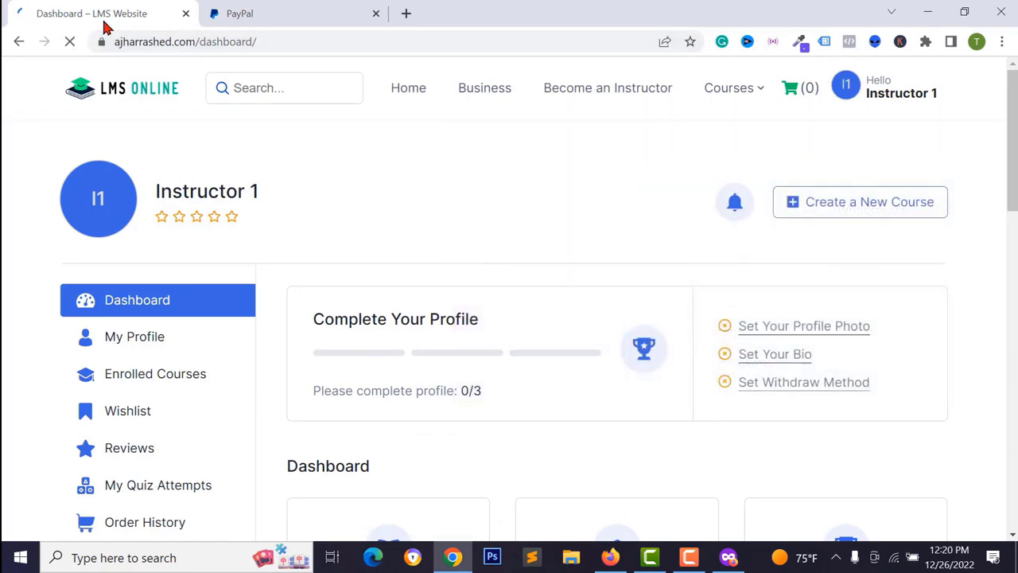
left_click(70, 41)
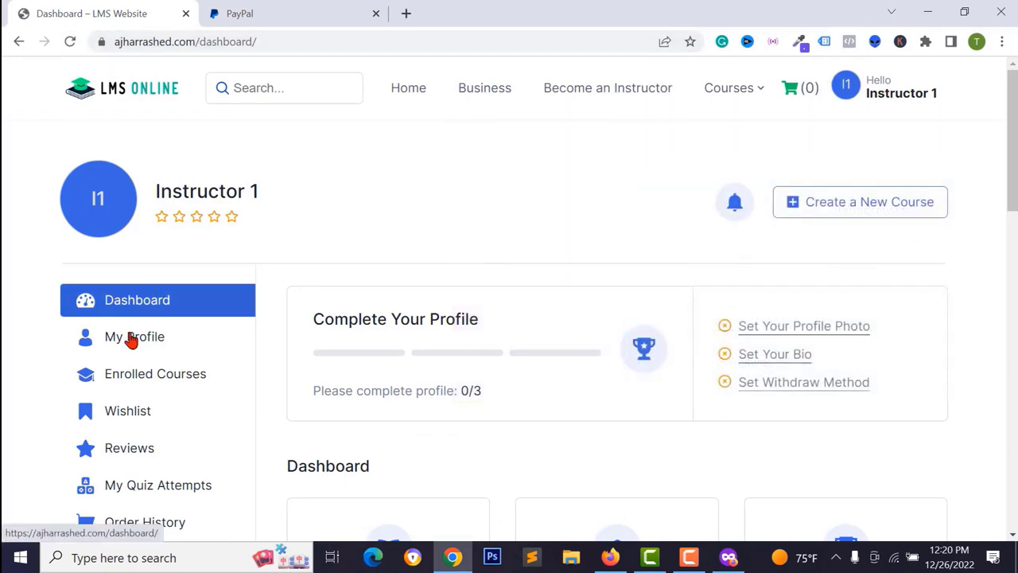
scroll(380, 343, "down", 5)
scroll(396, 358, "up", 2)
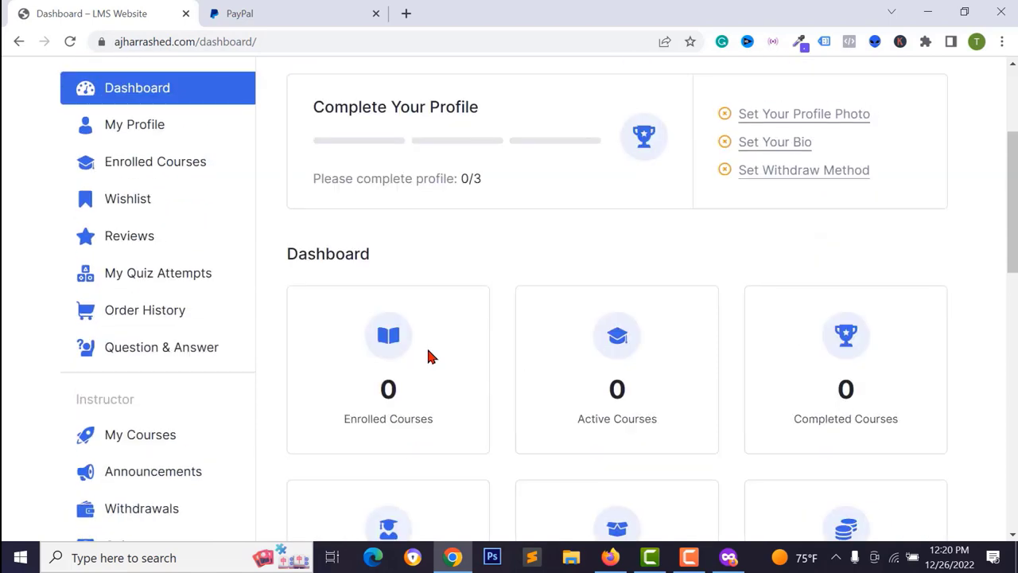
scroll(392, 362, "down", 2)
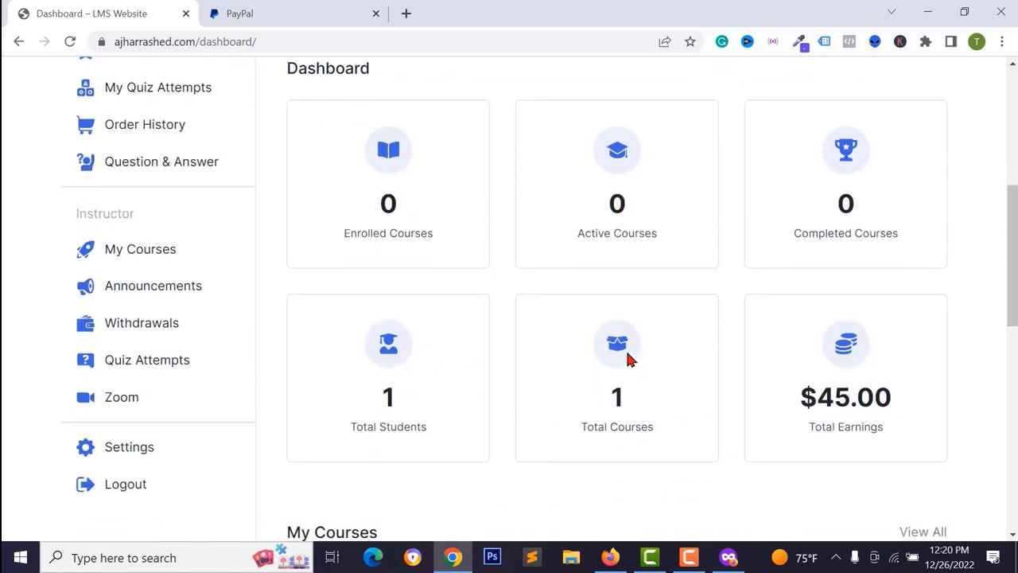
scroll(546, 358, "up", 4)
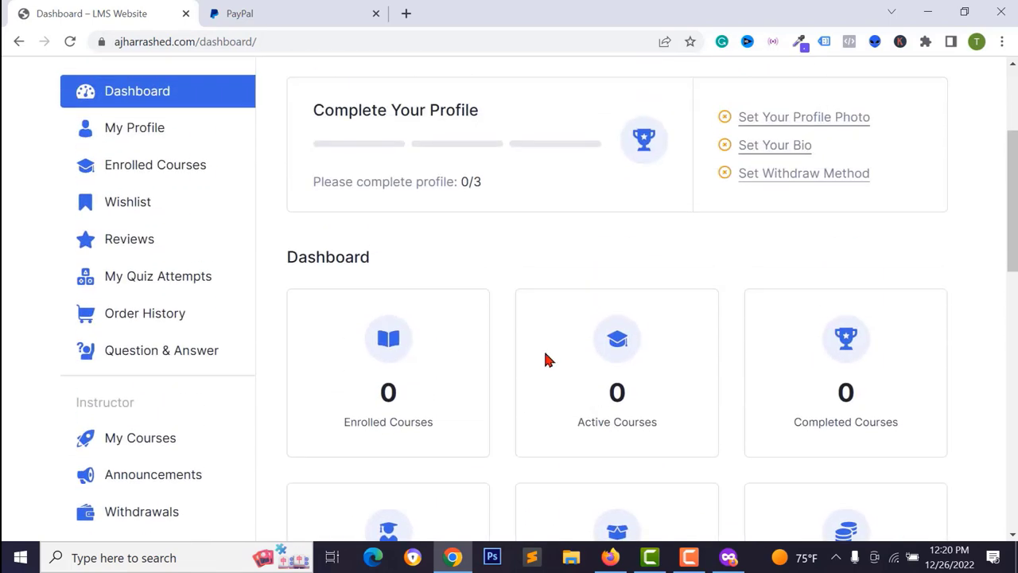
scroll(117, 320, "down", 4)
Open the Withdrawals page and highlight the $45.00 current balance.
left_click(123, 326)
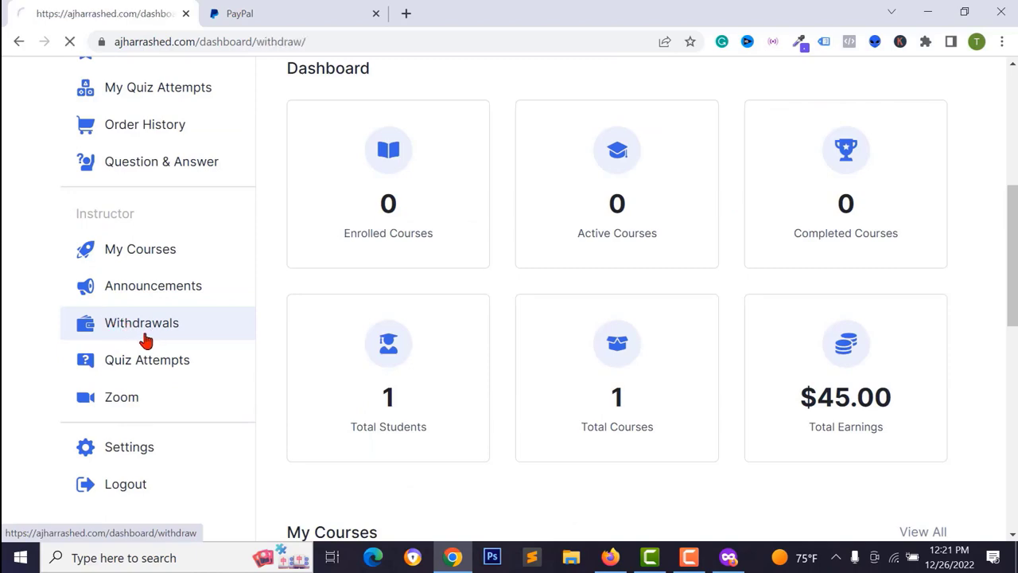
scroll(273, 408, "down", 3)
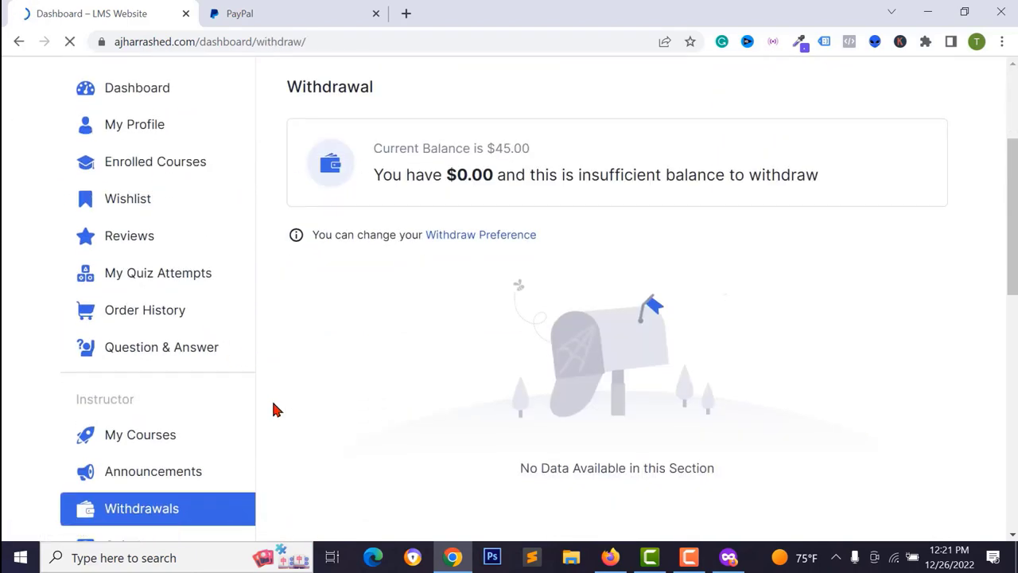
scroll(483, 411, "up", 3)
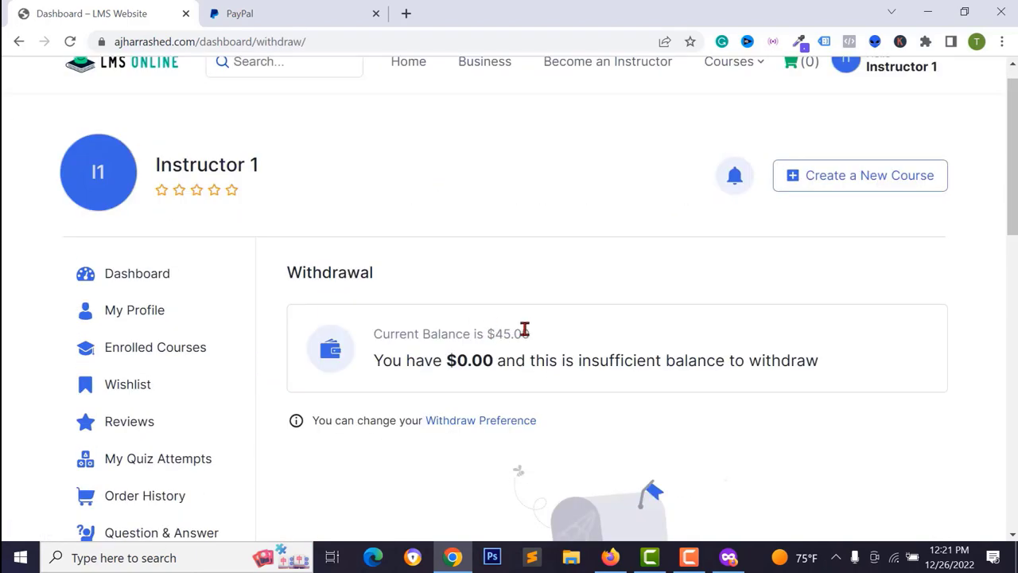
left_click_drag(530, 335, 373, 340)
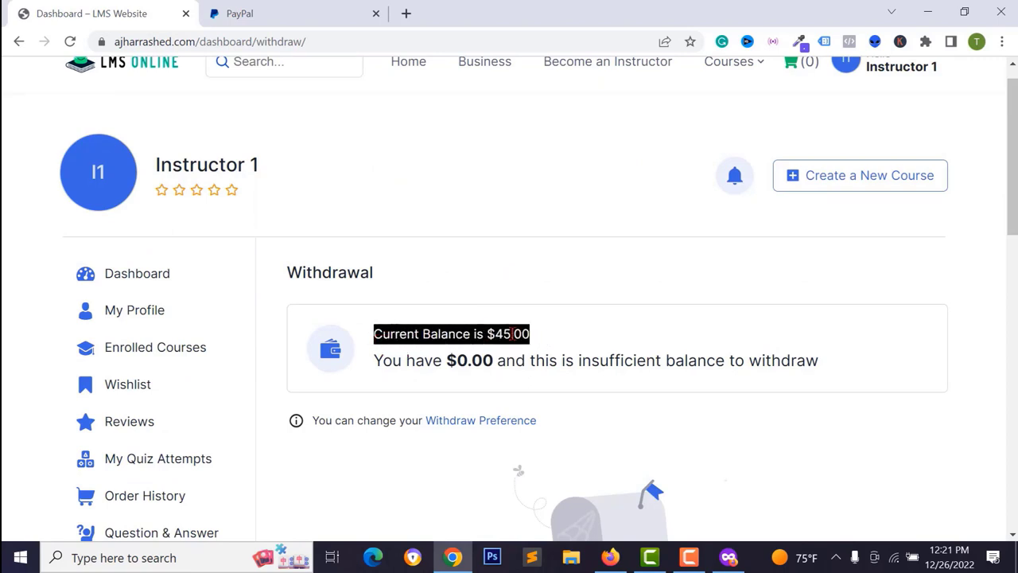
left_click_drag(530, 334, 487, 334)
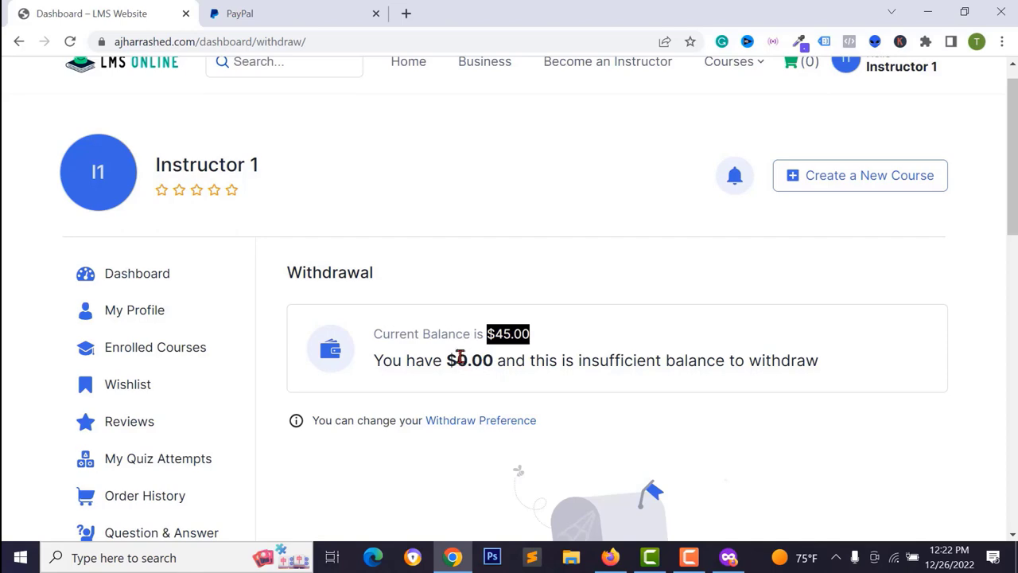
scroll(238, 334, "down", 3)
key("alt+Tab")
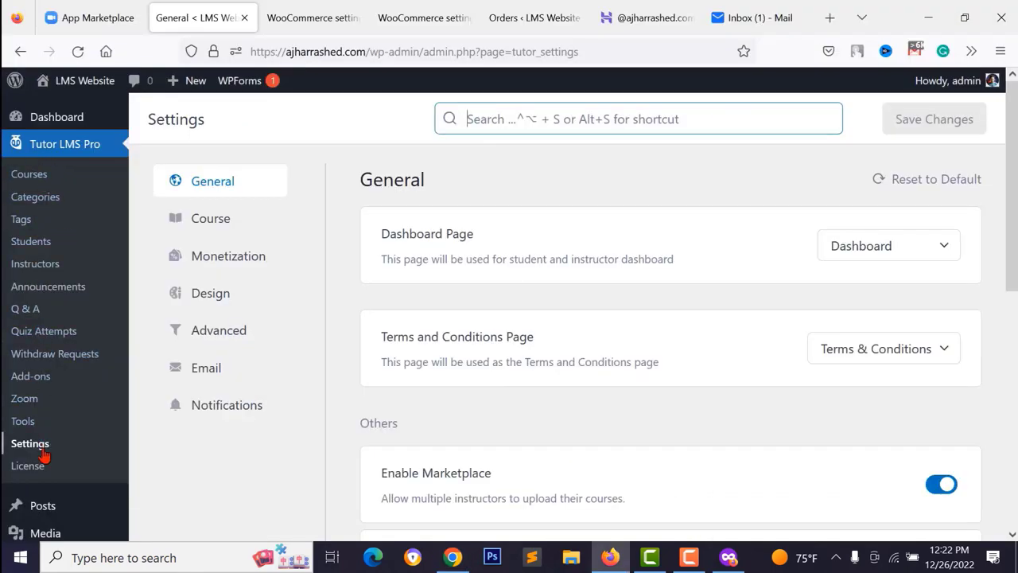
Check the Monetization Withdraw rules: 20 minimum amount, balance available after 15 days.
left_click(211, 253)
scroll(659, 334, "down", 3)
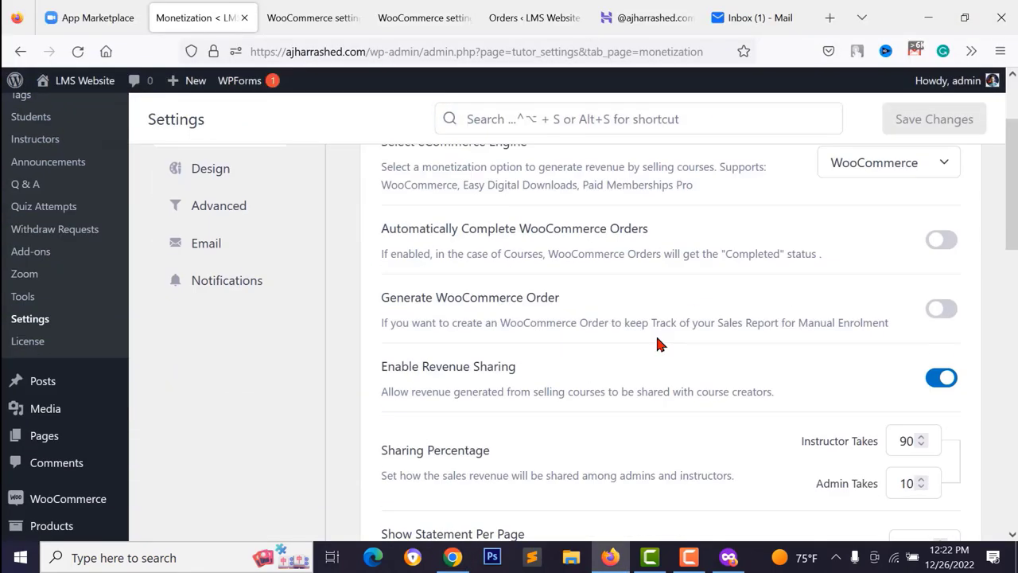
scroll(657, 360, "down", 5)
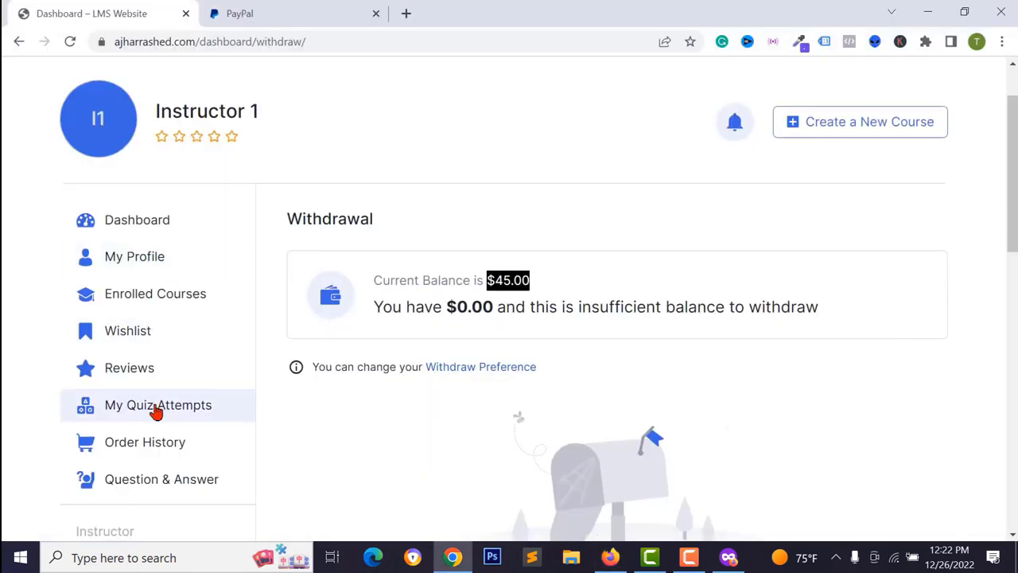
scroll(154, 409, "down", 5)
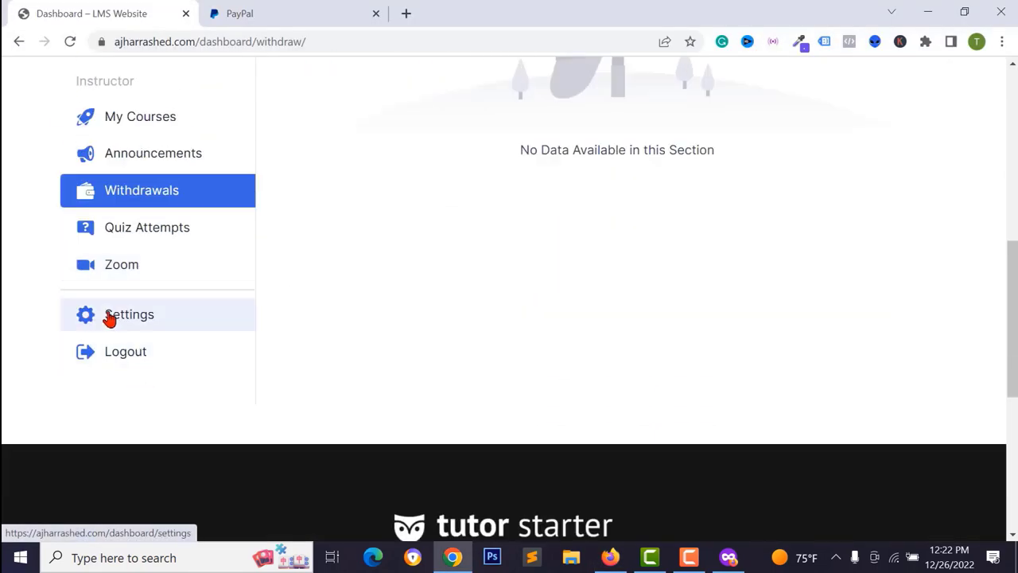
Save PayPal with the autofilled e-mail as the instructor's withdrawal method.
left_click(109, 318)
scroll(118, 382, "up", 1)
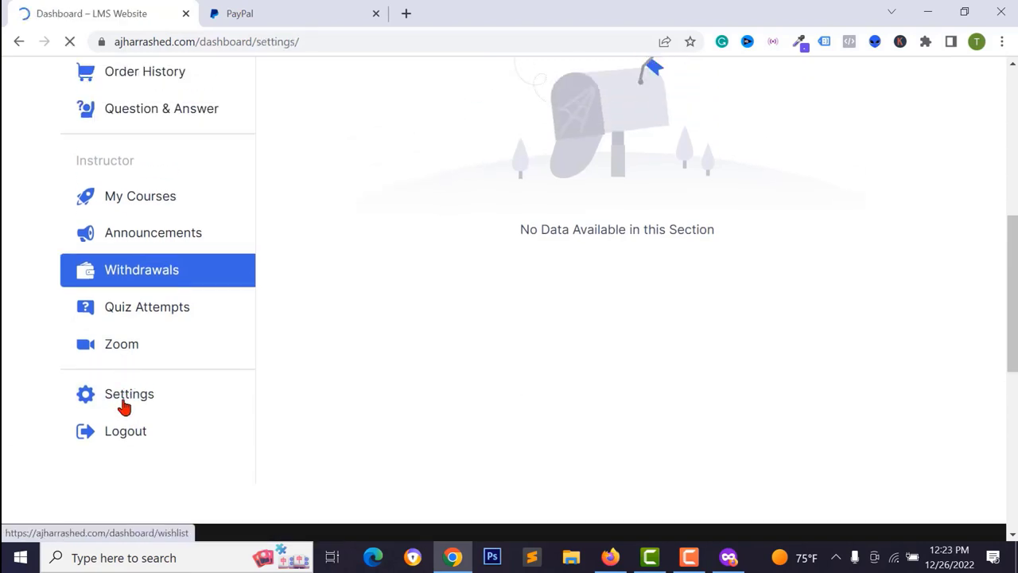
scroll(458, 331, "down", 2)
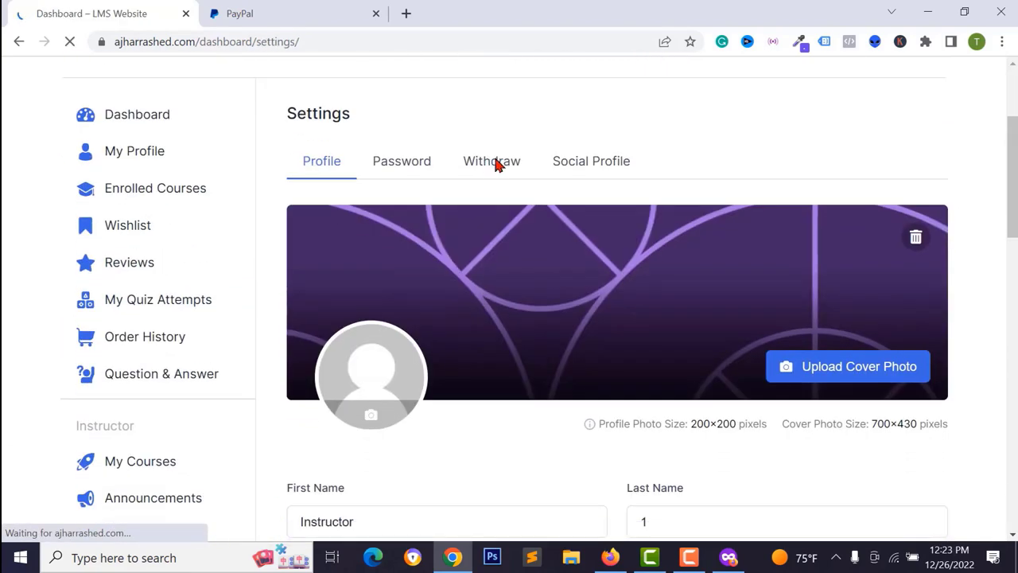
left_click(472, 172)
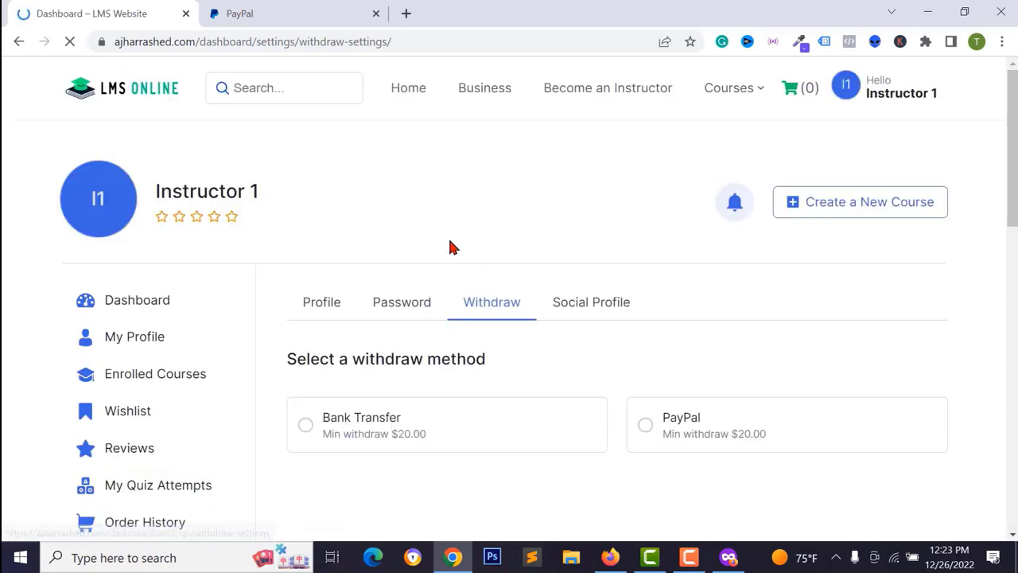
left_click(350, 431)
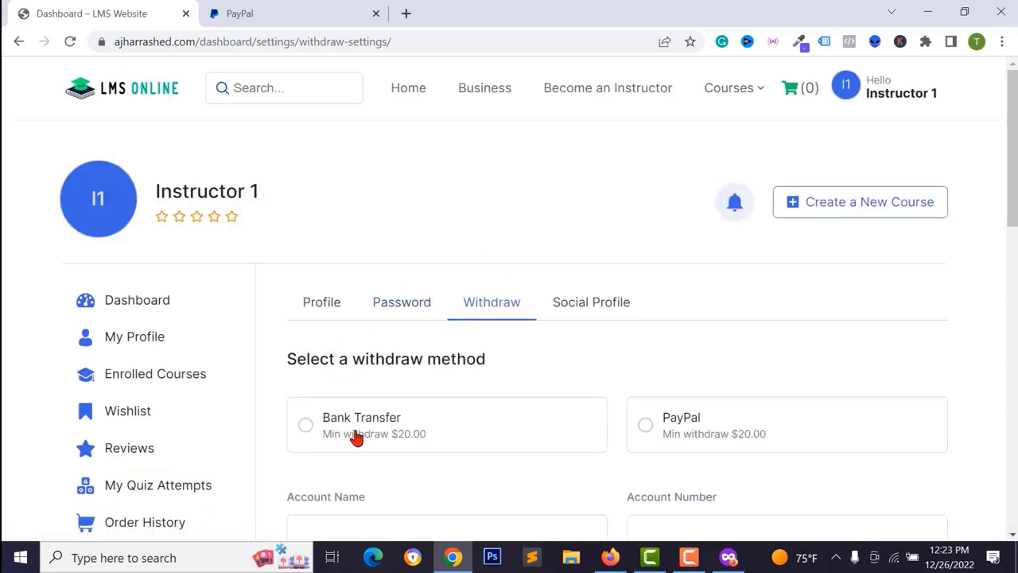
left_click(689, 424)
left_click(413, 322)
left_click(416, 360)
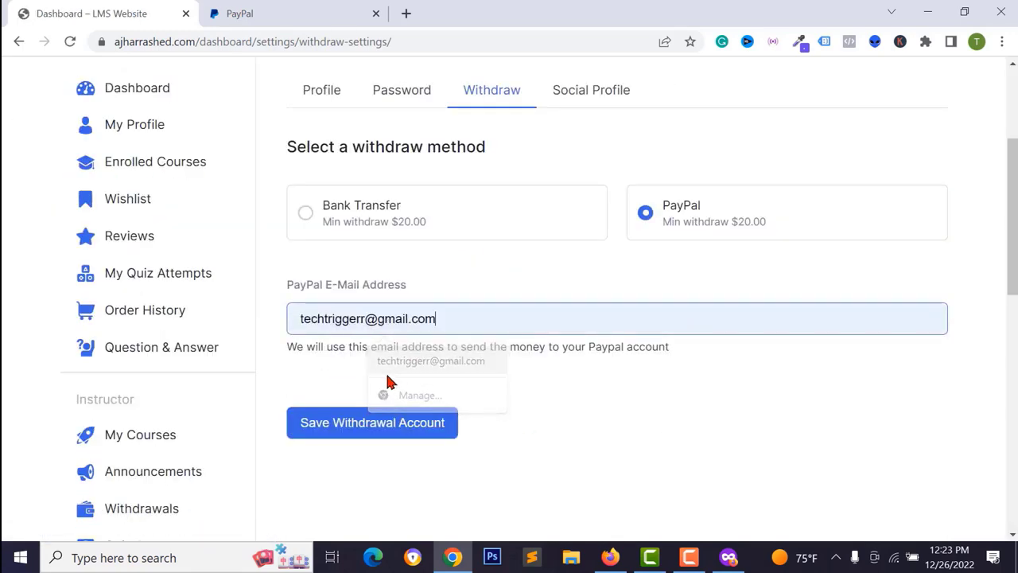
left_click(393, 427)
Reload the withdraw settings to confirm PayPal stuck, then return to the WordPress admin window.
scroll(512, 191, "up", 3)
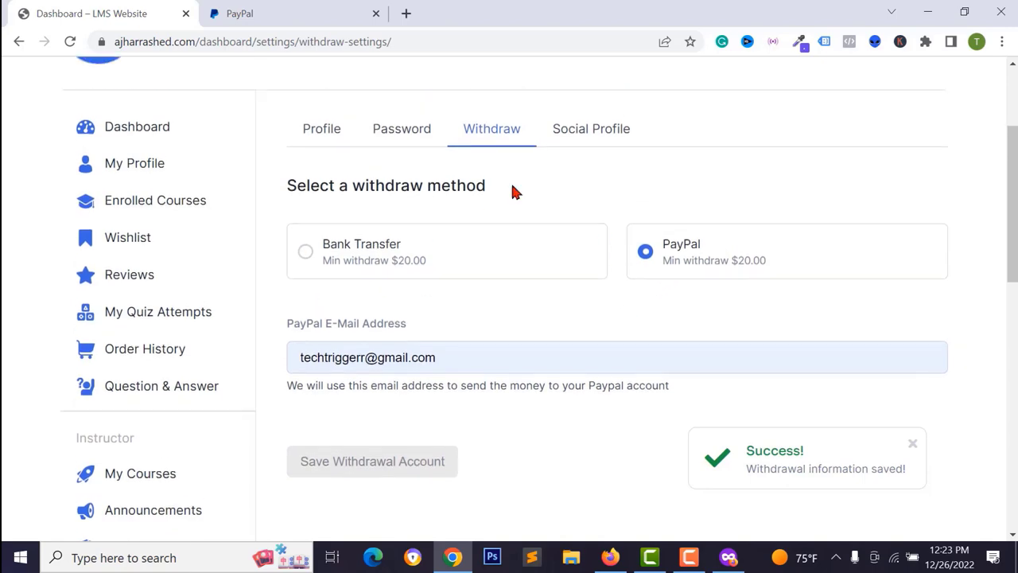
left_click(505, 201)
scroll(493, 374, "down", 3)
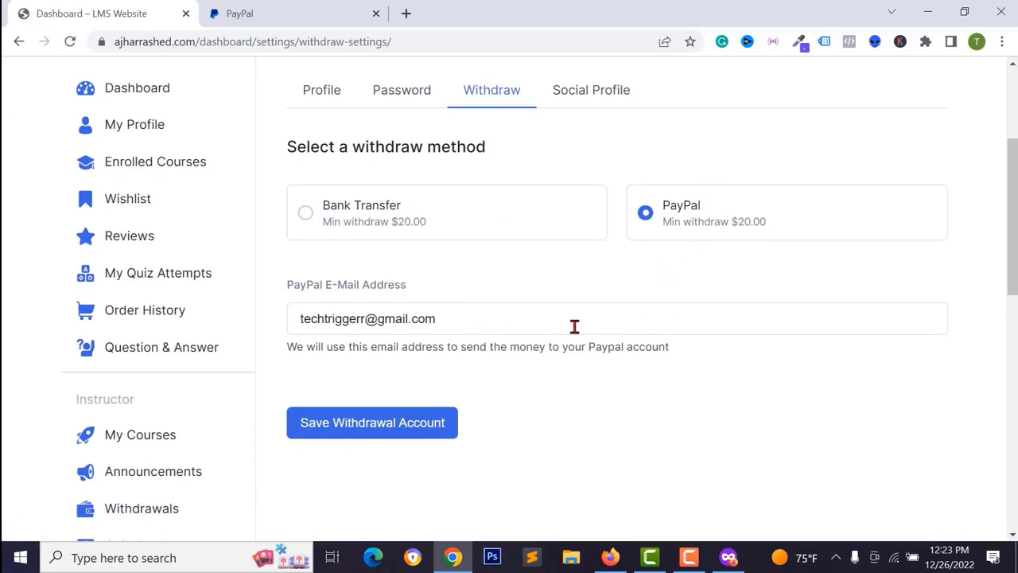
scroll(442, 350, "up", 3)
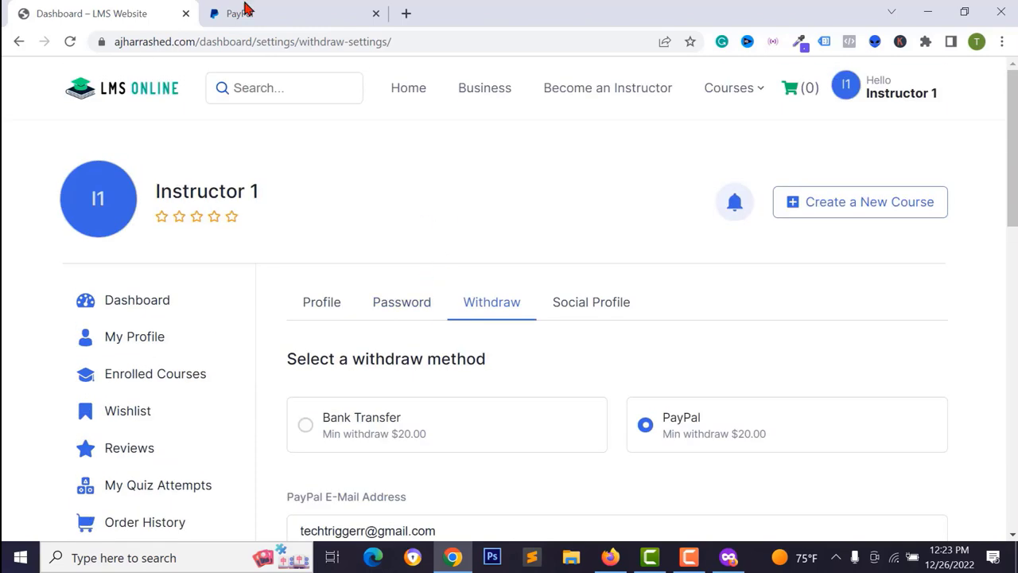
left_click(147, 332)
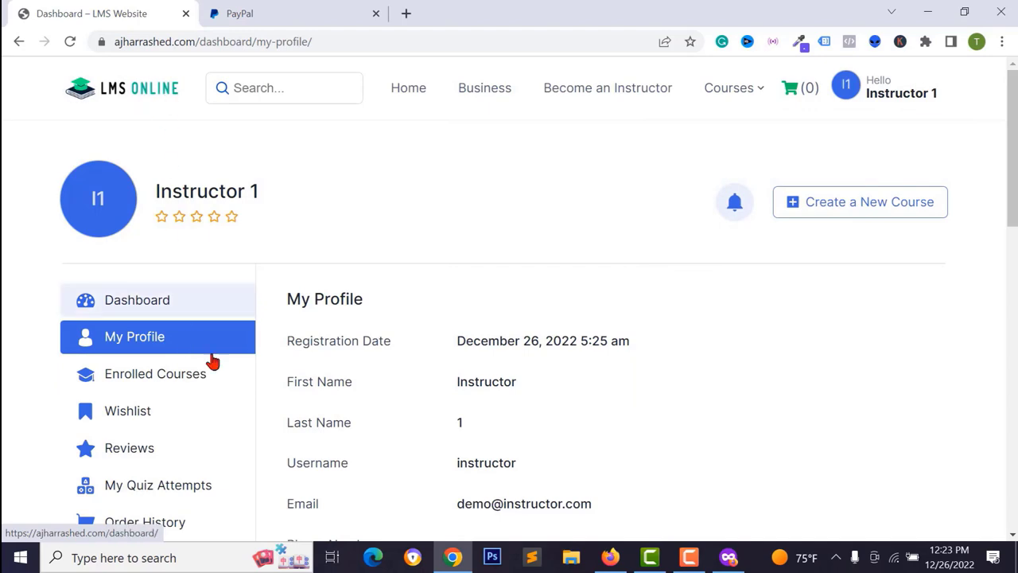
left_click(453, 557)
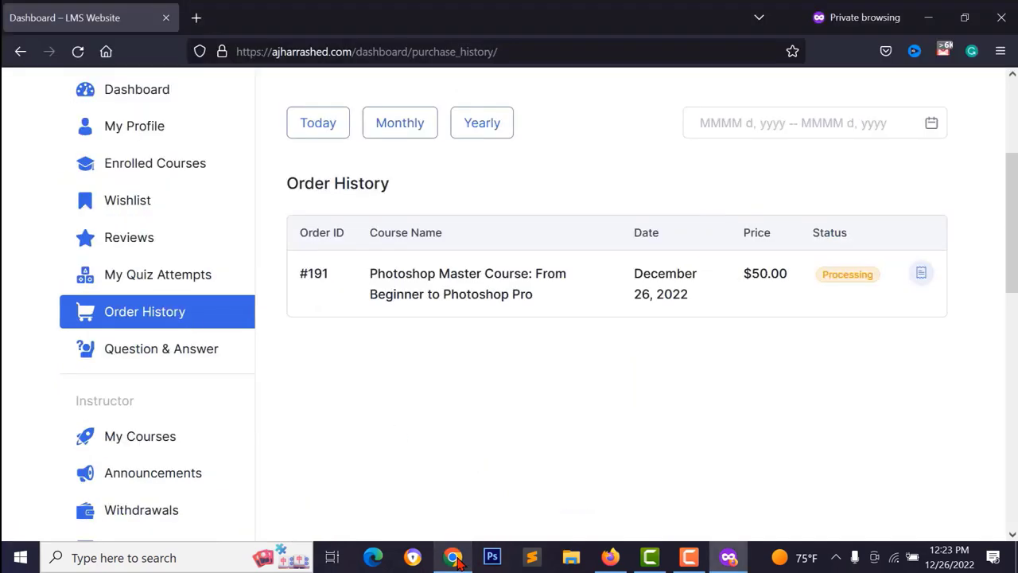
left_click(455, 559)
left_click(622, 561)
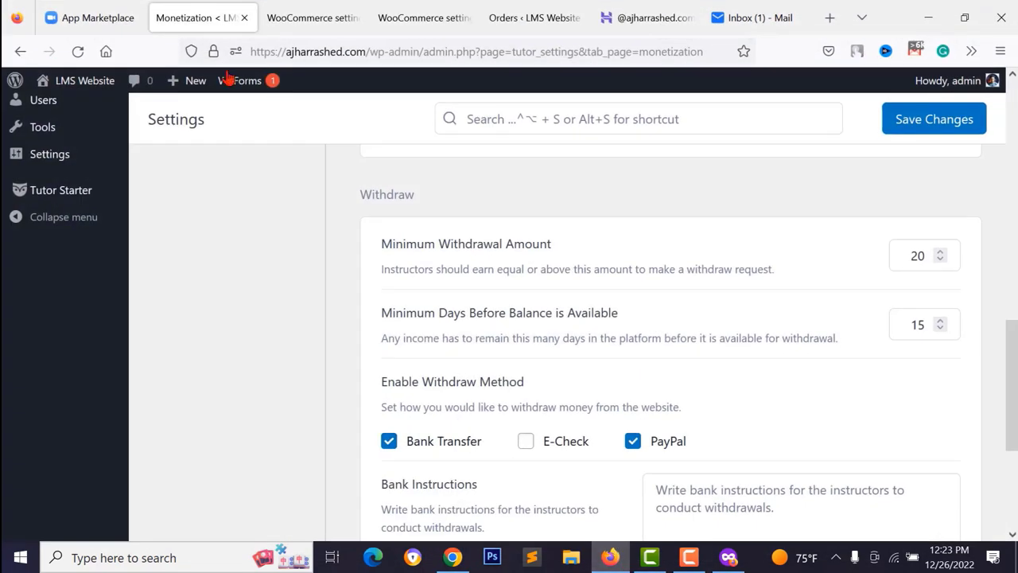
scroll(199, 262, "up", 10)
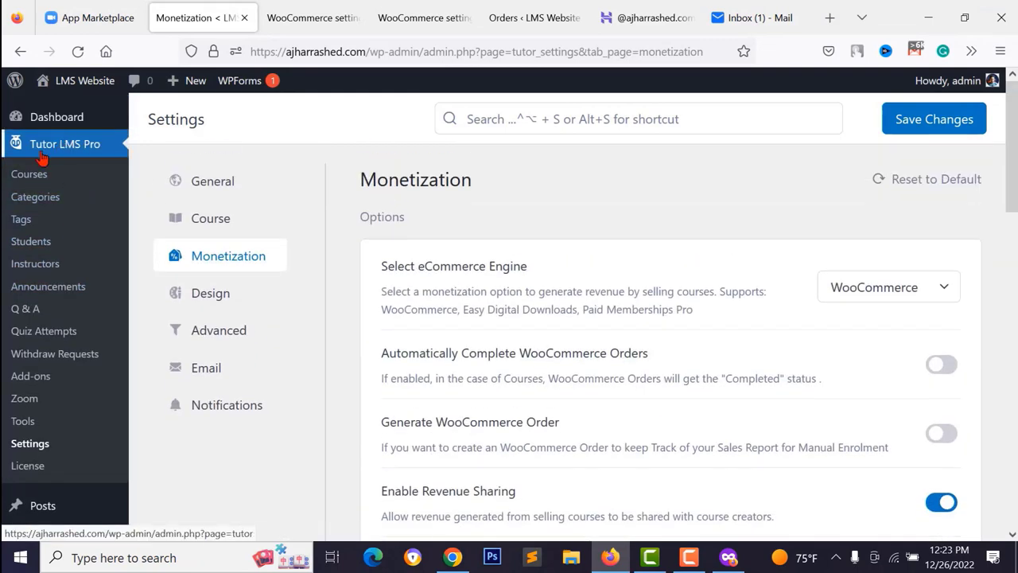
Open the Tutor LMS Design settings and look over the Page Features options.
scroll(31, 441, "down", 1)
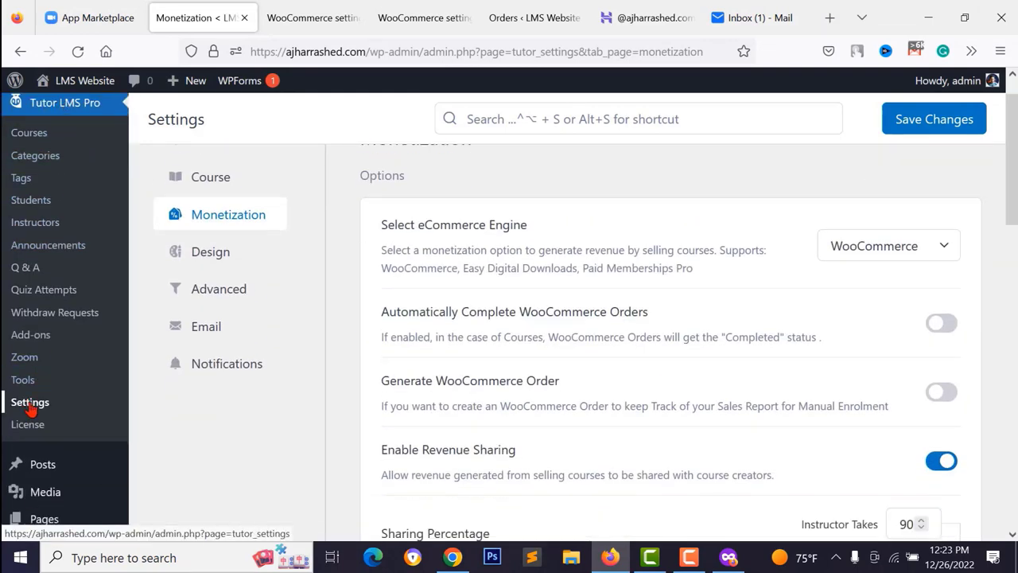
left_click(208, 265)
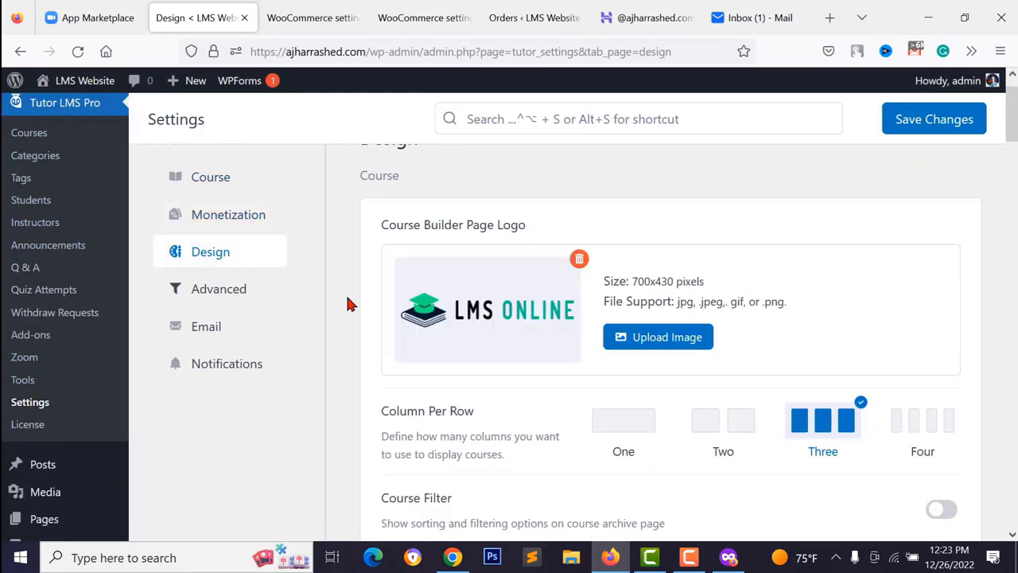
scroll(715, 350, "down", 3)
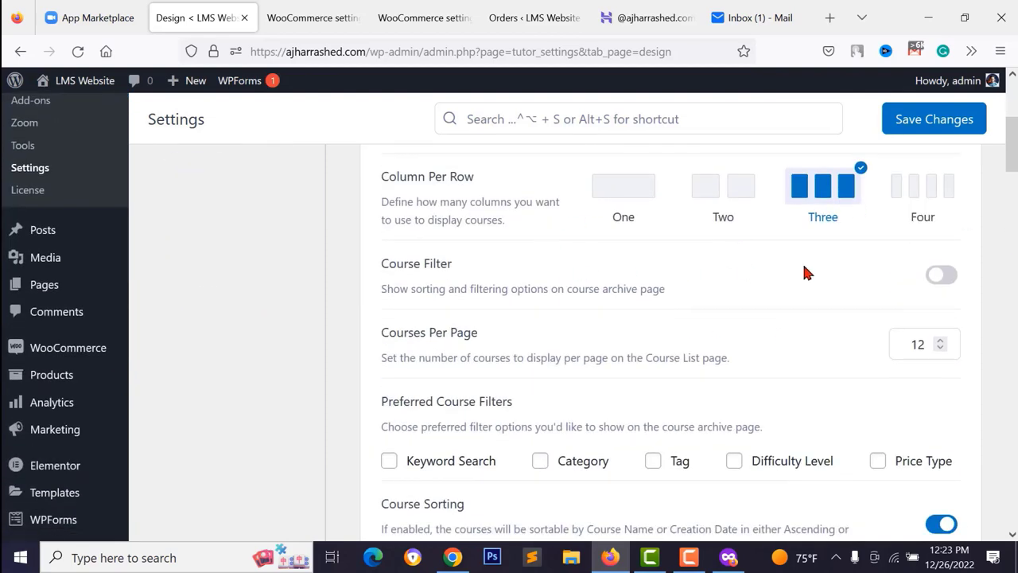
scroll(539, 311, "down", 2)
scroll(595, 373, "up", 1)
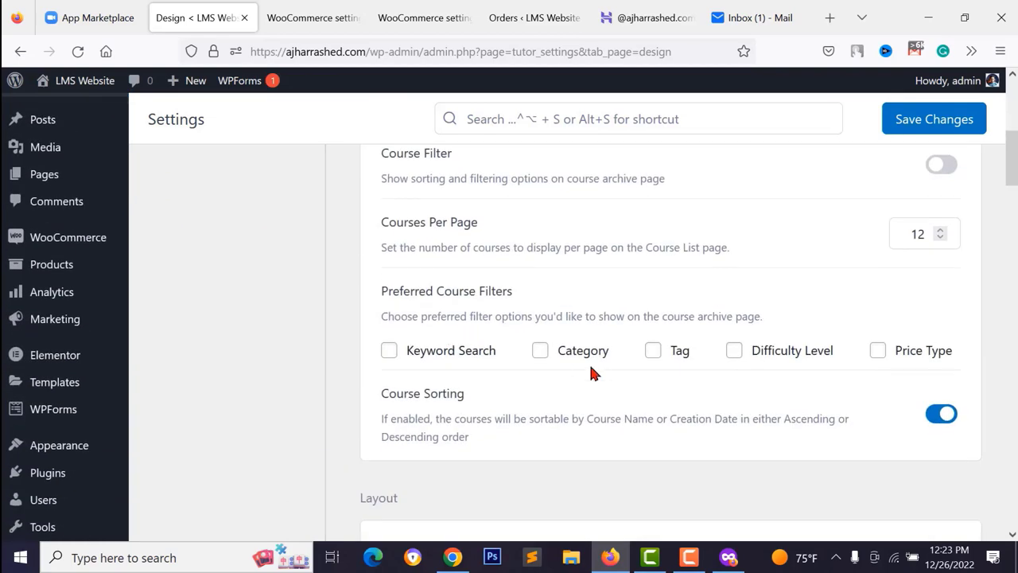
scroll(590, 371, "down", 1)
scroll(963, 268, "up", 1)
scroll(860, 382, "down", 1)
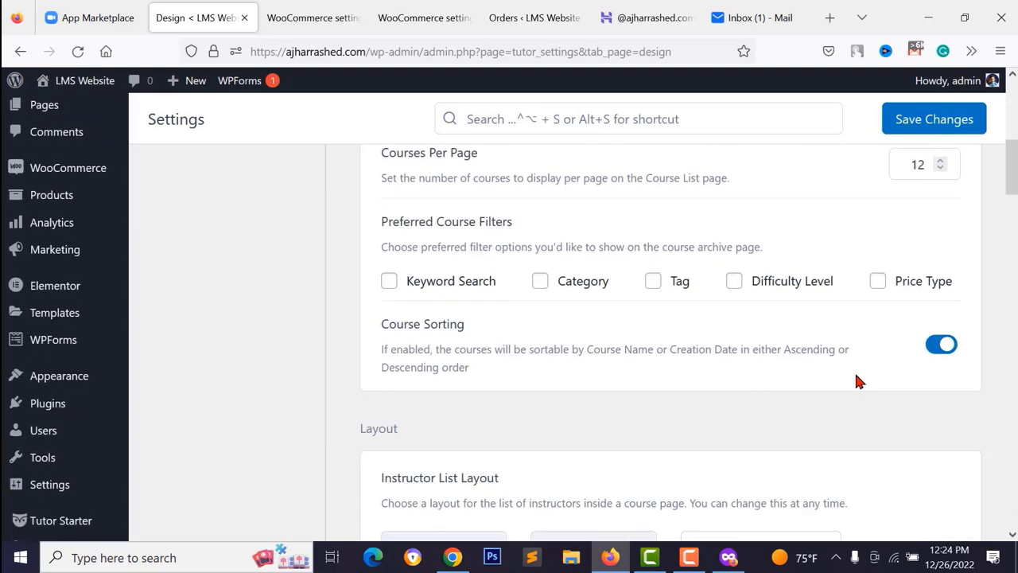
scroll(858, 381, "down", 5)
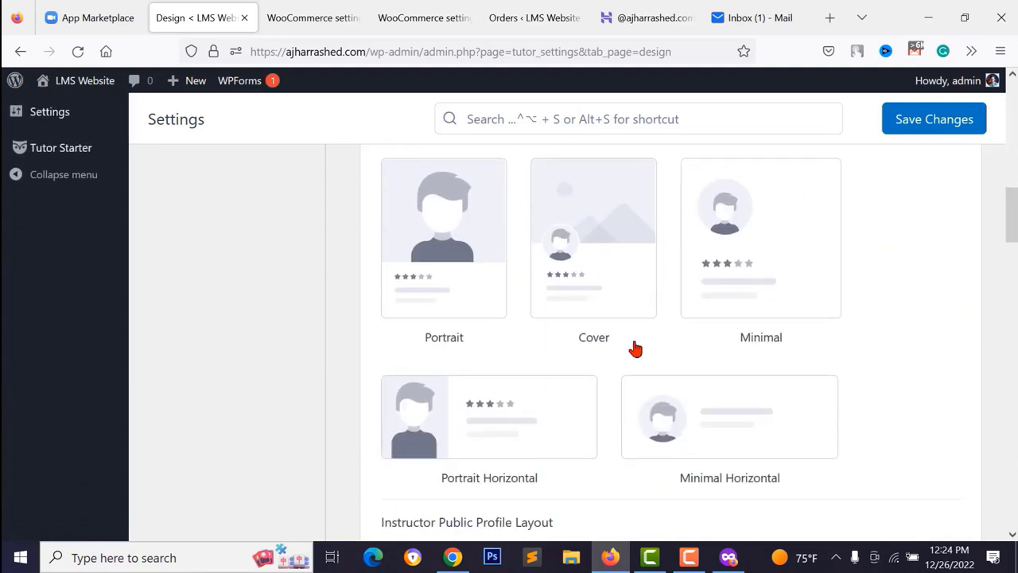
scroll(612, 342, "down", 7)
scroll(436, 284, "up", 1)
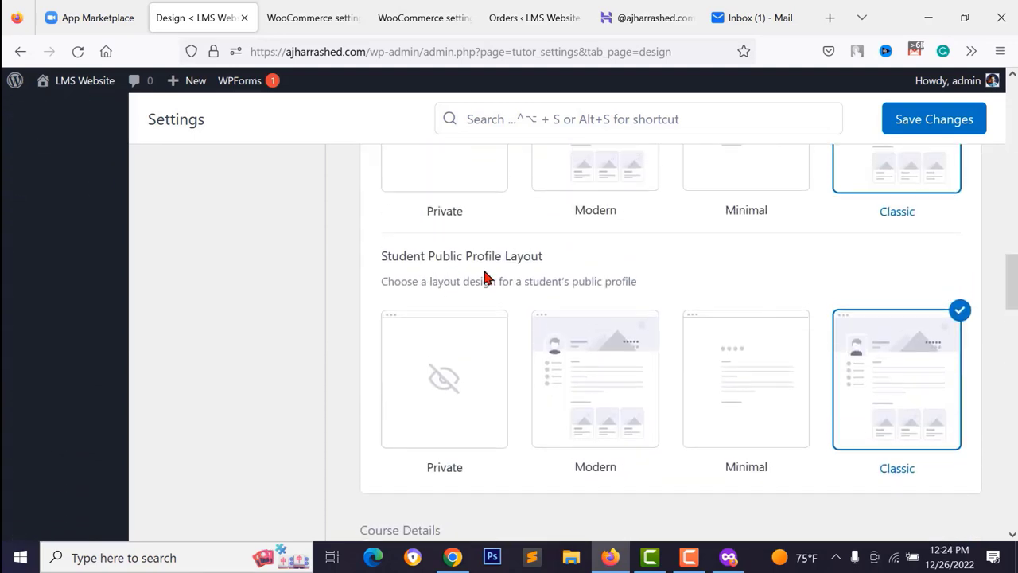
scroll(627, 383, "down", 4)
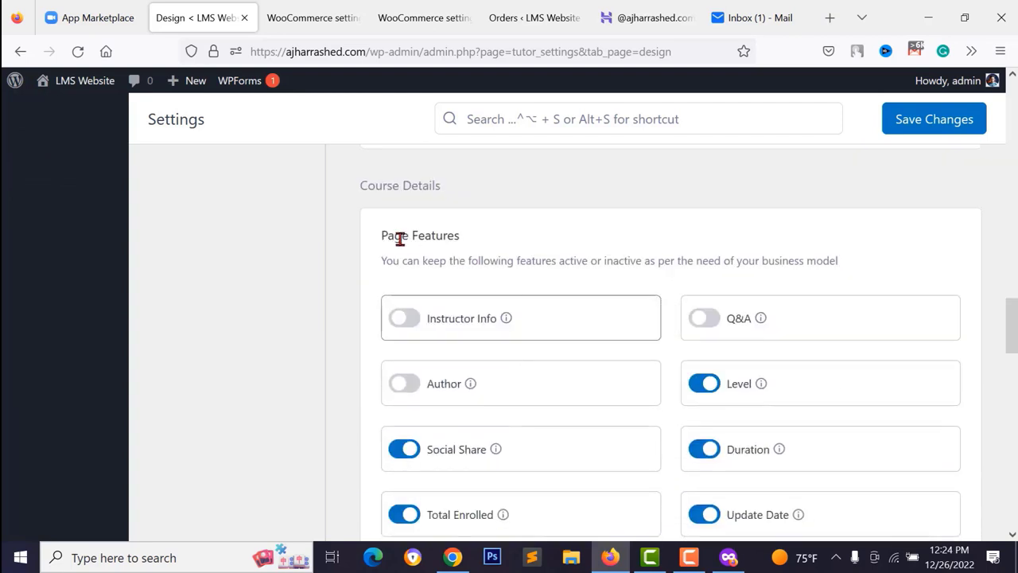
scroll(410, 287, "up", 1)
Switch on Q&A for course detail pages, save, and view the Default colour preset.
left_click(706, 364)
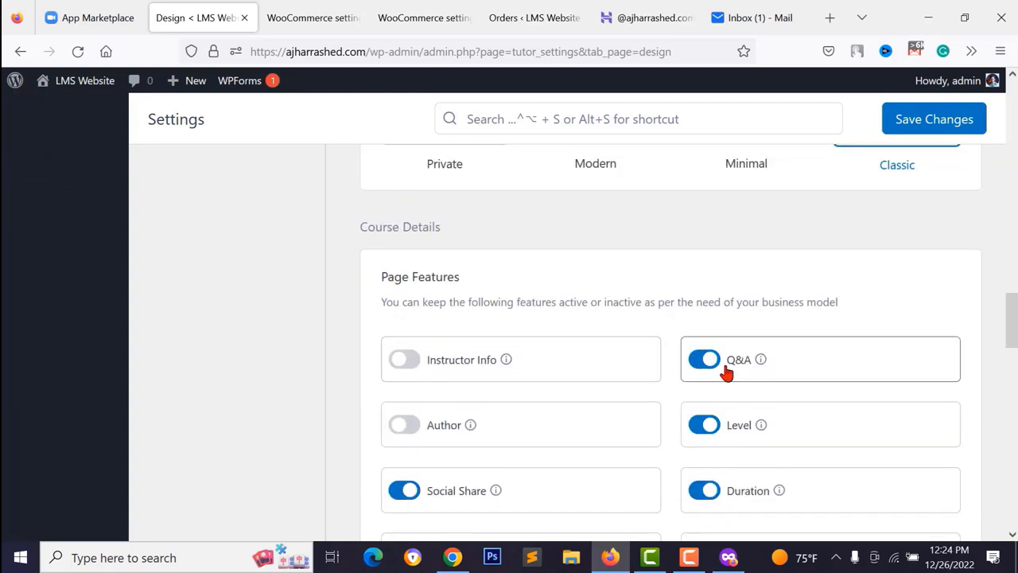
left_click(915, 128)
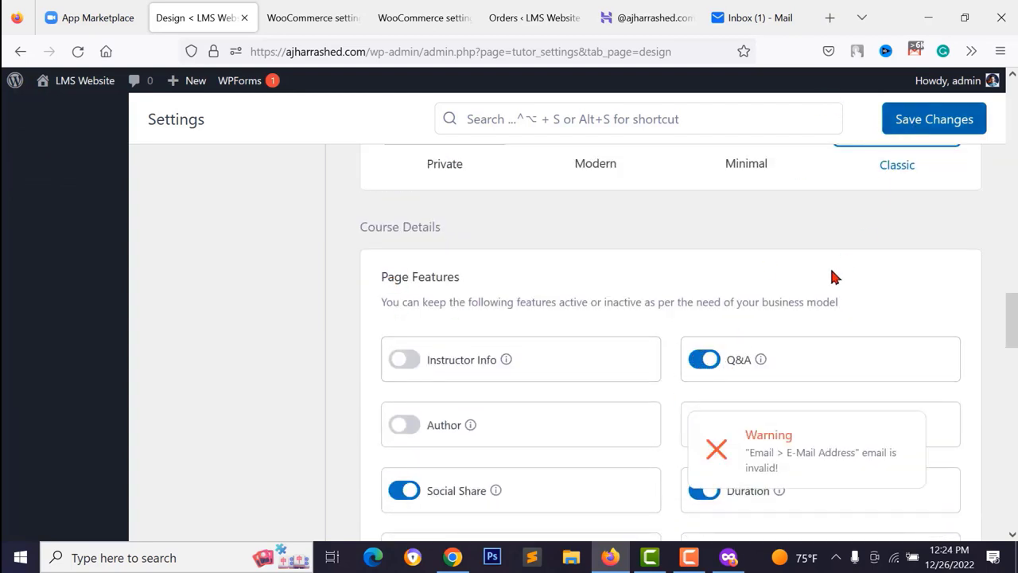
scroll(760, 311, "down", 10)
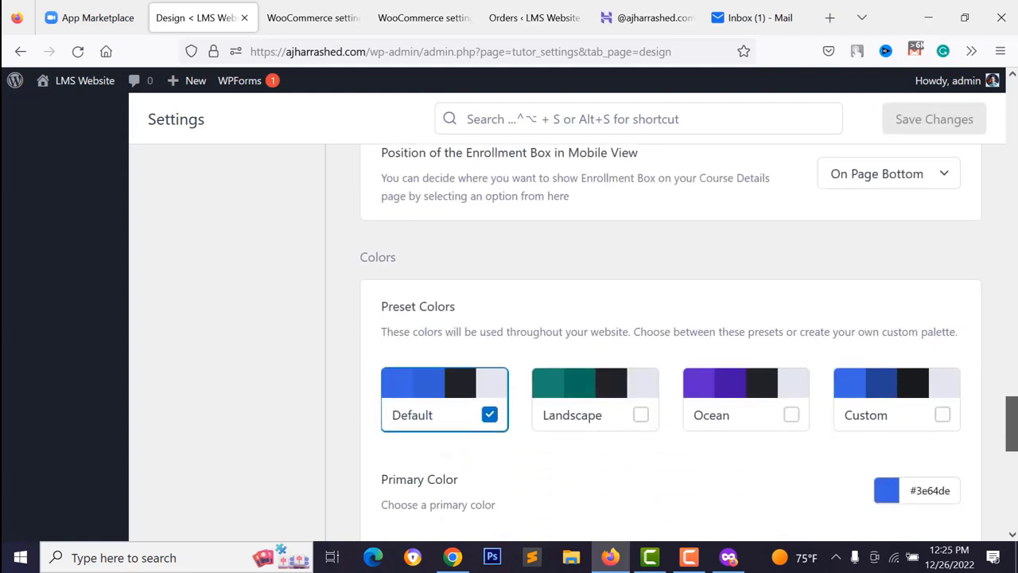
scroll(513, 387, "down", 1)
scroll(814, 348, "down", 2)
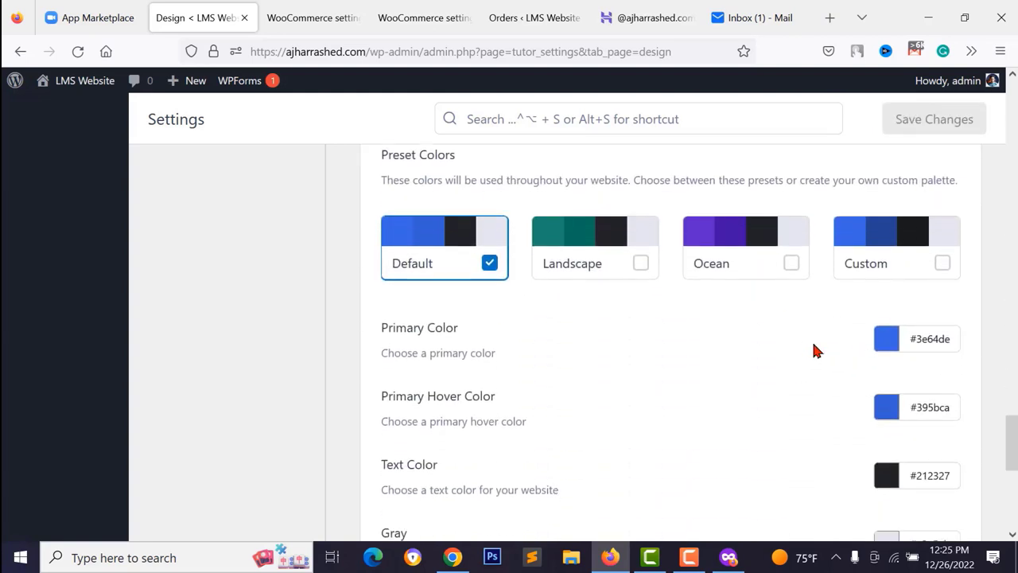
Set the Tutor LMS primary colour to #47d692 and the primary hover colour to #3ec6b5.
left_click(888, 265)
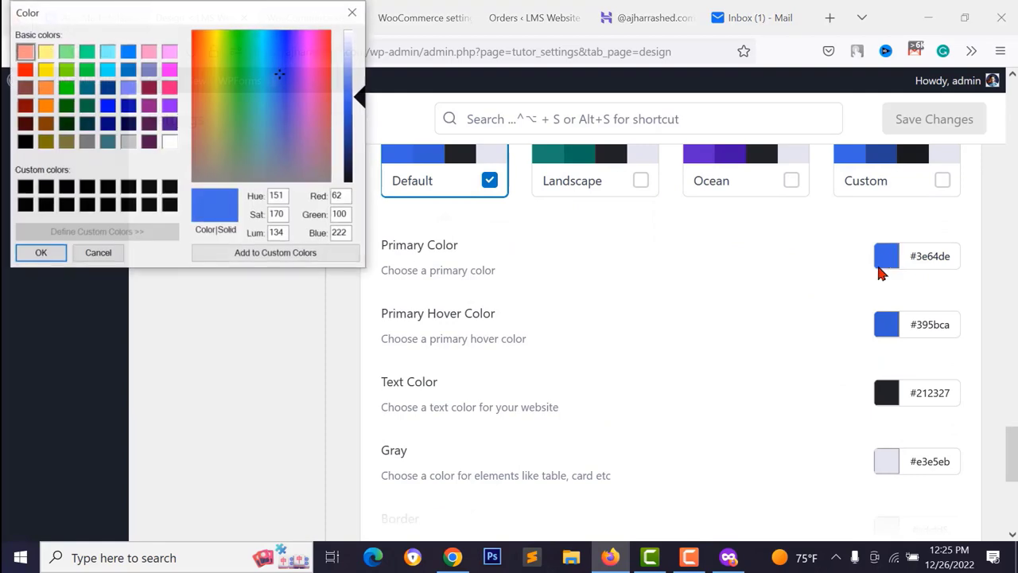
mouse_move(239, 74)
left_mouse_down()
mouse_move(261, 71)
mouse_move(251, 85)
left_mouse_up()
key("Return")
left_click(886, 325)
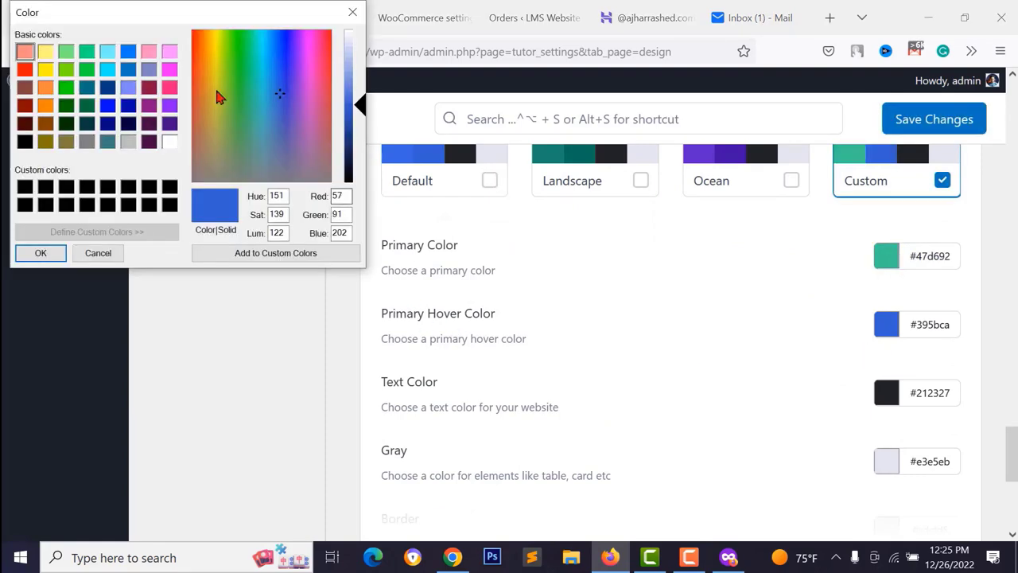
left_click(251, 93)
key("Return")
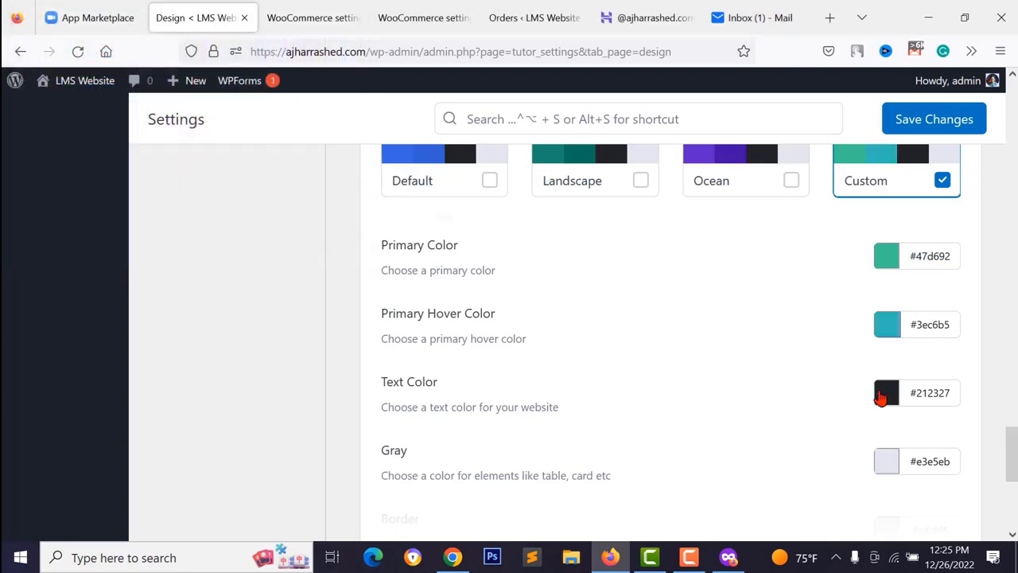
Save the custom colour palette settings and return to the instructor window.
scroll(880, 397, "down", 1)
scroll(878, 357, "up", 3)
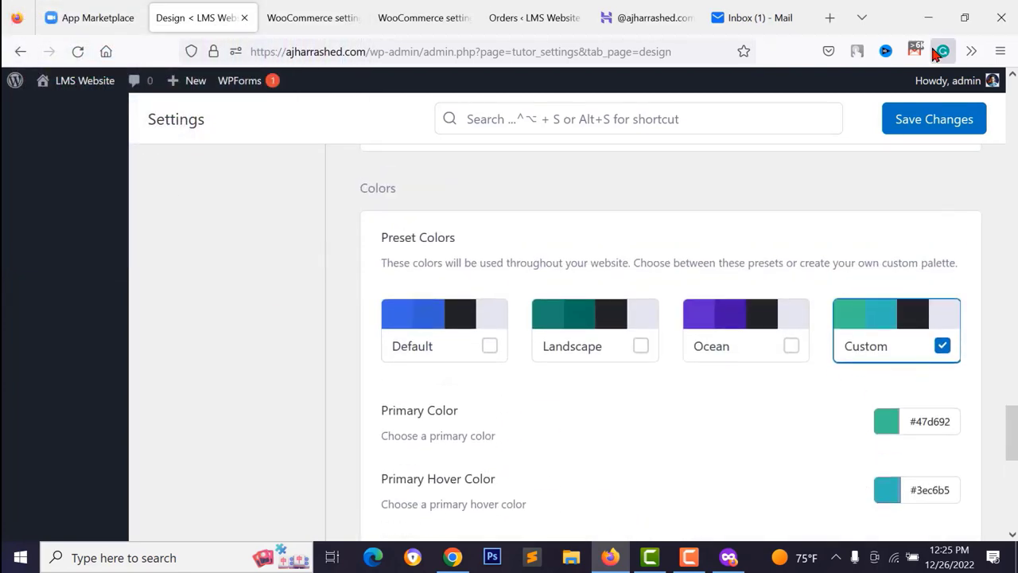
left_click(927, 118)
scroll(950, 313, "up", 5)
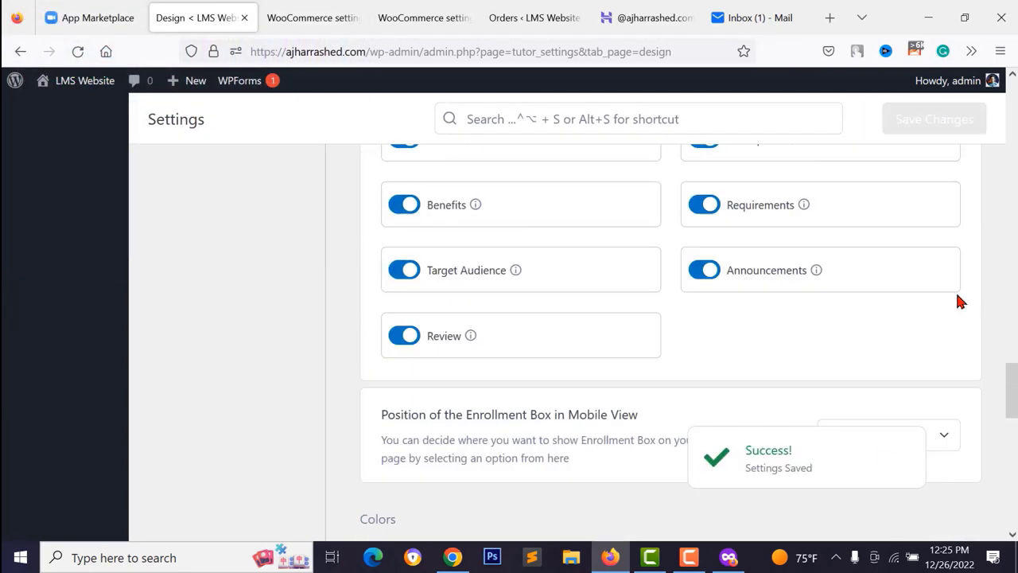
left_click(610, 557)
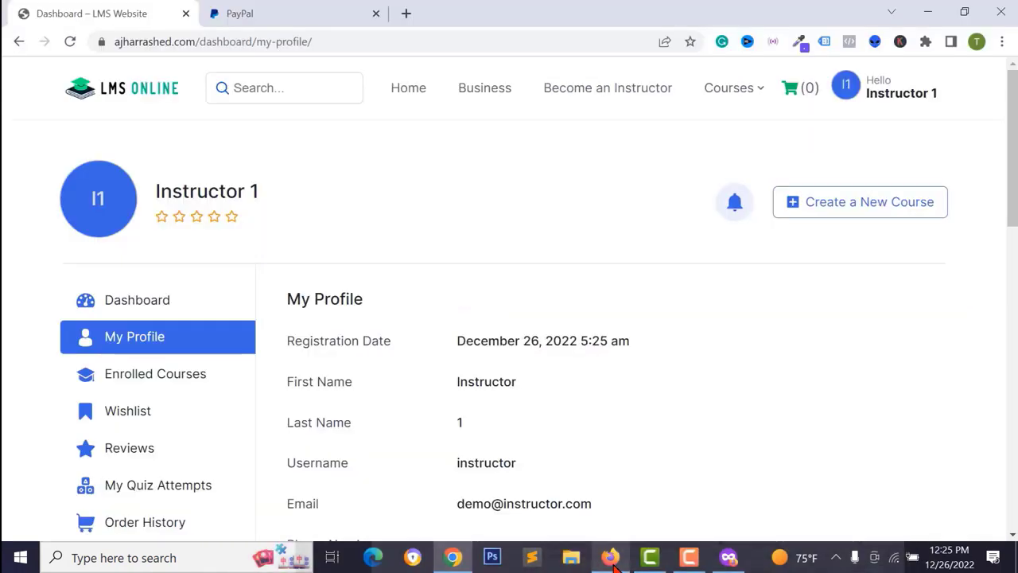
Reload the student dashboard and open the Photoshop Master Course from enrolled courses.
left_click(71, 42)
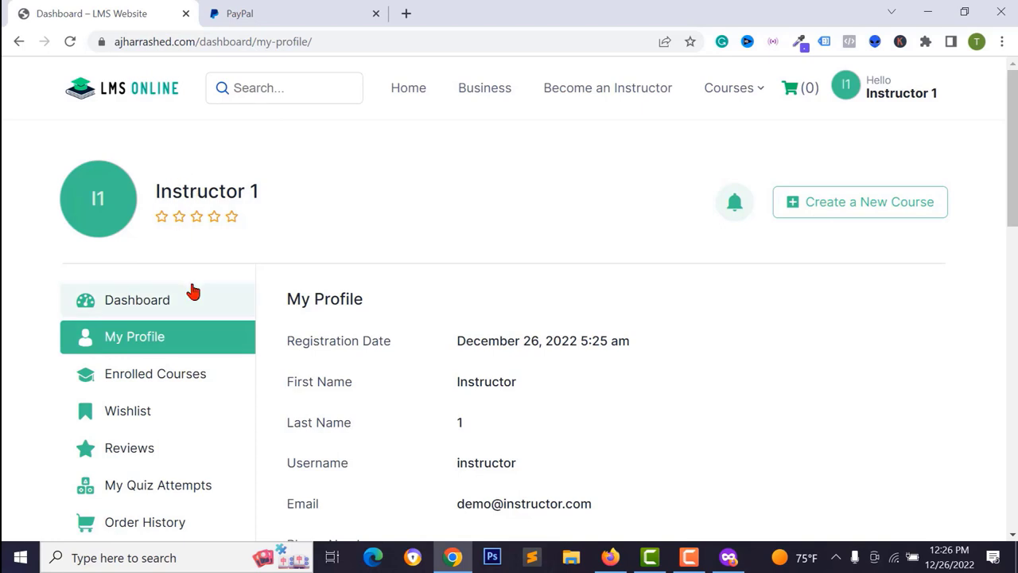
scroll(121, 353, "down", 3)
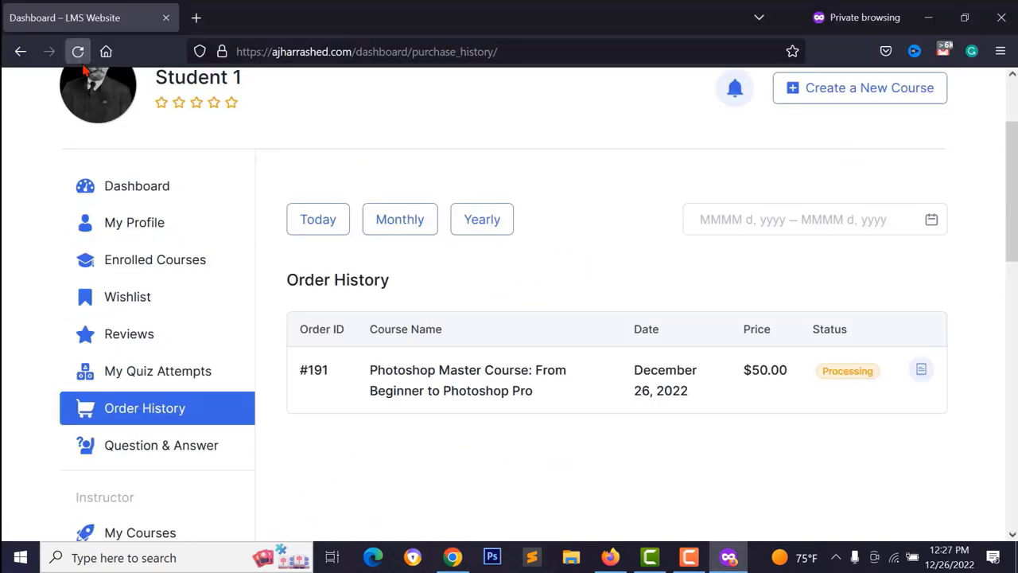
key("F5")
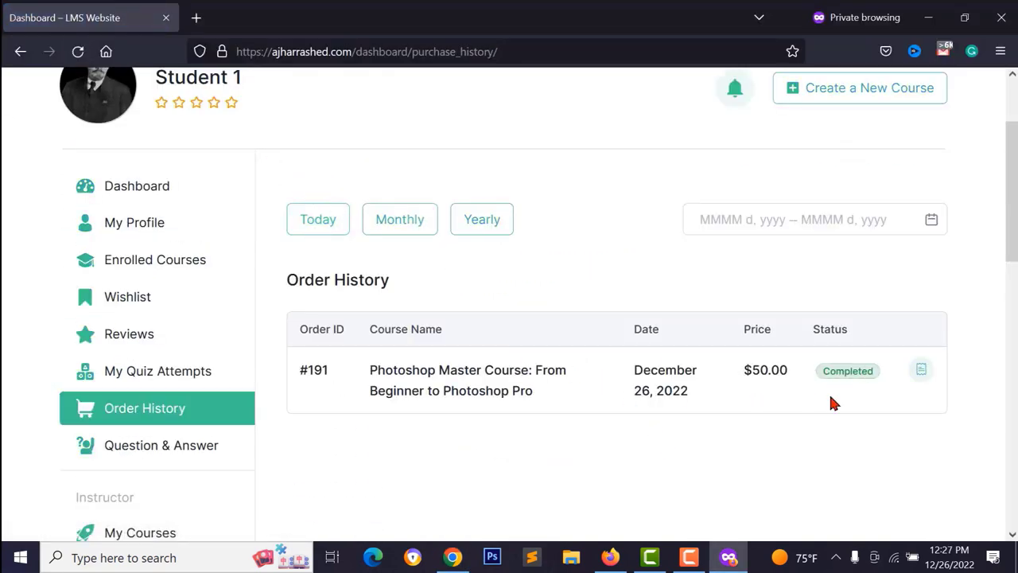
scroll(482, 273, "up", 3)
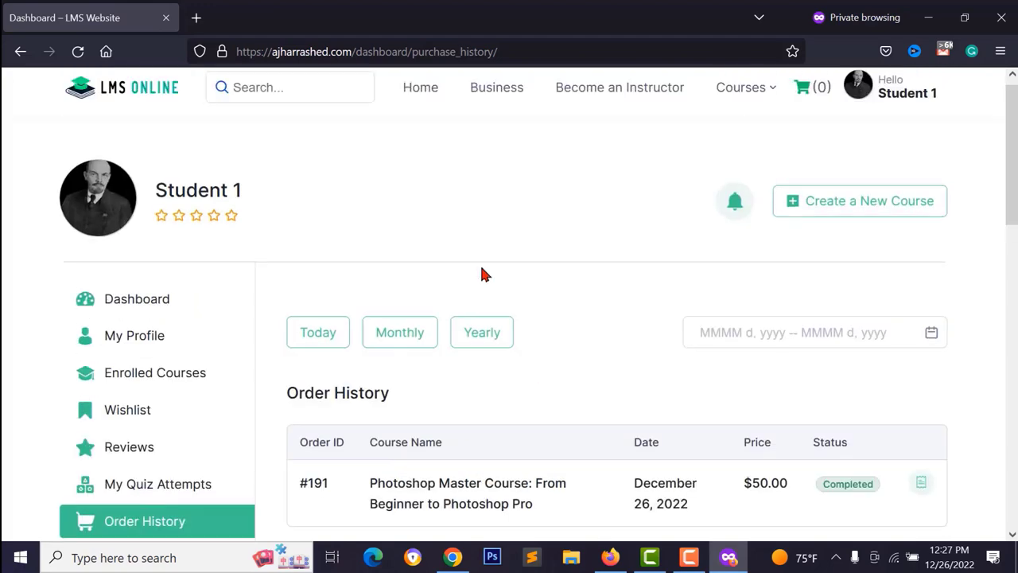
left_click(155, 382)
scroll(355, 403, "down", 3)
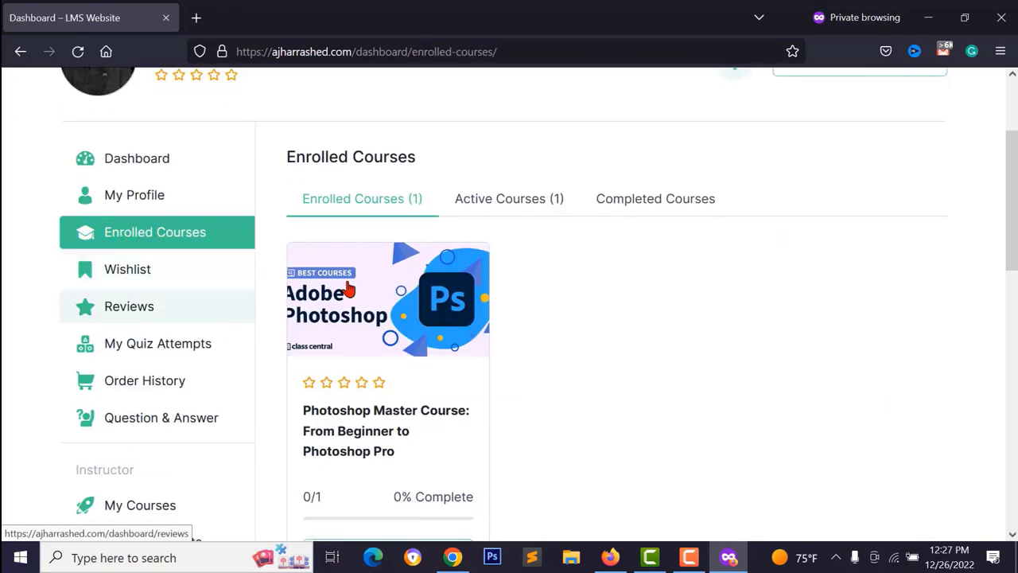
left_click(382, 322)
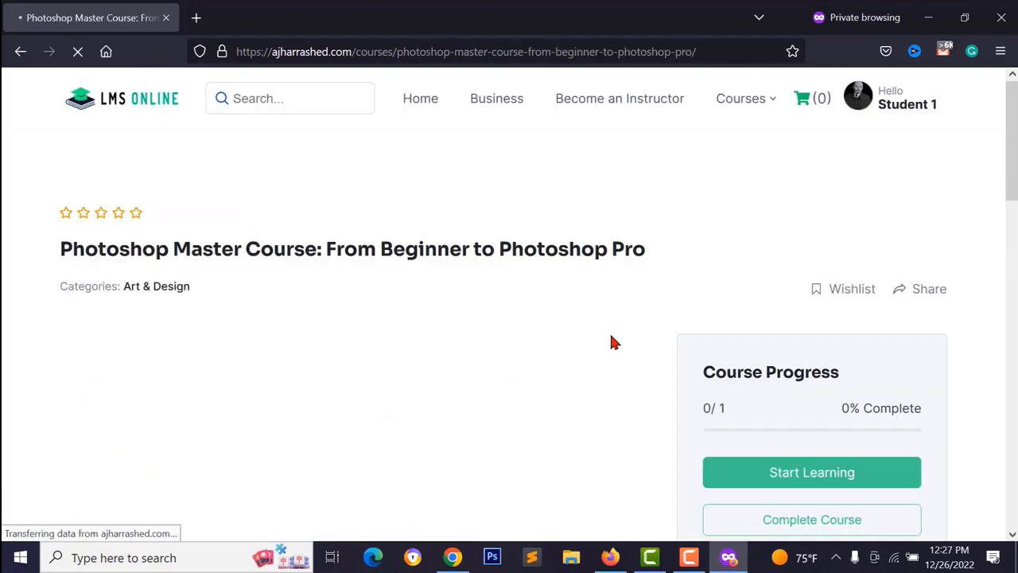
Start learning and mark the Q & A Photoshop tutorial lesson as complete.
scroll(715, 338, "down", 3)
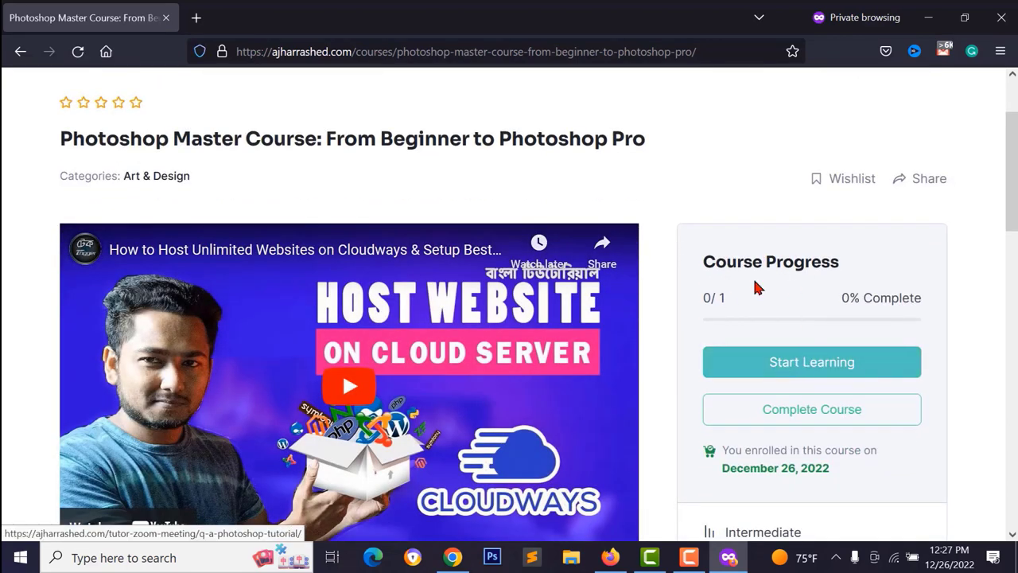
left_click(792, 374)
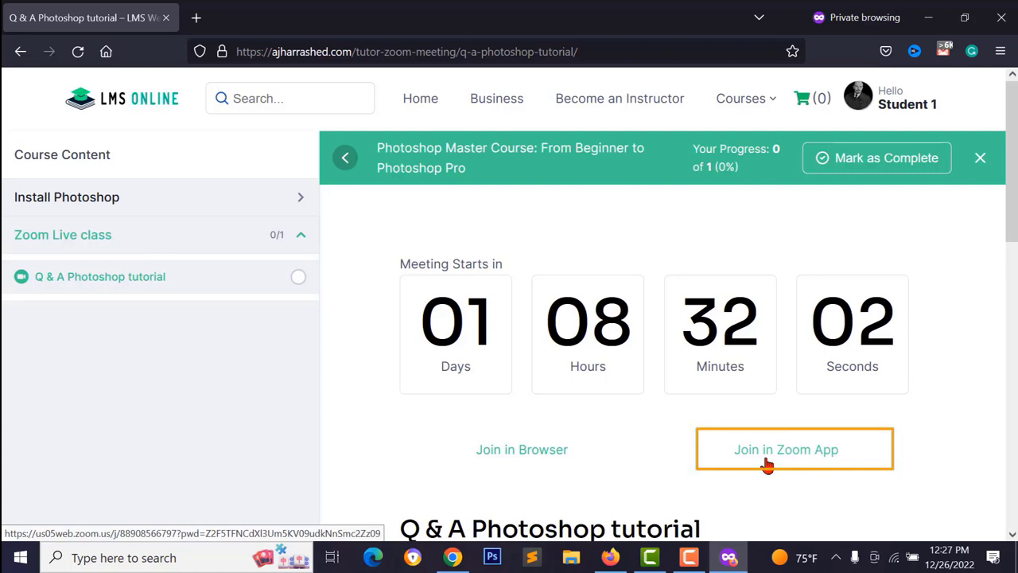
scroll(511, 378, "down", 1)
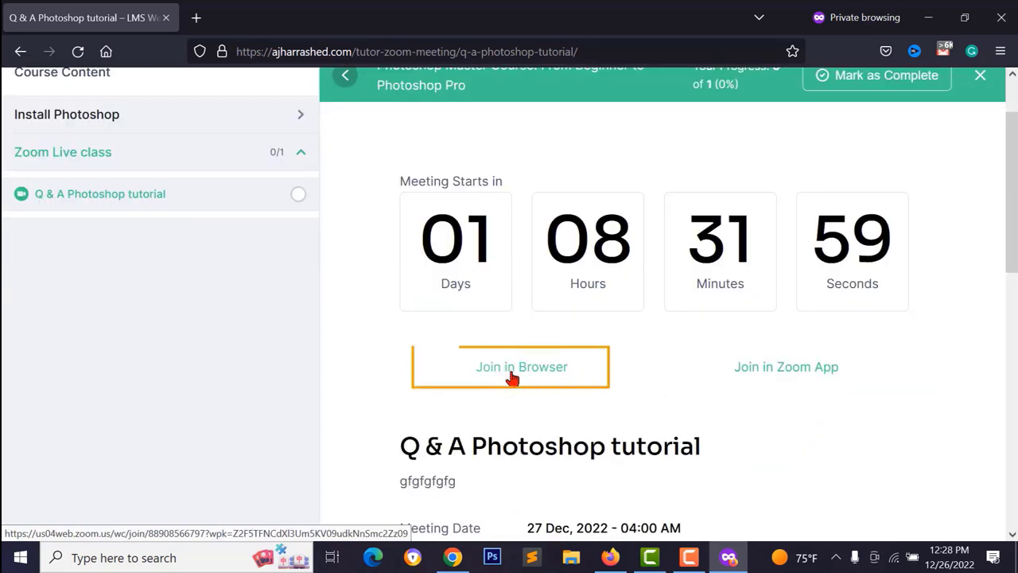
scroll(512, 378, "down", 3)
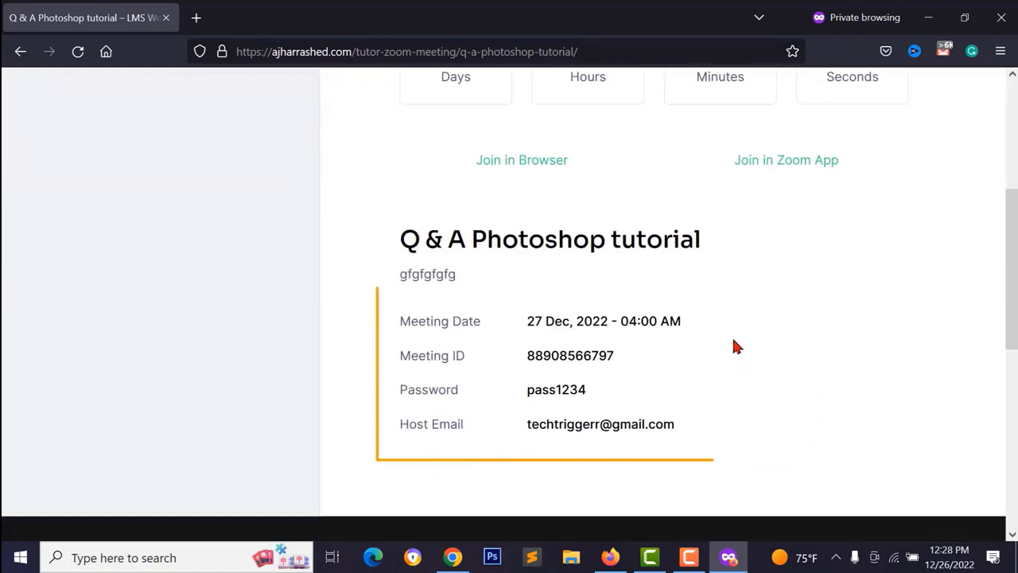
left_click_drag(402, 237, 595, 423)
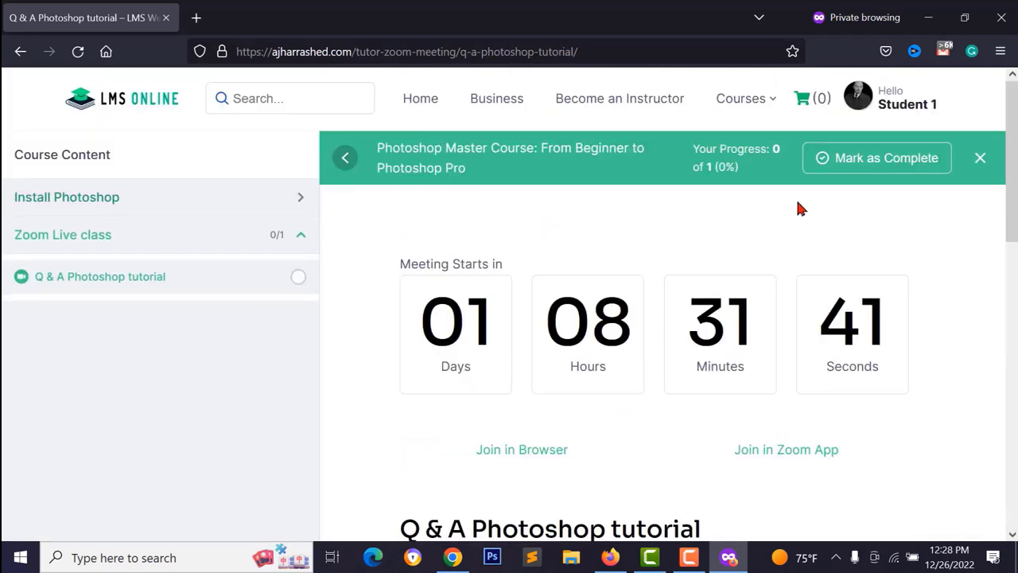
left_click(859, 163)
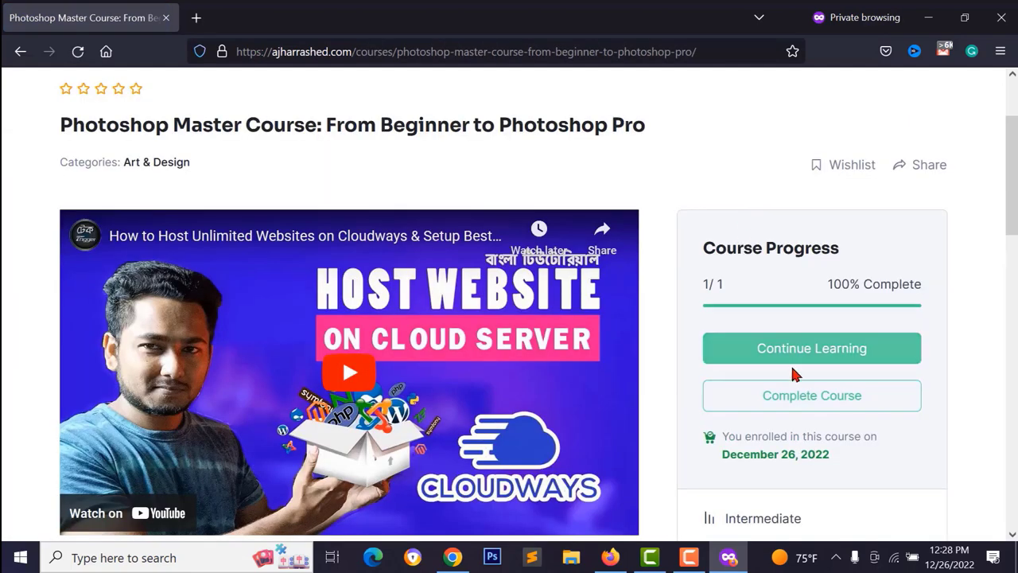
Complete the Photoshop course and post a five-star review reading 'good'.
left_click(796, 401)
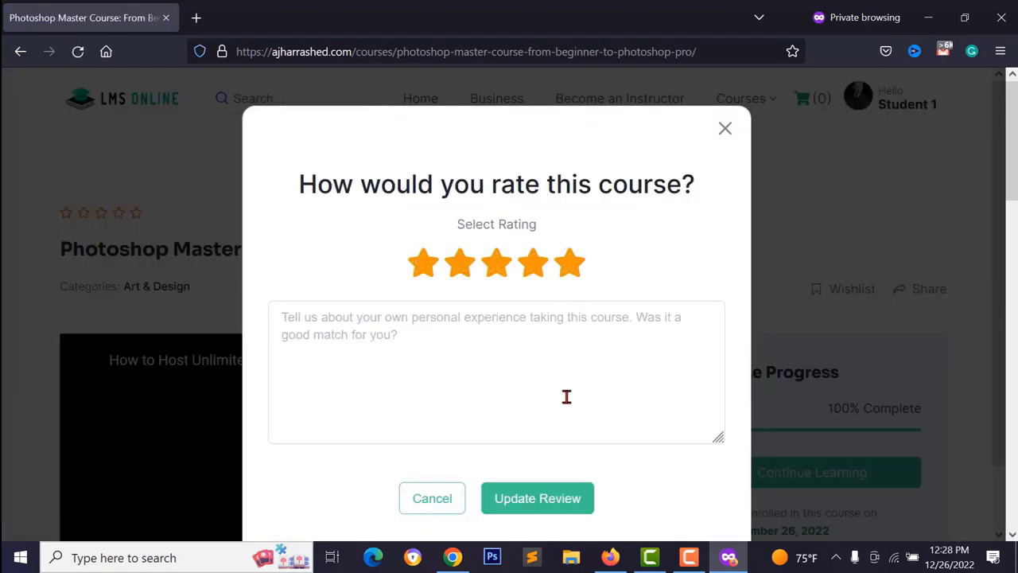
left_click(557, 385)
type("good")
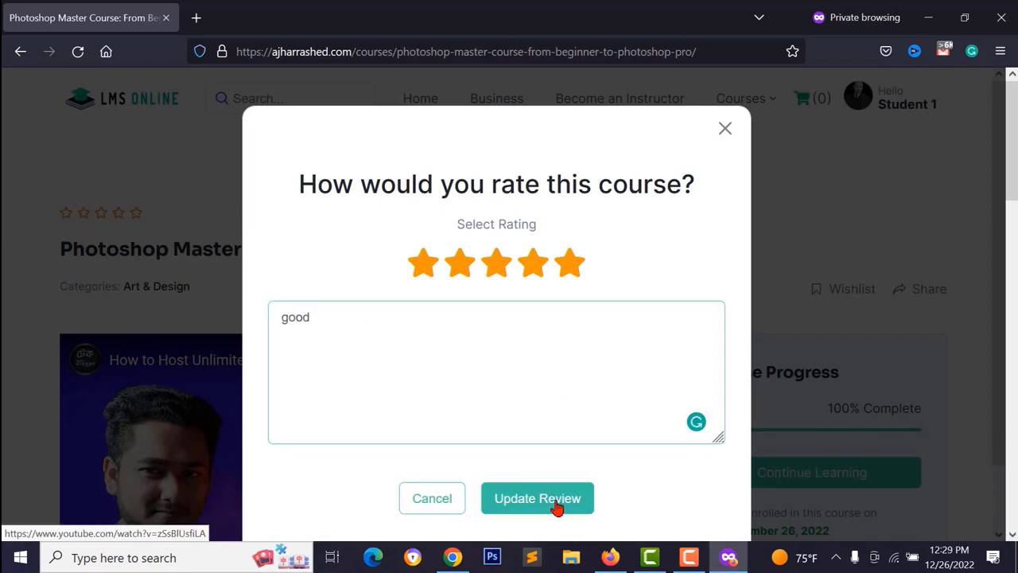
left_click(530, 500)
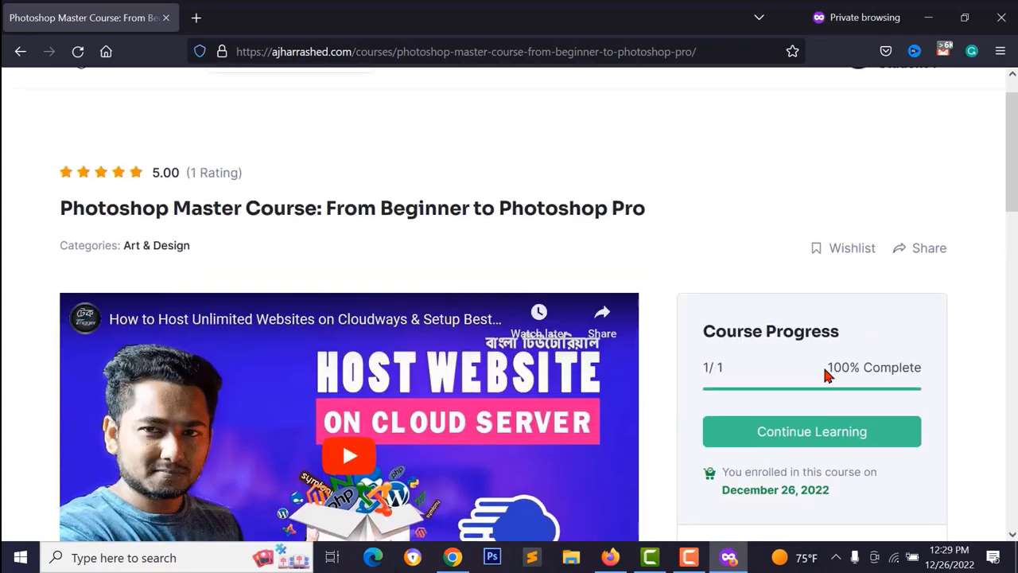
Open the student dashboard from the avatar menu to check enrolled and completed courses.
scroll(824, 374, "up", 1)
mouse_move(860, 91)
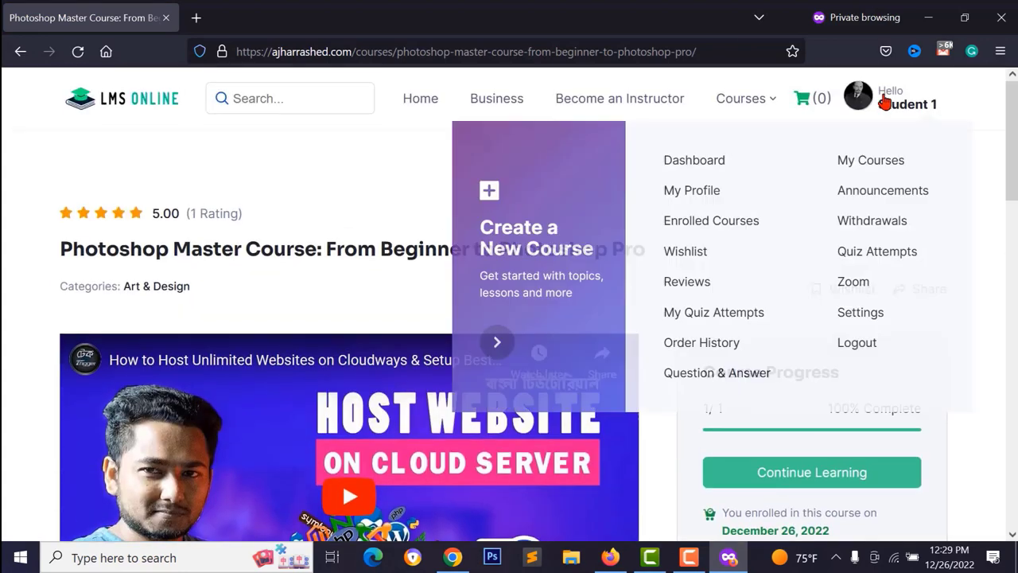
left_click(719, 167)
scroll(334, 343, "down", 2)
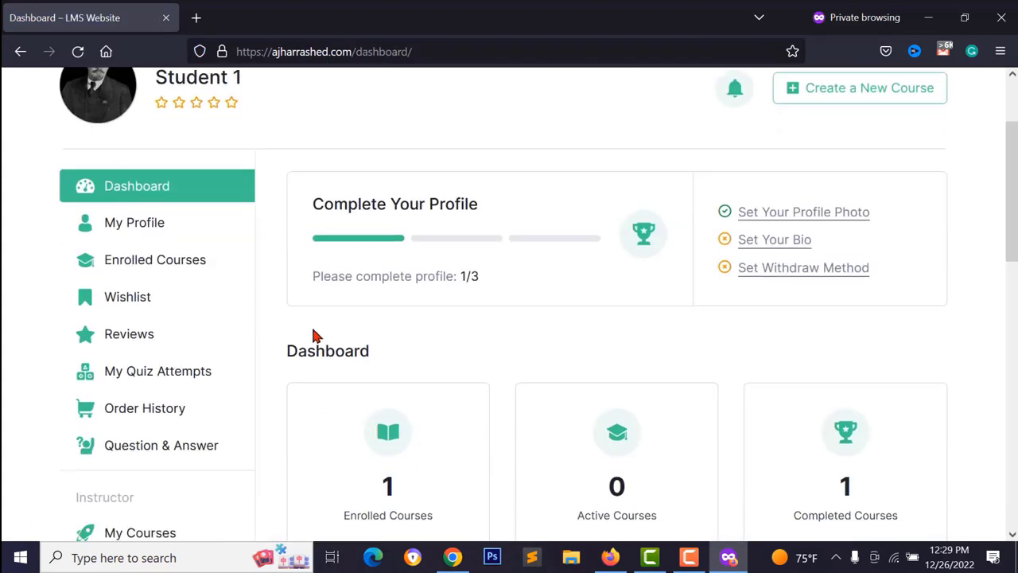
scroll(293, 355, "down", 5)
scroll(278, 418, "up", 2)
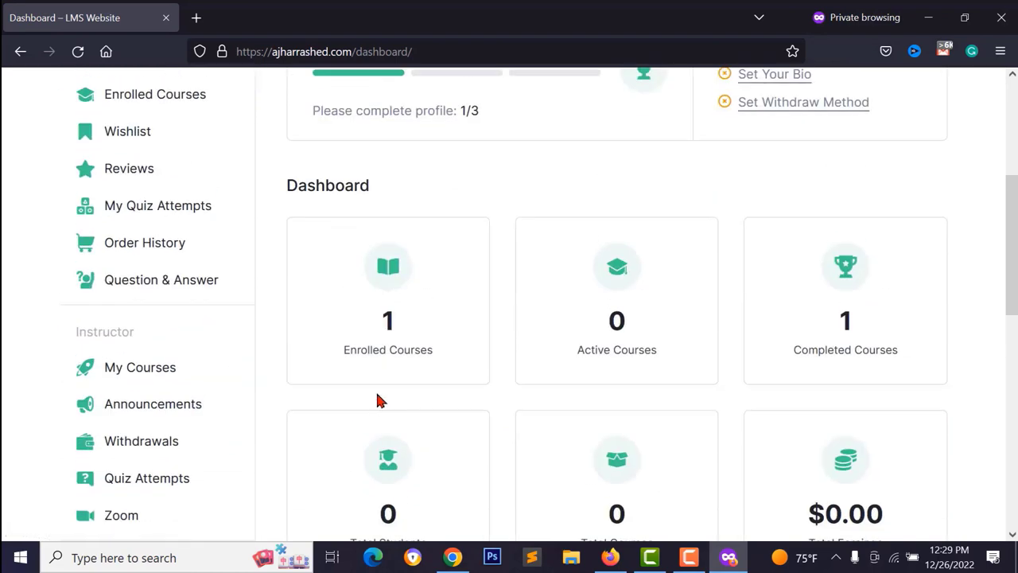
scroll(380, 400, "up", 5)
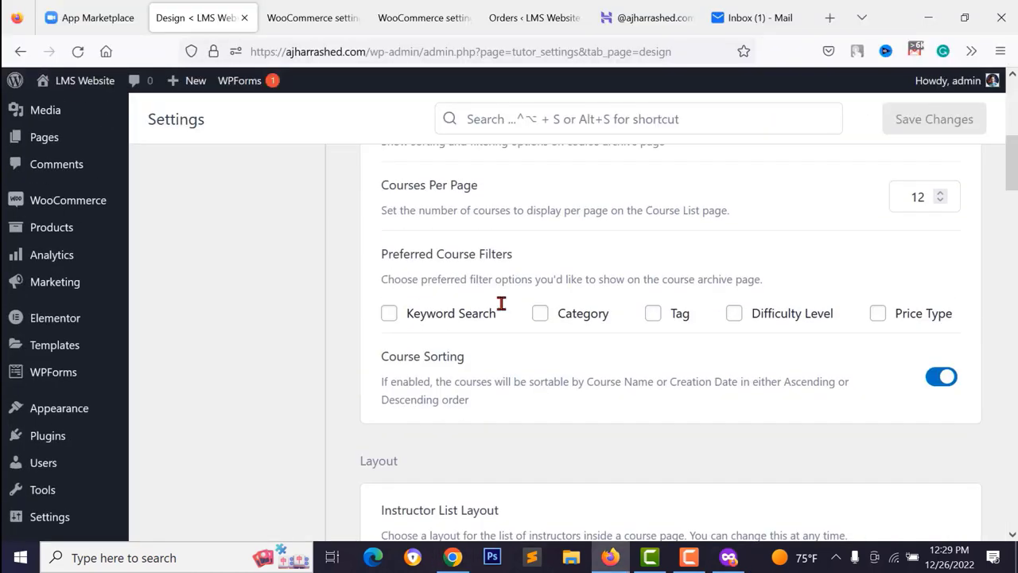
Confirm the Certificate add-on is on in Tutor LMS Add-ons (4 of 22 active), then open Courses.
scroll(359, 263, "up", 5)
left_click(48, 246)
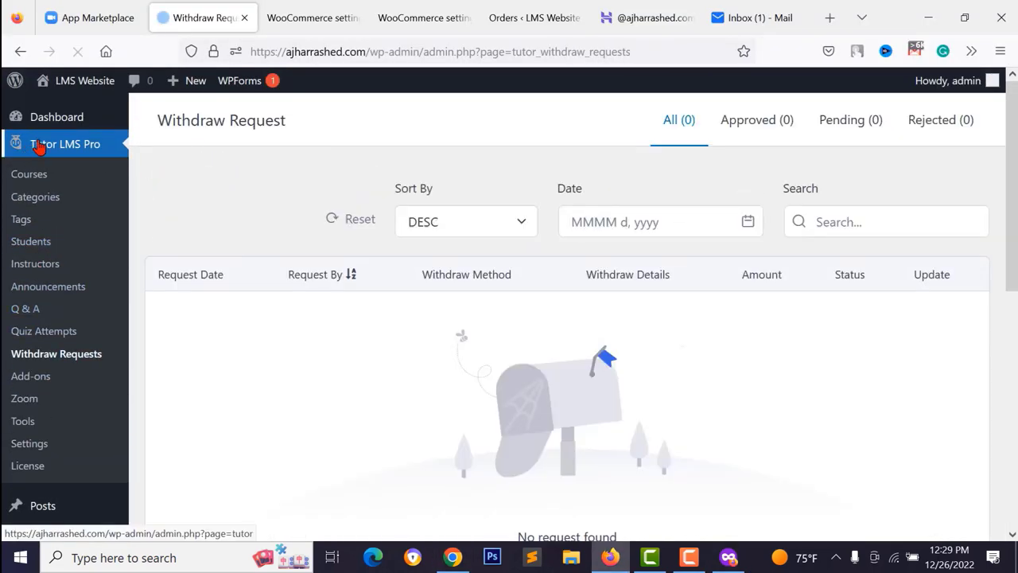
scroll(32, 381, "down", 1)
left_click(35, 367)
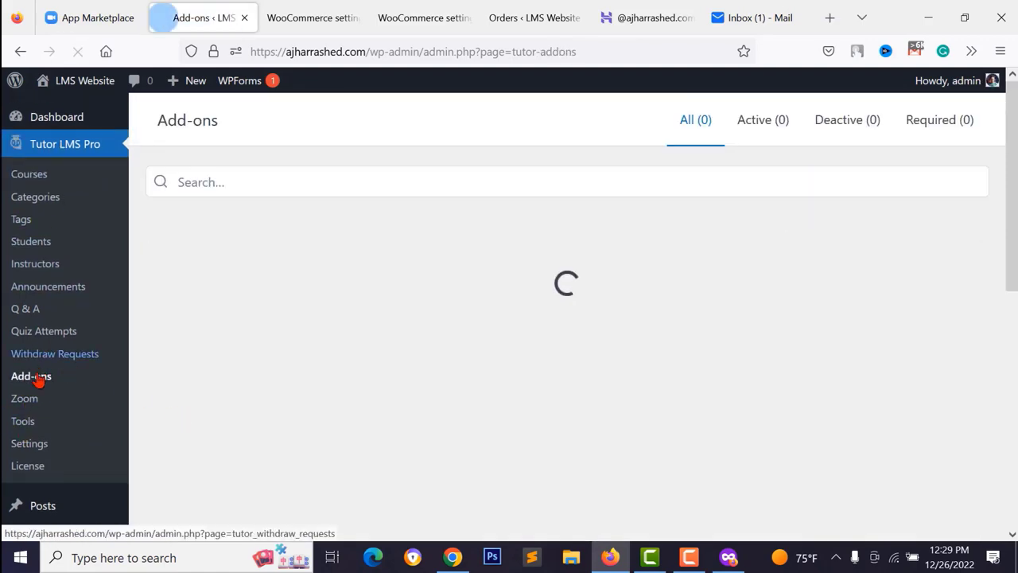
scroll(893, 368, "down", 8)
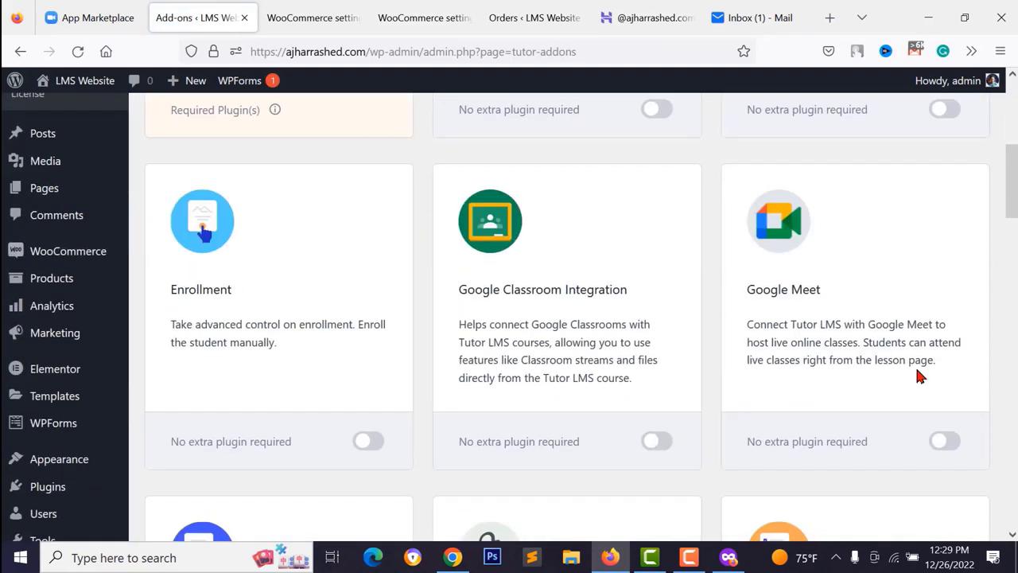
scroll(803, 382, "down", 4)
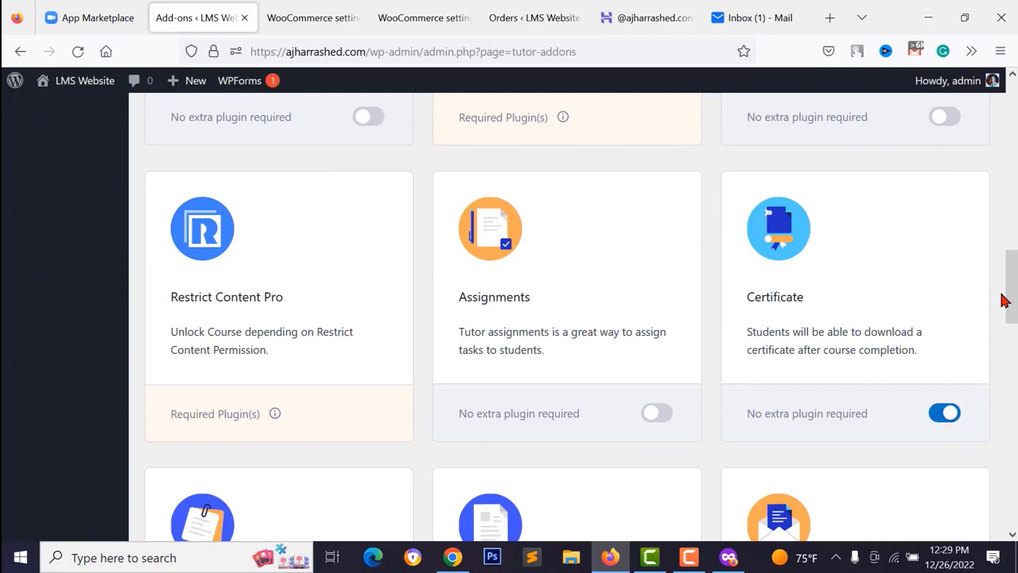
left_click_drag(1004, 300, 1004, 127)
left_click(30, 175)
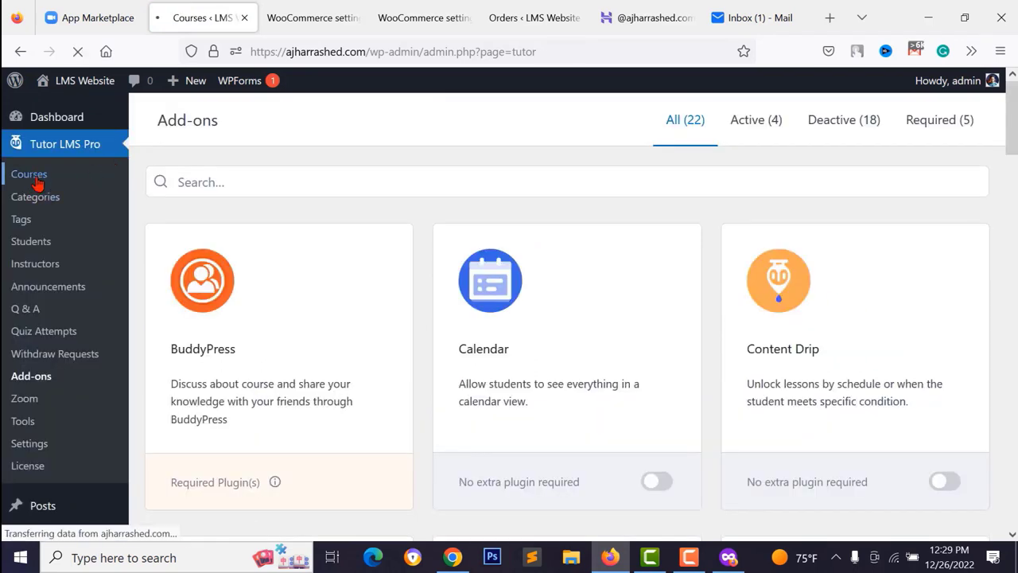
Open the Photoshop Master Course for editing and find its certificate template settings.
scroll(342, 334, "down", 3)
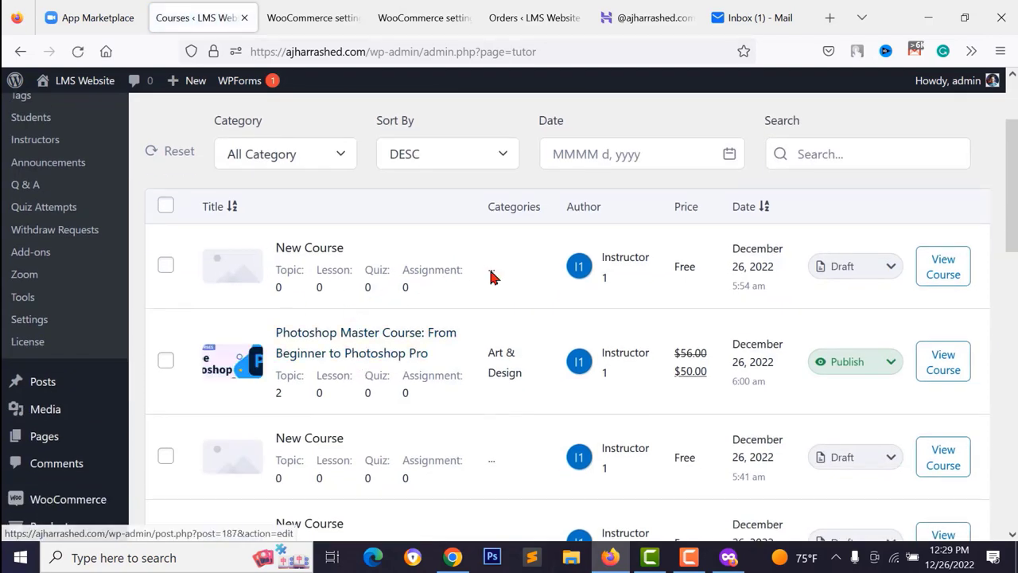
scroll(310, 303, "down", 1)
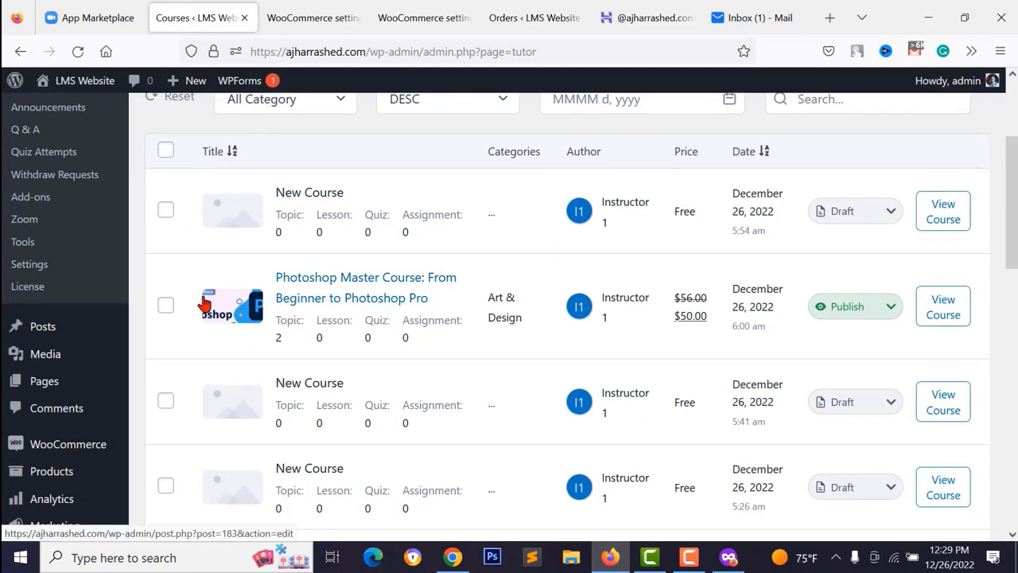
left_click(368, 292)
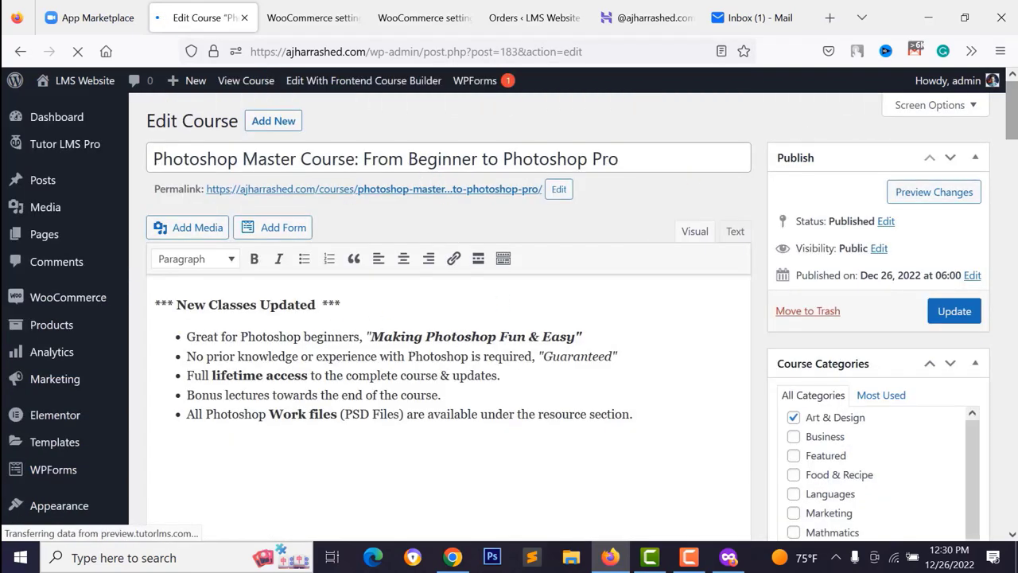
scroll(970, 135, "down", 20)
scroll(982, 407, "up", 4)
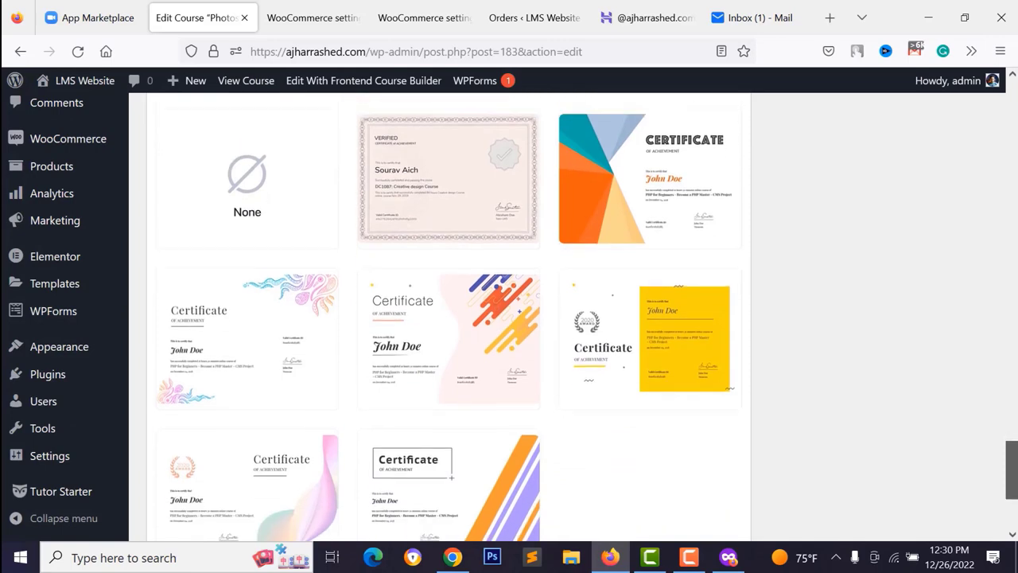
scroll(982, 408, "down", 2)
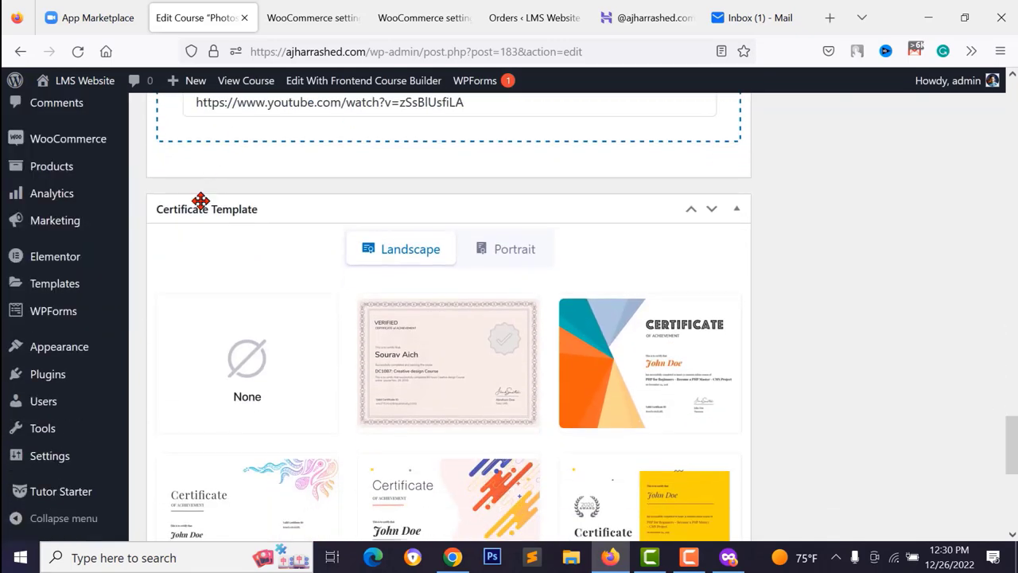
scroll(344, 298, "down", 3)
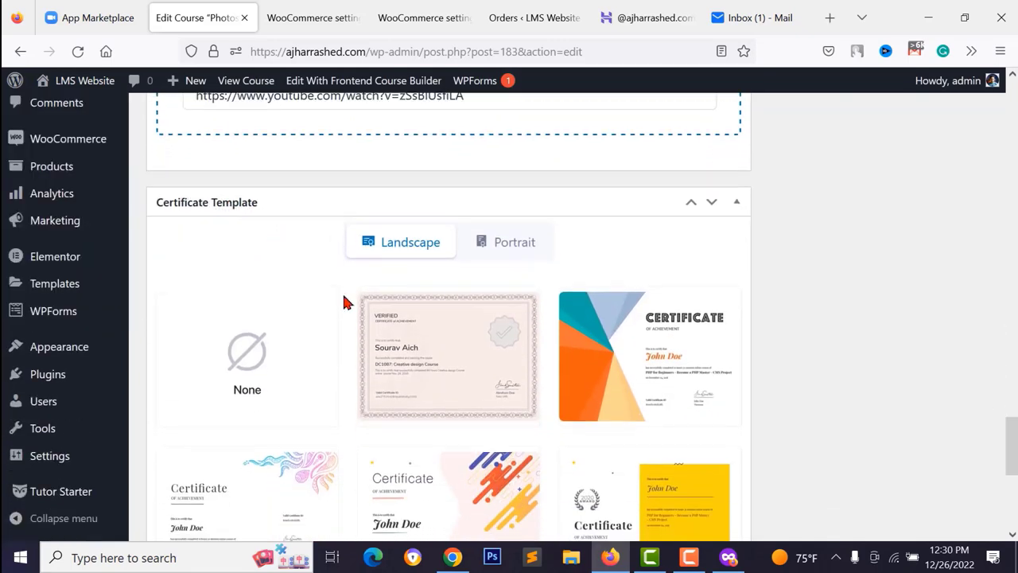
scroll(721, 377, "up", 3)
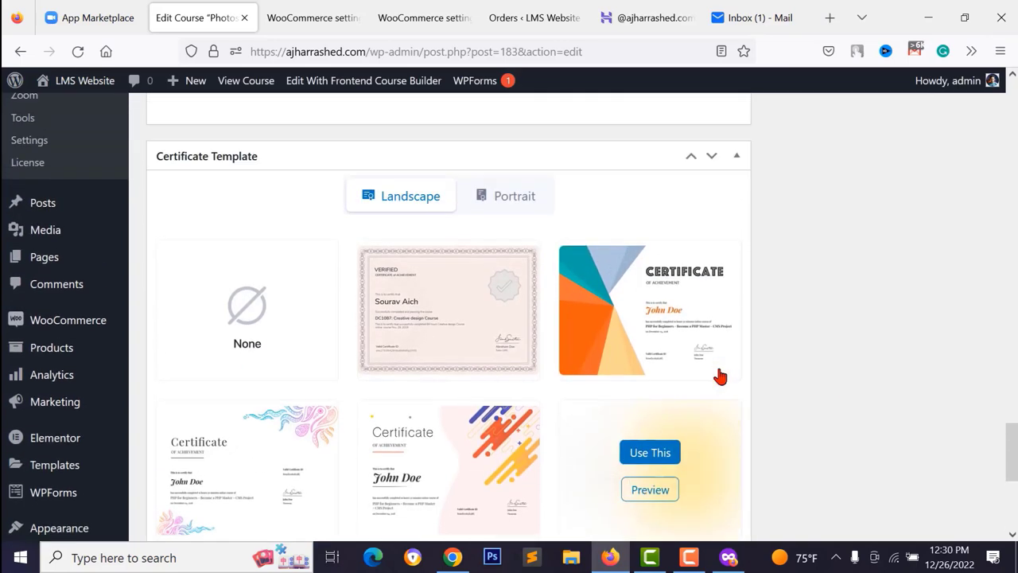
Assign the pink striped landscape certificate template and update the course.
left_click(515, 210)
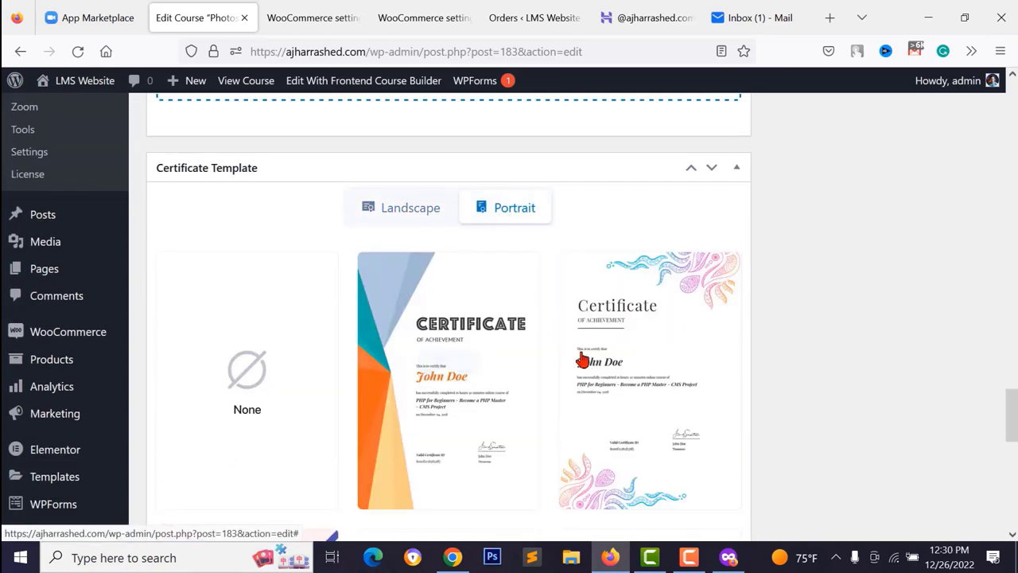
scroll(579, 374, "down", 3)
scroll(466, 387, "up", 3)
left_click(409, 194)
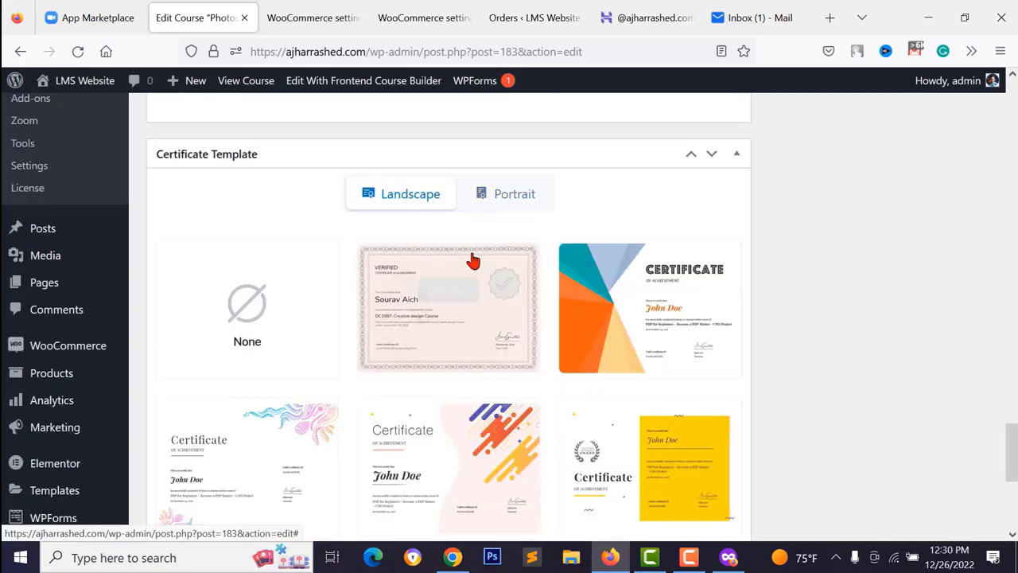
scroll(477, 302, "down", 3)
left_click(448, 256)
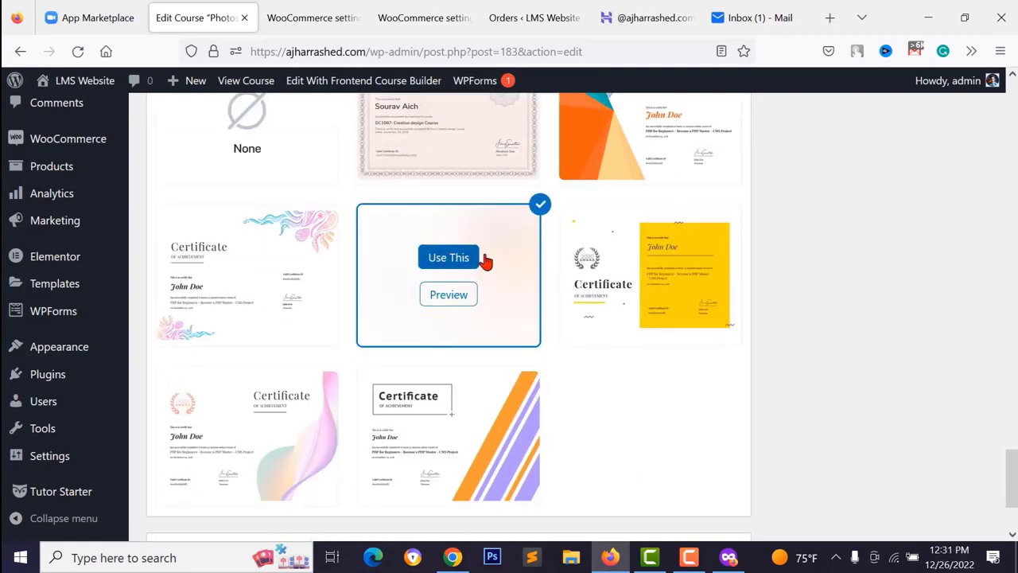
scroll(552, 502, "up", 15)
left_click(967, 271)
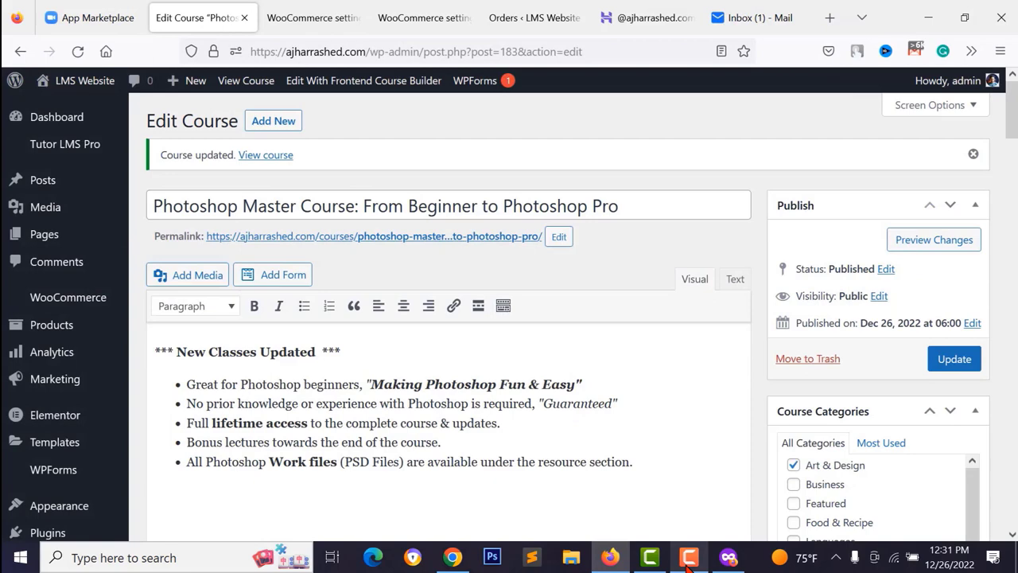
left_click(689, 560)
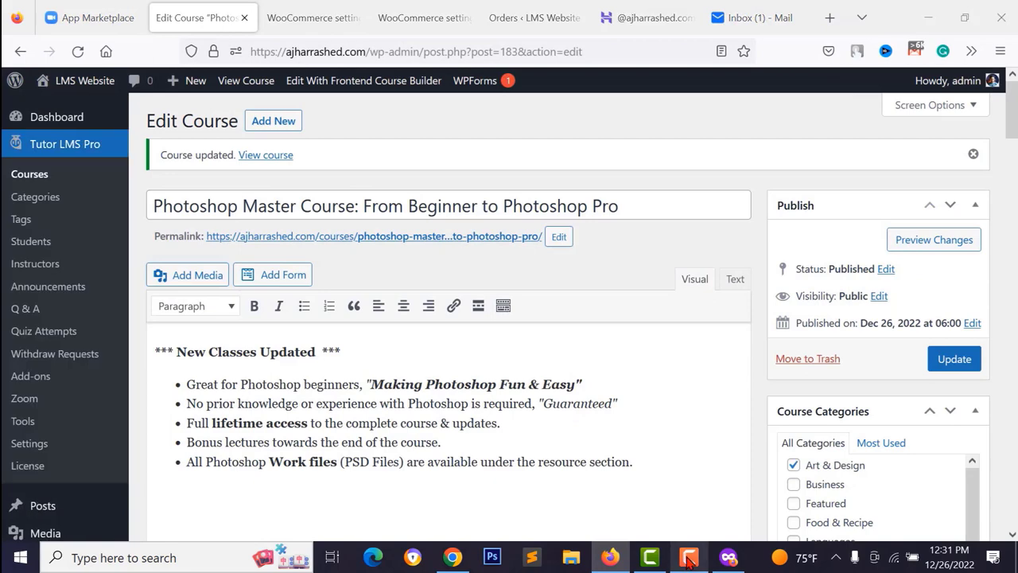
In the student window, open the Photoshop Master Course certificate from Completed Courses.
left_click(728, 557)
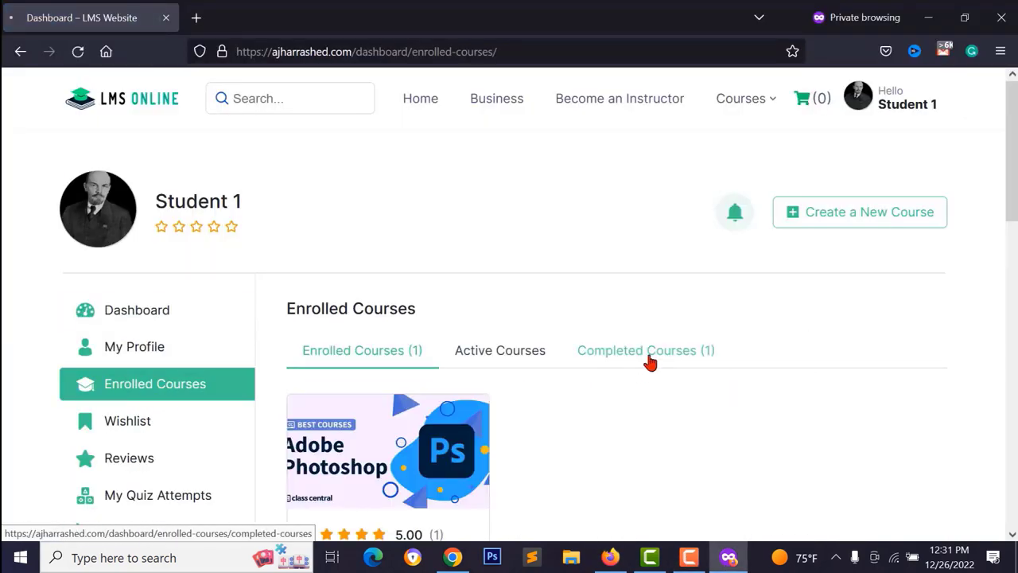
left_click(643, 356)
scroll(609, 377, "down", 4)
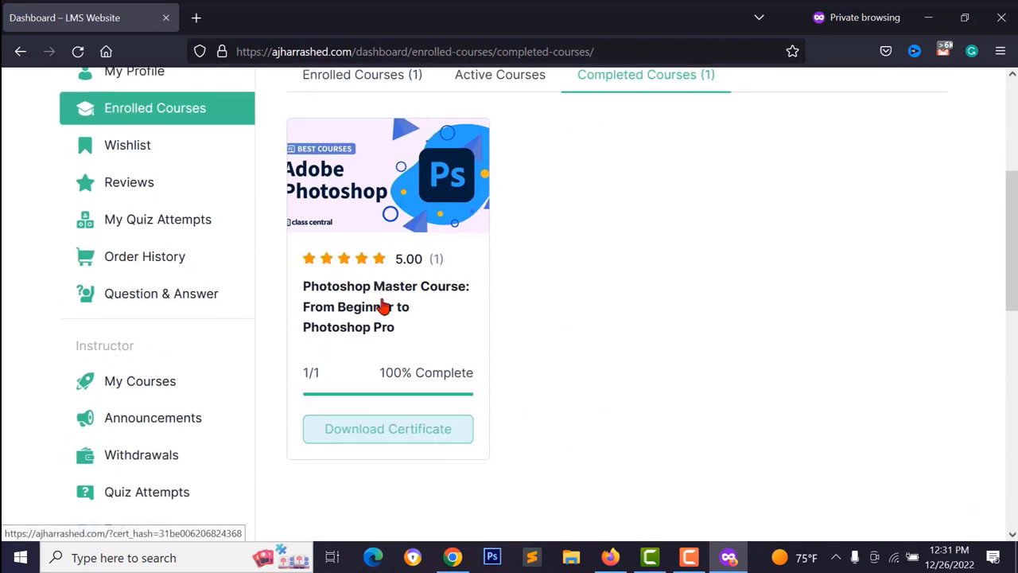
left_click(386, 437)
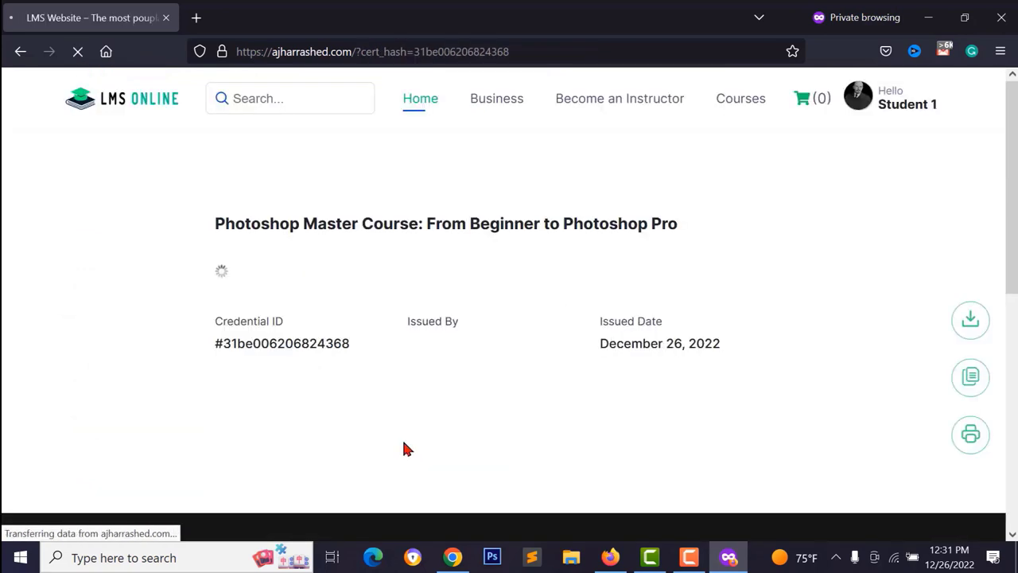
Scroll through the displayed certificate, then return to the admin browser window.
scroll(751, 364, "down", 2)
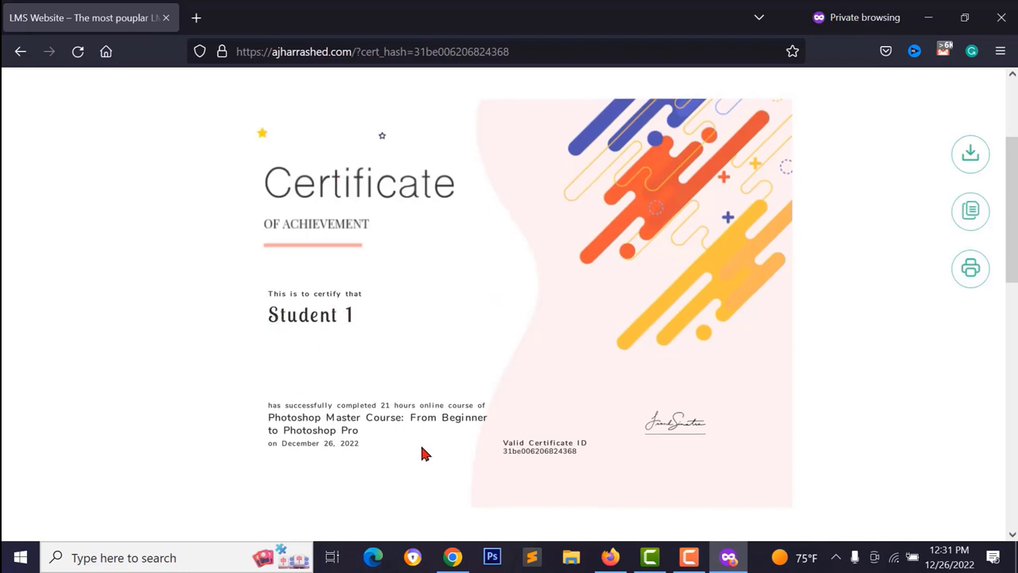
scroll(552, 420, "down", 1)
scroll(642, 390, "up", 1)
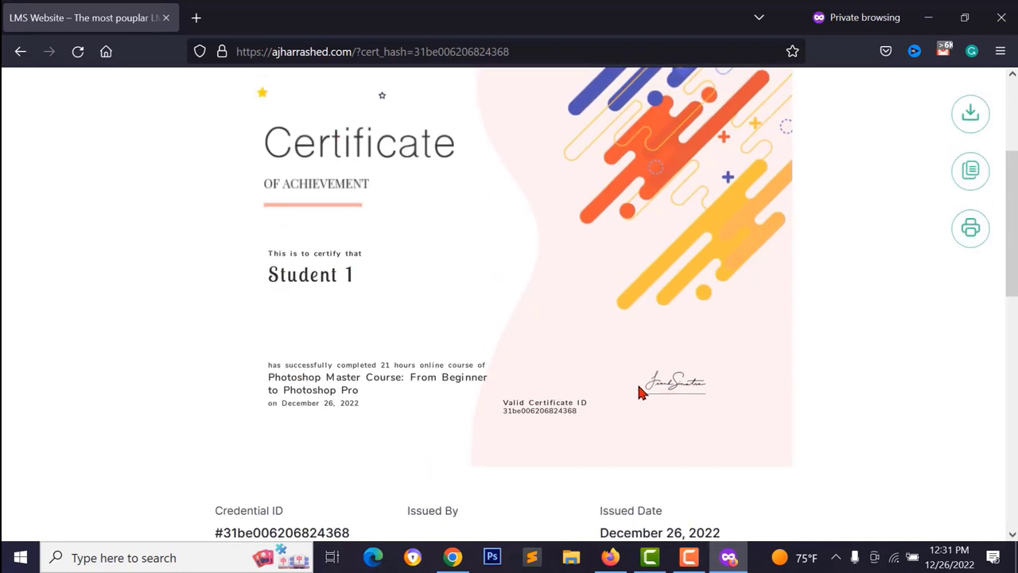
scroll(678, 418, "up", 1)
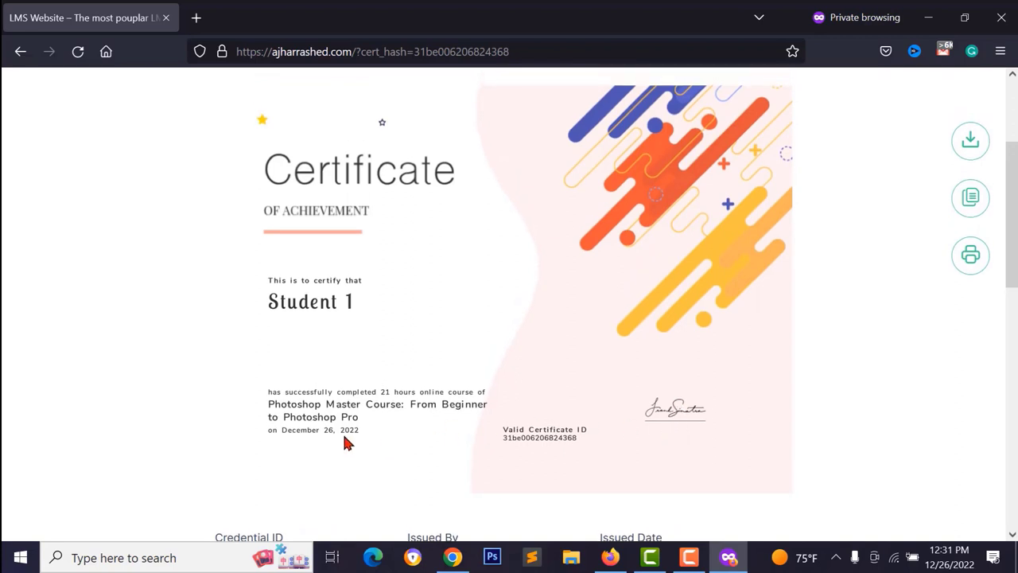
scroll(650, 224, "up", 1)
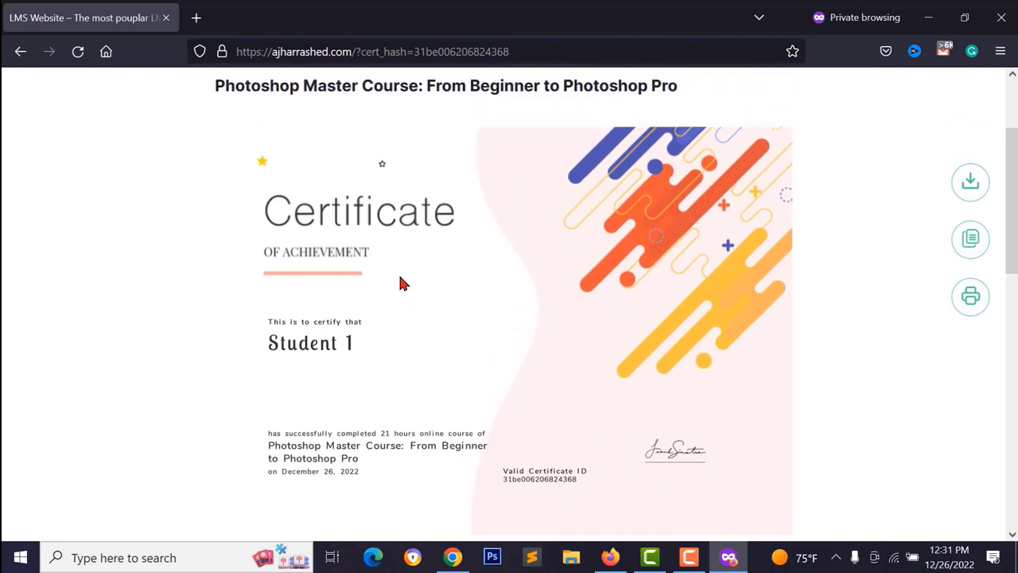
scroll(402, 283, "up", 3)
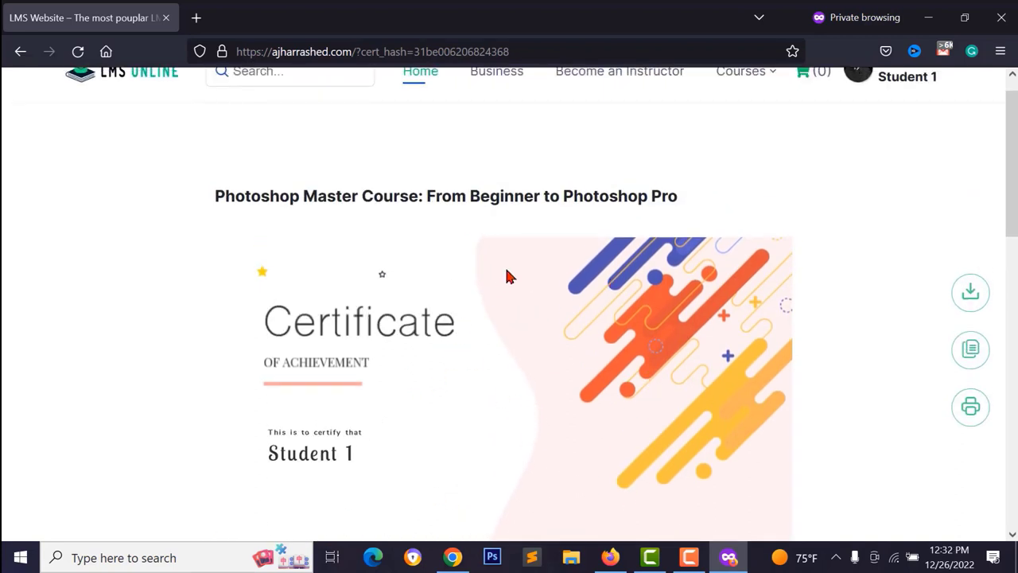
left_click(610, 556)
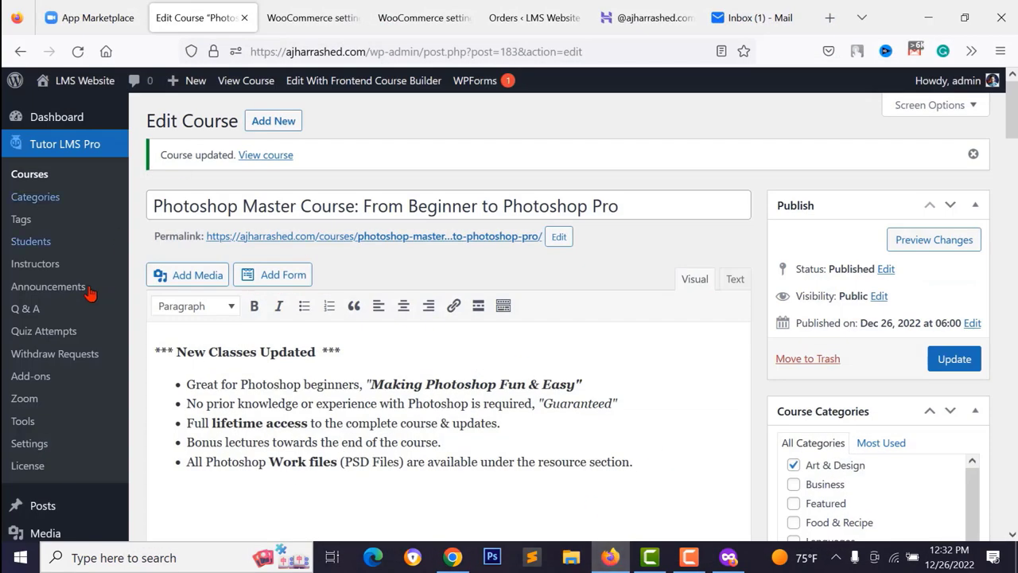
Show Tutor LMS Add-ons and load wpmethods.com/tutorlms in a new Firefox tab.
left_click(40, 385)
key("ctrl+t")
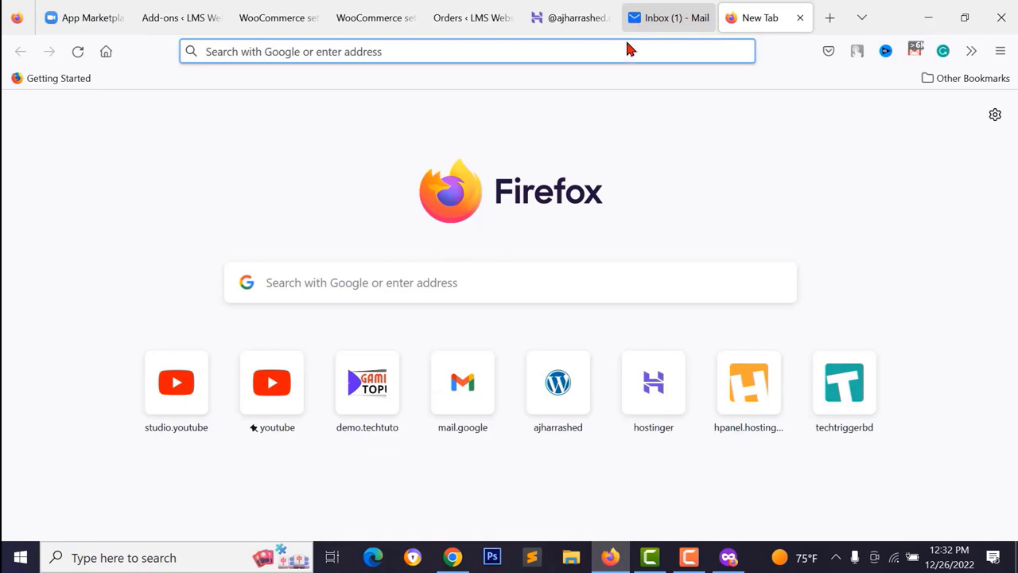
type("wpmethods")
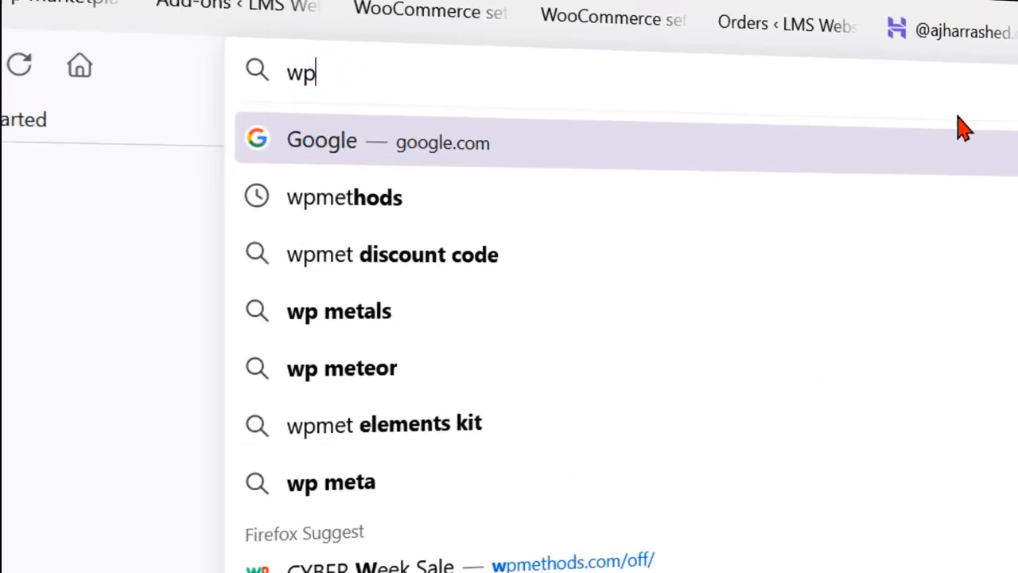
type(".com")
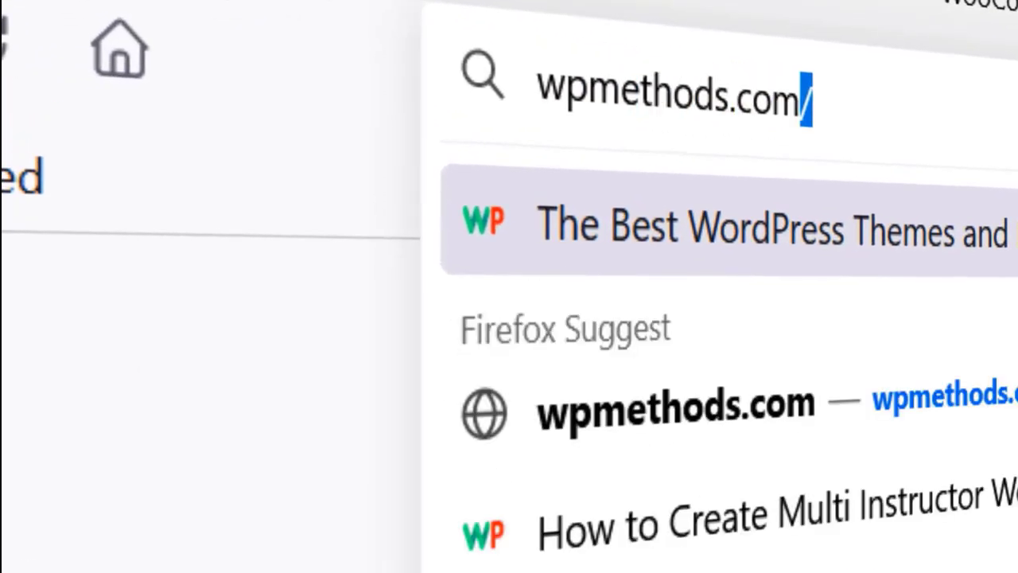
type("/tutorlm")
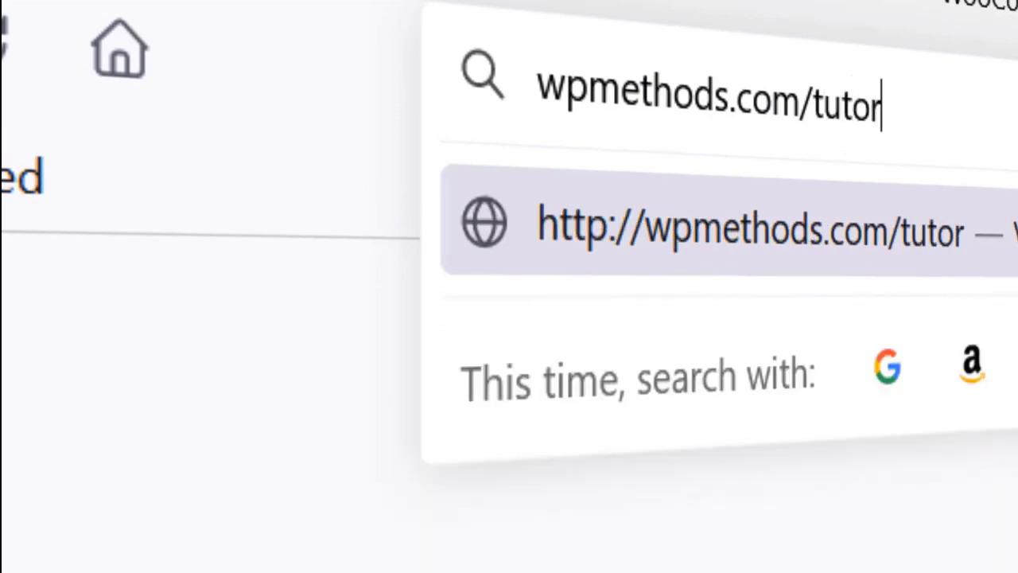
type("s")
key("Return")
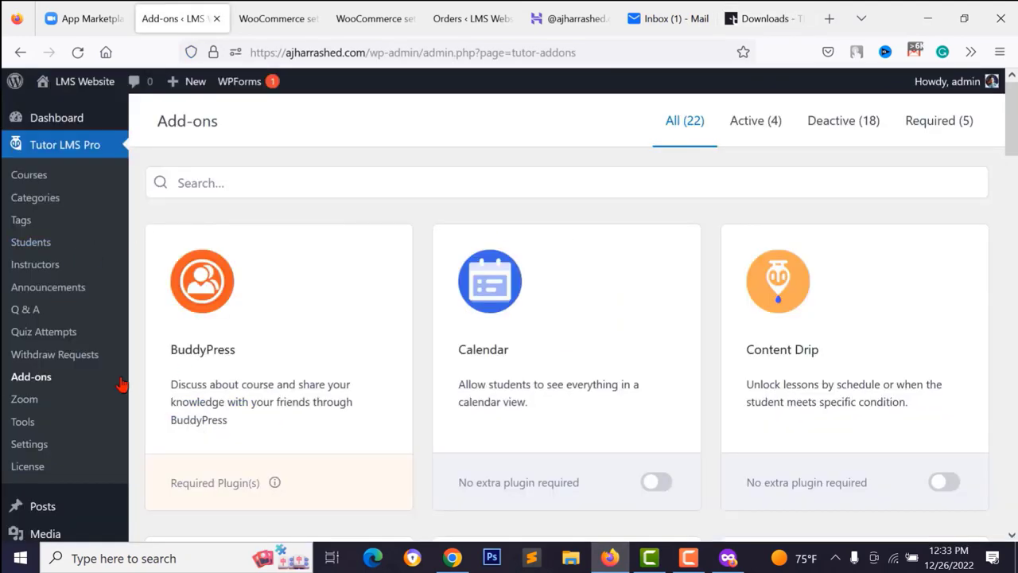
Upload and install certificate-customizer-for-tutor-lms.1.0.1.zip via Plugins > Add New > Upload Plugin.
scroll(159, 374, "down", 5)
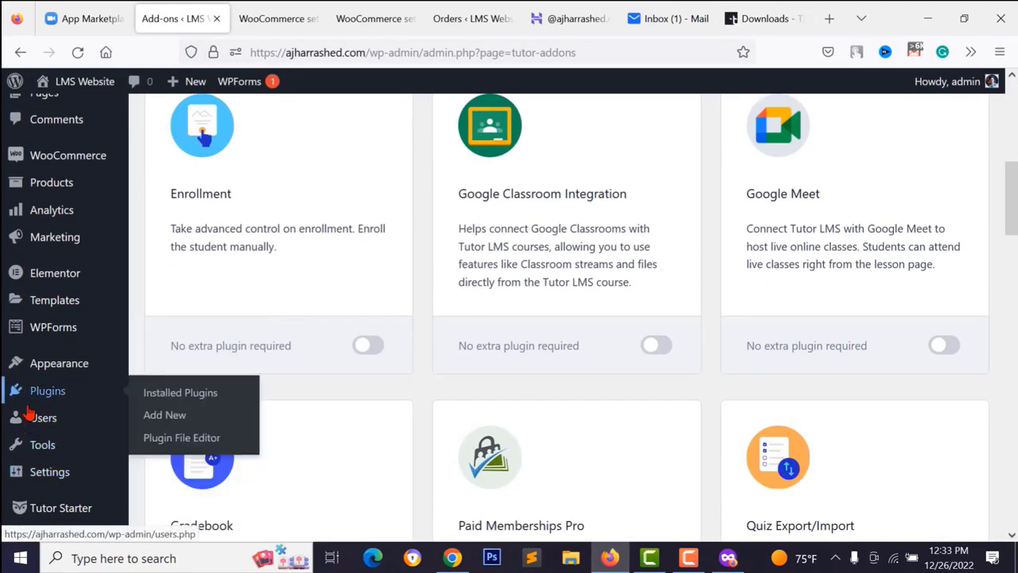
left_click(46, 391)
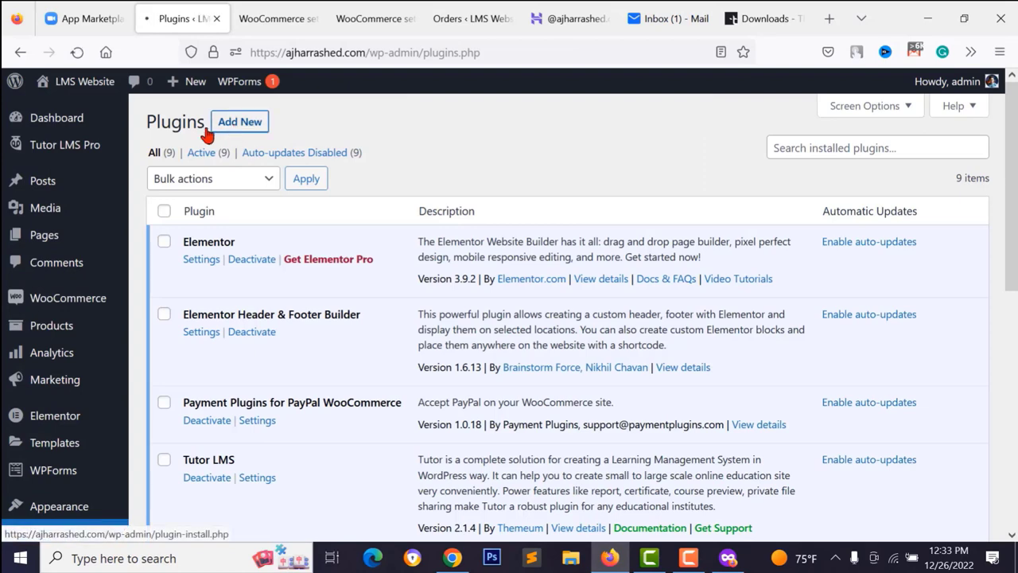
left_click(245, 127)
left_click(279, 128)
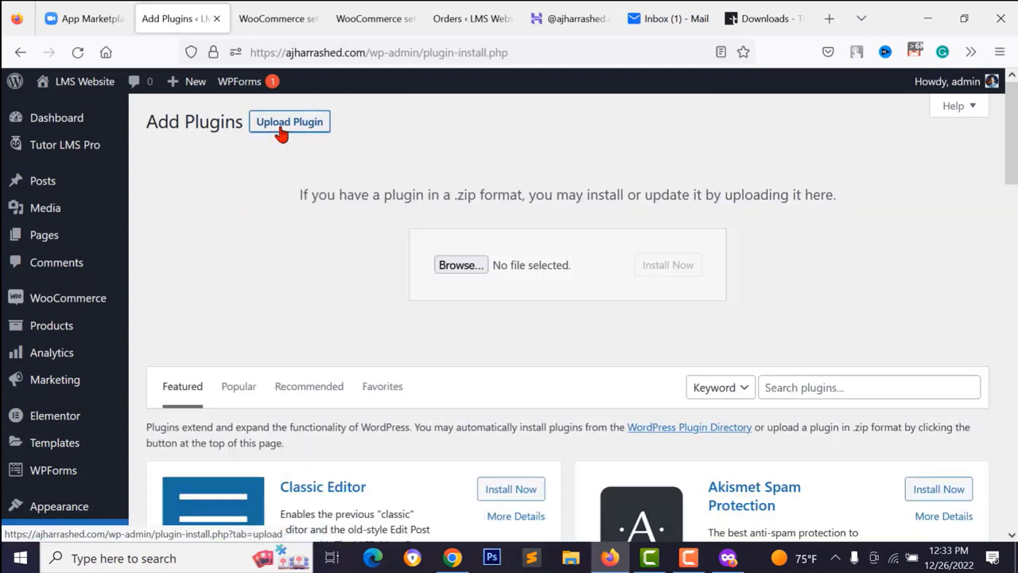
left_click(461, 265)
left_click(187, 167)
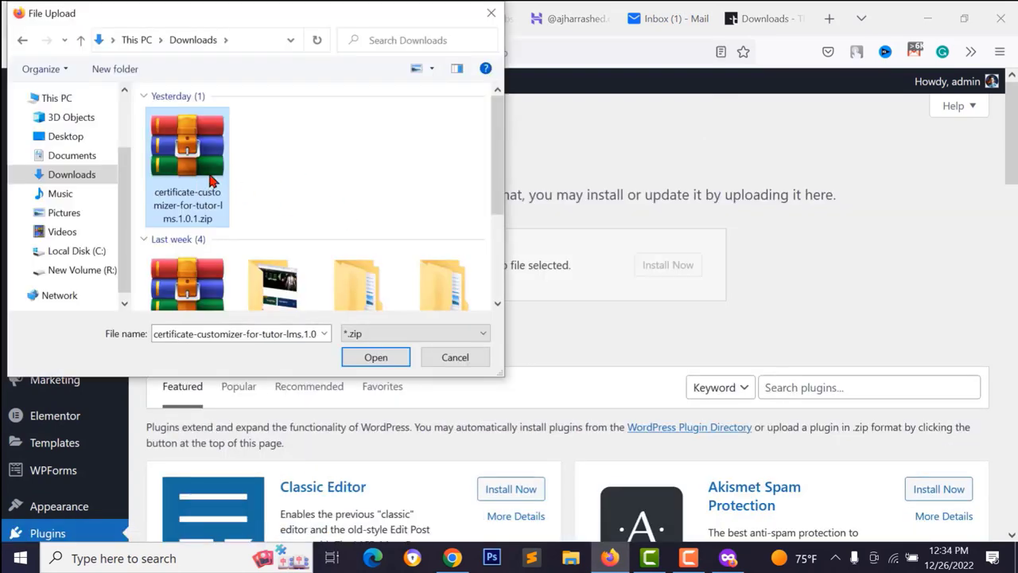
left_click(375, 357)
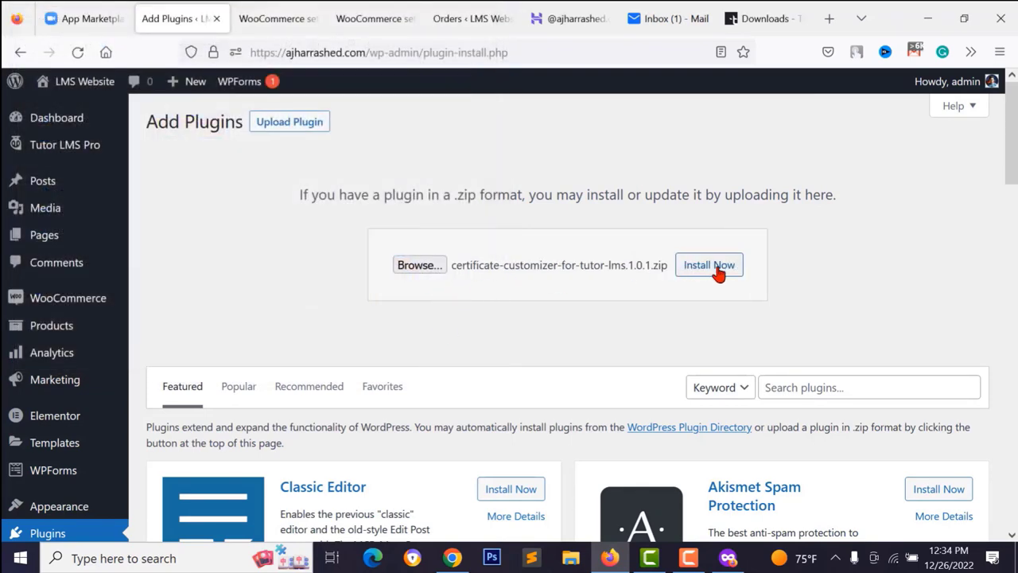
left_click(715, 269)
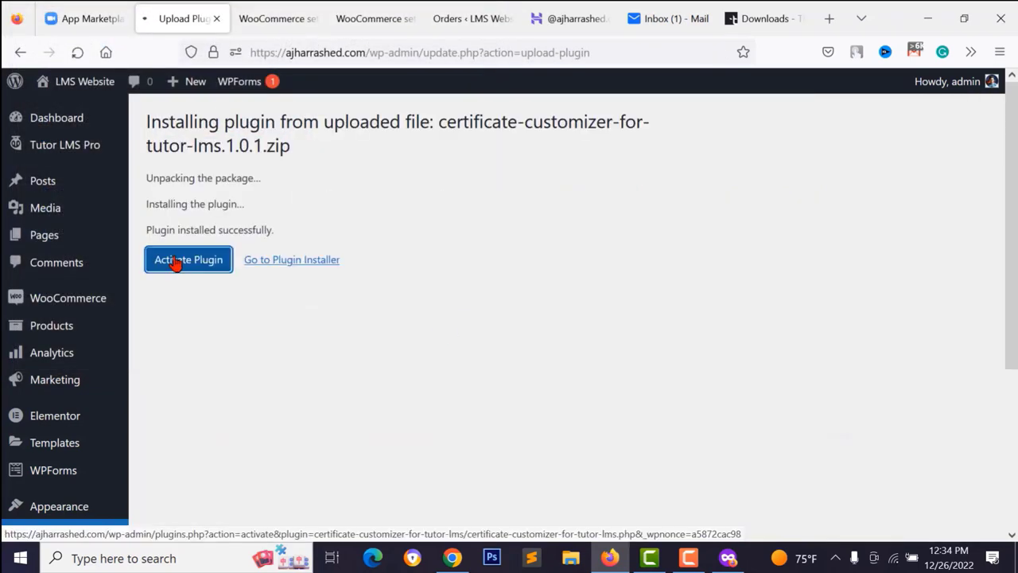
mouse_move(29, 156)
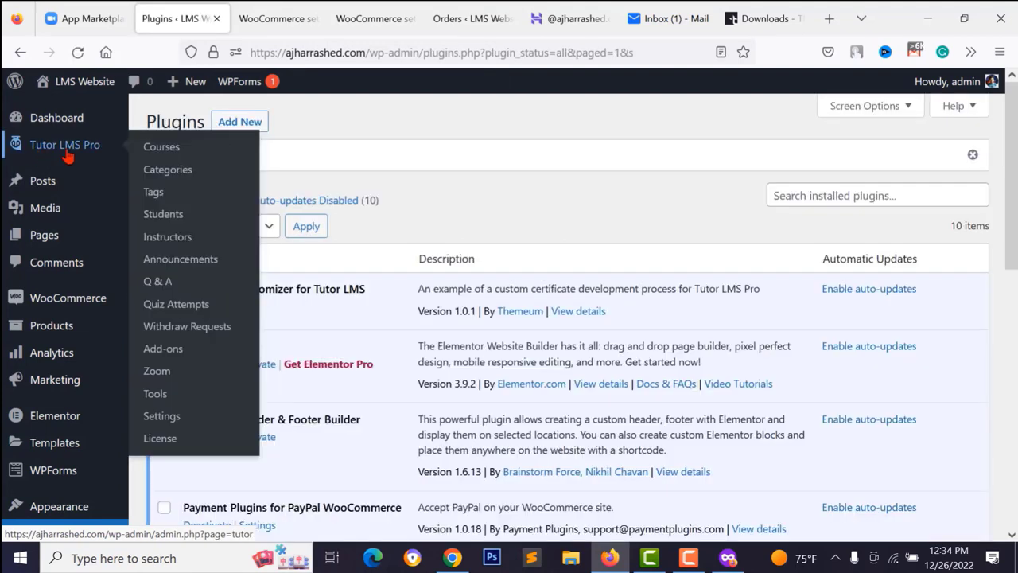
Create a certificate from Tutor LMS Settings > Certificate and select the template's logo for editing.
left_click(163, 416)
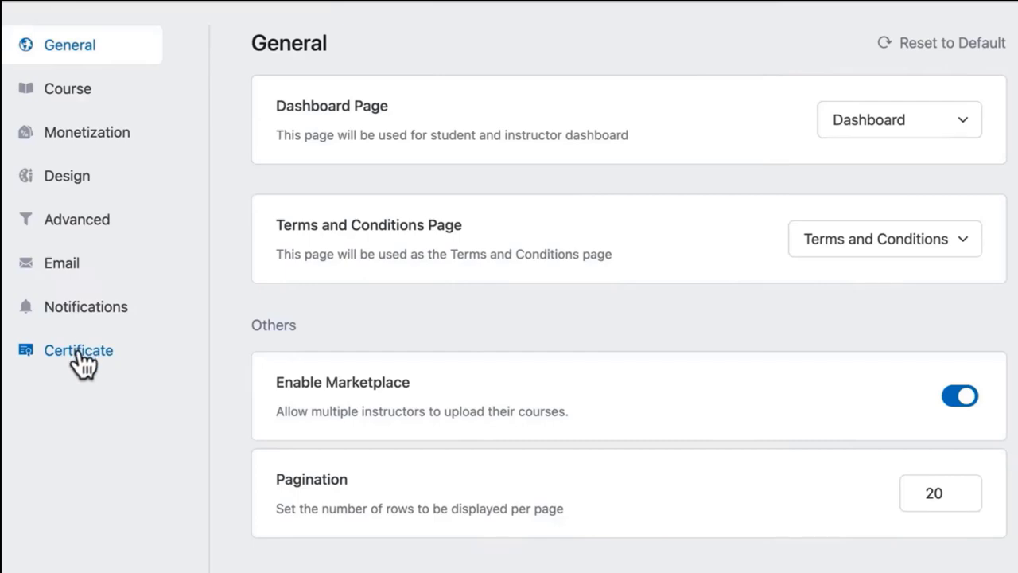
left_click(79, 353)
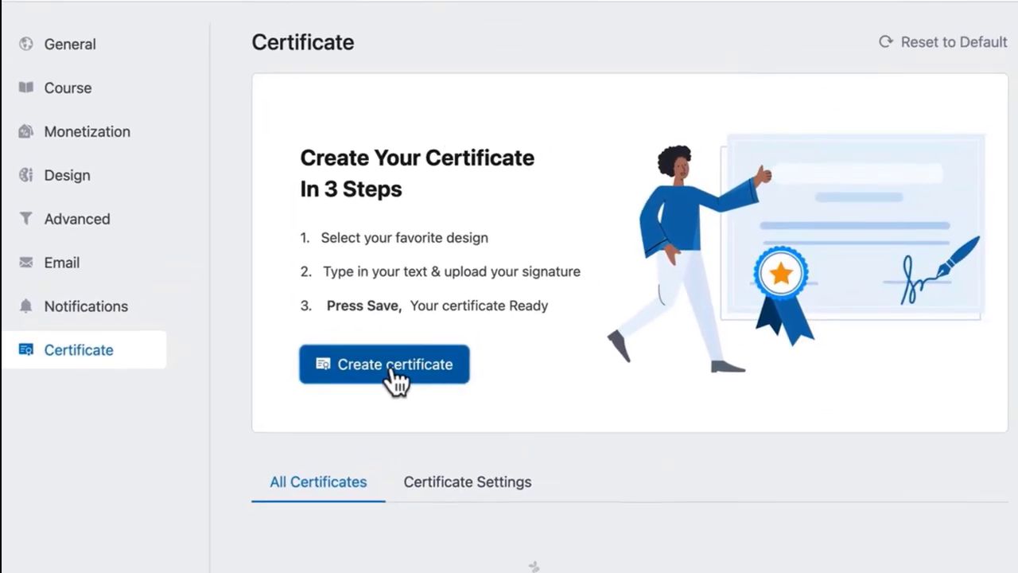
left_click(511, 315)
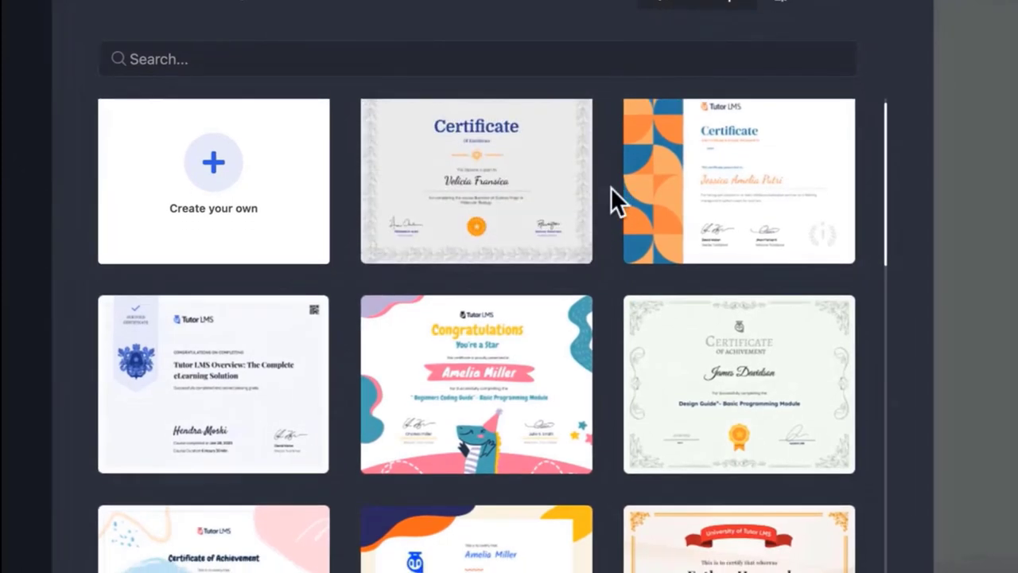
scroll(609, 200, "down", 5)
scroll(611, 187, "down", 10)
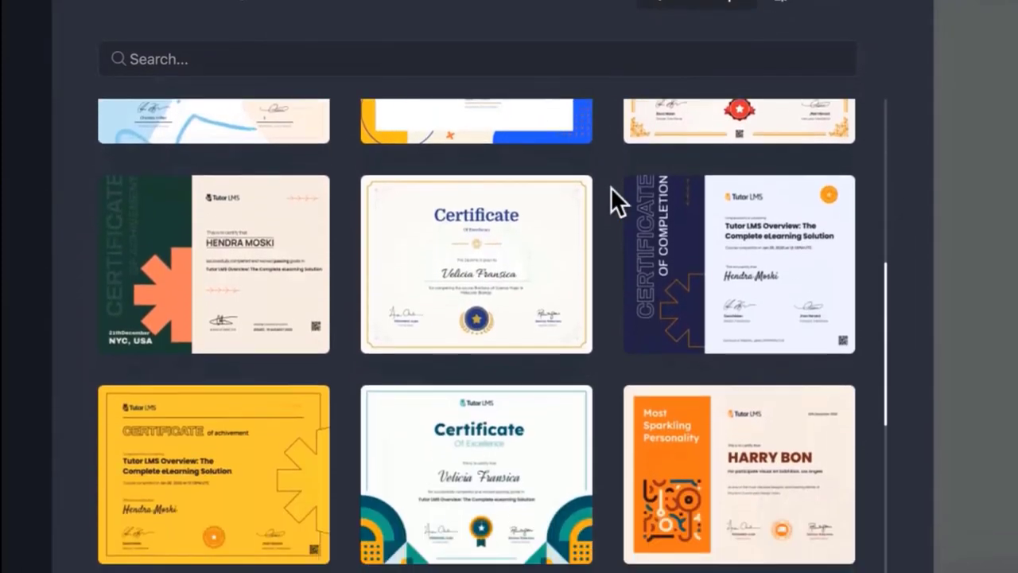
scroll(611, 187, "down", 3)
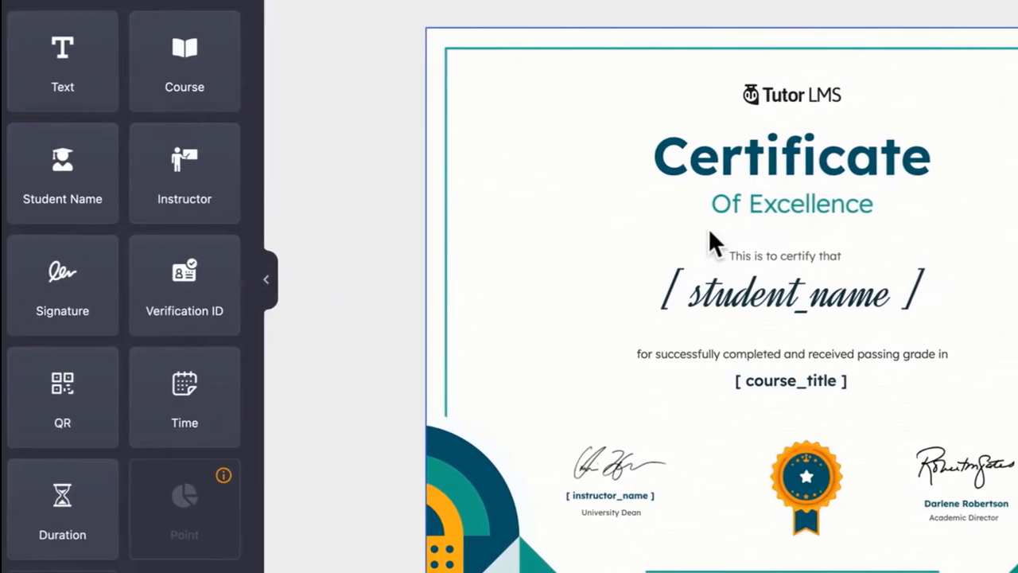
left_click(854, 95)
left_click(664, 95)
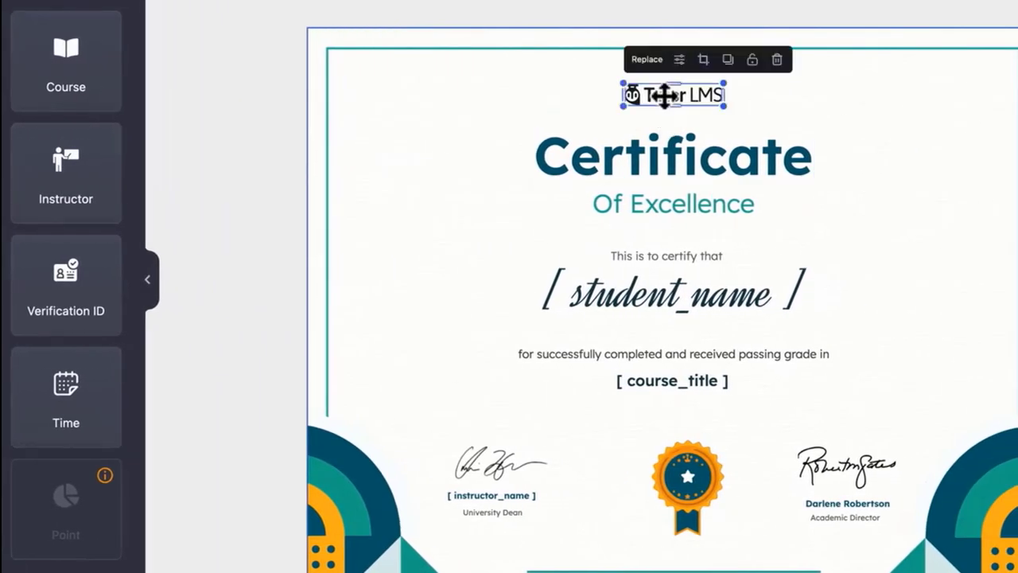
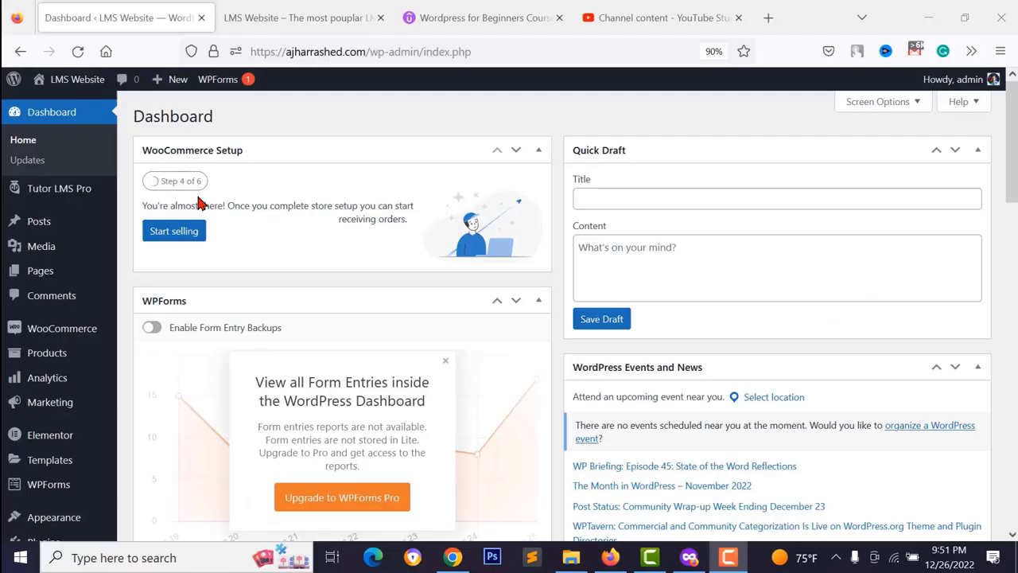
Enable the Calendar add-on and check the student calendar's Q & A Photoshop tutorial on December 26, 2022.
mouse_move(63, 197)
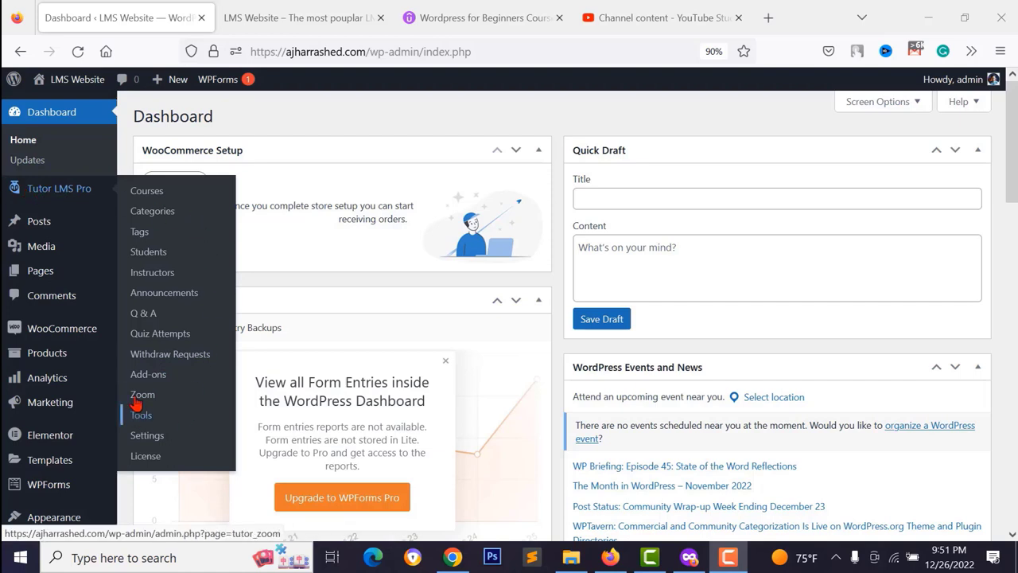
left_click(154, 382)
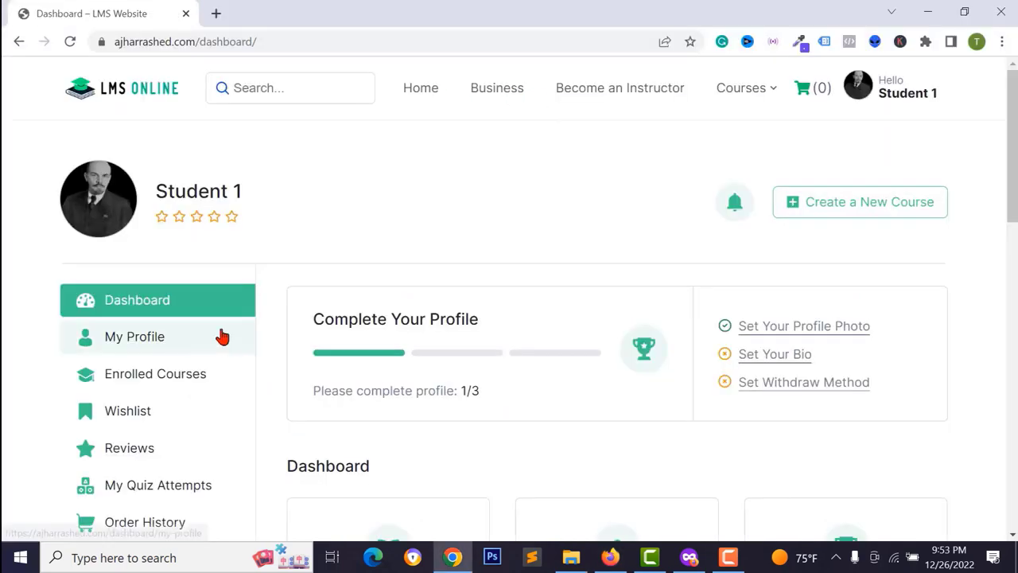
scroll(188, 343, "down", 4)
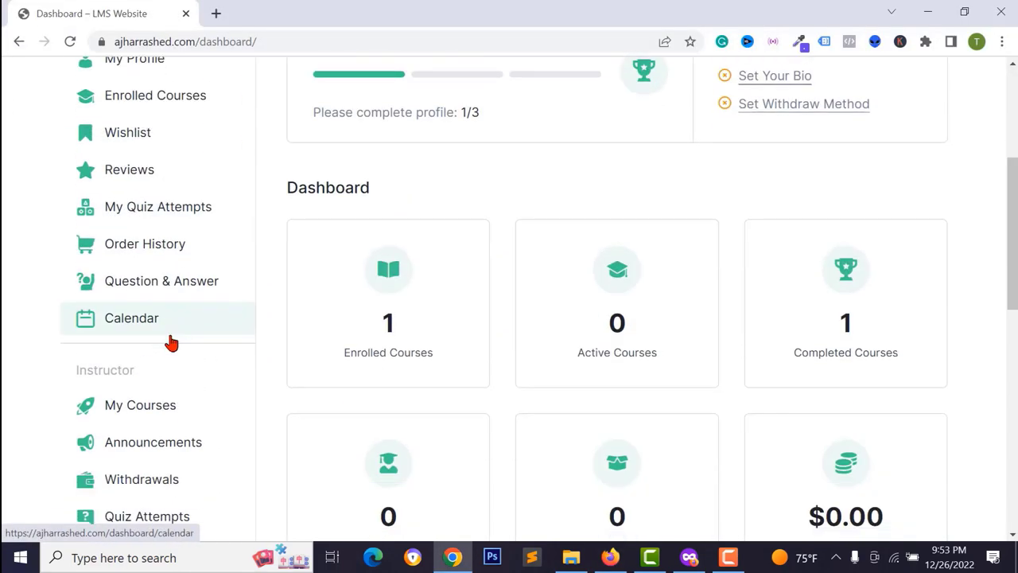
scroll(171, 342, "down", 2)
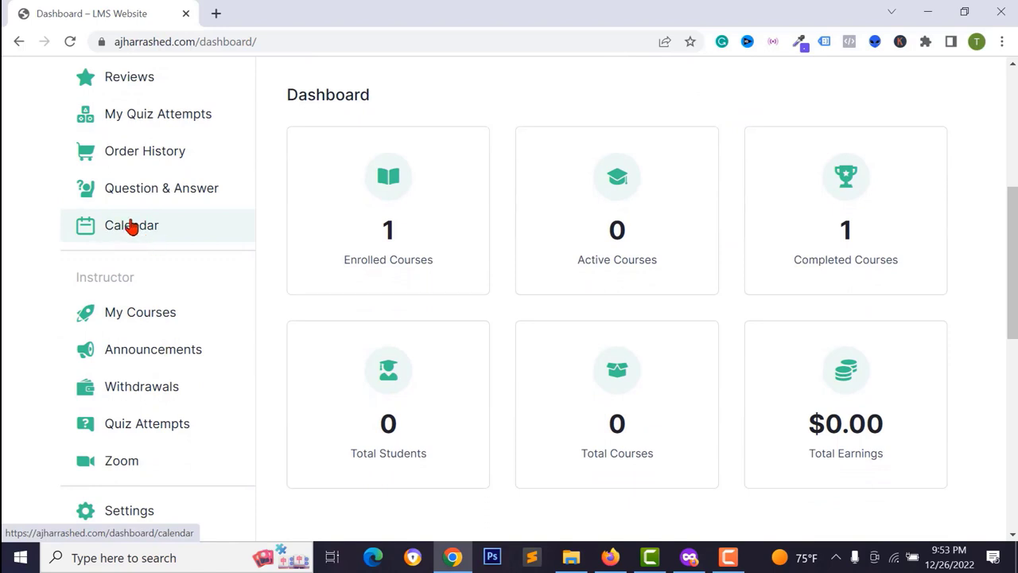
left_click(131, 226)
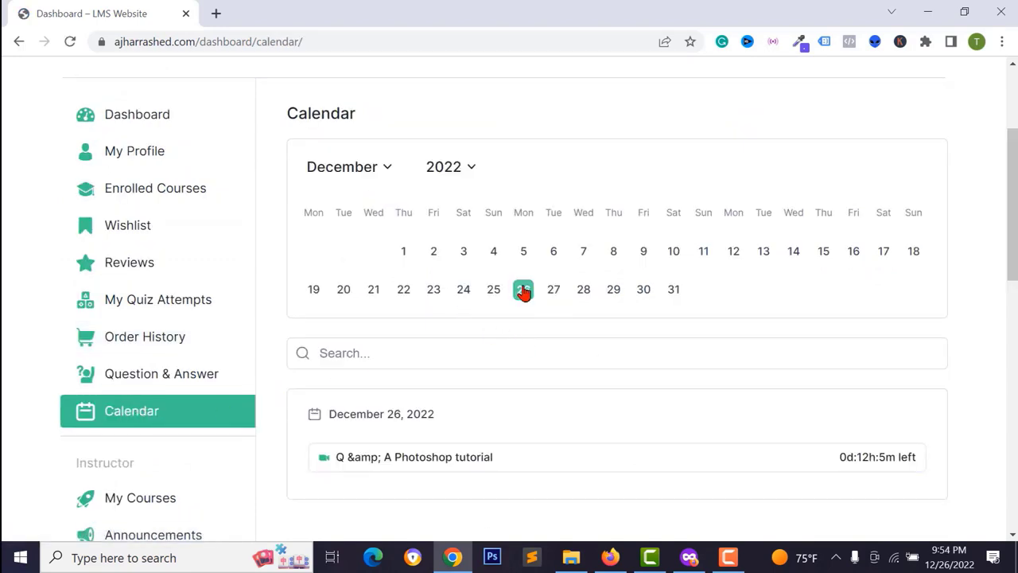
scroll(390, 343, "down", 1)
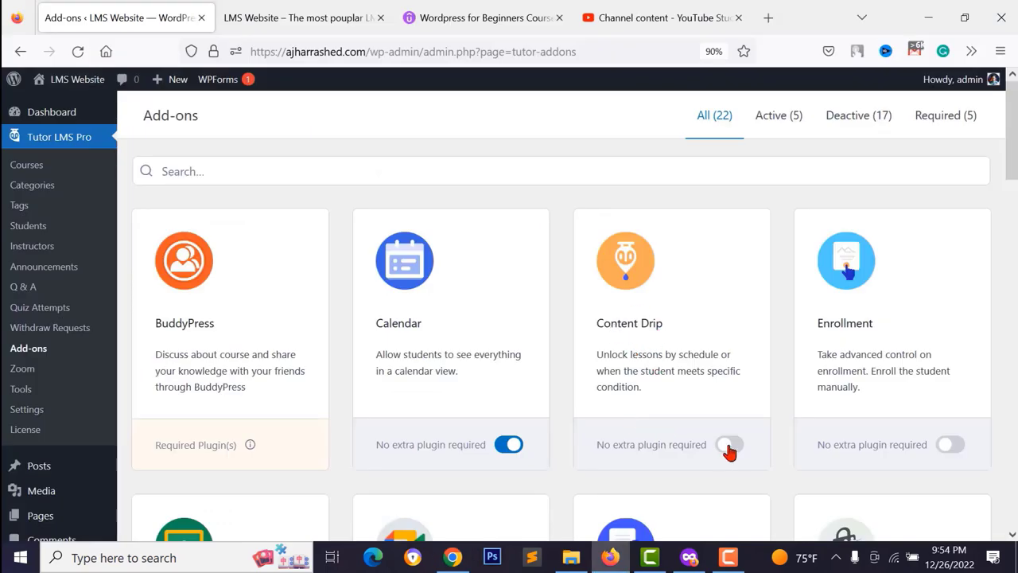
Turn on Content Drip in the WordPress for Beginners course settings.
right_click(26, 171)
left_click(68, 182)
scroll(947, 191, "down", 3)
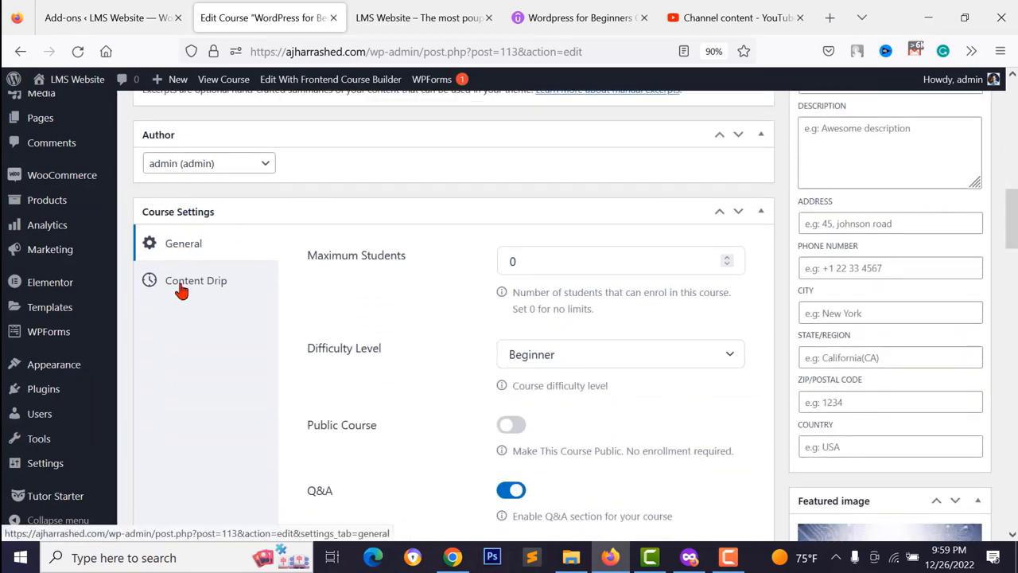
left_click(184, 288)
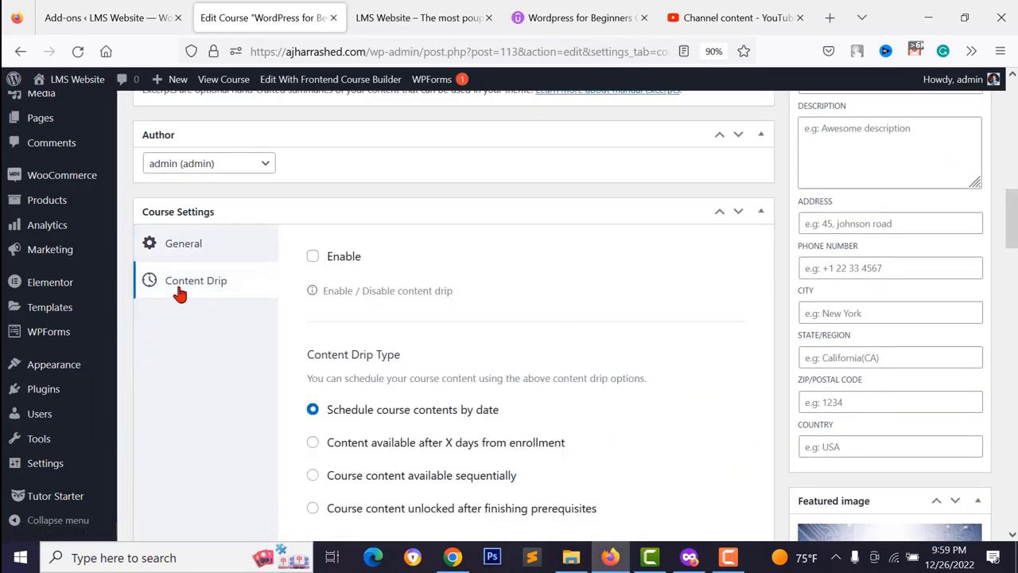
left_click(312, 256)
scroll(302, 238, "down", 1)
scroll(343, 277, "down", 1)
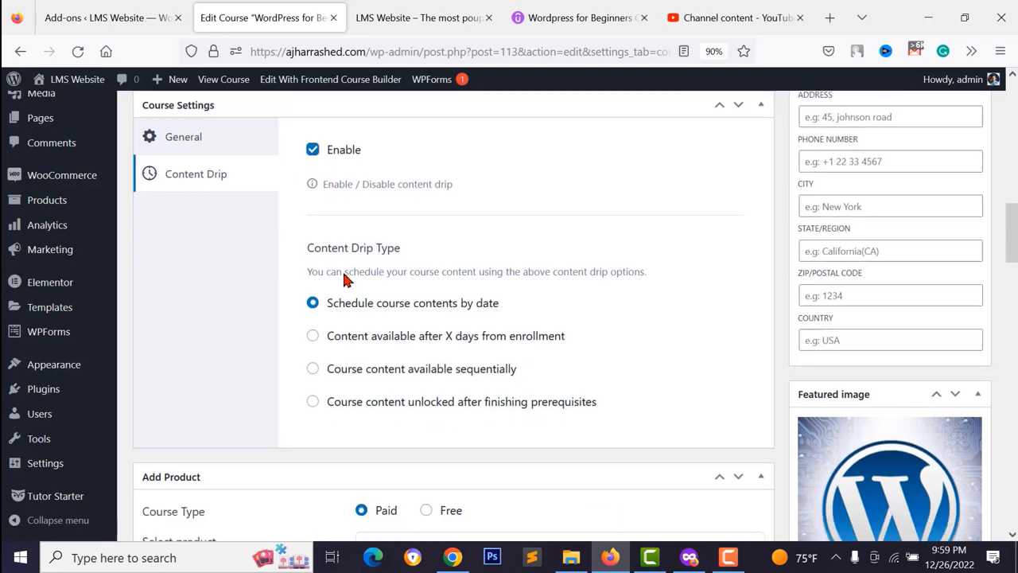
scroll(326, 365, "up", 1)
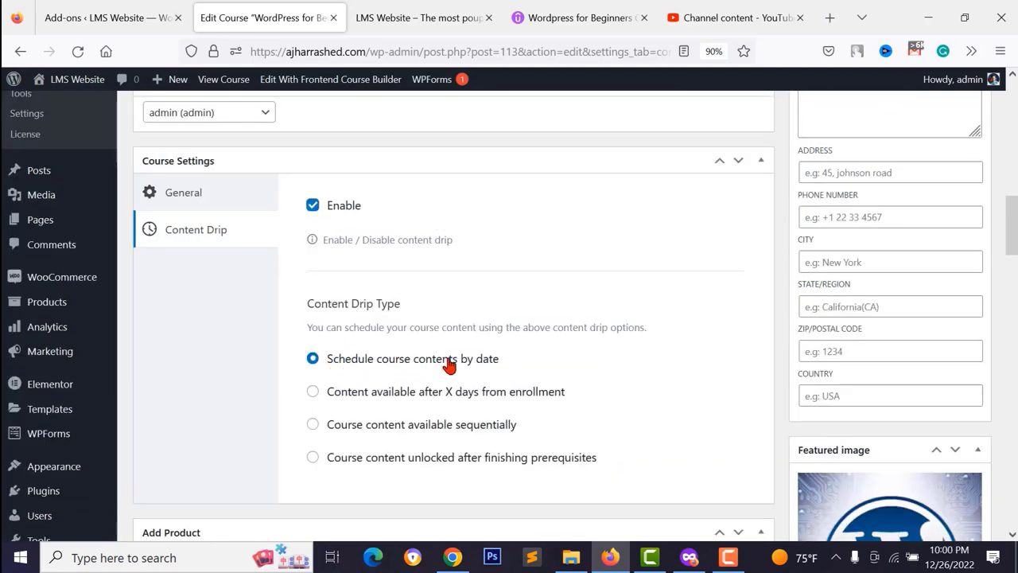
scroll(231, 297, "down", 10)
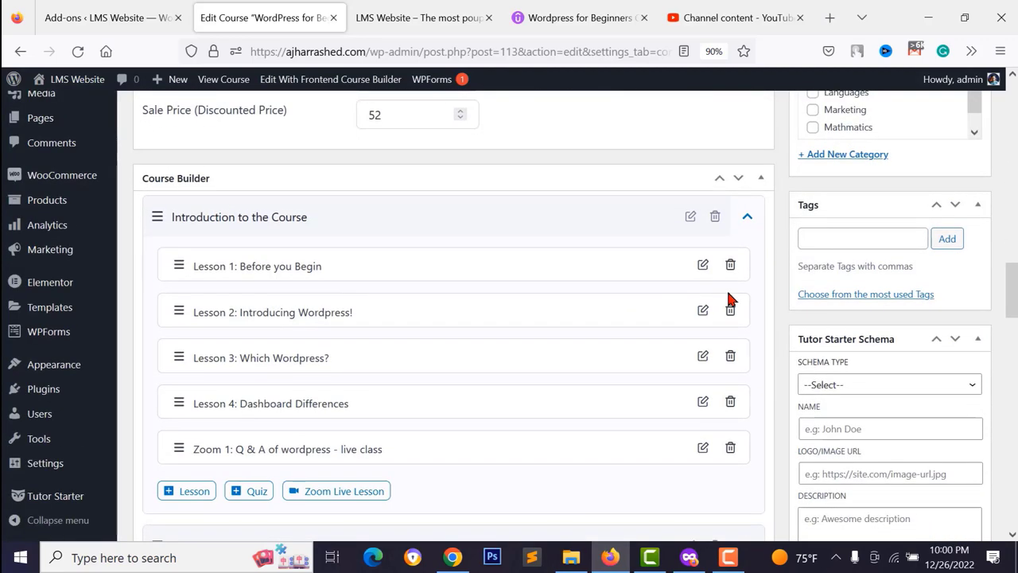
Set Lesson 3 'Which WordPress?' to unlock December 27, 2022, save it, and confirm it's locked.
left_click(702, 357)
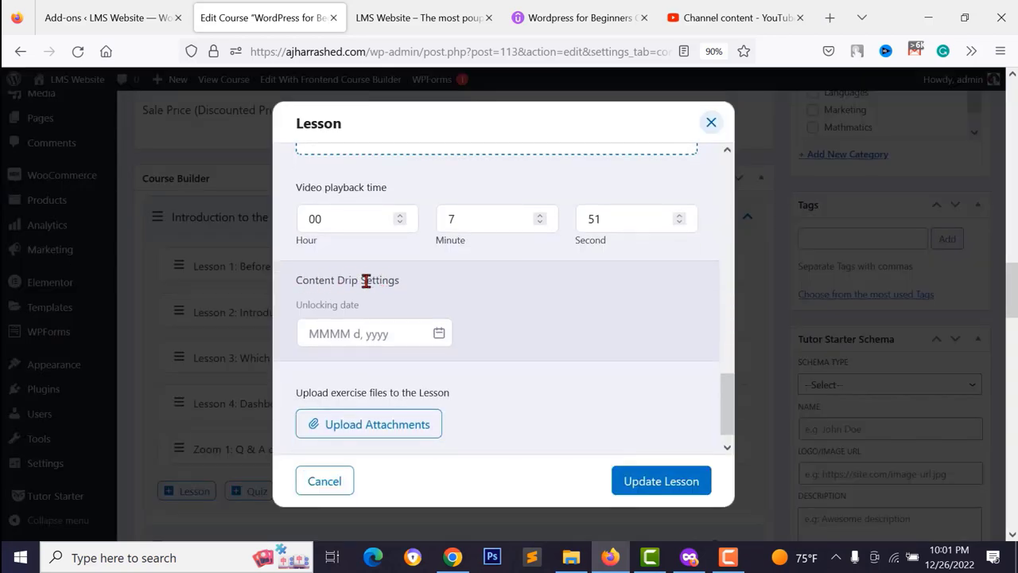
scroll(371, 337, "down", 1)
left_click(421, 302)
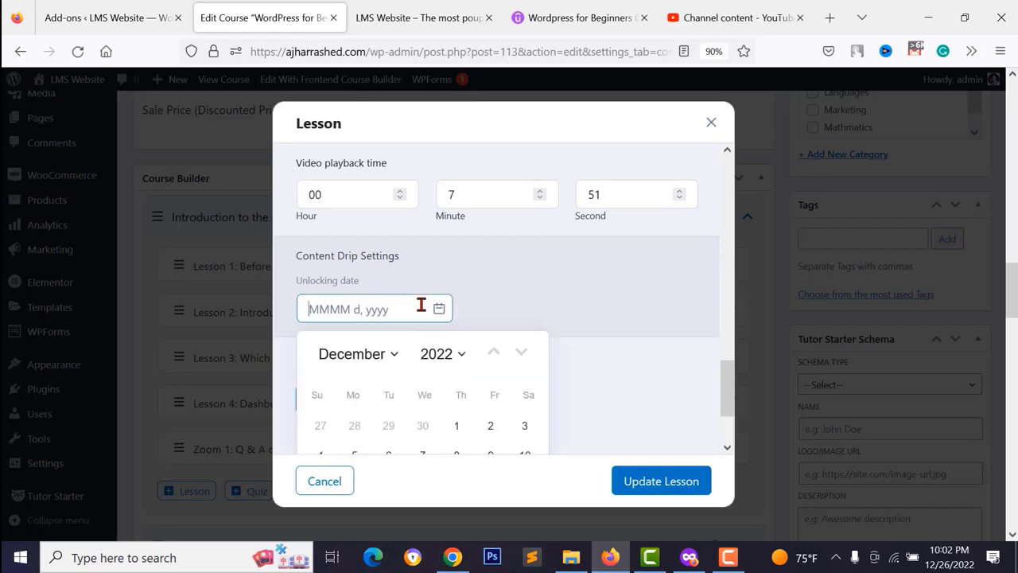
scroll(430, 362, "down", 2)
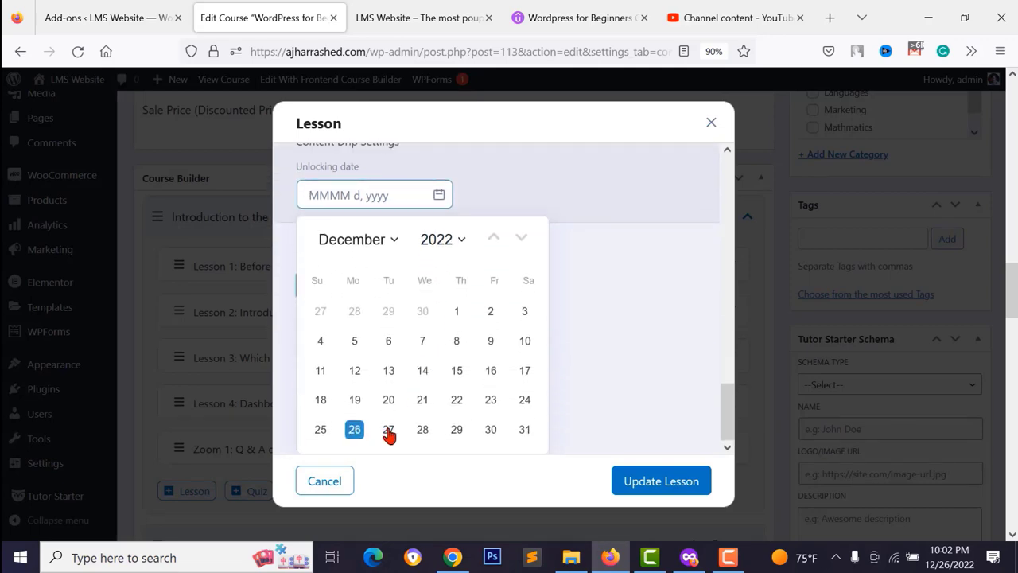
left_click(388, 429)
left_click(653, 485)
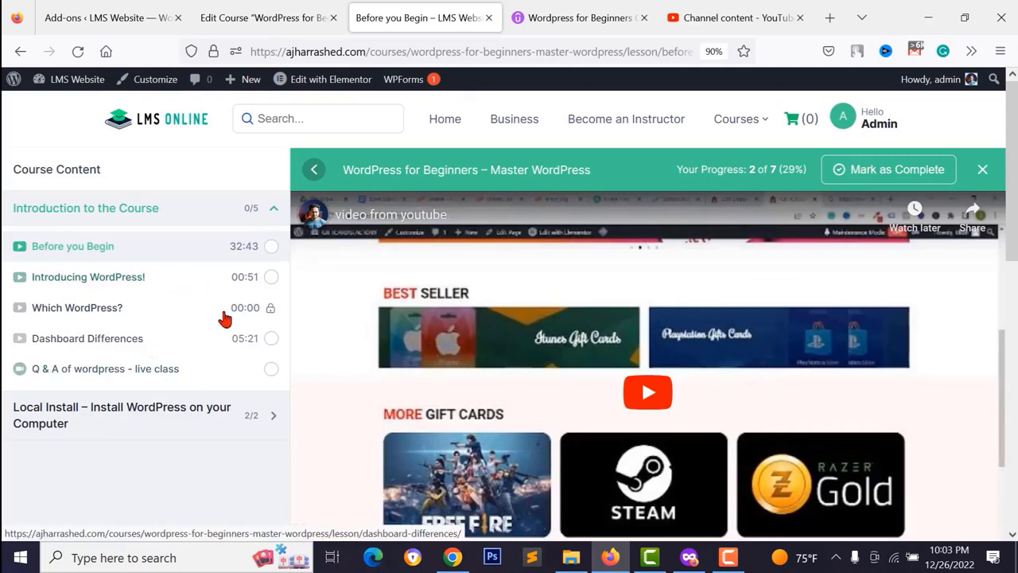
left_click(128, 310)
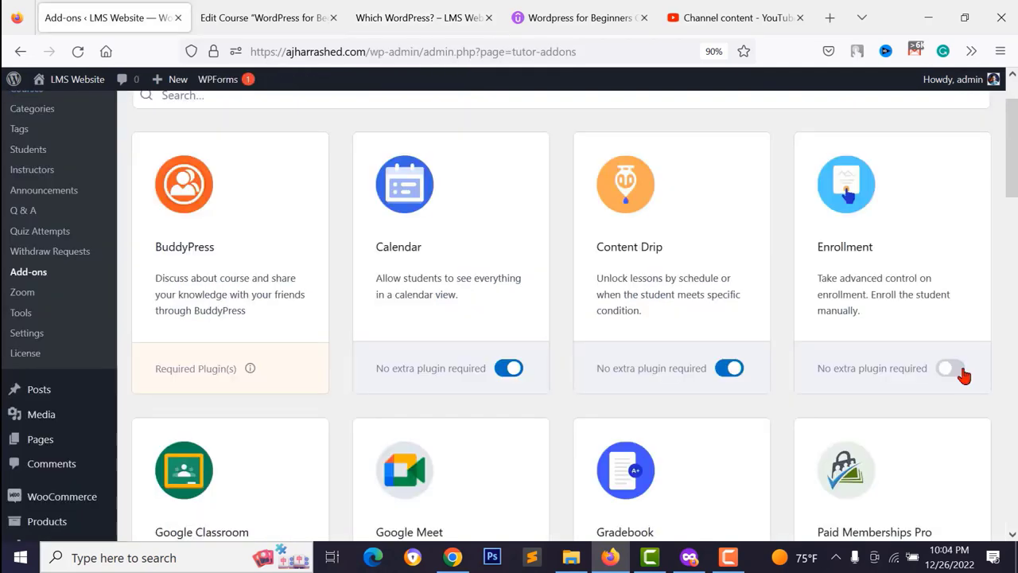
Switch on Enrollment and manually enroll the second student in PHP Beginners – Become a PHP Master.
left_click(950, 368)
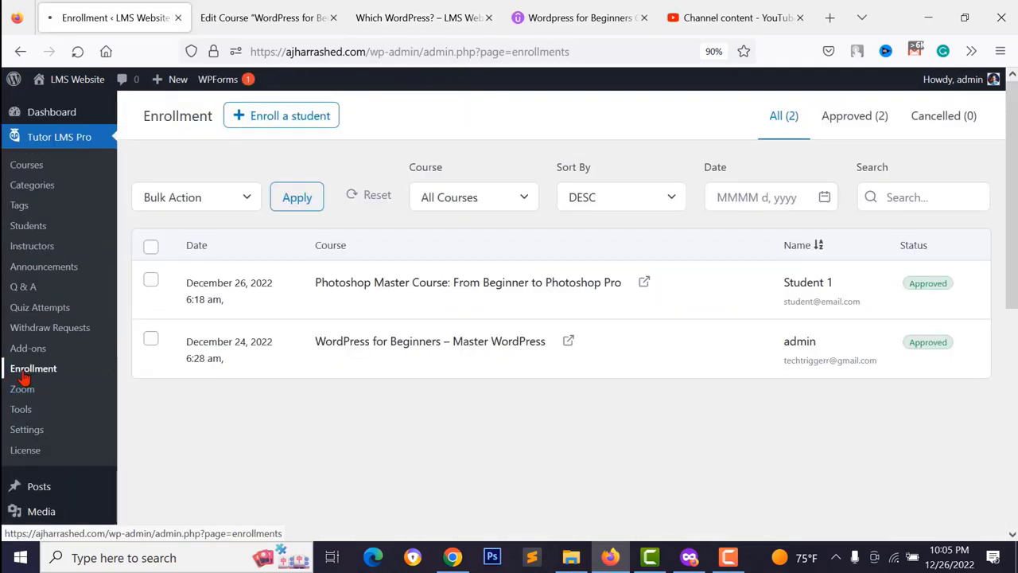
left_click(274, 120)
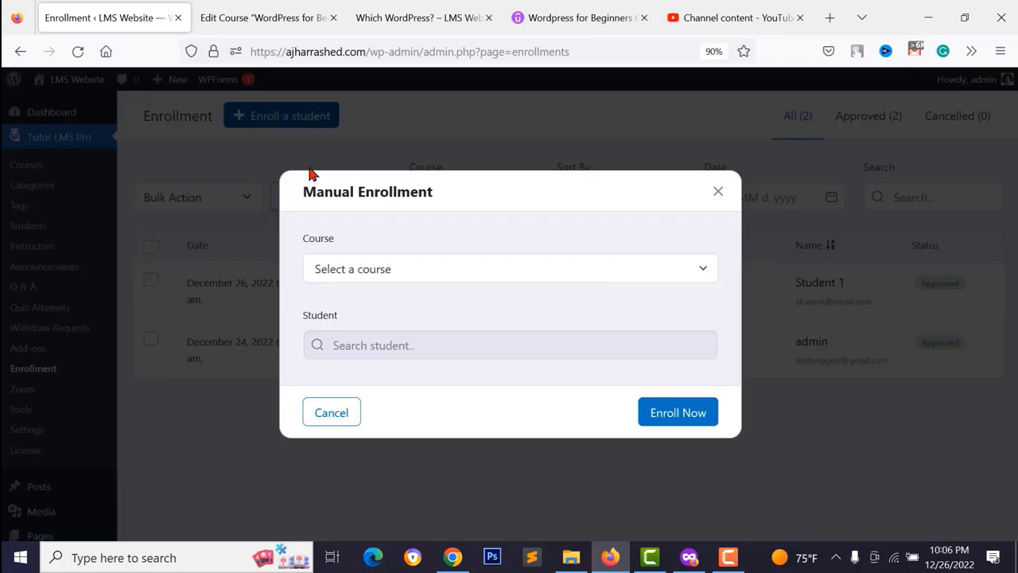
left_click(359, 274)
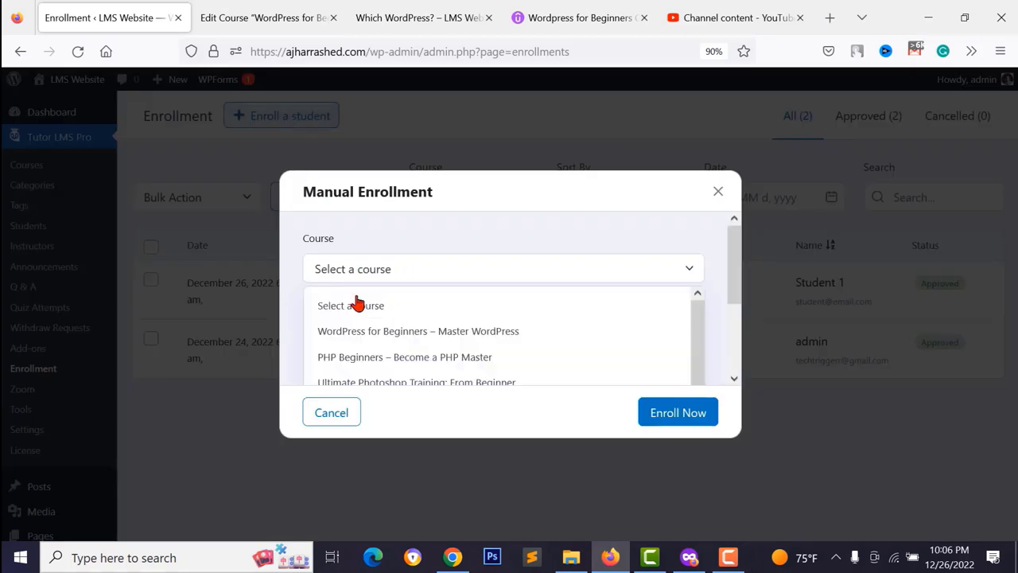
left_click(403, 358)
type("student")
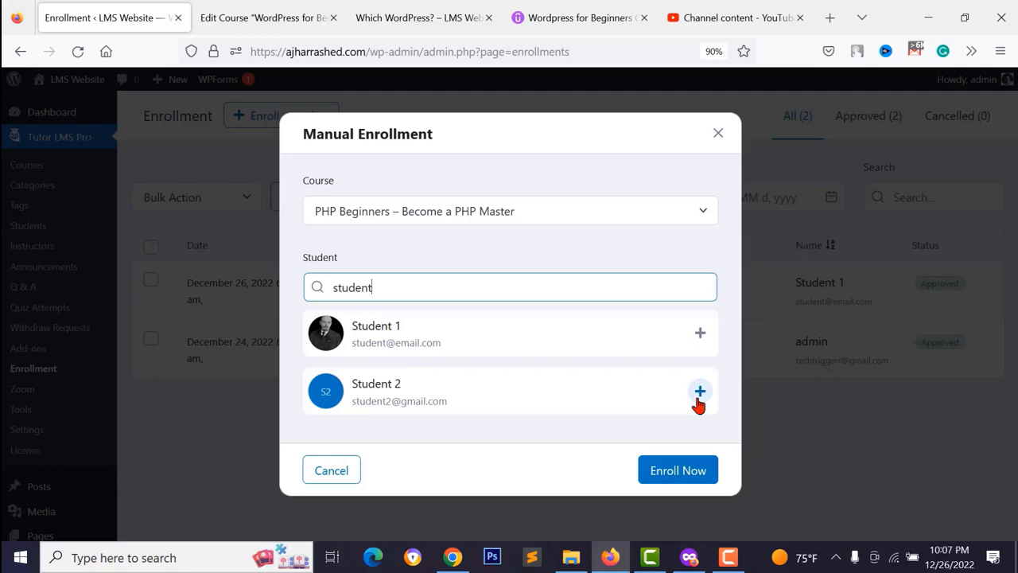
left_click(699, 398)
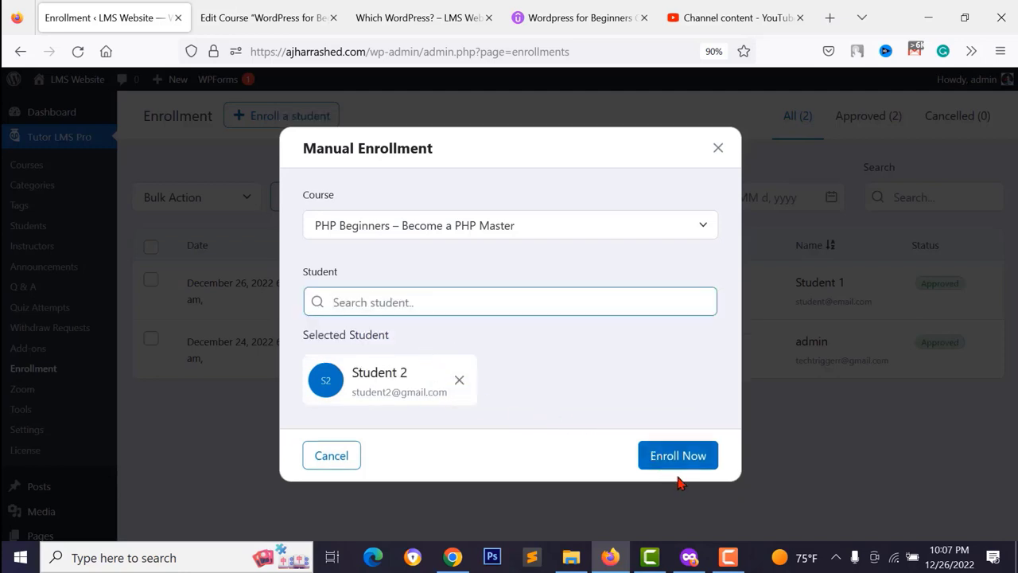
left_click(668, 456)
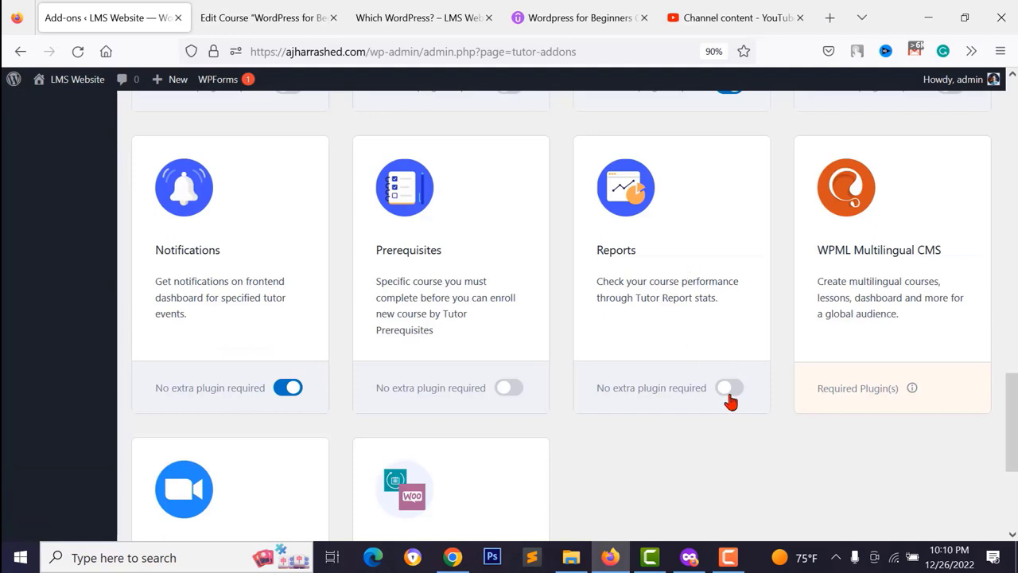
Open LMS Reports and scroll through the Overview course, enrollment and earnings statistics.
scroll(1012, 417, "up", 10)
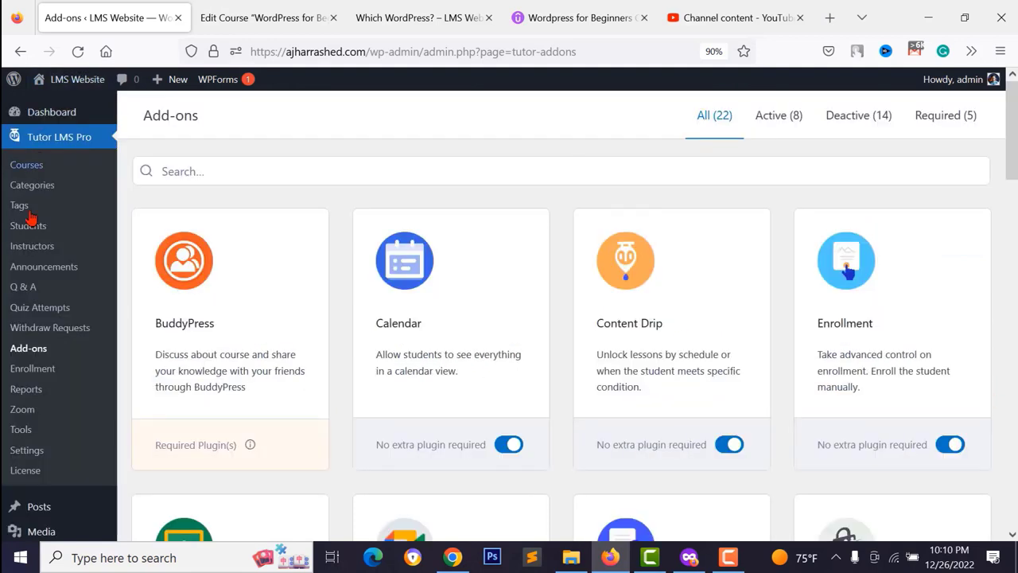
left_click(27, 397)
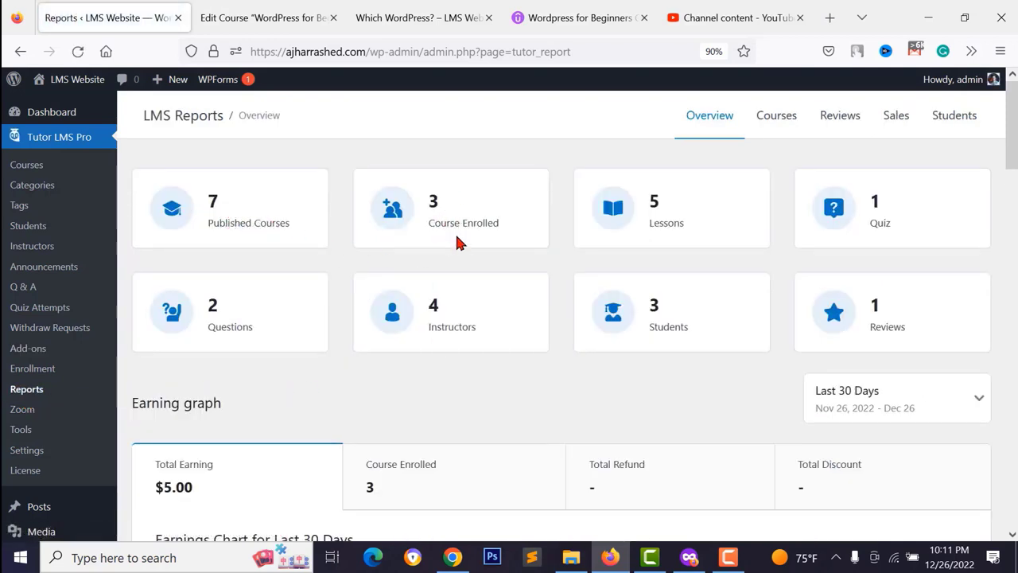
scroll(457, 234, "down", 1)
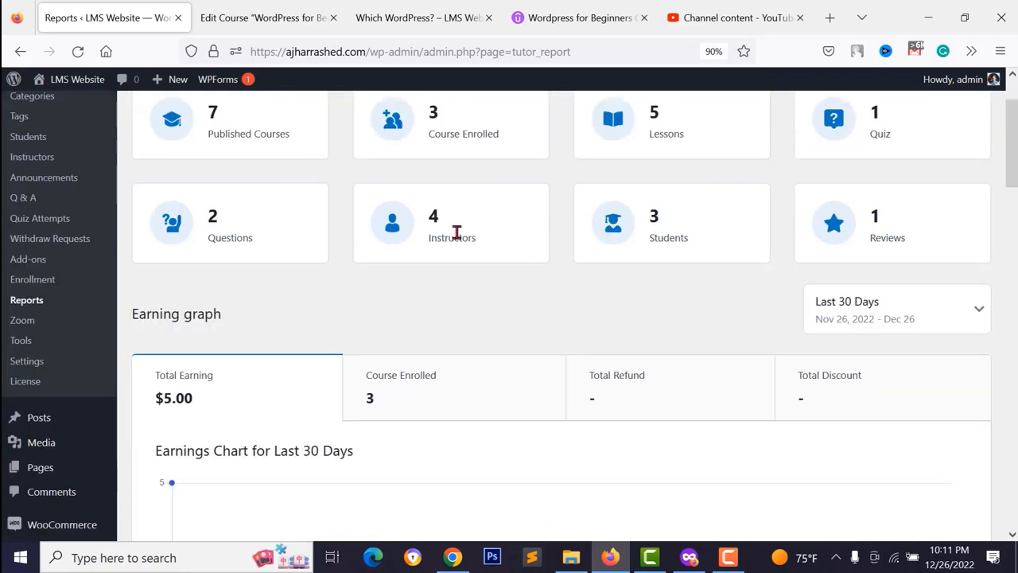
scroll(656, 262, "down", 2)
scroll(656, 263, "down", 2)
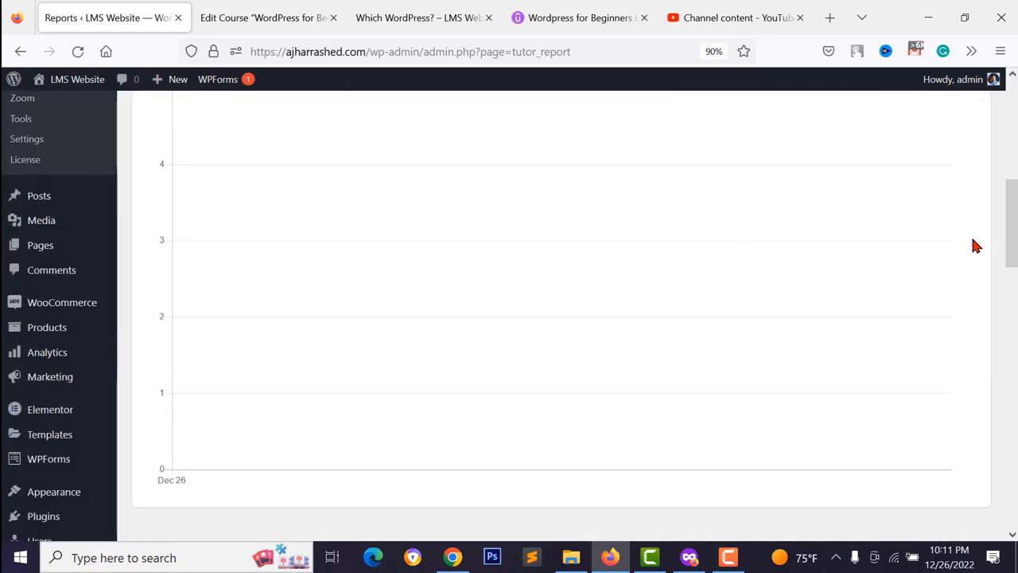
scroll(972, 243, "down", 5)
scroll(561, 318, "down", 4)
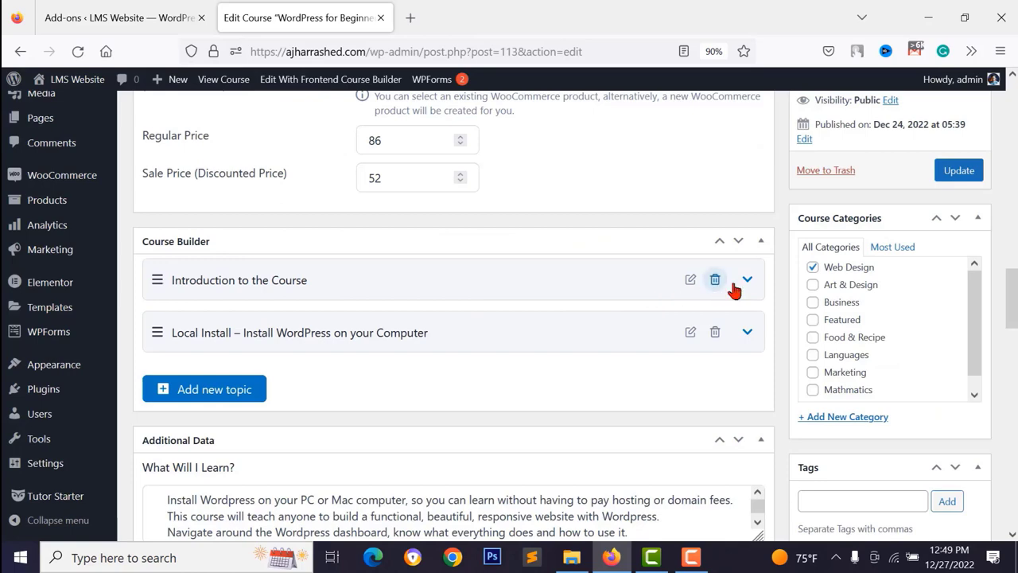
Enable Course Preview on Lesson 2 'Introducing WordPress!' and update the course.
left_click(746, 285)
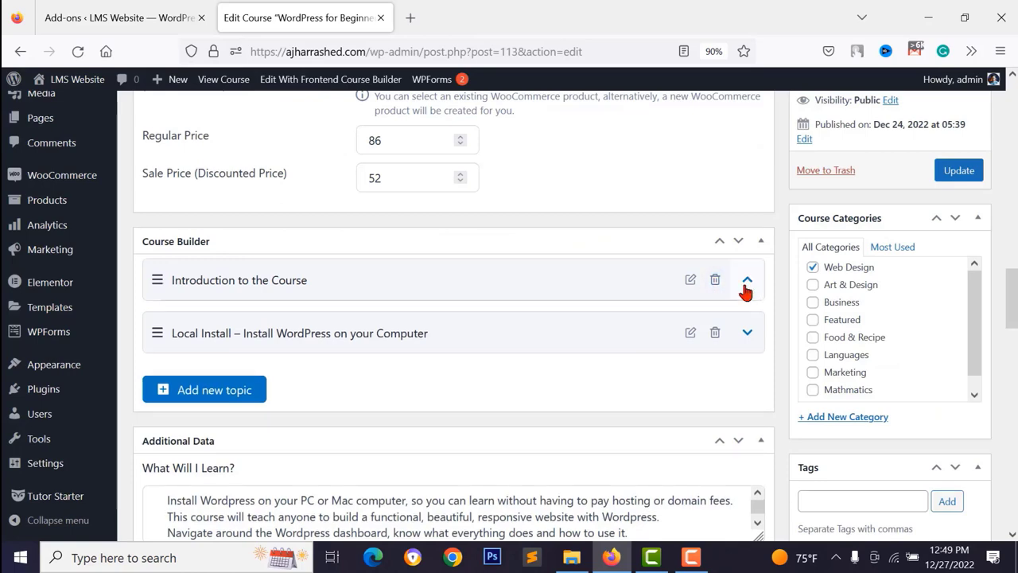
left_click(703, 293)
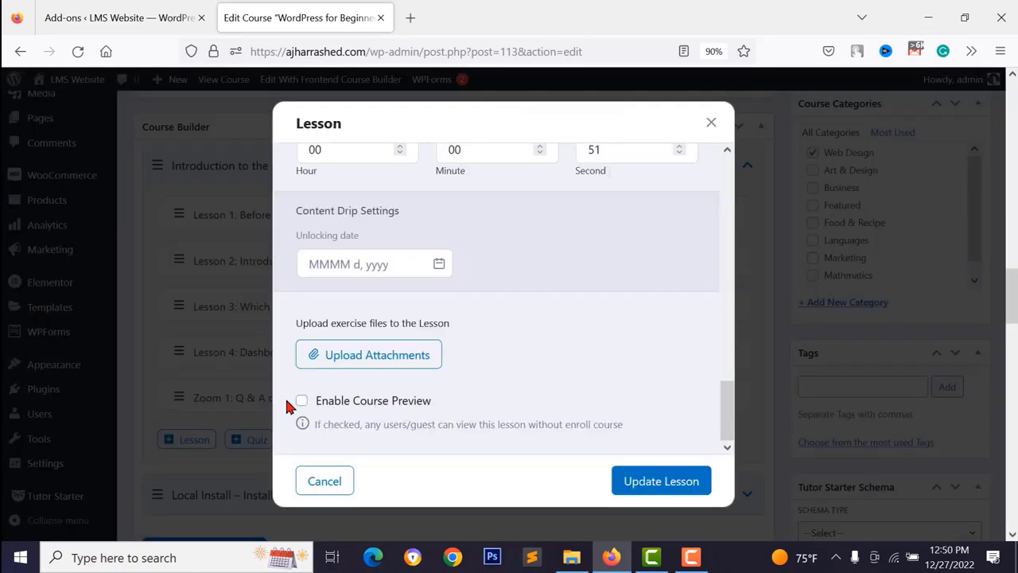
left_click(301, 402)
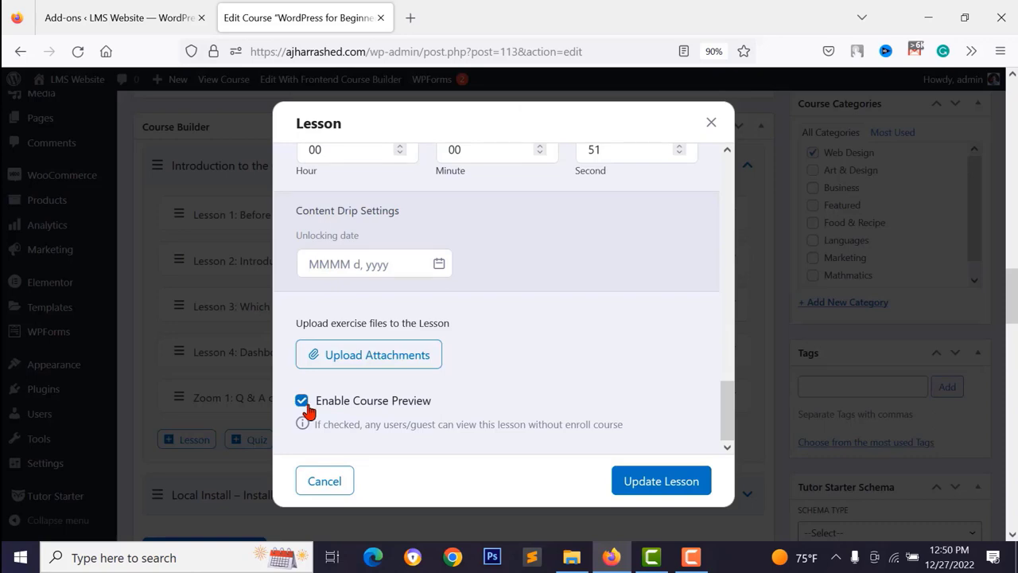
left_click(661, 481)
scroll(541, 440, "up", 3)
left_click(959, 278)
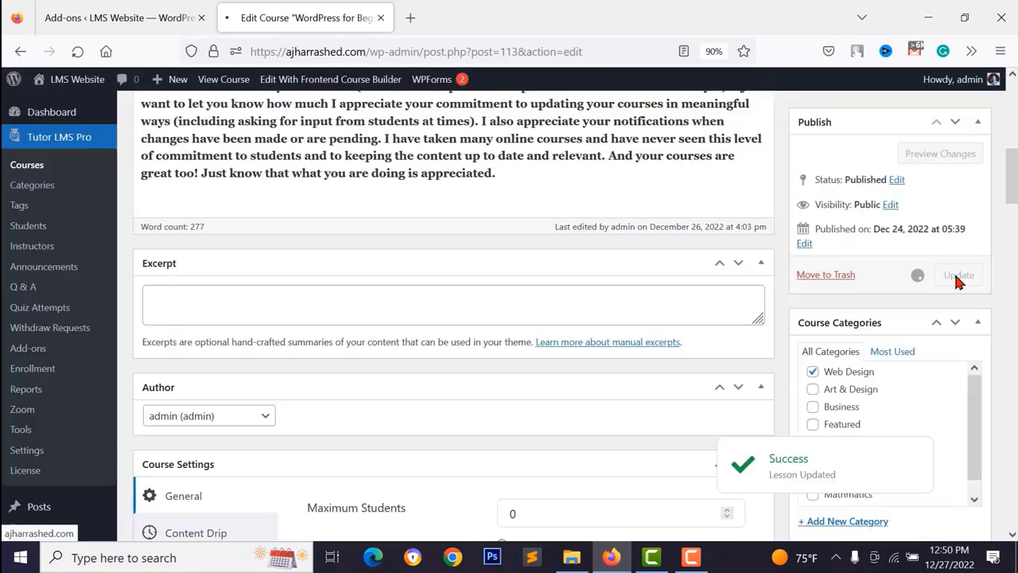
Open the course in a private window and view the Introducing WordPress! lesson as a guest.
left_click(473, 234)
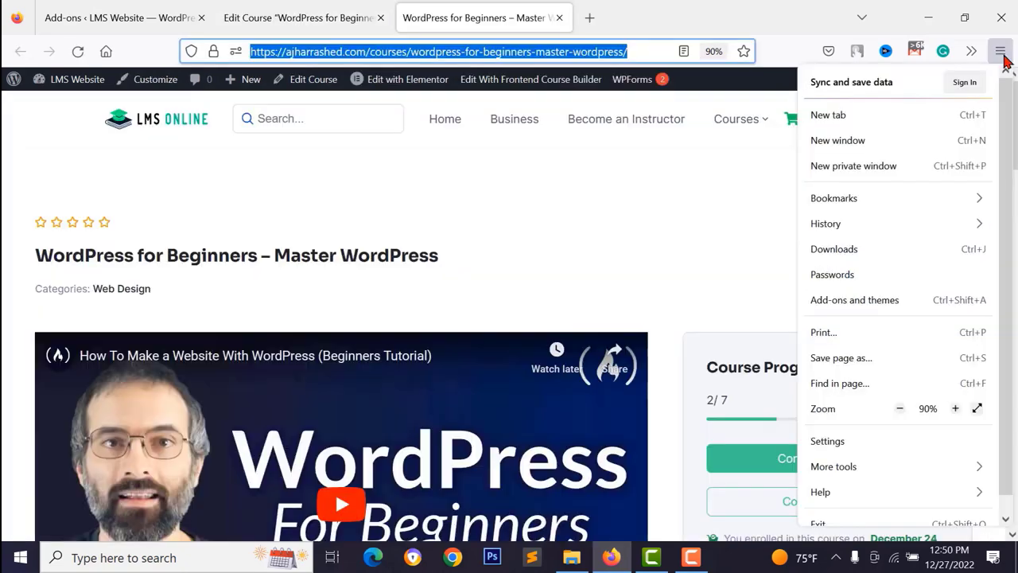
left_click(851, 159)
type("https://ajharrashed.com/courses/wordpress-for-beginners-master-wordpress/")
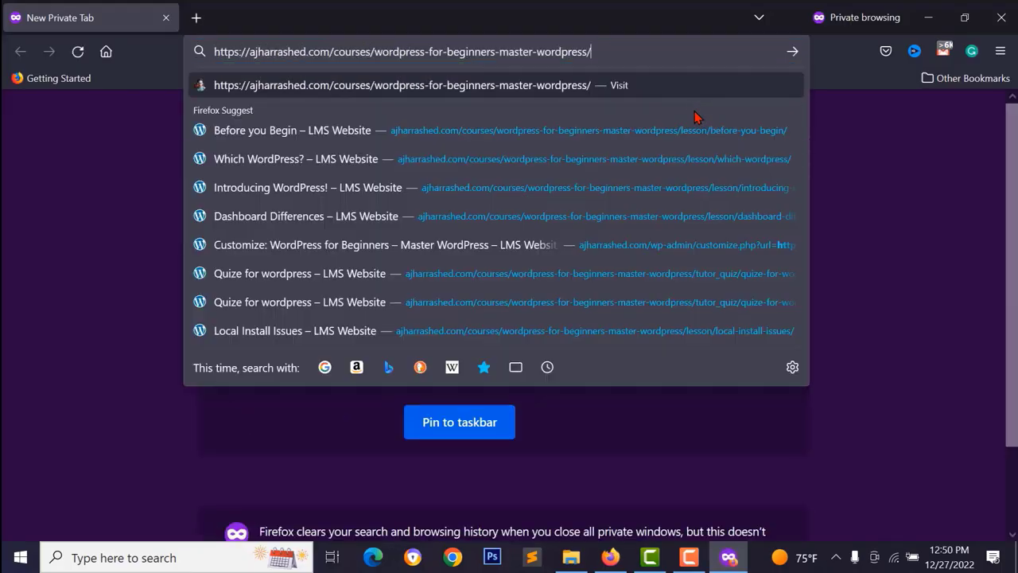
key("Return")
scroll(978, 255, "down", 10)
scroll(987, 324, "down", 5)
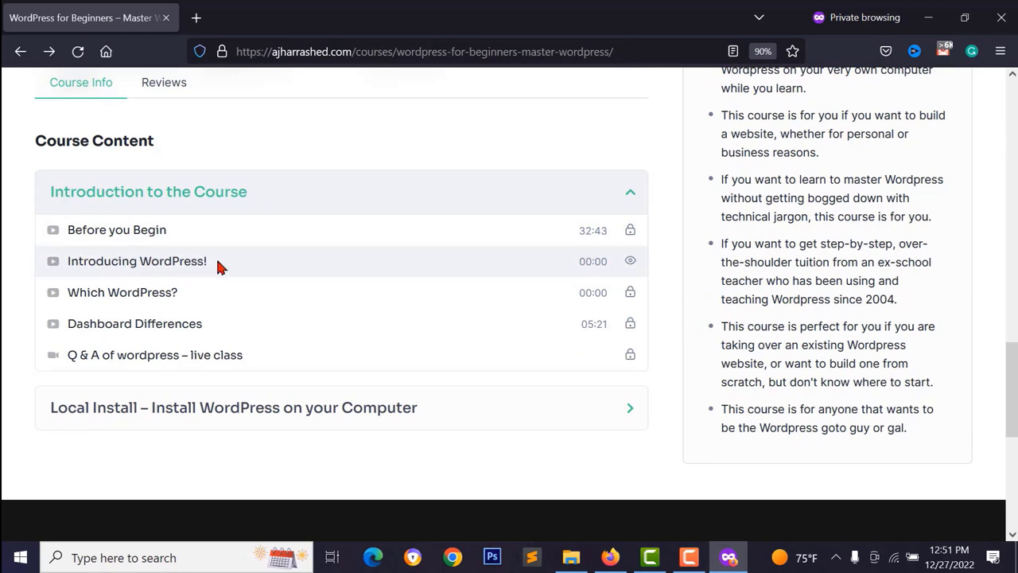
left_click(188, 266)
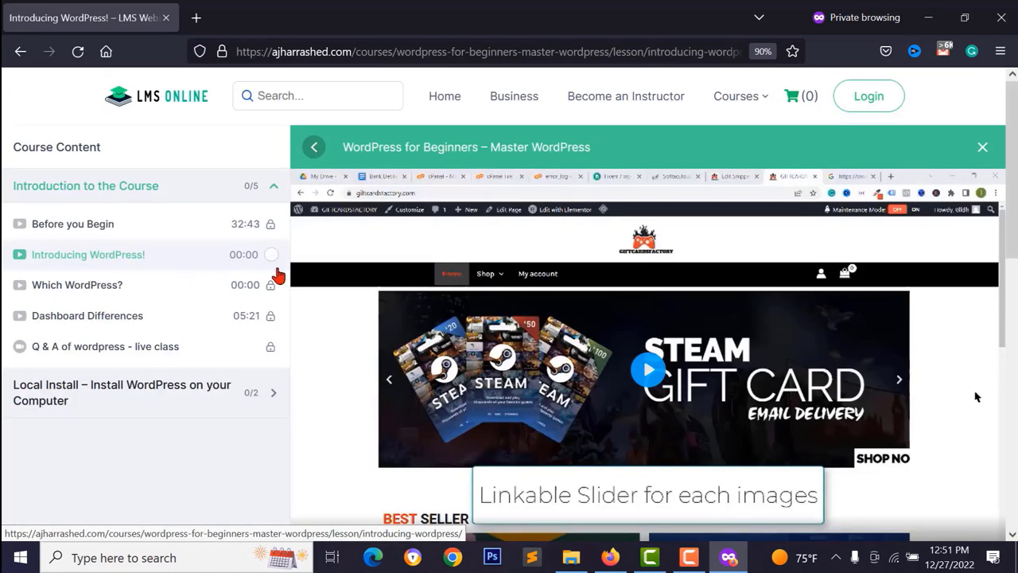
key("alt+Tab")
scroll(931, 448, "down", 1)
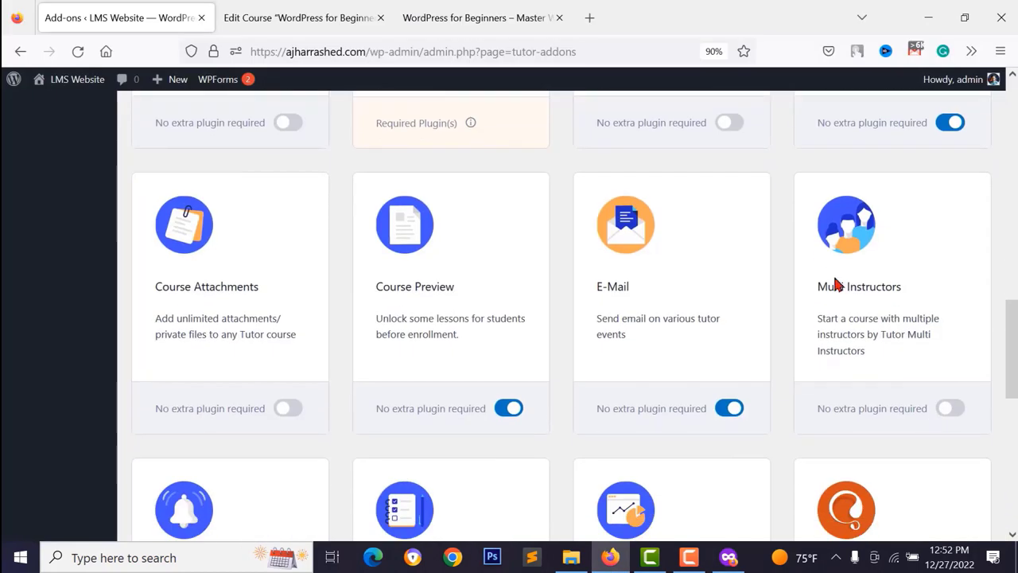
Enable Multi Instructors and add Instructor 2 to the Photoshop Master Course.
left_click(950, 408)
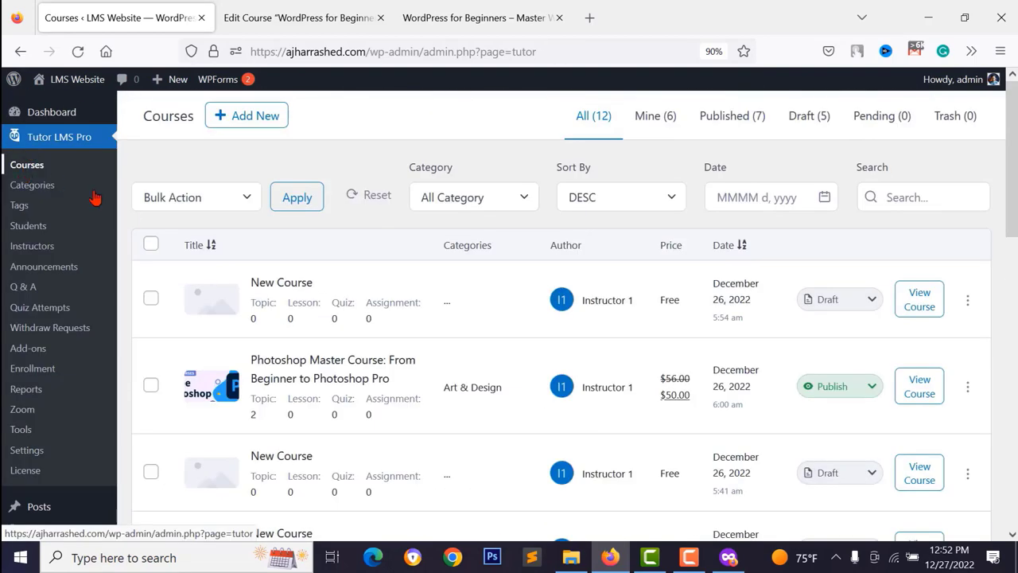
scroll(302, 295, "down", 2)
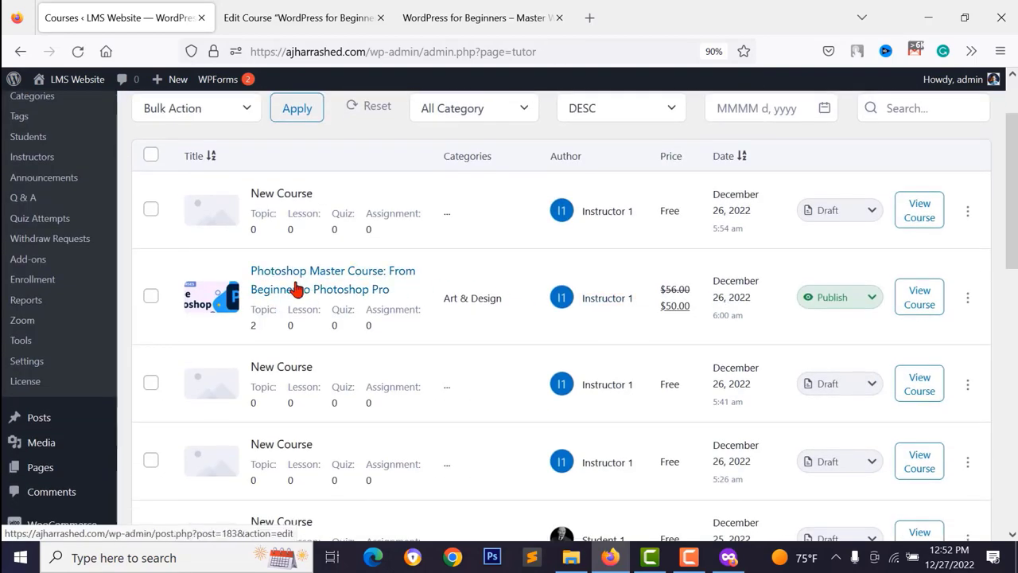
left_click(296, 288)
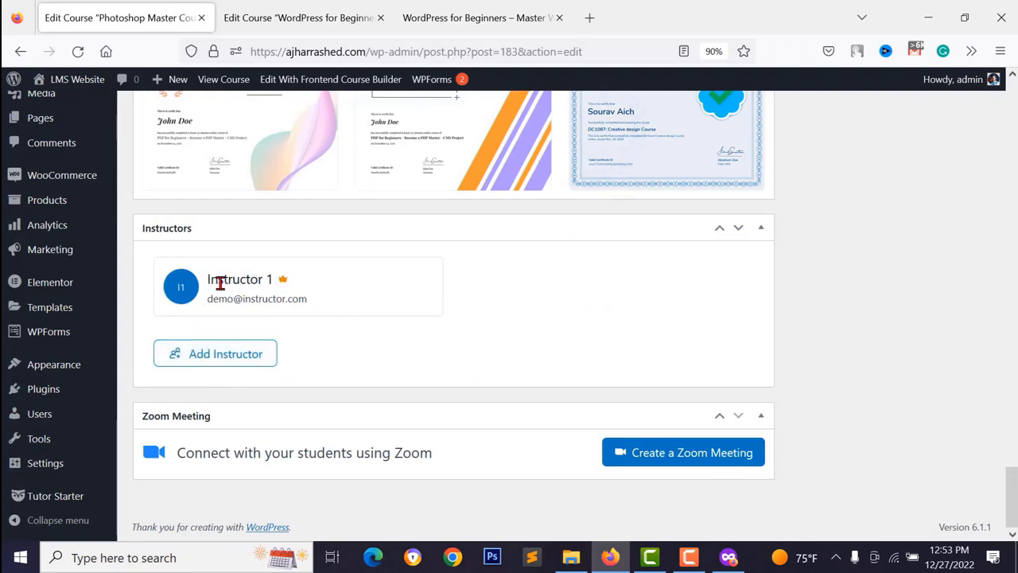
left_click(204, 360)
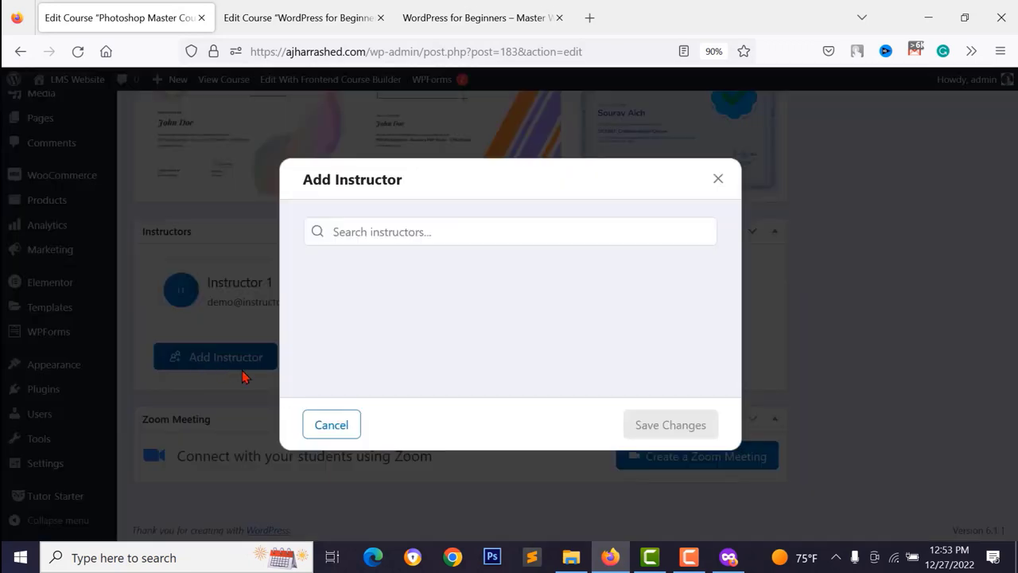
type("i")
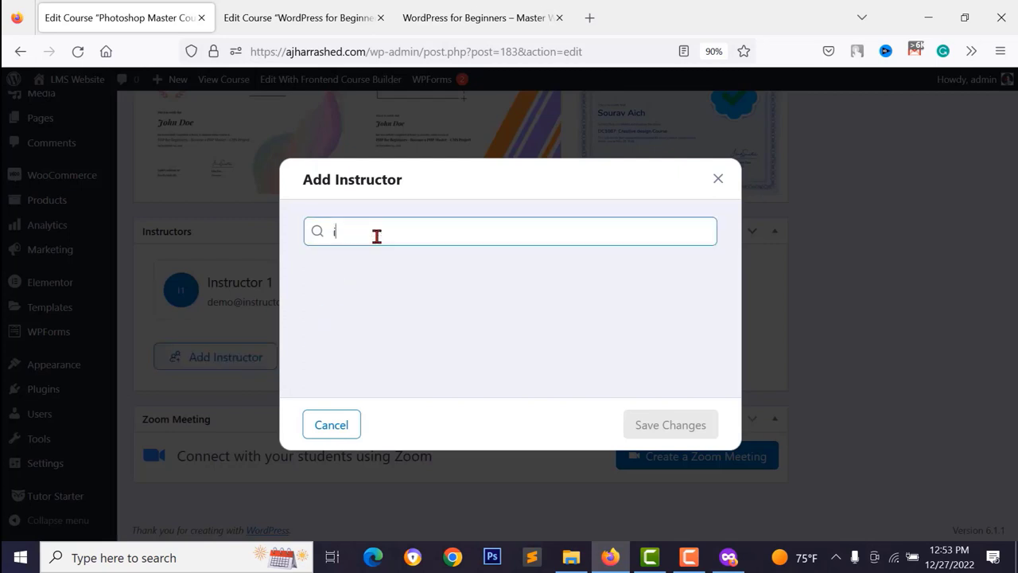
type("ns")
left_click(471, 319)
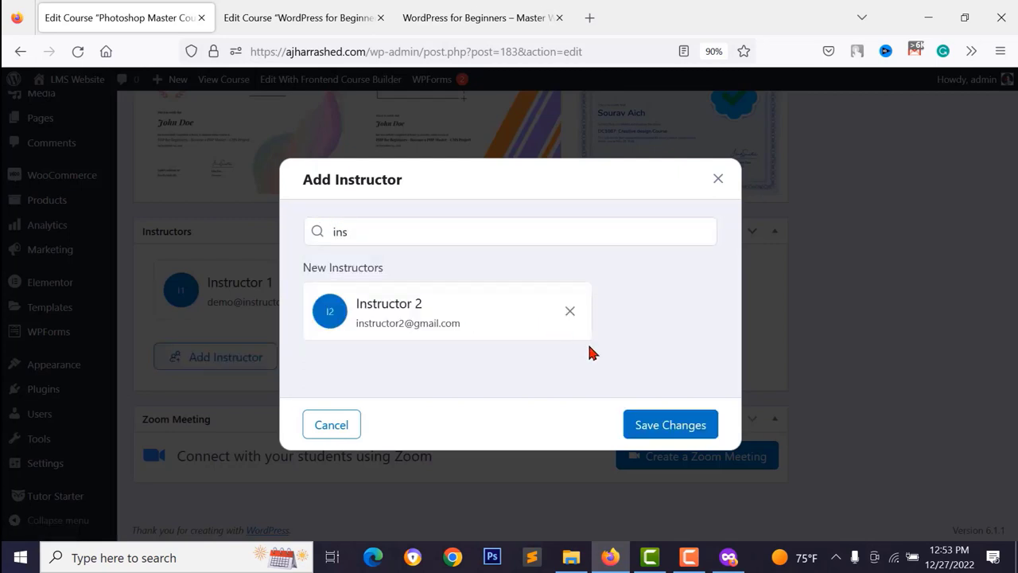
left_click(661, 429)
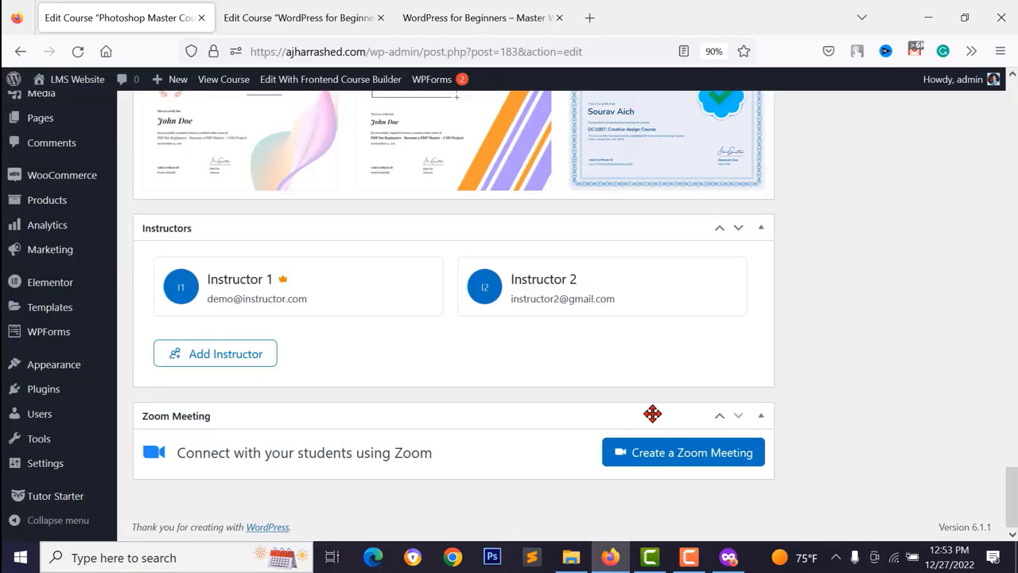
Update the Photoshop course and check its live page credits the second instructor.
scroll(939, 478, "up", 20)
left_click(955, 291)
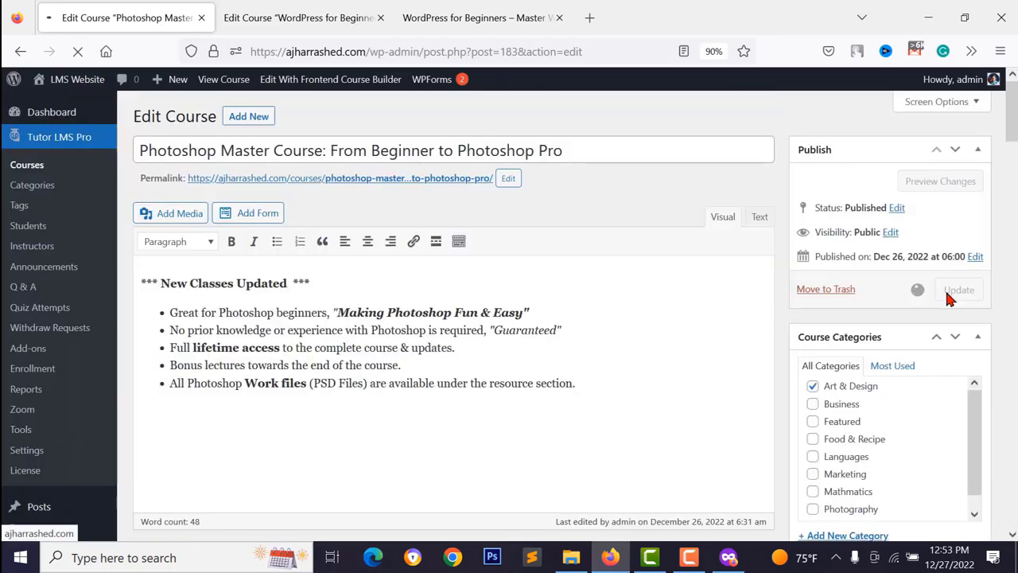
middle_click(241, 146)
left_click(275, 32)
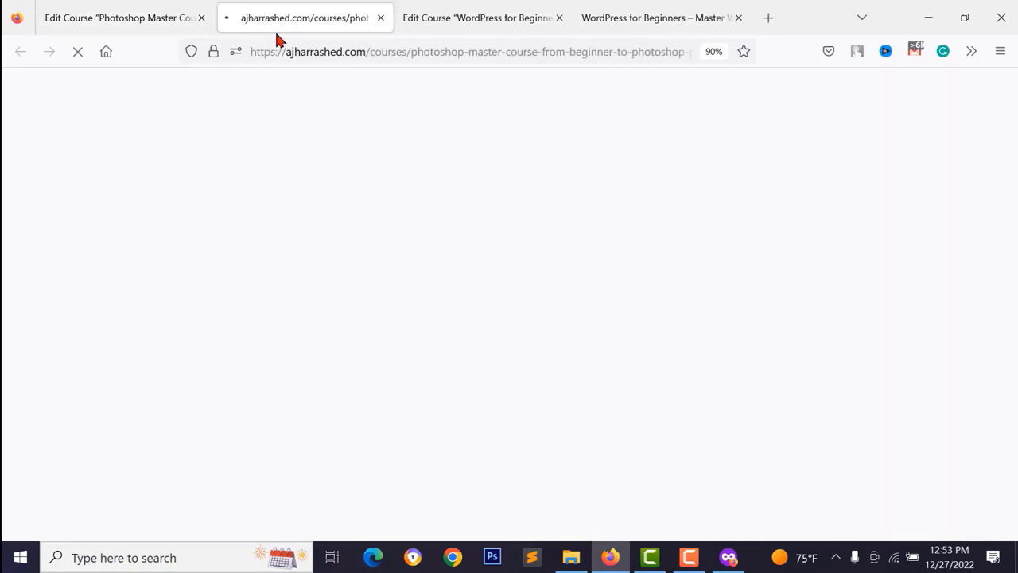
scroll(779, 307, "down", 5)
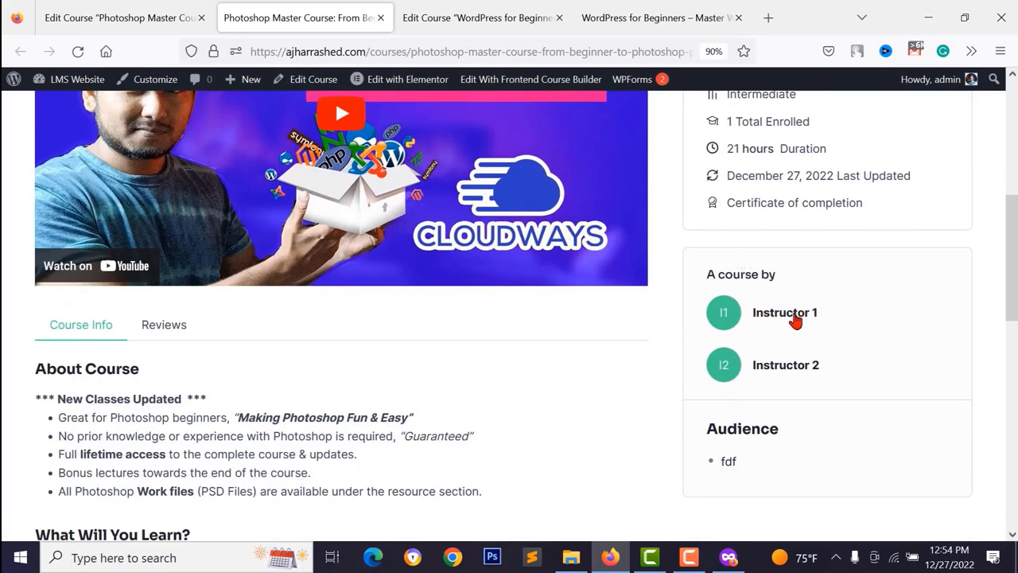
left_click(535, 12)
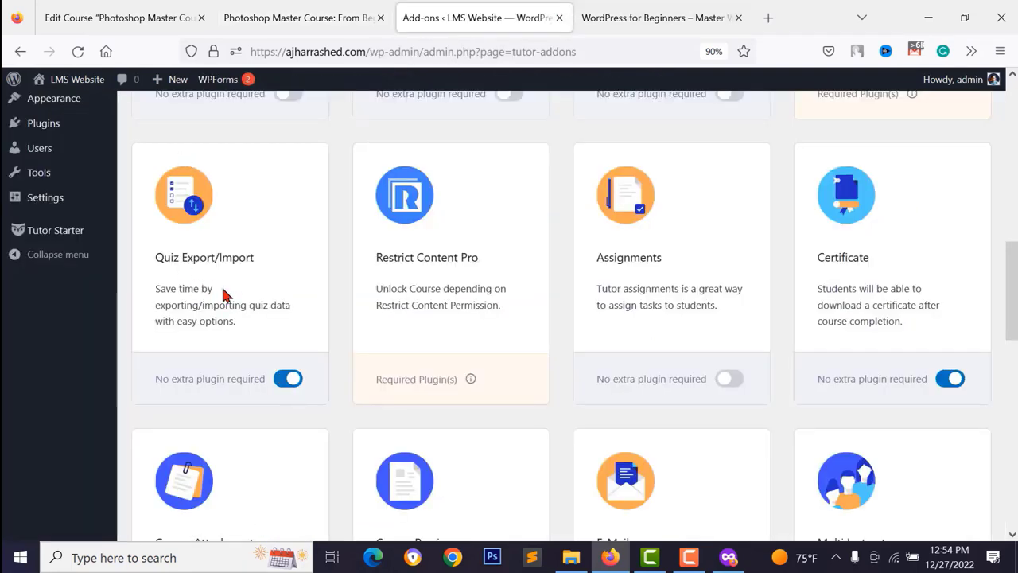
Open WordPress for Beginners in the course editor to export the Quize for wordpress quiz.
scroll(160, 264, "down", 1)
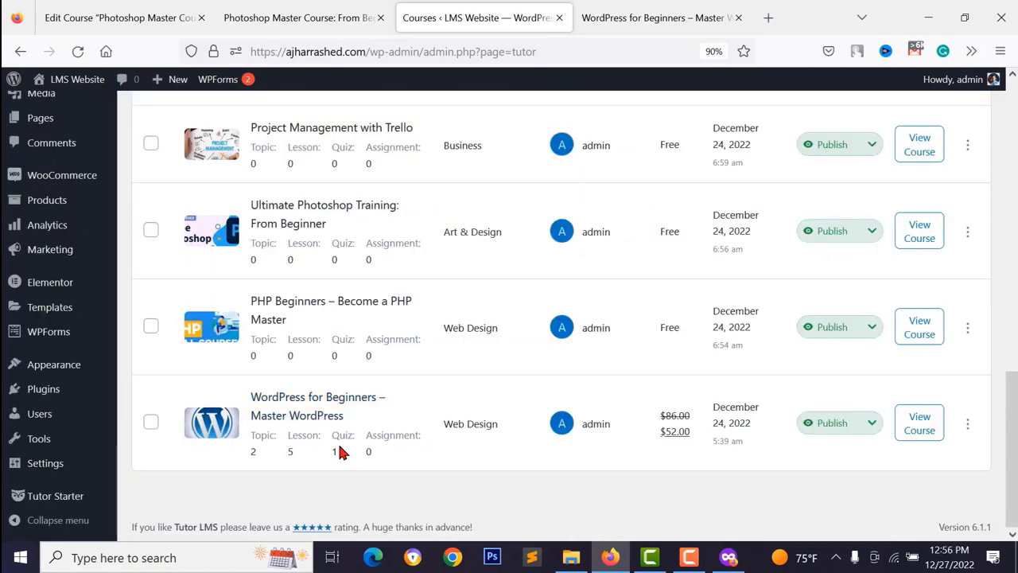
left_click(323, 406)
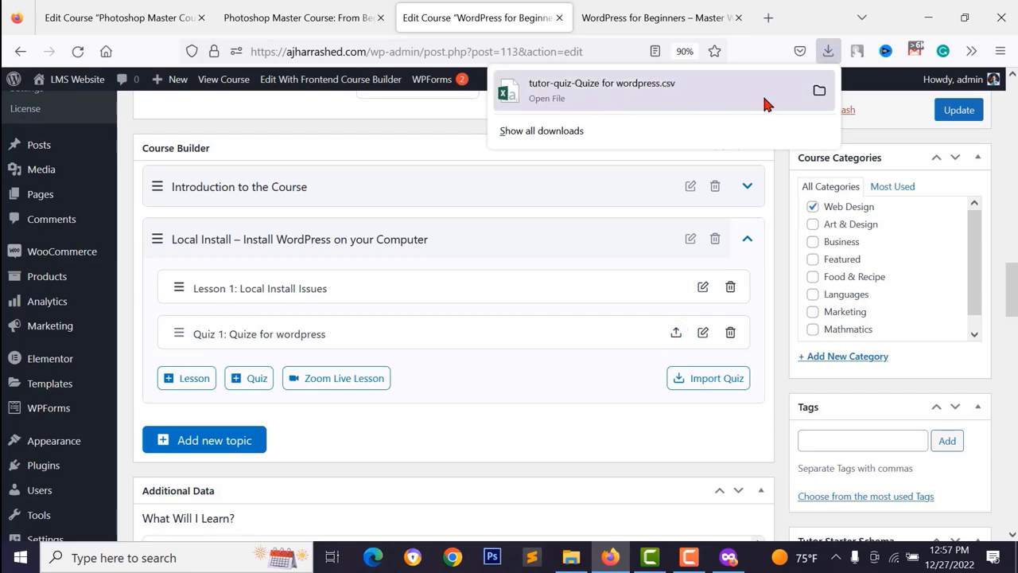
scroll(358, 345, "up", 3)
scroll(46, 239, "up", 3)
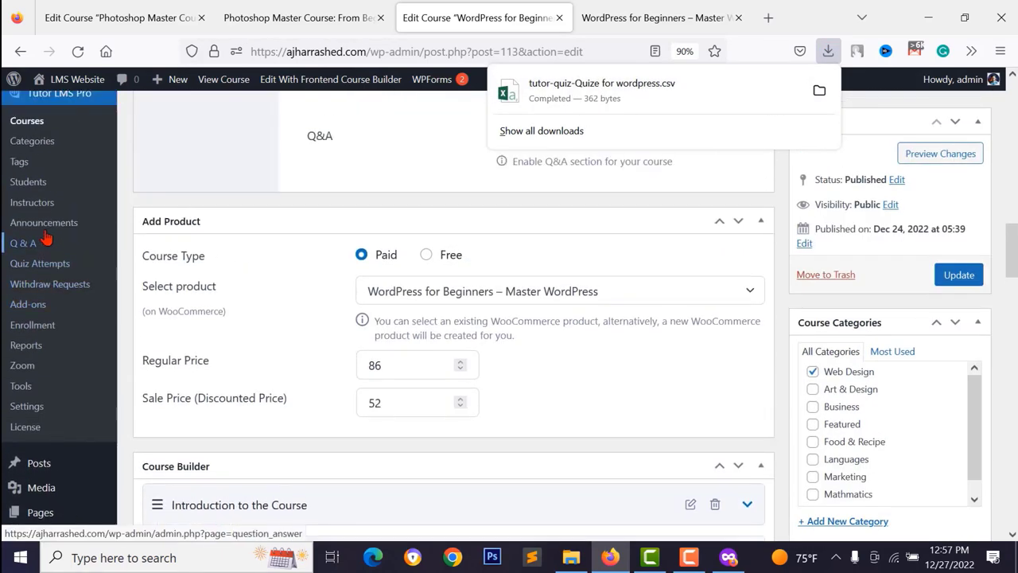
scroll(31, 215, "up", 1)
Import the exported quiz CSV into the Photoshop course's Install Photoshop topic.
key("alt+Left")
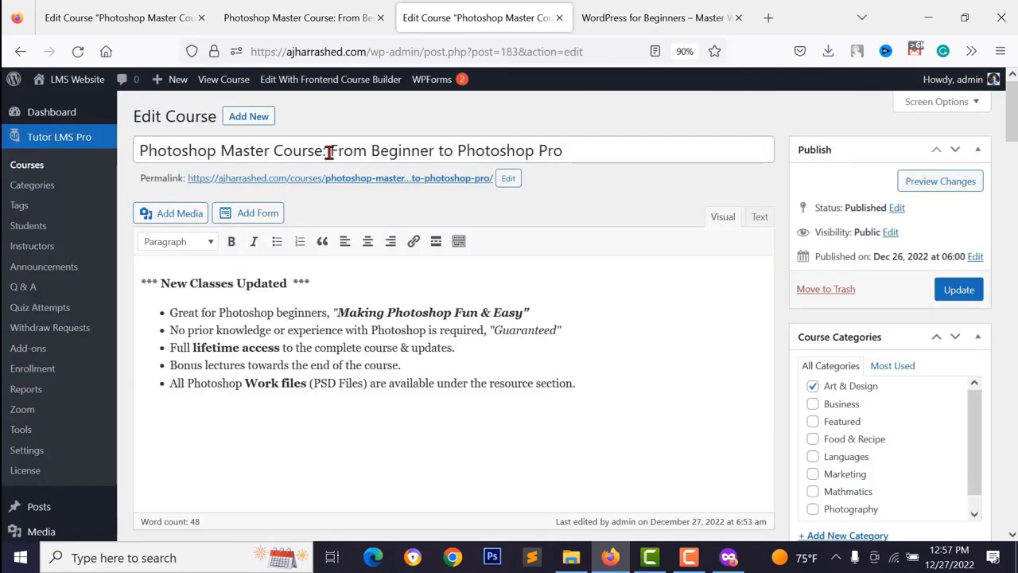
left_click_drag(1011, 111, 1011, 263)
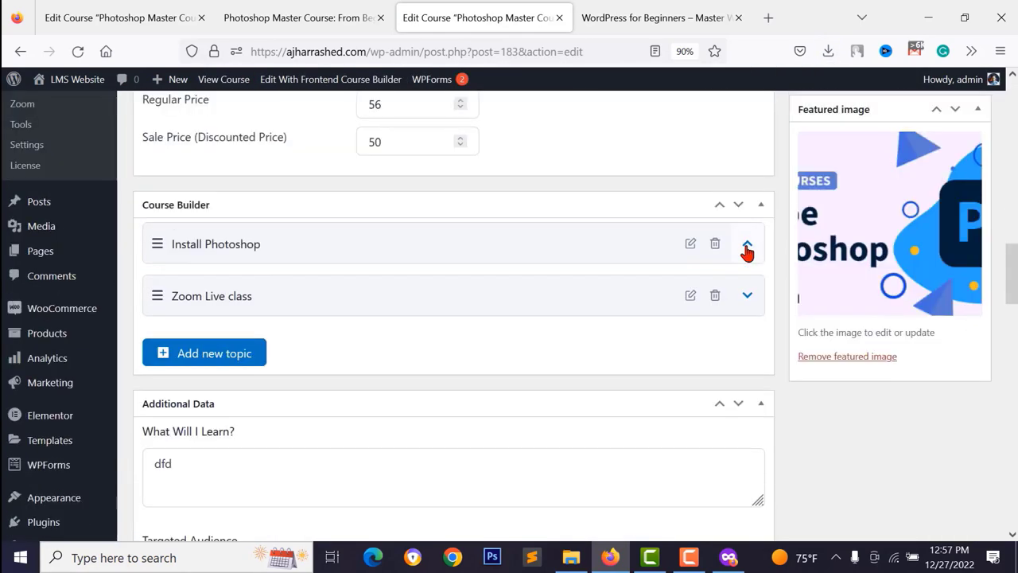
left_click(746, 246)
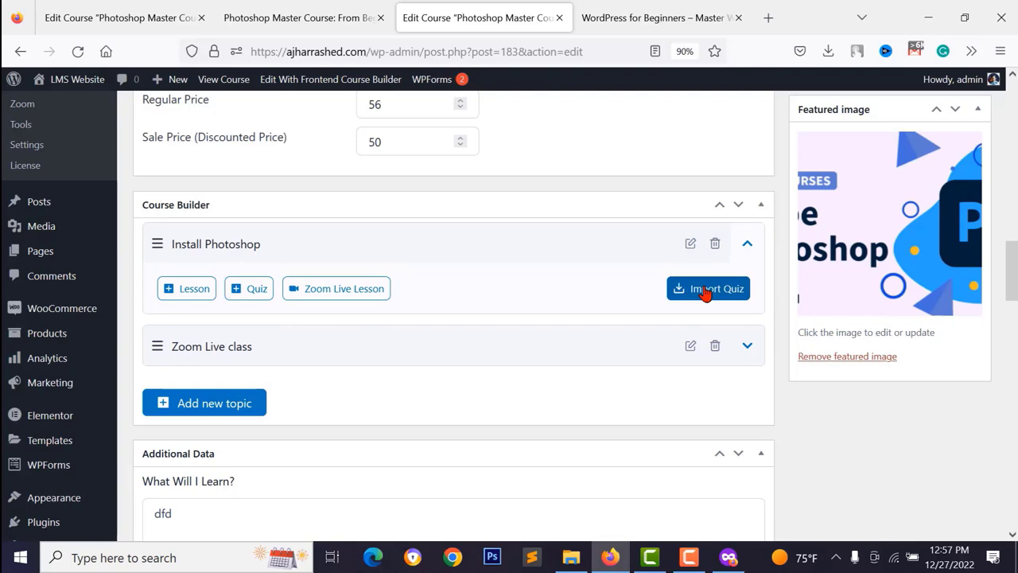
left_click(705, 291)
left_click(226, 170)
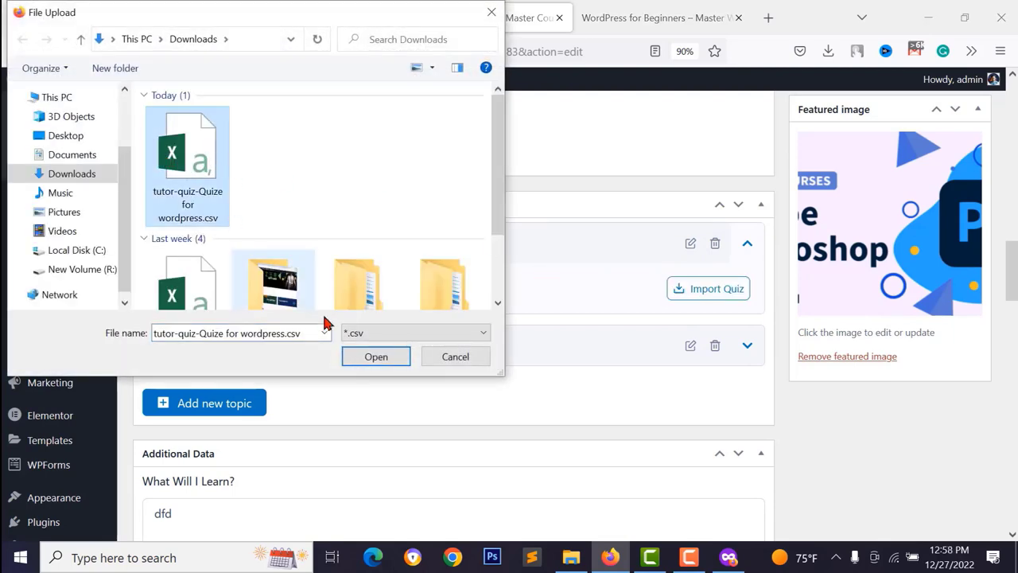
left_click(376, 357)
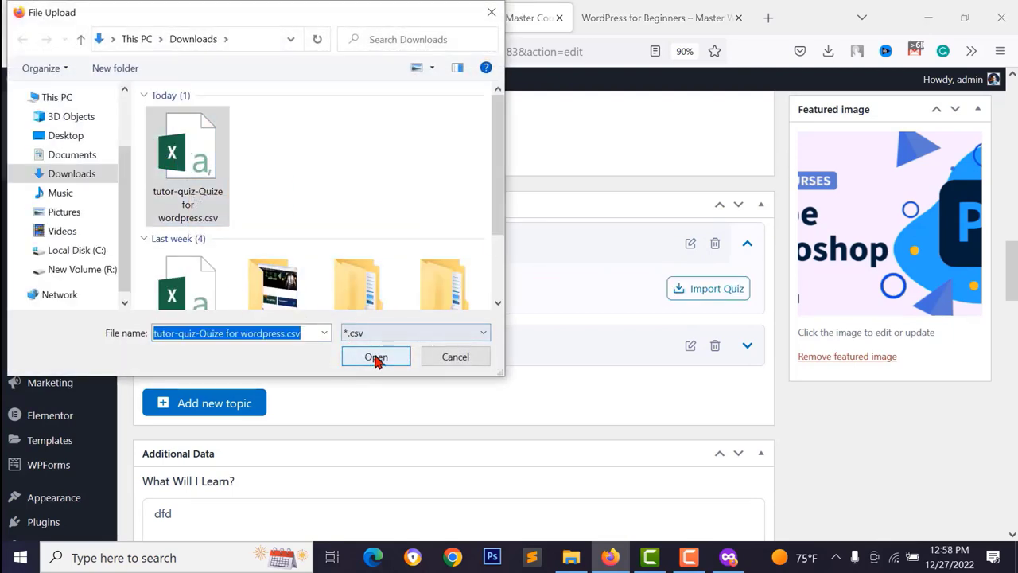
scroll(572, 338, "up", 1)
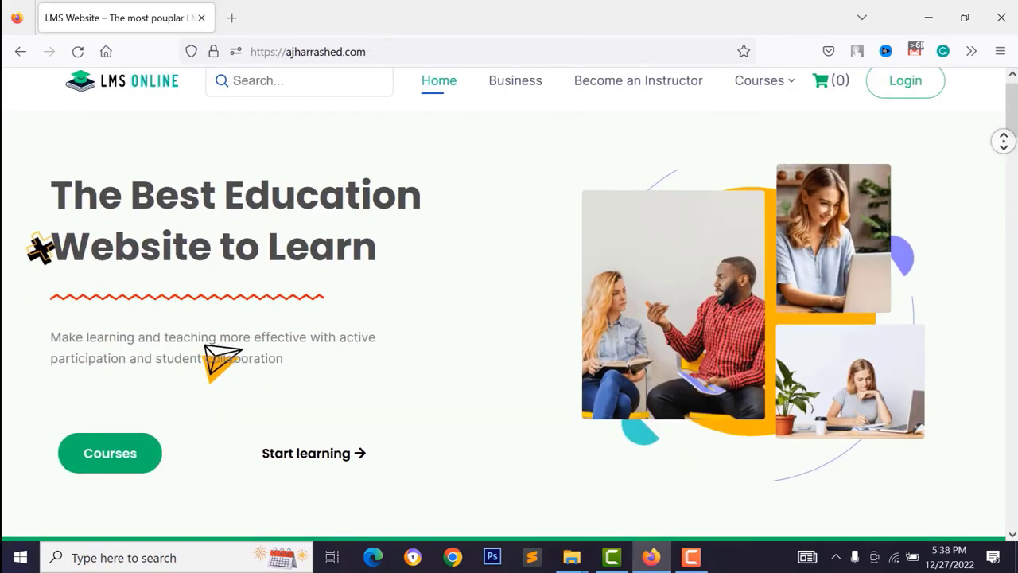
Scroll the LMS Online homepage past eight categories, Web Design to Food & Recipe, to Featured Courses.
scroll(509, 303, "down", 3)
scroll(509, 302, "down", 2)
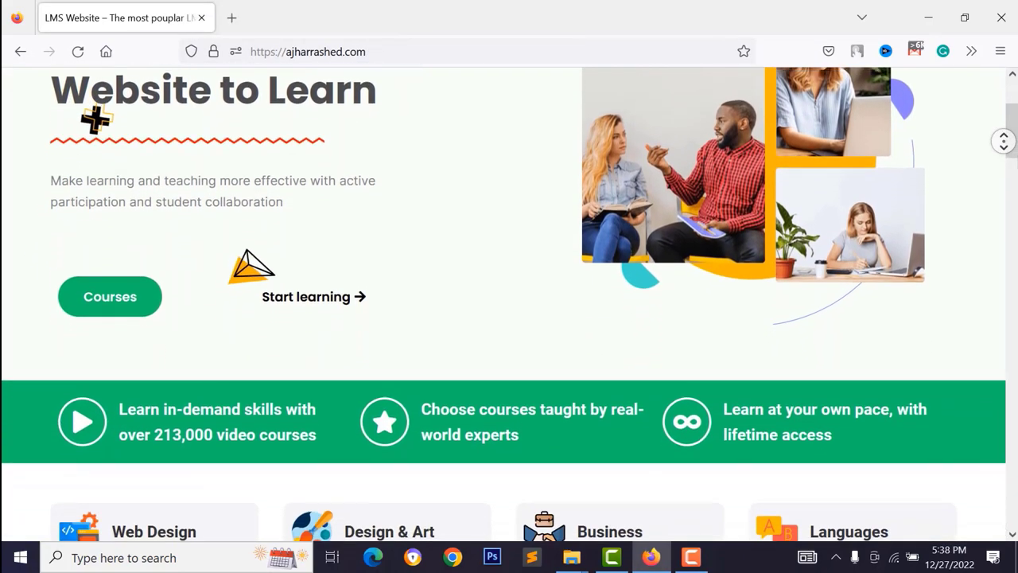
scroll(509, 303, "down", 2)
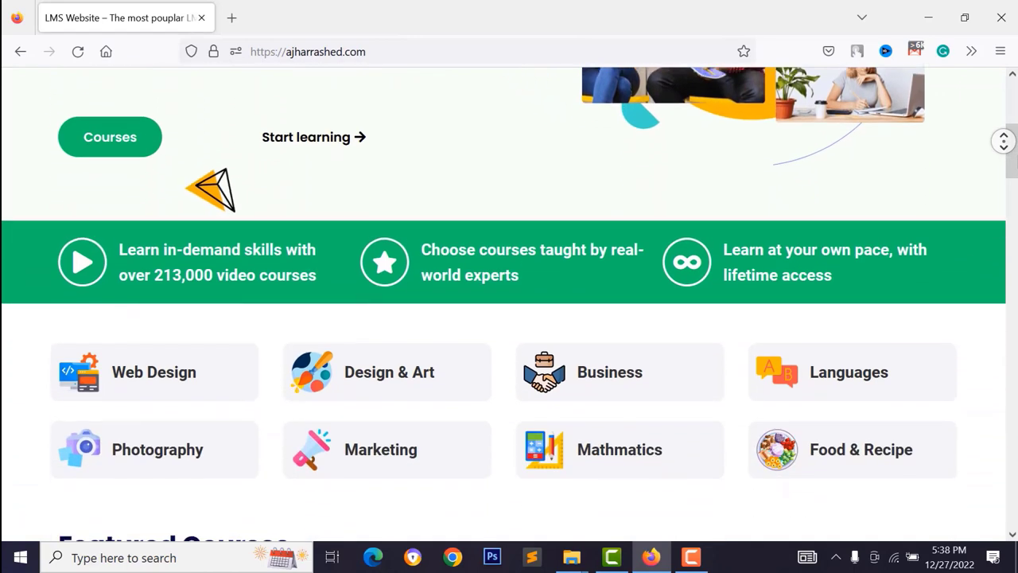
scroll(509, 303, "down", 2)
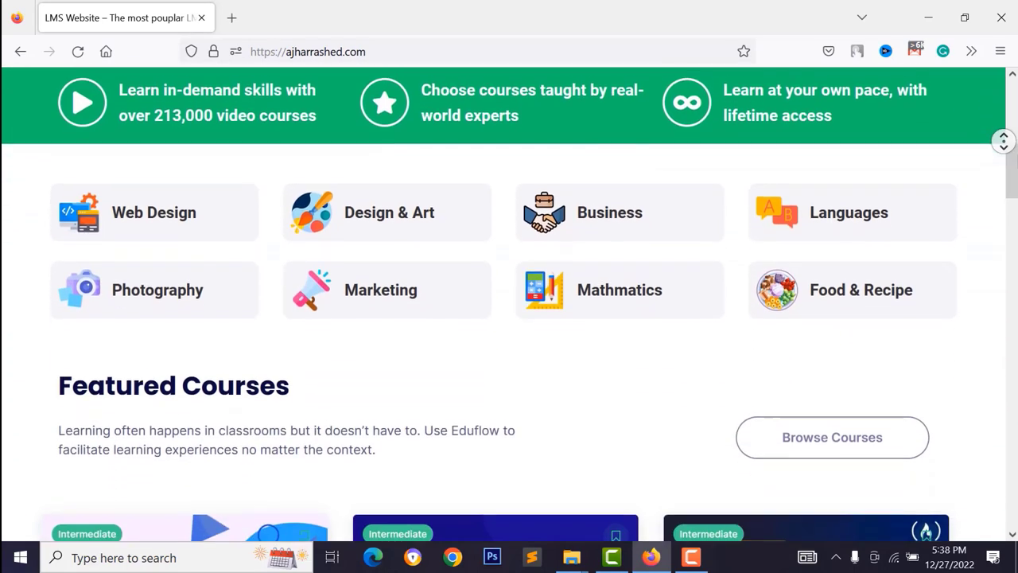